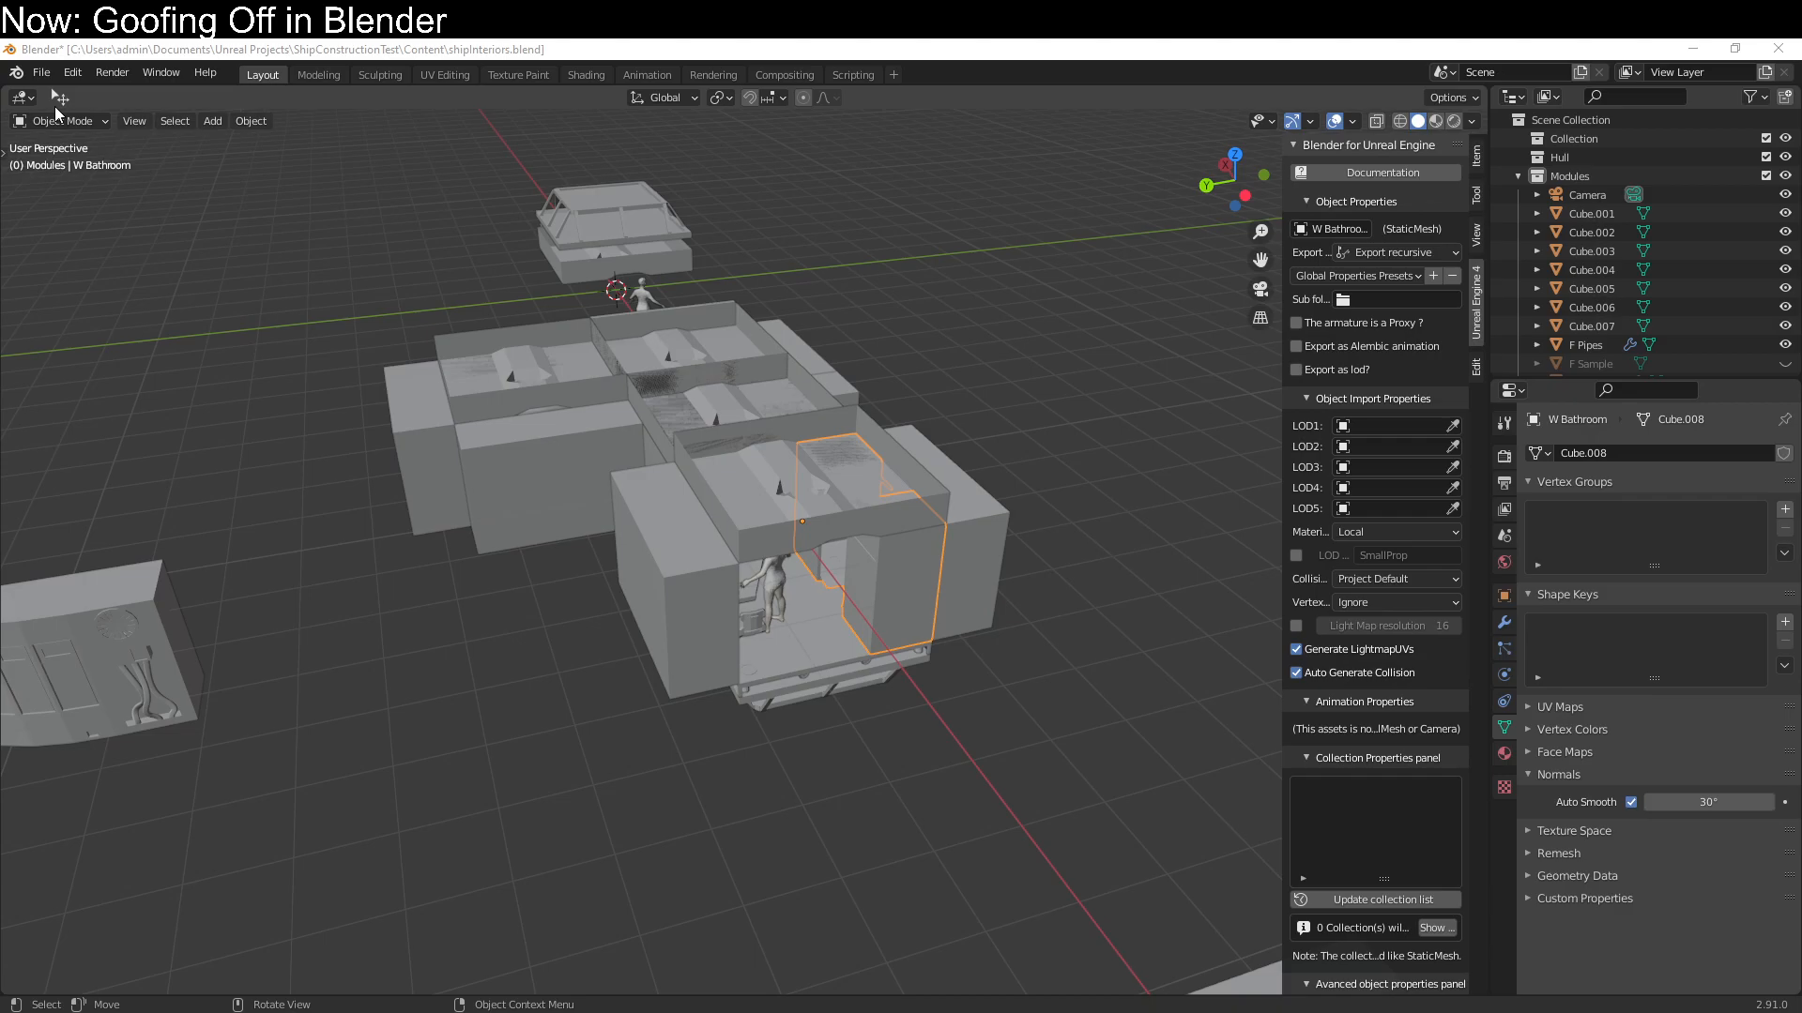
Delete the ceiling pieces P Ceiling Grid.001, .002, .003 and .005 from the Modules collection
middle_click_drag(976, 782, 826, 769)
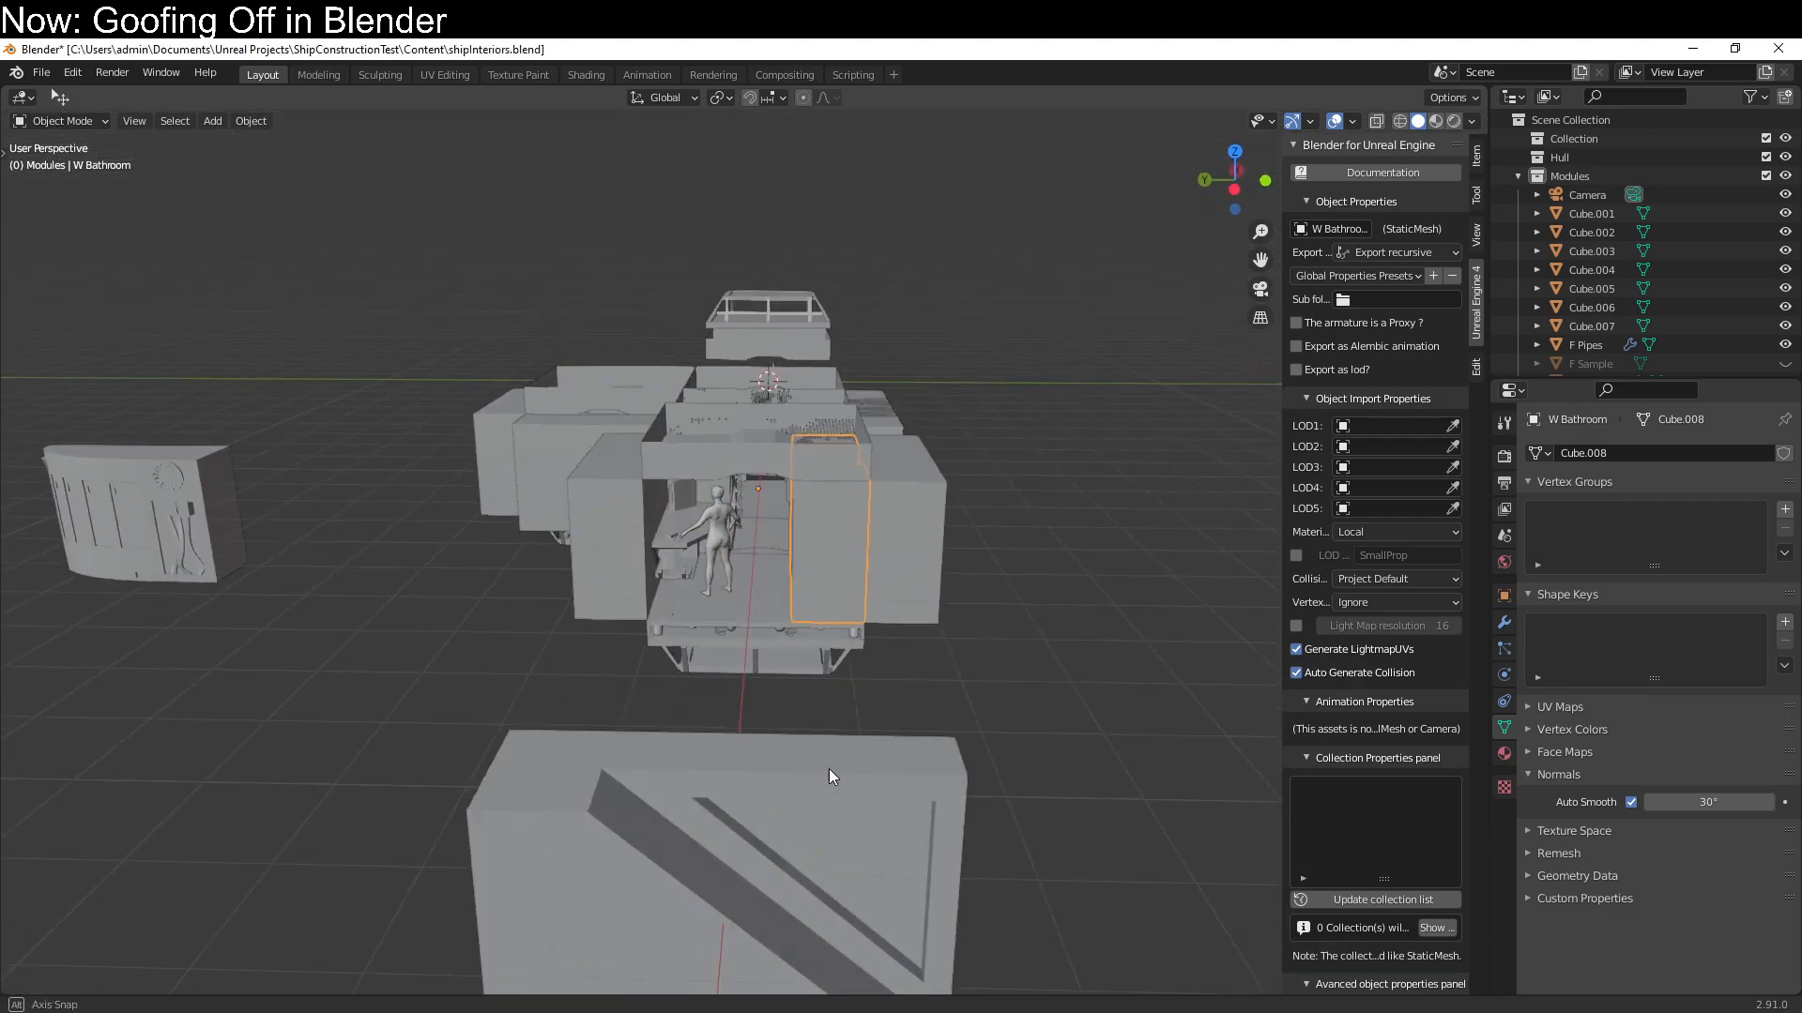
scroll(826, 770, "up", 10)
left_click(769, 737)
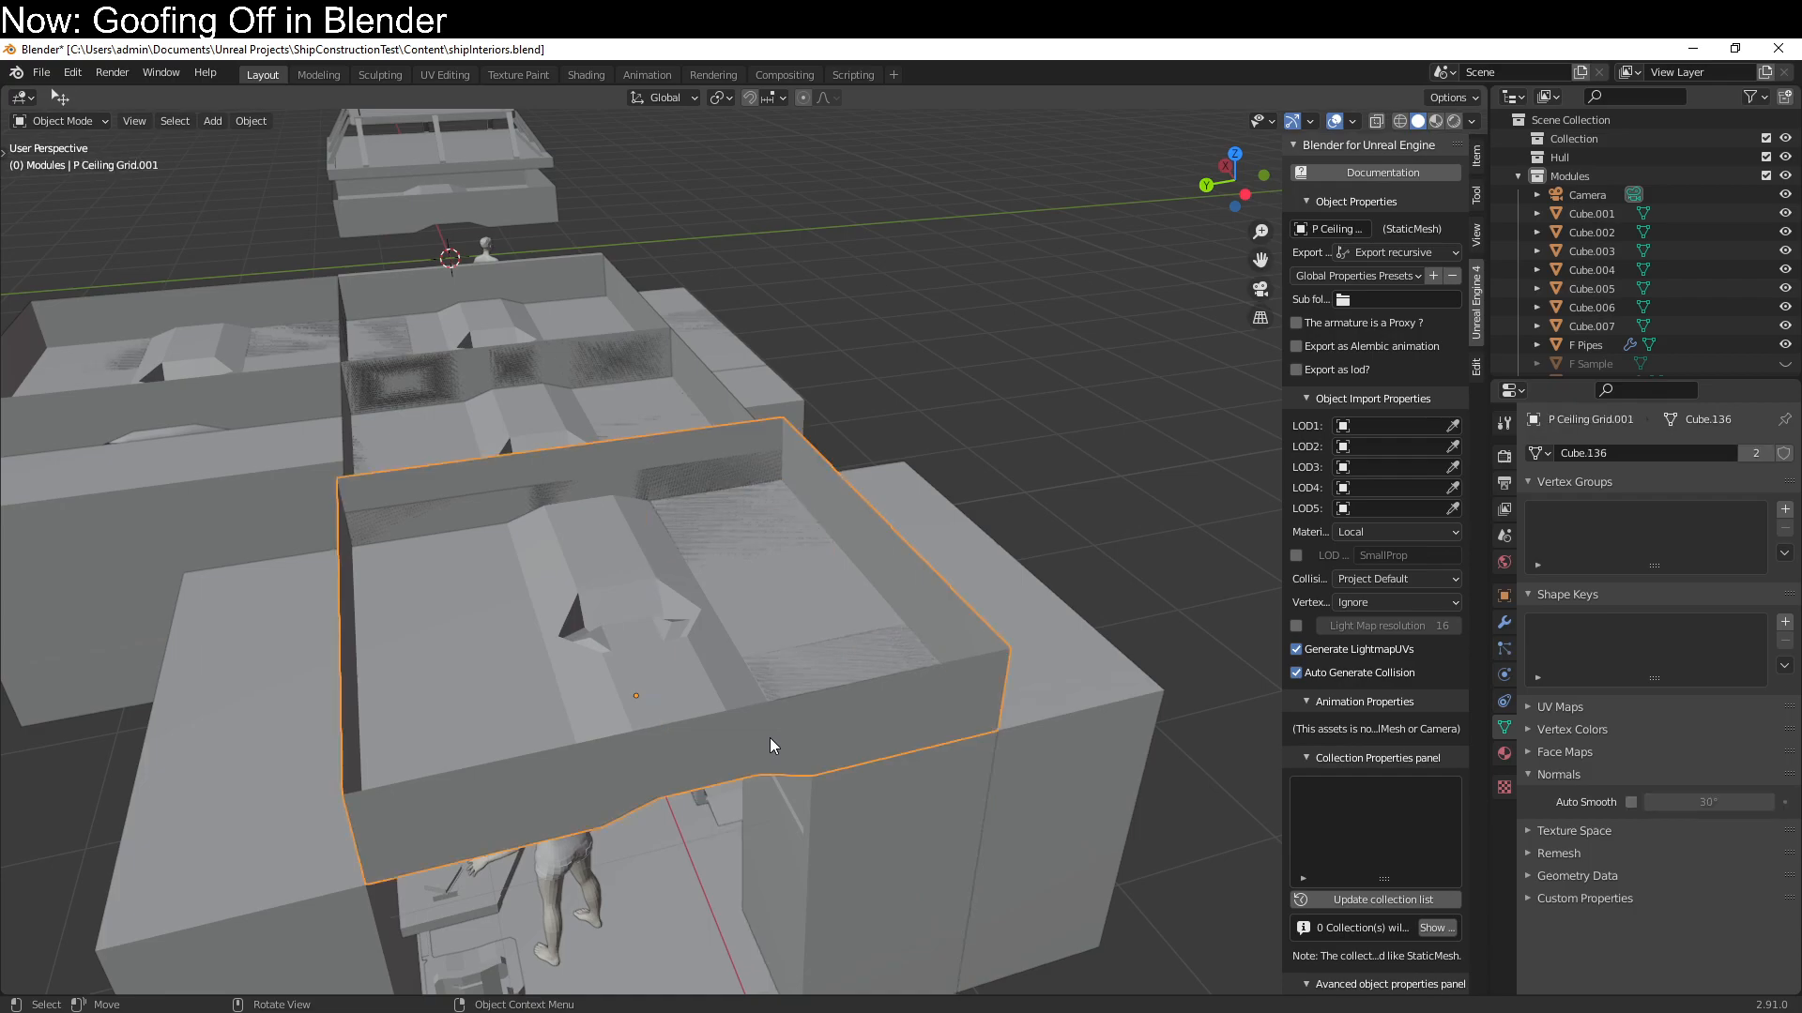
scroll(1563, 255, "down", 7)
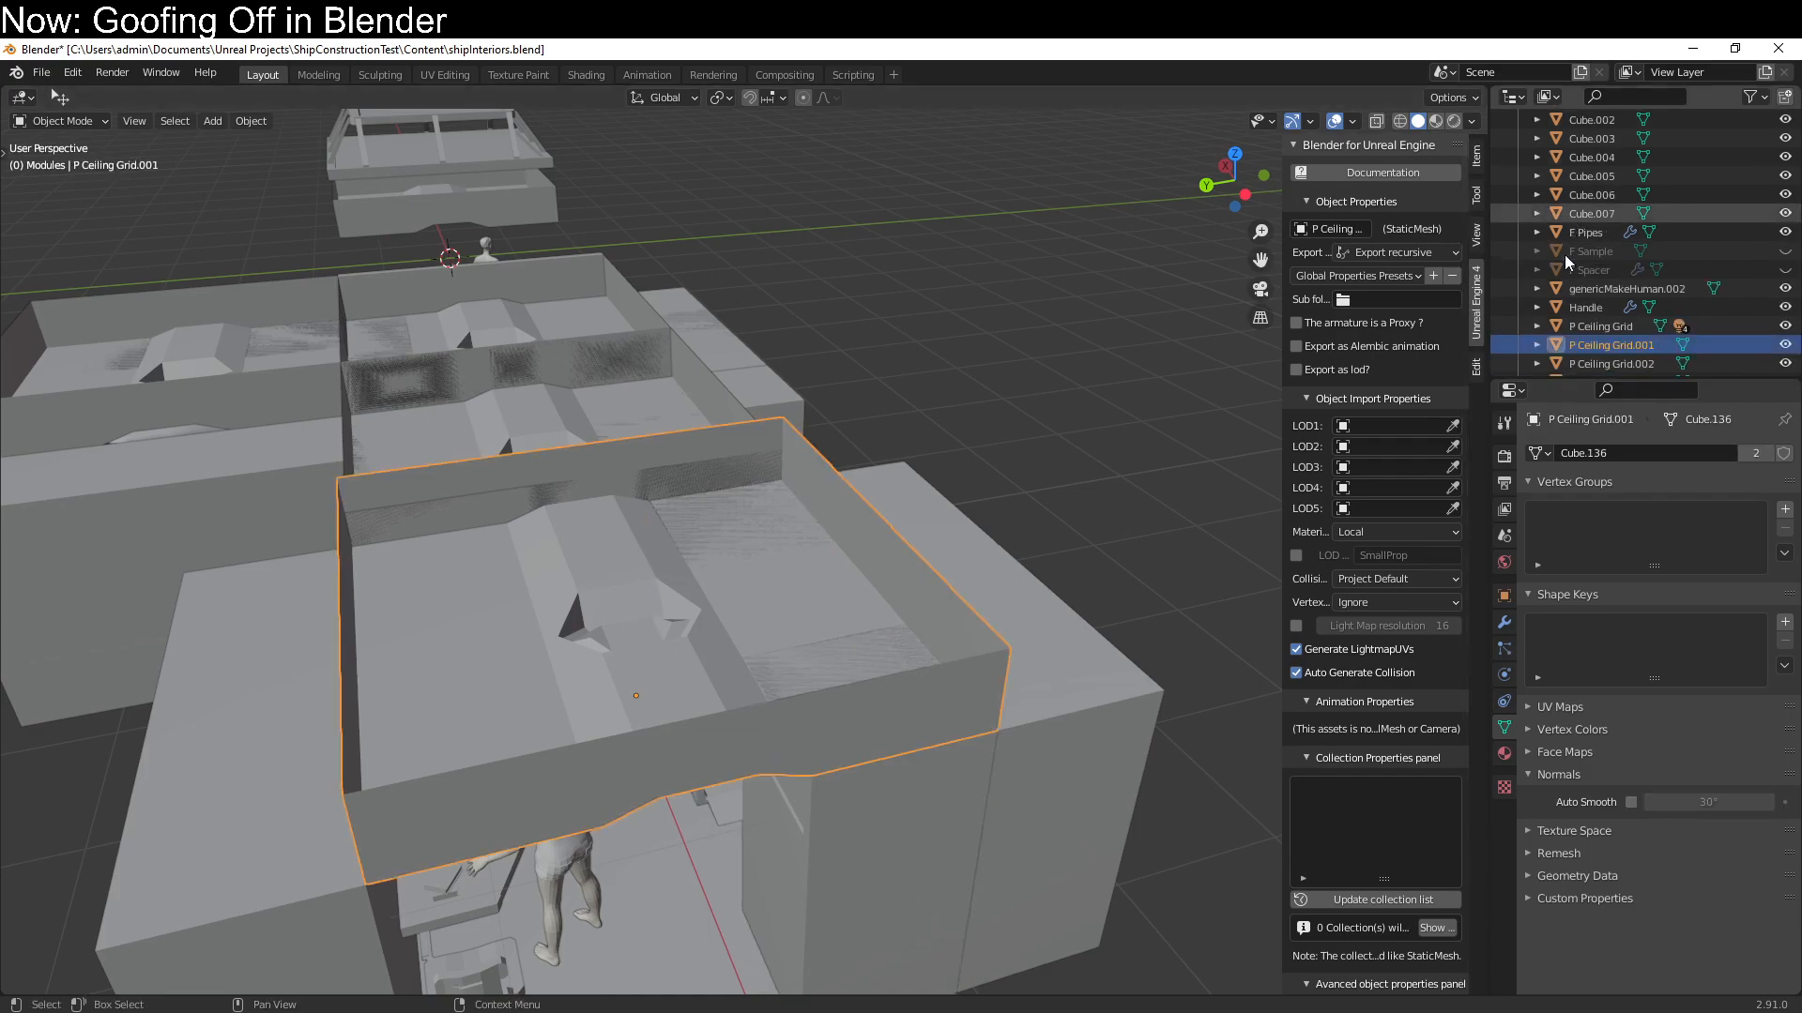
left_click(1615, 251, "shift")
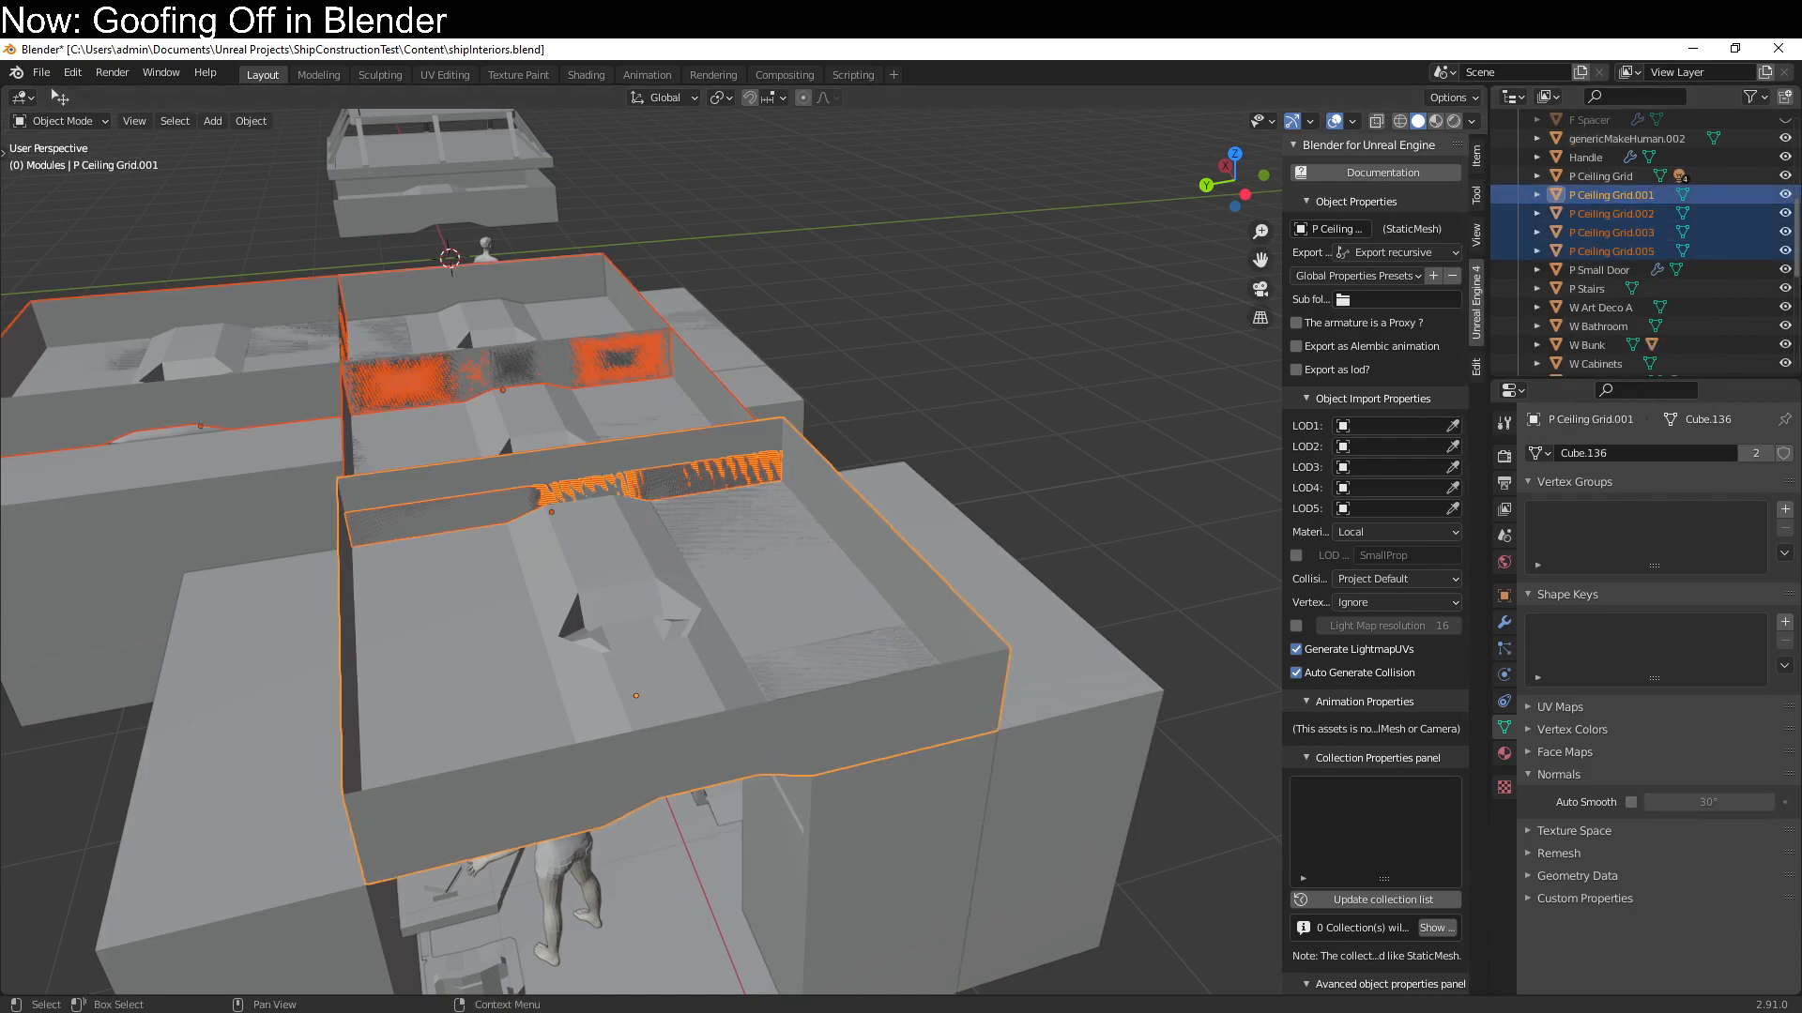
key("Delete")
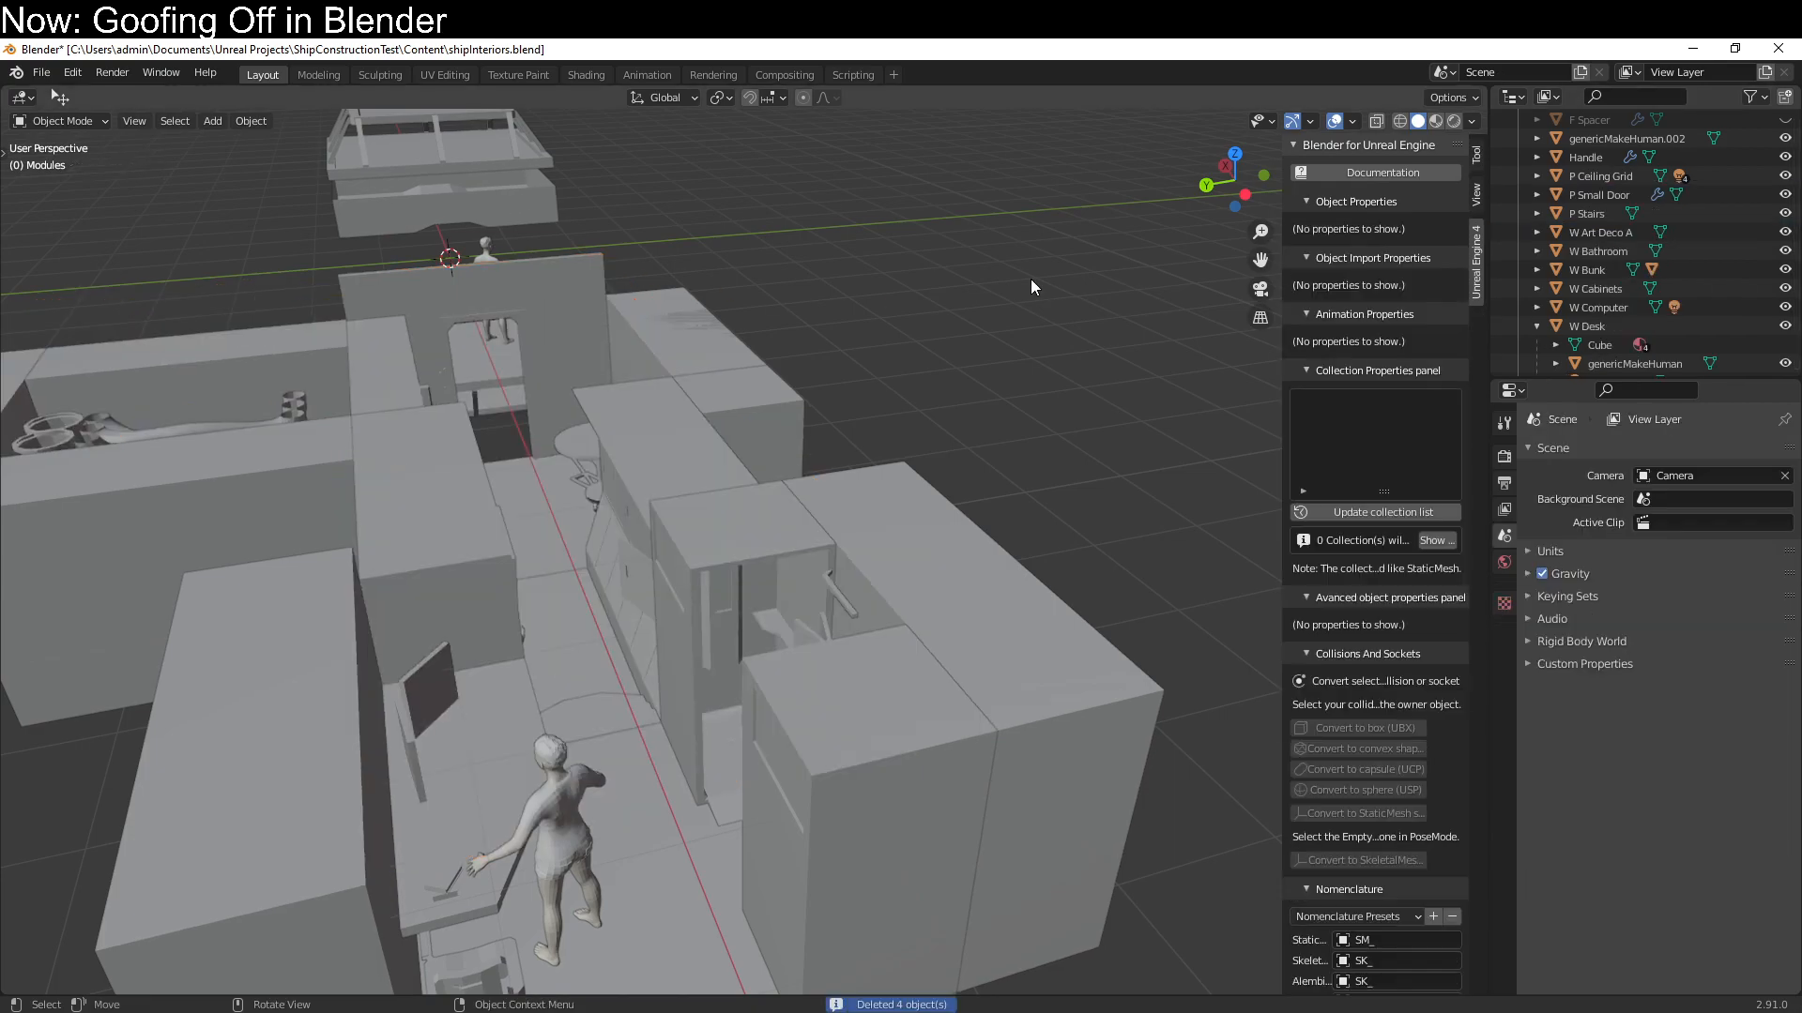
Delete the block objects Cube.002 through Cube.007 from the Modules collection
scroll(1635, 246, "up", 5)
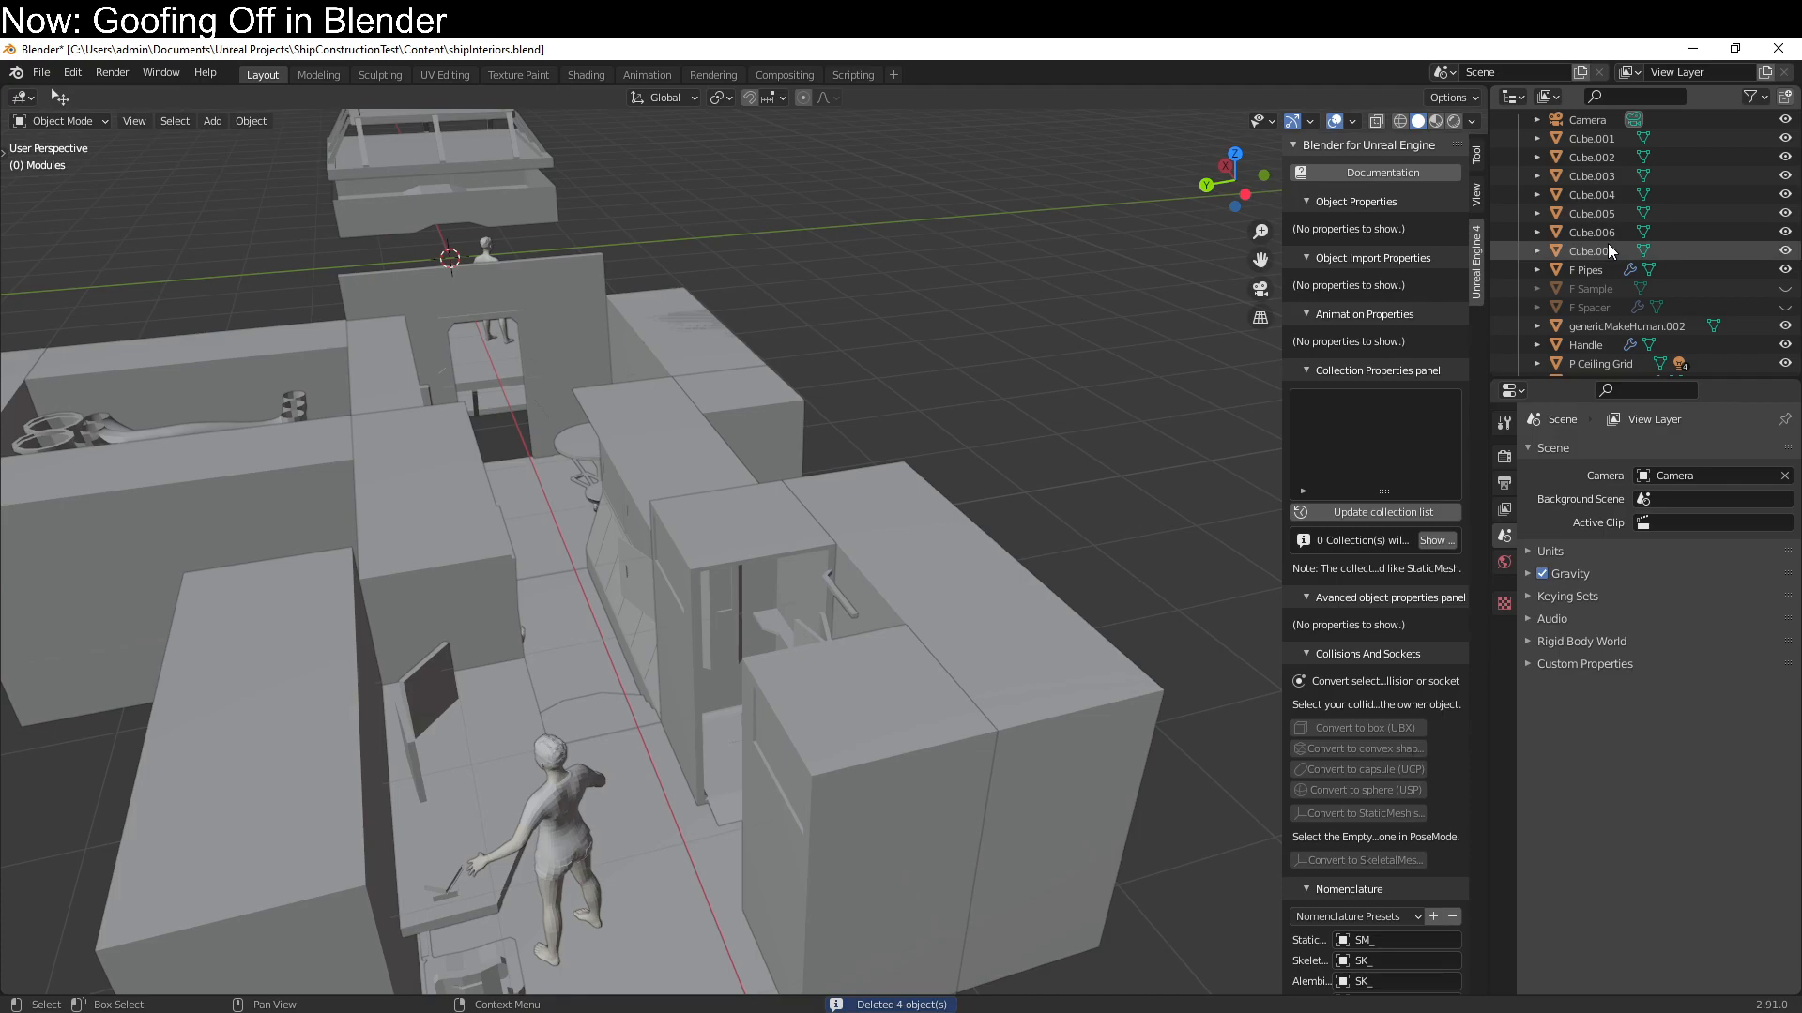
left_click(1608, 244)
scroll(1607, 244, "up", 2)
left_click(1607, 232, "shift")
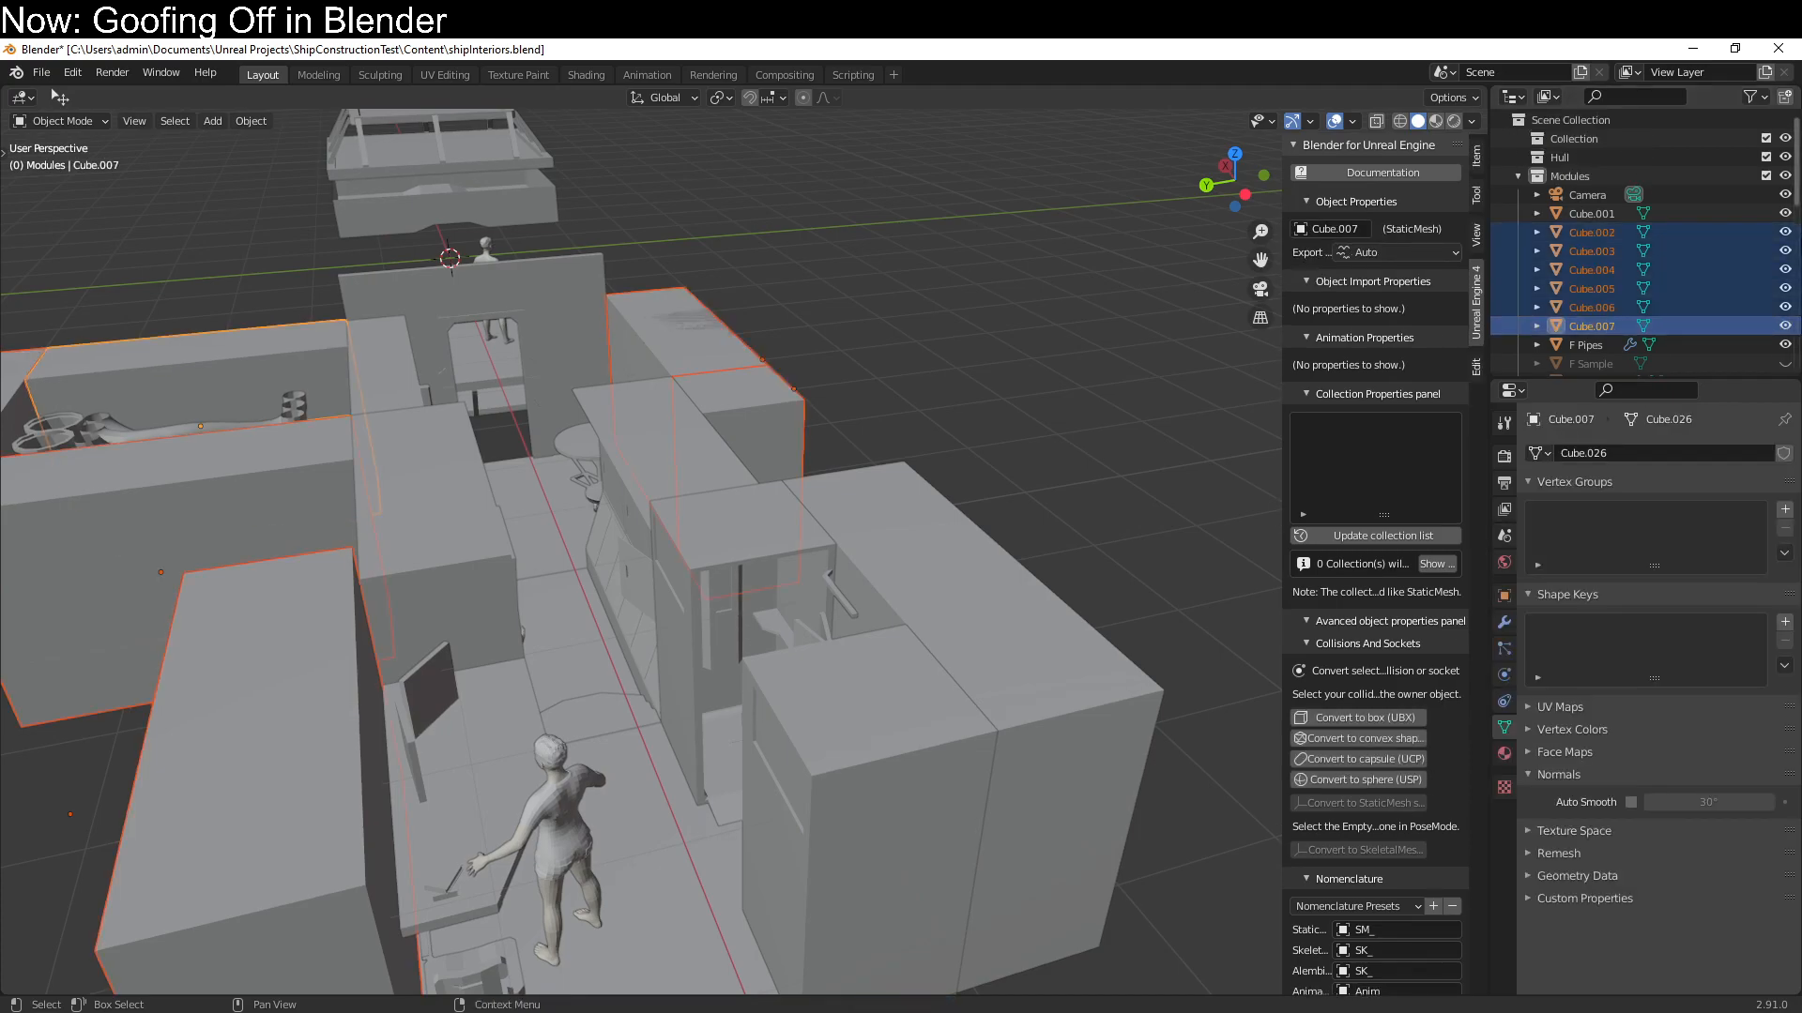
key("Delete")
Delete P Interior Plane.001 through P Interior Plane.005 from the Pressure collection, keeping P Interior Plane
scroll(393, 372, "down", 5)
middle_click_drag(740, 516, 634, 732)
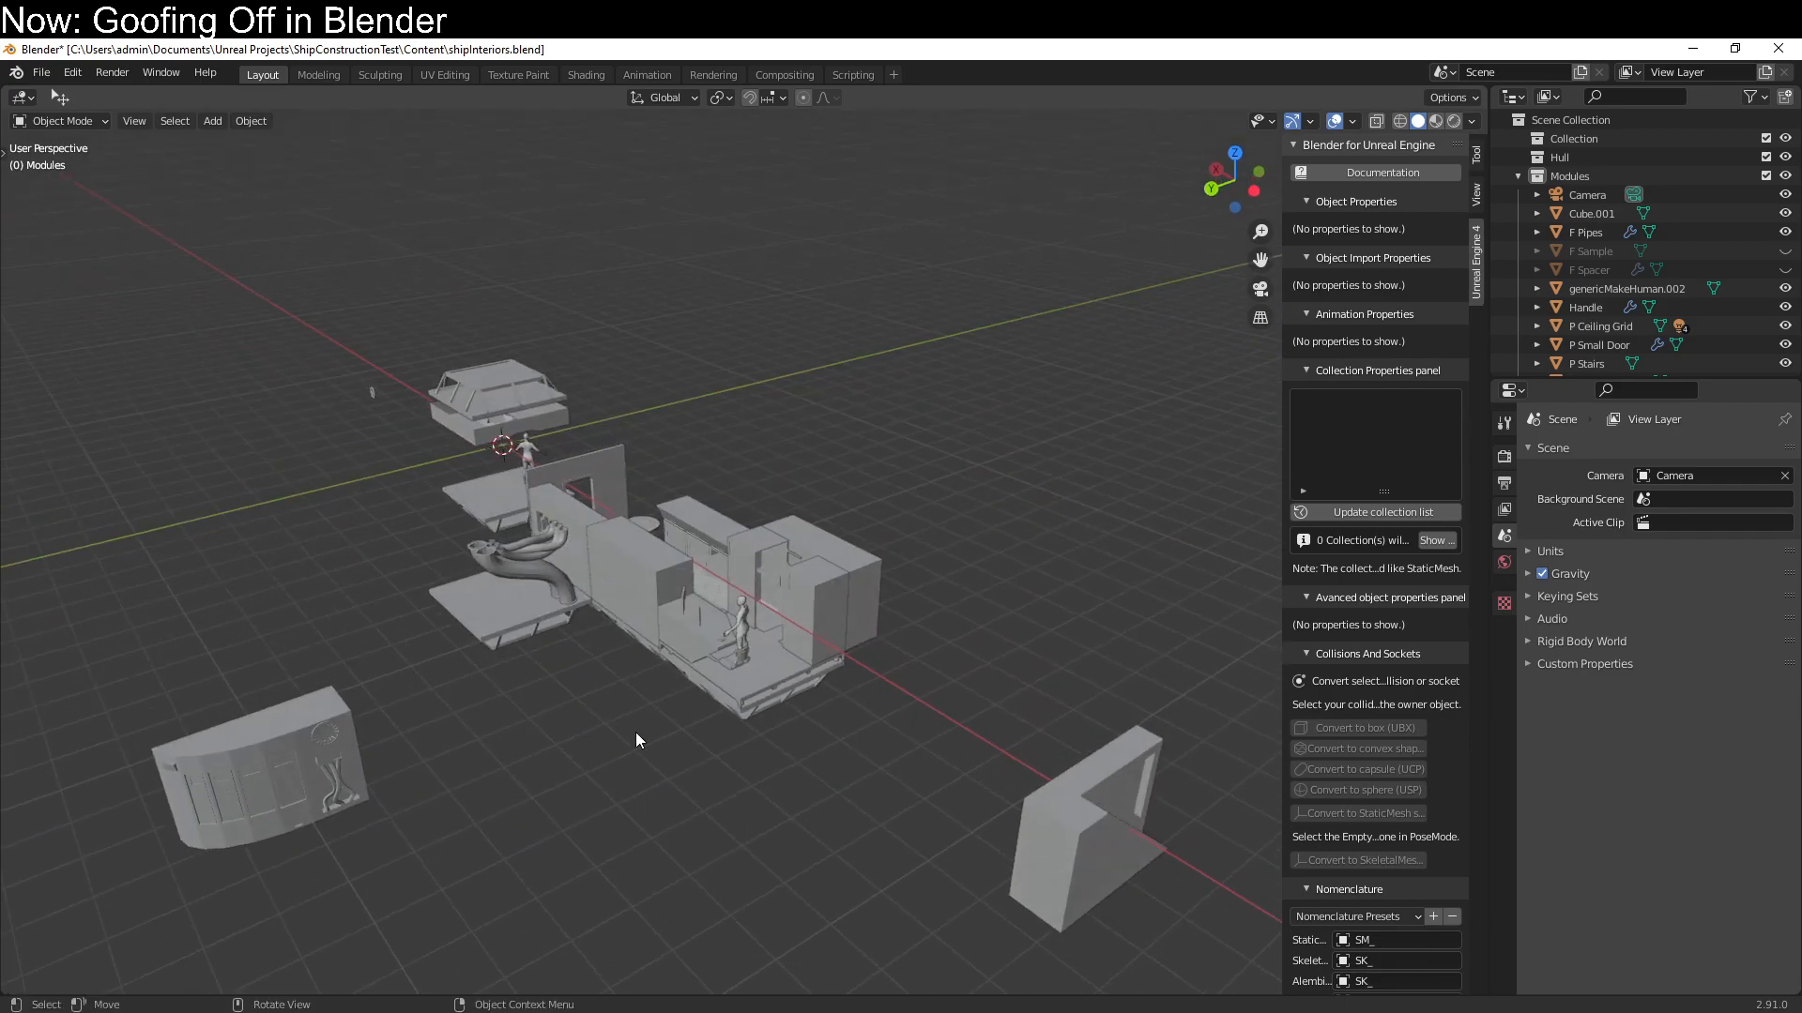
scroll(1574, 273, "down", 8)
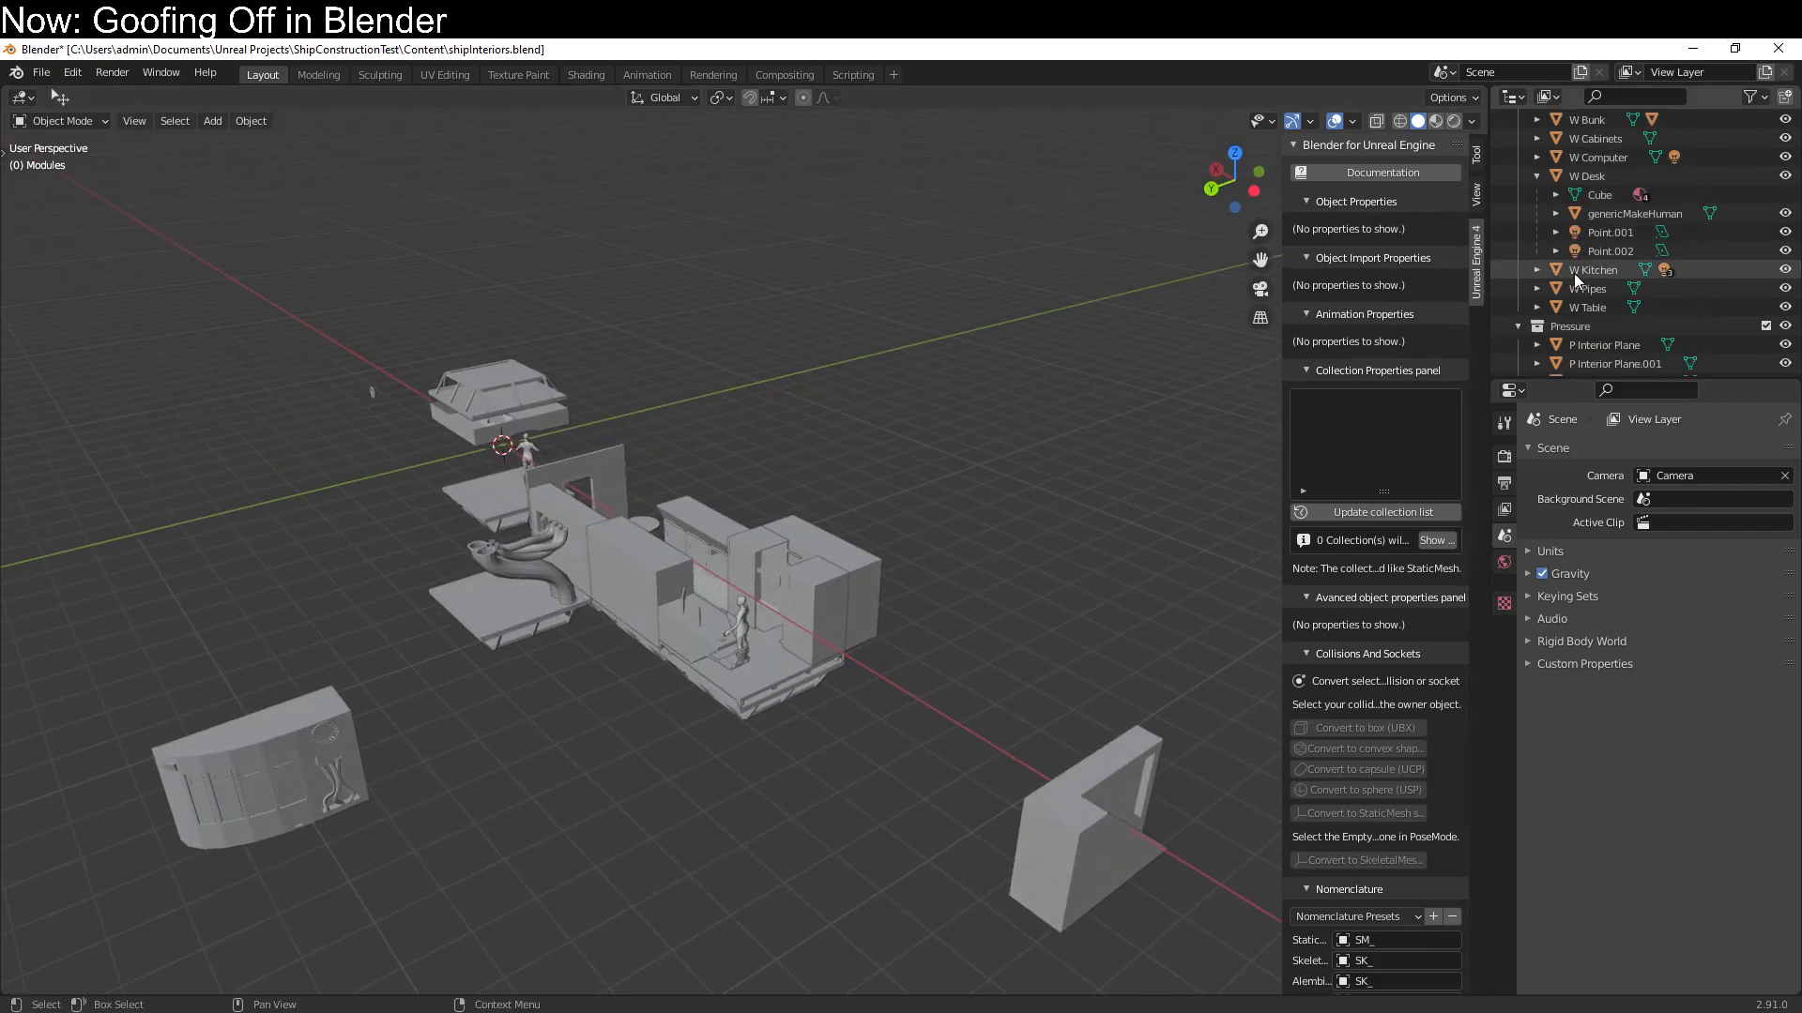
scroll(1589, 341, "down", 3)
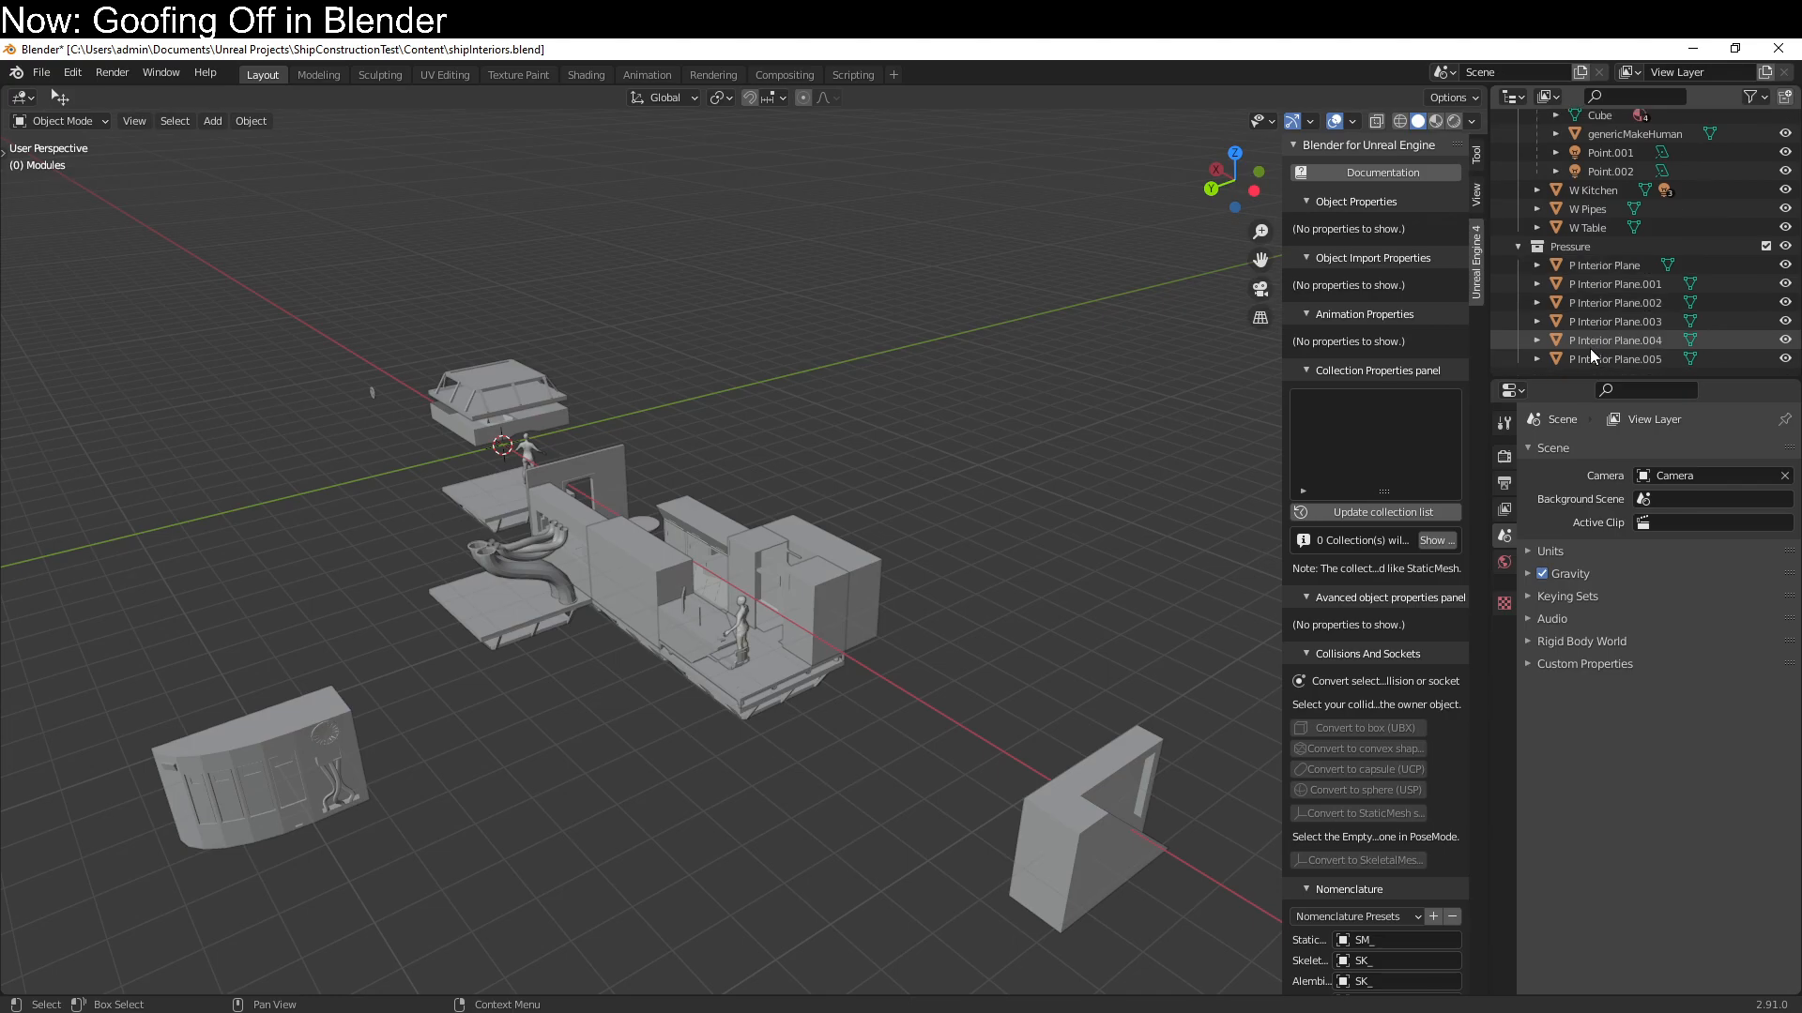
left_click(1590, 284)
left_click(1595, 358, "shift")
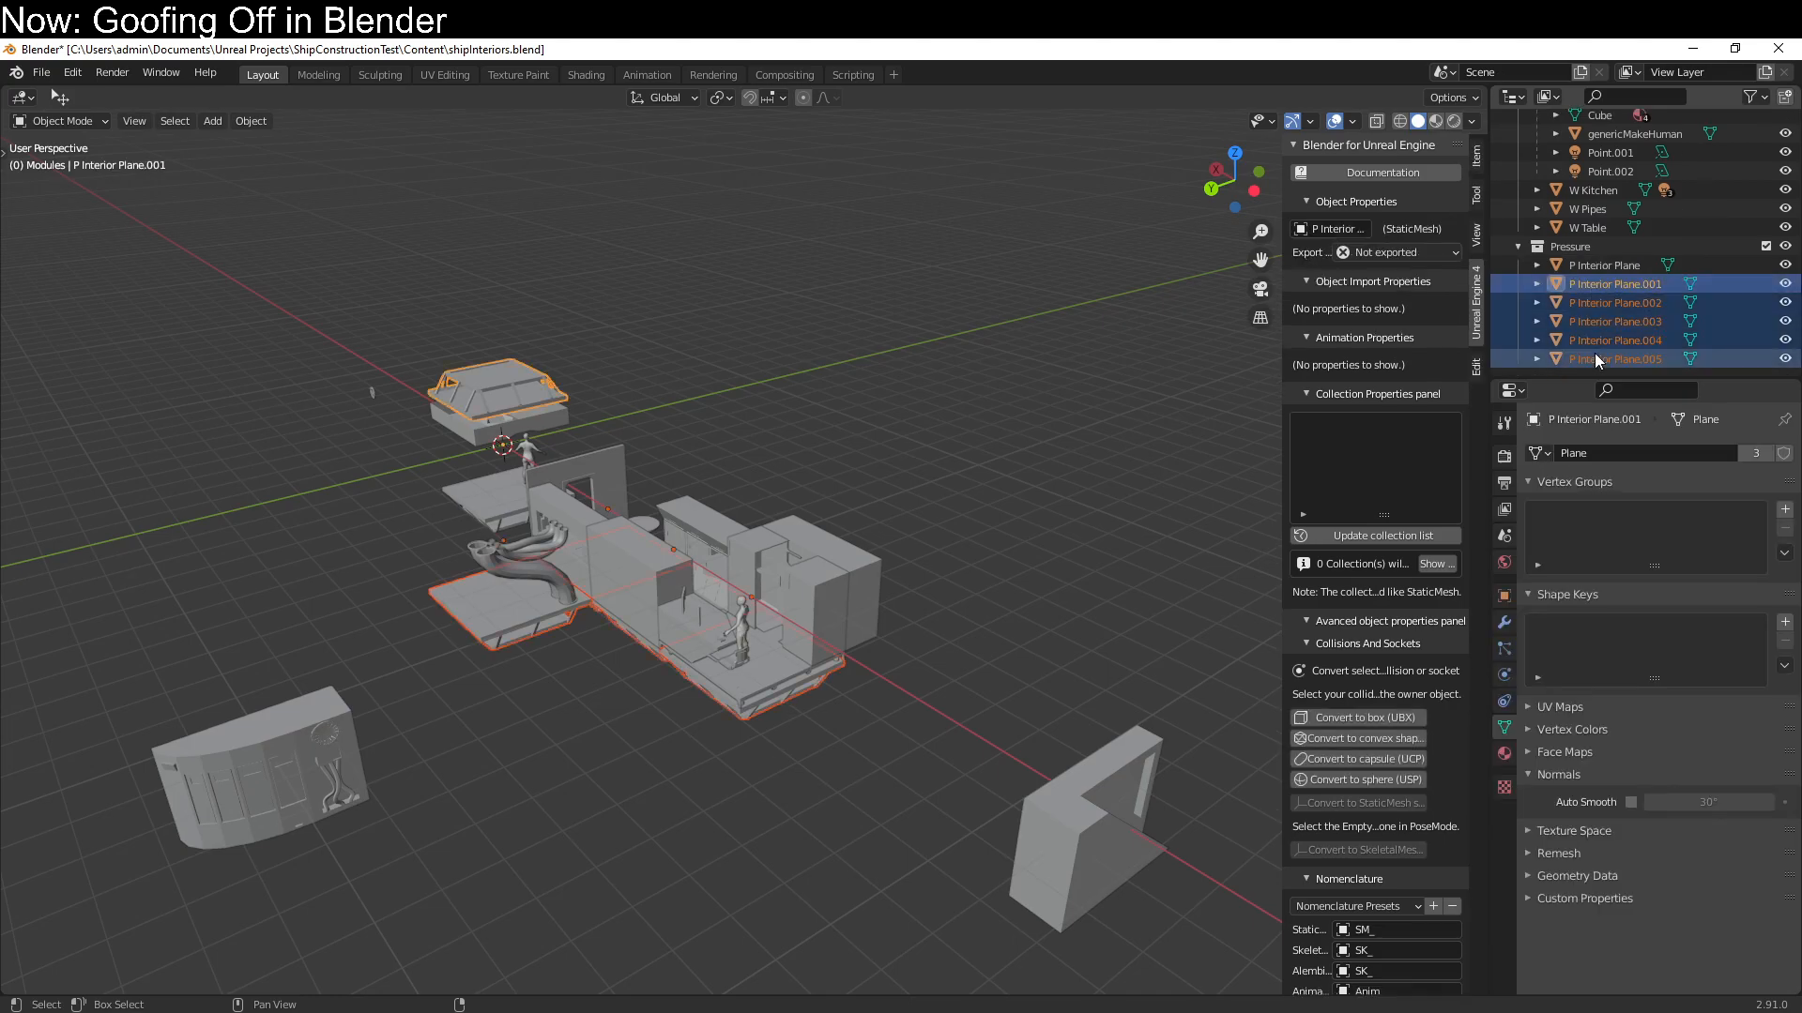
key("Delete")
Look over the remaining interior modules, switch to Unreal Editor and examine the assembled ship on its ground plane
middle_click_drag(599, 424, 772, 715)
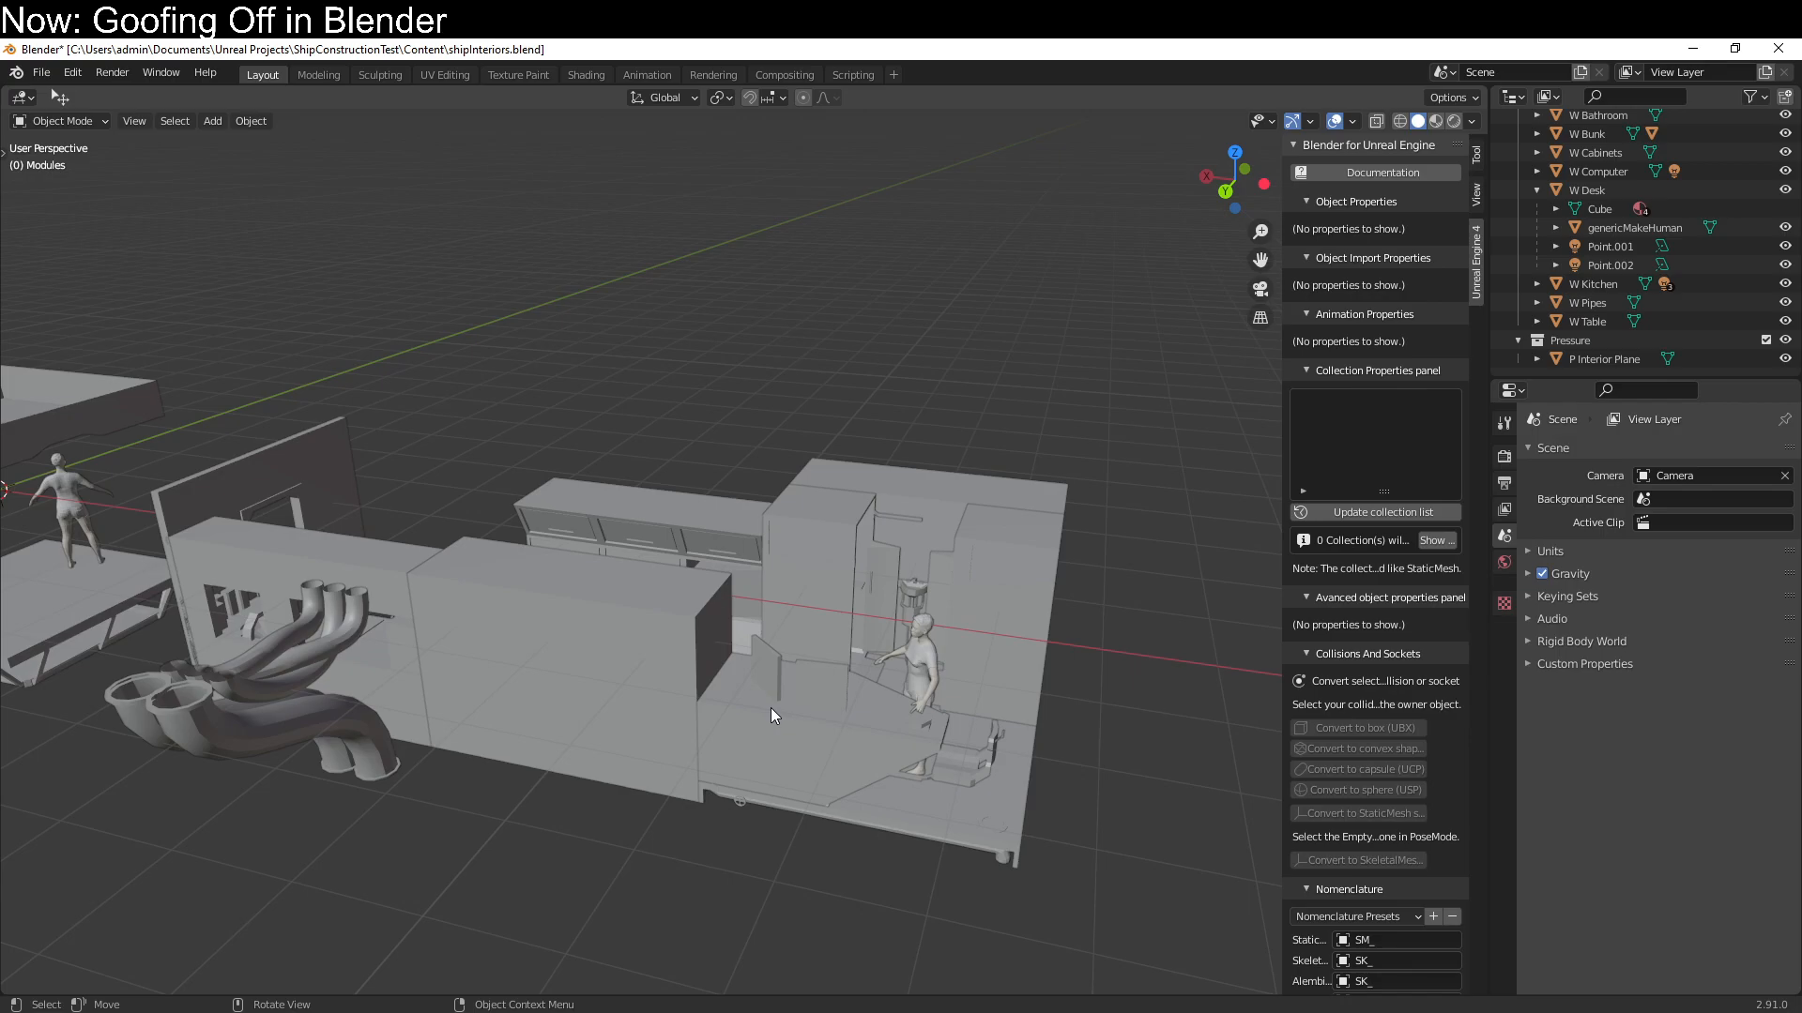
middle_click_drag(603, 691, 832, 709, "shift")
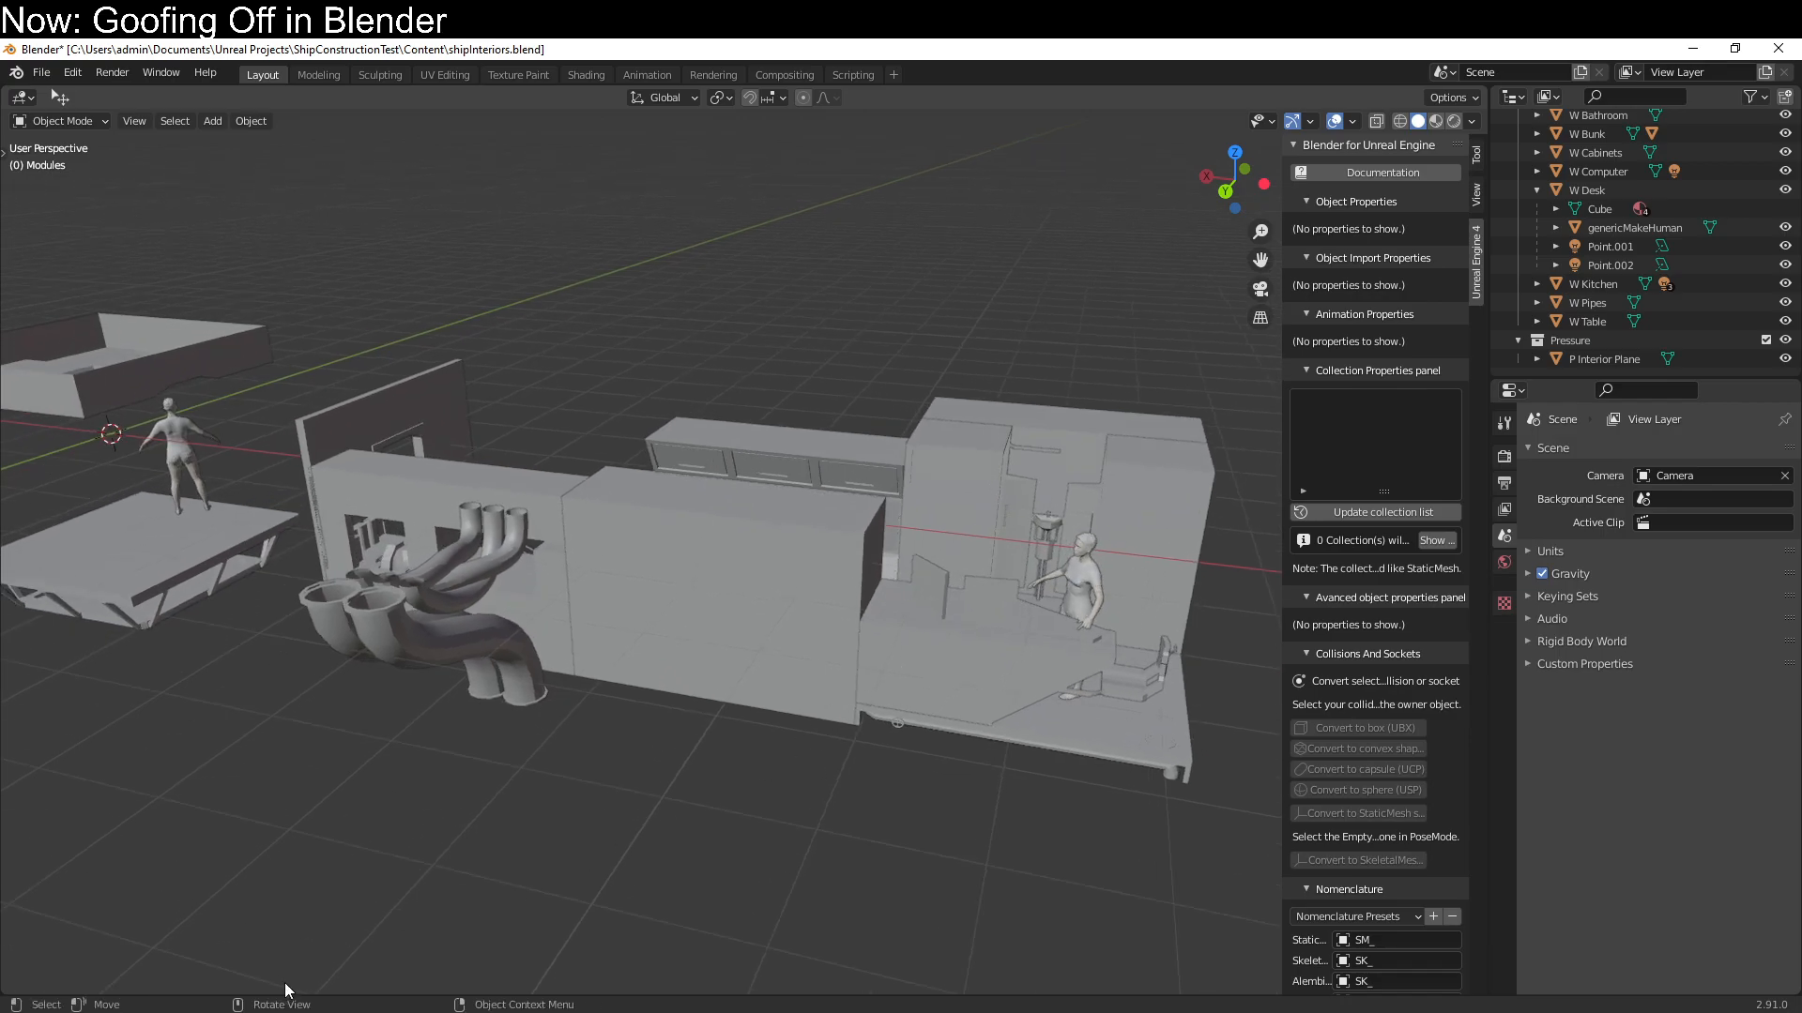
left_click(280, 1012)
right_click_drag(1095, 602, 936, 588)
scroll(1094, 601, "down", 9)
scroll(1000, 575, "down", 1)
scroll(892, 611, "up", 6)
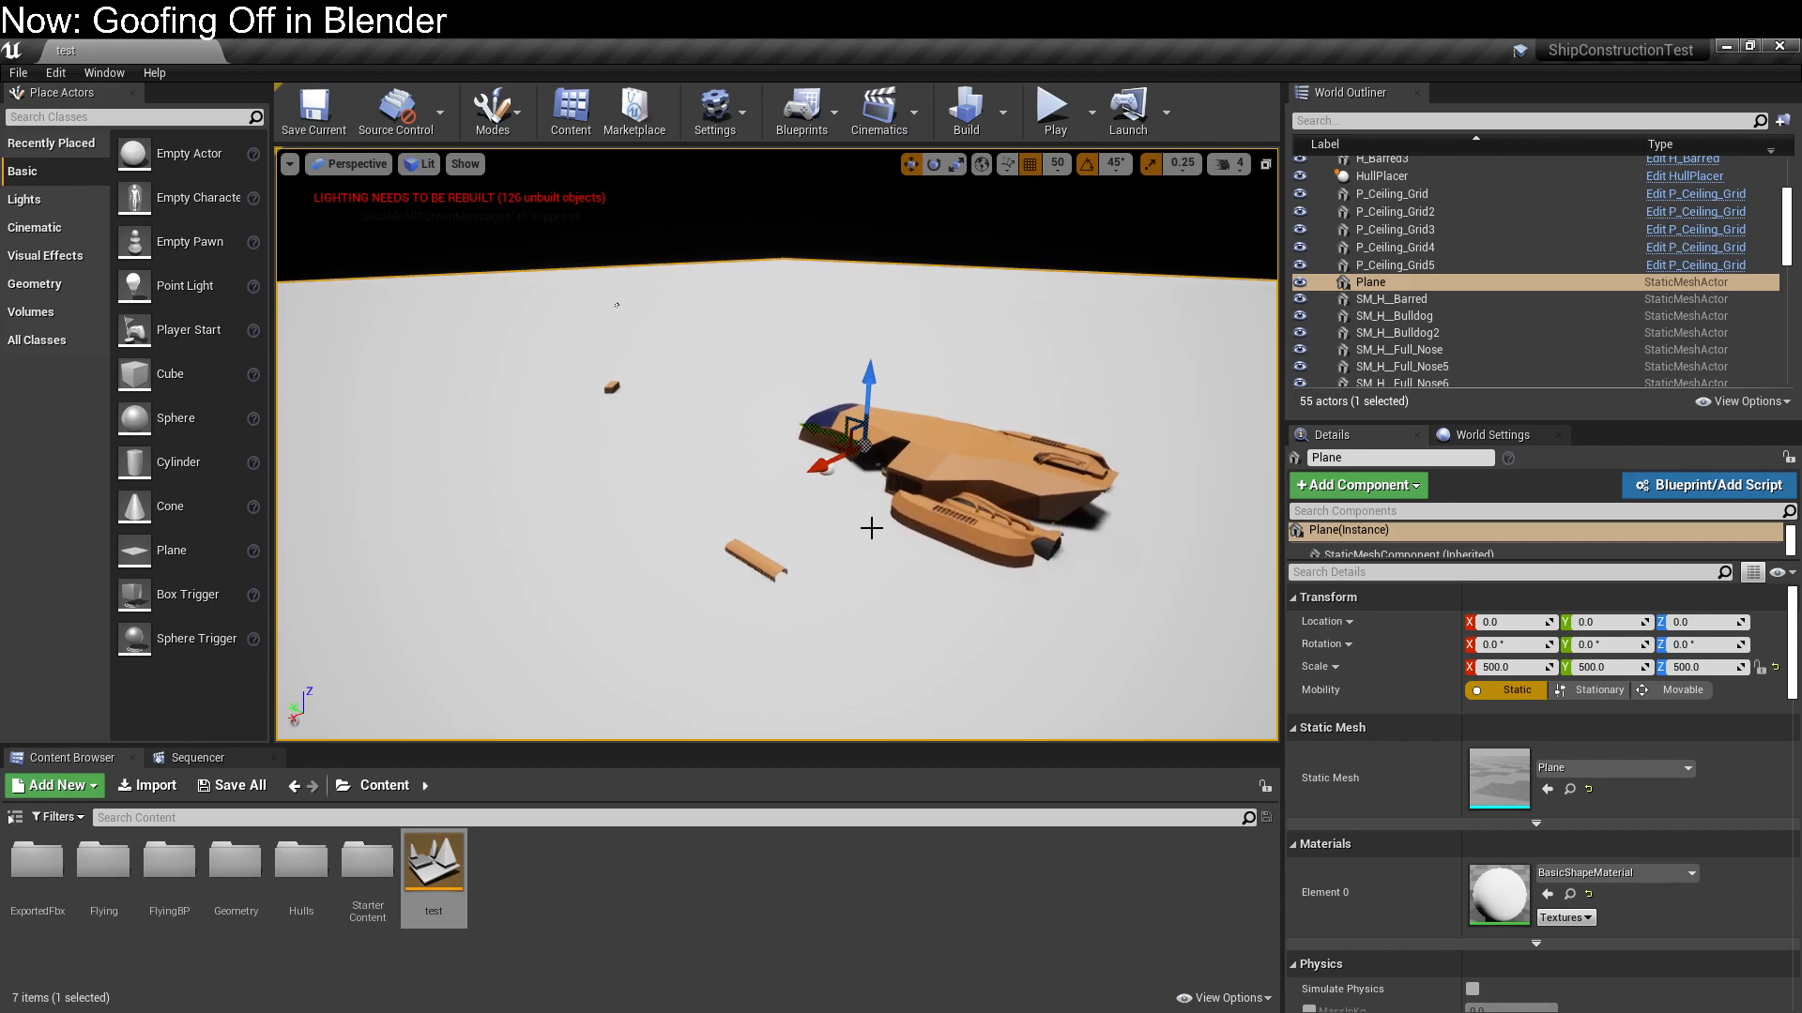
scroll(871, 529, "up", 4)
scroll(870, 529, "down", 2)
right_click_drag(871, 528, 953, 555)
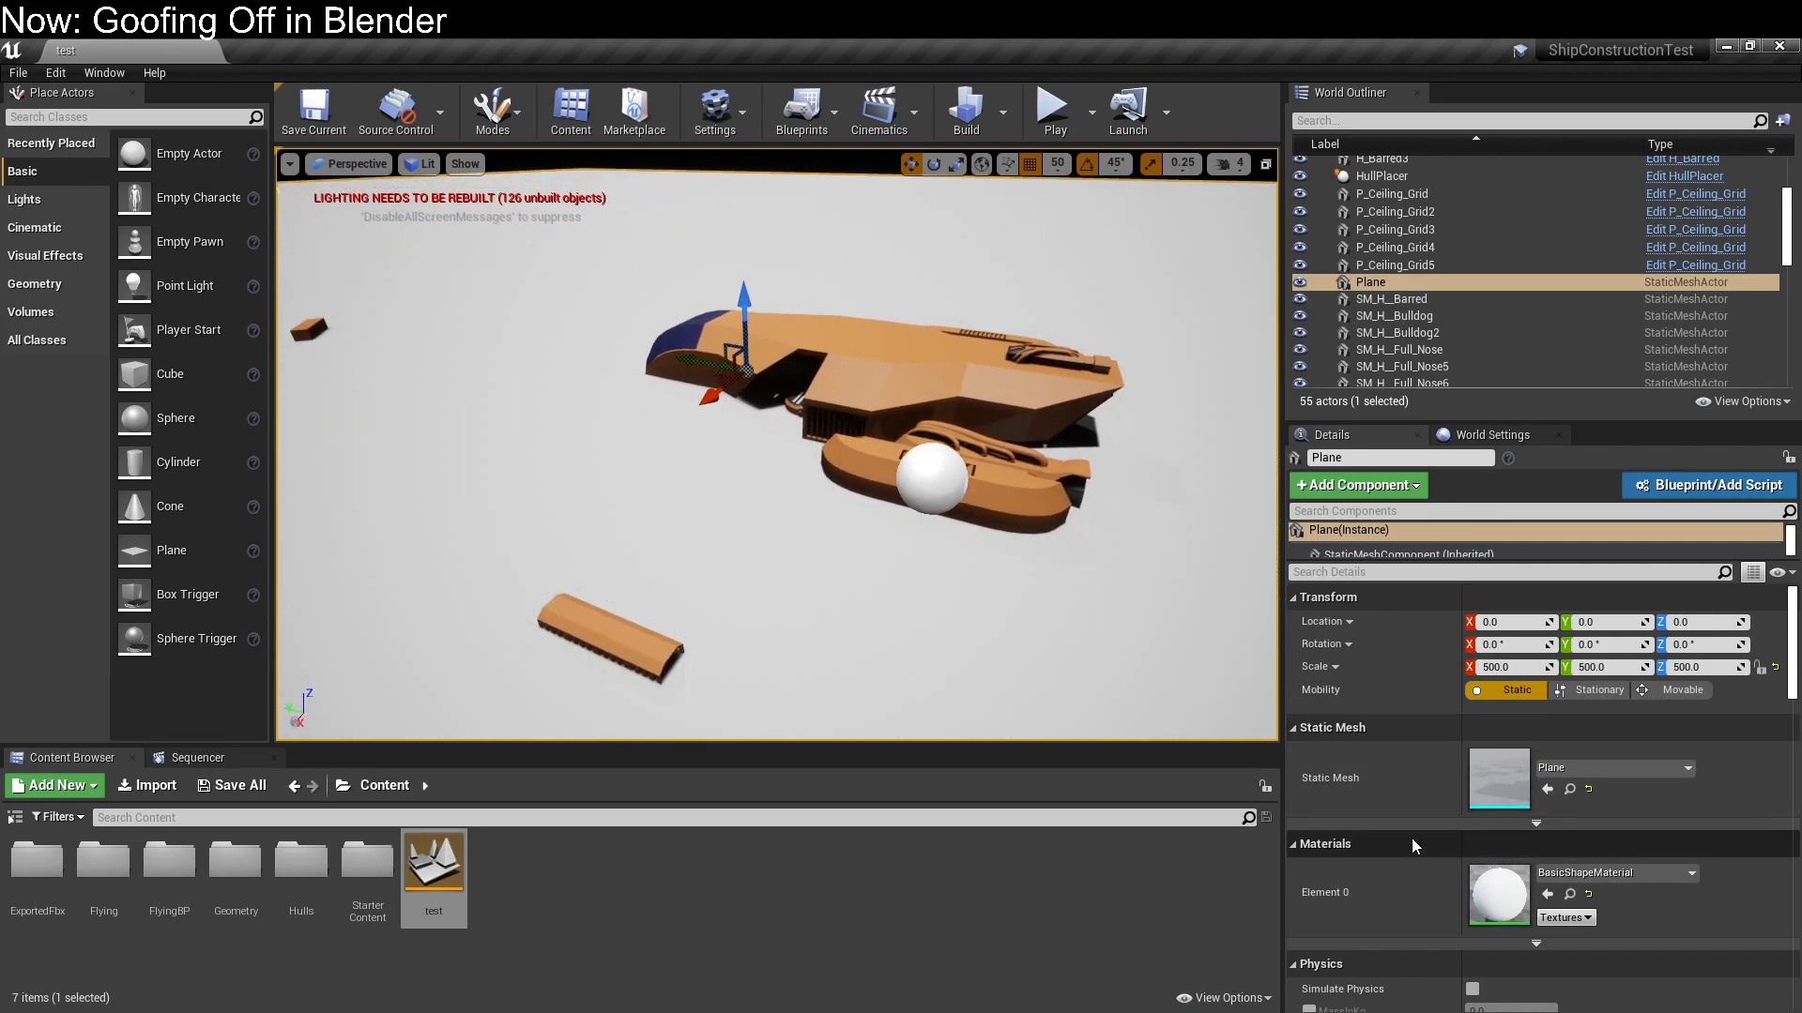
Hide the ground plane by turning off its Visible rendering option
scroll(1411, 837, "down", 3)
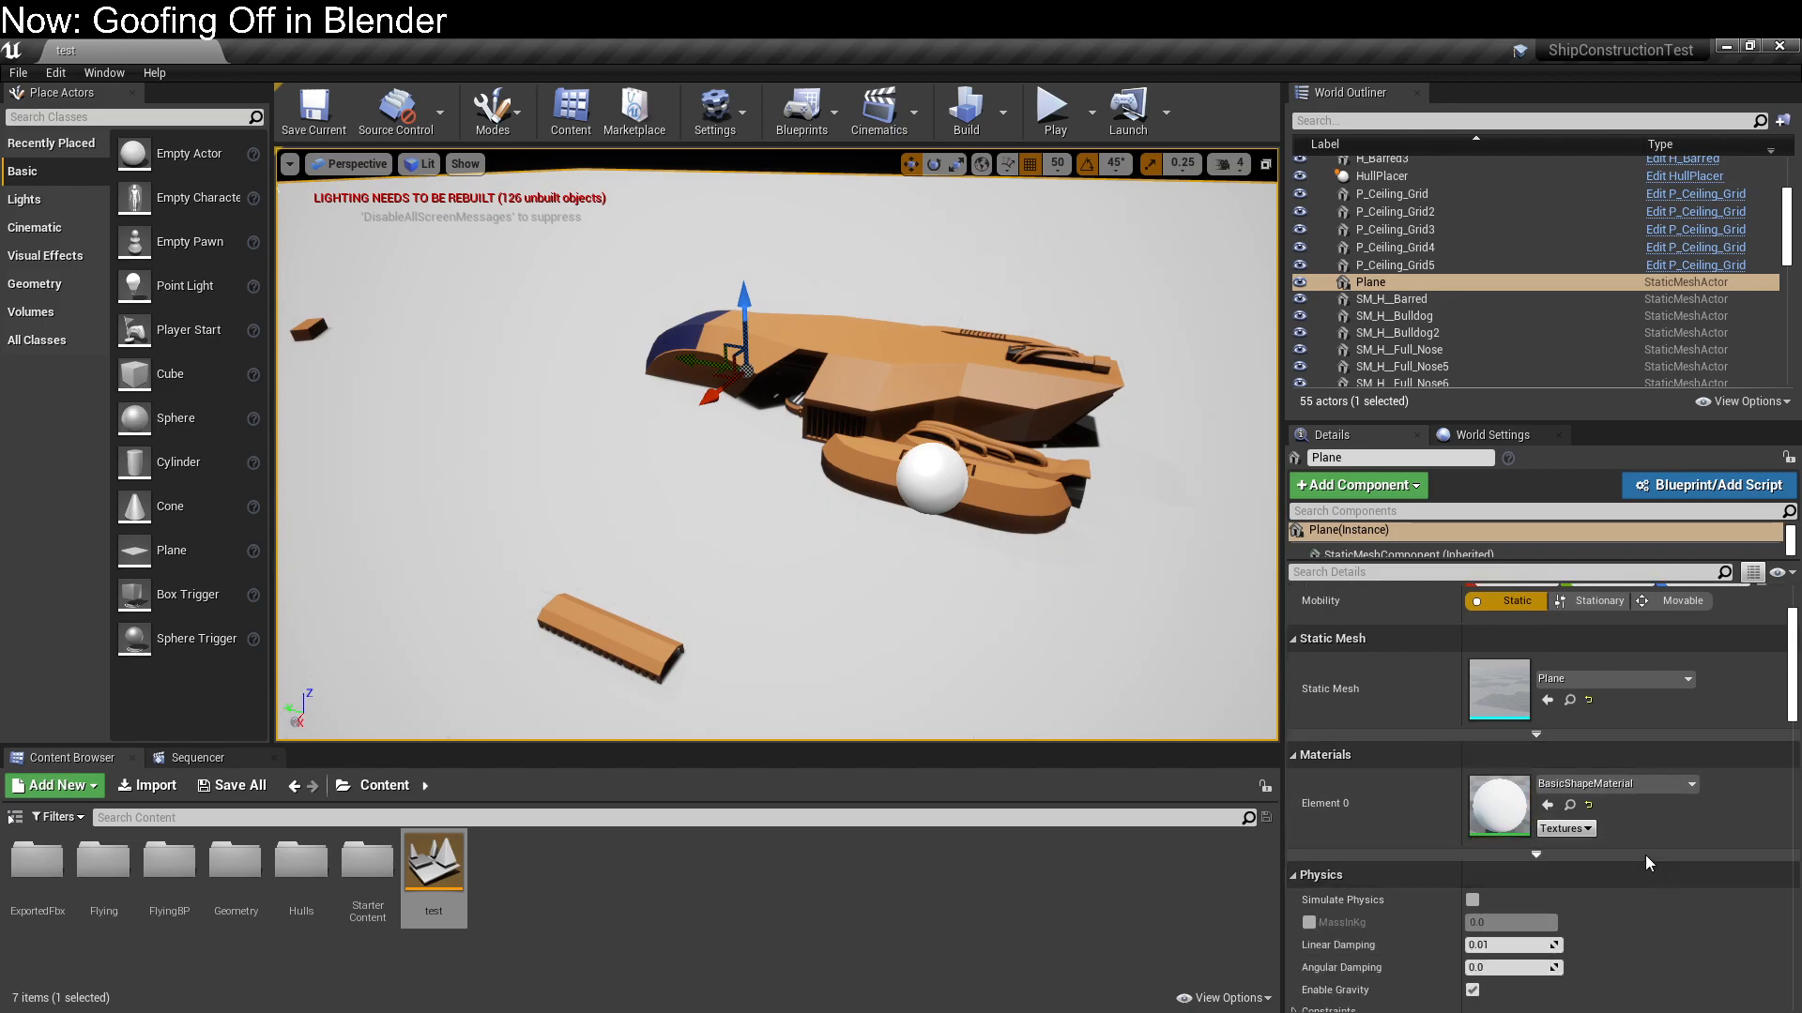
left_click(1646, 787)
left_click(1646, 787)
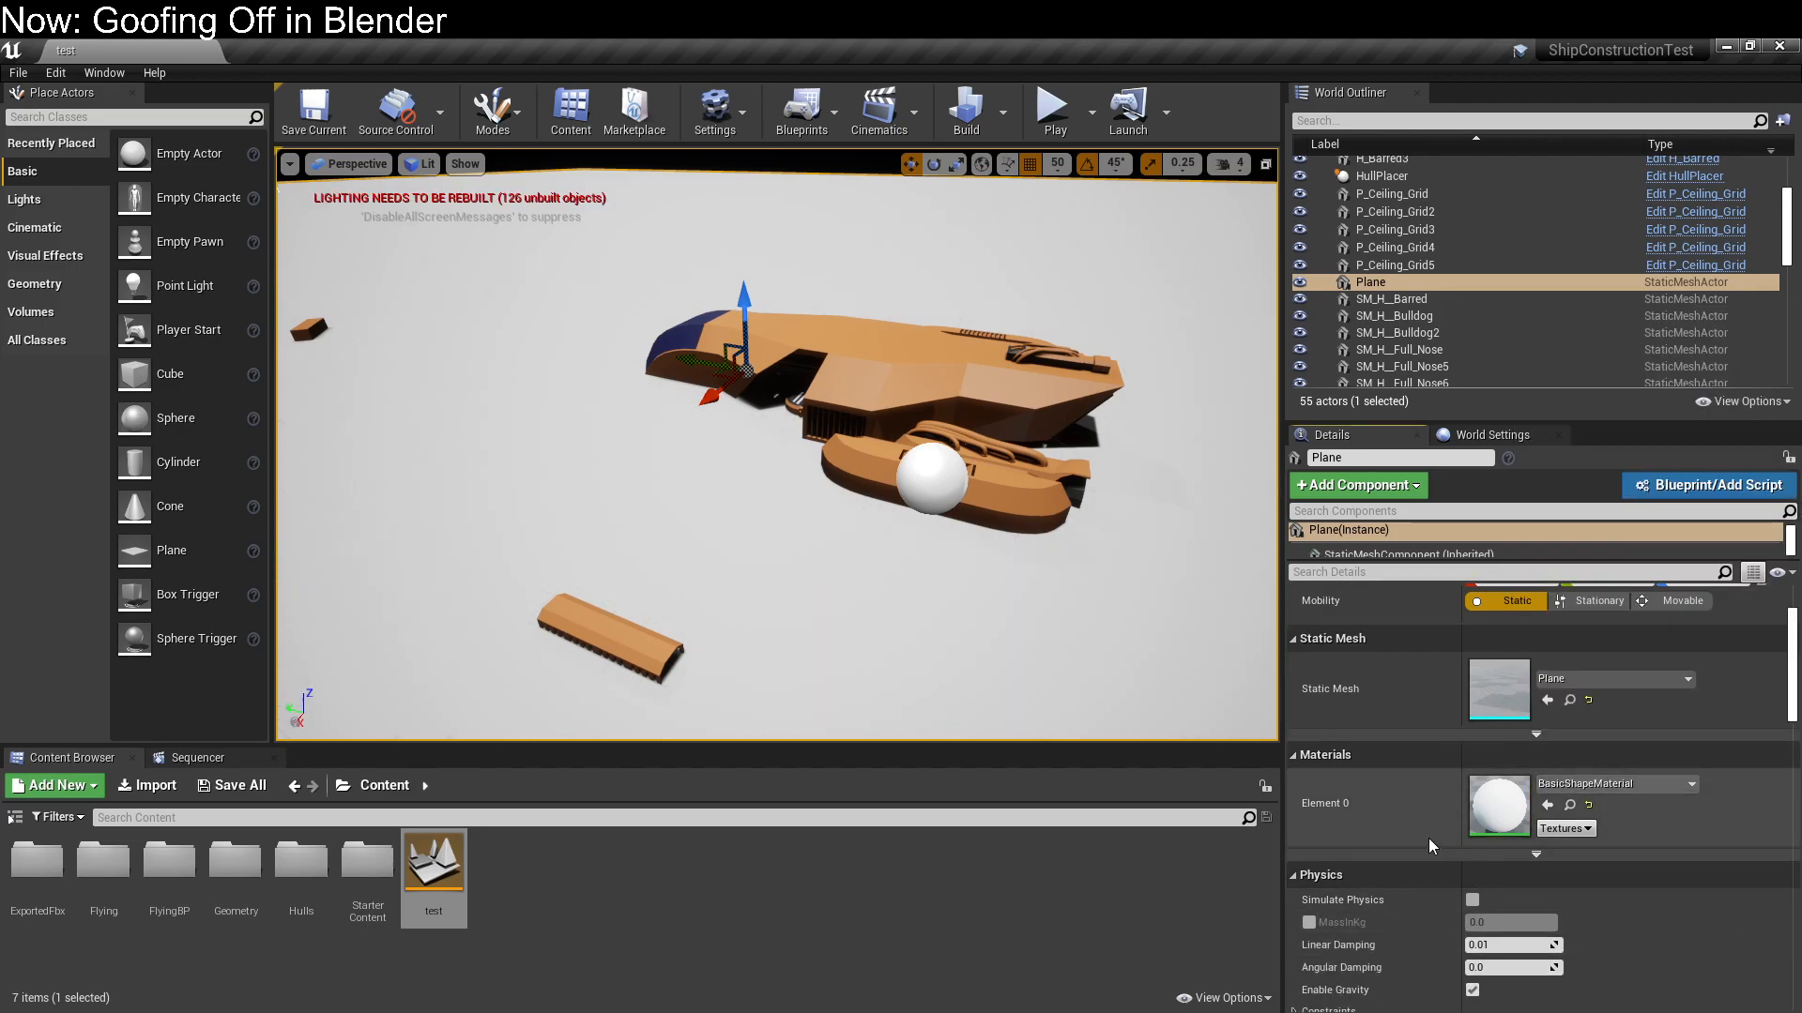
scroll(1429, 837, "down", 8)
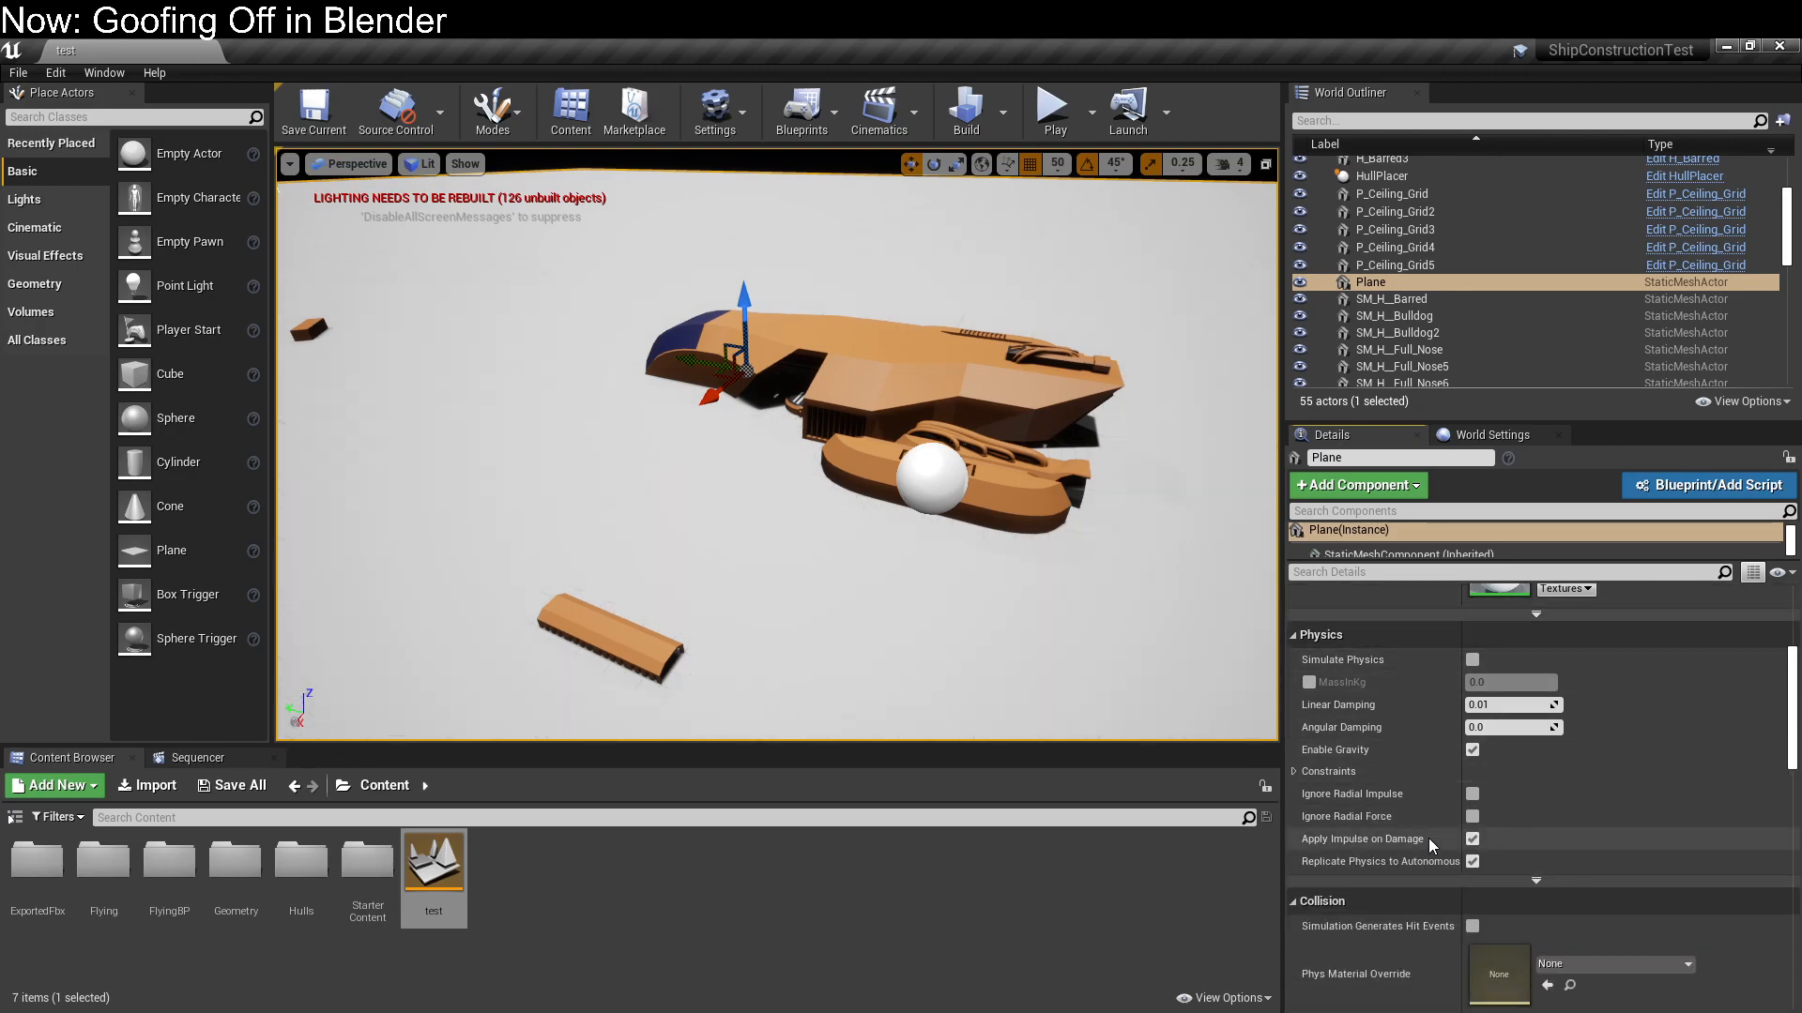
scroll(1429, 837, "down", 5)
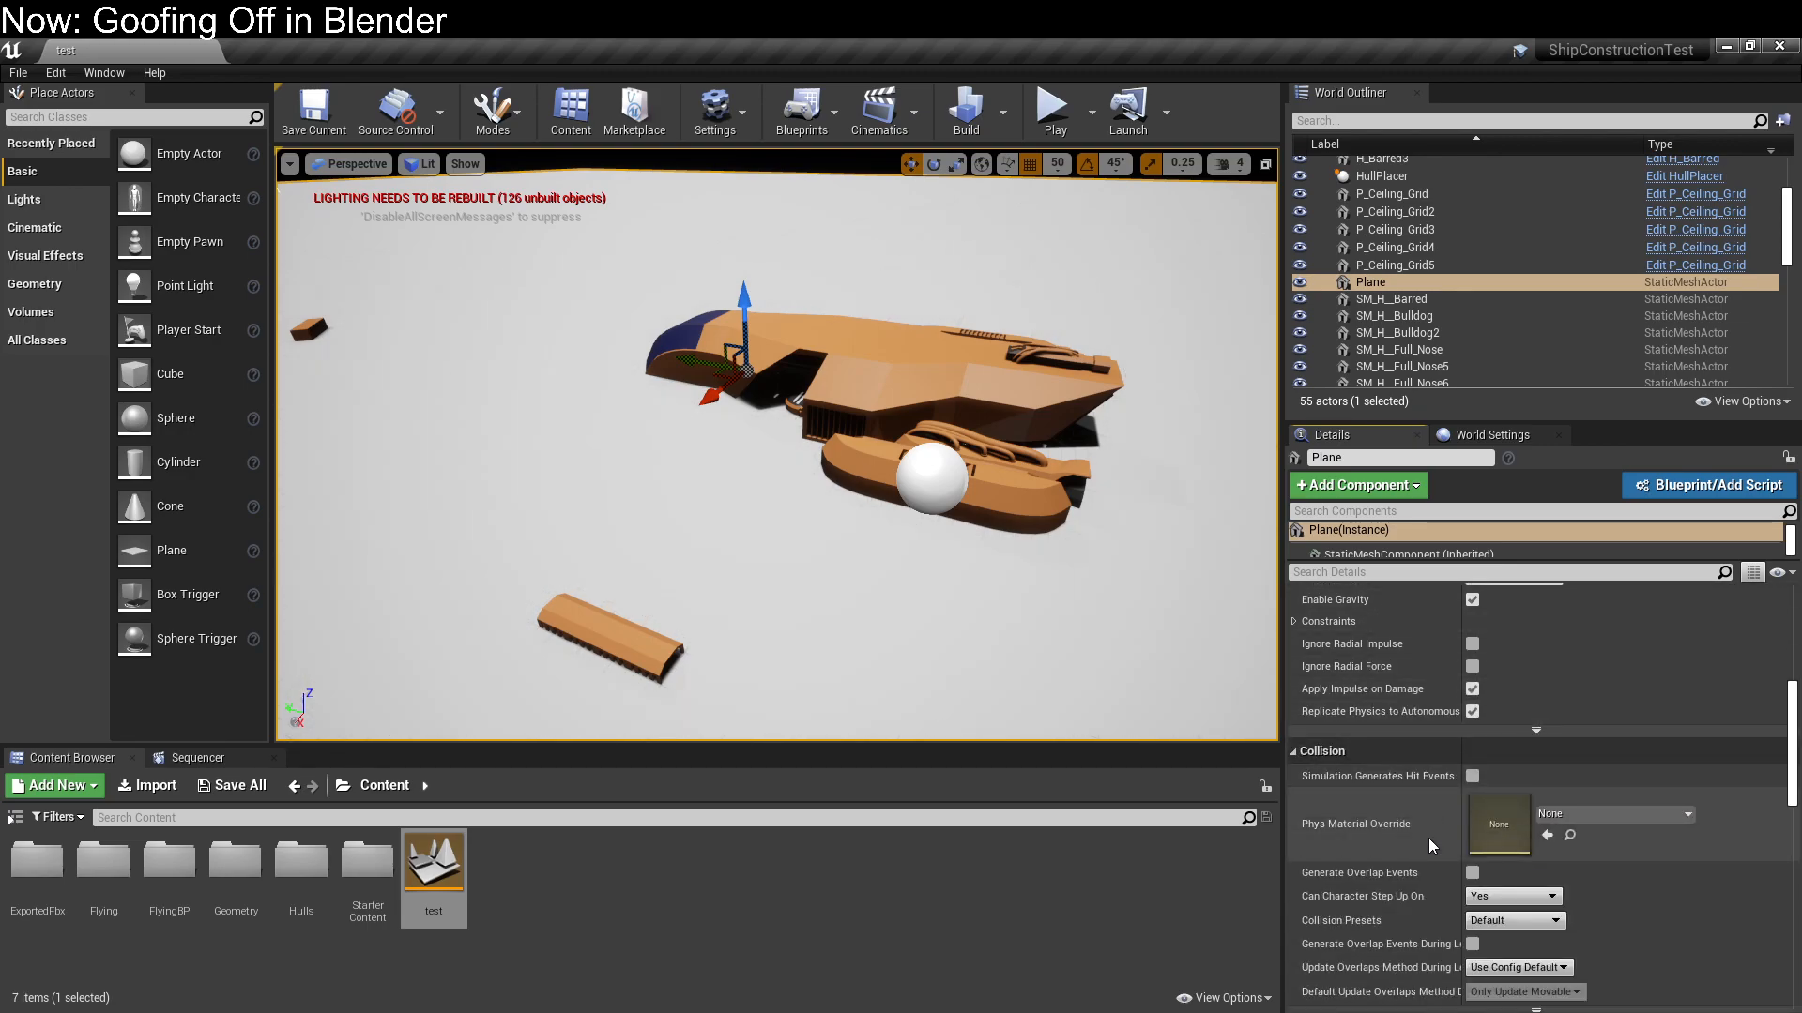
scroll(1428, 837, "down", 15)
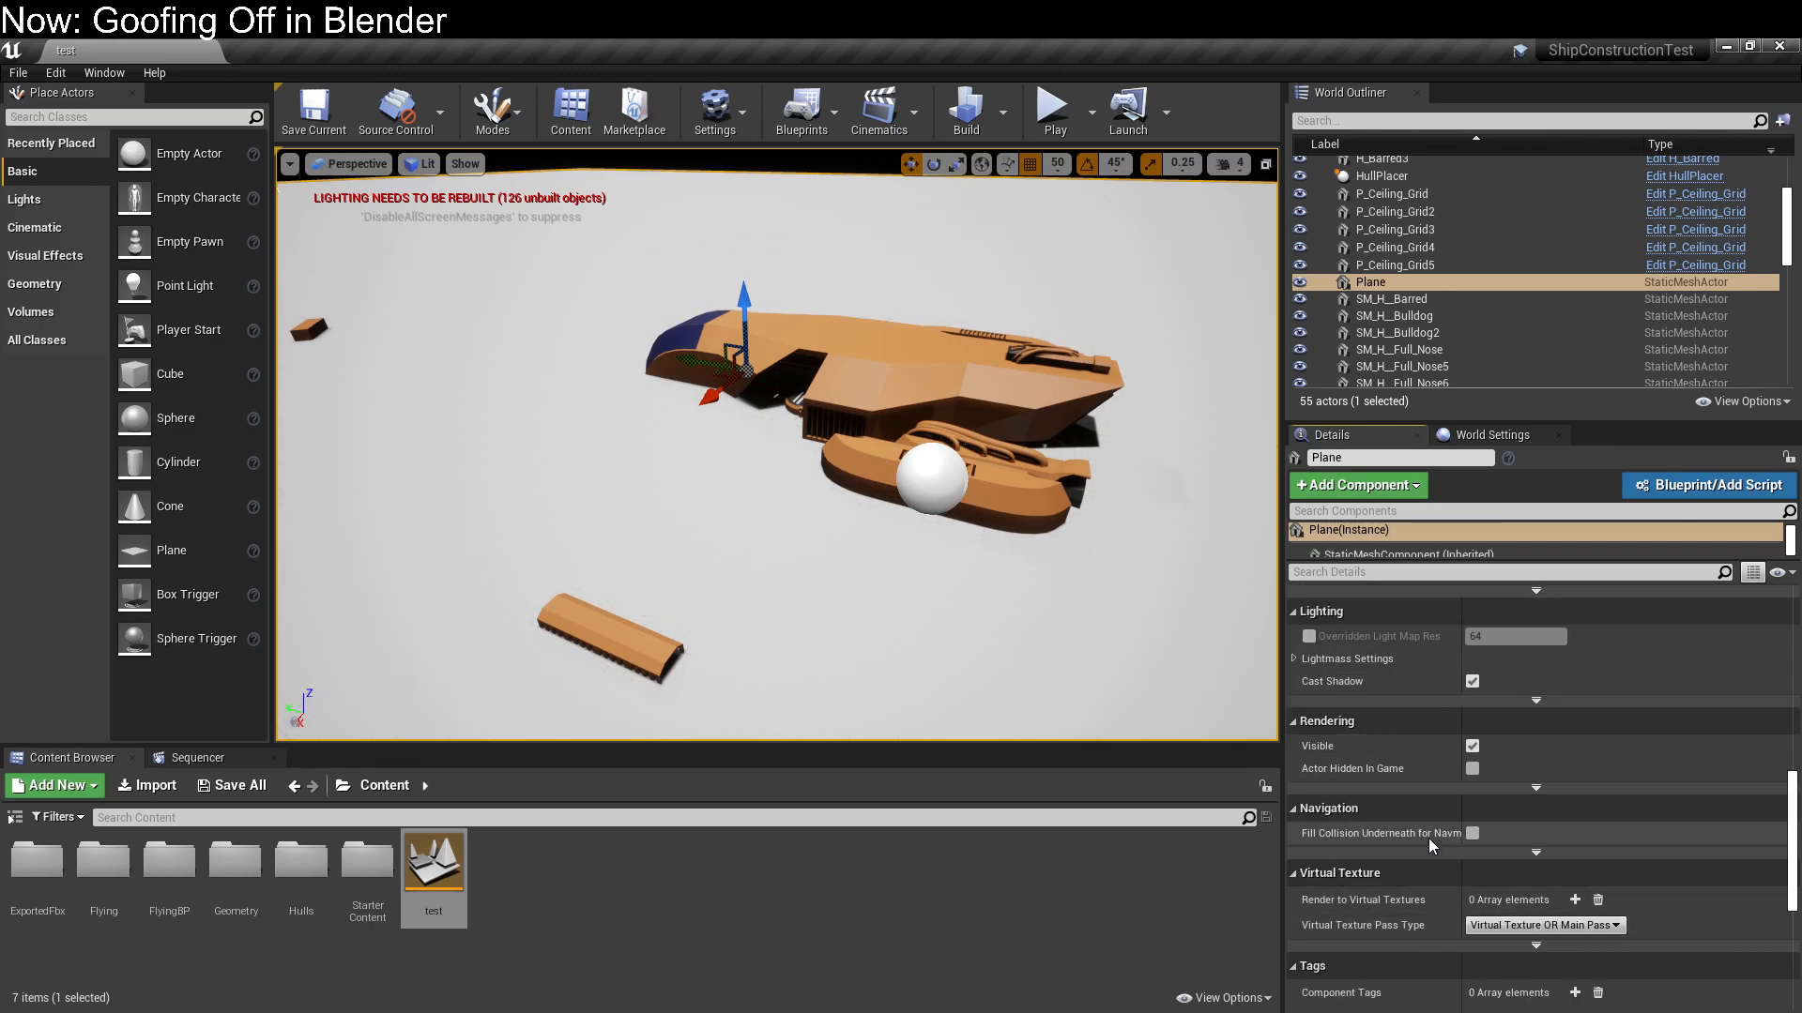
left_click(1472, 746)
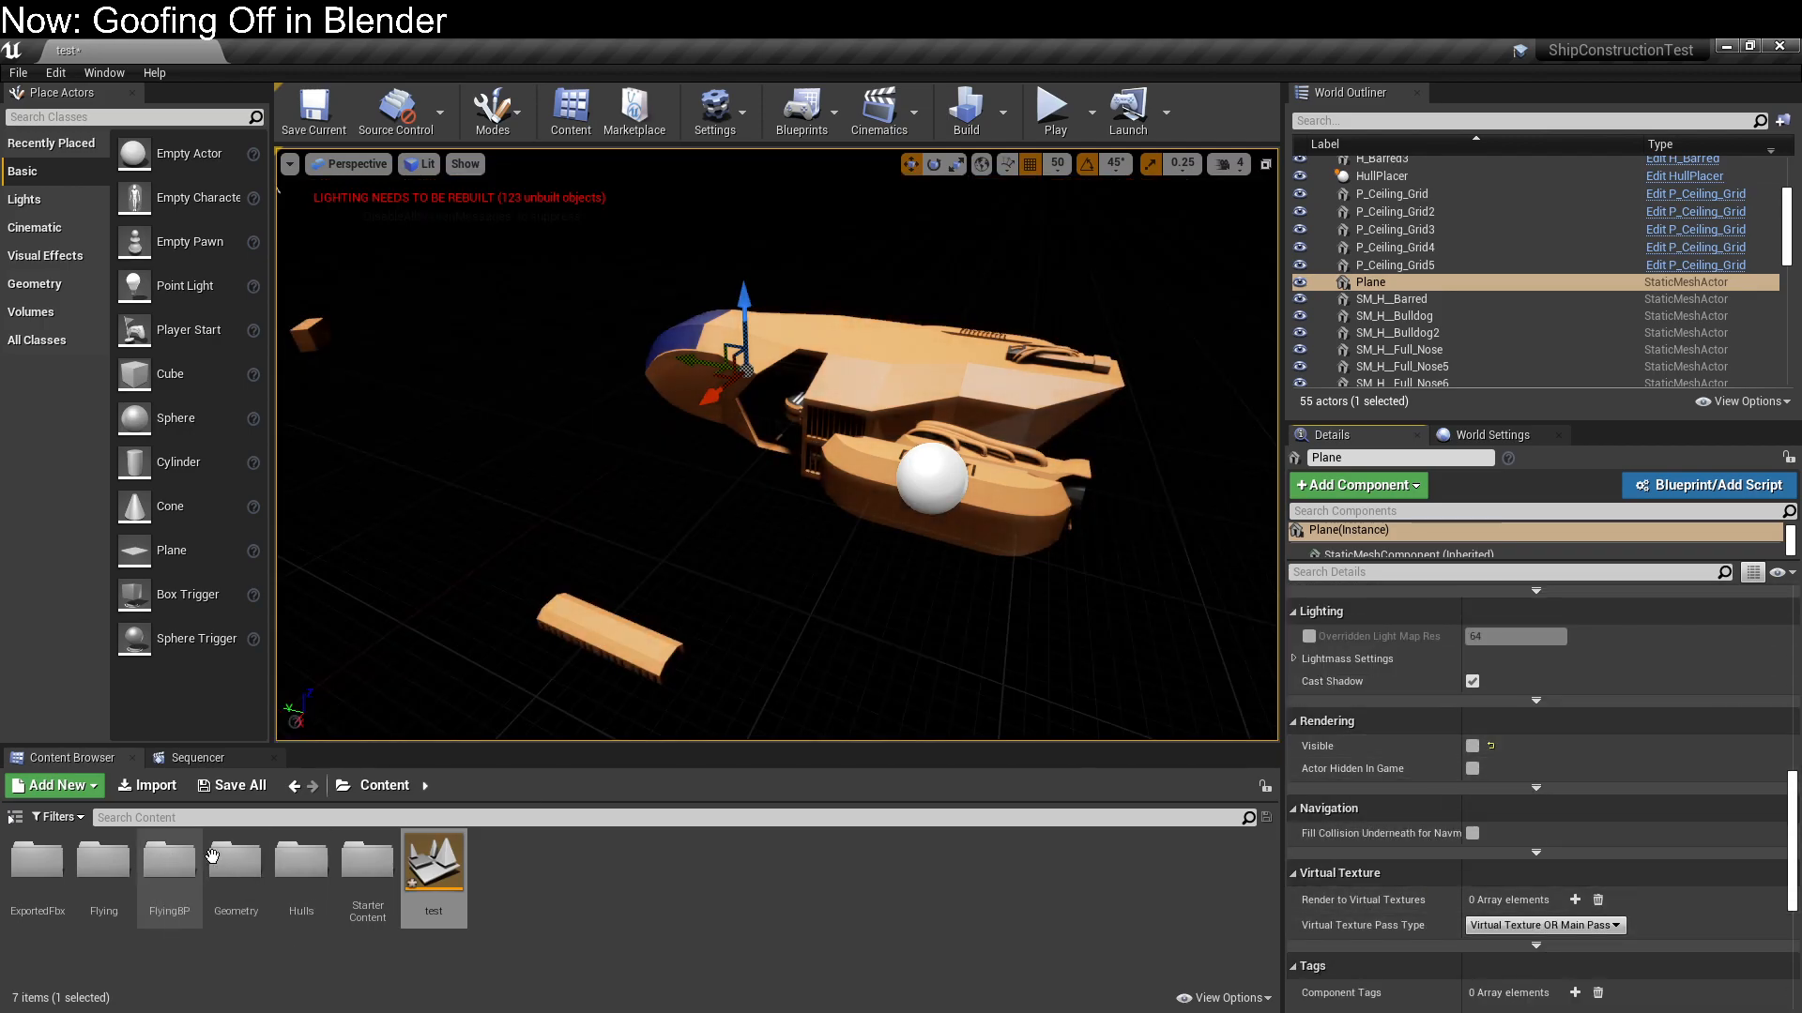
Open the StaticMesh folder inside ExportedFbx in the project content
left_click(227, 870)
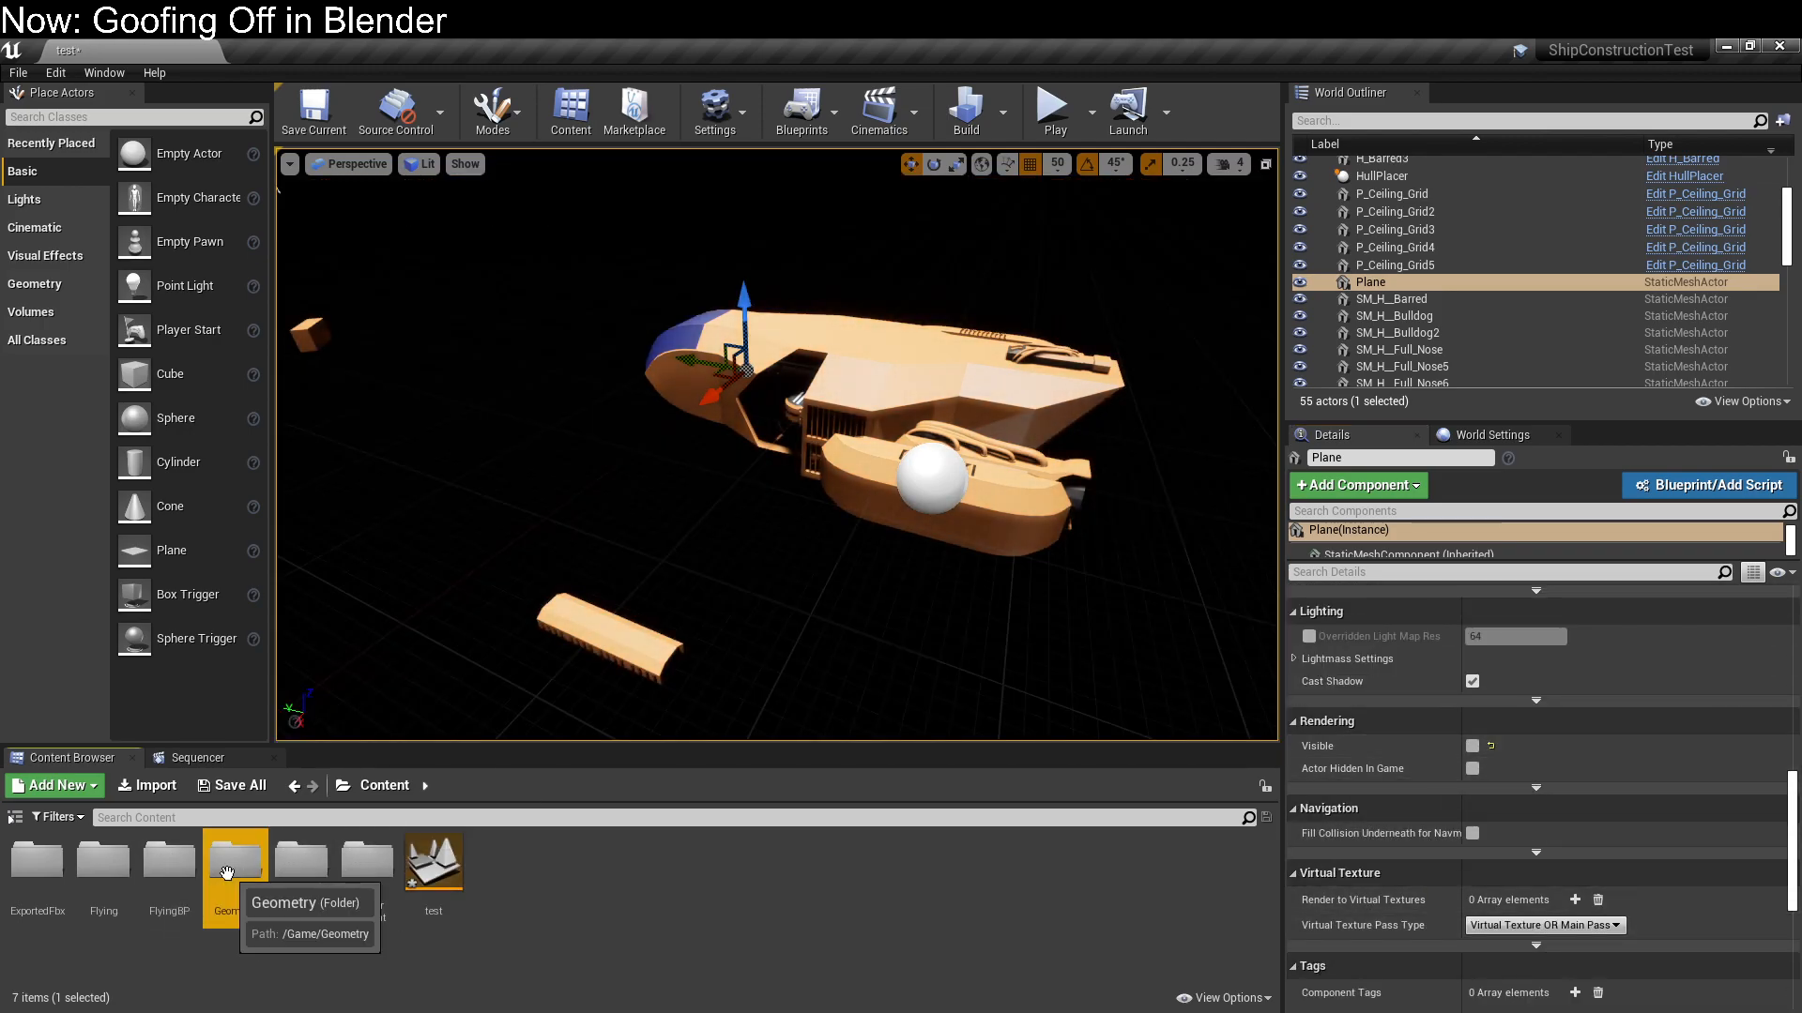
double_click(38, 862)
double_click(38, 862)
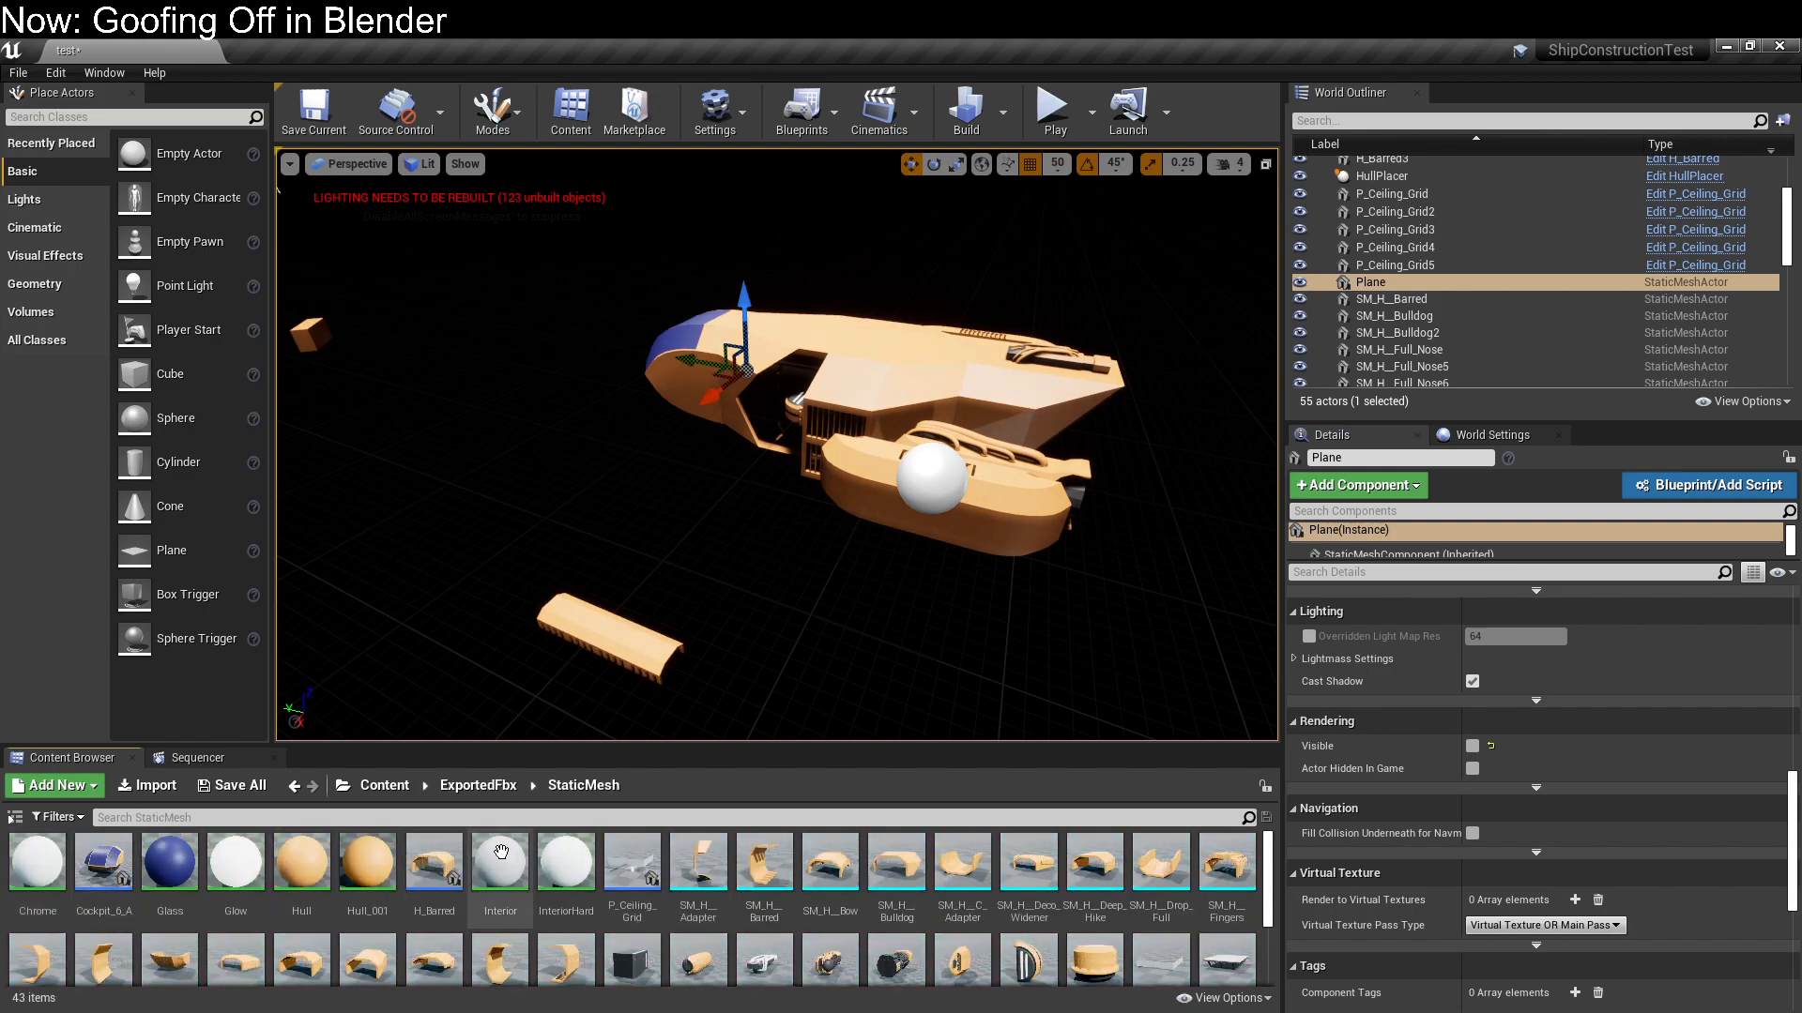
Try placing an SM_H__Barred hull mesh beside the ship and undo the placement
left_click_drag(764, 861, 825, 527)
middle_click_drag(825, 527, 976, 516)
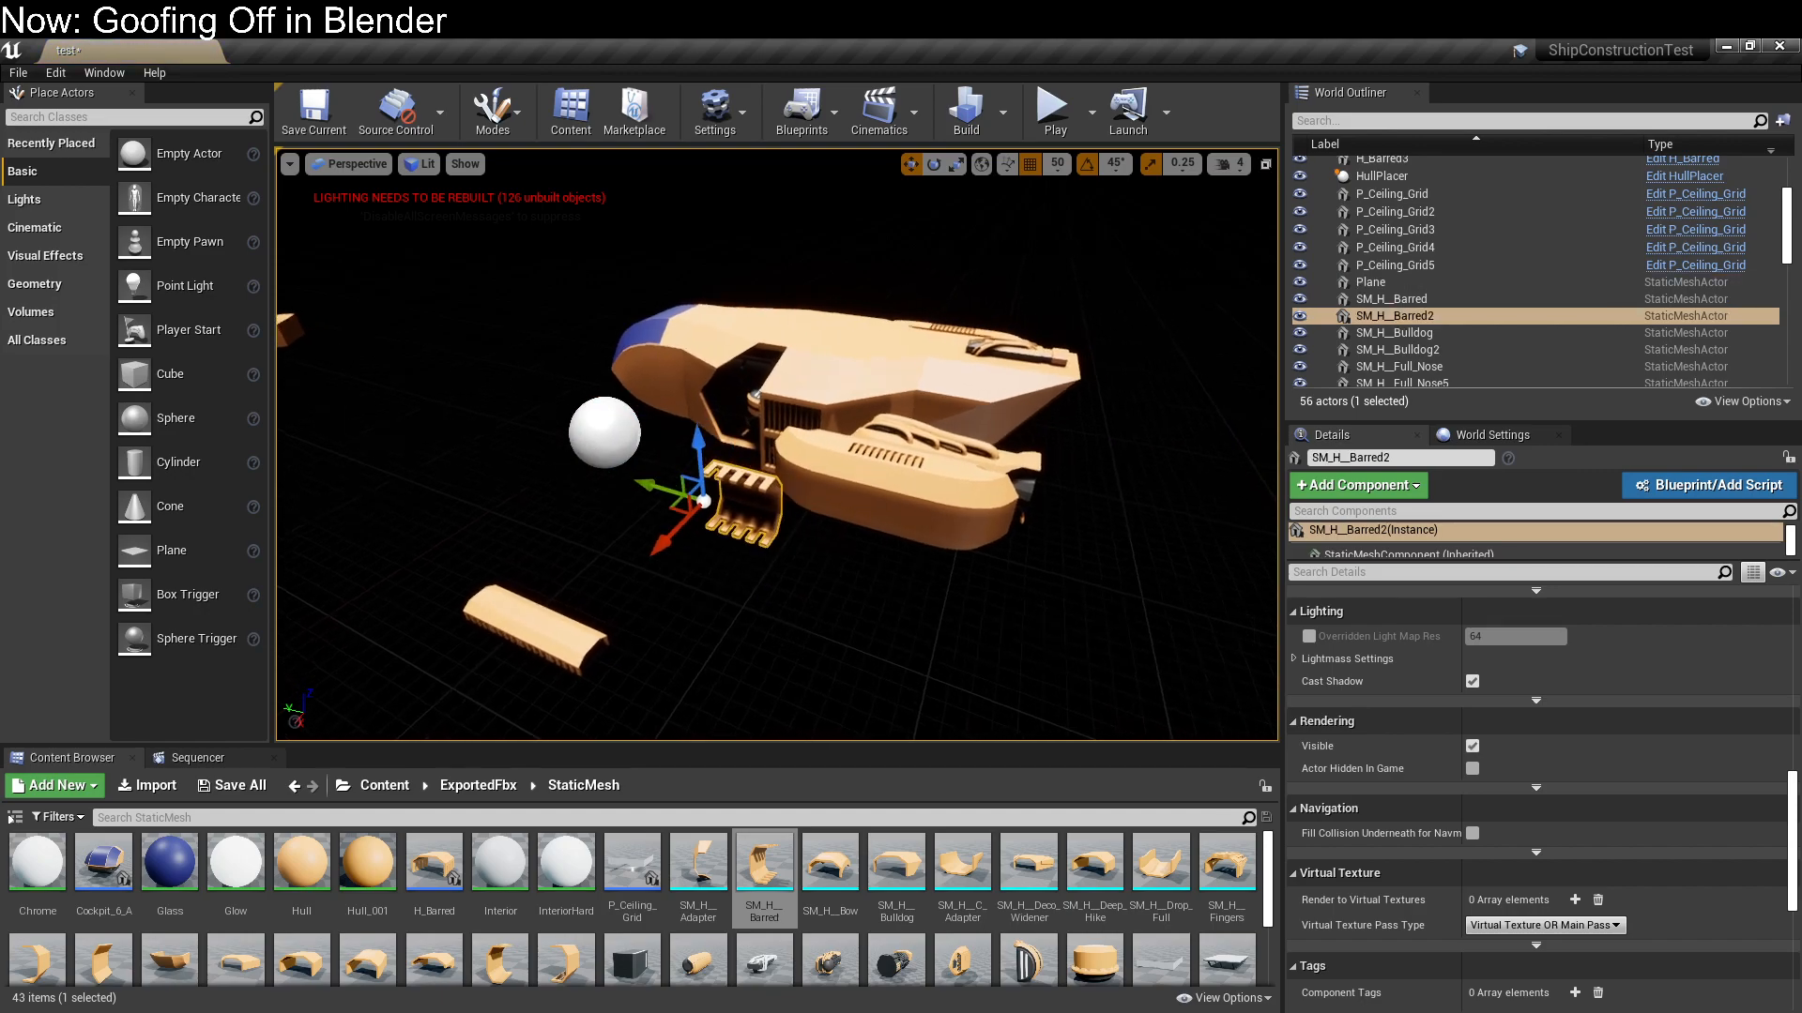
key("ctrl+z")
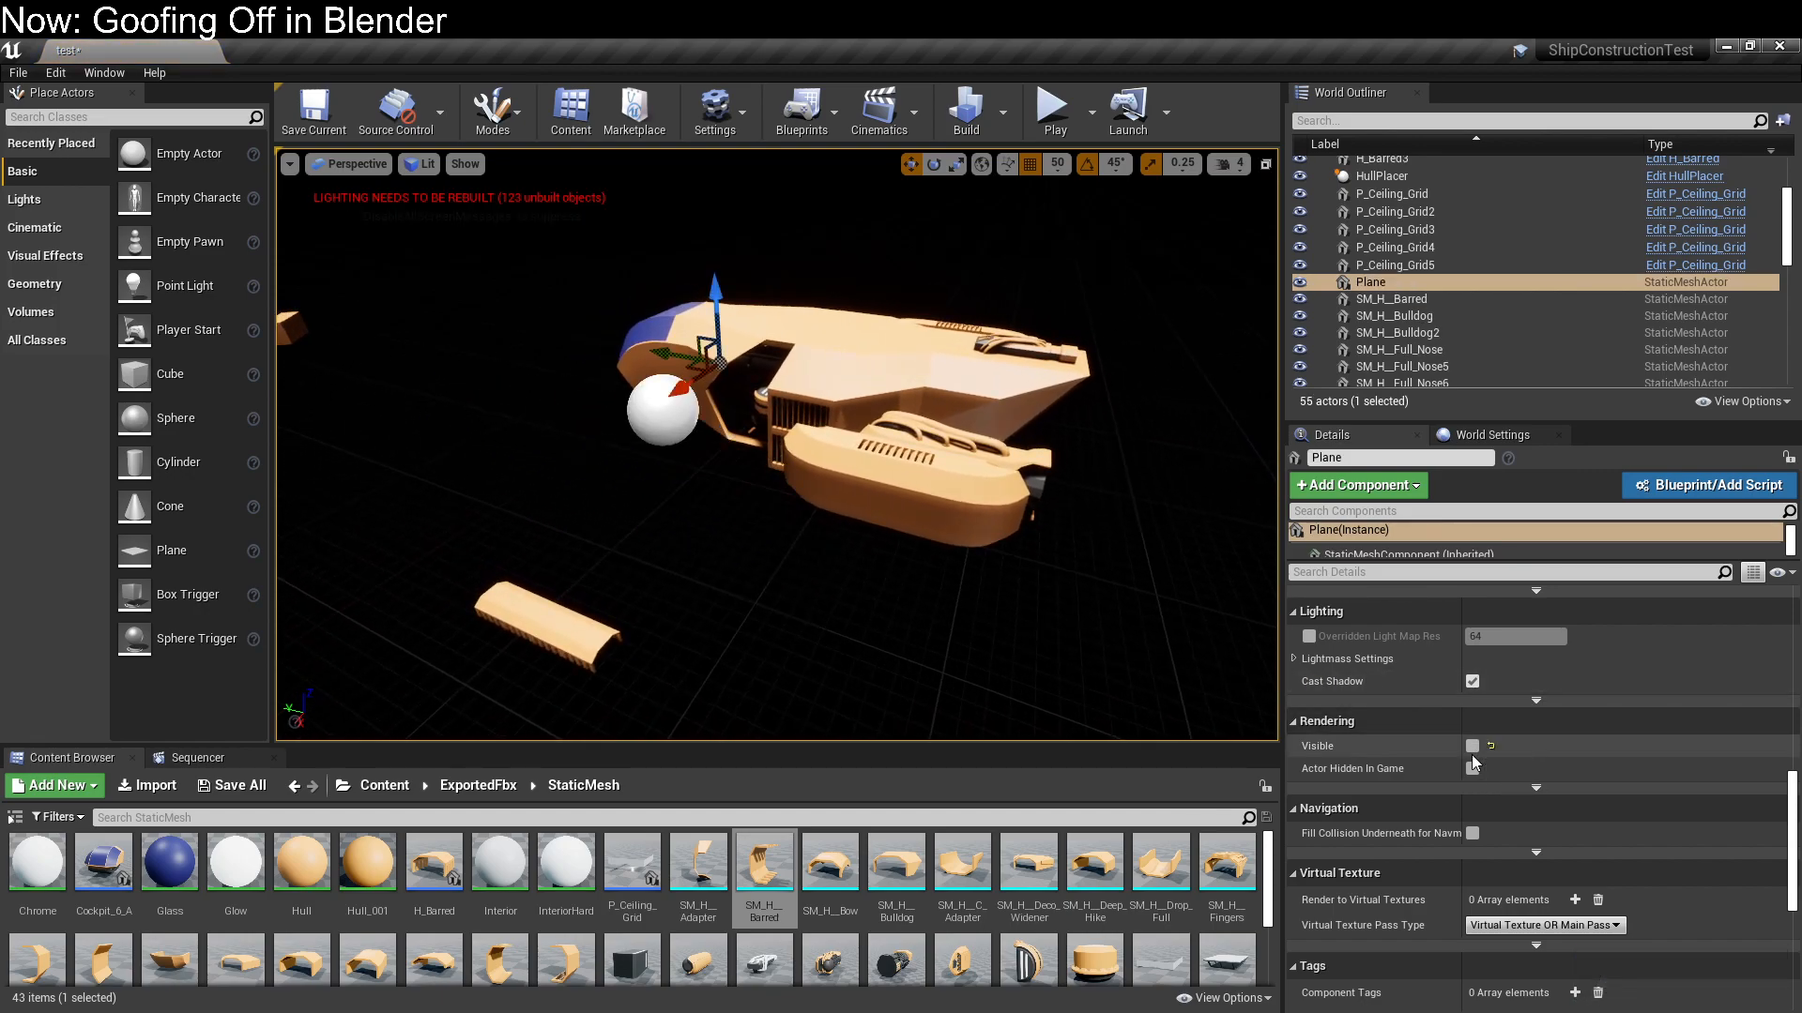
Turn the ground plane's Visible option back on and view the ship from above
left_click(1471, 747)
mouse_move(1014, 525)
right_mouse_down()
mouse_move(1126, 460)
mouse_move(995, 506)
right_mouse_up()
right_click_drag(976, 610, 863, 676)
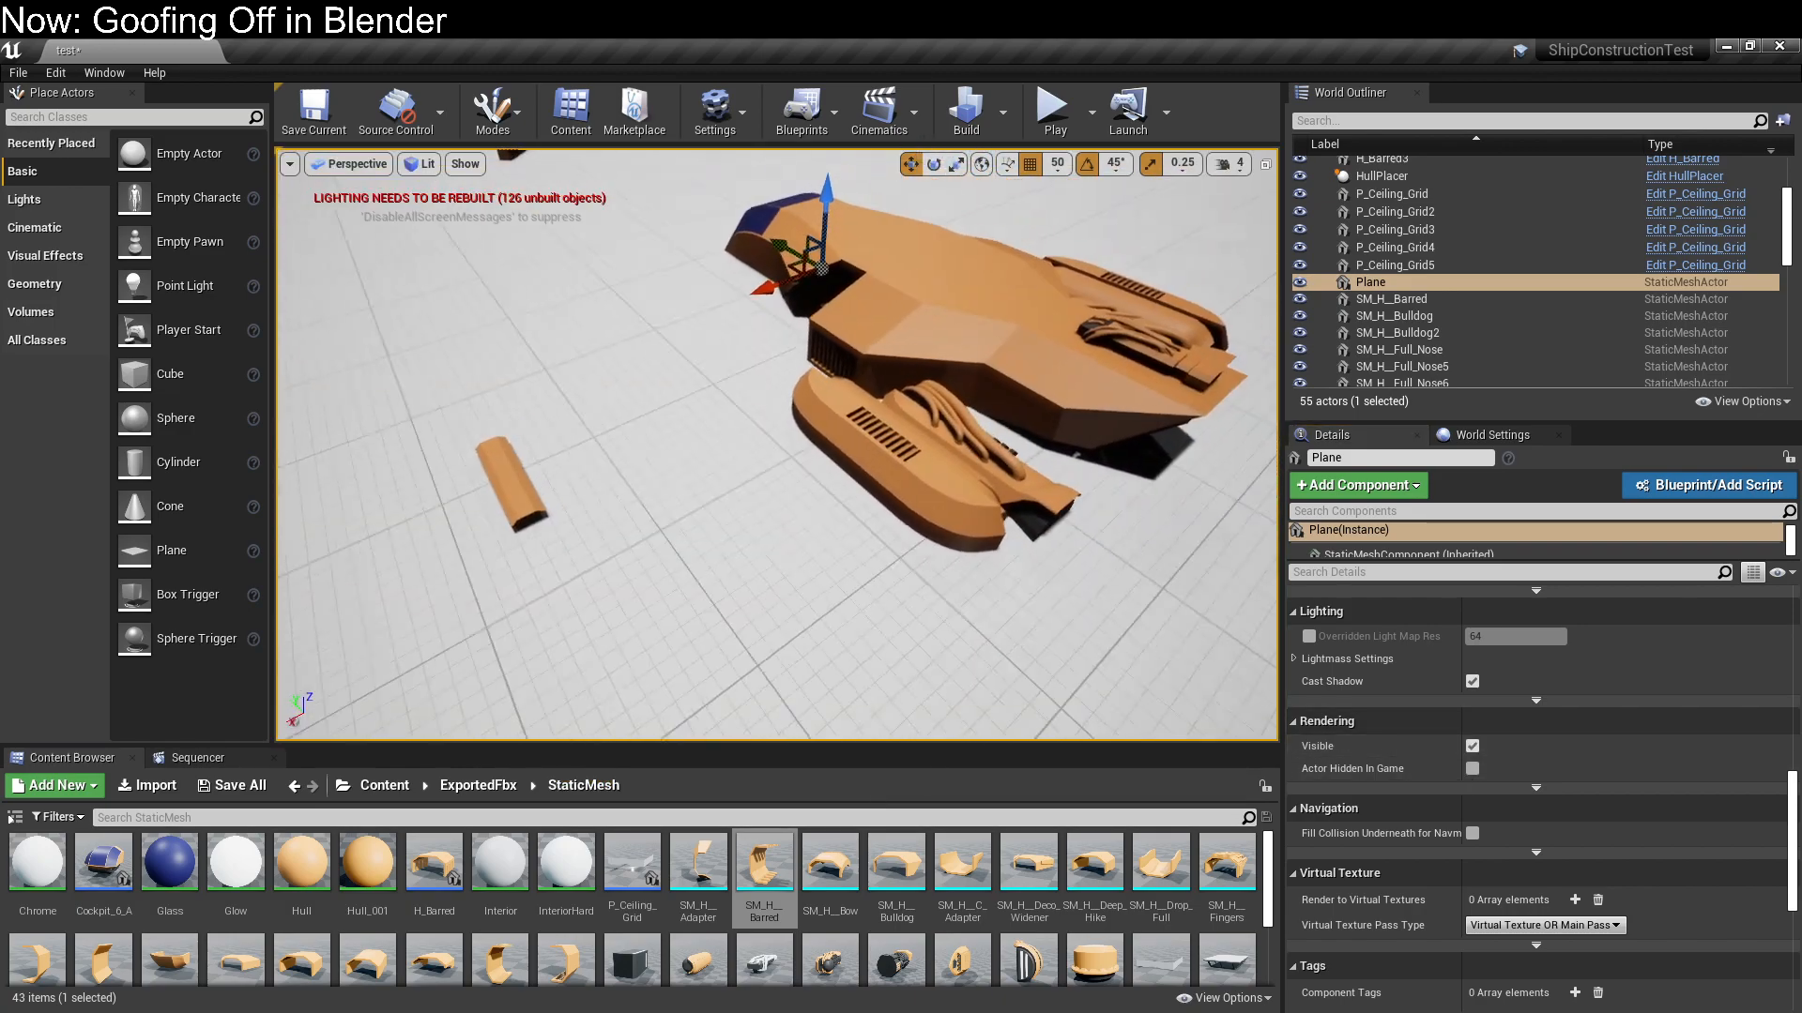
scroll(1080, 455, "down", 1)
scroll(1309, 542, "down", 1)
scroll(796, 559, "down", 6)
scroll(797, 559, "up", 4)
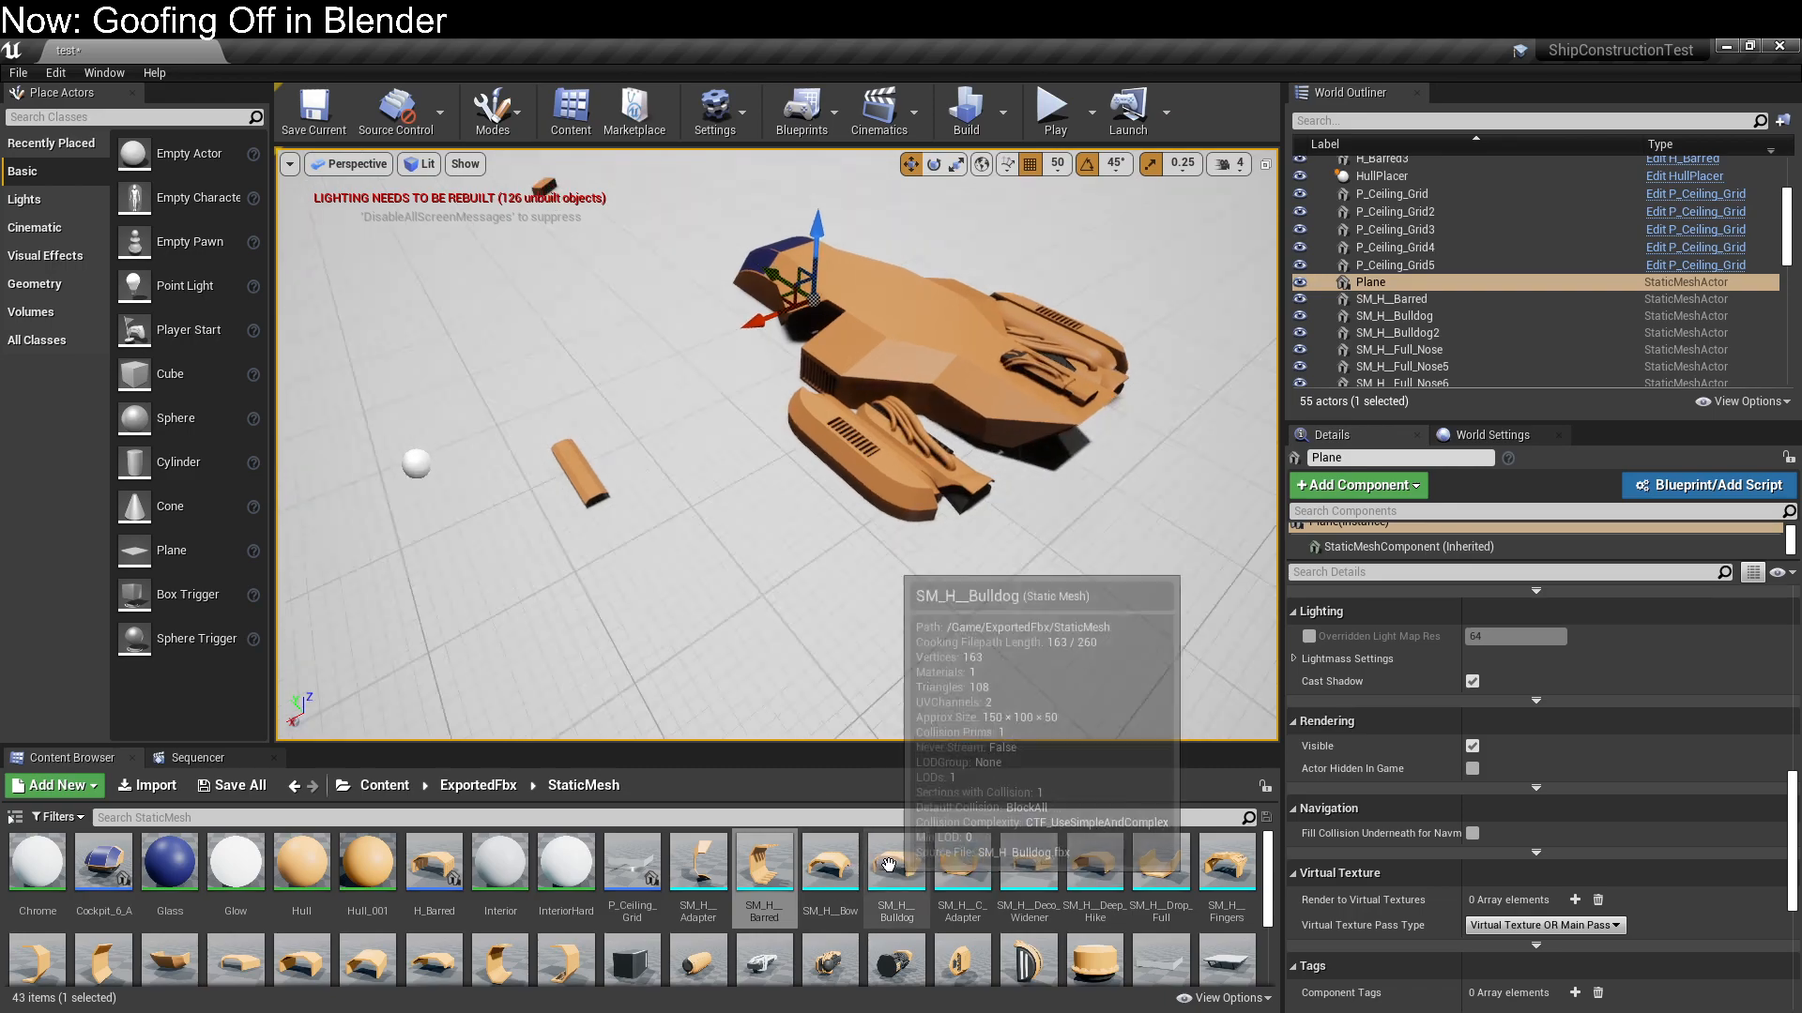
Place an SM_H__Bulldog mesh behind the ship and set its scale to 6 on all axes
left_click_drag(879, 874, 1111, 458)
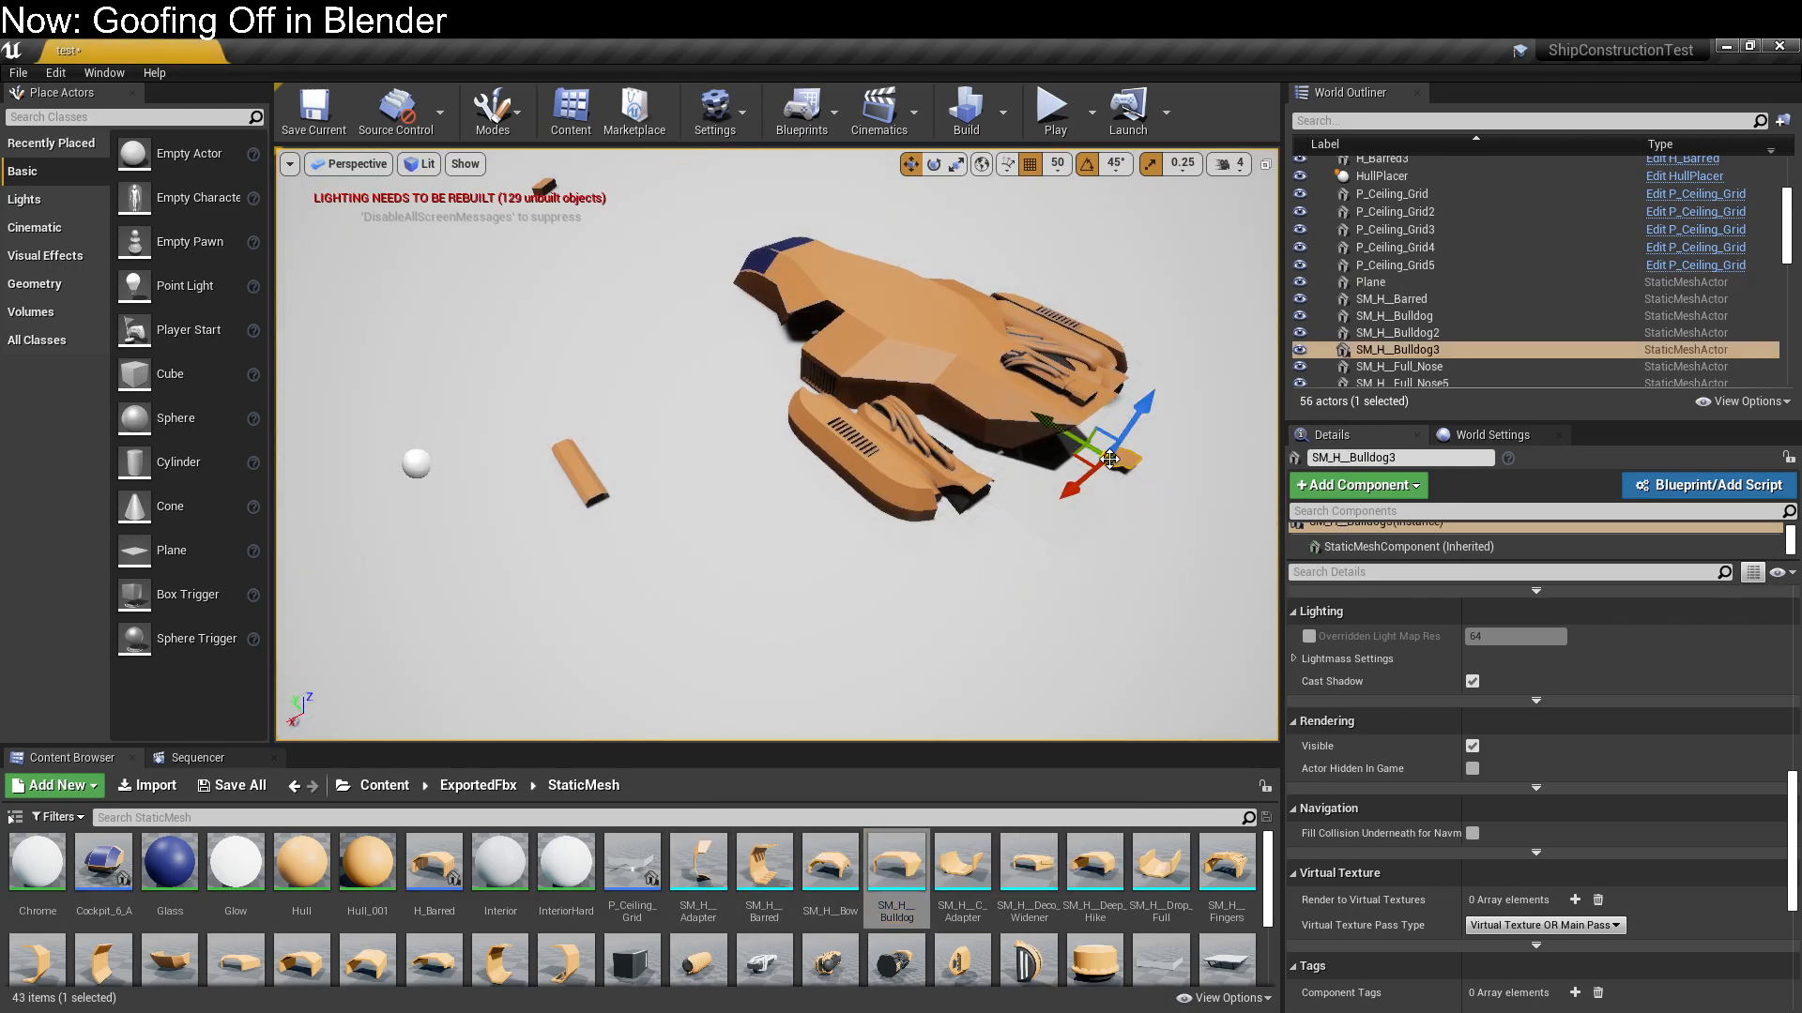
scroll(1505, 661, "down", 10)
scroll(1505, 672, "up", 10)
left_click(1530, 666)
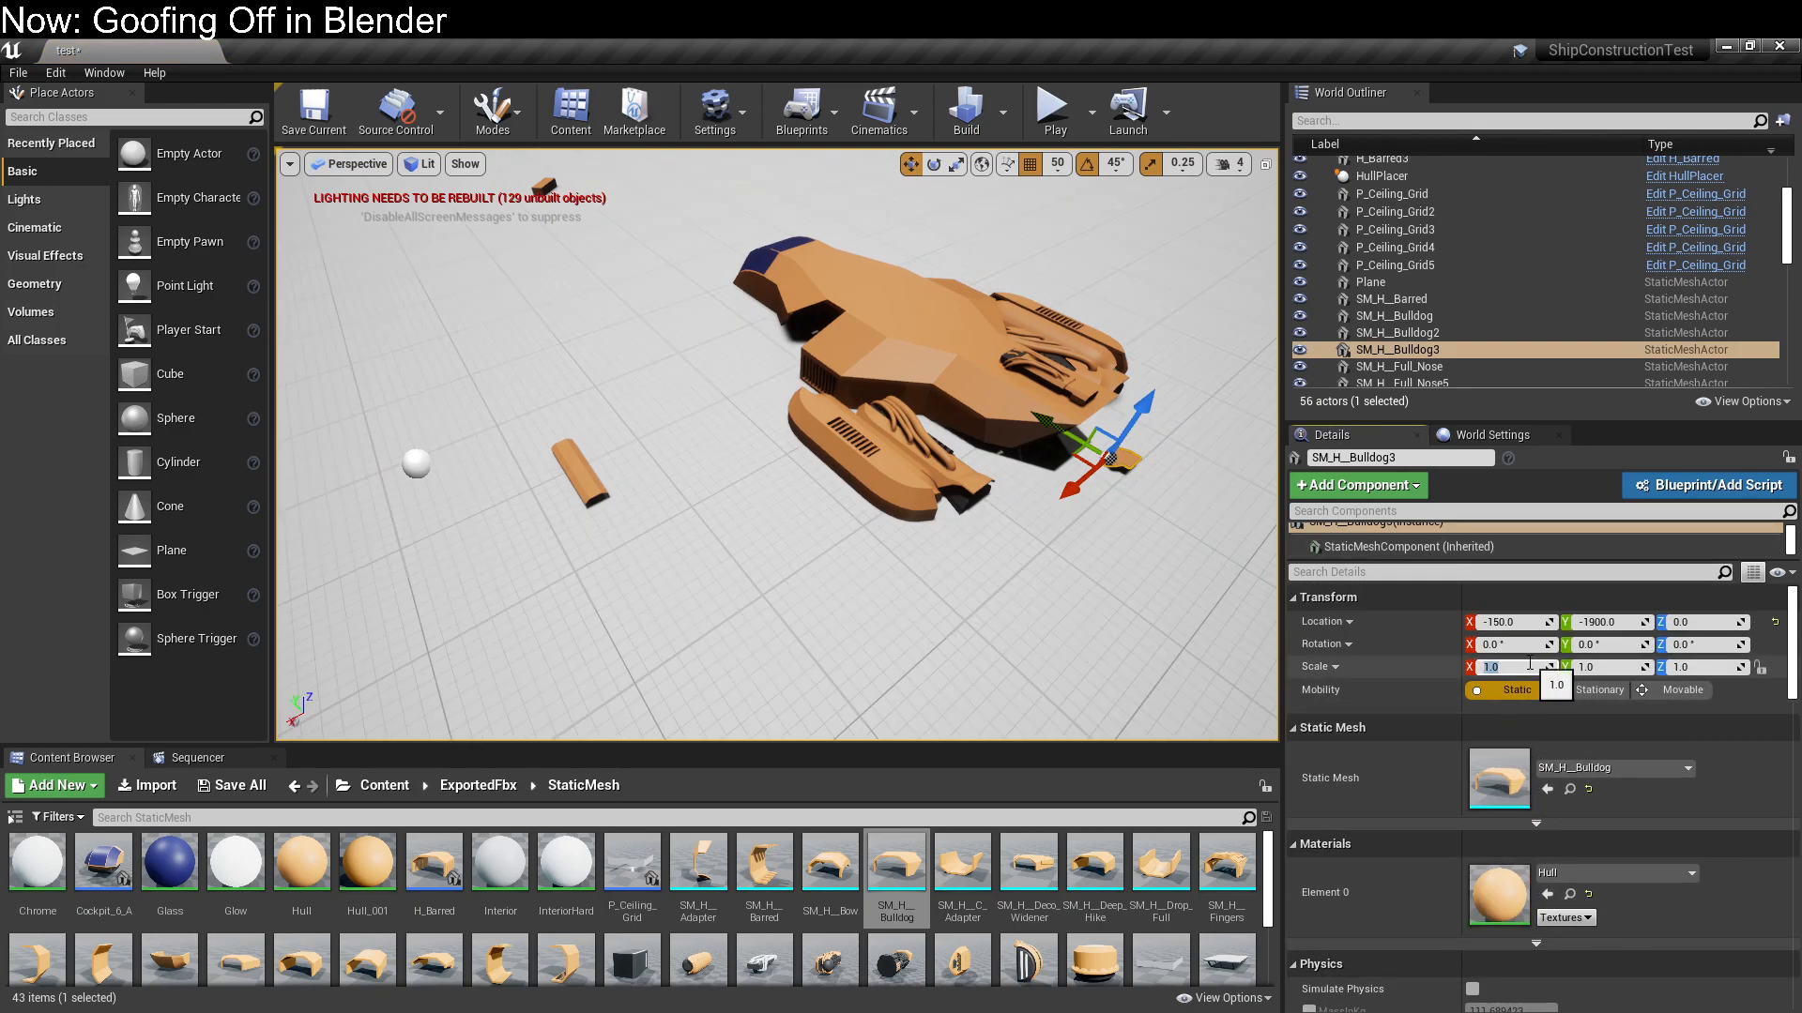
type("6")
key("Tab")
key("Tab")
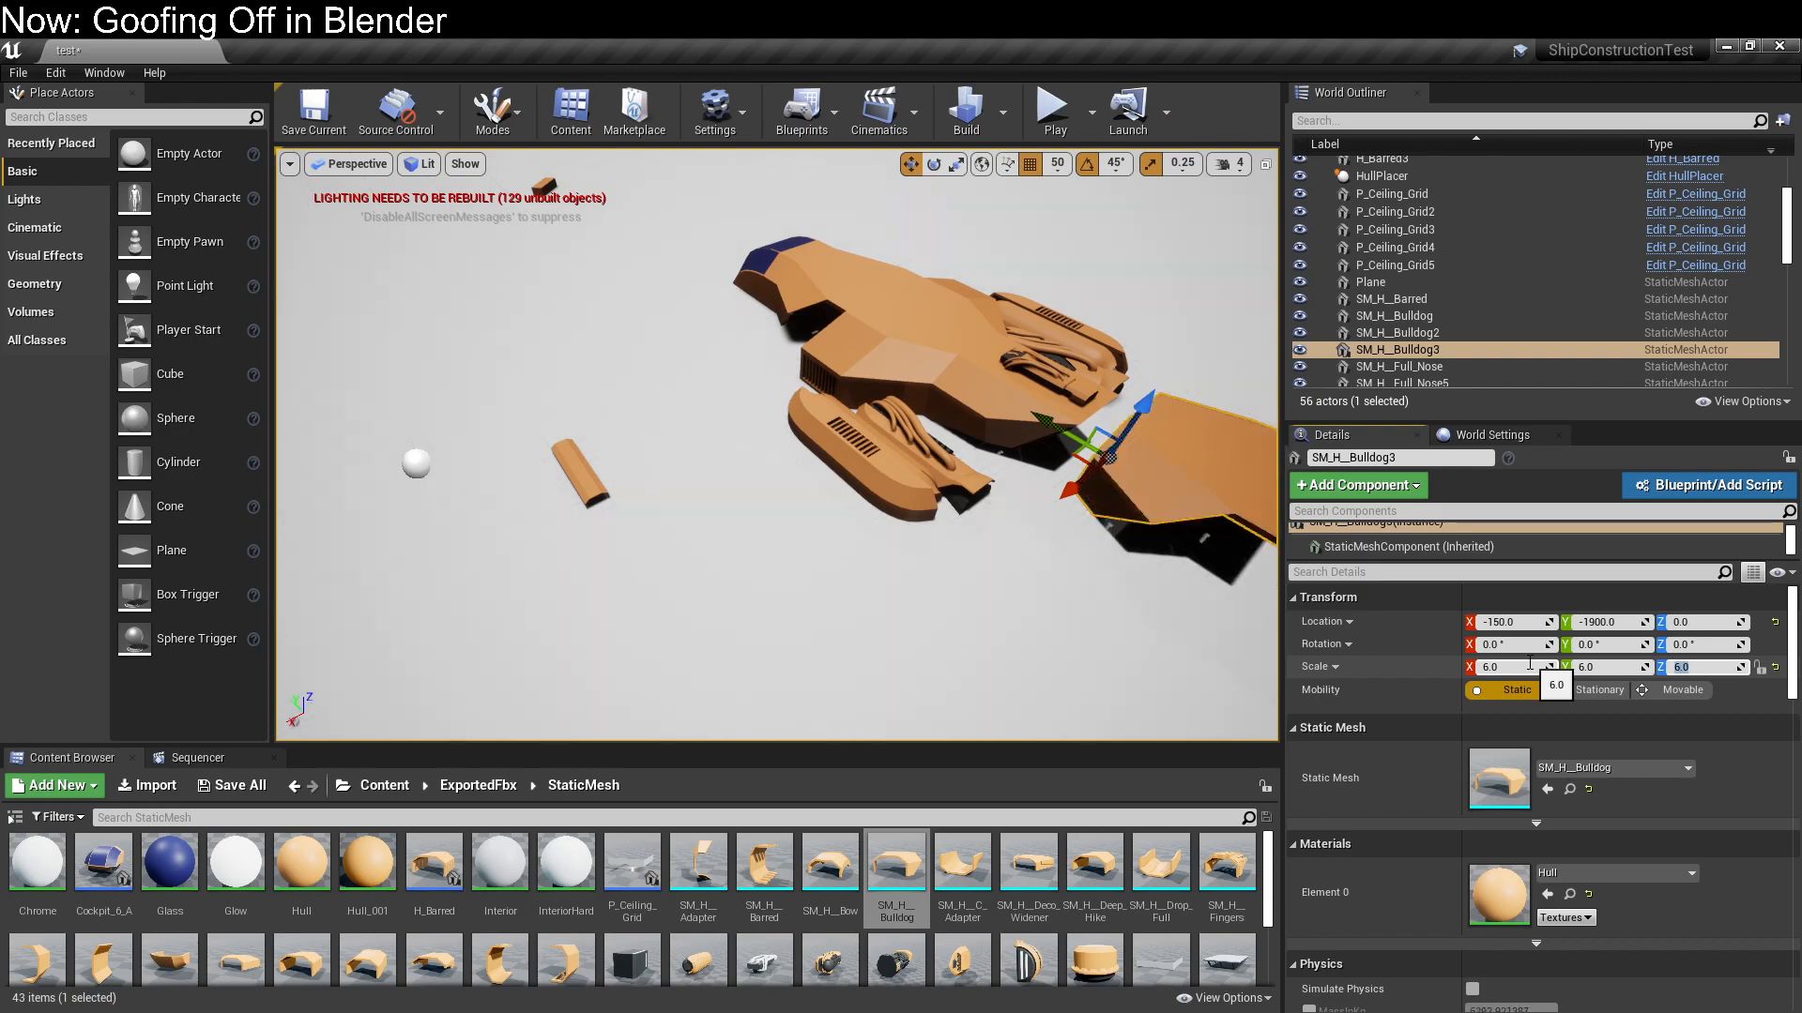
Move the enlarged SM_H__Bulldog mesh along Y to 500 near the cockpit and delete it
right_click_drag(1022, 527, 1220, 413)
left_click_drag(723, 514, 364, 482)
right_click_drag(364, 482, 117, 554)
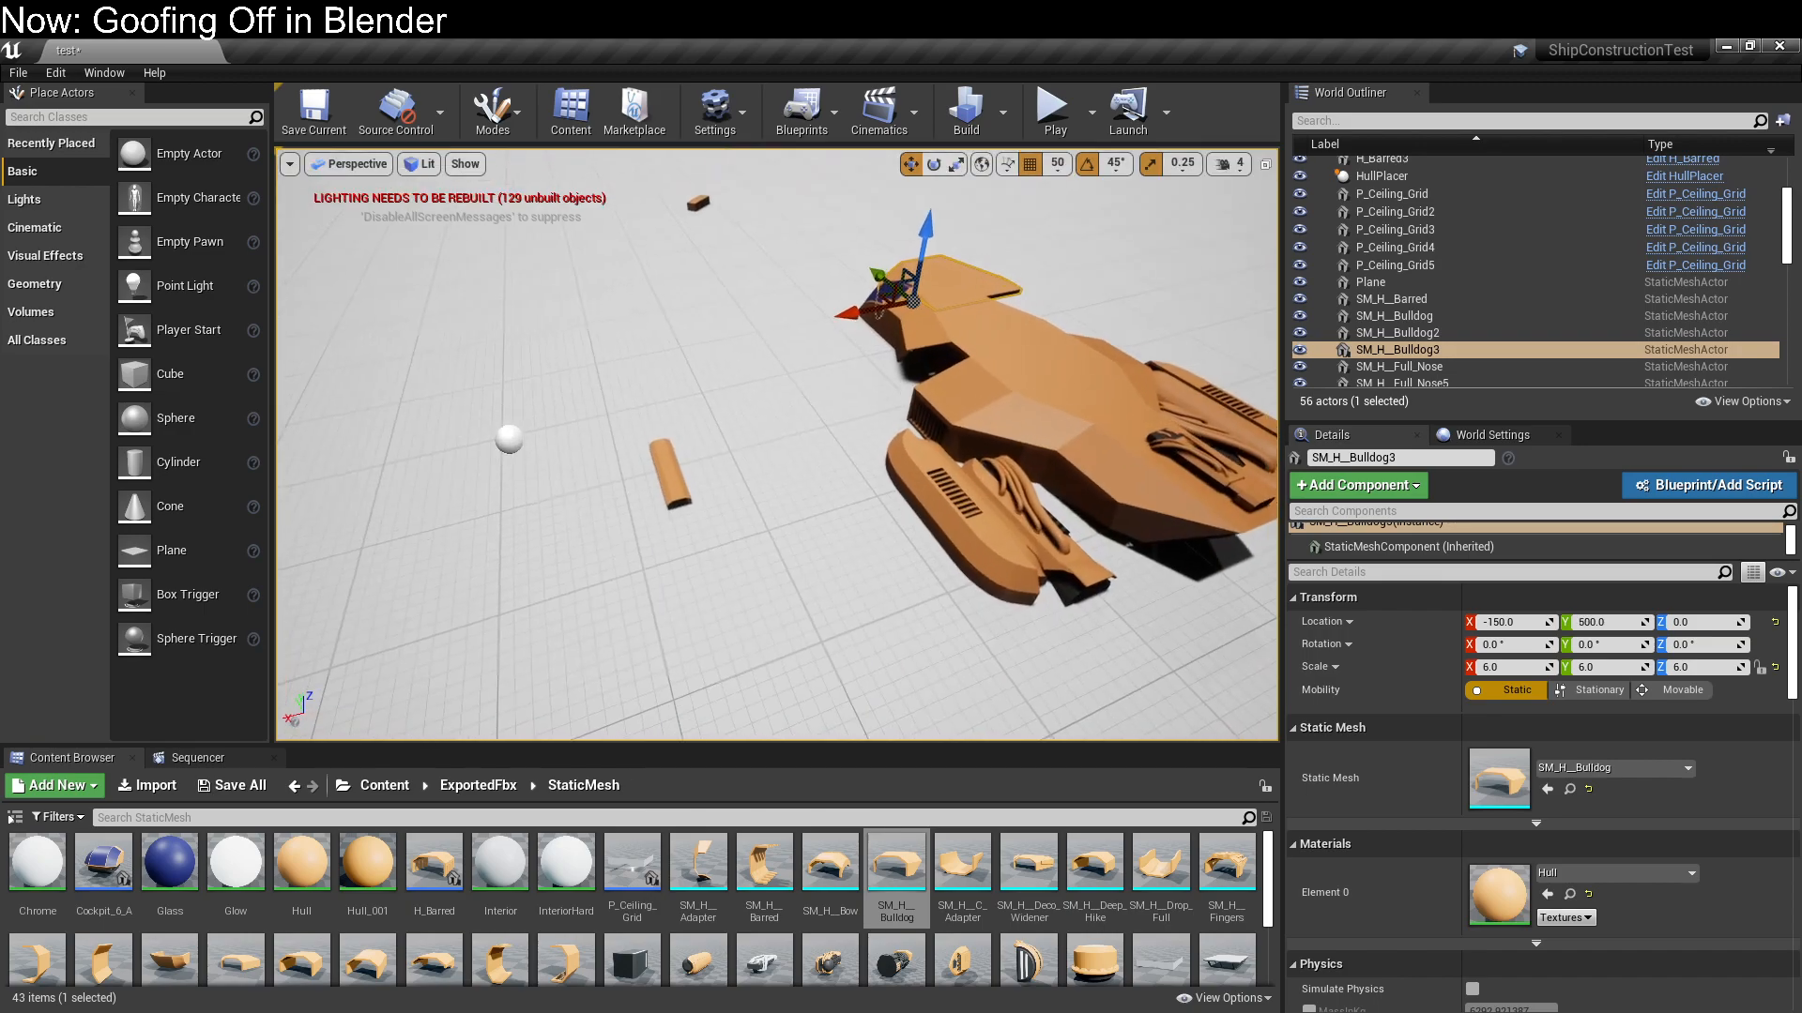
right_click_drag(982, 245, 982, 244)
key("Delete")
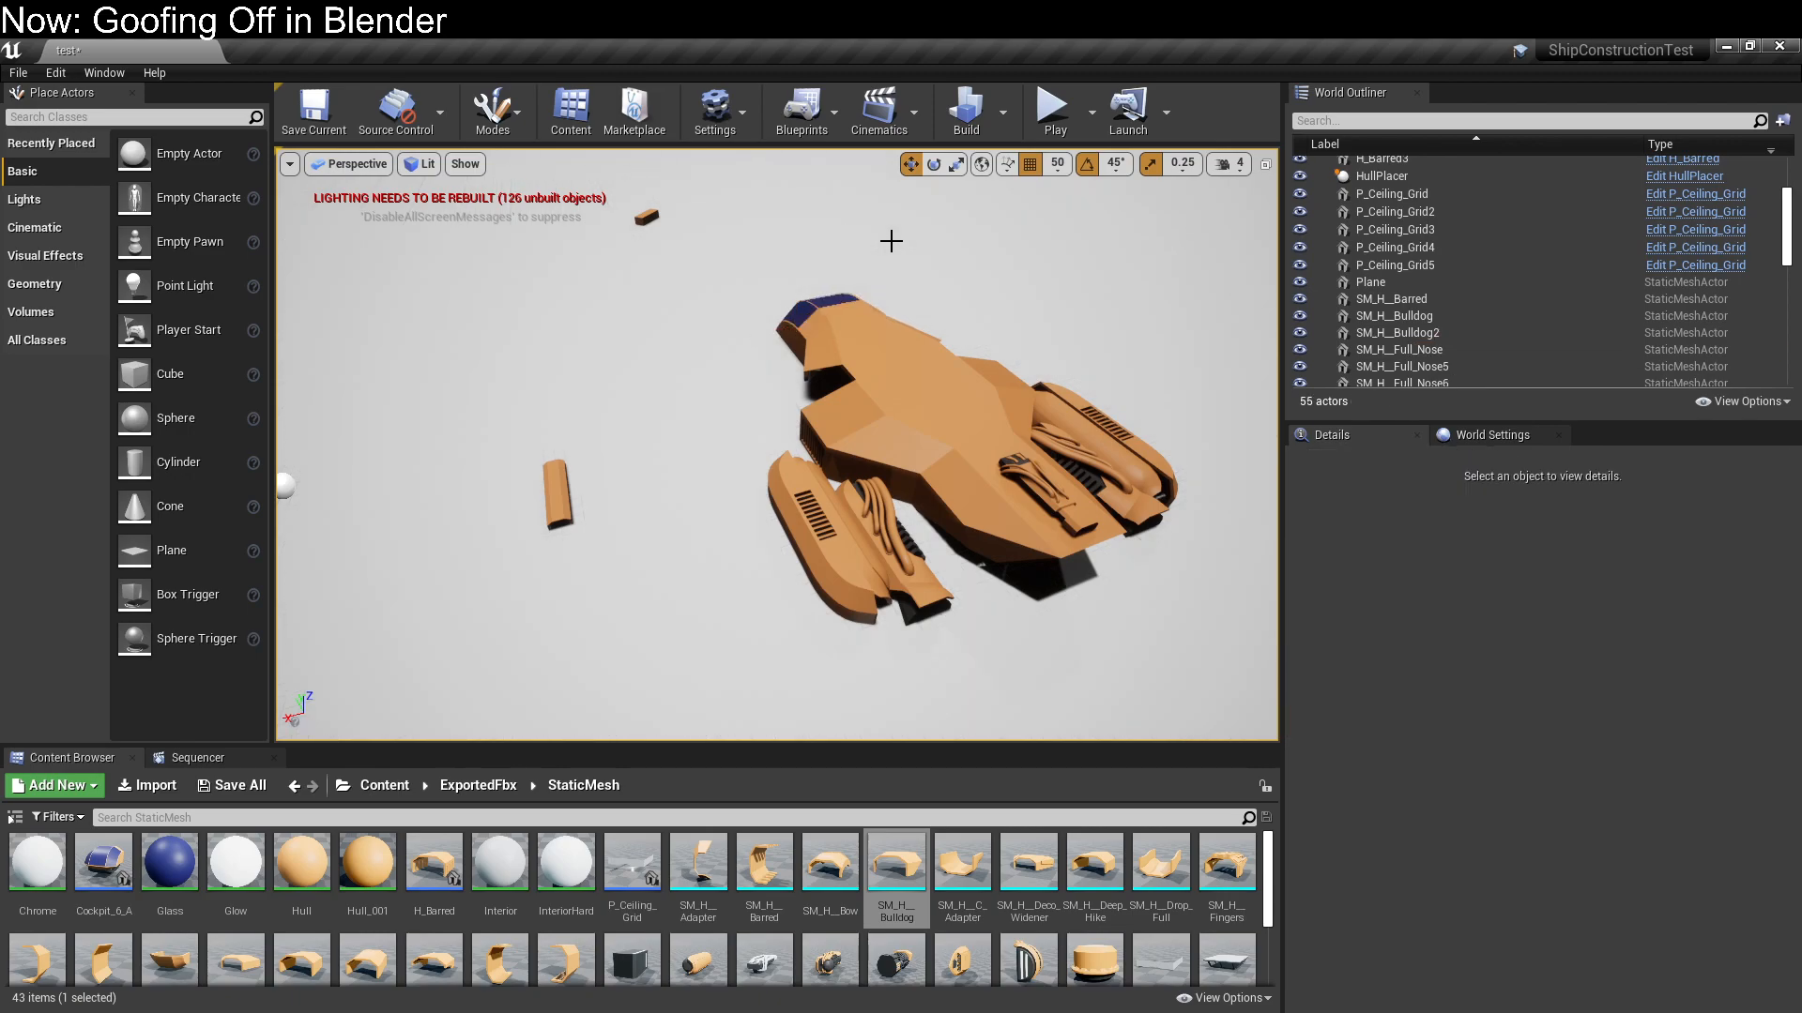
Select the ground plane and assign it the M_Water_Ocean material
left_click(688, 458)
key("f")
right_click_drag(692, 500, 689, 532)
right_click_drag(1005, 555, 1005, 555)
right_click_drag(876, 687, 876, 687)
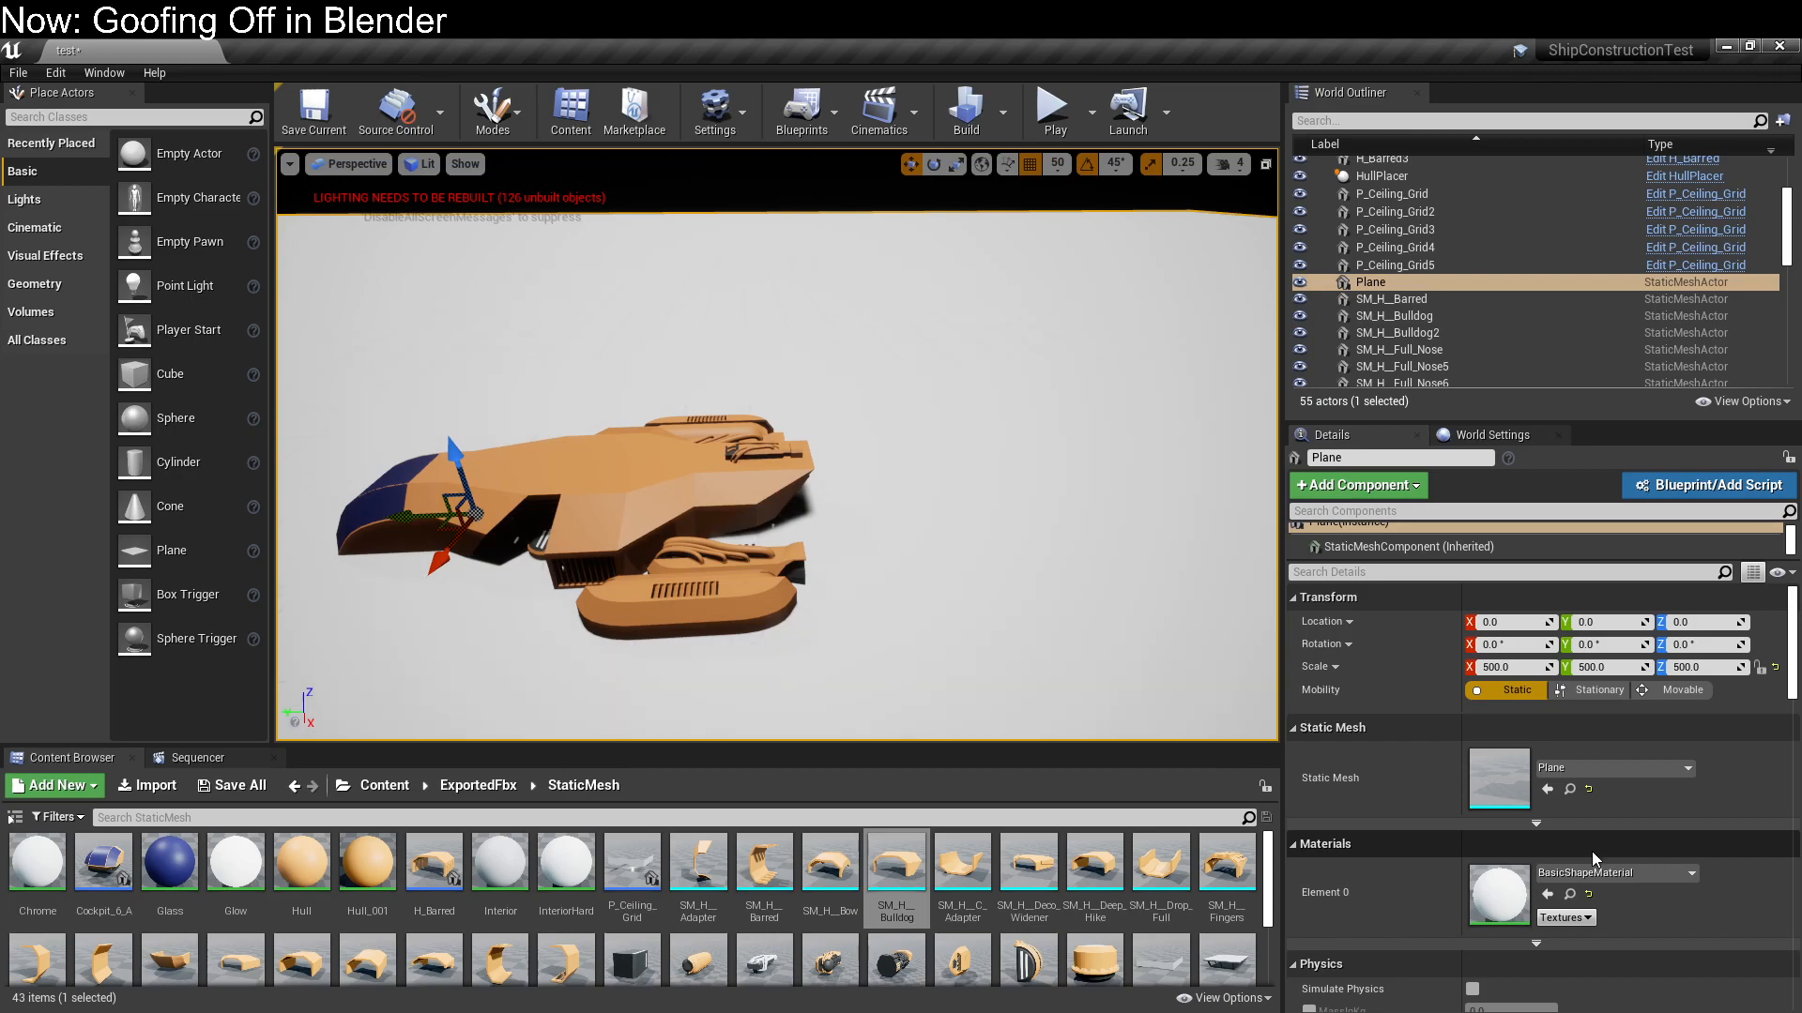
left_click(1644, 869)
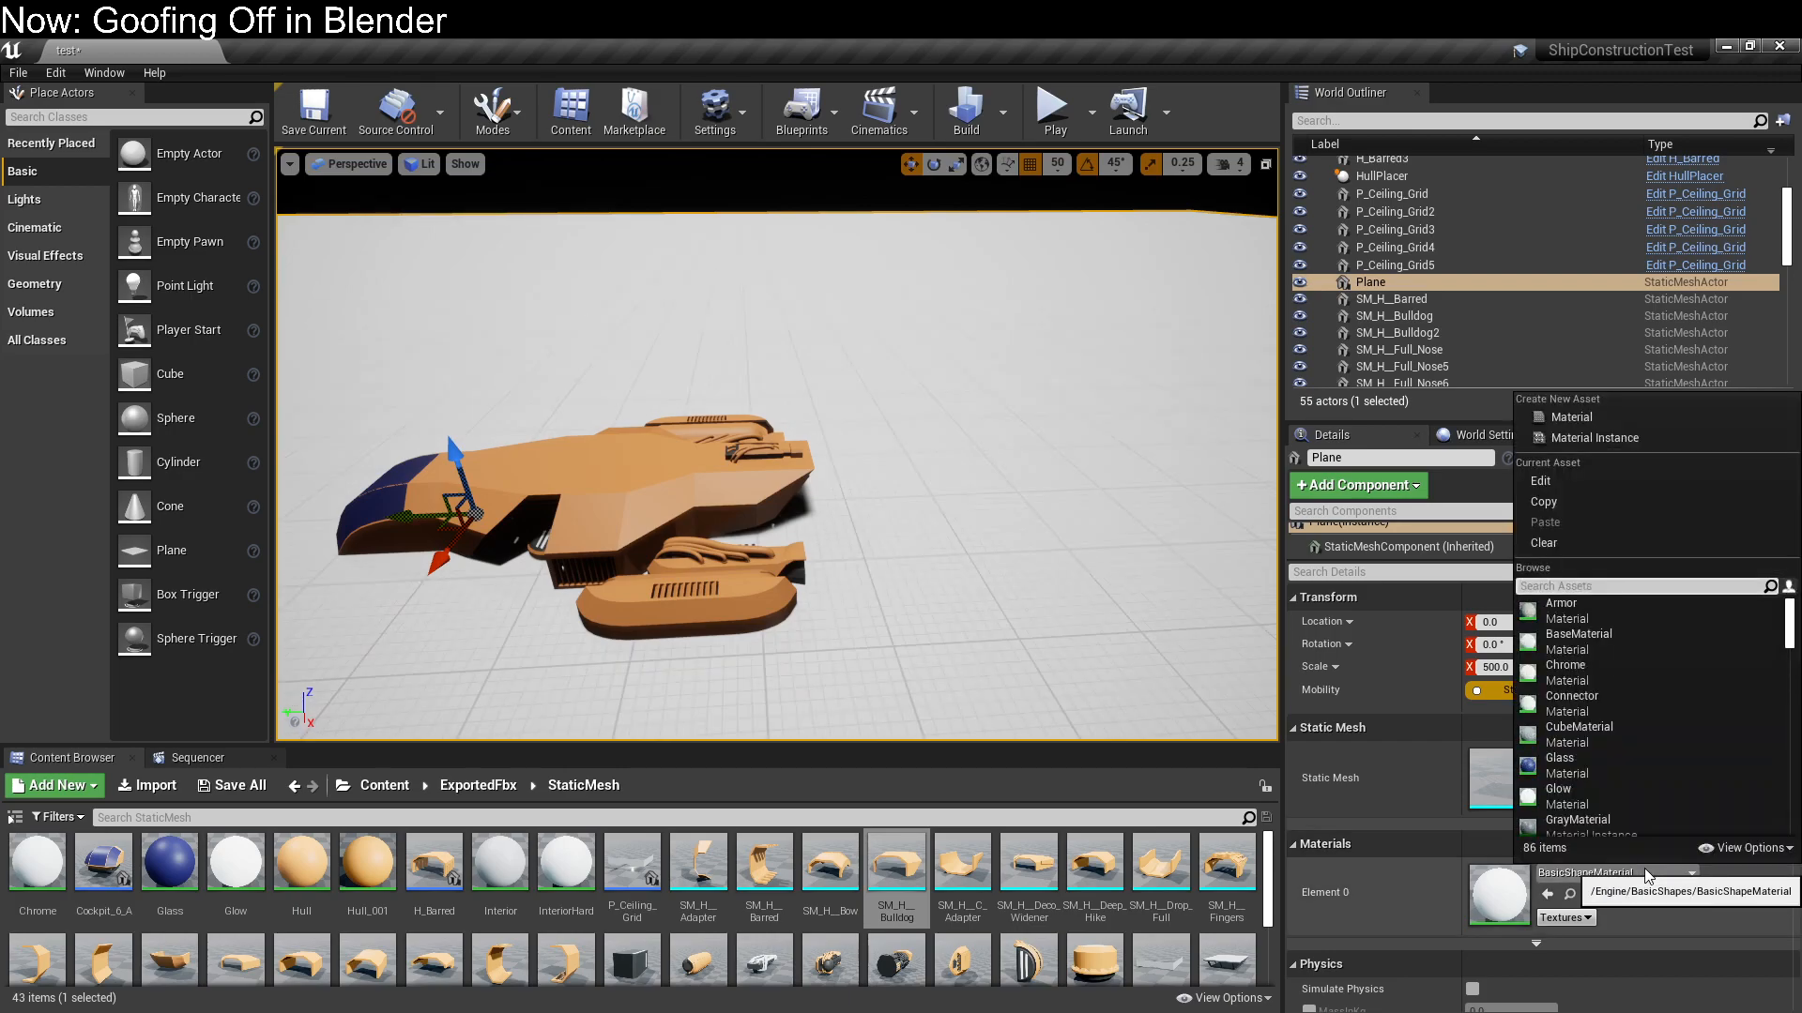
scroll(1625, 797, "down", 8)
scroll(1686, 779, "down", 10)
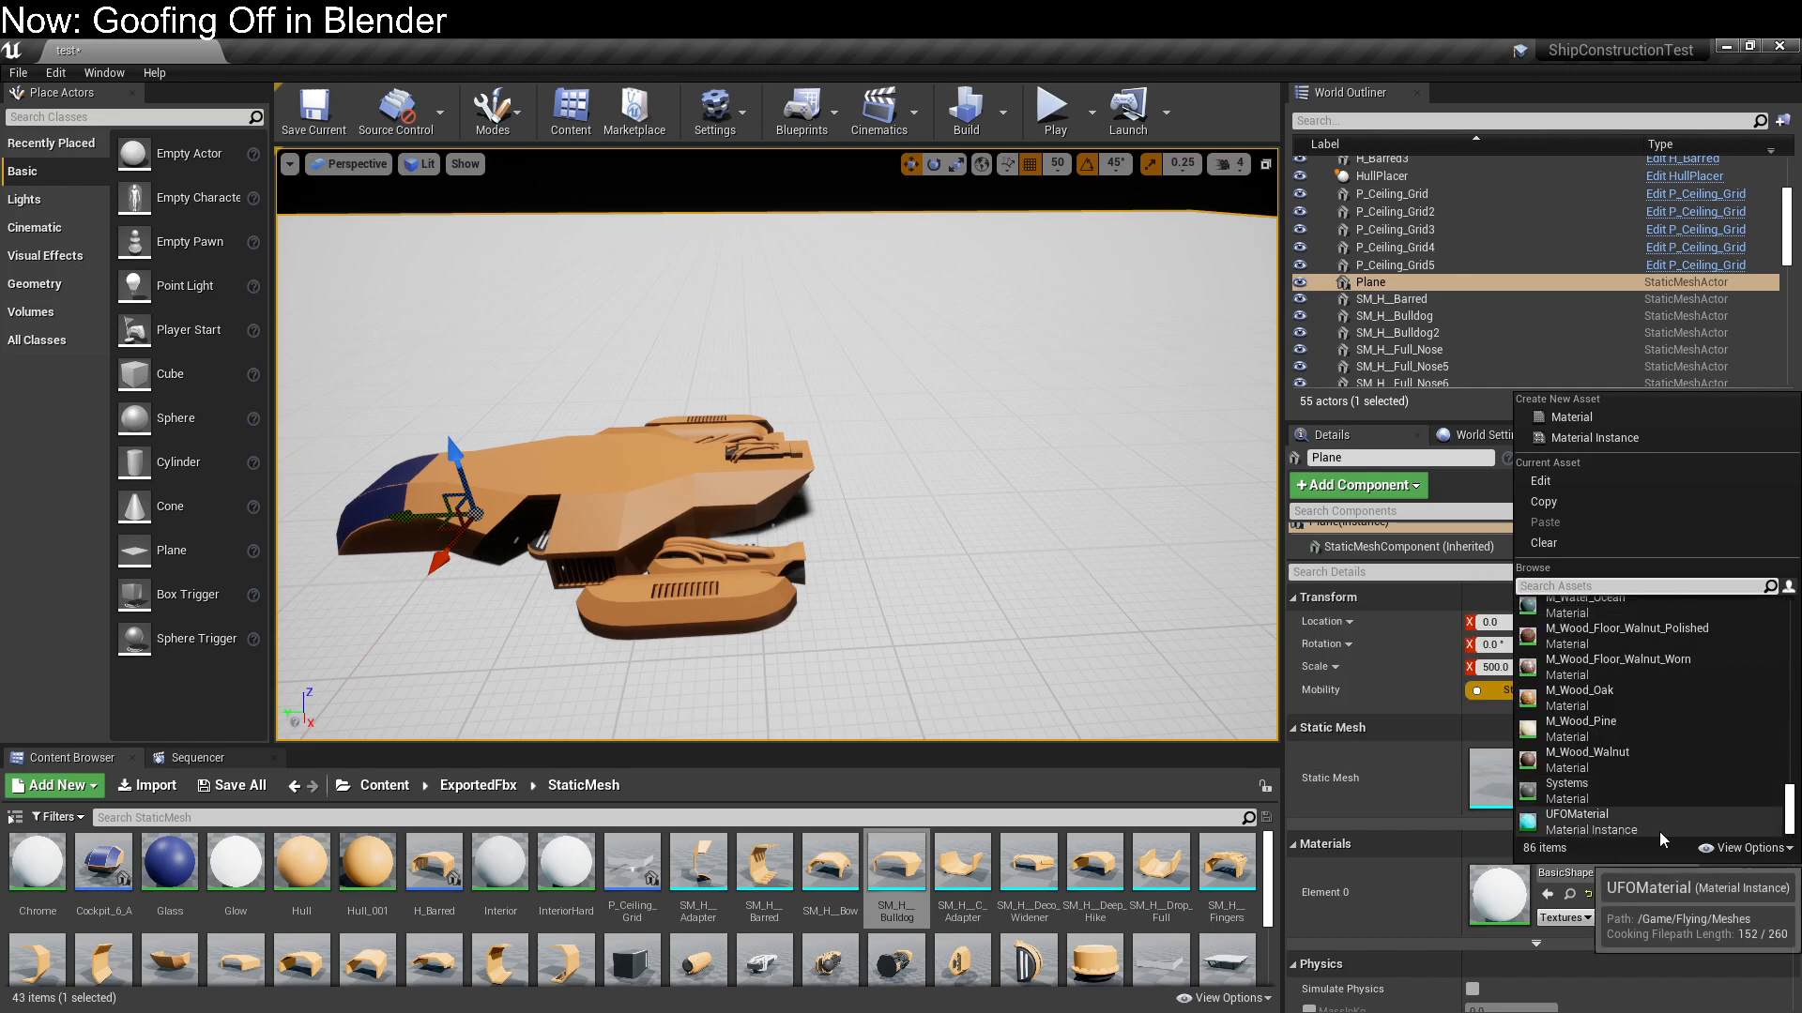
scroll(1659, 832, "up", 3)
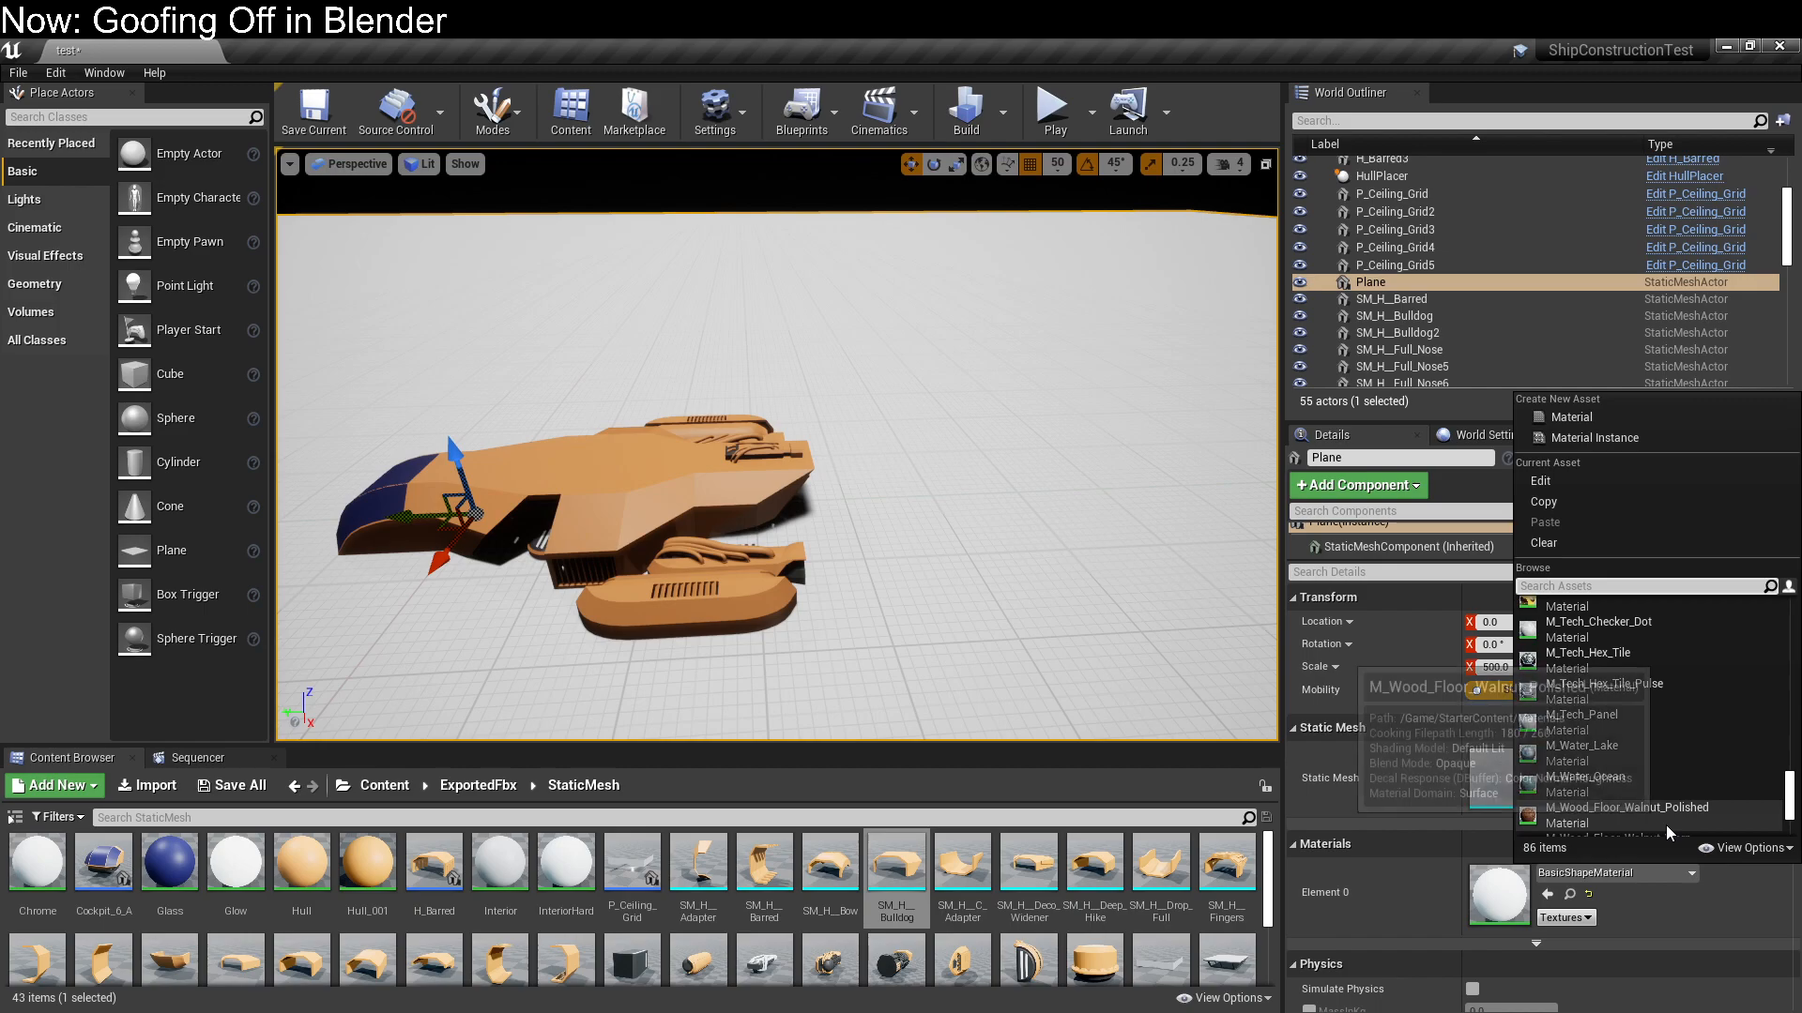
left_click(1663, 787)
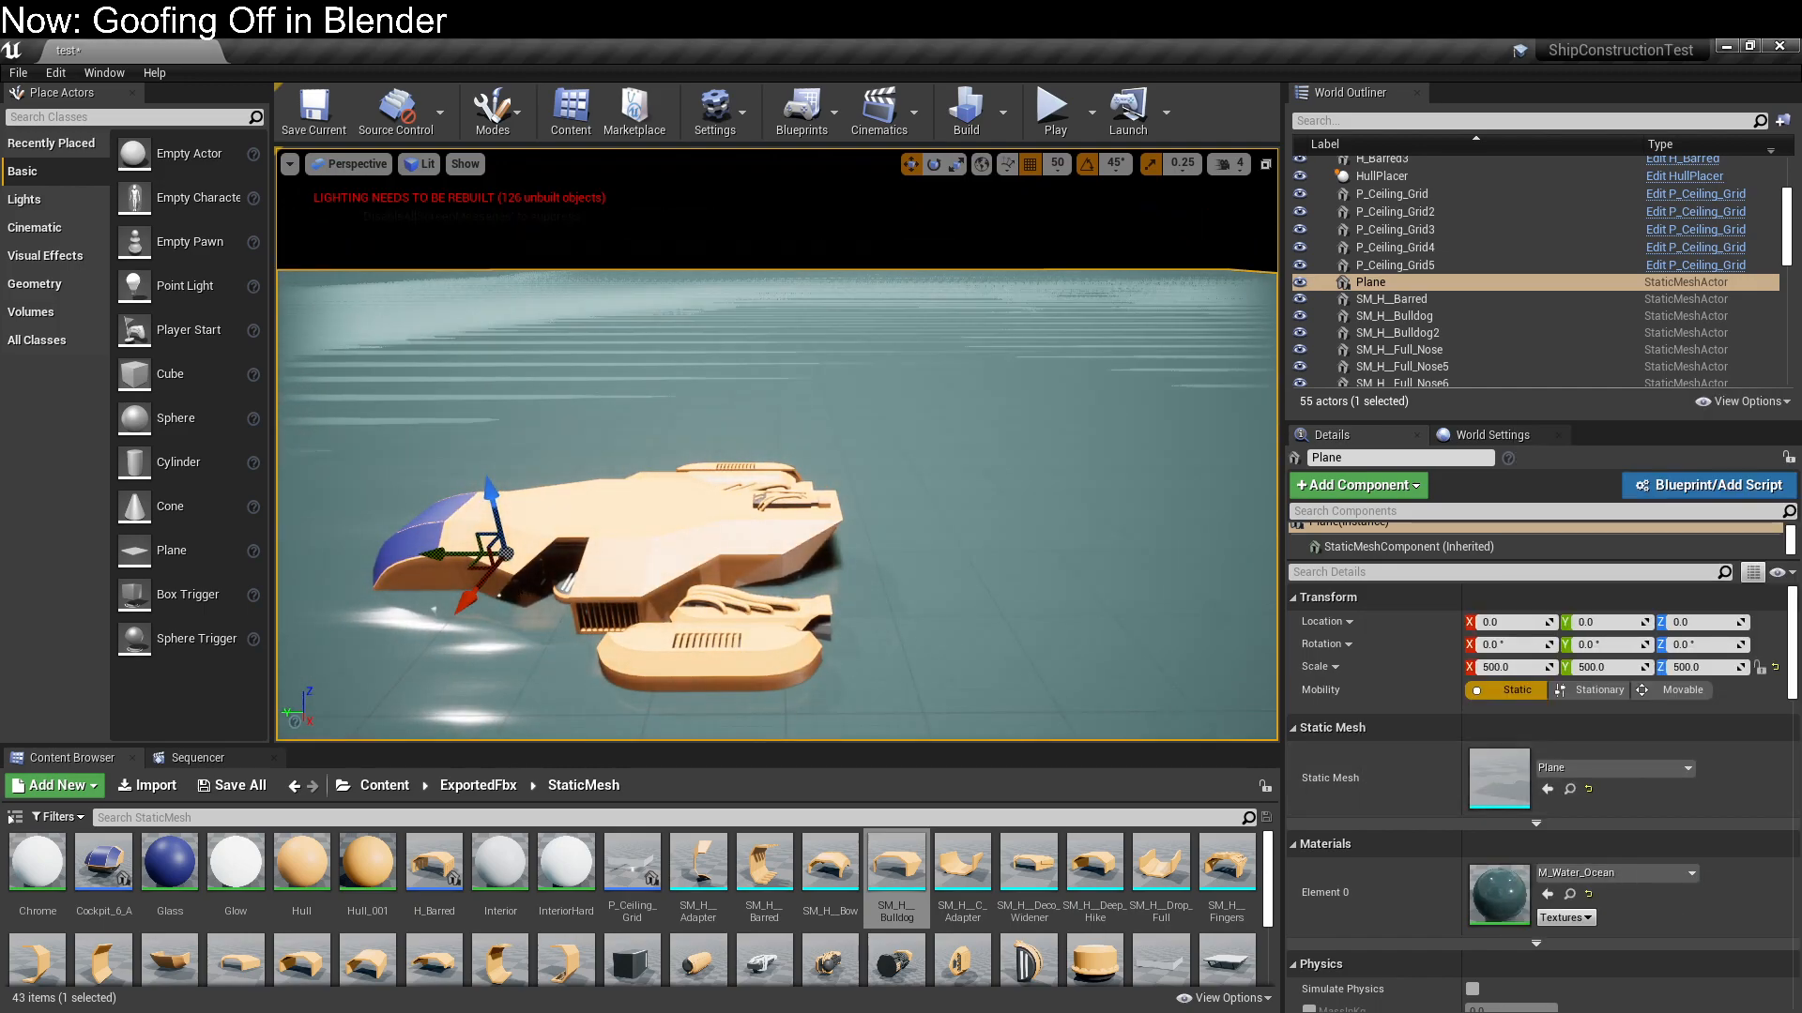
Create a new material named EditorTransparency in the Content folder
left_click(384, 786)
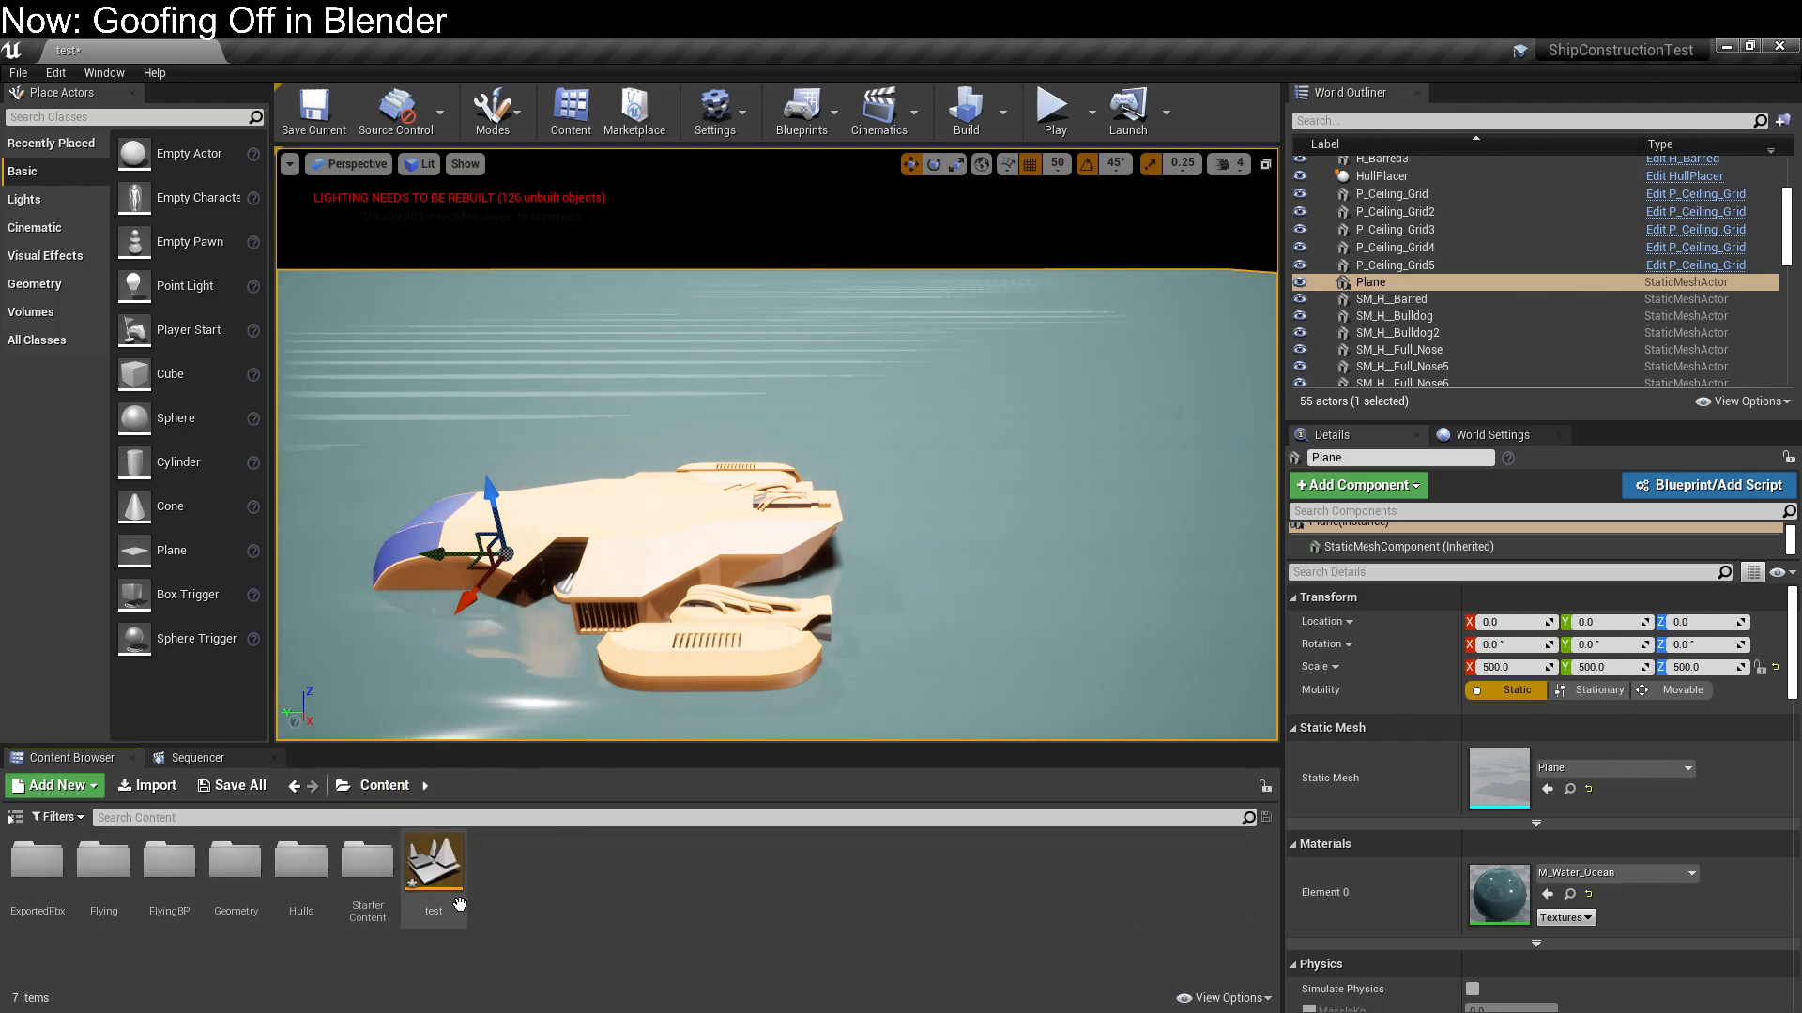
right_click(719, 892)
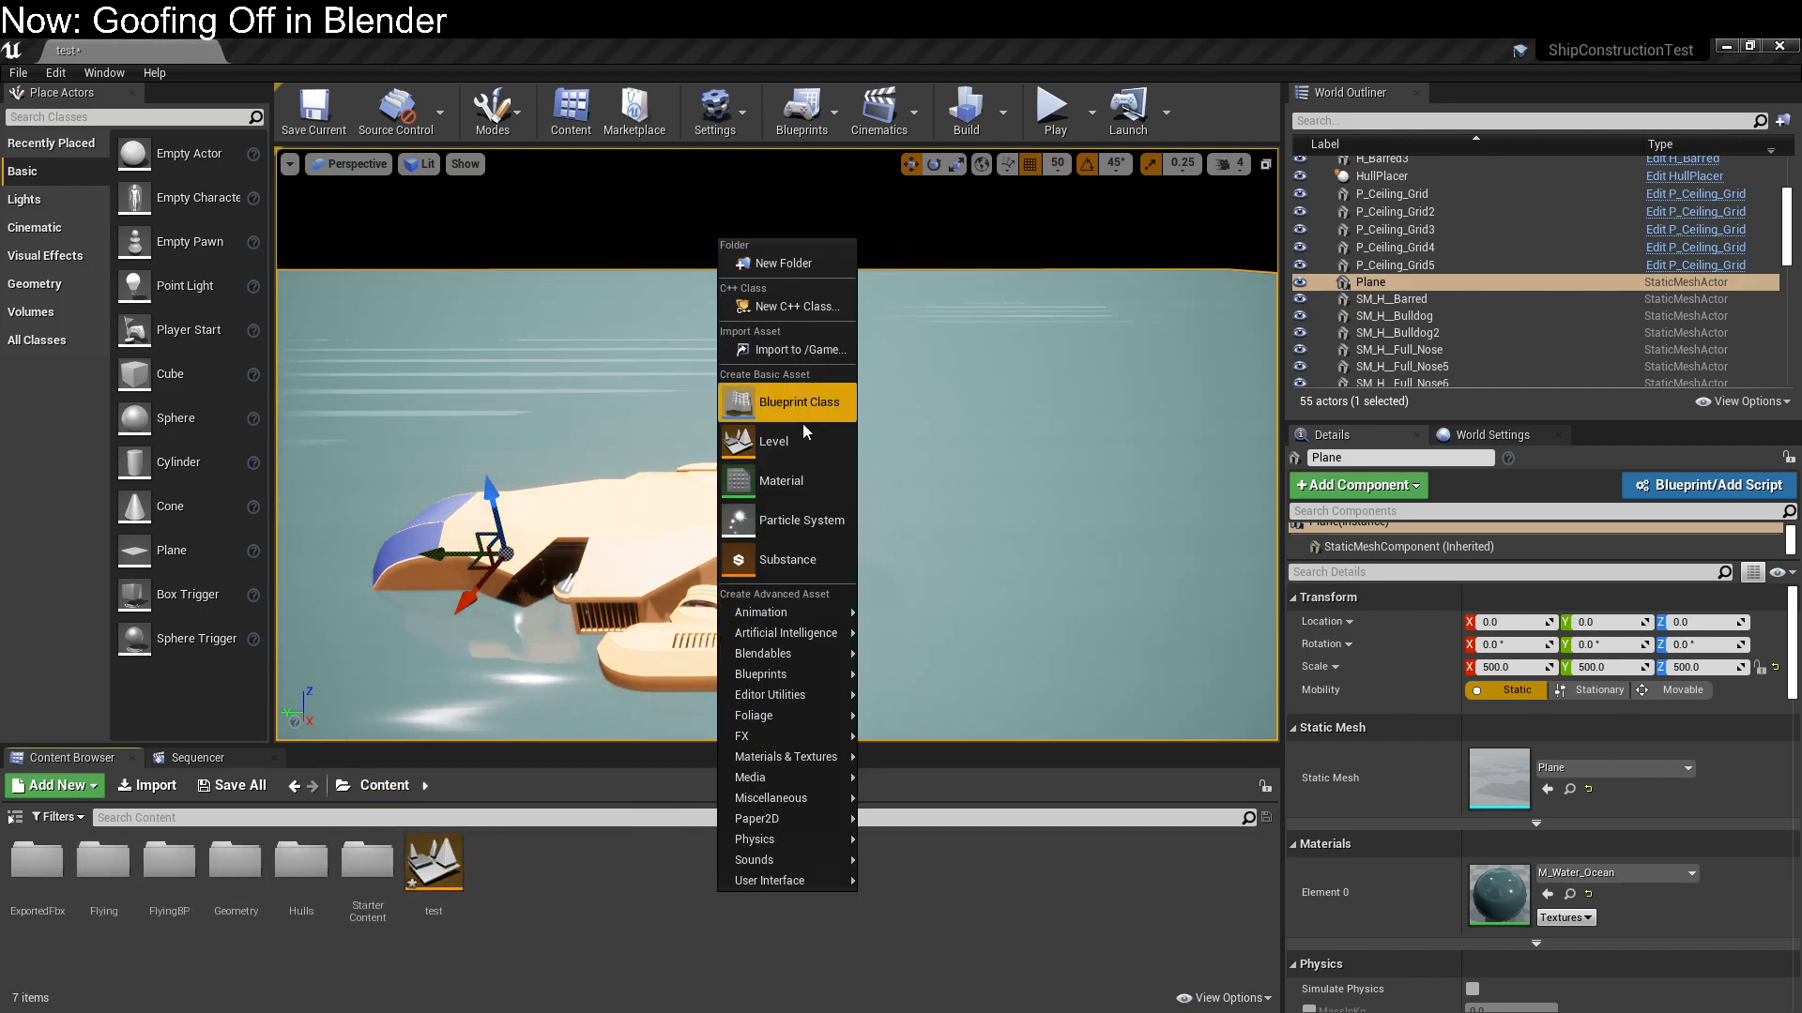
left_click(822, 490)
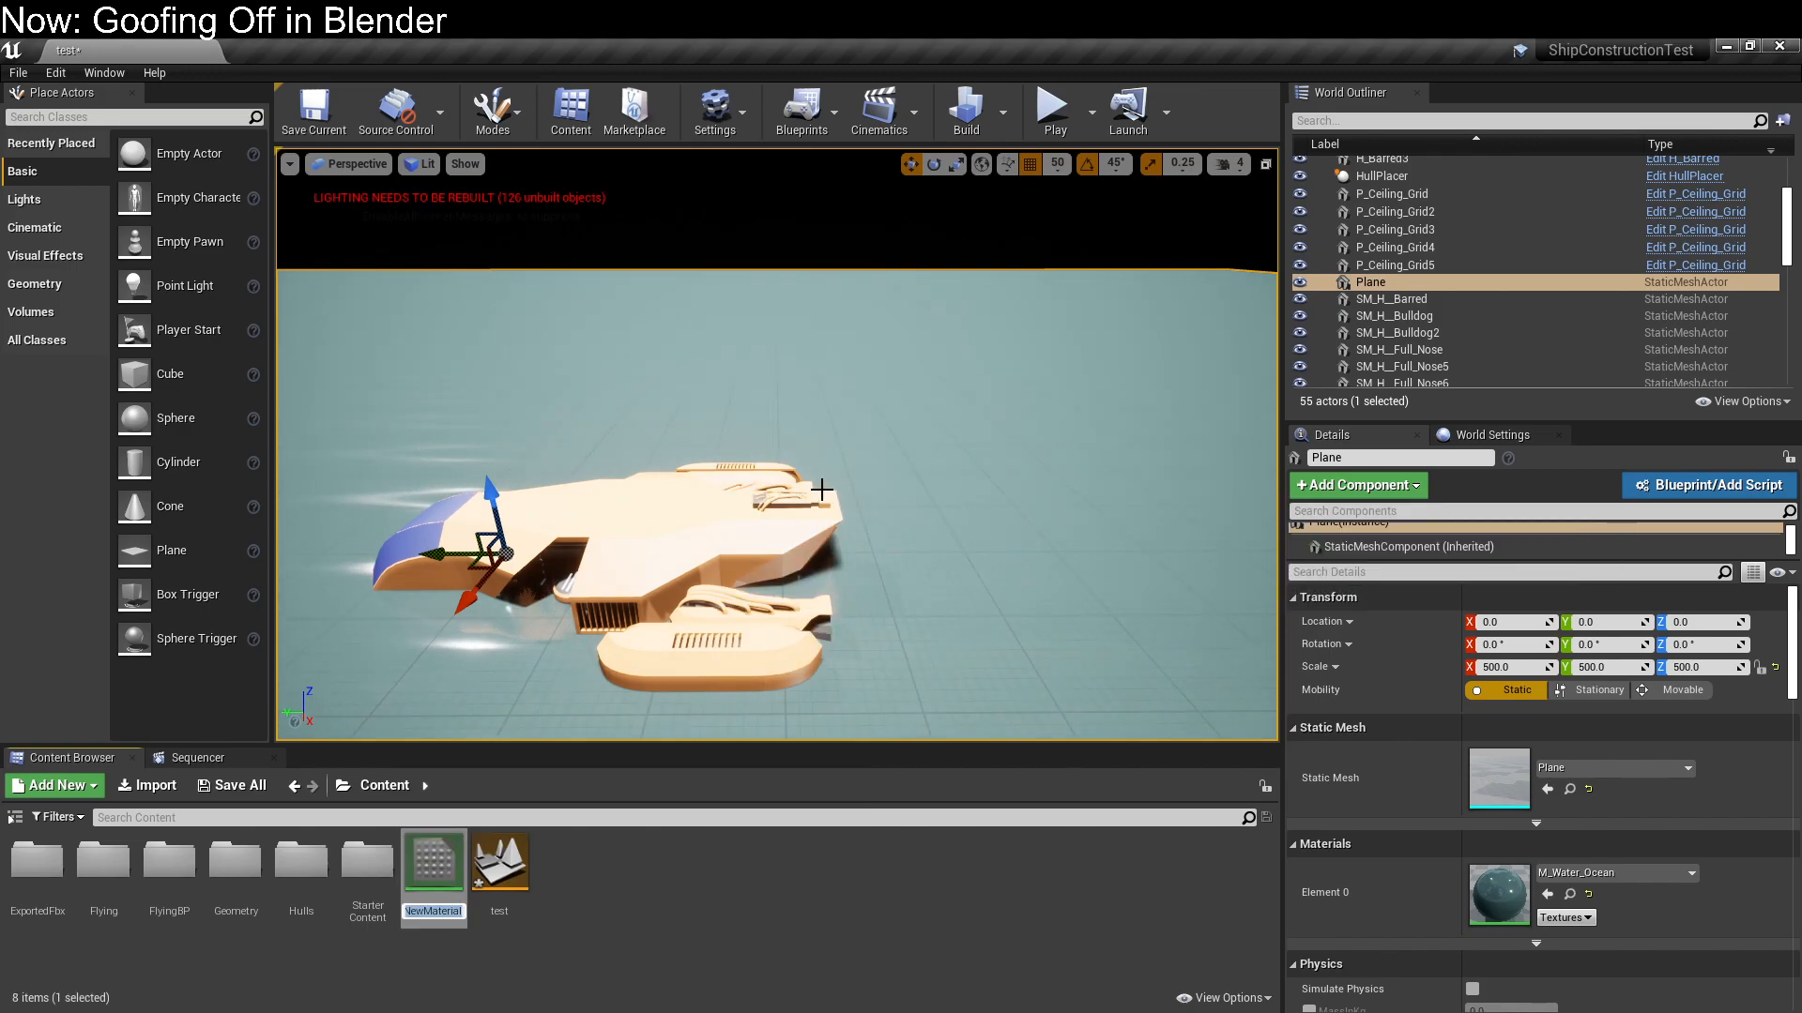
type("EditorTrans")
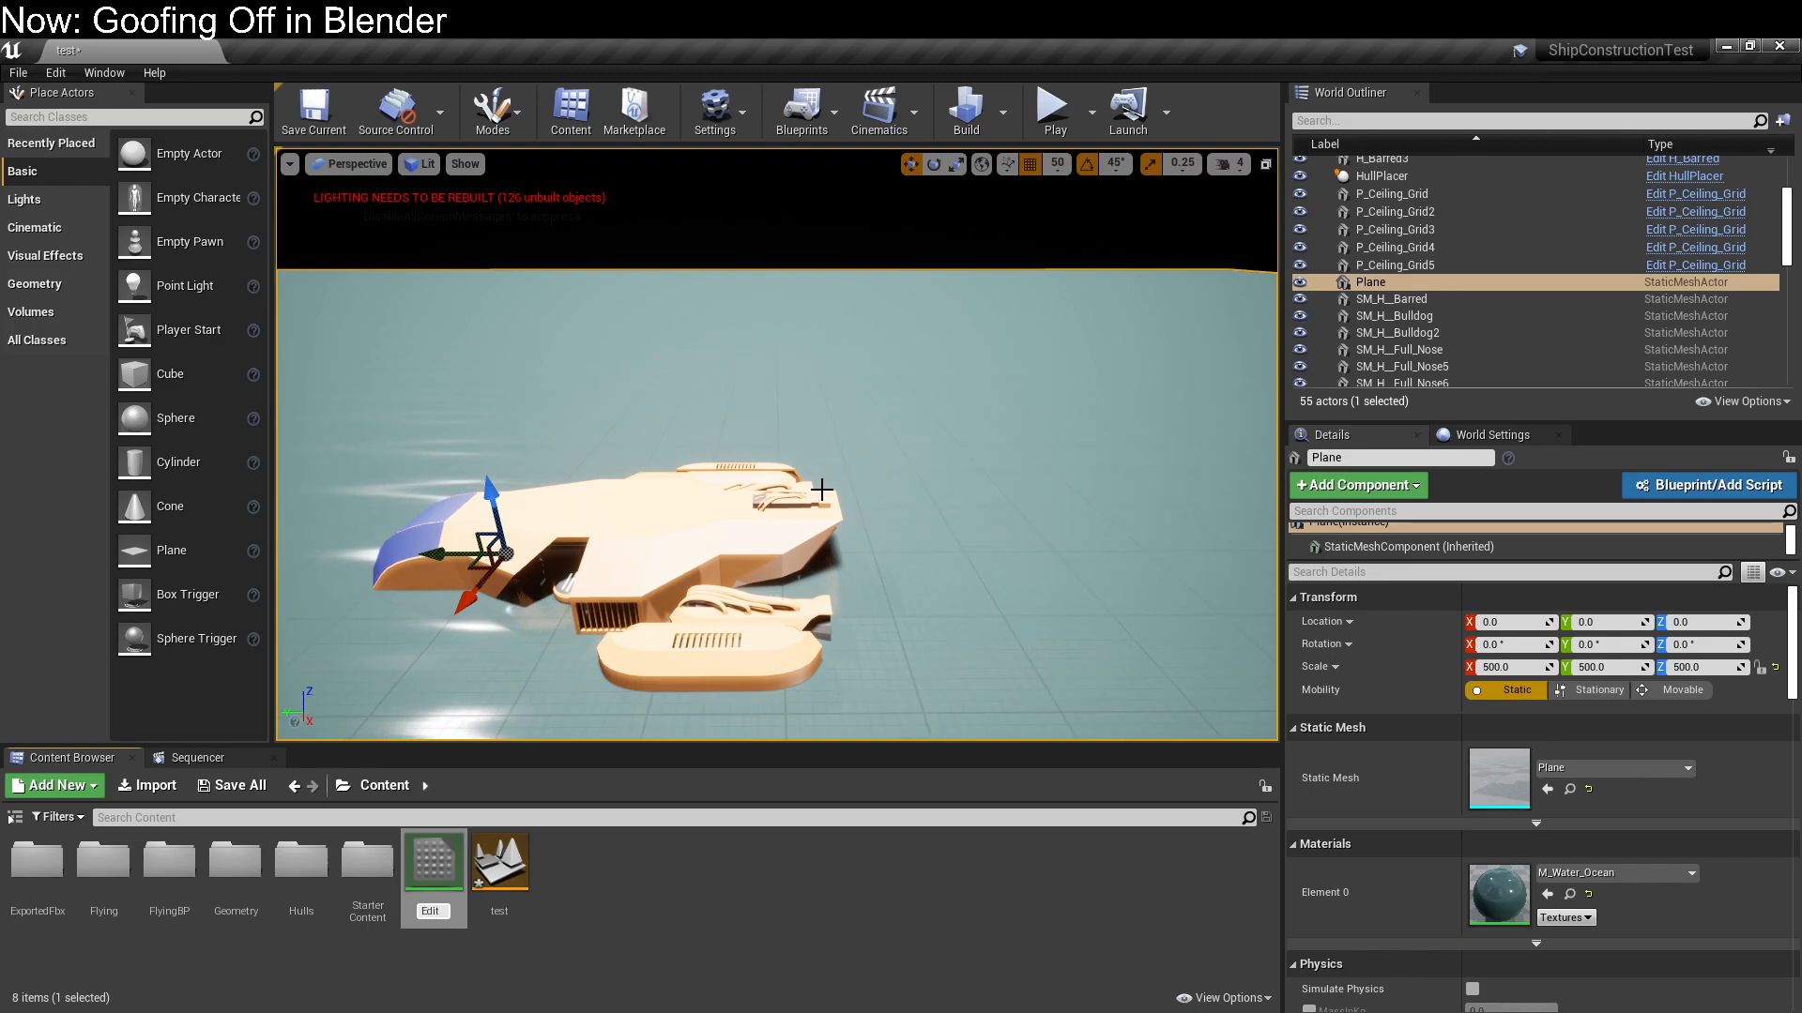
type("ncy")
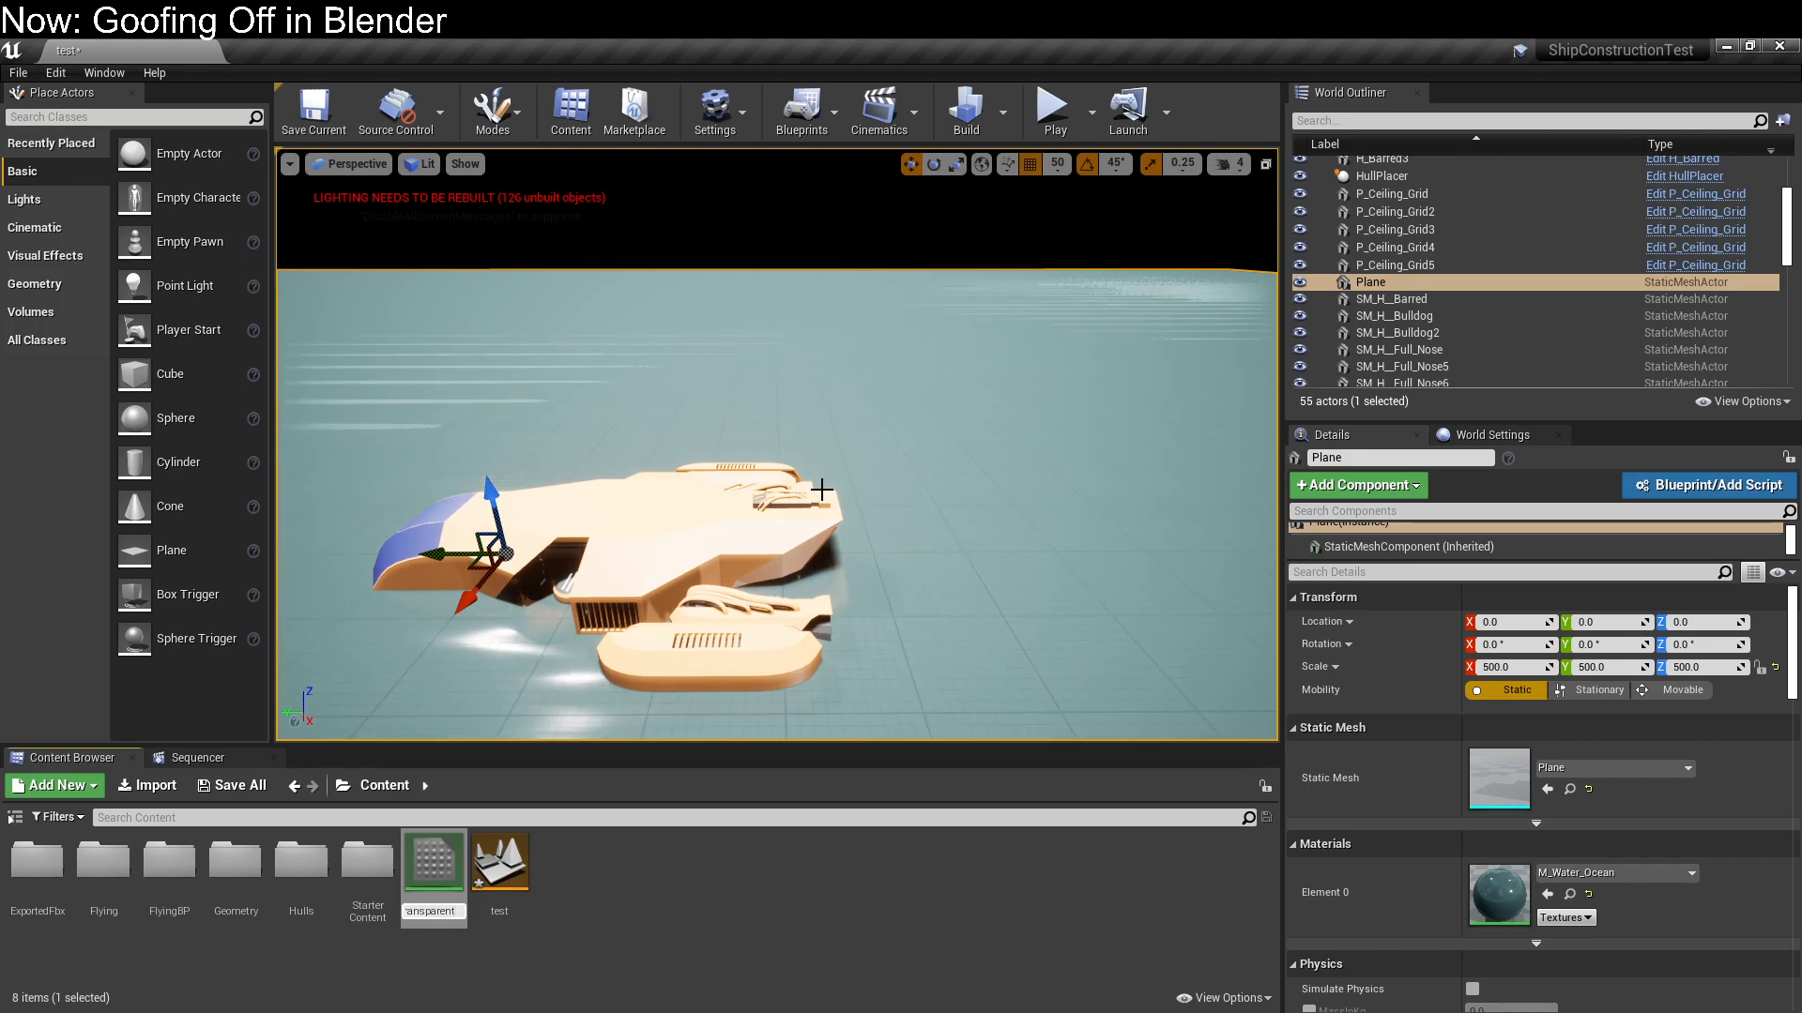
key("Return")
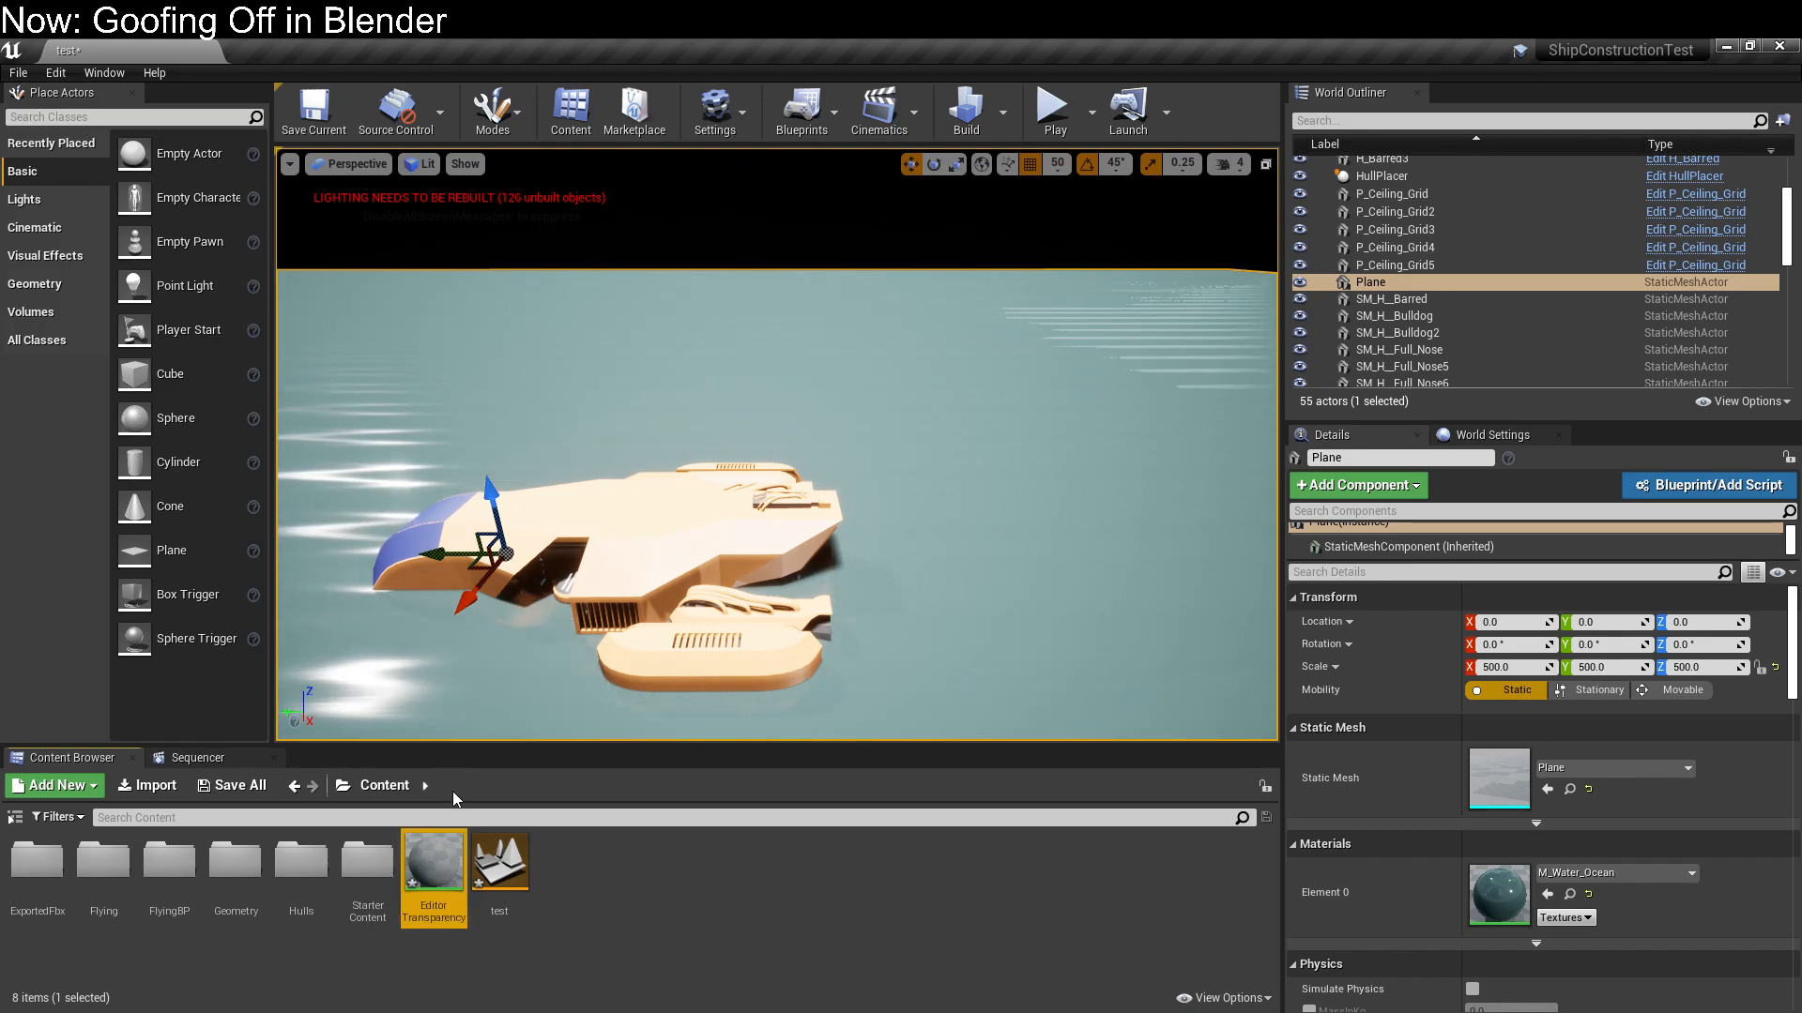
Assign the EditorTransparency material to the ground plane and move the view closer to the ship
left_click_drag(434, 859, 422, 672)
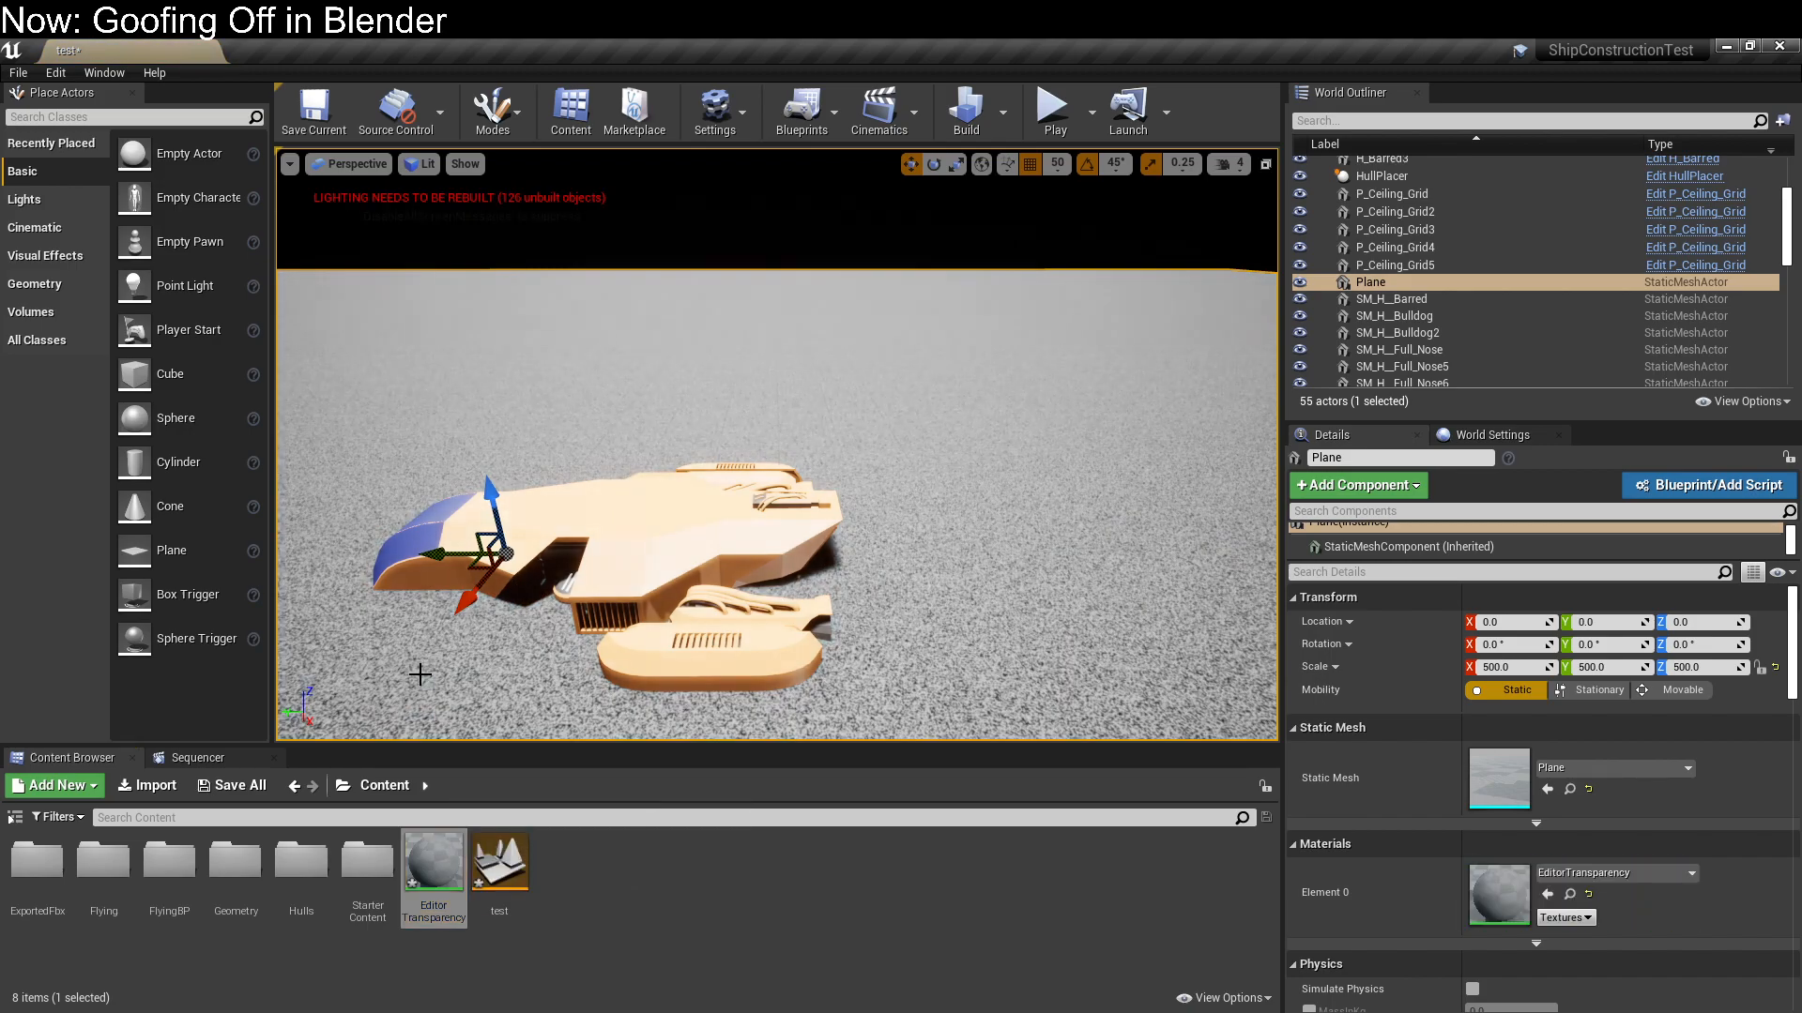
right_click_drag(818, 591, 897, 662)
key("w")
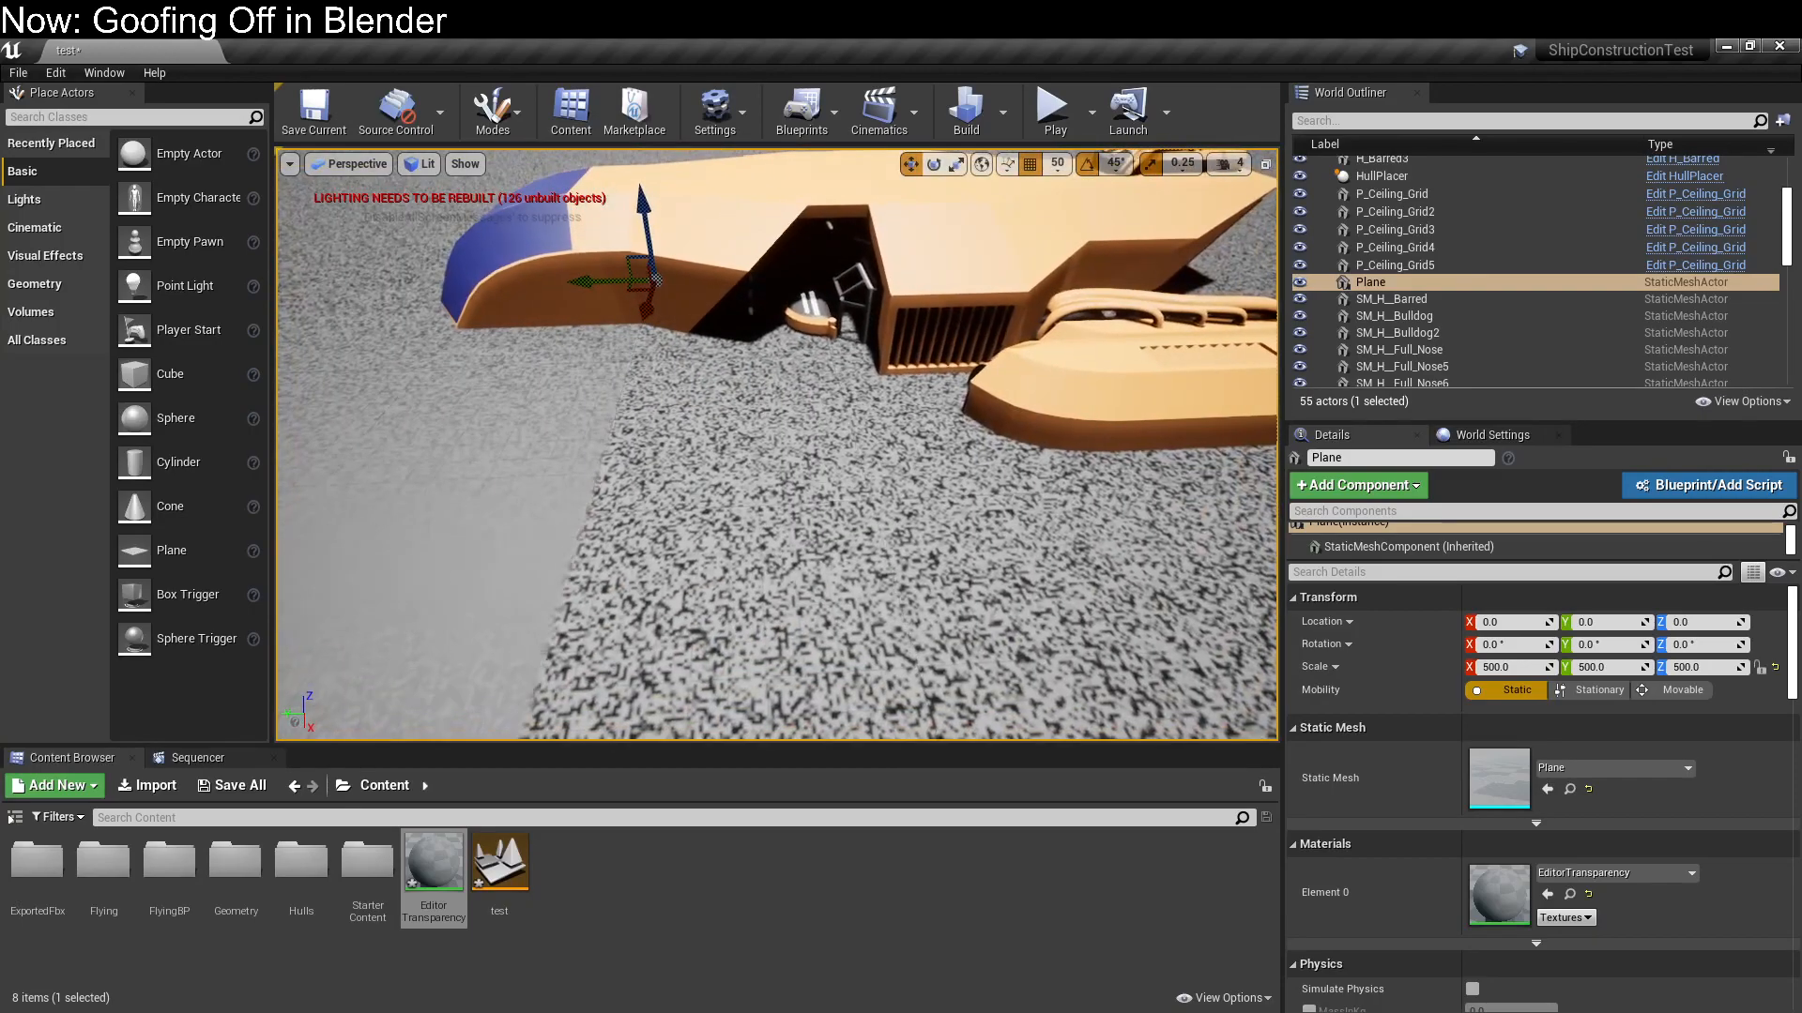
Open the EditorTransparency material and set its material domain to Deferred Decal and blend mode to Translucent
double_click(437, 862)
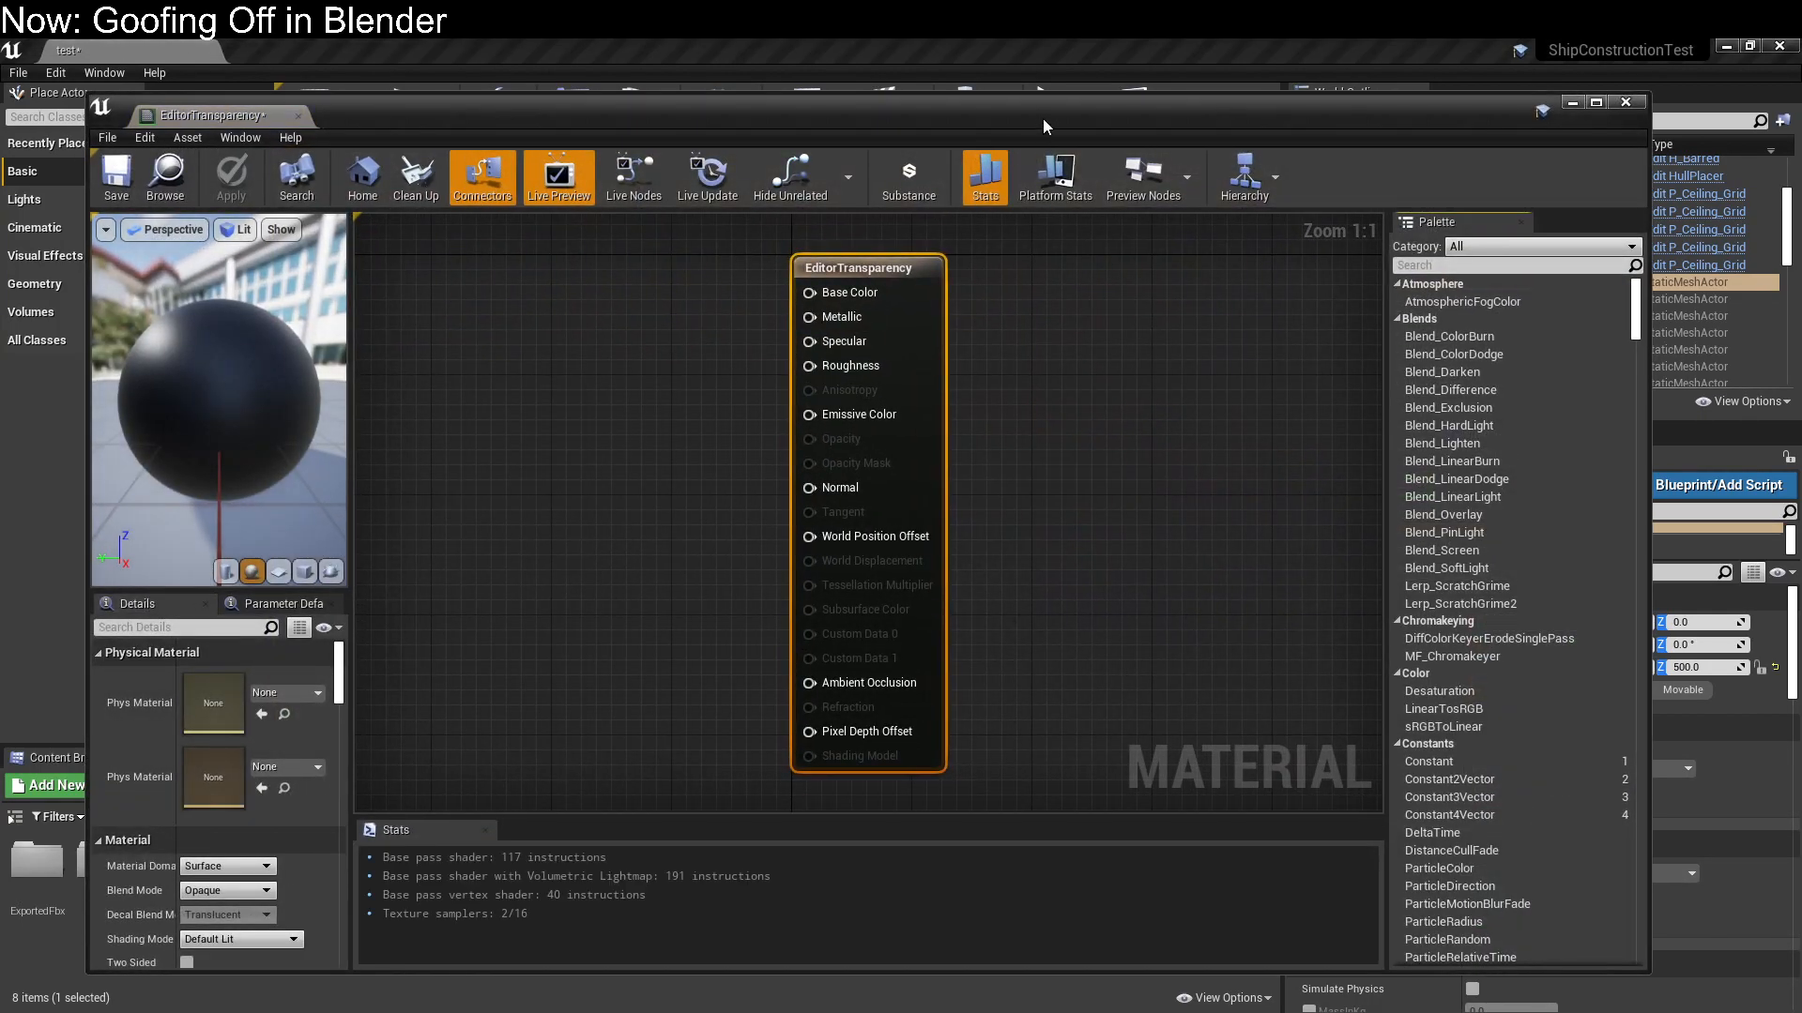
left_click_drag(1044, 119, 0, 90)
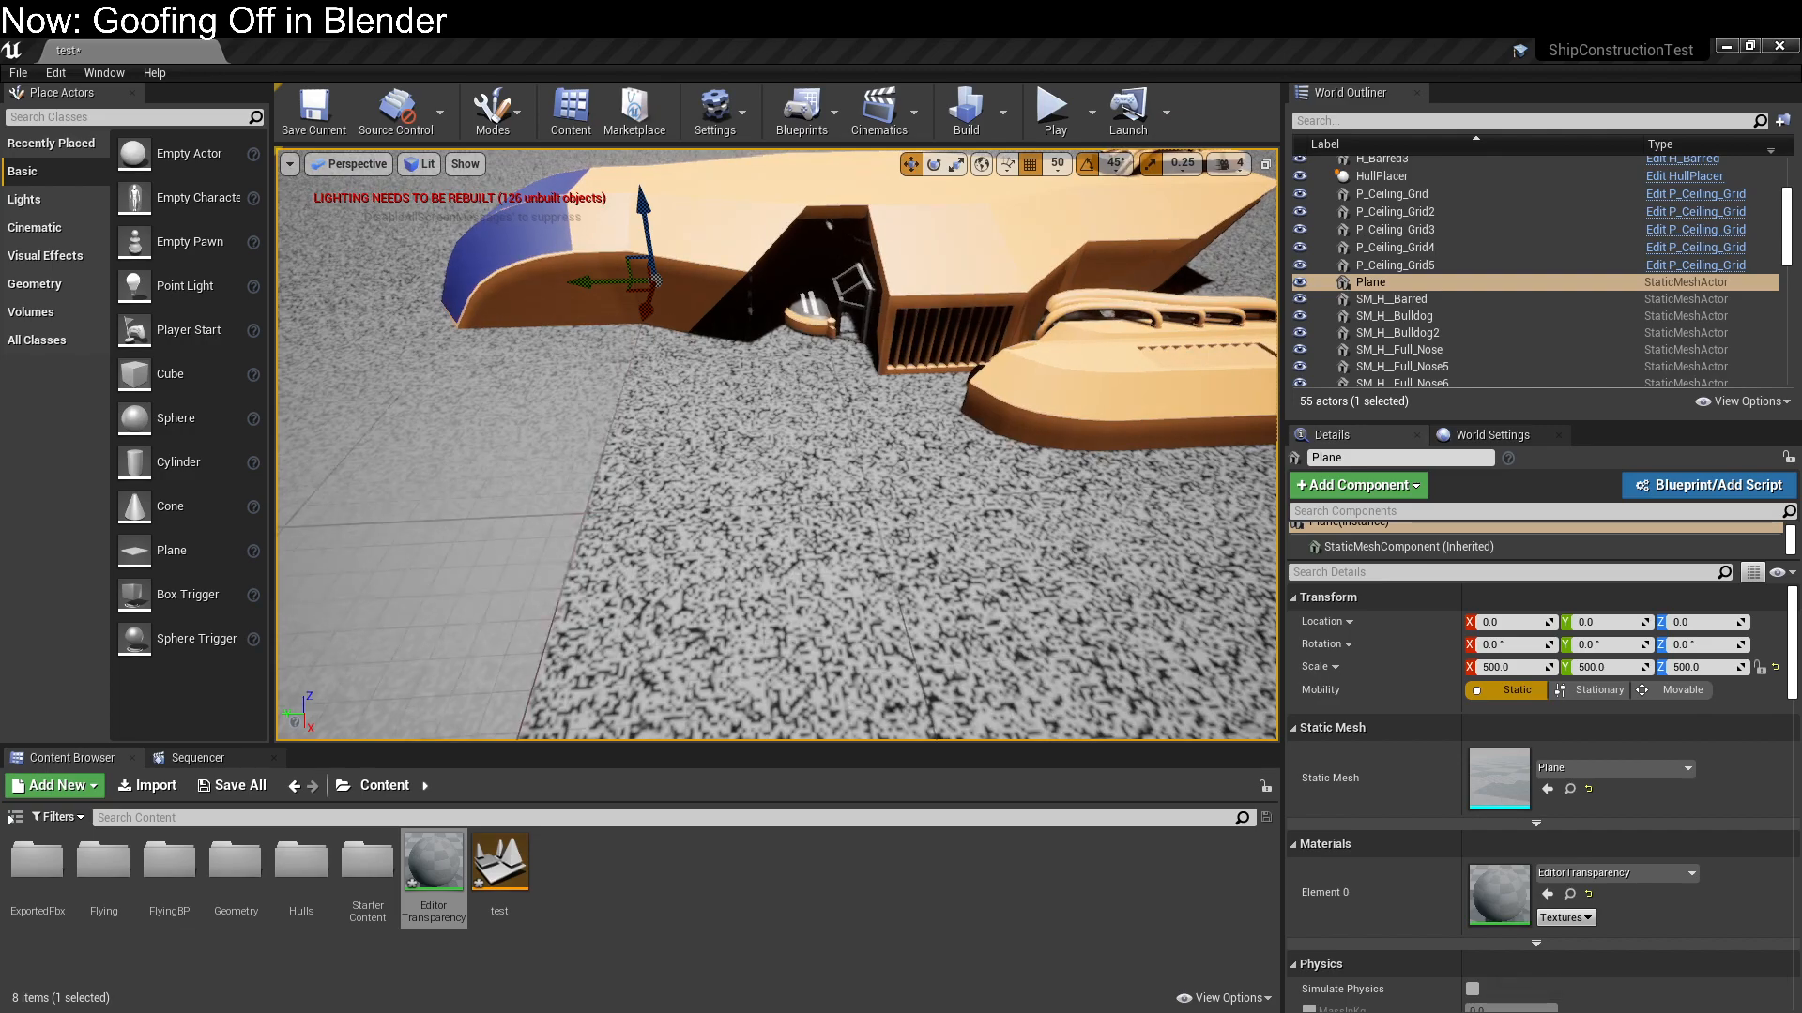
left_click_drag(0, 111, 1801, 103)
left_click_drag(1286, 81, 1202, 77)
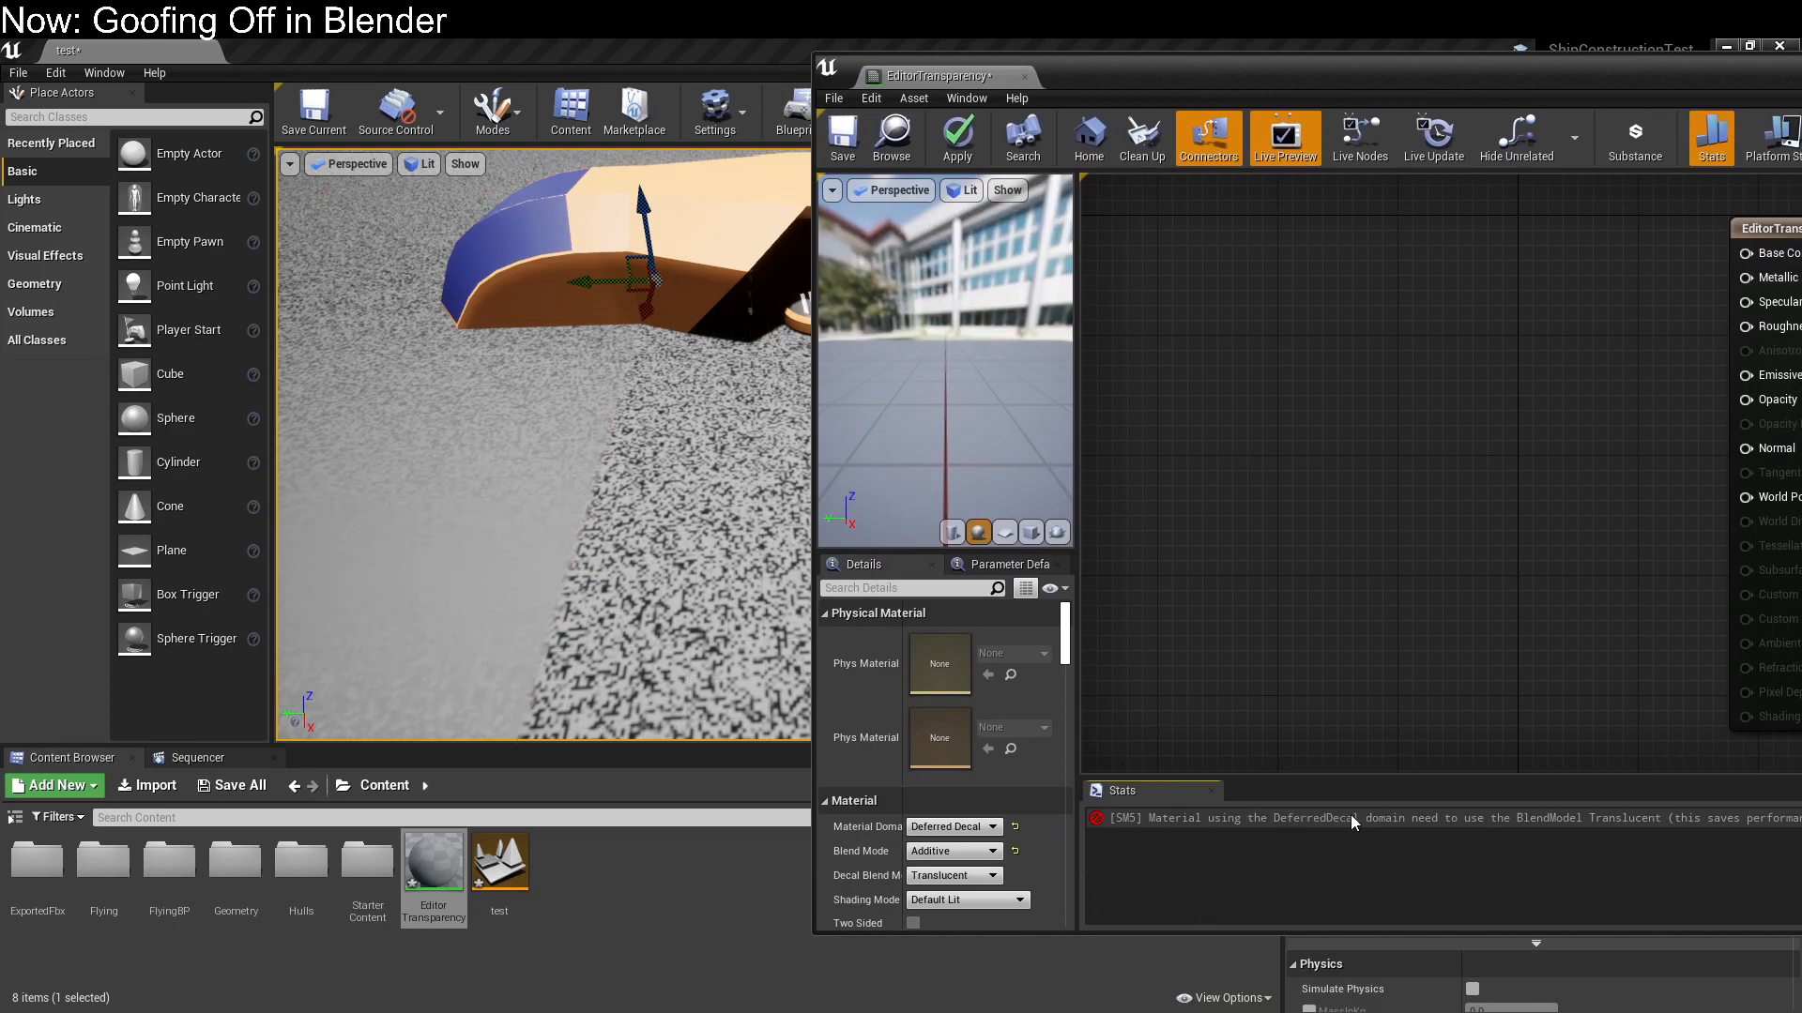
left_click(966, 855)
left_click(964, 891)
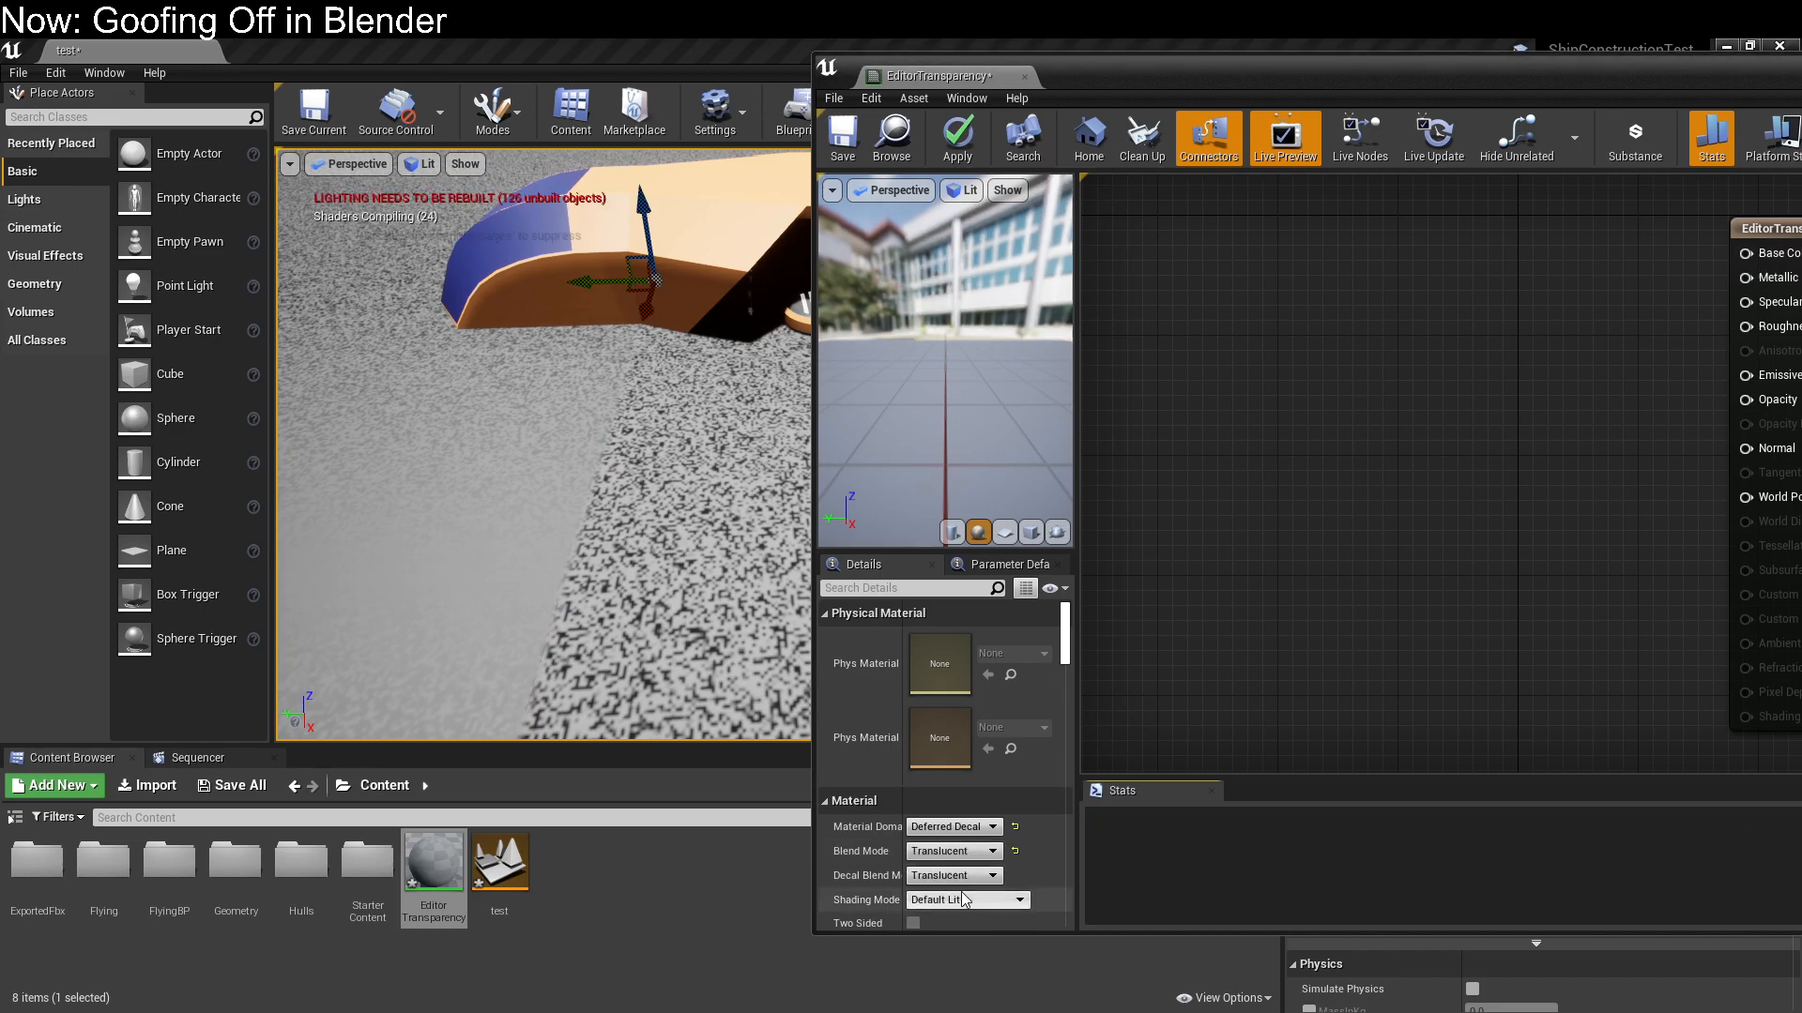
left_click_drag(1586, 76, 1327, 115)
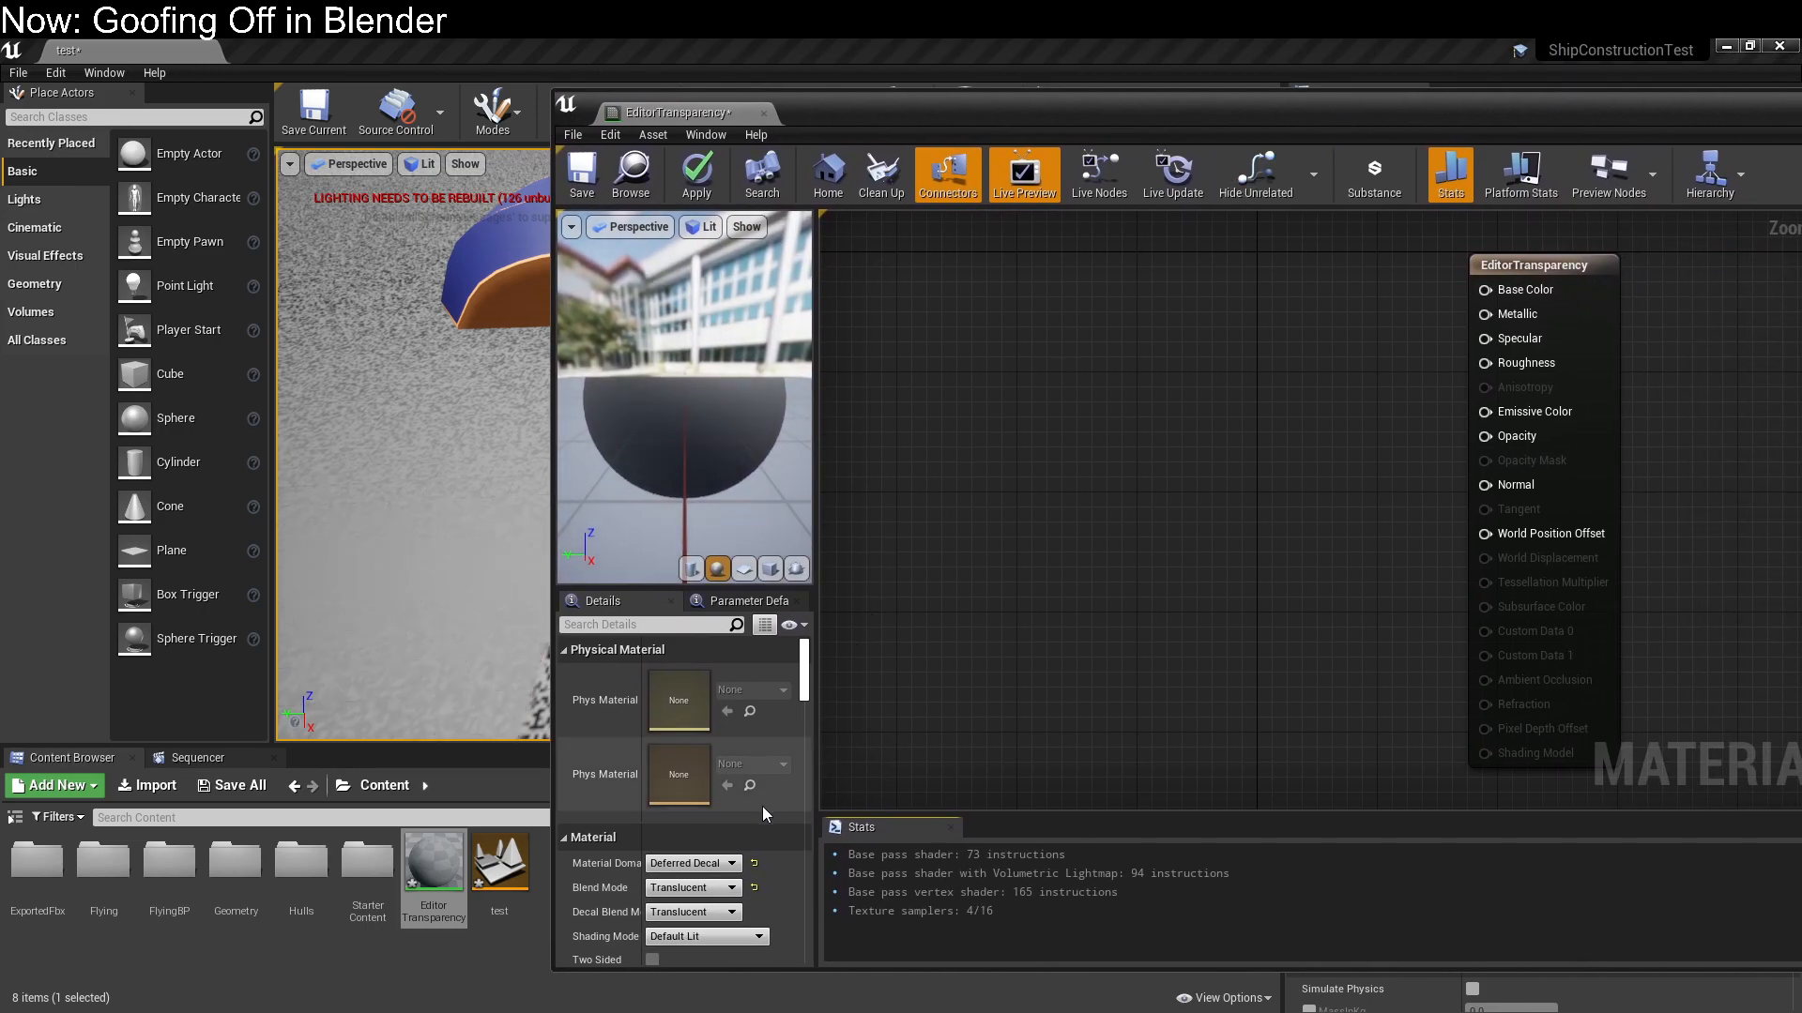
Set EditorTransparency's shading model to Unlit and save the material
scroll(741, 826, "down", 2)
left_click(712, 876)
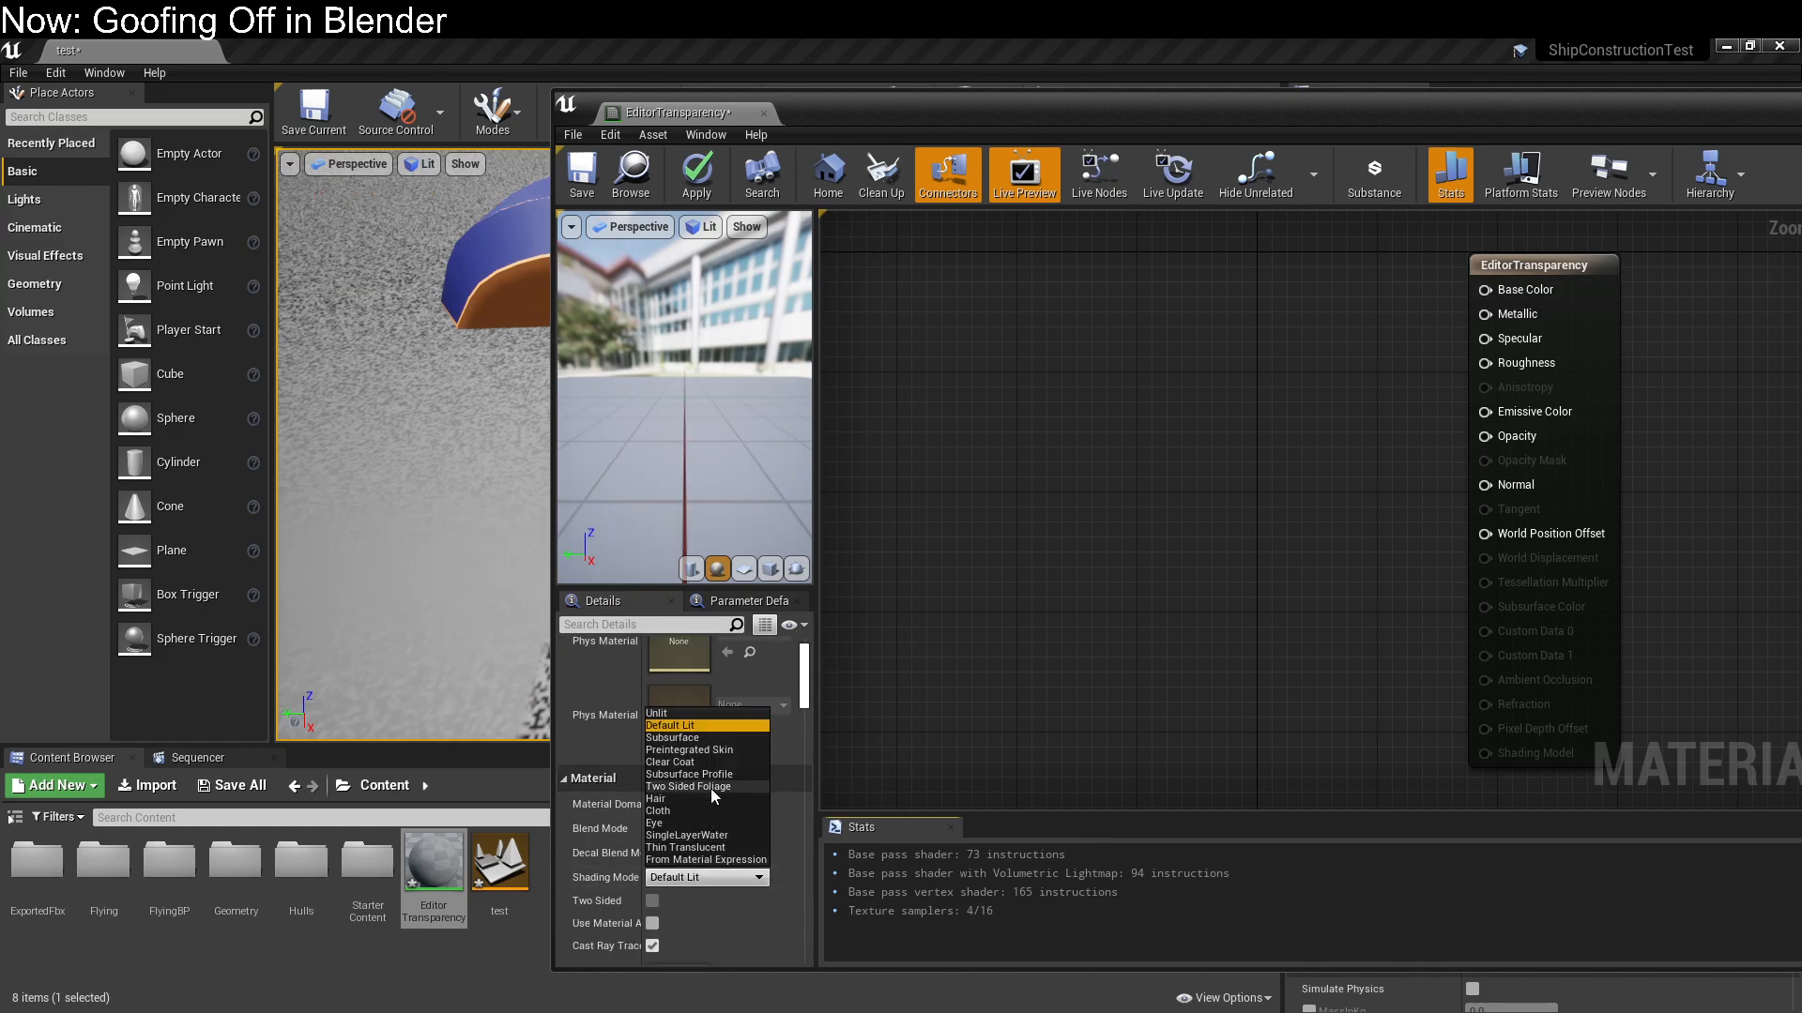
left_click(699, 714)
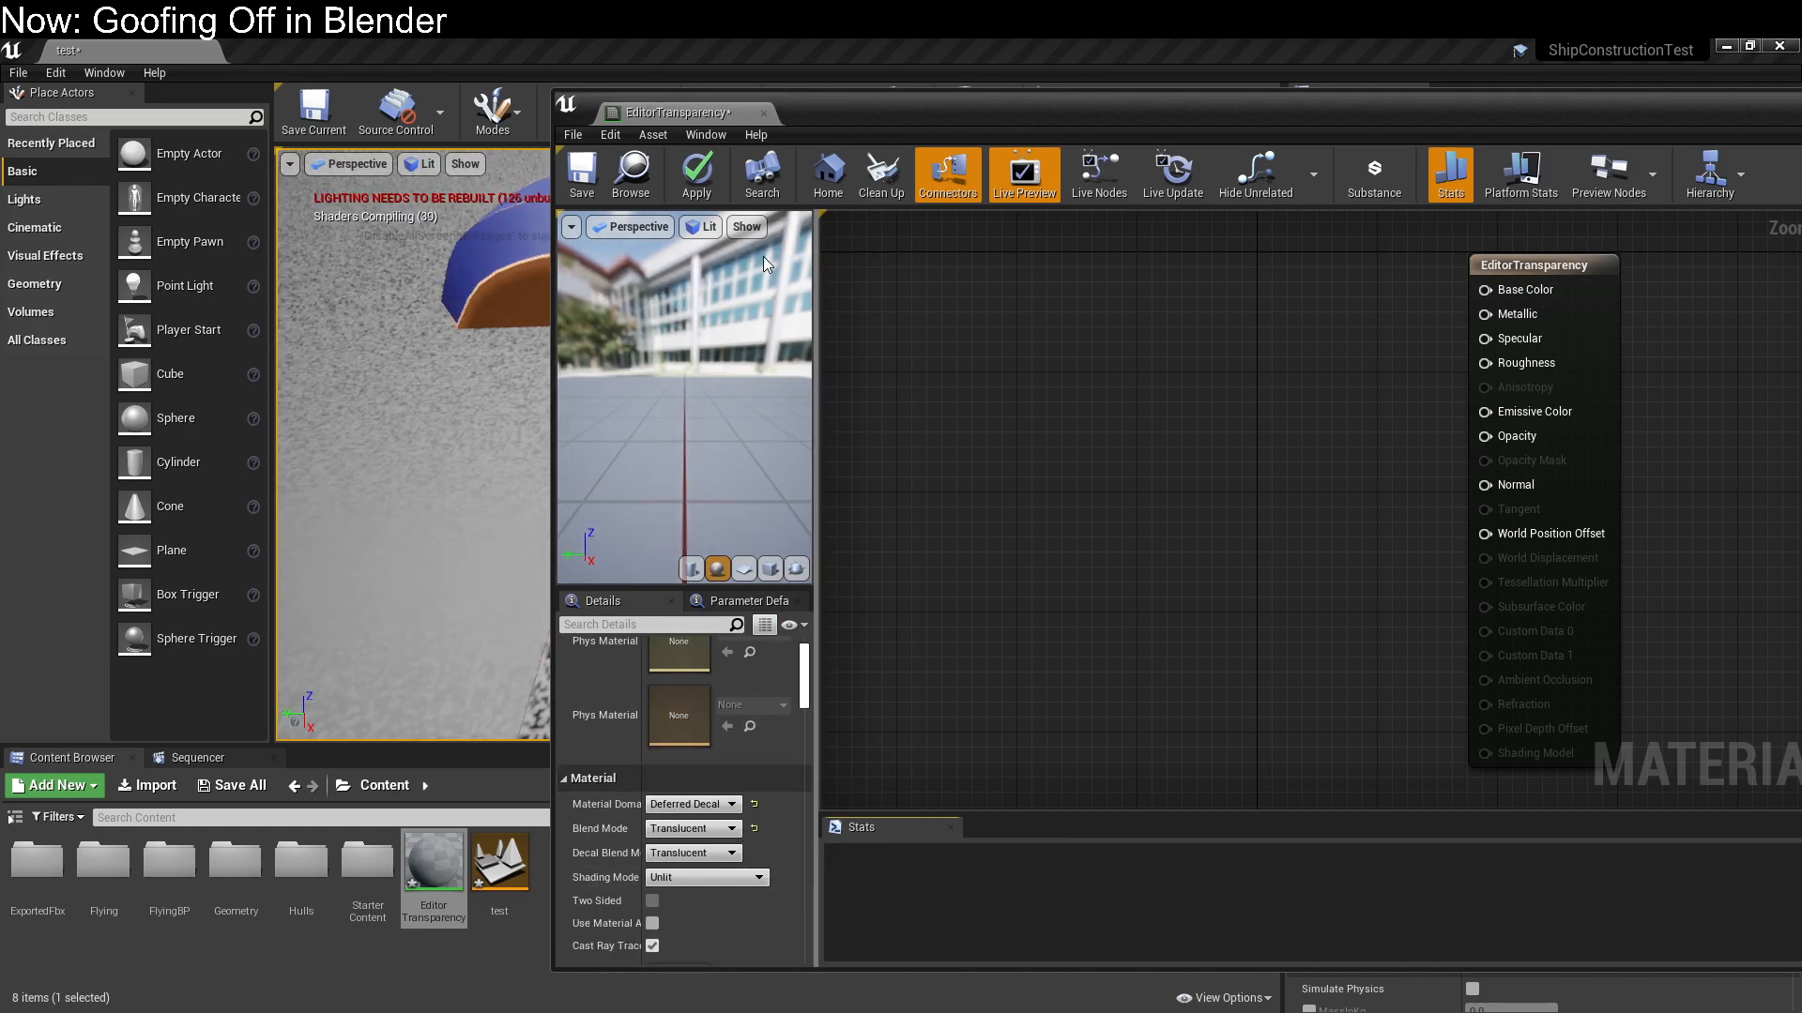
left_click(583, 178)
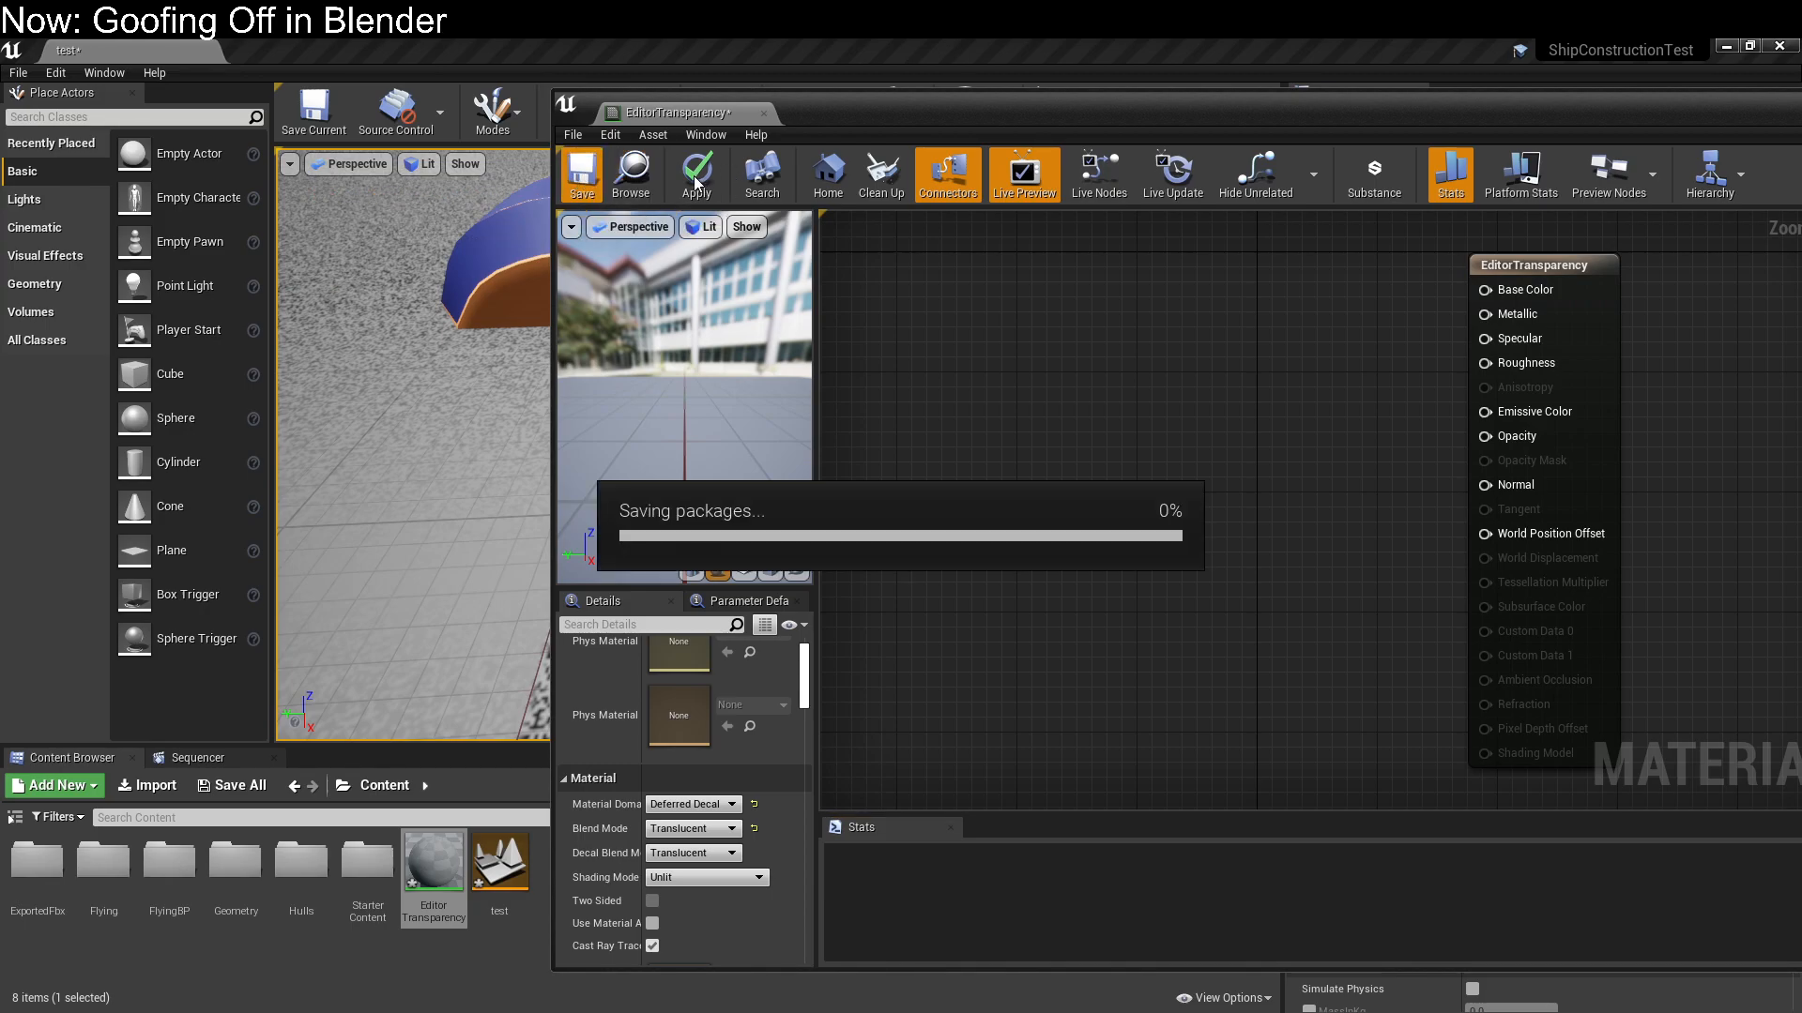
Inspect the ship and ground plane in the level with the saved material applied
left_click_drag(965, 131, 0, 211)
right_click_drag(525, 472, 683, 439)
key("w")
key("s")
key("w")
key("s")
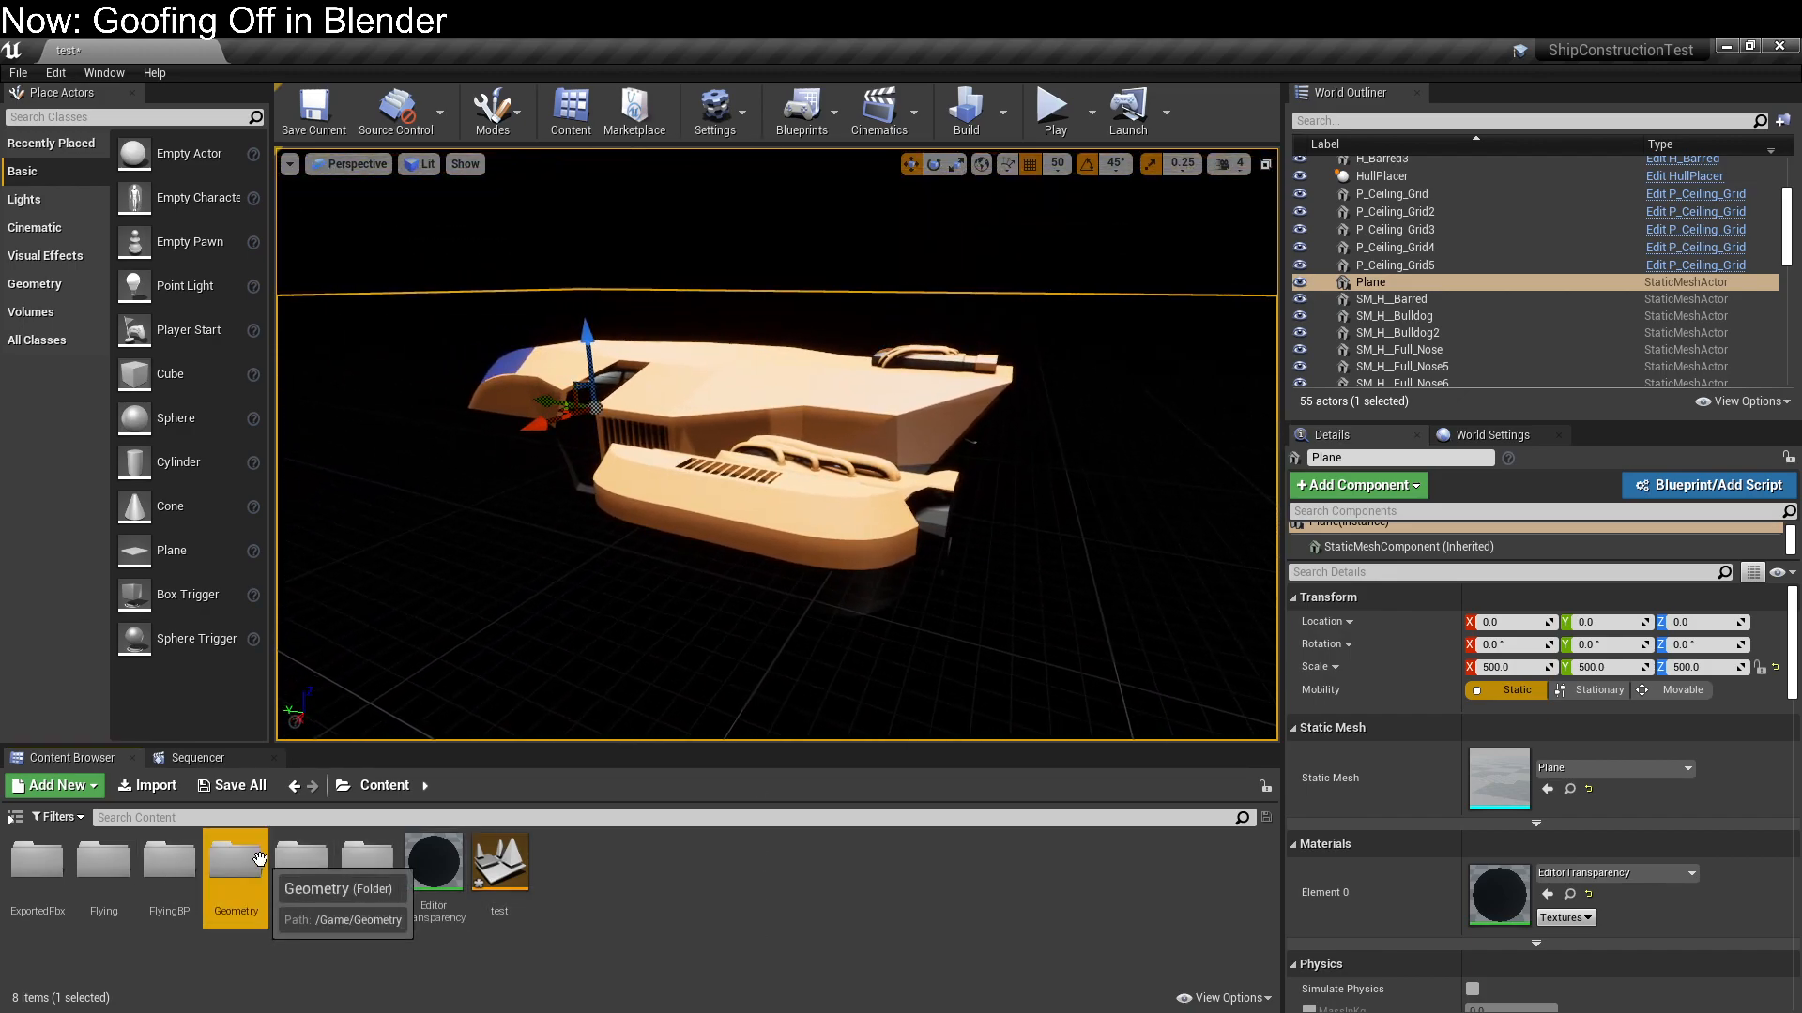
Force delete the assets in the Content folder's Geometry folder
double_click(246, 860)
left_click(293, 786)
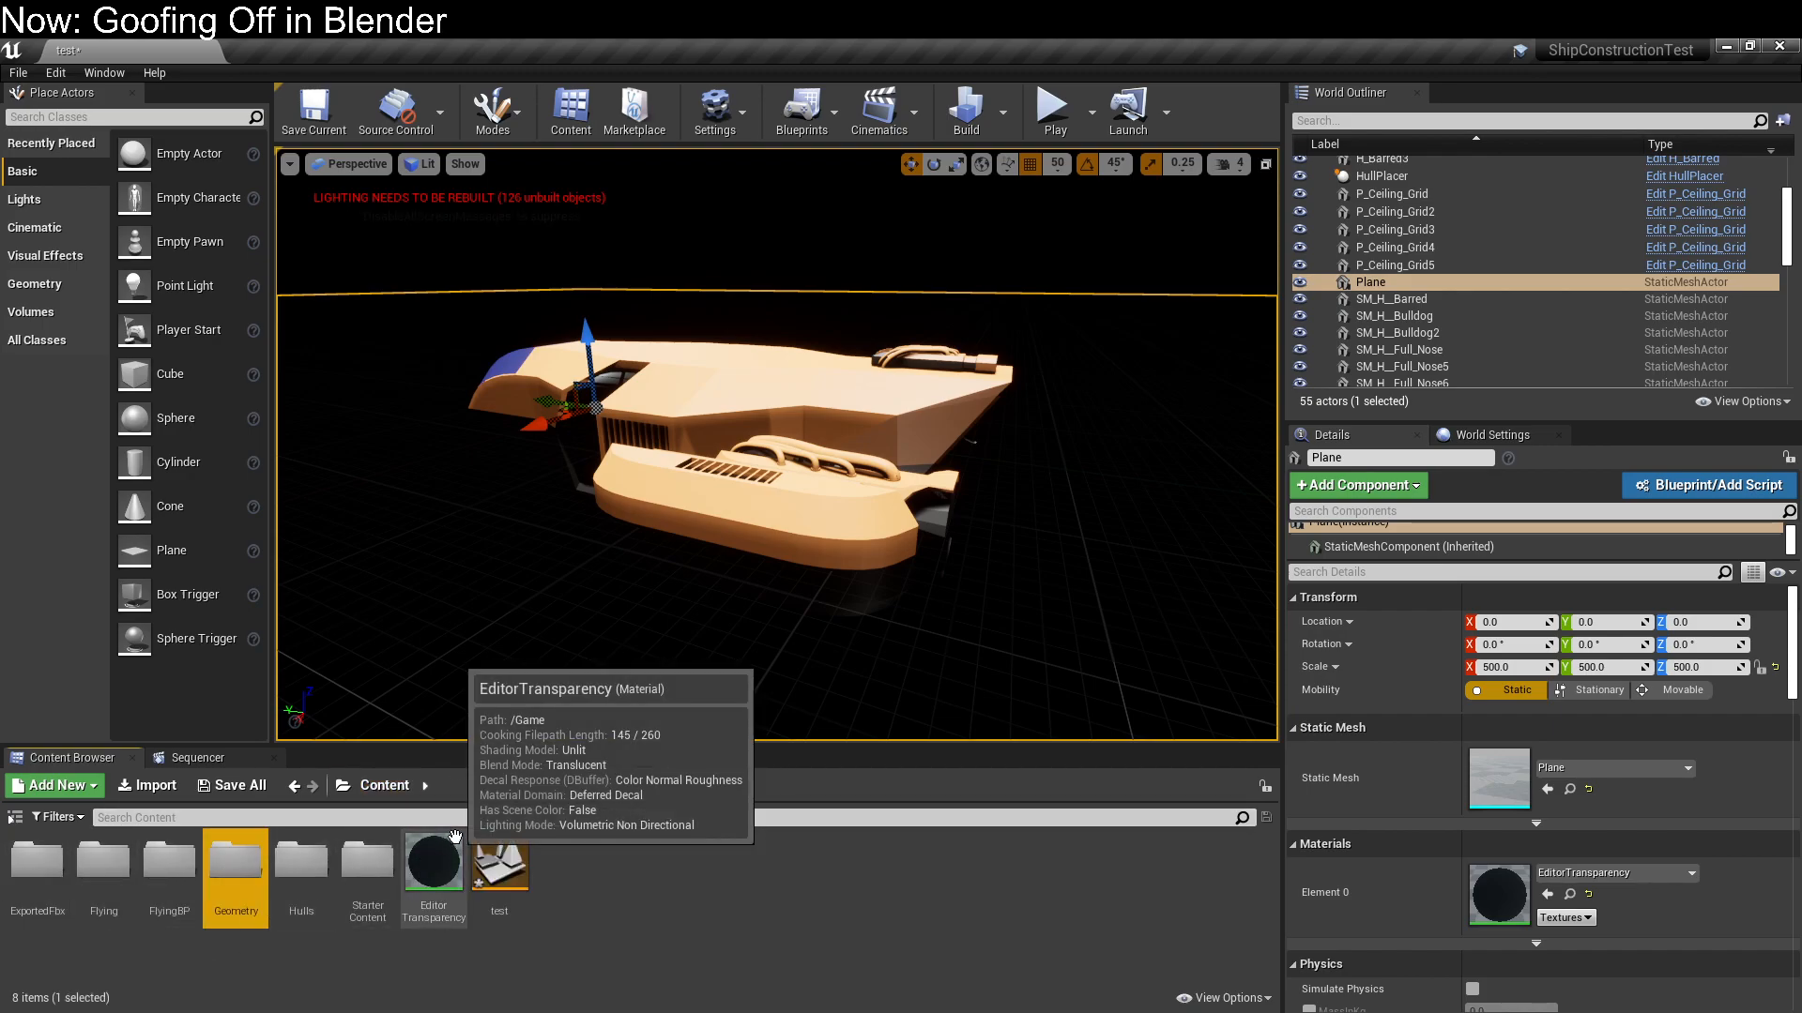
key("Delete")
left_click(504, 886)
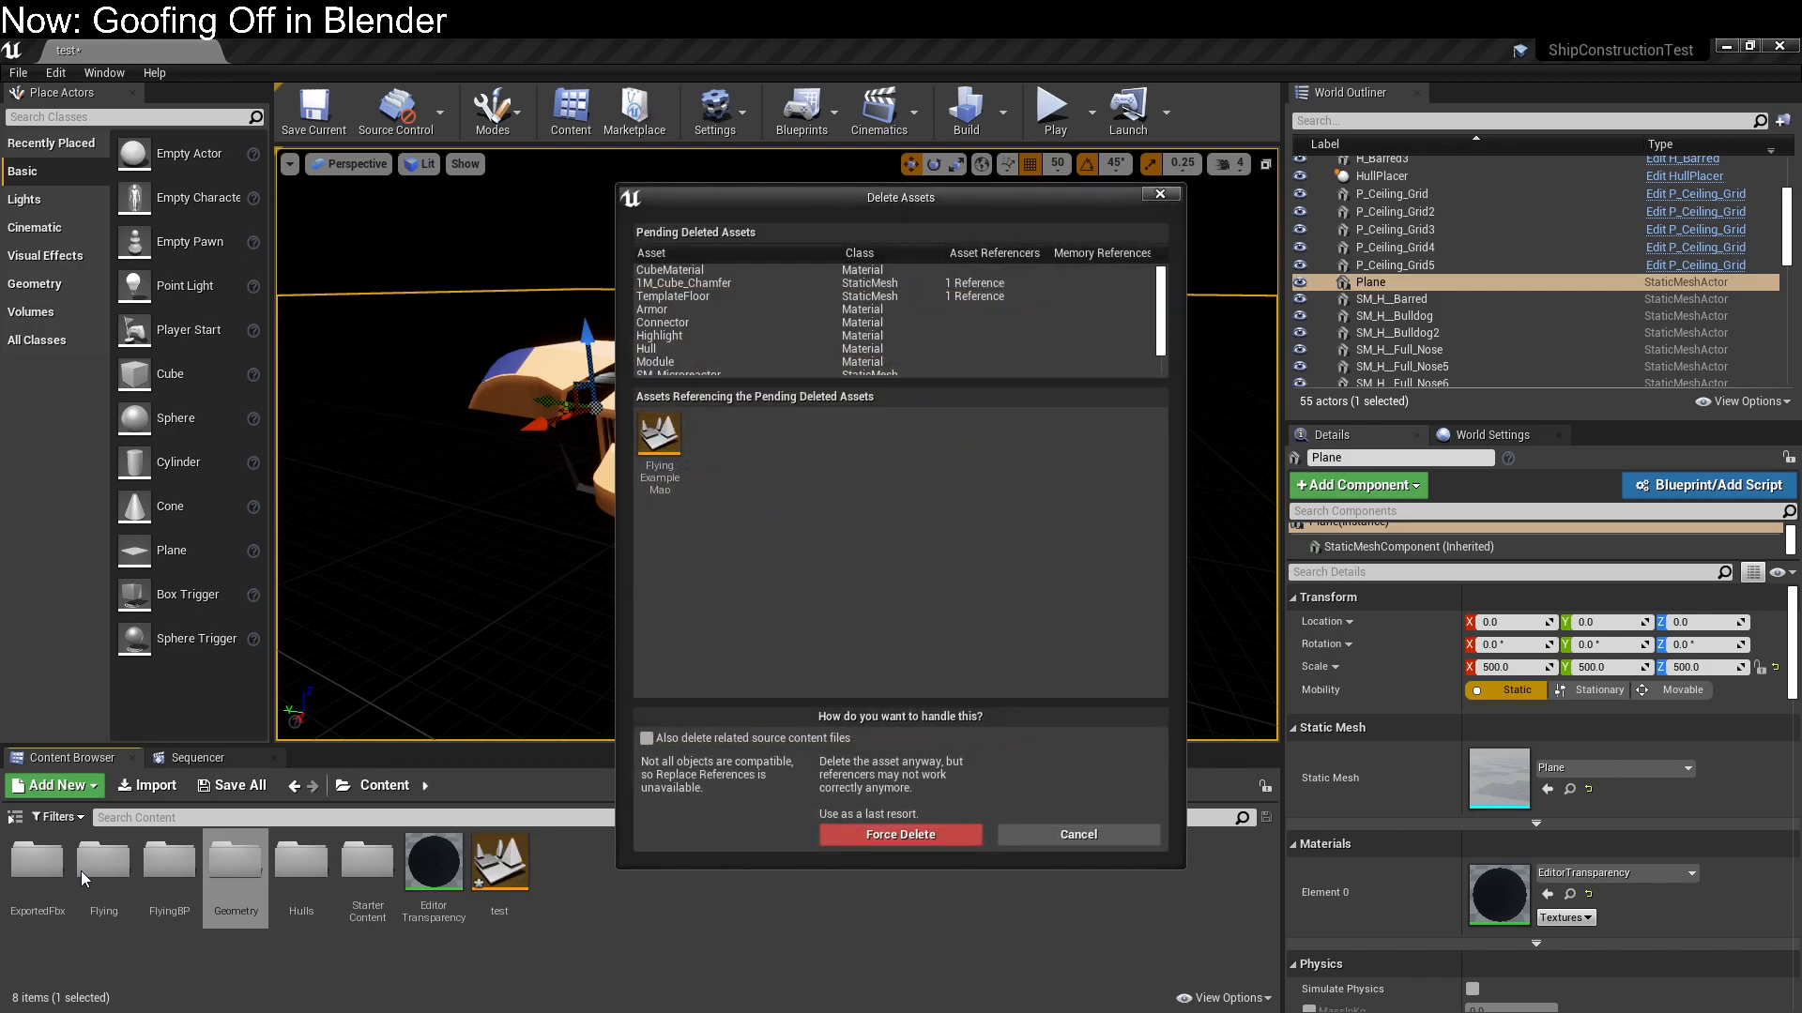
left_click(899, 834)
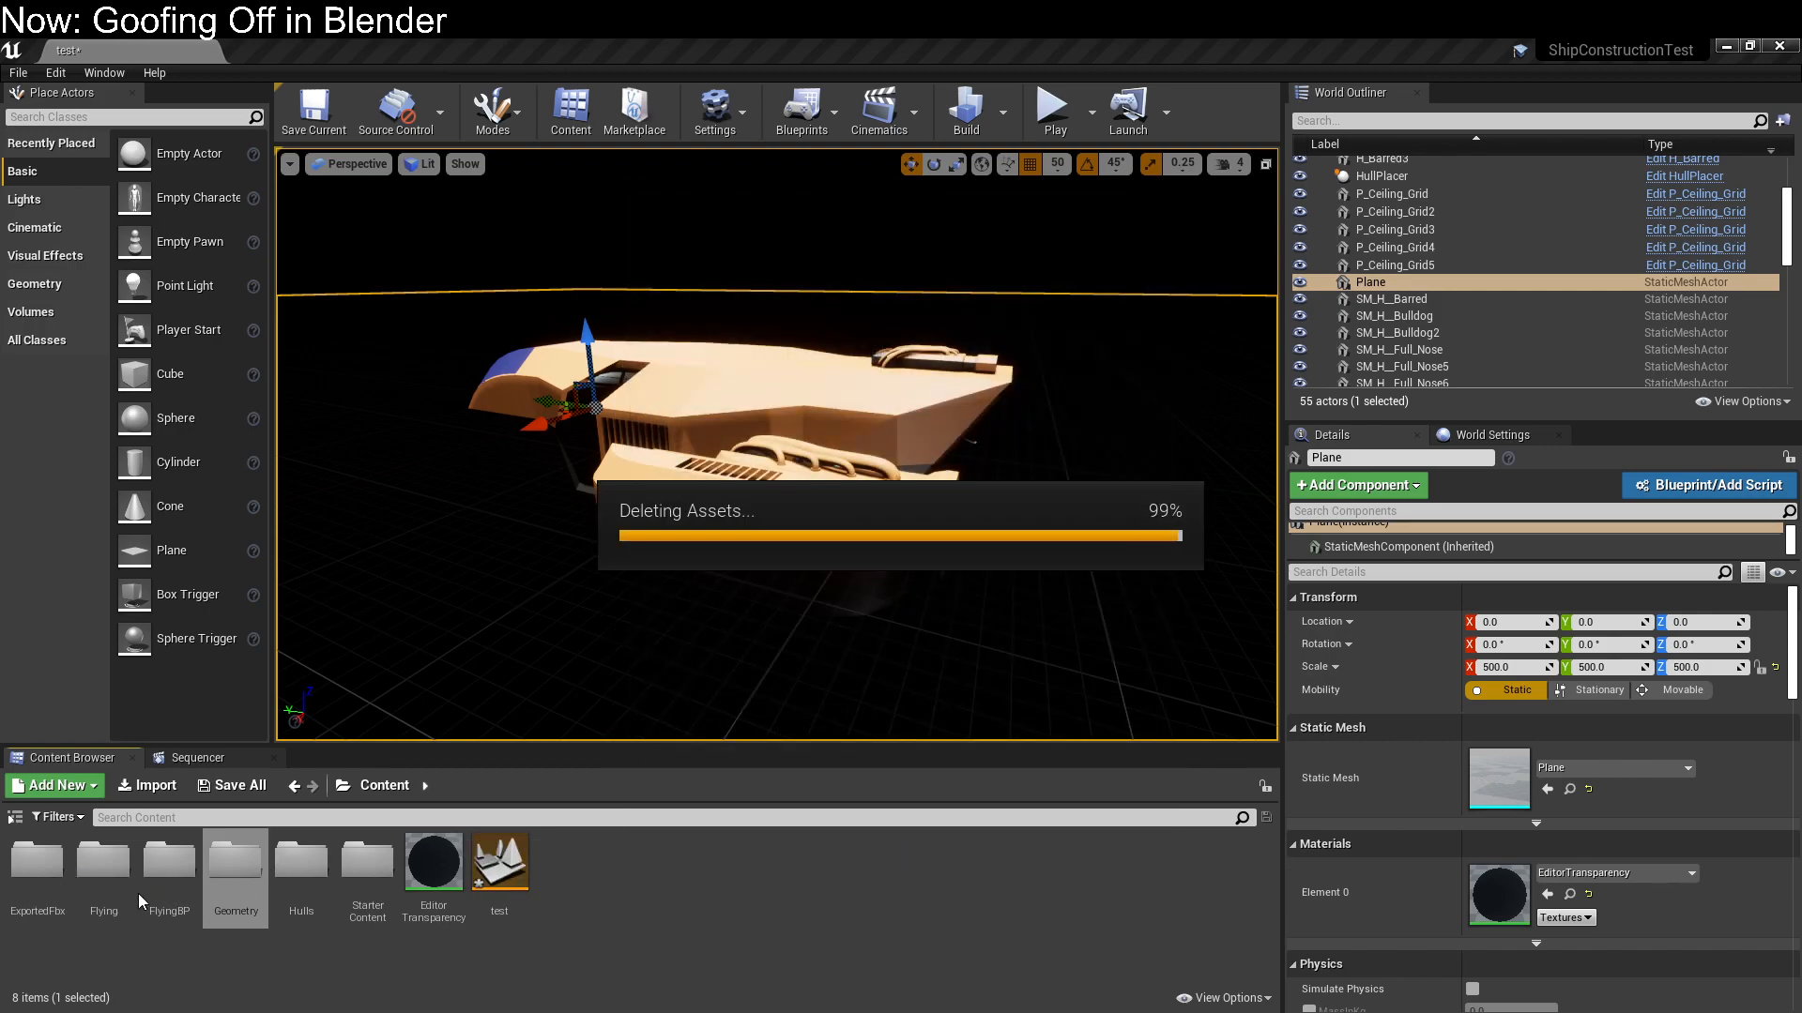
Place an H_Barred module from the StaticMesh folder beside the ship and delete it
double_click(54, 867)
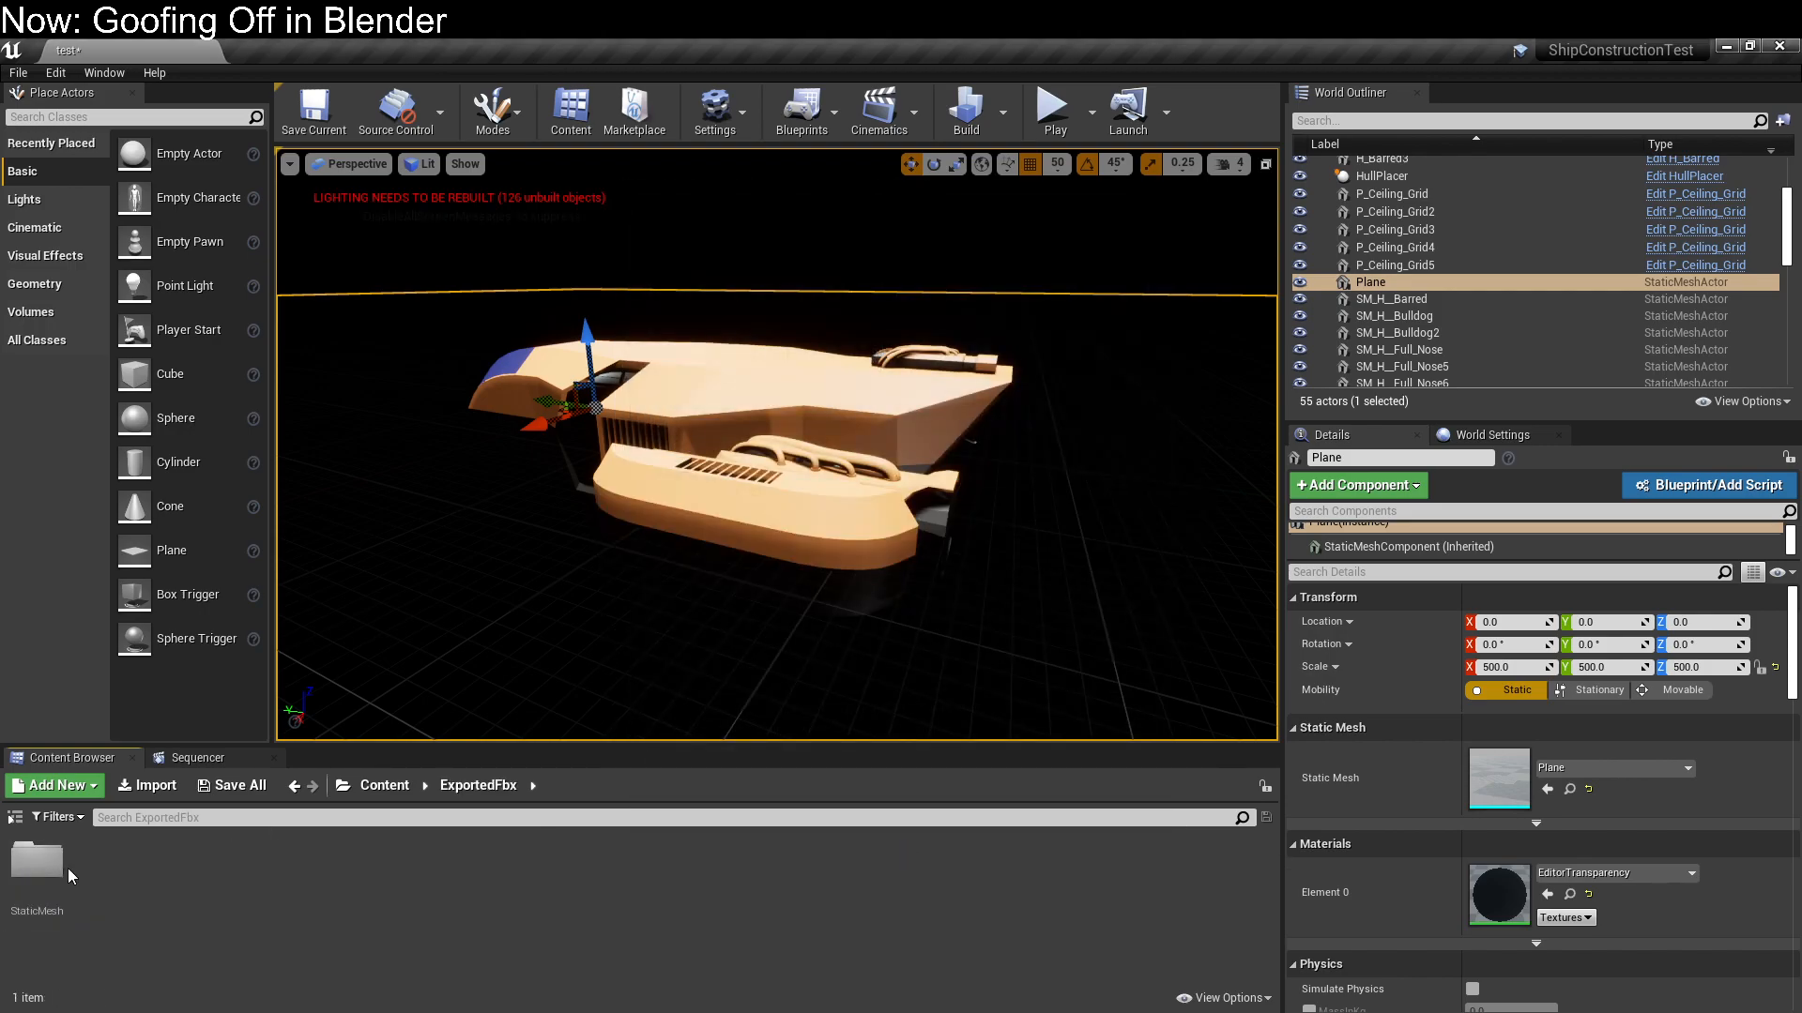
double_click(54, 867)
left_click_drag(434, 862, 735, 571)
right_click_drag(734, 571, 647, 565)
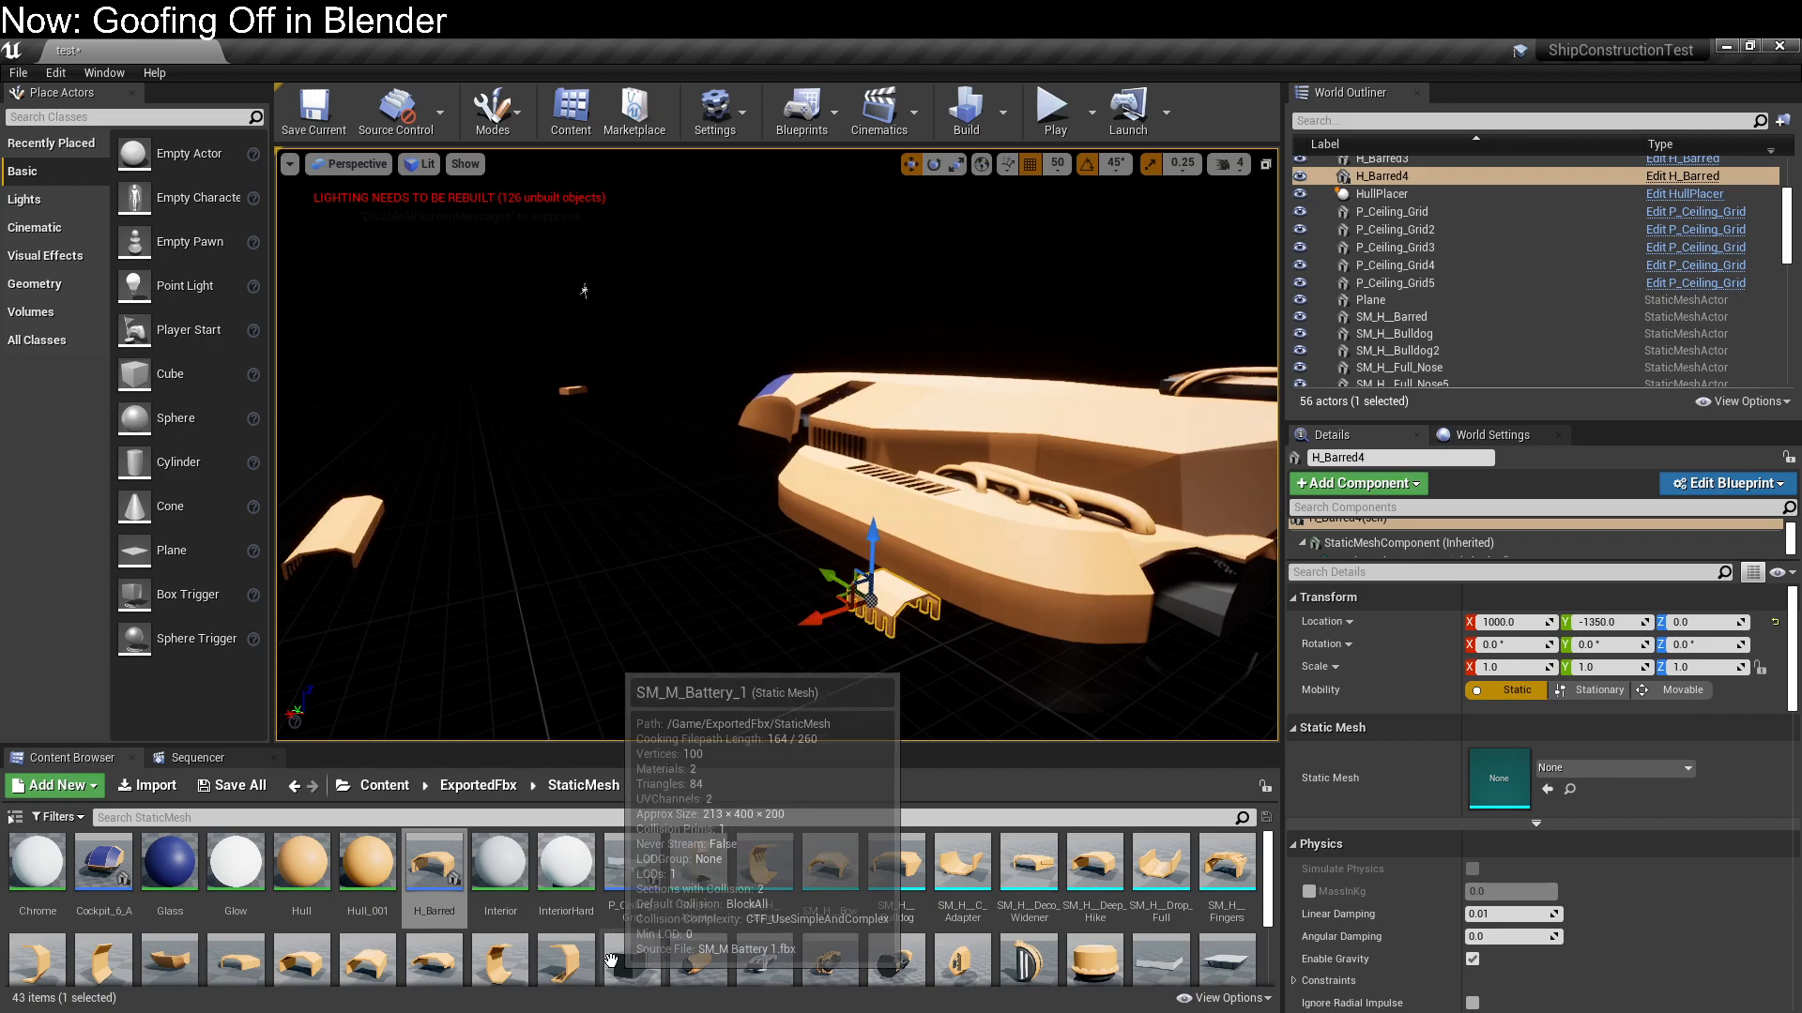
key("Delete")
Add a Constant node of value 0 to EditorTransparency, connect it to Opacity and apply the material
left_click_drag(0, 166, 707, 121)
right_click(731, 439)
left_click(737, 430)
left_click(765, 437)
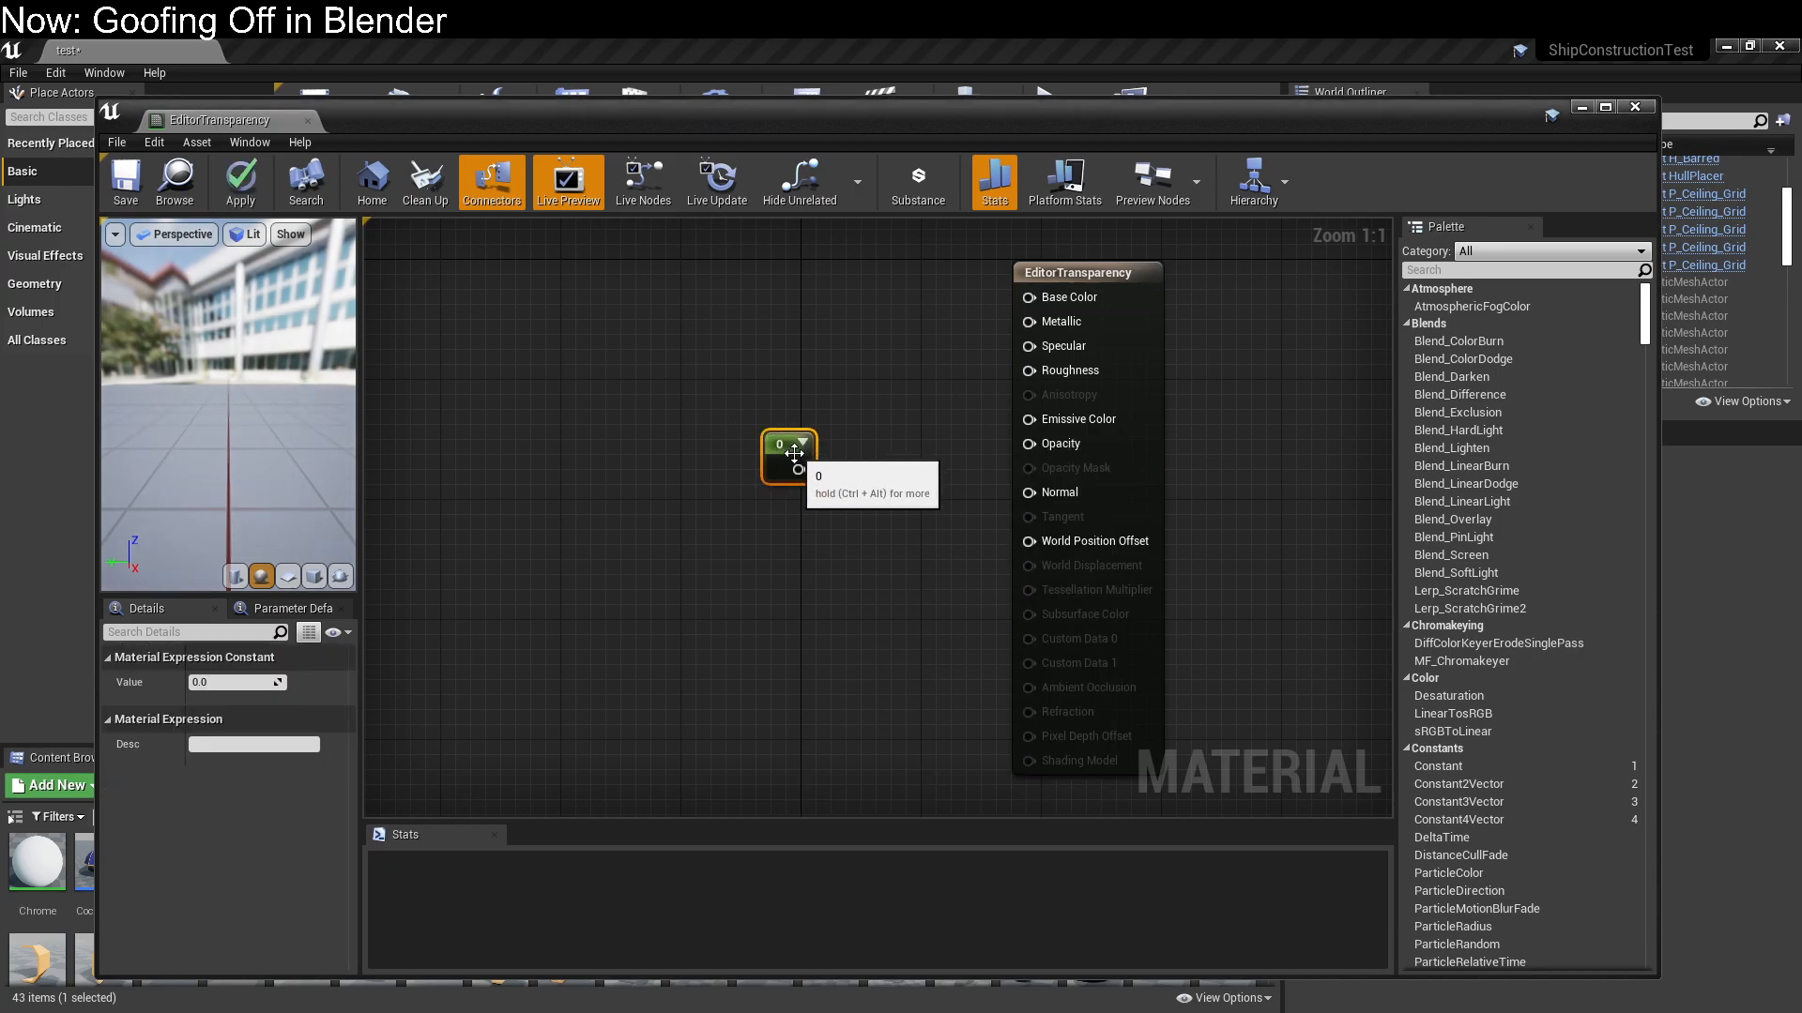
left_click_drag(798, 469, 1045, 451)
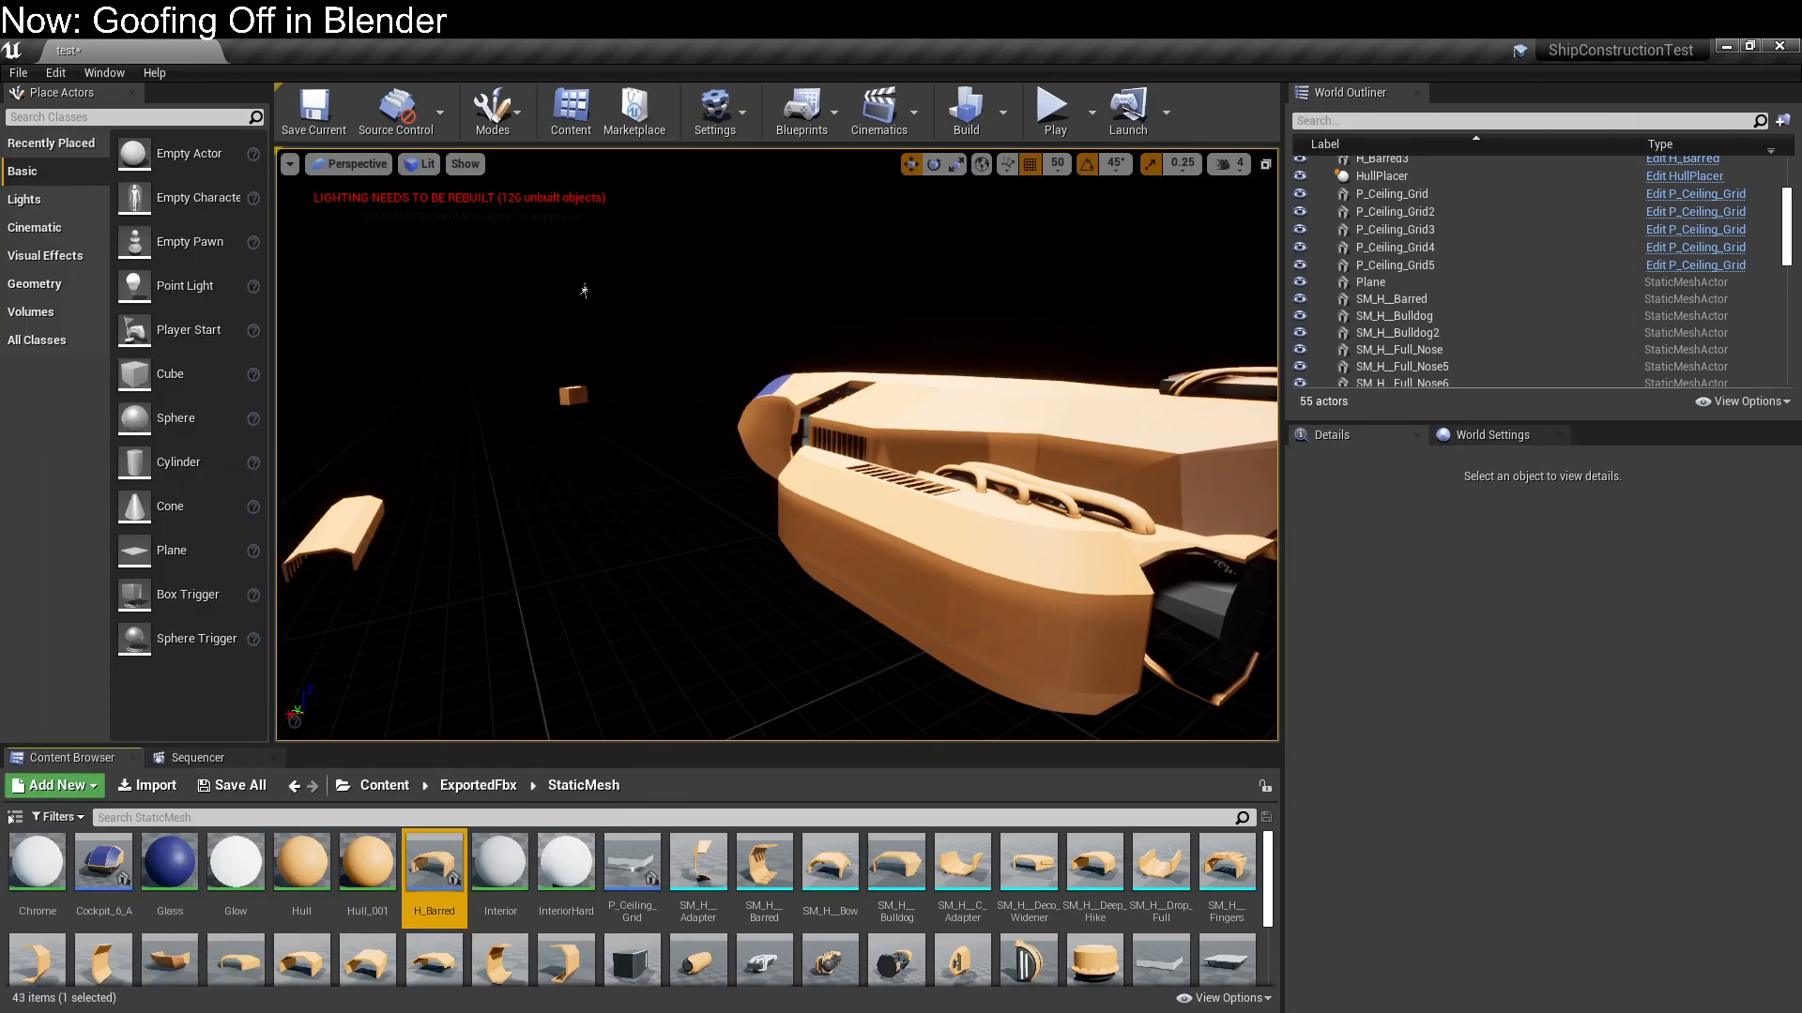
Try placing another H_Barred module on the ground next to the ship, and remove it
right_click_drag(526, 396, 851, 635)
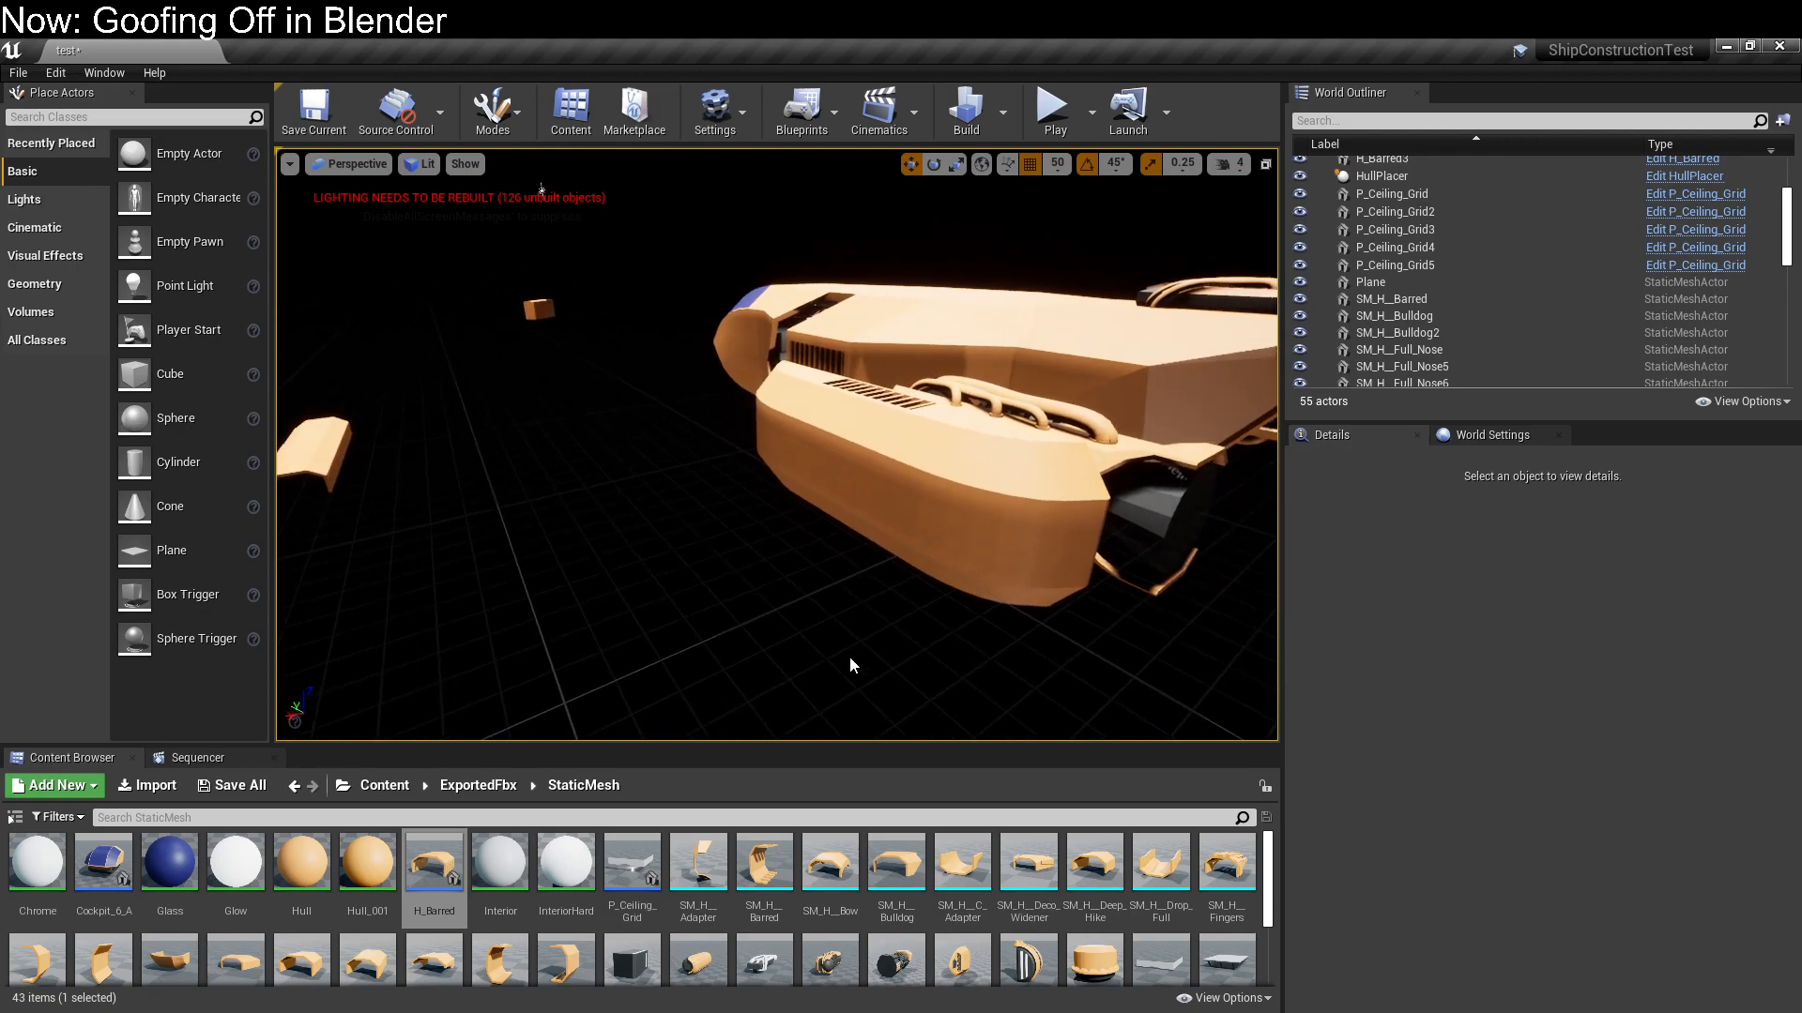
left_click_drag(433, 863, 601, 464)
left_click_drag(548, 351, 849, 555)
mouse_move(849, 555)
right_mouse_down()
mouse_move(995, 610)
mouse_move(967, 563)
mouse_move(831, 559)
right_mouse_up()
key("Delete")
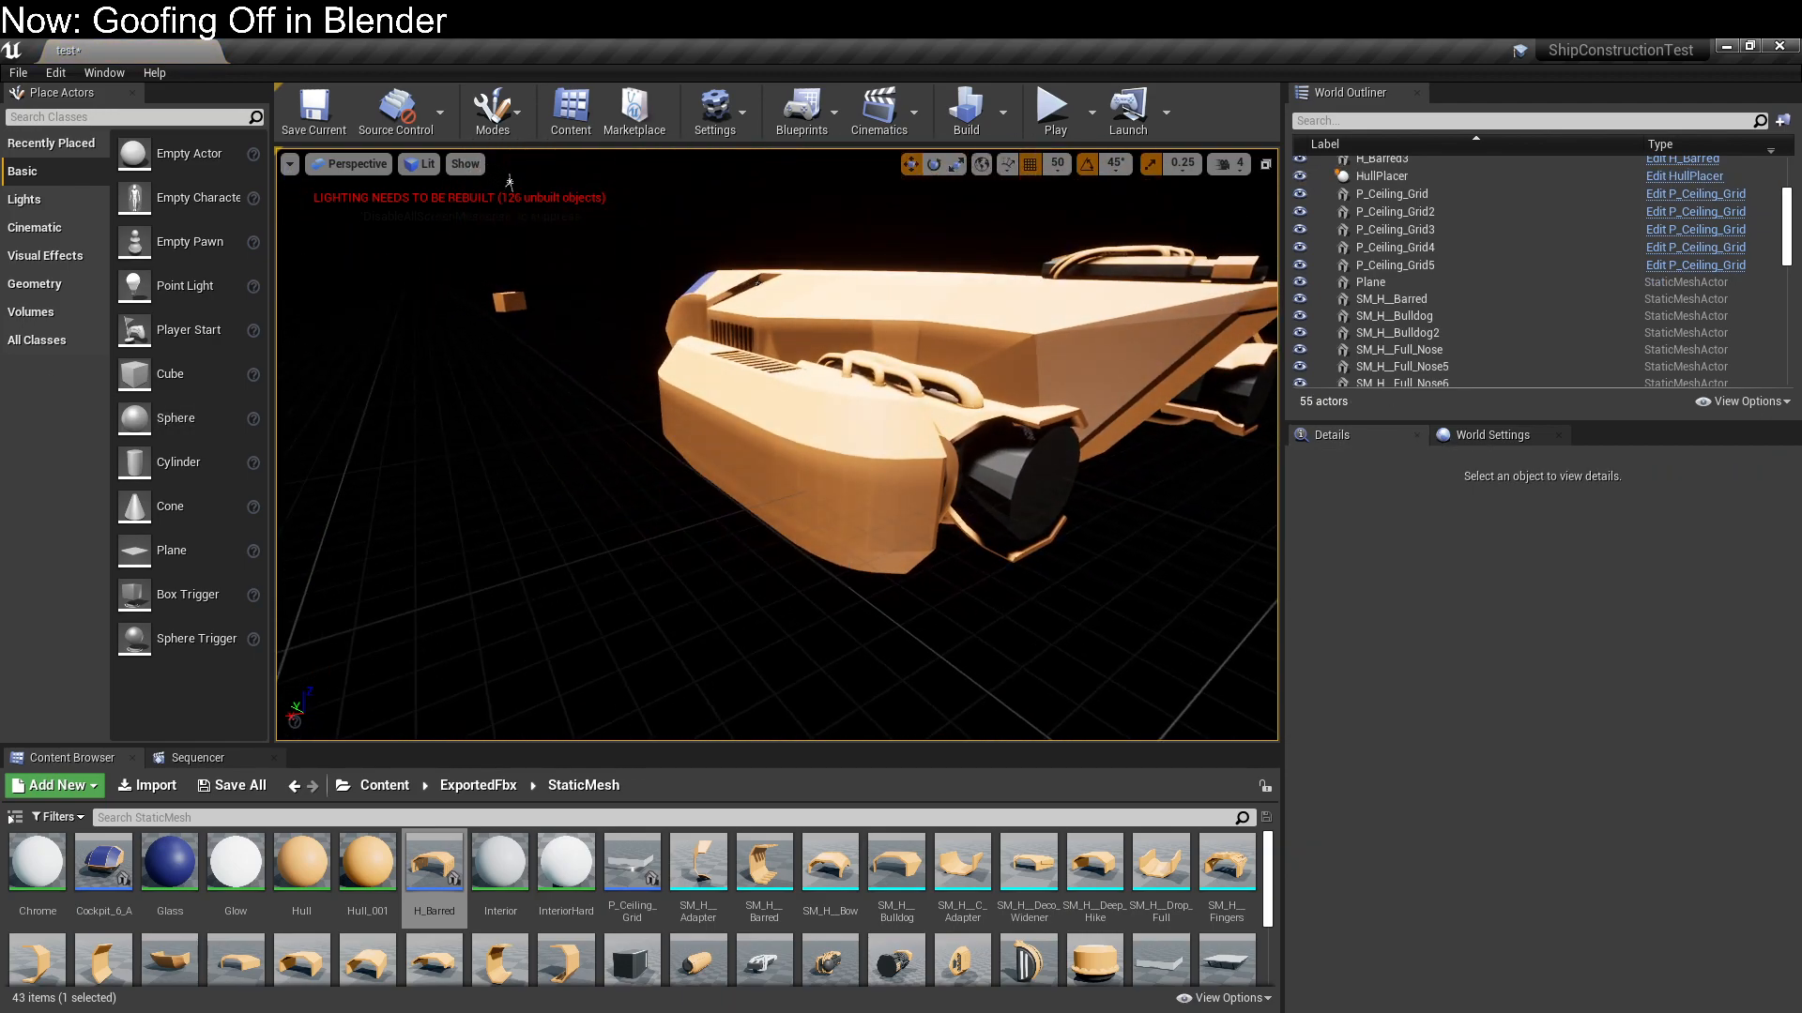
Place a basic cube on top of the ship's hull at X 100, Y -1000, Z 300
right_click_drag(854, 557, 662, 565)
right_click_drag(691, 187, 876, 566)
left_click_drag(134, 373, 807, 476)
scroll(805, 476, "up", 4)
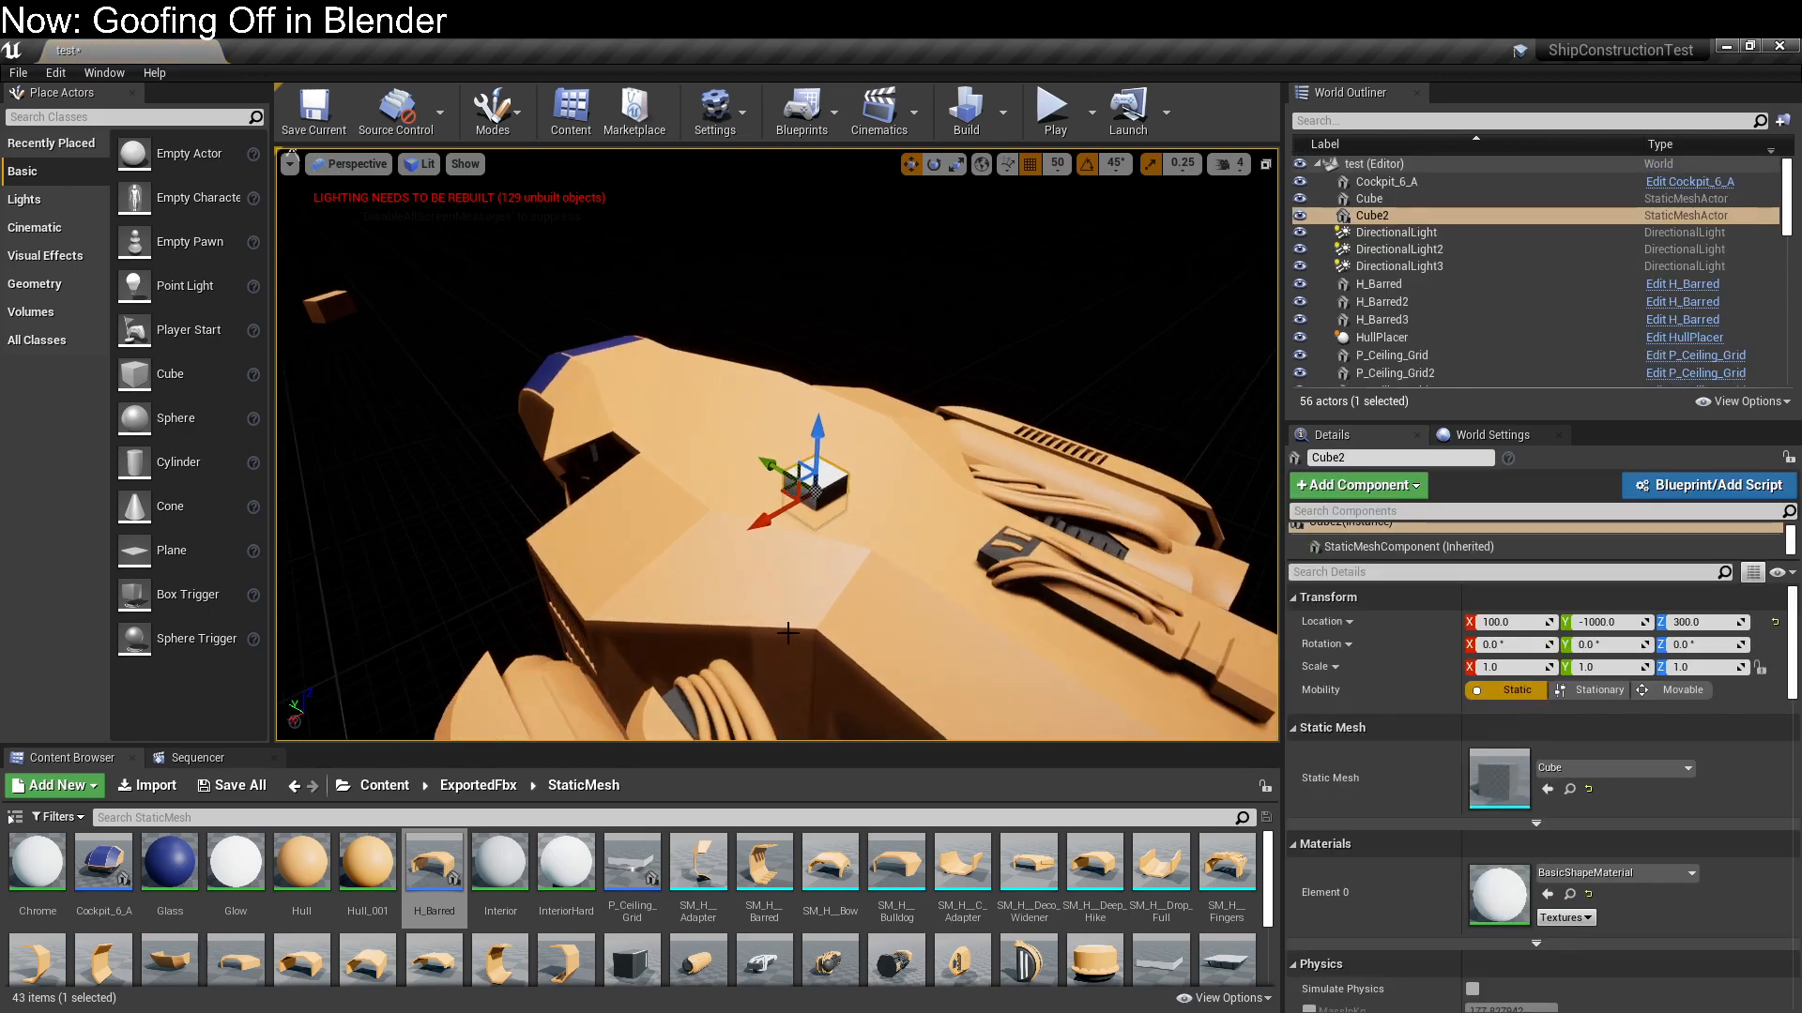
right_click_drag(849, 626, 868, 668)
scroll(849, 626, "up", 7)
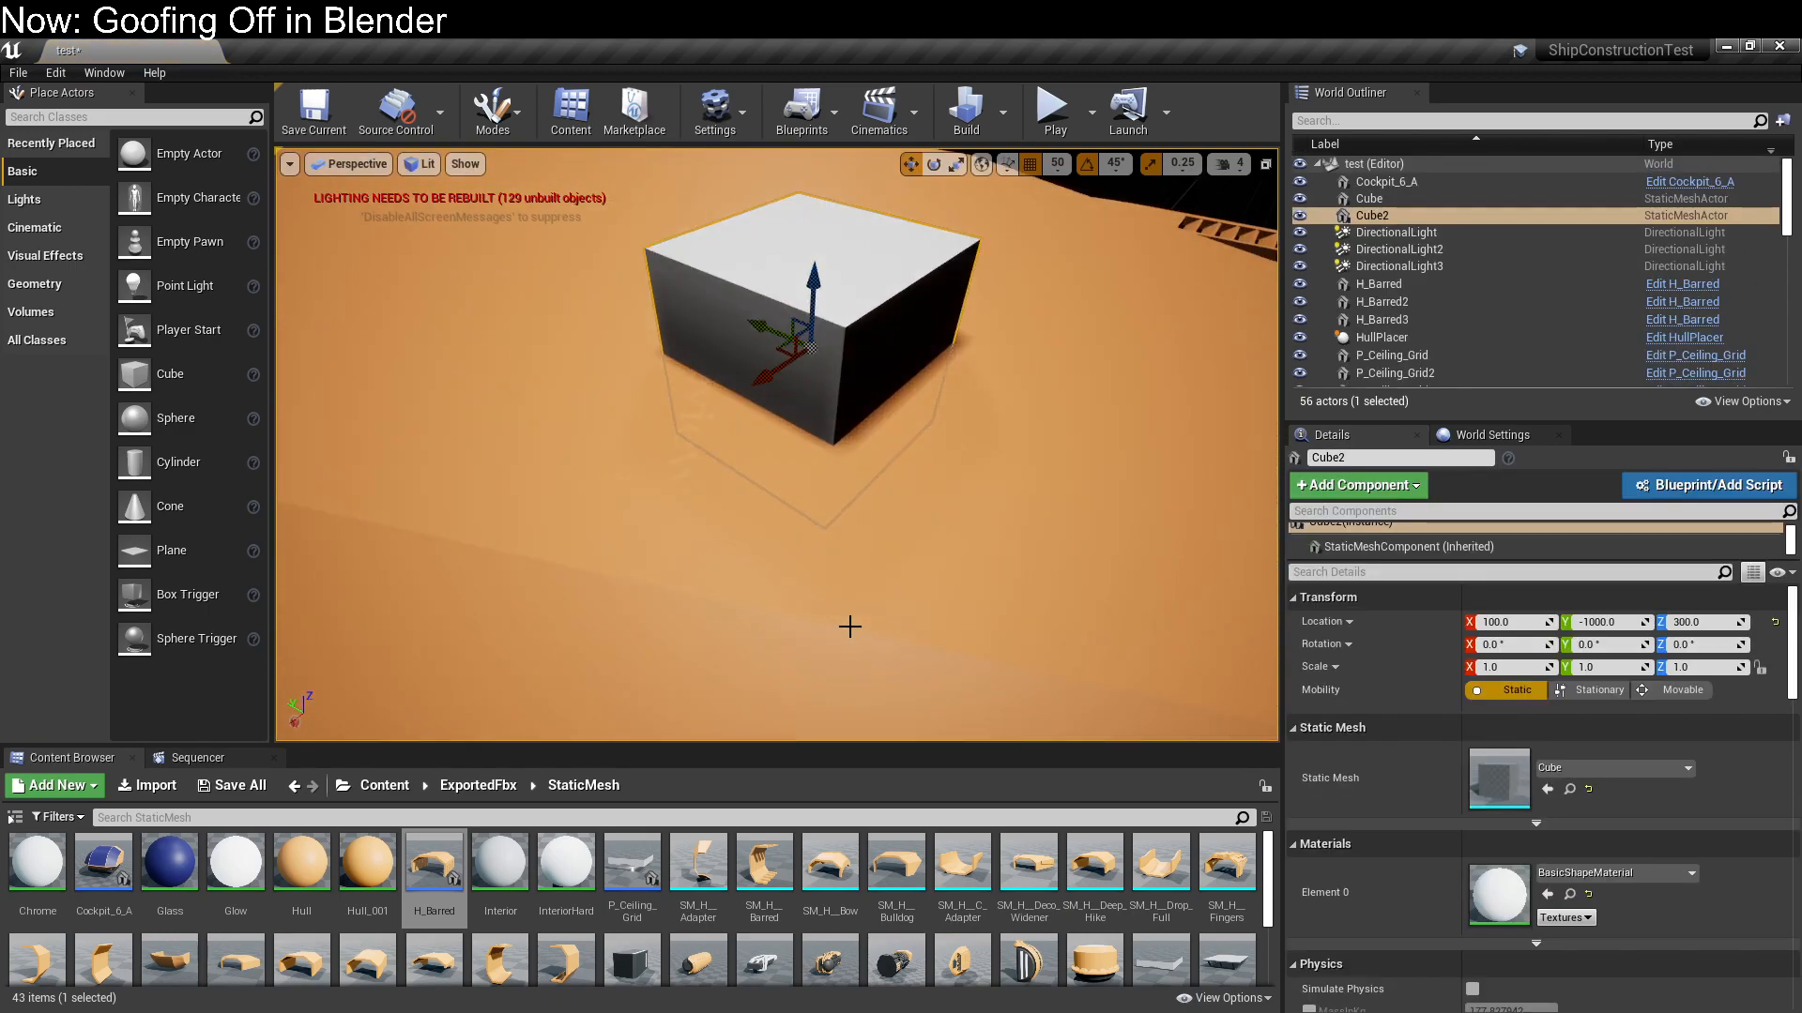
scroll(849, 626, "down", 3)
scroll(850, 626, "down", 2)
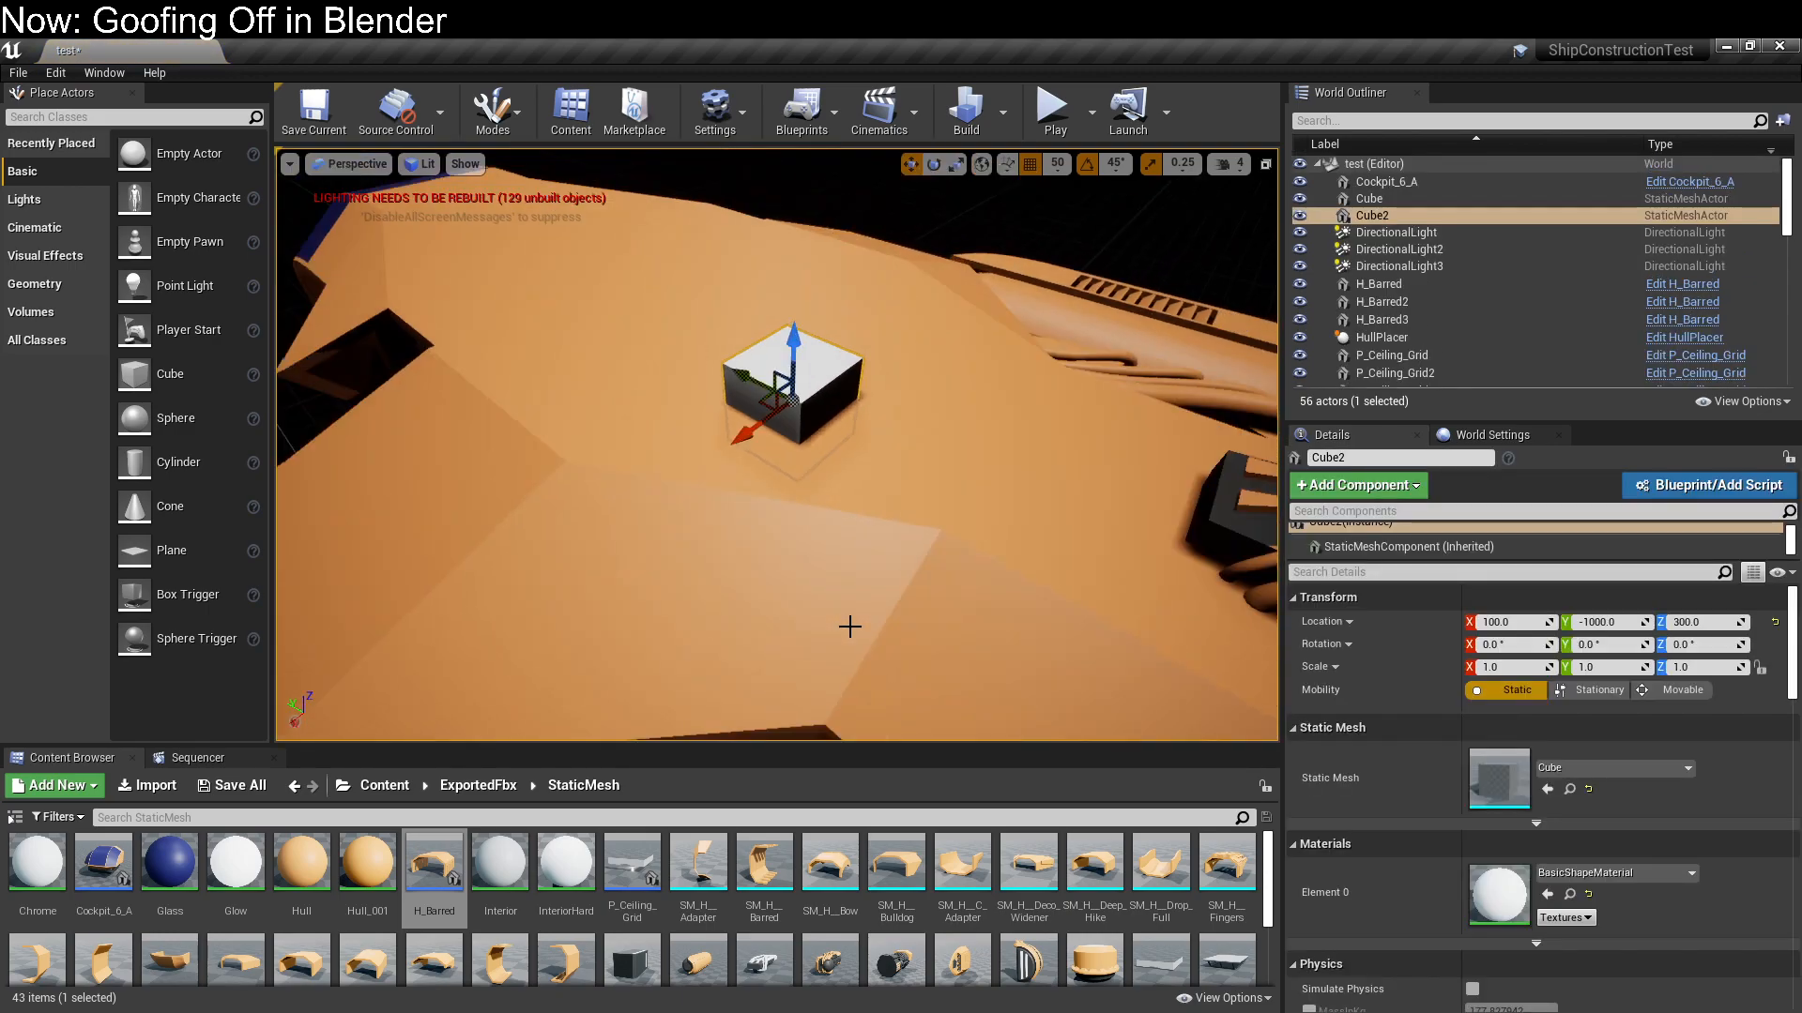
Duplicate the EditorTransparency material in the Content folder and rename the copy DecalTest
left_click(472, 788)
left_click(380, 788)
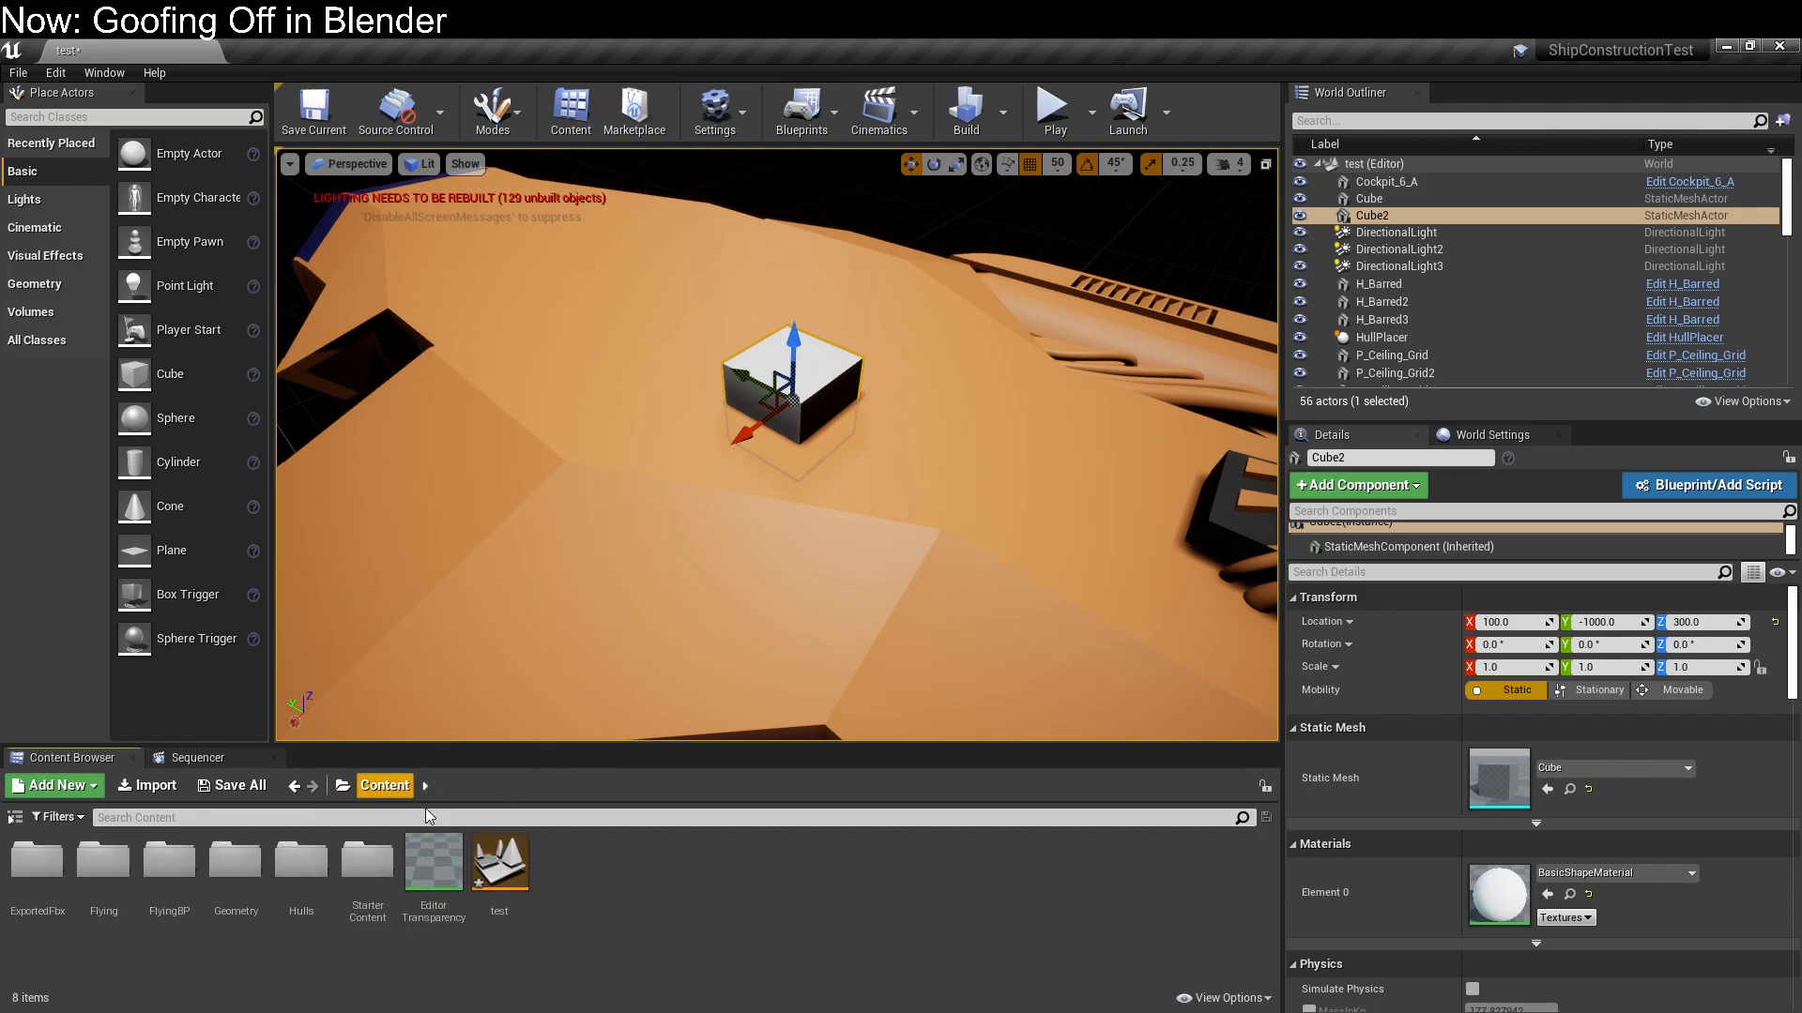
left_click(511, 885)
left_click(439, 883)
key("ctrl+c")
key("ctrl+v")
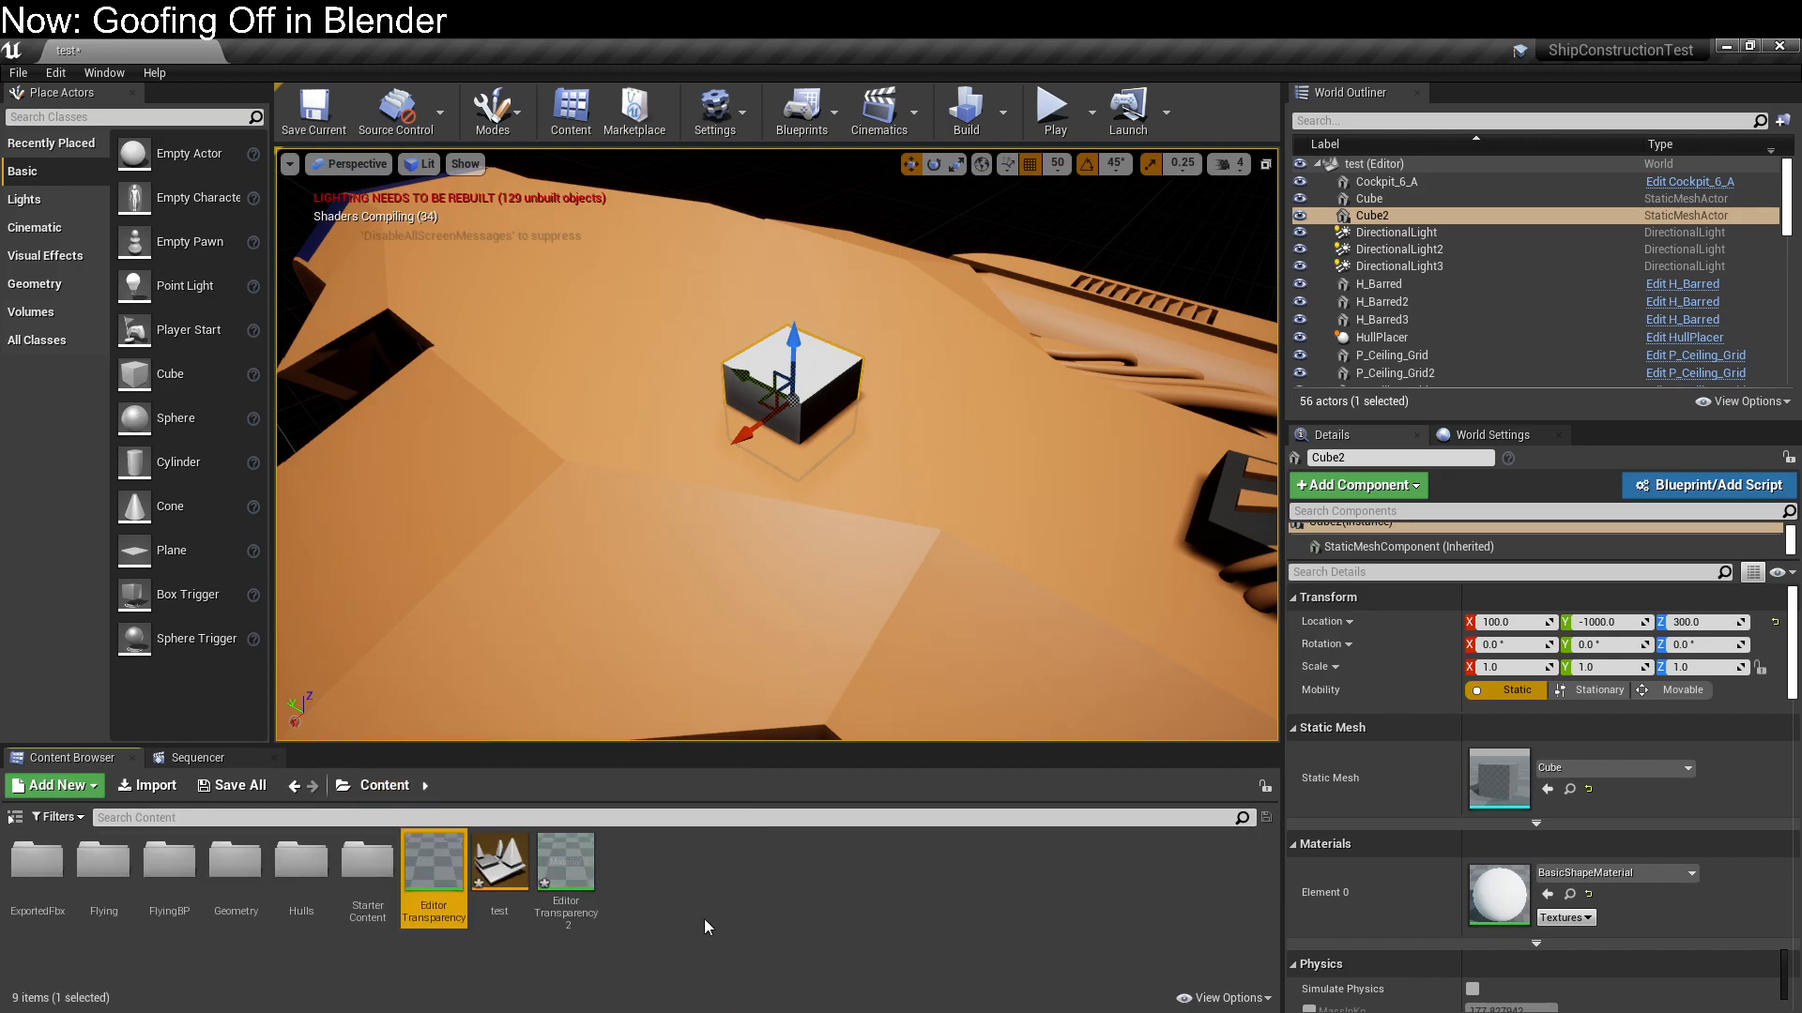
left_click(581, 899)
left_click(580, 911)
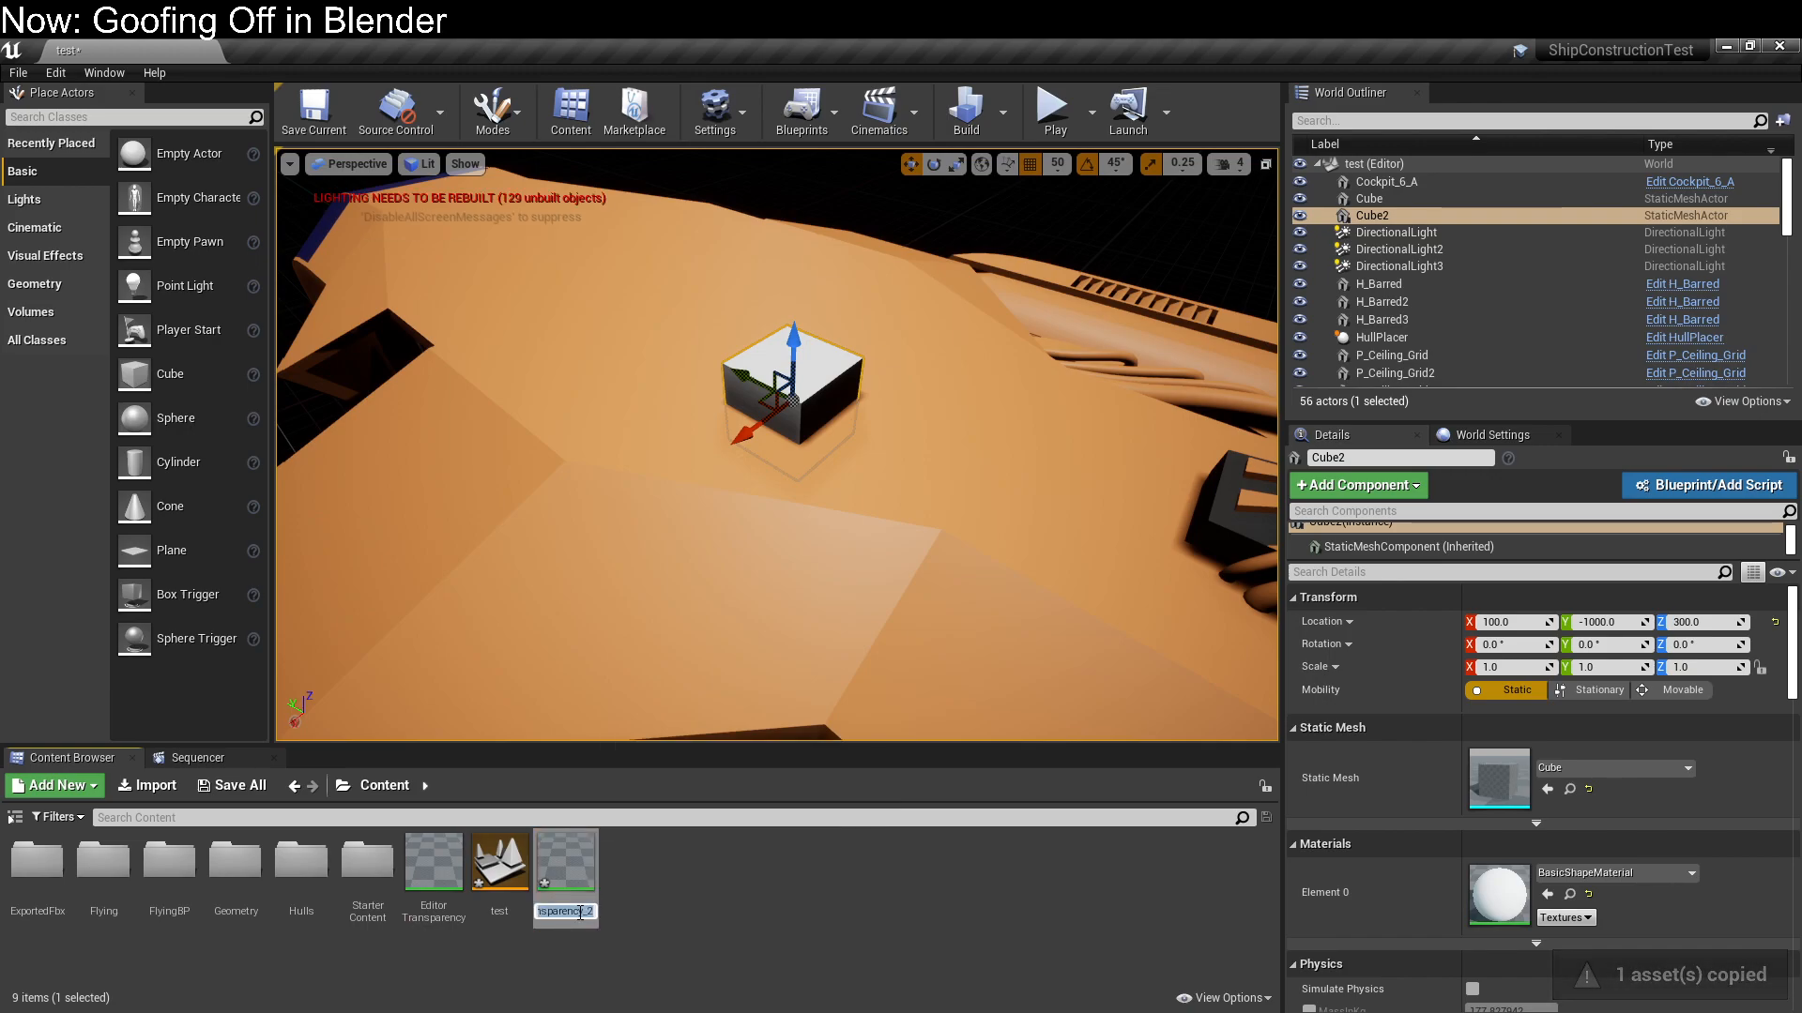
type("DecalTest")
key("Return")
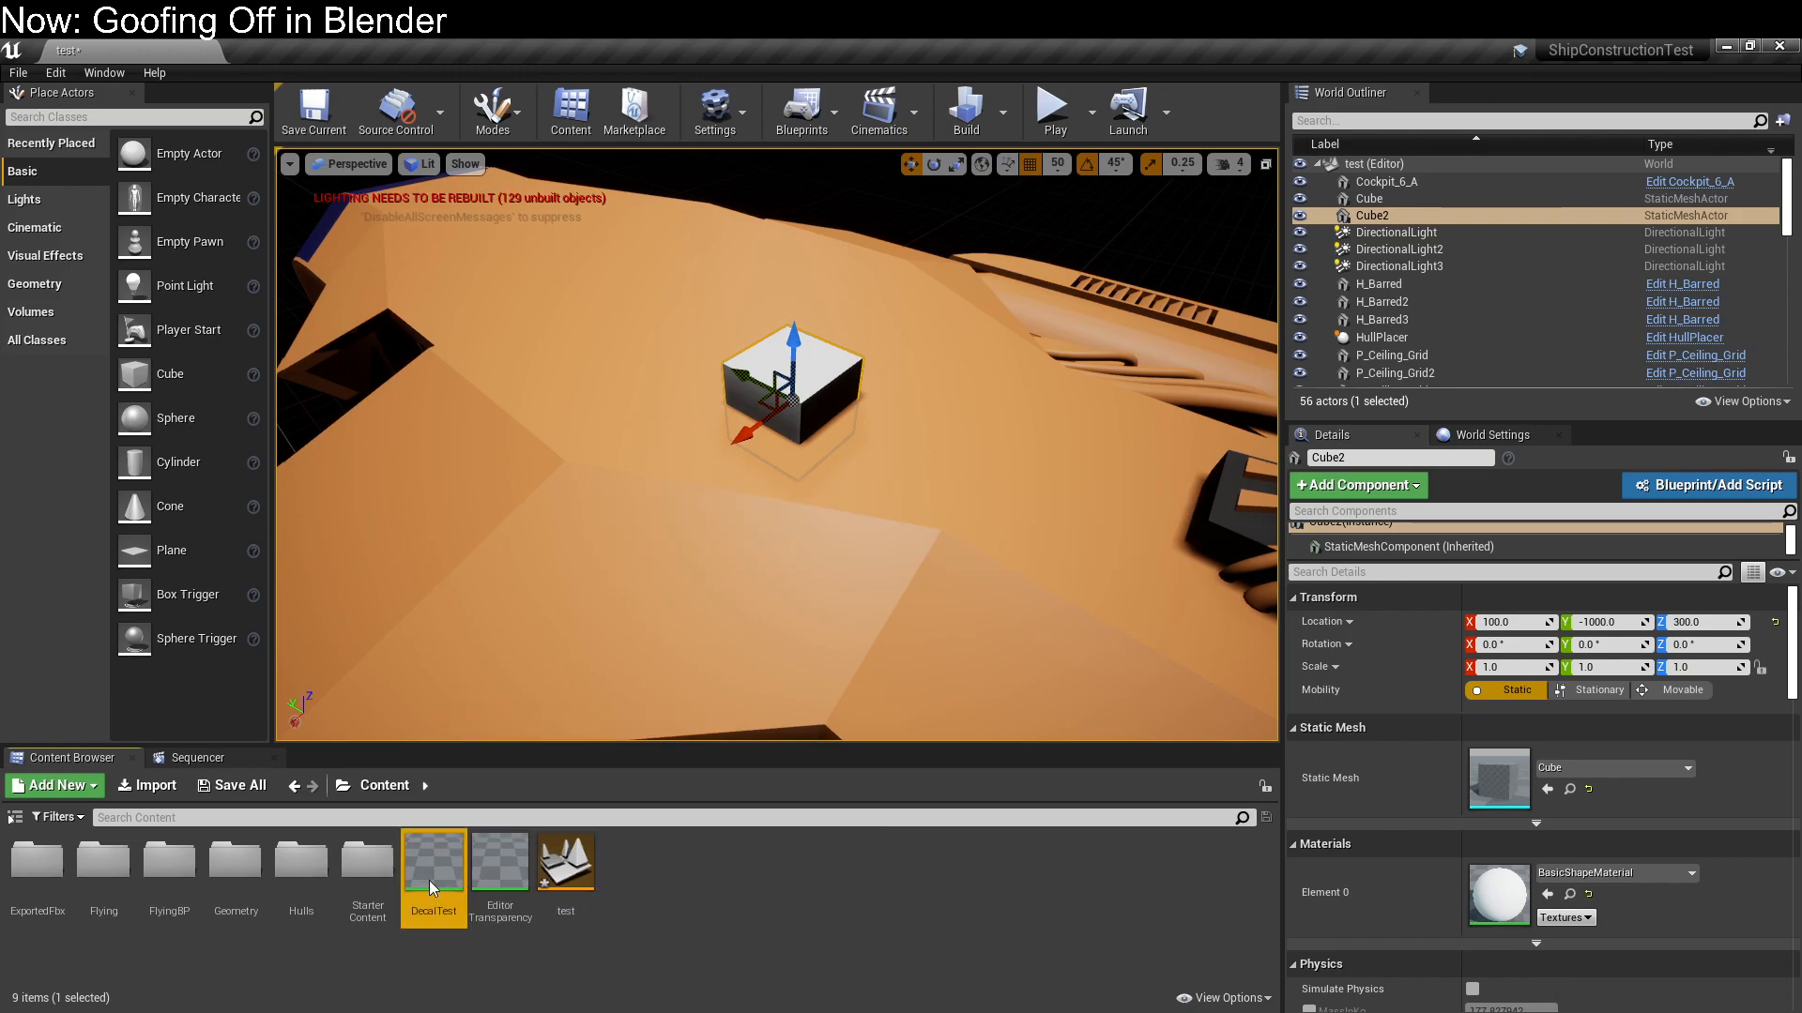
Place the DecalTest material as a decal on the hull's cube and delete the decal
left_click_drag(434, 863, 838, 388)
left_click(831, 383)
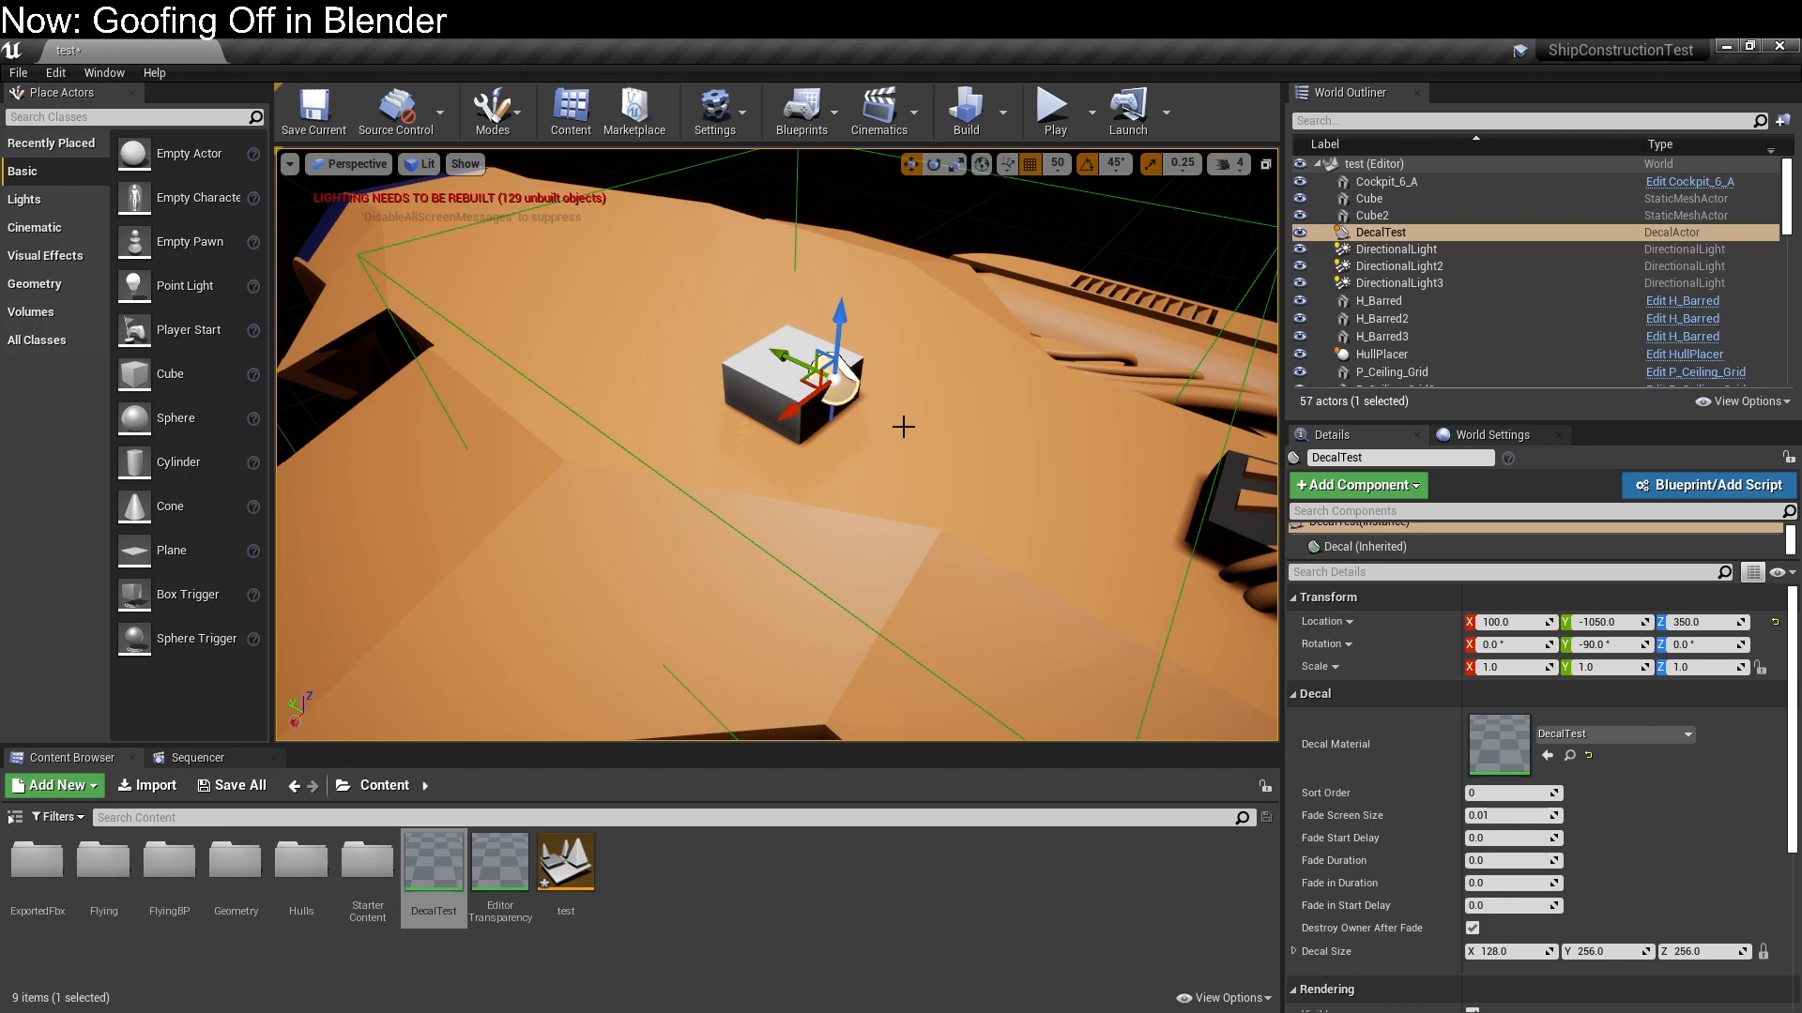
key("Delete")
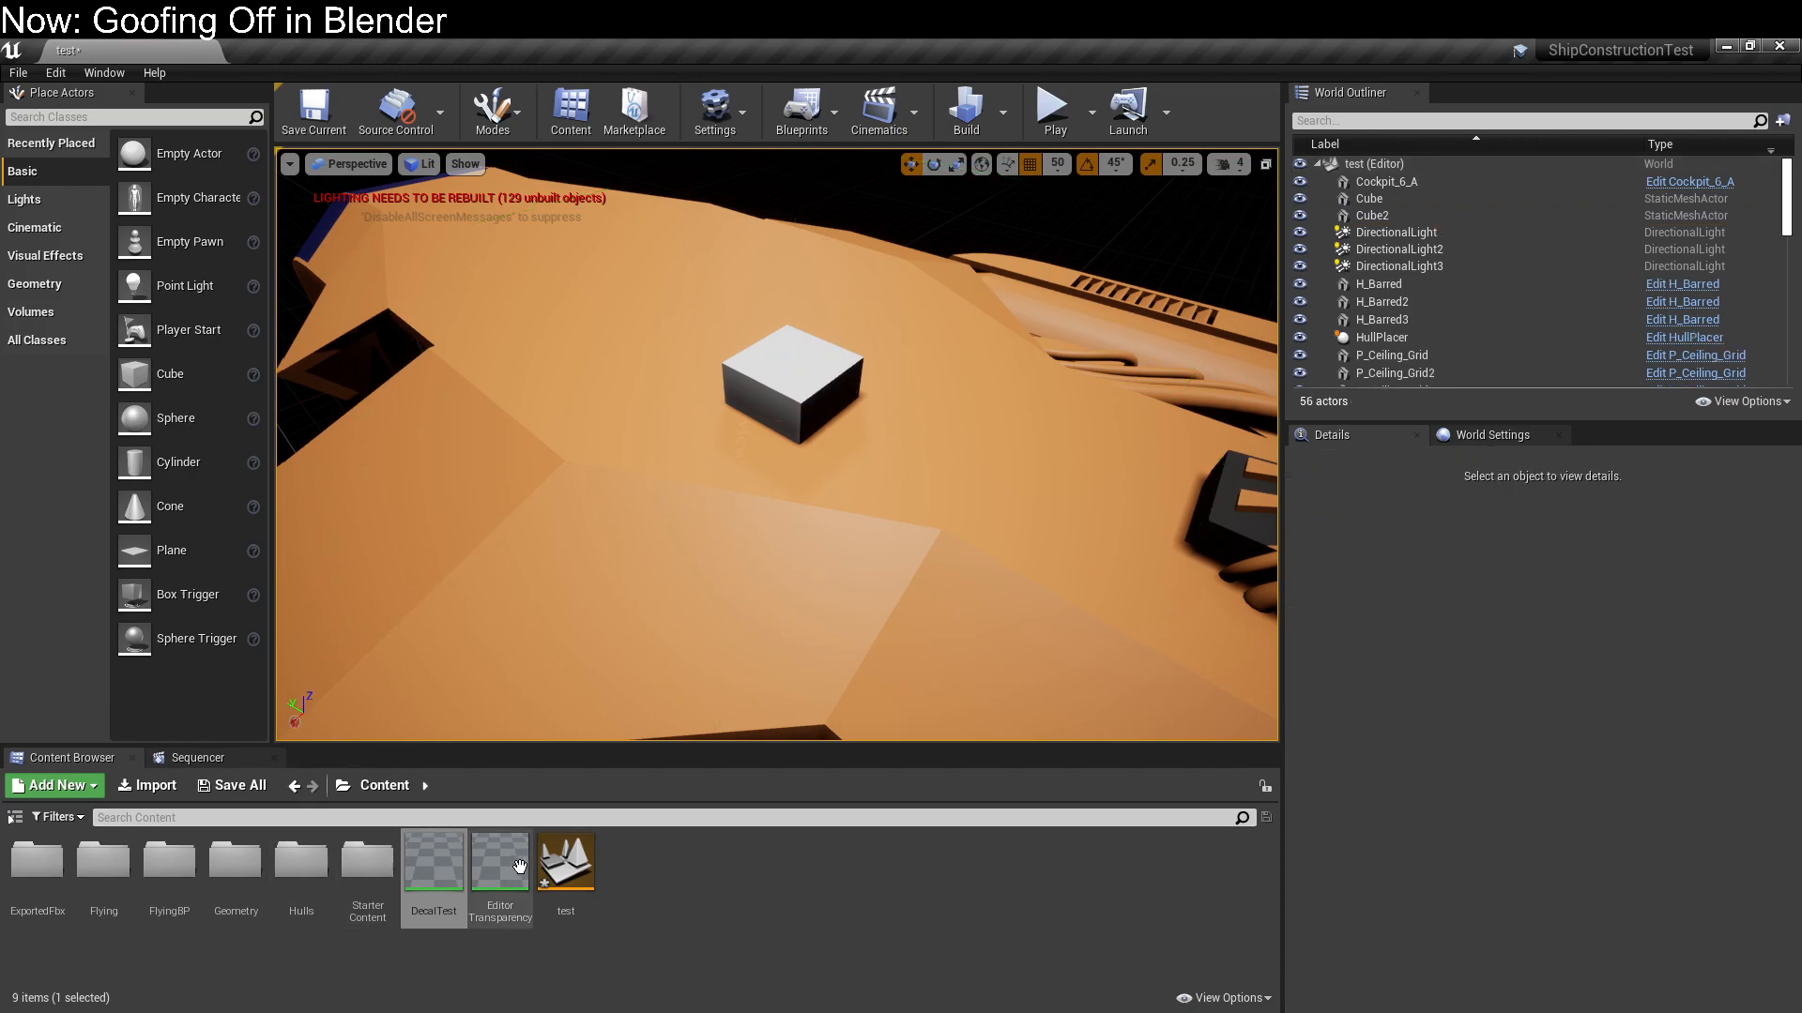
Try placing the DecalTest material as a decal on the hull beside the cube at X 100, Y -1150, Z 300
left_click(435, 871)
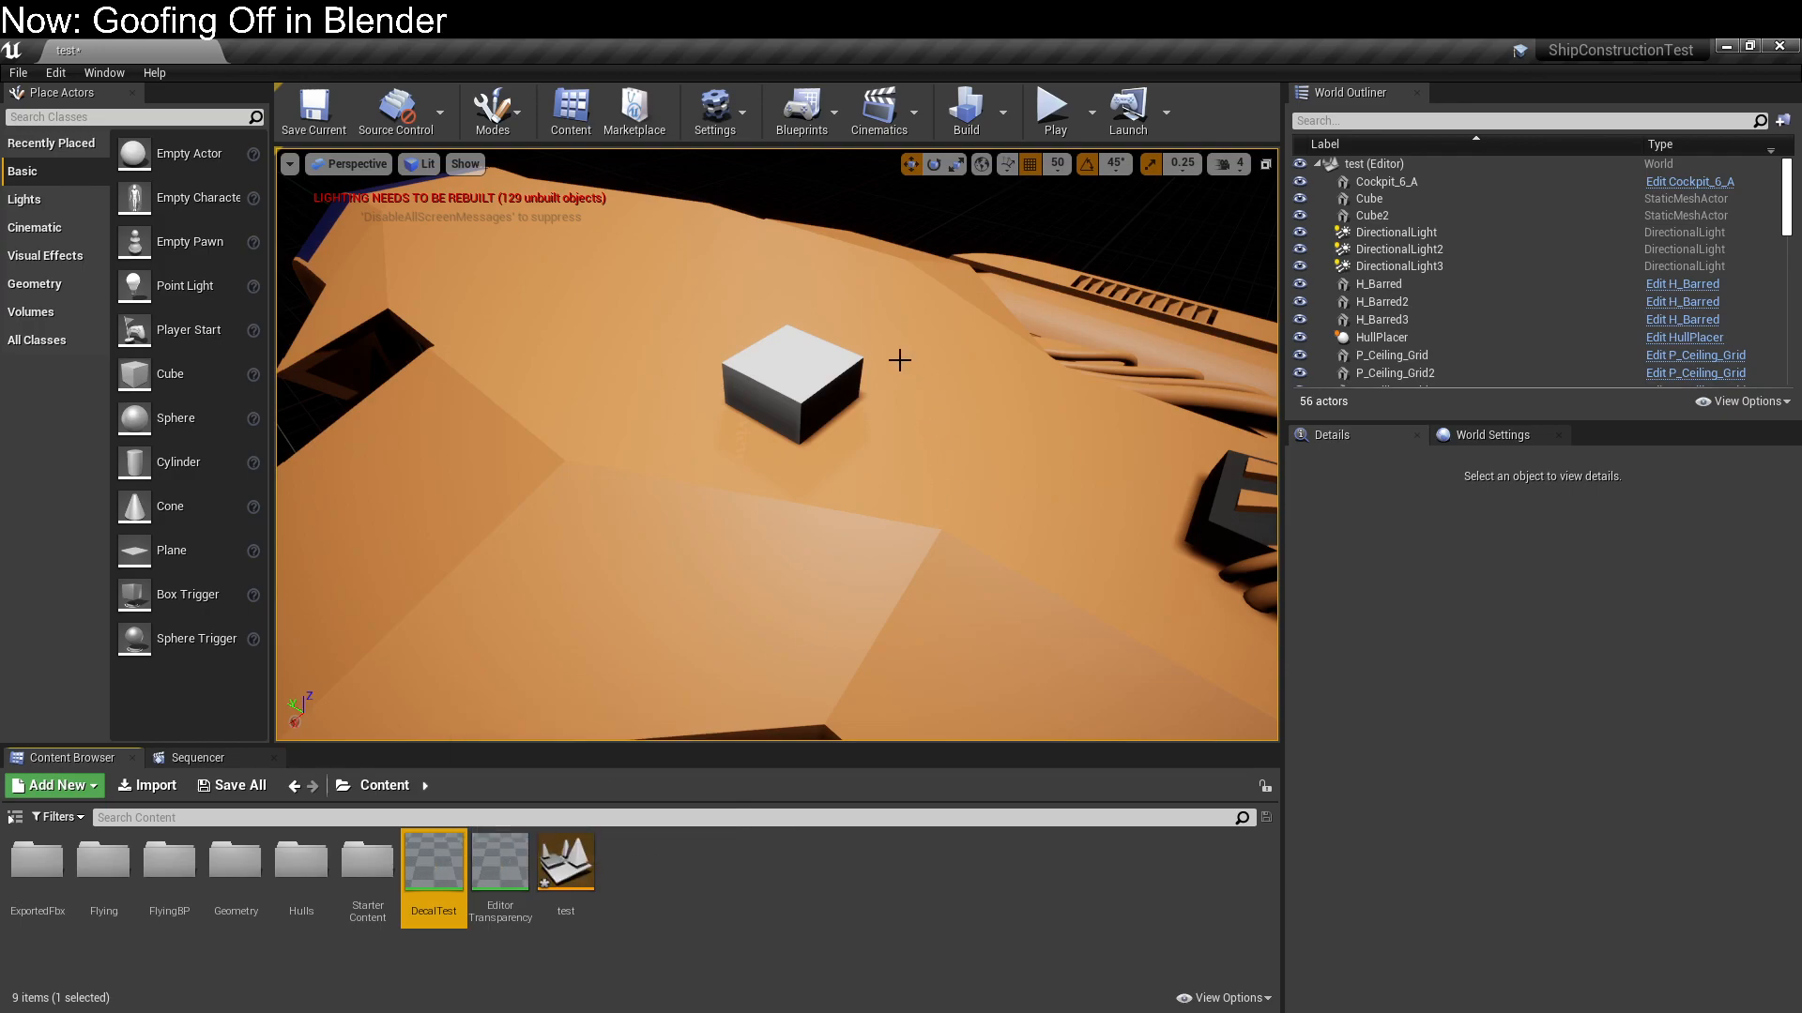
left_click(820, 381)
left_click_drag(440, 892, 816, 389)
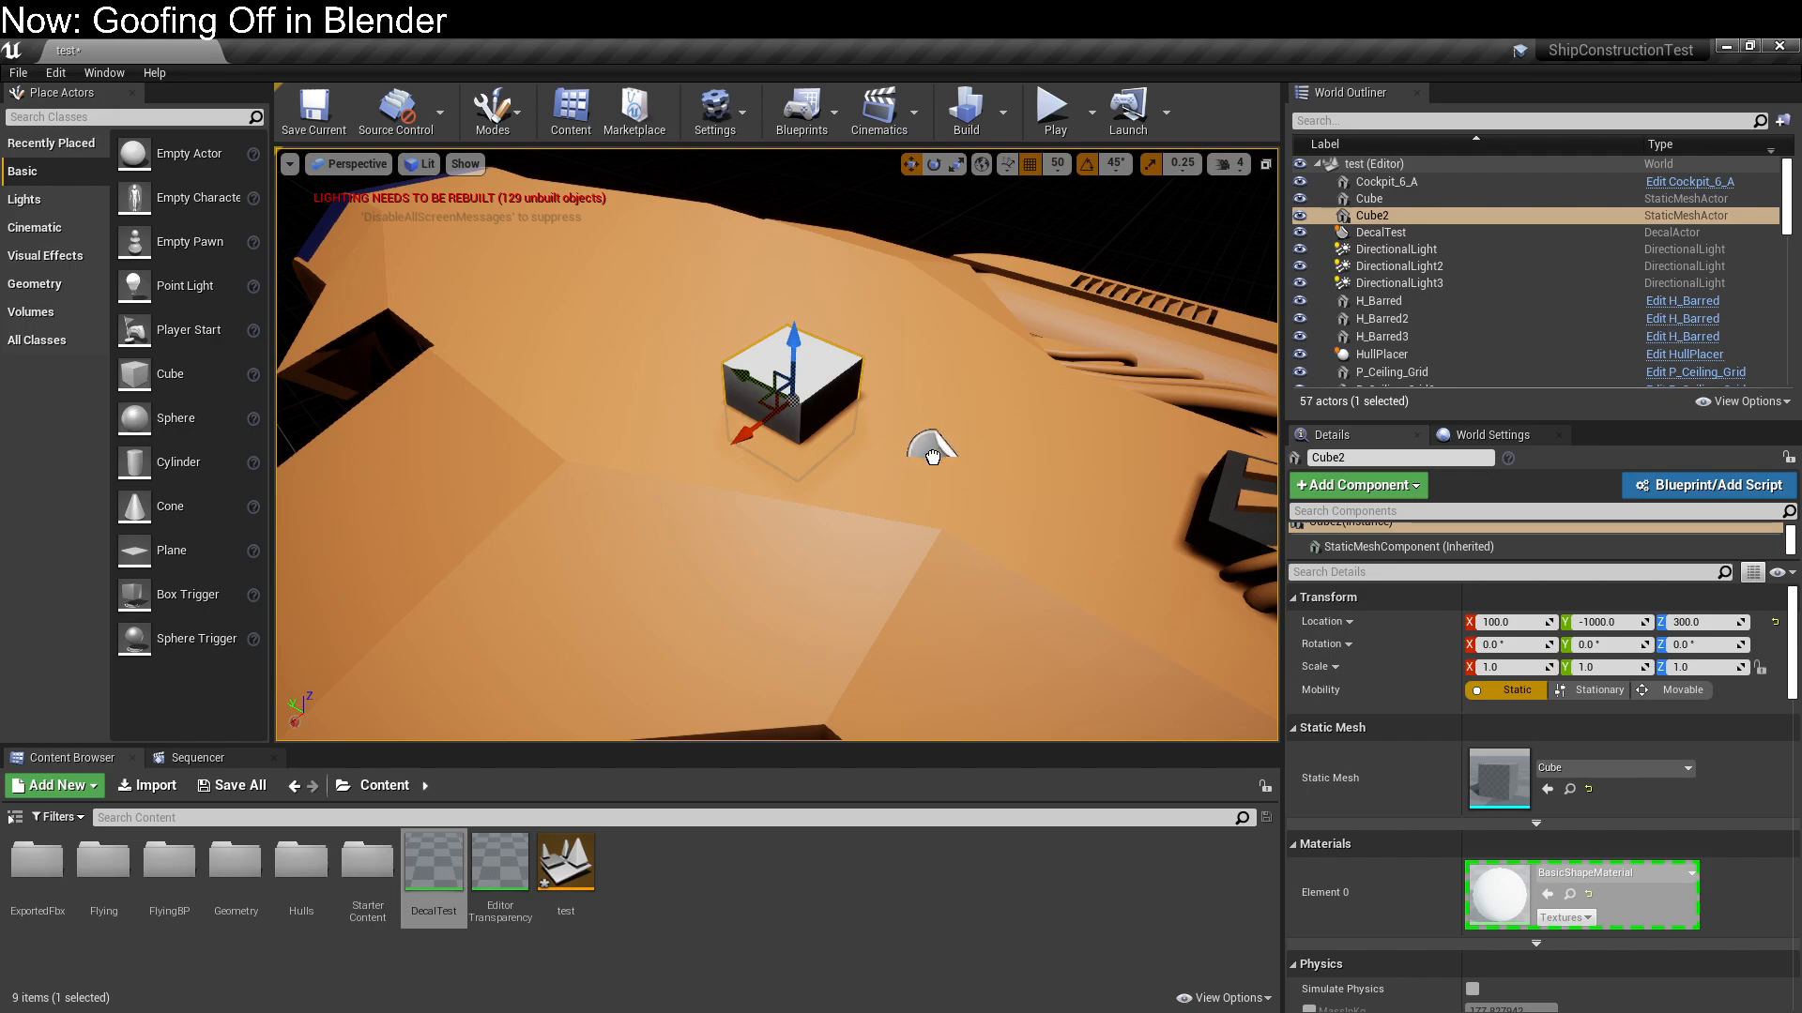
left_click_drag(933, 455, 915, 456)
scroll(769, 582, "down", 6)
right_click_drag(769, 581, 859, 619)
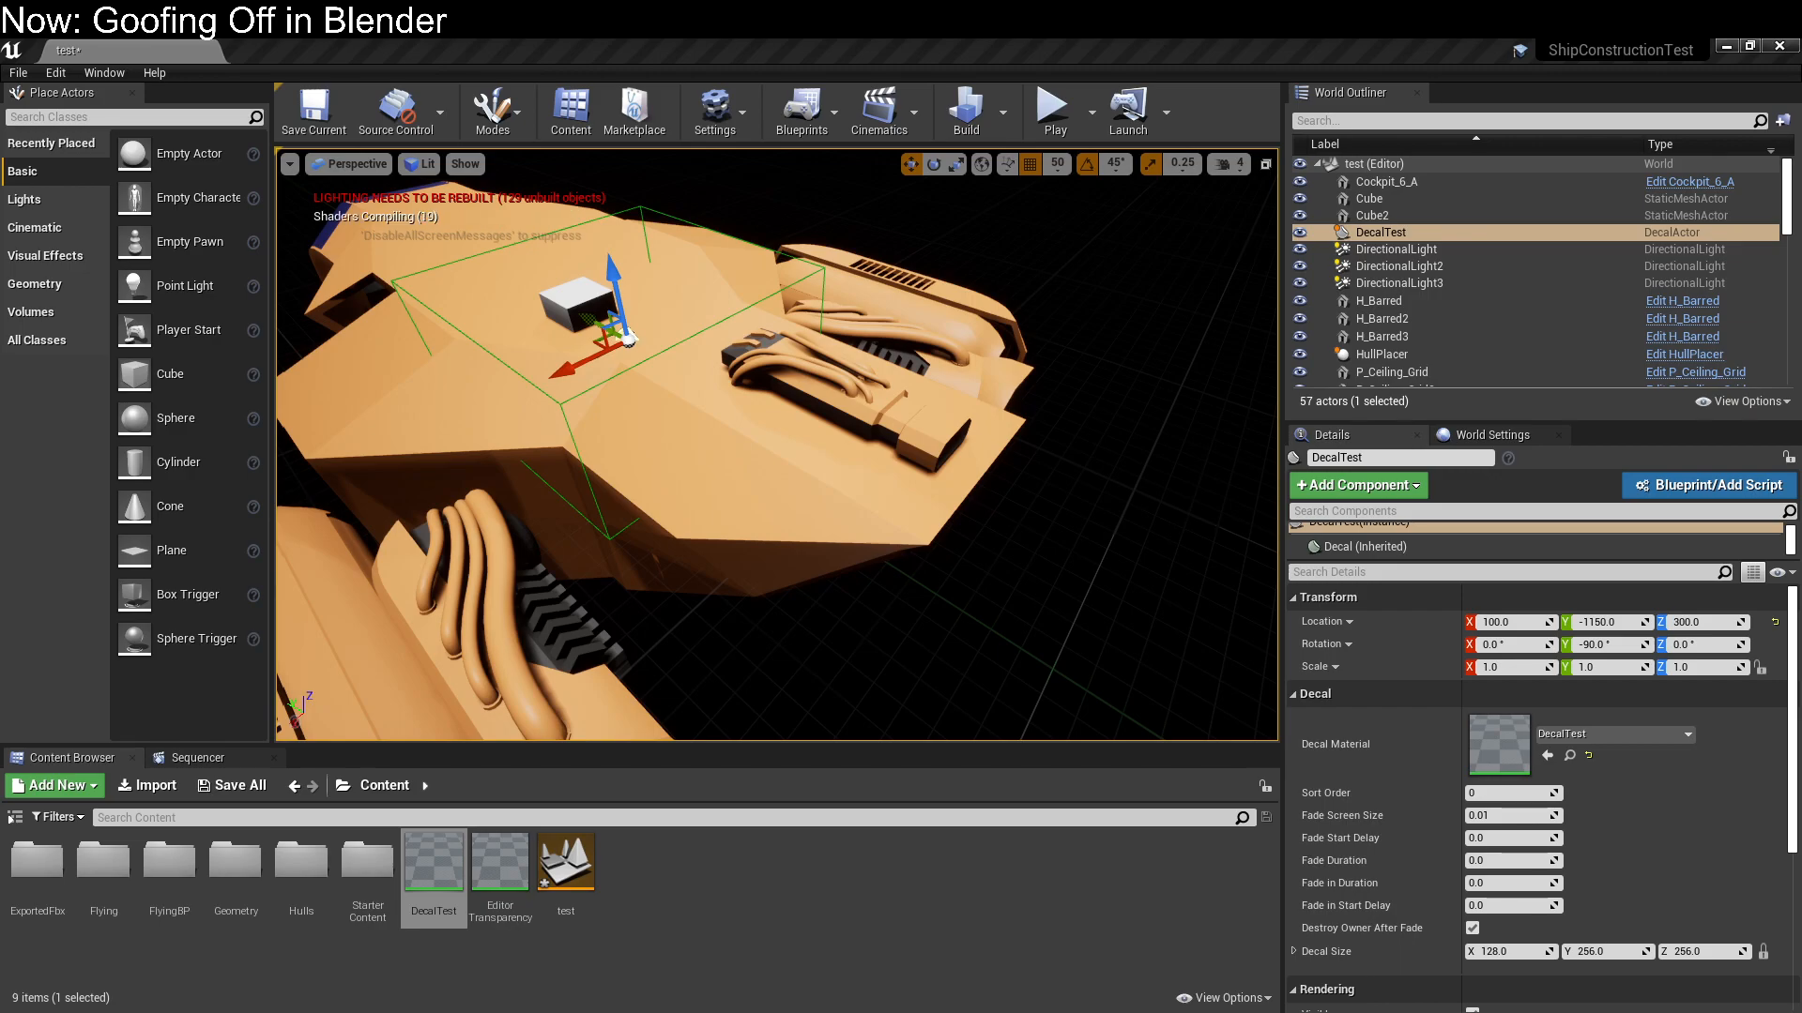
Save the DecalTest material together with the level and select the material in the Content folder
key("ctrl+s")
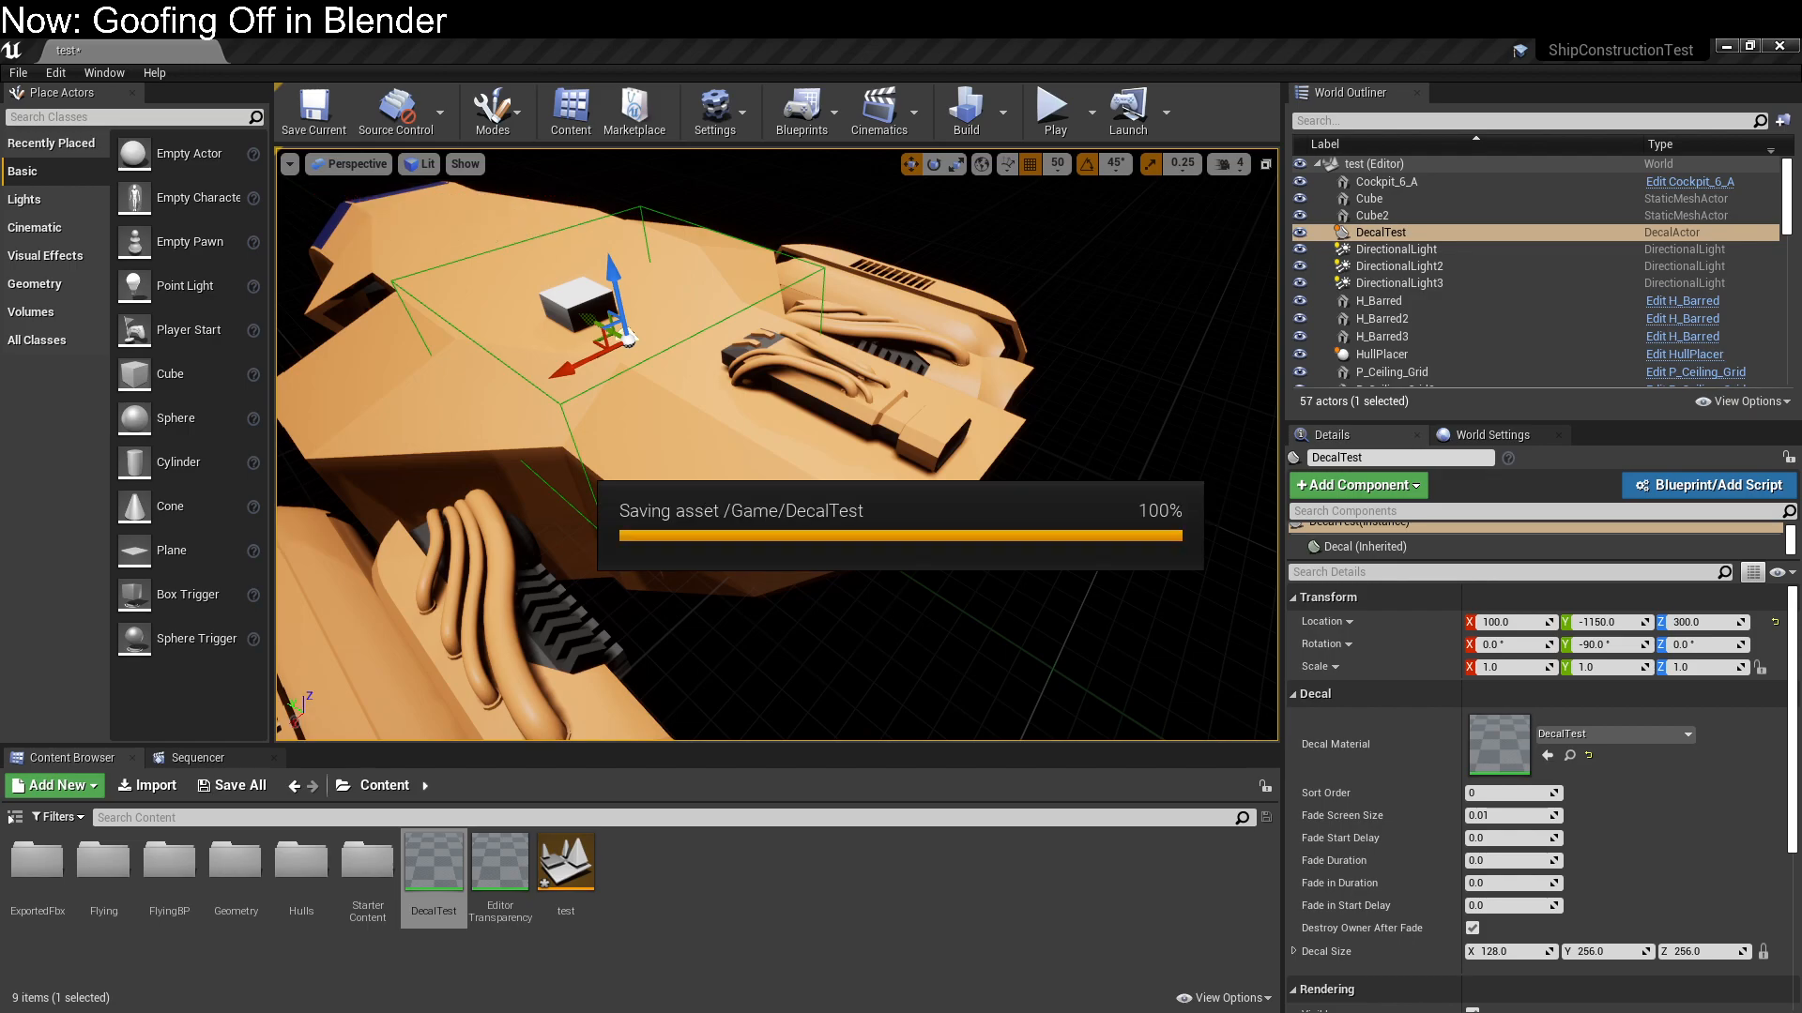
mouse_move(777, 445)
right_mouse_down()
mouse_move(694, 376)
mouse_move(901, 431)
mouse_move(797, 469)
mouse_move(732, 460)
mouse_move(775, 432)
mouse_move(694, 451)
mouse_move(779, 454)
mouse_move(751, 441)
mouse_move(770, 413)
mouse_move(760, 450)
mouse_move(779, 441)
mouse_move(762, 436)
right_mouse_up()
left_click(434, 868)
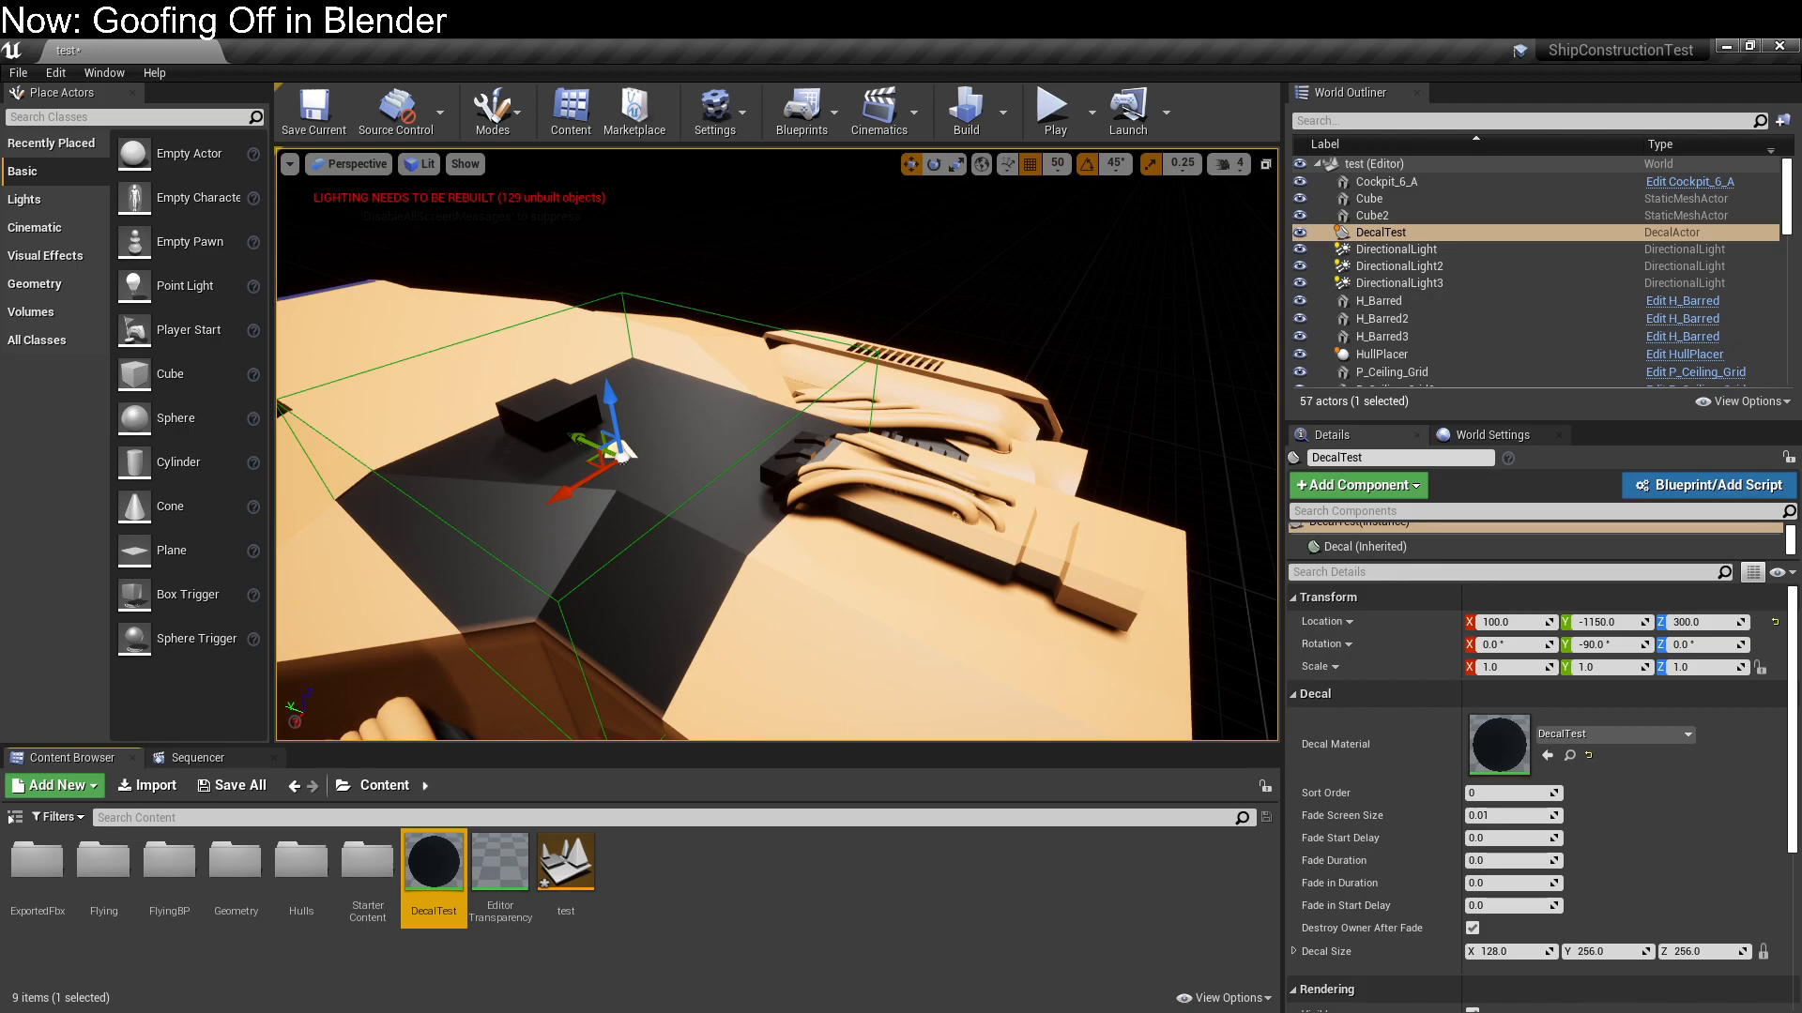
Try lowering the DecalTest decal on the hull to Z 250, and delete the decal from the scene
mouse_move(588, 392)
left_mouse_down()
mouse_move(603, 488)
mouse_move(598, 392)
left_mouse_up()
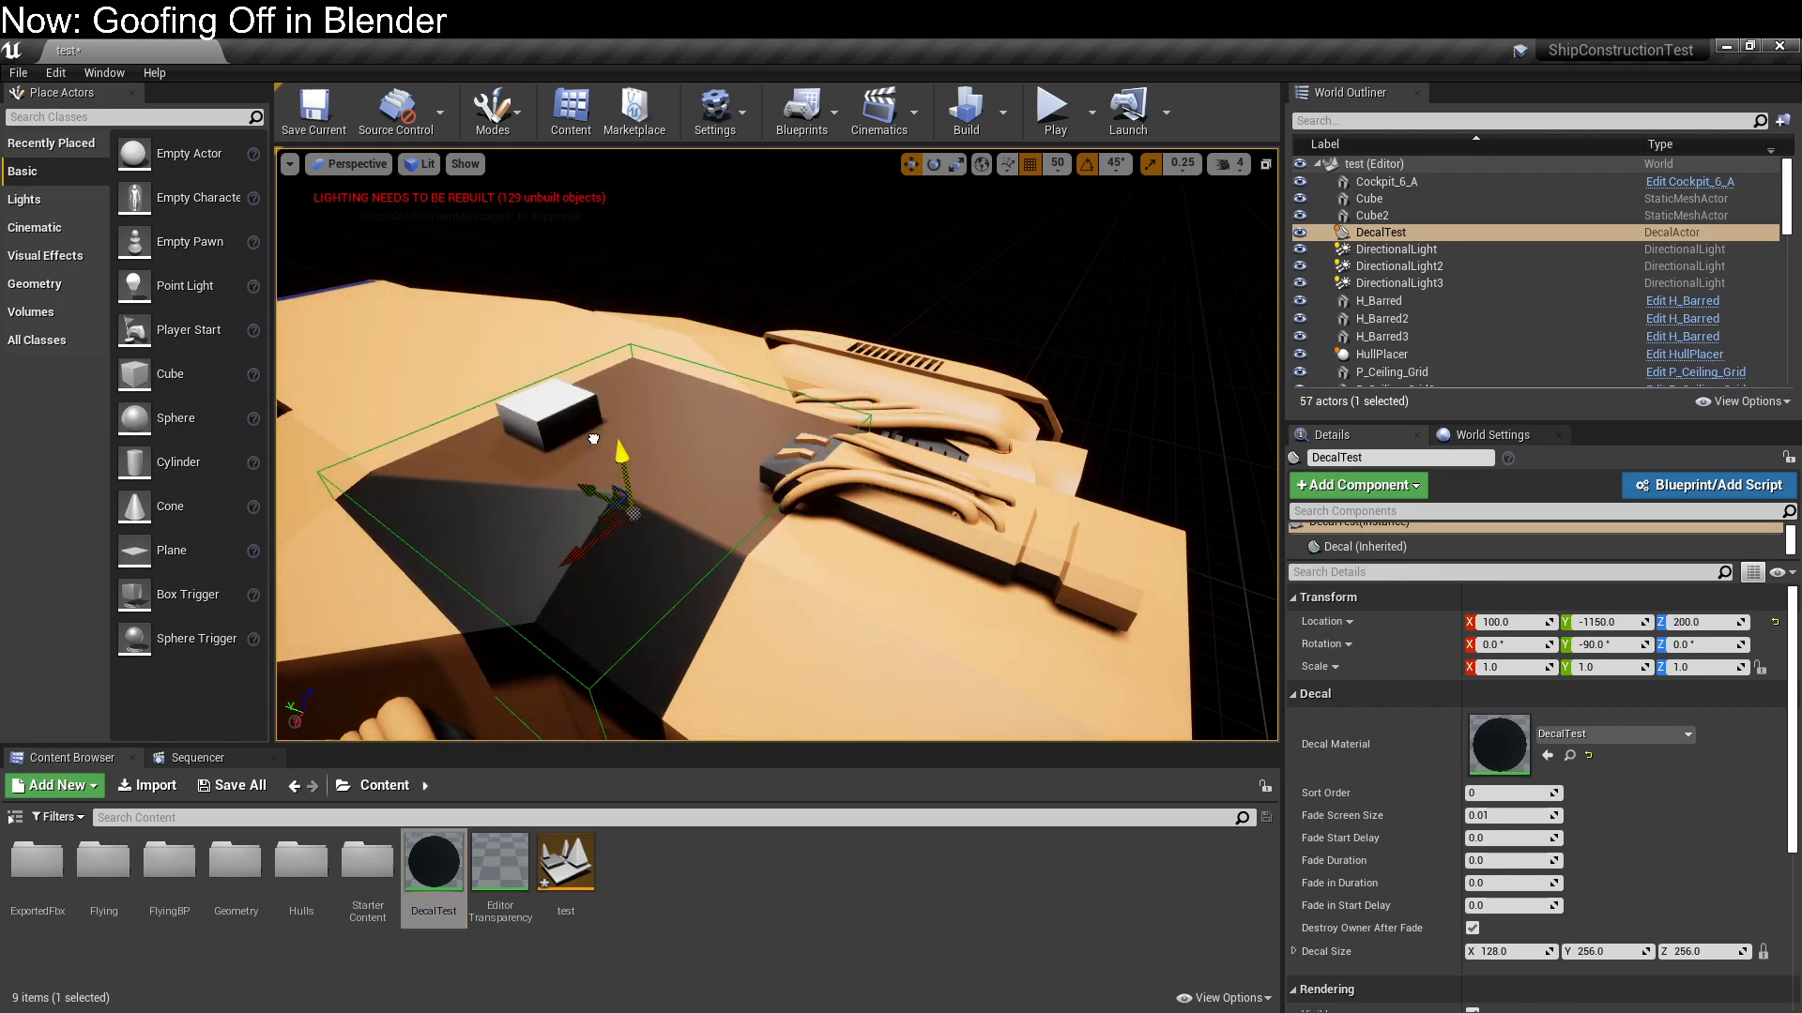
right_click_drag(742, 541, 743, 462)
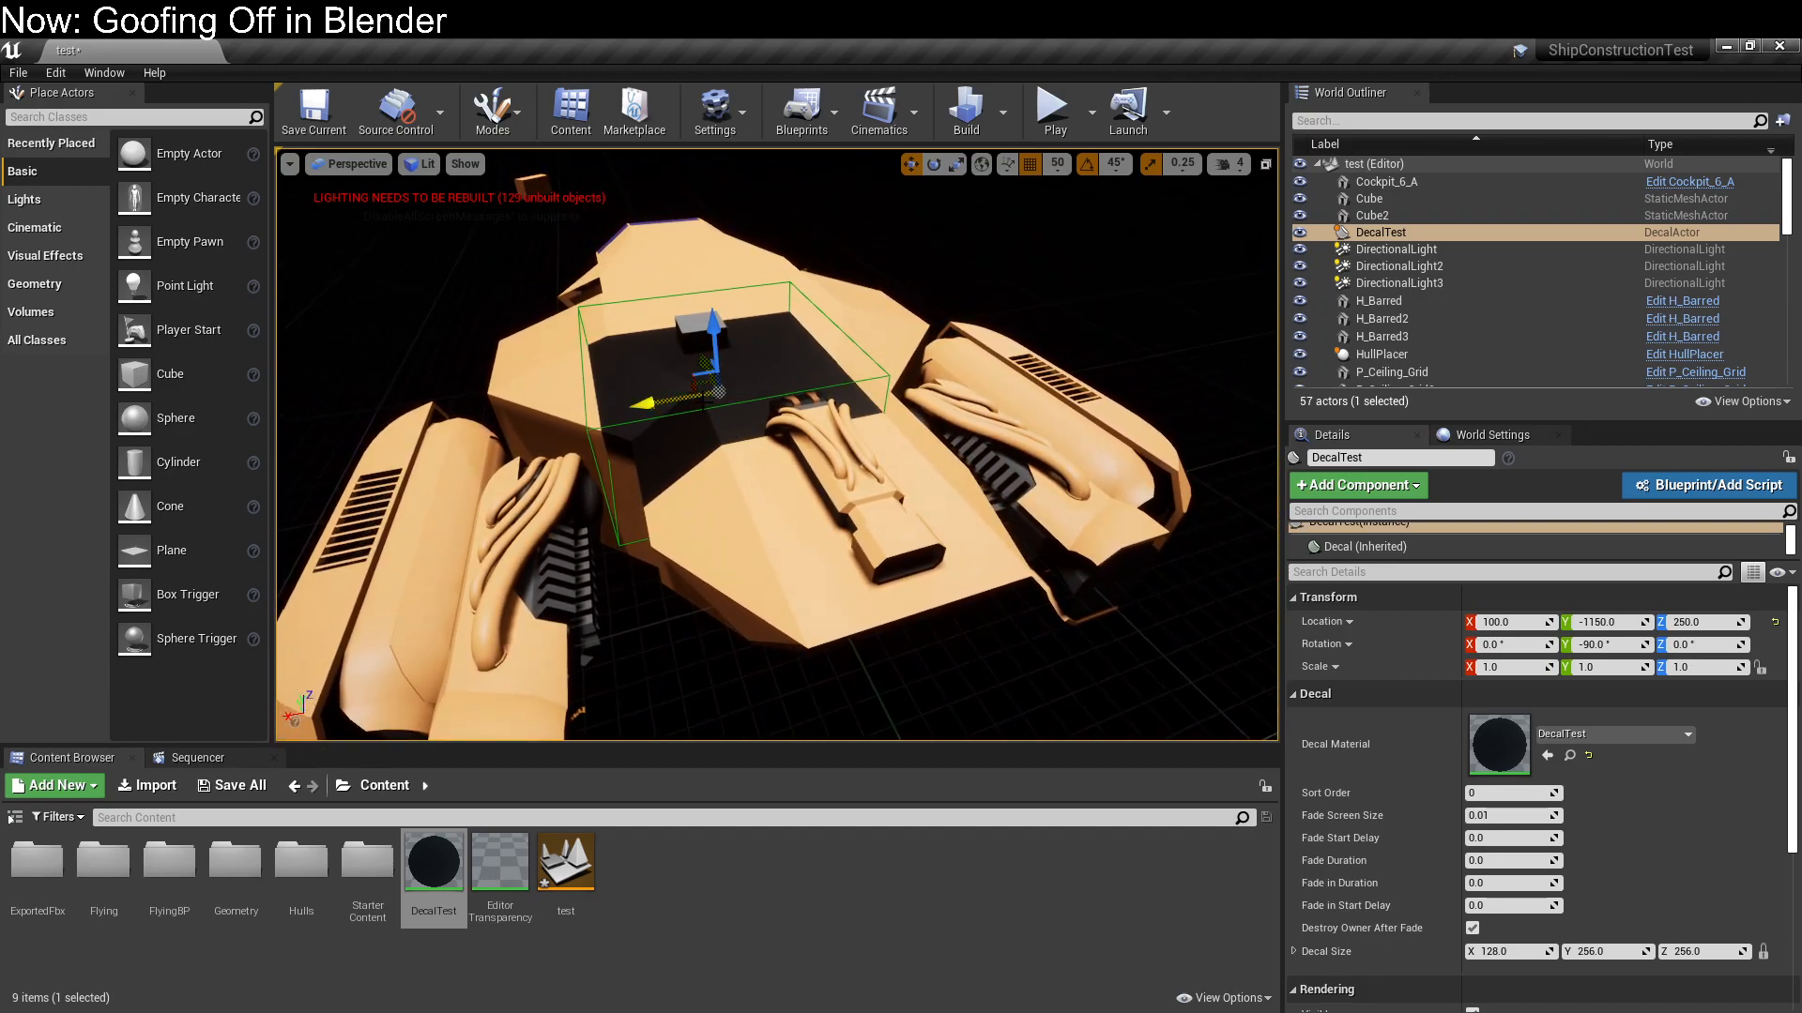
left_click(1382, 233)
key("Delete")
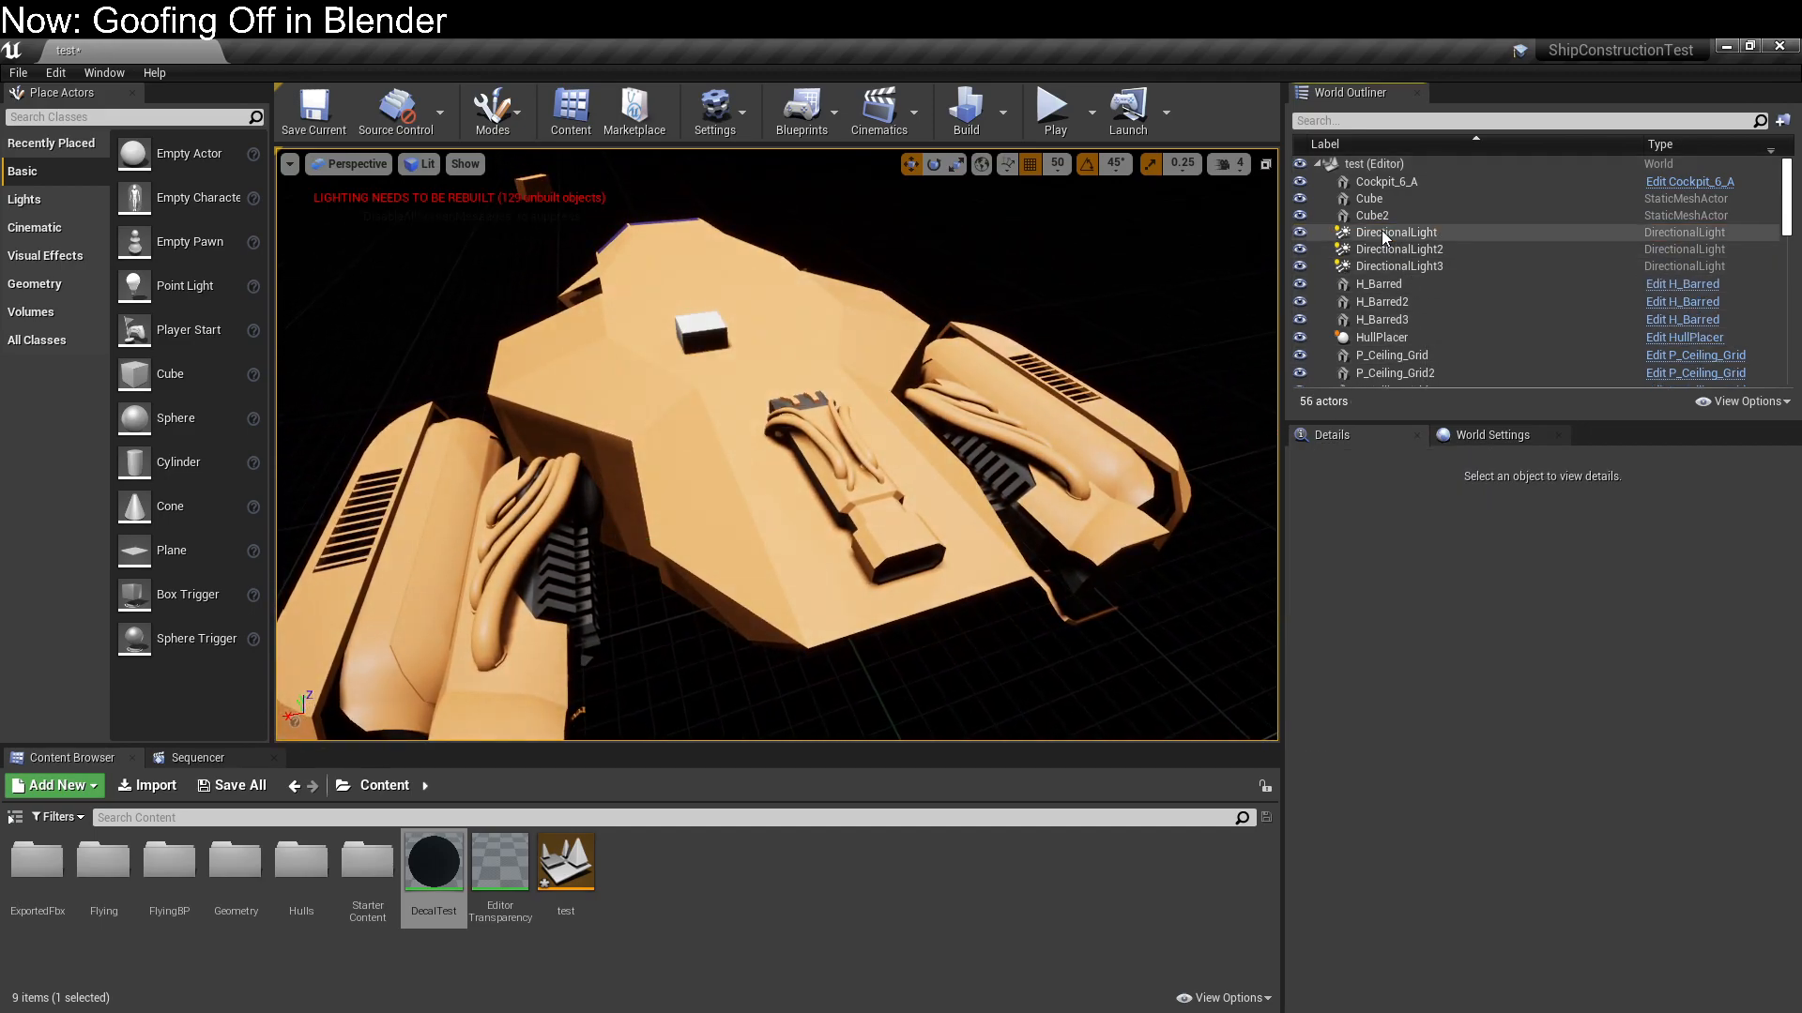
Delete the basic cube from the top of the ship's hull
right_click_drag(736, 487, 713, 442)
left_click(705, 411)
key("Delete")
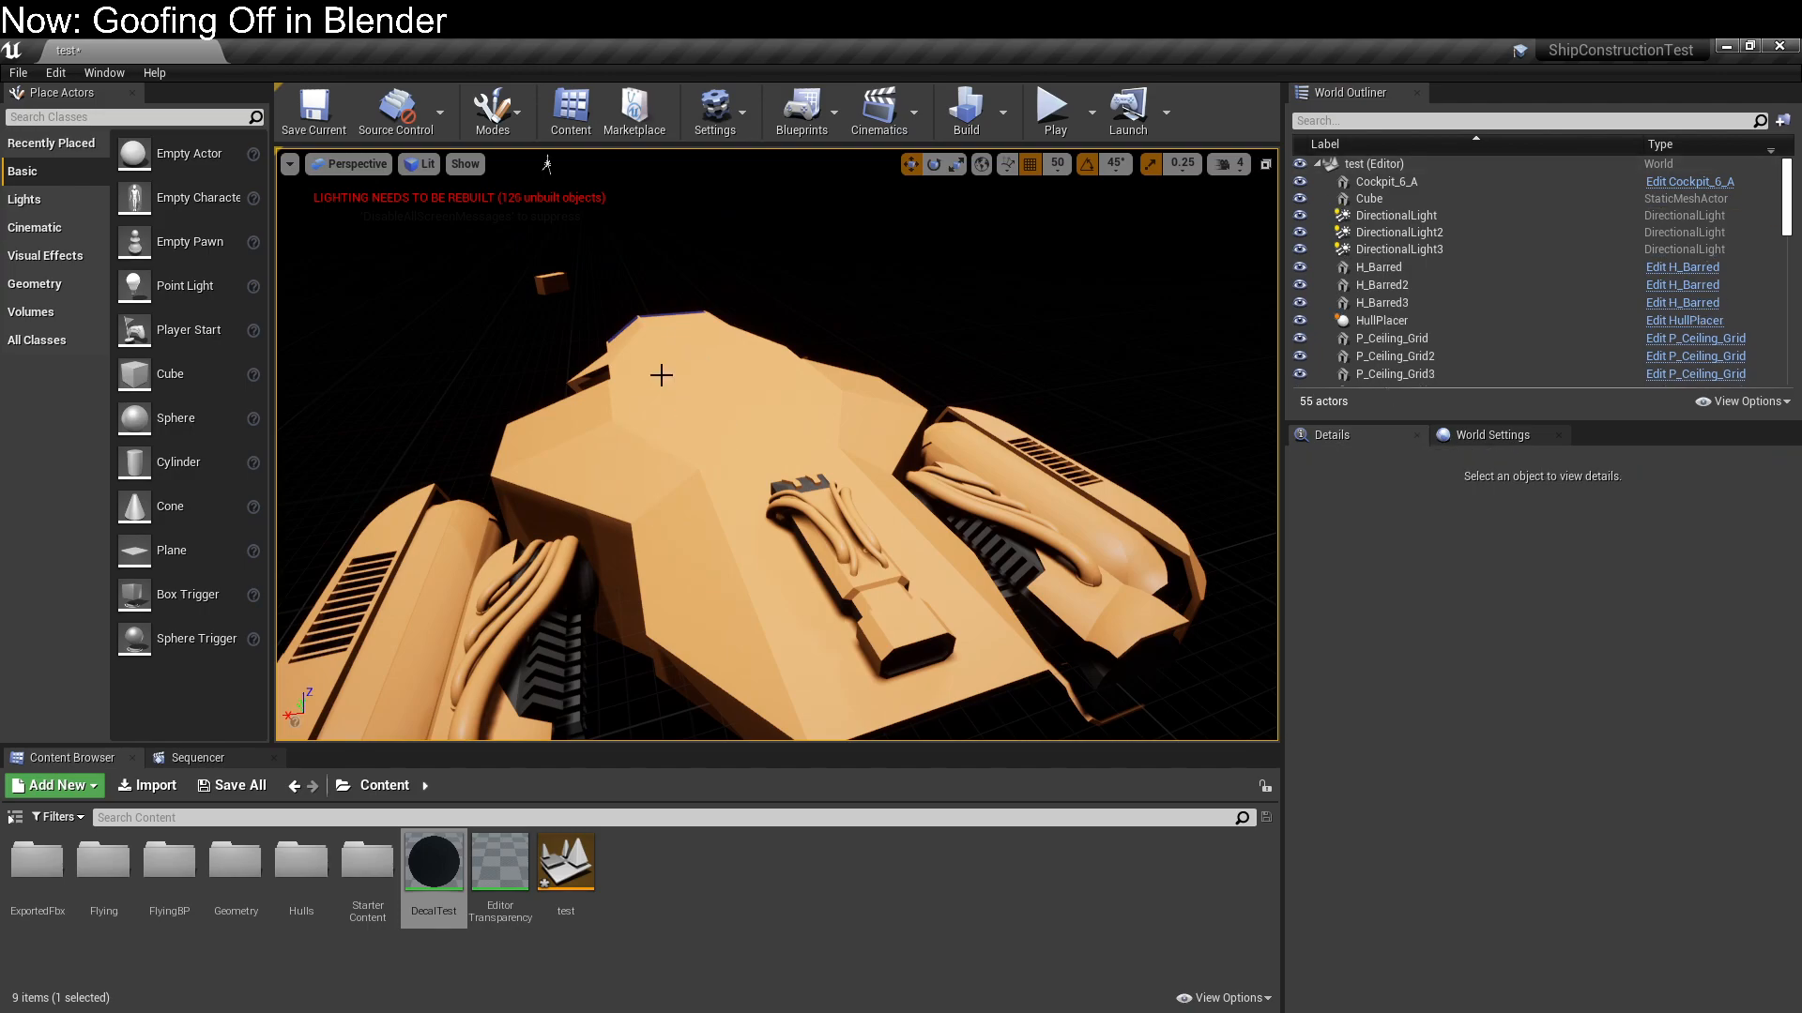
Select the top engine and the four upper hull pieces along the ship's centre and move them aside to X -1700
right_click_drag(706, 411, 818, 488)
key("s")
key("w")
key("s")
key("d")
right_click_drag(919, 600, 833, 607)
key("w")
left_click(831, 487)
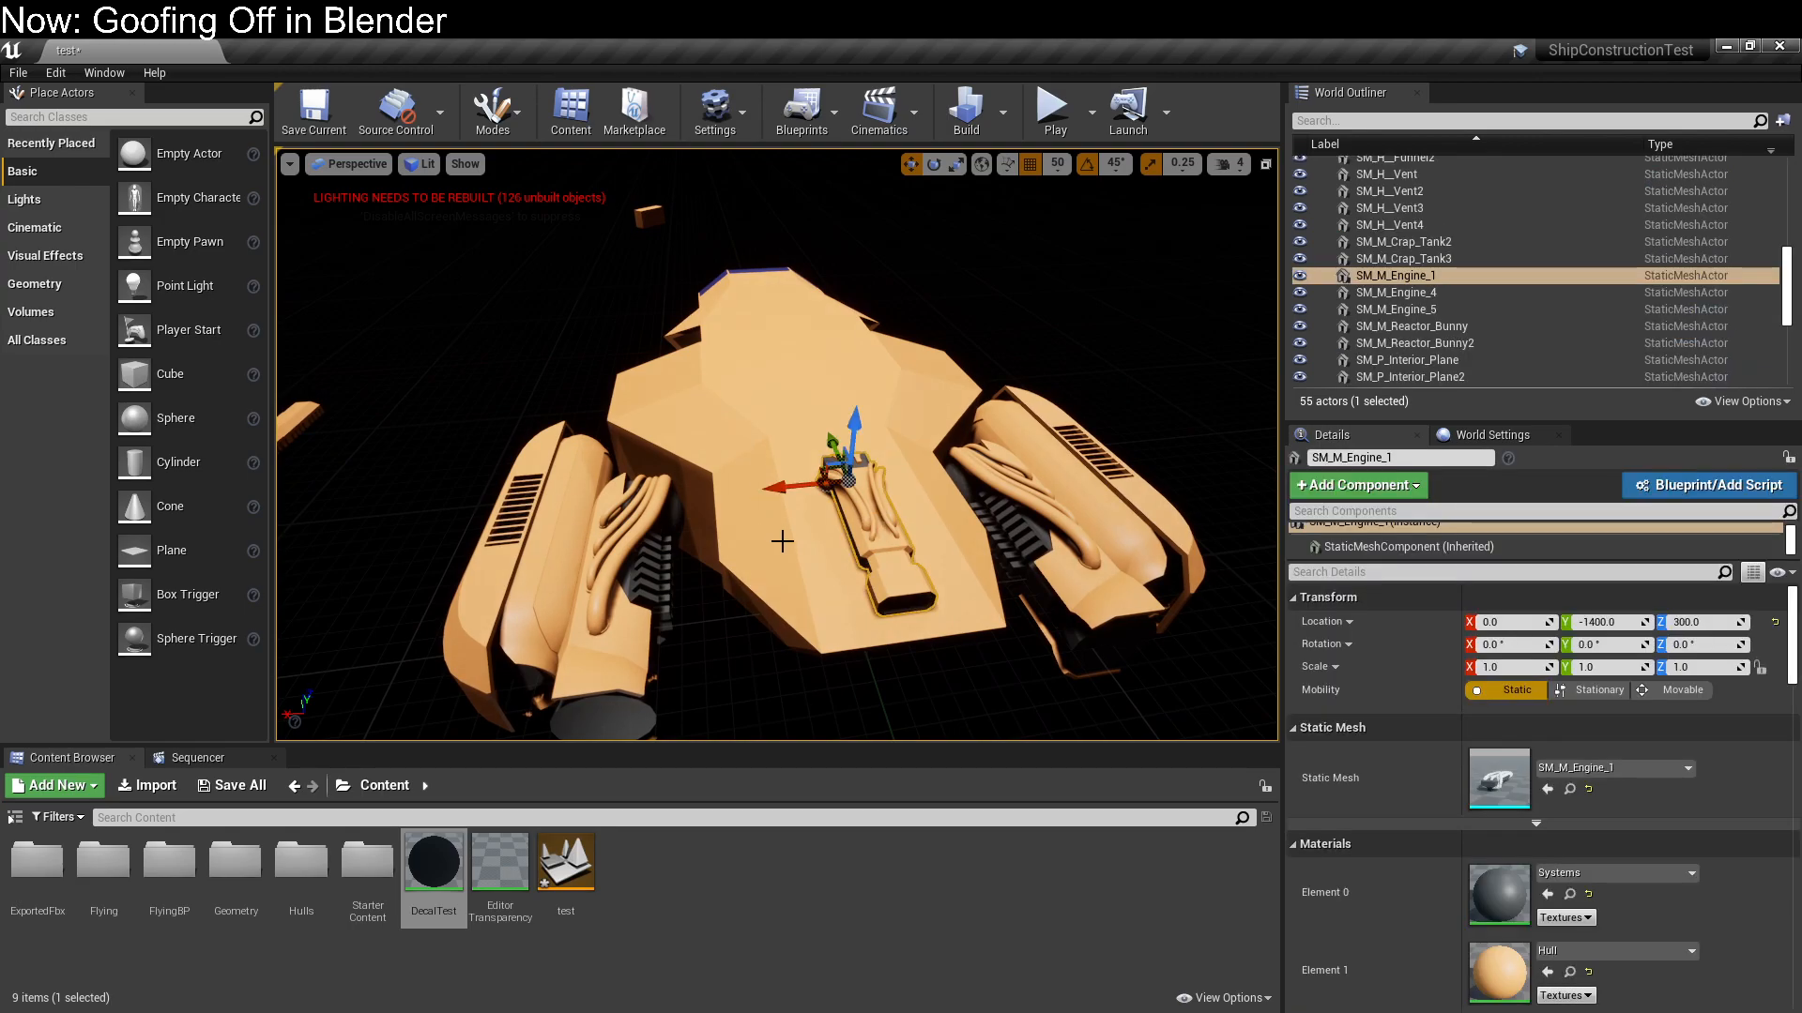
left_click(782, 538, "ctrl")
left_click(724, 419, "ctrl")
left_click(722, 361, "ctrl")
left_click(724, 320, "ctrl")
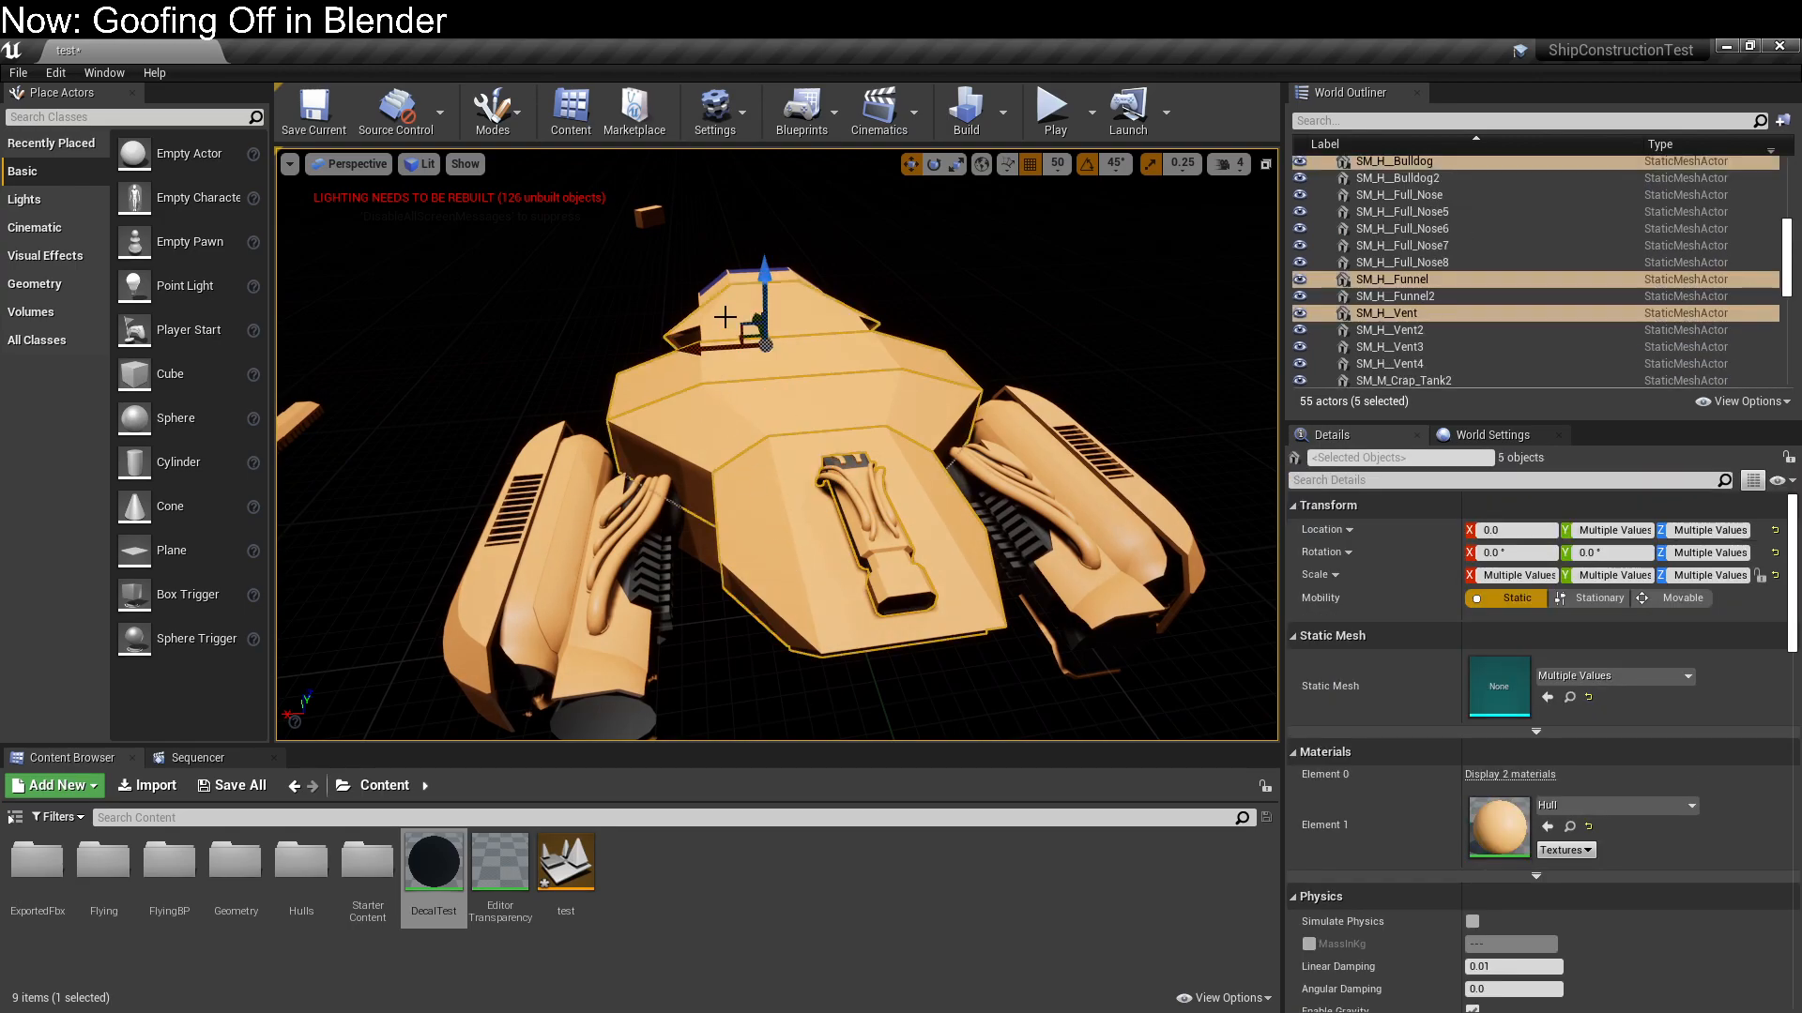
left_click(715, 298, "ctrl")
key("ctrl+z")
left_click_drag(698, 348, 1017, 361)
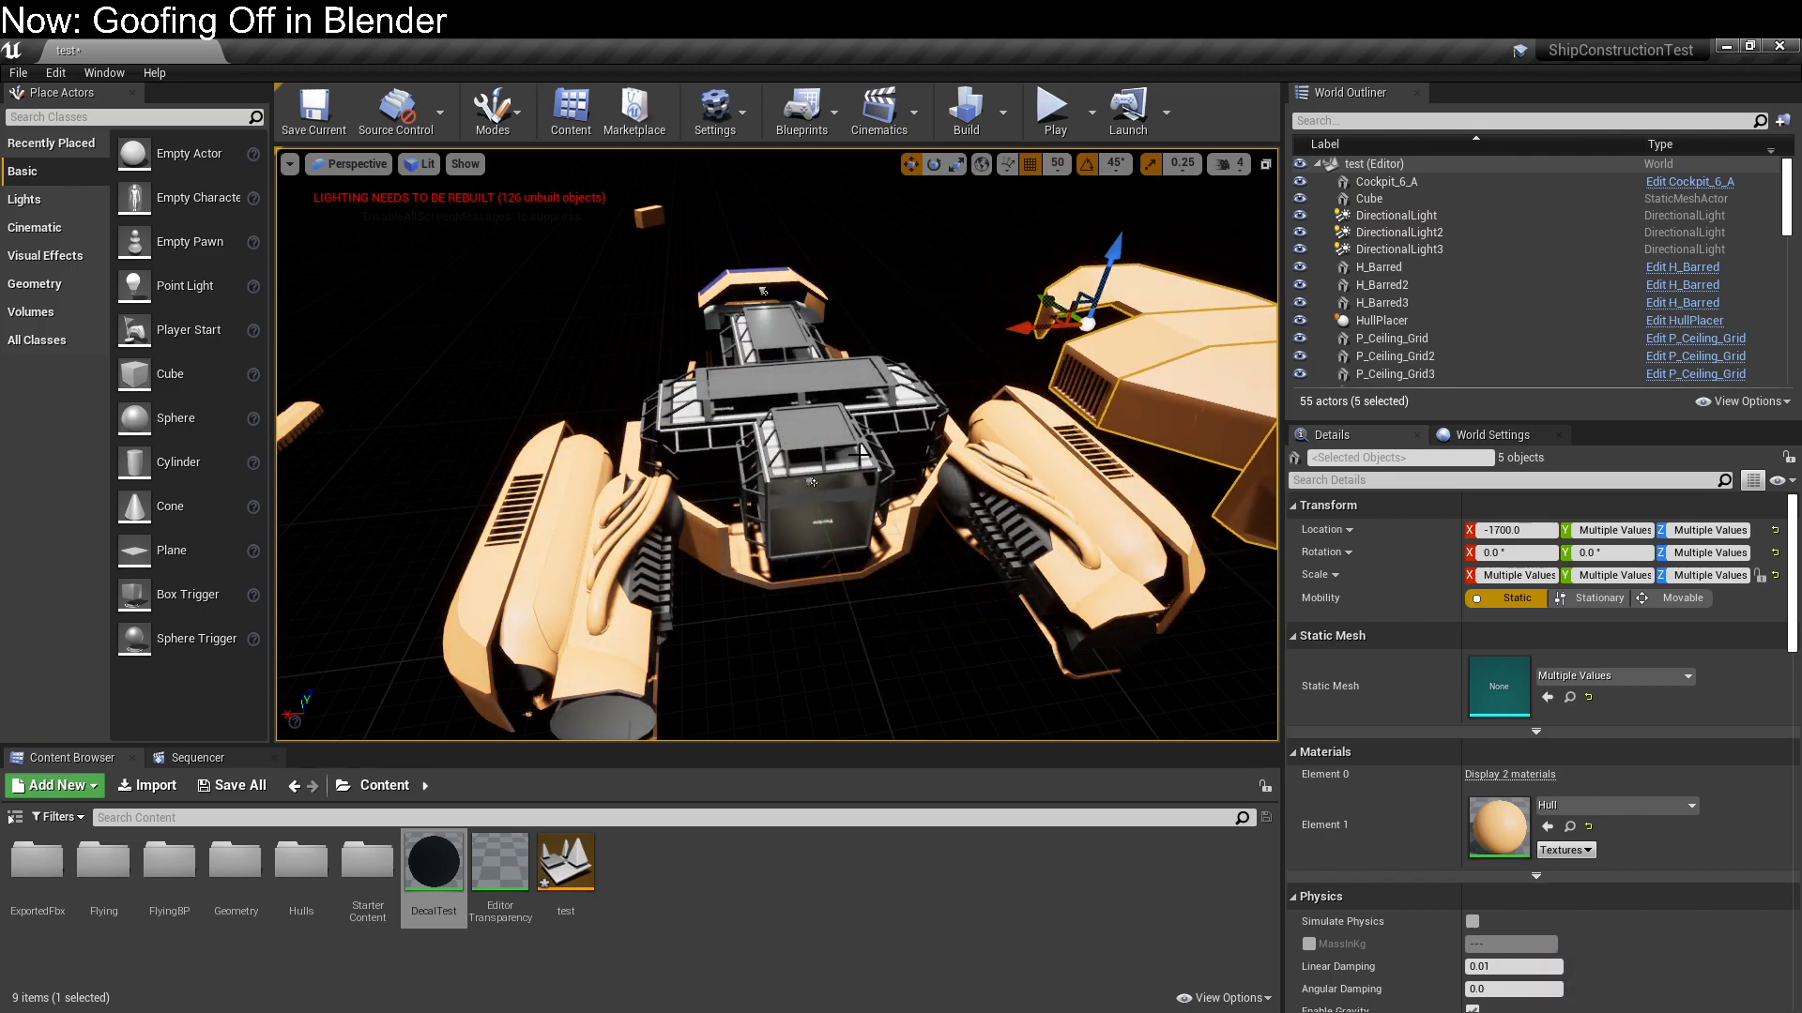
Move the three interior ceiling planes SM_P_Interior_Plane14, 15 and 16 off the ship to X -1400
left_click(871, 455)
right_click_drag(871, 455, 1016, 445)
left_click_drag(319, 433, 585, 315)
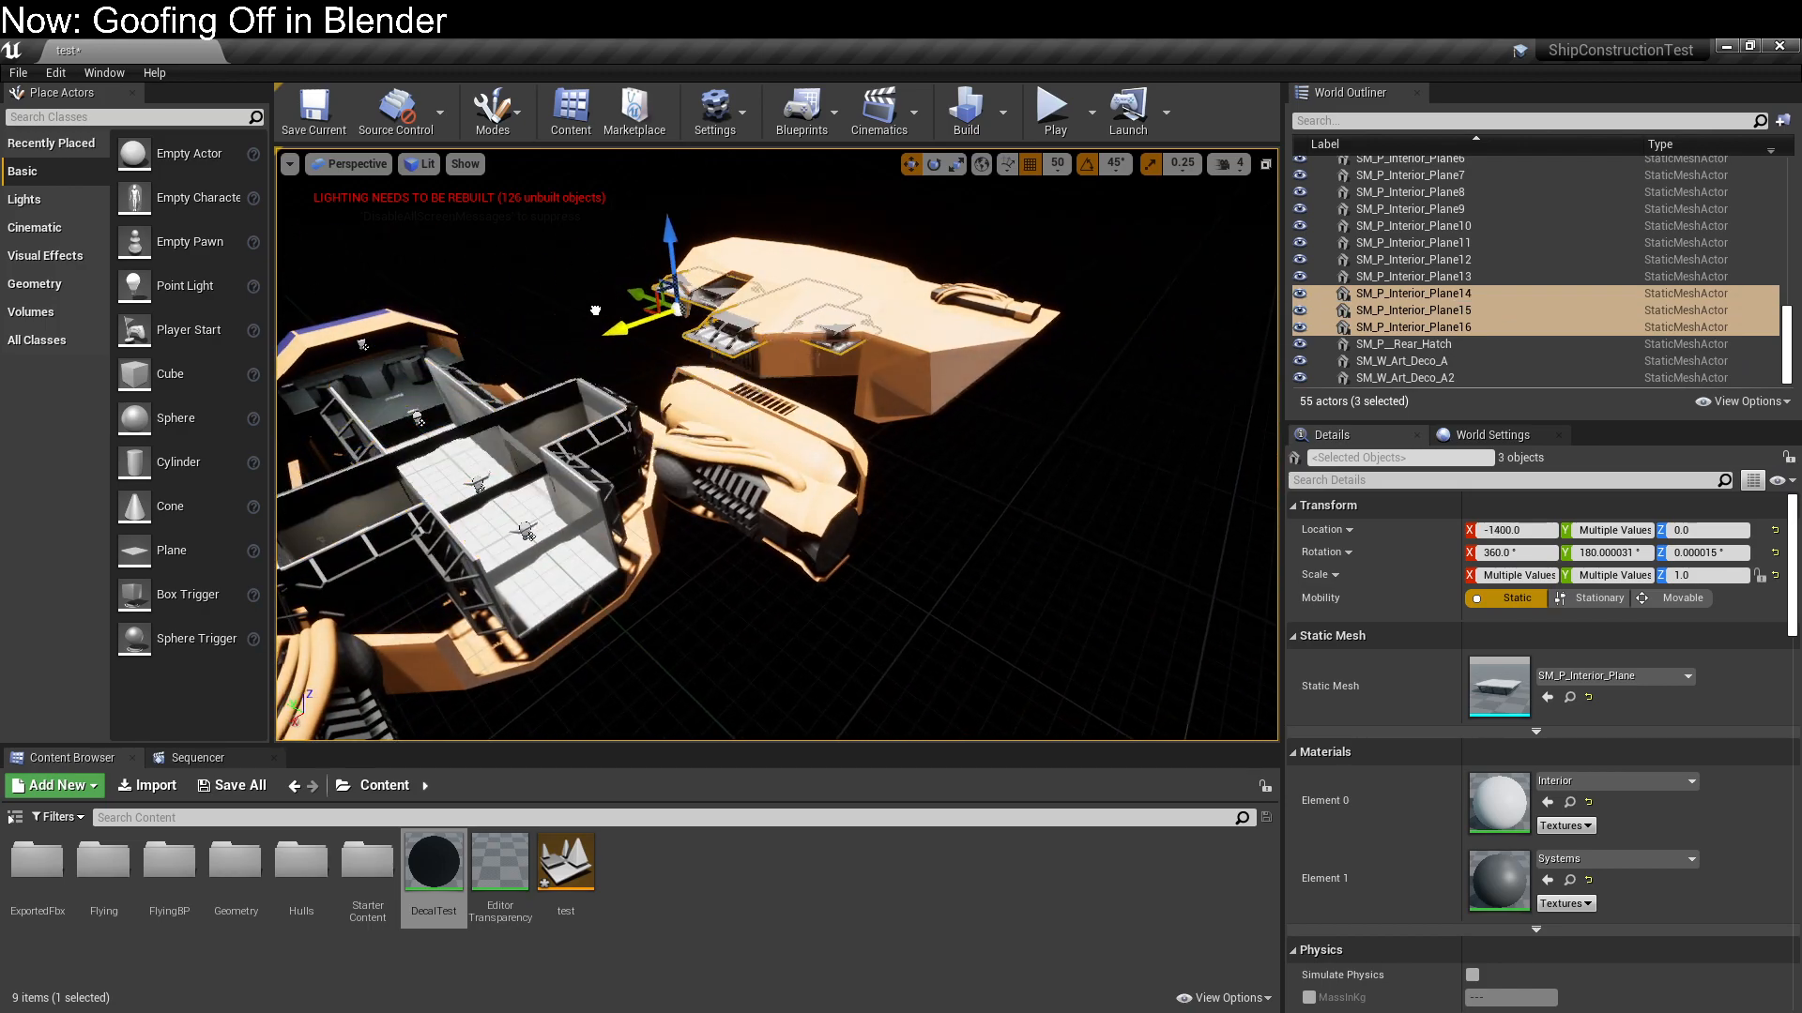
Delete the two wall pieces SM_W_Art_Deco_A and SM_W_Art_Deco_A2 from the ship's exposed interior
left_click(1079, 554)
right_click_drag(1079, 554, 864, 579)
key("w")
key("w")
left_click(768, 594)
left_click(756, 477)
right_click_drag(820, 496, 853, 525)
left_click(859, 490, "ctrl")
key("Delete")
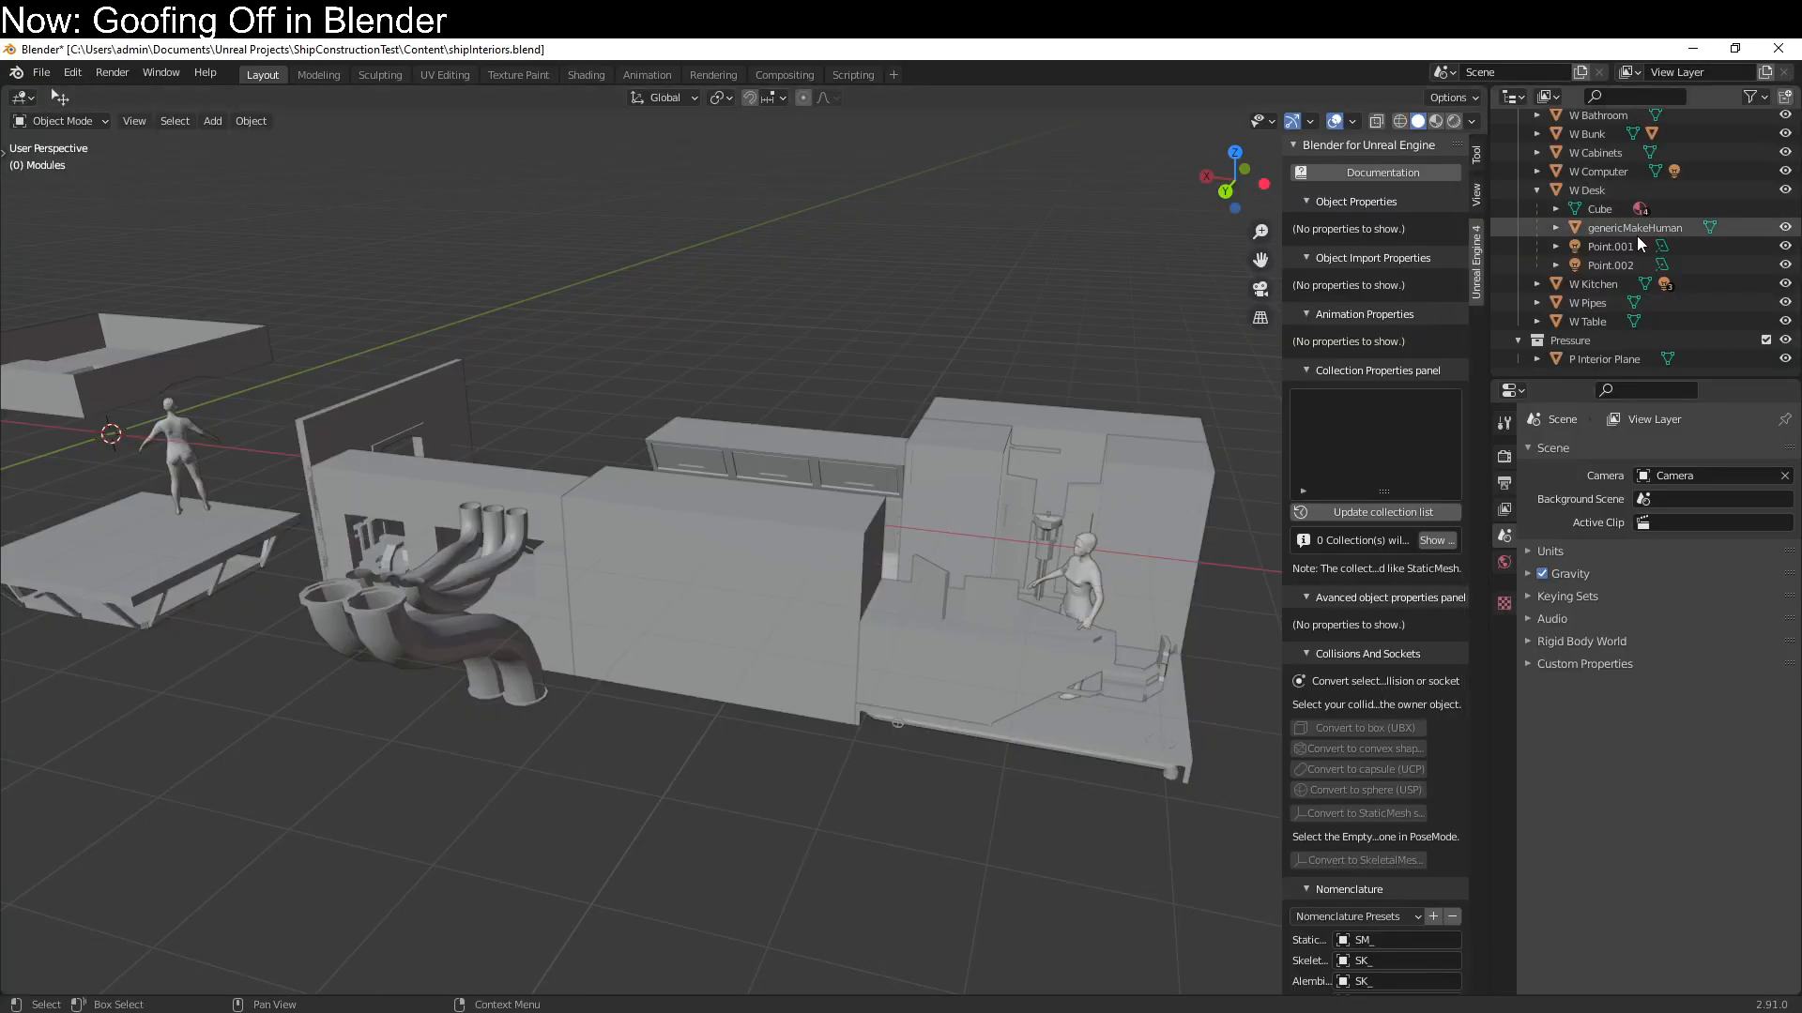
In Blender's shipInteriors file, collapse the W Desk hierarchy and set the W Table export type to Export recursive
left_click(1536, 189)
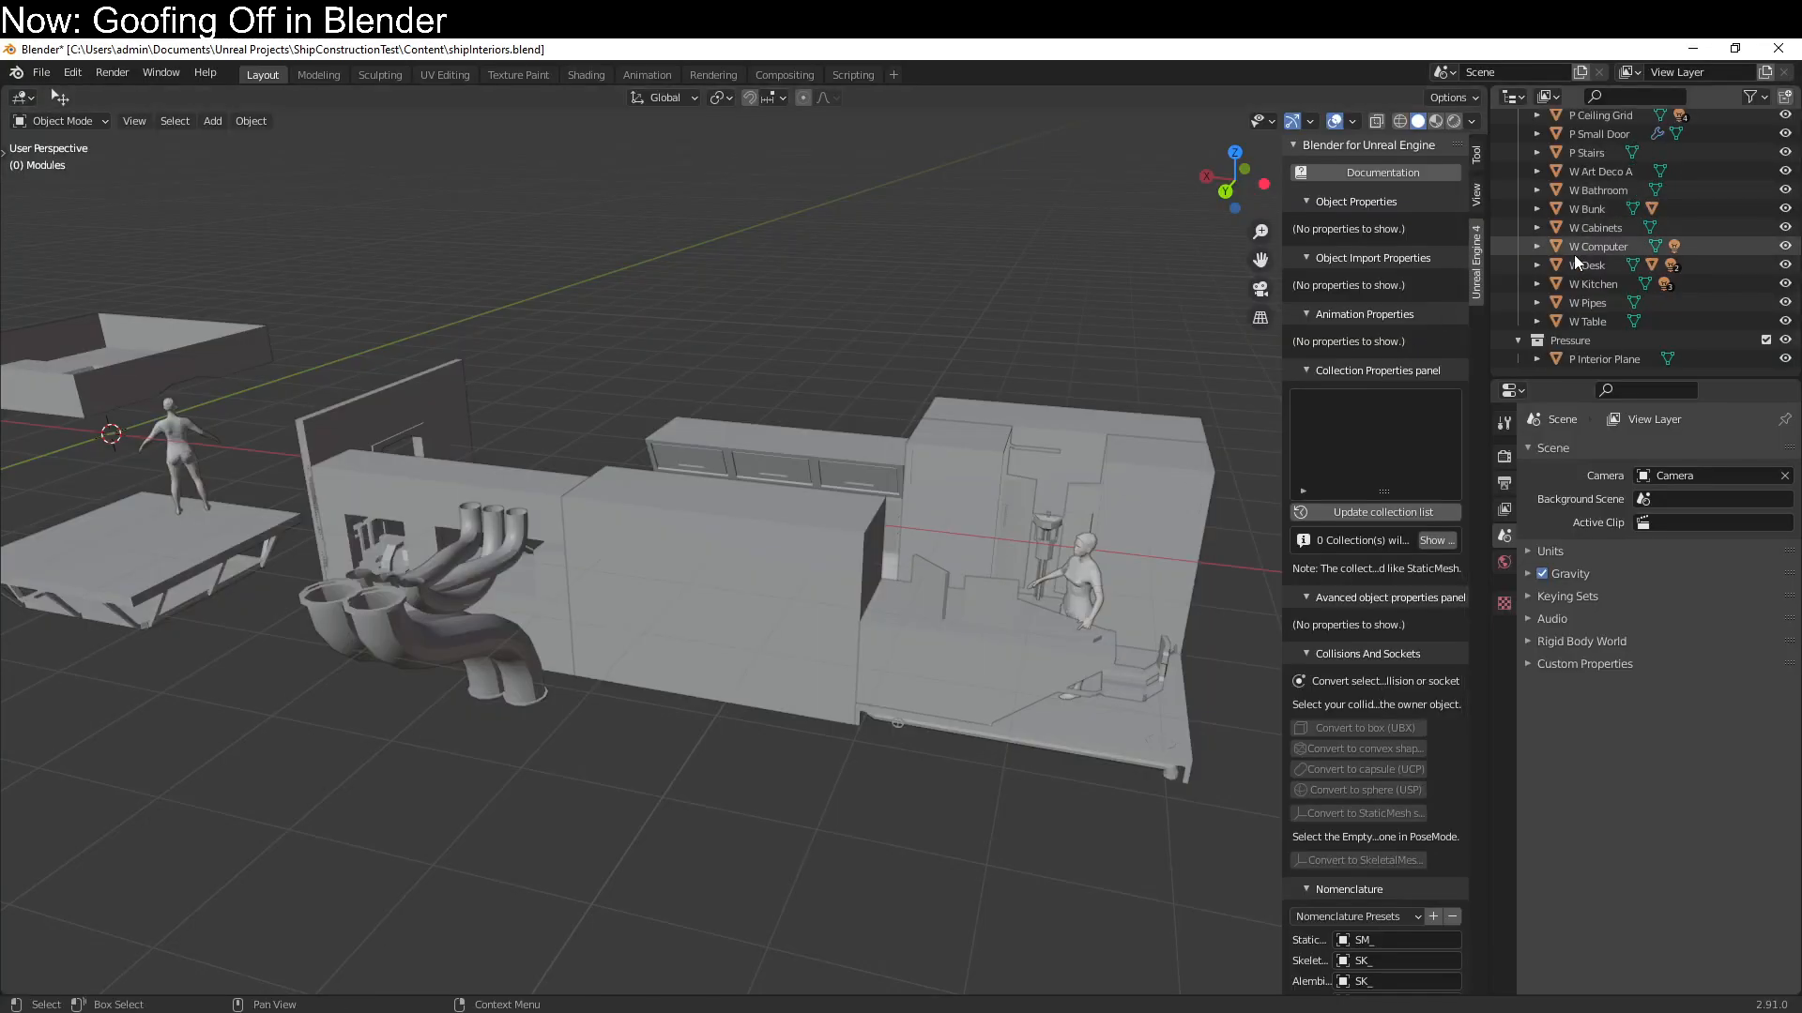
left_click(1590, 323)
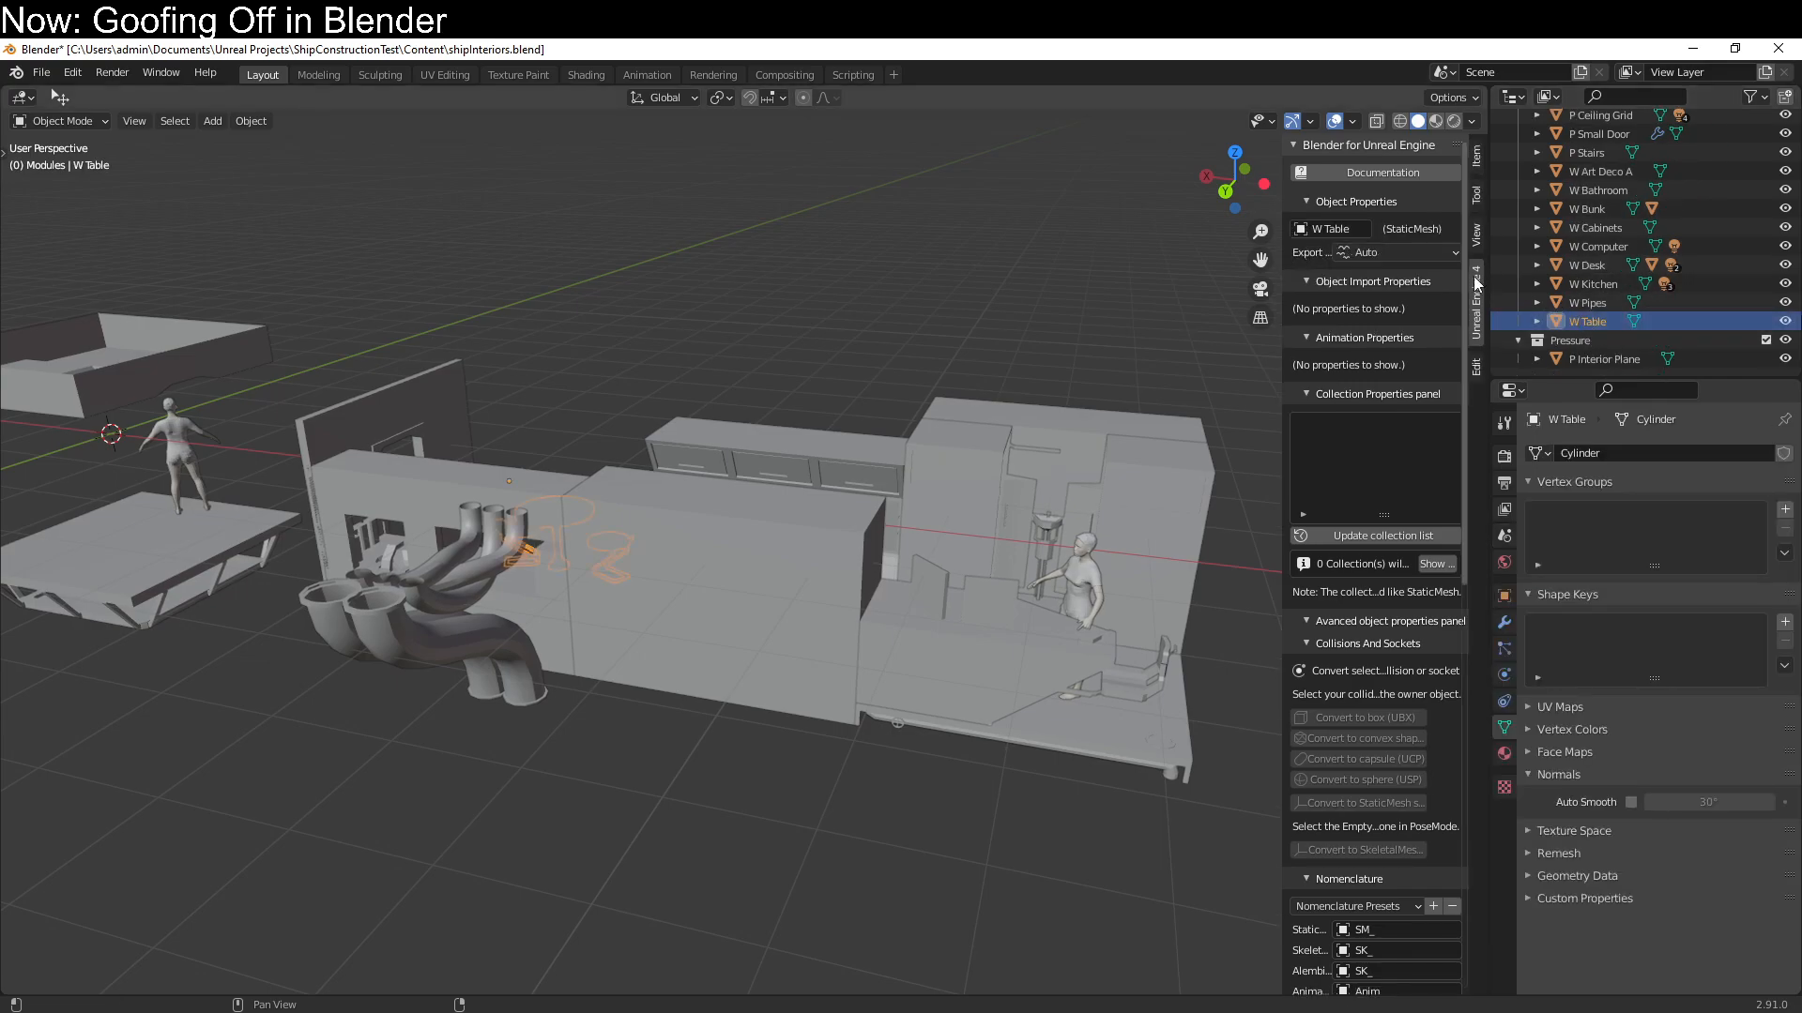
left_click(1403, 252)
left_click(1402, 294)
Set the export type to Export recursive for the remaining wall modules, P Stairs and P Small Door
left_click(1577, 302)
left_click(1579, 284)
left_click(1580, 264)
left_click(1580, 246)
left_click(1584, 230)
left_click(1587, 208)
left_click(1590, 190)
left_click(1595, 172)
left_click(1598, 153)
left_click(1601, 136)
Check the export types of P Ceiling Grid and Handle, and set F Pipes to Export recursive
scroll(1597, 147, "up", 3)
scroll(1596, 174, "up", 1)
left_click(1590, 230)
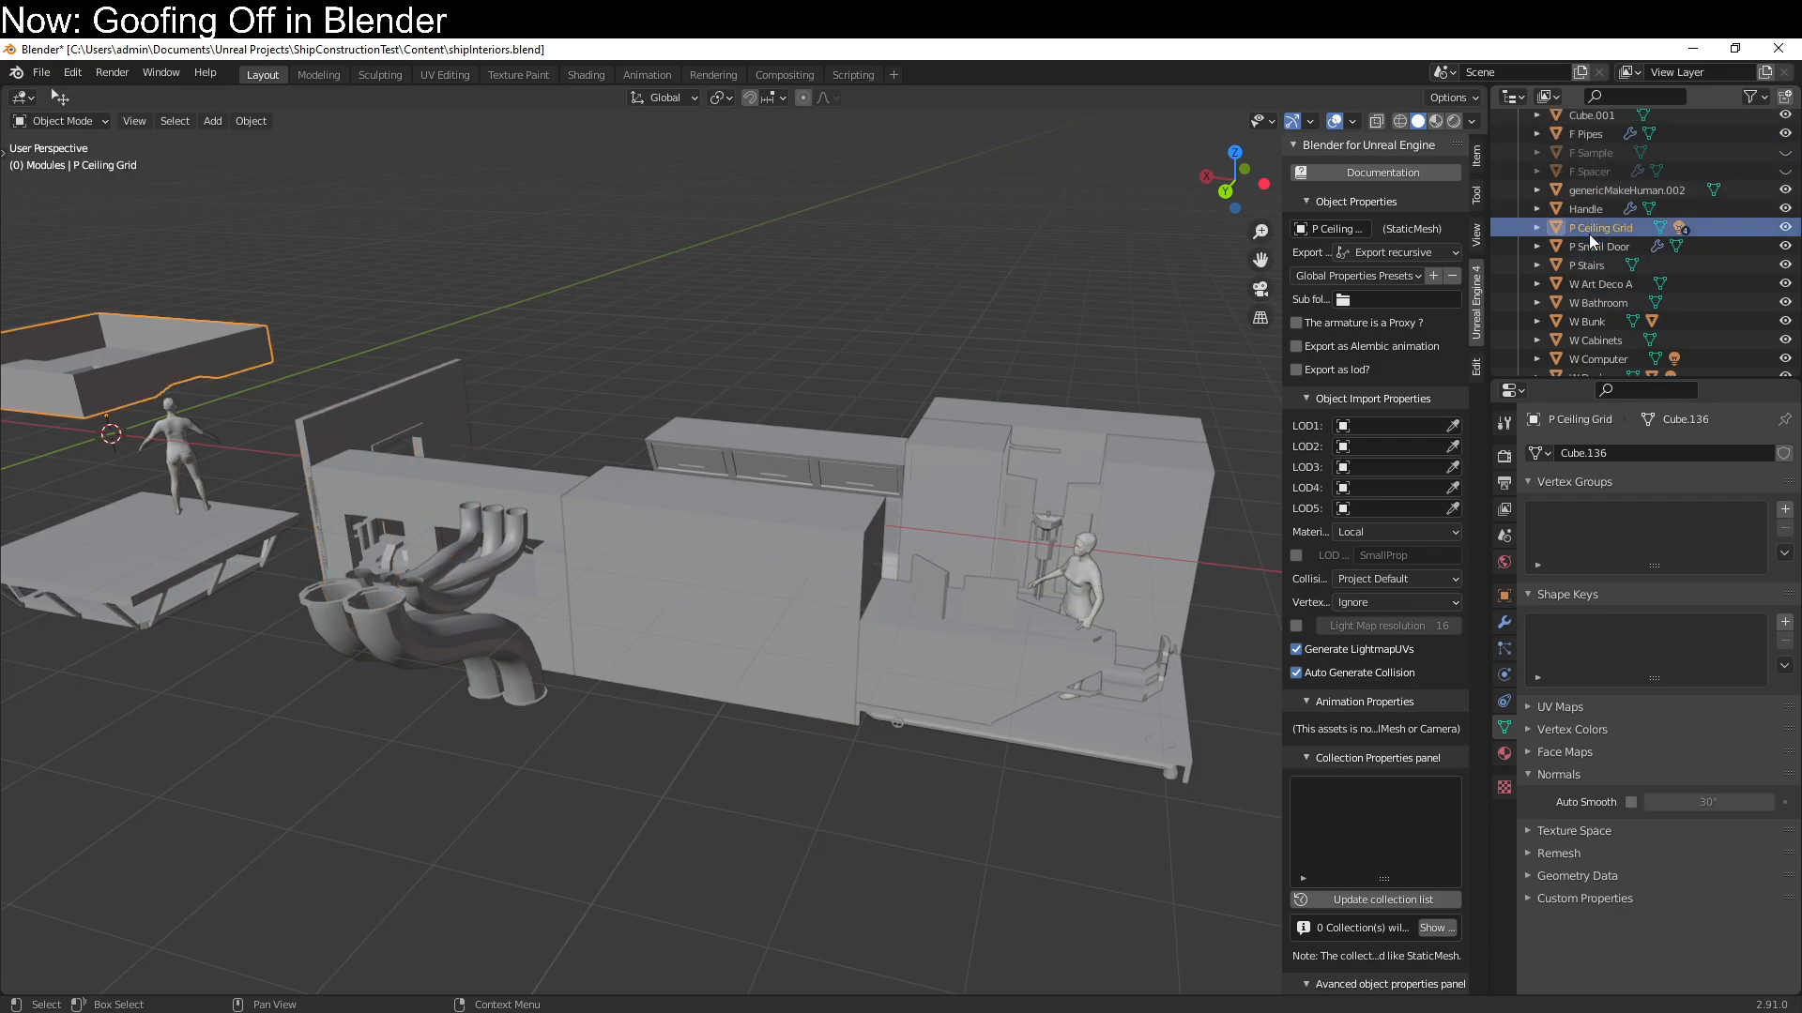
left_click(1588, 206)
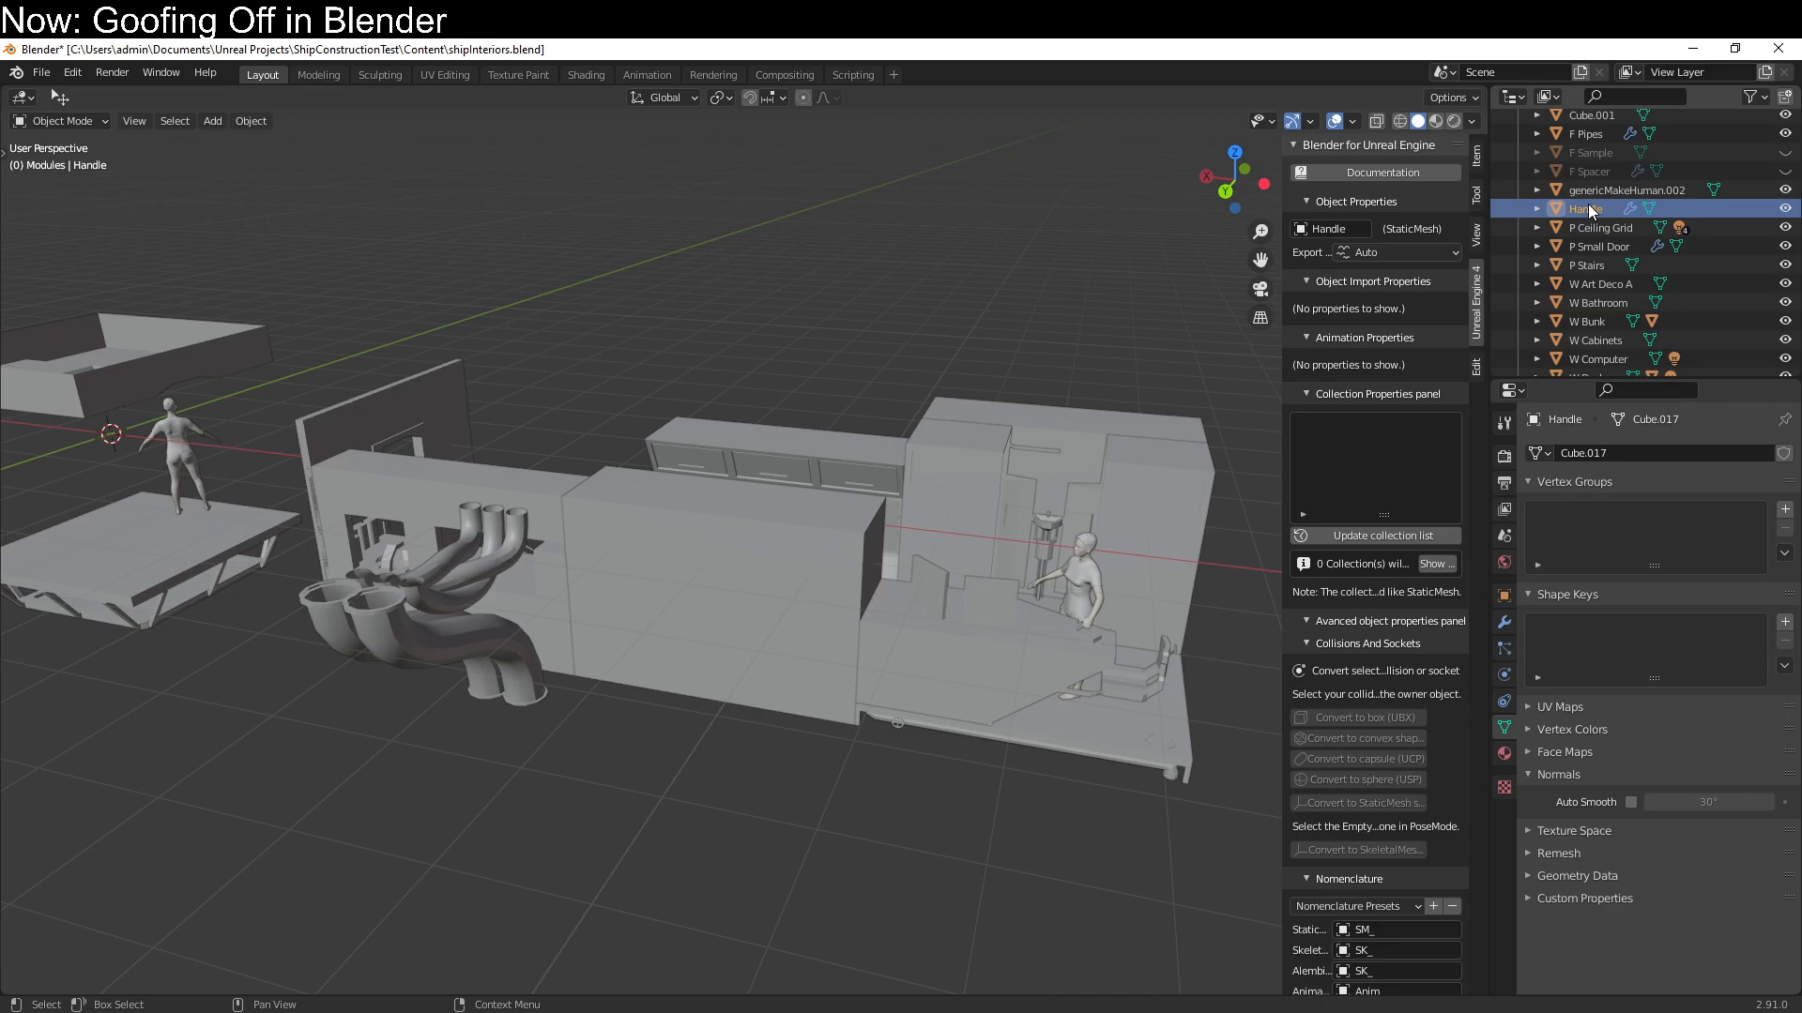
scroll(1588, 205, "up", 3)
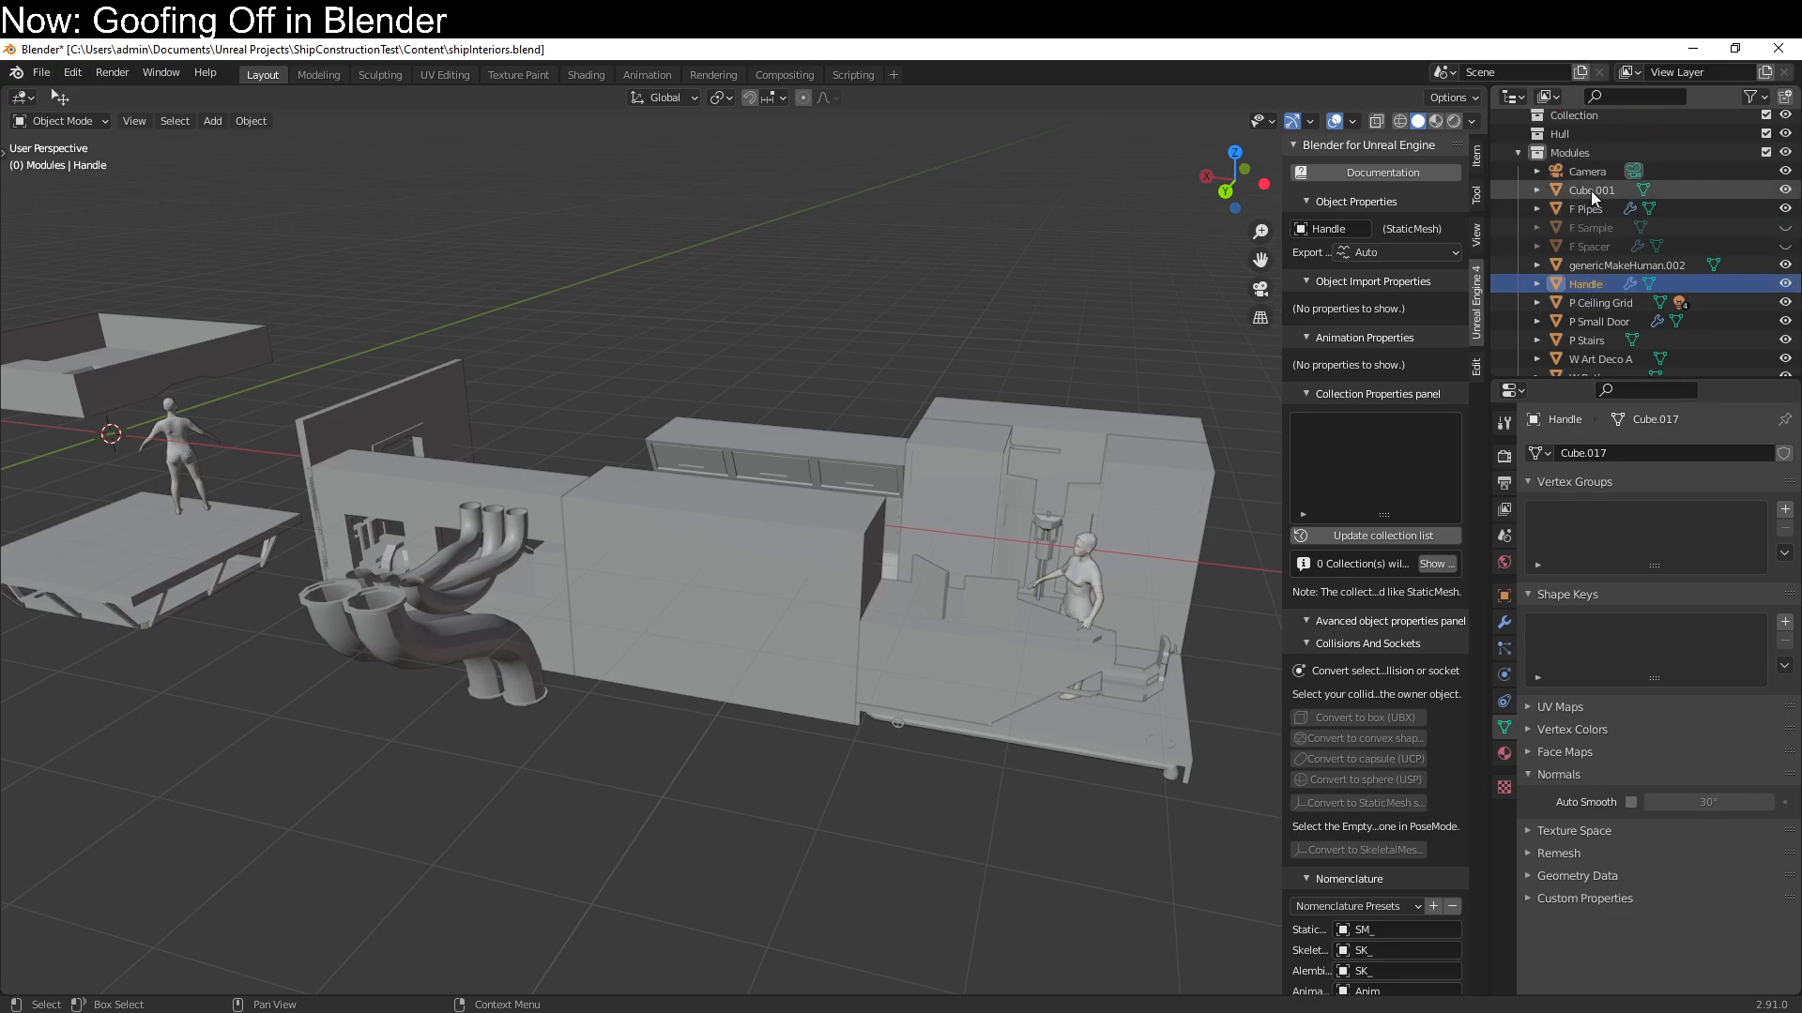
left_click(1588, 210)
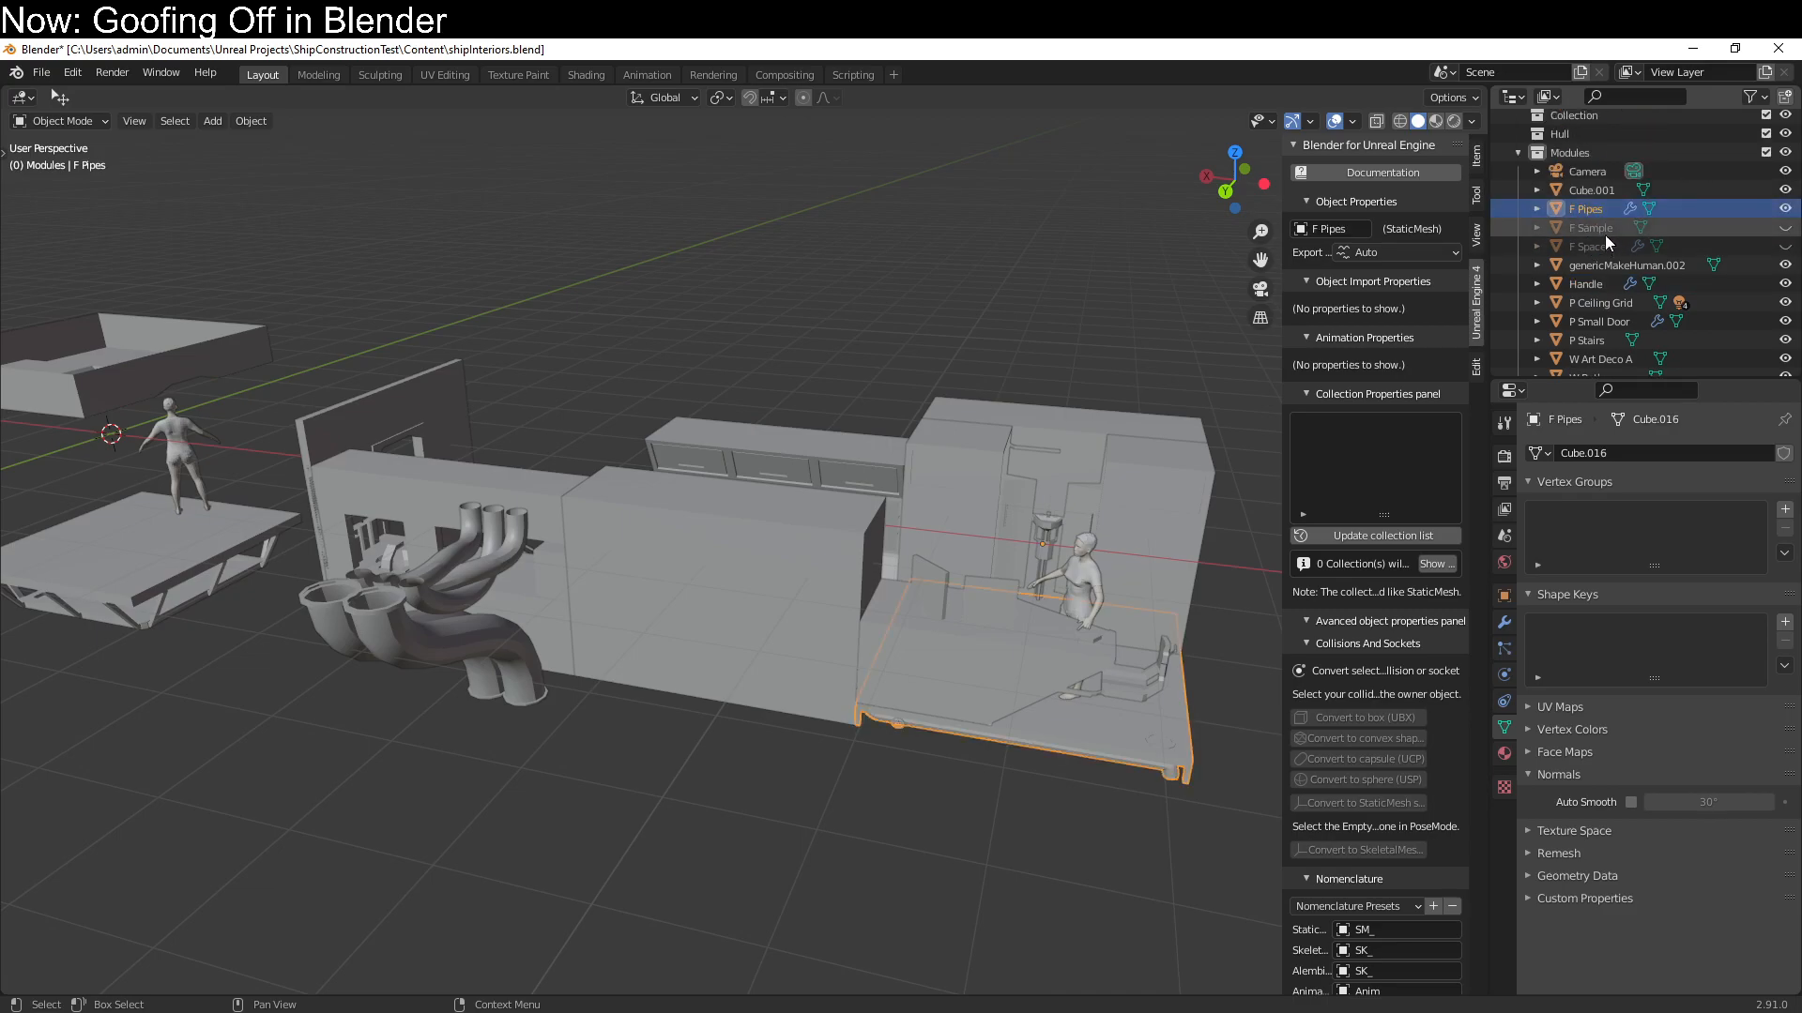
left_click(1403, 251)
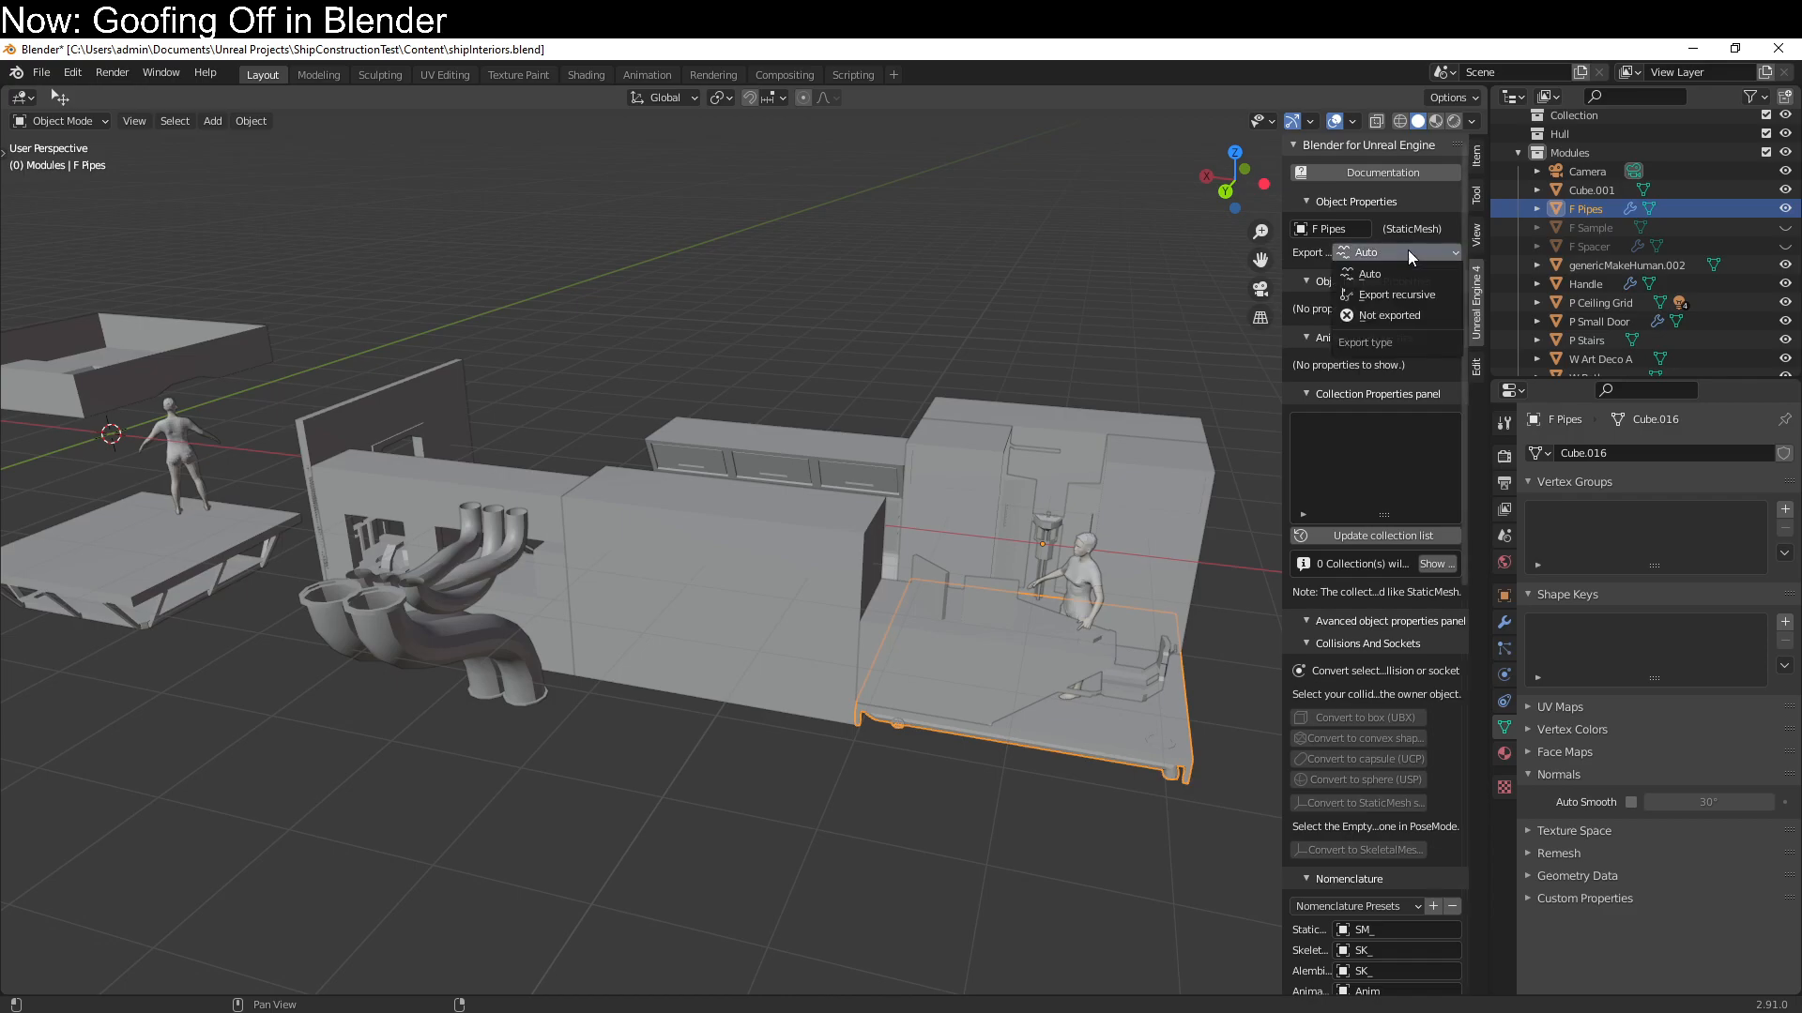
left_click(1395, 296)
Check the export types of F Sample, F Spacer and P Interior Plane
left_click(1595, 231)
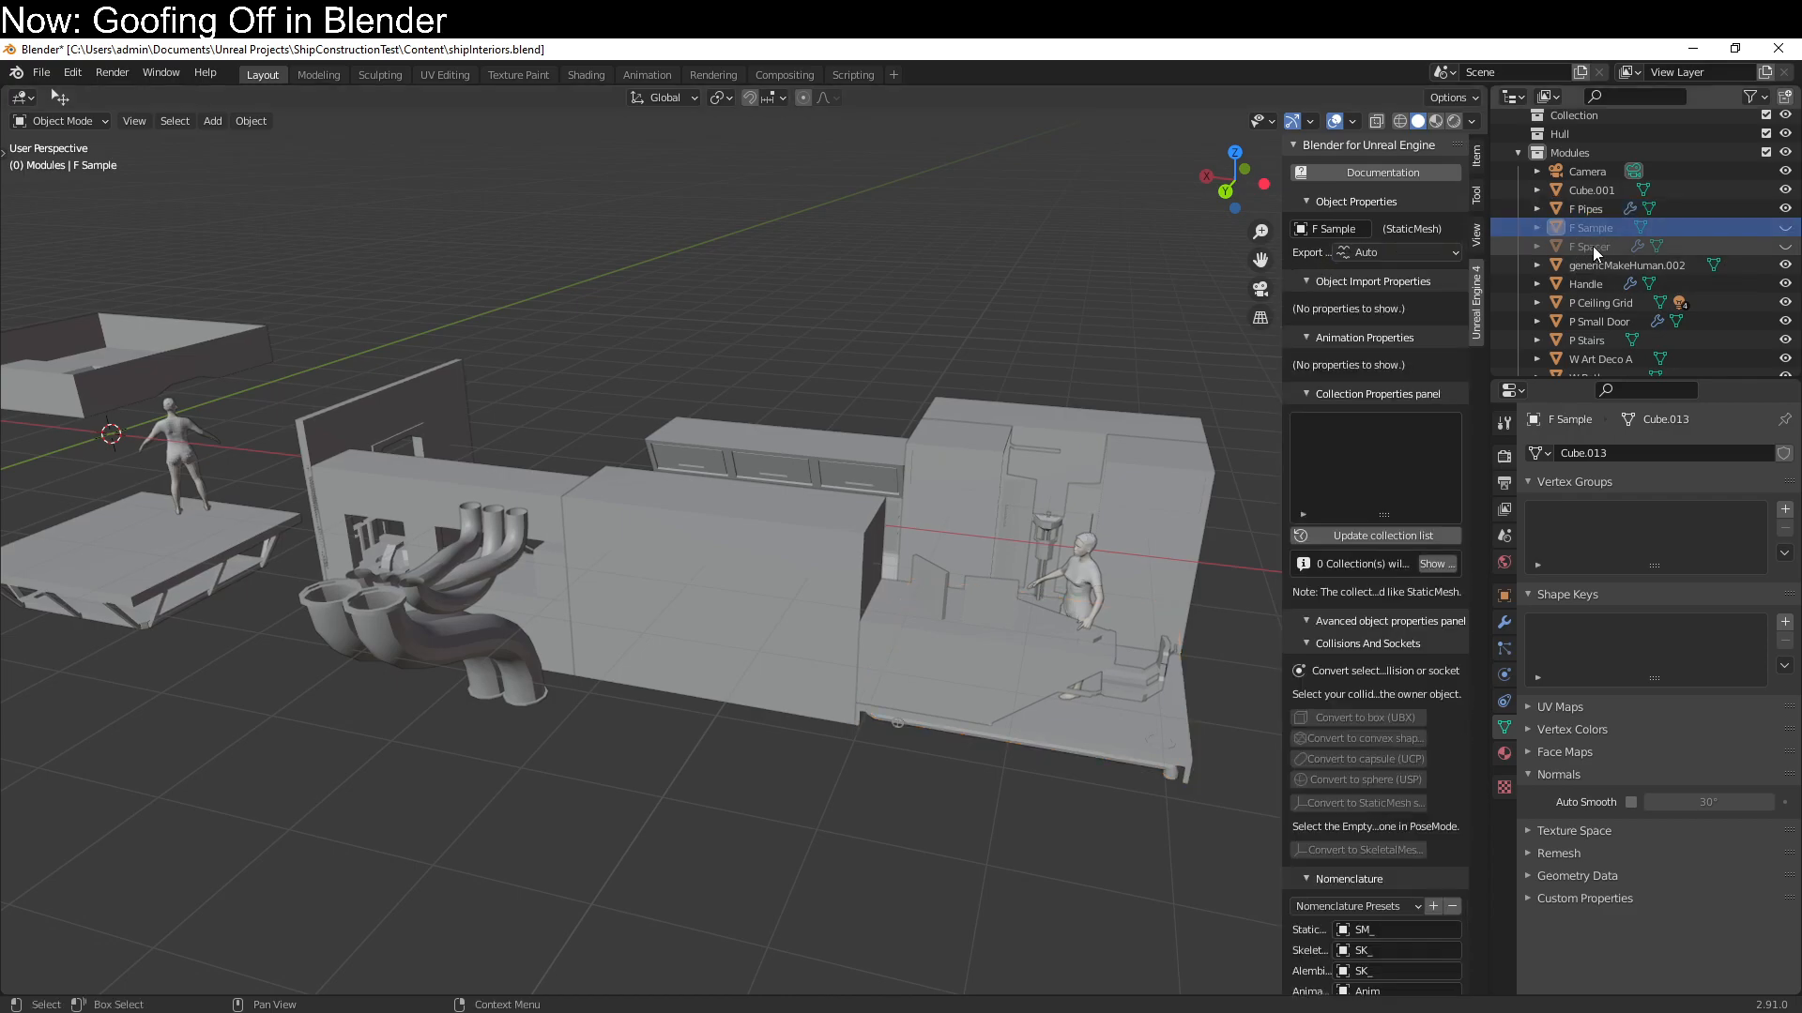
left_click(1589, 242)
scroll(1582, 272, "down", 5)
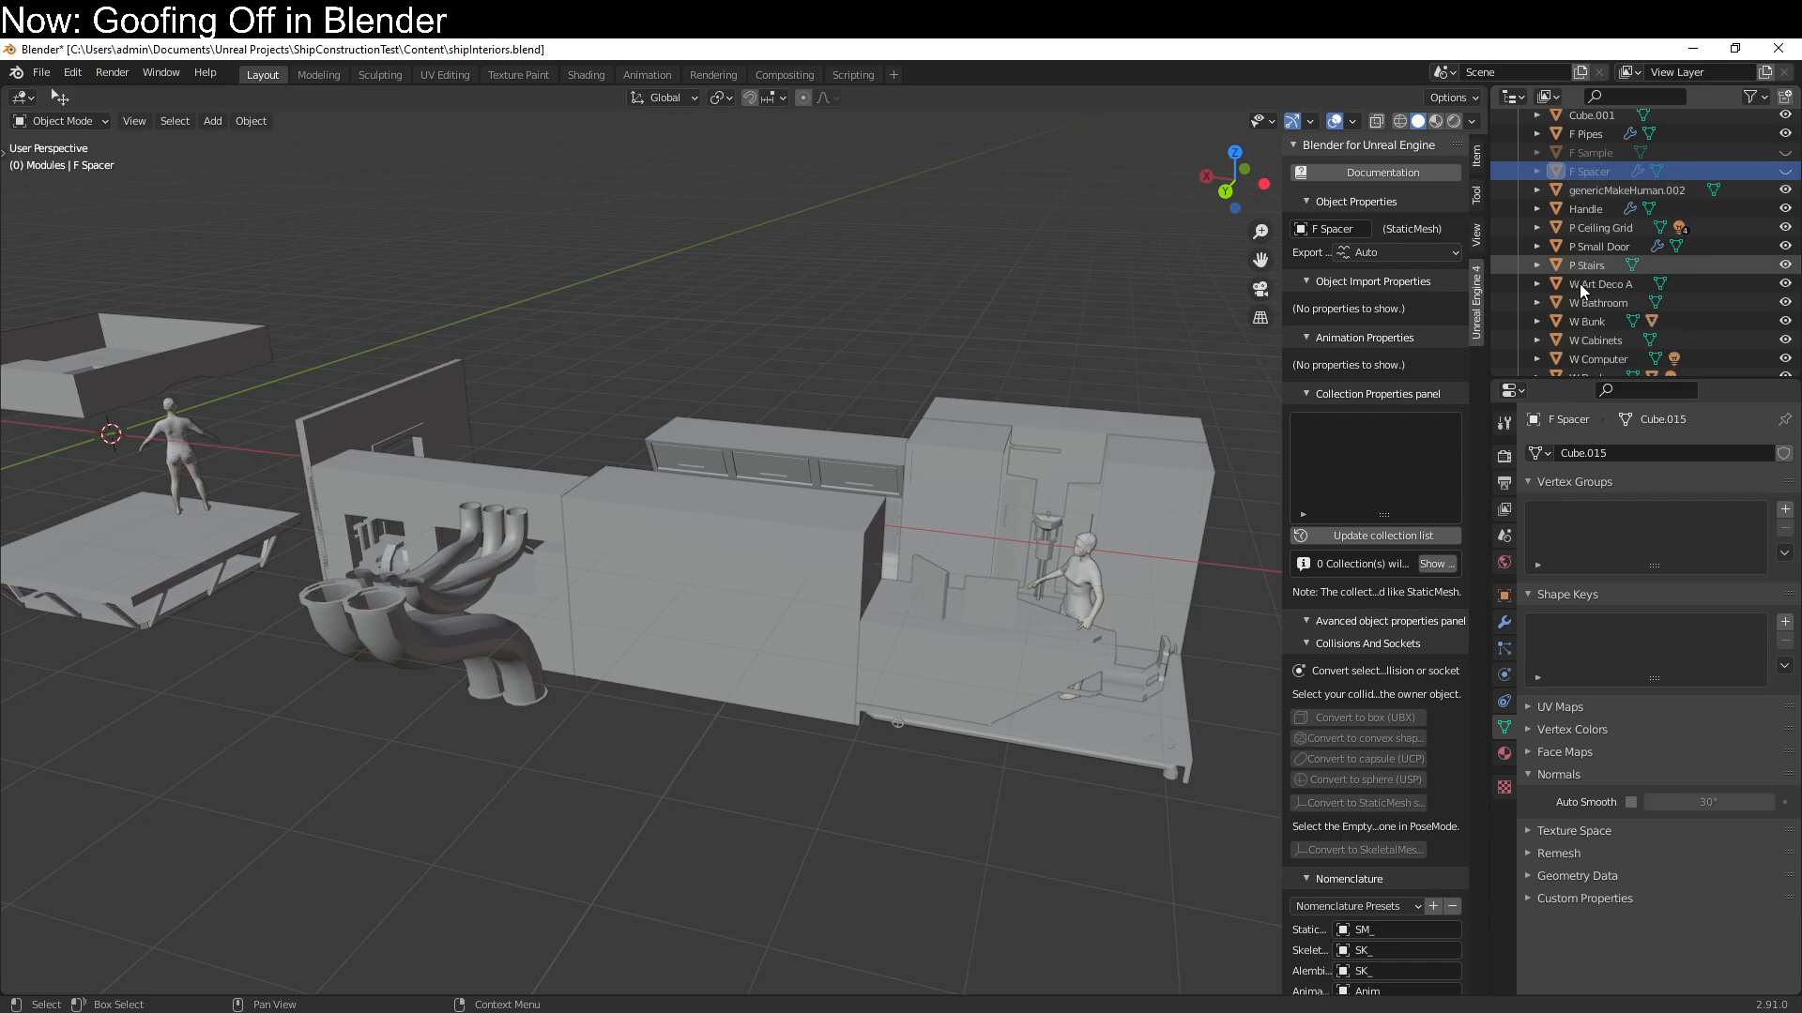
left_click(1604, 359)
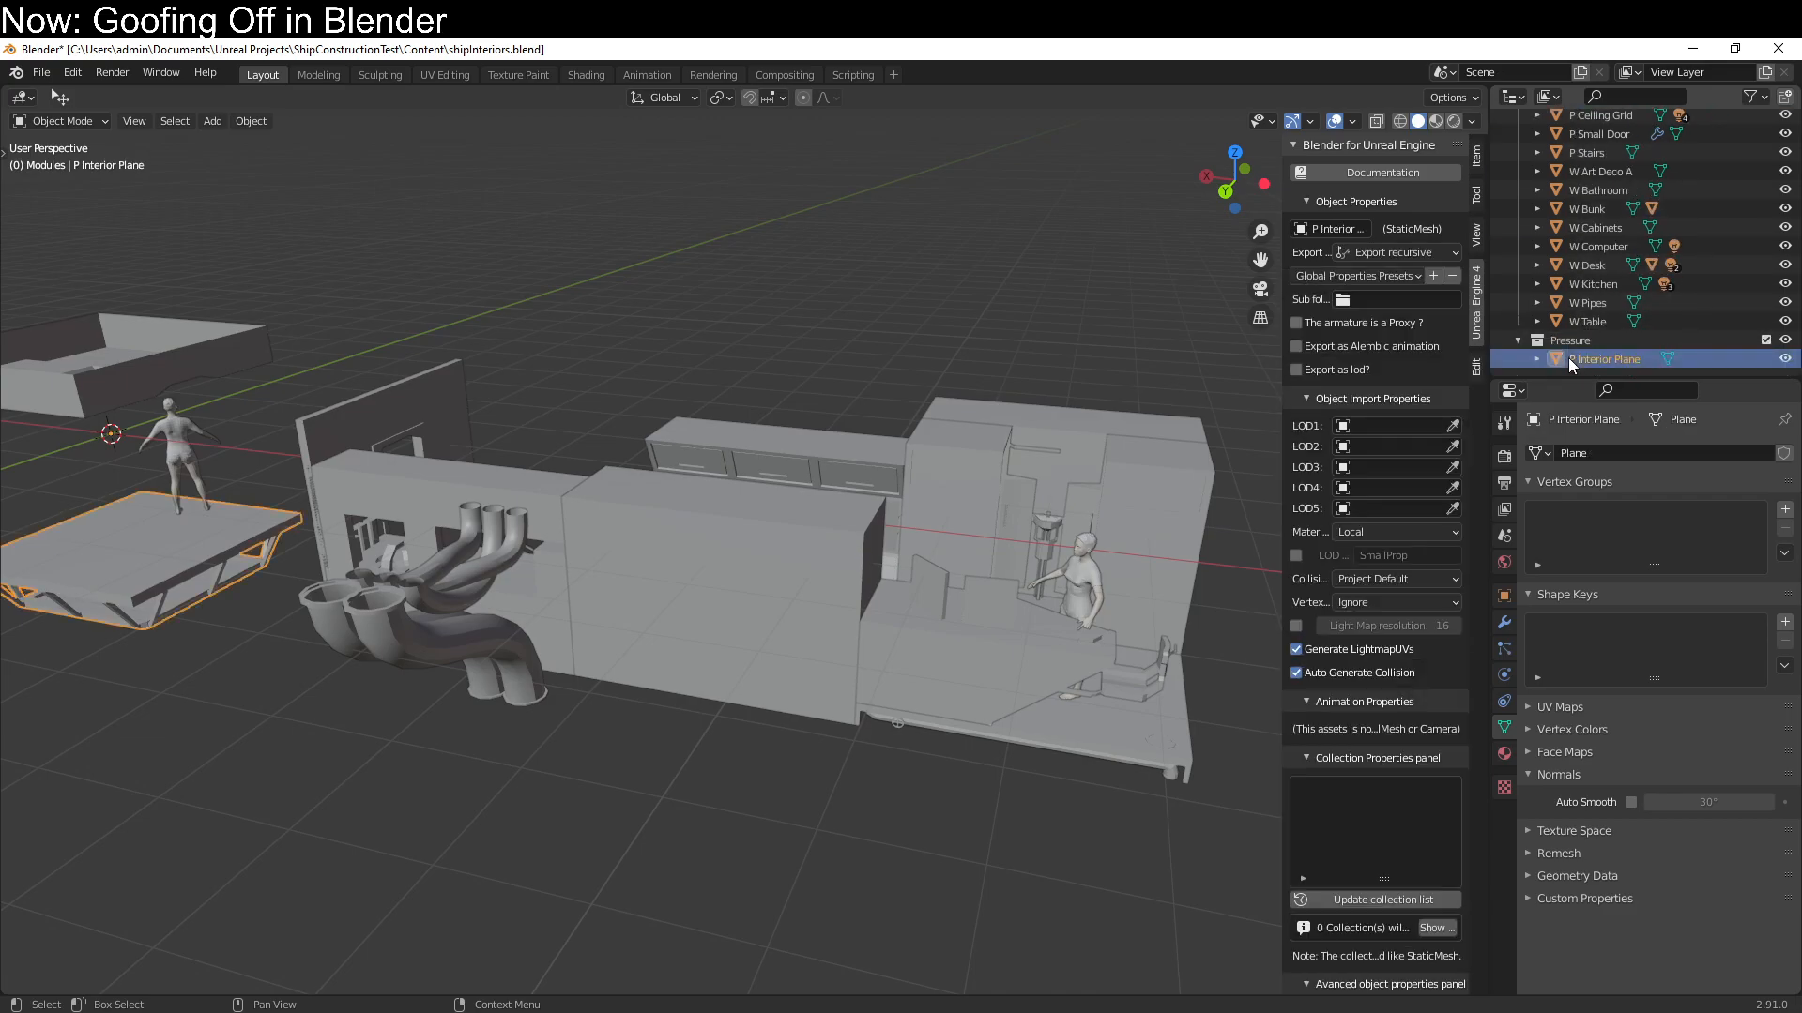
Turn off Export only select, export all marked modules for UnrealEngine 4, and switch back to the Unreal editor
scroll(1380, 783, "down", 20)
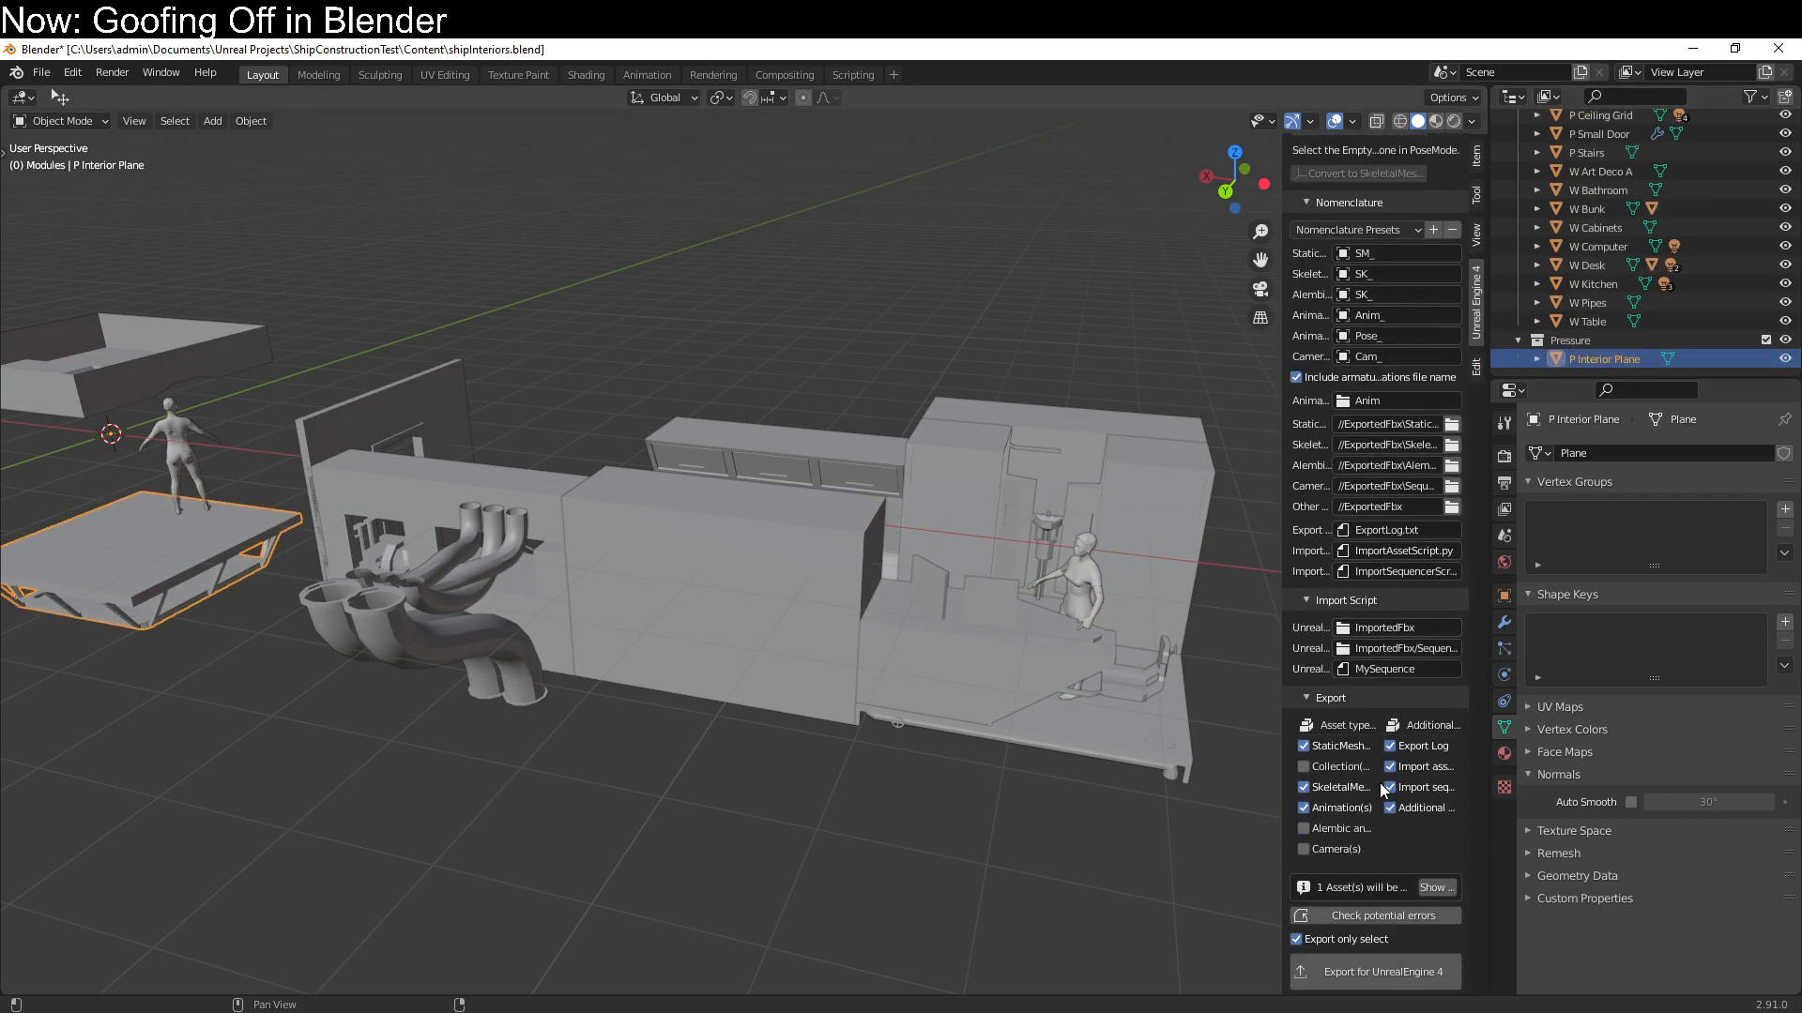
left_click(1321, 831)
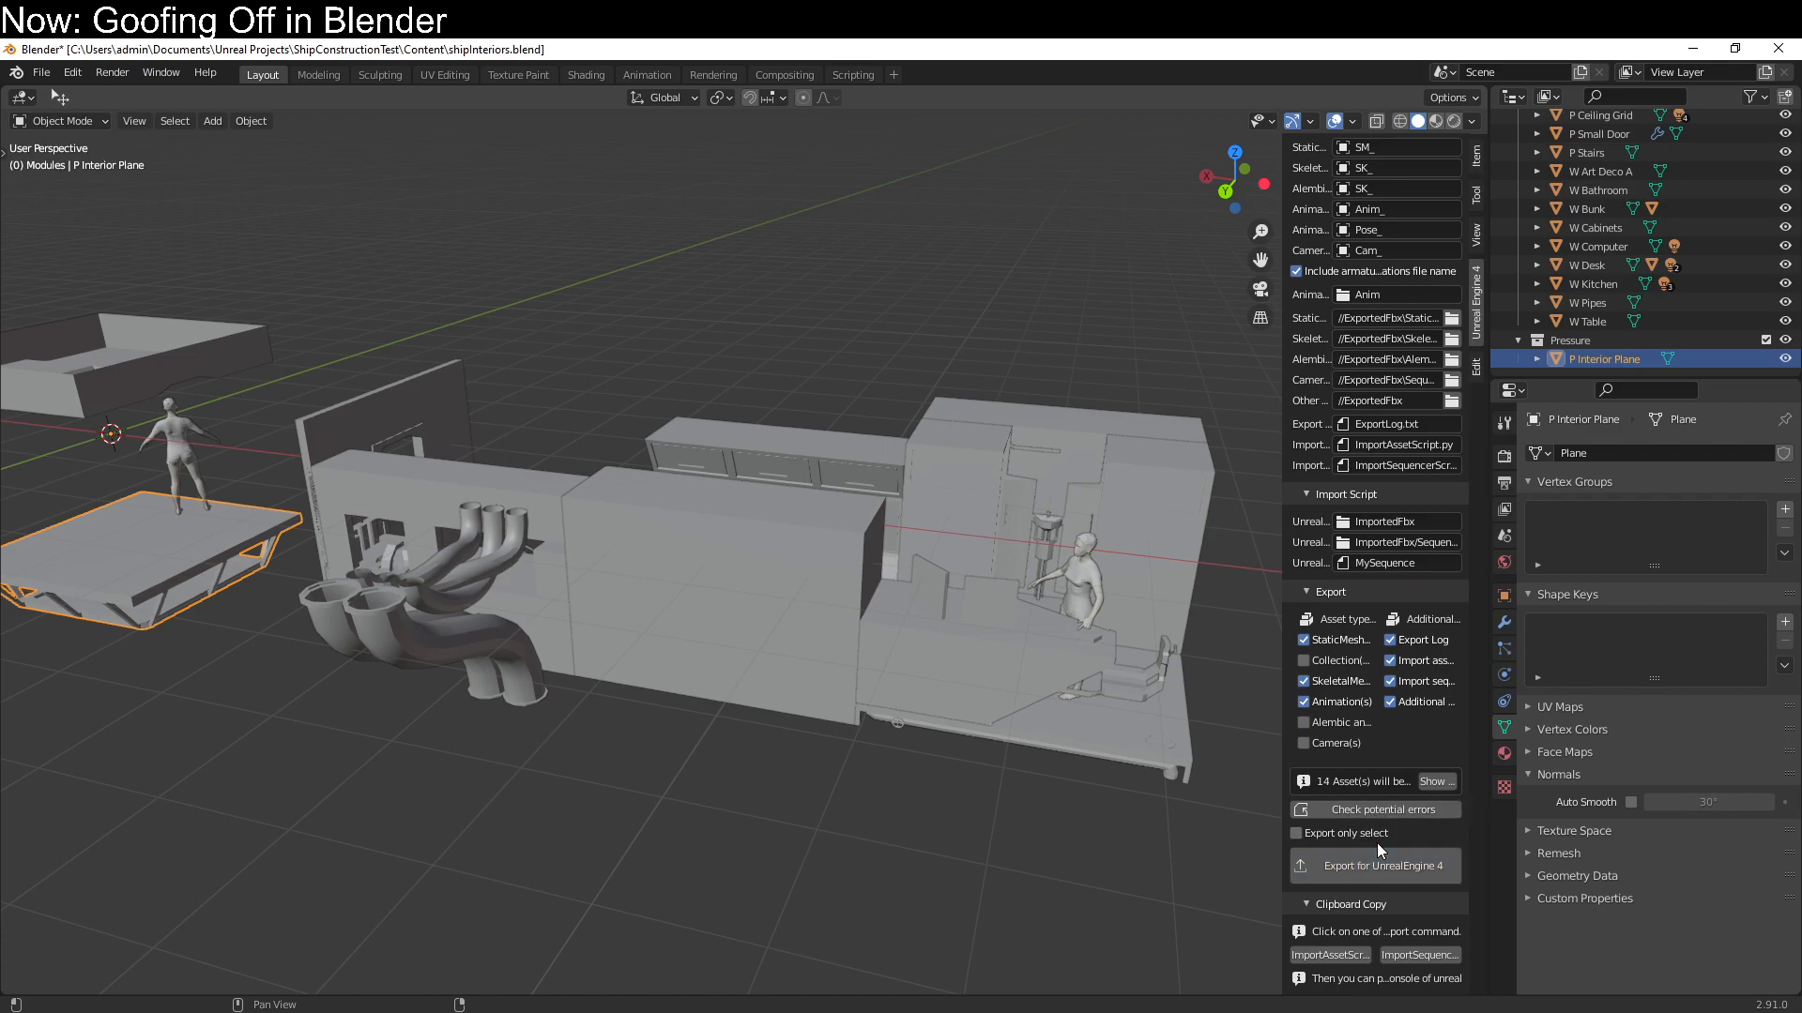
left_click(281, 1012)
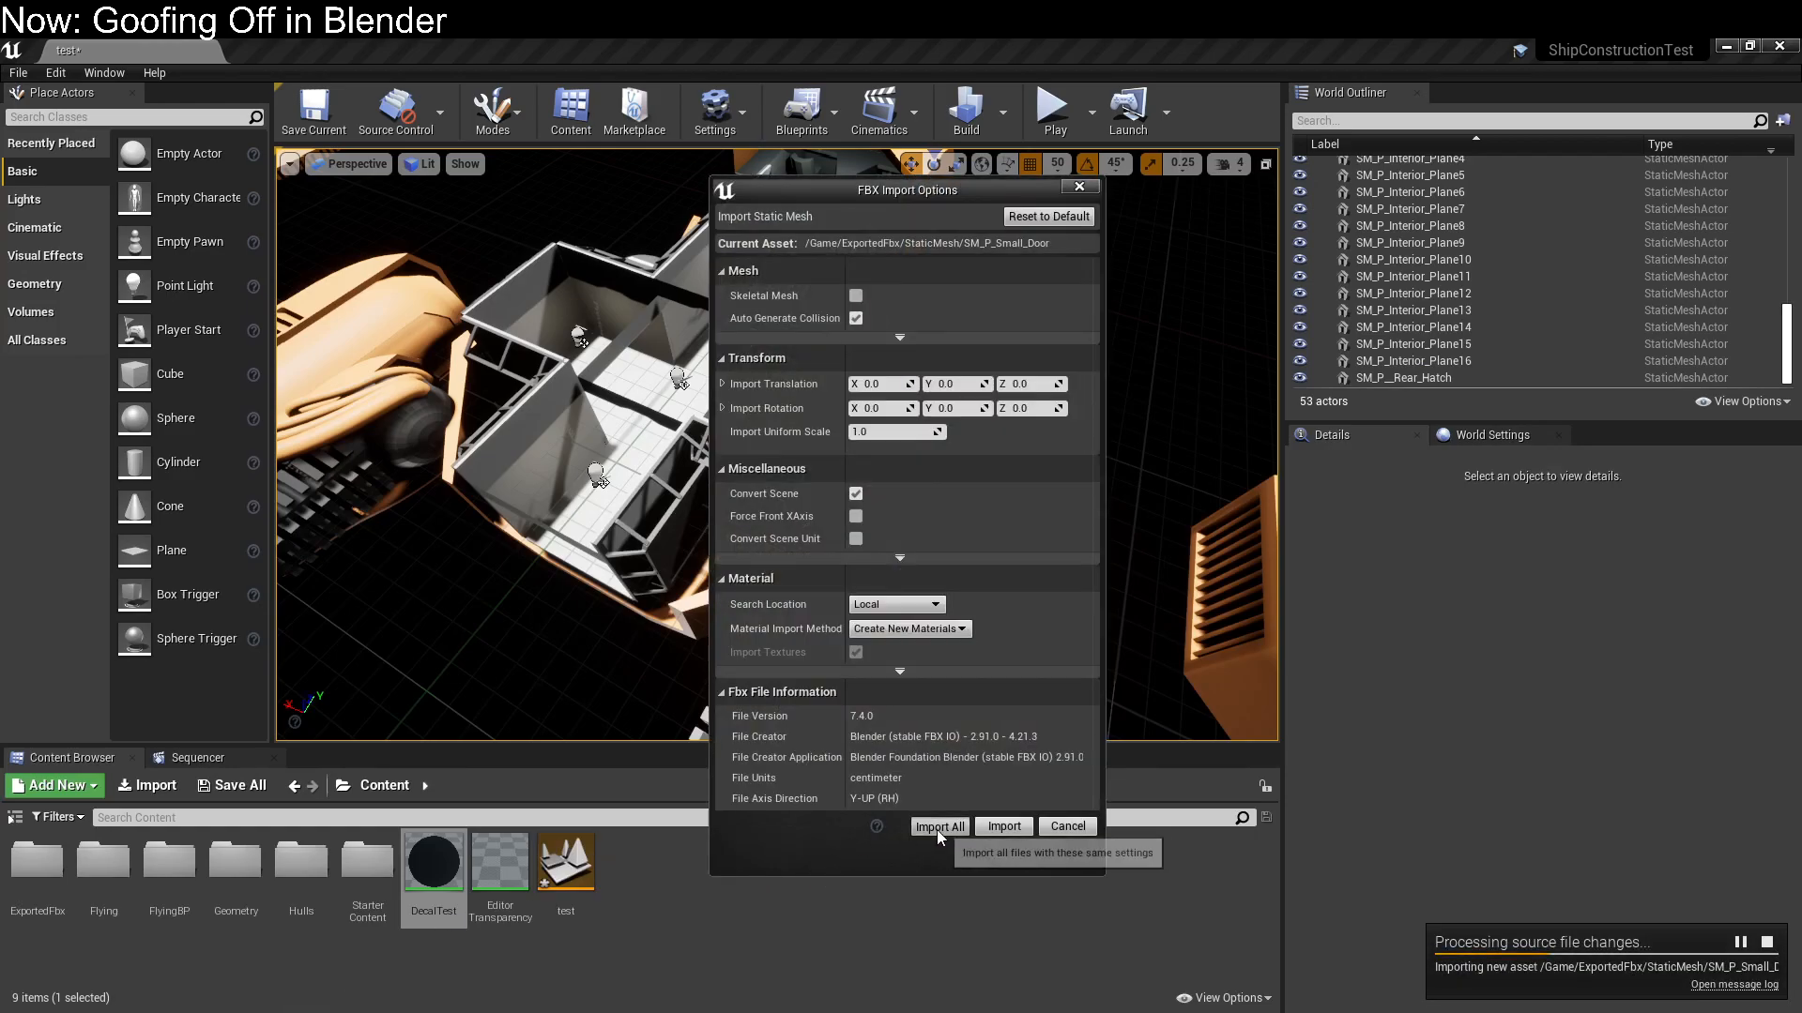
Import all the newly exported interior module FBX files as static meshes with auto-generated collision and new materials, dismissing the message log
left_click(936, 828)
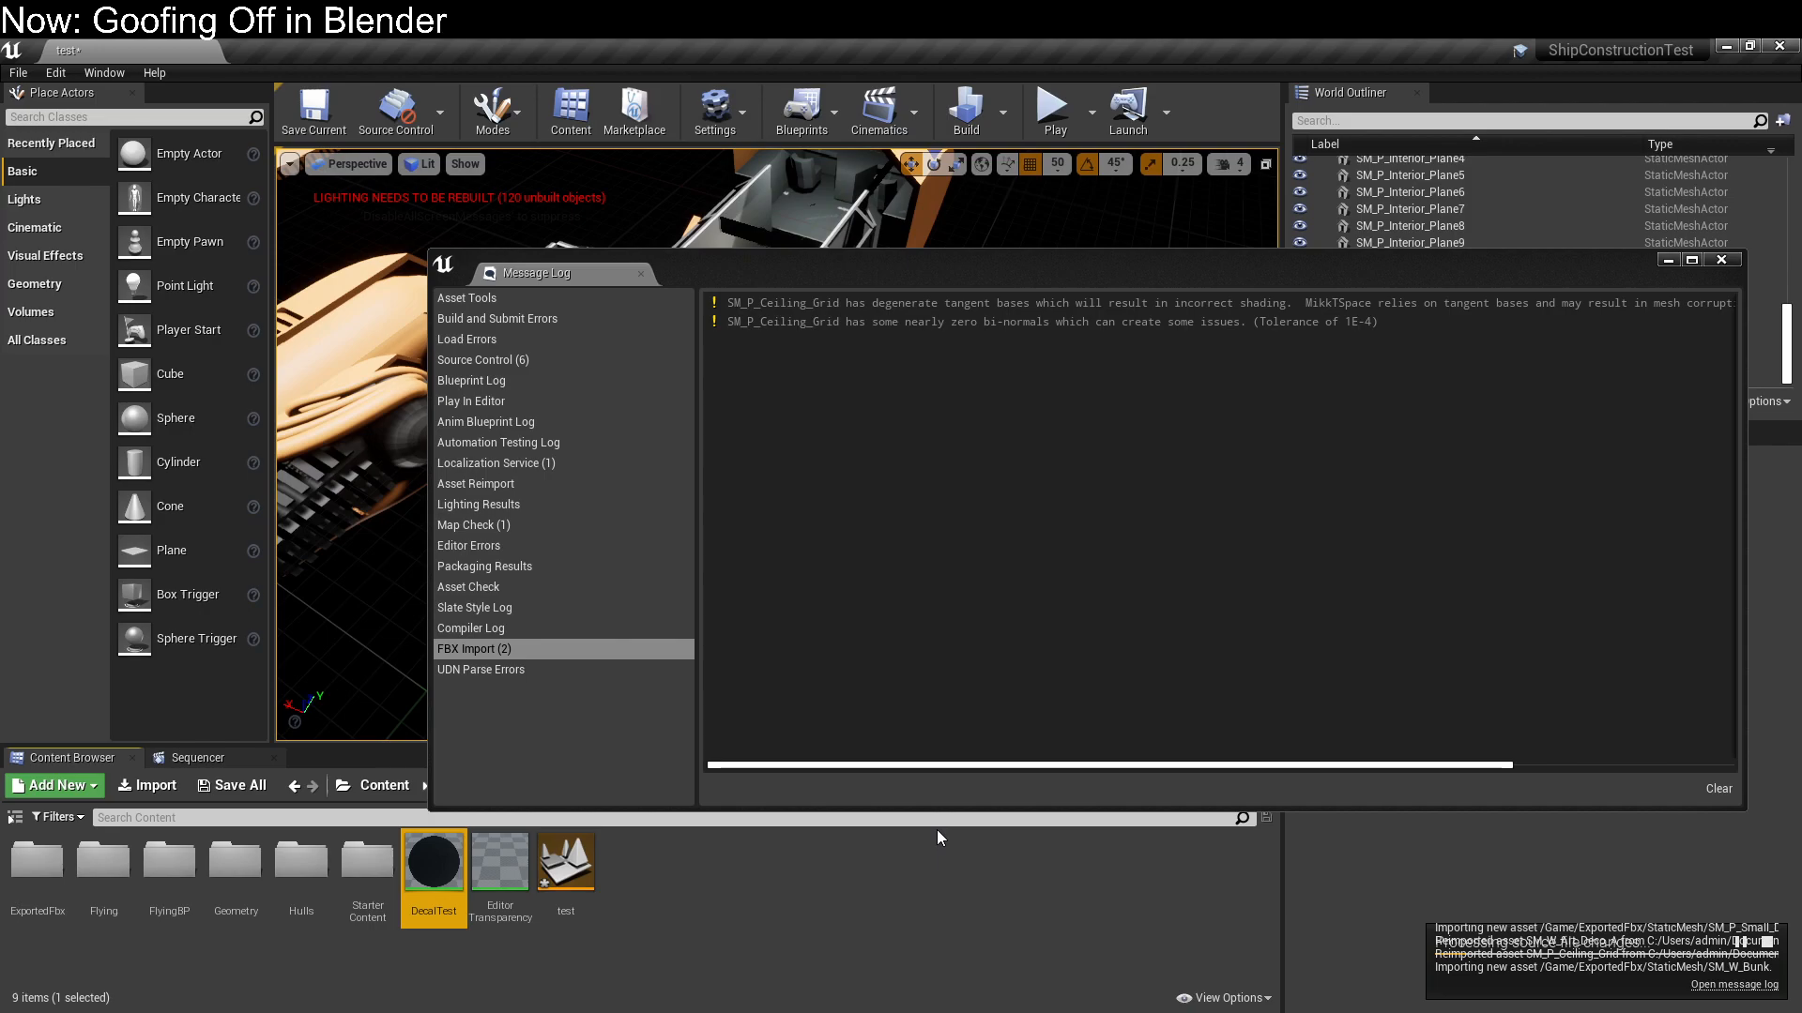
left_click(1721, 261)
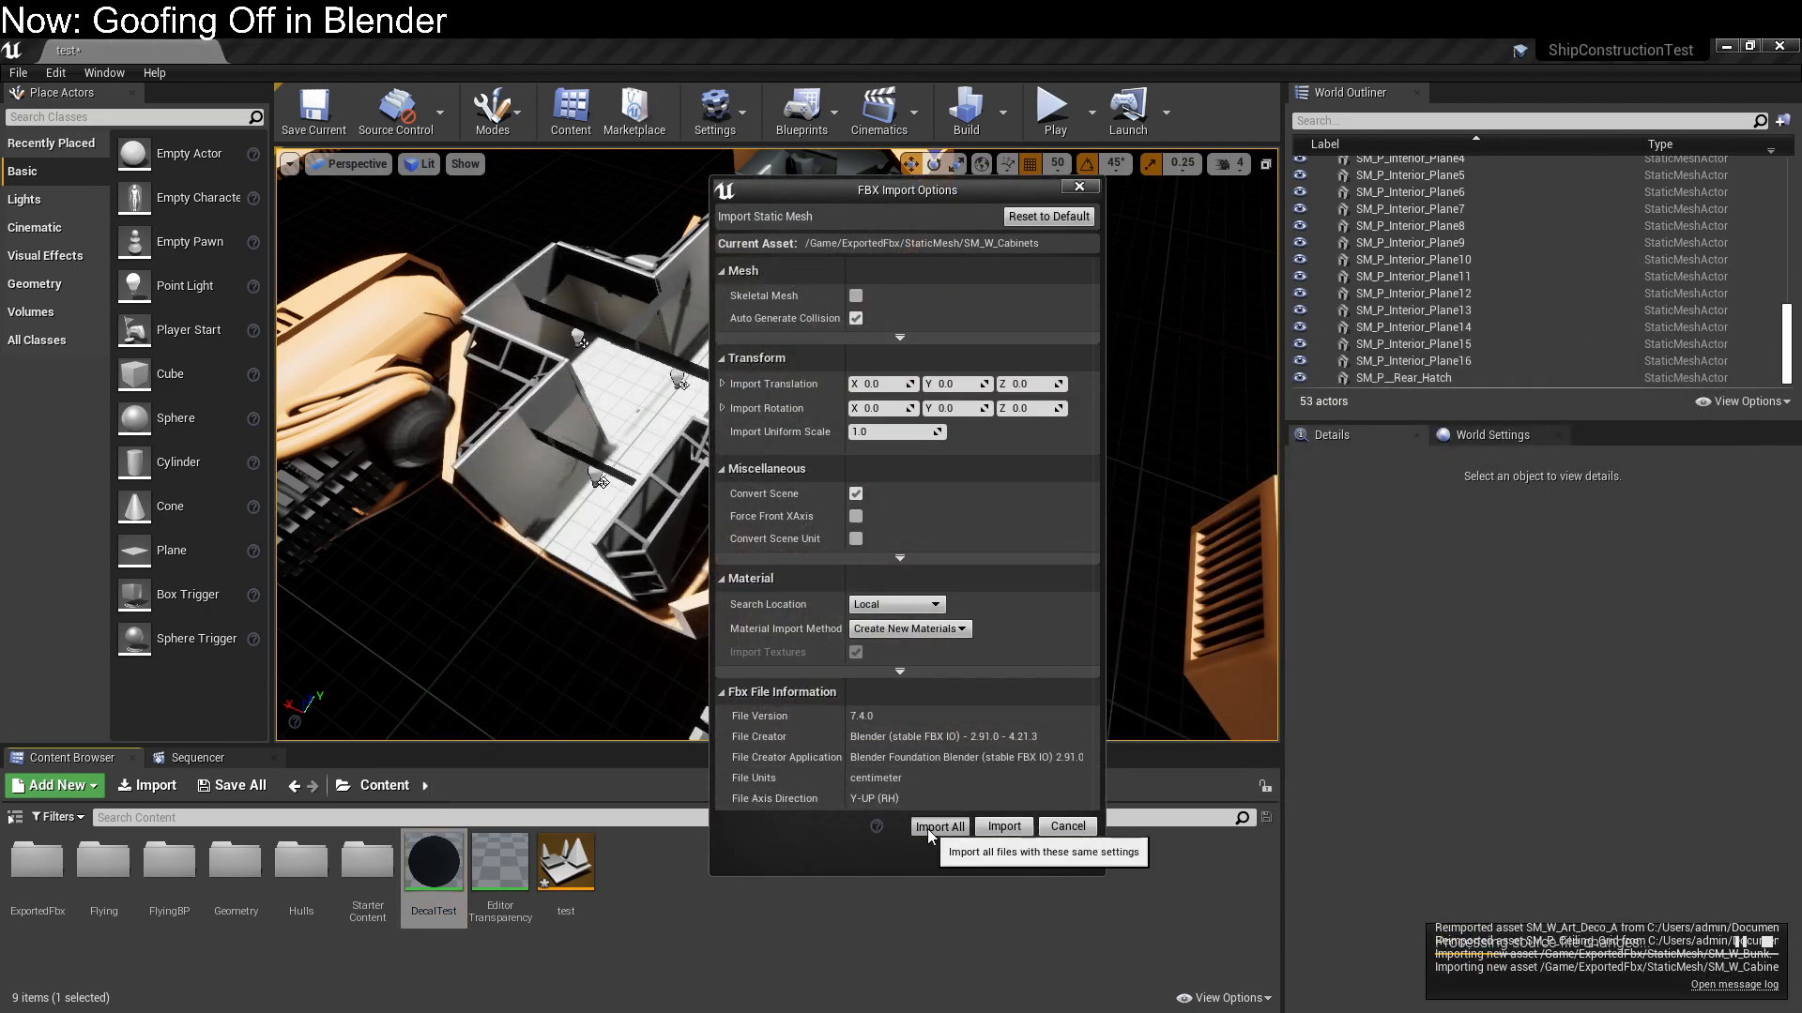
left_click(927, 828)
left_click(929, 830)
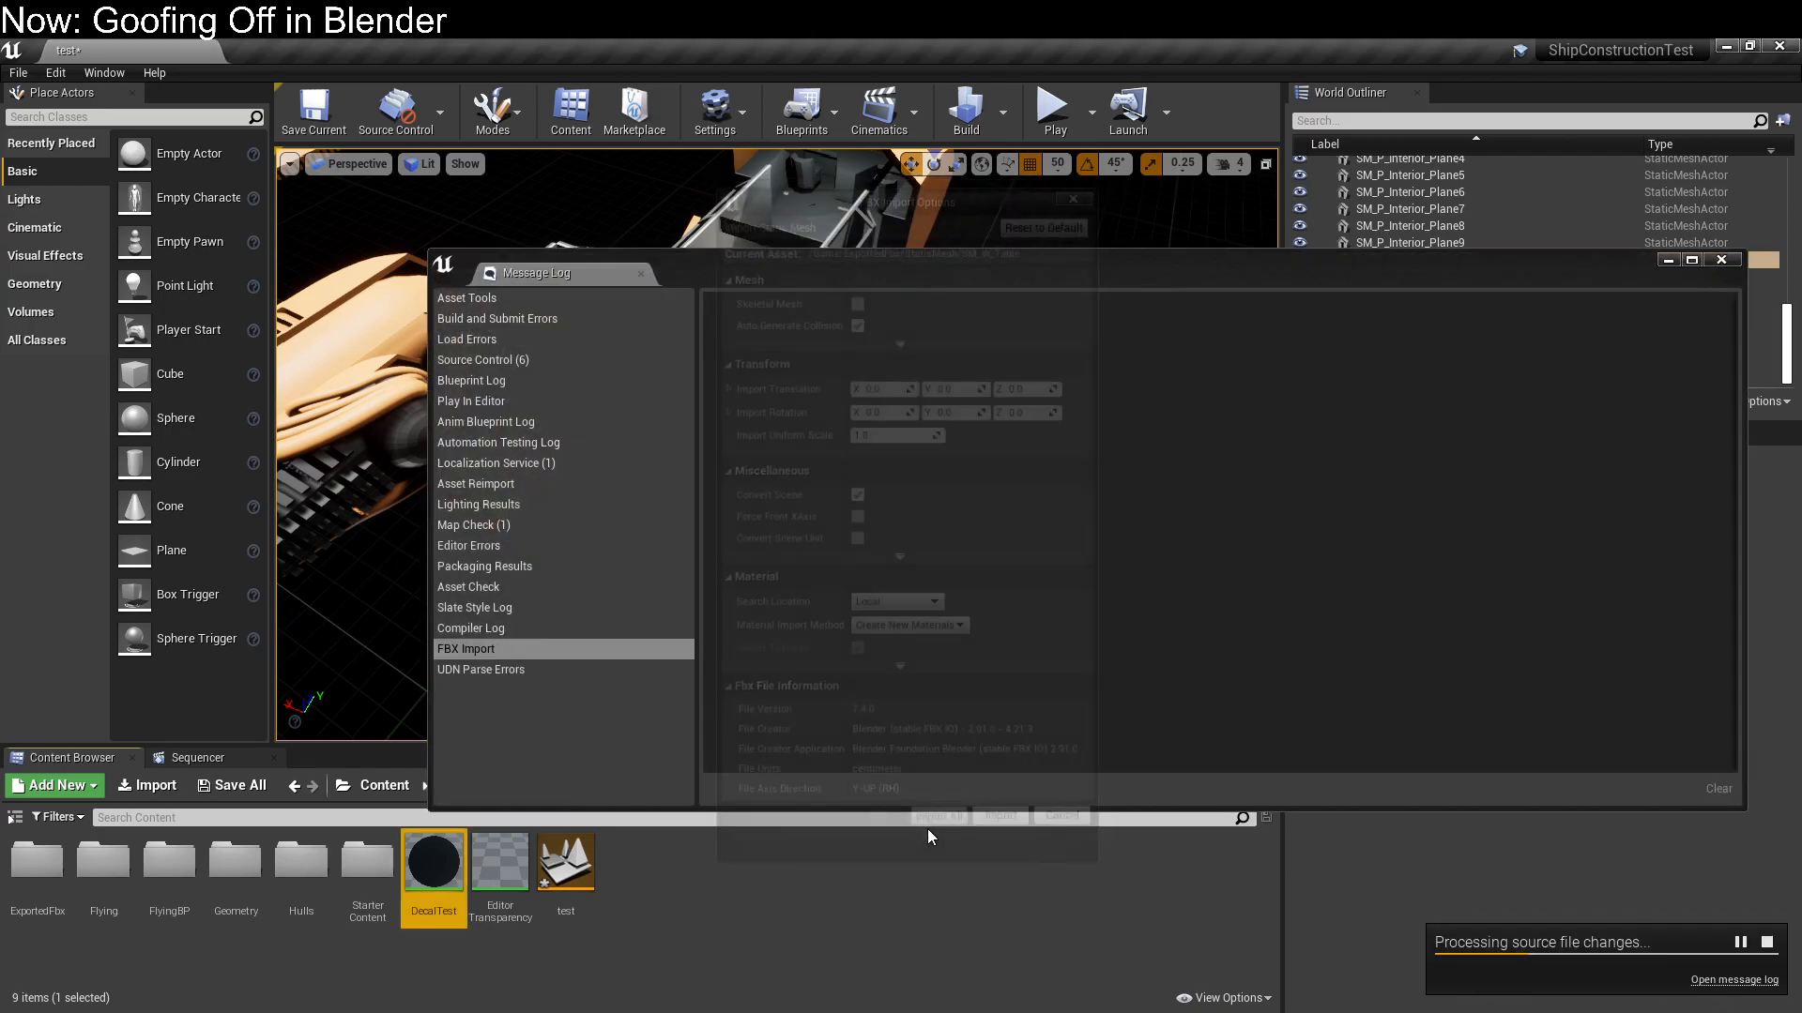
left_click(935, 828)
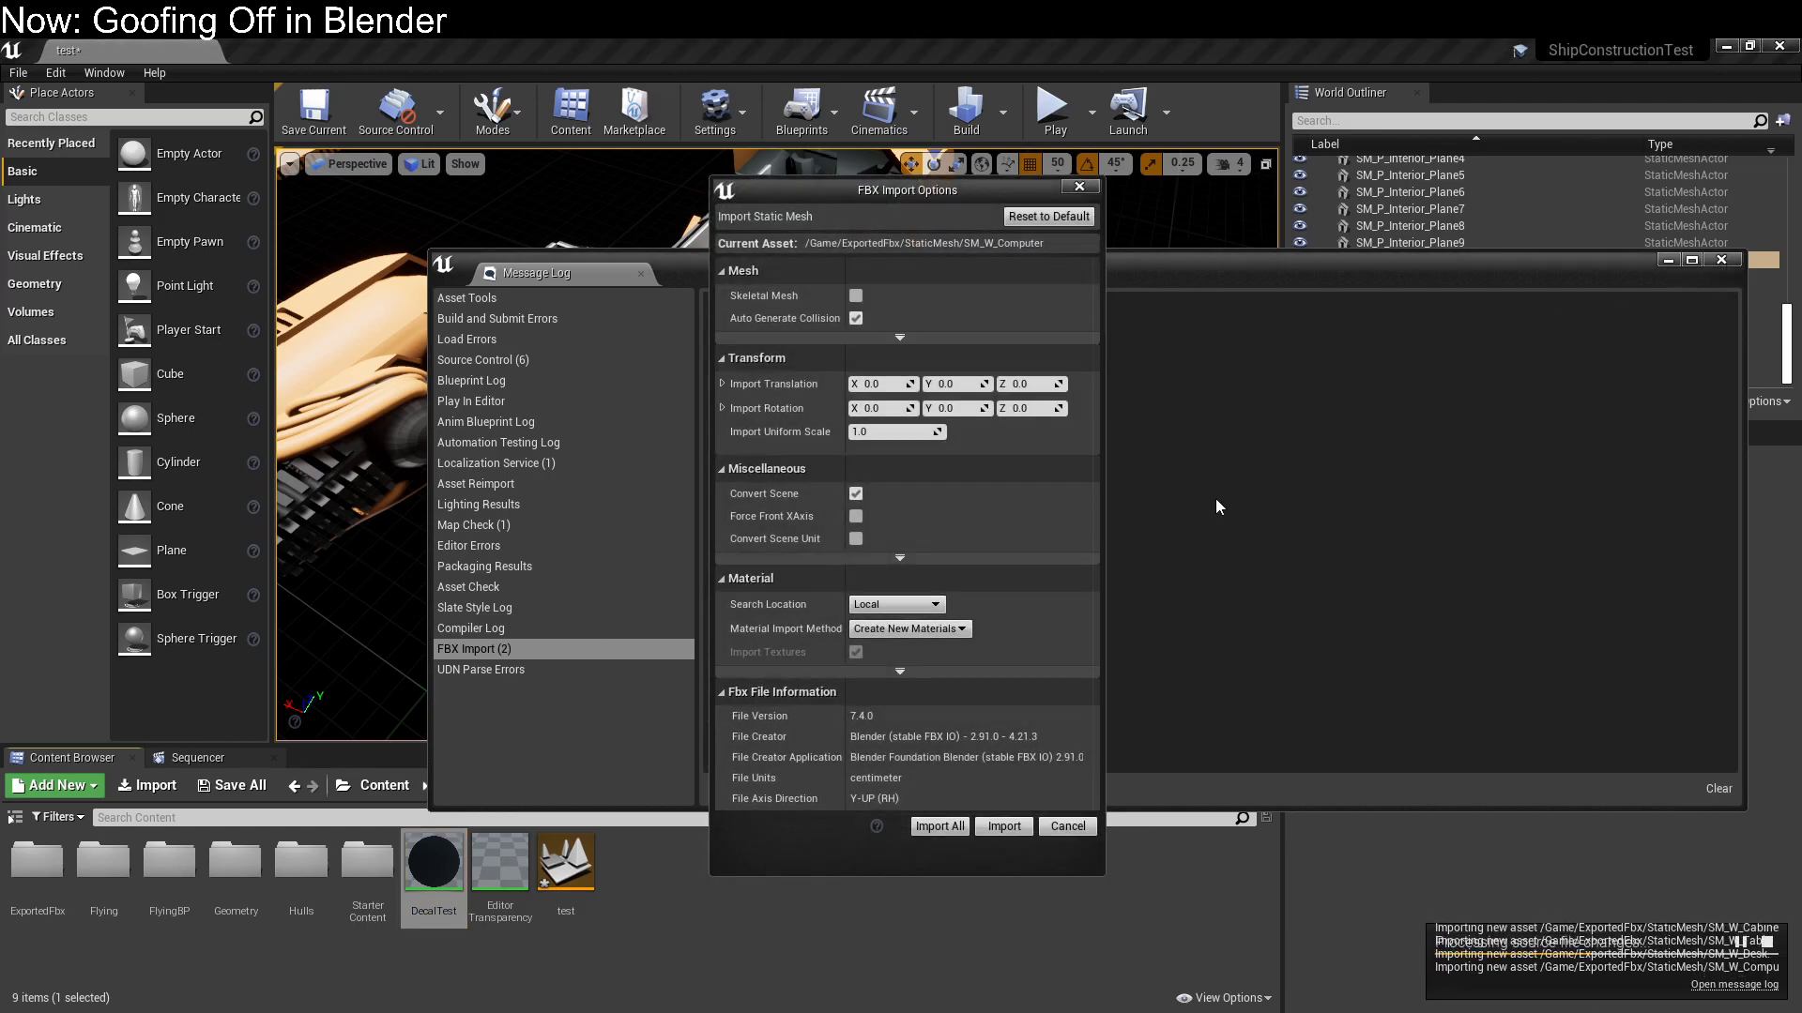
left_click(934, 828)
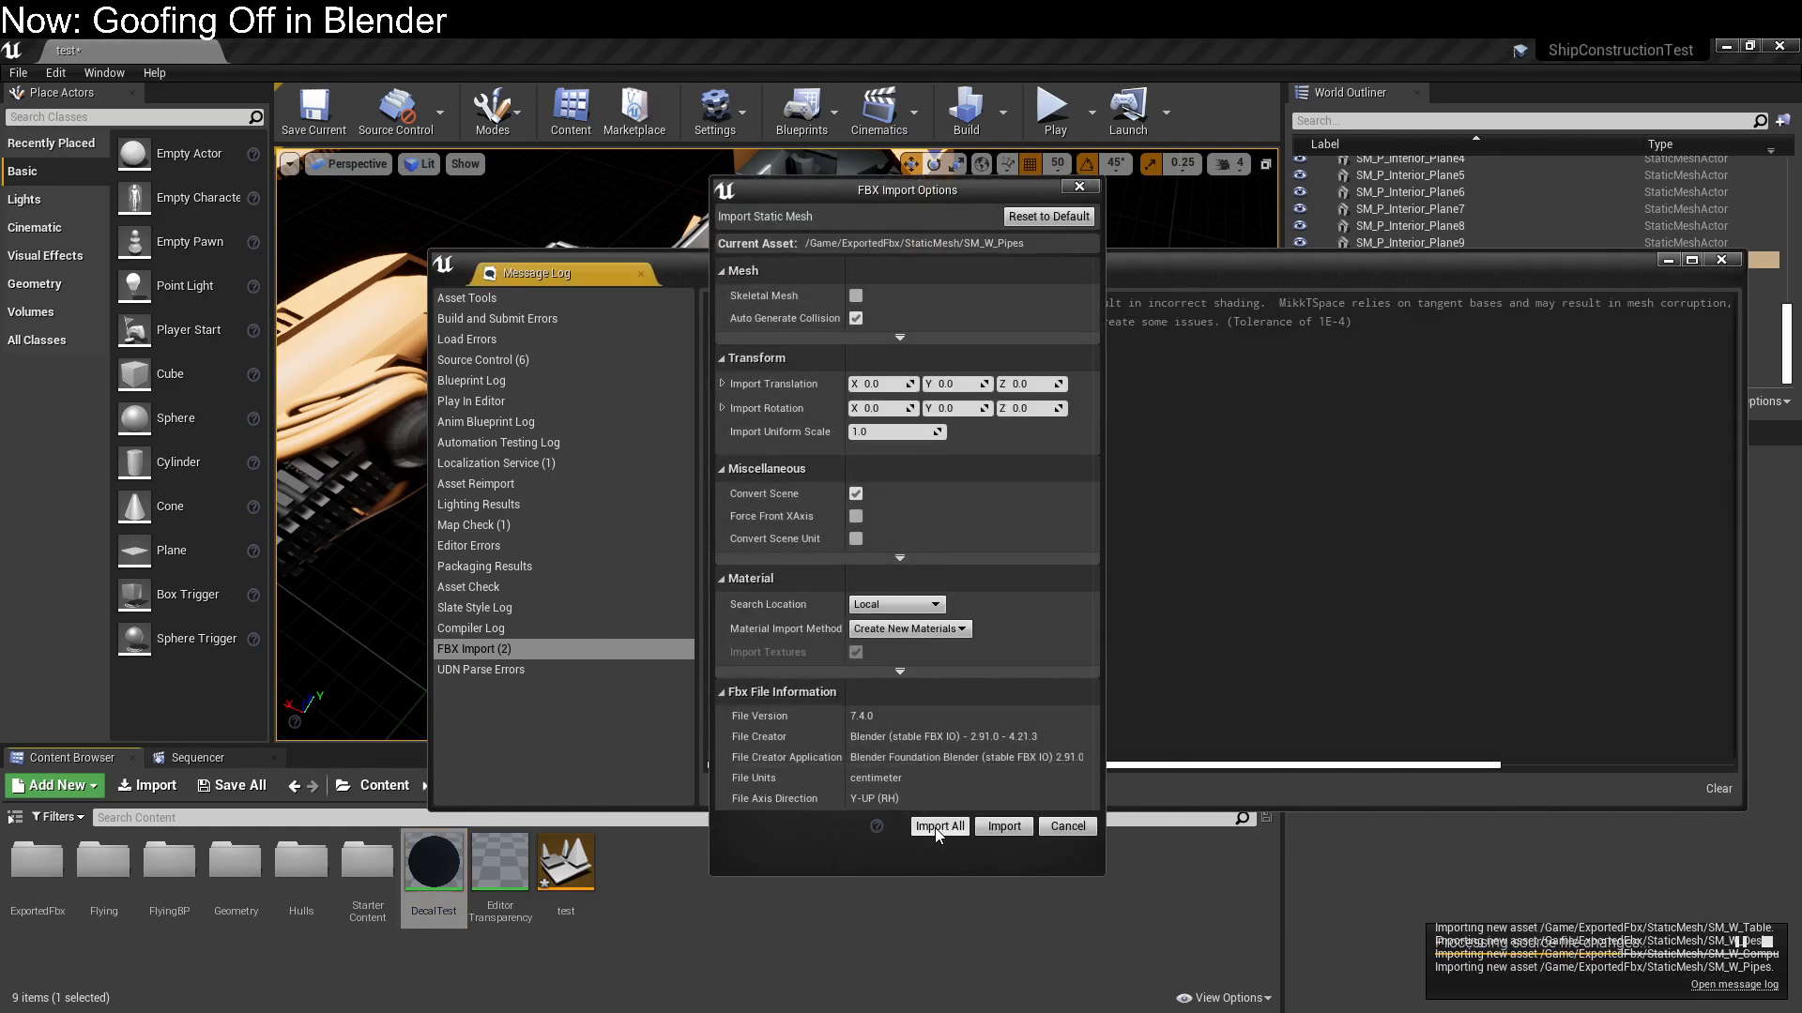
left_click(935, 828)
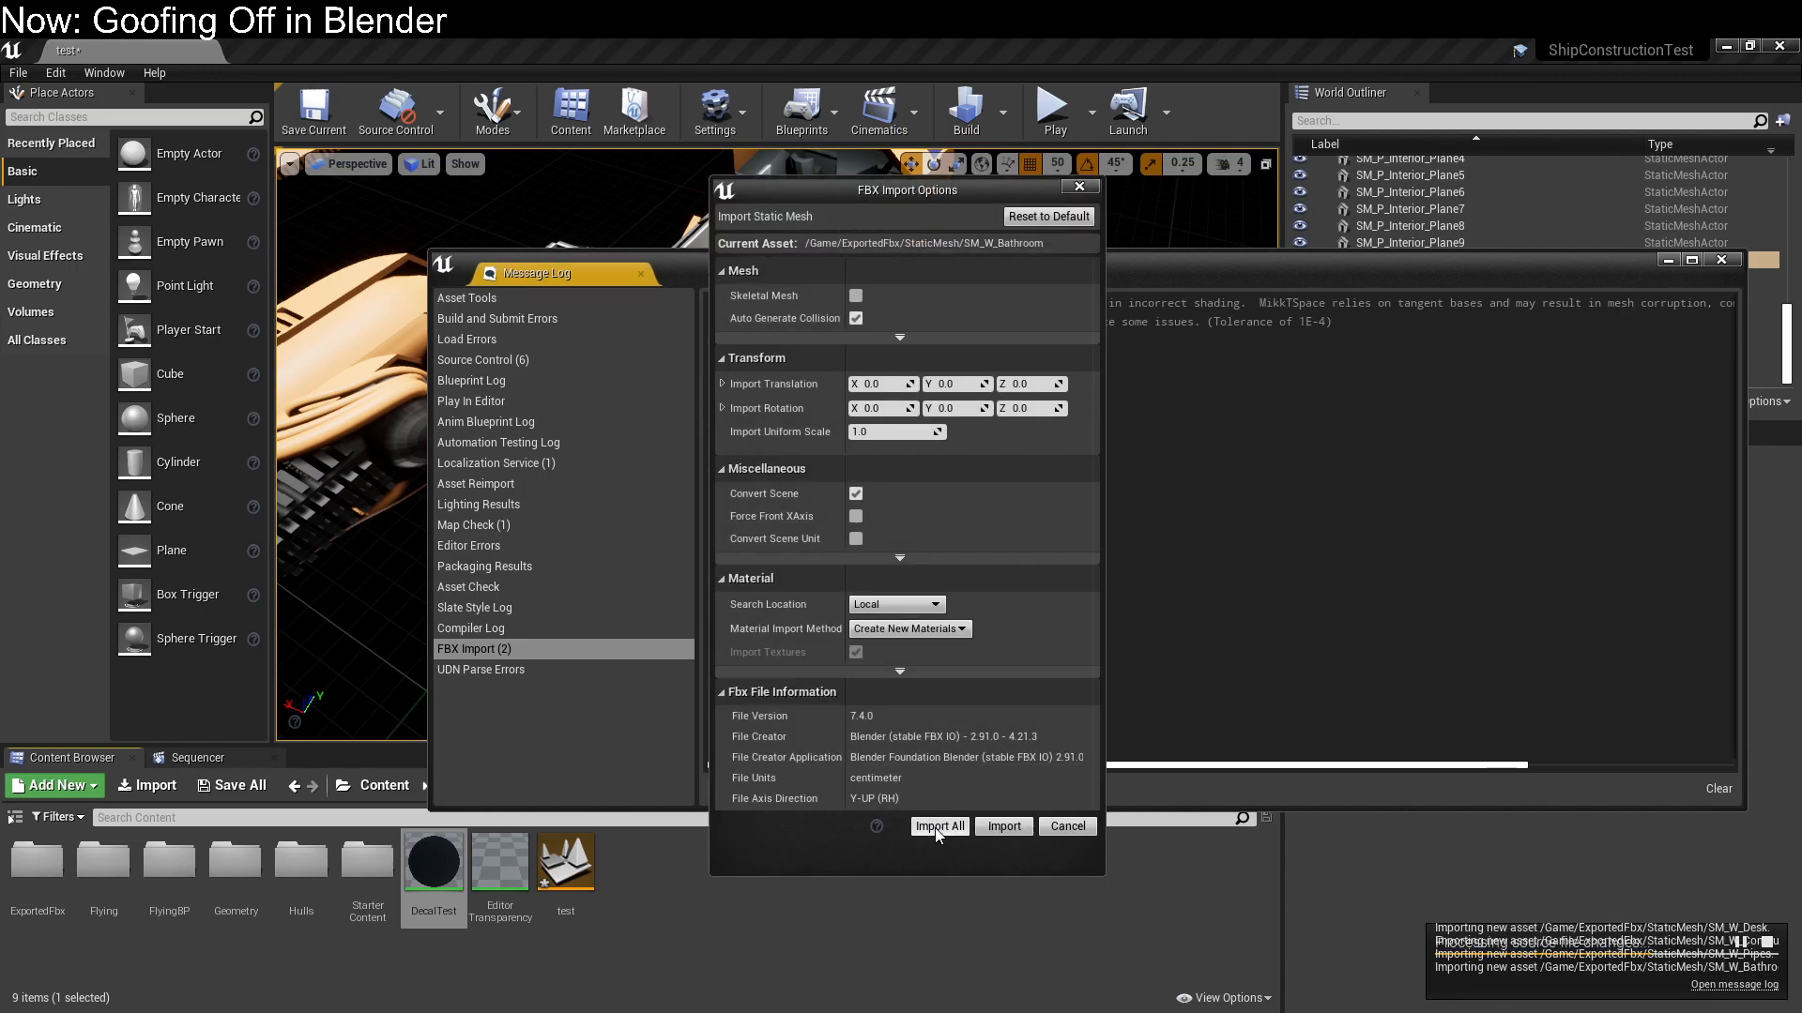
left_click(935, 827)
left_click(934, 827)
left_click(935, 828)
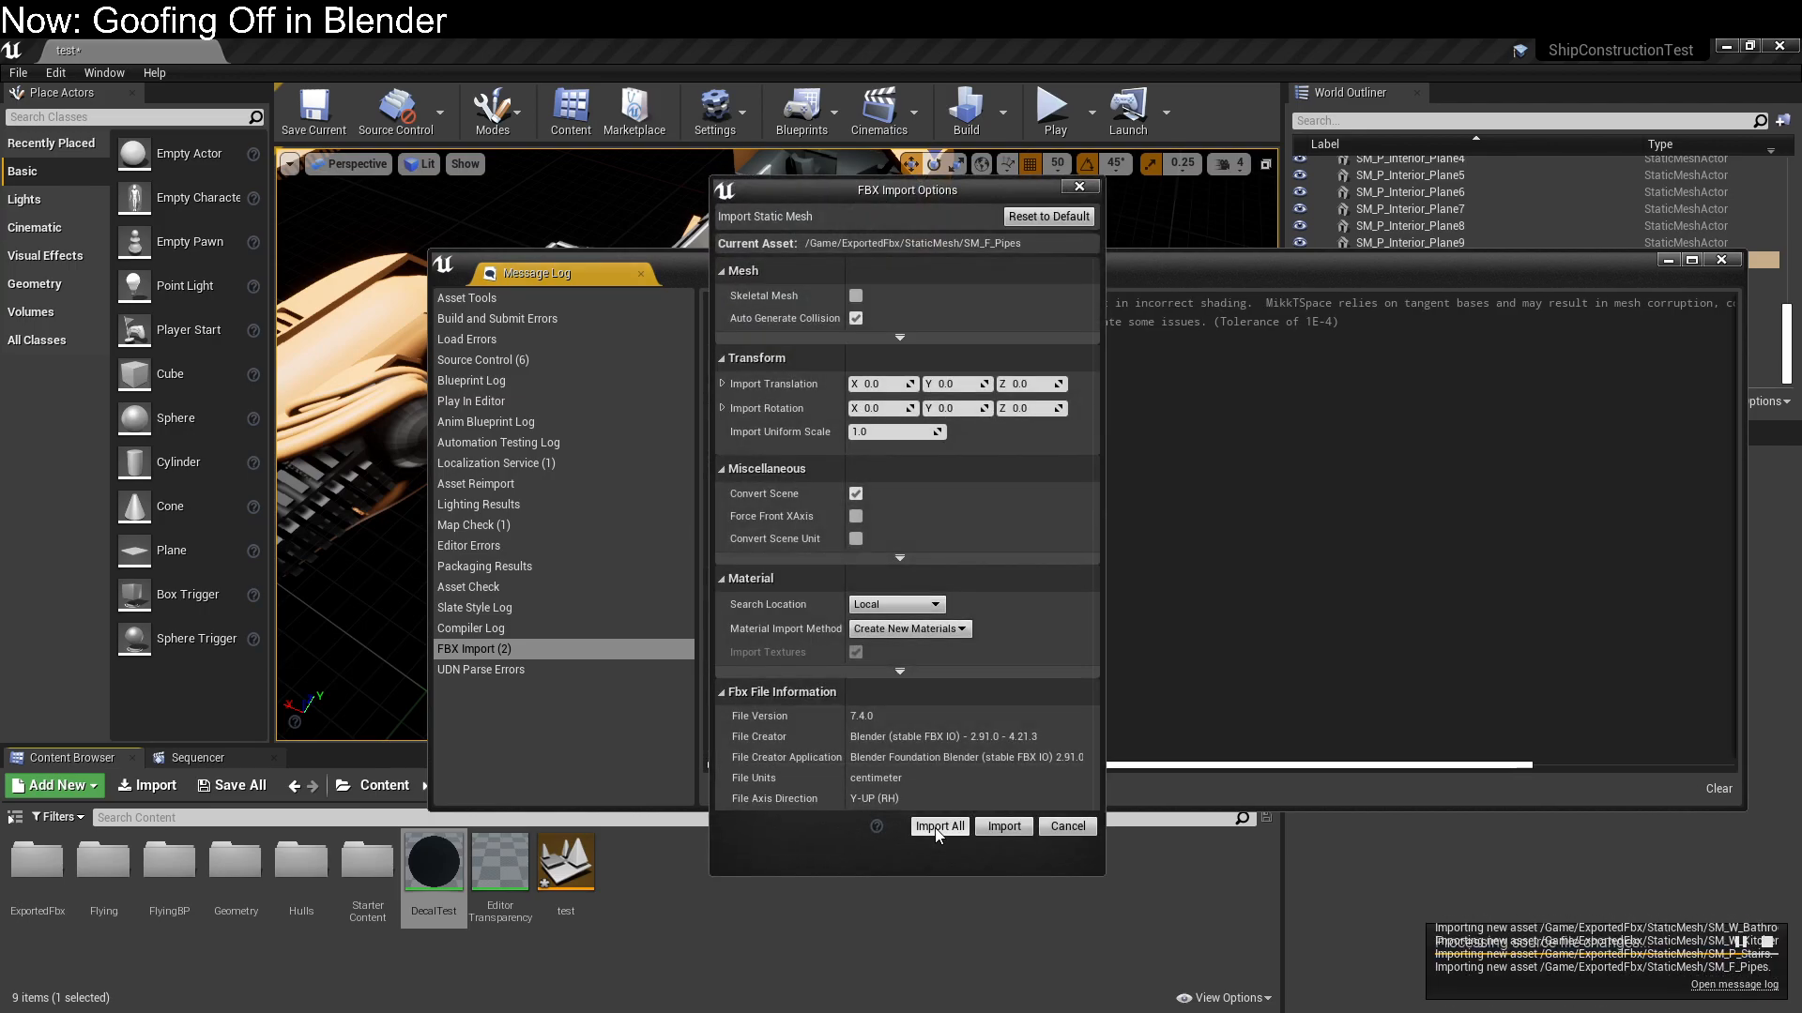
left_click(934, 827)
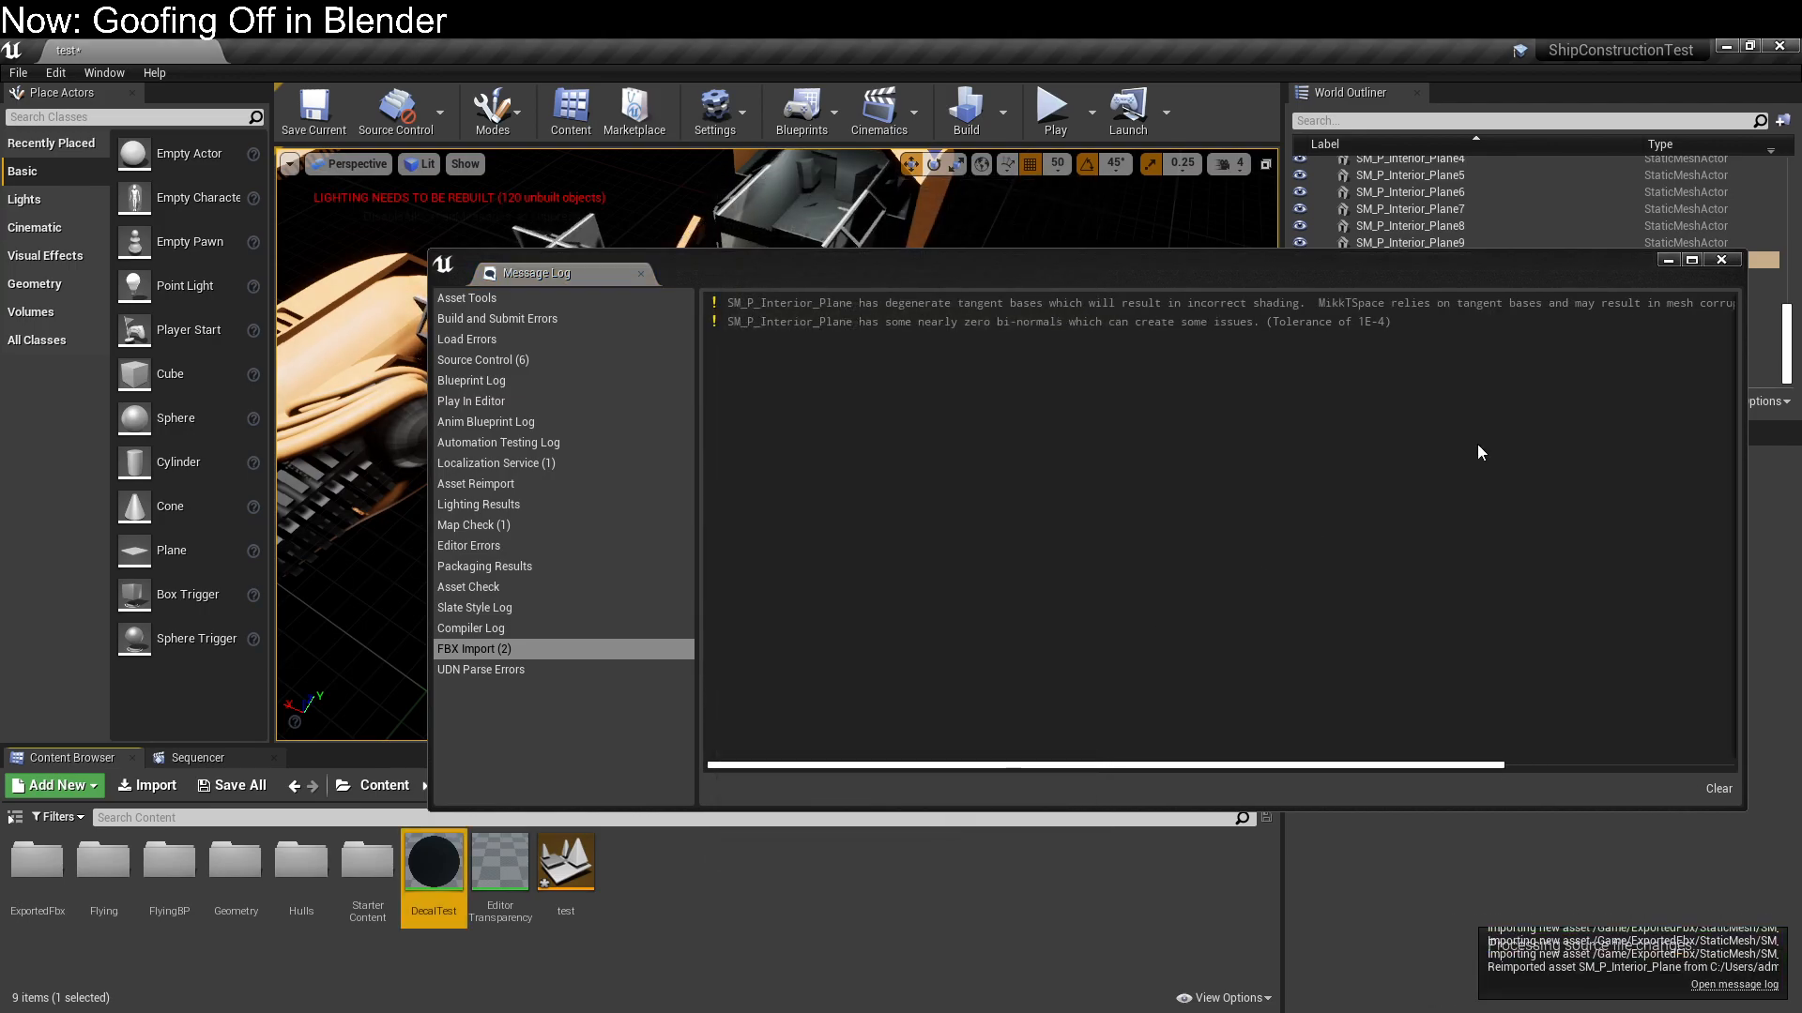
Close the message log and open the StaticMesh folder inside ExportedFbx
left_click(1723, 266)
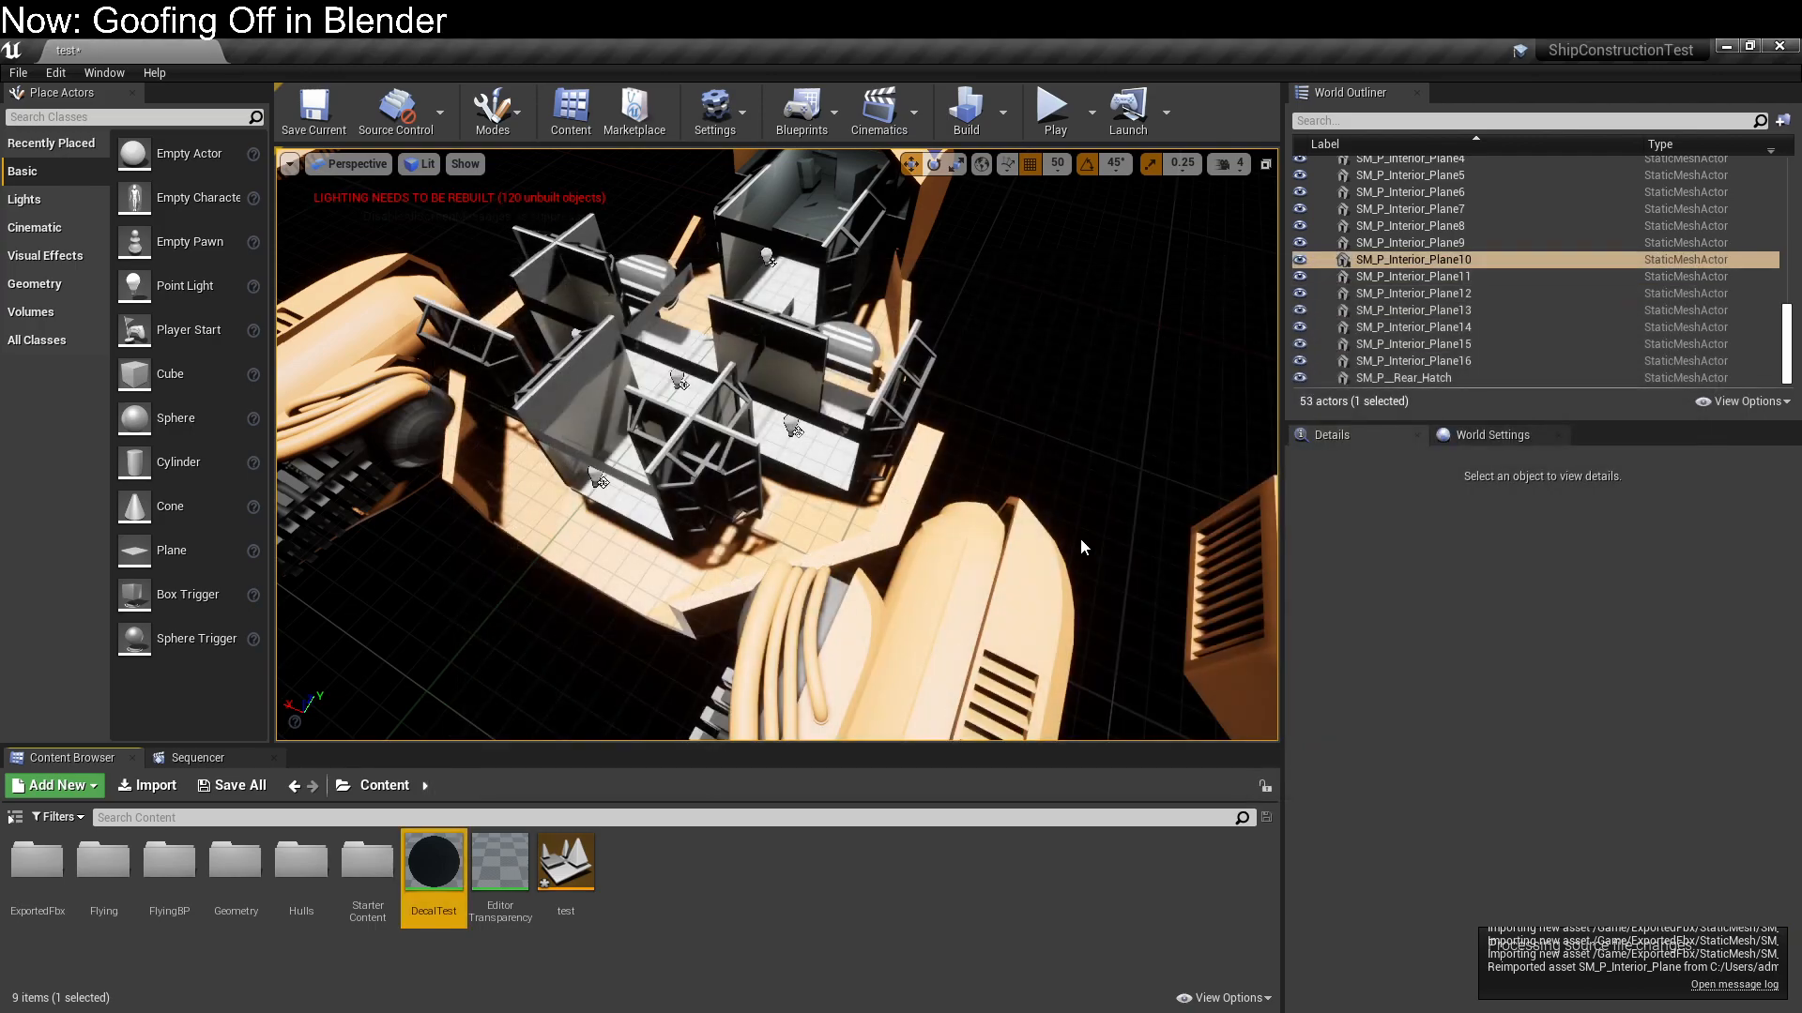
double_click(36, 859)
double_click(35, 859)
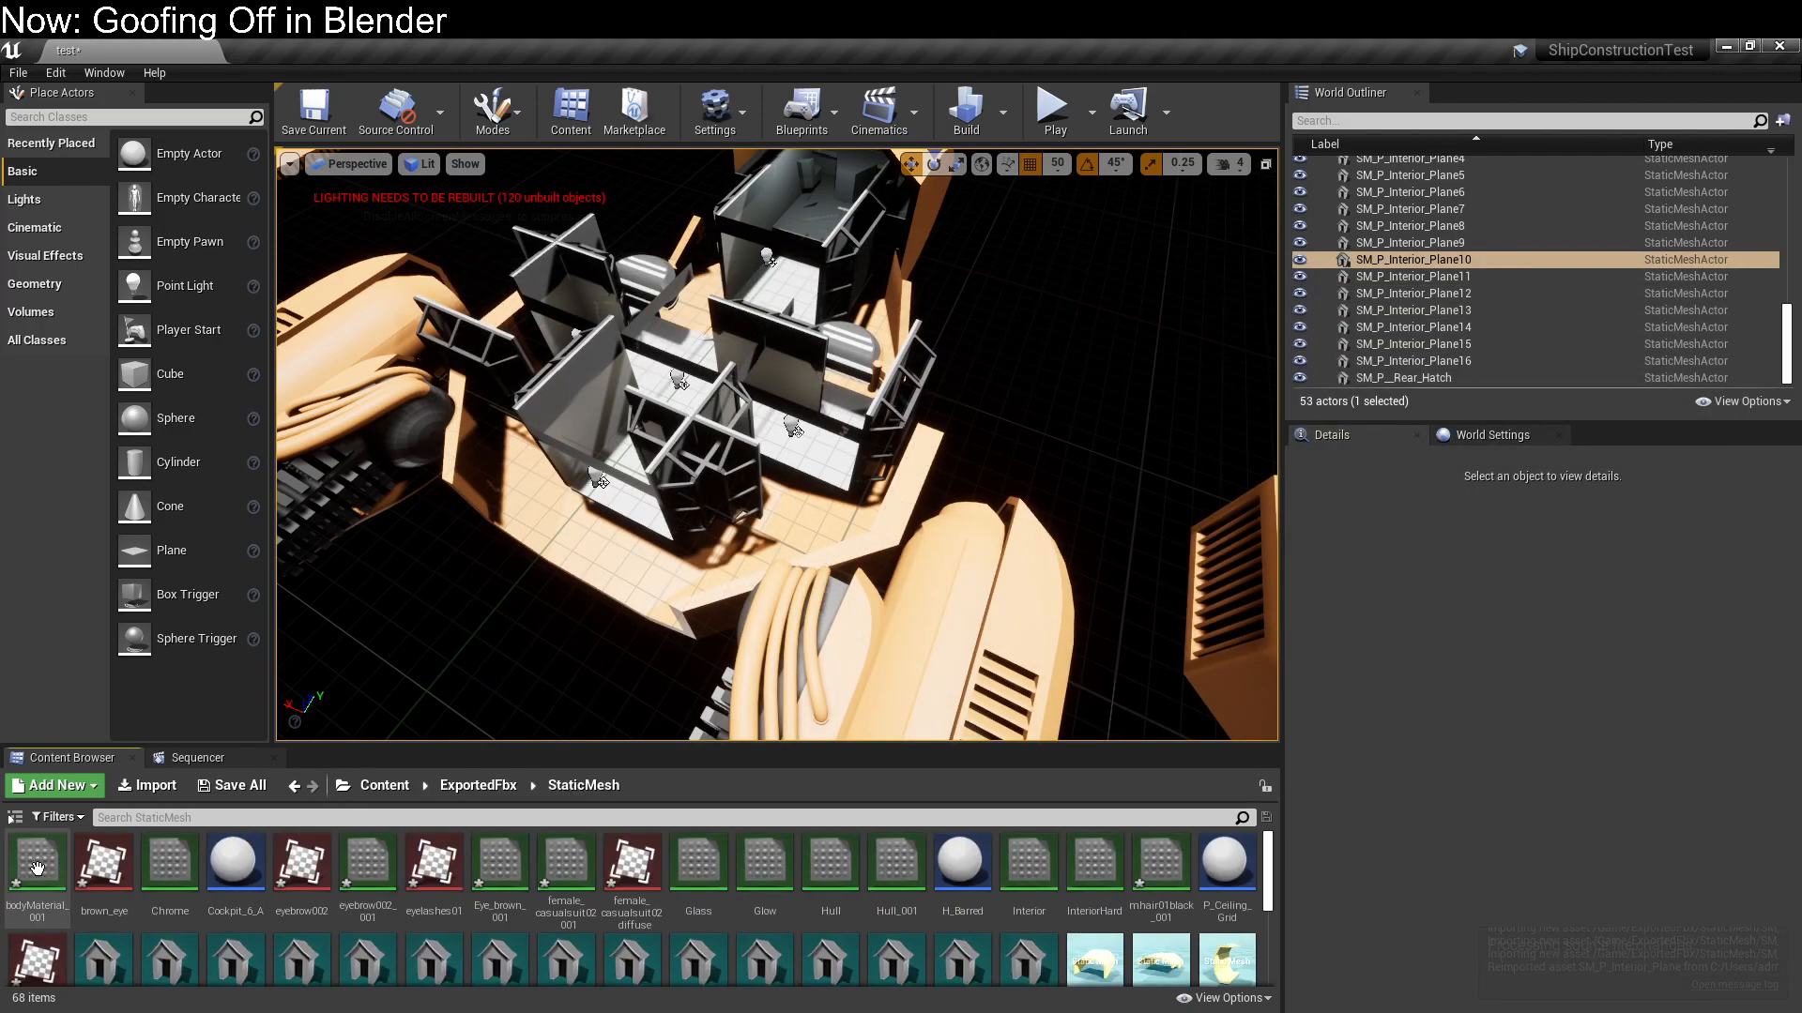
Look through the imported static meshes in the StaticMesh folder for the interior modules
scroll(767, 892, "down", 4)
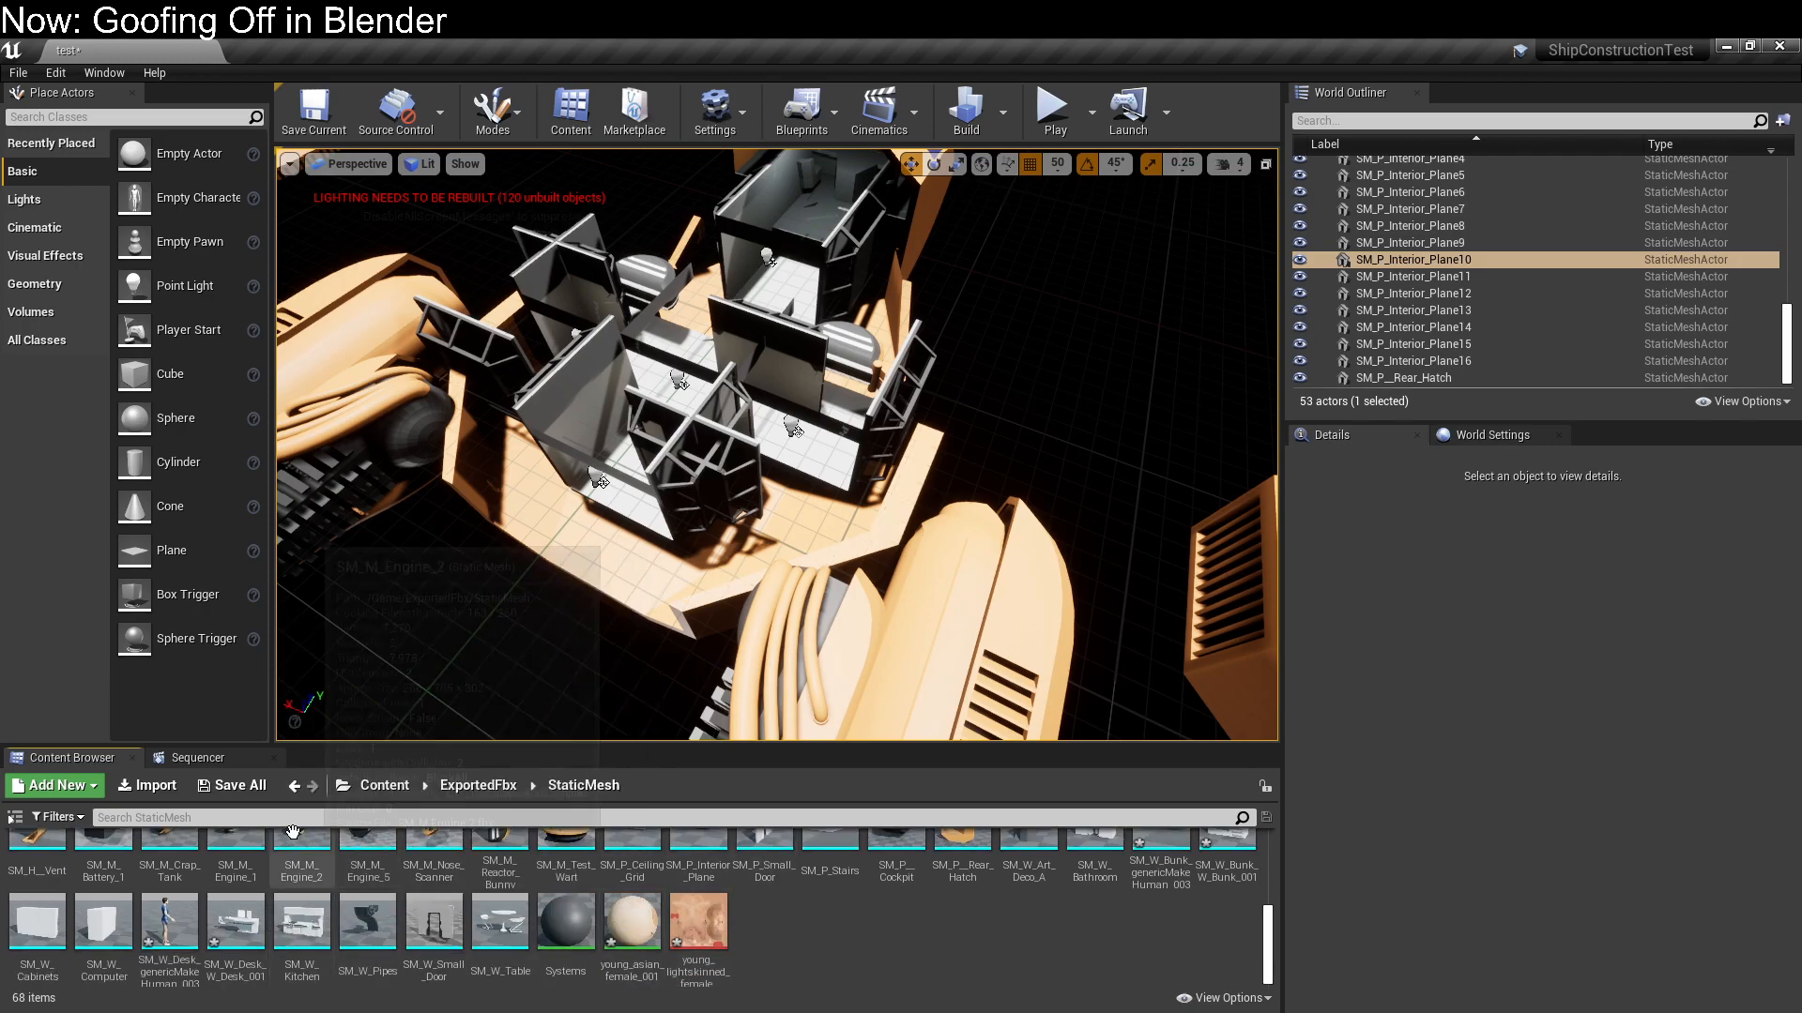
scroll(152, 924, "up", 1)
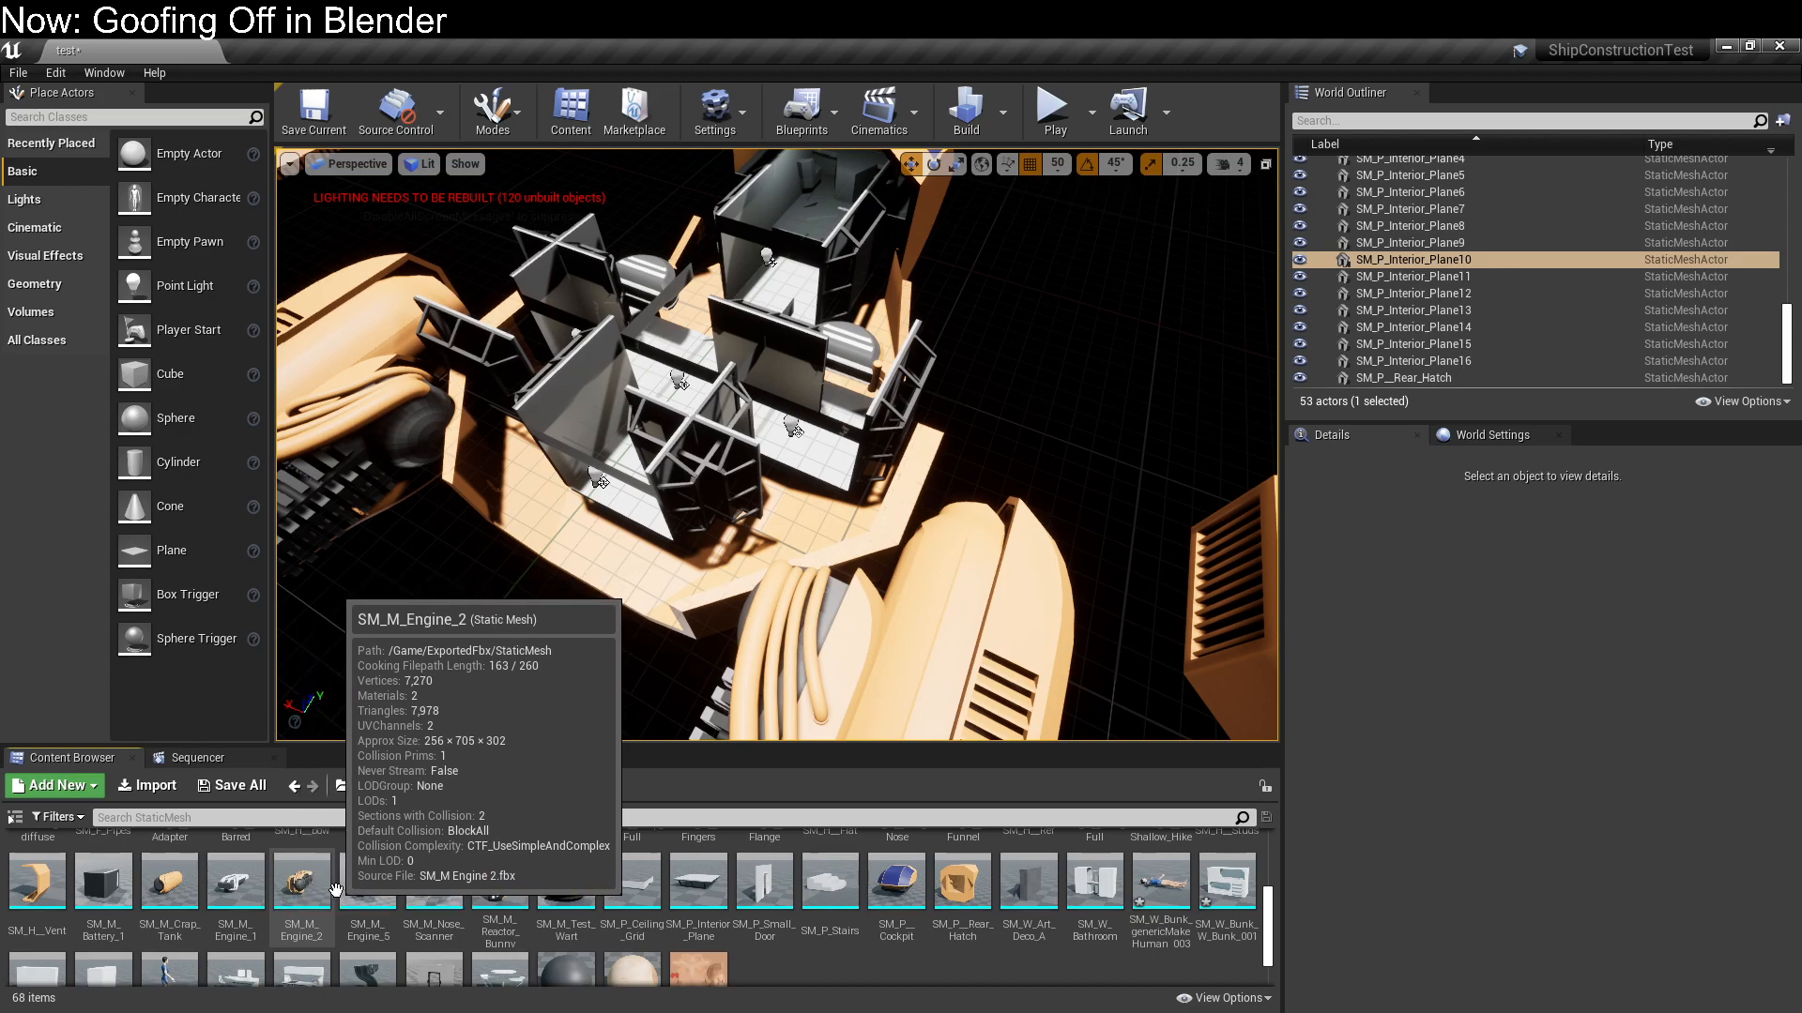
scroll(203, 926, "up", 1)
scroll(203, 926, "up", 1)
scroll(203, 926, "down", 1)
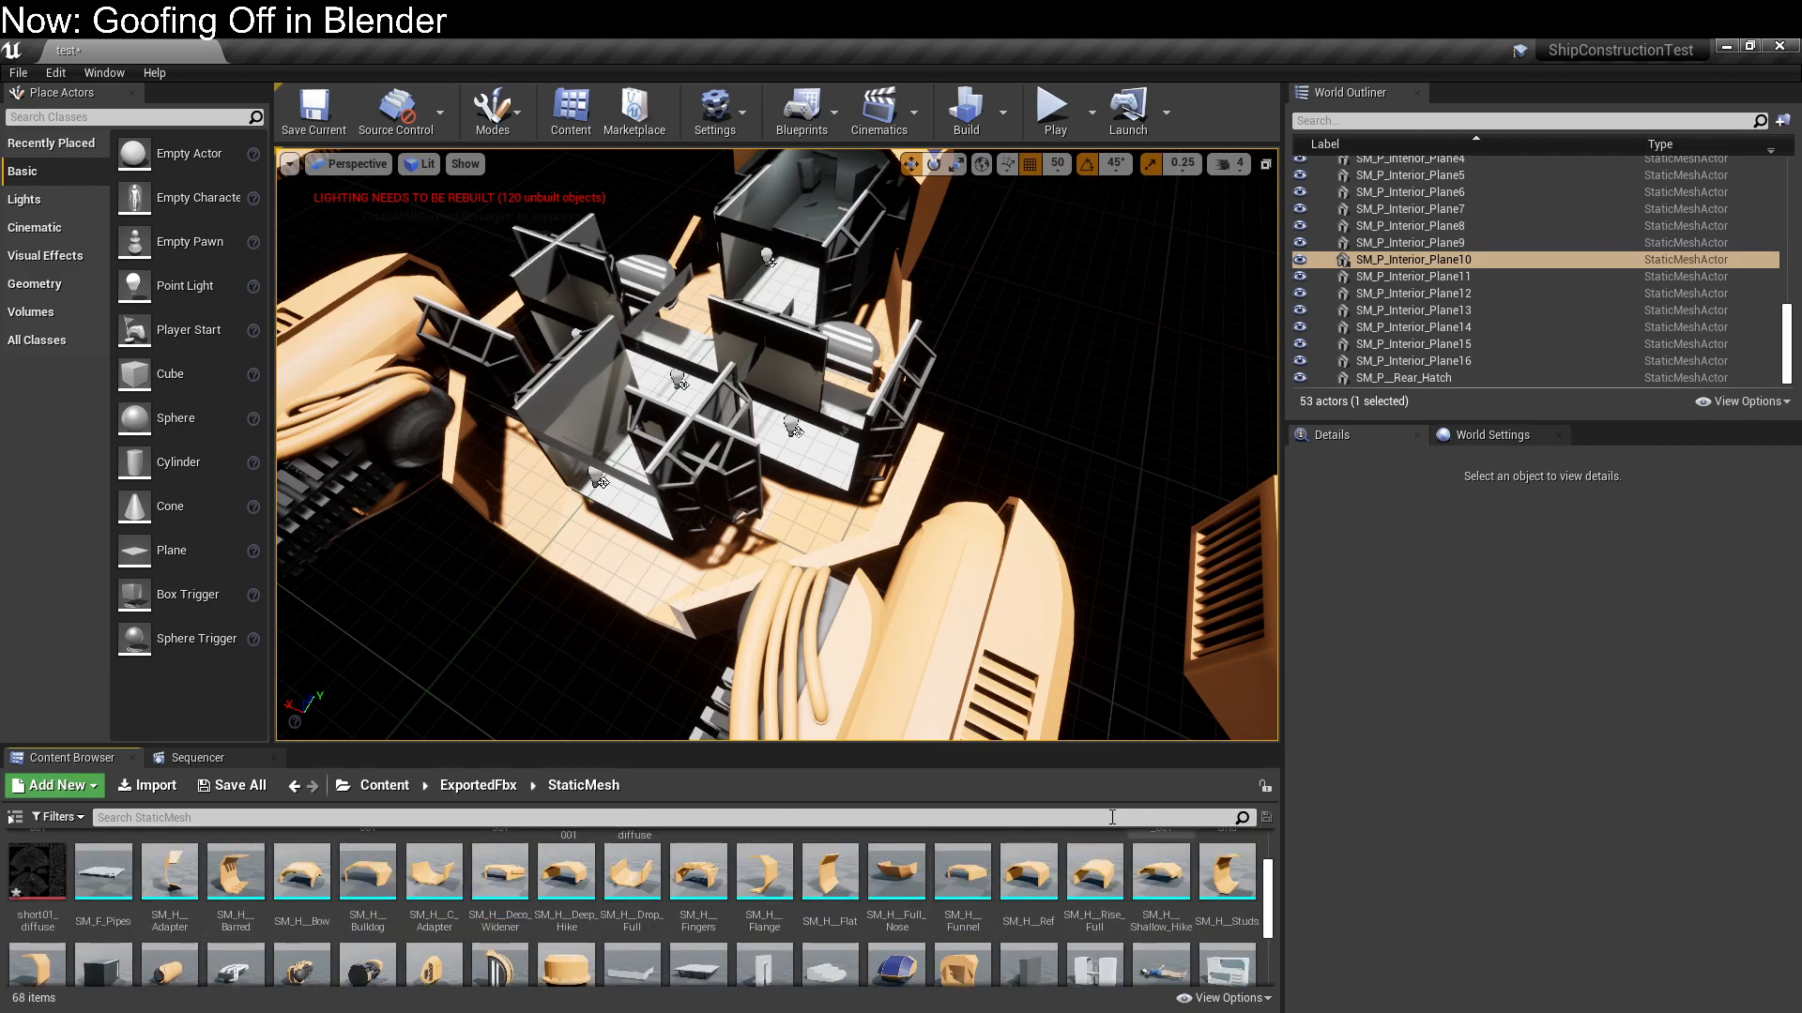
mouse_move(1164, 890)
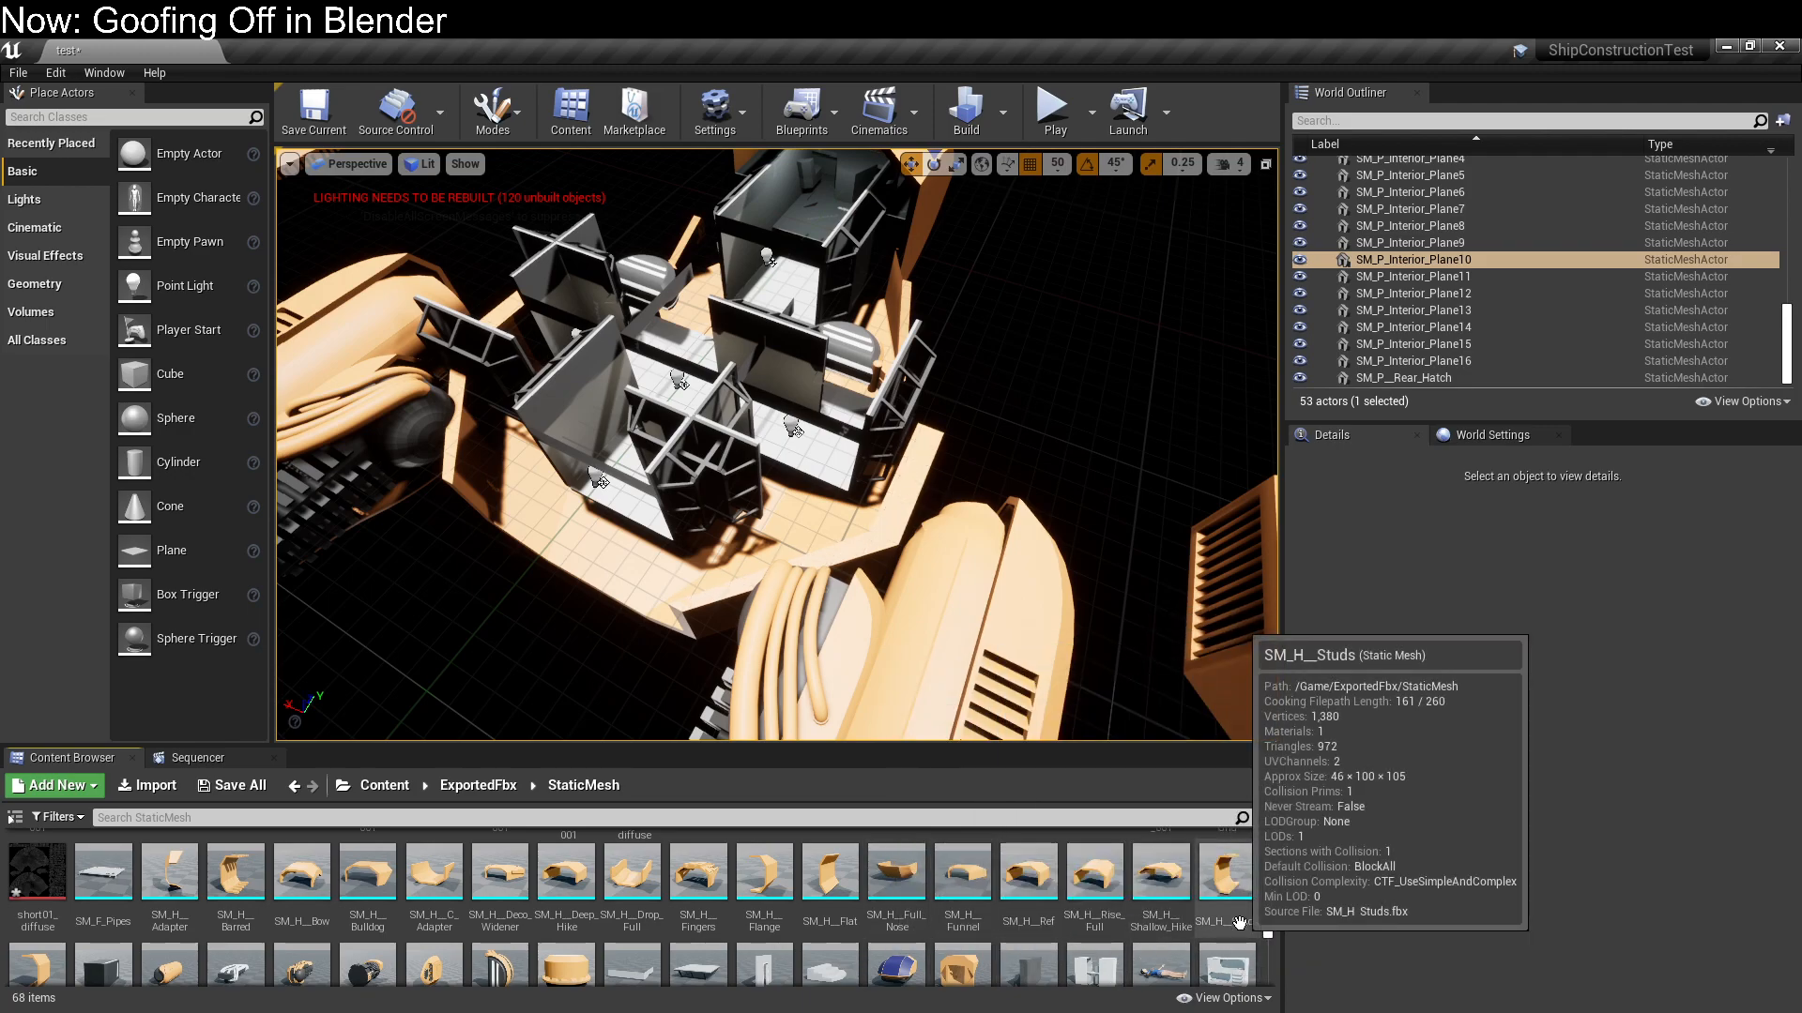
scroll(1241, 925, "down", 2)
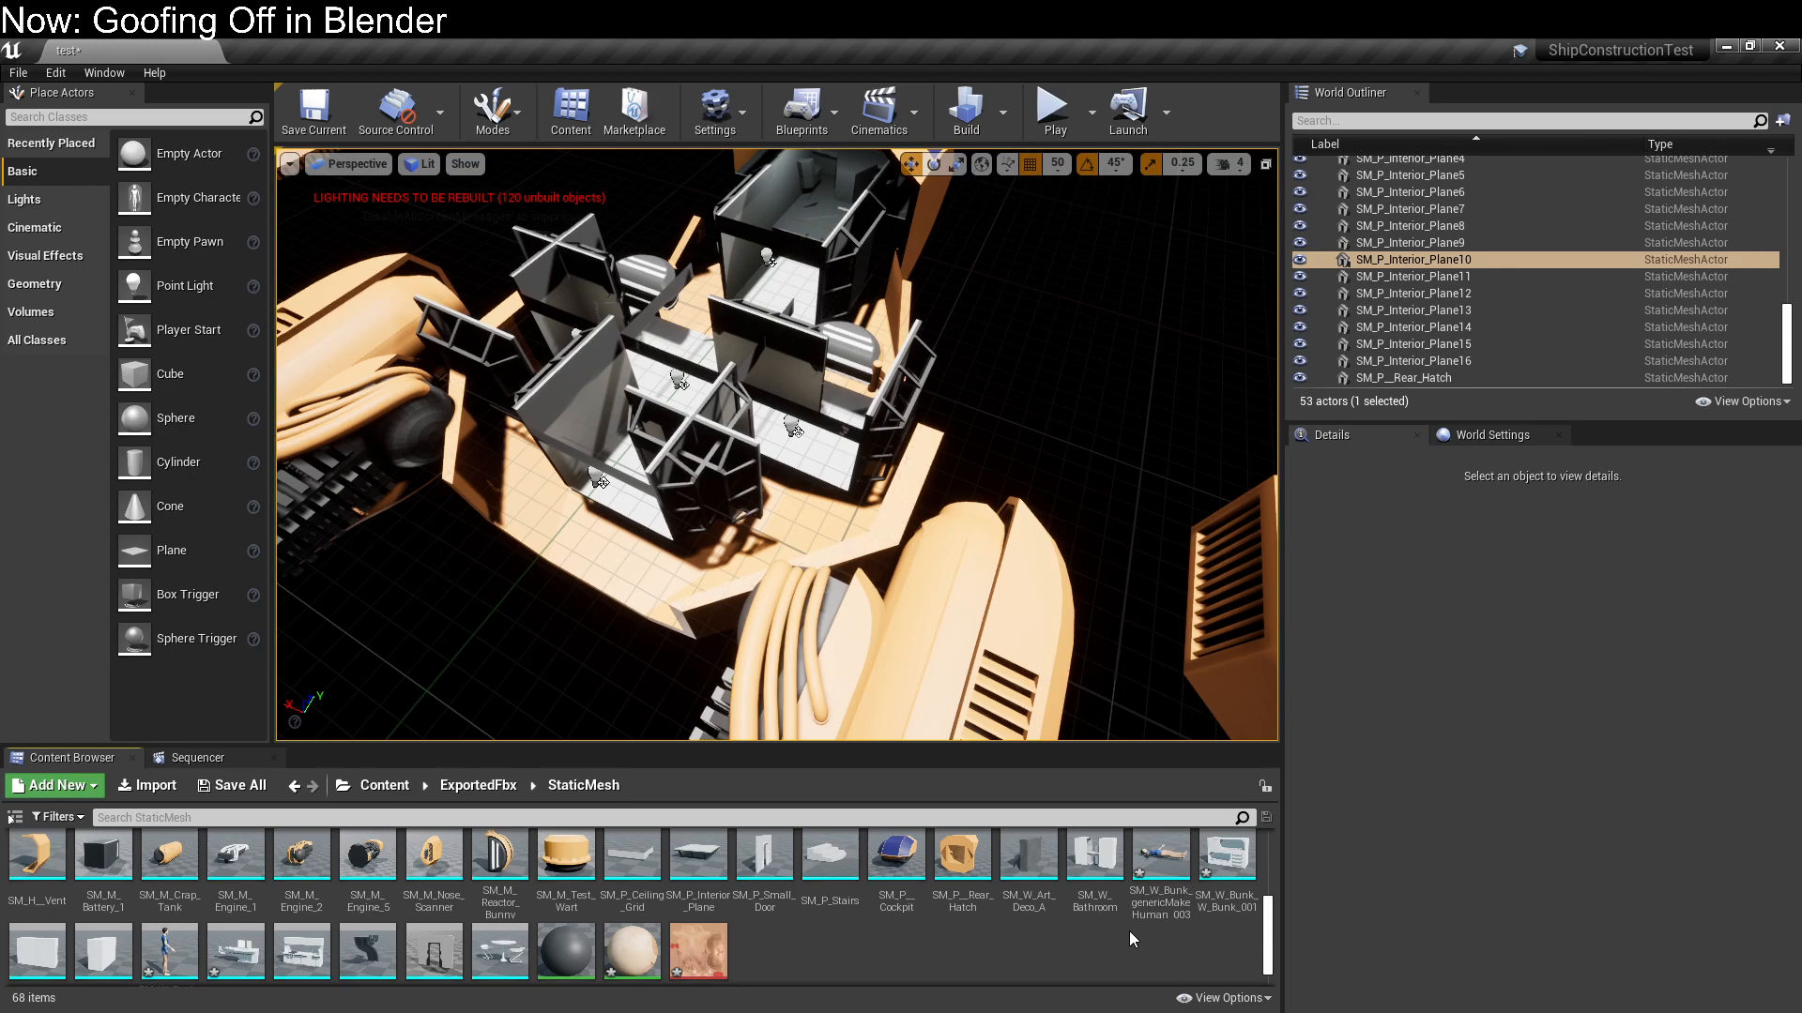
scroll(1129, 931, "down", 1)
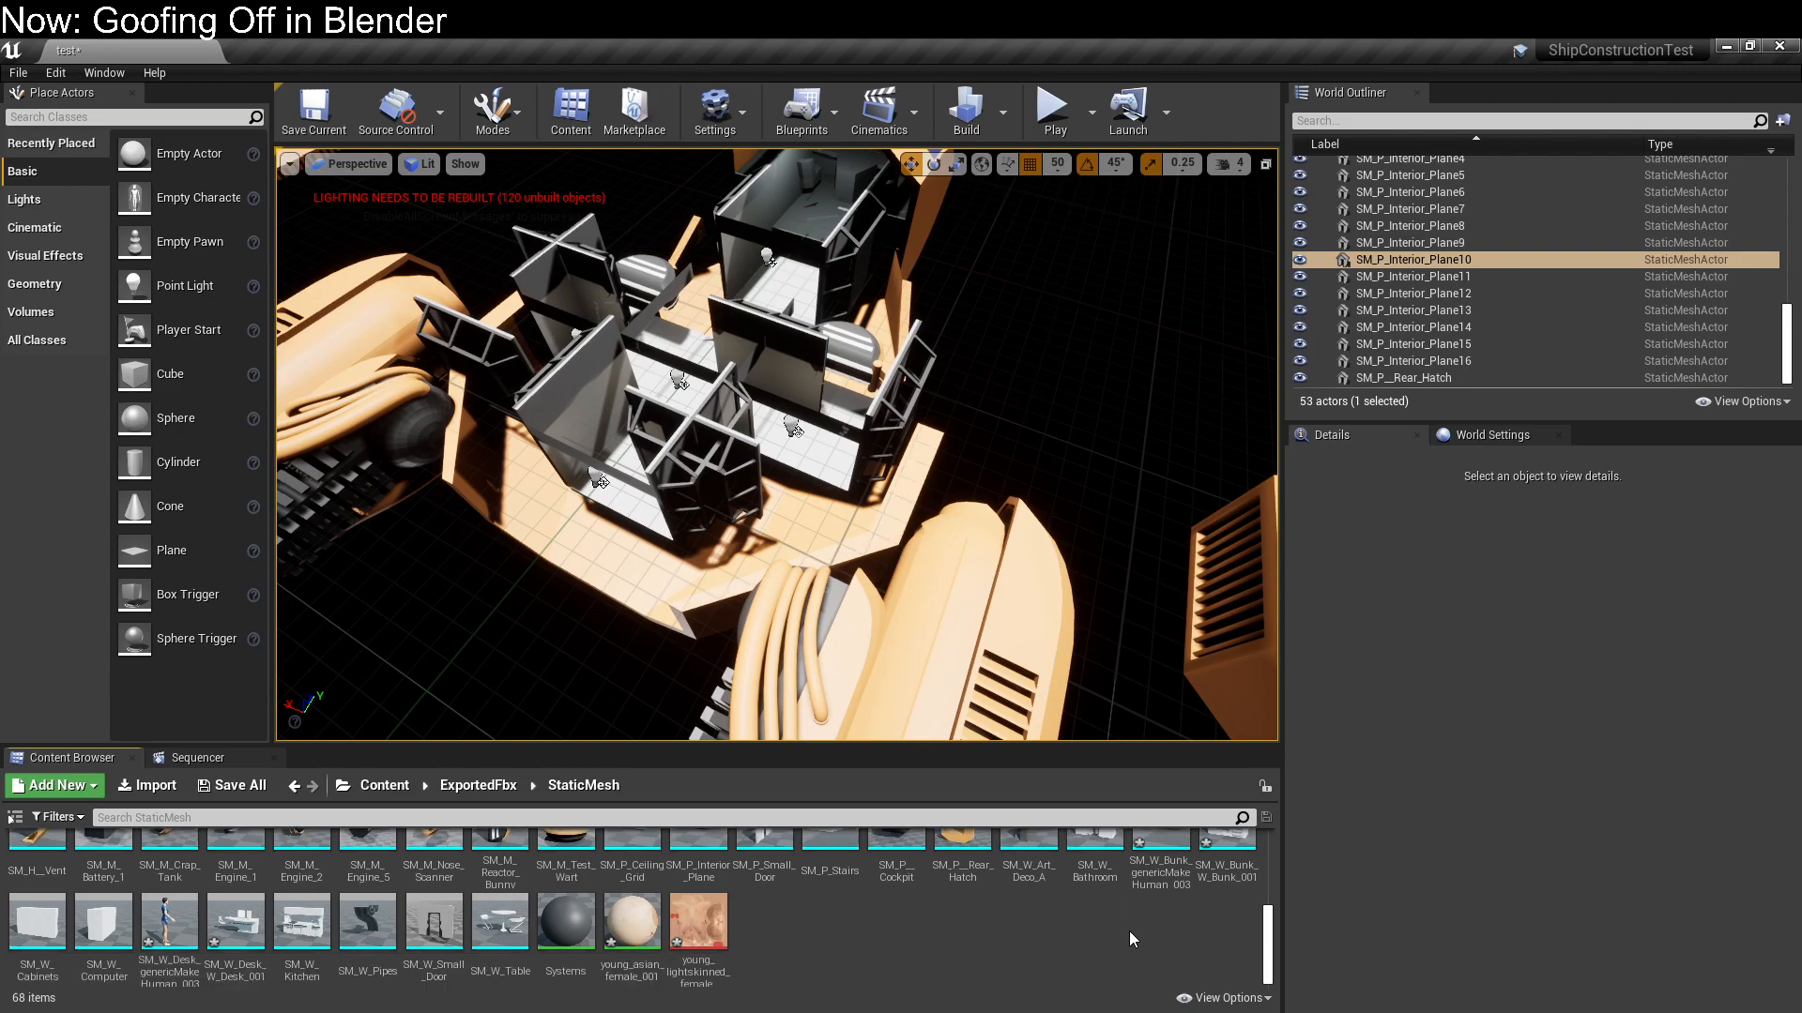
scroll(1129, 931, "up", 3)
Place the SM_W_Bathroom module in the ship's side compartment at X -300, Y -750
mouse_move(1091, 915)
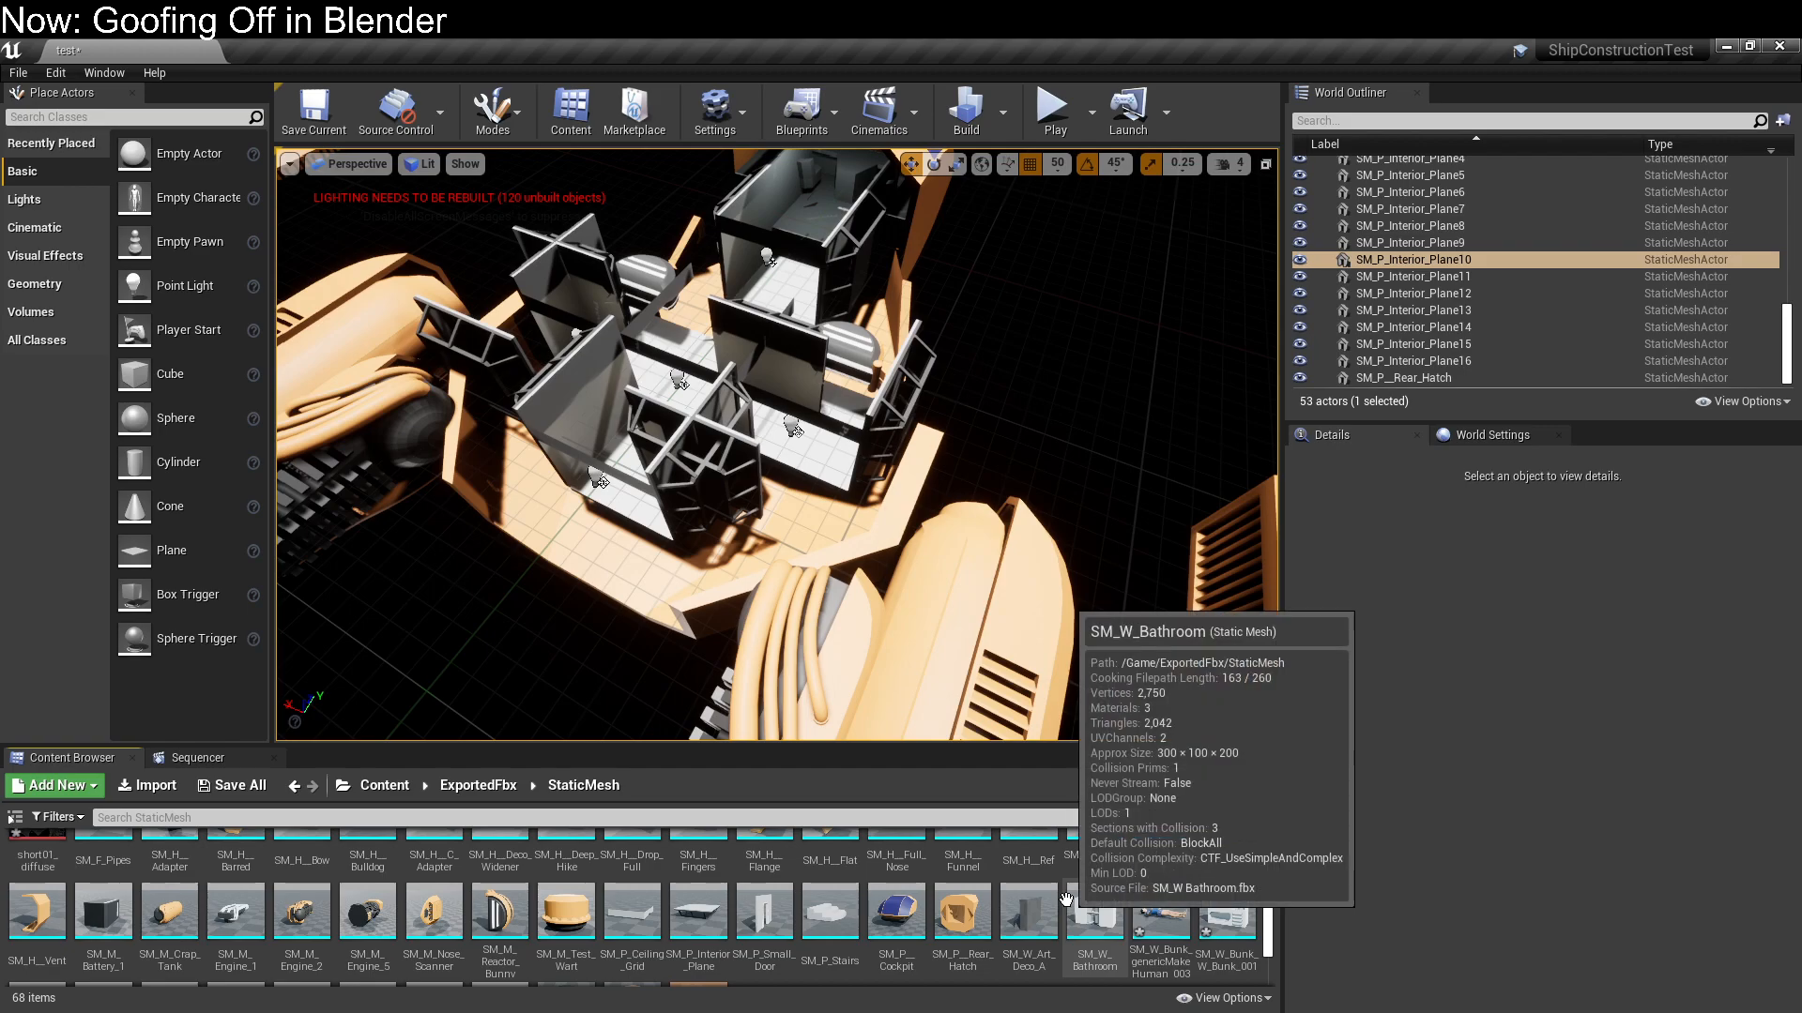
left_click_drag(1091, 914, 798, 433)
right_click_drag(799, 433, 845, 457)
Delete the four interior wall planes SM_P_Interior_Plane7 to SM_P_Interior_Plane10 around the side compartments
left_click(782, 491)
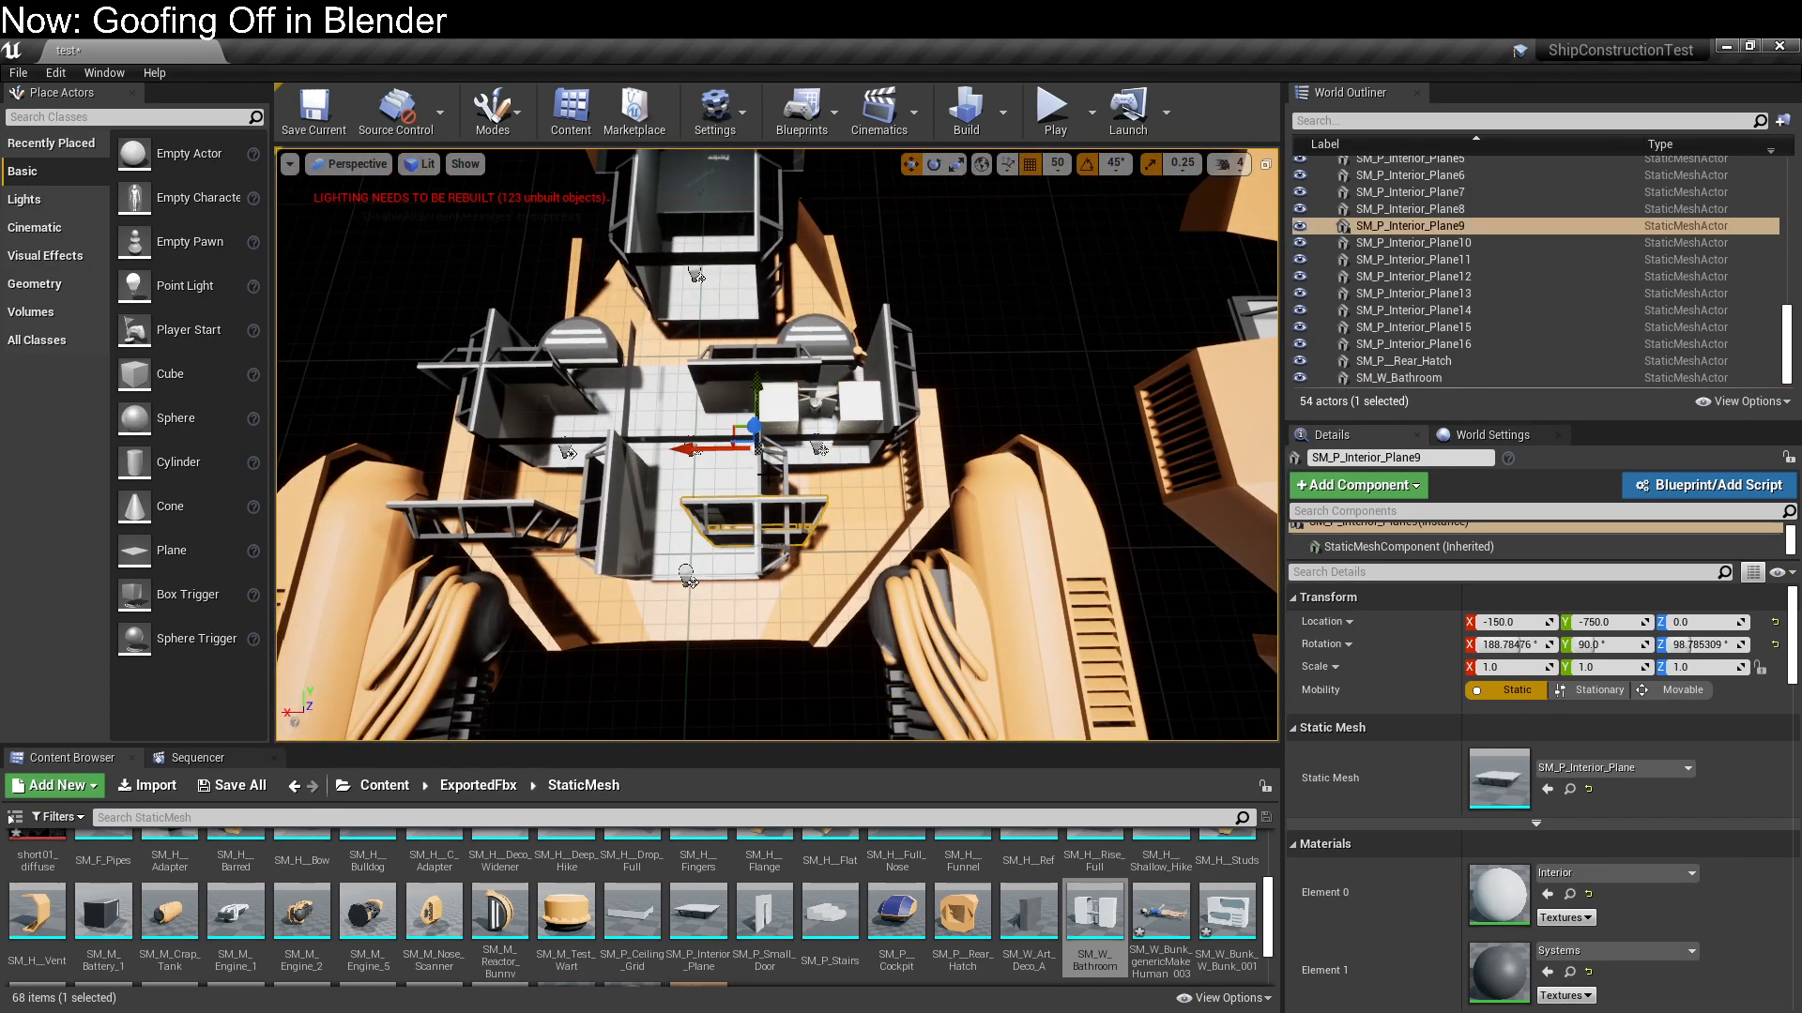
left_click(813, 401, "ctrl")
left_click(559, 375, "ctrl")
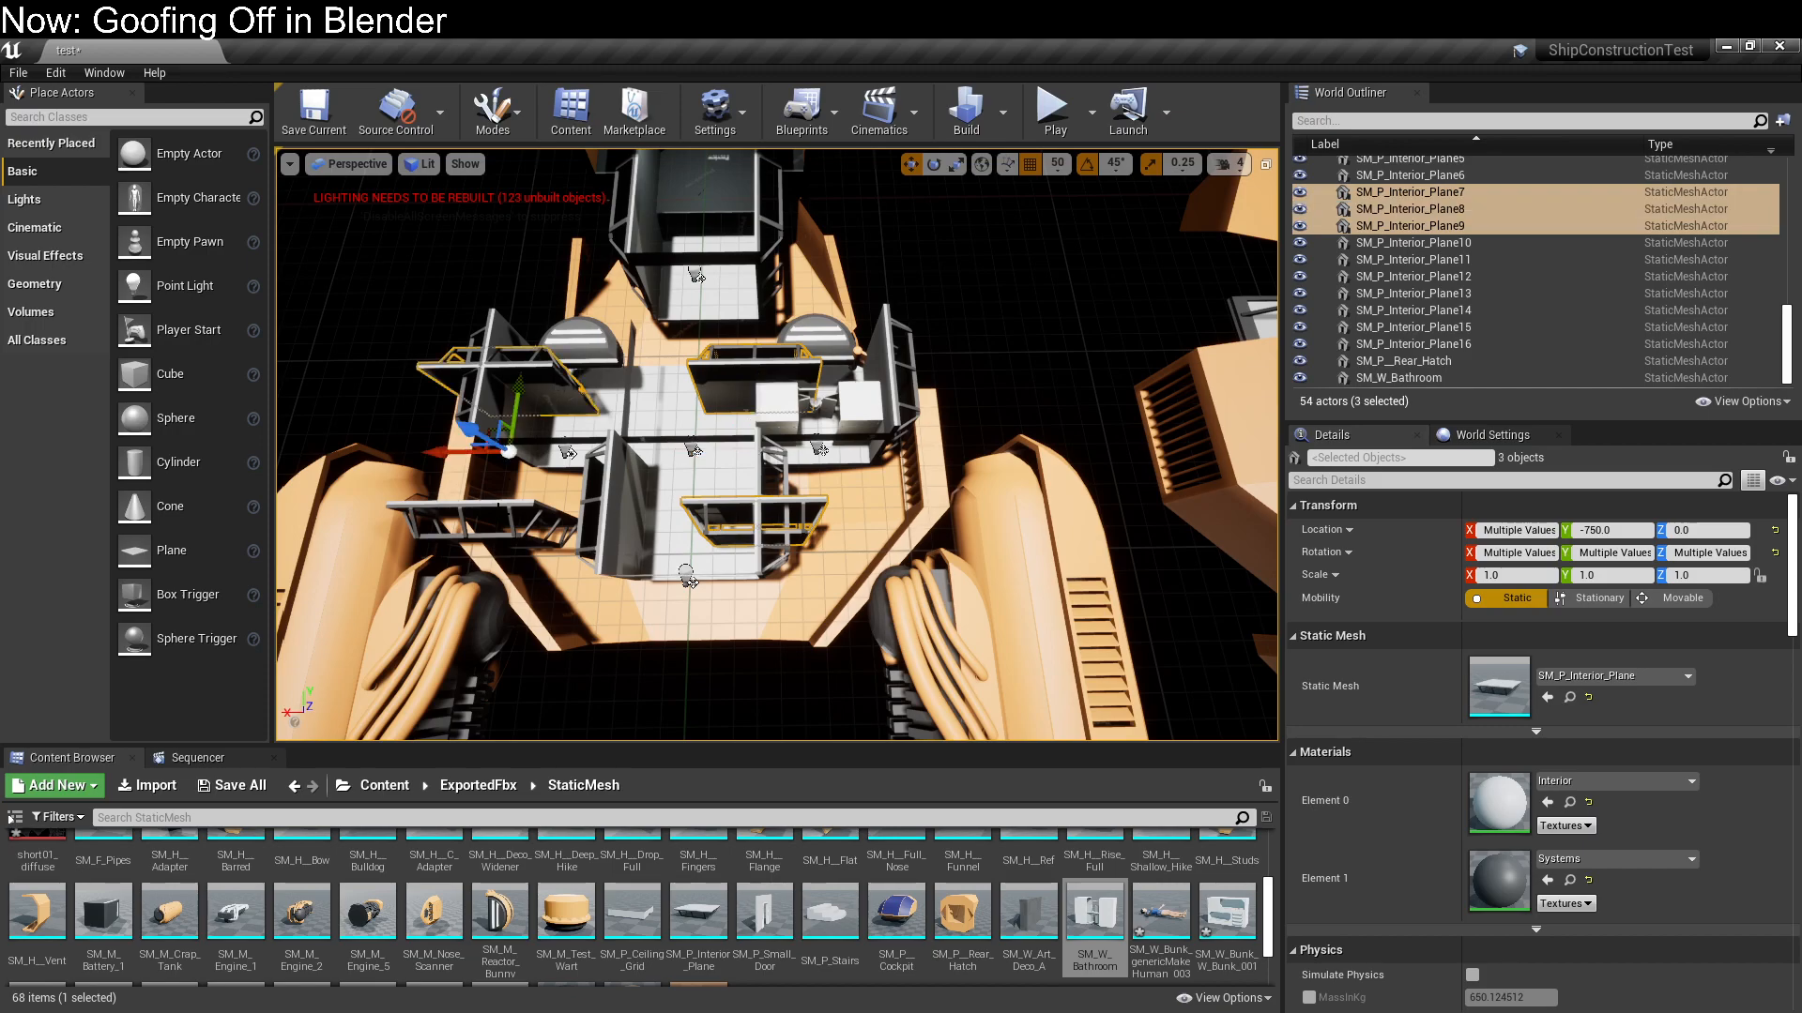
left_click(498, 507, "ctrl")
right_click_drag(777, 445, 882, 469)
key("Delete")
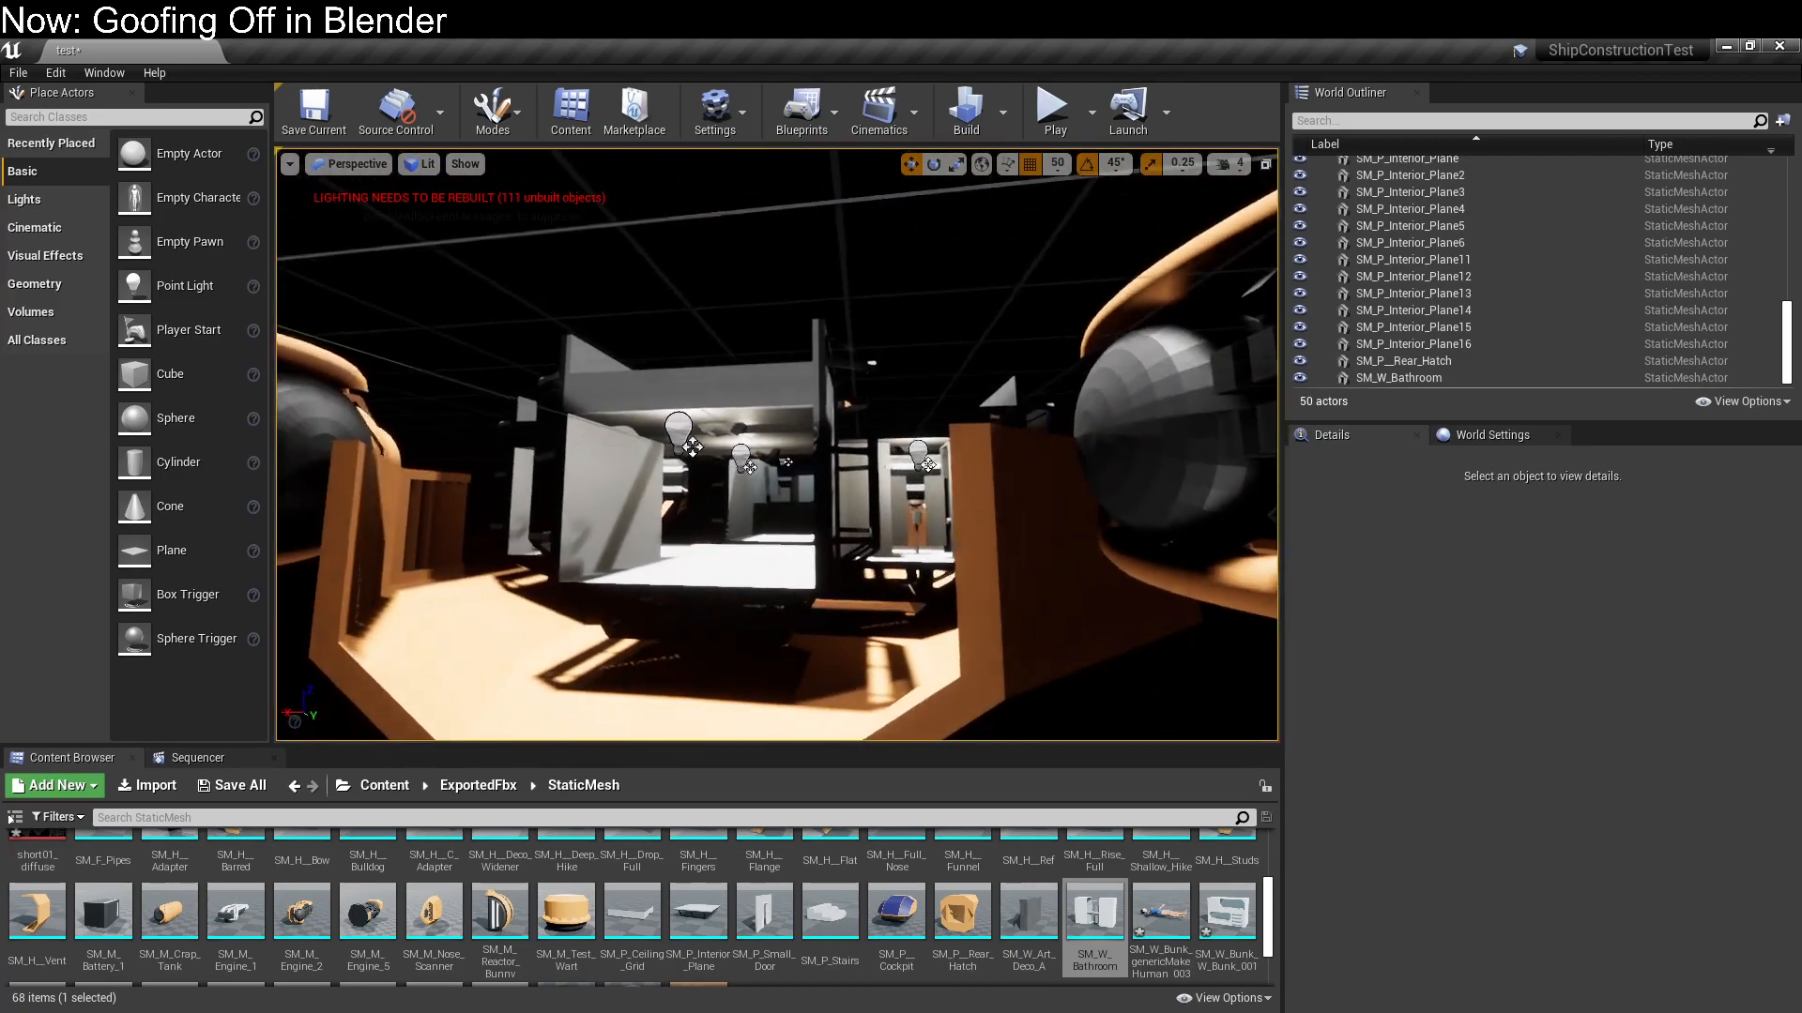
Delete the ceiling grids P_Ceiling_Grid, P_Ceiling_Grid2, P_Ceiling_Grid4 and P_Ceiling_Grid5 from the ship's interior
left_click(794, 423)
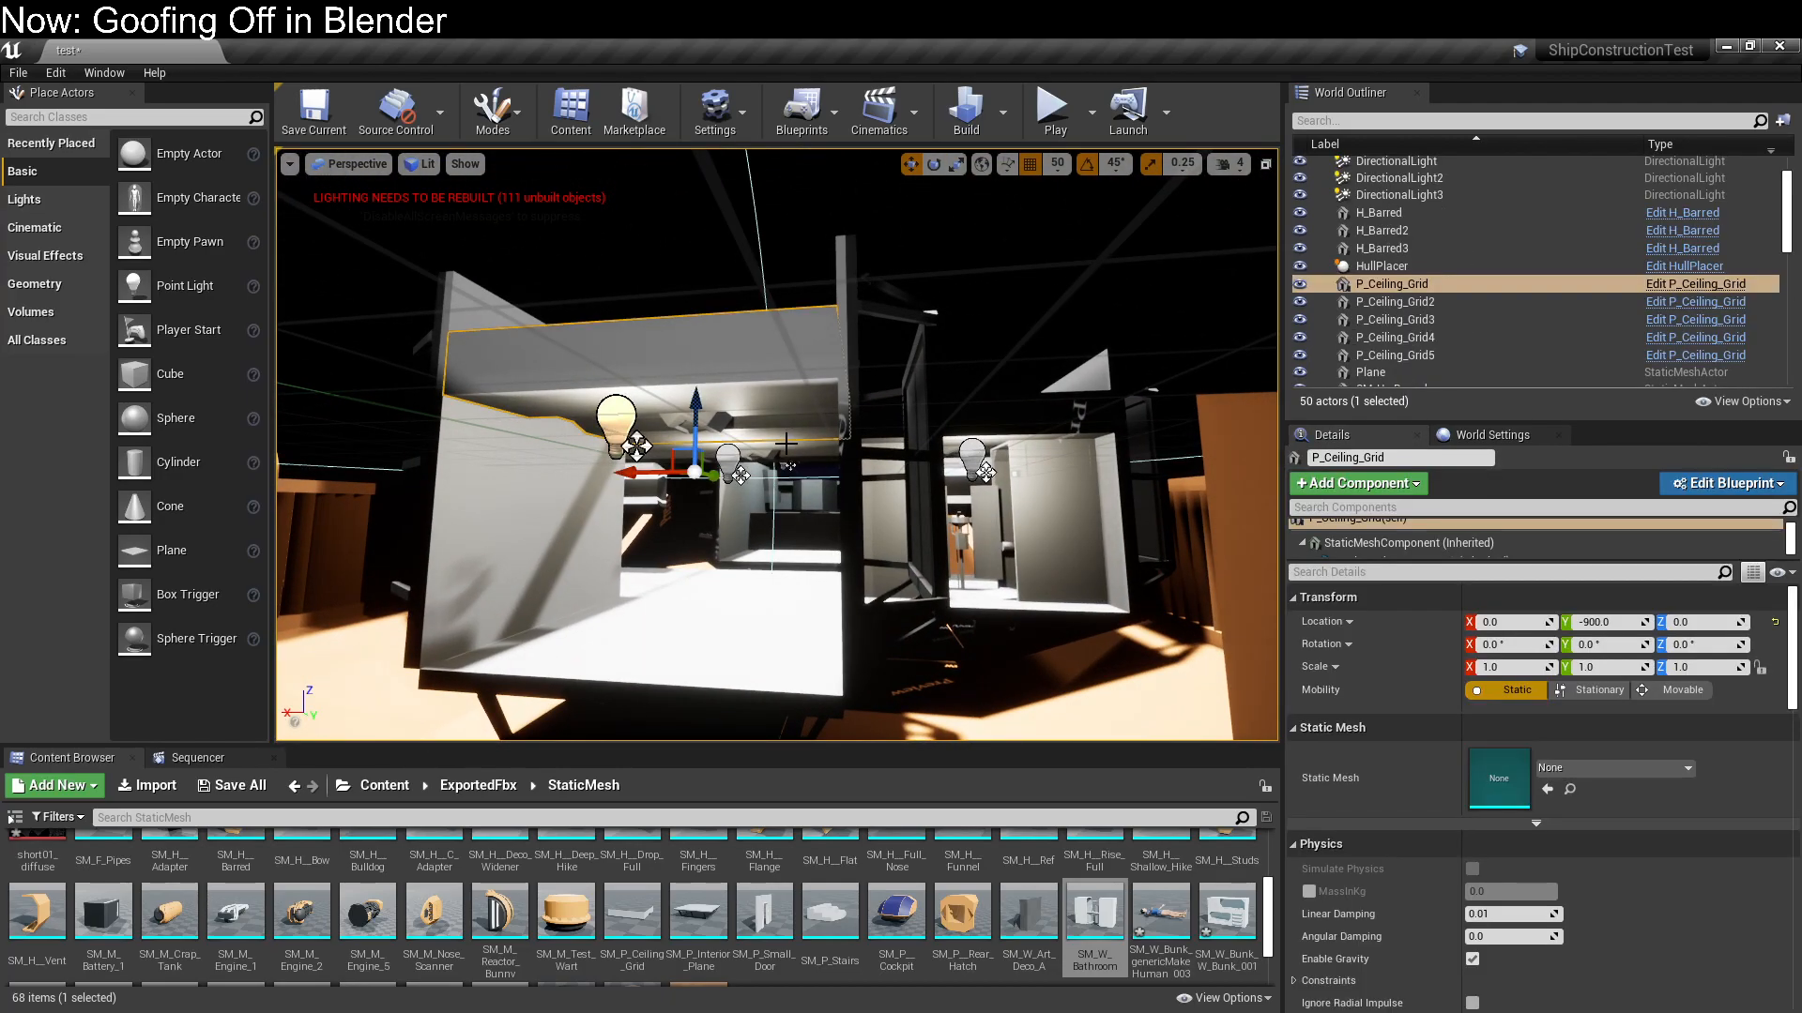
right_click_drag(794, 423, 786, 423)
left_click(764, 359, "ctrl")
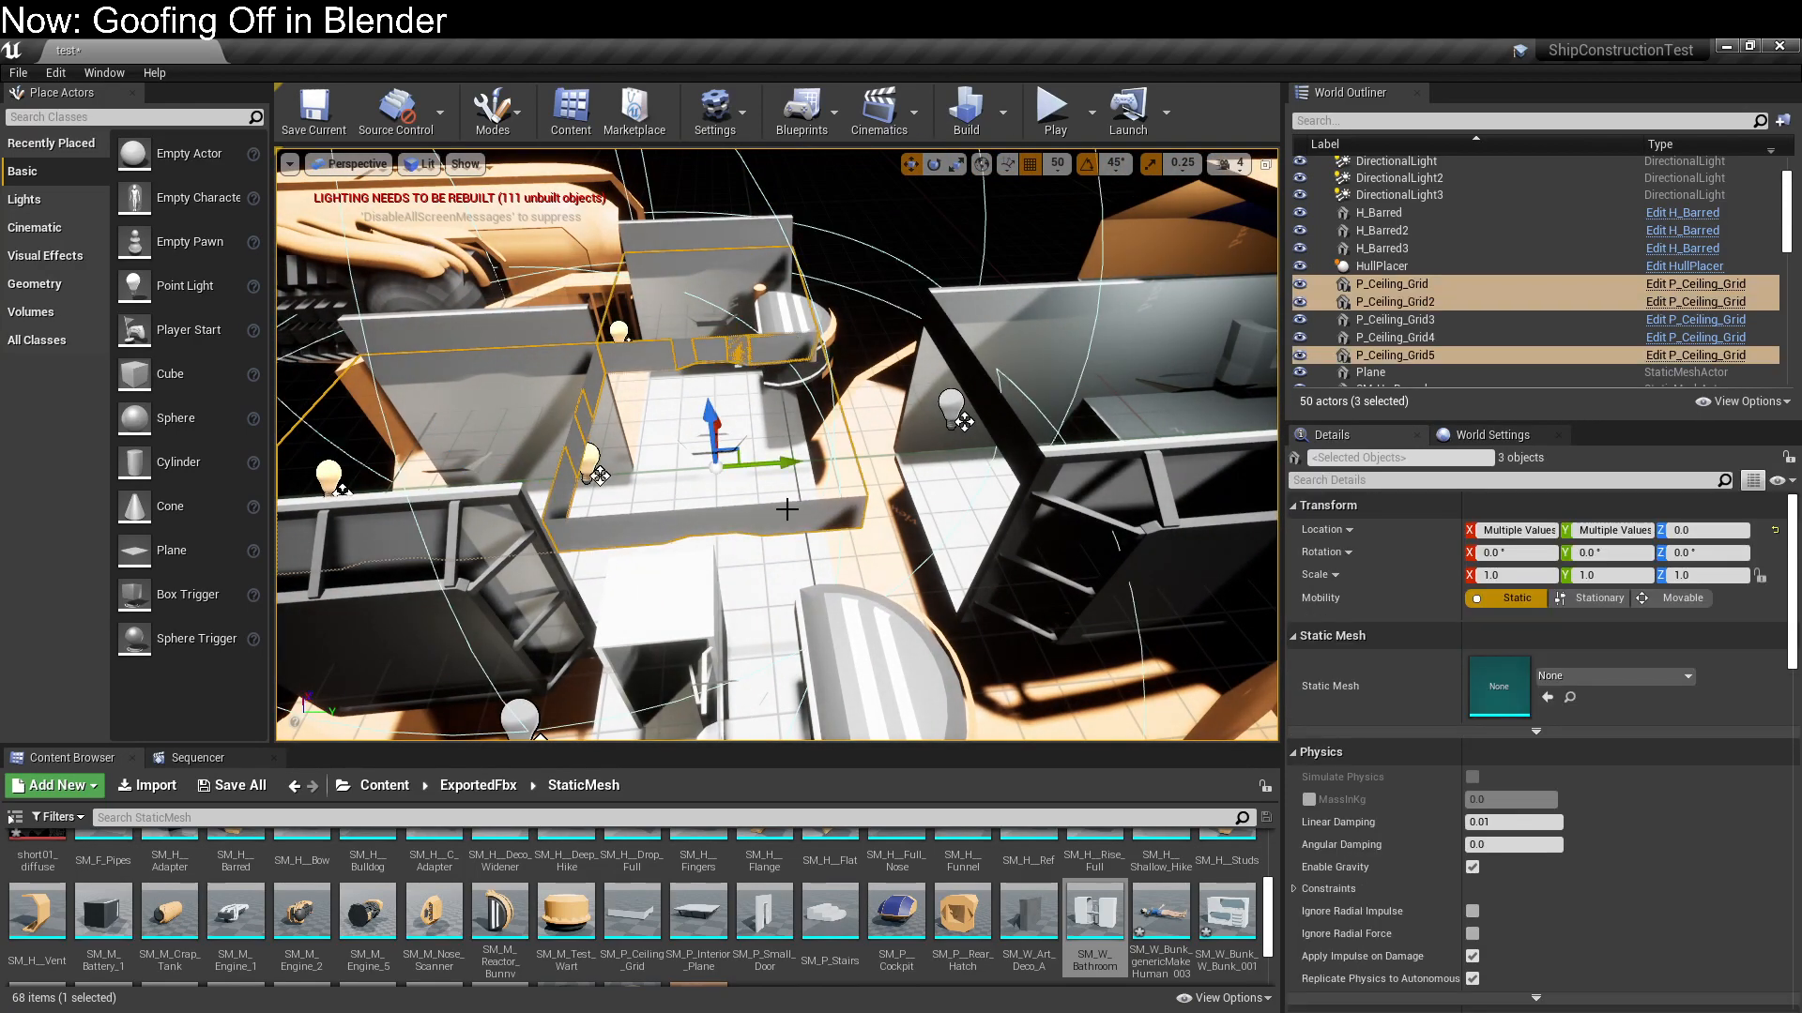
key("Delete")
right_click_drag(787, 509, 1126, 535)
left_click(847, 426)
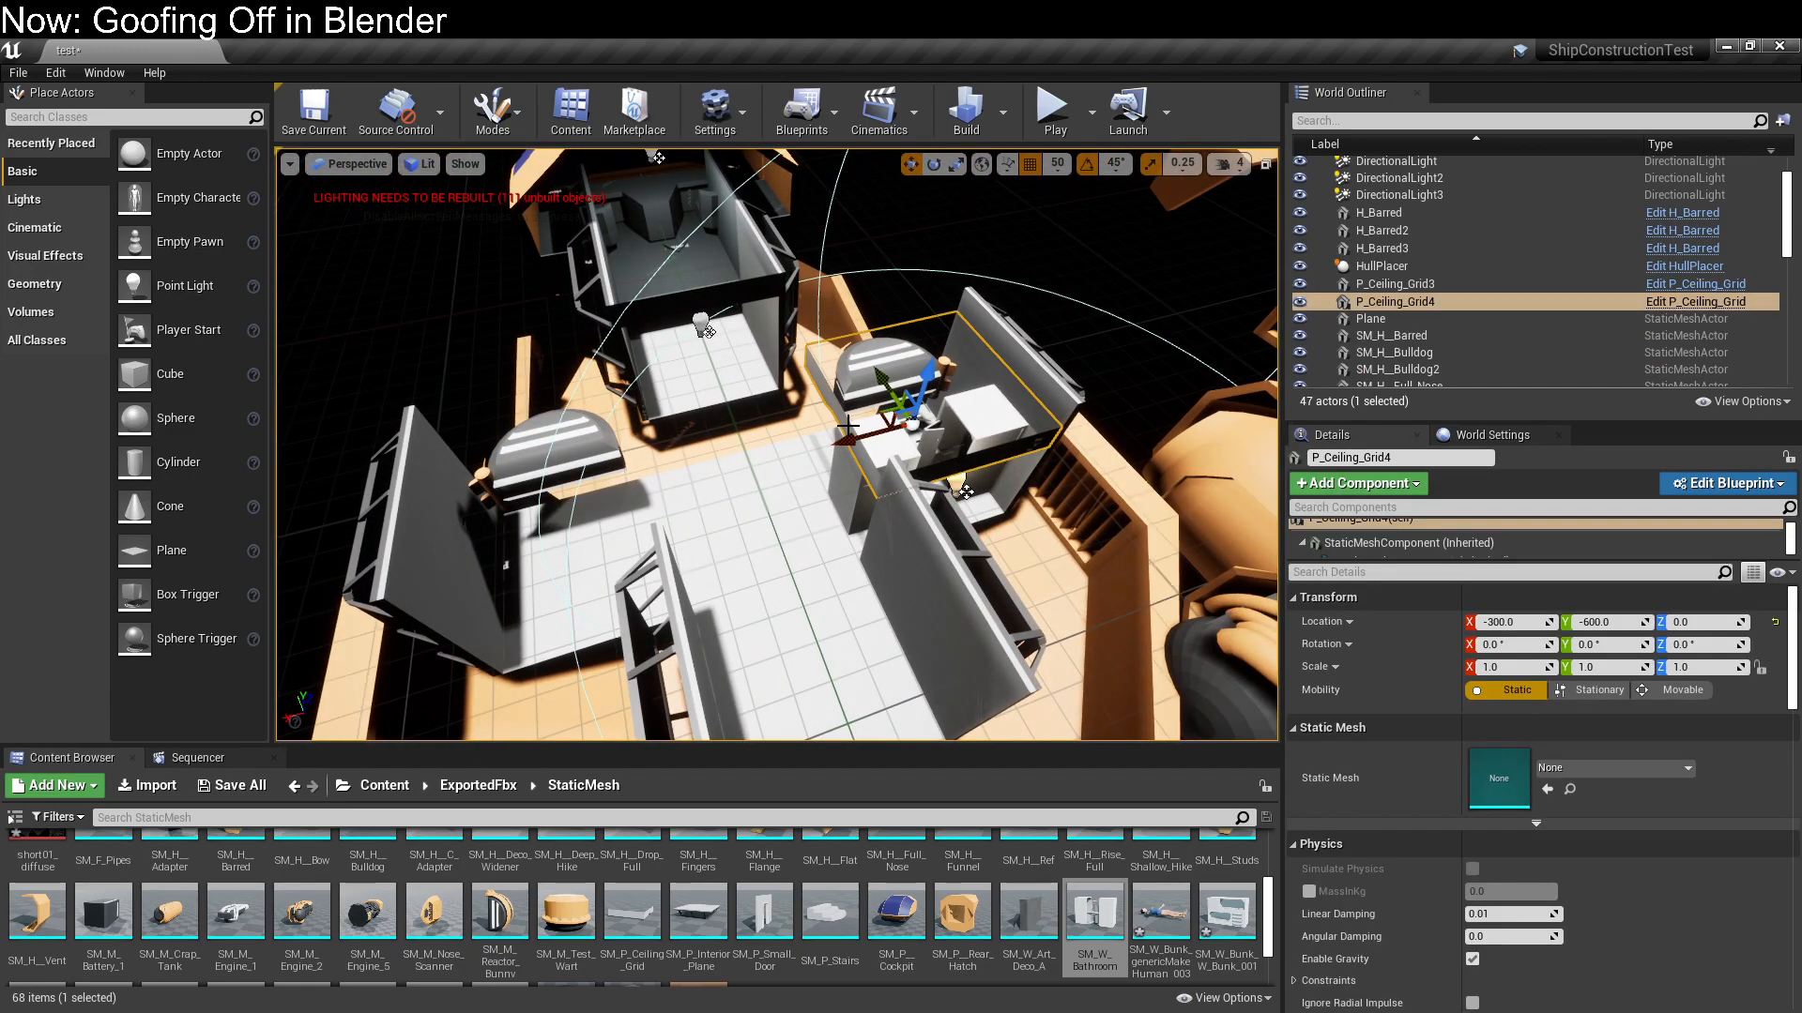
key("Delete")
Delete both SM_M_Reactor_Bunny reactors beside the corridor
left_click(859, 357)
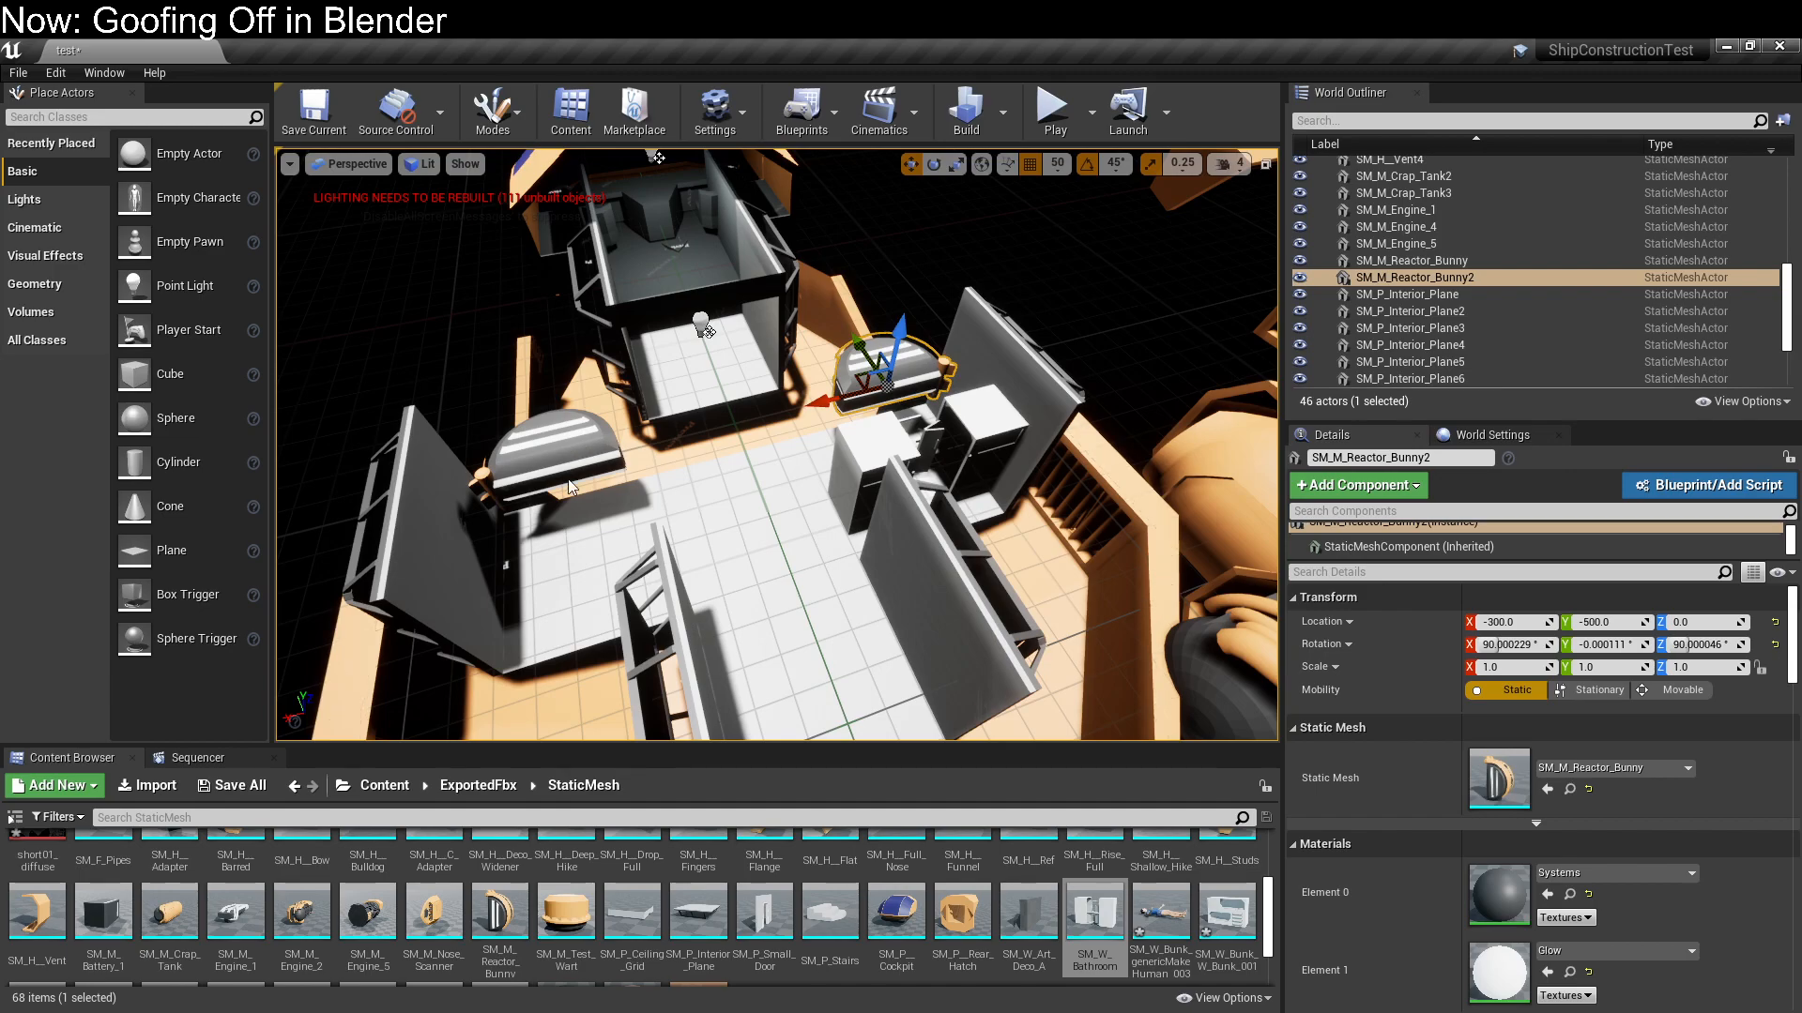
left_click(569, 483, "shift")
right_click_drag(777, 549, 526, 543)
key("Delete")
Move the front corridor's floor, SM_P_Interior_Plane, to Y -150 so it meets the rear floor
right_click_drag(777, 444, 804, 475)
key("s")
key("s")
key("s")
key("w")
key("d")
key("w")
key("a")
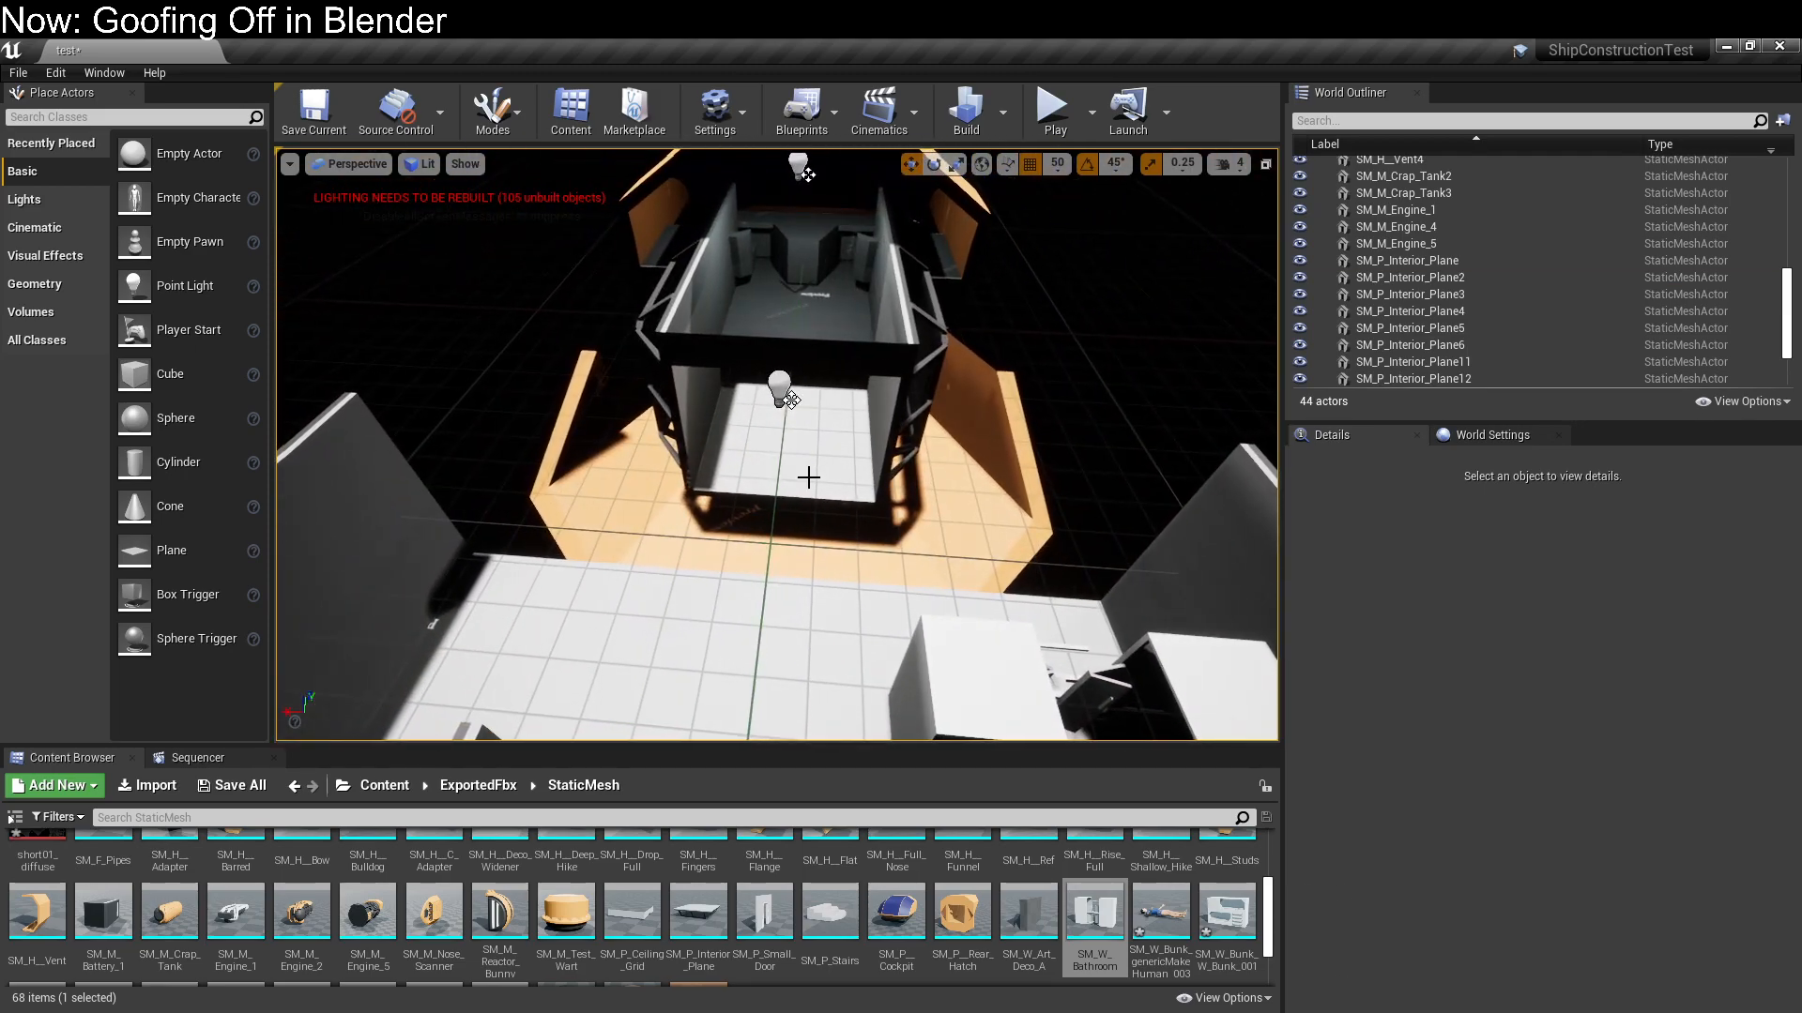
left_click(839, 499)
key("d")
right_click_drag(750, 267, 587, 272)
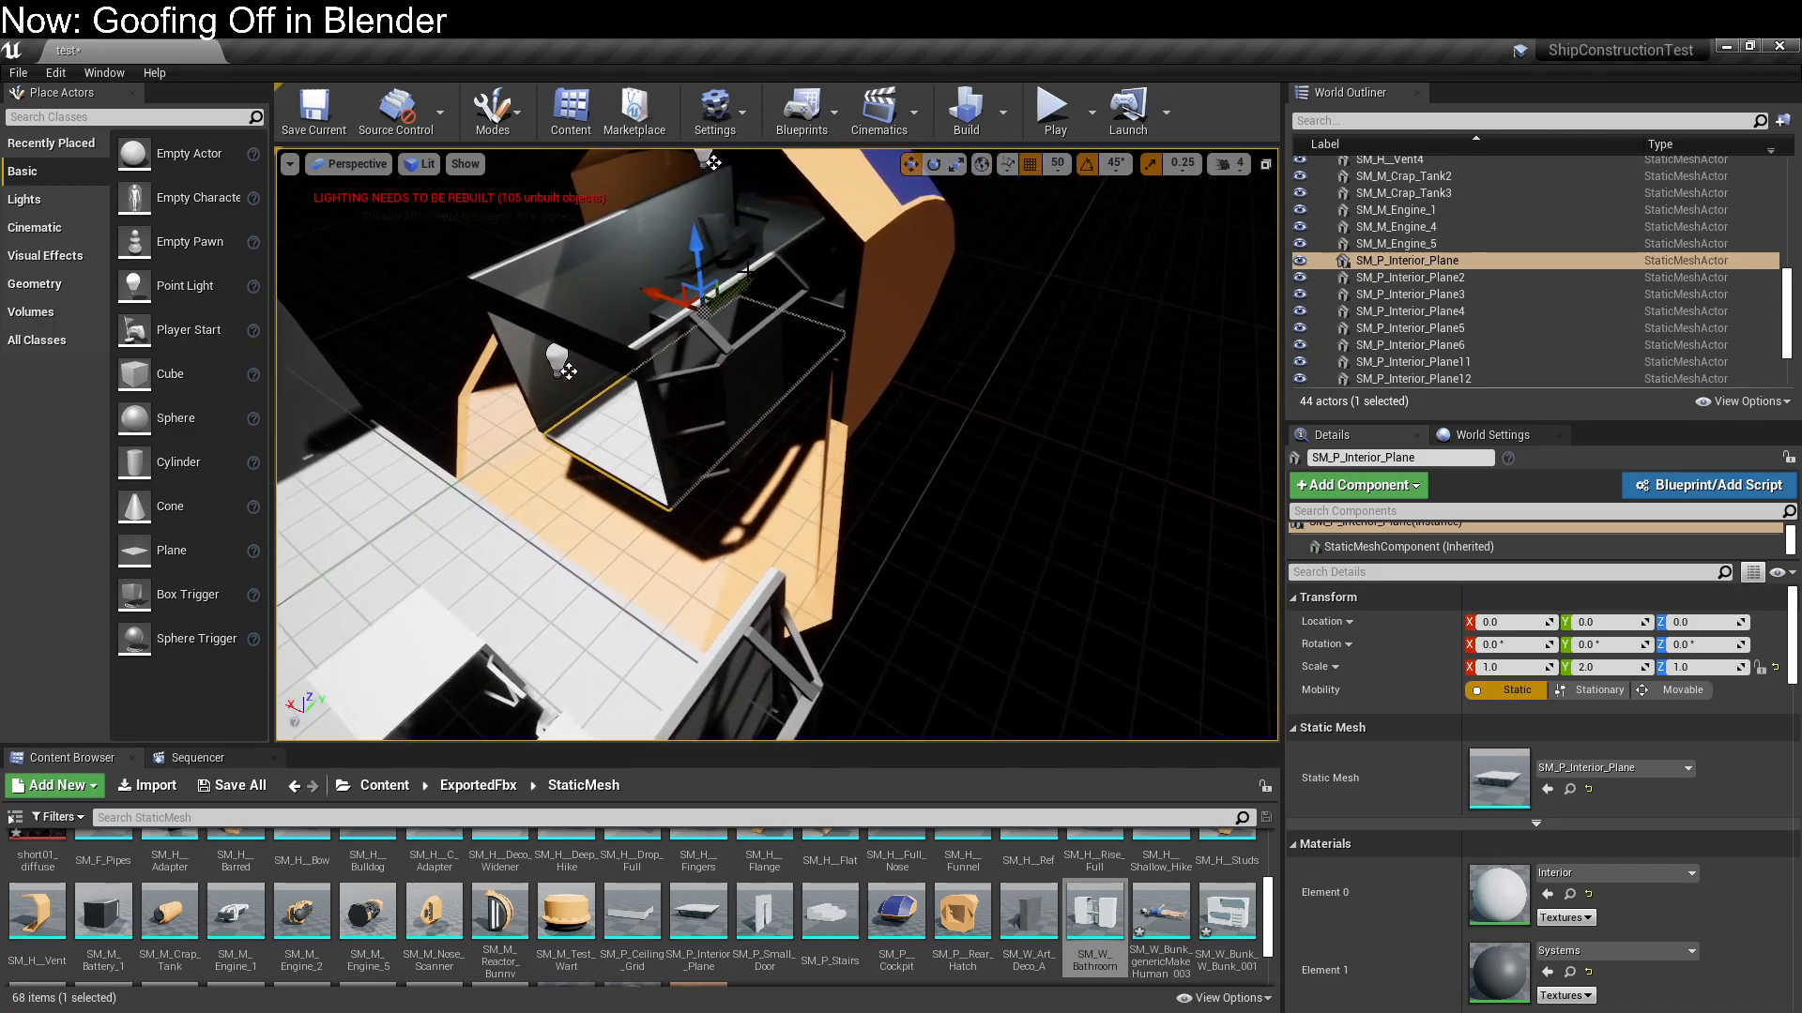
key("w")
right_click_drag(717, 322, 779, 383)
key("s")
key("d")
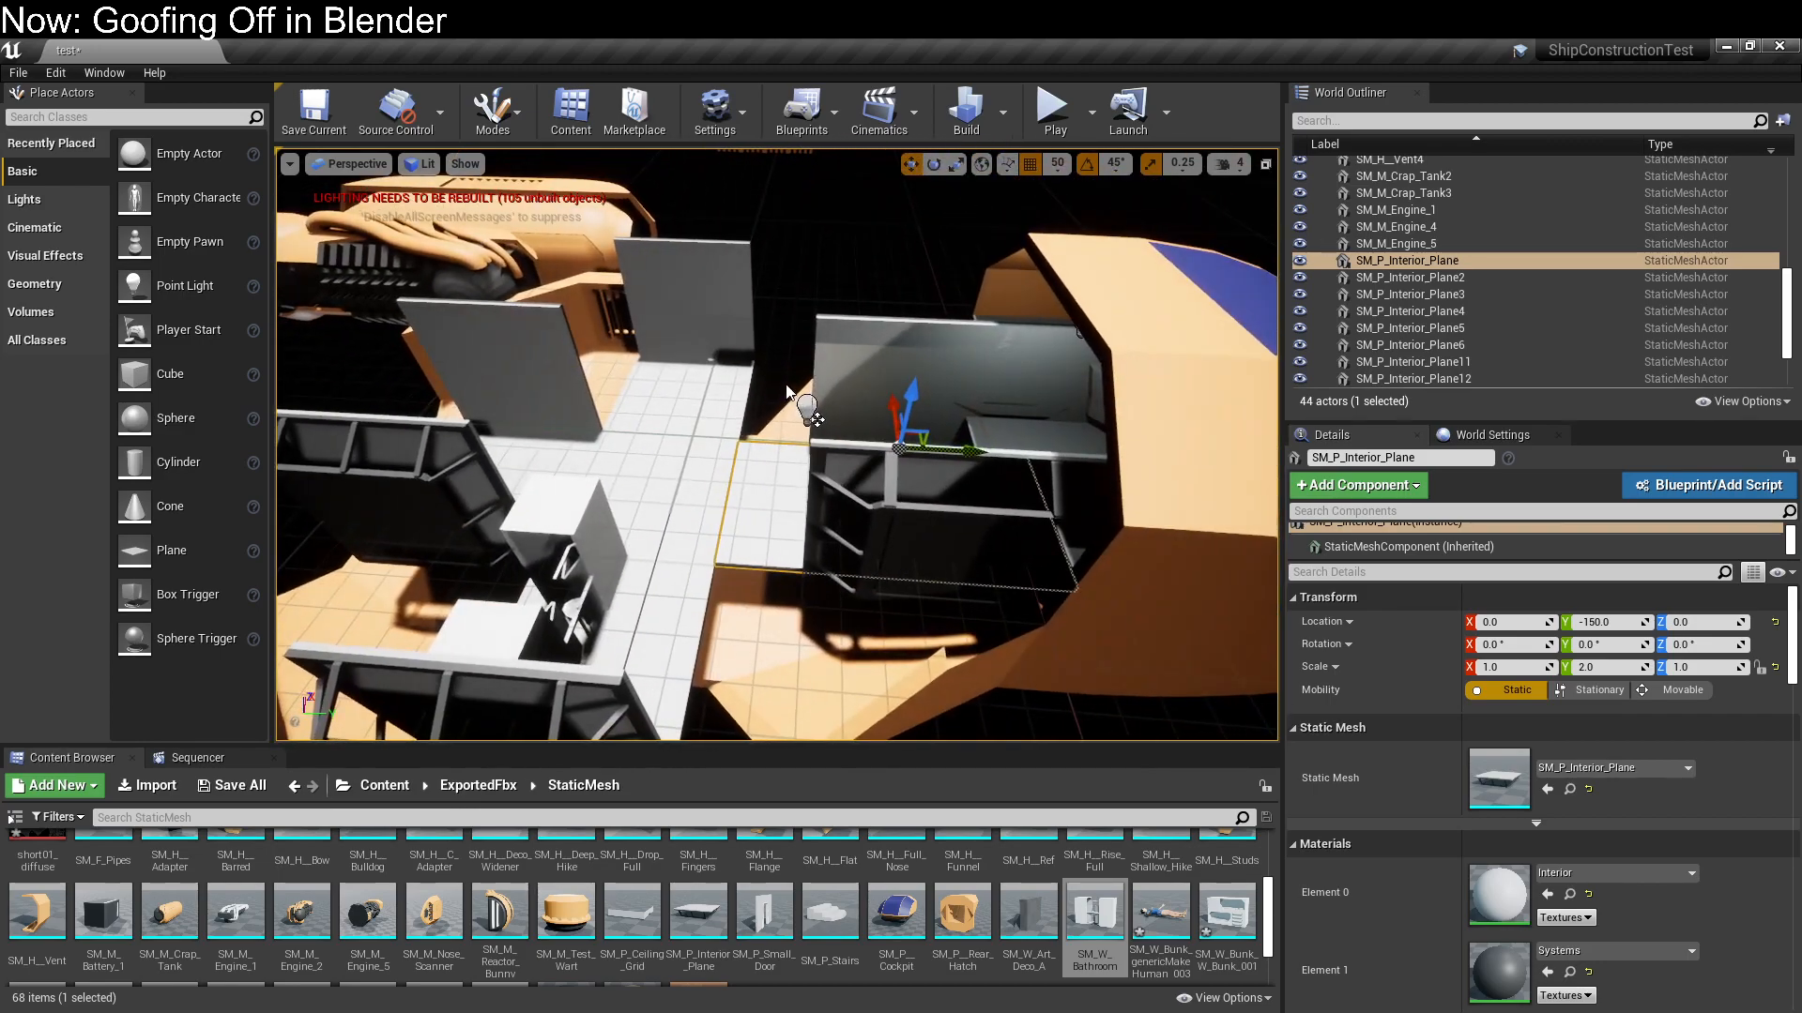
Move the front corridor's two side walls, SM_P_Interior_Plane2 and SM_P_Interior_Plane4, to Y -150
left_click(939, 530)
left_click(952, 403, "ctrl")
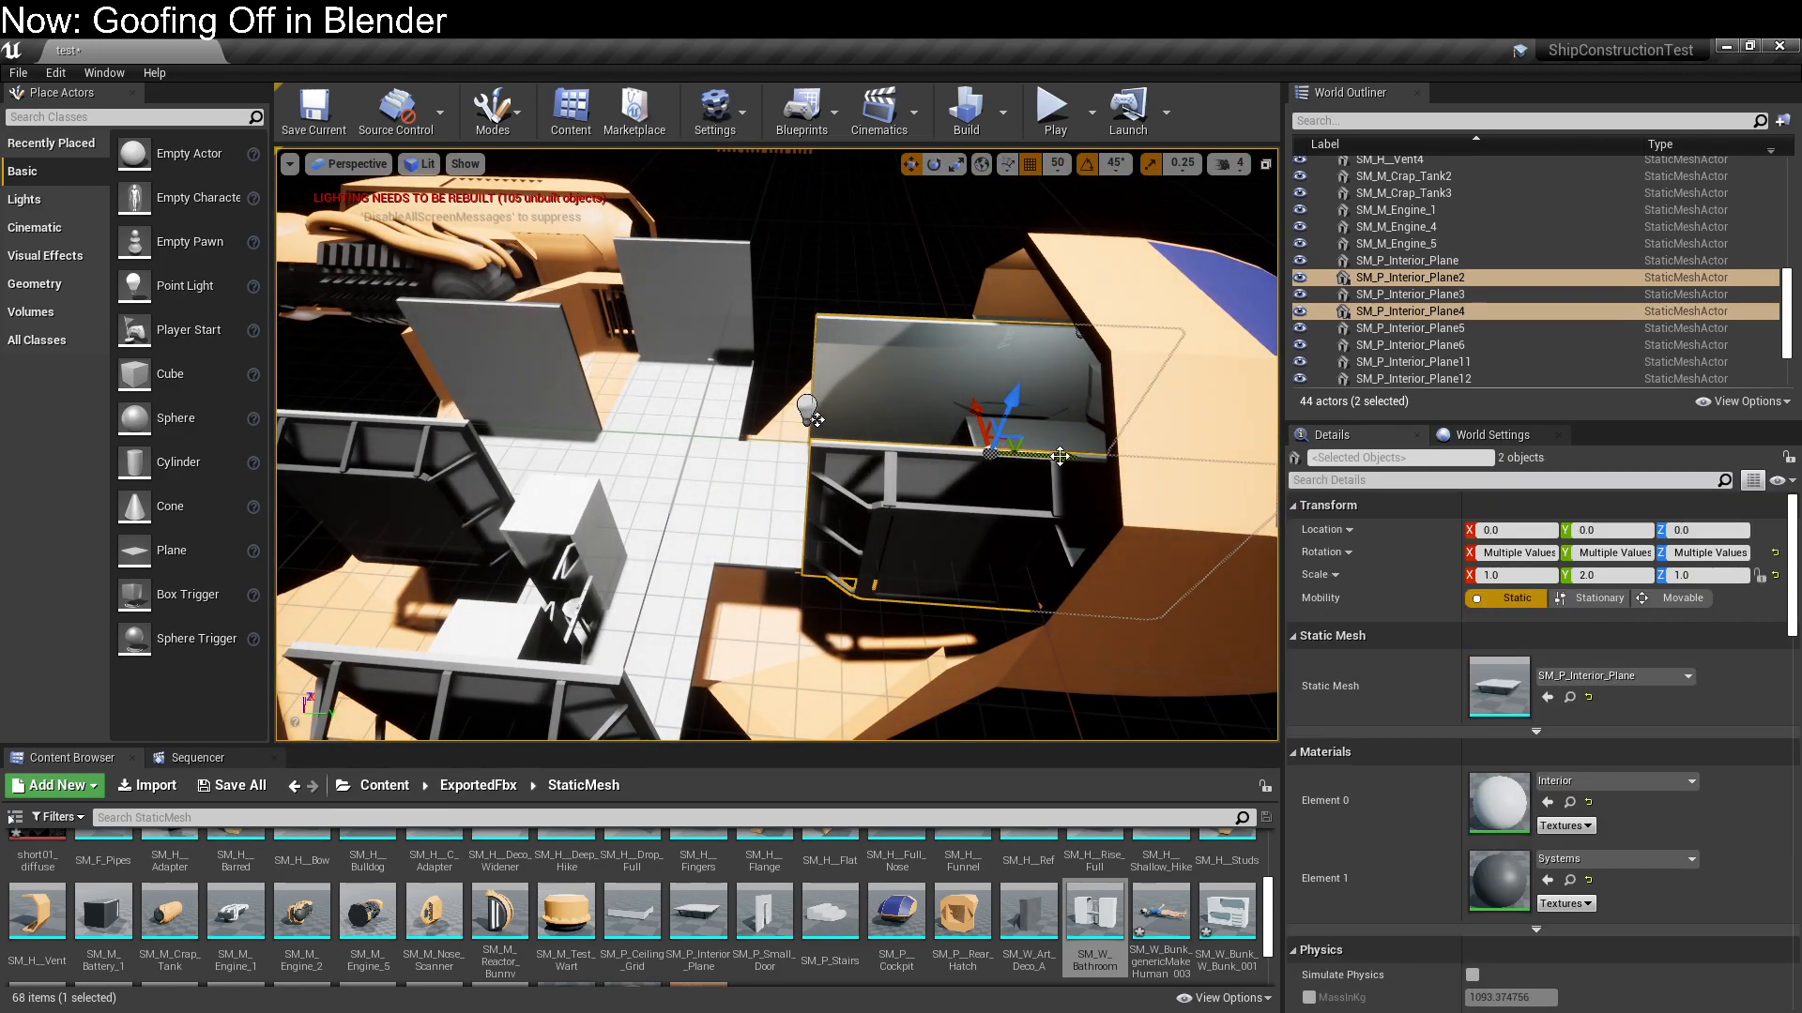
right_click_drag(1057, 651, 882, 570)
key("d")
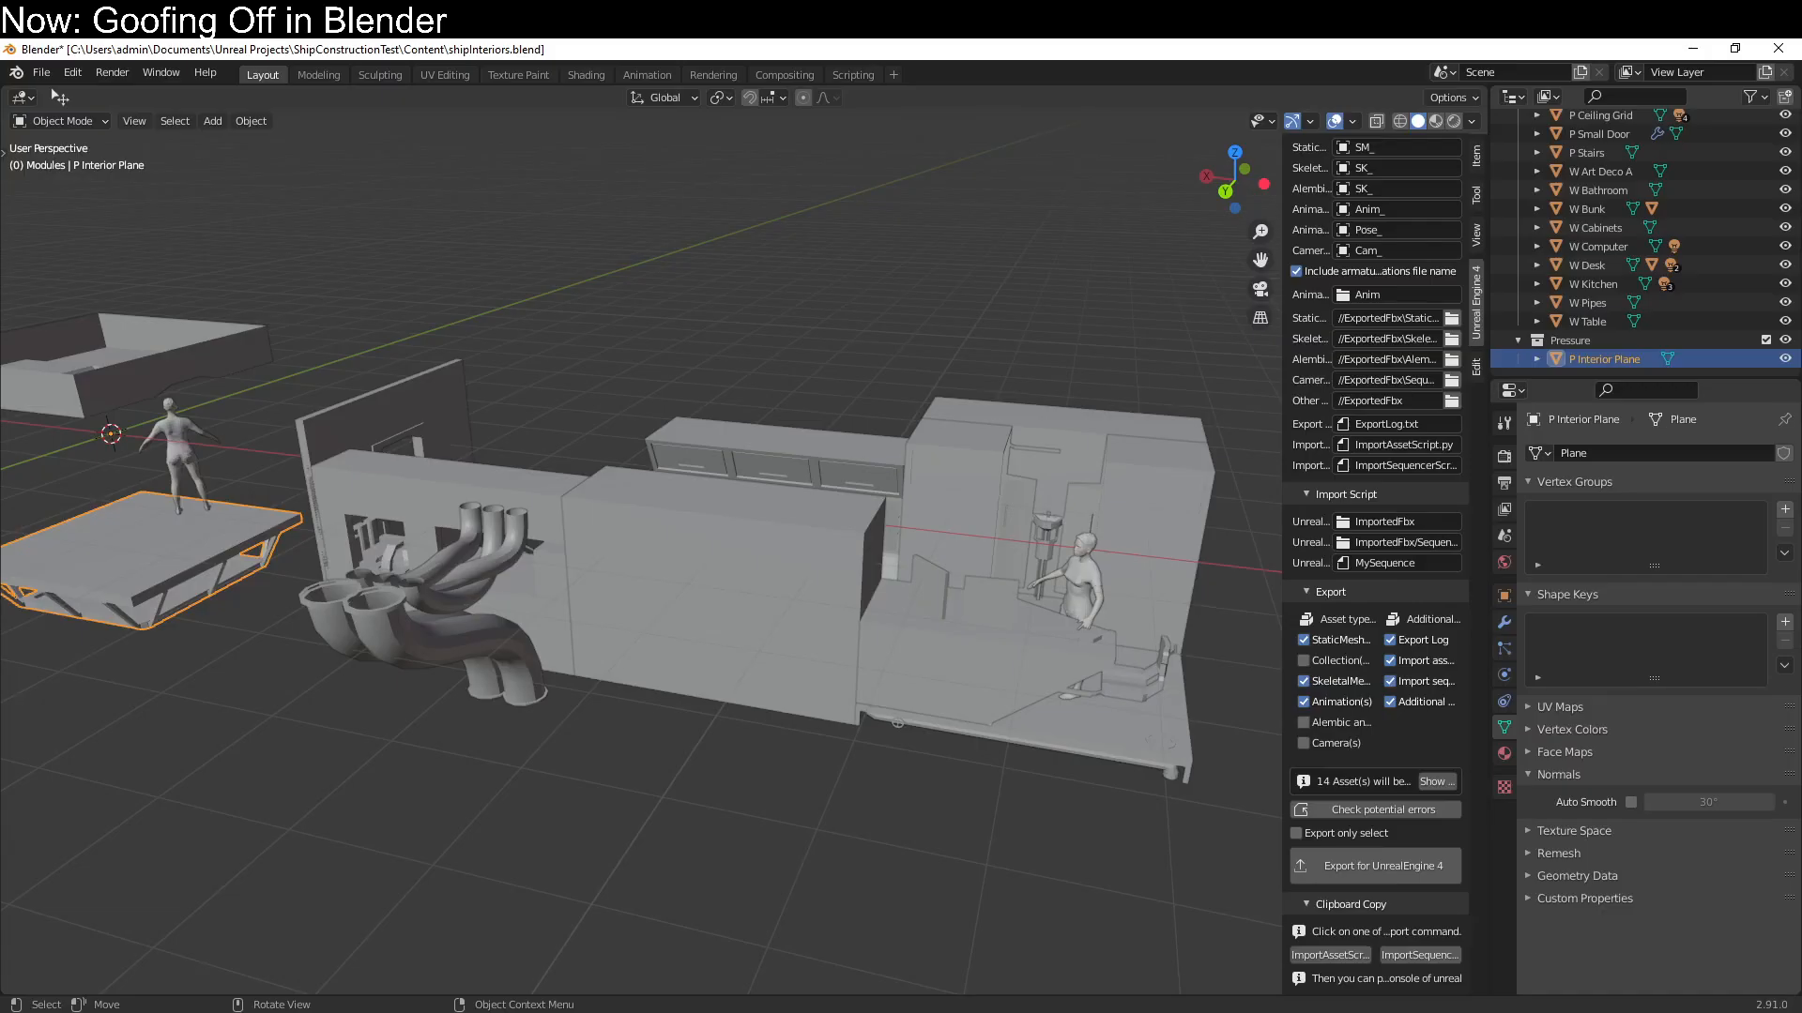
Switch to Blender to try rotating P Interior Plane about the 3D cursor, and return to the Unreal editor
right_click(915, 751)
left_click_drag(1080, 756, 1085, 760)
scroll(1006, 732, "up", 2)
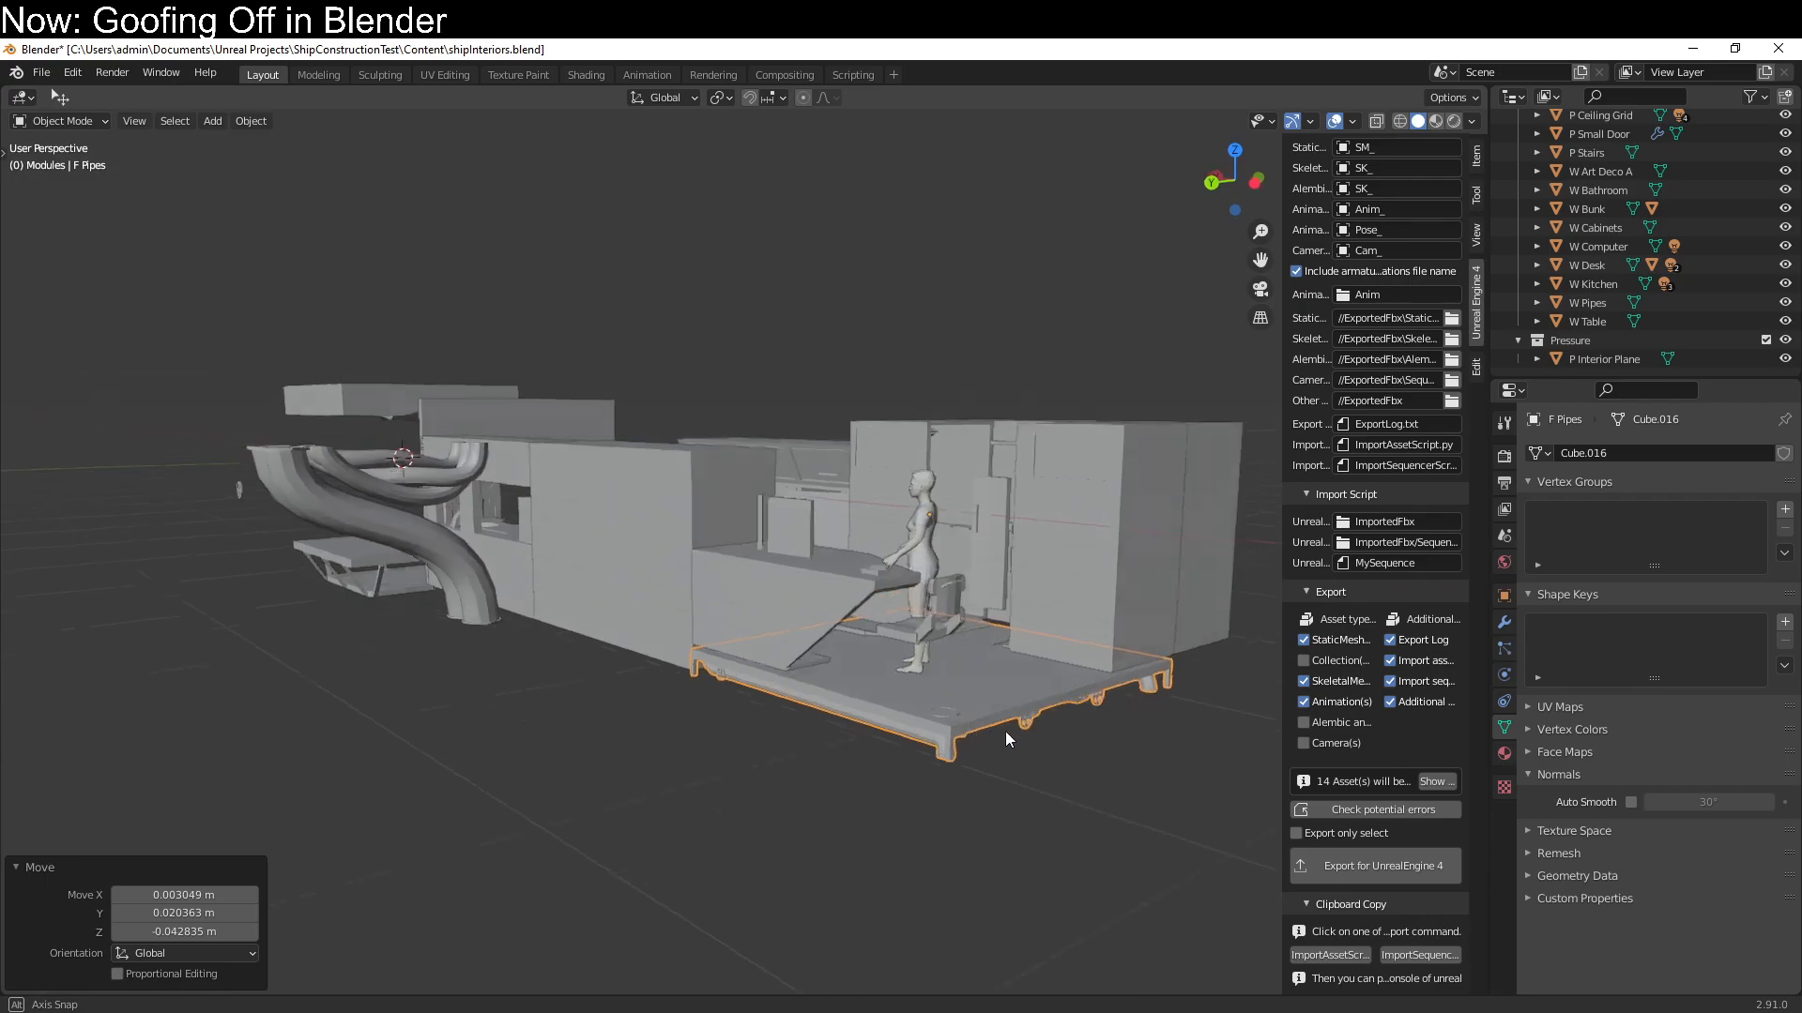
middle_click_drag(1006, 732, 707, 729)
left_click(97, 627)
middle_click_drag(98, 627, 610, 539)
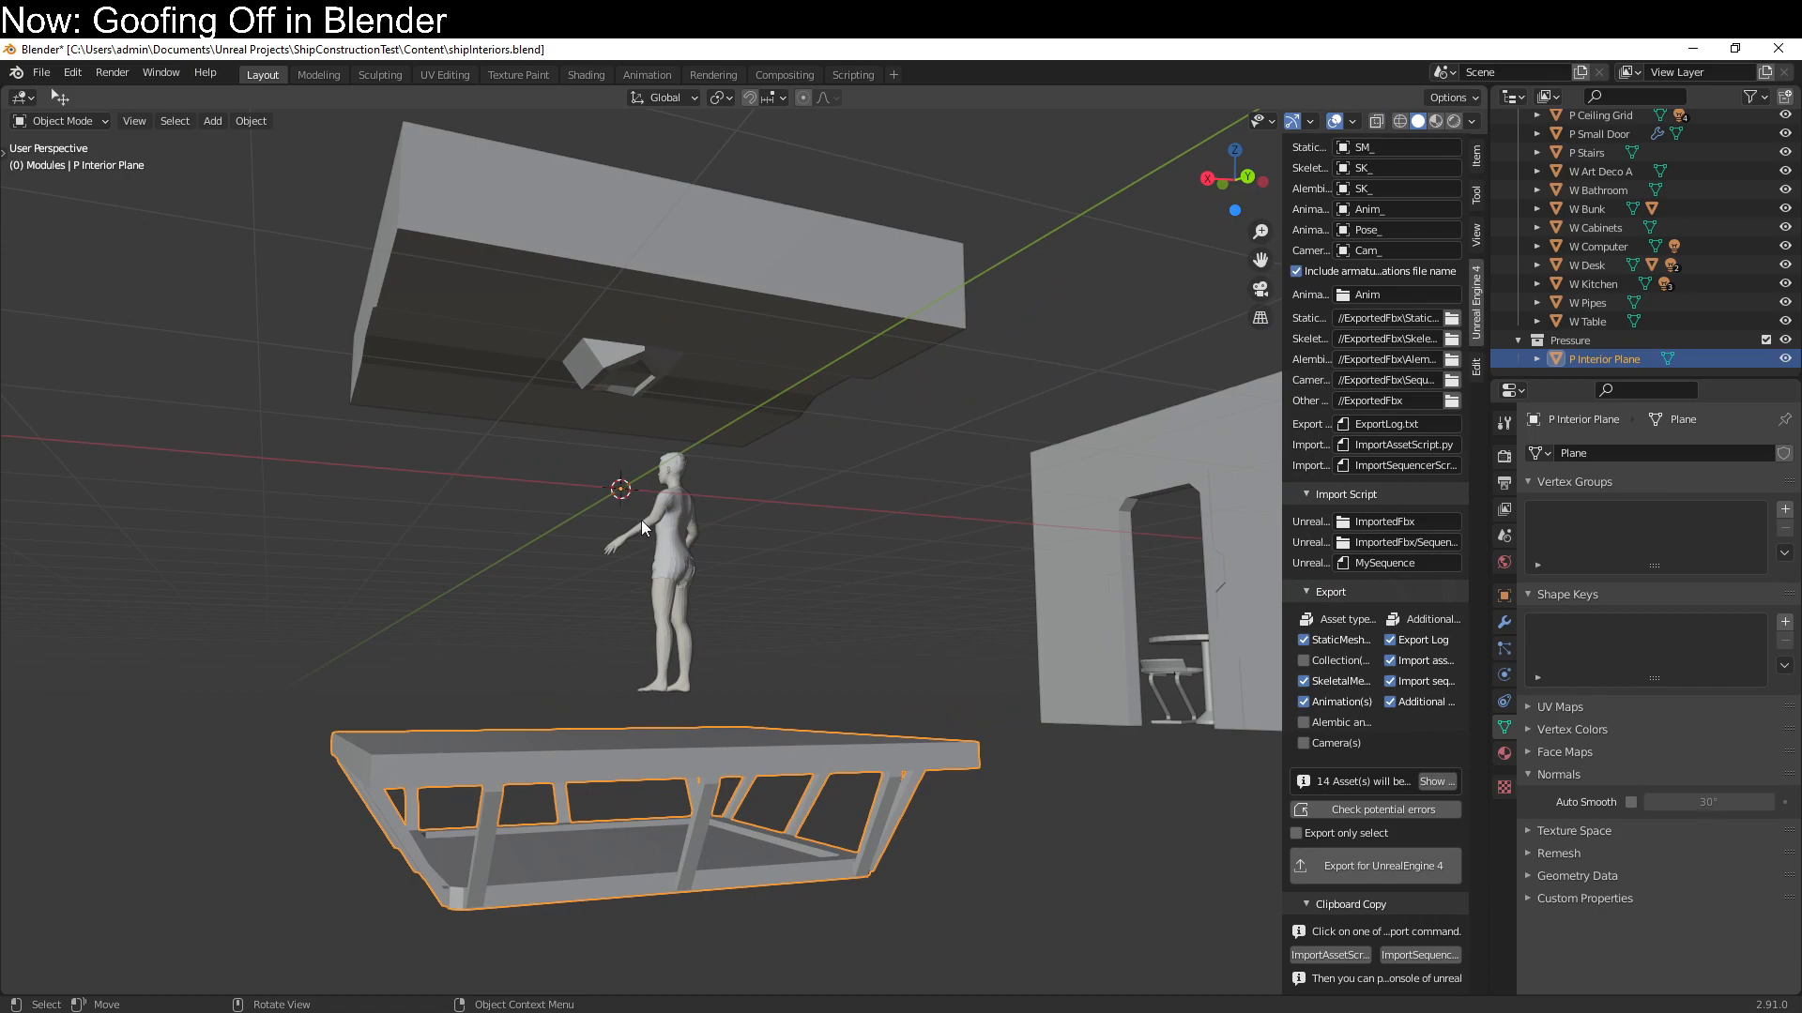
key("r")
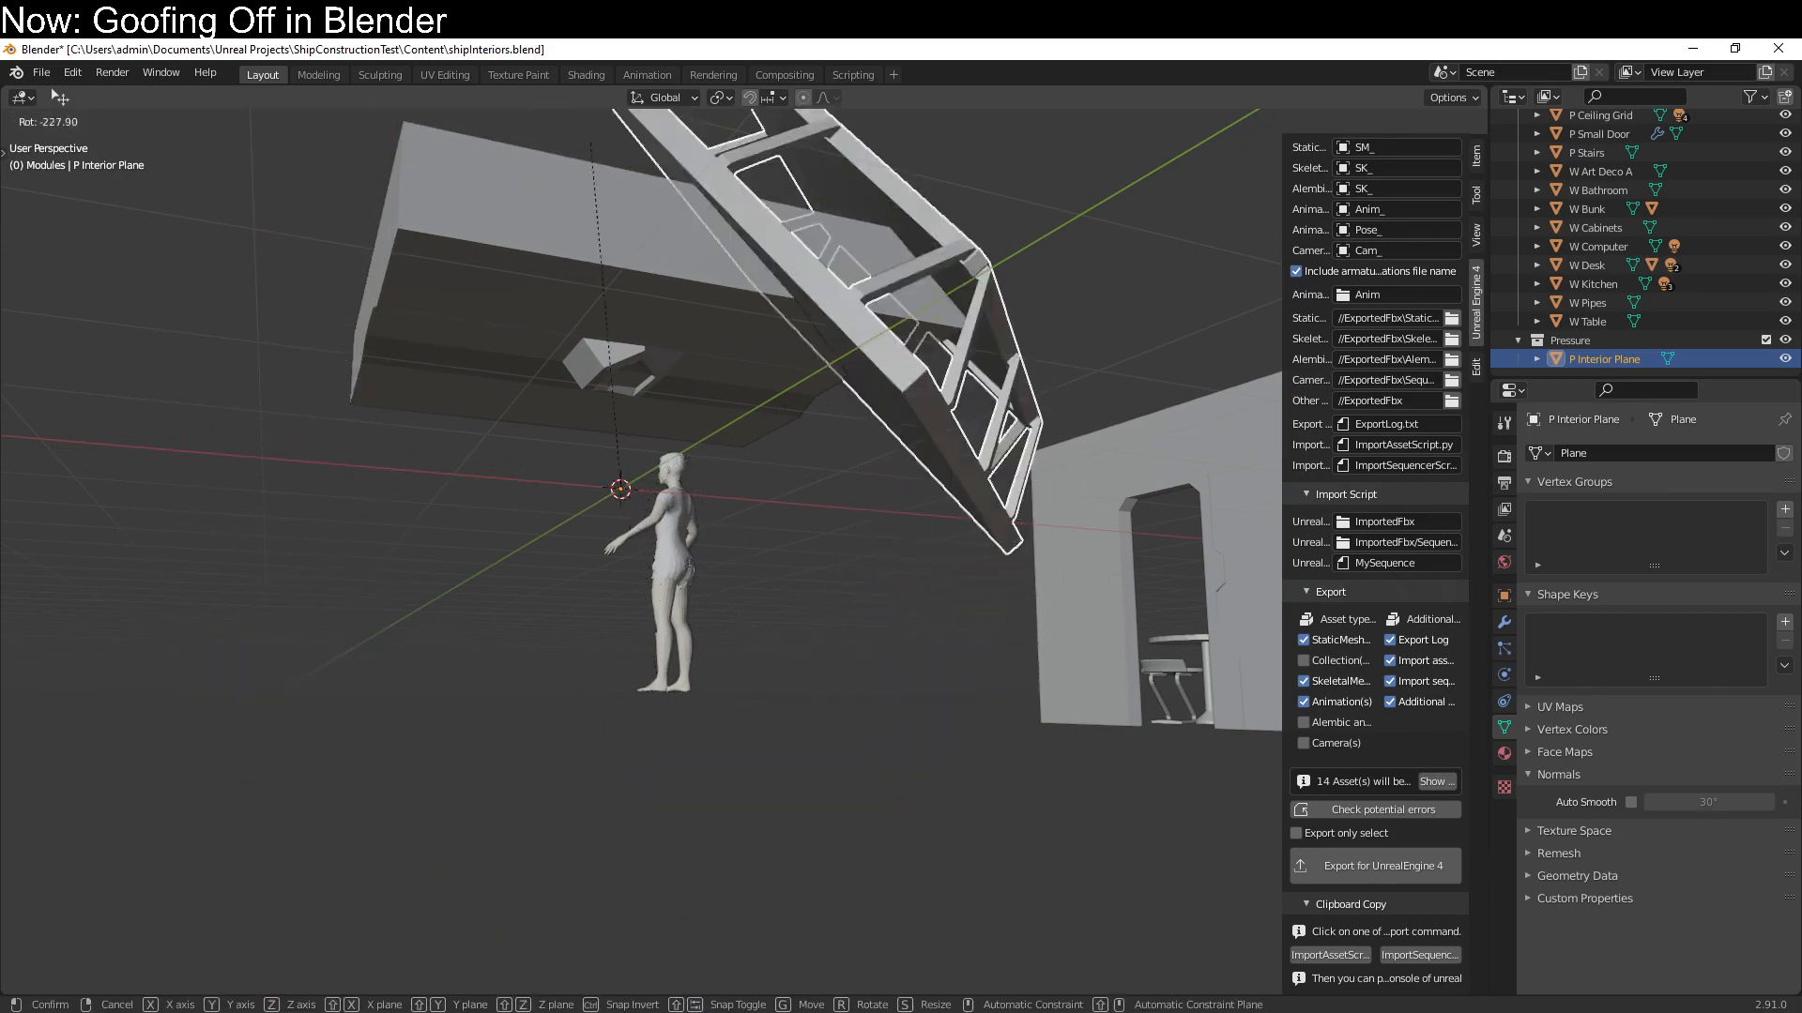
left_click(552, 375)
key("alt+Tab")
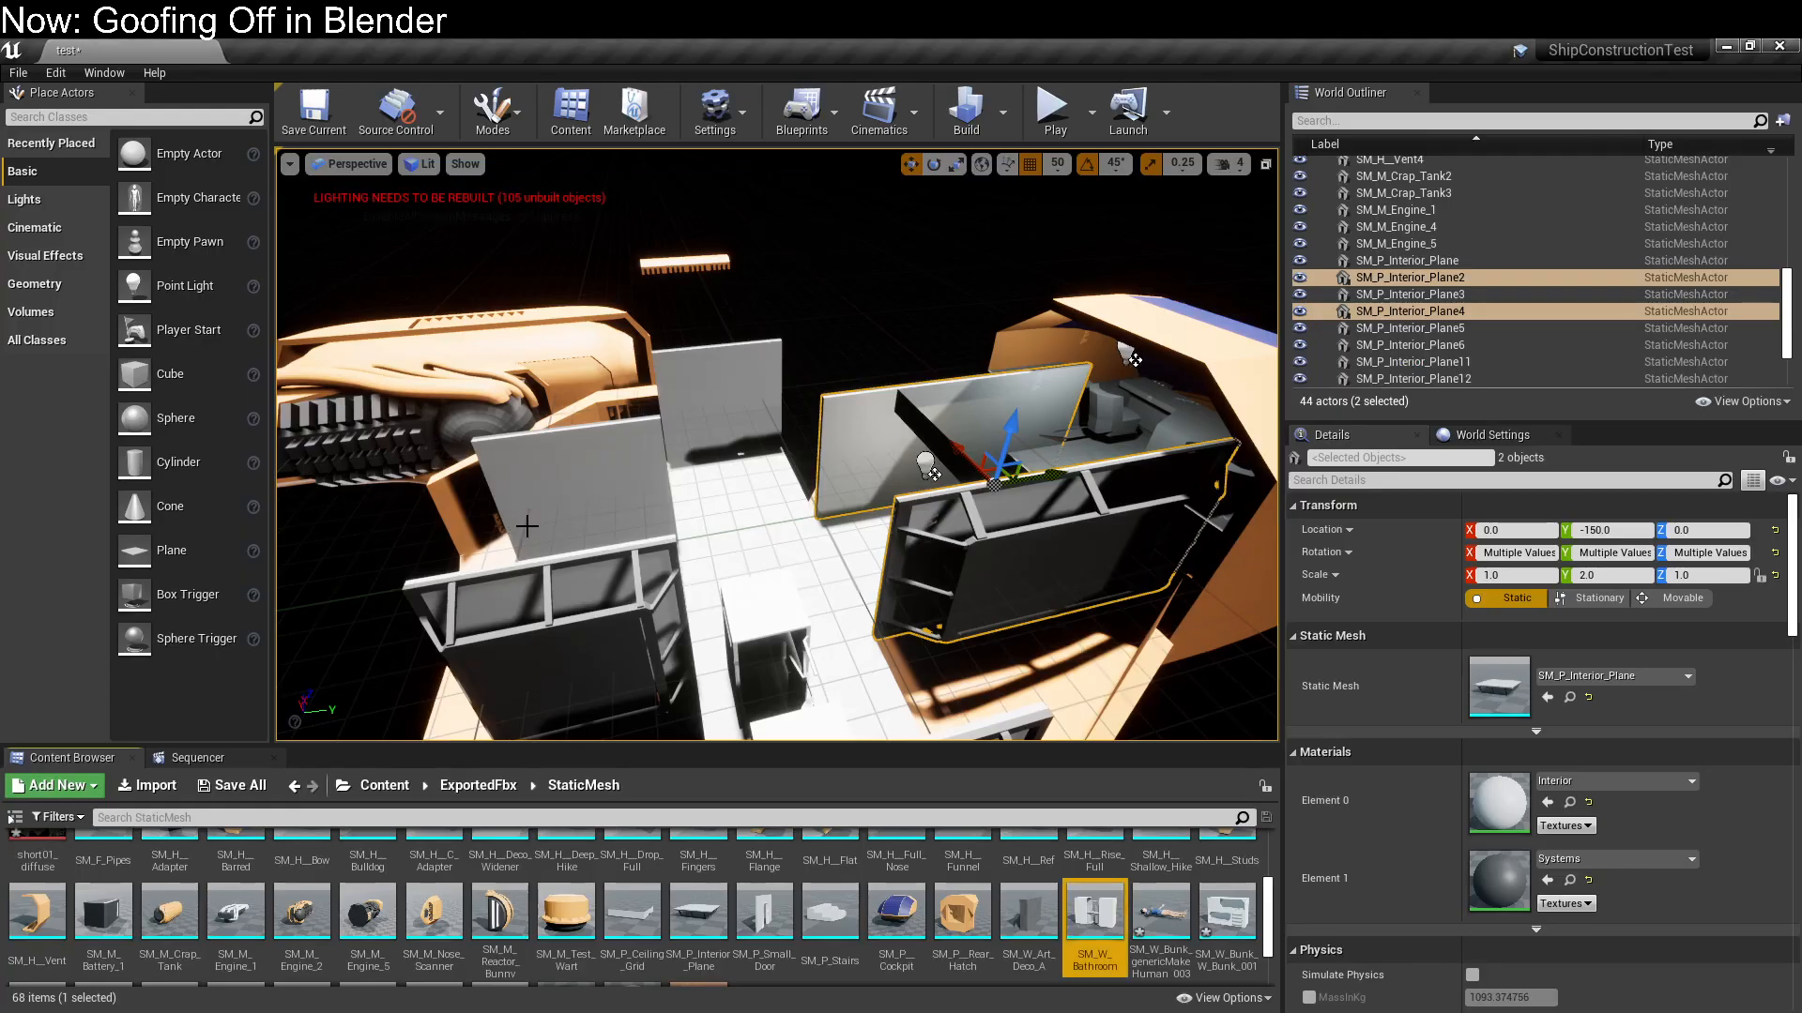
Delete the remaining ceiling grid, P_Ceiling_Grid3
right_click_drag(787, 530, 504, 304)
left_click(545, 398)
key("Delete")
right_click_drag(610, 498, 573, 518)
right_click_drag(995, 188, 1030, 260)
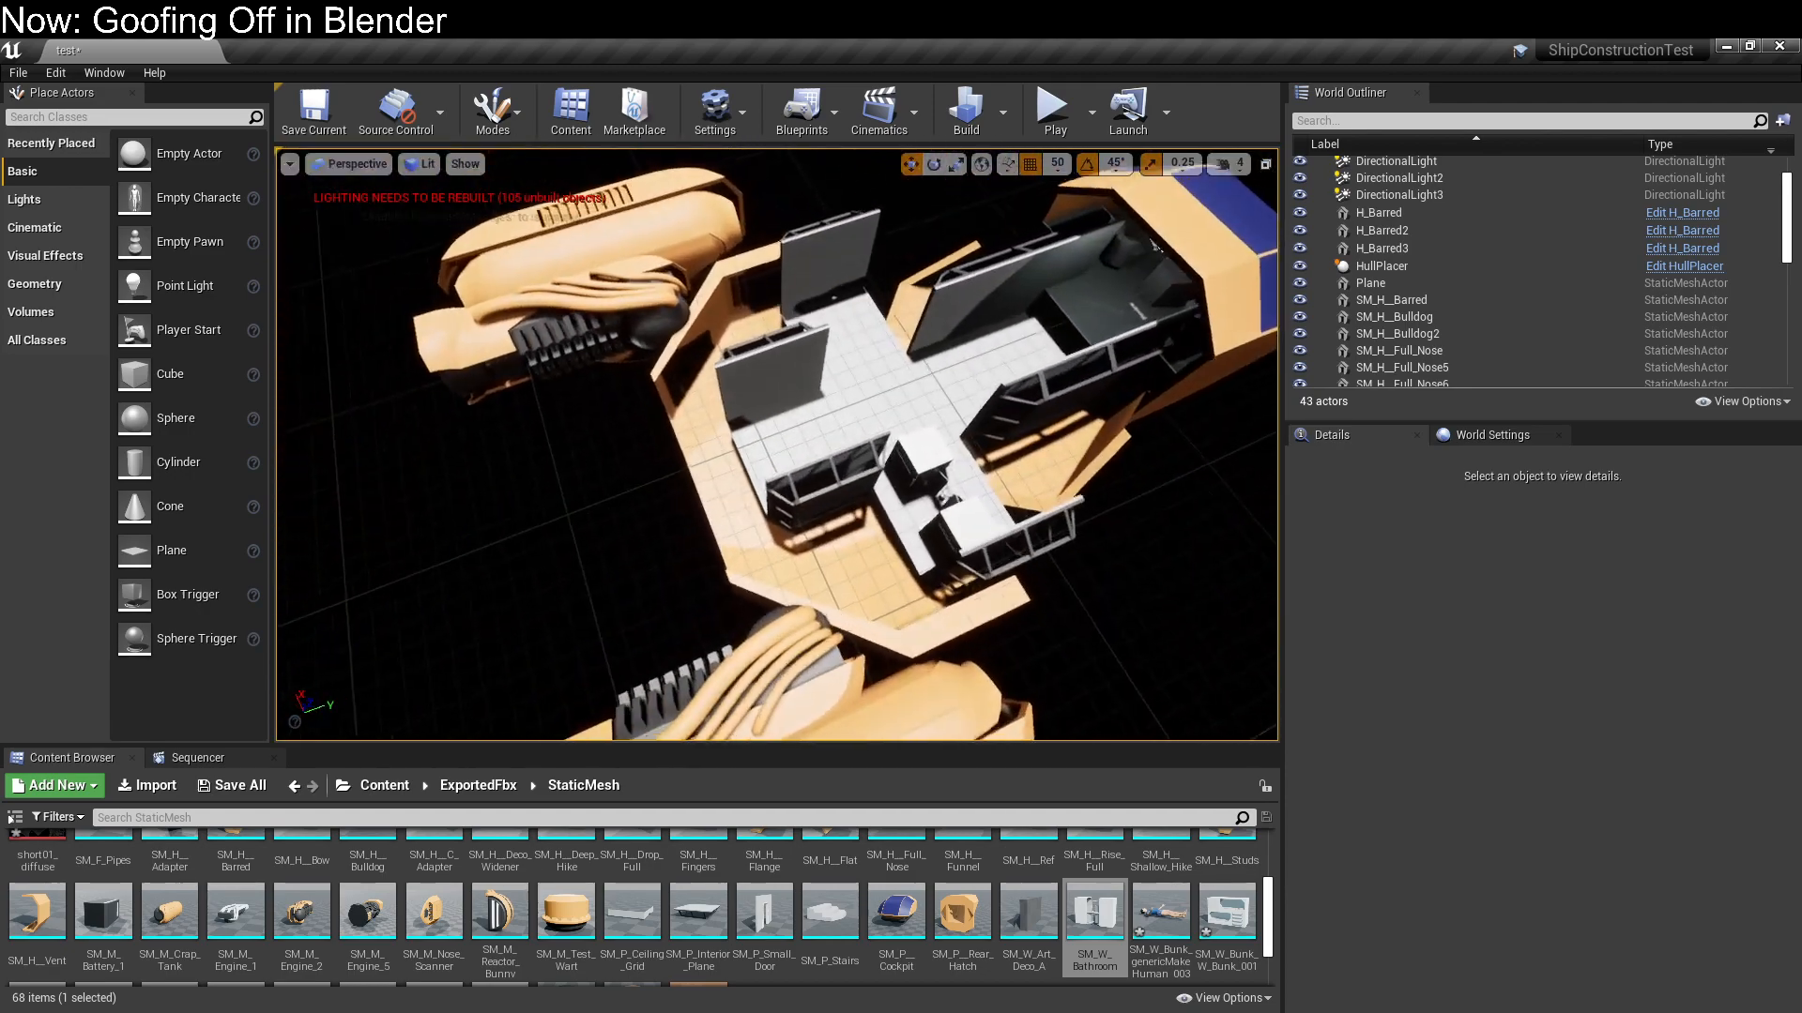
right_click_drag(751, 392, 760, 394)
left_click(740, 410)
left_click(826, 324, "ctrl")
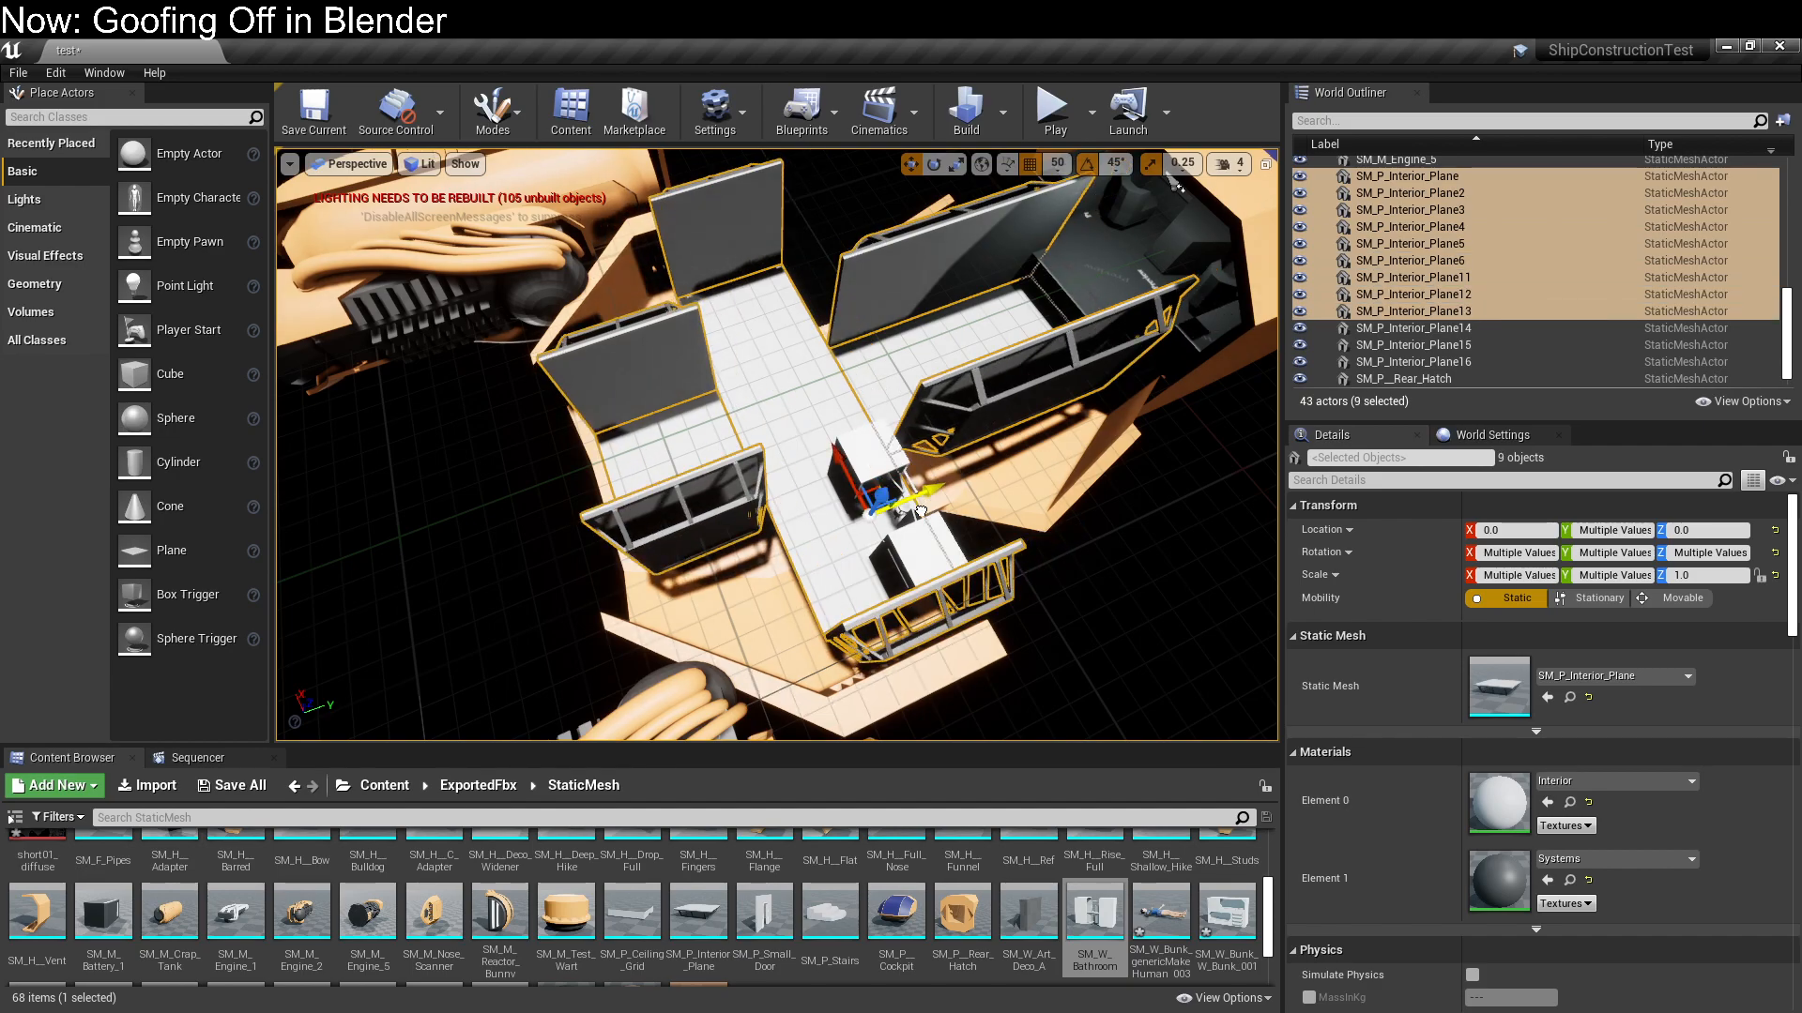
right_click_drag(1133, 569, 1132, 422)
key("Escape")
Duplicate the bathroom compartment's outer wall plane and rotate the copies by 90° steps to enclose its front and rear sides
right_click_drag(803, 326, 778, 443)
left_click(778, 443)
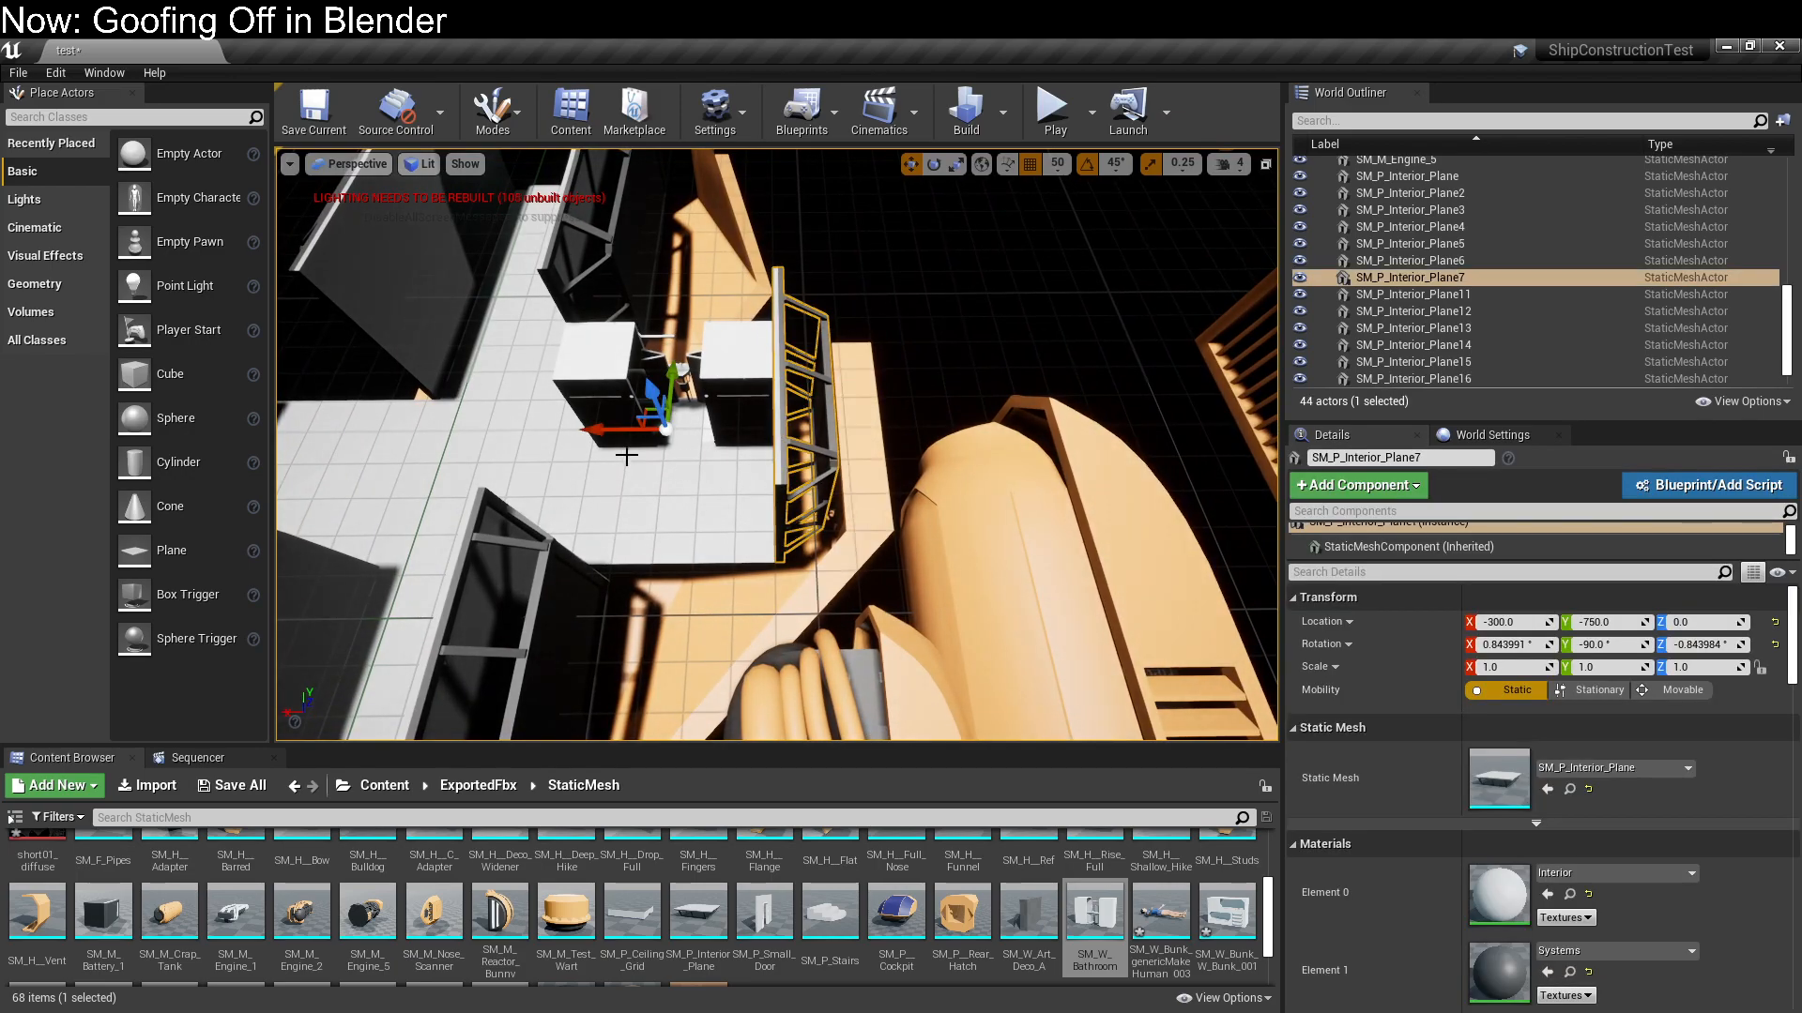
left_click_drag(712, 509, 654, 539)
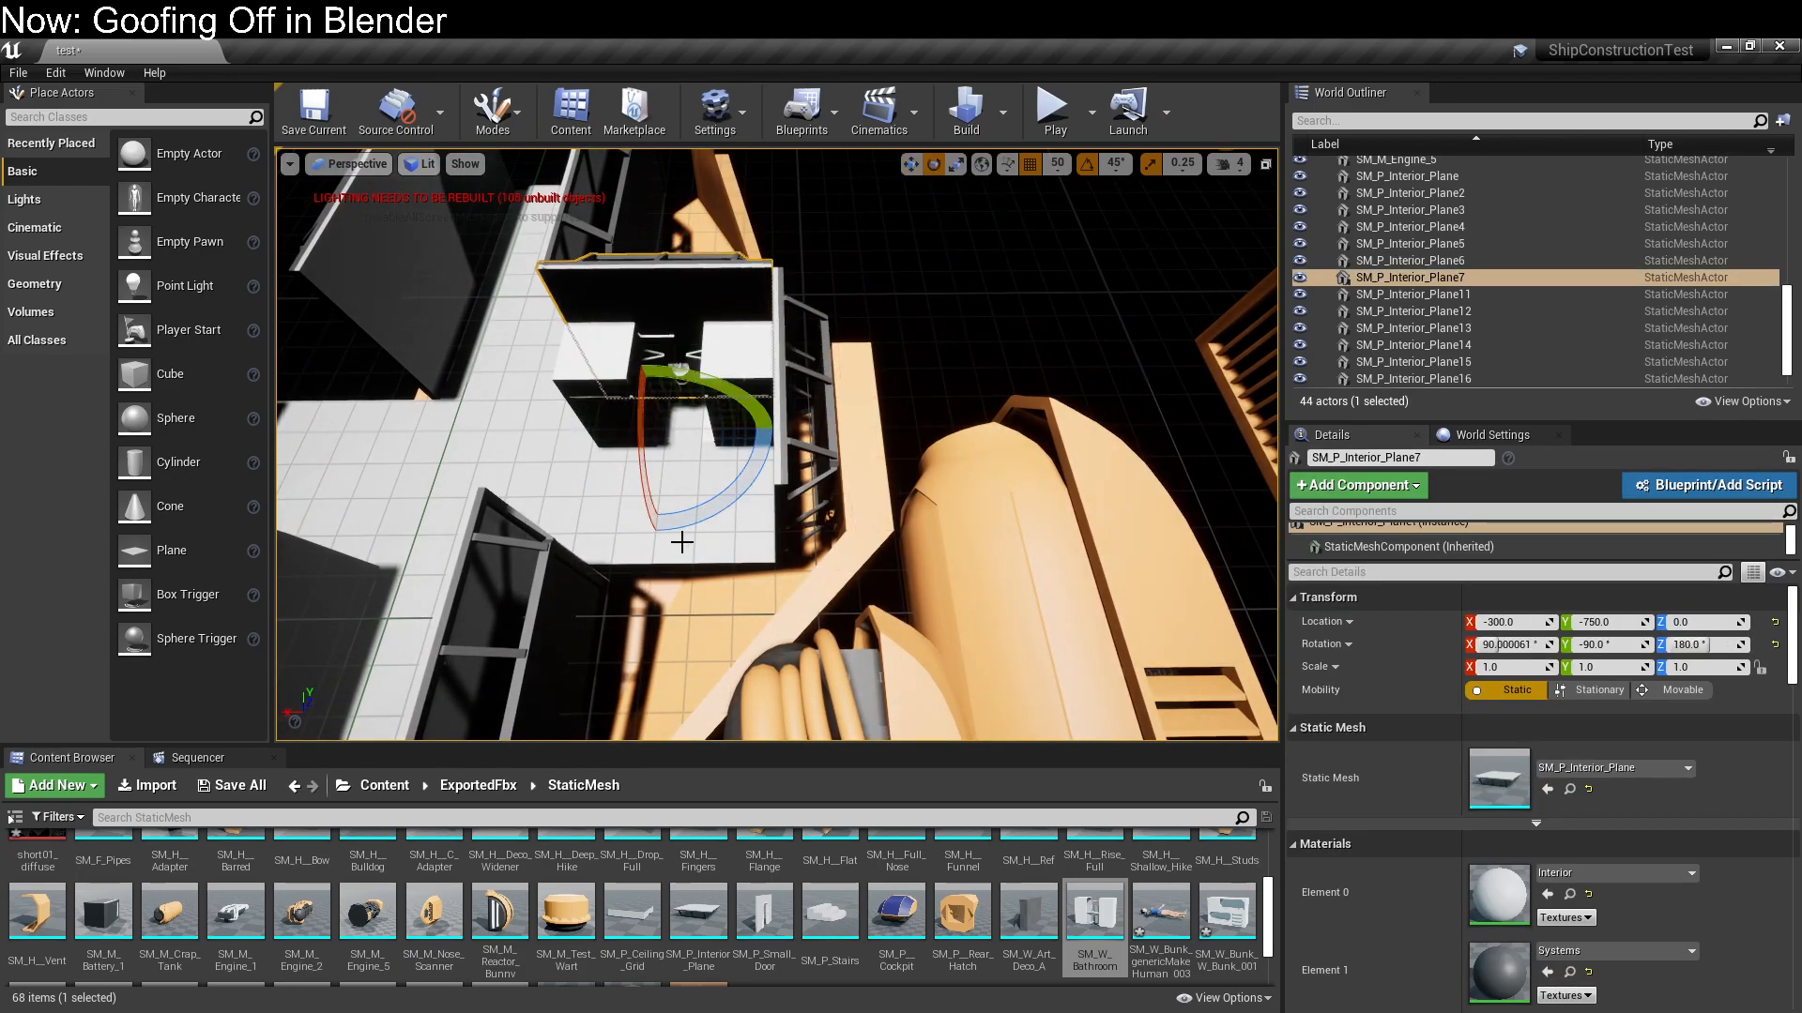
left_click_drag(761, 505, 695, 563, "alt")
right_click_drag(736, 411, 736, 411)
key("a")
Duplicate the opposite compartment's outer wall plane at X 300, Y -750 and rotate the copies to form its adjoining walls
left_click(967, 302)
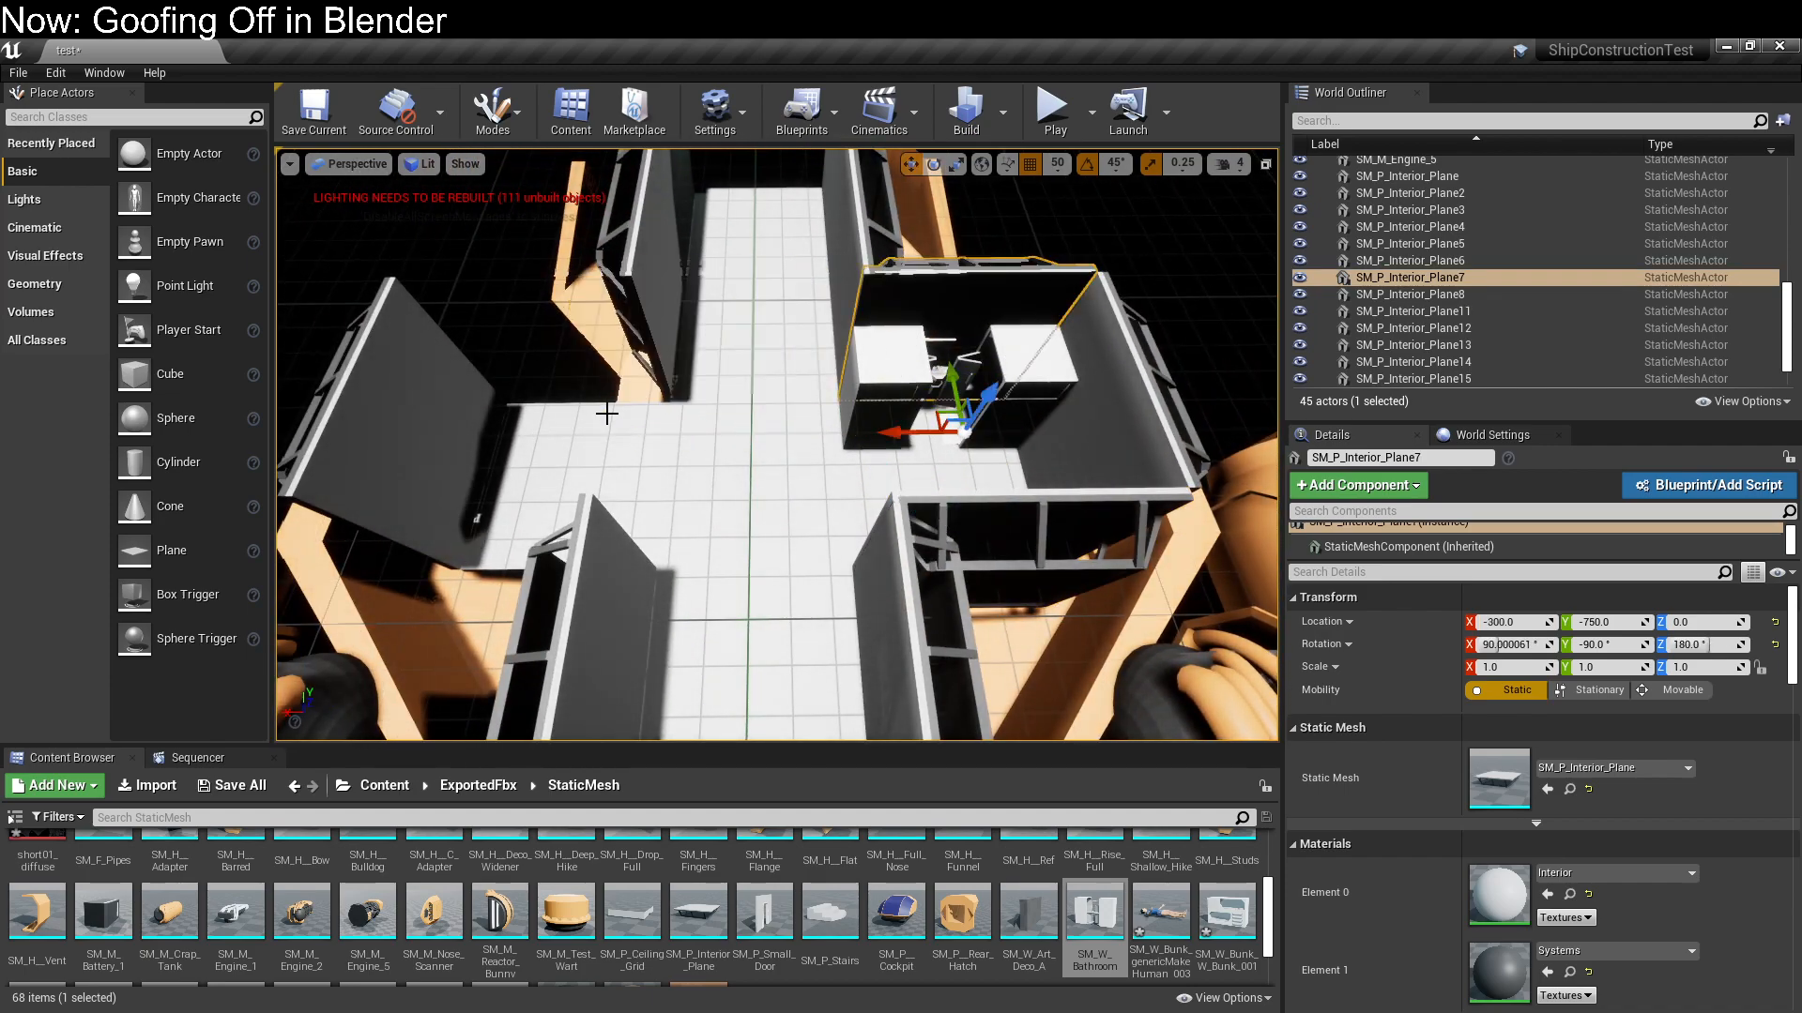
left_click(540, 503)
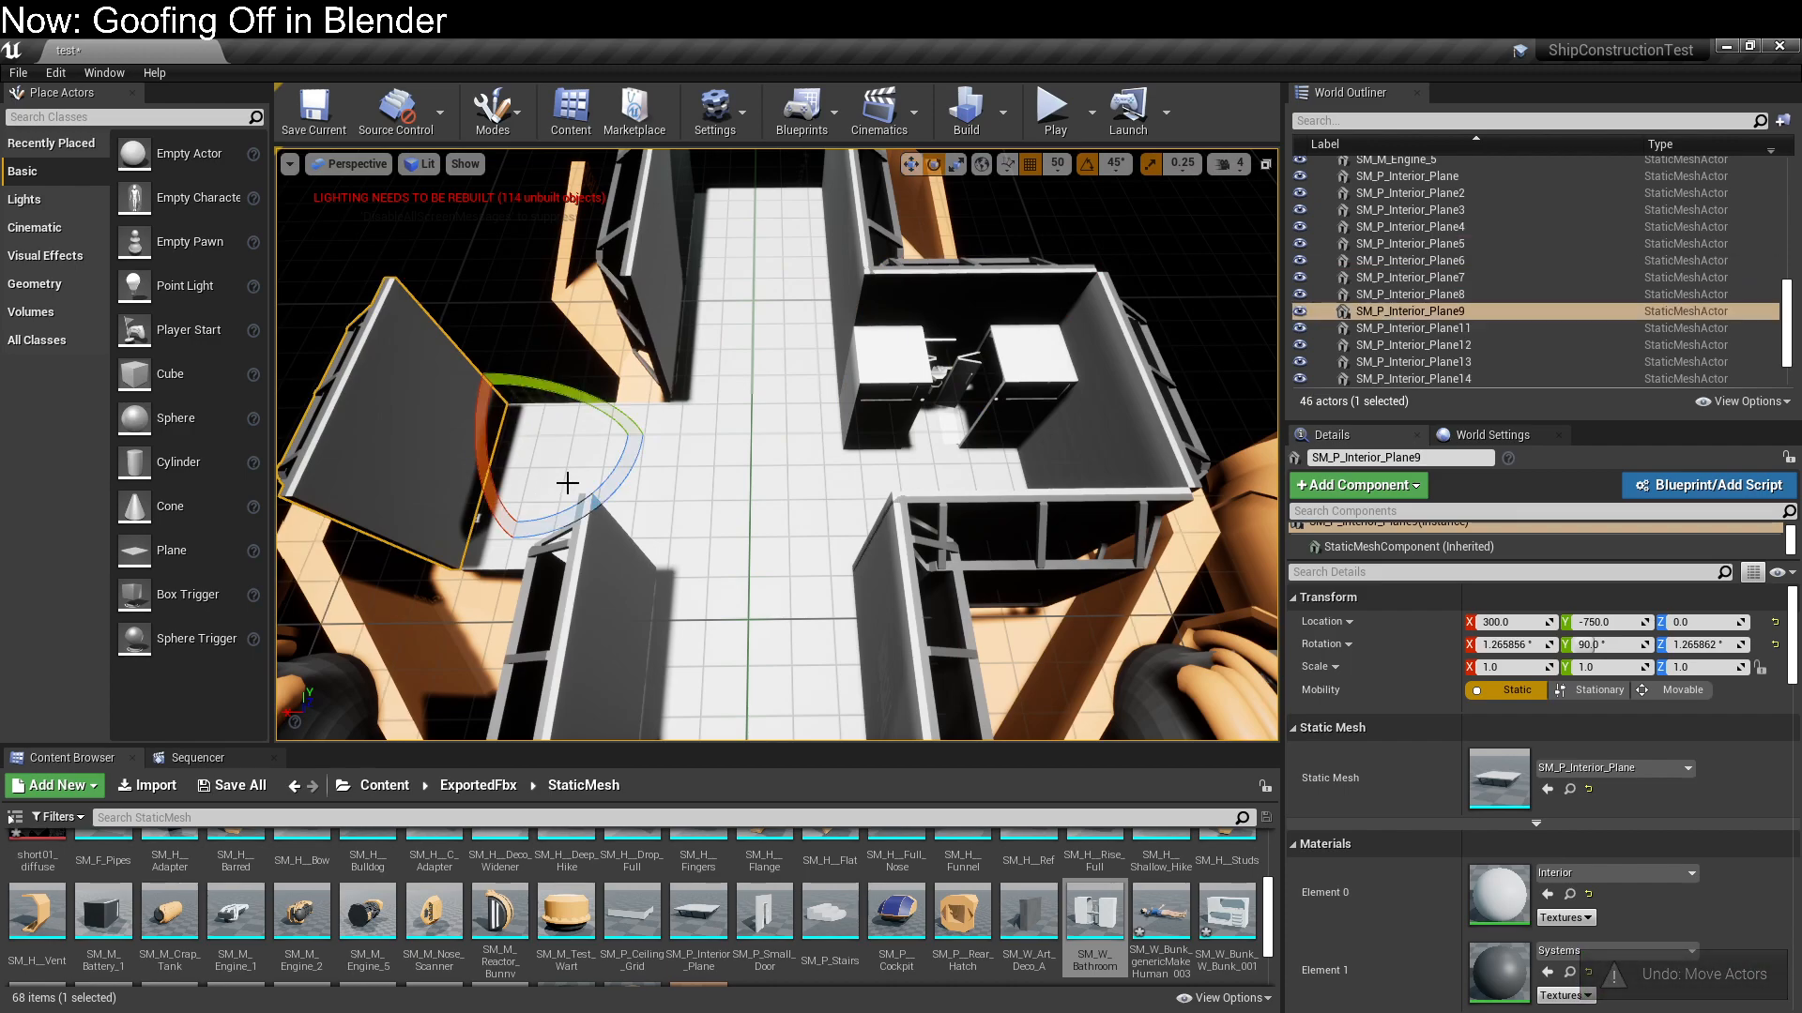
left_click_drag(620, 496, 620, 497, "alt")
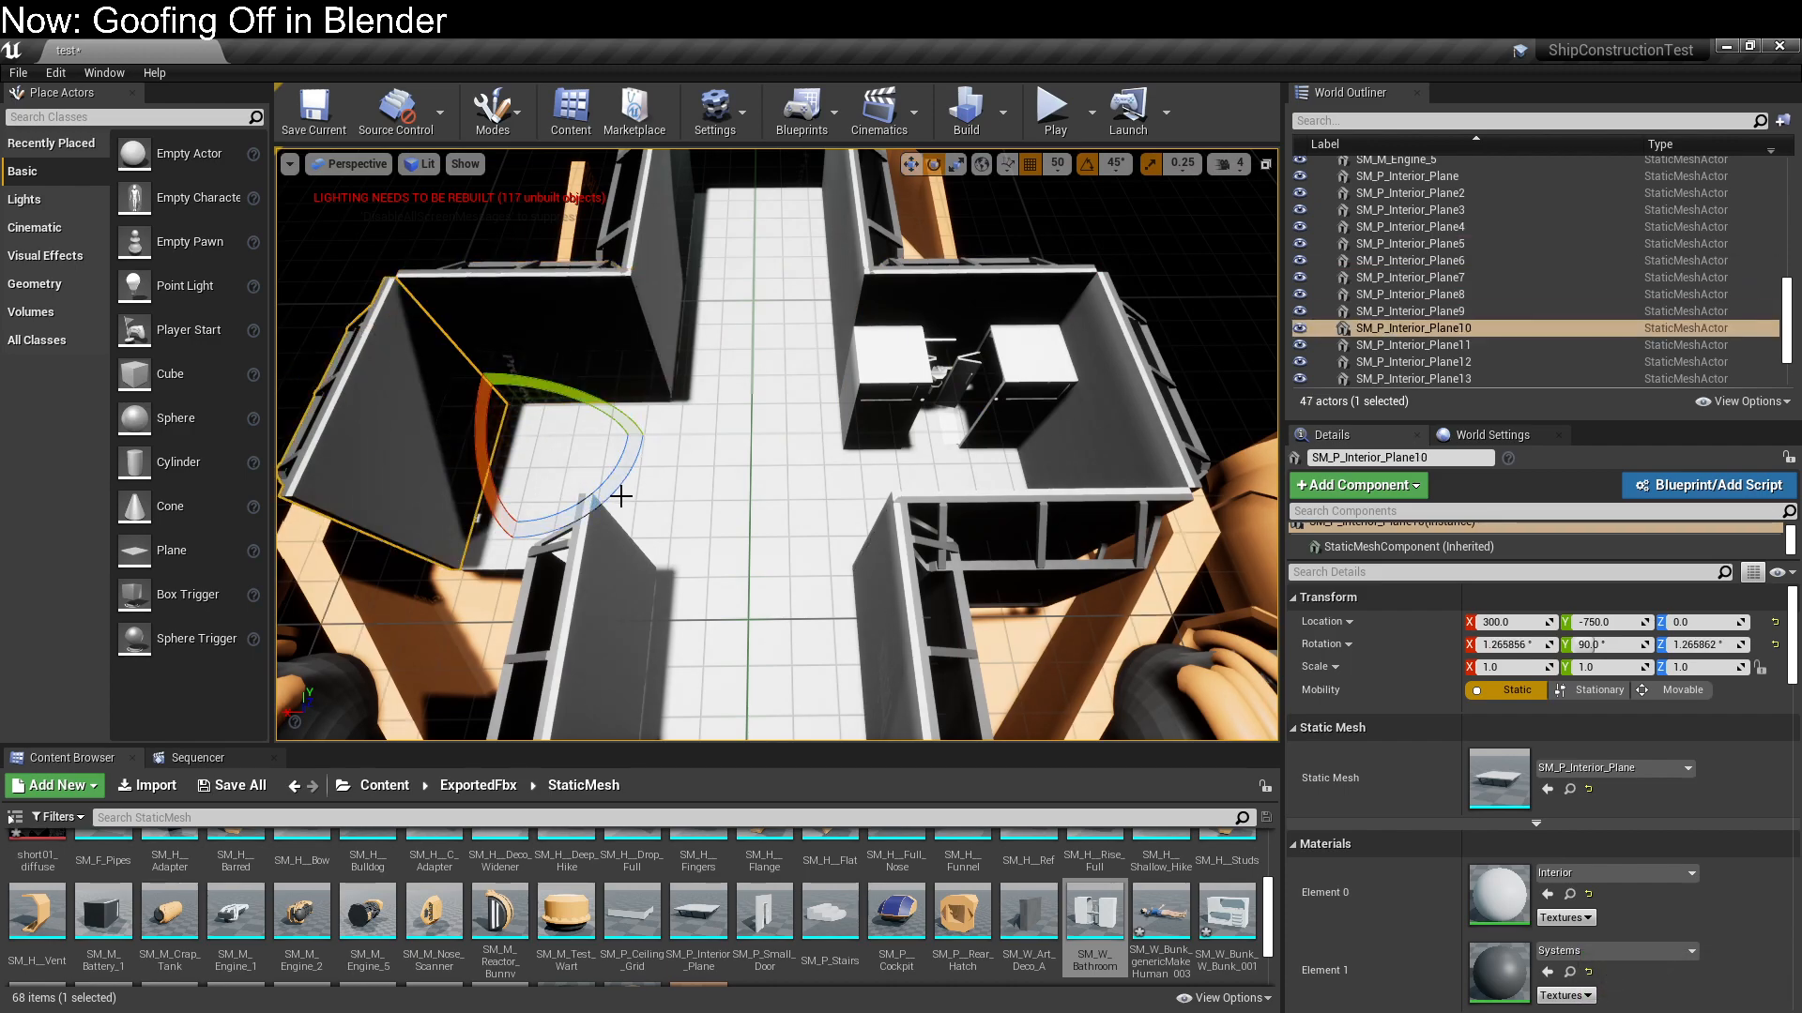
left_click(504, 211)
right_click_drag(504, 210, 505, 210)
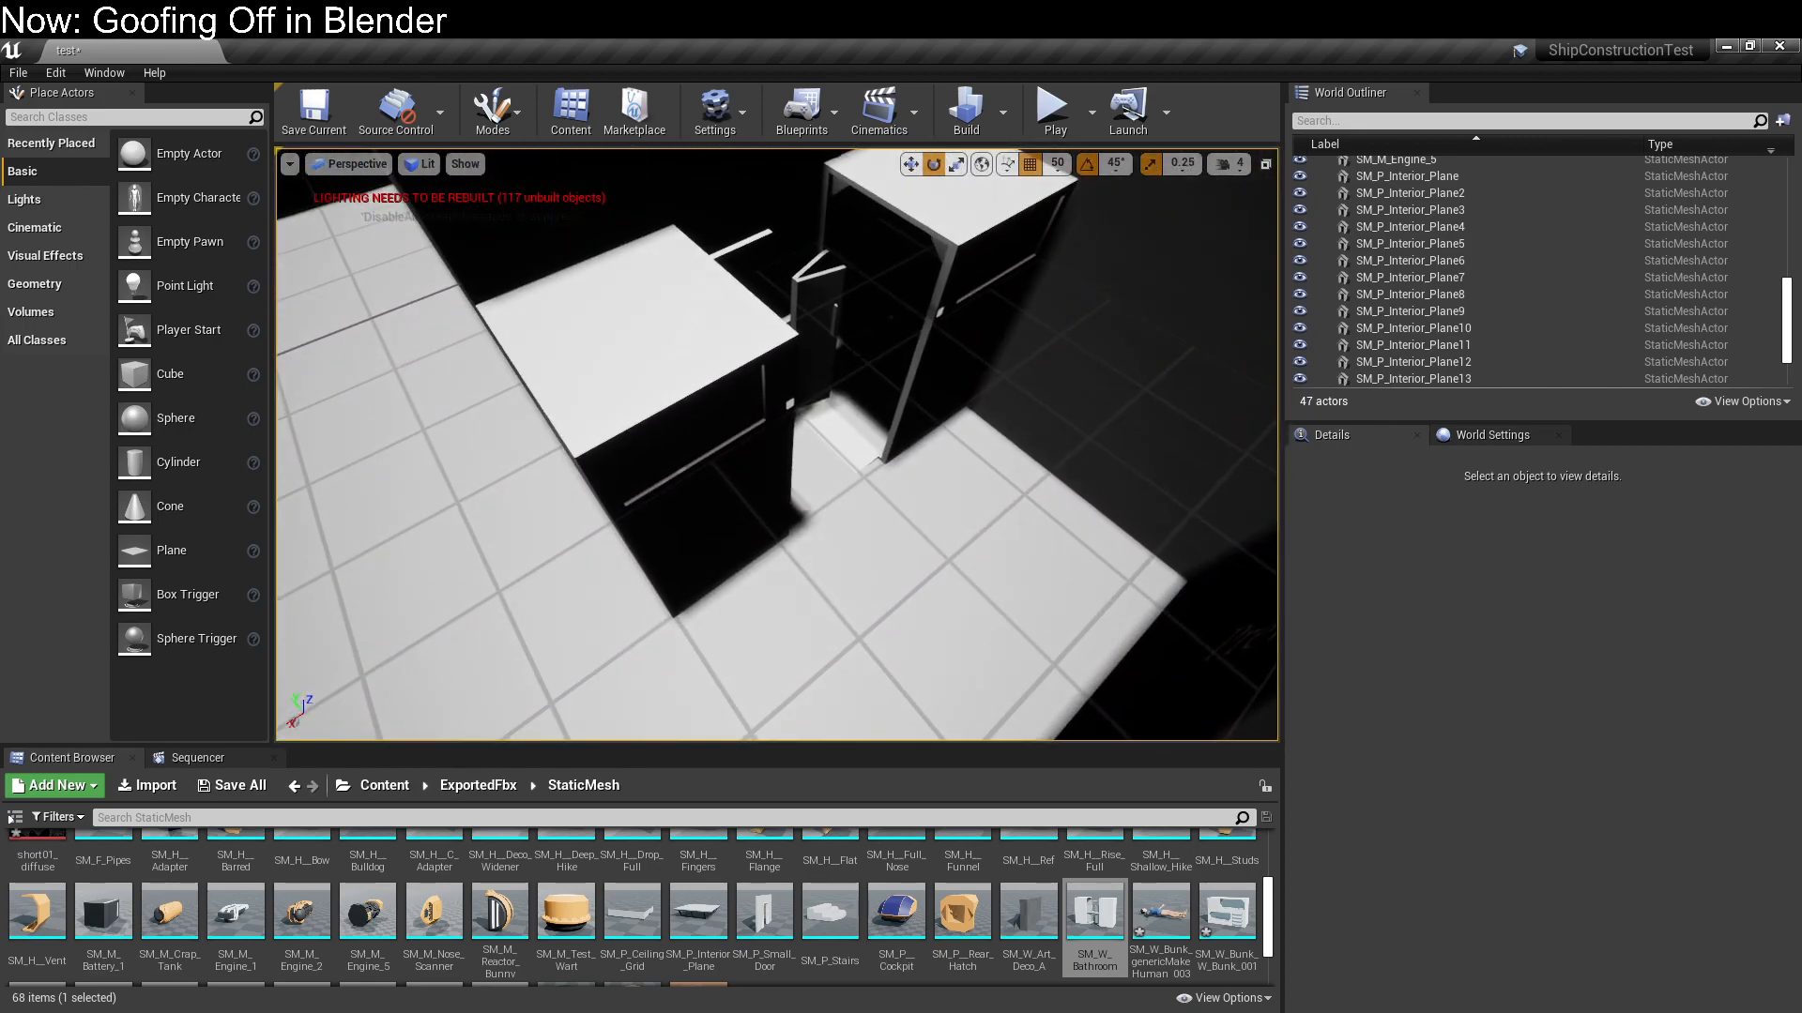
Try rotating a duplicate of the bathroom module in place at X -300, Y -750, and delete the copy
left_click(601, 291)
right_click_drag(600, 291, 601, 291)
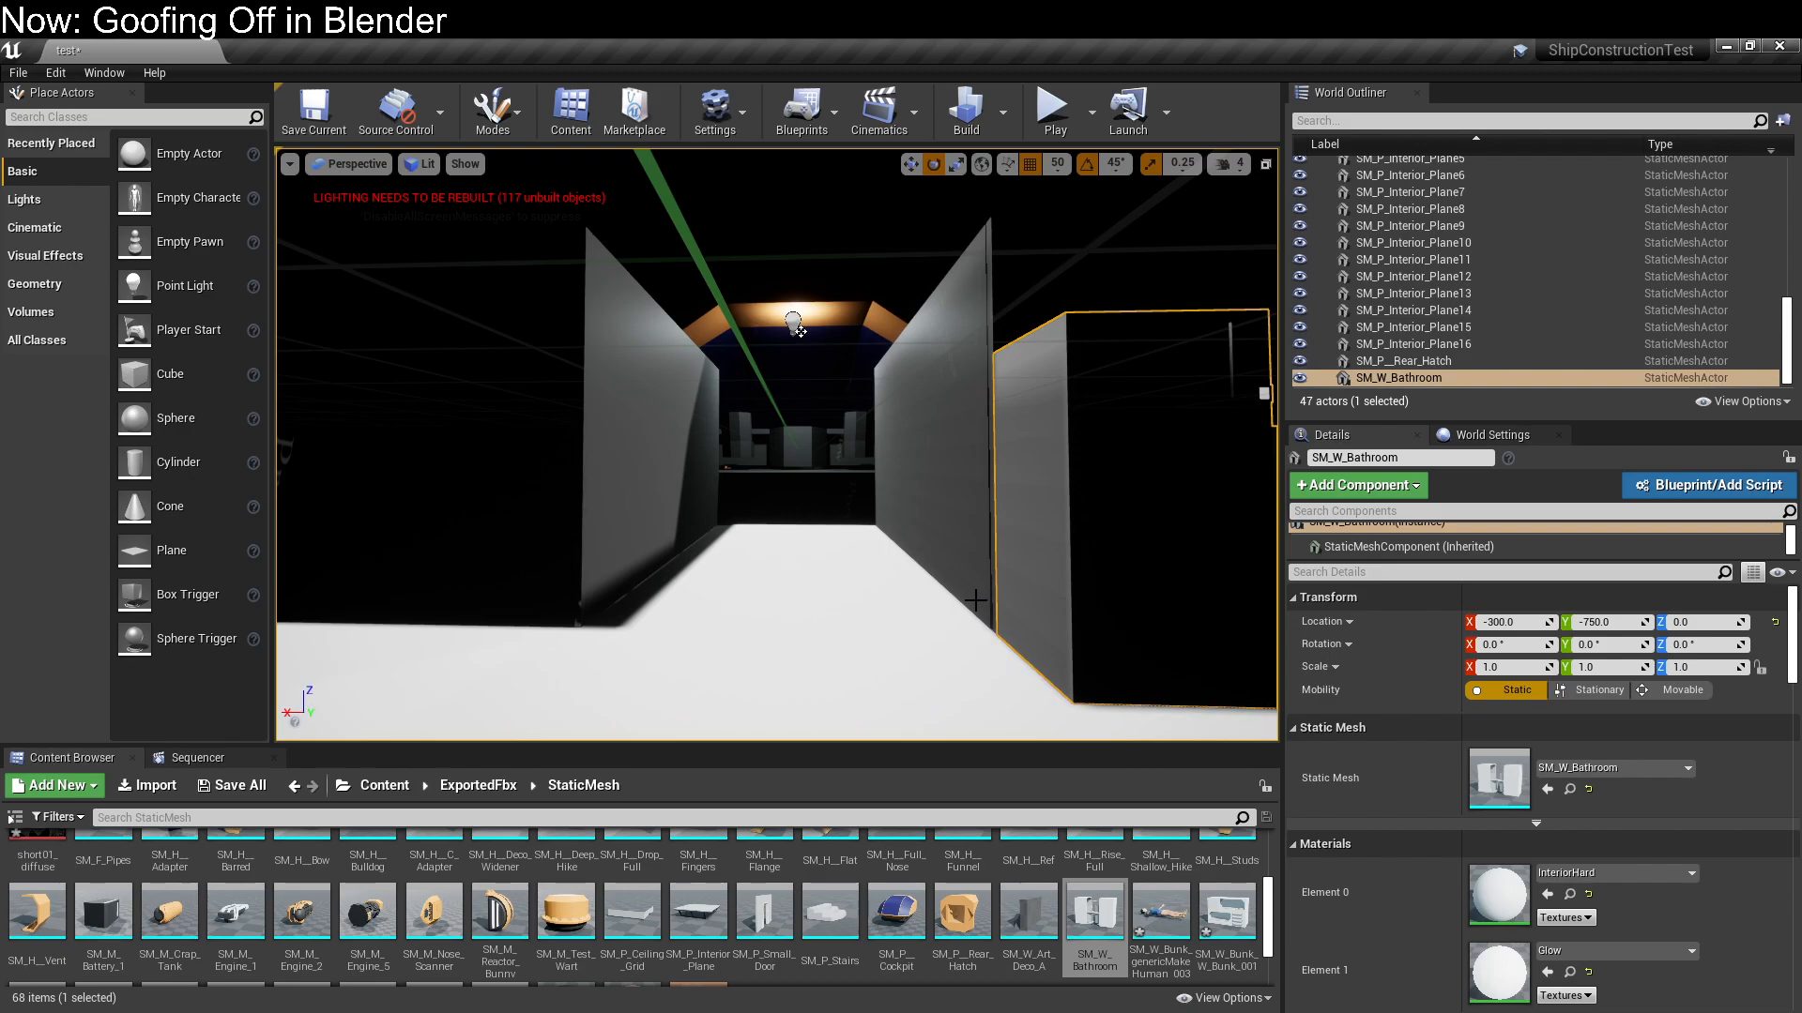
right_click_drag(933, 620, 863, 629)
mouse_move(732, 627)
right_mouse_down()
mouse_move(900, 630)
mouse_move(732, 628)
right_mouse_up()
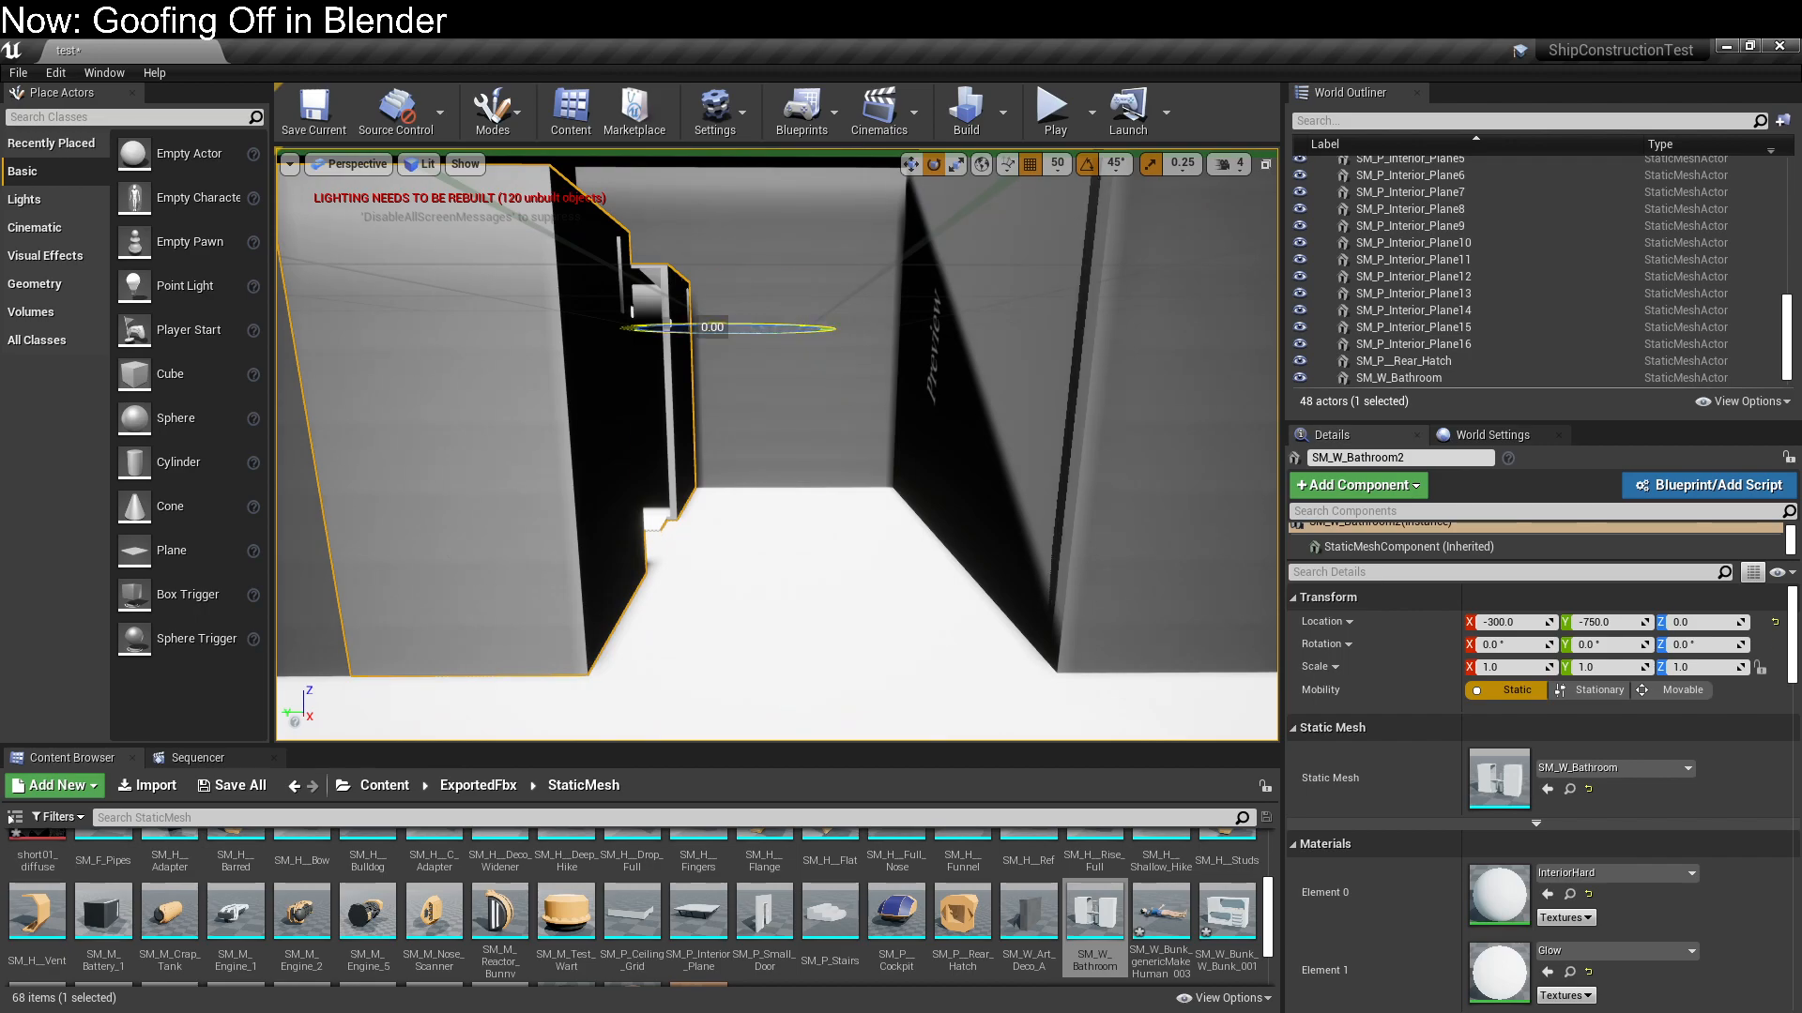
mouse_move(777, 445)
right_mouse_down()
mouse_move(704, 443)
mouse_move(790, 439)
right_mouse_up()
left_click(715, 562, "ctrl")
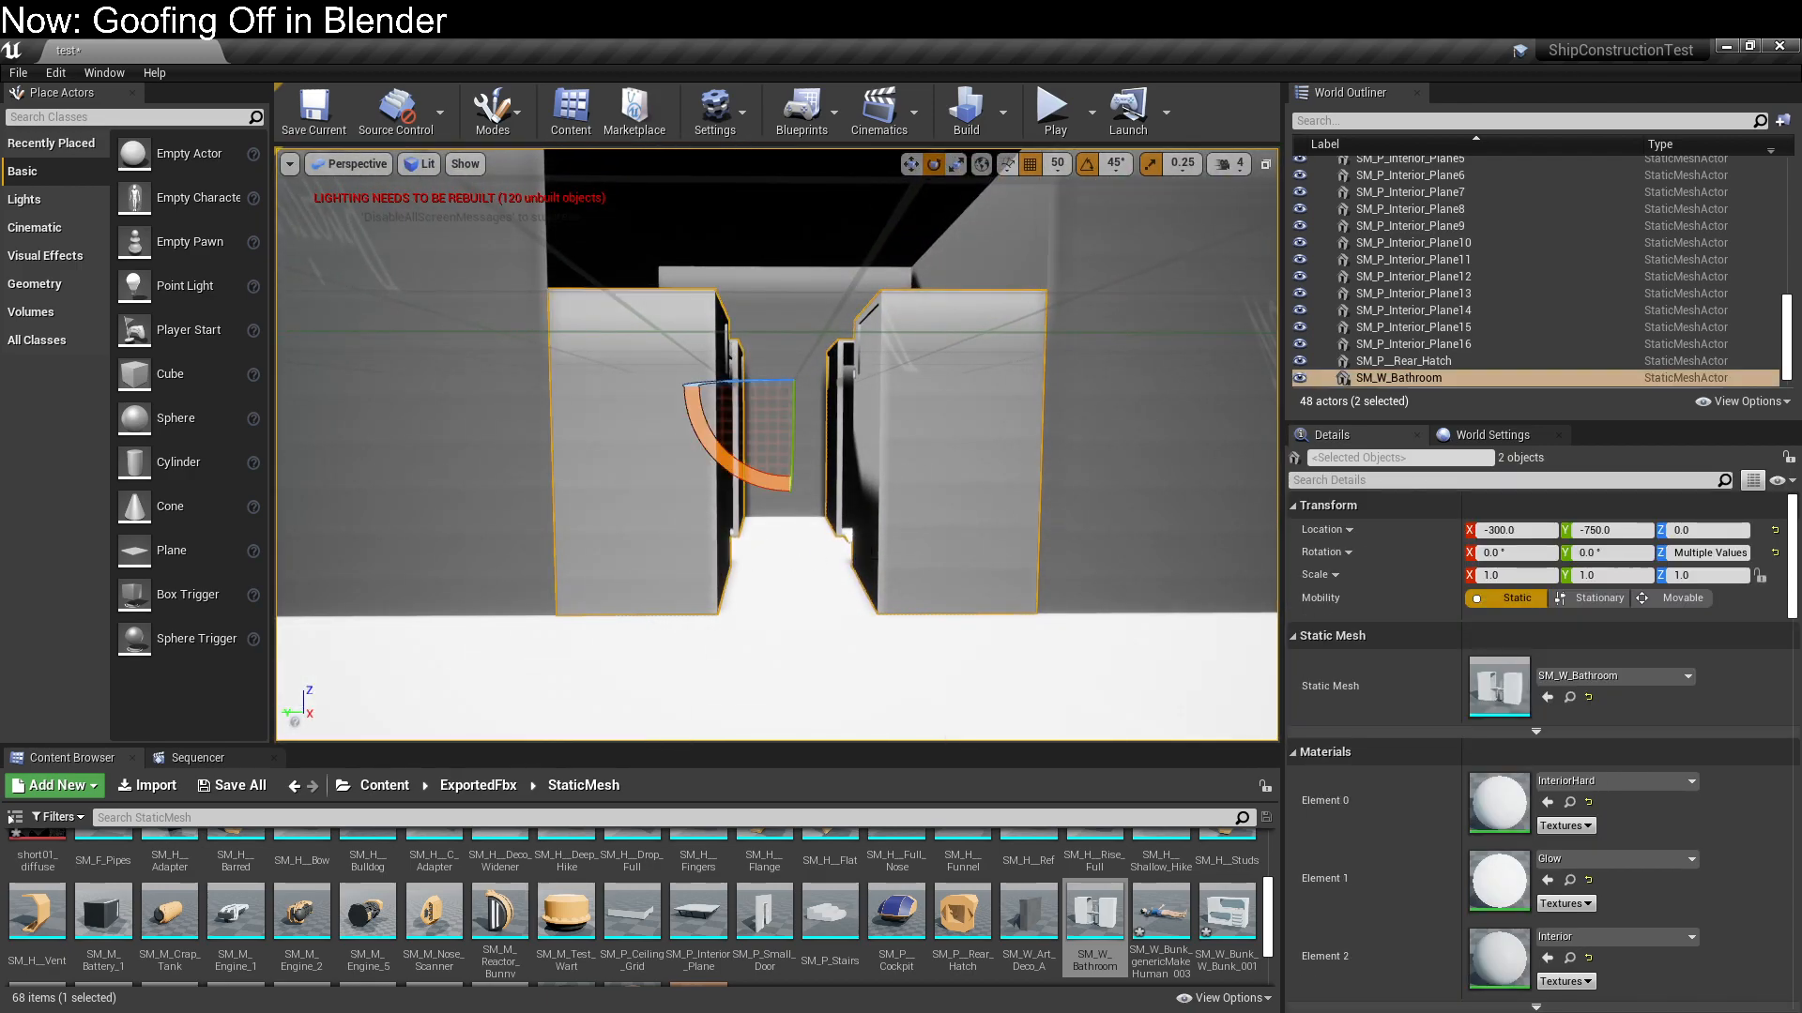
key("Delete")
Look over the ship's interior and browse the exported static meshes for available modules
right_click_drag(926, 540, 374, 227)
right_click_drag(777, 445, 710, 445)
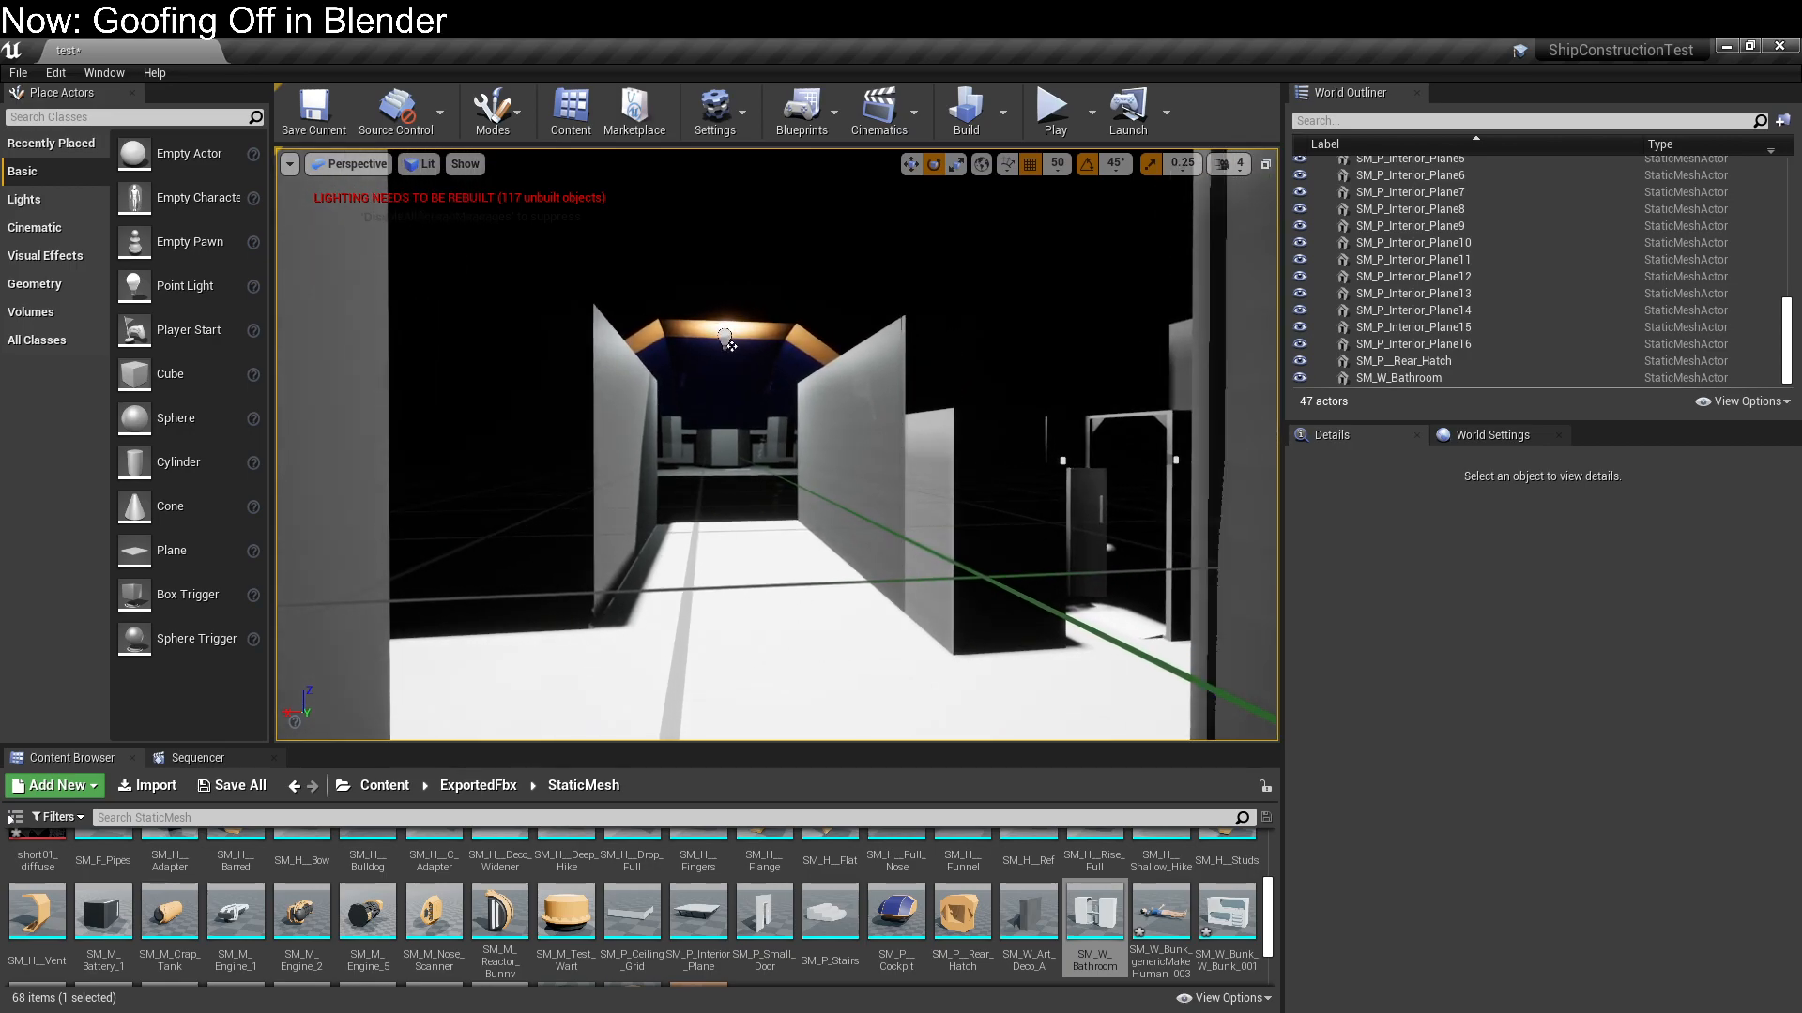
scroll(942, 860, "up", 5)
scroll(942, 861, "down", 8)
scroll(942, 860, "up", 2)
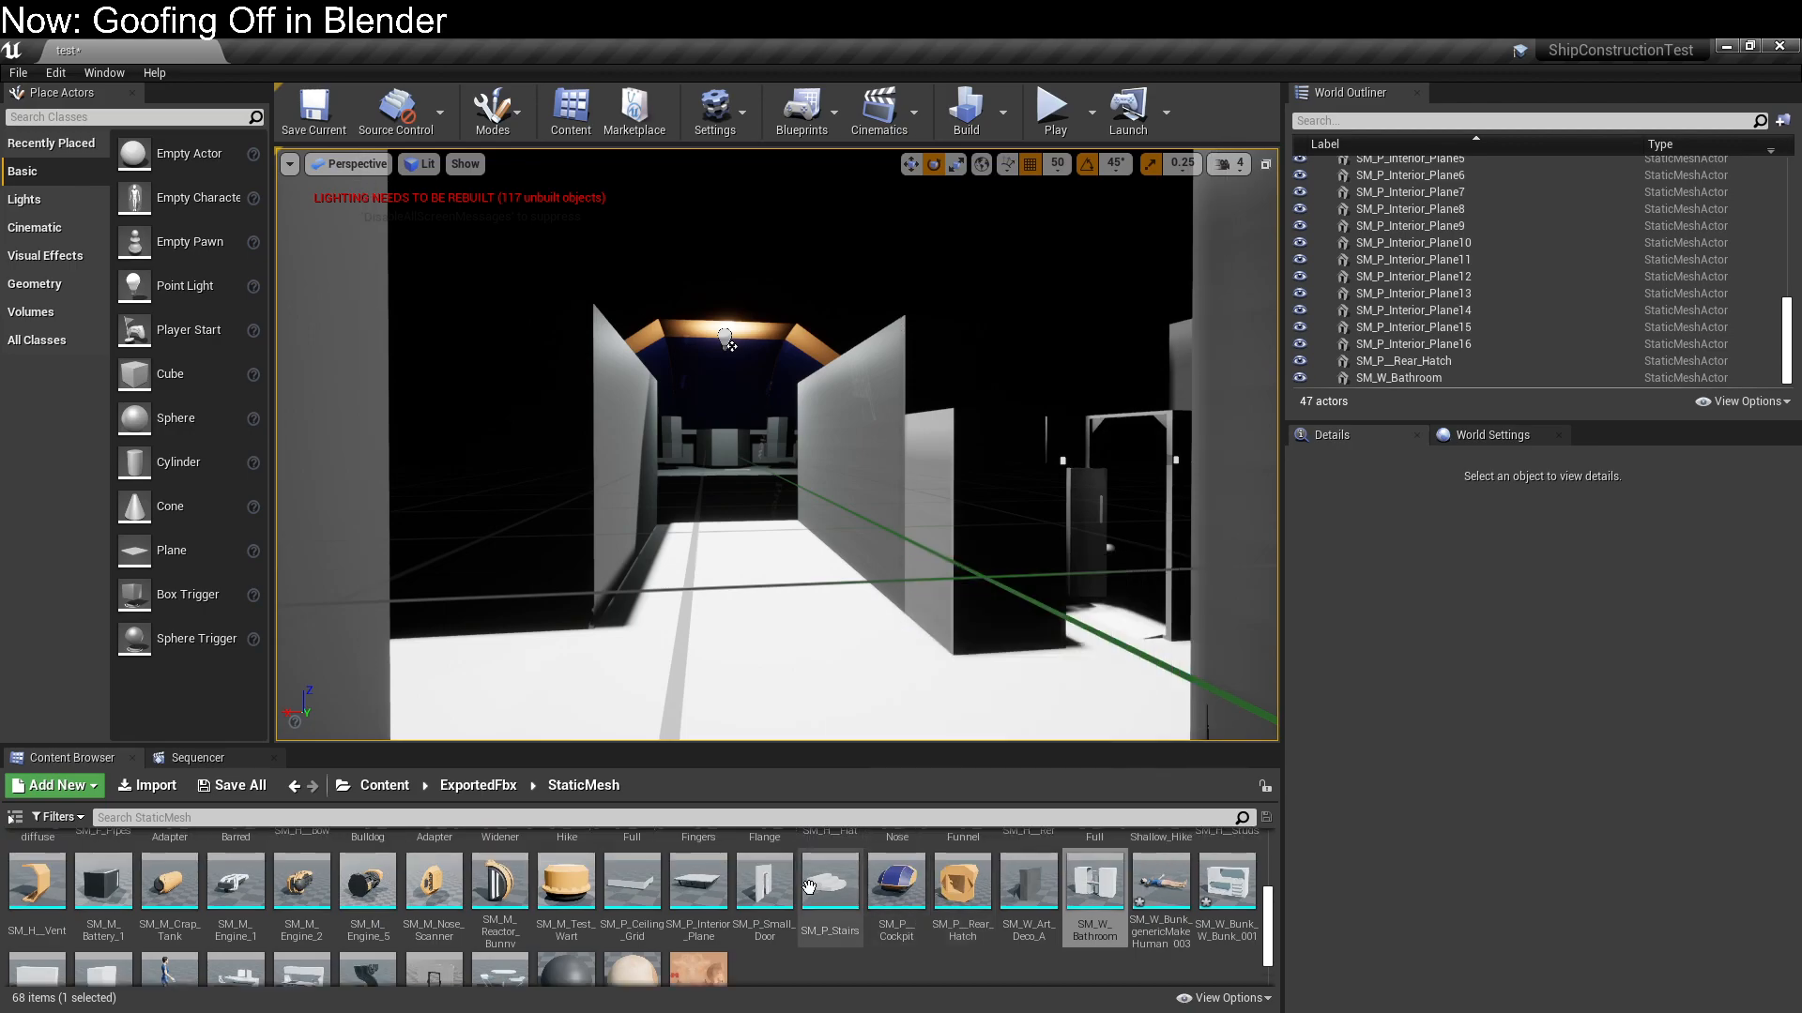
scroll(685, 893, "down", 2)
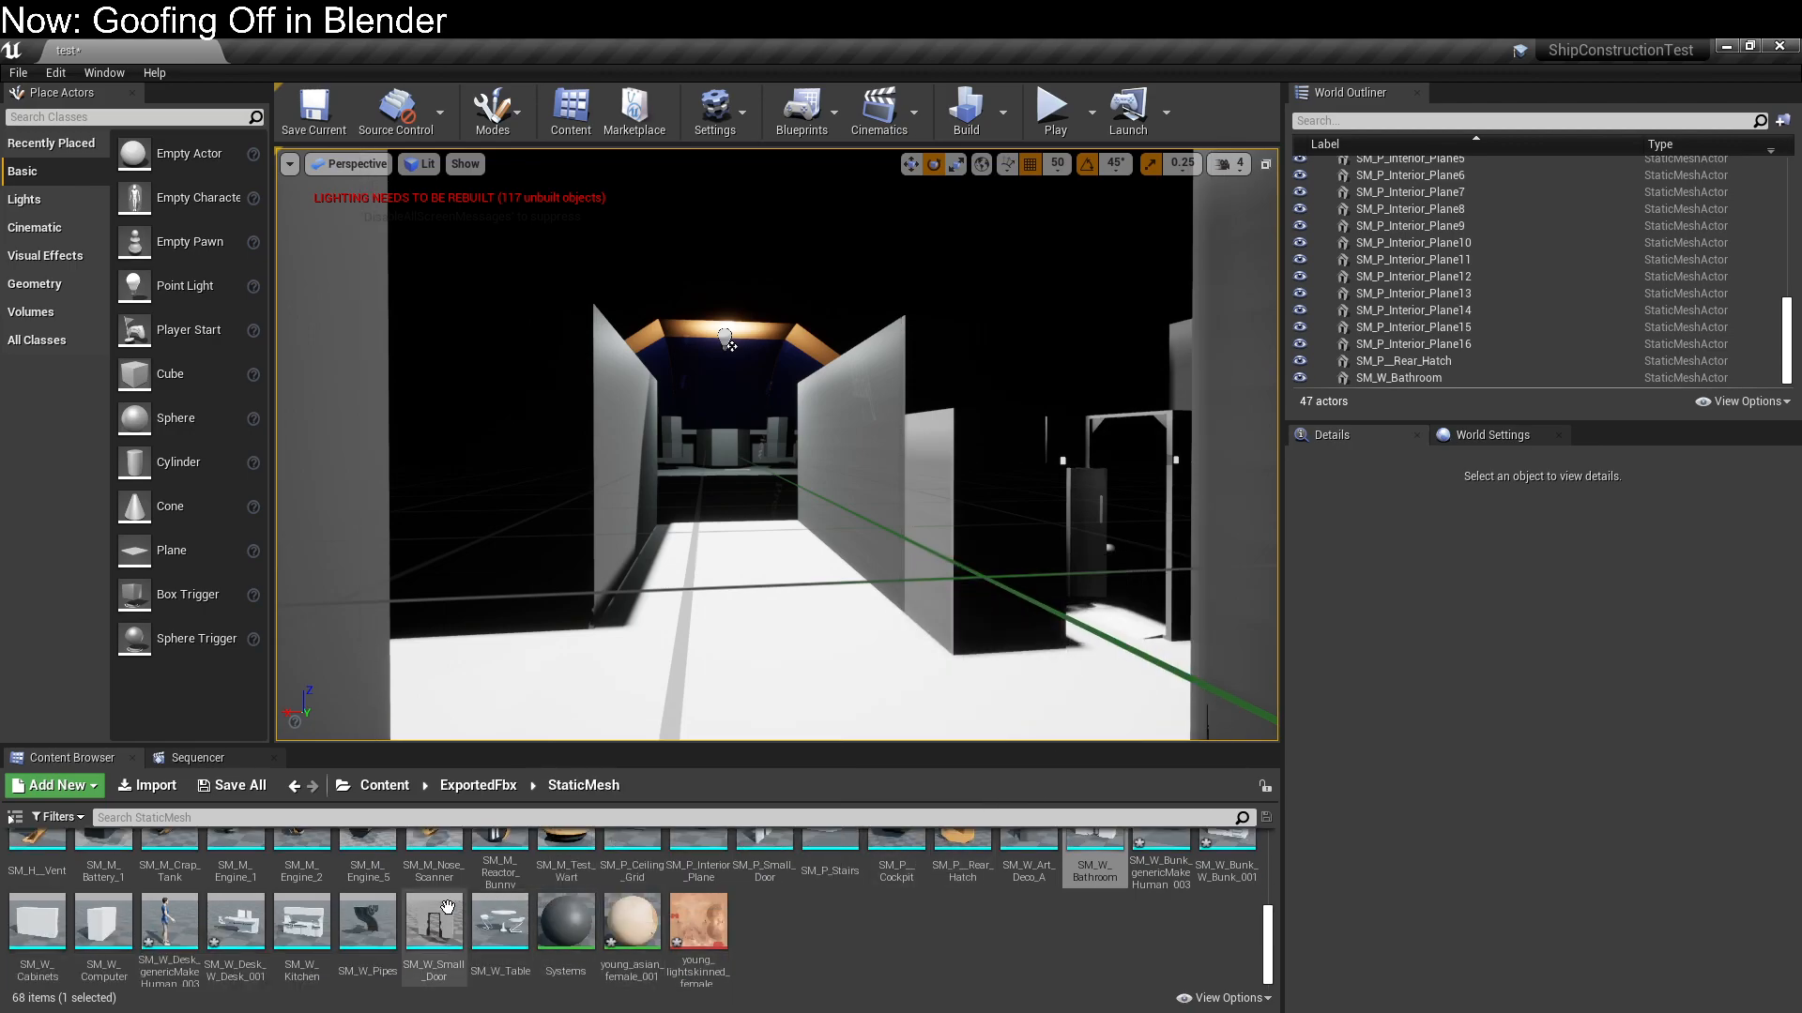
scroll(853, 632, "up", 2)
Delete the three interior planes SM_P_Interior_Plane14, SM_P_Interior_Plane15 and SM_P_Interior_Plane16
right_click_drag(852, 632, 1060, 563)
mouse_move(772, 632)
right_mouse_down()
mouse_move(742, 648)
mouse_move(756, 671)
mouse_move(772, 631)
right_mouse_up()
left_click(620, 444)
left_click(1014, 503, "ctrl")
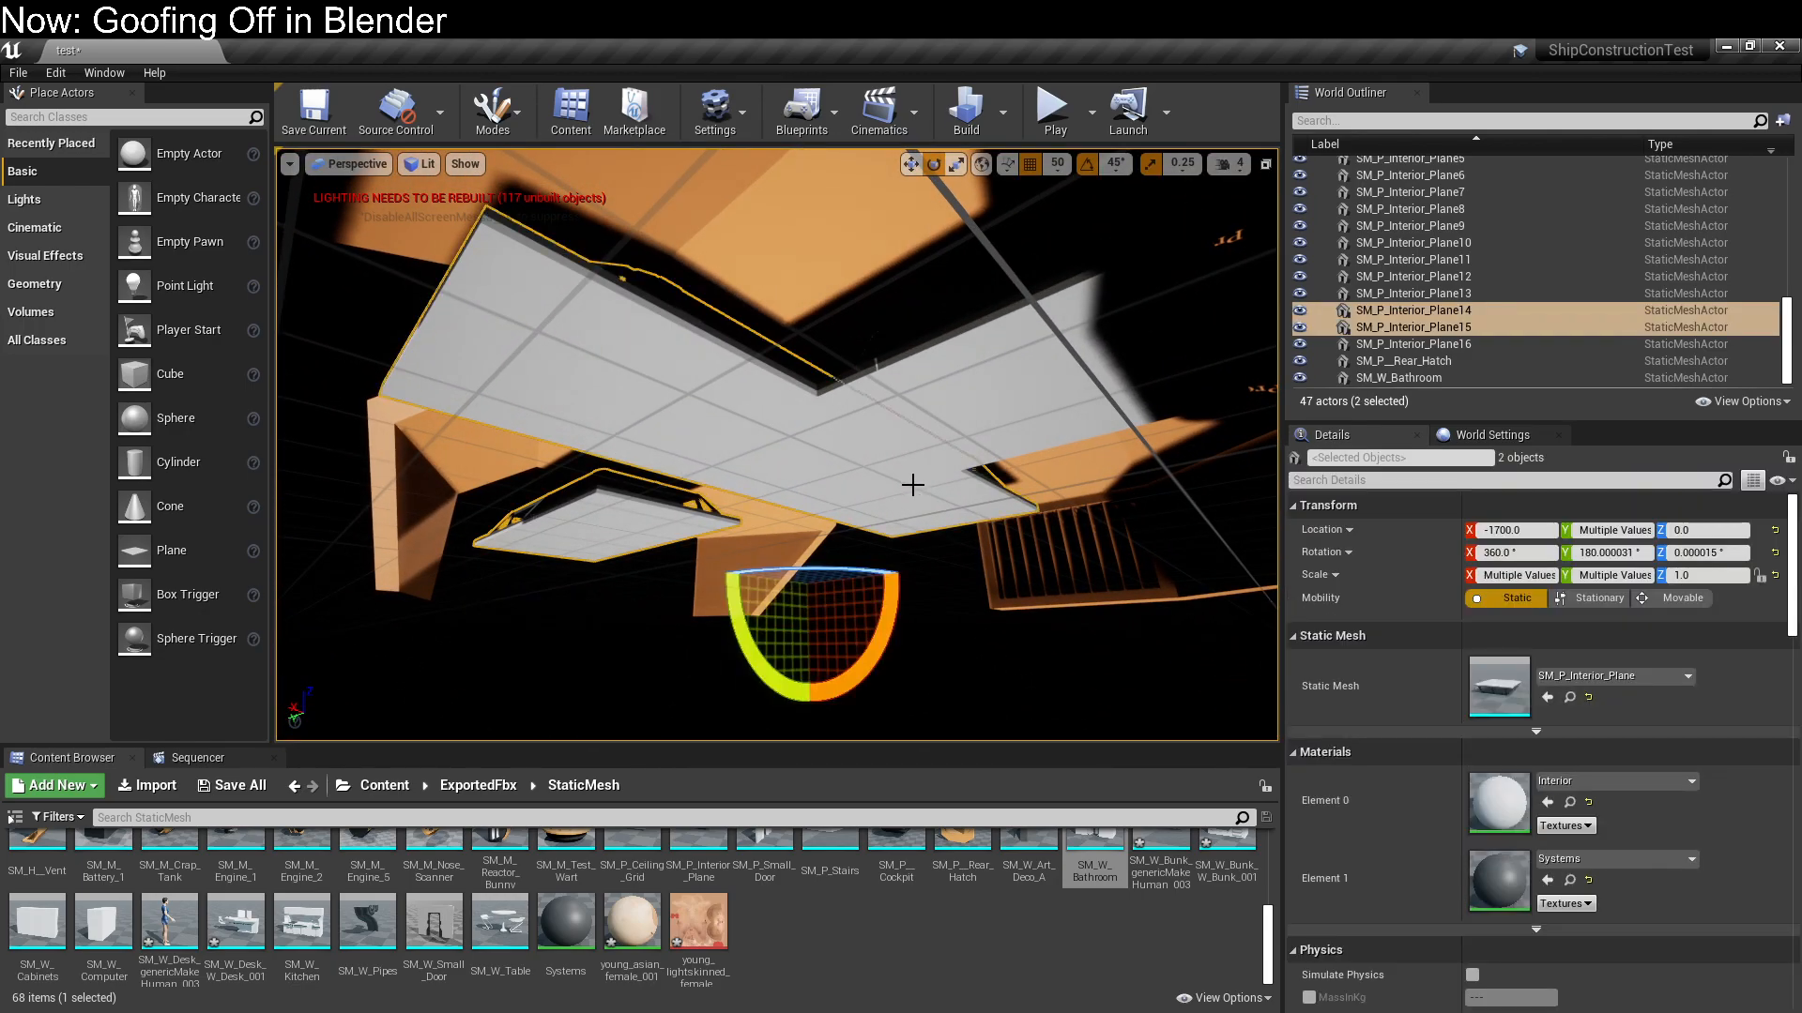
left_click(1024, 382, "ctrl")
key("Delete")
Switch to Blender and check the object properties of P Ceiling Grid
right_click_drag(1021, 382, 933, 535)
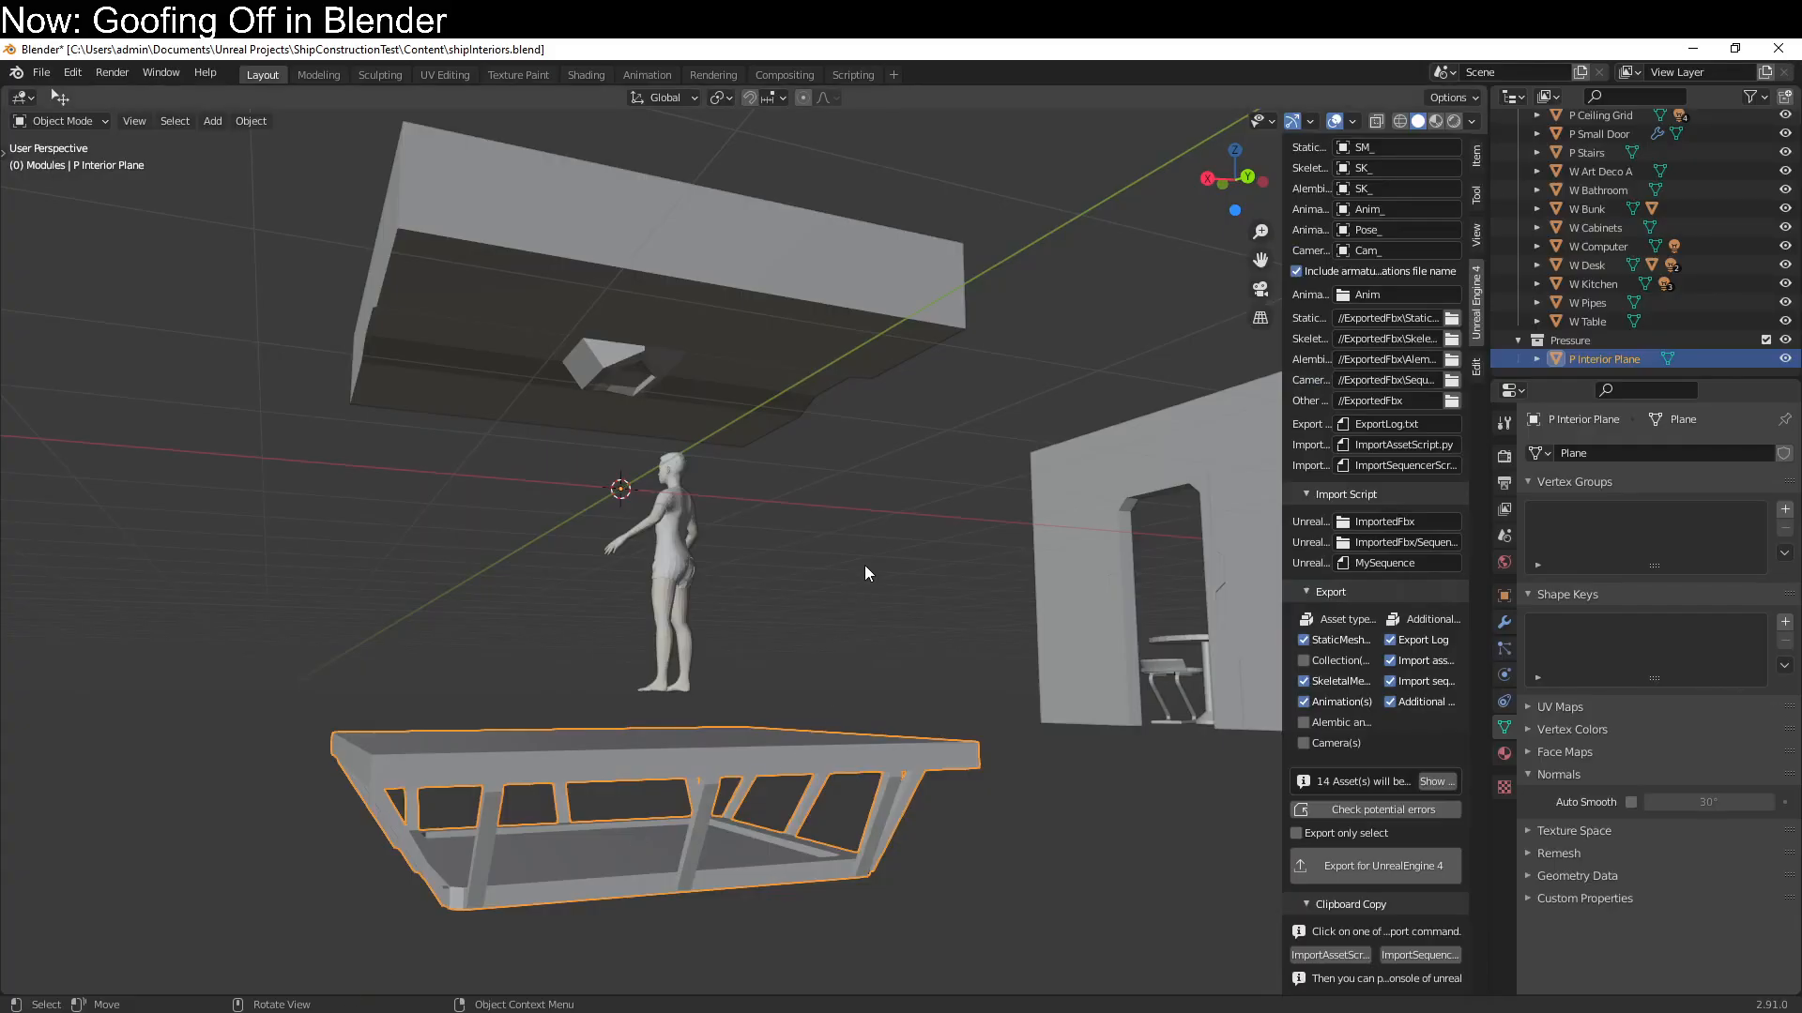
left_click(743, 353)
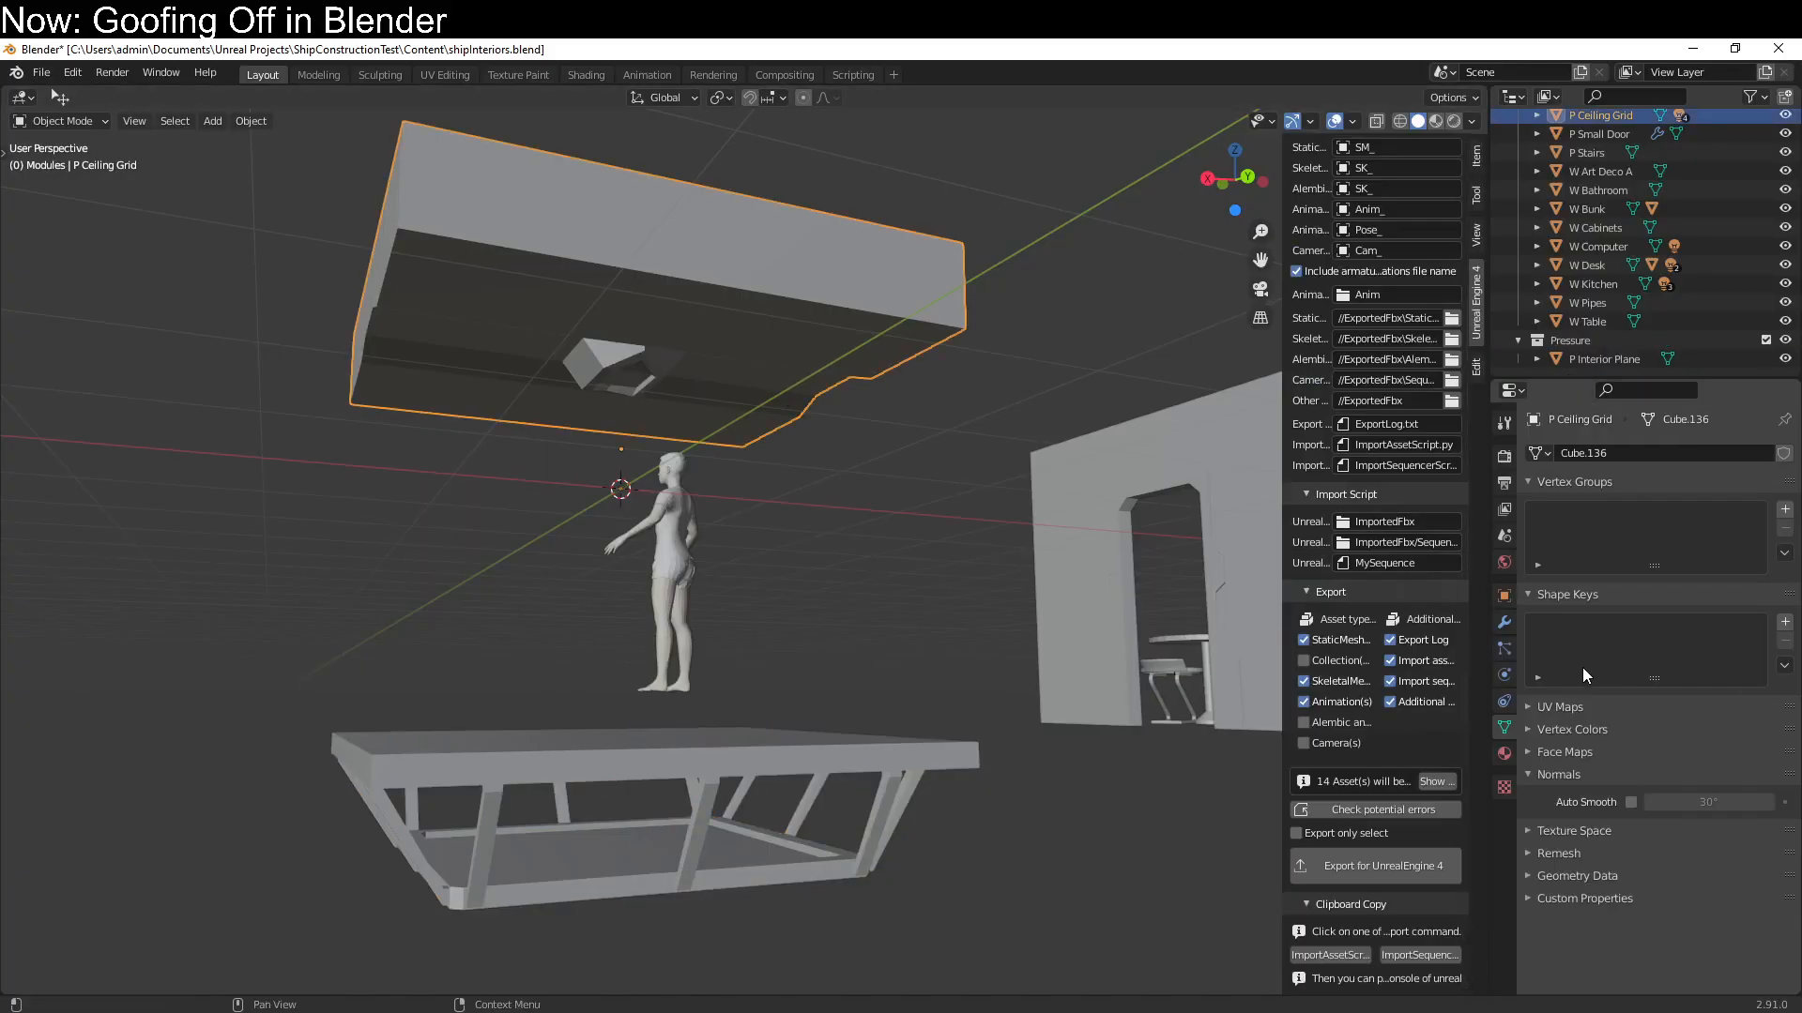
left_click(1504, 597)
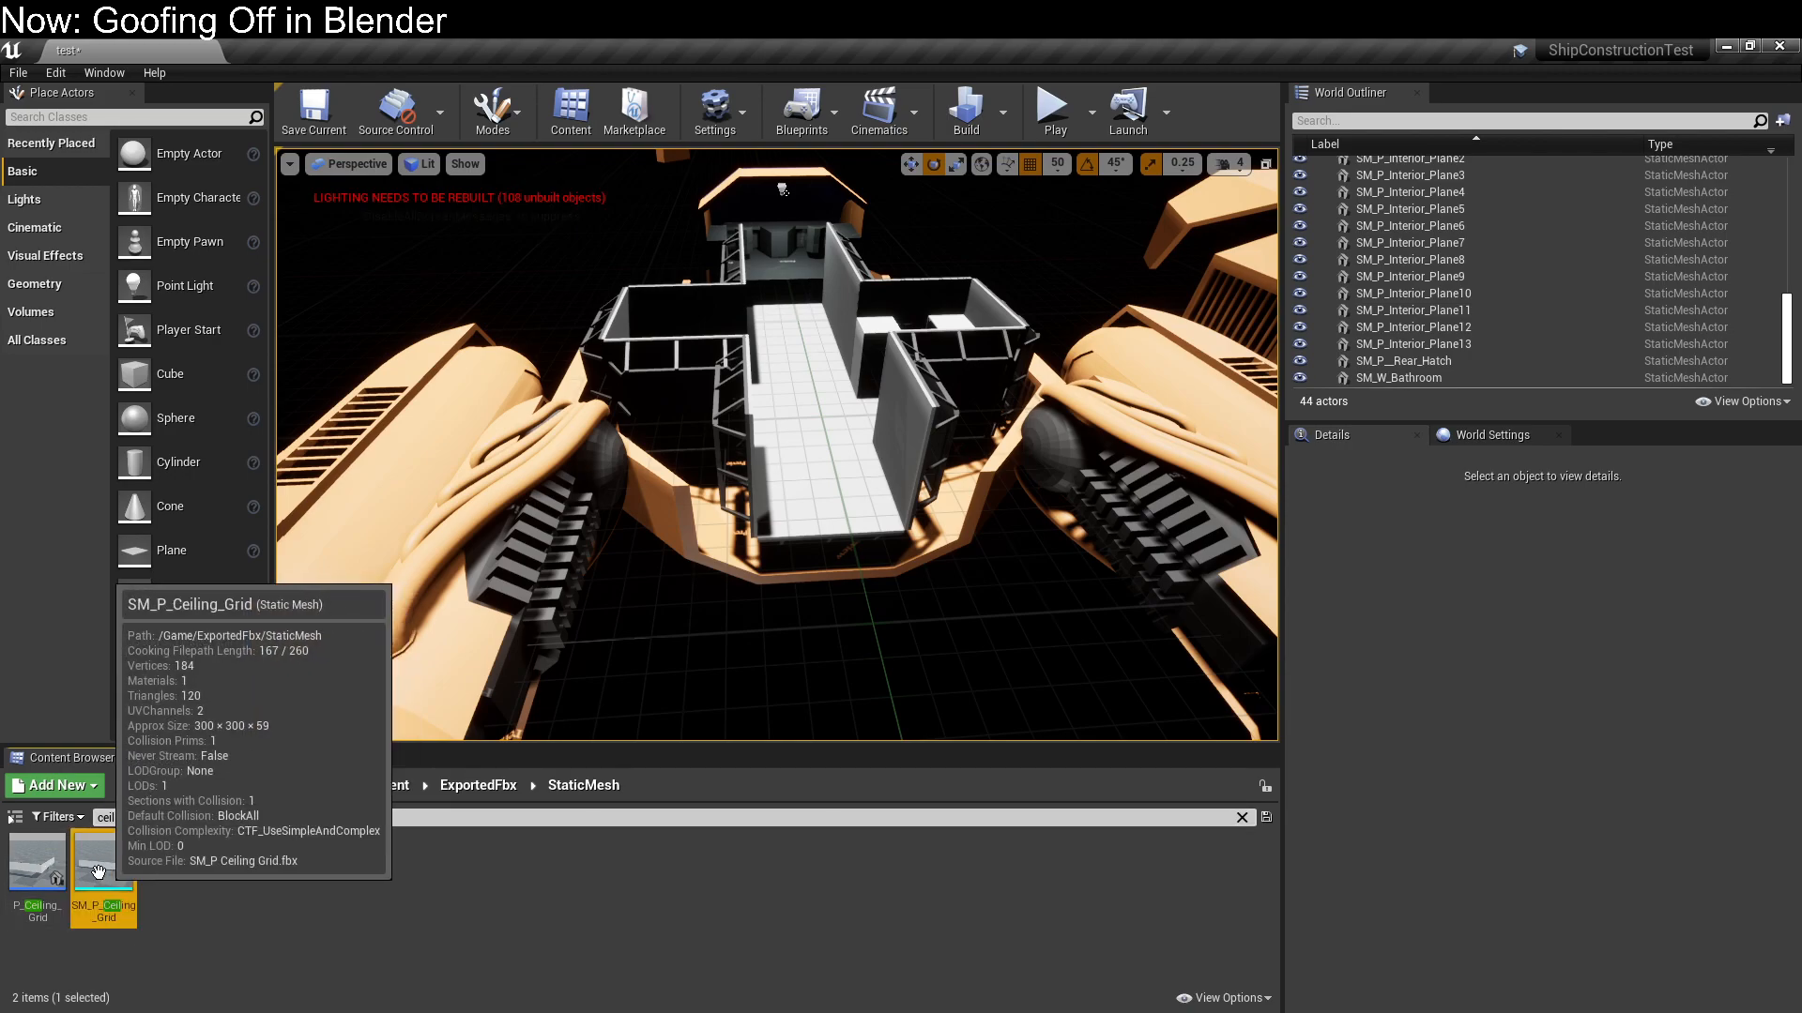
Back in the Unreal editor, find the P_Ceiling_Grid blueprint with "ceil" and place it in the corridor at X 0, Y -1050
left_click(43, 869)
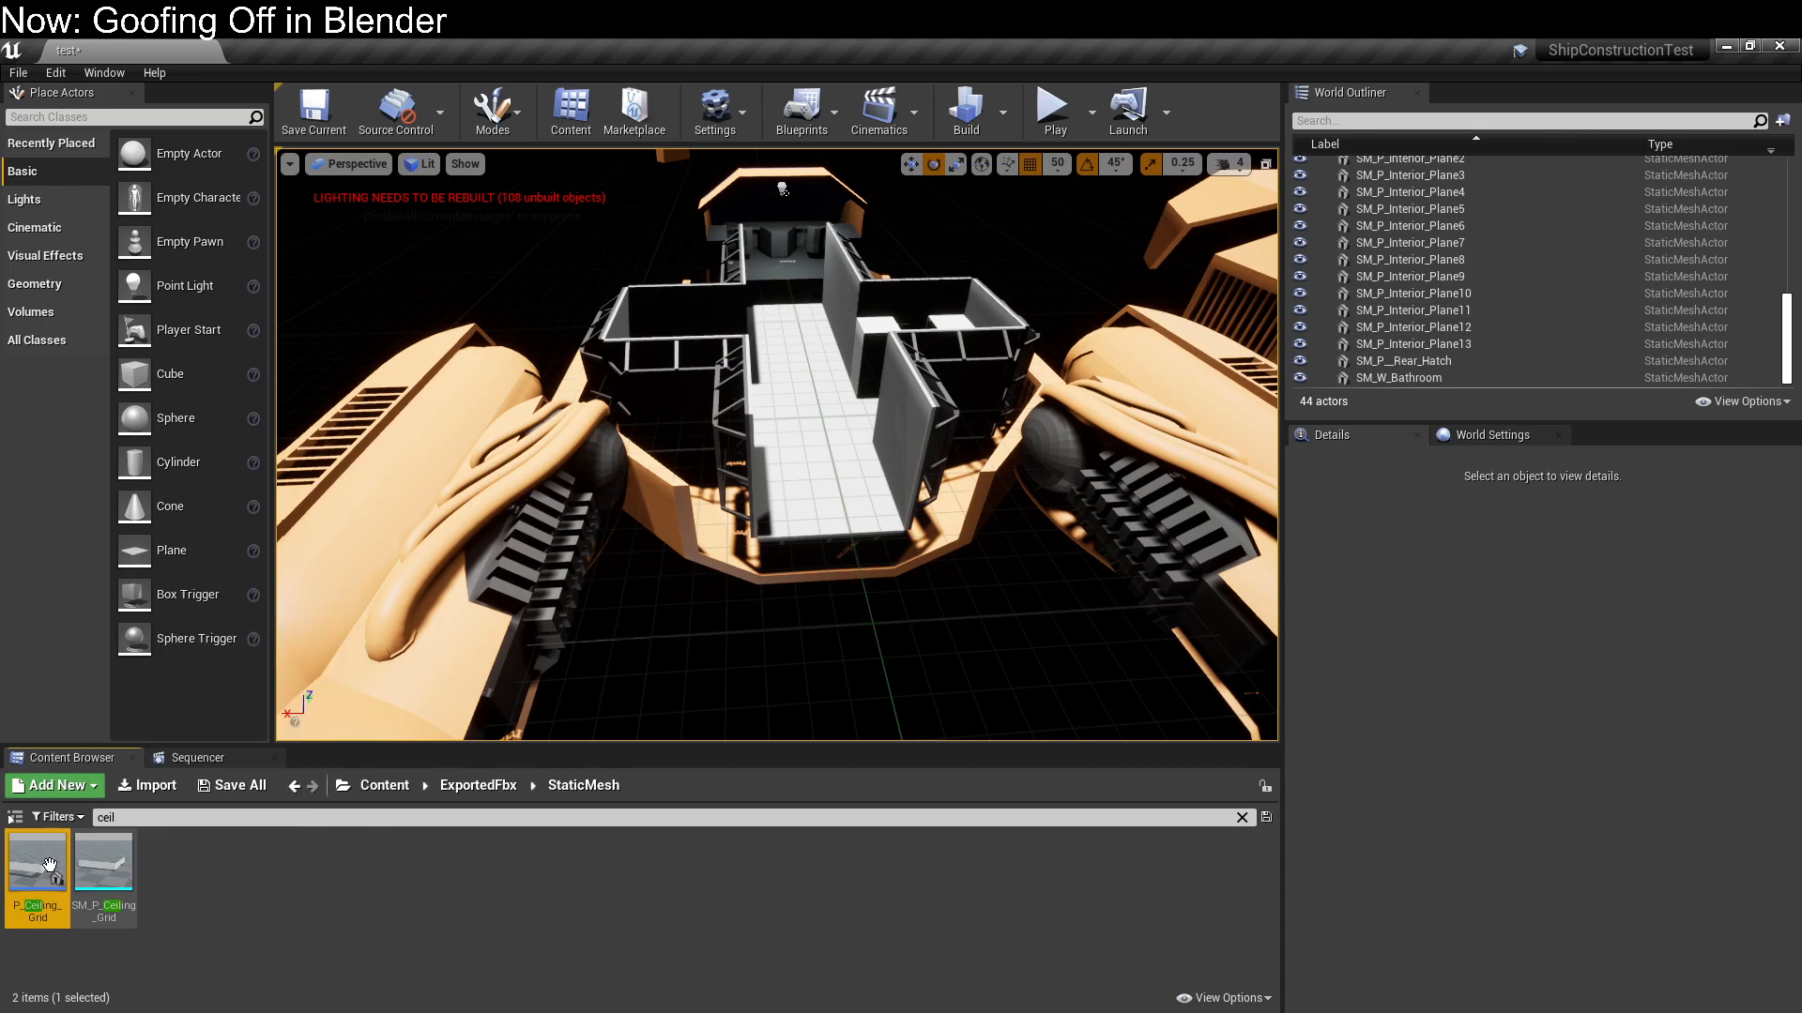
left_click_drag(31, 859, 744, 394)
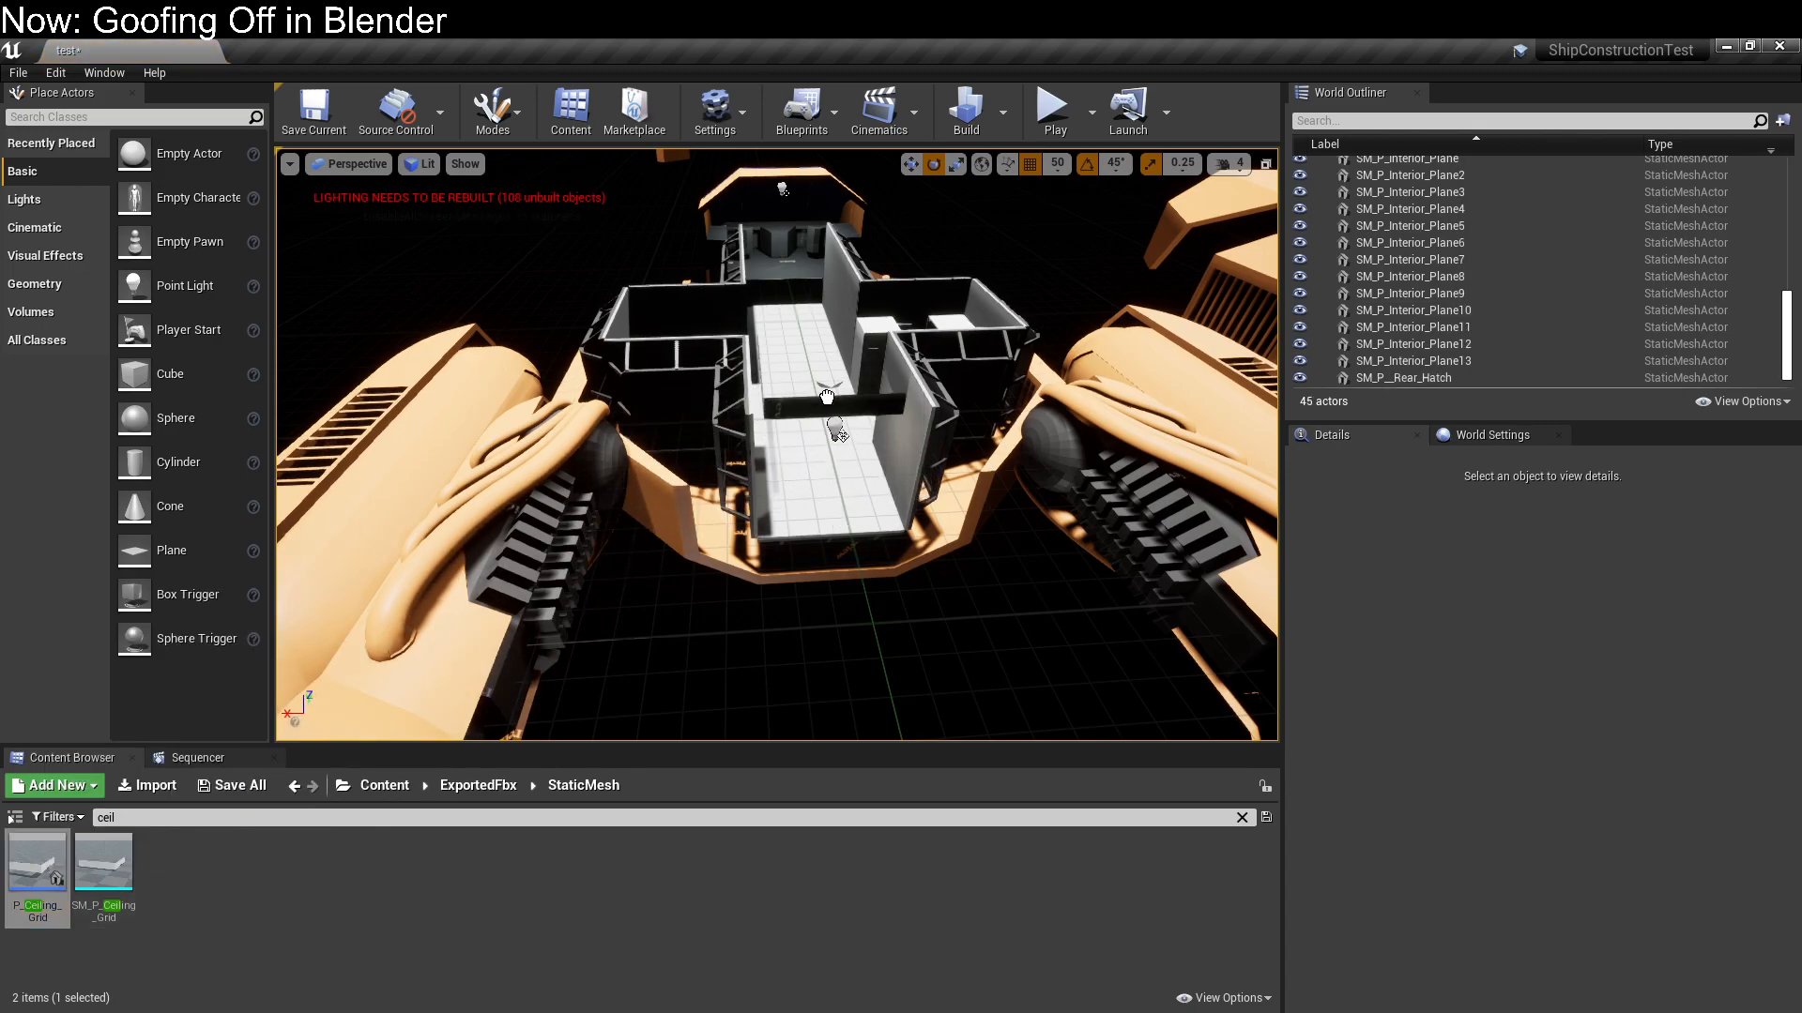
left_click_drag(829, 425, 829, 425)
Rotate the placed ceiling grid -90° about Z so it lines up with the corridor walls
right_click_drag(911, 589, 929, 375)
key("w")
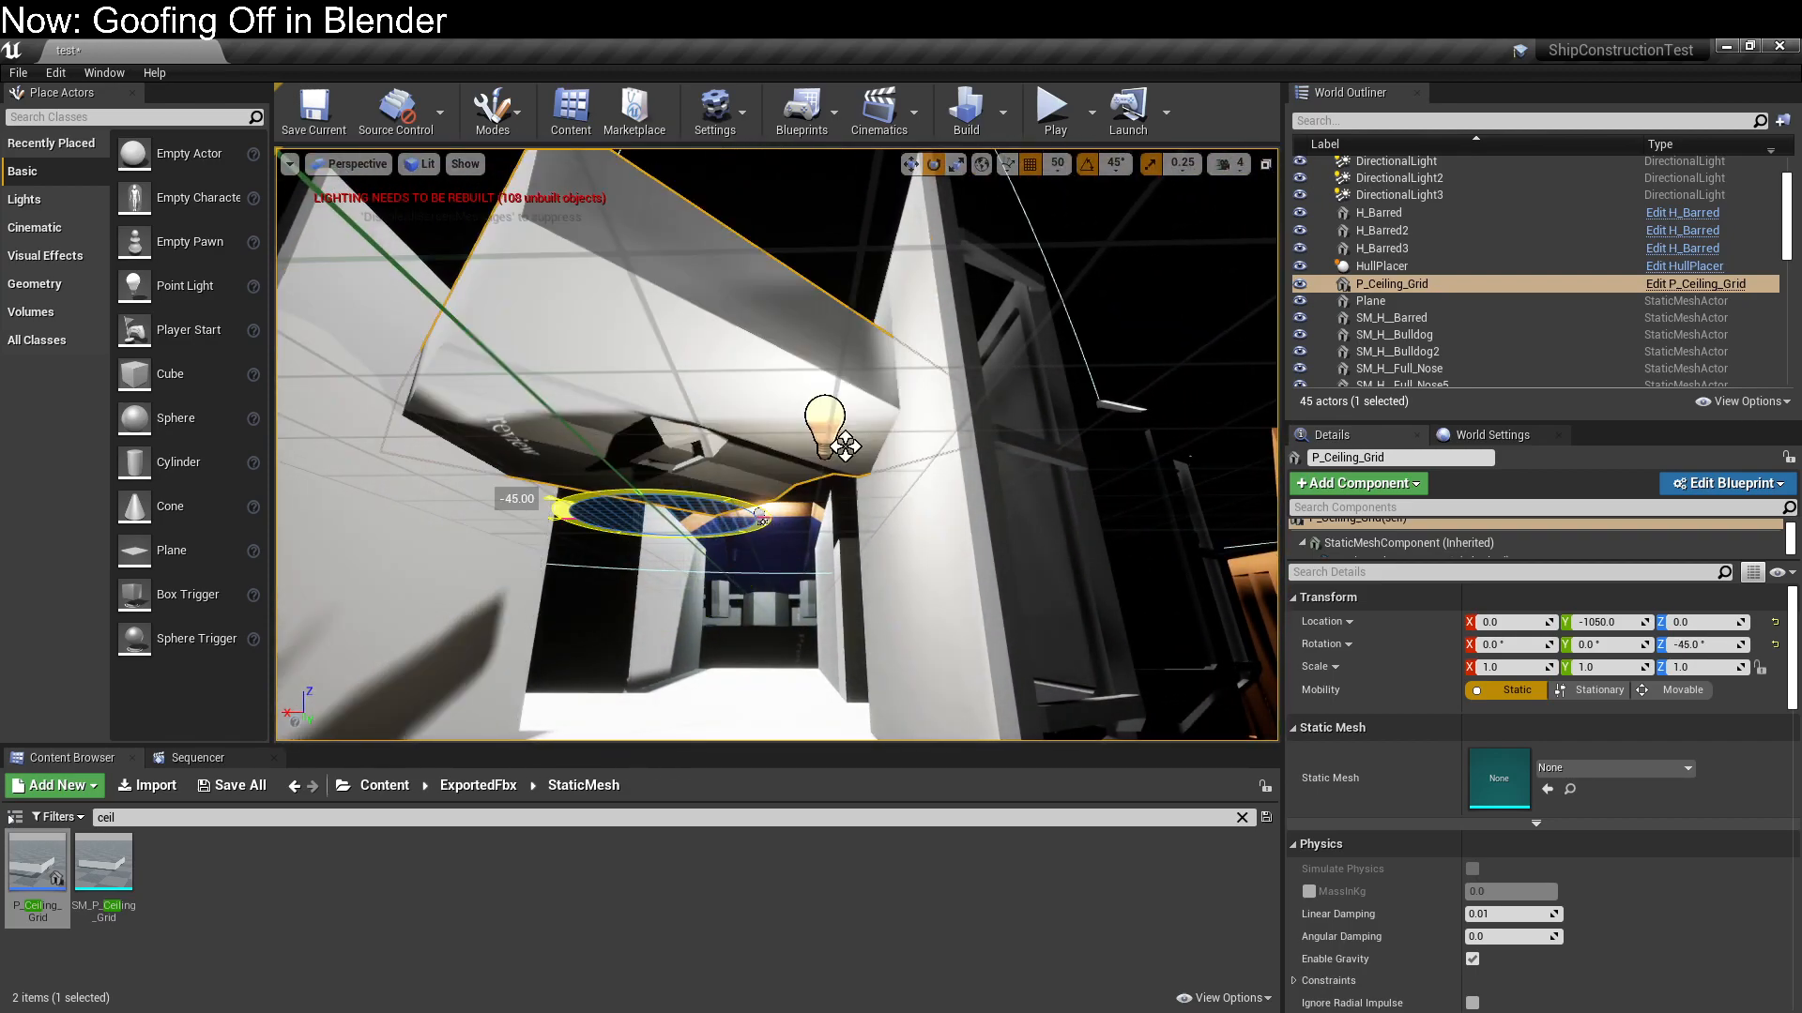
right_click_drag(638, 475, 667, 535)
key("w")
key("s")
key("w")
key("s")
key("w")
key("s")
key("w")
key("s")
mouse_move(724, 473)
right_mouse_down()
mouse_move(721, 563)
mouse_move(725, 473)
right_mouse_up()
key("w")
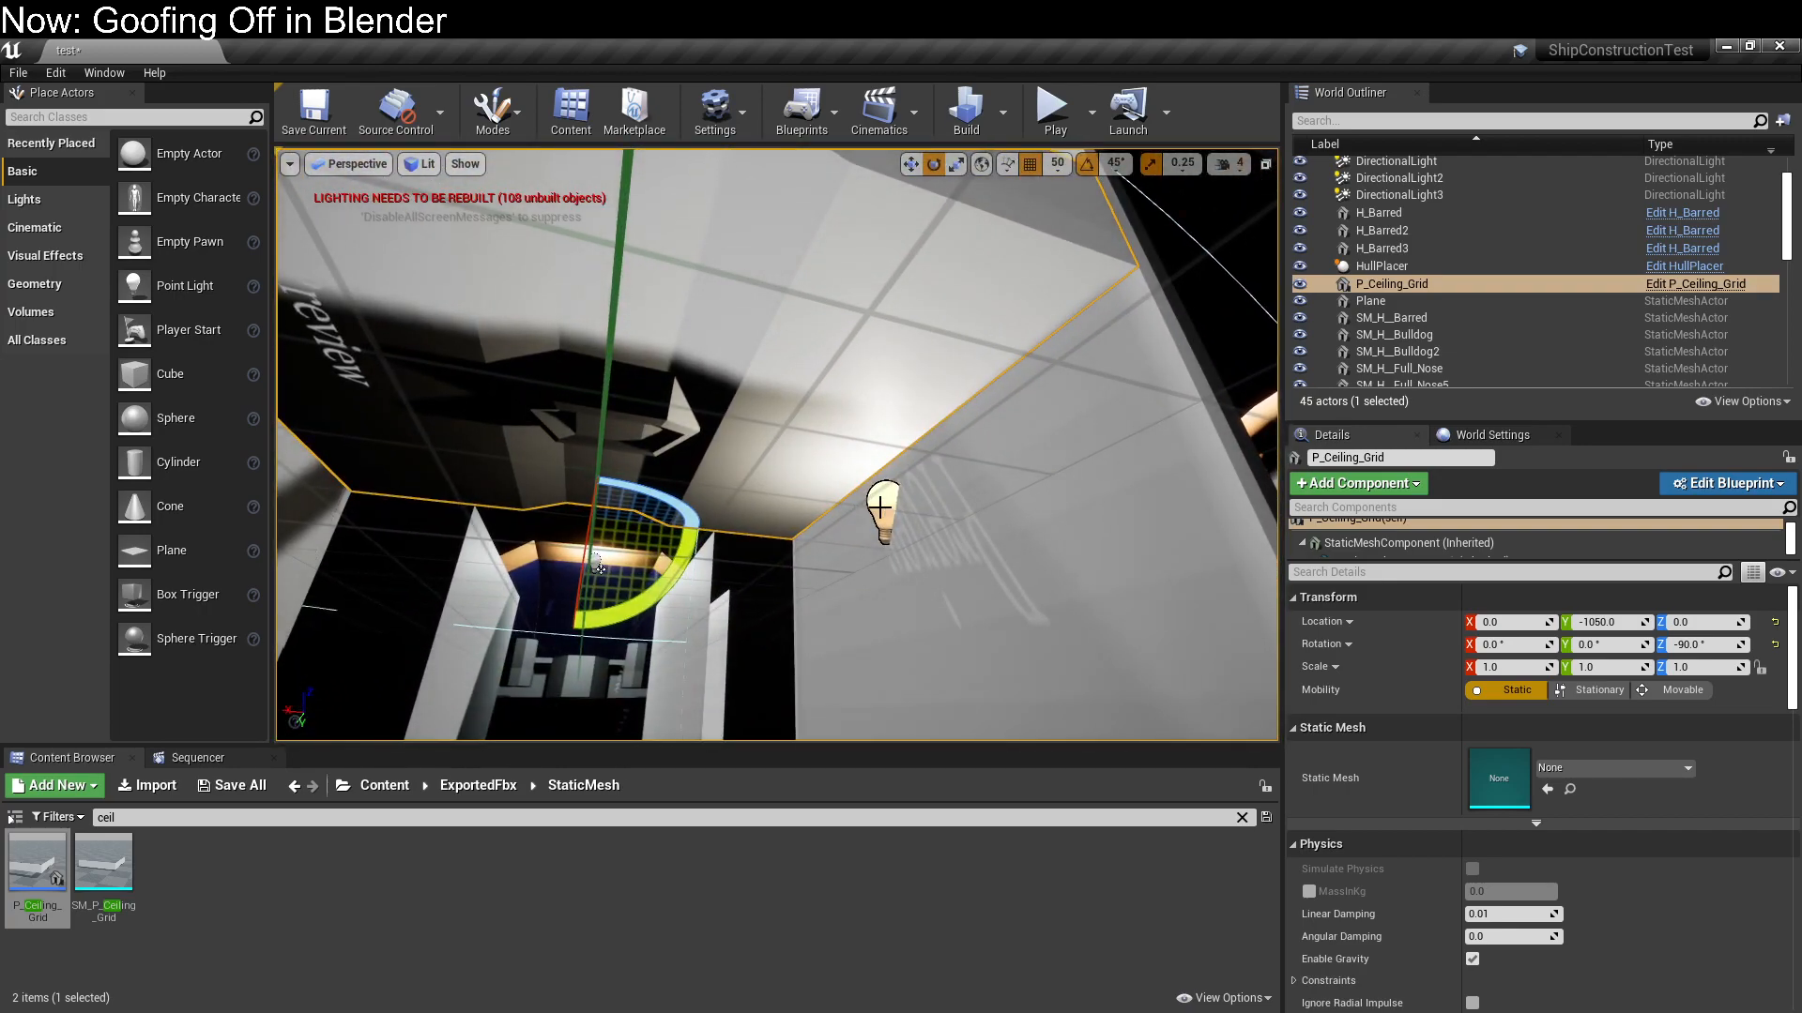
key("s")
mouse_move(880, 508)
right_mouse_down()
mouse_move(873, 610)
mouse_move(871, 537)
right_mouse_up()
key("w")
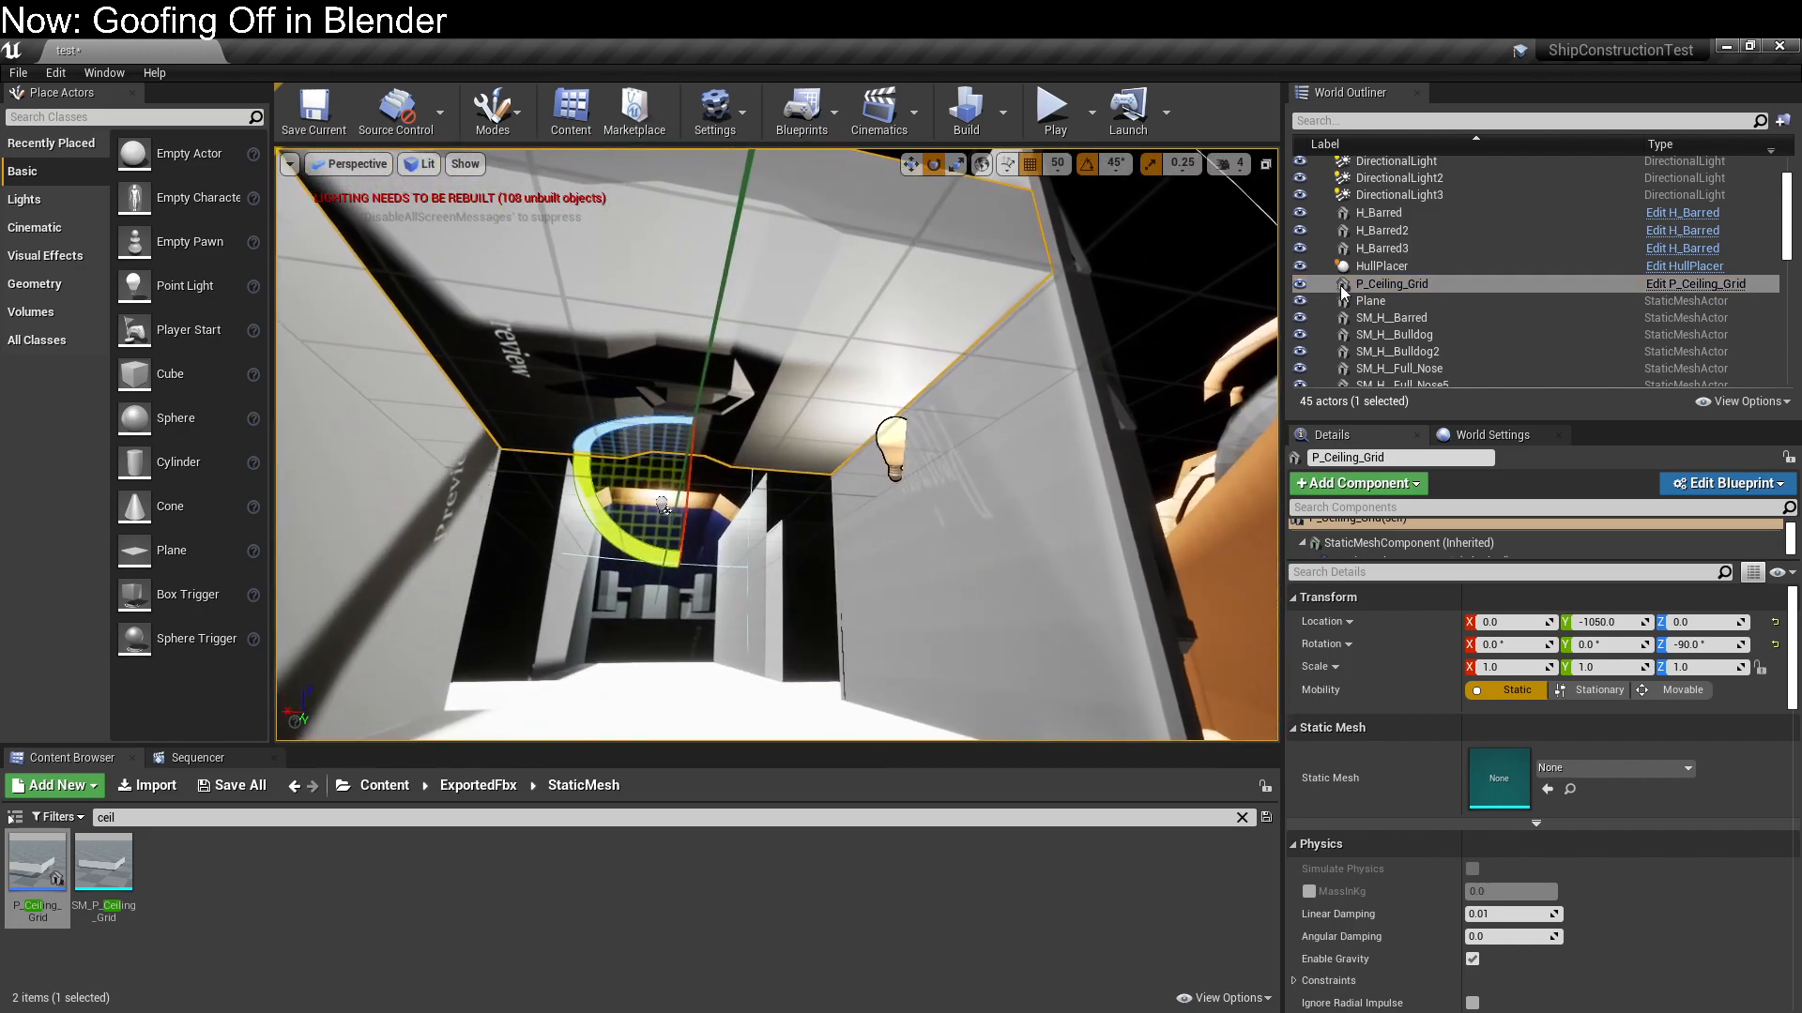
Open the P_Ceiling_Grid blueprint for editing and move its PointLight to Y 0 beneath the ceiling lamp
left_click(1713, 484)
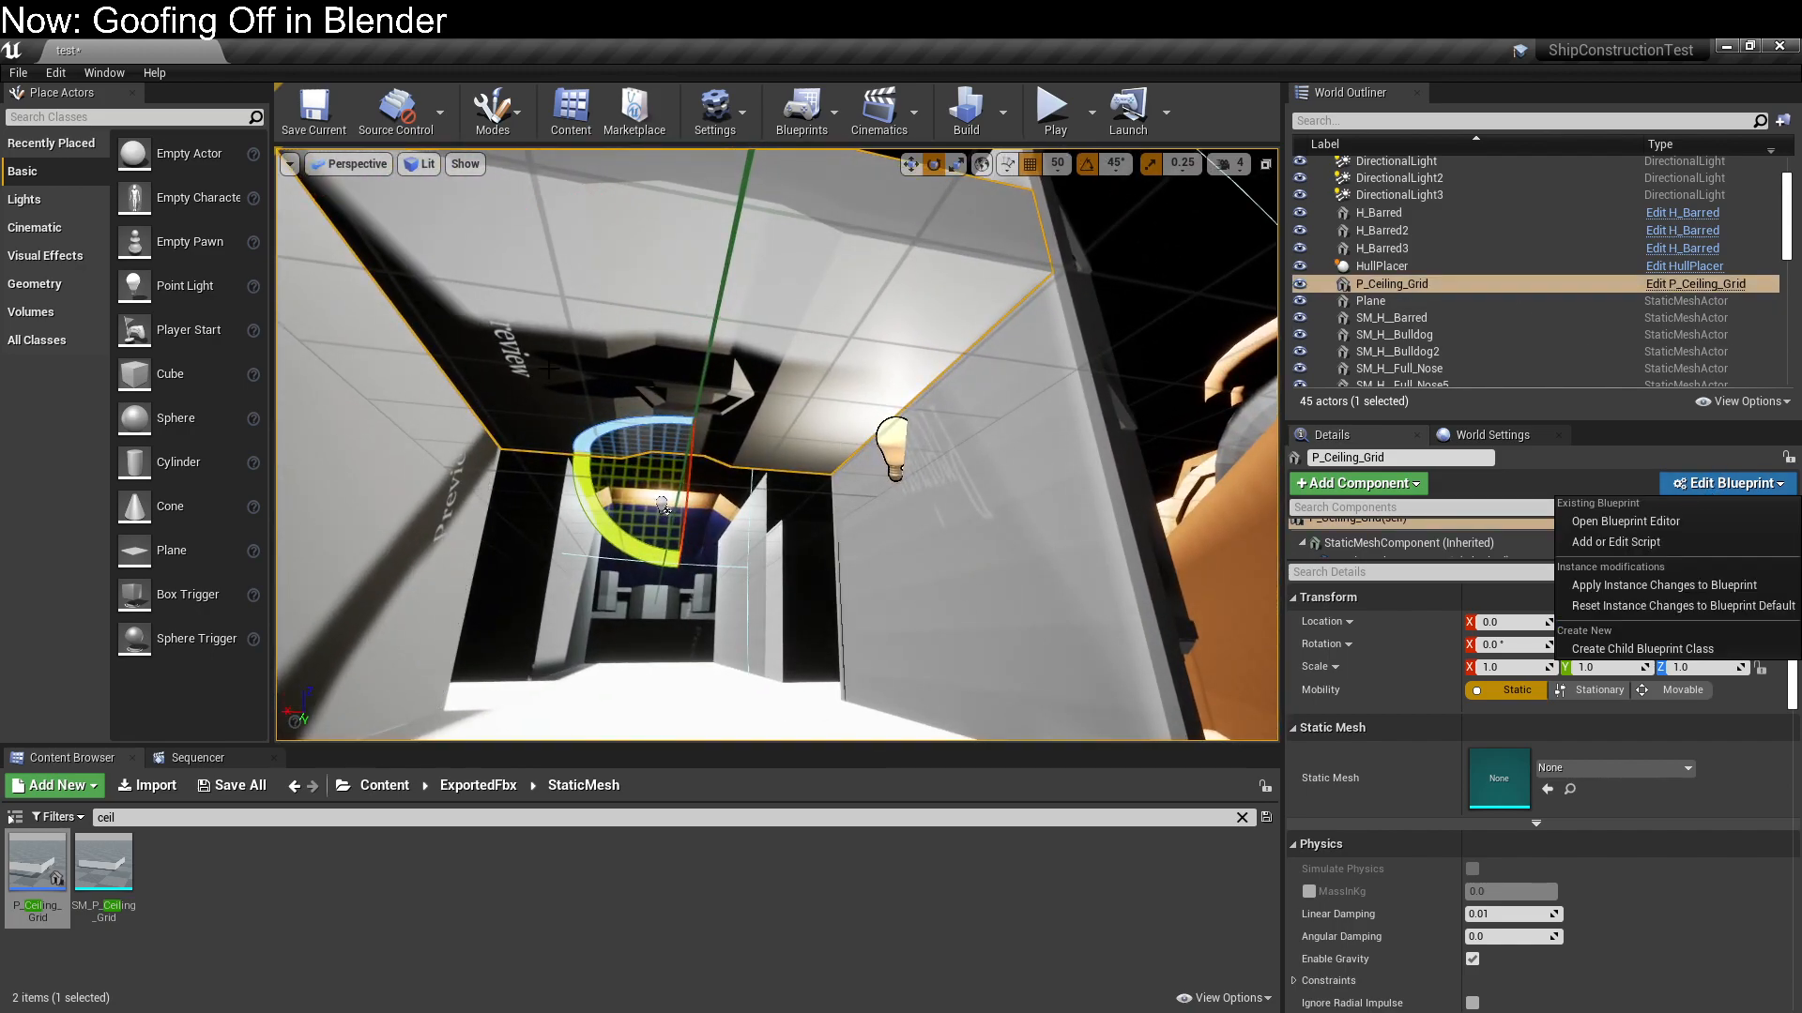
left_click(1715, 518)
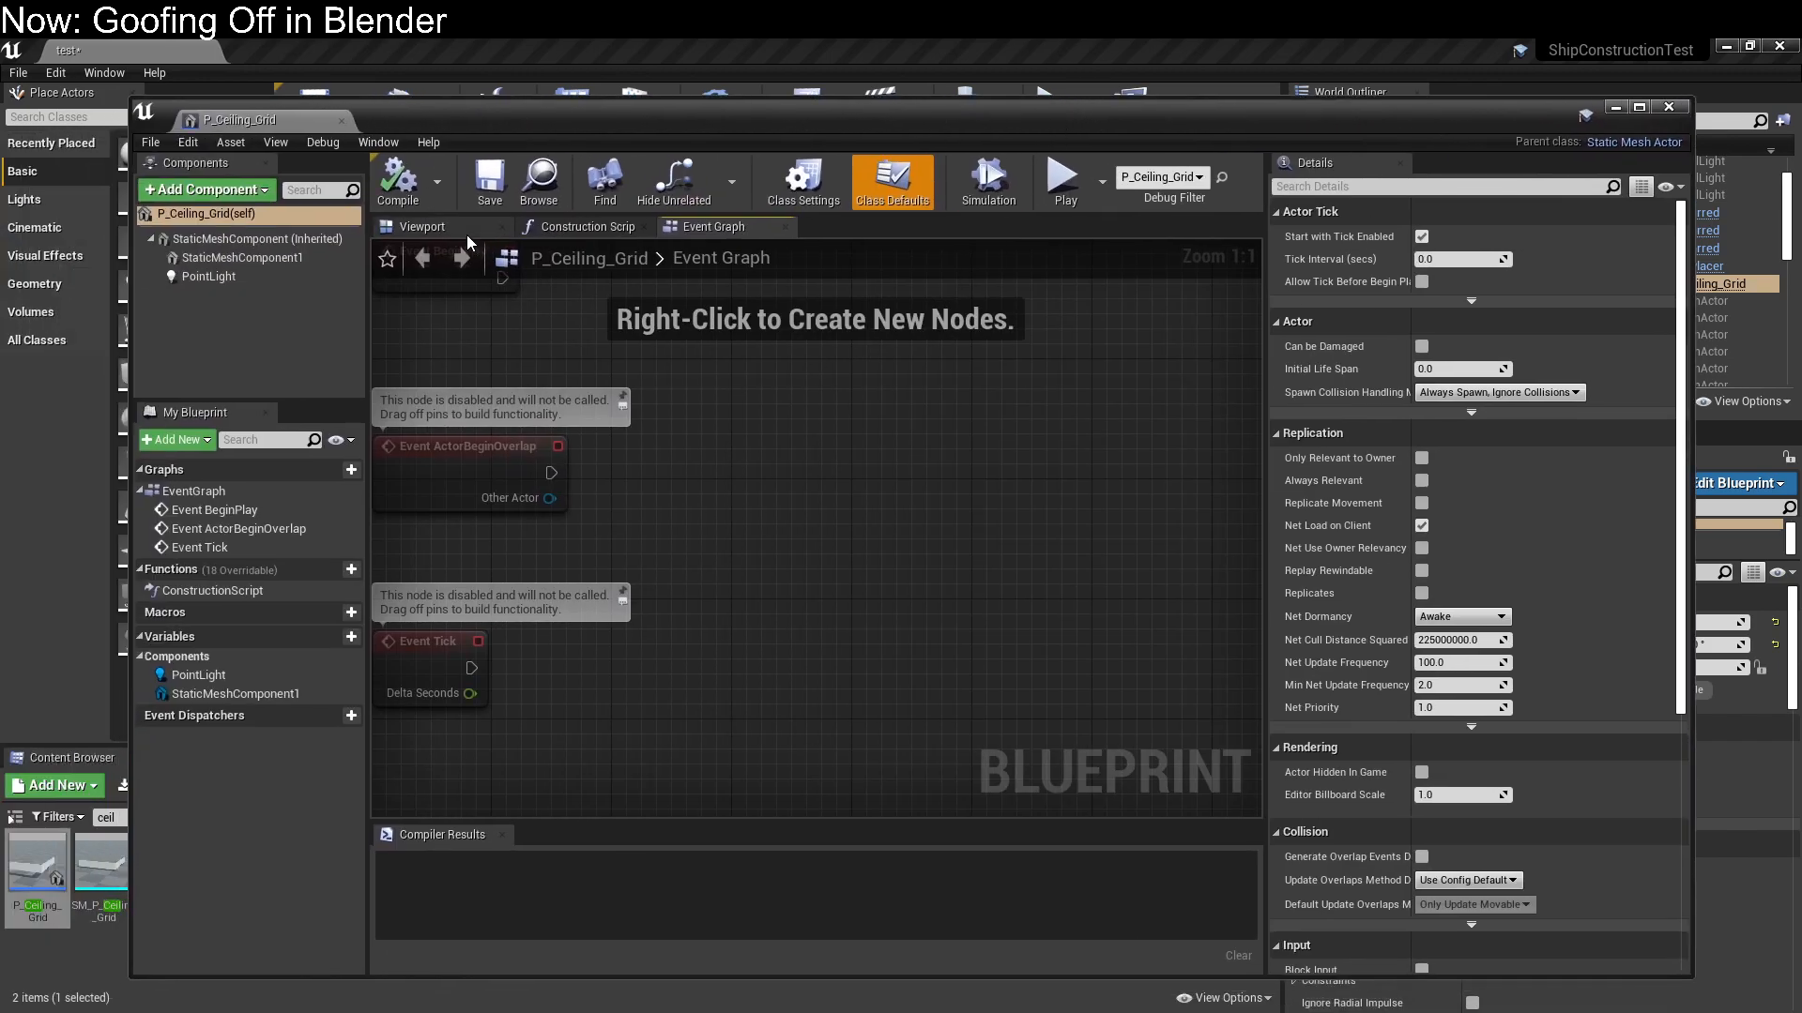
left_click(467, 231)
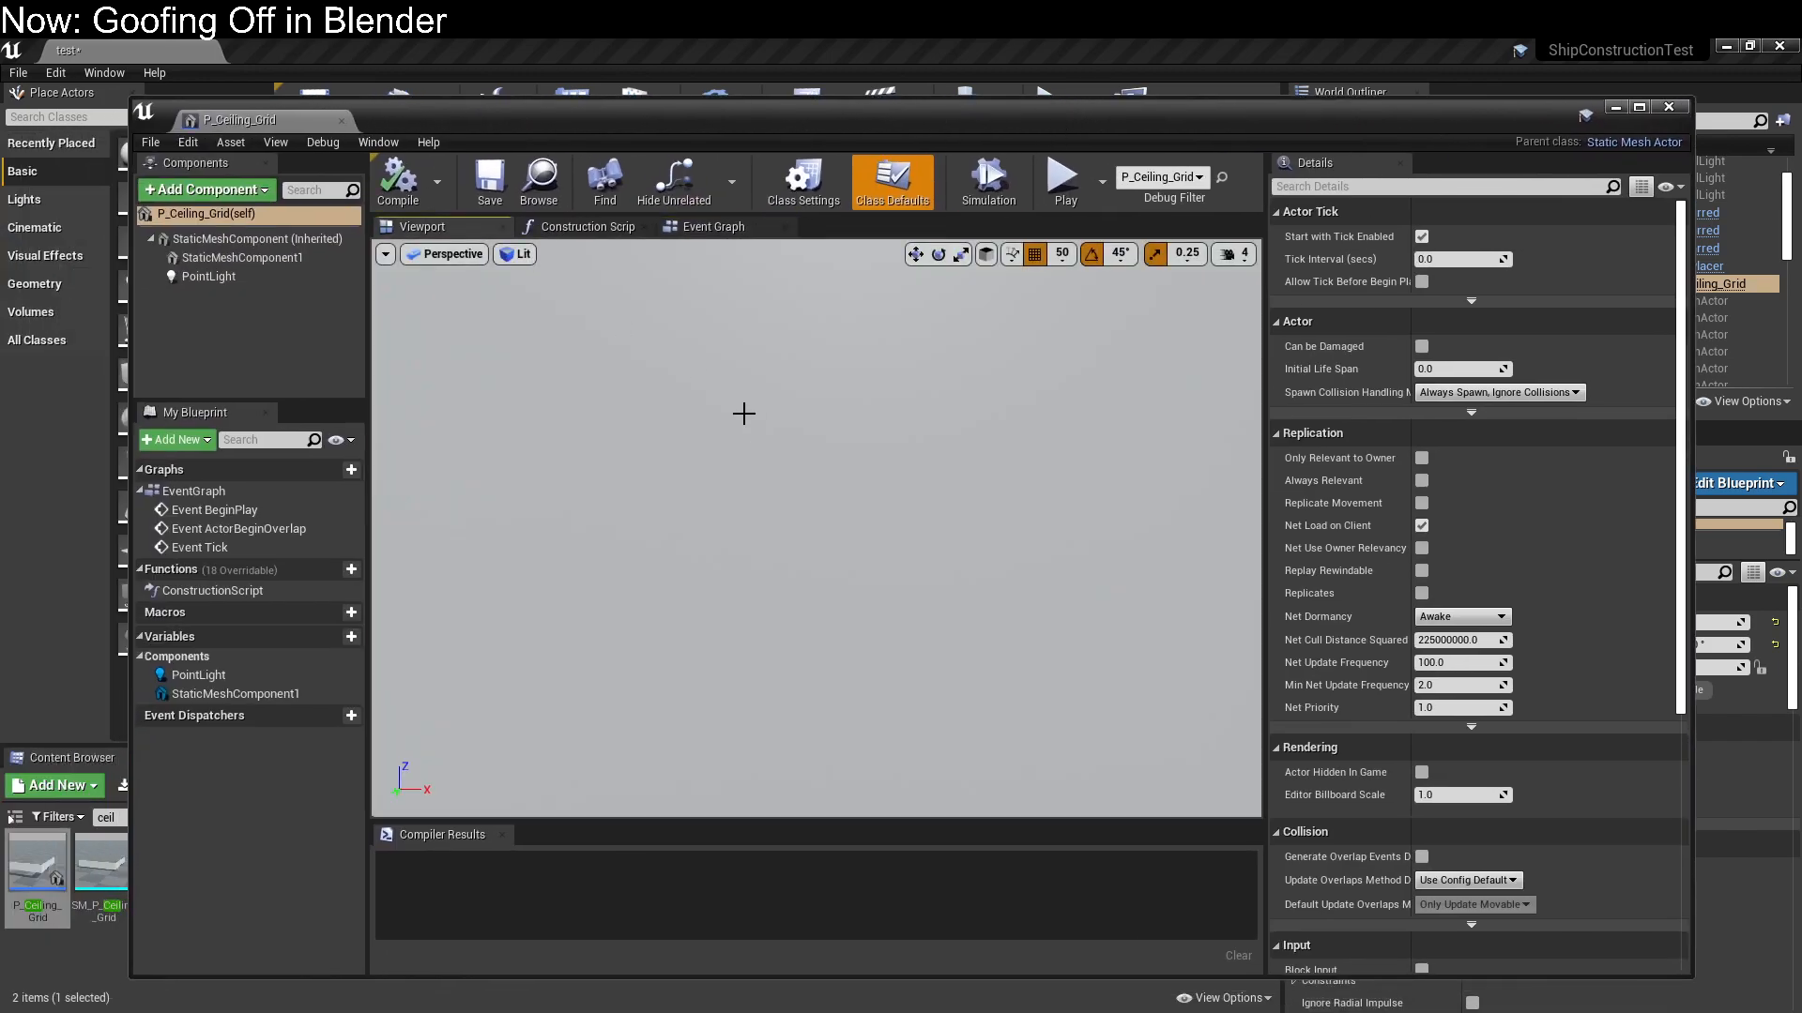
left_click(229, 277)
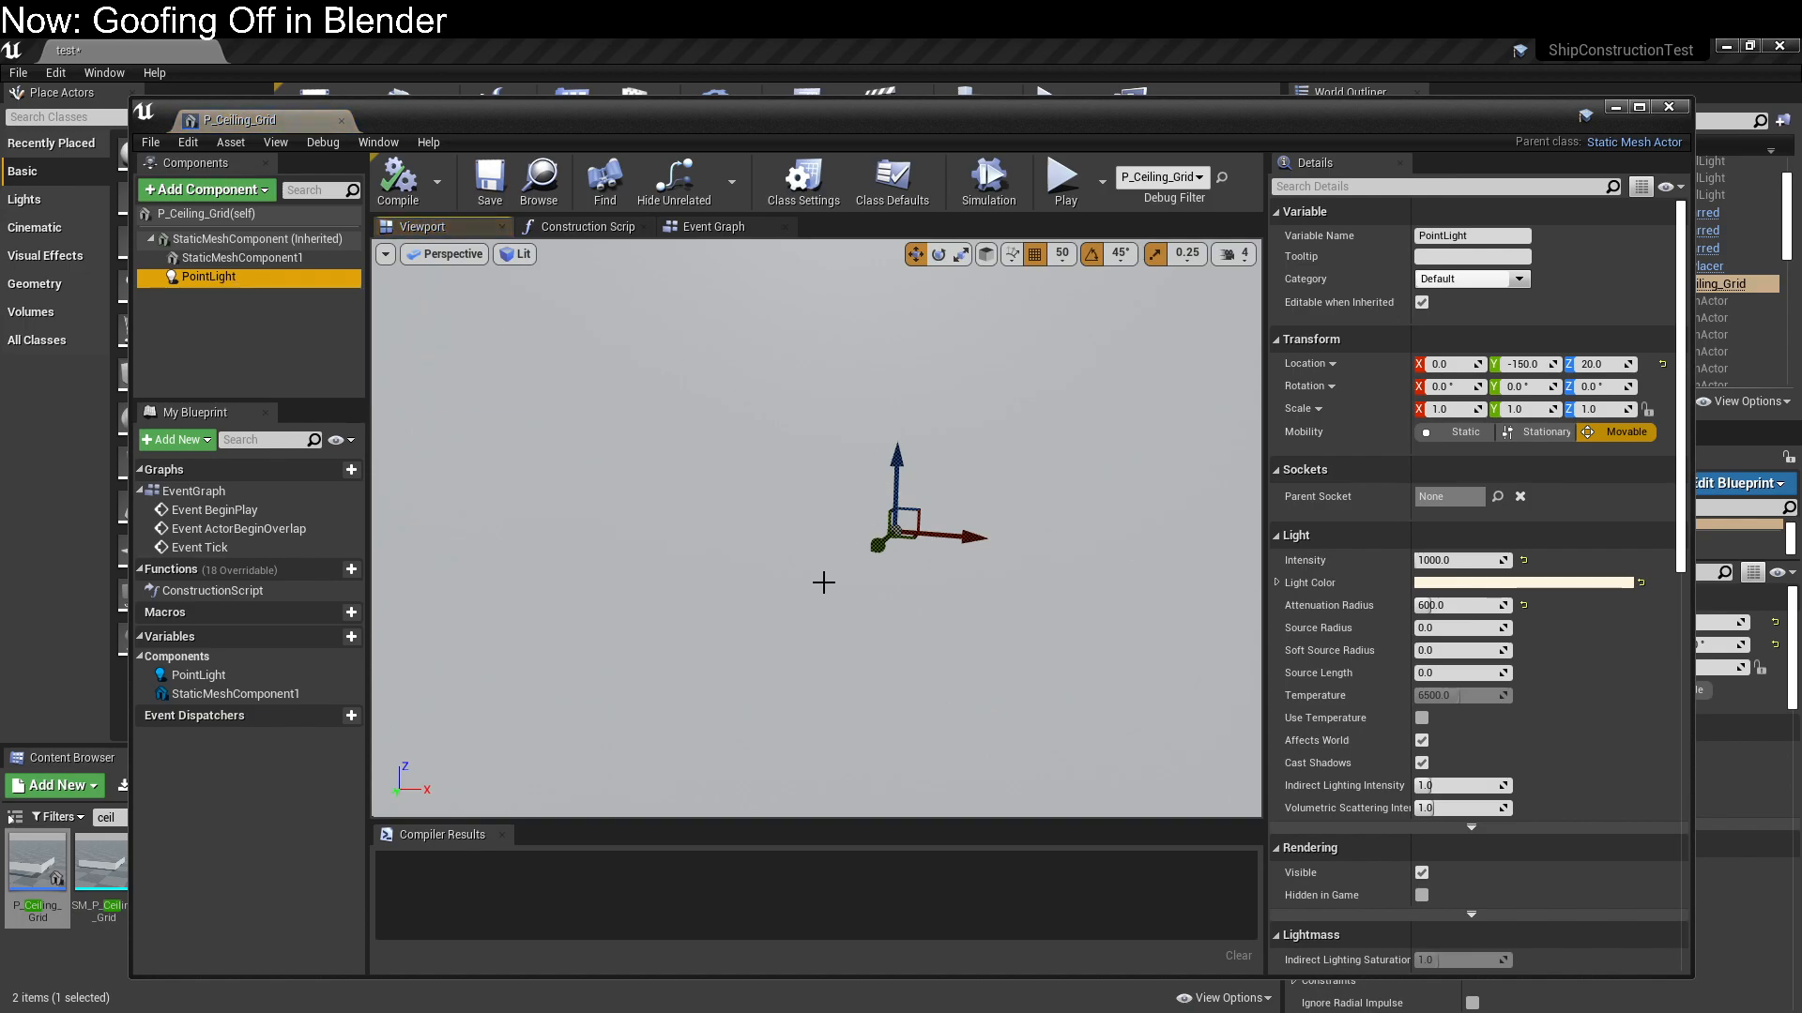
scroll(818, 581, "down", 6)
right_click_drag(825, 592, 938, 615)
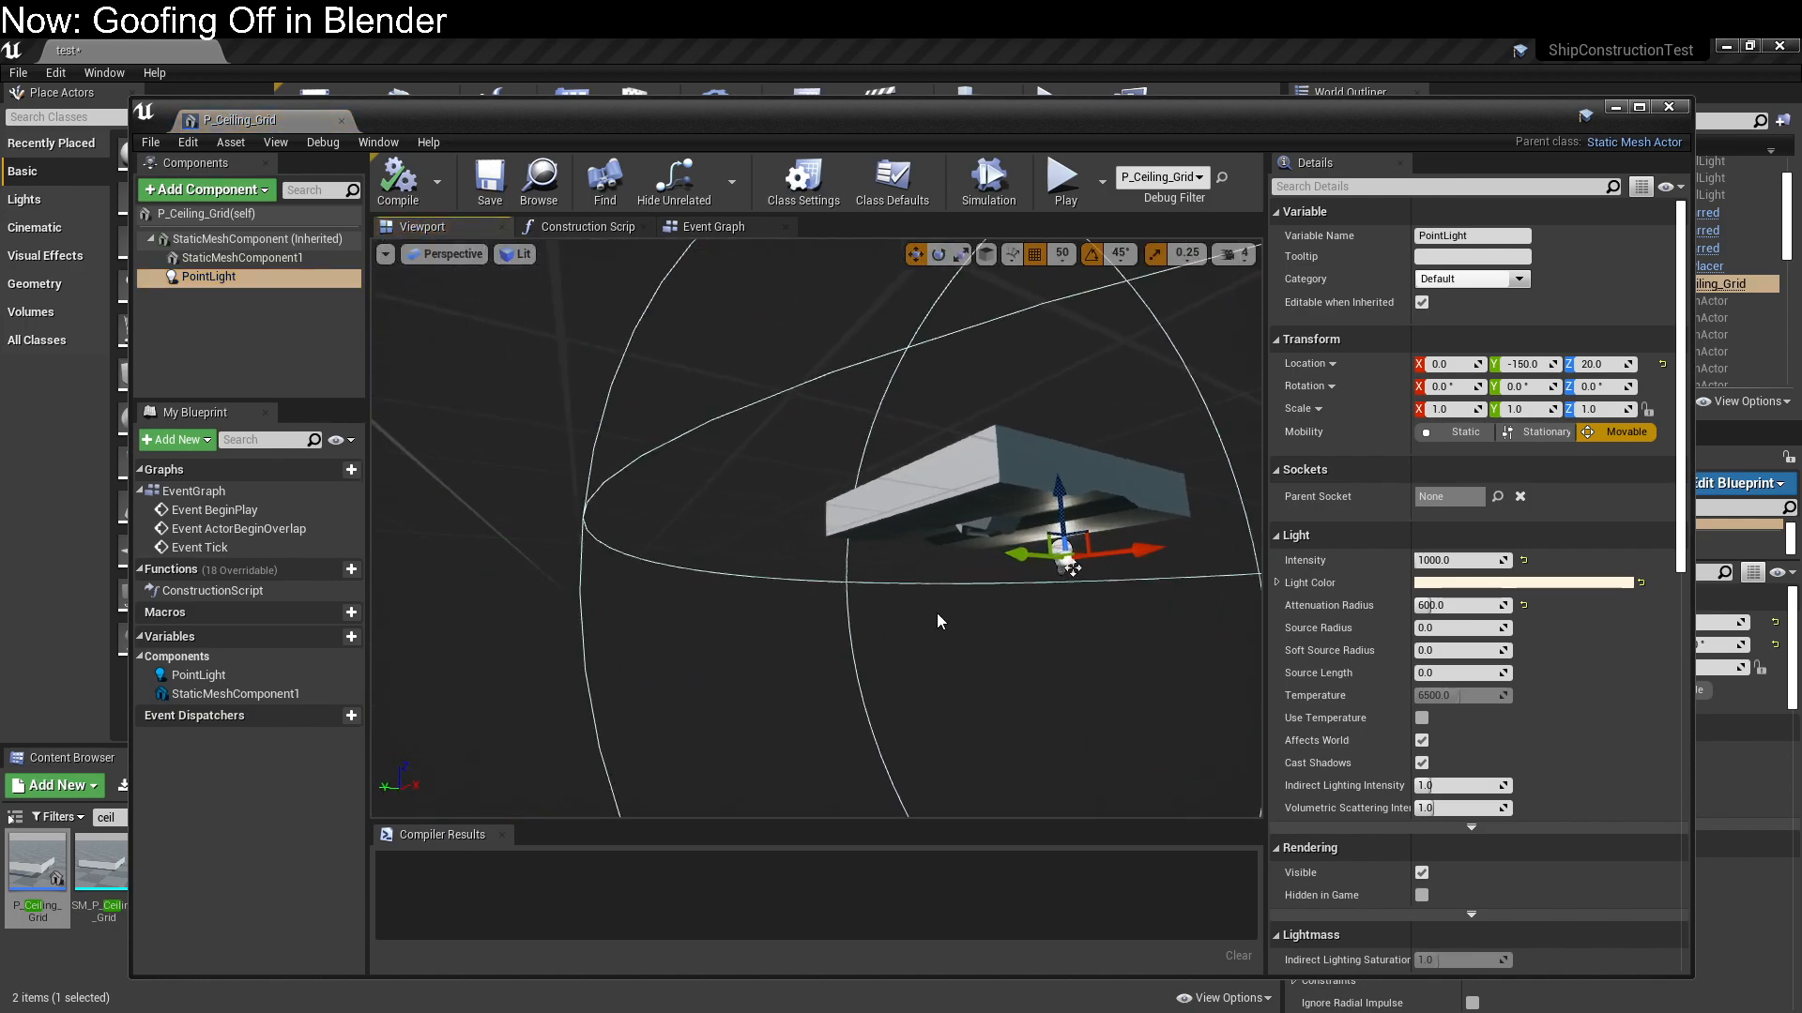
left_click_drag(1028, 561, 943, 551)
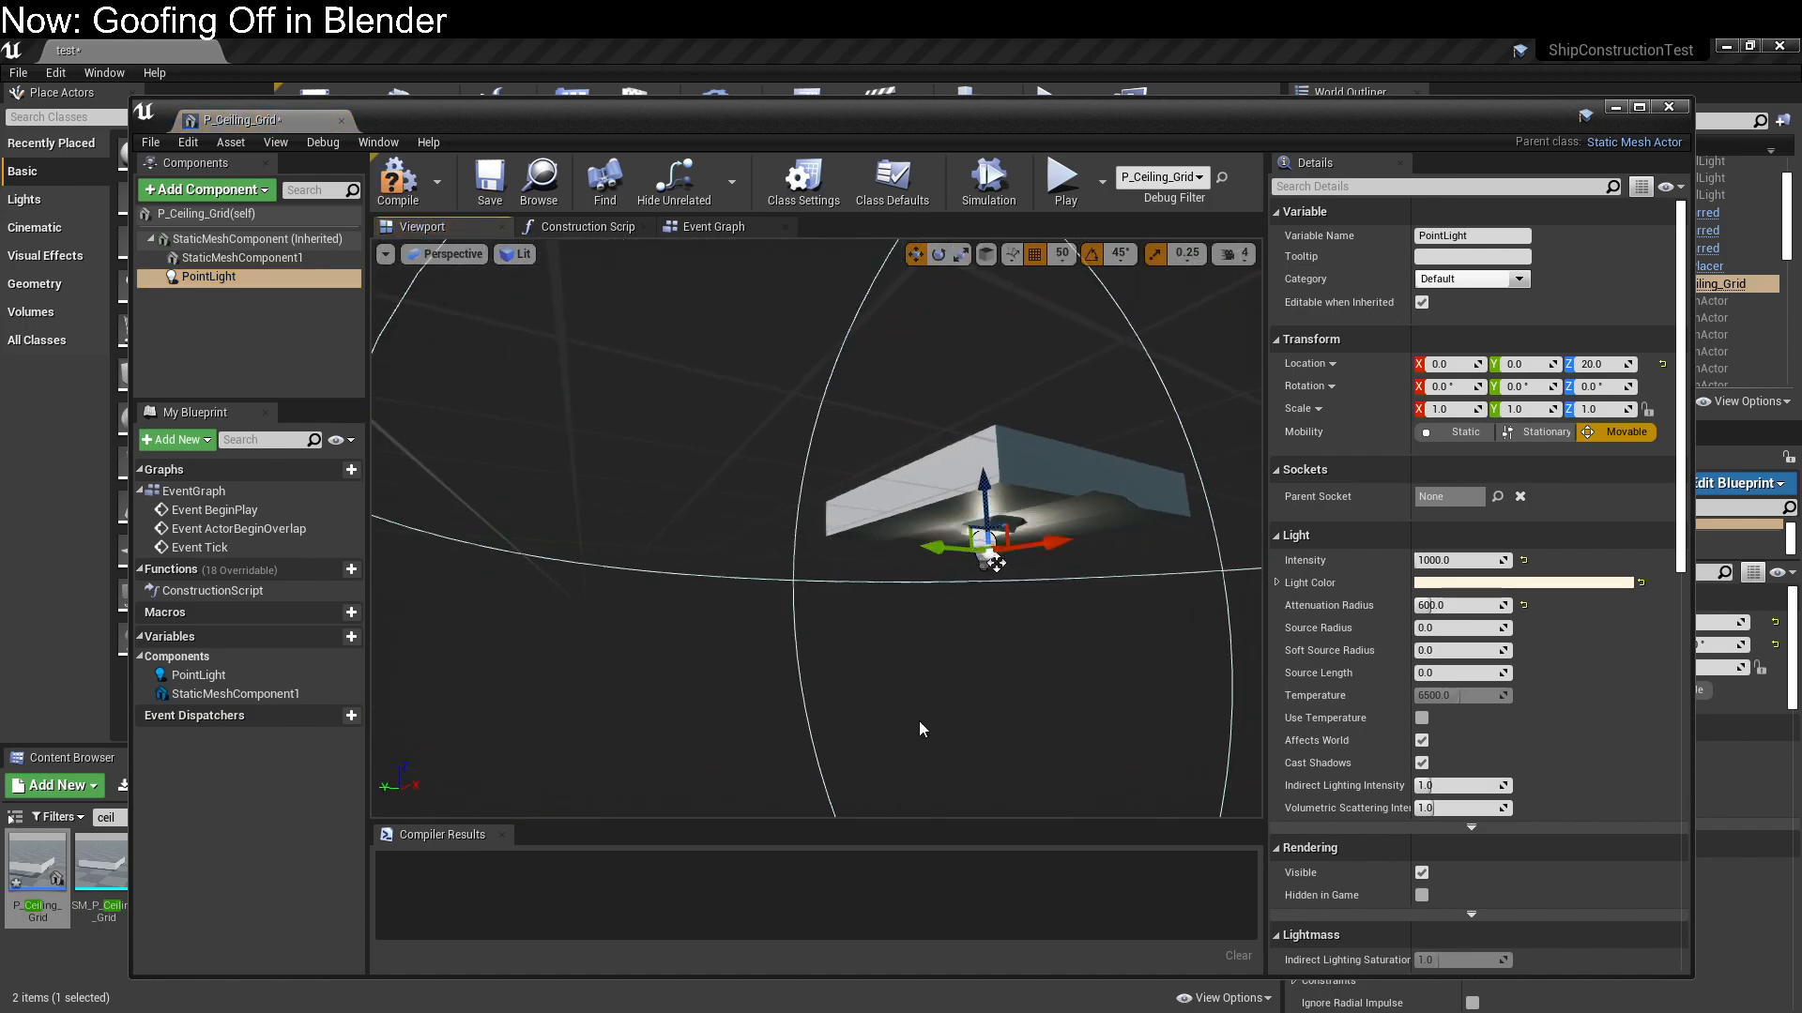
Compile and save the P_Ceiling_Grid blueprint, and close its editor
left_click(398, 180)
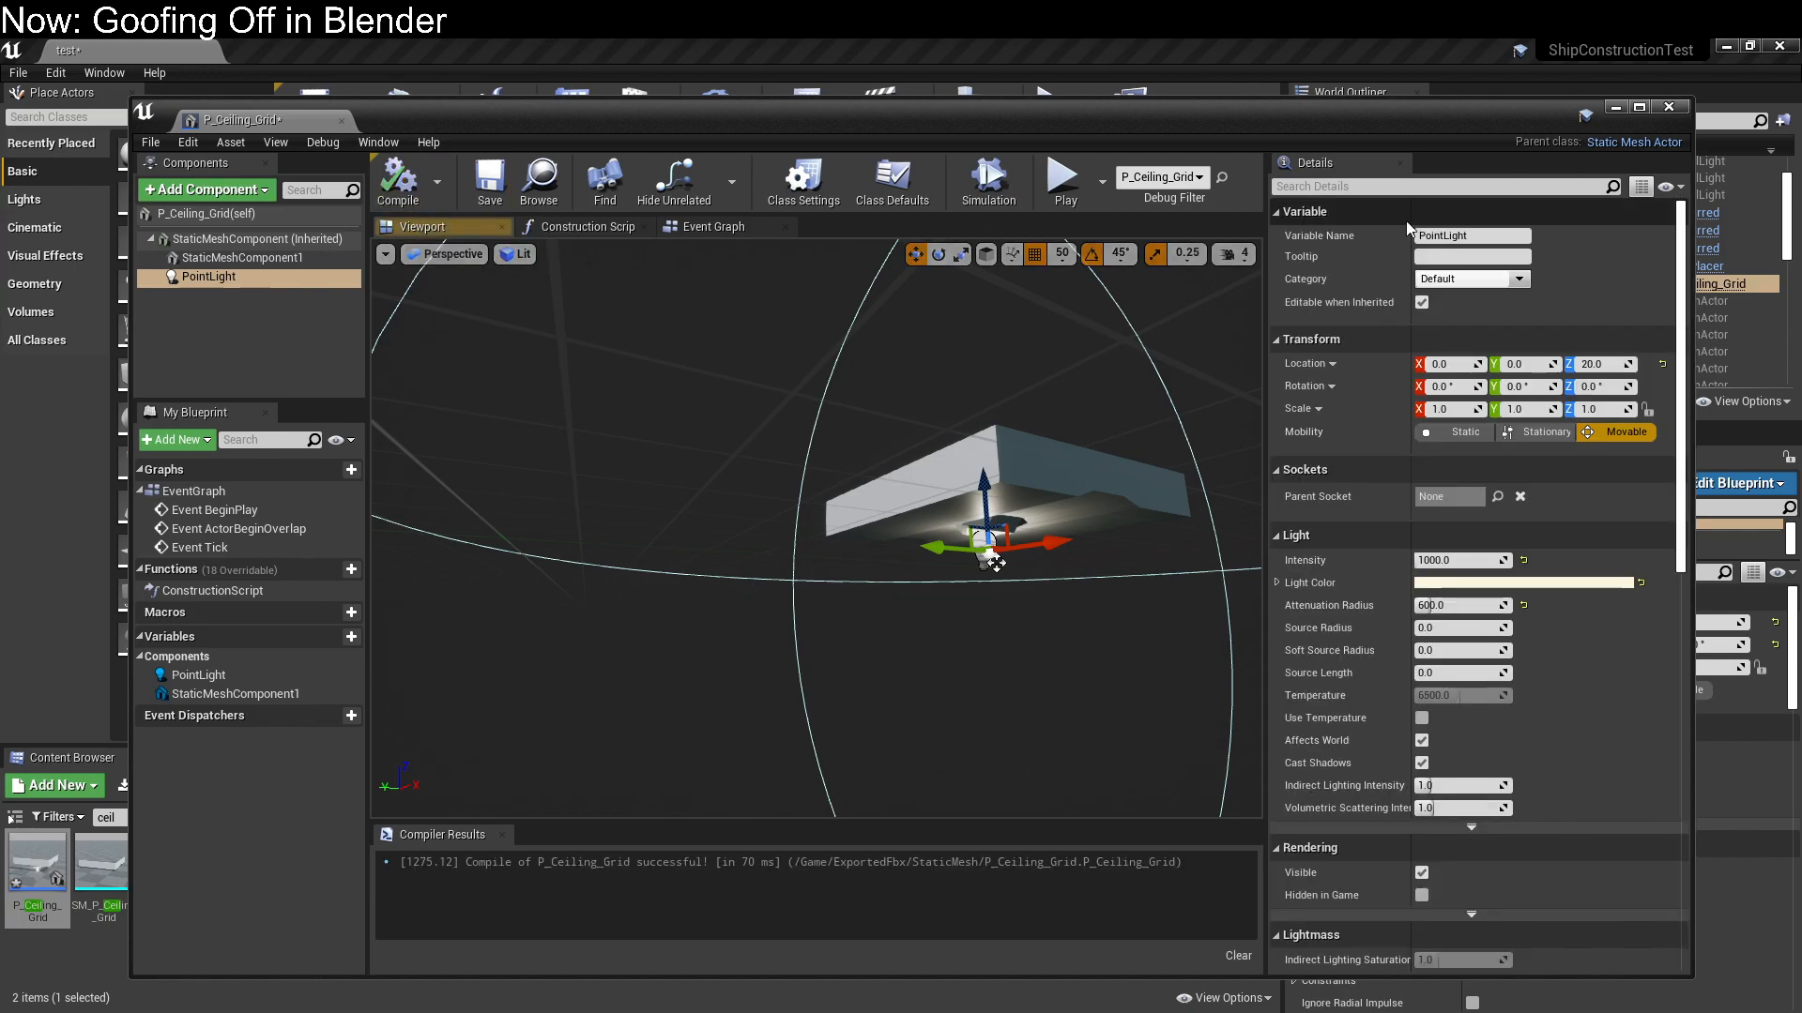
left_click(489, 180)
left_click(1668, 107)
Duplicate the corridor's ceiling grid and move the copies to cover adjoining interior sections
mouse_move(866, 366)
right_mouse_down()
mouse_move(835, 370)
mouse_move(865, 366)
right_mouse_up()
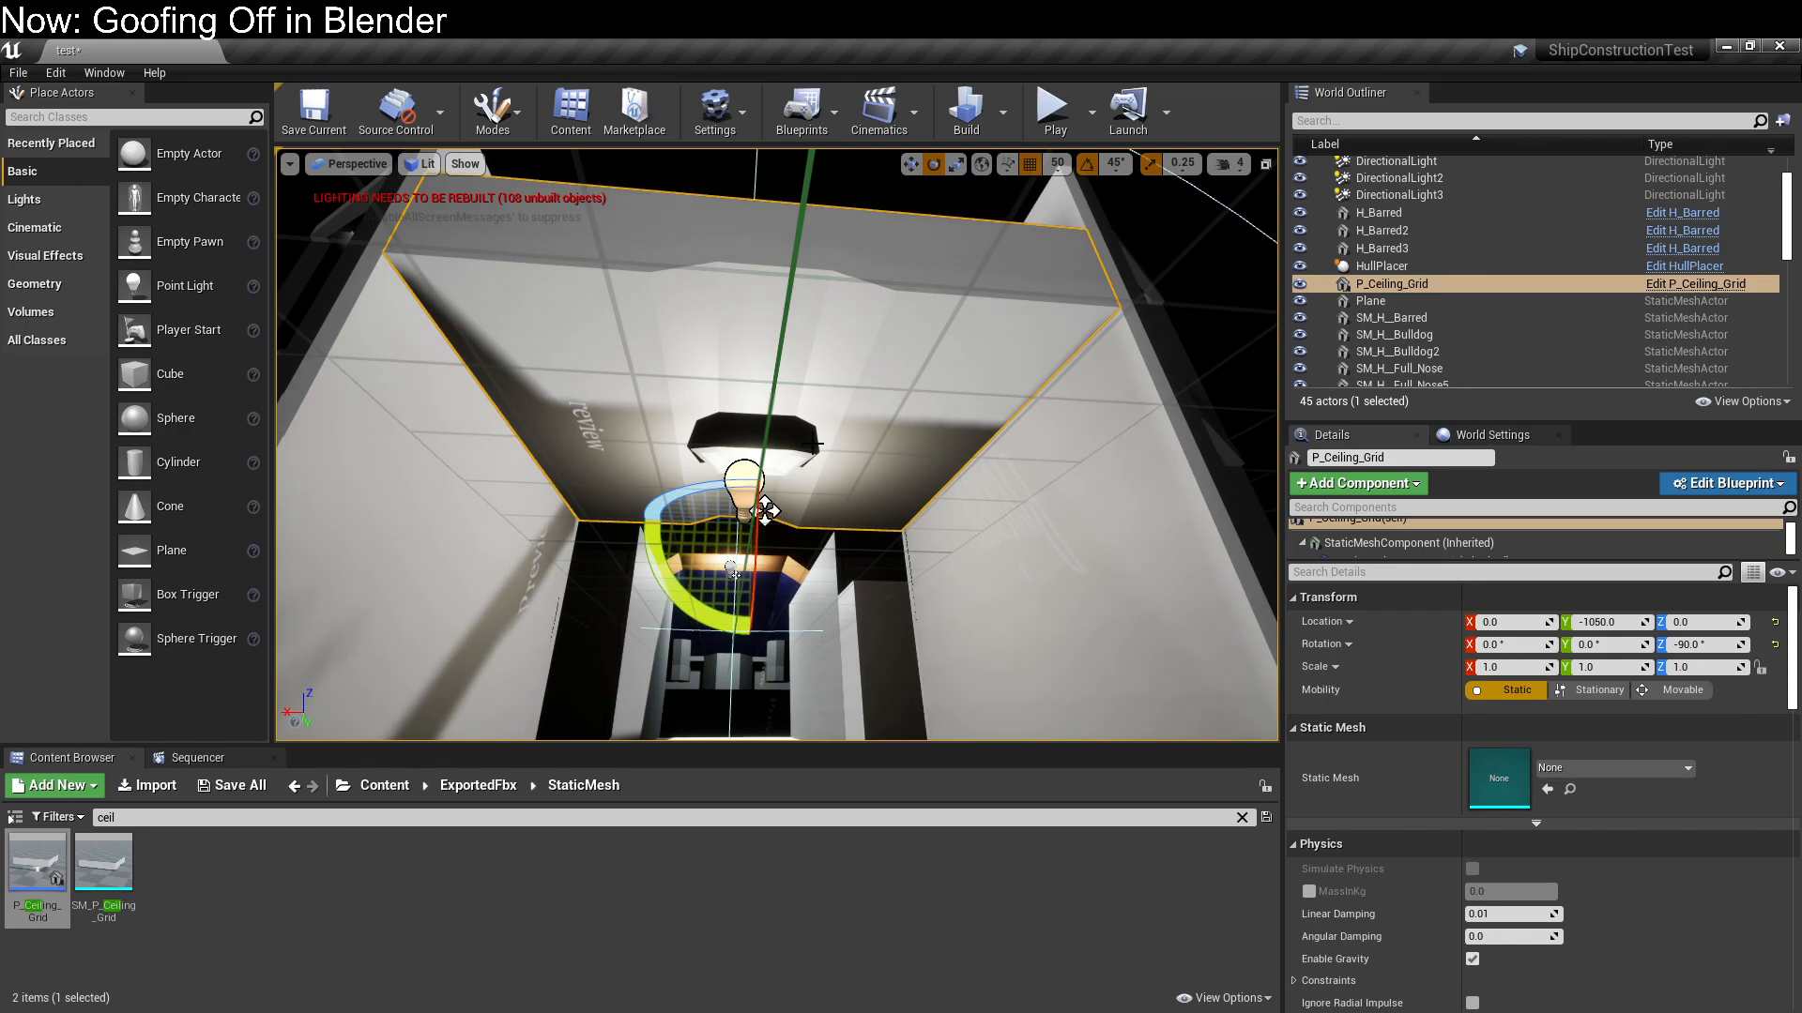
key("ctrl+w")
key("w")
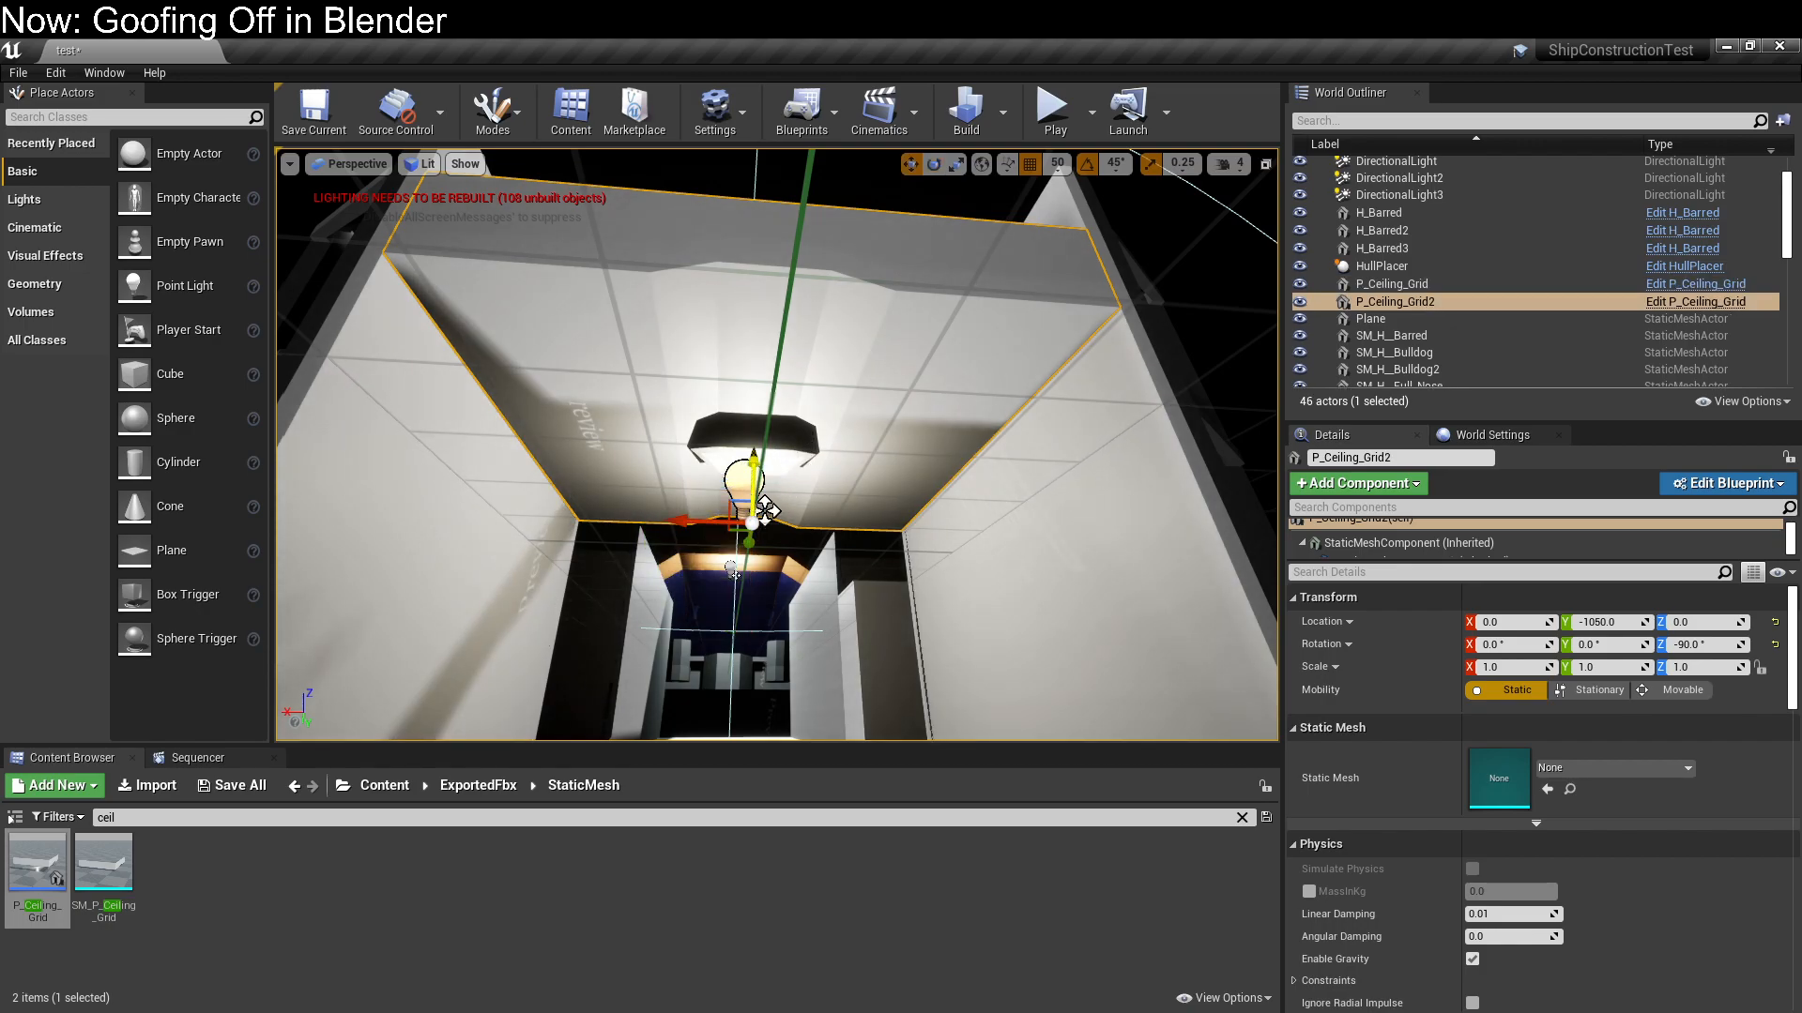
right_click_drag(738, 512, 777, 533)
left_click_drag(660, 497, 616, 570)
key("ctrl+w")
right_click_drag(616, 569, 784, 633)
key("w")
left_click_drag(741, 397, 315, 510)
Duplicate a ceiling grid again and move the copy over the side compartment at X 300, Y -750
mouse_move(563, 516)
right_mouse_down()
mouse_move(281, 516)
mouse_move(568, 516)
right_mouse_up()
key("d")
key("a")
left_click(615, 398)
key("ctrl+w")
left_click_drag(633, 466, 169, 432)
right_click_drag(482, 504, 310, 511)
right_click_drag(601, 525, 766, 555)
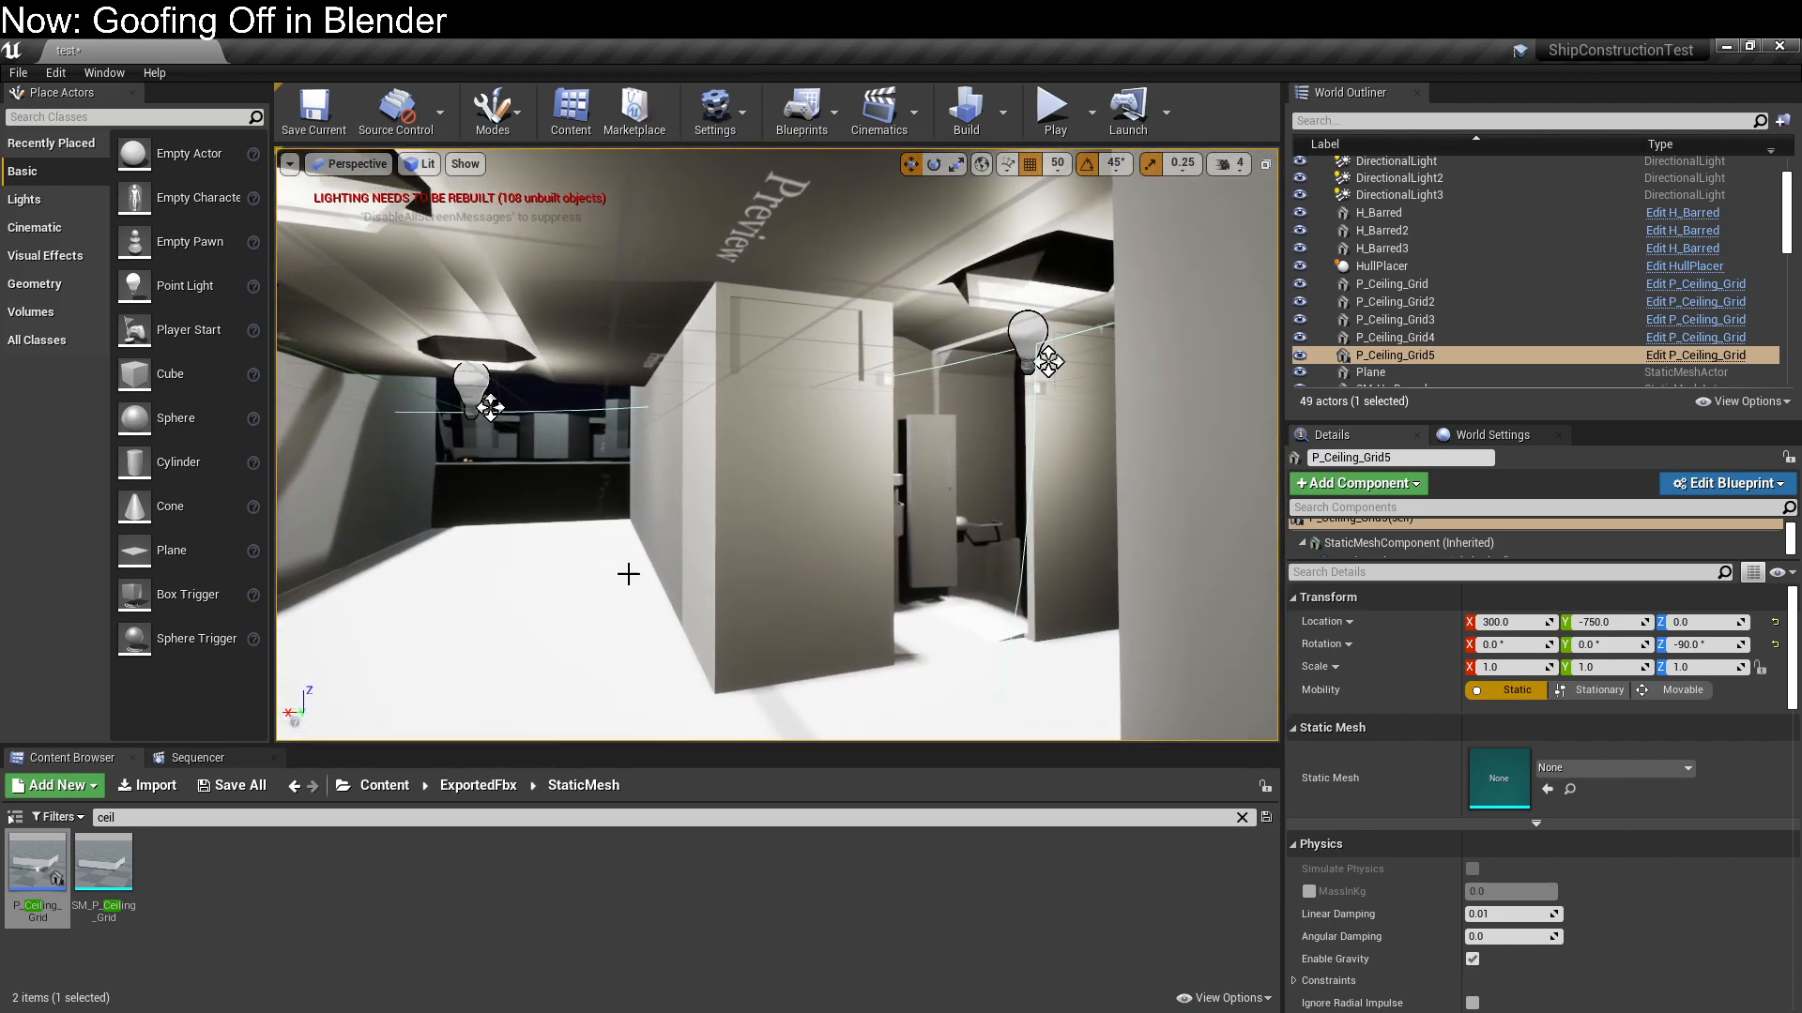
Select the bathroom module and open its Glow material for editing
left_click(491, 571)
right_click_drag(491, 571, 469, 500)
left_click(672, 479)
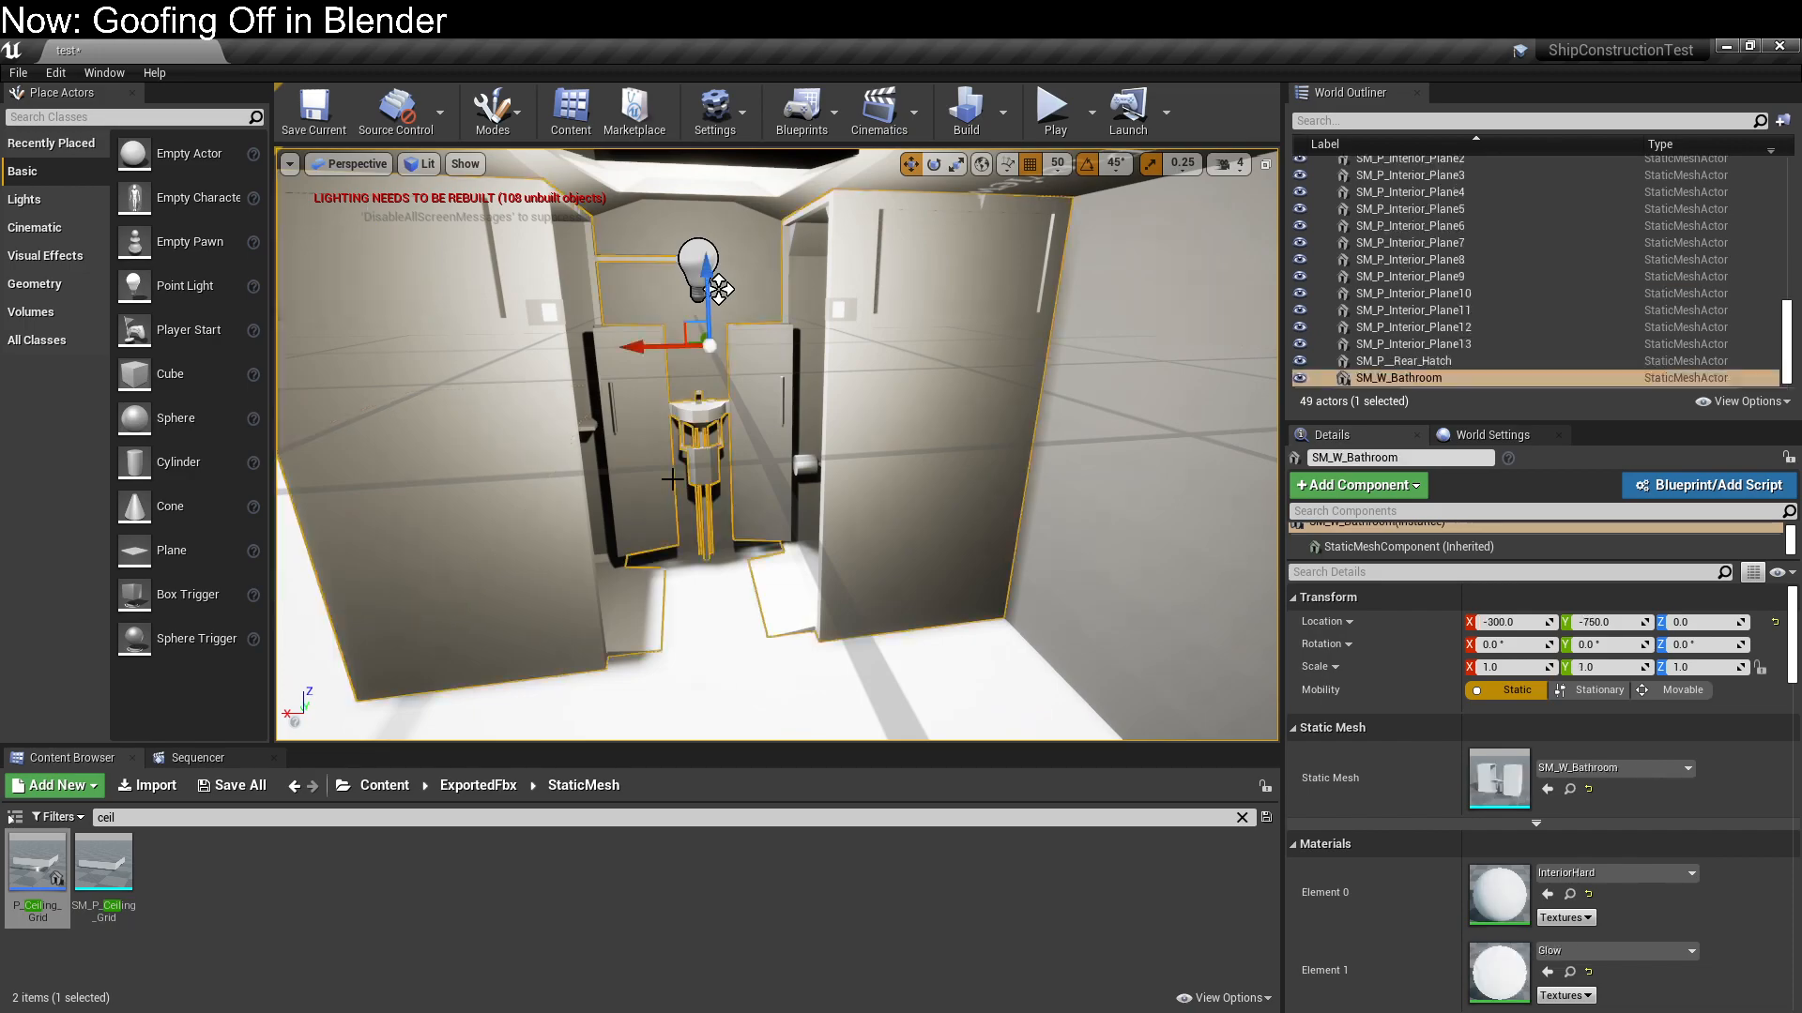
mouse_move(1001, 561)
right_mouse_down()
mouse_move(938, 544)
mouse_move(929, 558)
mouse_move(995, 563)
mouse_move(976, 568)
right_mouse_up()
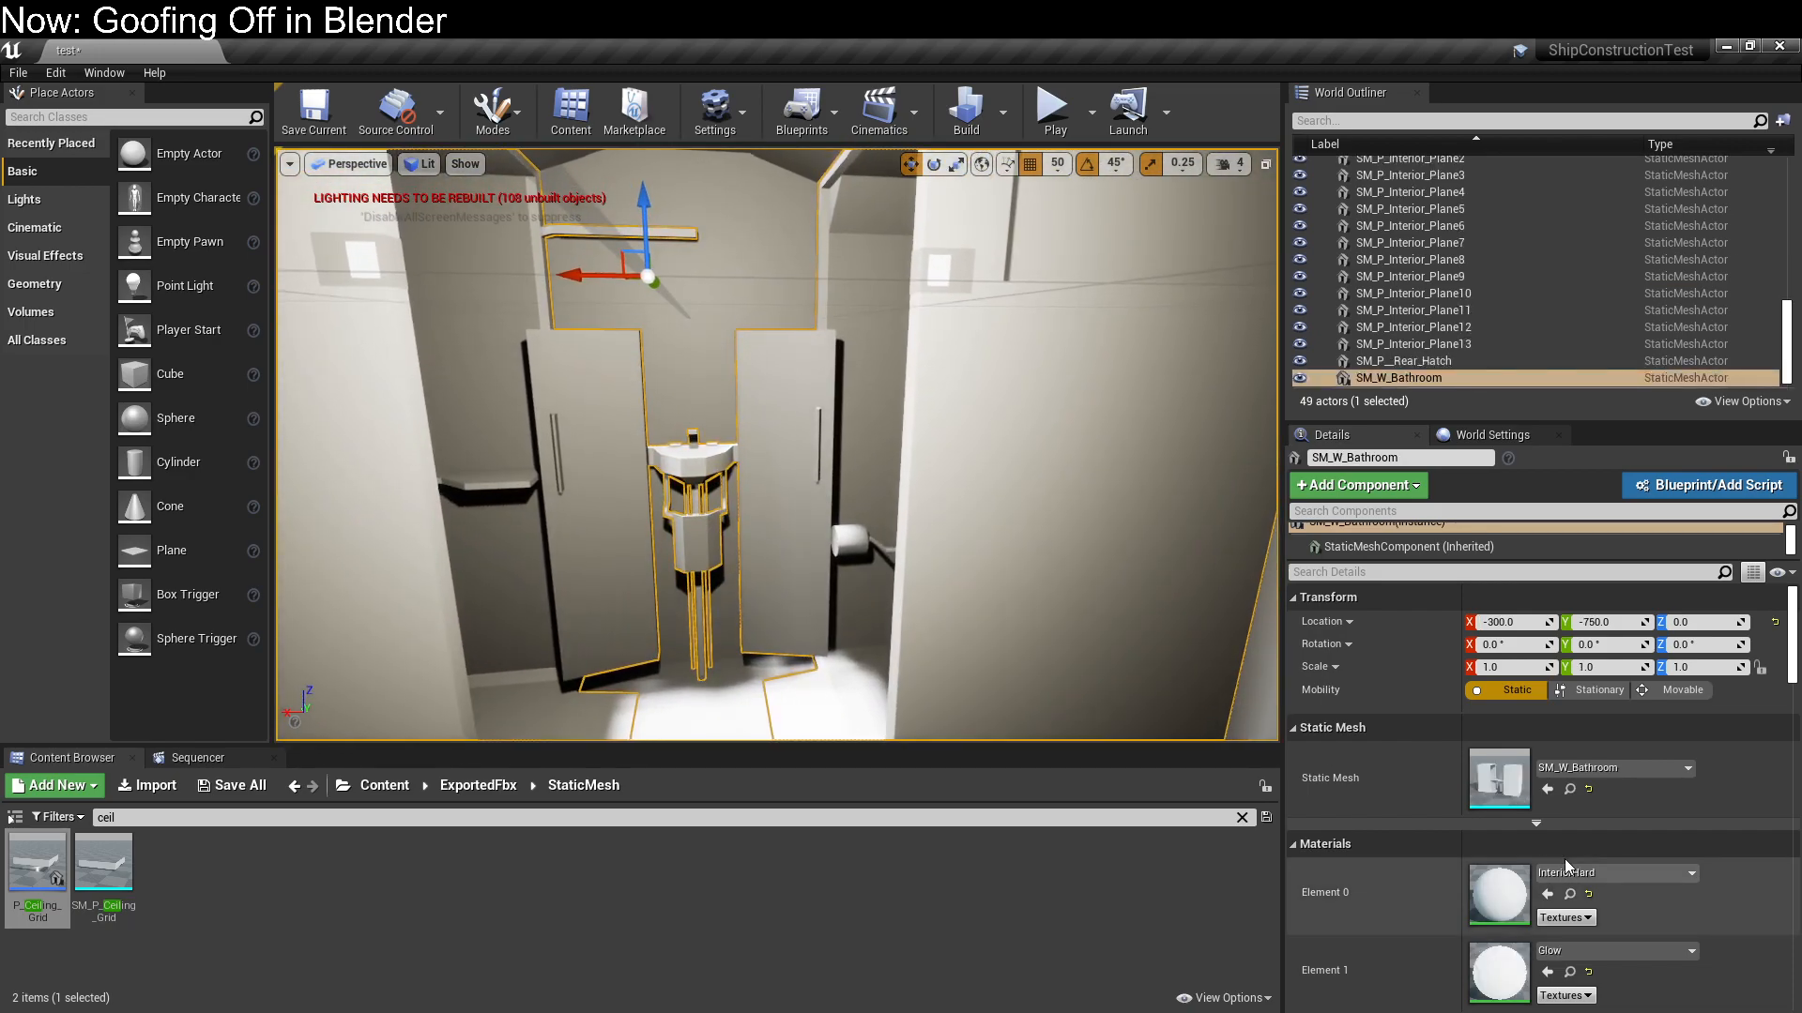
double_click(1492, 974)
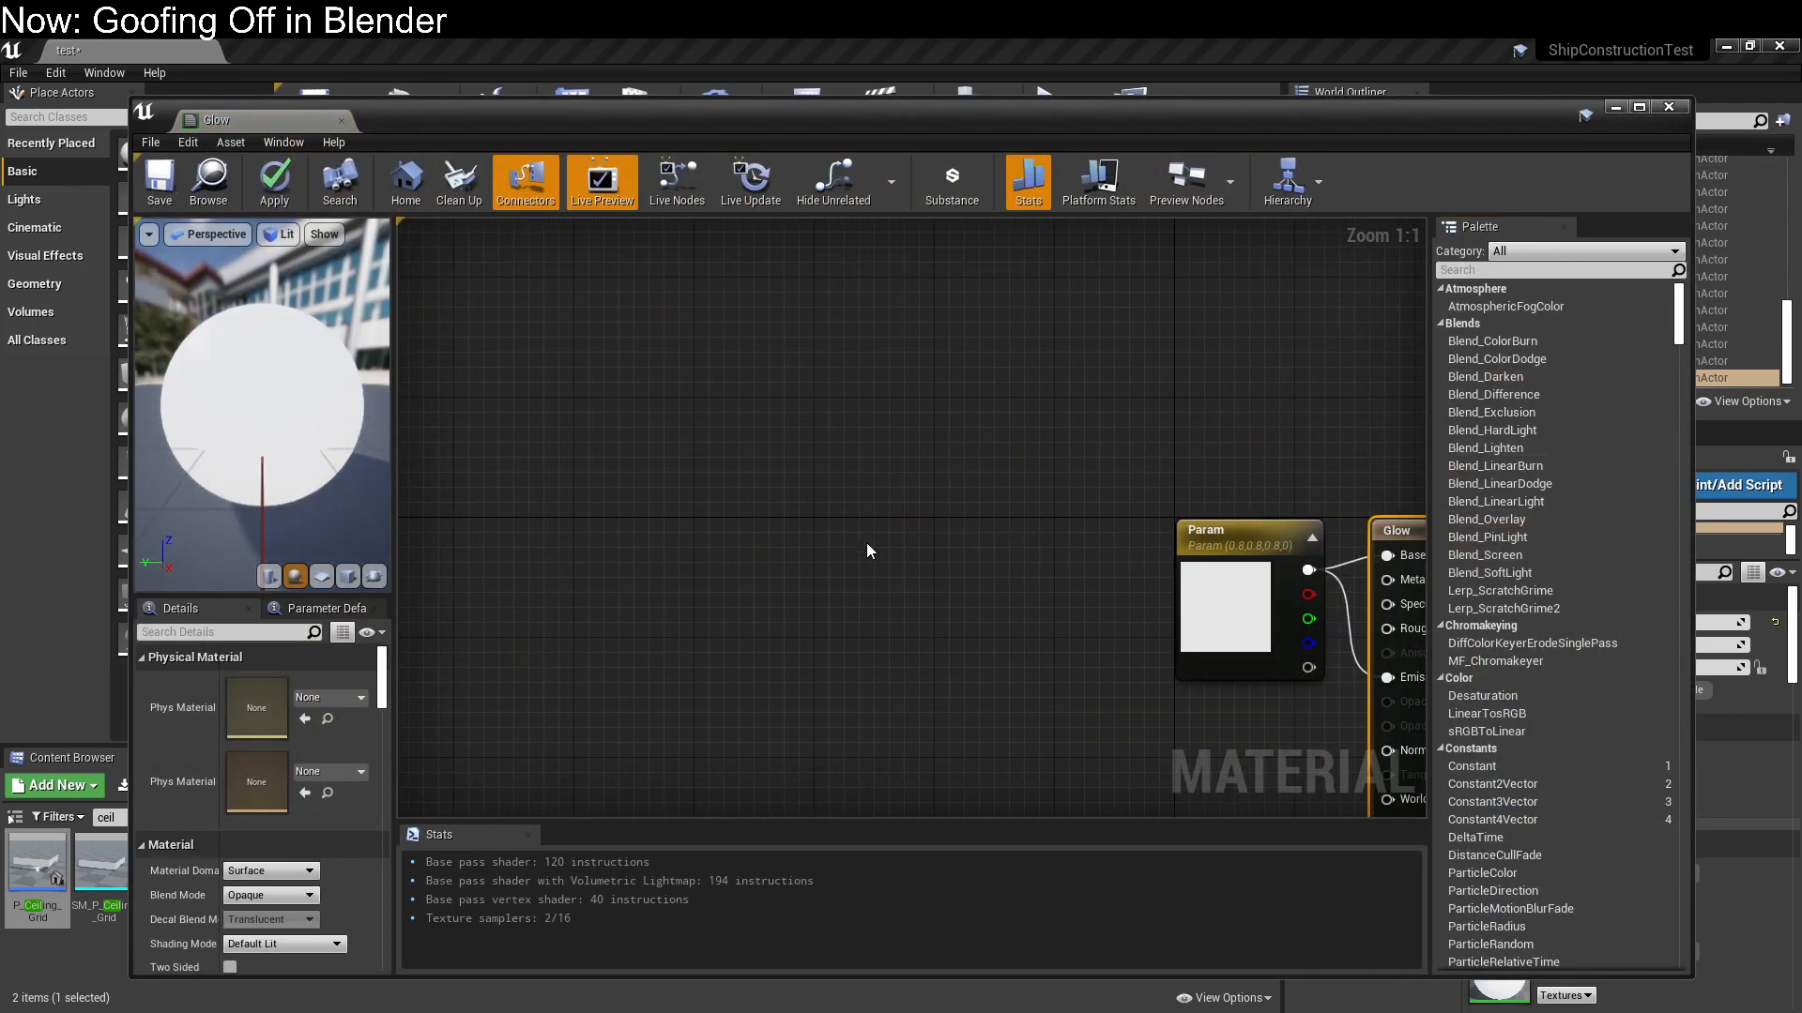
Set the Param node's default colour to pale cyan, R 0.466667, G 0.8, B 0.8
left_click_drag(923, 639, 725, 565)
left_click(1199, 587)
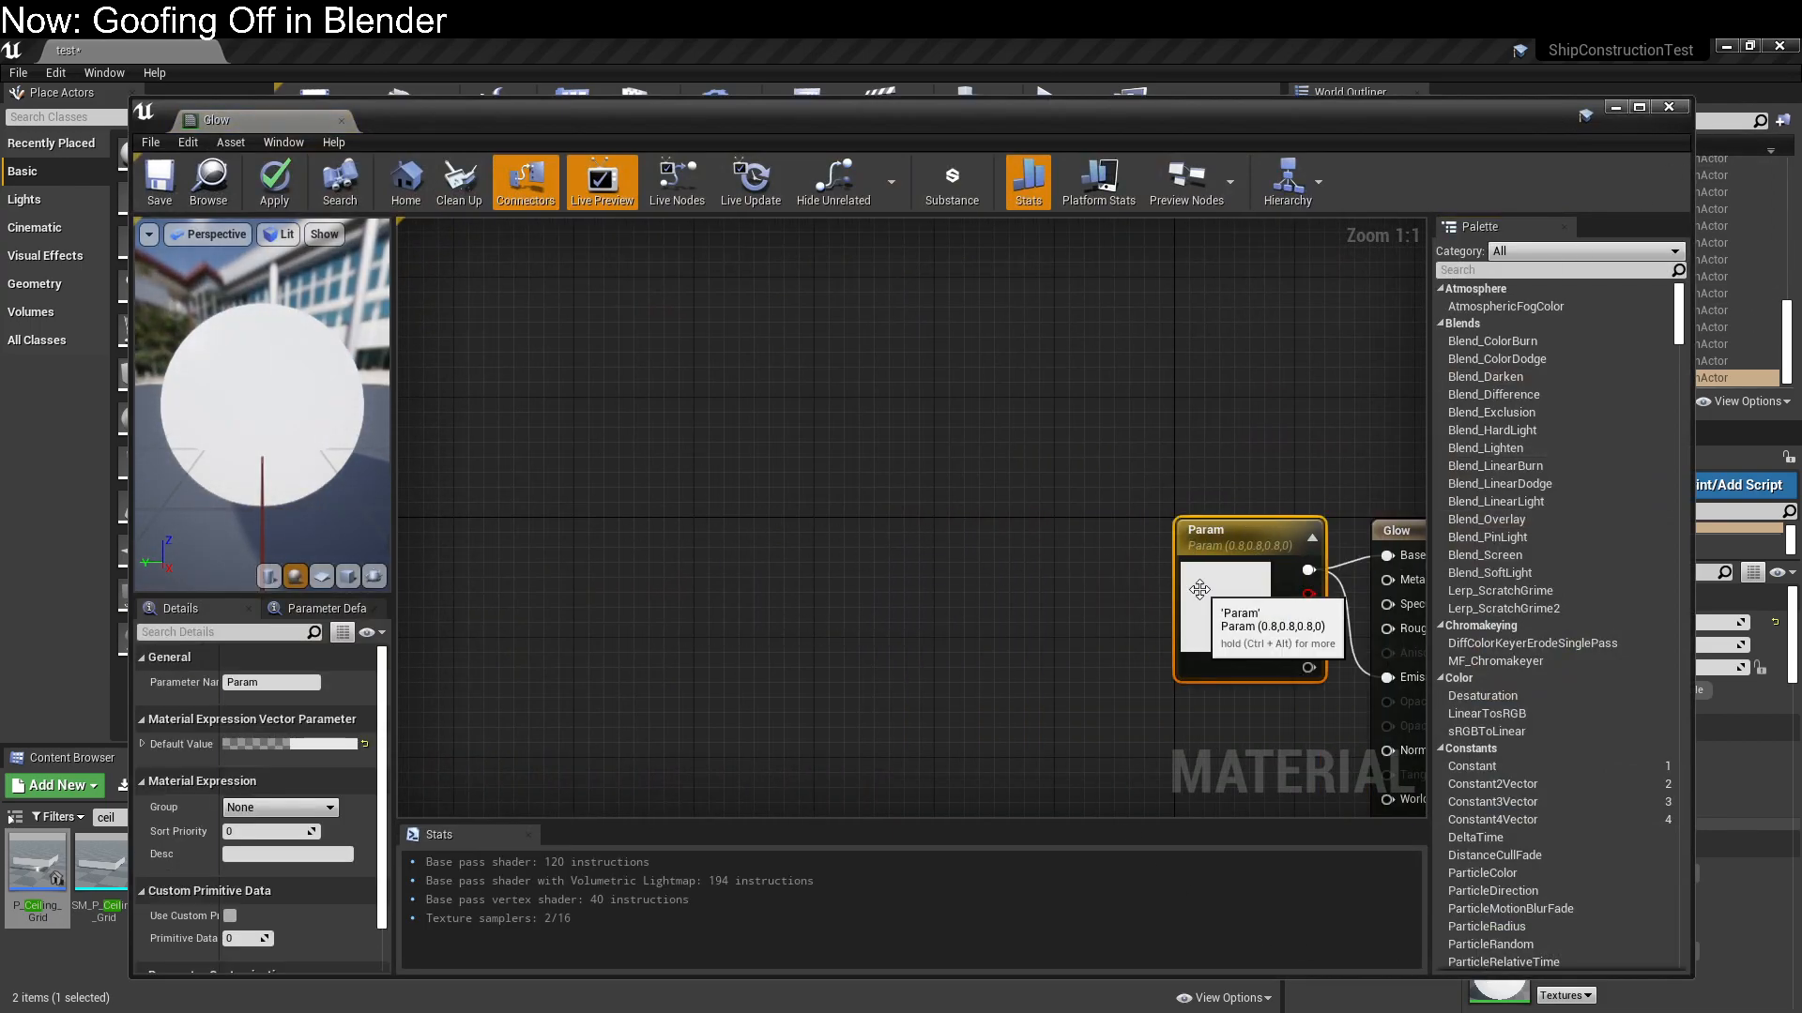
left_click(317, 744)
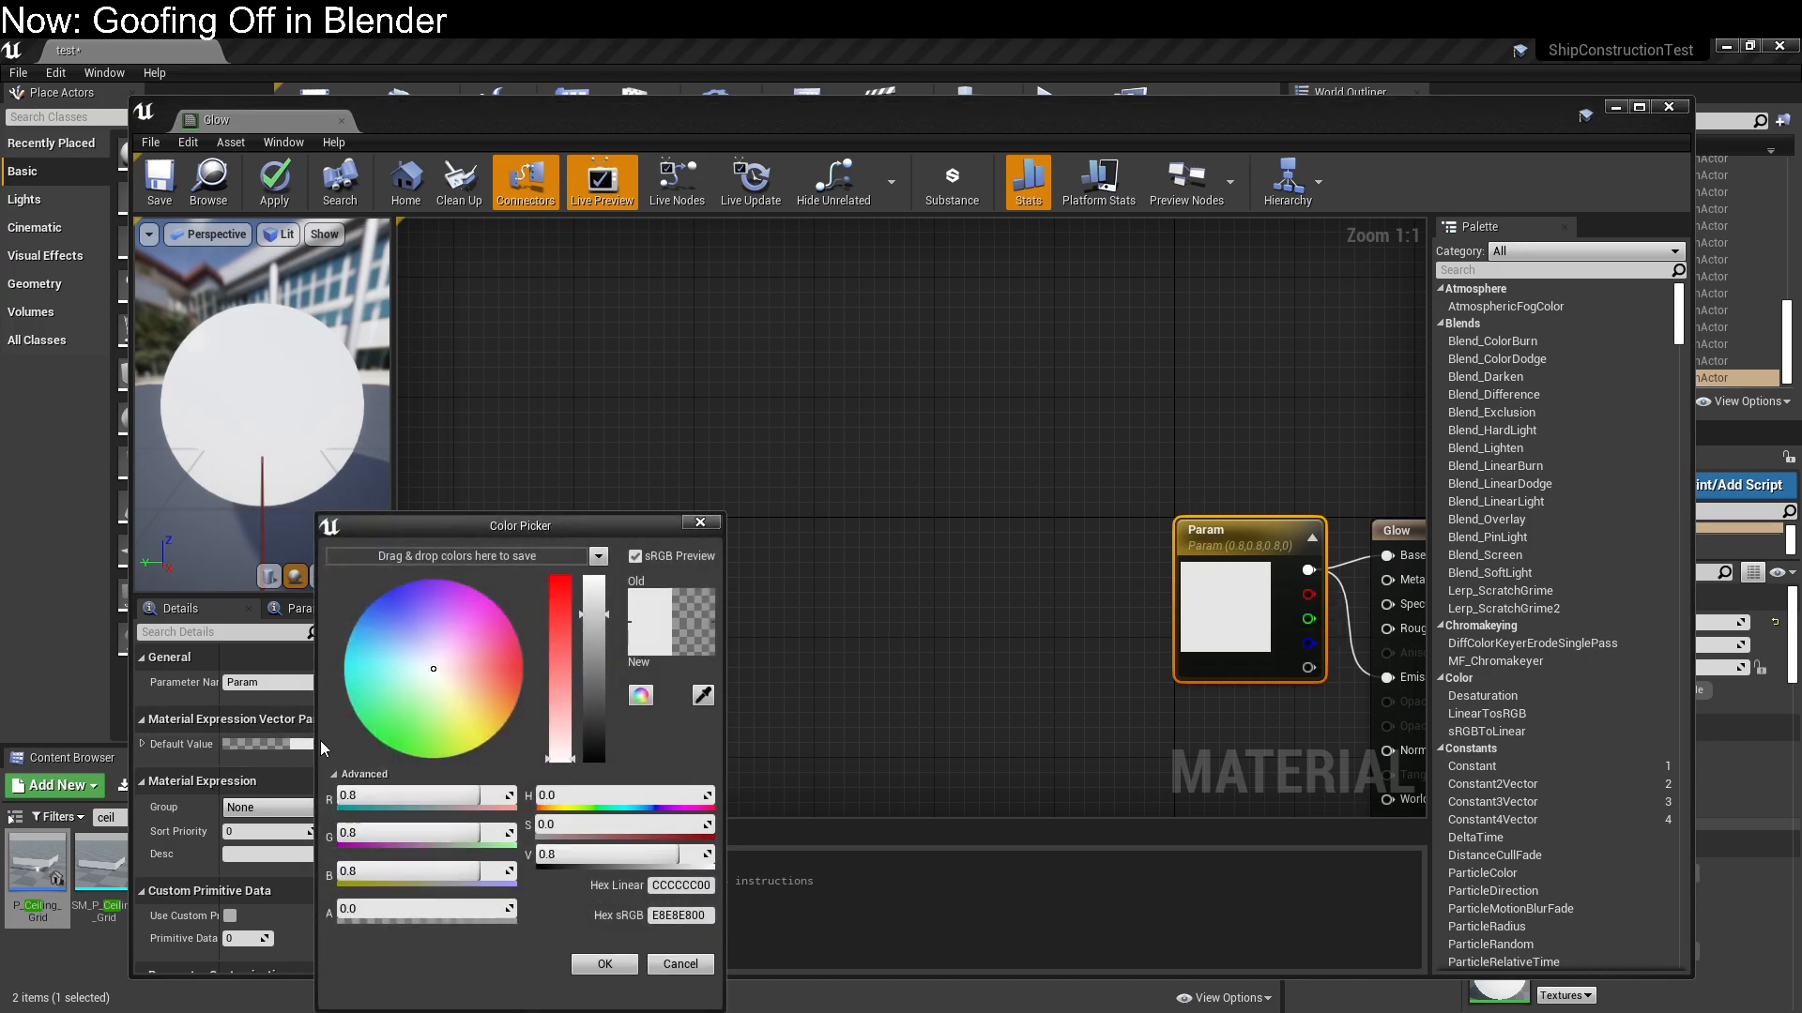
left_click(397, 670)
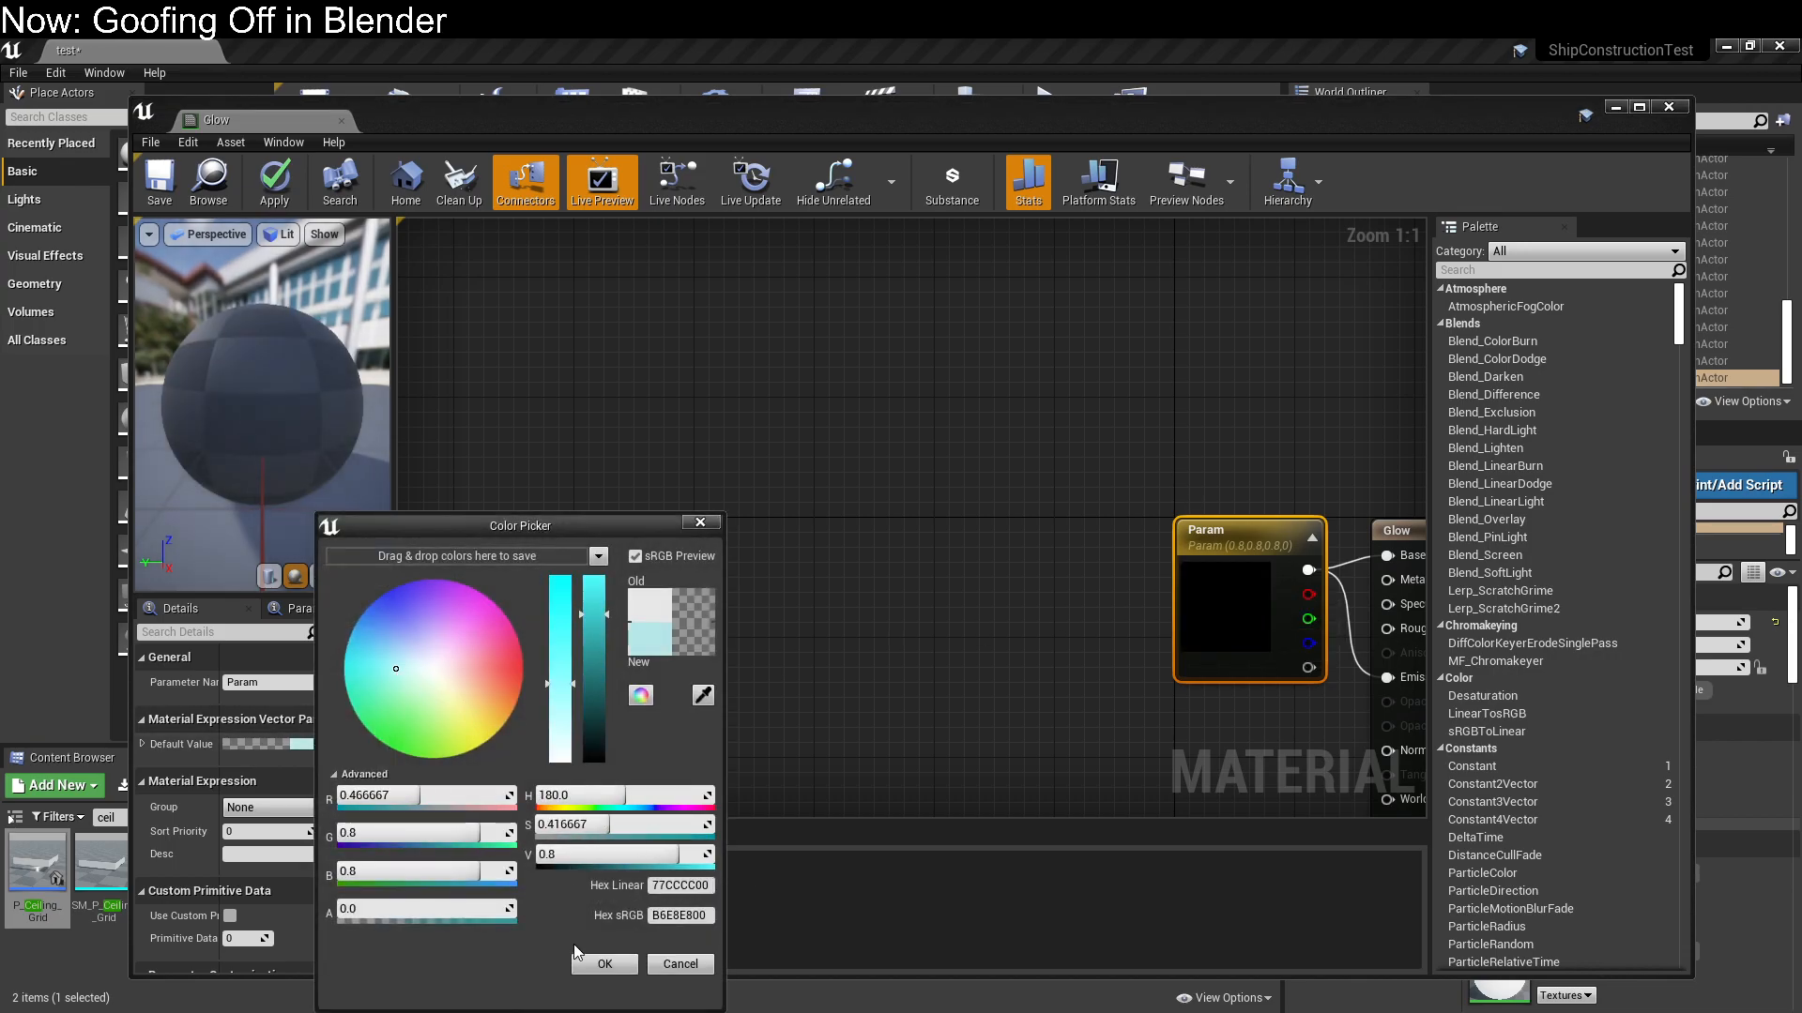
left_click(604, 964)
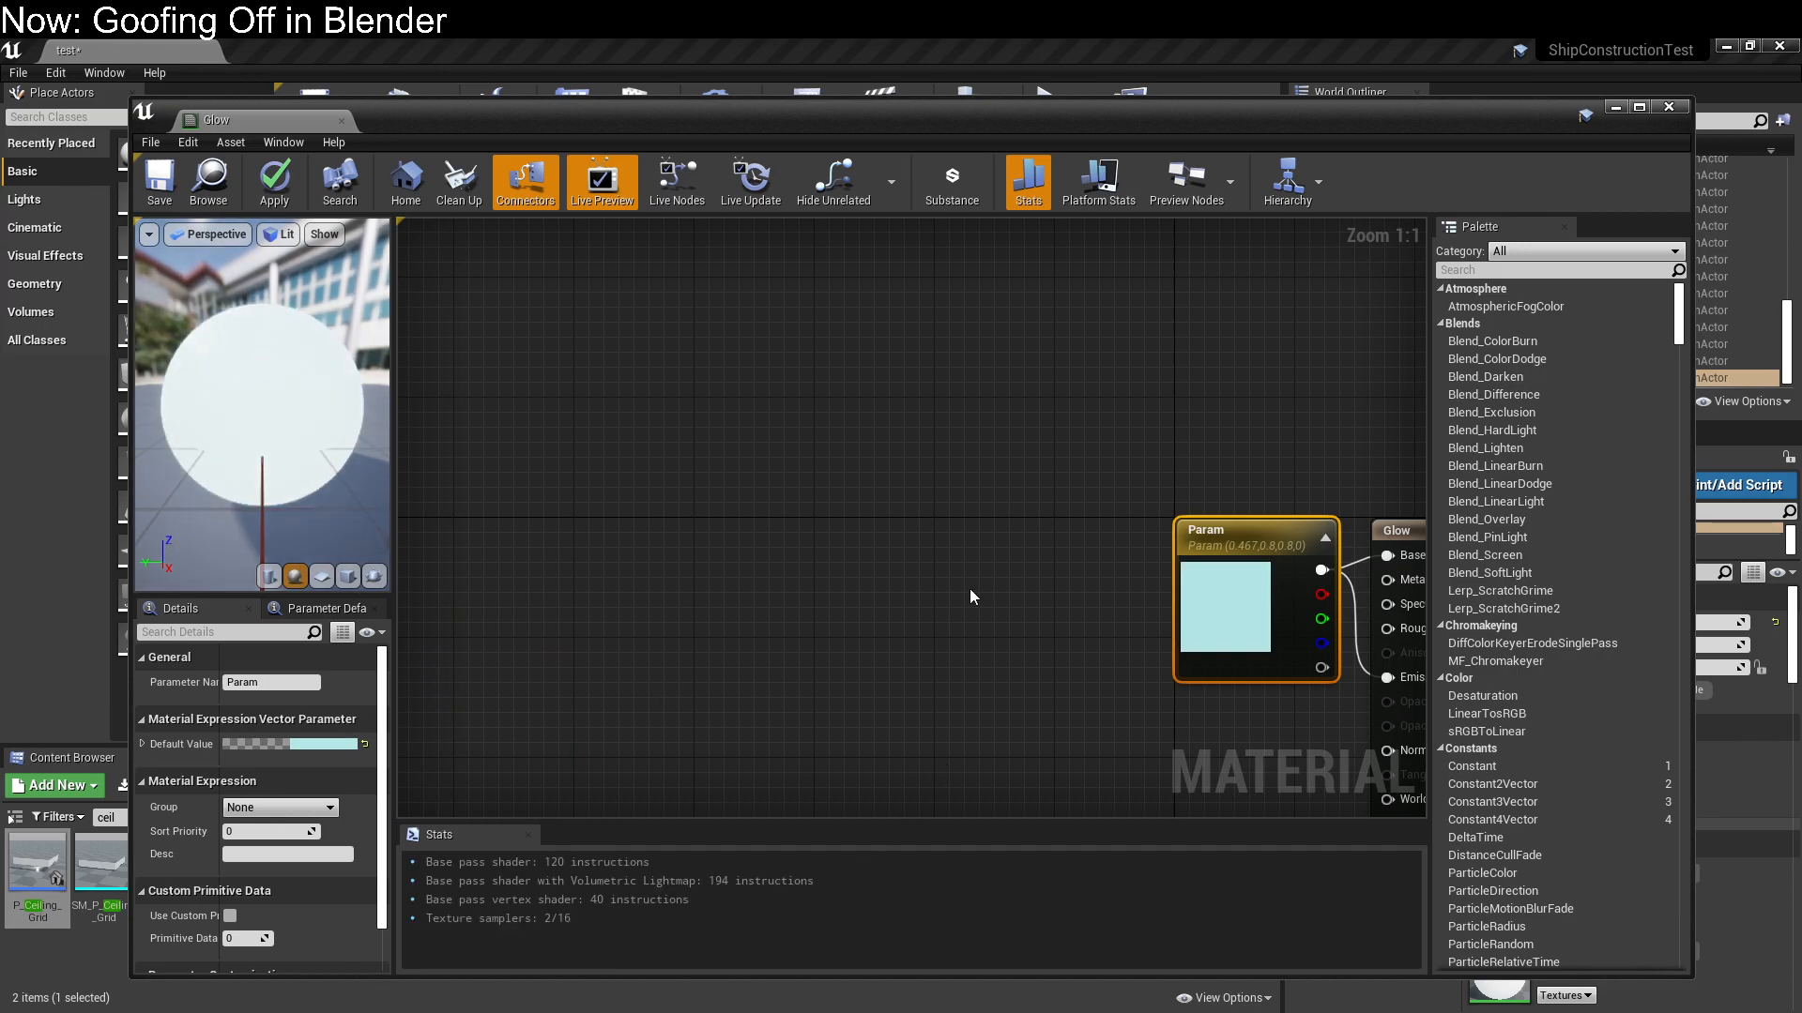
Apply and save the Glow material, close its editor, and return to the bathroom's material slots
left_click(266, 197)
left_click(162, 188)
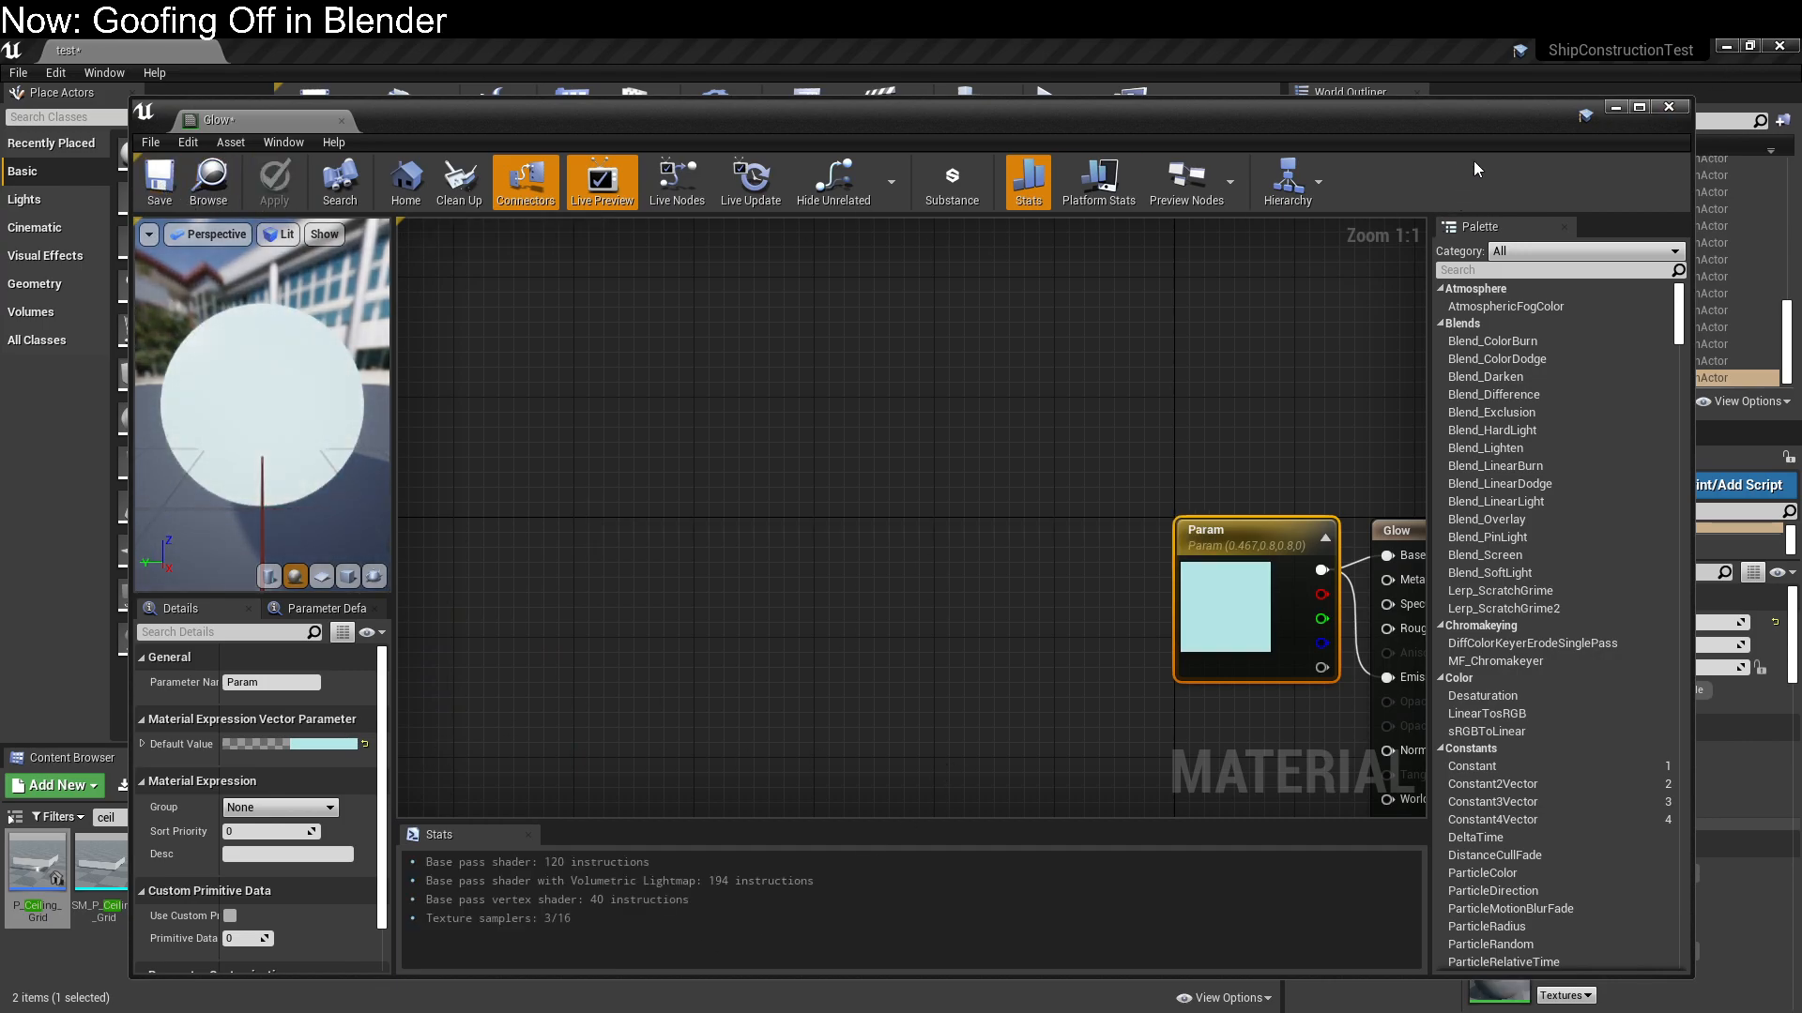
left_click(1670, 108)
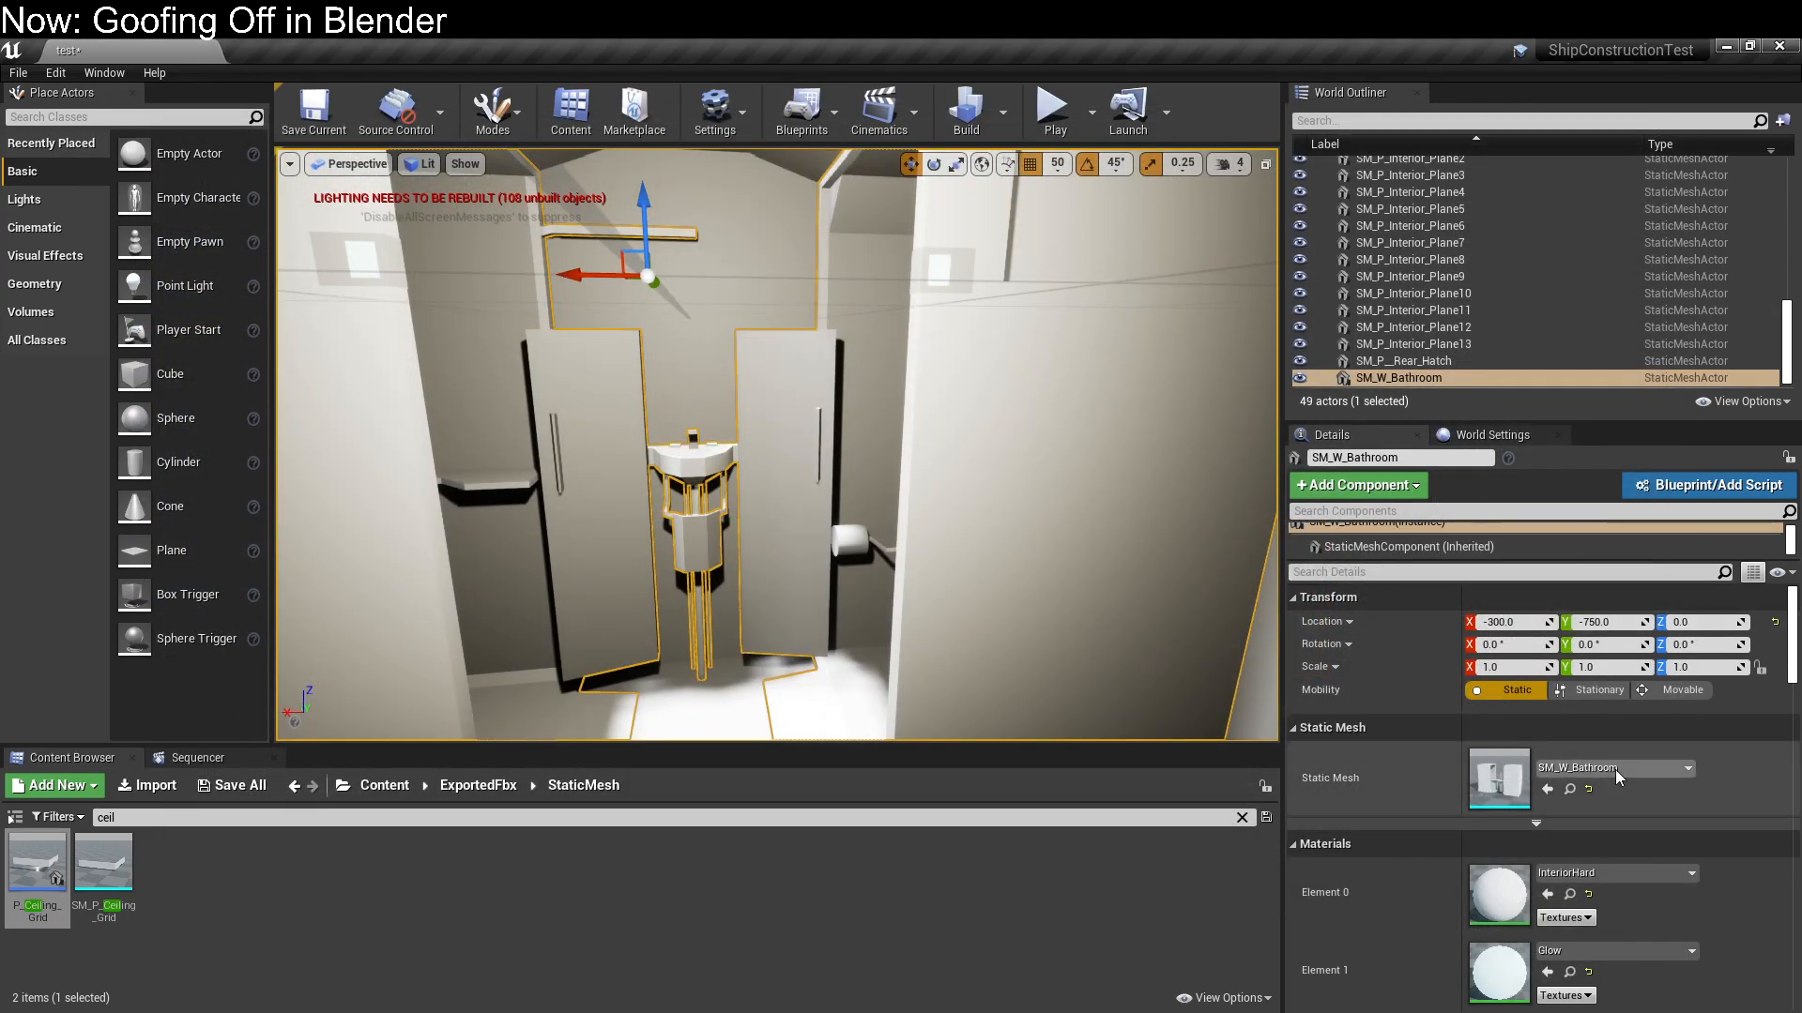
scroll(1449, 850, "down", 3)
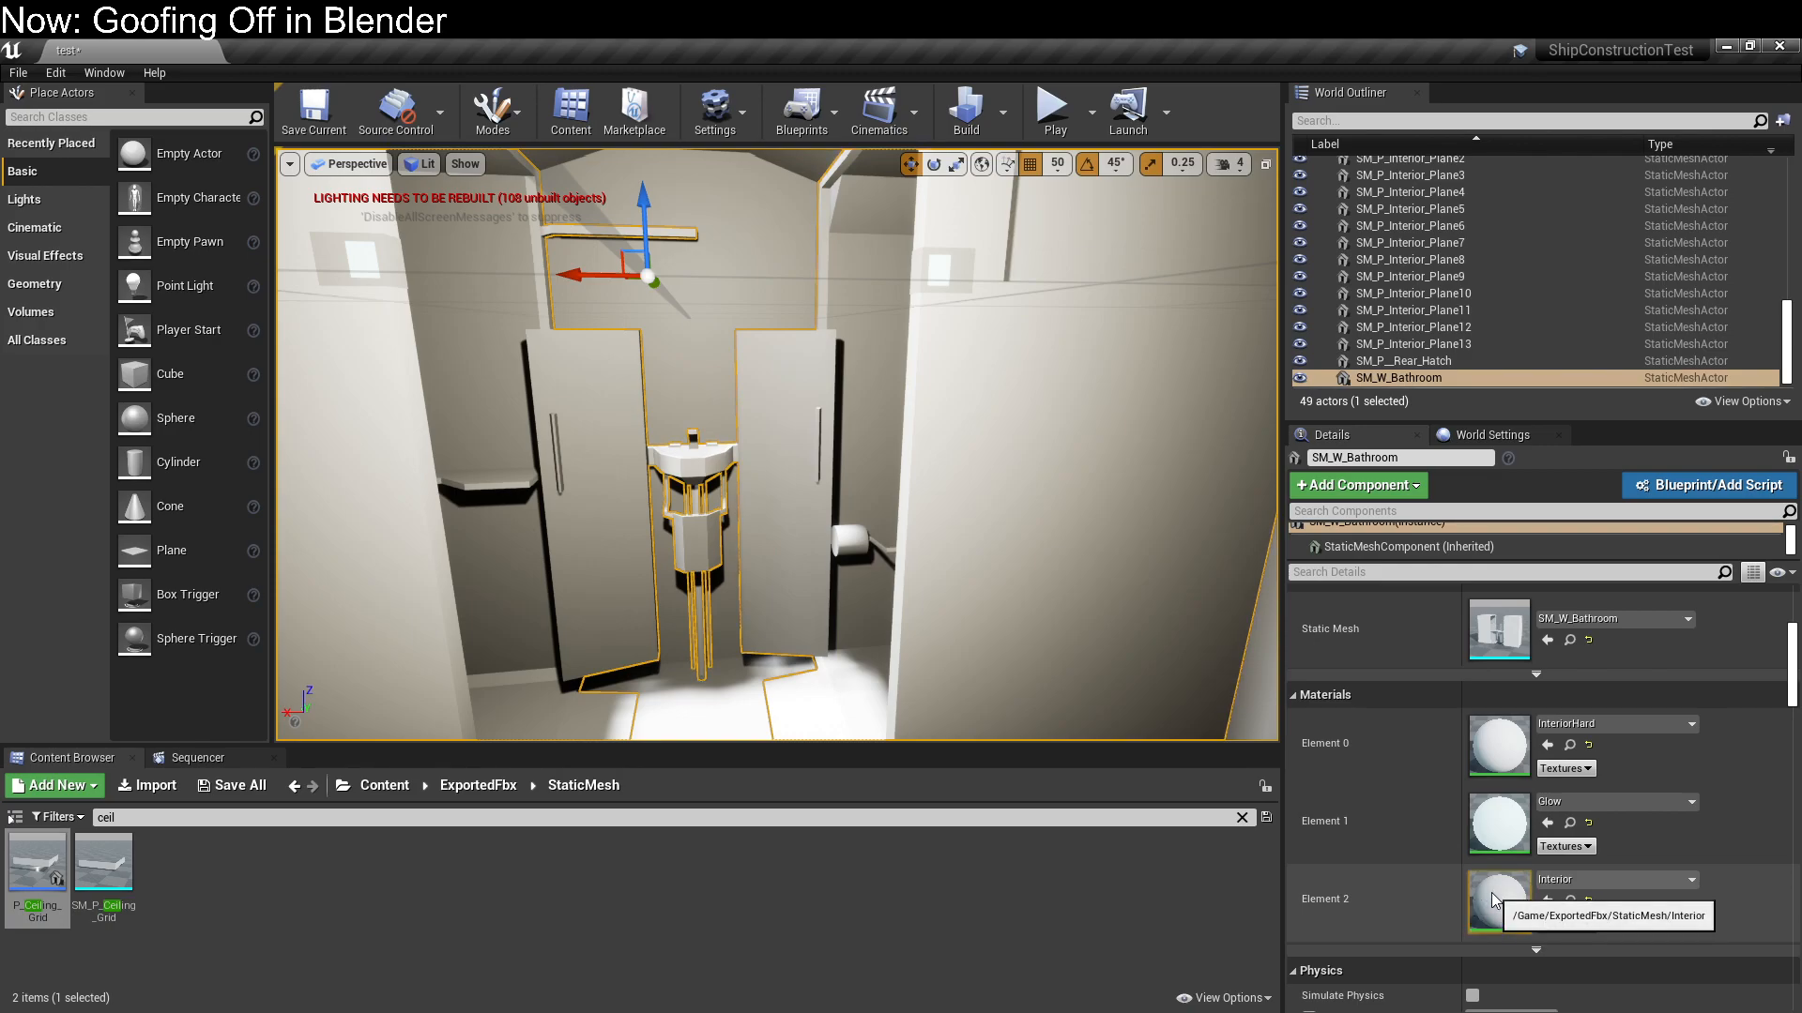
Check the bathroom's Interior material in its editor and close it, and return the asset browser to the root Content folder
double_click(1497, 899)
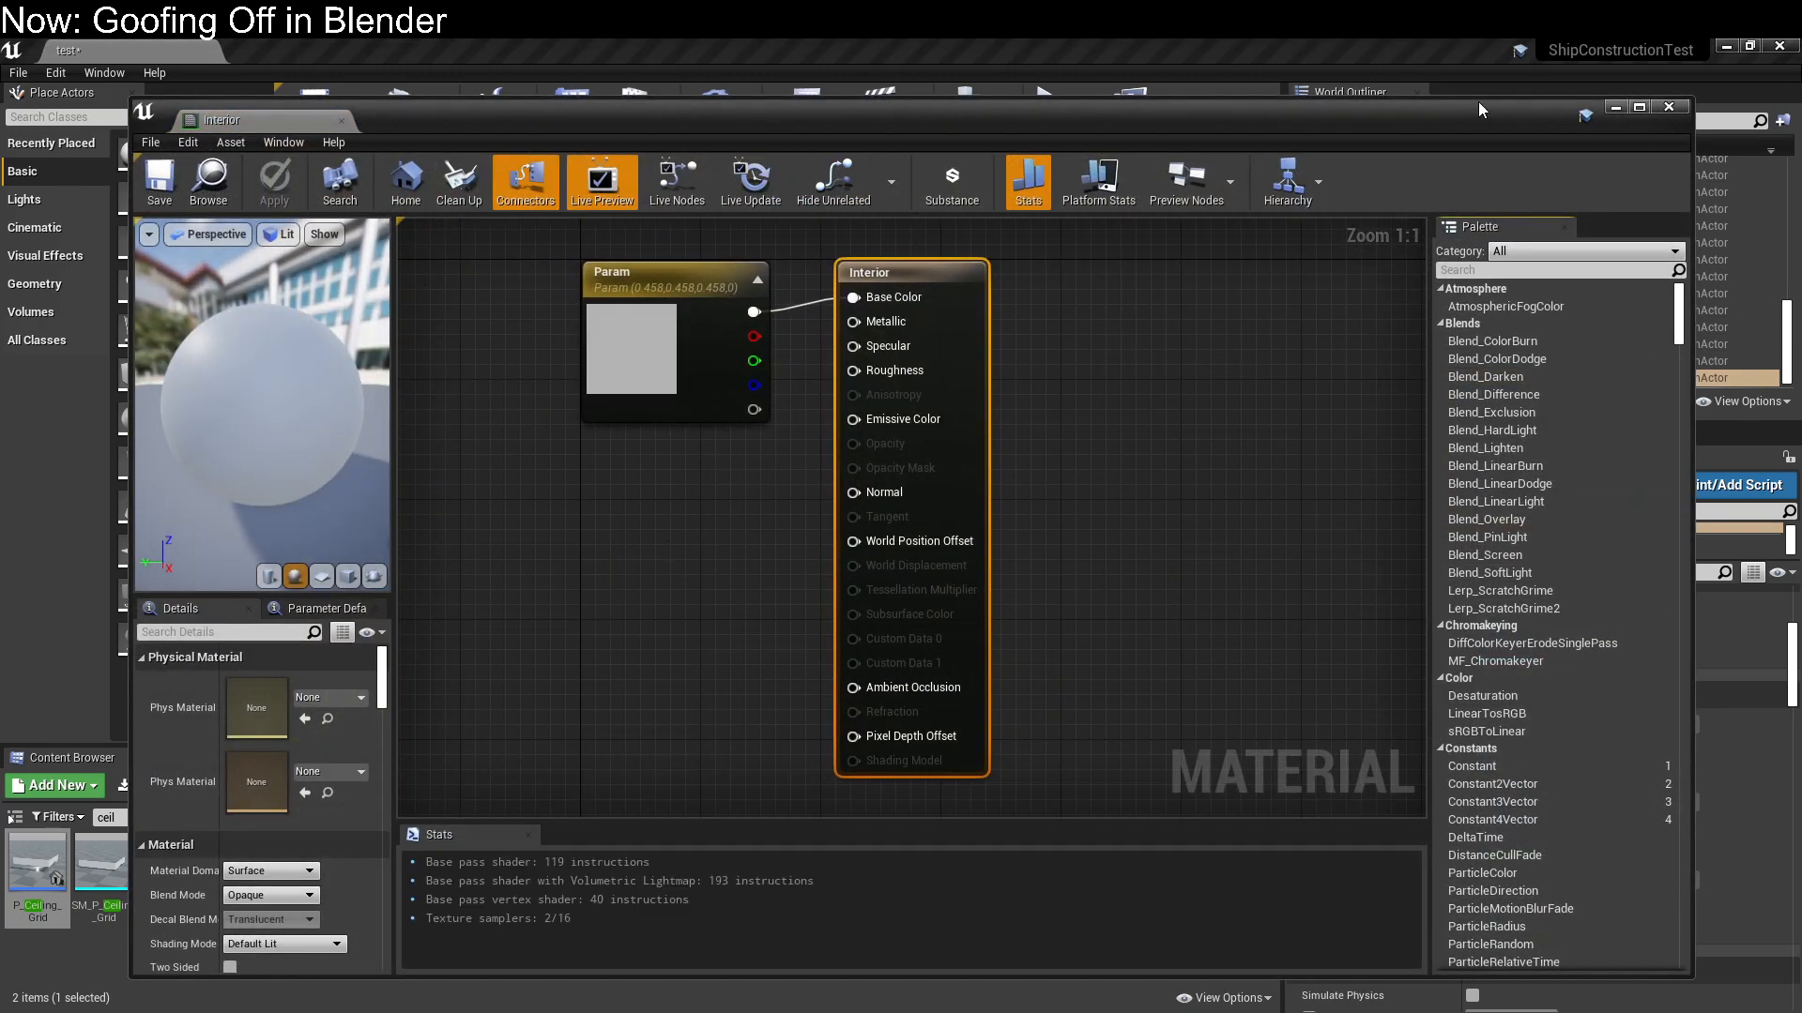
left_click(1665, 110)
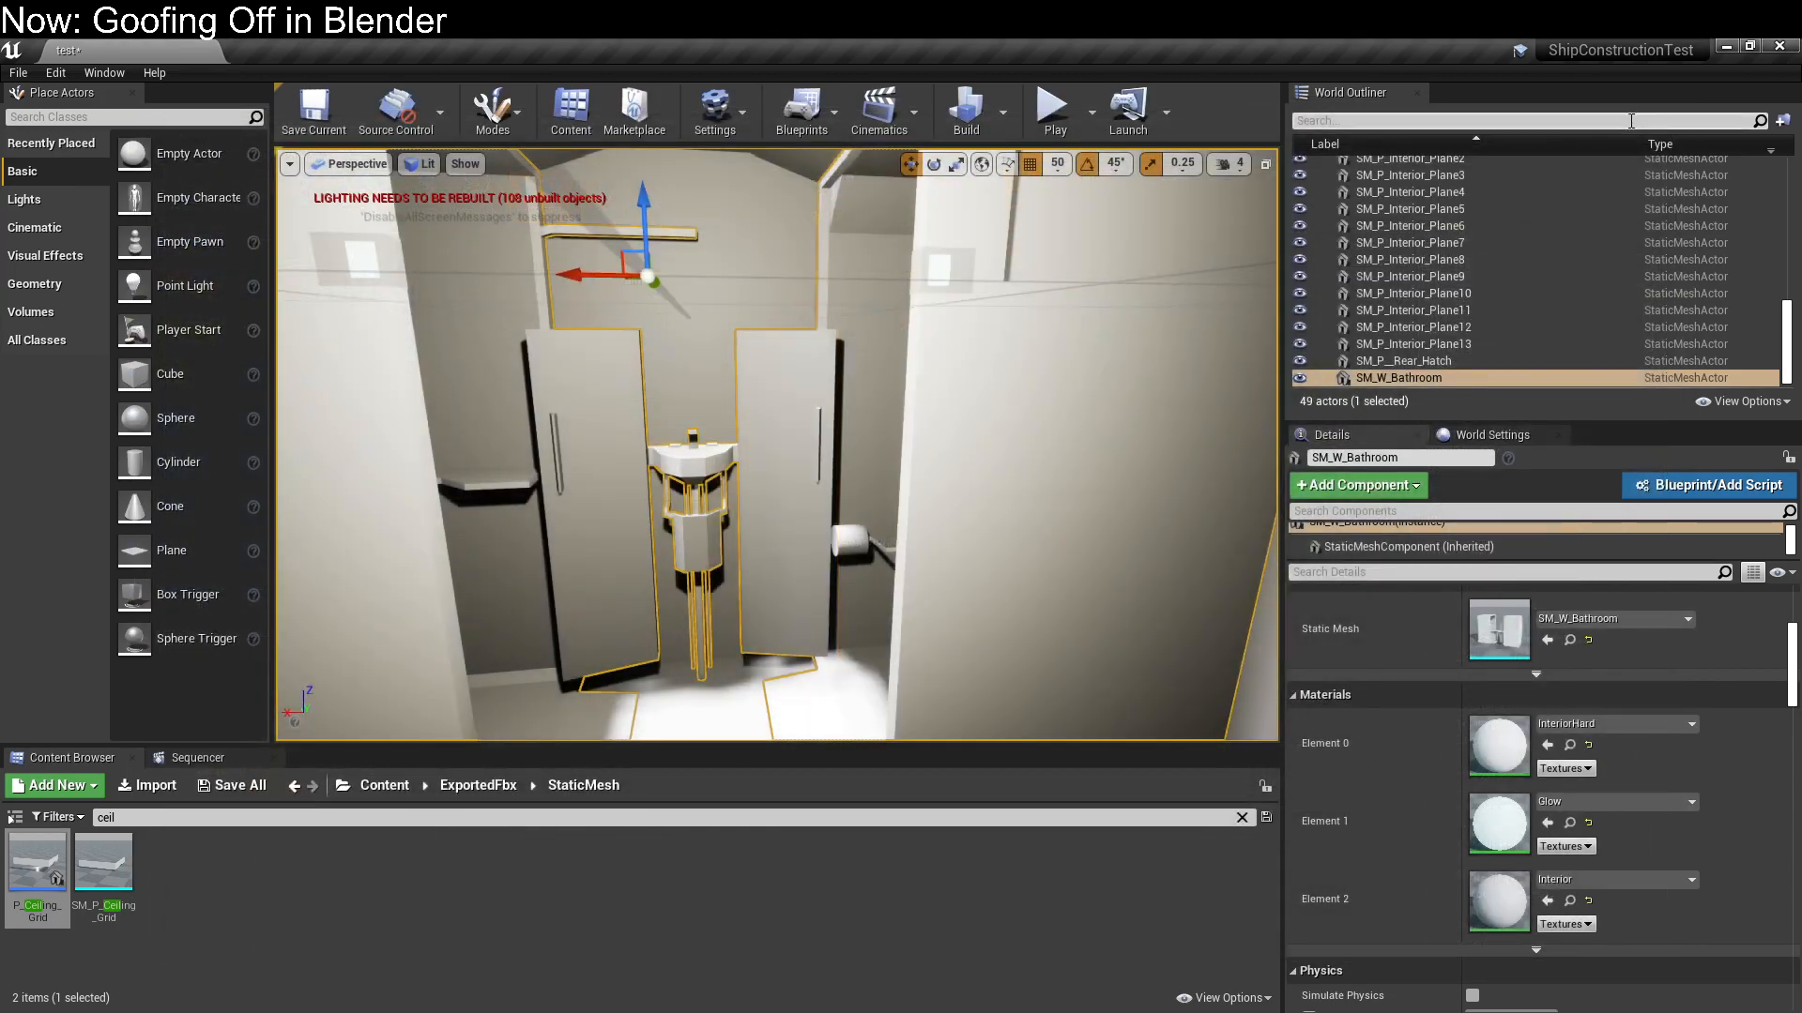
left_click(384, 786)
left_click(181, 817)
key("BackSpace")
key("BackSpace")
key("BackSpace")
key("BackSpace")
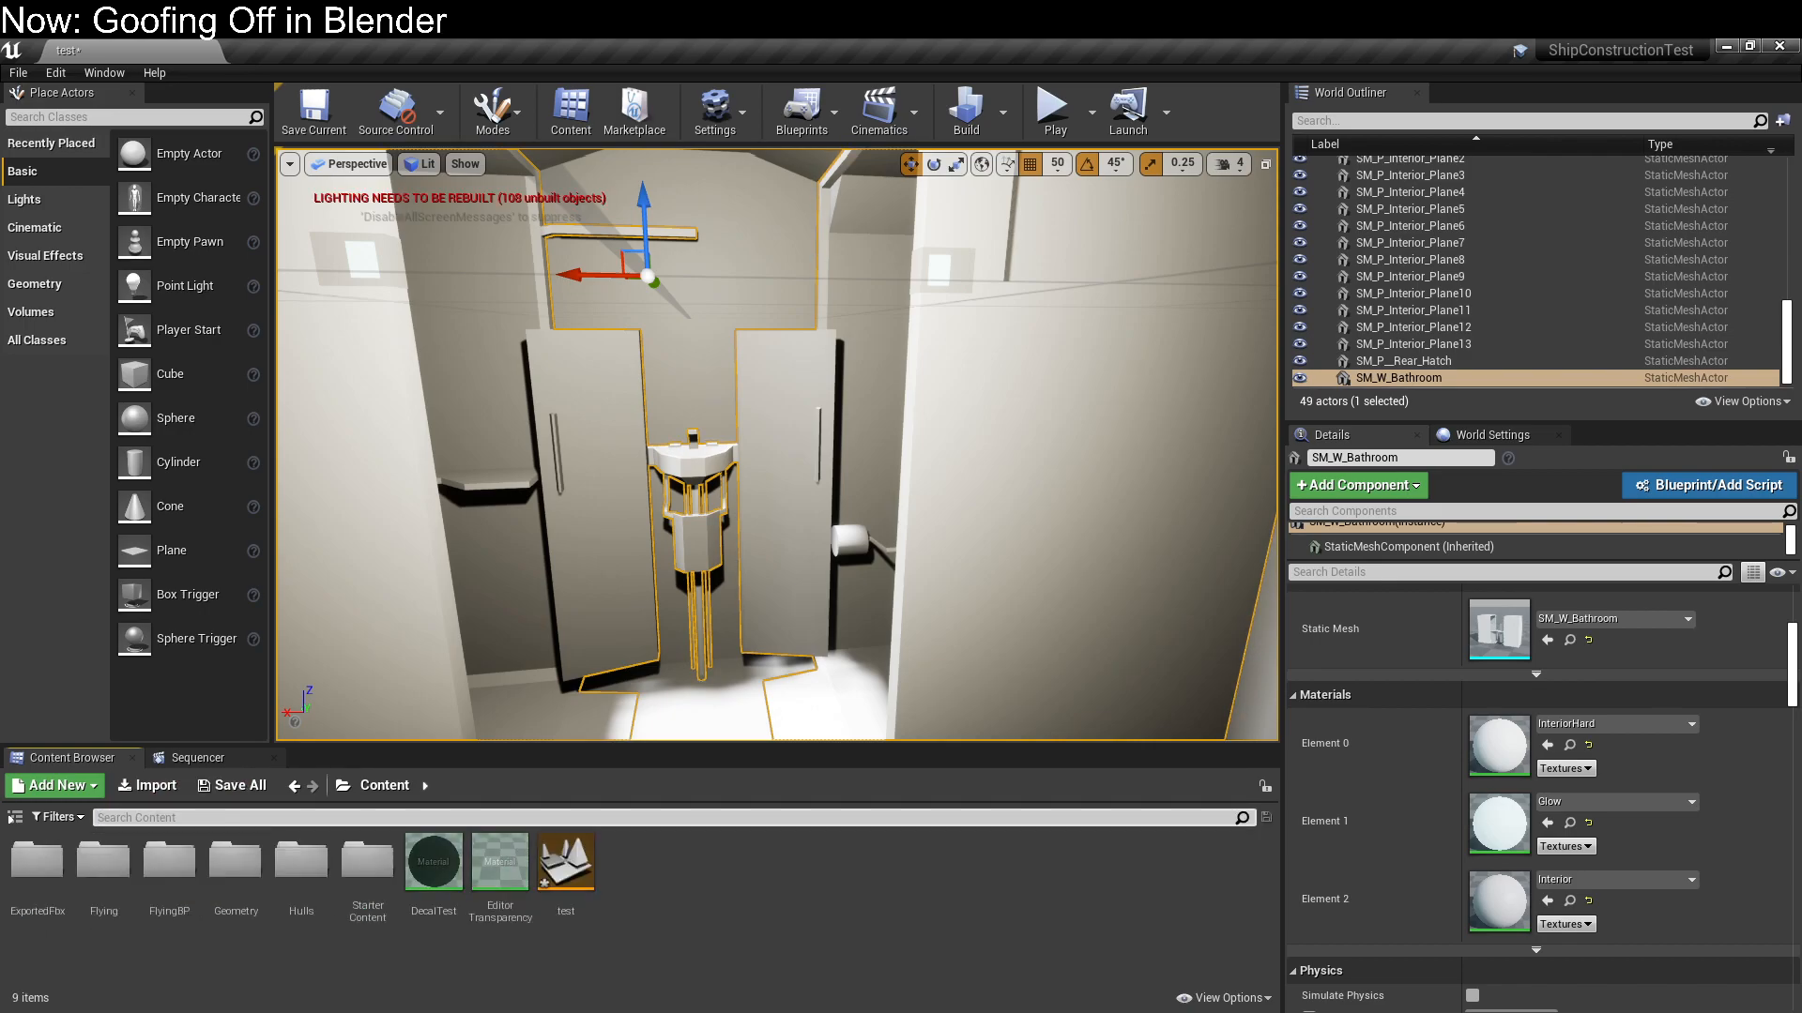
Create a folder named Materials in the root Content folder and open it
right_click(799, 916)
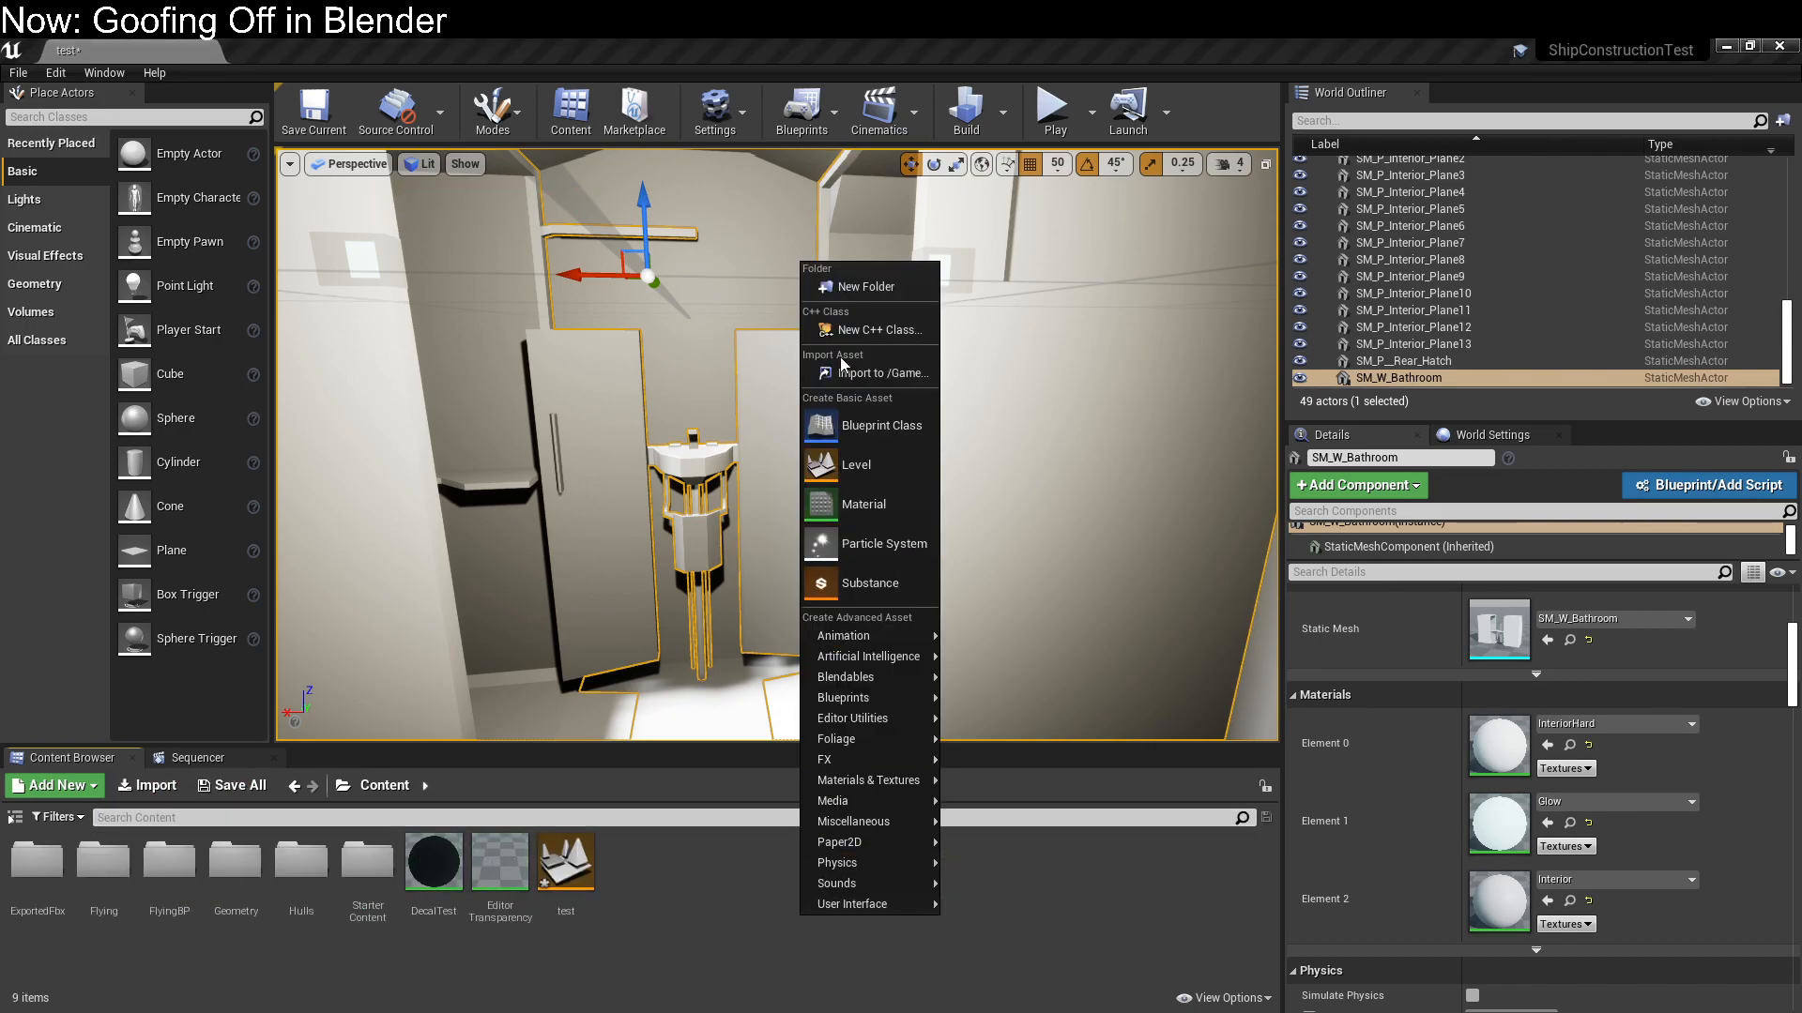
left_click(858, 292)
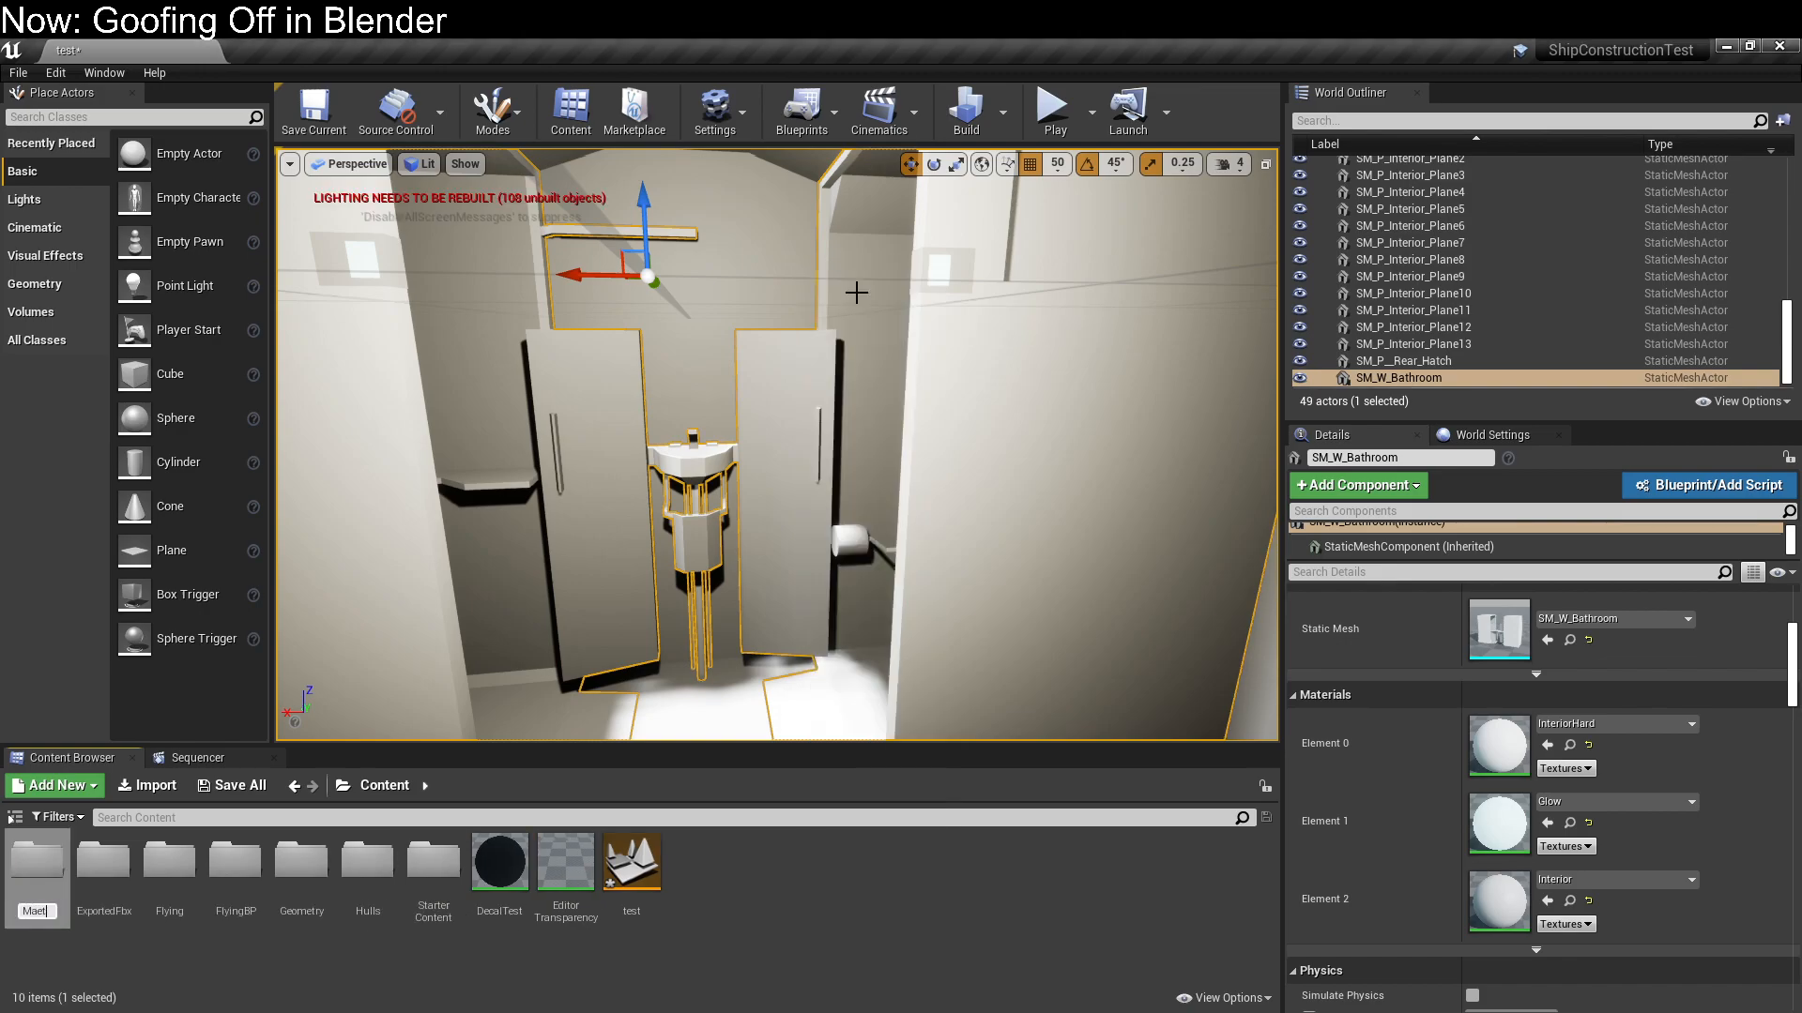
type("Materials")
key("Return")
key("Return")
Create a material named Cloth in the Materials folder and assign it to the bathroom's Element 2 surfaces
right_click(712, 892)
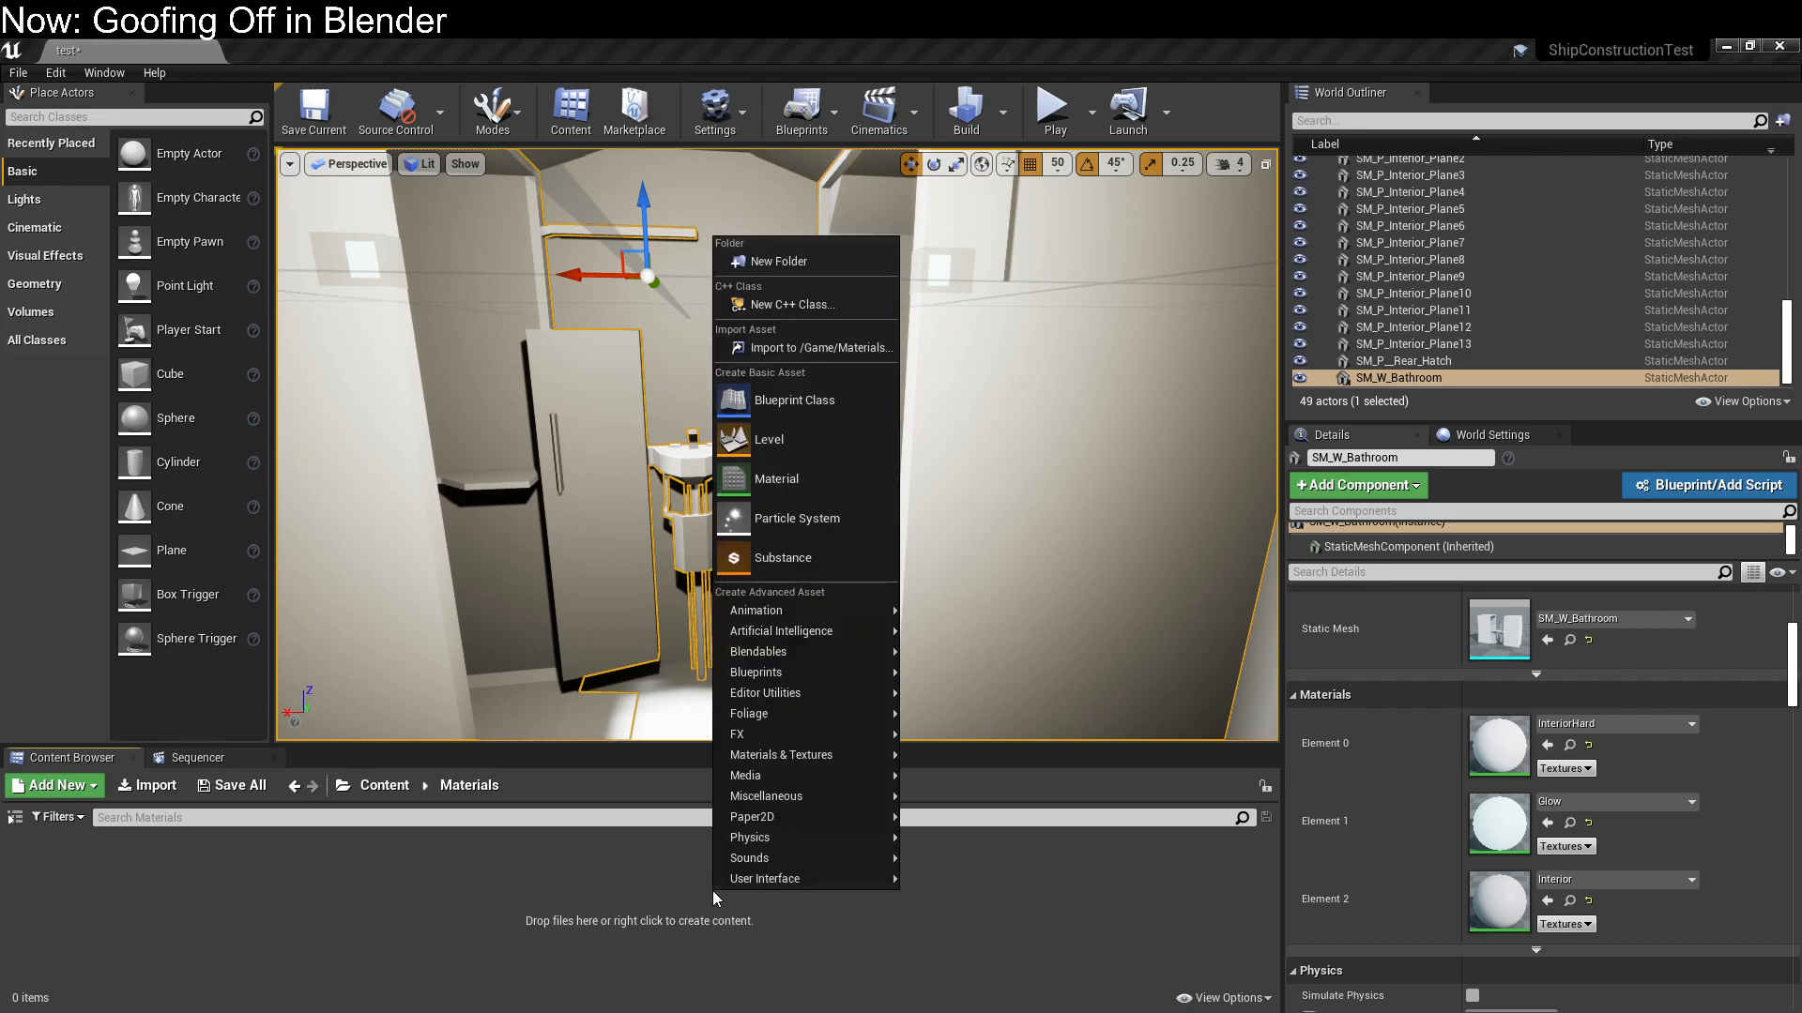
left_click(836, 478)
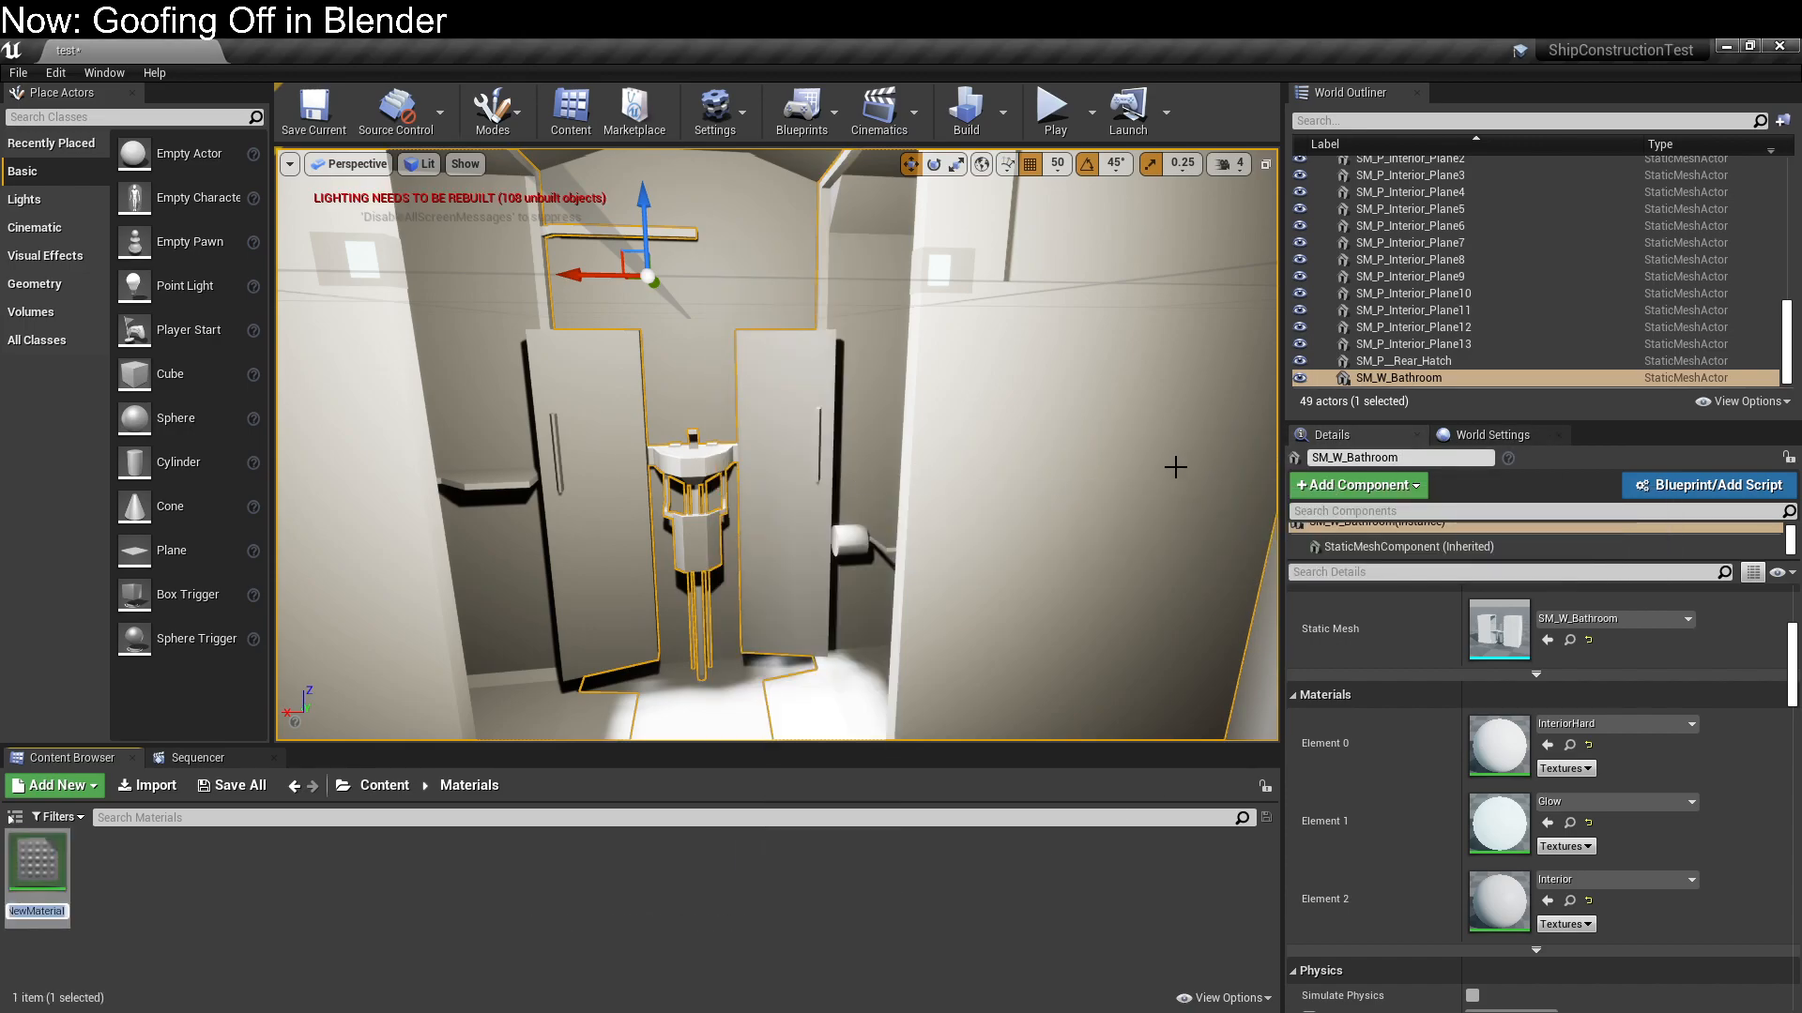
type("C;pt")
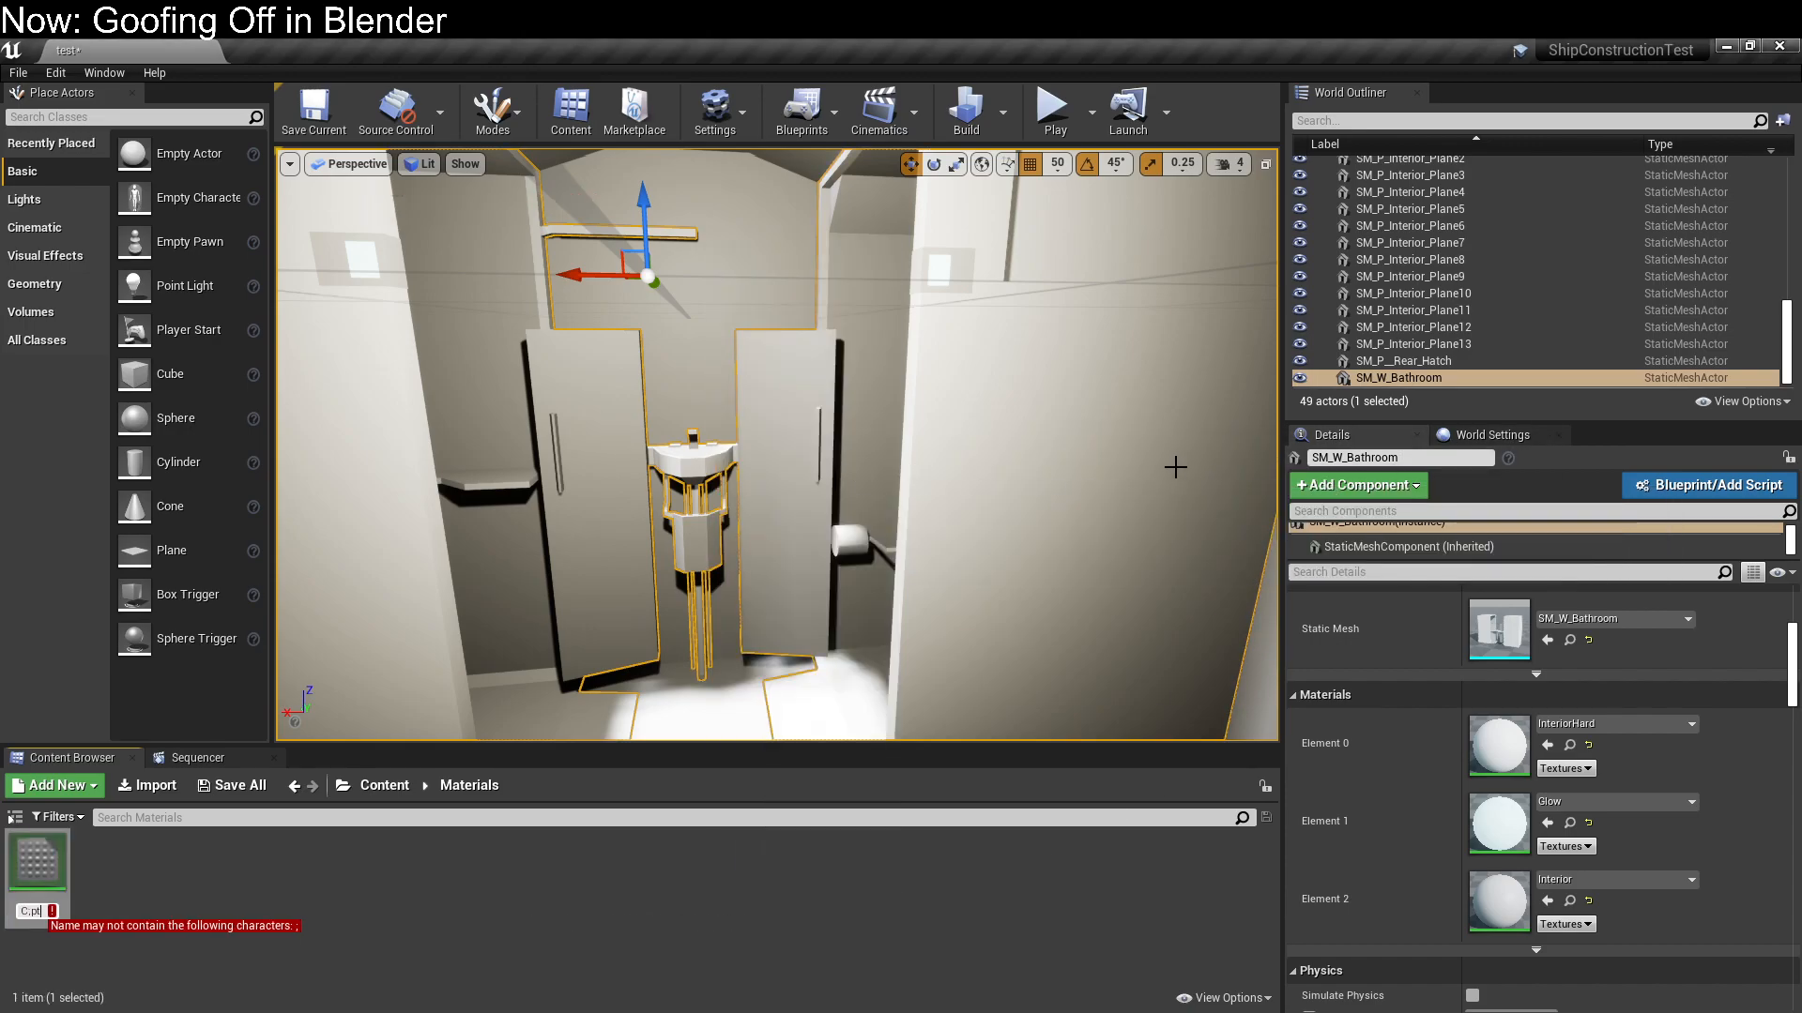
type("Cloth")
key("Return")
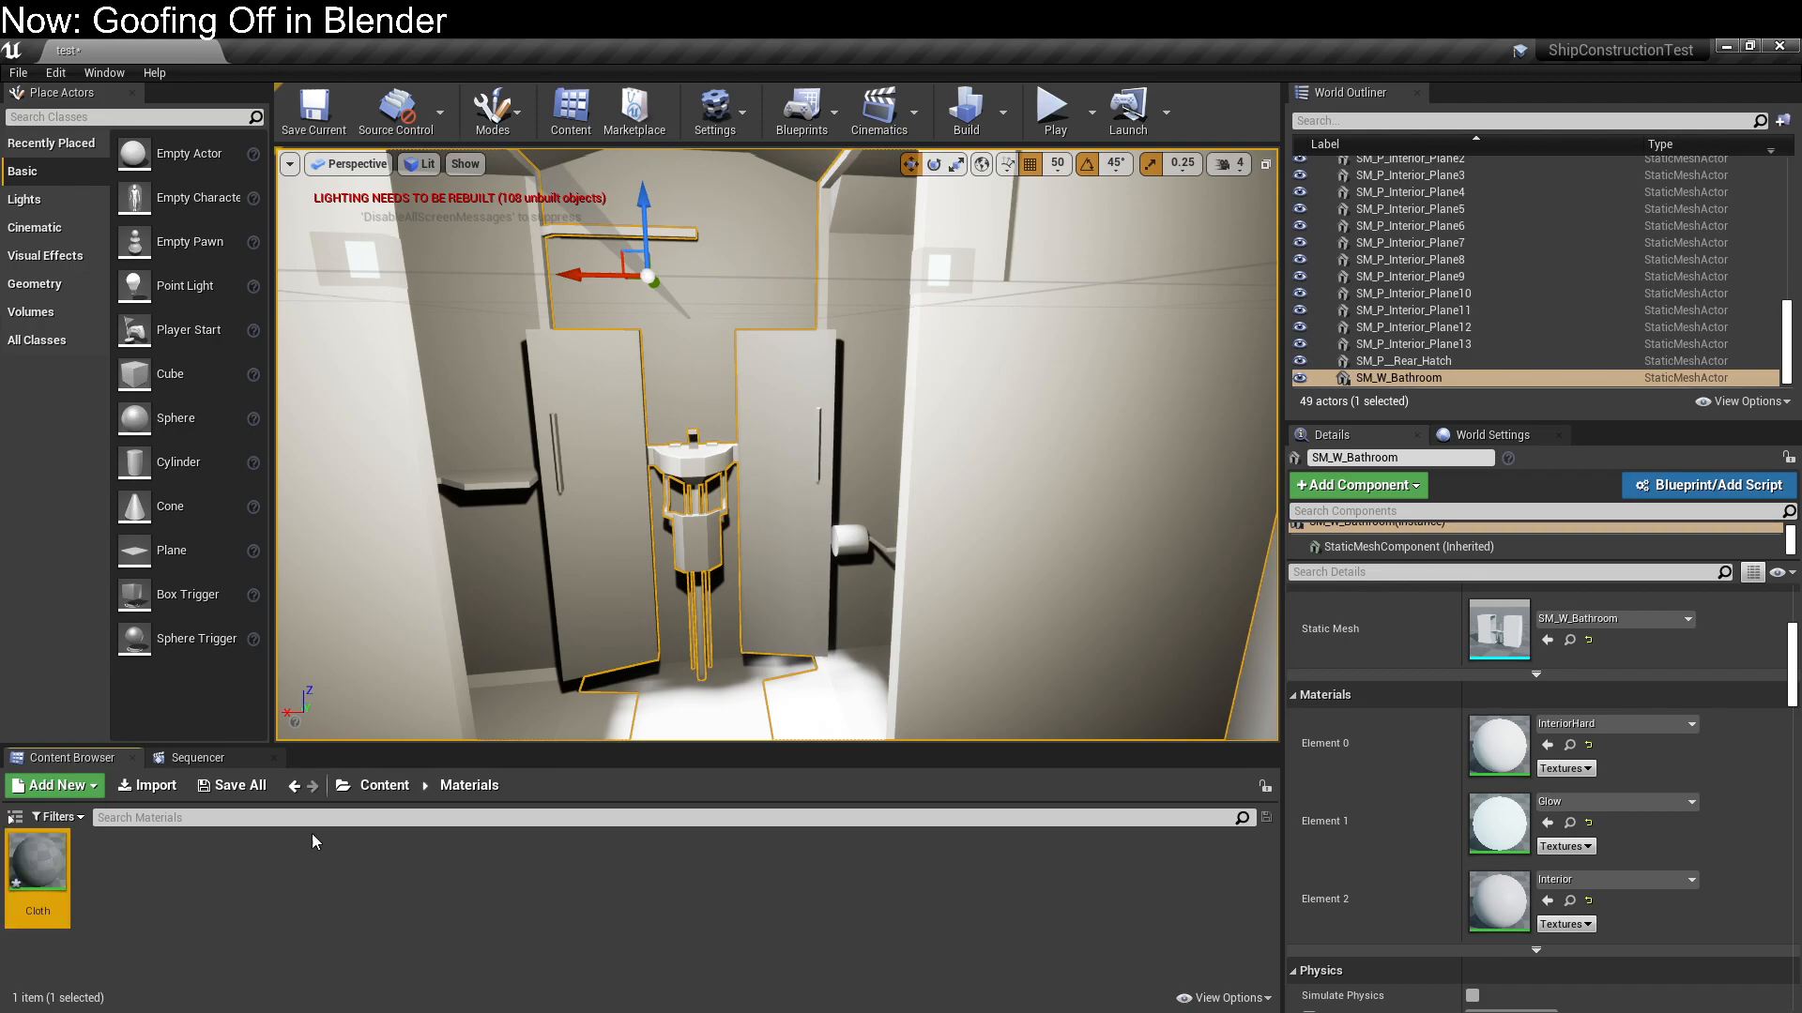
left_click_drag(37, 861, 700, 536)
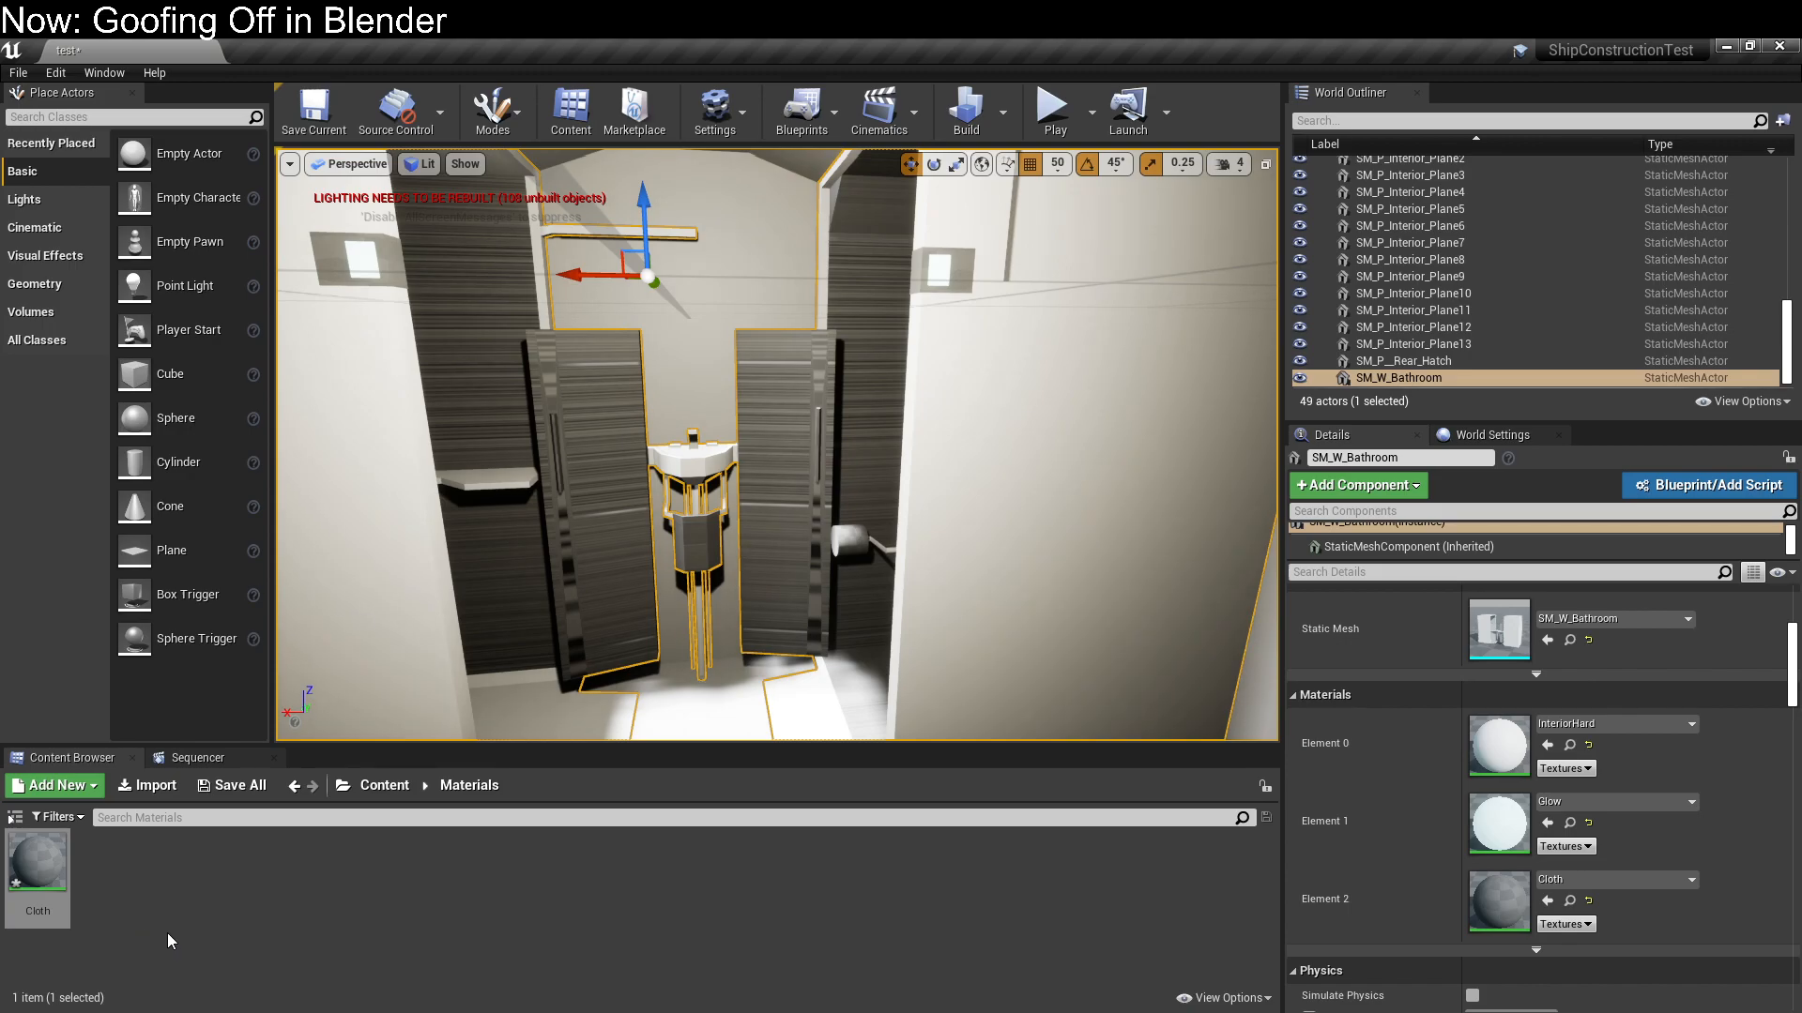
right_click_drag(647, 584, 601, 575)
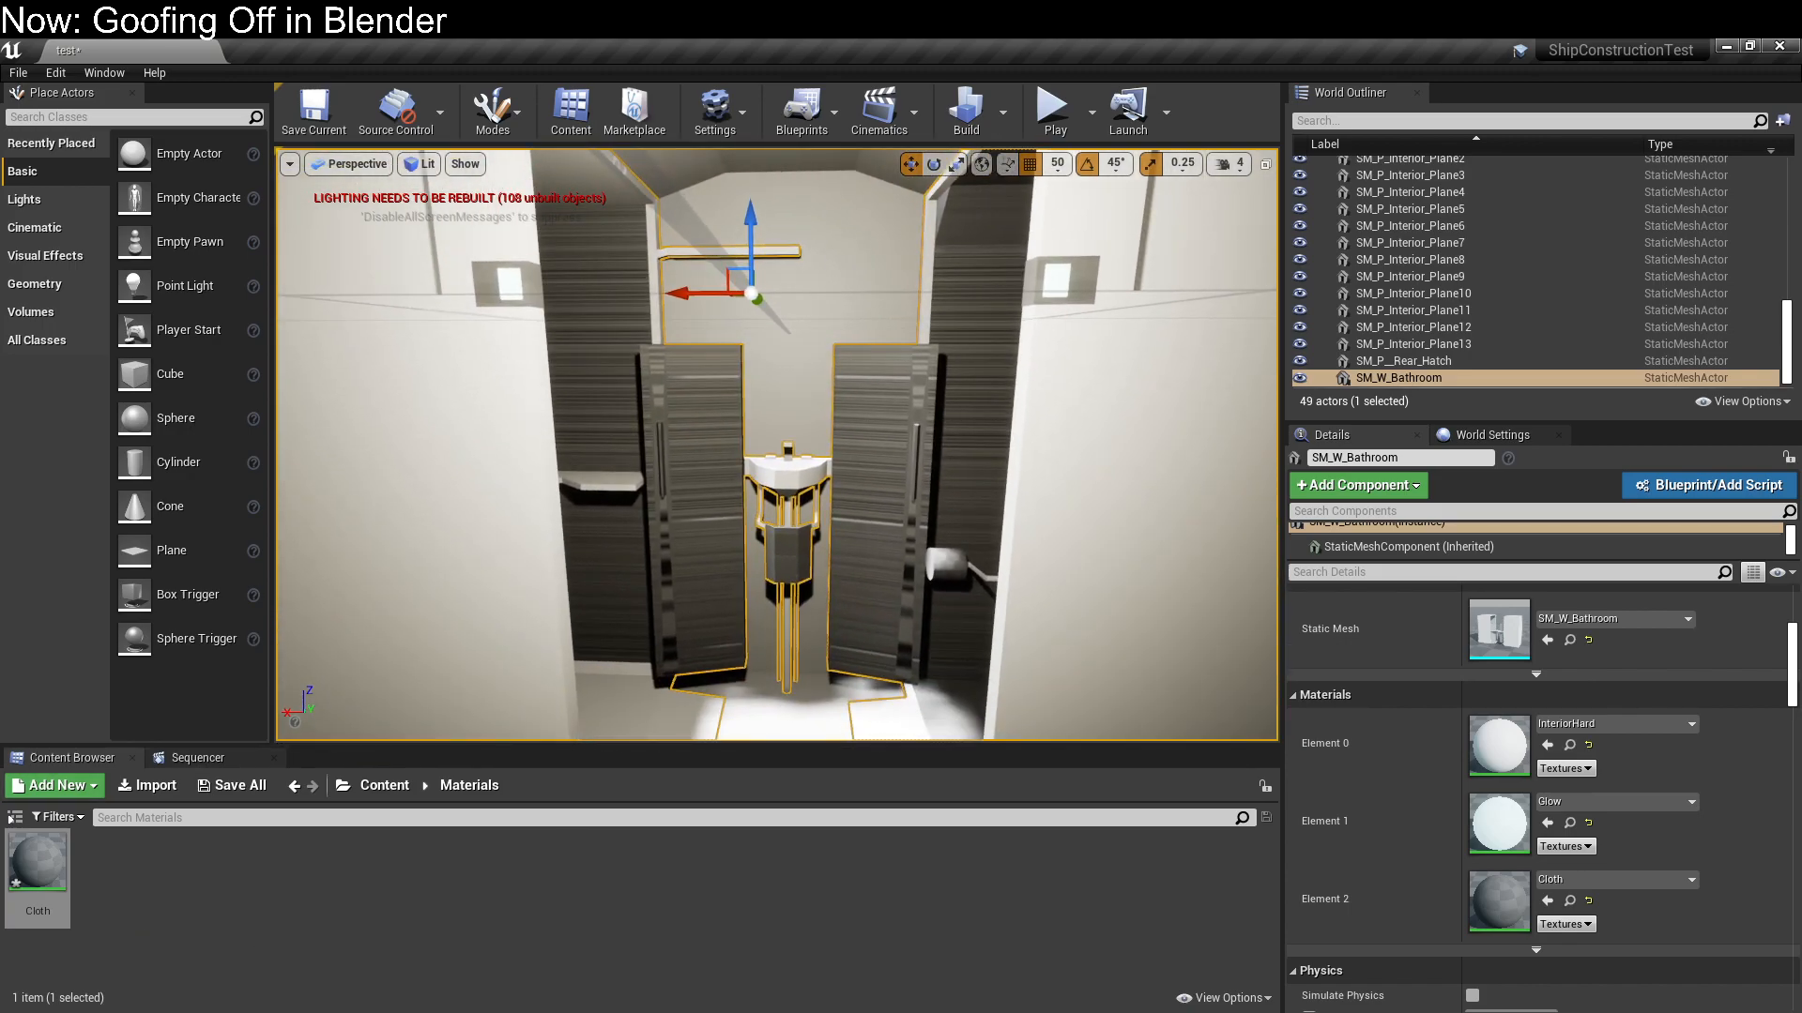
Open the Cloth material for editing and move its result node aside to free space in the graph
double_click(38, 862)
left_click_drag(974, 134, 1050, 124)
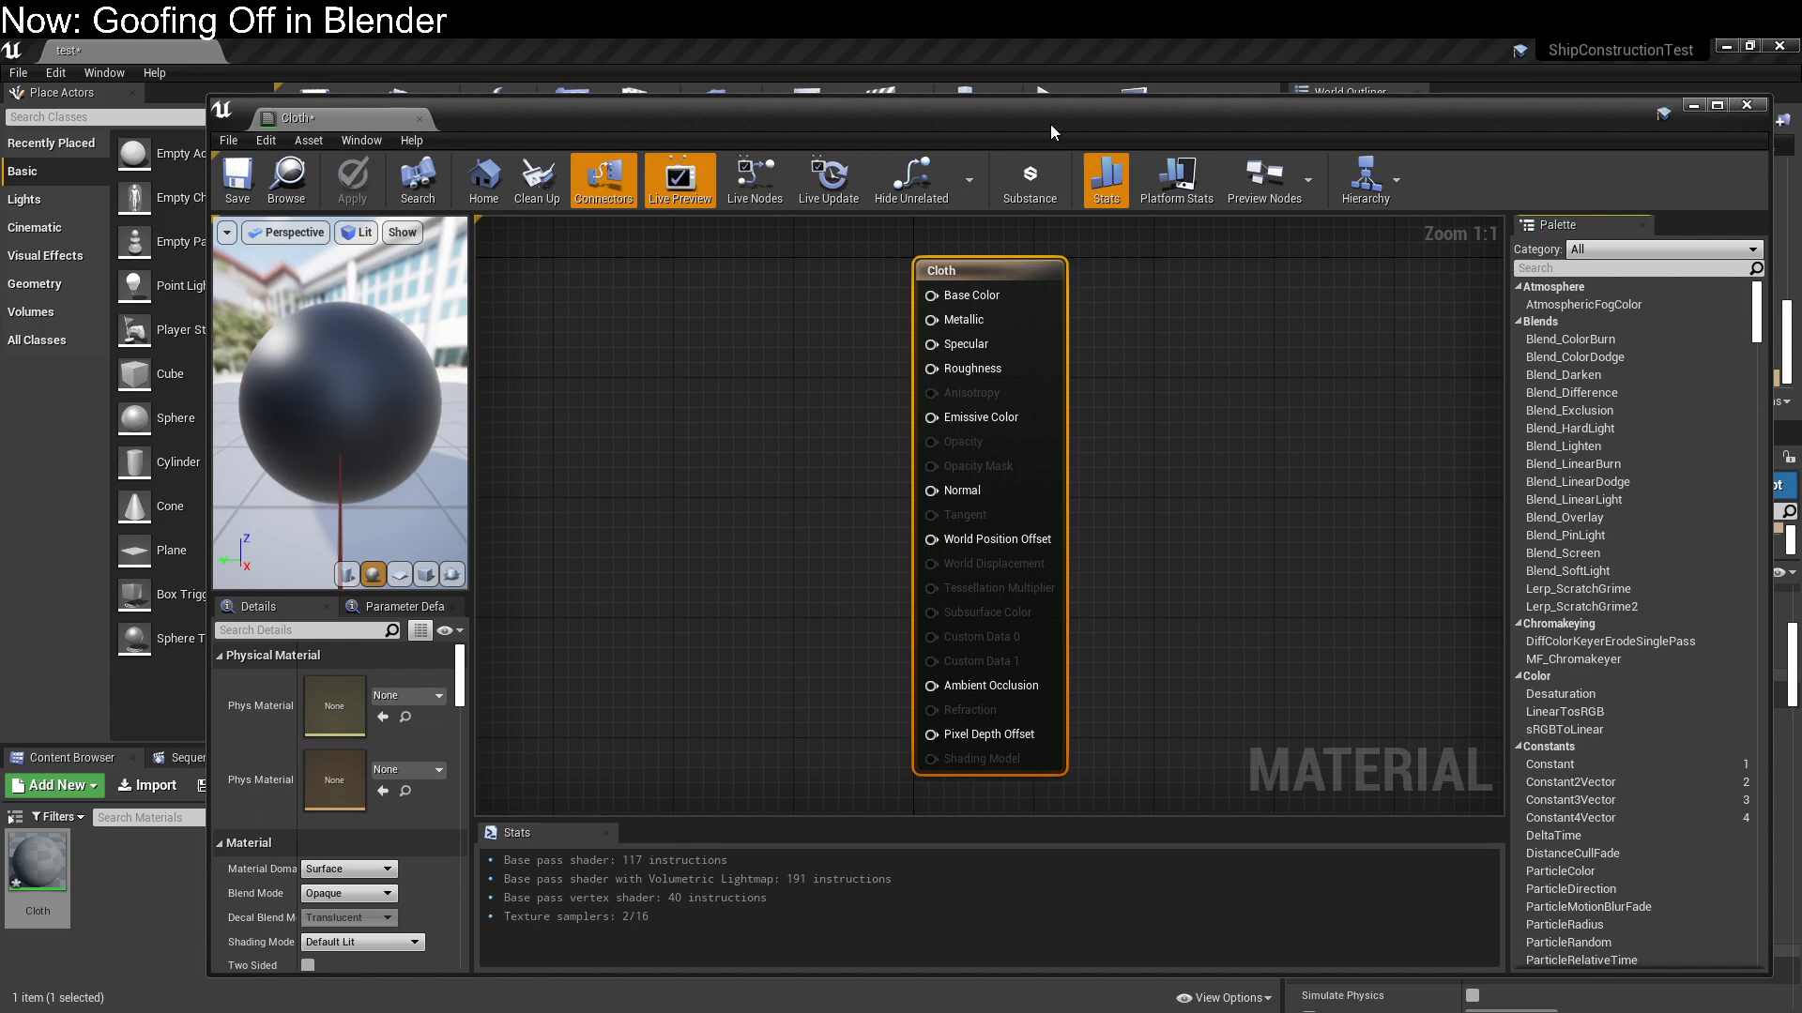
left_click_drag(1094, 122, 998, 101)
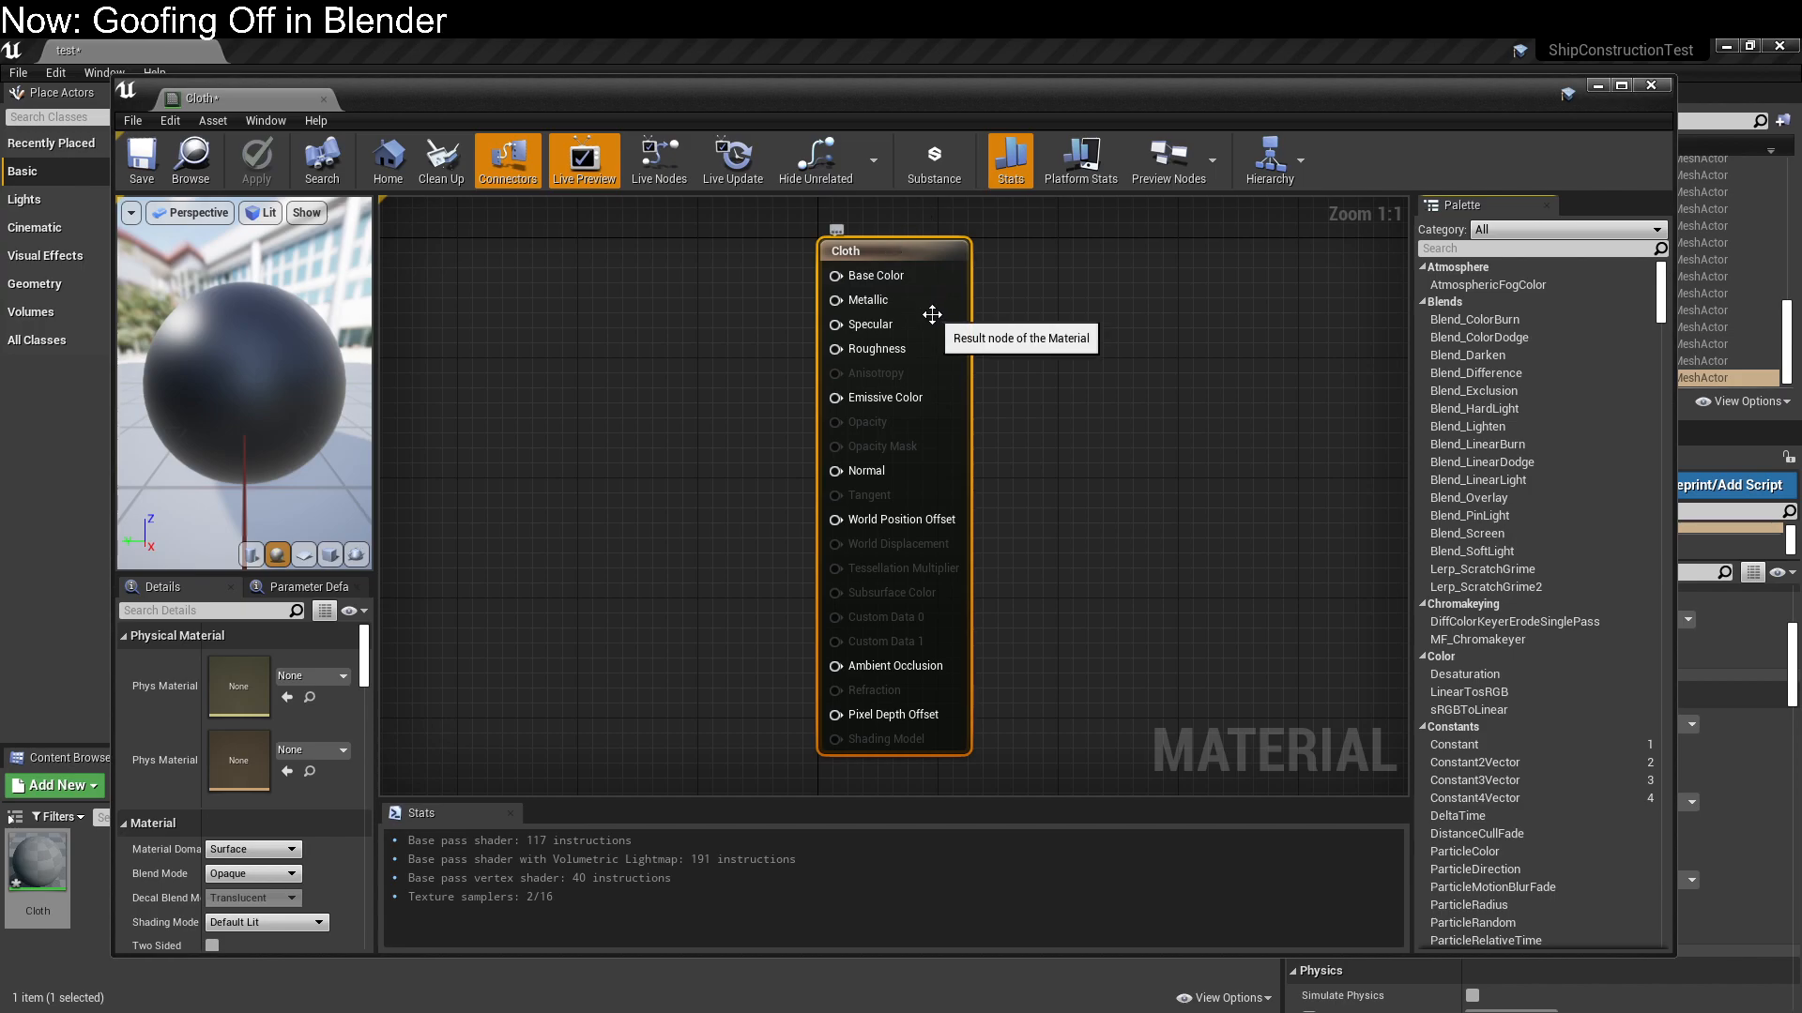
left_click_drag(1171, 107, 1153, 79)
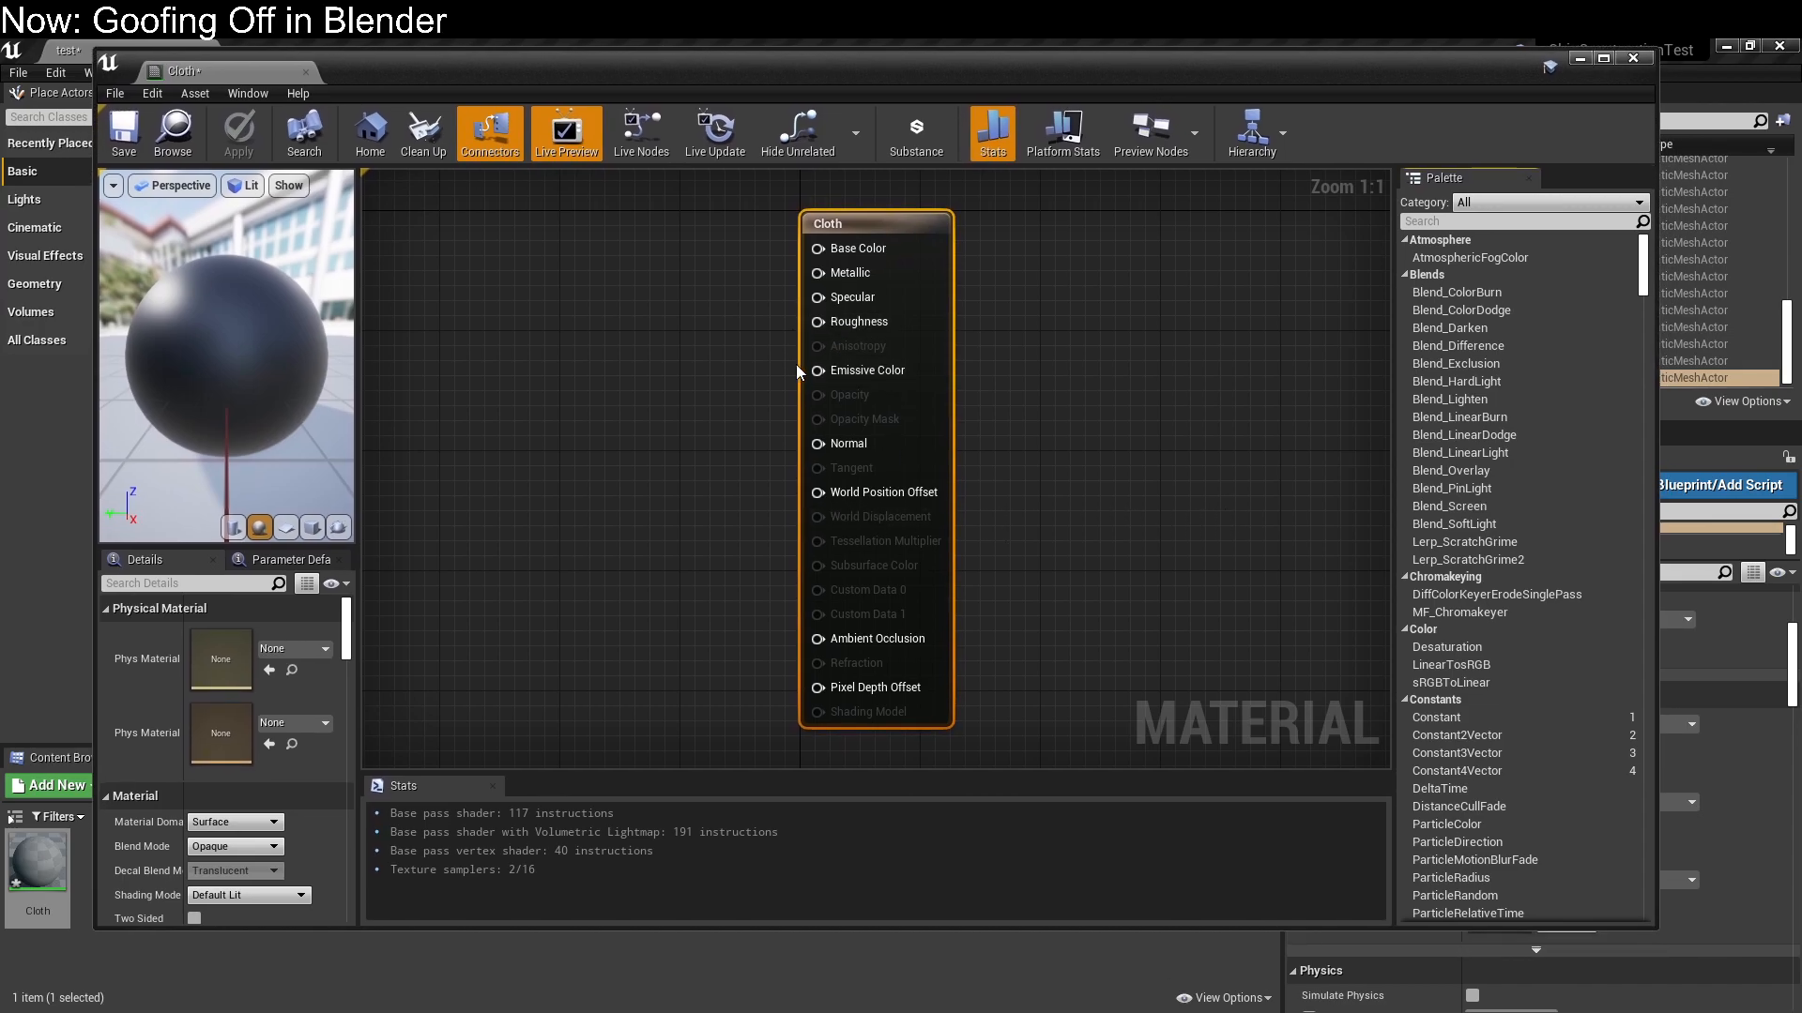
left_click_drag(899, 225, 1032, 225)
left_click(753, 350)
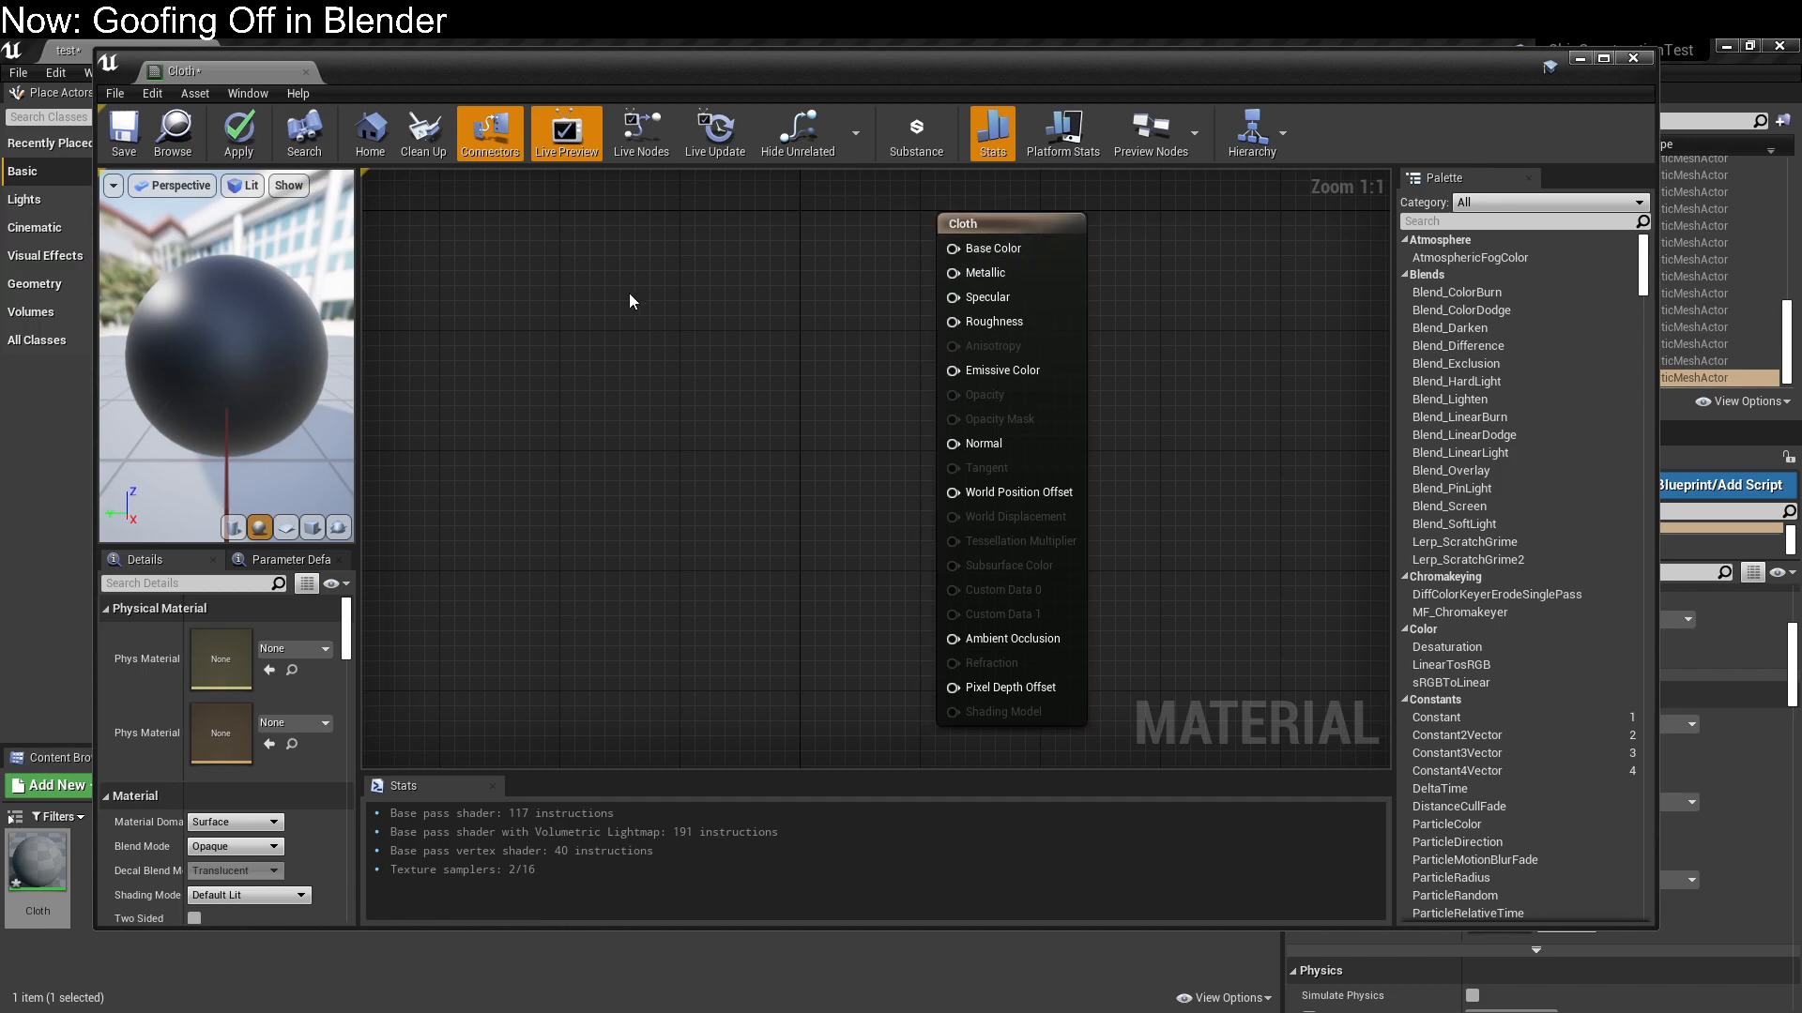
Add a Vector Noise node to the Cloth material graph and place it beside the result node's inputs
right_click(576, 299)
type("text")
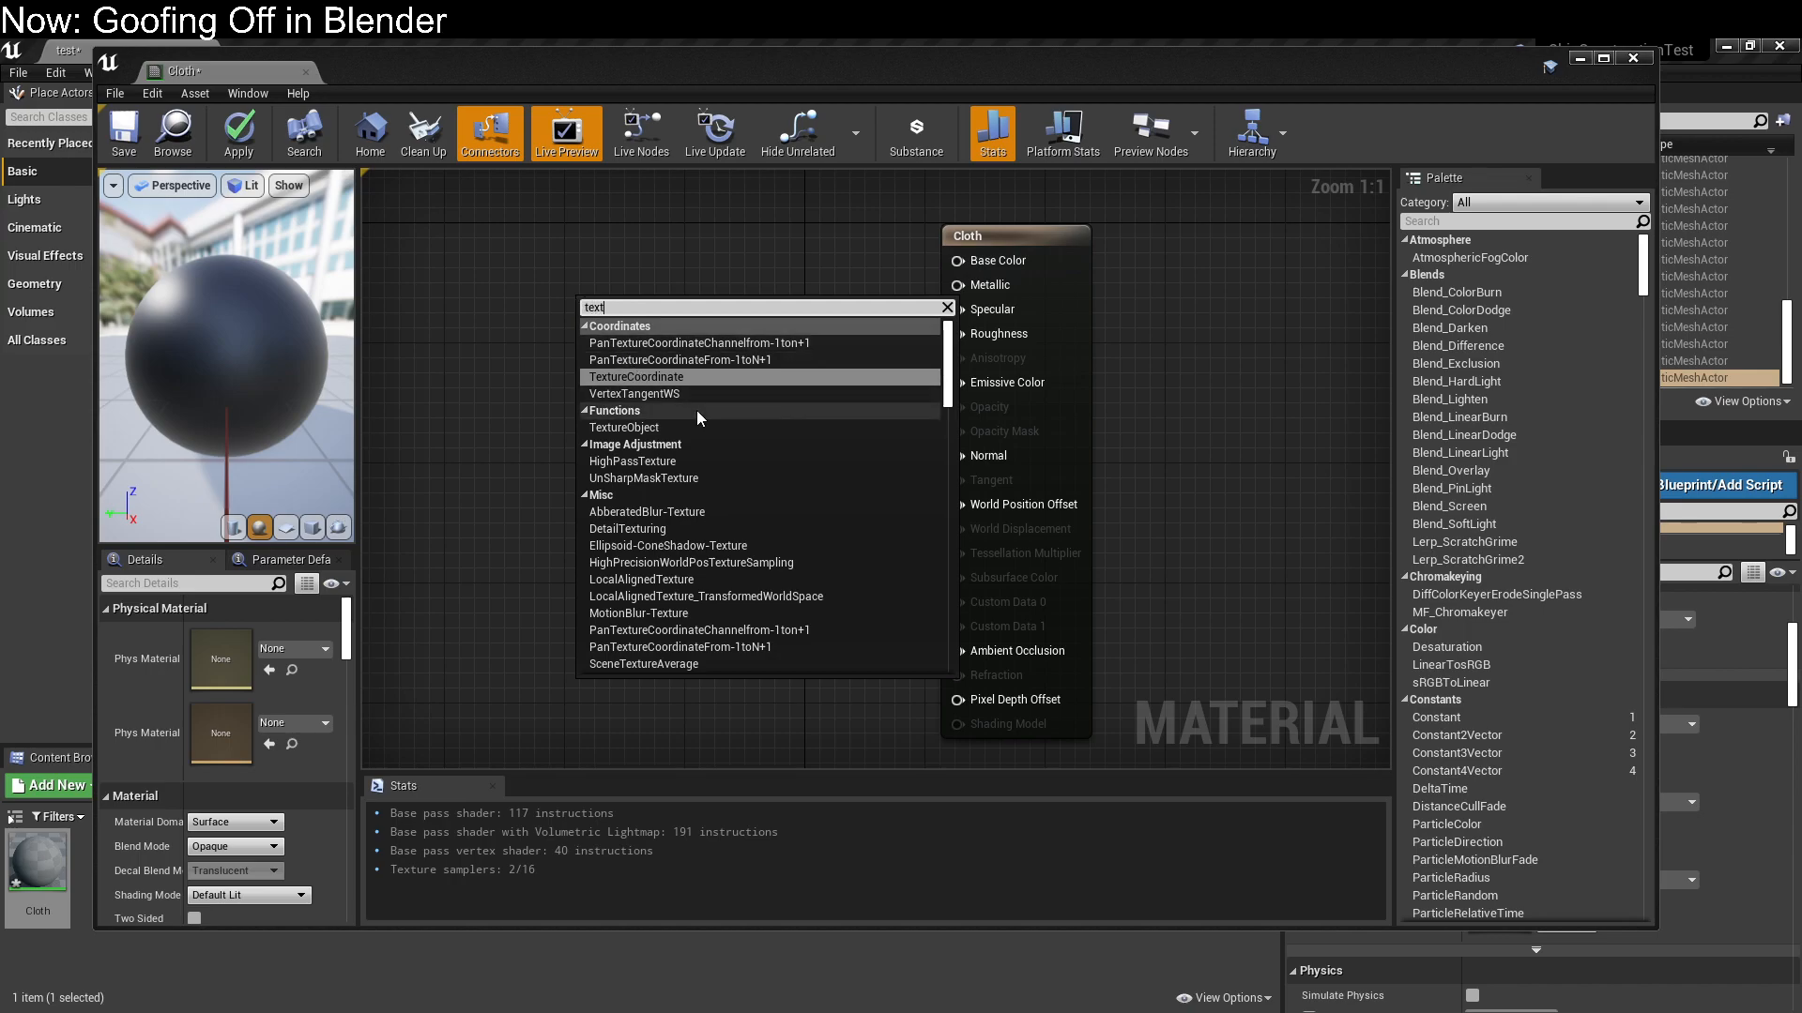
scroll(697, 434, "down", 1)
scroll(696, 433, "down", 1)
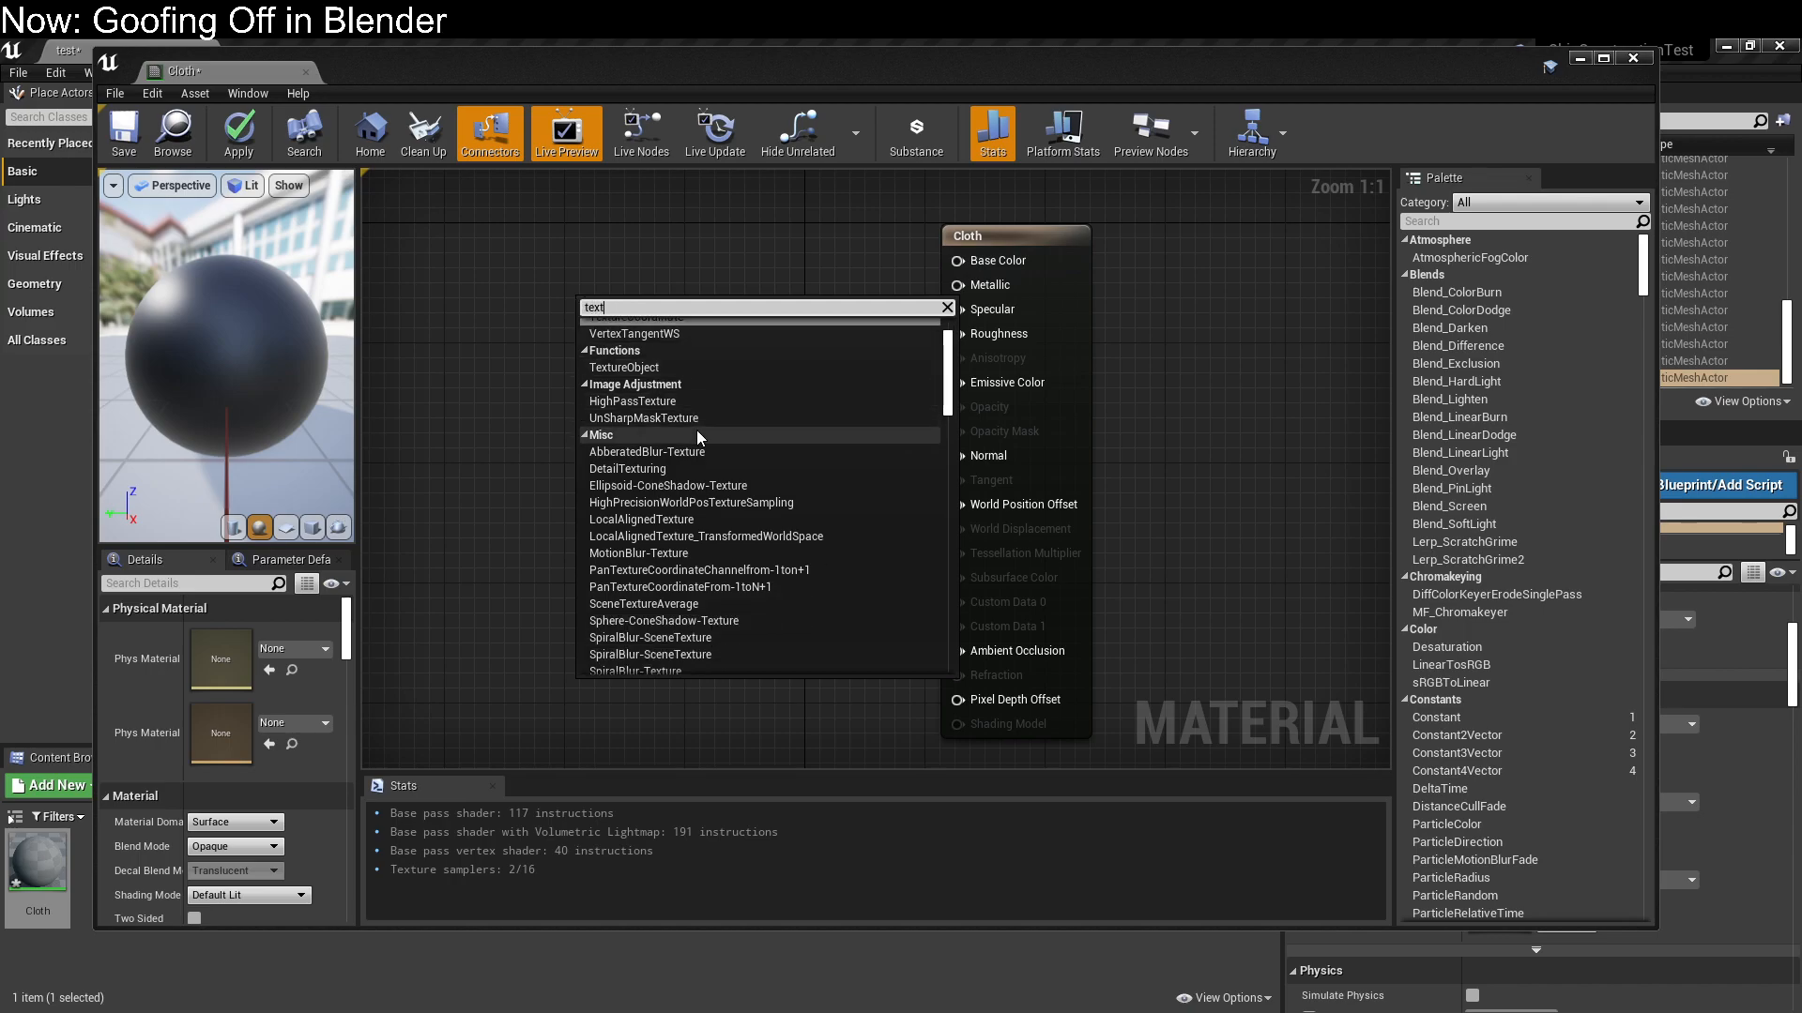
key("BackSpace")
key("BackSpace")
key("BackSpace")
key("BackSpace")
type("noise")
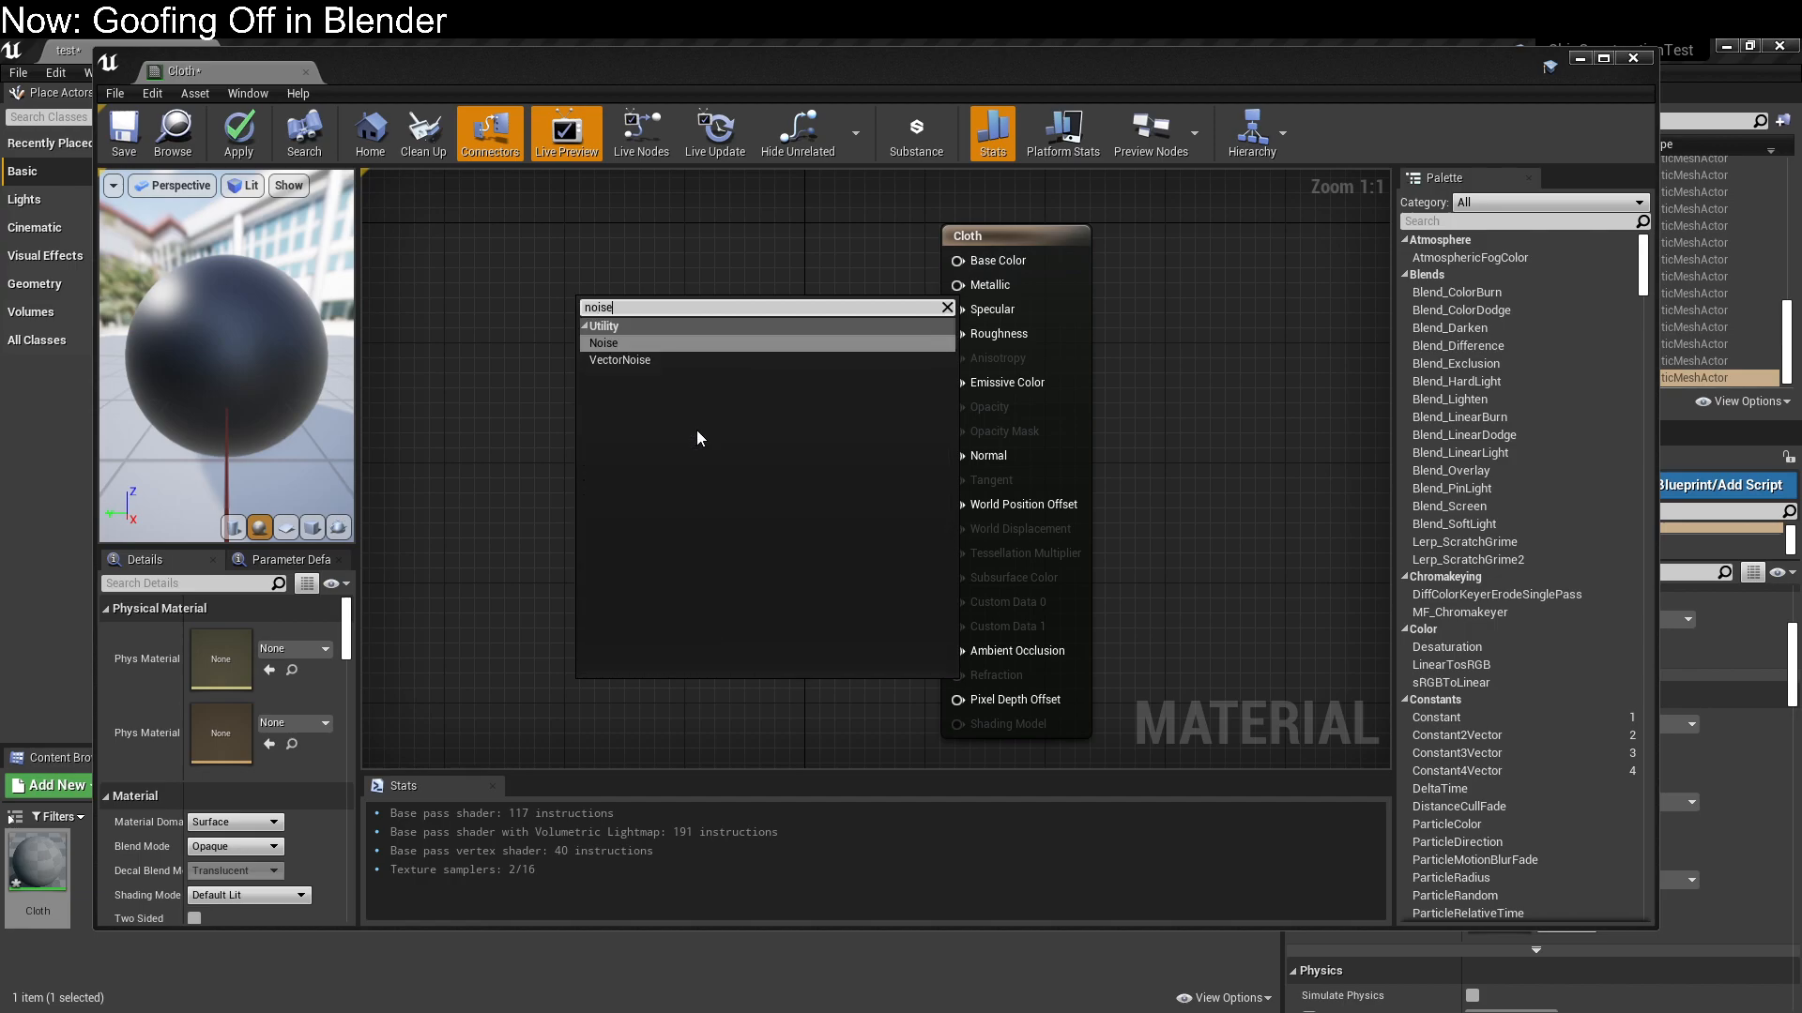
left_click(677, 359)
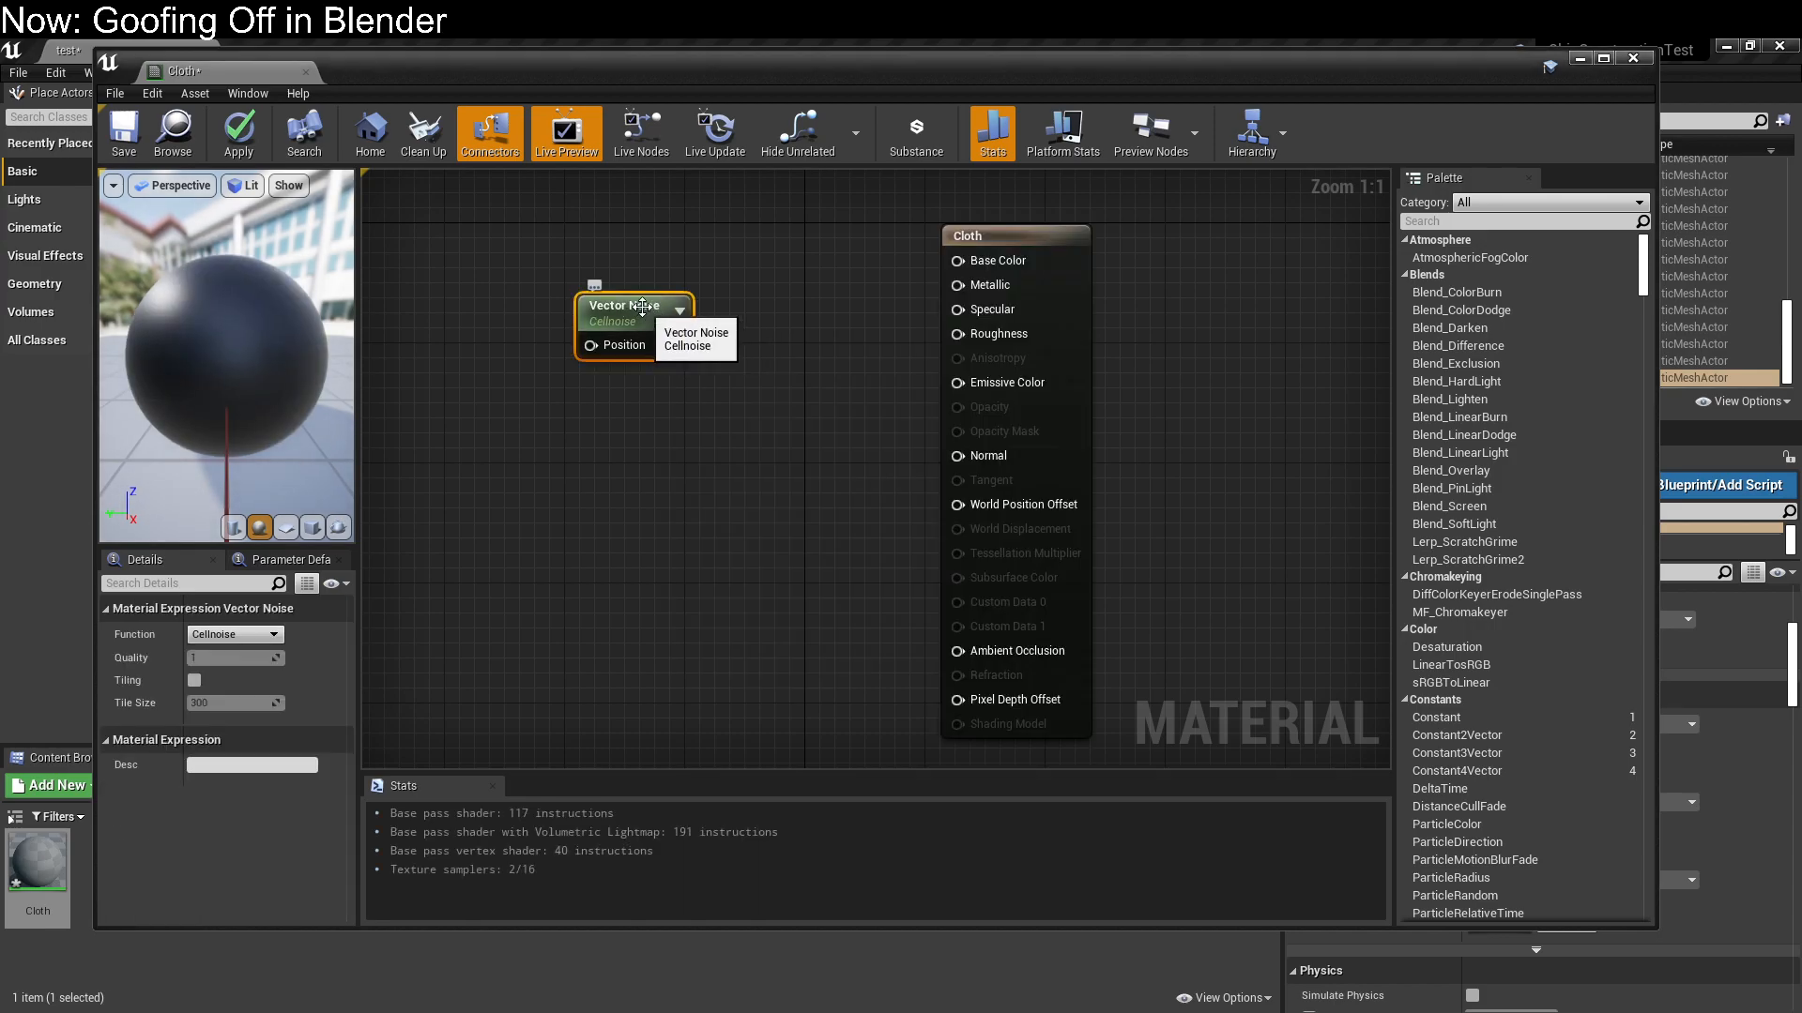
mouse_move(654, 317)
left_mouse_down()
mouse_move(590, 308)
mouse_move(664, 298)
mouse_move(649, 283)
left_mouse_up()
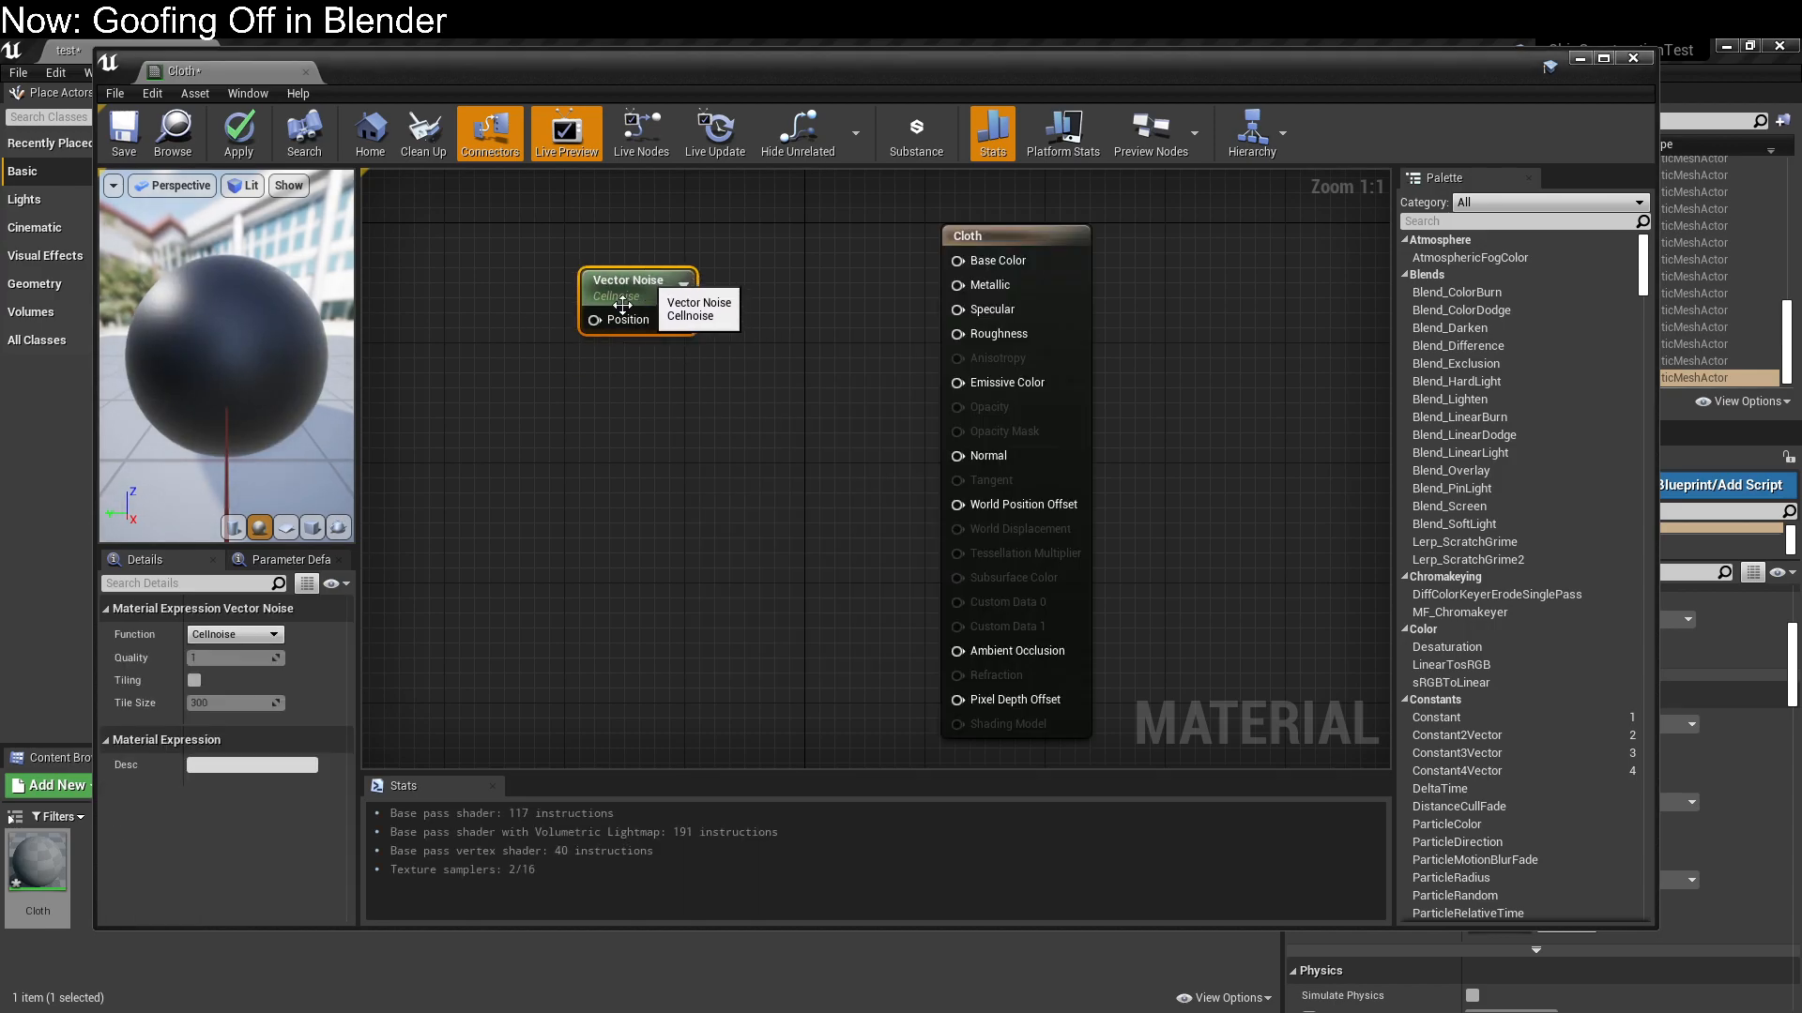
Connect the Vector Noise output to Base Color, save the Cloth material, and check it on the bathroom walls
right_click_drag(550, 444, 524, 489)
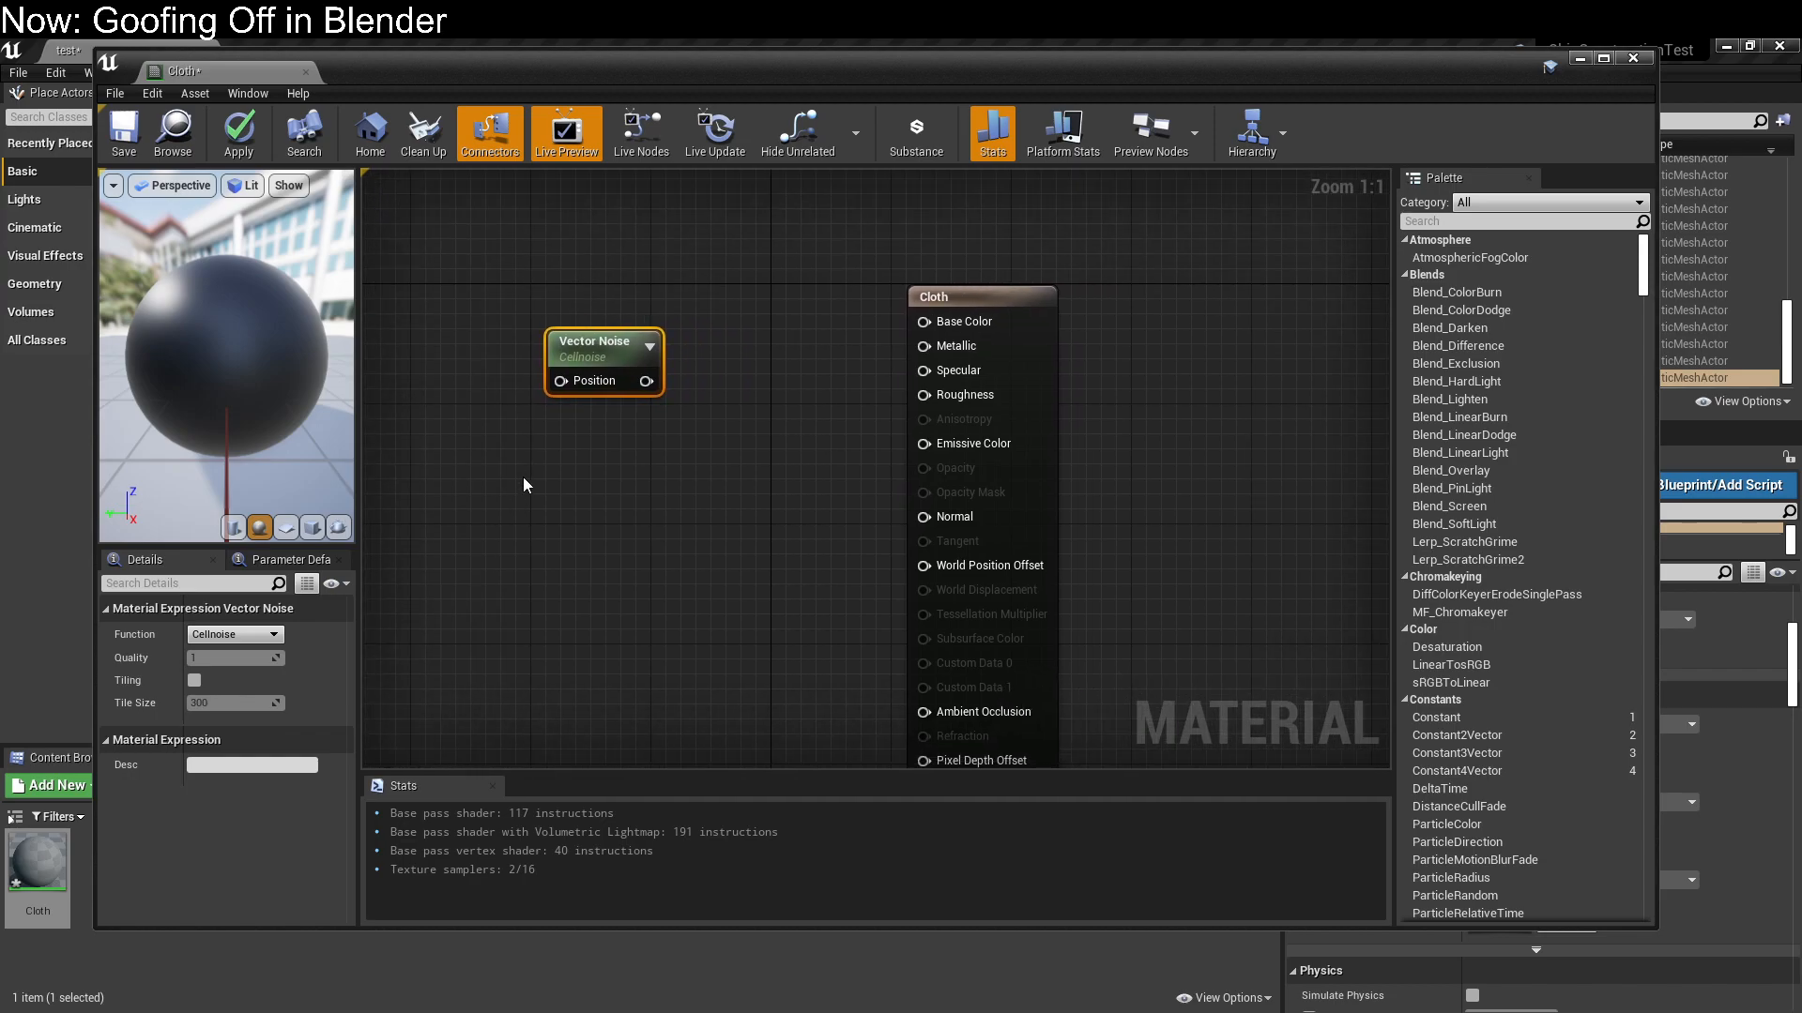
left_click_drag(647, 380, 922, 321)
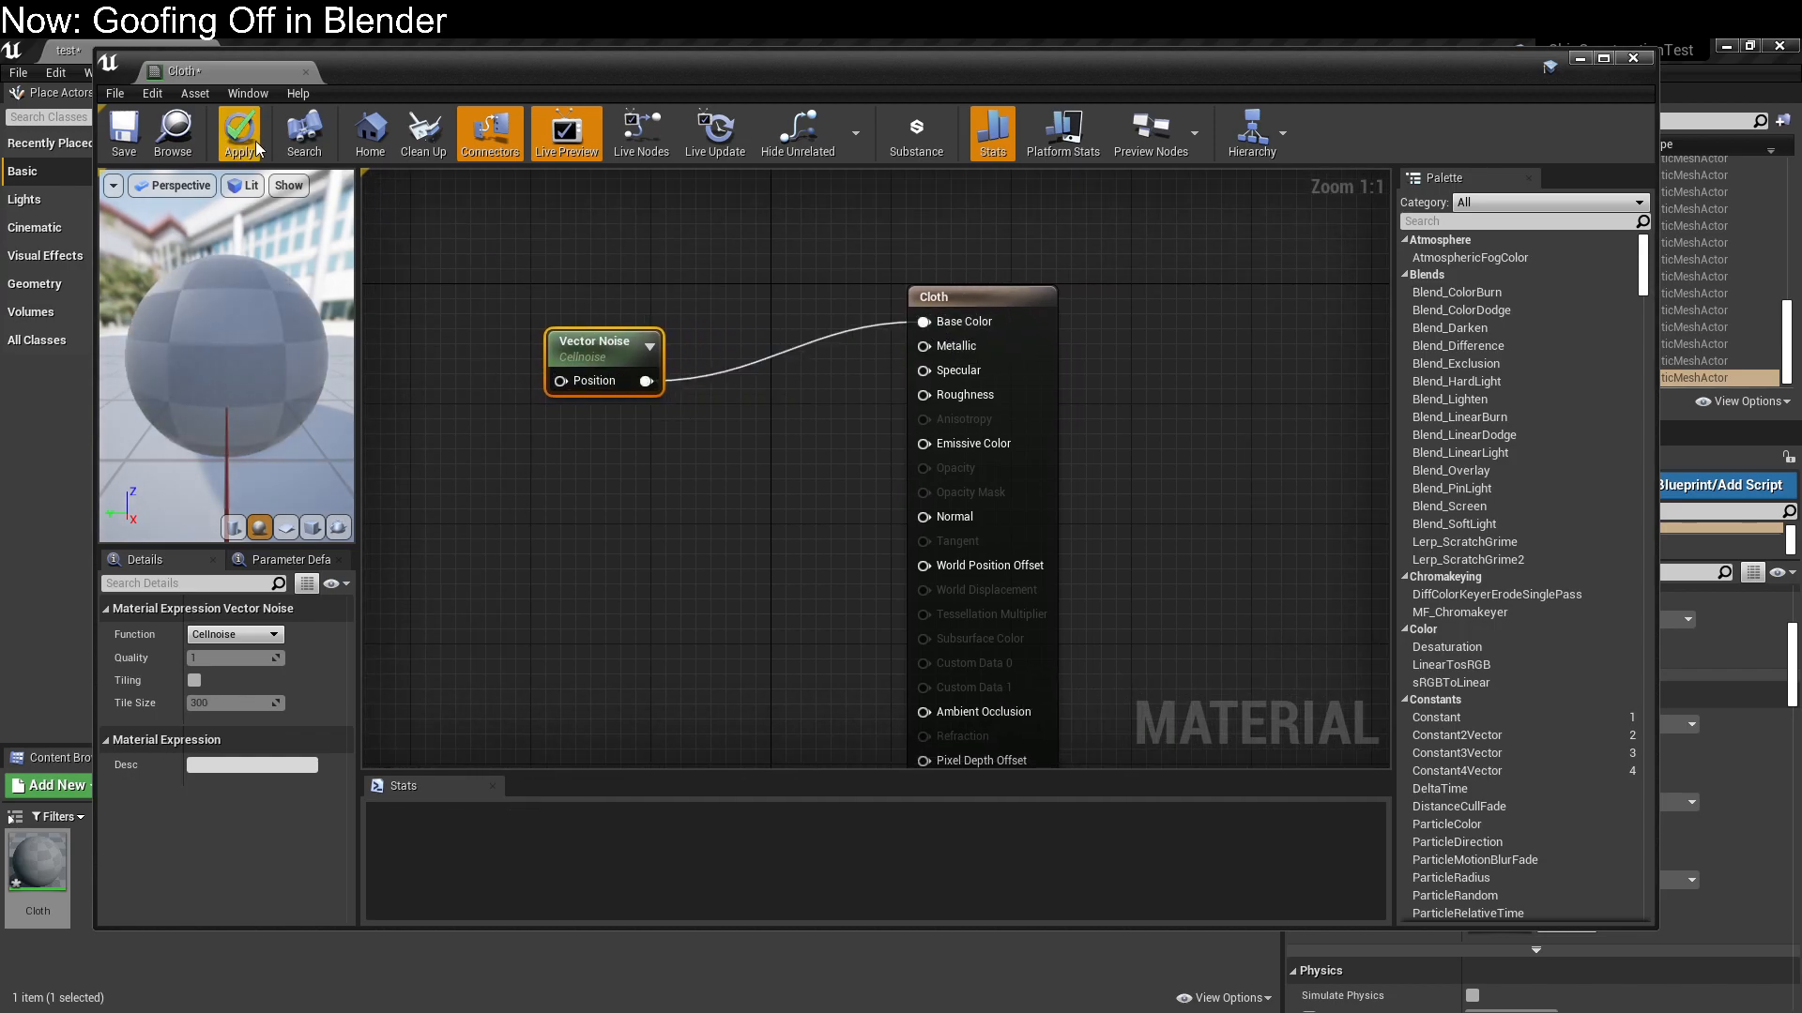
left_click(111, 134)
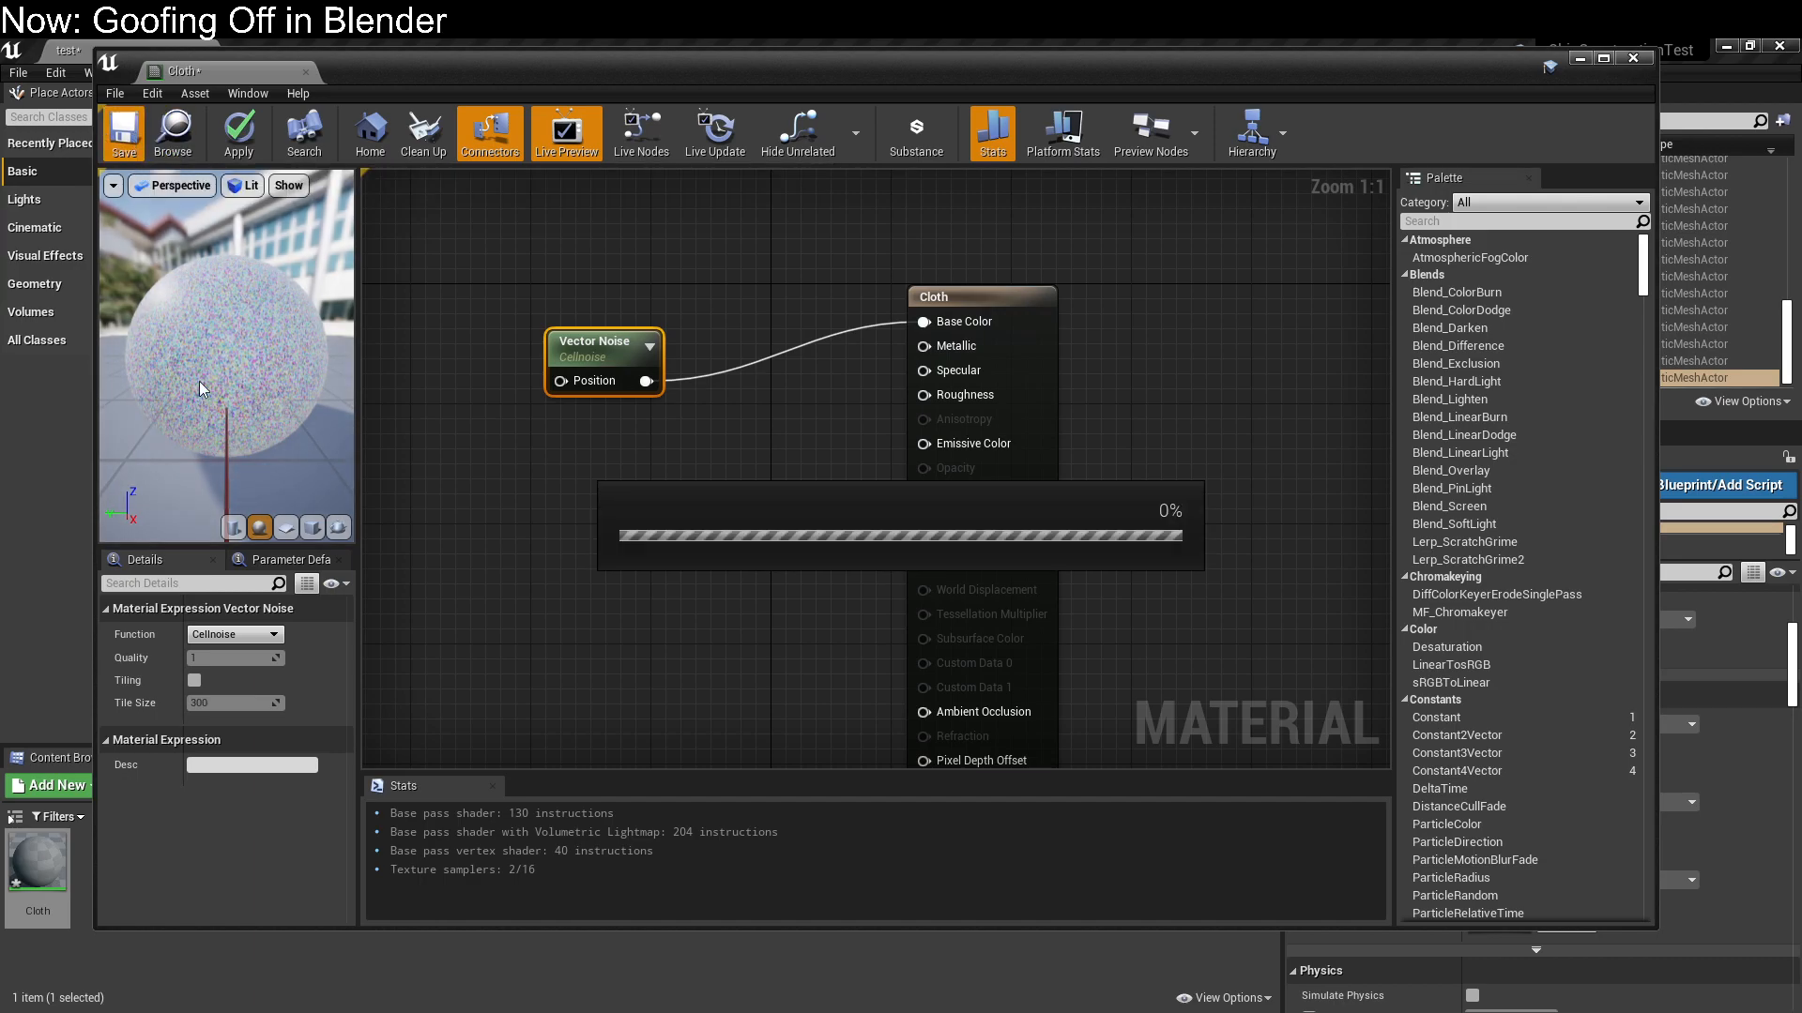
left_click_drag(978, 69, 1017, 730)
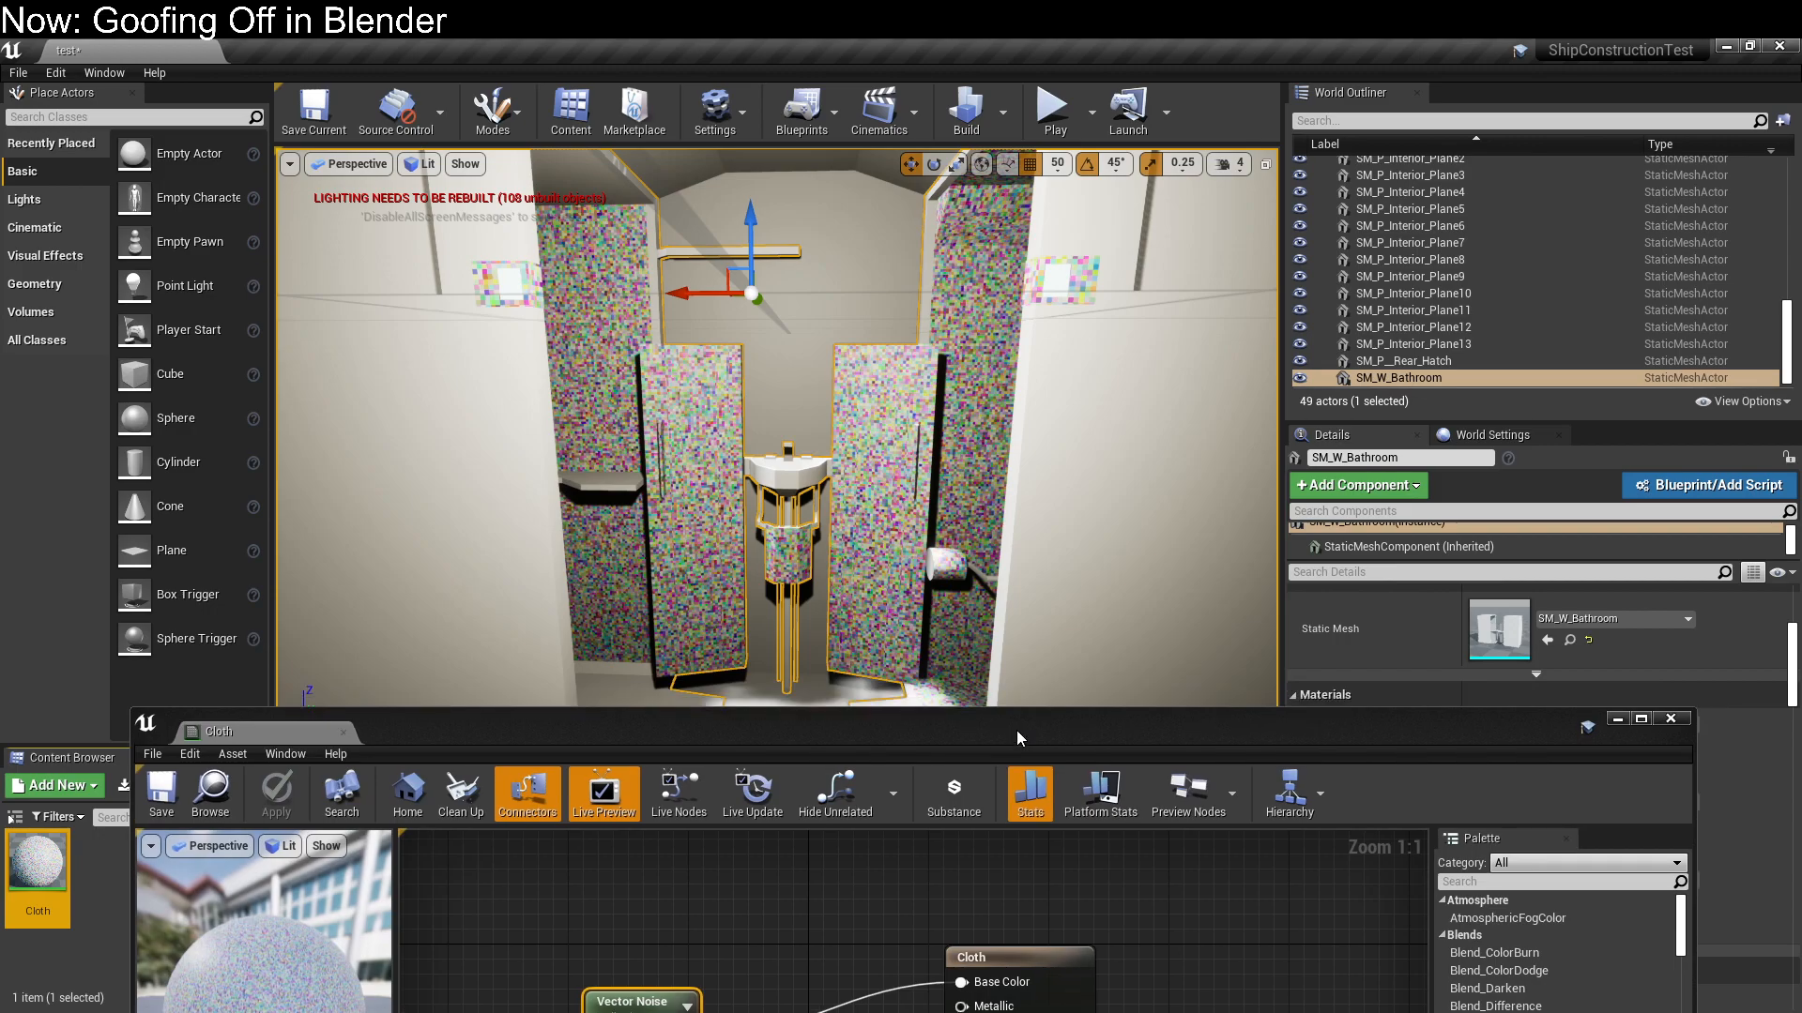
left_click_drag(1017, 730, 964, 84)
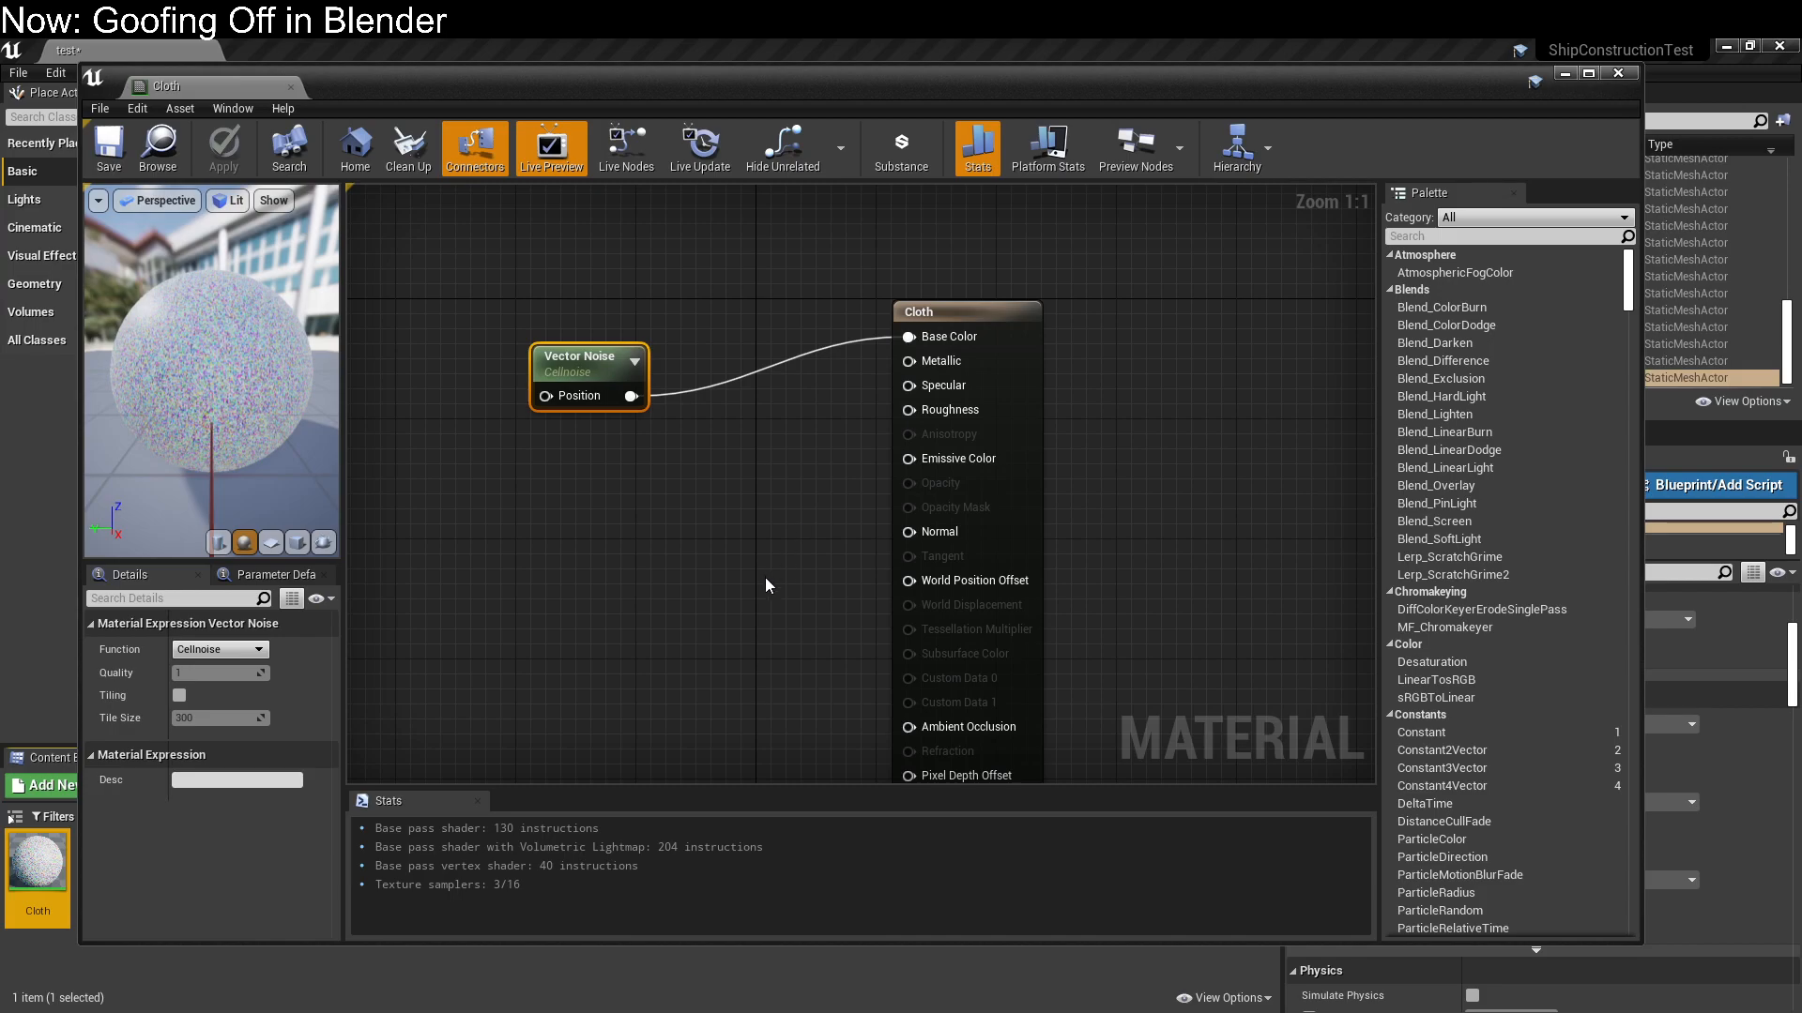
Space the Vector Noise and result nodes farther apart and set the noise function to Voronoi
right_click_drag(355, 316, 441, 319)
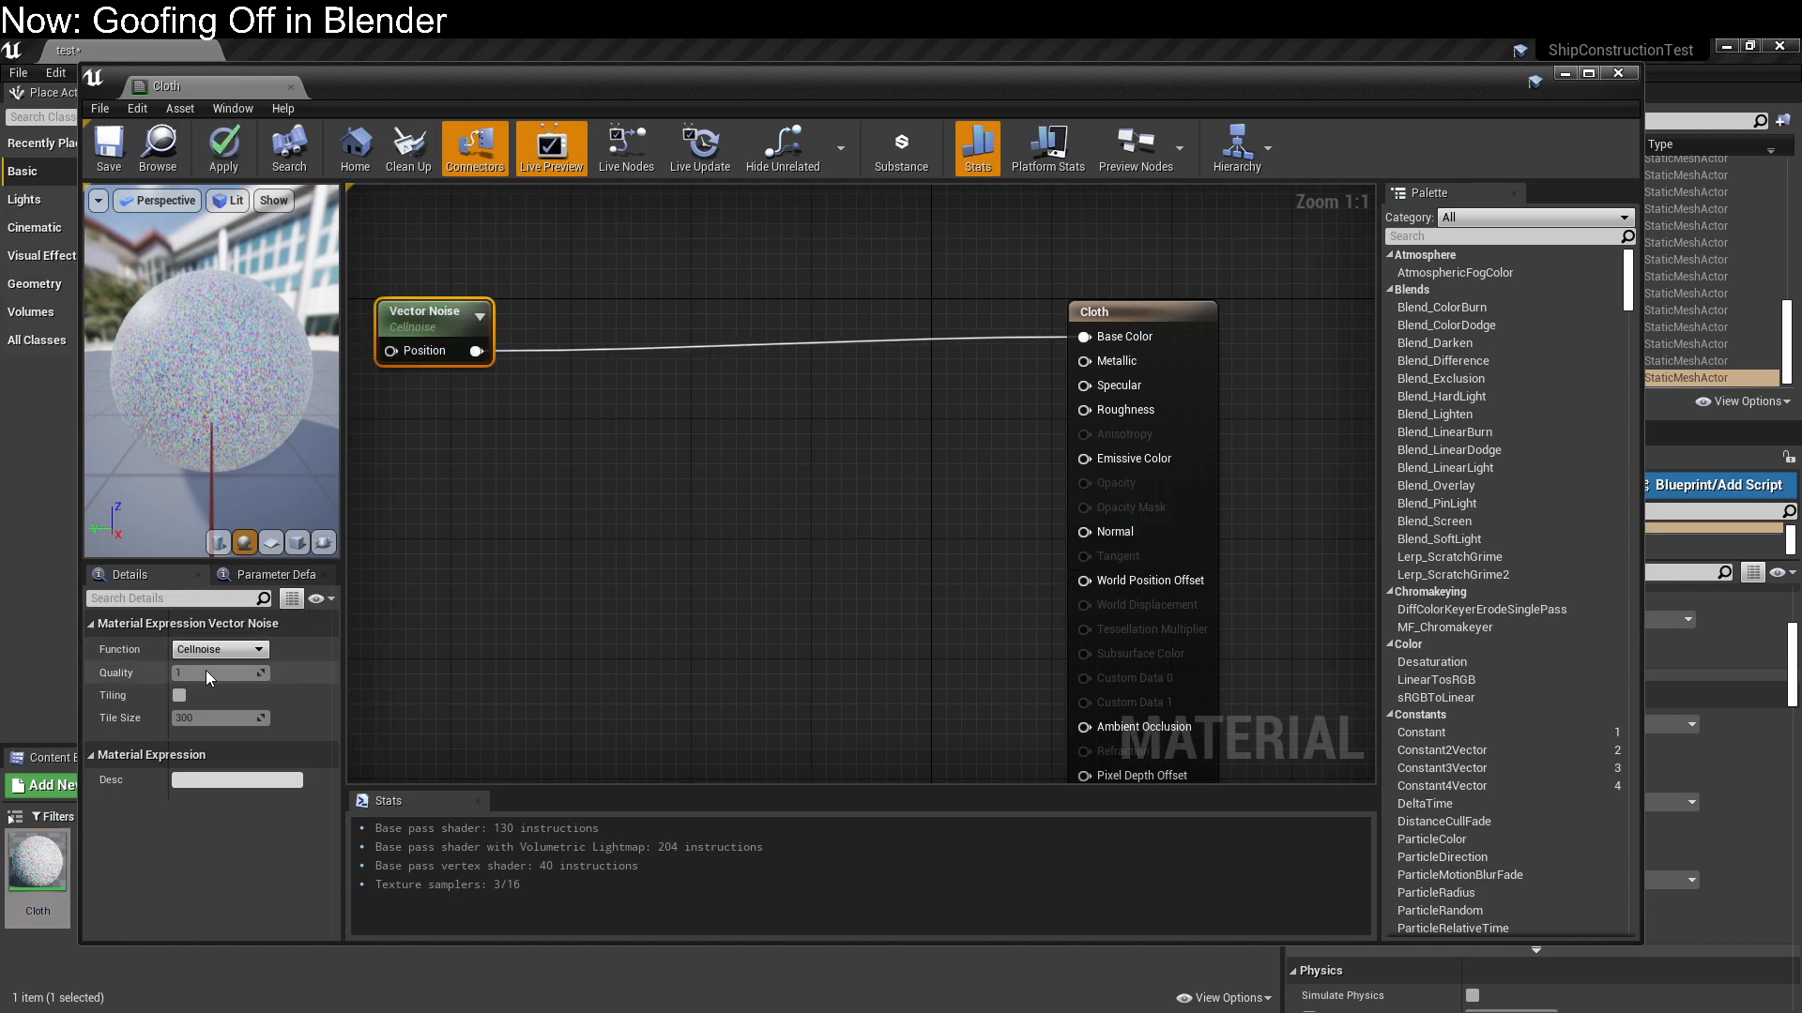
left_click(220, 650)
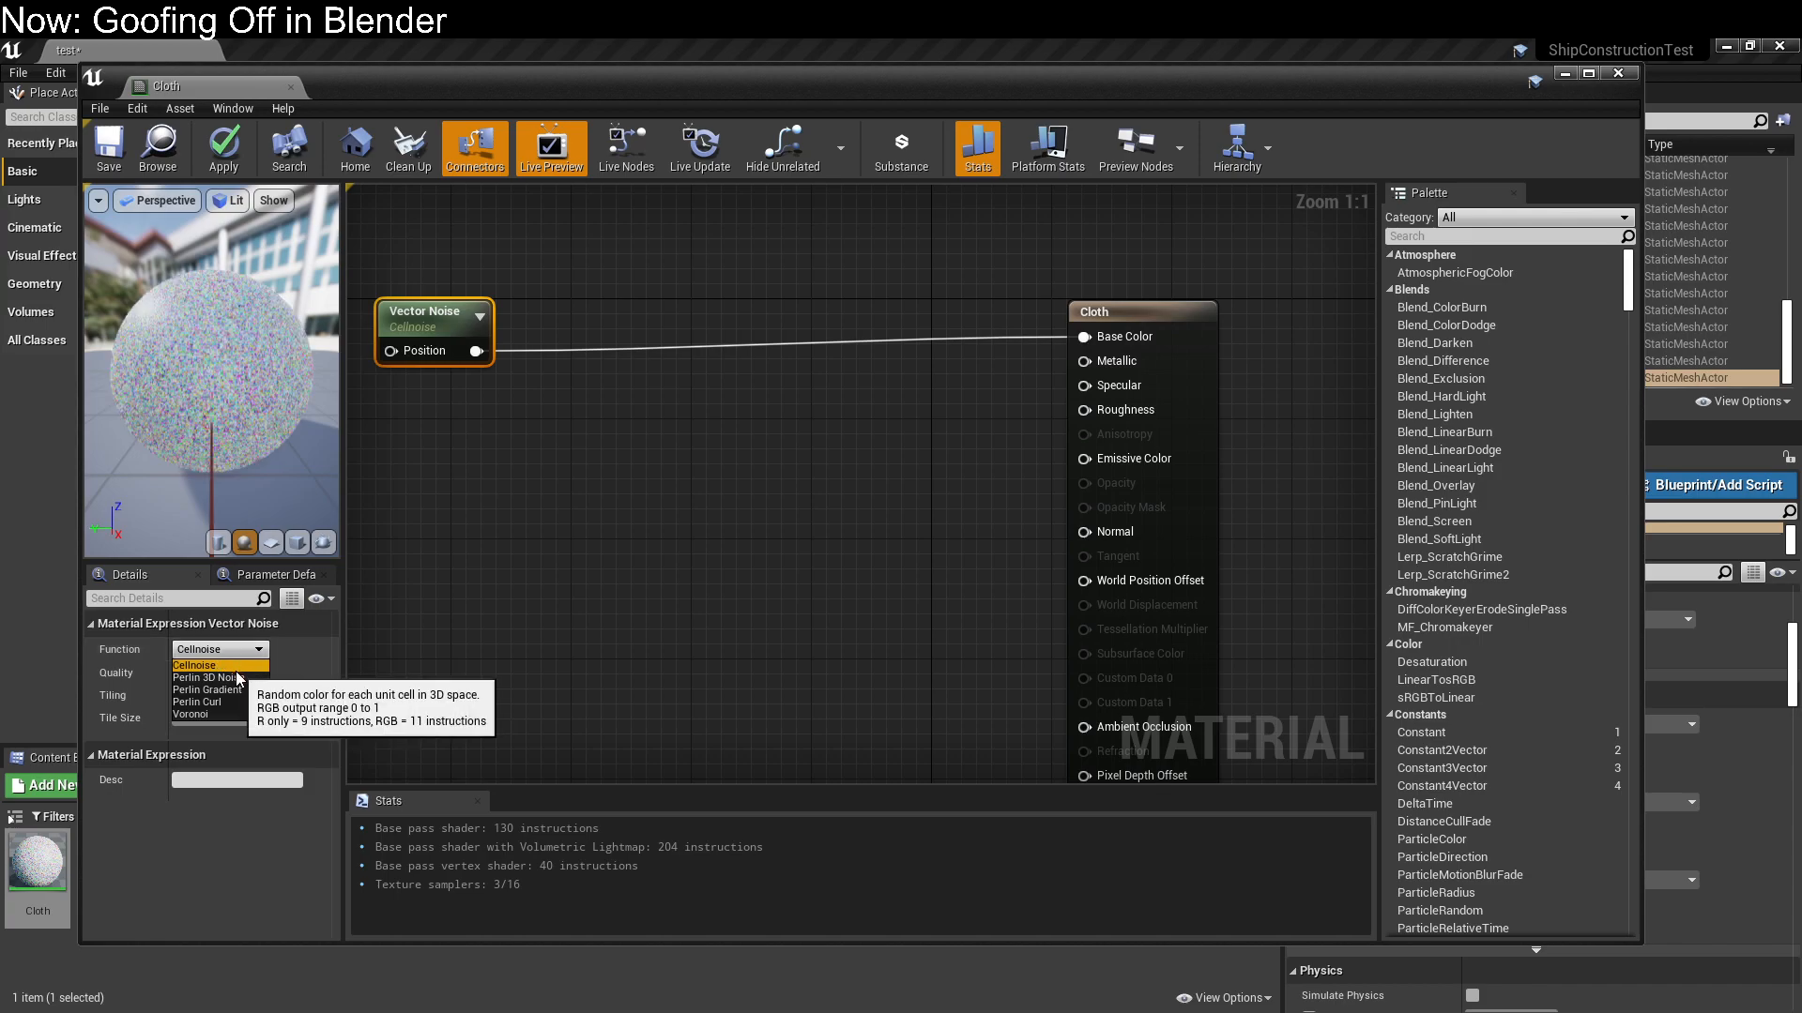
left_click(279, 658)
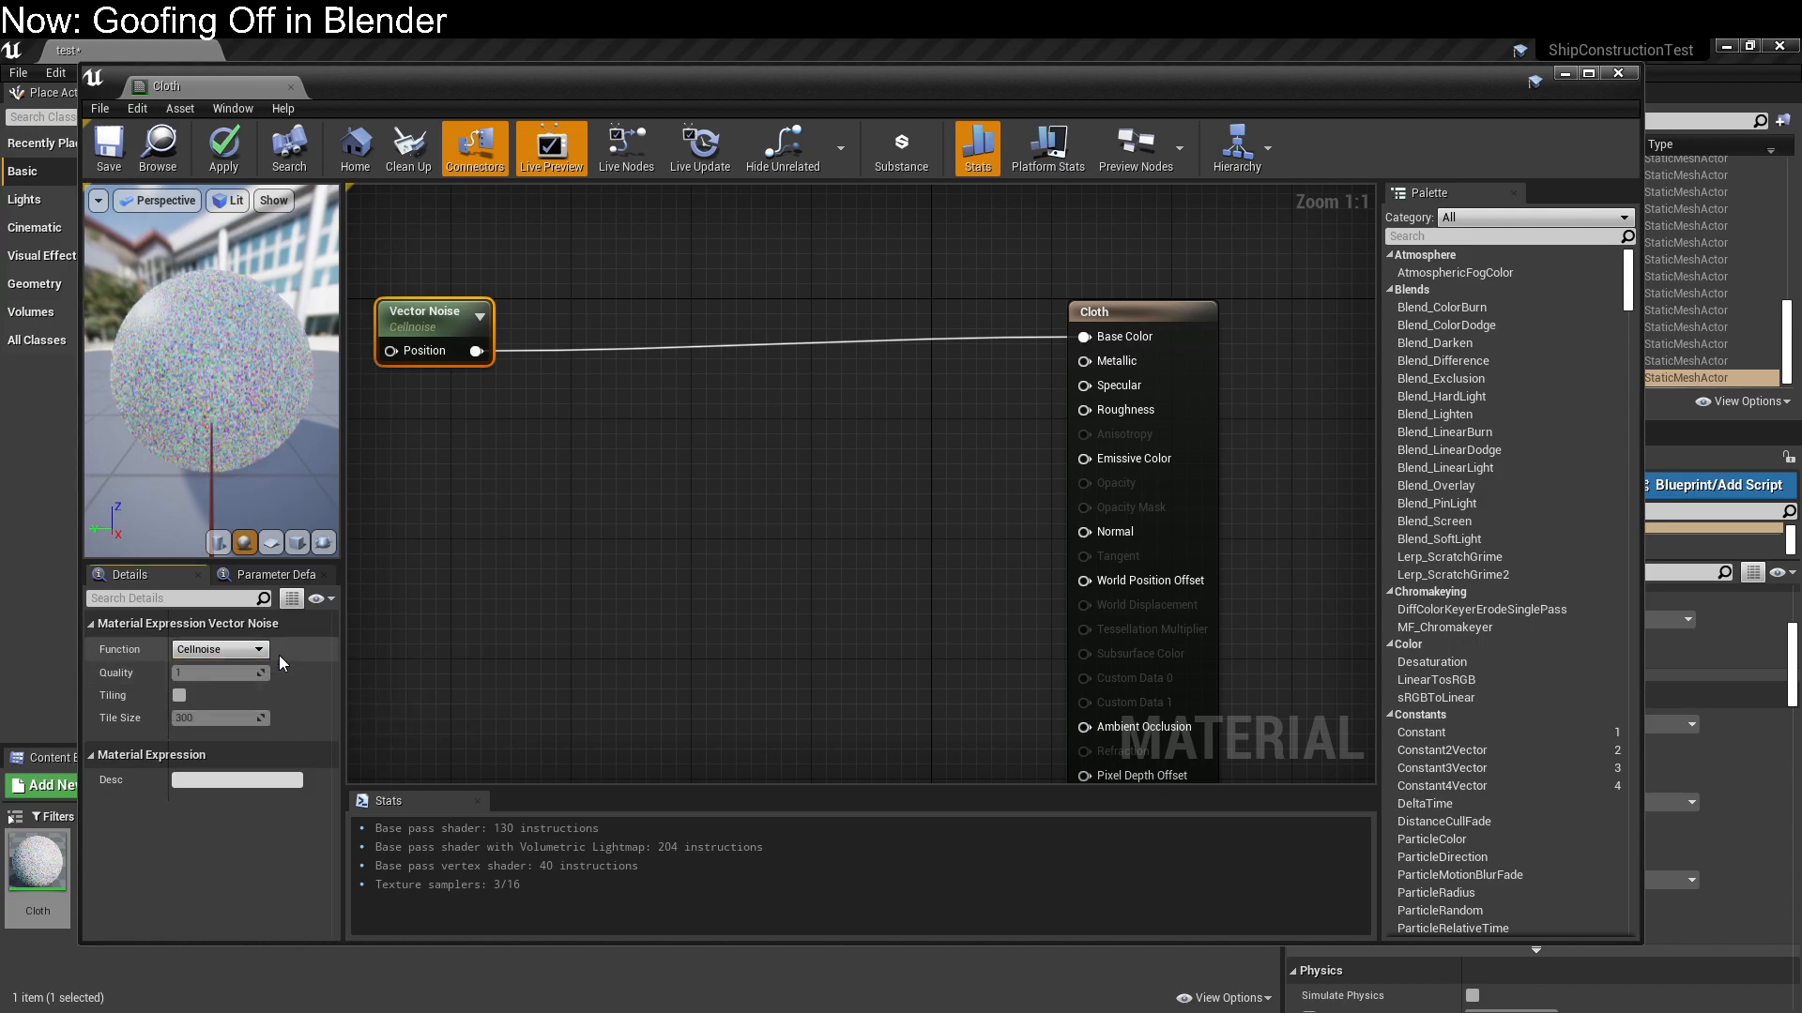
left_click(256, 650)
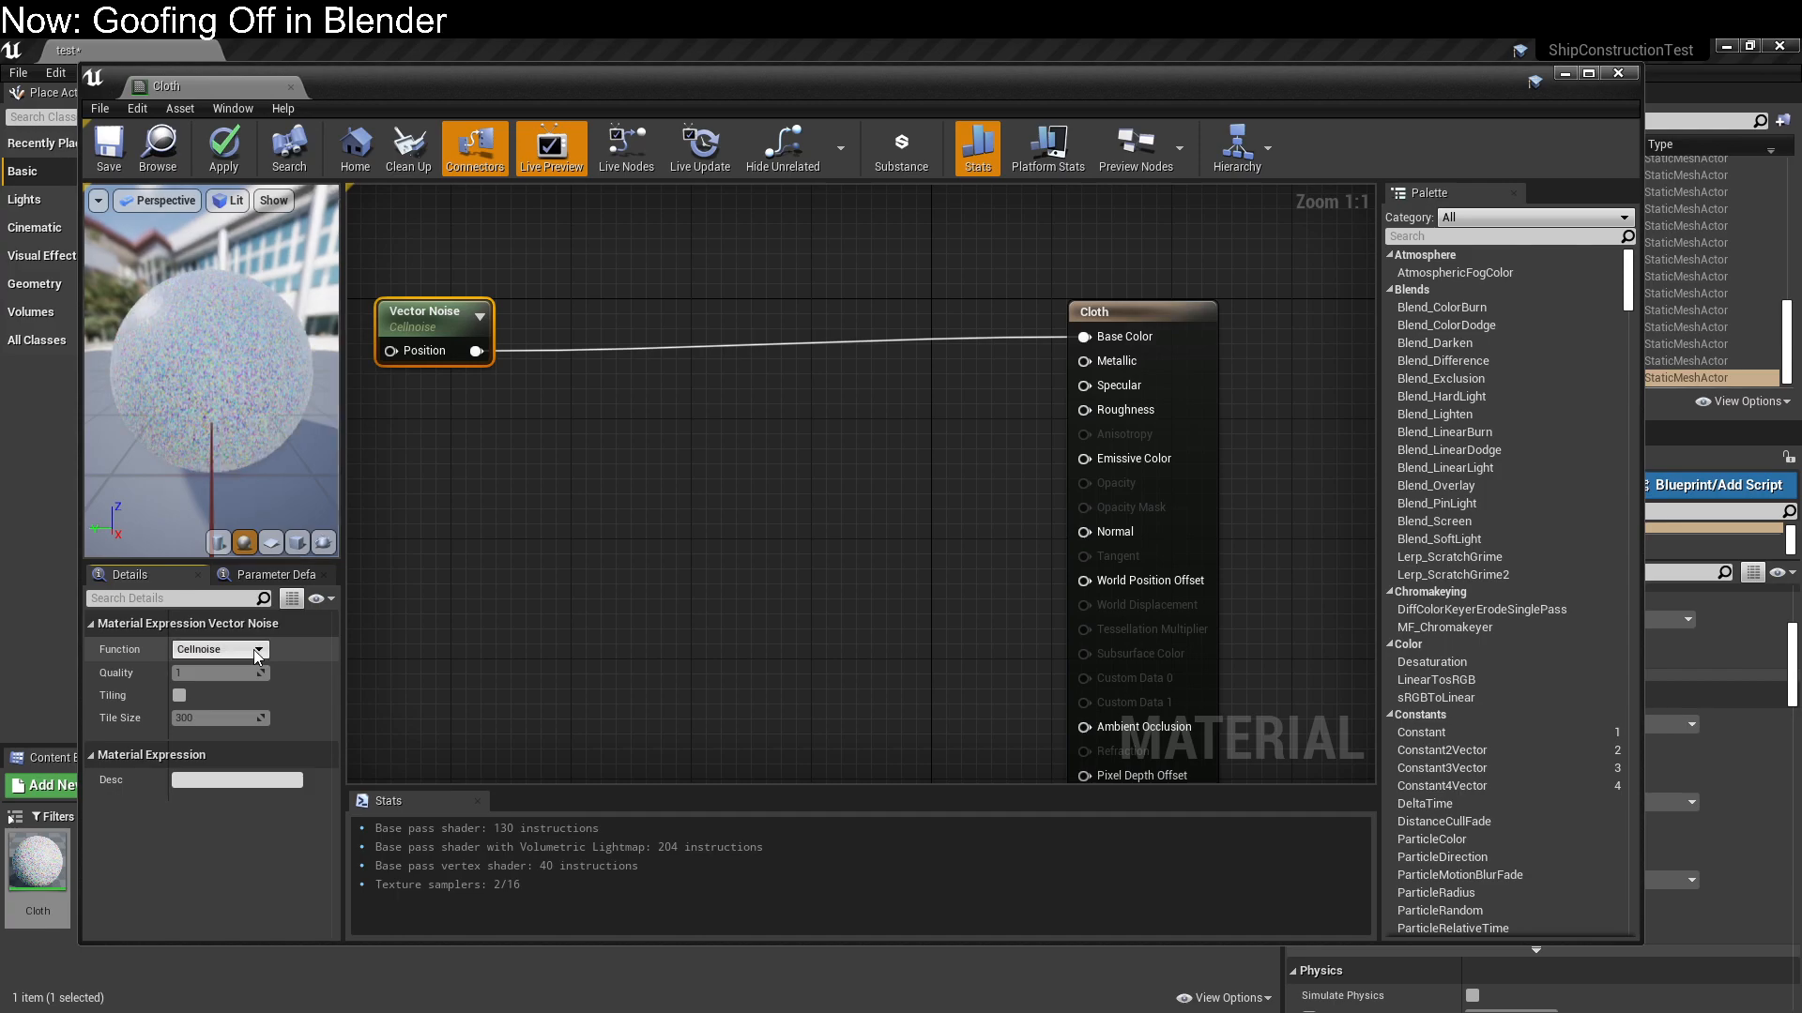
left_click(230, 714)
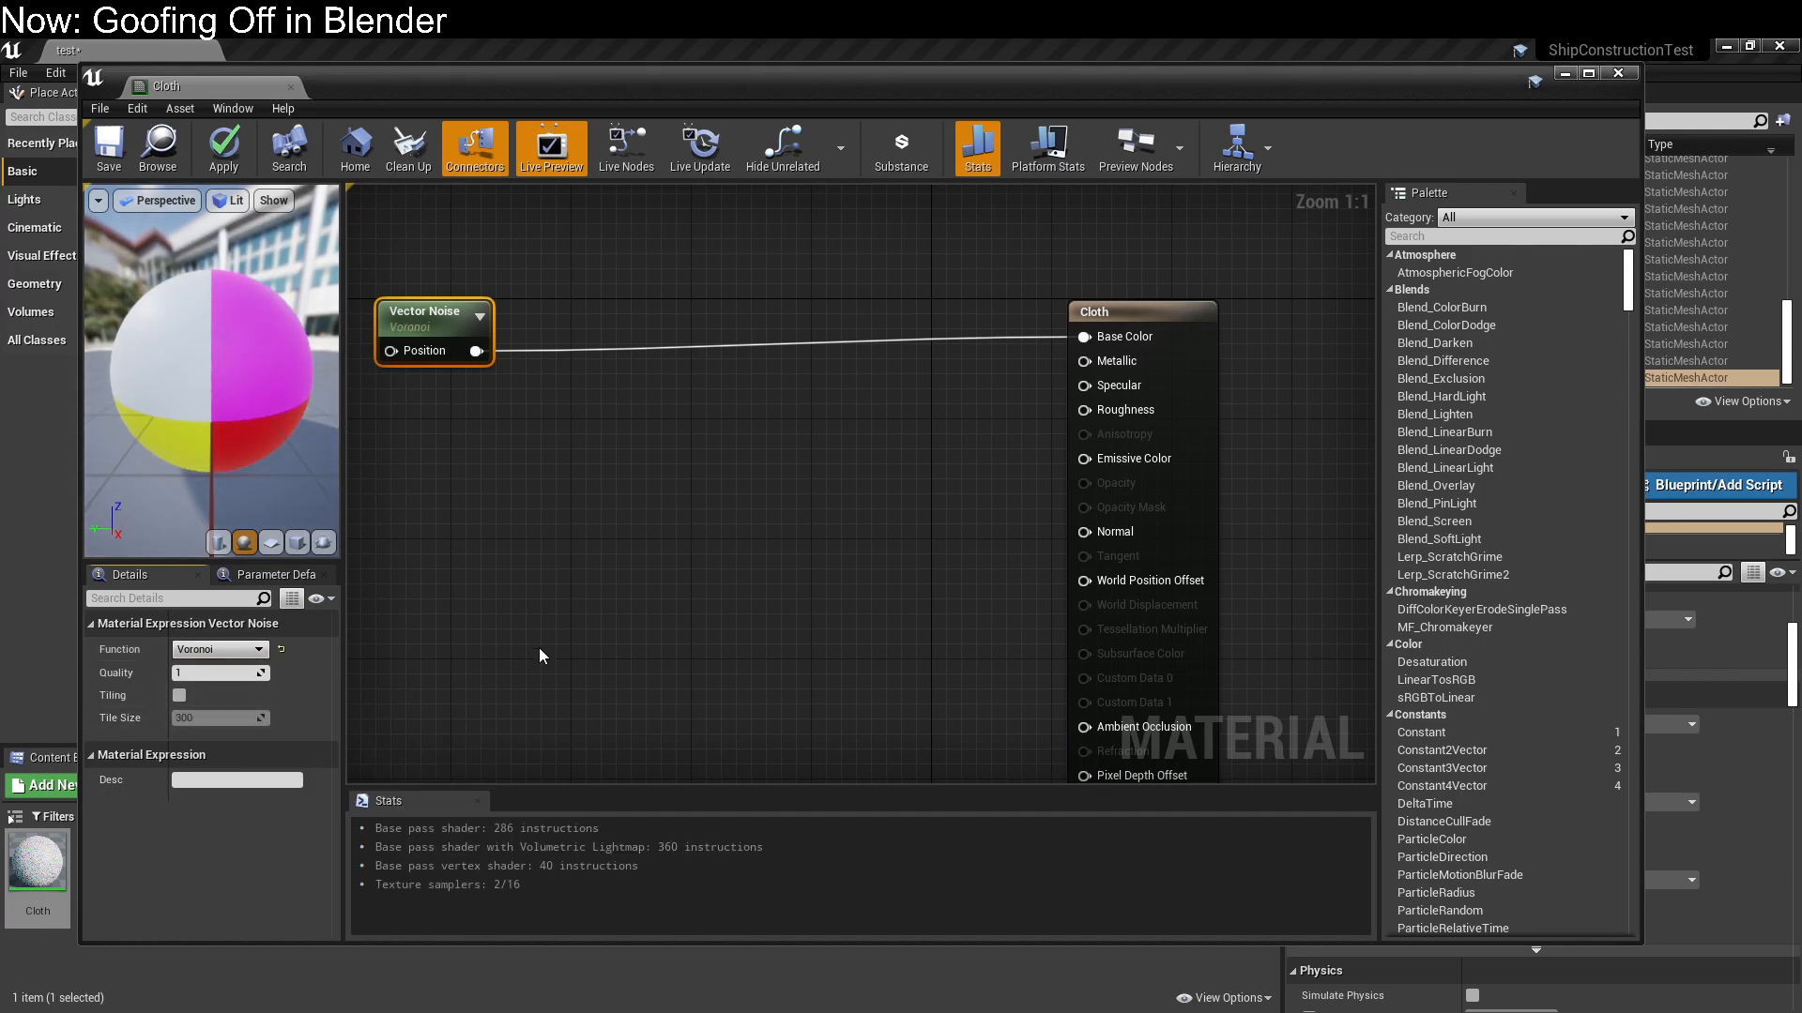
left_click(554, 638)
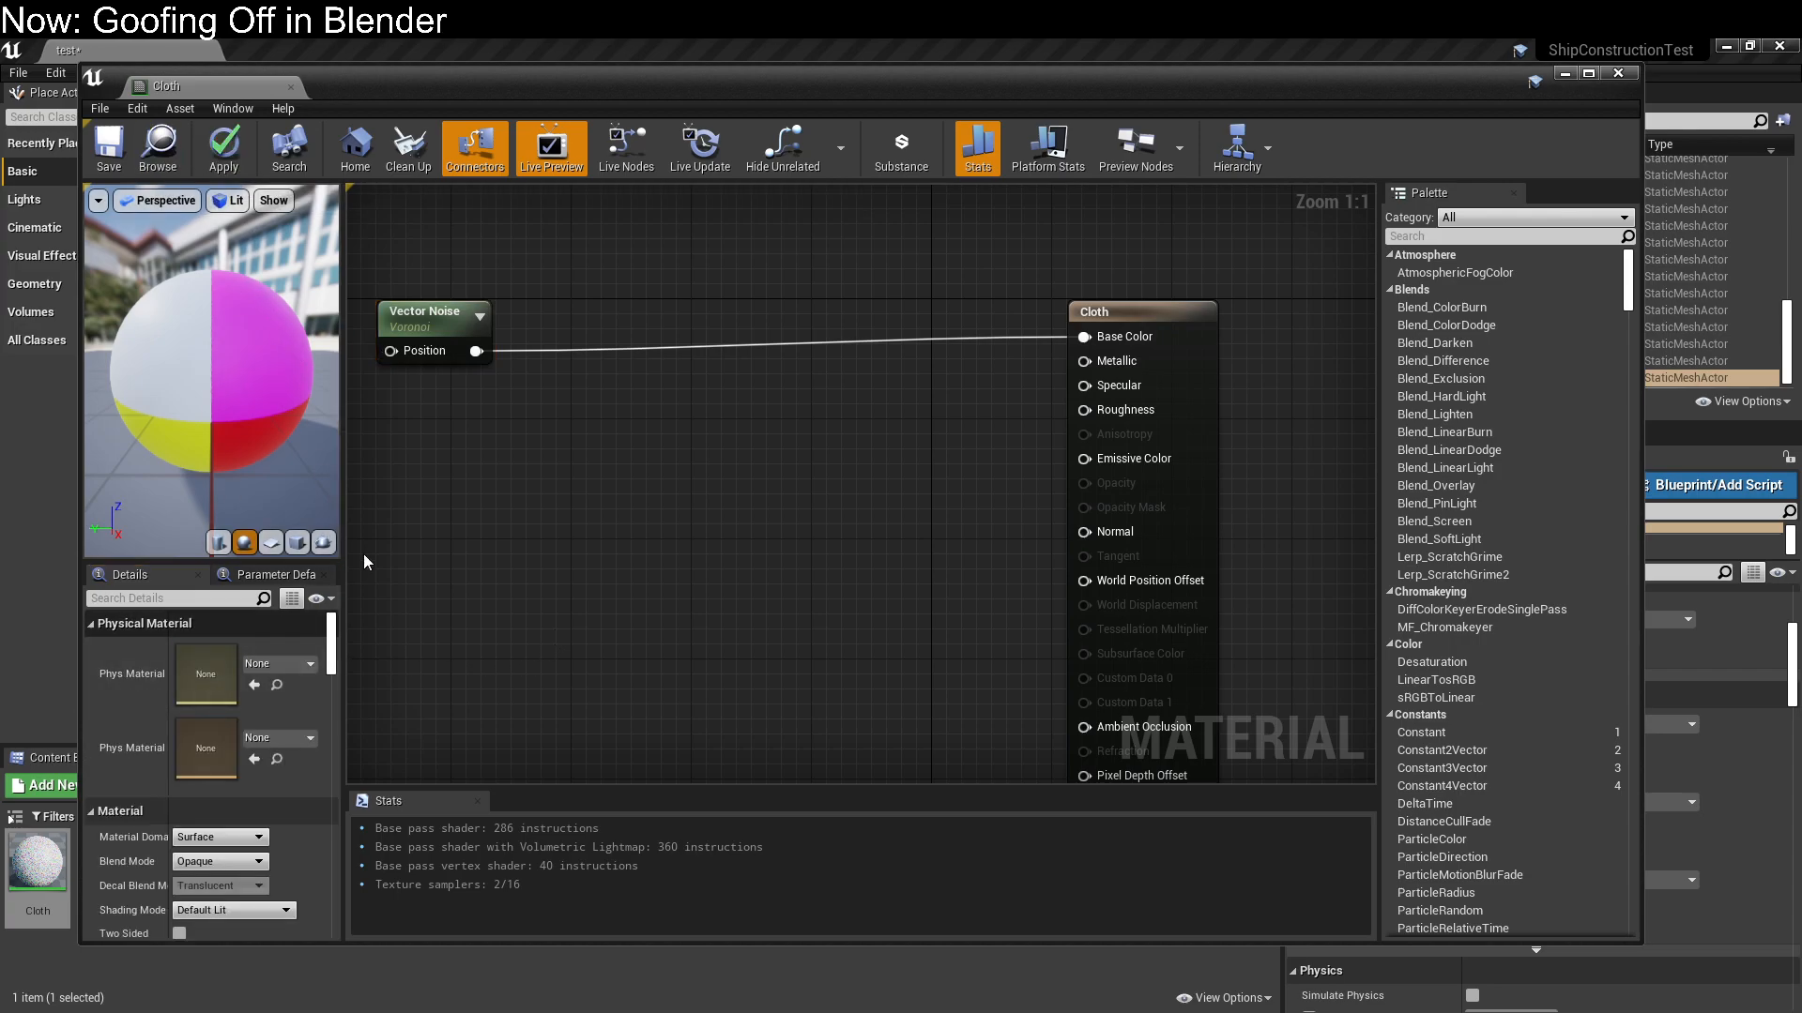
Set the Vector Noise node's Quality to 3 and save the Cloth material
left_click(422, 309)
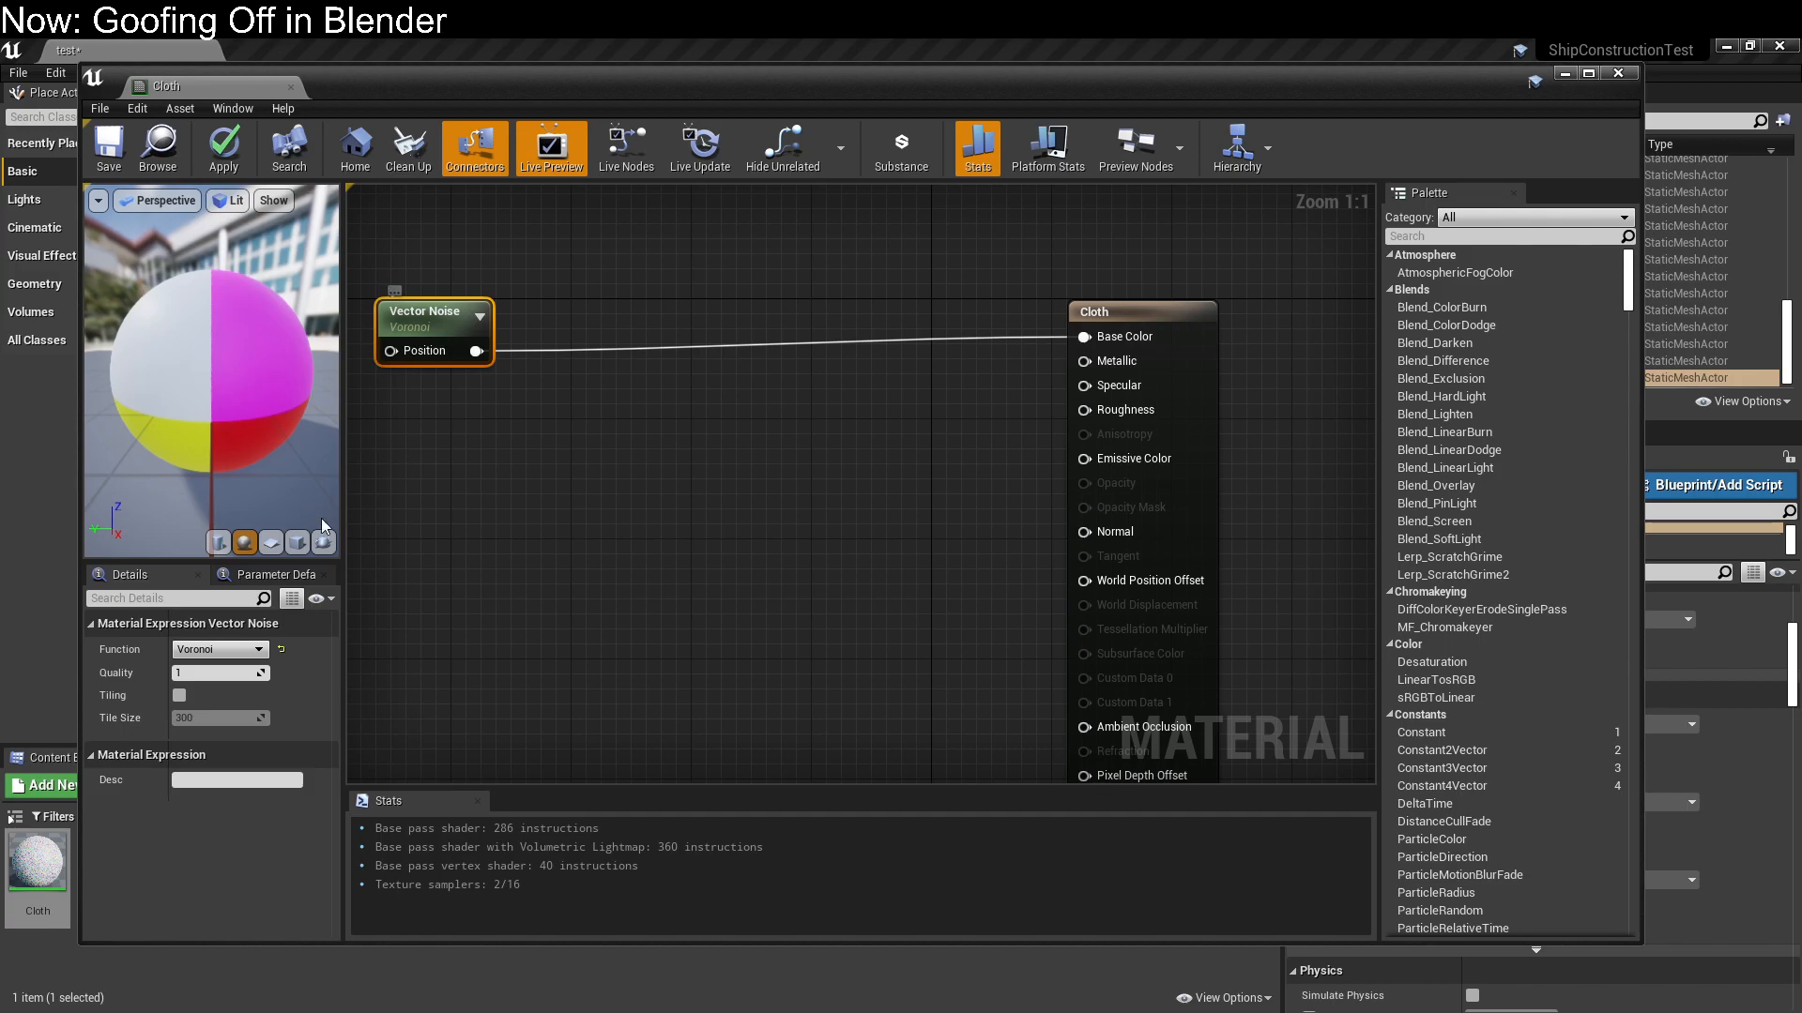
left_click(239, 672)
type("3")
key("Return")
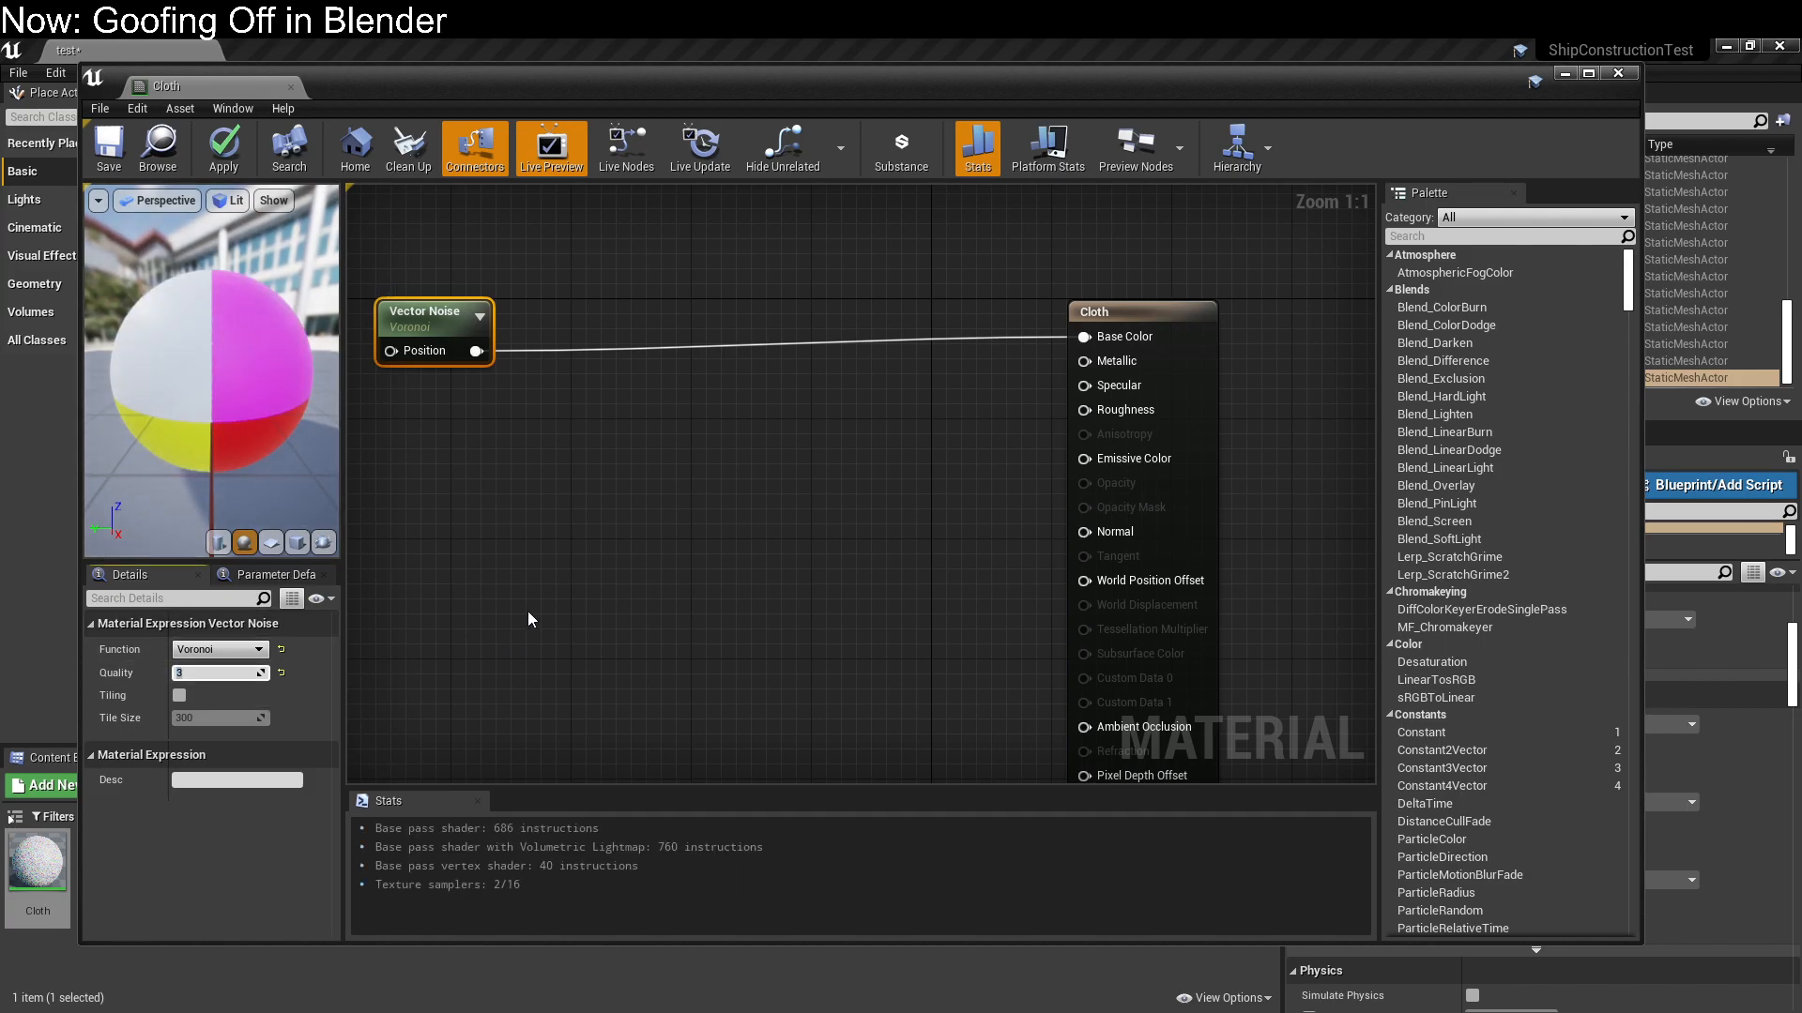
left_click(109, 146)
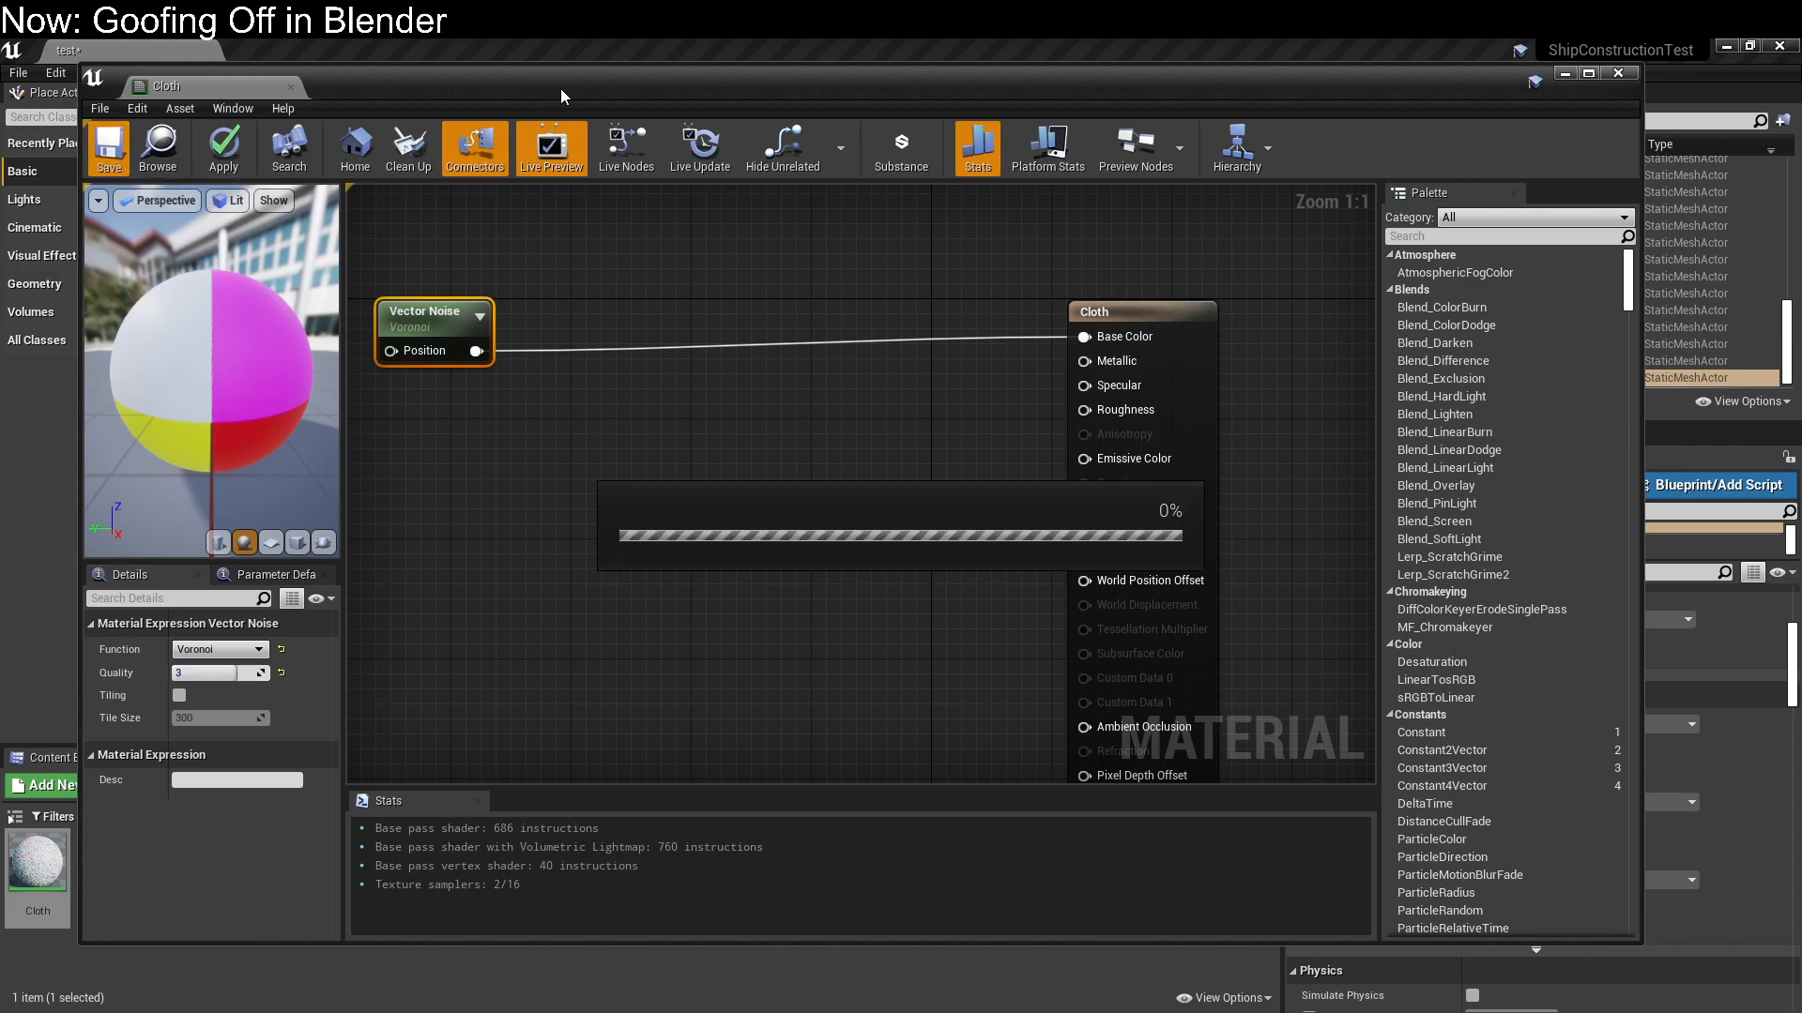
left_click_drag(576, 88, 600, 4)
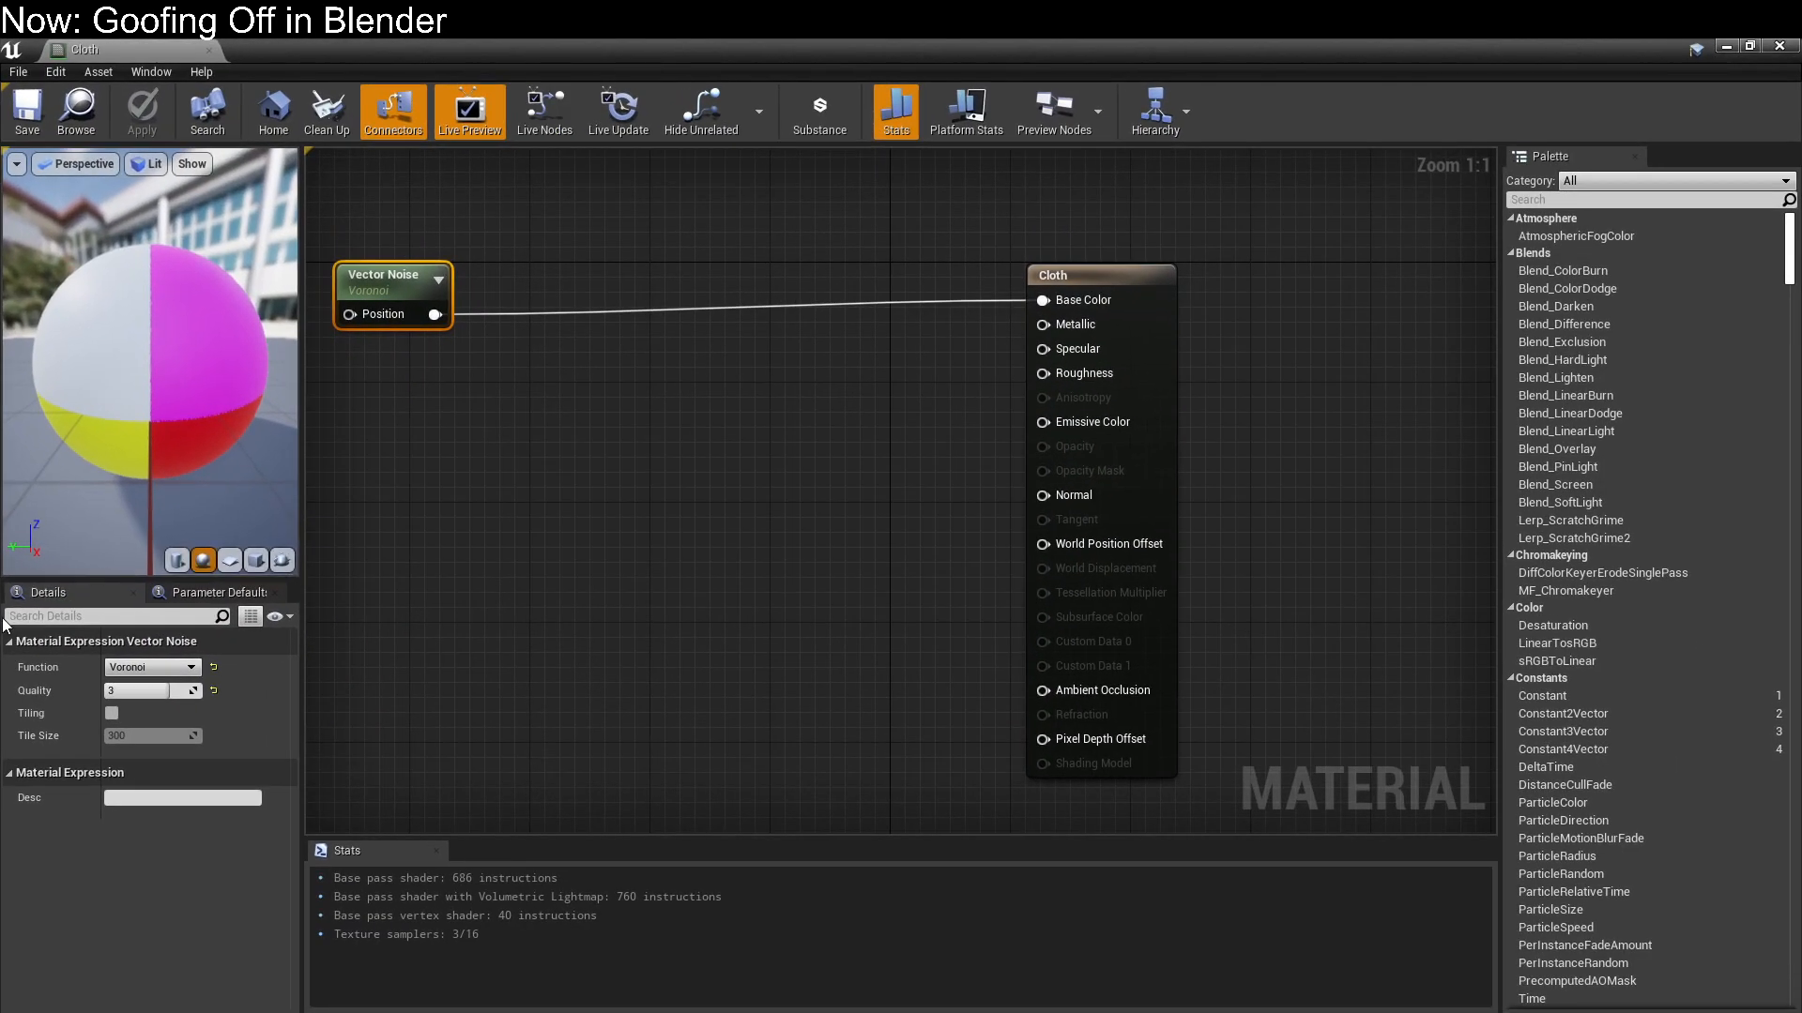
Enable Tiling on the Vector Noise node and set its noise function to Cellnoise
left_click(112, 714)
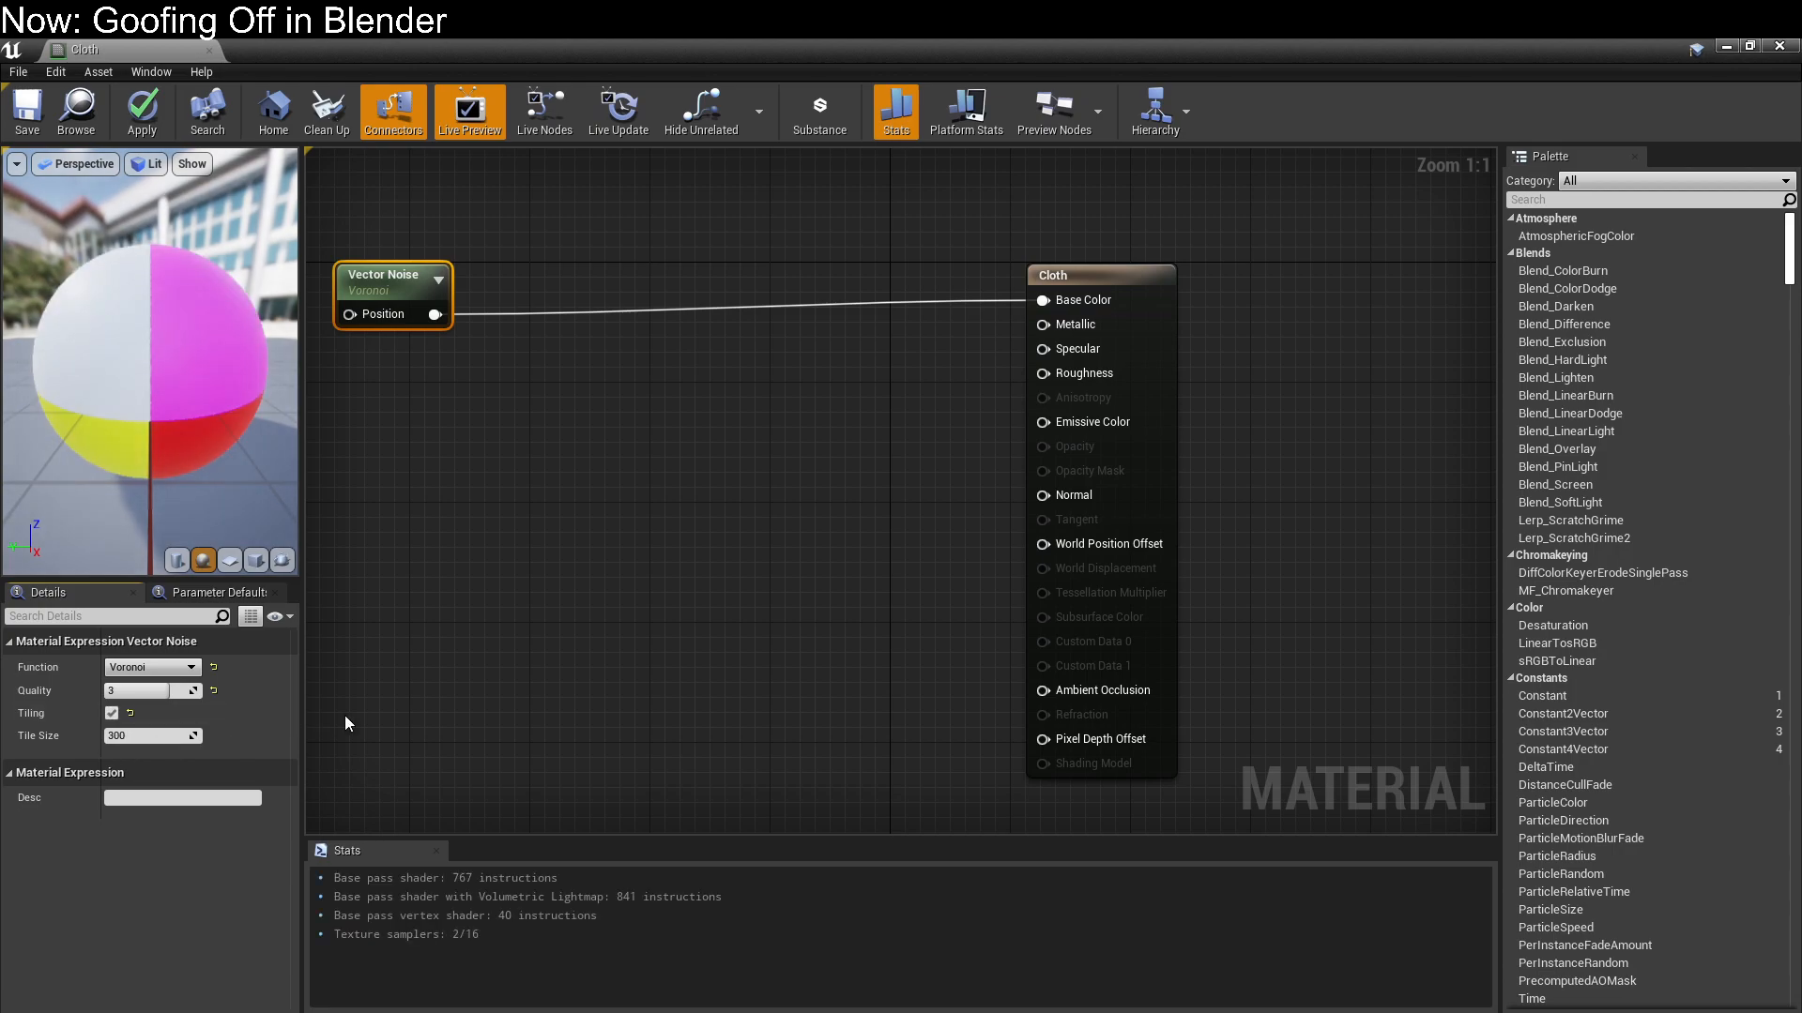
left_click(152, 667)
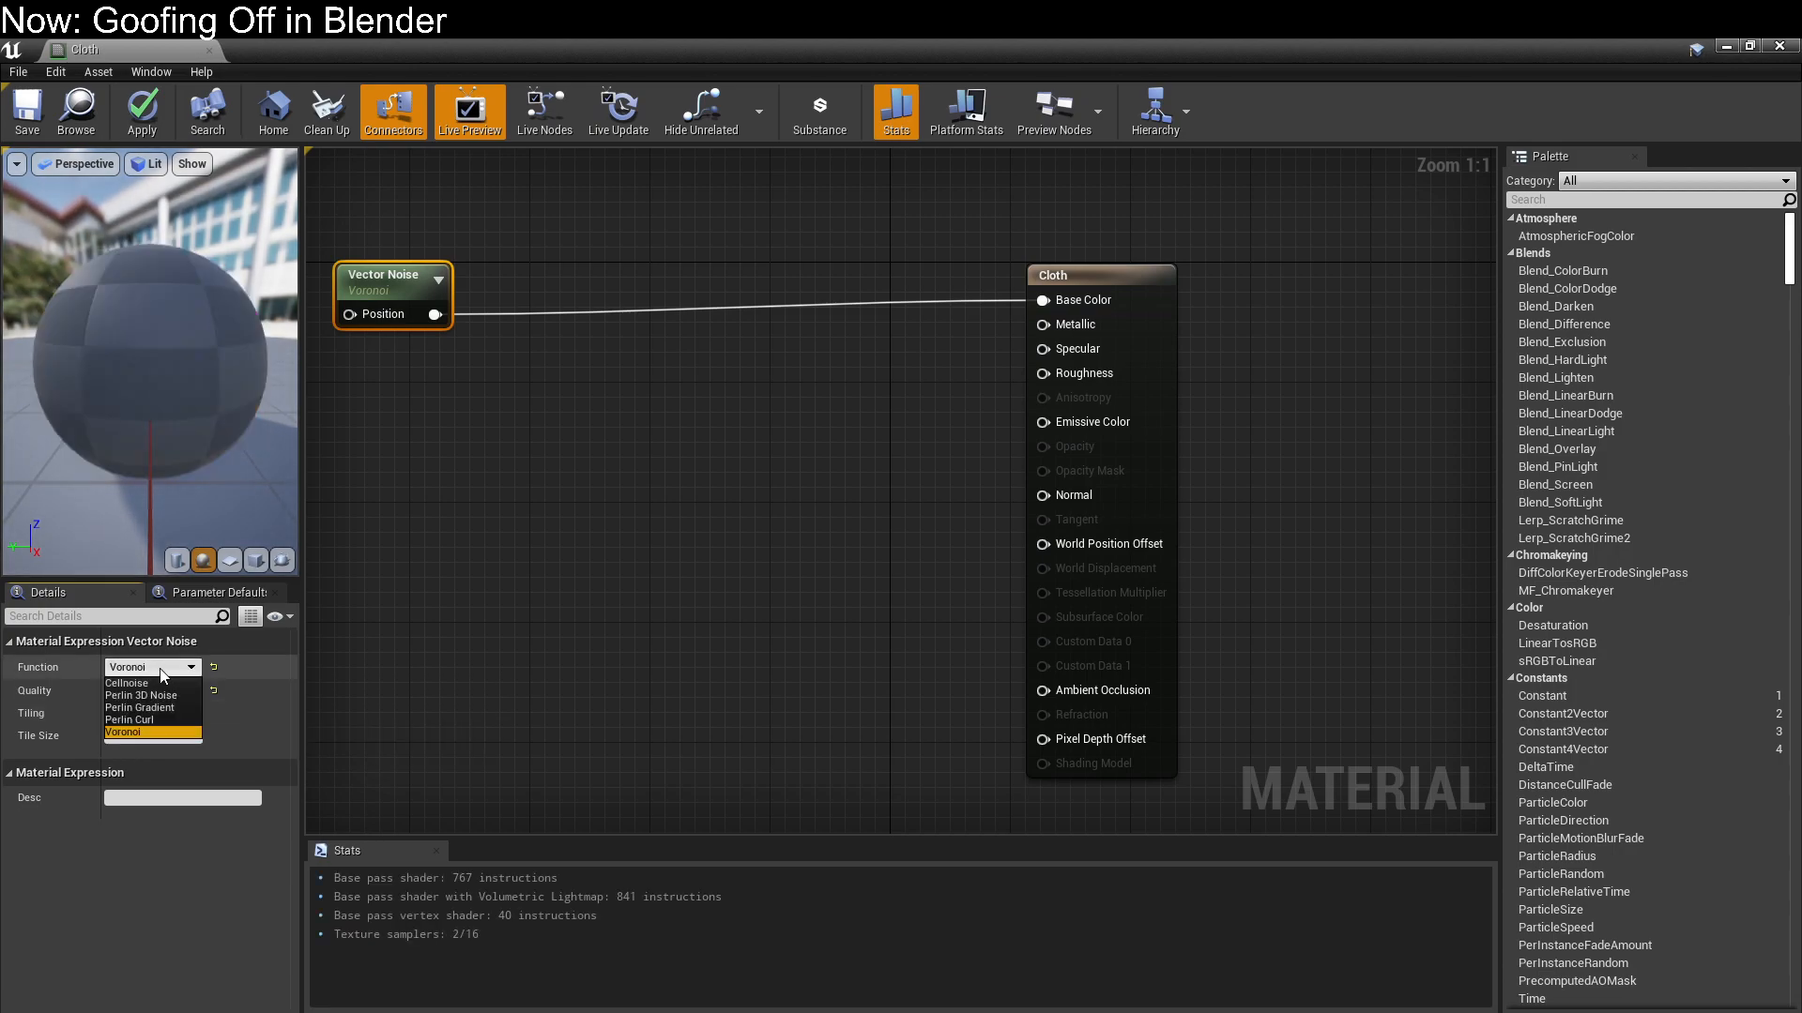
left_click(166, 695)
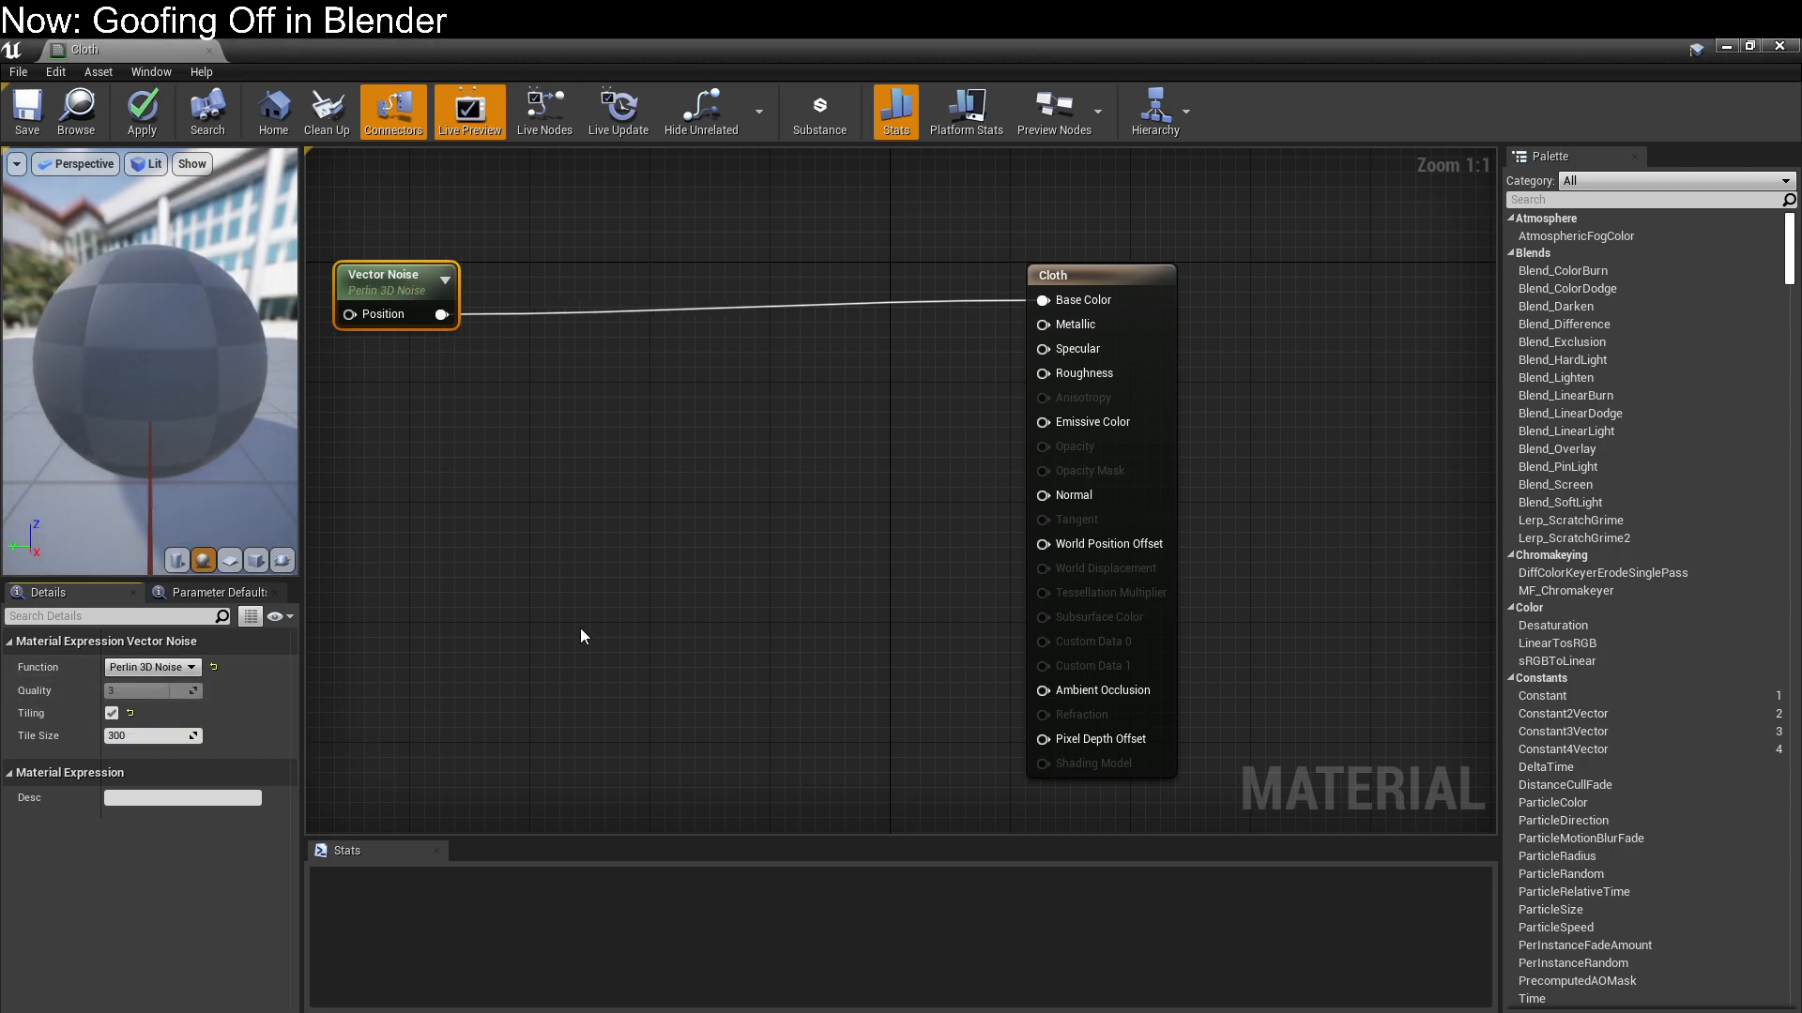
left_click(152, 667)
left_click(165, 685)
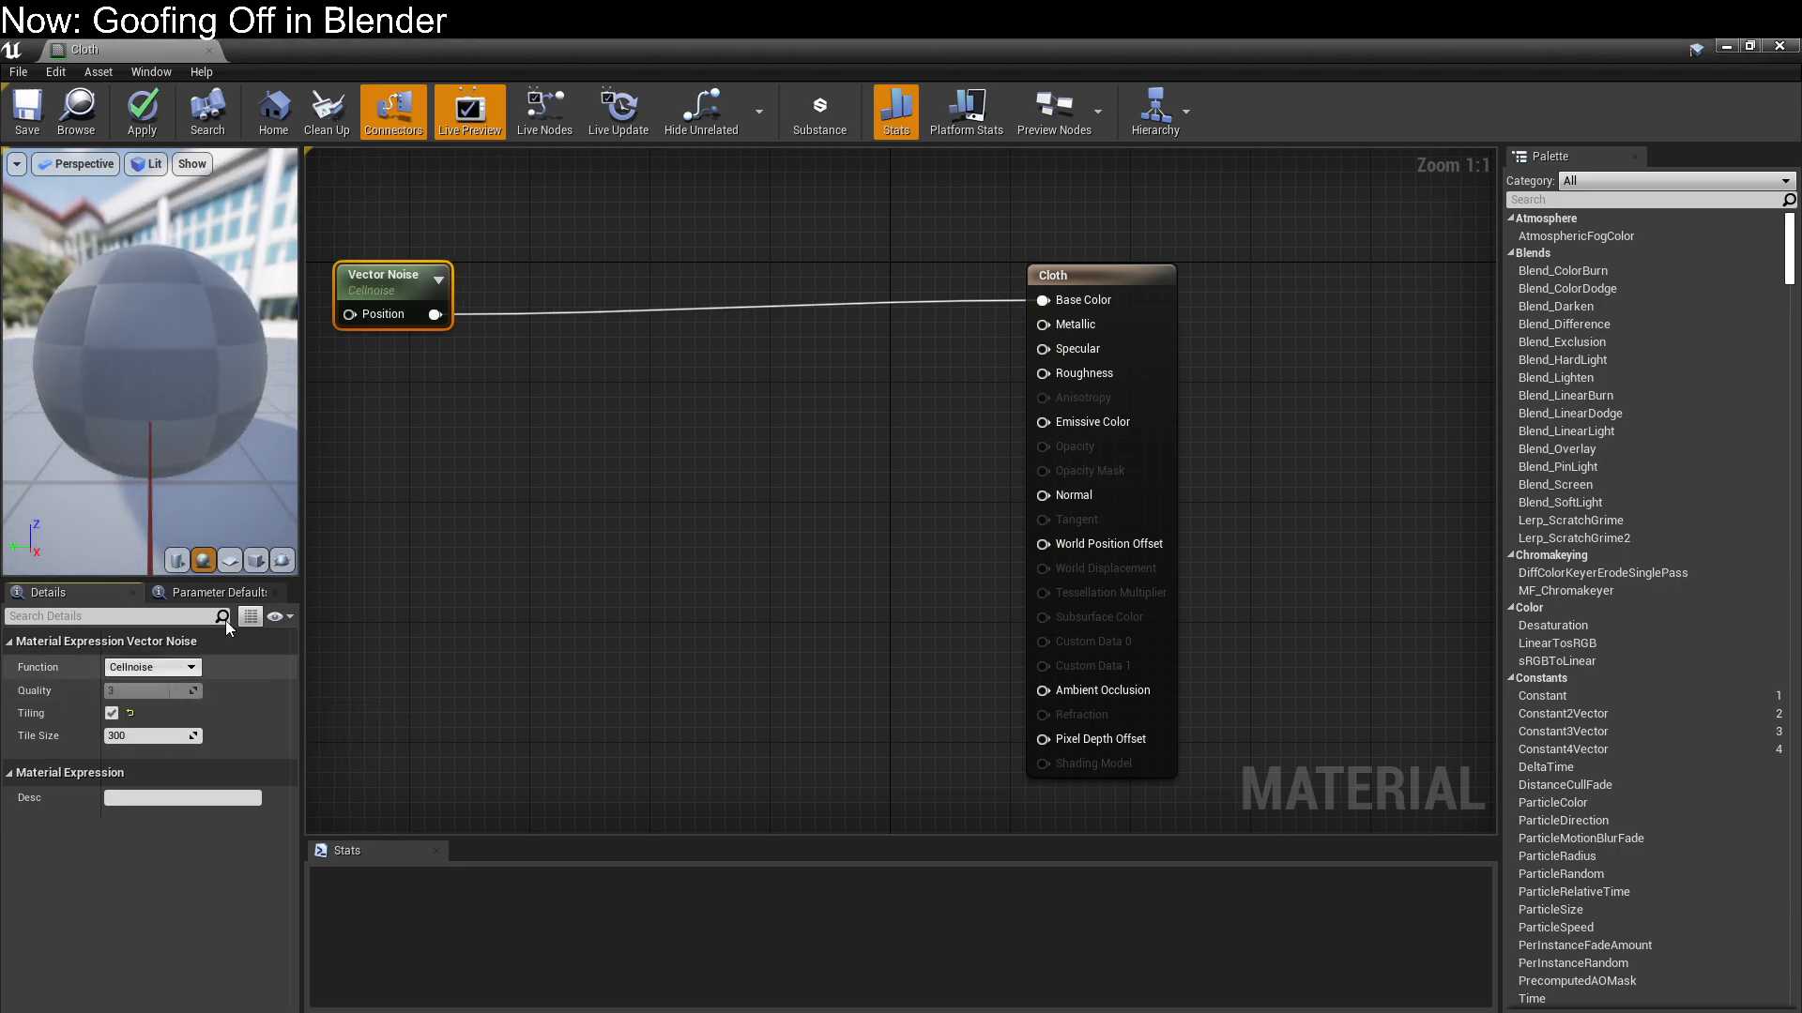
Spread the Vector Noise and result nodes farther apart and add a ComponentMask node between them
right_click_drag(477, 446, 625, 482)
left_click_drag(544, 324, 390, 260)
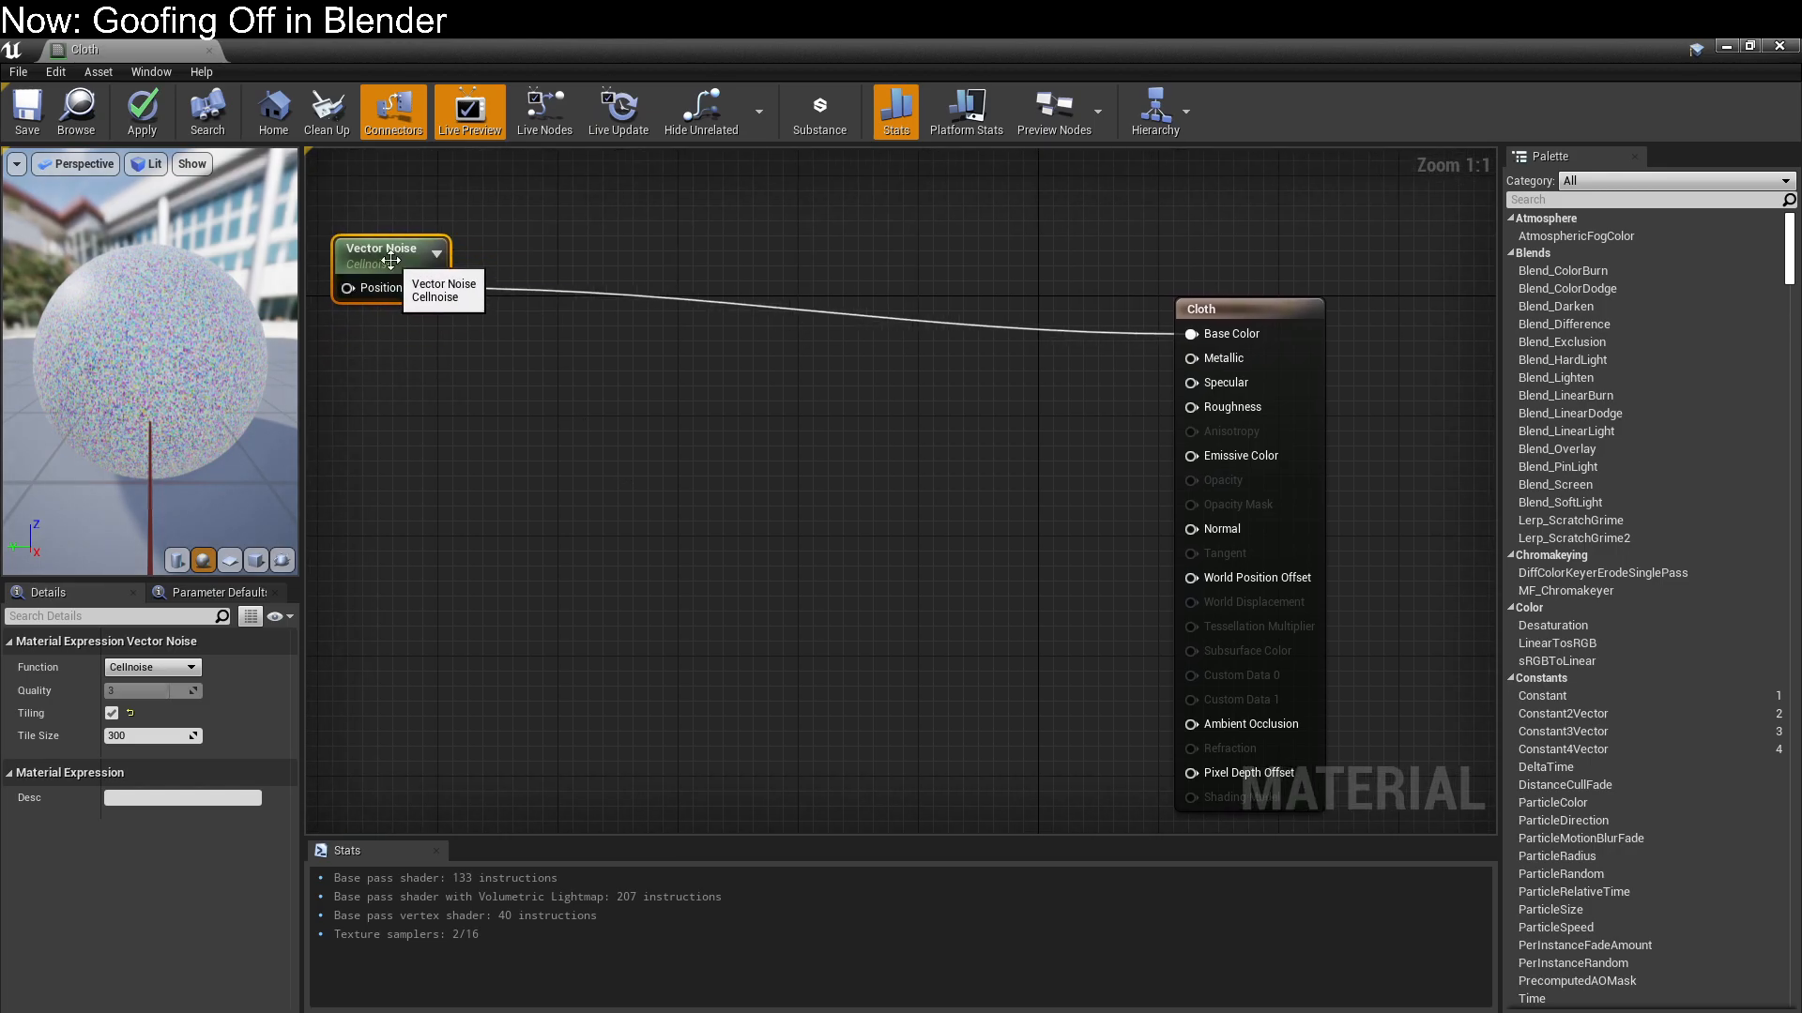
right_click(508, 421)
type("de")
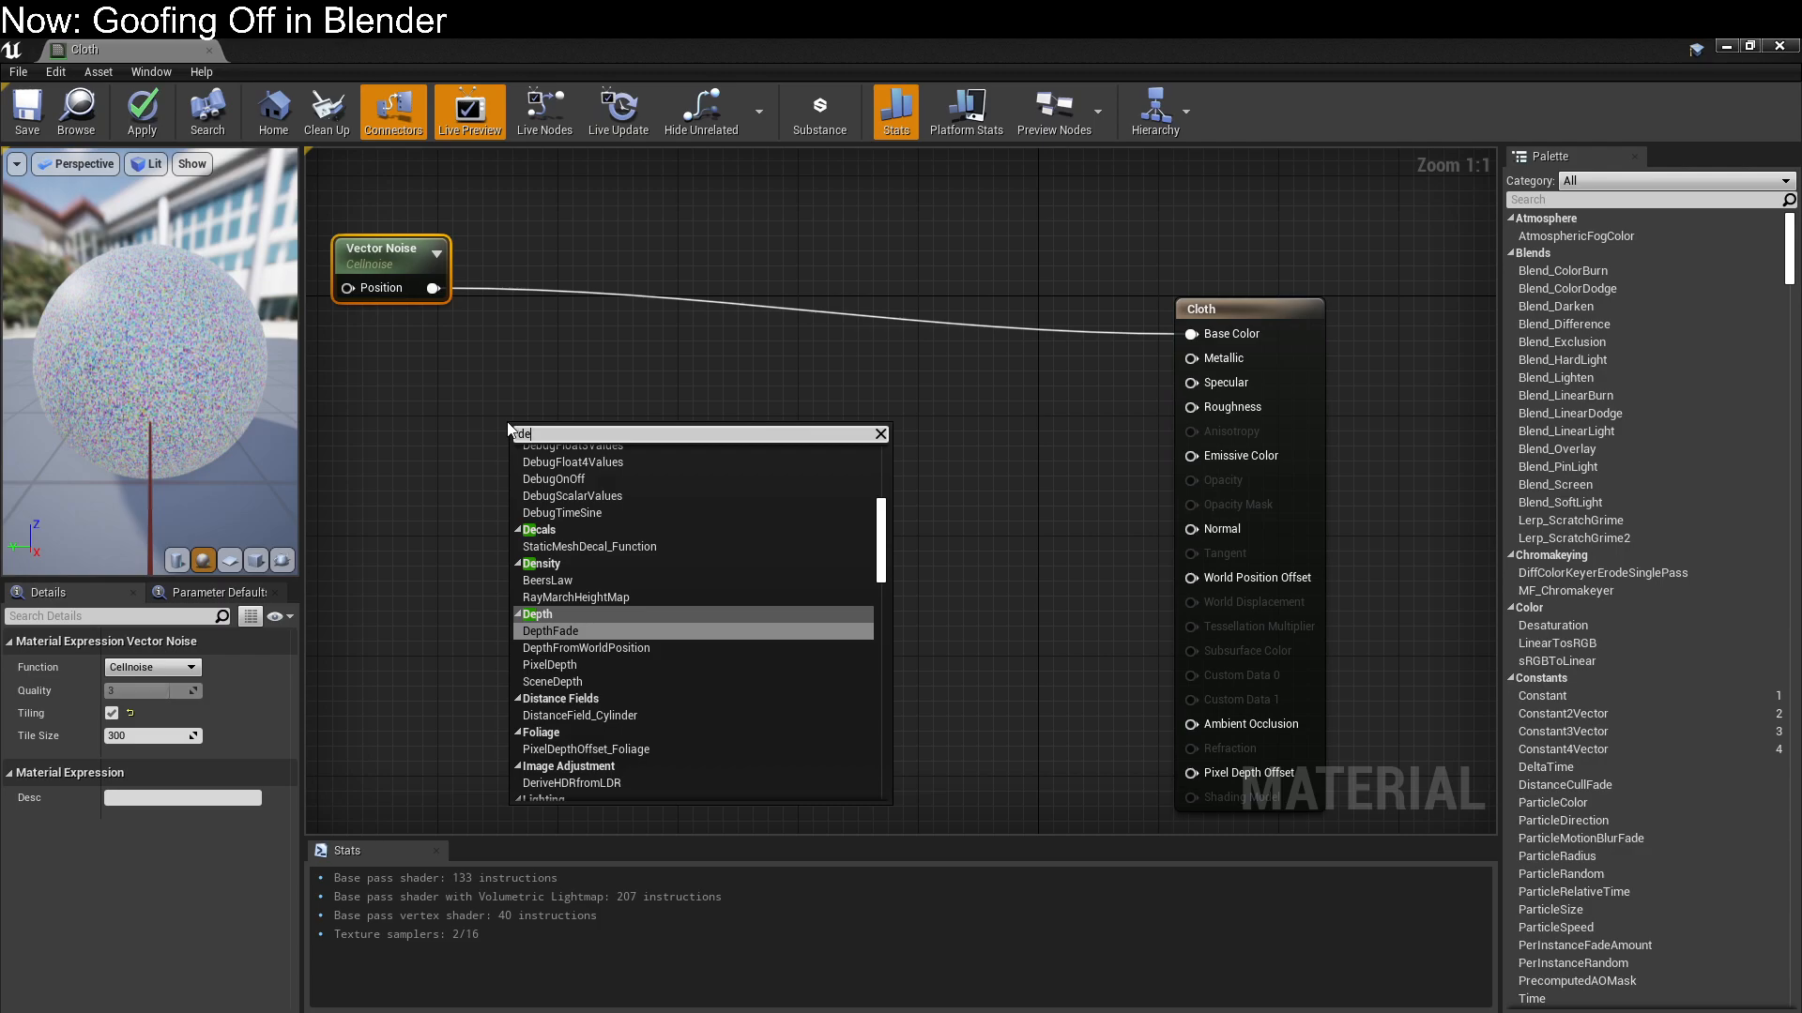
key("BackSpace")
key("BackSpace")
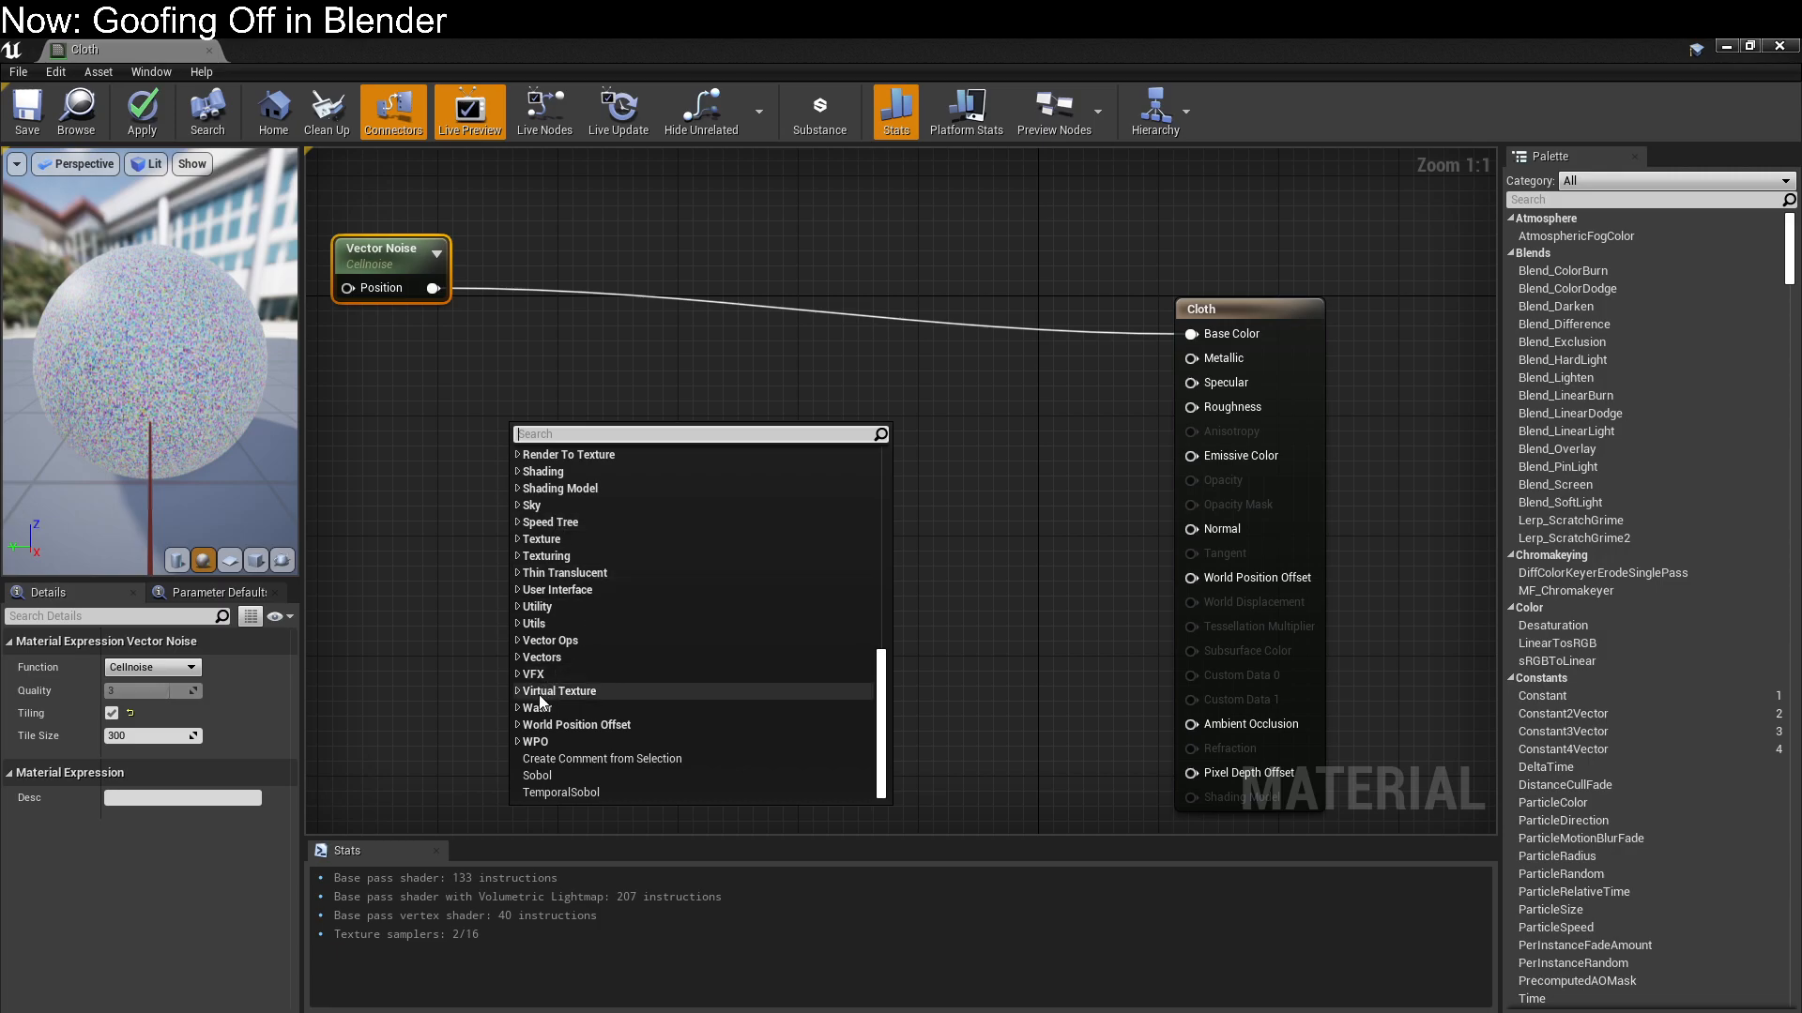
left_click(518, 659)
left_click(518, 642)
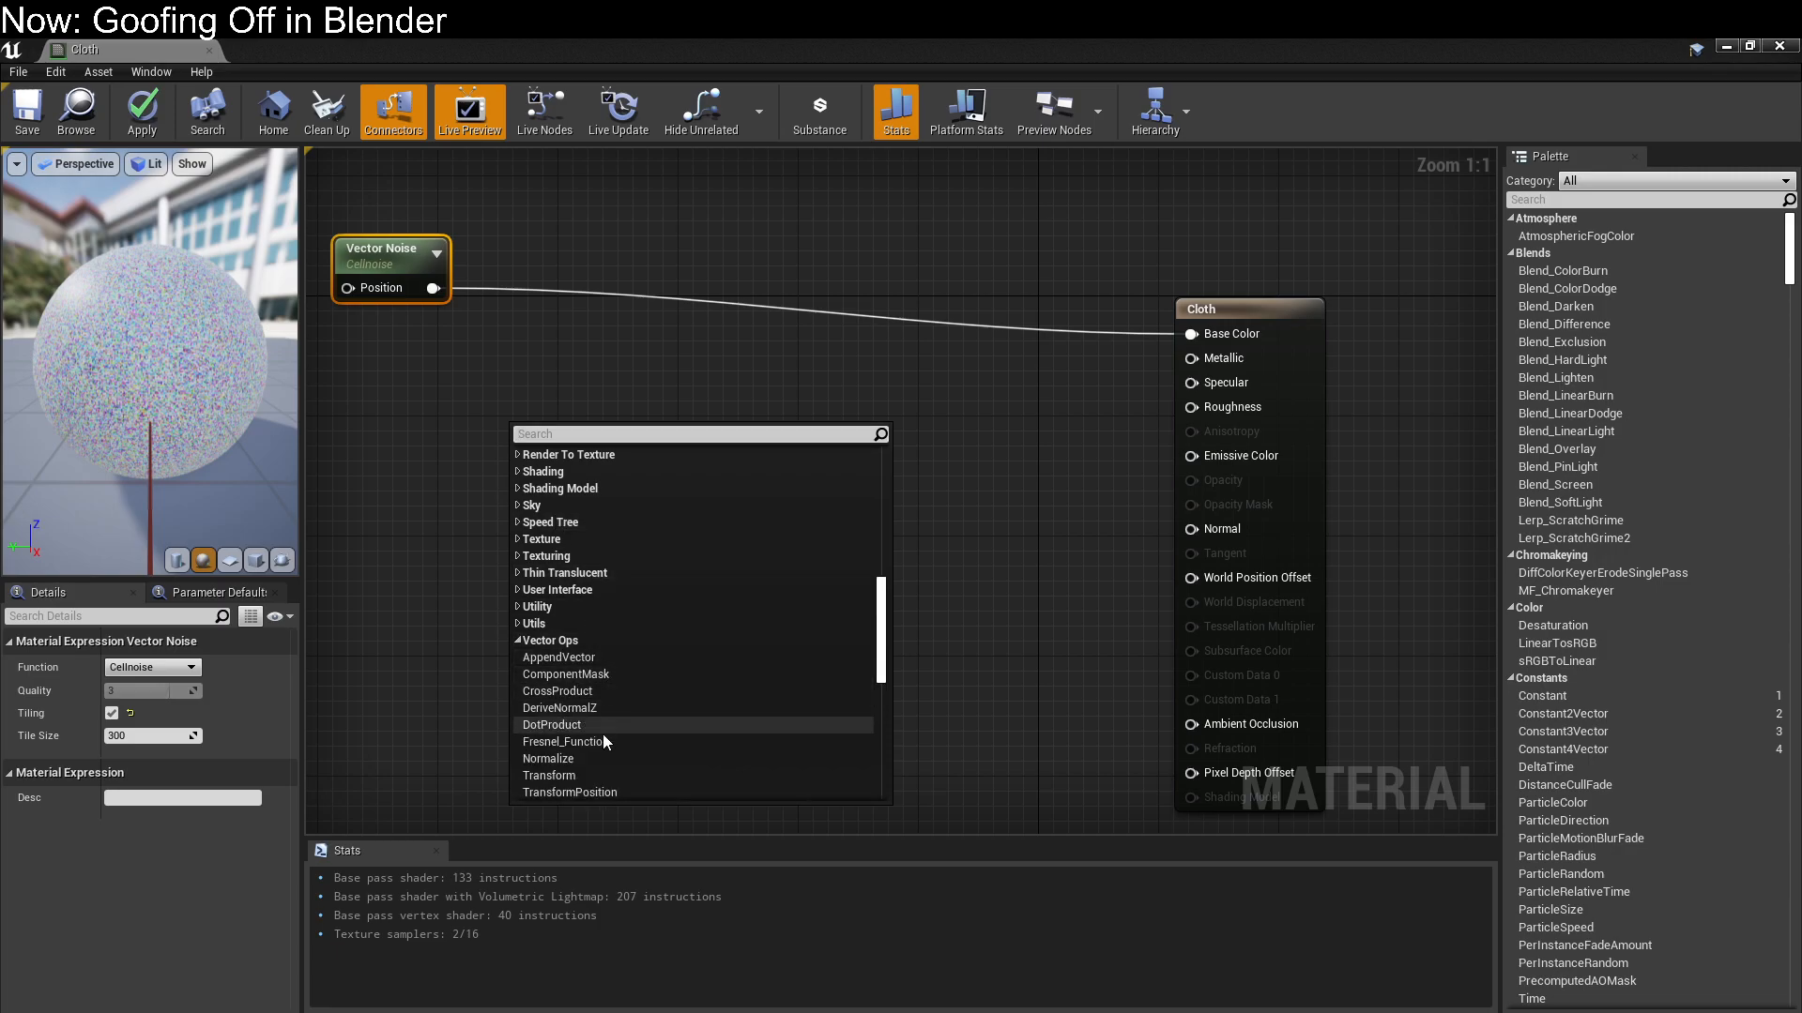
scroll(602, 757, "down", 1)
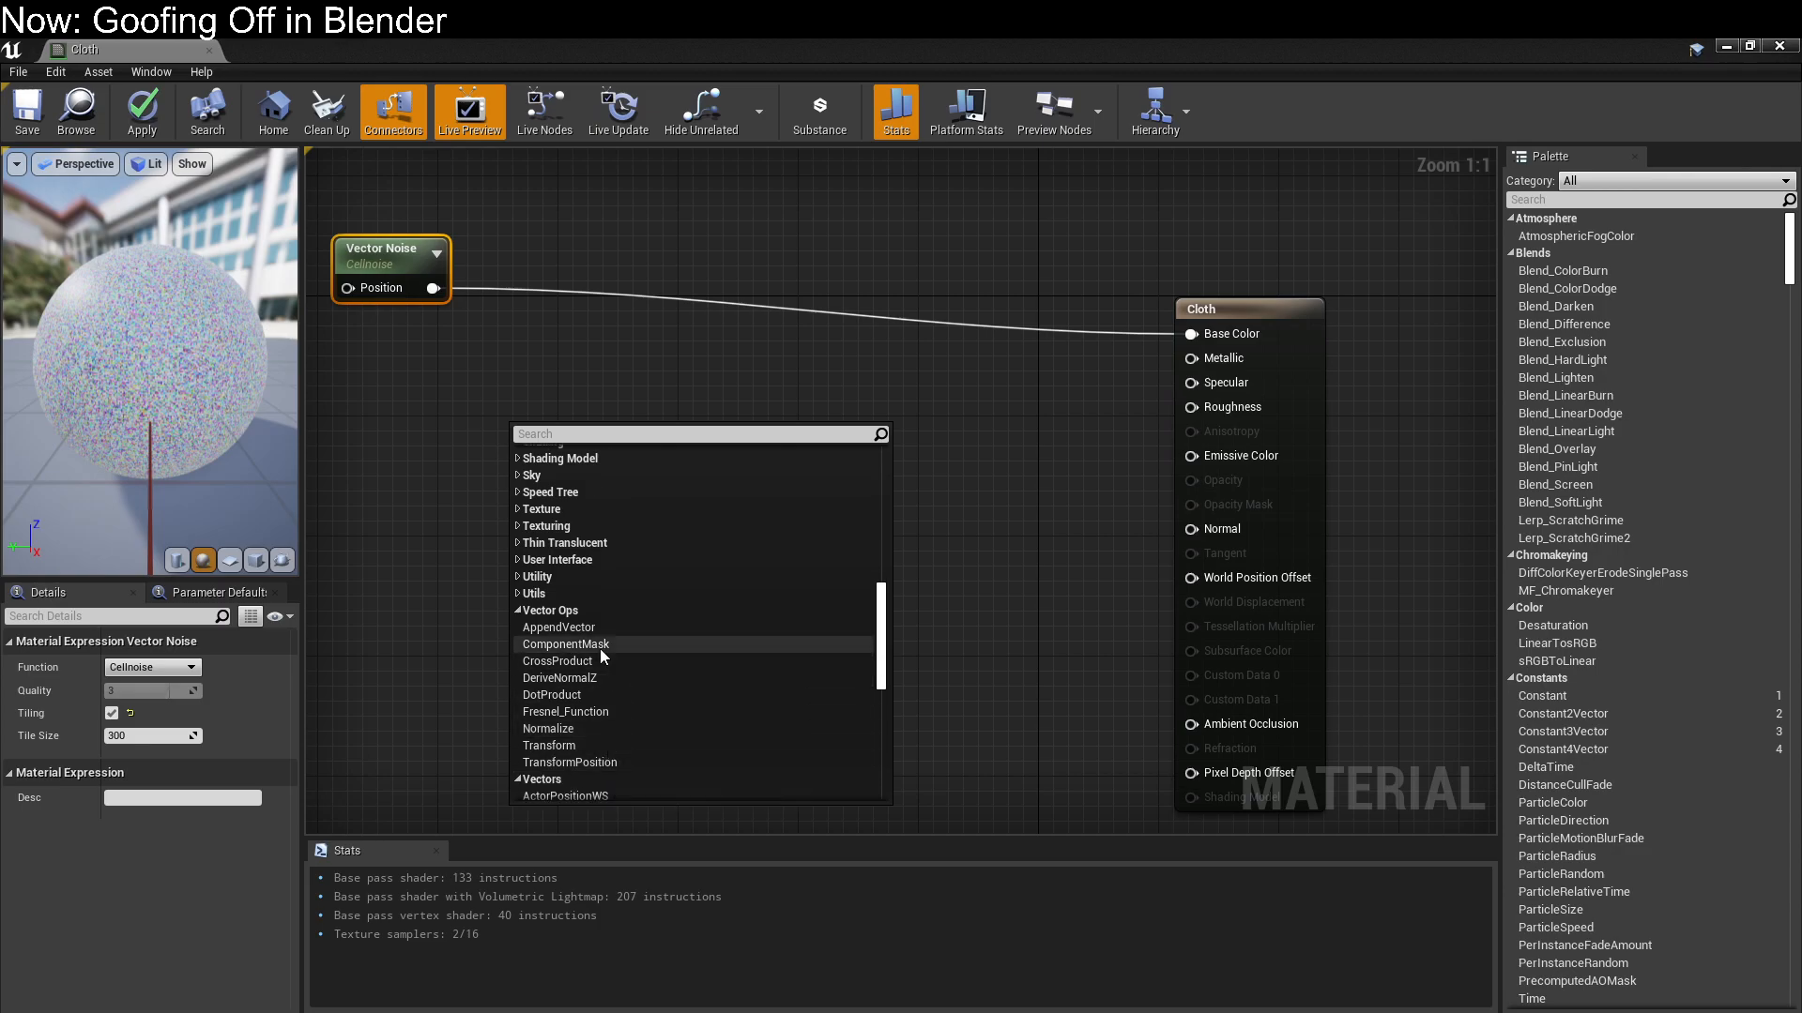
scroll(608, 647, "down", 3)
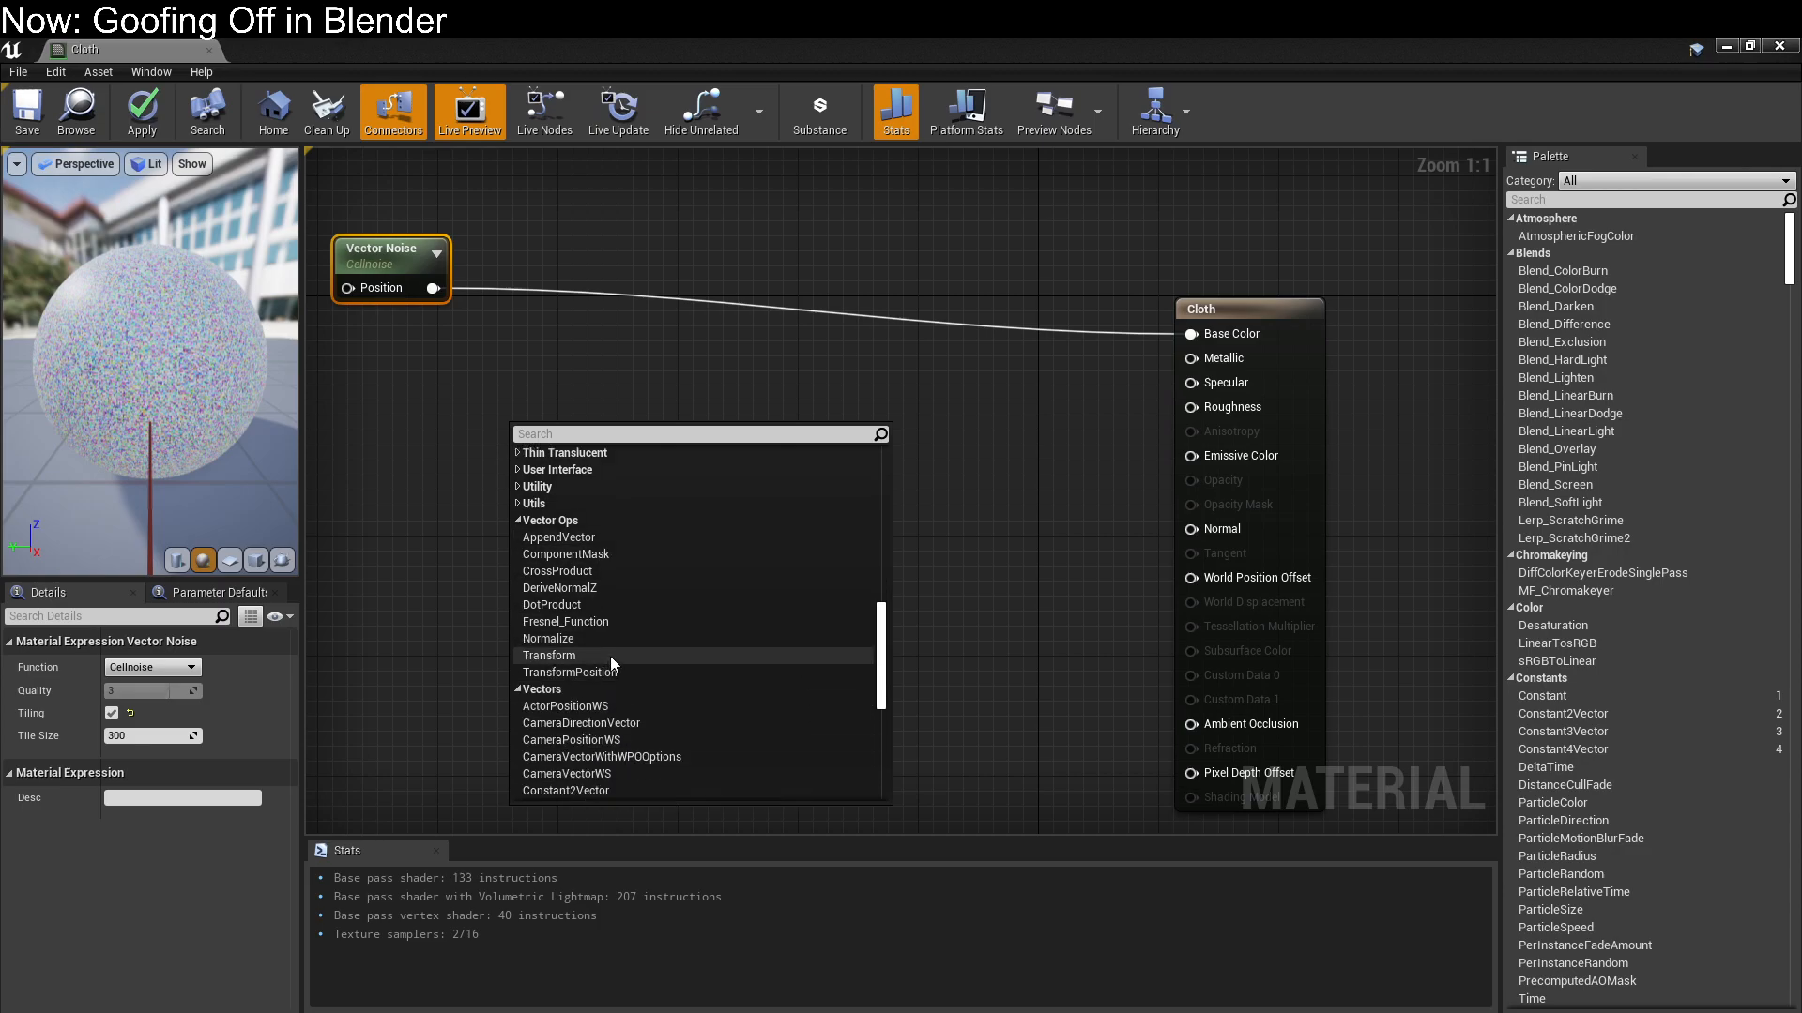
left_click(616, 556)
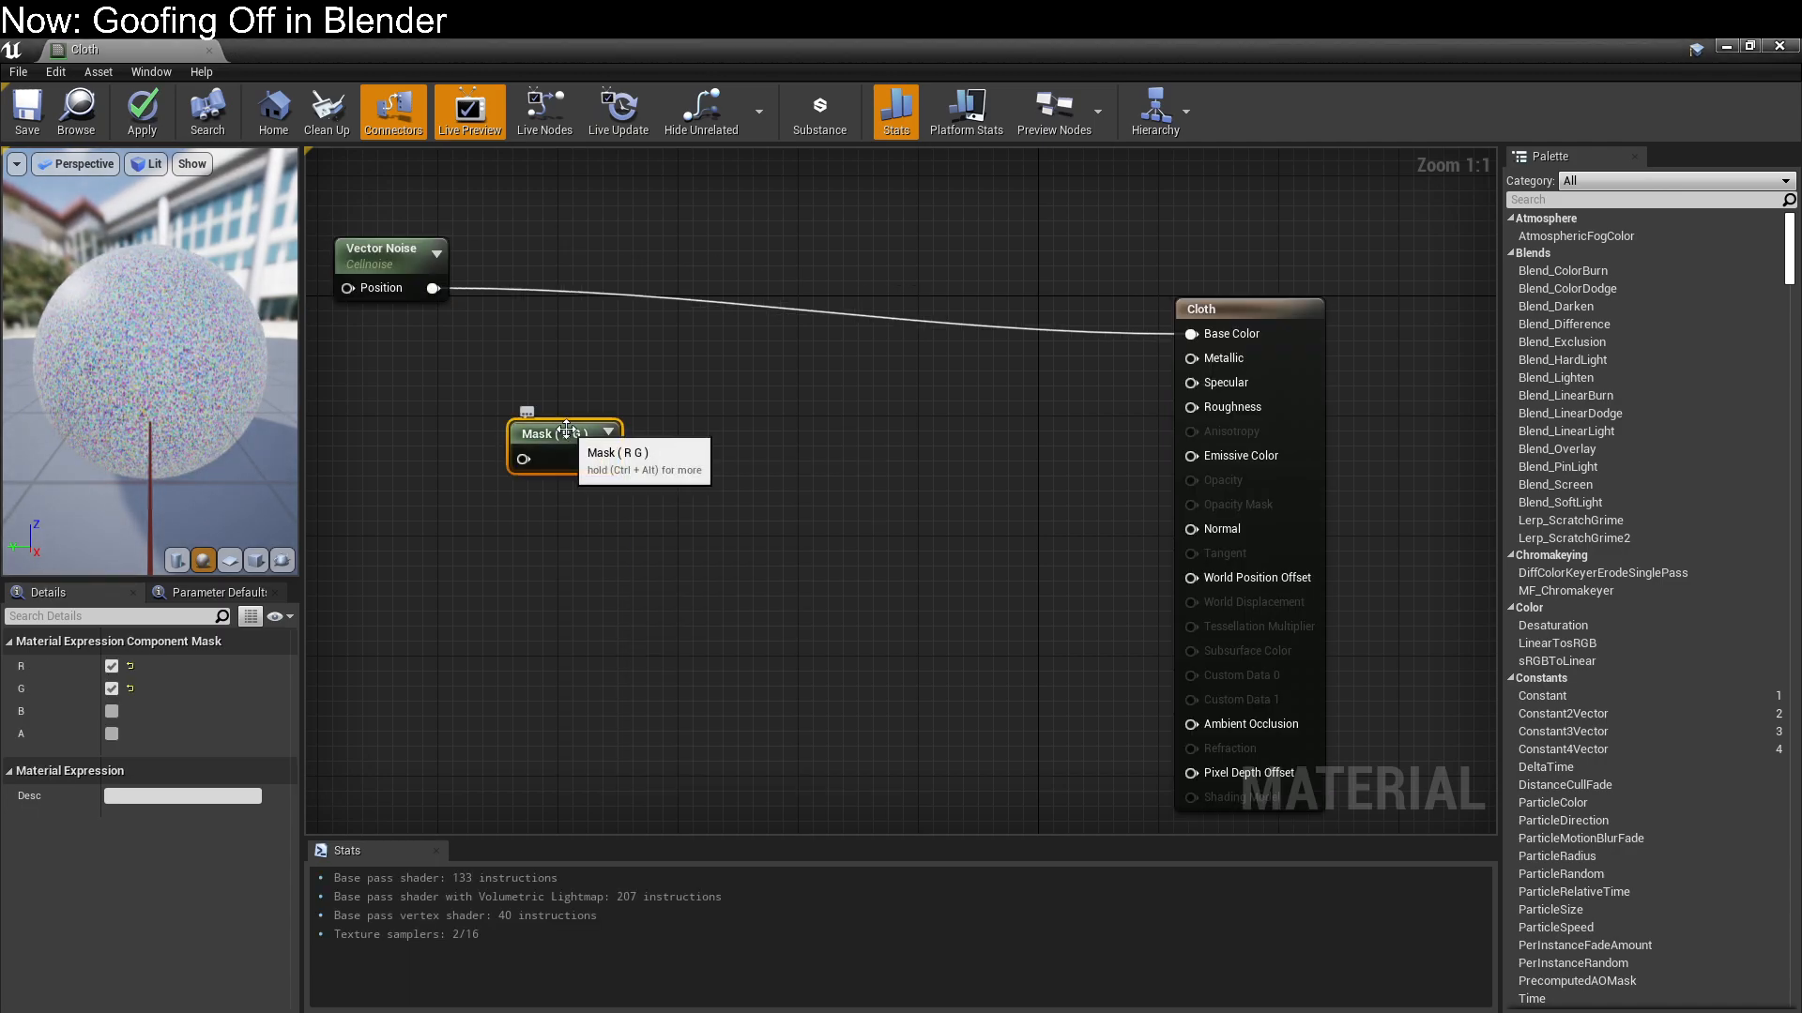
Route the Vector Noise through the mask's R channel only into Base Color, align the mask beside the noise node, and save the material
left_click_drag(433, 288, 1191, 335)
left_click(111, 689)
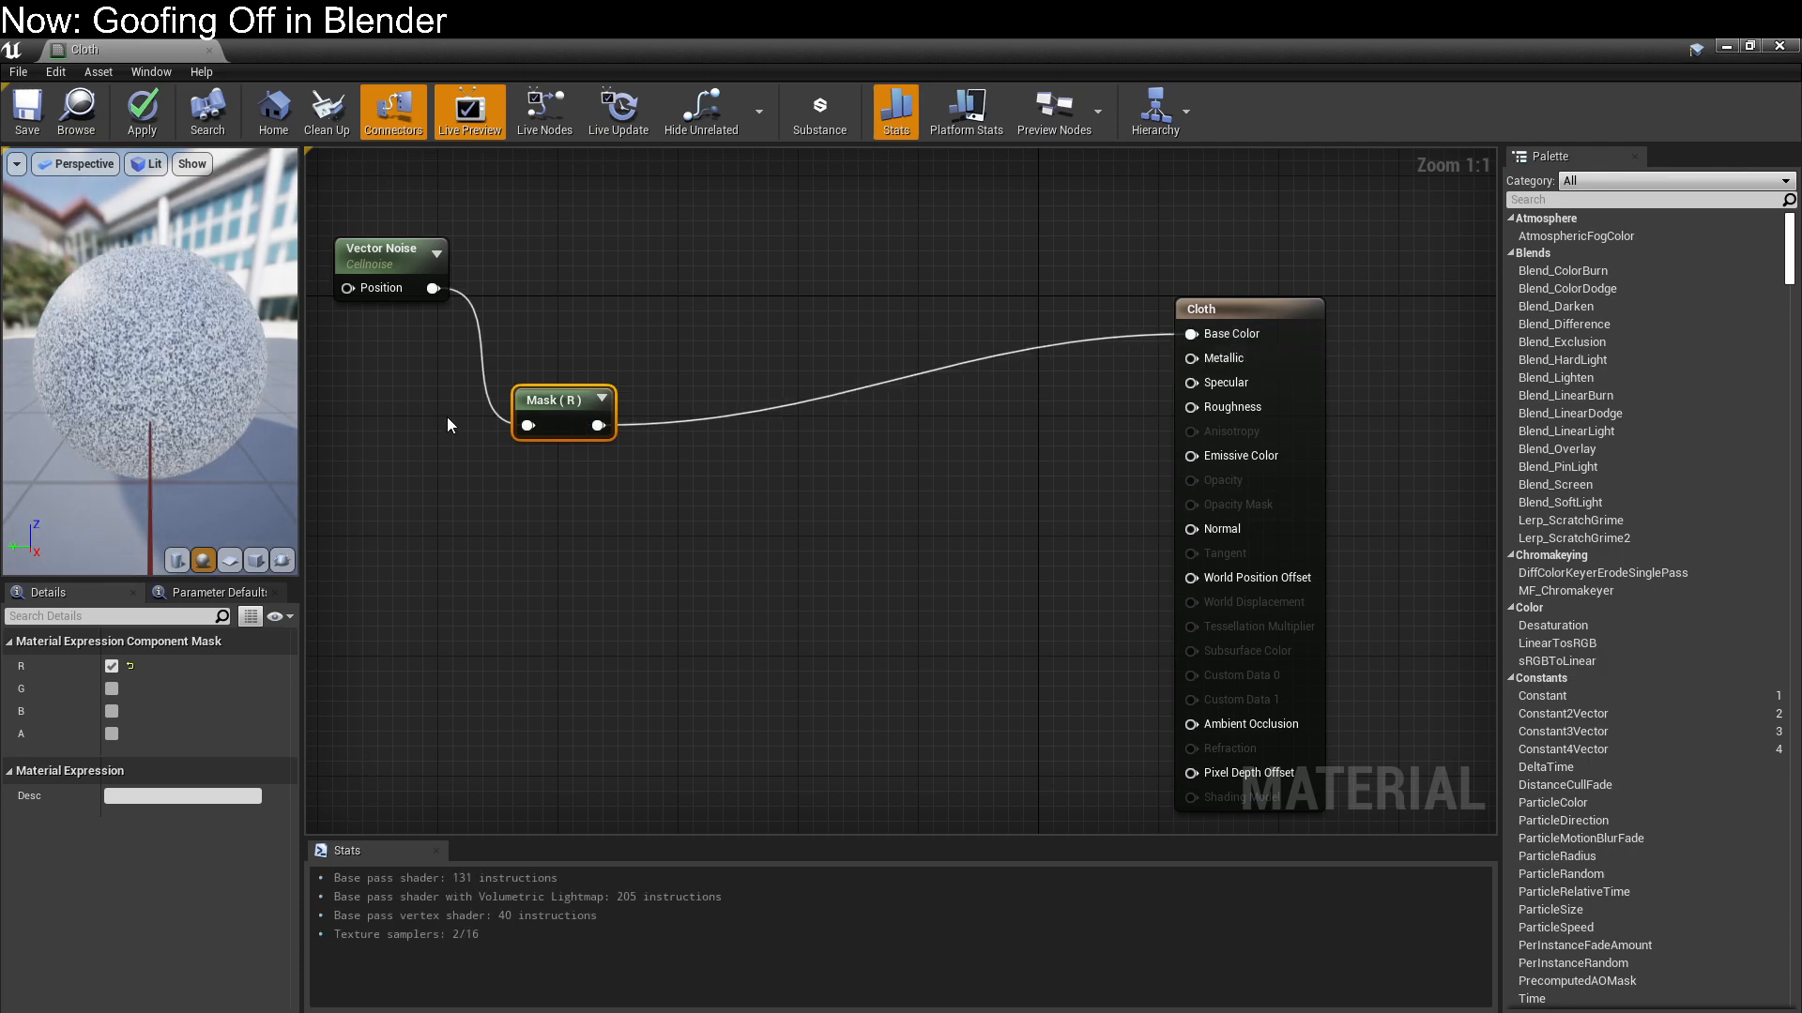
left_click_drag(556, 403, 541, 269)
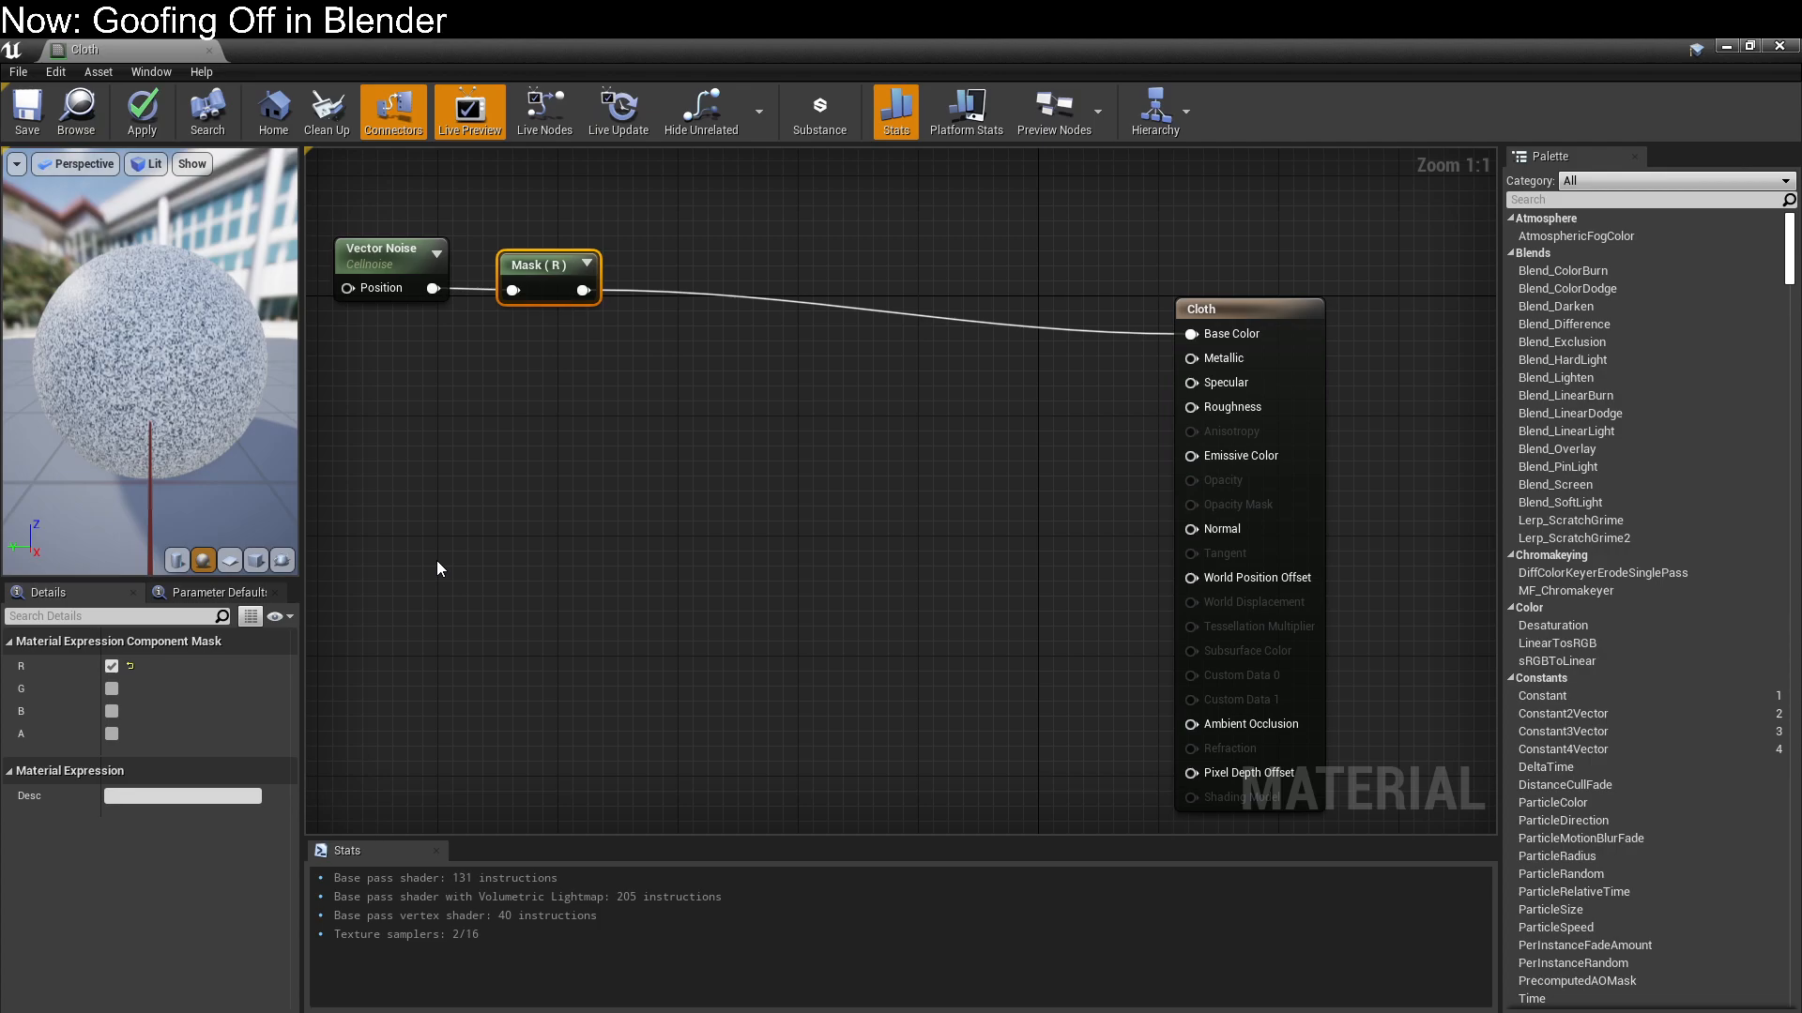
left_click(28, 110)
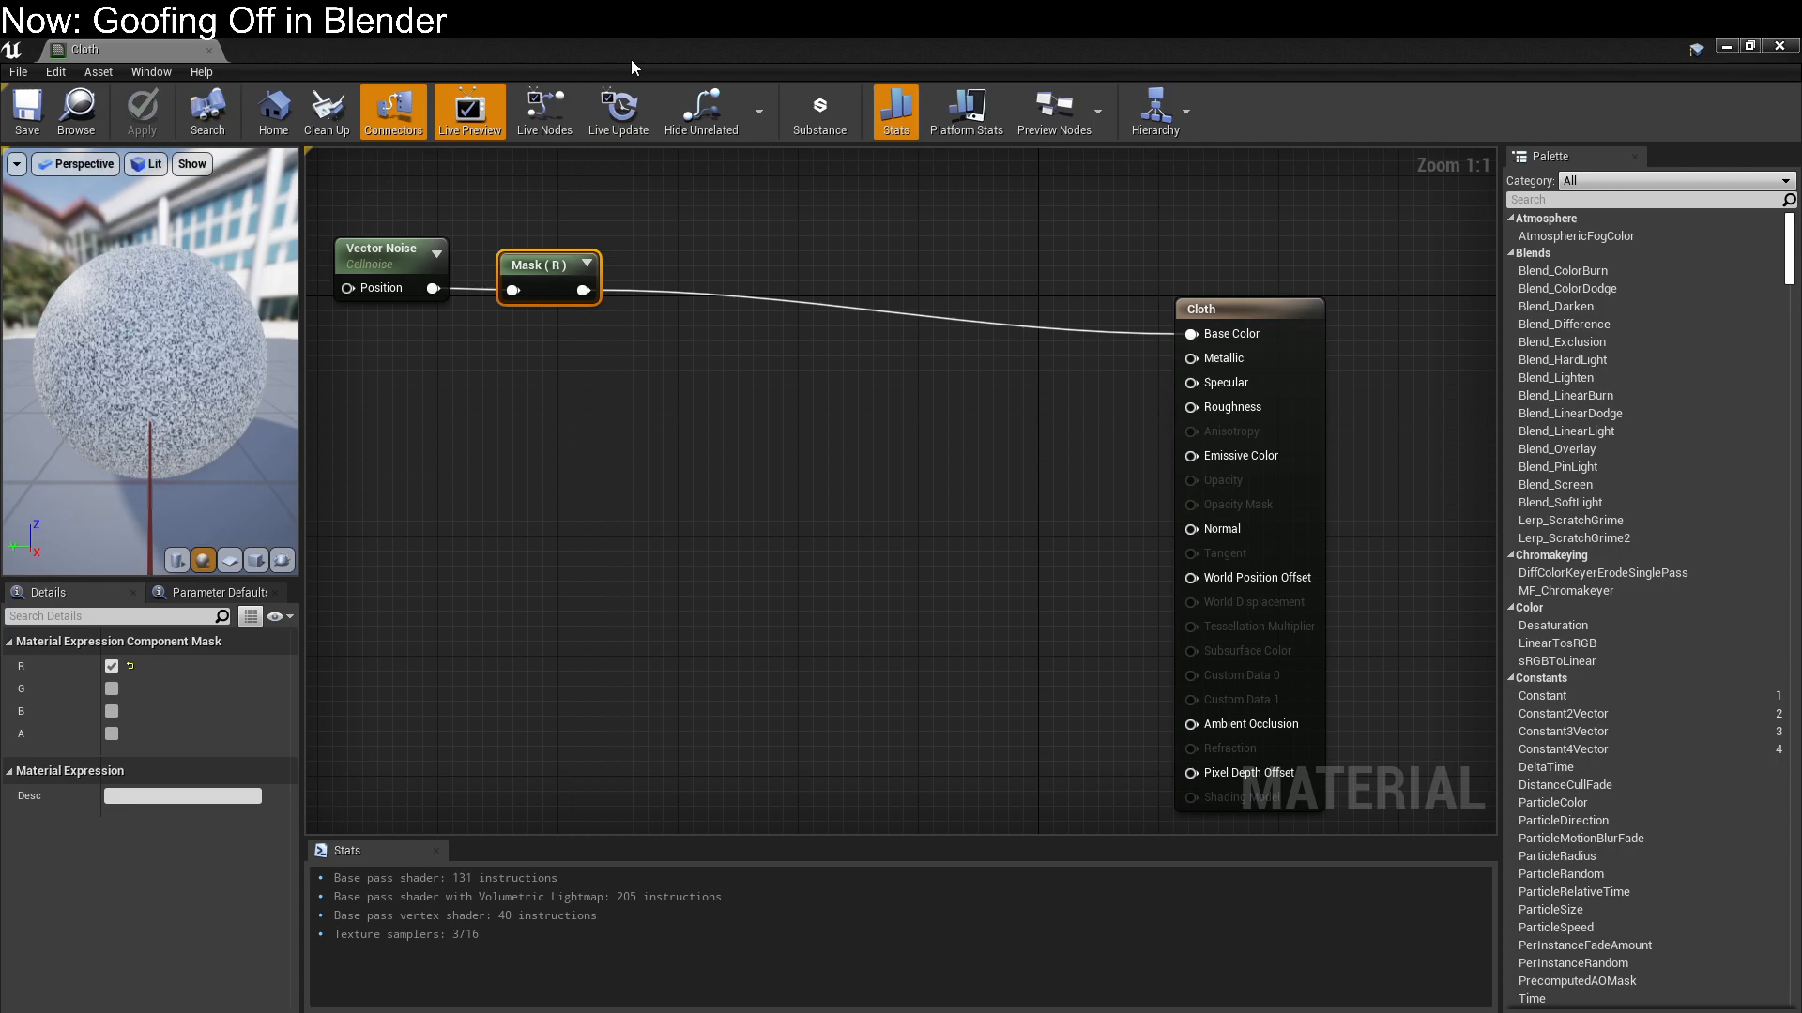
left_click_drag(716, 57, 816, 90)
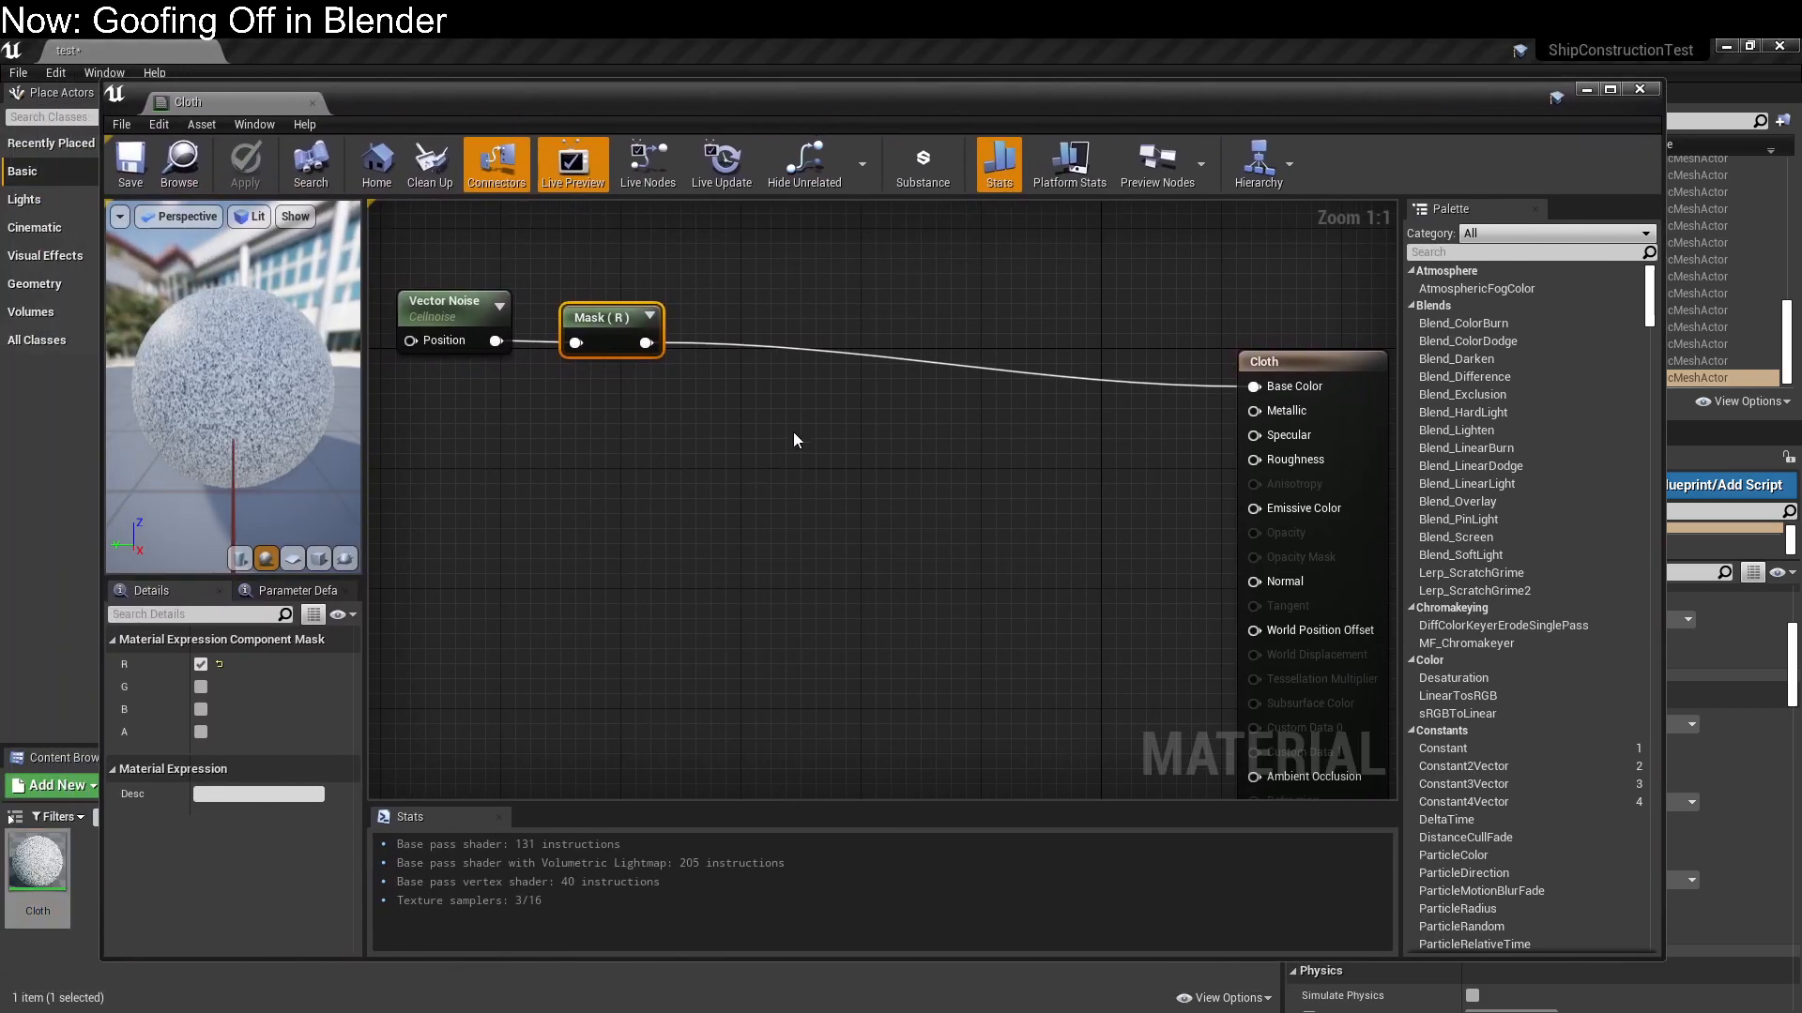
Add two Constant3Vector nodes and stack them below the Mask node
left_click(774, 307)
left_click(773, 299)
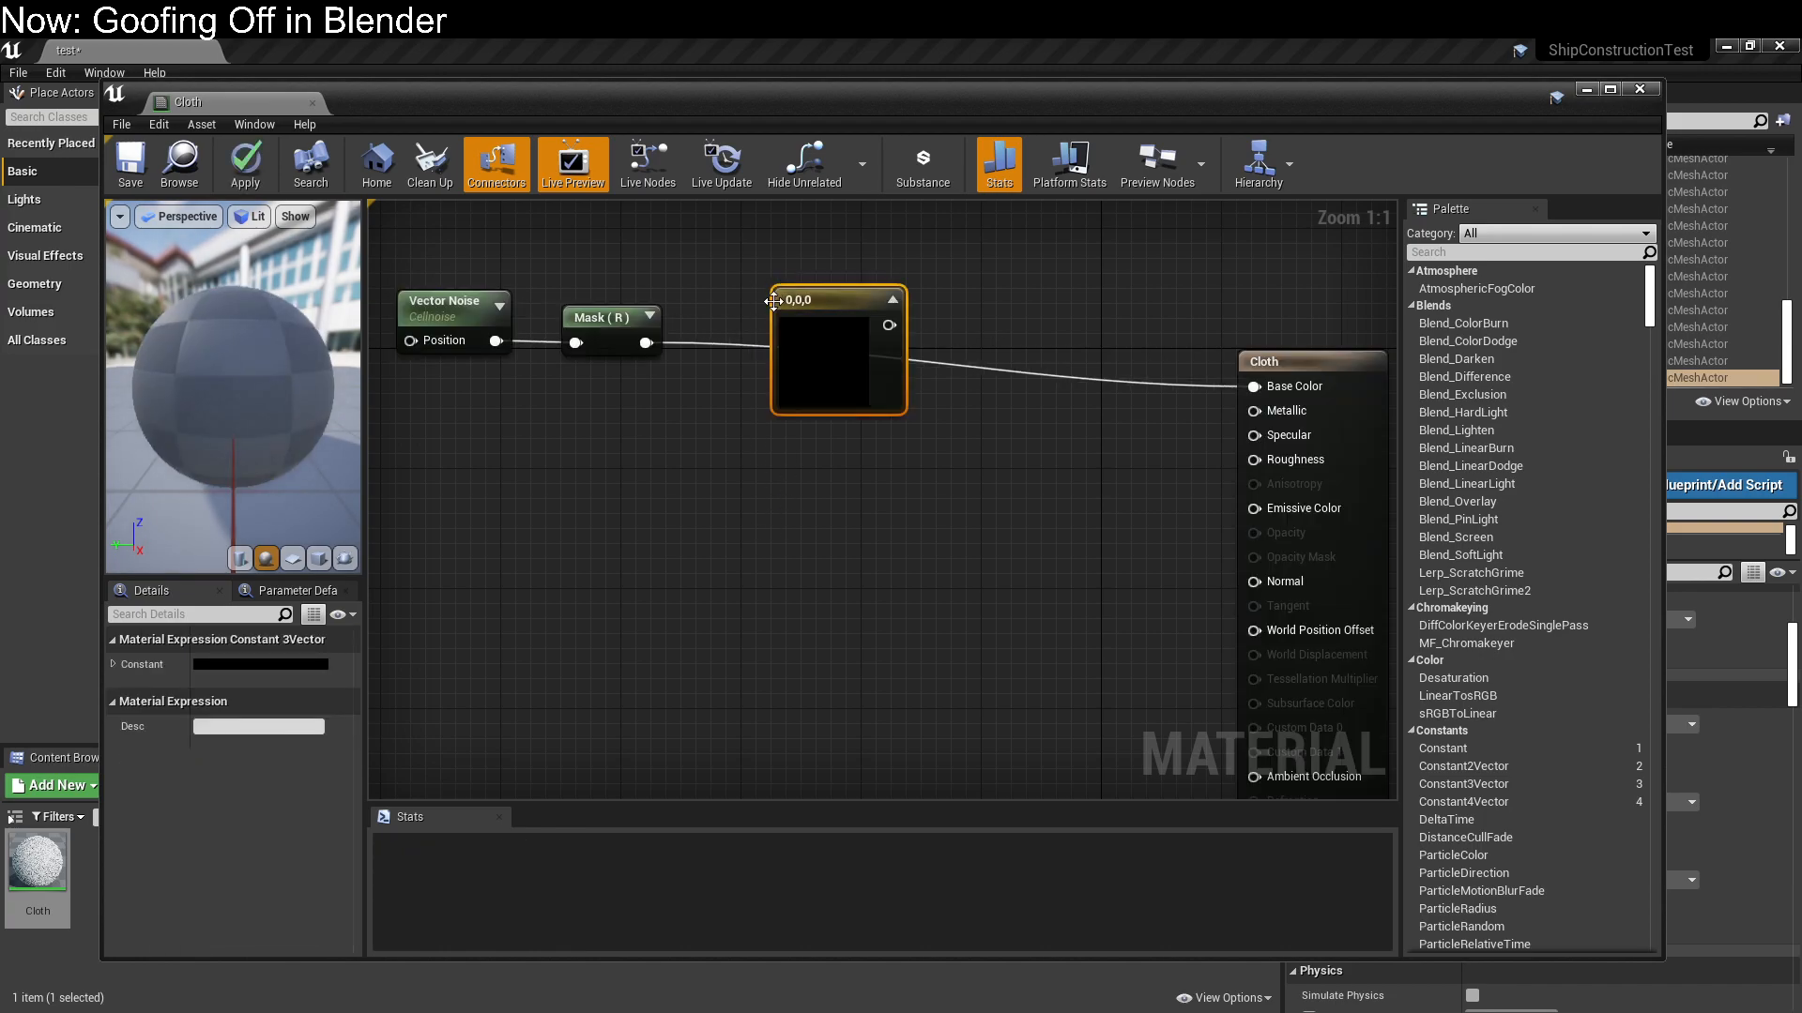
left_click_drag(822, 307, 580, 415)
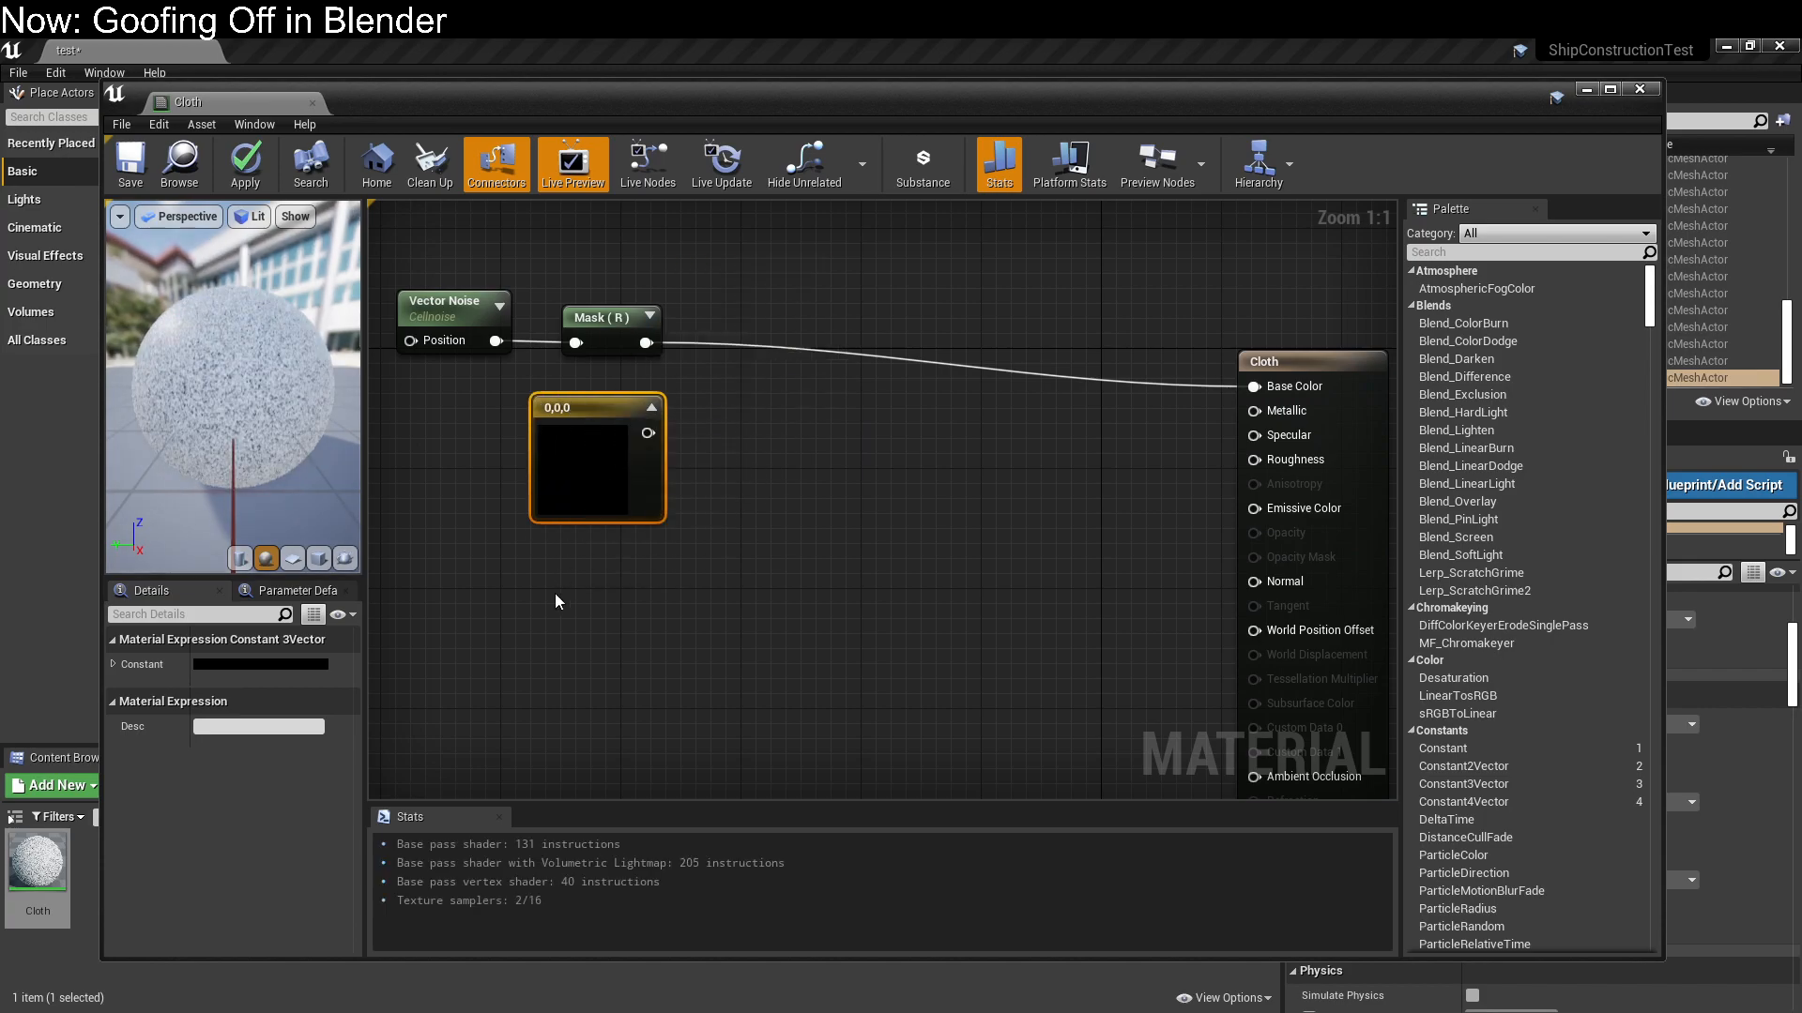
key("3")
left_click(555, 593)
left_click_drag(638, 603, 589, 586)
right_click(786, 513)
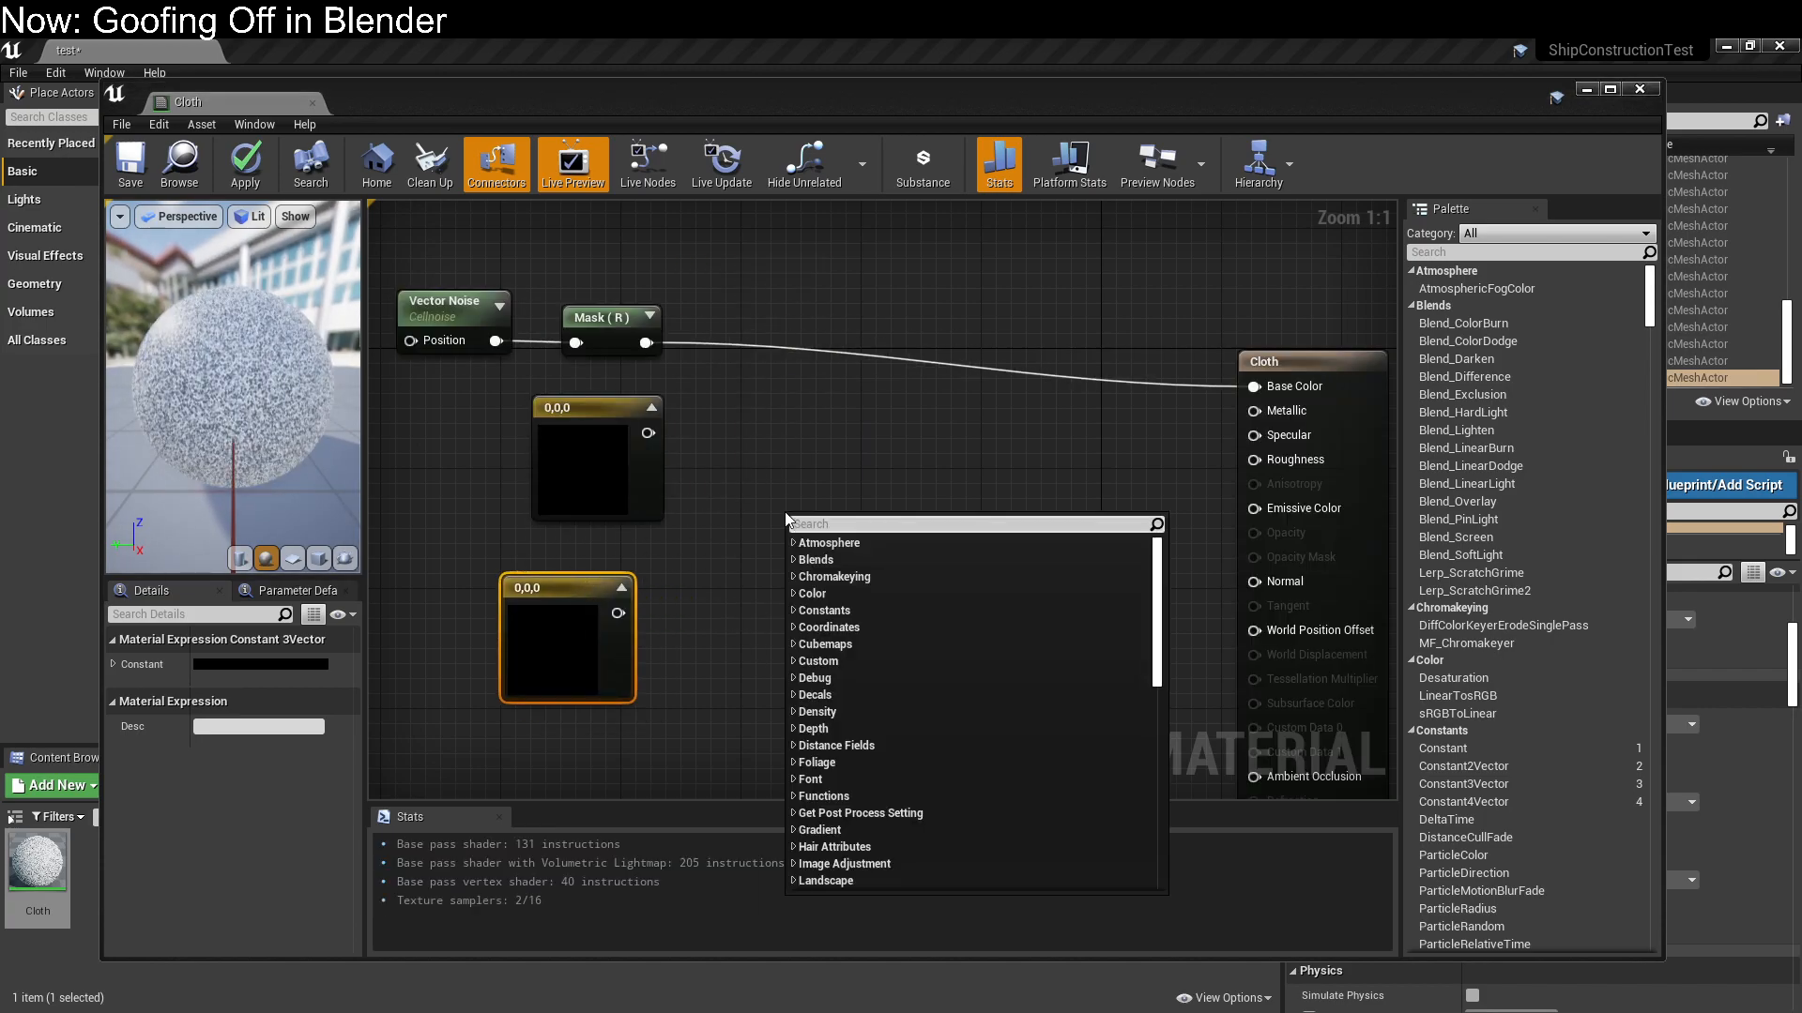
type("lerp")
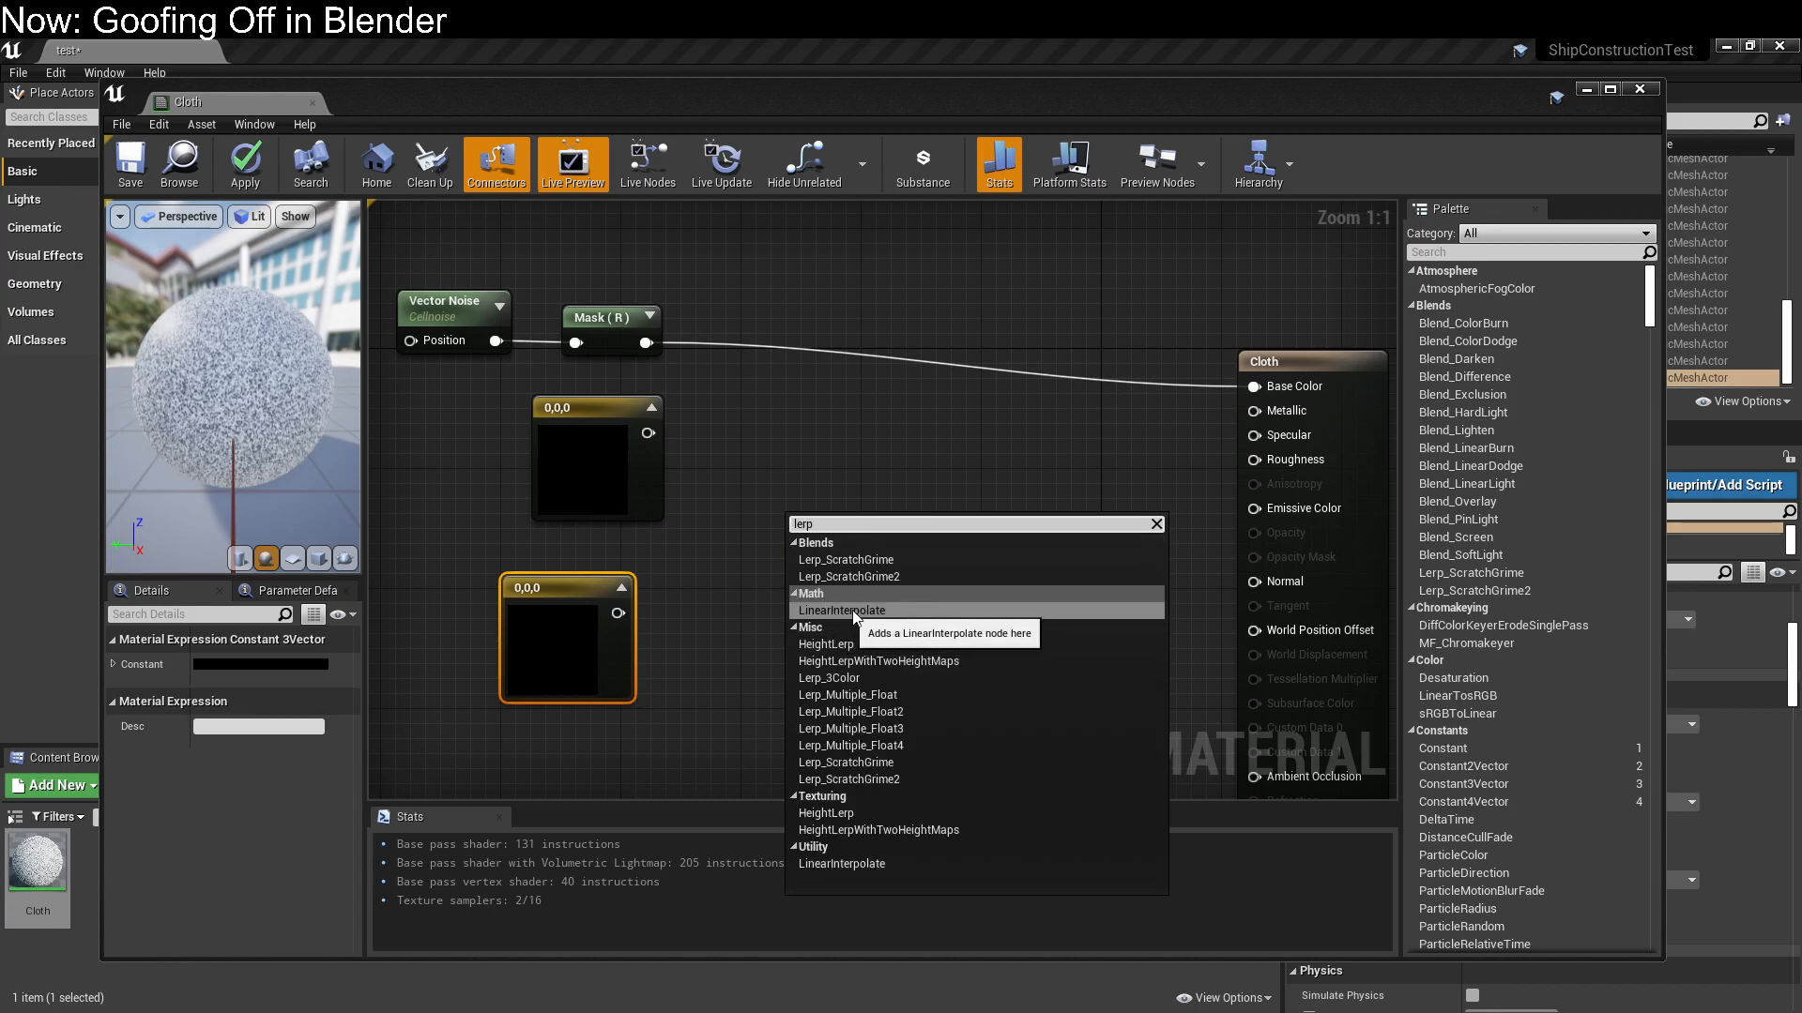
left_click(842, 670)
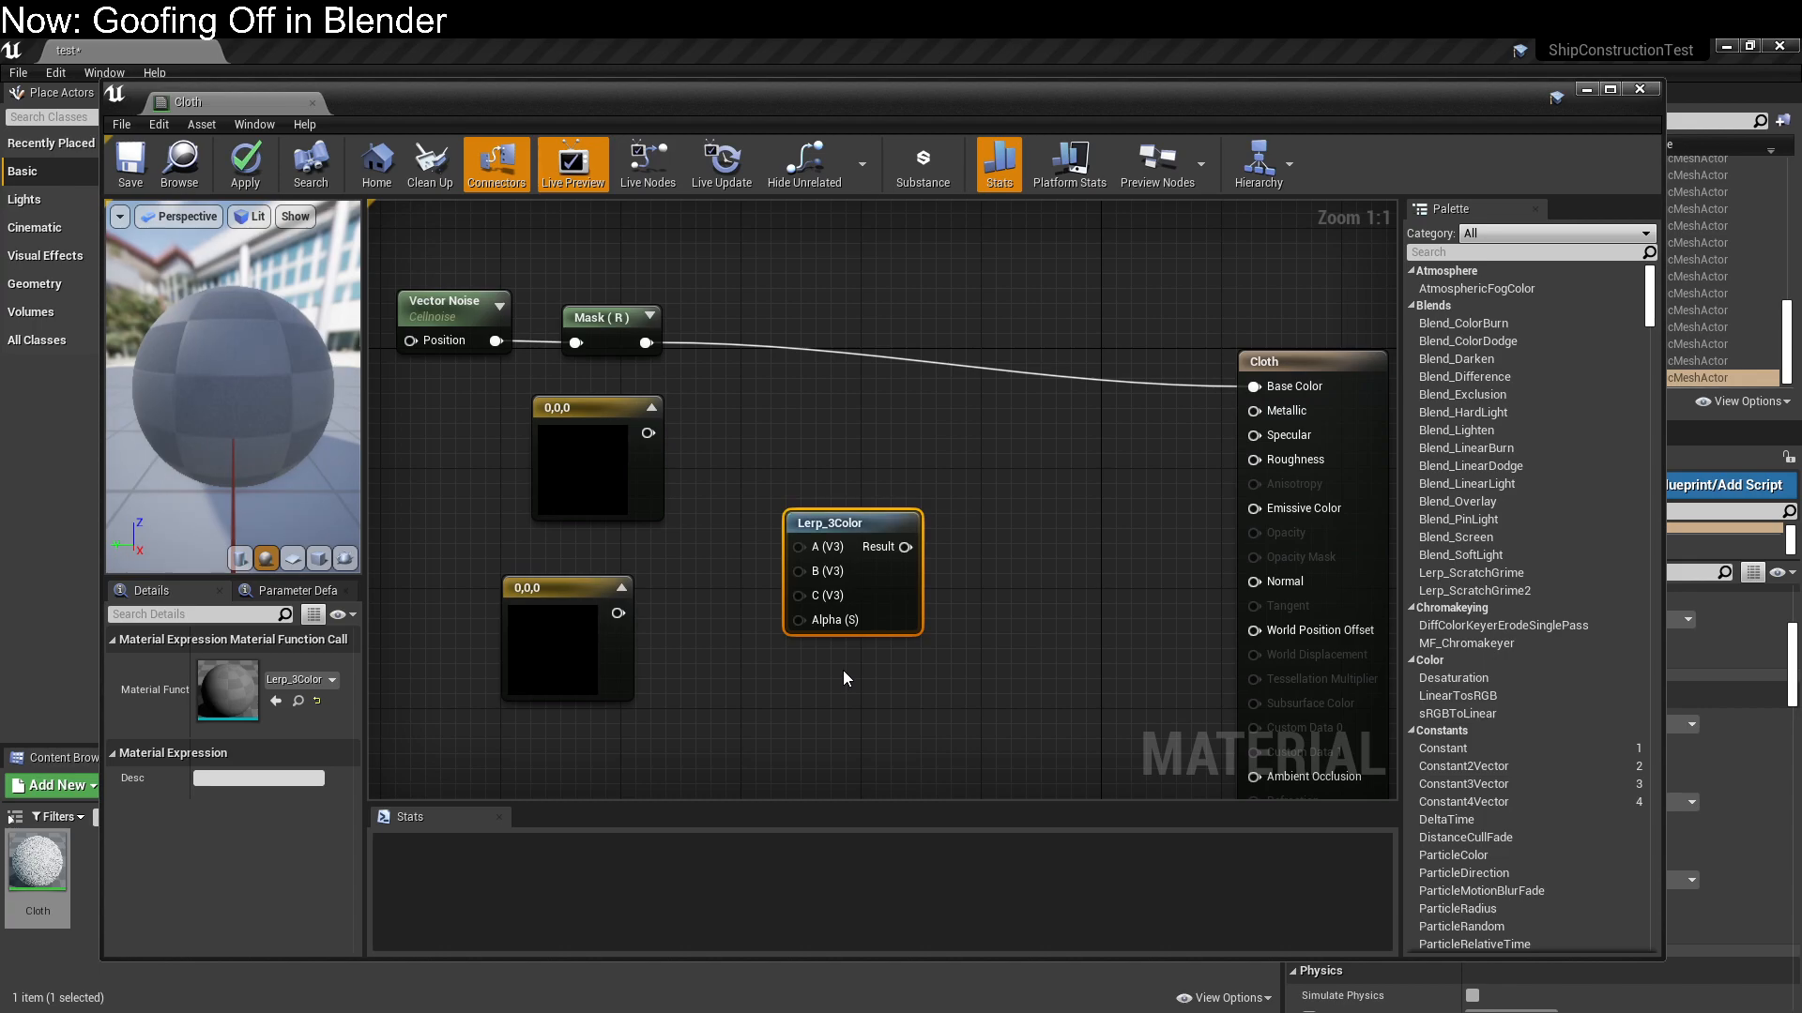
key("Delete")
Add a LinearInterpolate node and place it just beyond the outputs of the two color constants
right_click(858, 525)
type("lerp")
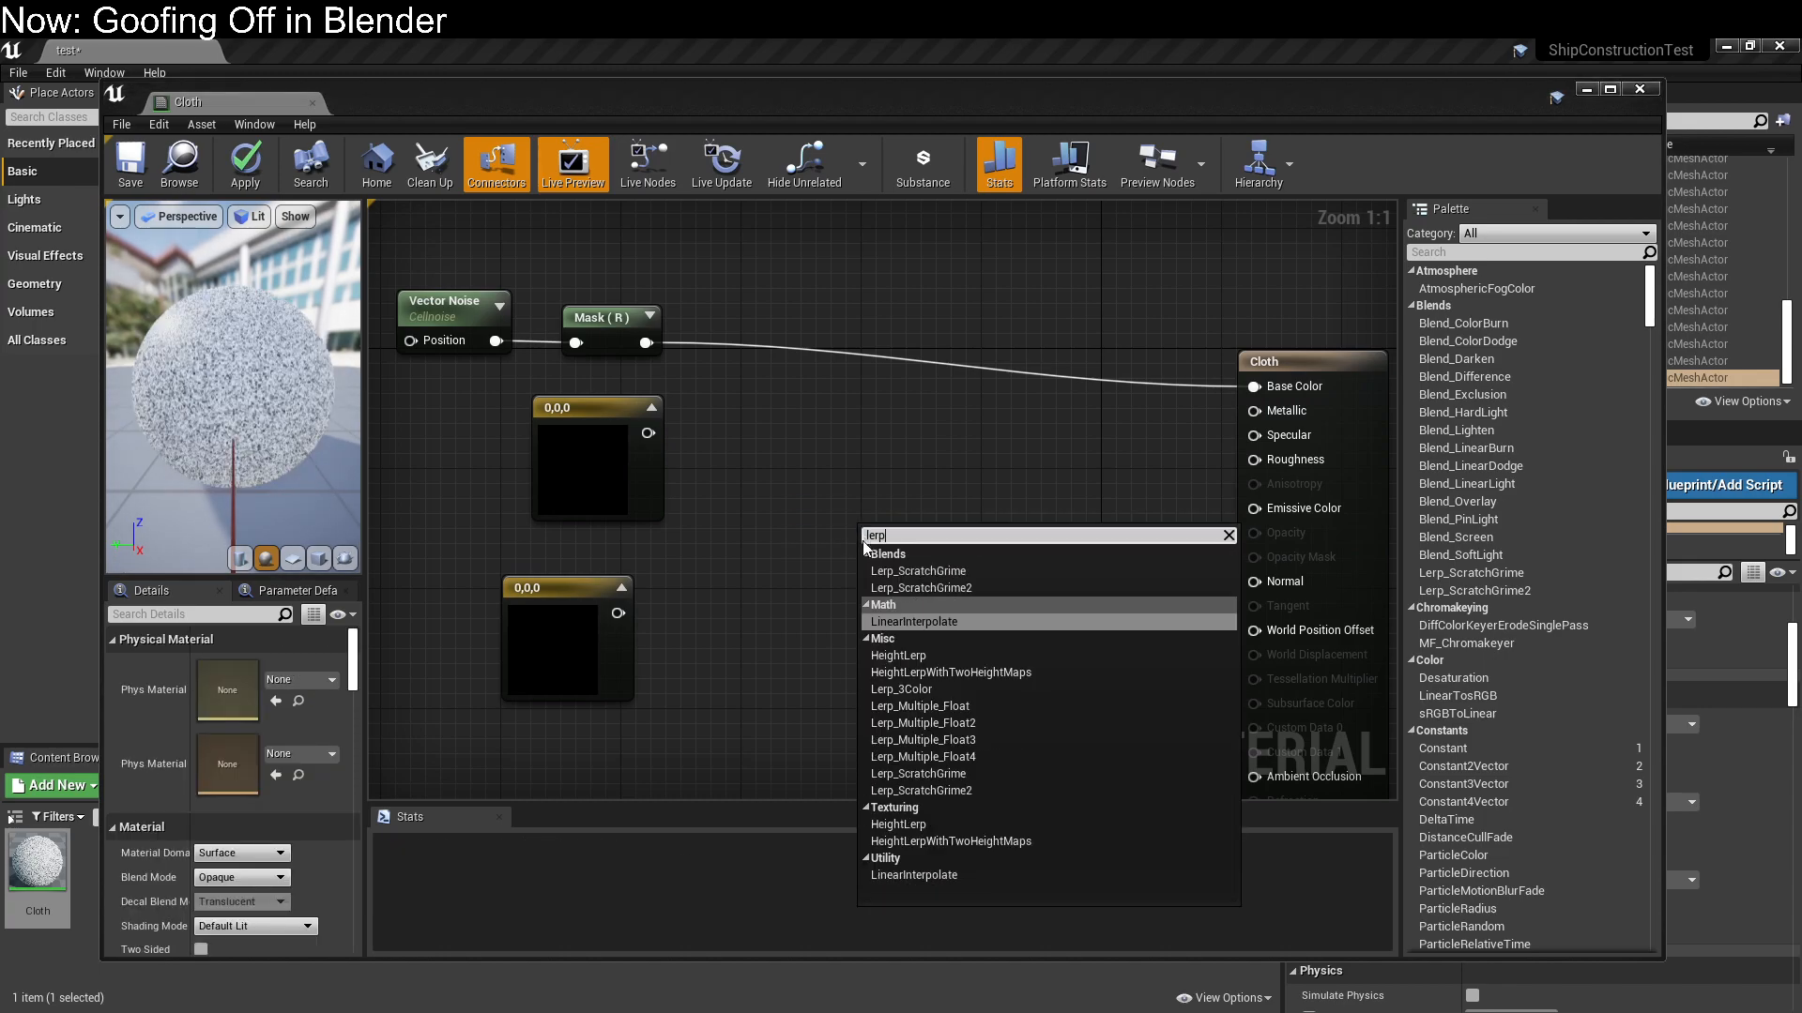
left_click(915, 621)
left_click_drag(924, 558, 823, 499)
Wire the upper constant to the Lerp's A, the lower to B and the mask to Alpha, and connect the Lerp output to Base Color
left_click_drag(648, 432, 770, 493)
left_click_drag(617, 613, 771, 516)
left_click_drag(827, 460, 842, 430)
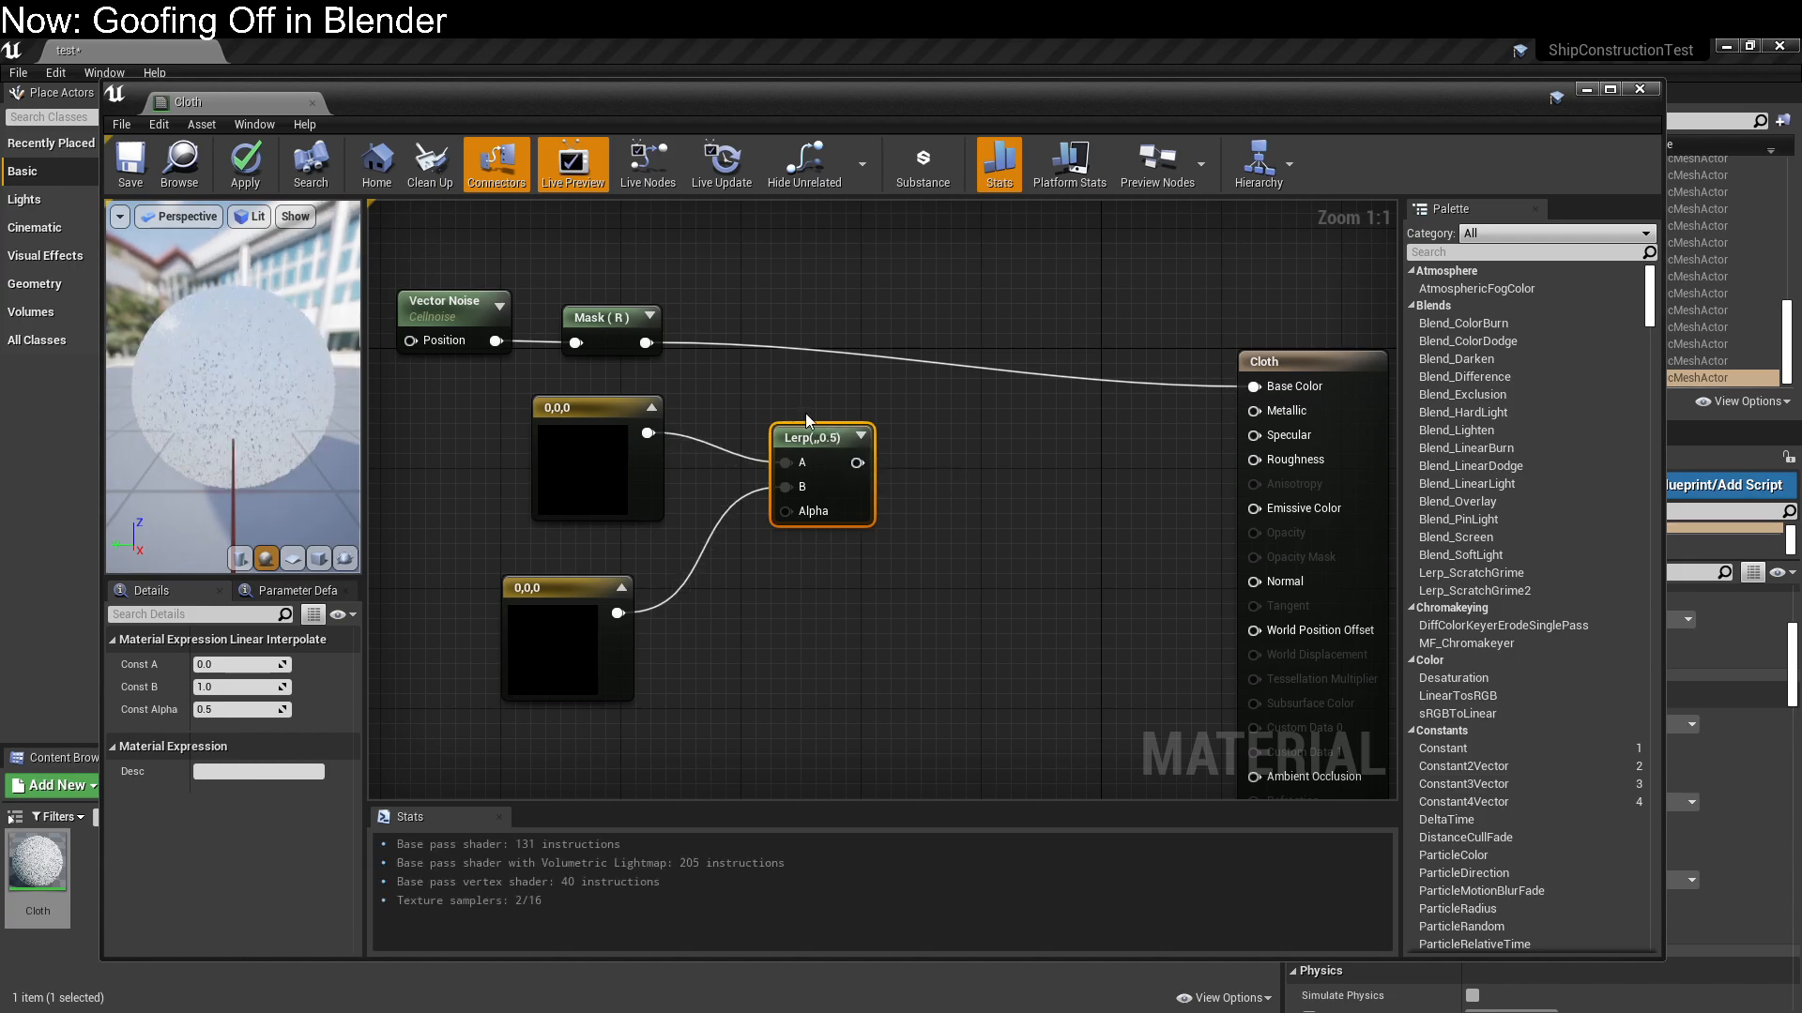
left_click_drag(646, 342, 1253, 386)
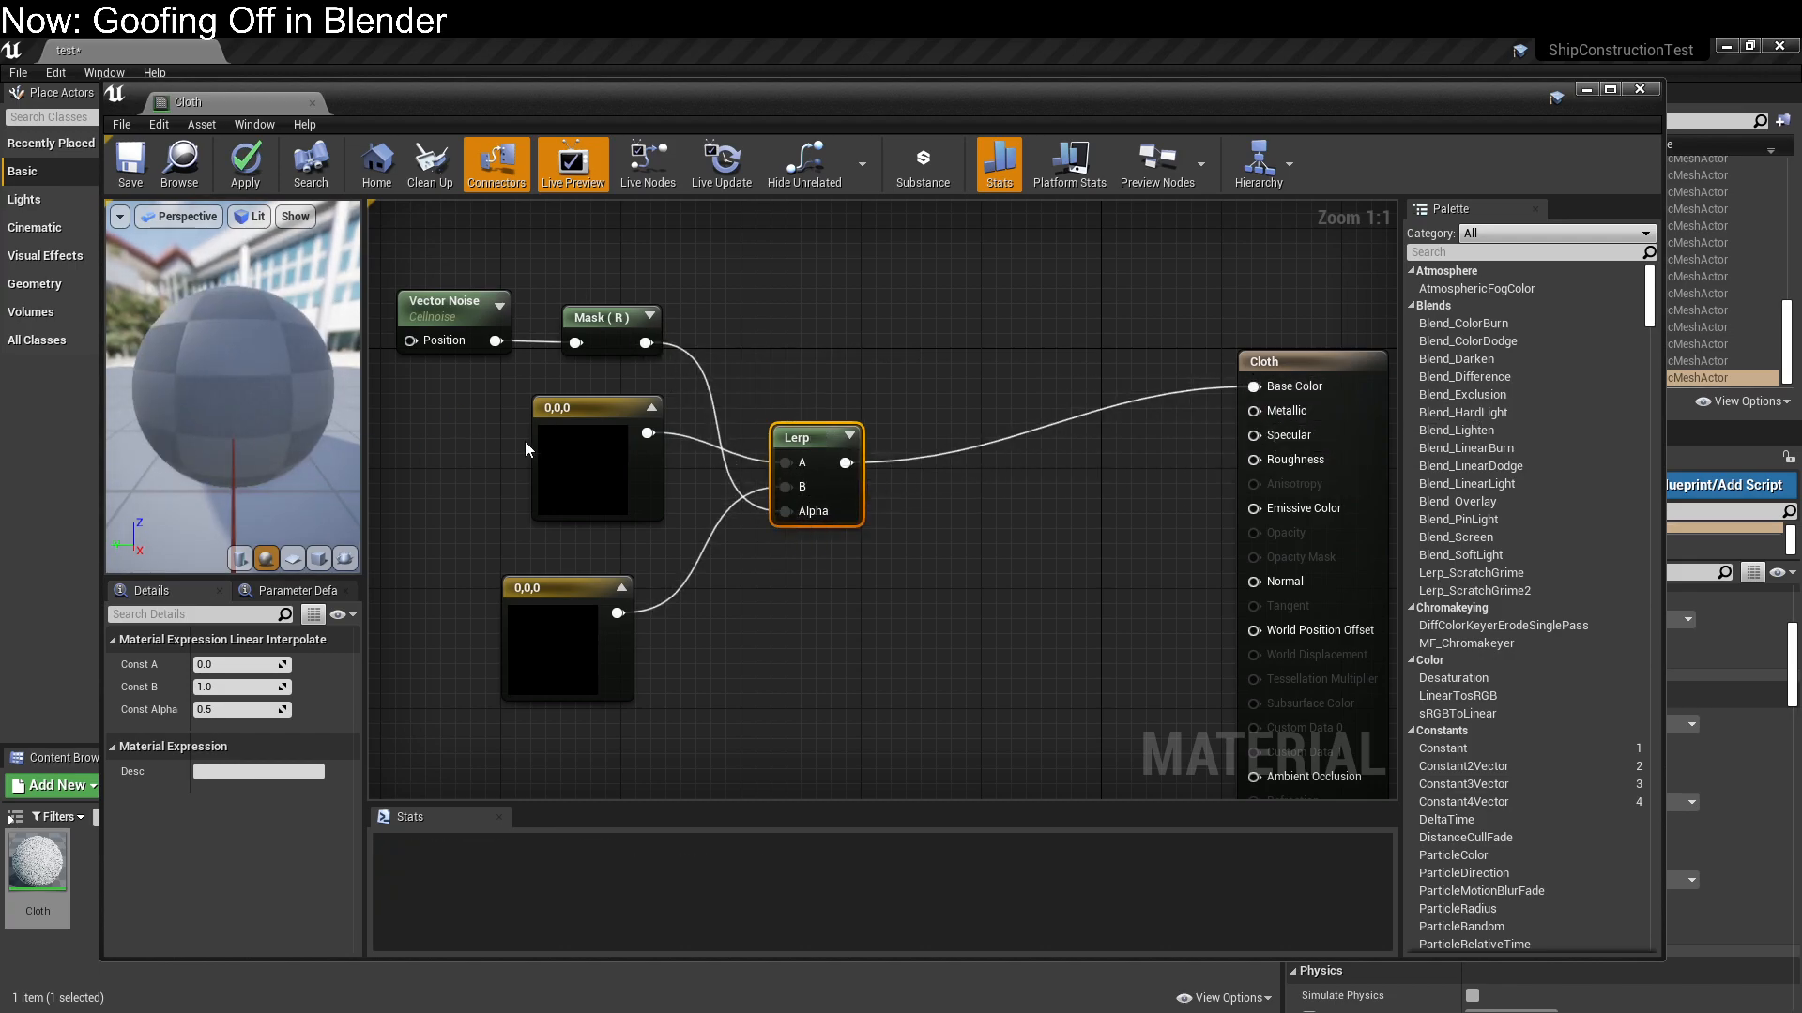
Convert both color constants to parameters and name the lower one B Color
left_click(549, 418)
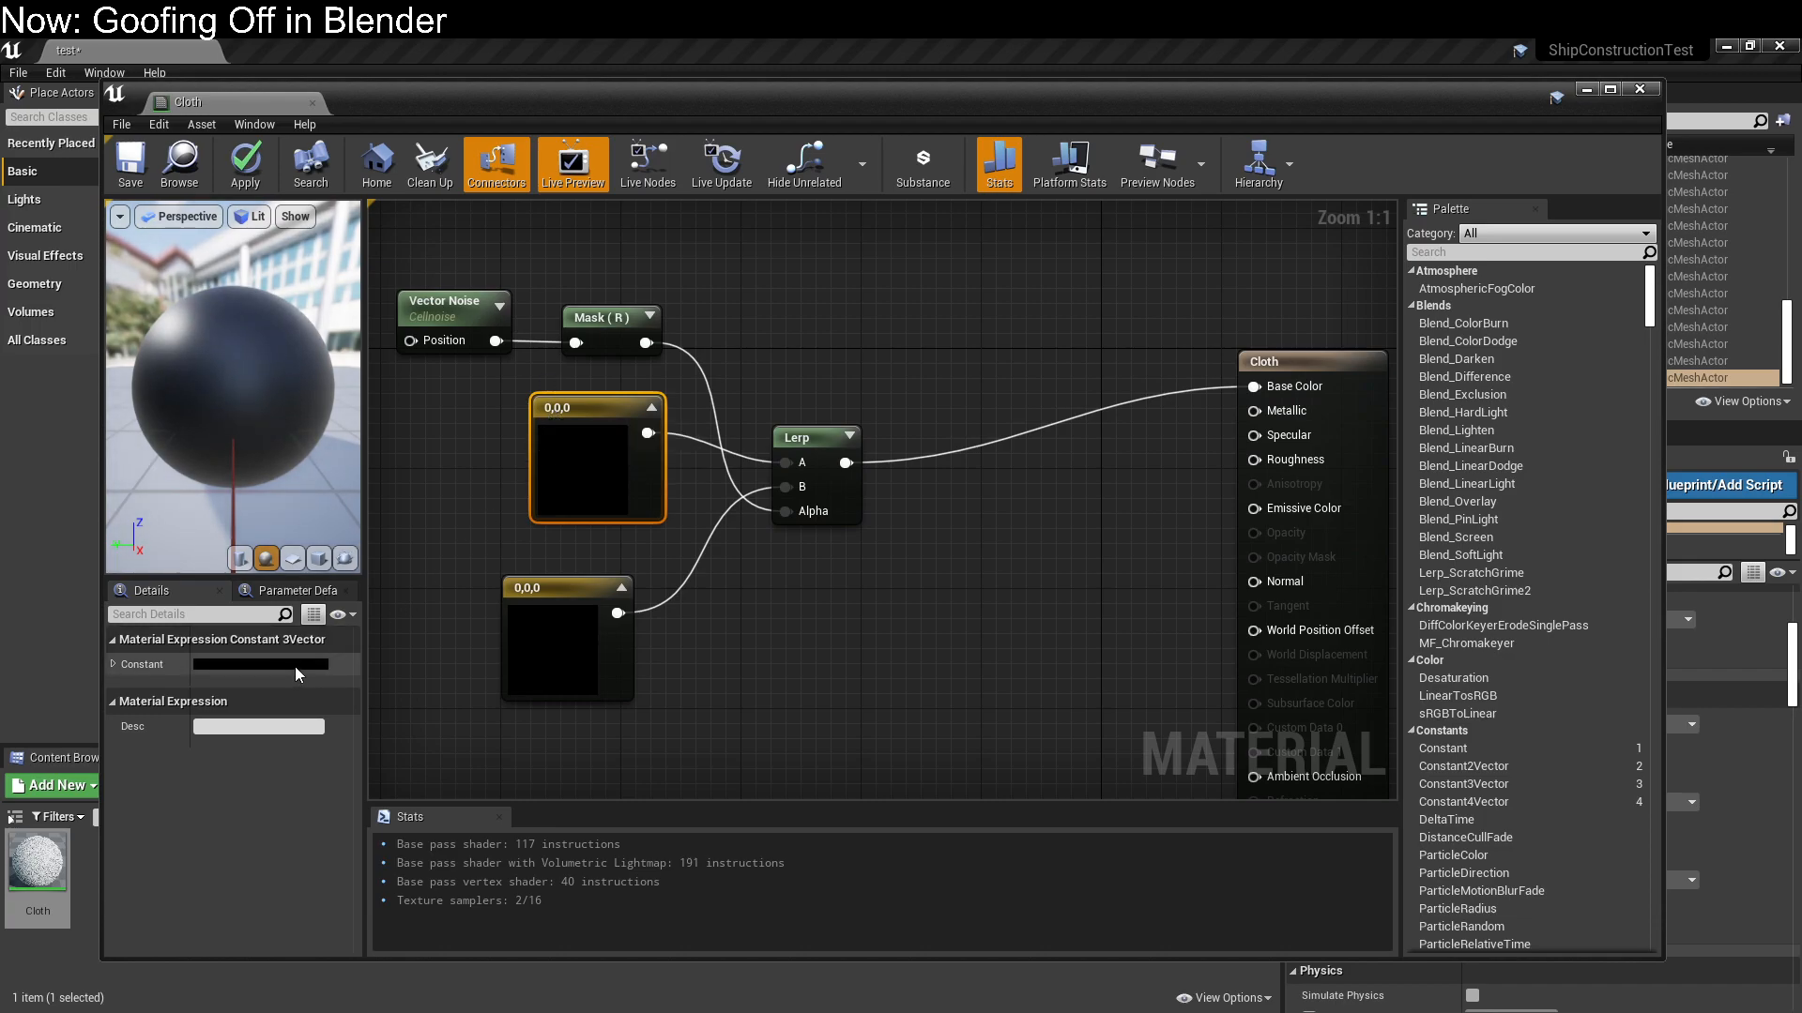
right_click(564, 427)
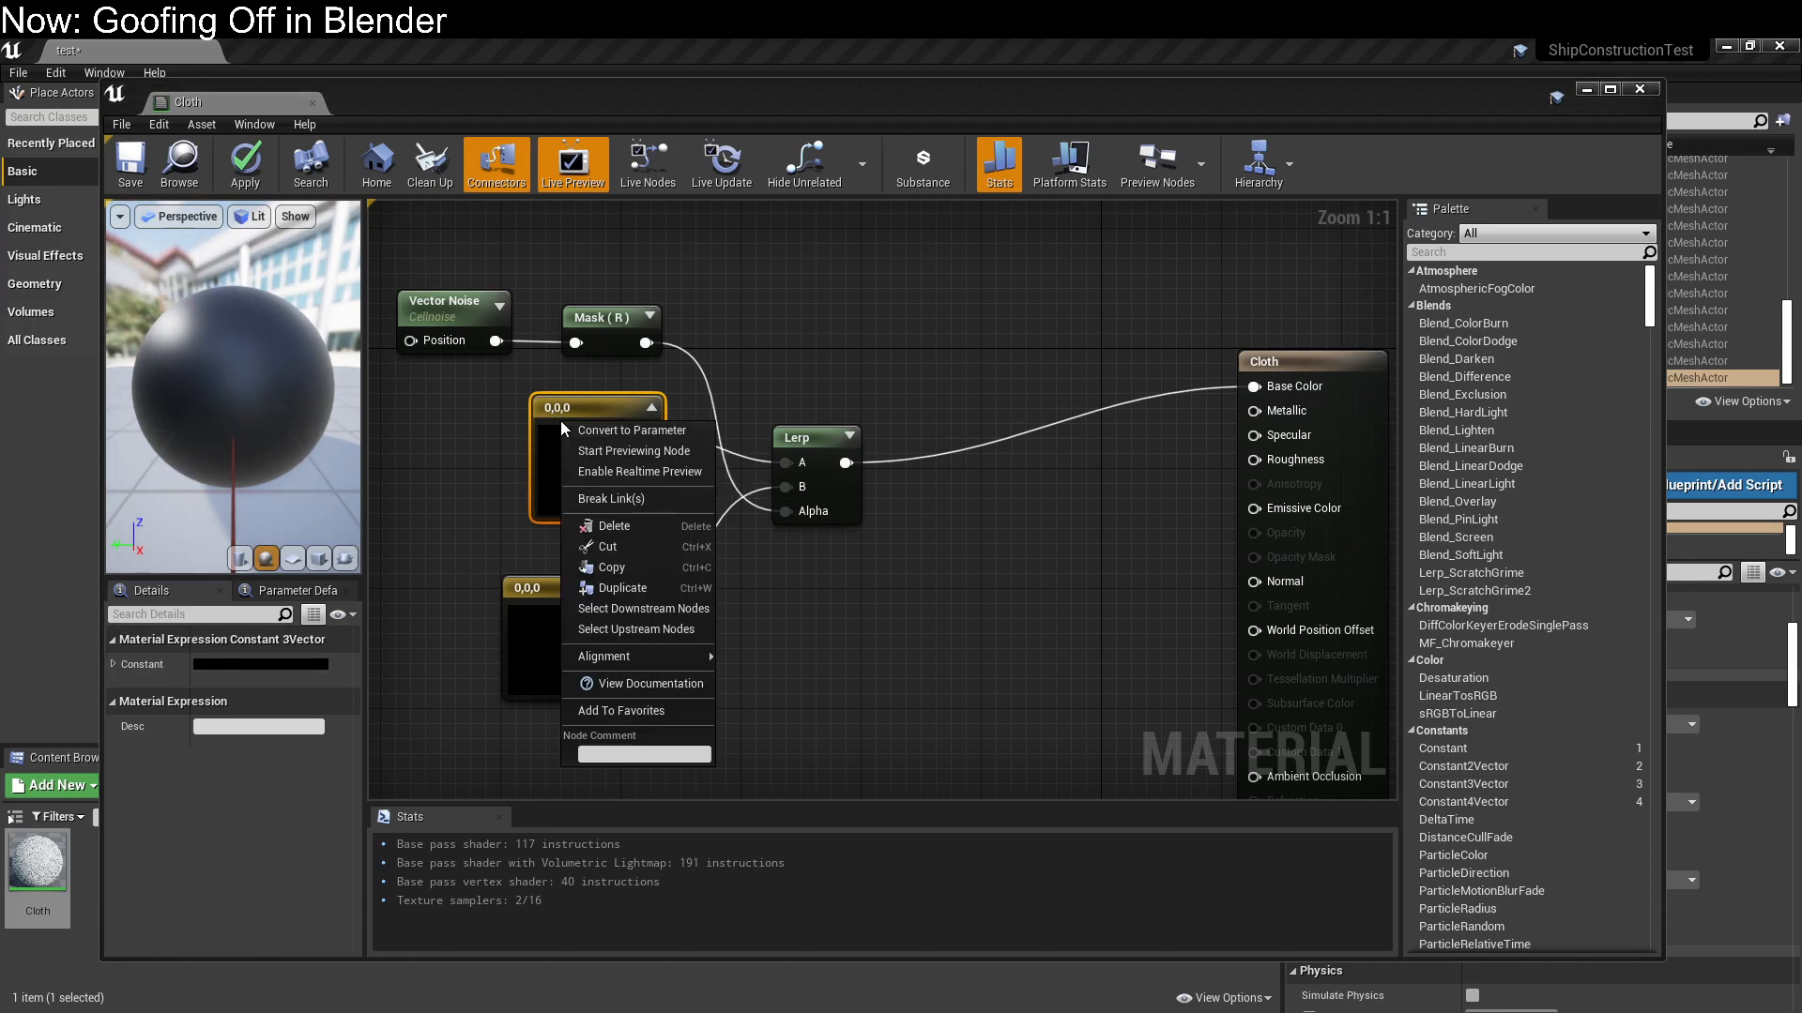
left_click(583, 431)
left_click(540, 596)
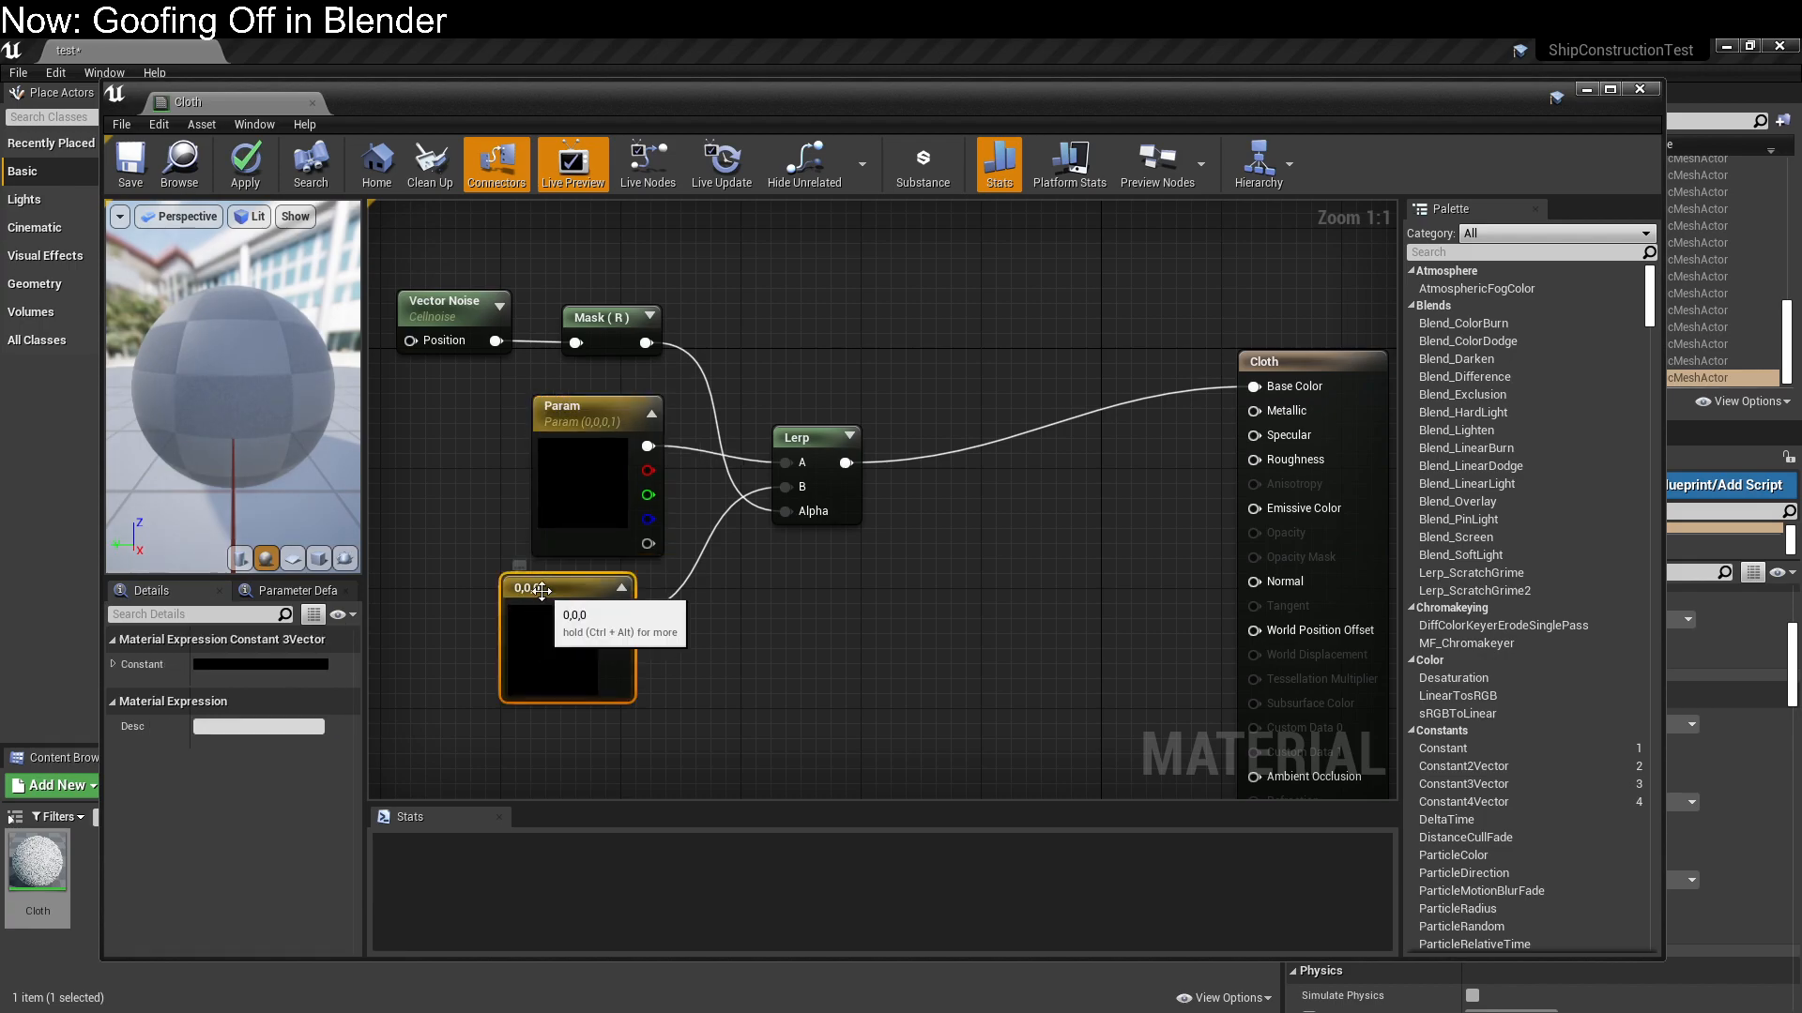
right_click(544, 604)
left_click(612, 601)
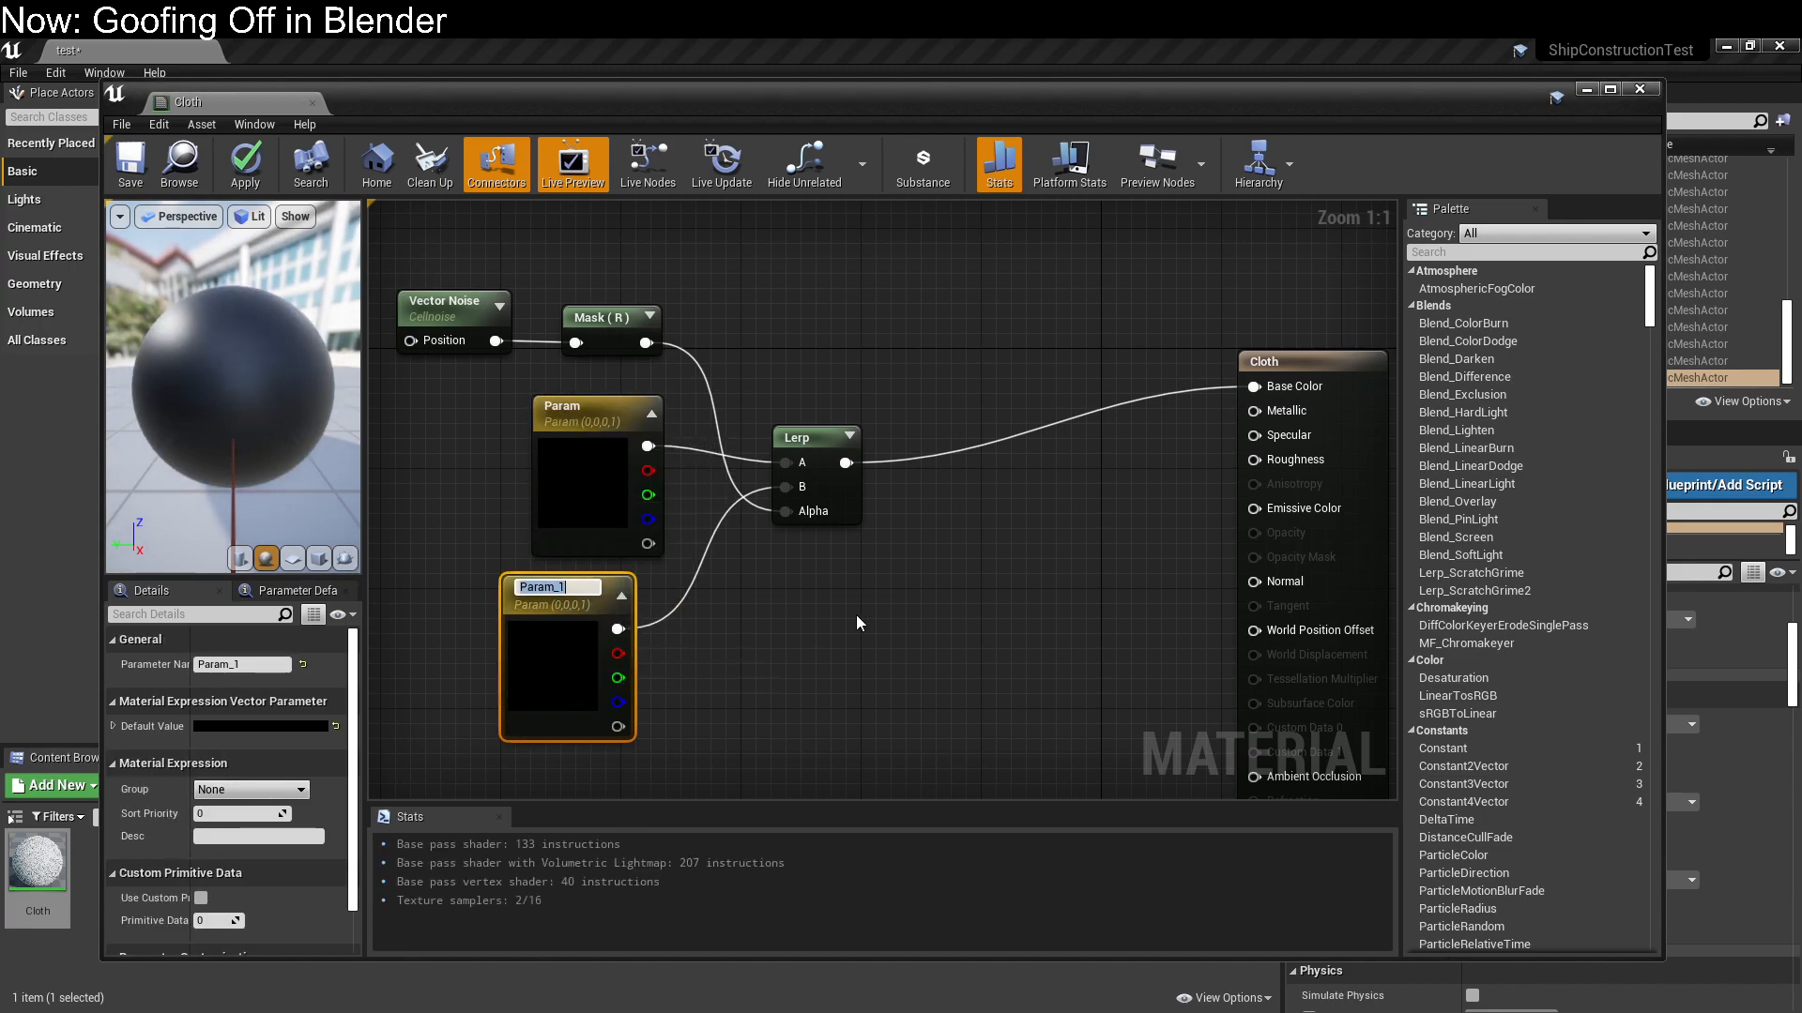
type("B Color")
key("Return")
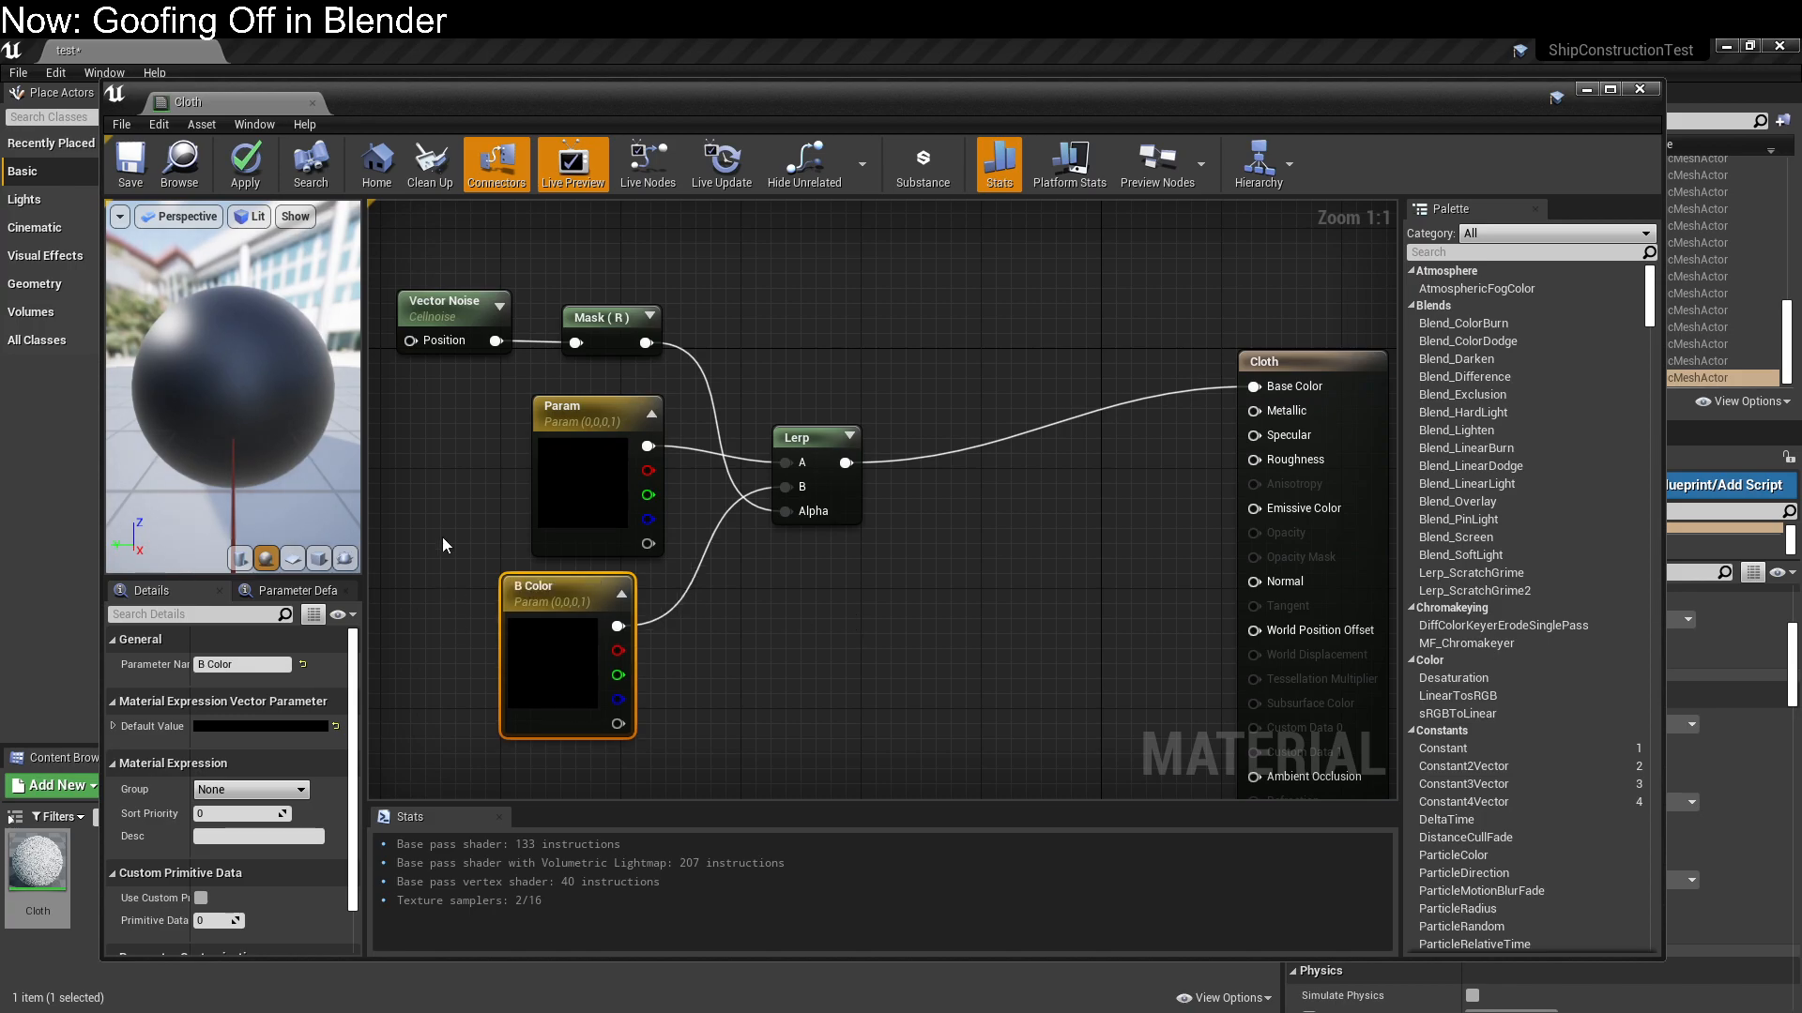
Rename the upper color parameter as A Color
left_click(553, 413)
double_click(555, 406)
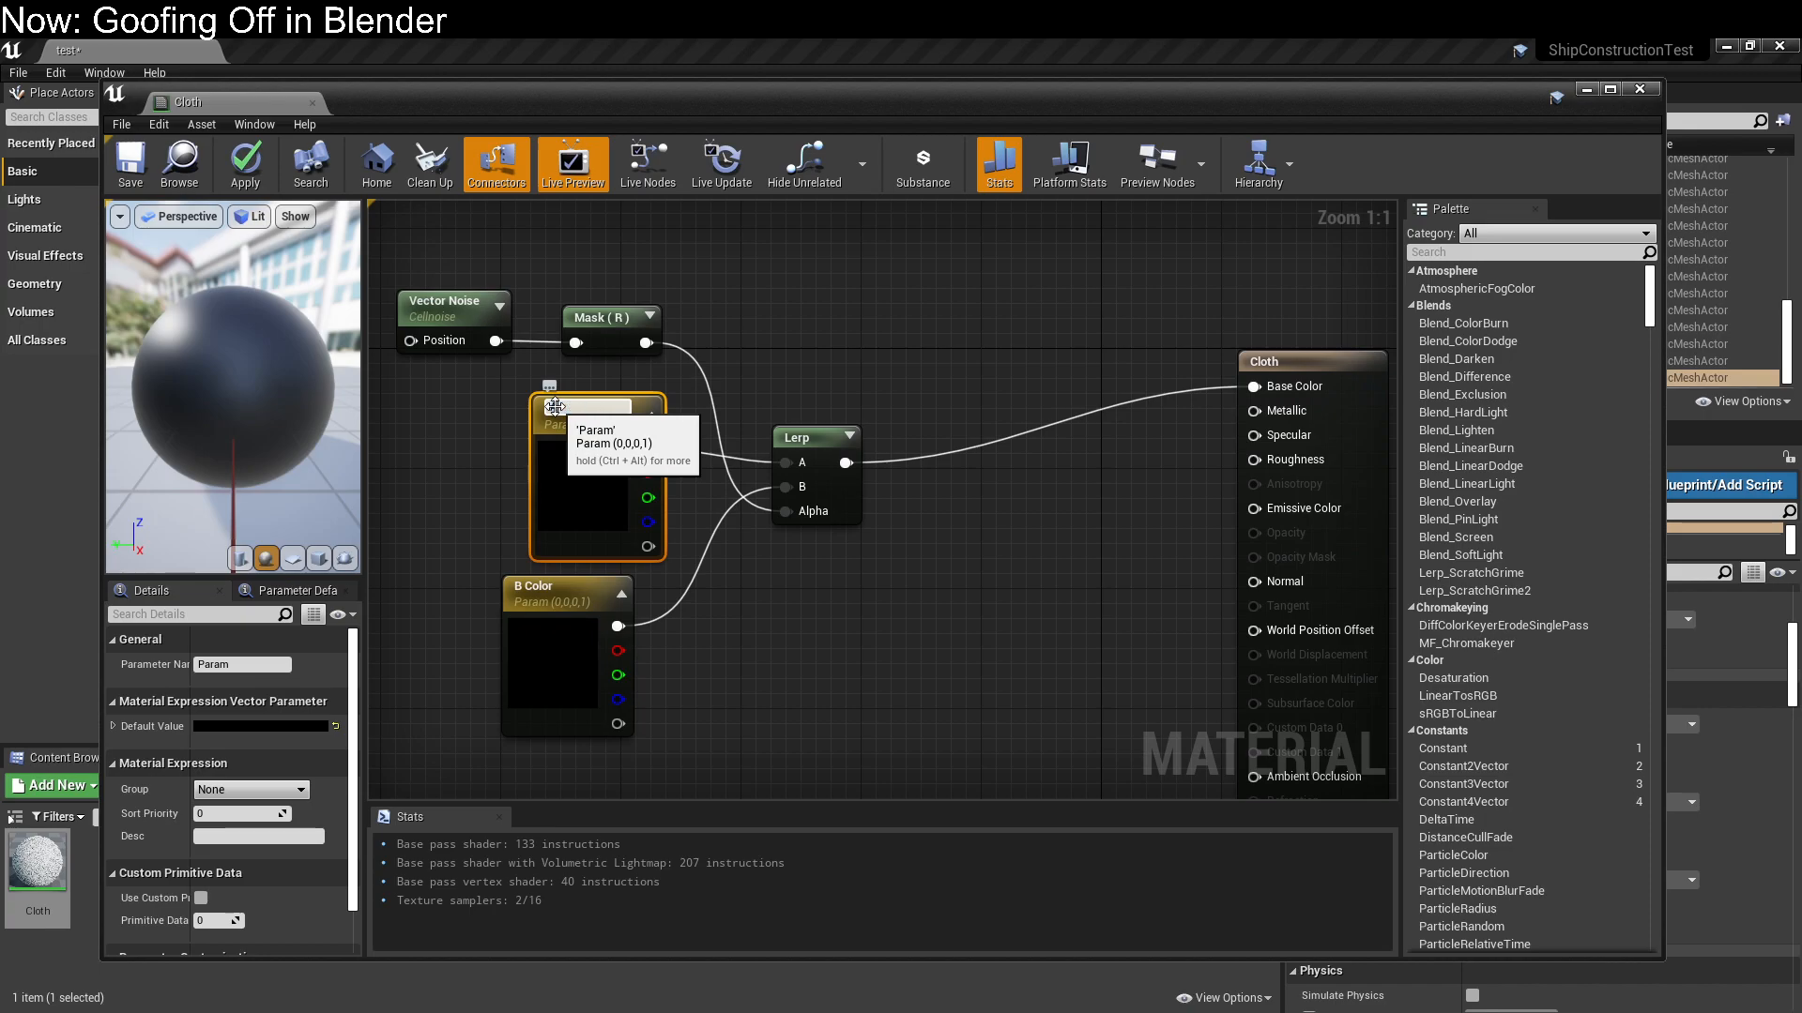
type("A Color")
key("Return")
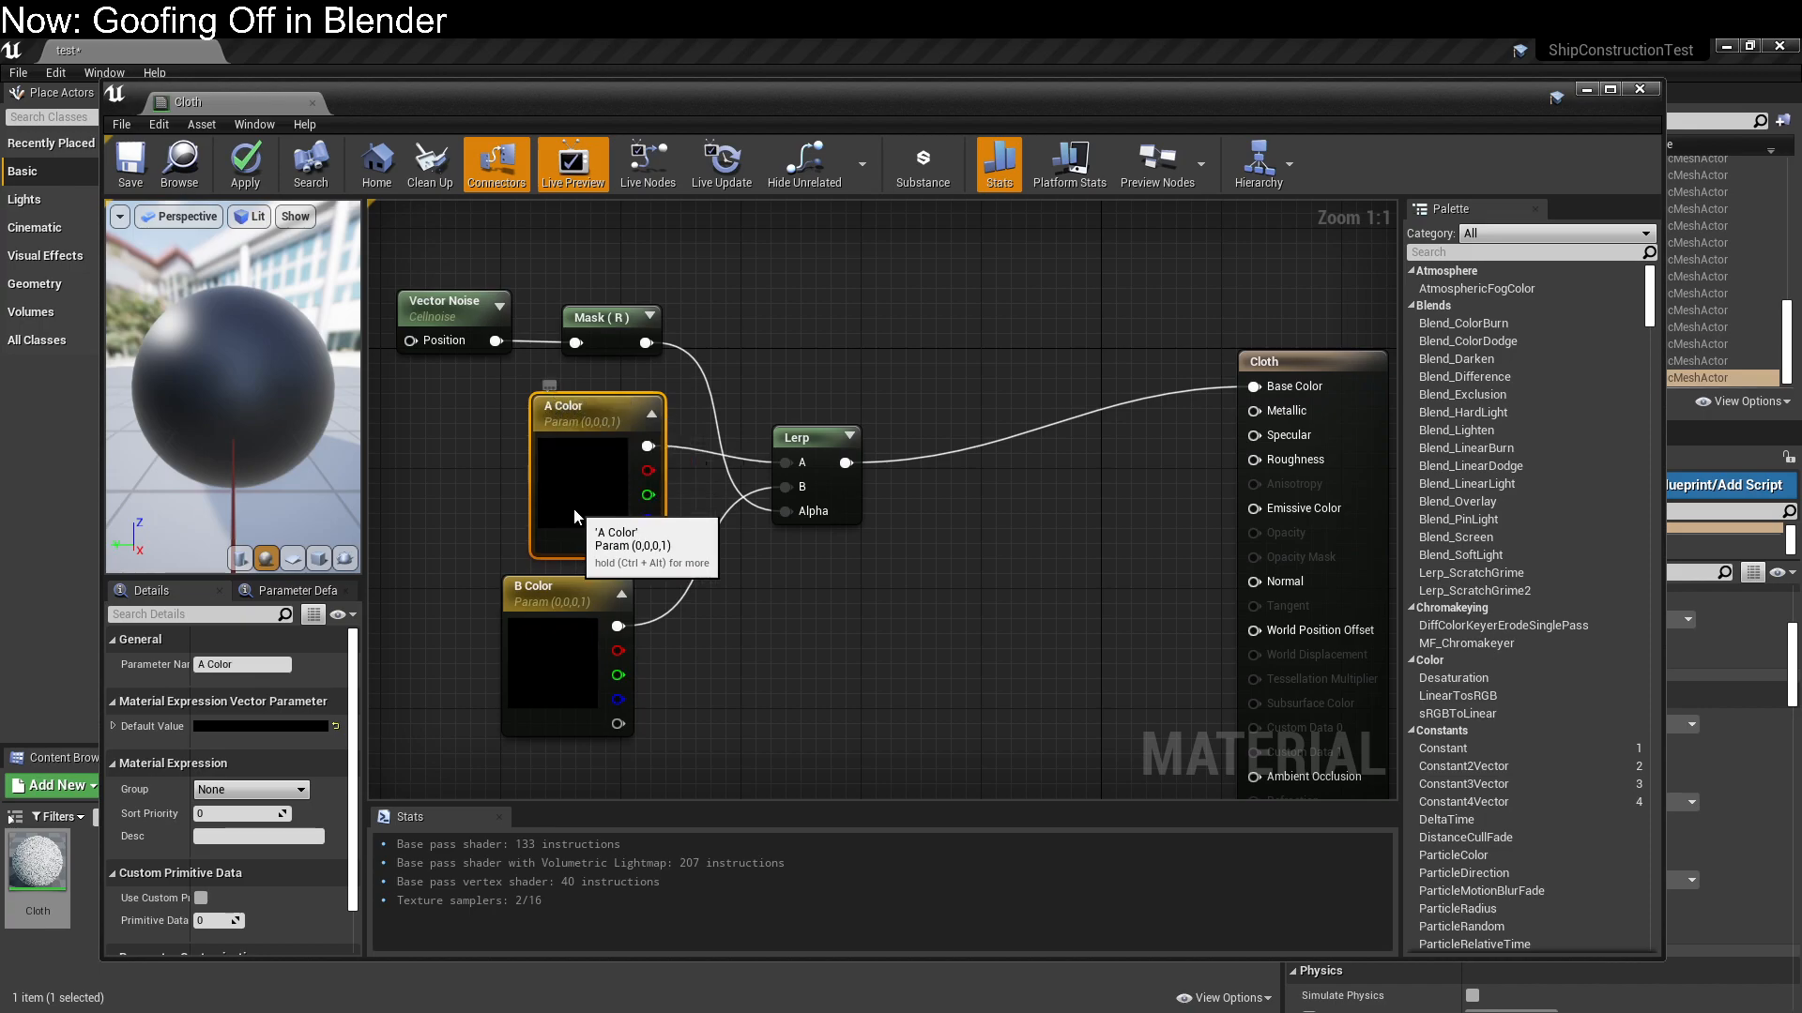
Set the A Color parameter's default value to a light gray with a brightness of 0.828125
left_click(273, 727)
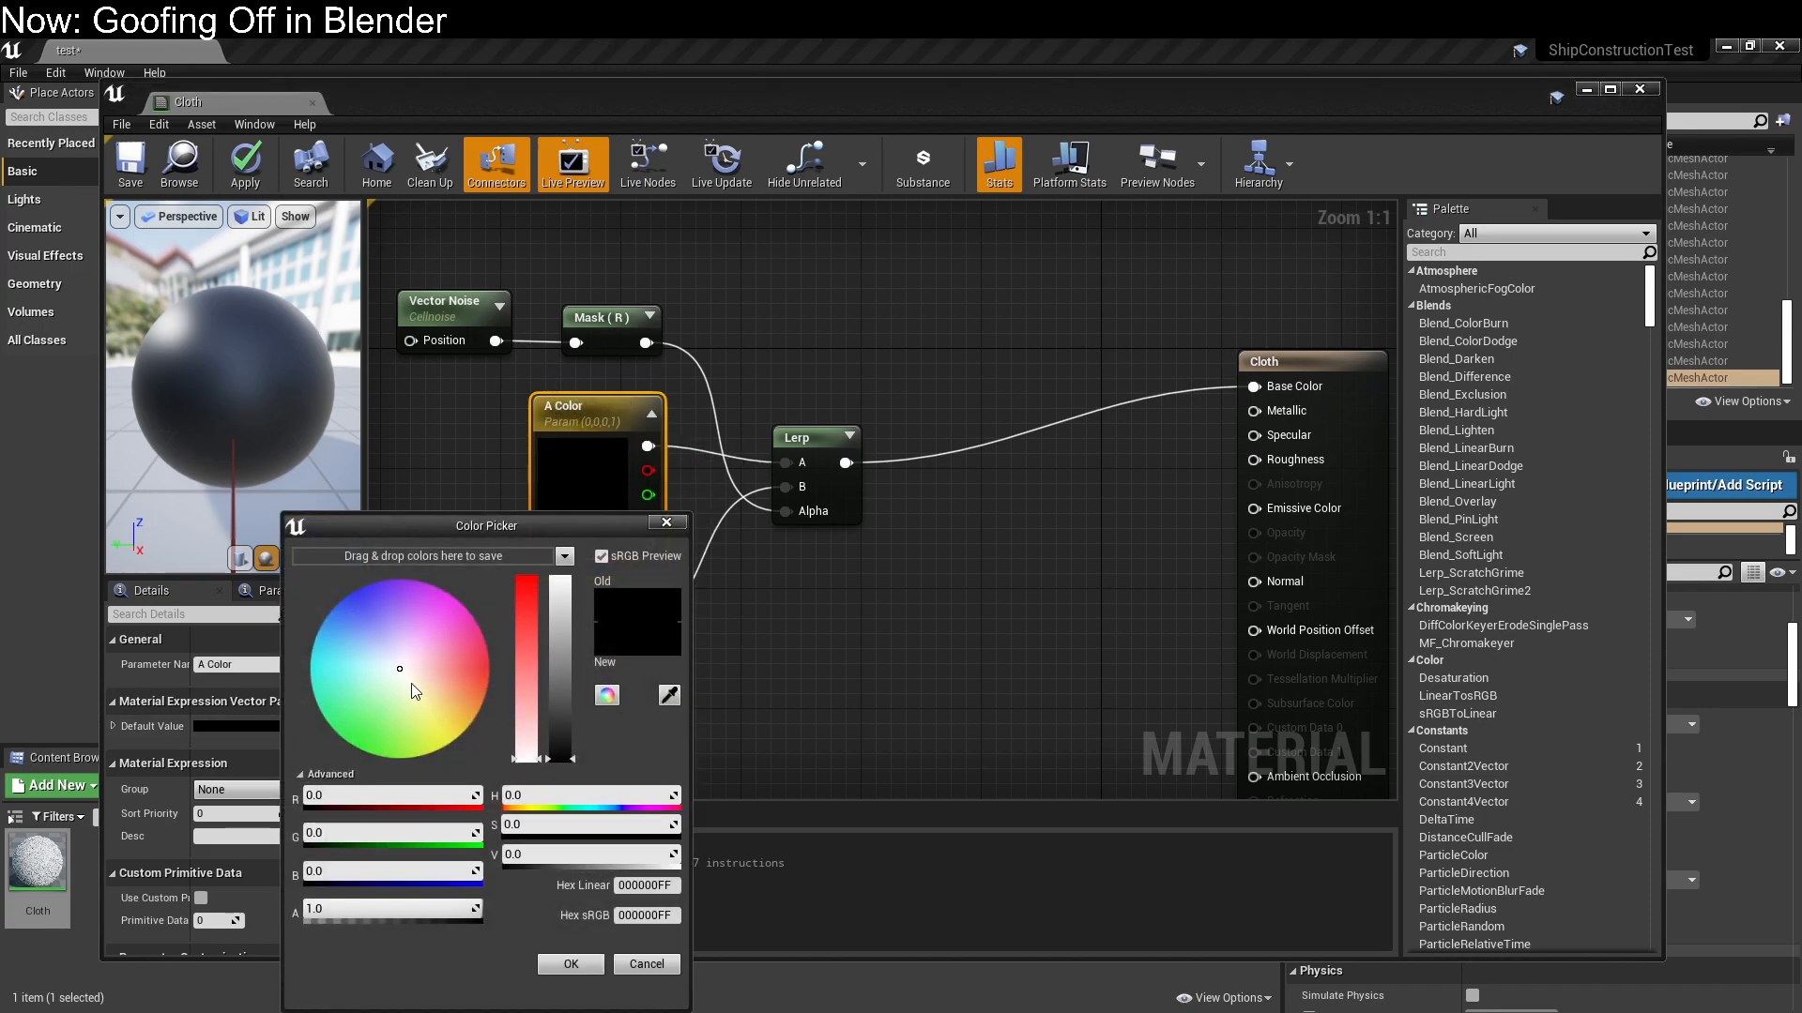
left_click_drag(572, 706, 561, 580)
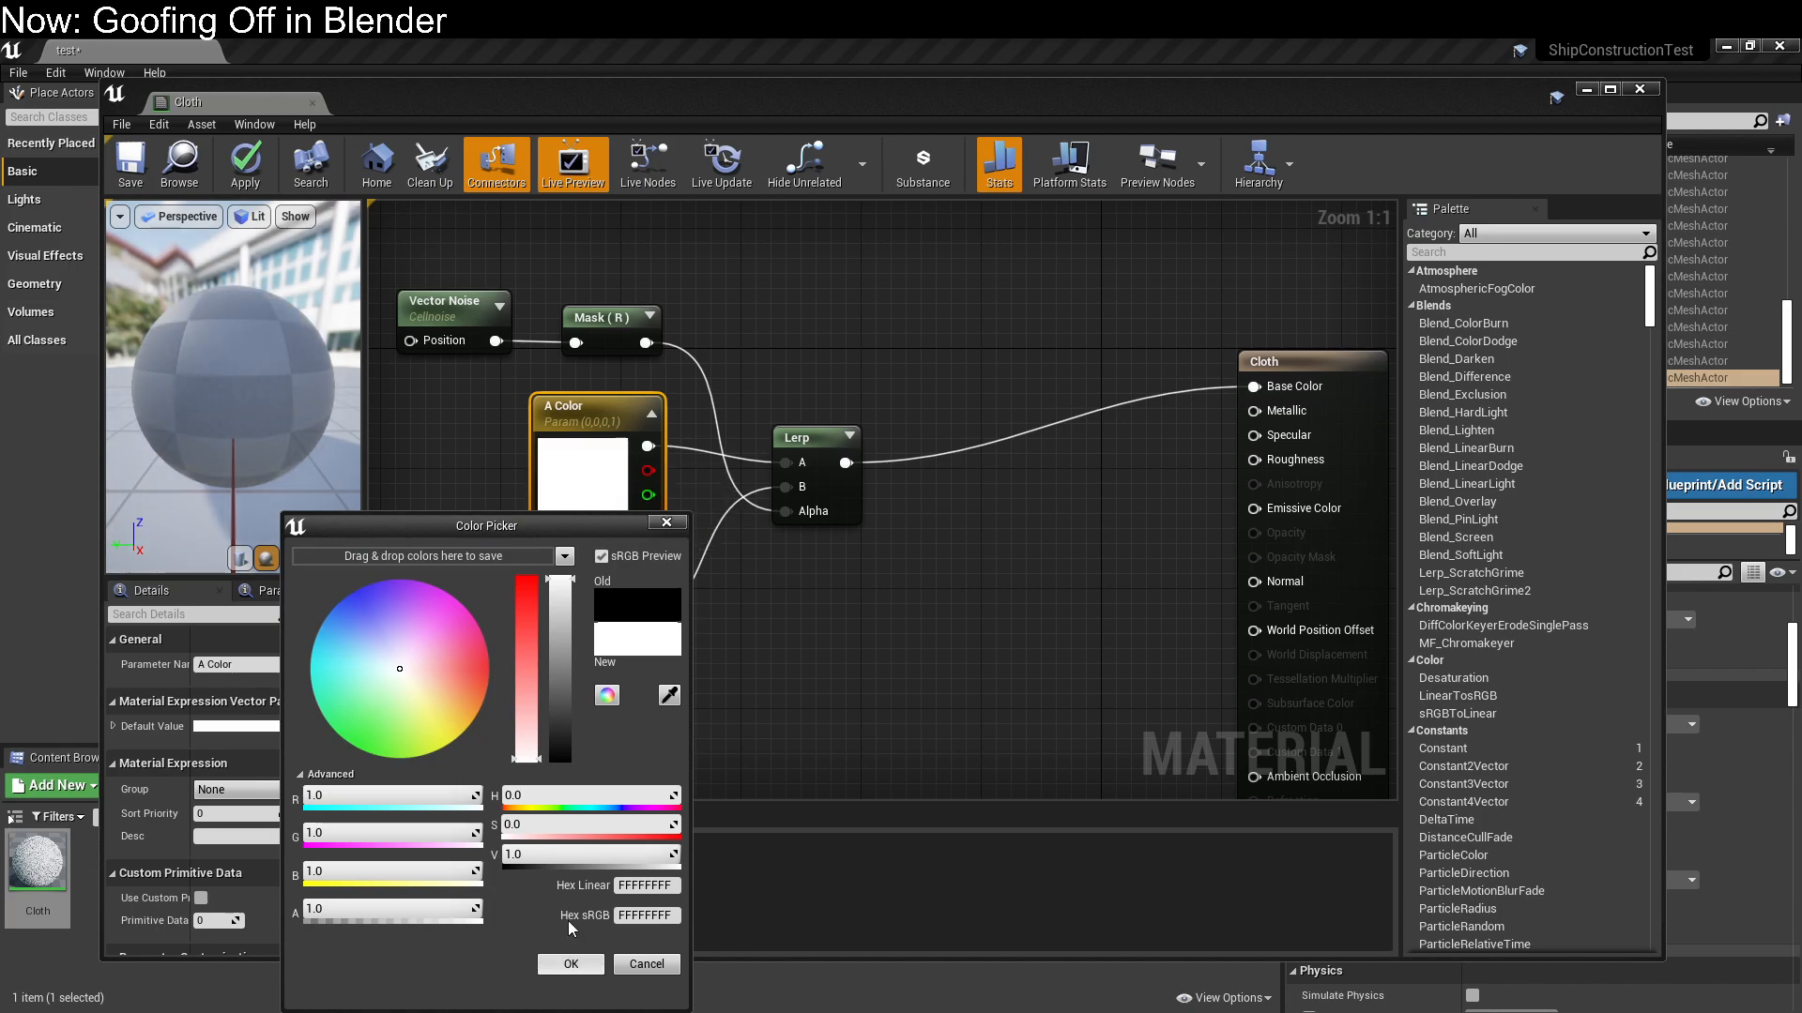
left_click(561, 631)
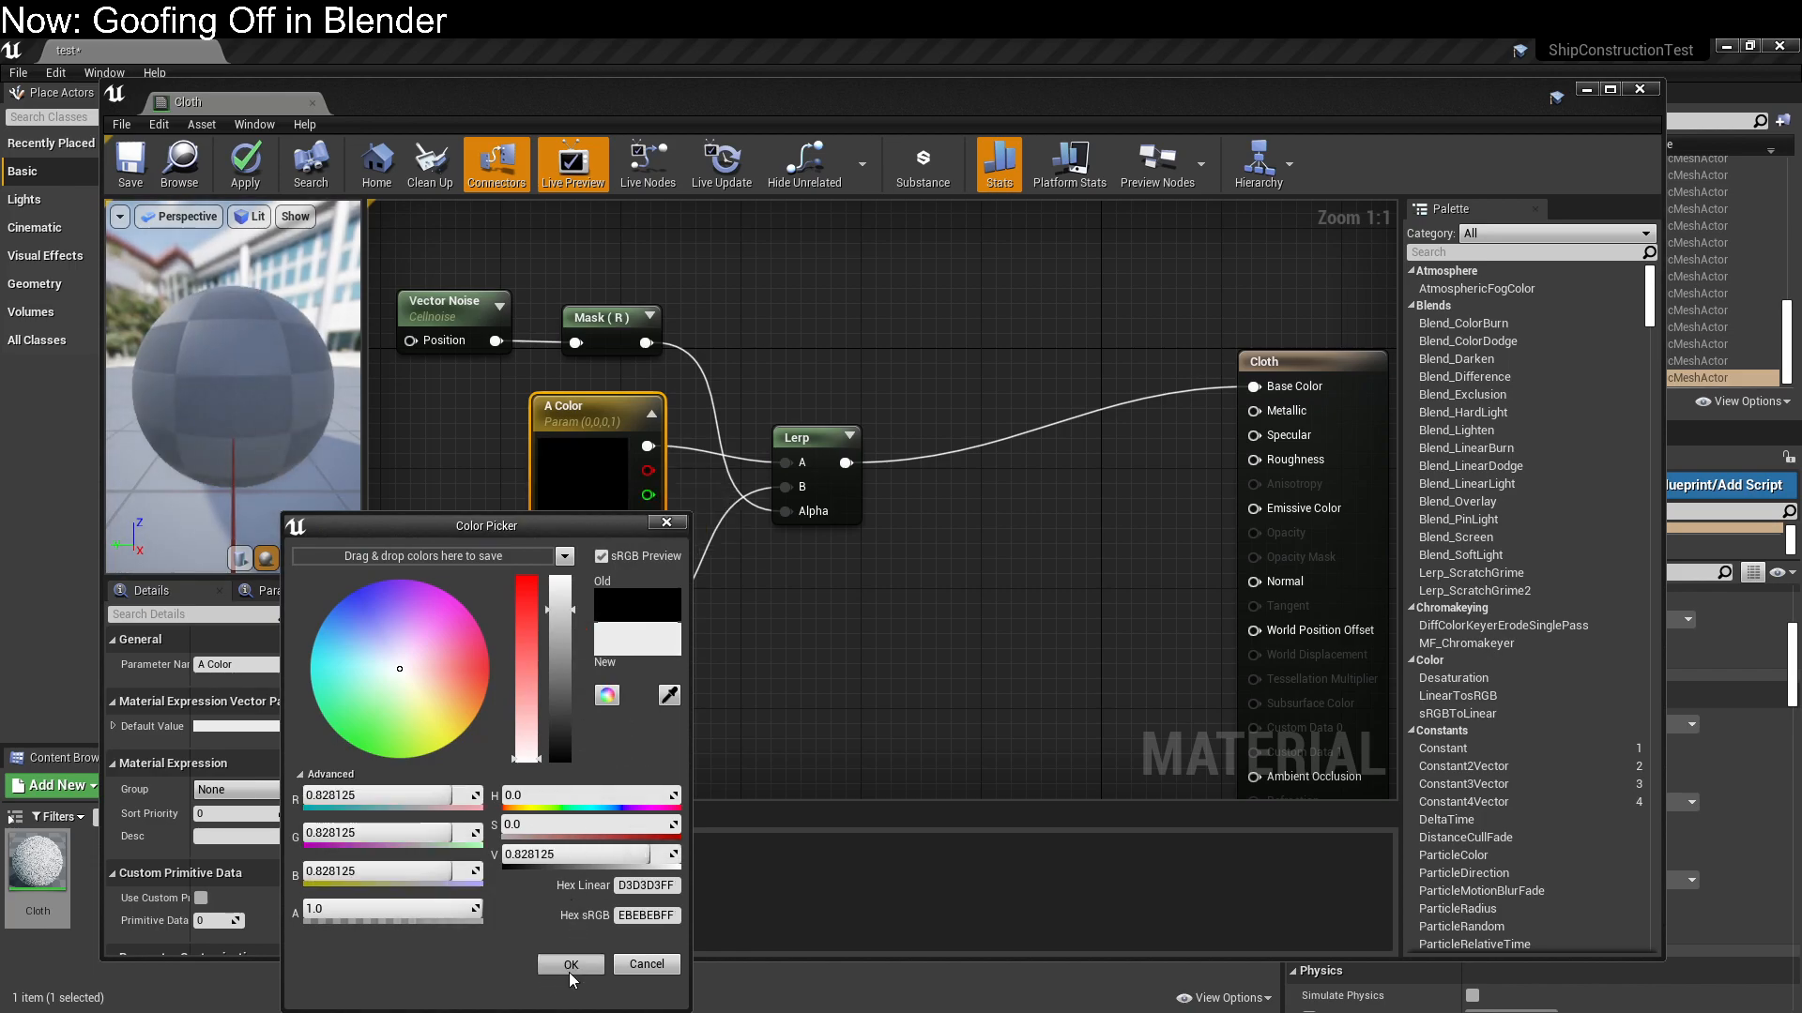
left_click(571, 964)
Set the B Color parameter's default value to a pale gray-green of about 0.523, 0.599, 0.521
left_click(568, 662)
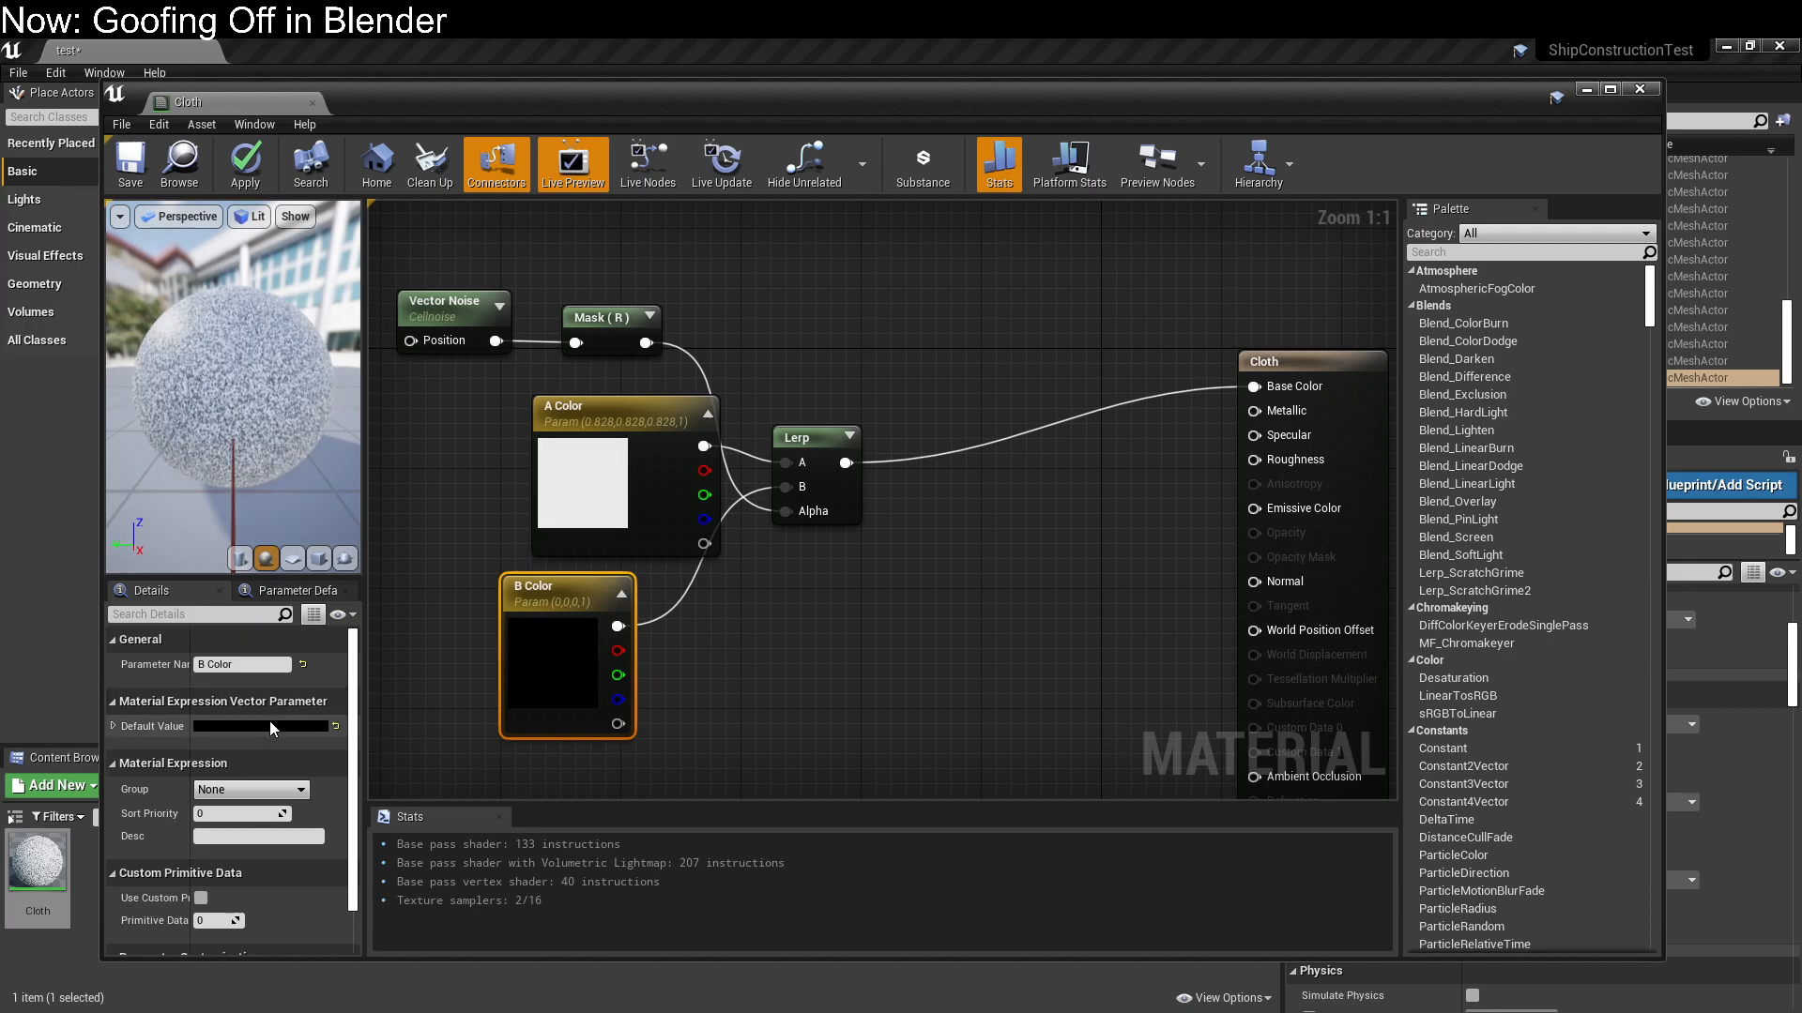
left_click(269, 724)
left_click(550, 651)
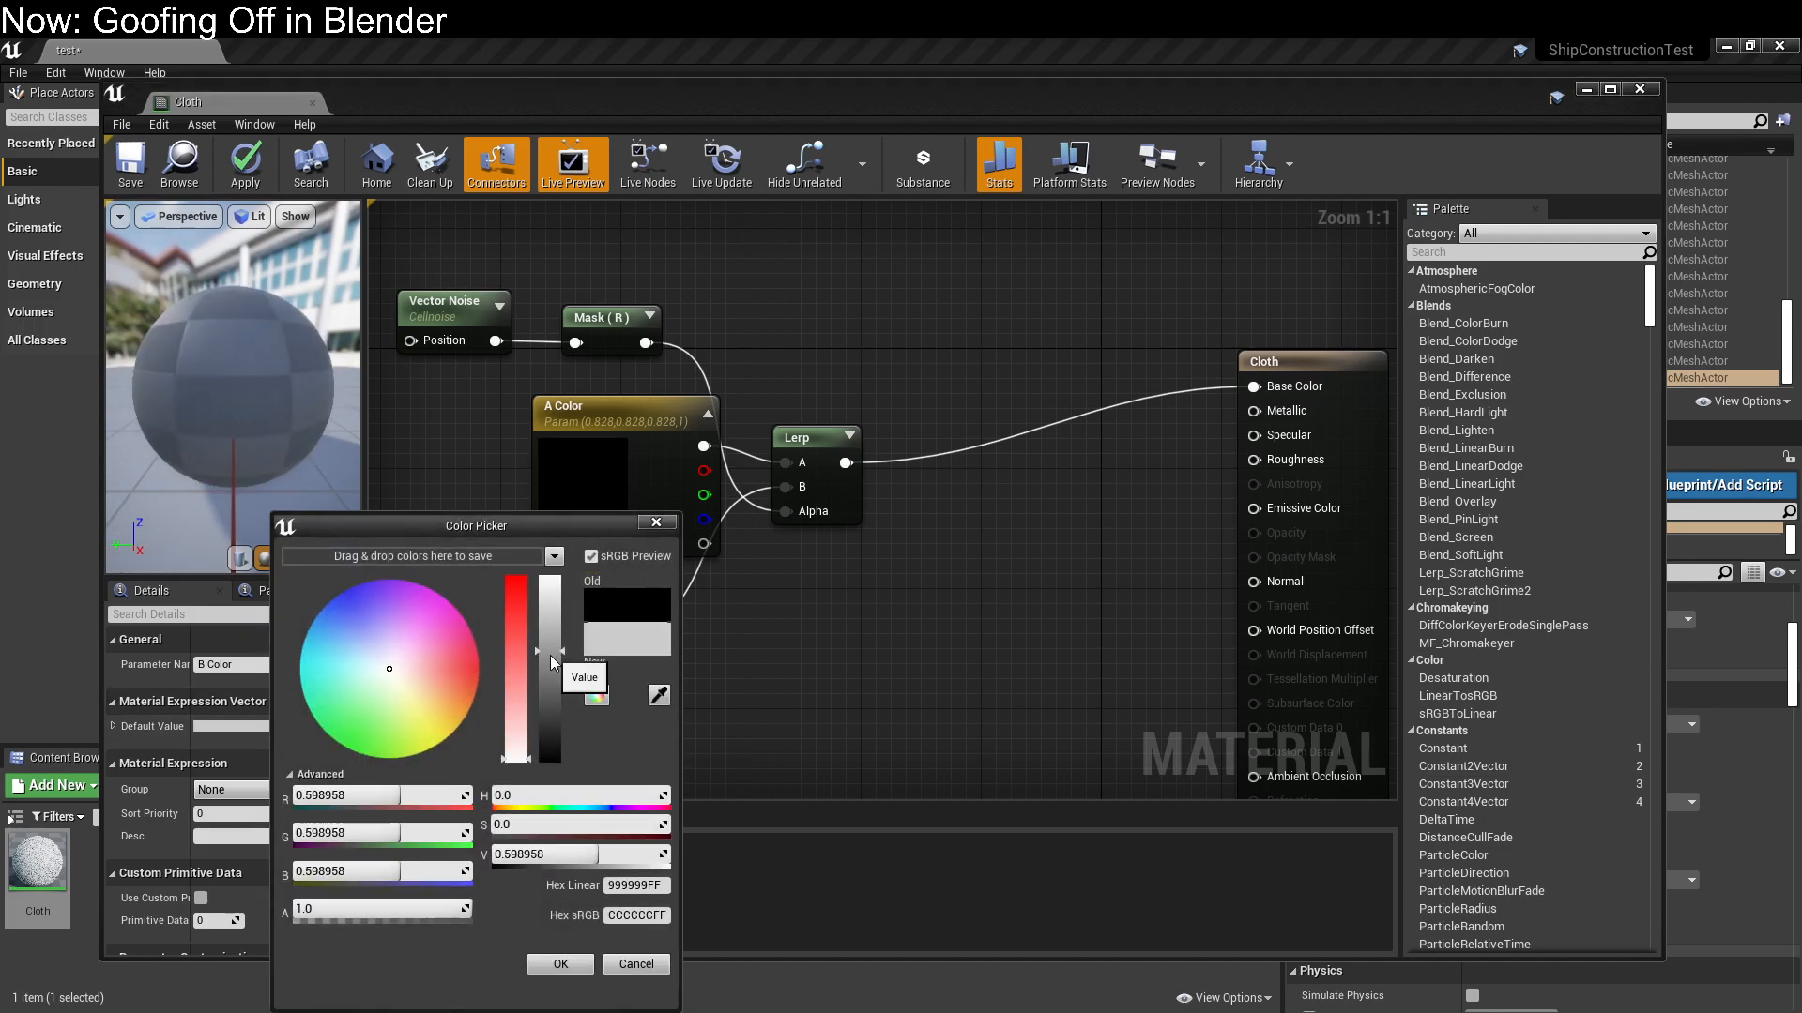
left_click(382, 685)
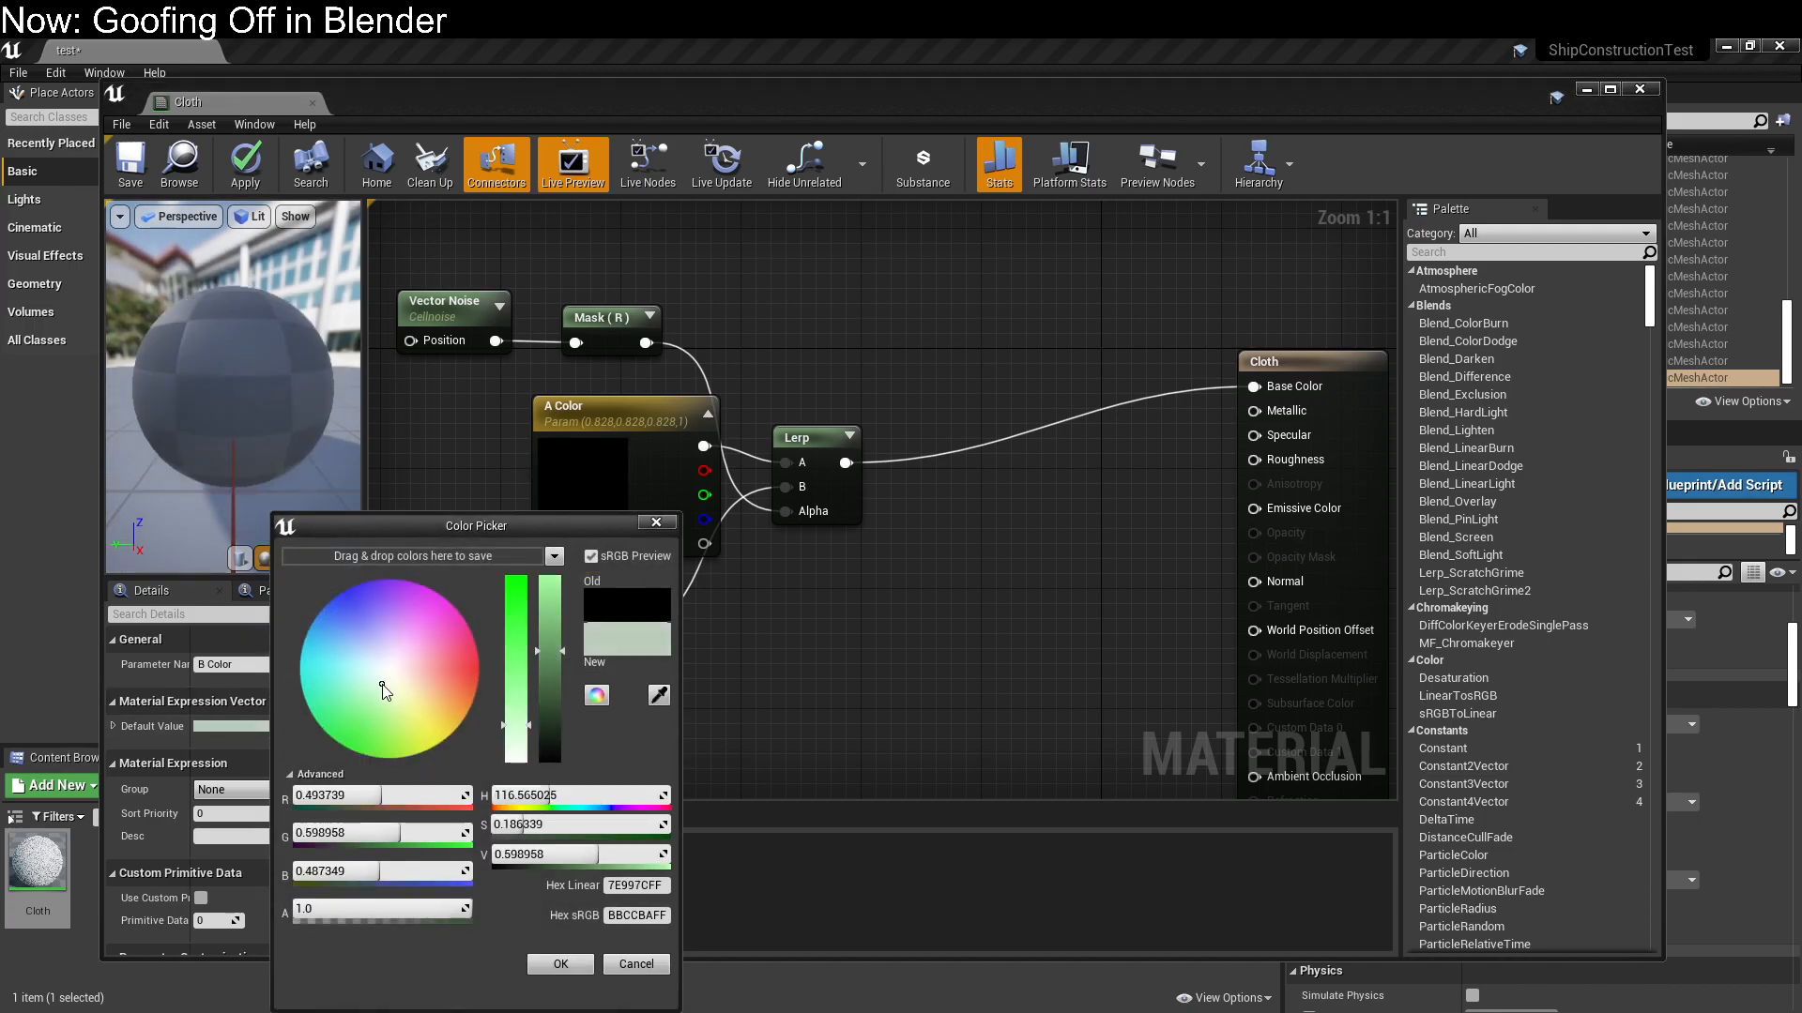
left_click_drag(382, 685, 384, 680)
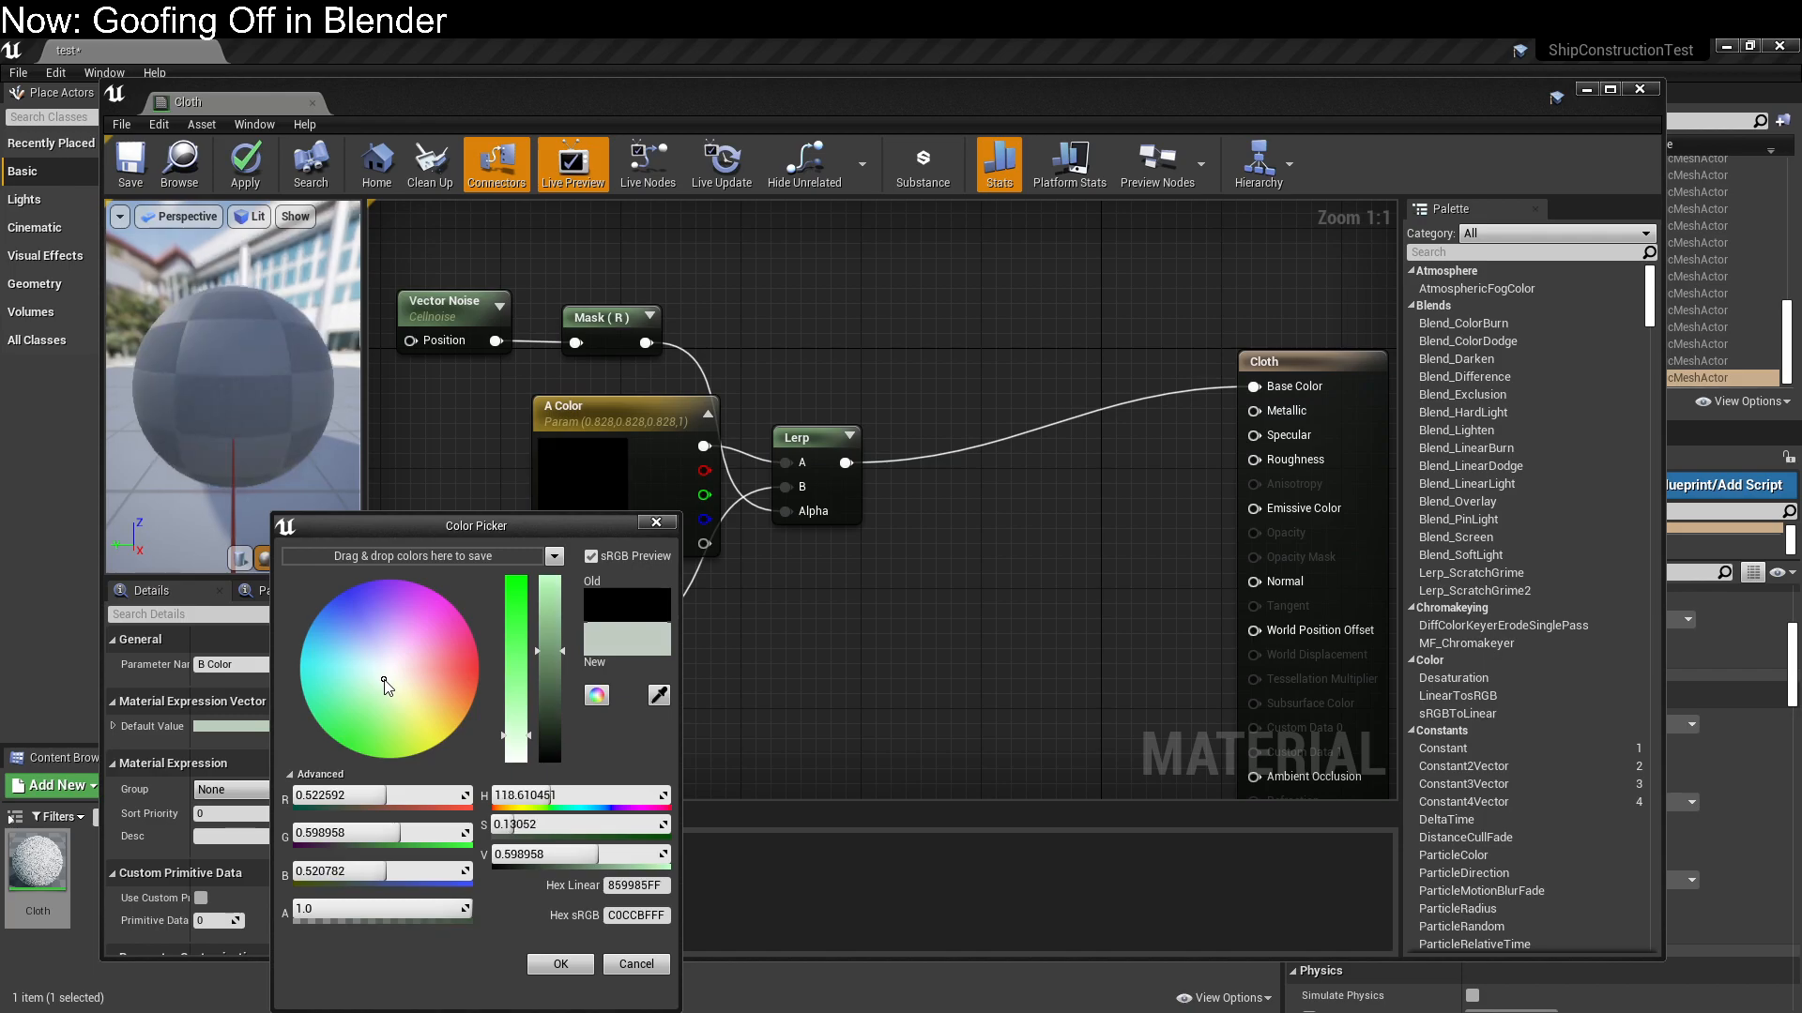
left_click(836, 673)
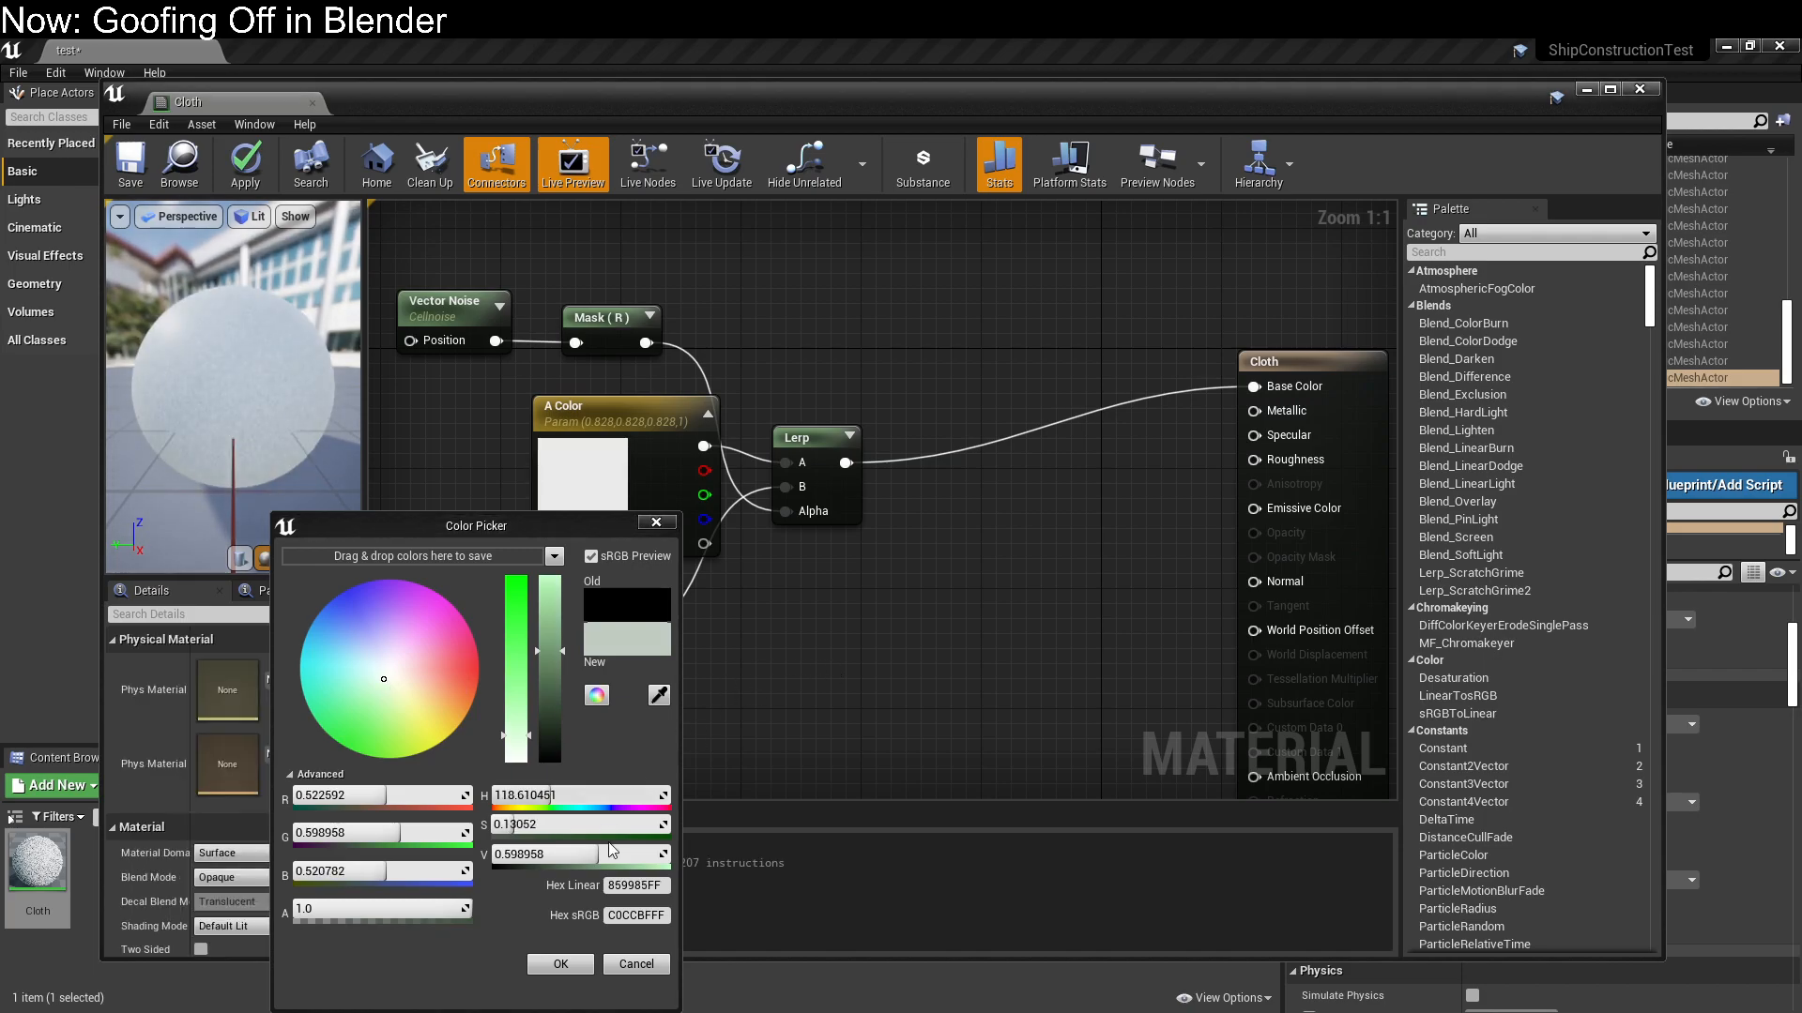
left_click(568, 960)
Darken the B Color default to about 0.418, 0.479, 0.417 and save the Cloth material
left_click(565, 662)
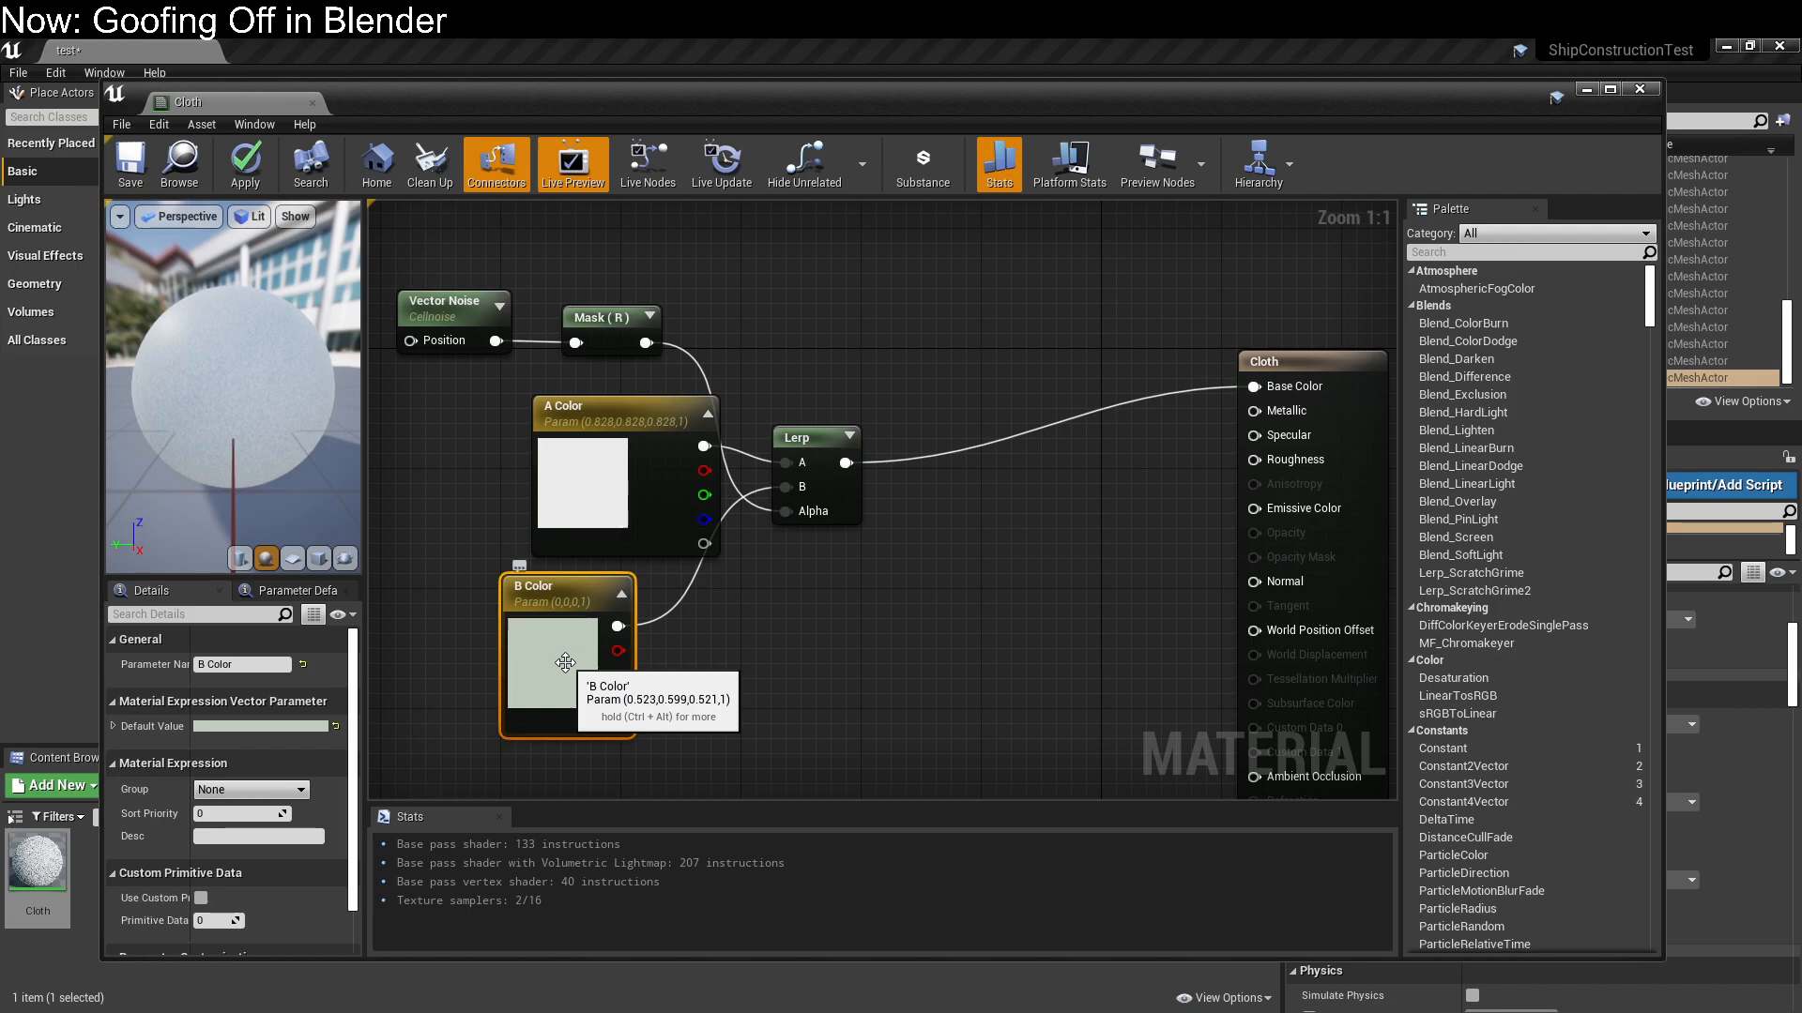
double_click(565, 663)
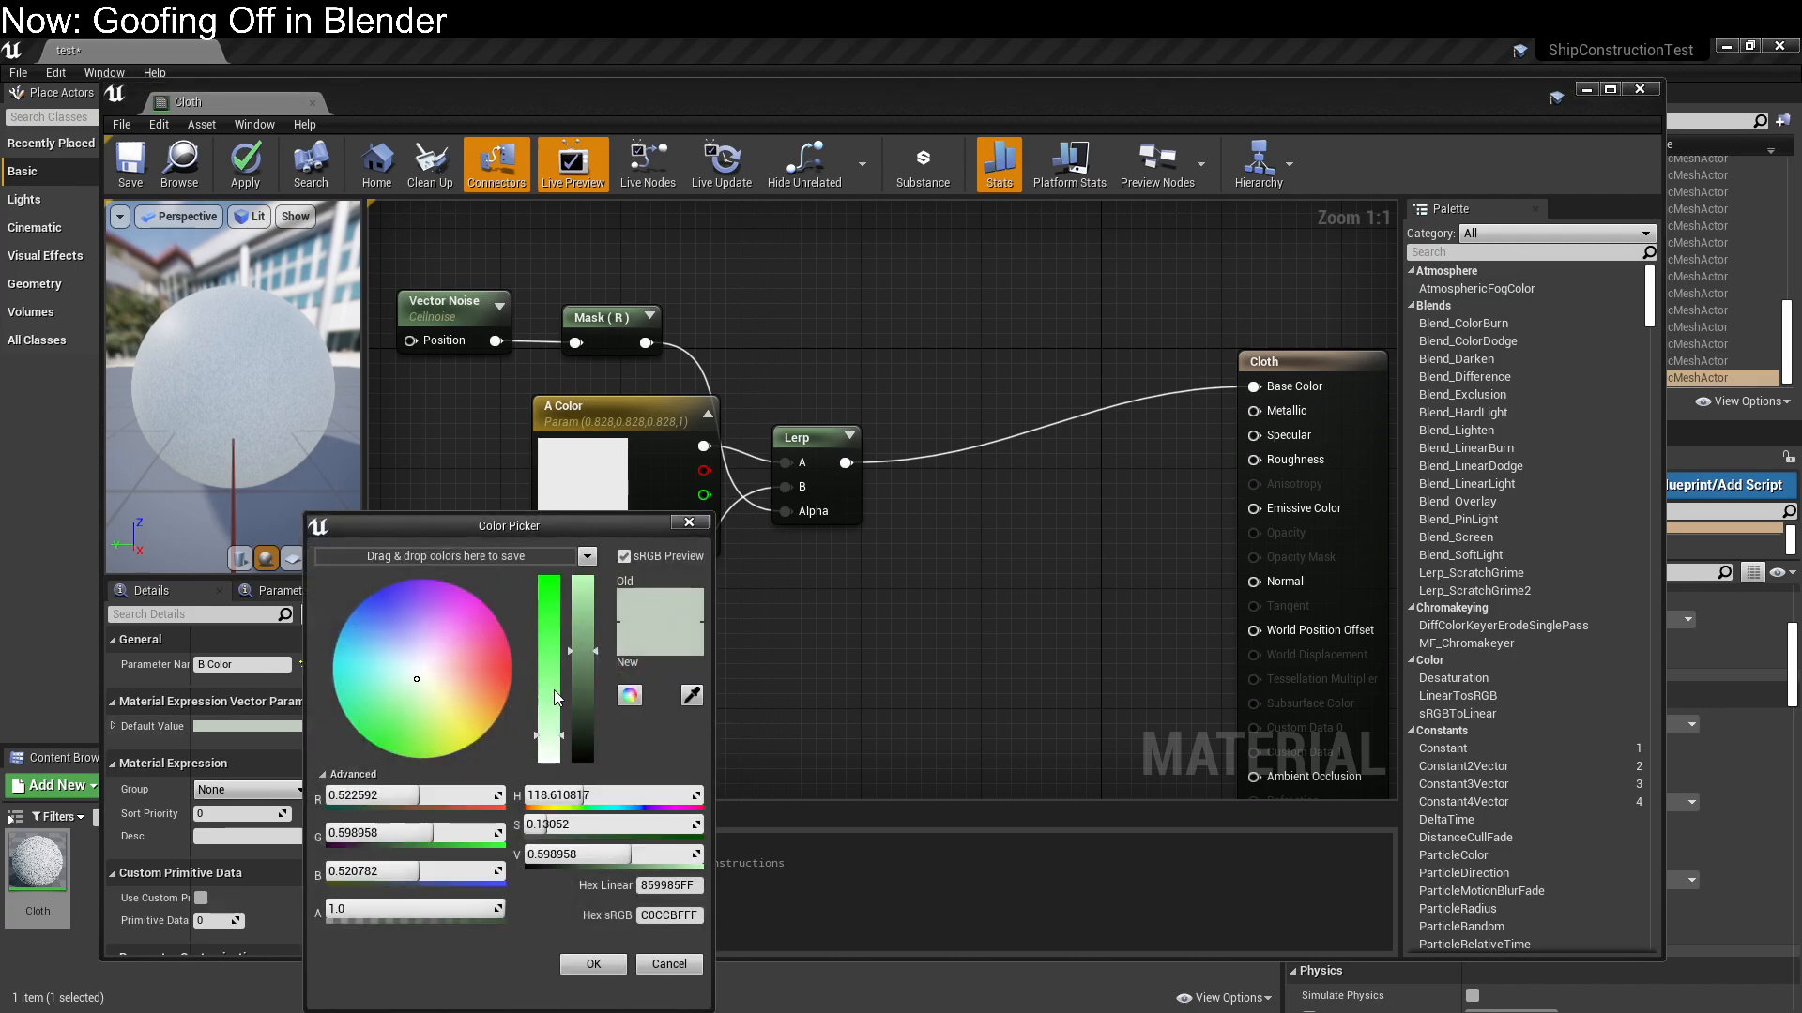
left_click_drag(576, 679, 560, 739)
left_click(593, 964)
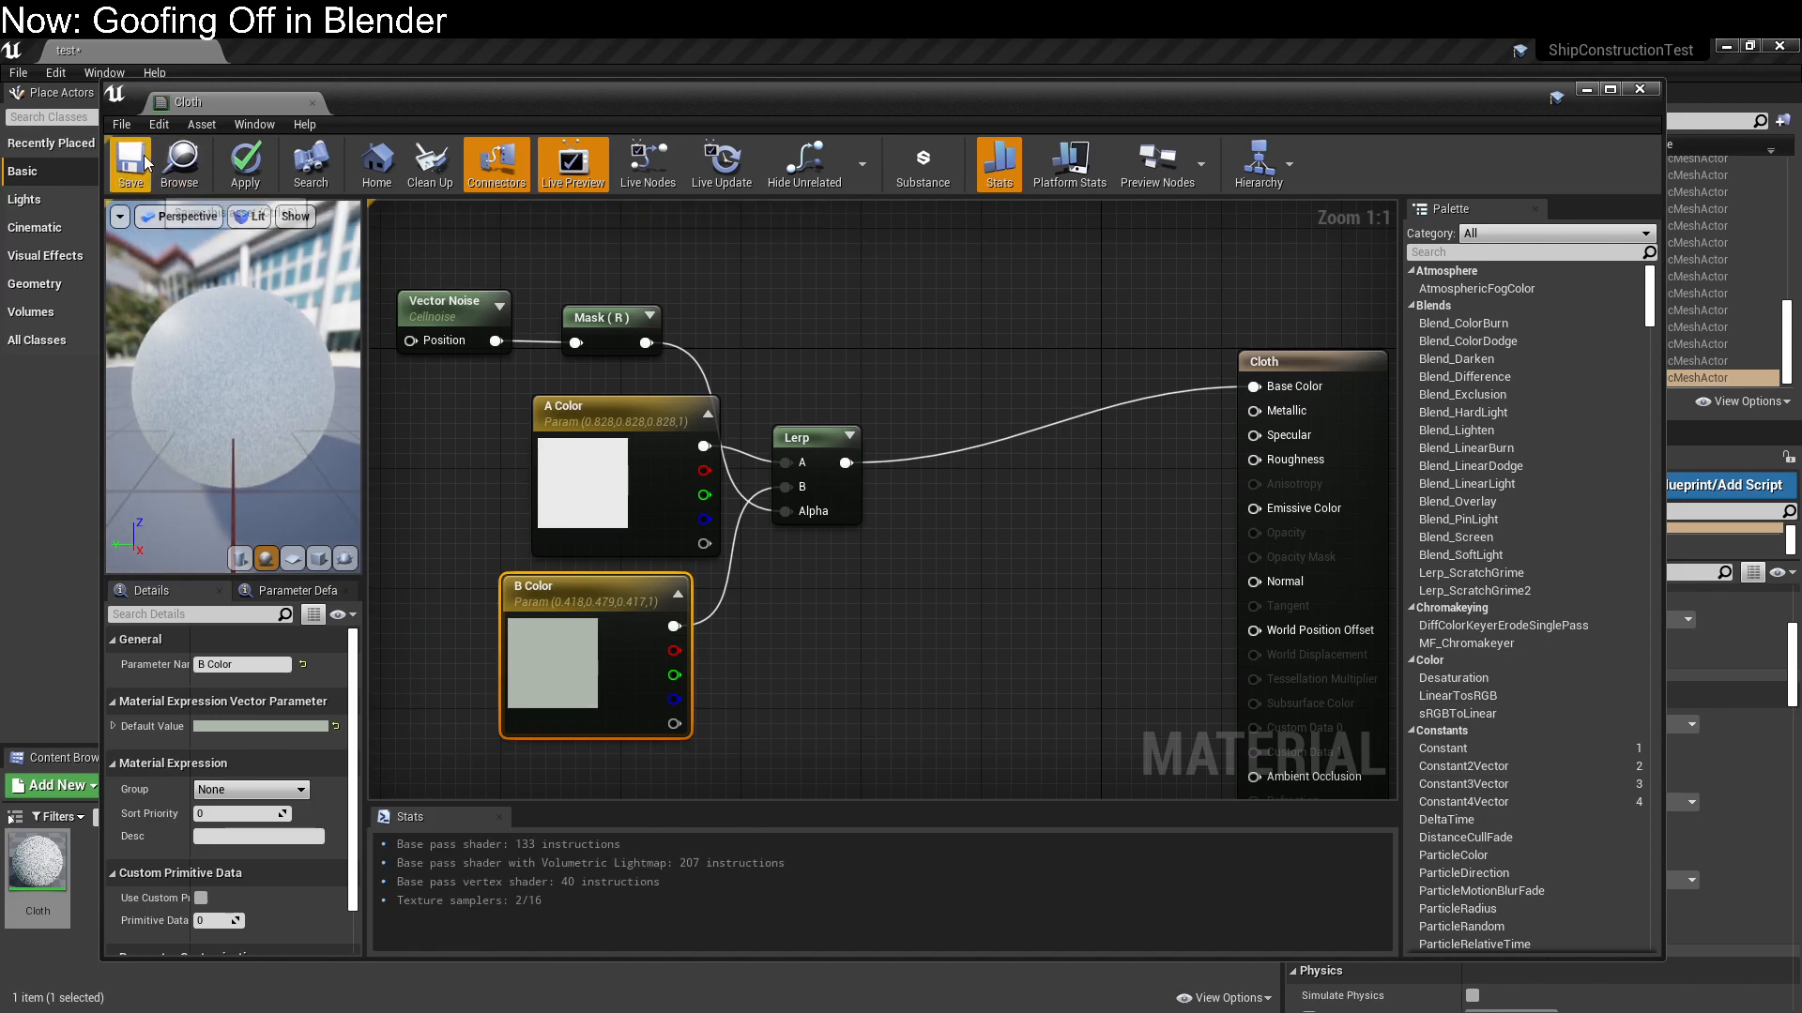
key("ctrl+s")
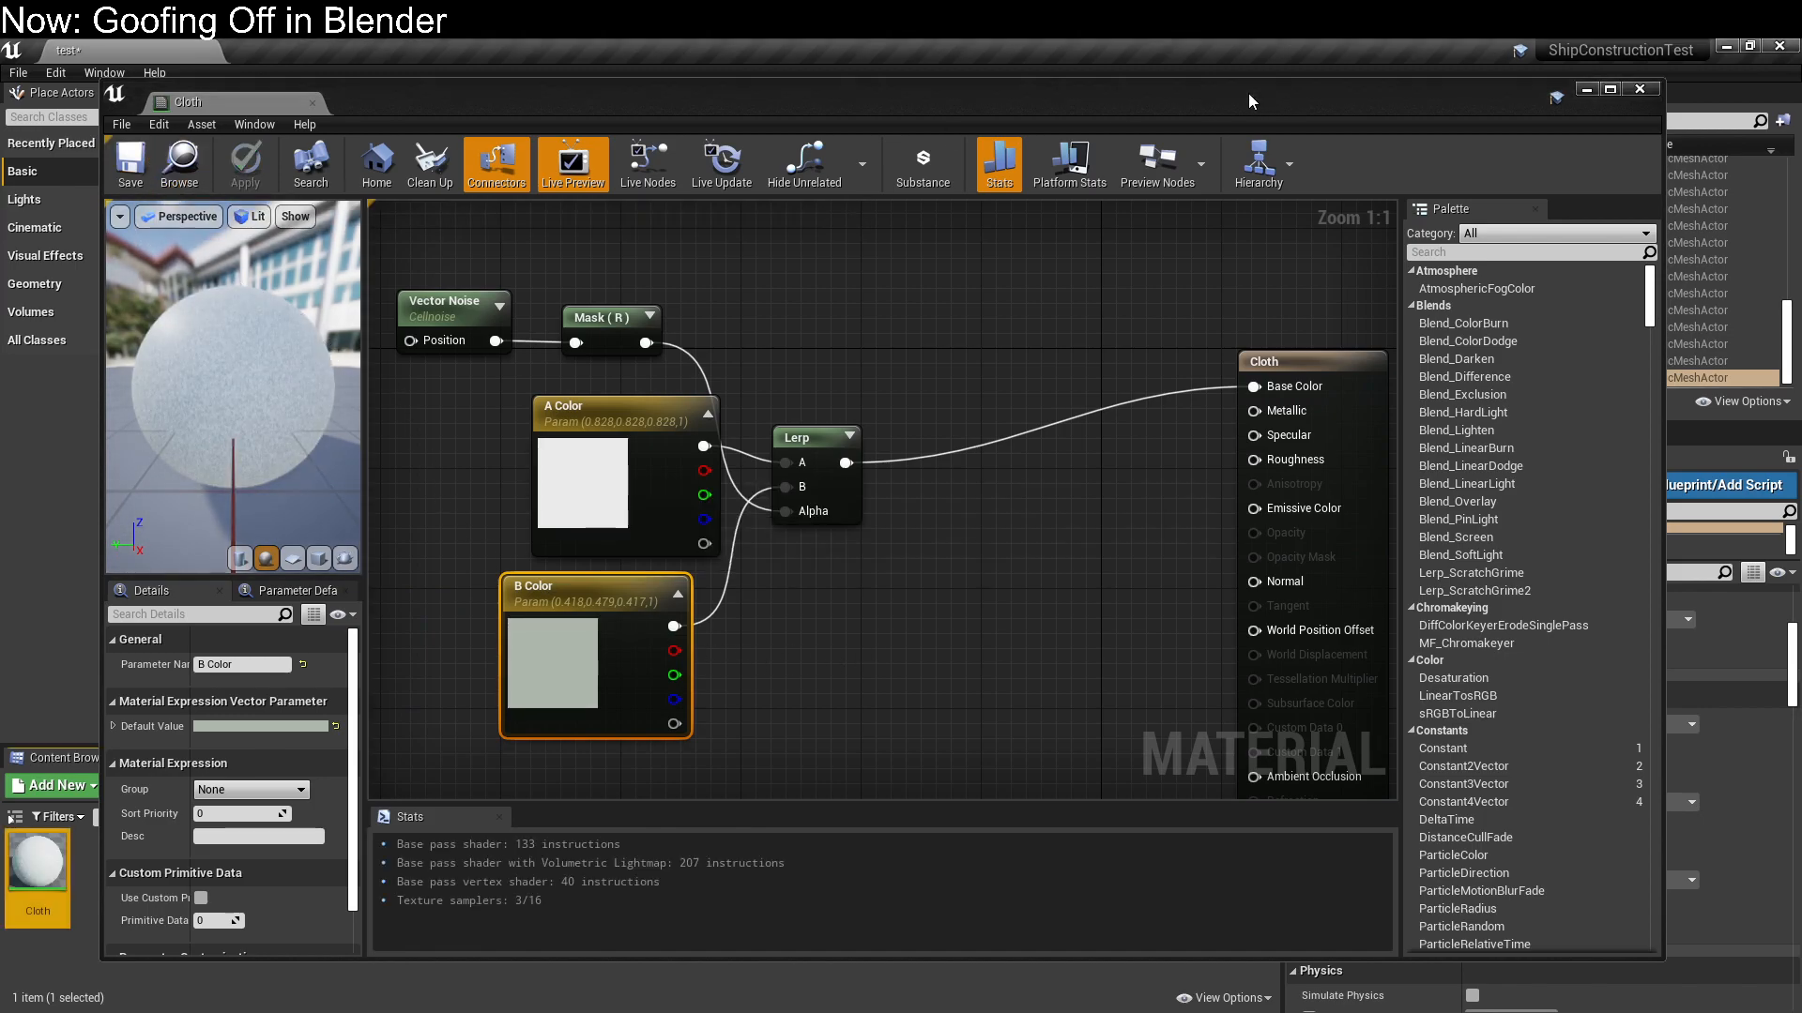
left_click_drag(1248, 93, 1269, 602)
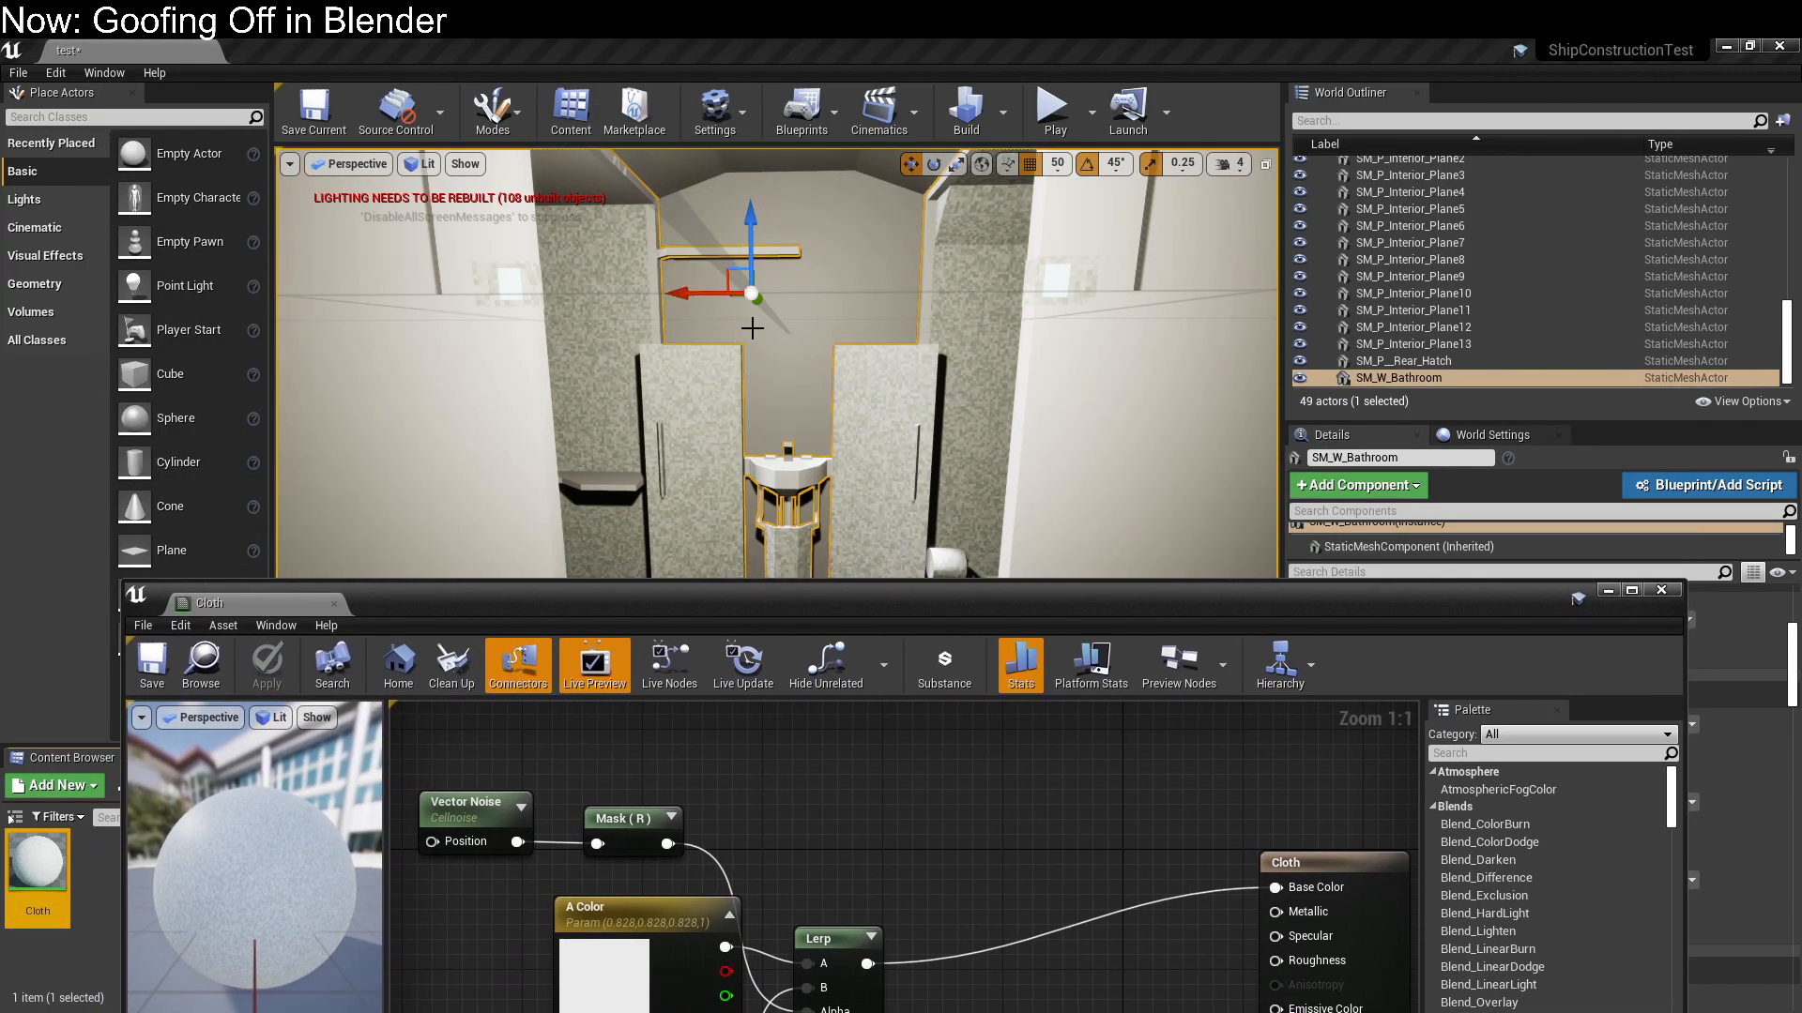
left_click_drag(971, 596, 973, 136)
Change the Vector Noise function to Perlin 3D Noise, then save the material and check it on the bathroom
left_click(513, 360)
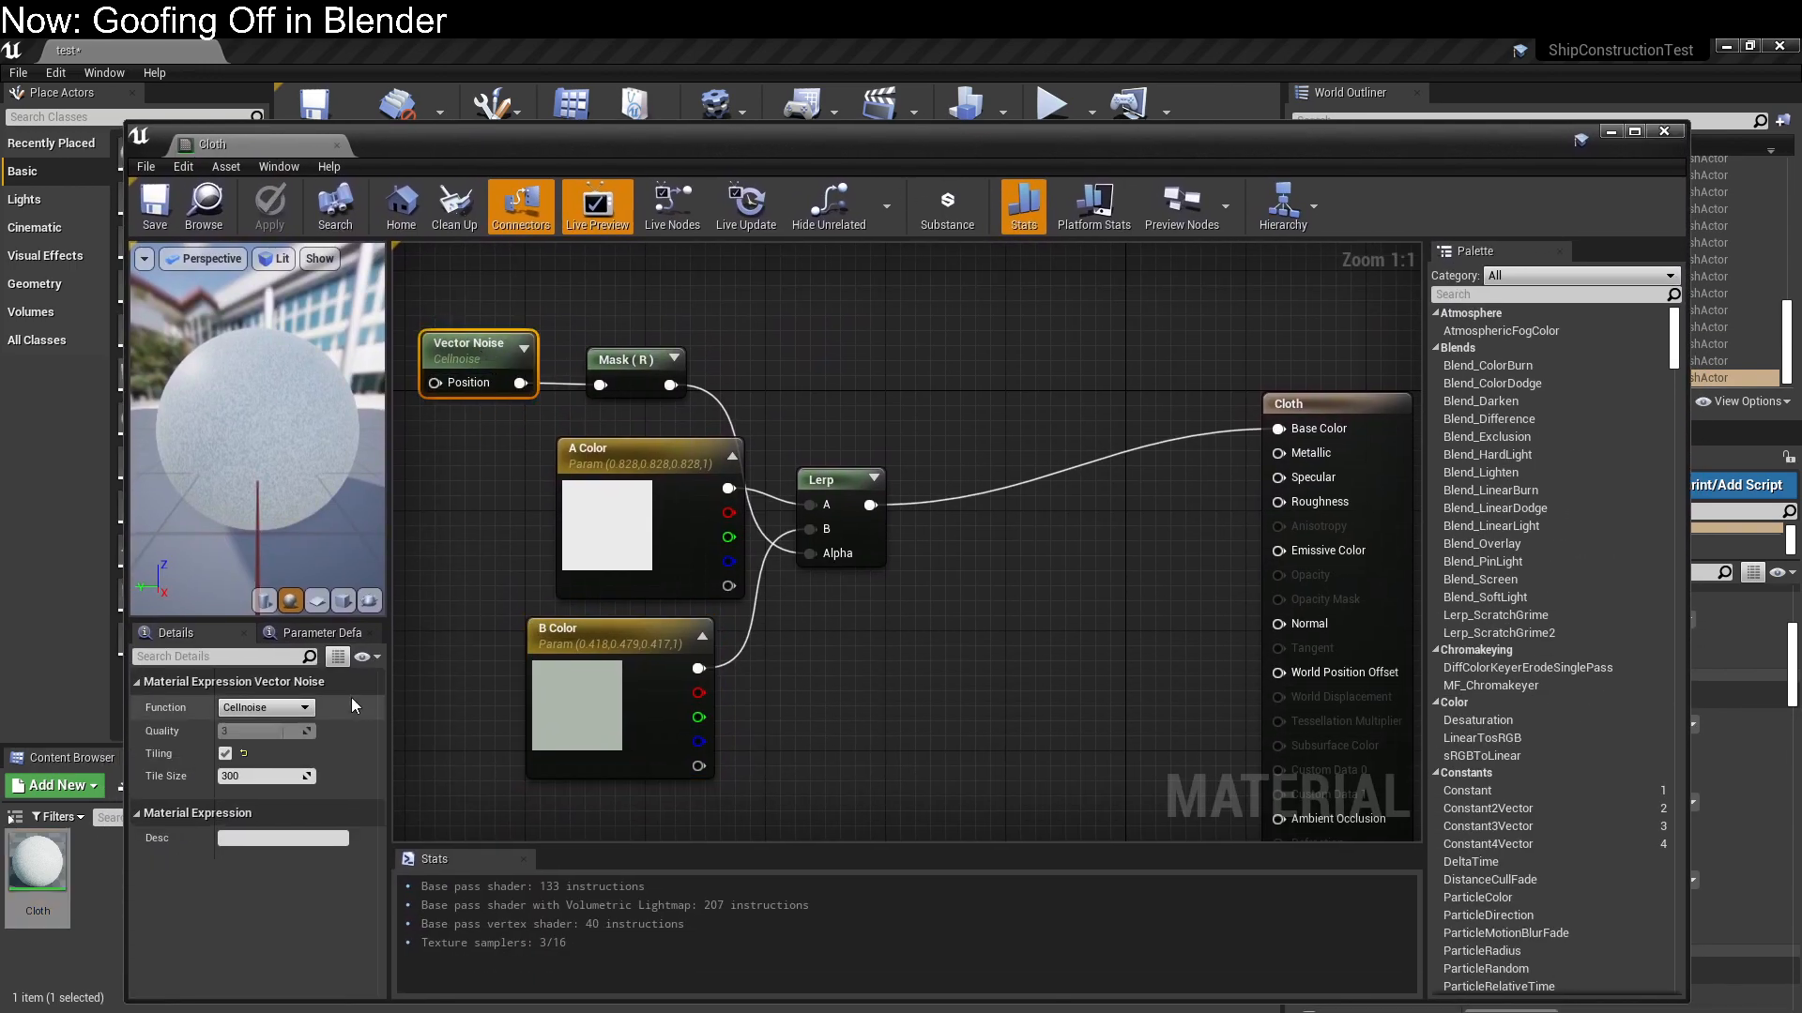
left_click(298, 708)
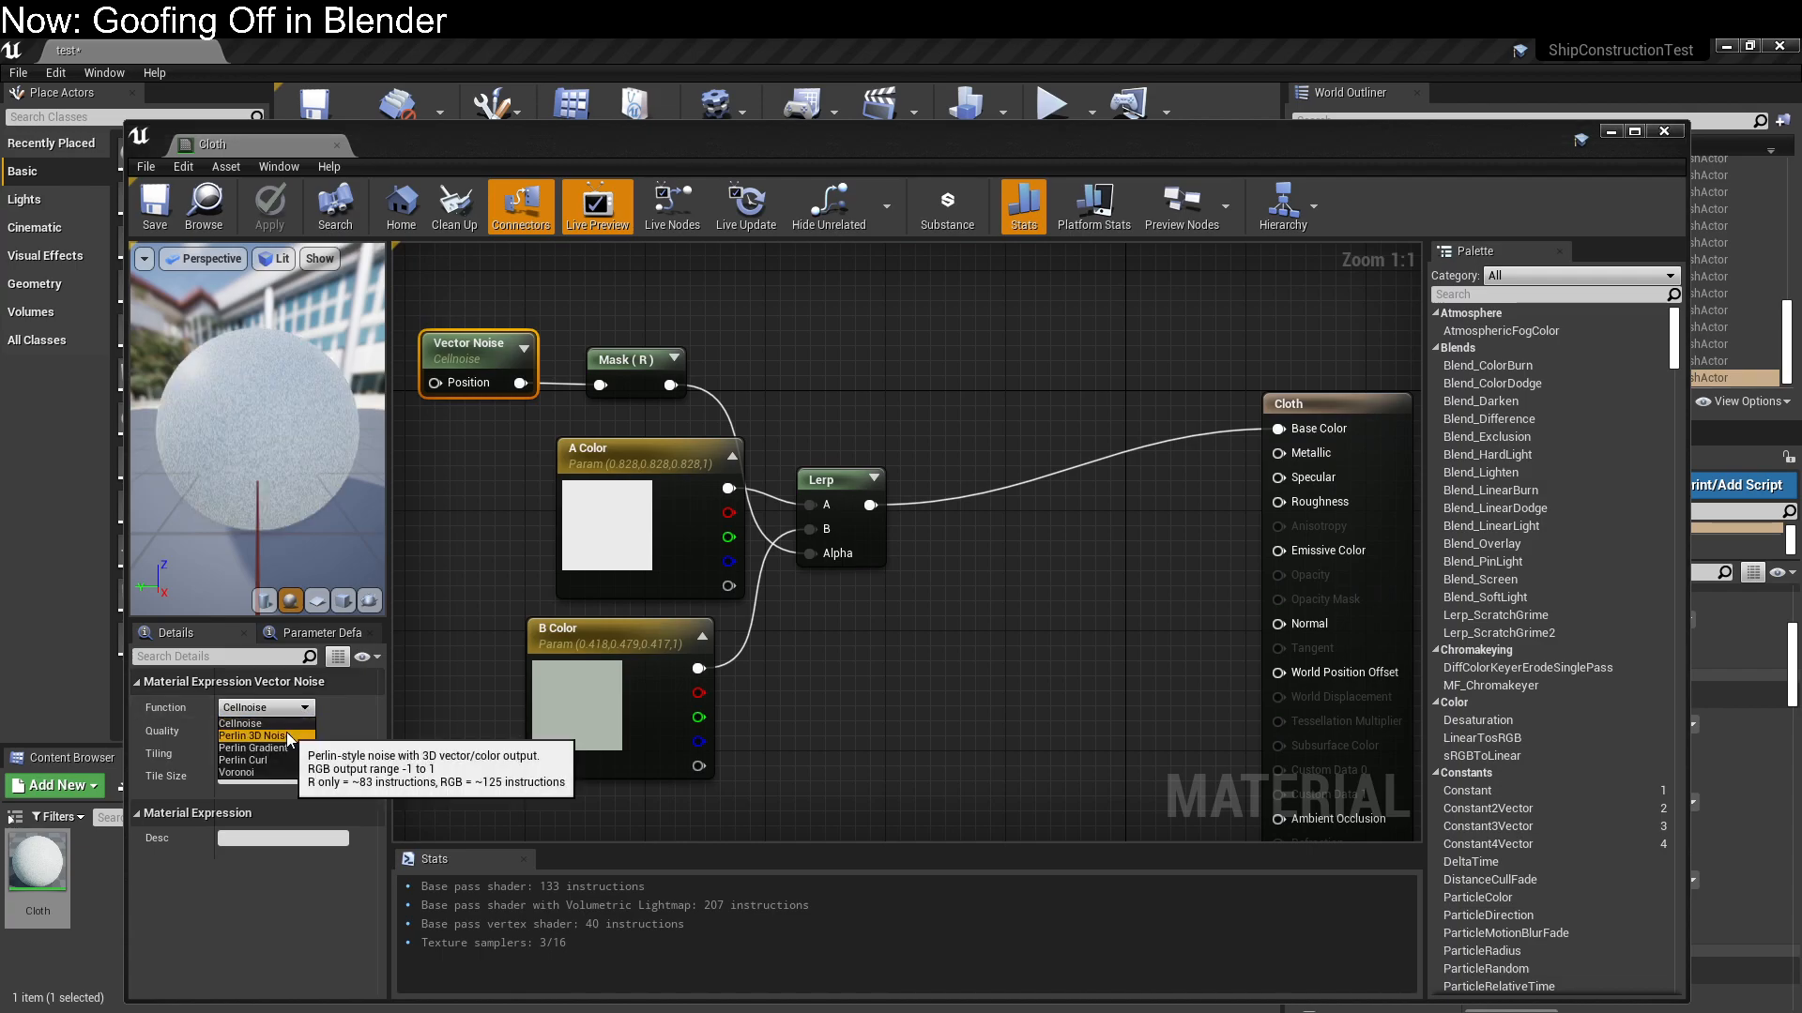
left_click(285, 734)
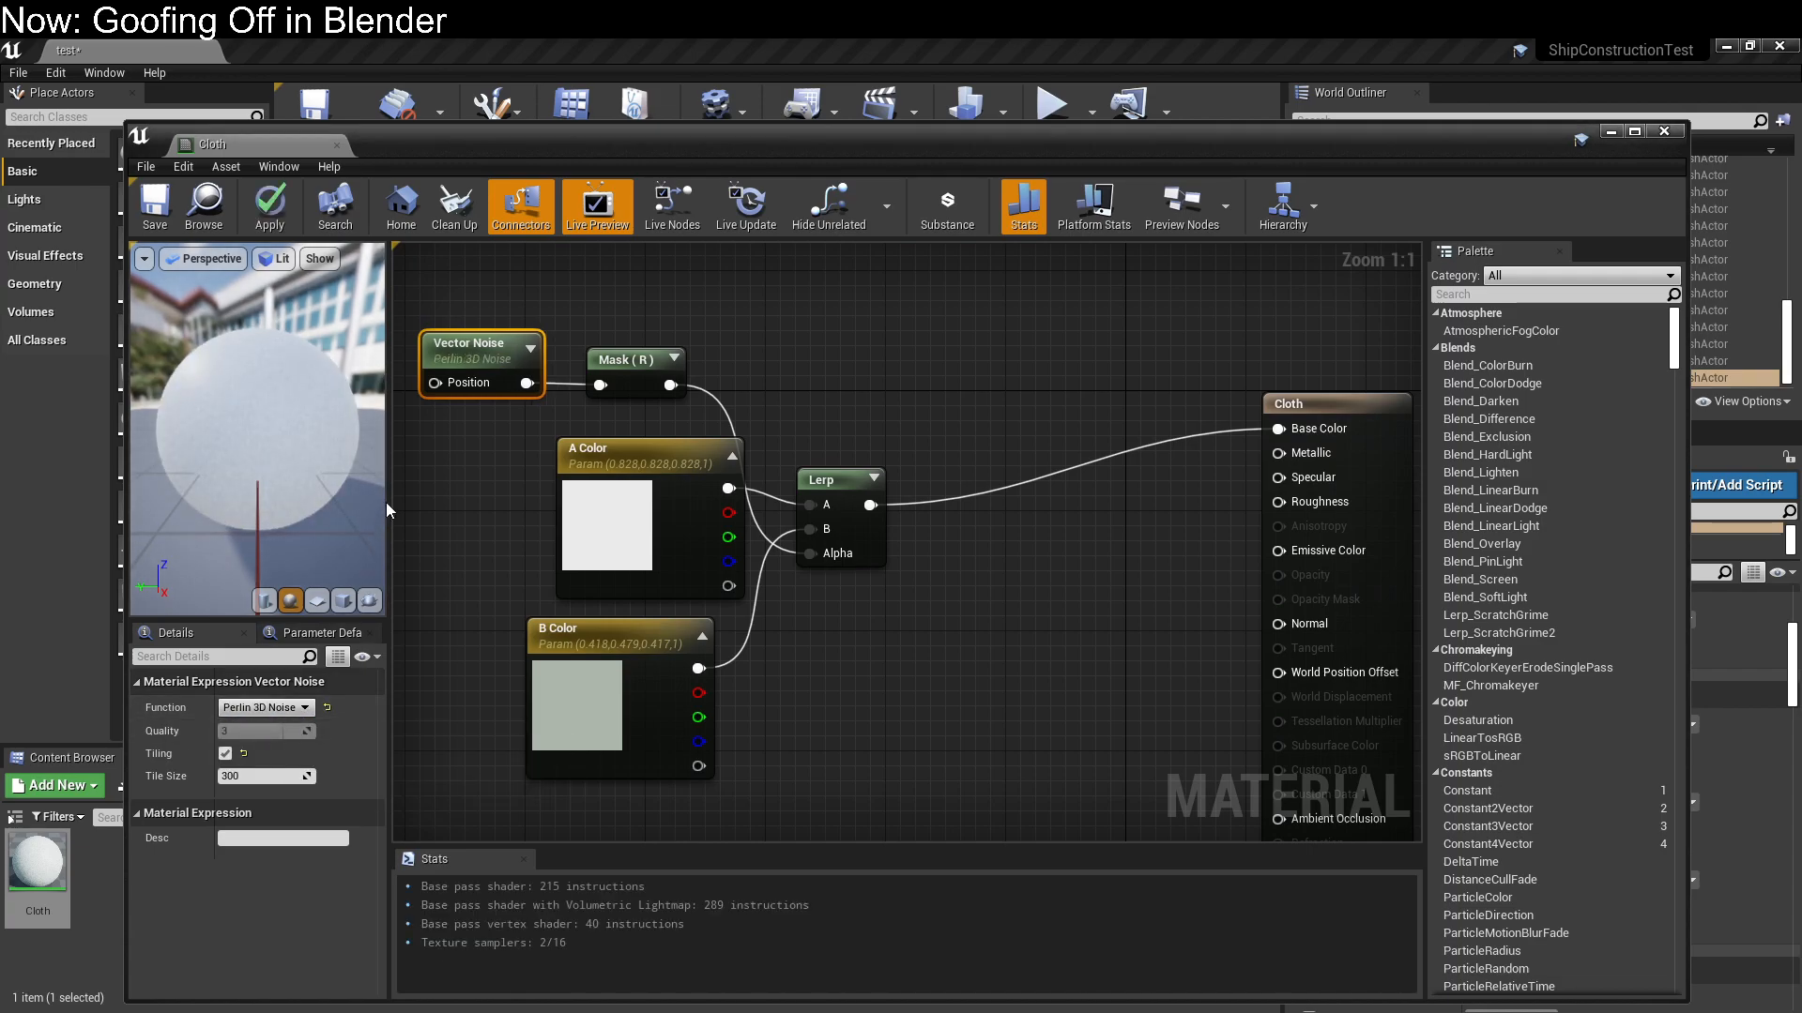
left_click(155, 204)
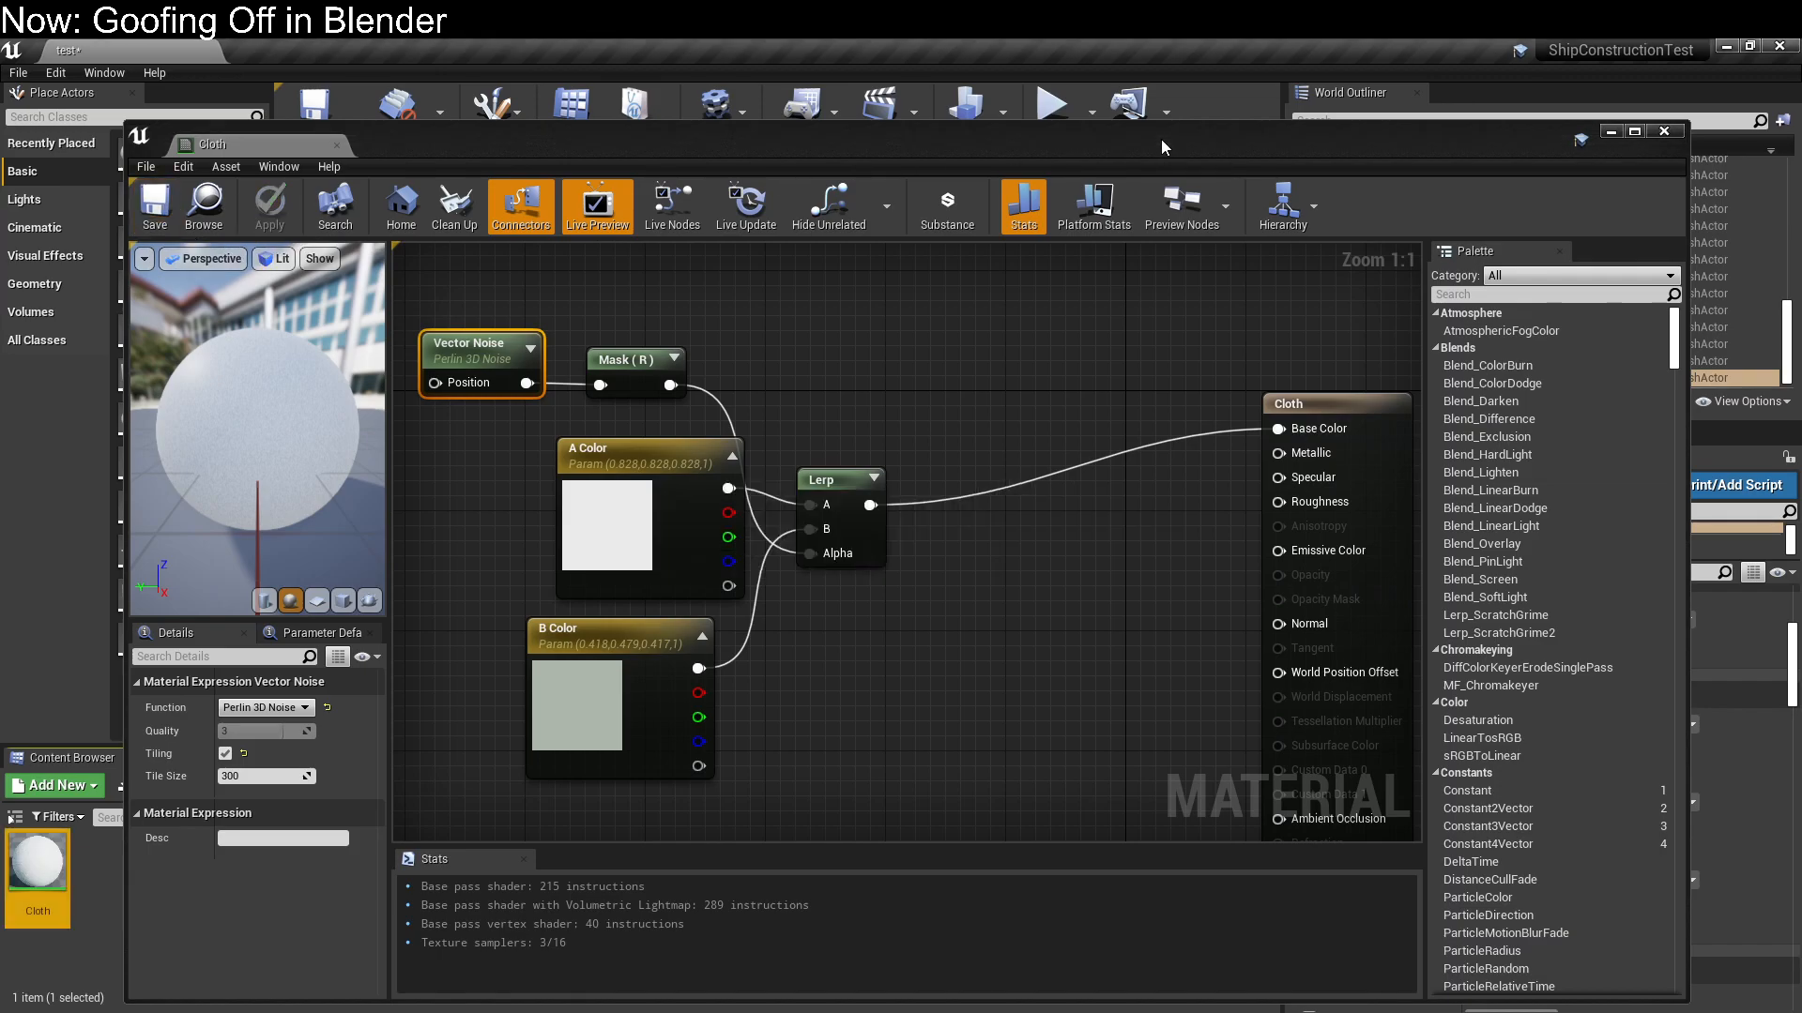
left_click_drag(1162, 148, 1140, 569)
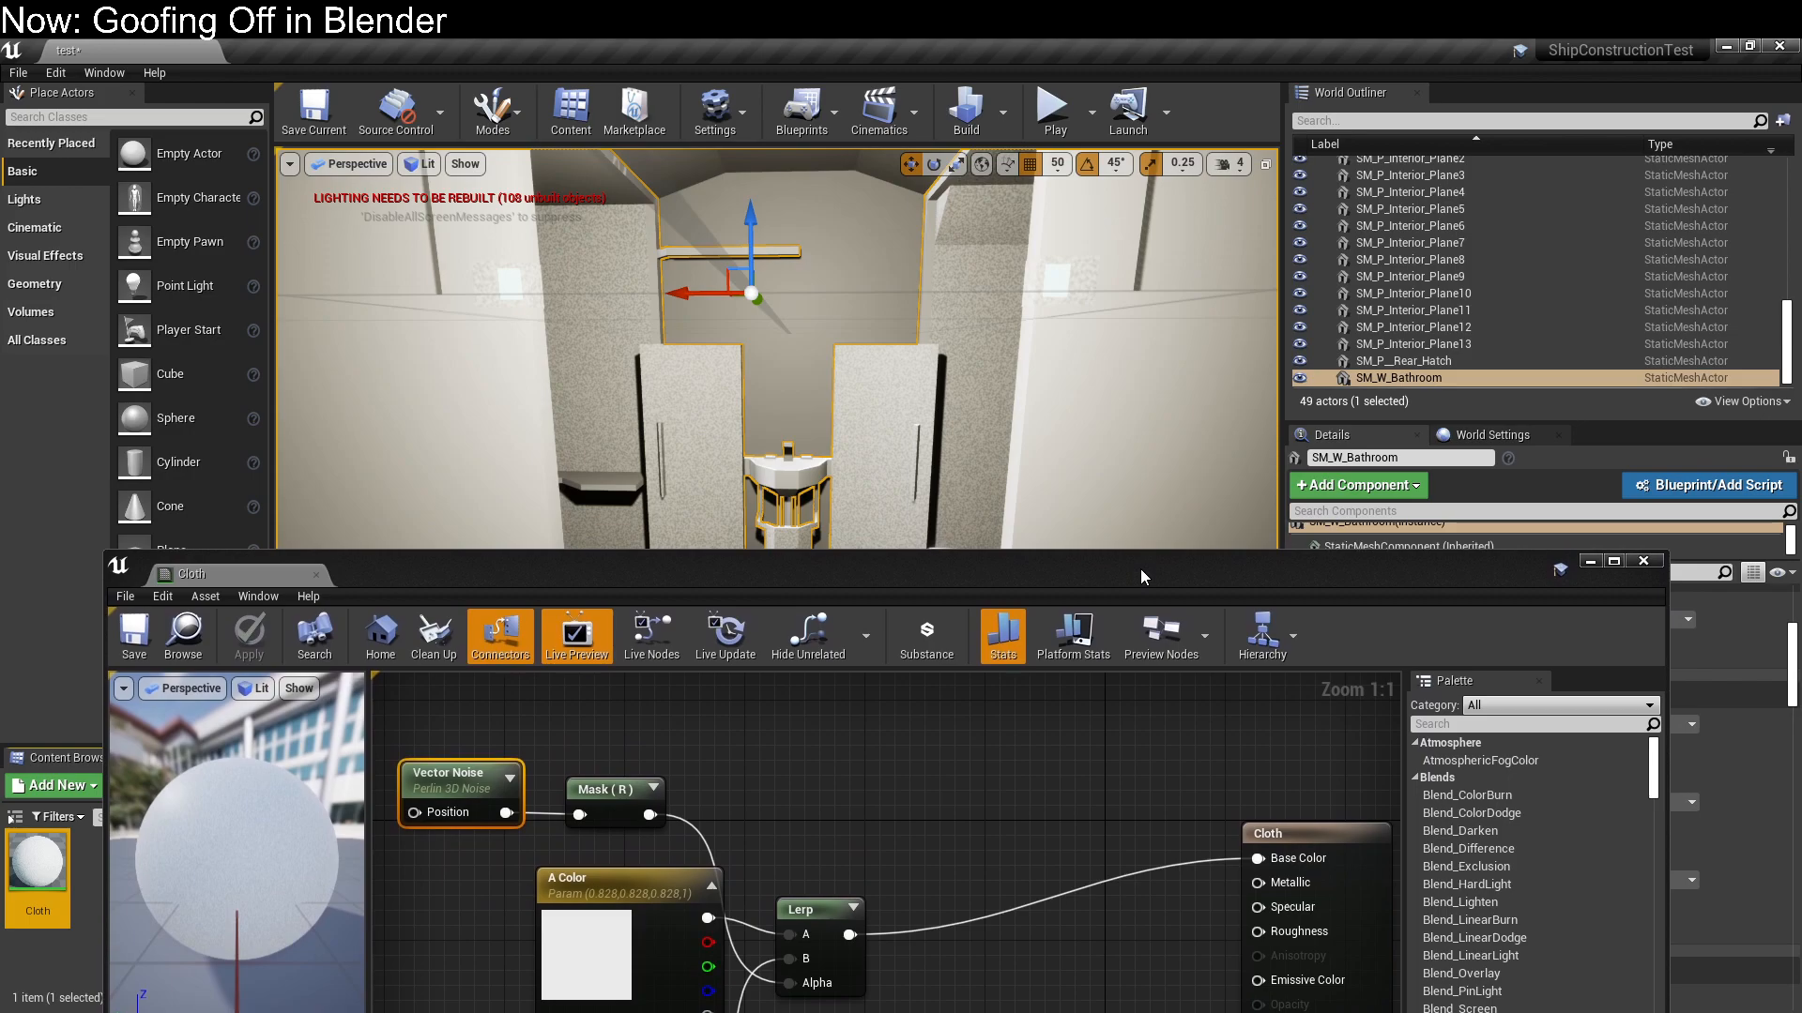
left_click_drag(1140, 568, 1132, 186)
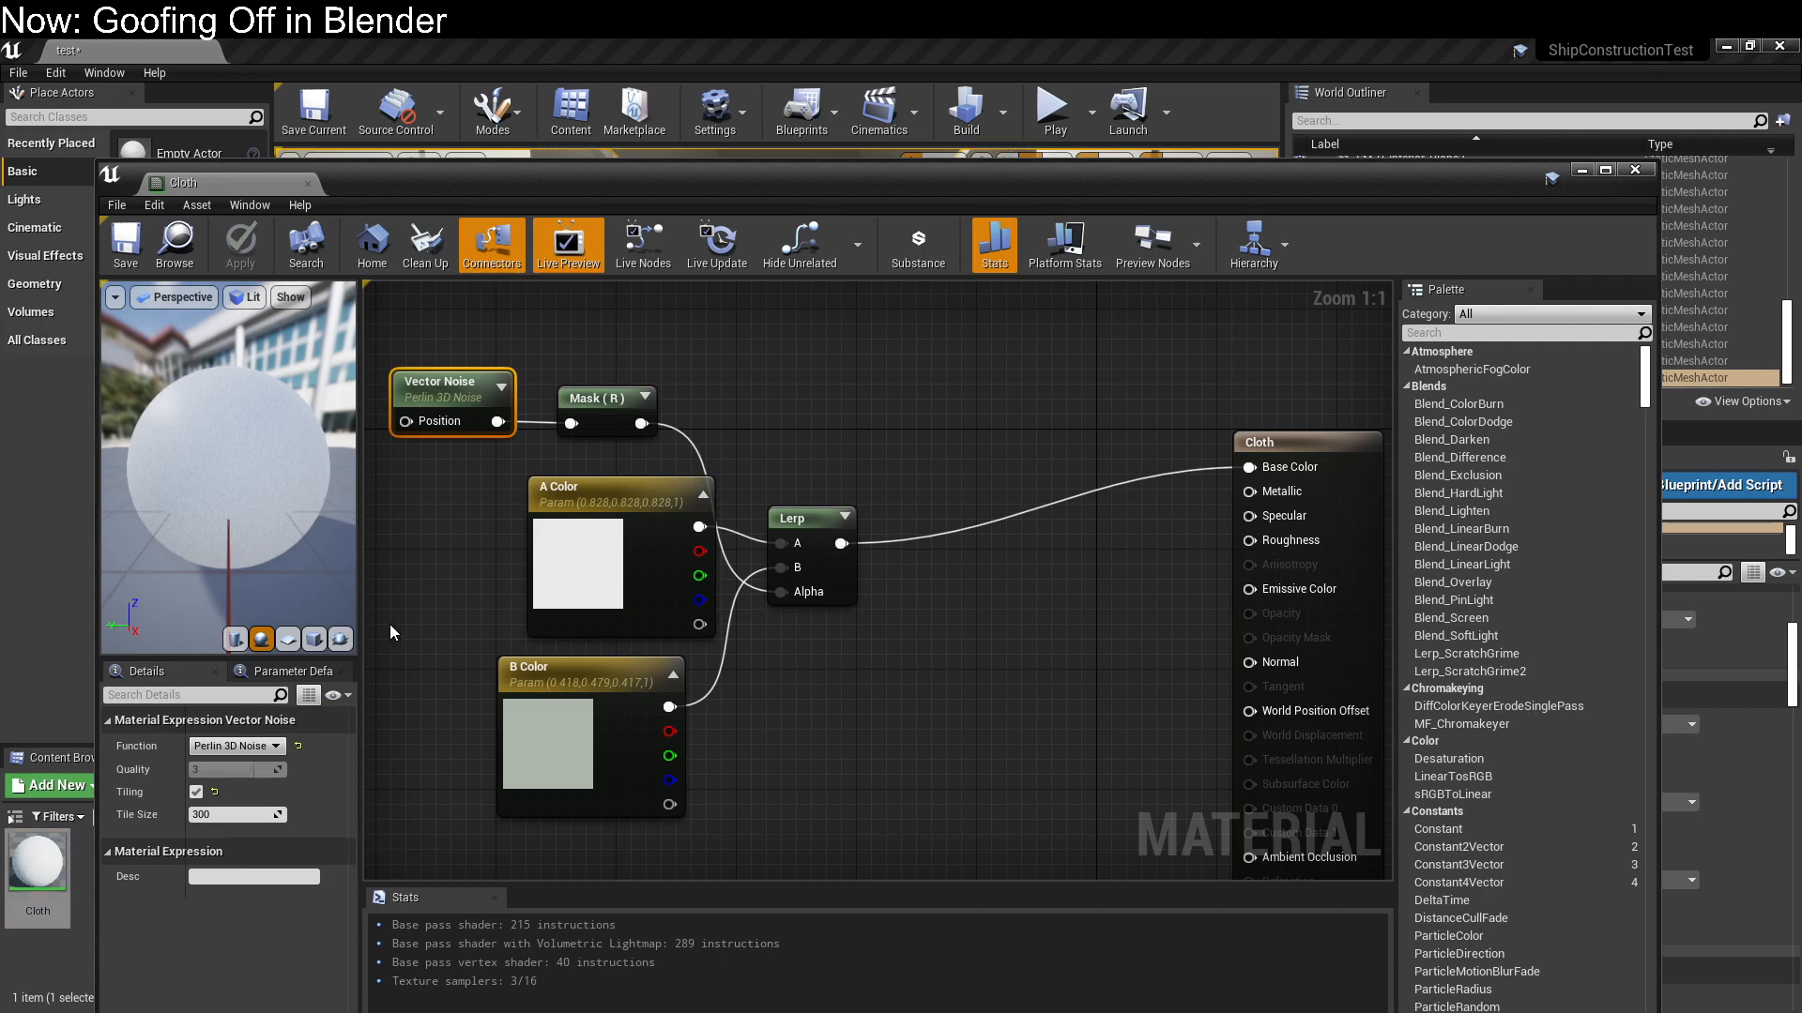
Add an Absolute World Position node to the left of the Vector Noise node
mouse_move(494, 616)
left_mouse_down()
mouse_move(632, 618)
mouse_move(525, 615)
left_mouse_up()
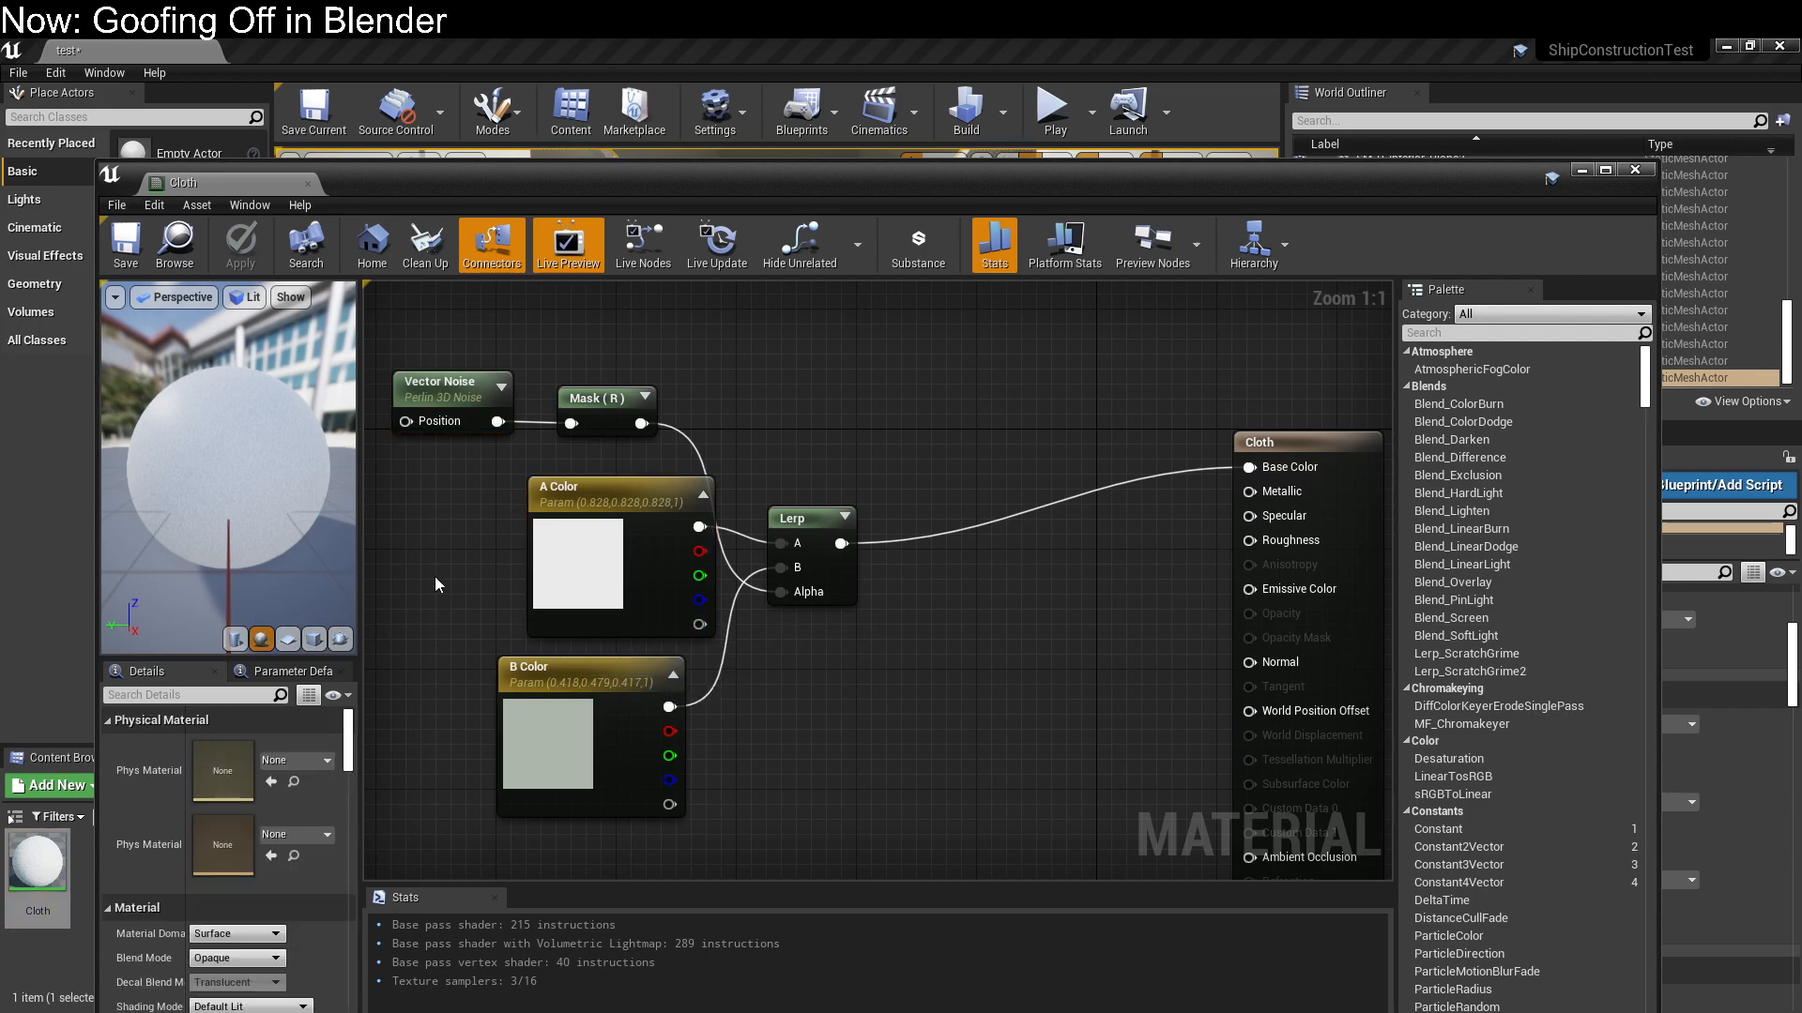
right_click_drag(422, 538, 700, 587)
right_click_drag(662, 724, 617, 764)
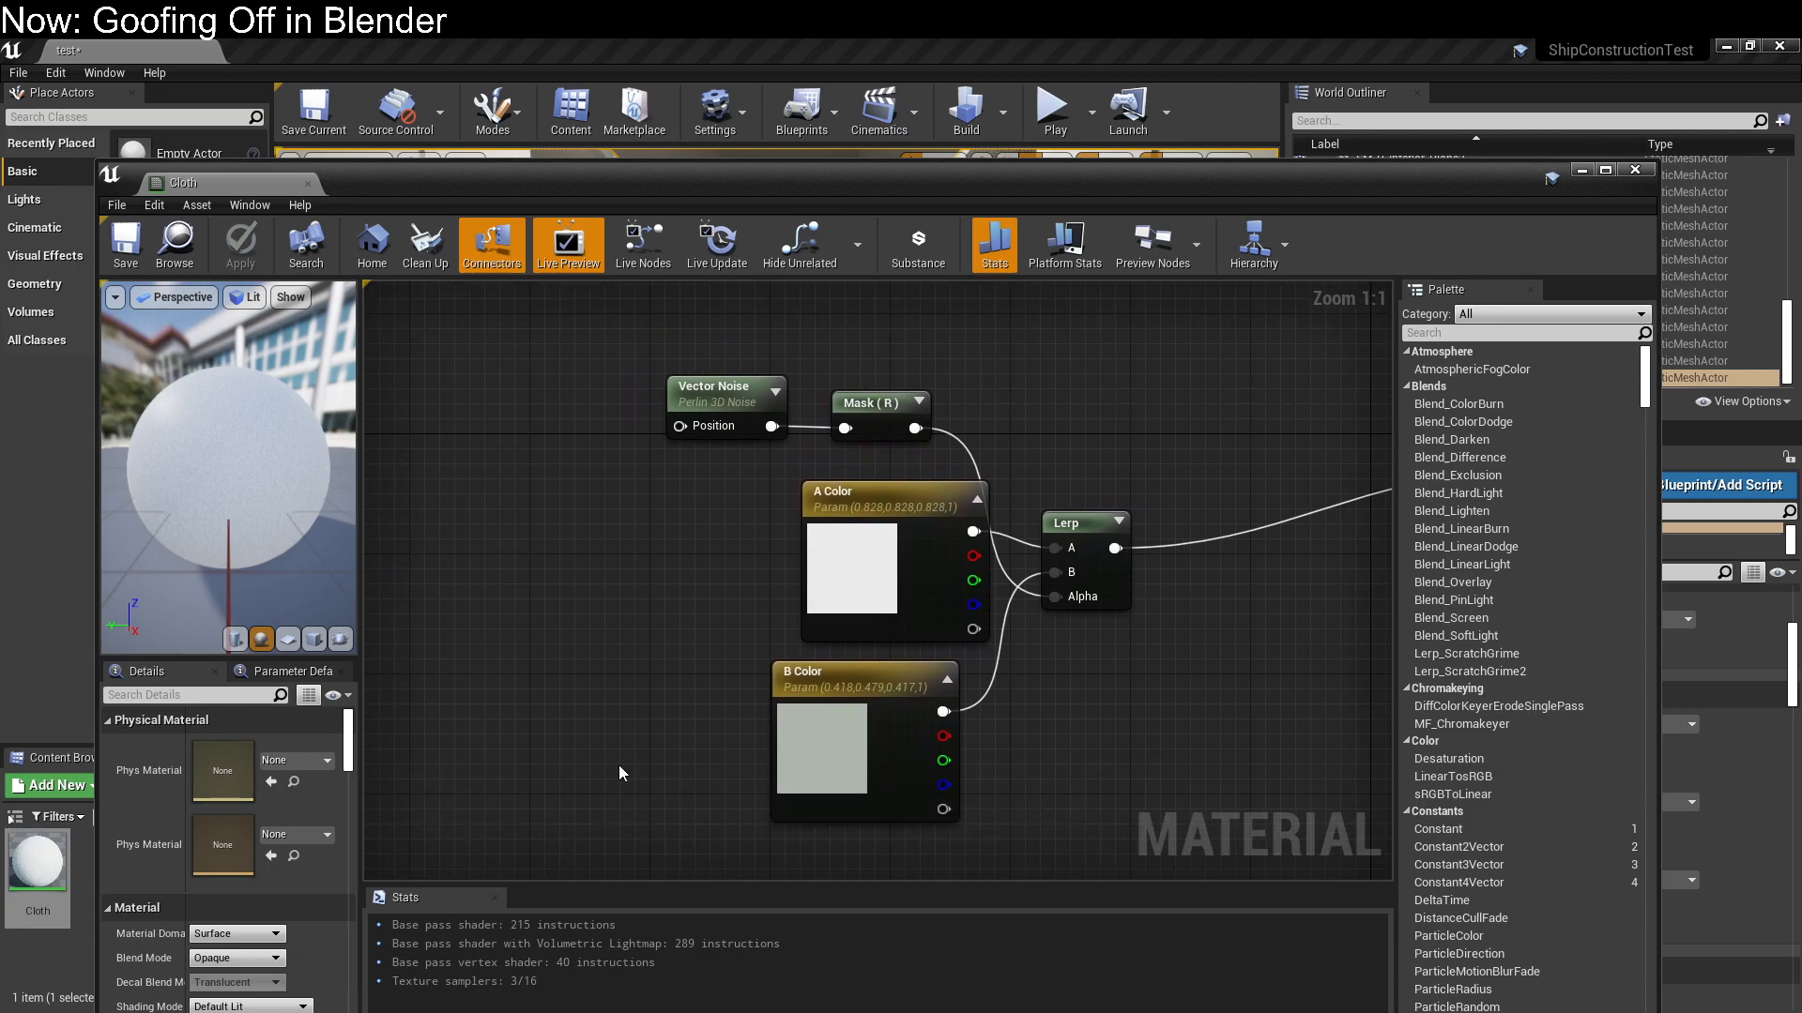
right_click(507, 433)
type("world")
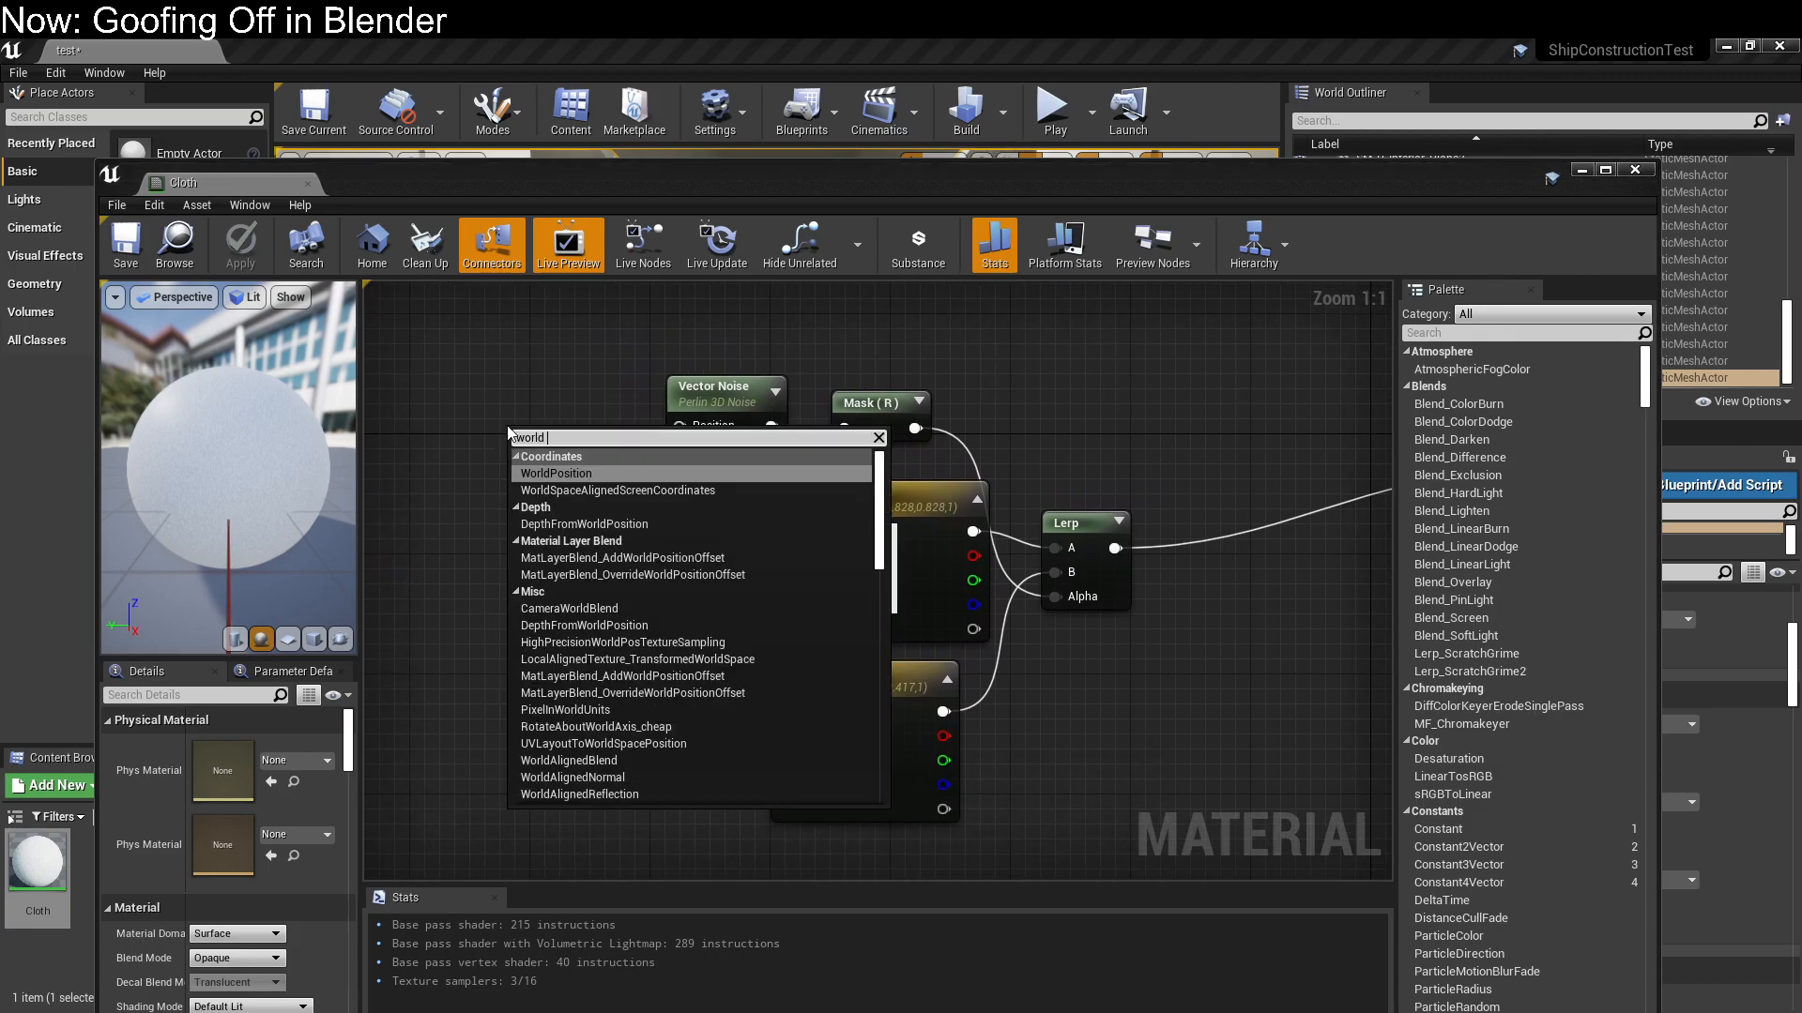
key("Return")
left_click_drag(553, 439, 418, 392)
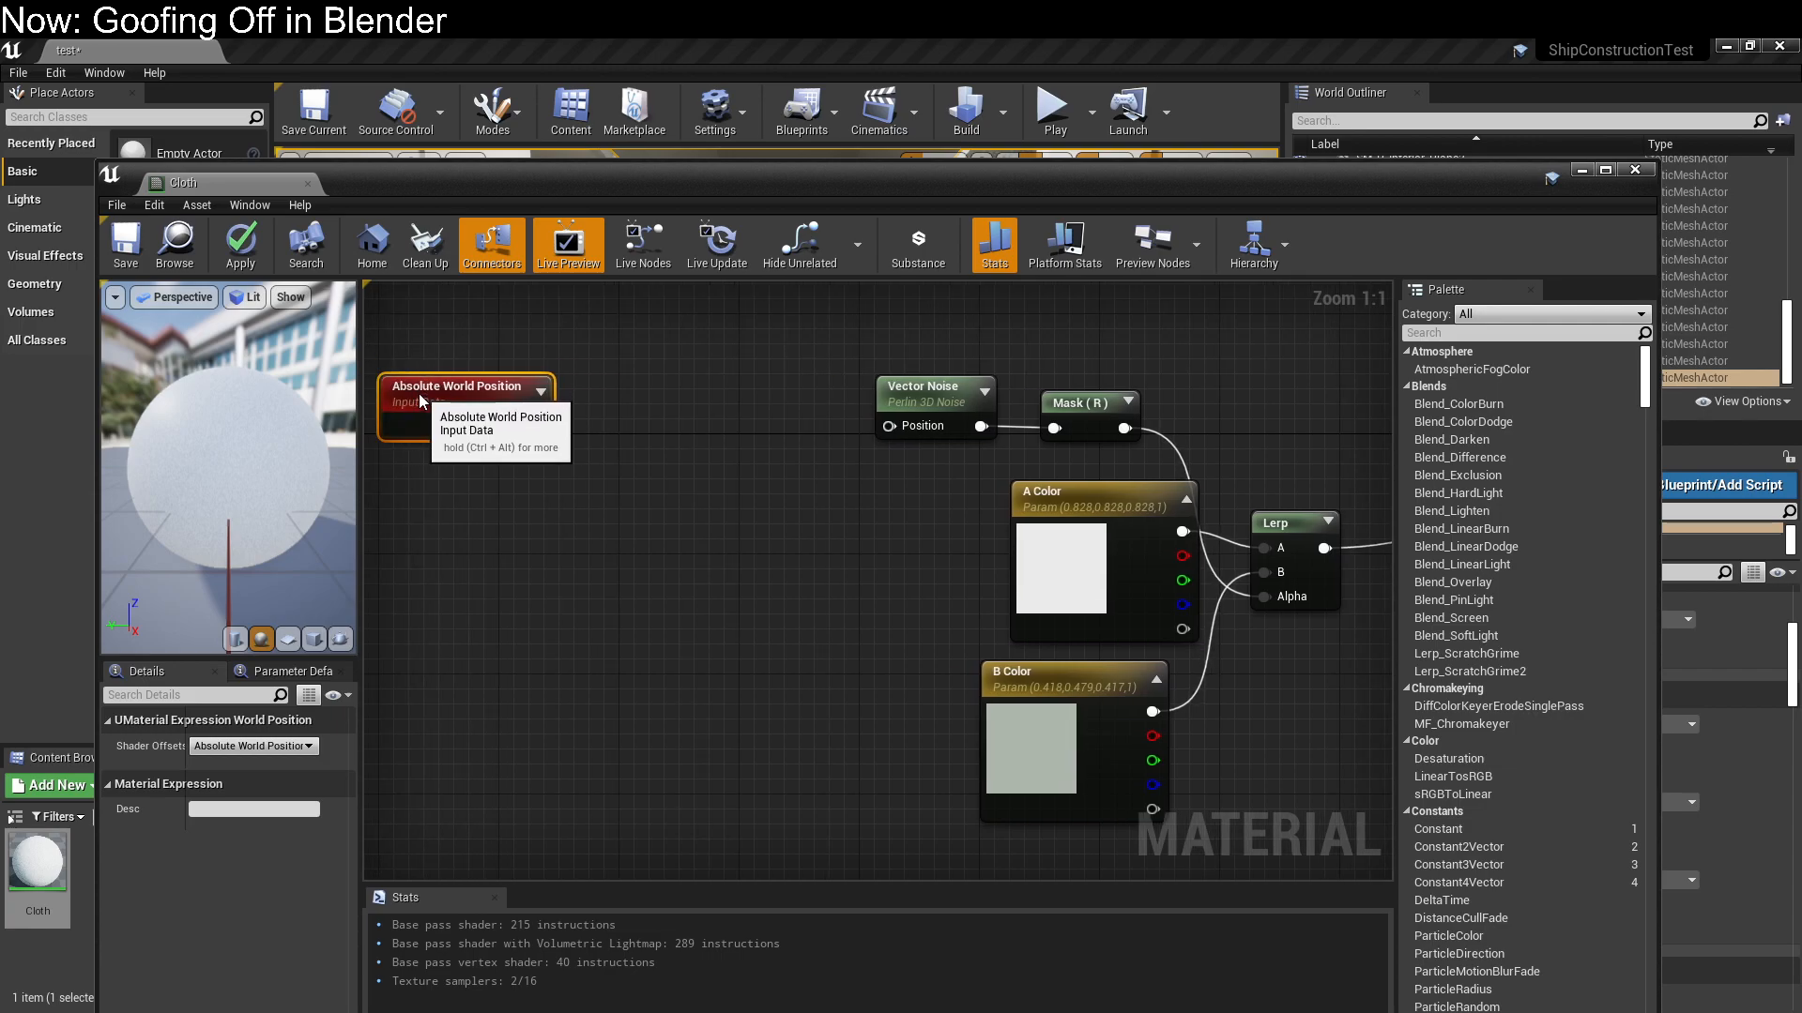
left_click(622, 557)
Add a Multiply node beside Absolute World Position and connect the world position to its A input
right_click(543, 482)
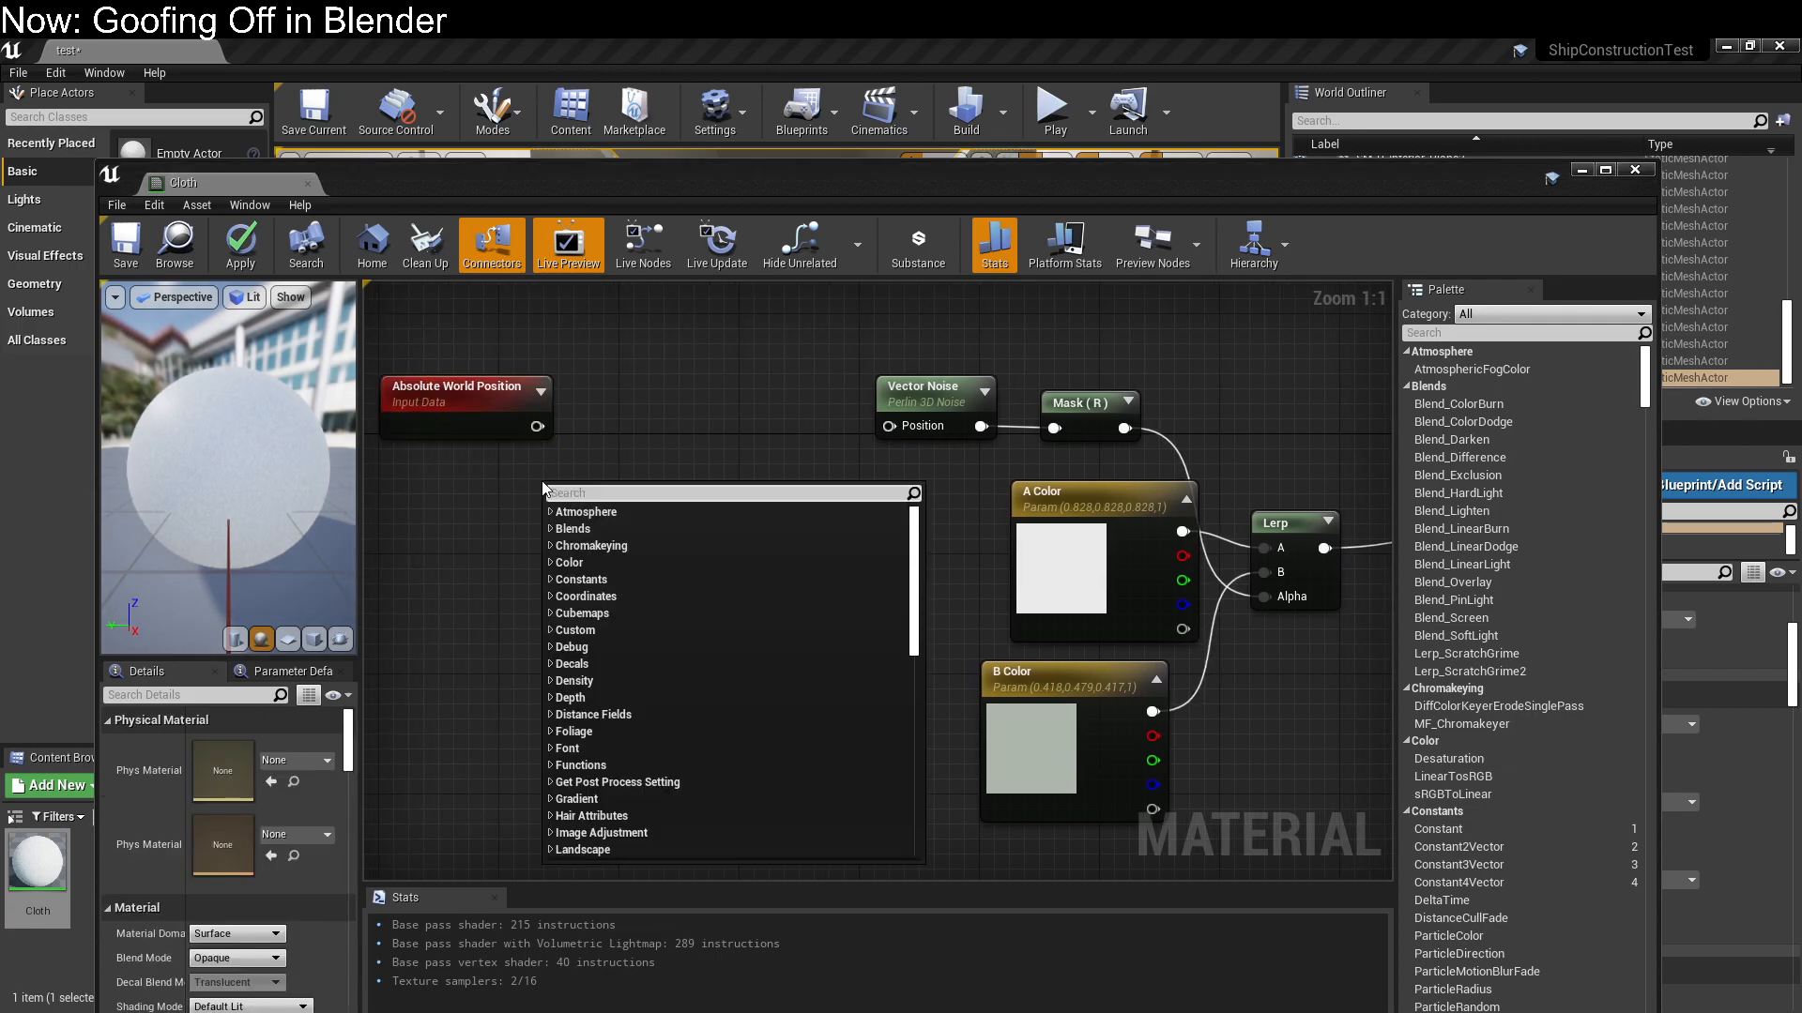
type("mult")
left_click(587, 624)
left_click_drag(647, 522, 671, 446)
left_click_drag(535, 426, 591, 442)
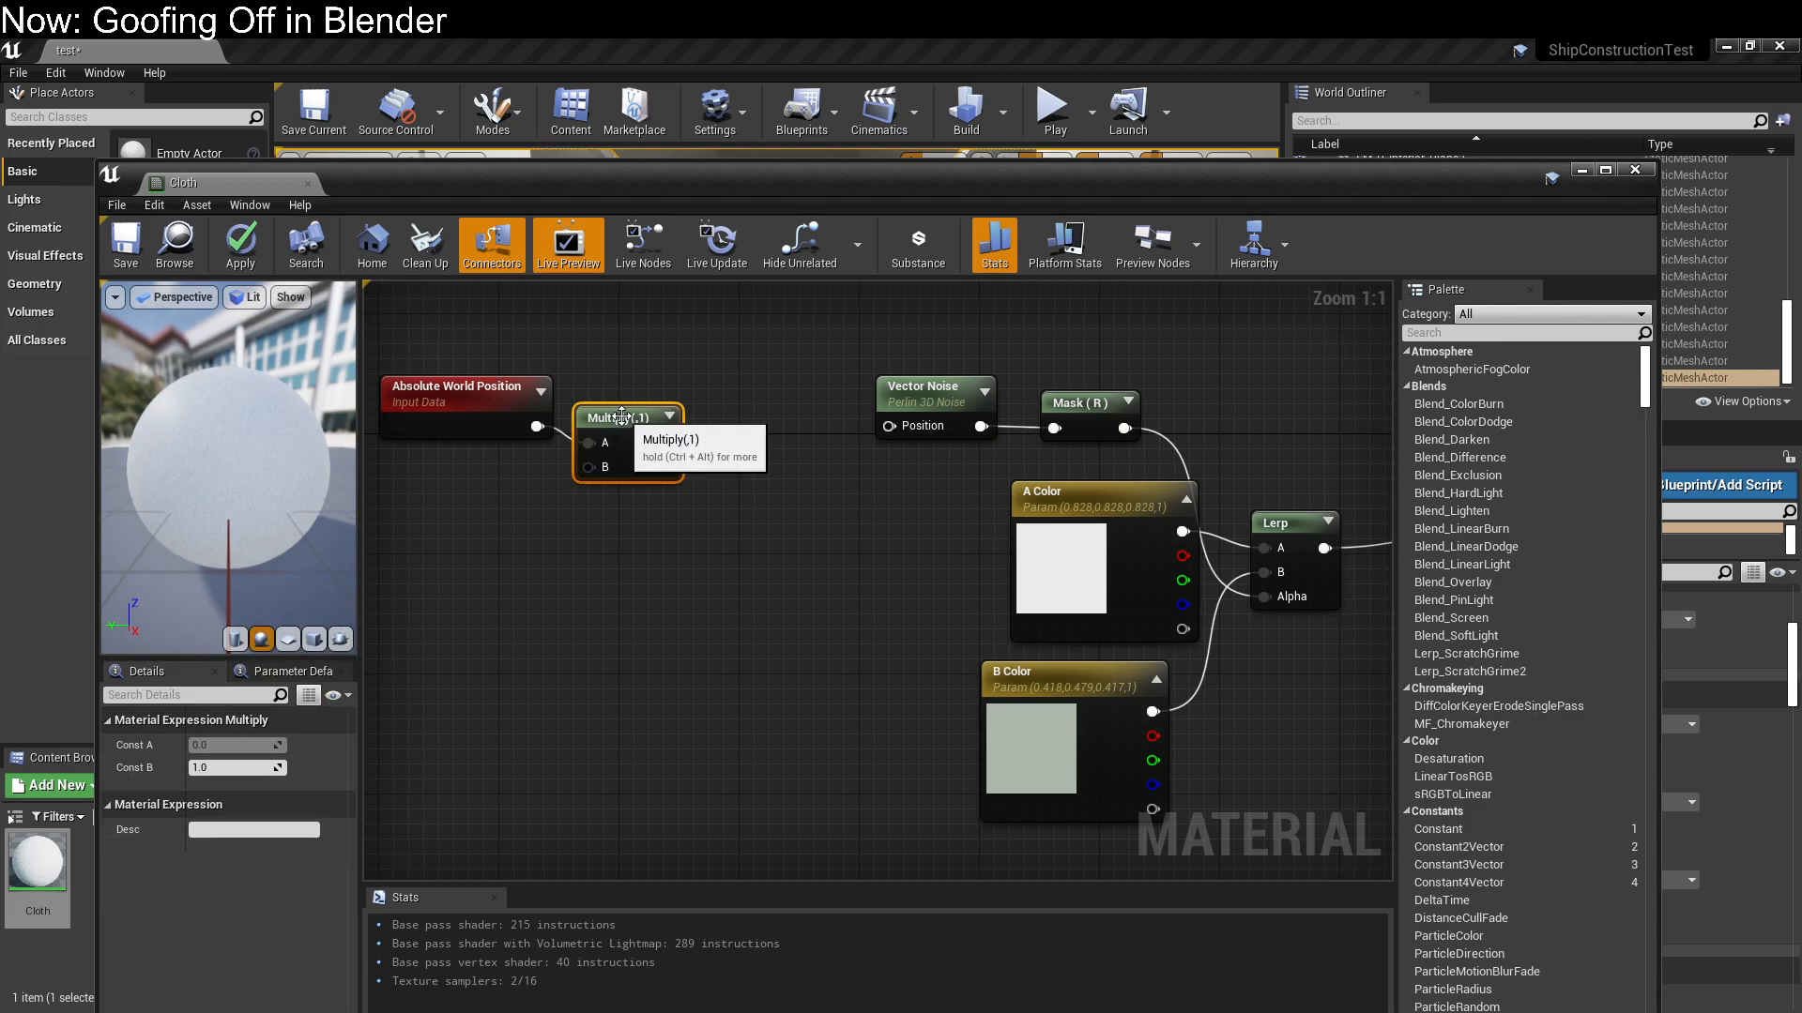
left_click_drag(610, 418, 640, 403)
right_click(574, 572)
type("multipl")
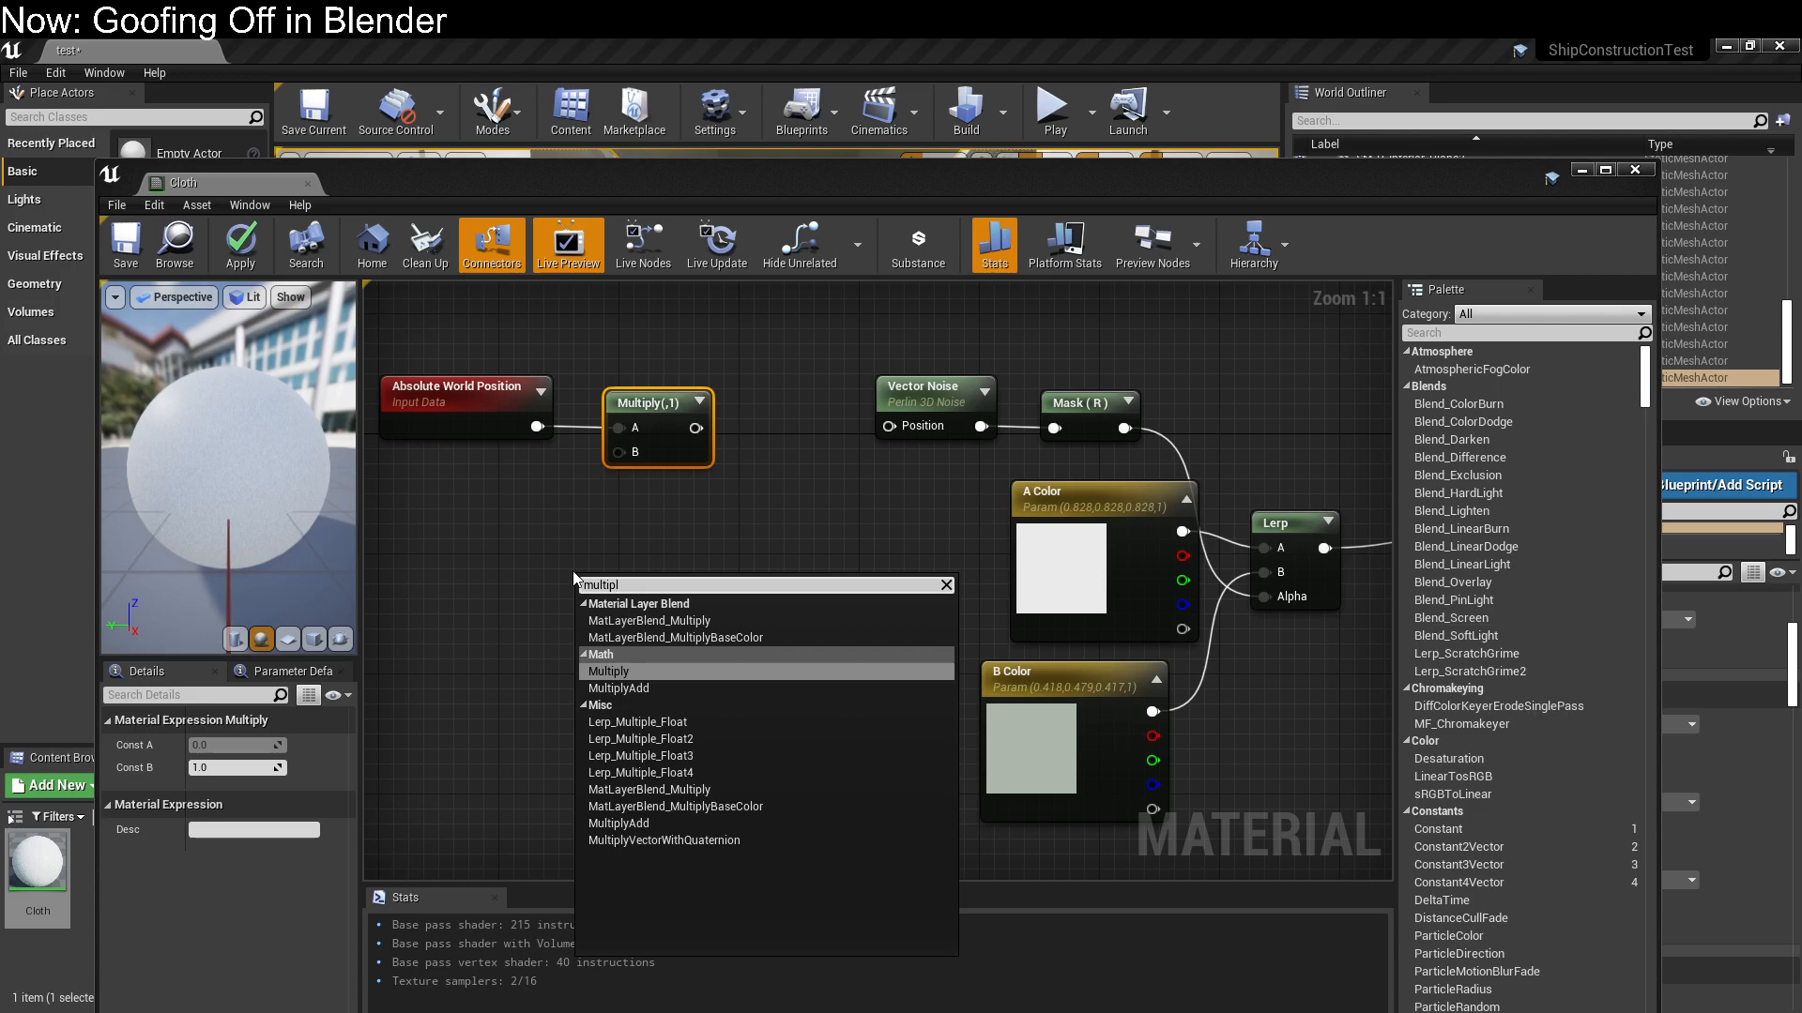
left_click(475, 554)
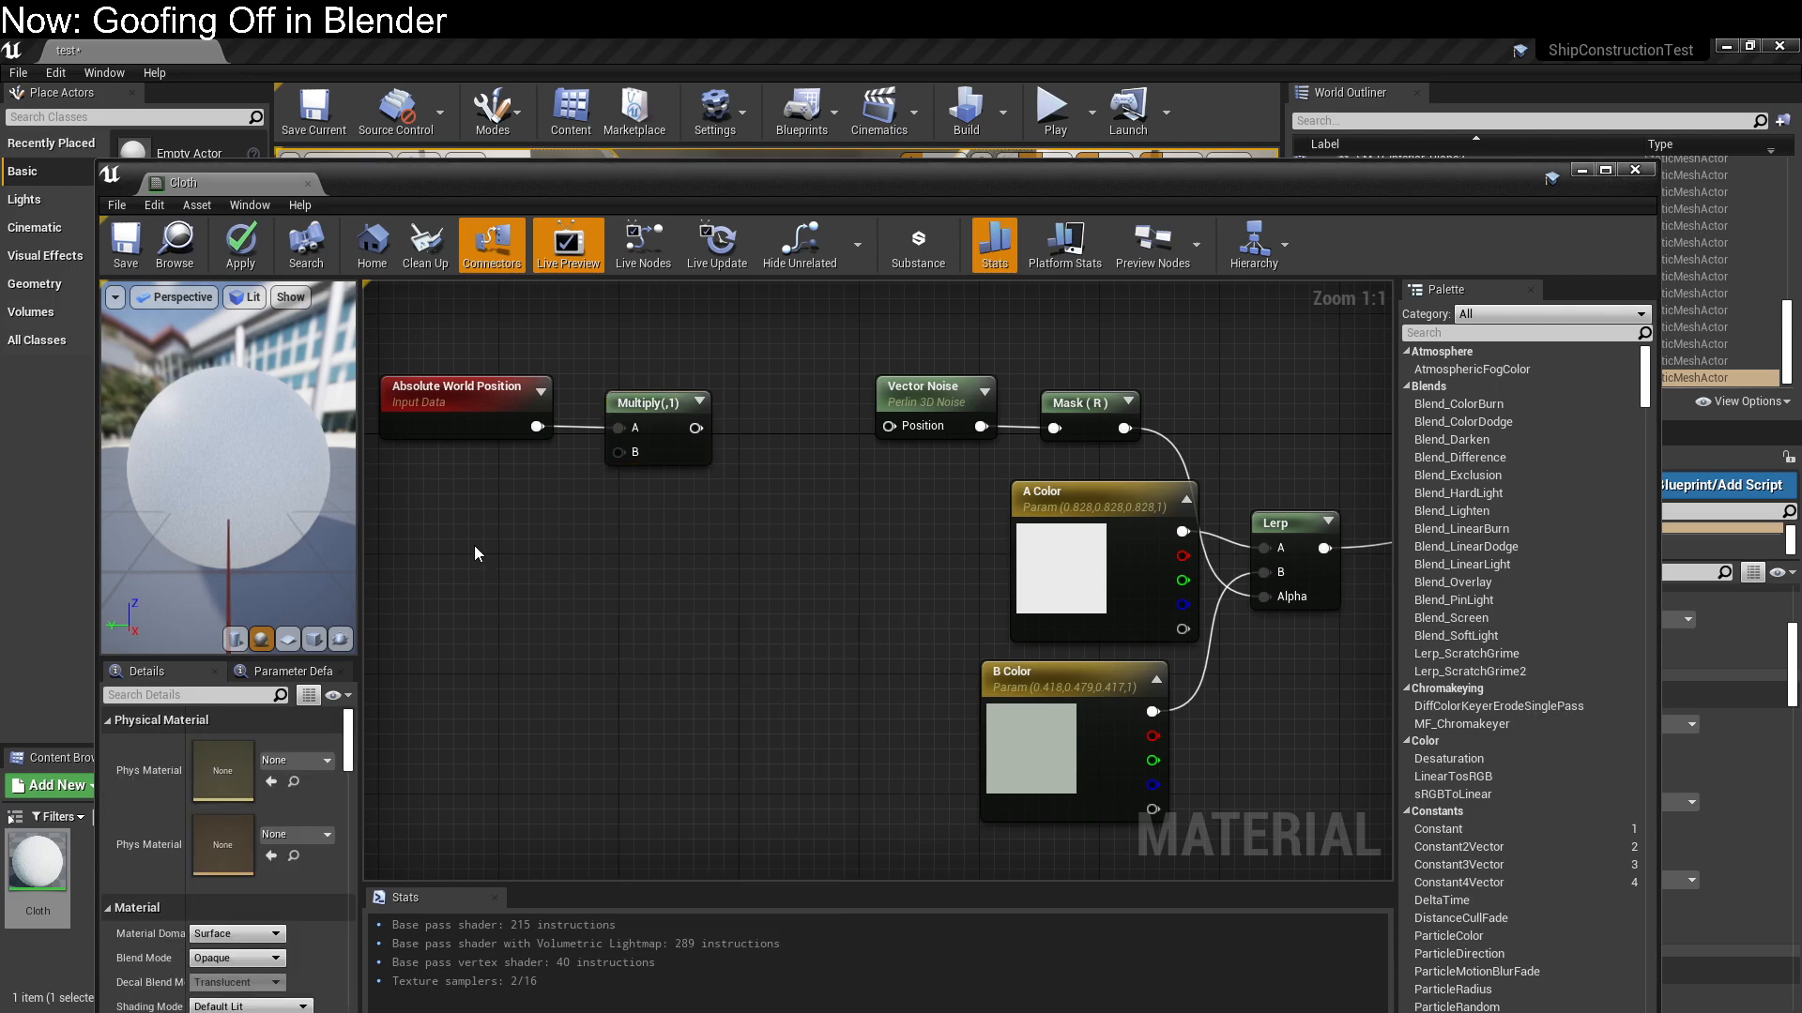
Add a Constant3Vector feeding the Multiply's B input and connect the Multiply output to Vector Noise's Position
key("3")
left_click(463, 499)
left_click_drag(528, 508, 888, 427)
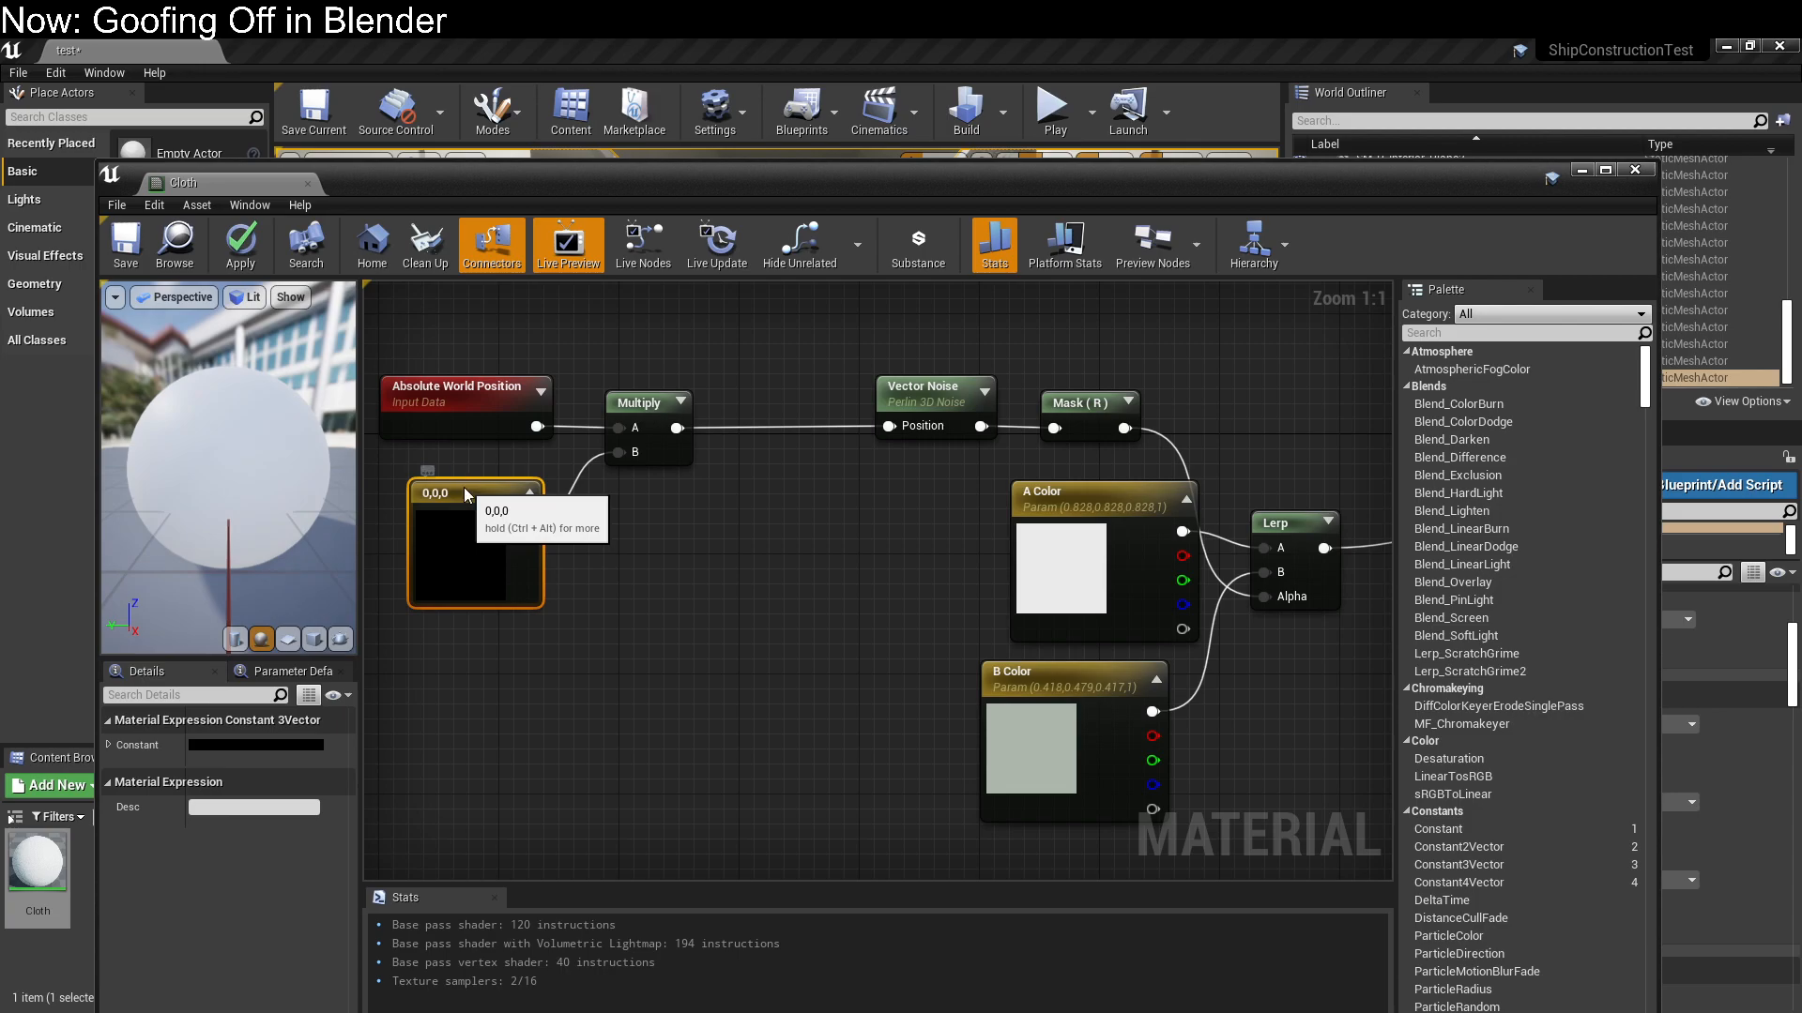
Set the three-component constant to 1, 2, 1 and save the Cloth material
left_click(234, 741)
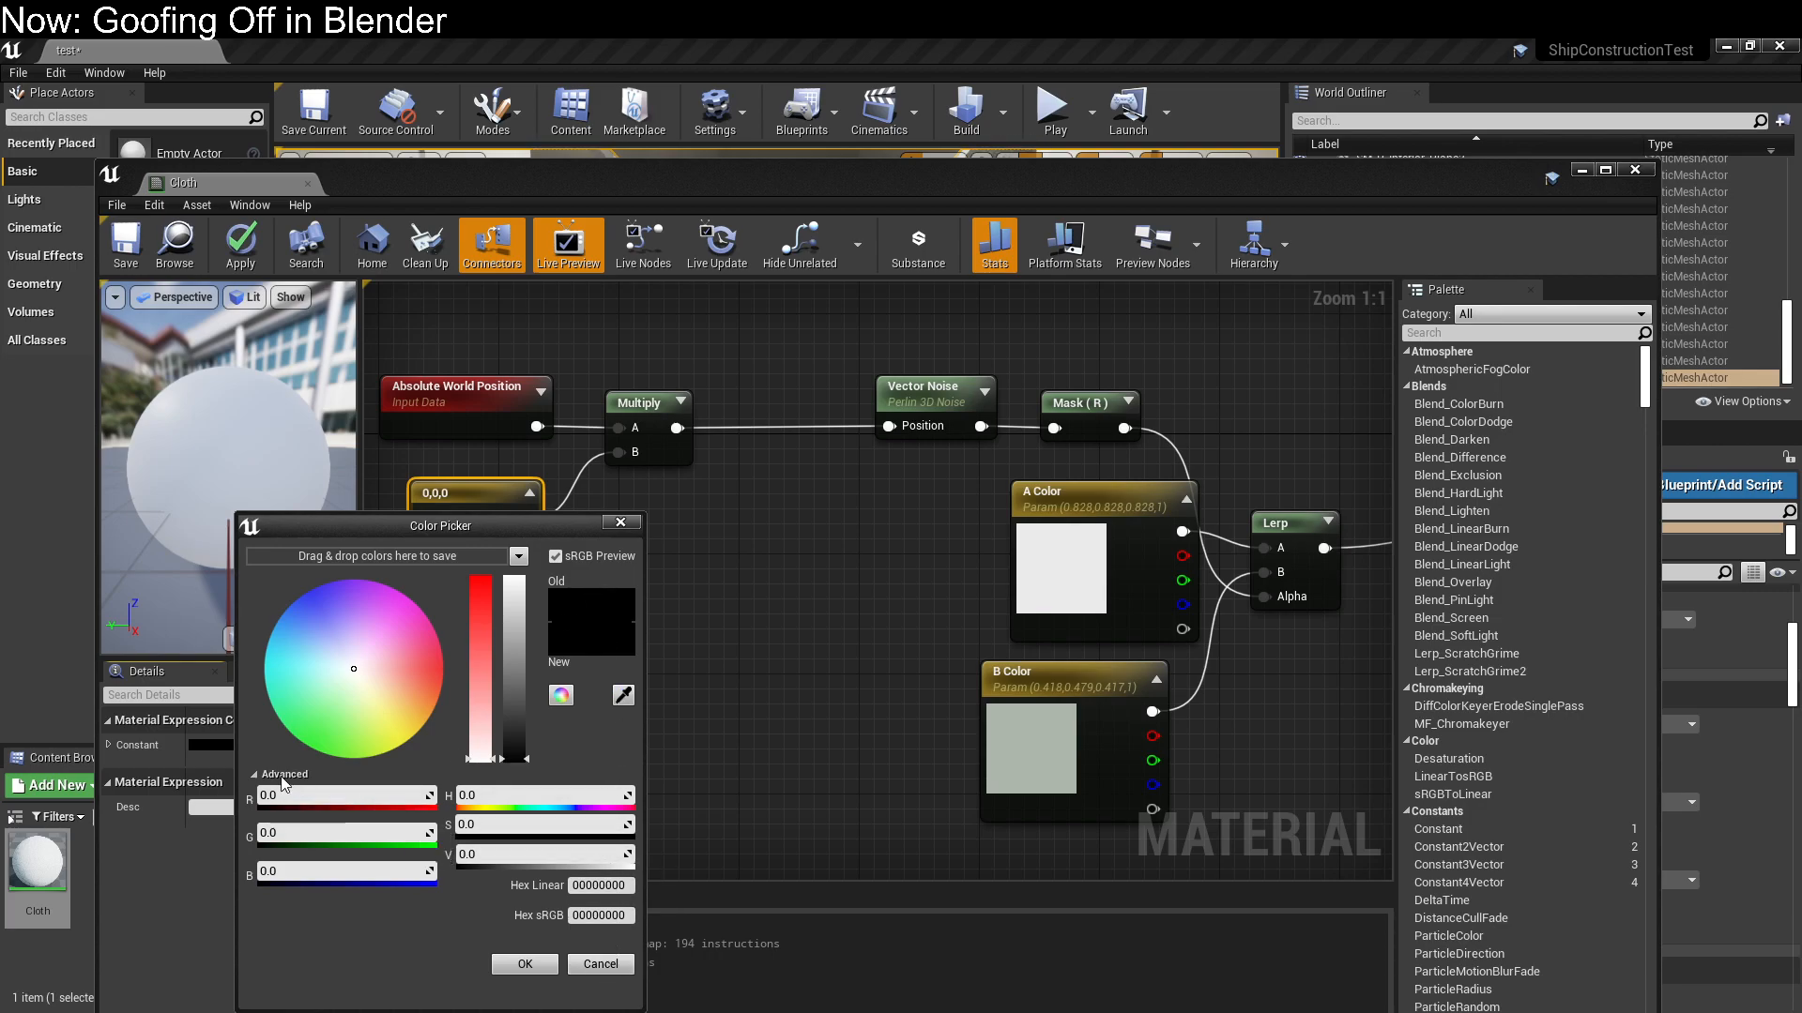
type("1")
key("Tab")
type("2")
key("Tab")
type("1")
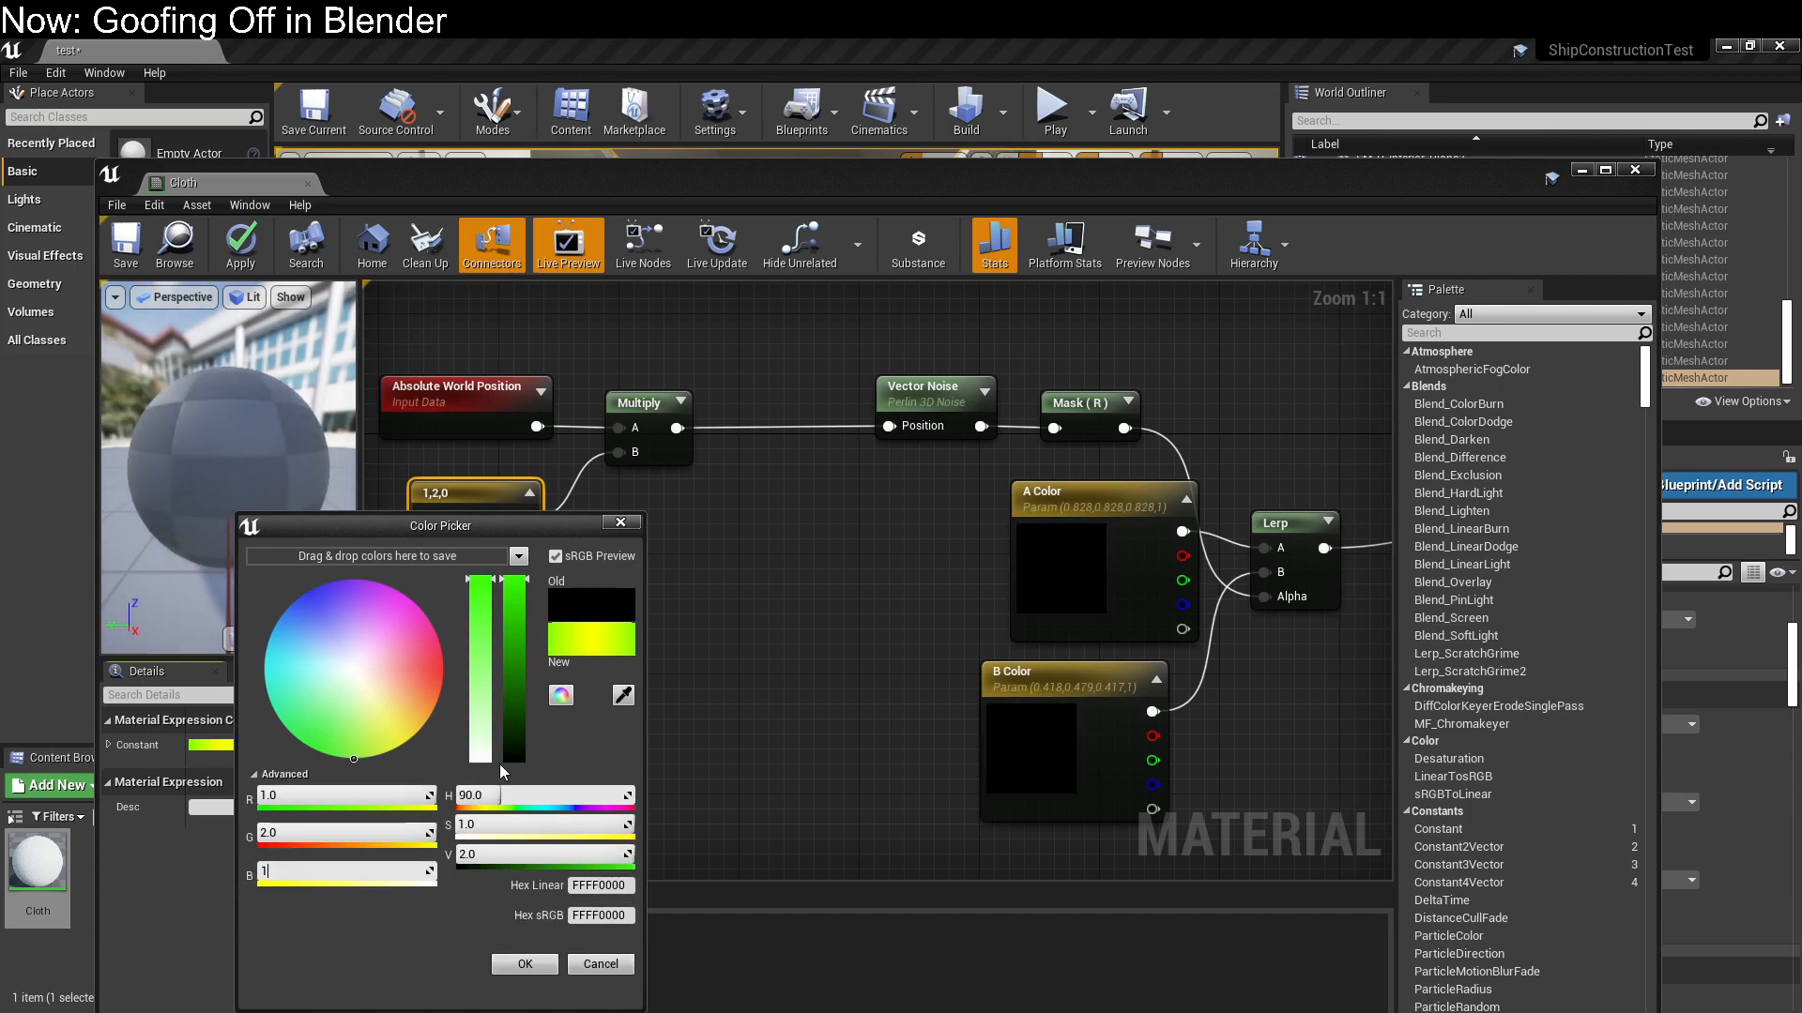
key("Return")
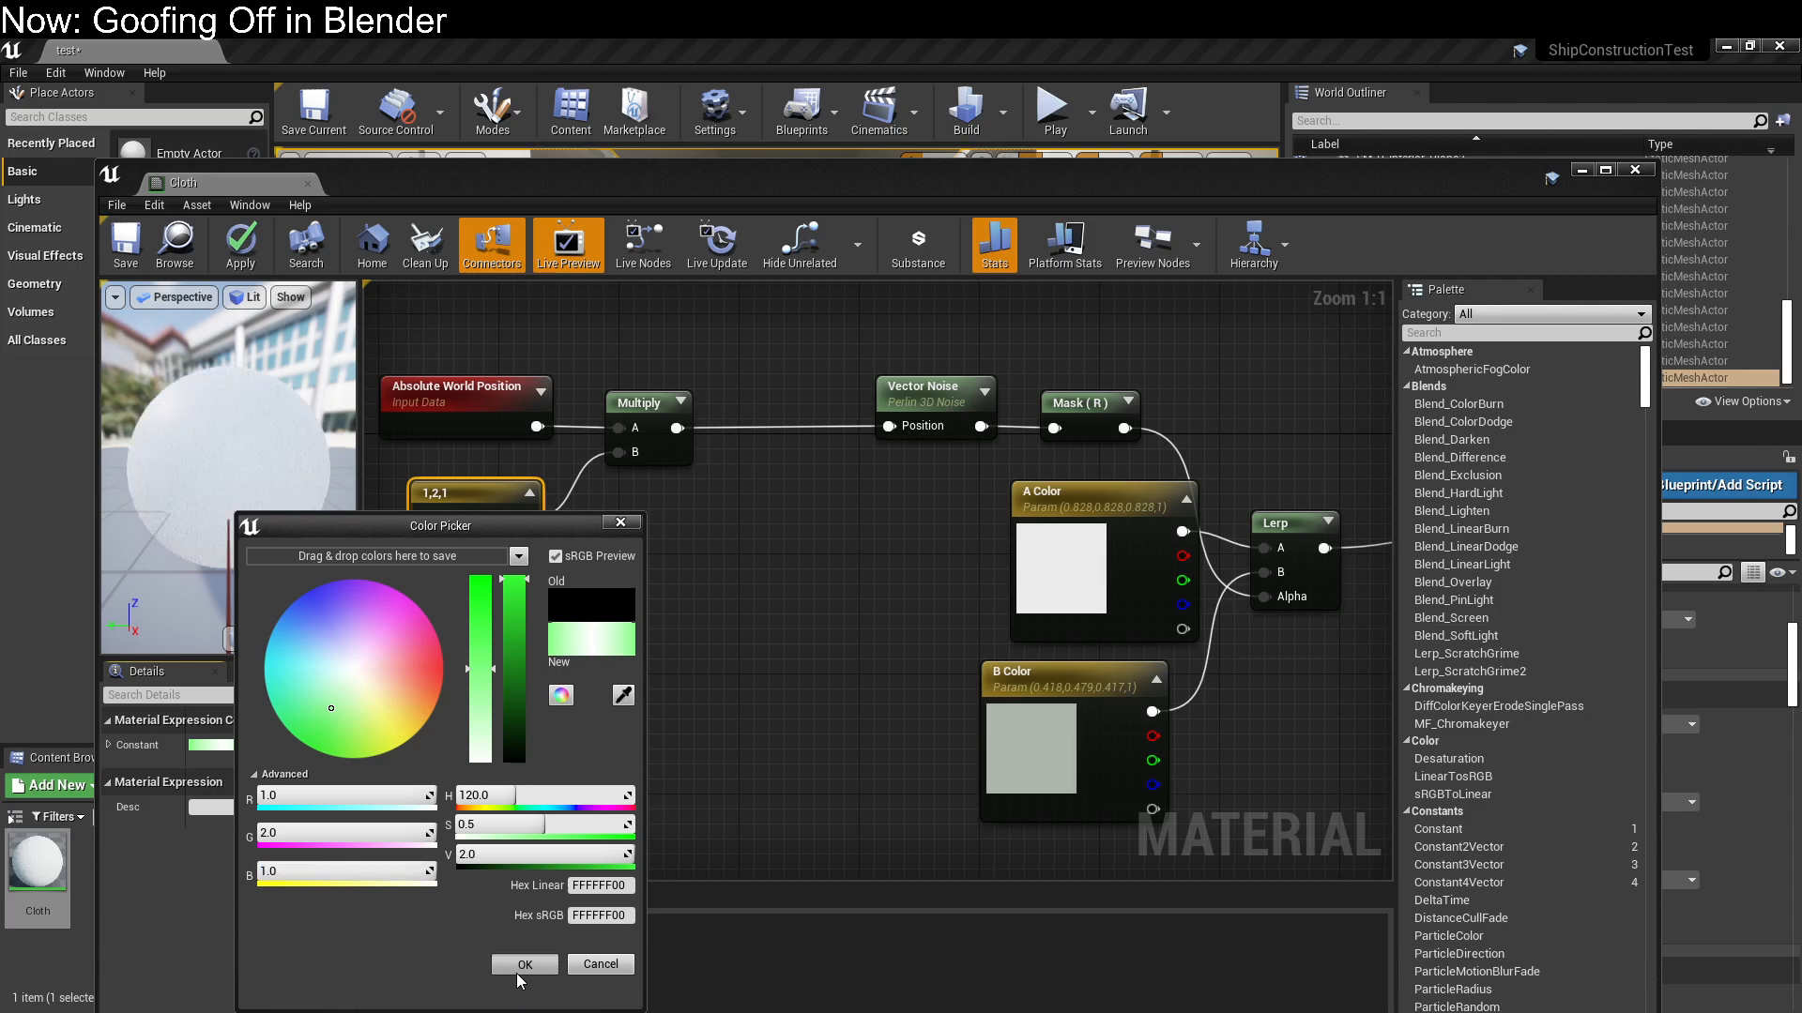
left_click(516, 967)
left_click(670, 743)
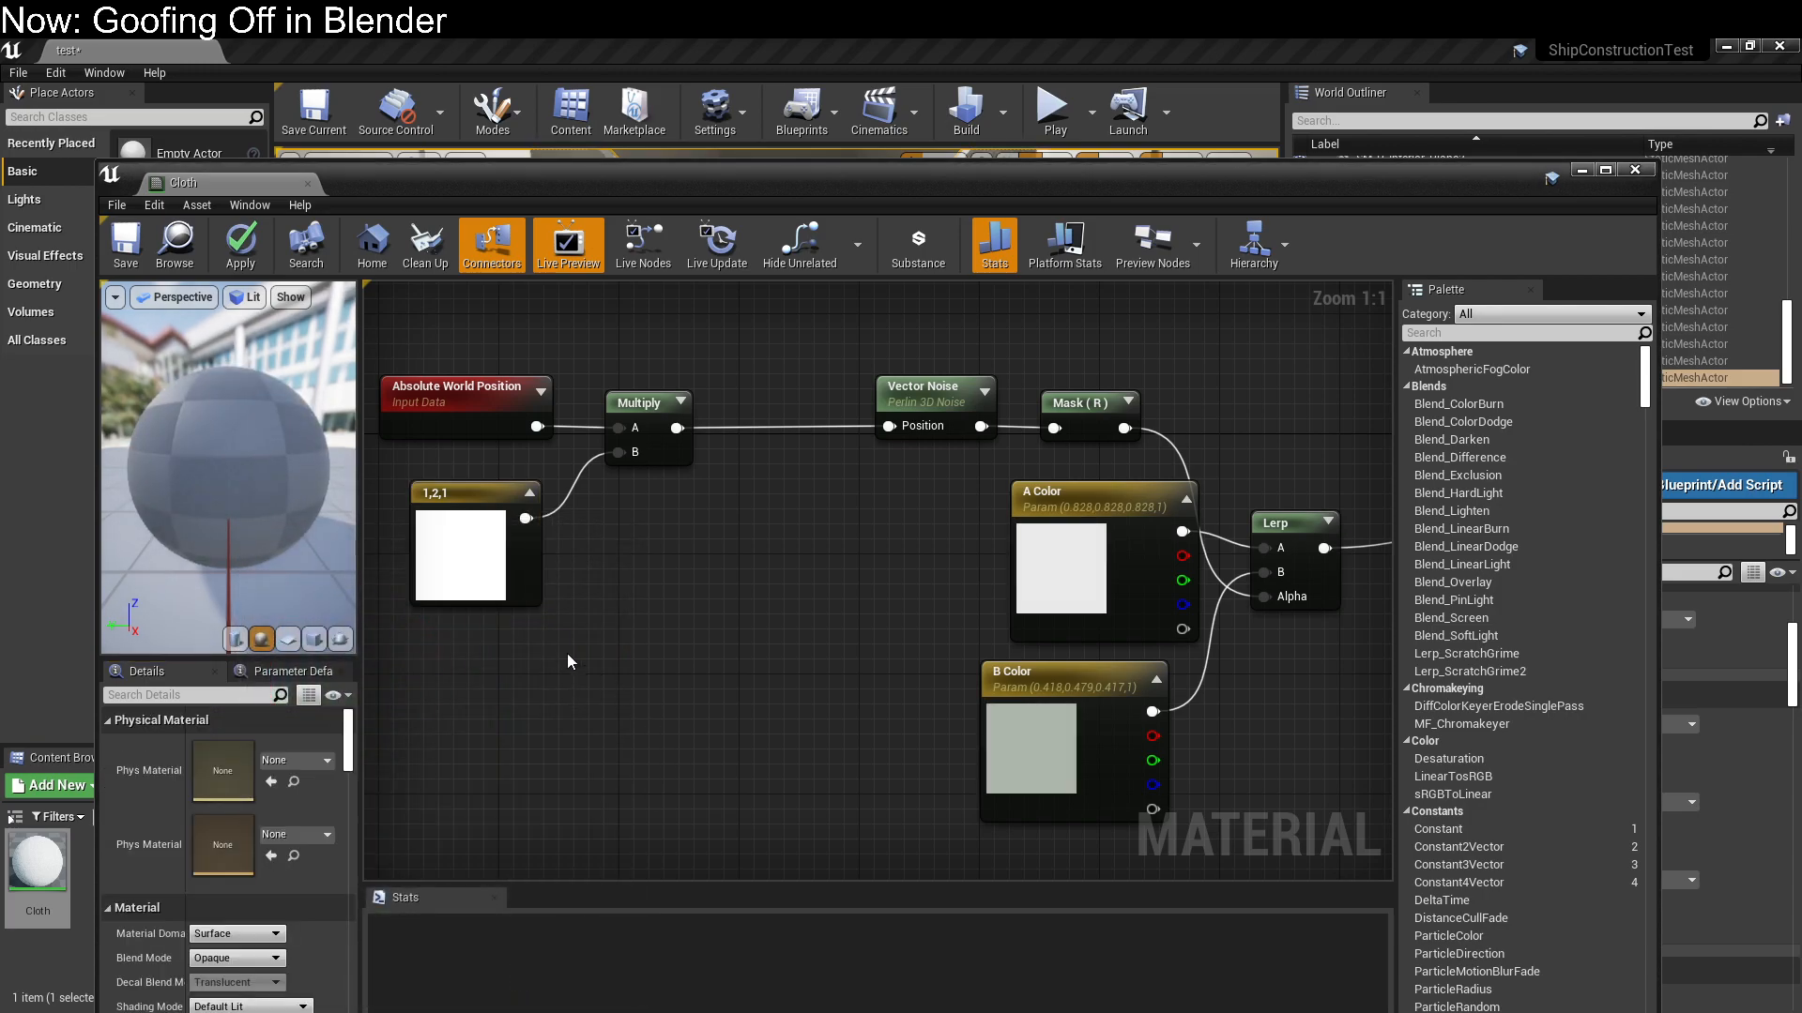
left_click(129, 242)
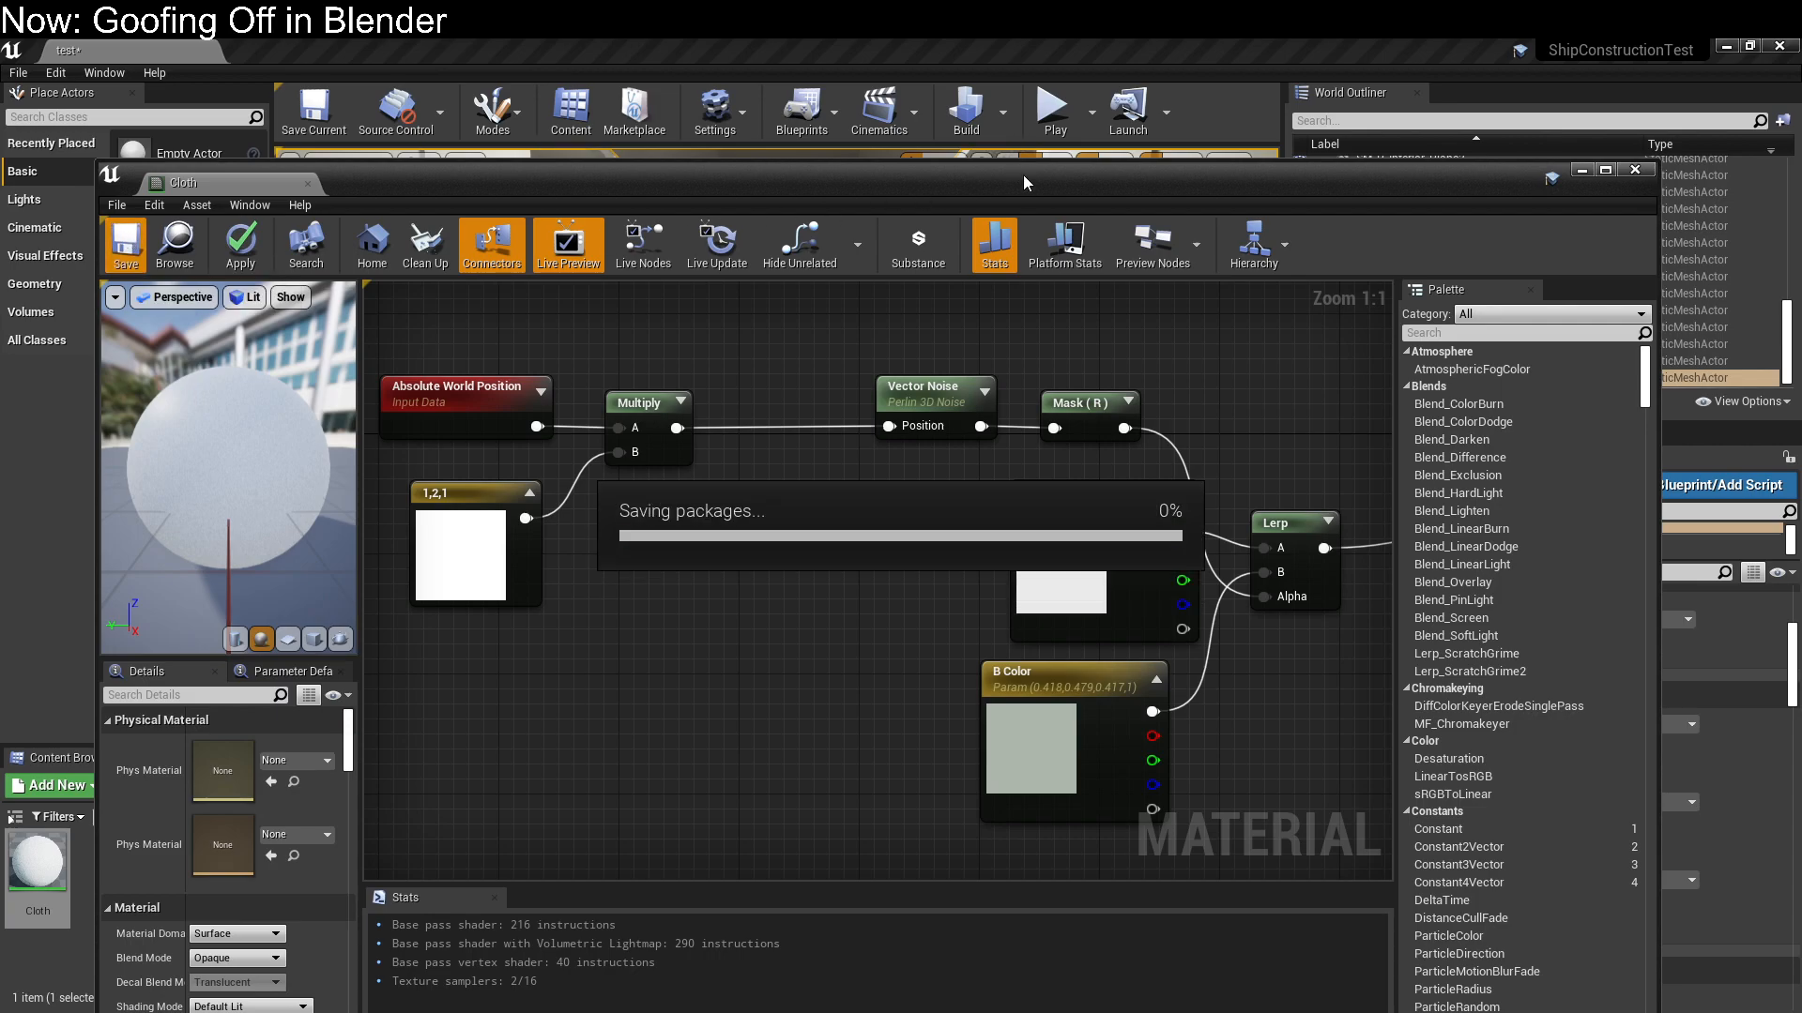
Examine the Cloth noise pattern on the bathroom walls and cabinets up close in the level
left_click_drag(1028, 184, 0, 232)
right_click_drag(647, 376, 704, 385)
key("w")
key("s")
key("w")
key("s")
right_click_drag(995, 563, 856, 571)
key("w")
key("s")
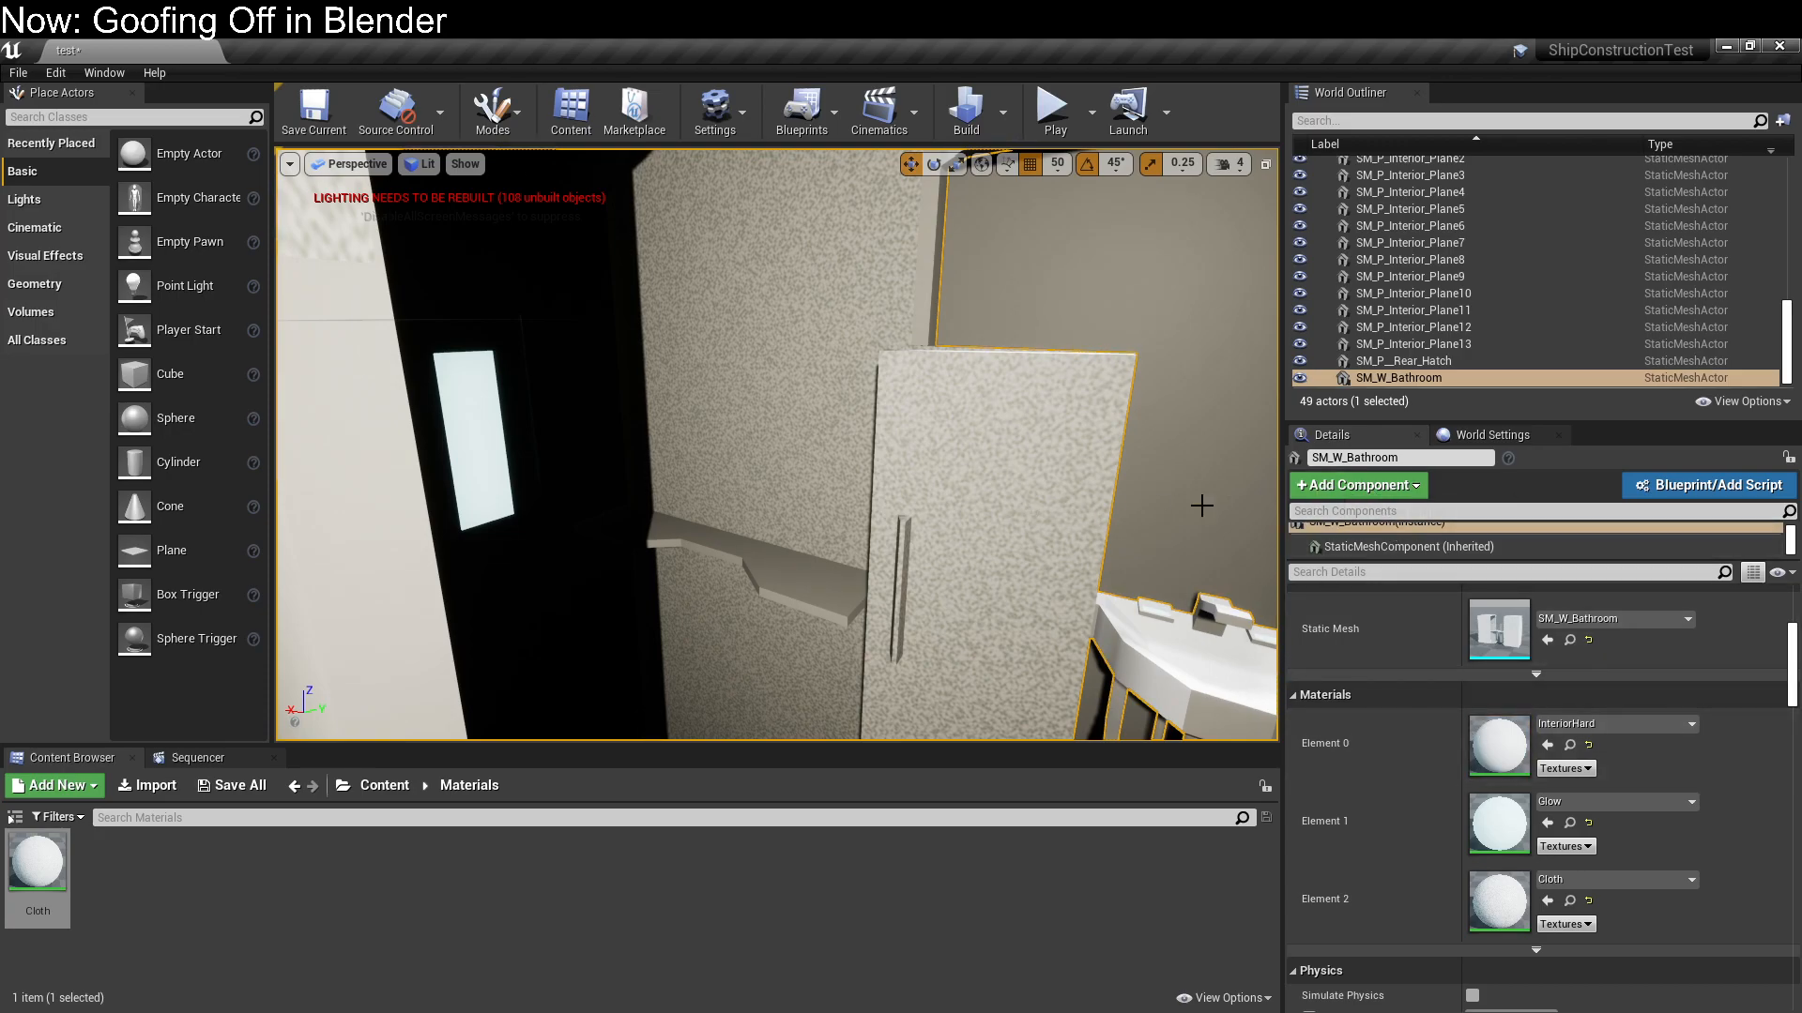
Raise SM_W_Bathroom to a Z location of 30 and frame it in the view
left_click(1492, 434)
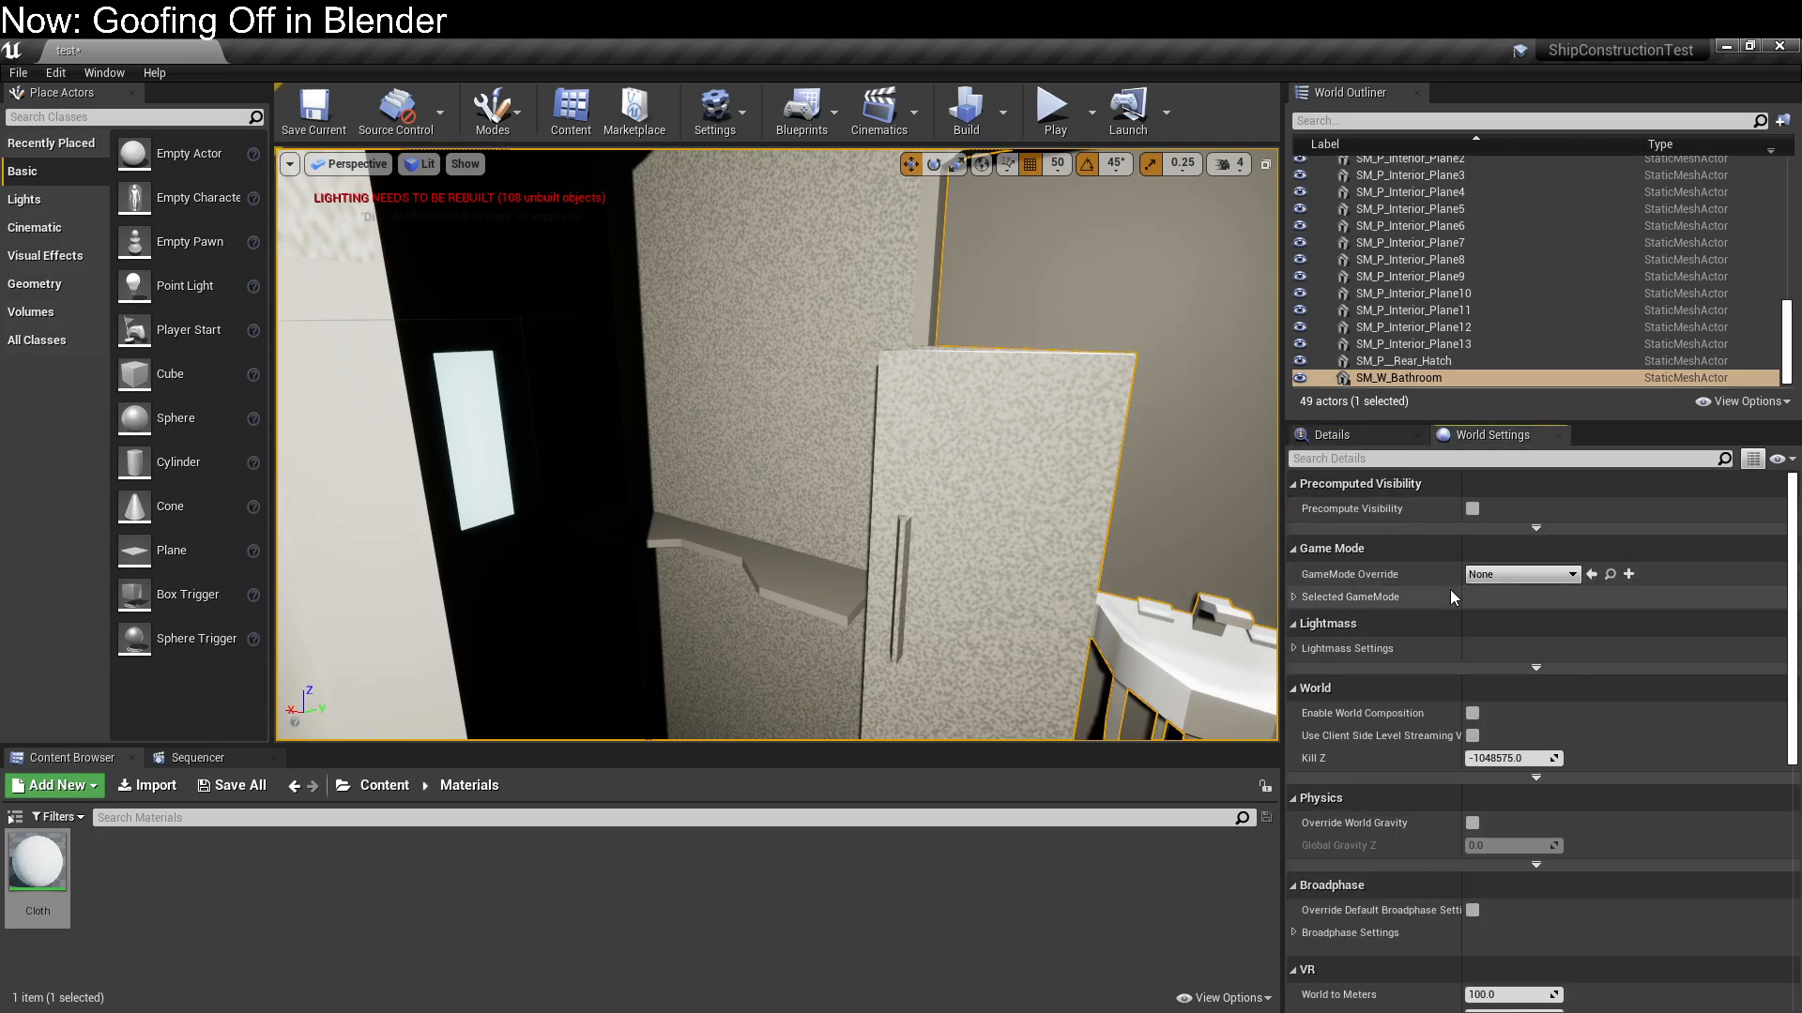
left_click(1389, 437)
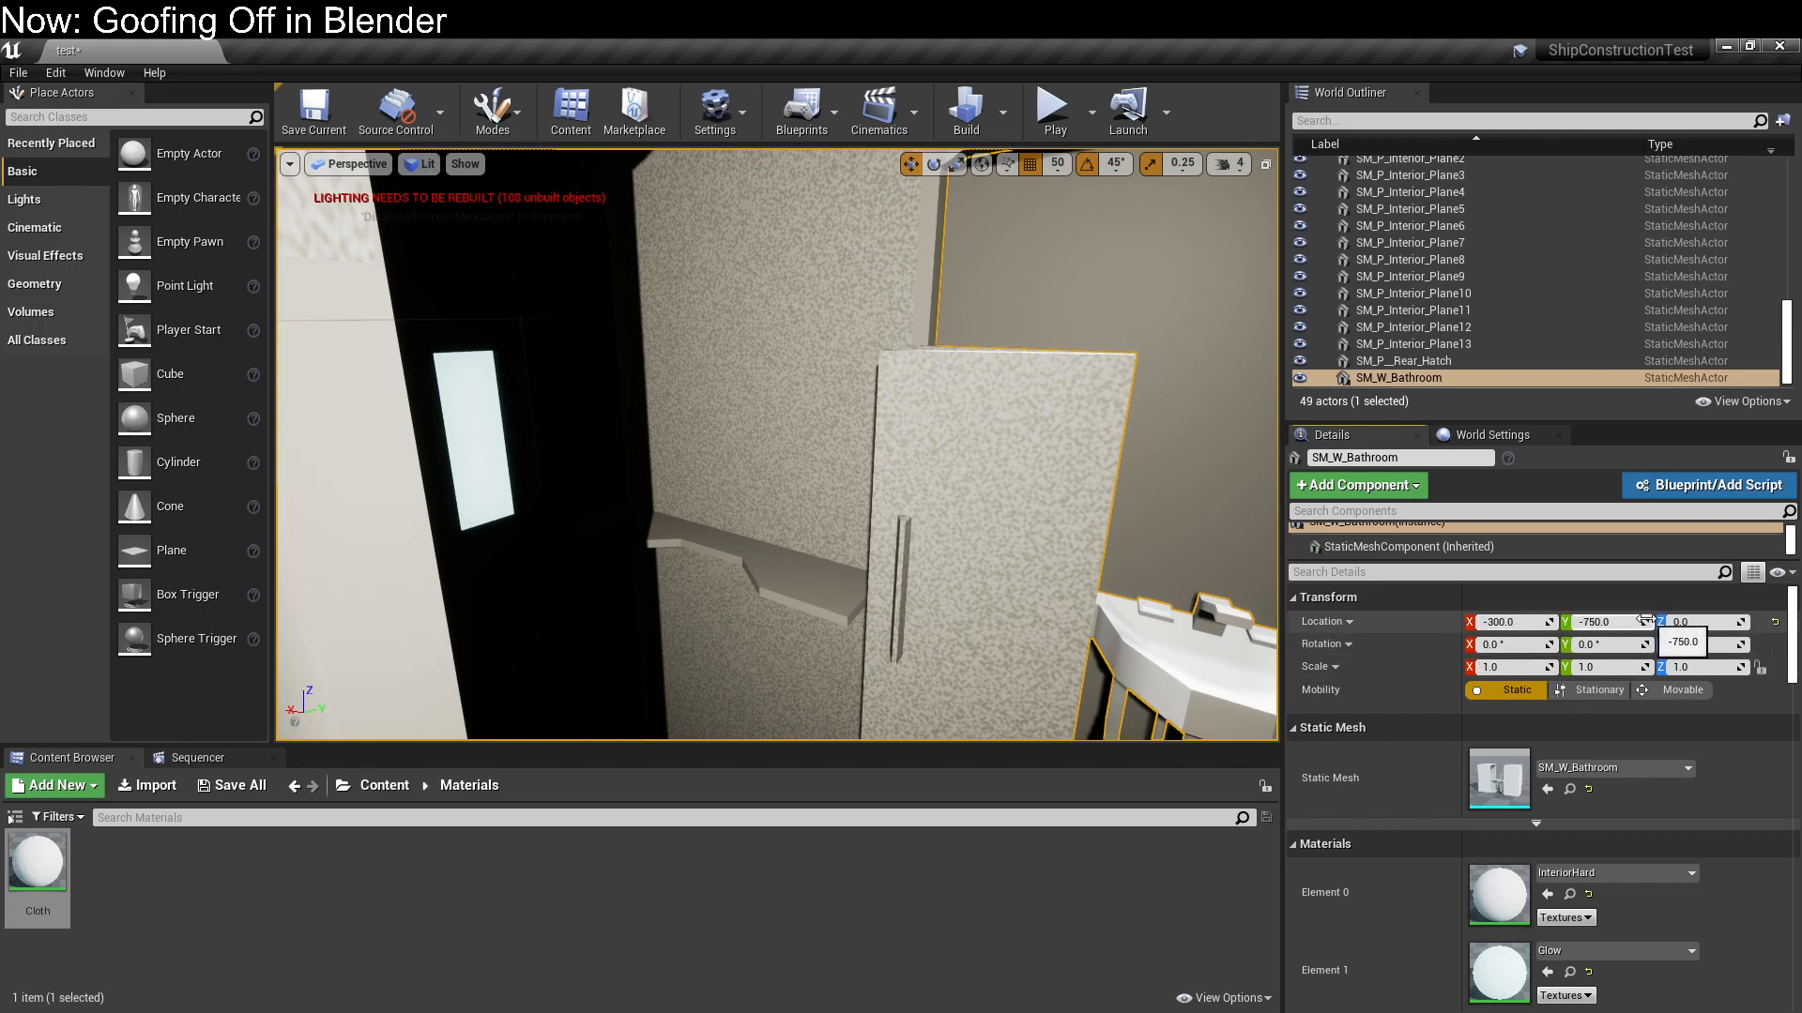
mouse_move(1670, 621)
left_mouse_down()
mouse_move(1742, 621)
mouse_move(1684, 622)
left_mouse_up()
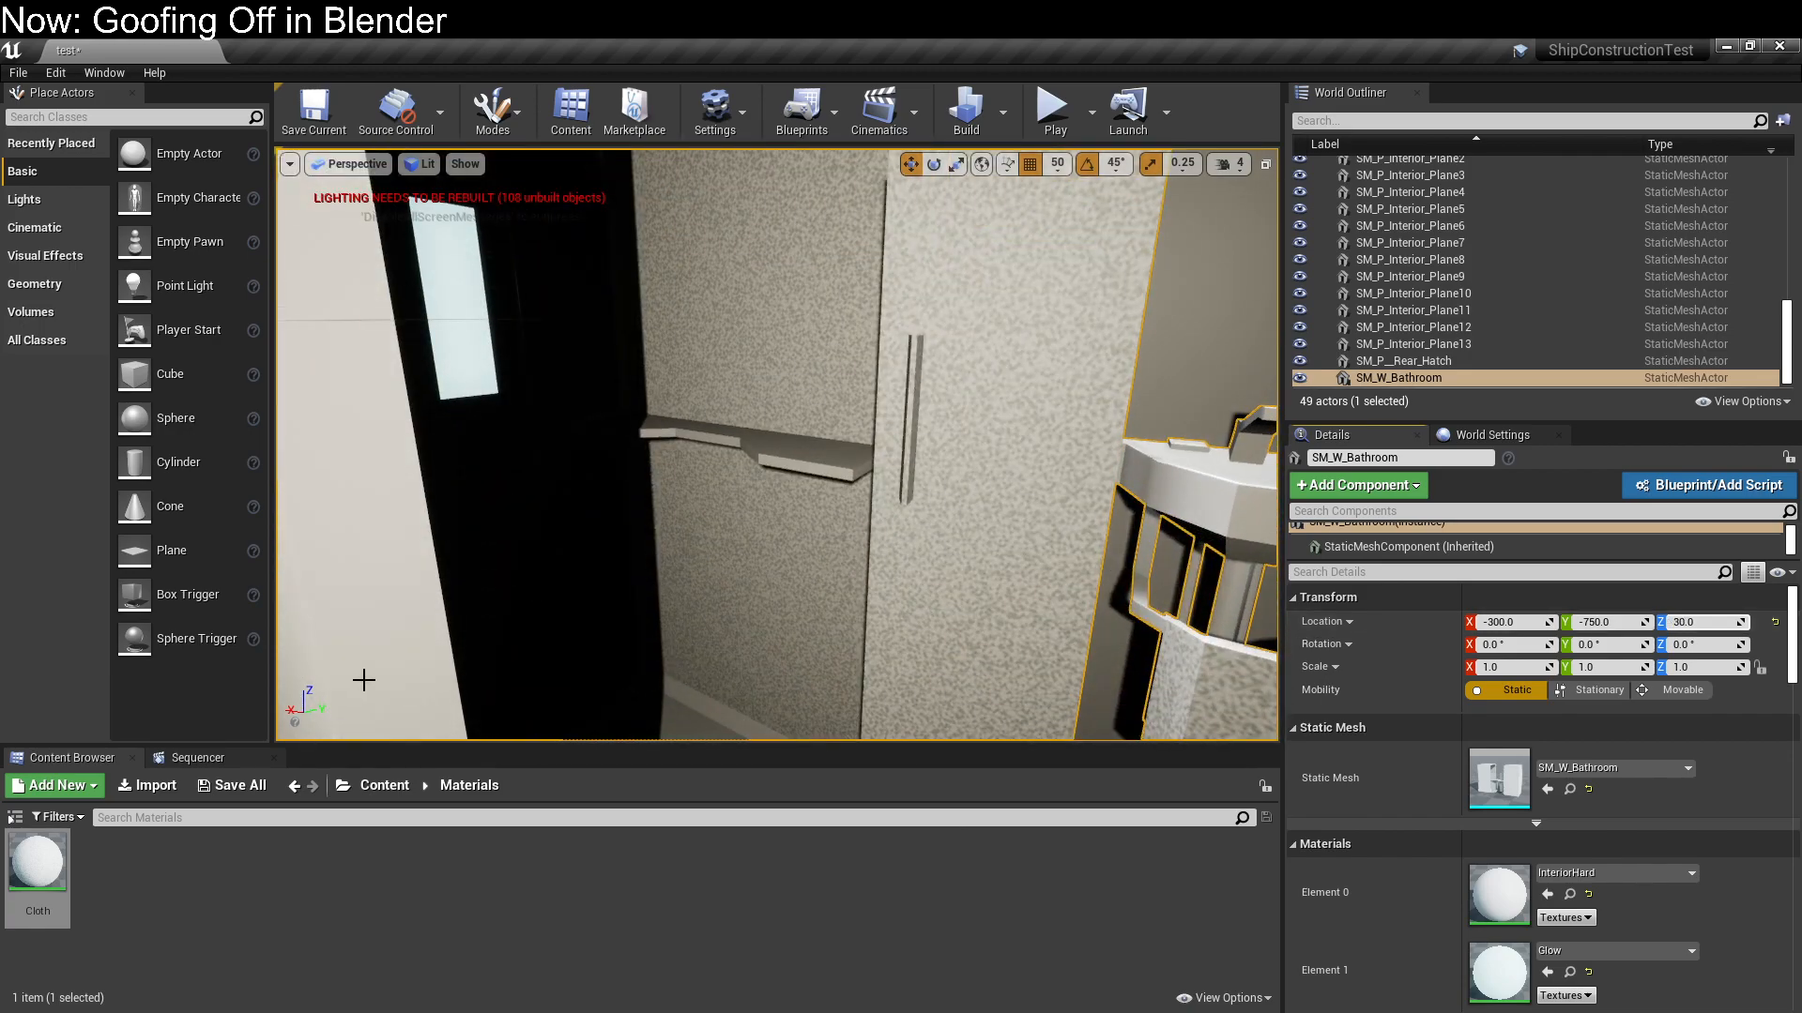
key("f")
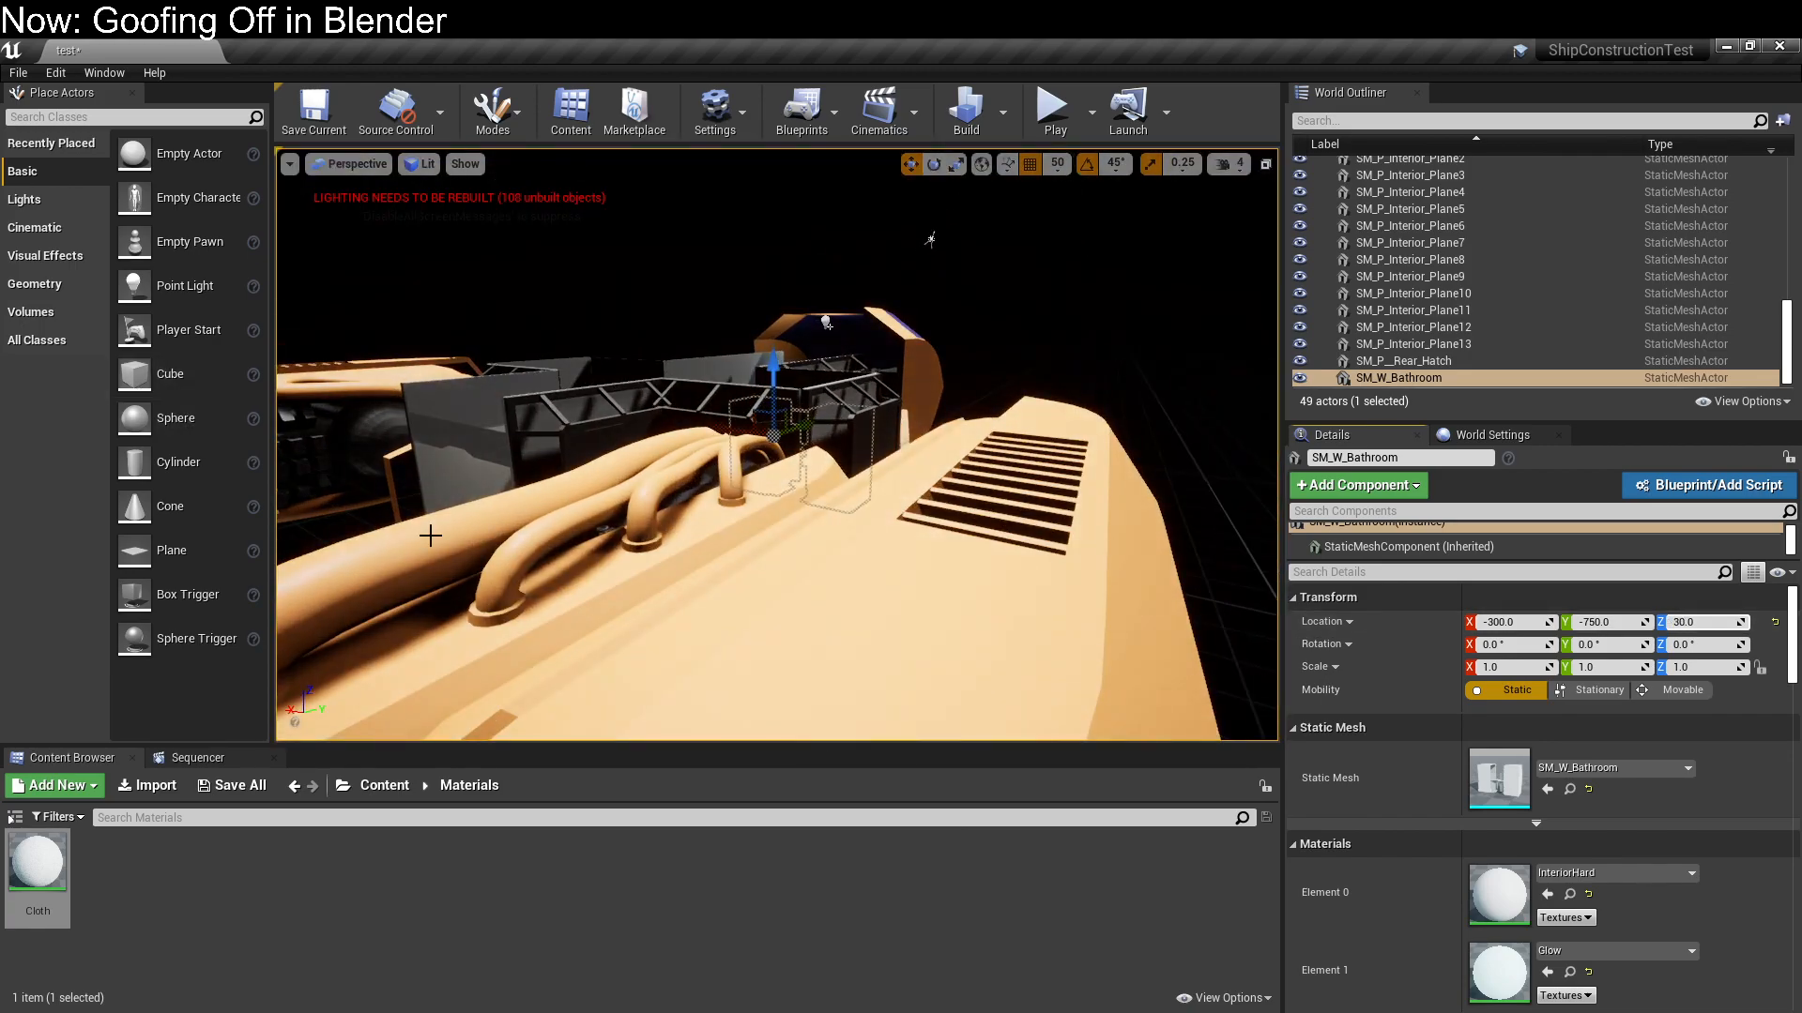
Set the three-component constant feeding Multiply's B input to 1, 1, 5 and save the Cloth material
left_click_drag(0, 183, 983, 103)
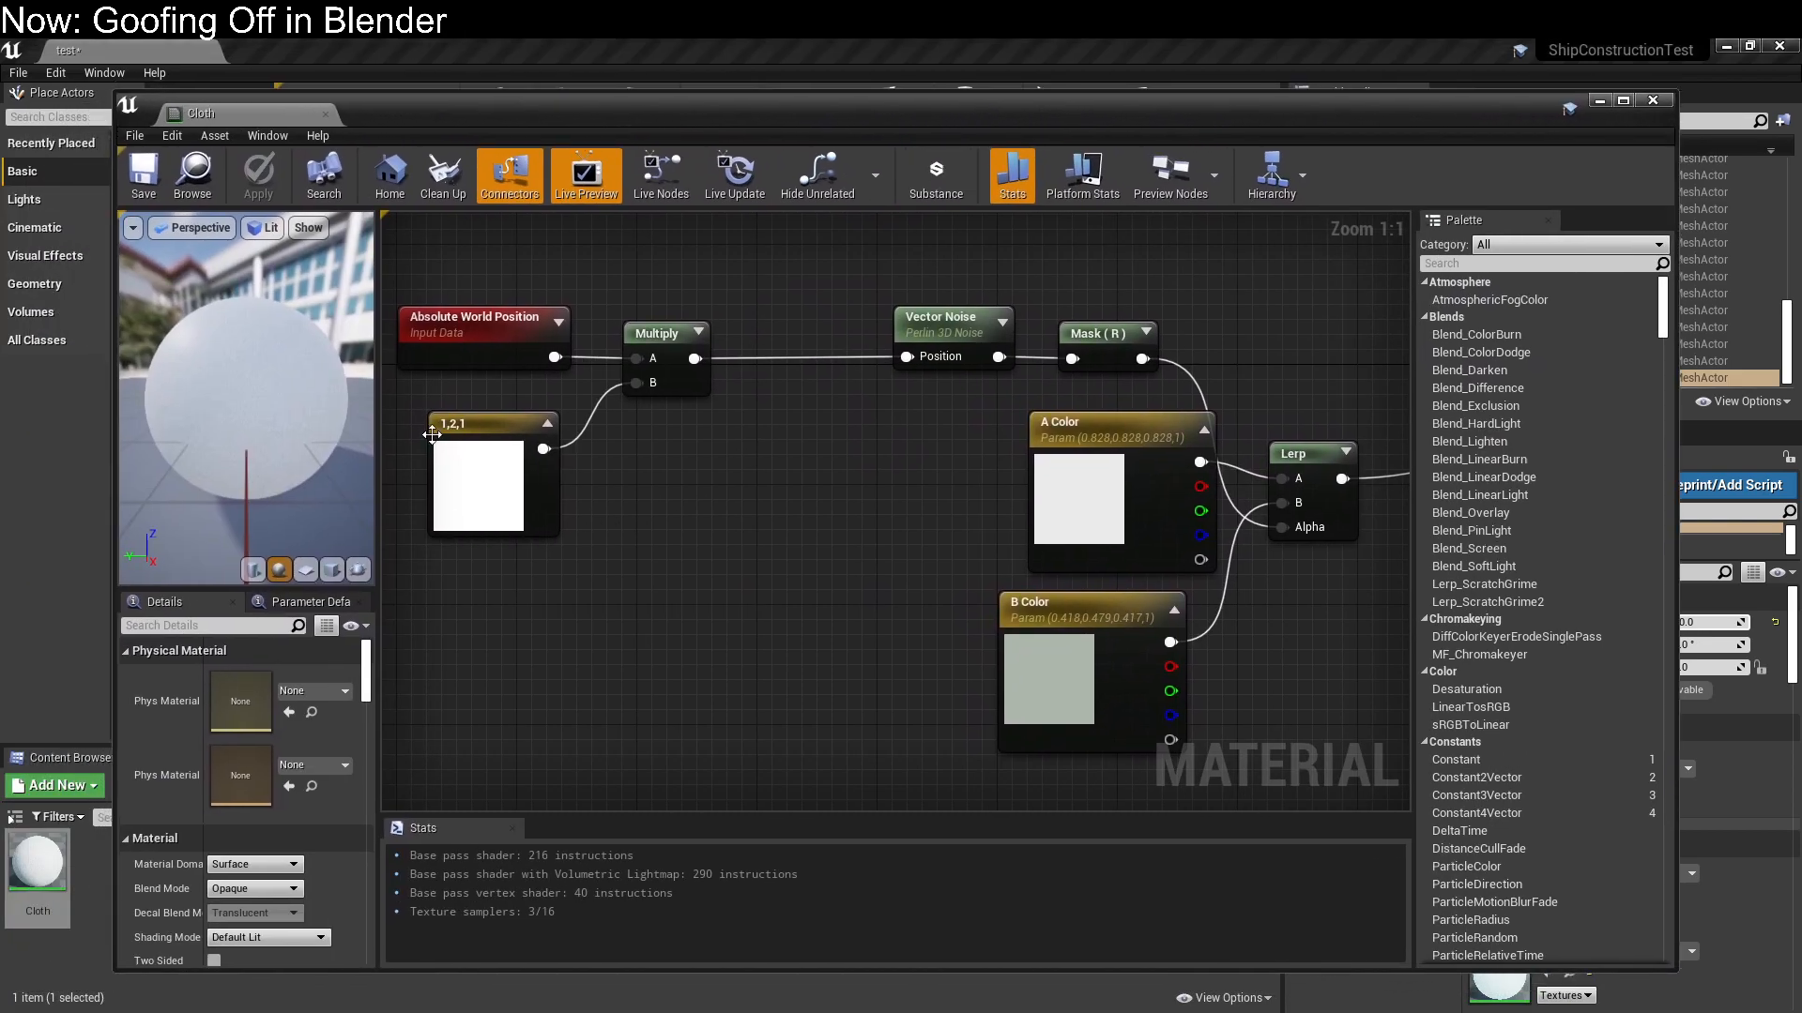
left_click(437, 446)
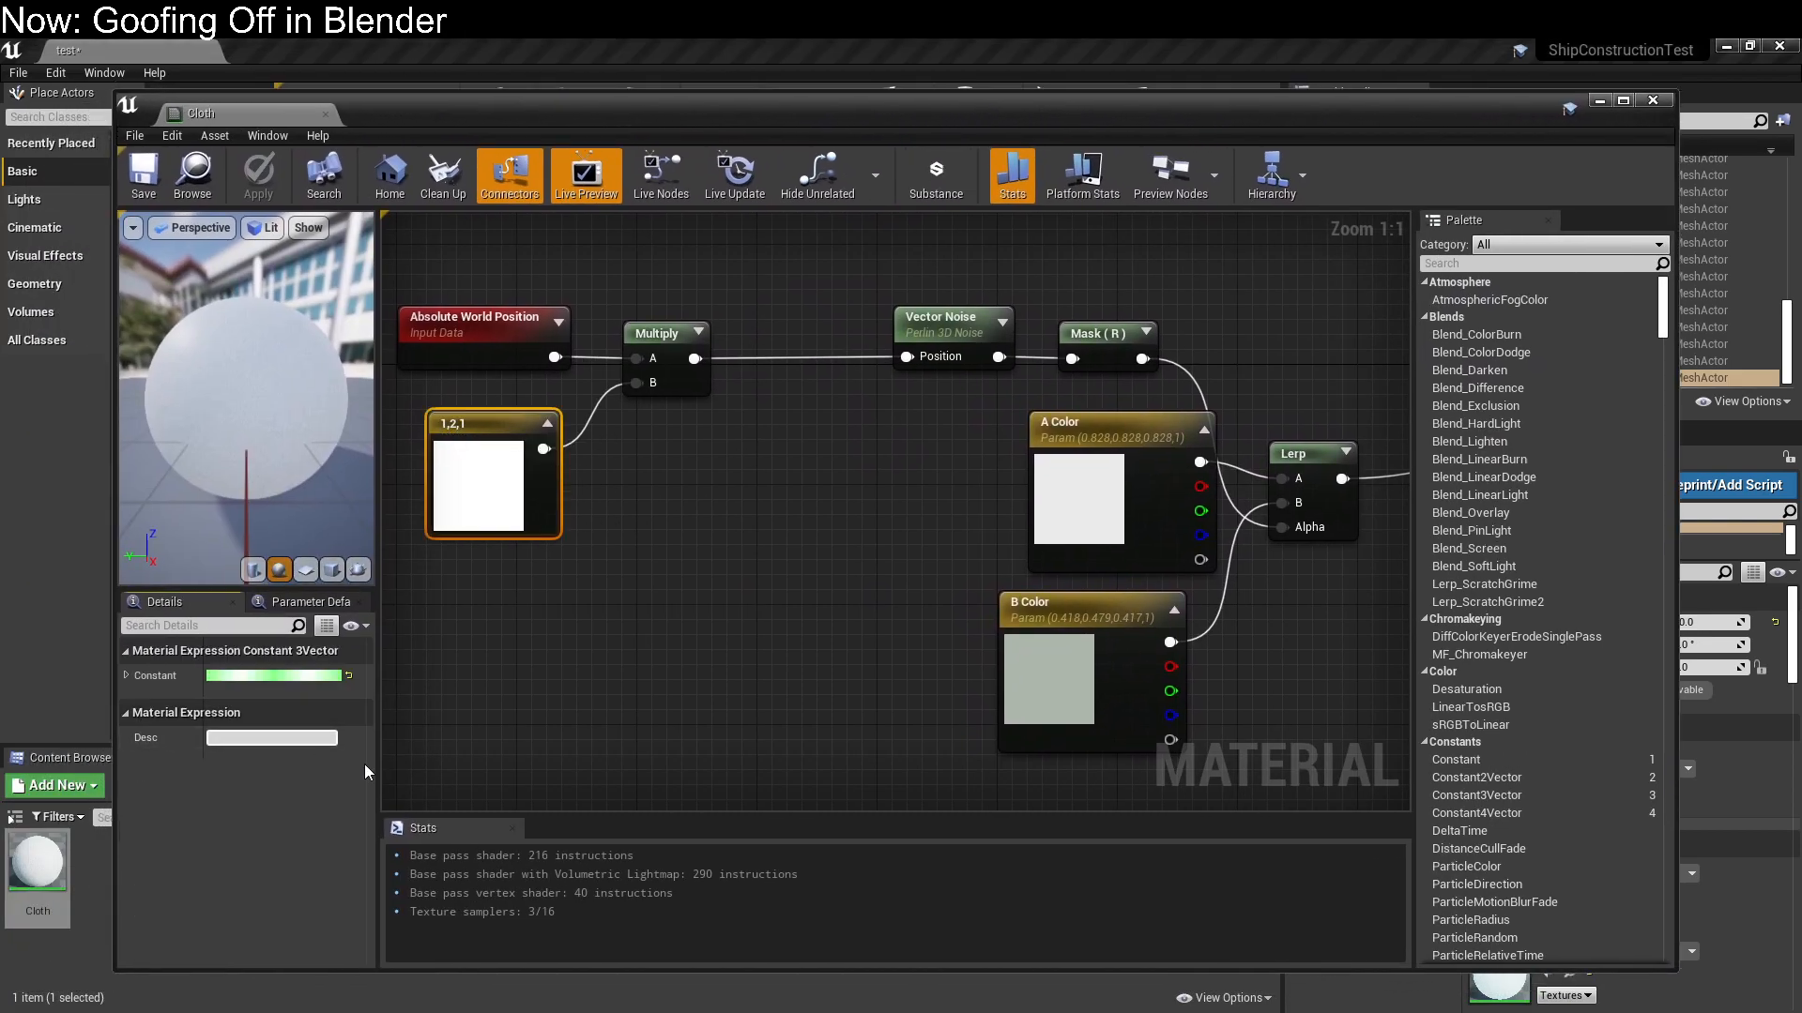
left_click(294, 677)
left_click_drag(403, 833, 473, 833)
left_click(411, 880)
type("2")
key("BackSpace")
type("5")
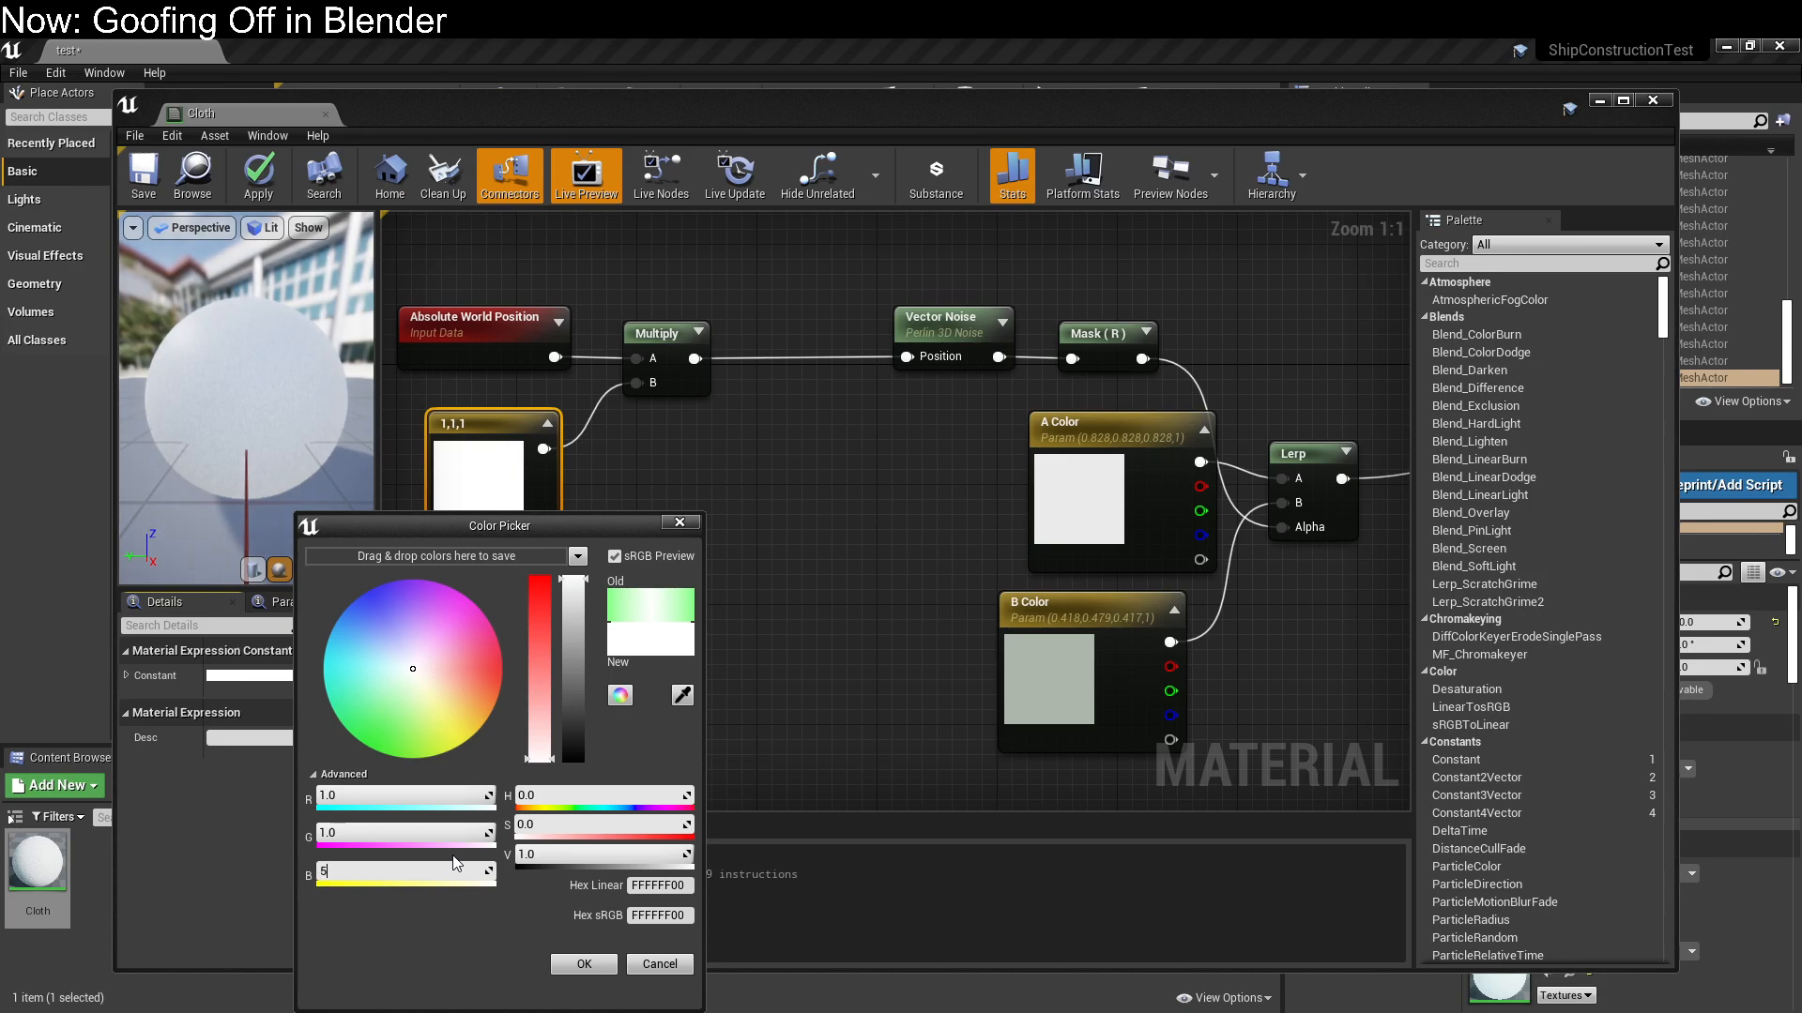
key("Return")
left_click(585, 966)
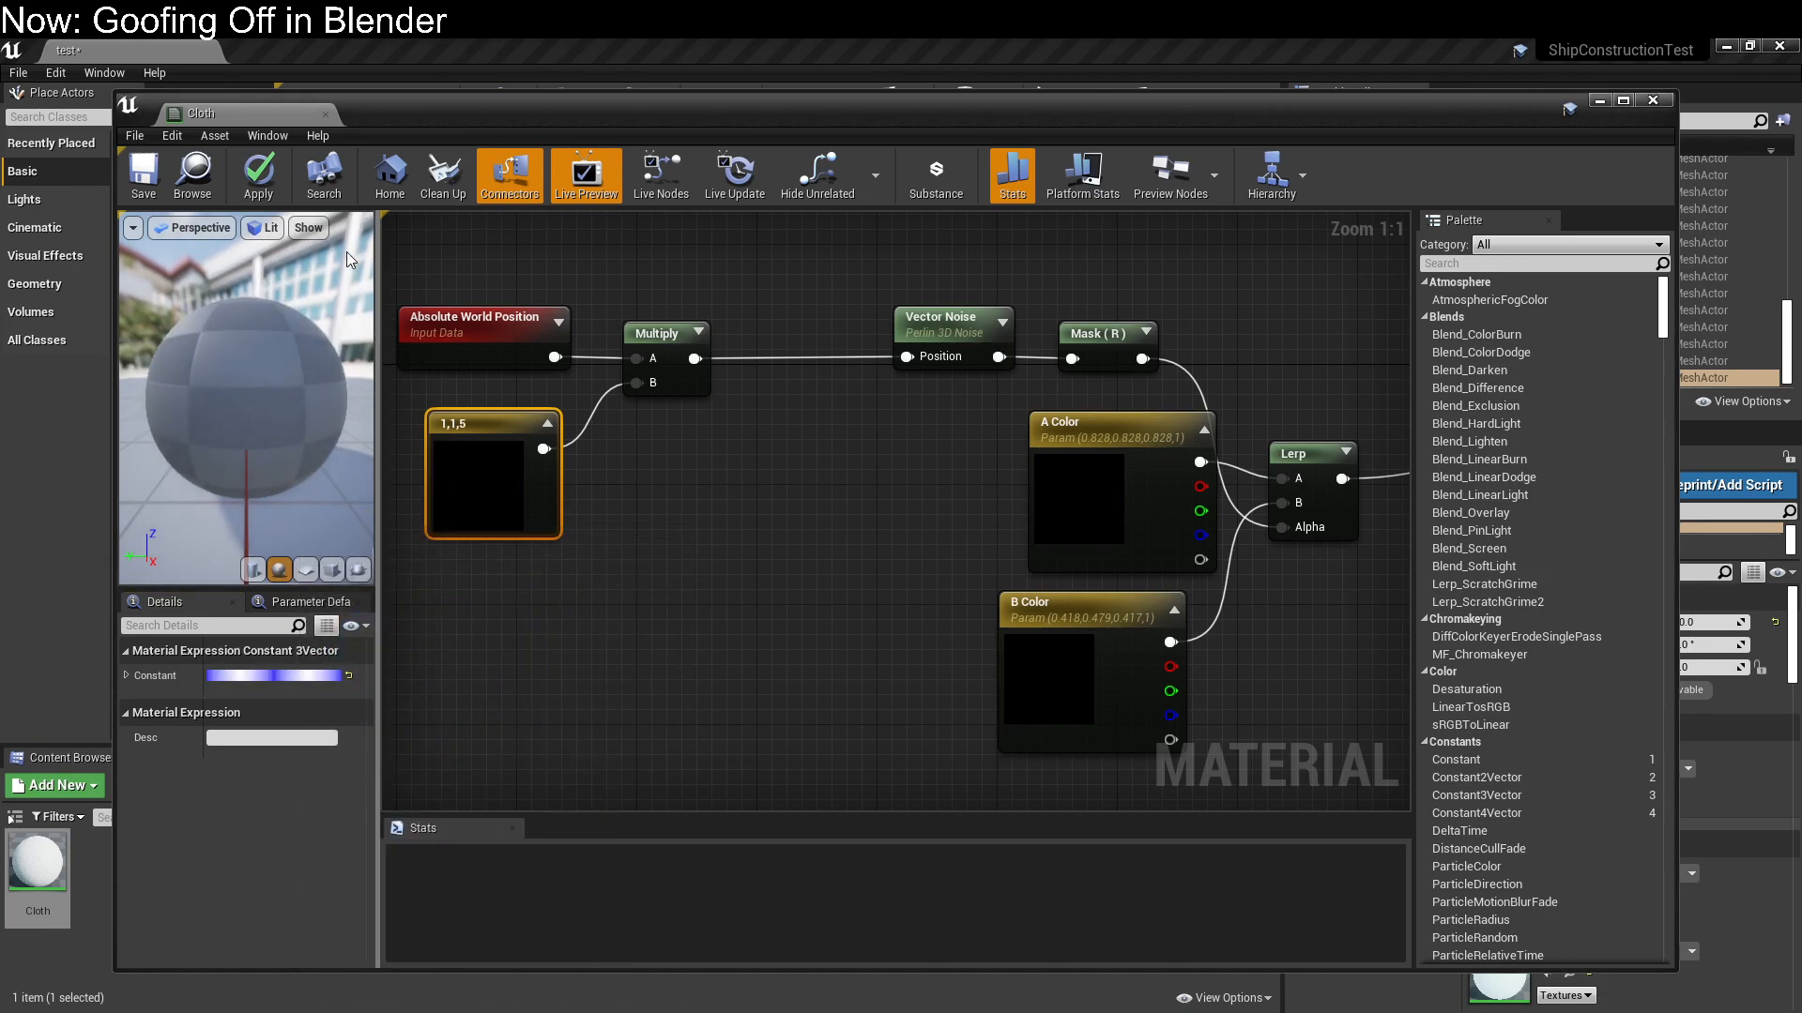
left_click(146, 185)
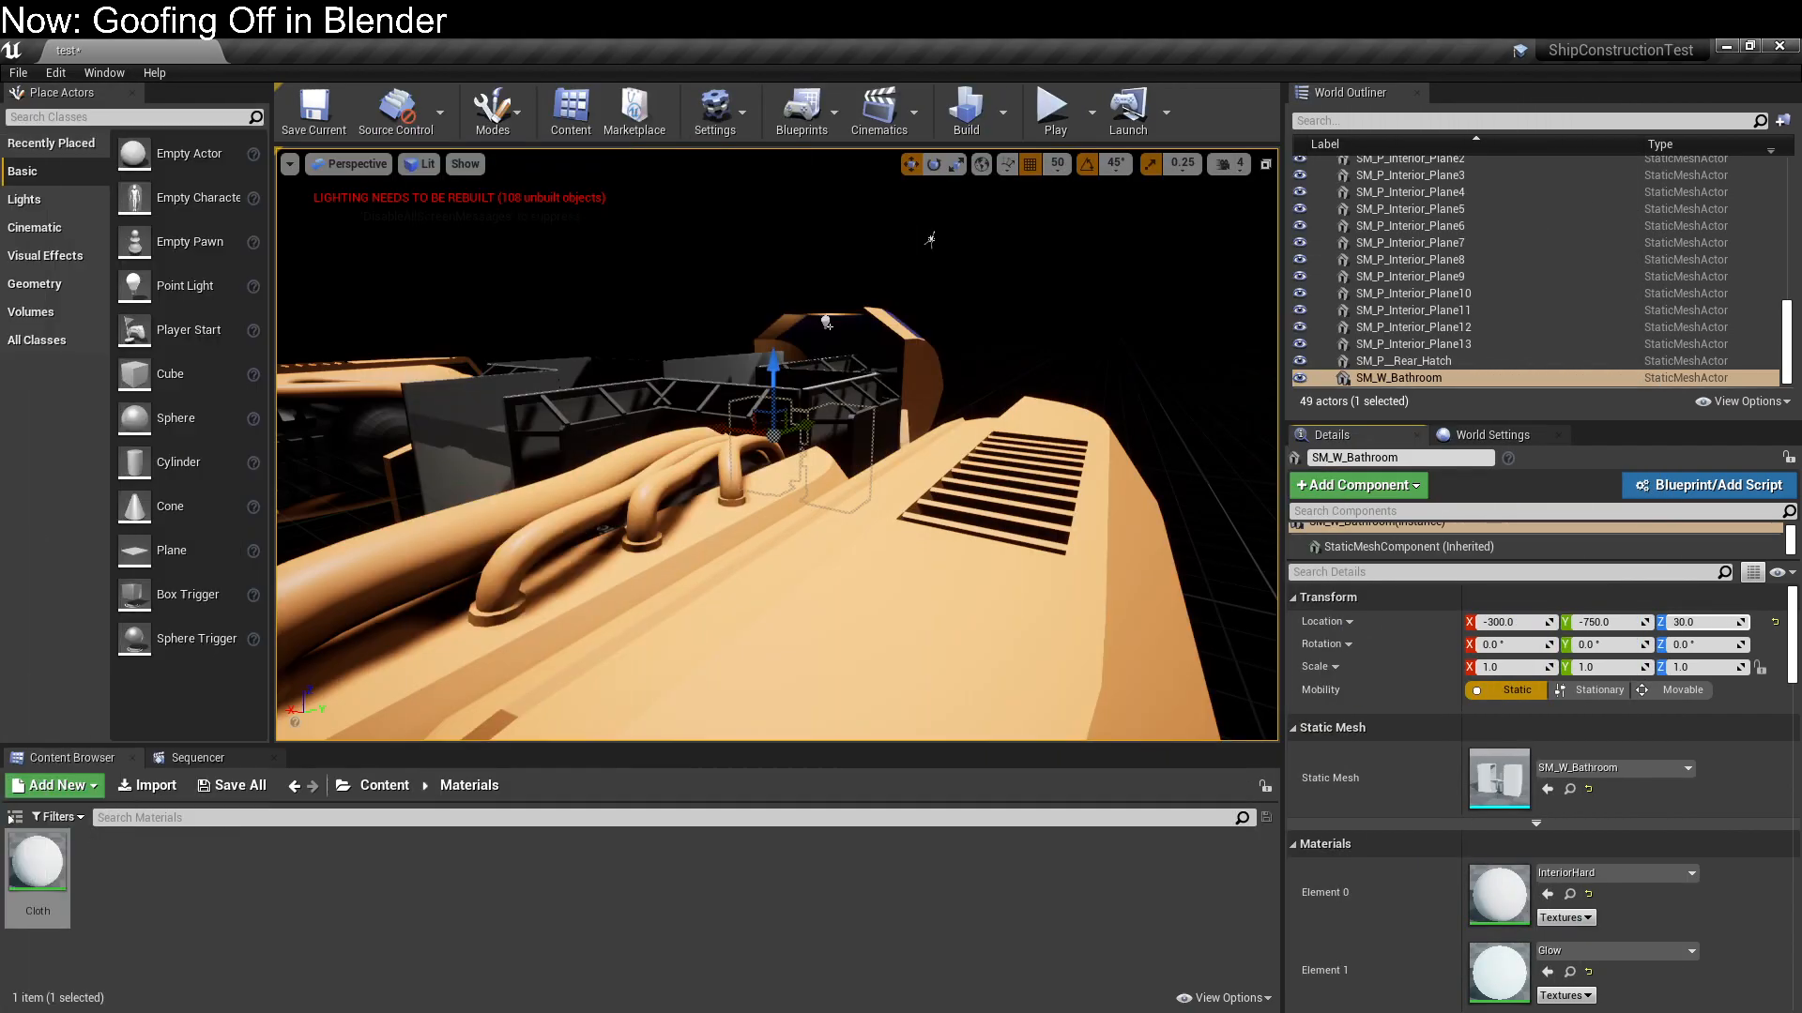
Examine the Cloth noise pattern on the bathroom walls up close in the level
key("w")
right_click_drag(777, 445, 770, 564)
key("w")
right_click_drag(384, 180, 141, 89)
key("s")
key("w")
key("s")
key("w")
right_click_drag(669, 373, 657, 373)
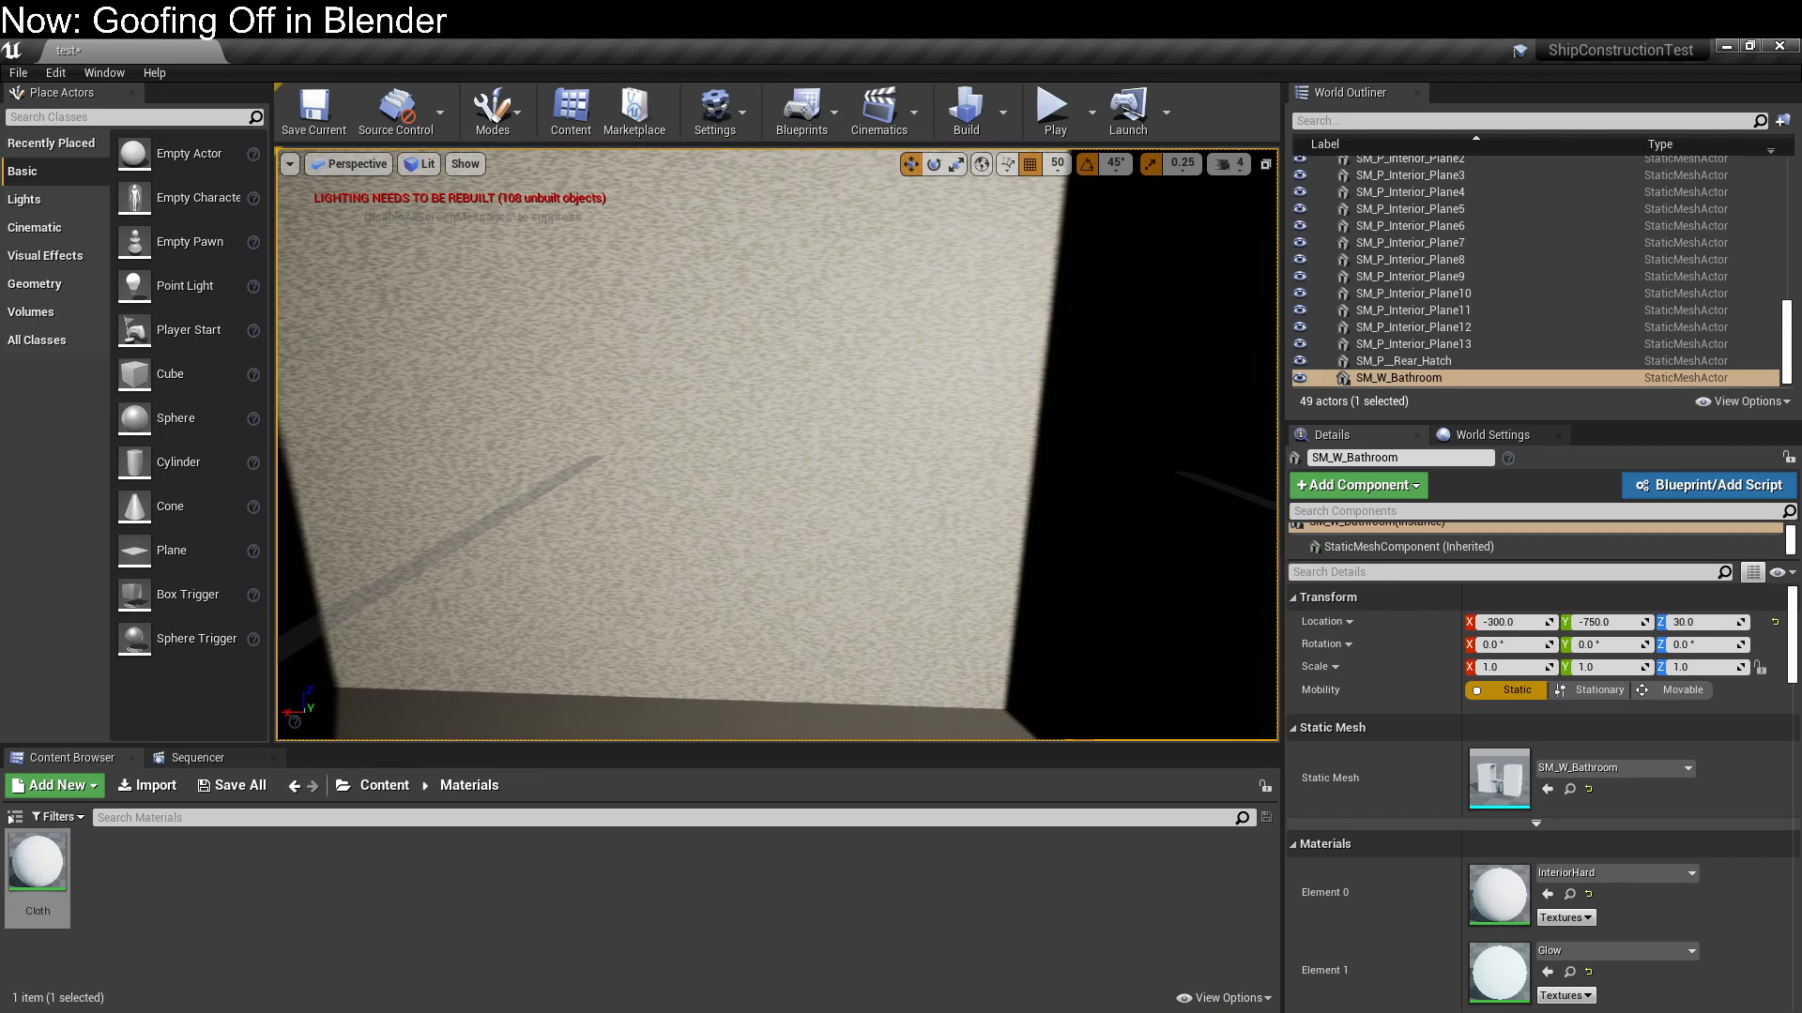
right_click_drag(721, 447, 957, 429)
key("s")
key("w")
right_click_drag(537, 429, 474, 428)
Return to the Cloth material graph and move the three-component constant node farther below Absolute World Position
left_click_drag(0, 56, 935, 92)
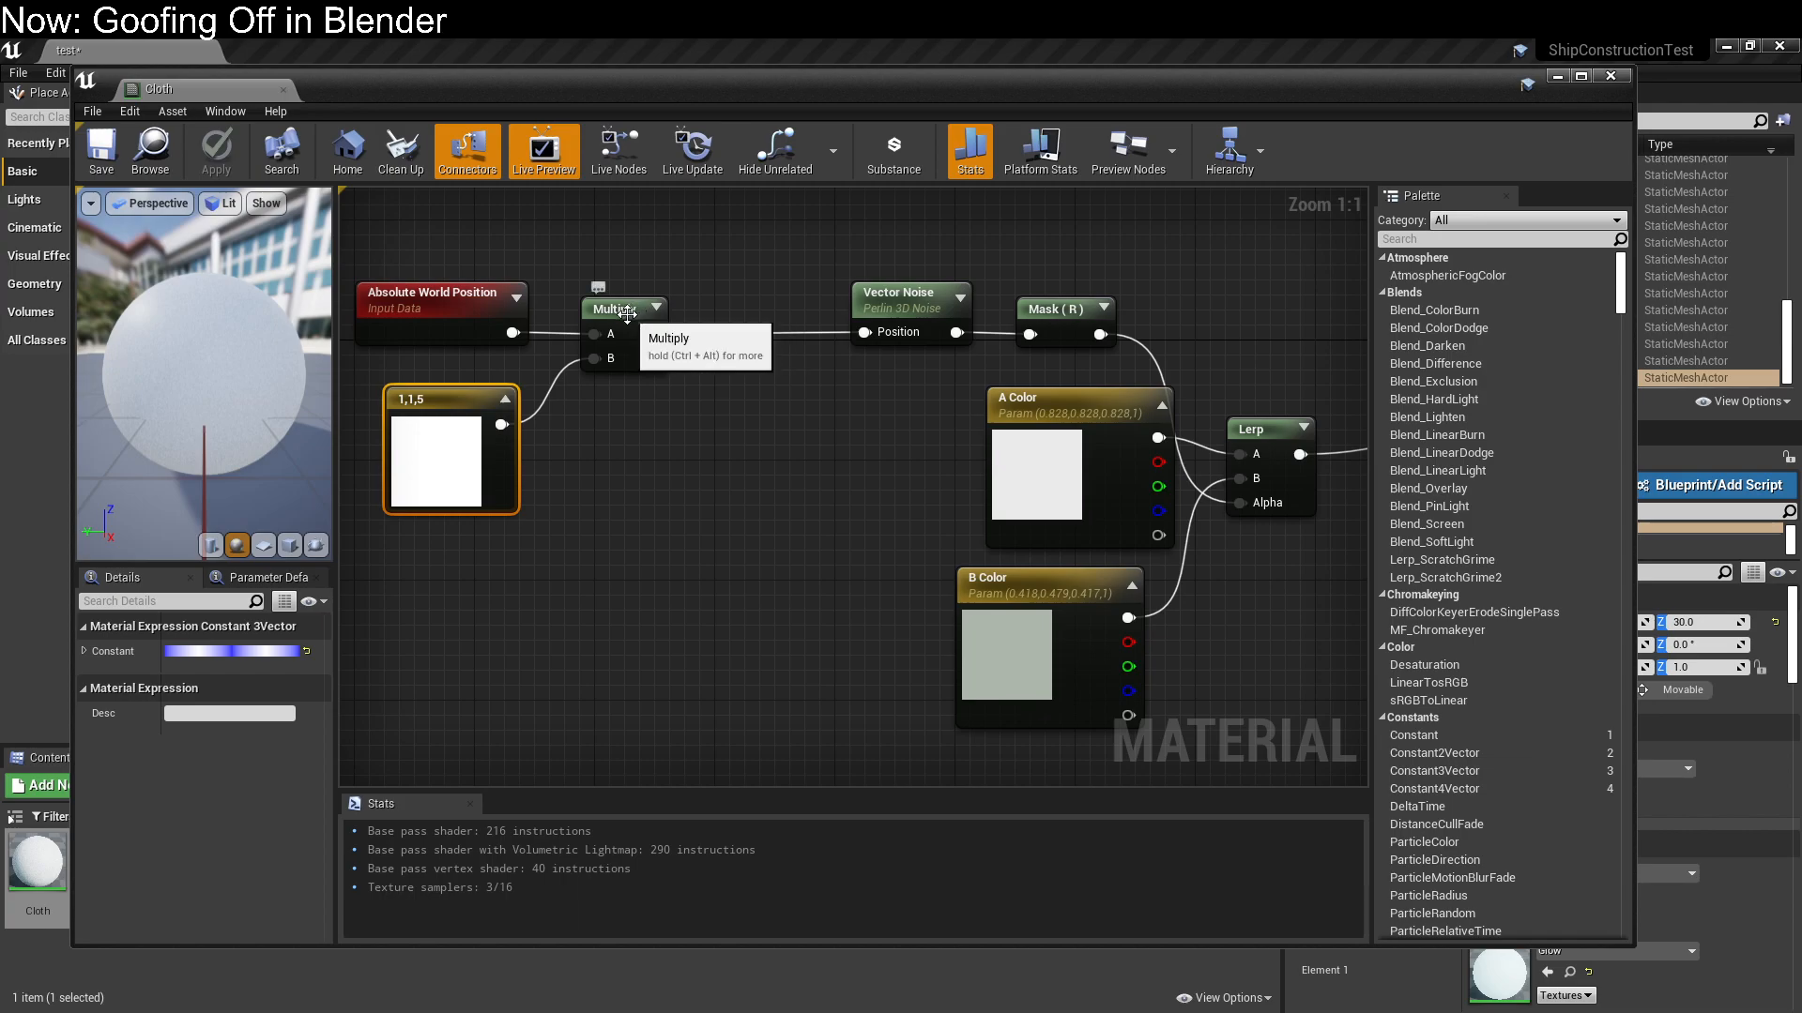
left_click_drag(440, 403, 424, 448)
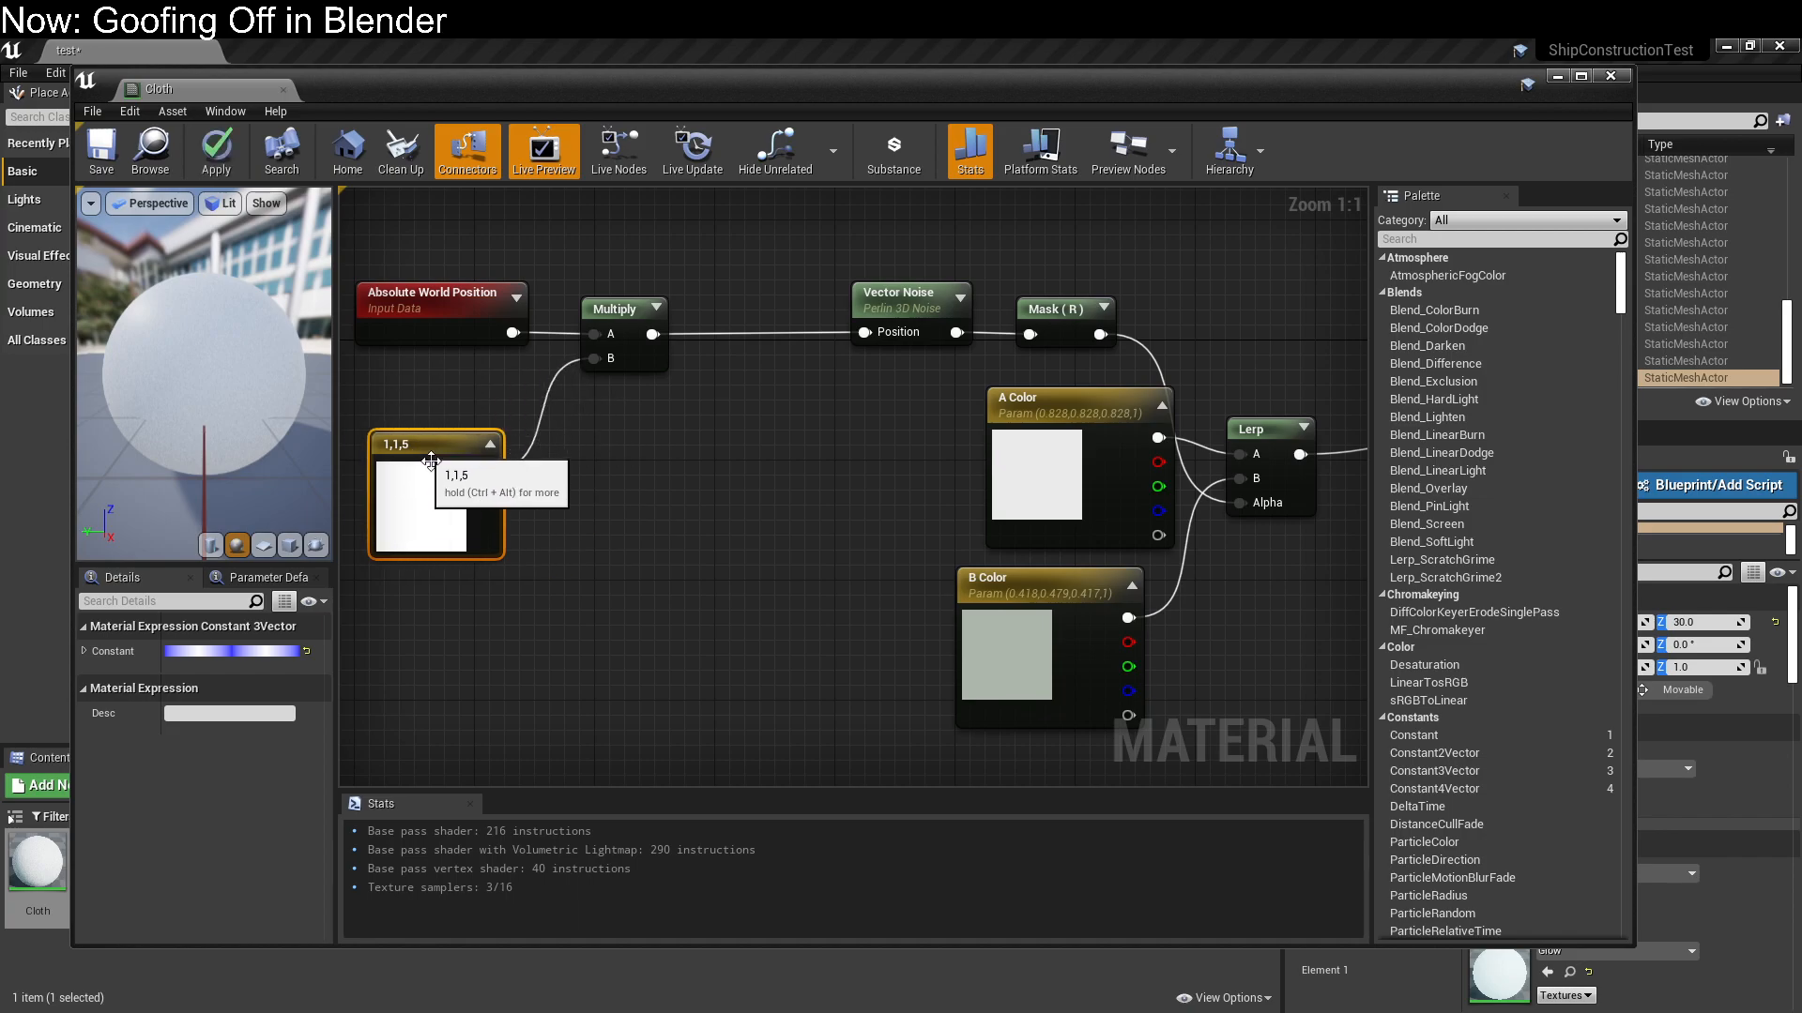
right_click(545, 564)
type("vect")
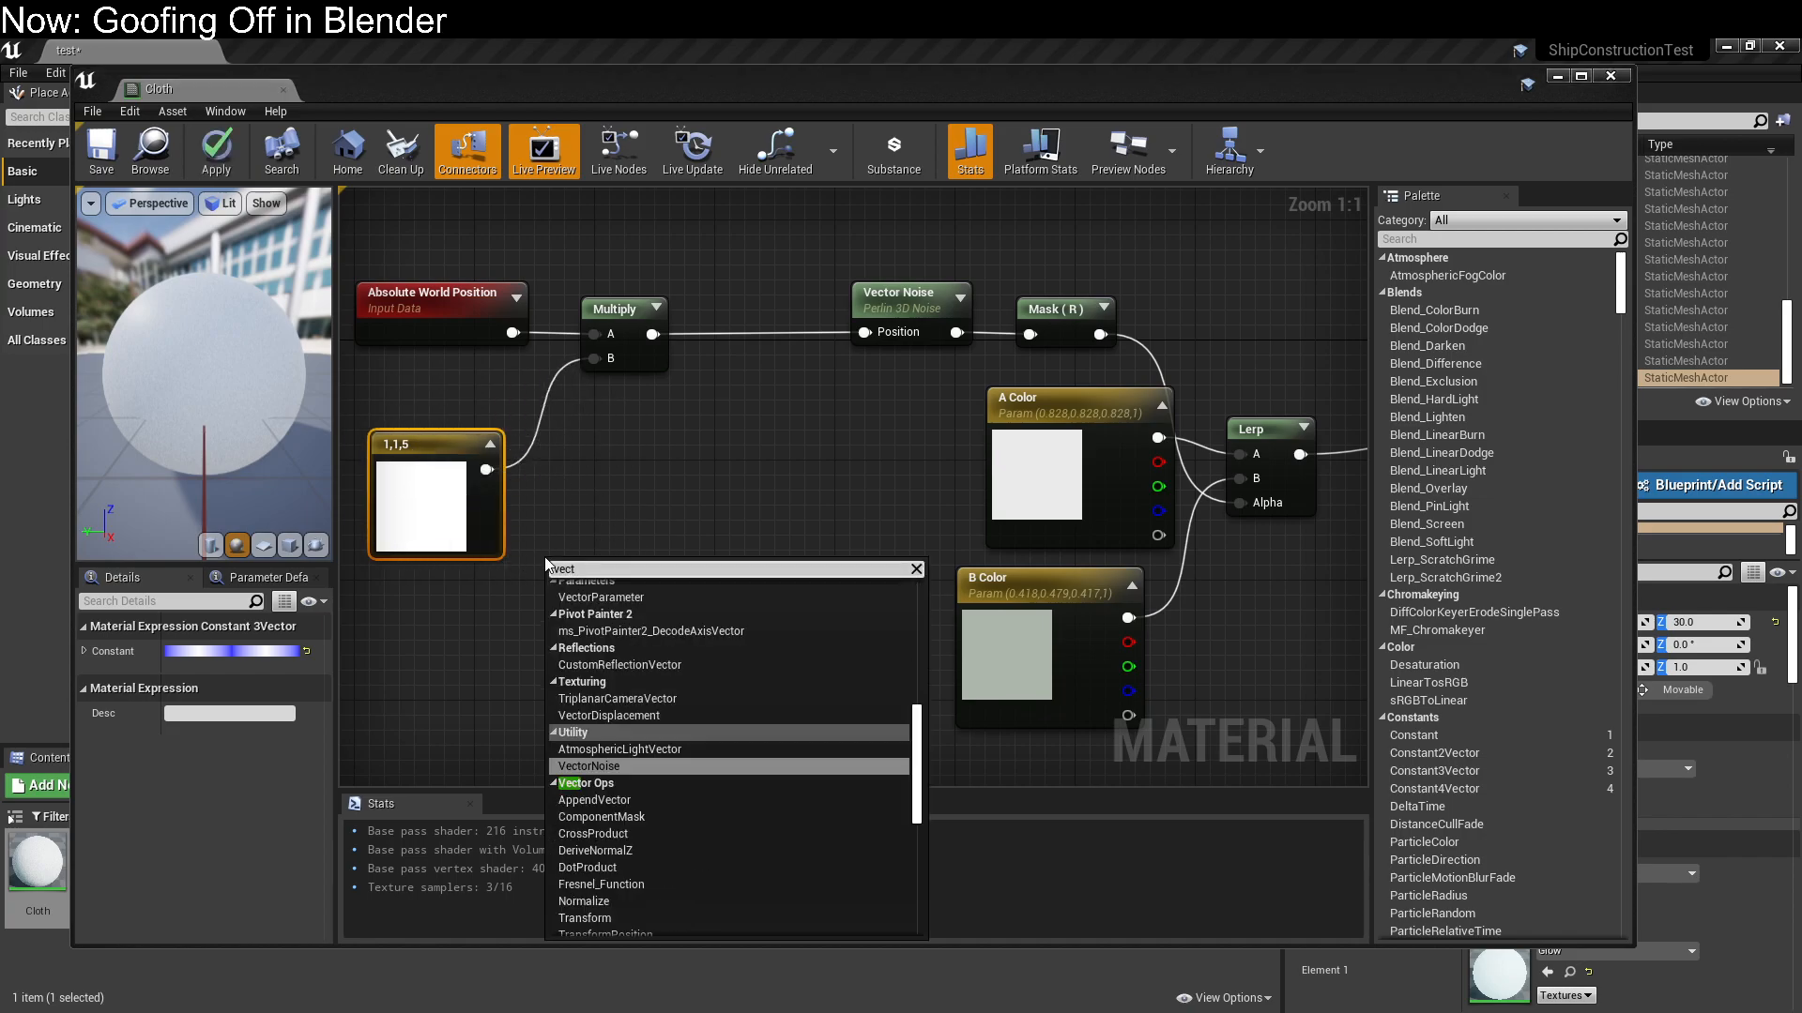
scroll(722, 629, "down", 2)
scroll(720, 643, "up", 10)
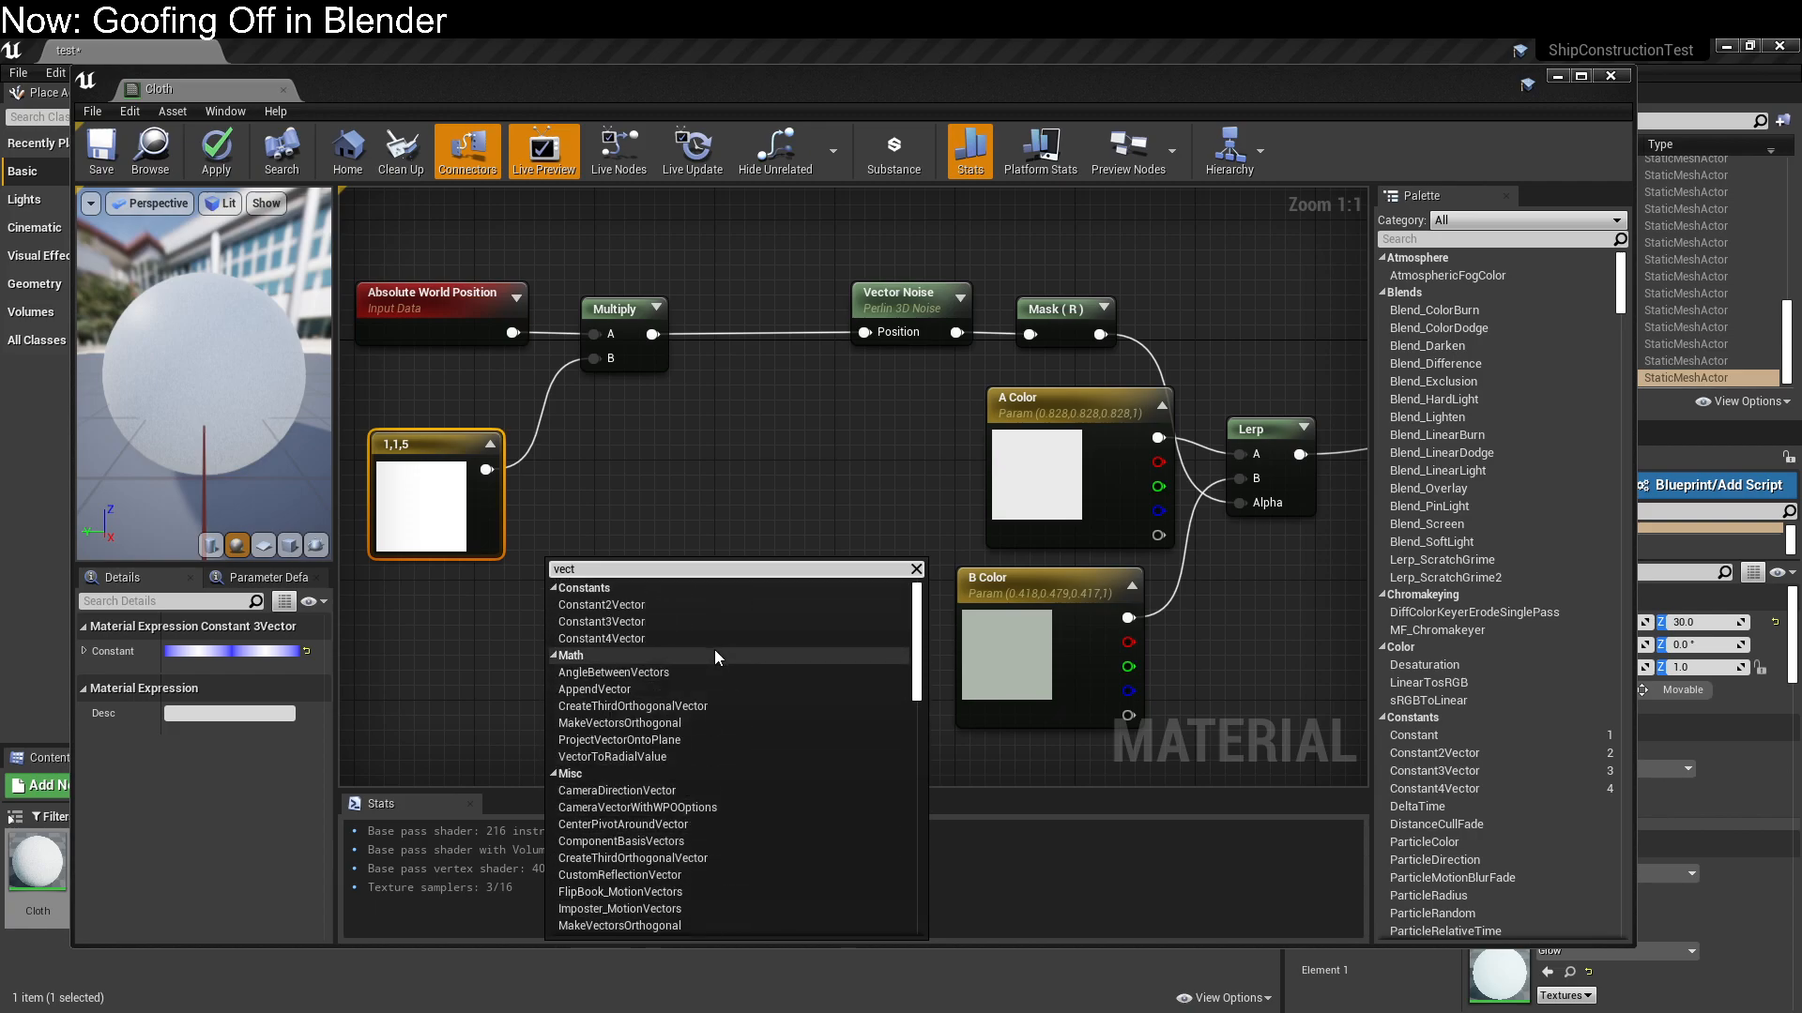
left_click(619, 622)
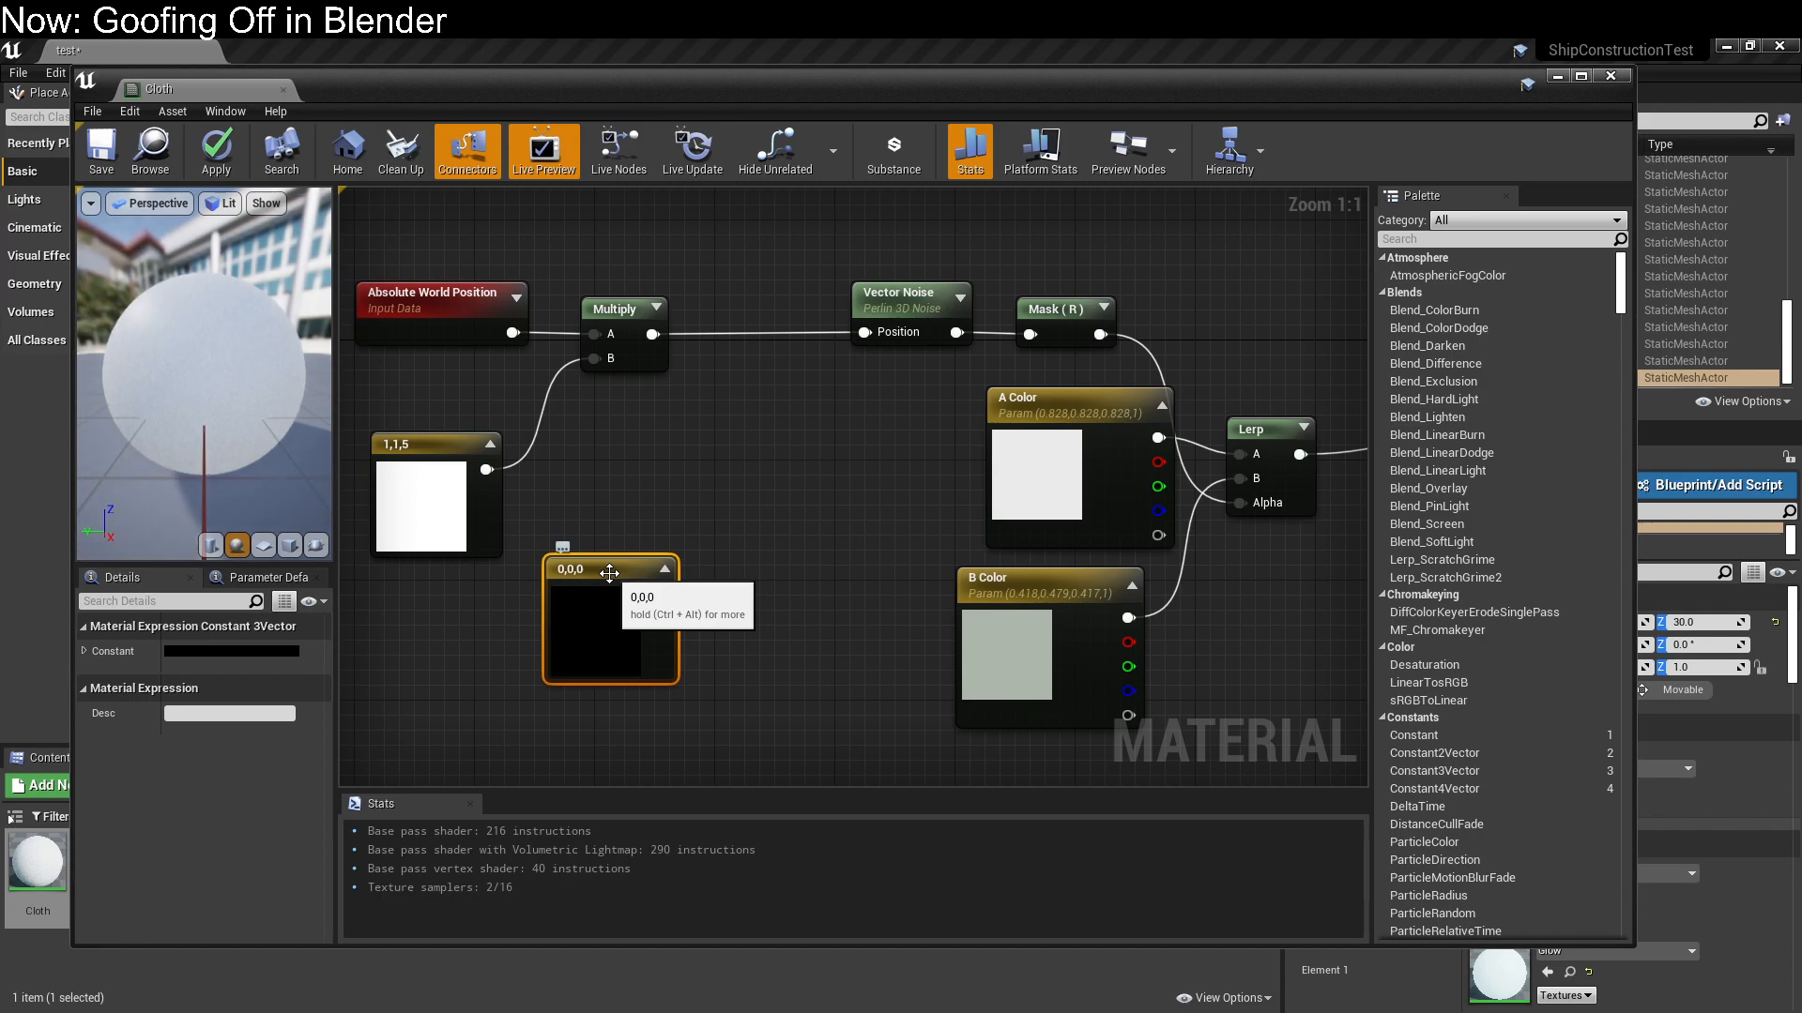
key("Delete")
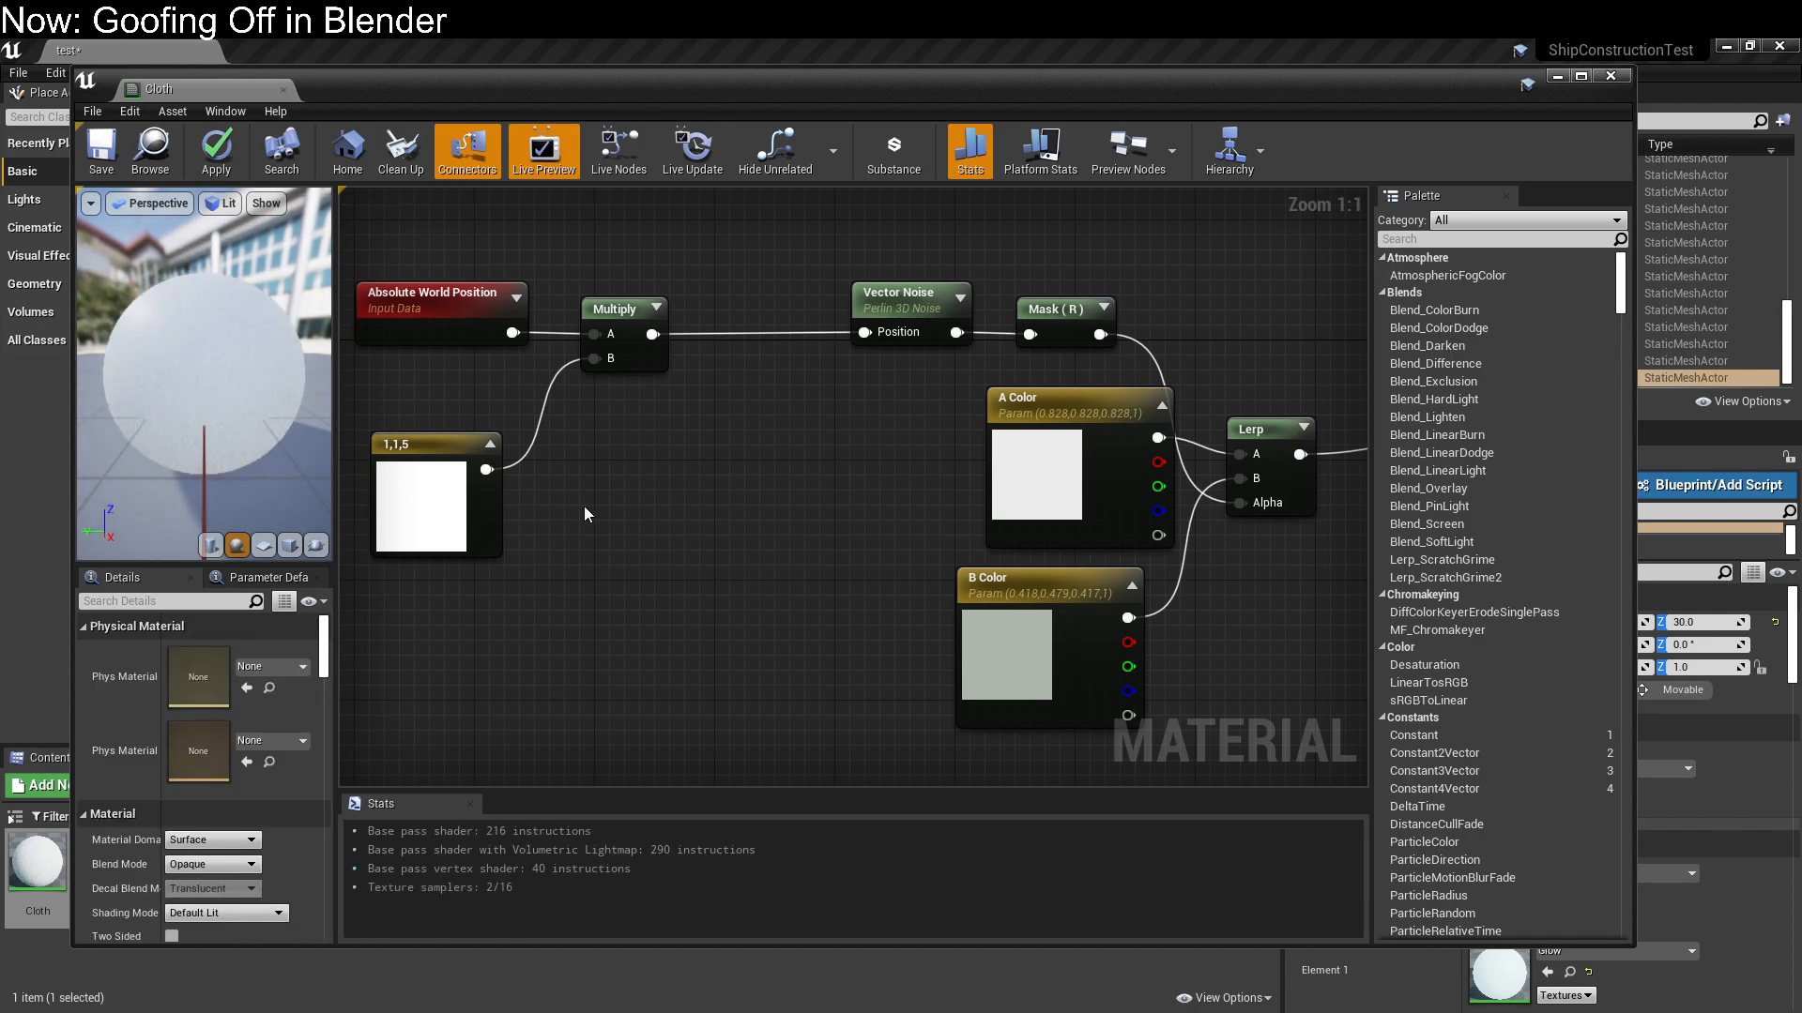
Set the blue component of the three-component constant to 0.1 and save the Cloth material
left_click(410, 438)
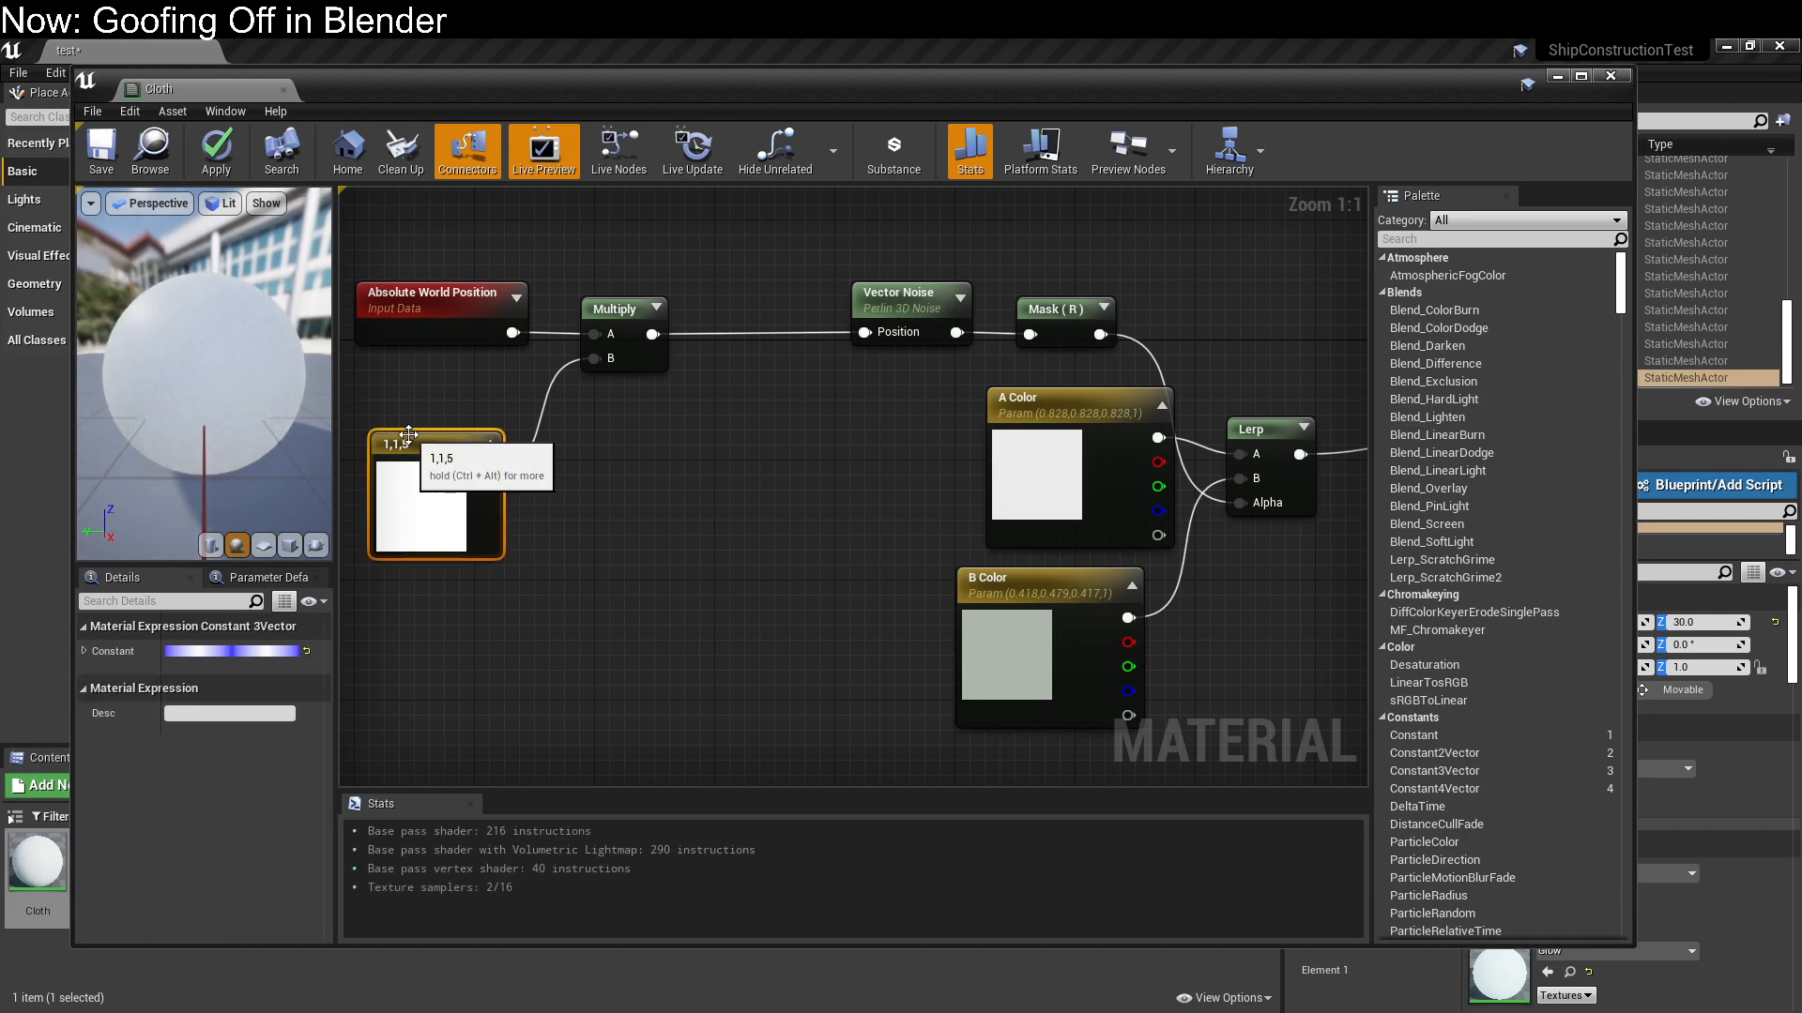
left_click(231, 651)
left_click(293, 870)
type("0.1")
key("Return")
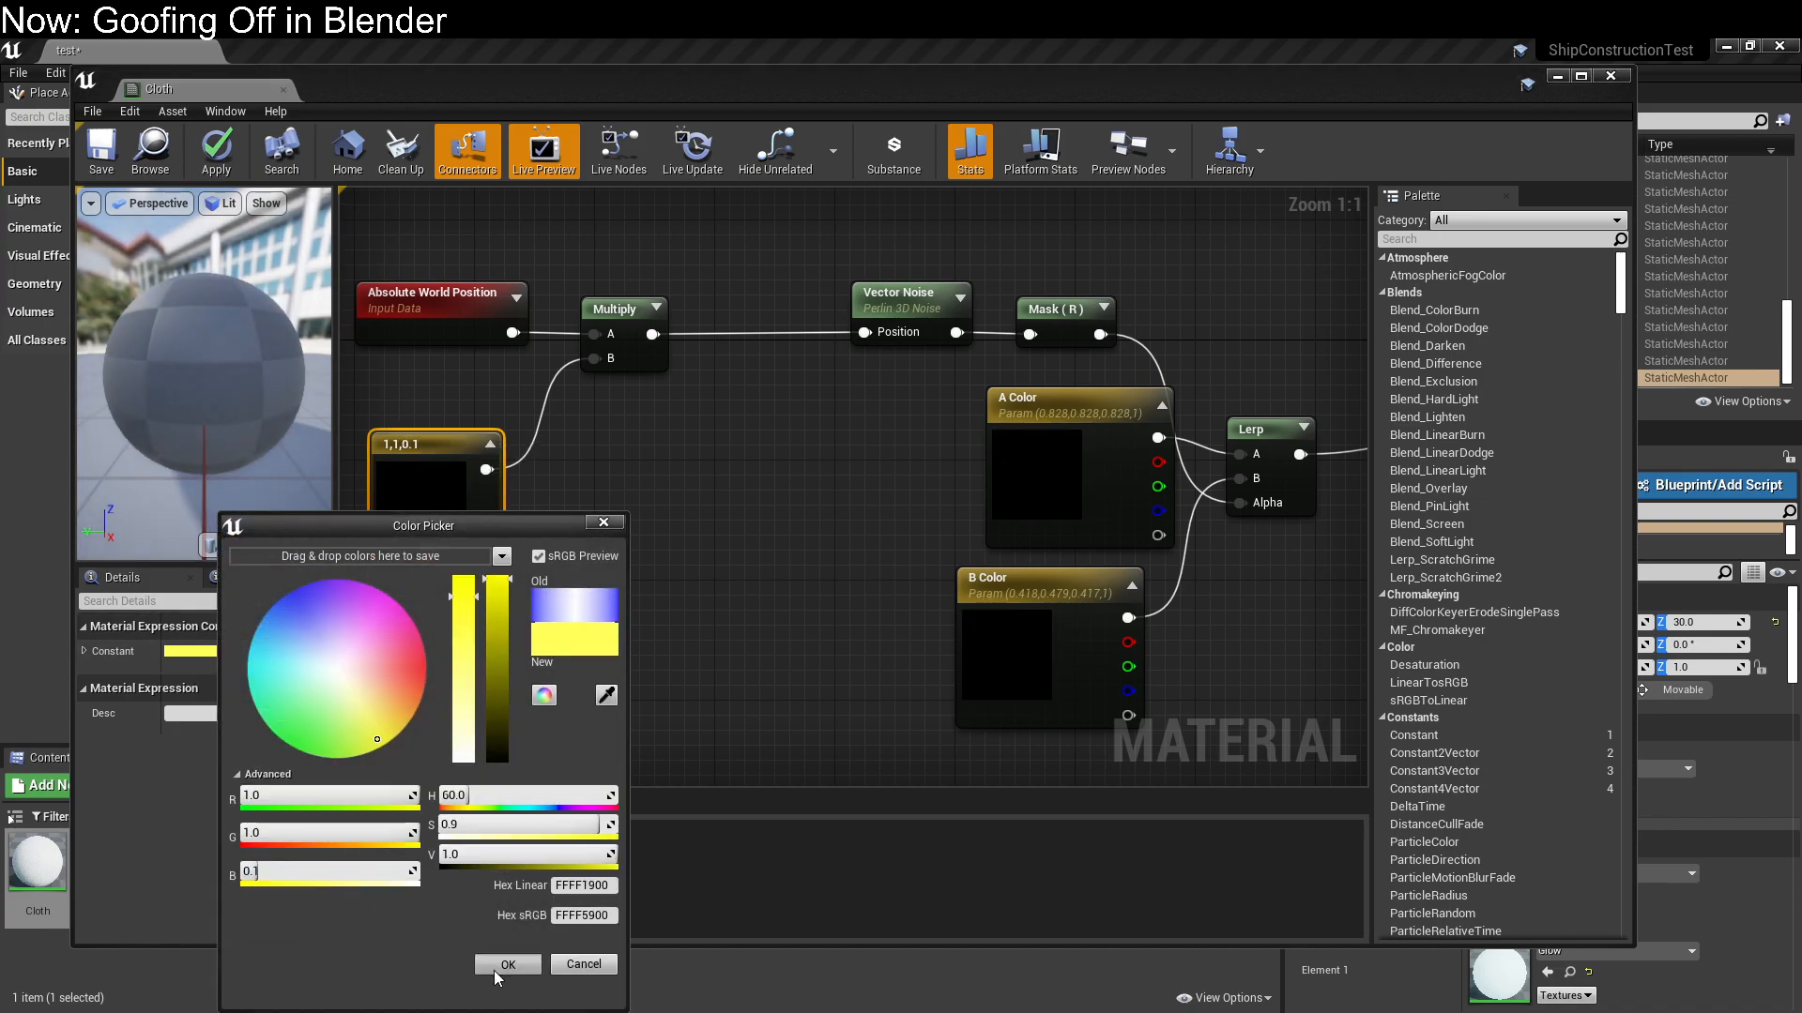
left_click(498, 973)
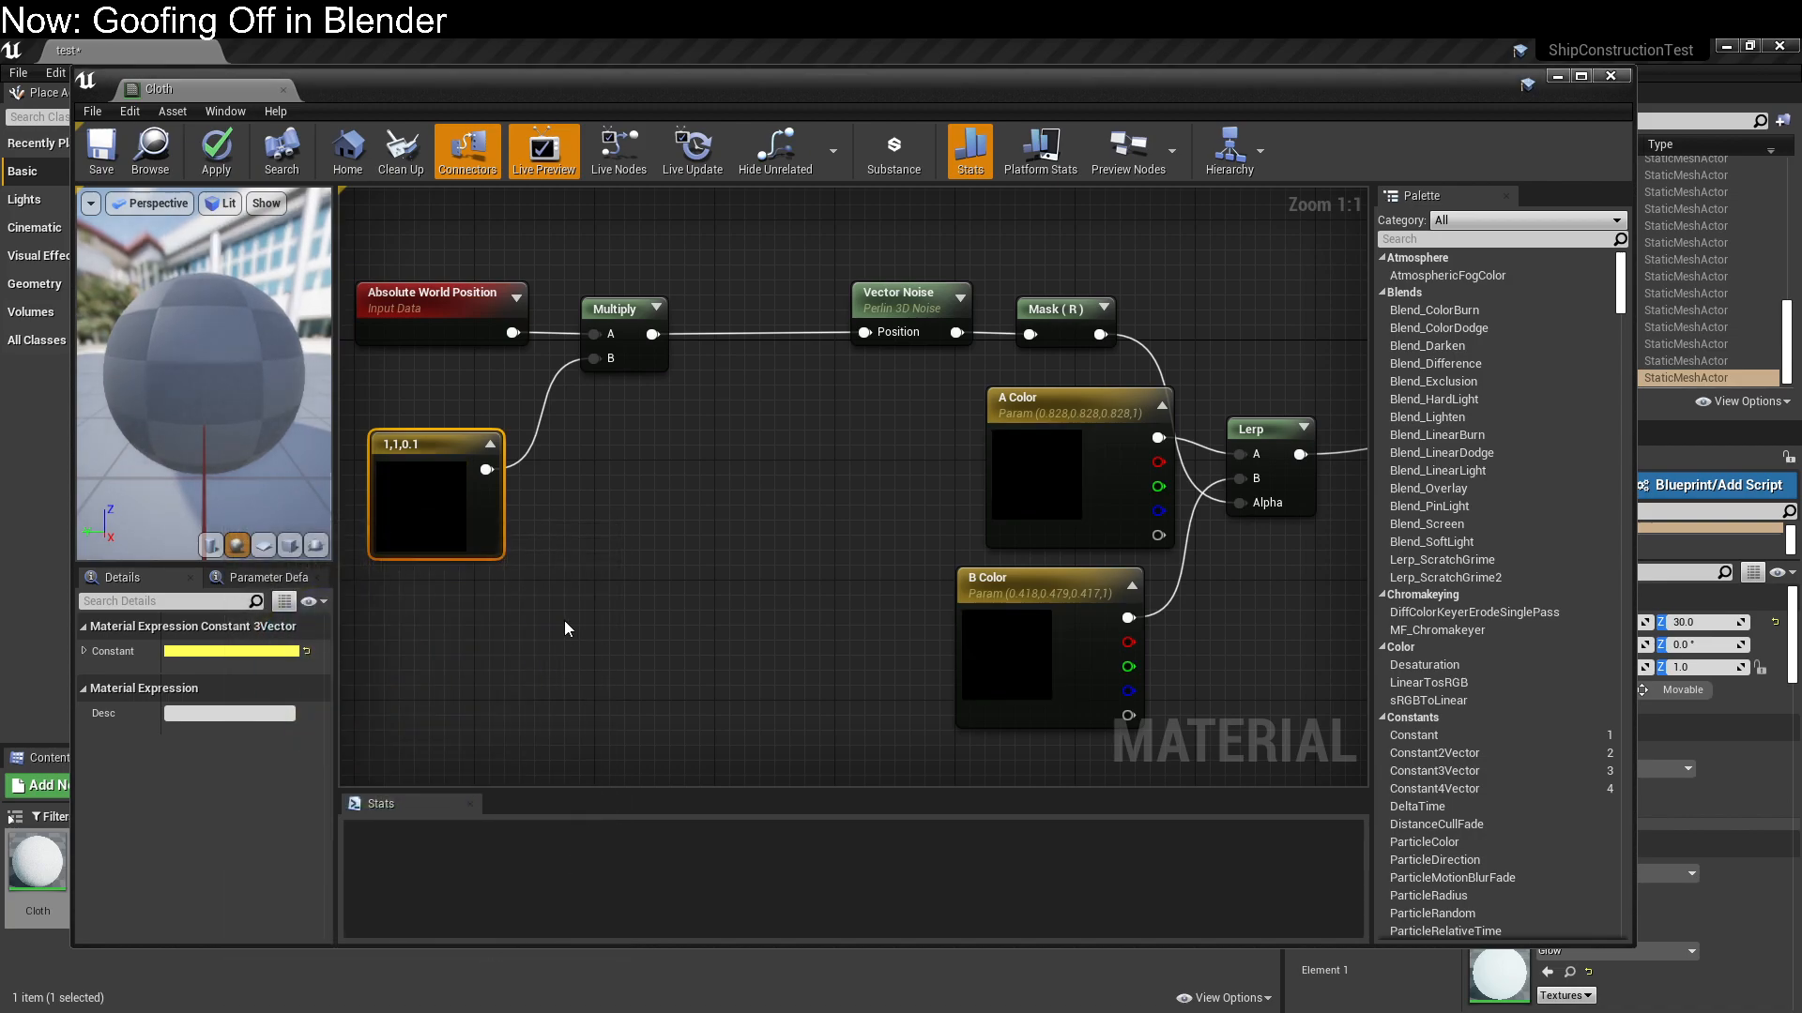
left_click(99, 157)
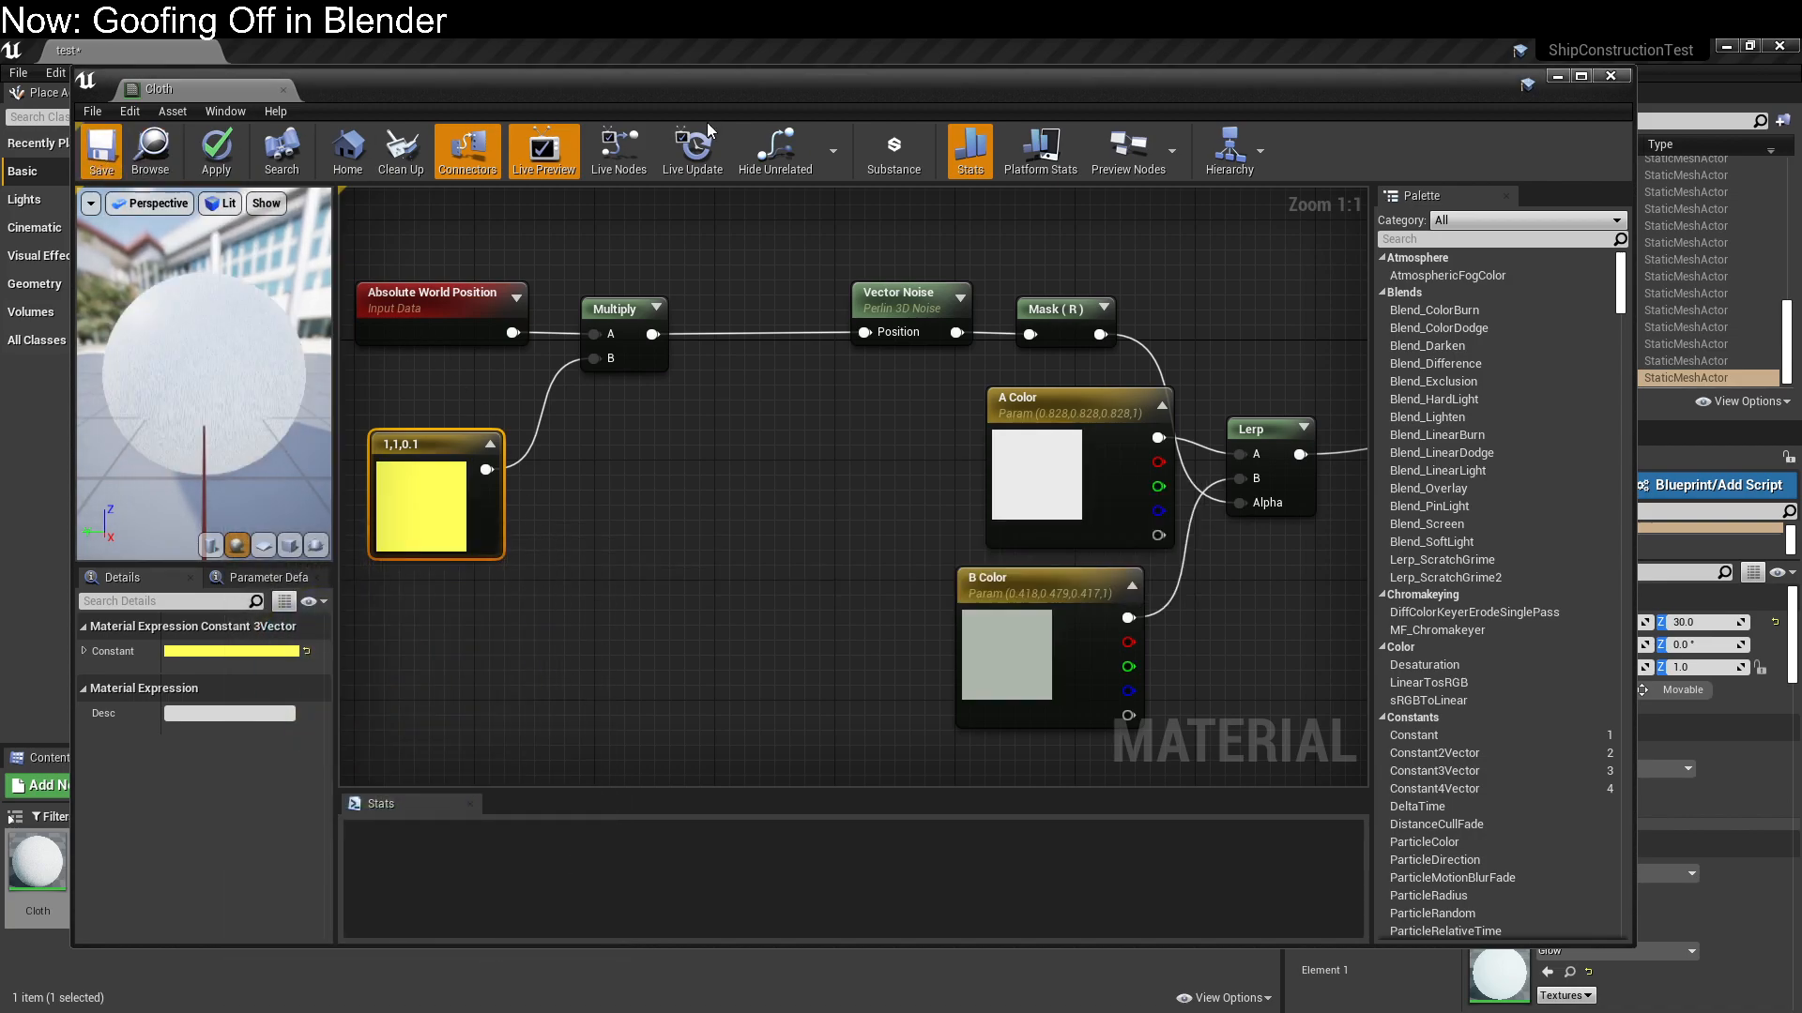
left_click_drag(695, 92, 0, 167)
right_click_drag(619, 424, 722, 403)
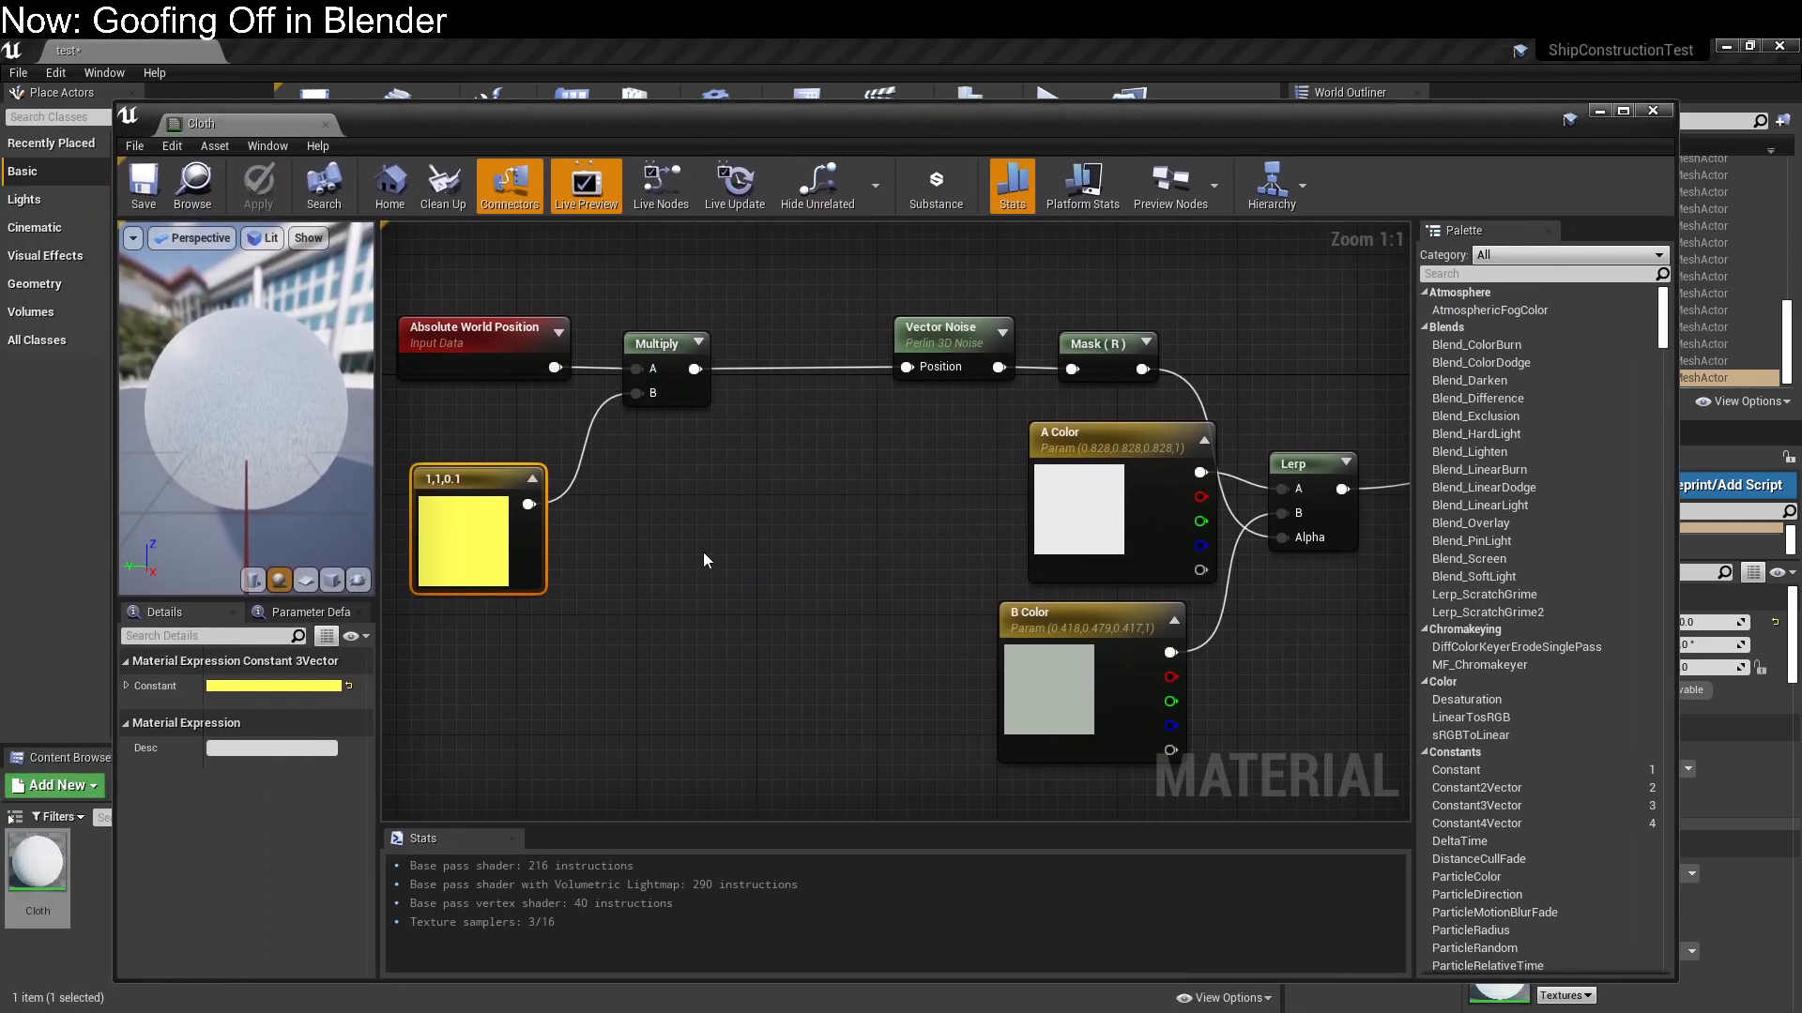
Darken the A Color parameter to a grey value of about 0.458 and save the Cloth material
double_click(1075, 534)
left_click_drag(1354, 732, 1349, 677)
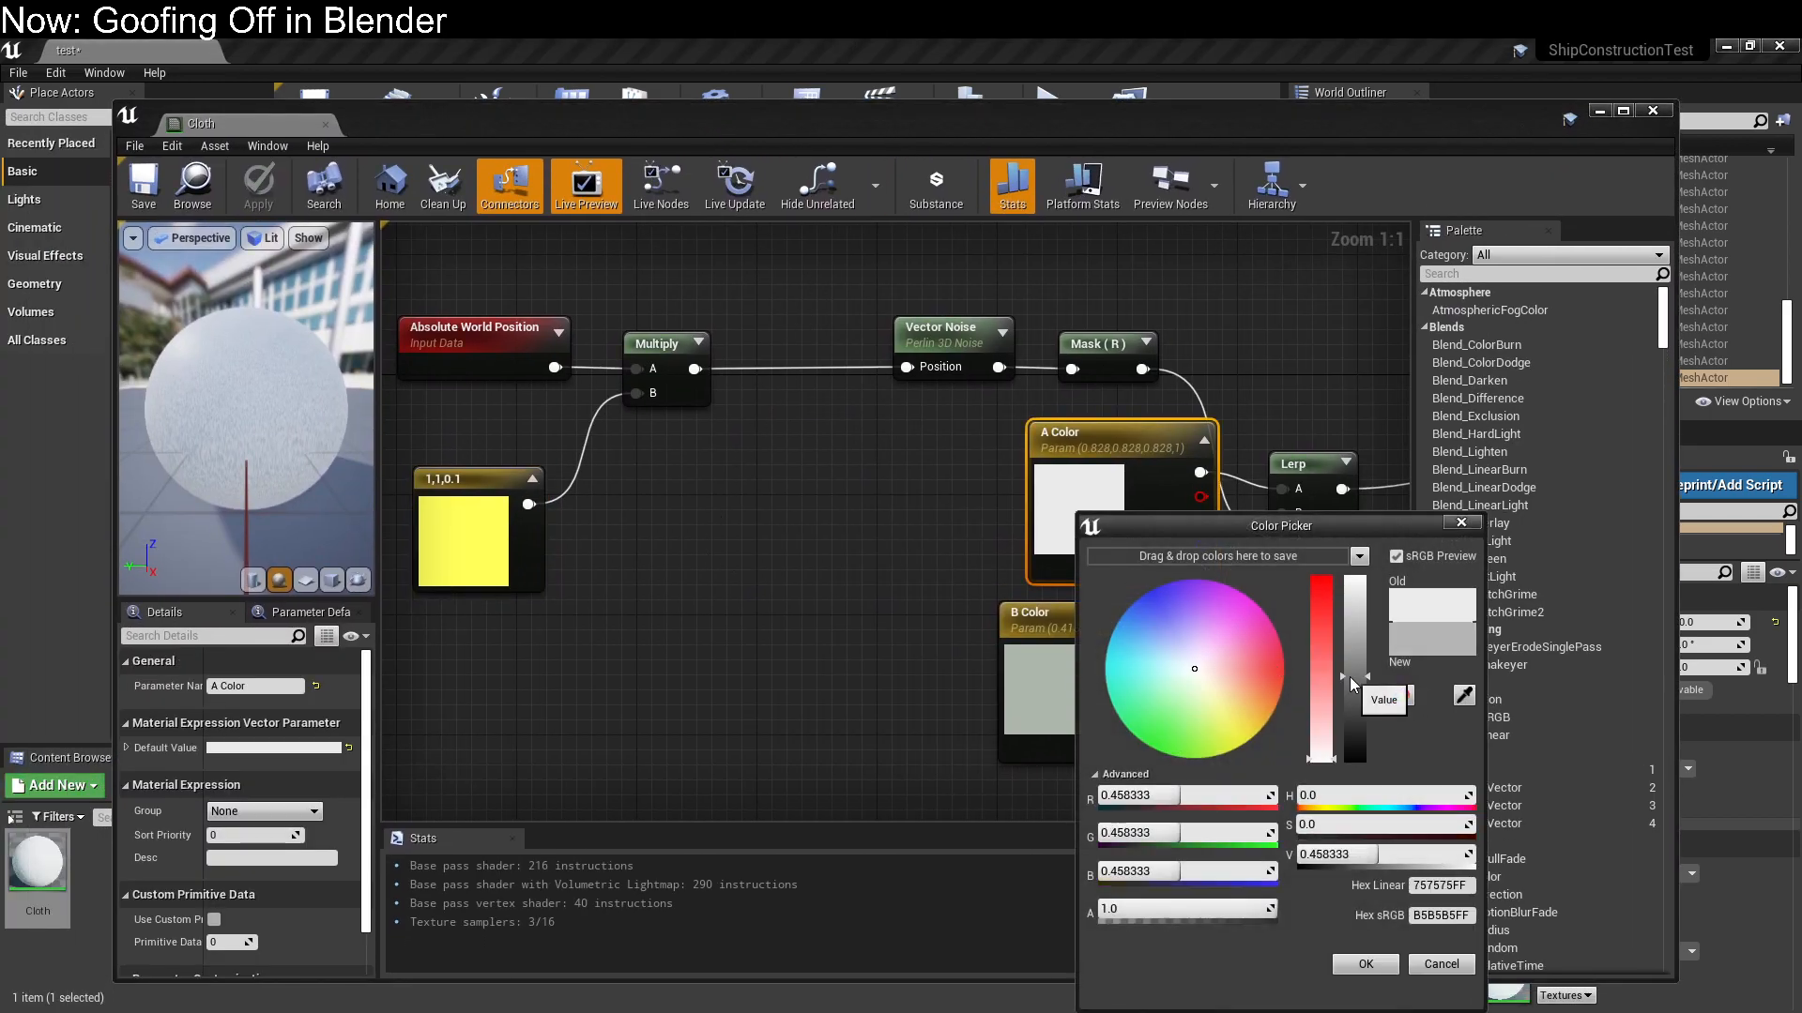
left_click(1365, 964)
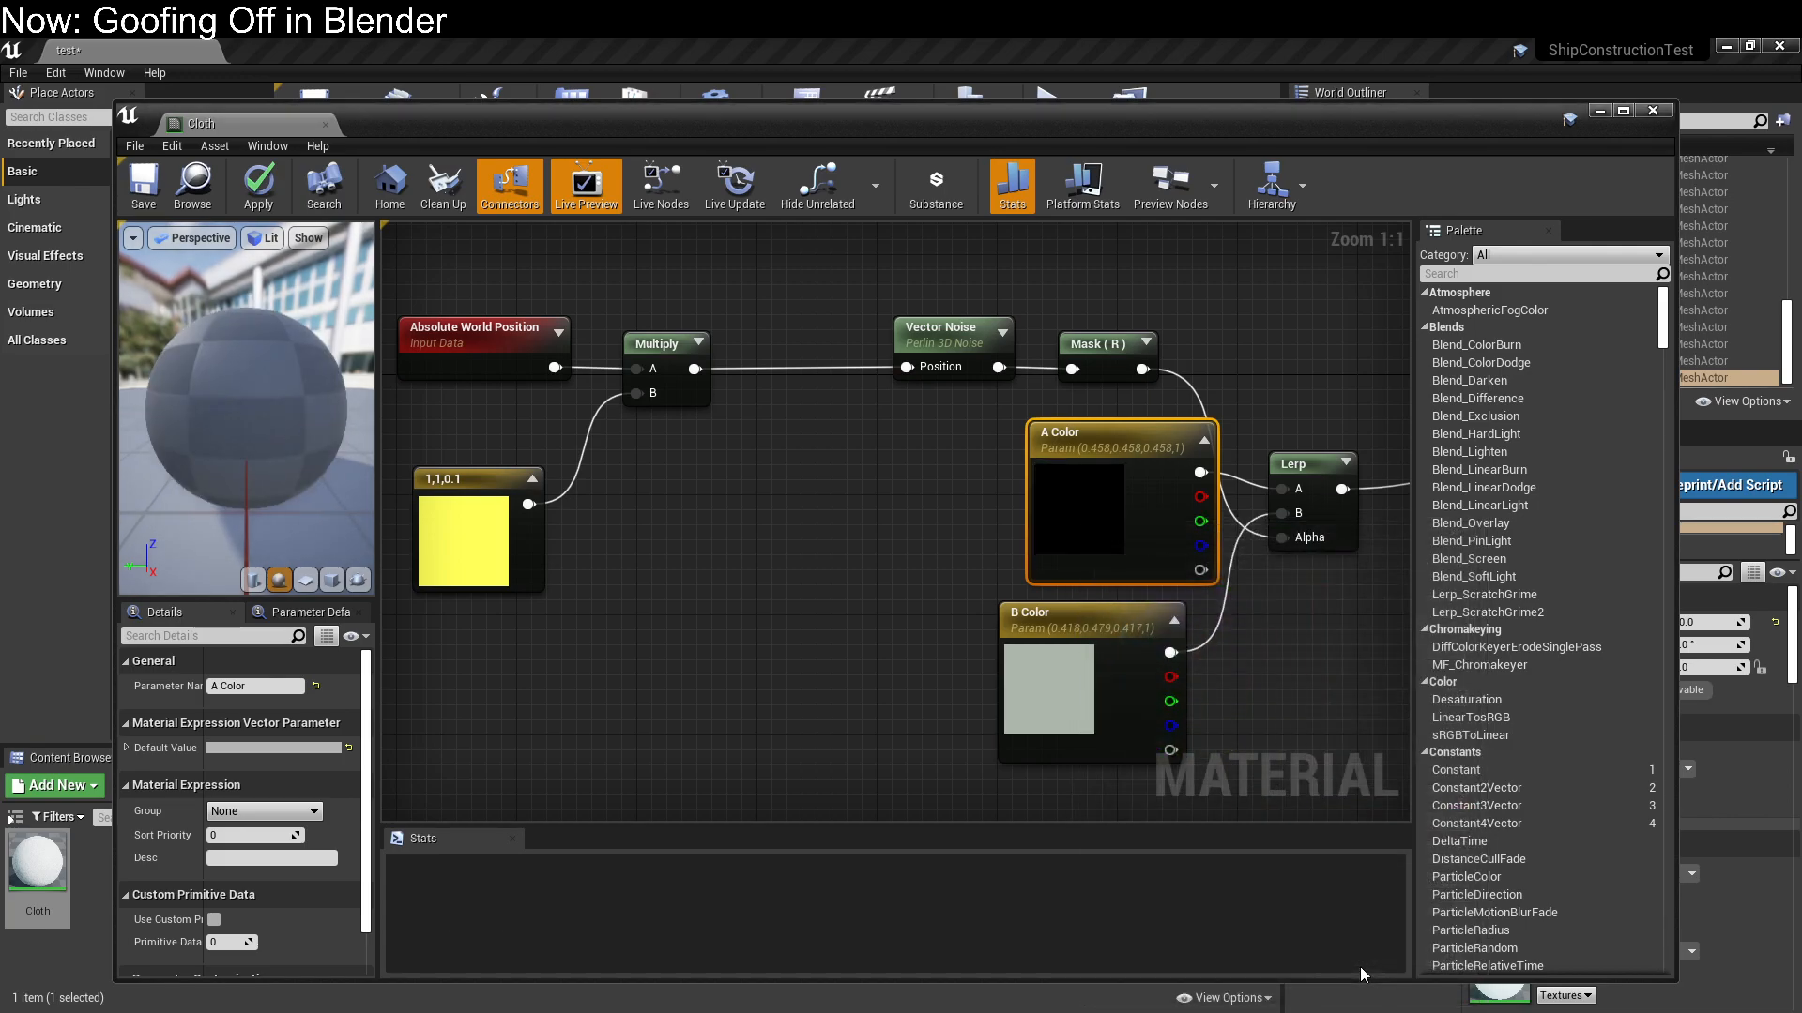
left_click(144, 183)
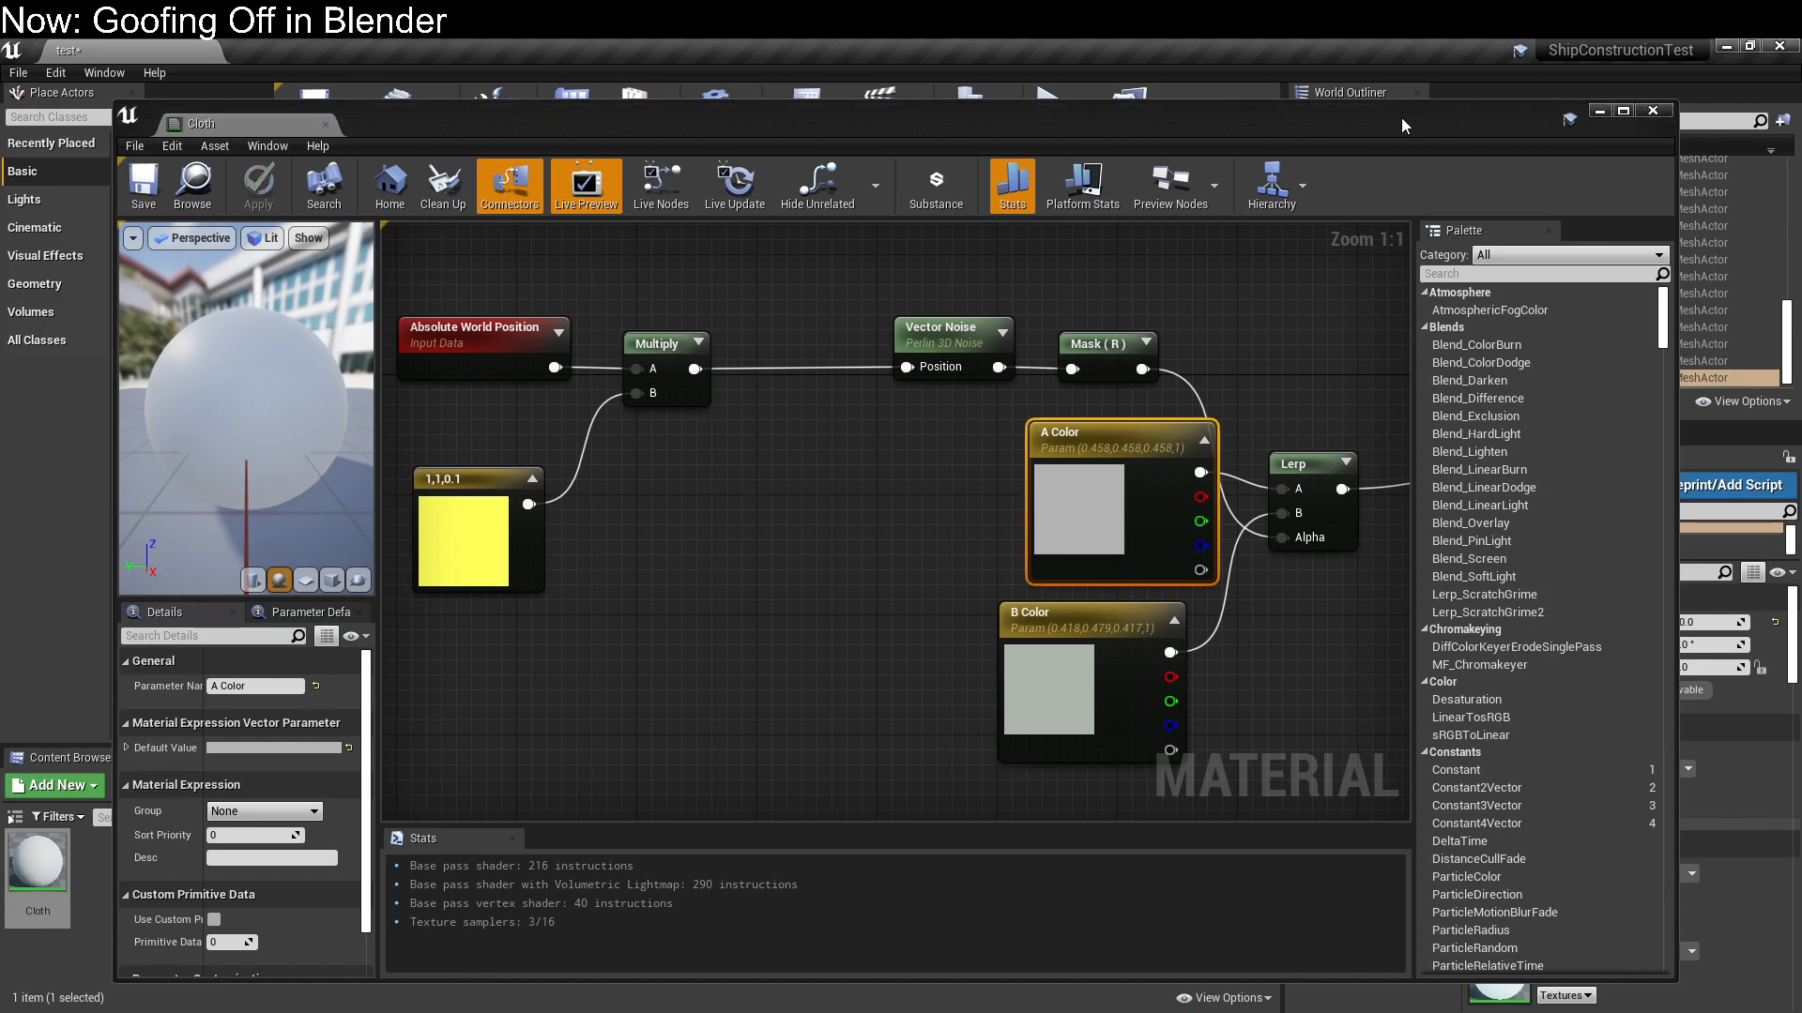
left_click_drag(1402, 119, 0, 207)
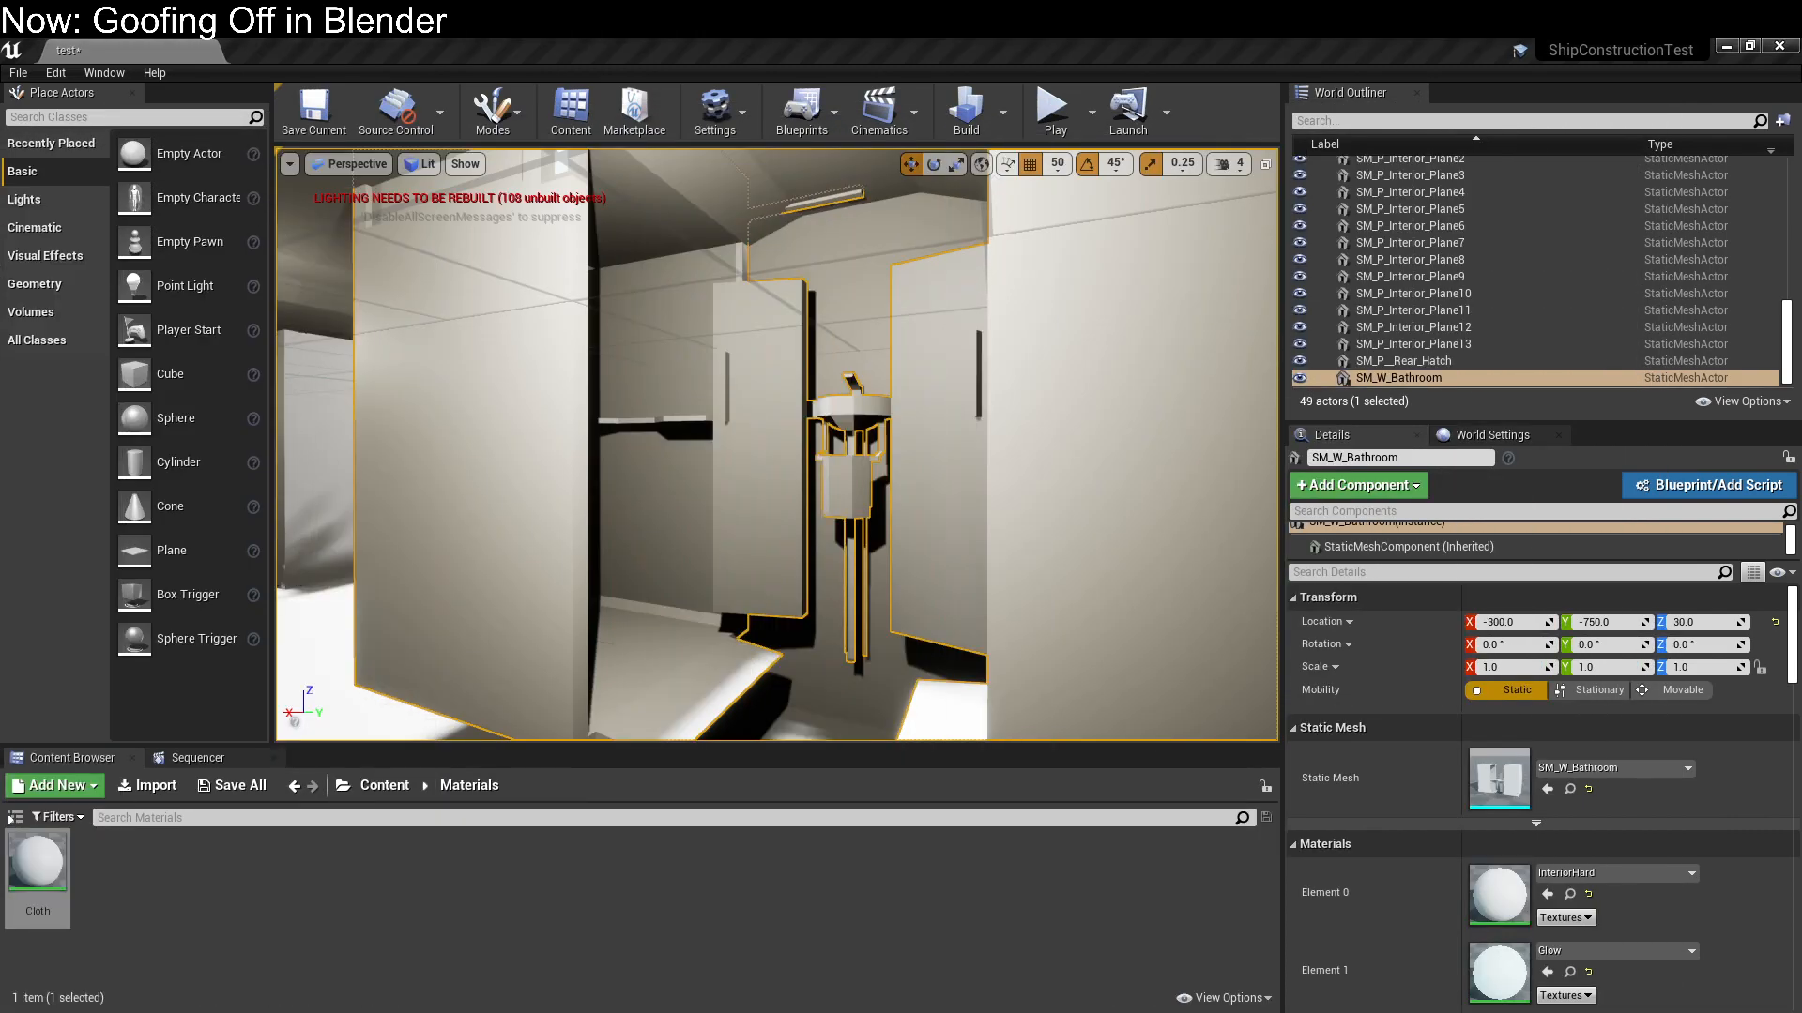
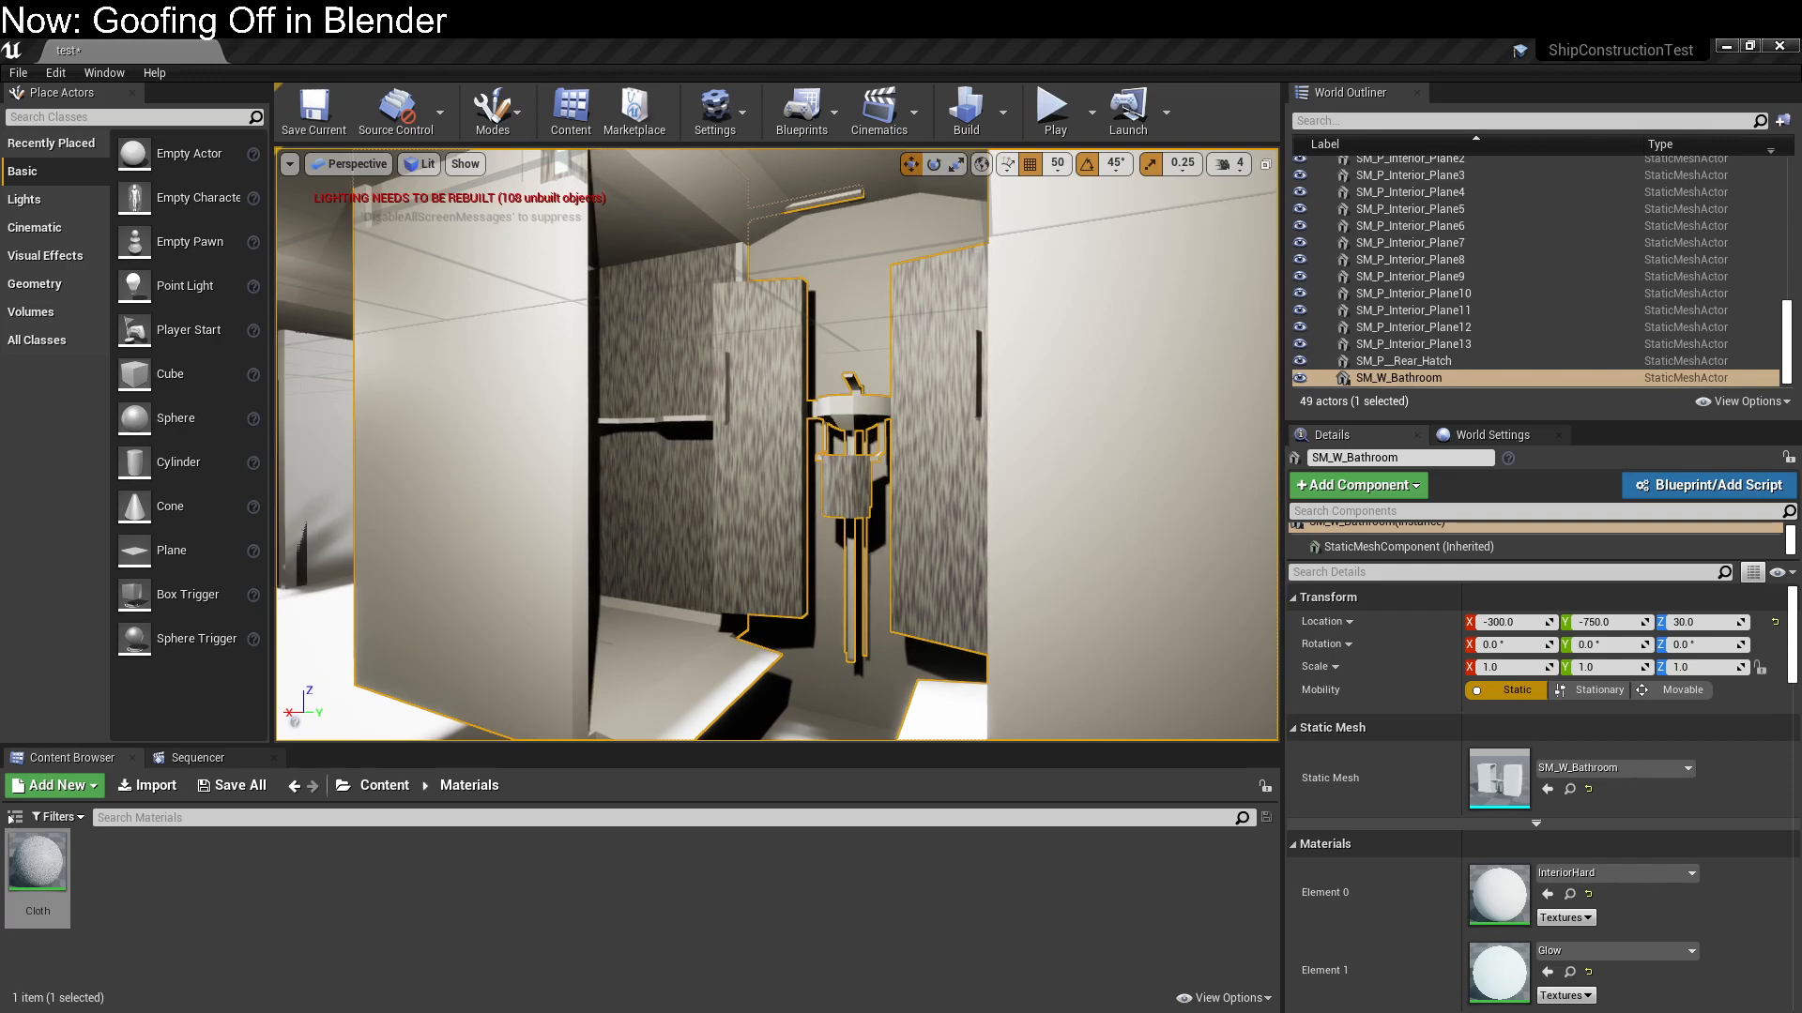
Save the pending changes and view the bathroom module from the front
key("ctrl+s")
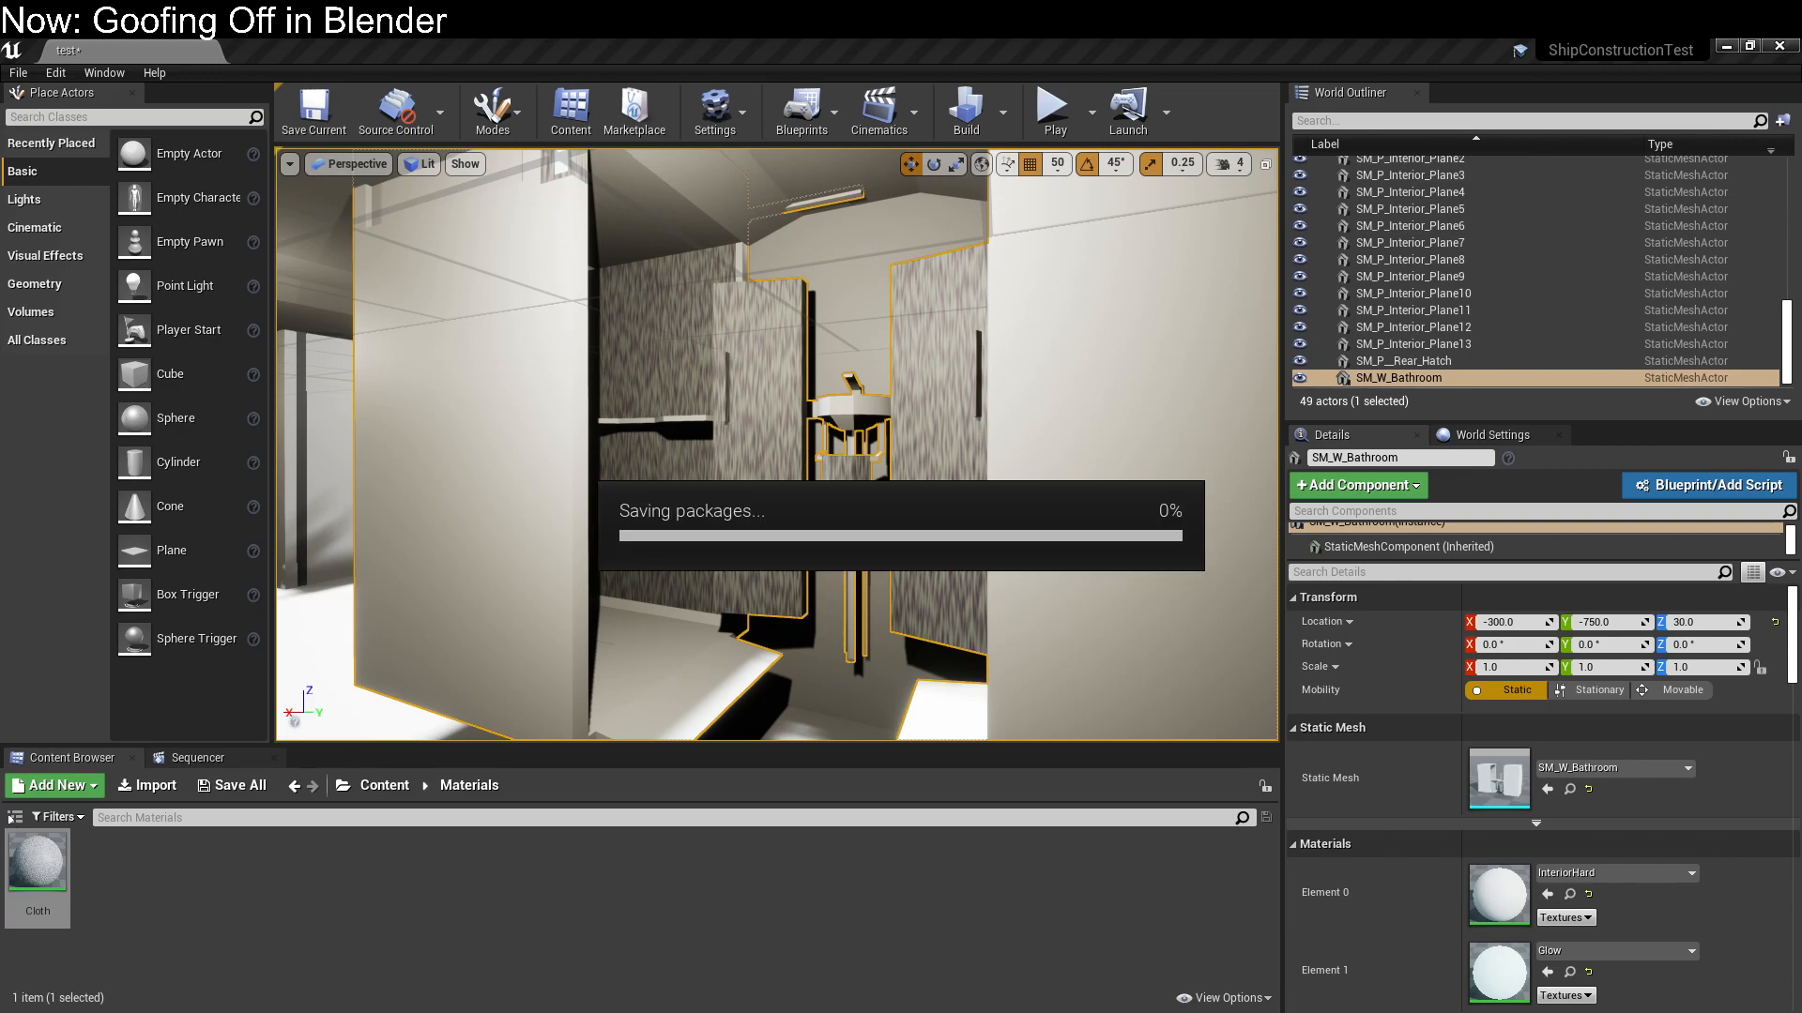
mouse_move(814, 191)
right_mouse_down()
mouse_move(845, 211)
mouse_move(807, 197)
mouse_move(835, 178)
mouse_move(814, 191)
right_mouse_up()
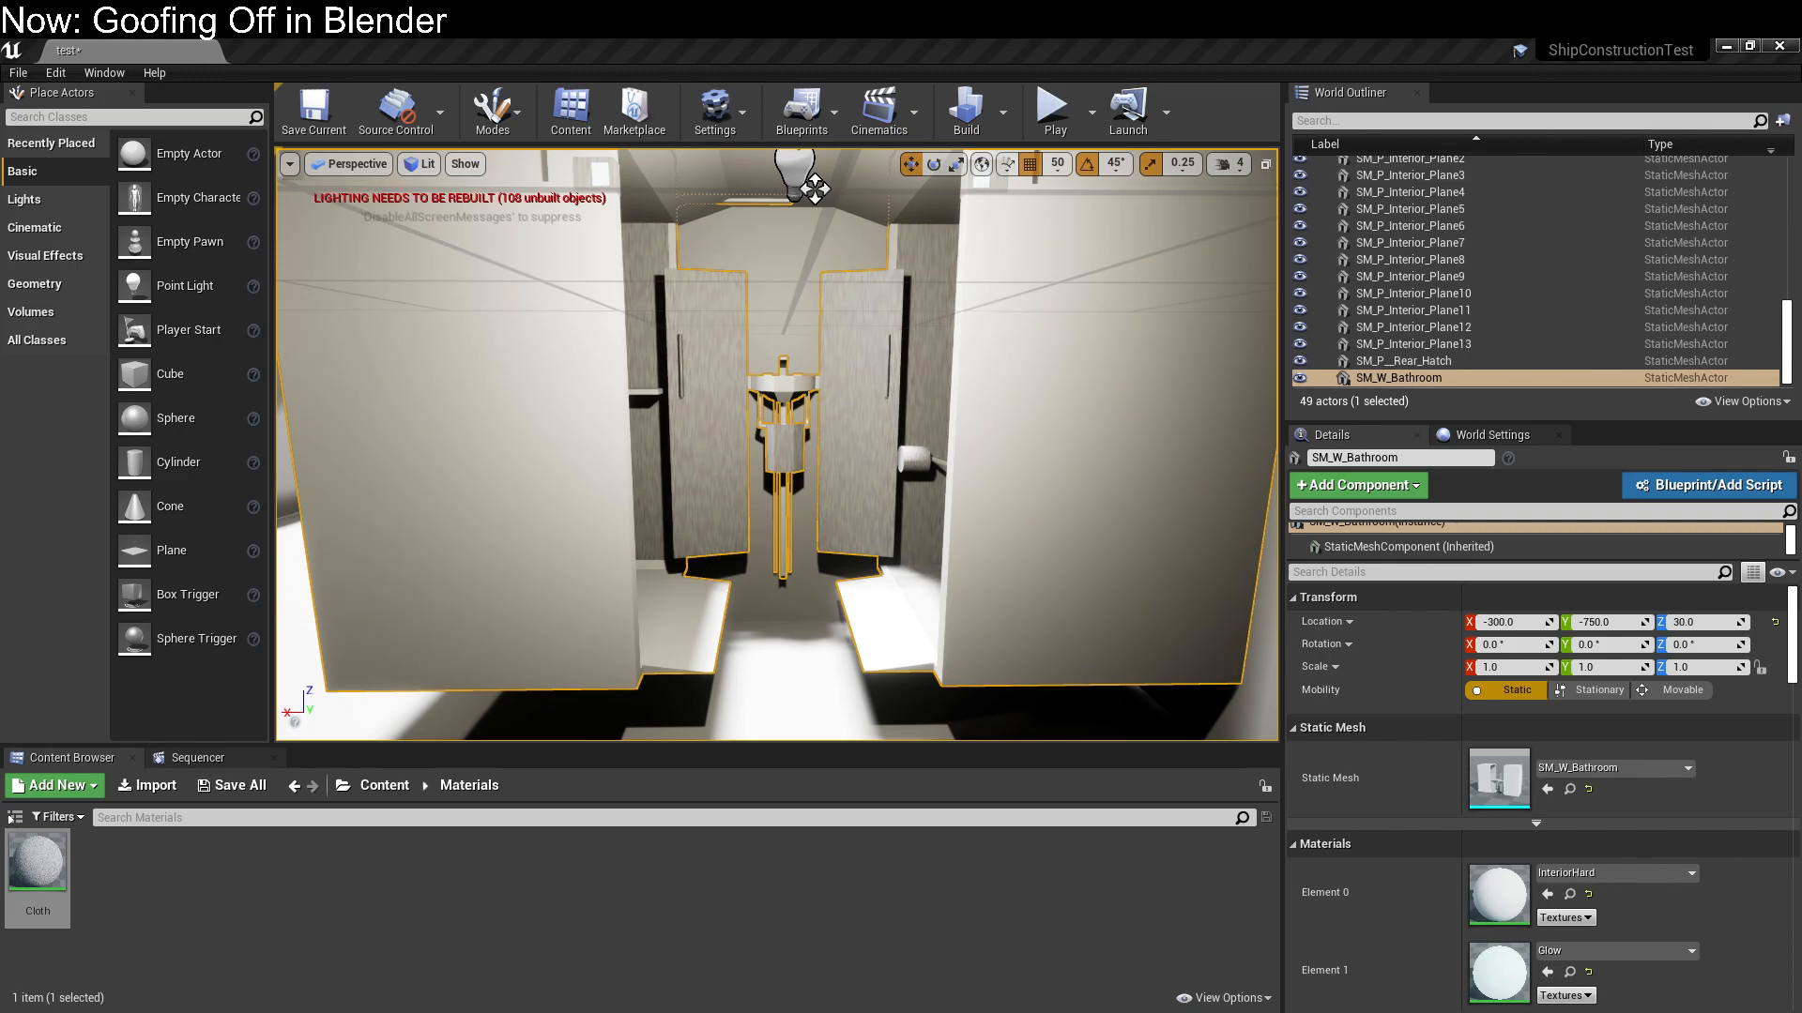
key("ctrl+s")
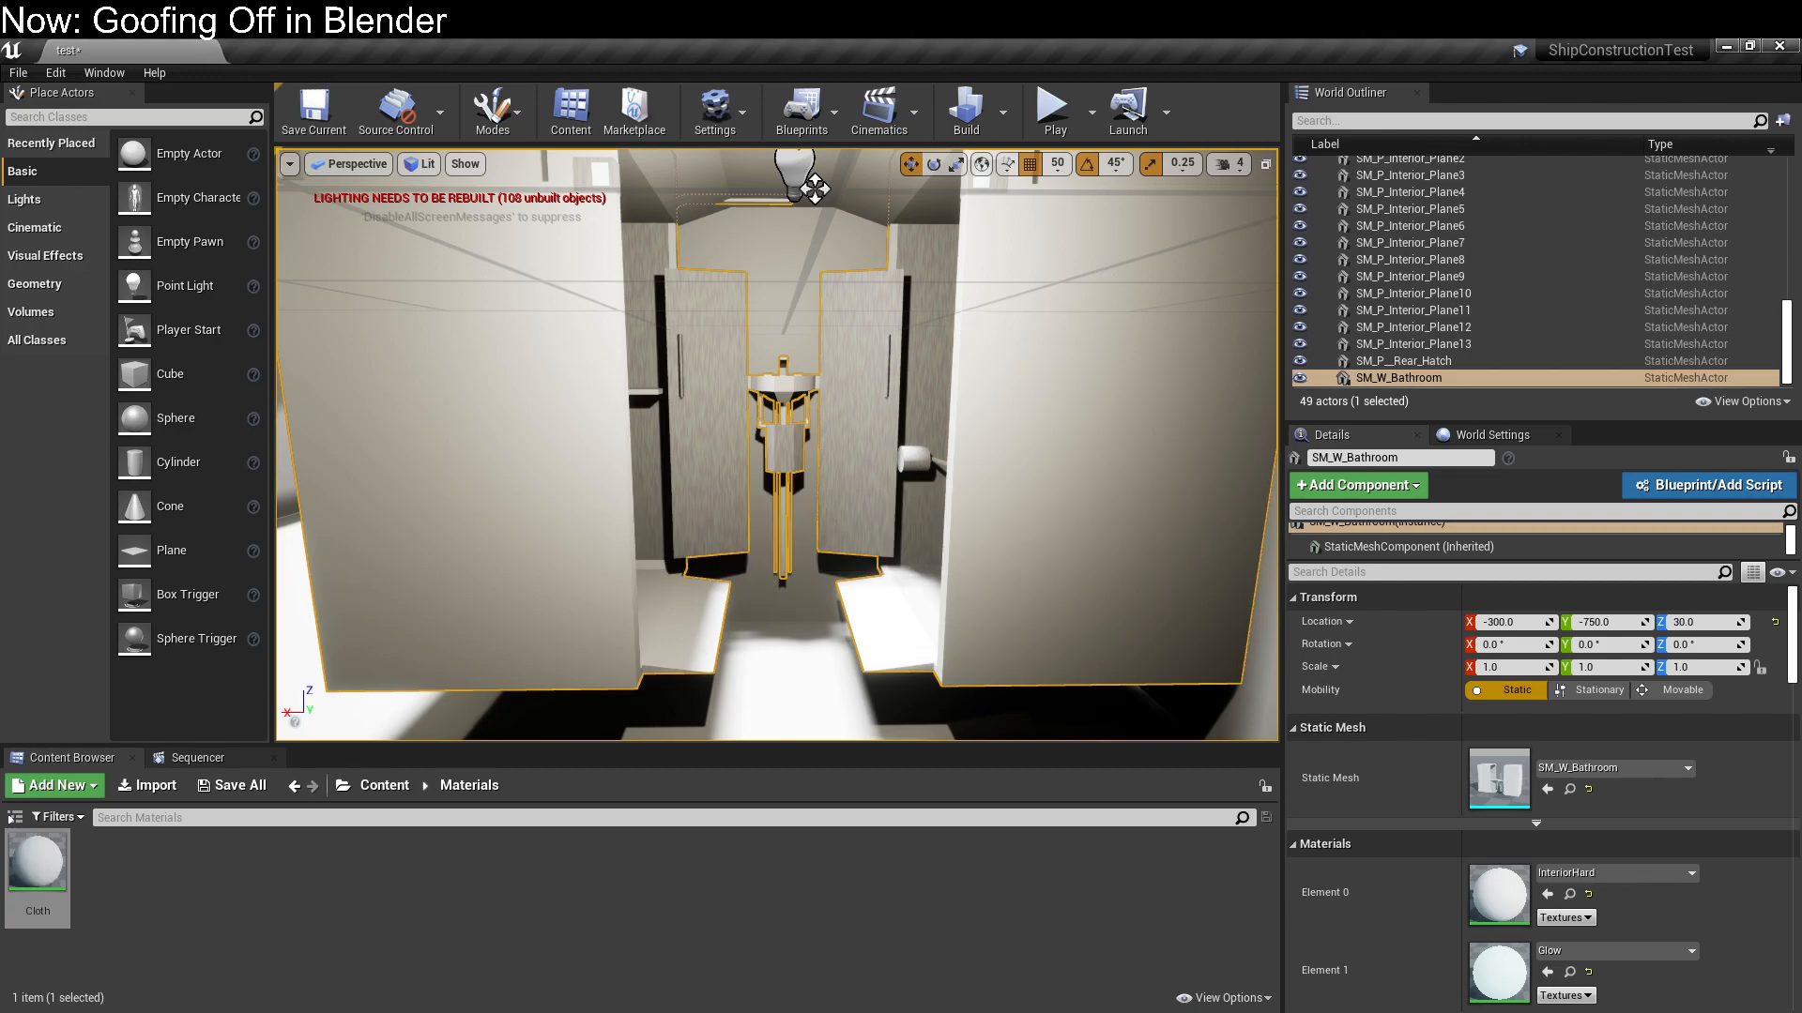
Lower the bathroom module and set its Z location to 0
key("s")
right_click_drag(735, 514, 747, 429)
key("w")
key("s")
key("w")
key("s")
key("a")
left_click_drag(889, 301, 892, 384)
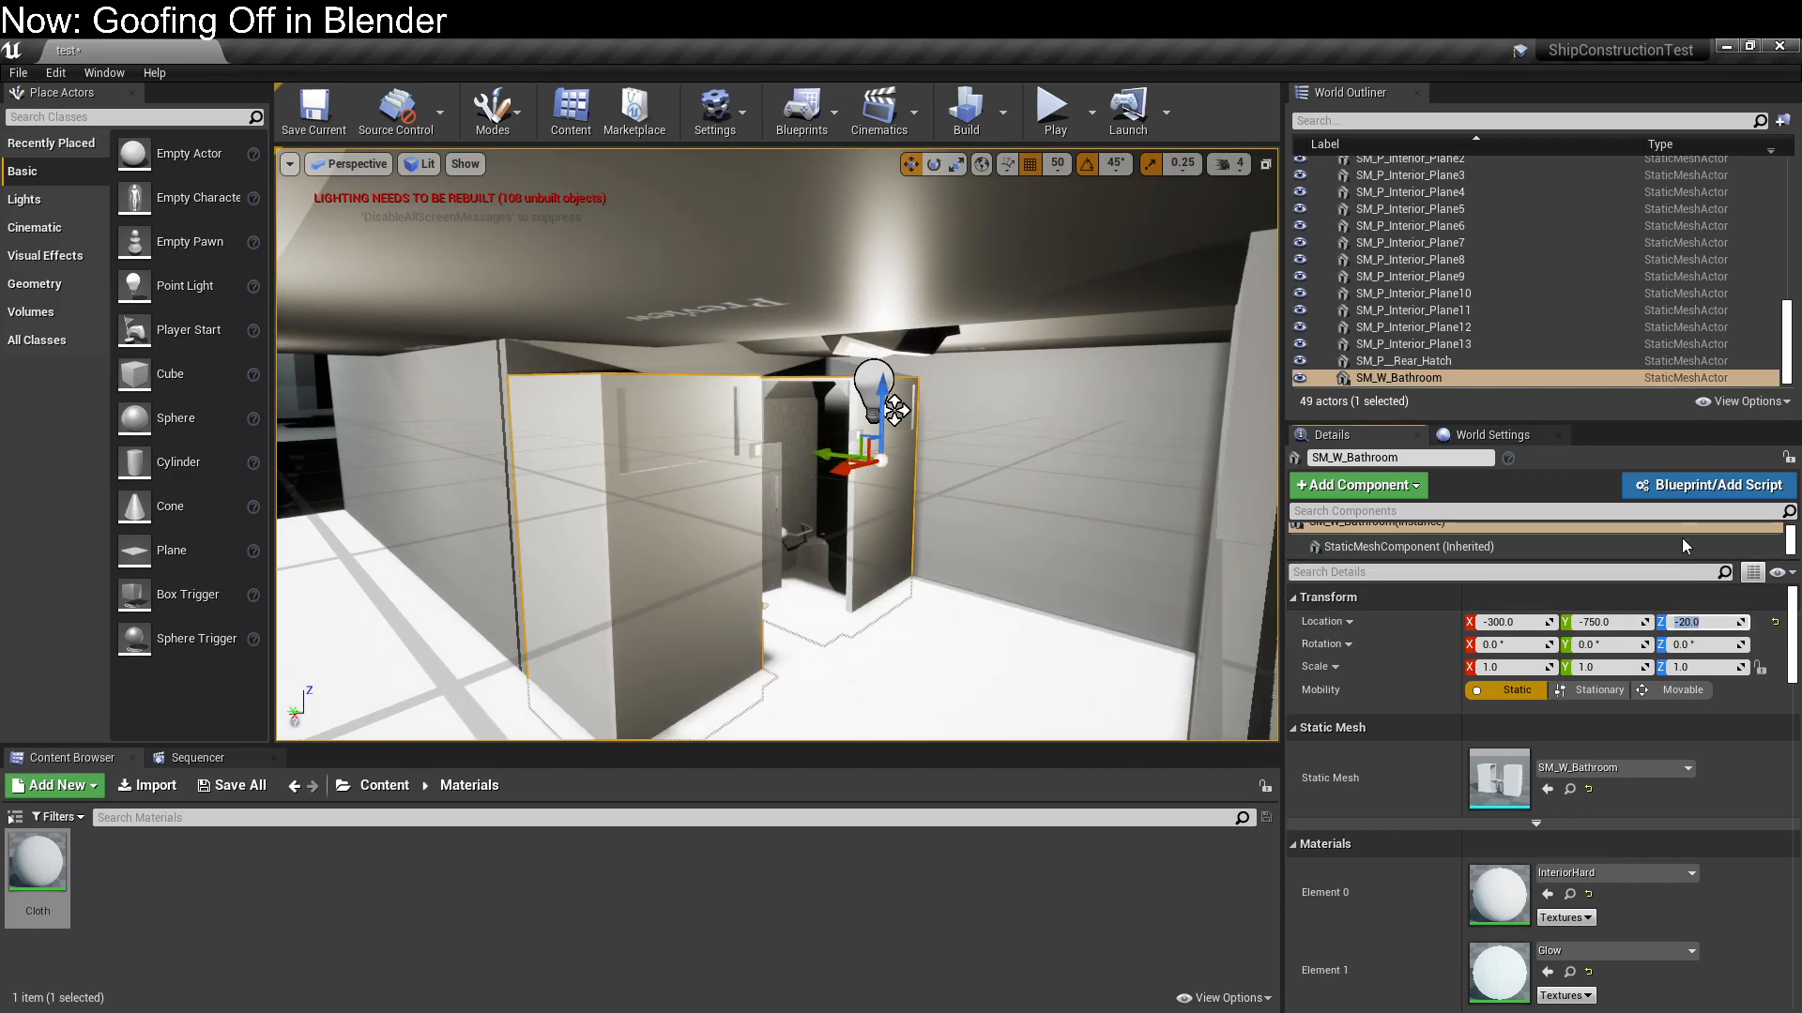
left_click(1699, 622)
type("0")
key("Return")
Open the StaticMesh folder inside ExportedFbx and browse its meshes for the pipes module
right_click_drag(952, 608, 962, 545)
key("q")
left_click_drag(840, 267, 841, 323)
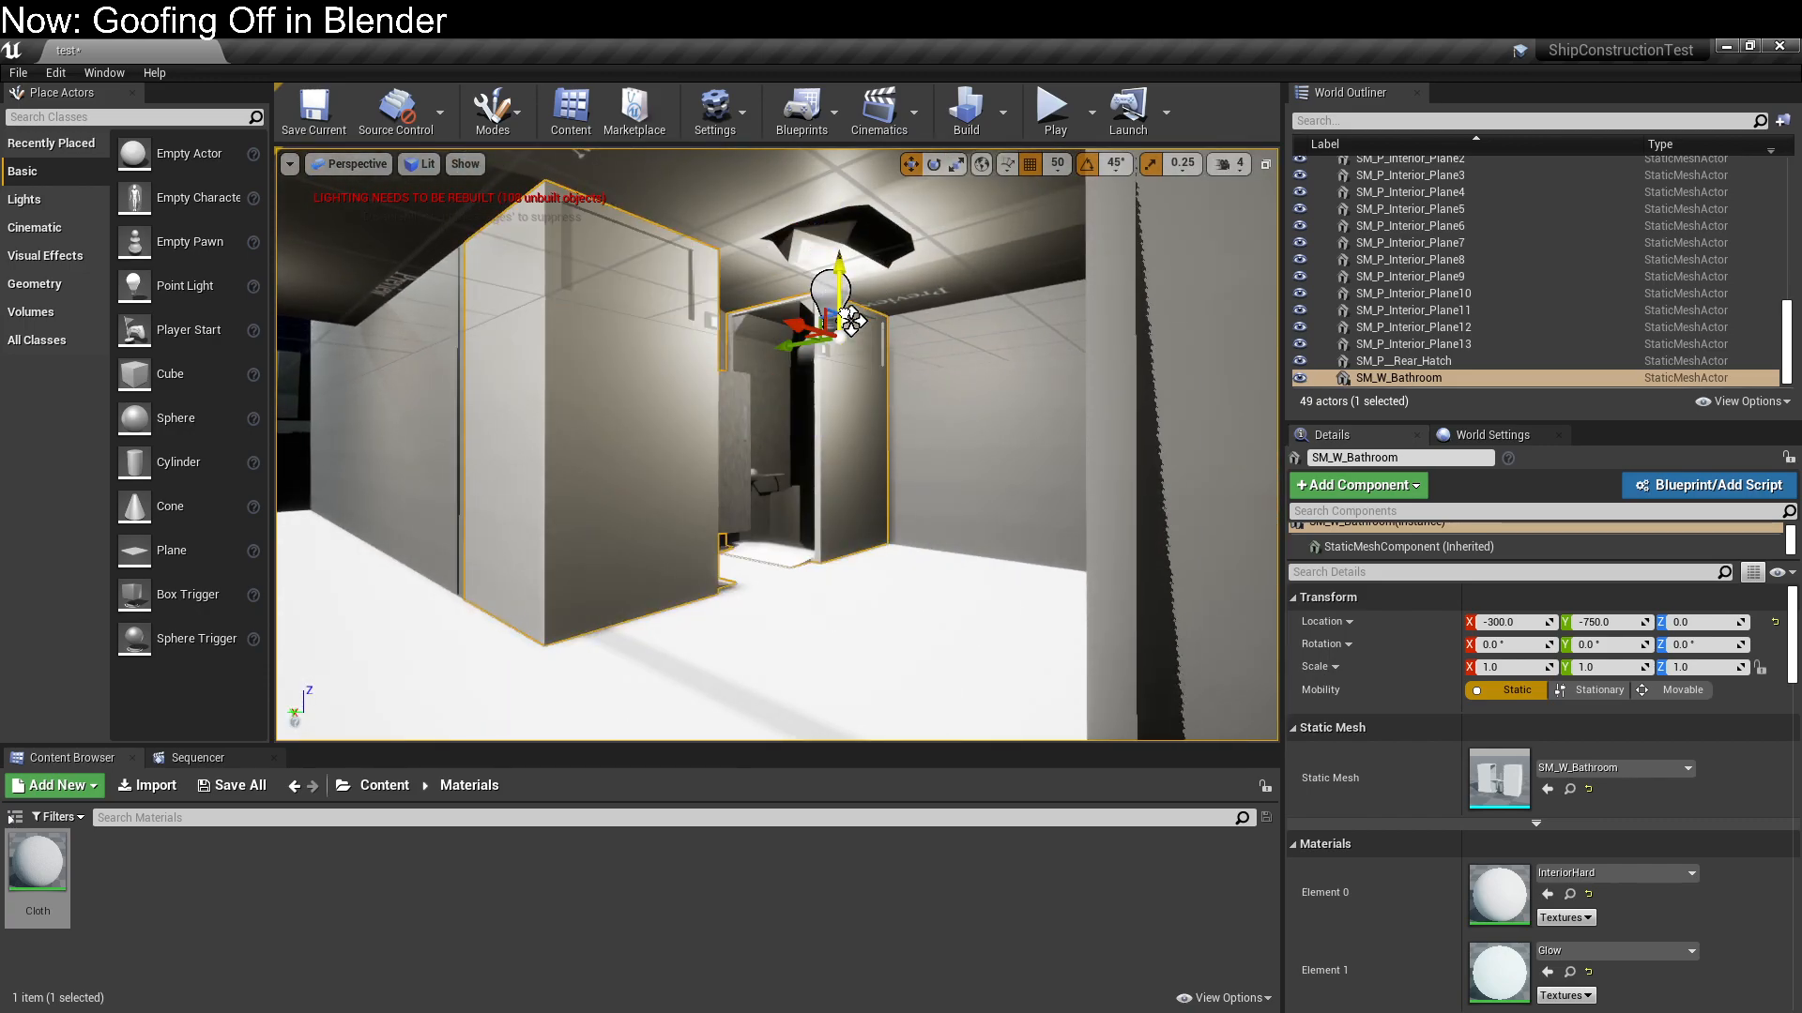
mouse_move(892, 452)
right_mouse_down()
mouse_move(896, 418)
mouse_move(966, 534)
mouse_move(816, 422)
mouse_move(901, 460)
mouse_move(887, 442)
mouse_move(878, 474)
mouse_move(882, 399)
mouse_move(873, 451)
right_mouse_up()
right_click_drag(864, 619, 899, 594)
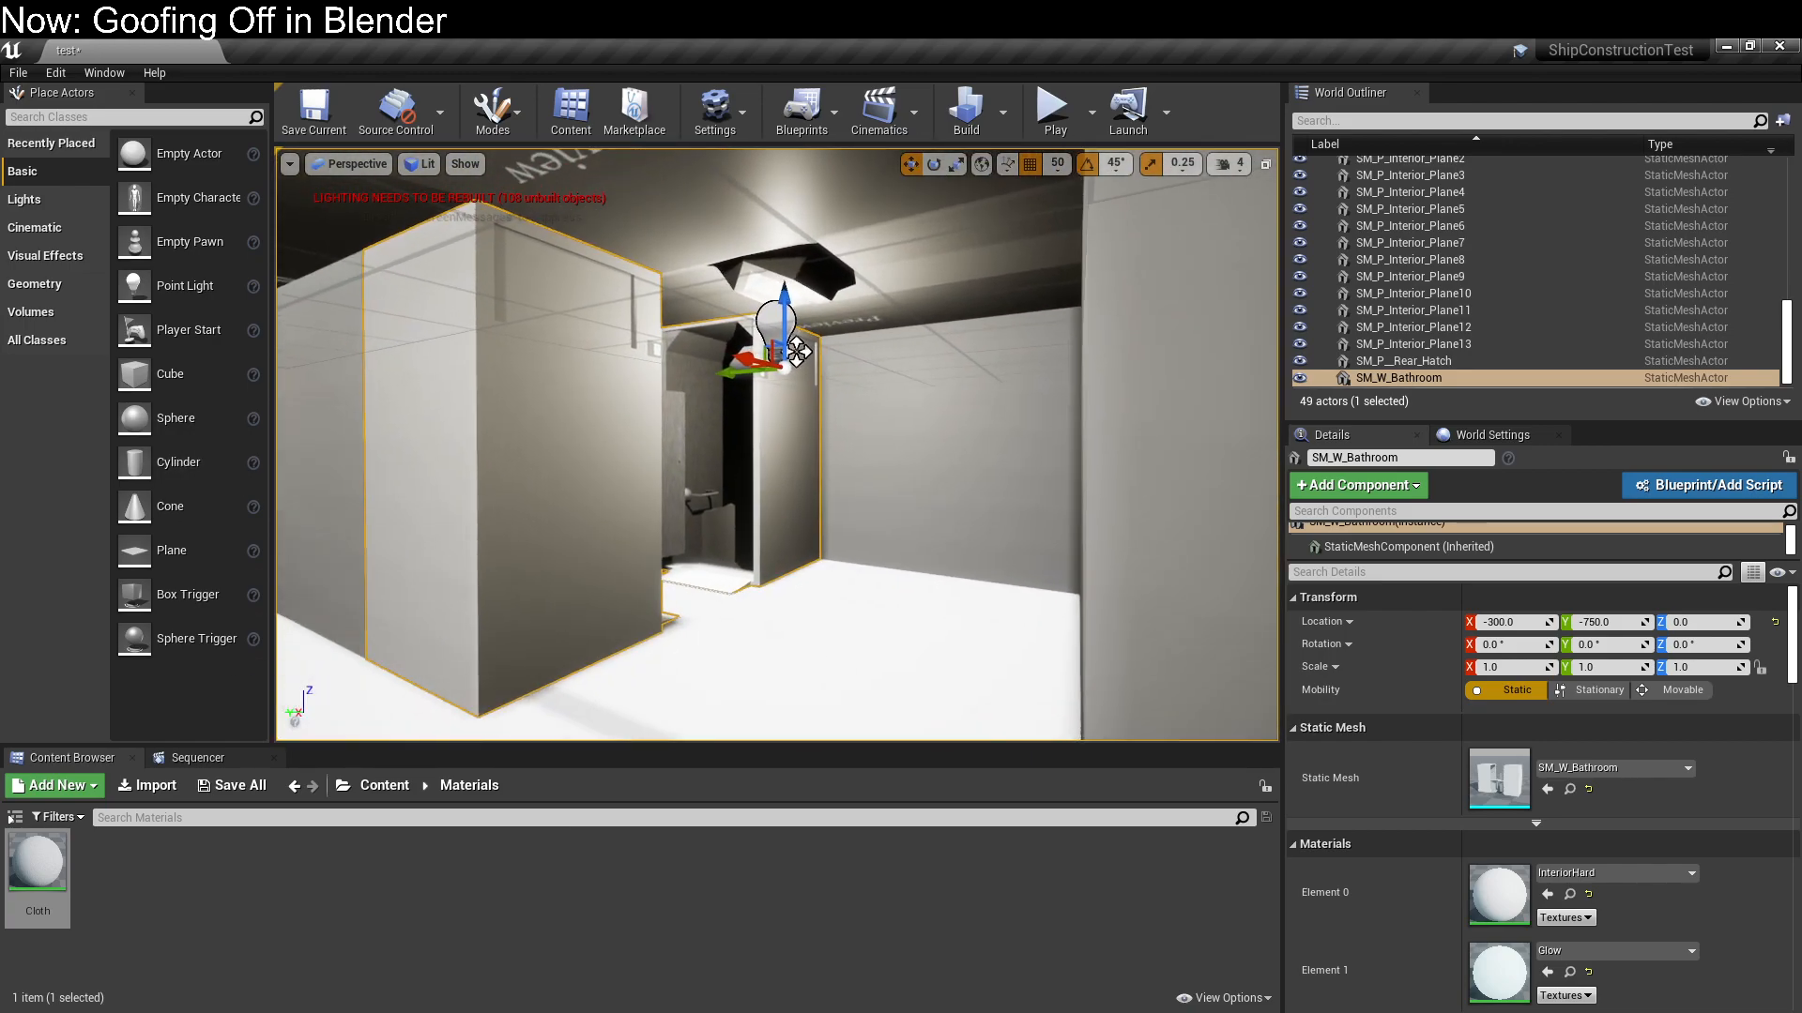
right_click_drag(797, 352, 842, 296)
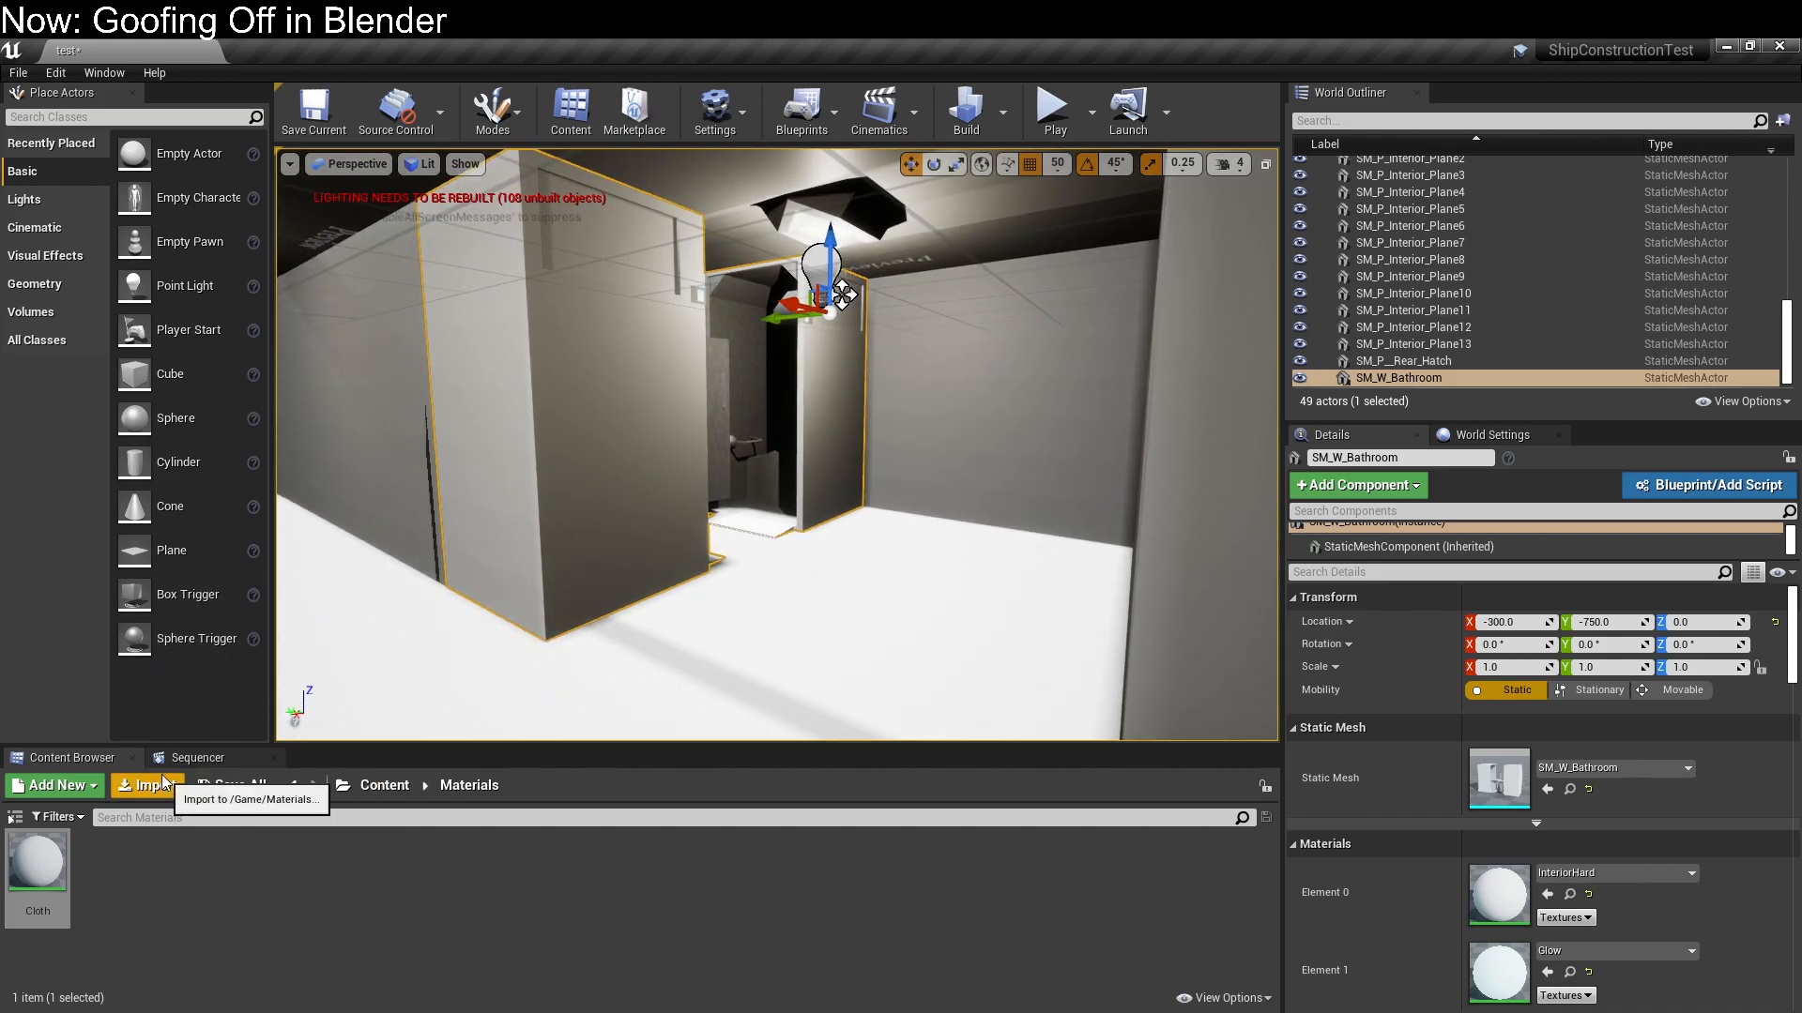
left_click(369, 789)
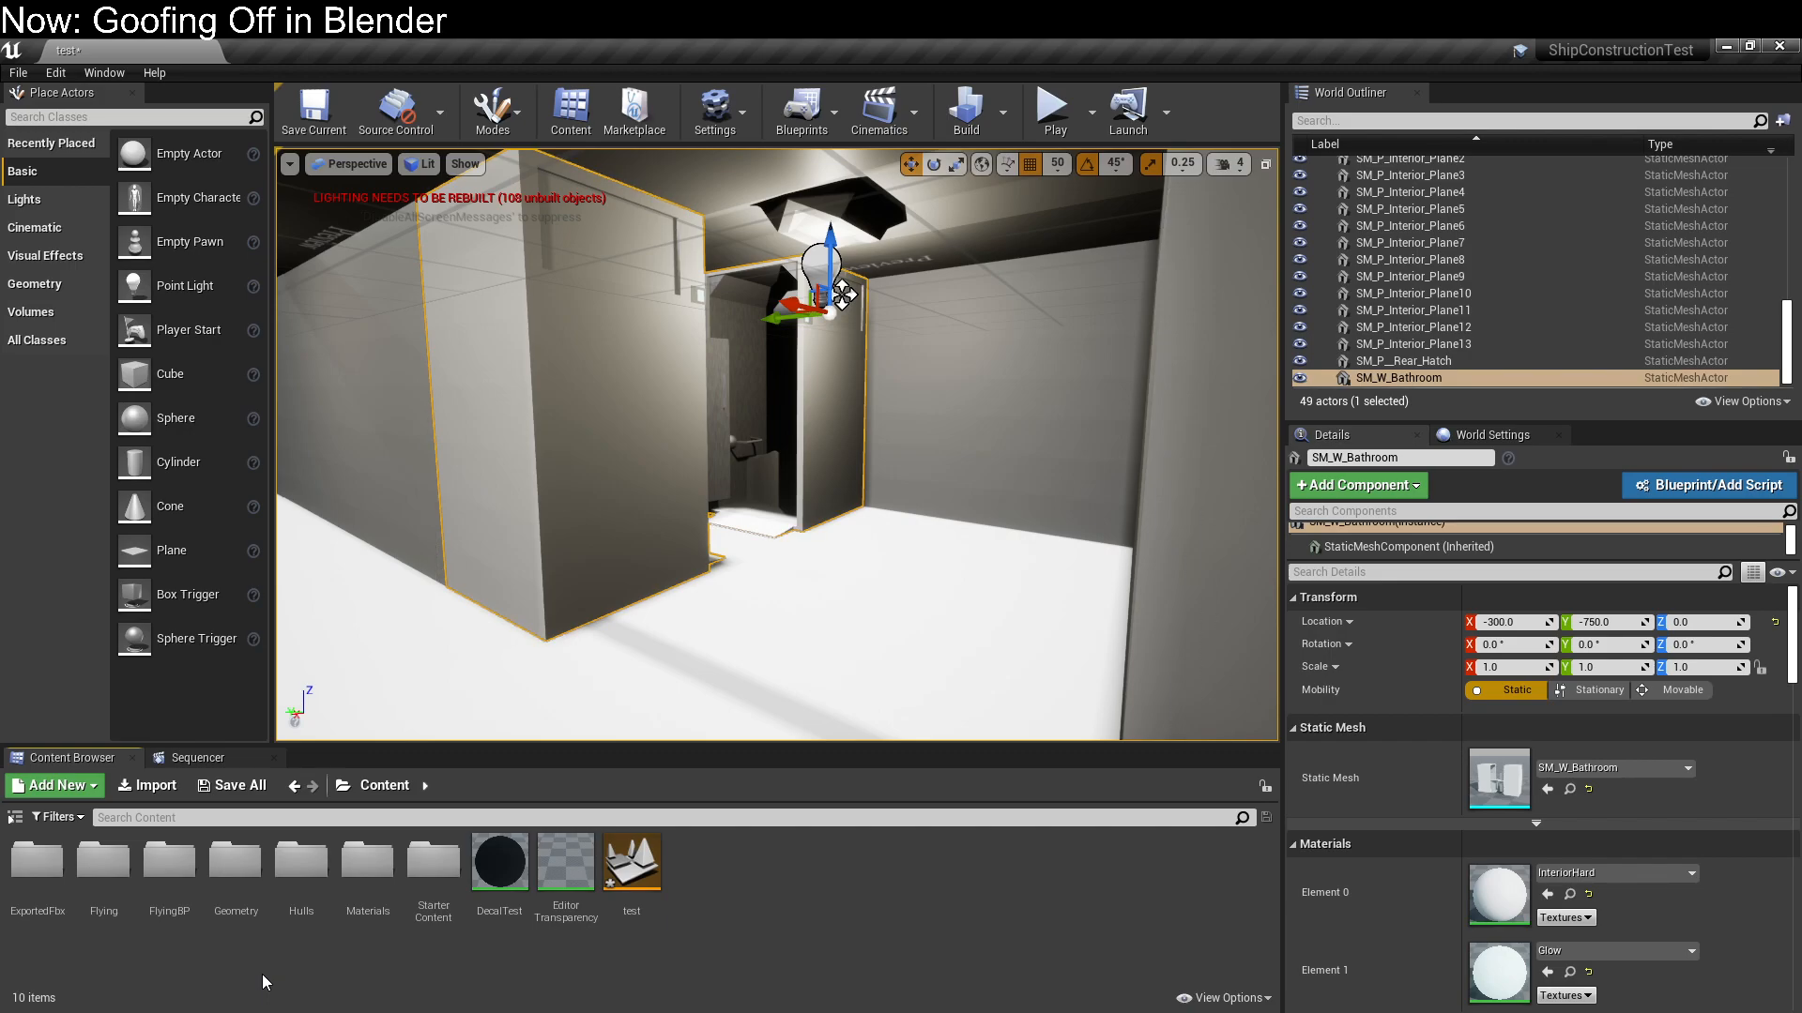
double_click(31, 874)
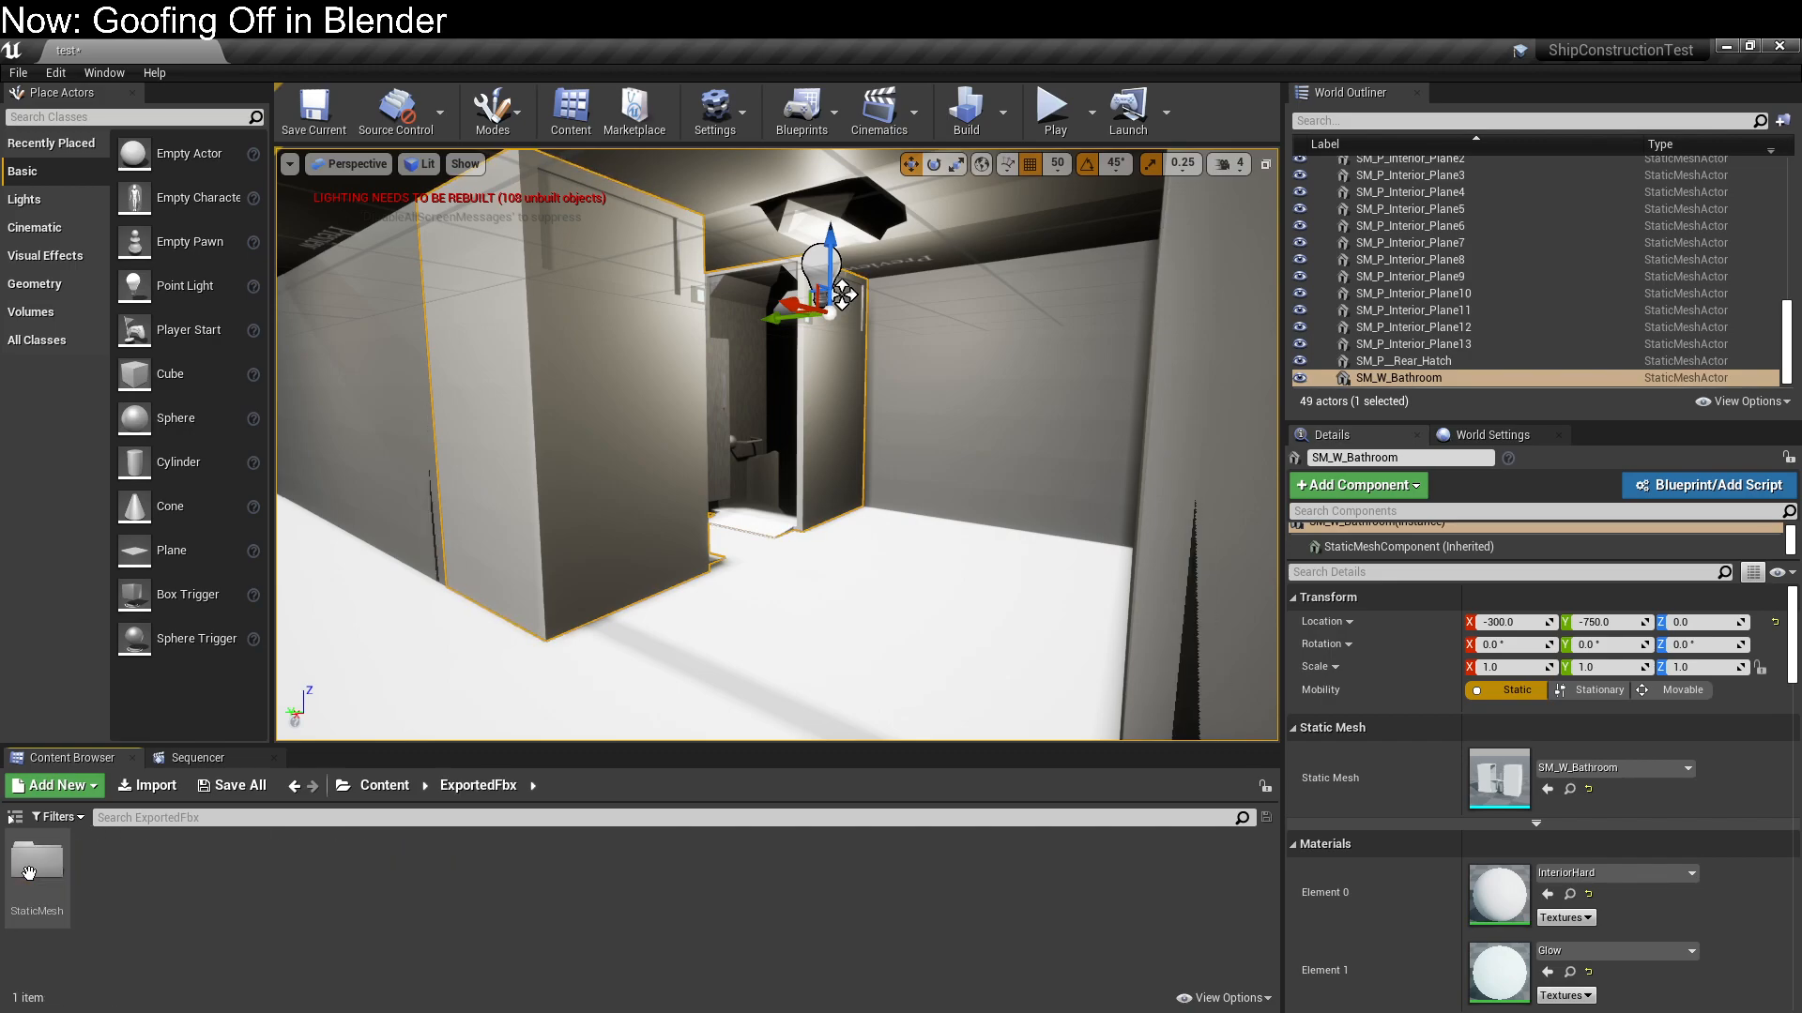
double_click(35, 868)
scroll(845, 900, "down", 5)
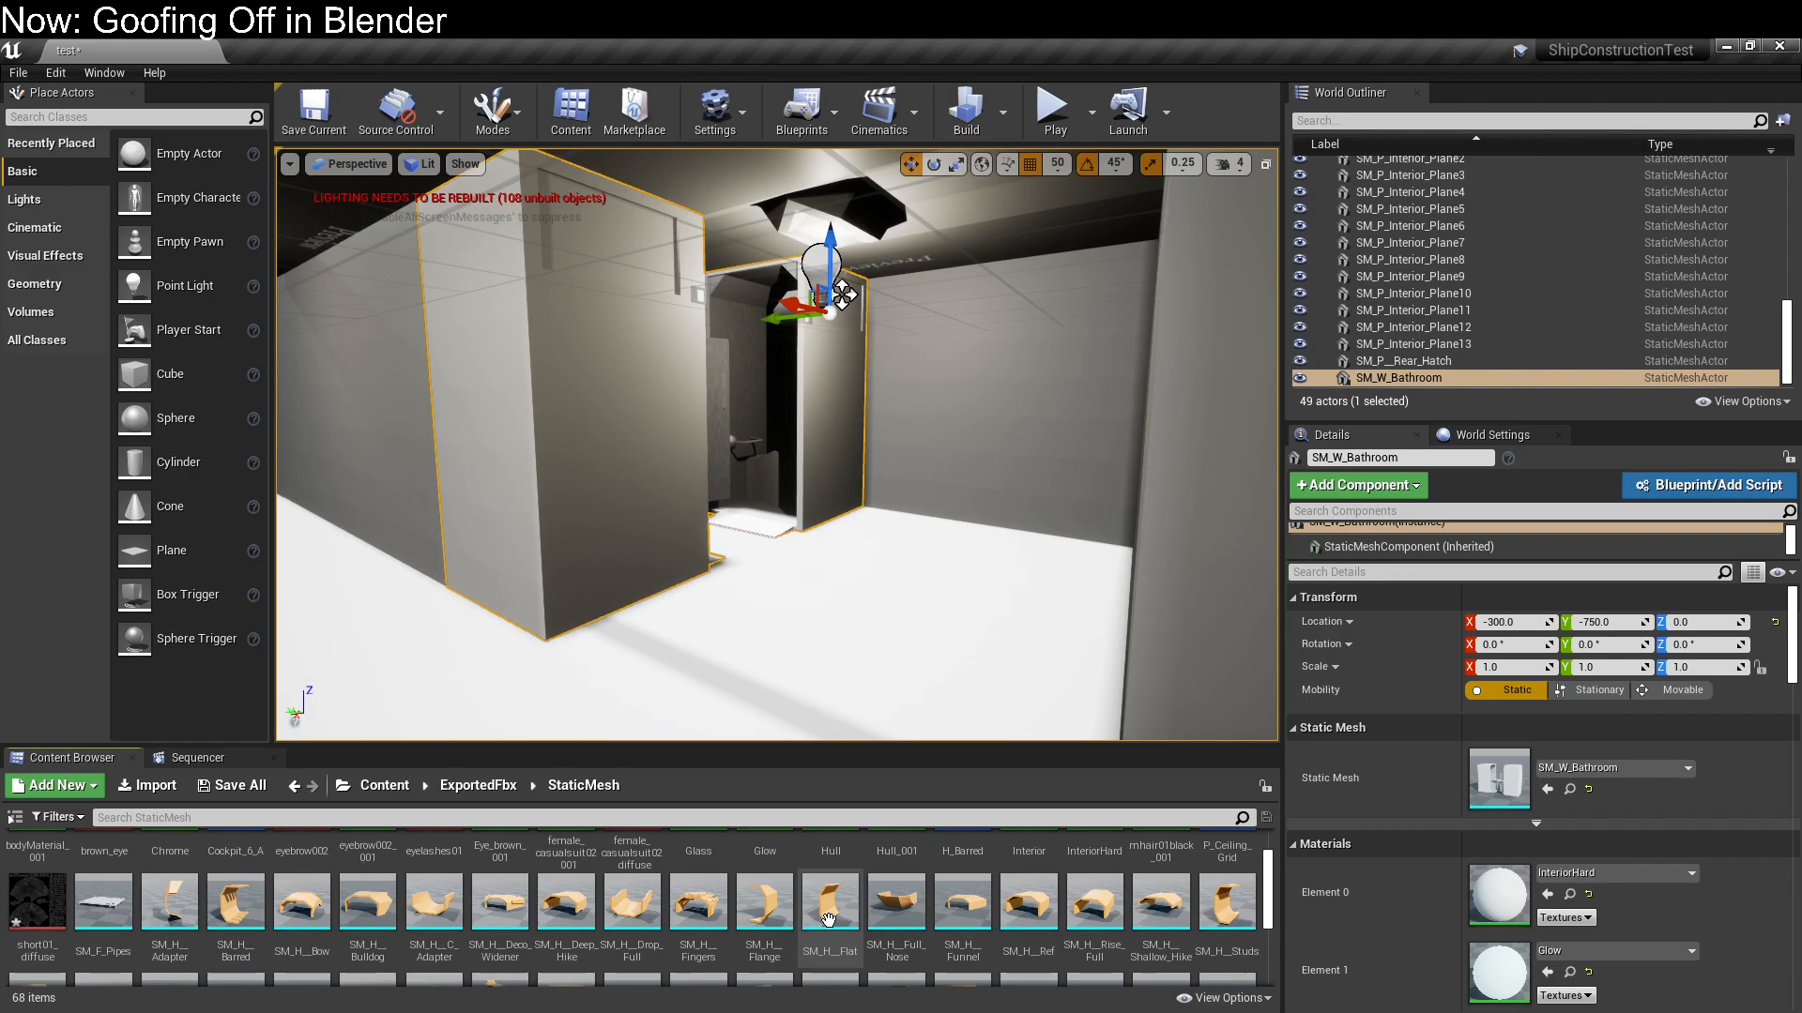
scroll(830, 921, "up", 3)
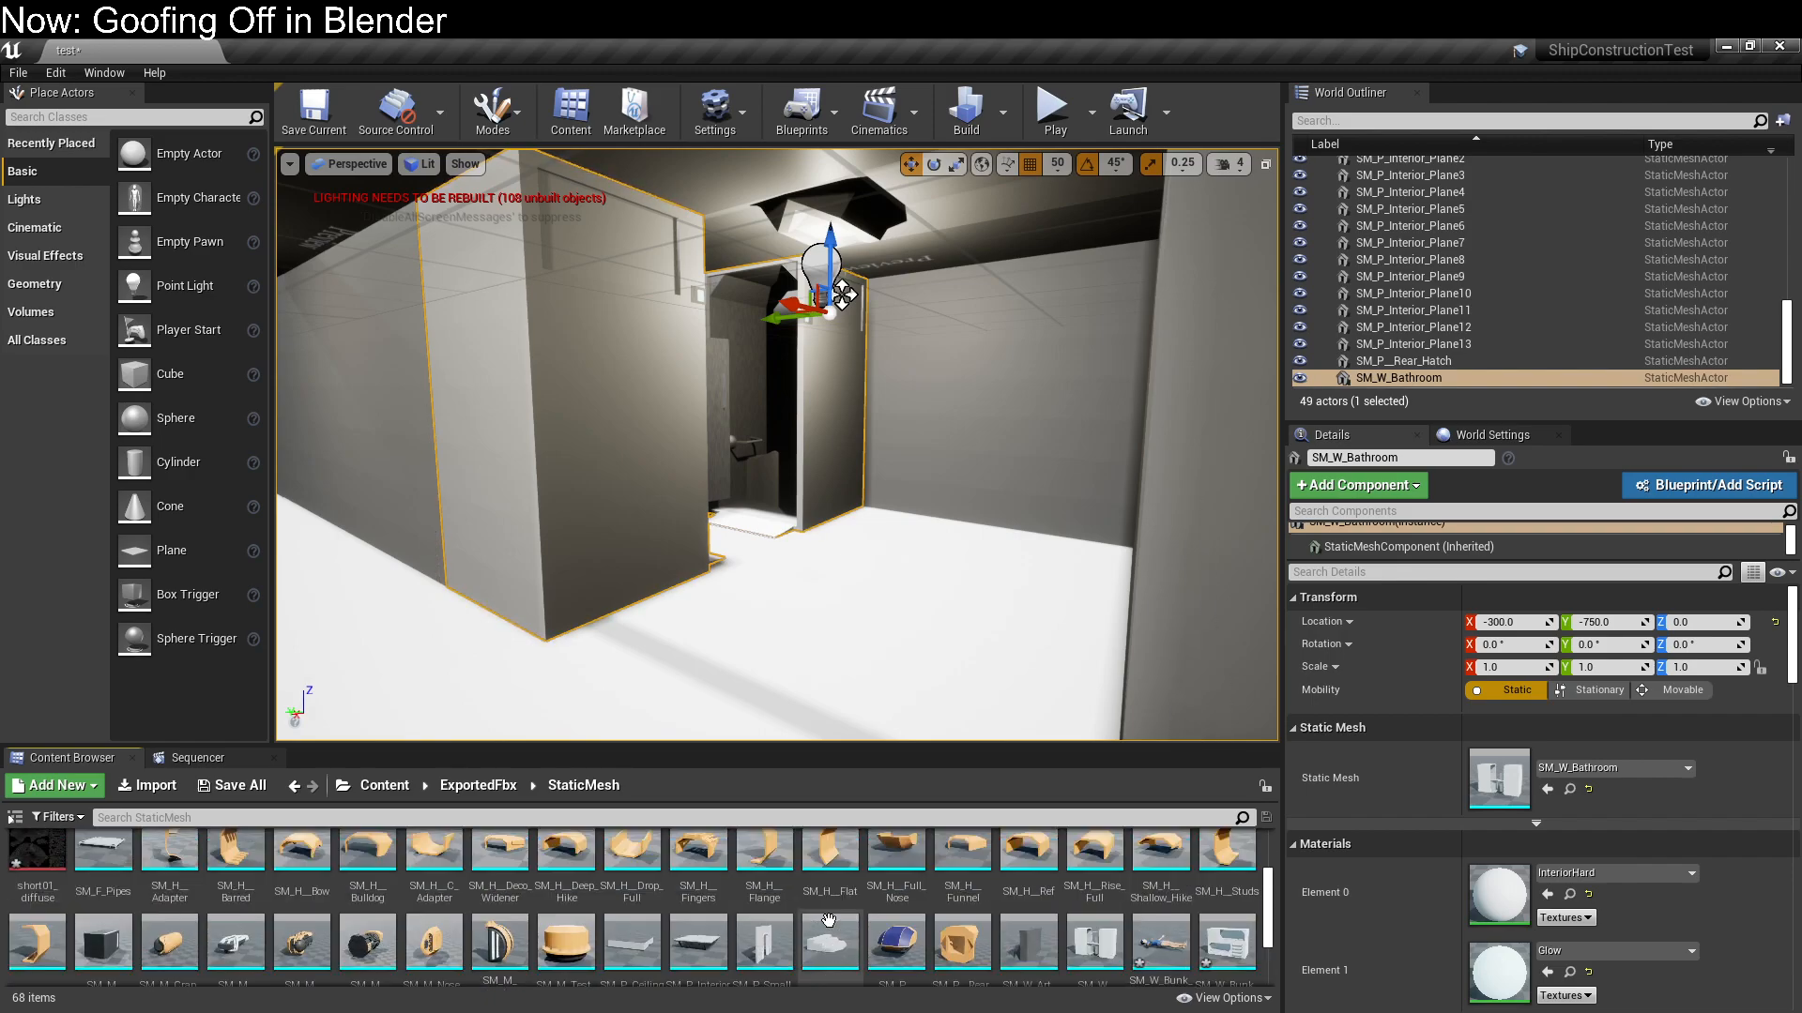
scroll(828, 920, "up", 3)
scroll(829, 918, "down", 4)
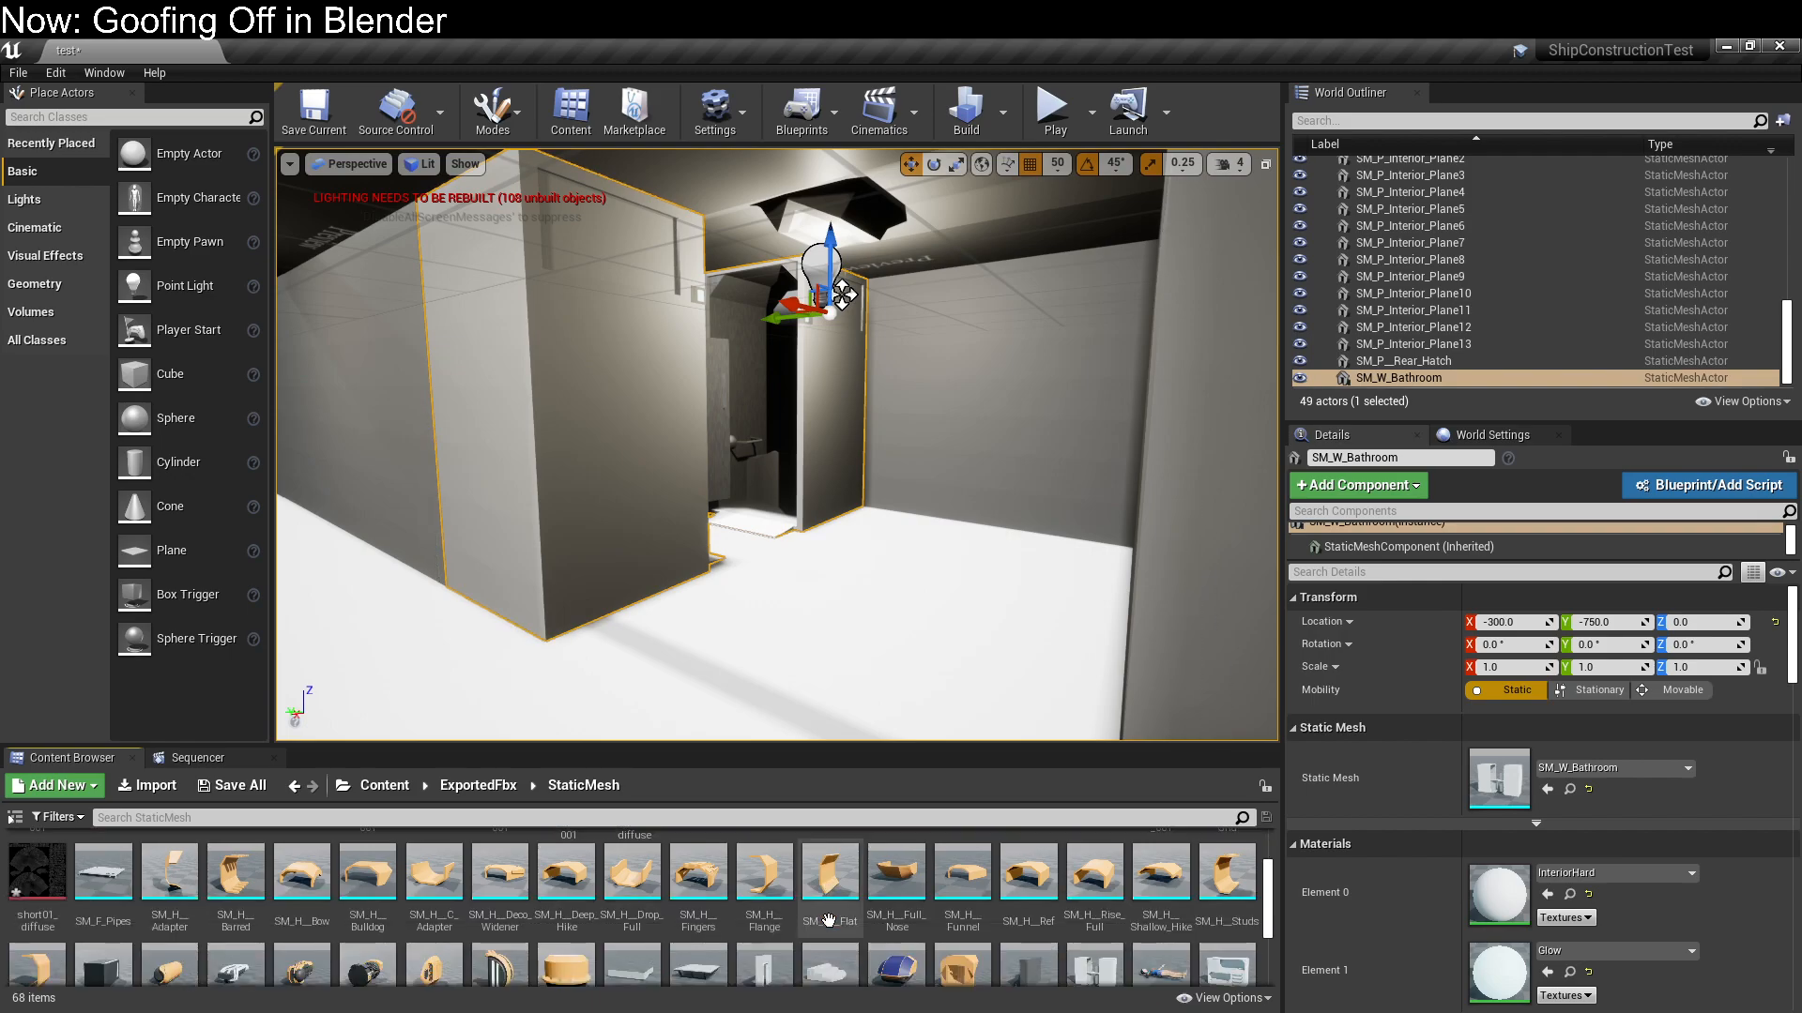
scroll(829, 922, "down", 1)
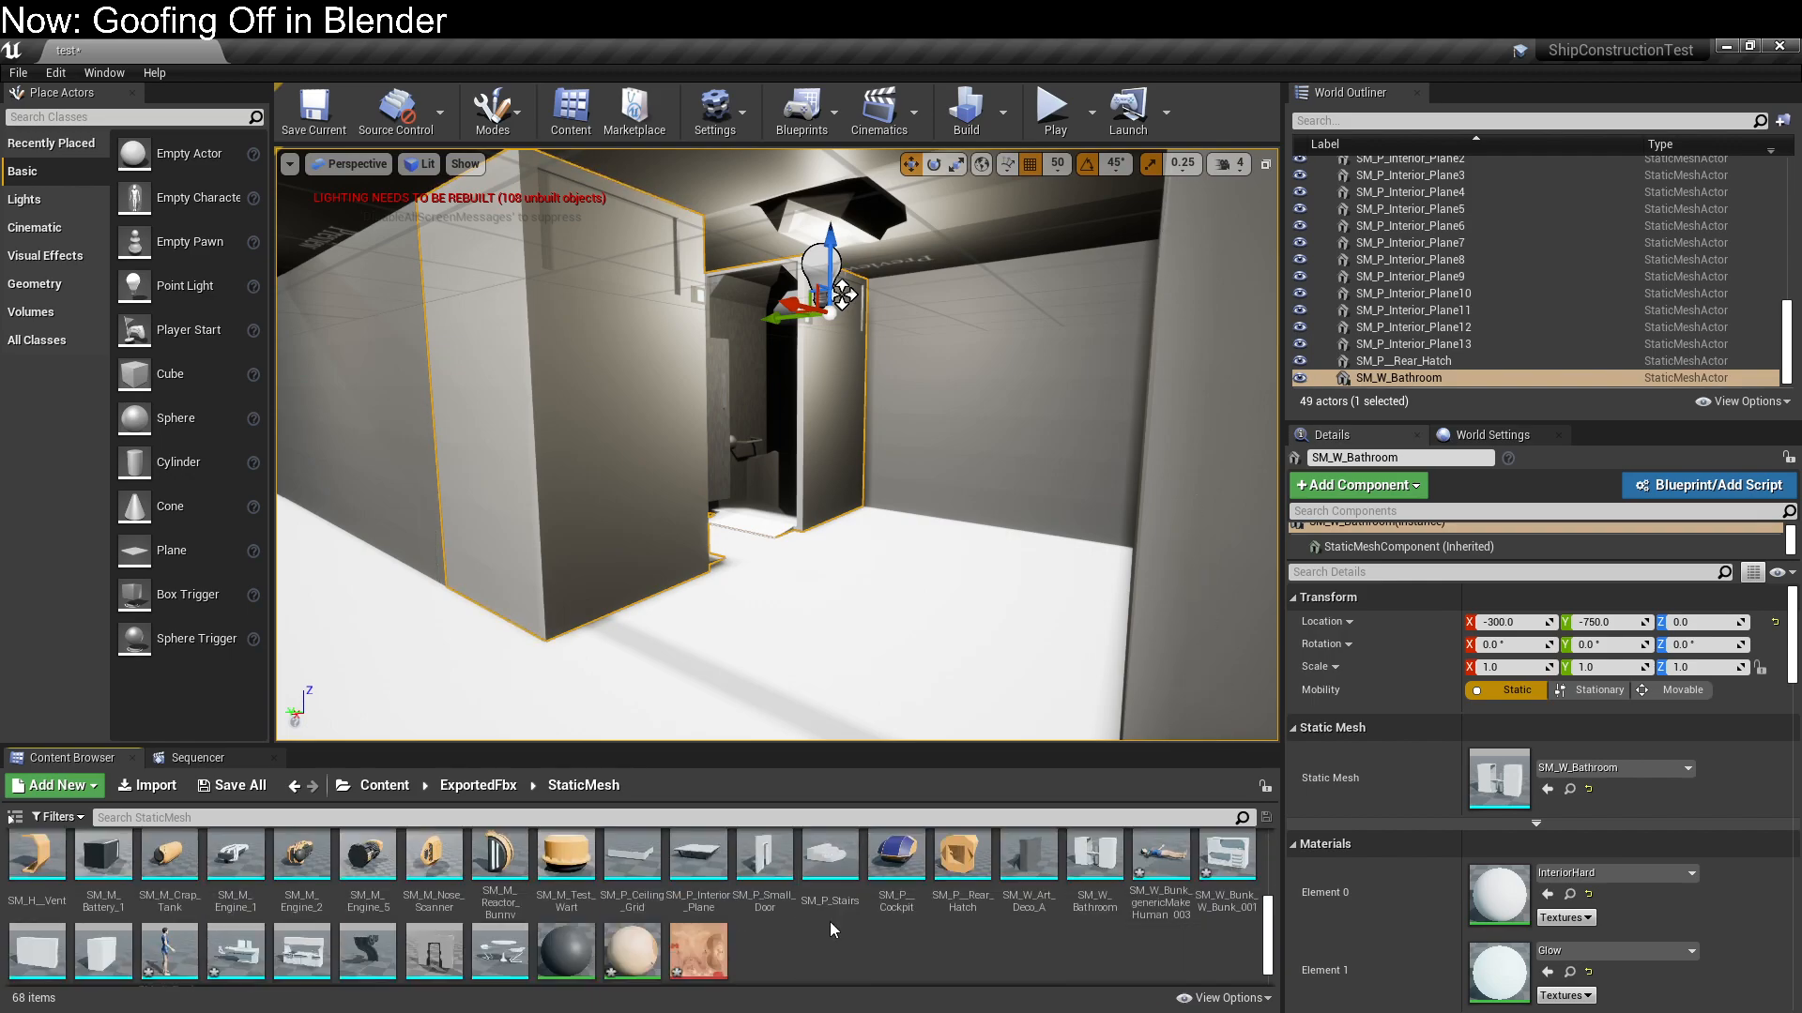
Place SM_W_Pipes in the room outside the bathroom, rotated 90° about Z, at location -300, -950, 0
left_click_drag(389, 959, 1004, 589)
right_click_drag(1004, 589, 900, 620)
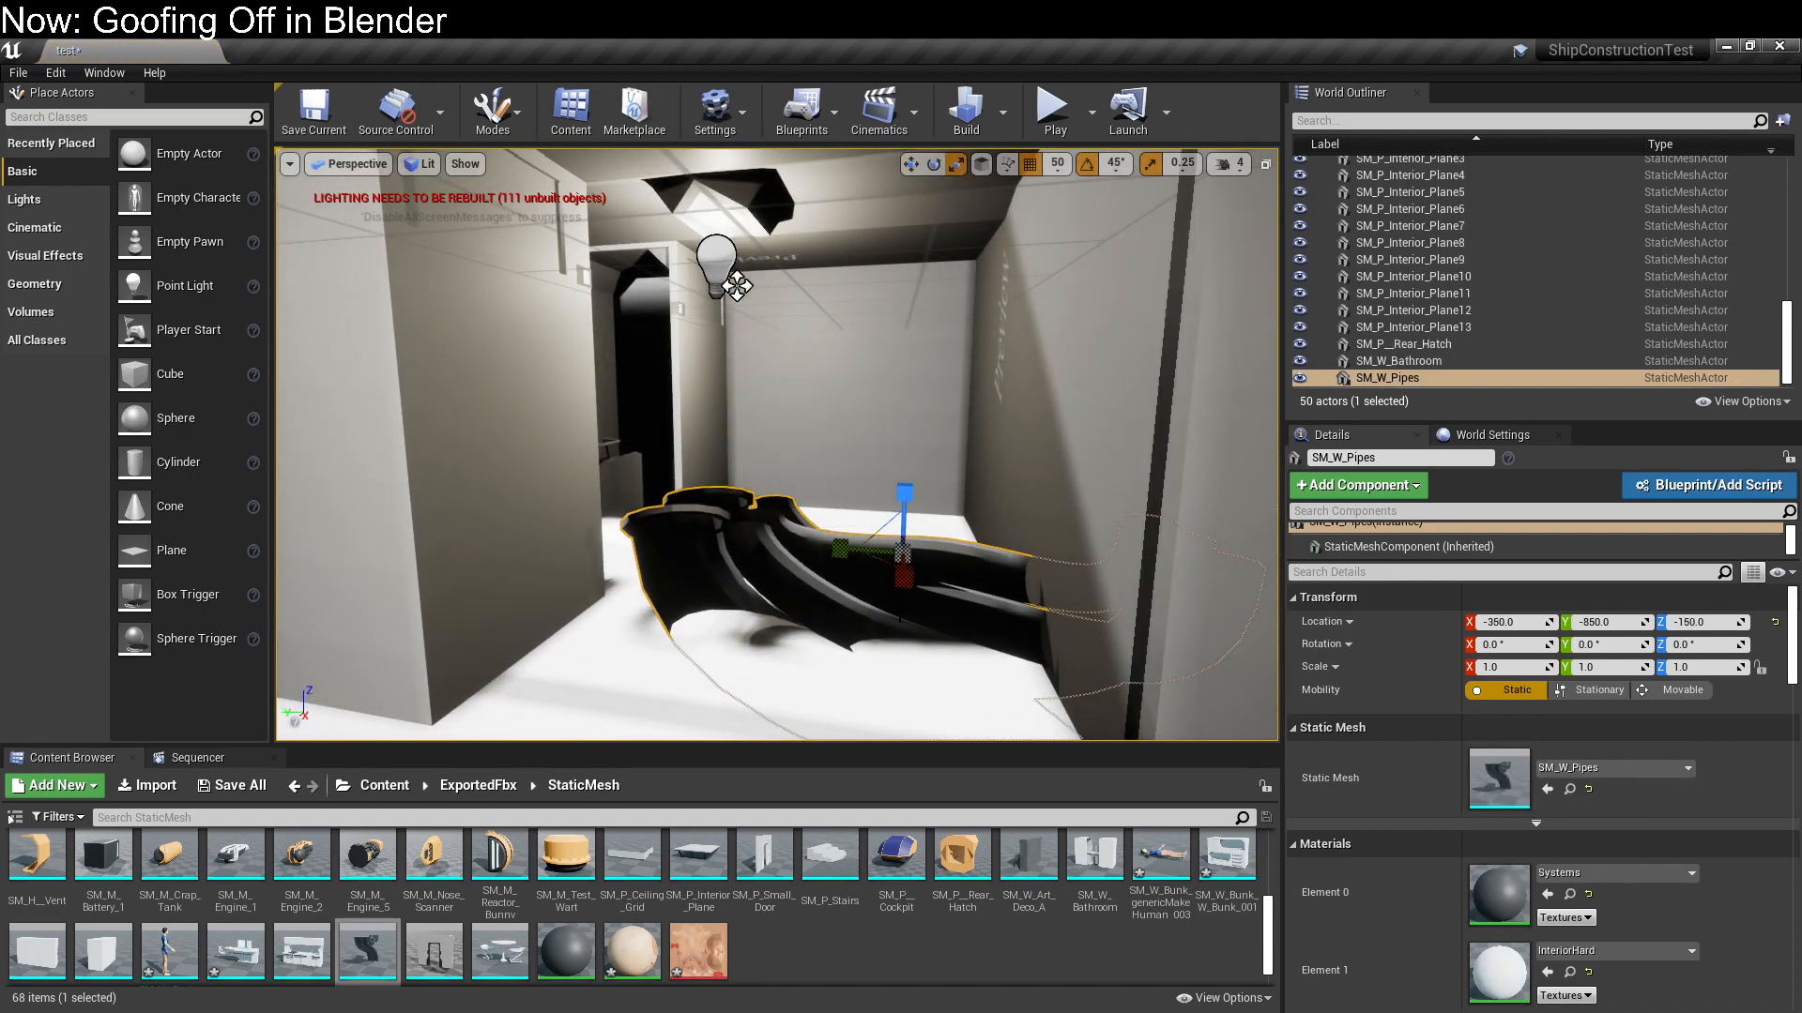
key("e")
left_click_drag(909, 592, 883, 564)
key("w")
left_click_drag(924, 497, 1089, 374)
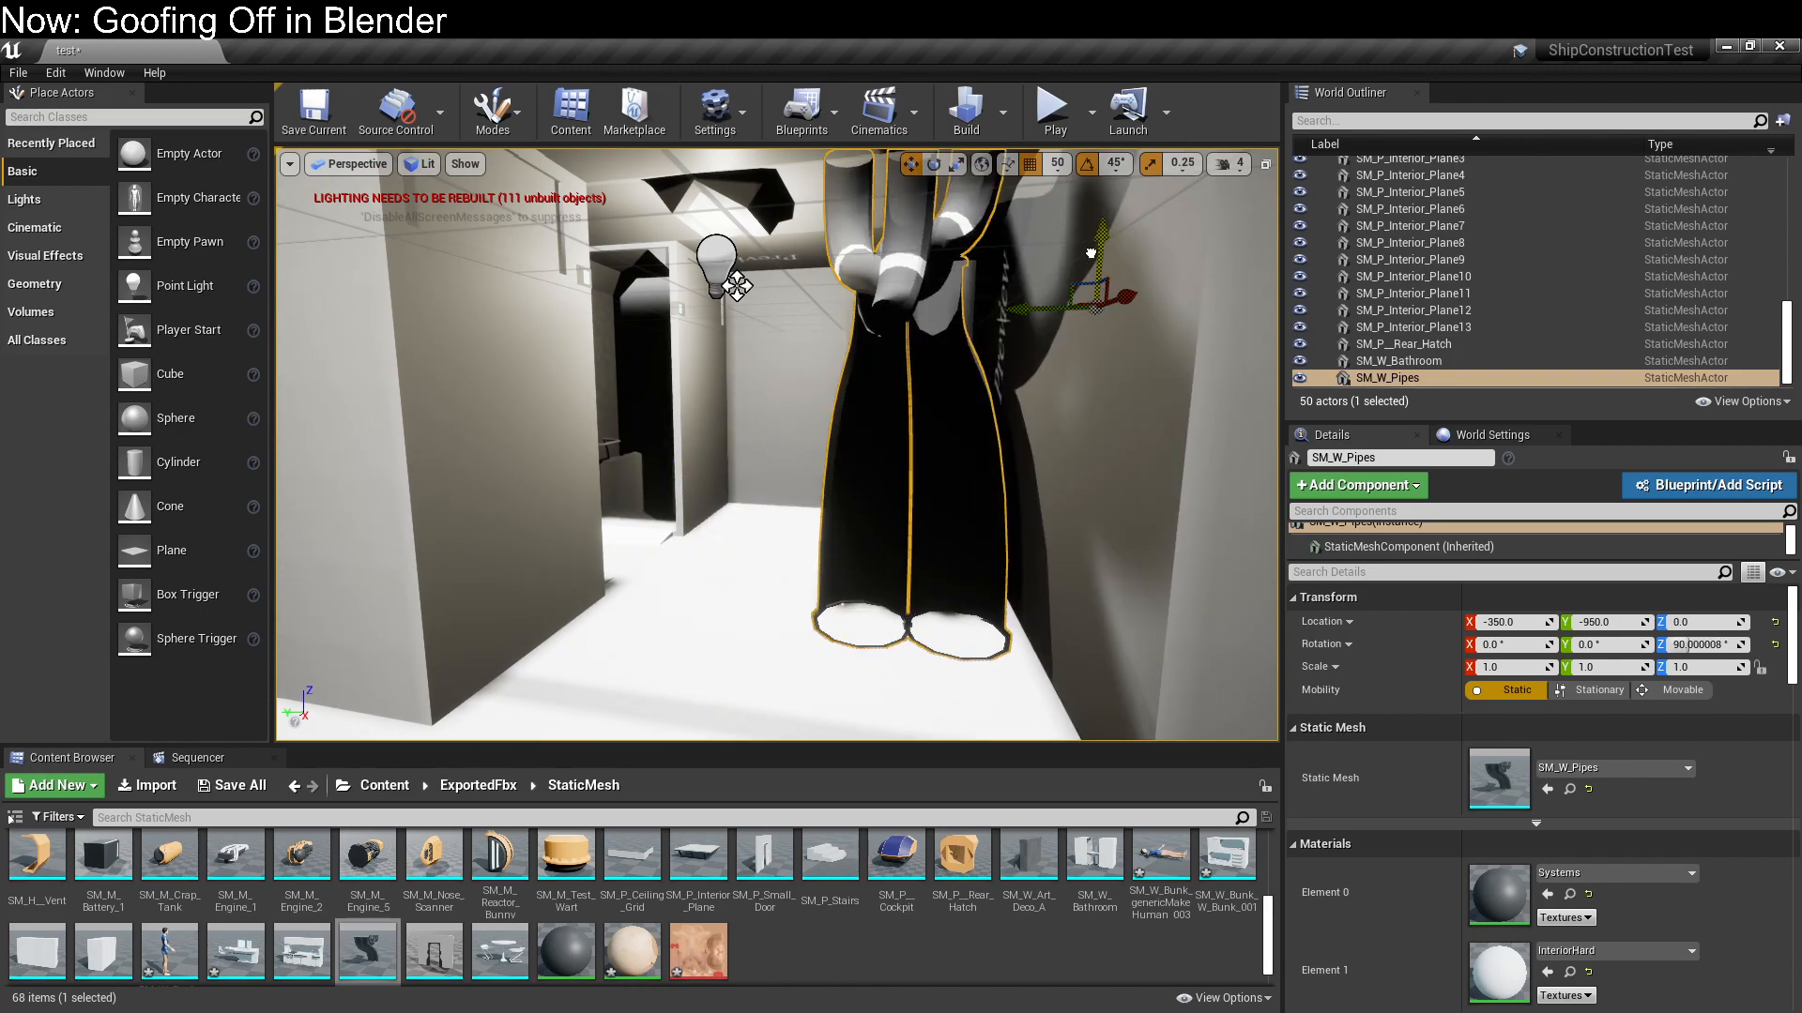
key("f")
left_click_drag(784, 435, 949, 552)
right_click_drag(950, 552, 845, 525)
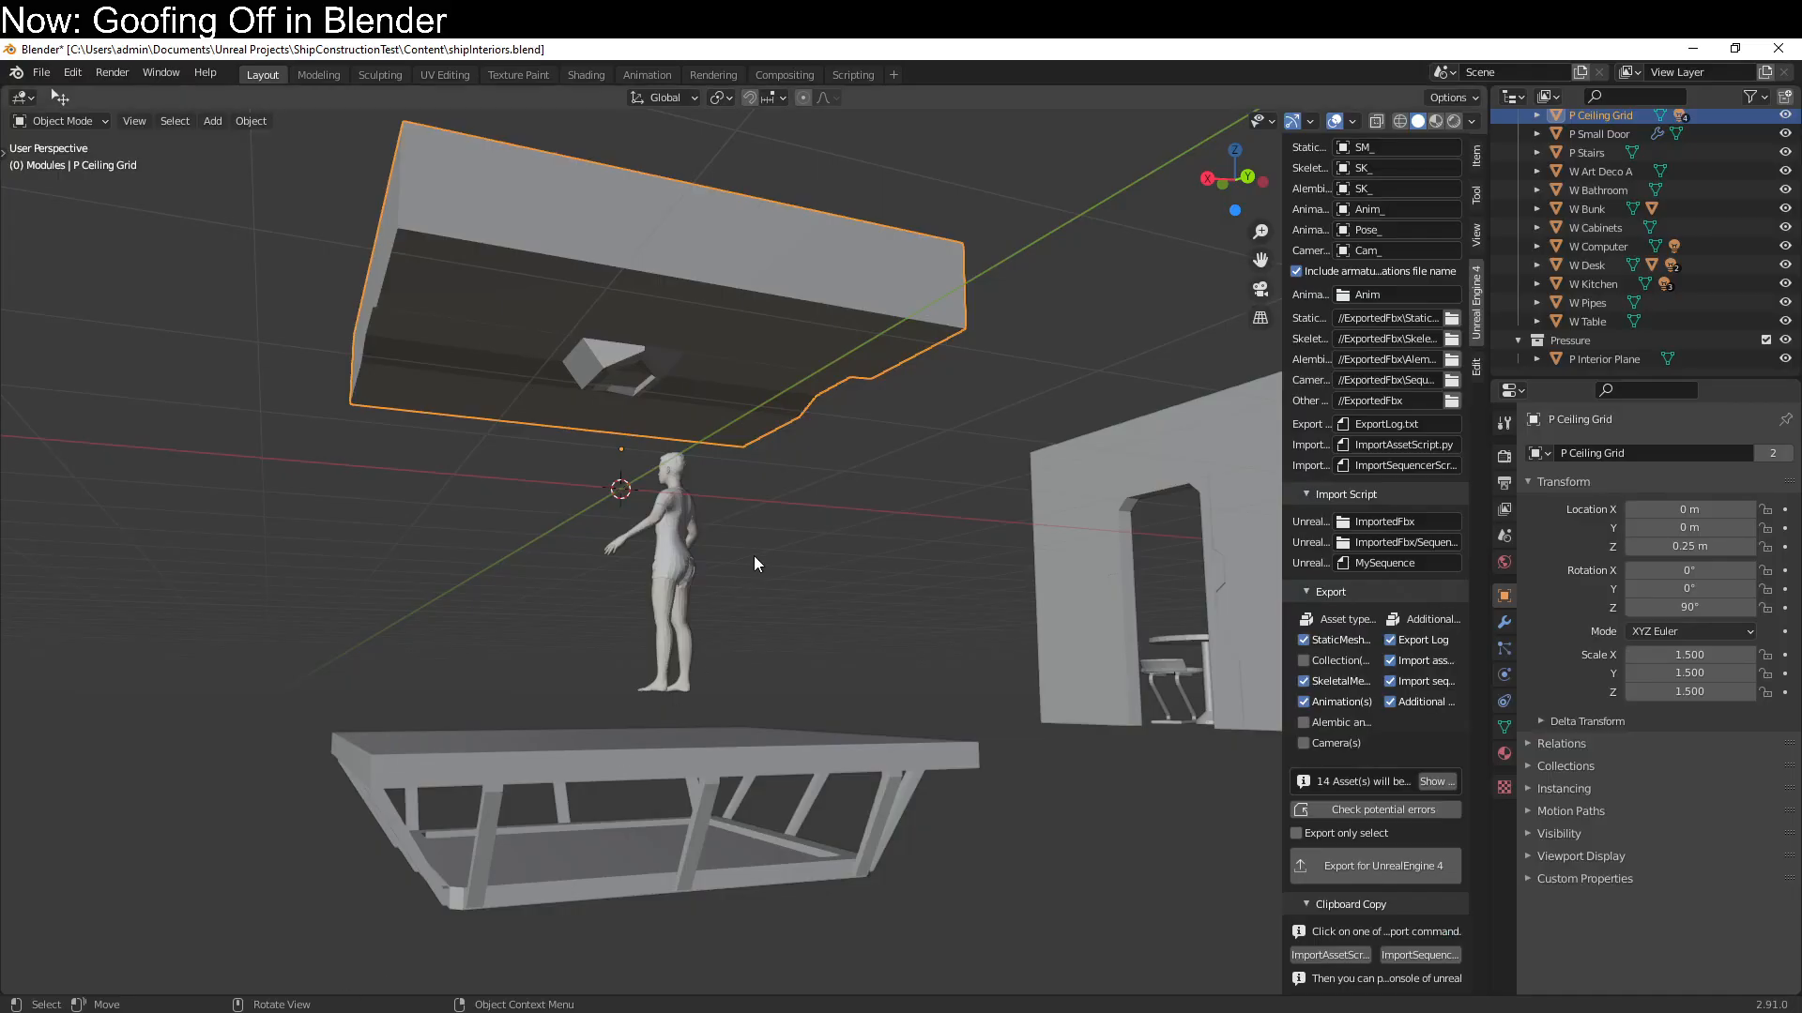
middle_click_drag(752, 556, 283, 691)
Switch to Blender and examine the W Pipes object's Systems and InteriorHard material settings in material preview shading
left_click(441, 659)
left_click(1507, 754)
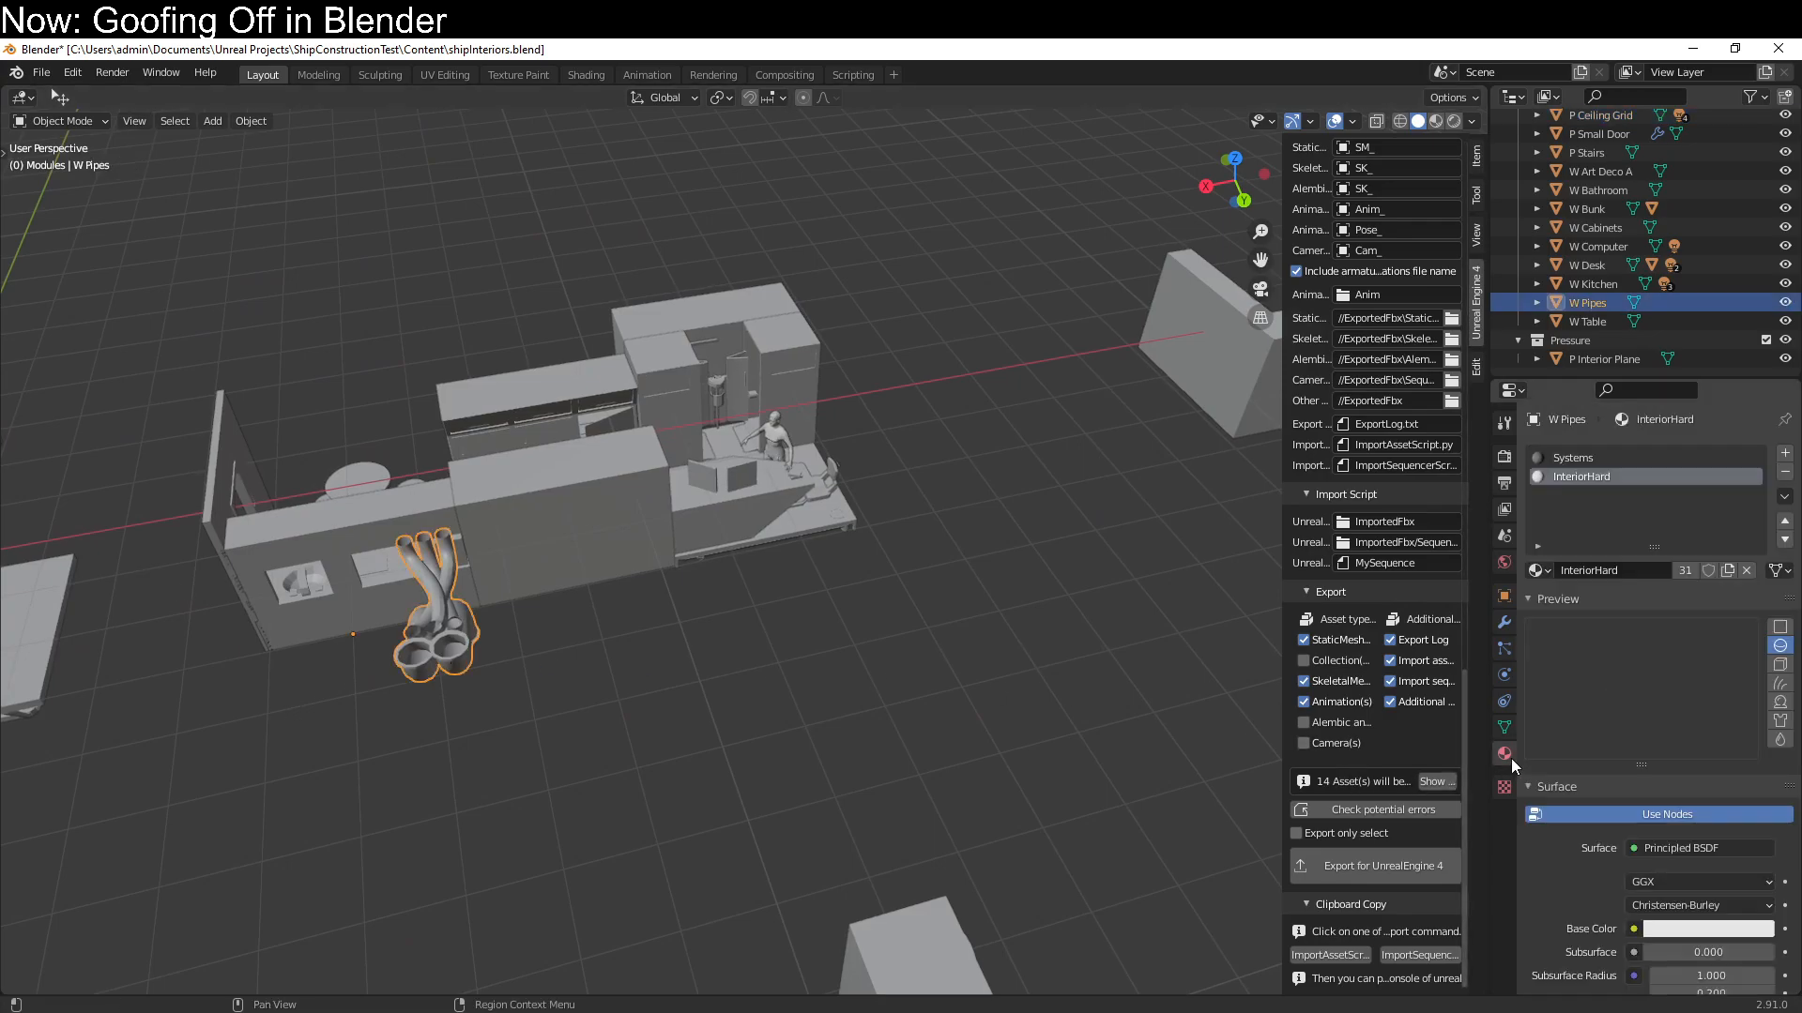
scroll(1691, 782, "down", 15)
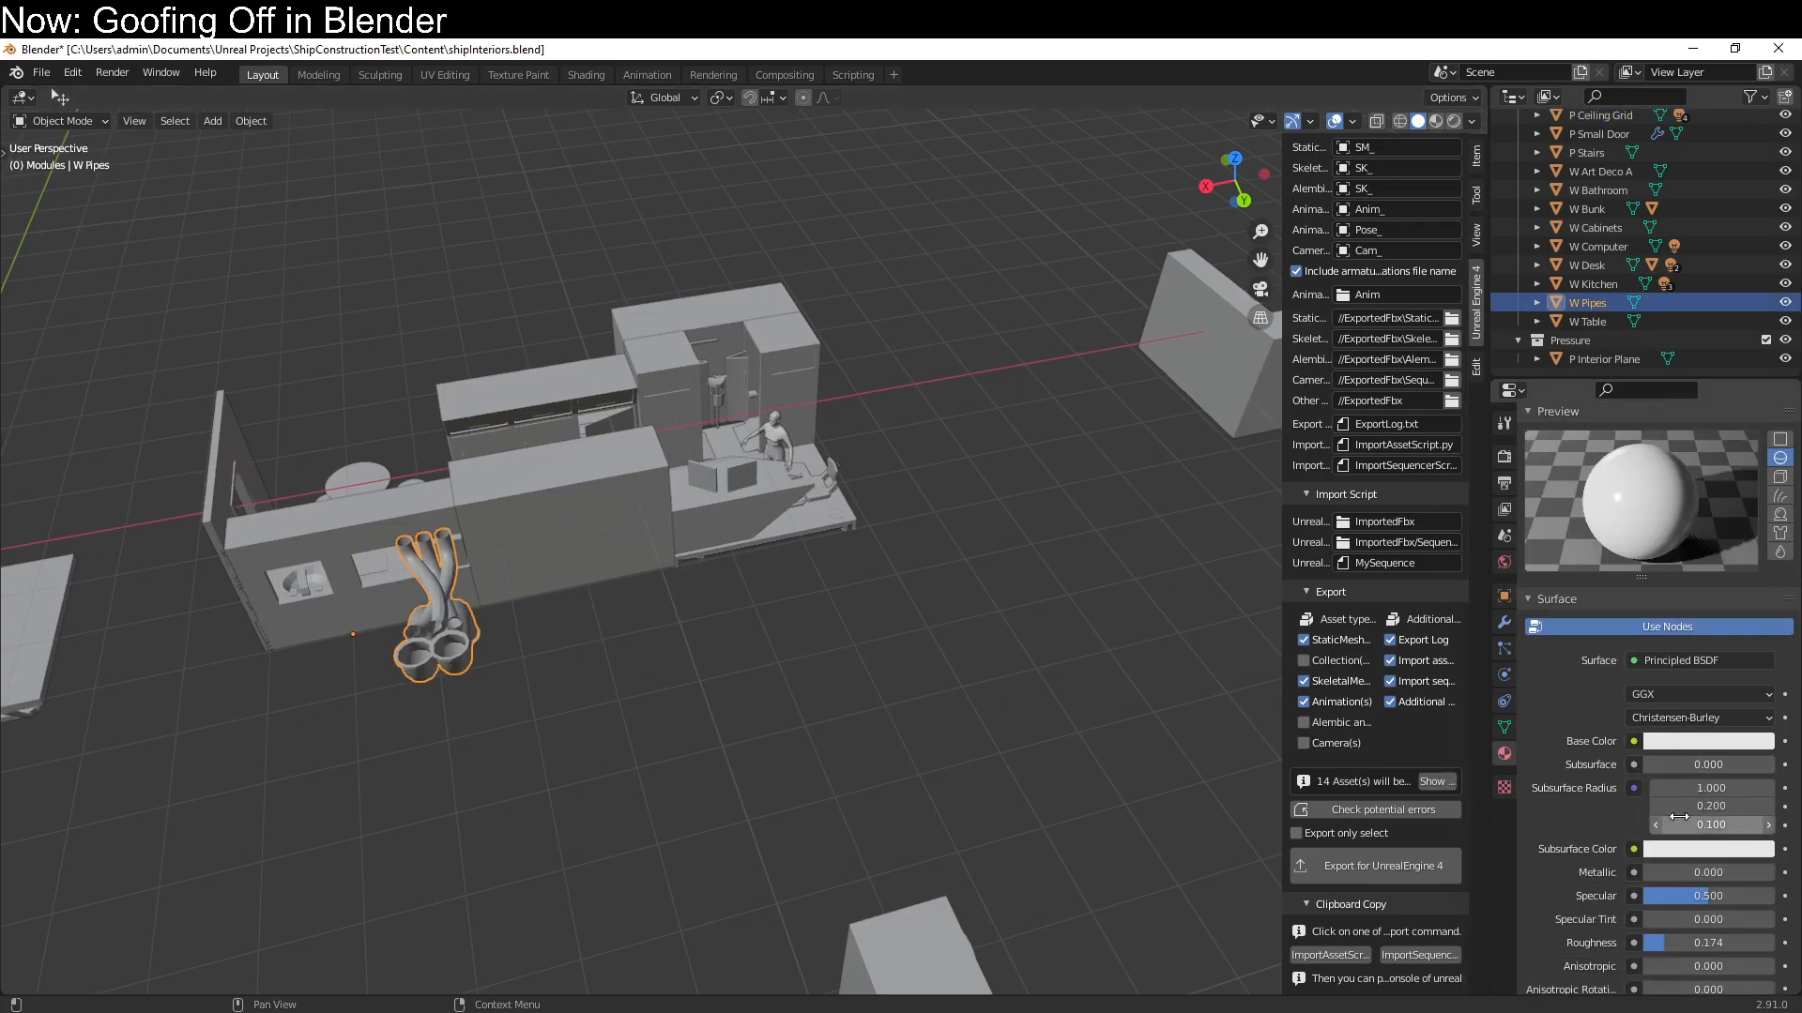
mouse_move(627, 697)
middle_mouse_down()
mouse_move(729, 660)
mouse_move(777, 608)
mouse_move(691, 696)
middle_mouse_up()
scroll(777, 608, "up", 3)
left_click(1435, 121)
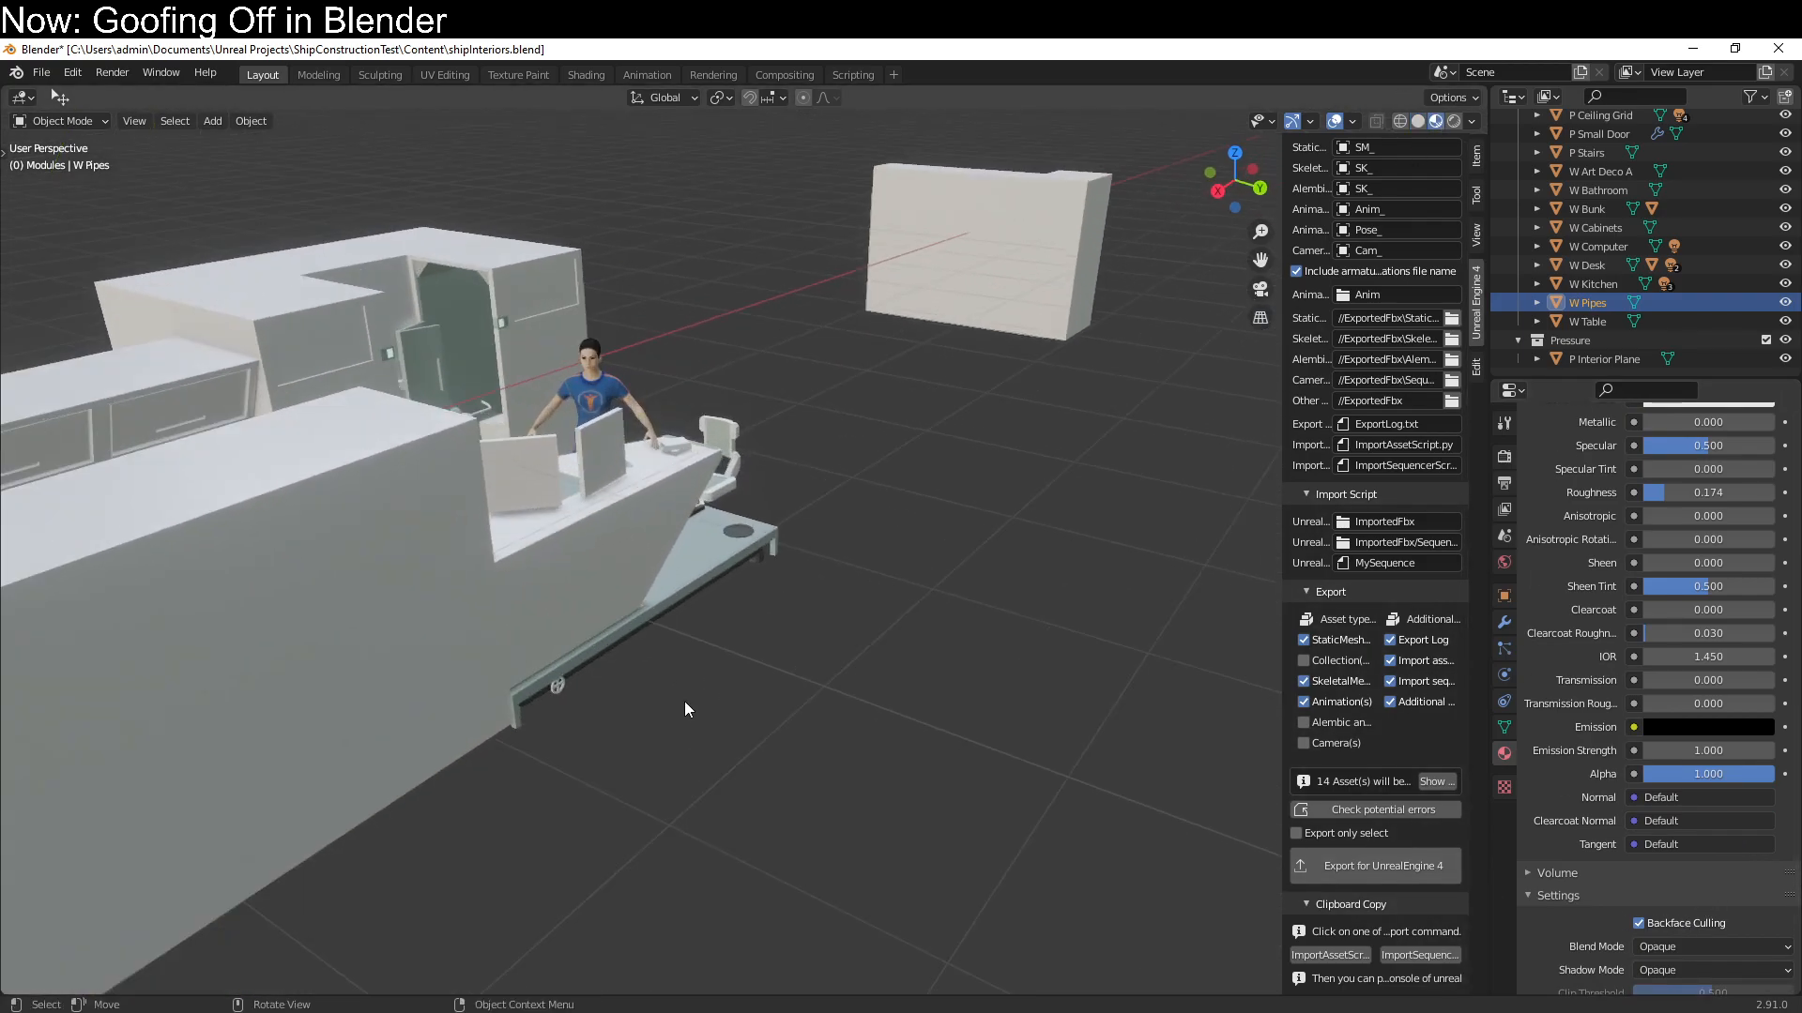
scroll(679, 653, "up", 5)
scroll(1682, 532, "up", 15)
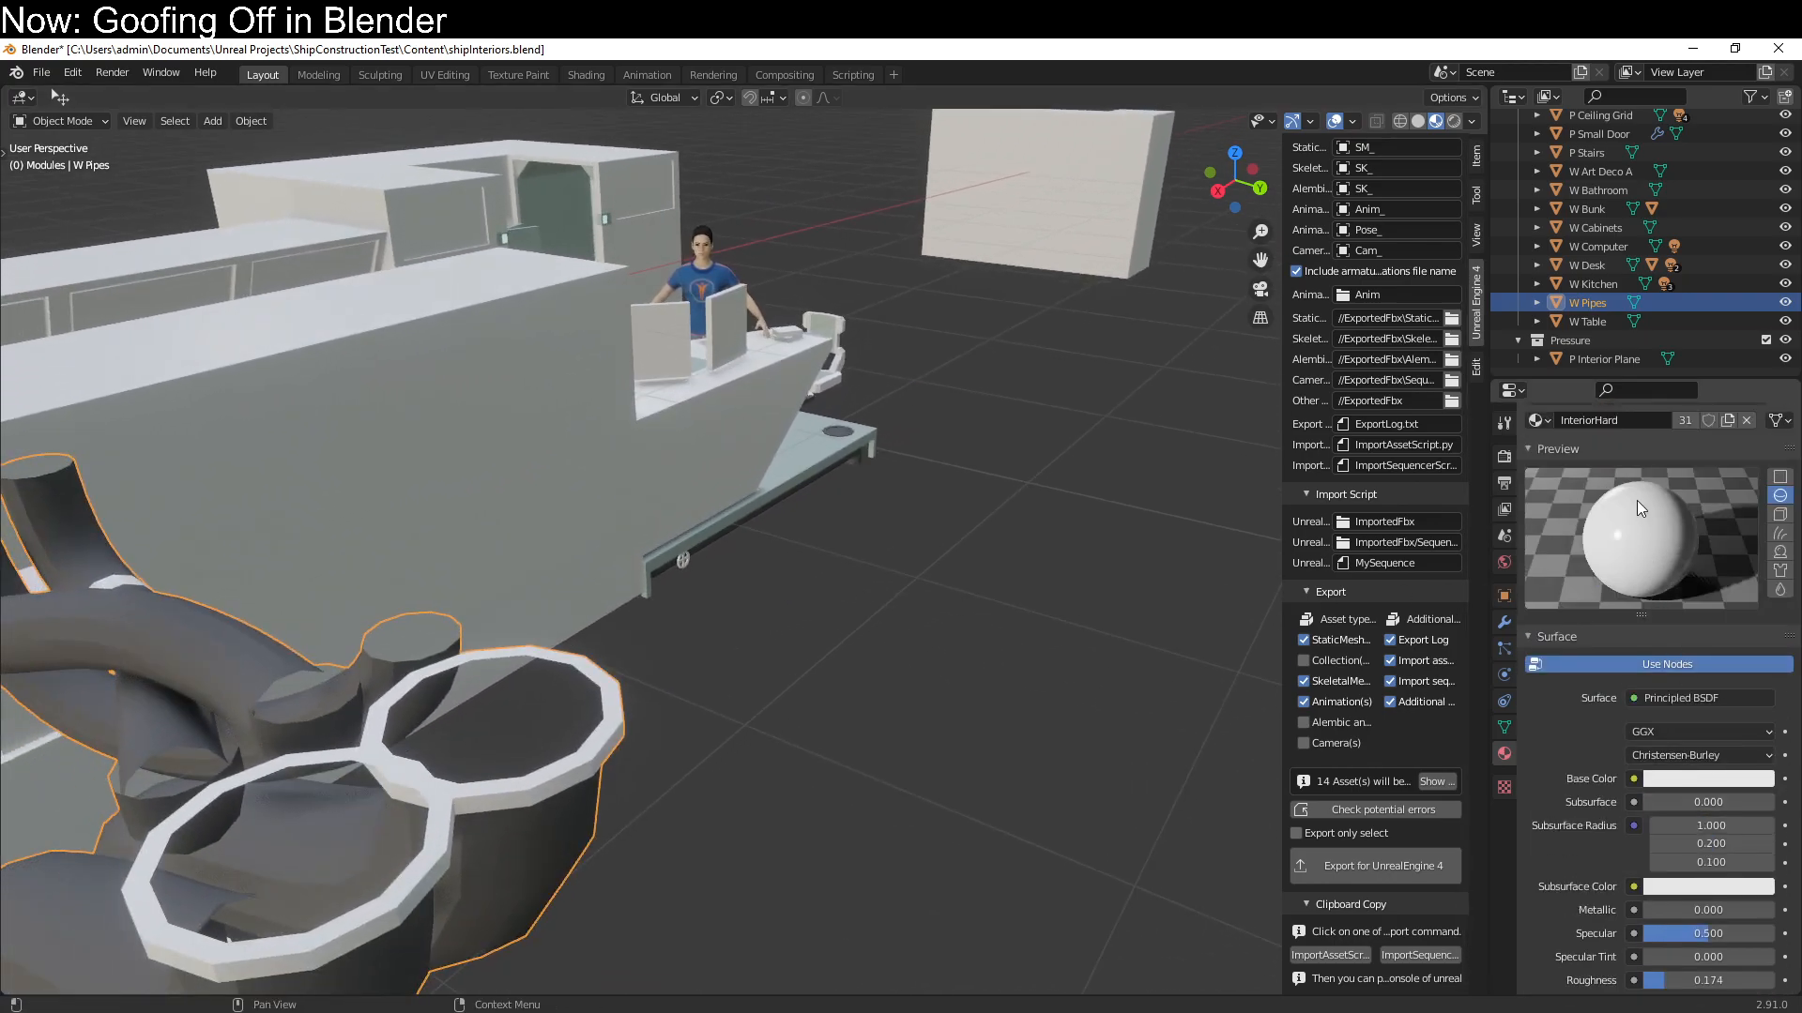
scroll(1622, 599, "down", 20)
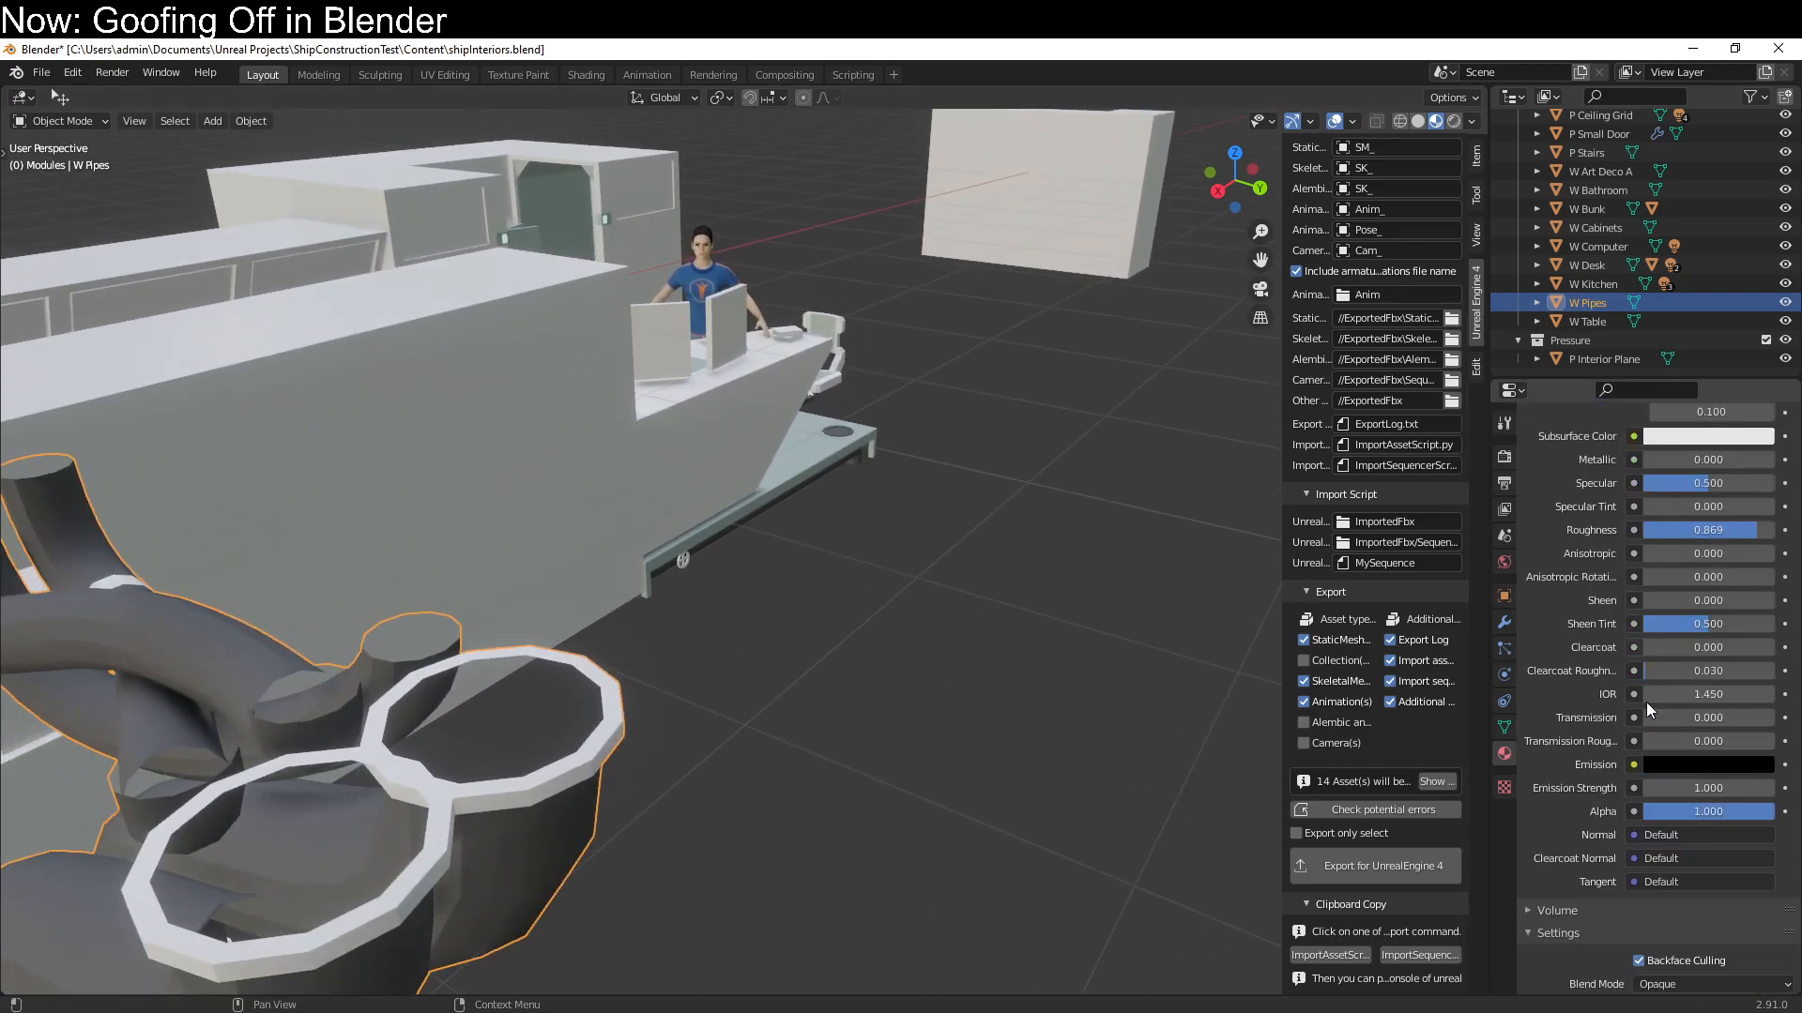
Check the W Pipes export settings in Blender, and compare with the SM_W_Pipes materials in Unreal
middle_click_drag(723, 791, 853, 779)
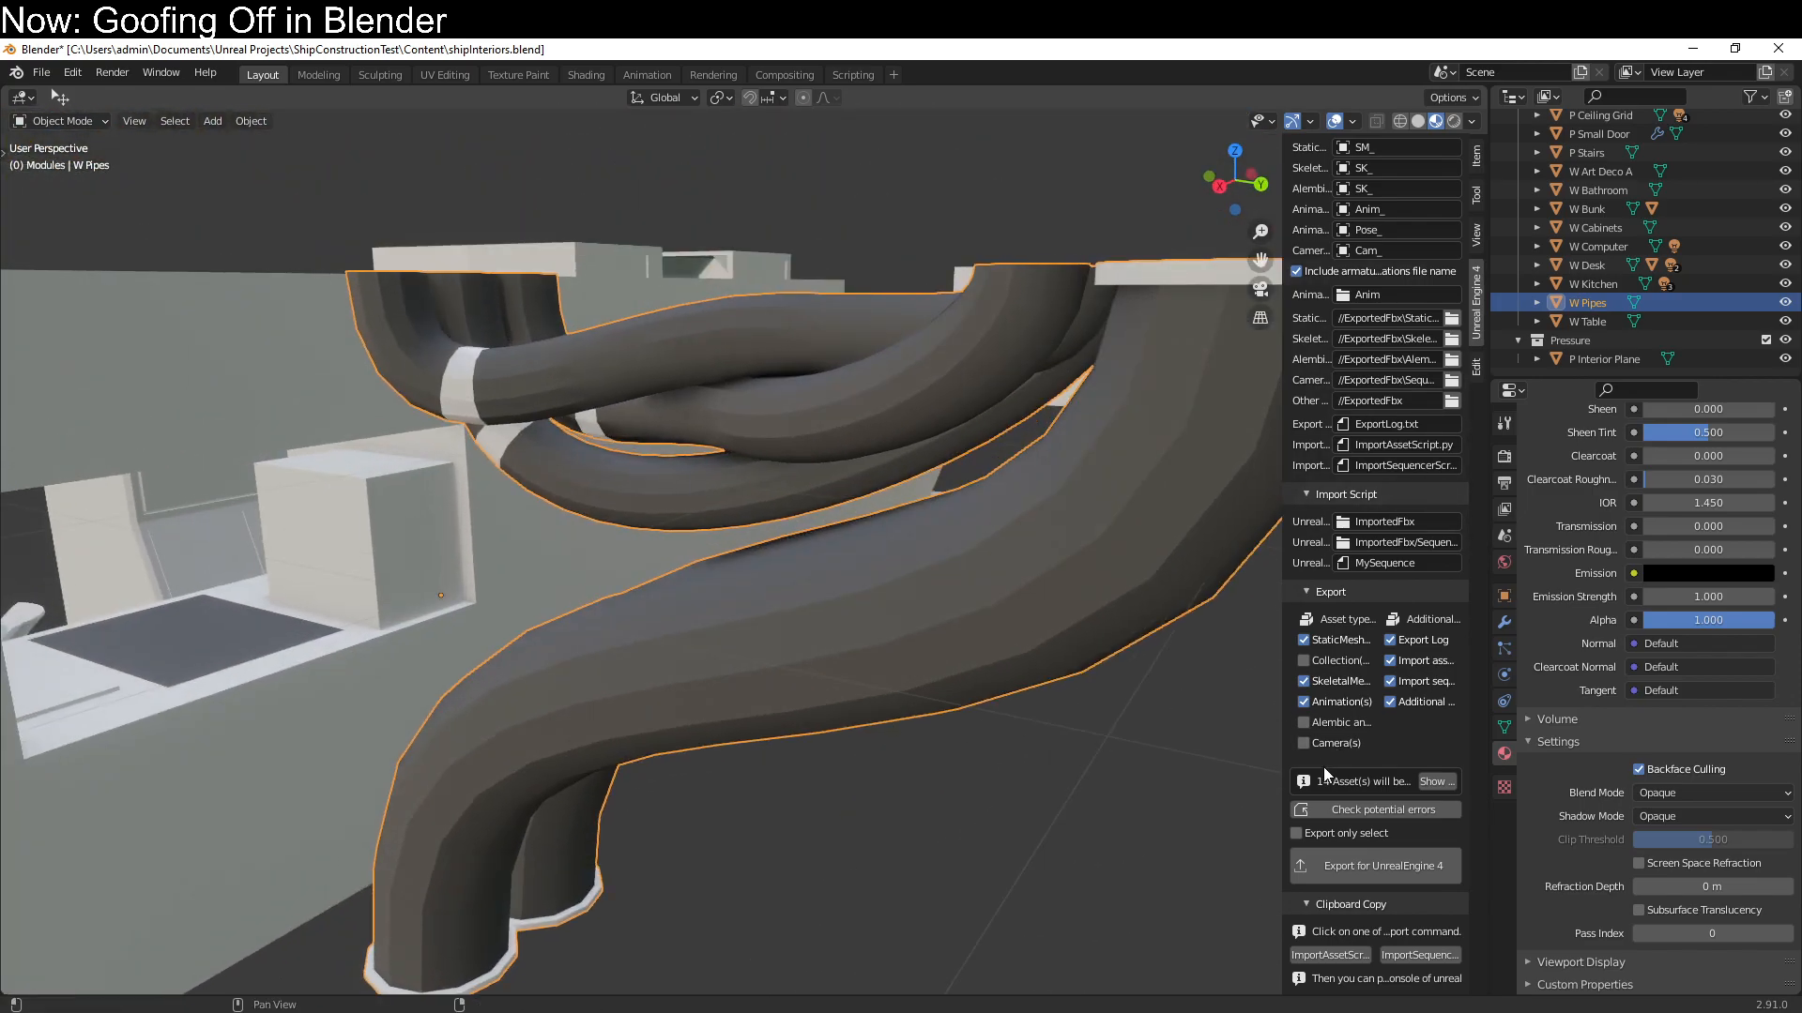
scroll(1366, 661, "up", 20)
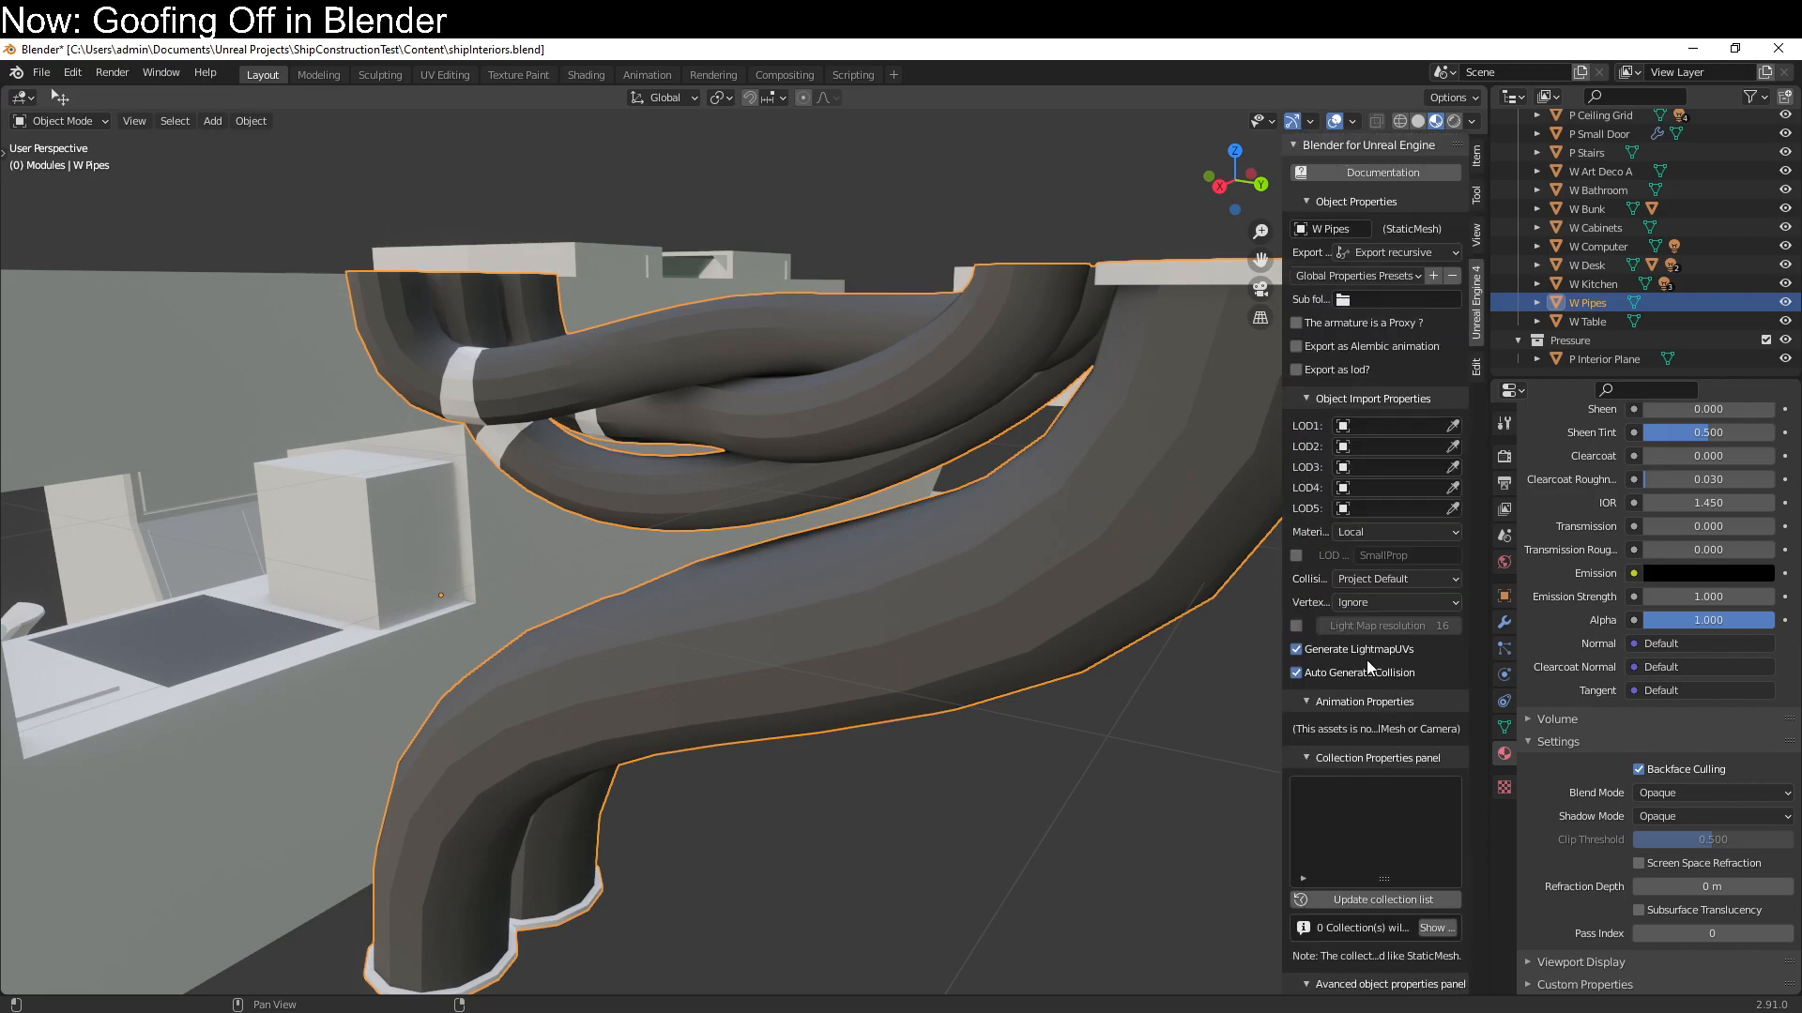
scroll(1366, 660, "down", 15)
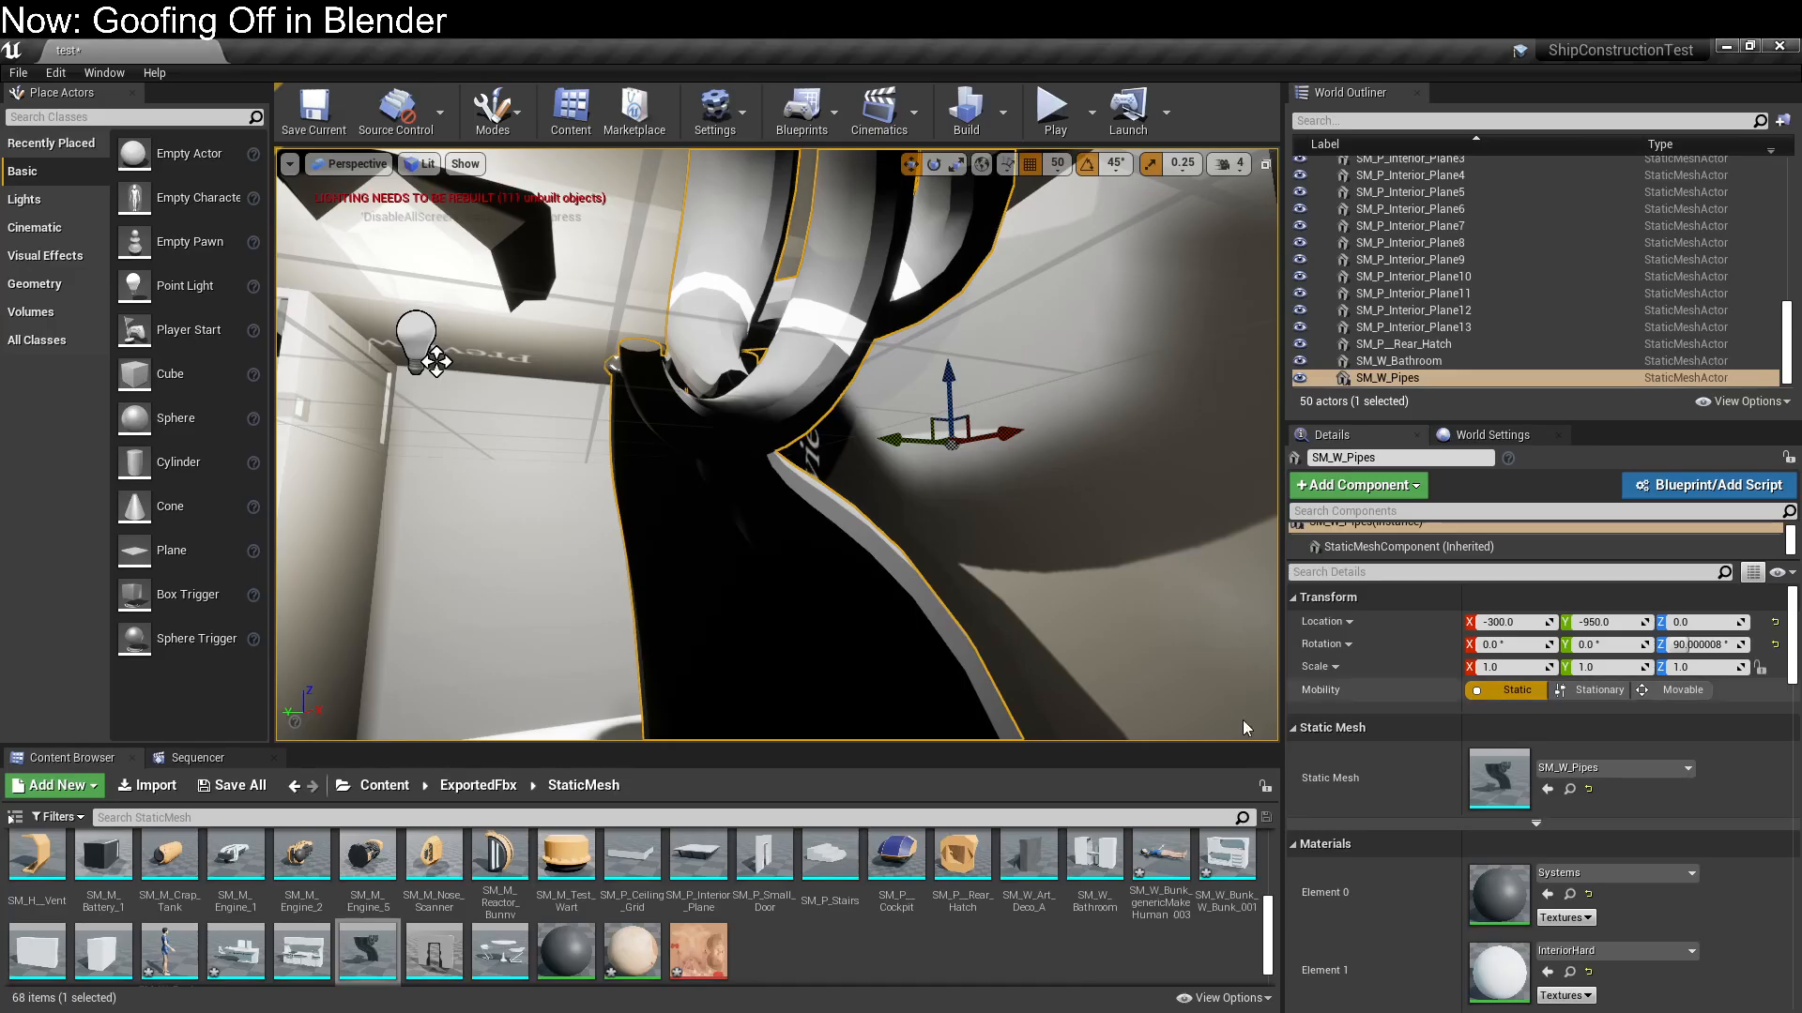
right_click_drag(1243, 718, 1047, 681)
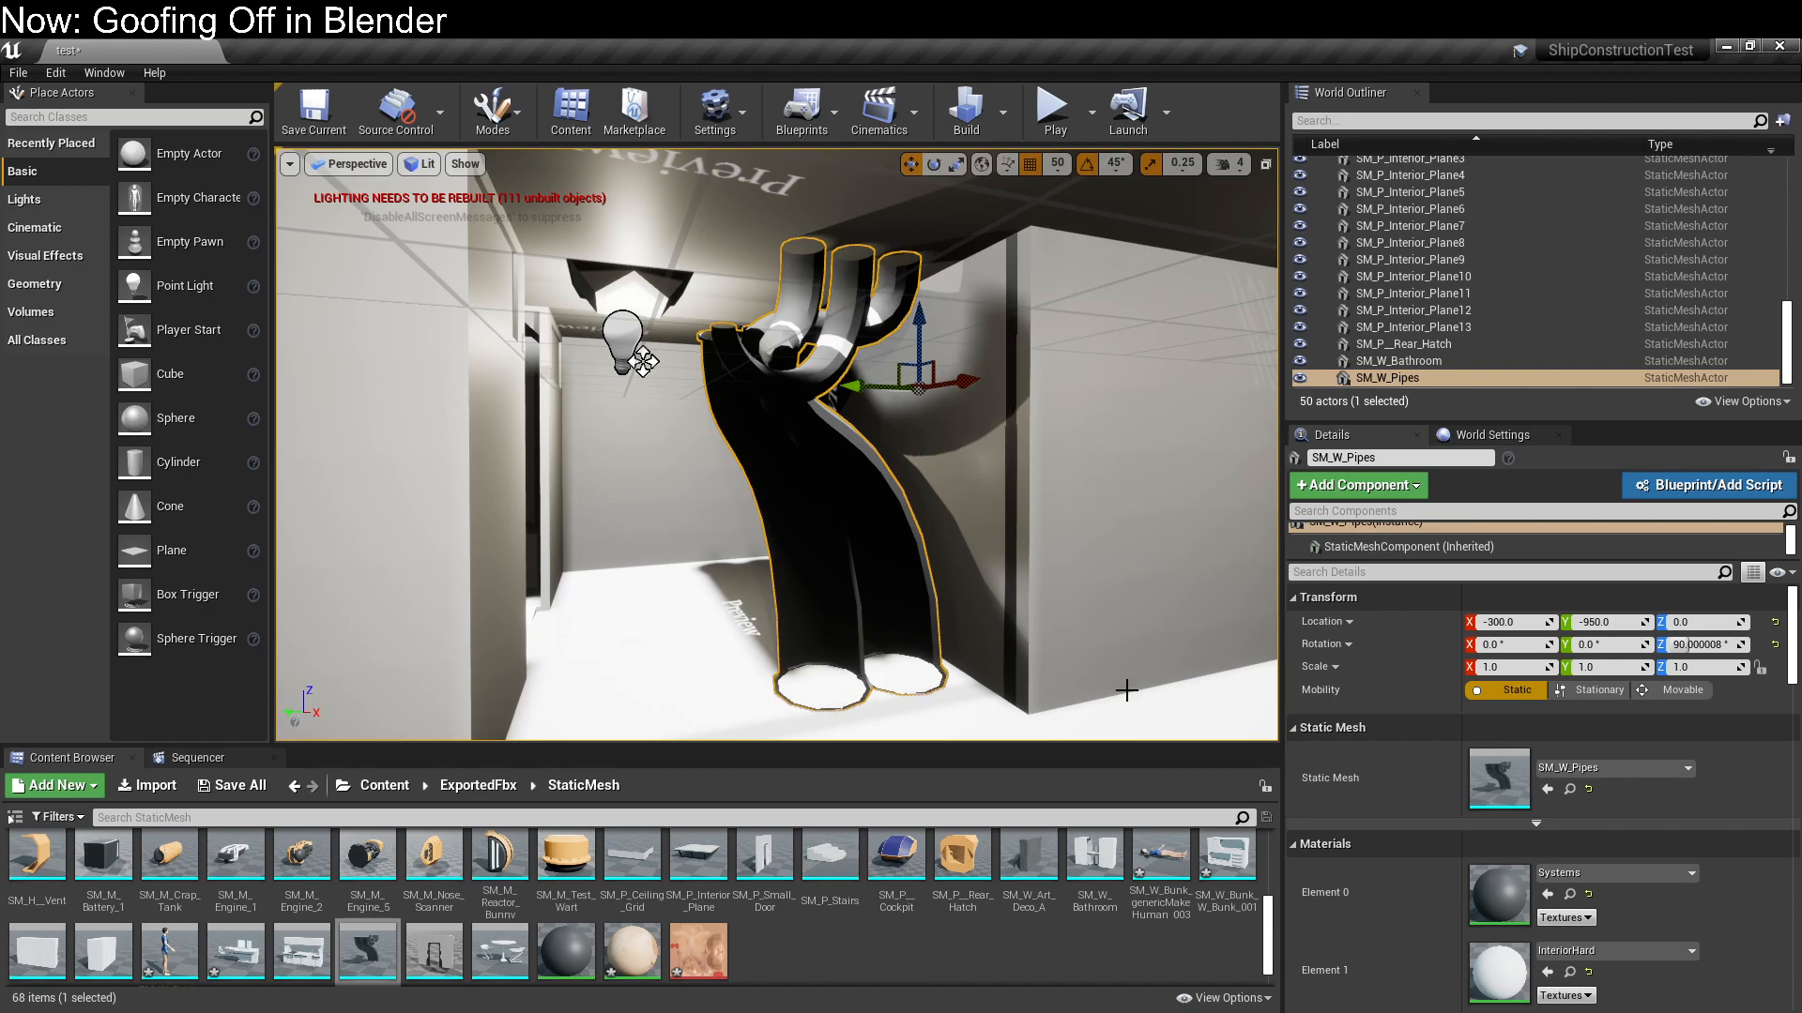
scroll(1682, 680, "down", 5)
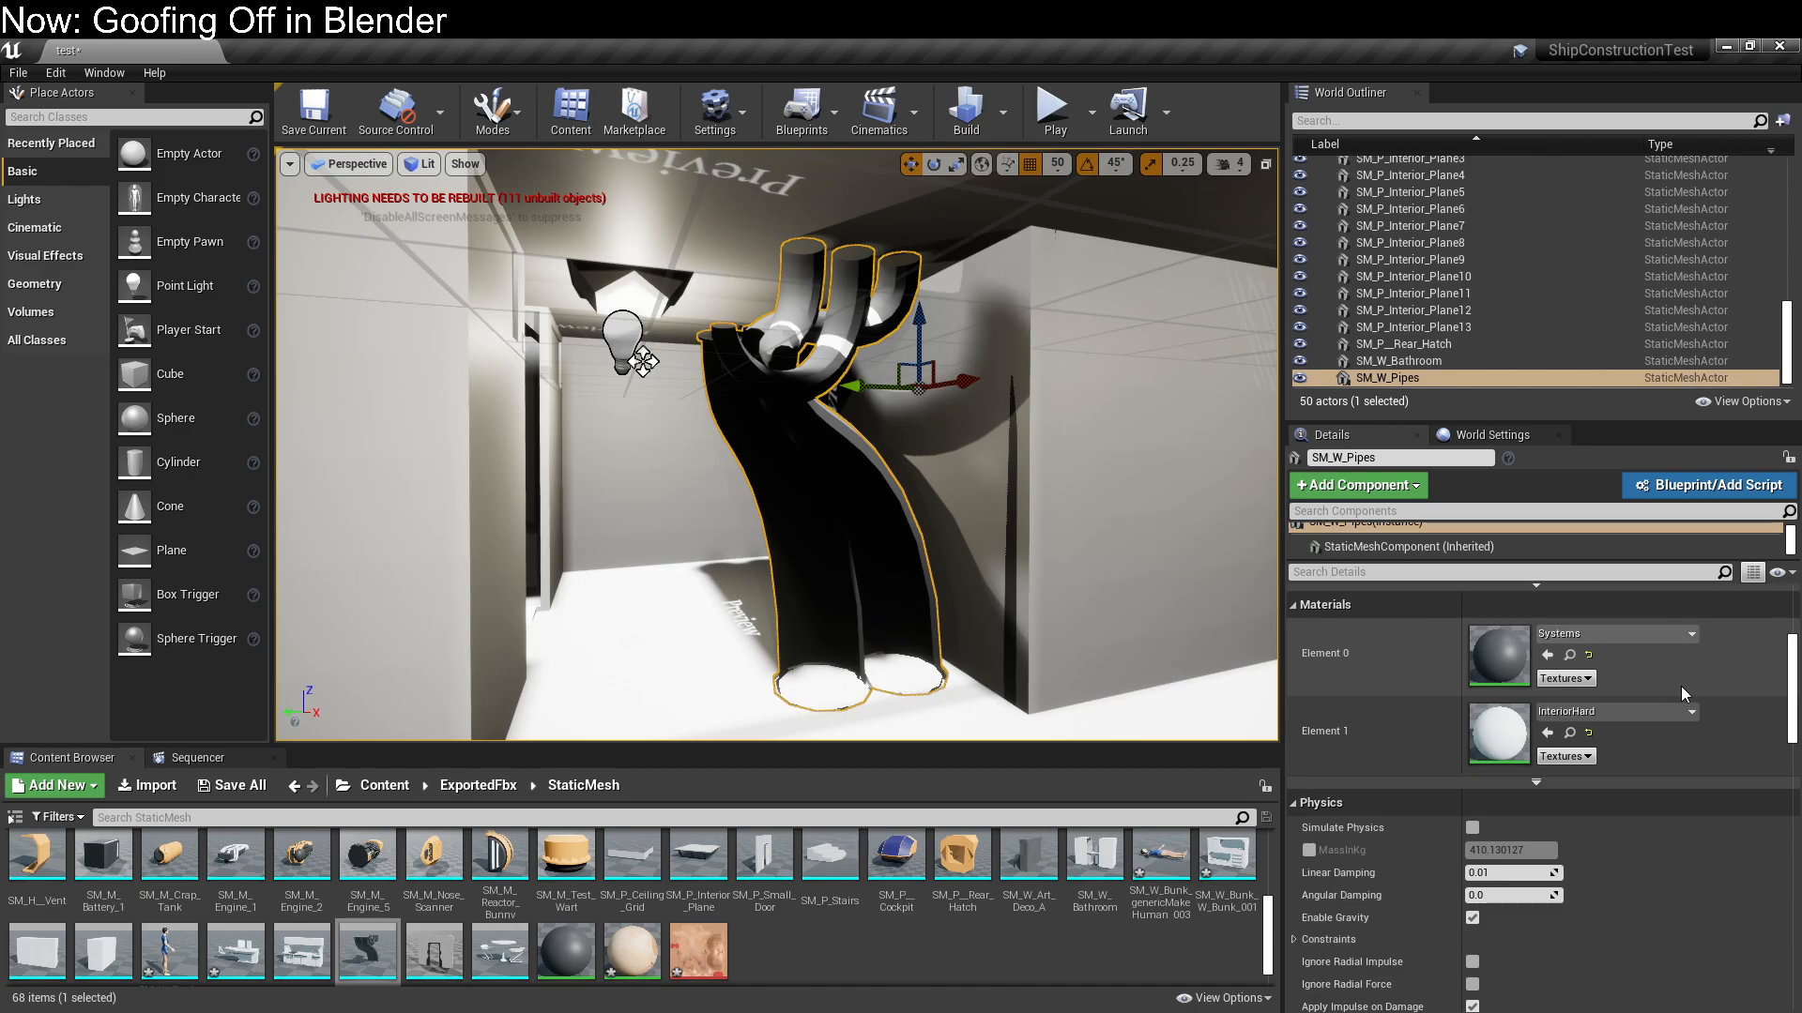
scroll(1680, 695, "down", 1)
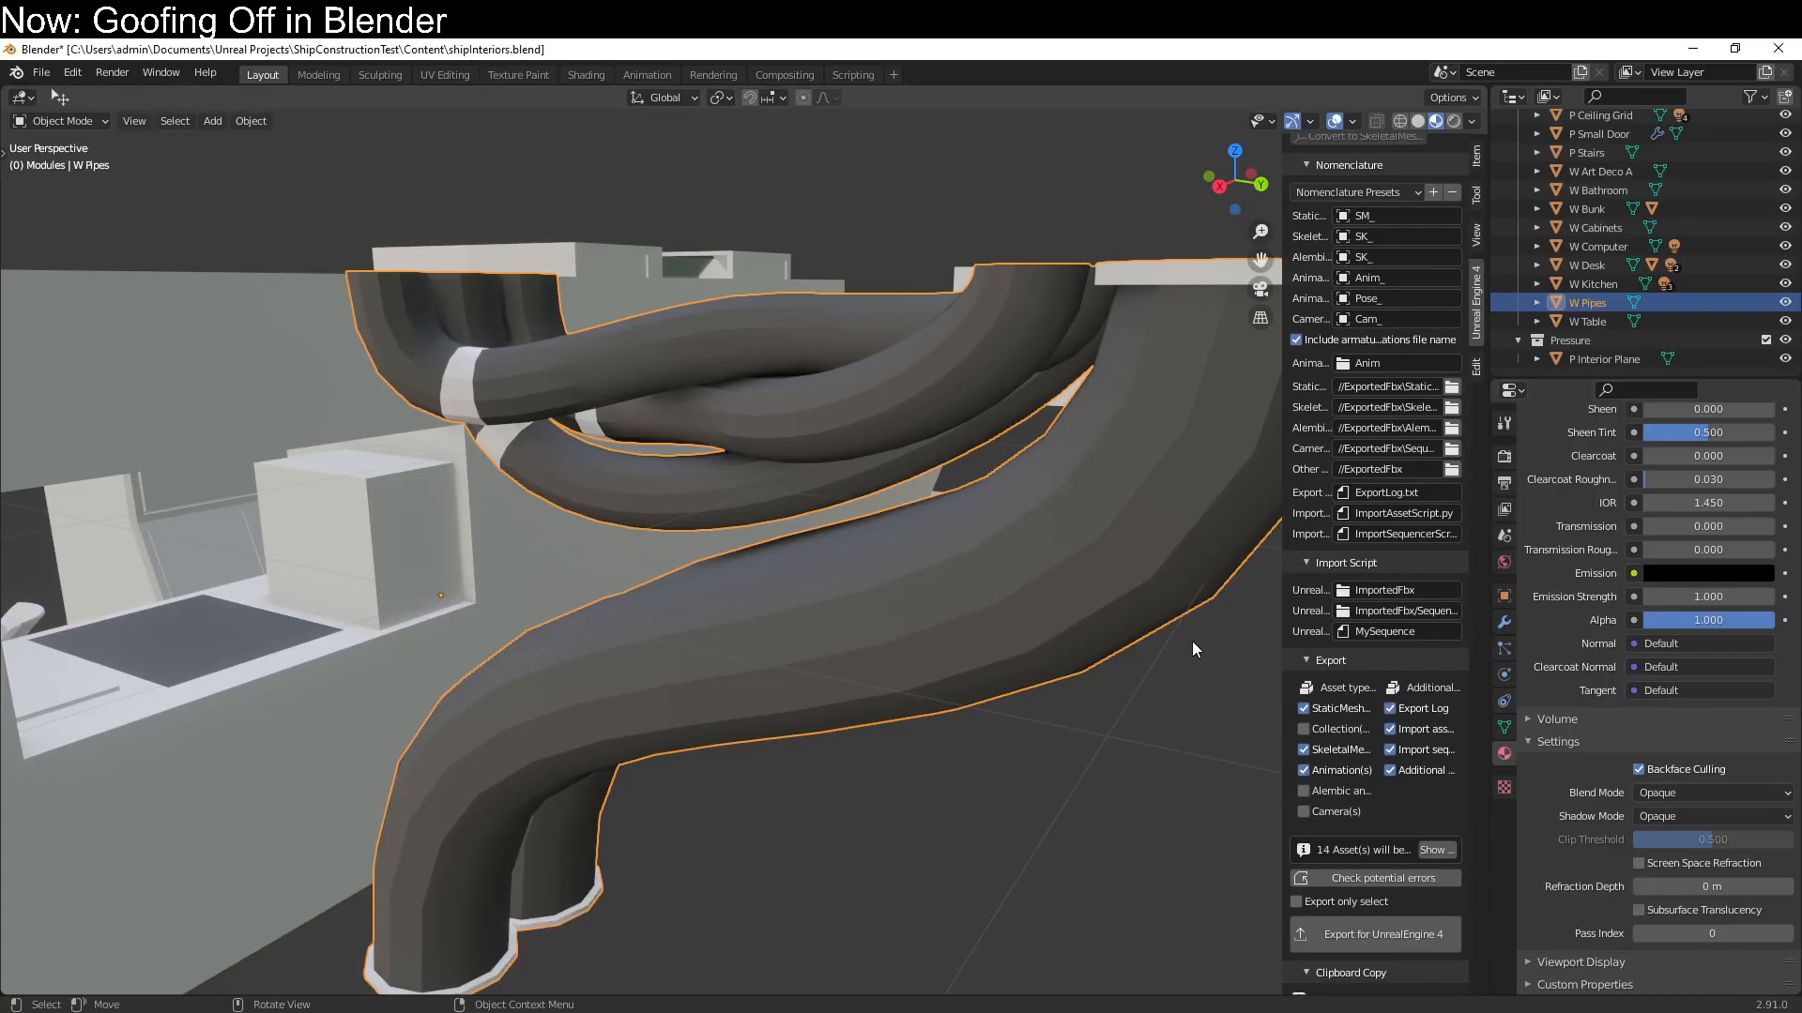
Return to Blender and apply the scale of the W Pipes object
key("Tab")
key("Tab")
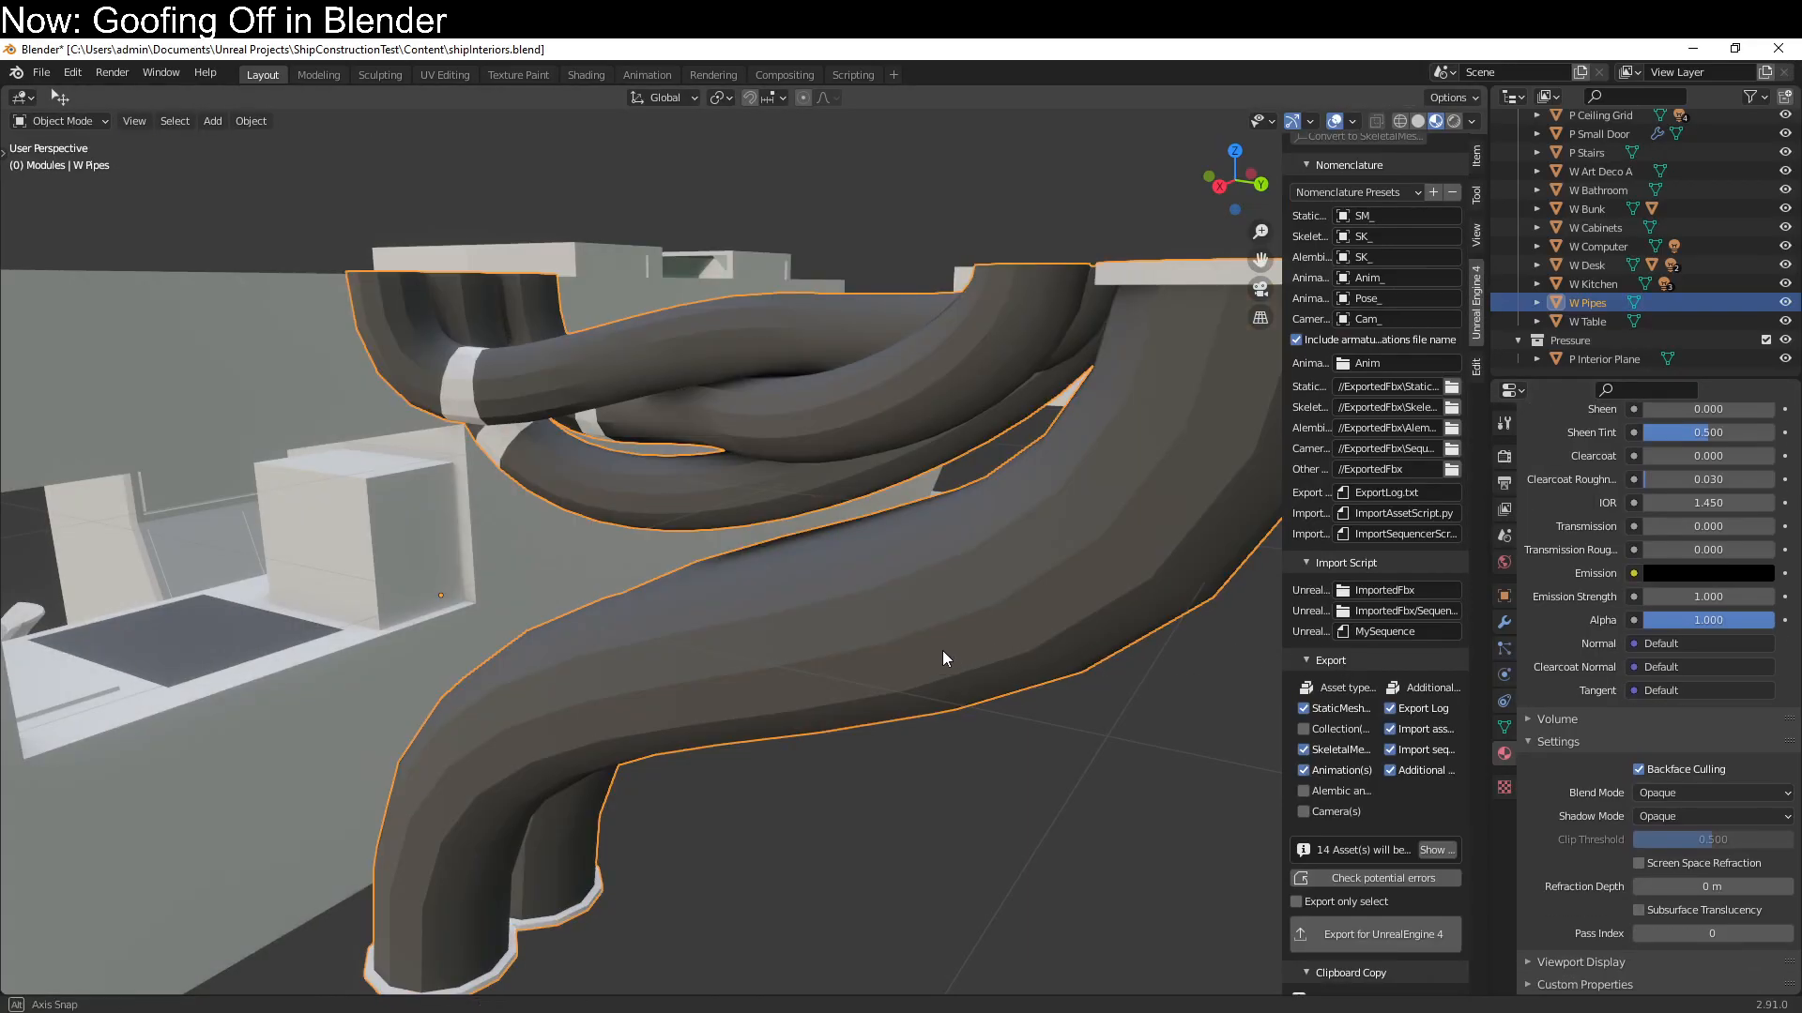
middle_click_drag(954, 650, 909, 651)
key("ctrl+a")
left_click(897, 689)
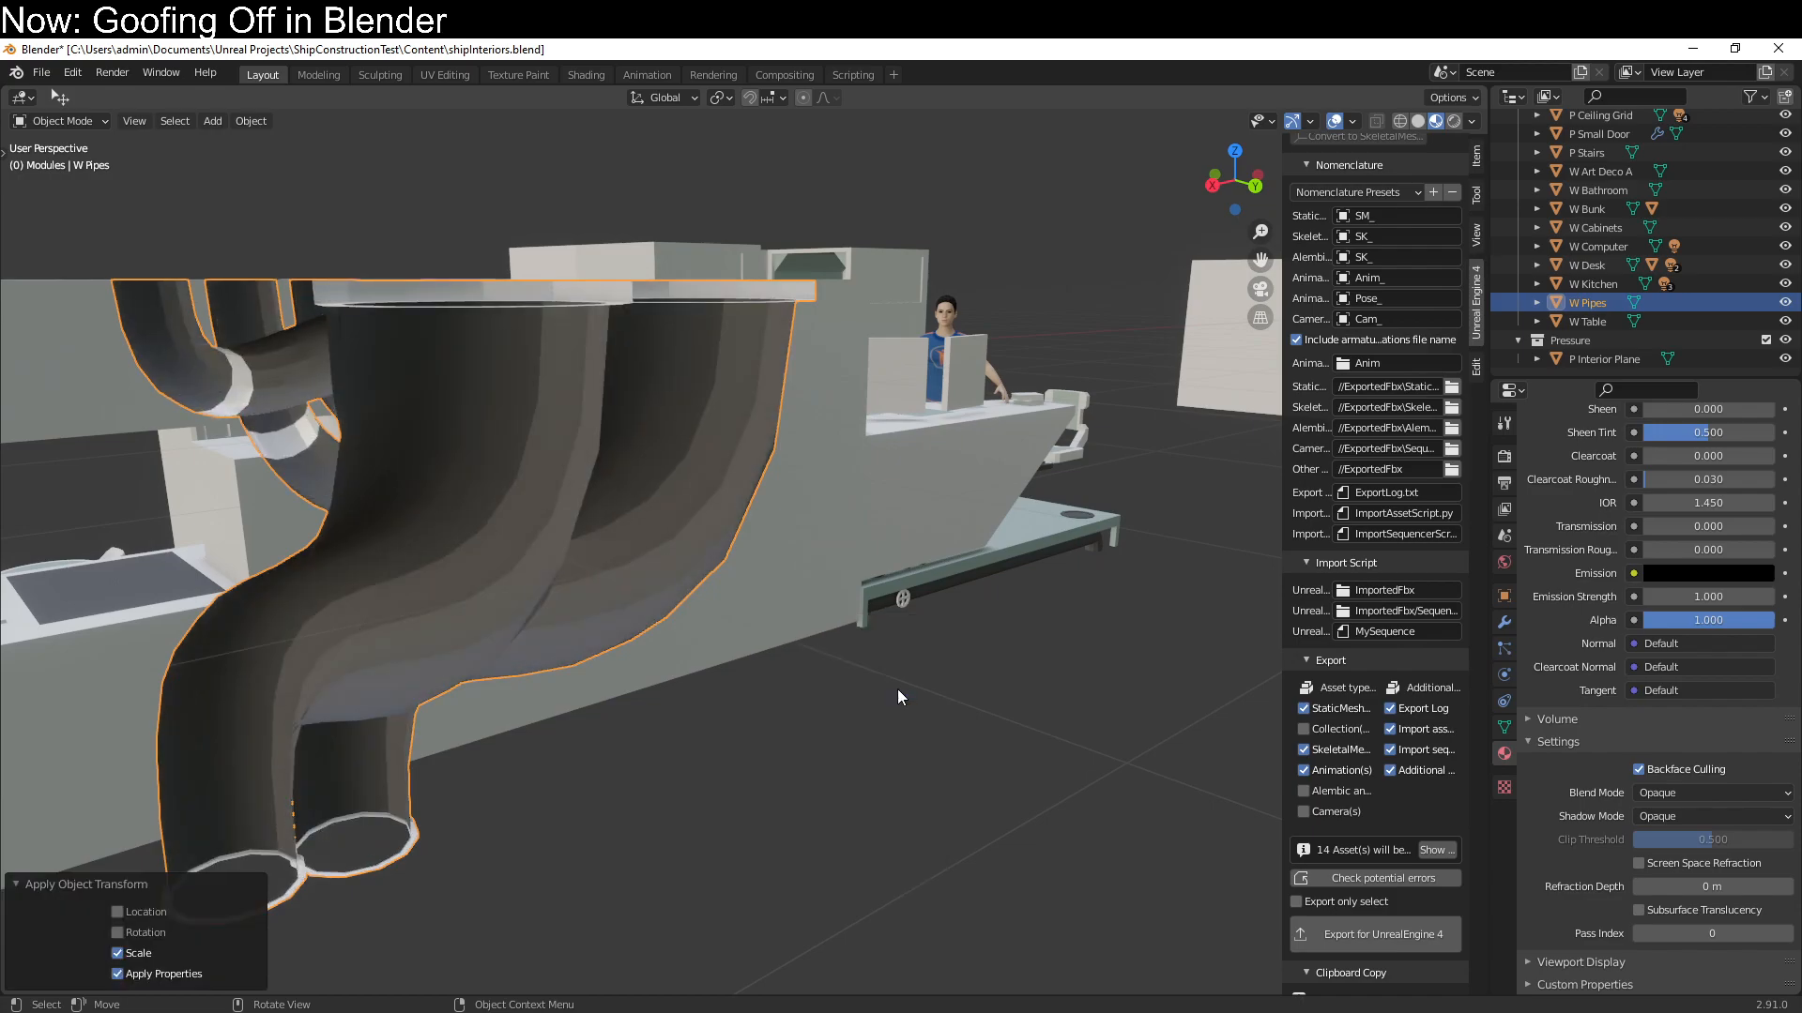
Flip the normals of all W Pipes faces and save shipInteriors.blend
key("Tab")
key("alt+n")
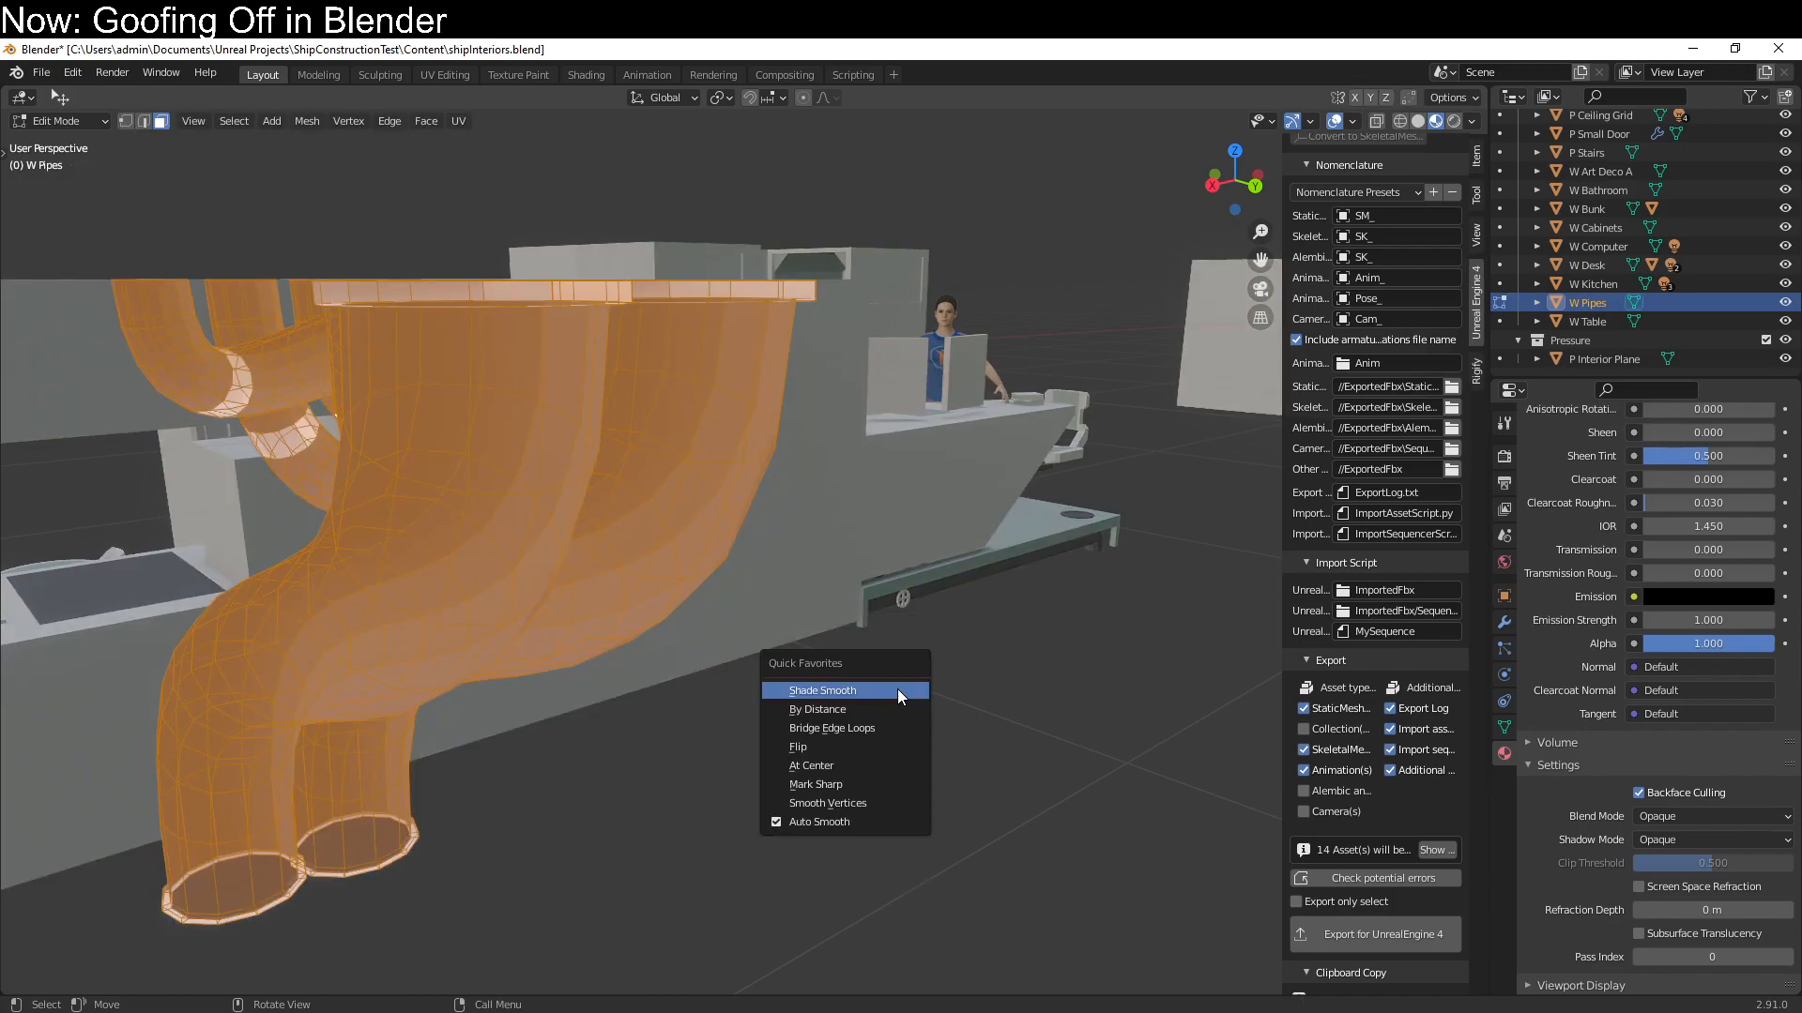
left_click(866, 748)
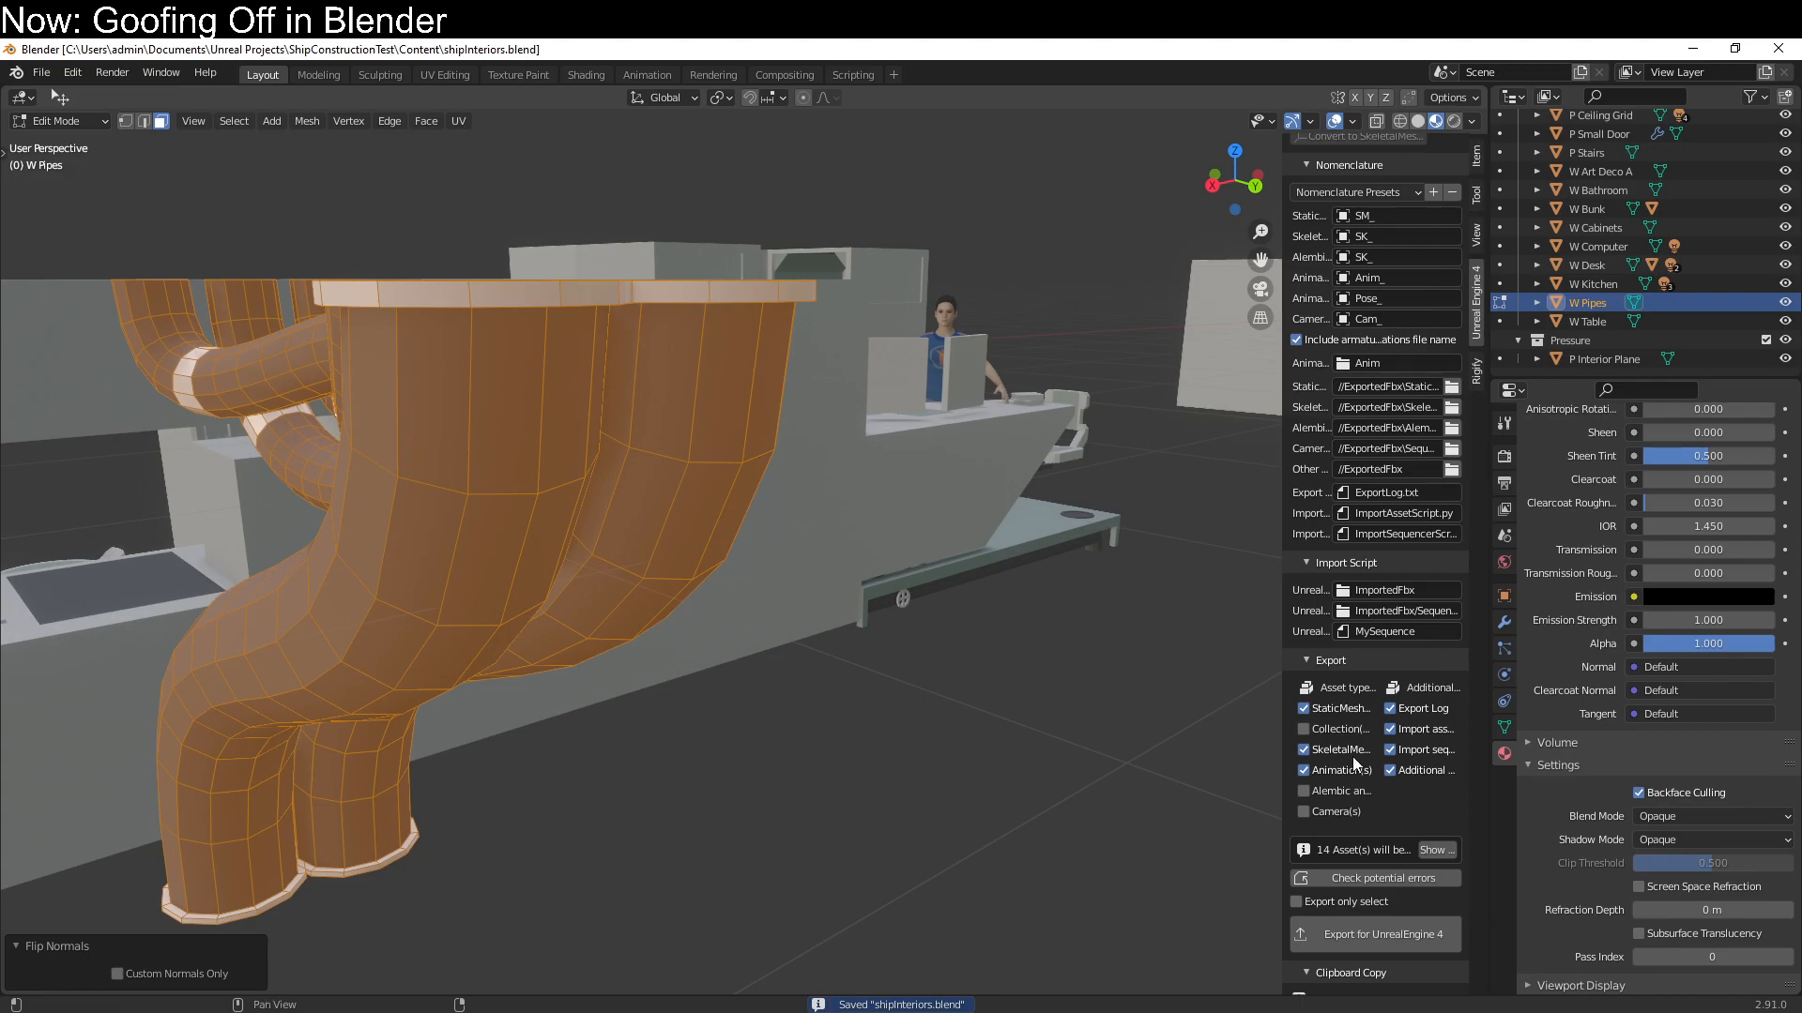
Export the assets for Unreal Engine 4, switch to Unreal and reset the two reimport material conflicts to the FBX materials
scroll(1331, 745, "down", 2)
left_click(1396, 858)
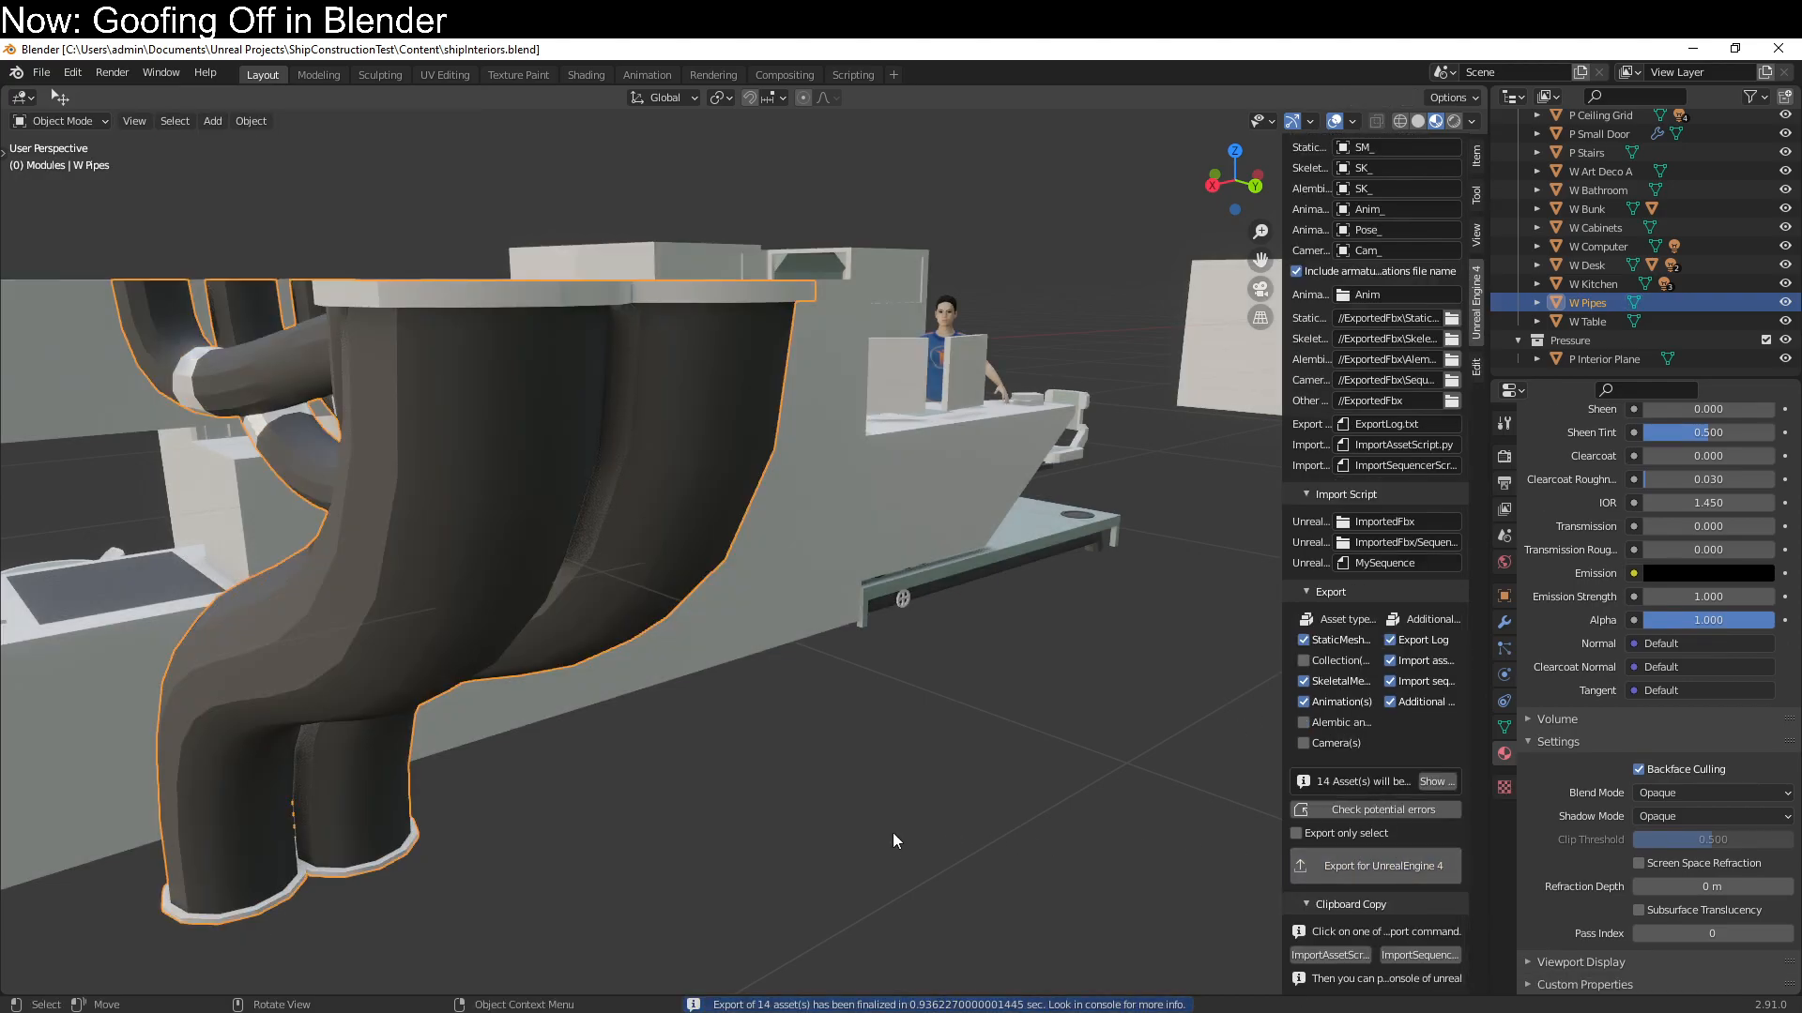
key("alt+Tab")
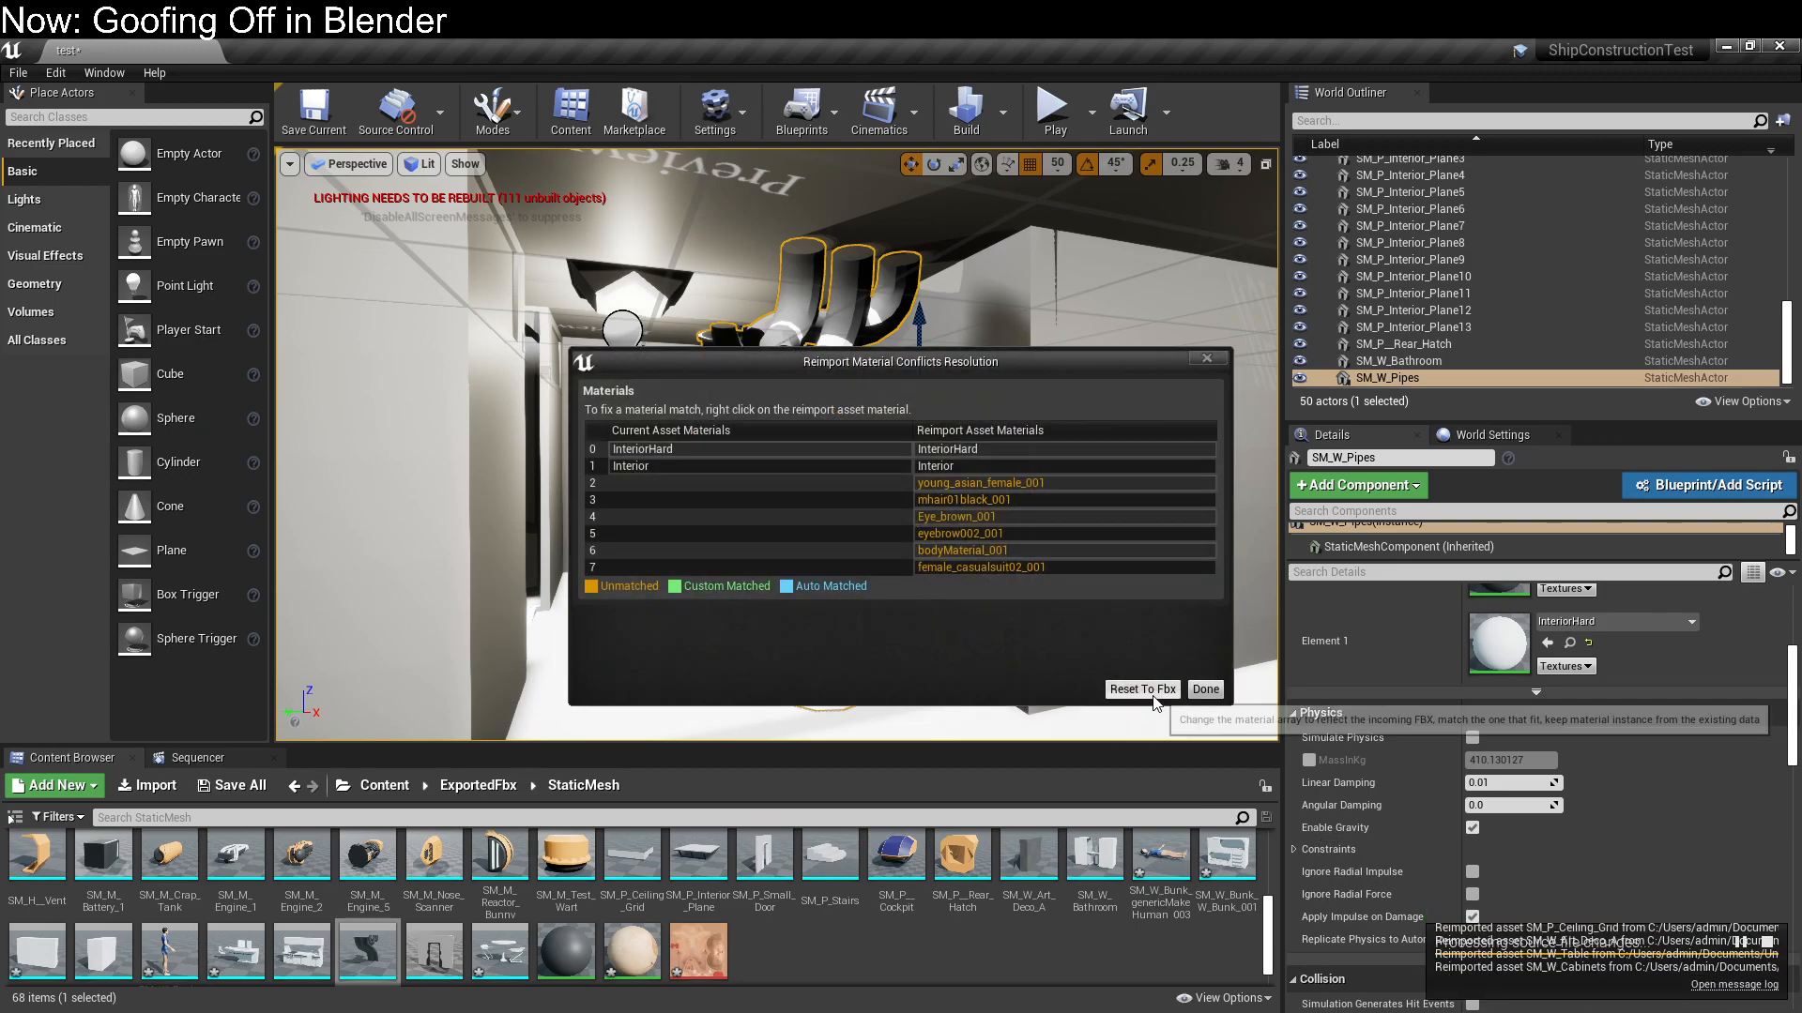
left_click(1156, 694)
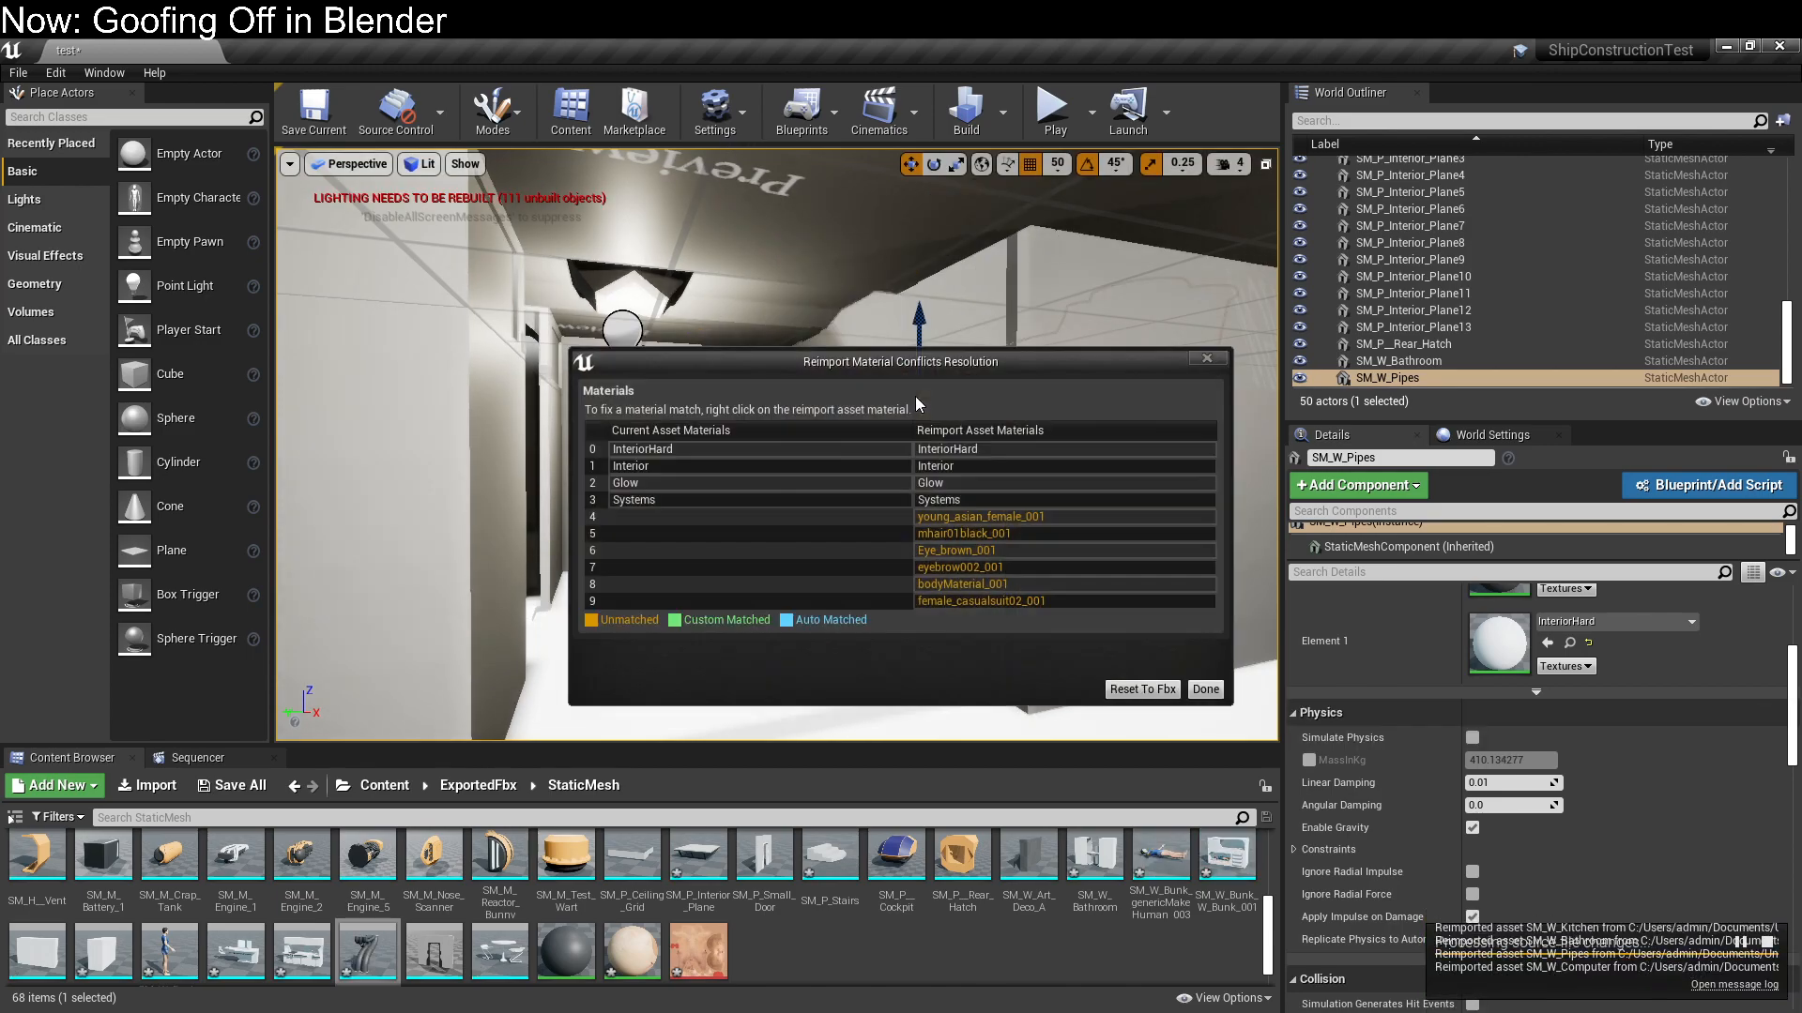
left_click(1163, 691)
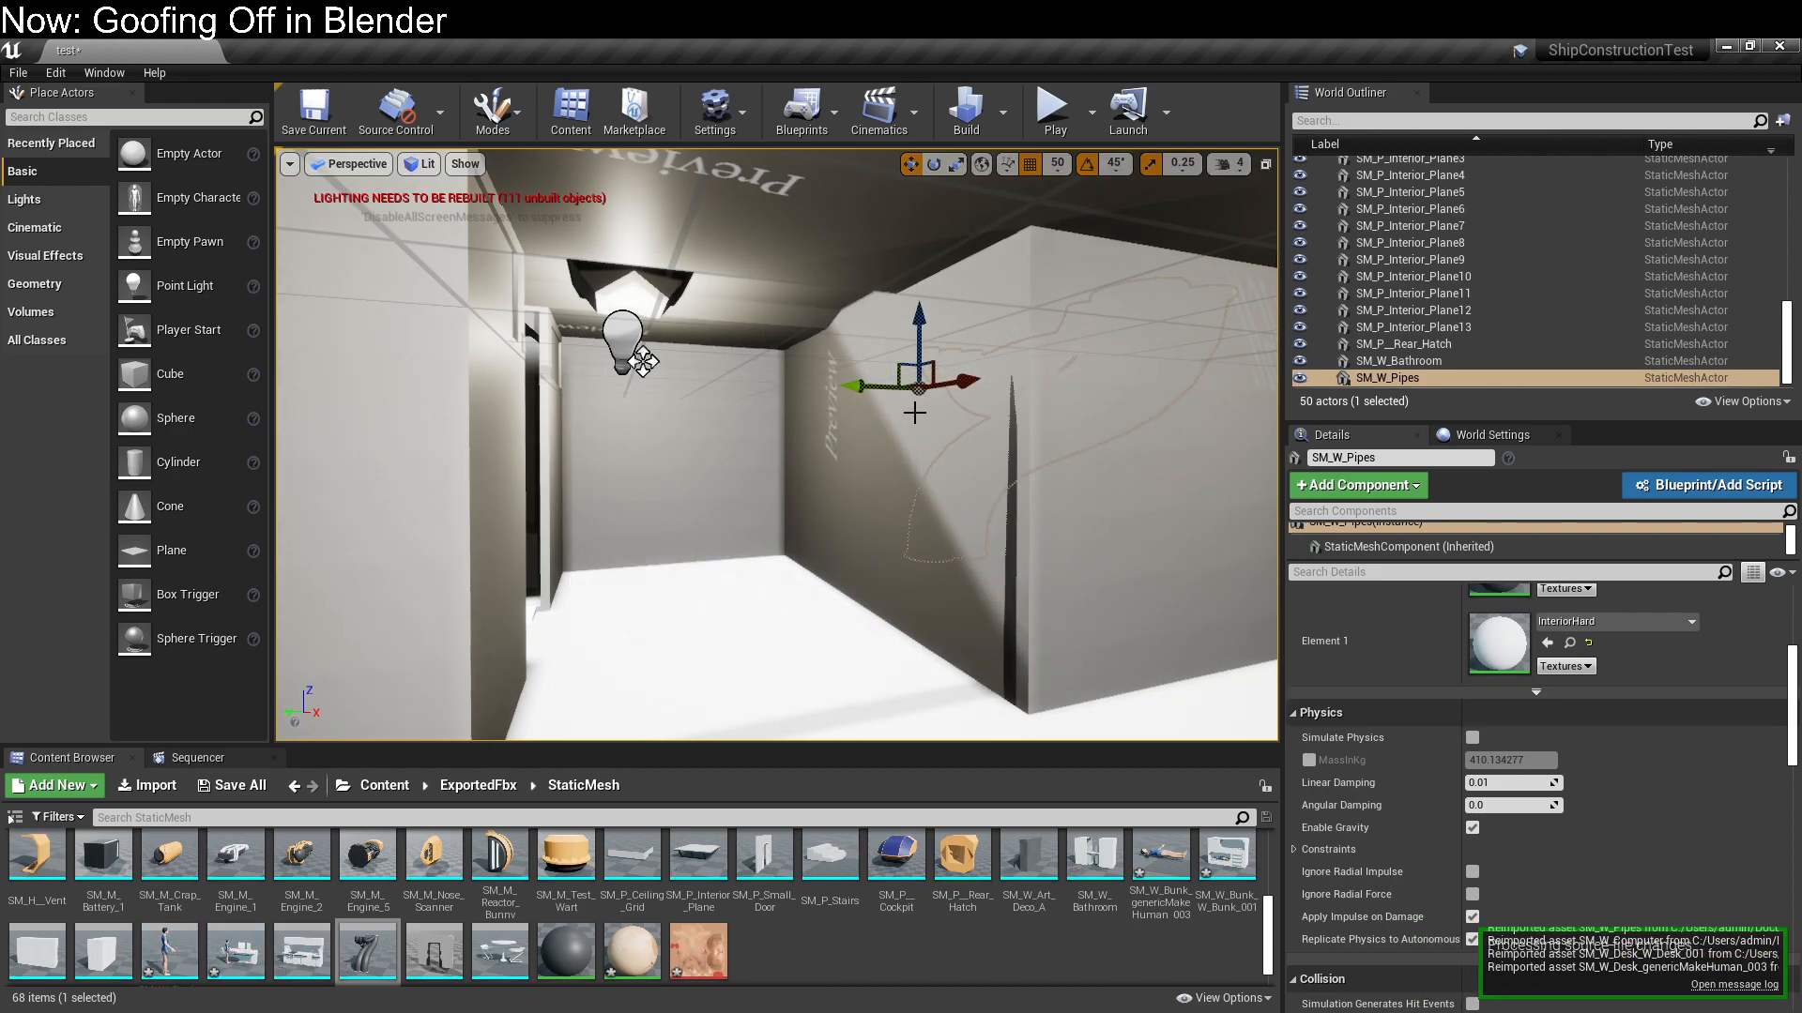
Rotate the SM_W_Pipes module by -135° about its vertical axis and inspect it in the room
key("e")
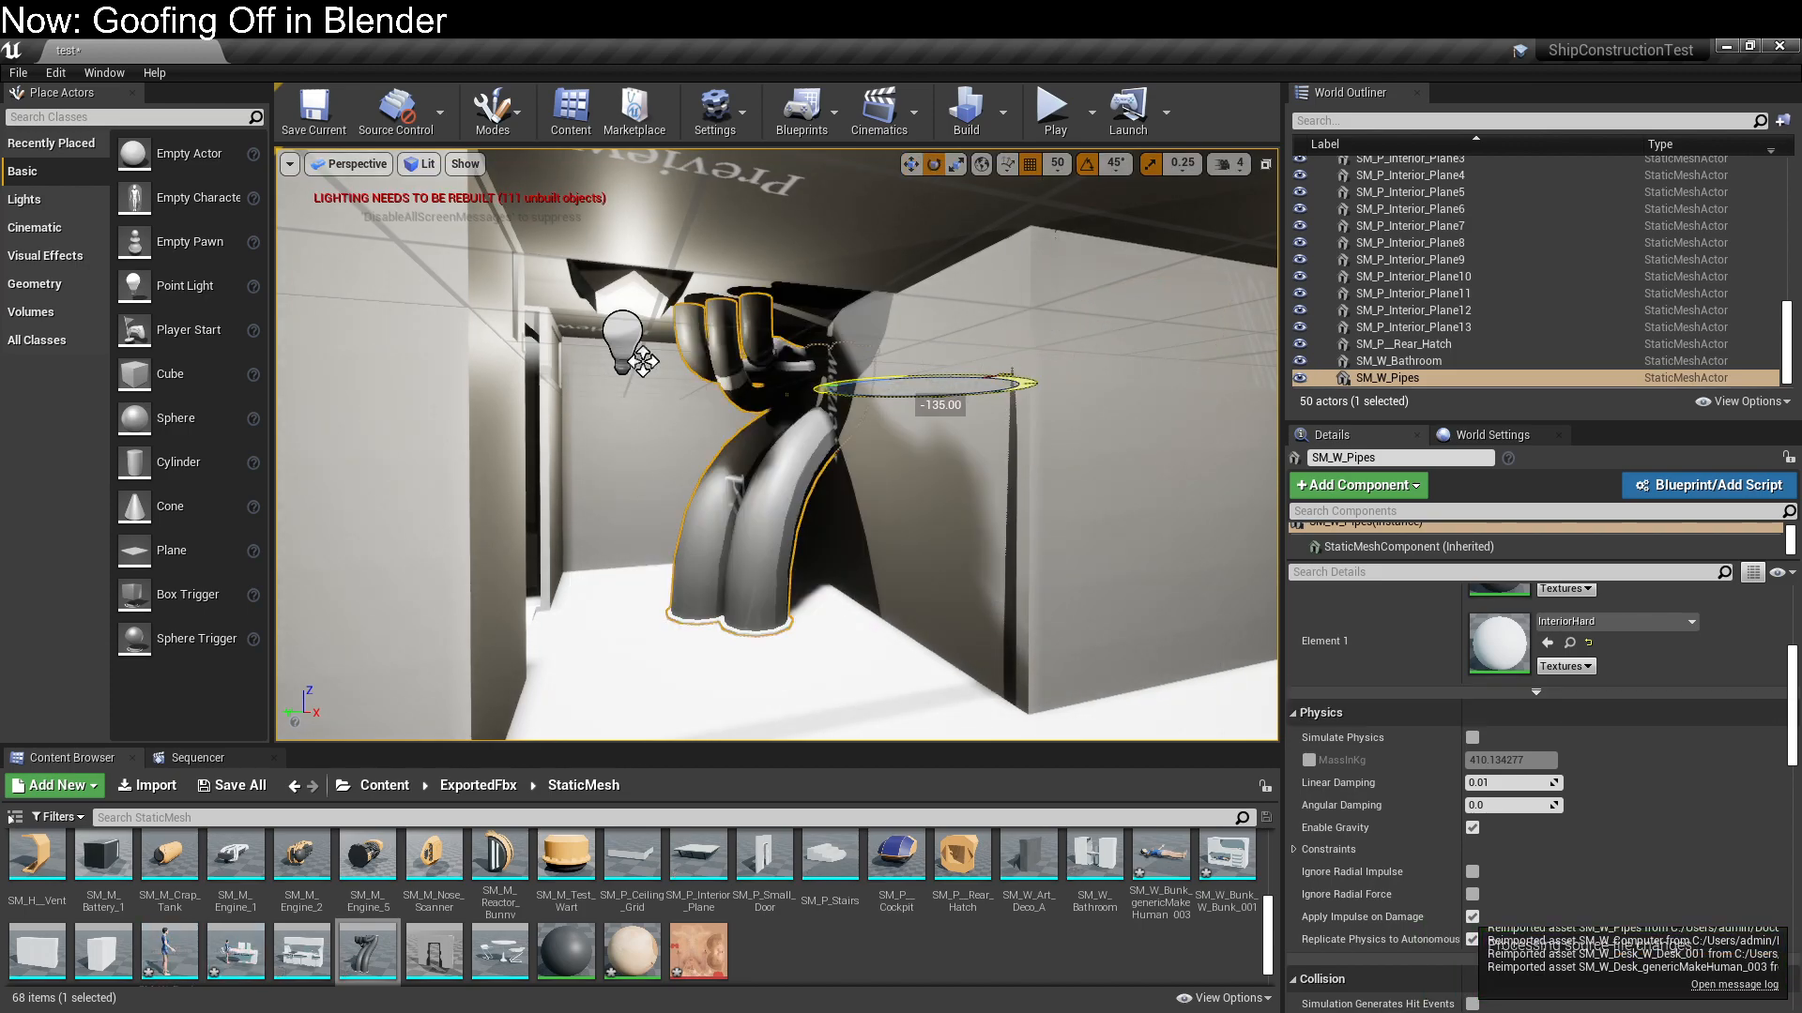
right_click_drag(674, 476, 450, 508)
key("w")
key("d")
key("w")
mouse_move(758, 508)
right_mouse_down()
mouse_move(826, 469)
mouse_move(835, 413)
mouse_move(582, 508)
mouse_move(765, 441)
mouse_move(864, 441)
mouse_move(656, 508)
mouse_move(771, 509)
right_mouse_up()
key("s")
key("w")
key("d")
right_click_drag(719, 563, 779, 573)
Delete the SM_W_Pipes module from the level
key("w")
key("s")
key("s")
key("w")
key("s")
key("Delete")
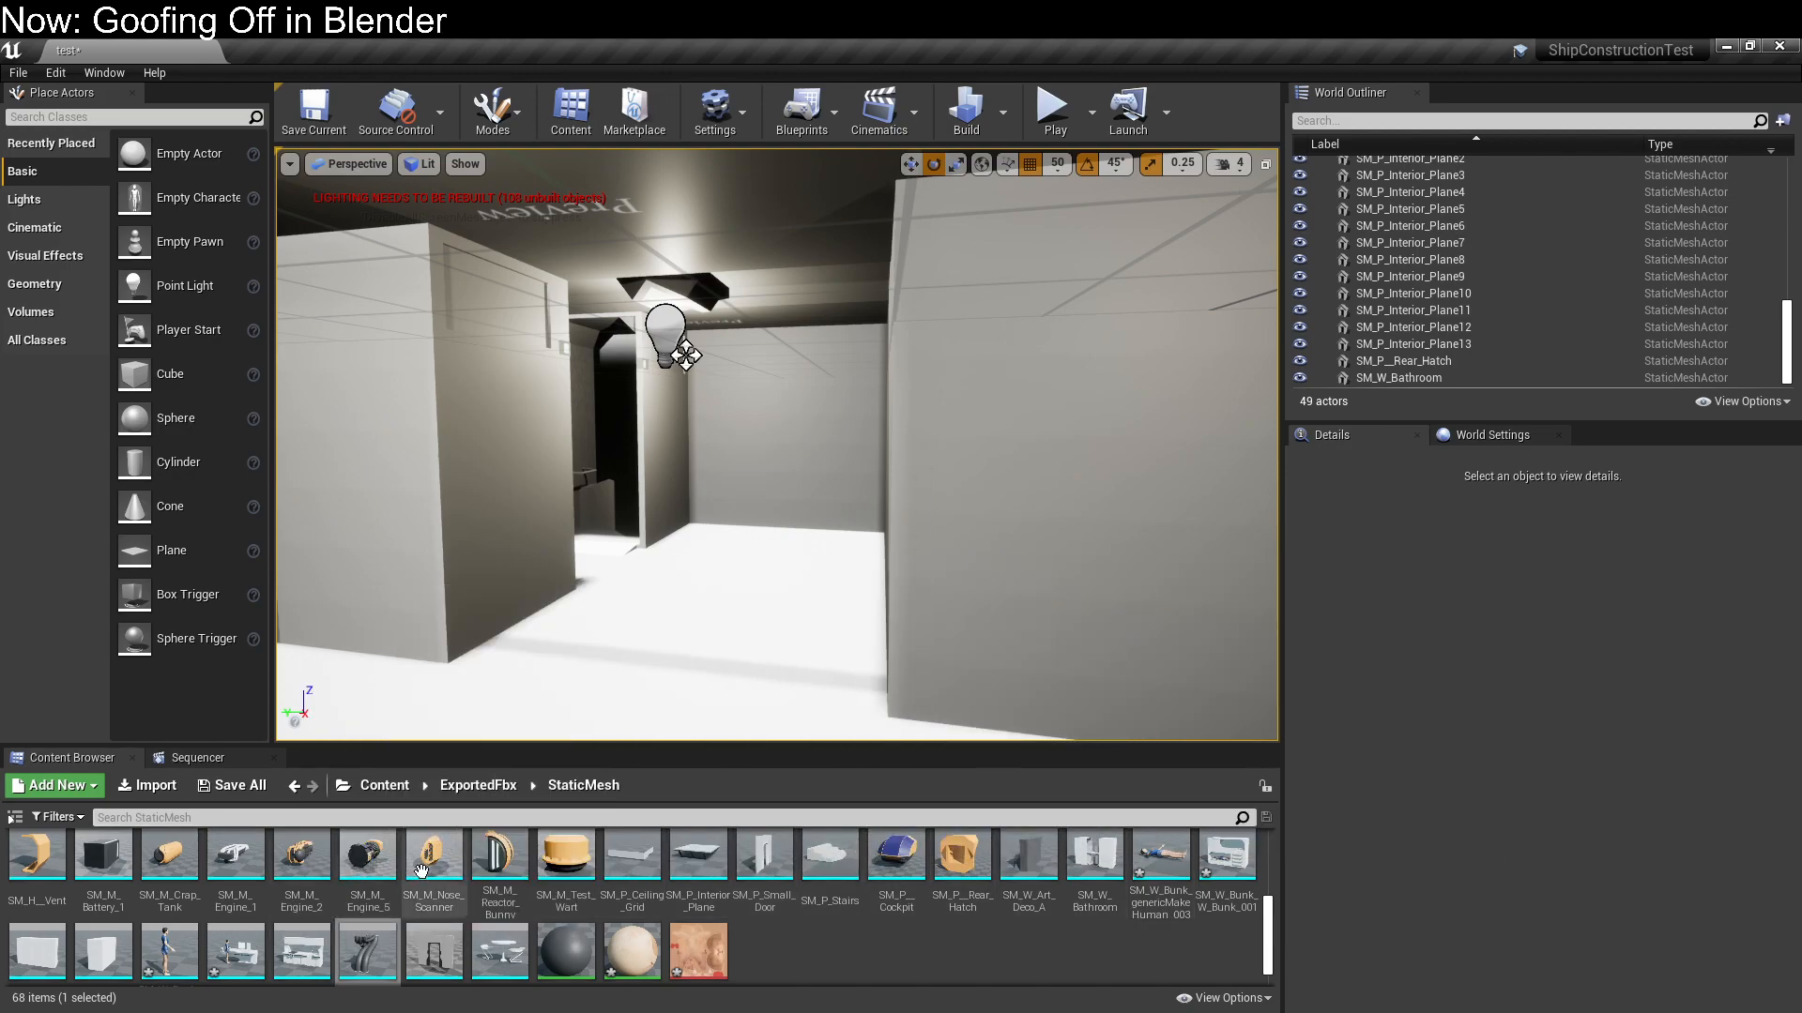
Add the SM_F_Pipes floor module from the StaticMesh assets to the level in front of the bathroom
scroll(179, 938, "down", 1)
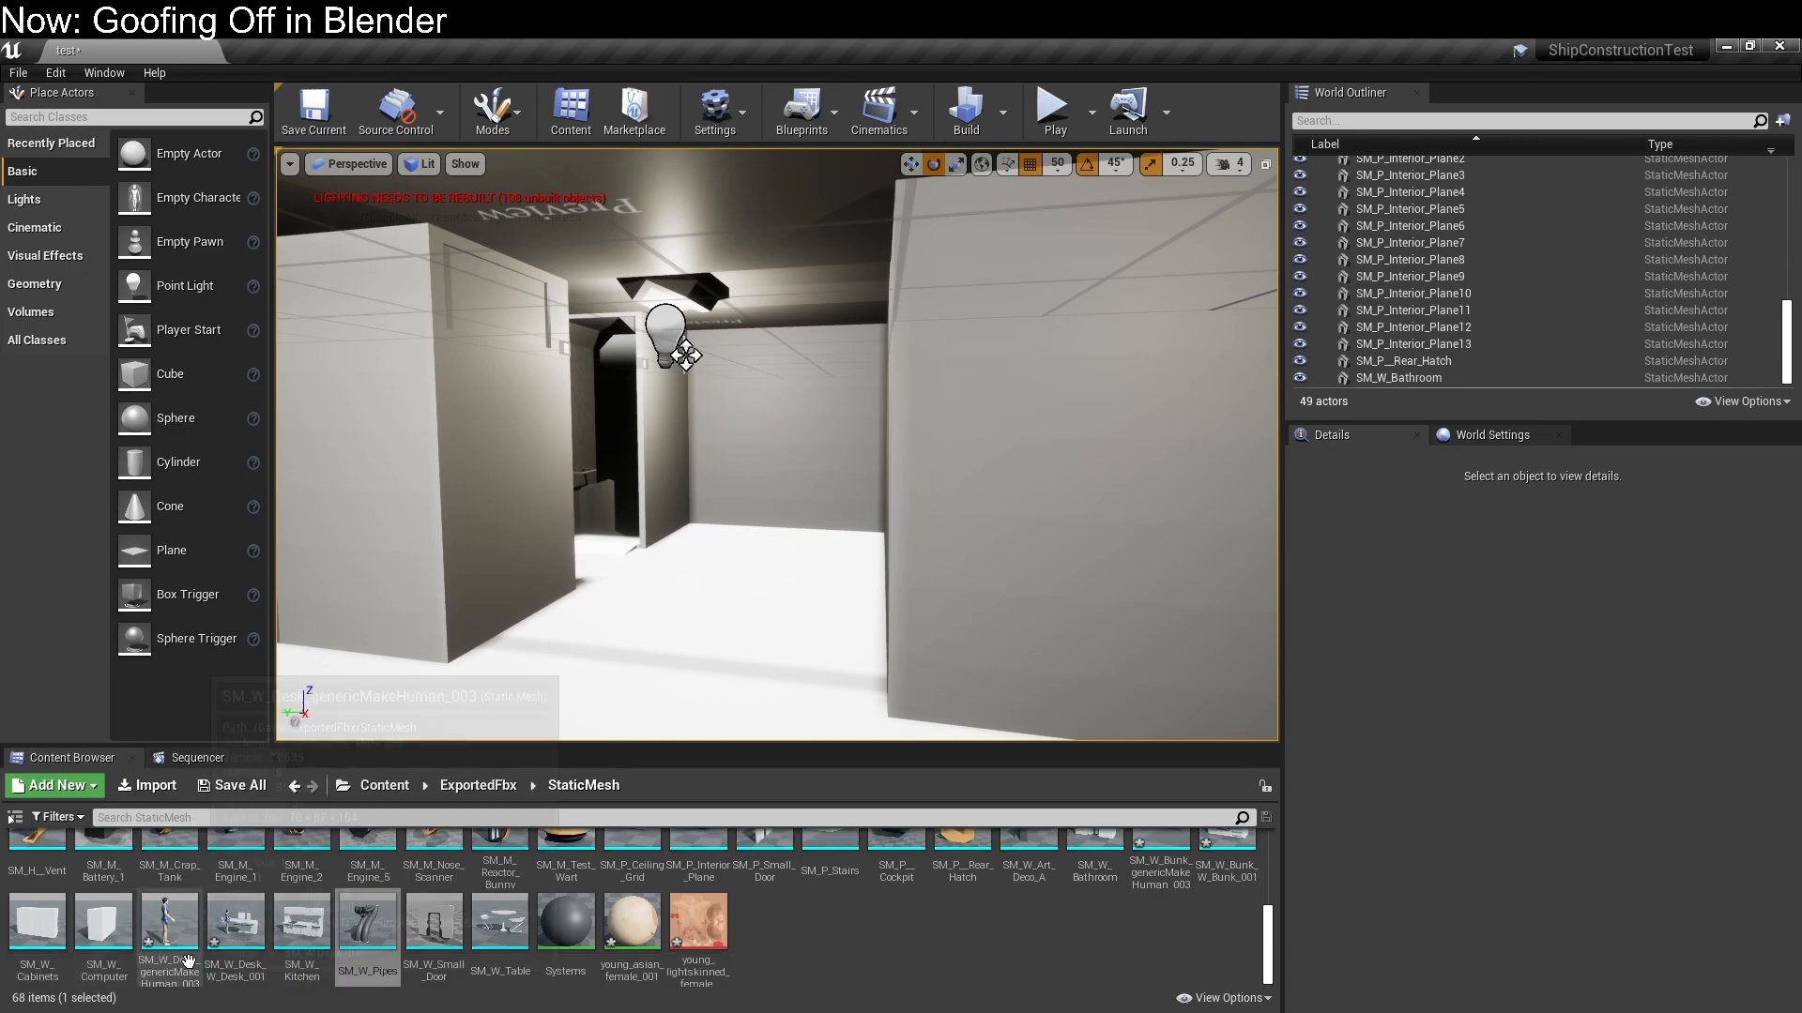
scroll(632, 903, "up", 5)
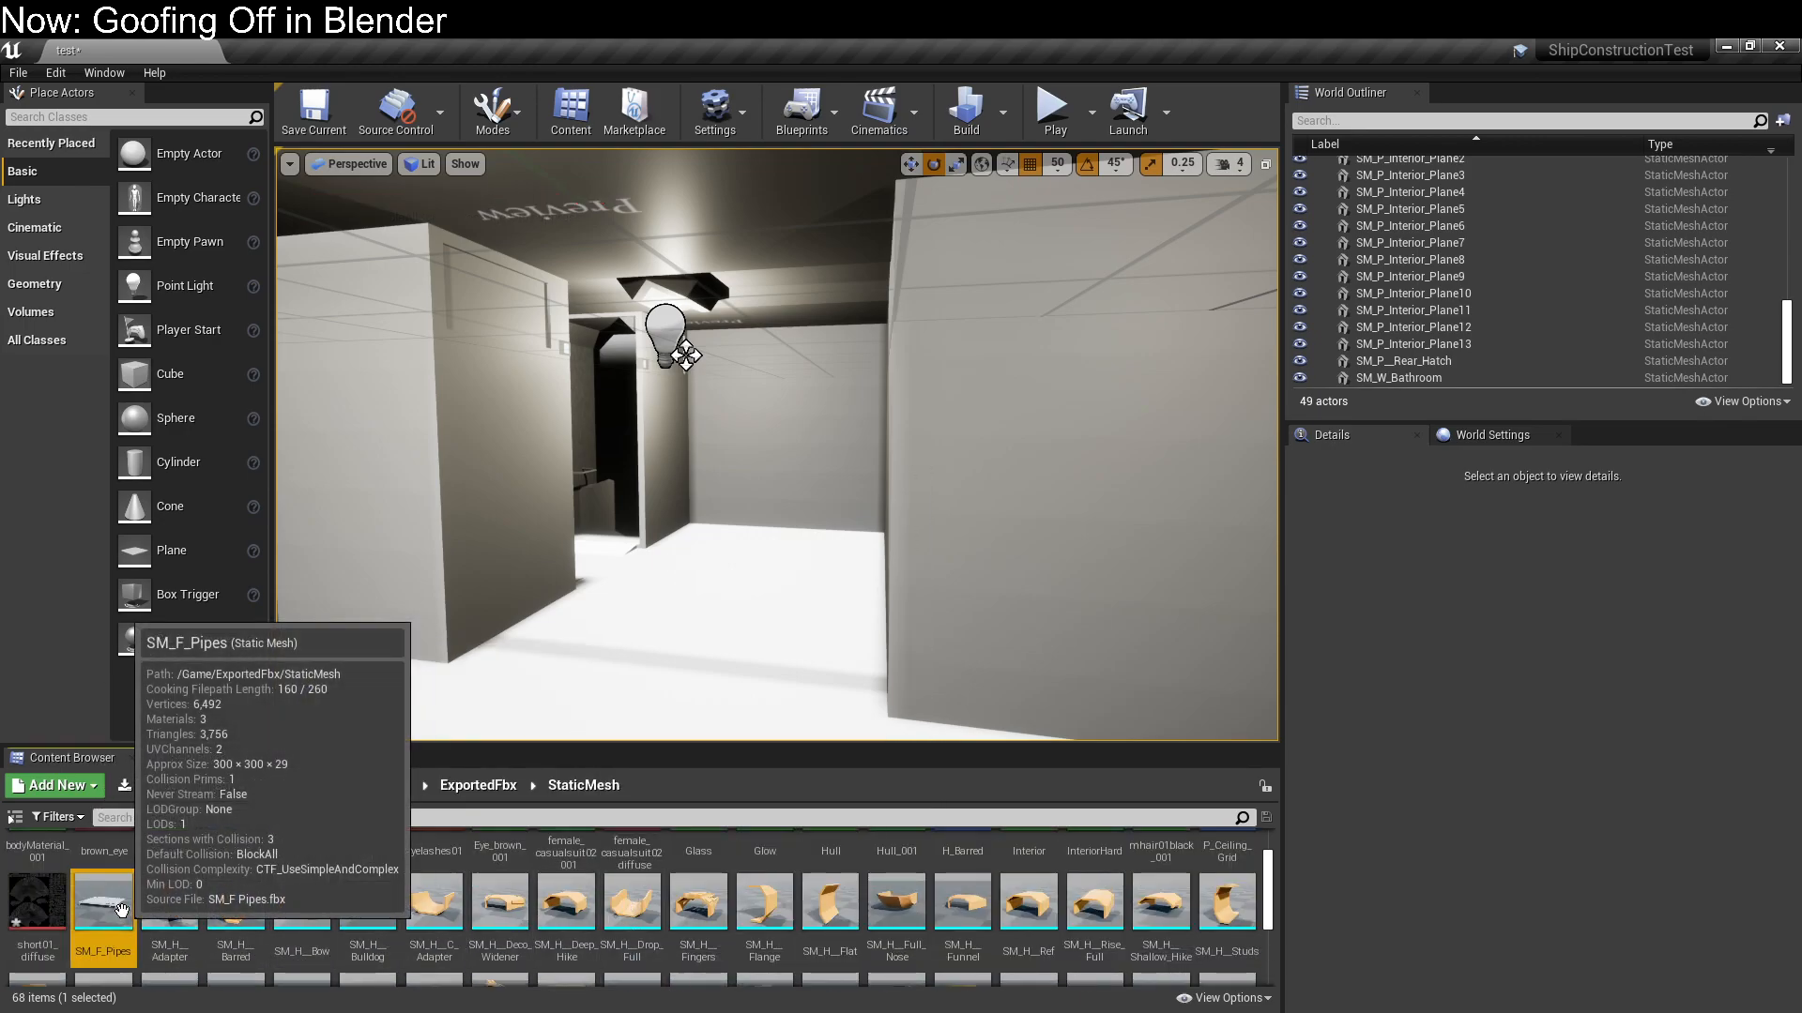
left_click_drag(135, 926, 612, 631)
left_click_drag(689, 578, 694, 579)
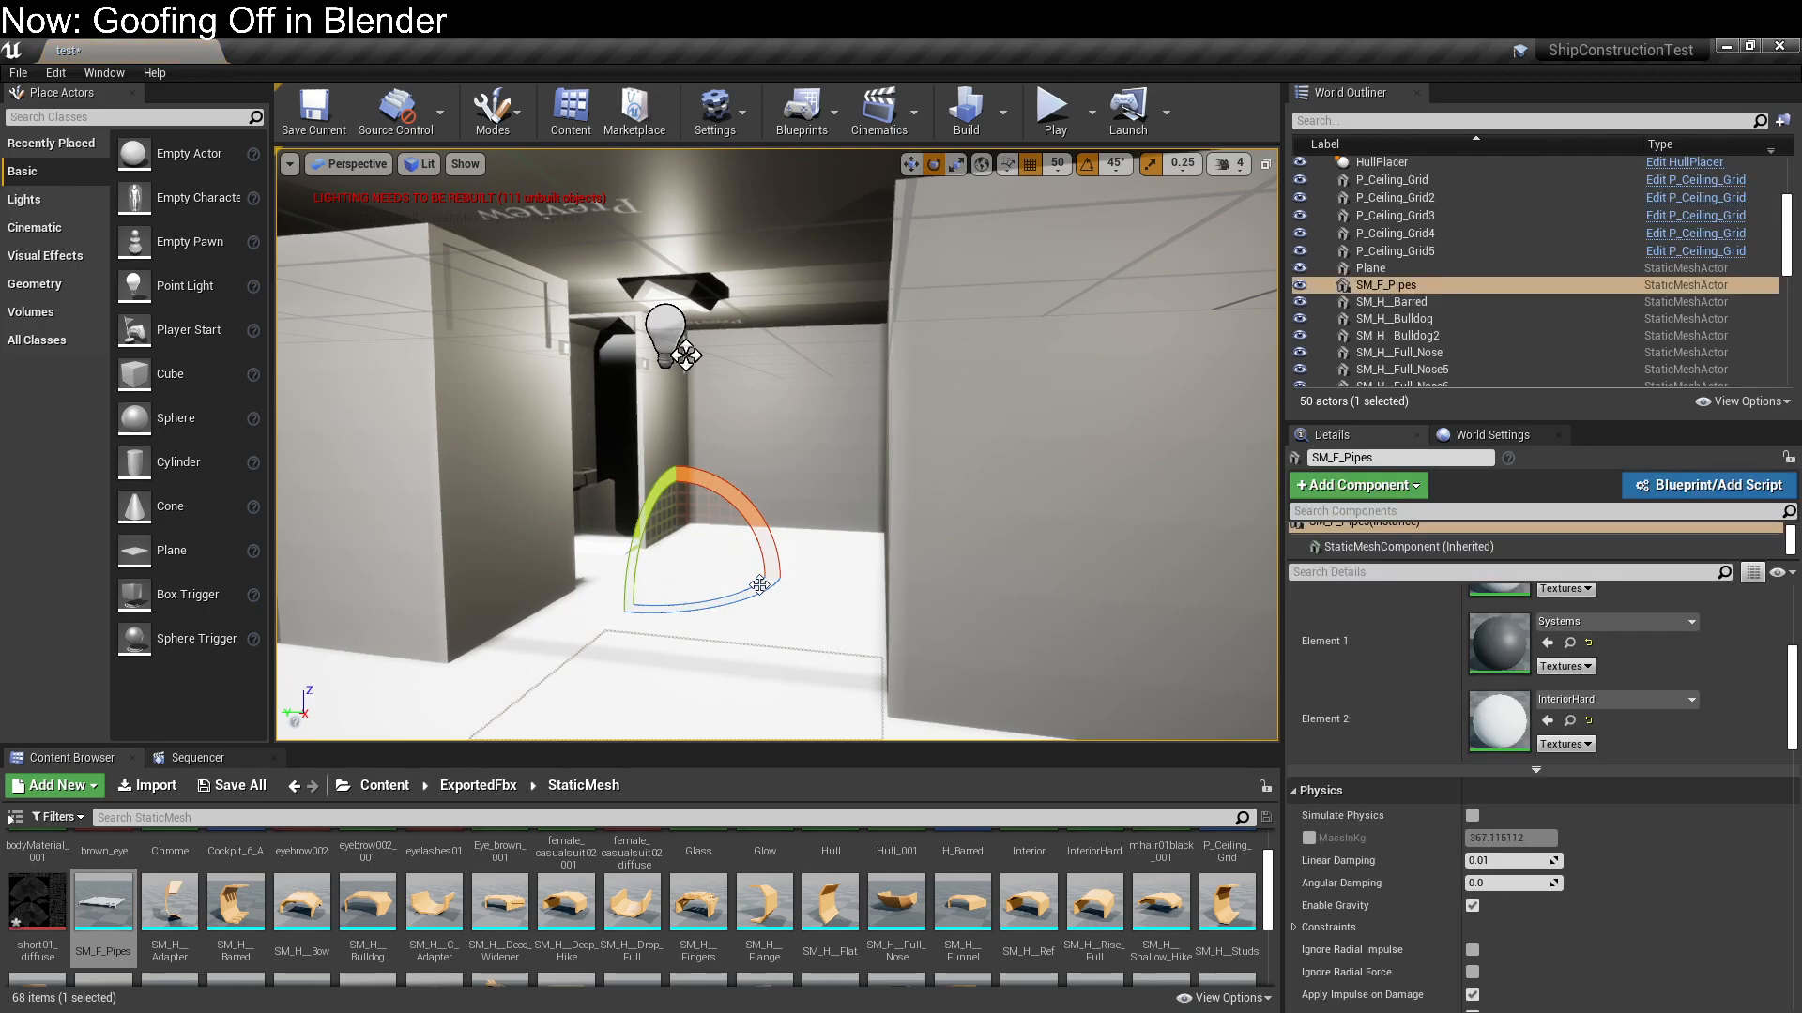
right_click_drag(831, 580, 788, 619)
key("w")
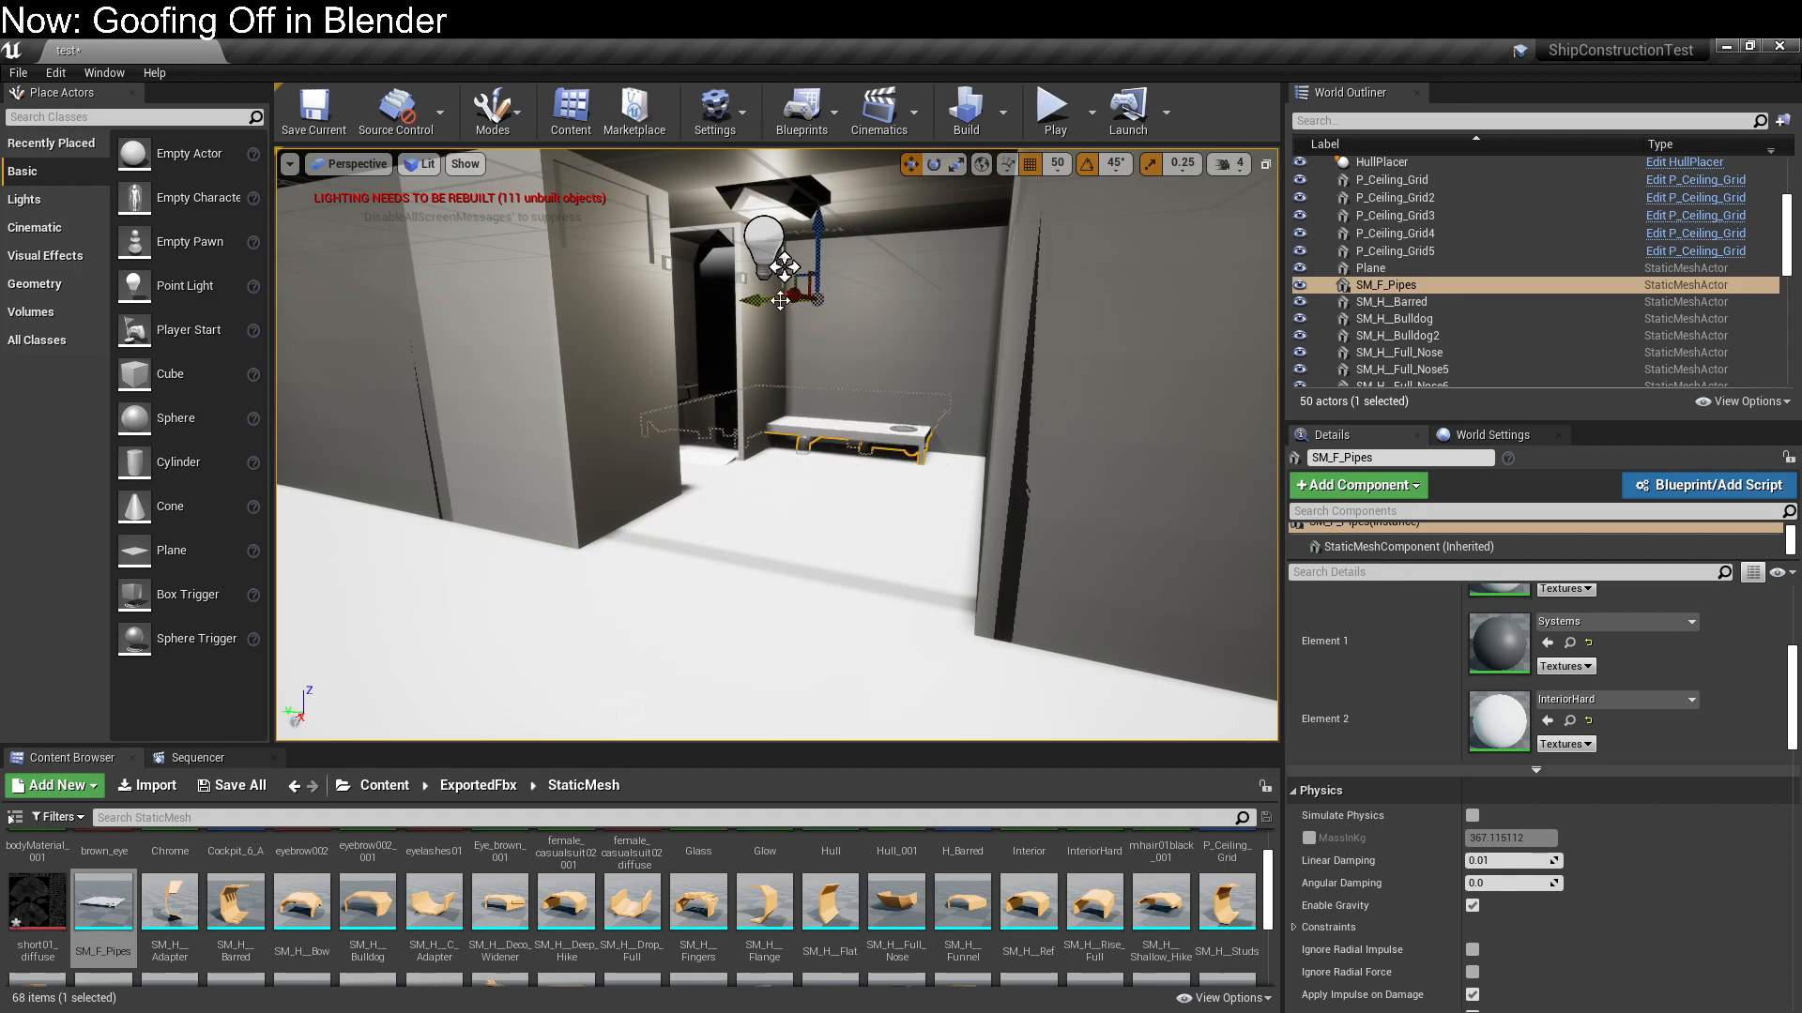
Move SM_F_Pipes to location -300, -750, 0 so that it forms a raised floor in the bathroom compartment
right_click_drag(788, 525, 713, 459)
right_click_drag(823, 460, 861, 419)
left_click_drag(829, 469, 800, 439)
right_click_drag(800, 439, 800, 661)
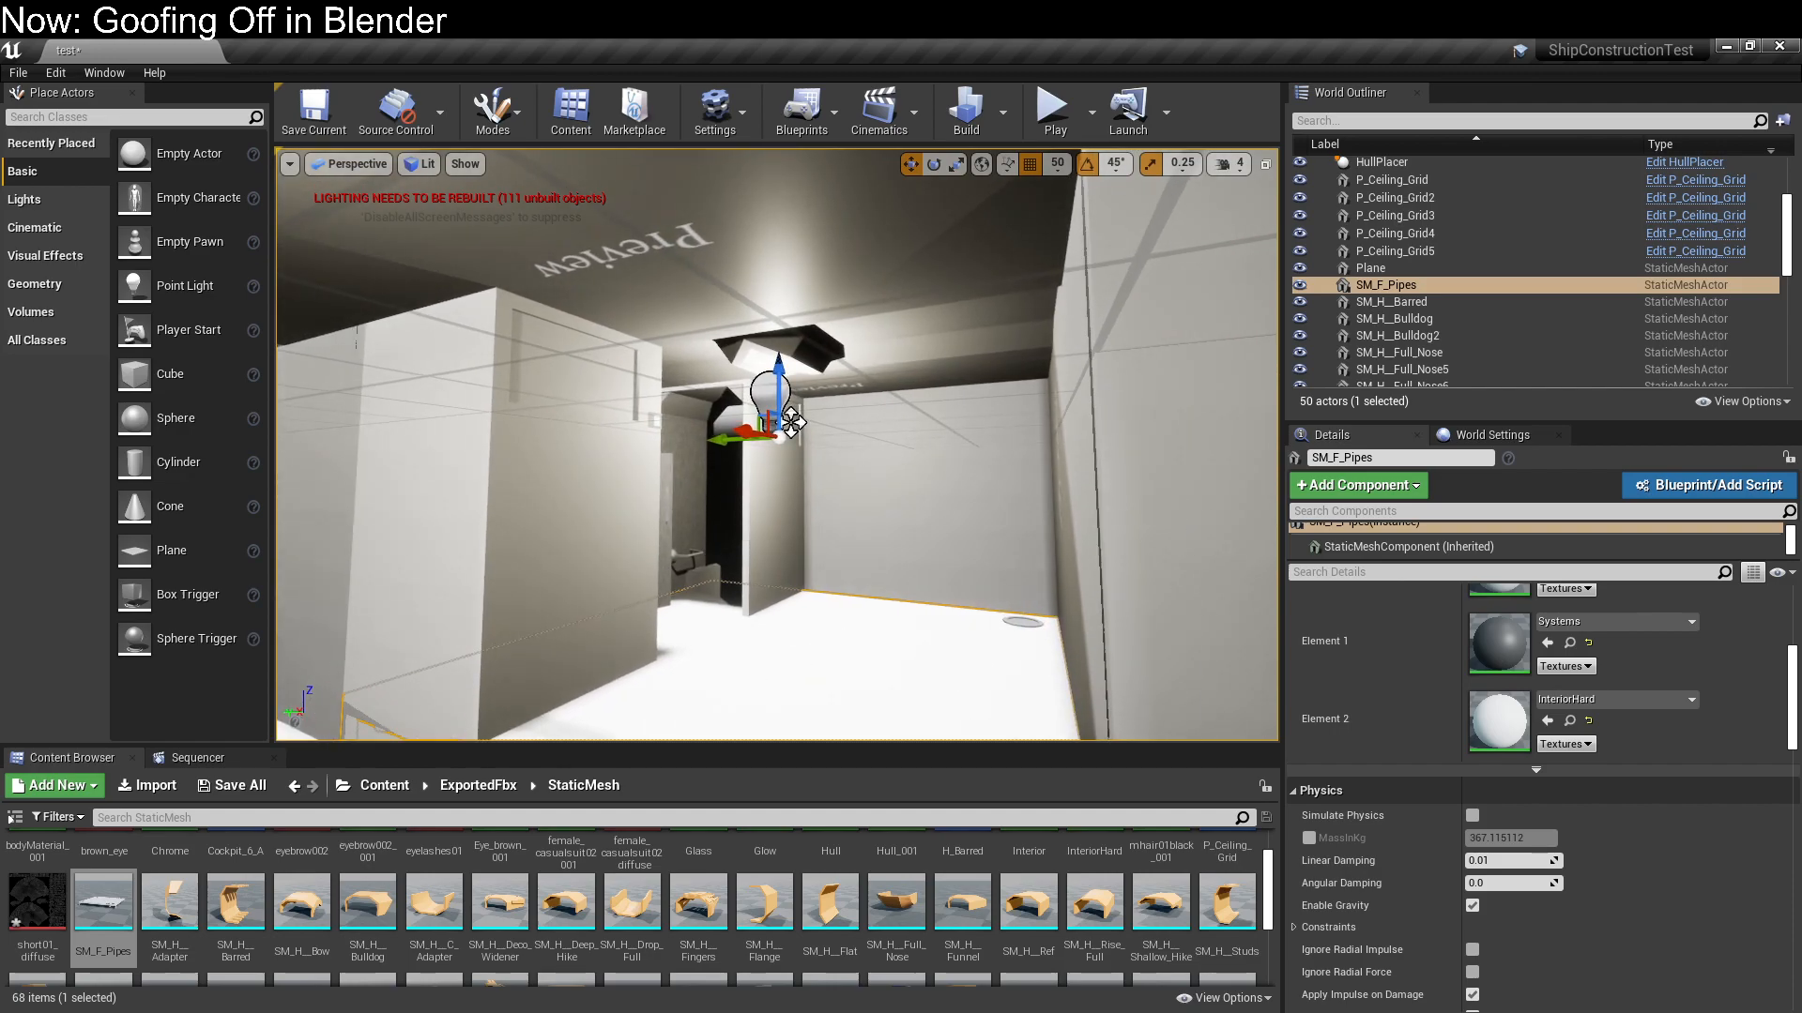
left_click(753, 544)
left_click(791, 423)
left_click(815, 657)
right_click_drag(814, 657, 766, 300)
Raise the SM_W_Bathroom module onto the raised floor with a Z location of 25
left_click(1057, 164)
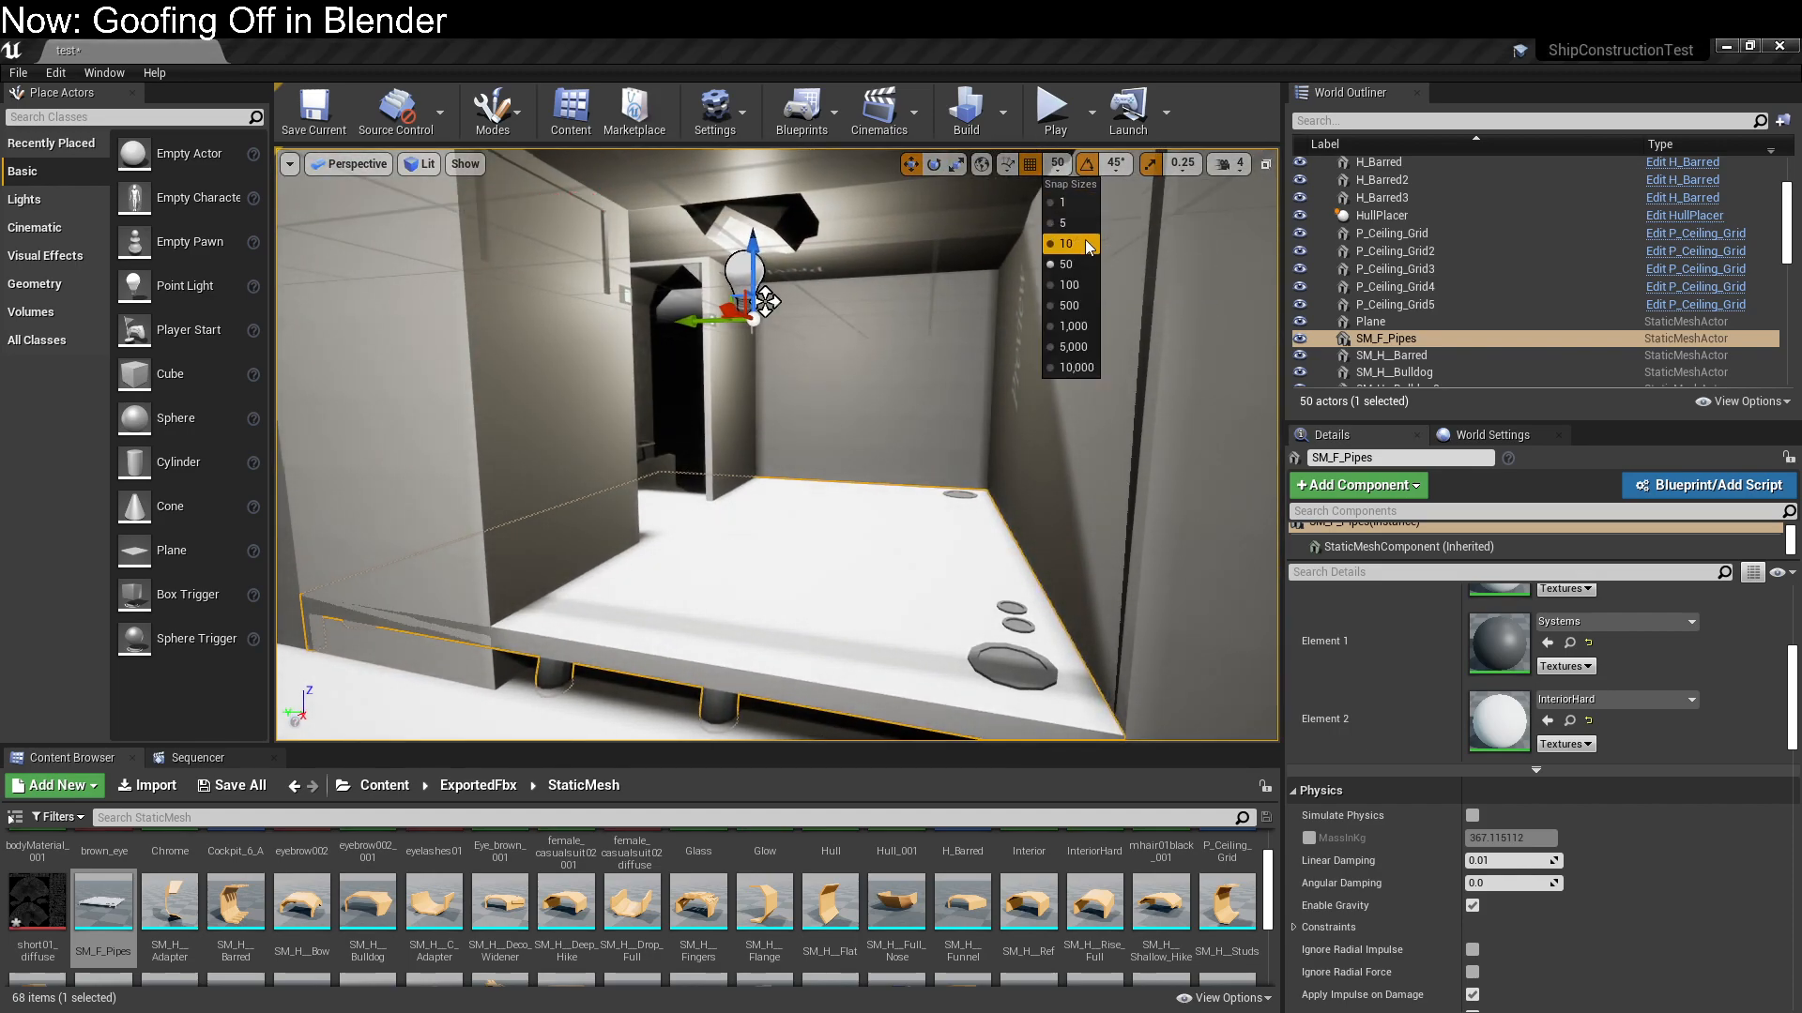
mouse_move(685, 561)
right_mouse_down()
mouse_move(690, 578)
mouse_move(668, 540)
right_mouse_up()
left_click(725, 453)
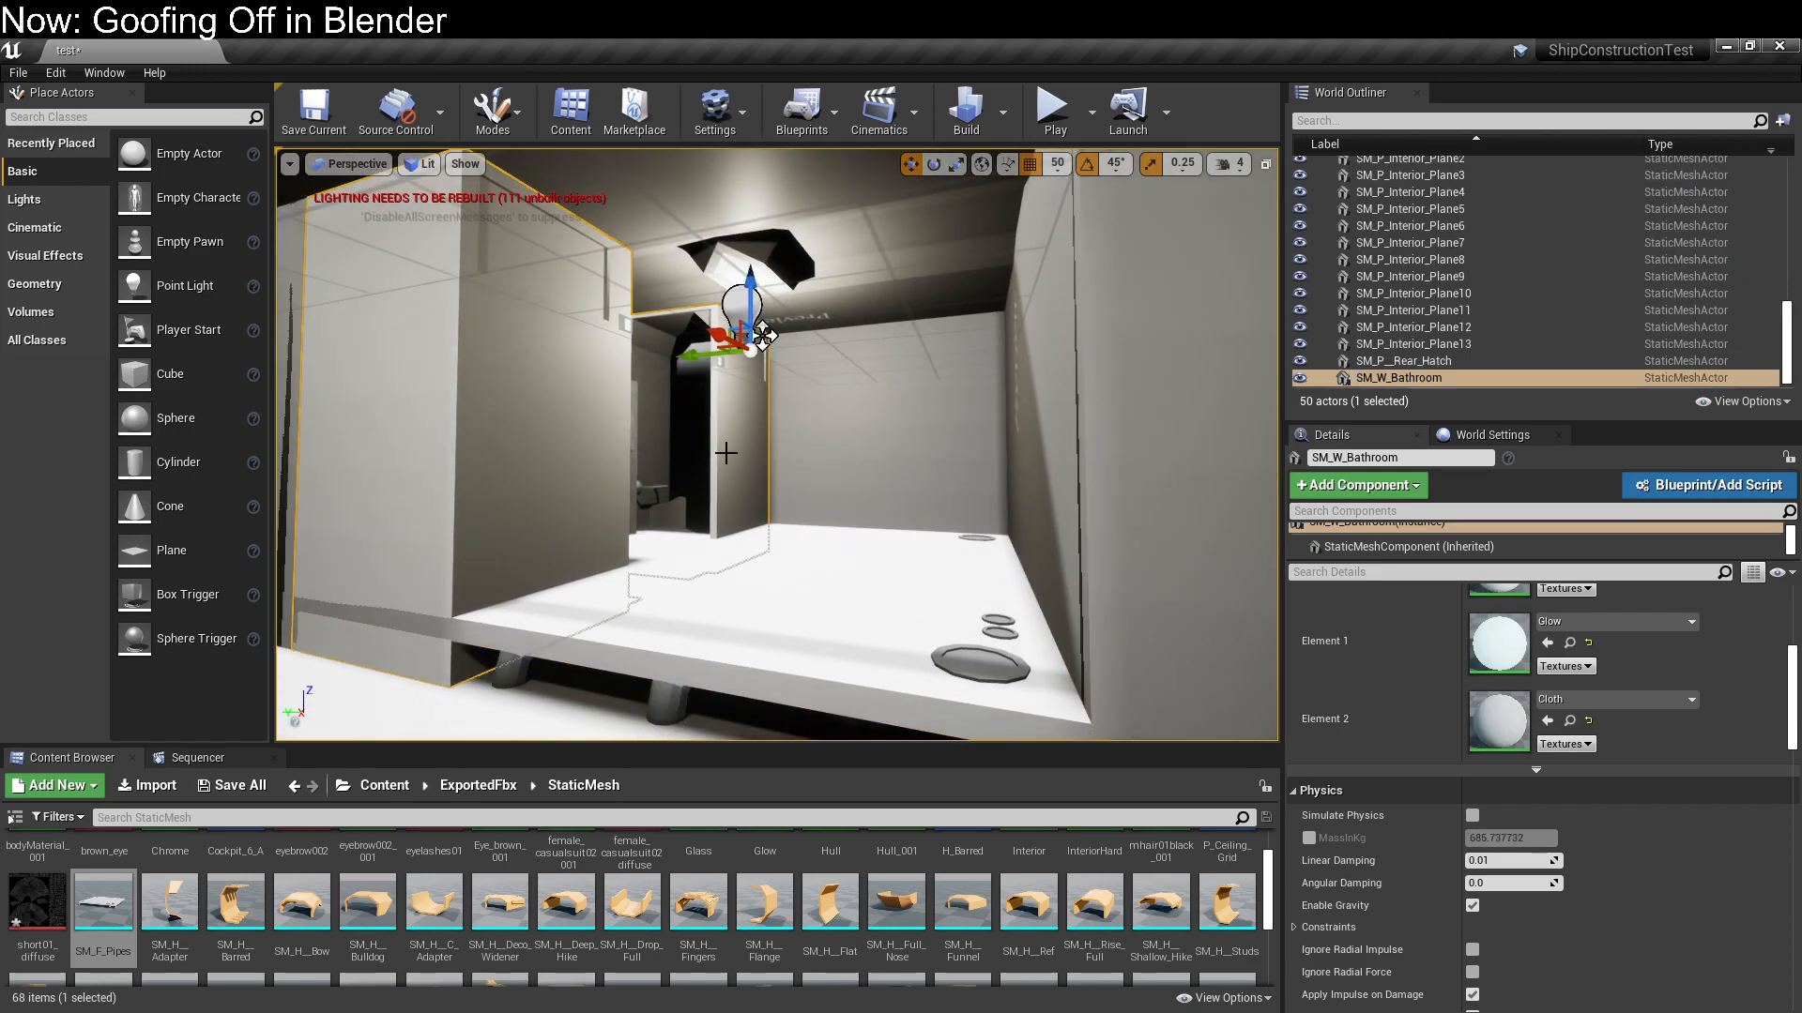
scroll(1452, 706, "up", 5)
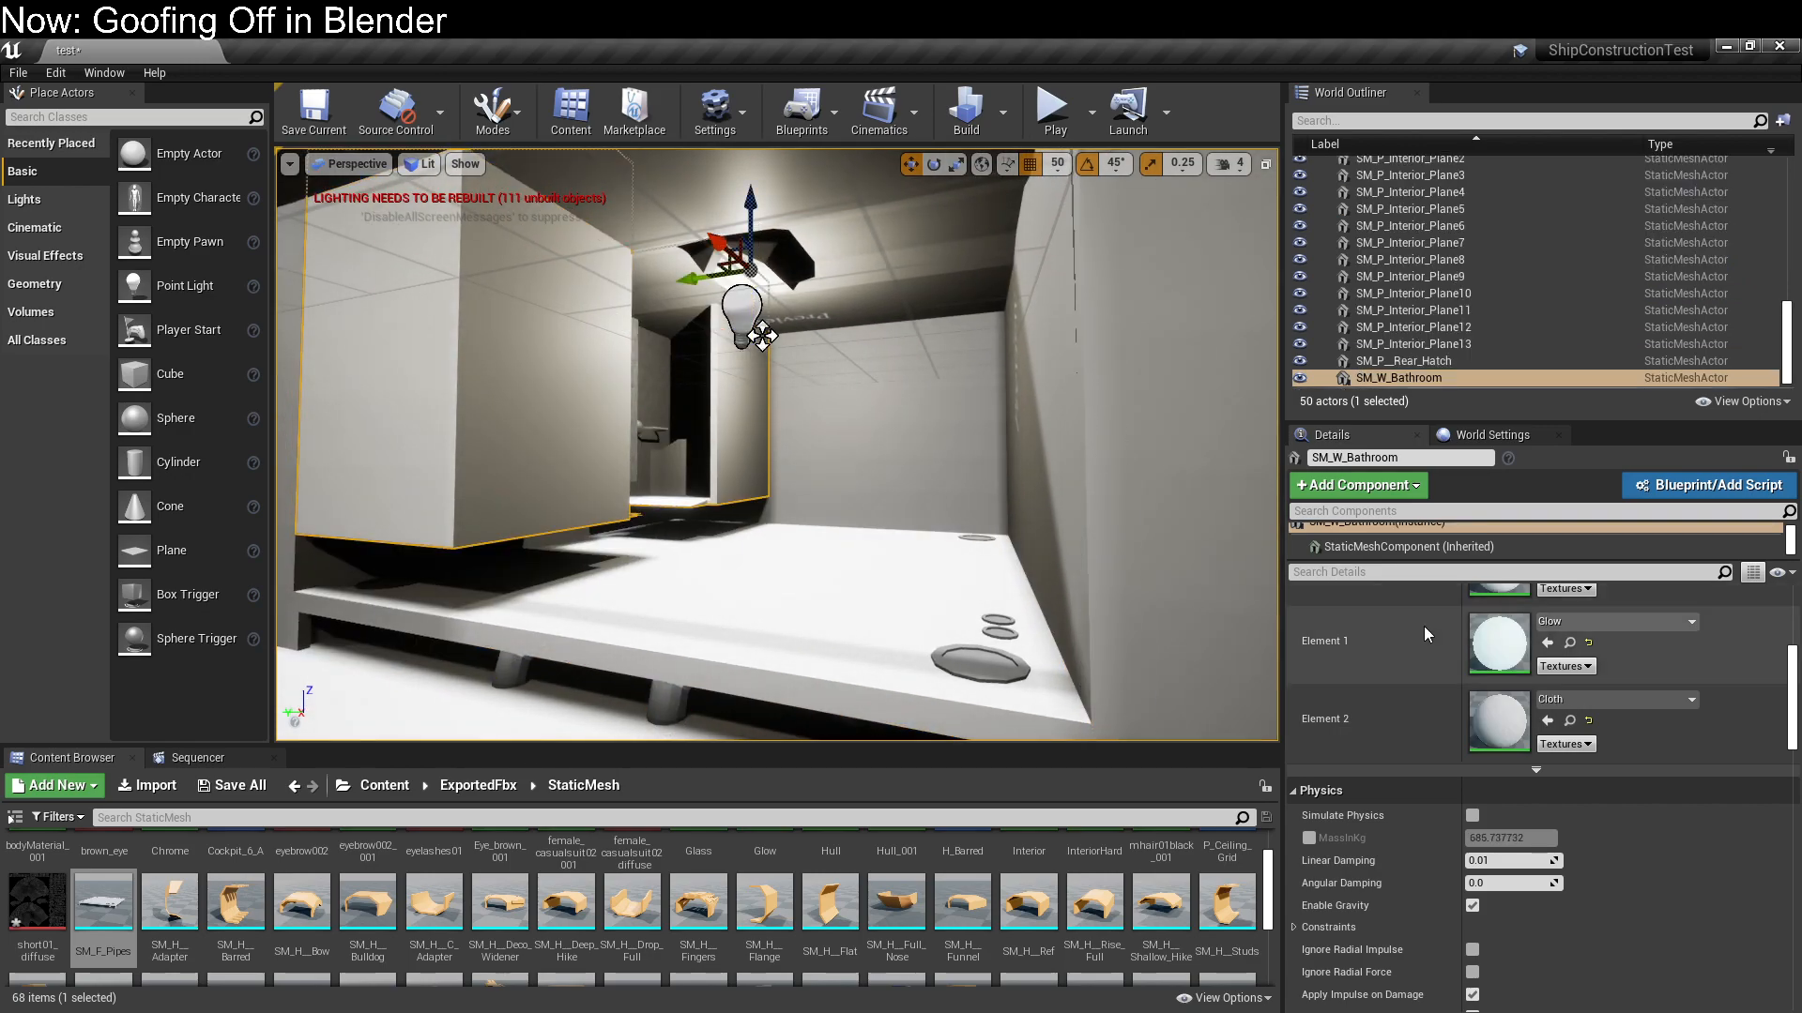
left_click(1704, 622)
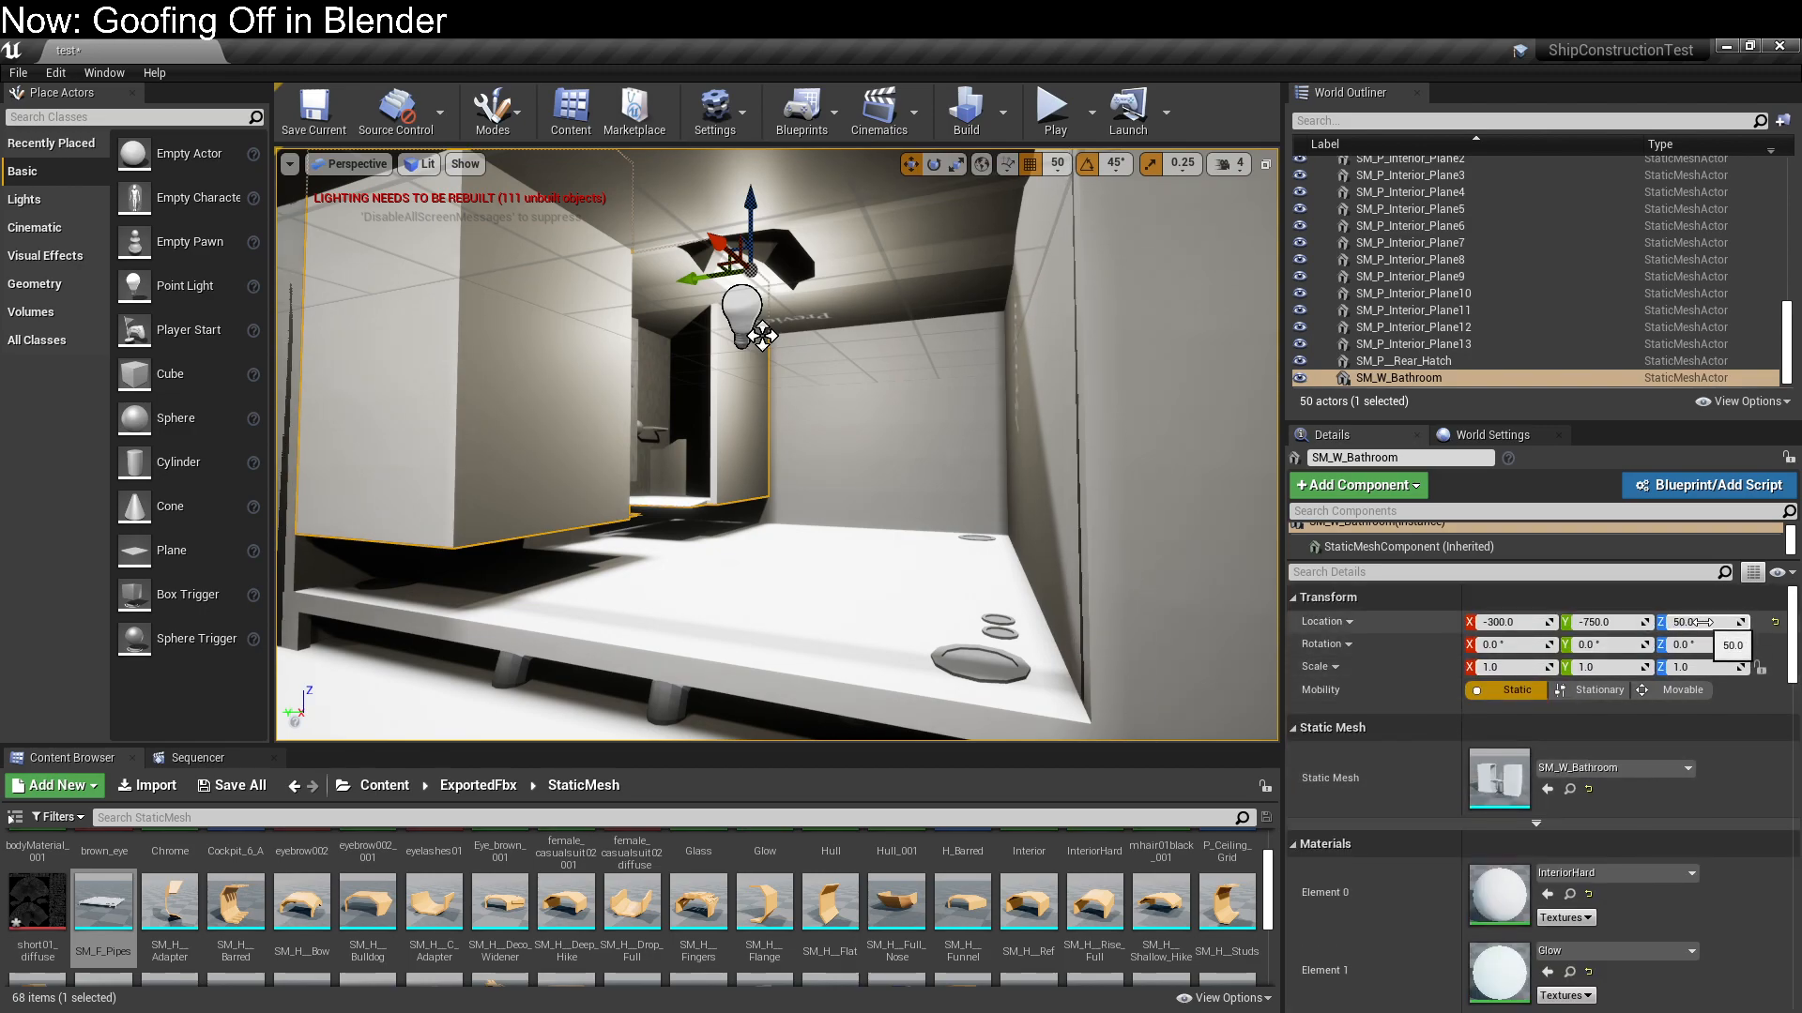
type("25")
key("Return")
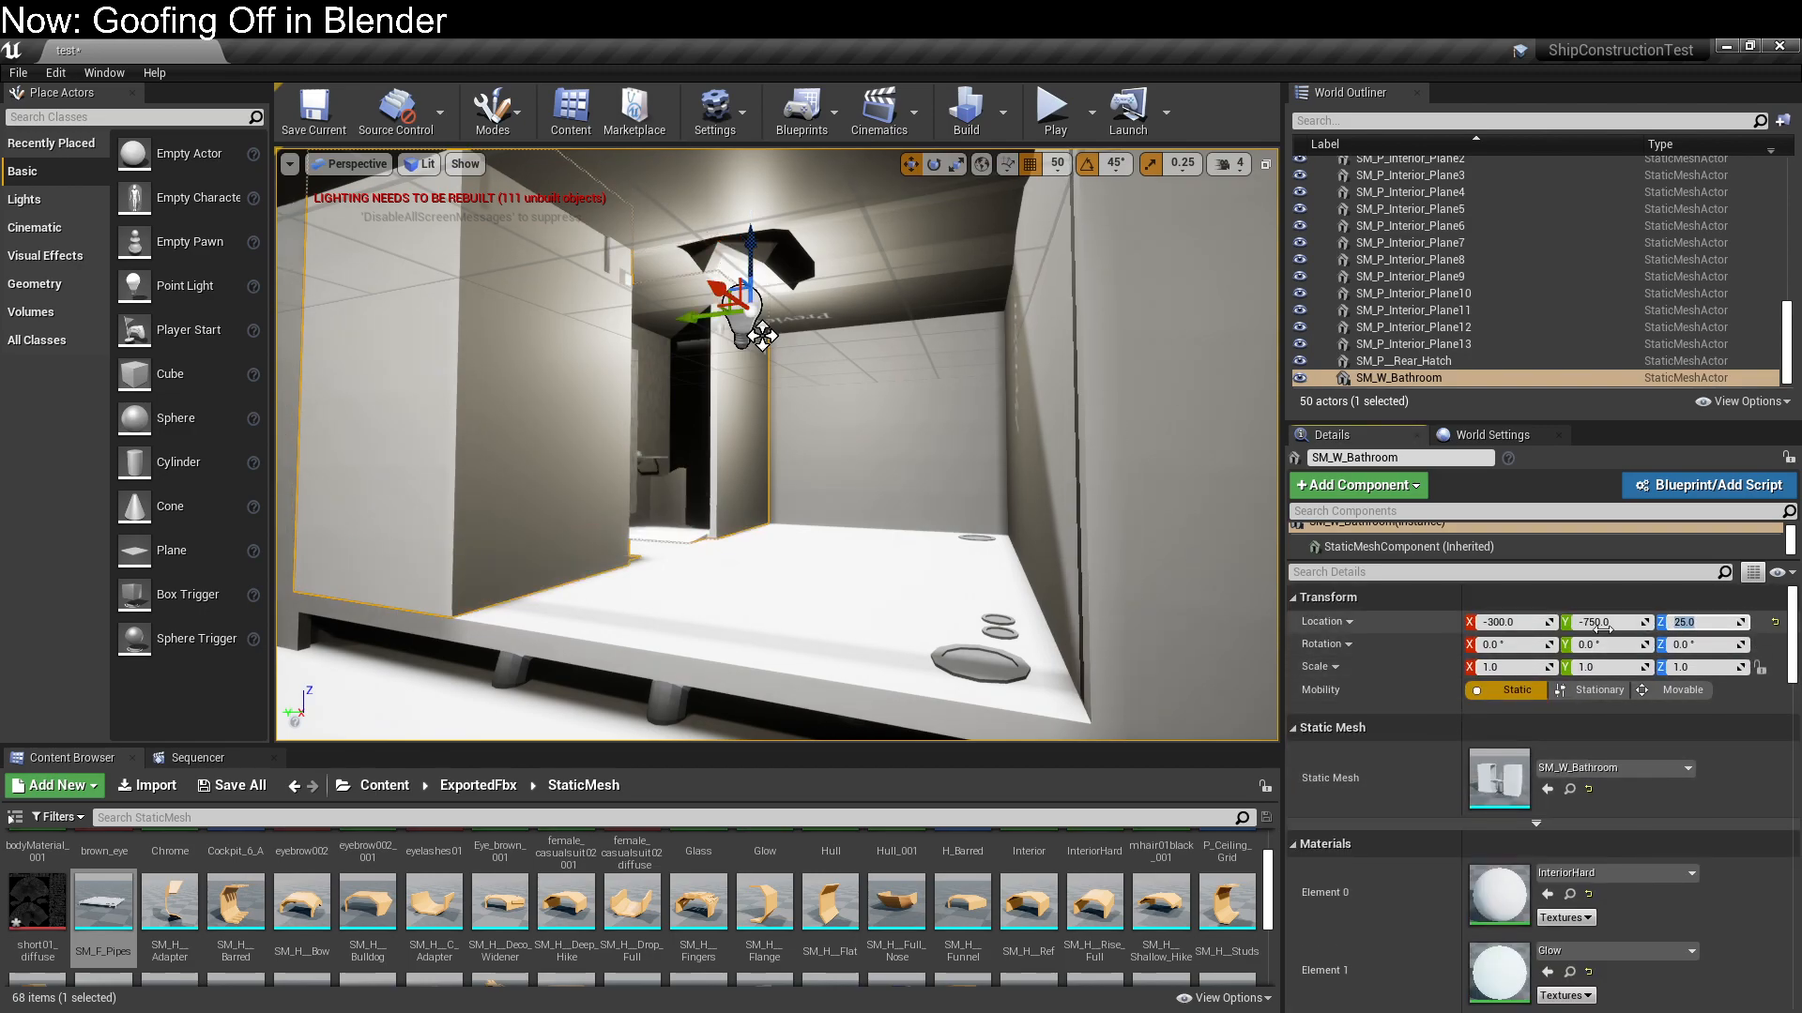
Set the Z location of the ceiling grid above the bathroom to 25
left_click(877, 314)
left_click(1705, 622)
type("25")
key("Return")
Rotate the SM_F_Pipes floor module by -180° about its vertical axis
right_click_drag(698, 532, 648, 531)
left_click(888, 541)
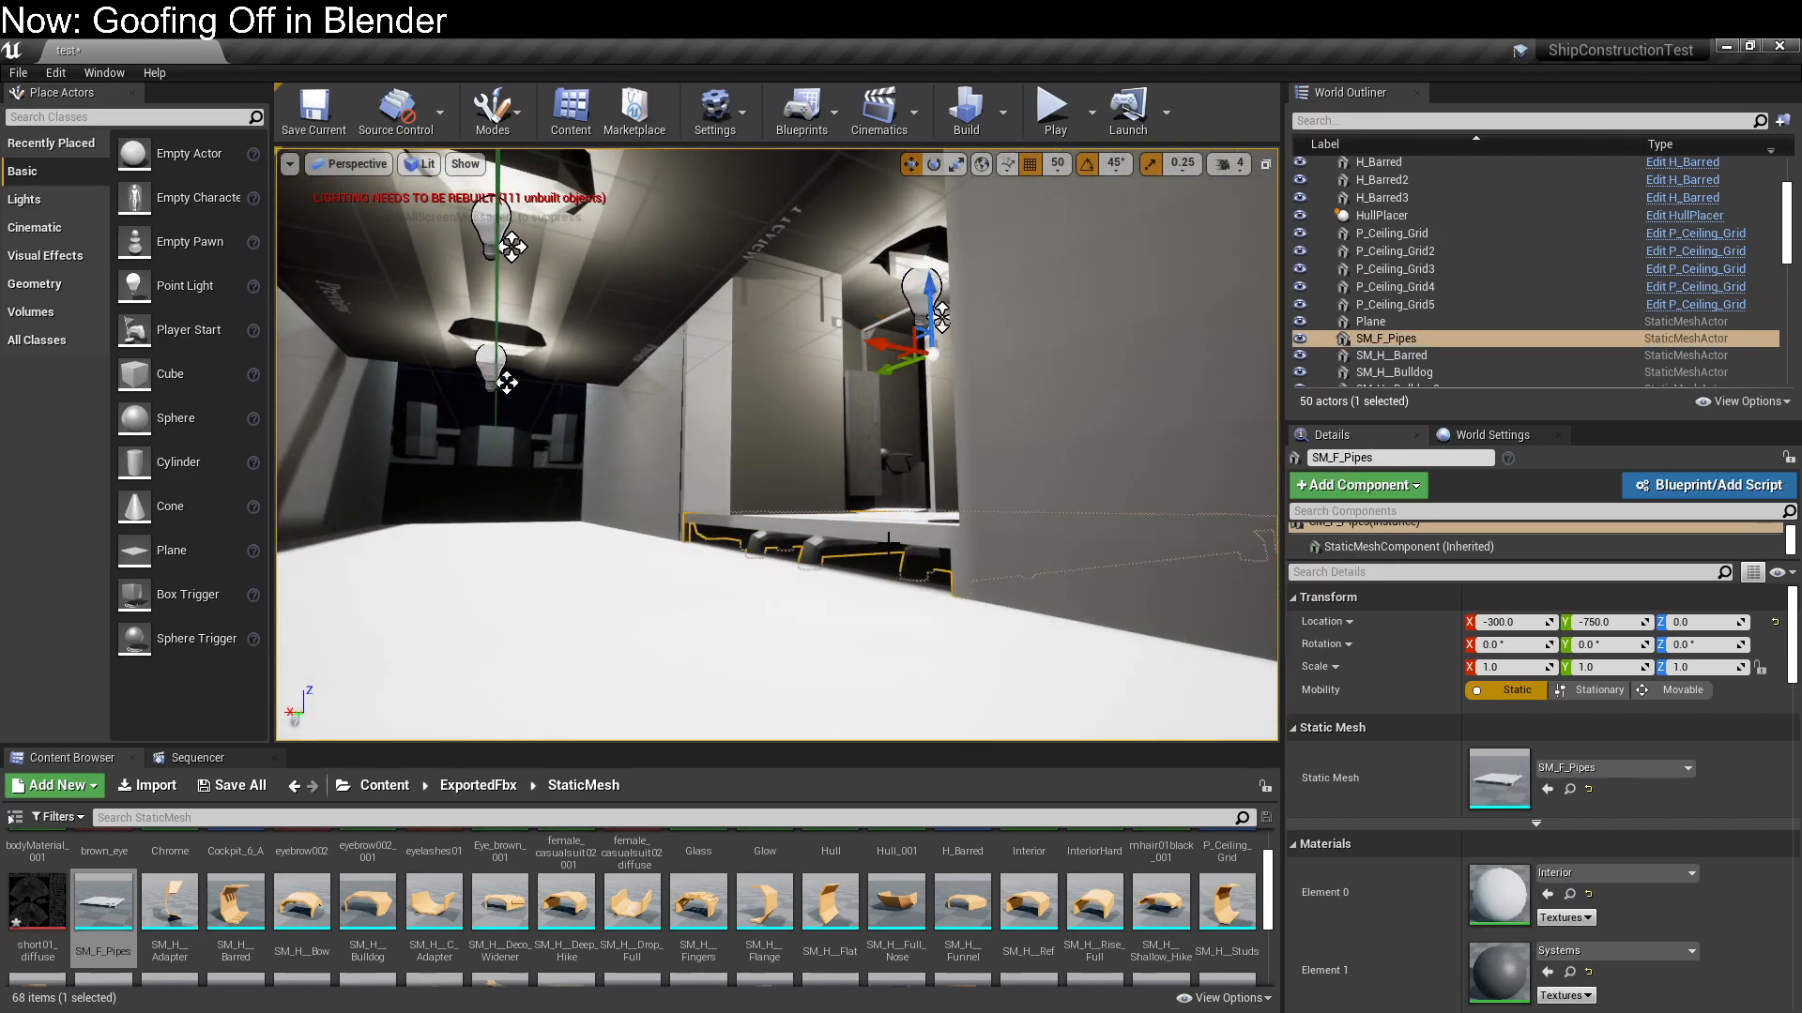
left_click_drag(976, 321, 997, 378)
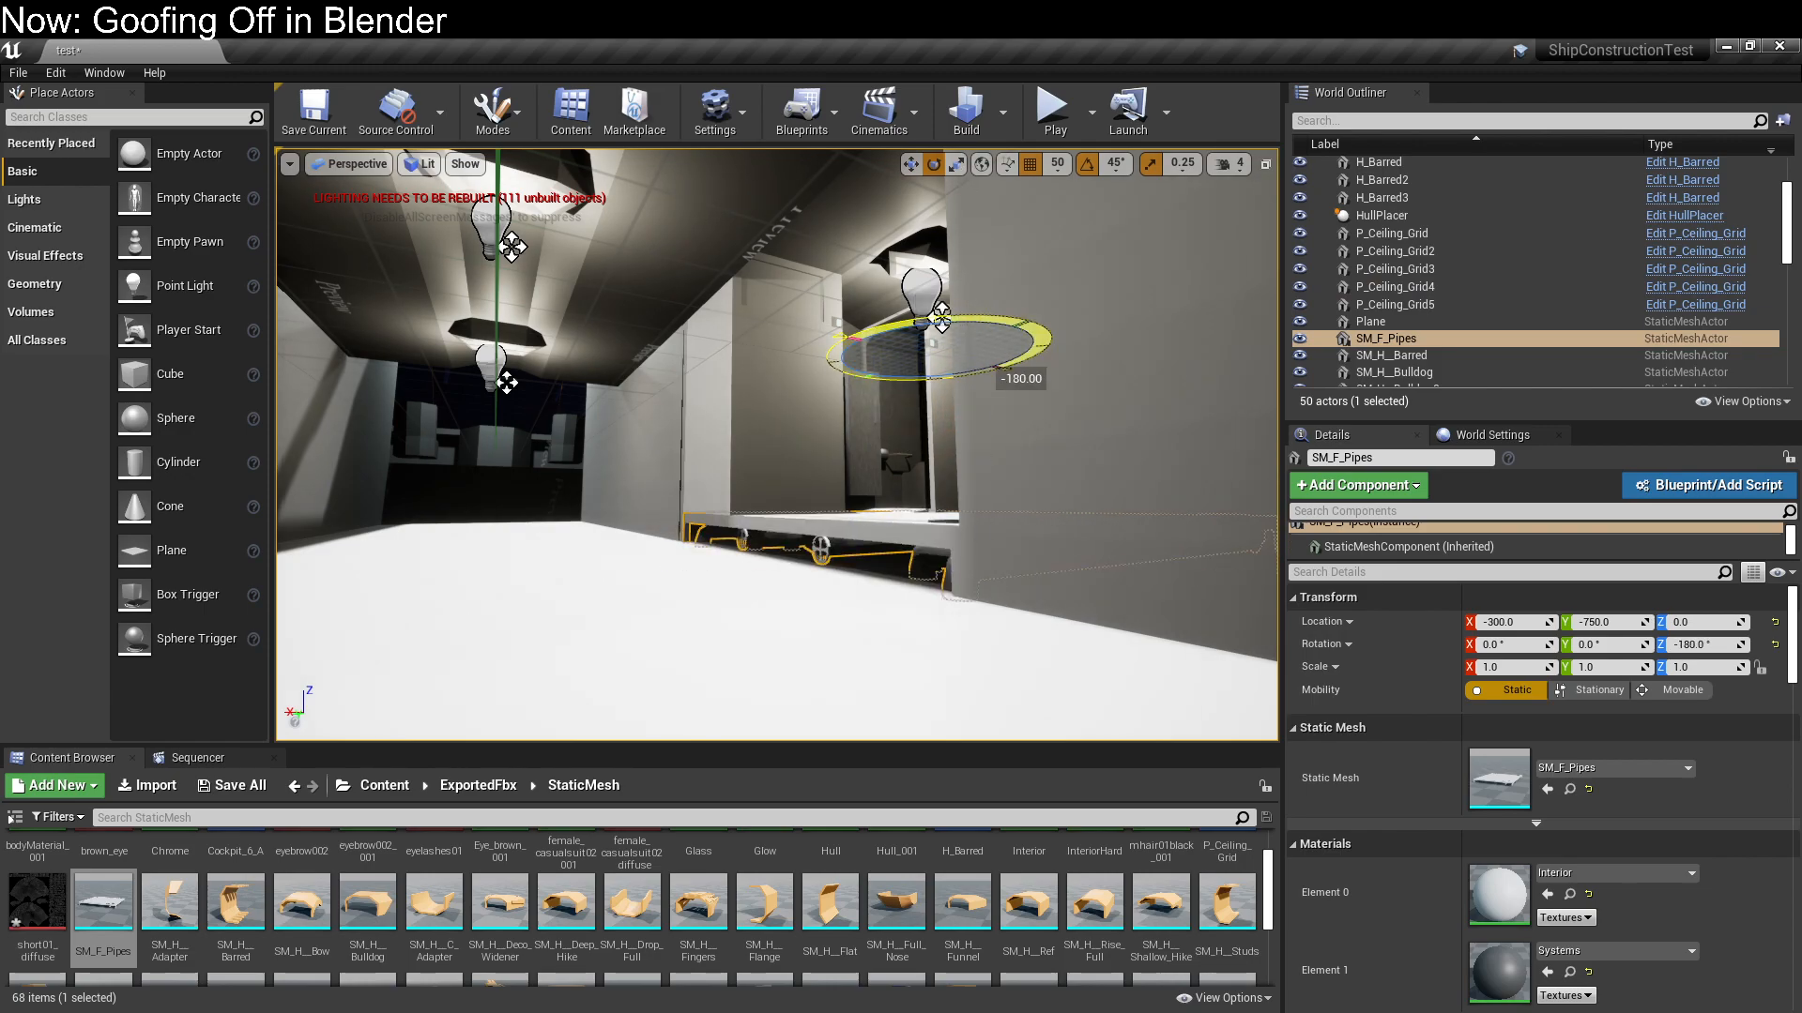
left_click(452, 523)
right_click_drag(452, 523, 356, 511)
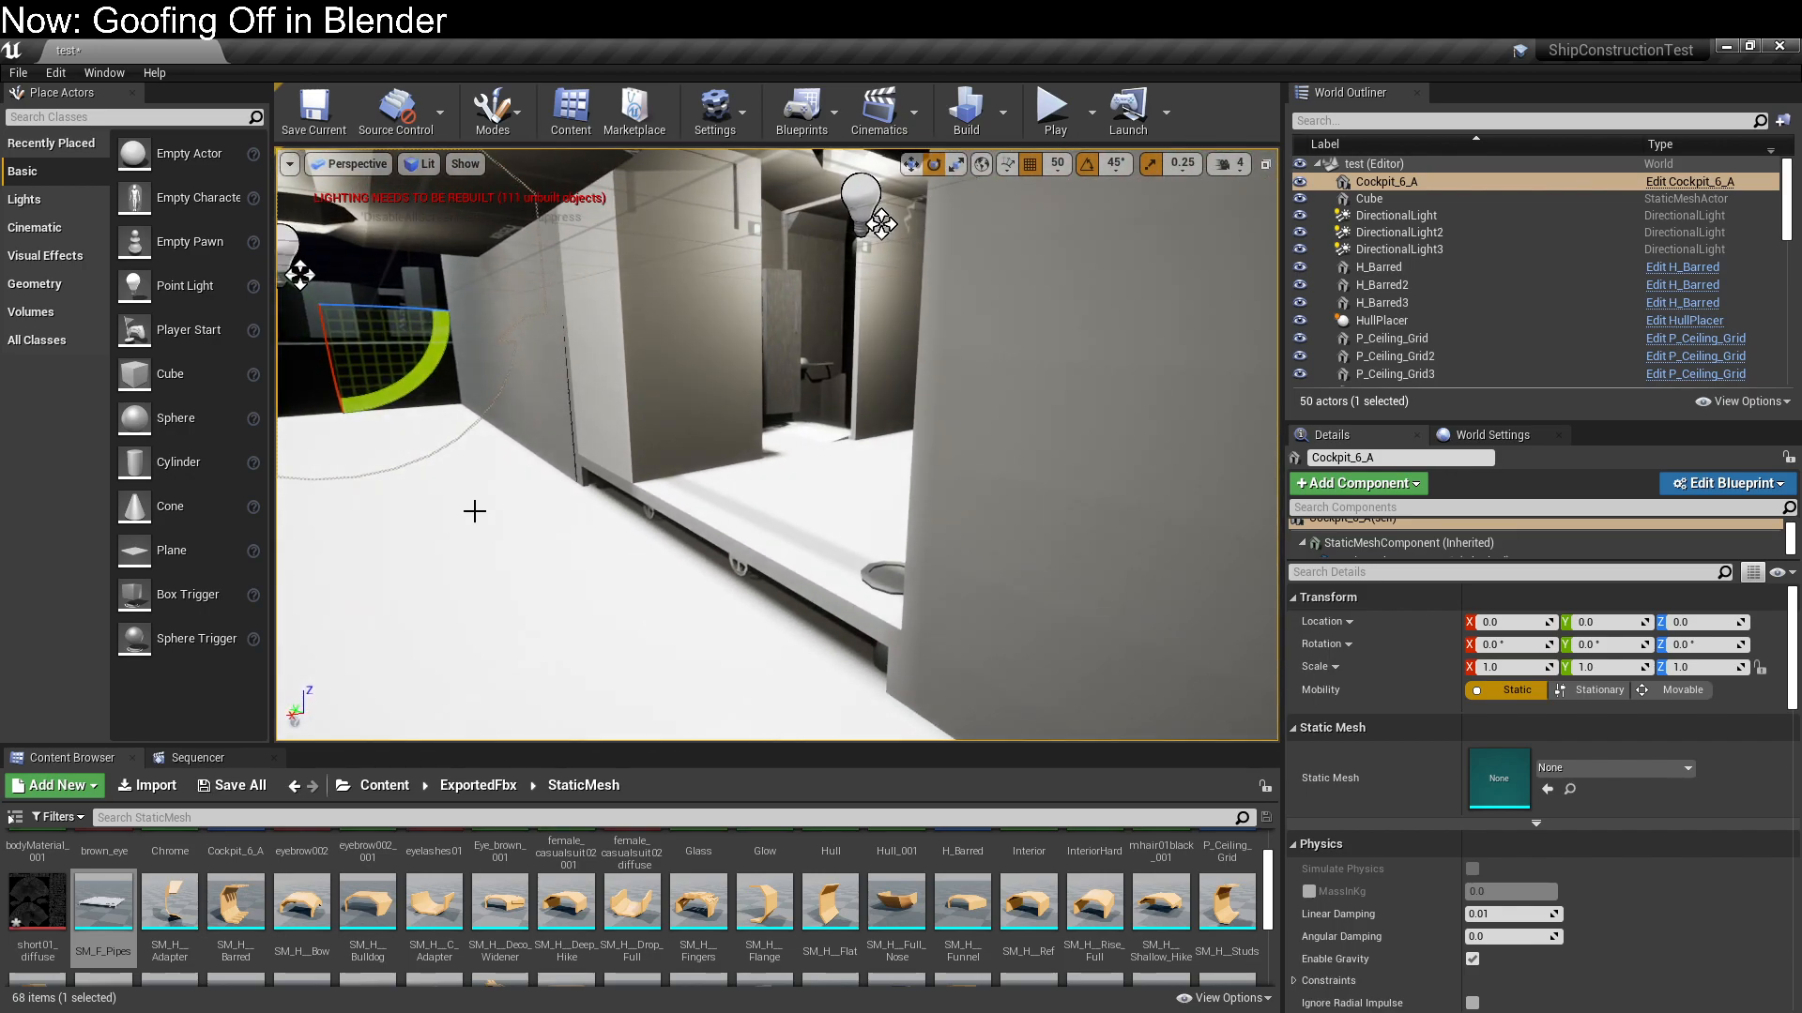
Search the StaticMesh assets for "stair" and add SM_P_Stairs to the level near the raised floor
left_click(352, 818)
type("st")
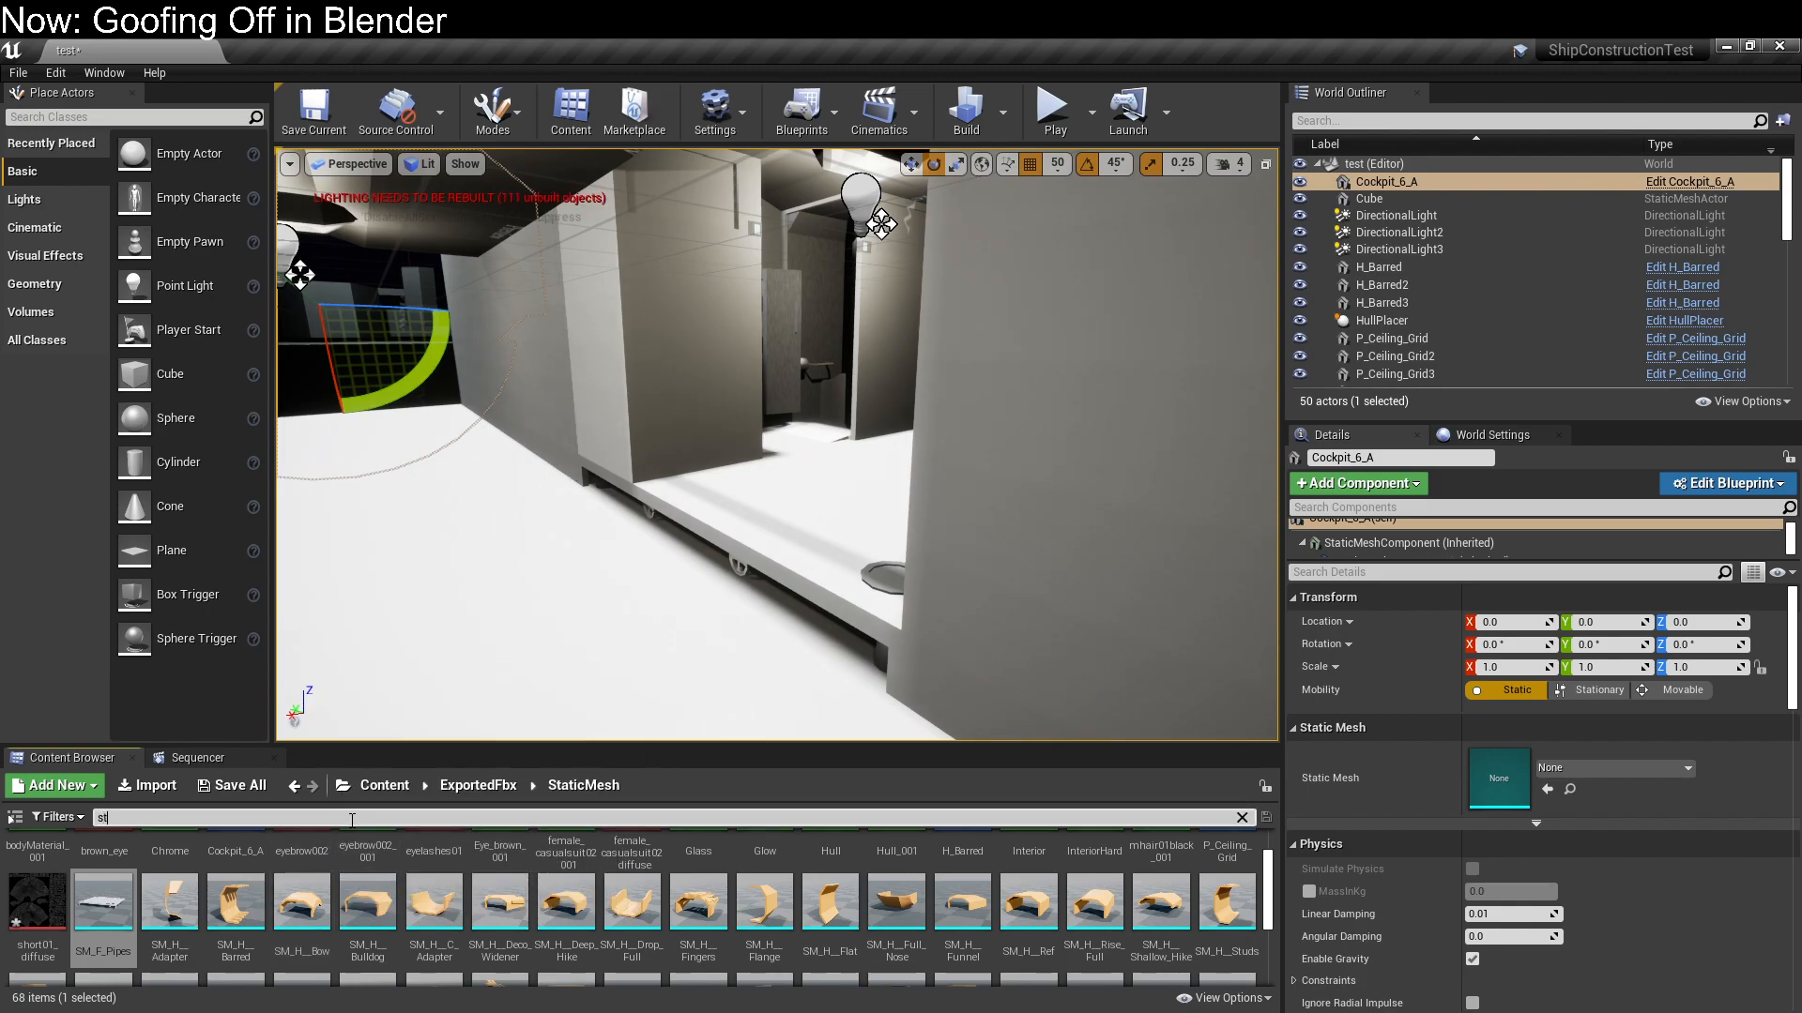
type("ar")
key("BackSpace")
type("ir")
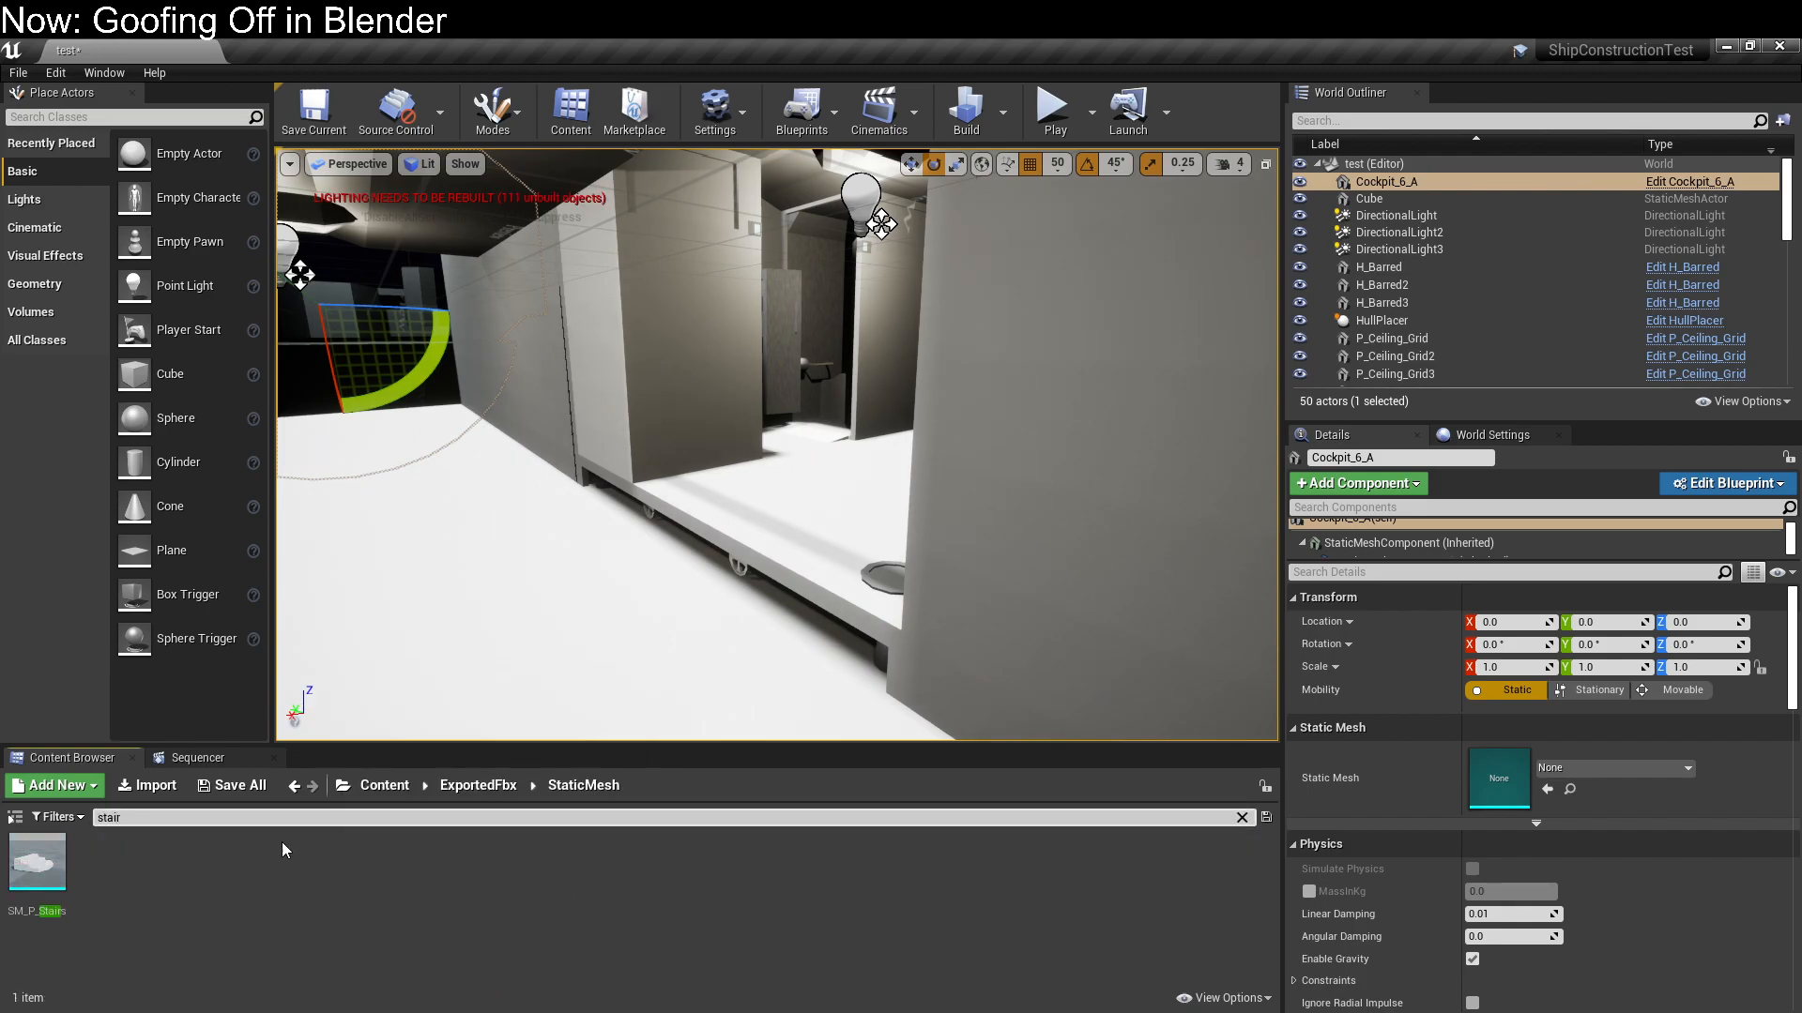
left_click_drag(37, 861, 495, 621)
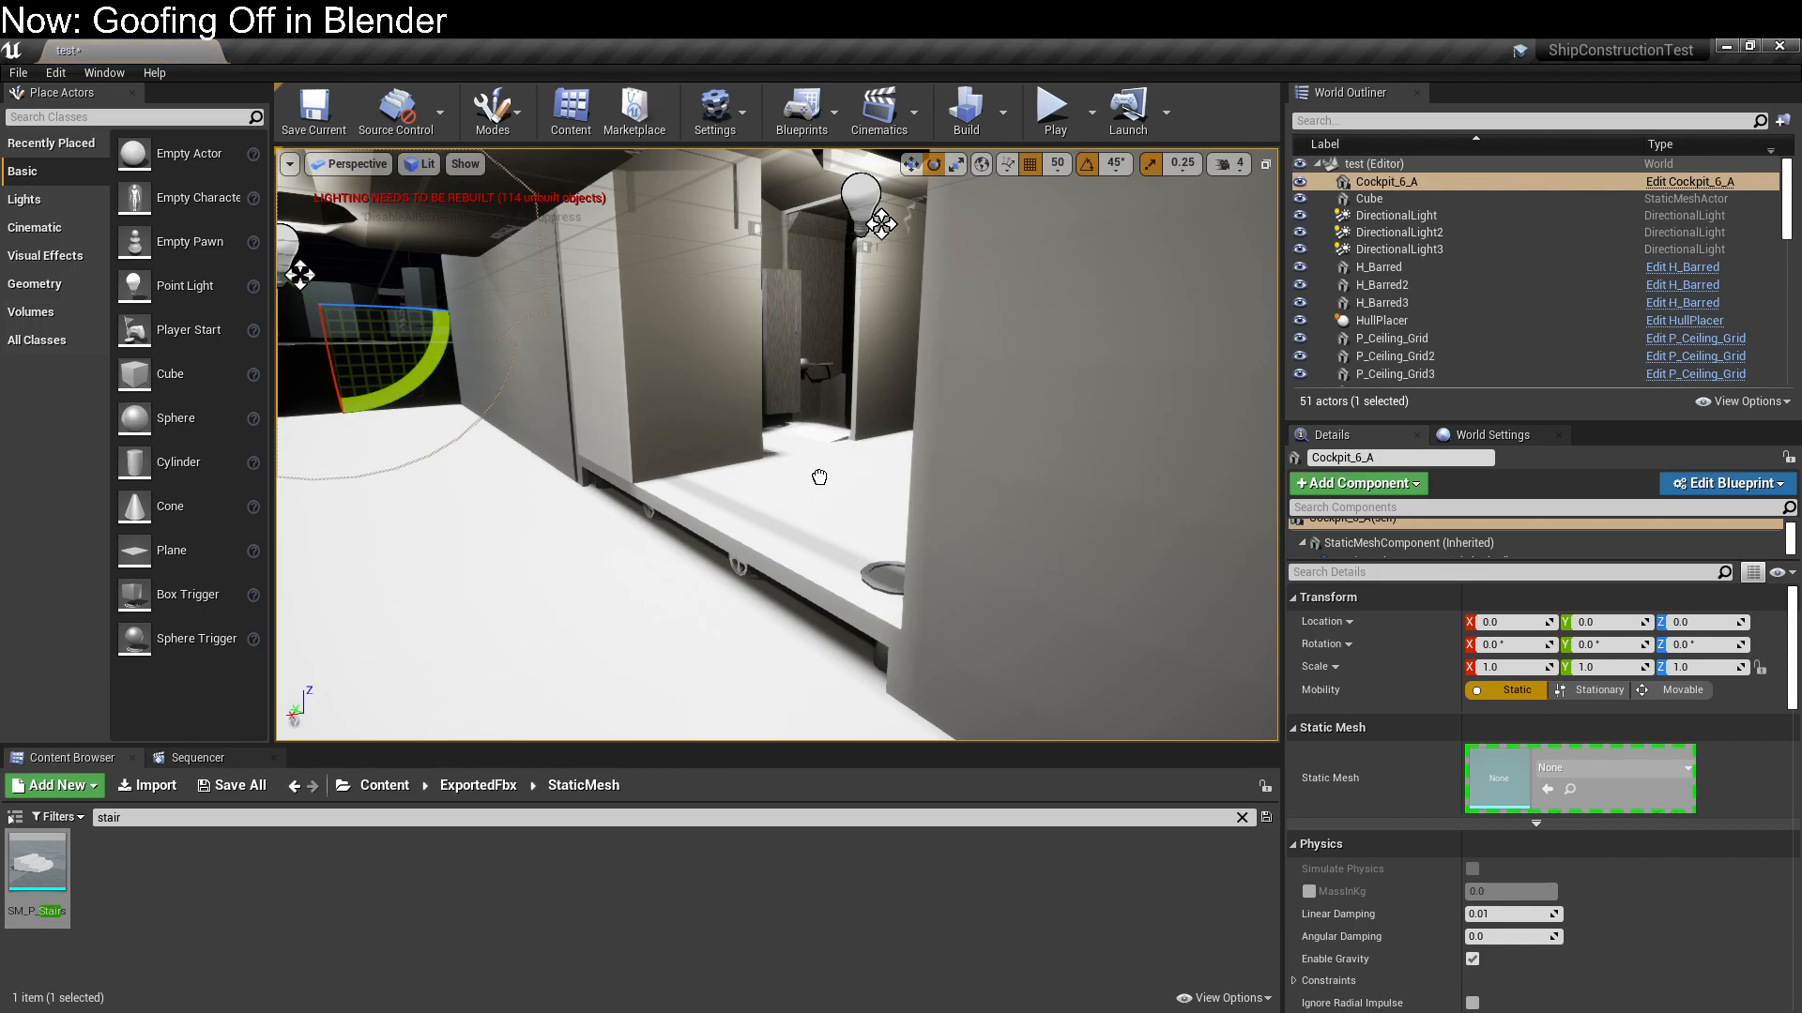
left_click_drag(629, 641, 651, 621)
key("w")
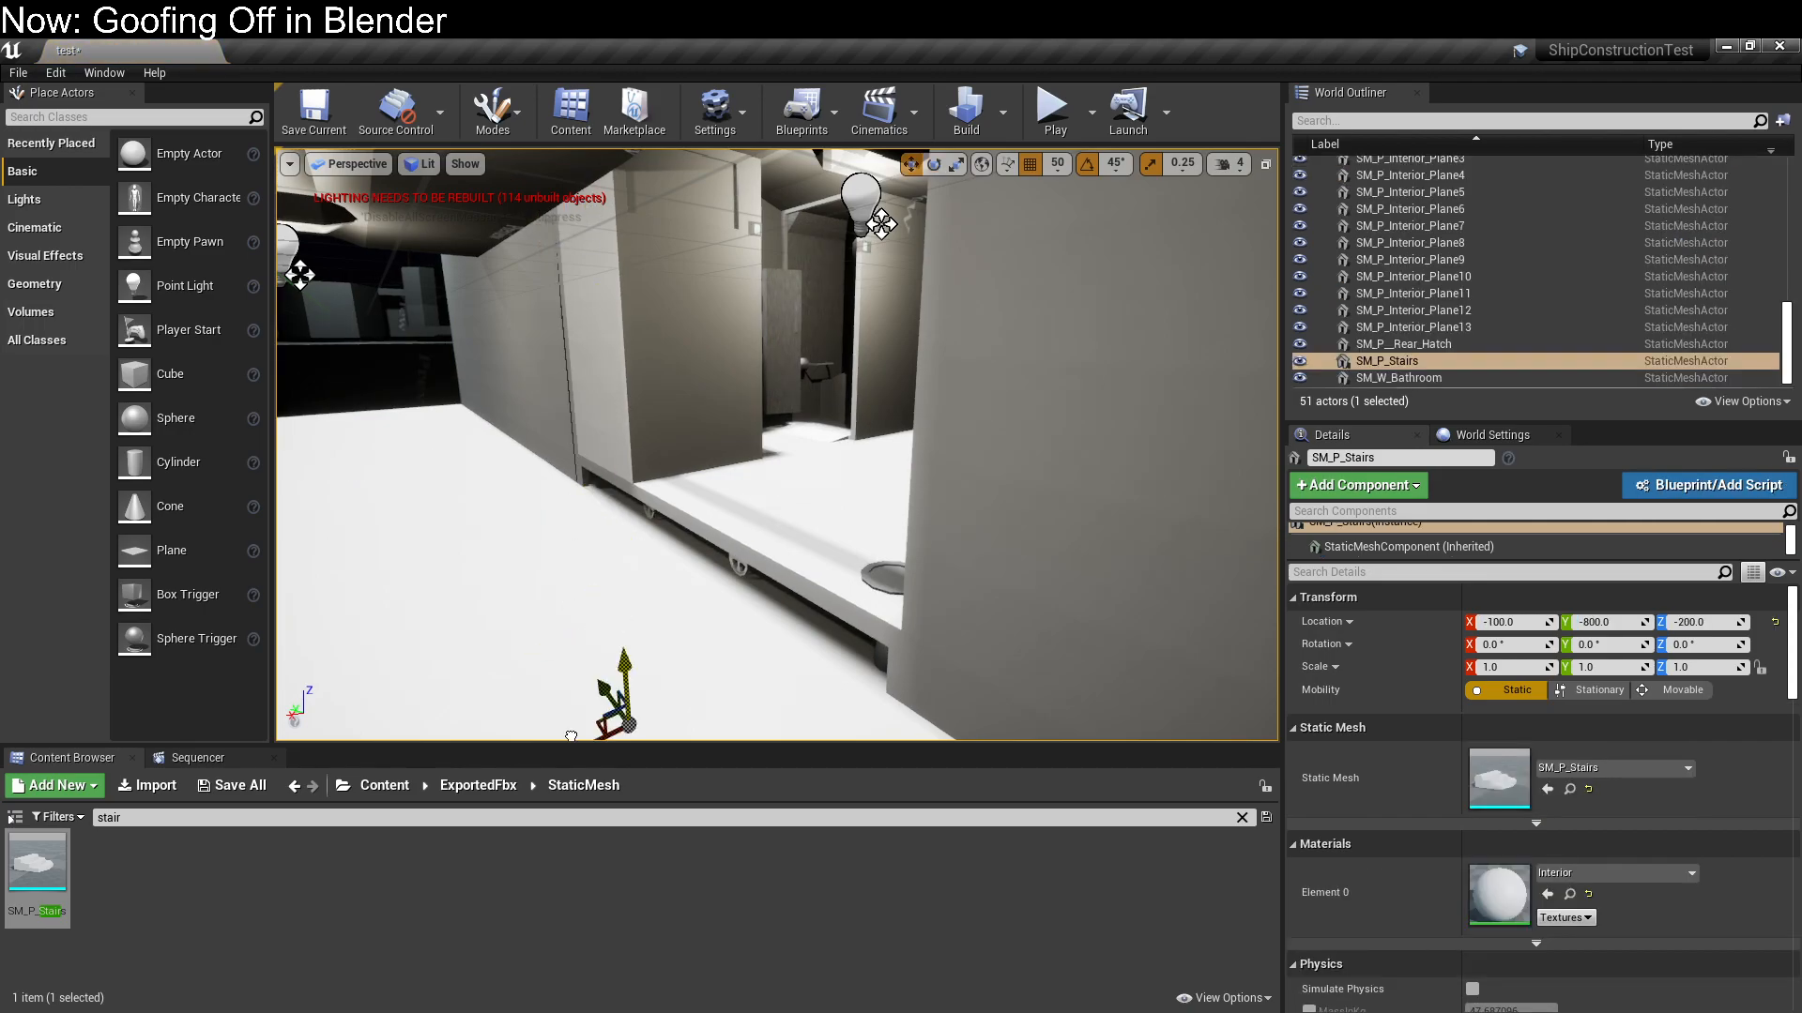
Move SM_P_Stairs to X -300 and Z 0 against the raised floor, and slide it along the floor's front edge
scroll(608, 381, "down", 10)
scroll(670, 437, "up", 8)
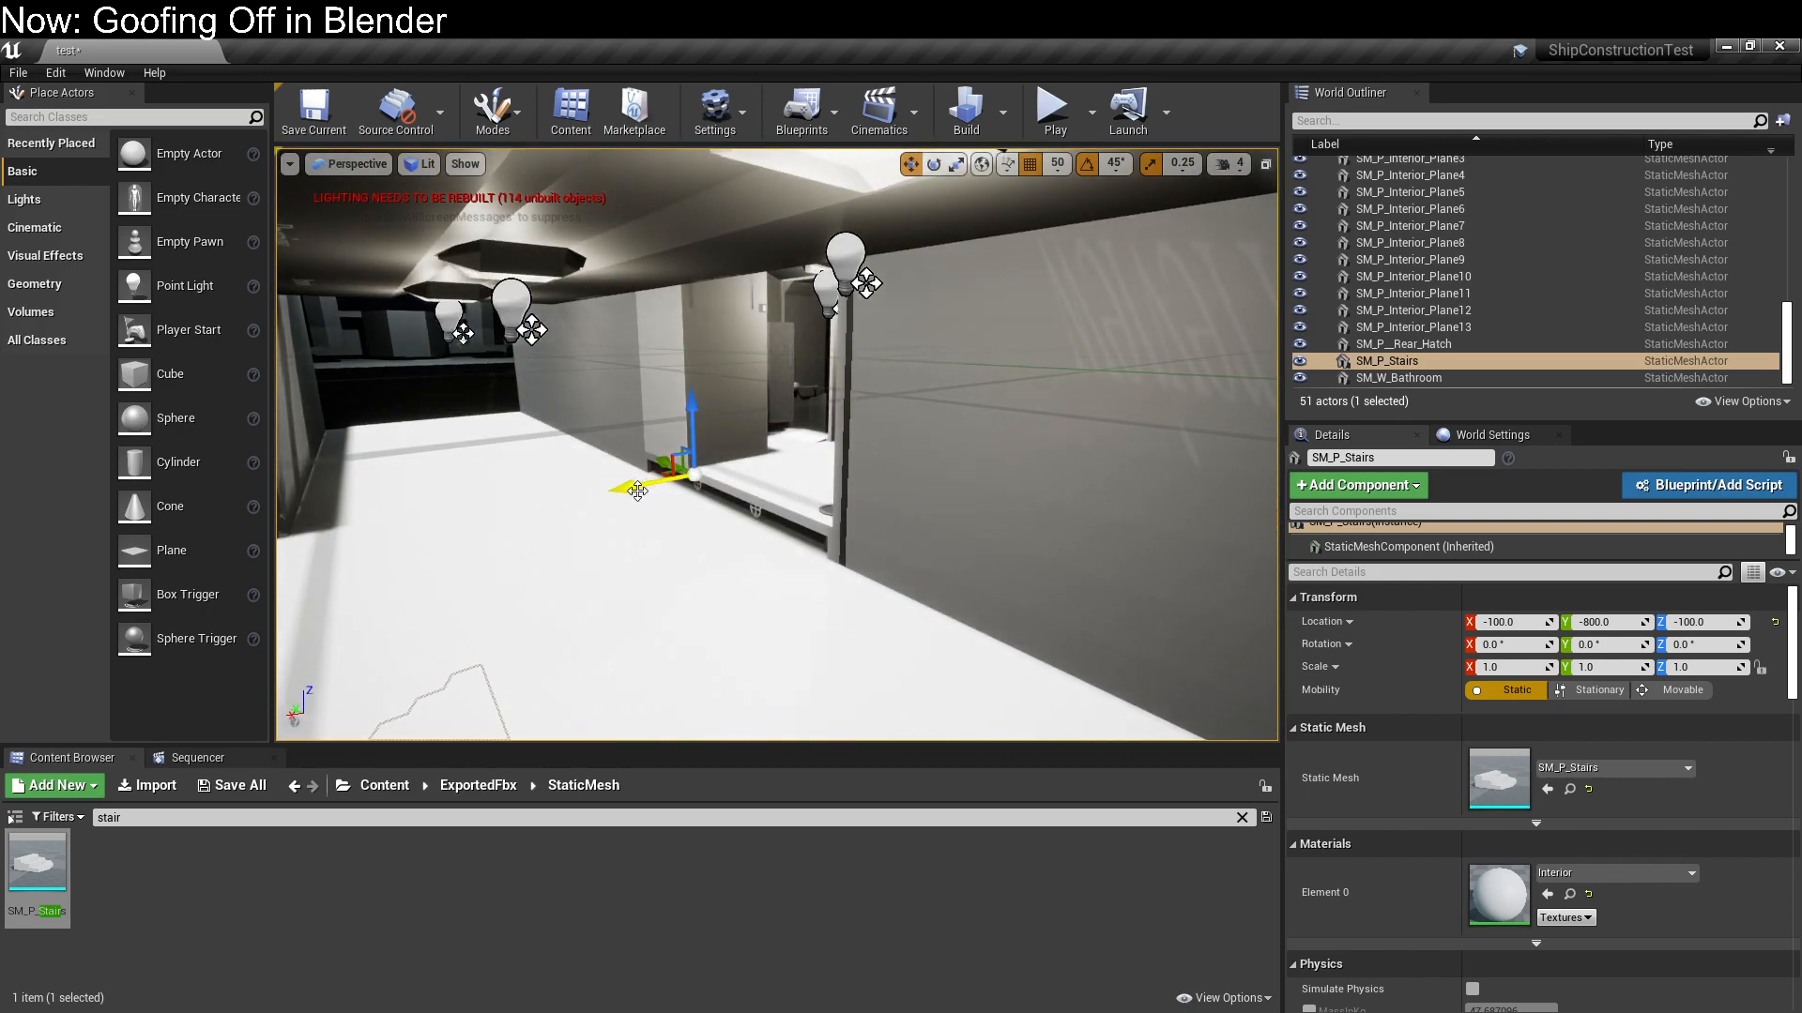
right_click_drag(875, 270, 1070, 272)
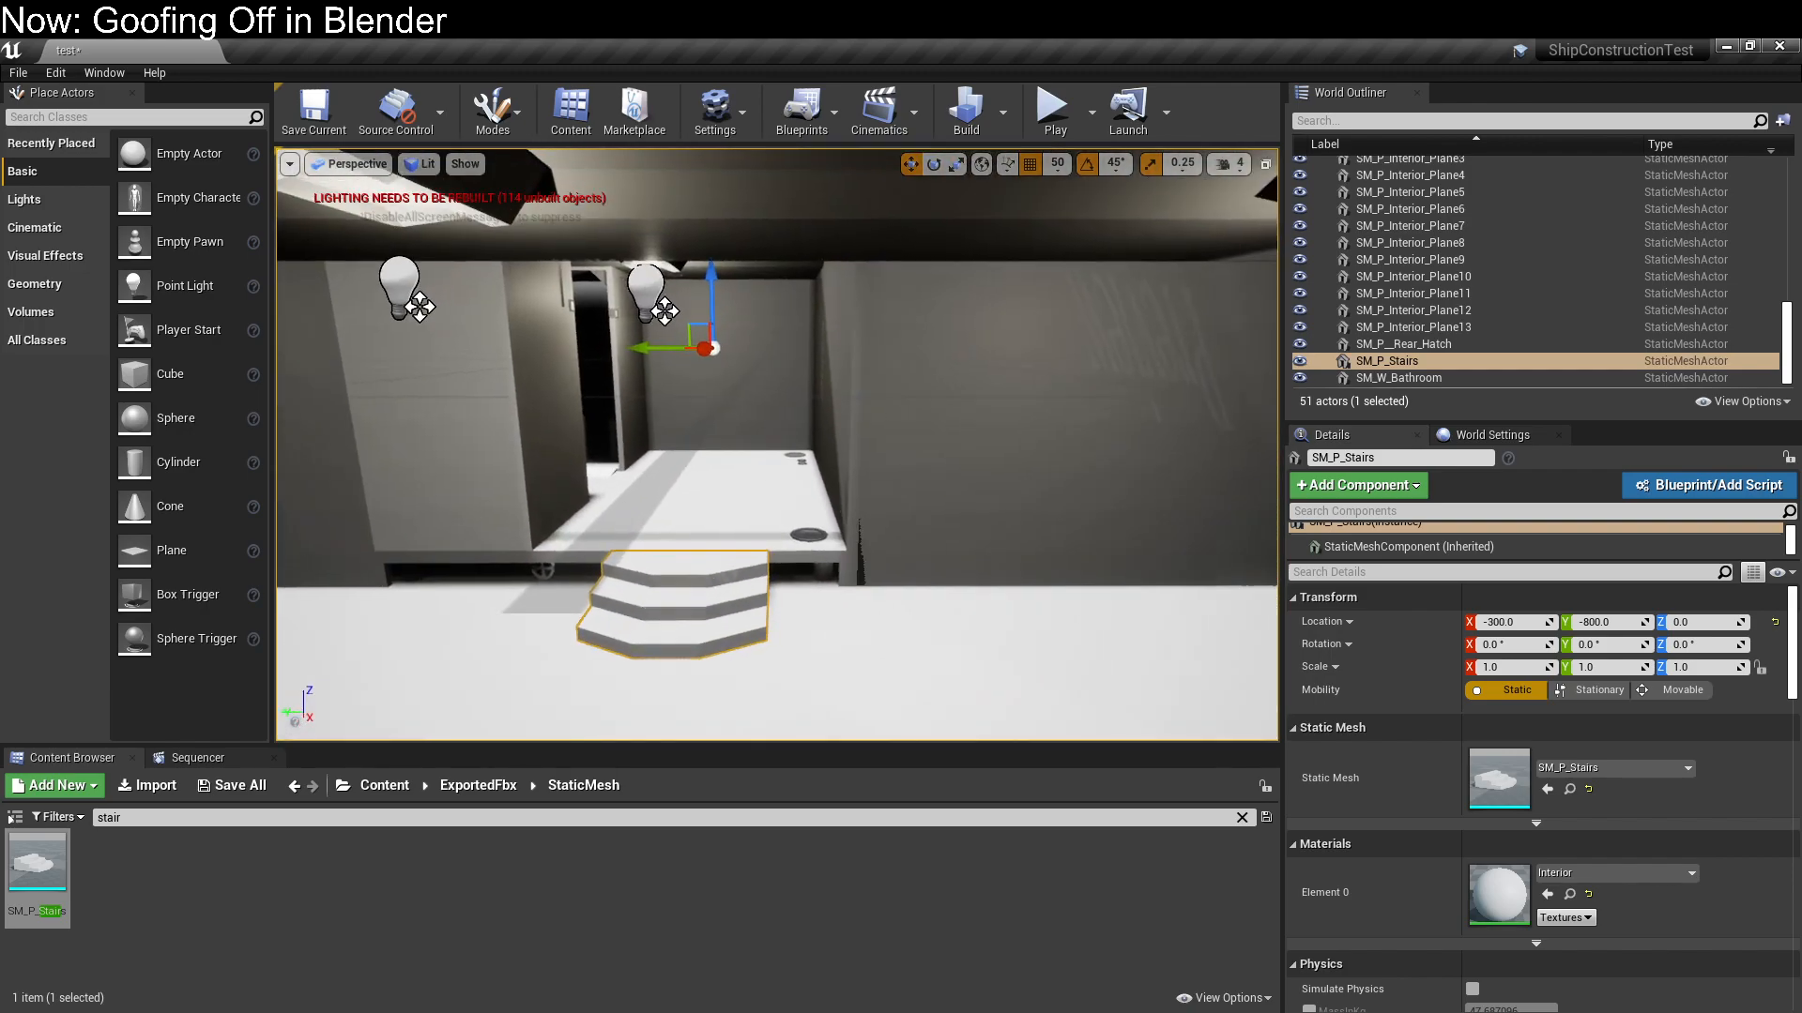
right_click_drag(875, 271, 920, 270)
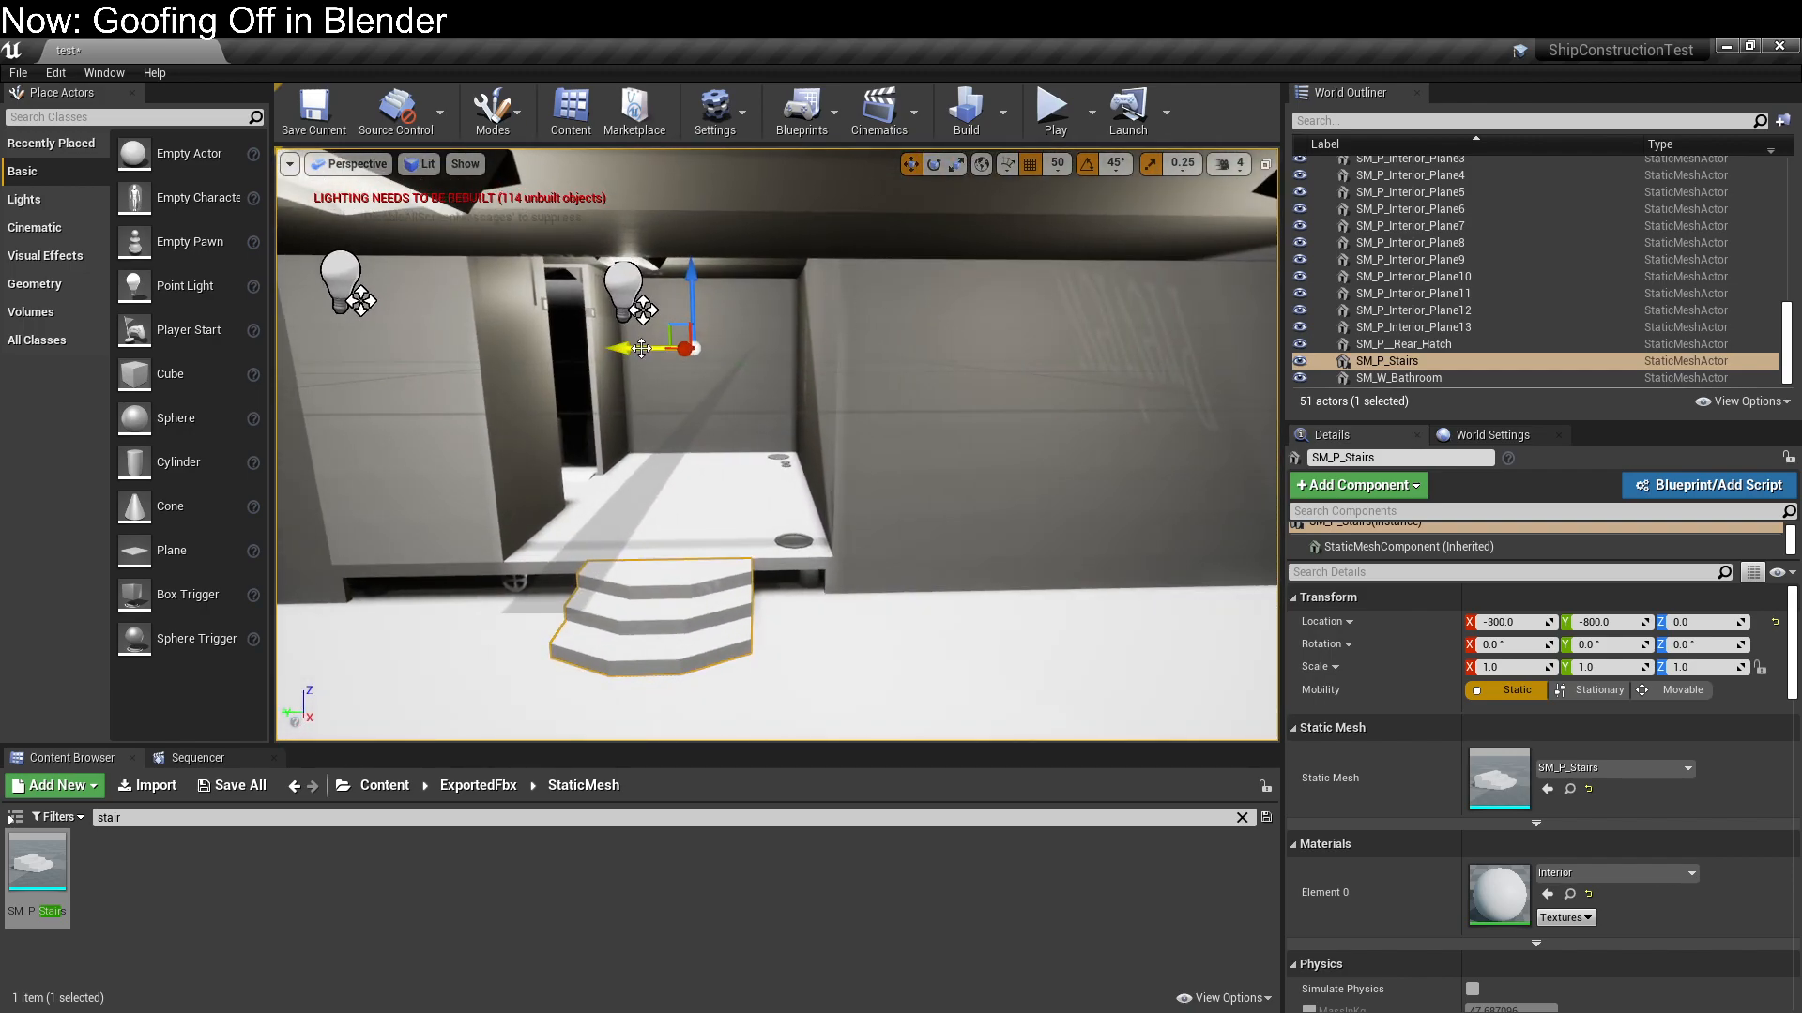
left_click_drag(618, 351, 558, 351)
mouse_move(558, 351)
right_mouse_down()
mouse_move(441, 403)
mouse_move(291, 399)
mouse_move(422, 413)
mouse_move(300, 385)
mouse_move(329, 441)
mouse_move(343, 347)
mouse_move(441, 352)
mouse_move(310, 361)
mouse_move(526, 366)
mouse_move(539, 310)
mouse_move(521, 347)
mouse_move(582, 349)
mouse_move(530, 348)
right_mouse_up()
Inspect the stairs and the raised SM_F_Pipes floor from near and far
key("w")
key("s")
key("a")
right_click_drag(952, 647, 981, 647)
left_click(947, 497)
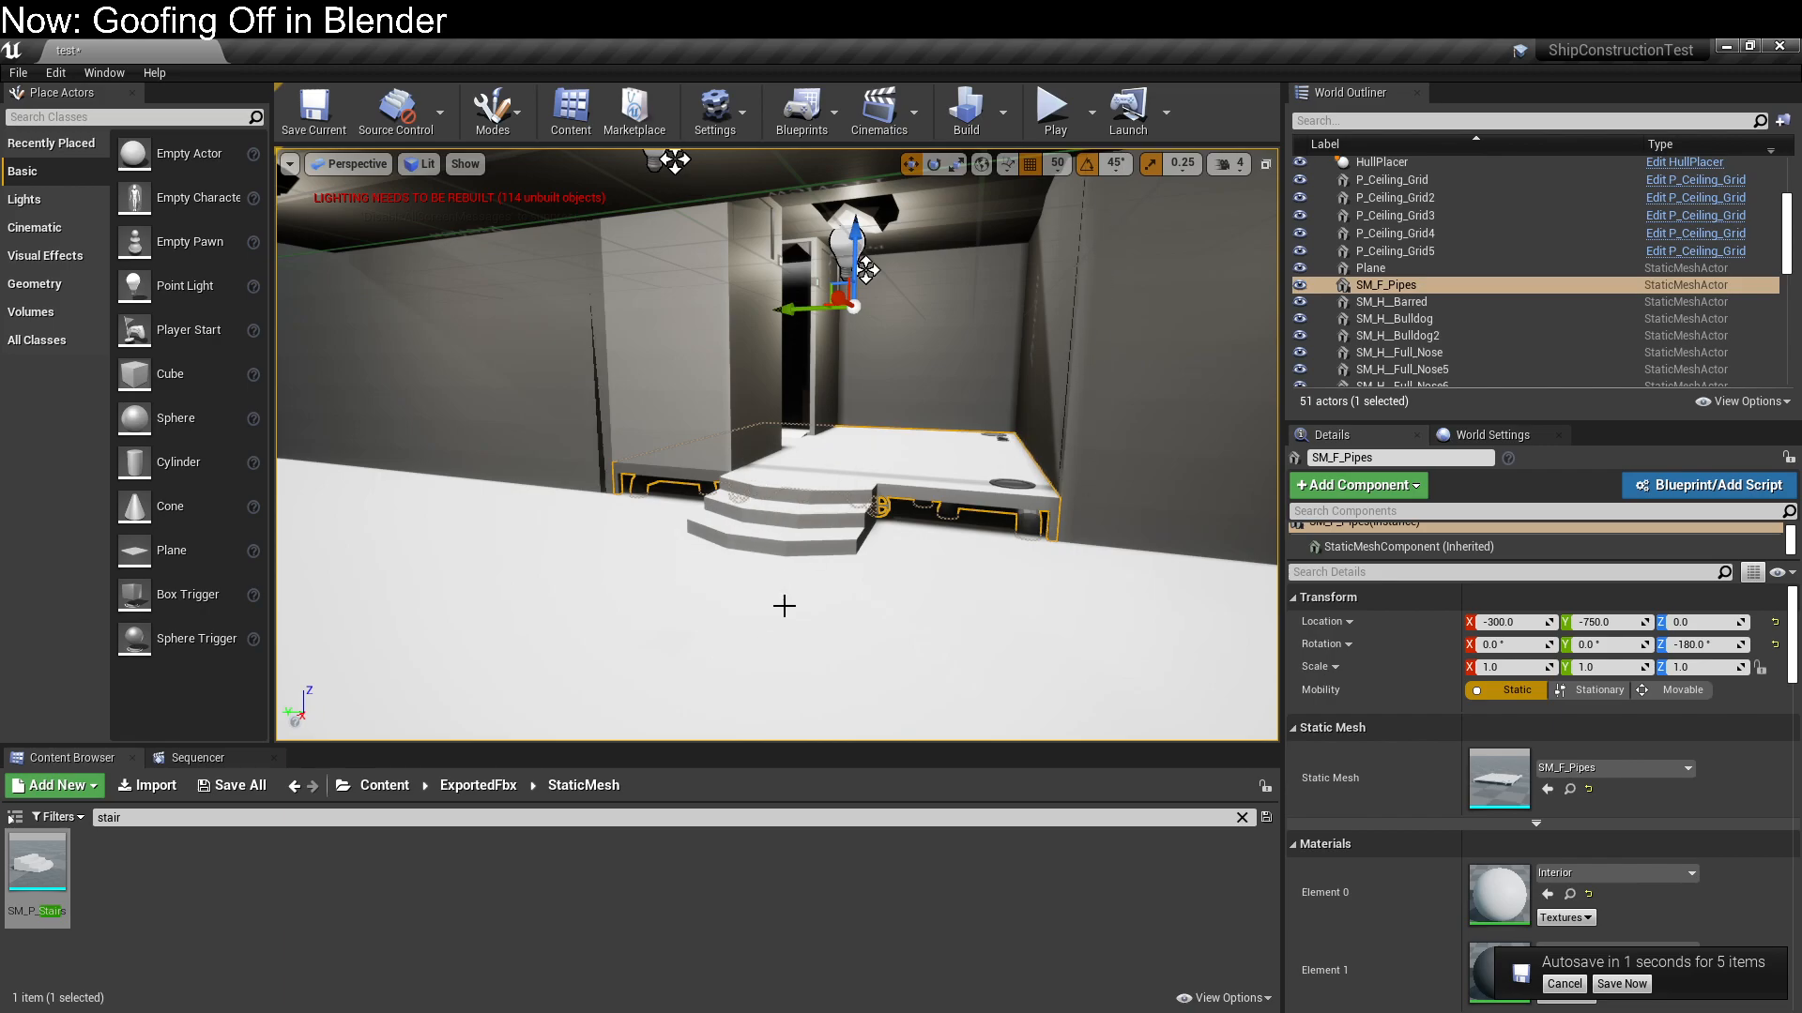
key("w")
mouse_move(1028, 580)
right_mouse_down()
mouse_move(980, 561)
mouse_move(1004, 563)
mouse_move(994, 580)
mouse_move(1037, 574)
right_mouse_up()
key("s")
key("w")
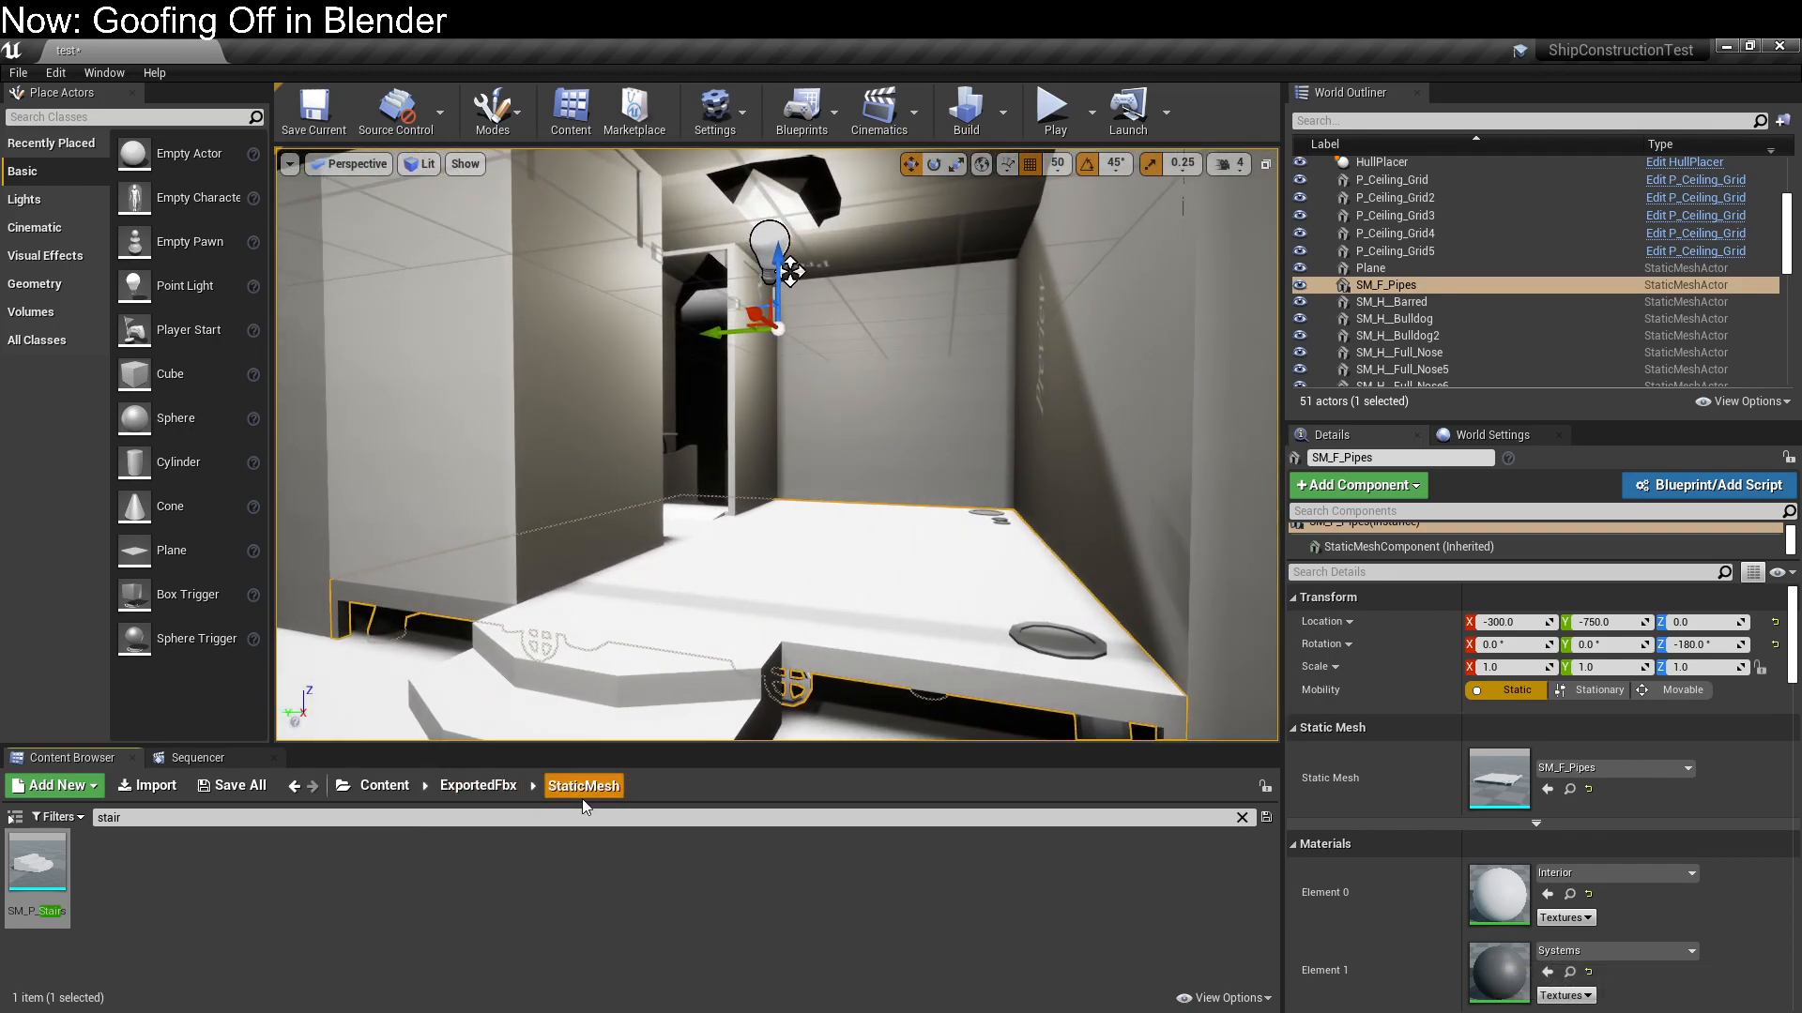
Clear the "stair" search and display all assets of the ExportedFbx StaticMesh folder
left_click(499, 788)
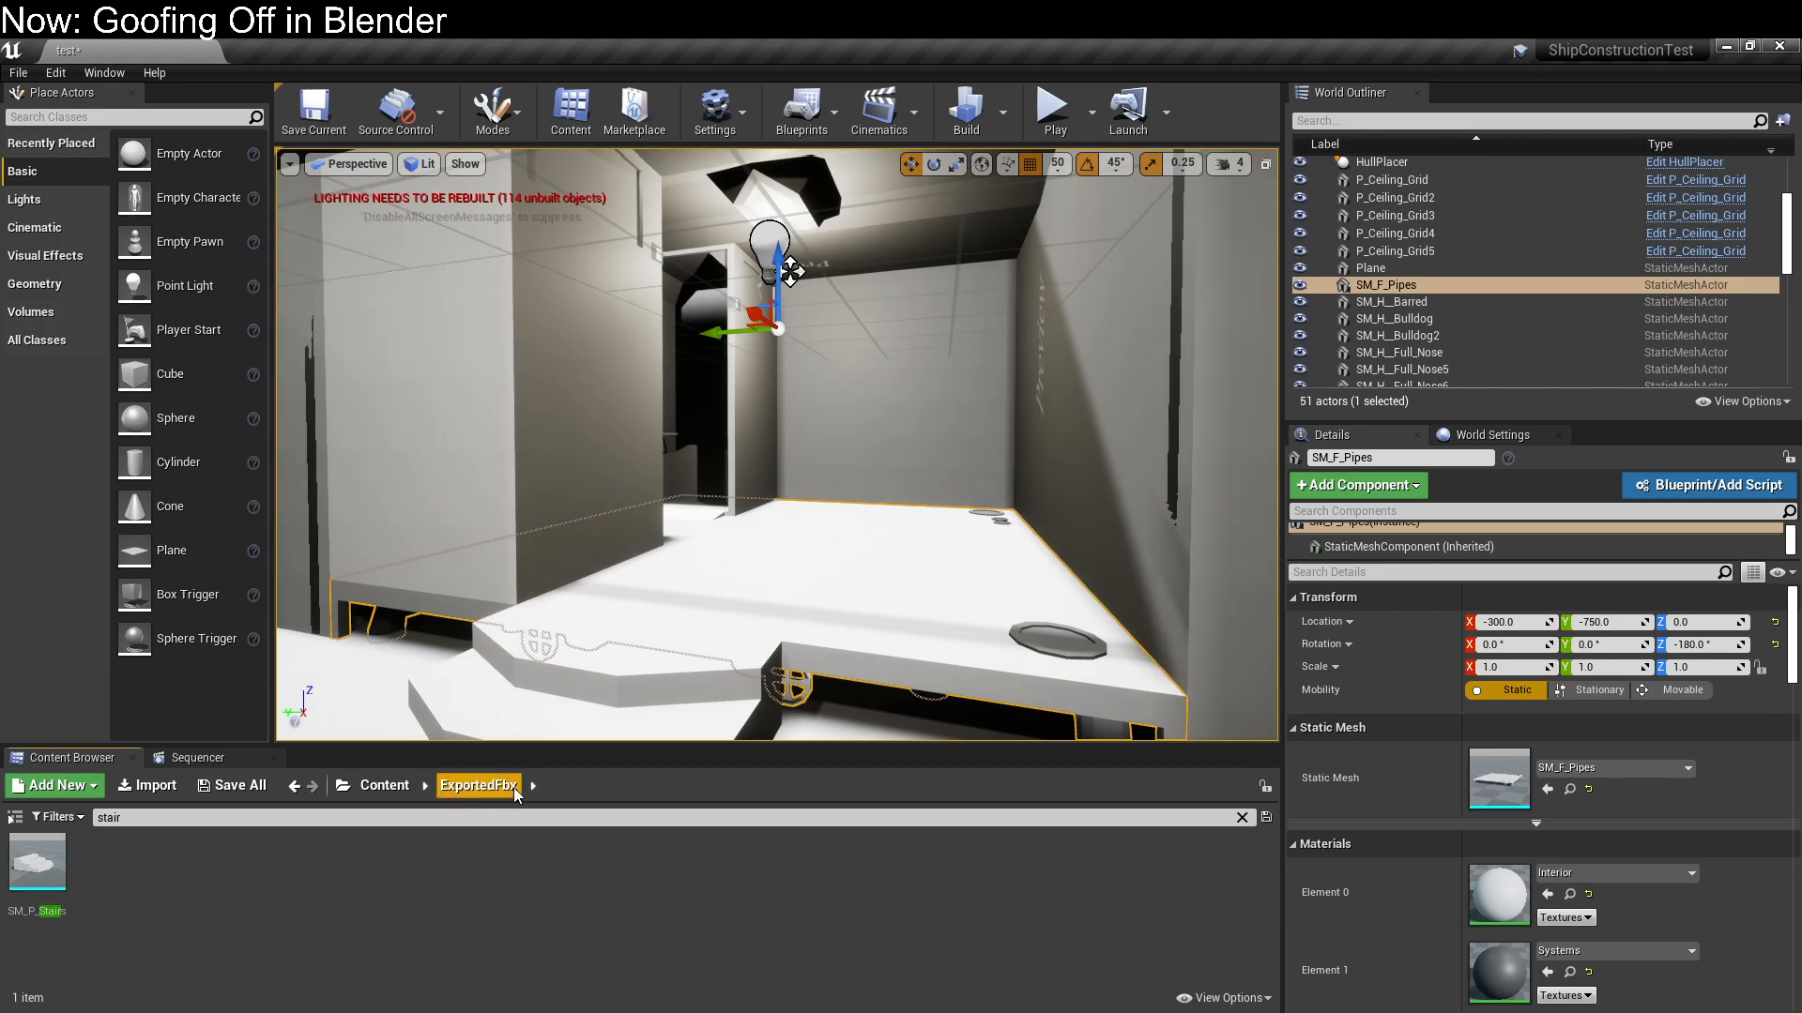
key("BackSpace")
key("BackSpace")
key("BackSpace")
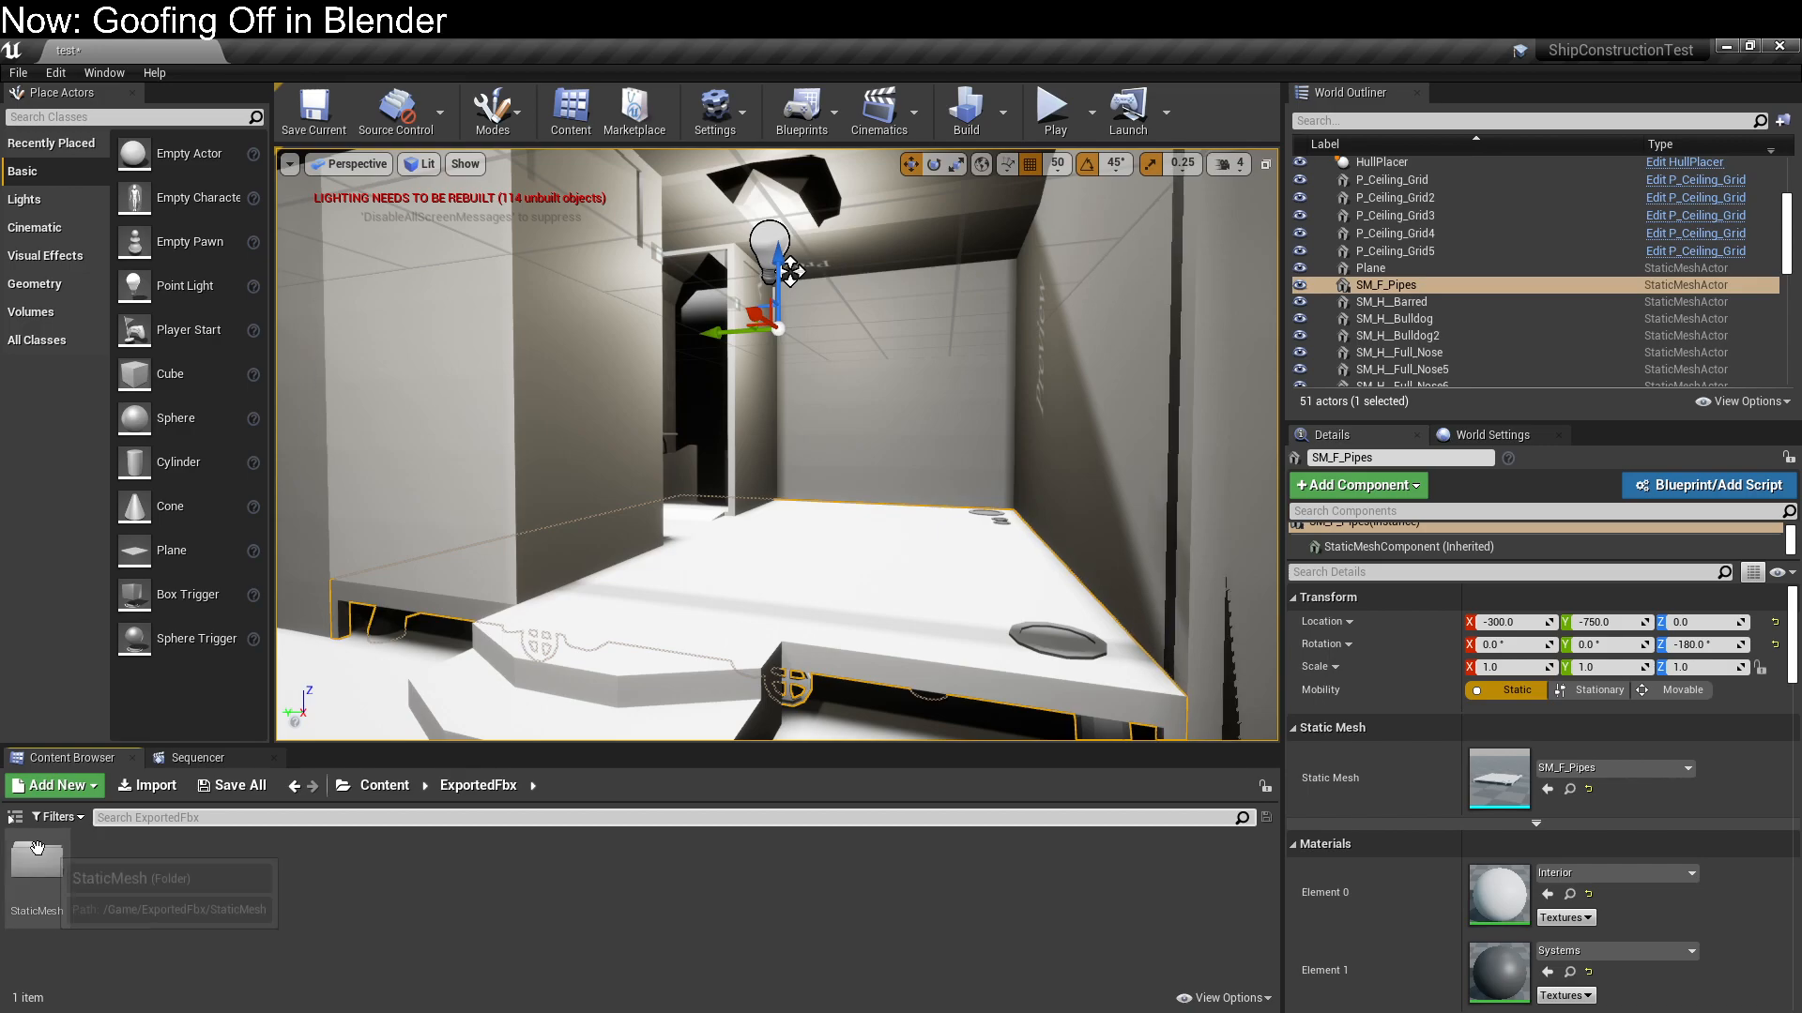
double_click(37, 850)
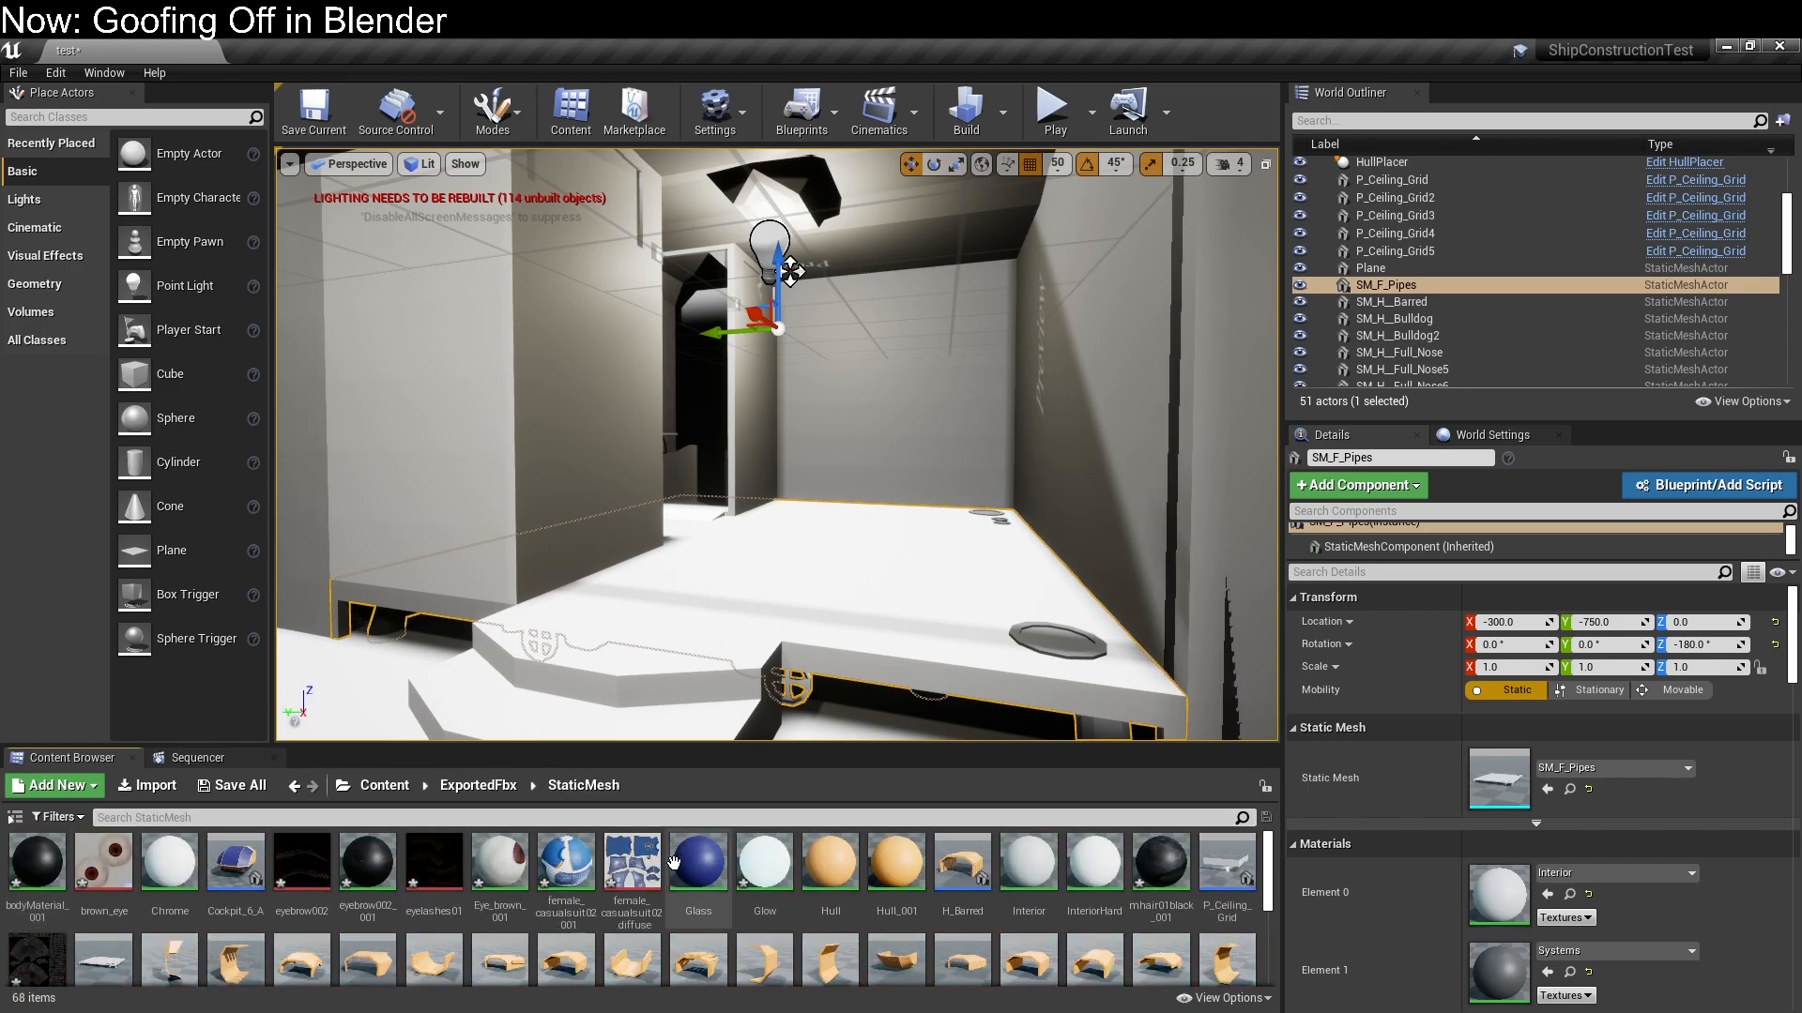
scroll(673, 872, "down", 3)
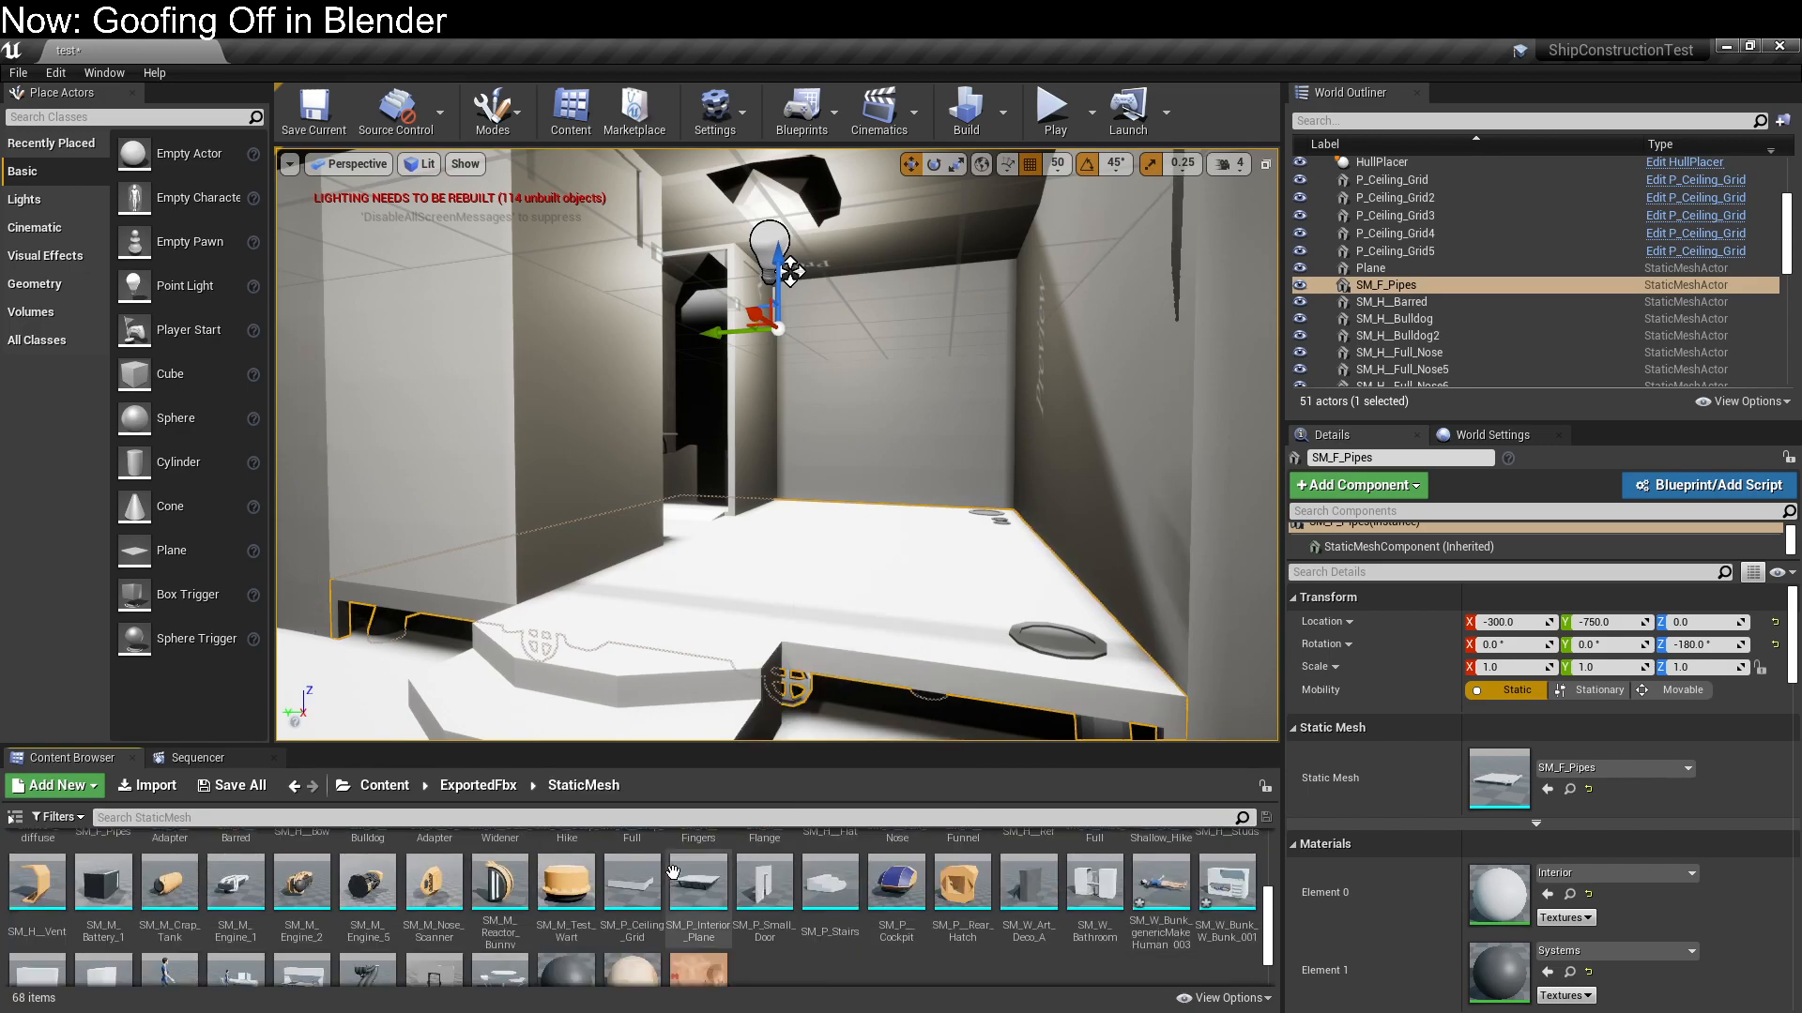
Add SM_P_Small_Door at the top of the stairs and position it at X -300, Y -750
key("s")
right_click_drag(723, 601, 702, 615)
key("w")
left_click_drag(765, 882, 821, 492)
left_click_drag(827, 427, 822, 238)
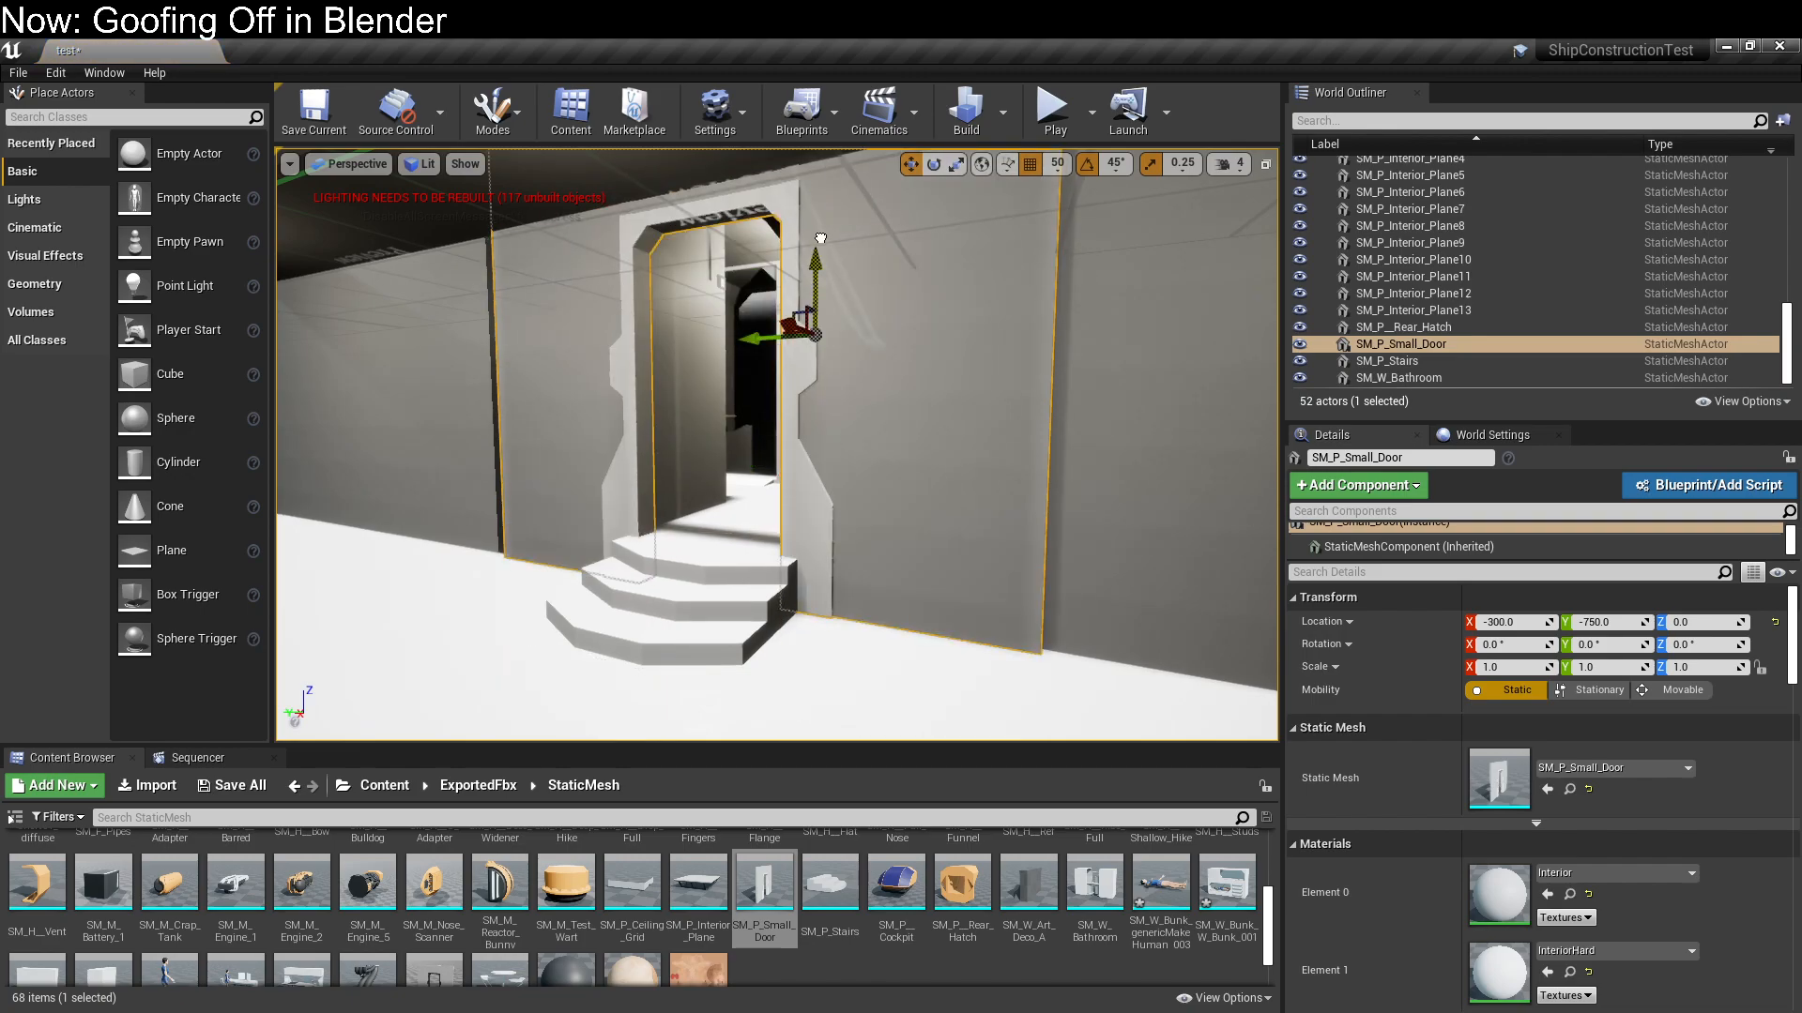
Inspect the small door above the stairs and delete it from the level
right_click_drag(860, 372, 751, 376)
key("a")
key("d")
key("Delete")
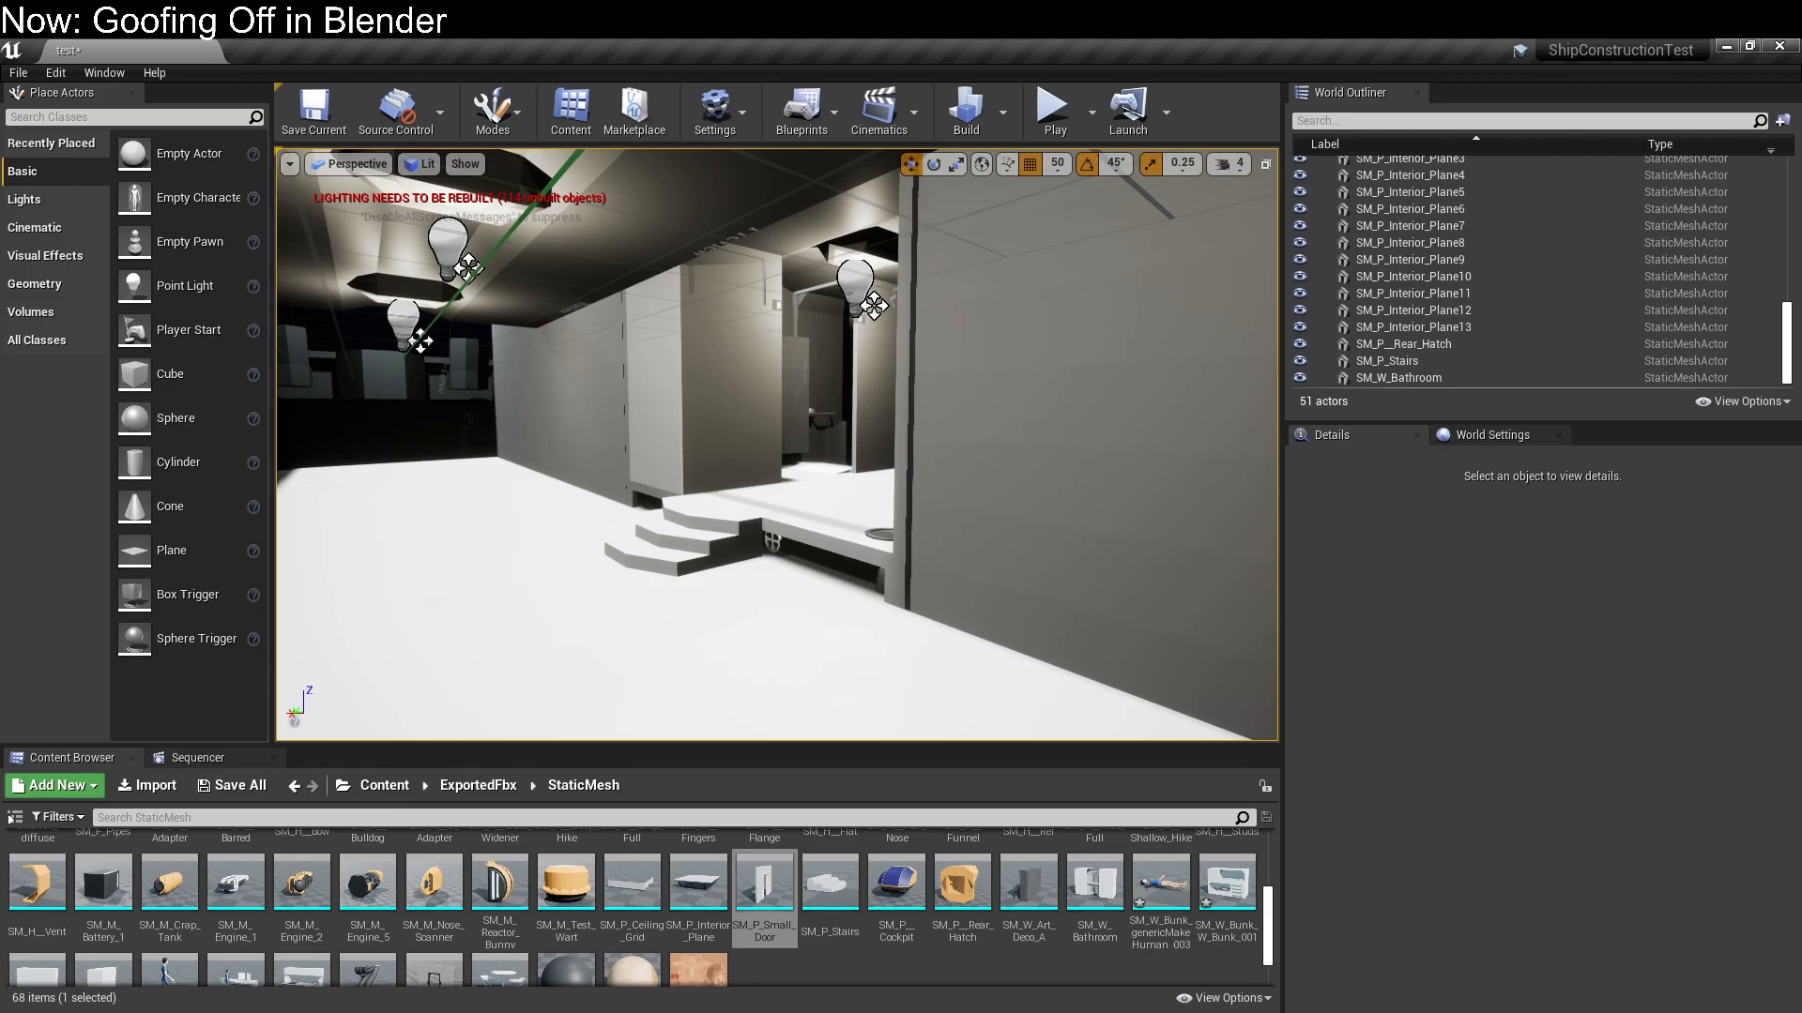
Examine the raised compartment and browse the StaticMesh assets for another piece to add
right_click_drag(813, 492, 859, 492)
key("w")
key("s")
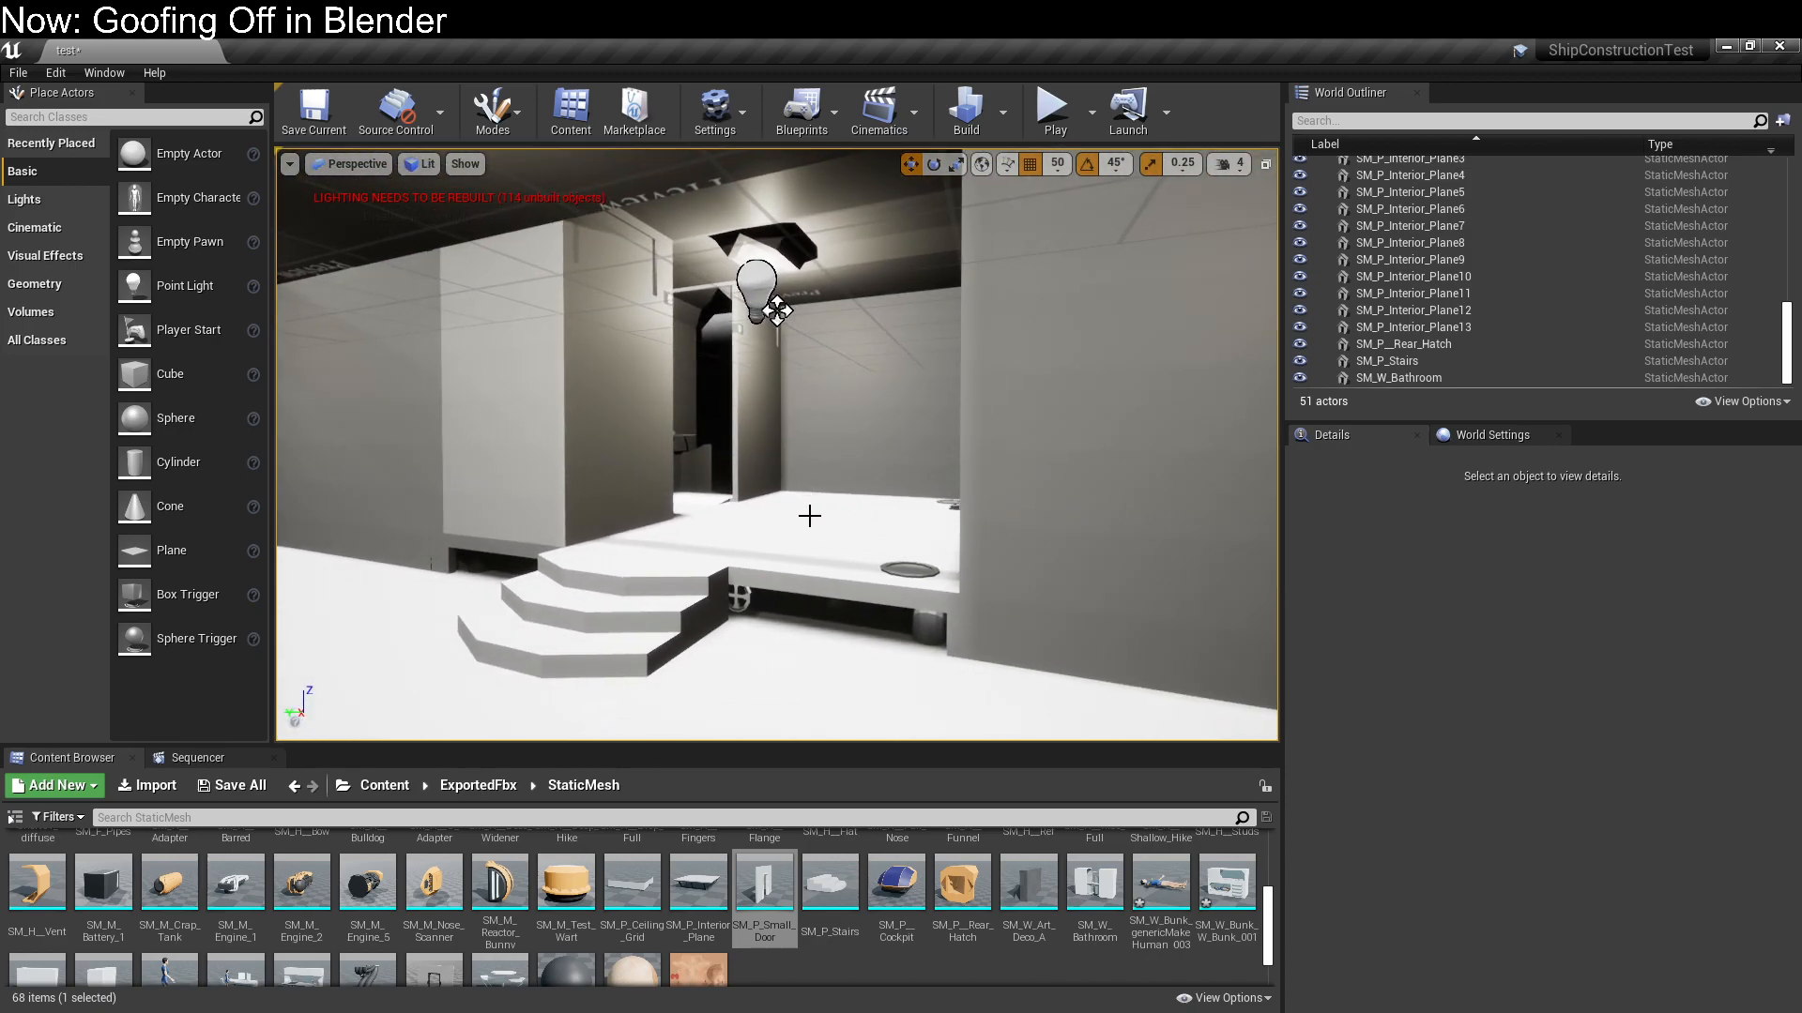
scroll(451, 875, "down", 1)
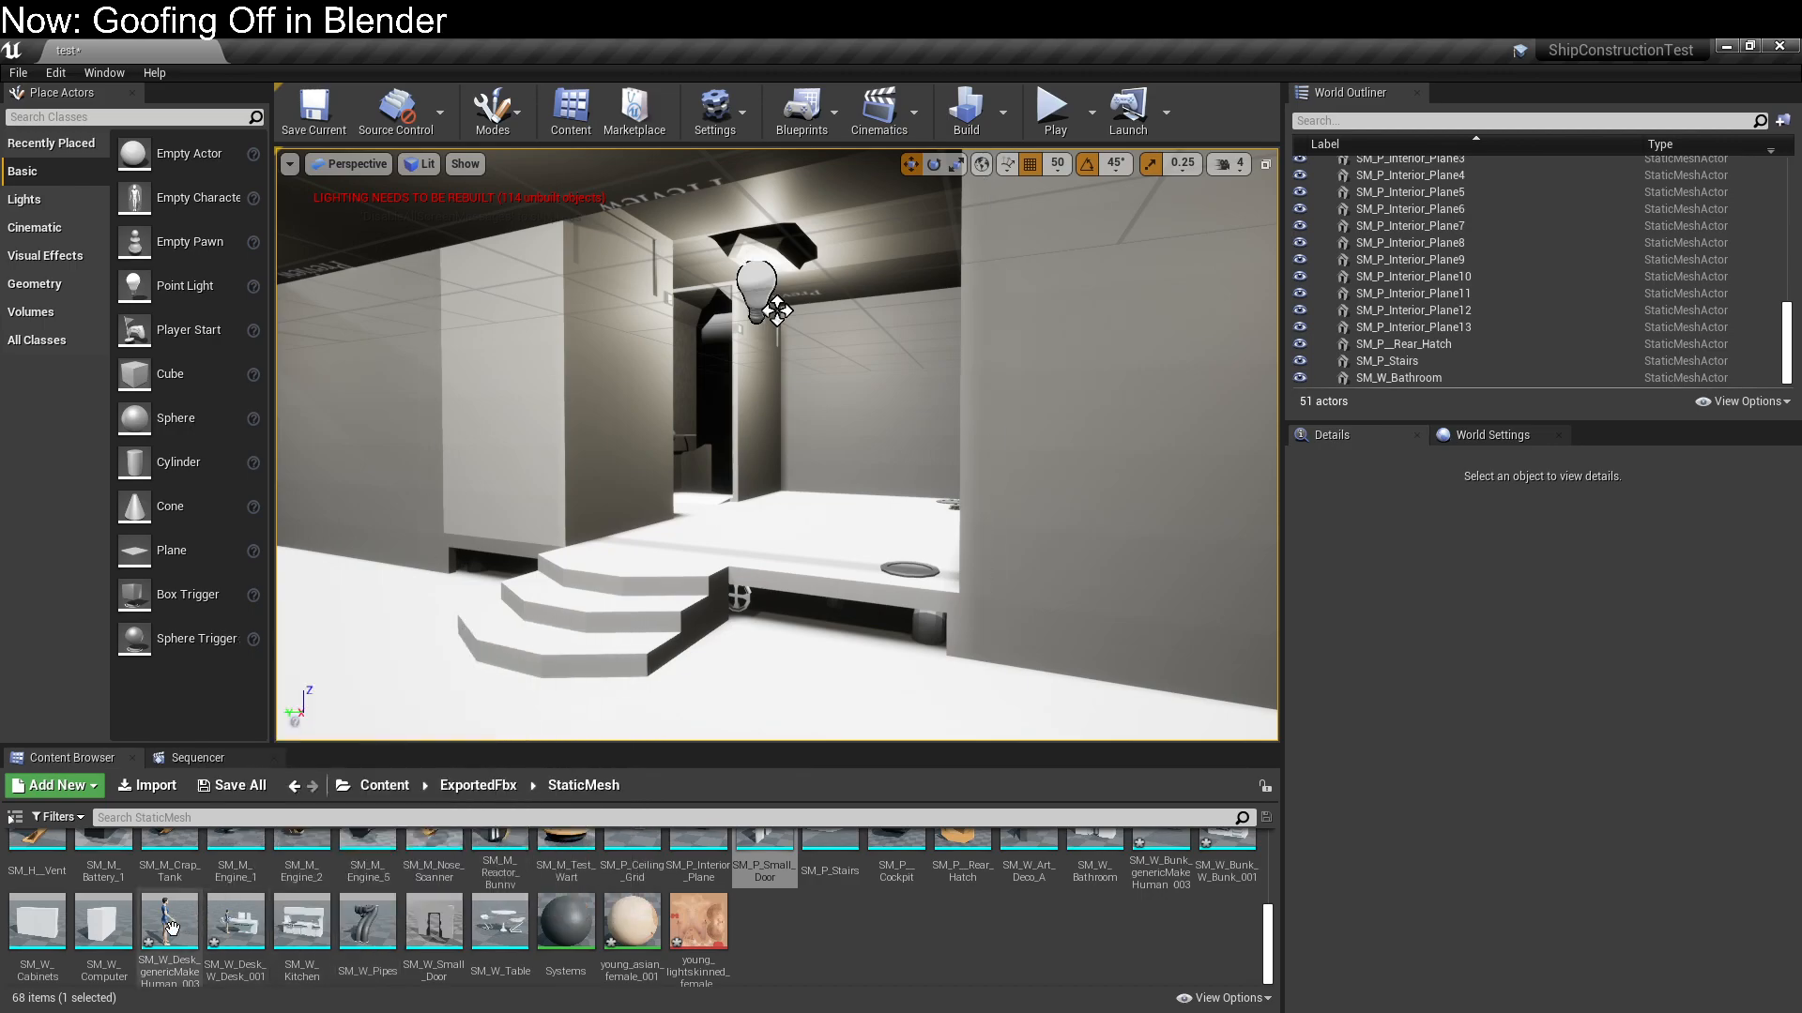
scroll(1086, 892, "up", 1)
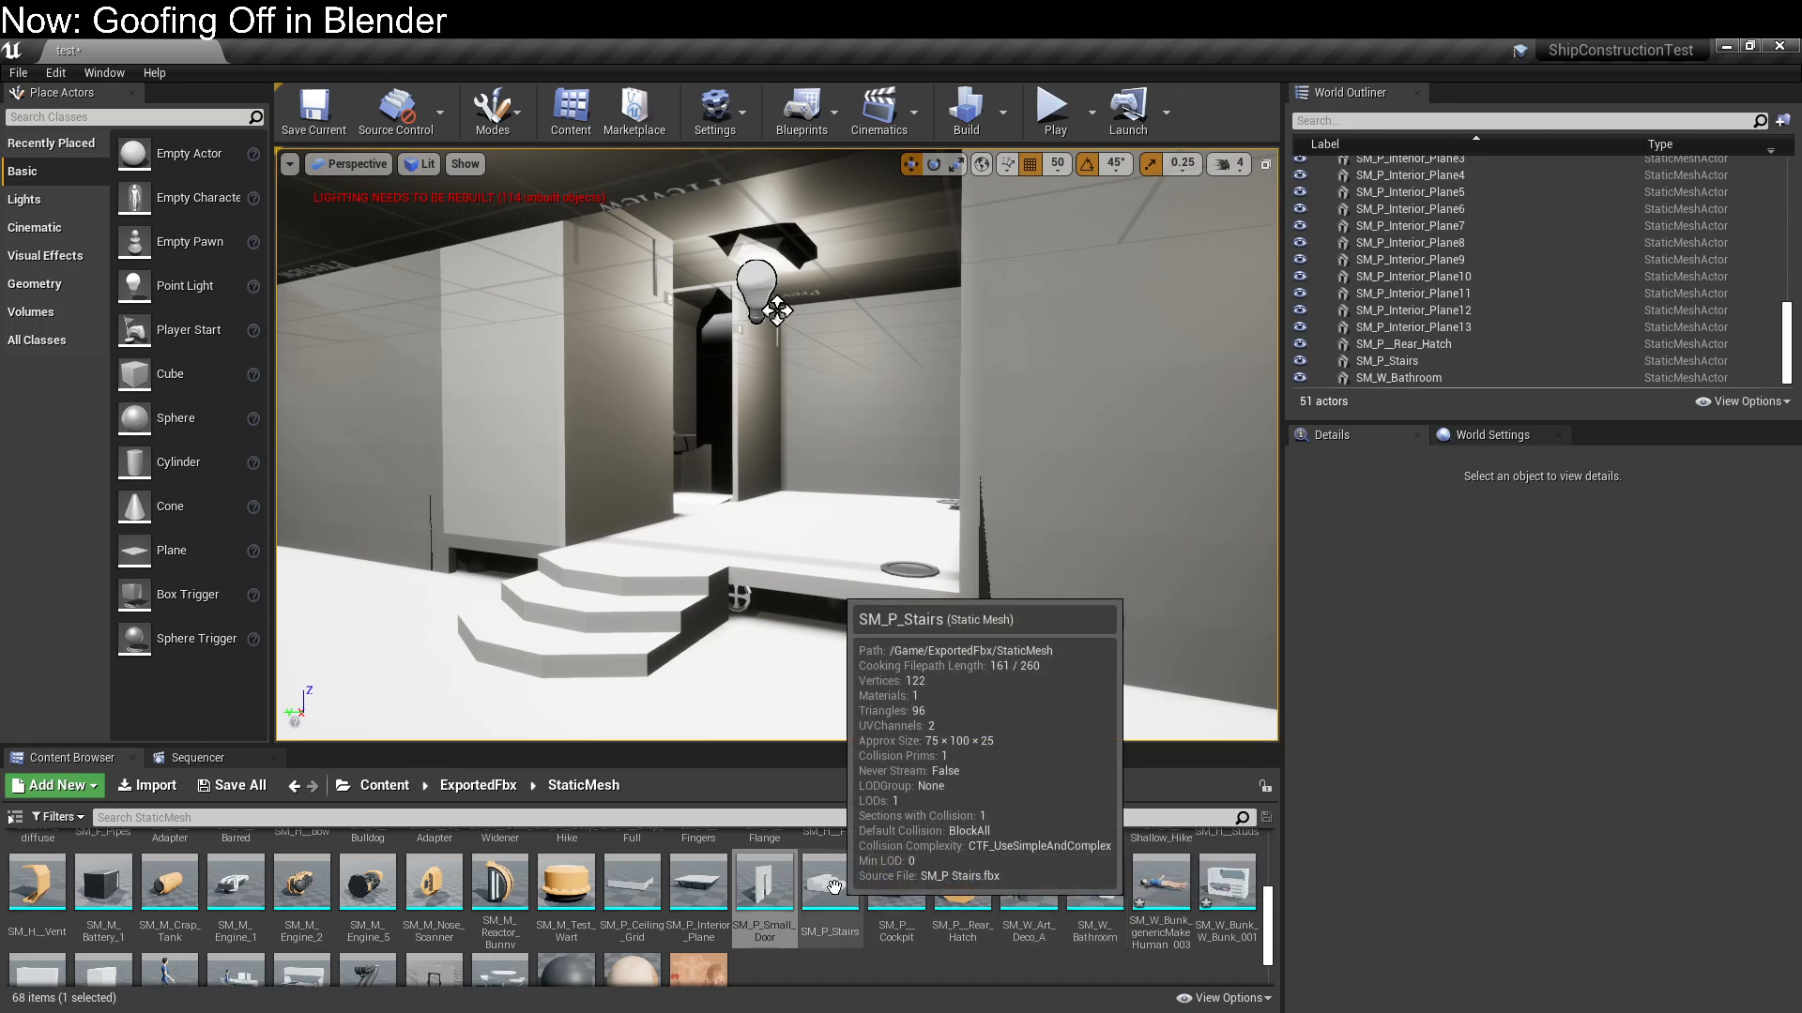
scroll(707, 887, "up", 1)
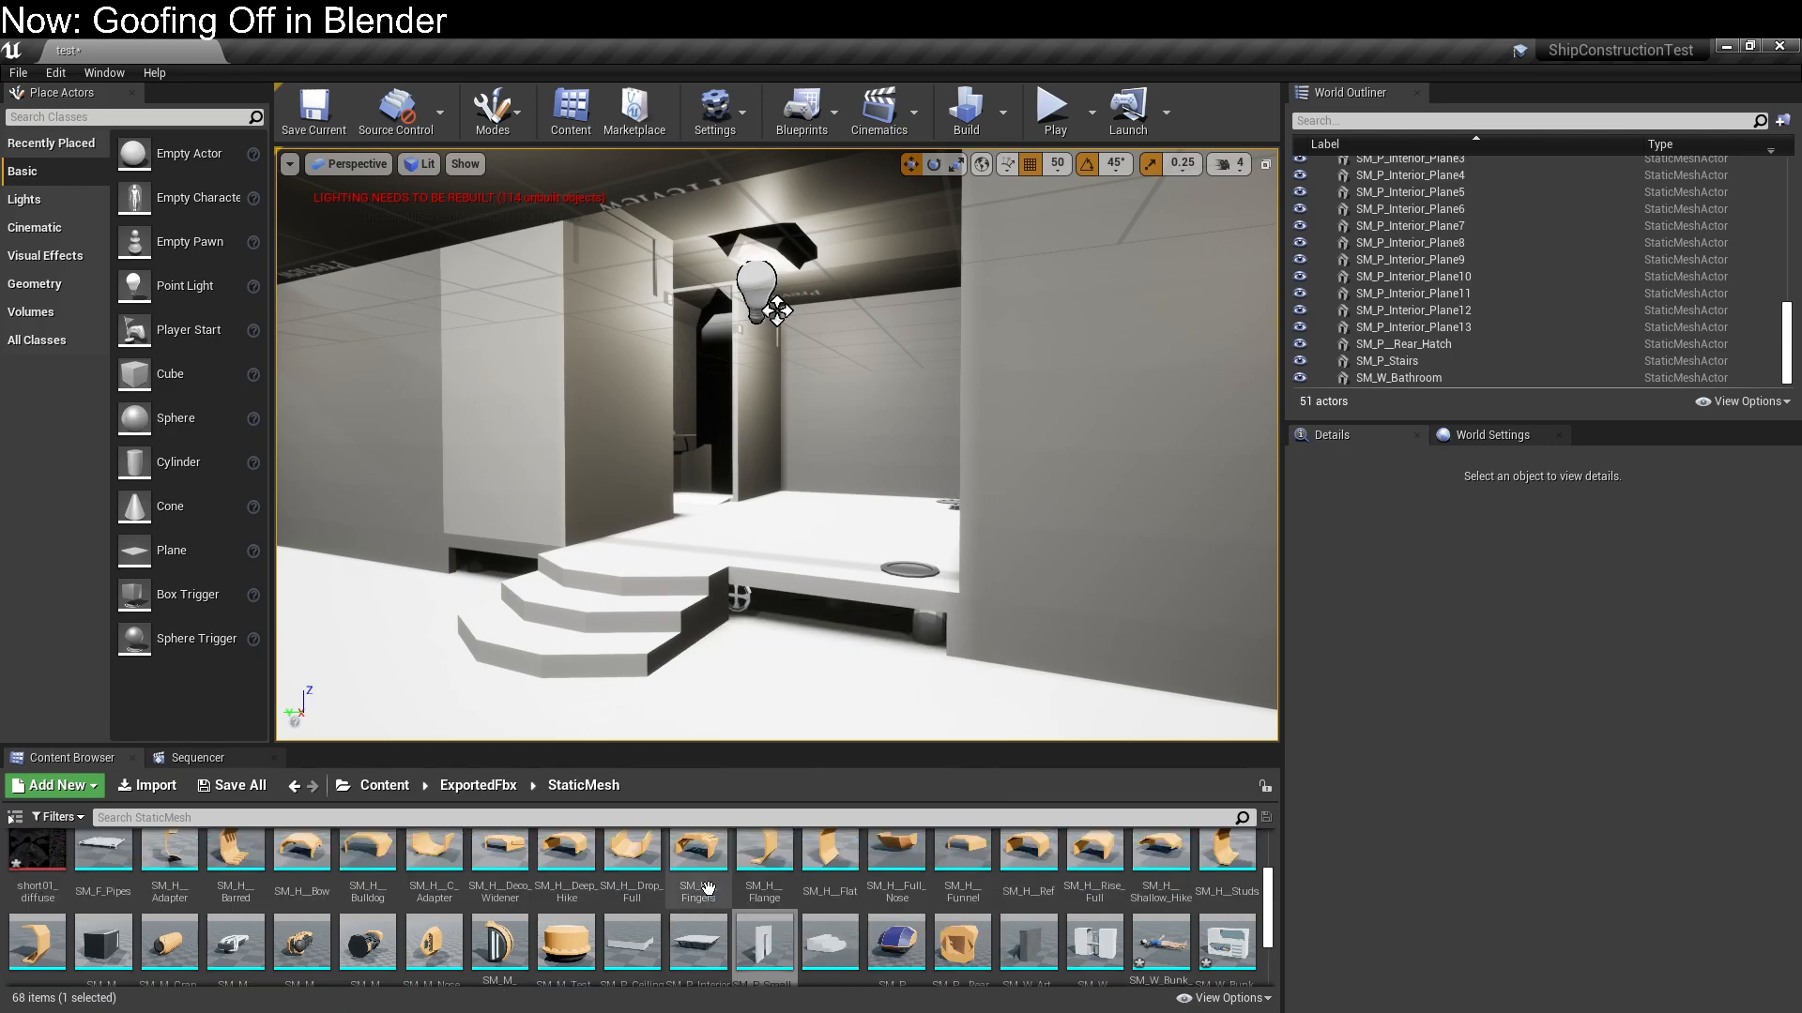
scroll(708, 888, "down", 2)
Duplicate the SM_W_Bathroom module in place on the raised floor
right_click_drag(478, 515, 533, 505)
key("w")
key("s")
key("w")
key("s")
left_click(638, 380)
key("ctrl+c")
key("ctrl+v")
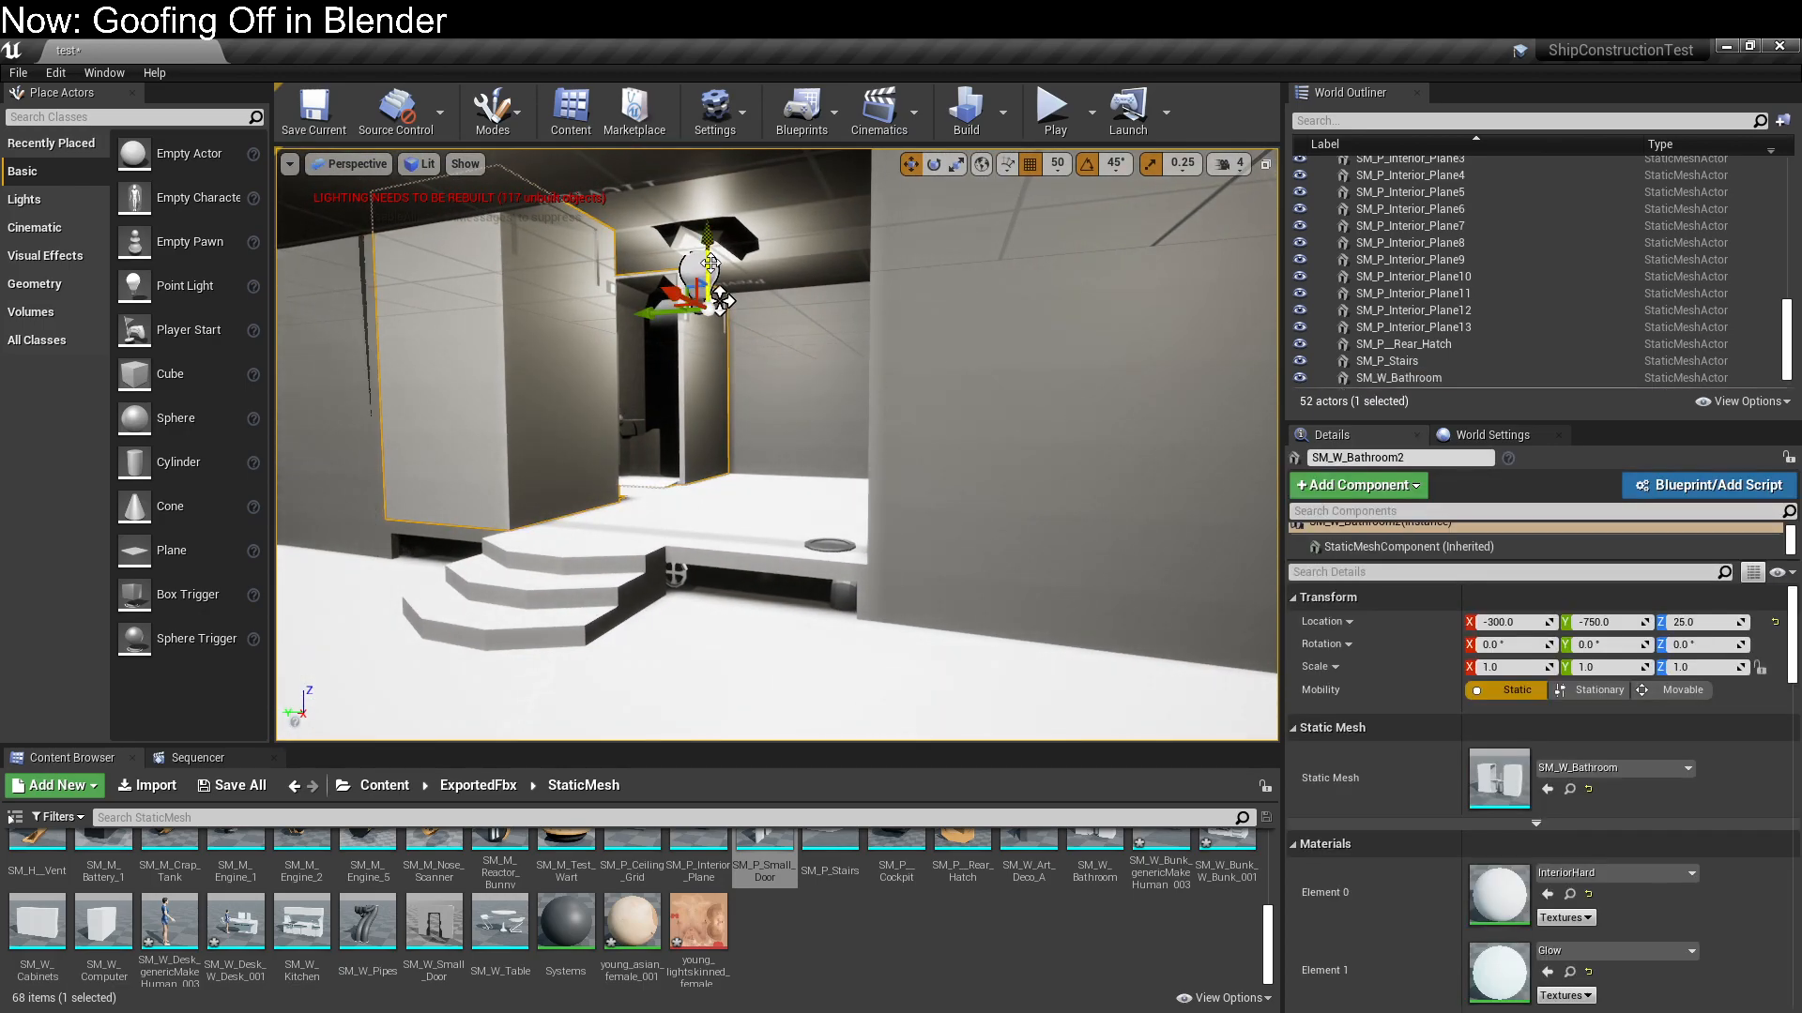
Rotate the duplicated bathroom module -180° about Z on the raised floor
key("e")
left_click_drag(726, 285, 892, 292)
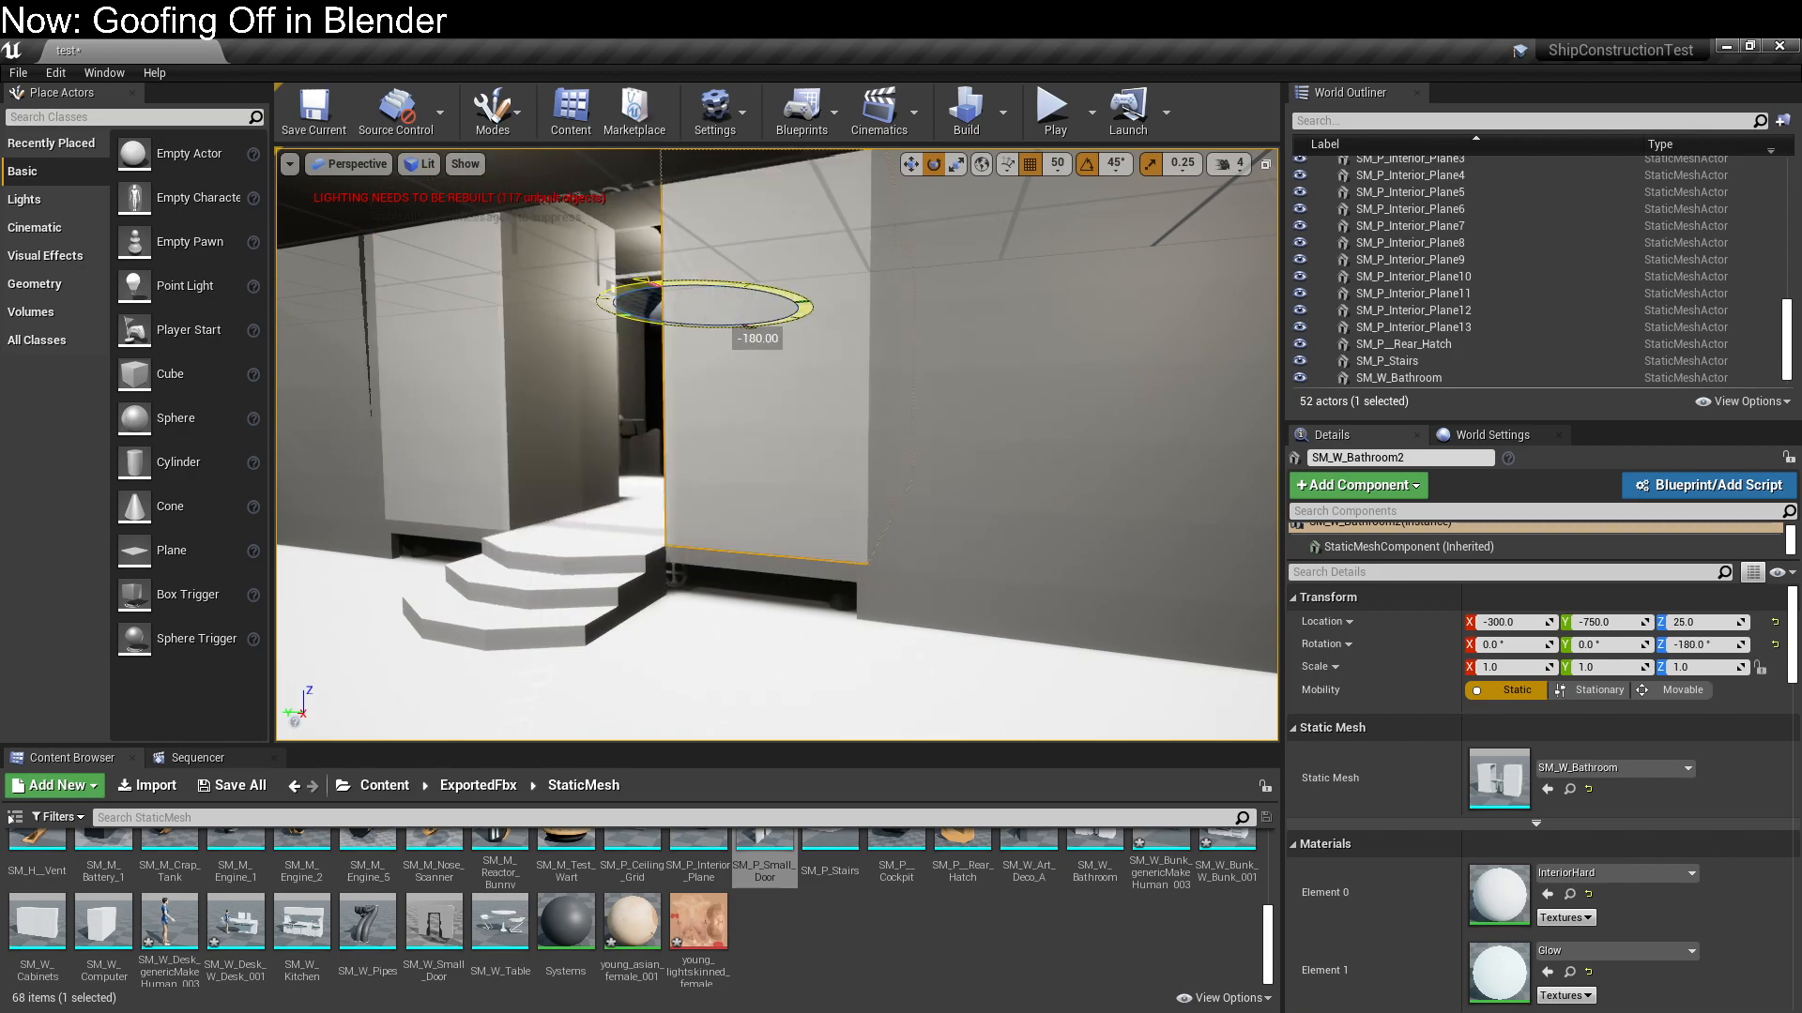
key("a")
right_click_drag(436, 424, 435, 424)
Examine the inside of the bathroom modules on the raised floor
right_click_drag(845, 595, 850, 593)
key("w")
key("w")
right_click_drag(735, 323, 992, 351)
key("s")
right_click_drag(777, 445, 300, 422)
right_click_drag(282, 355, 192, 384)
key("w")
mouse_move(981, 595)
right_mouse_down()
mouse_move(962, 593)
mouse_move(981, 595)
right_mouse_up()
Convert the original SM_W_Bathroom actor into a blueprint named W_Bathroom_Blueprint, harvesting its components
left_click(1196, 462)
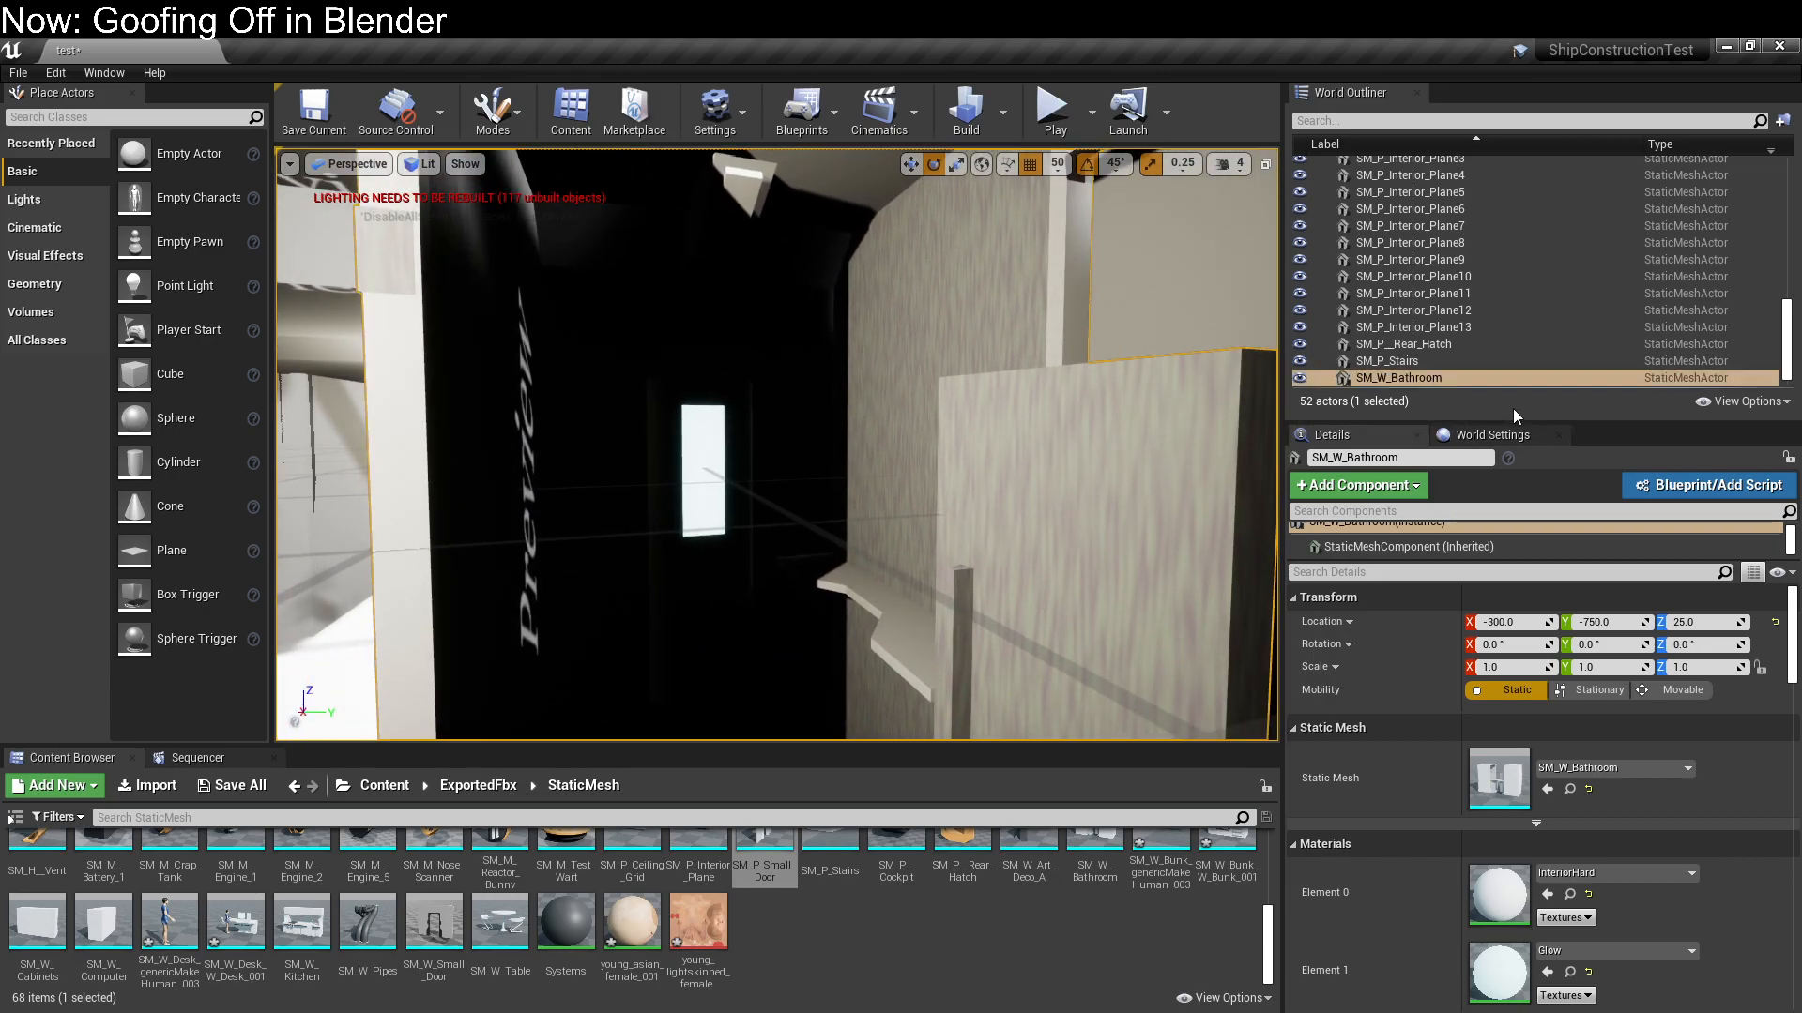
left_click(1691, 484)
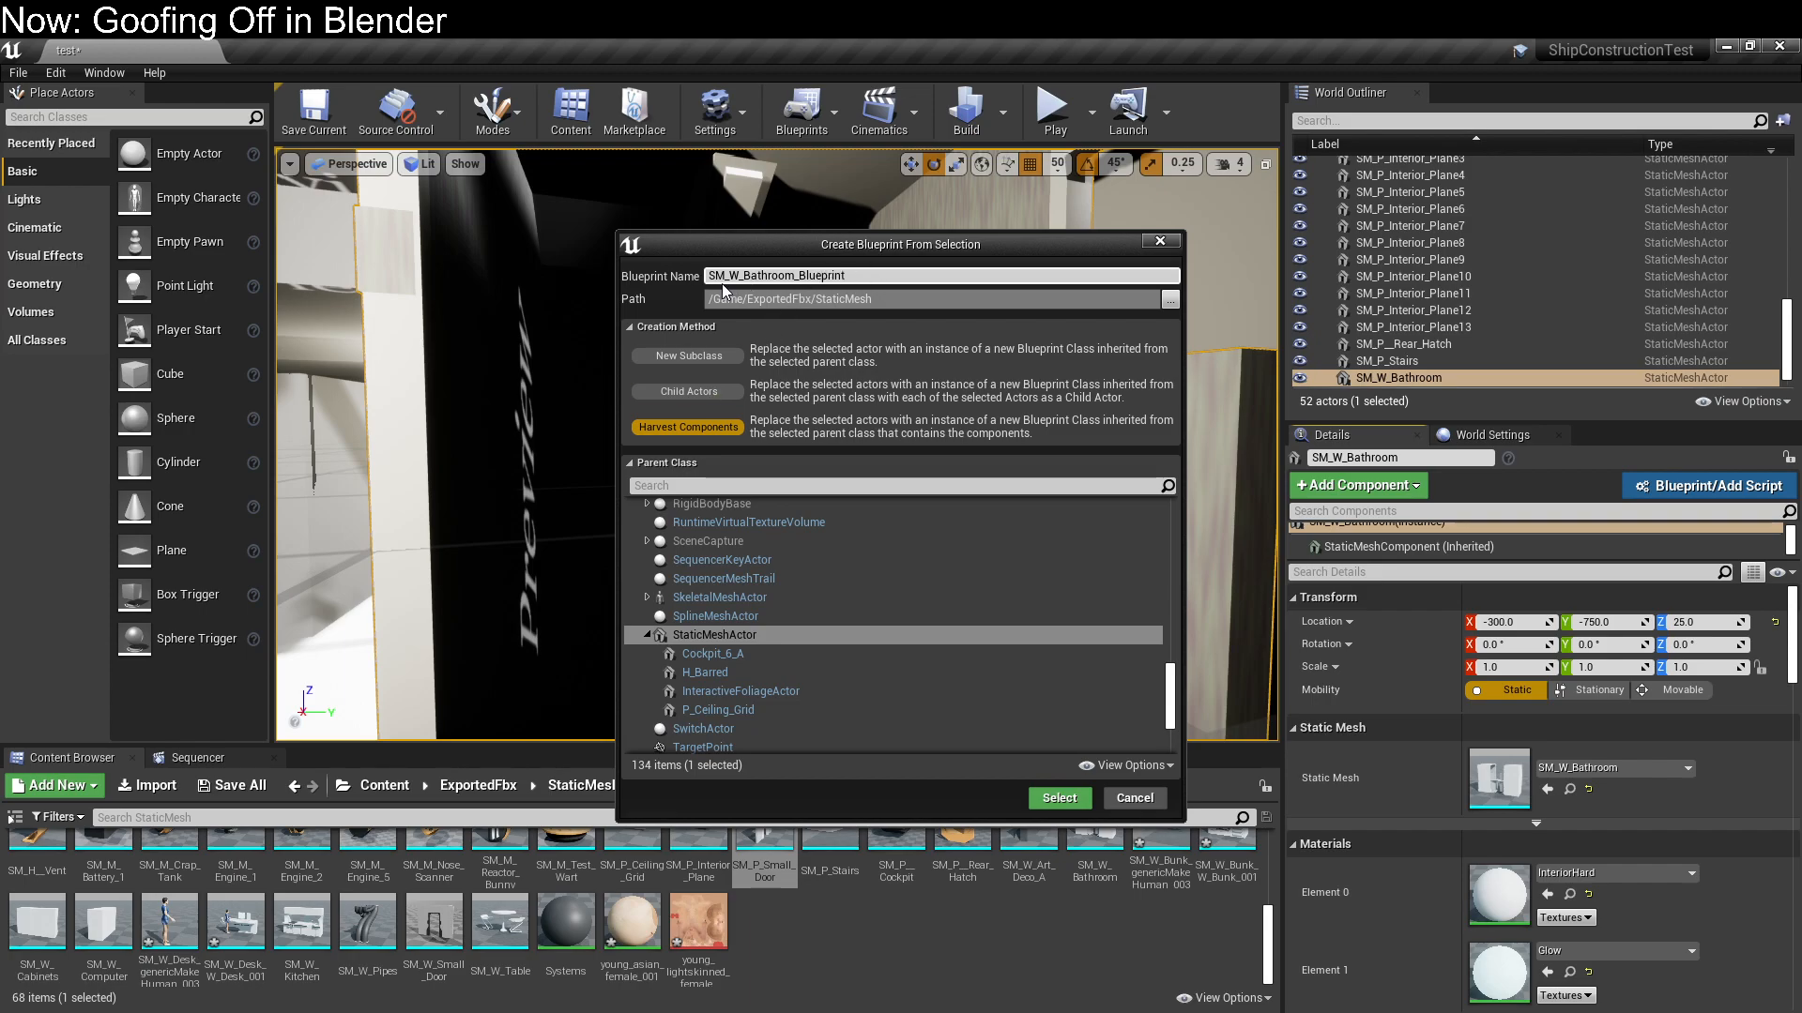
key("BackSpace")
left_click(1056, 798)
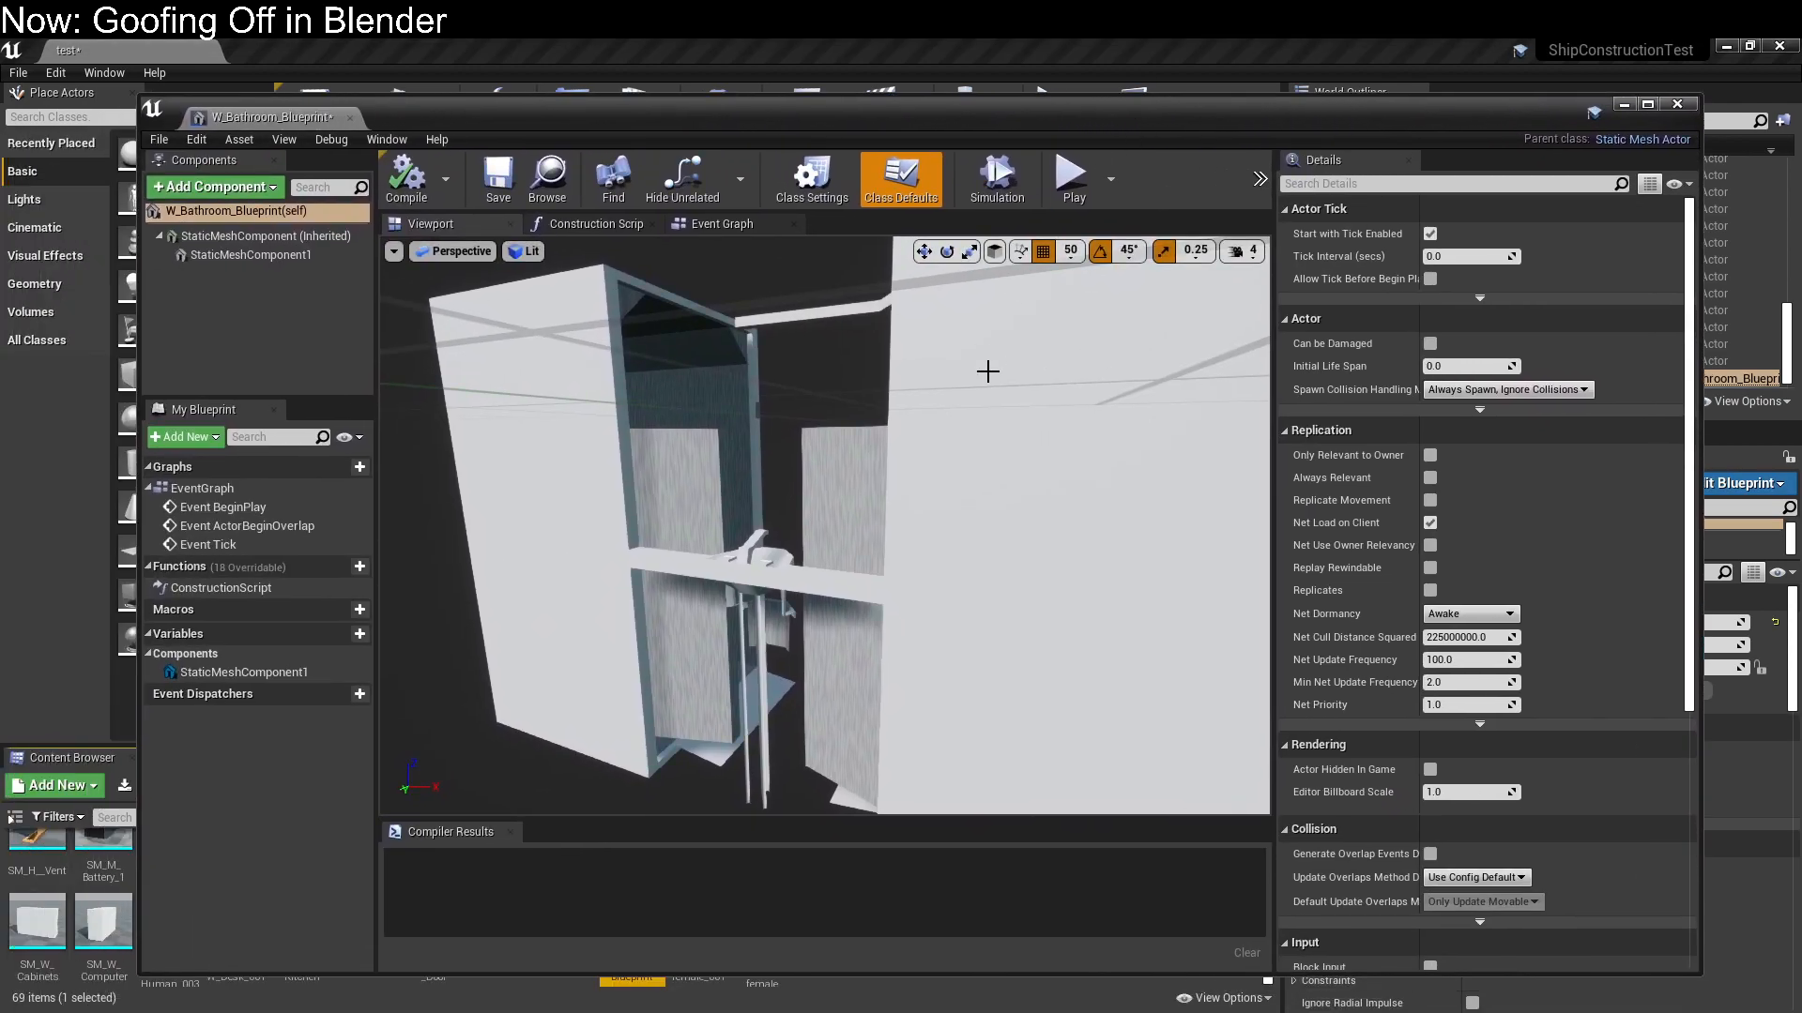
Add a Point Light component to the bathroom blueprint with its default name
right_click_drag(867, 482, 581, 404)
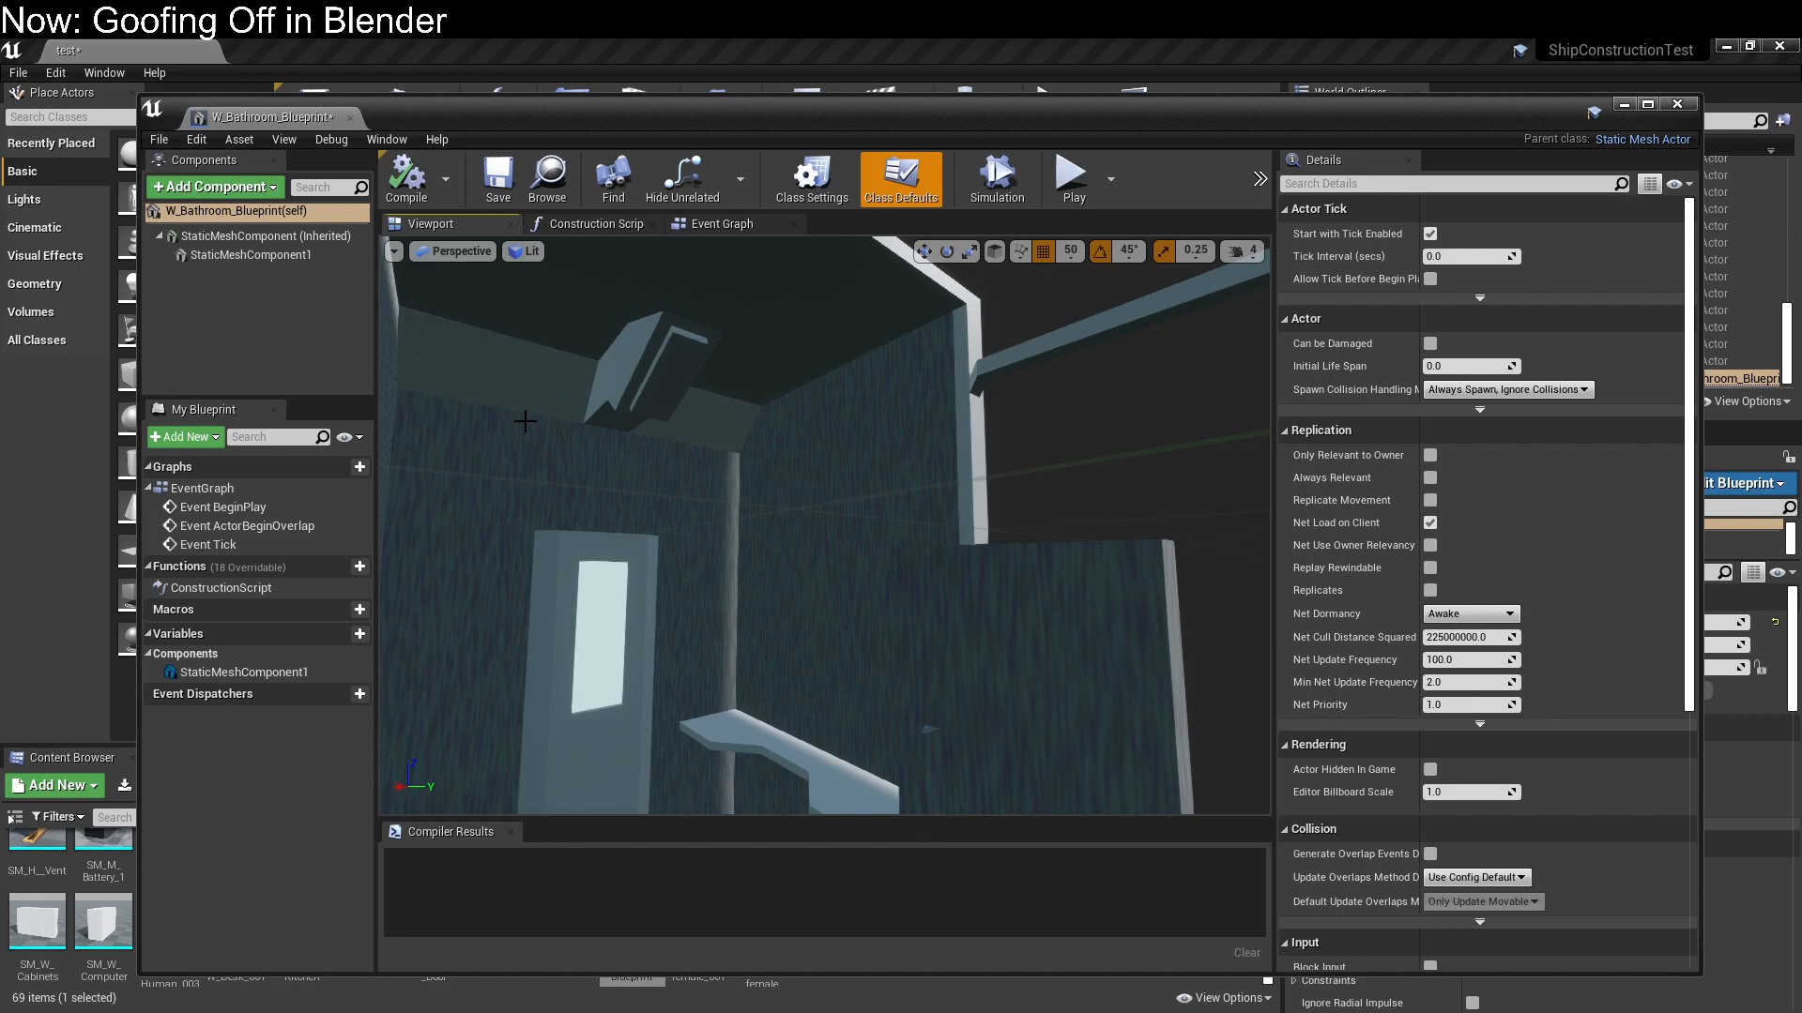
right_click(272, 240)
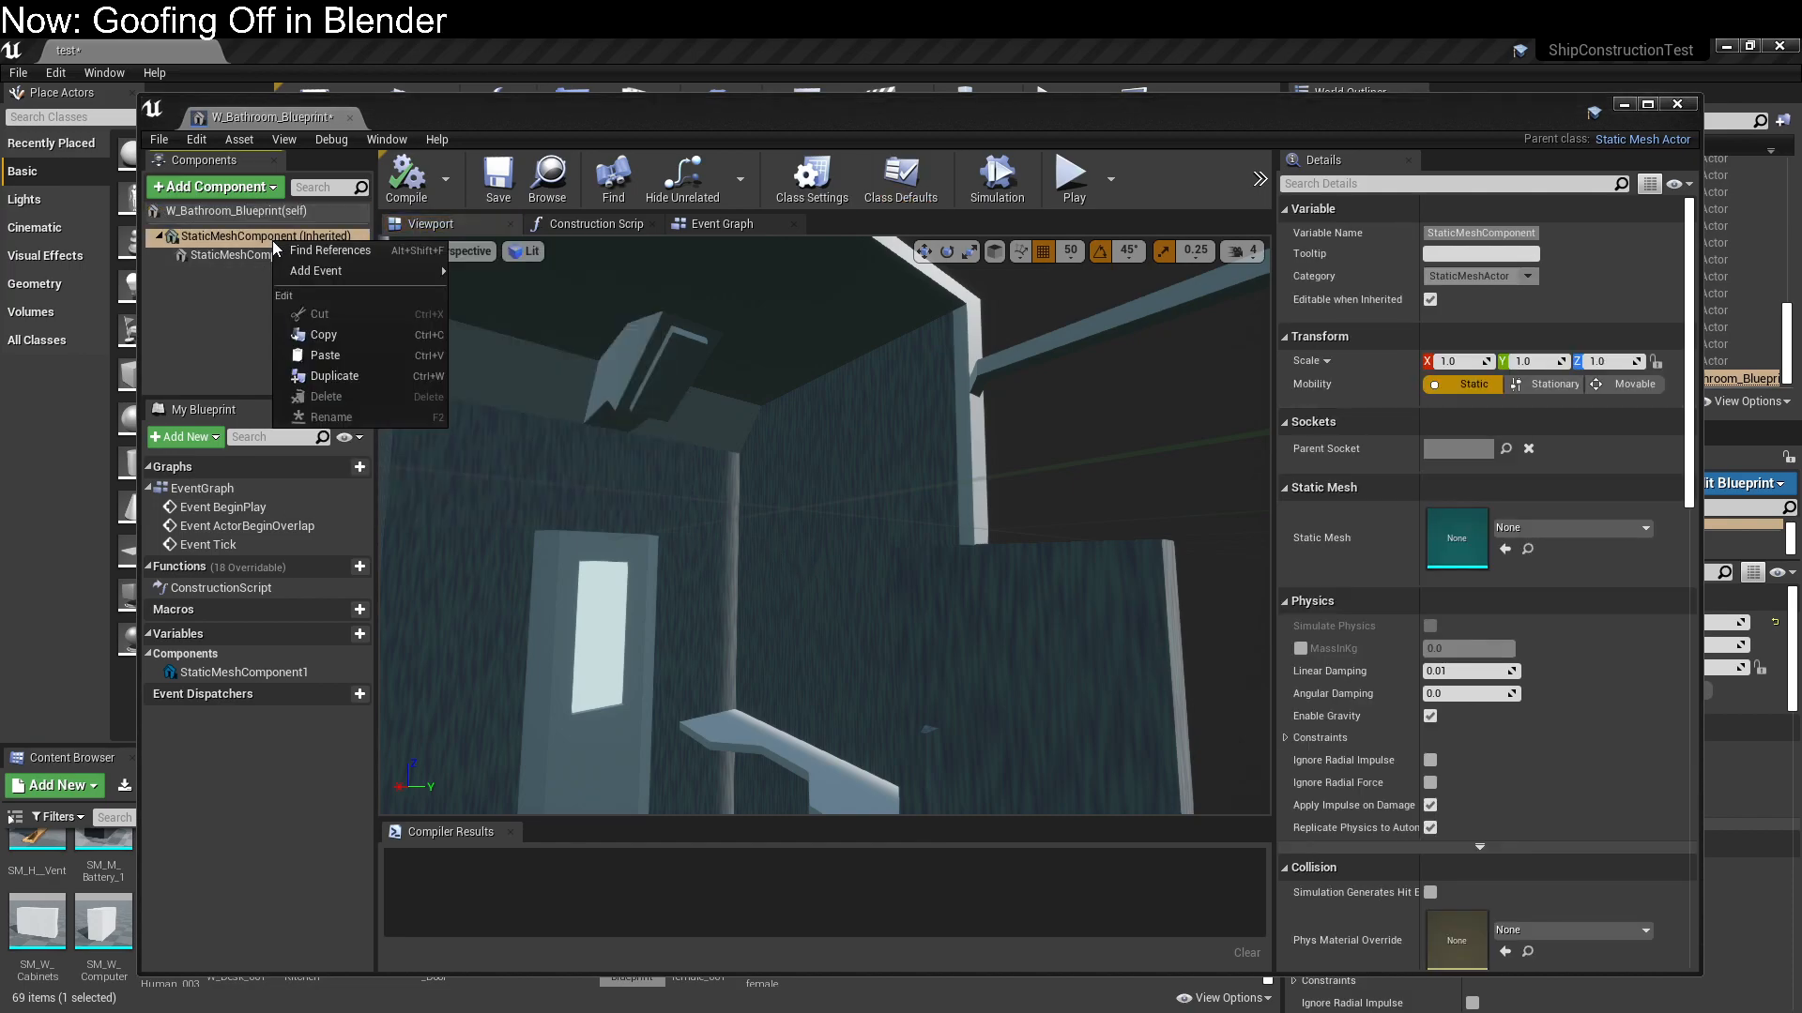
left_click(248, 334)
left_click(226, 236)
left_click(215, 187)
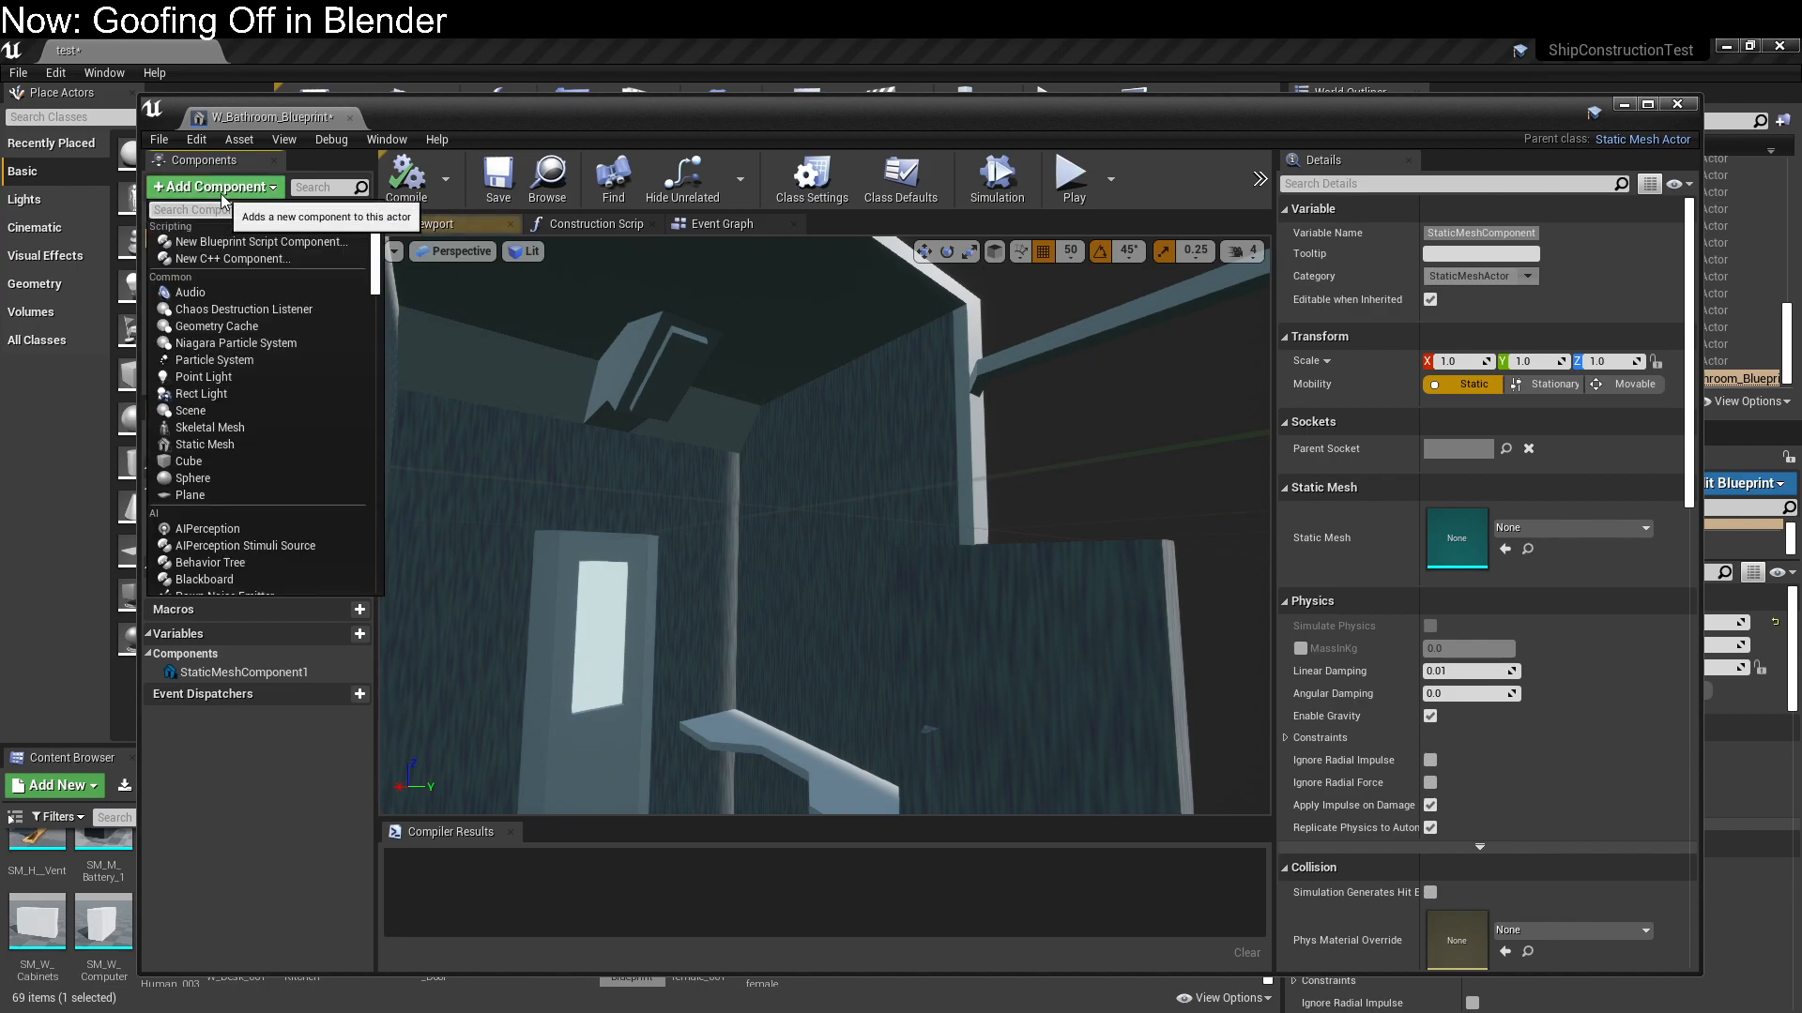
left_click(244, 377)
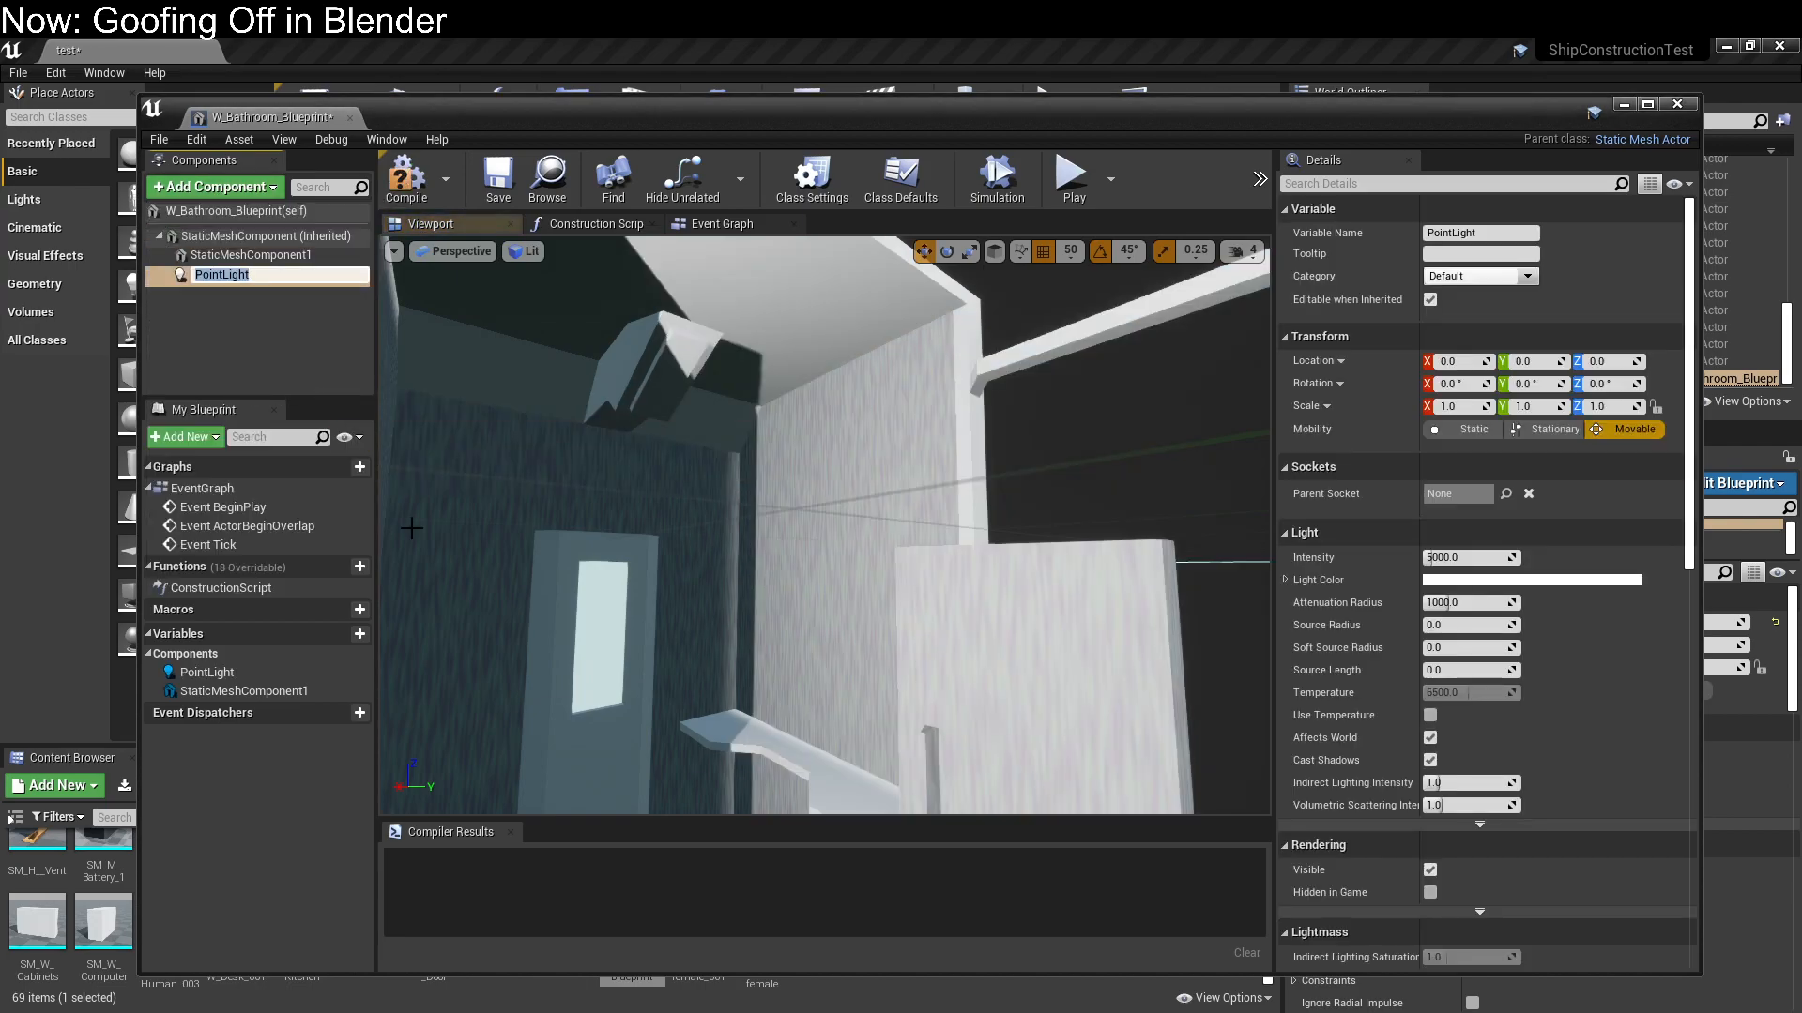
key("Return")
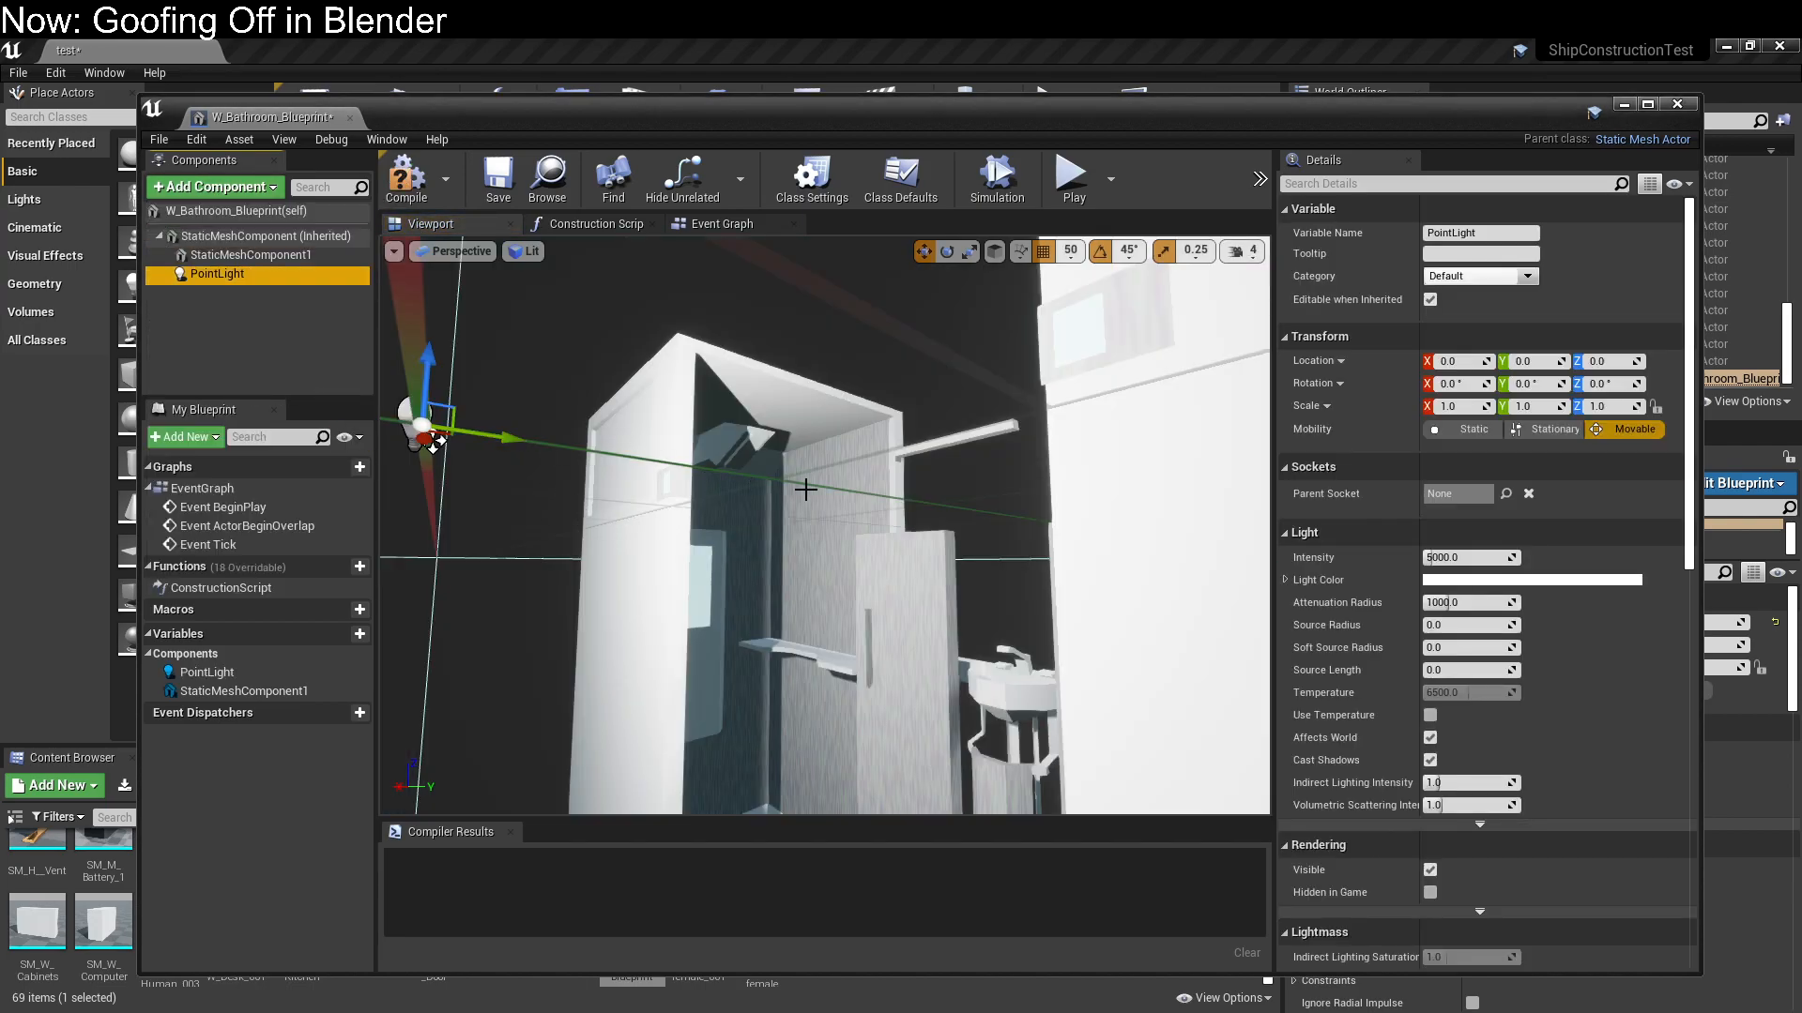
Move the point light under the bathroom cubicle's ceiling, to about X 68.6, Y 100, Z 37.7
left_click_drag(515, 434, 751, 544)
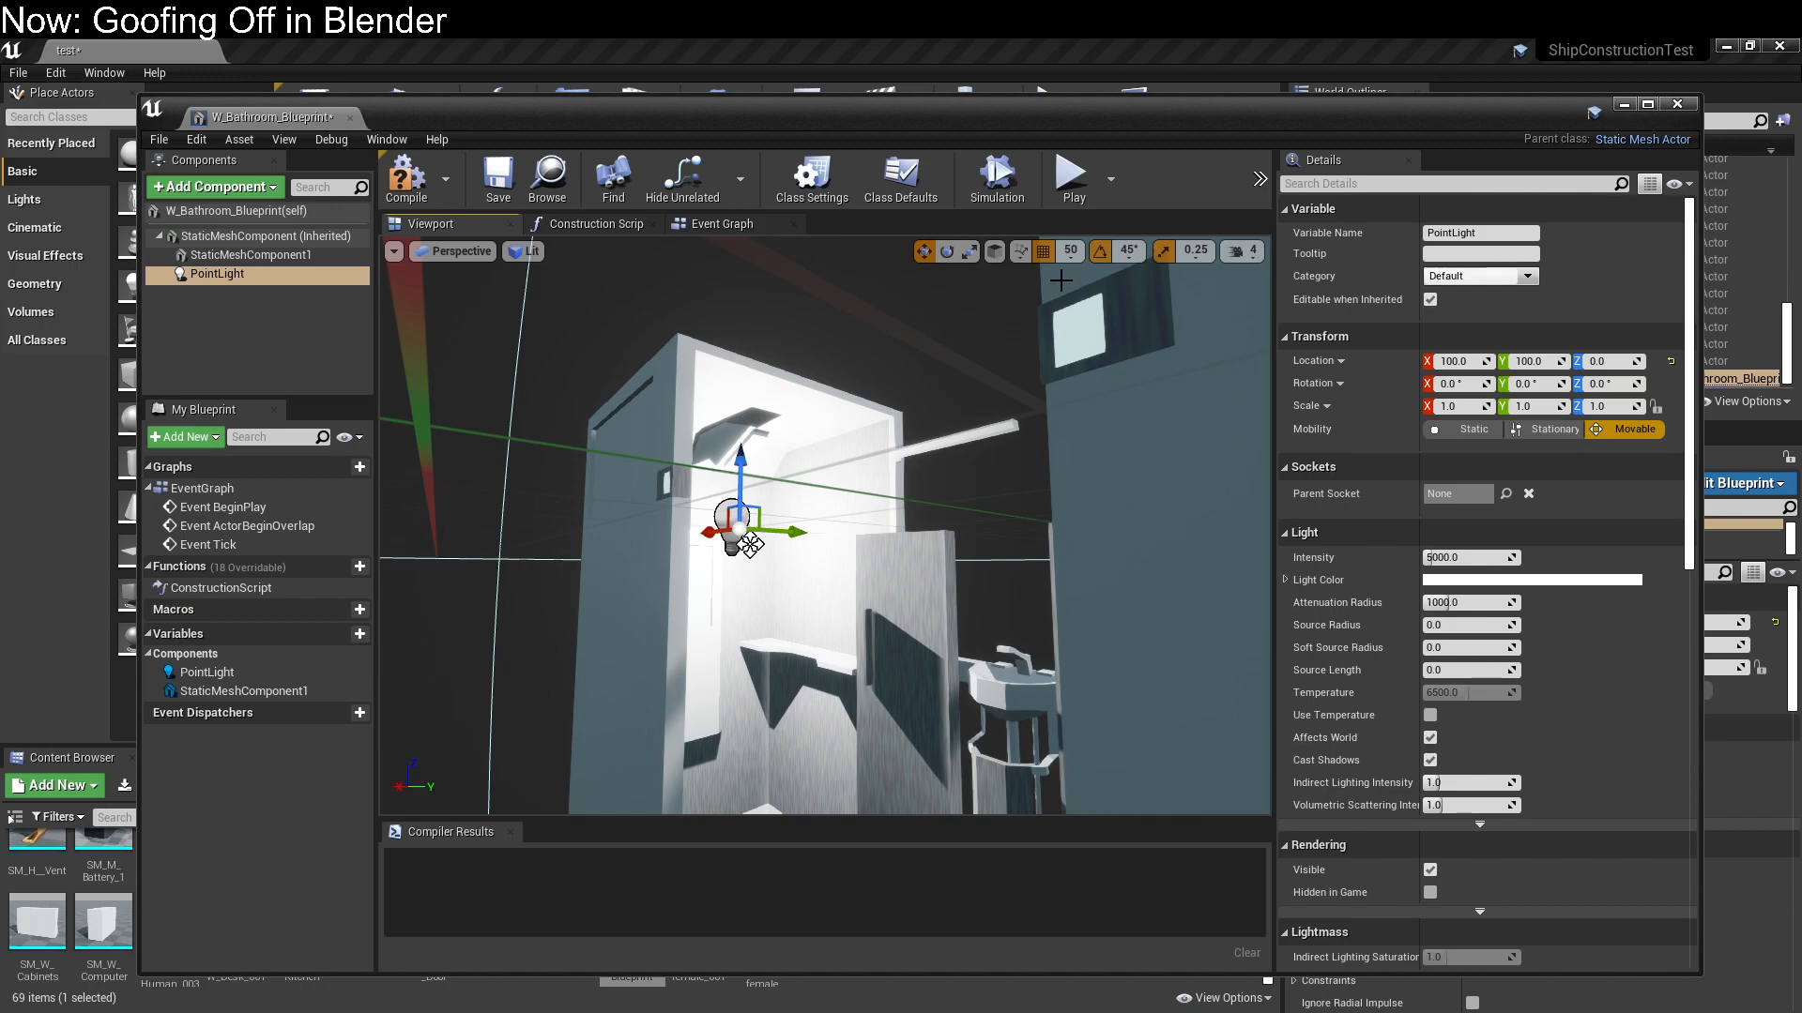
left_click_drag(742, 466, 740, 387)
left_click_drag(720, 458, 761, 443)
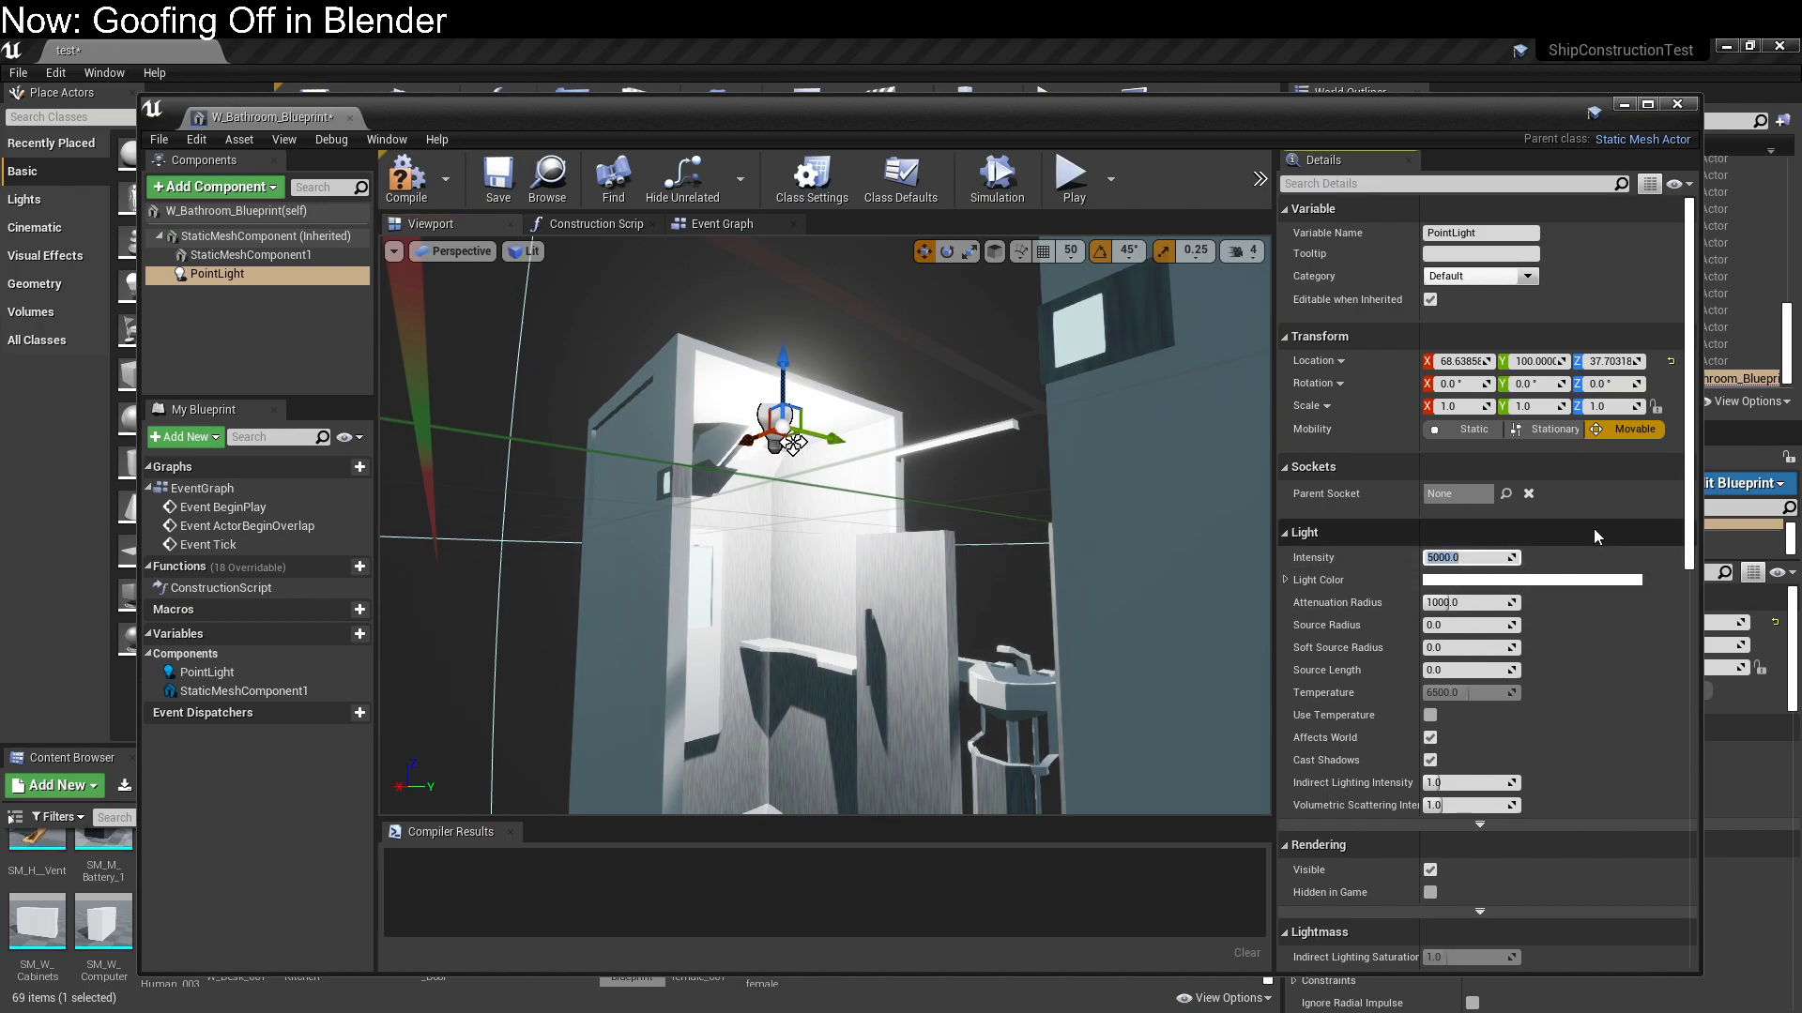
Set the point light's intensity to 200 and its attenuation radius to 300
type("200")
key("Return")
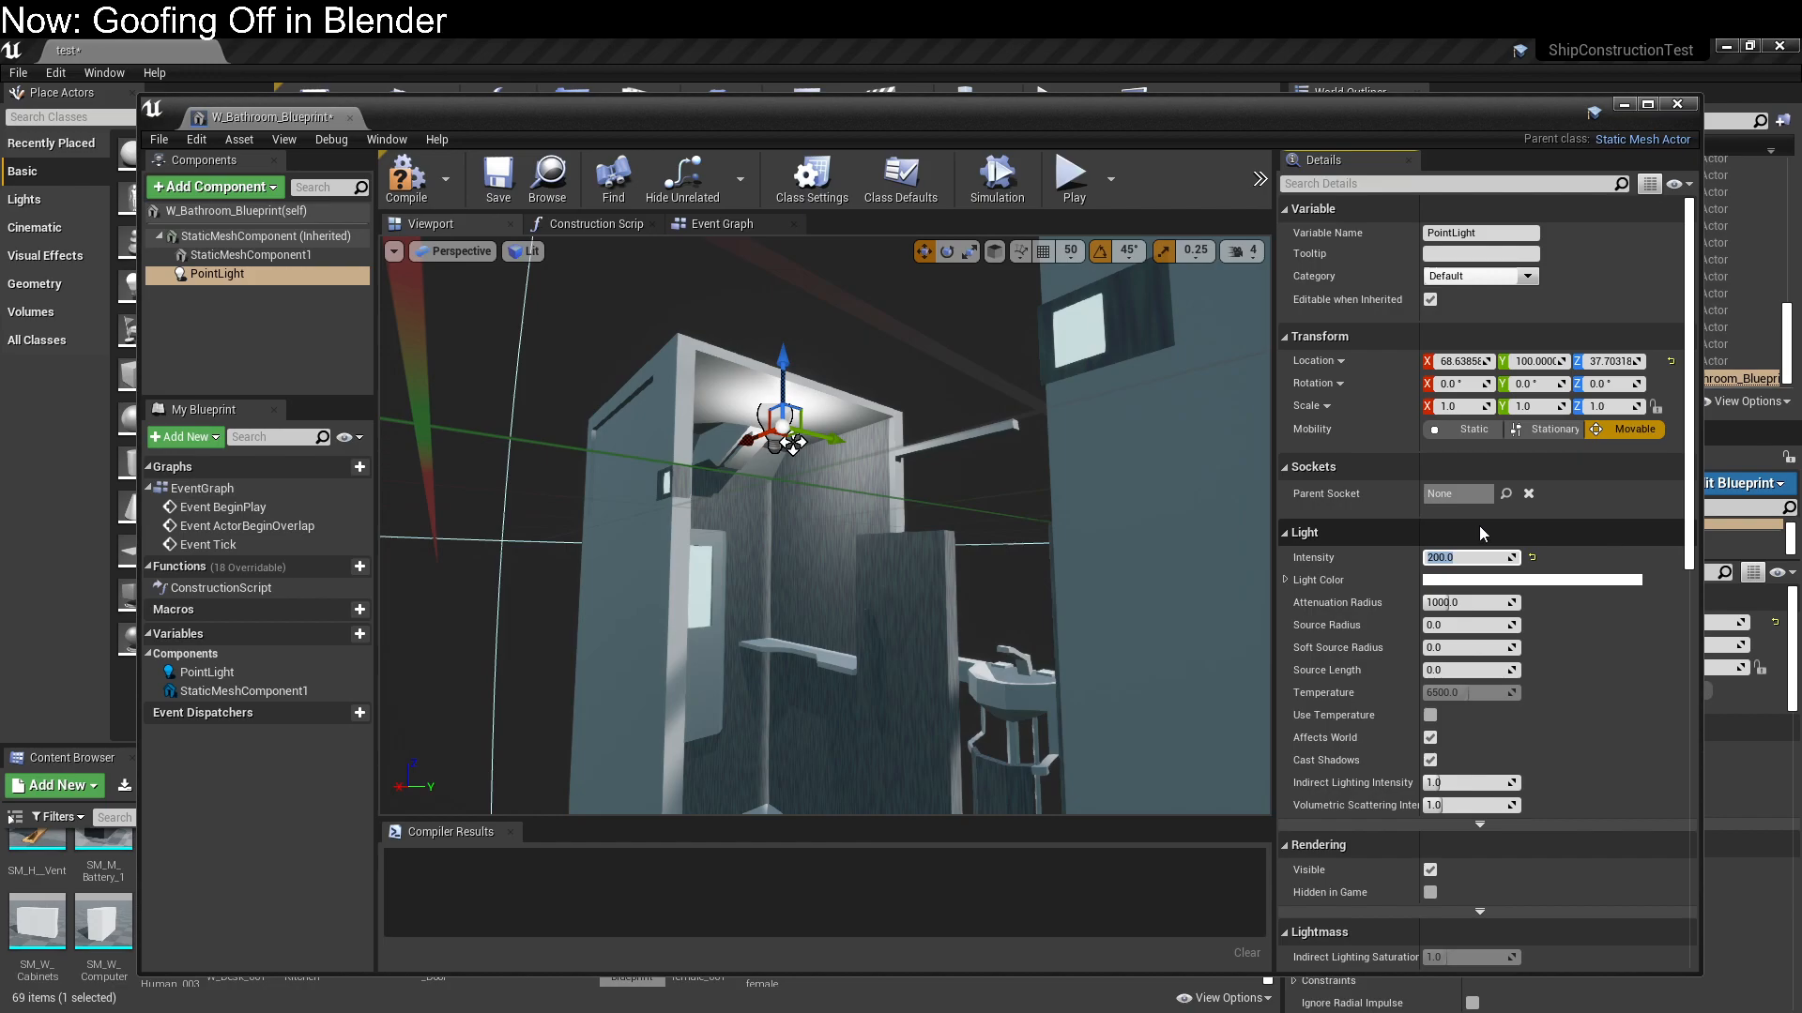
right_click_drag(962, 488, 998, 498)
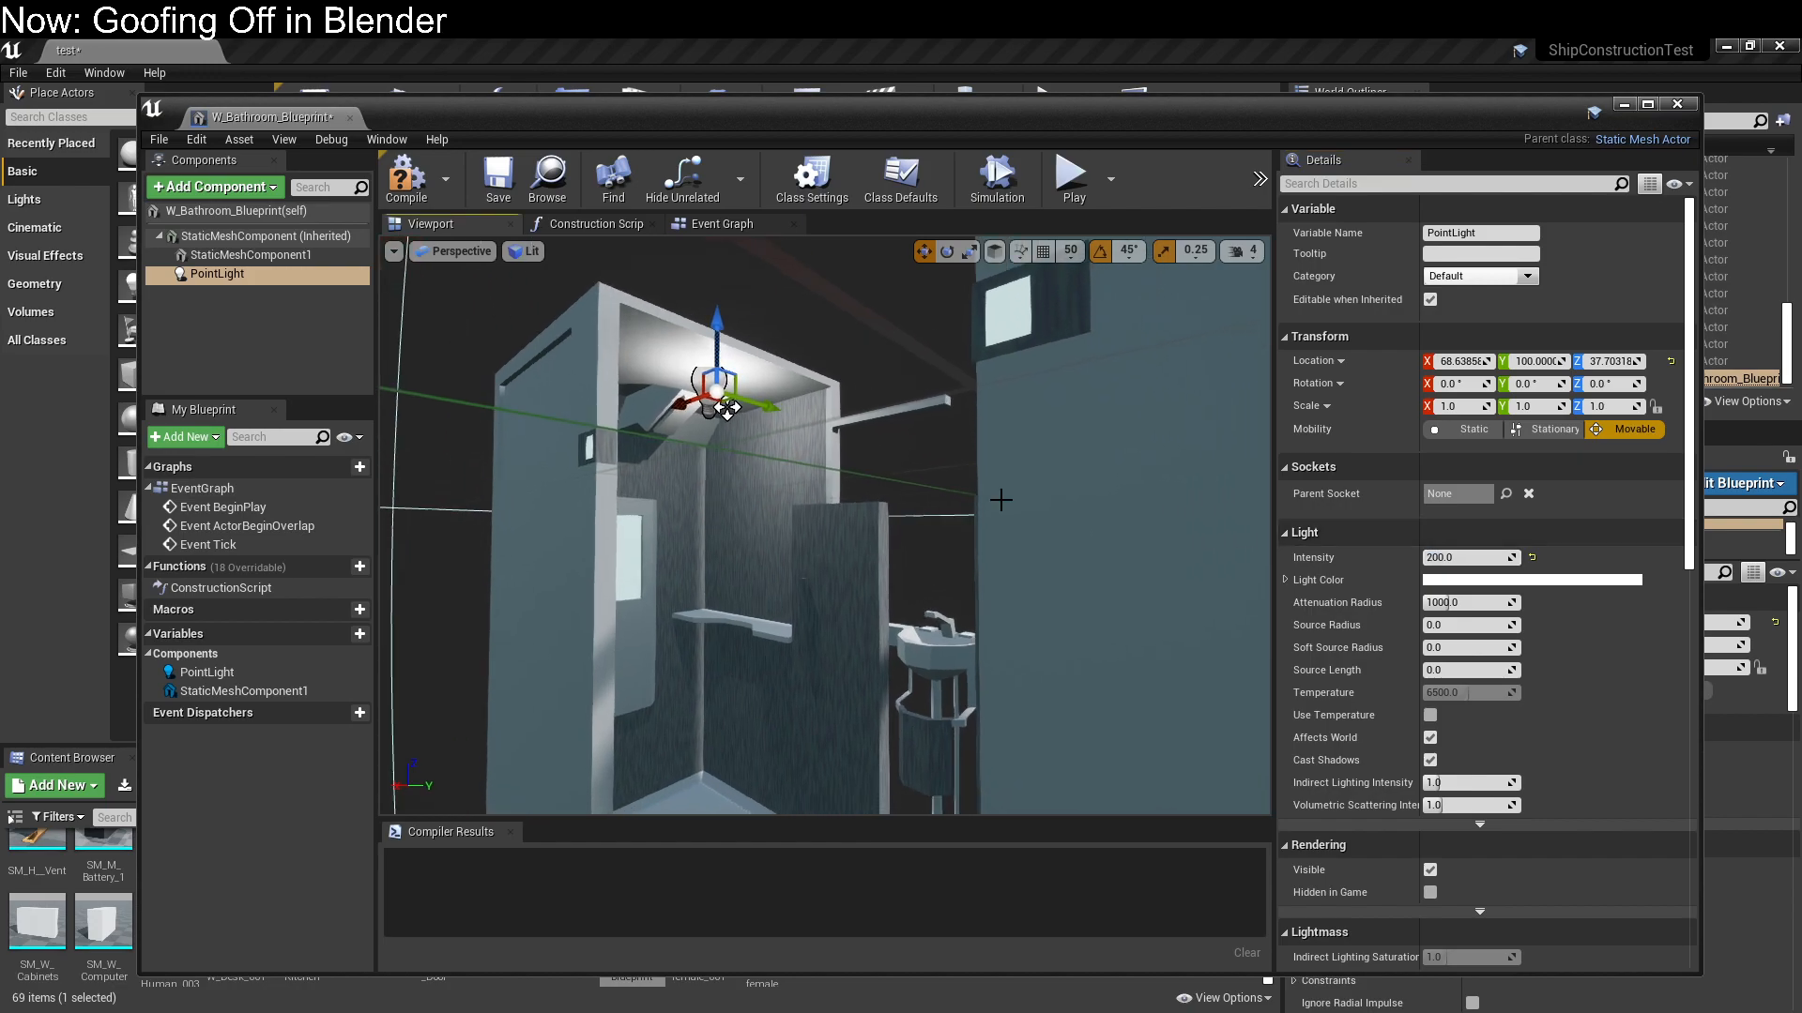
left_click(1457, 597)
type("300")
key("Return")
Reduce the point light's attenuation radius to 250
right_click_drag(916, 531, 1032, 531)
key("s")
scroll(825, 525, "up", 6)
left_click(1453, 602)
key("Return")
type("250")
key("Return")
Change the point light's color to a pale warm cream
right_click_drag(698, 580, 632, 597)
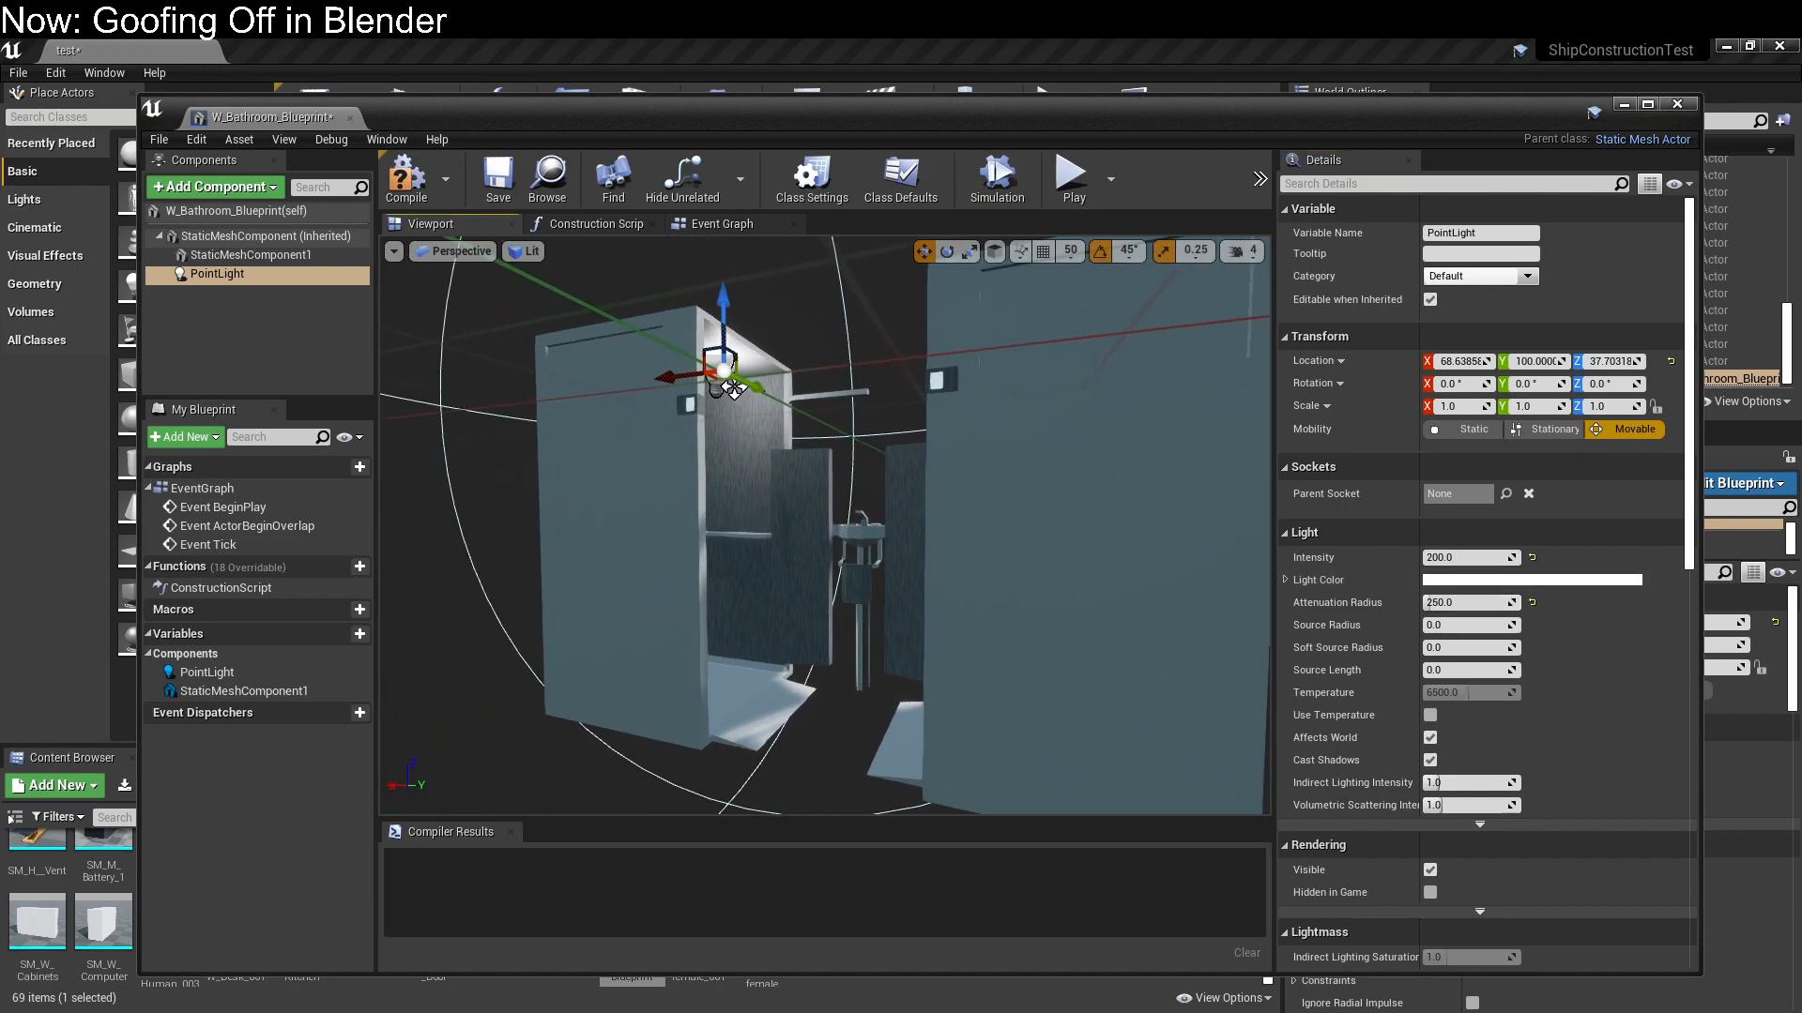
left_click(1523, 580)
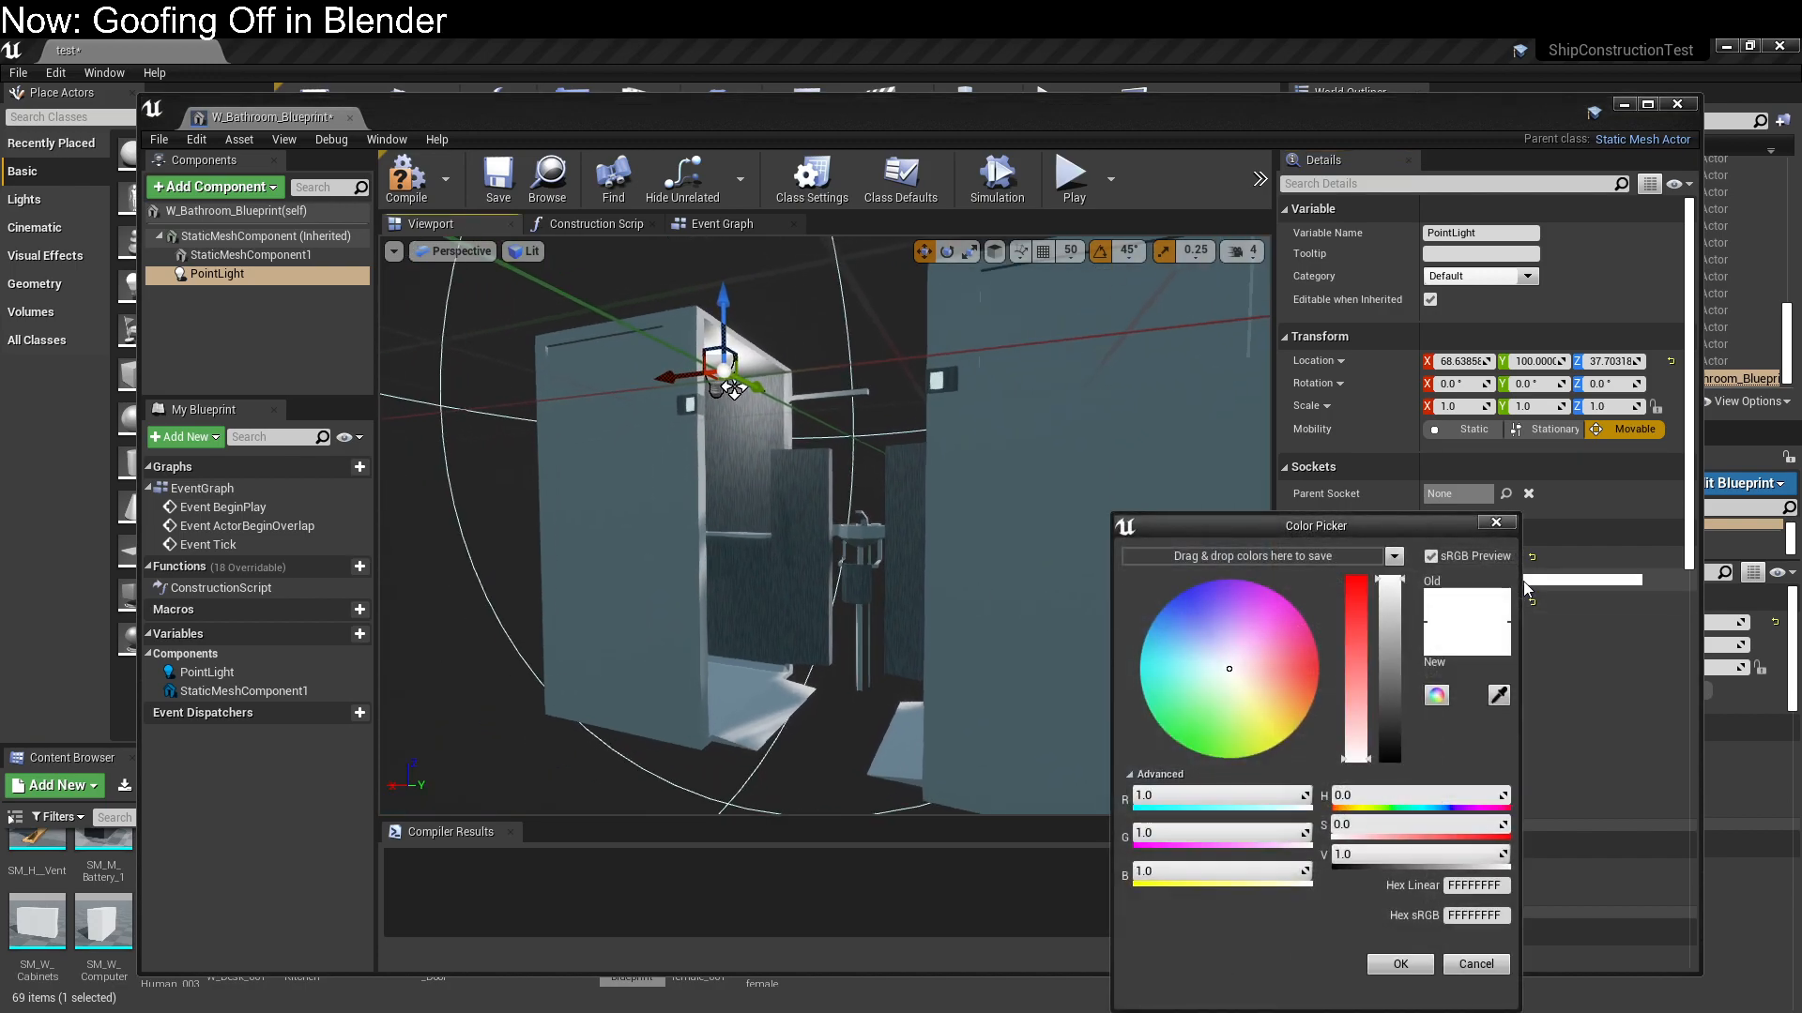
left_click(1251, 688)
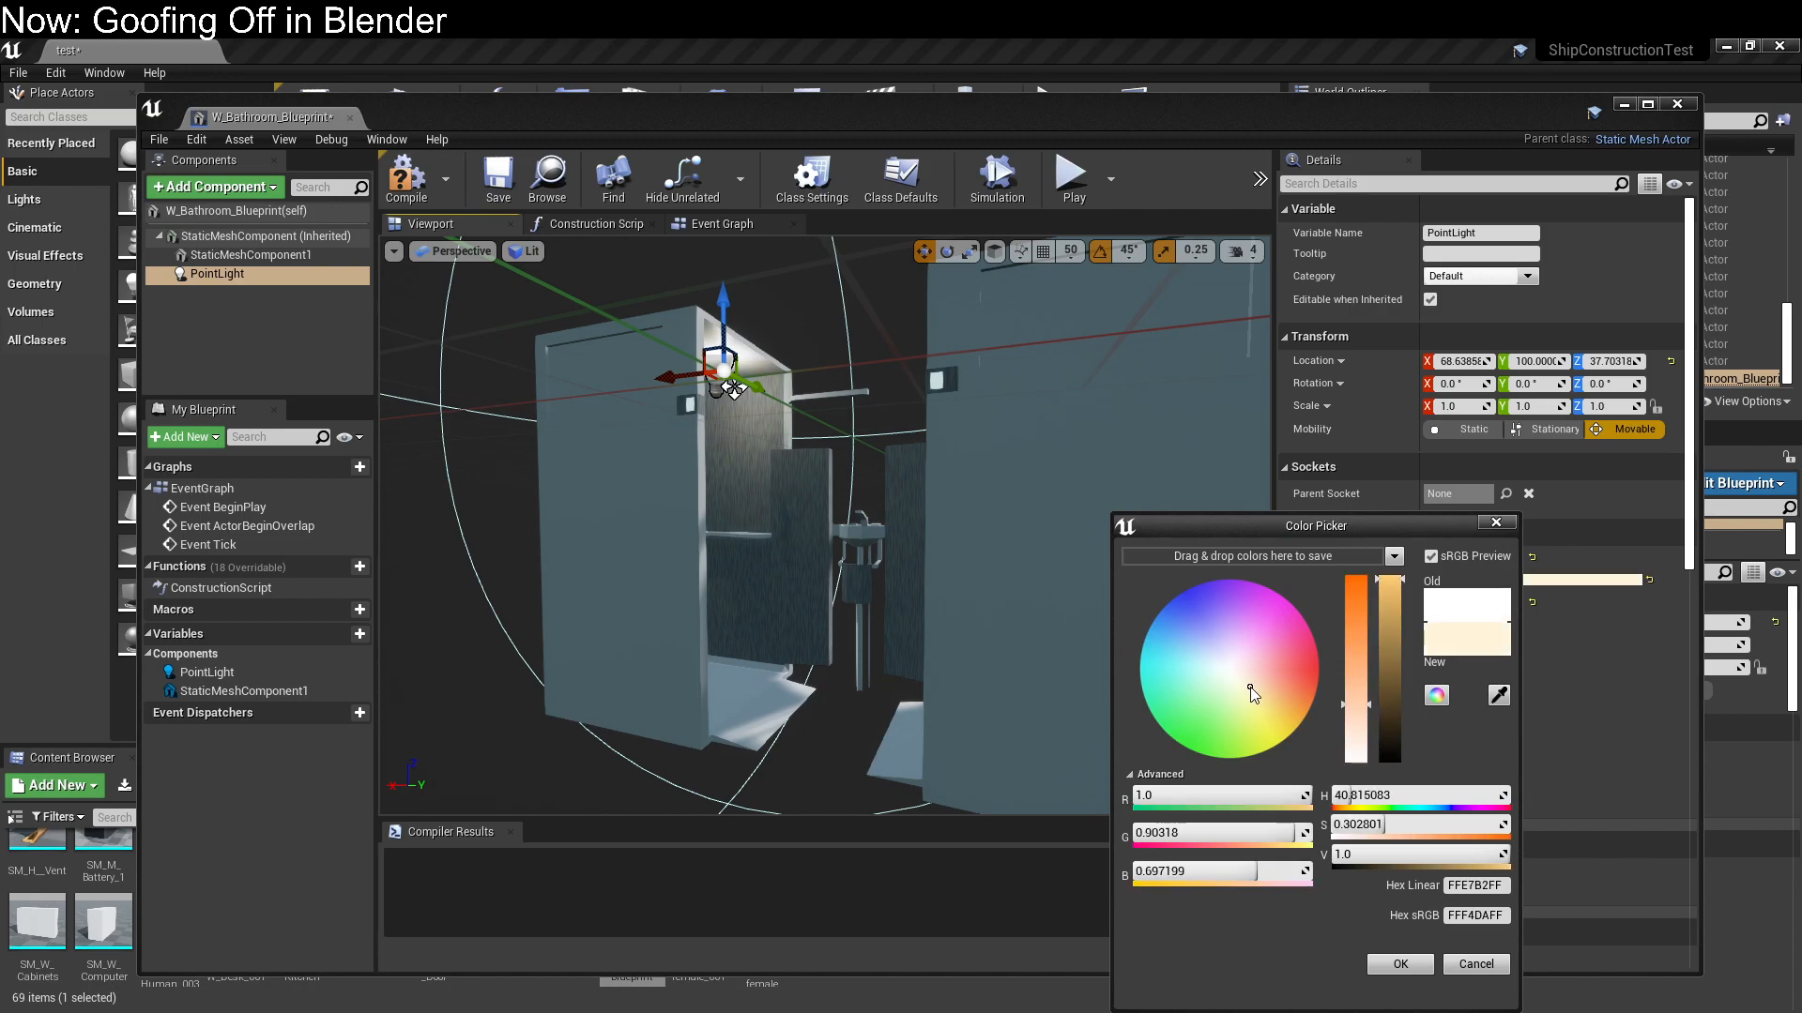
left_click(1398, 964)
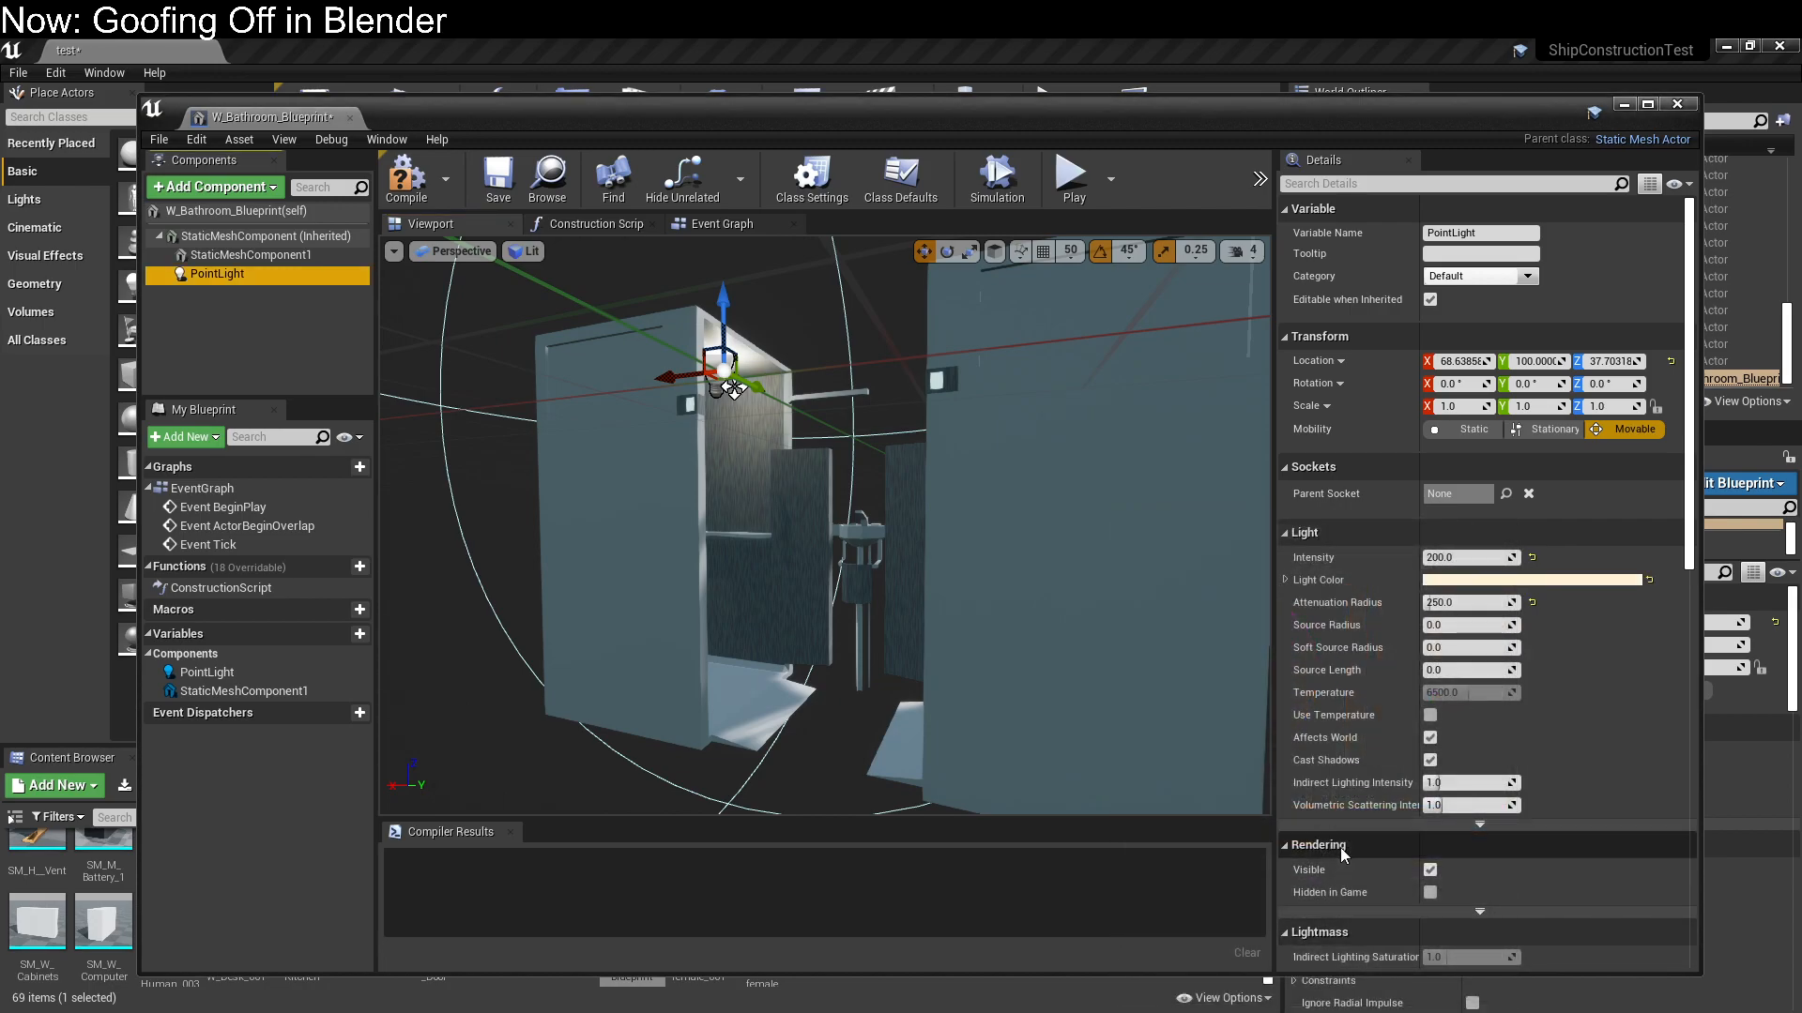
Enable Use Temperature for the point light and return its color to white with saturation 0
left_click(1429, 717)
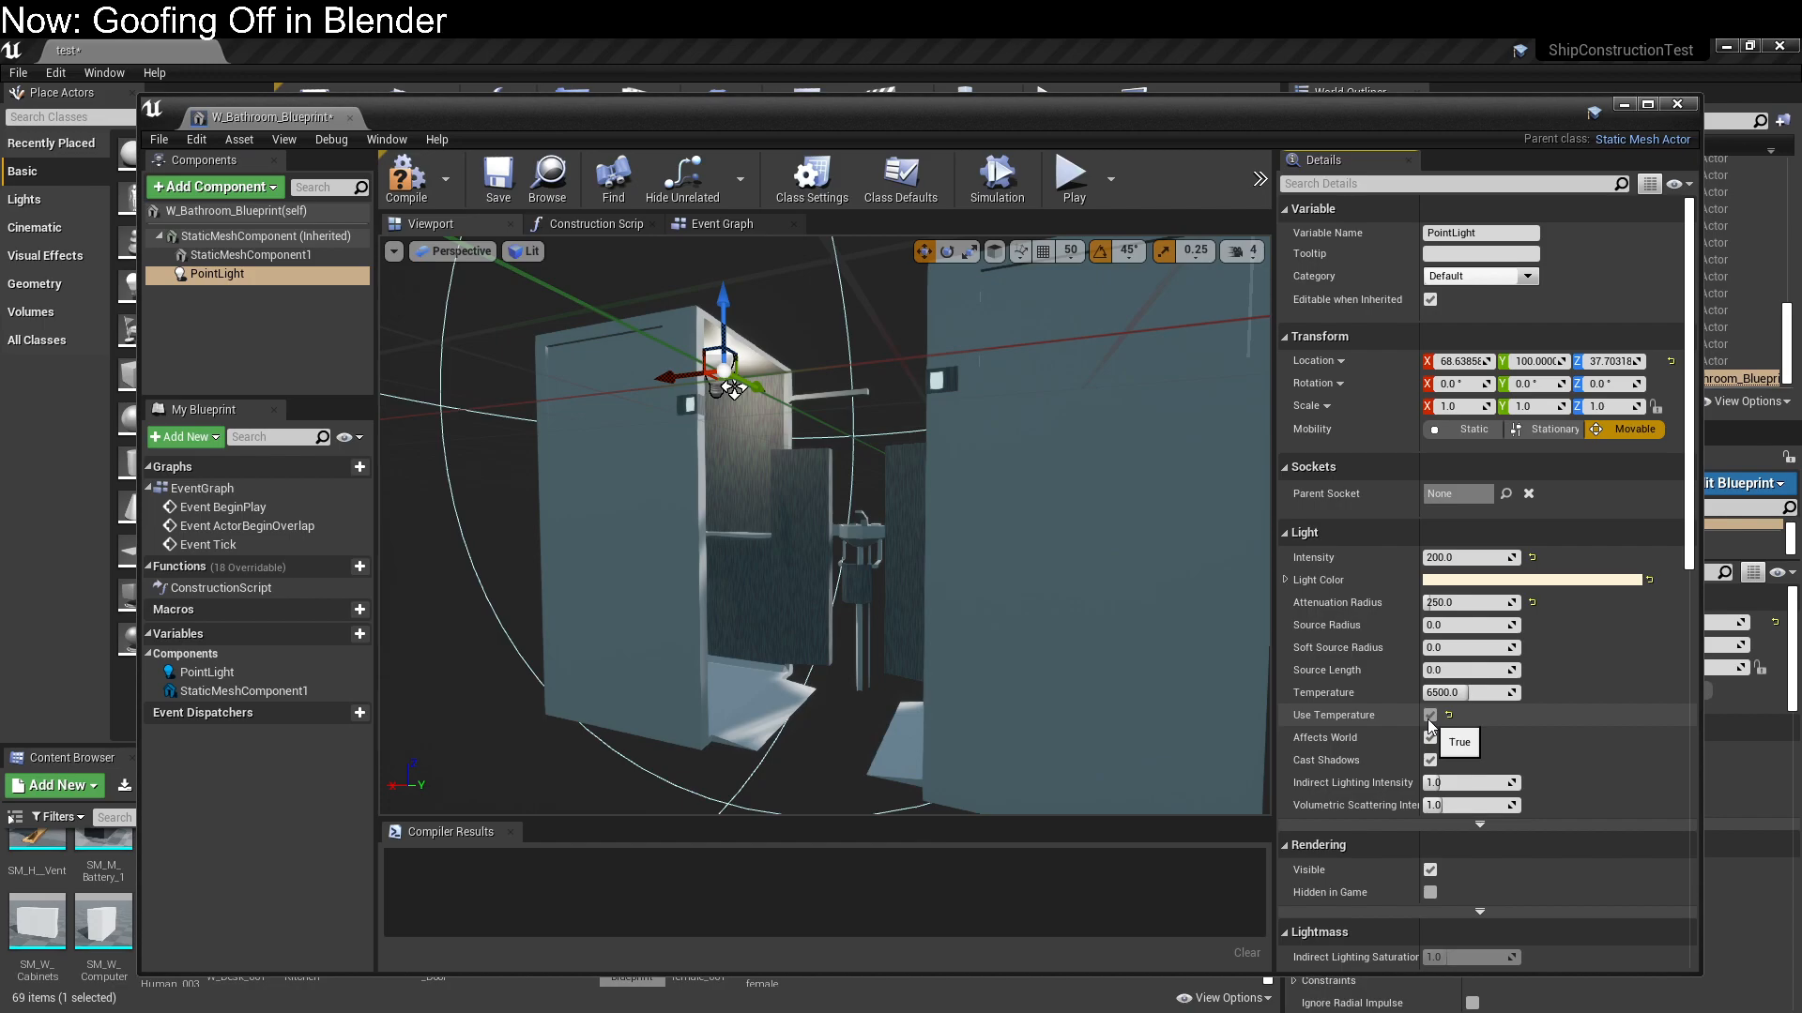
left_click(1503, 580)
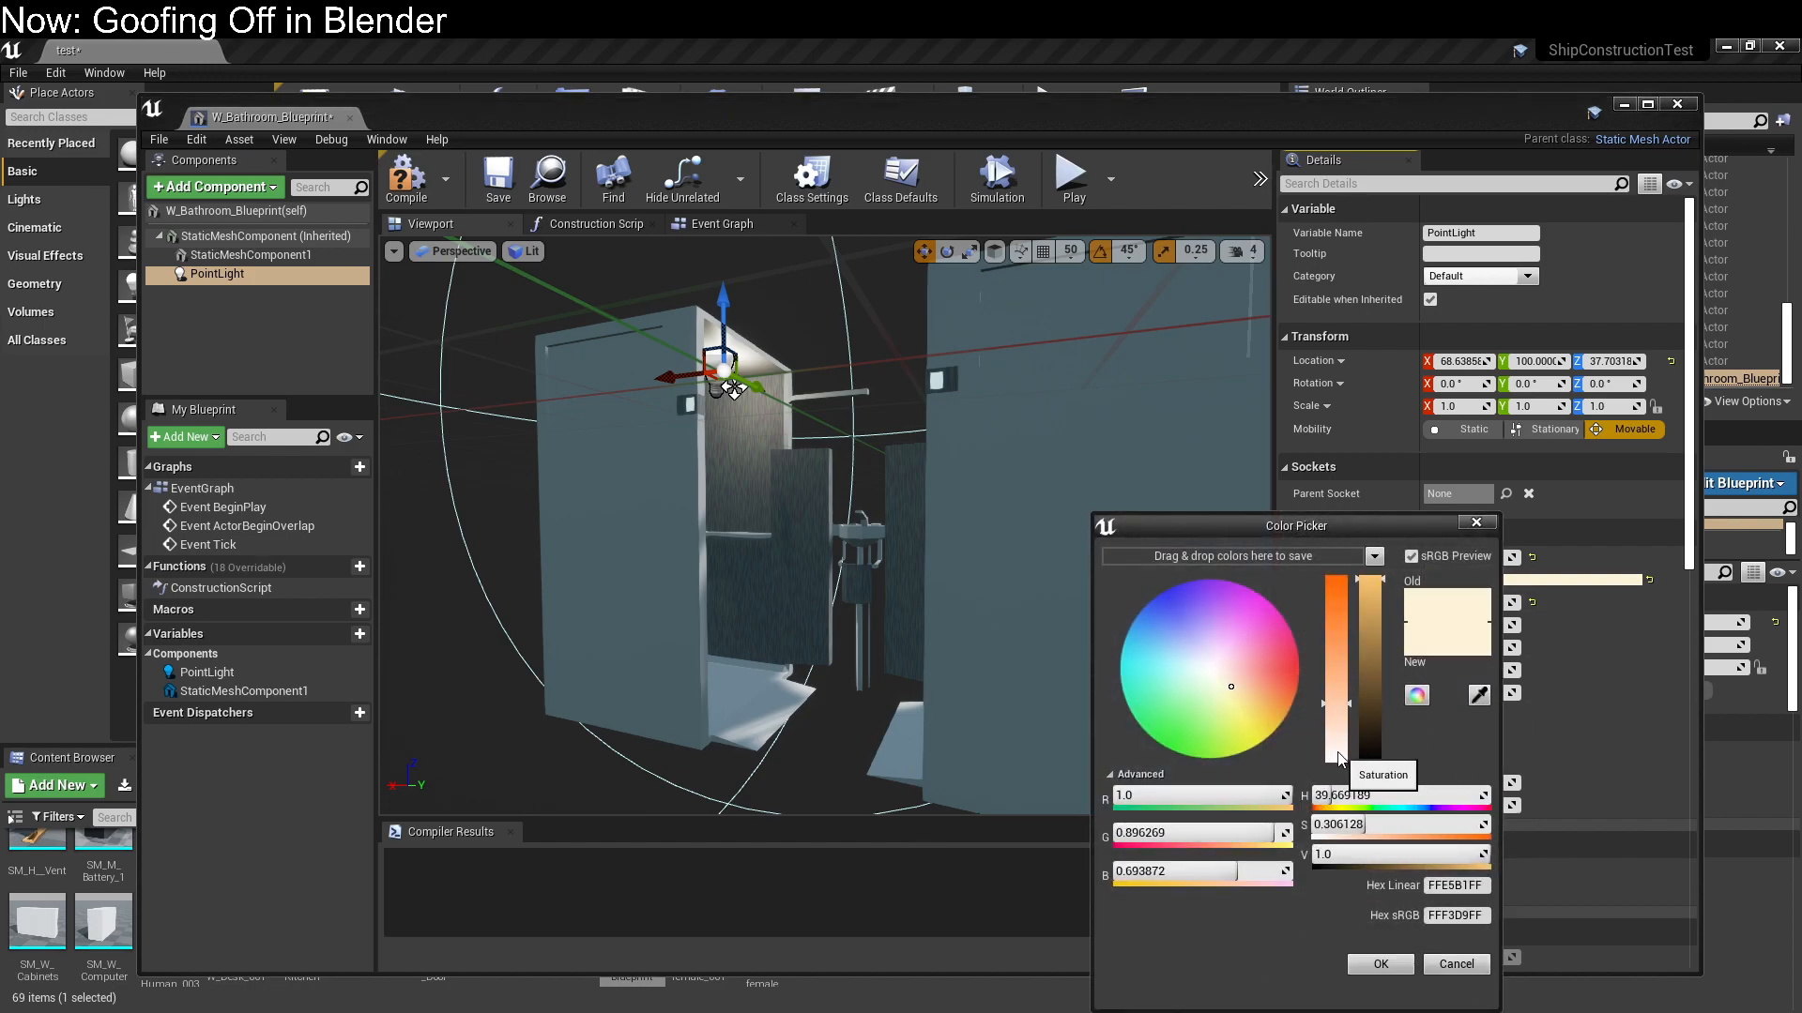
left_click_drag(1340, 765, 1338, 771)
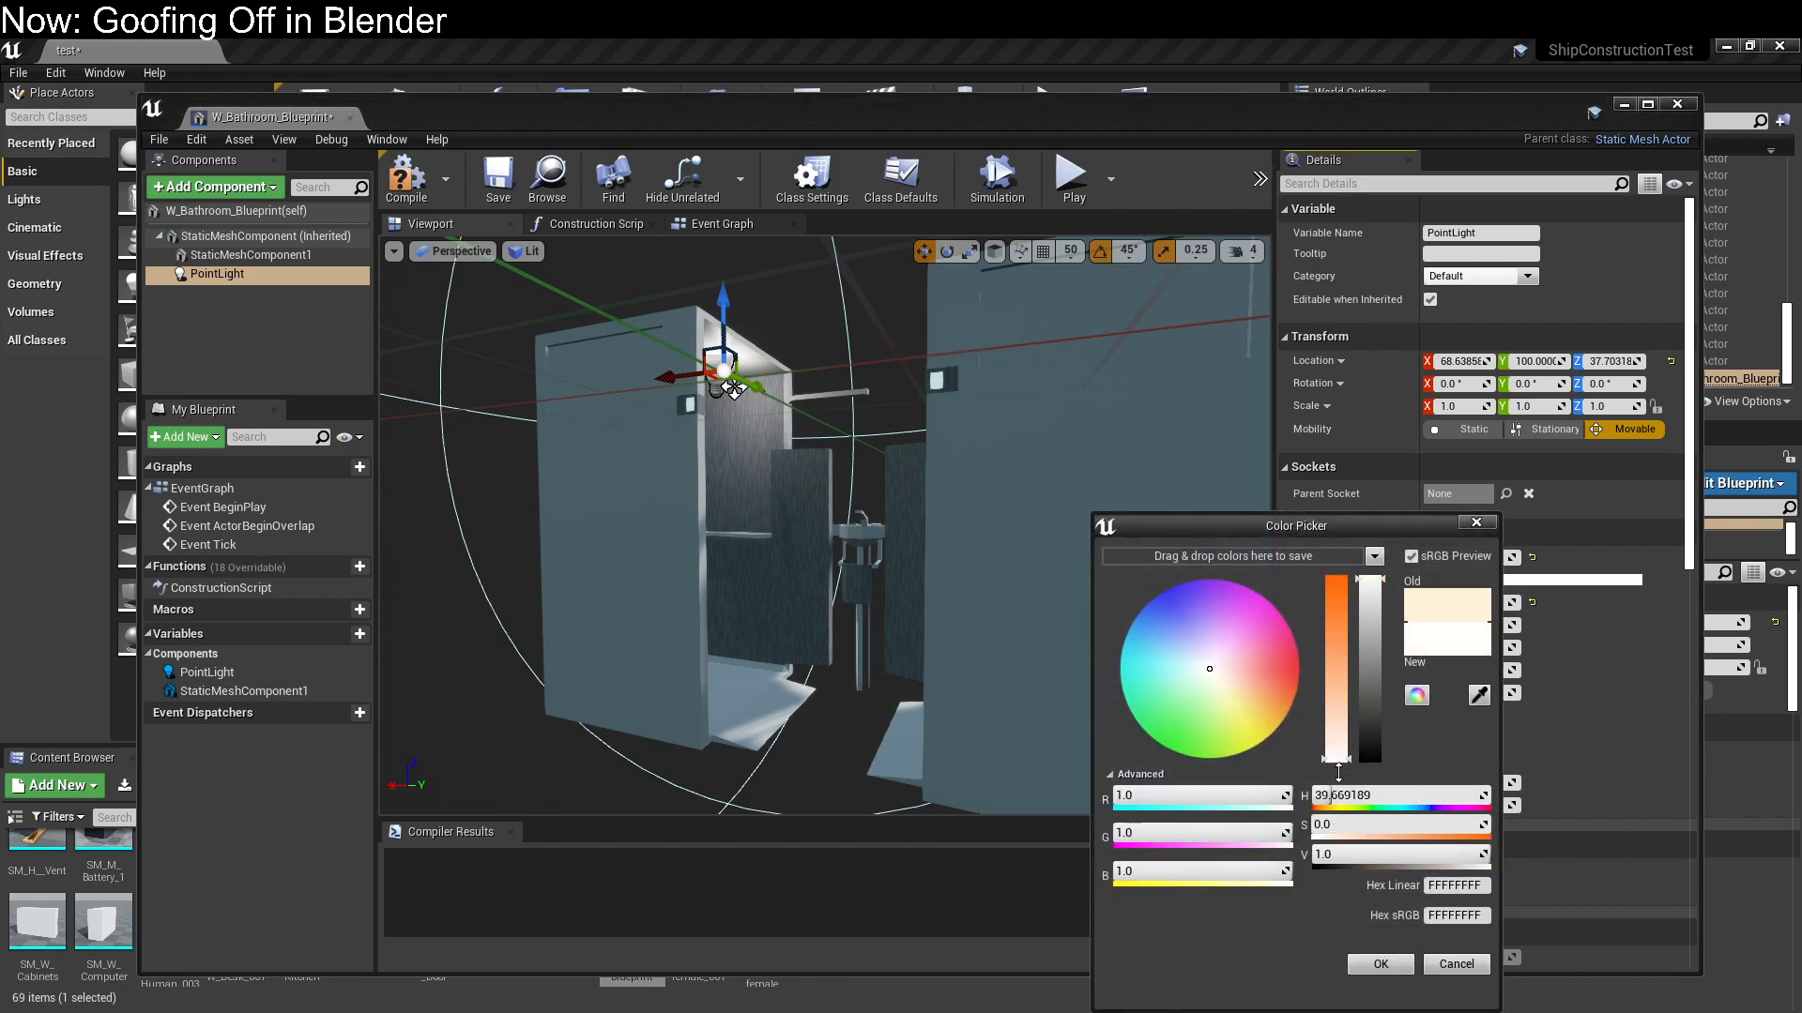
left_click(1380, 964)
Set the point light's temperature to 3500 for a warm glow in the cubicle
right_click_drag(920, 563, 938, 492)
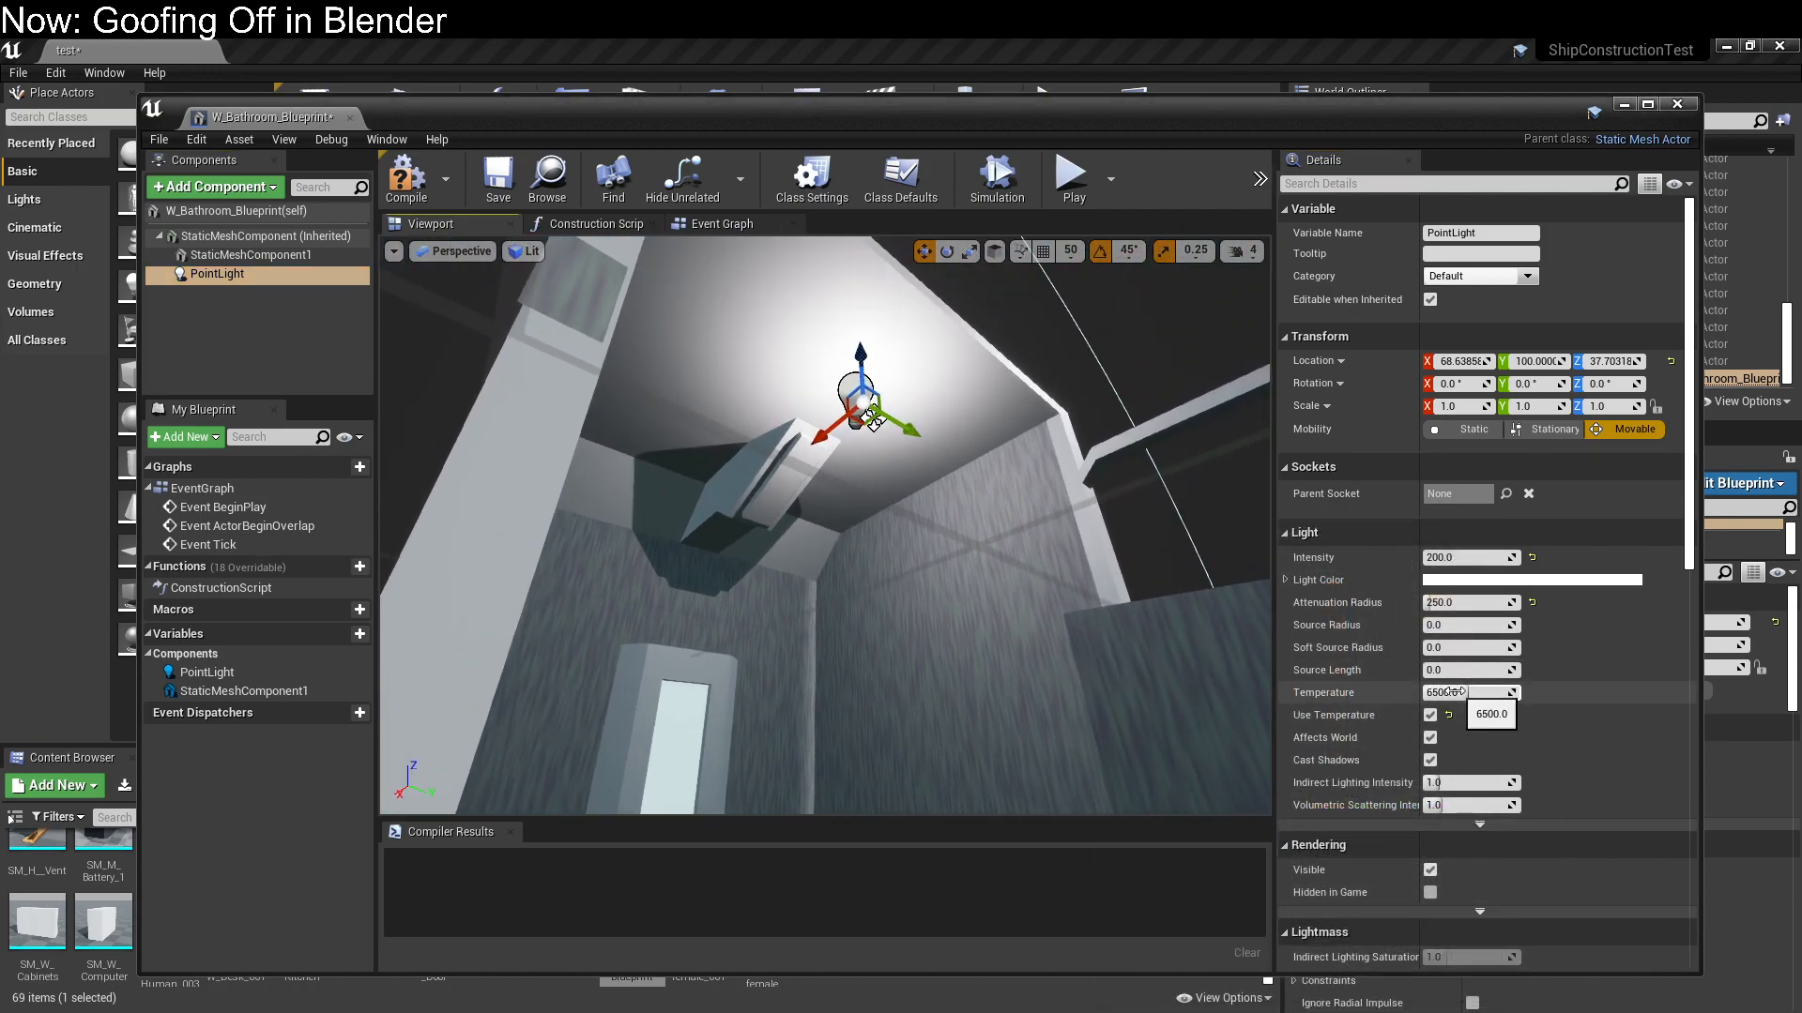
left_click_drag(1428, 694, 1510, 695)
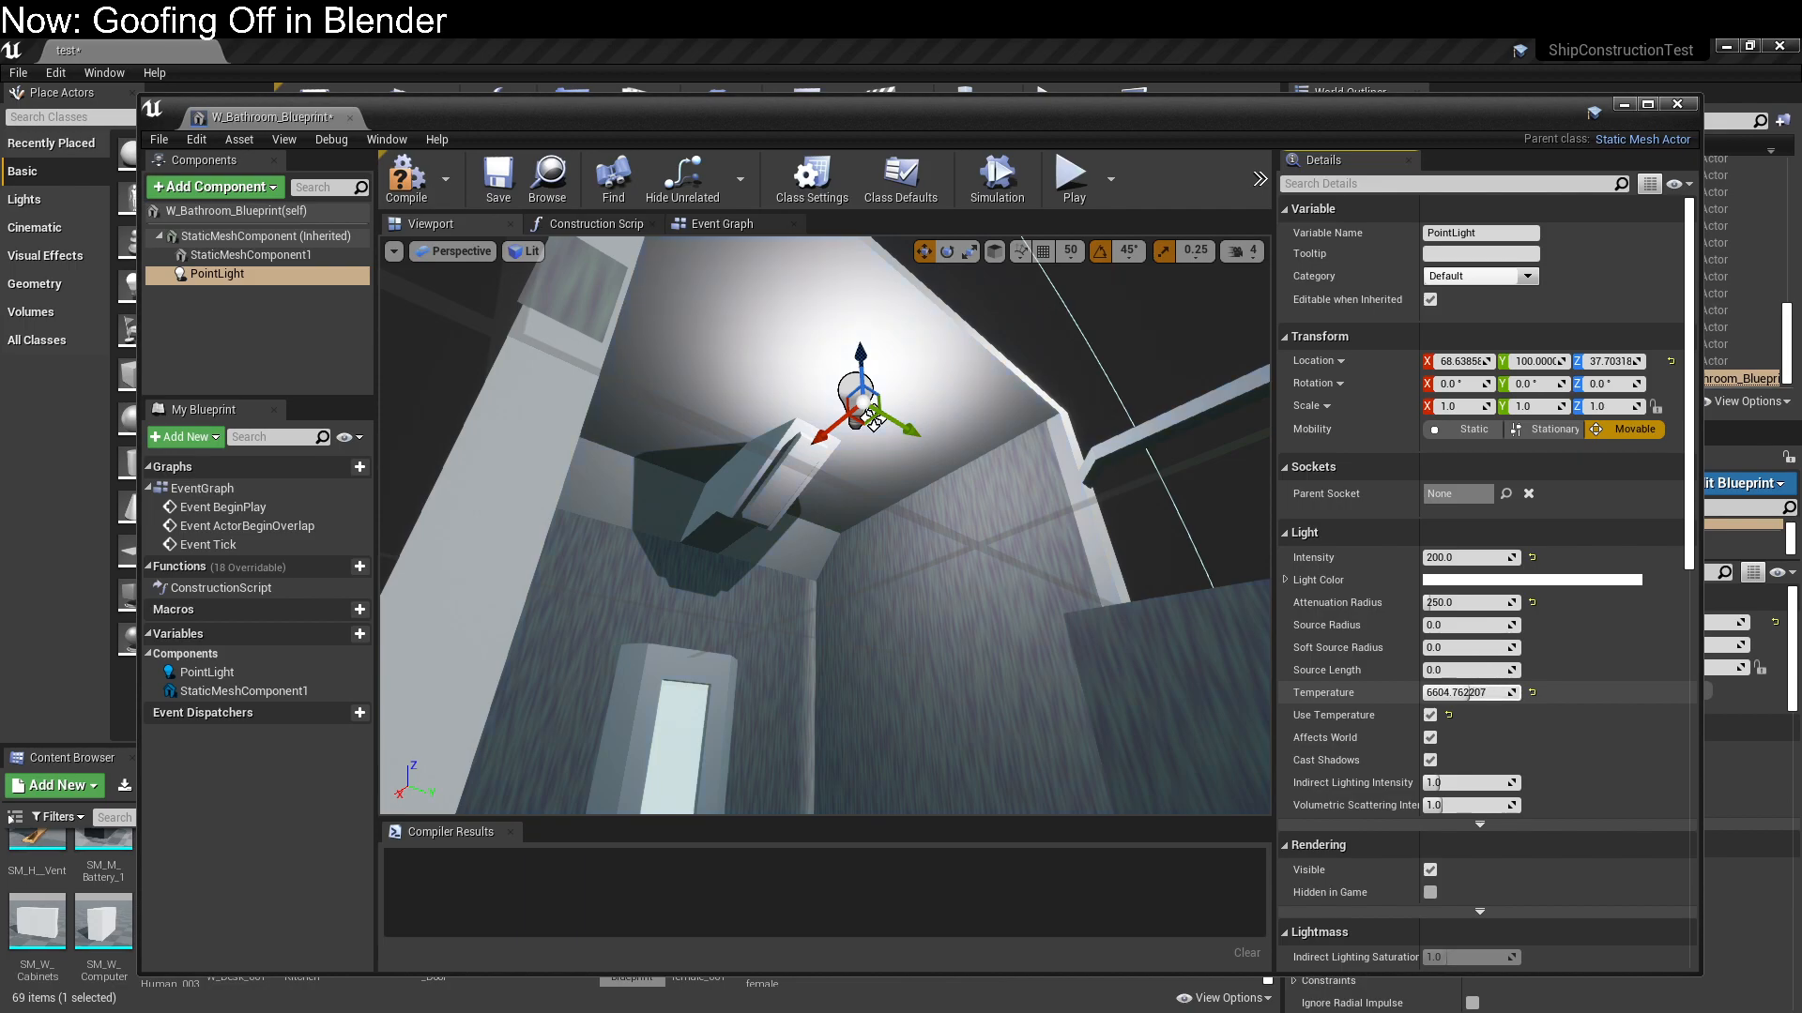
left_click_drag(1459, 695, 1429, 695)
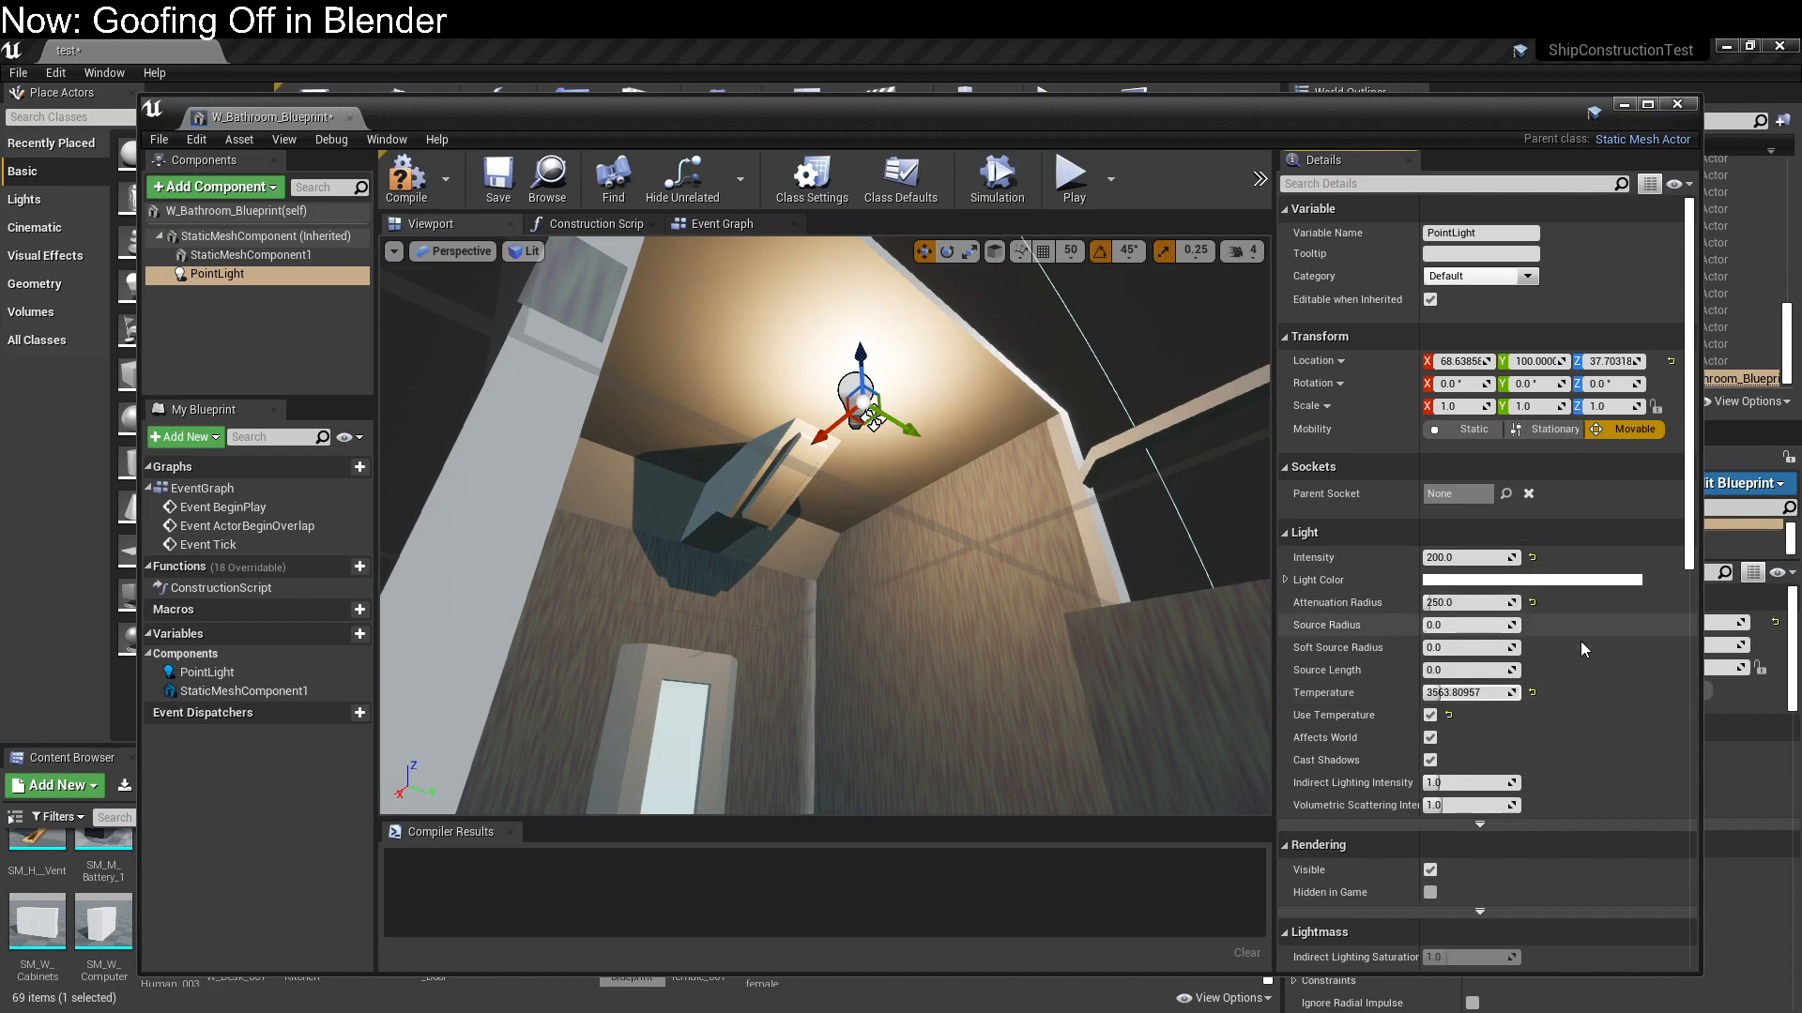
left_click(1509, 695)
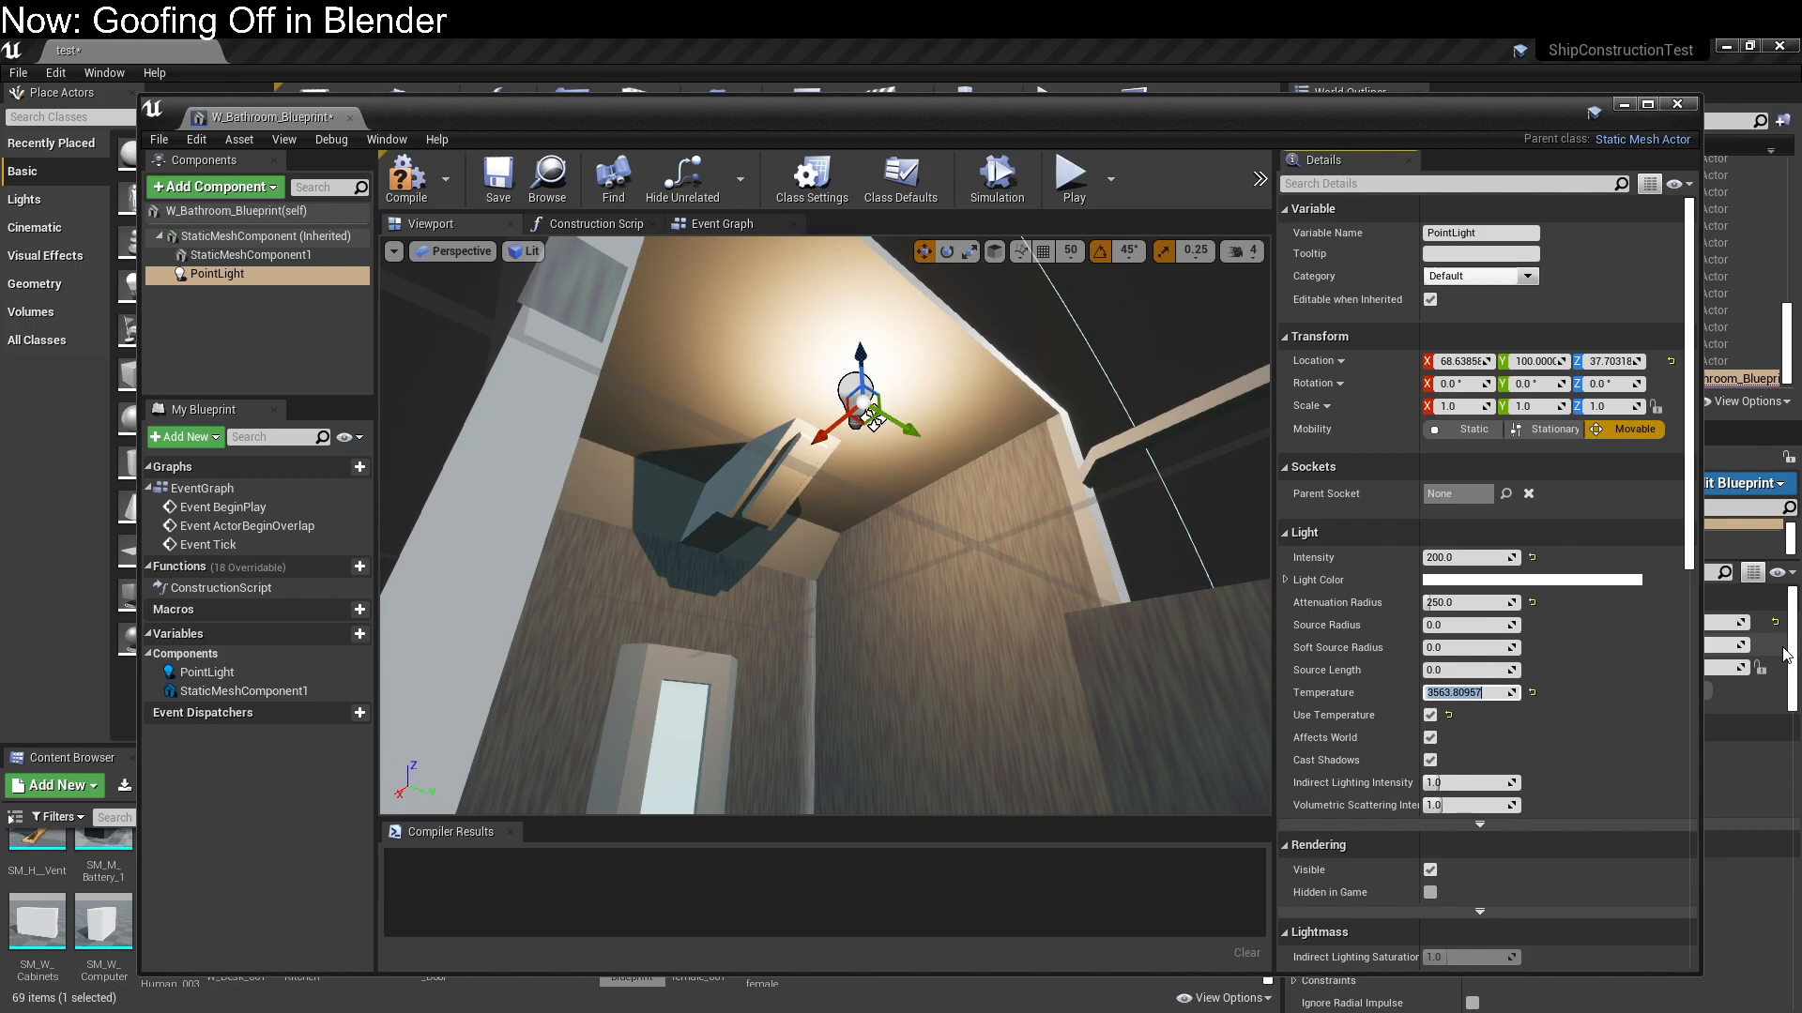
right_click_drag(771, 414, 787, 440)
key("s")
key("w")
right_click_drag(838, 368, 763, 327)
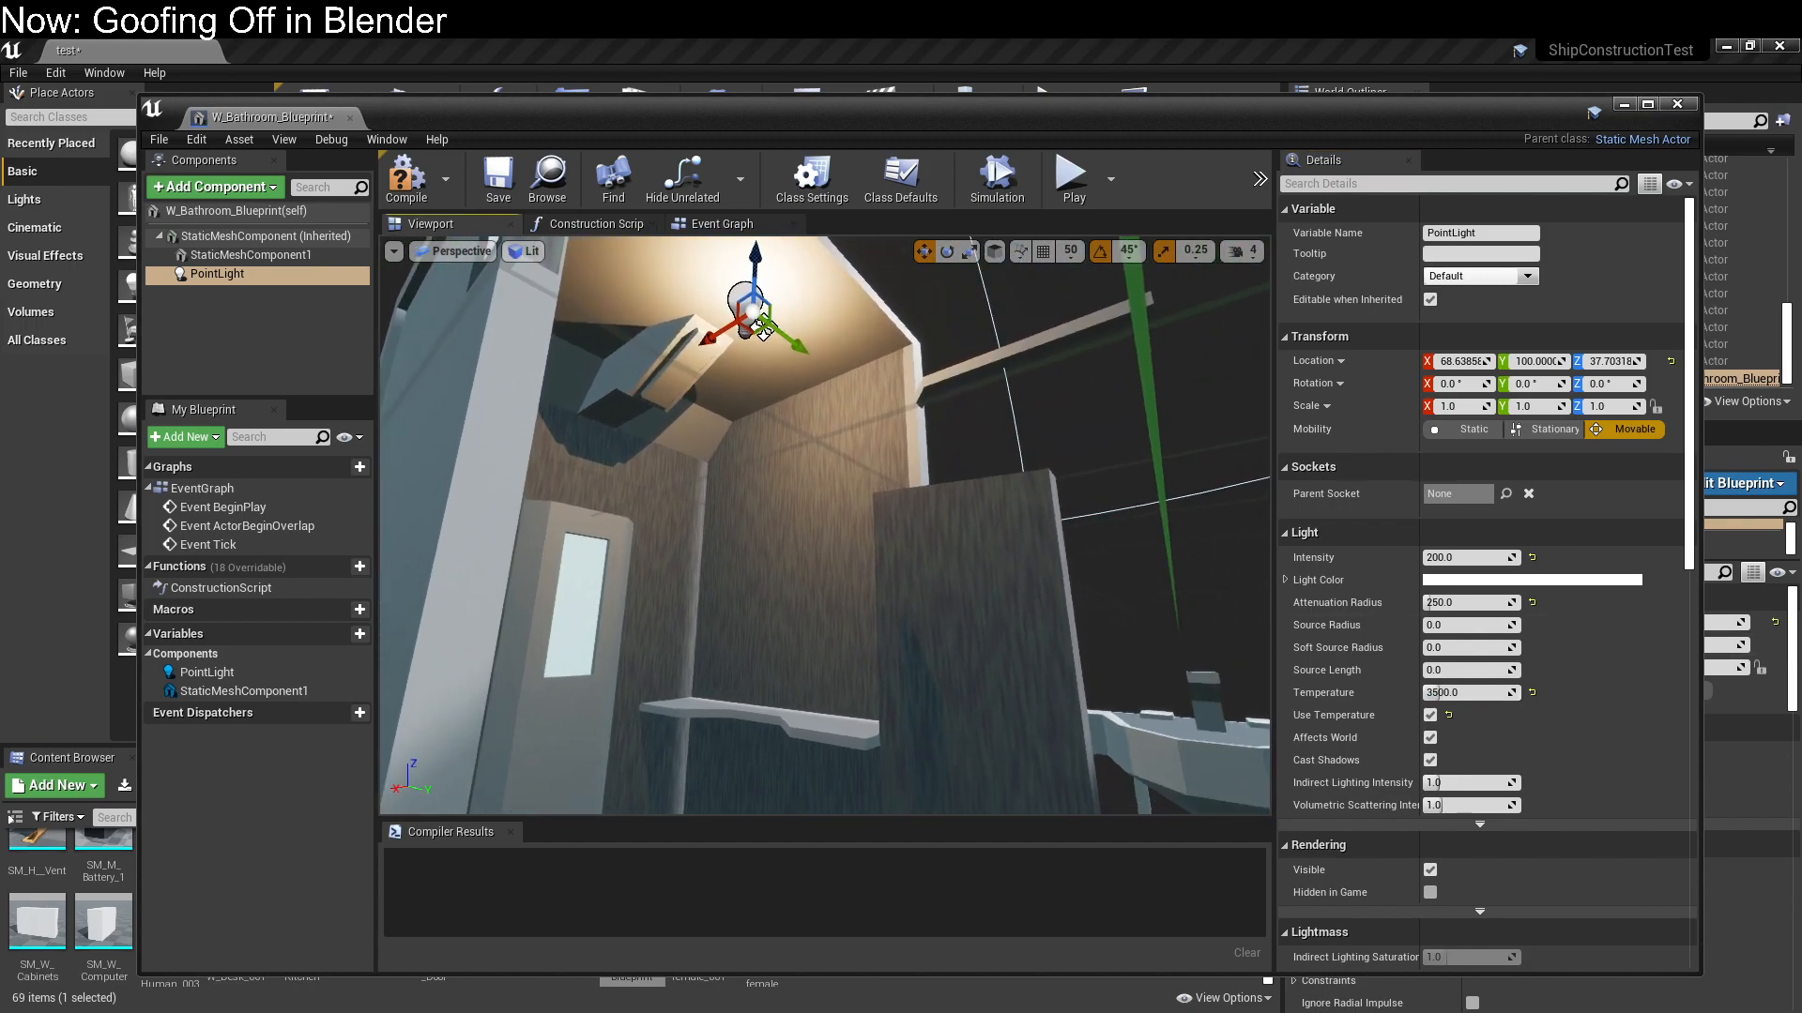
Duplicate the point light and set the copy's X location to -68.63858, mirroring it into the opposite cubicle
mouse_move(787, 439)
right_mouse_down()
mouse_move(897, 442)
mouse_move(563, 426)
mouse_move(762, 426)
right_mouse_up()
key("s")
key("w")
key("s")
right_click_drag(640, 466, 739, 429)
key("a")
key("ctrl+w")
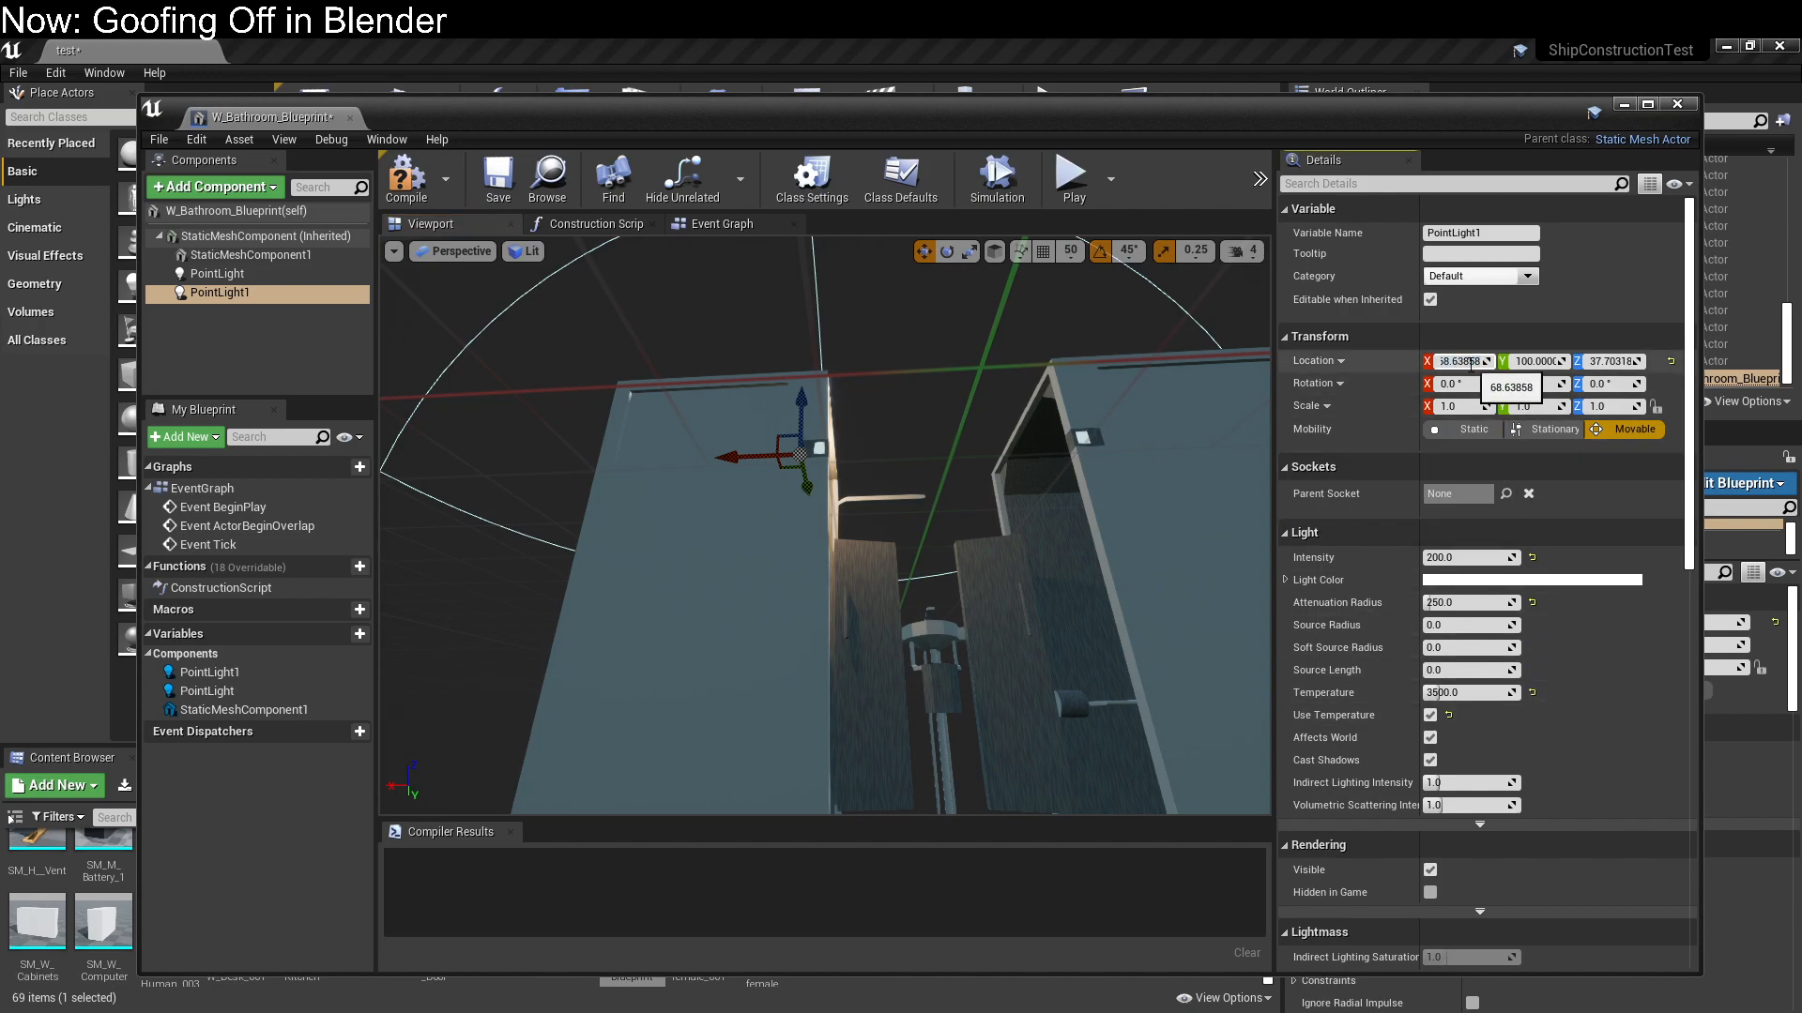
key("Return")
Check the two lit cubicles, save the bathroom blueprint and close its editor
right_click_drag(893, 366, 702, 468)
key("s")
mouse_move(1153, 364)
right_mouse_down()
mouse_move(1211, 358)
mouse_move(1153, 364)
right_mouse_up()
key("a")
key("d")
right_click_drag(1102, 446, 1079, 441)
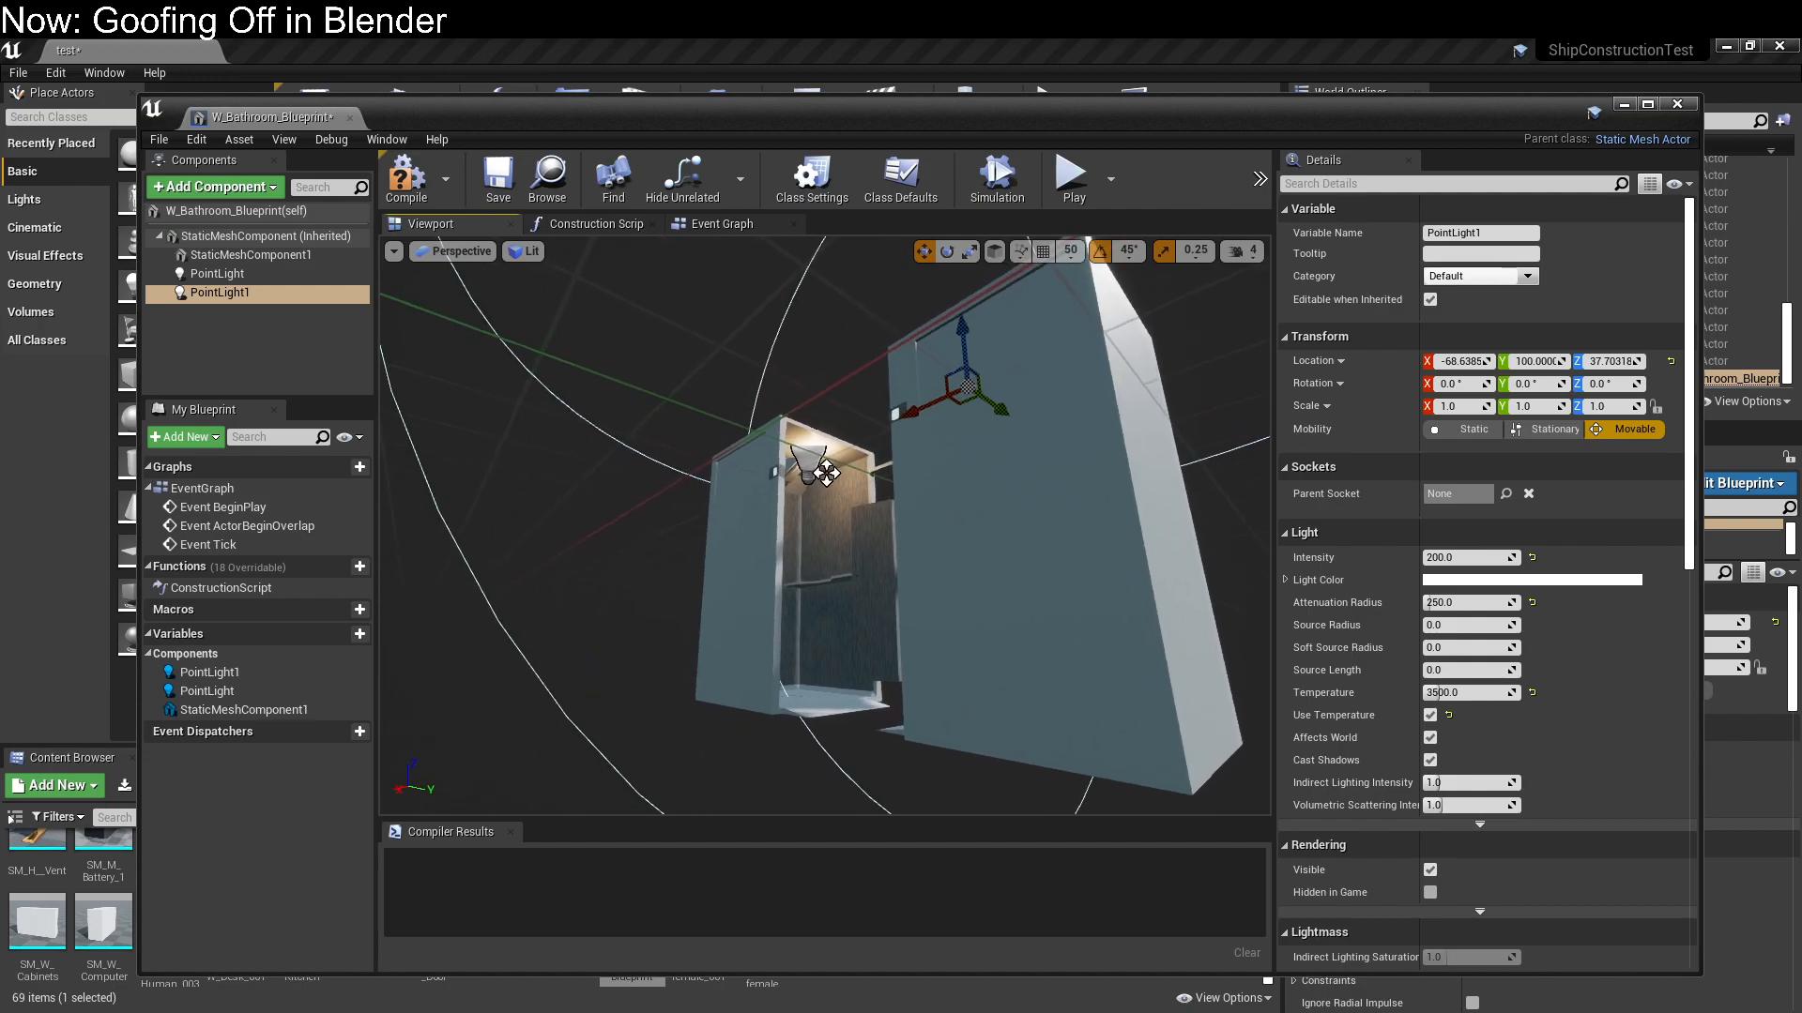
left_click(495, 183)
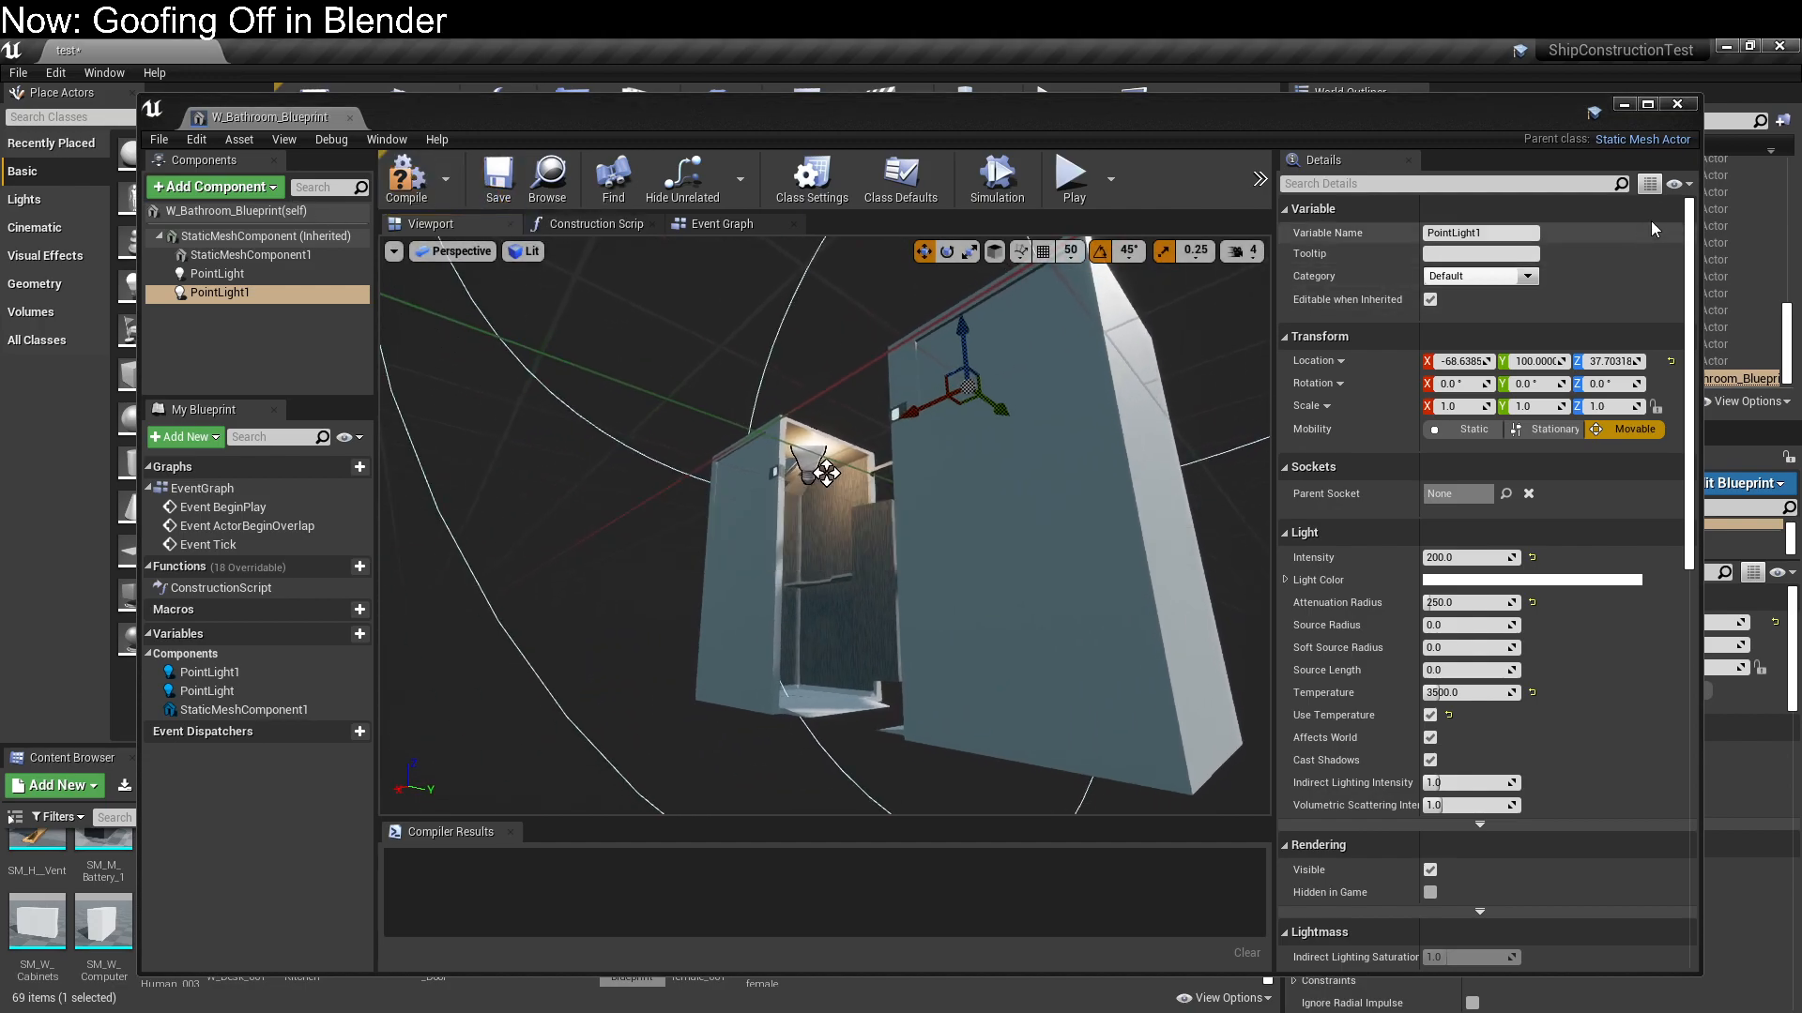
left_click(1677, 104)
Delete the rotated SM_W_Bathroom2 duplicate from the raised floor
key("w")
right_click_drag(777, 446, 1042, 407)
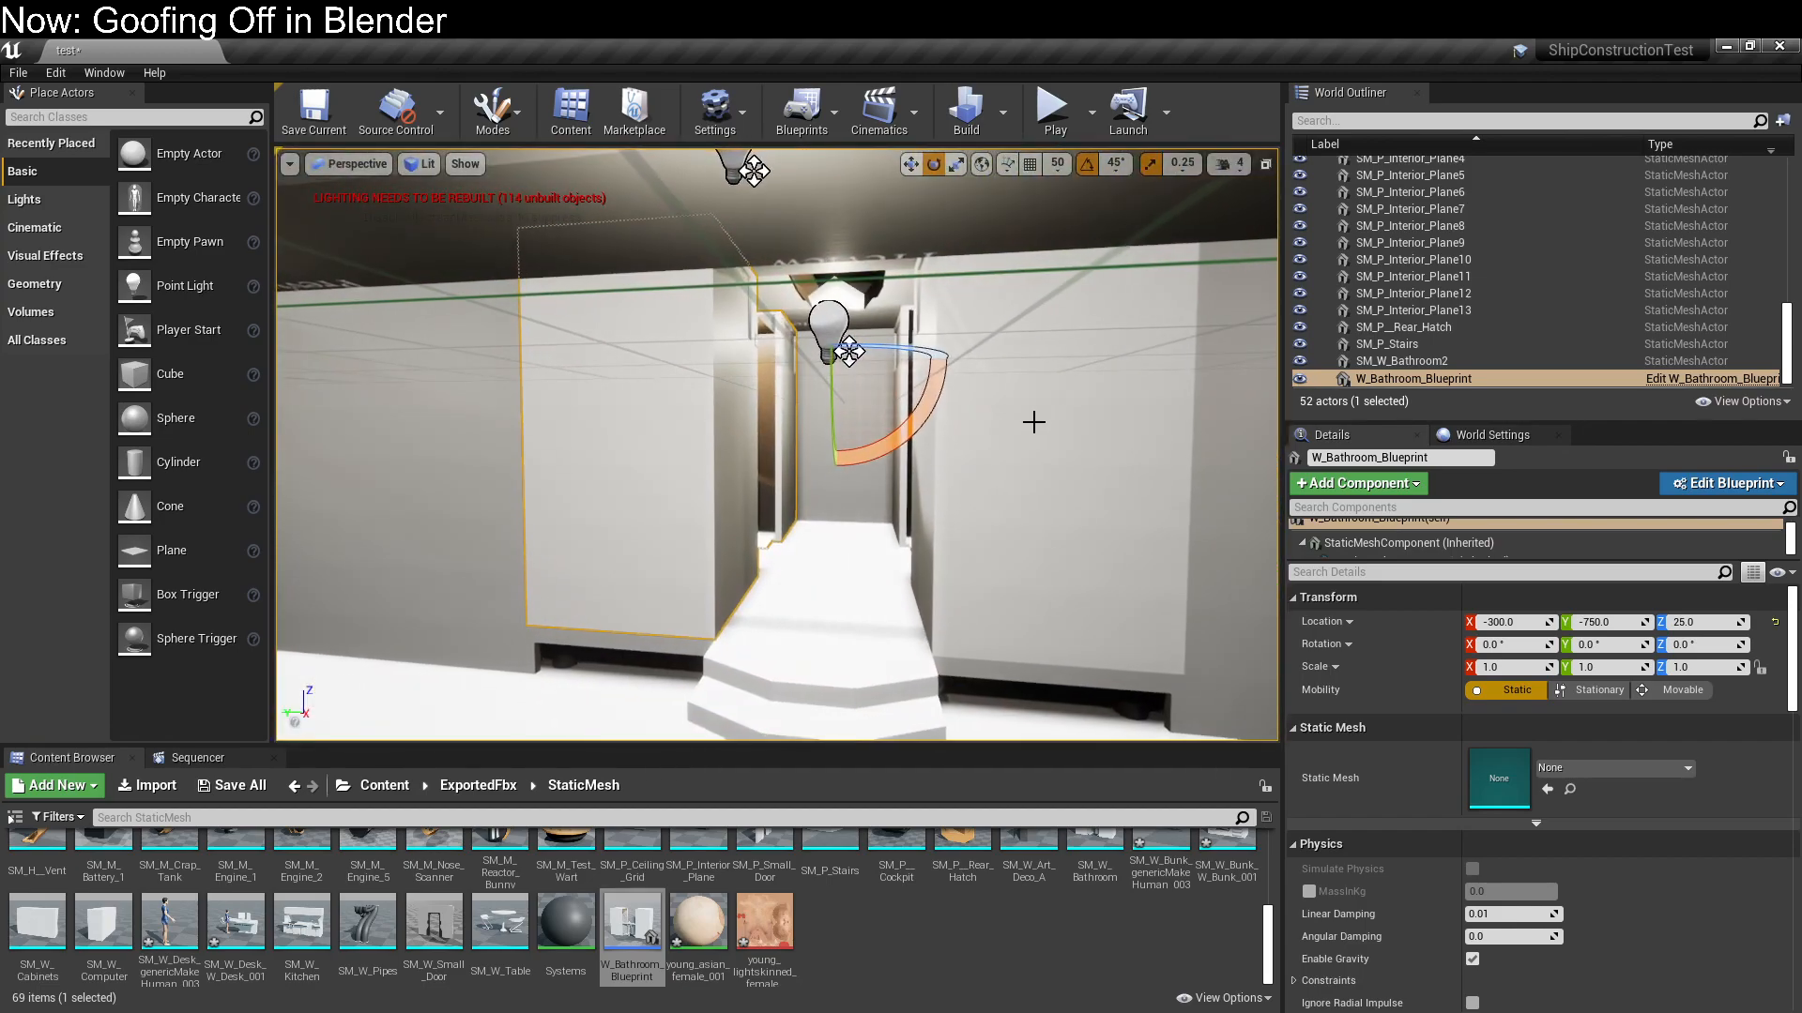
left_click(988, 520)
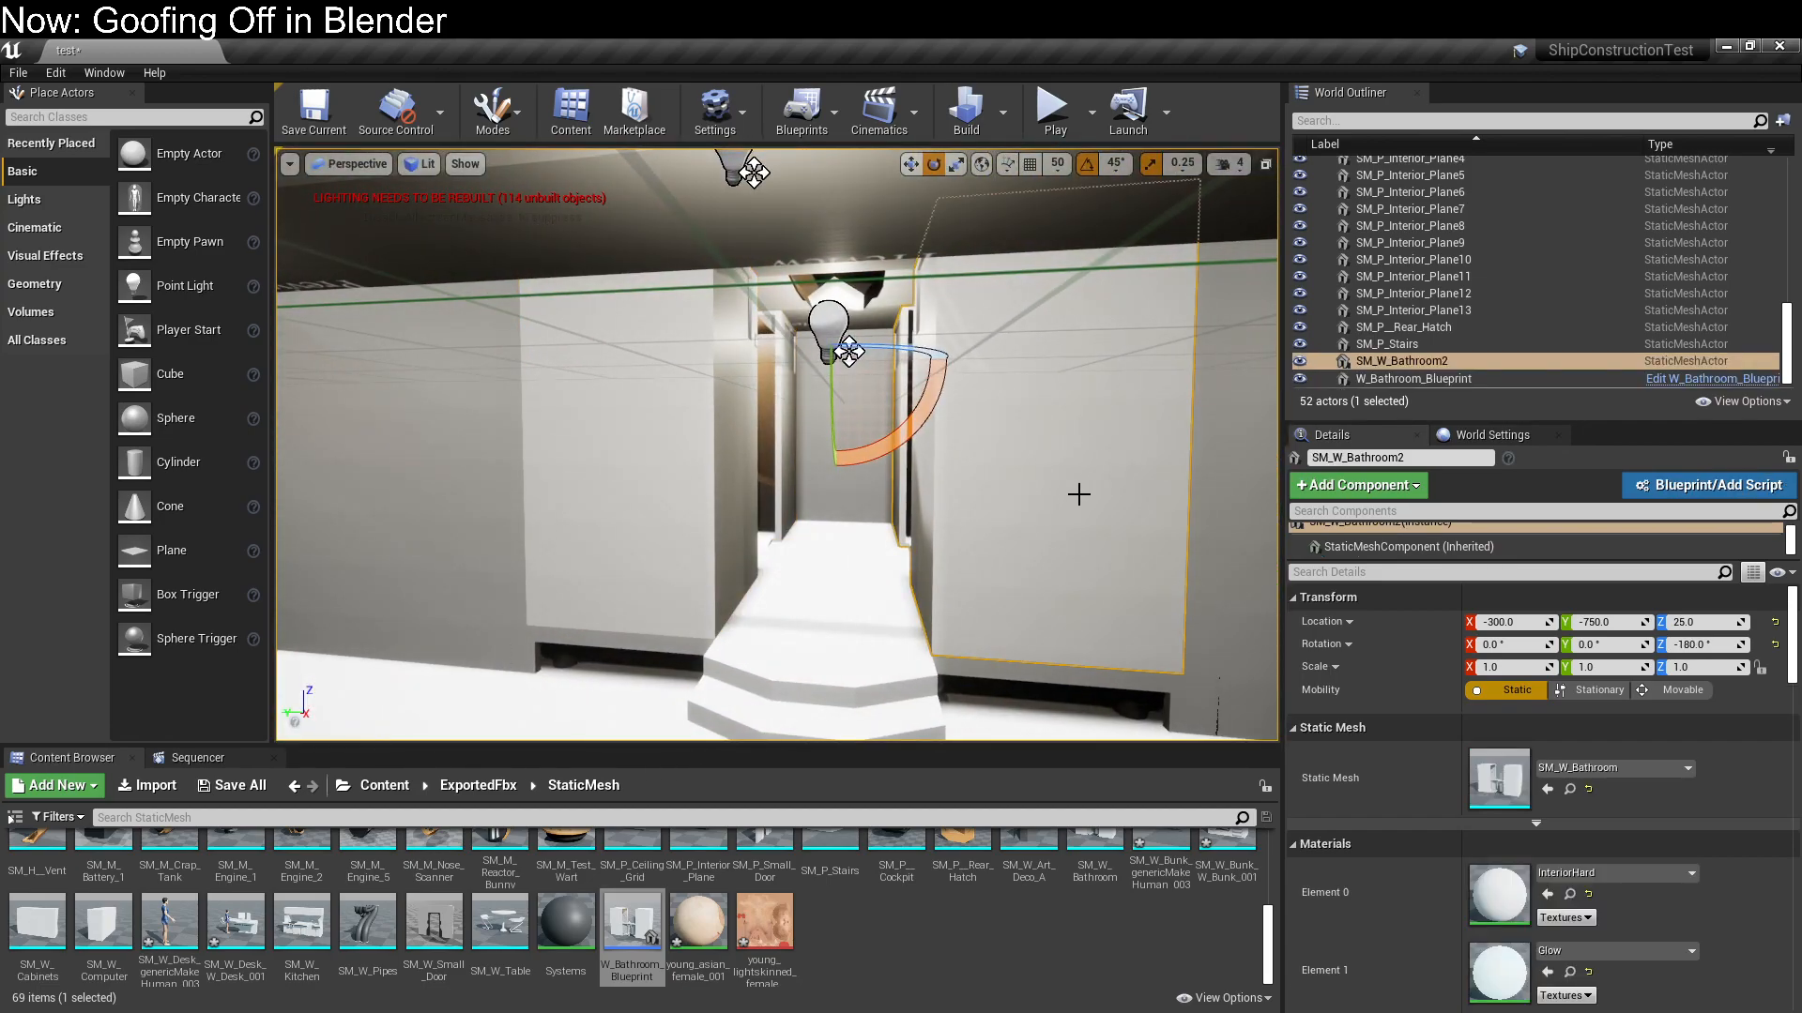
key("Delete")
Try placing a duplicate of the bathroom blueprint rotated 180° about Z
left_click(699, 511)
key("ctrl+w")
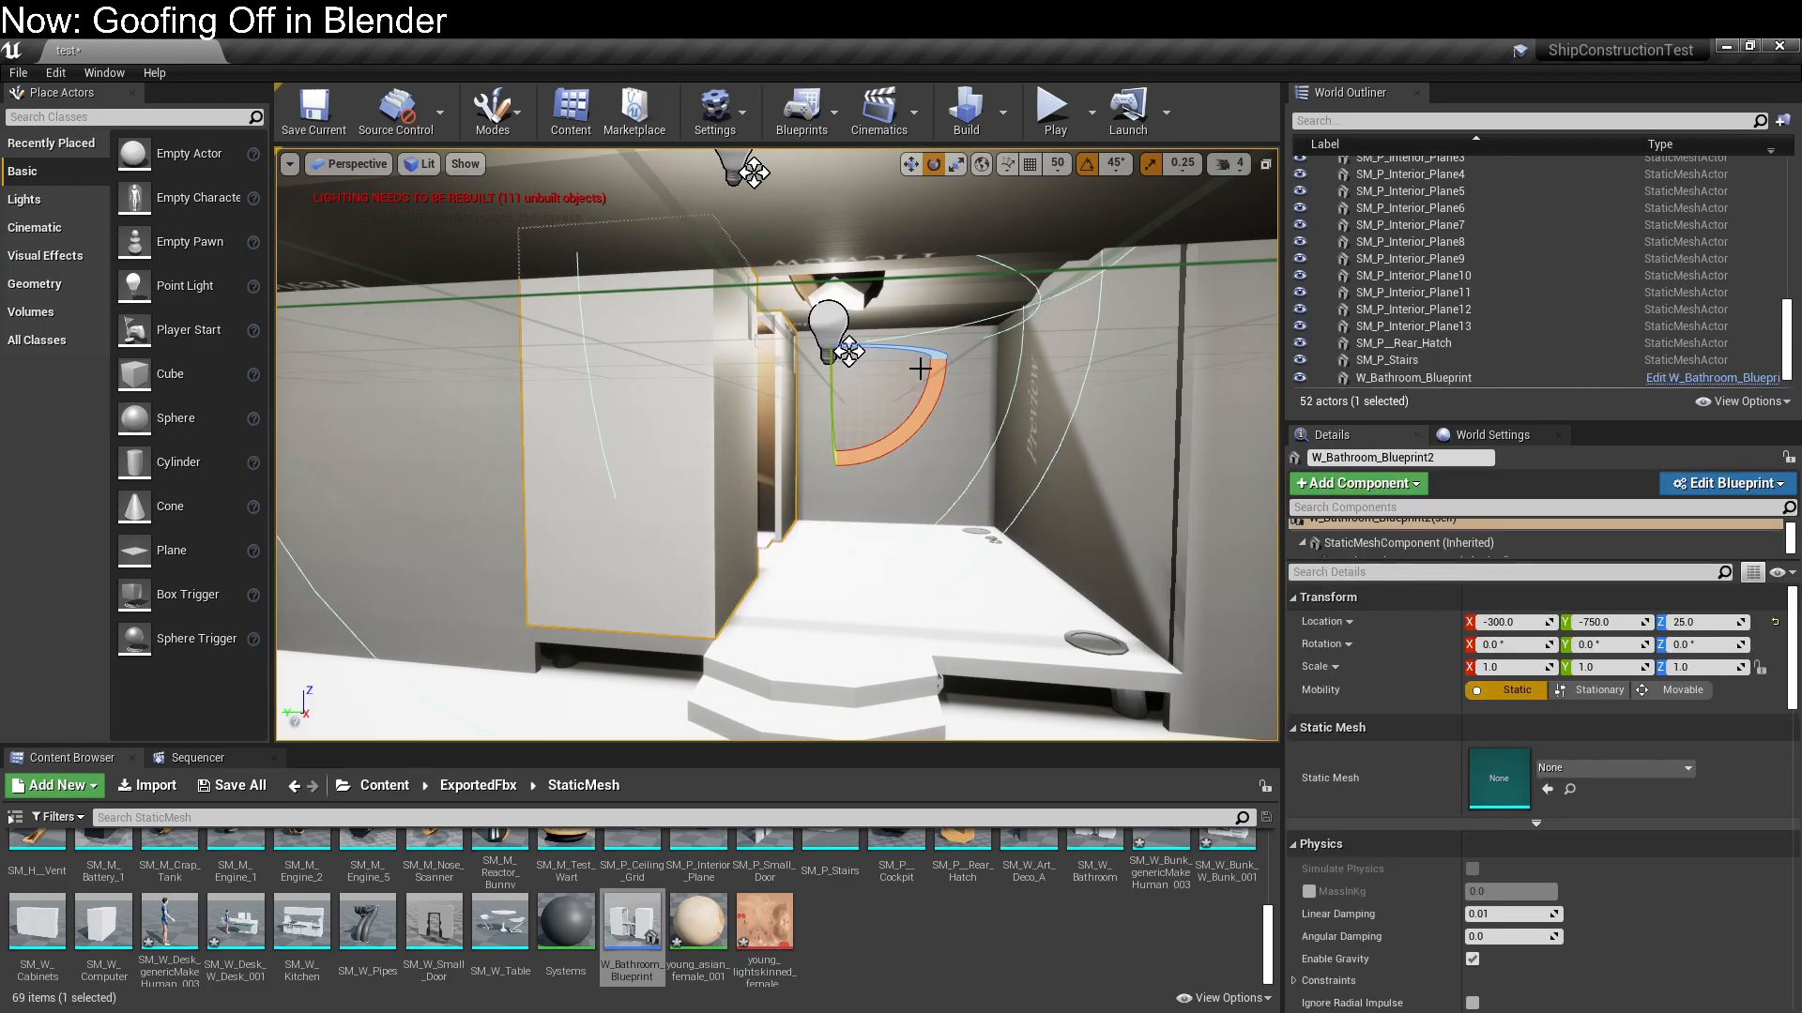
left_click_drag(913, 358, 1079, 366)
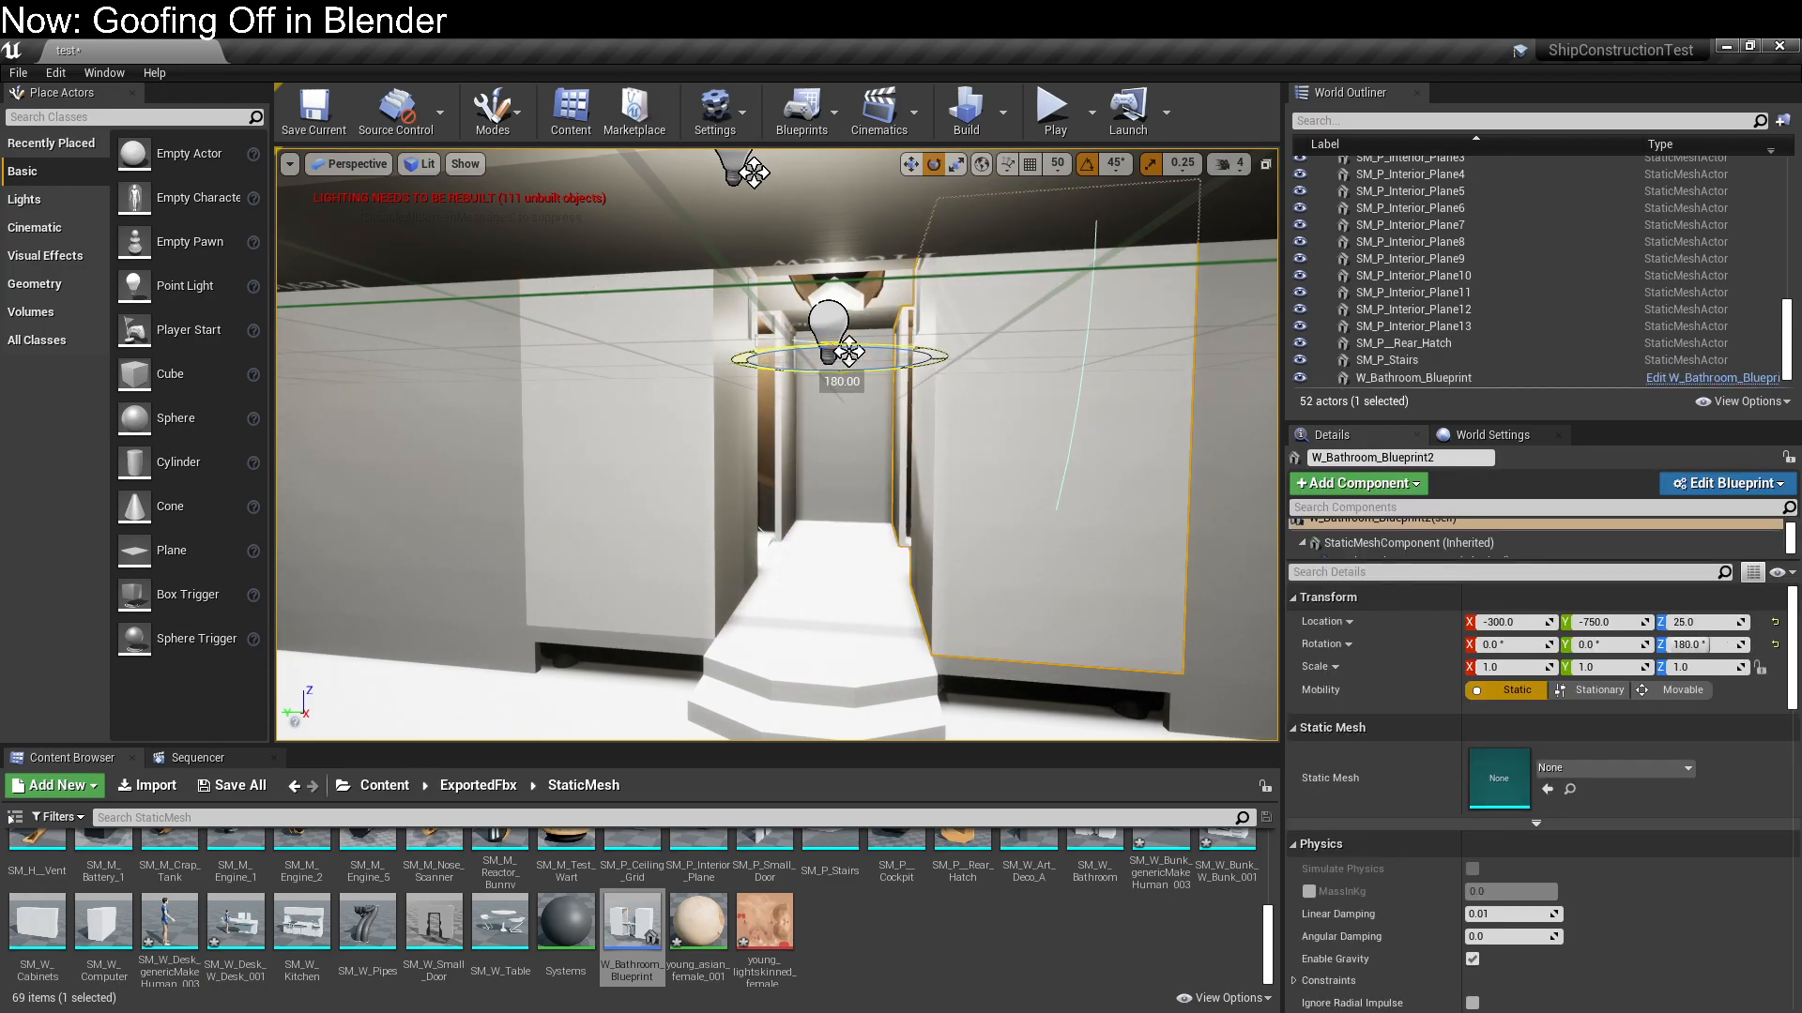
key("Delete")
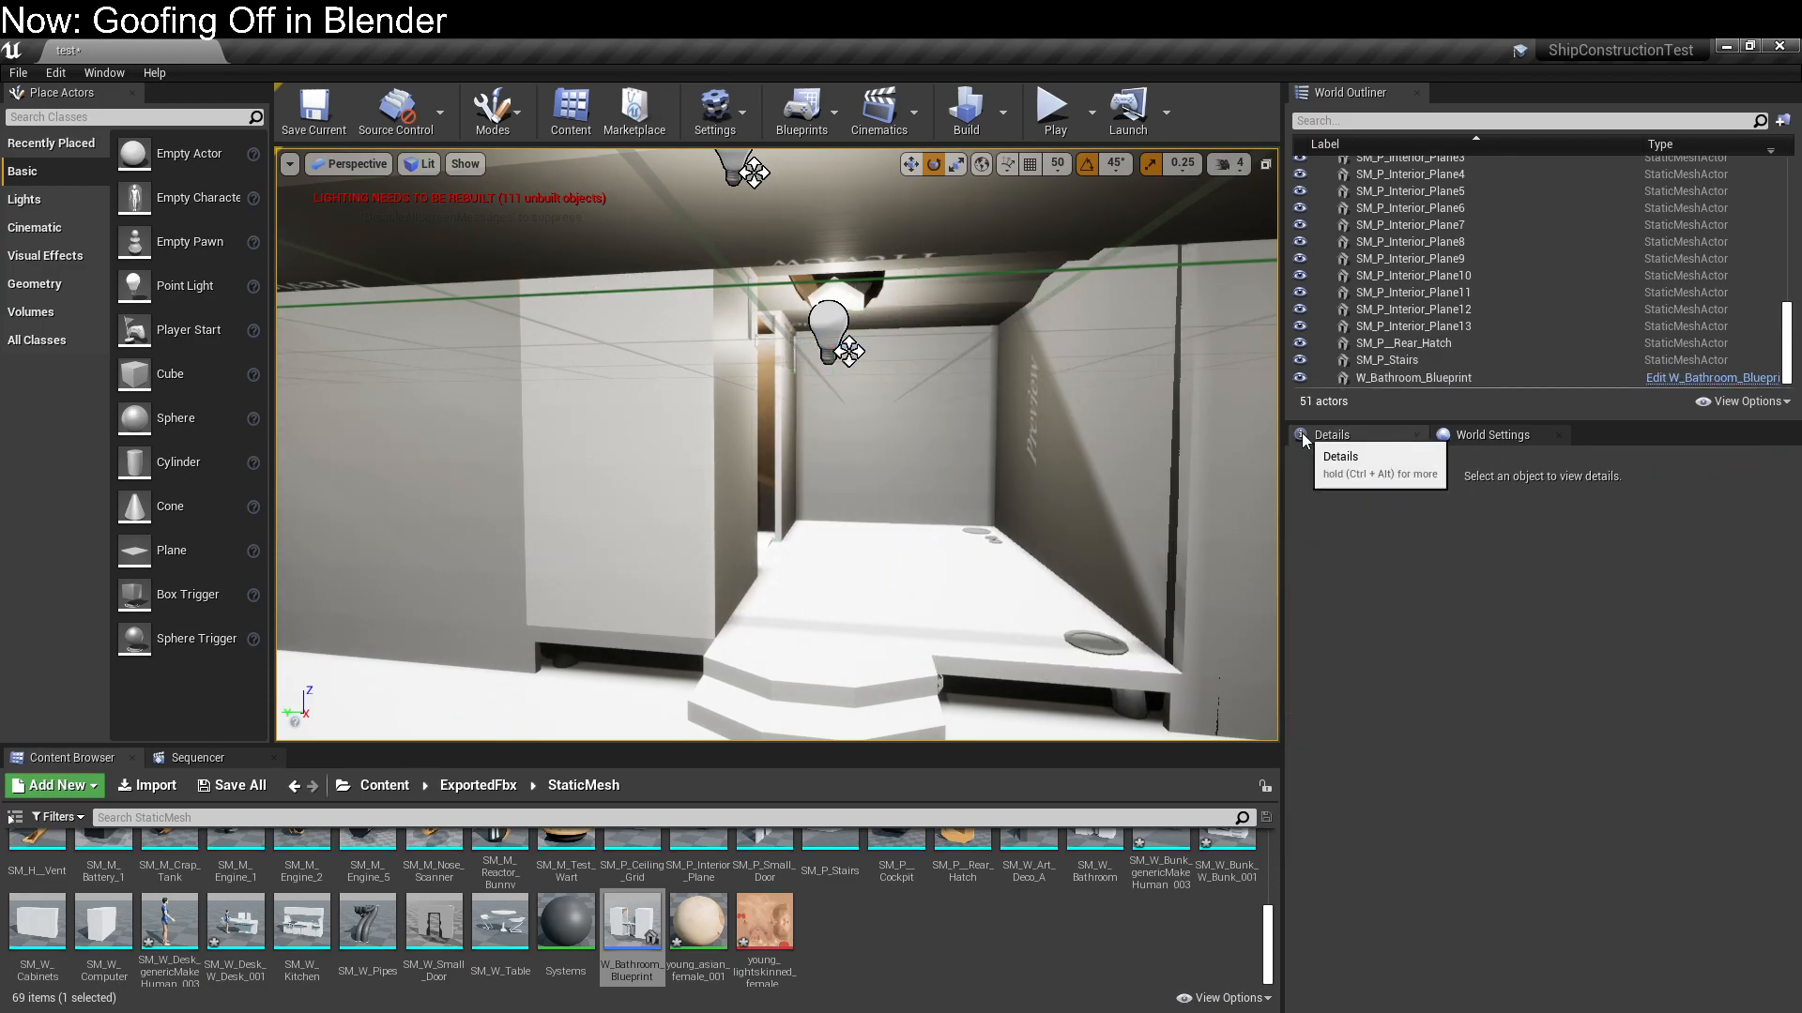
Rotate the remaining bathroom blueprint 90° about Z on the raised floor
left_click(672, 450)
left_click_drag(934, 357, 909, 360)
right_click_drag(971, 648, 1053, 713)
key("w")
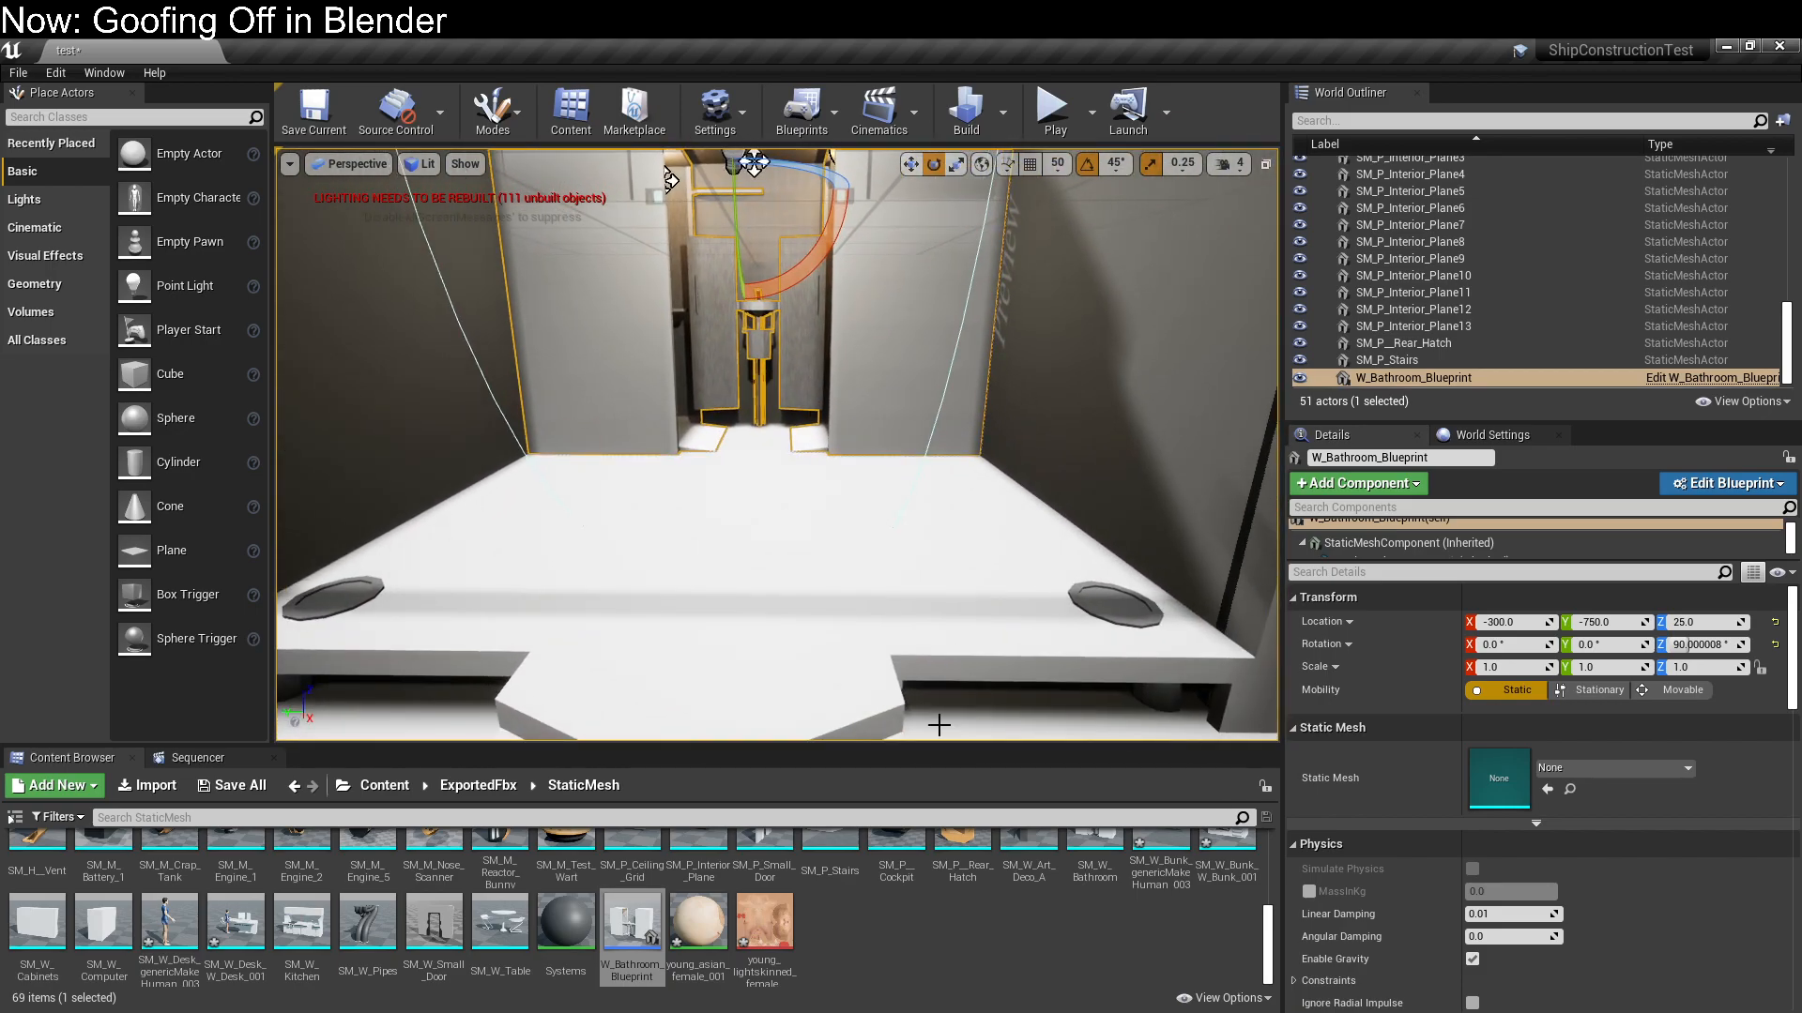
Try placing SM_W_Table on the raised floor without grid snapping and raising it
left_click_drag(517, 922, 623, 566)
scroll(624, 570, "down", 5)
right_click_drag(623, 572, 597, 573)
key("w")
right_click_drag(705, 438, 689, 441)
left_click_drag(723, 436, 738, 285)
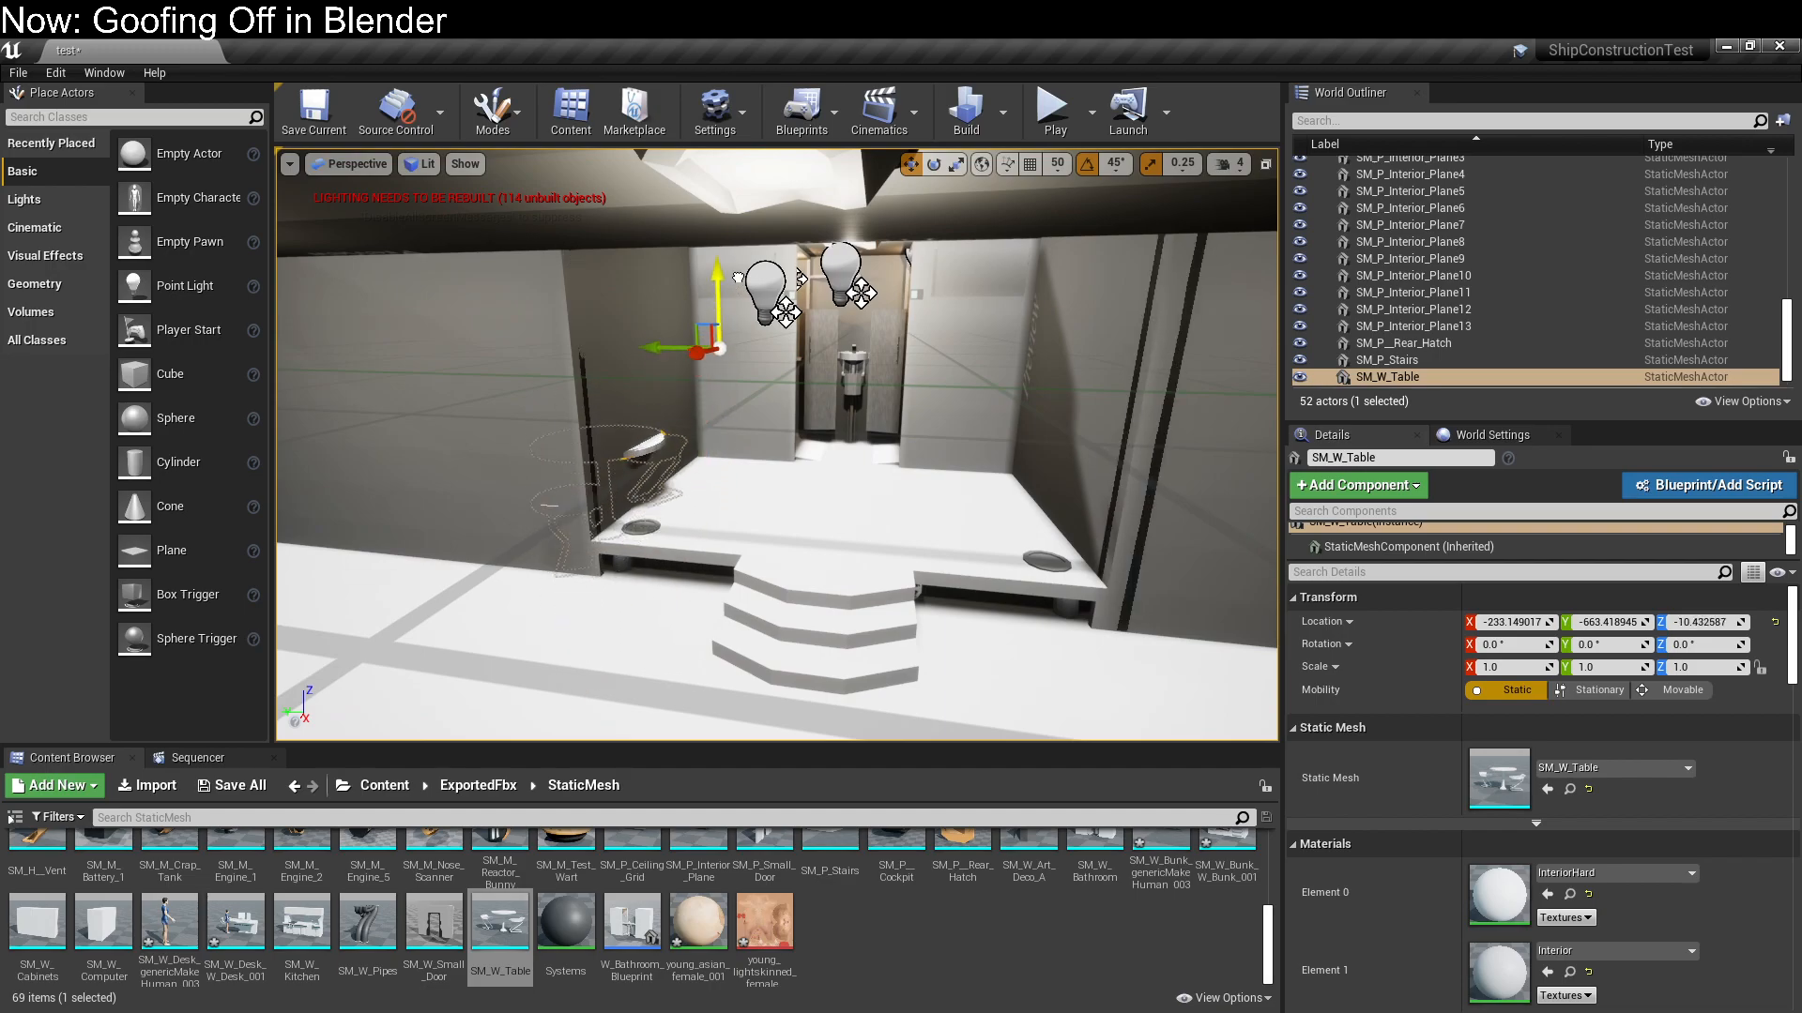
Turn on position grid snapping and delete the off-grid SM_W_Table beside the raised floor
left_click(1030, 164)
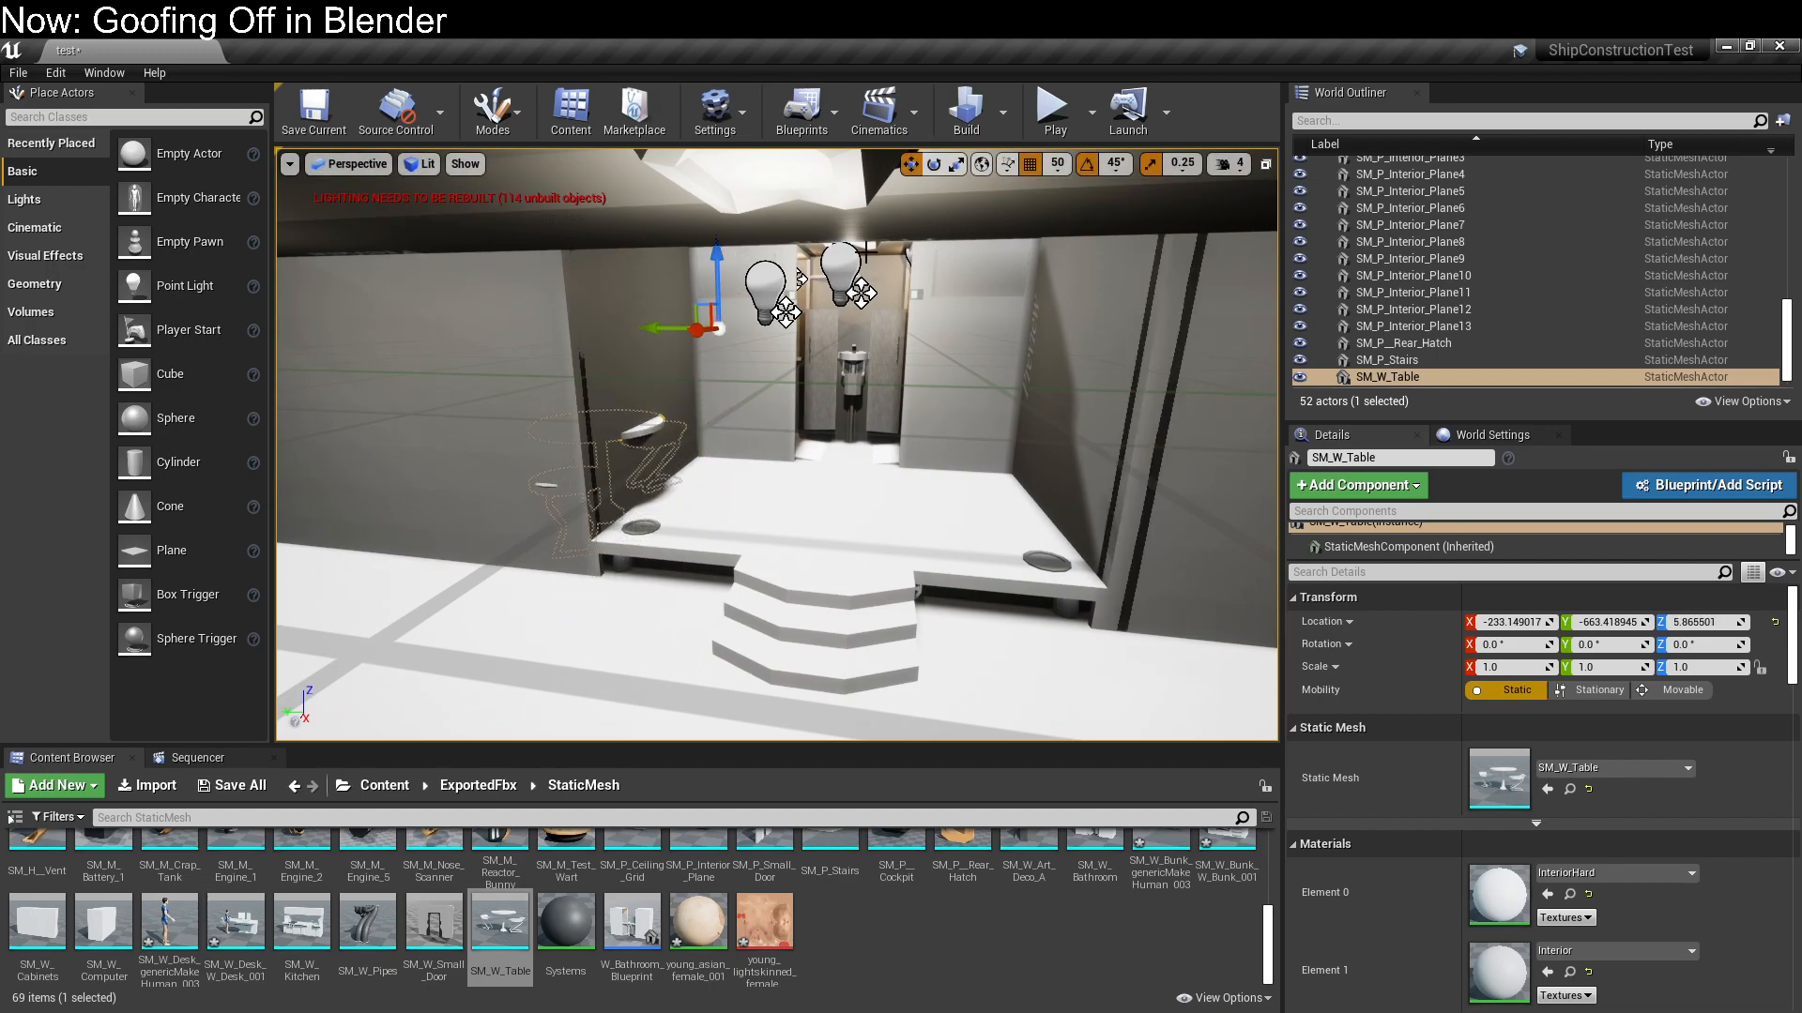
left_click(722, 261)
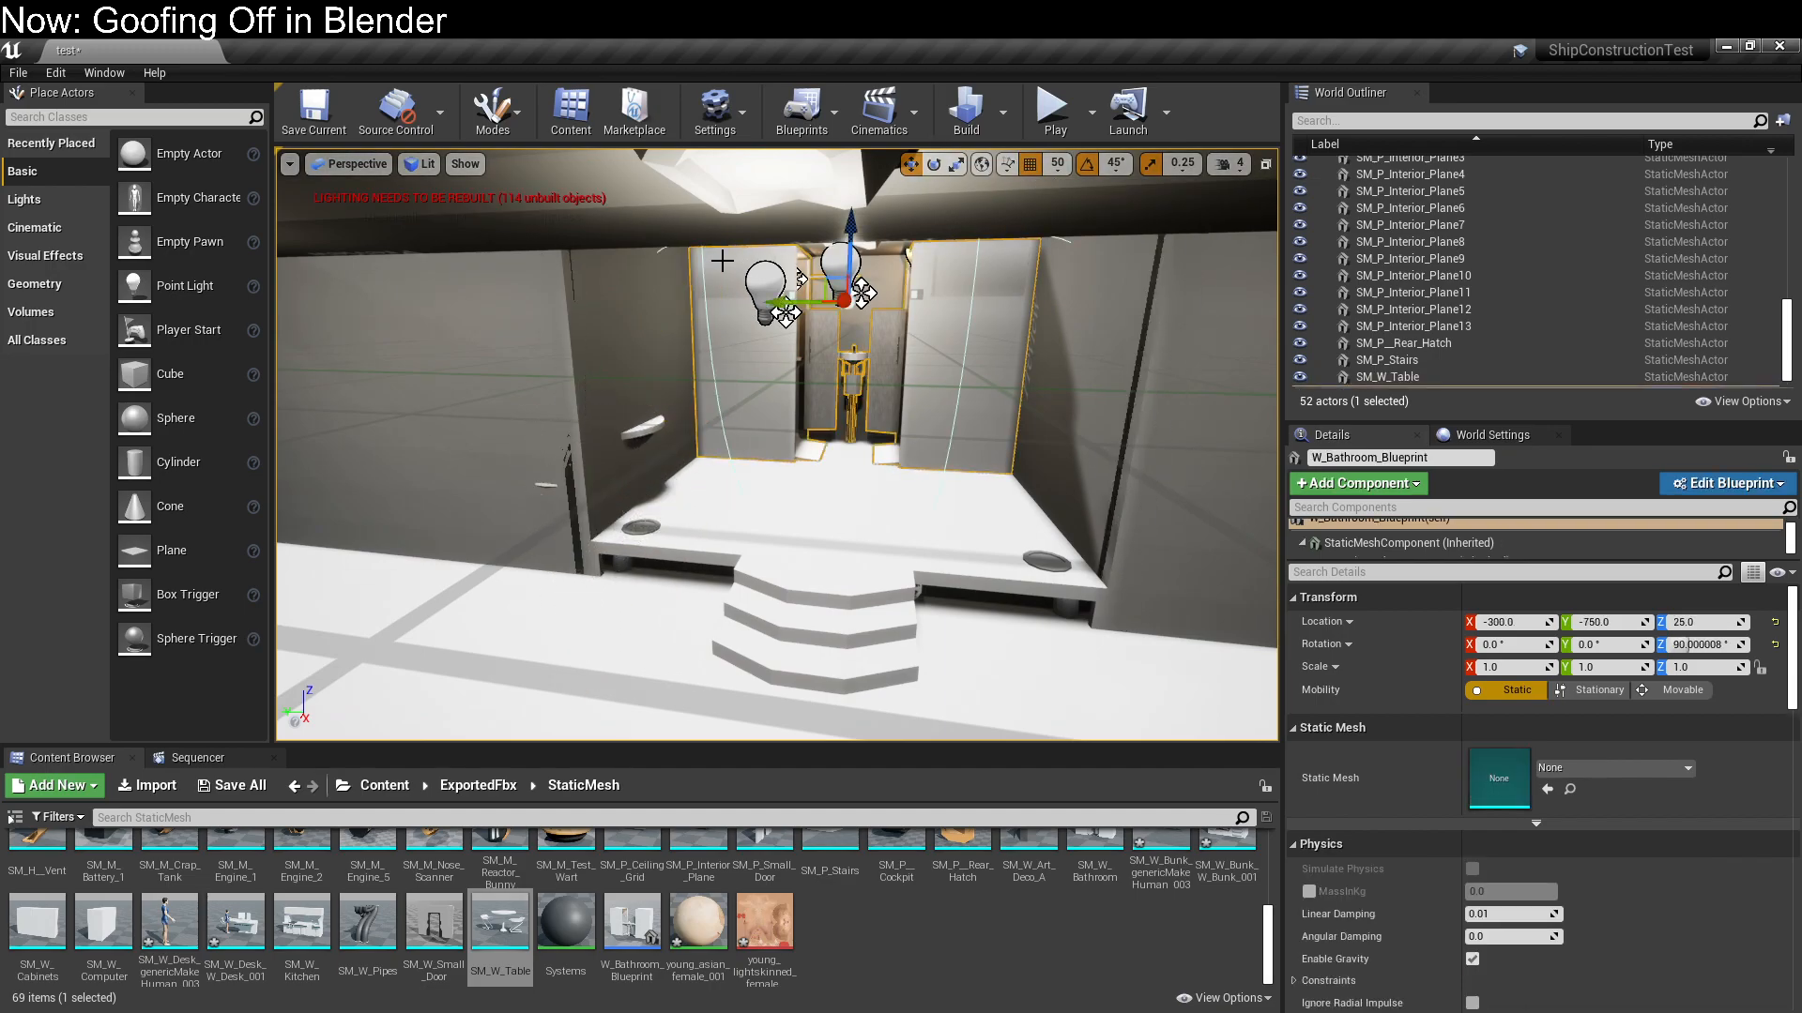
left_click(650, 555)
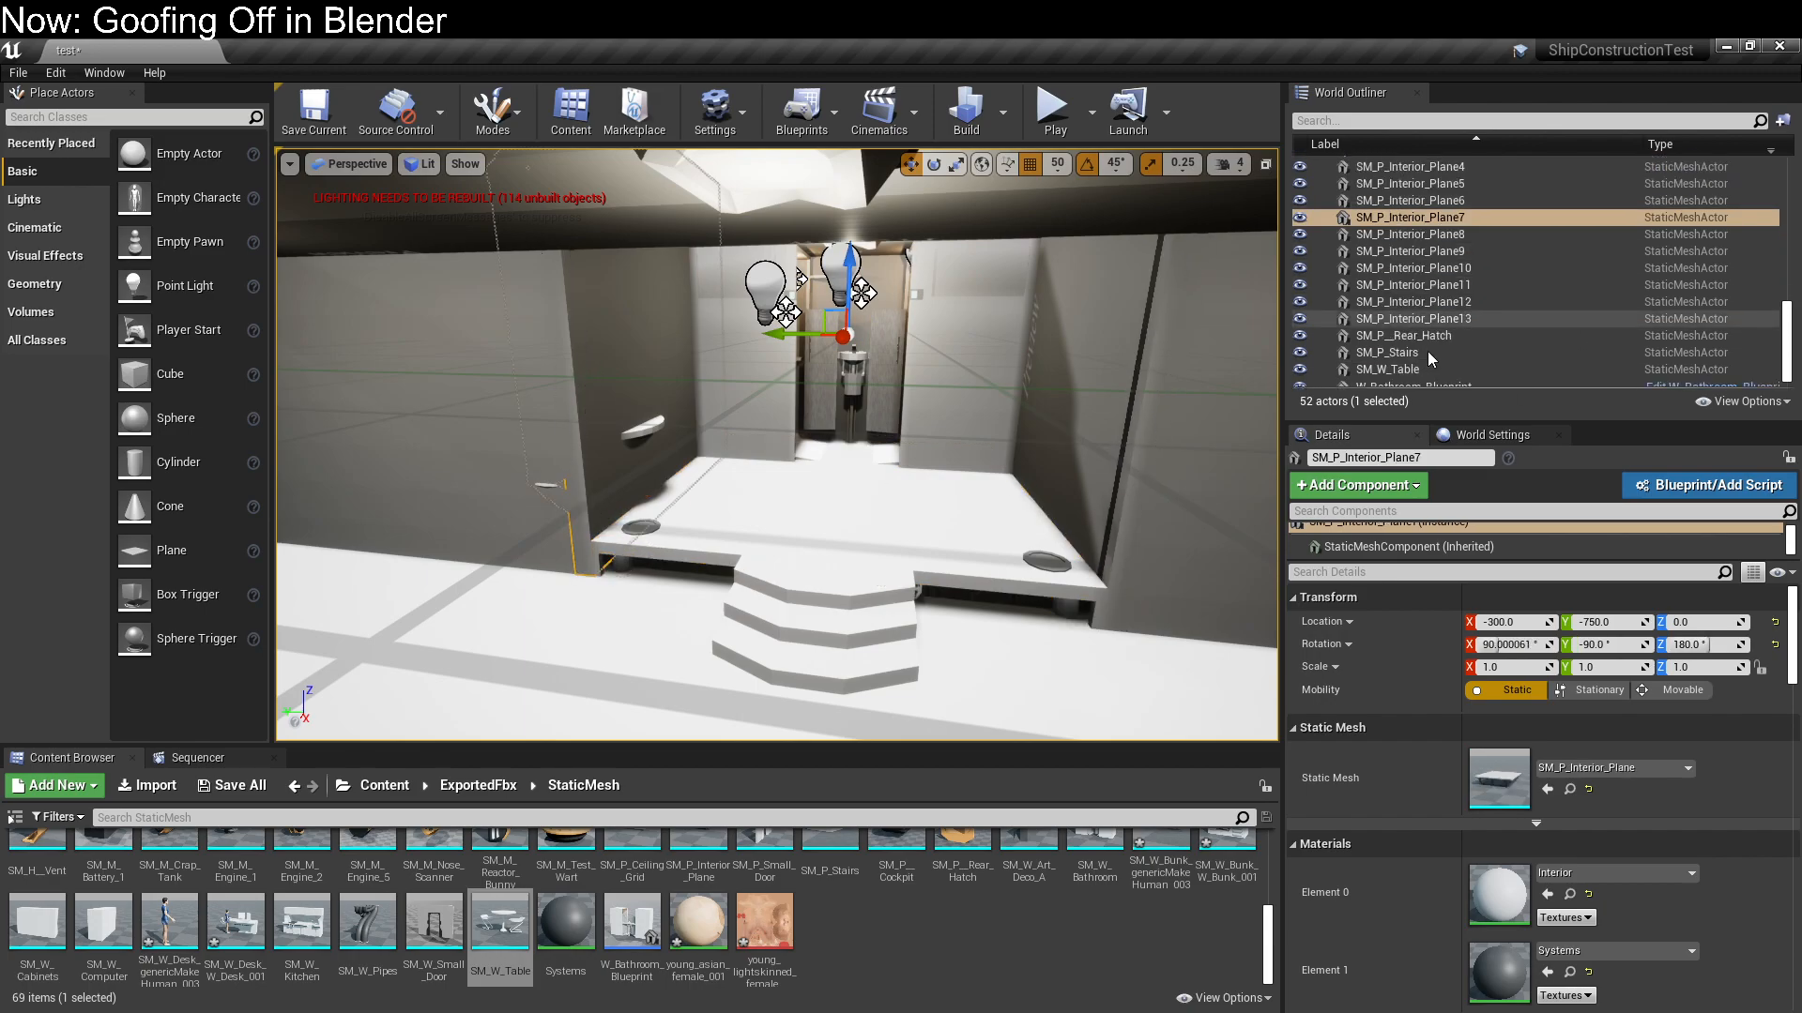
left_click(1428, 360)
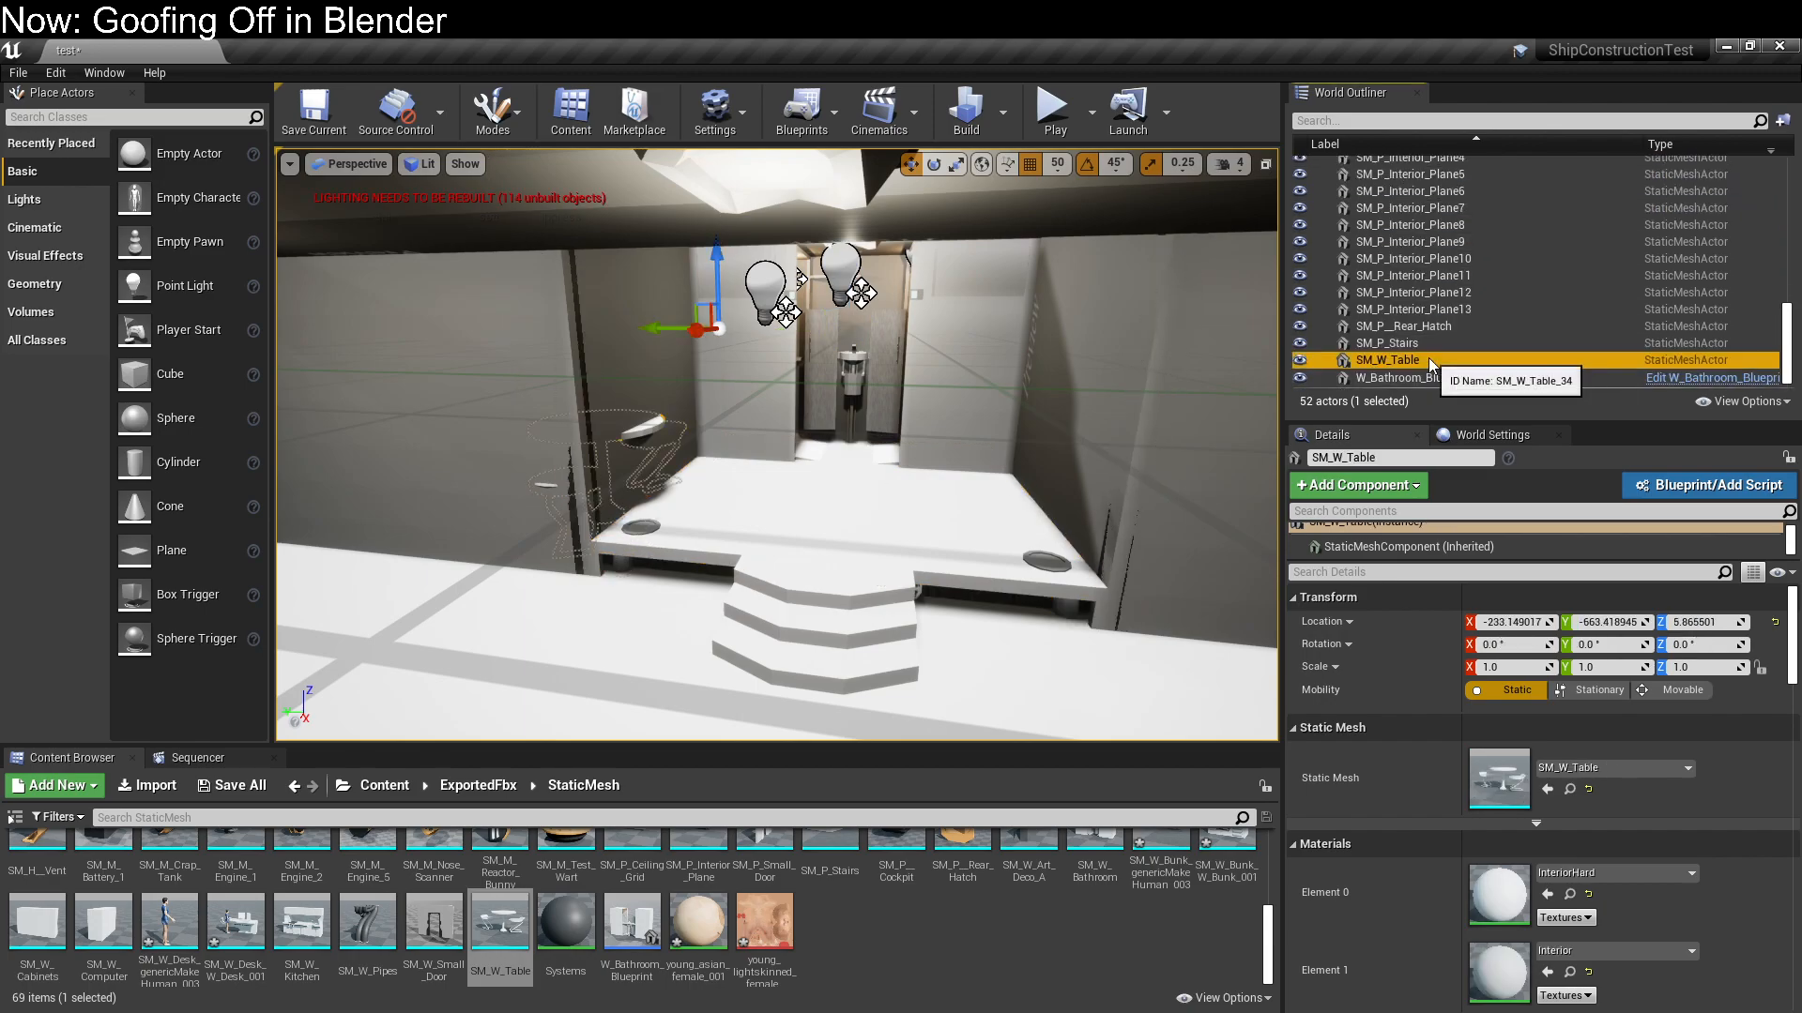
key("Delete")
Place a new SM_W_Table on the raised floor at X -250, Y -750, Z 25
left_click_drag(500, 924, 718, 441)
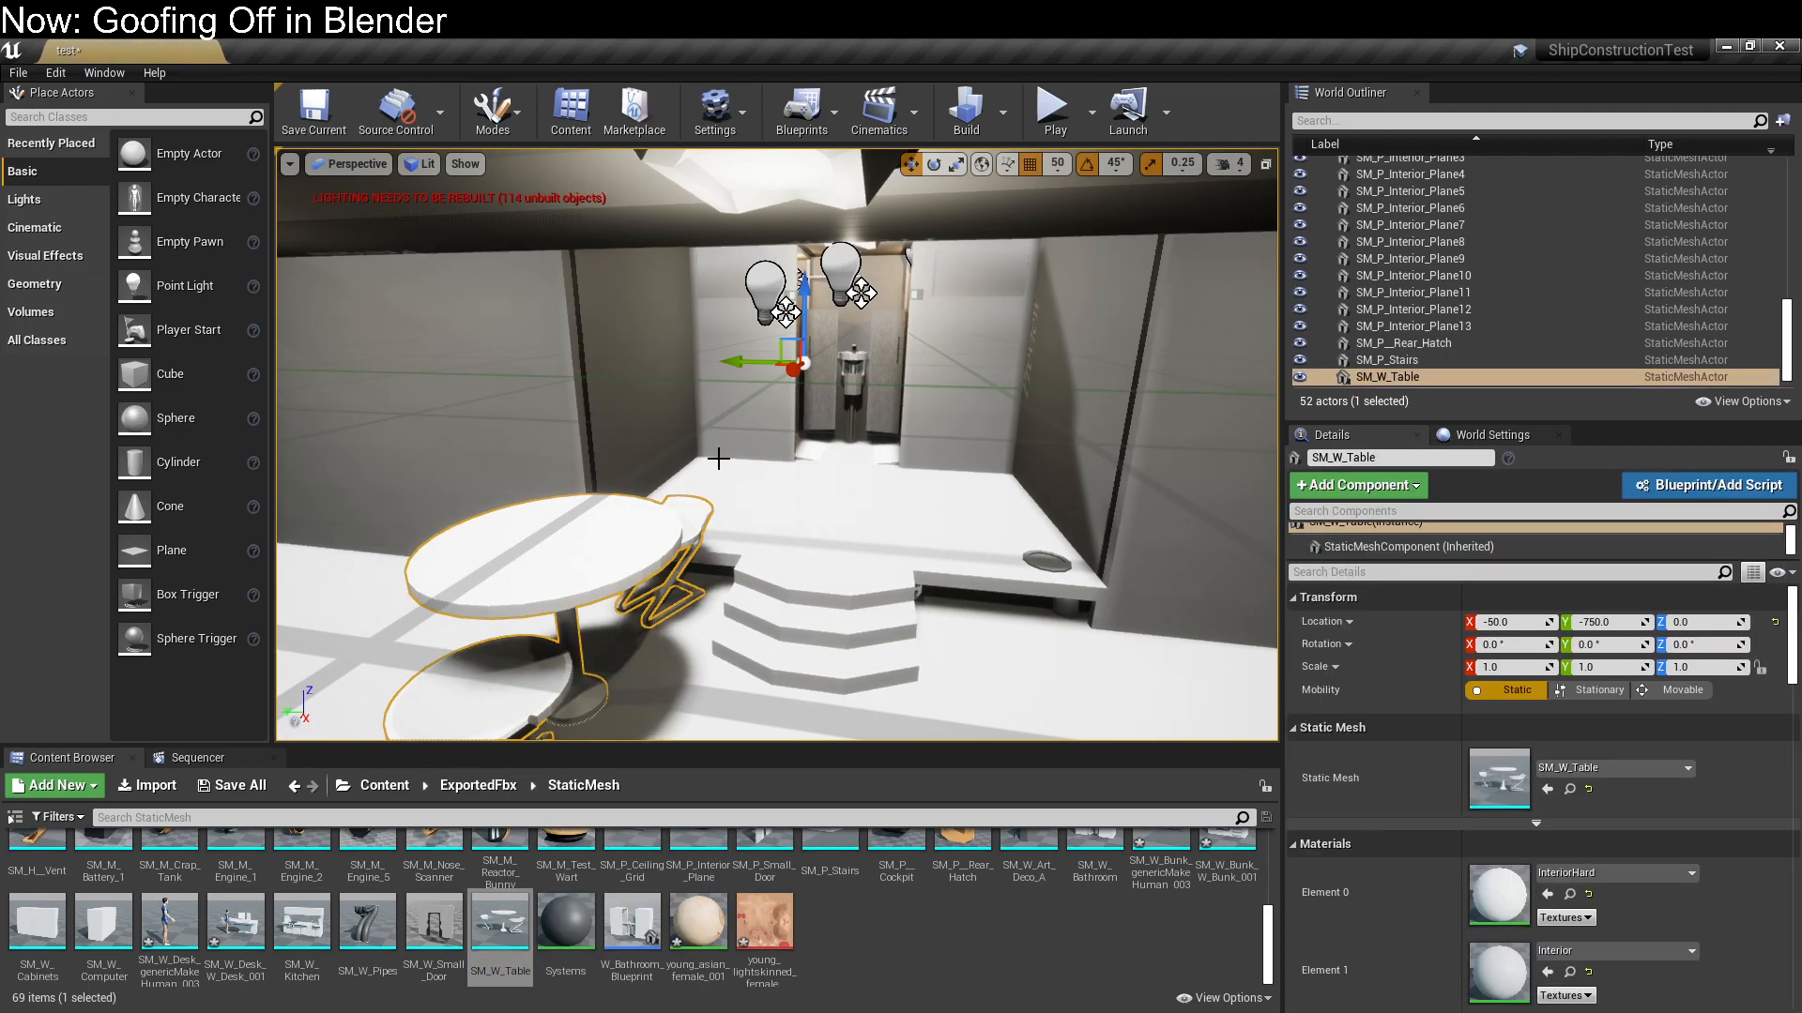
left_click_drag(786, 383, 848, 342)
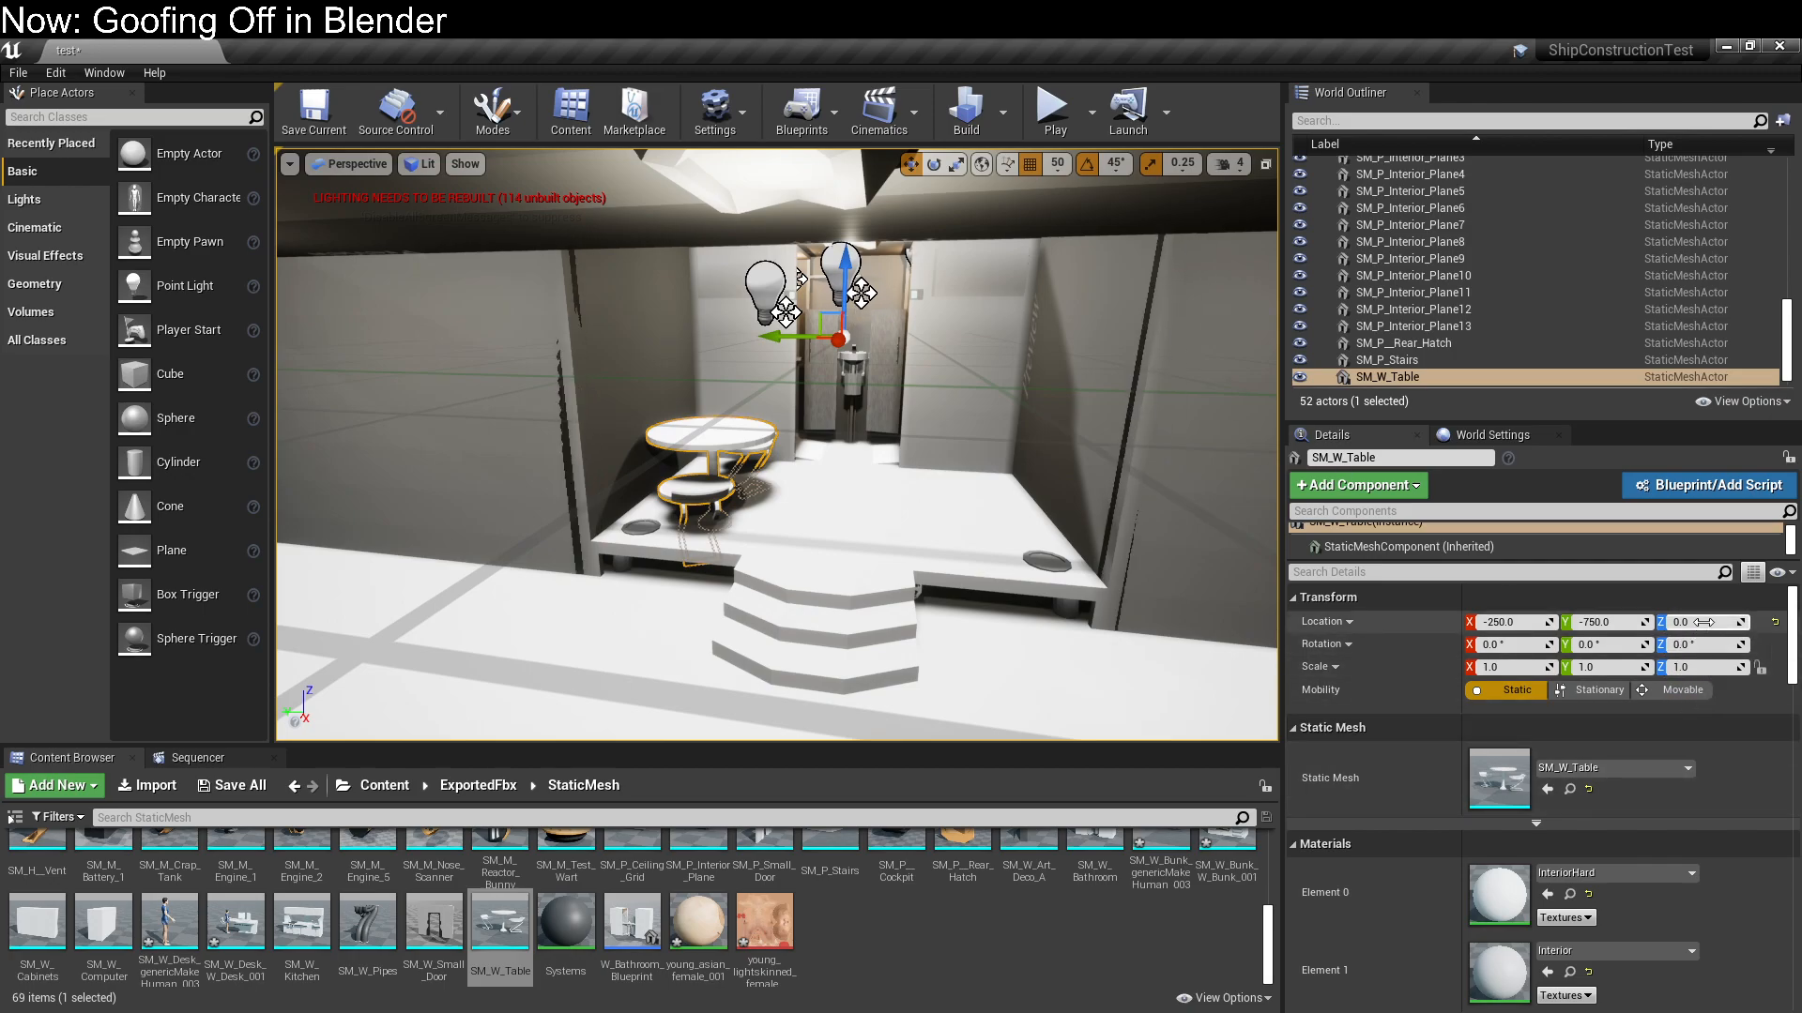
type("25")
key("Return")
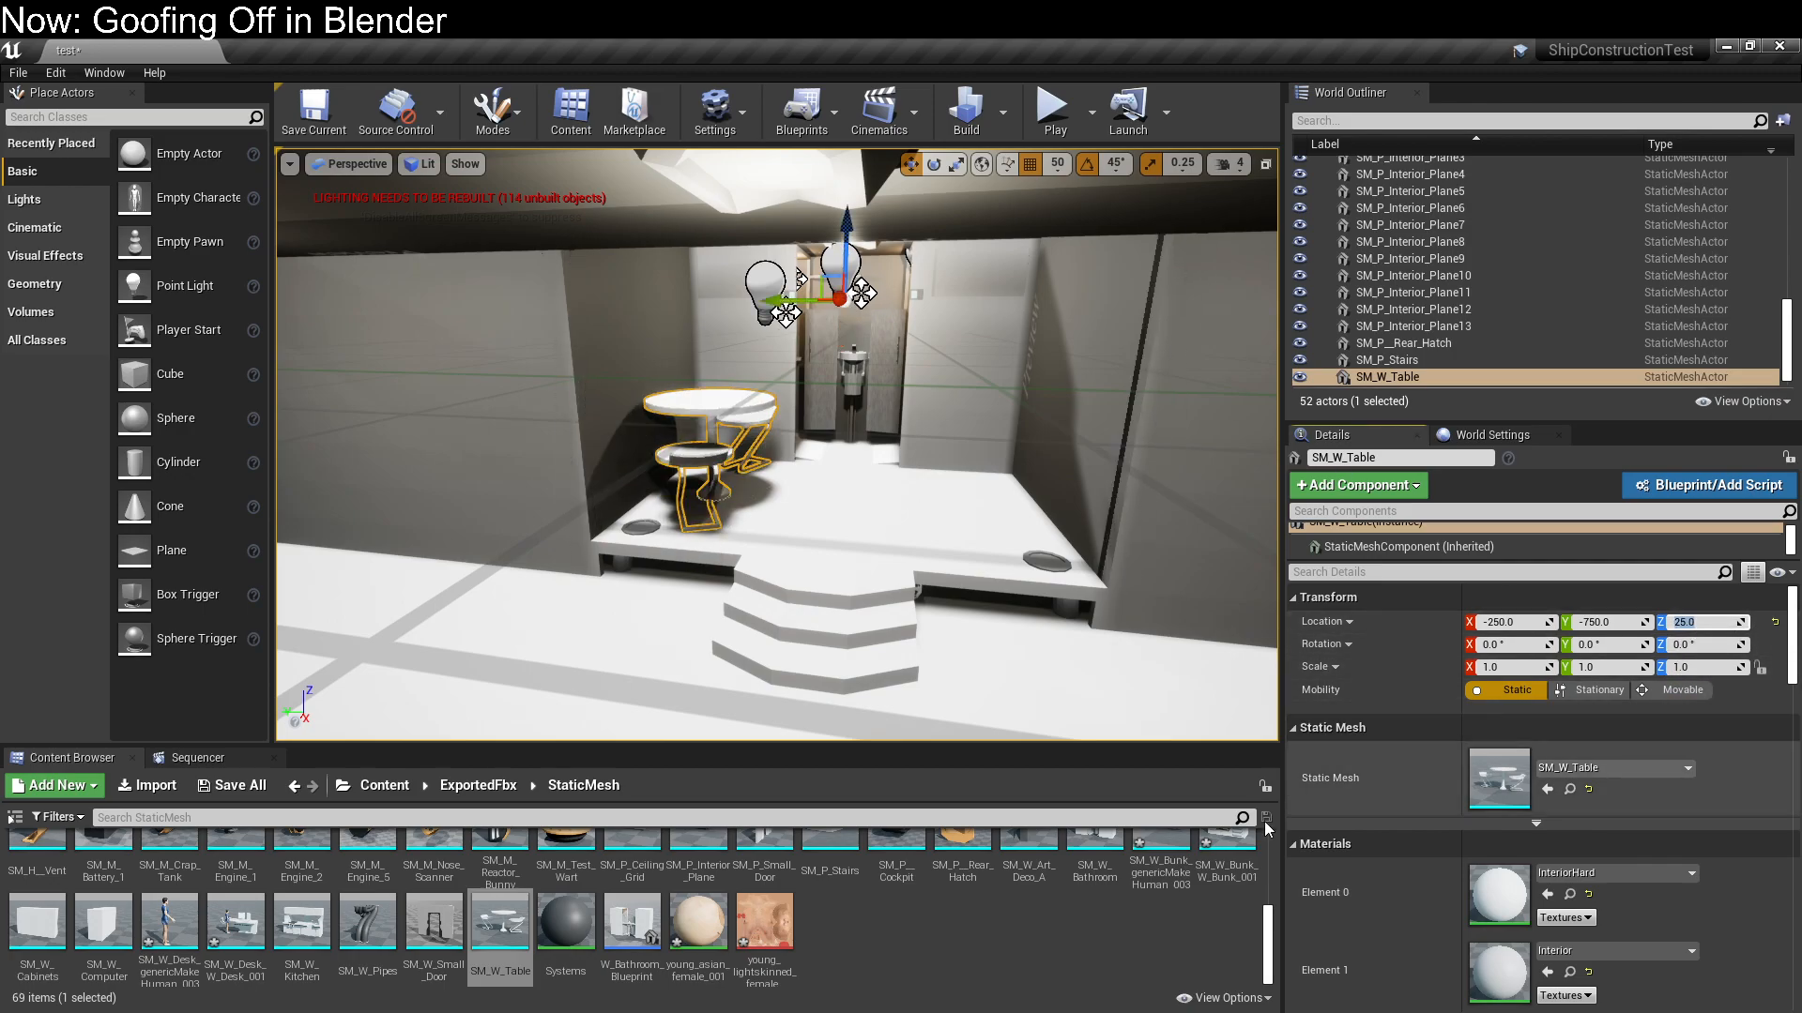
Place the SM_W_Bunk_W_Bunk_001 mesh in the empty compartment opposite at X 300, Y -750, Z 0
right_click_drag(1010, 692, 574, 708)
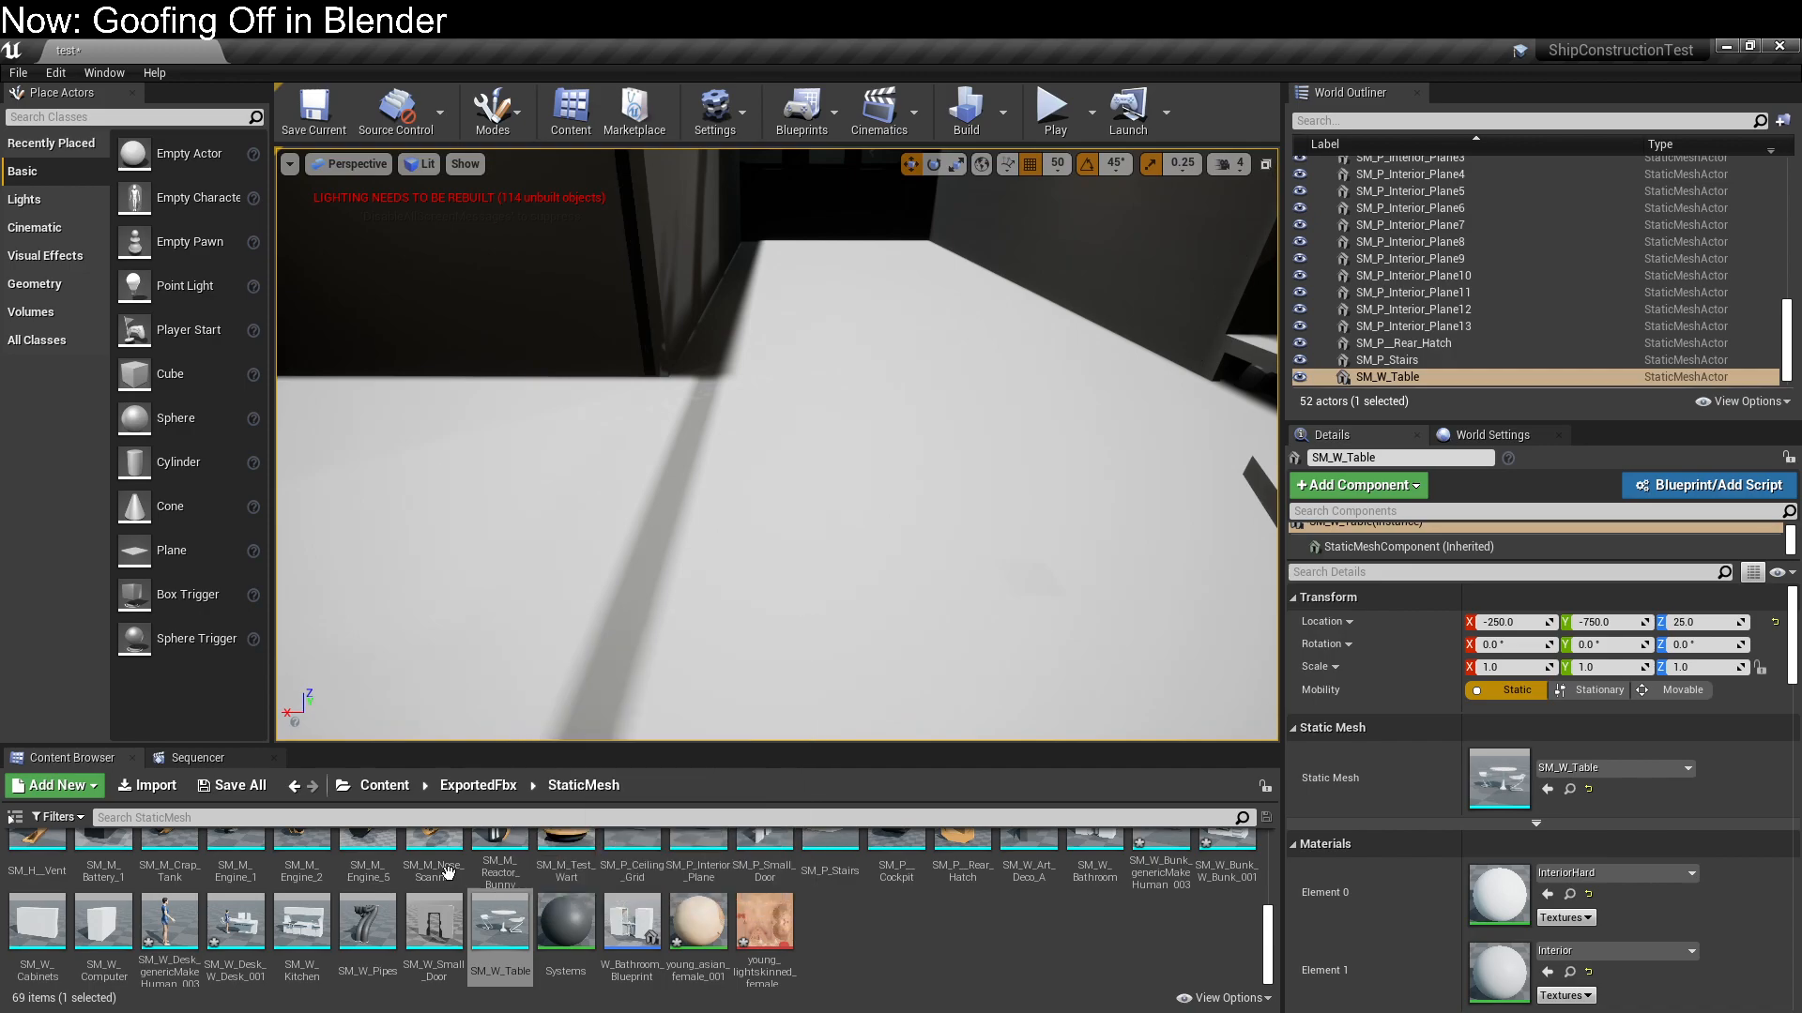
right_click_drag(692, 666, 467, 593)
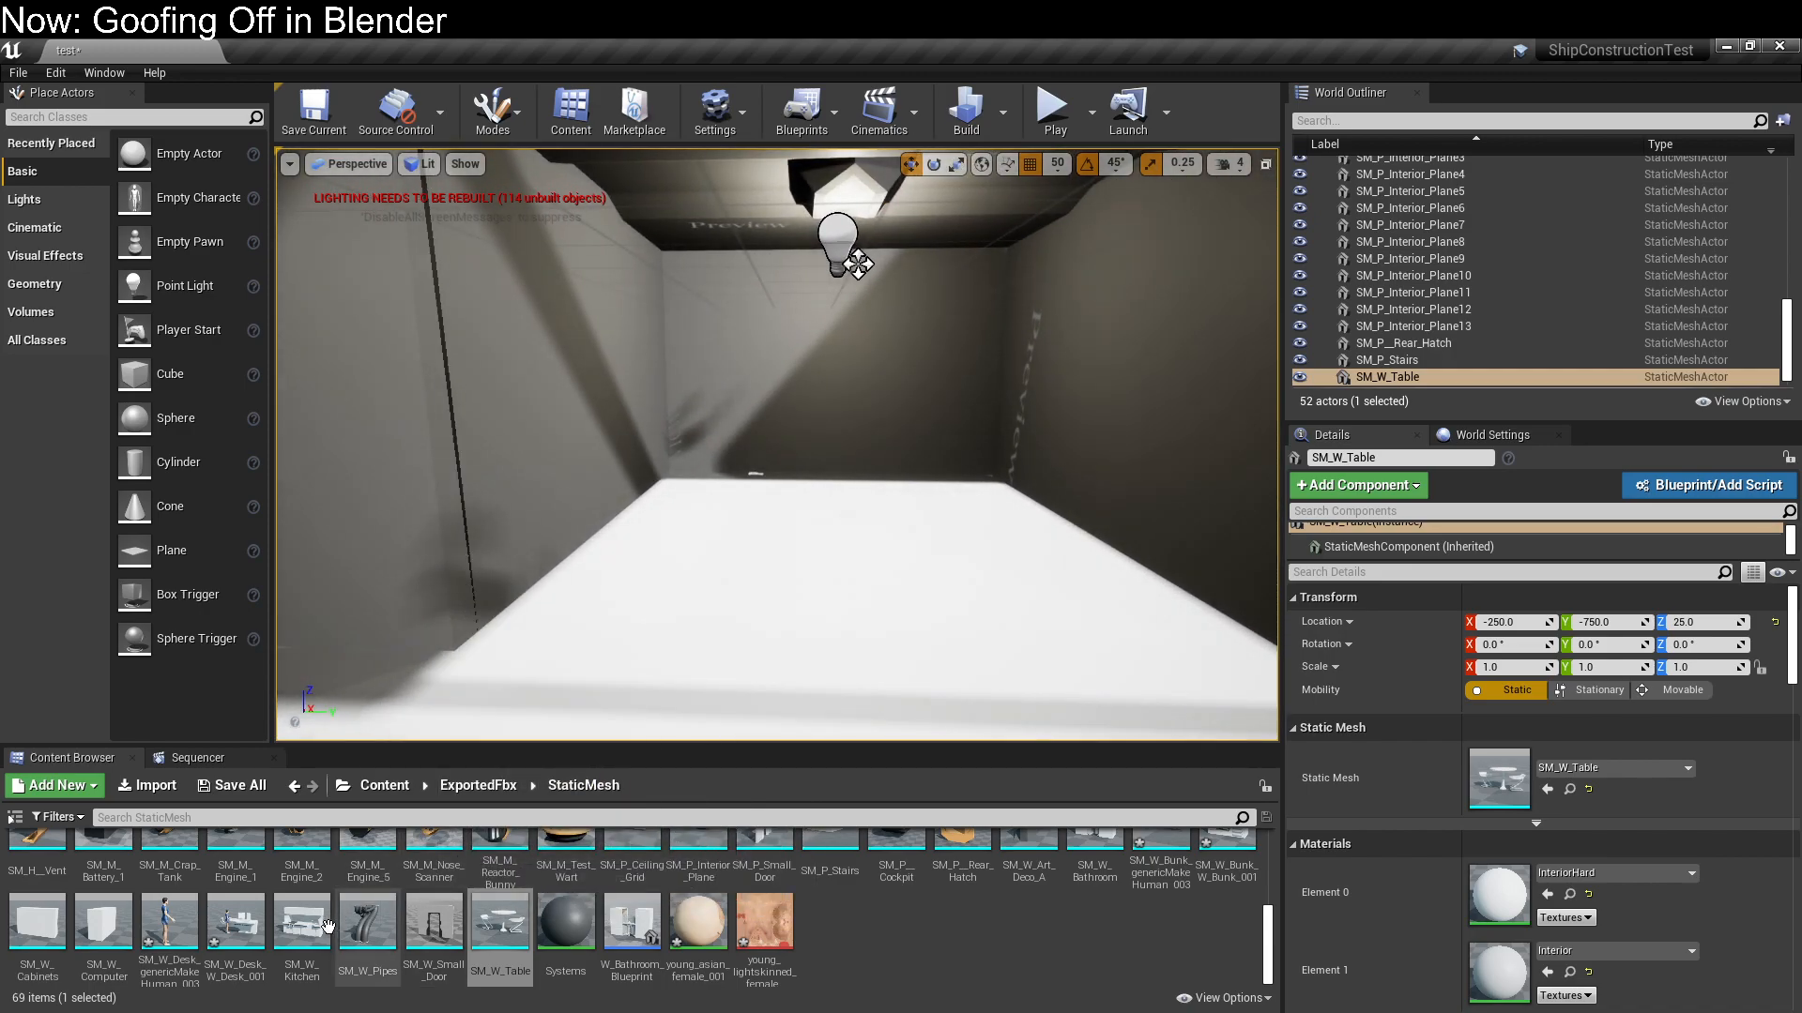
scroll(34, 918, "up", 1)
left_click_drag(1225, 855, 1132, 339)
right_click_drag(1017, 412, 1048, 391)
left_click_drag(1017, 412, 944, 419)
left_click_drag(1034, 412, 835, 414)
right_click_drag(836, 414, 723, 409)
right_click_drag(1126, 462, 1087, 463)
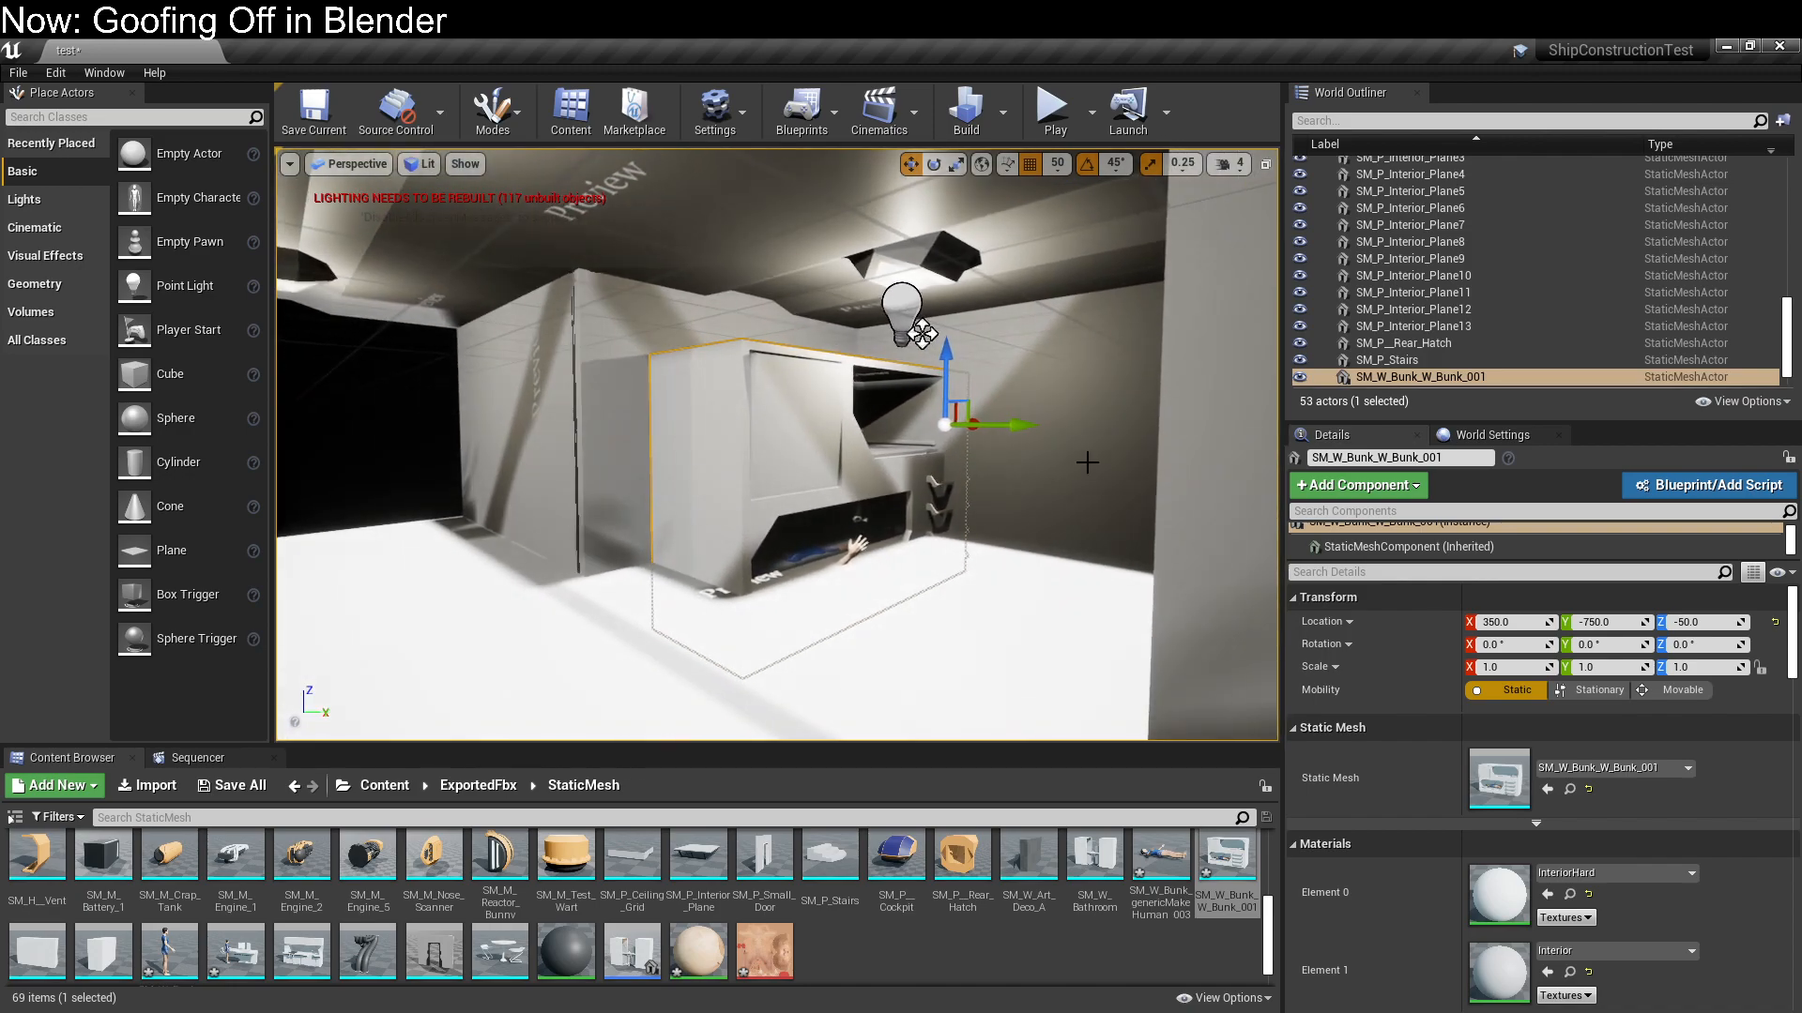
left_click(976, 430)
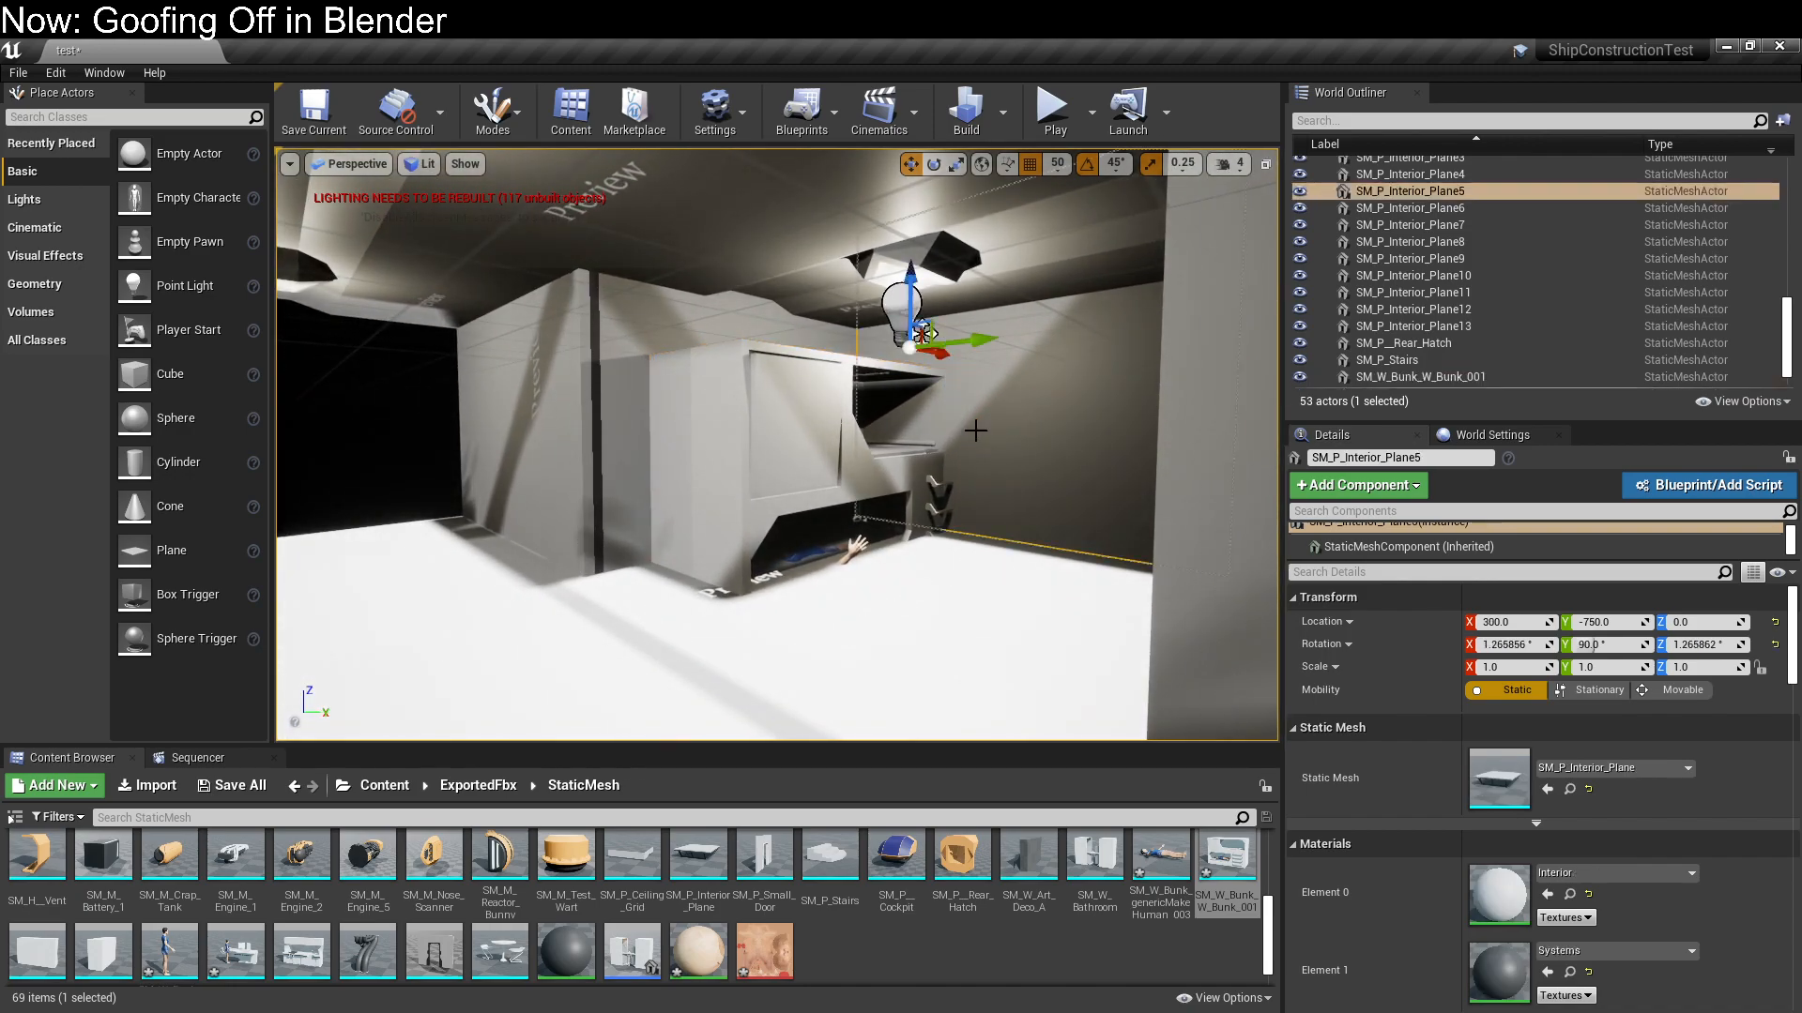
left_click(882, 434)
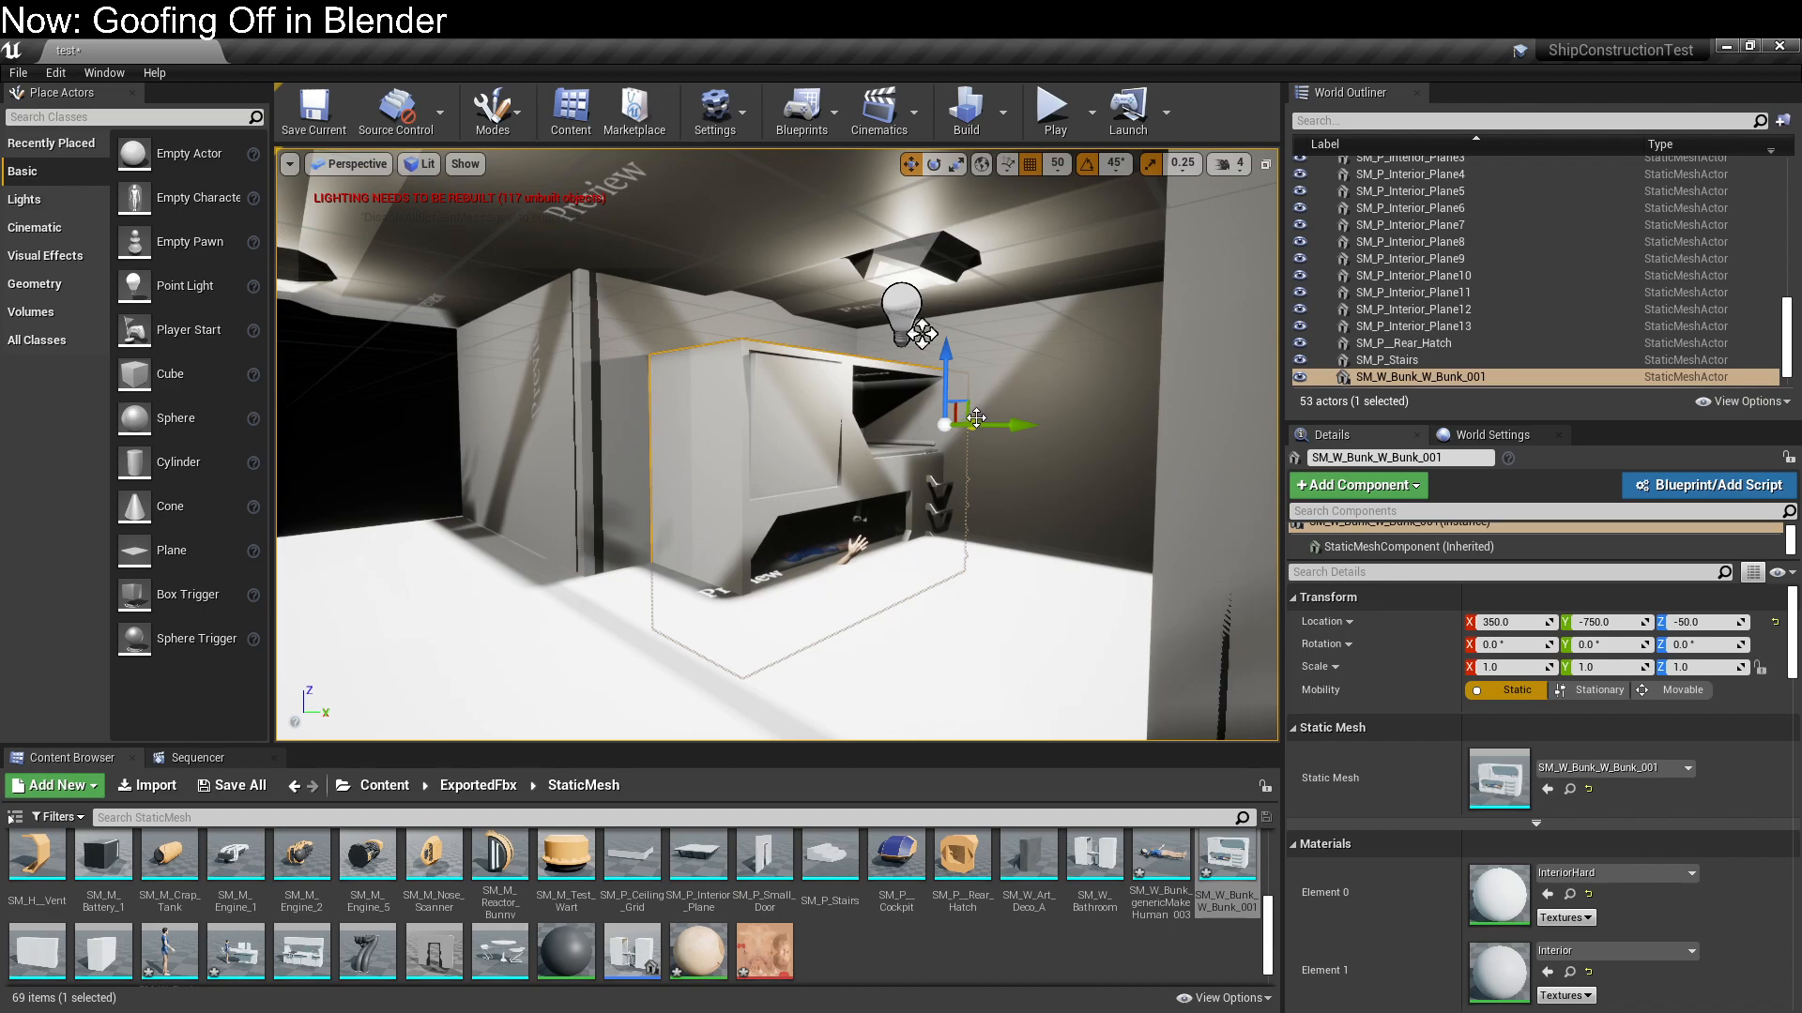
left_click_drag(978, 419, 951, 424)
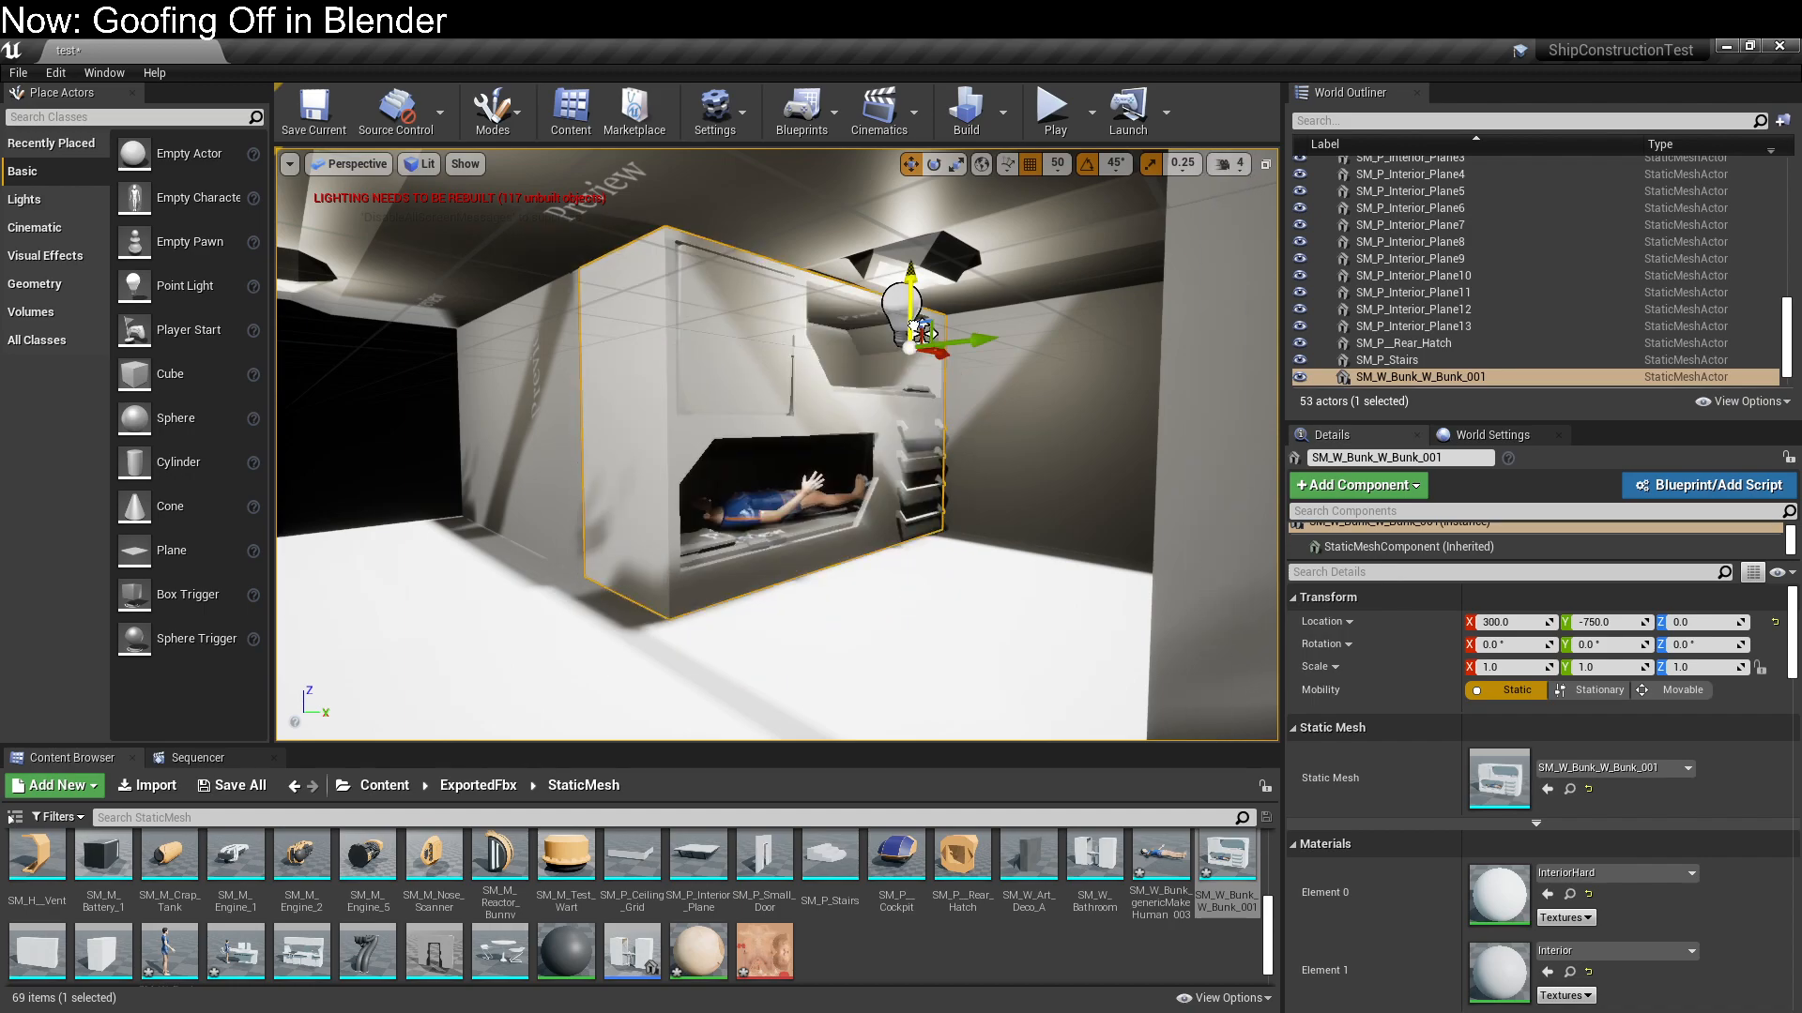
Examine the placed bunk and the figure inside it, and compare it with the W Bunk model in Blender
right_click_drag(913, 565, 789, 543)
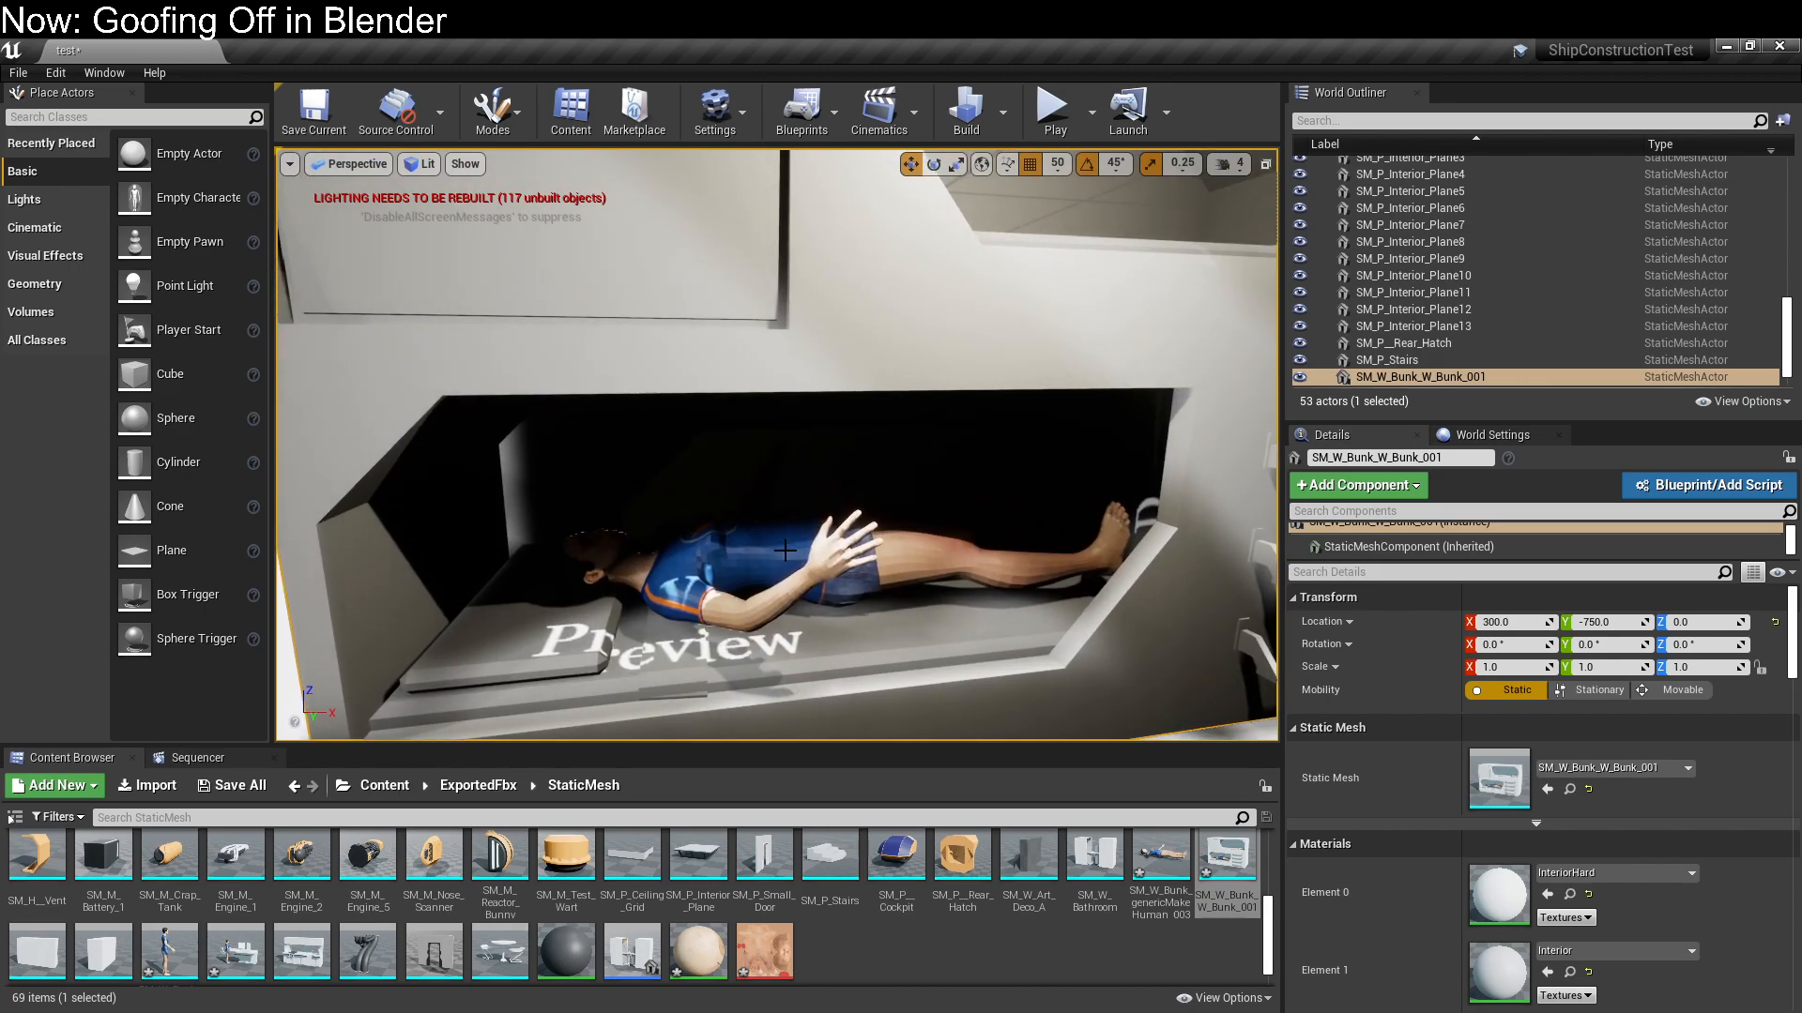
right_click_drag(858, 595, 695, 587)
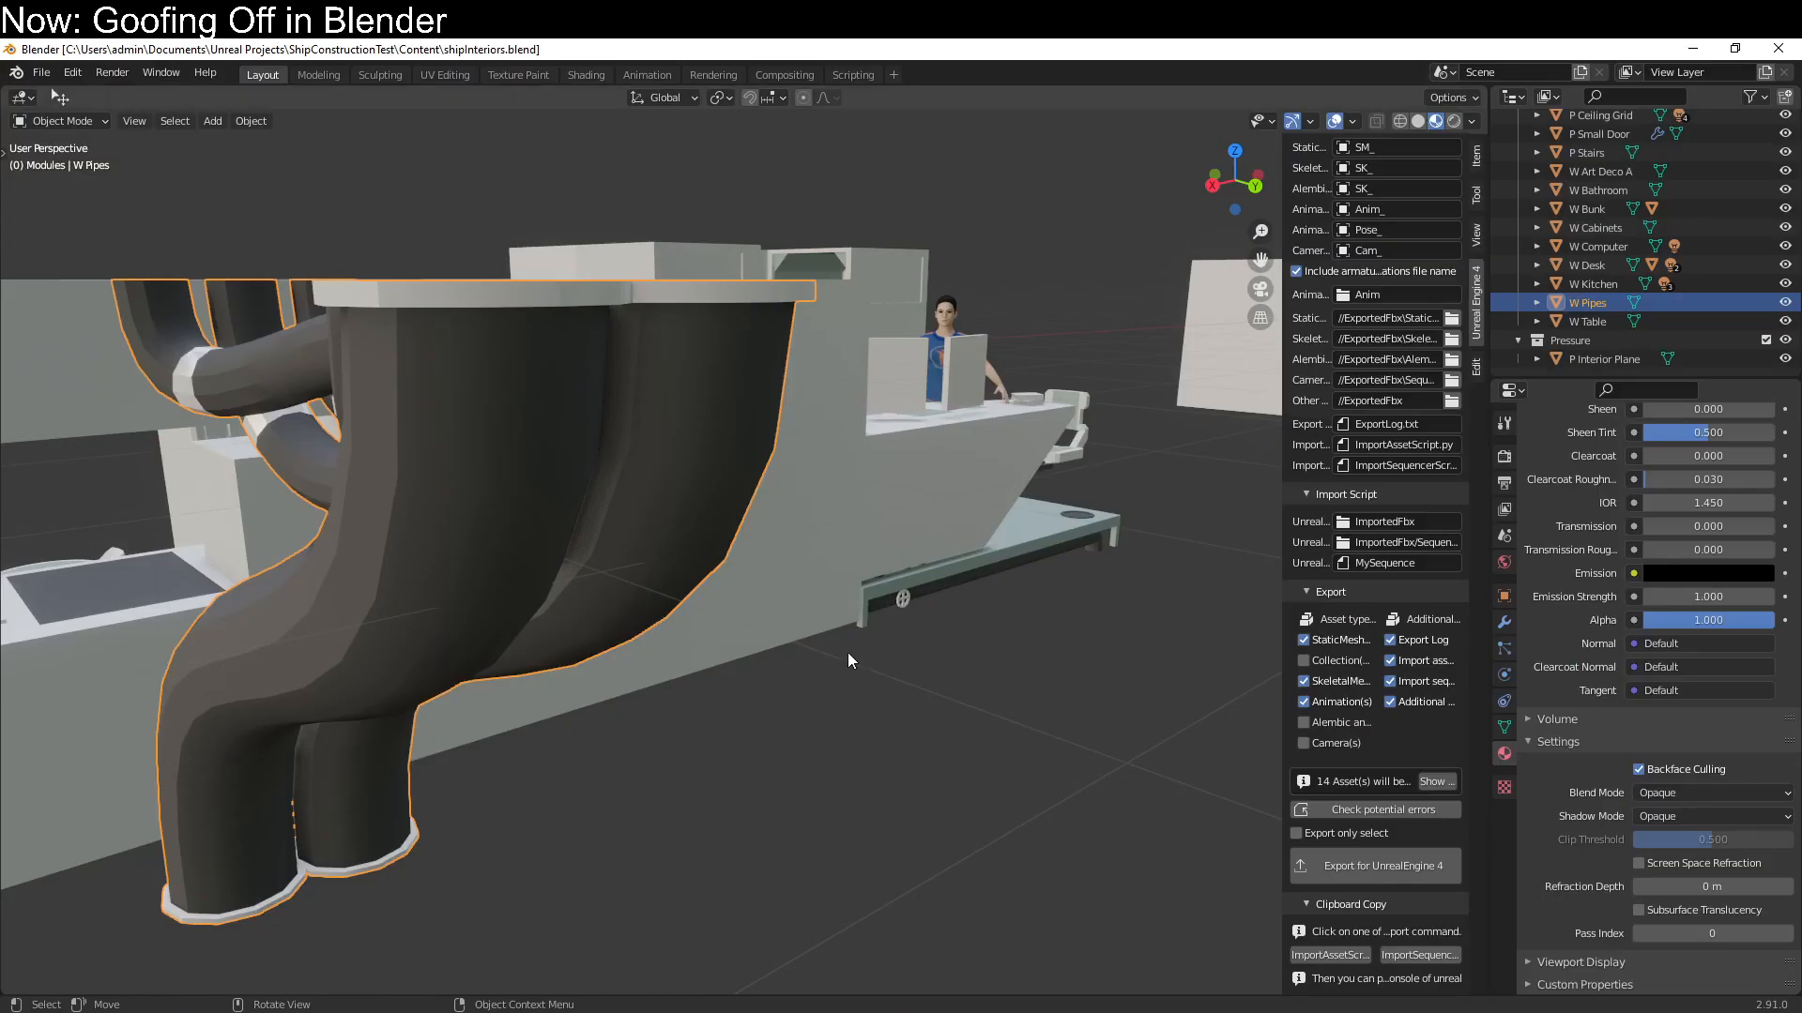
middle_click_drag(848, 651, 468, 677)
scroll(545, 712, "down", 5)
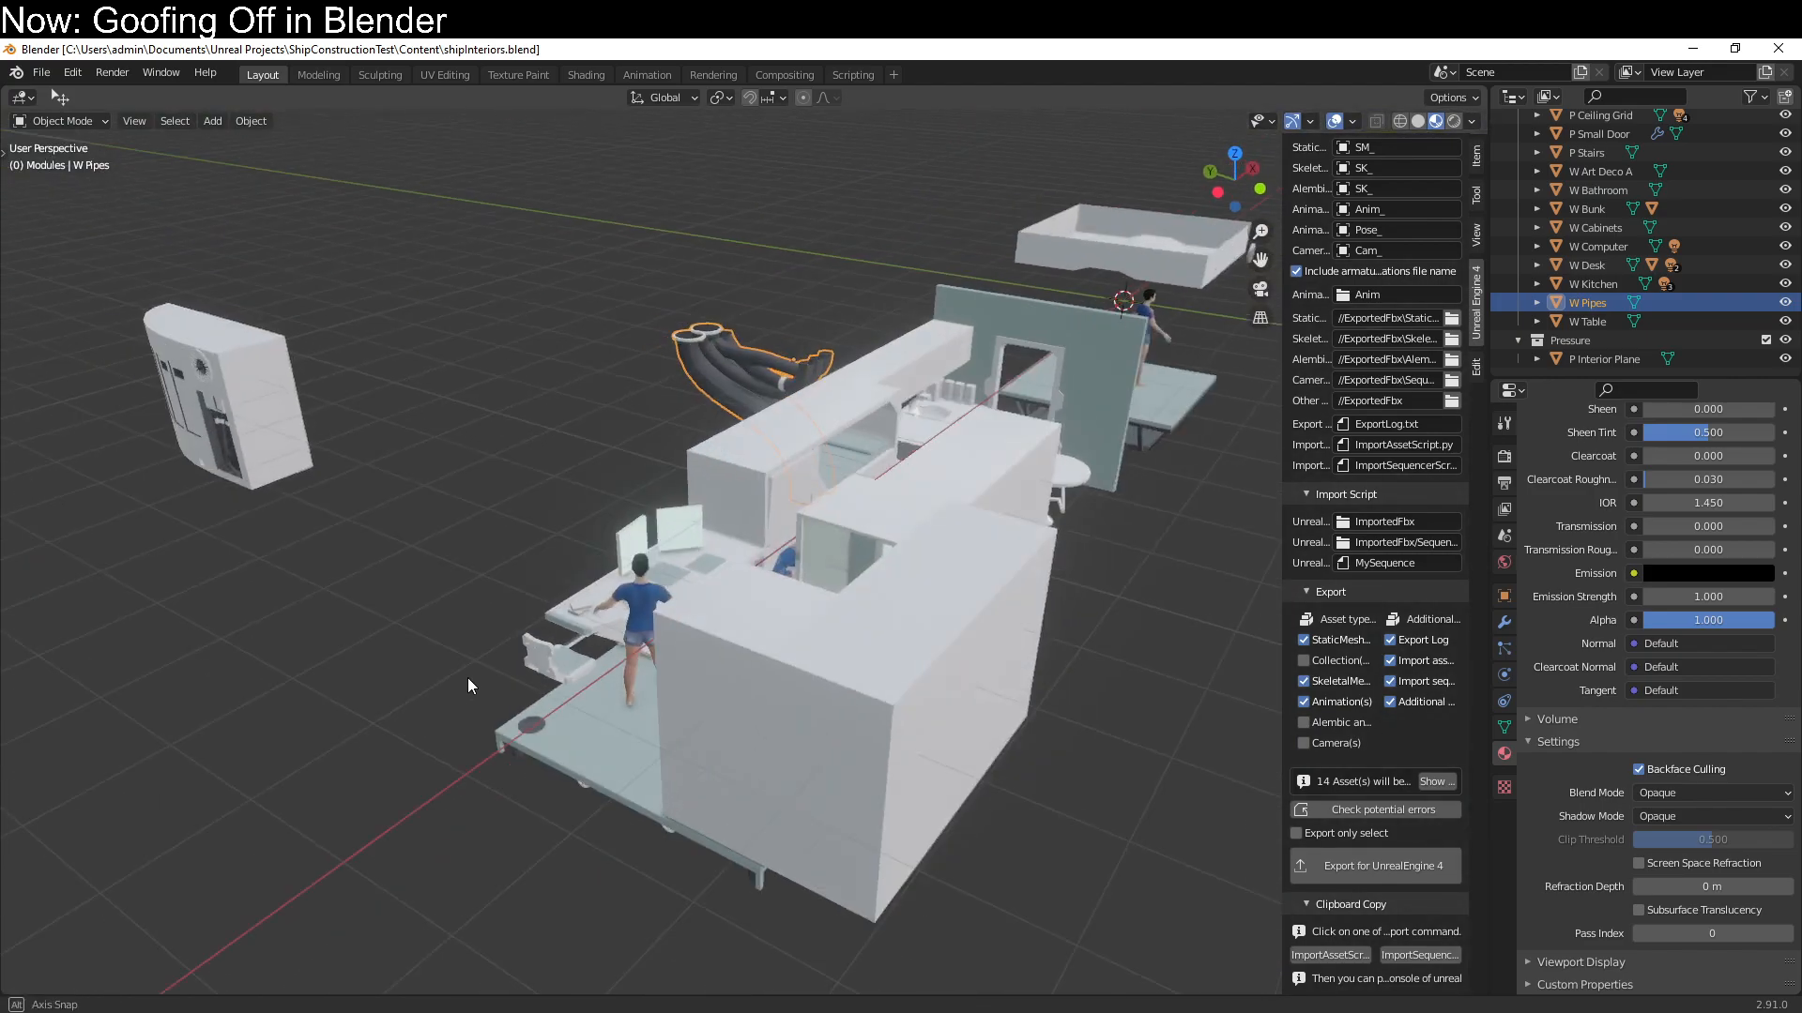
middle_click_drag(876, 520, 471, 578)
left_click(492, 495)
middle_click_drag(492, 496, 815, 428, "shift")
scroll(803, 527, "up", 4)
scroll(1011, 482, "up", 3)
left_click(839, 424)
scroll(725, 441, "up", 3)
left_click(884, 503)
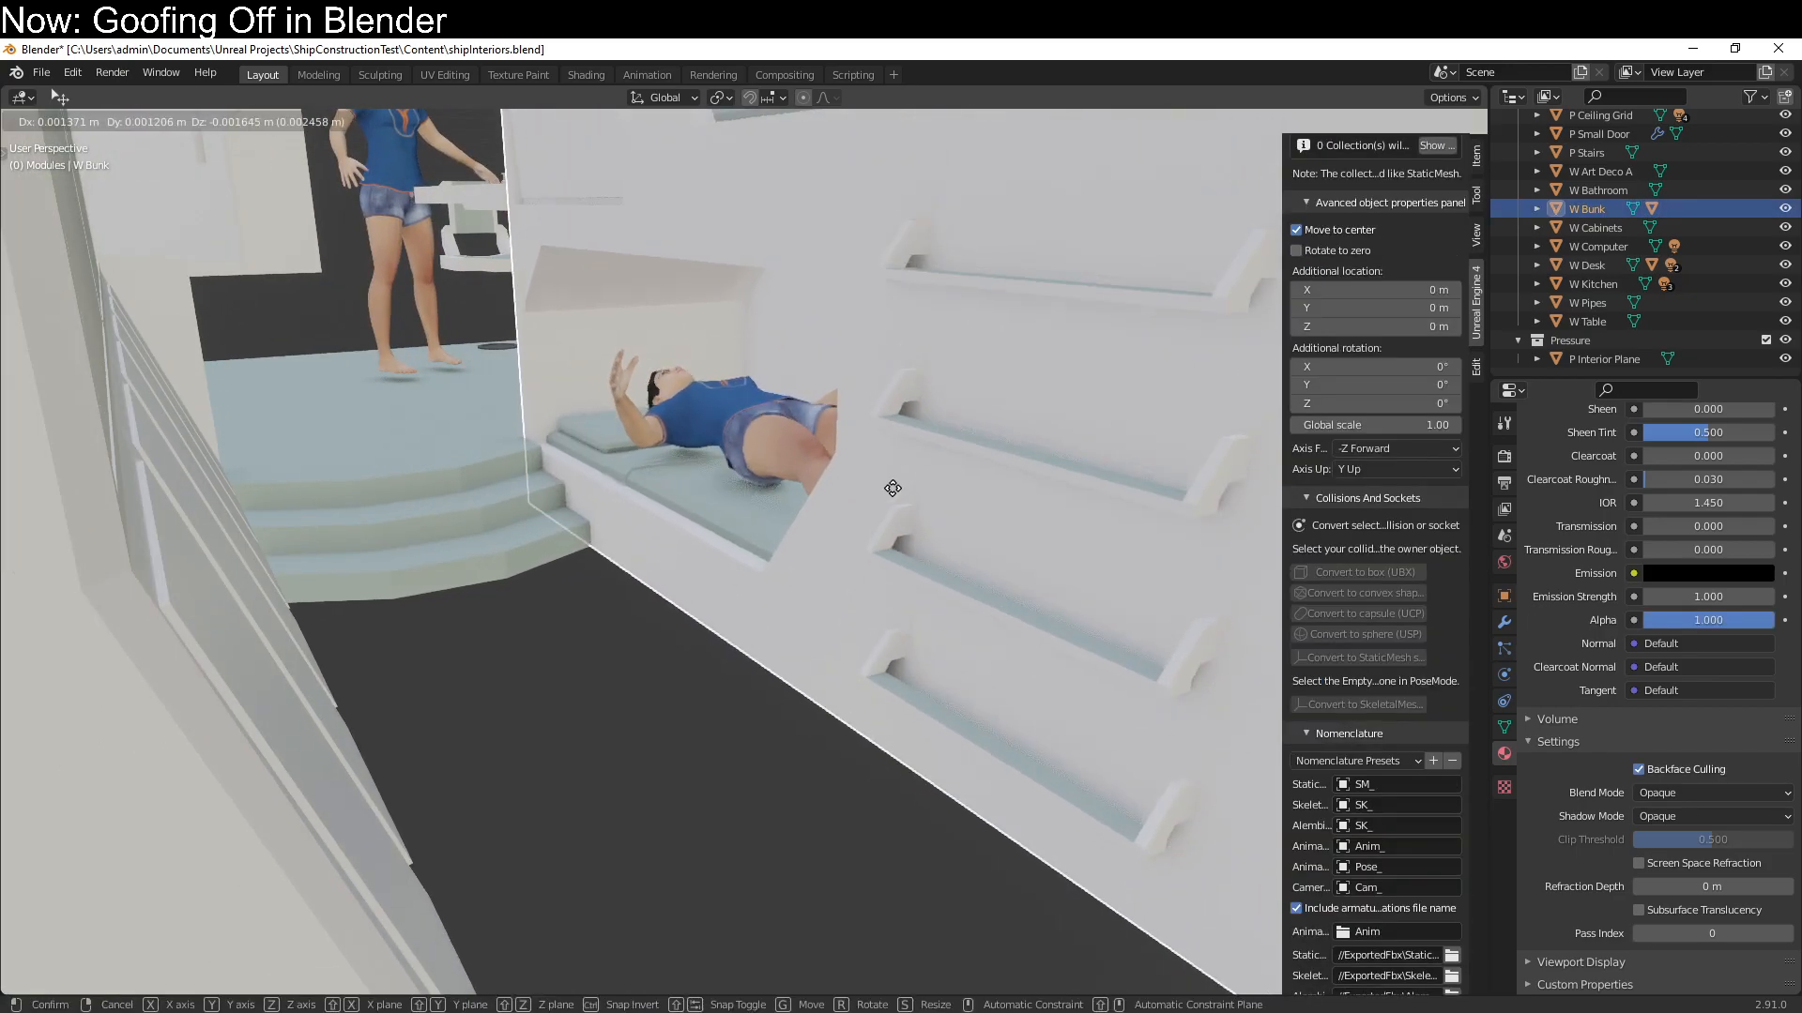
scroll(793, 460, "down", 4)
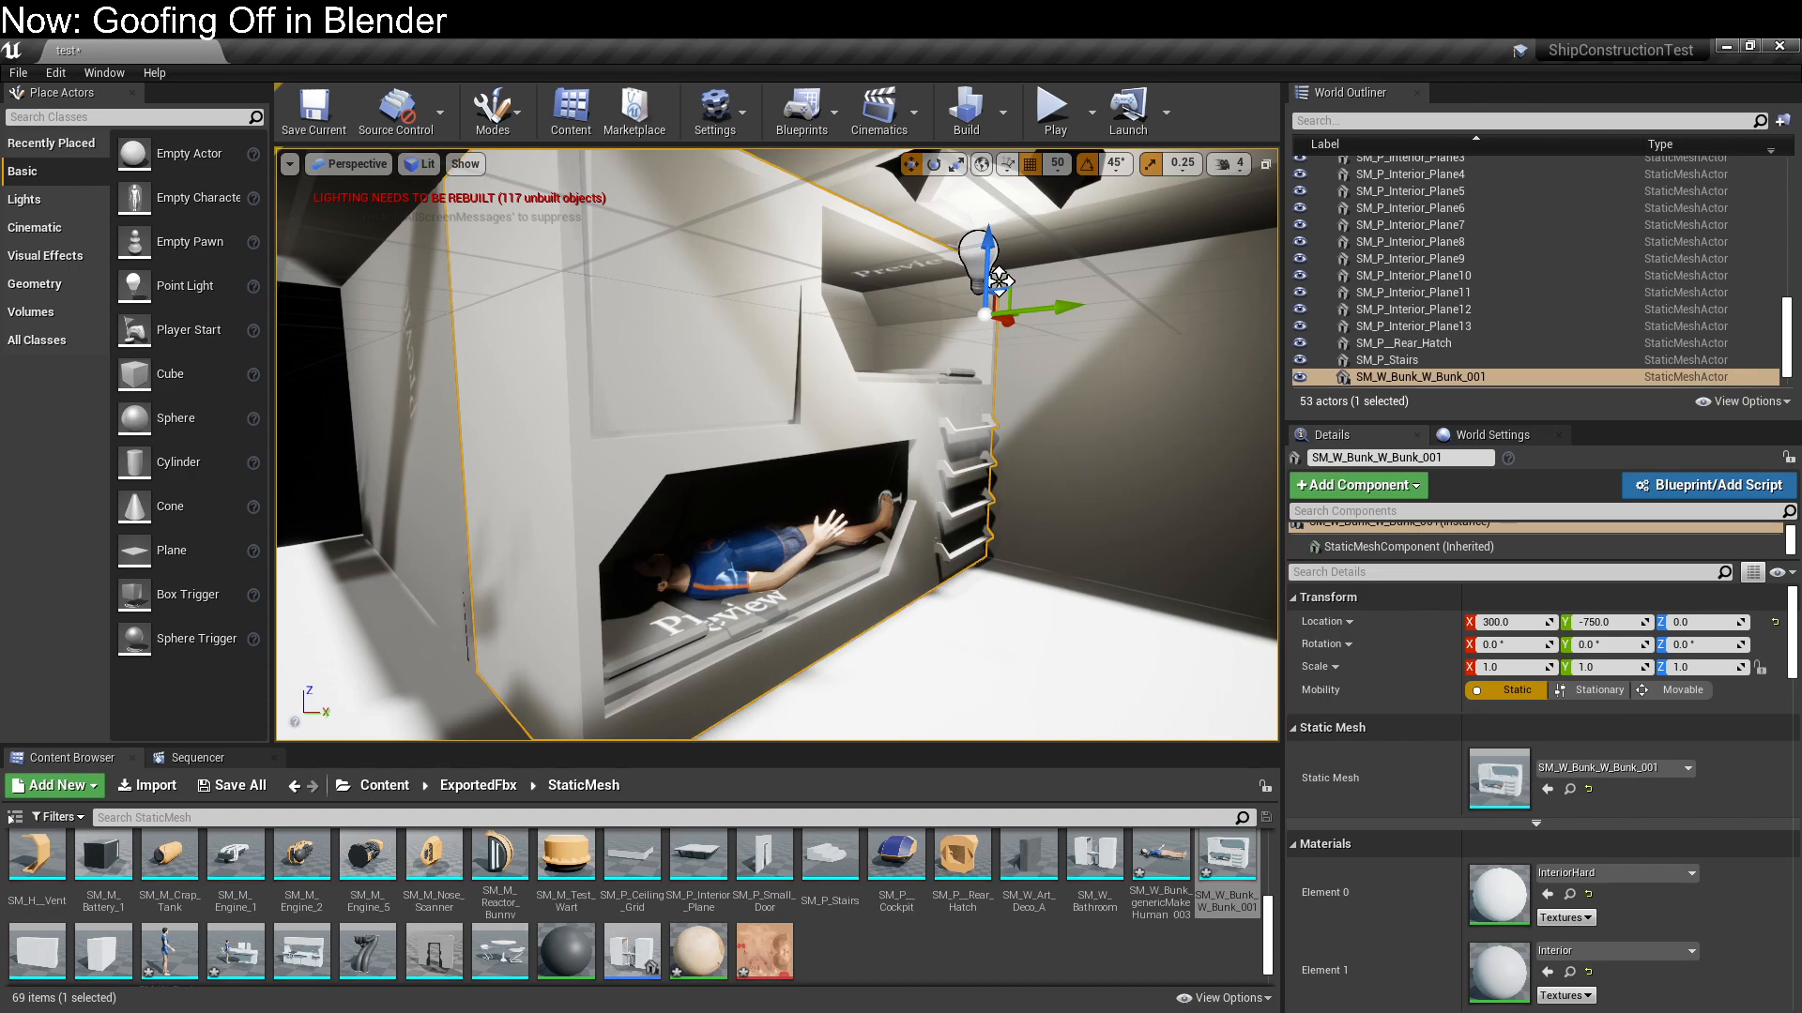
mouse_move(301, 1012)
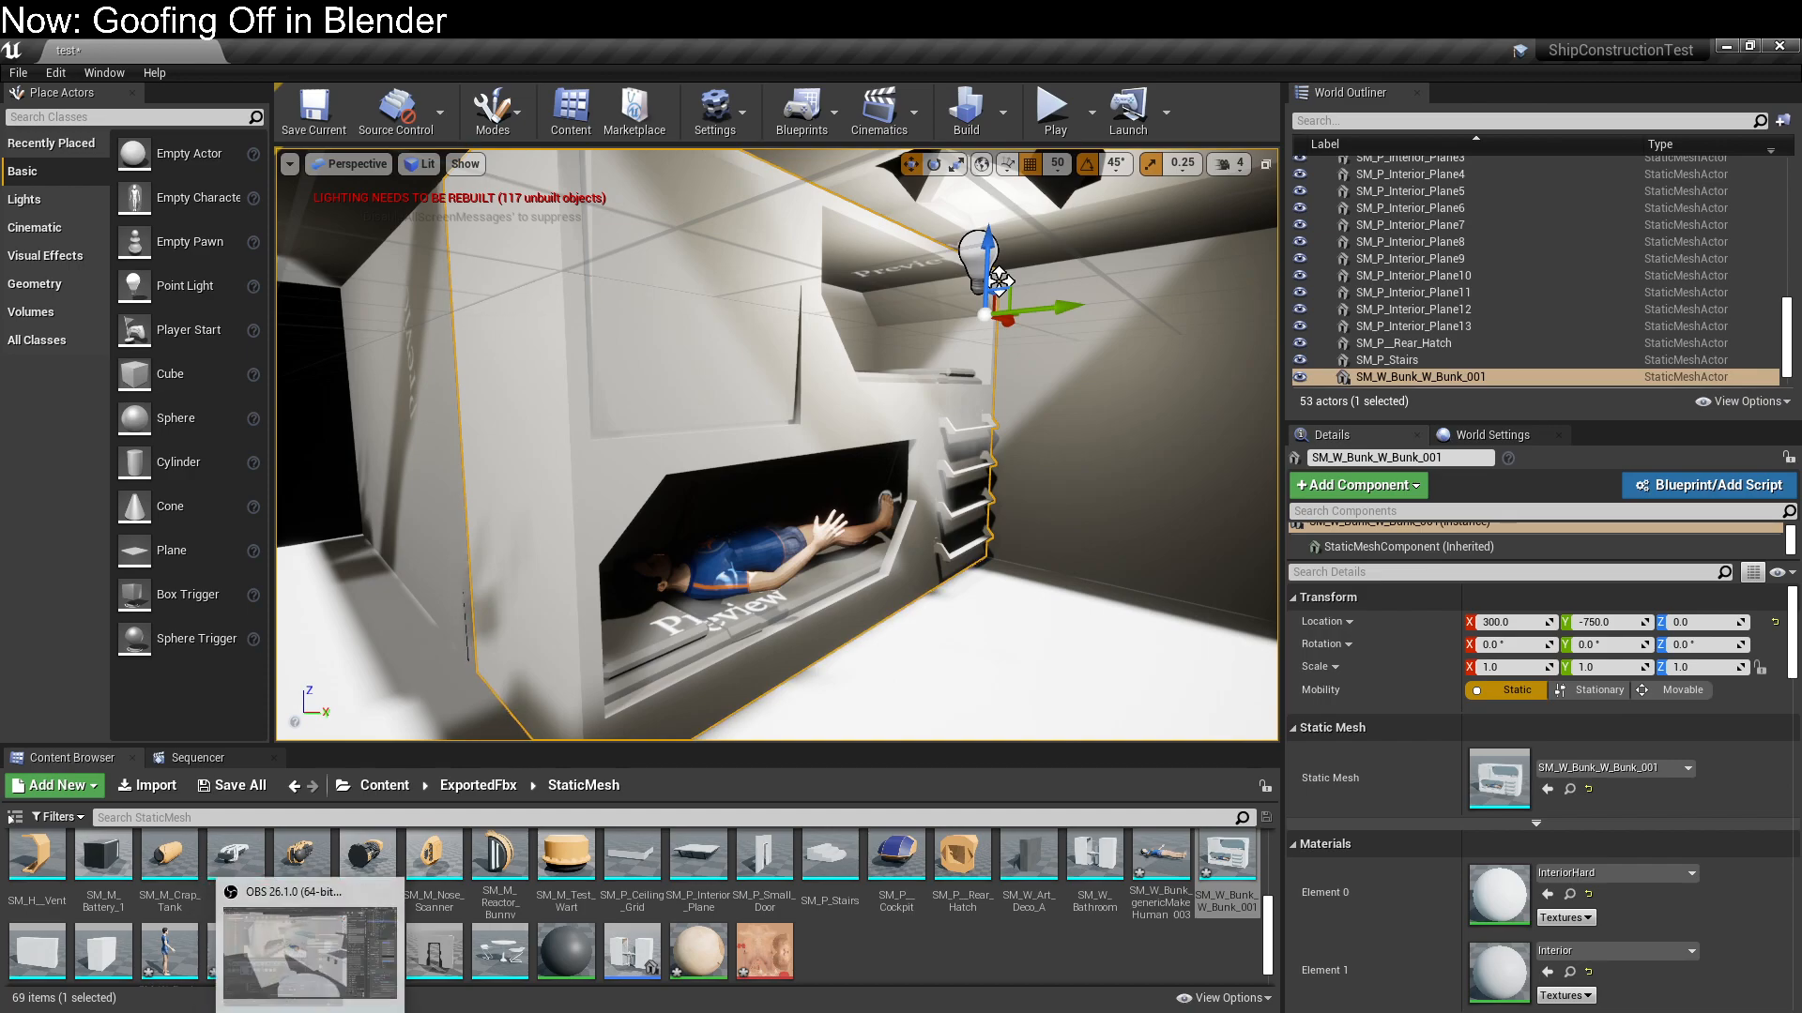
left_click(301, 957)
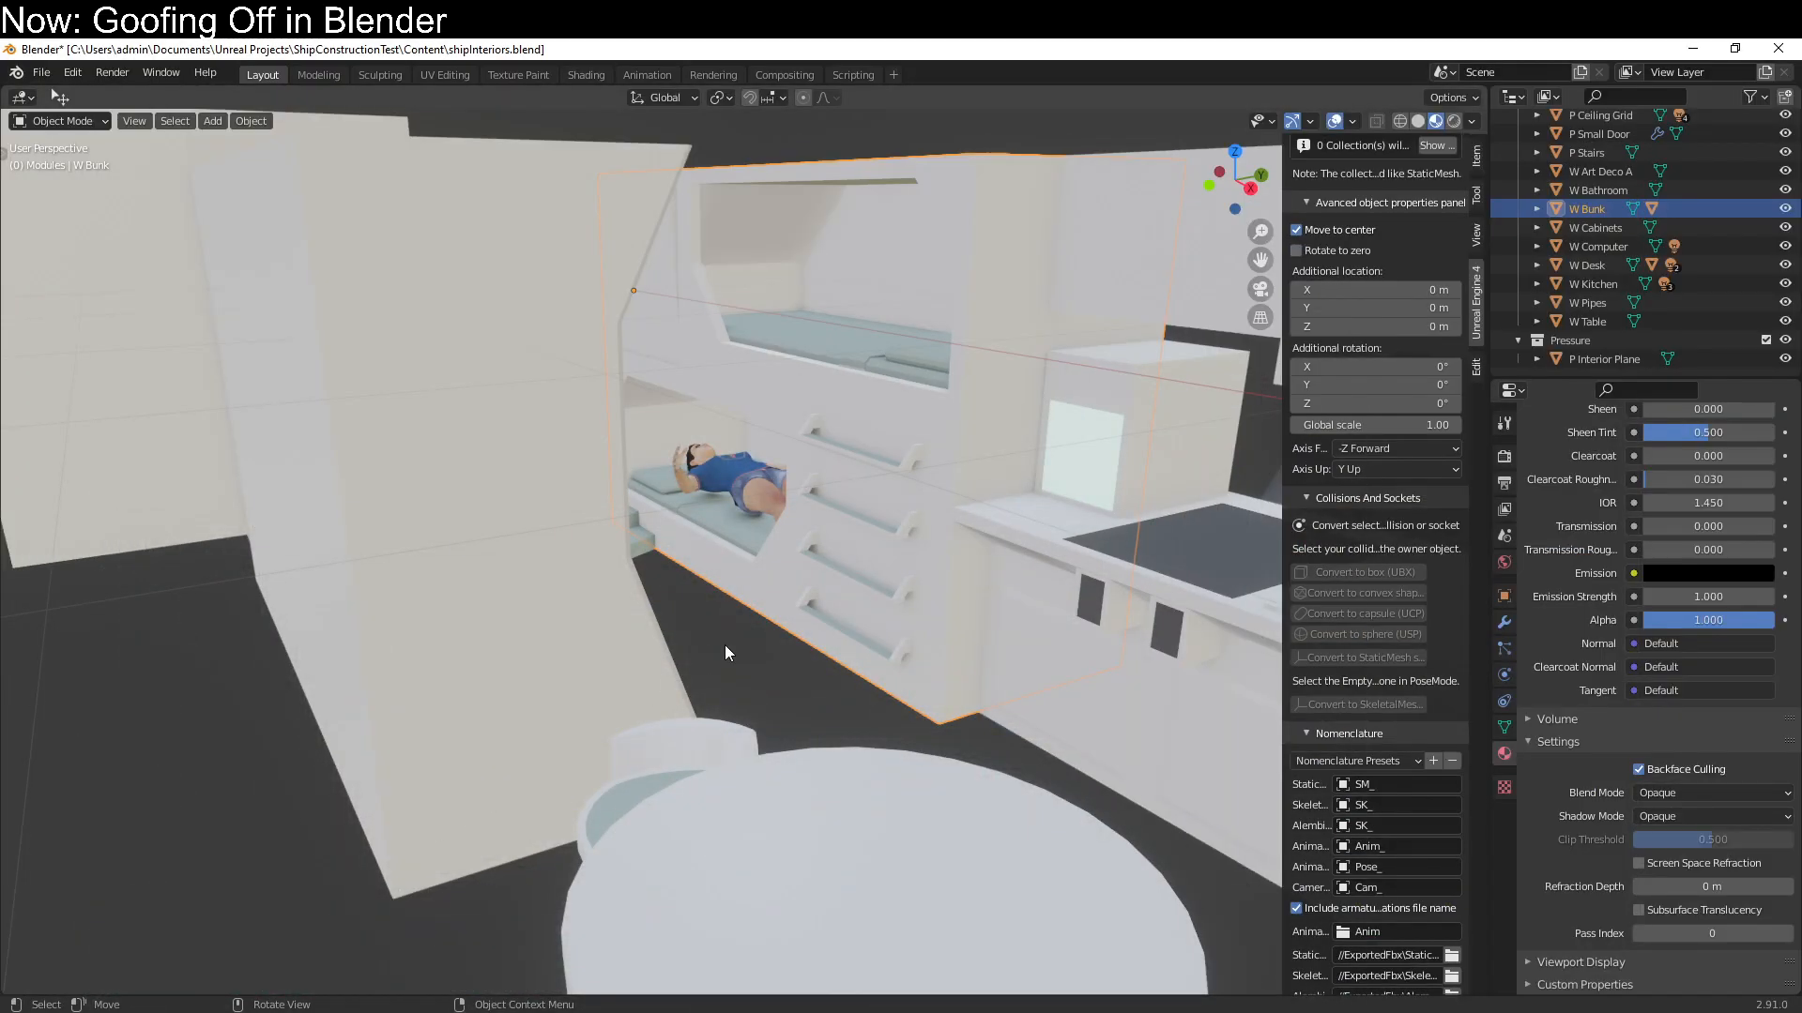
left_click(287, 1012)
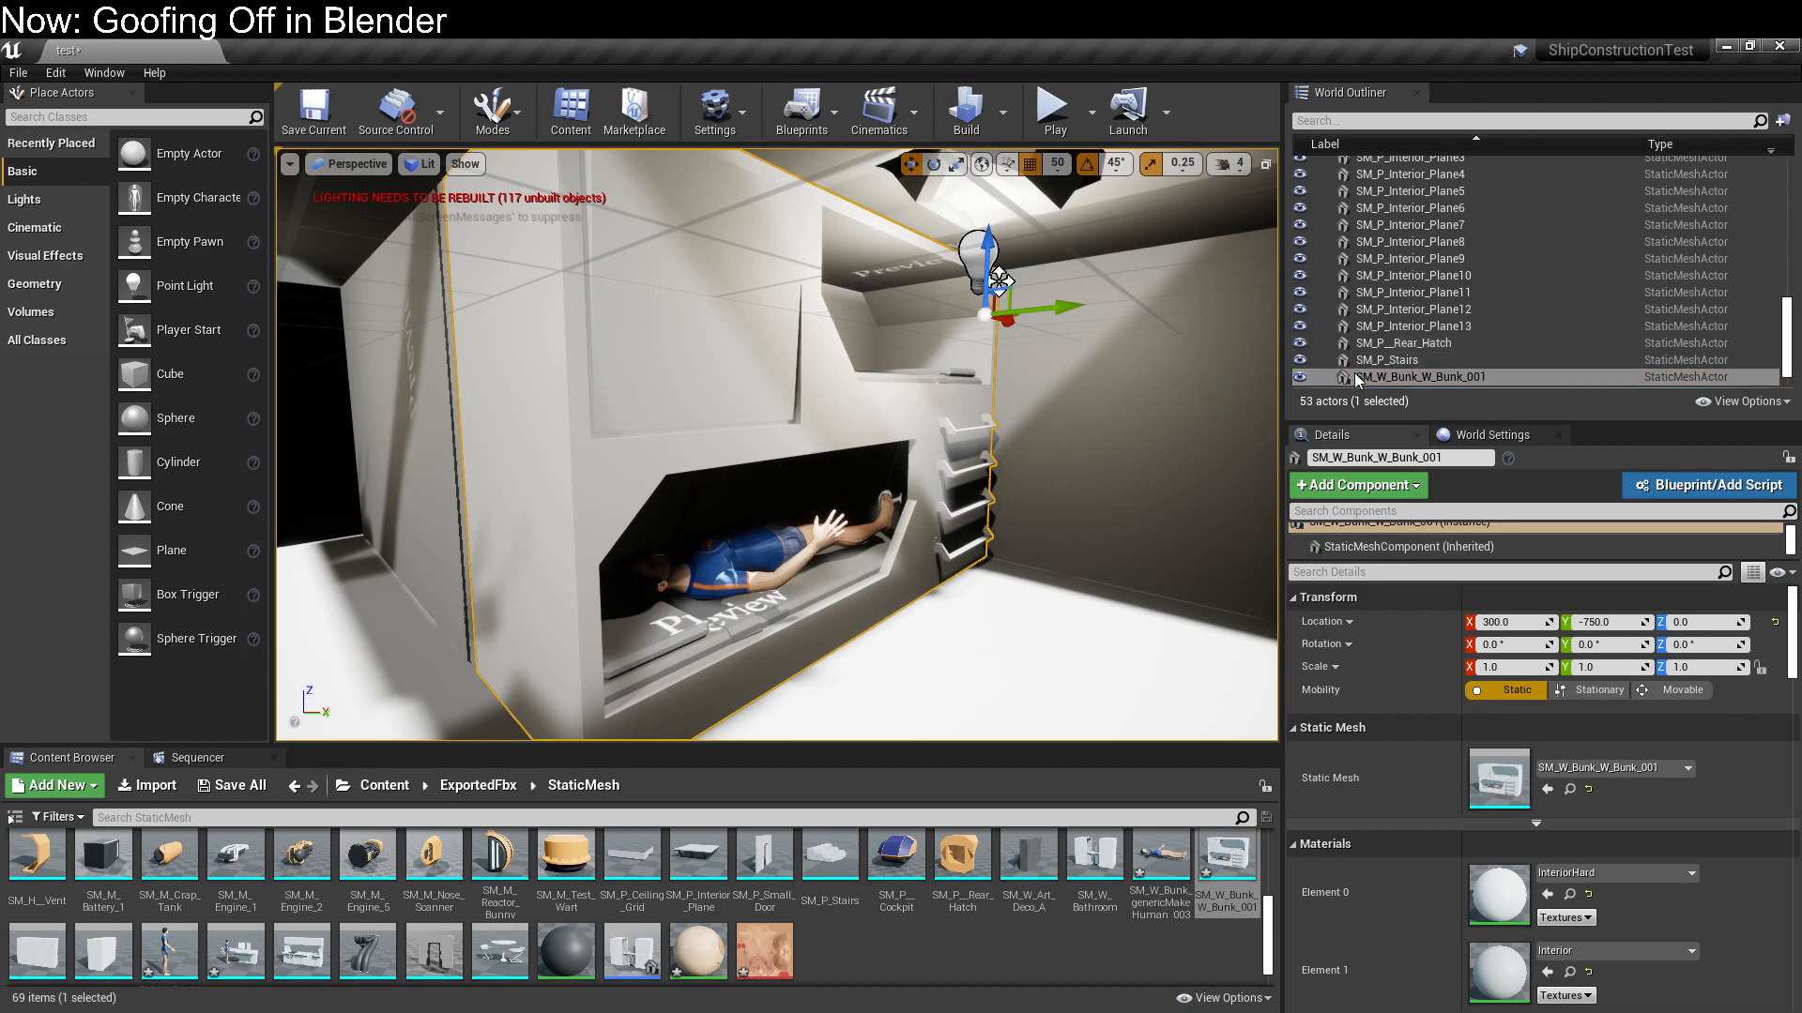
Open SM_W_Bunk_W_Bunk_001 in the mesh editor and review its material slots, general settings and collision settings
double_click(1354, 374)
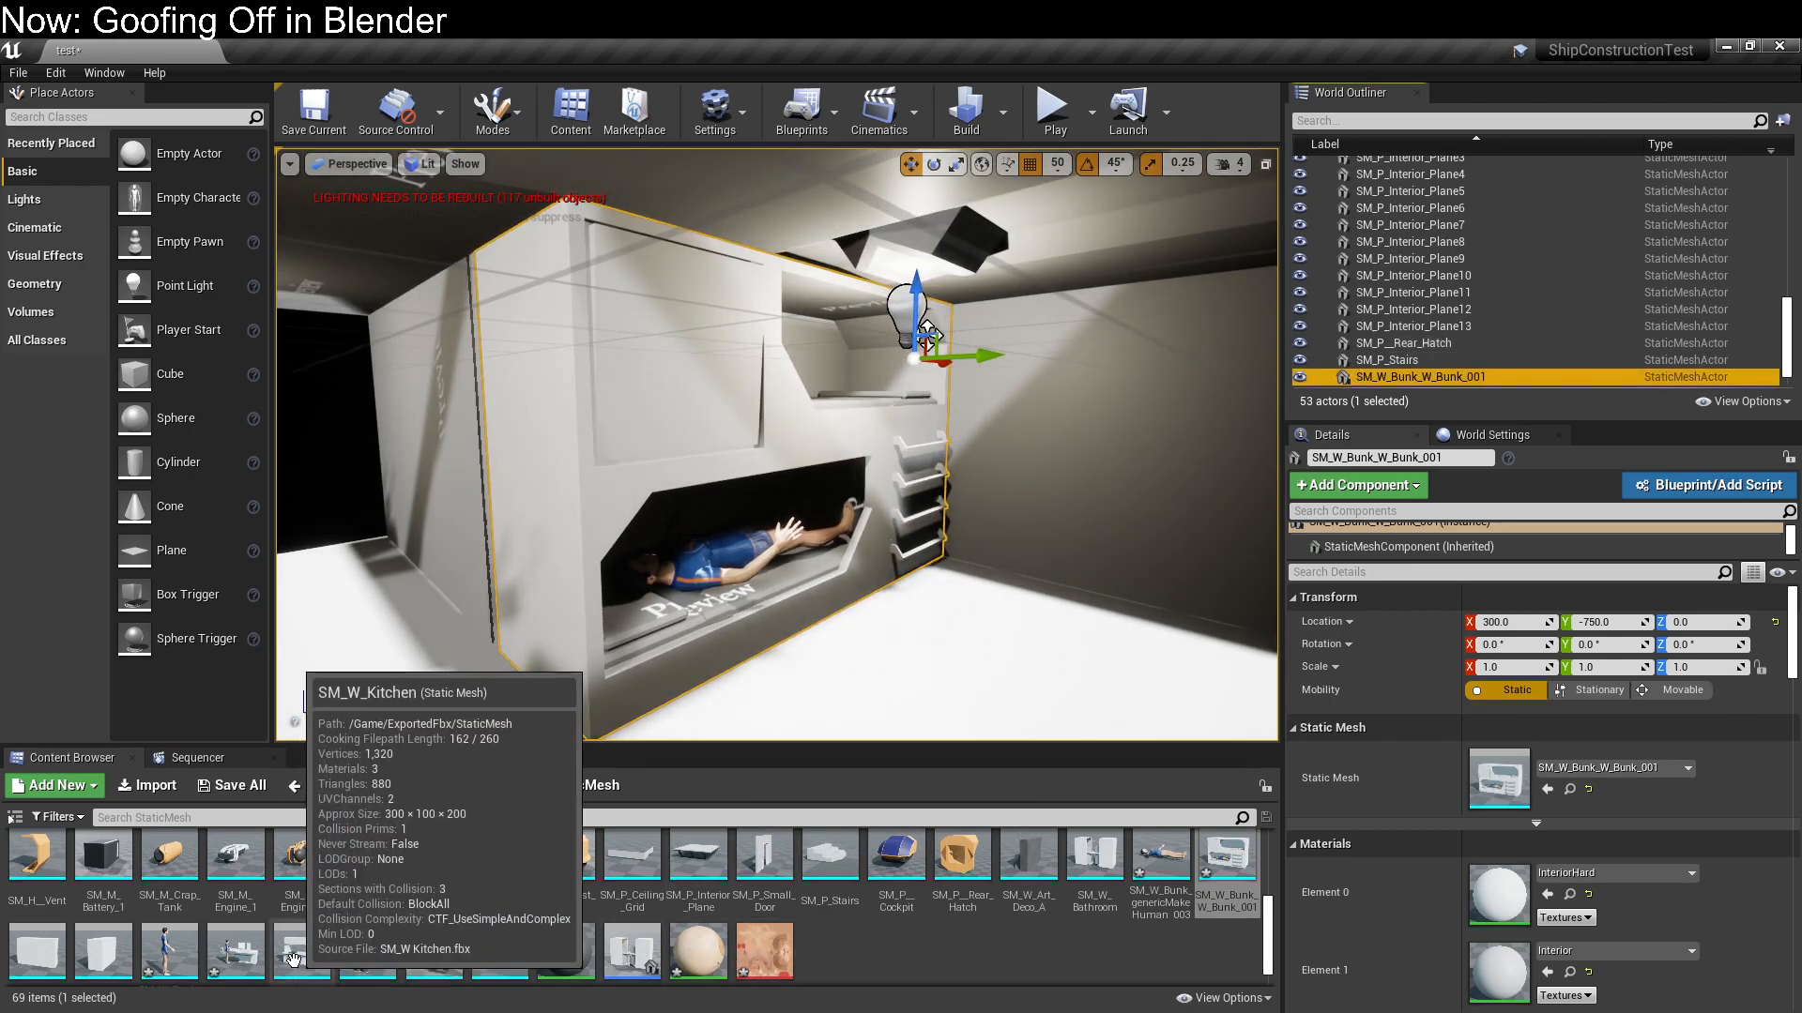
scroll(29, 957, "down", 1)
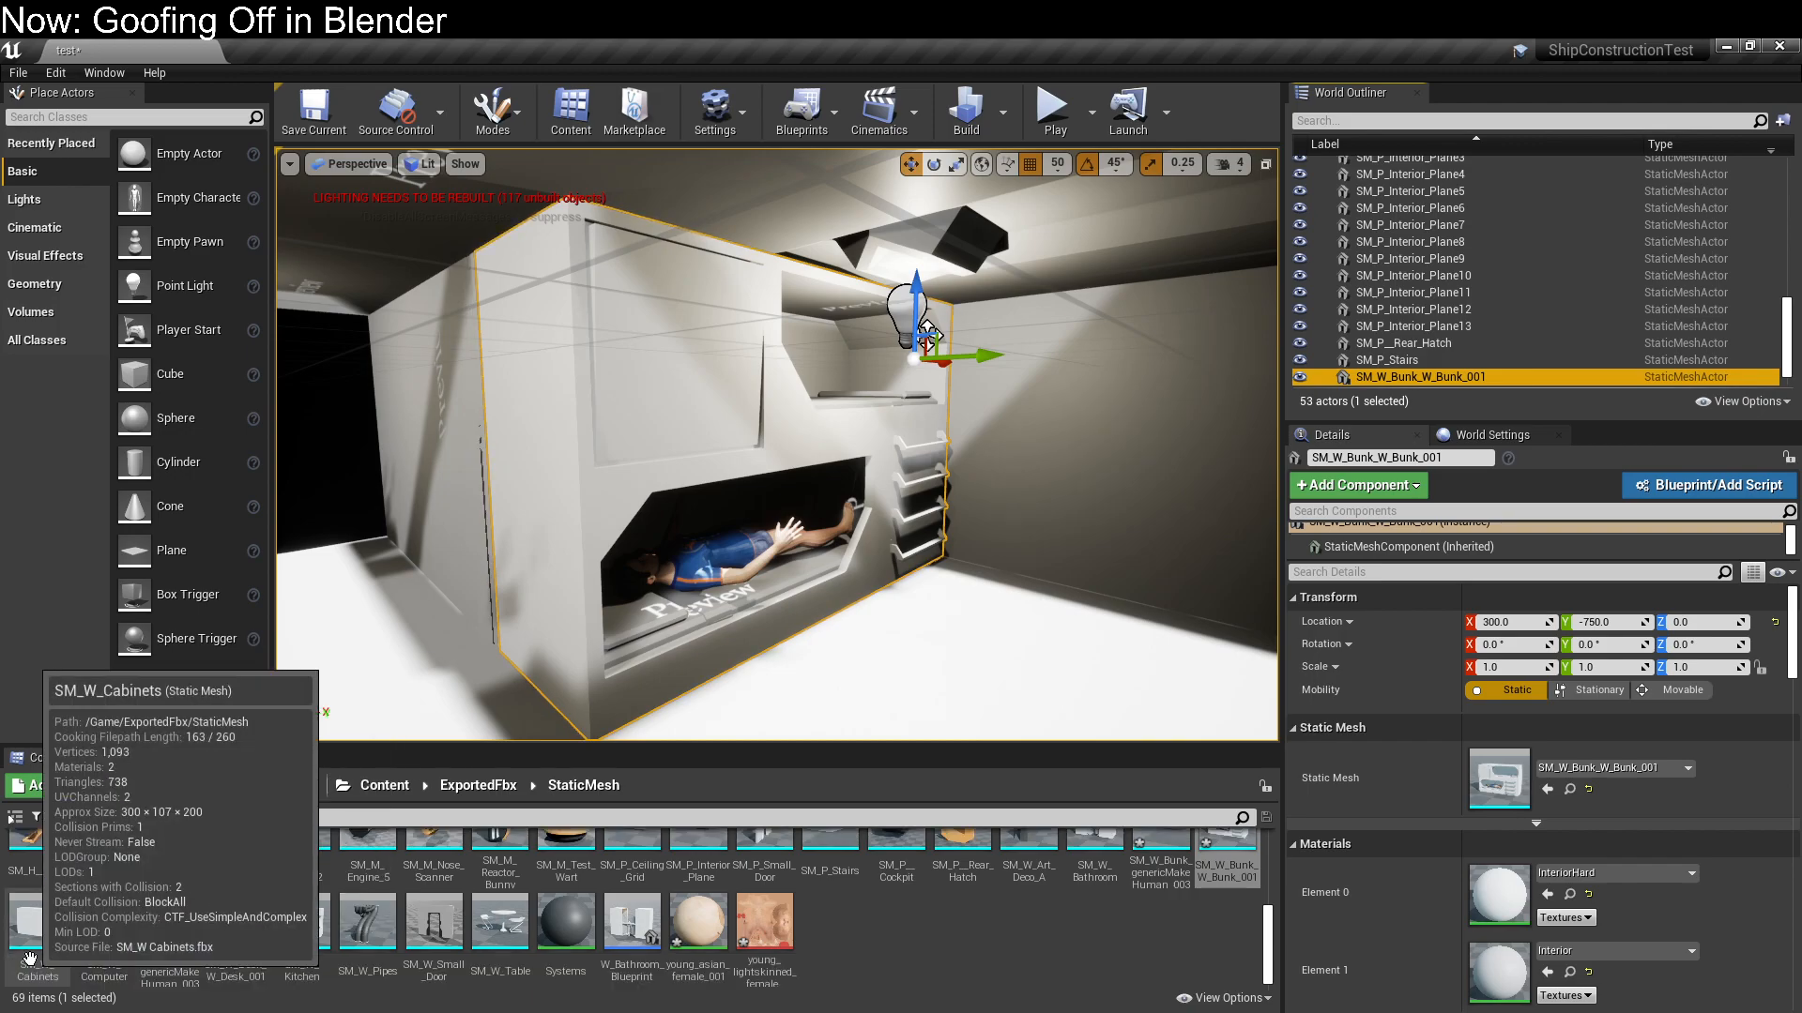
double_click(1221, 844)
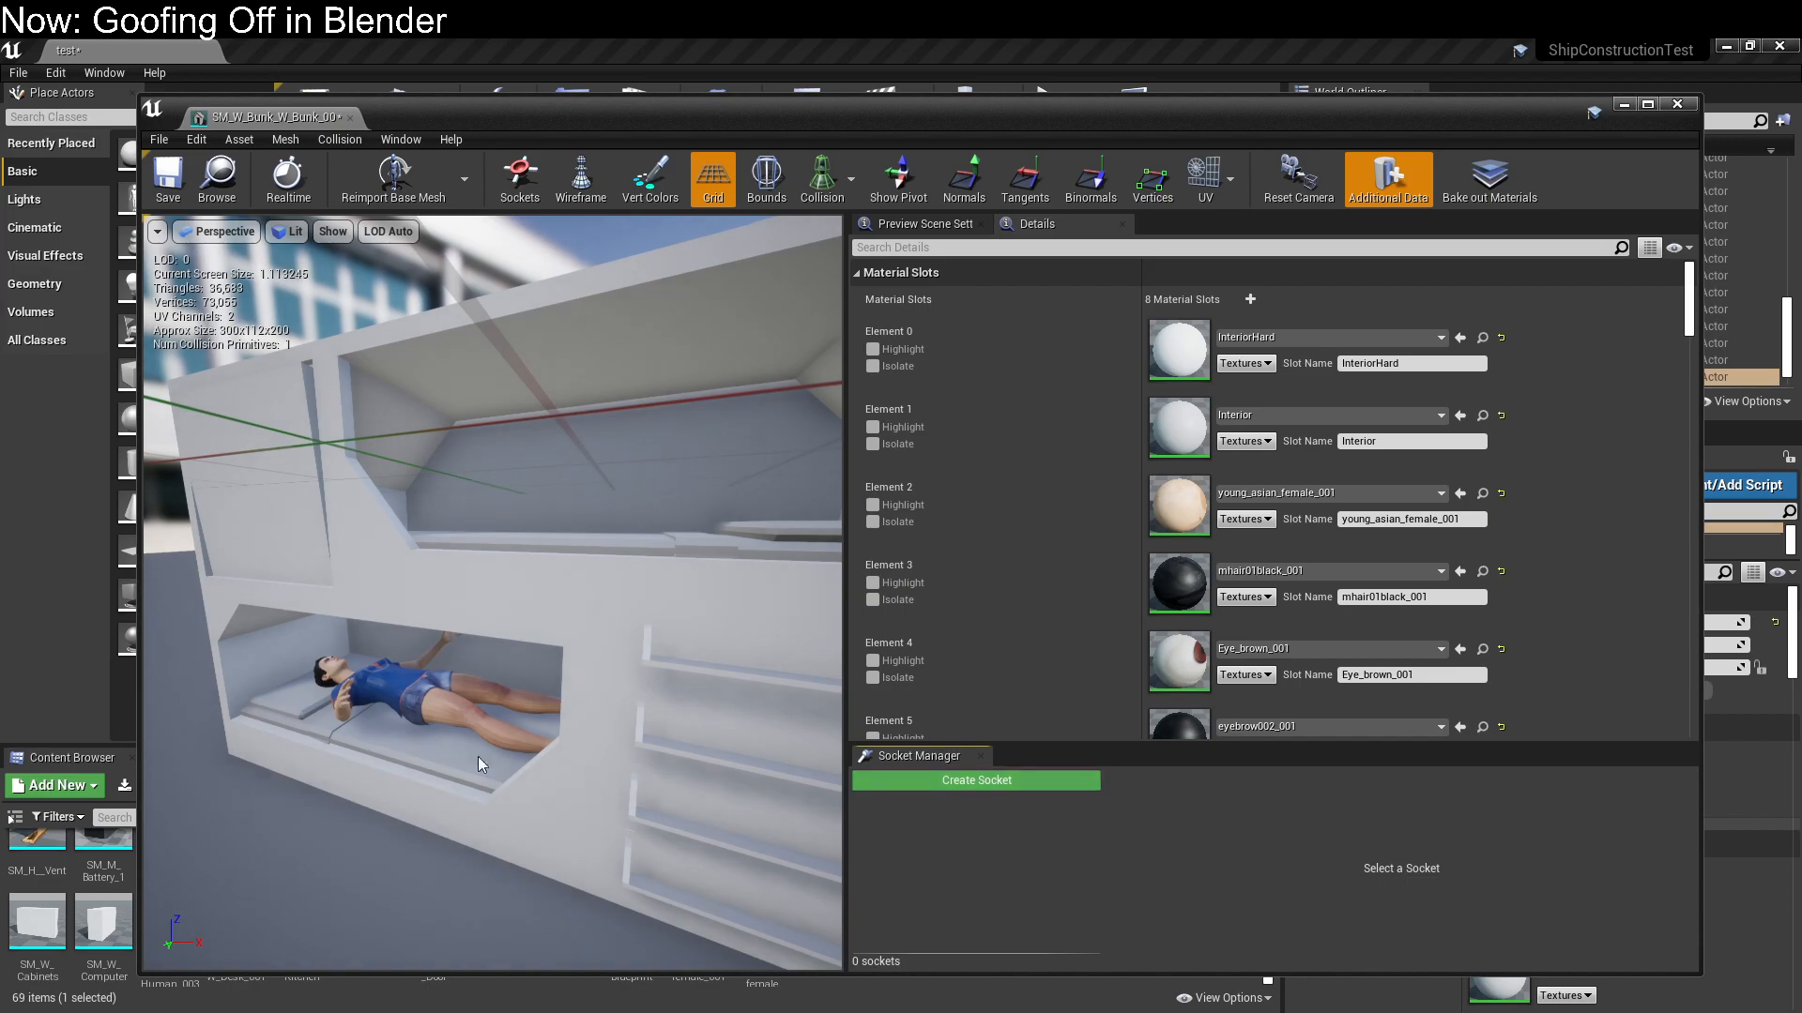
mouse_move(435, 709)
right_mouse_down()
mouse_move(385, 727)
mouse_move(441, 711)
right_mouse_up()
scroll(1056, 620, "down", 3)
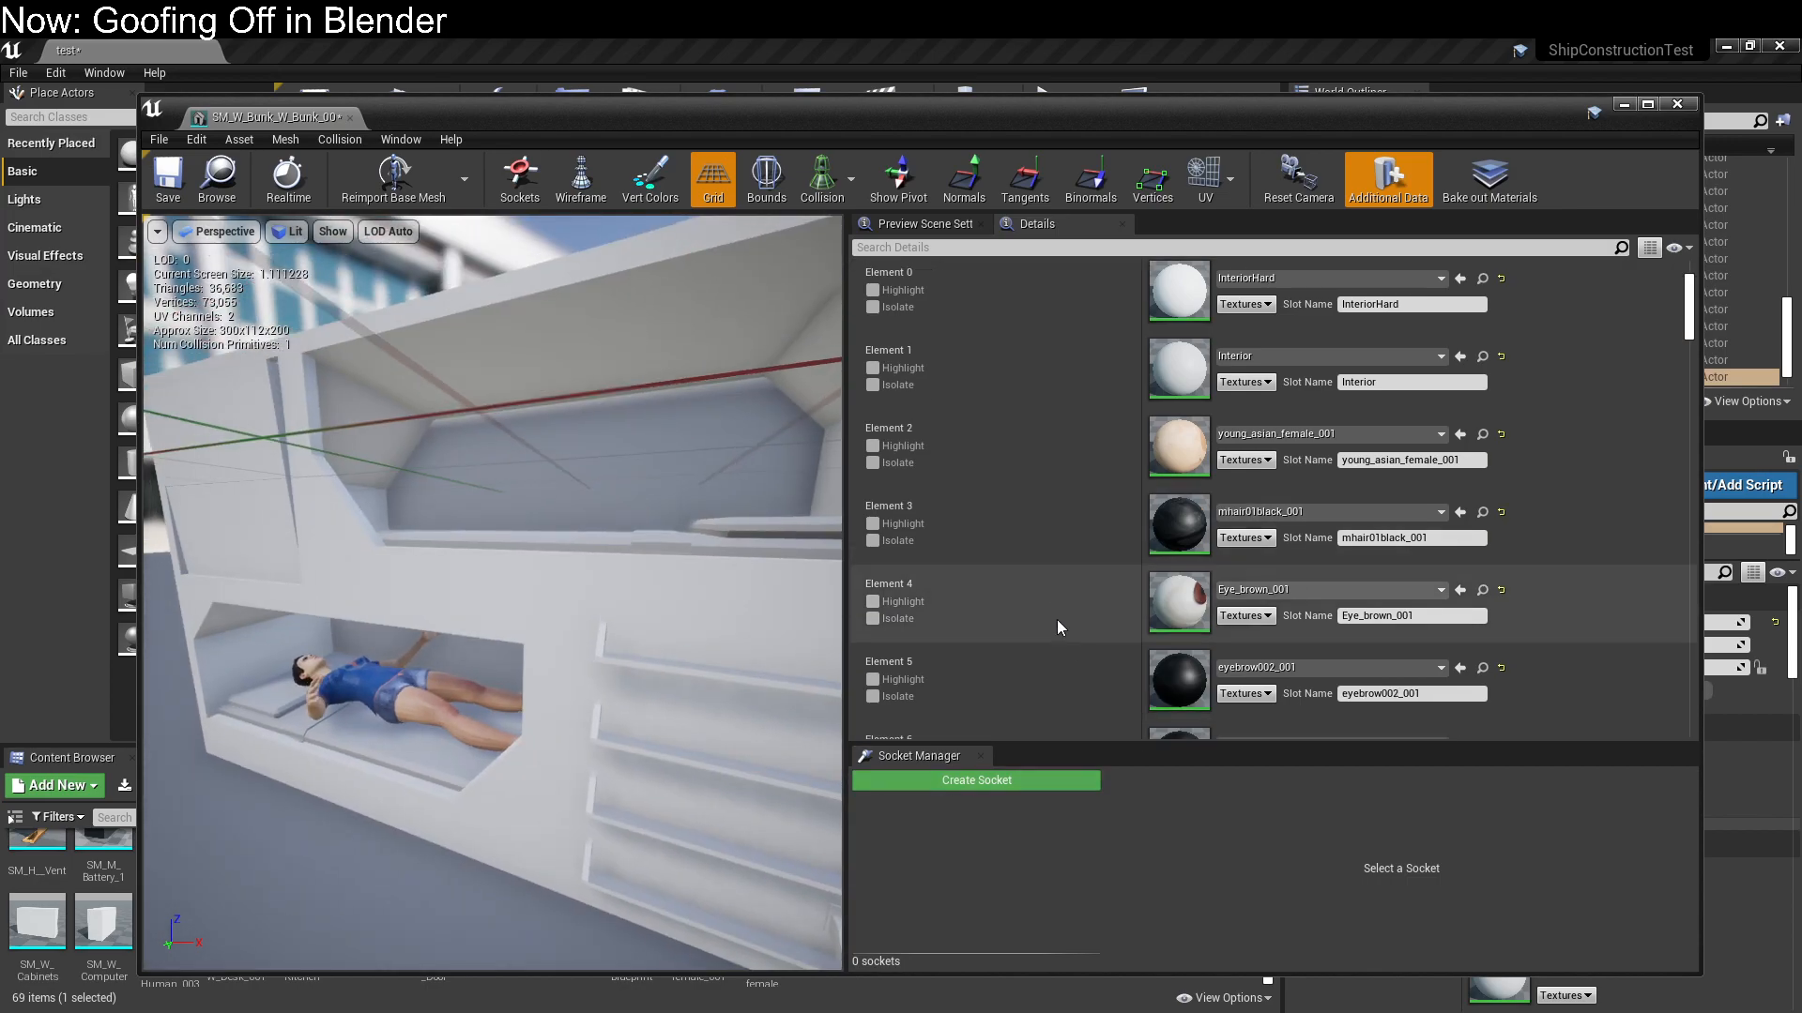
scroll(1057, 619, "down", 3)
scroll(1057, 620, "up", 8)
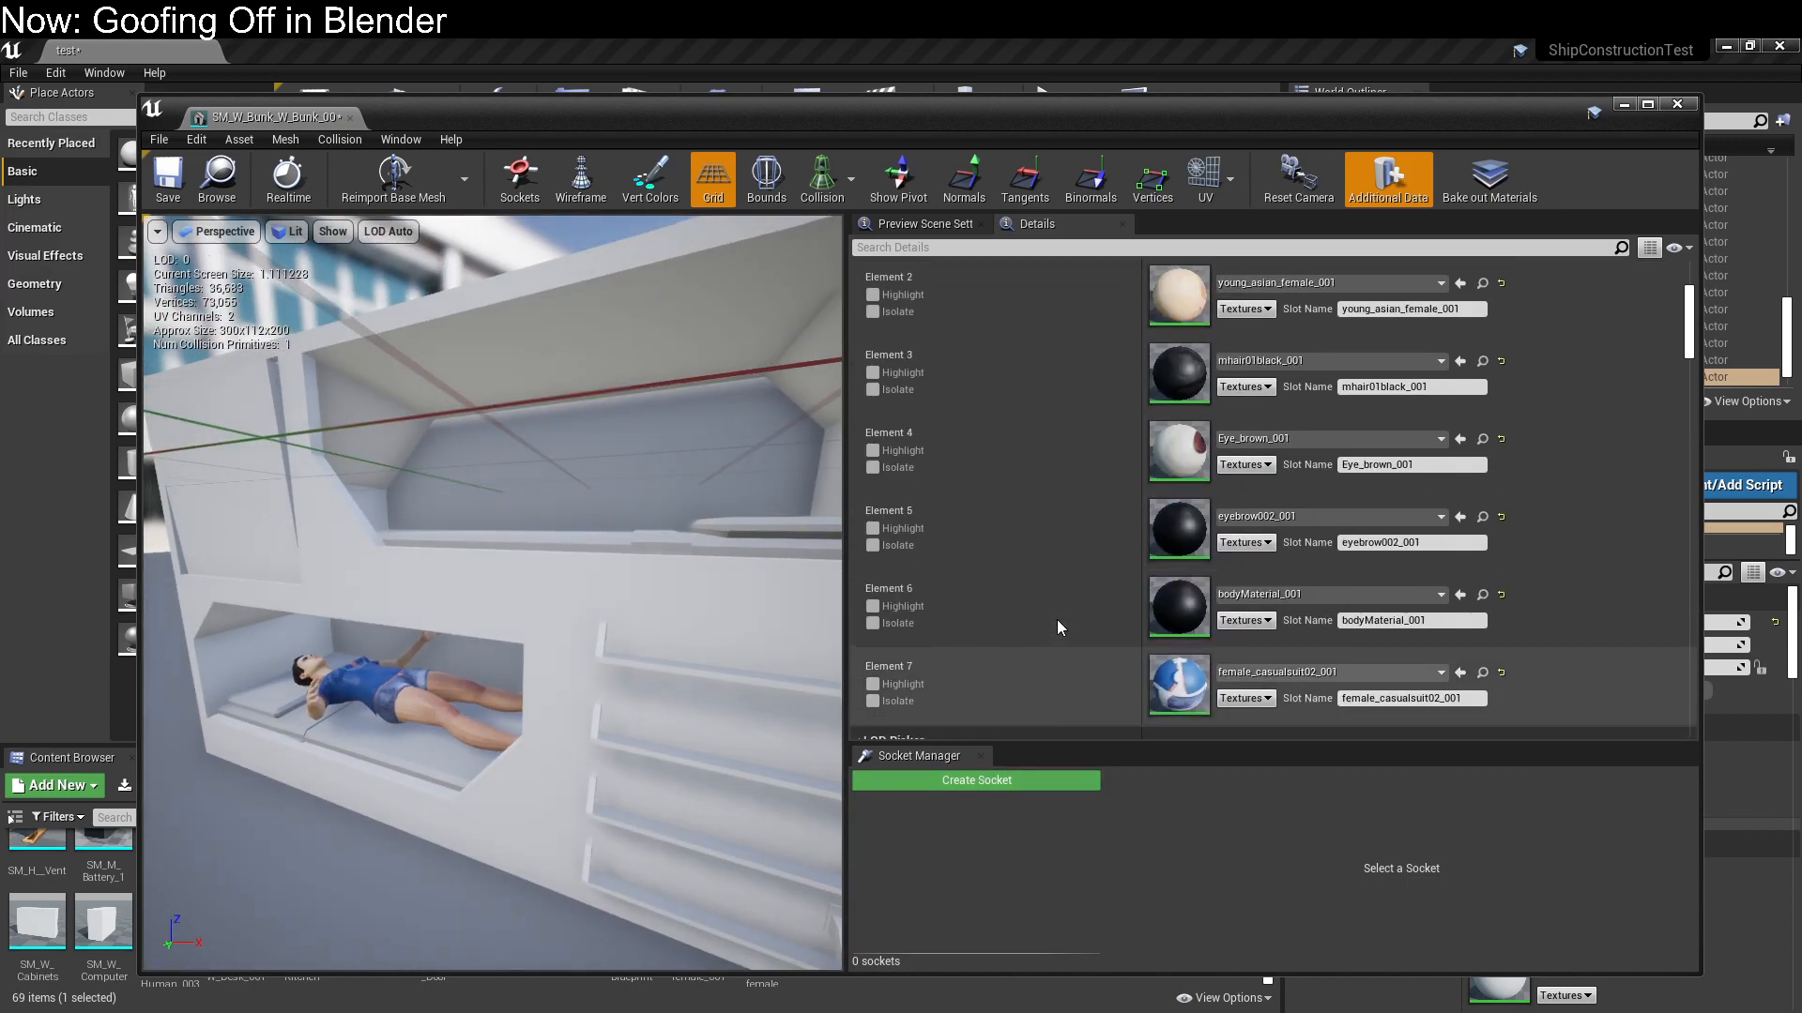
scroll(1057, 619, "down", 10)
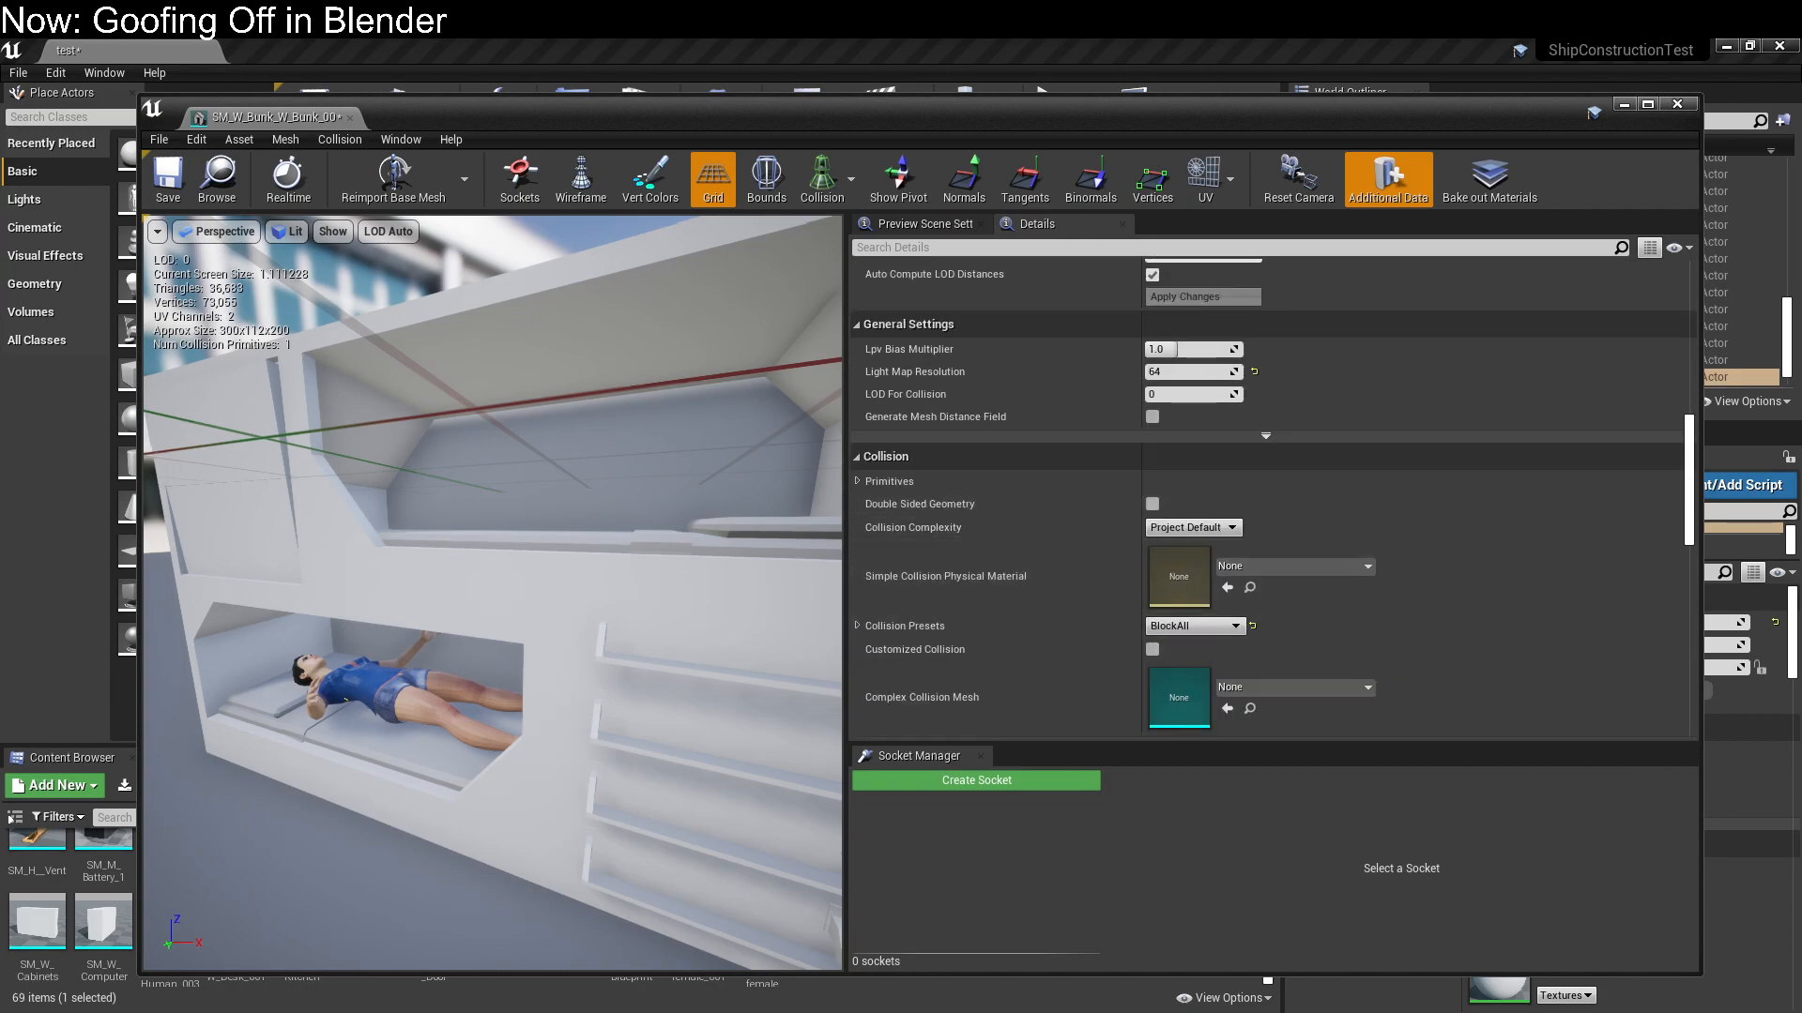
Examine the figure in the lower bunk and the mesh's import settings, and close the mesh editor
left_click_drag(384, 685, 423, 676)
middle_click_drag(356, 674, 442, 647)
scroll(358, 672, "up", 5)
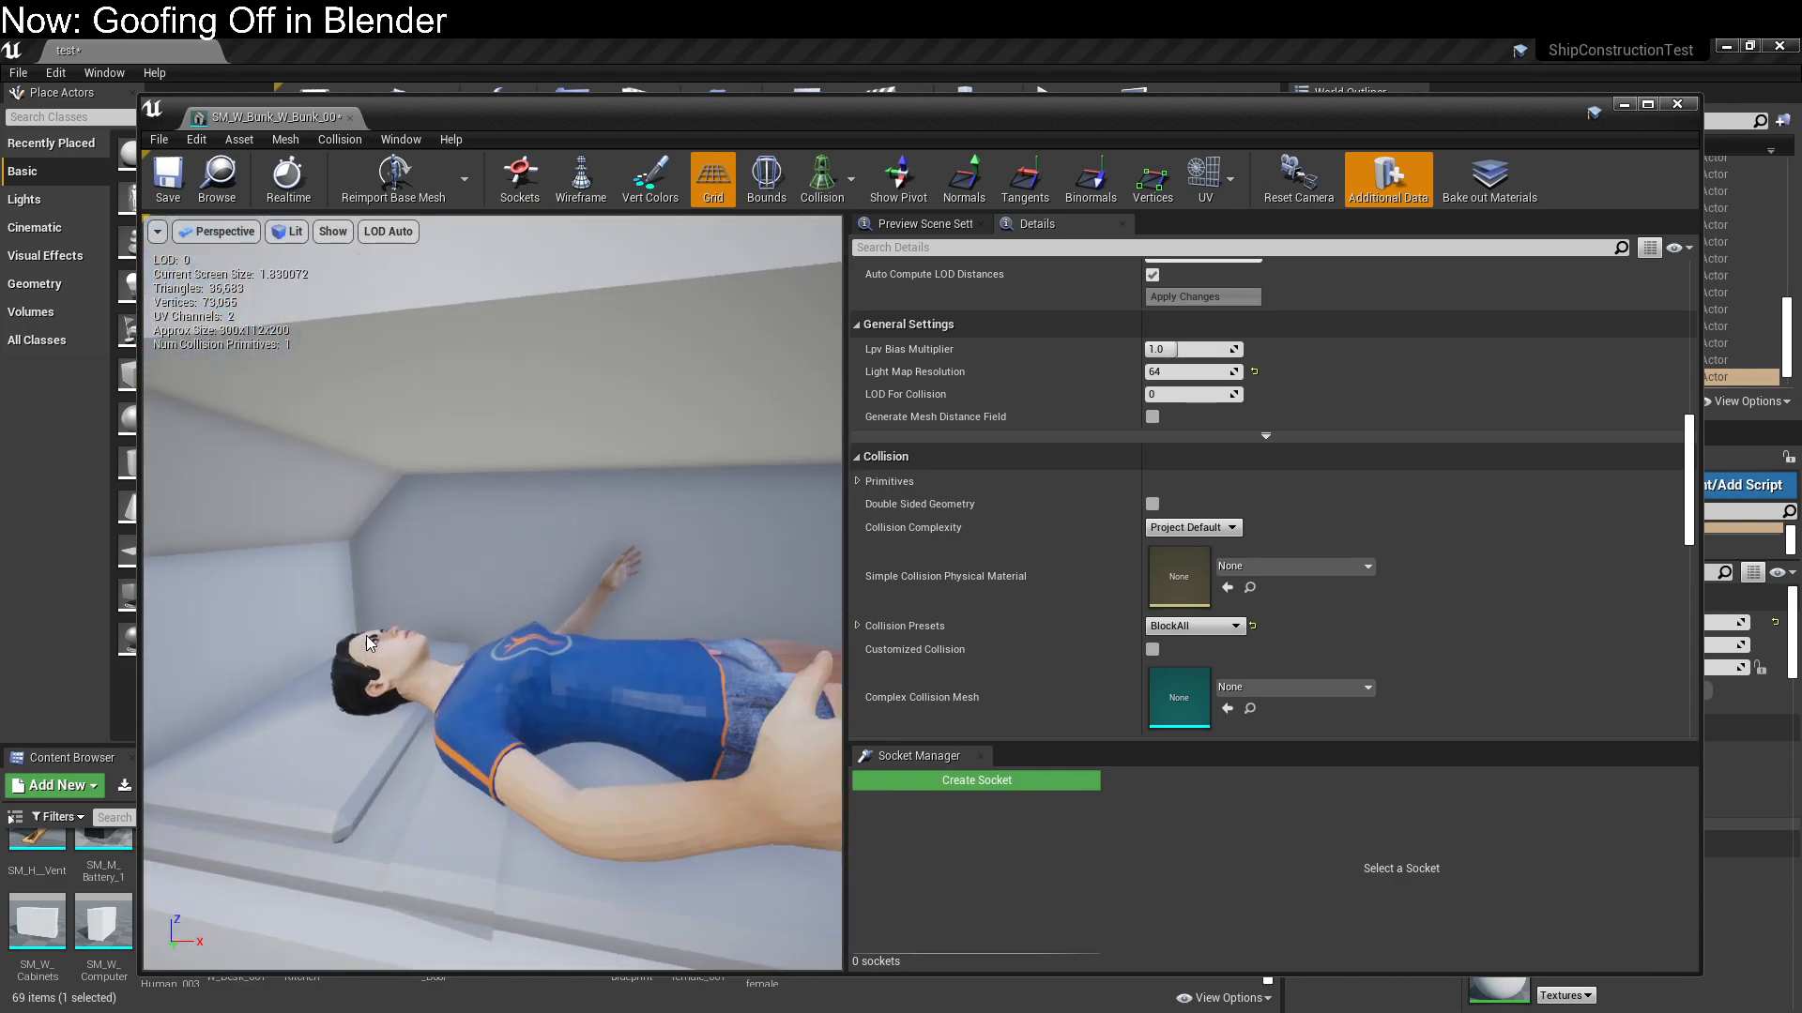
scroll(367, 644, "down", 4)
scroll(373, 641, "up", 2)
left_click_drag(374, 642, 451, 696)
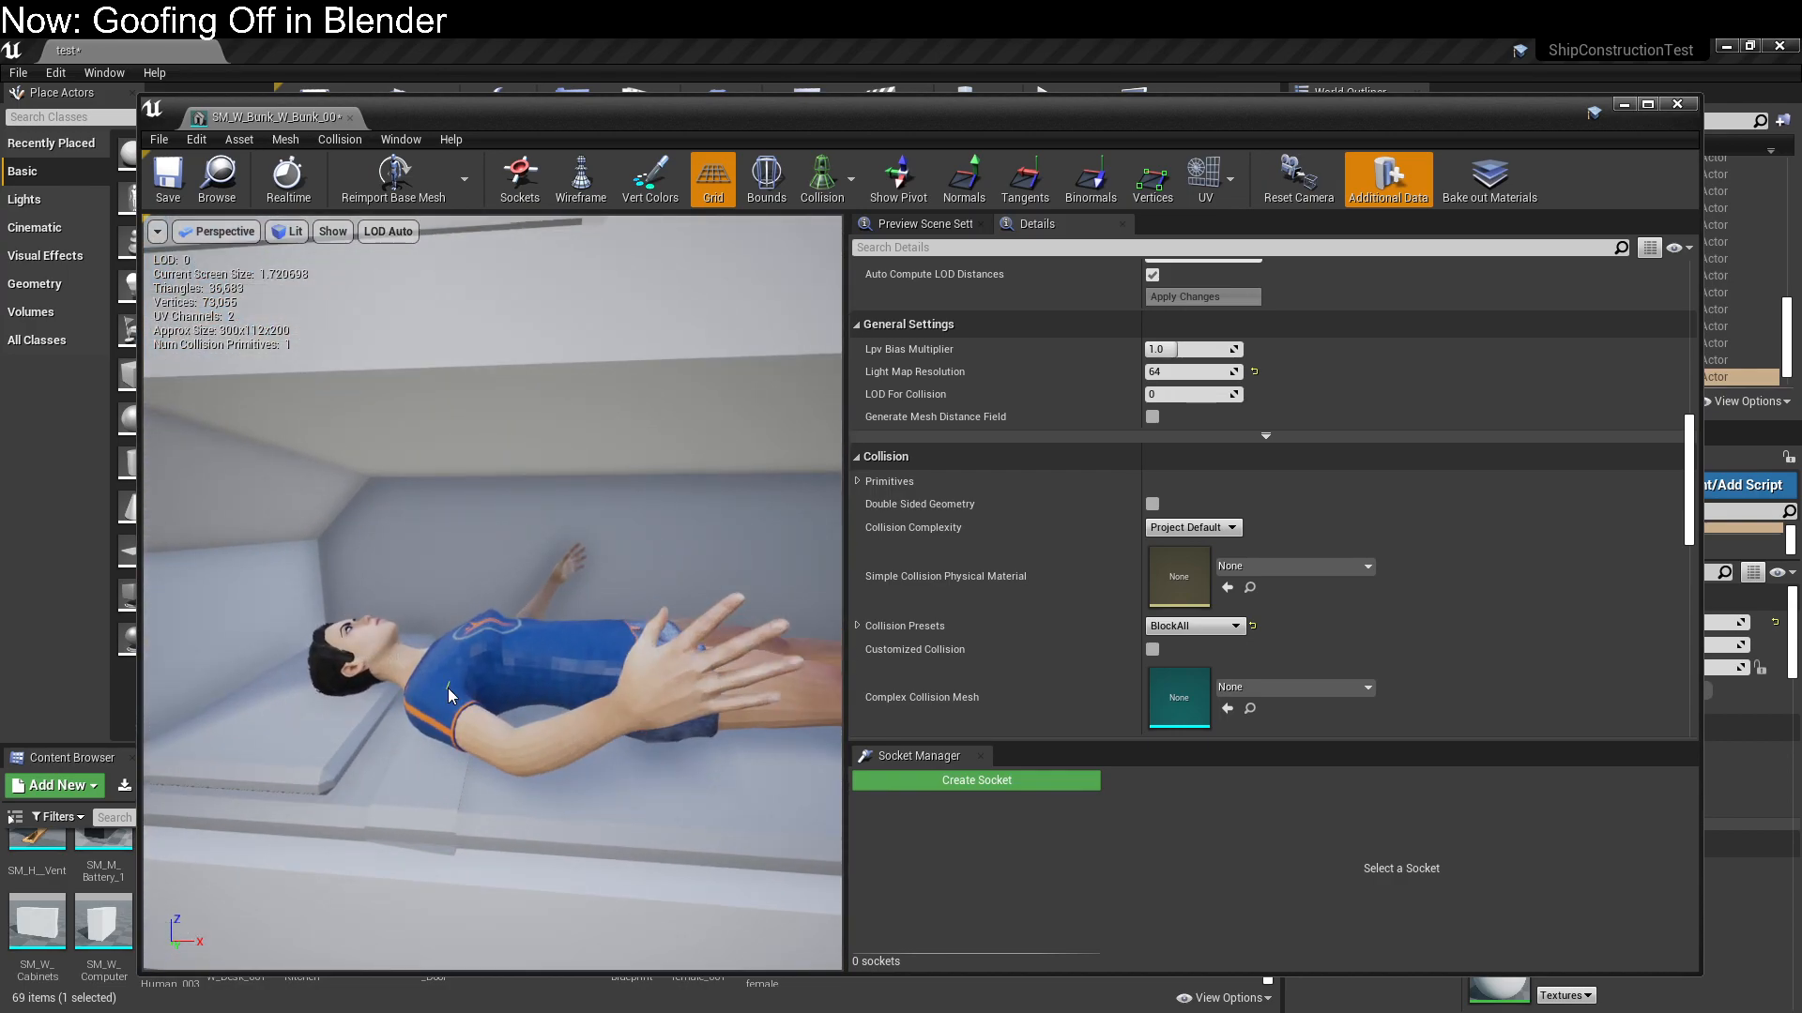
scroll(1376, 617, "down", 8)
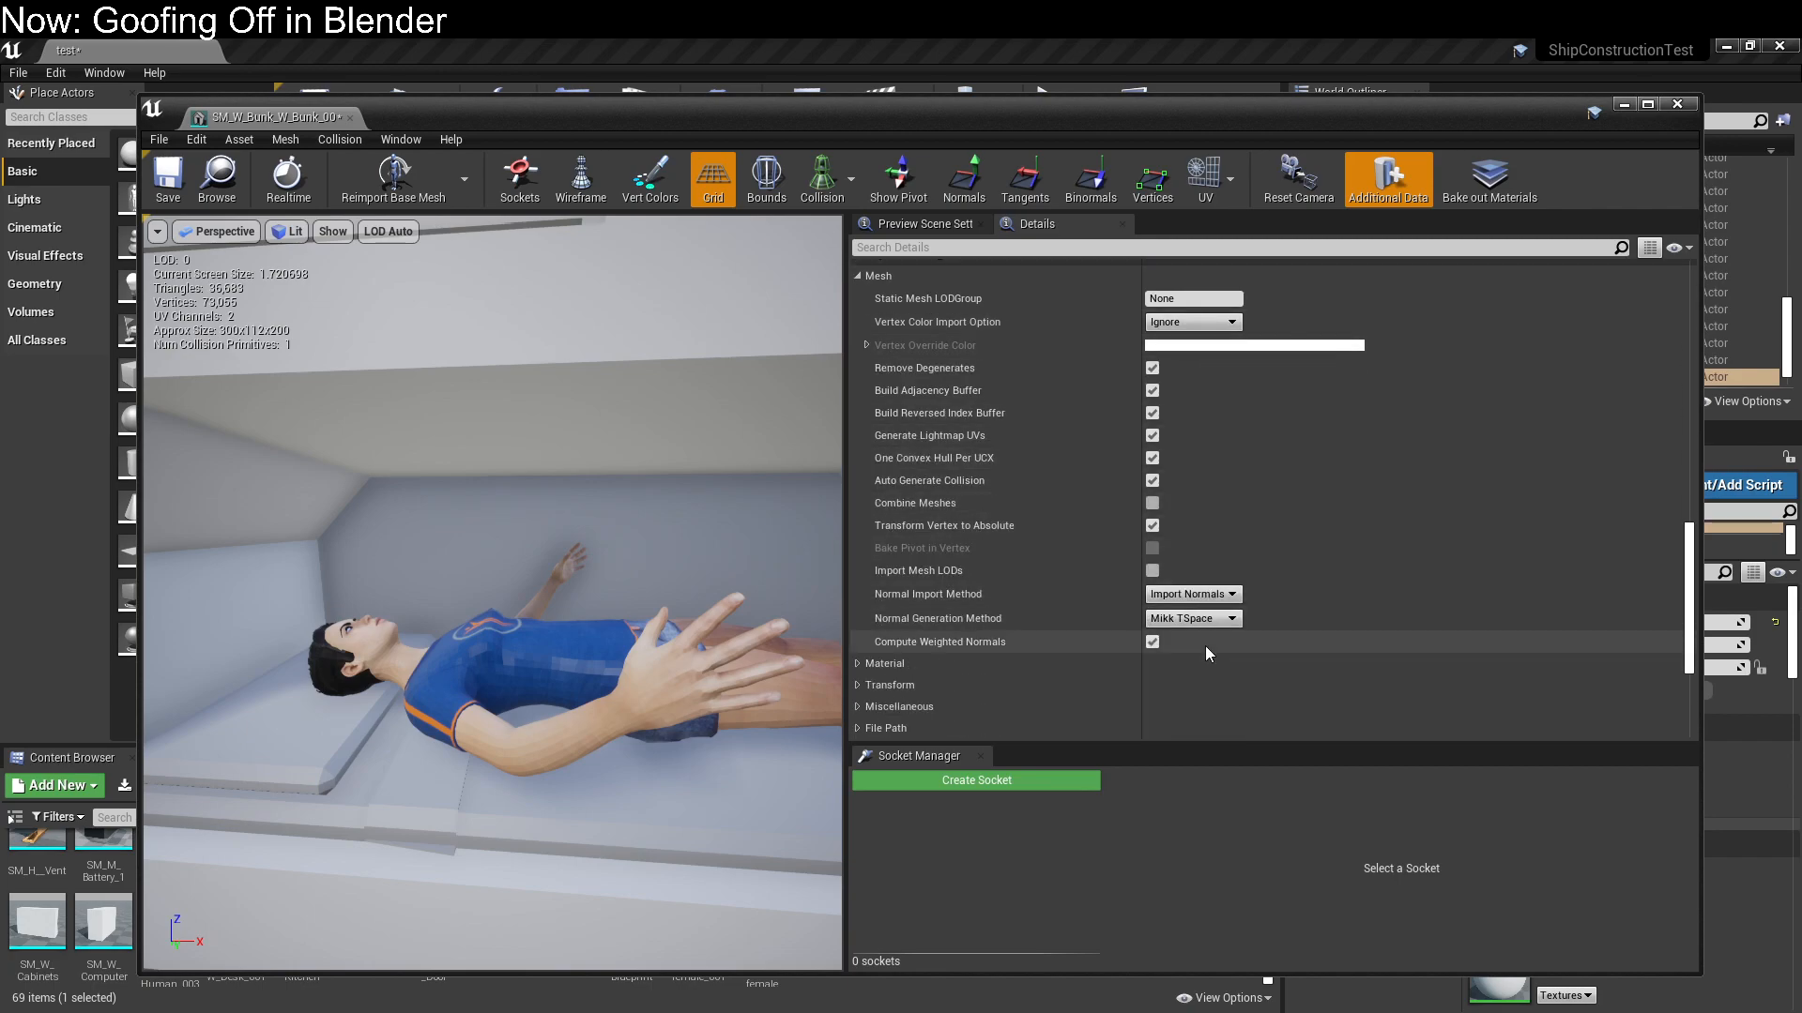
scroll(1205, 654, "down", 1)
scroll(1206, 647, "up", 3)
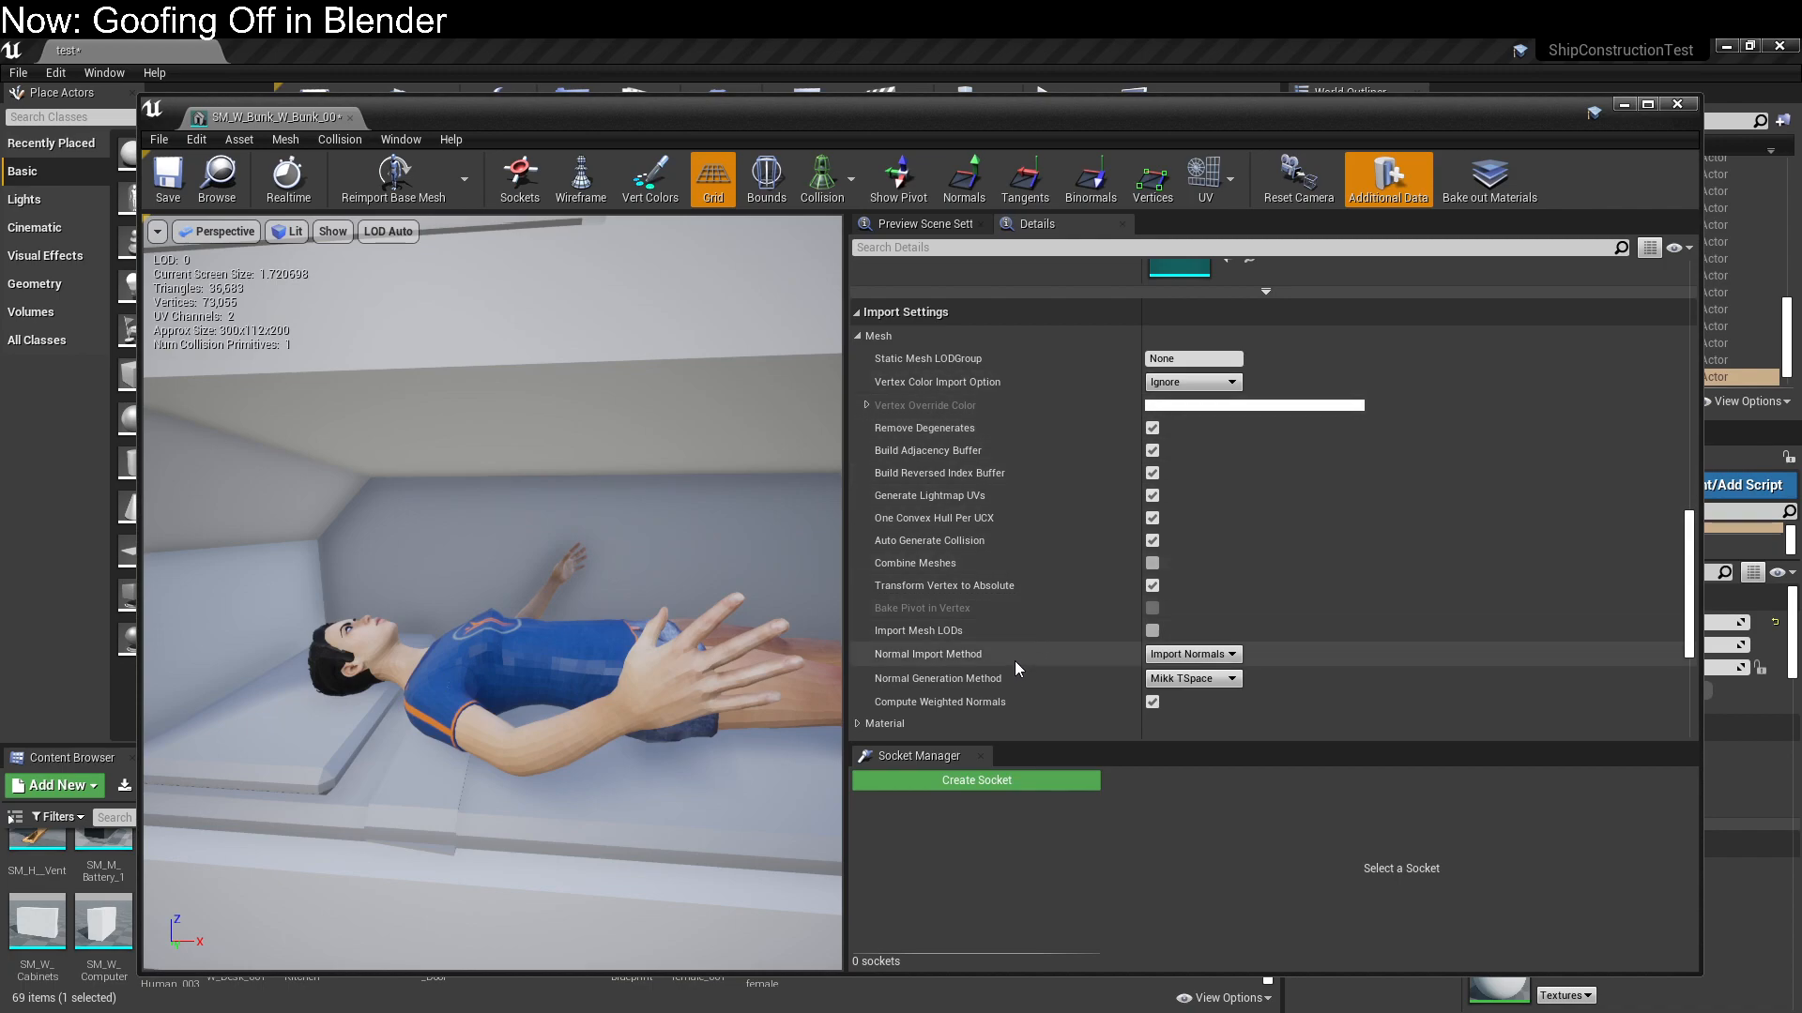
scroll(1016, 660, "down", 2)
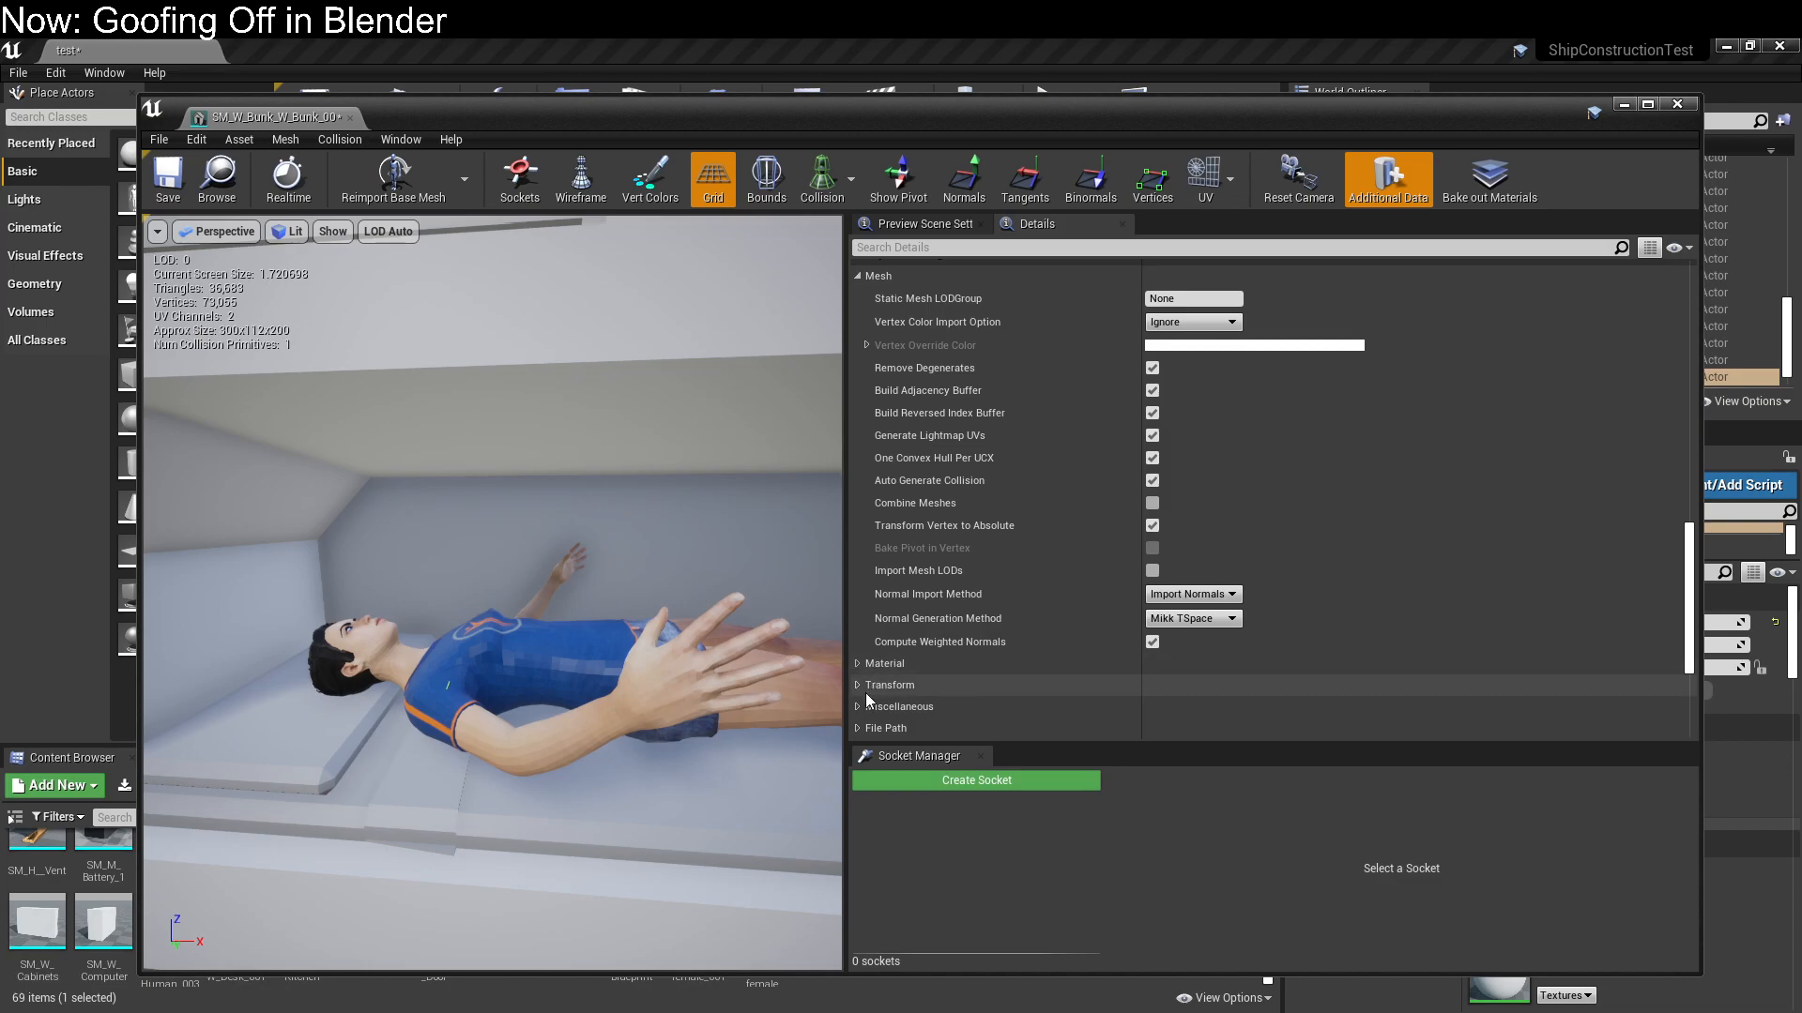
left_click(1678, 106)
Open the P_Ceiling_Grid blueprint of the ceiling piece above the bunk in the Blueprint Editor
right_click_drag(945, 500, 901, 490)
mouse_move(1021, 307)
right_mouse_down()
mouse_move(901, 305)
mouse_move(976, 286)
mouse_move(1021, 308)
right_mouse_up()
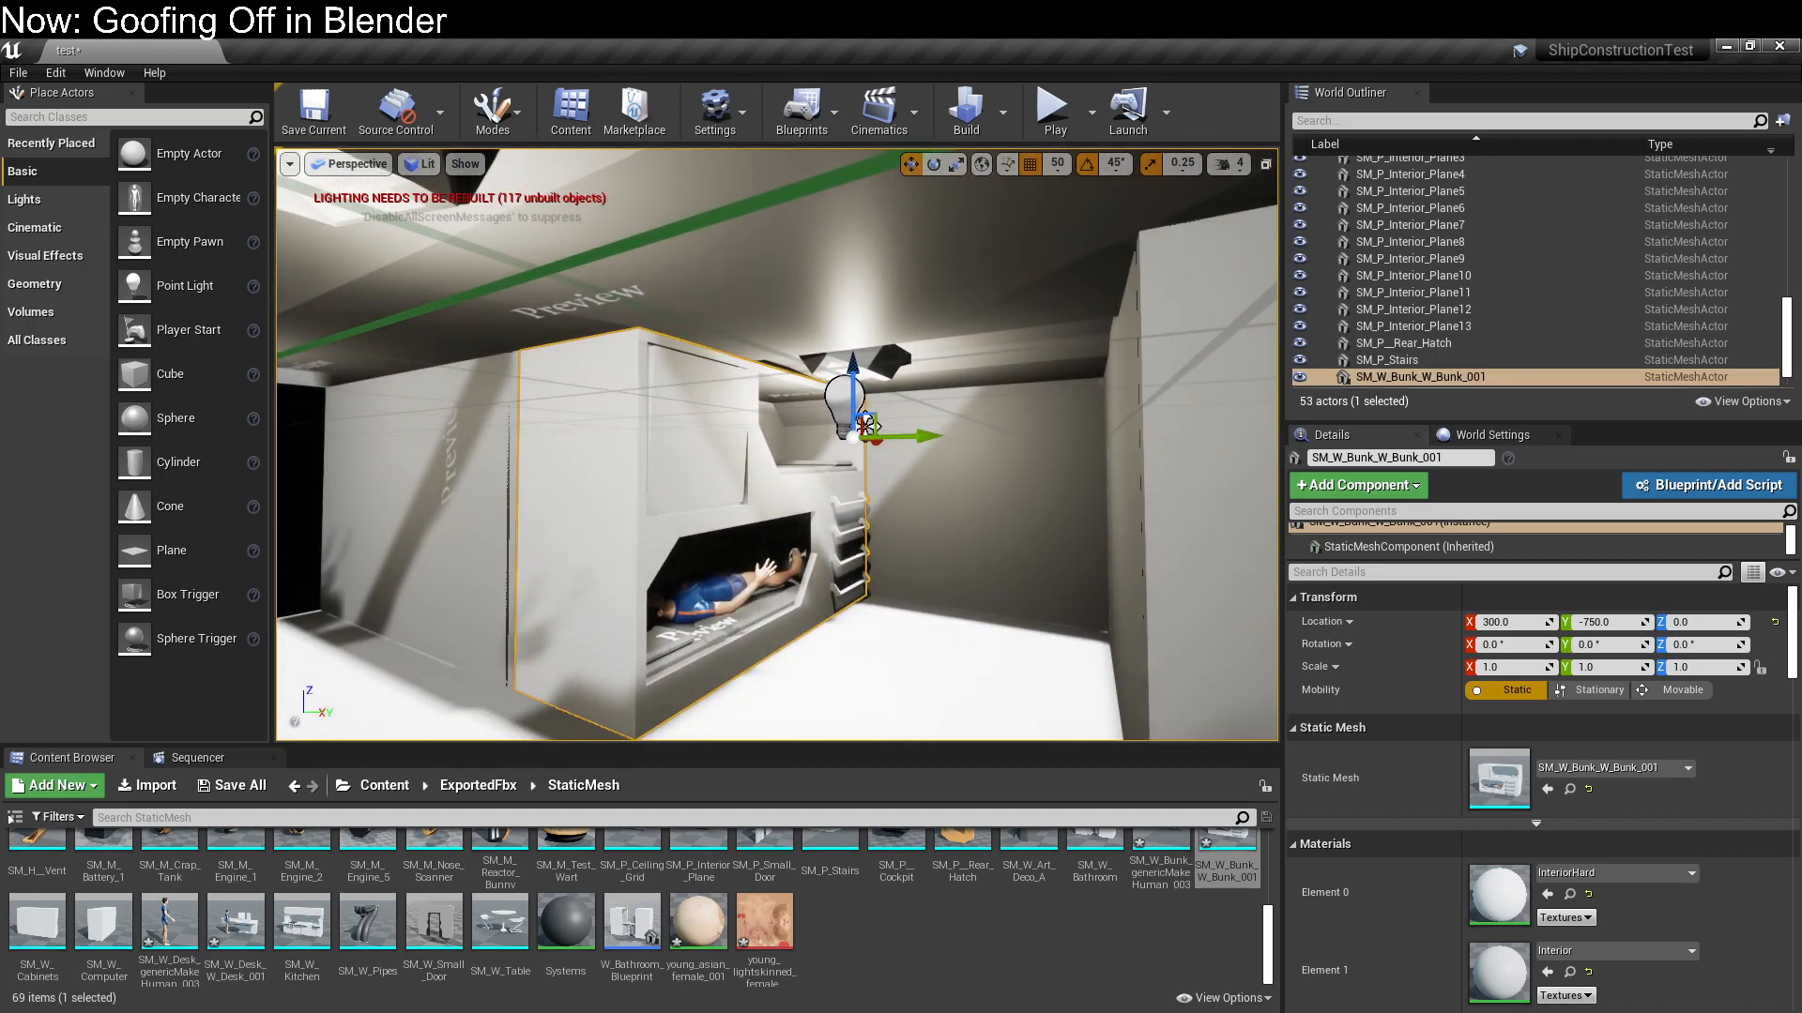
left_click(974, 272)
left_click(1695, 484)
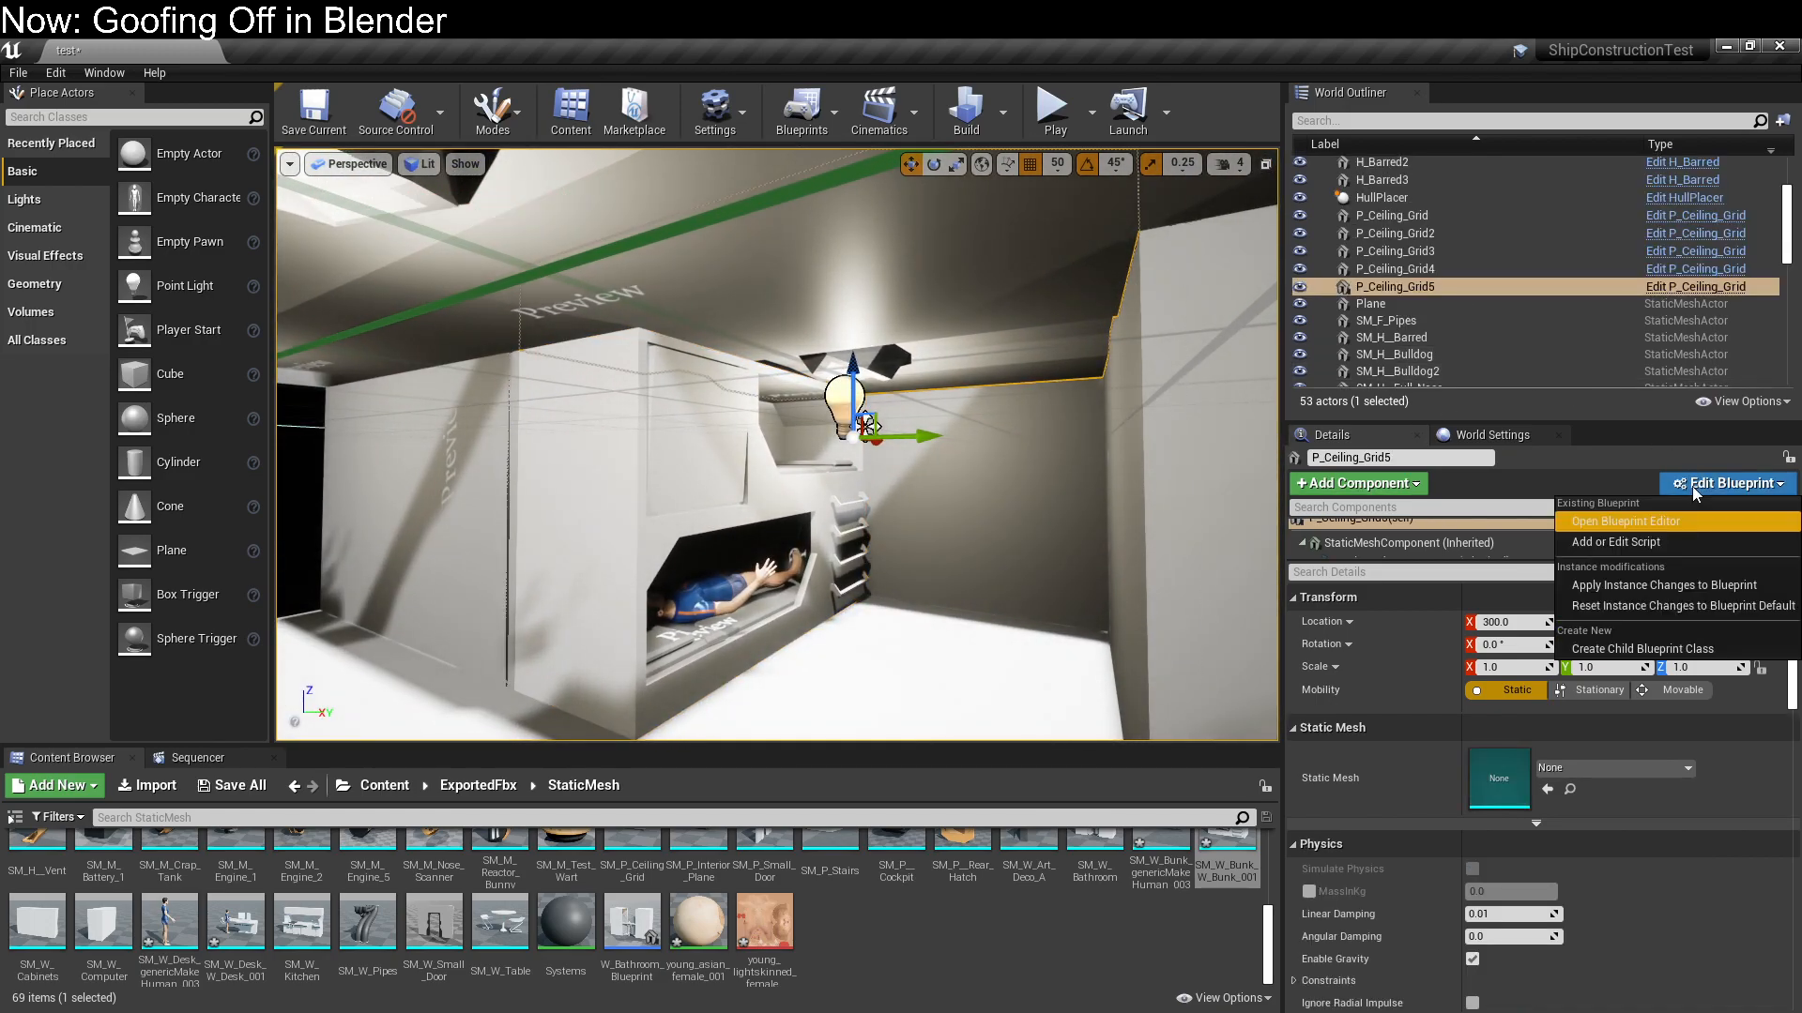
left_click(1680, 526)
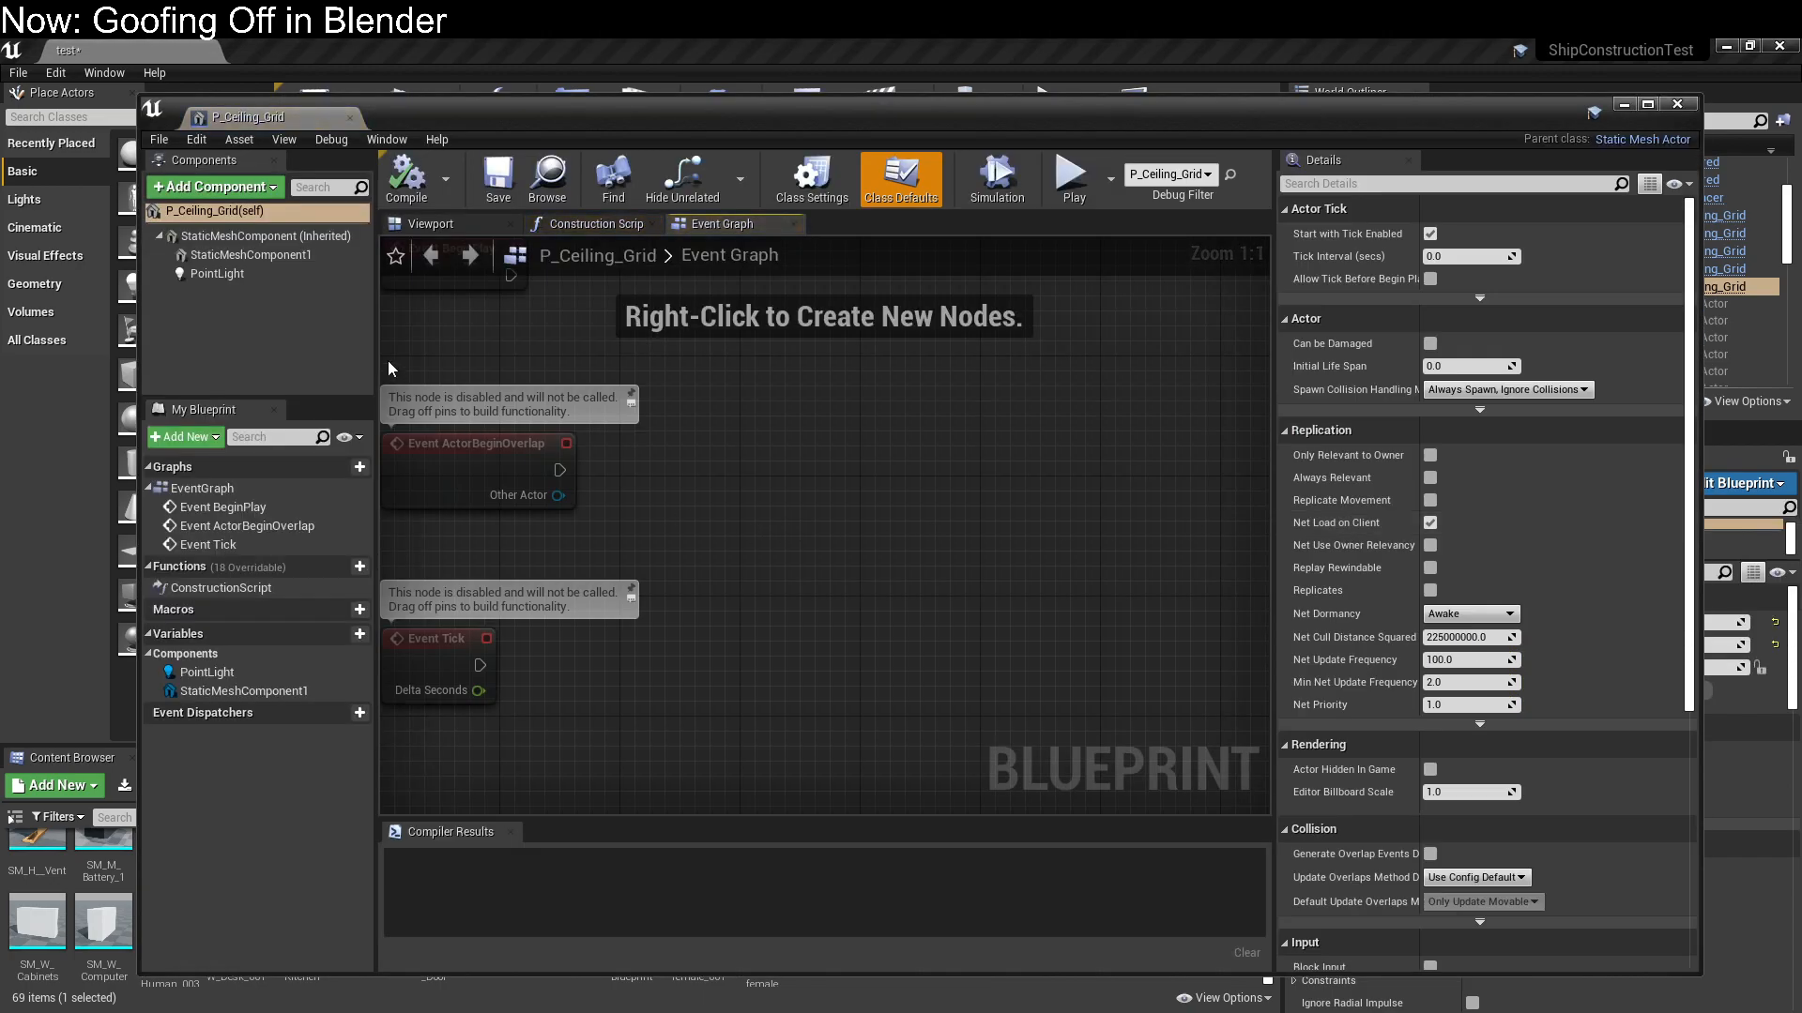
Set the ceiling grid's PointLight color to white, enable Use Temperature and set the temperature to 4500
left_click(273, 276)
left_click(1465, 582)
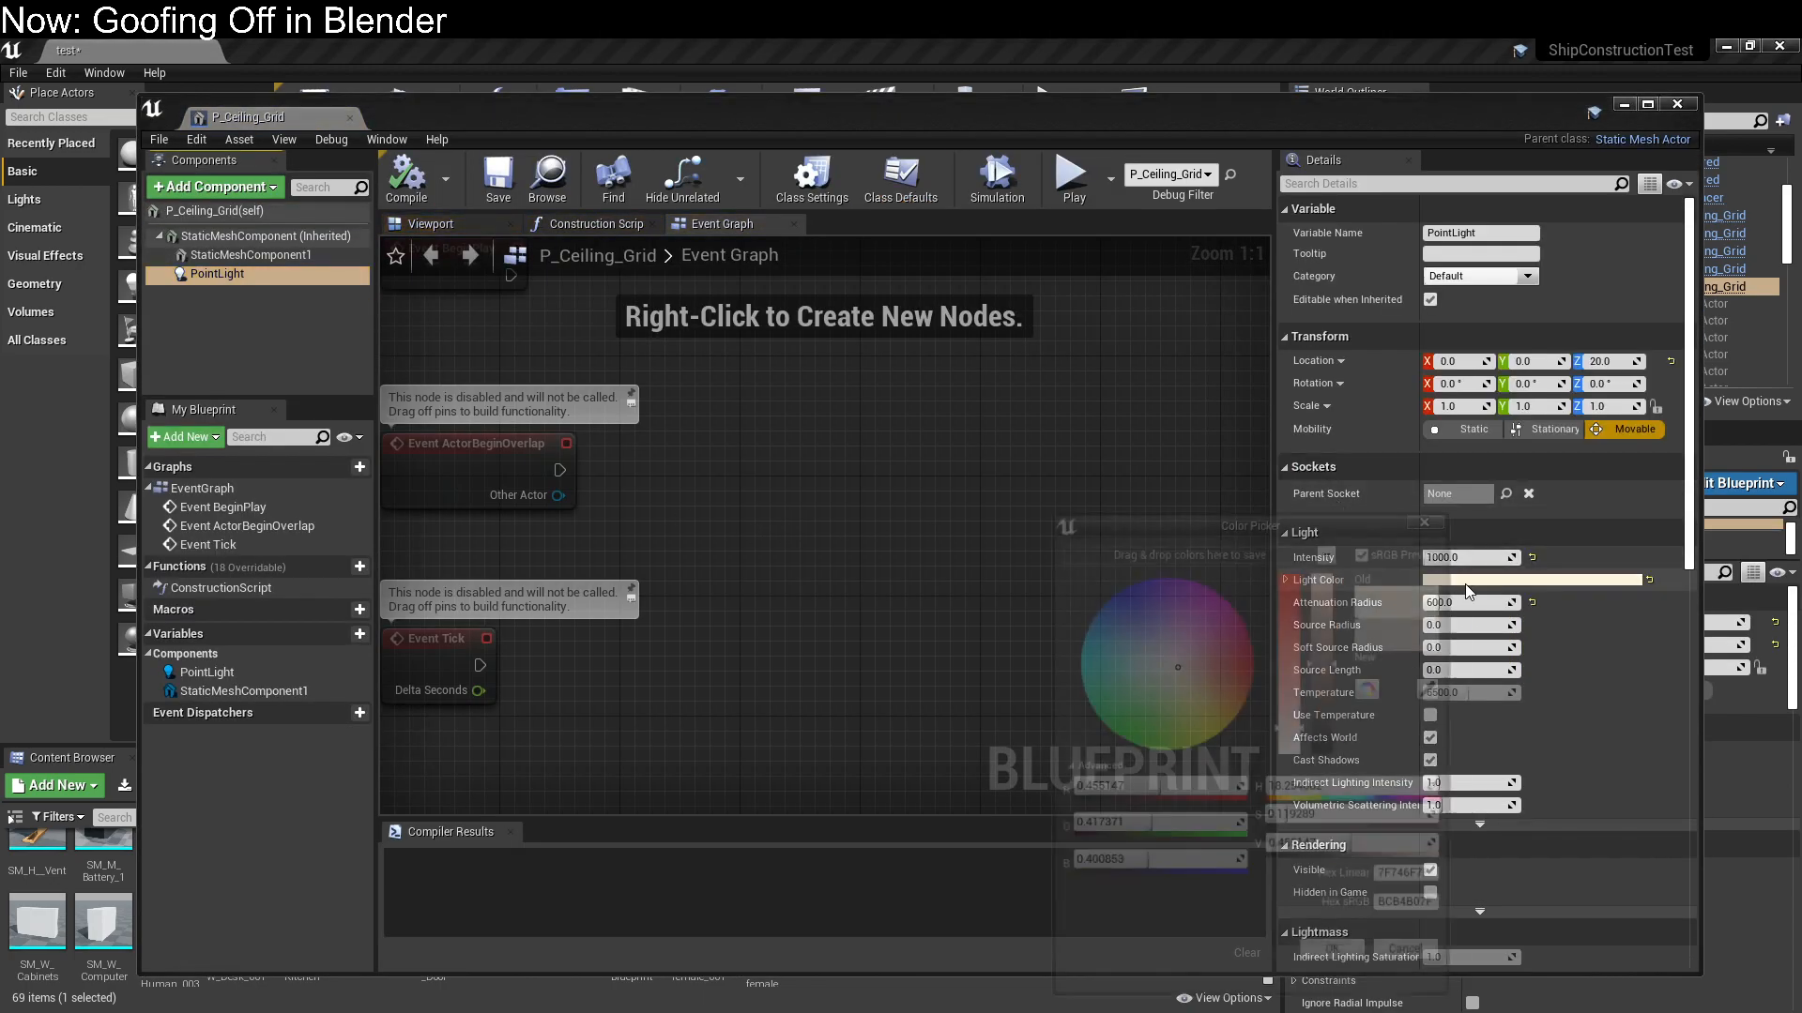
left_click(1342, 964)
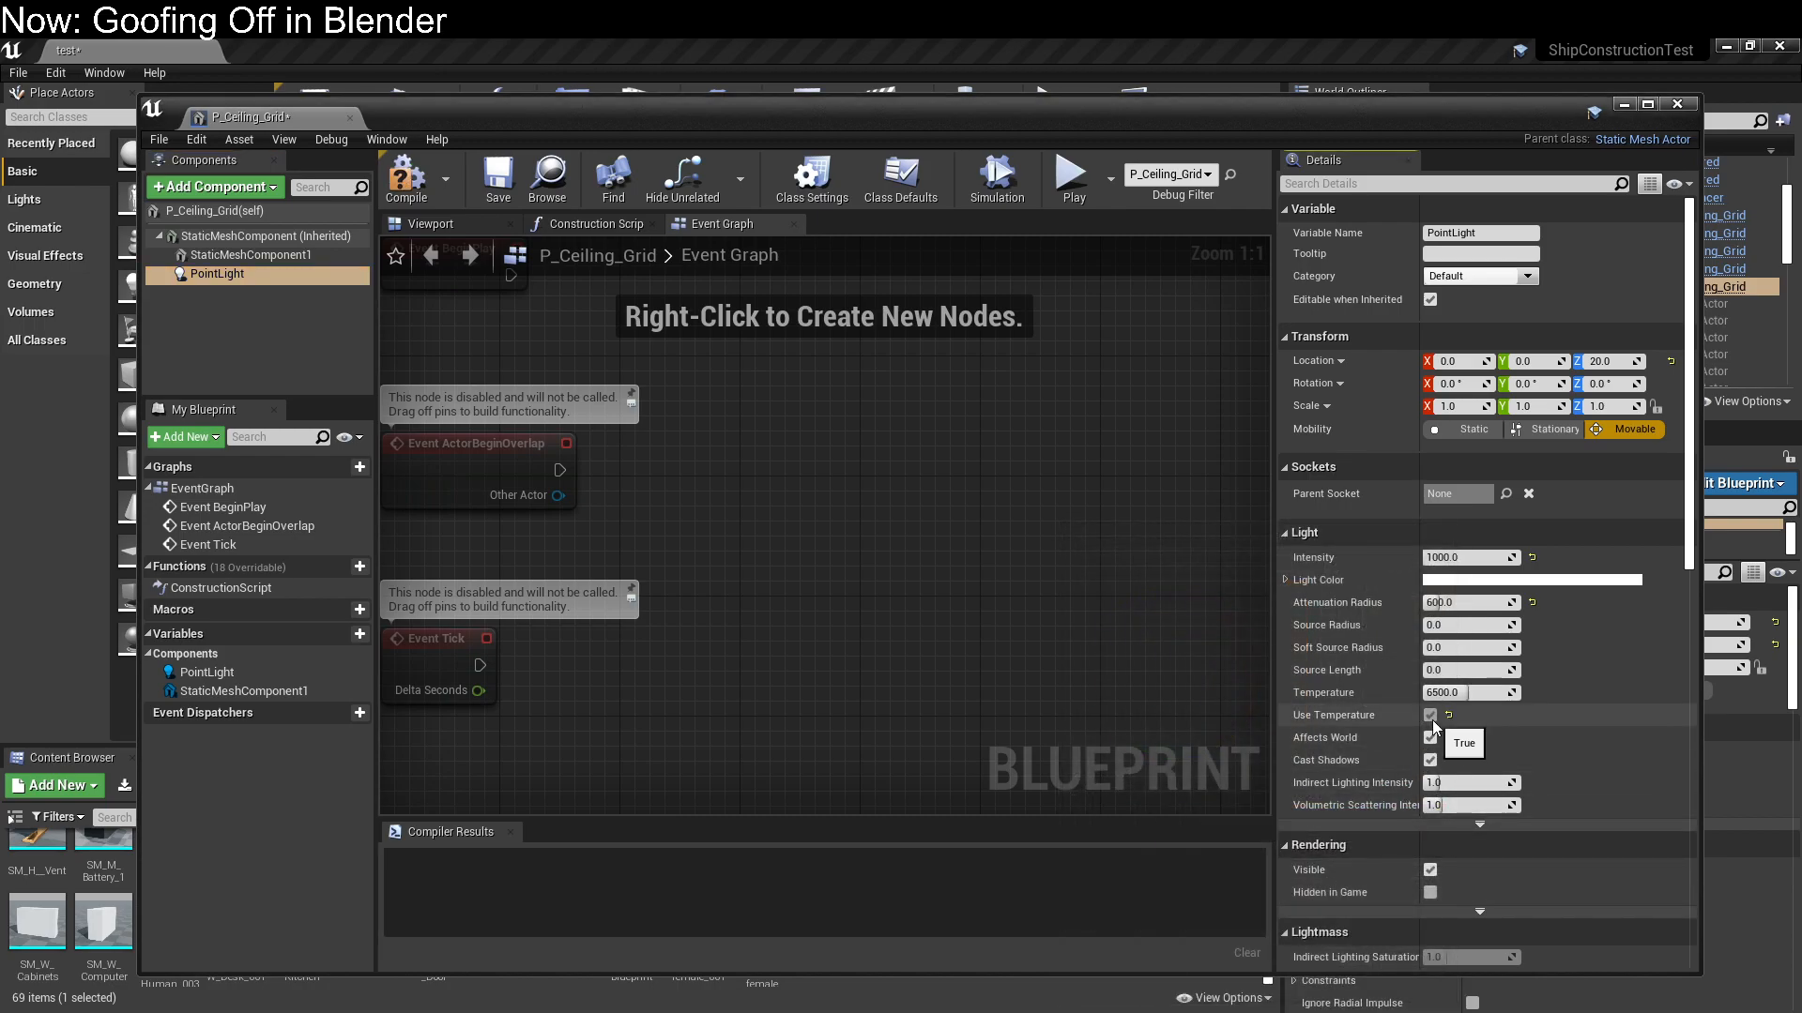
left_click(1430, 715)
left_click(431, 224)
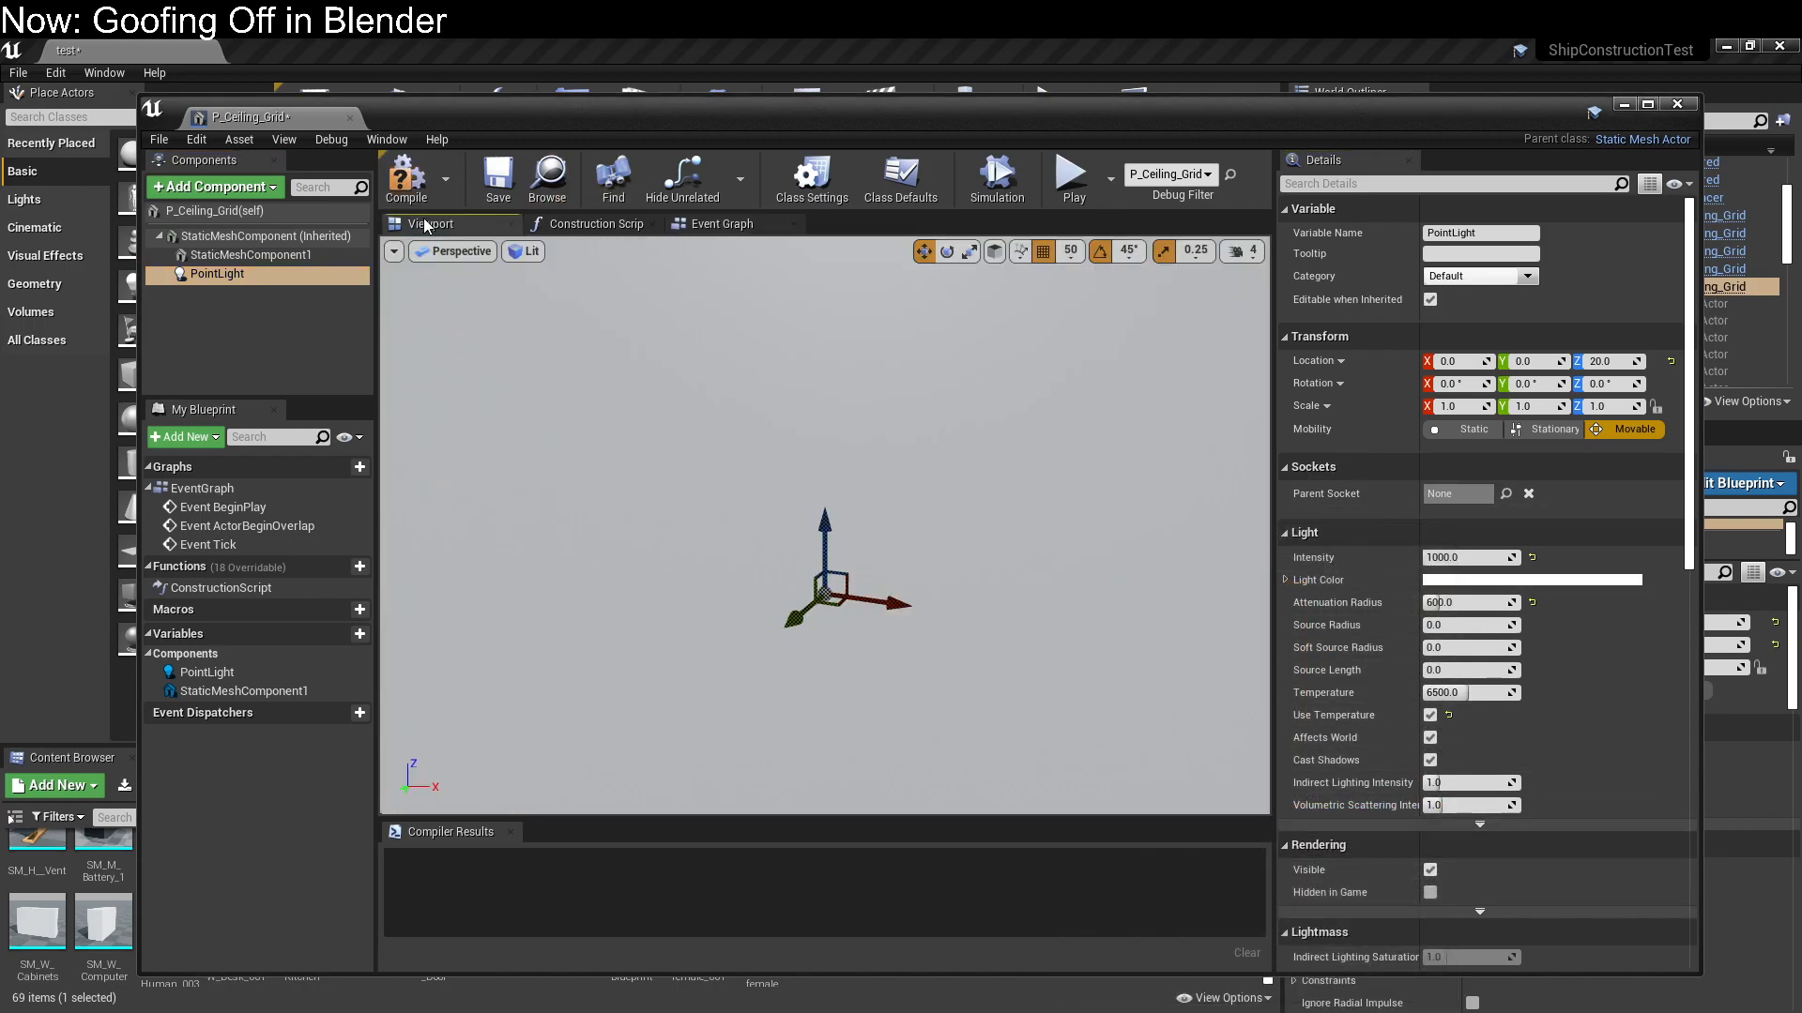
mouse_move(827, 521)
right_mouse_down()
mouse_move(828, 583)
mouse_move(820, 521)
right_mouse_up()
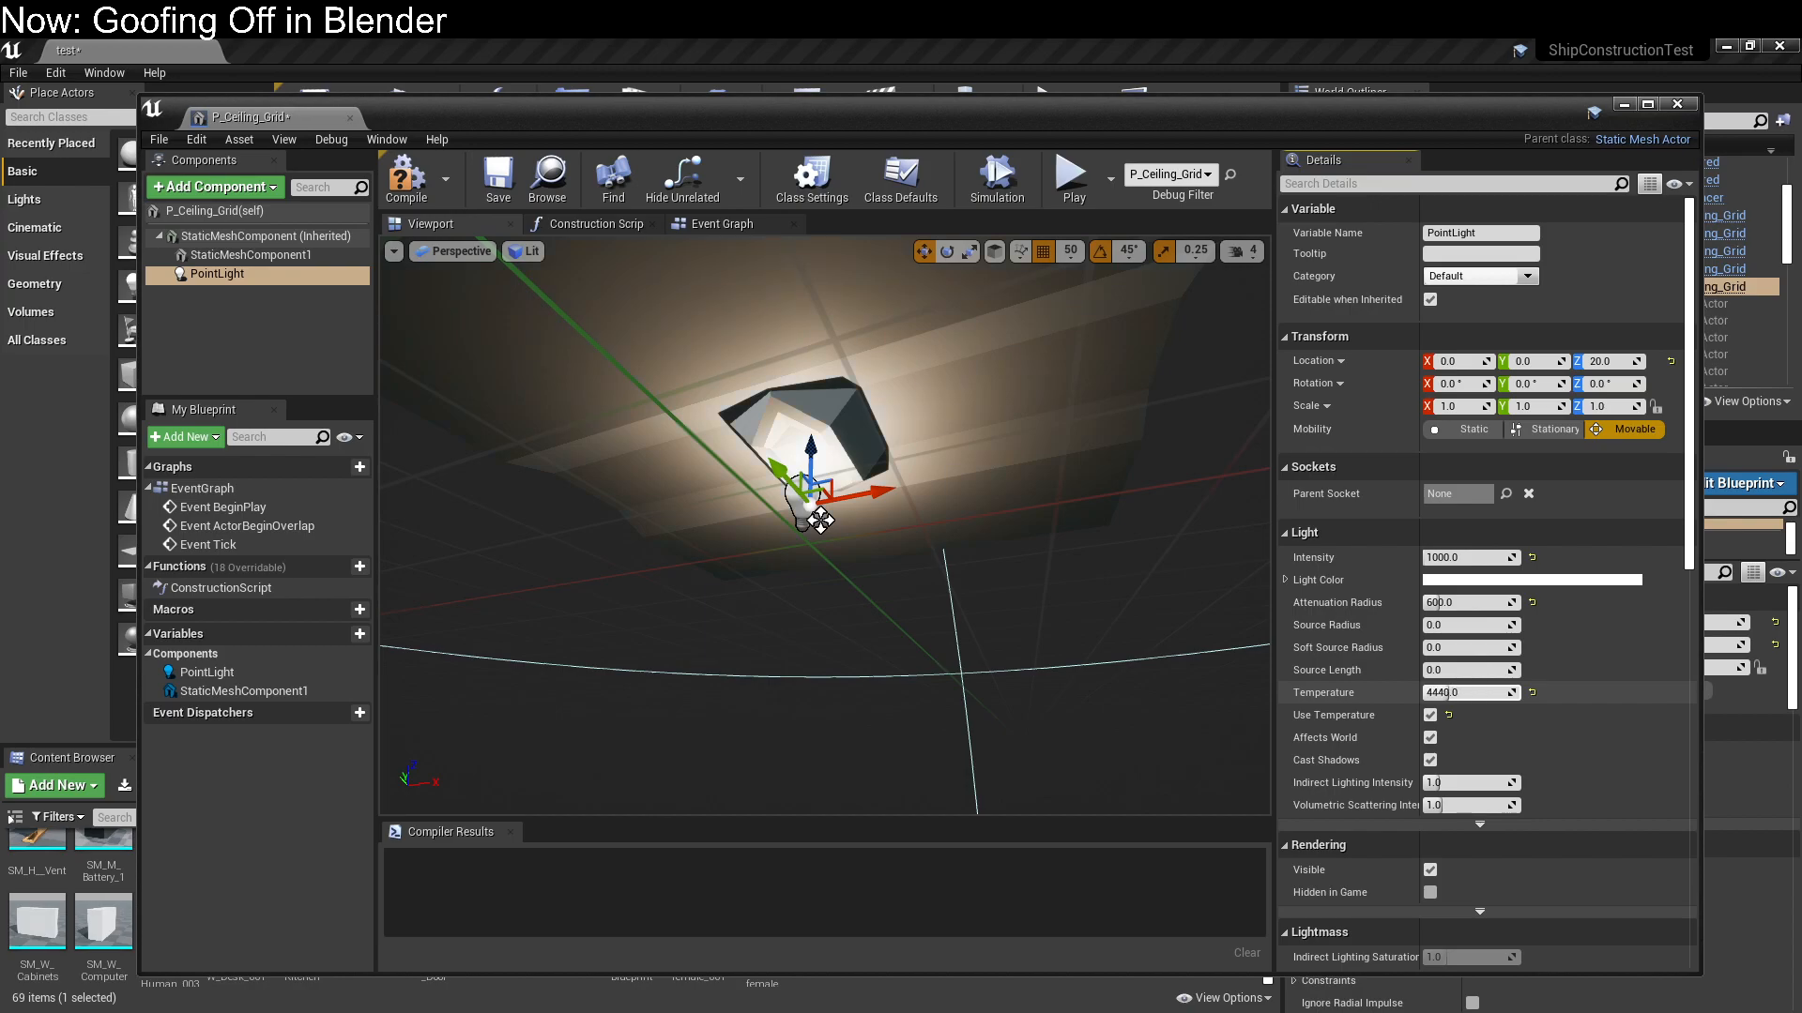
left_click(1480, 673)
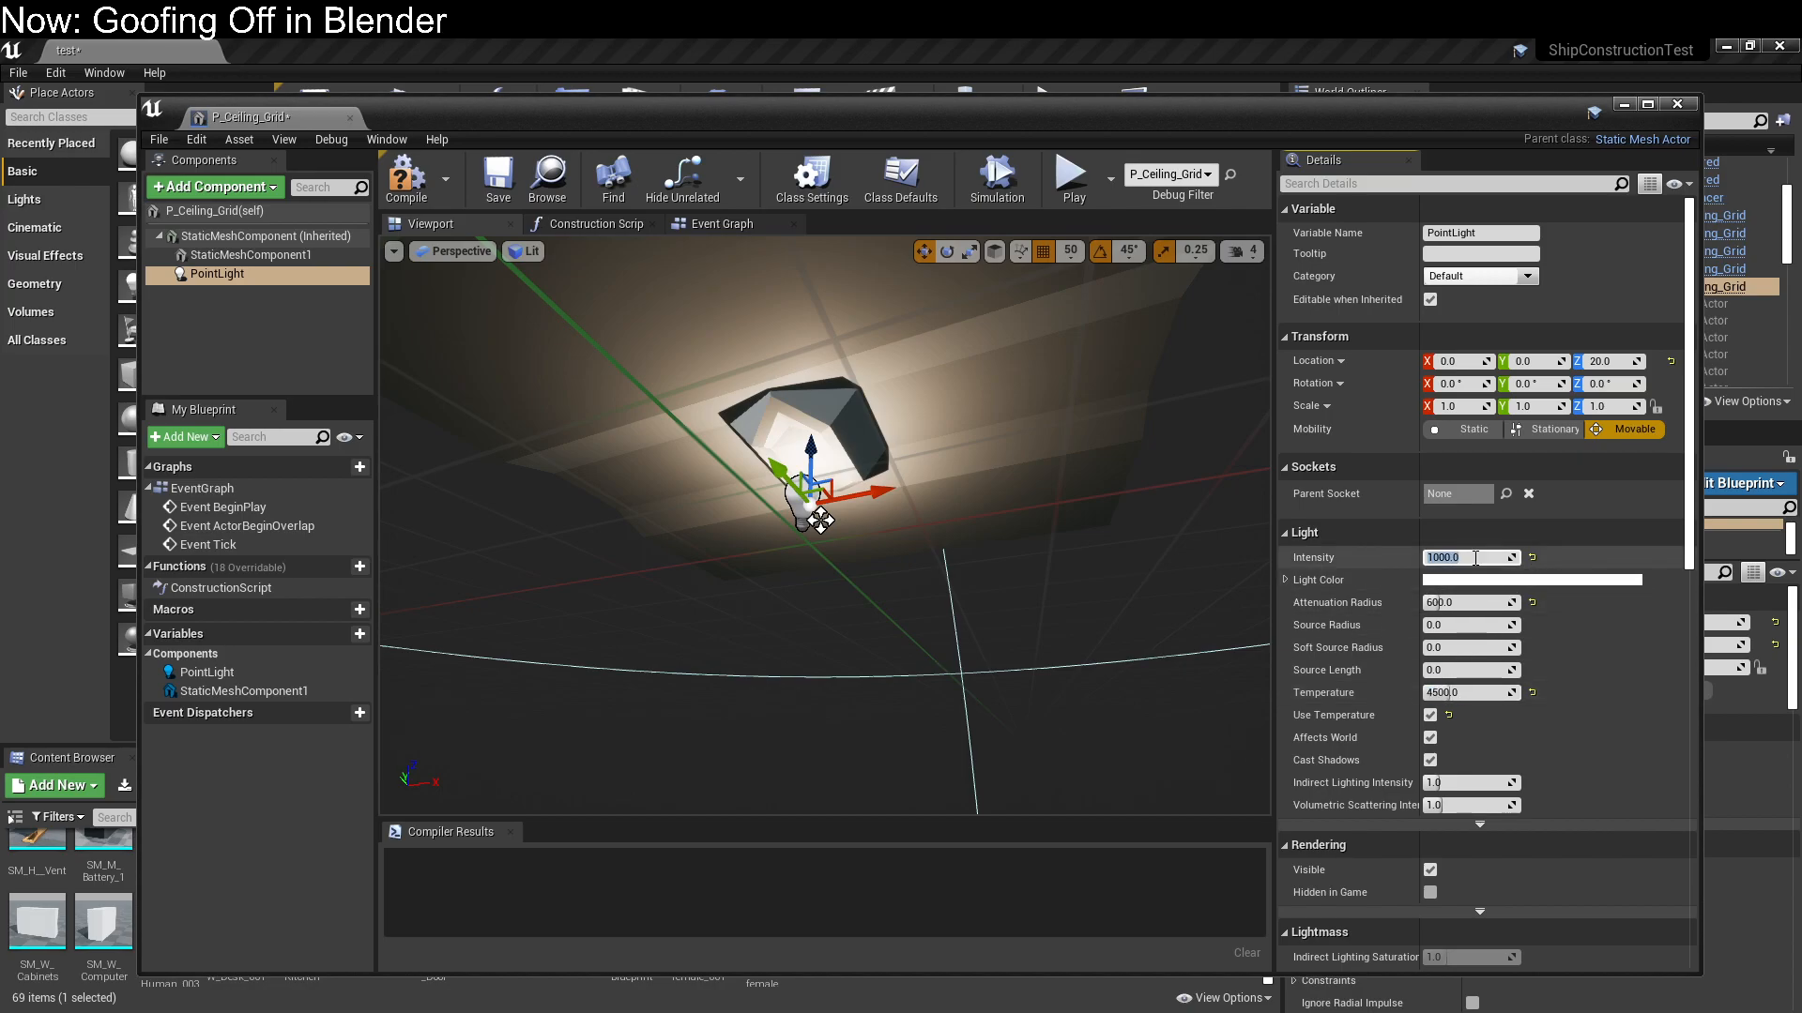
Set the PointLight's intensity to 500, save the P_Ceiling_Grid blueprint and close its editor
left_click(1475, 559)
type("500")
key("Return")
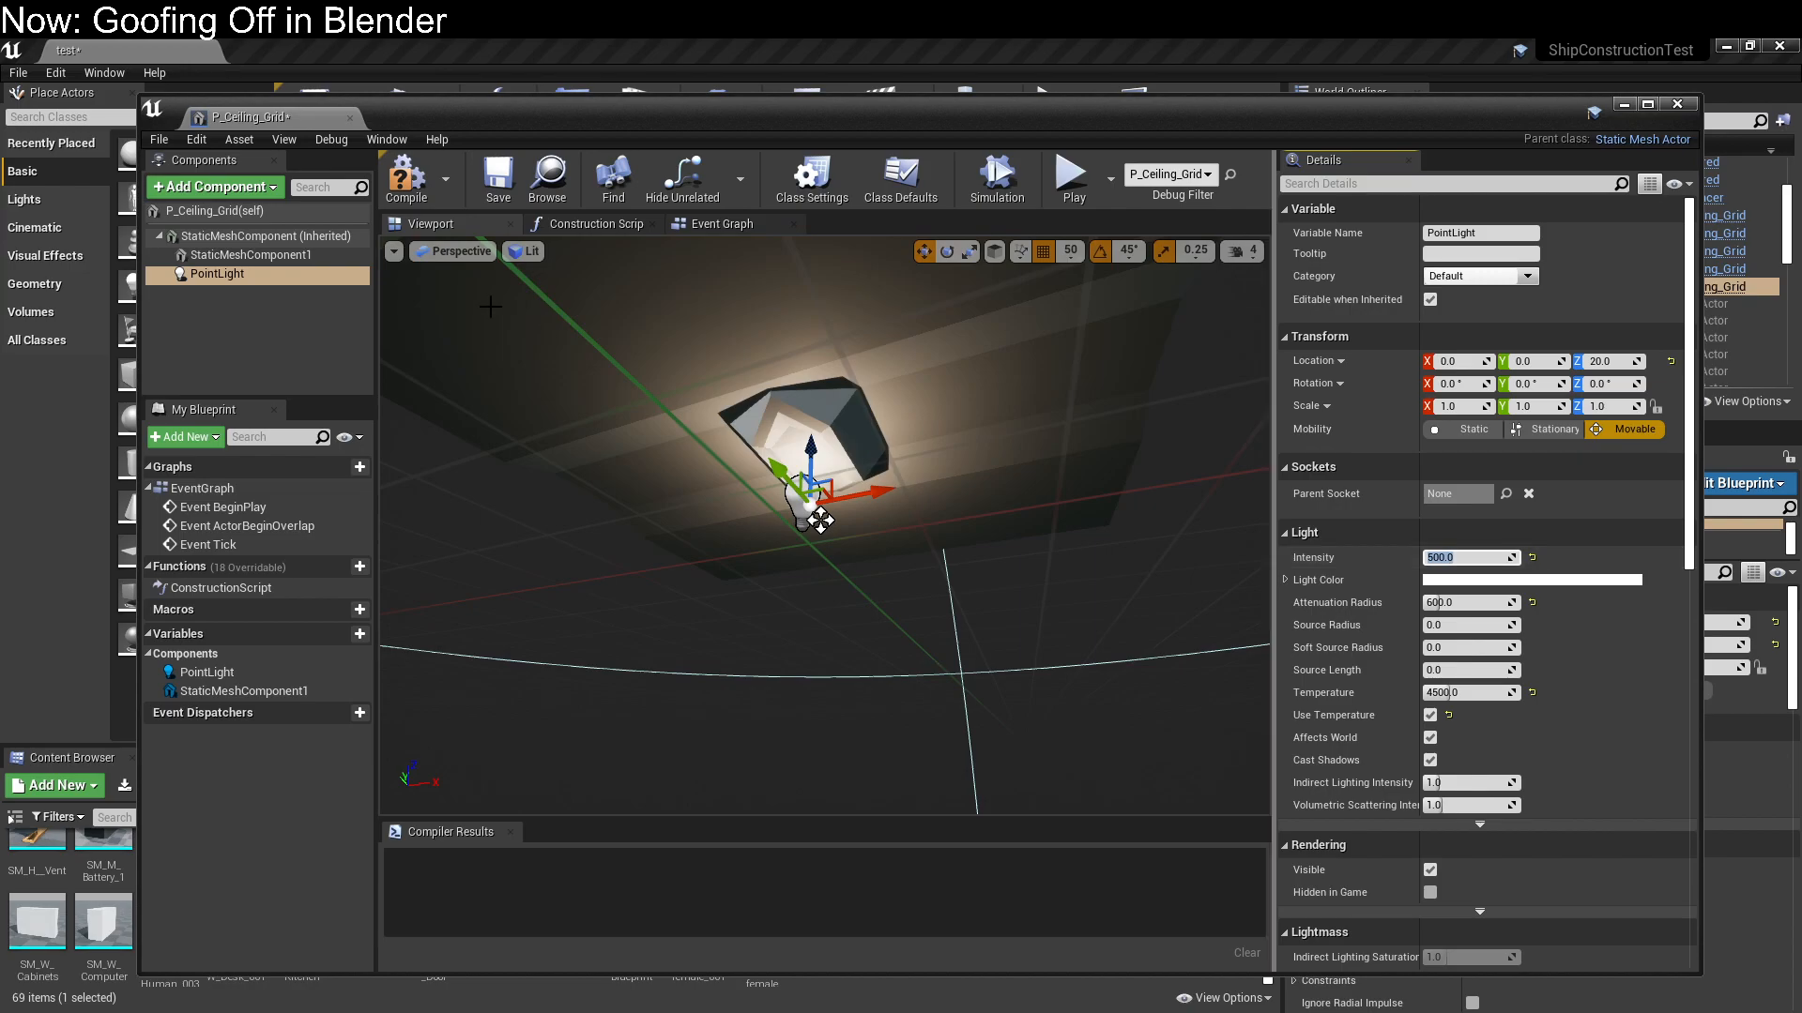
left_click(498, 178)
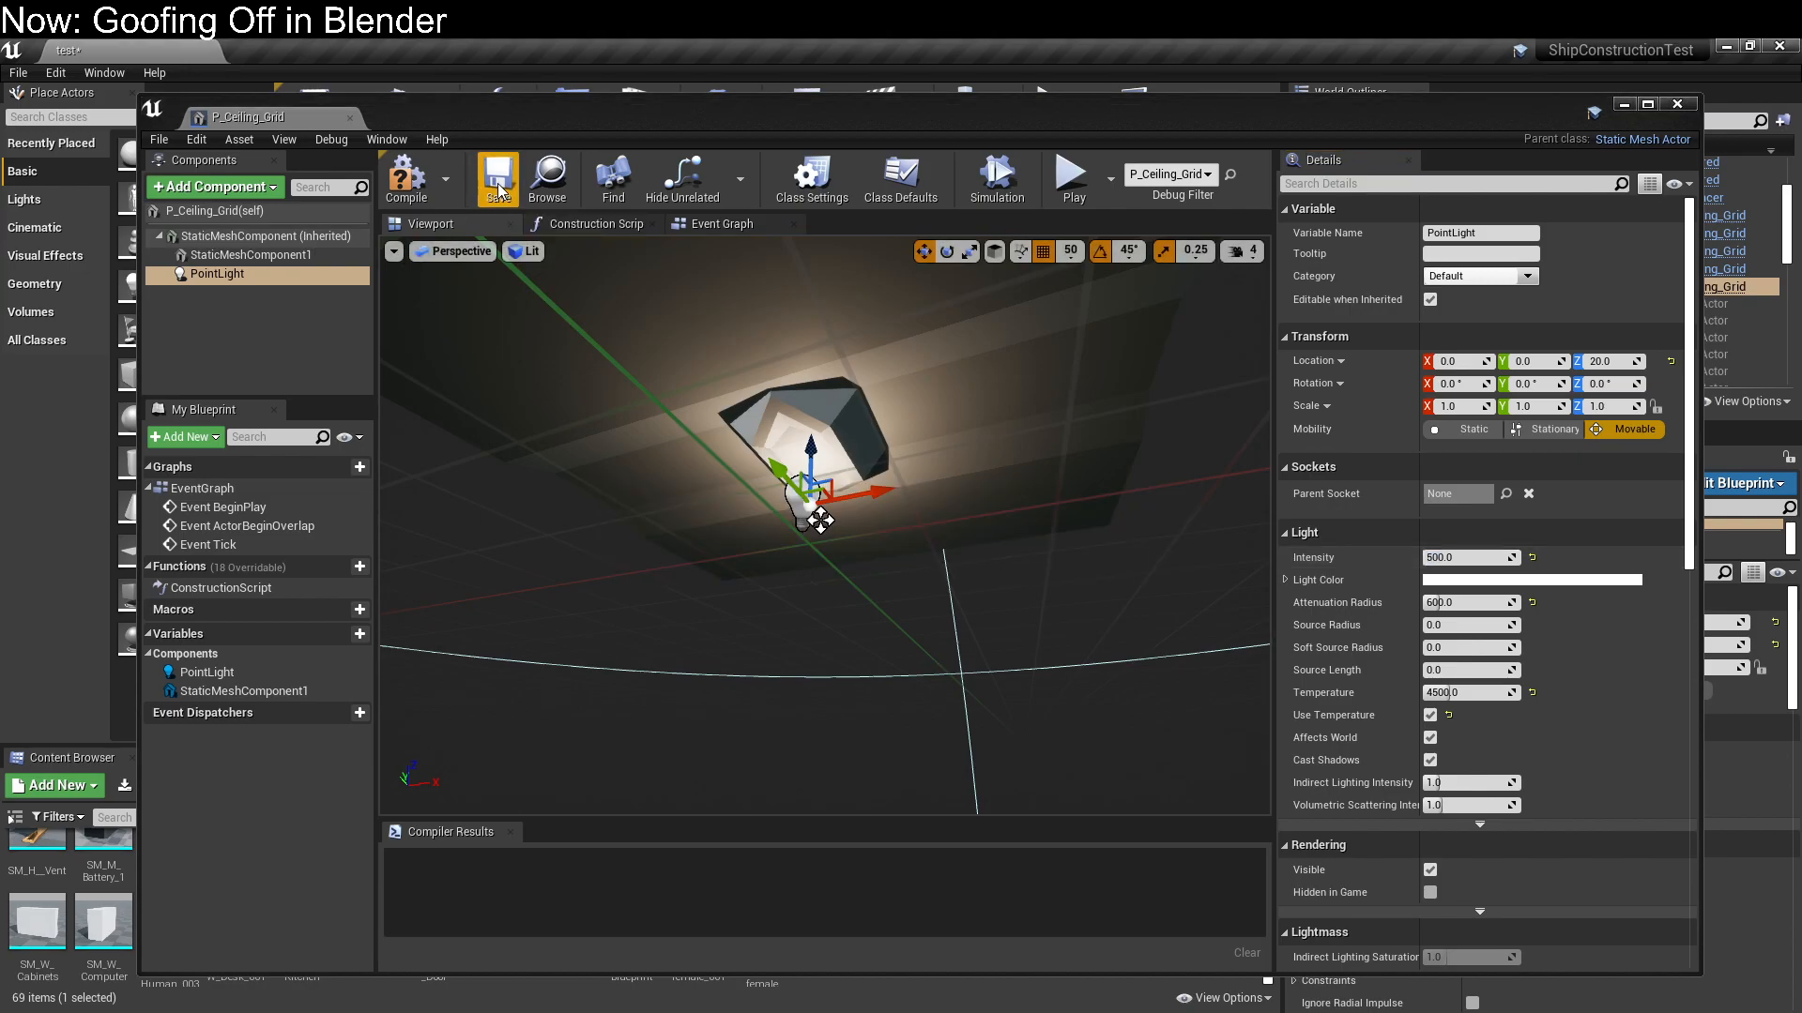
left_click(1689, 109)
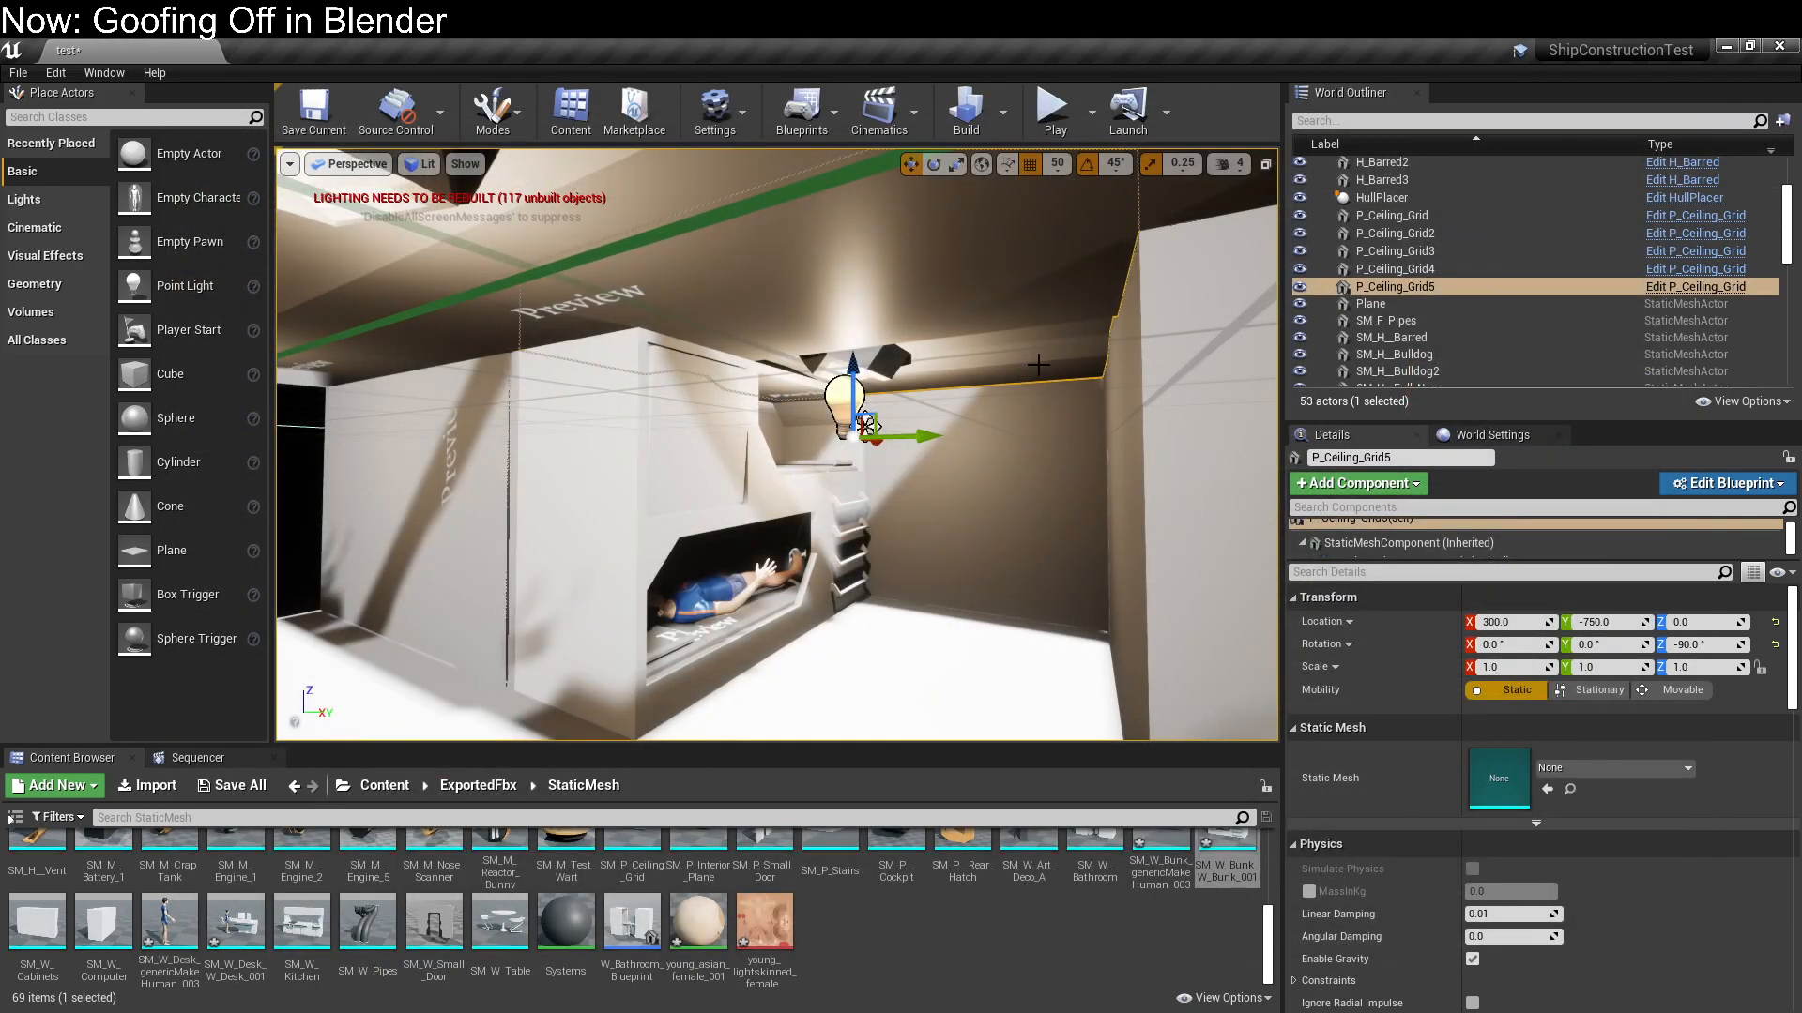
Place the SM_W_Cabinets mesh in the bunk compartment at X 300, Y -750, Z 0
right_click_drag(858, 413, 1022, 413)
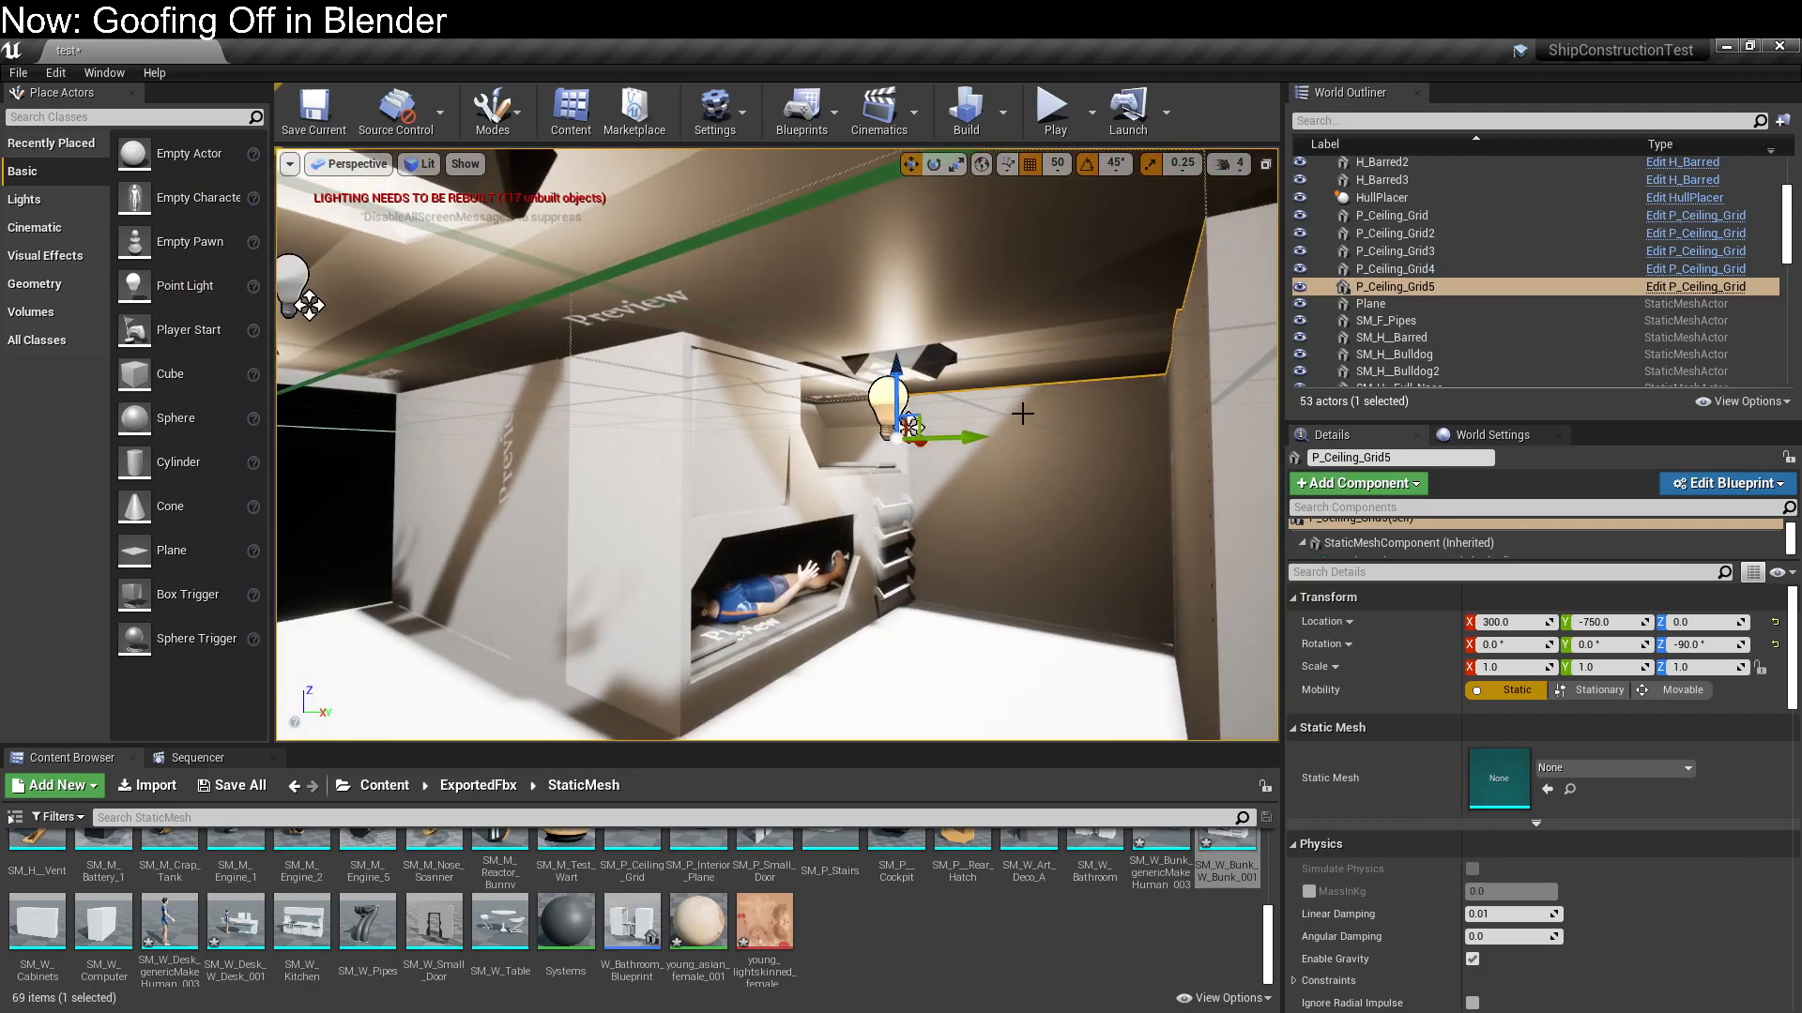
left_click(371, 475)
right_click_drag(370, 475, 572, 563)
key("w")
key("s")
key("w")
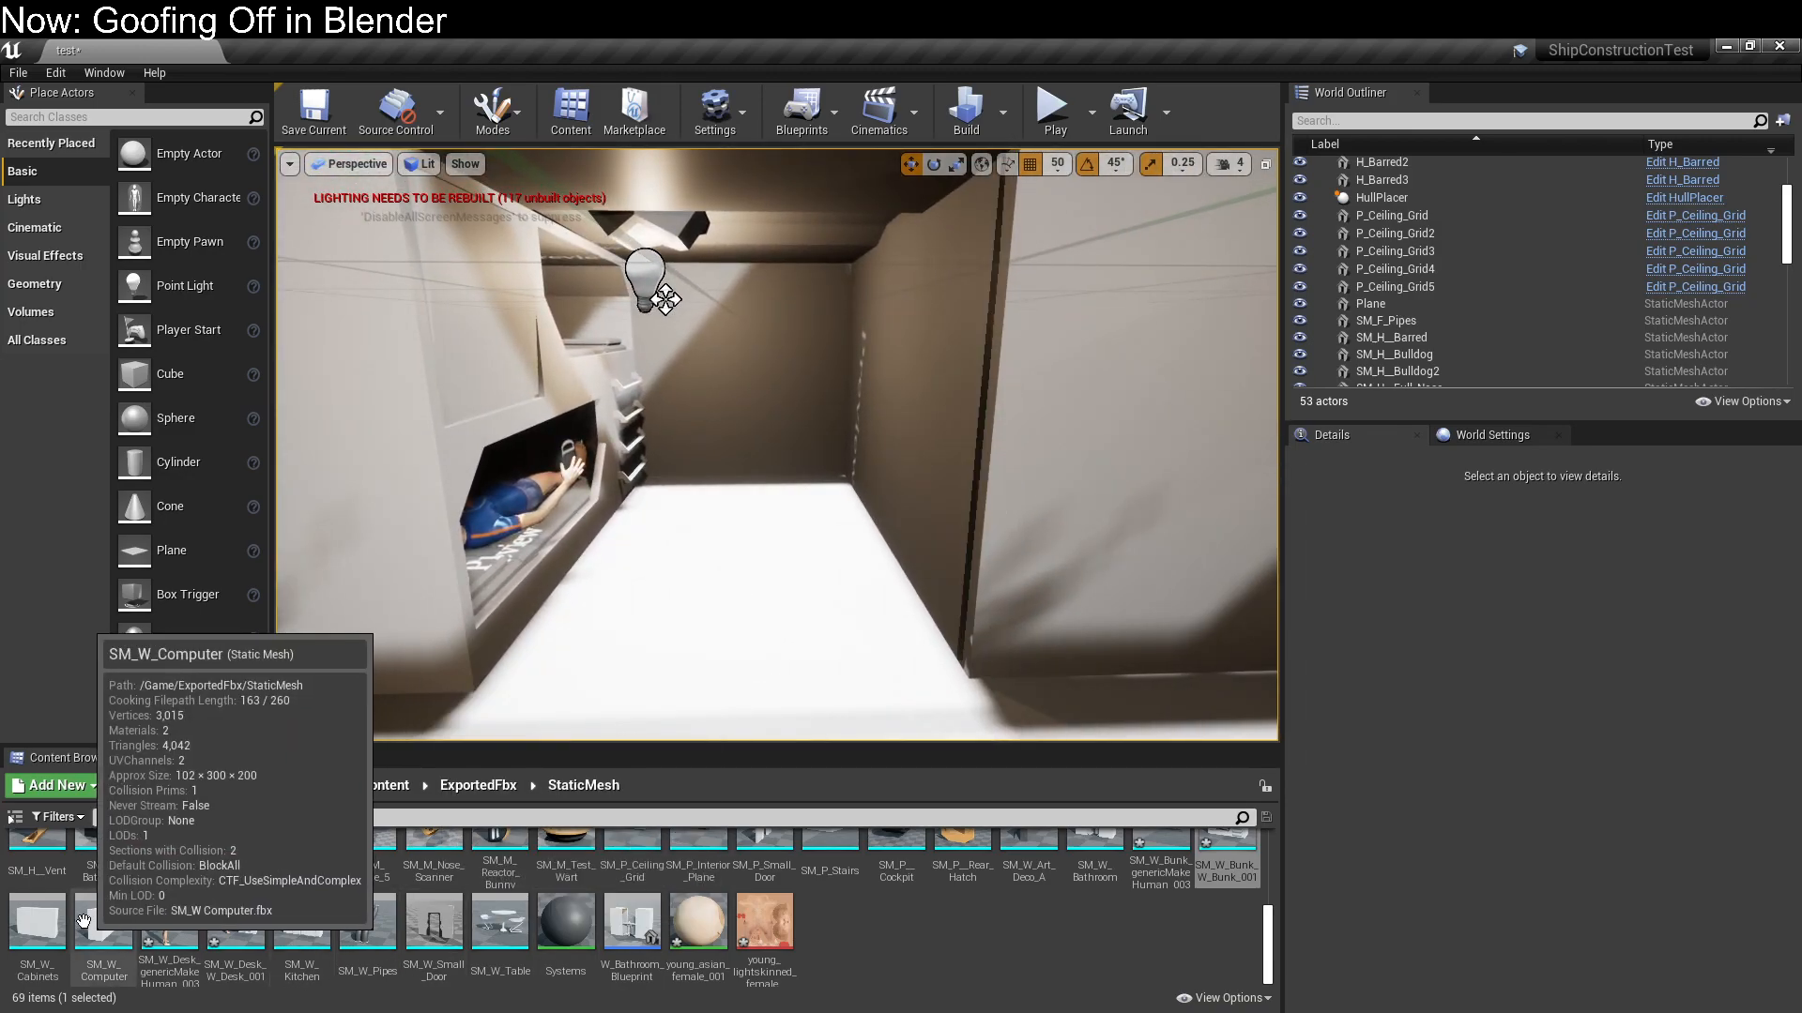
left_click_drag(37, 919, 839, 545)
mouse_move(693, 241)
right_mouse_down()
mouse_move(816, 258)
mouse_move(620, 255)
mouse_move(695, 226)
mouse_move(629, 248)
mouse_move(643, 300)
mouse_move(665, 224)
right_mouse_up()
key("w")
key("s")
right_click_drag(783, 317, 1473, 319)
key("a")
key("w")
key("w")
key("s")
key("w")
key("s")
right_click_drag(882, 319, 1360, 315)
scroll(642, 864, "up", 2)
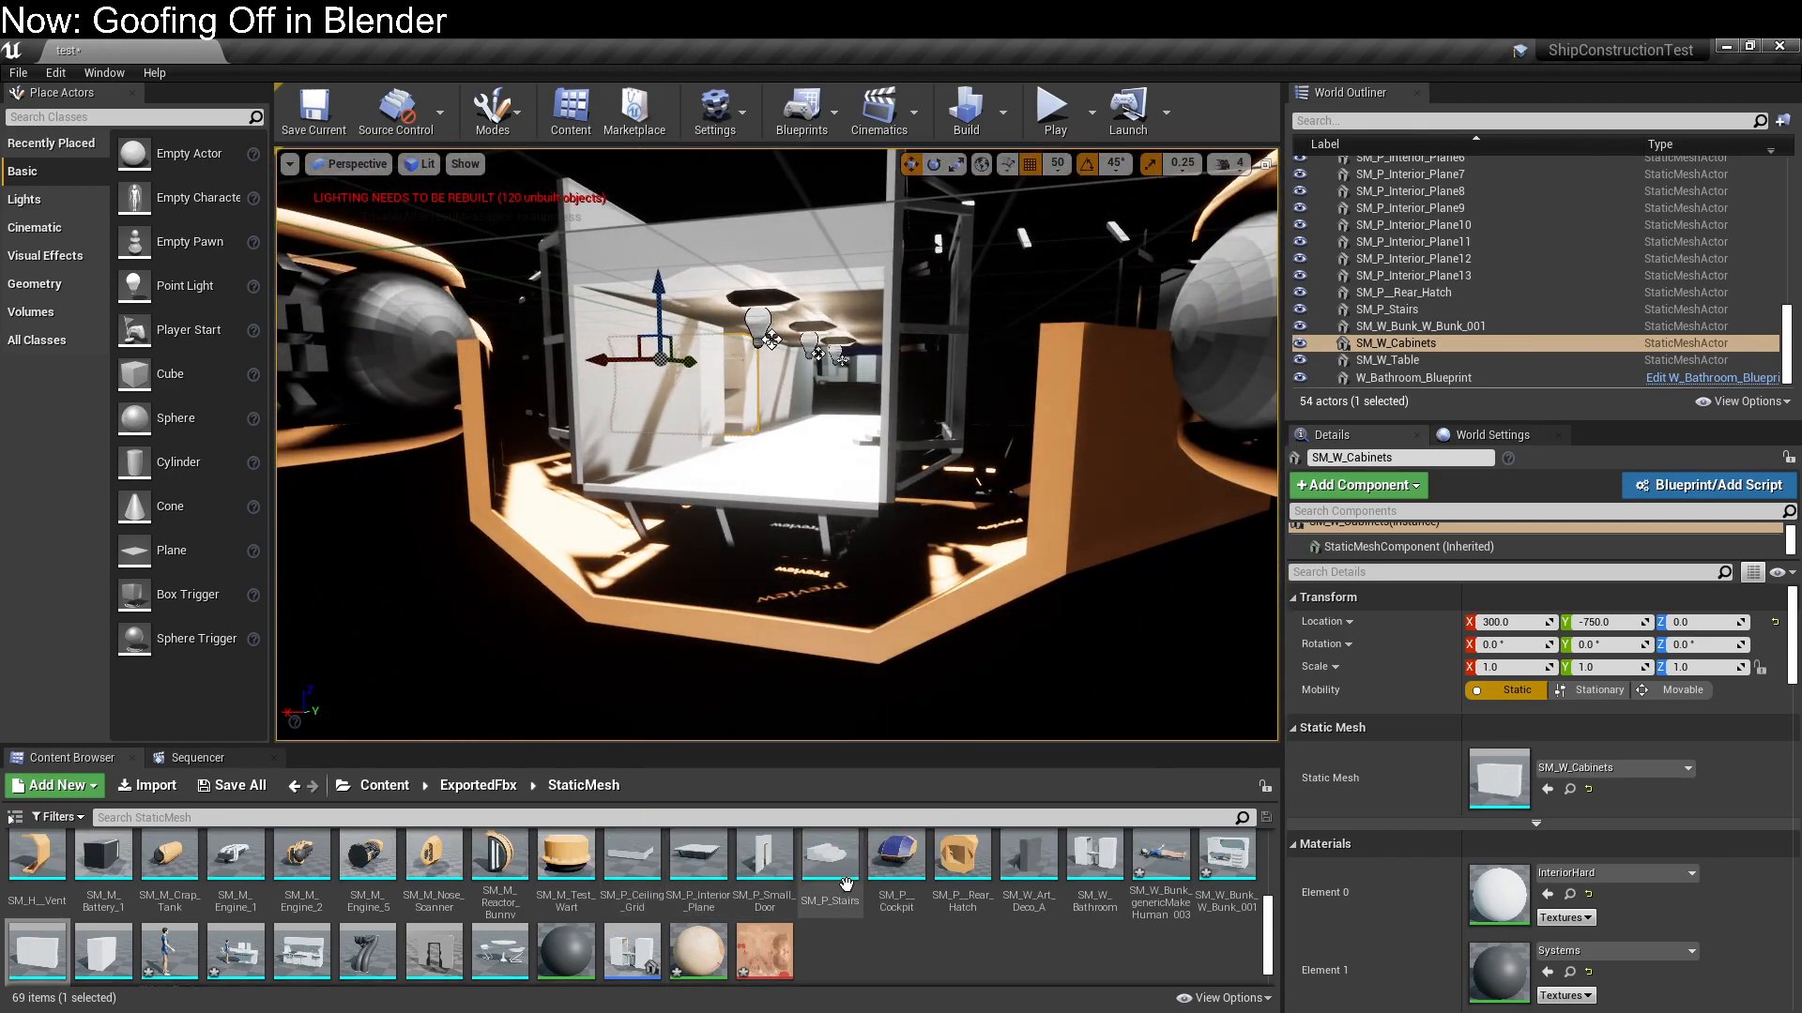
left_click_drag(946, 917, 769, 559)
mouse_move(768, 560)
right_mouse_down()
mouse_move(1051, 560)
mouse_move(789, 535)
mouse_move(715, 559)
mouse_move(807, 544)
mouse_move(809, 559)
right_mouse_up()
key("Delete")
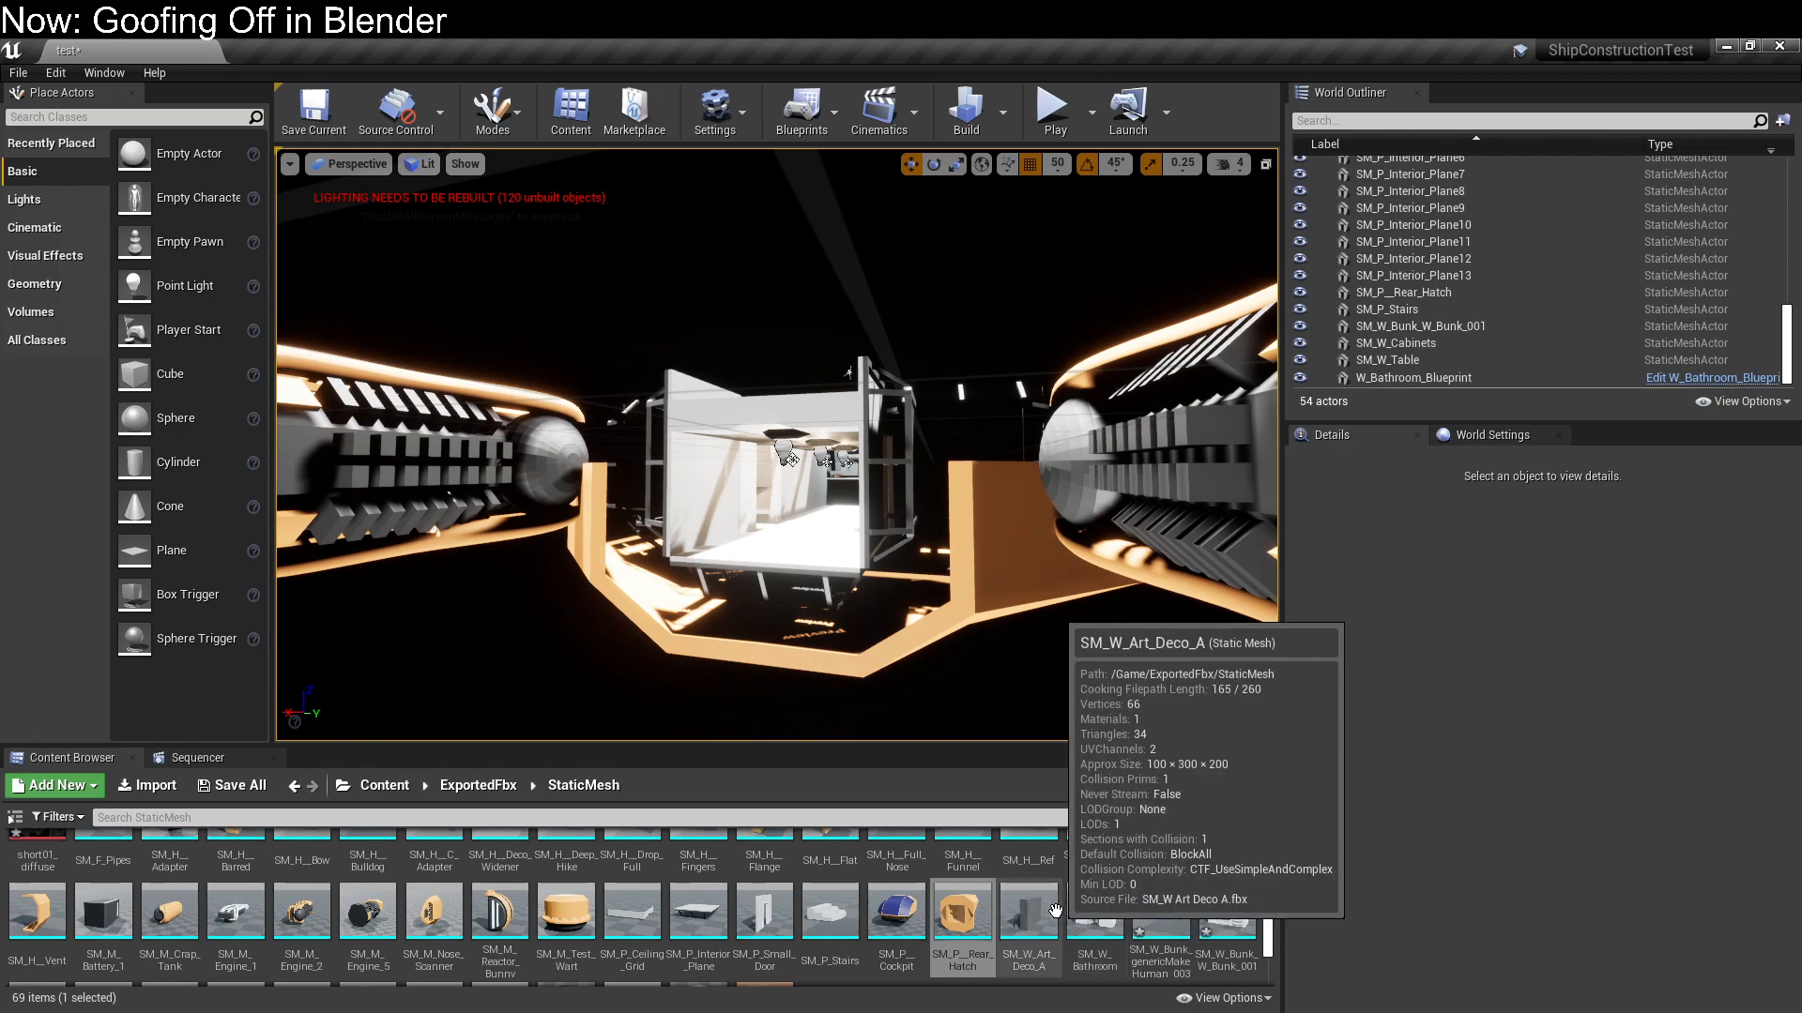
Place SM_W_Desk_W_Desk_001 in the compartment next to the cockpit, rotated 90° about Z, at X 0, Y -150, Z 0
scroll(1055, 911, "down", 2)
right_click_drag(791, 525, 764, 524)
key("w")
key("s")
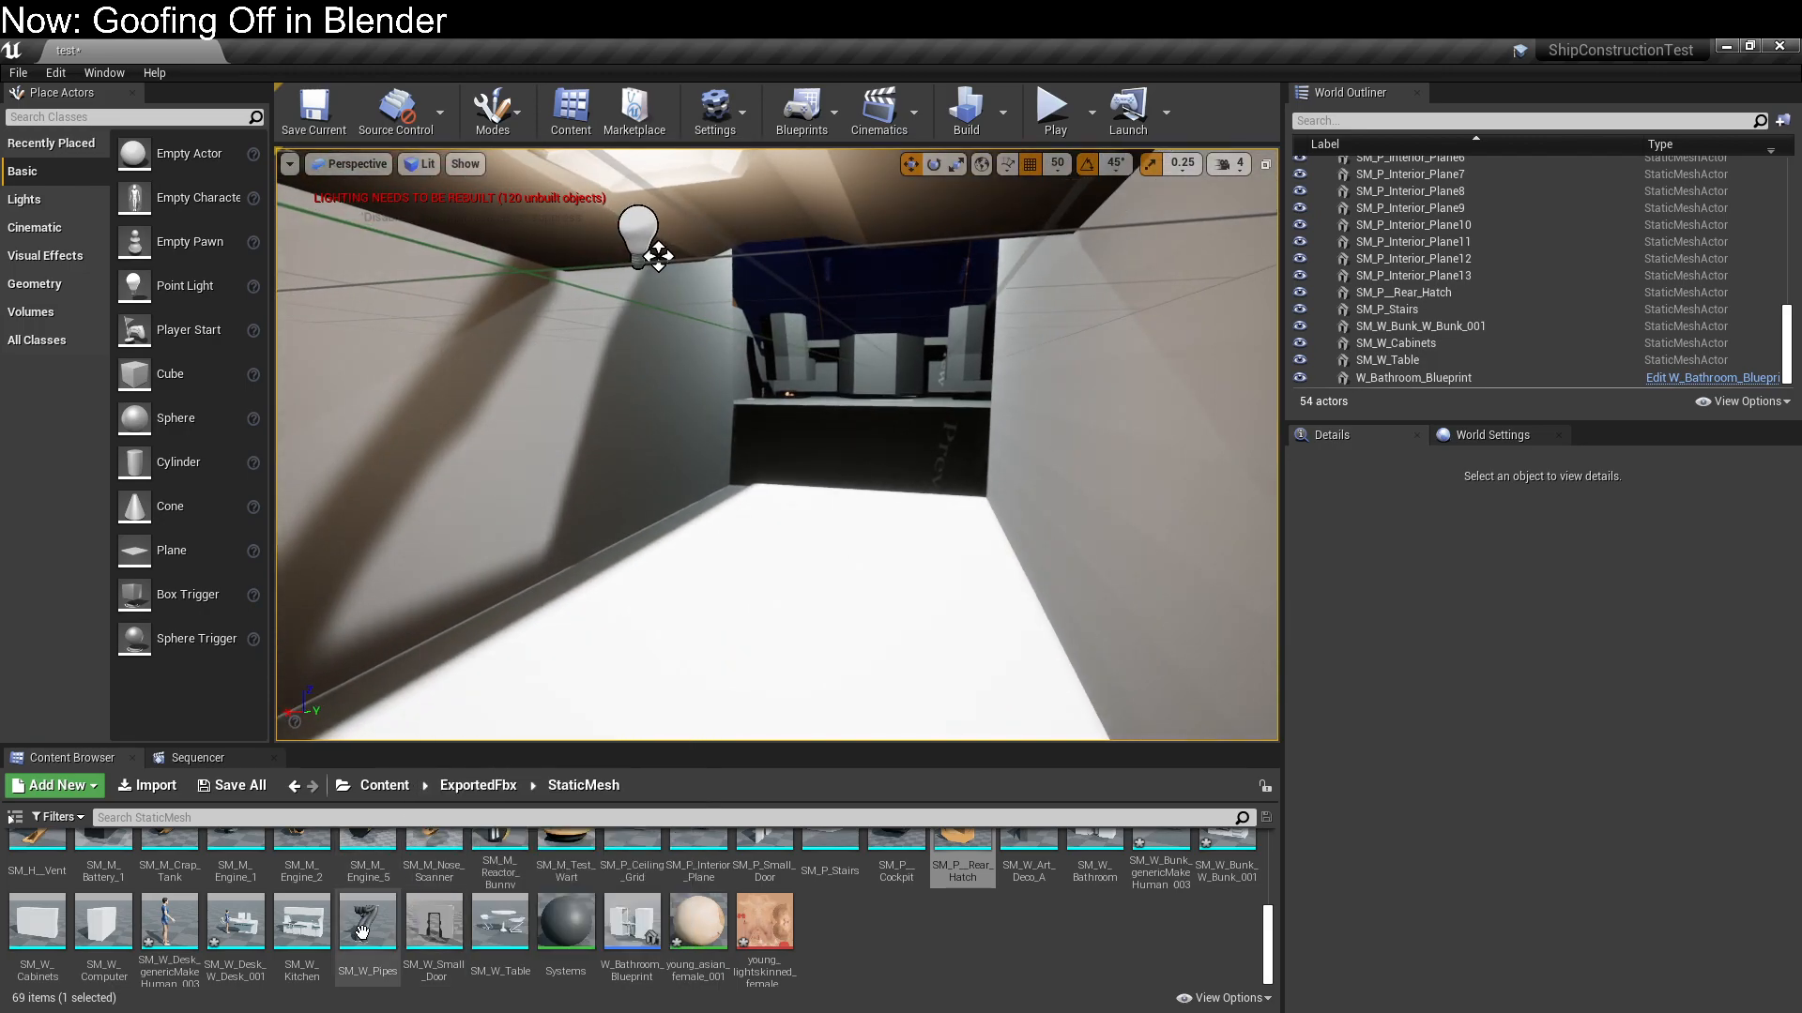
left_click_drag(263, 943, 676, 342)
right_click_drag(885, 524, 853, 507)
key("e")
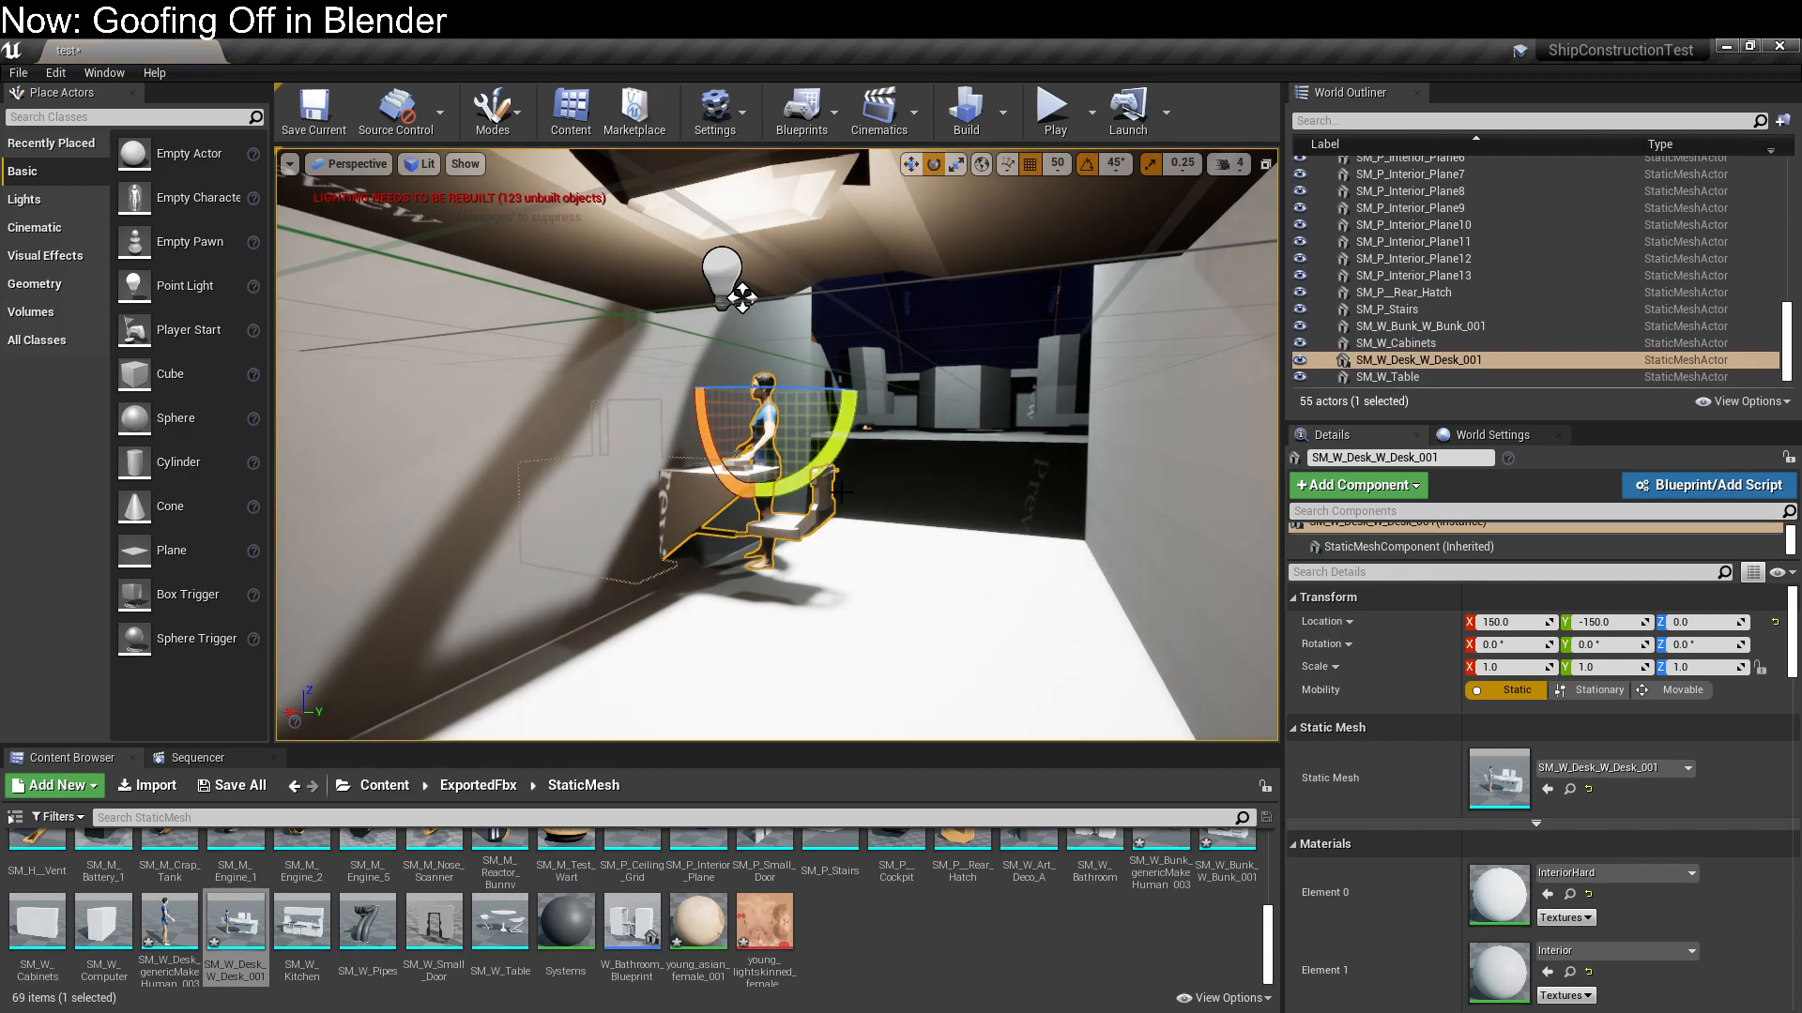
mouse_move(809, 392)
left_mouse_down()
mouse_move(695, 394)
mouse_move(826, 406)
left_mouse_up()
key("w")
right_click_drag(742, 297, 526, 323)
Duplicate a P_Ceiling_Grid piece to X 0, Y -150, Z 0 so it covers the desk compartment
key("w")
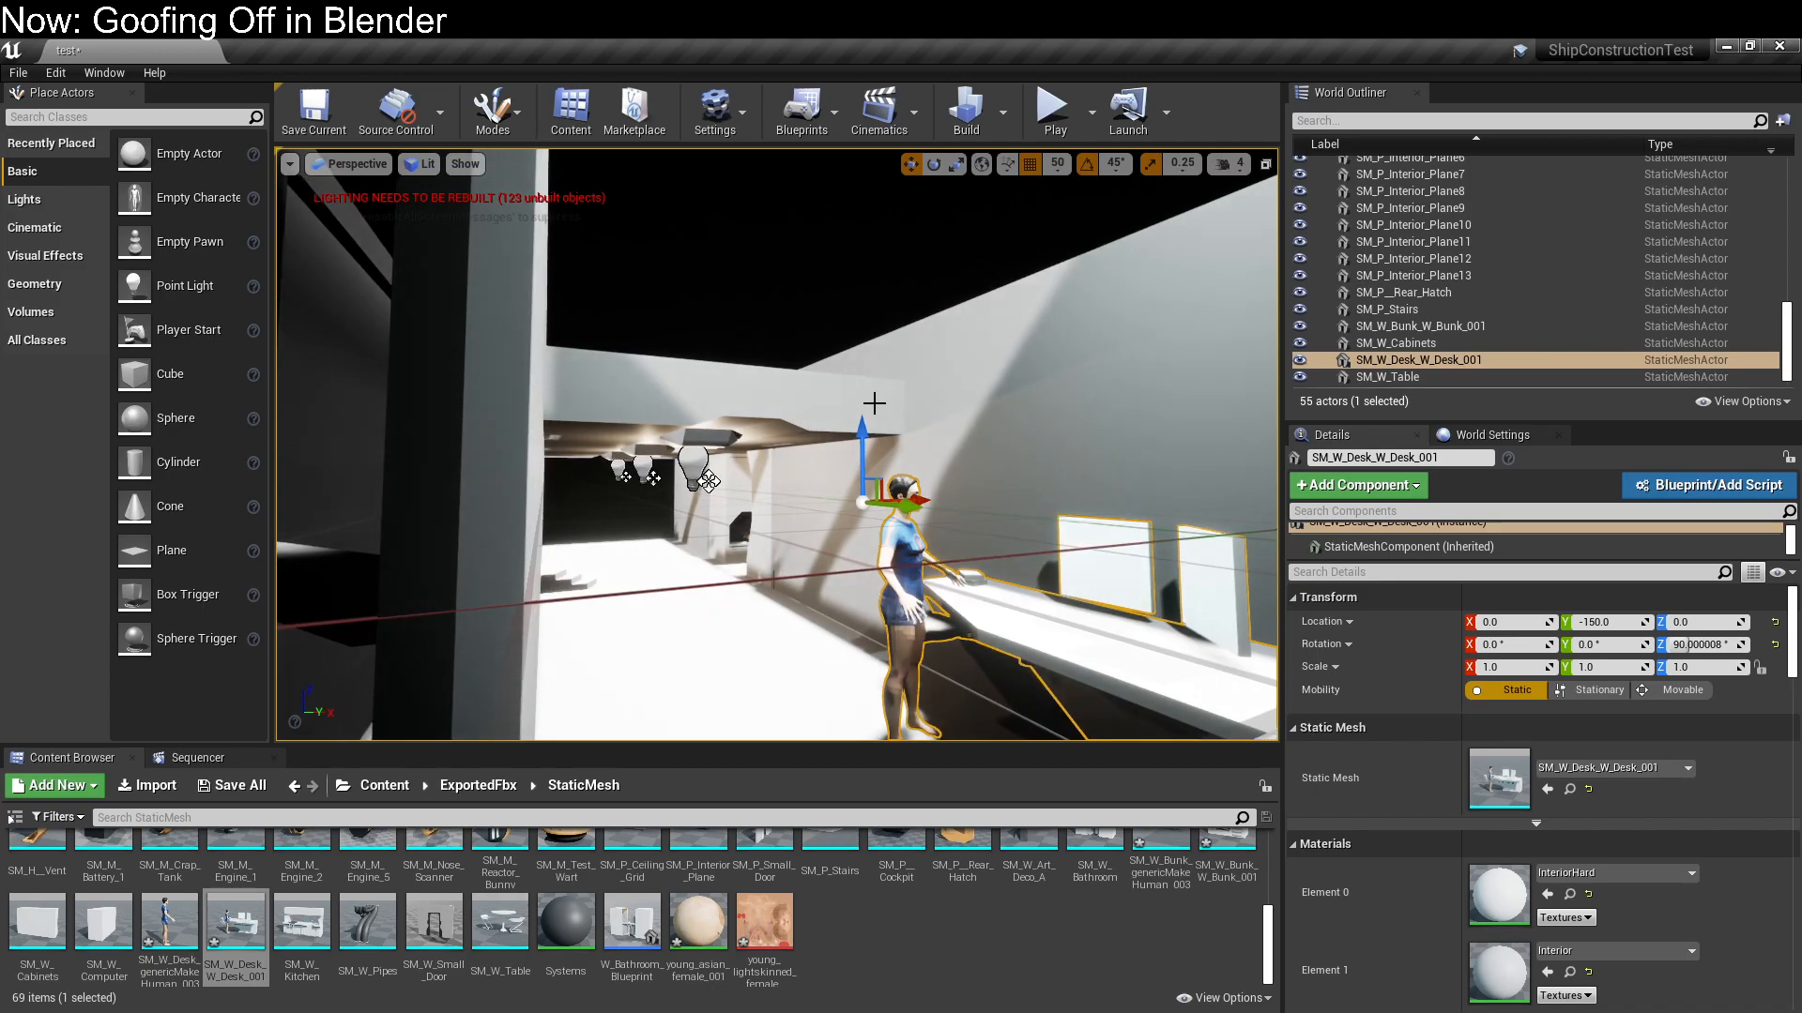
left_click(822, 414)
left_click_drag(723, 490, 728, 495, "alt")
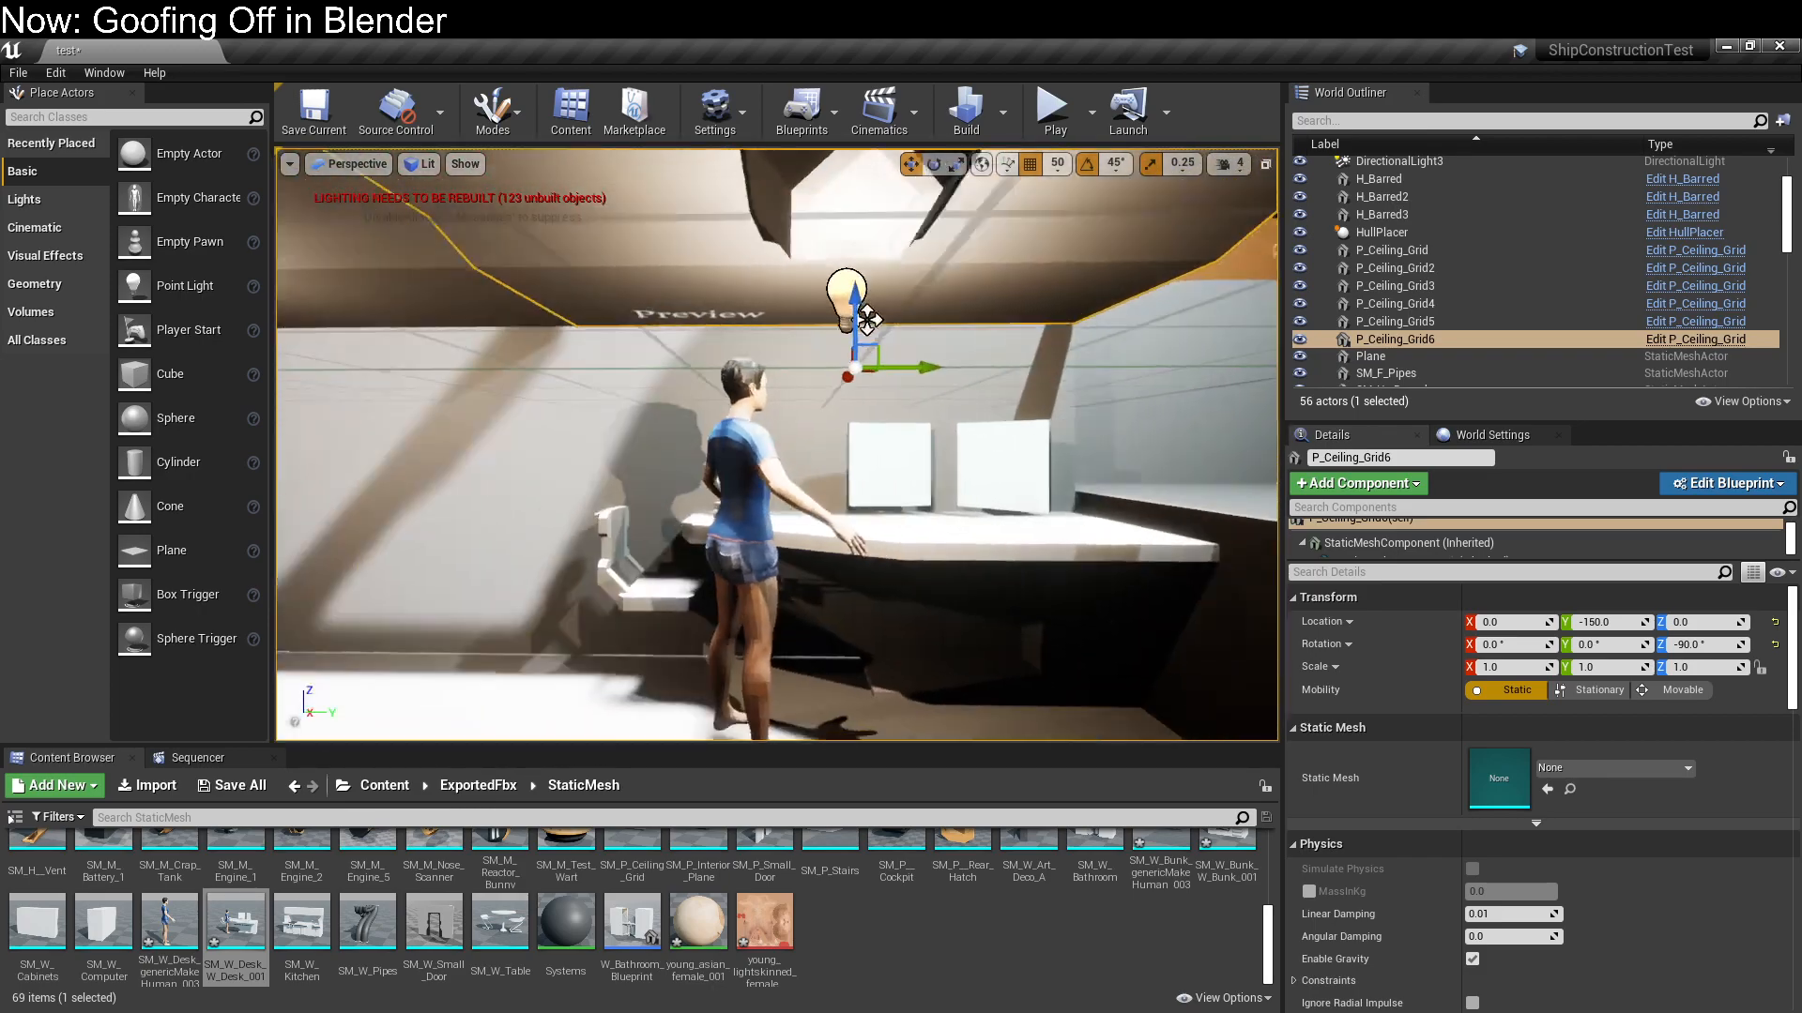
In the desk's InteriorHard material, connect a constant of 0 to Metallic and Roughness, save it and close the material editor
left_click(789, 592)
right_click_drag(789, 591, 829, 630)
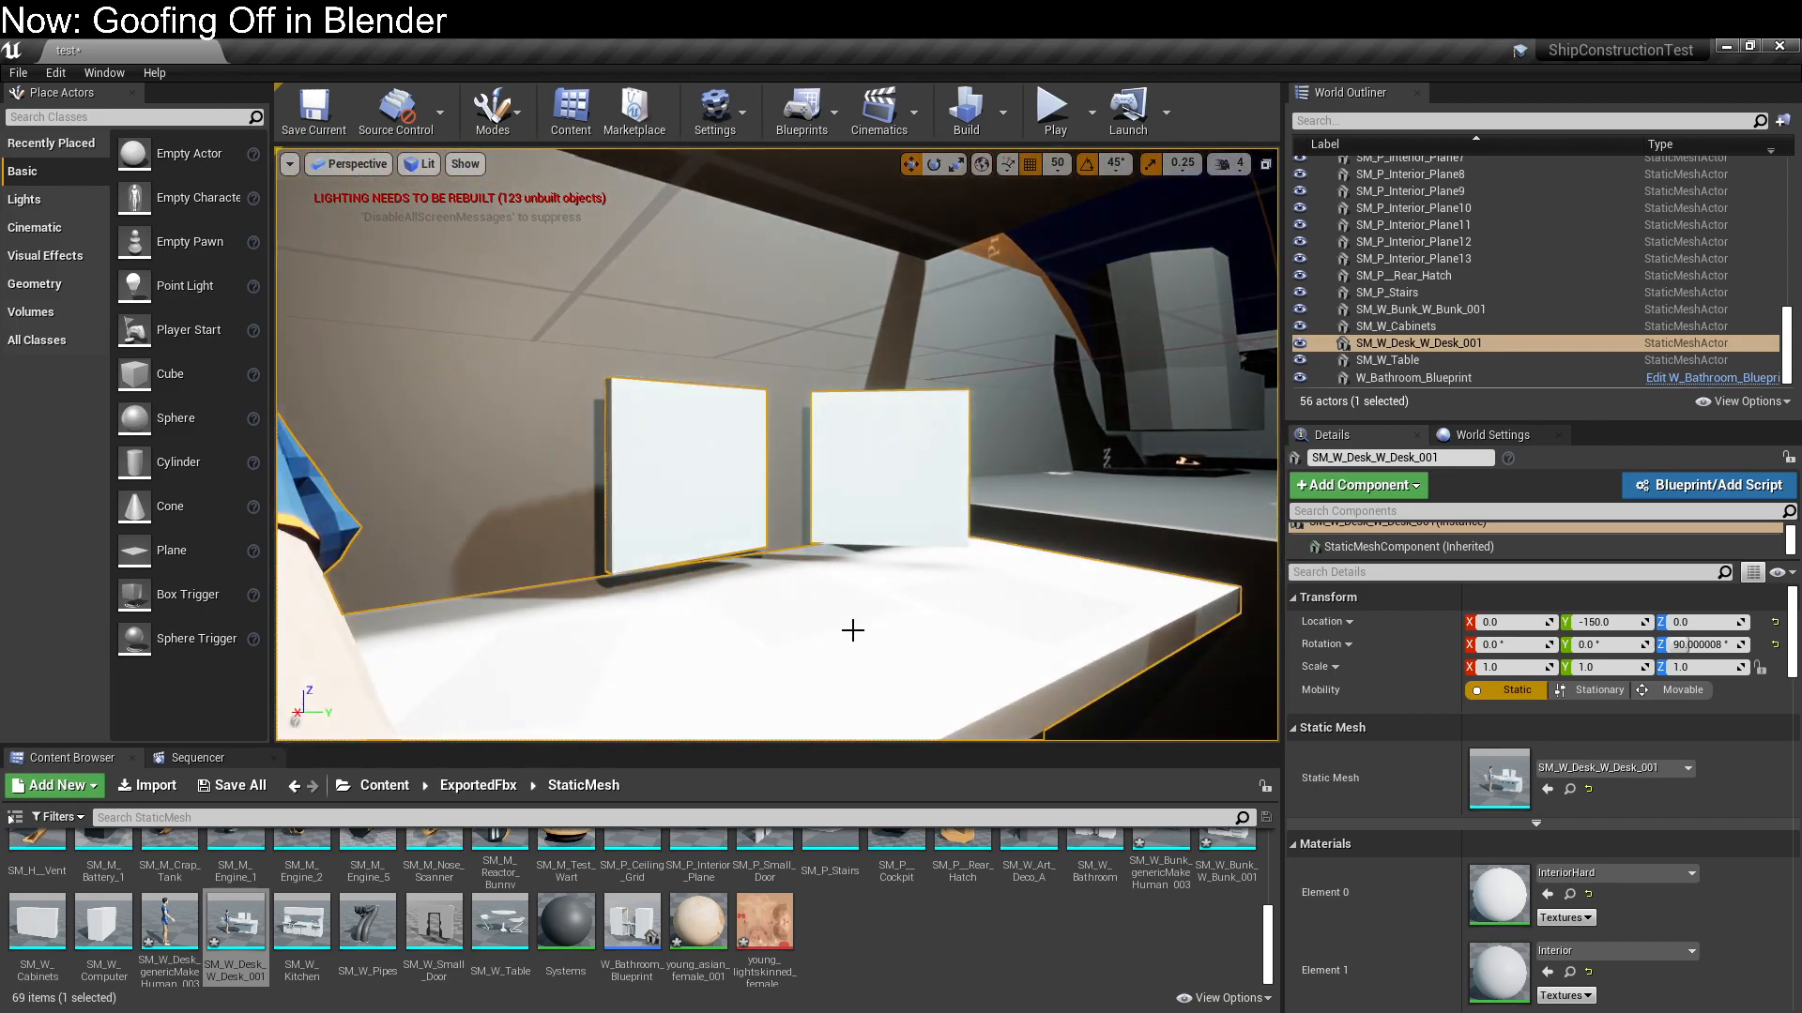
double_click(1517, 887)
left_click_drag(934, 276, 637, 278)
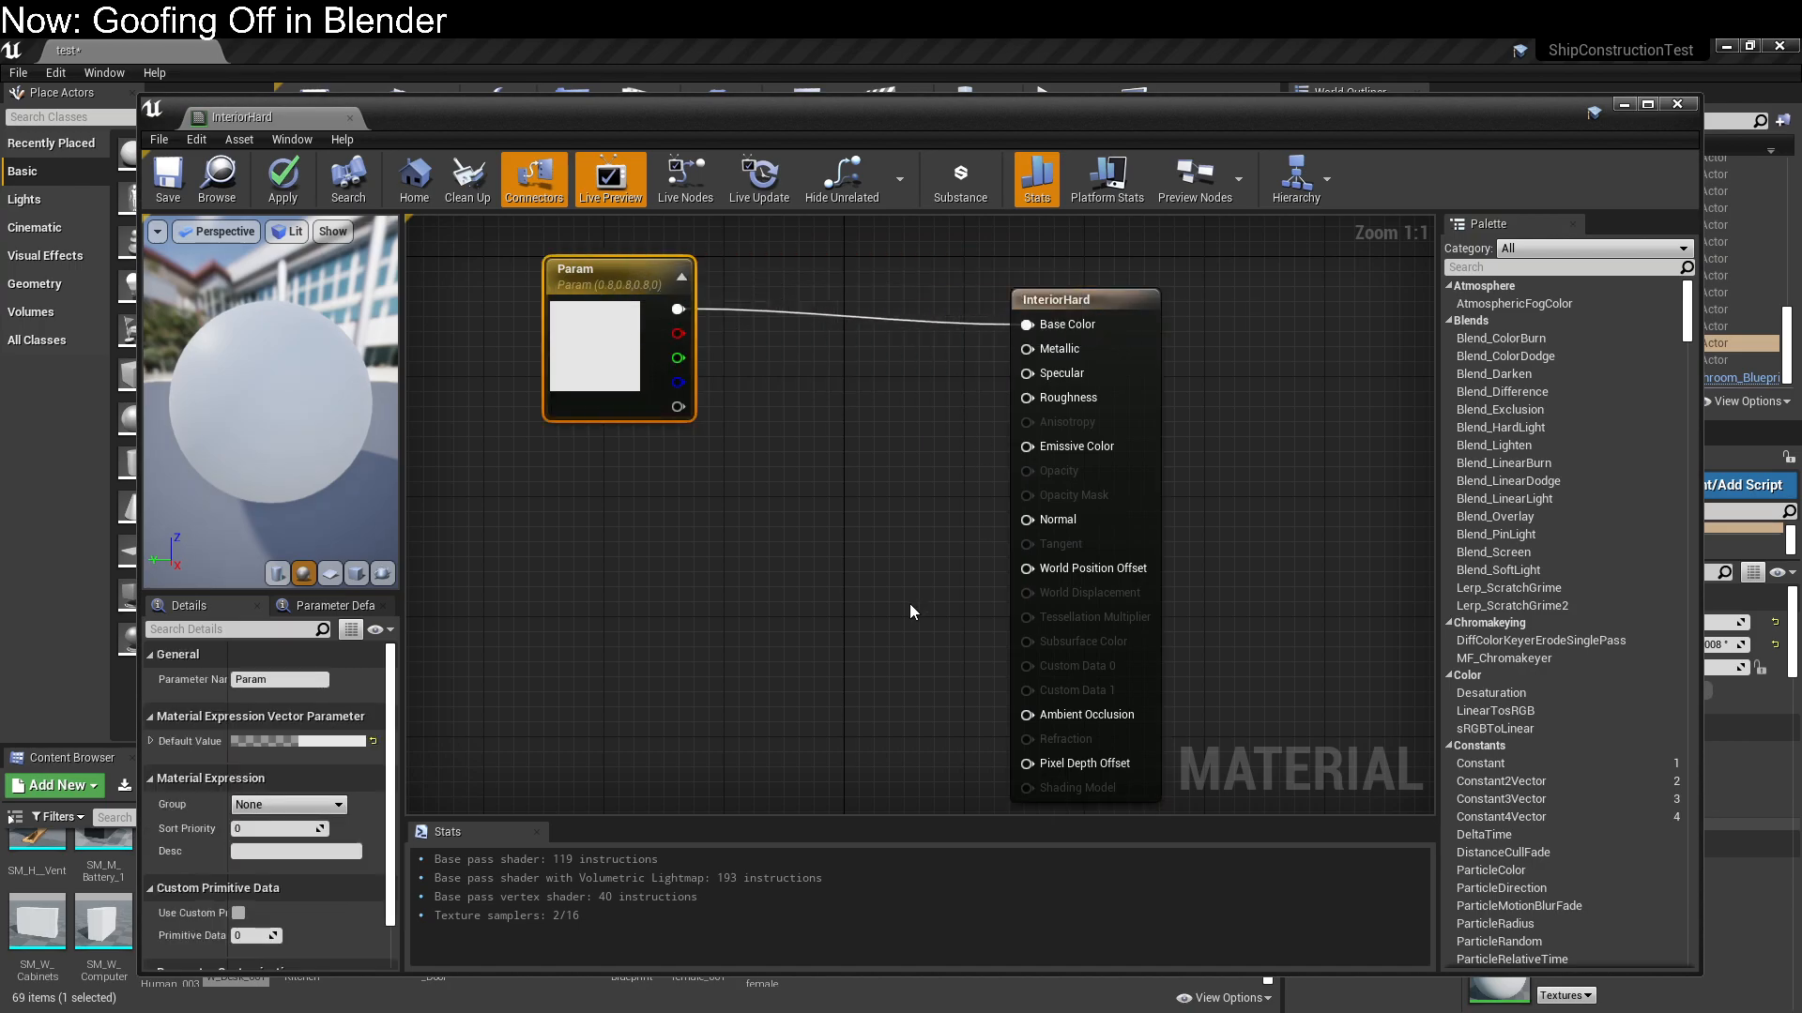
left_click(810, 510)
left_click_drag(847, 548, 1028, 359)
left_click_drag(856, 550, 1028, 398)
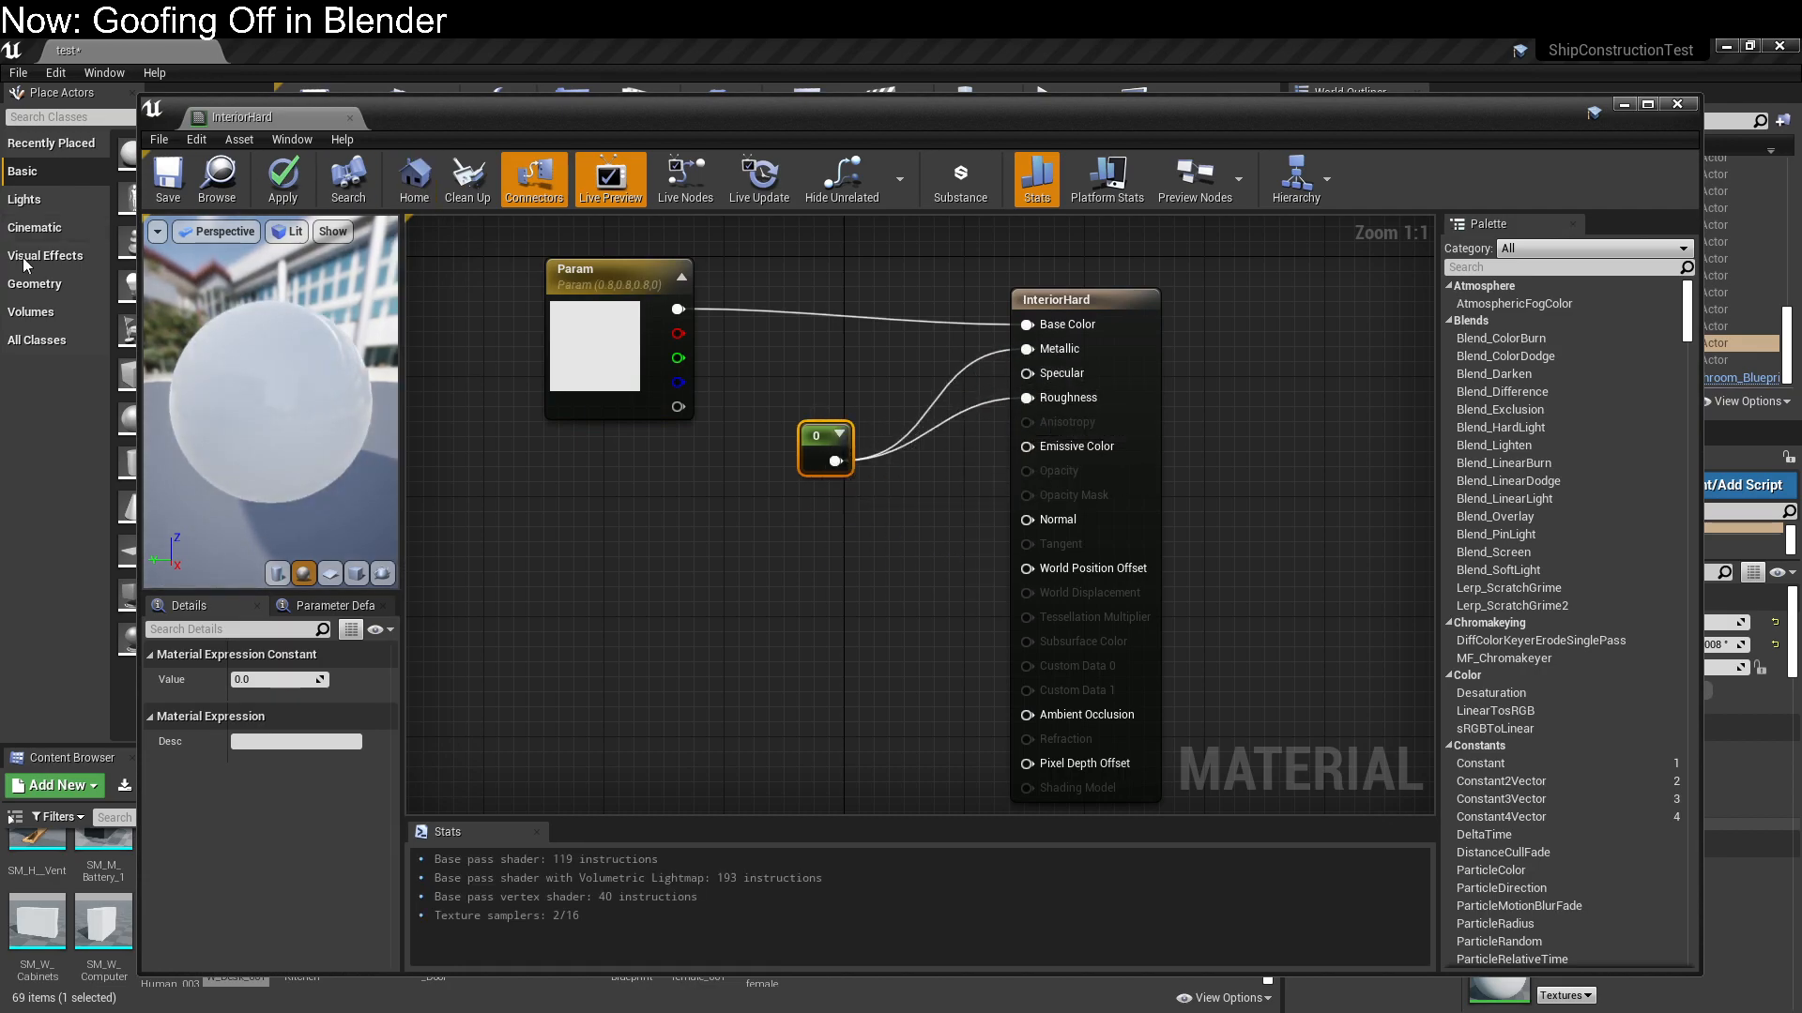
left_click(168, 178)
left_click(1678, 105)
mouse_move(800, 568)
right_mouse_down()
mouse_move(762, 571)
mouse_move(799, 569)
right_mouse_up()
key("d")
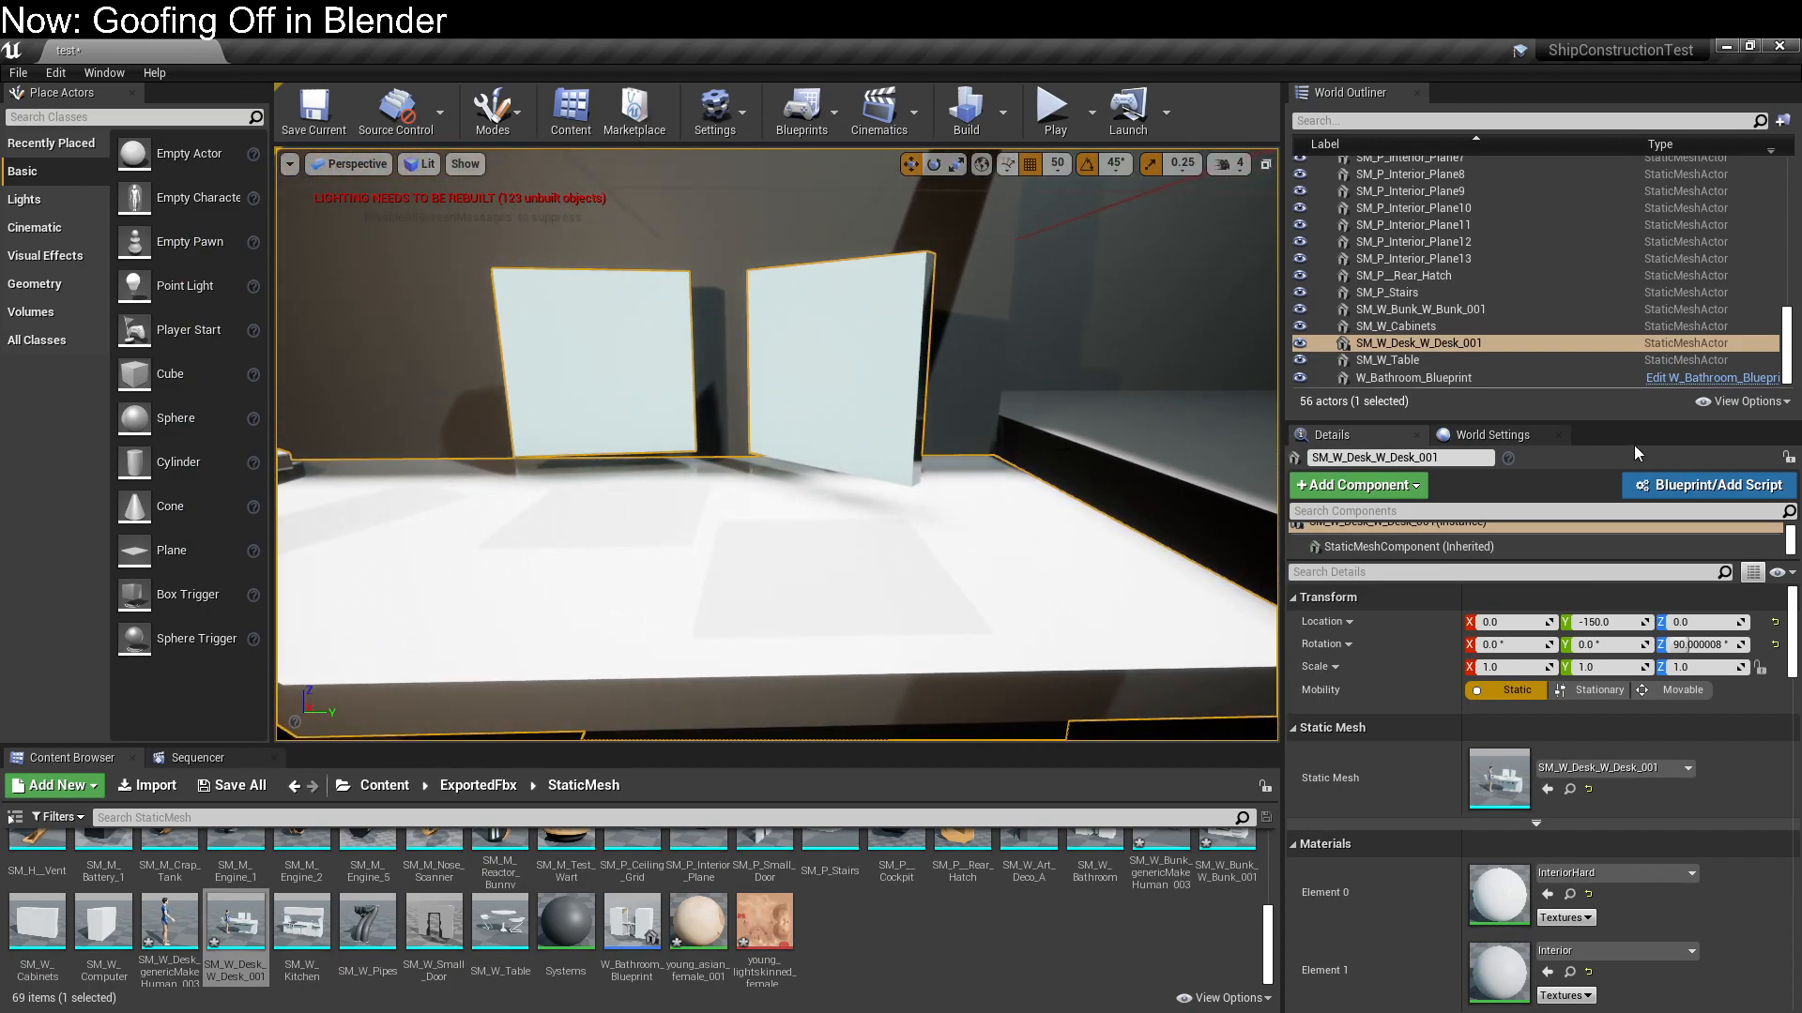
left_click(1754, 486)
left_click(682, 429)
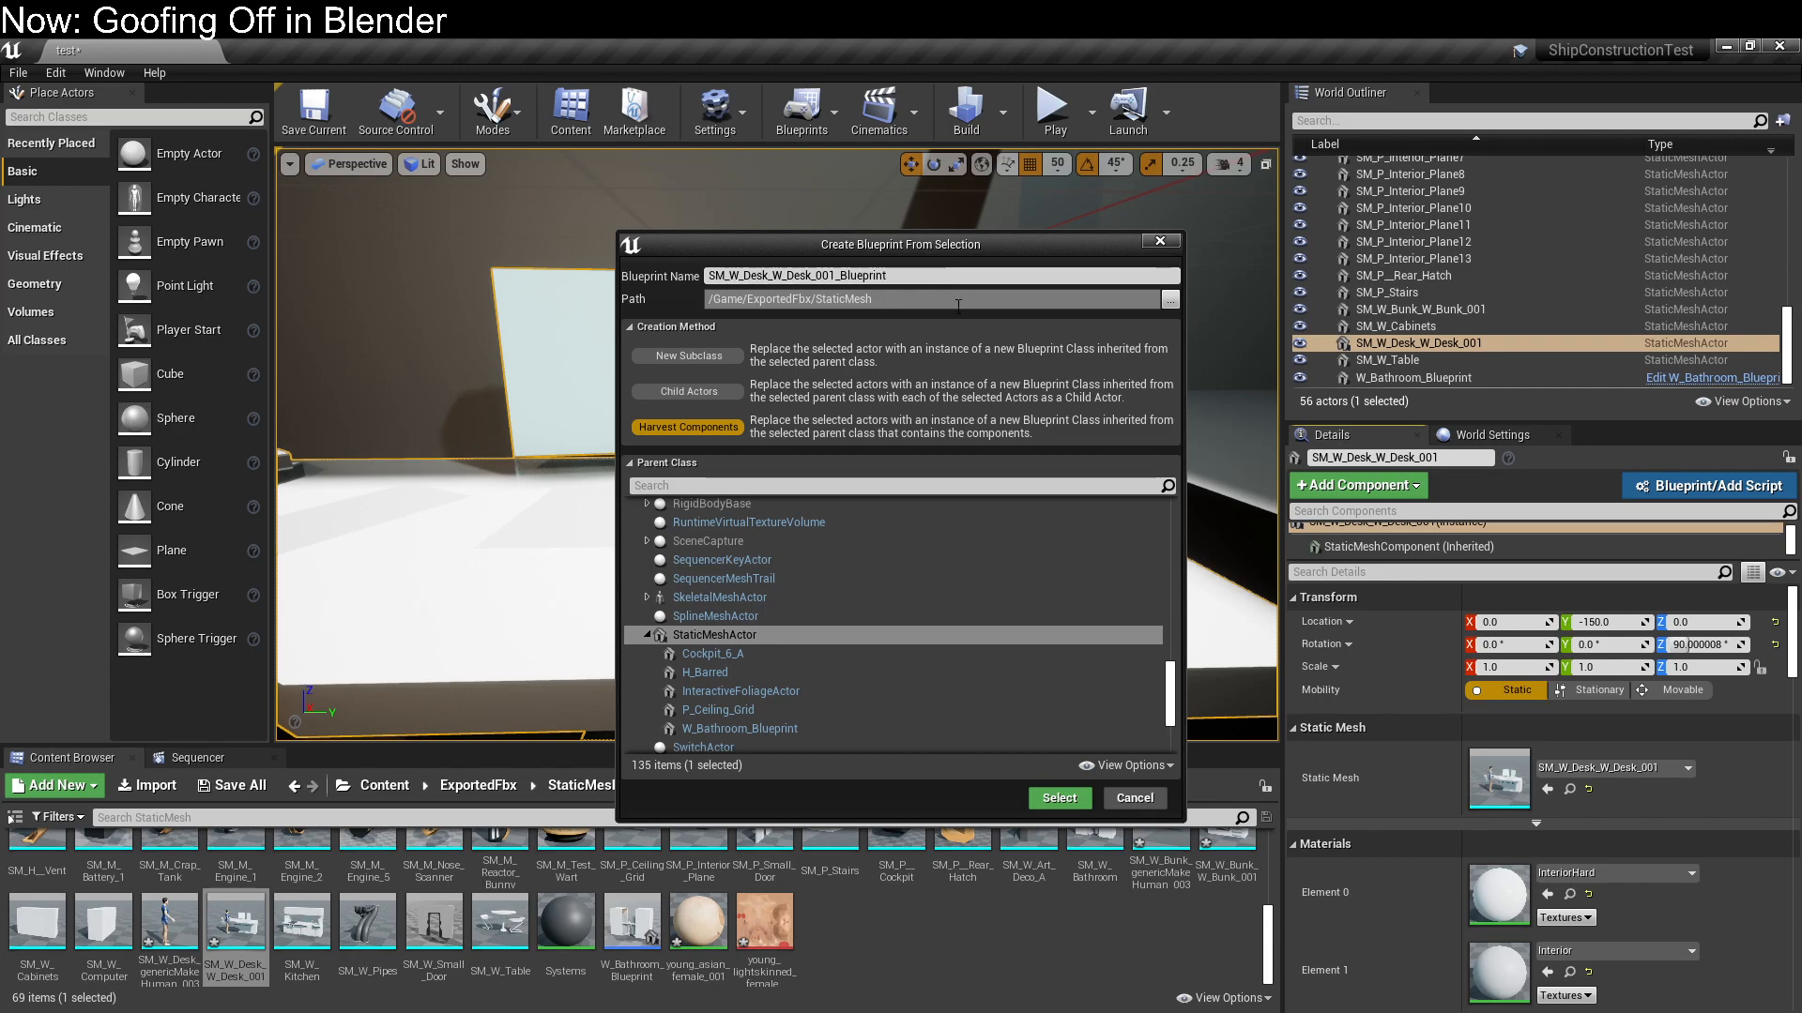
left_click(1130, 800)
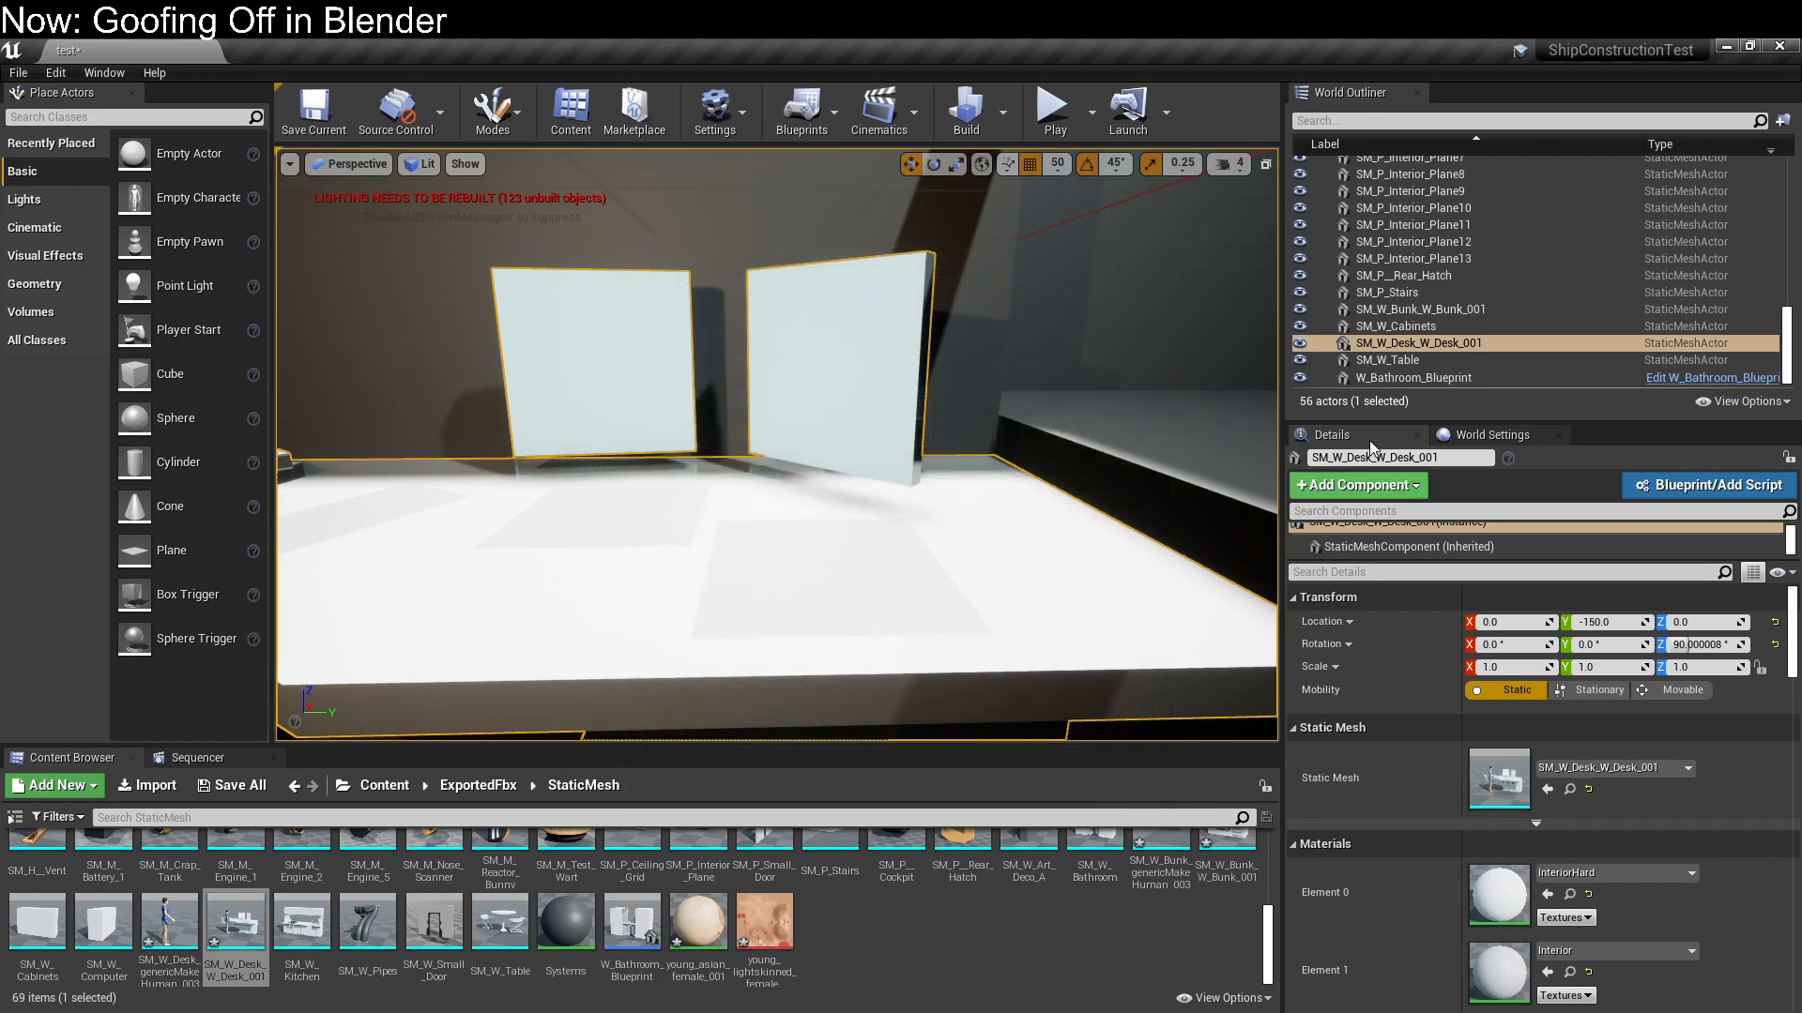
left_click(1462, 313)
left_click(1461, 332)
left_click(1458, 342)
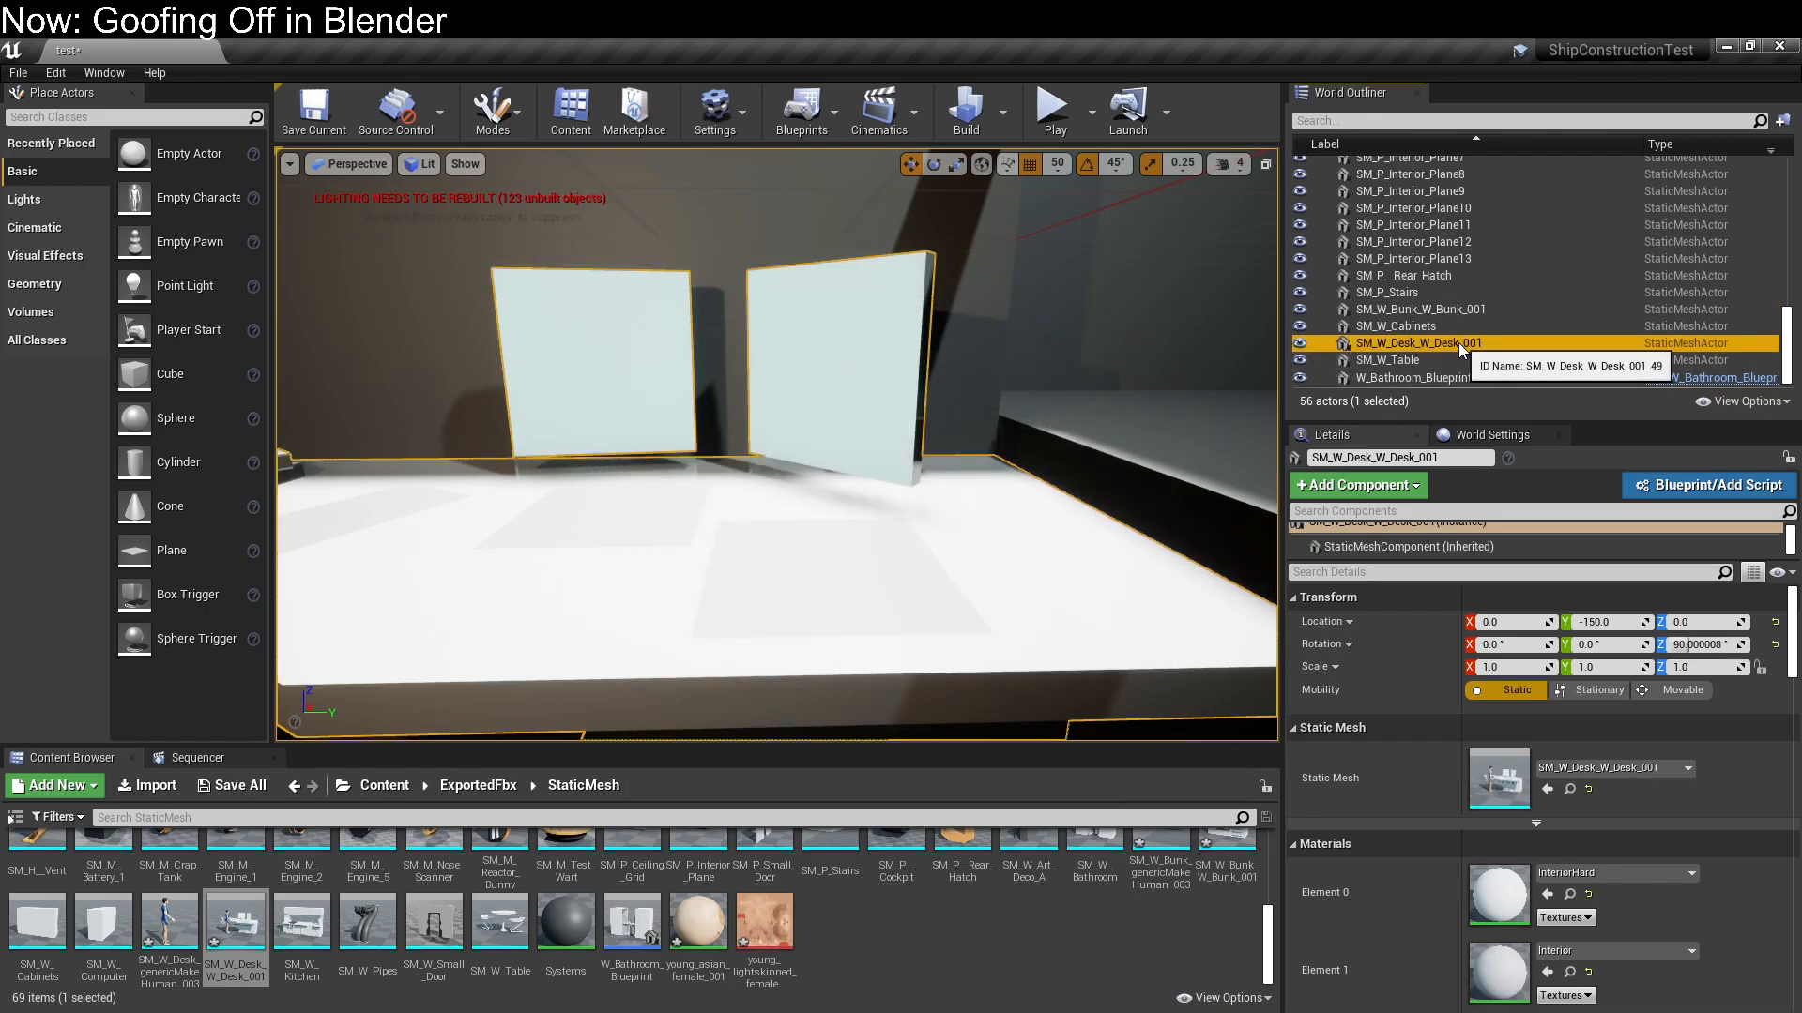
right_click(1458, 342)
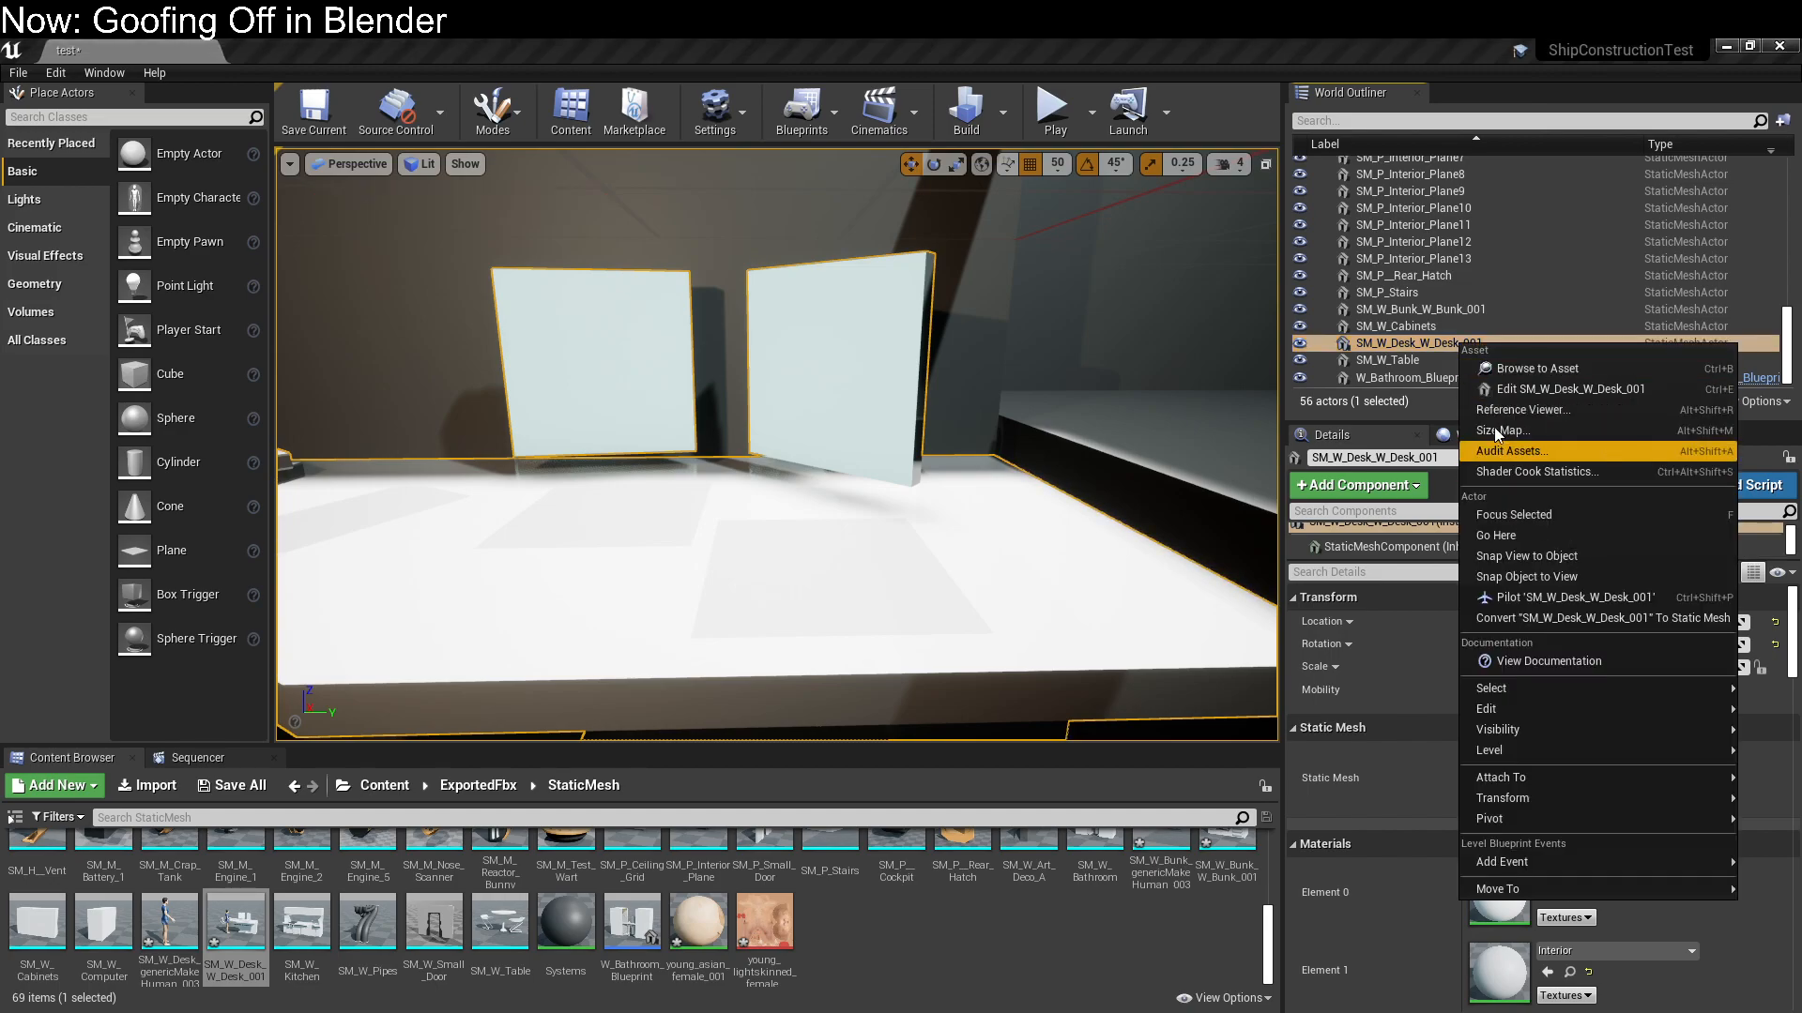
left_click(1418, 355)
left_click(1421, 342)
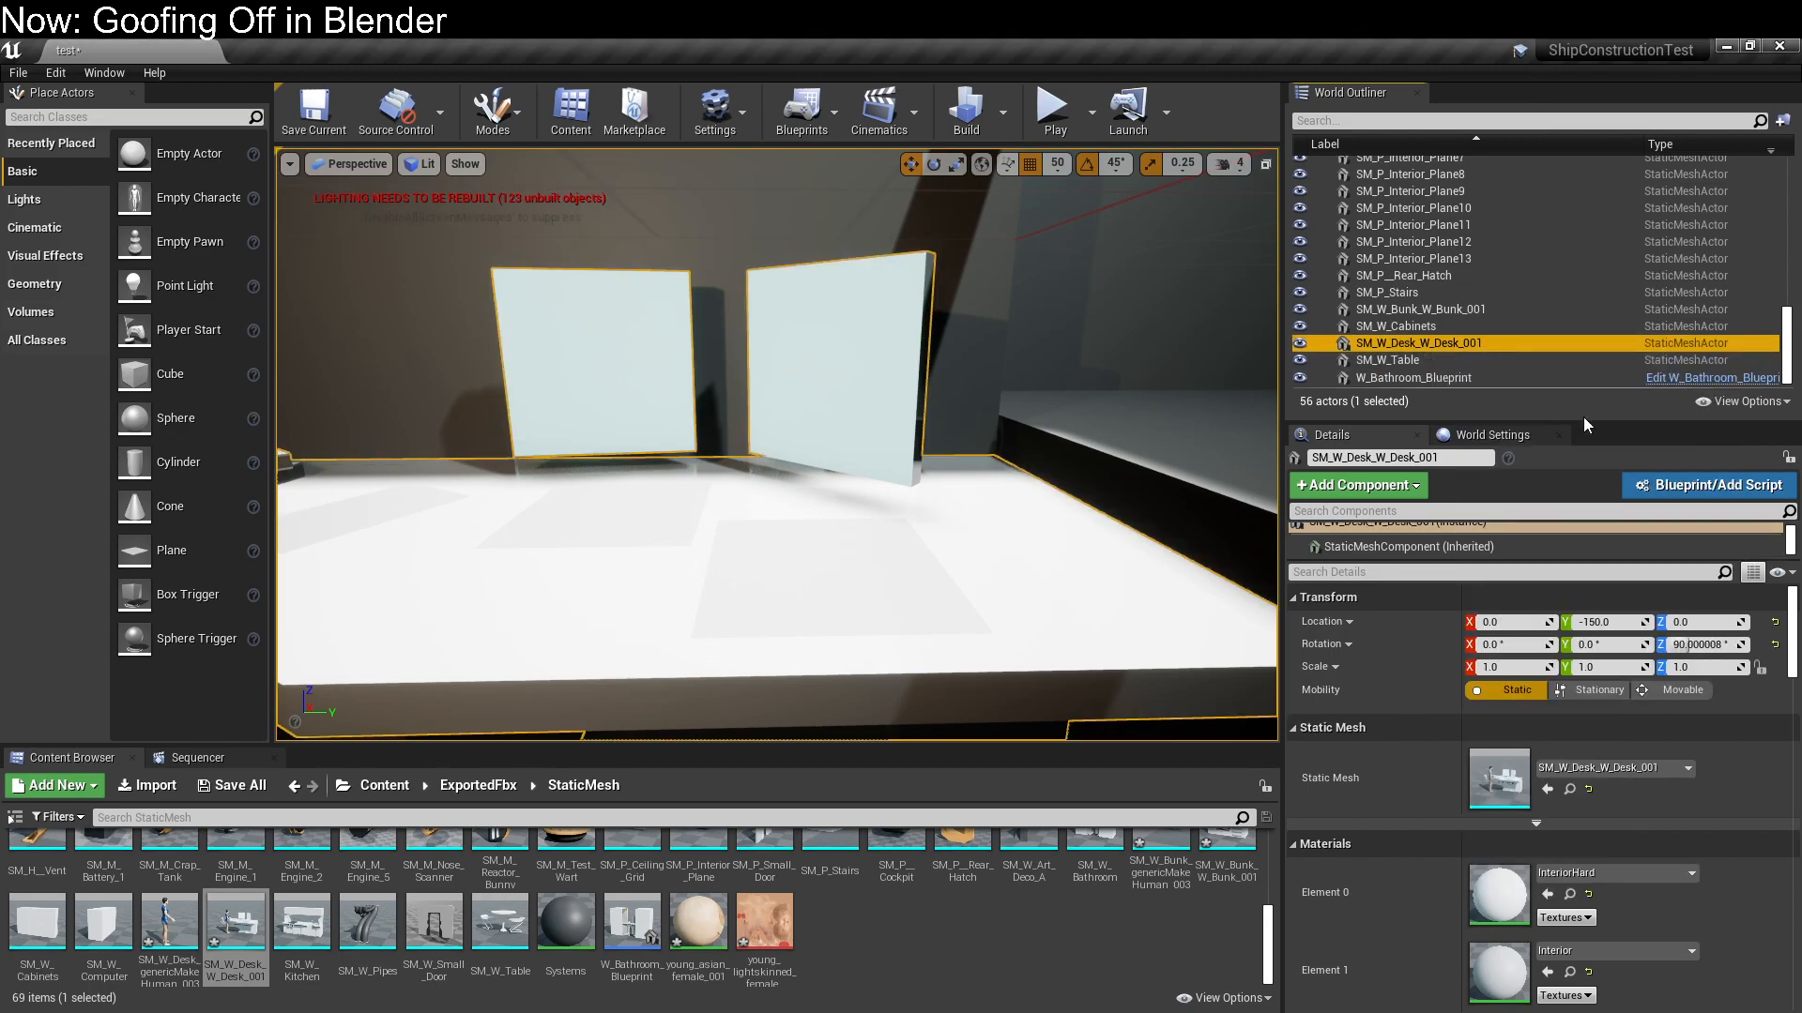
Convert the desk into a blueprint named W_Desk_Blueprint using the Harvest Components method with StaticMeshActor as parent class
left_click(1643, 491)
left_click(733, 276)
key("BackSpace")
key("Delete")
key("Delete")
key("Delete")
key("Delete")
key("Delete")
key("Delete")
key("Delete")
key("Delete")
key("Delete")
key("Delete")
key("Delete")
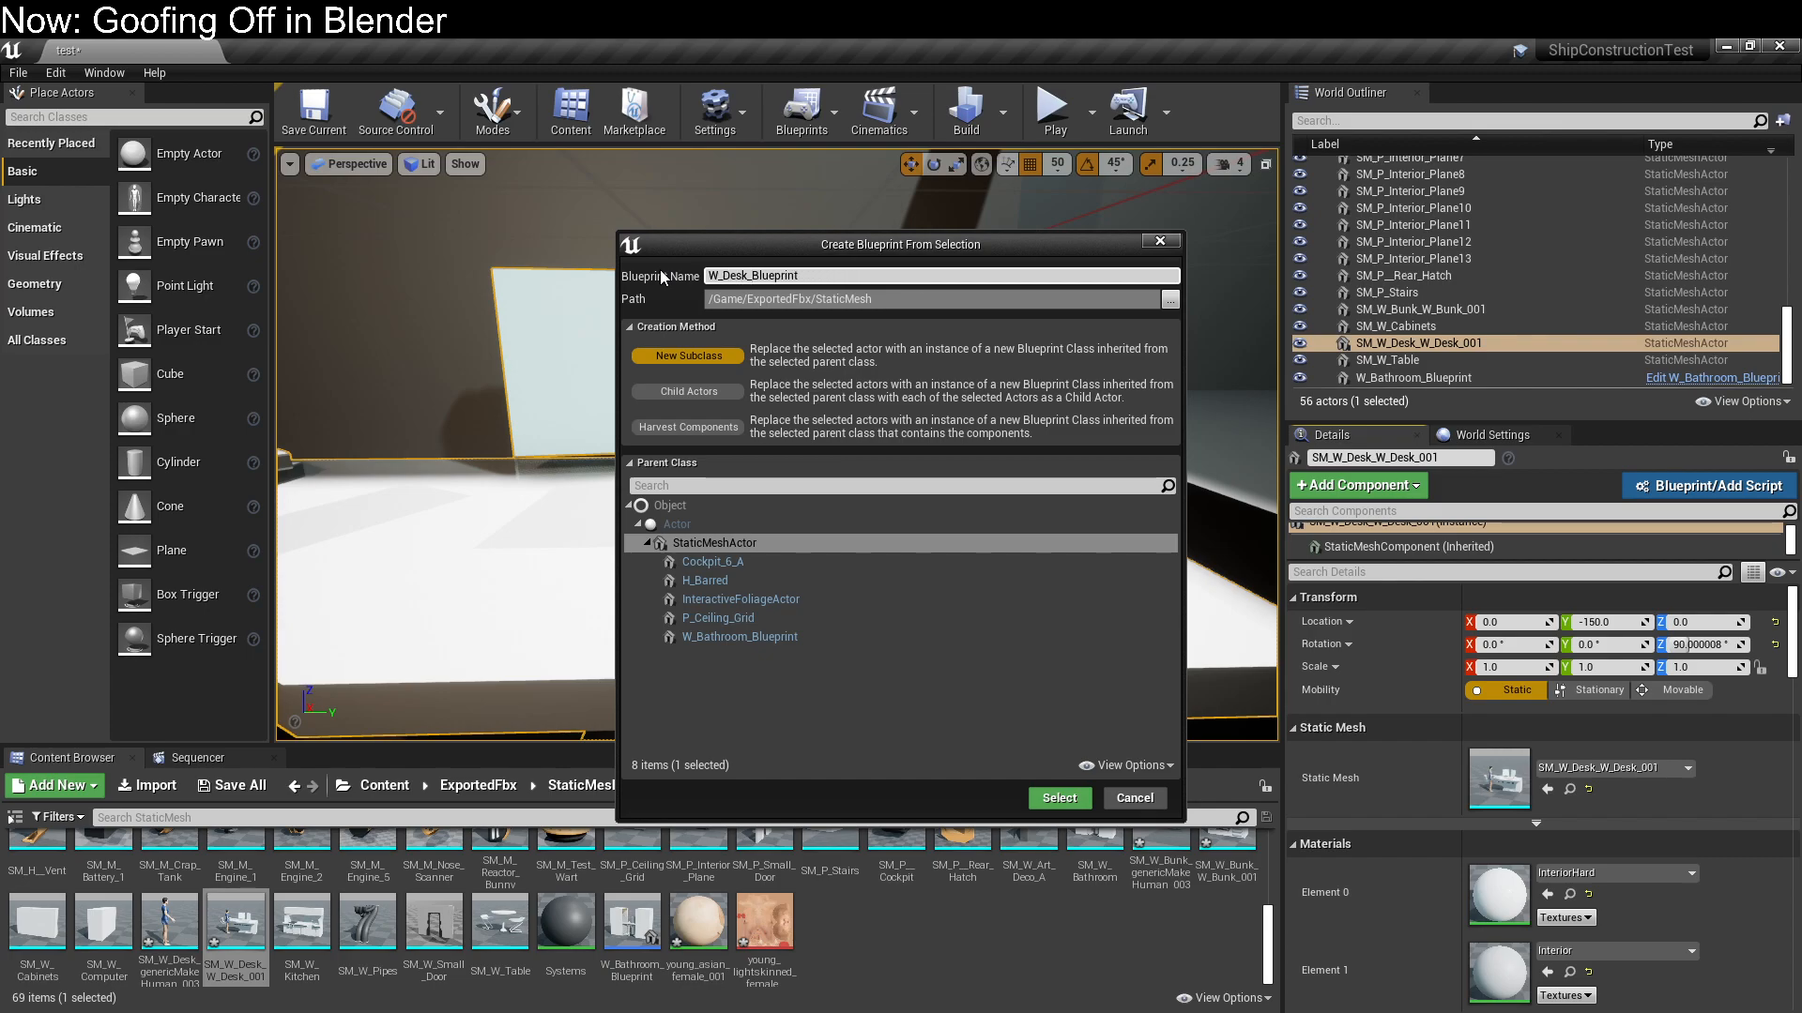
left_click(694, 429)
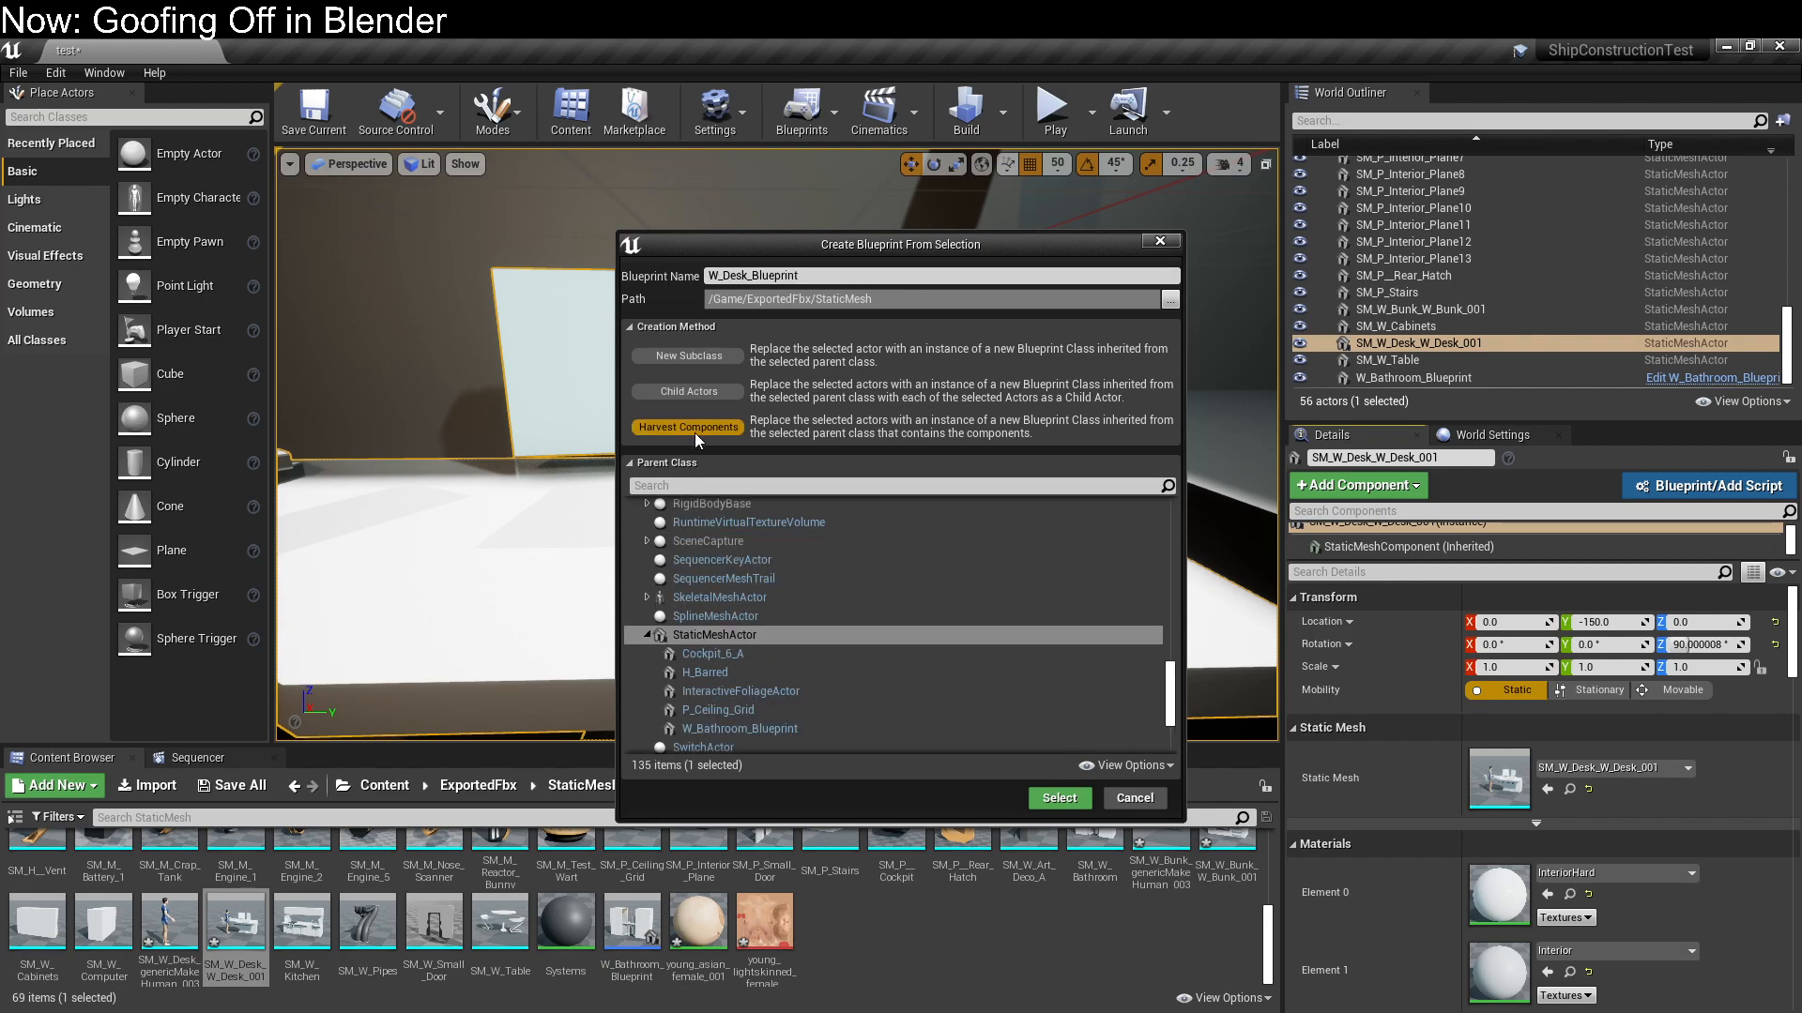
left_click(1084, 802)
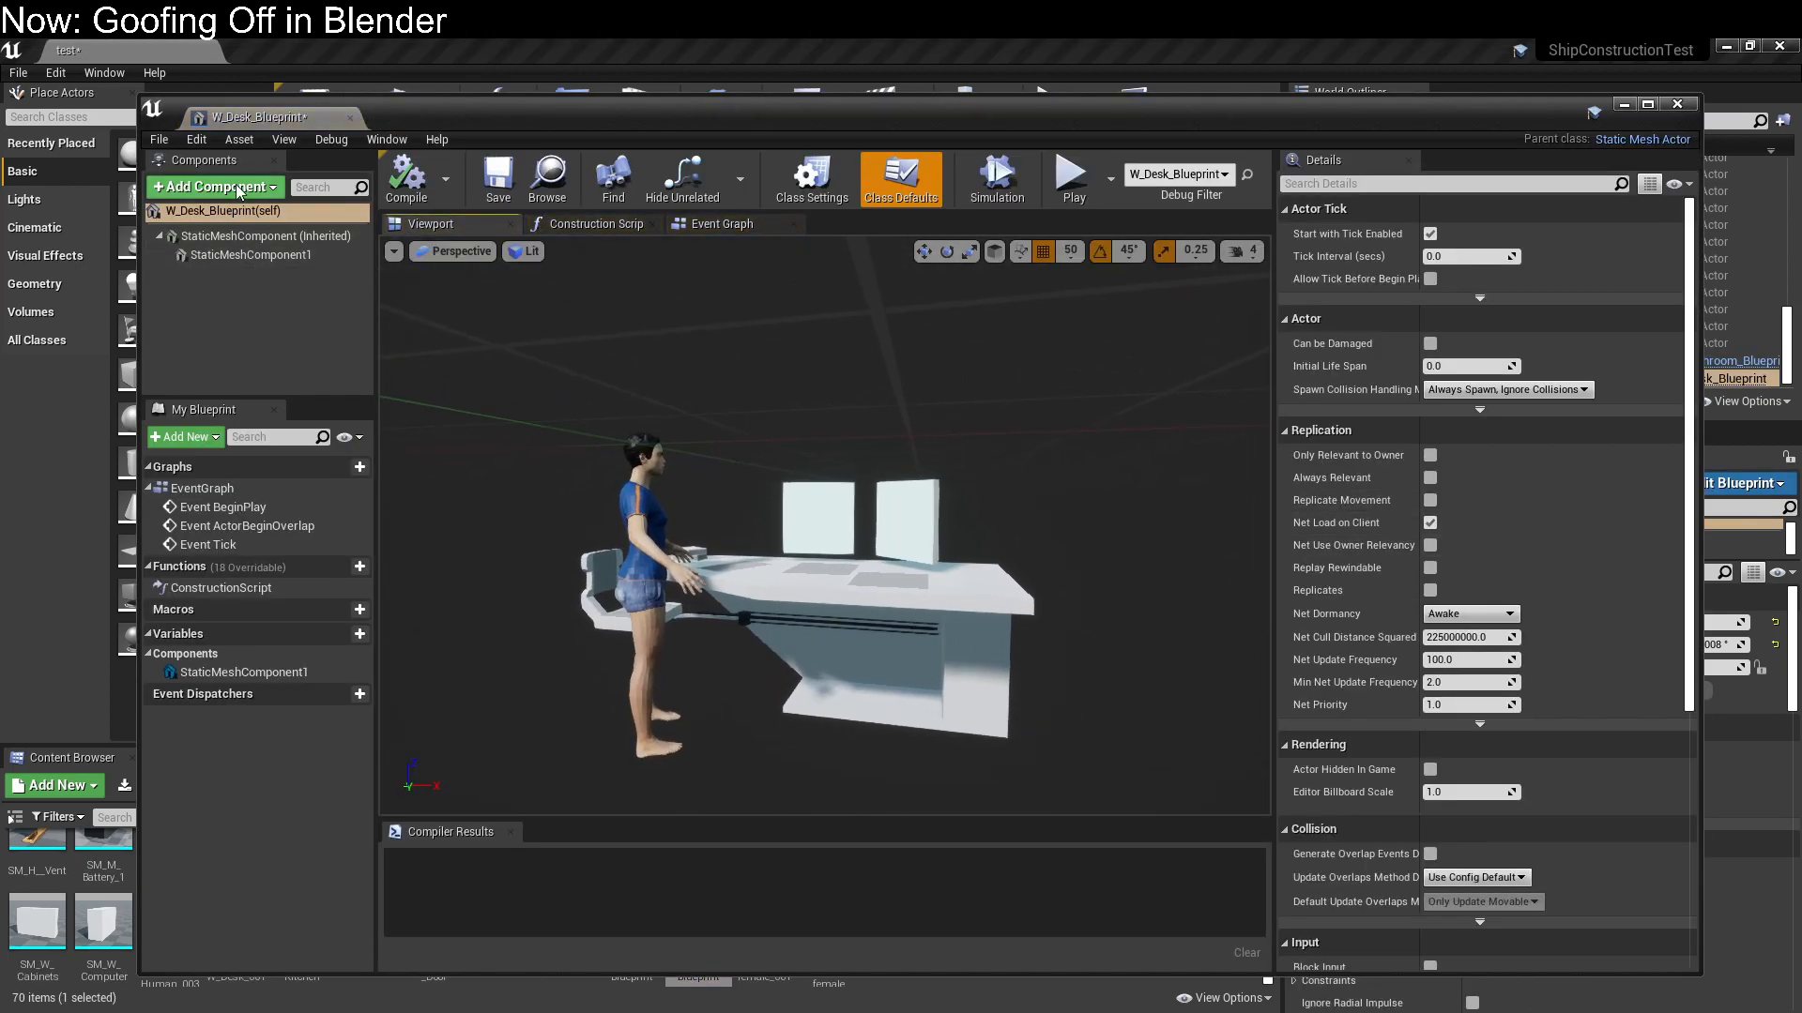
Add a Rect Light component to the desk blueprint, move it to Y -150 and rotate it 90° about Z
left_click(240, 188)
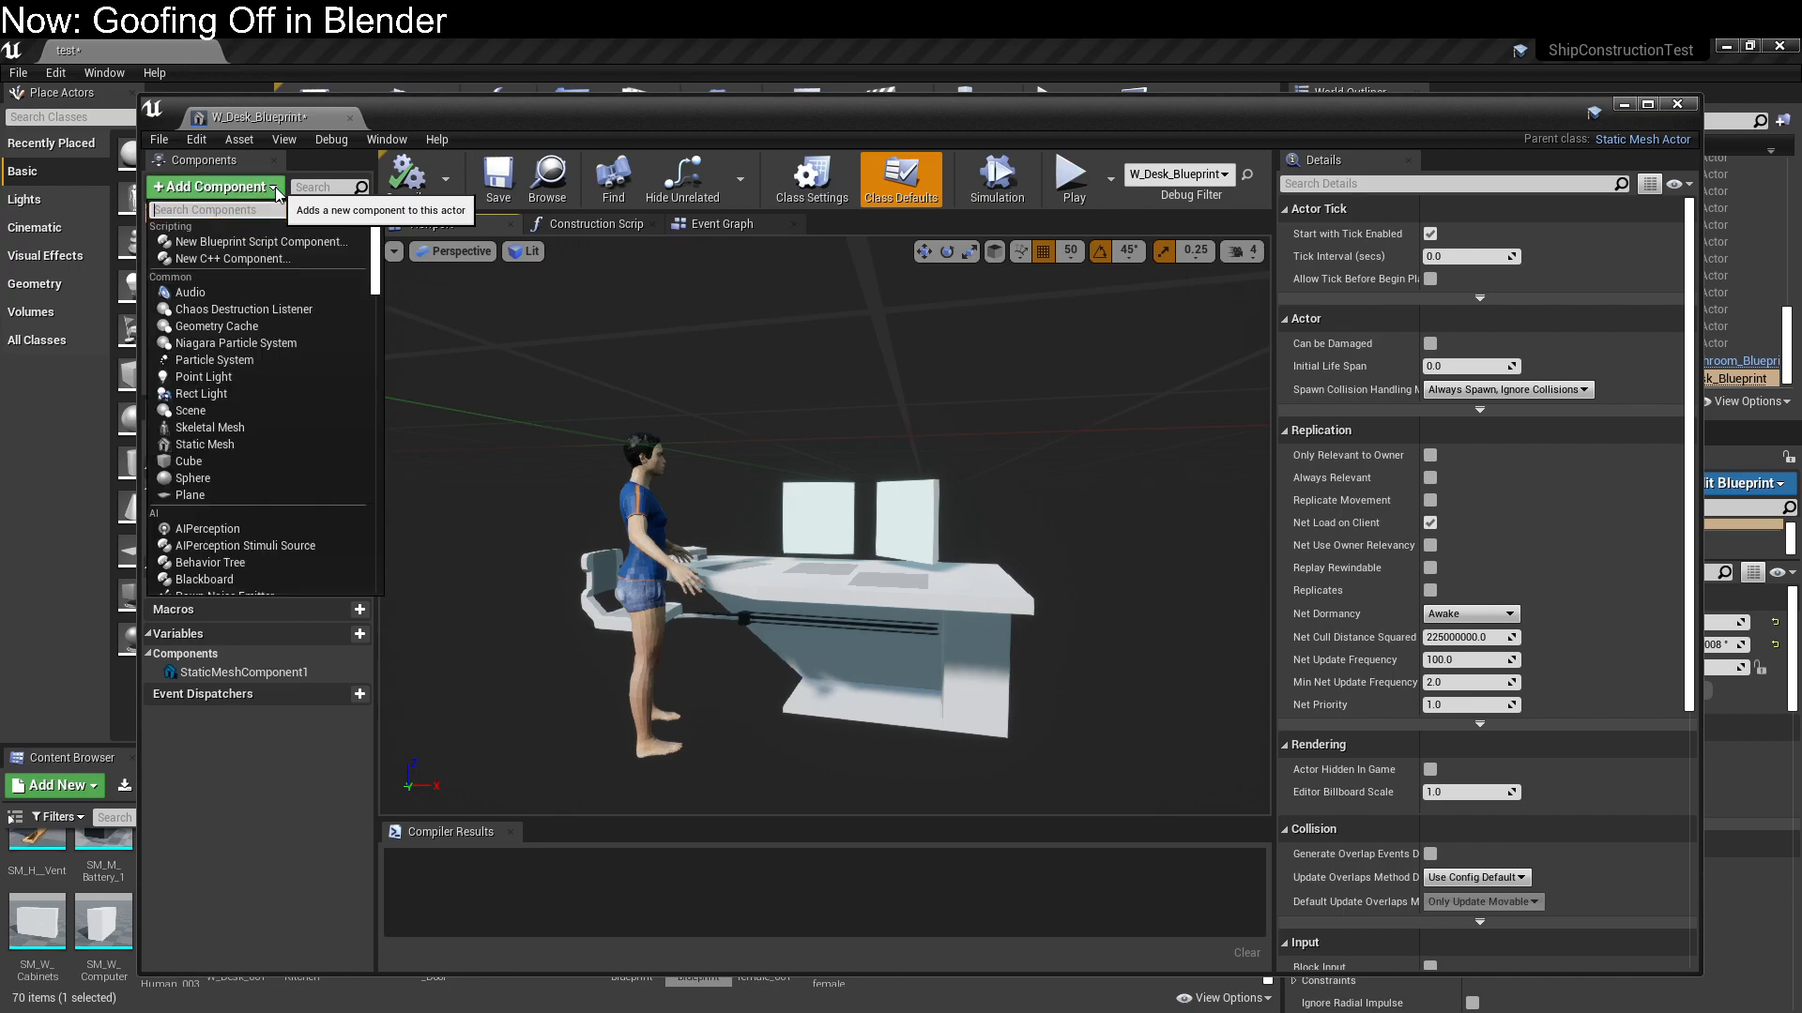
left_click(267, 394)
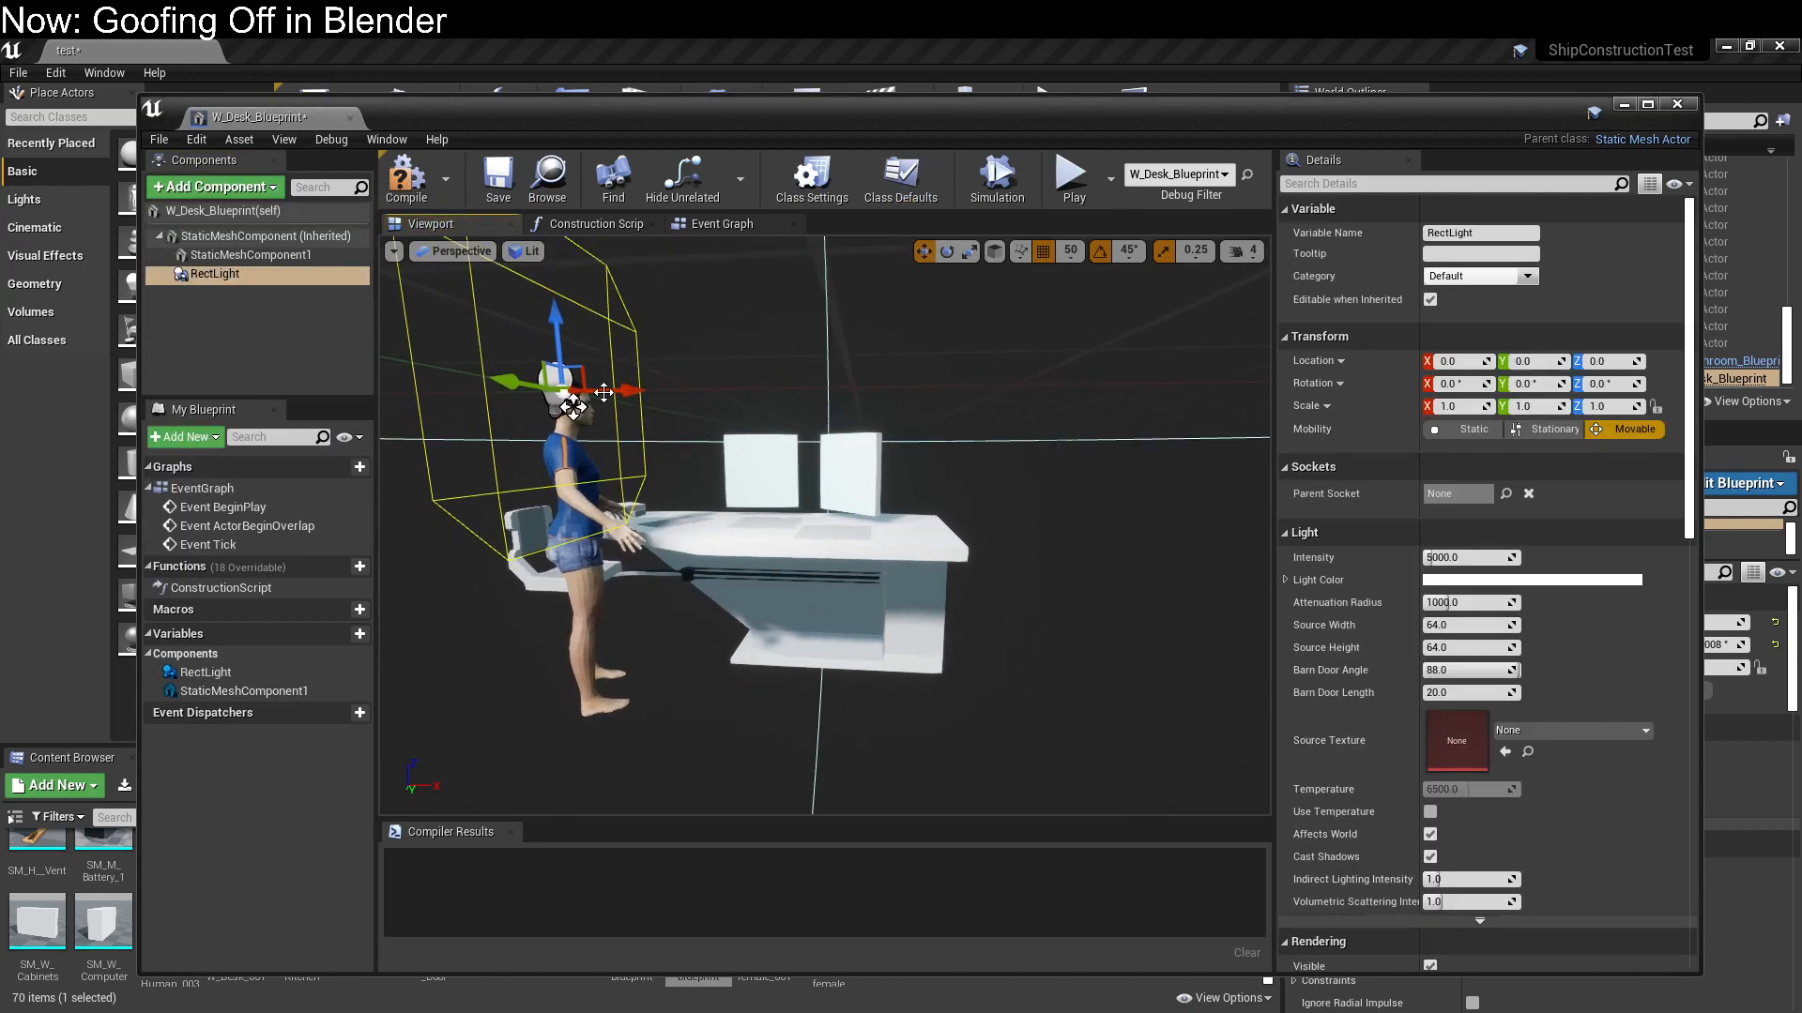
right_click_drag(487, 392, 517, 372)
key("s")
key("w")
left_click_drag(709, 447, 539, 447)
key("a")
right_click_drag(653, 471, 600, 455)
key("w")
key("e")
left_click_drag(726, 442, 694, 467)
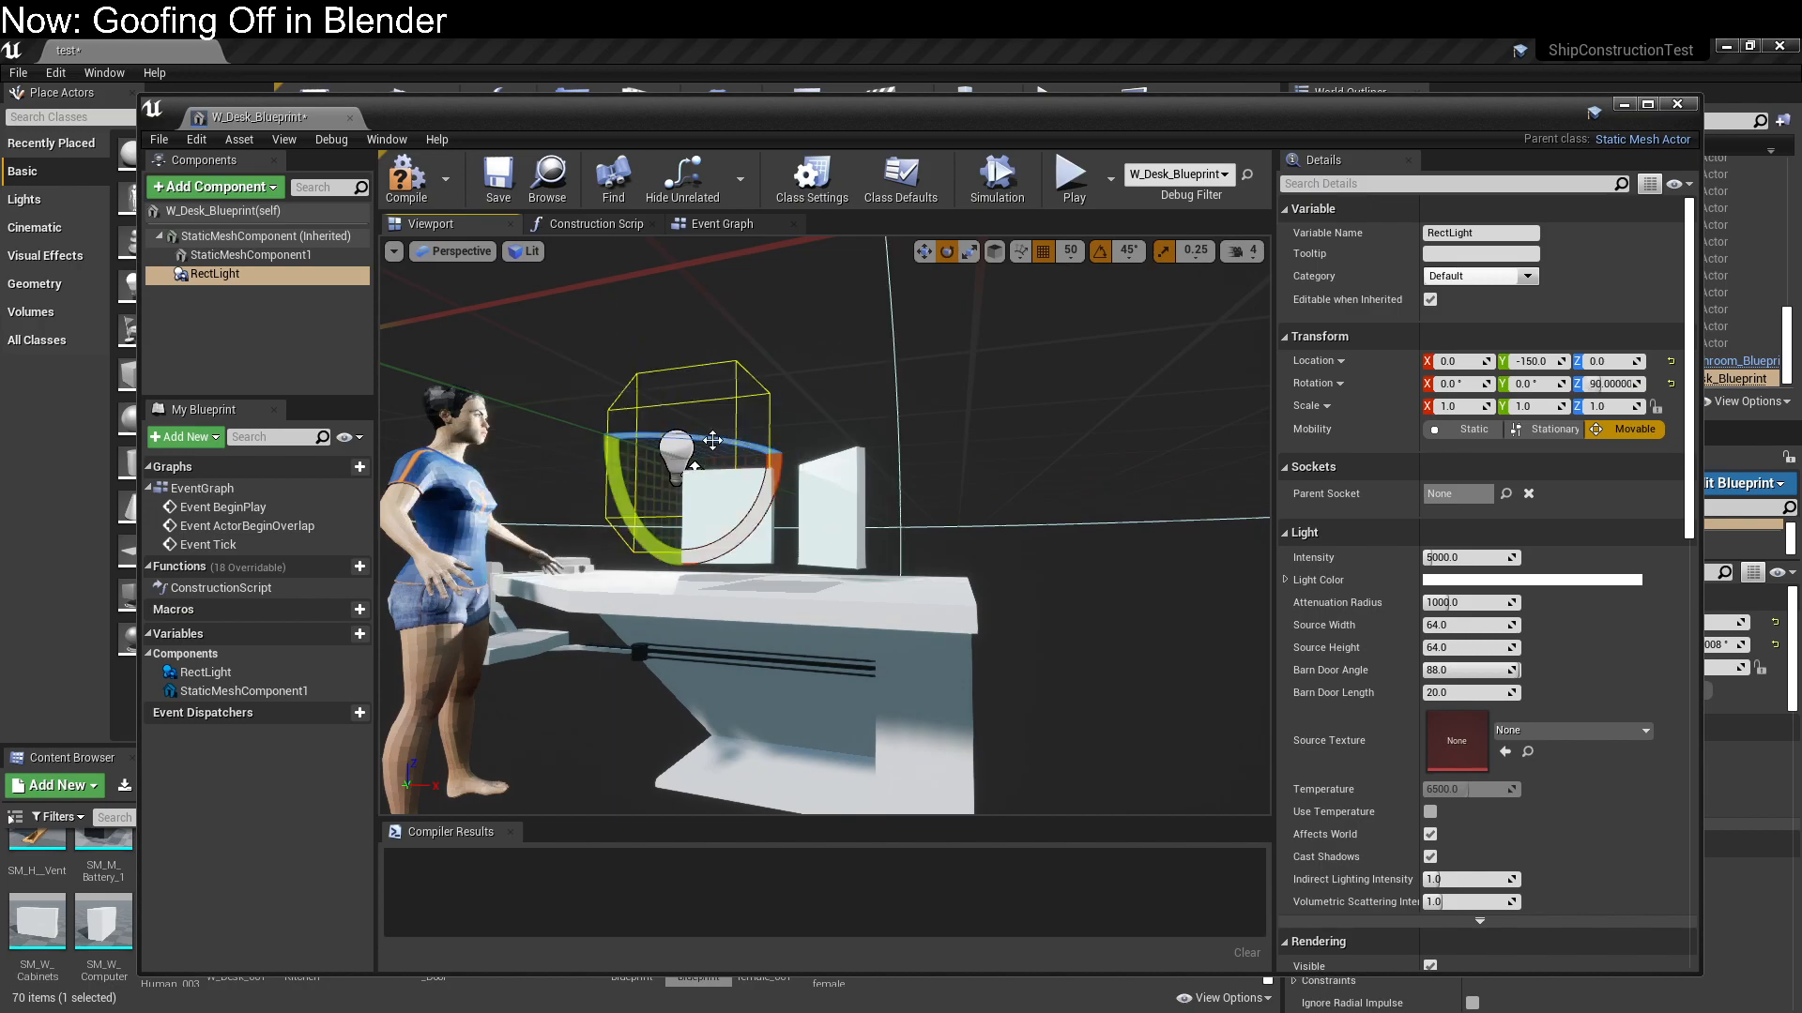
Lower the Rect Light to Z -50 and shift it towards the front of the nearer desk monitor
key("w")
right_click_drag(854, 472, 854, 471)
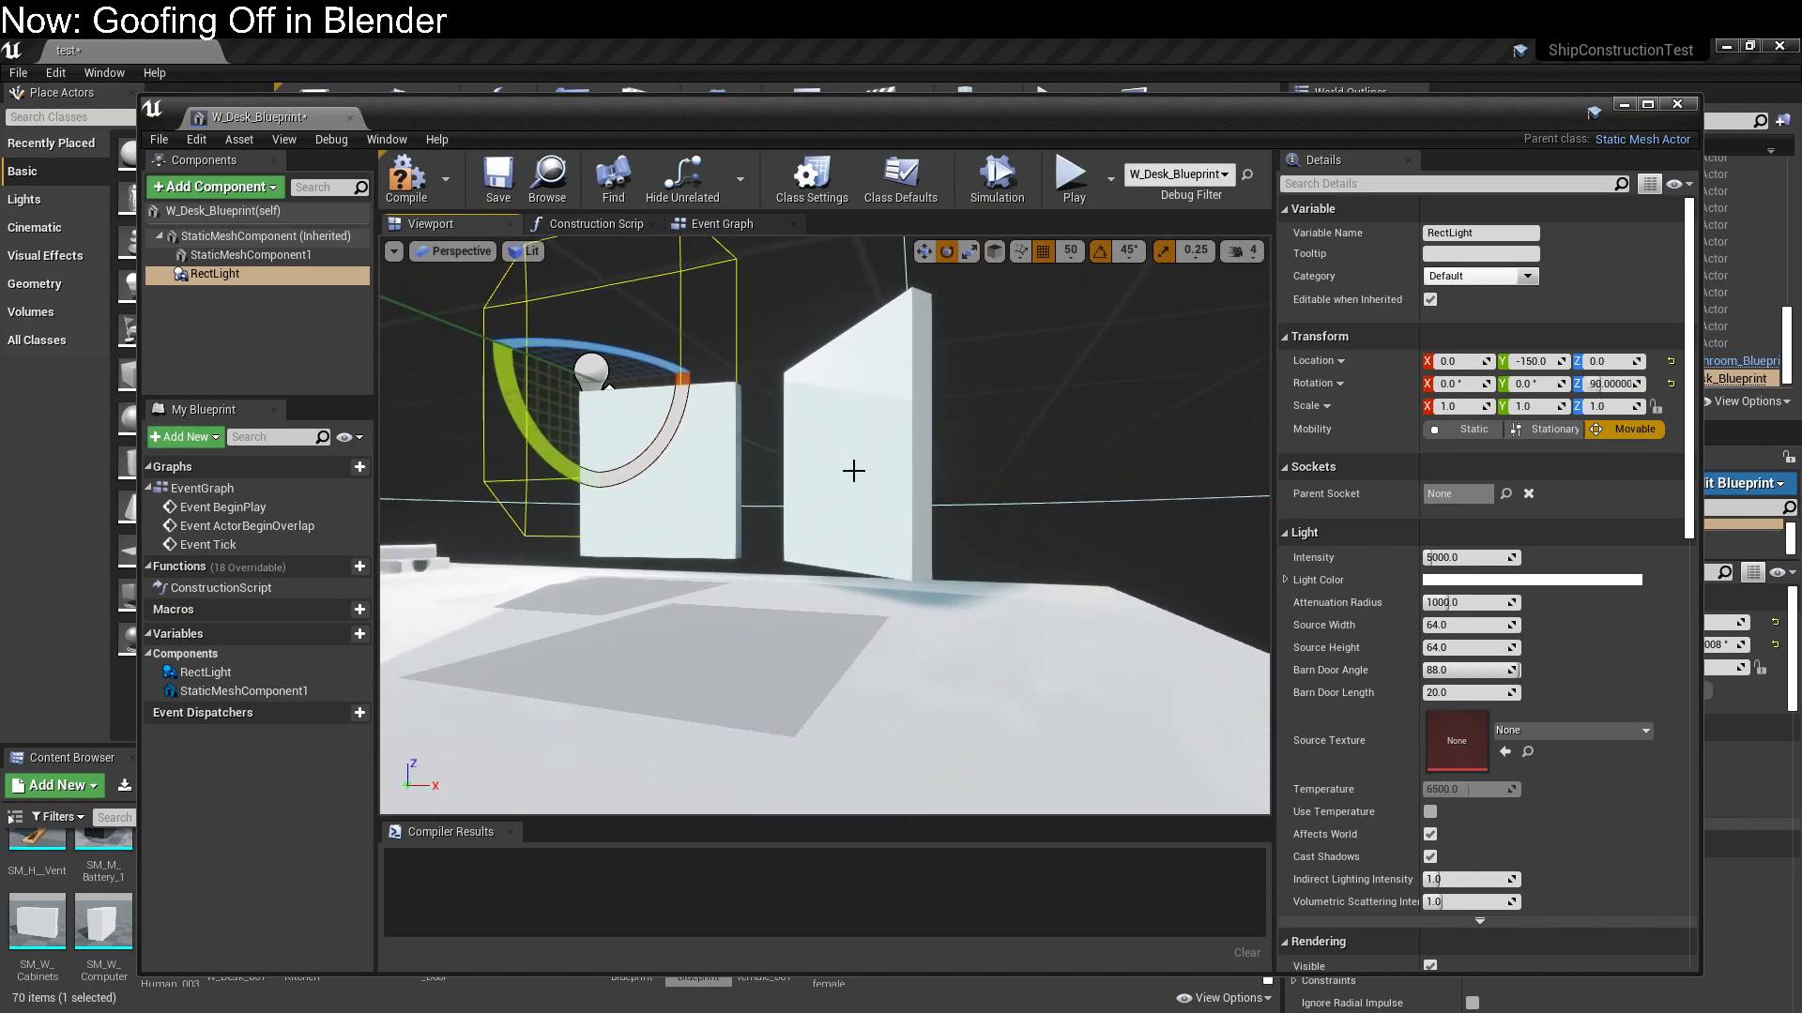
key("r")
key("w")
left_click_drag(599, 314, 589, 425)
key("a")
right_click_drag(590, 425, 657, 428)
key("s")
key("w")
Turn off grid snapping and position the Rect Light at the monitor, at about X 37.3, Y -125.4
left_click(1043, 253)
right_click_drag(889, 385, 1032, 386)
scroll(889, 386, "up", 6)
scroll(889, 386, "down", 5)
key("a")
left_click_drag(985, 467, 1097, 468)
key("w")
right_click_drag(1097, 468, 1097, 467)
key("s")
key("w")
left_click_drag(608, 663, 742, 707)
Turn off rotation snapping and rotate the Rect Light to about 82.8° around Z to match the monitor's angle
key("e")
left_click_drag(872, 783, 873, 784)
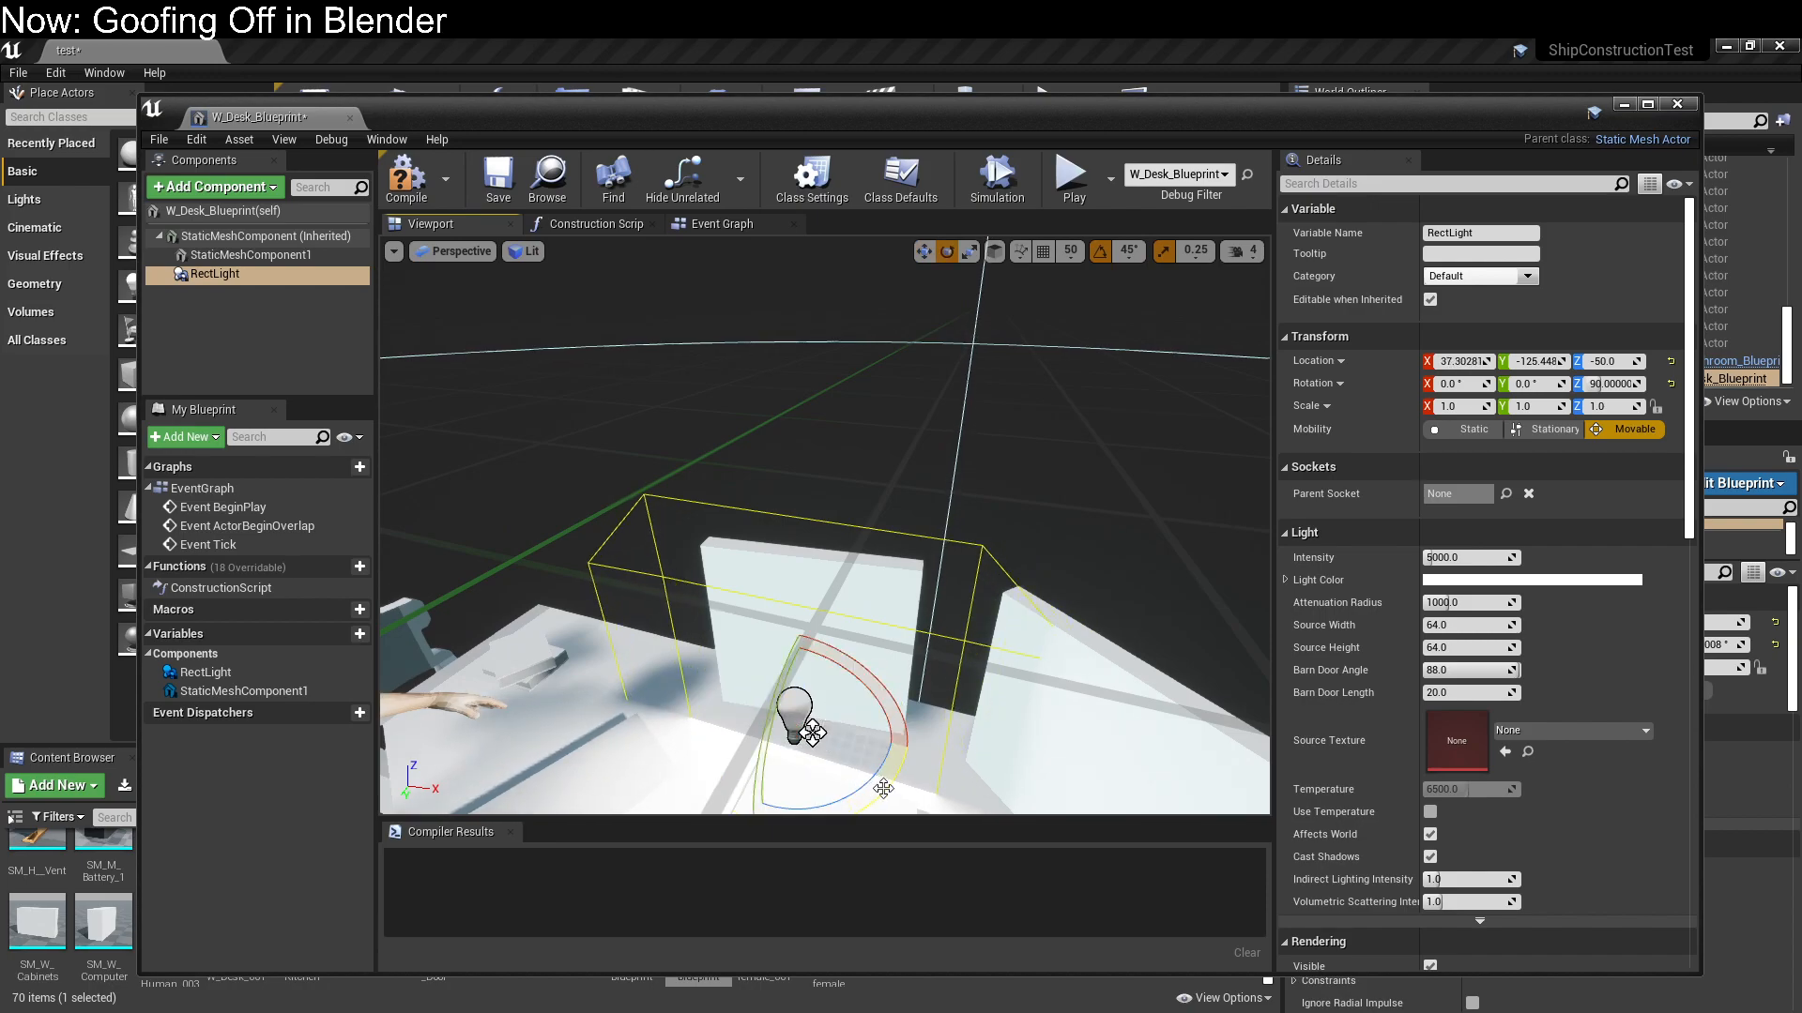
left_click(1100, 250)
right_click_drag(986, 549, 751, 647)
right_click_drag(1017, 491, 1147, 386)
left_click_drag(882, 647, 860, 669)
Fine-tune the Rect Light's position in front of the monitor to about X 36.7, Y -130.2
key("w")
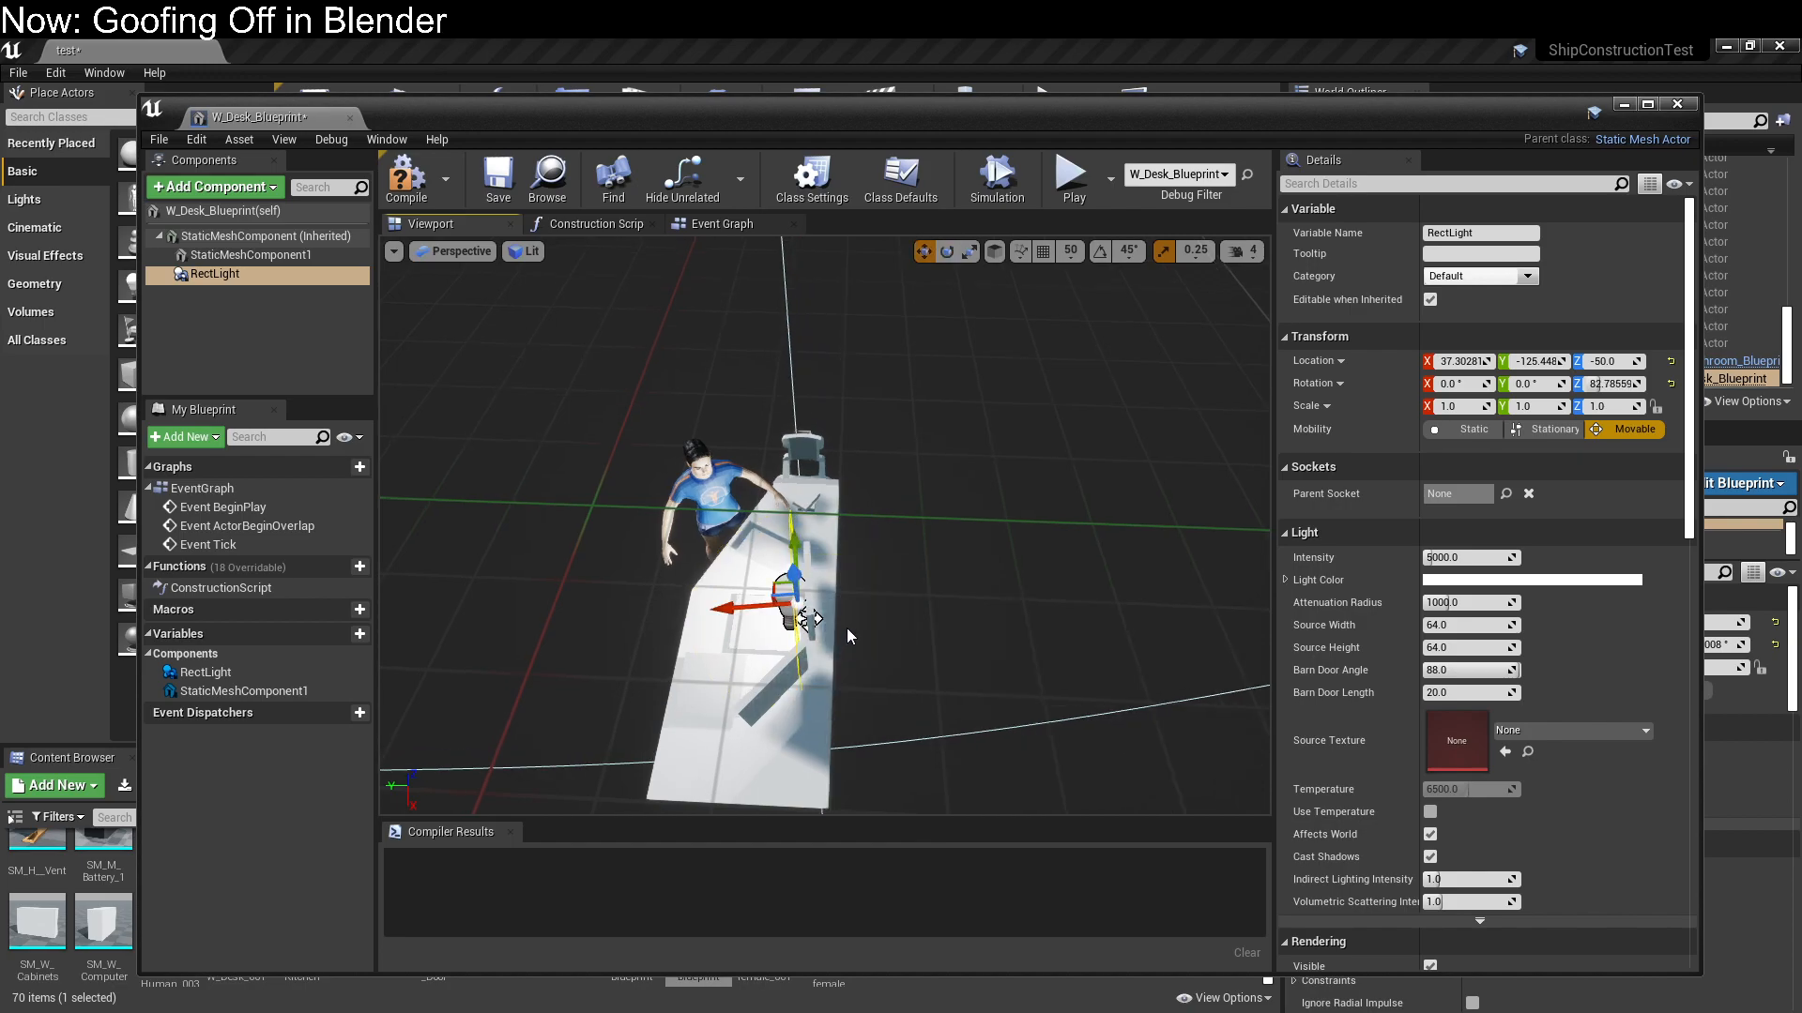
left_click_drag(738, 611, 751, 610)
right_click_drag(752, 610, 830, 535)
right_click_drag(953, 563, 691, 566)
Set the Rect Light's source width and source height to 32 each
type("32")
key("Tab")
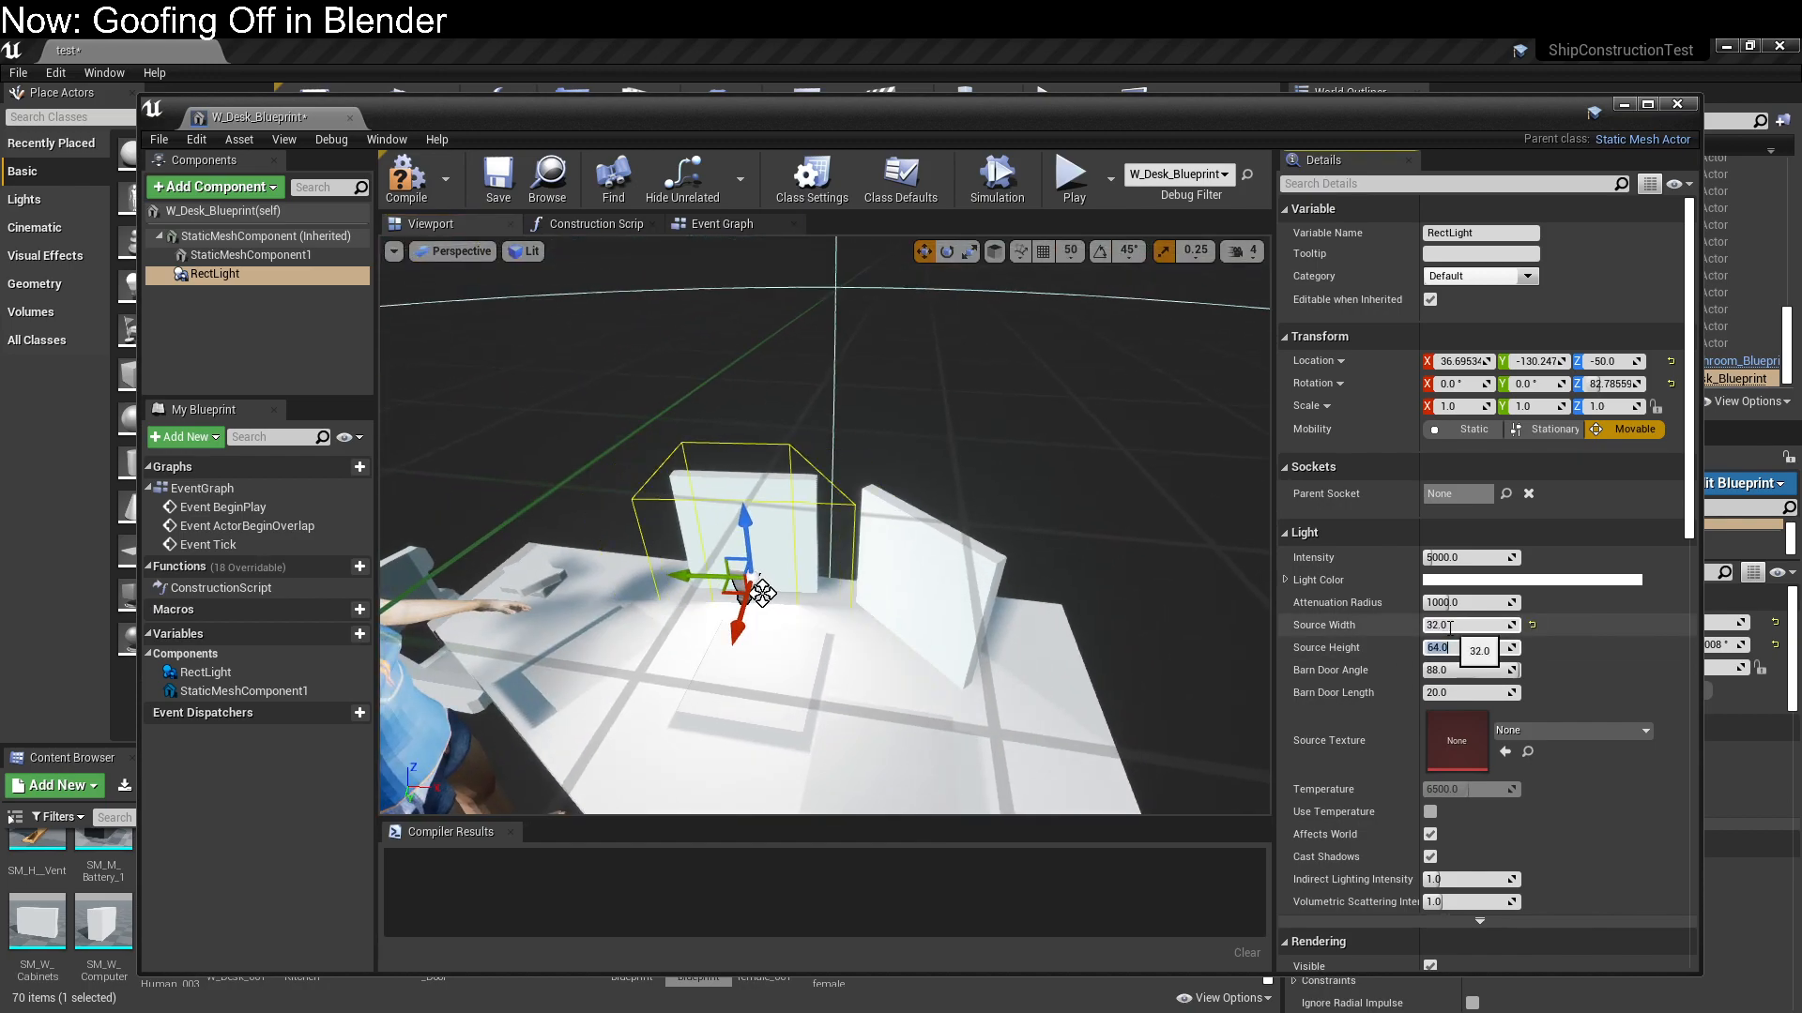
type("32")
key("Tab")
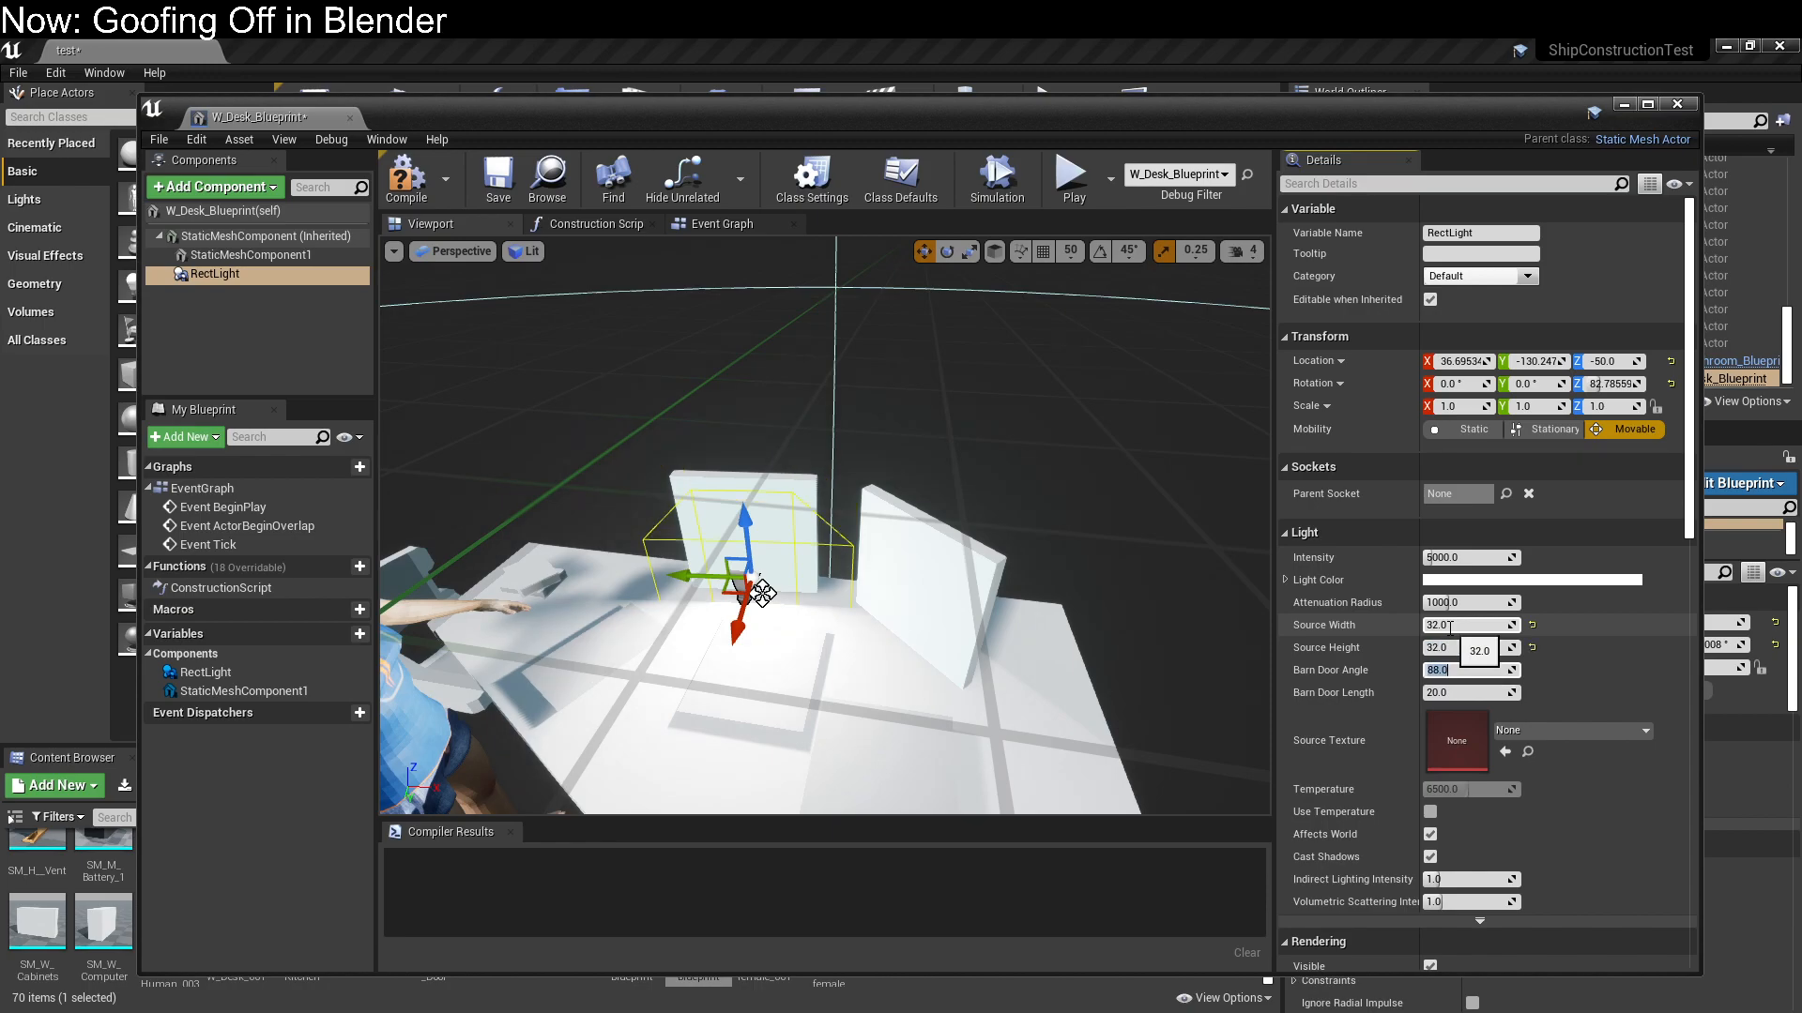
Raise the Rect Light to about Z -36.1 and set its intensity to 300
left_click_drag(745, 540, 734, 491)
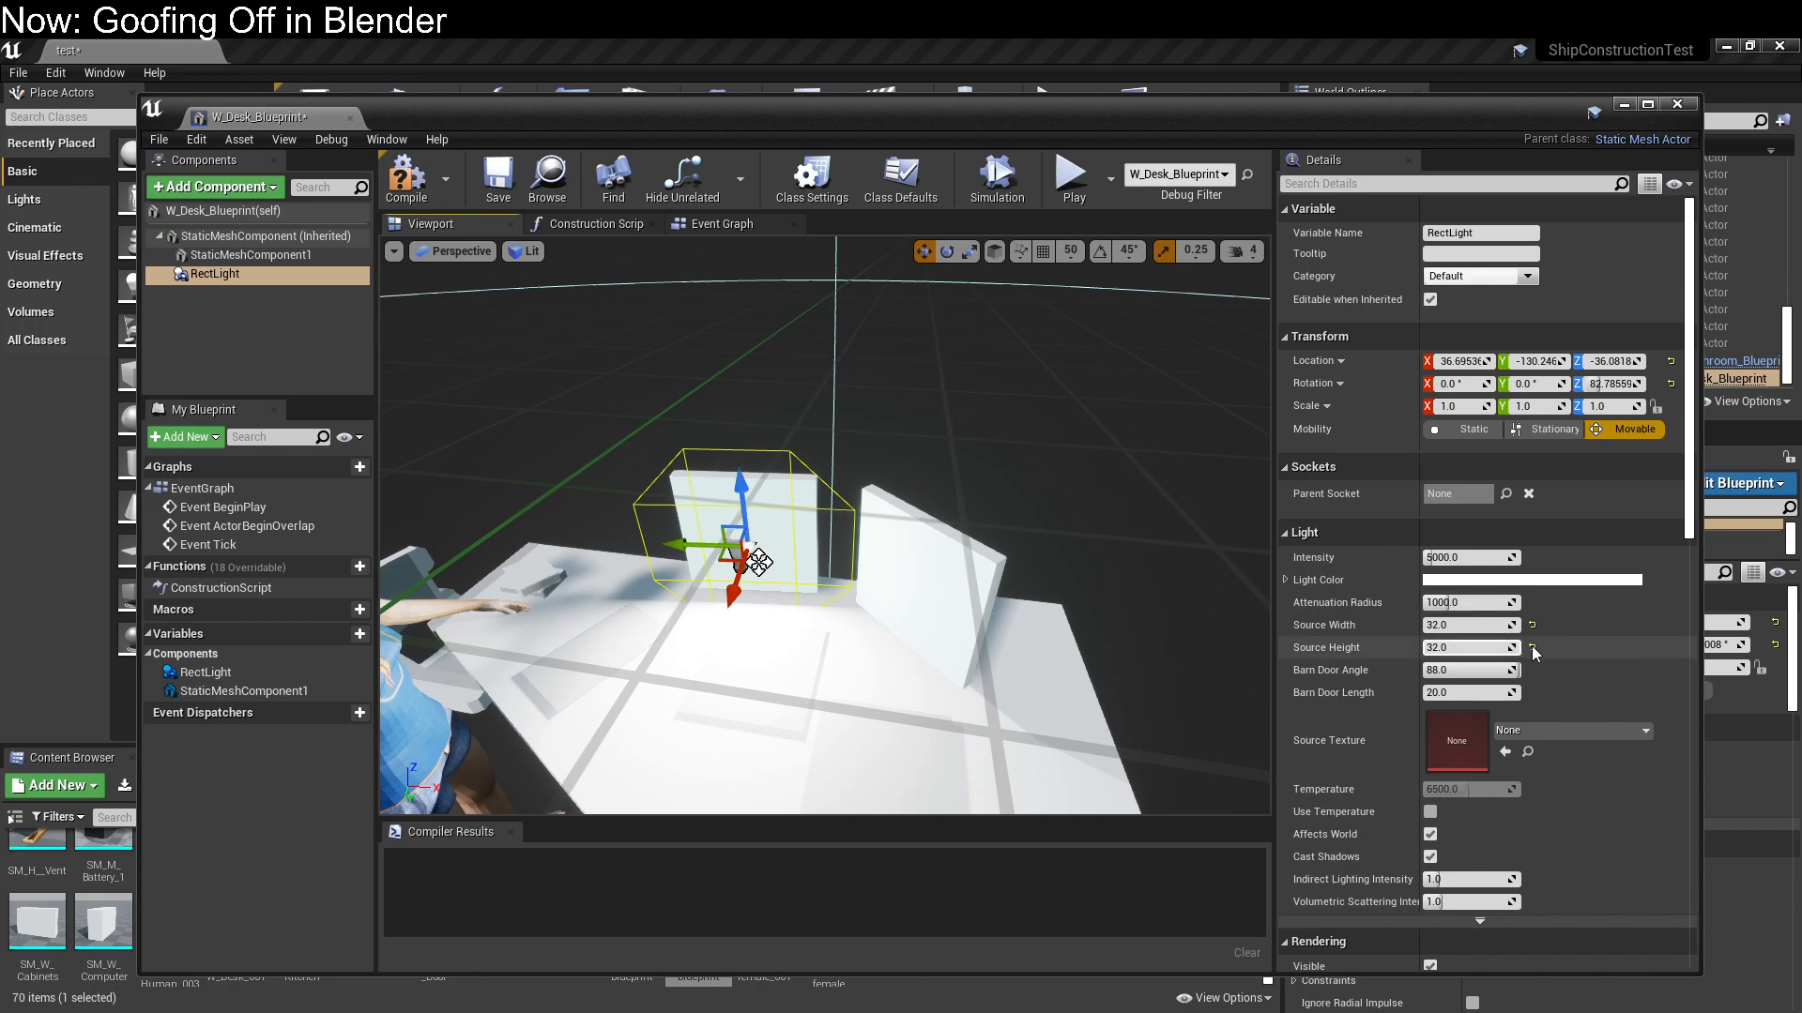
left_click(1496, 560)
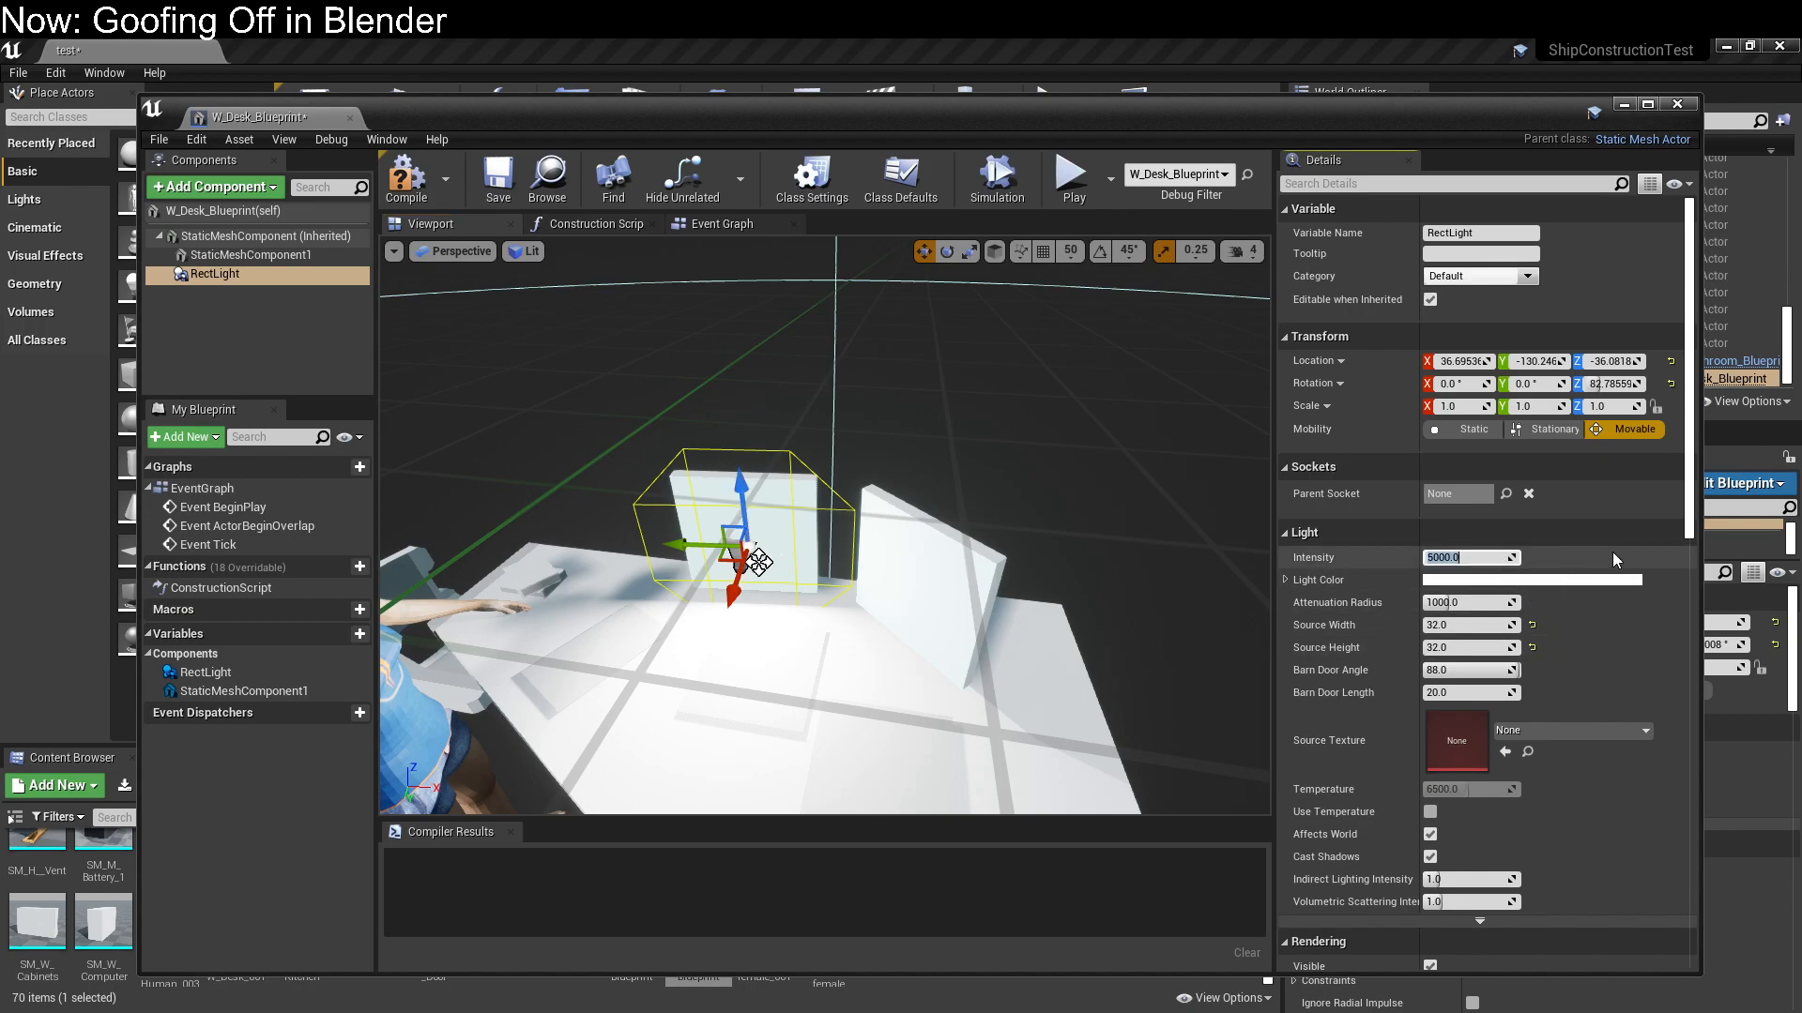
type("10")
key("Return")
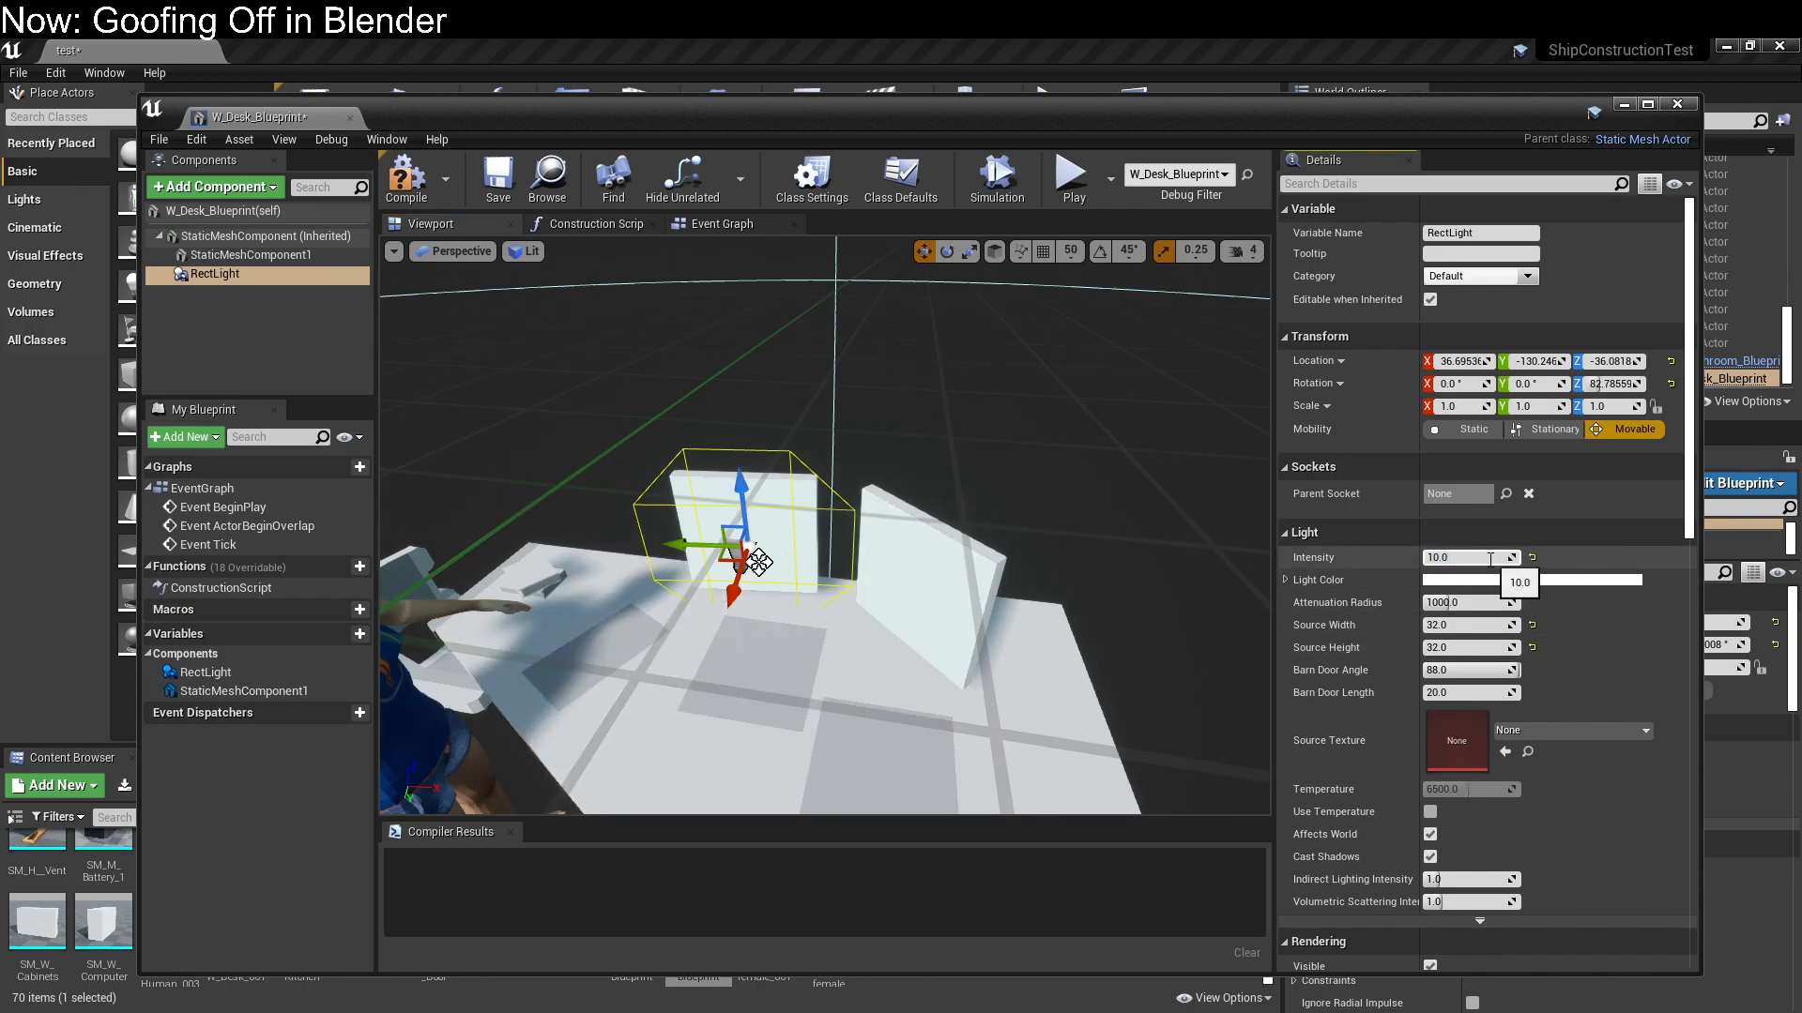
type("300")
key("Return")
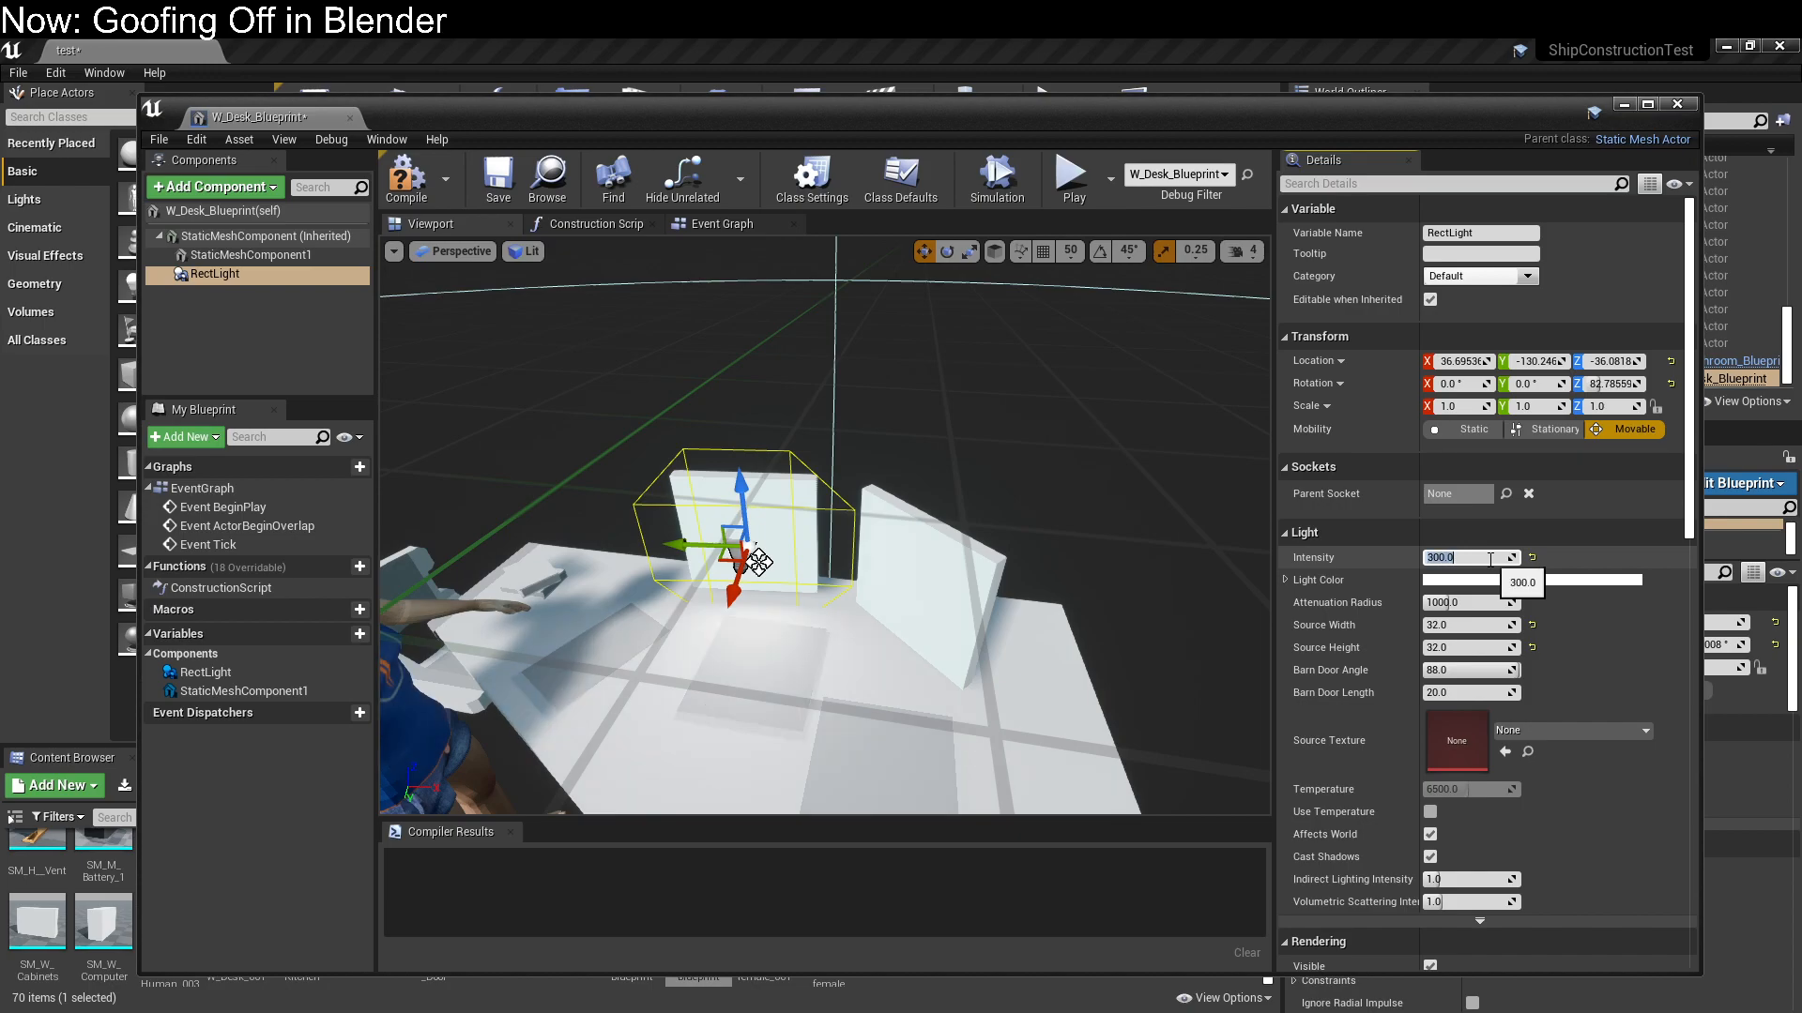
Give the Rect Light a pale cyan colour and set its barn door angle to about 53.1
left_click(1532, 582)
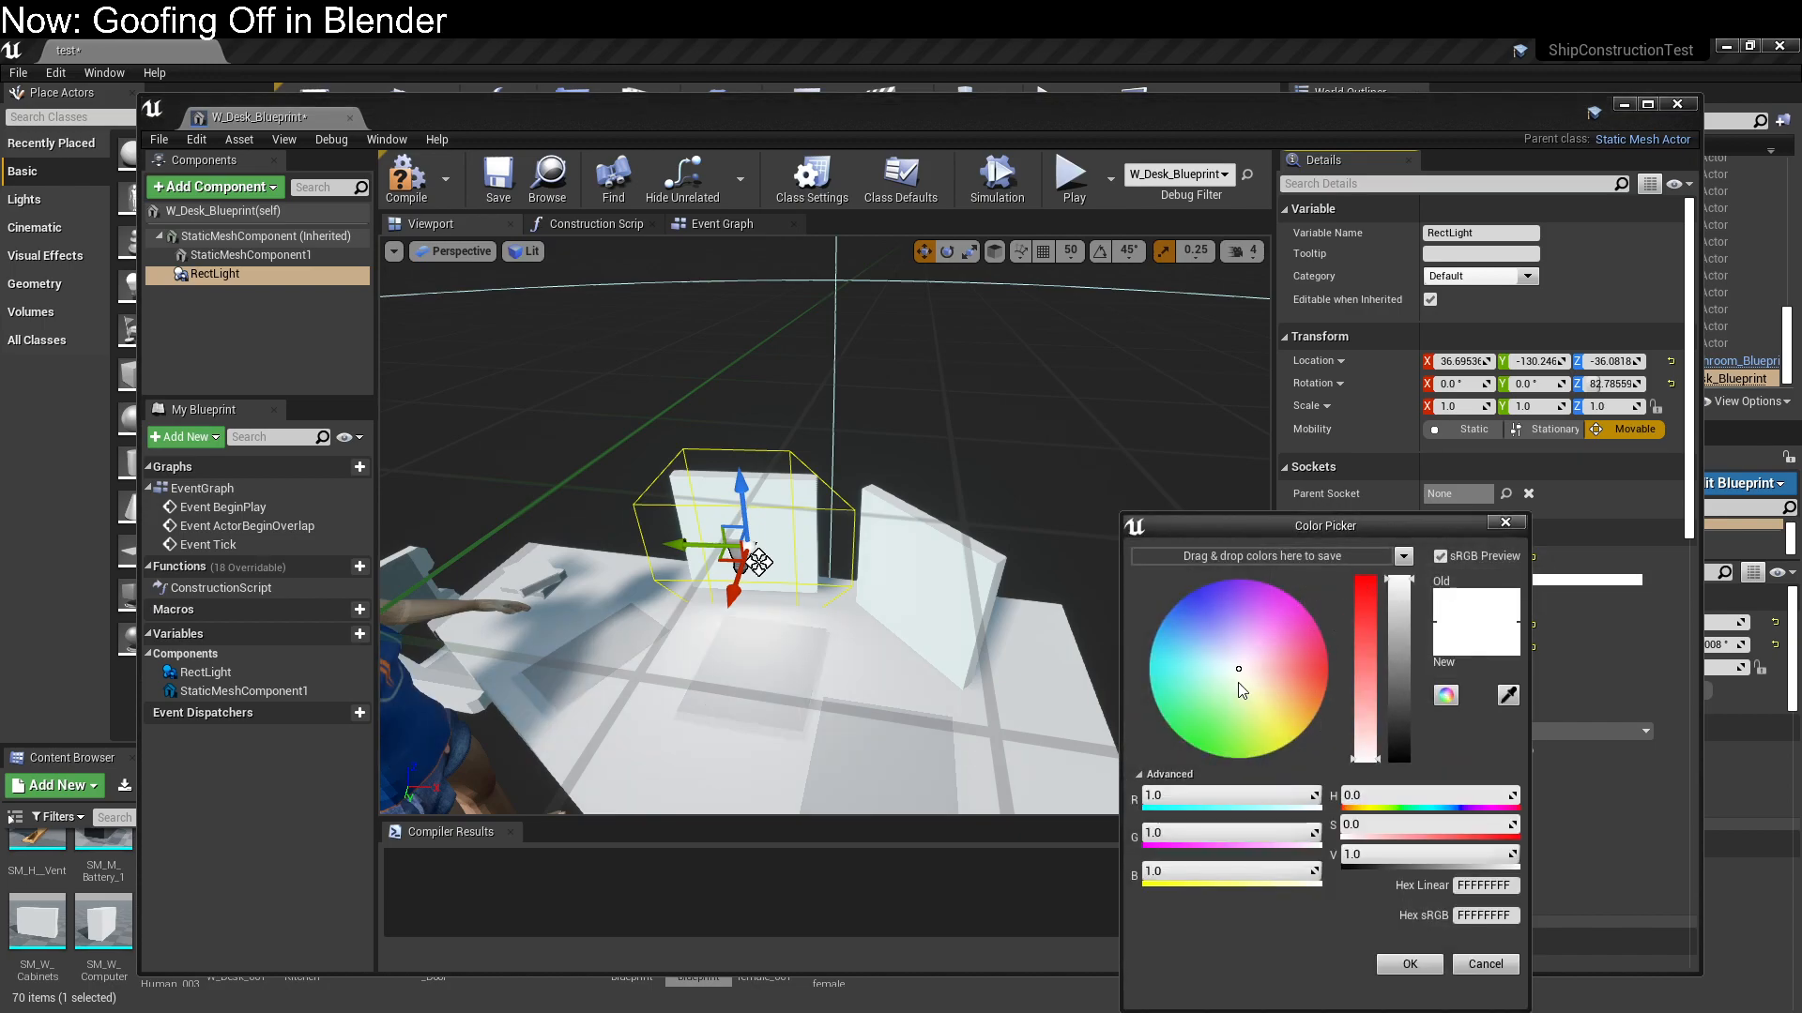
left_click(1185, 668)
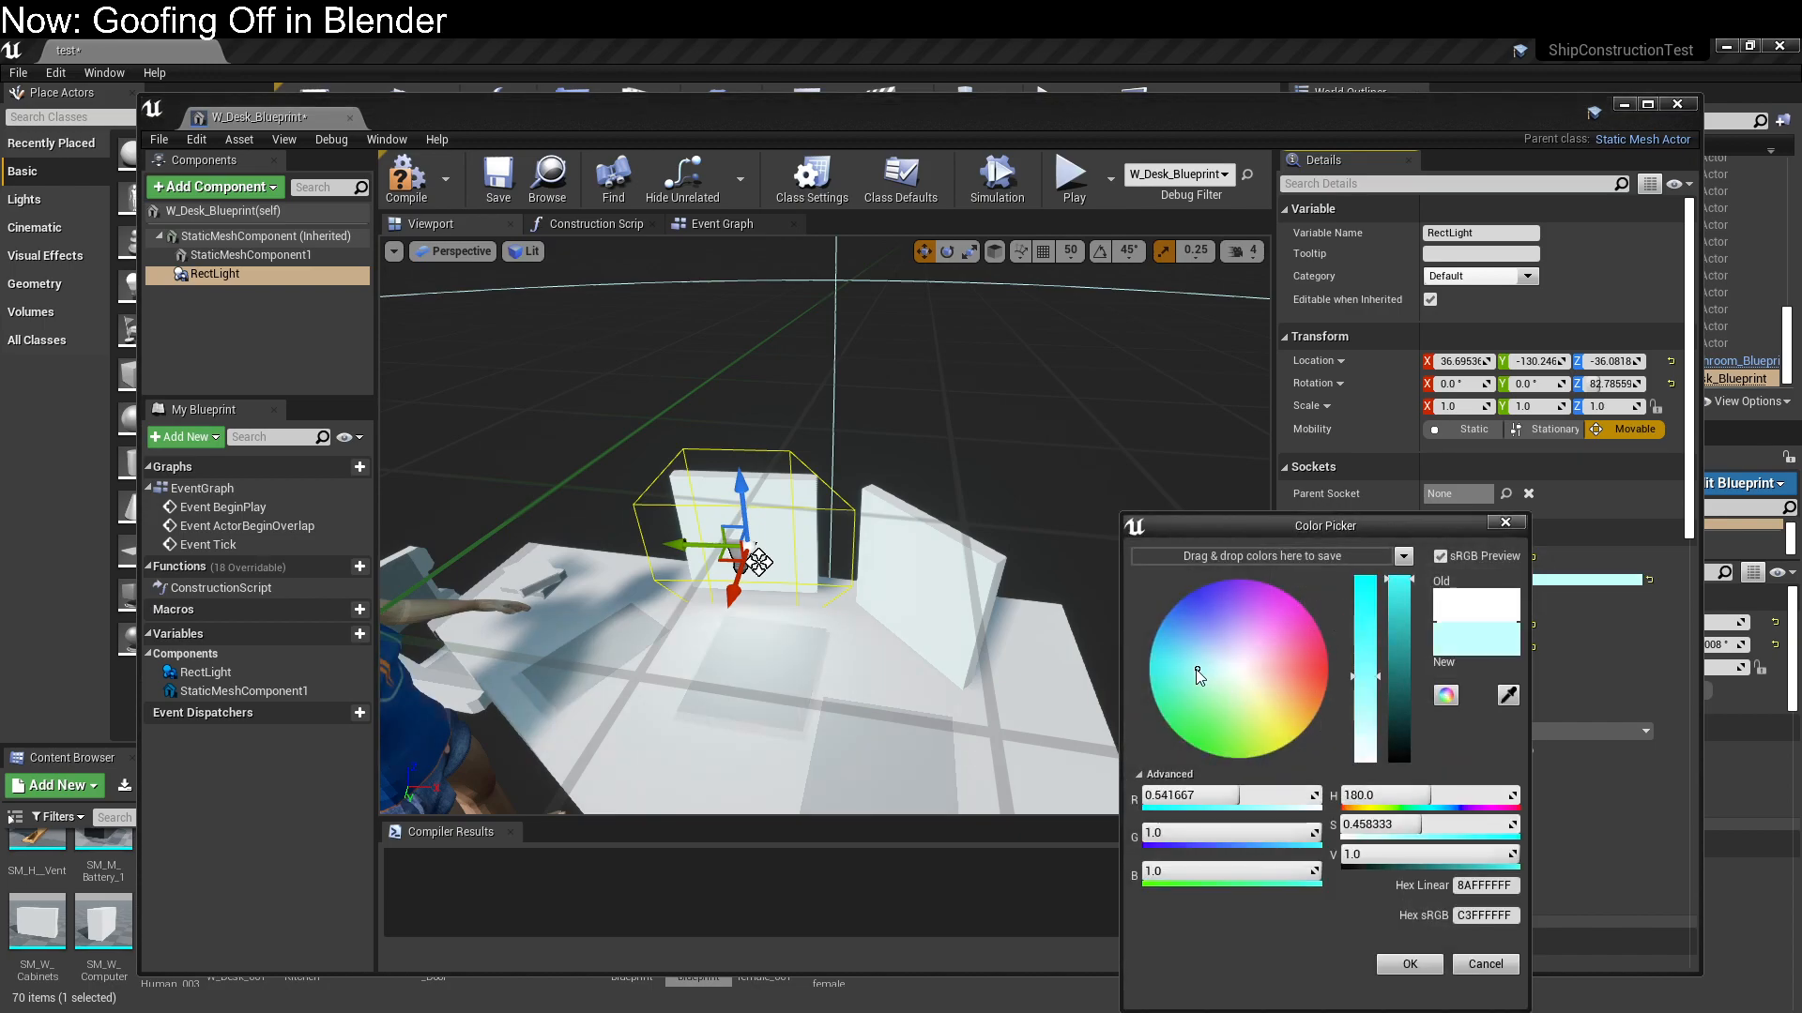
left_click_drag(1191, 681, 1187, 671)
left_click(1433, 973)
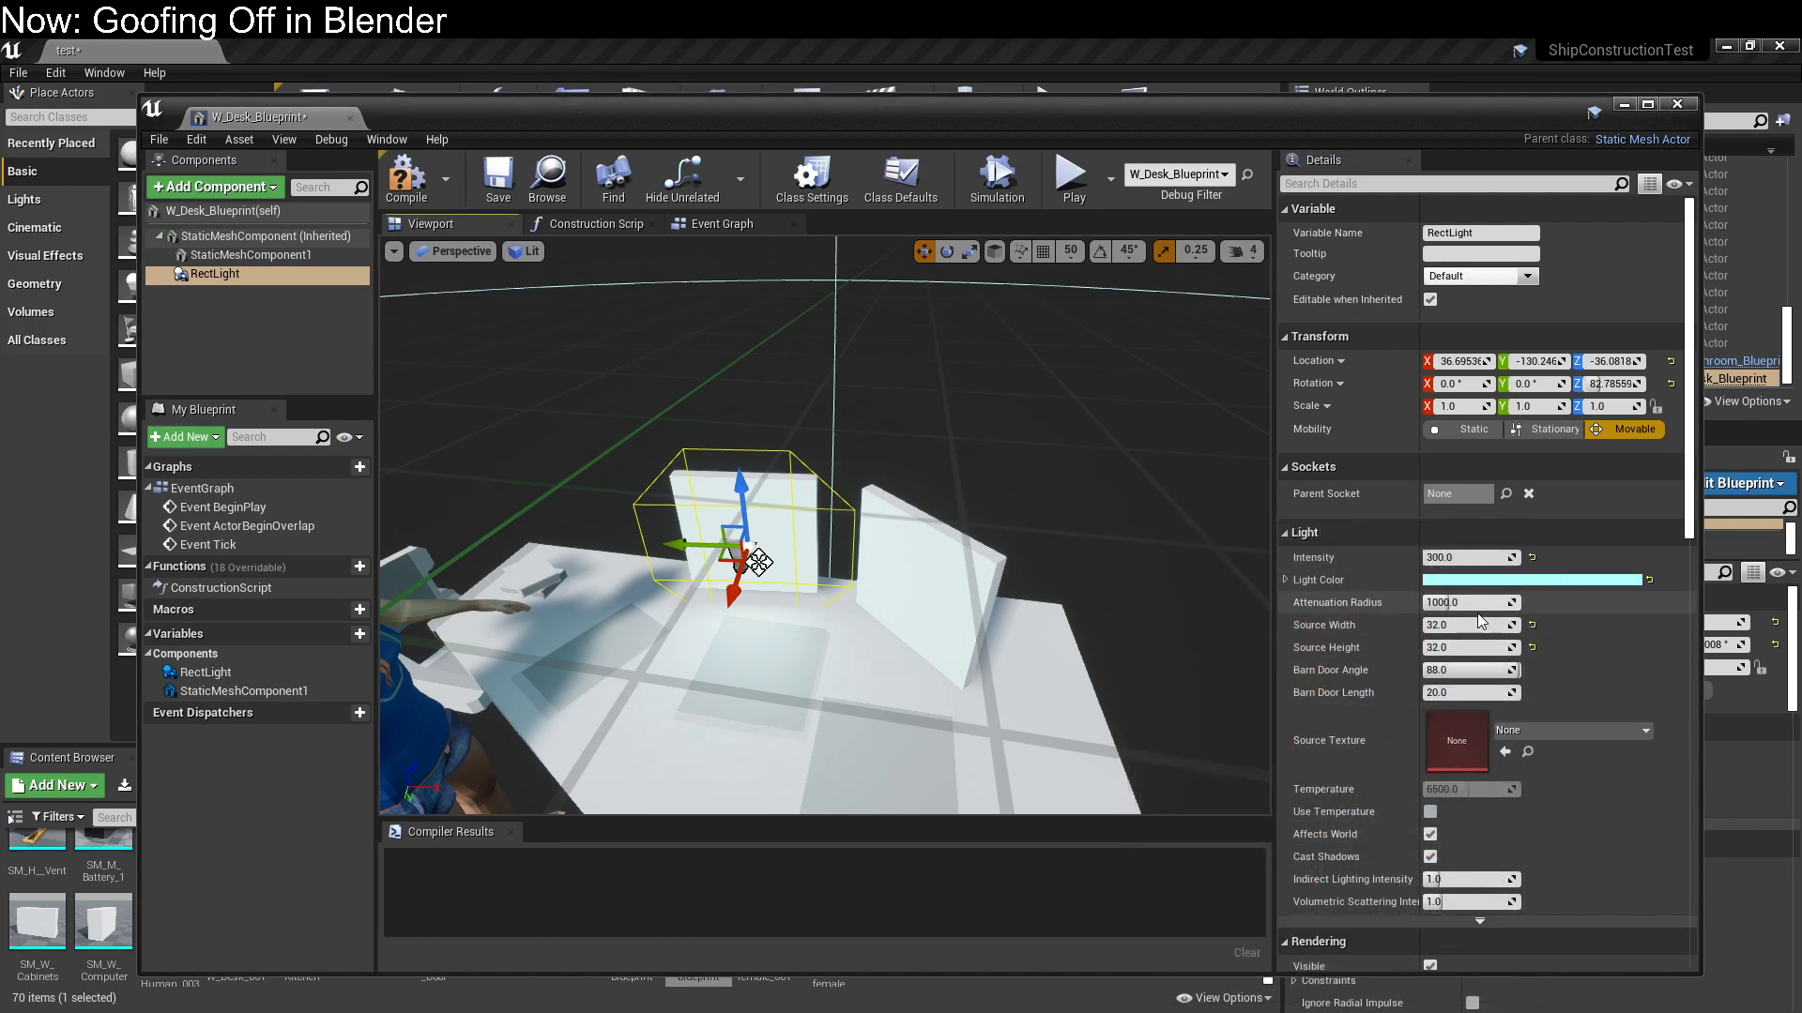
left_click_drag(1469, 670, 1430, 670)
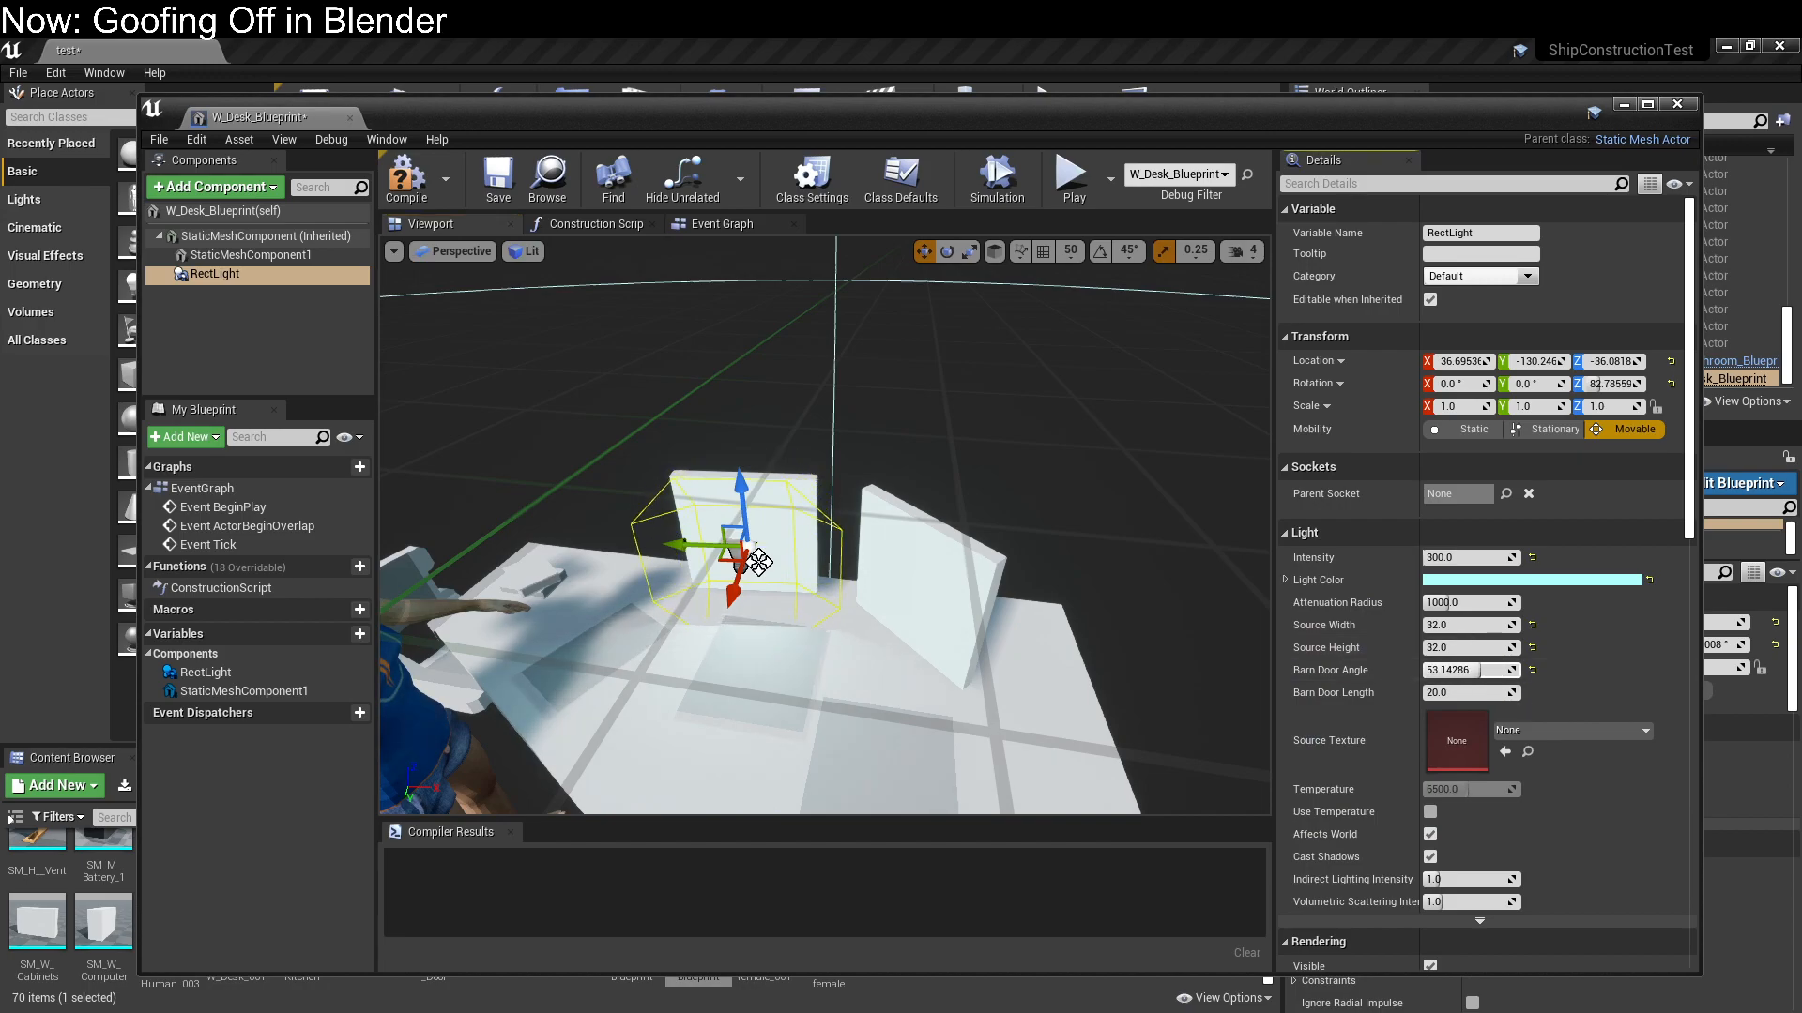
Fine-tune the Rect Light's position at the monitor to about X 36.4, Y -132.2, Z -35.3
mouse_move(814, 637)
right_mouse_down()
mouse_move(924, 631)
mouse_move(797, 635)
mouse_move(815, 637)
right_mouse_up()
left_click_drag(838, 627, 843, 624)
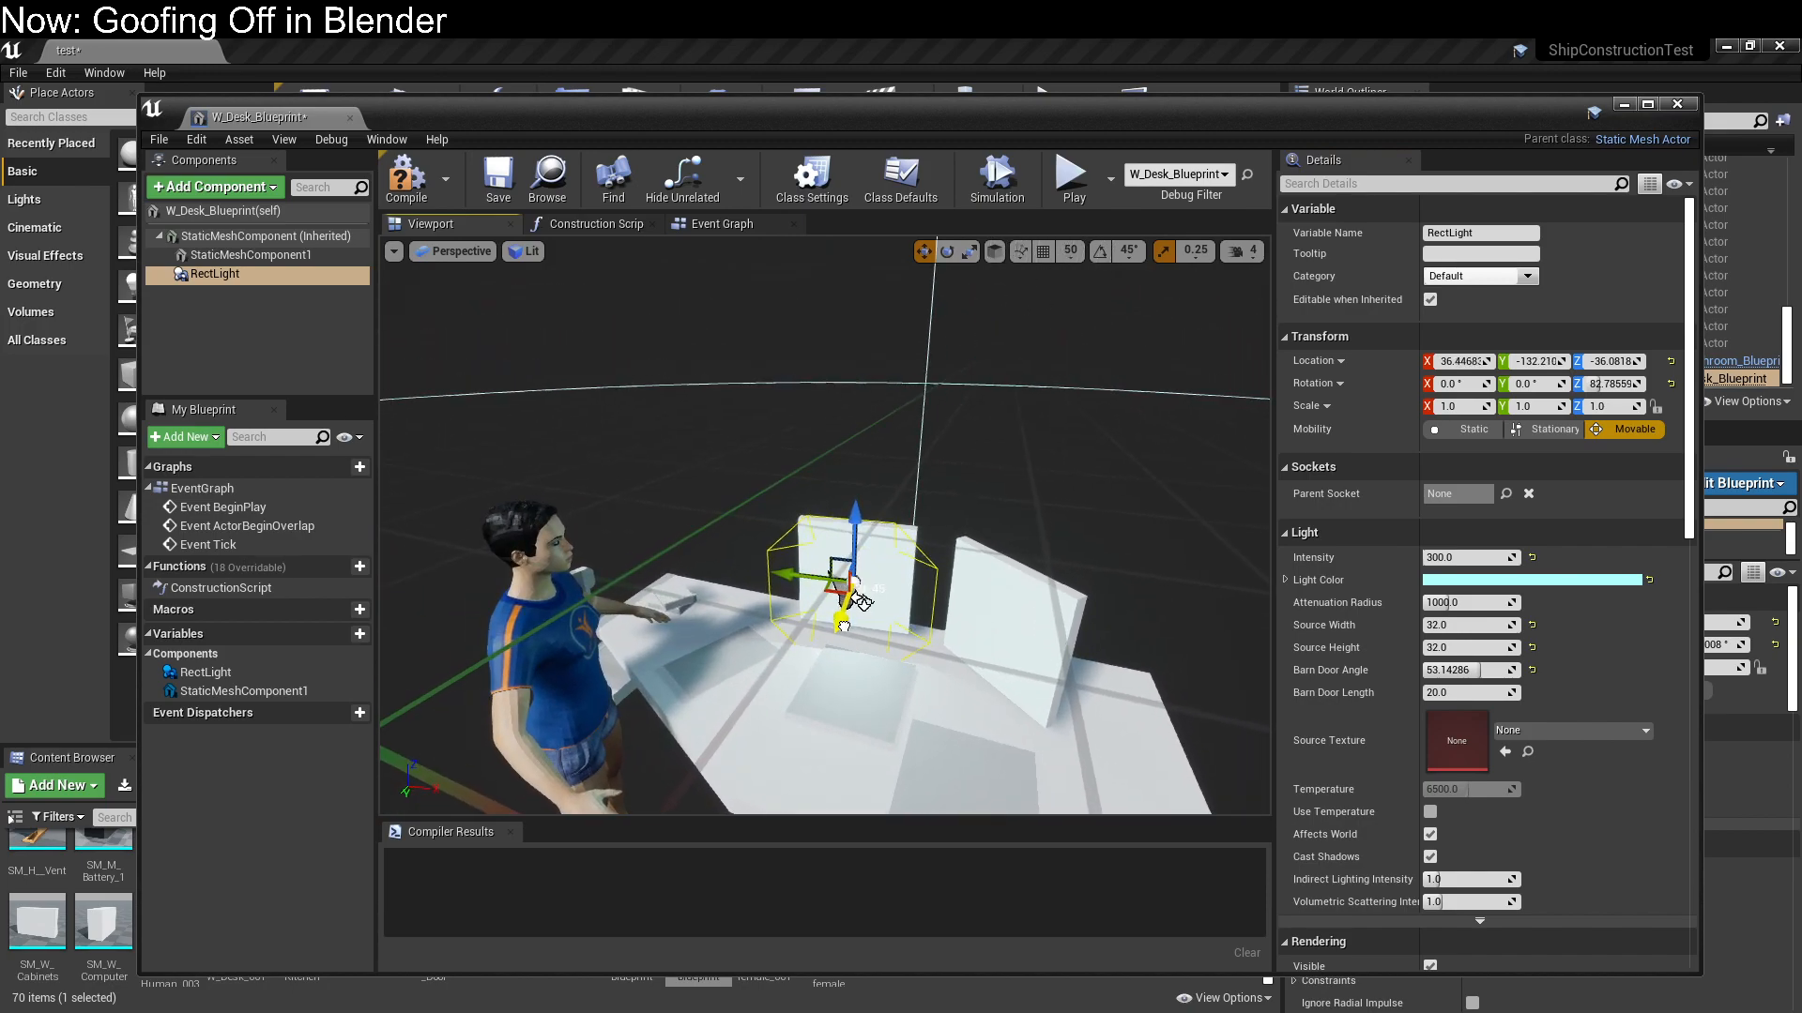
right_click_drag(855, 601, 857, 556)
left_click_drag(768, 433, 764, 428)
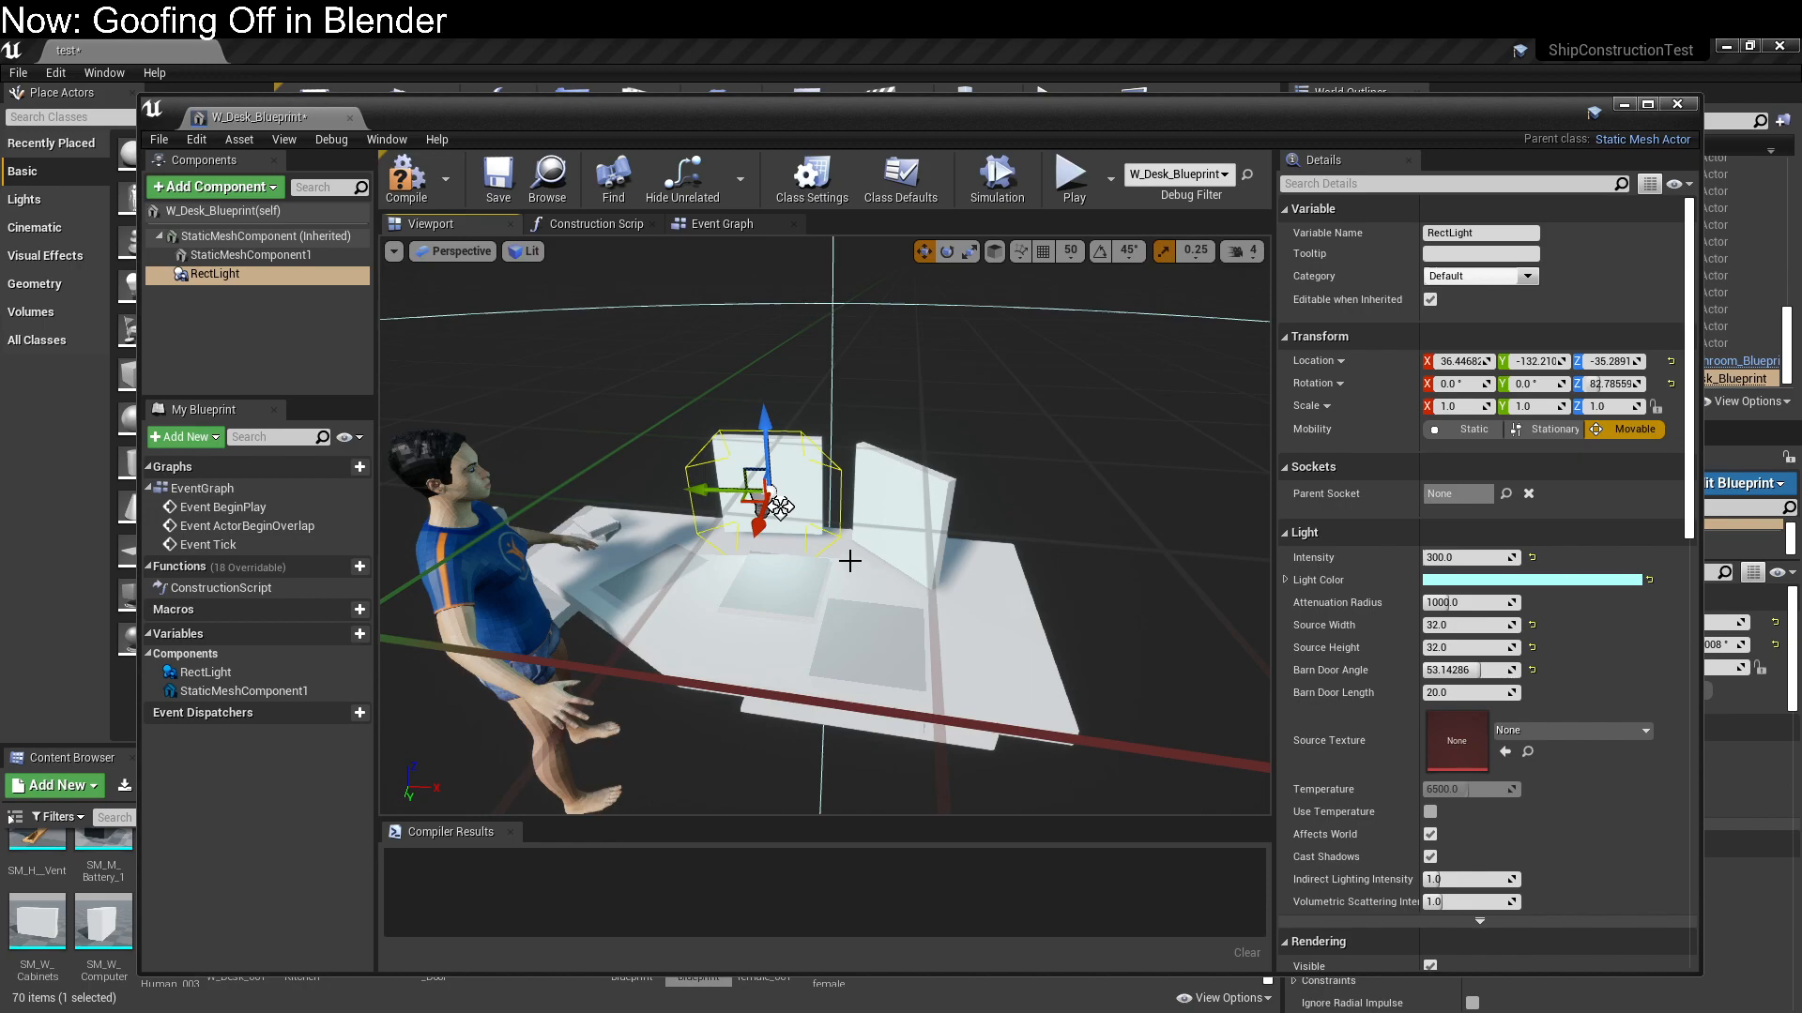
Duplicate the Rect Light onto the second monitor and rotate the copy to about 131.9° around Z
left_click_drag(751, 494, 1032, 598, "alt")
mouse_move(1079, 593)
right_mouse_down()
mouse_move(995, 593)
mouse_move(1032, 610)
mouse_move(1079, 593)
right_mouse_up()
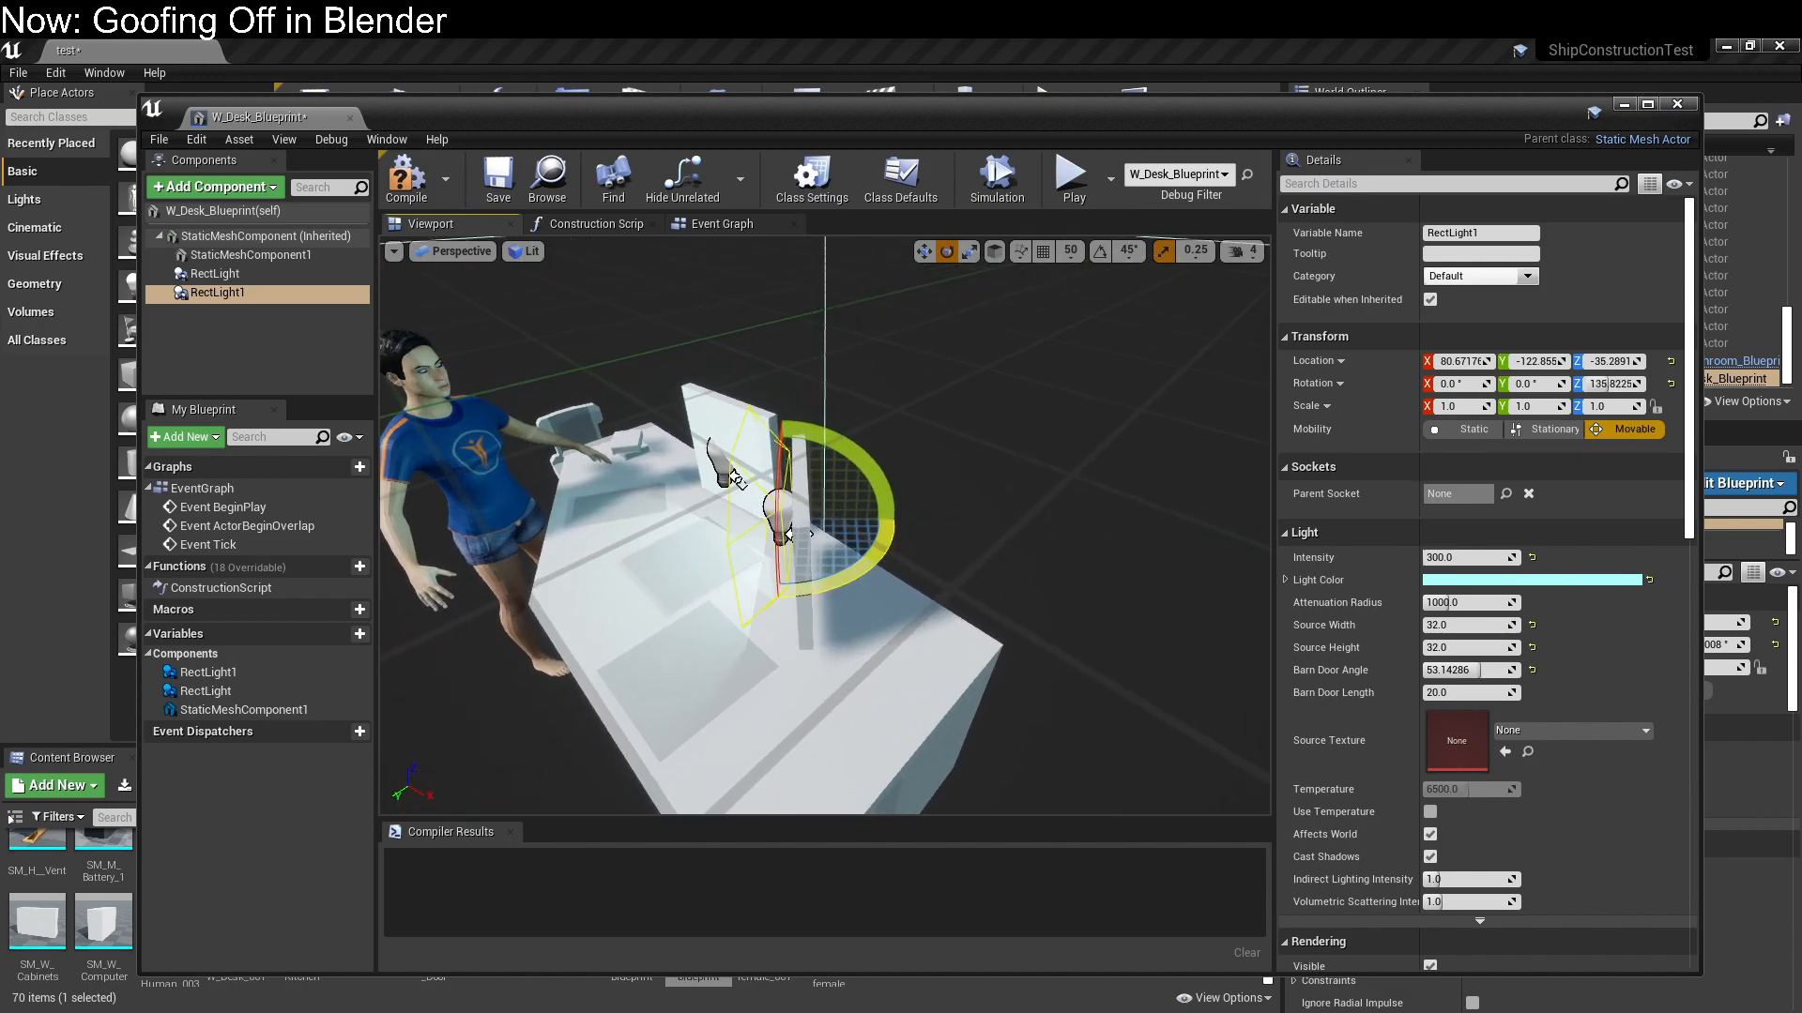
right_click_drag(878, 572, 901, 568)
left_click_drag(852, 584, 833, 589)
right_click_drag(833, 589, 894, 574)
key("w")
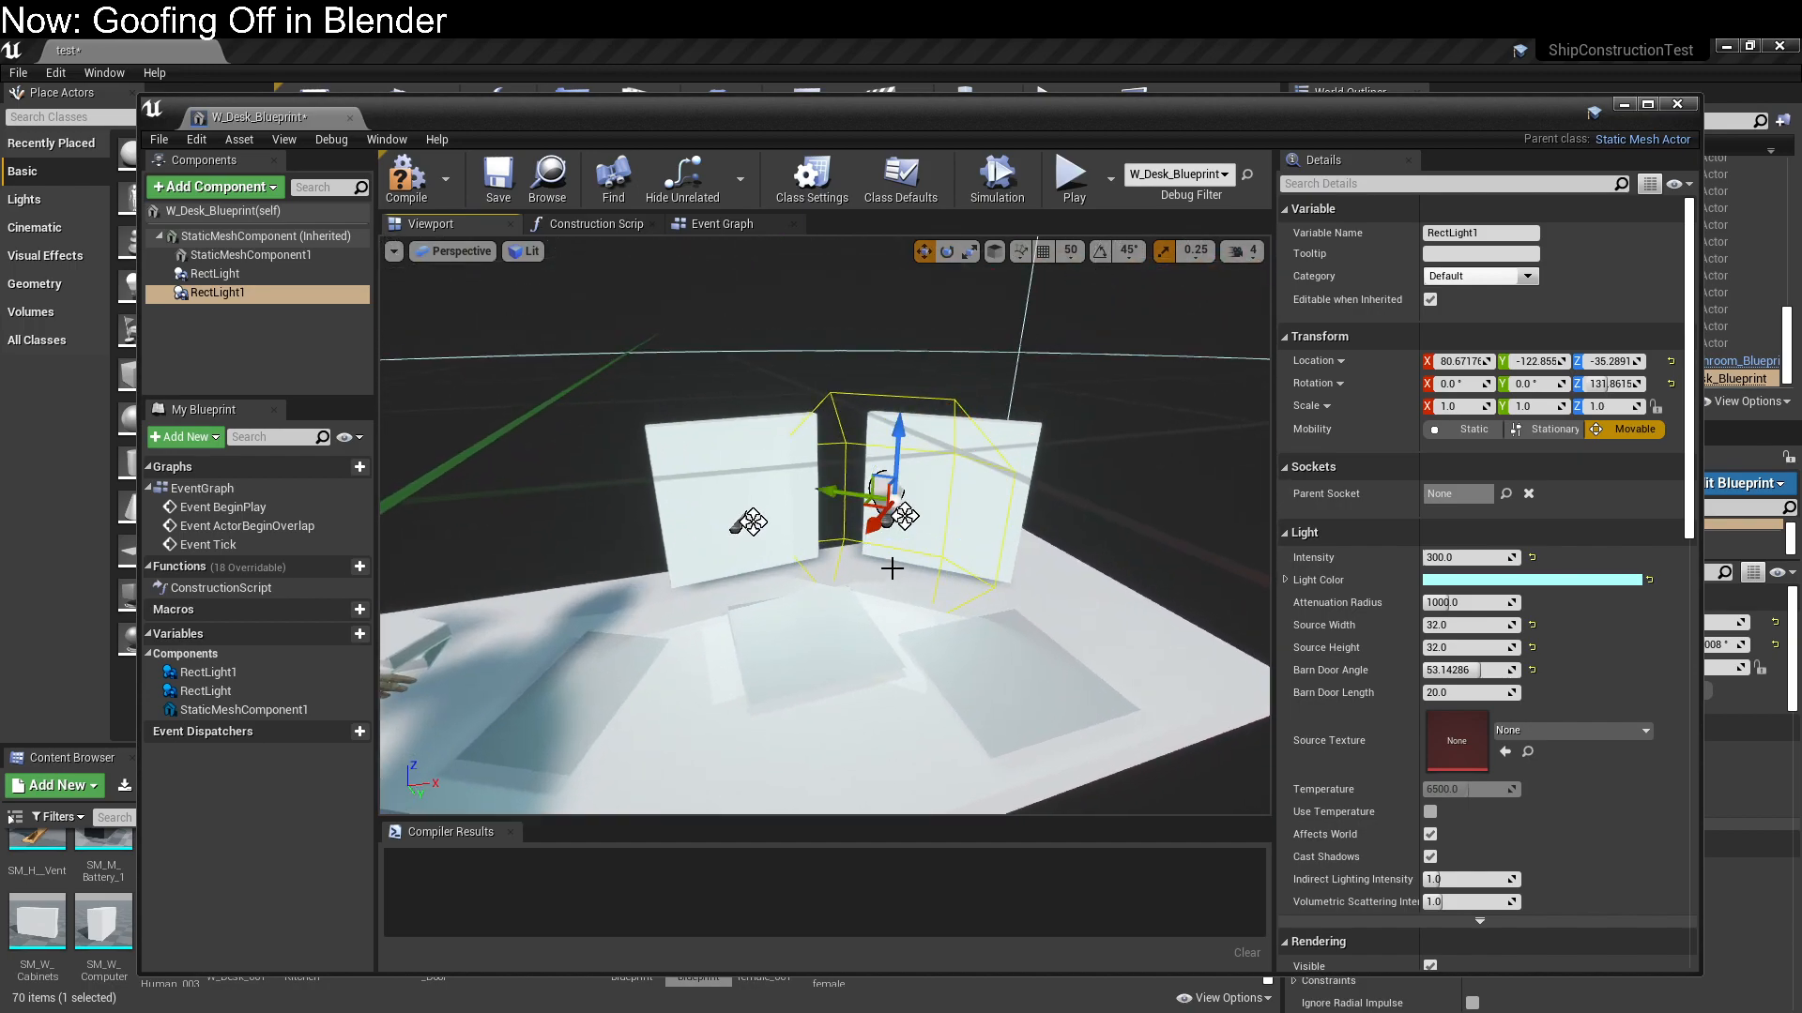
Move the duplicated Rect Light to about X 88.9, Y -115.4, compile the desk blueprint and close it
left_click_drag(833, 499, 874, 507)
right_click_drag(875, 508, 826, 537)
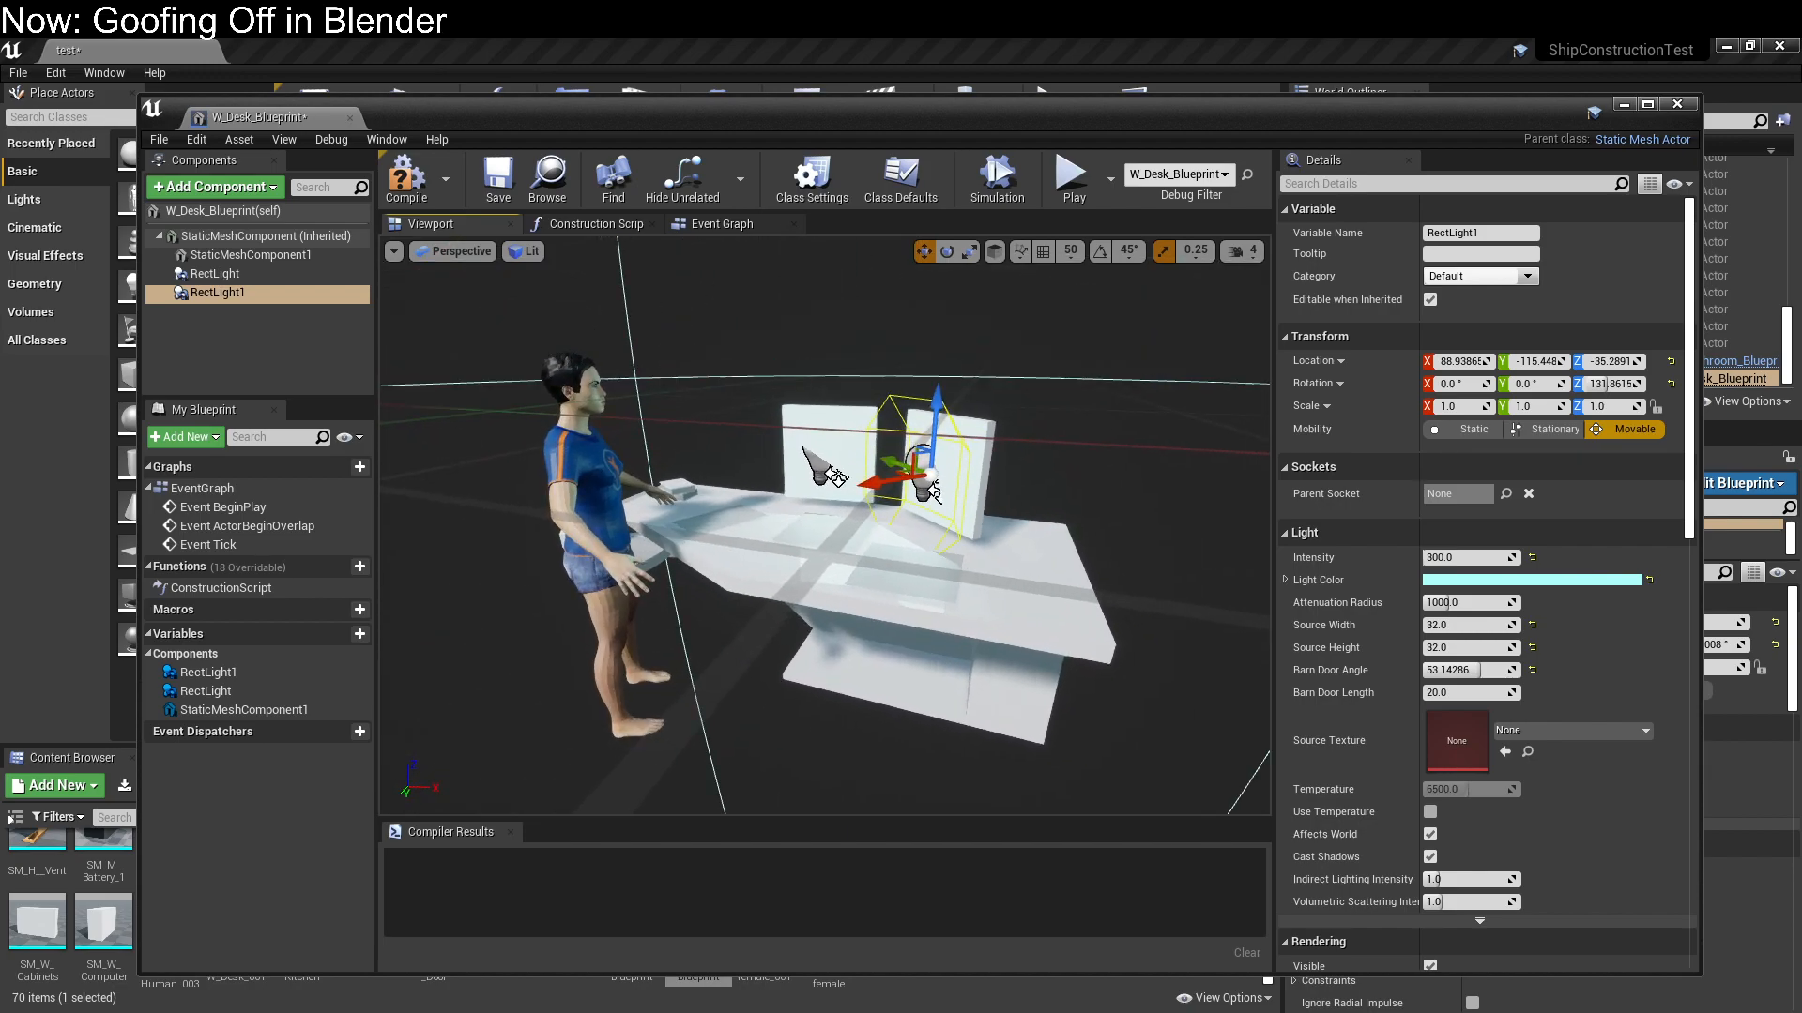
left_click(408, 175)
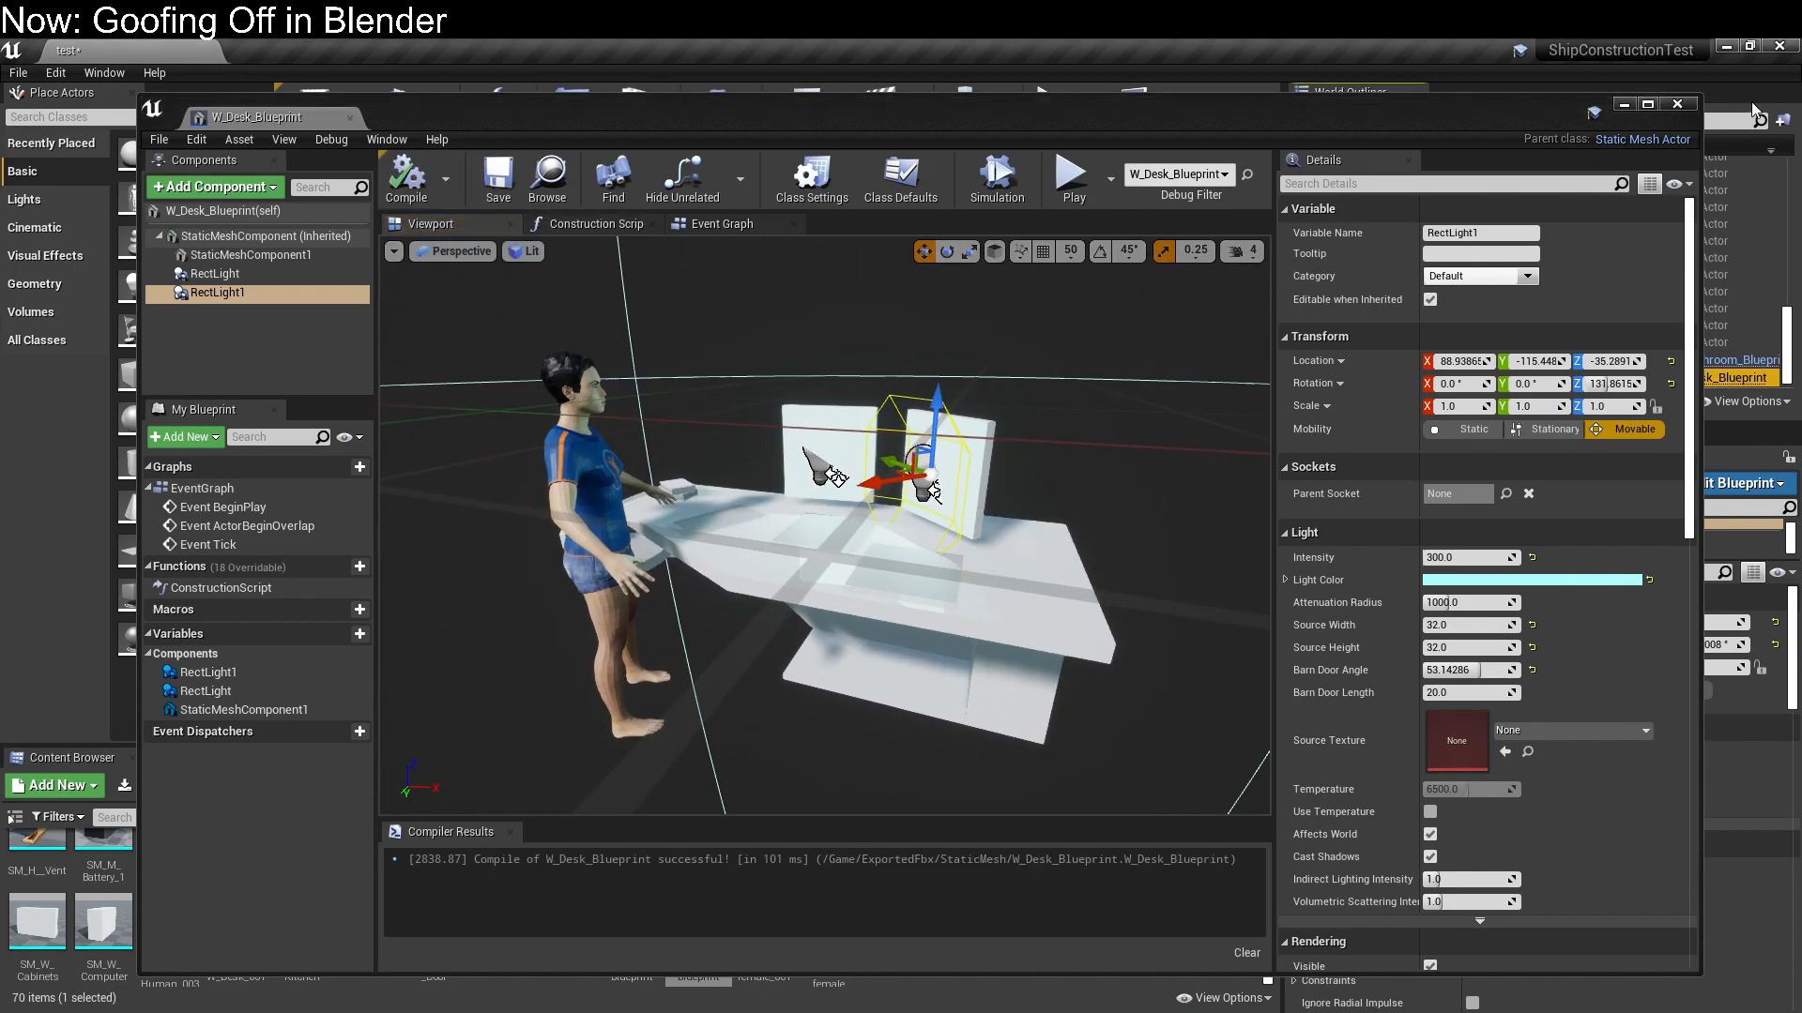
left_click(1685, 111)
Build the level's lighting and close the resulting message log
right_click_drag(1066, 394, 919, 413)
key("f")
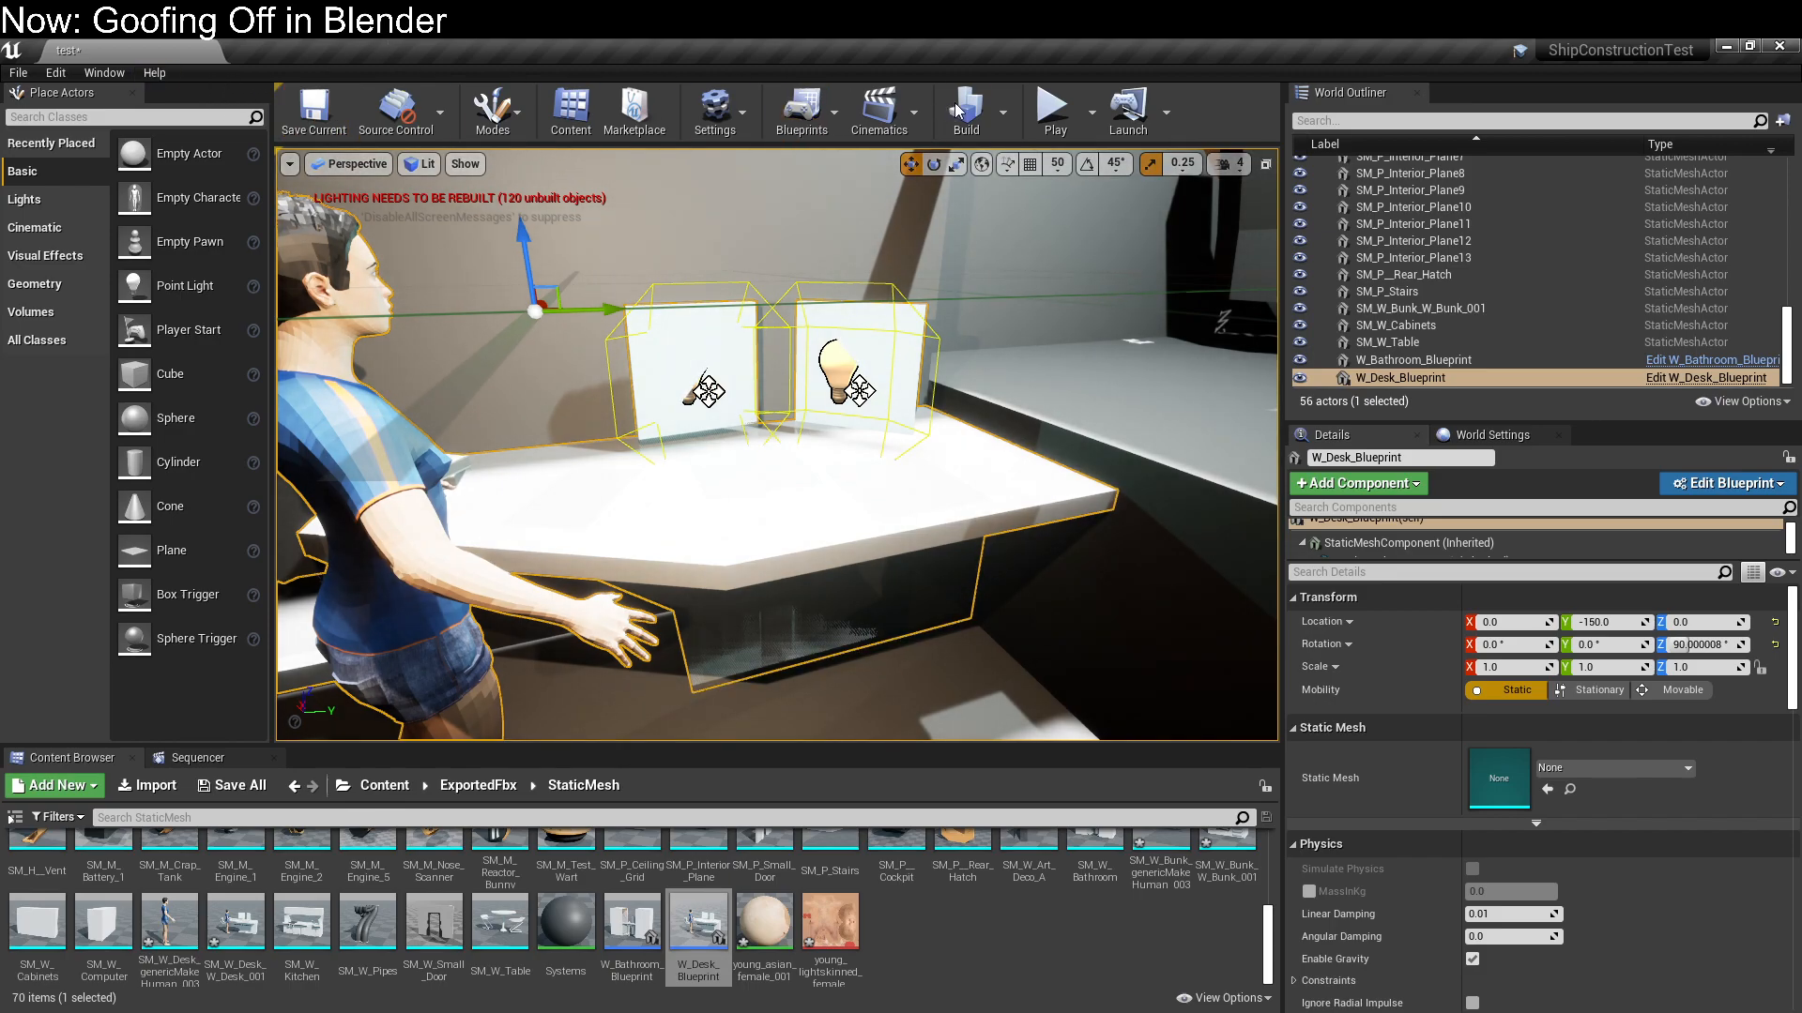
left_click(1002, 113)
mouse_move(1175, 187)
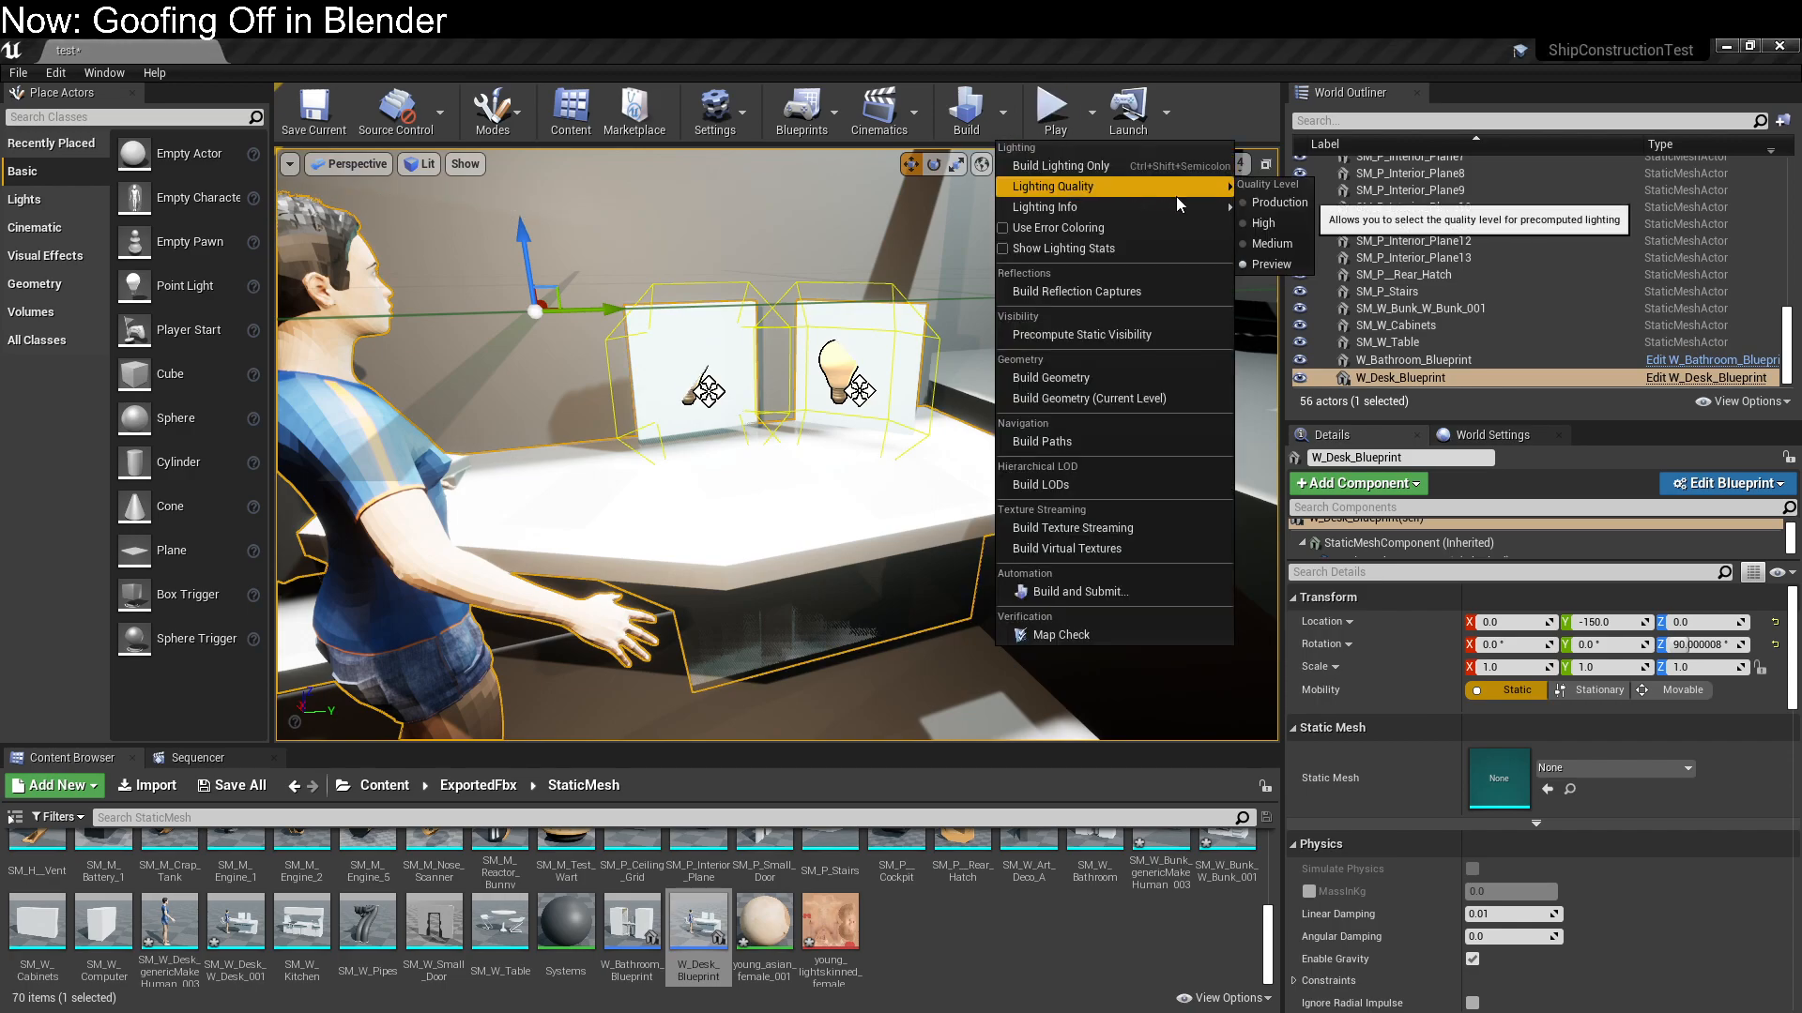
left_click(1235, 72)
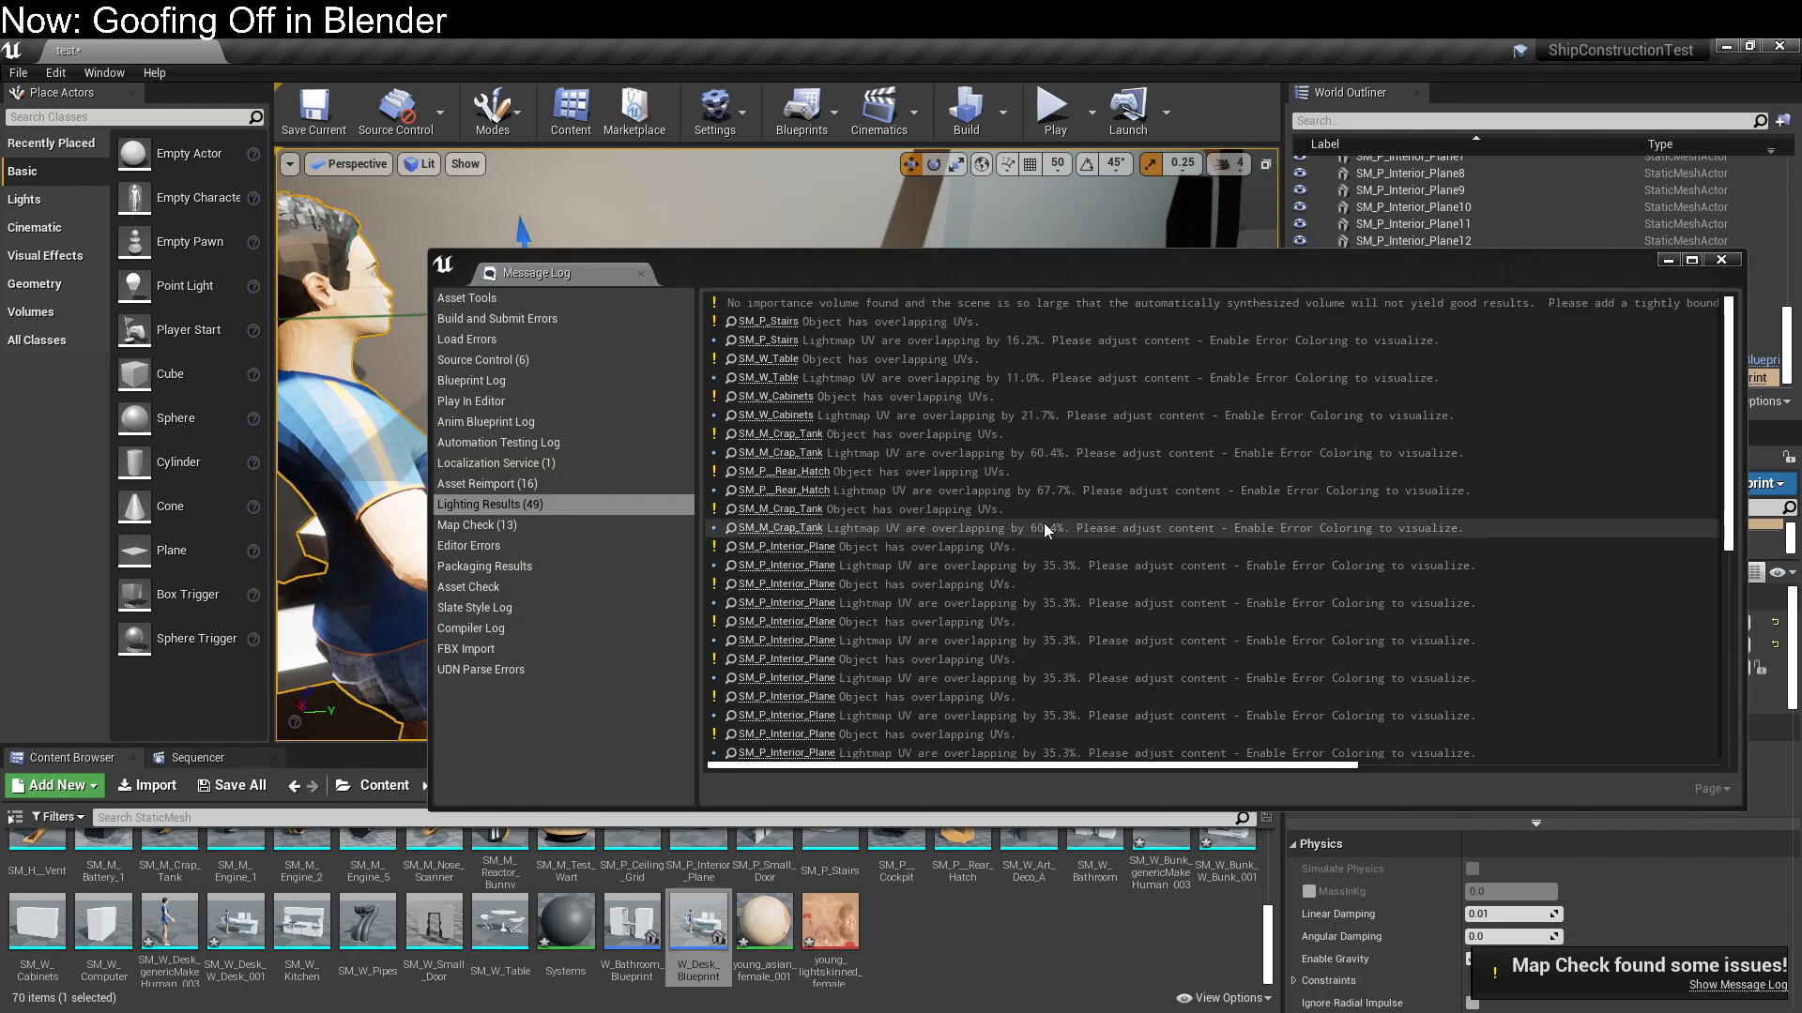
left_click(1721, 261)
Delete the Point Light from the Cockpit_6_A blueprint, compile it and close the blueprint editor
right_click_drag(943, 389, 877, 401)
key("w")
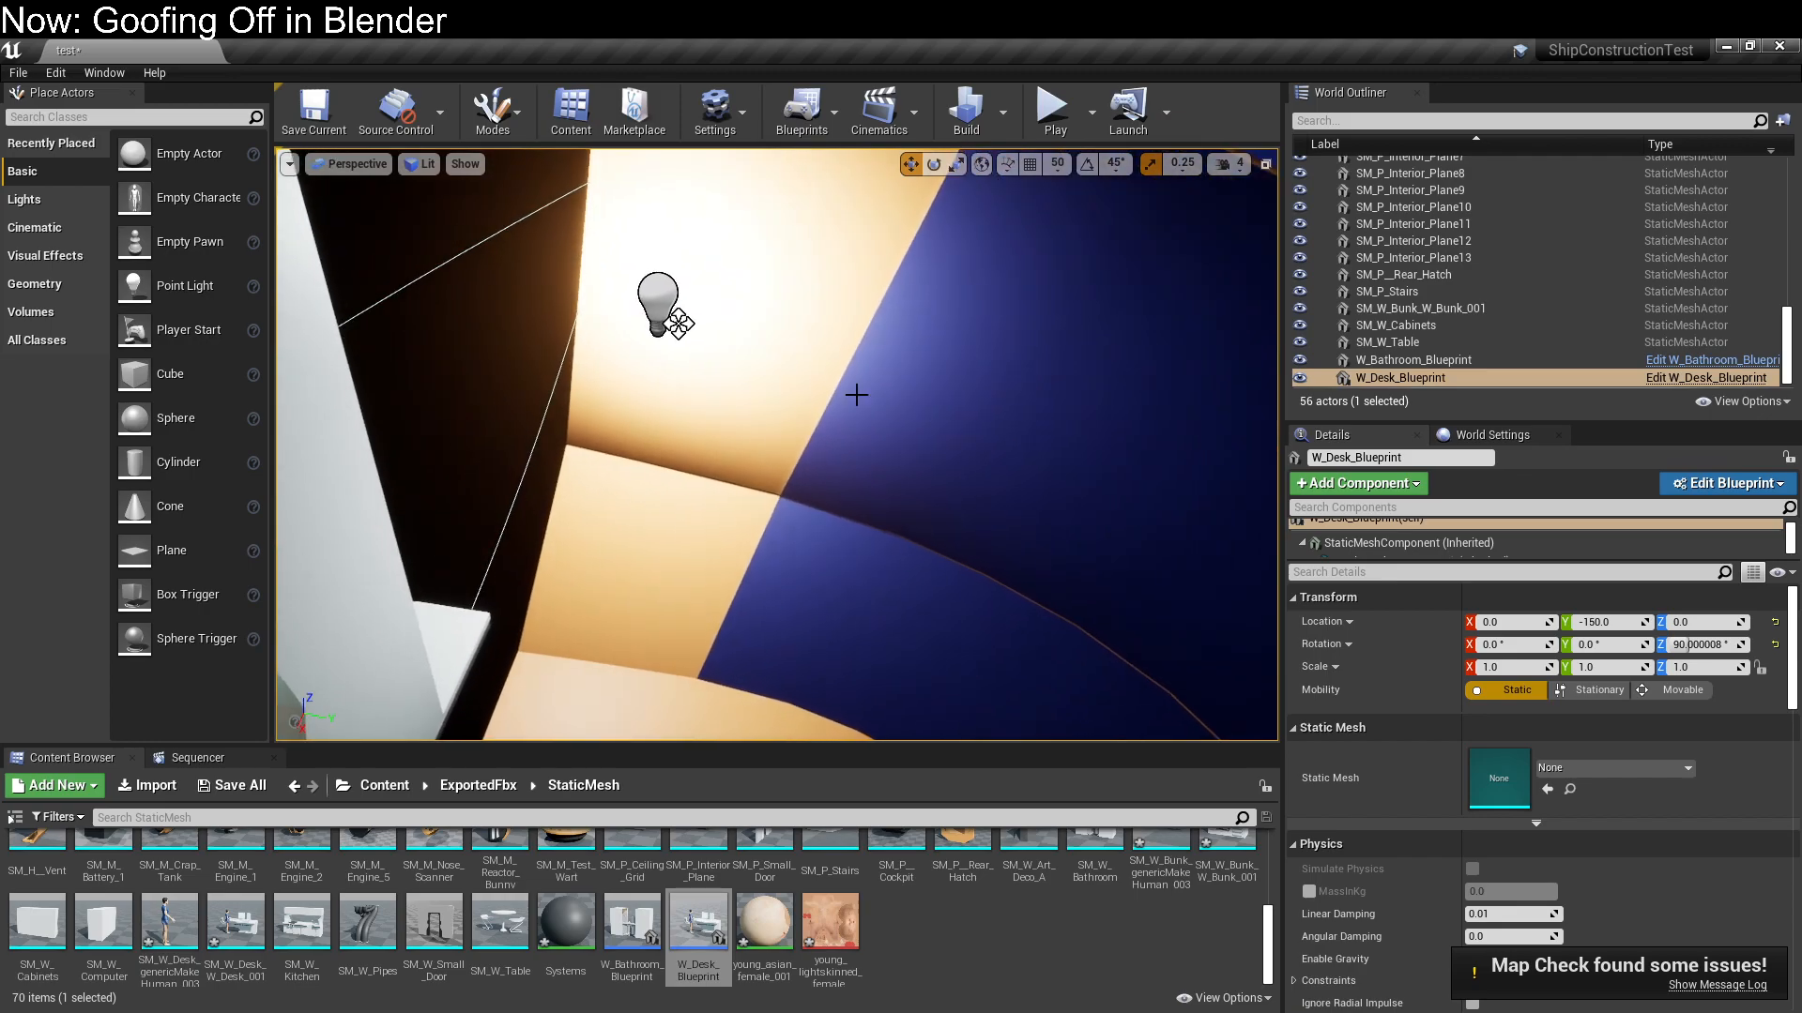
left_click(676, 322)
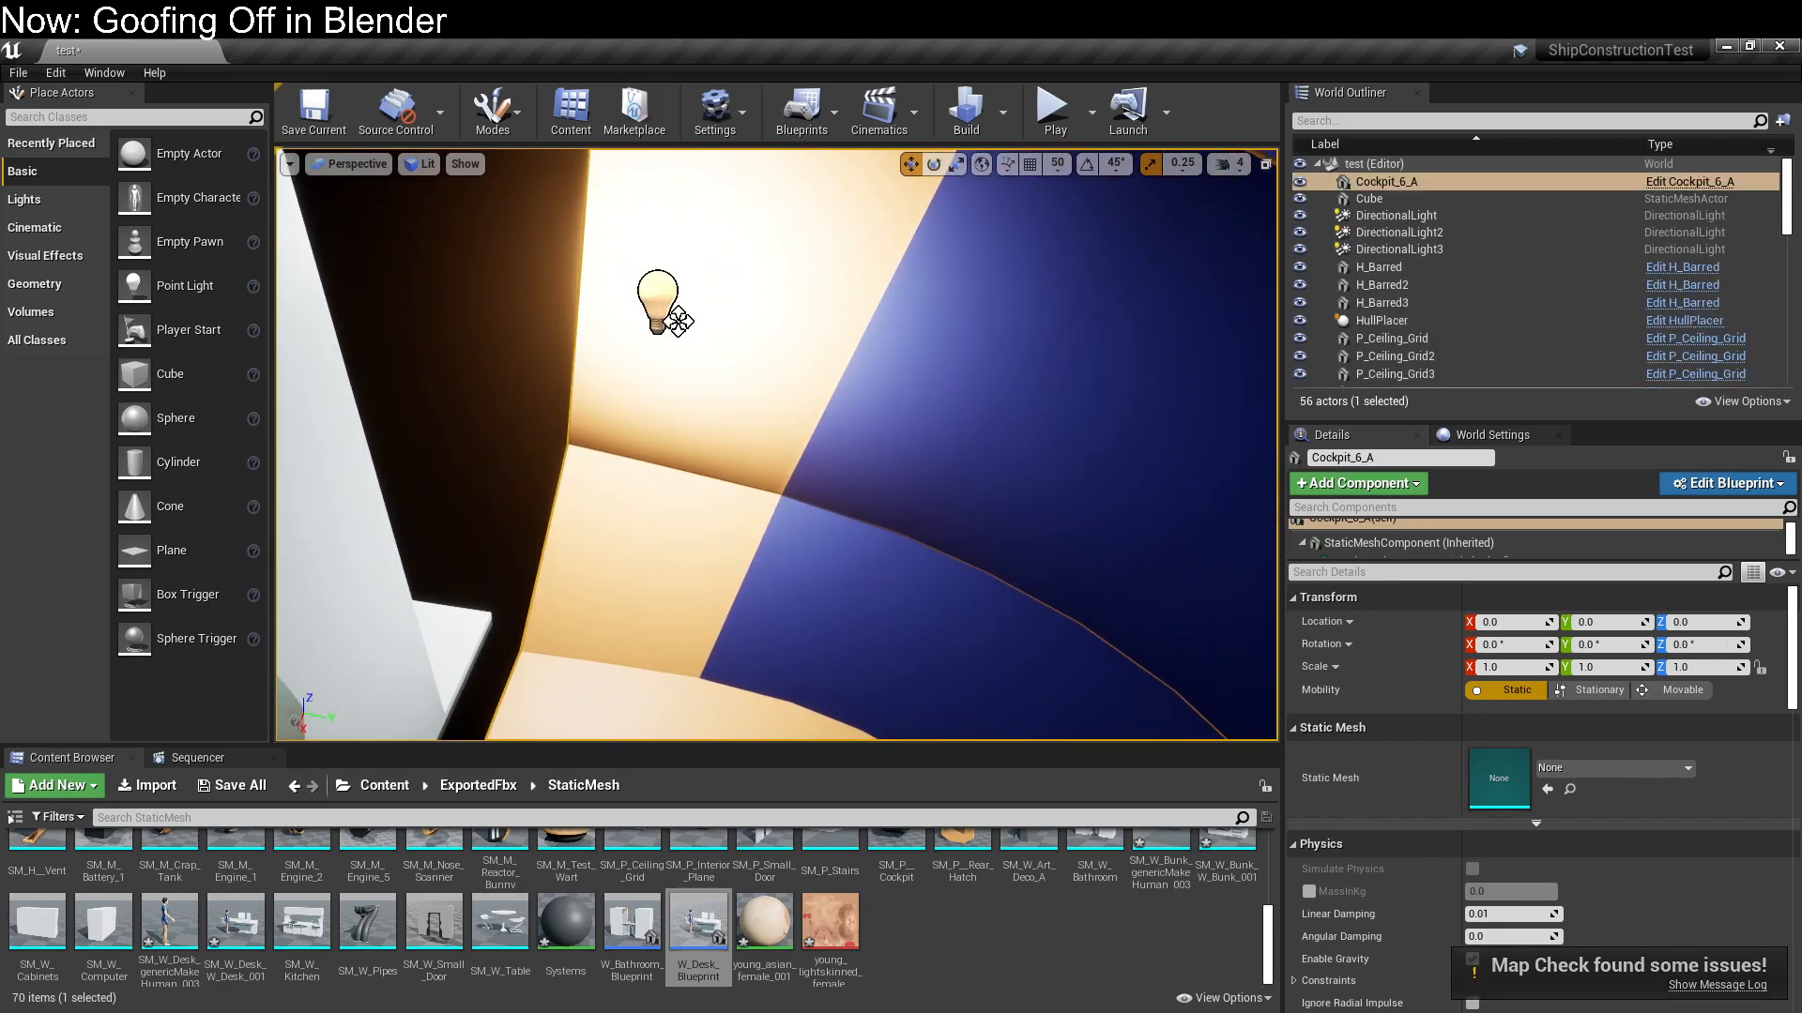
left_click(672, 321)
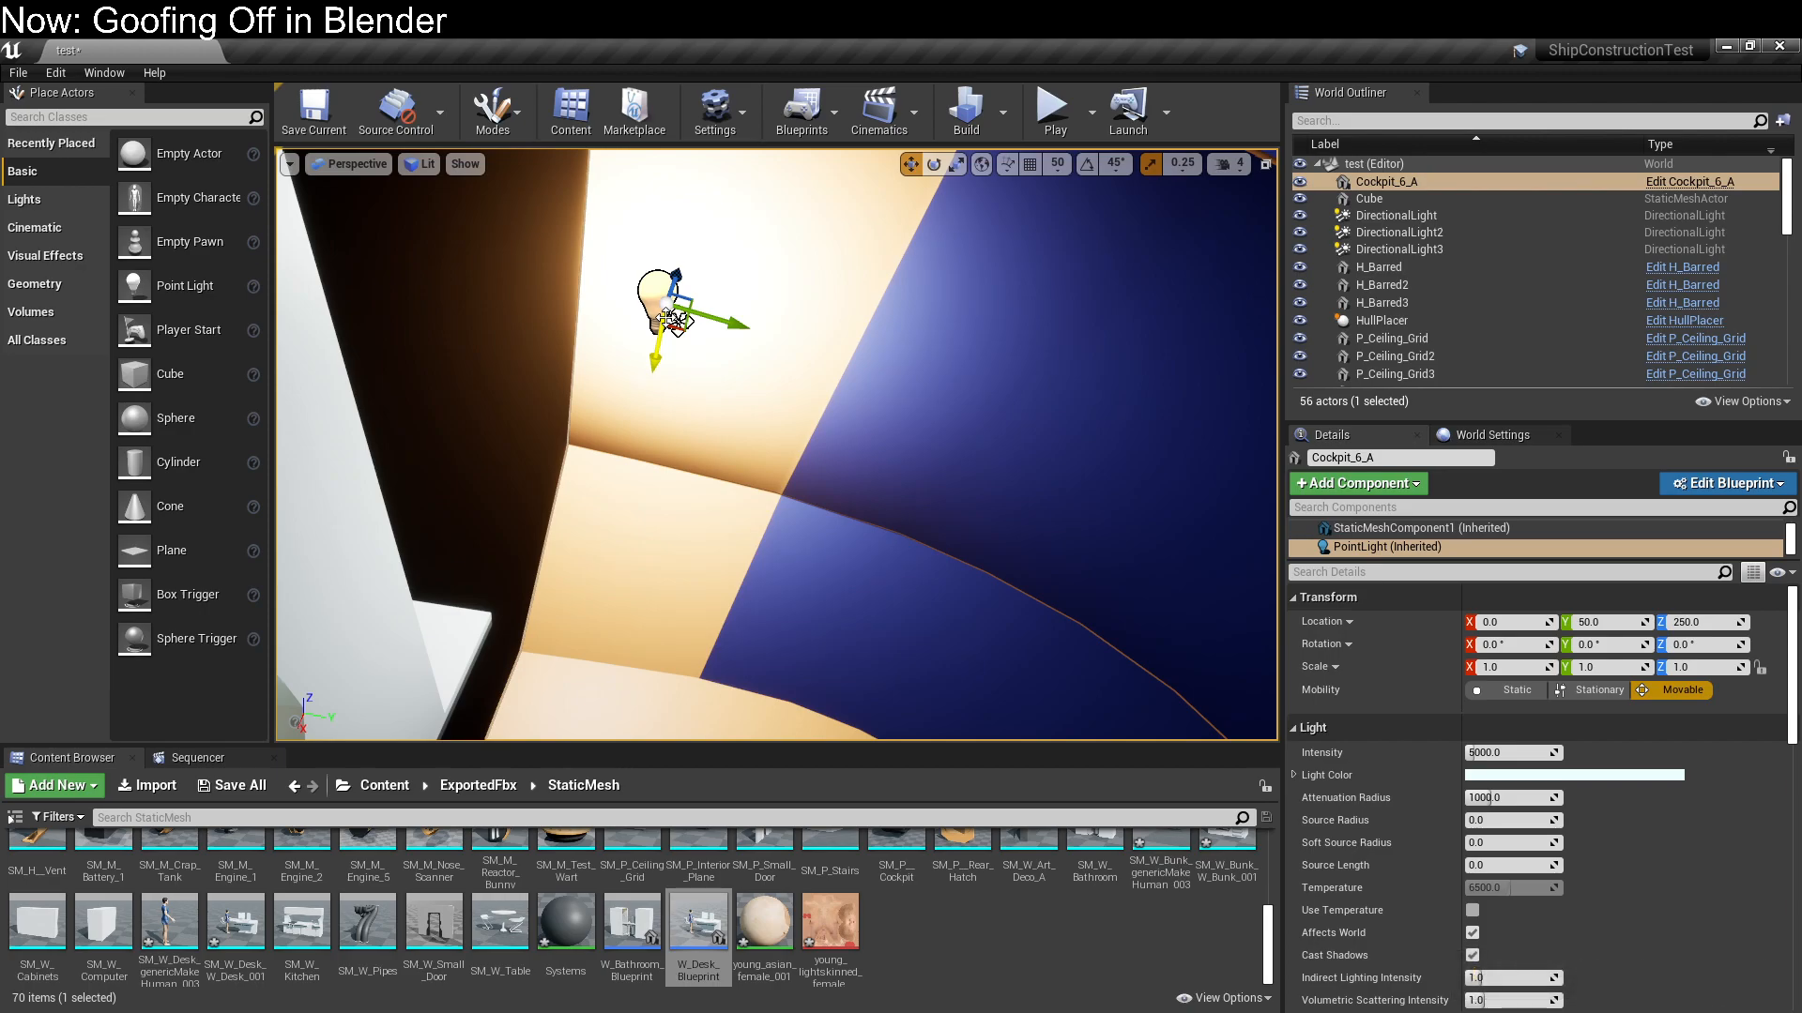
left_click(1754, 484)
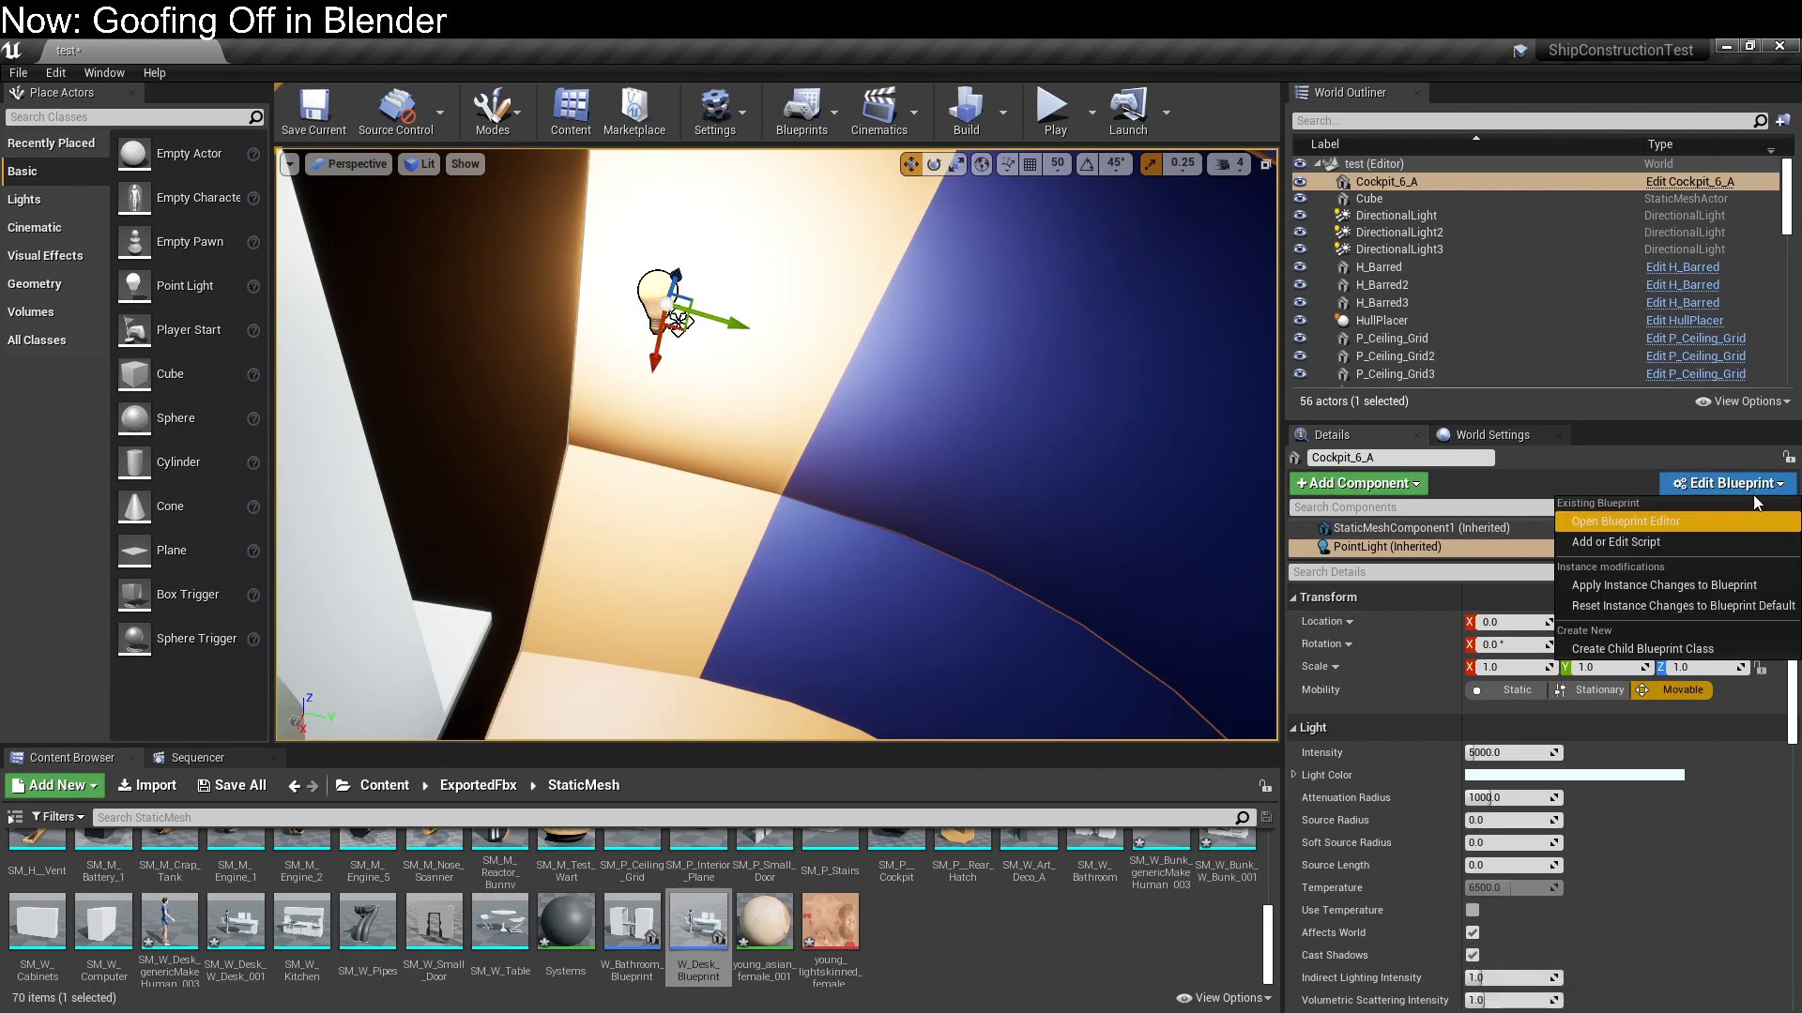
left_click(1738, 522)
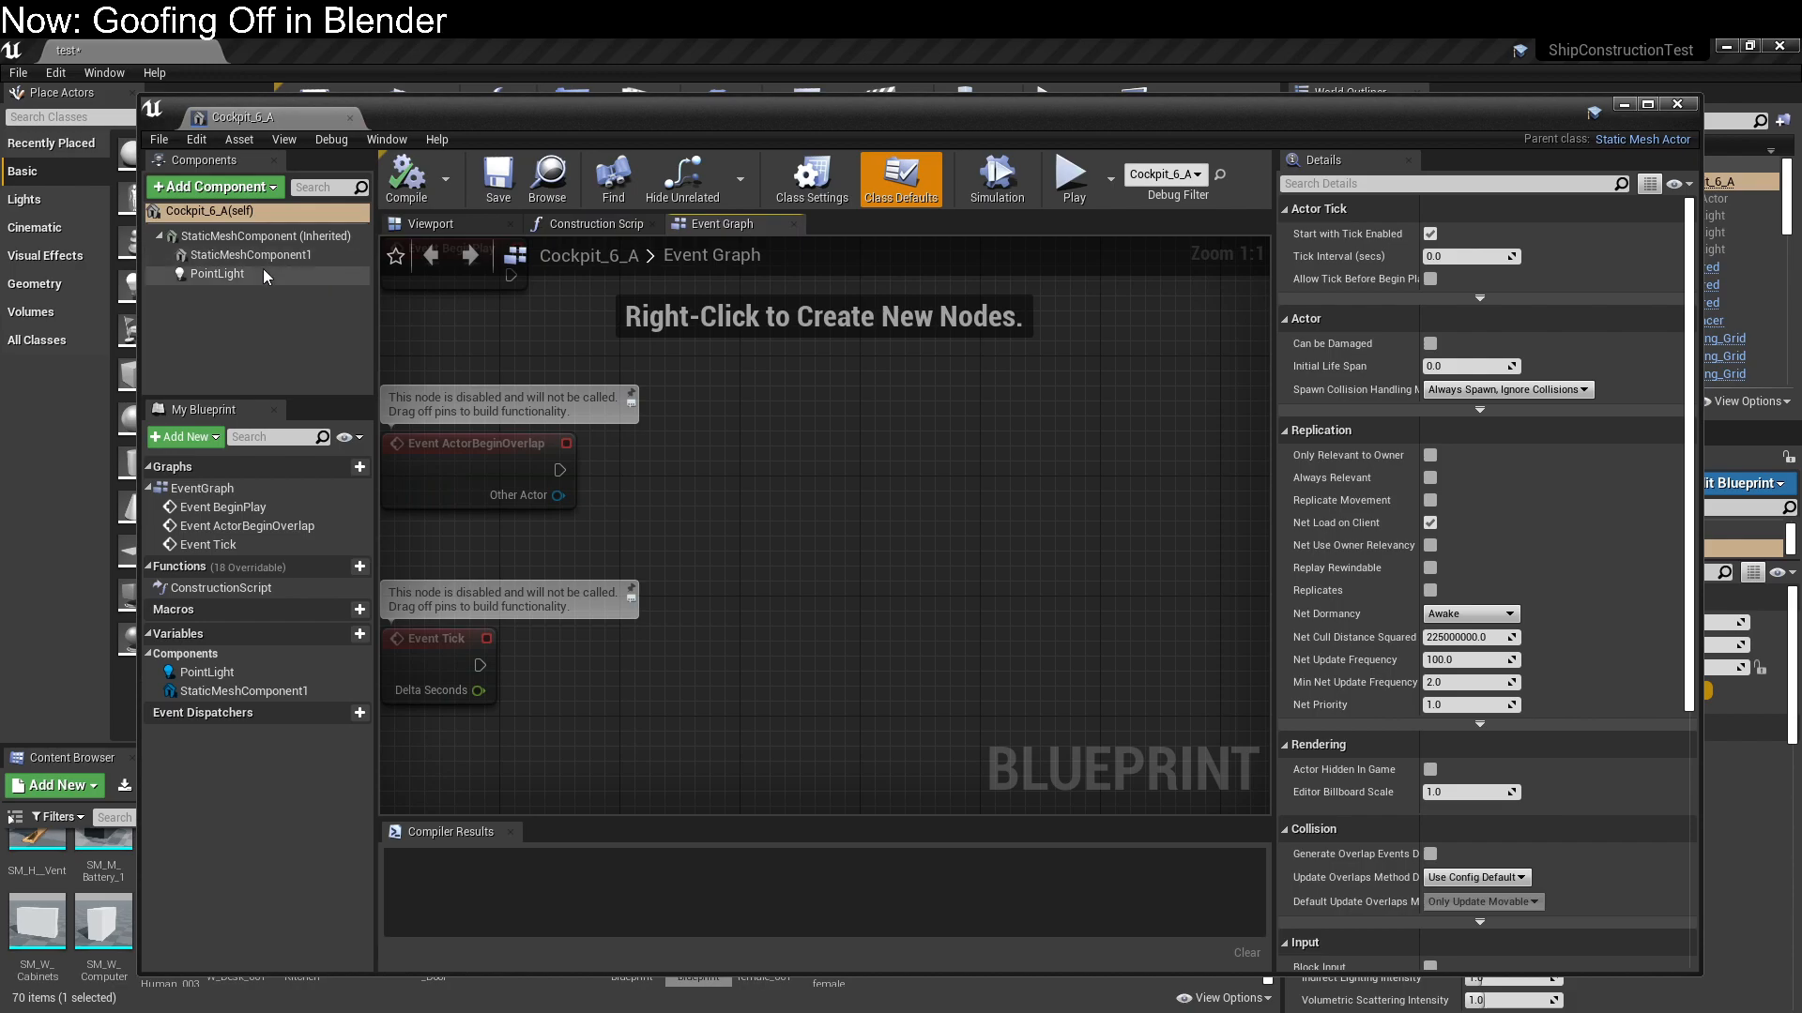
key("Delete")
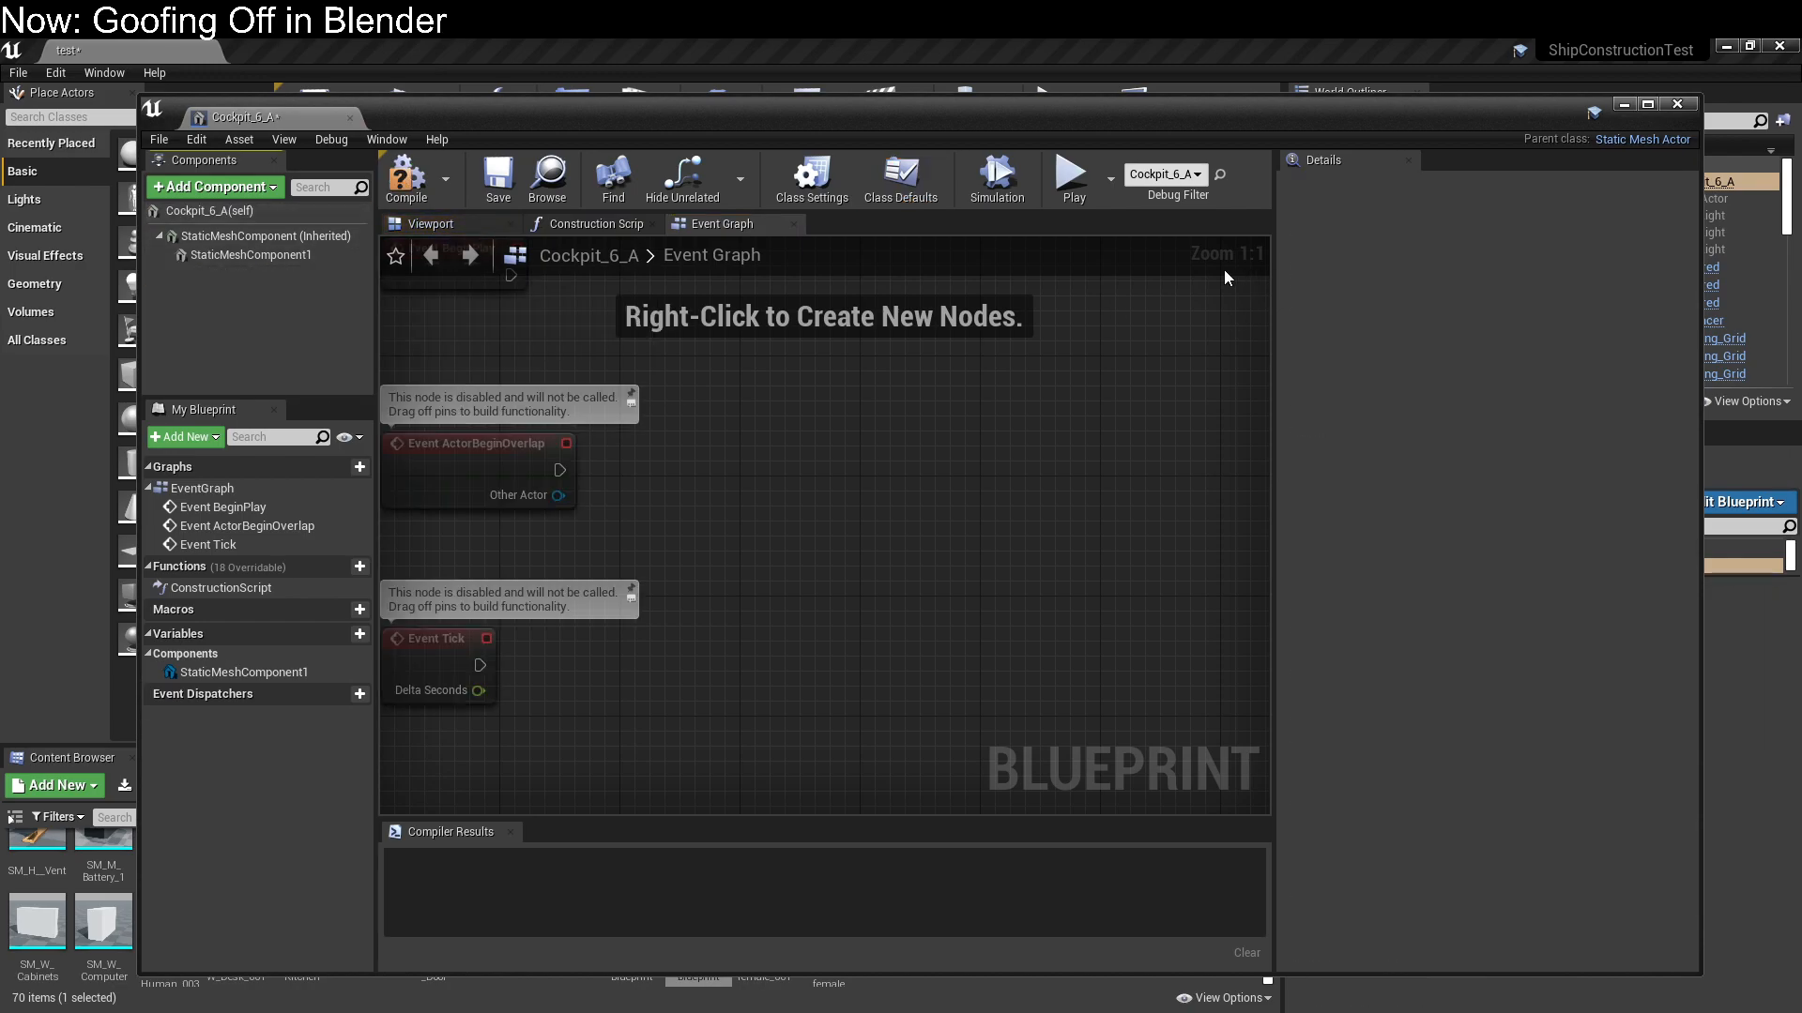
left_click(428, 184)
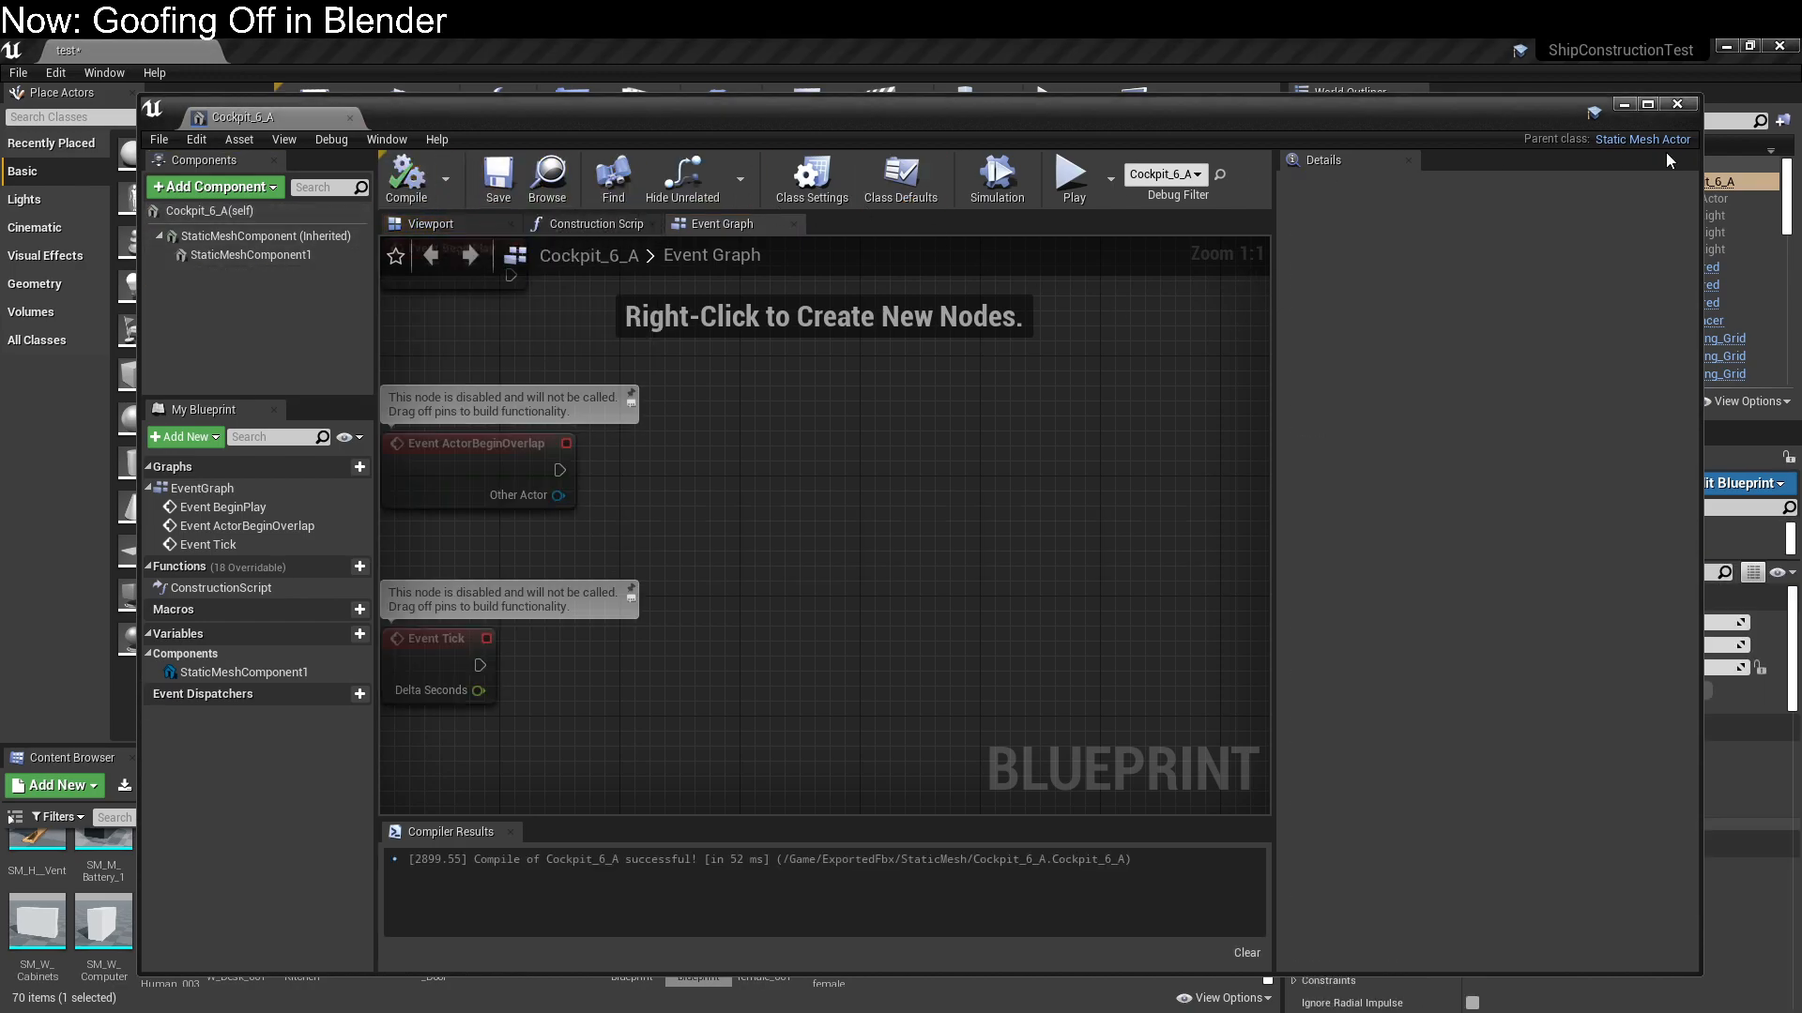
left_click(1678, 105)
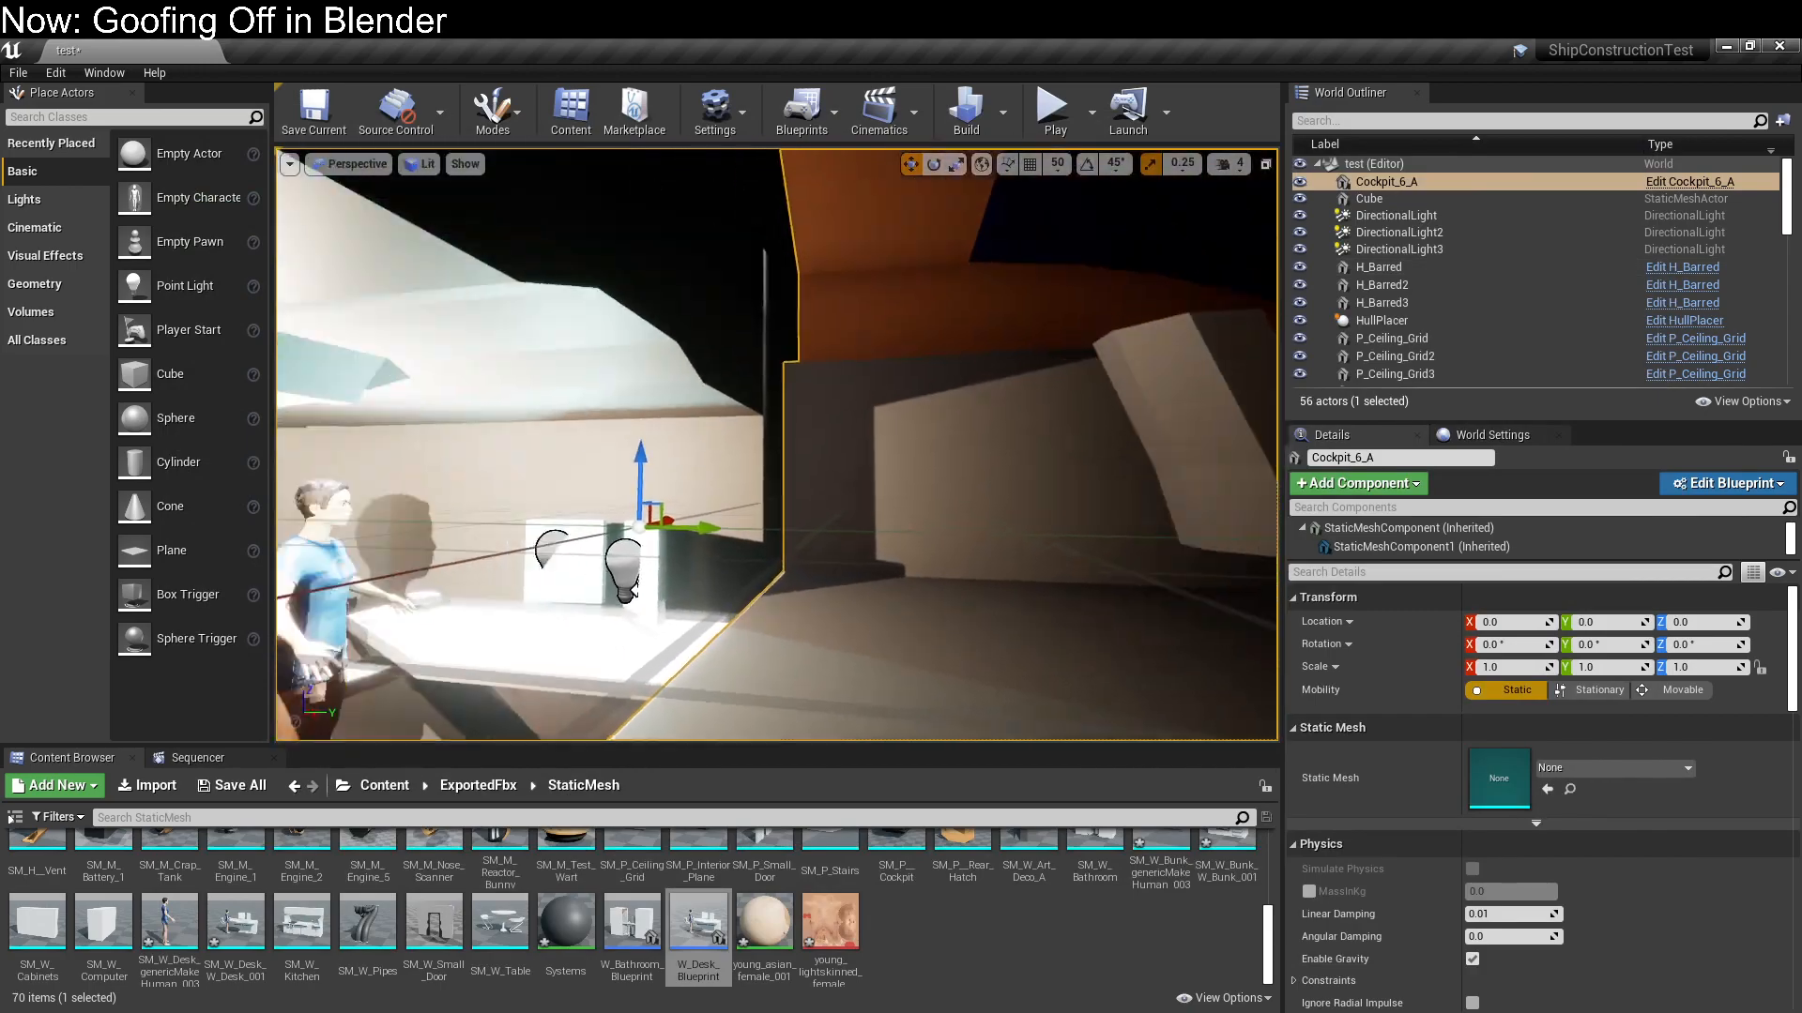
Examine the lighting on the desk, its two monitors and the ceiling above it
right_click_drag(901, 375, 1040, 390)
right_click_drag(933, 493, 1025, 528)
right_click_drag(898, 519, 957, 469)
left_click(1032, 563)
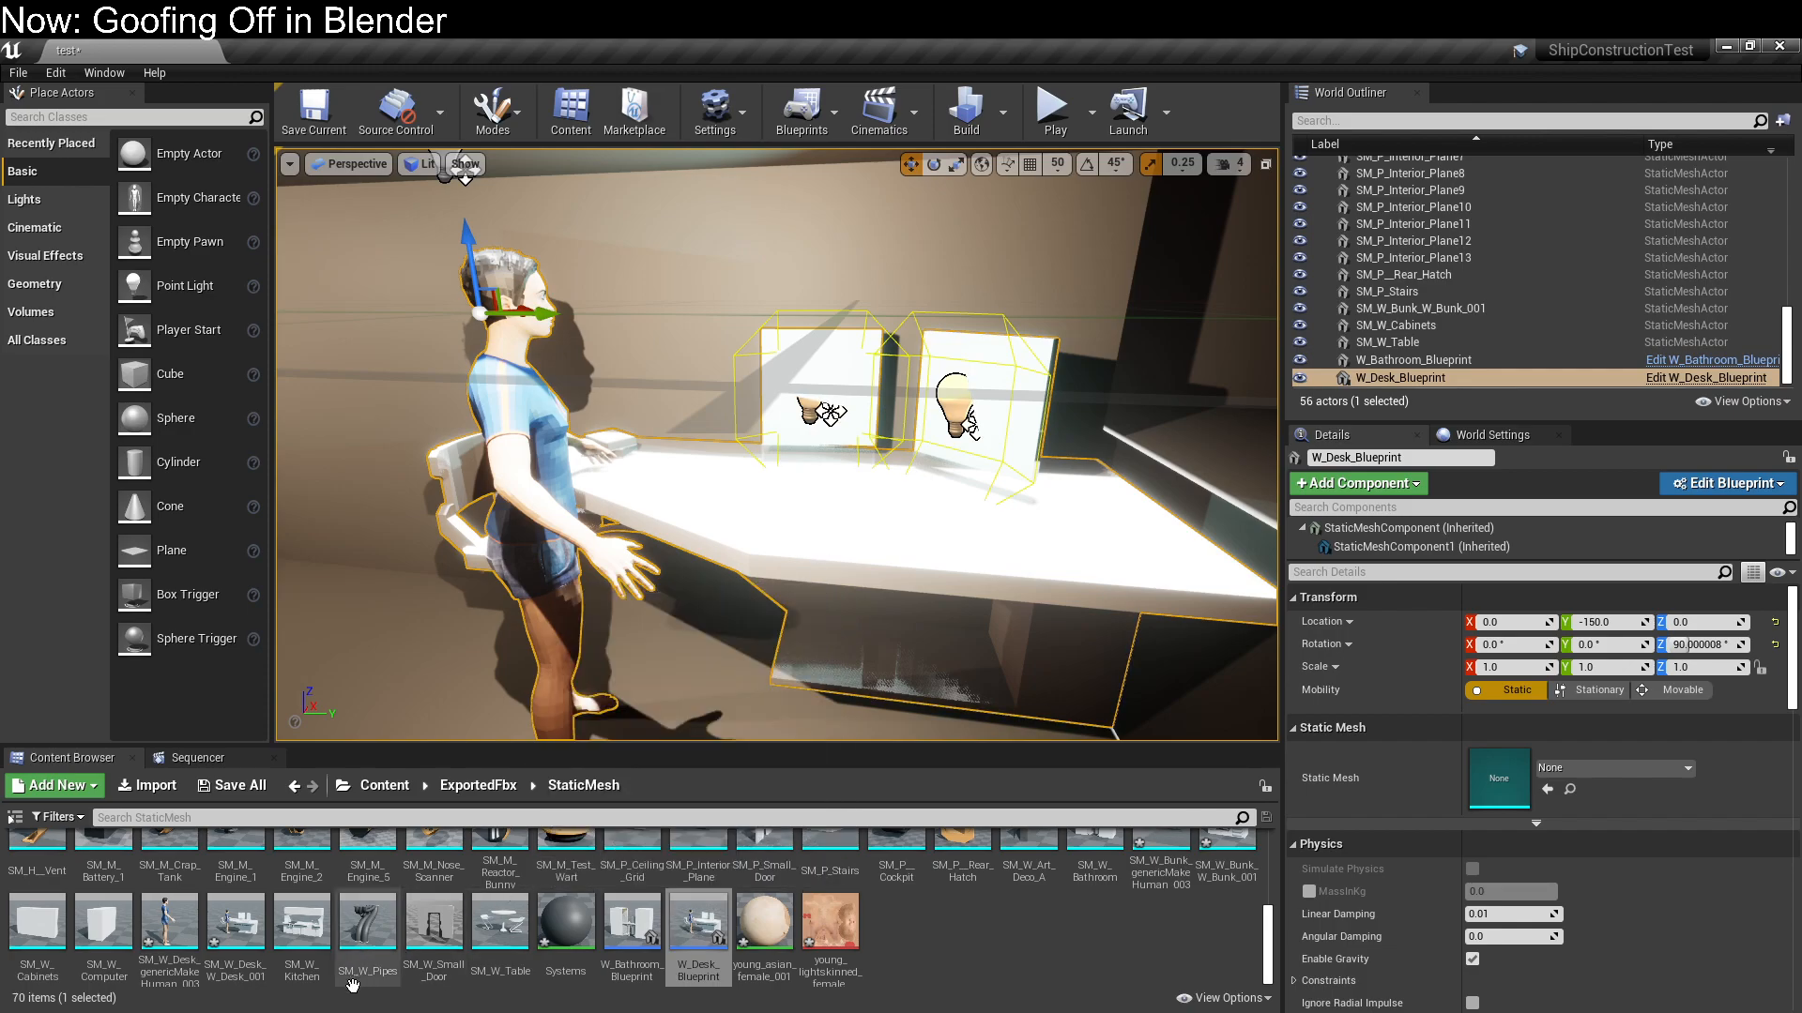
right_click_drag(758, 613, 830, 562)
key("w")
key("s")
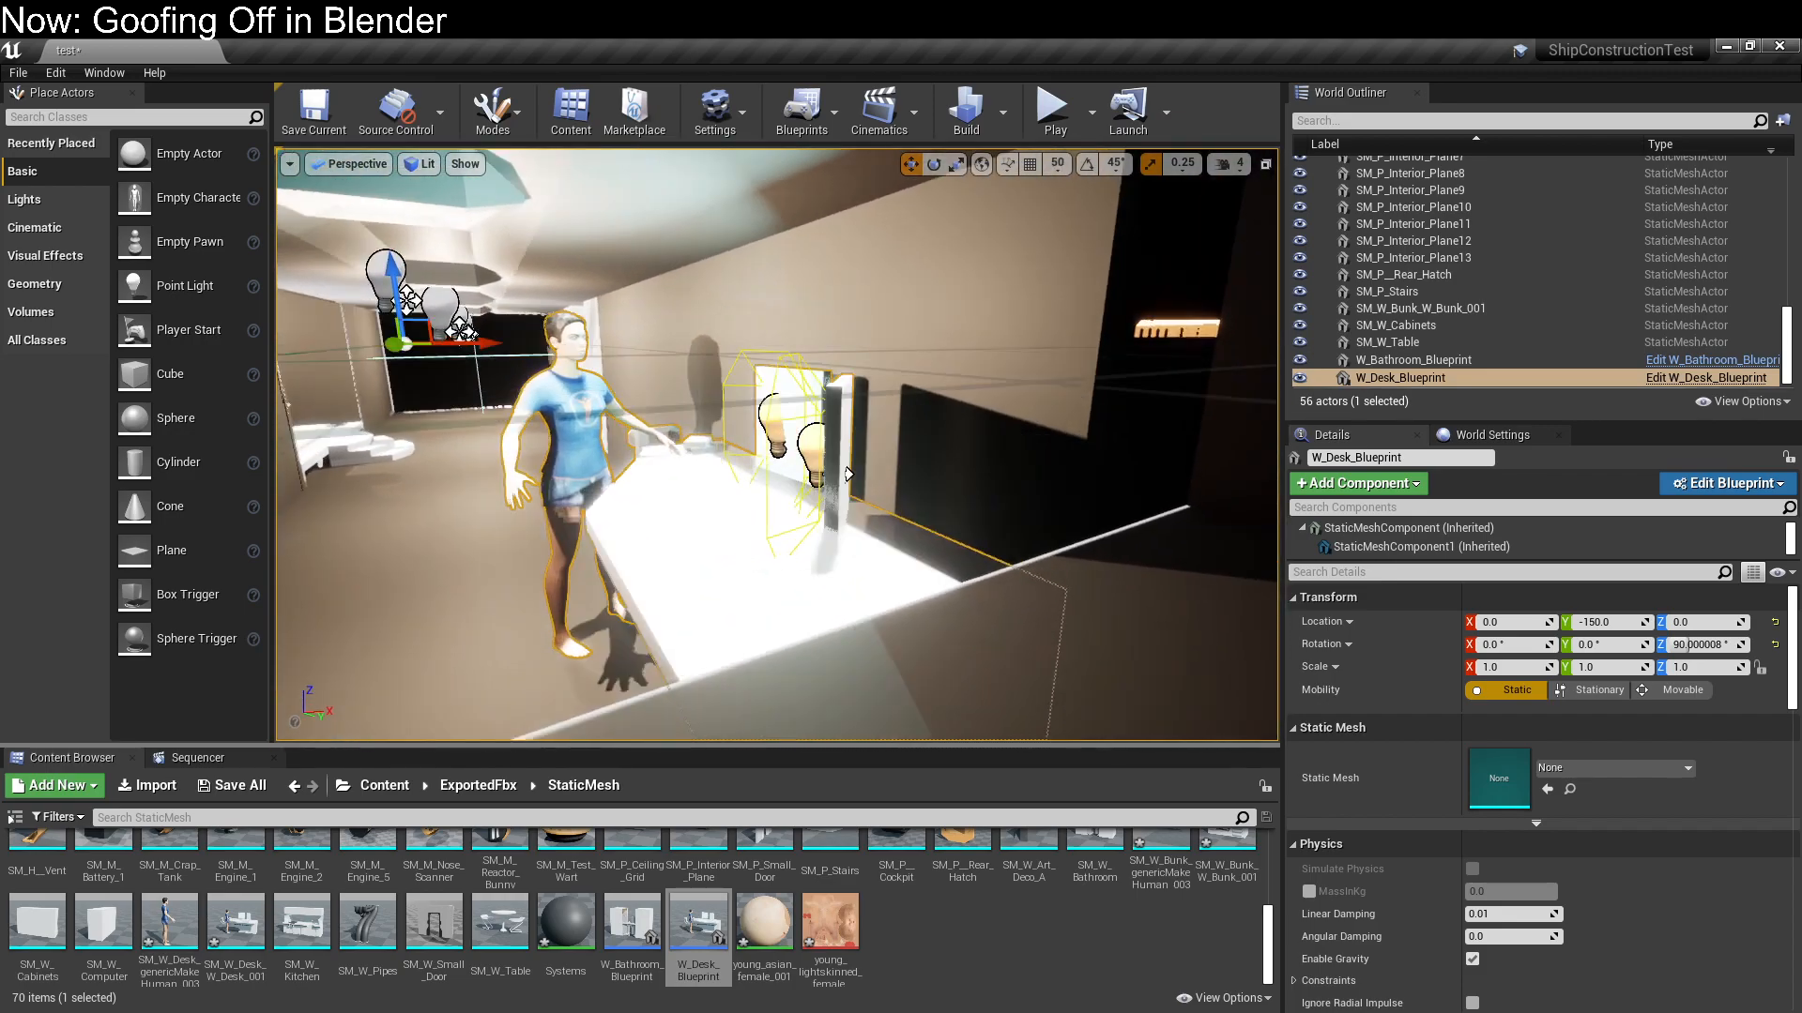
left_click_drag(777, 444, 939, 444, "alt")
right_click_drag(777, 444, 719, 436)
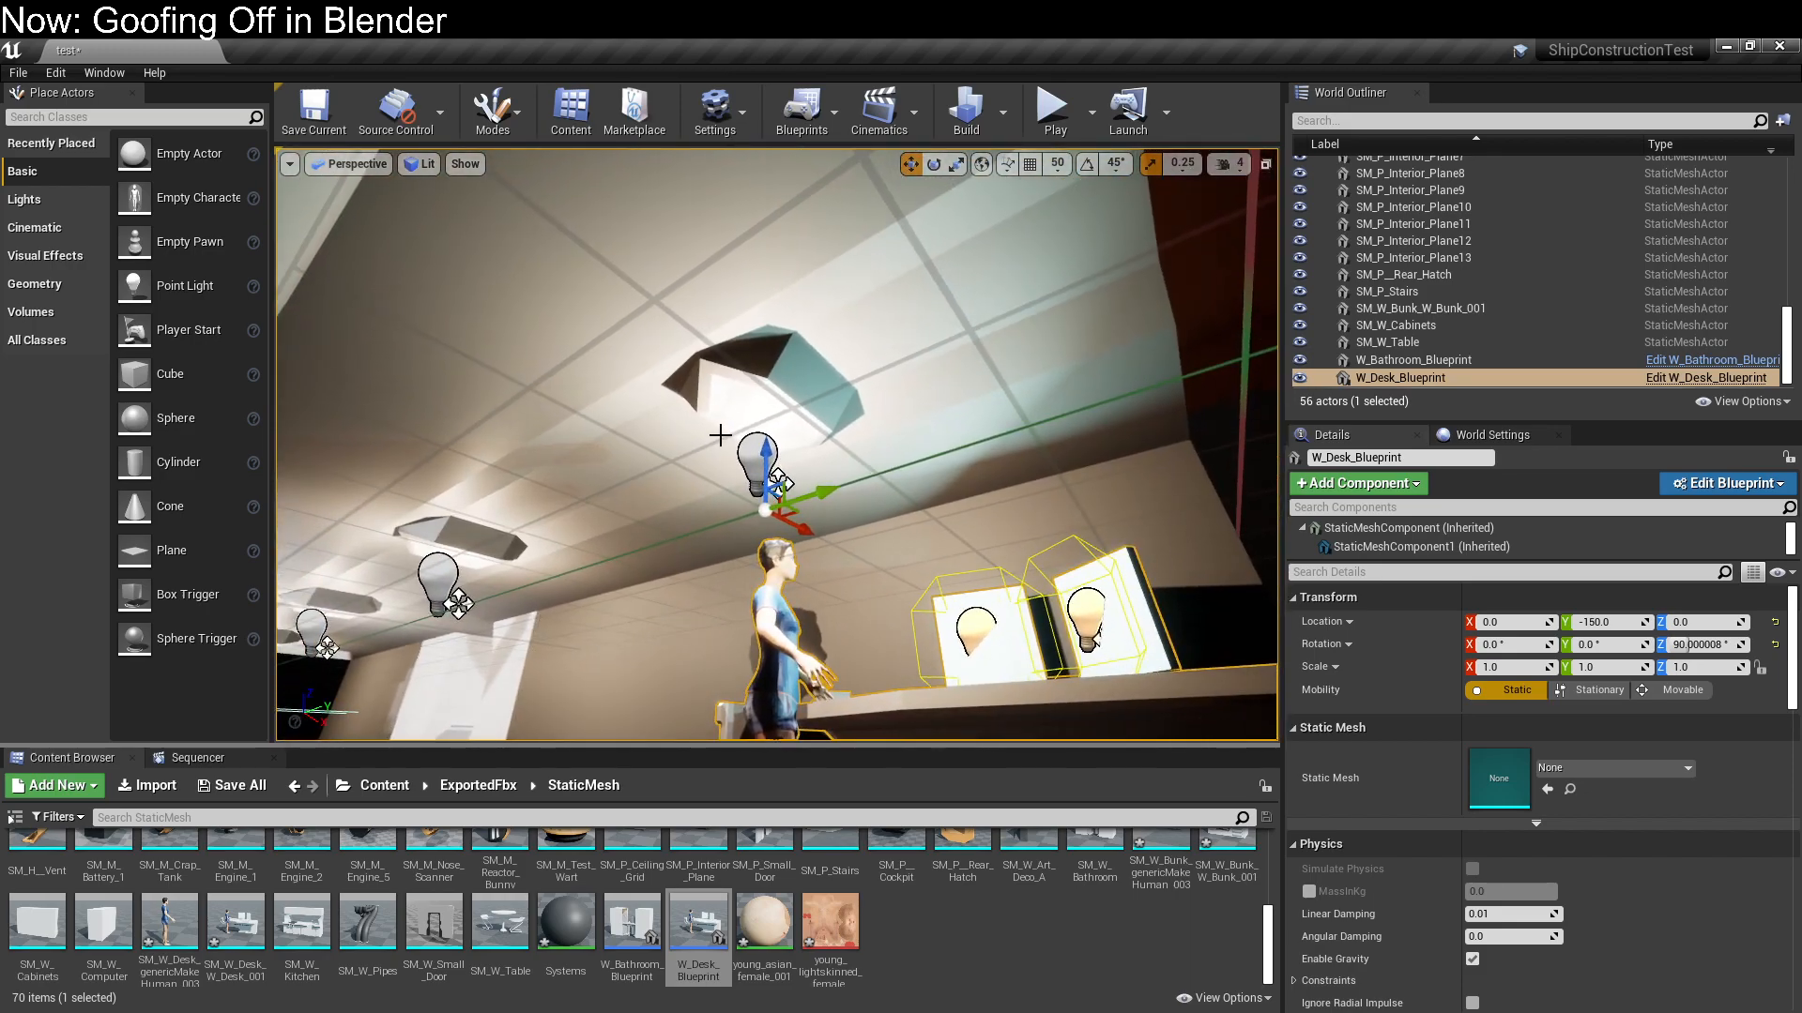
Set the intensity of P_Ceiling_Grid6's Point Light above the desk to 0
left_click(744, 450)
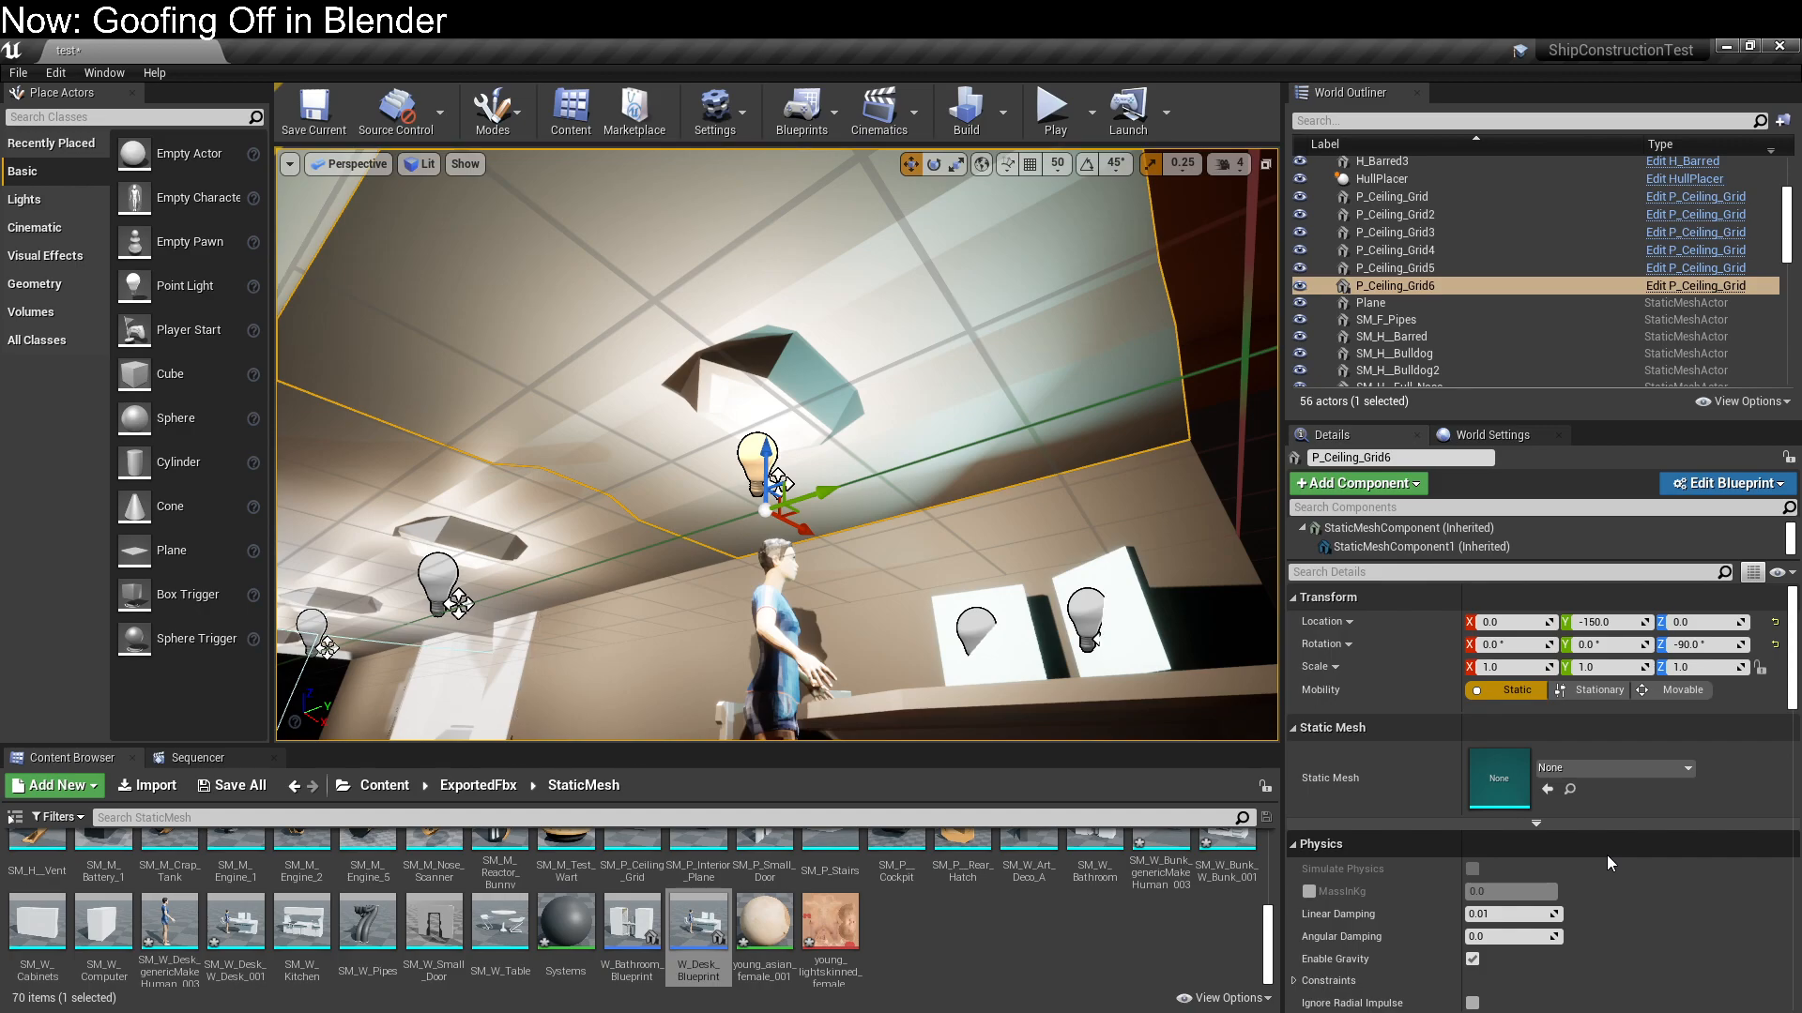
scroll(1607, 854, "down", 3)
scroll(1601, 830, "down", 10)
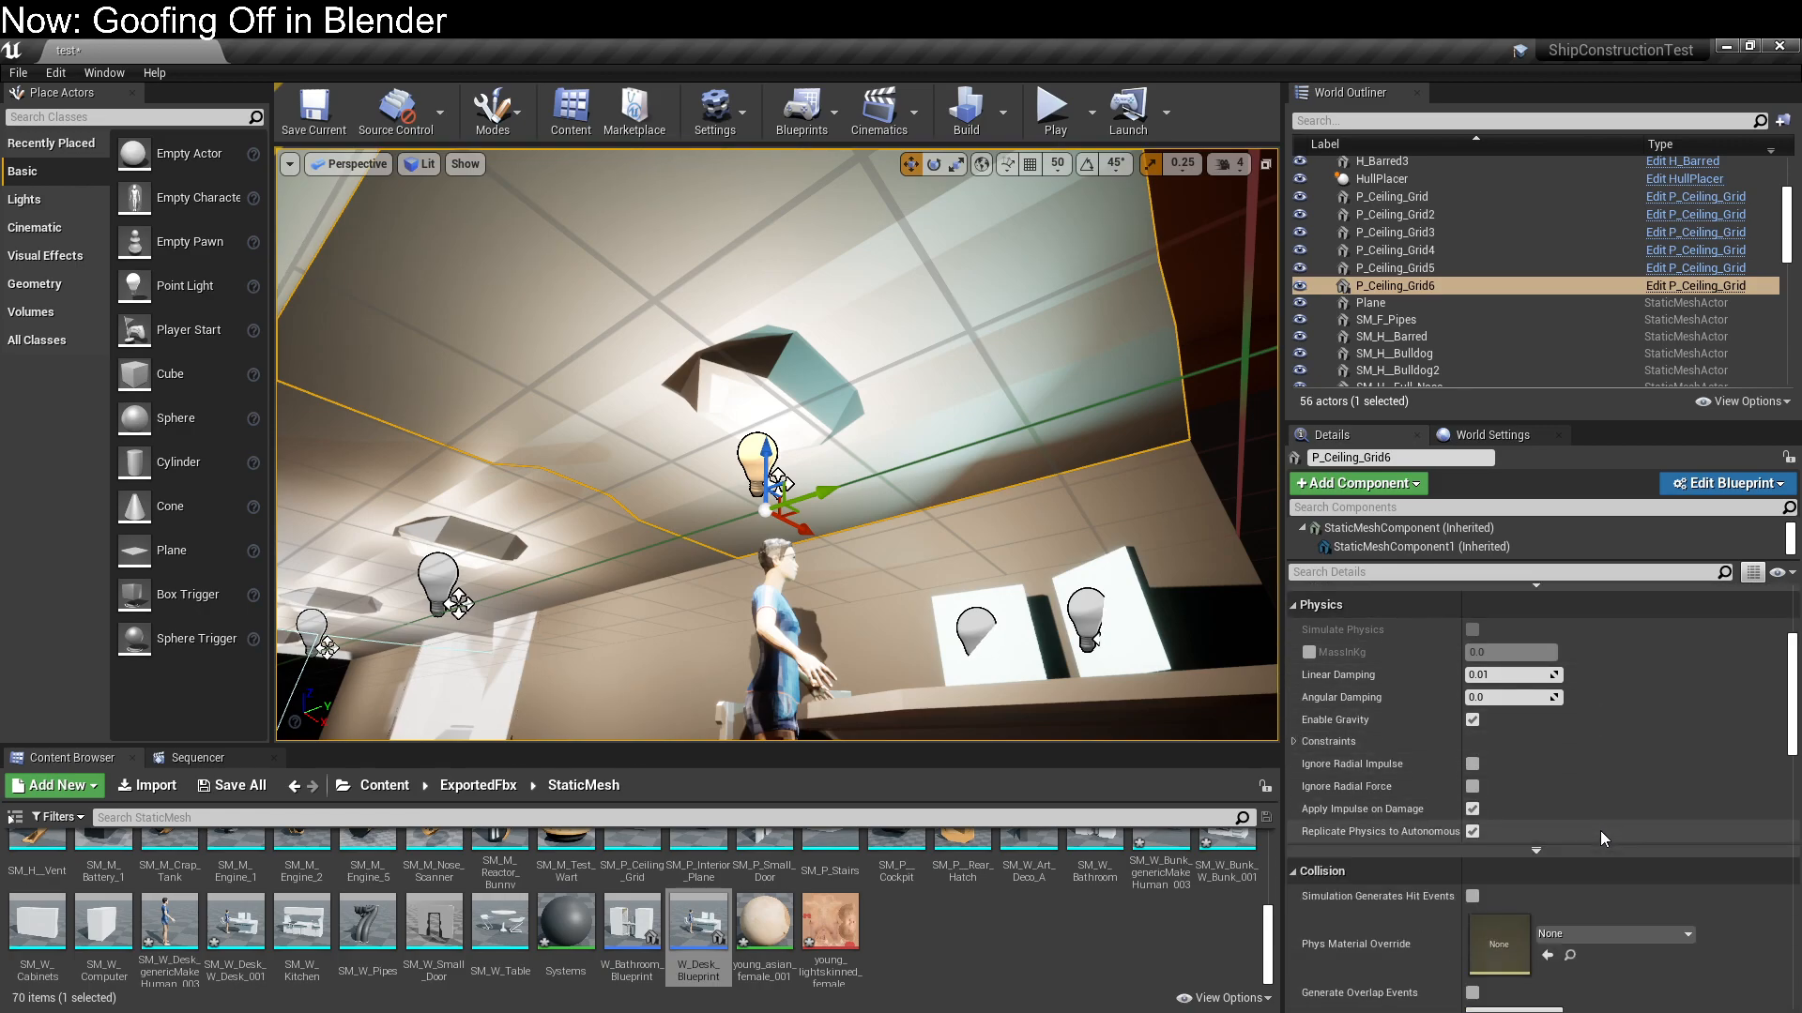
scroll(1595, 829, "down", 3)
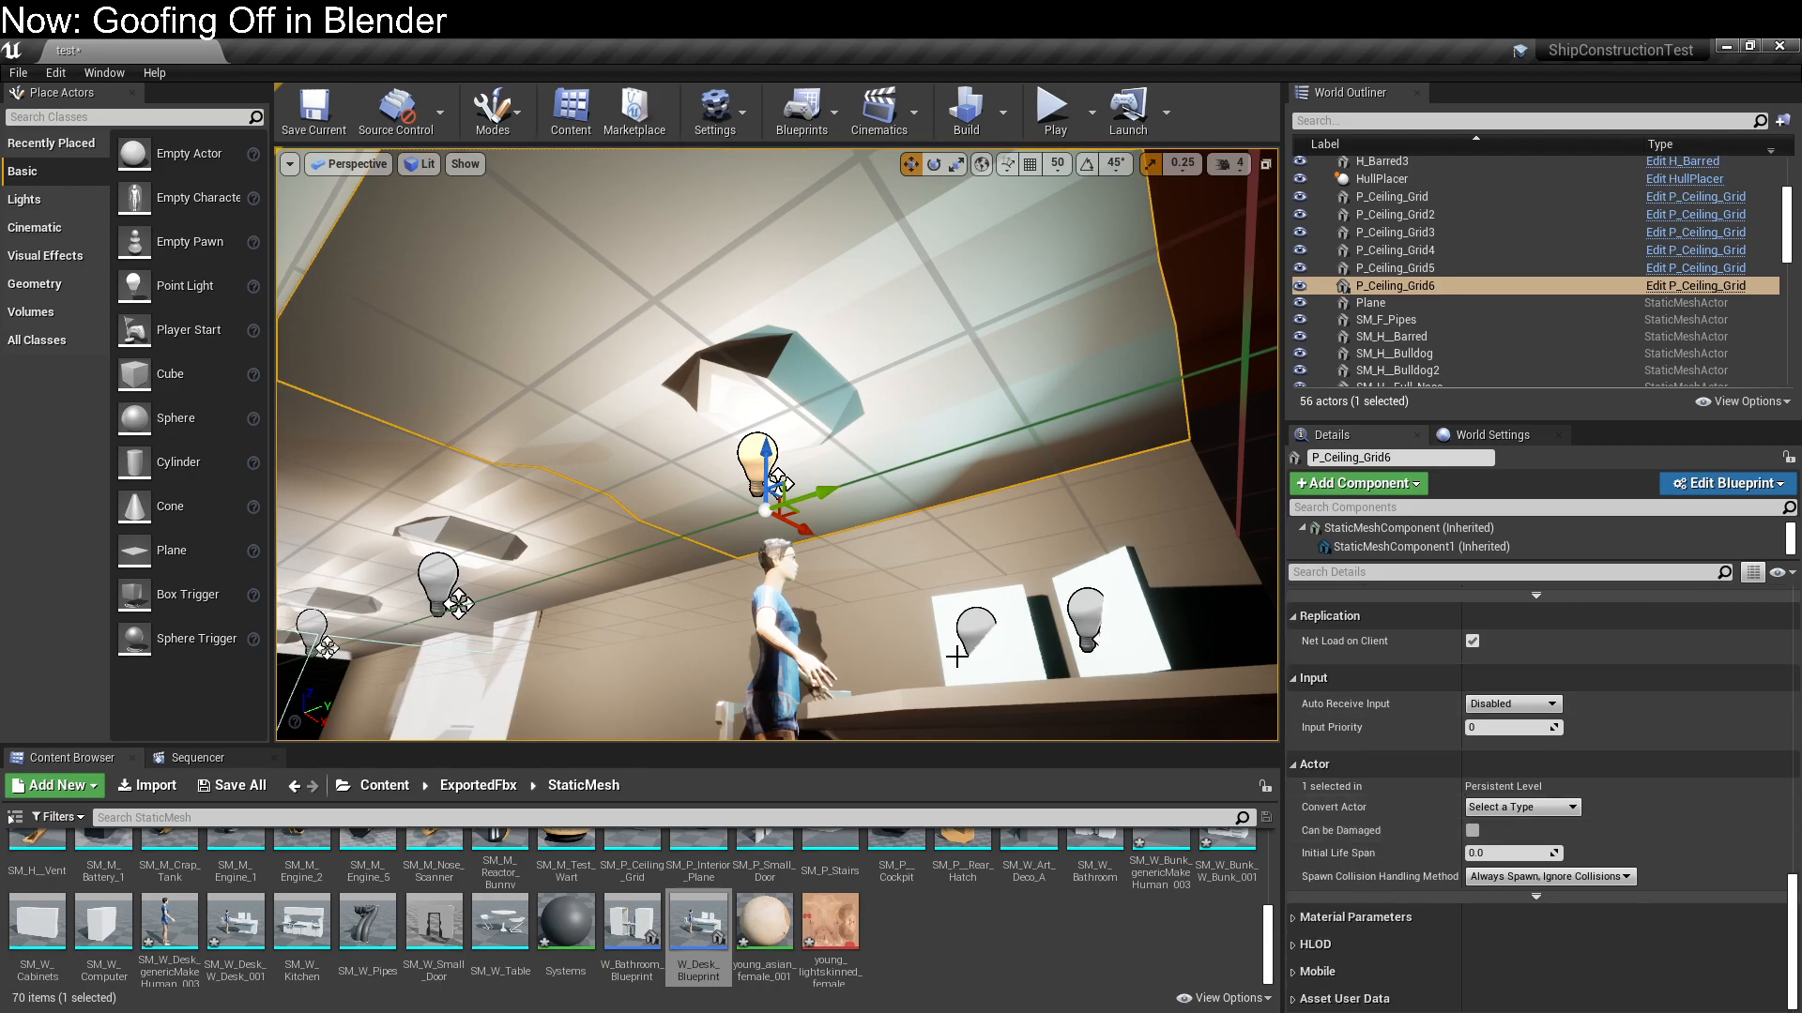
scroll(1514, 918, "up", 2)
scroll(1514, 918, "up", 15)
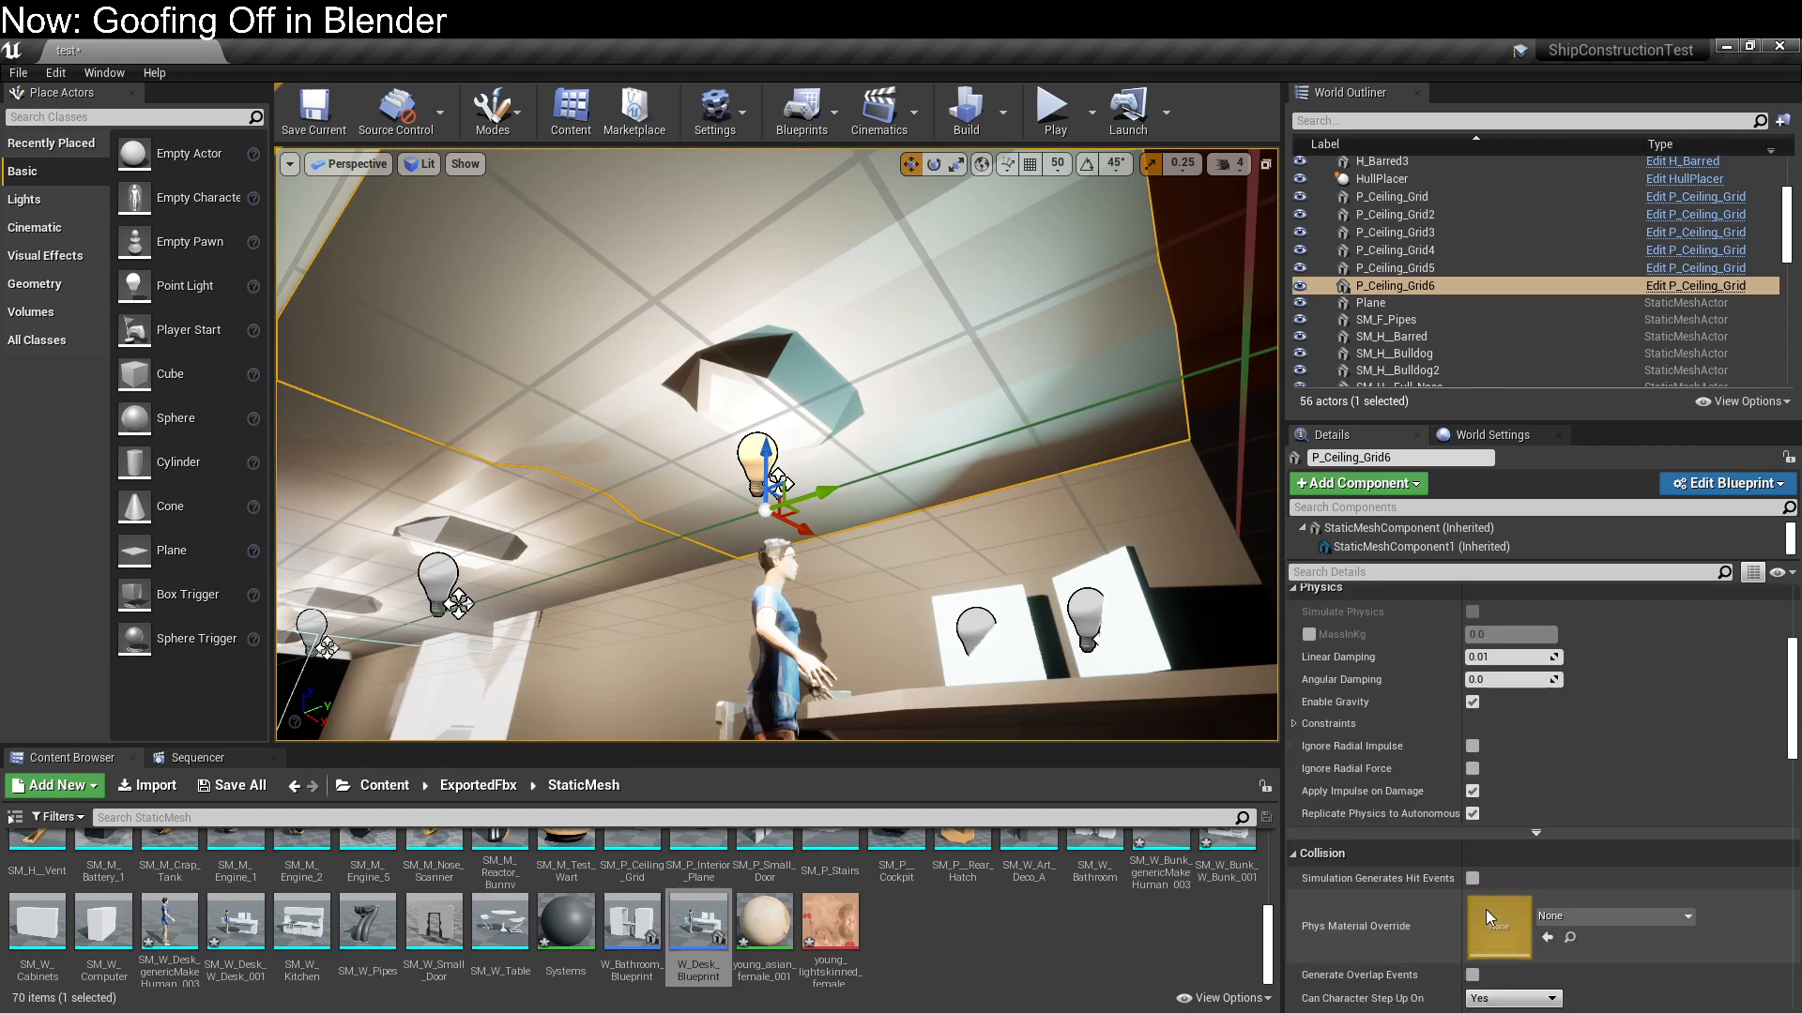
scroll(1373, 533, "down", 1)
left_click(1374, 549)
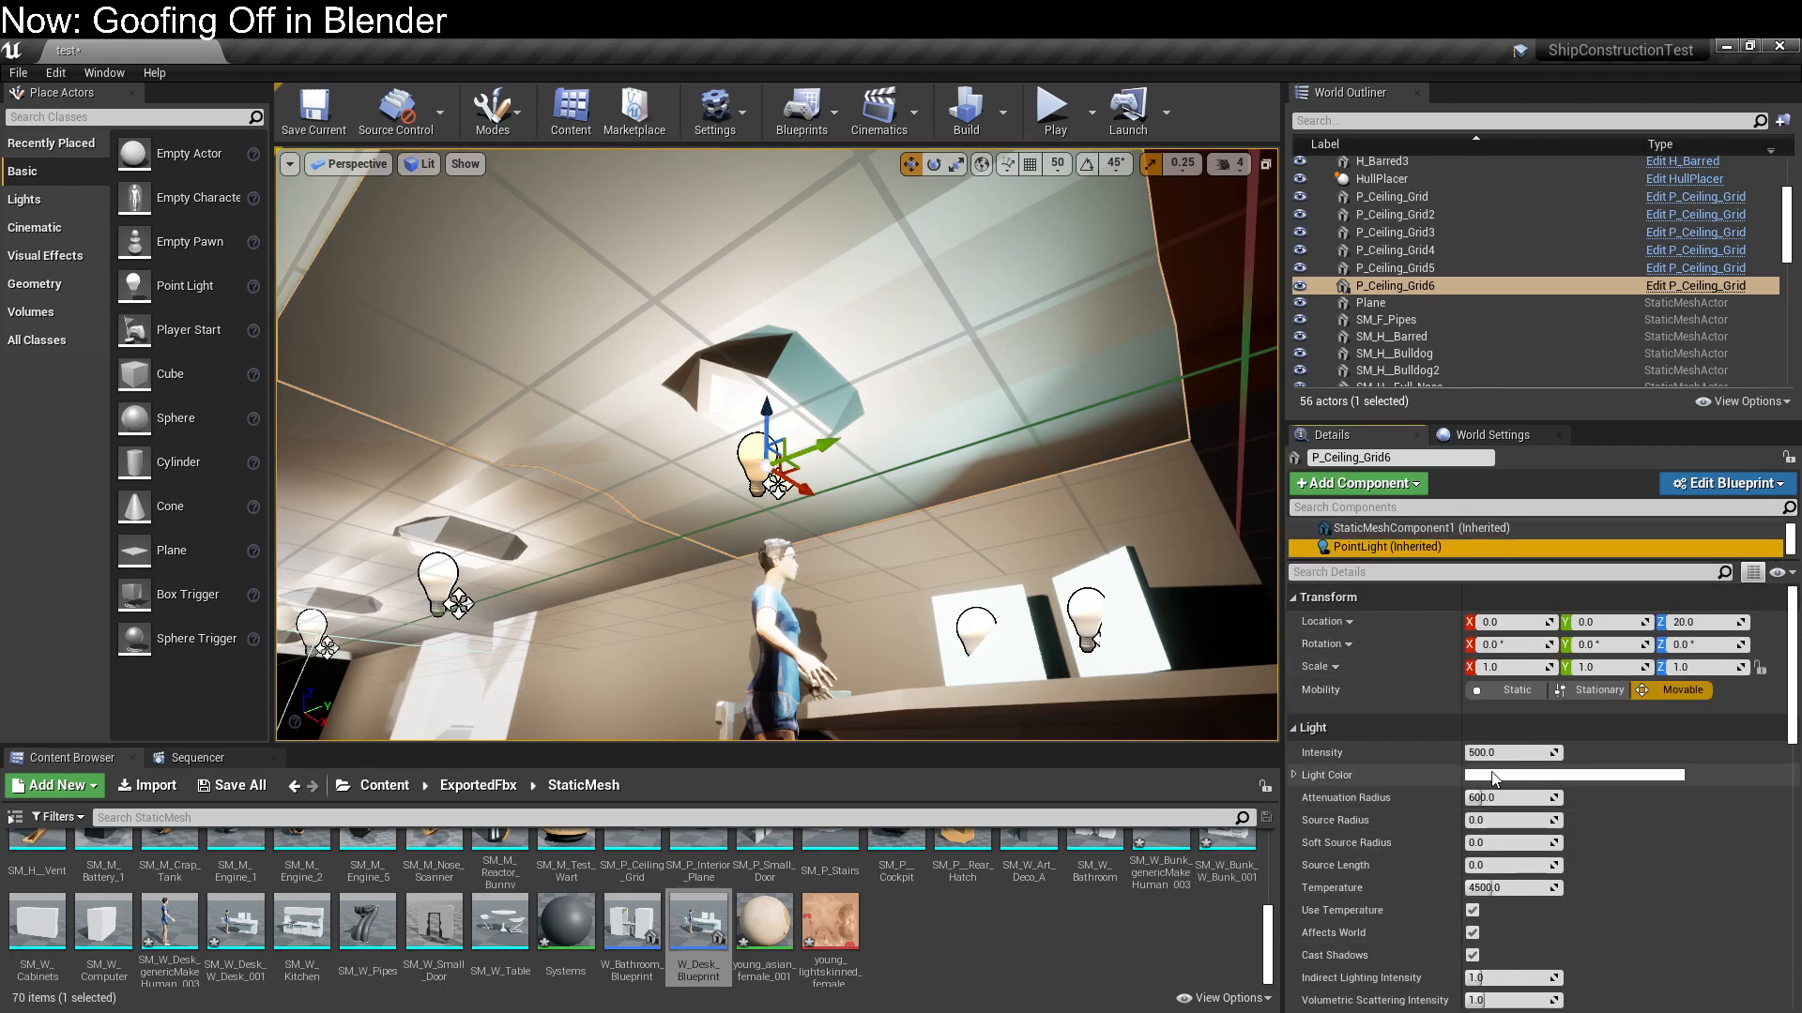
left_click(1509, 753)
type("0")
key("Return")
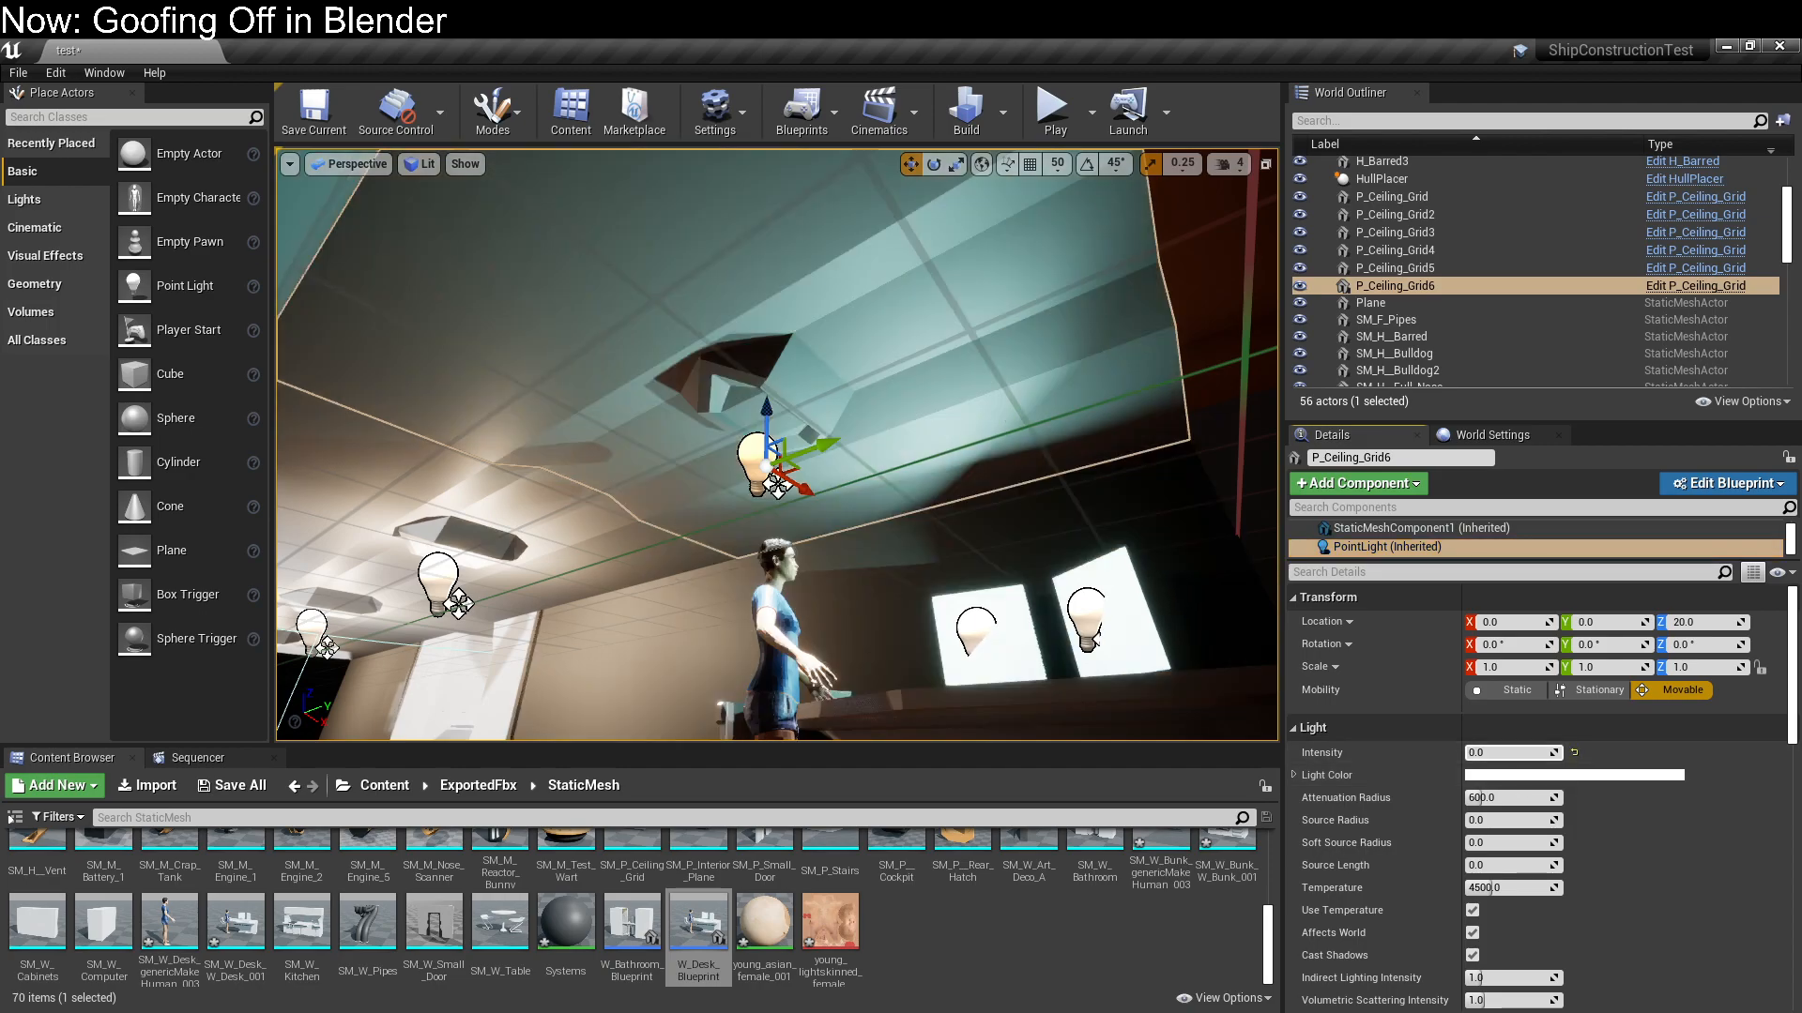
Select the desk blueprint in the level and open it in the Blueprint Editor
right_click_drag(1165, 615, 1151, 696)
left_click(342, 578)
right_click_drag(342, 577, 623, 559)
left_click(861, 627)
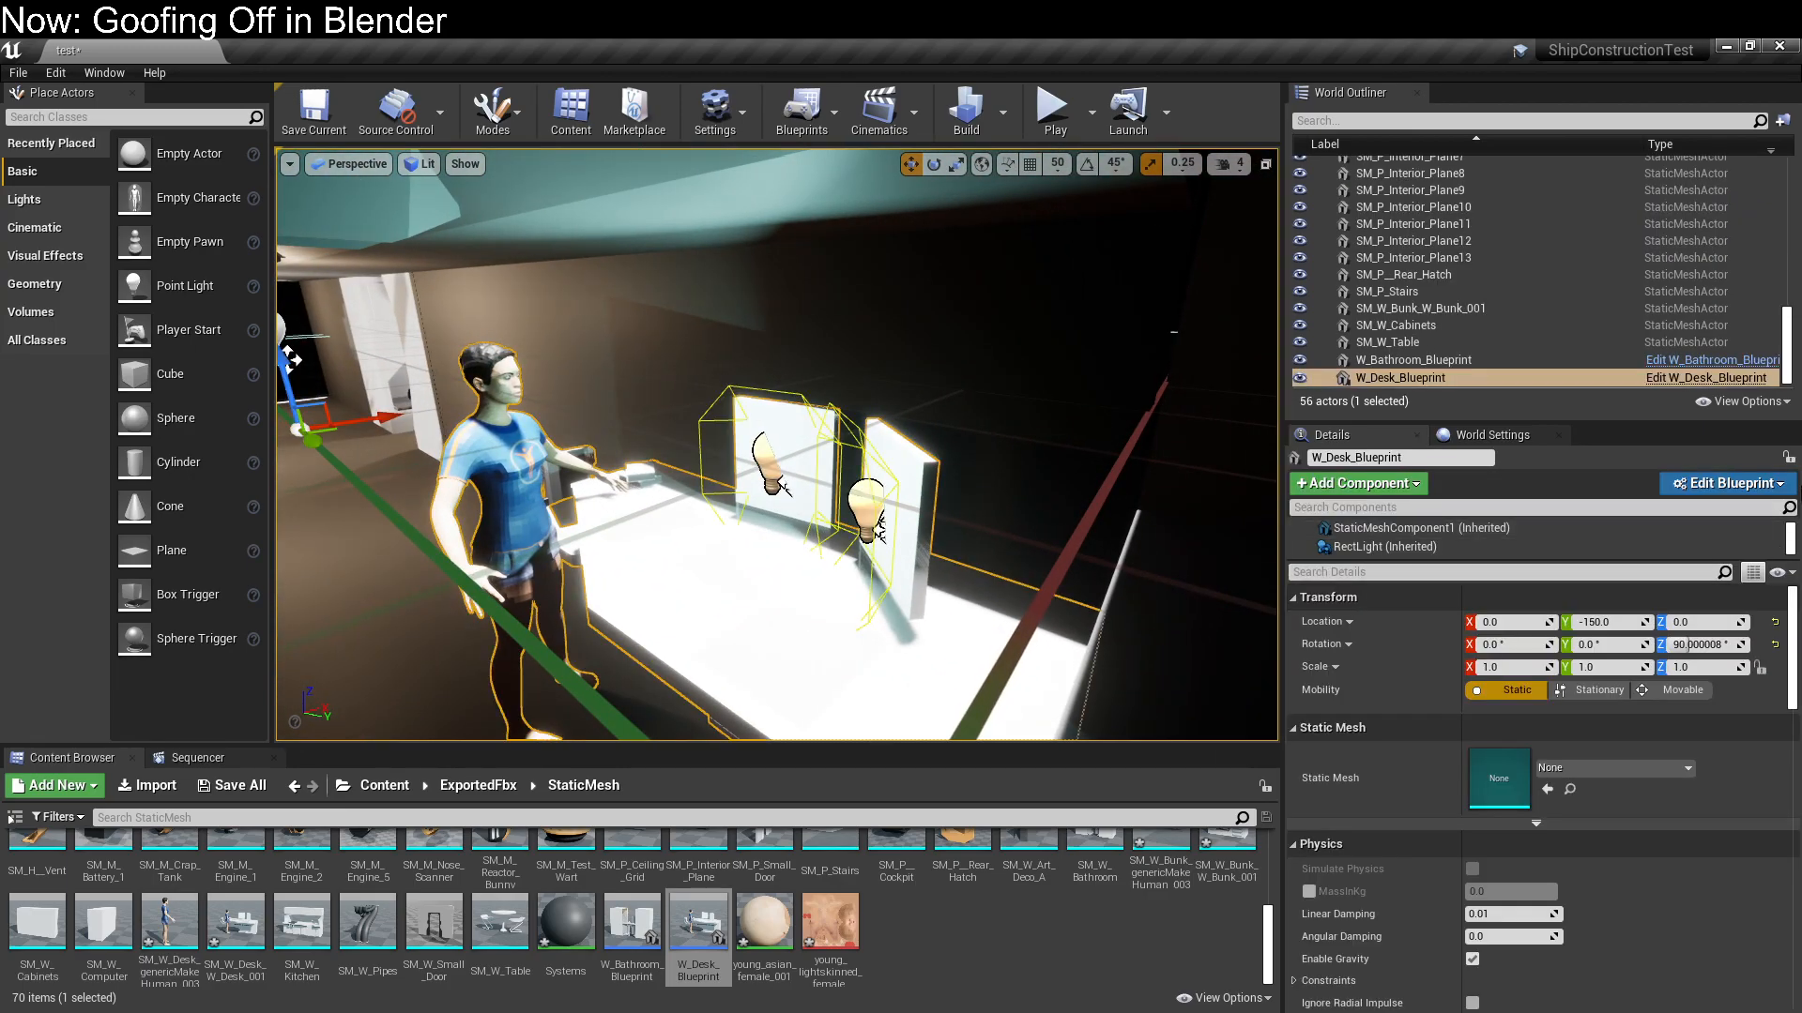
left_click(1734, 484)
left_click(1687, 532)
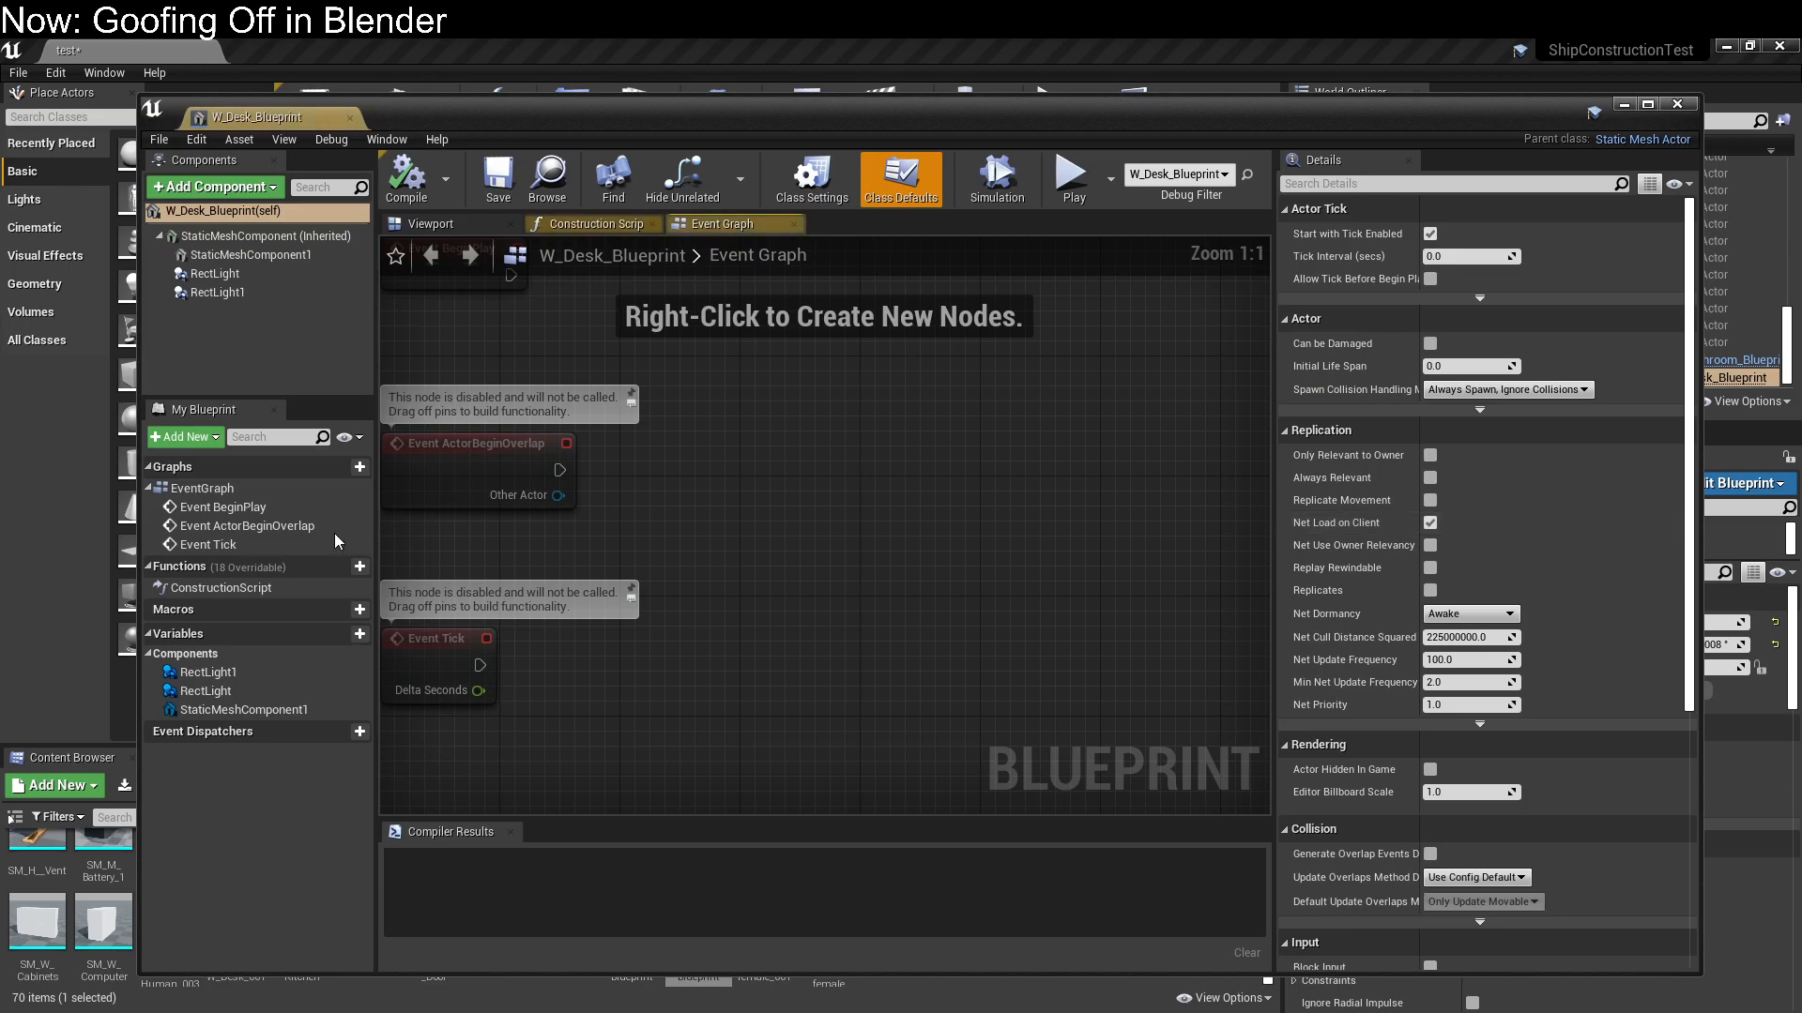
Set the intensity of both monitor Rect Lights in W_Desk_Blueprint to 100, compile it and return to the level
left_click(263, 274)
left_click(246, 297, "shift")
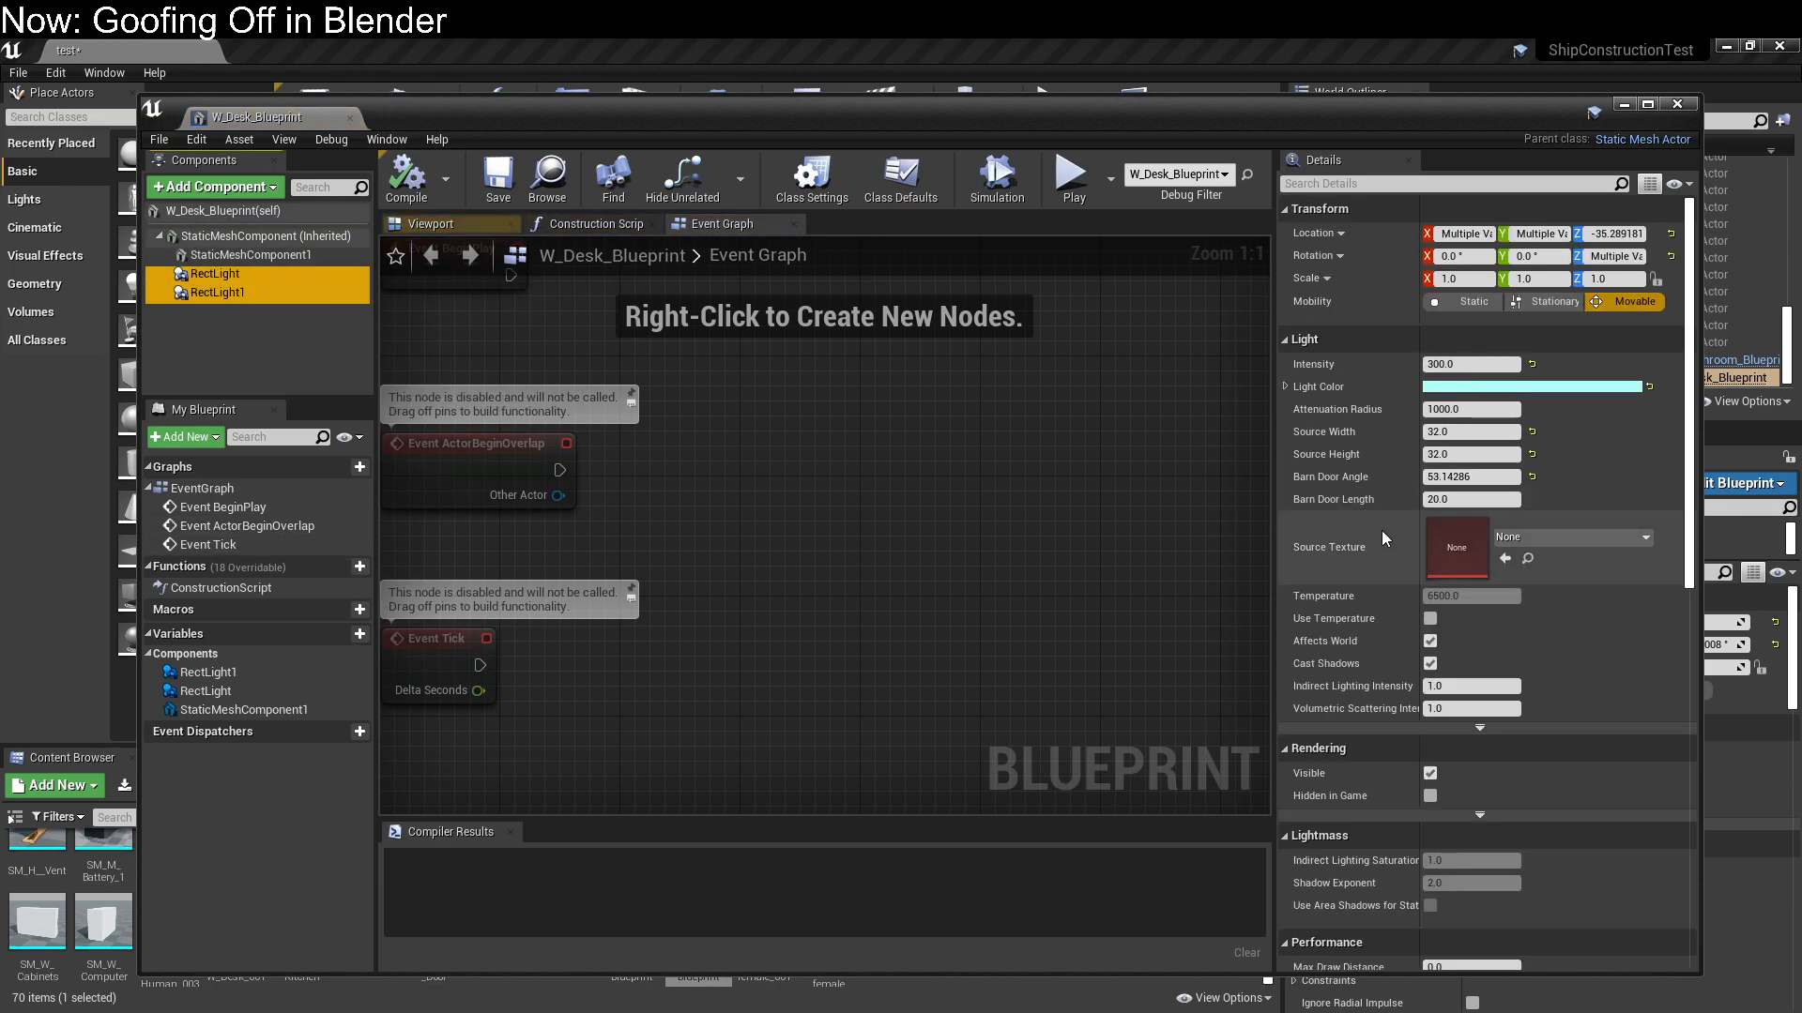
left_click(1486, 364)
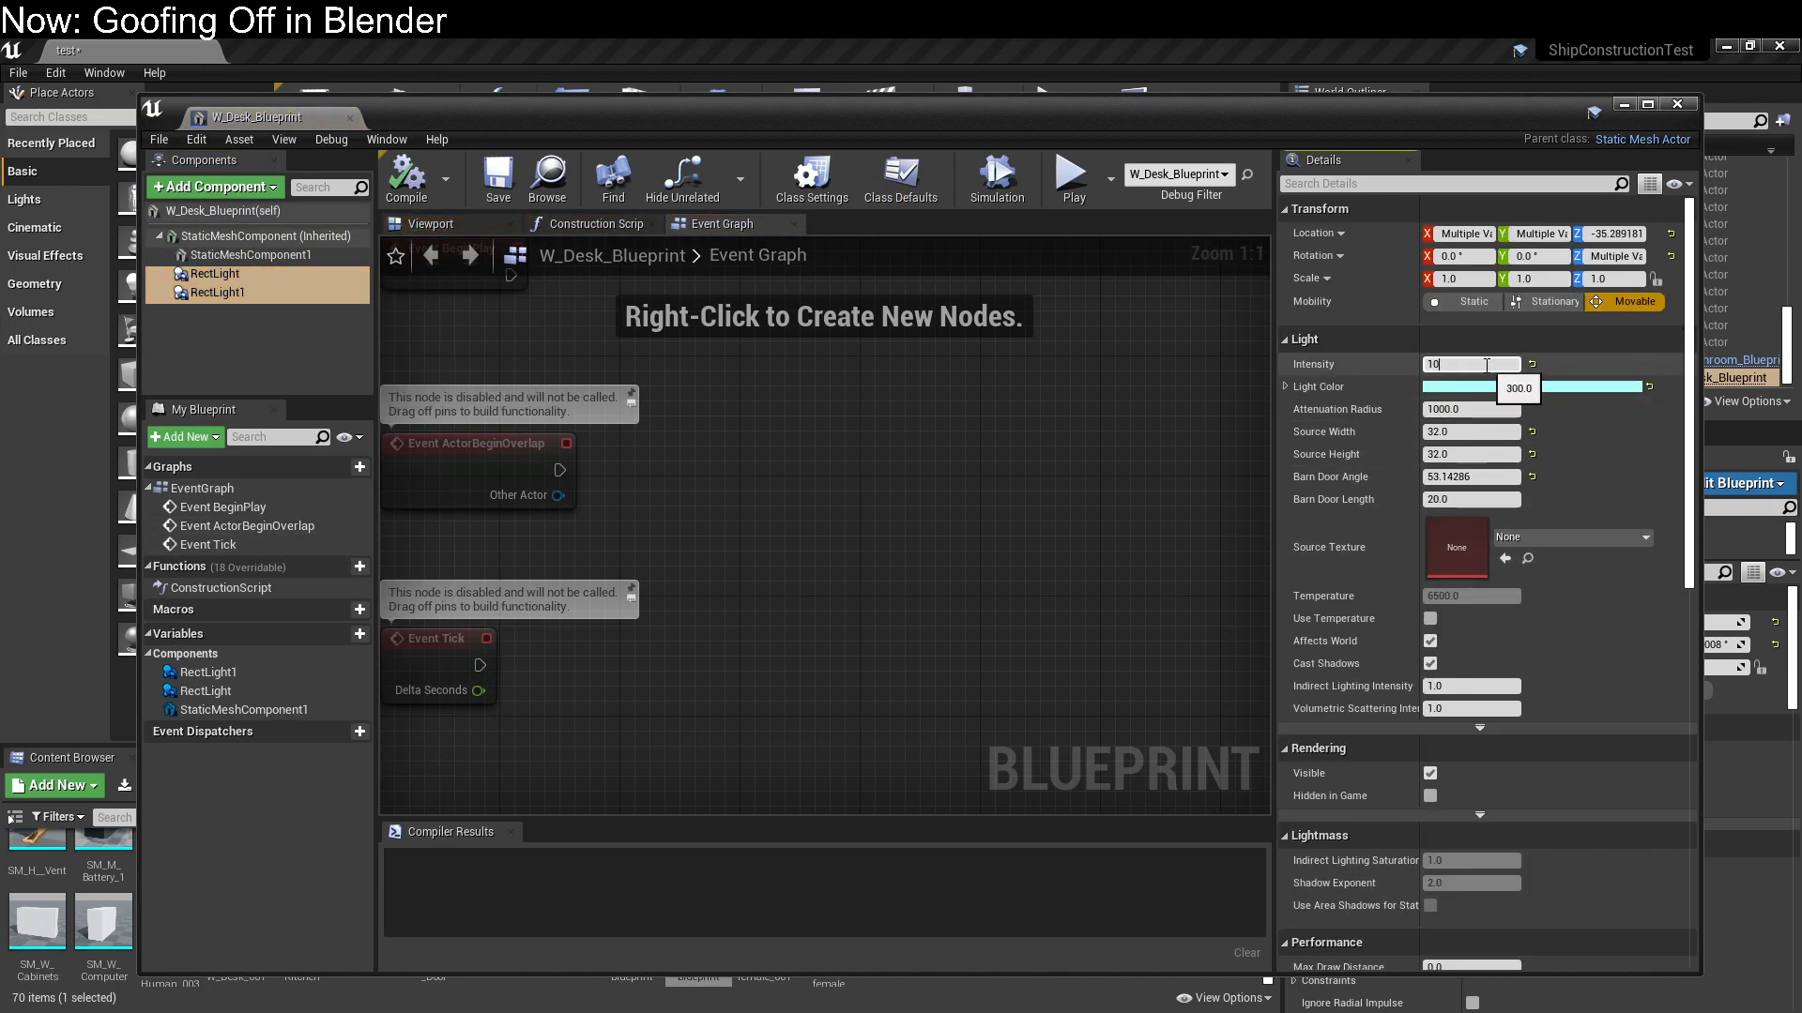
left_click(405, 177)
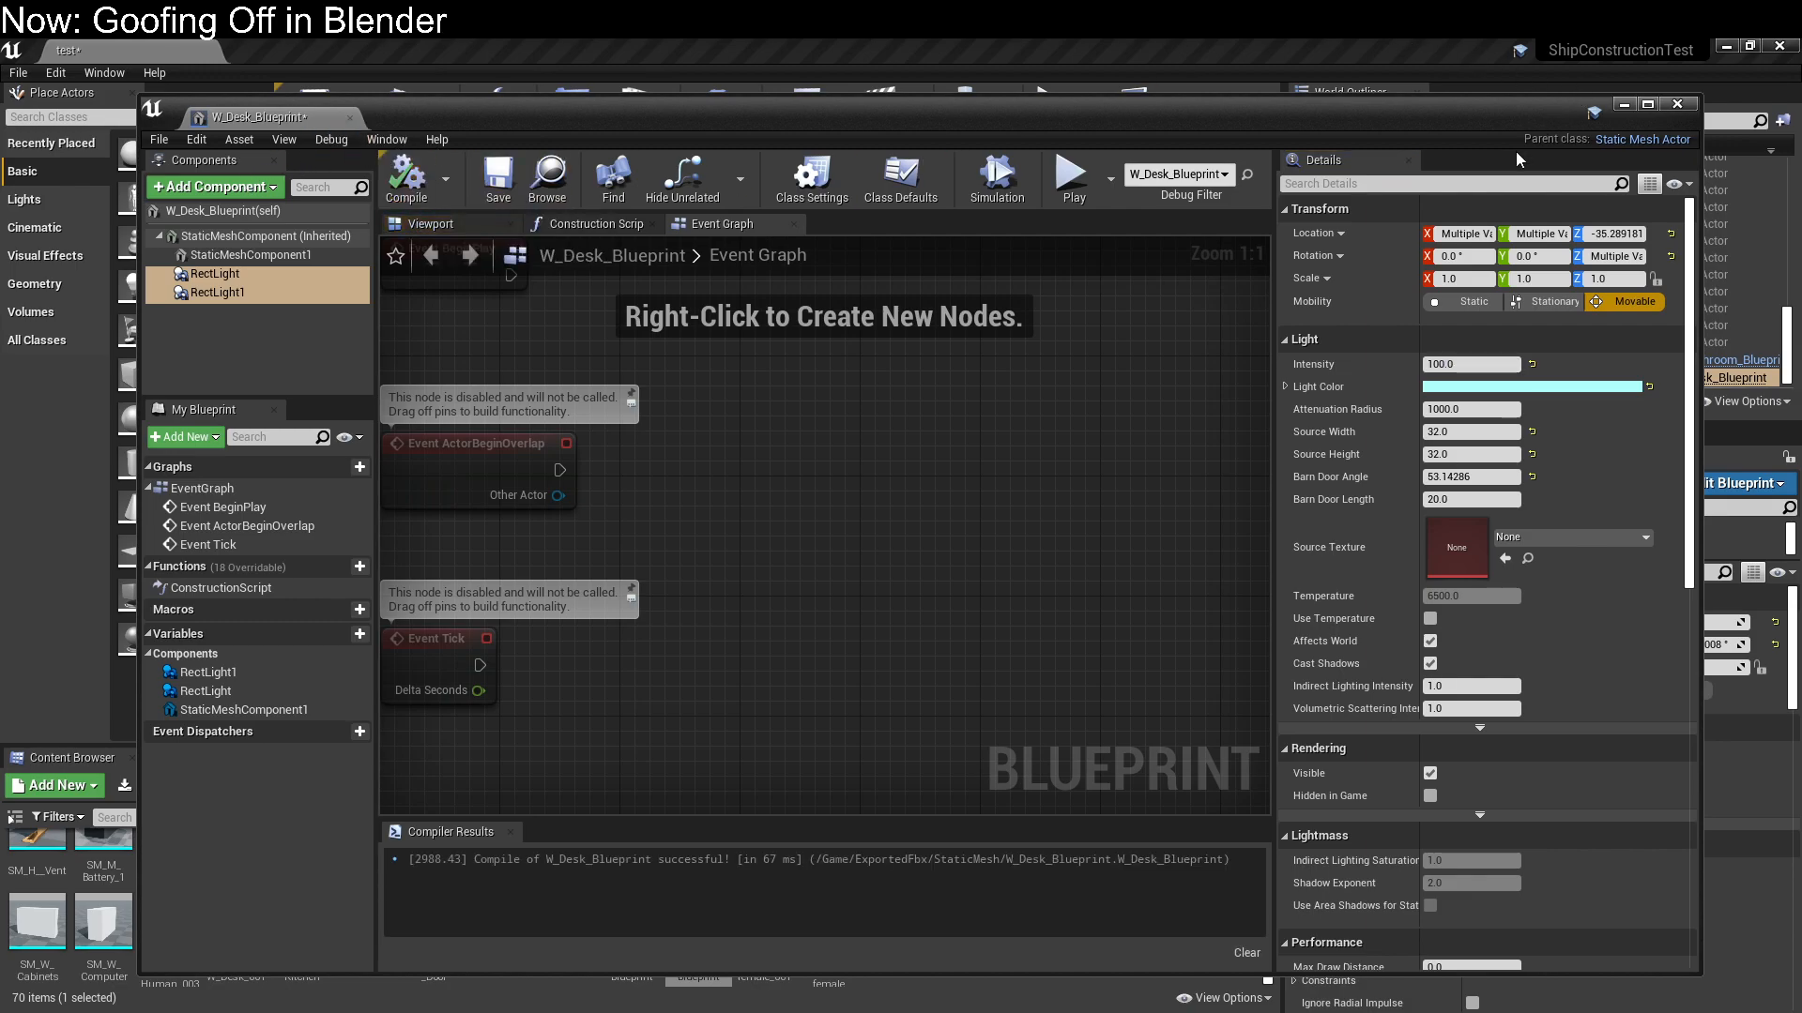
left_click_drag(1512, 122, 0, 103)
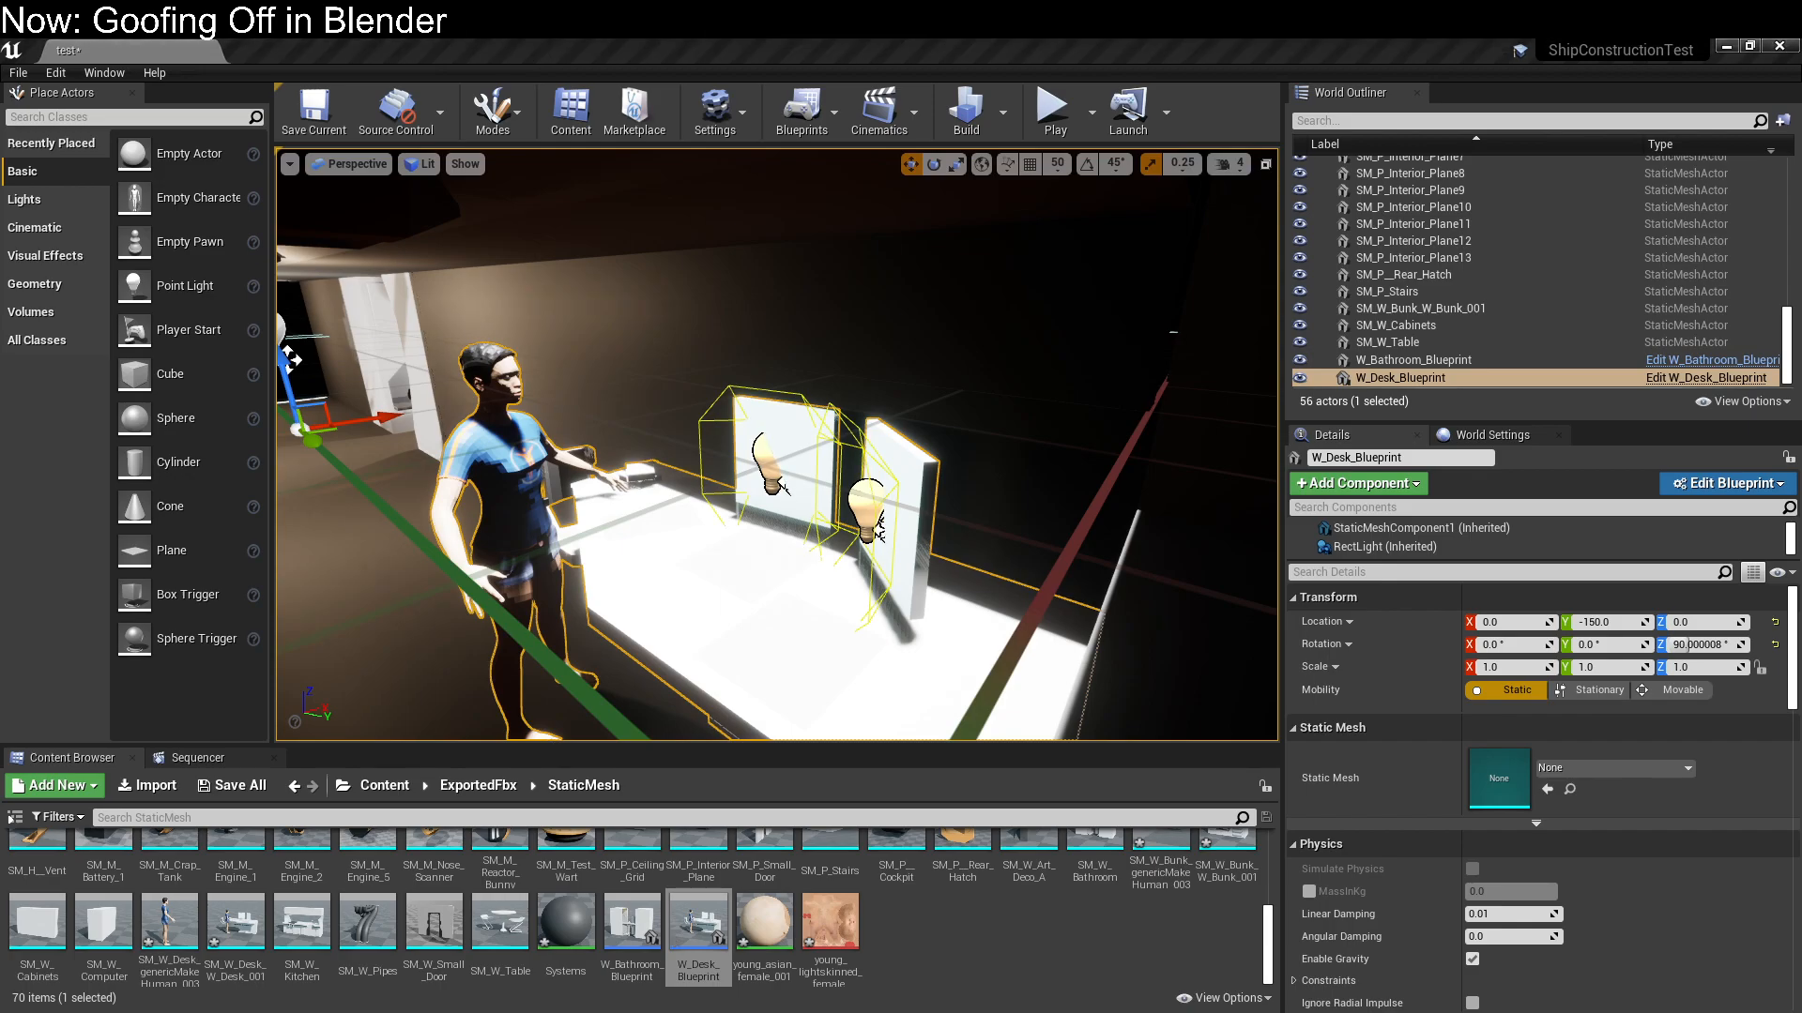
Select the three interior planes around the desk room and neighbouring rooms and duplicate them
left_click_drag(425, 575, 478, 600, "alt")
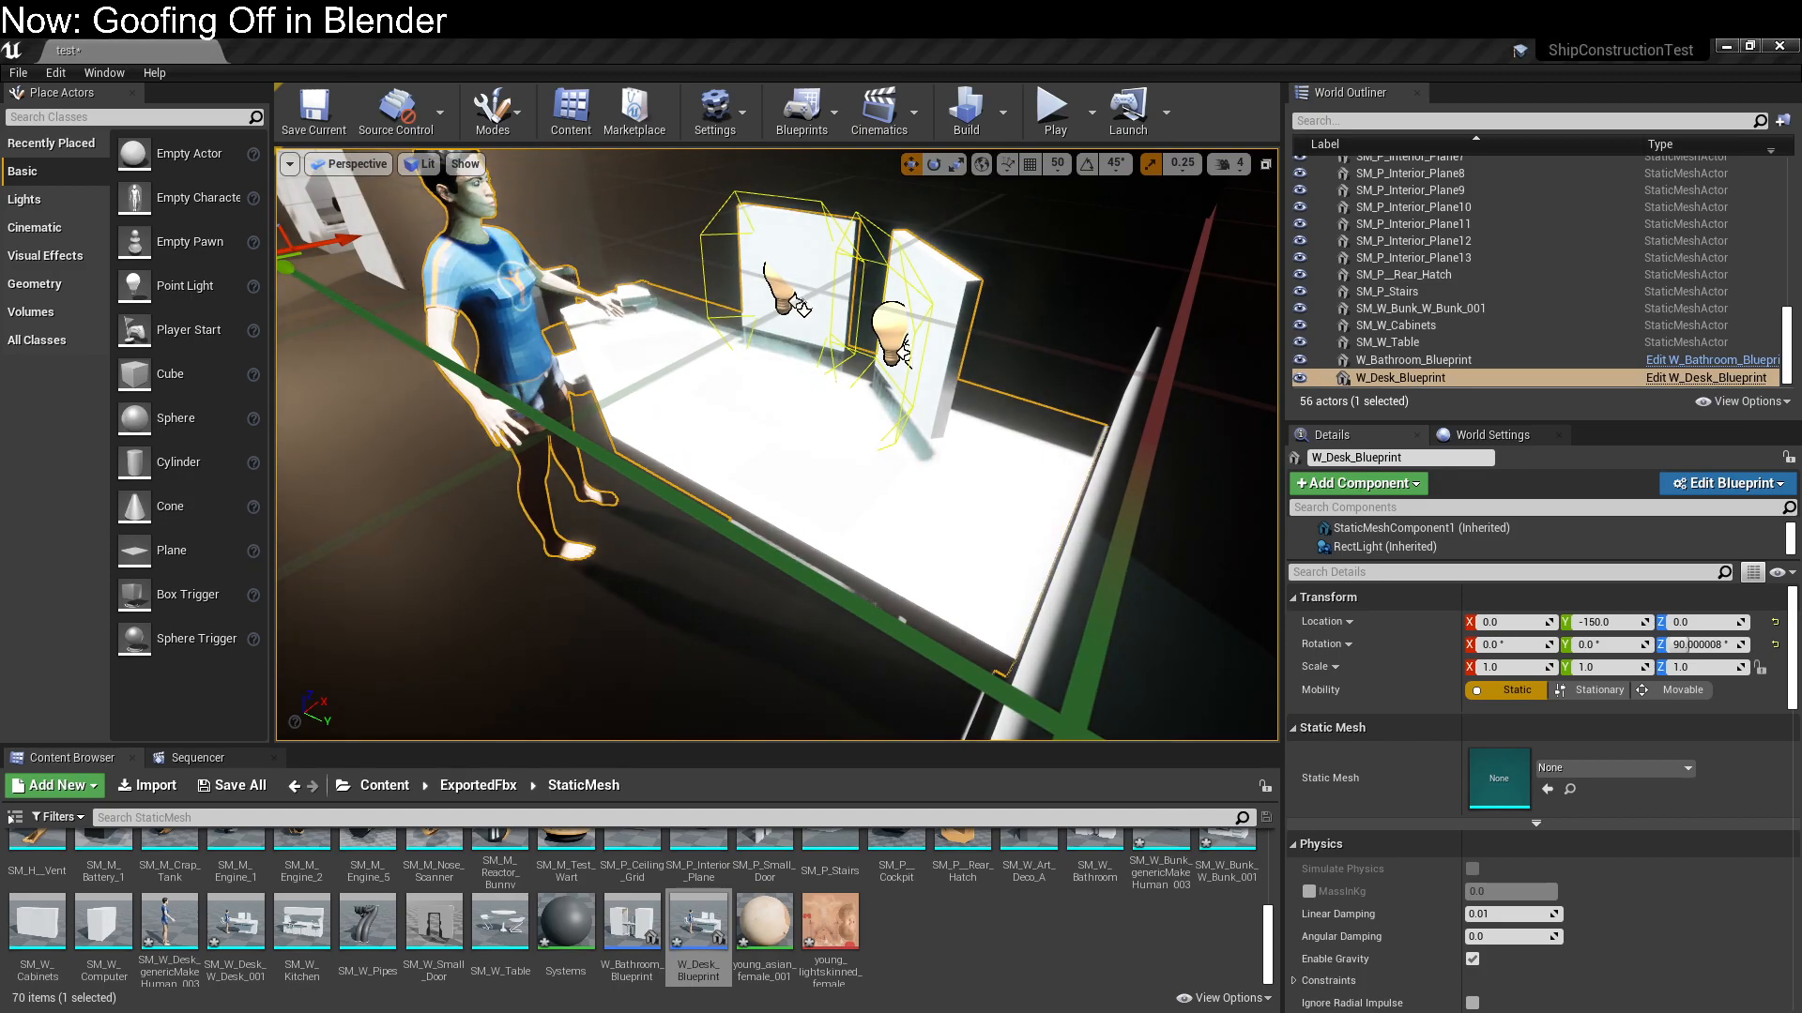
right_click_drag(450, 329, 638, 310)
right_click_drag(633, 581, 873, 300)
left_click(896, 308)
left_click(756, 310, "ctrl")
right_click_drag(755, 310, 766, 485)
scroll(807, 435, "down", 5)
scroll(766, 486, "down", 5)
left_click(771, 471, "ctrl")
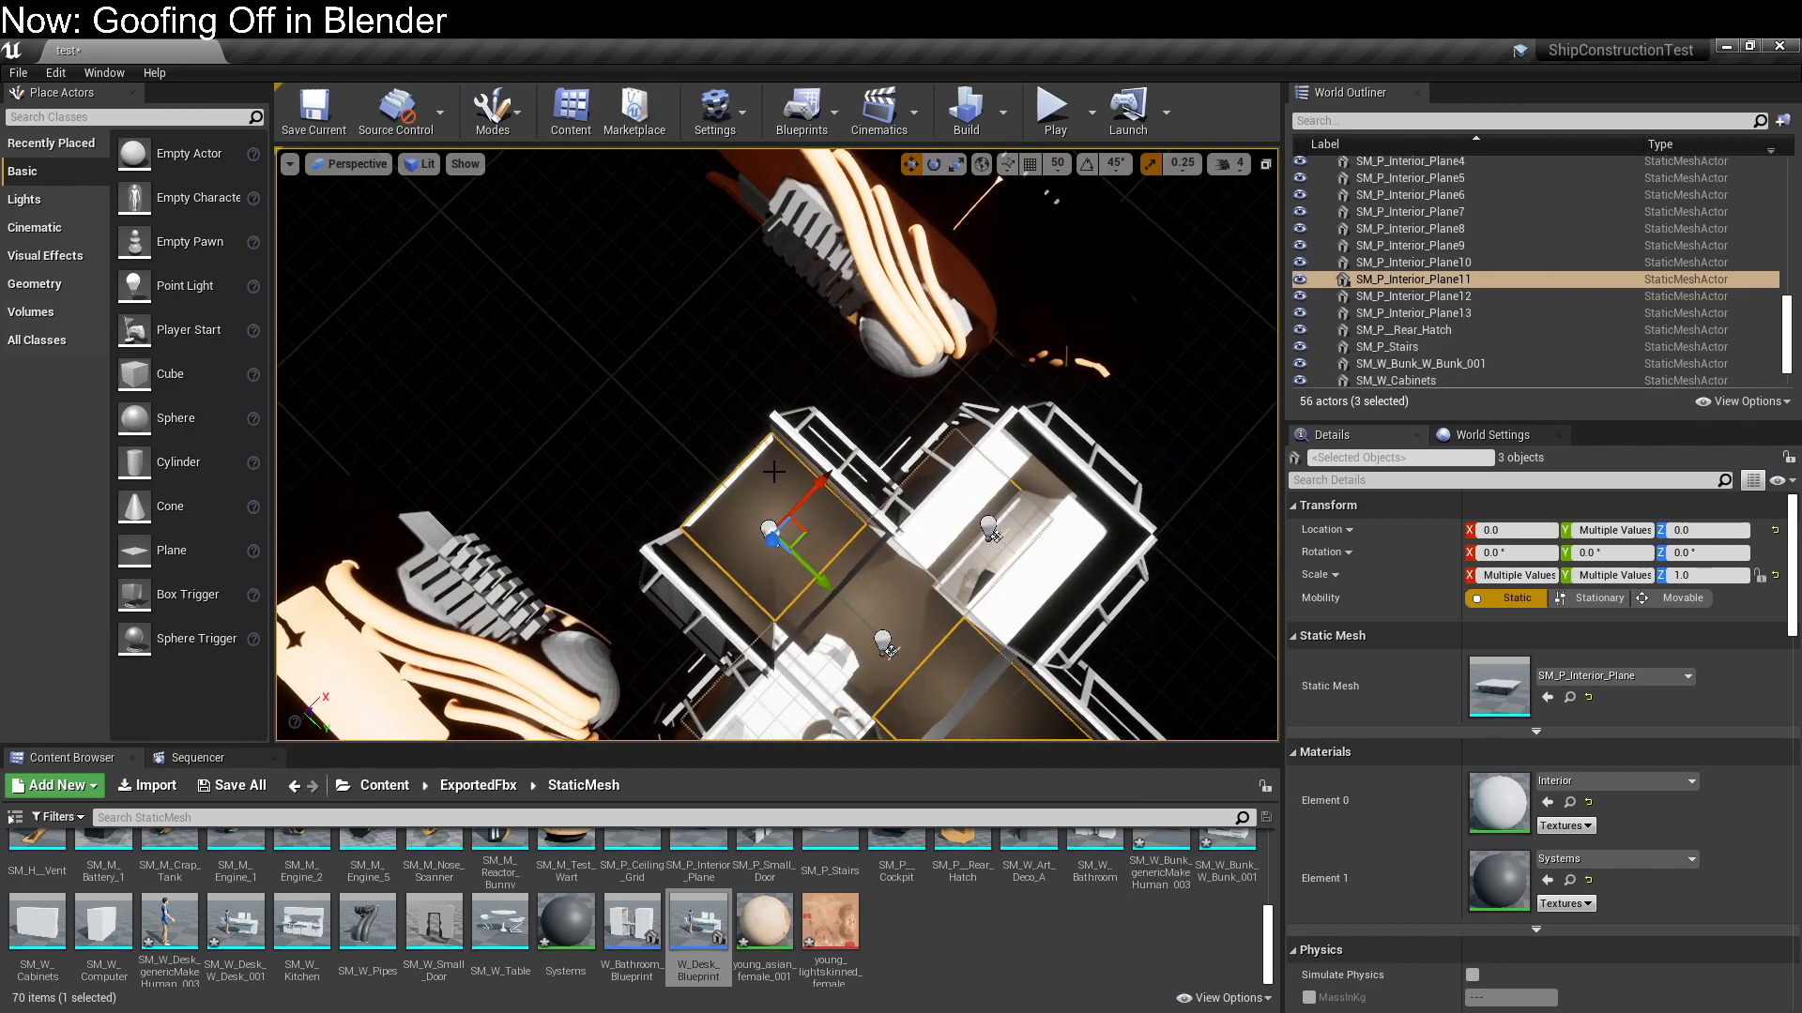
key("ctrl+w")
Rotate the three duplicated interior planes, undoing the first rotation before rotating them again
key("e")
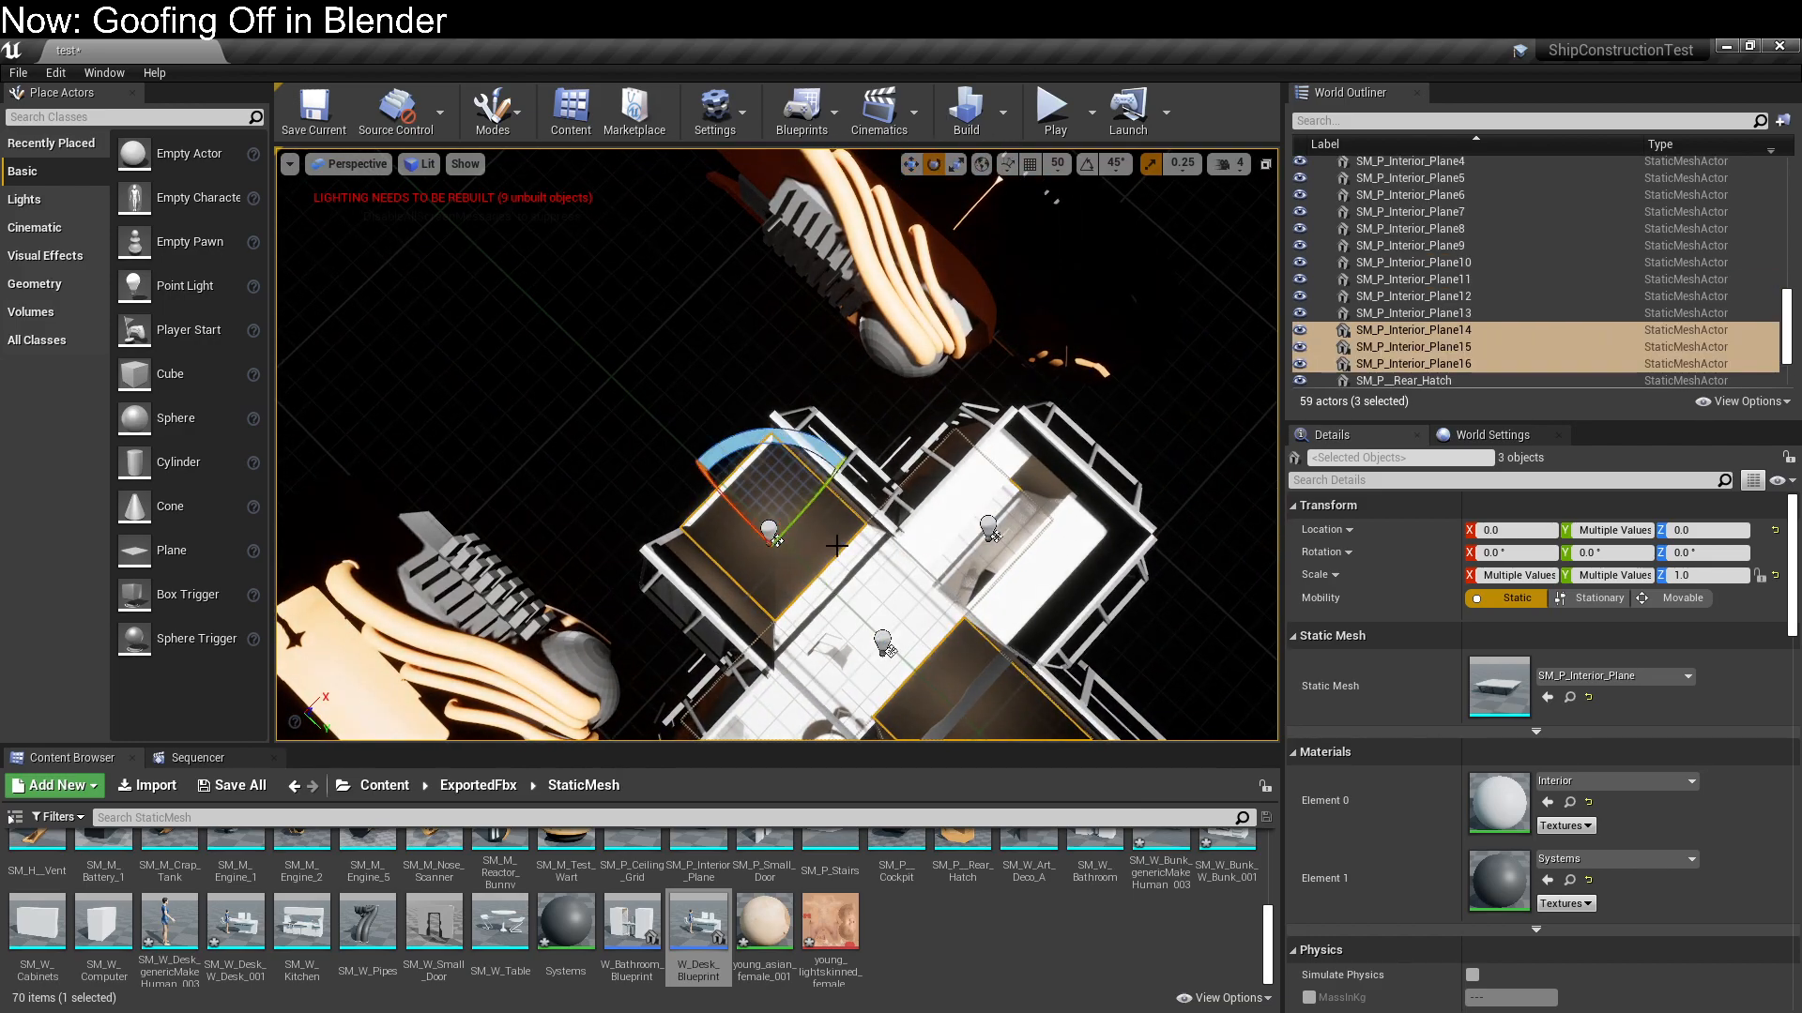
left_click_drag(815, 508, 1276, 47)
key("ctrl+z")
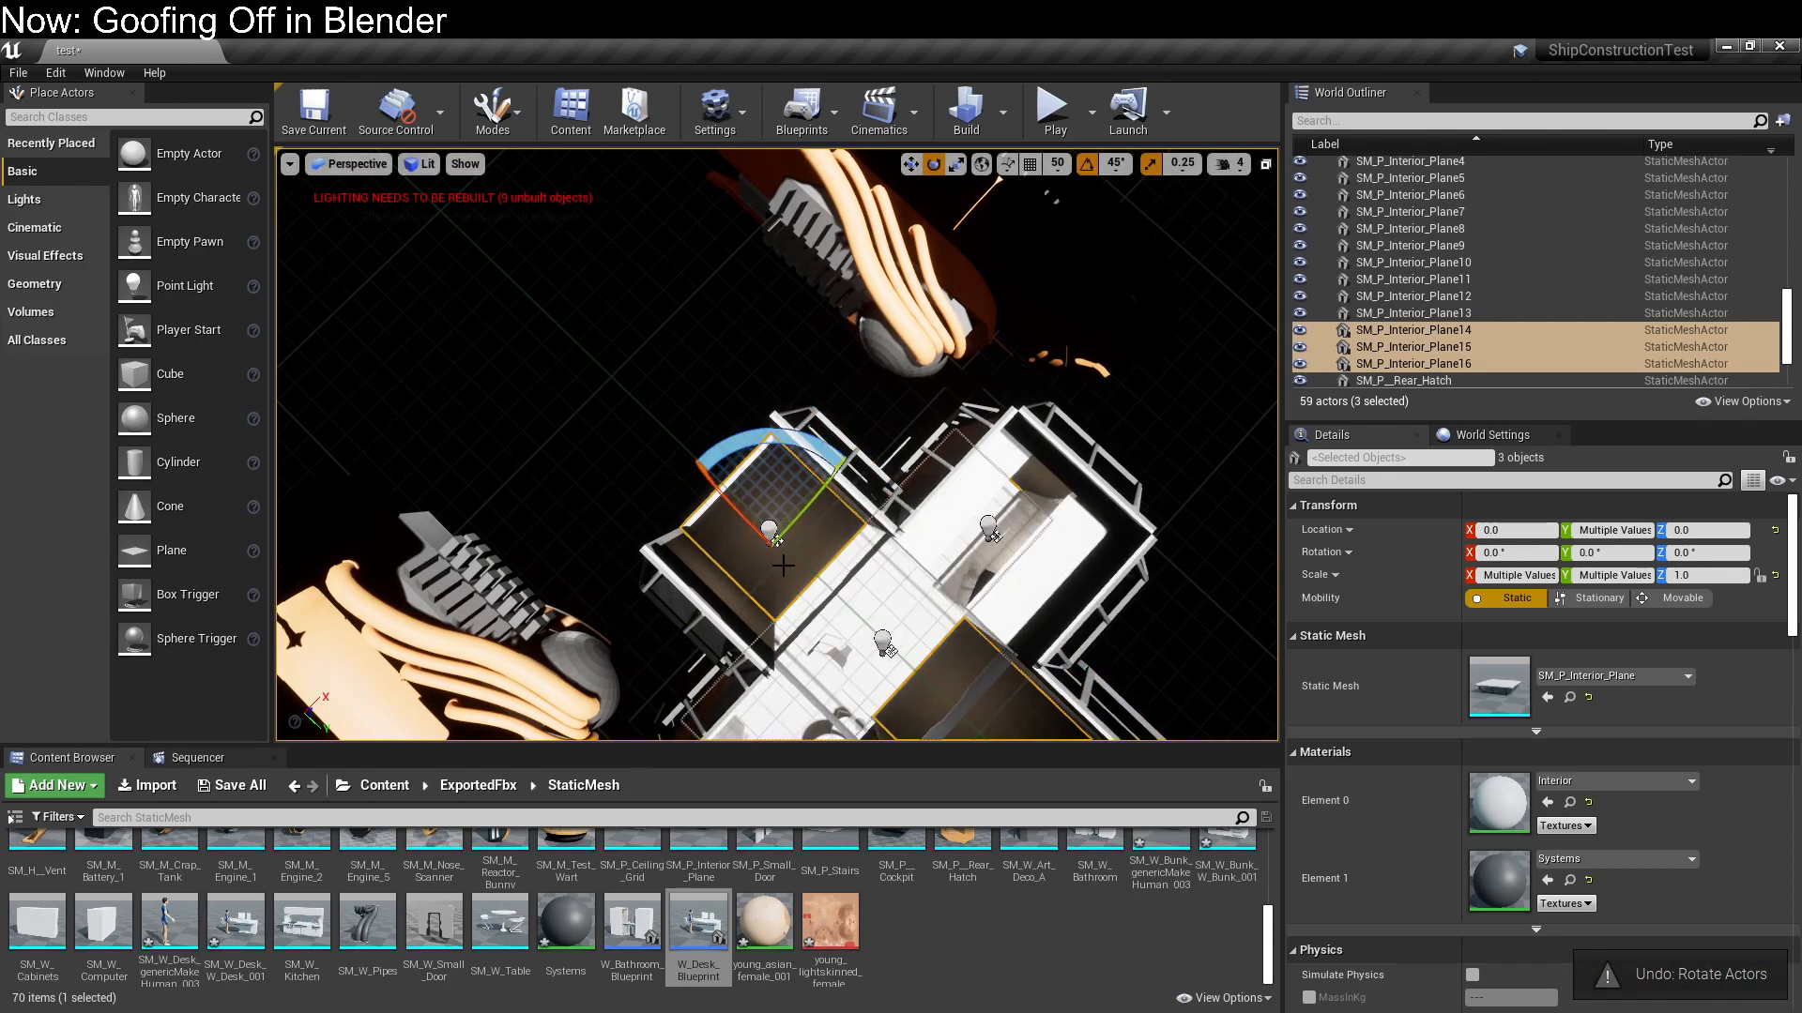
left_click_drag(792, 518, 841, 375)
left_click(747, 343)
key("w")
right_click_drag(777, 445, 748, 330)
Select the desk blueprint again and open it for editing in the Blueprint Editor
left_click(1042, 471)
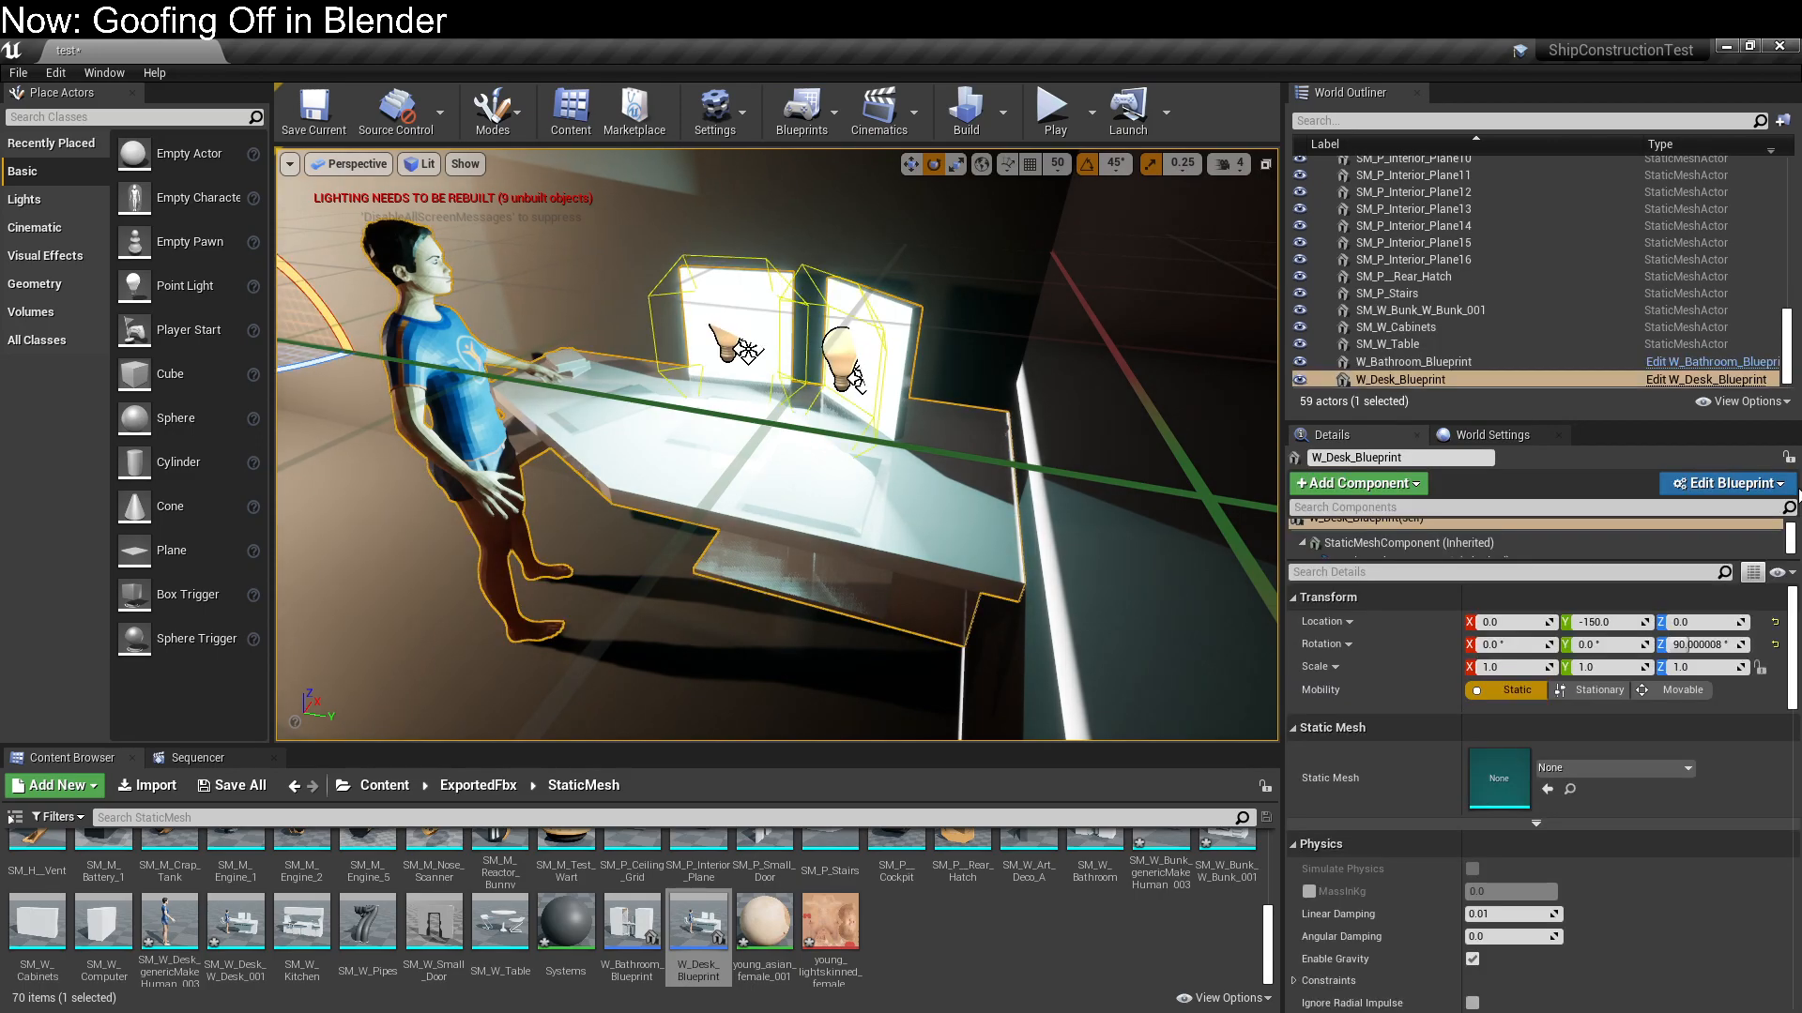
left_click(1764, 484)
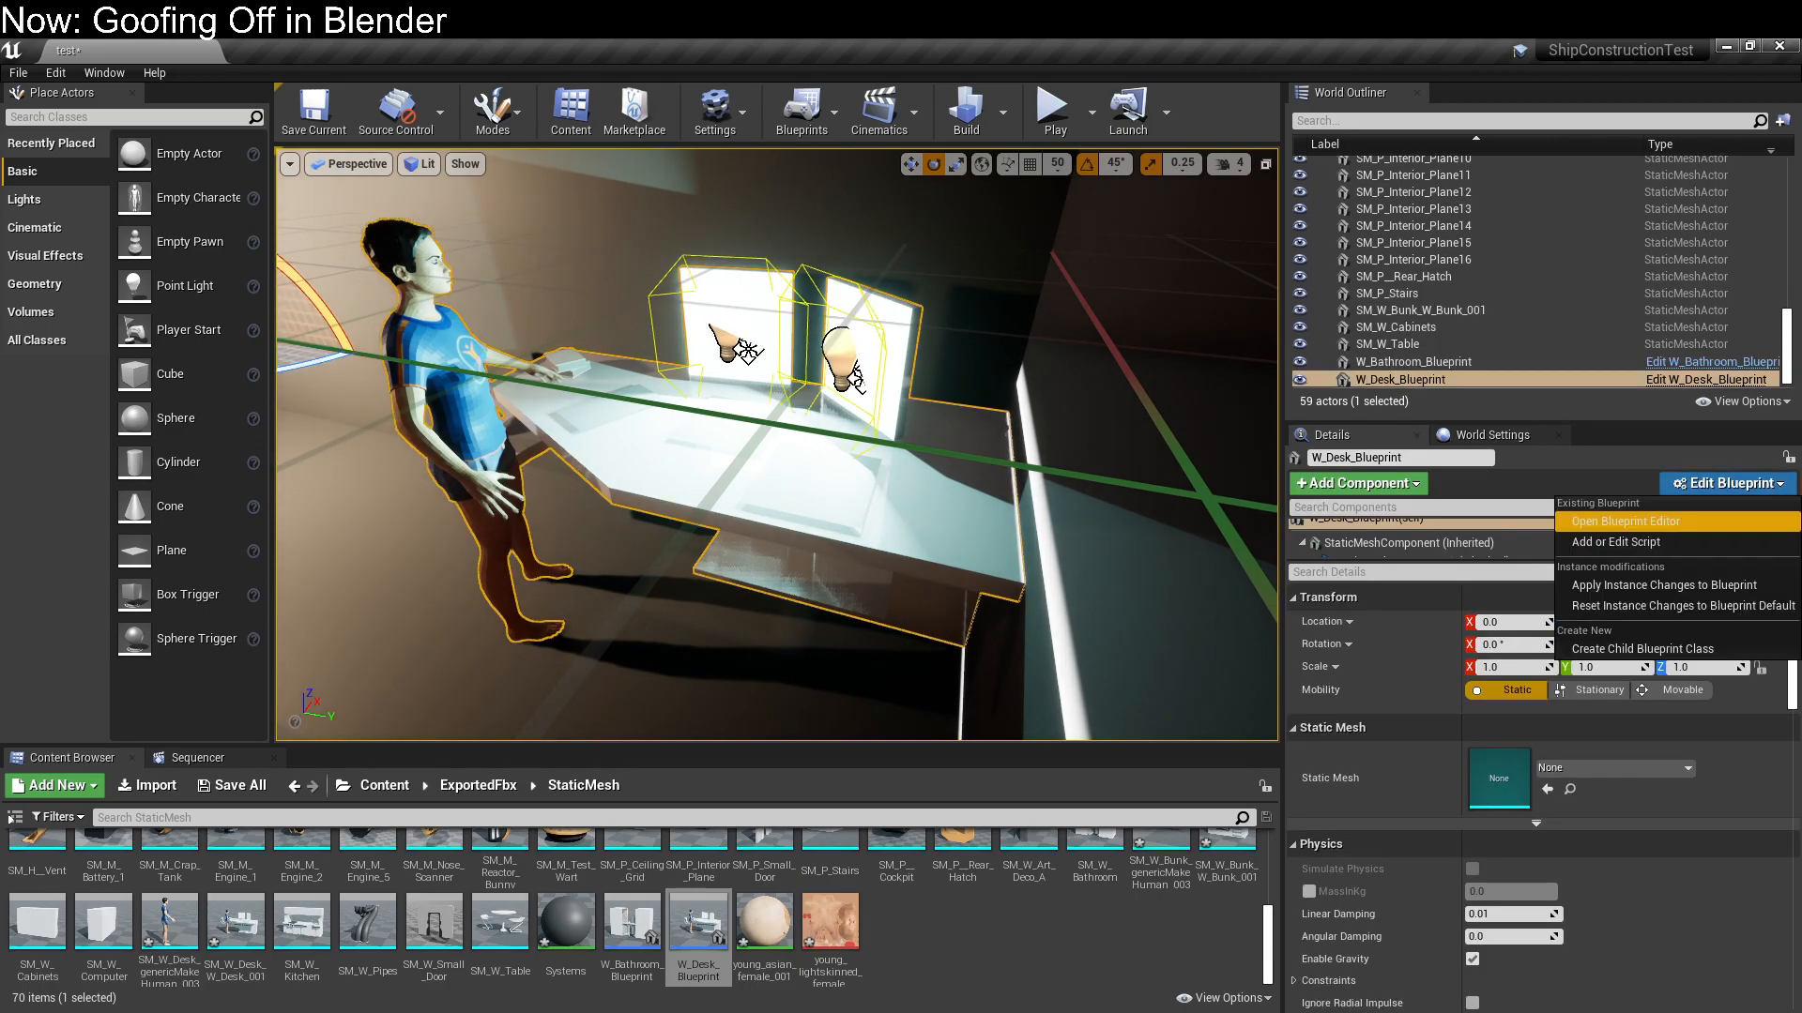
left_click(1689, 523)
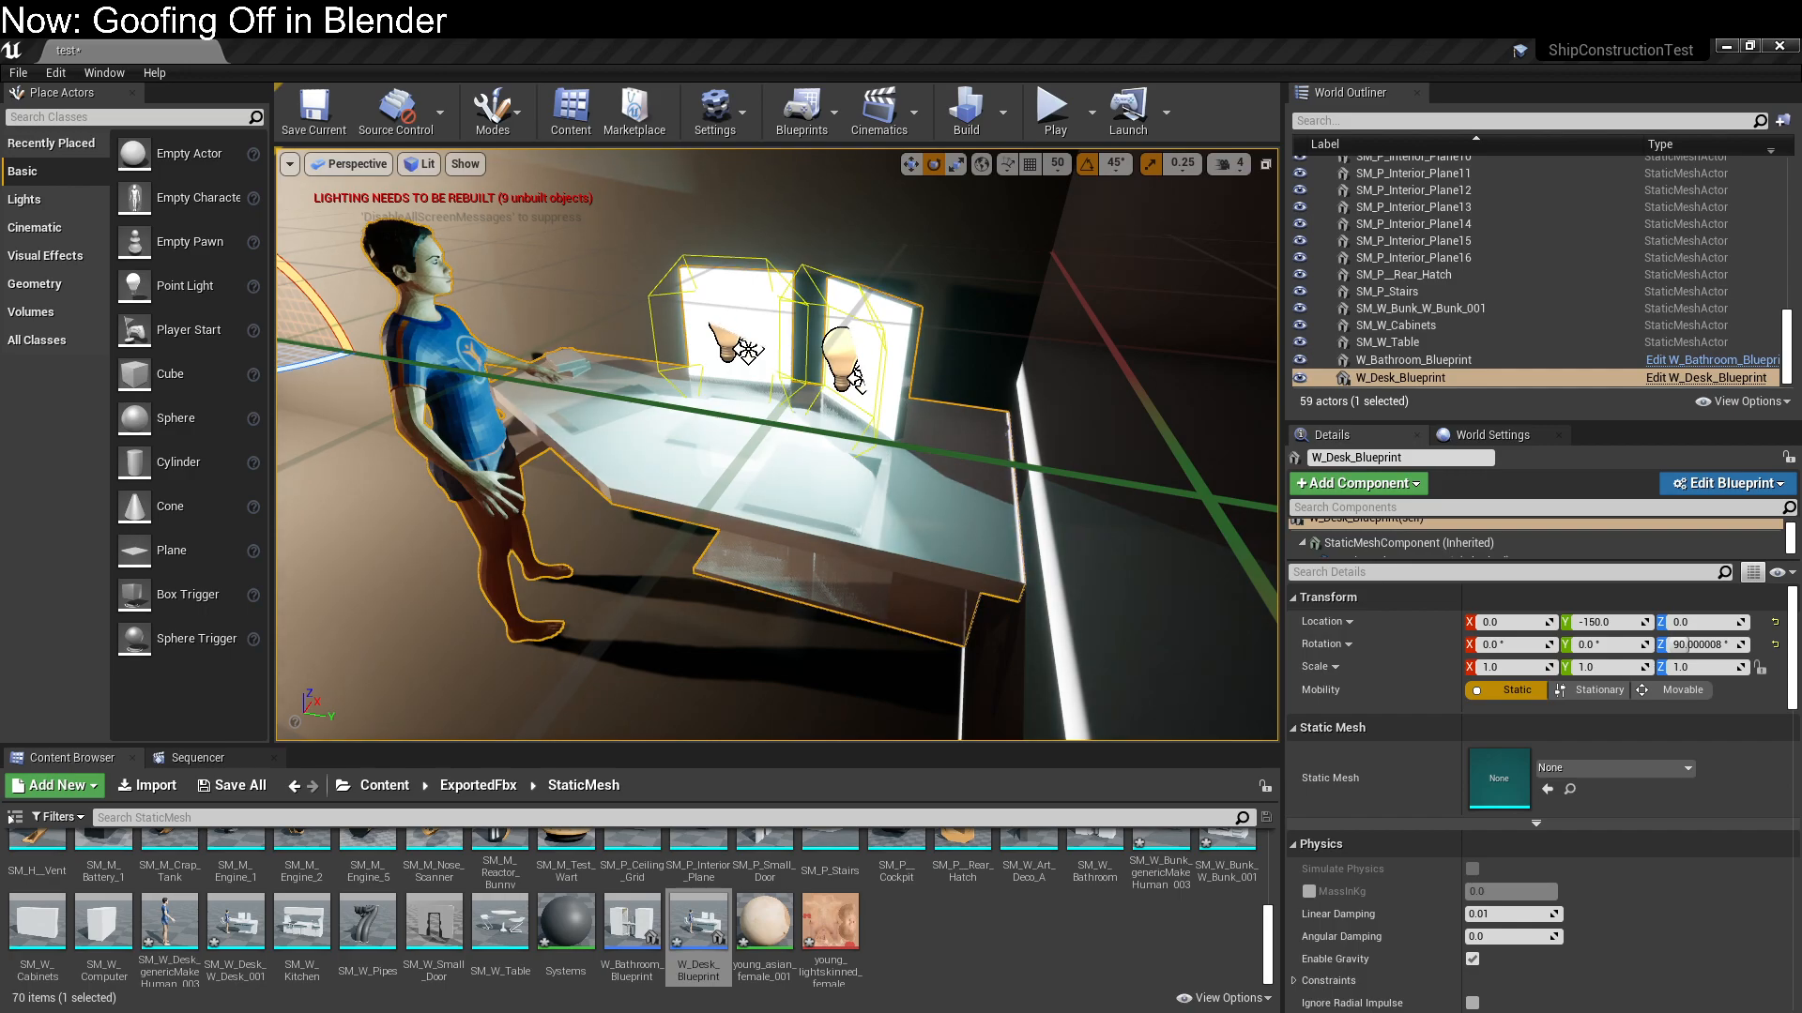
Place the SM_W_Kitchen mesh in the corridor at X 150, Y -450, Z 0, rotated 90 degrees about Z, undoing the first placement
right_click_drag(603, 438, 476, 533)
left_click(693, 442)
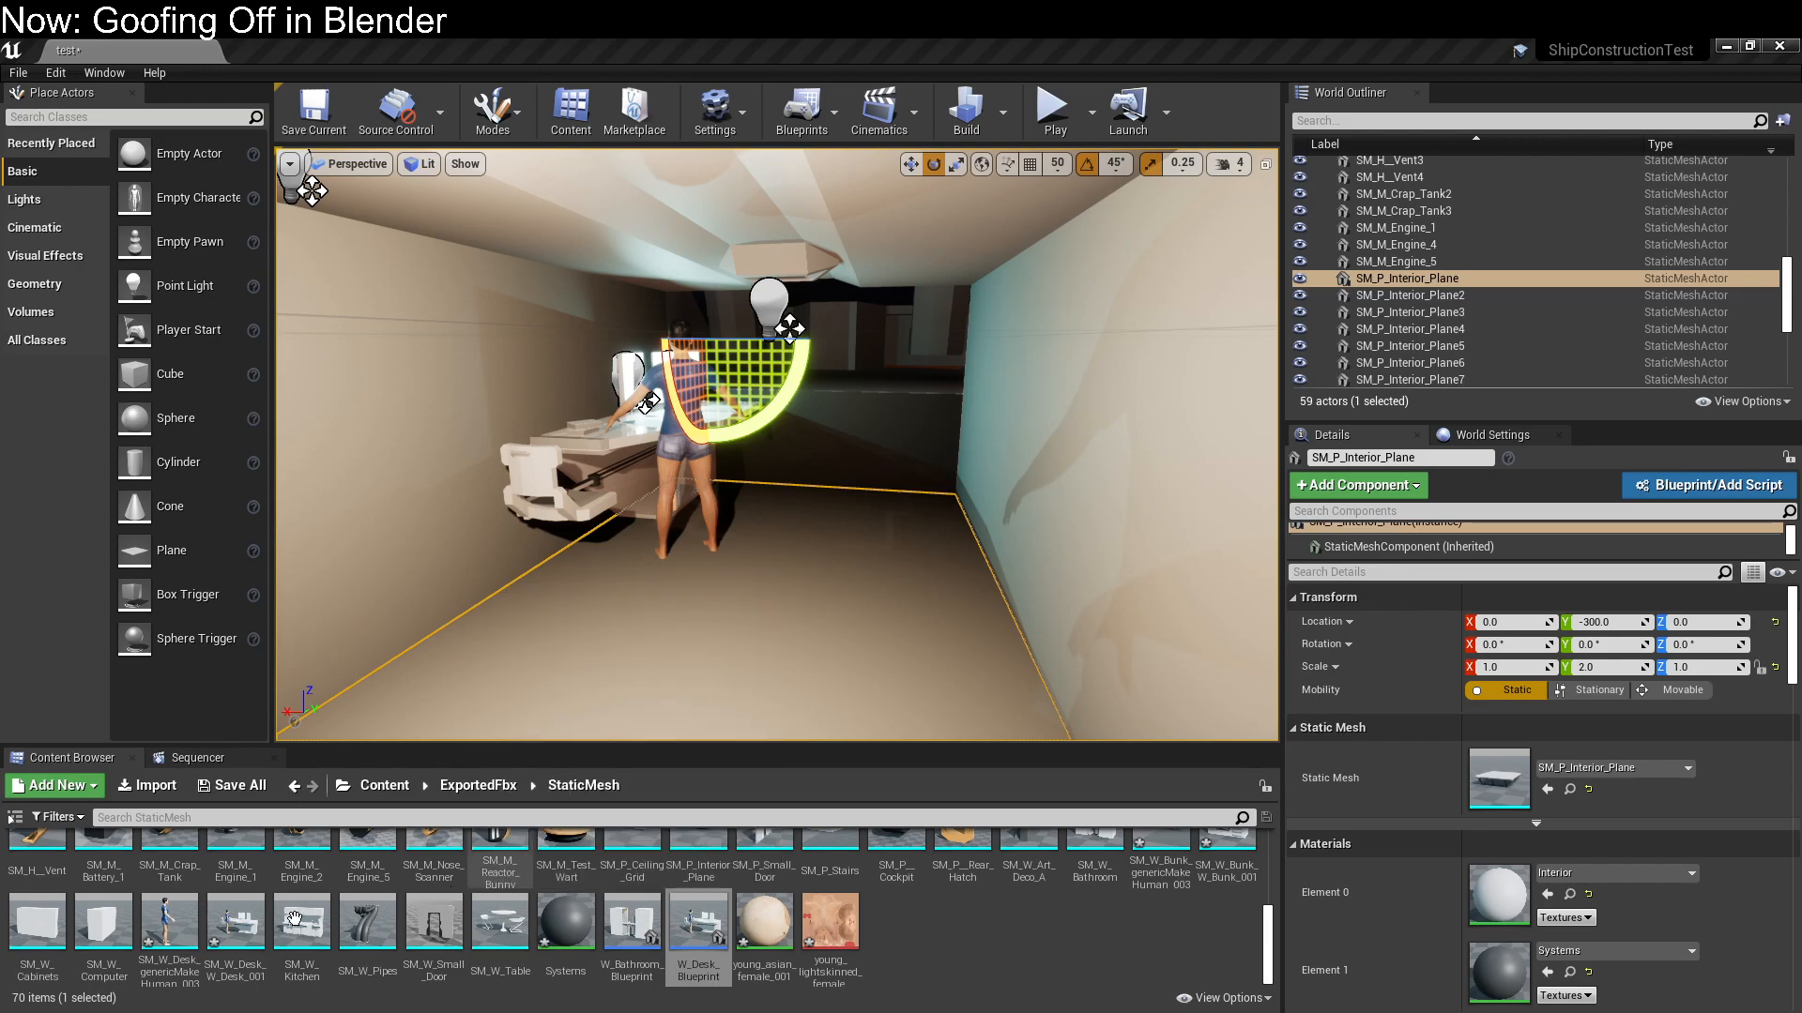
right_click_drag(1013, 584, 864, 584)
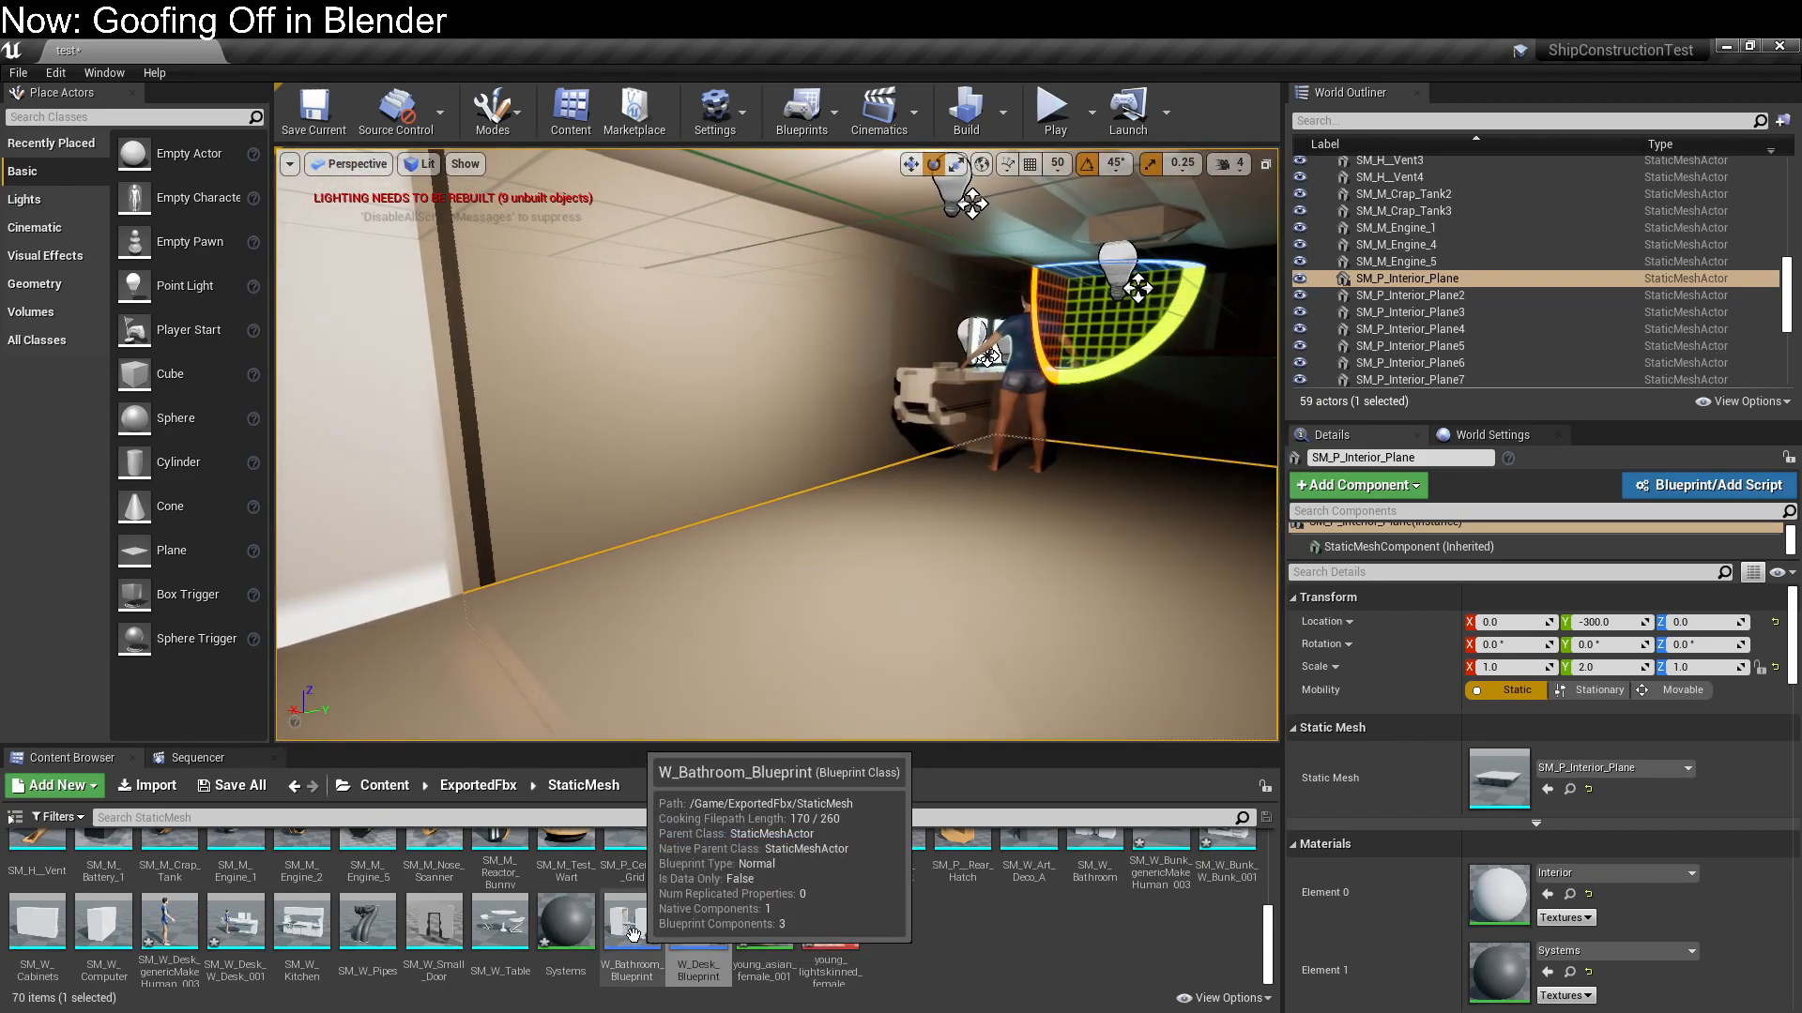
left_click_drag(296, 920, 748, 287)
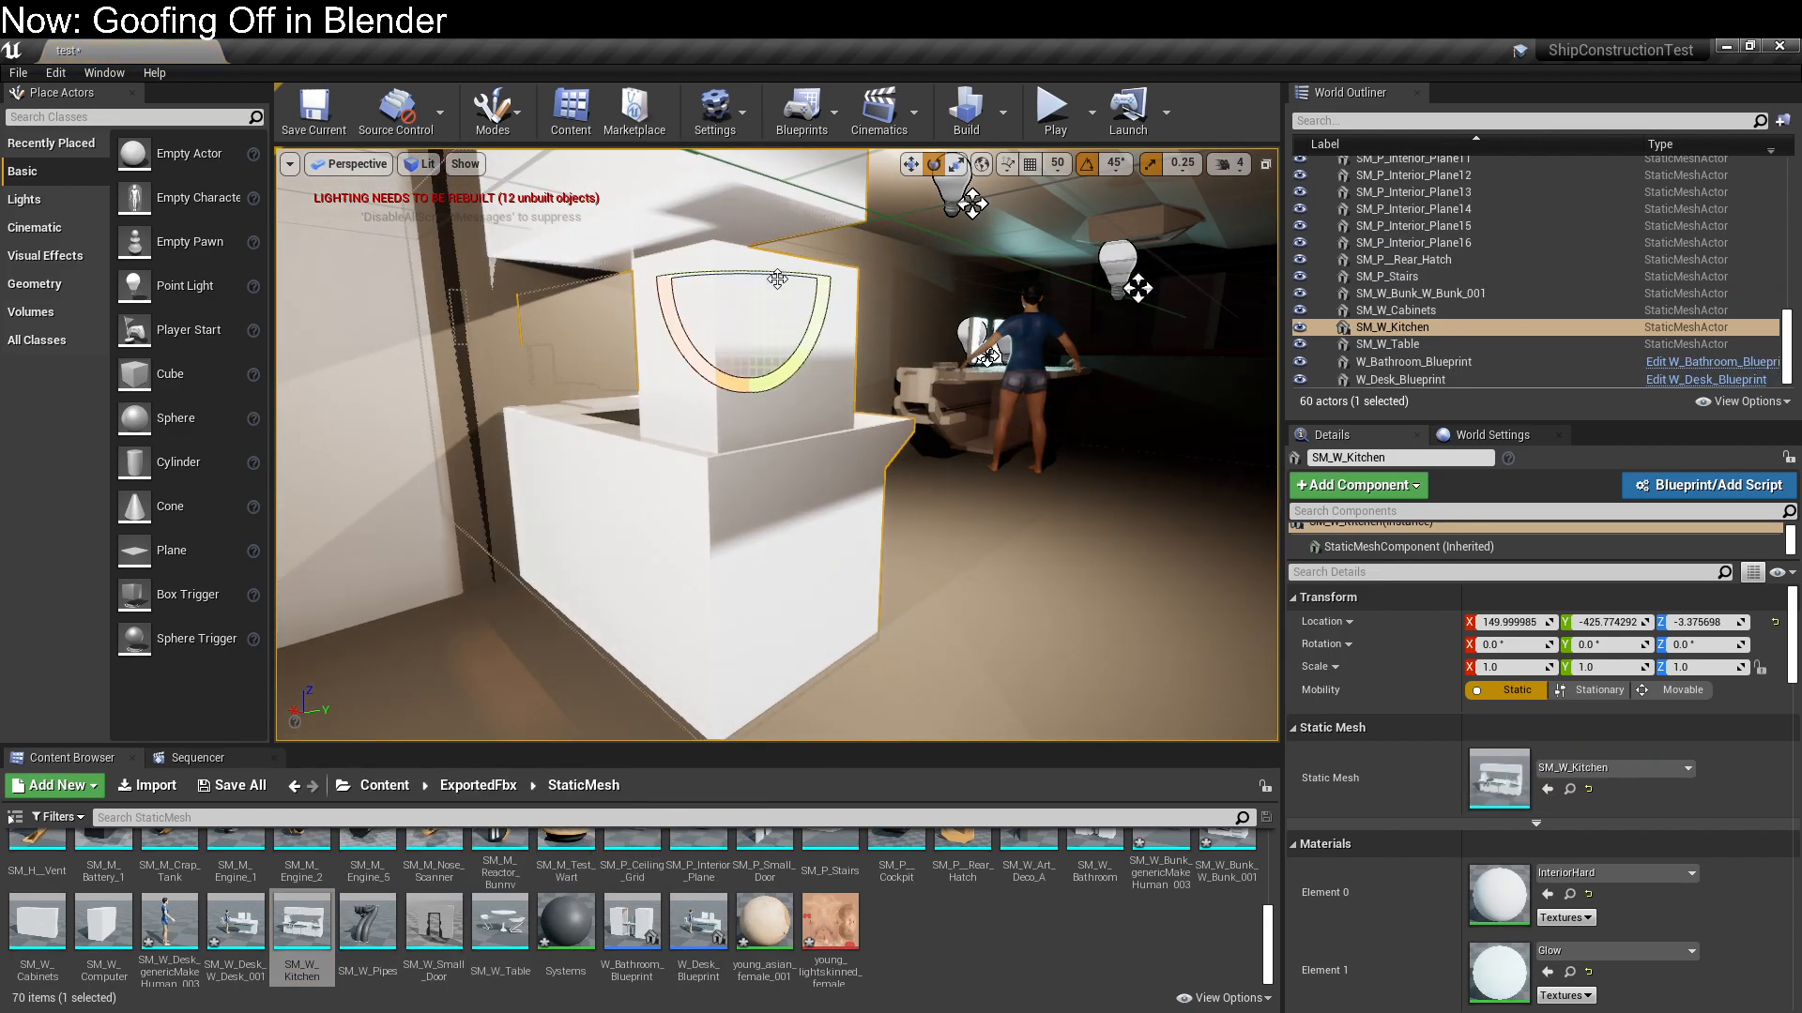
key("ctrl+z")
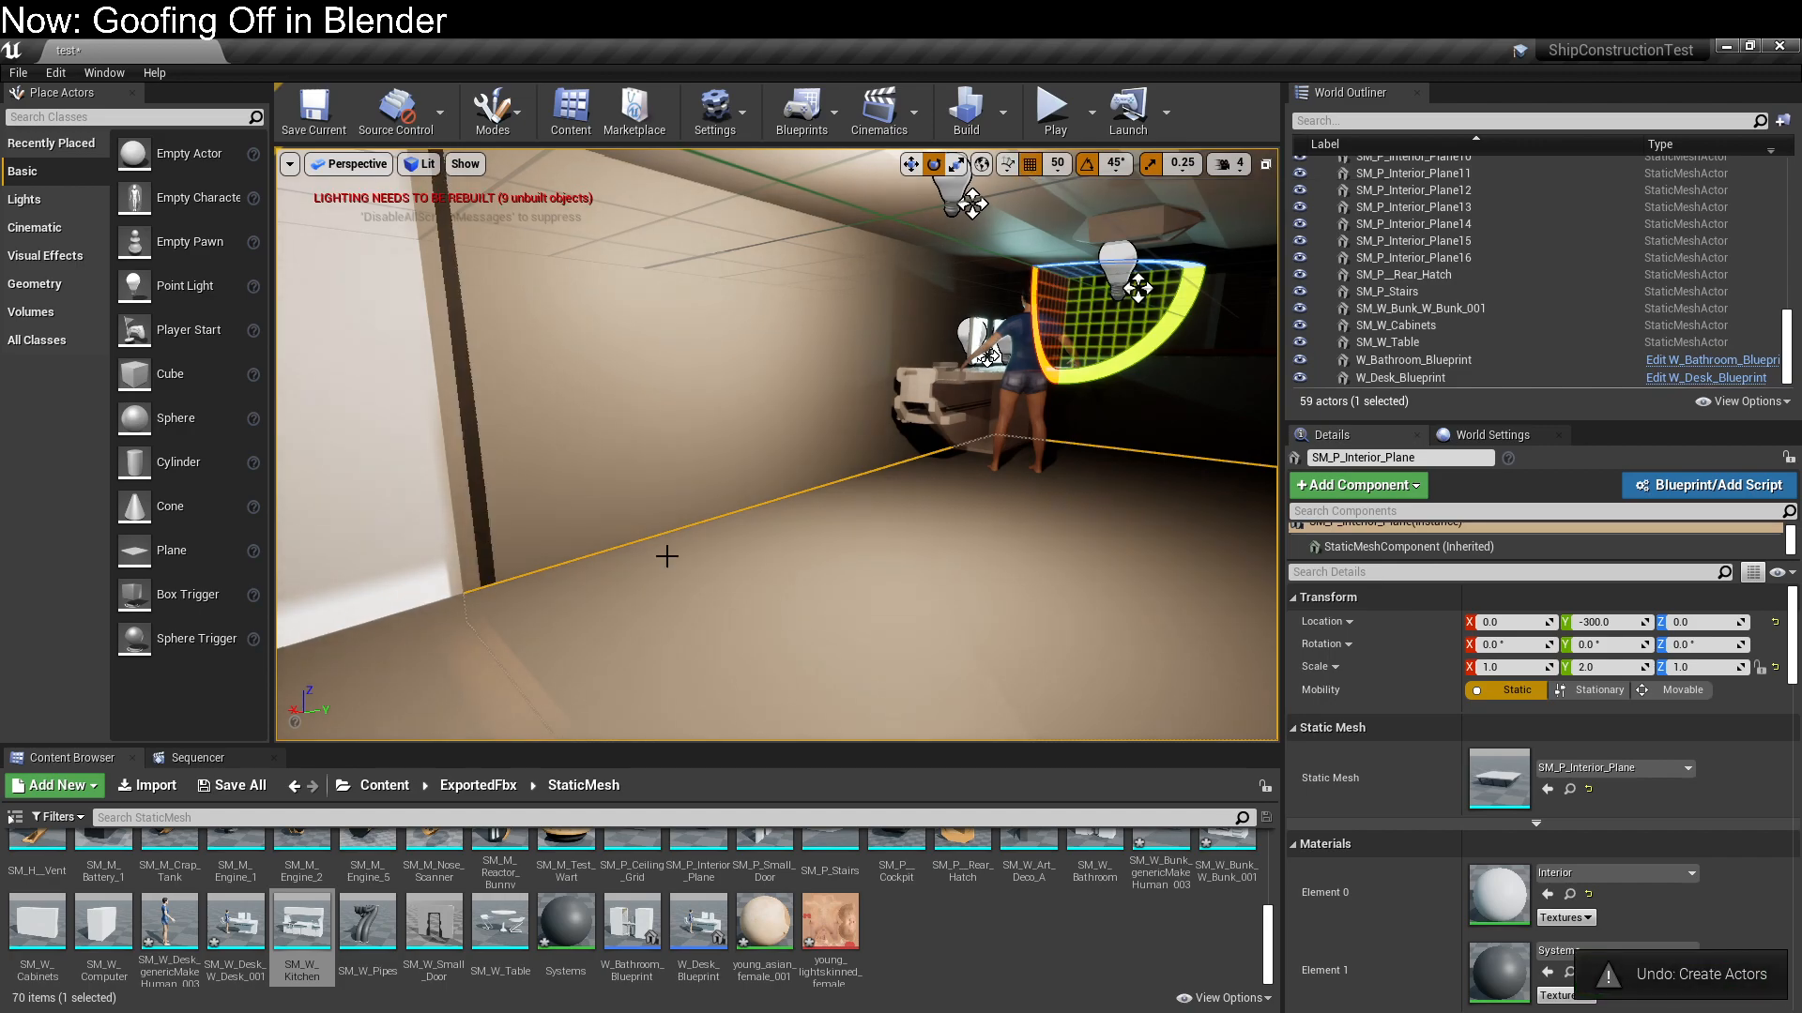
left_click_drag(300, 919, 1196, 233)
Set the position snap size to 100 and move the kitchen to X 0
left_click(1060, 171)
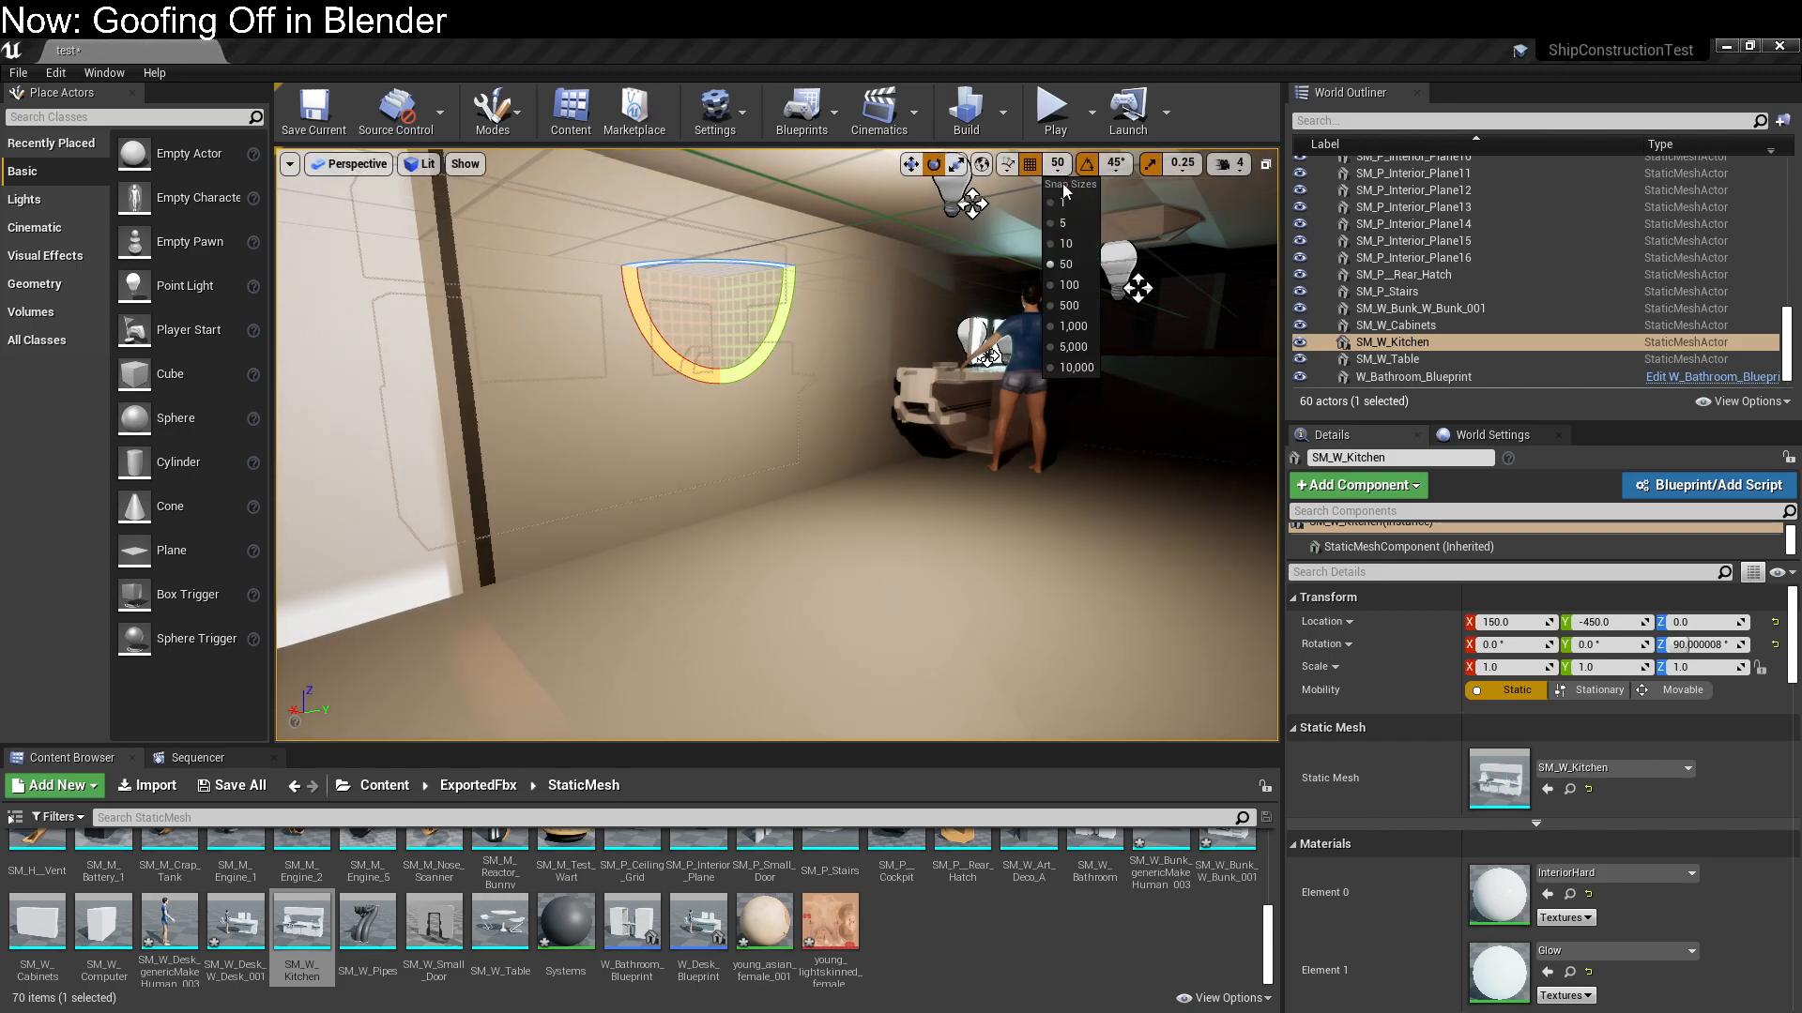
key("w")
left_click(1066, 284)
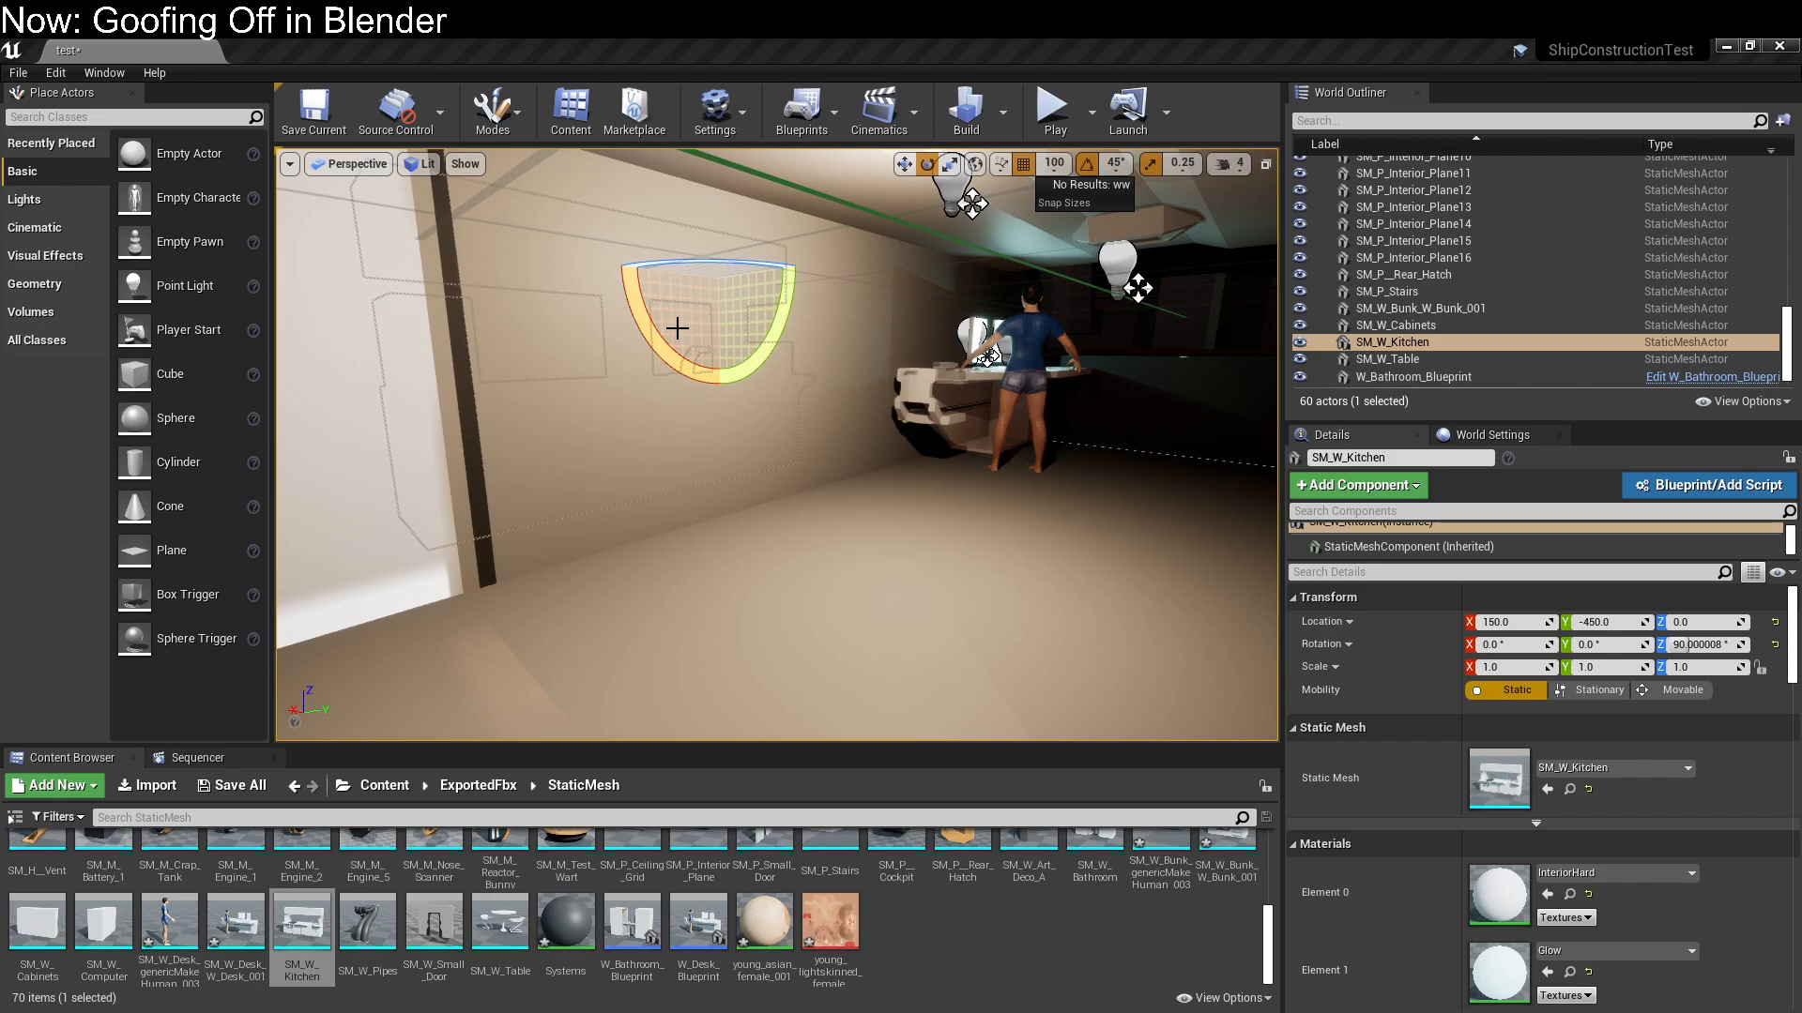
left_click(721, 283)
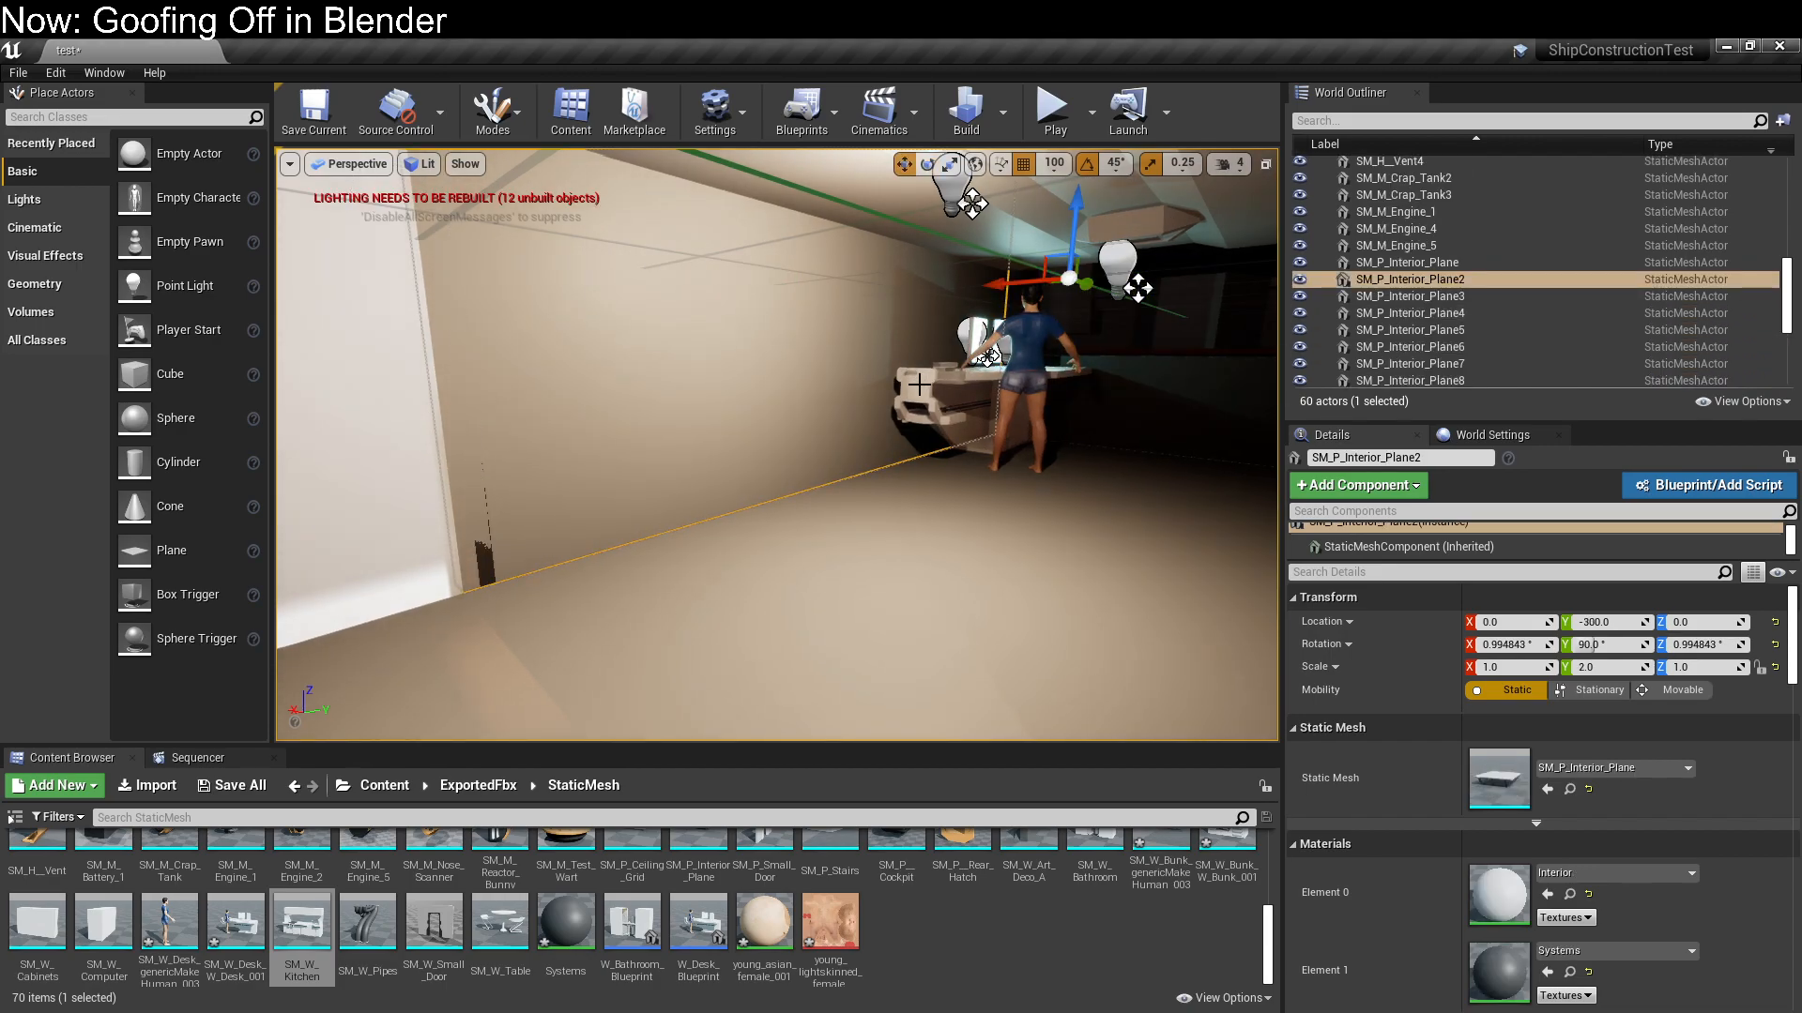
key("ctrl+z")
left_click_drag(678, 281, 851, 271)
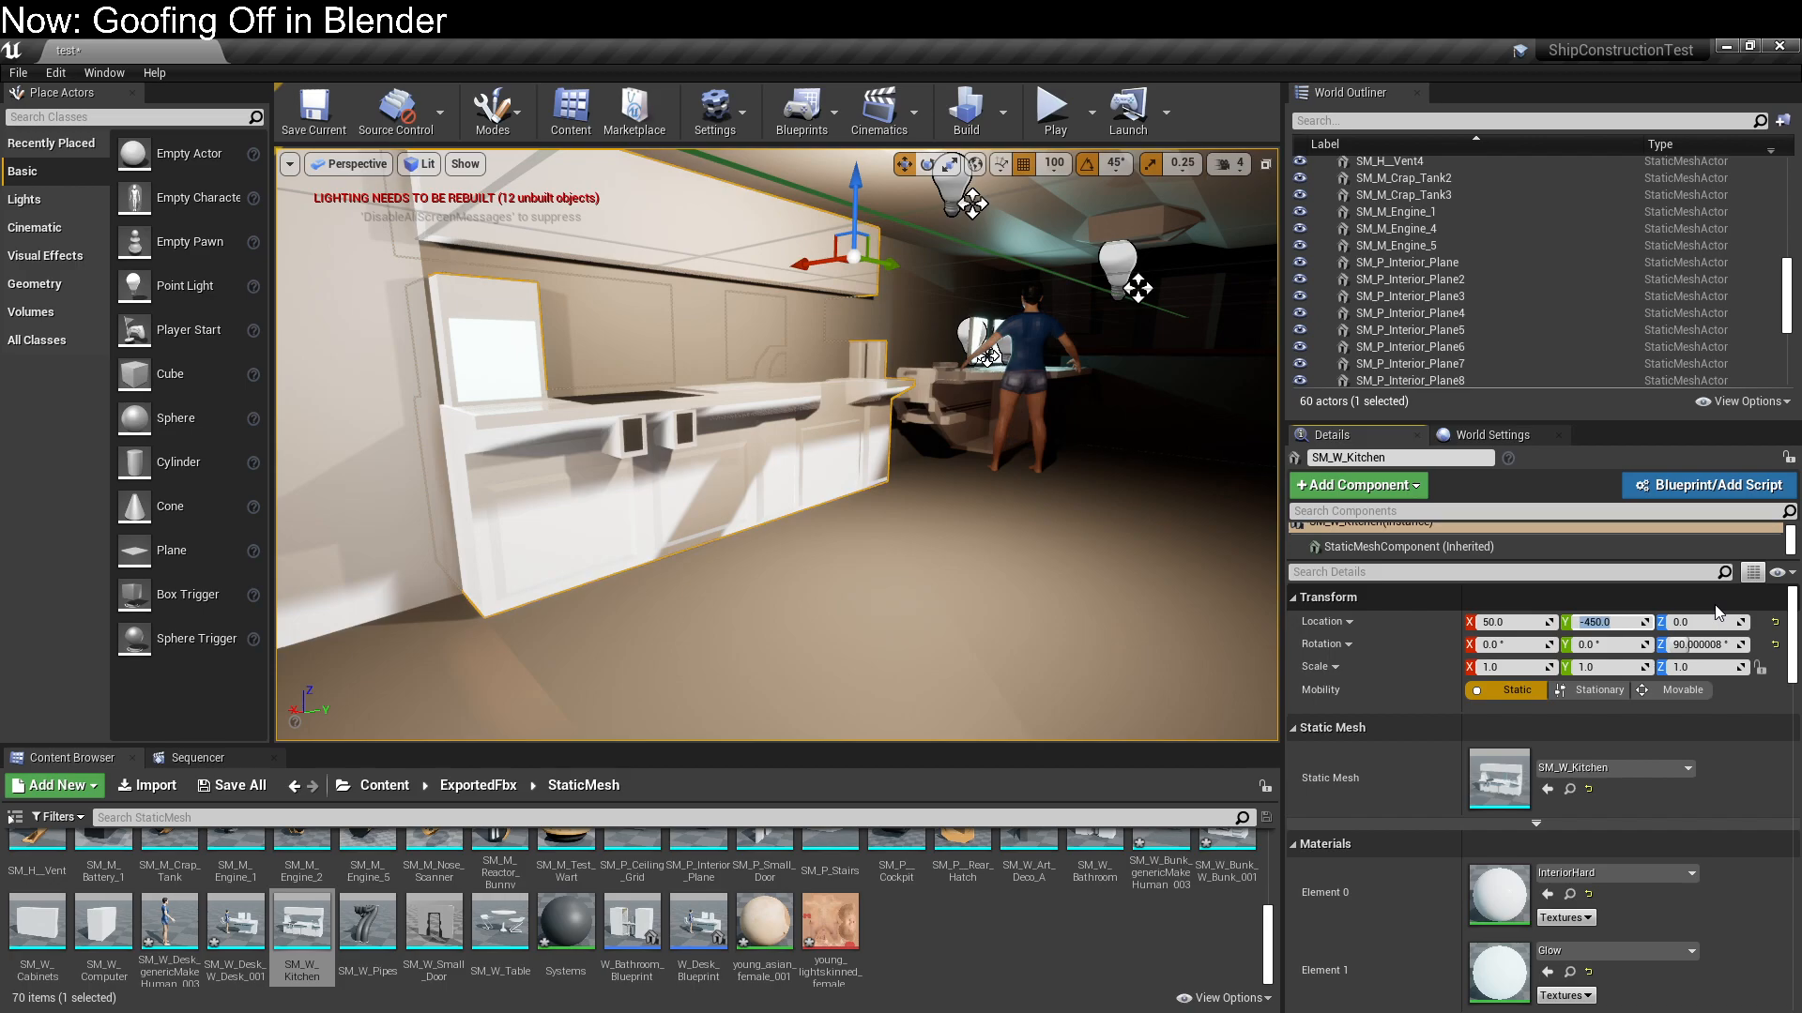
type("0")
key("Return")
Rotate the kitchen to 270 degrees about Z so it stands against the opposite corridor wall
mouse_move(882, 685)
right_mouse_down()
mouse_move(798, 647)
mouse_move(703, 666)
mouse_move(929, 671)
mouse_move(891, 662)
mouse_move(910, 666)
right_mouse_up()
key("s")
right_click_drag(849, 528, 864, 527)
key("e")
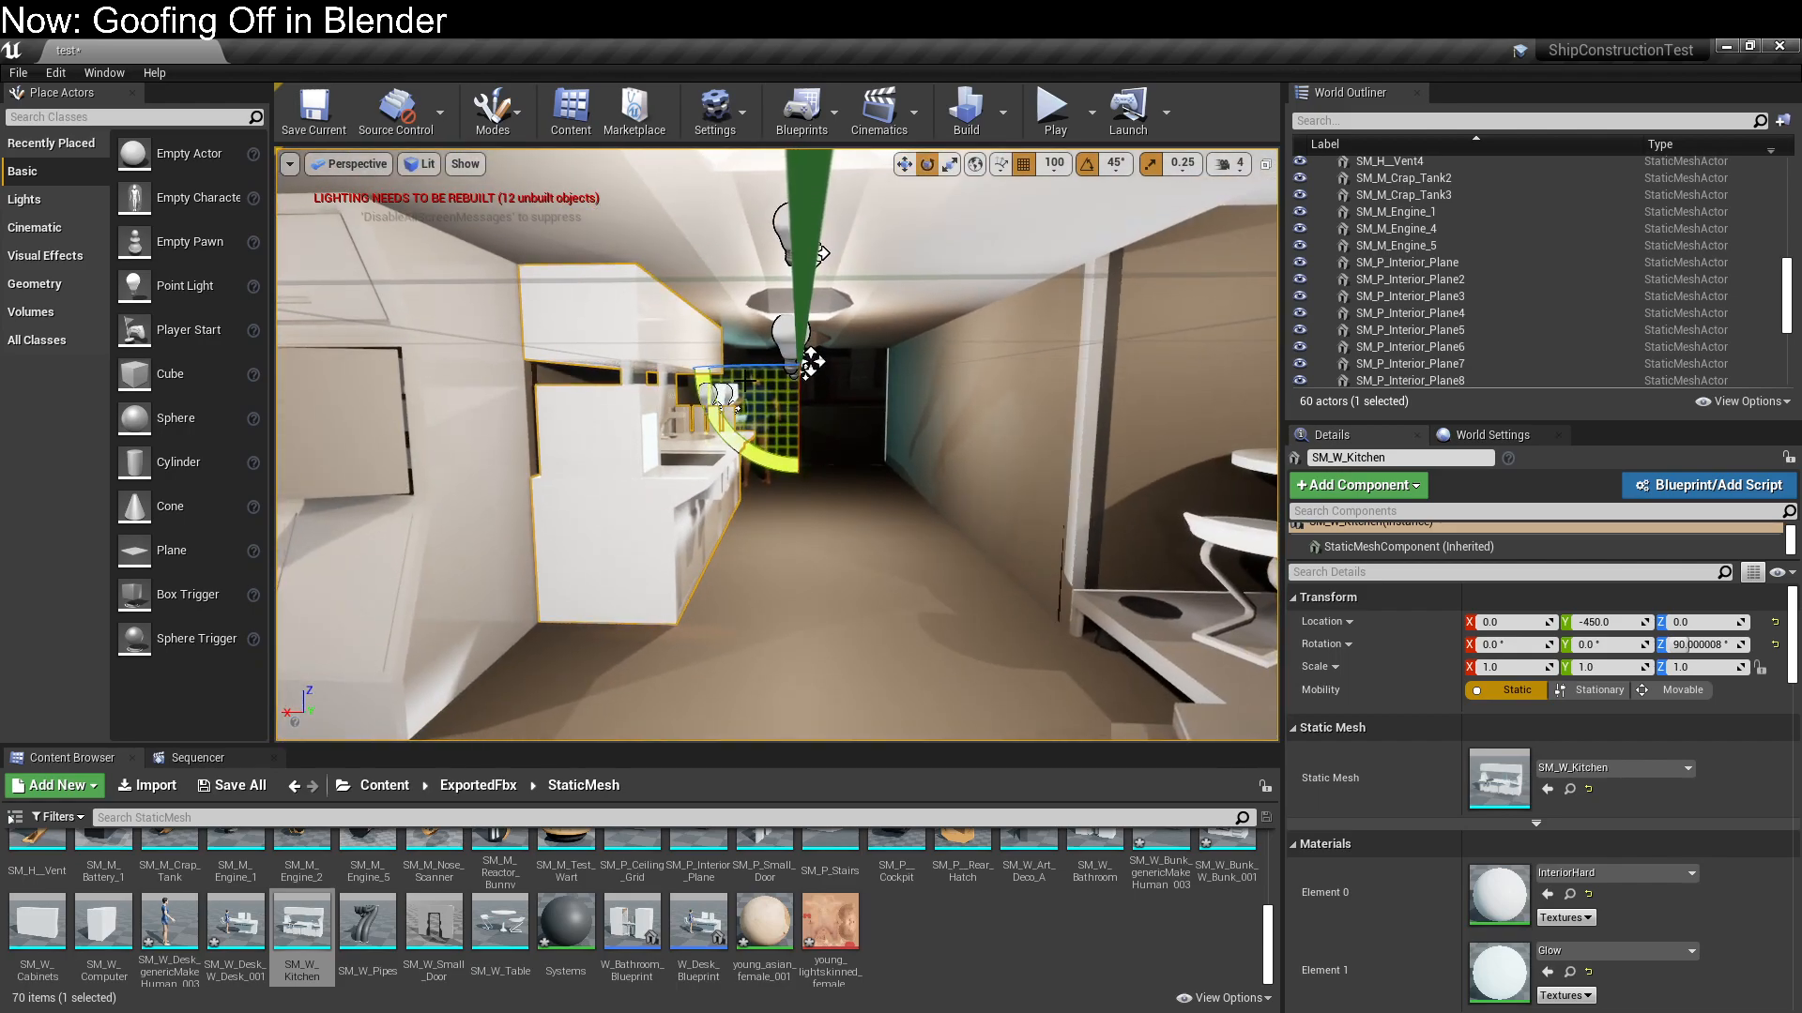
left_click_drag(755, 365, 738, 366)
key("w")
right_click_drag(732, 431, 826, 446)
key("s")
key("s")
key("w")
key("s")
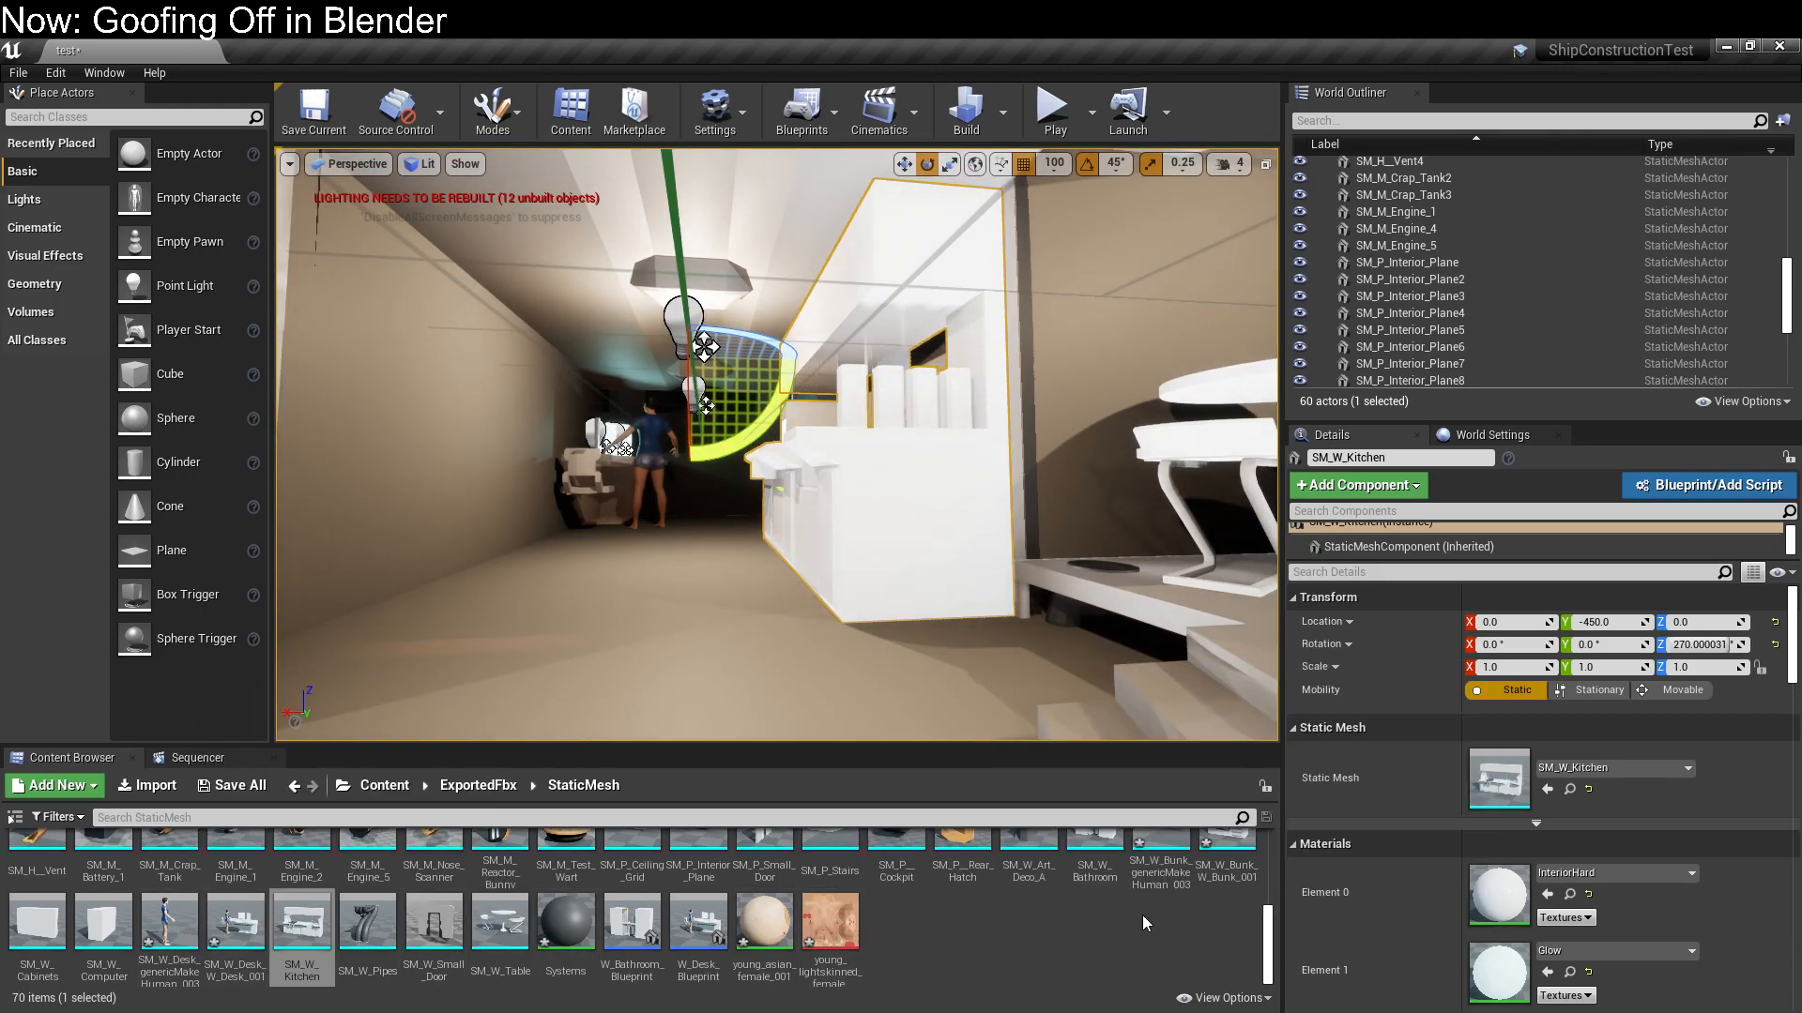
Move the kitchen along the corridor to Y -150, opposite the desk
scroll(1143, 918, "up", 1)
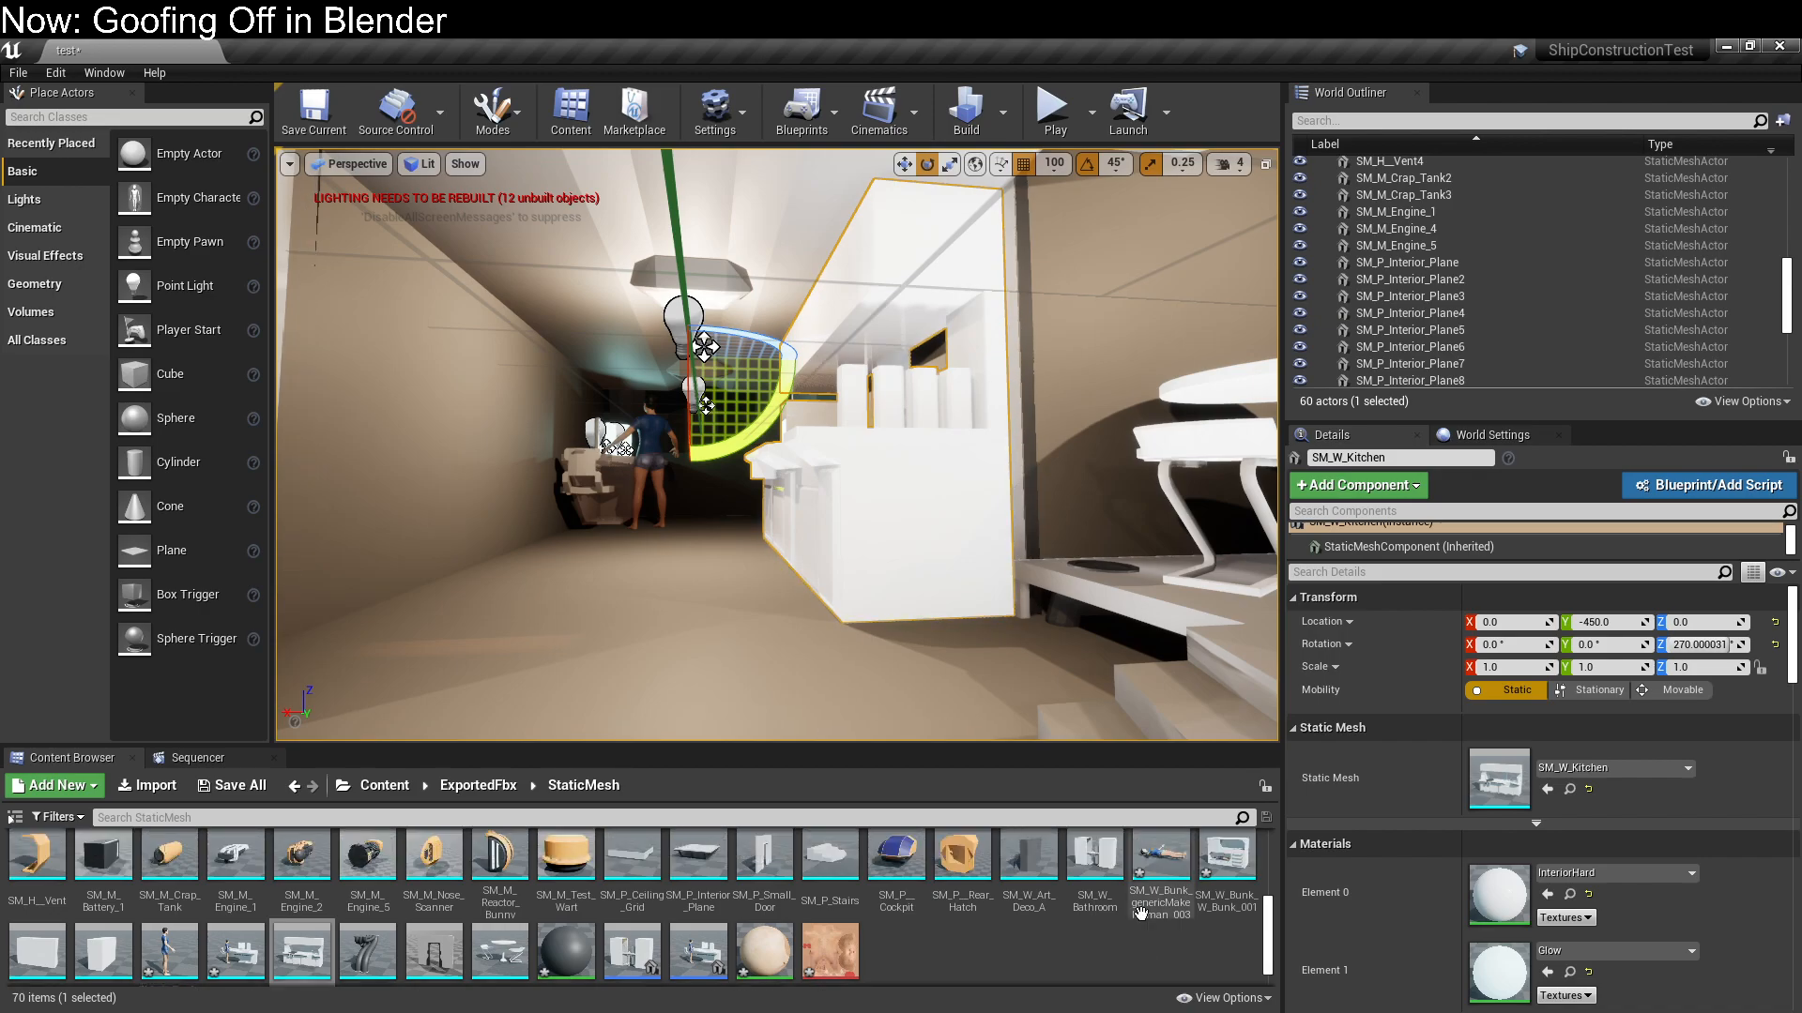
mouse_move(917, 612)
right_mouse_down()
mouse_move(1051, 605)
mouse_move(917, 612)
right_mouse_up()
left_click(845, 504)
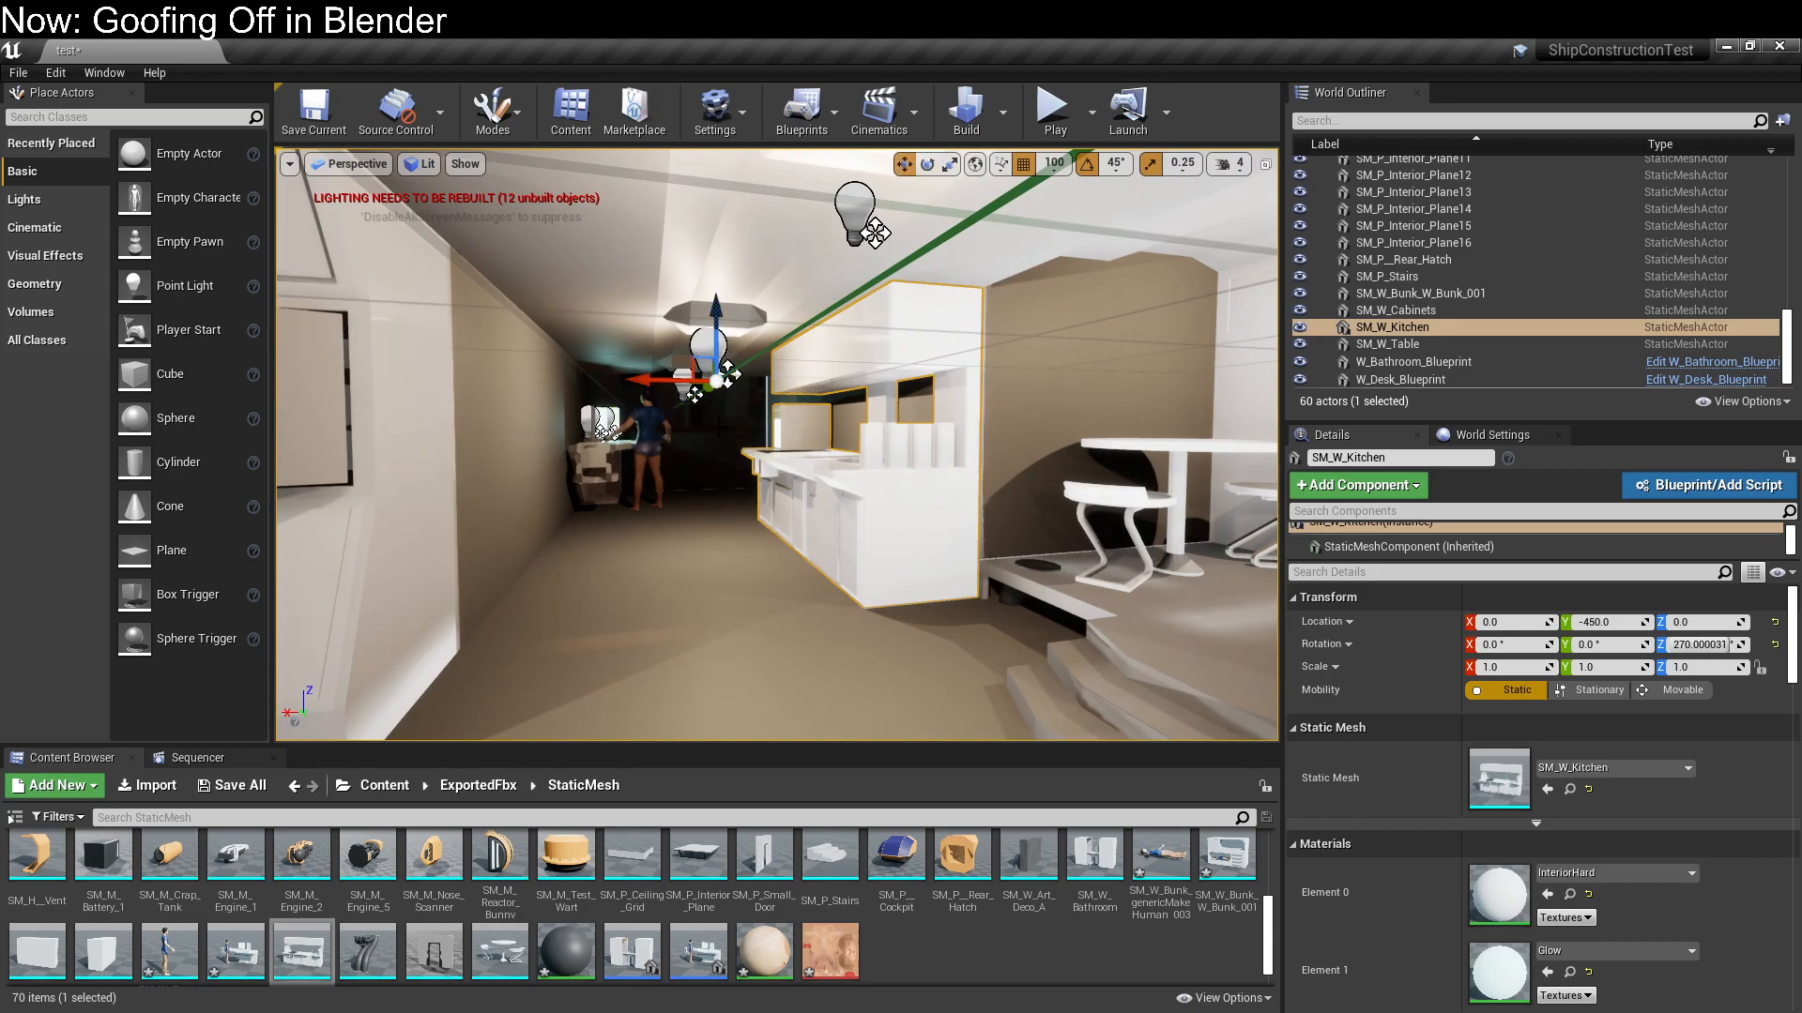
left_click_drag(702, 392, 656, 427)
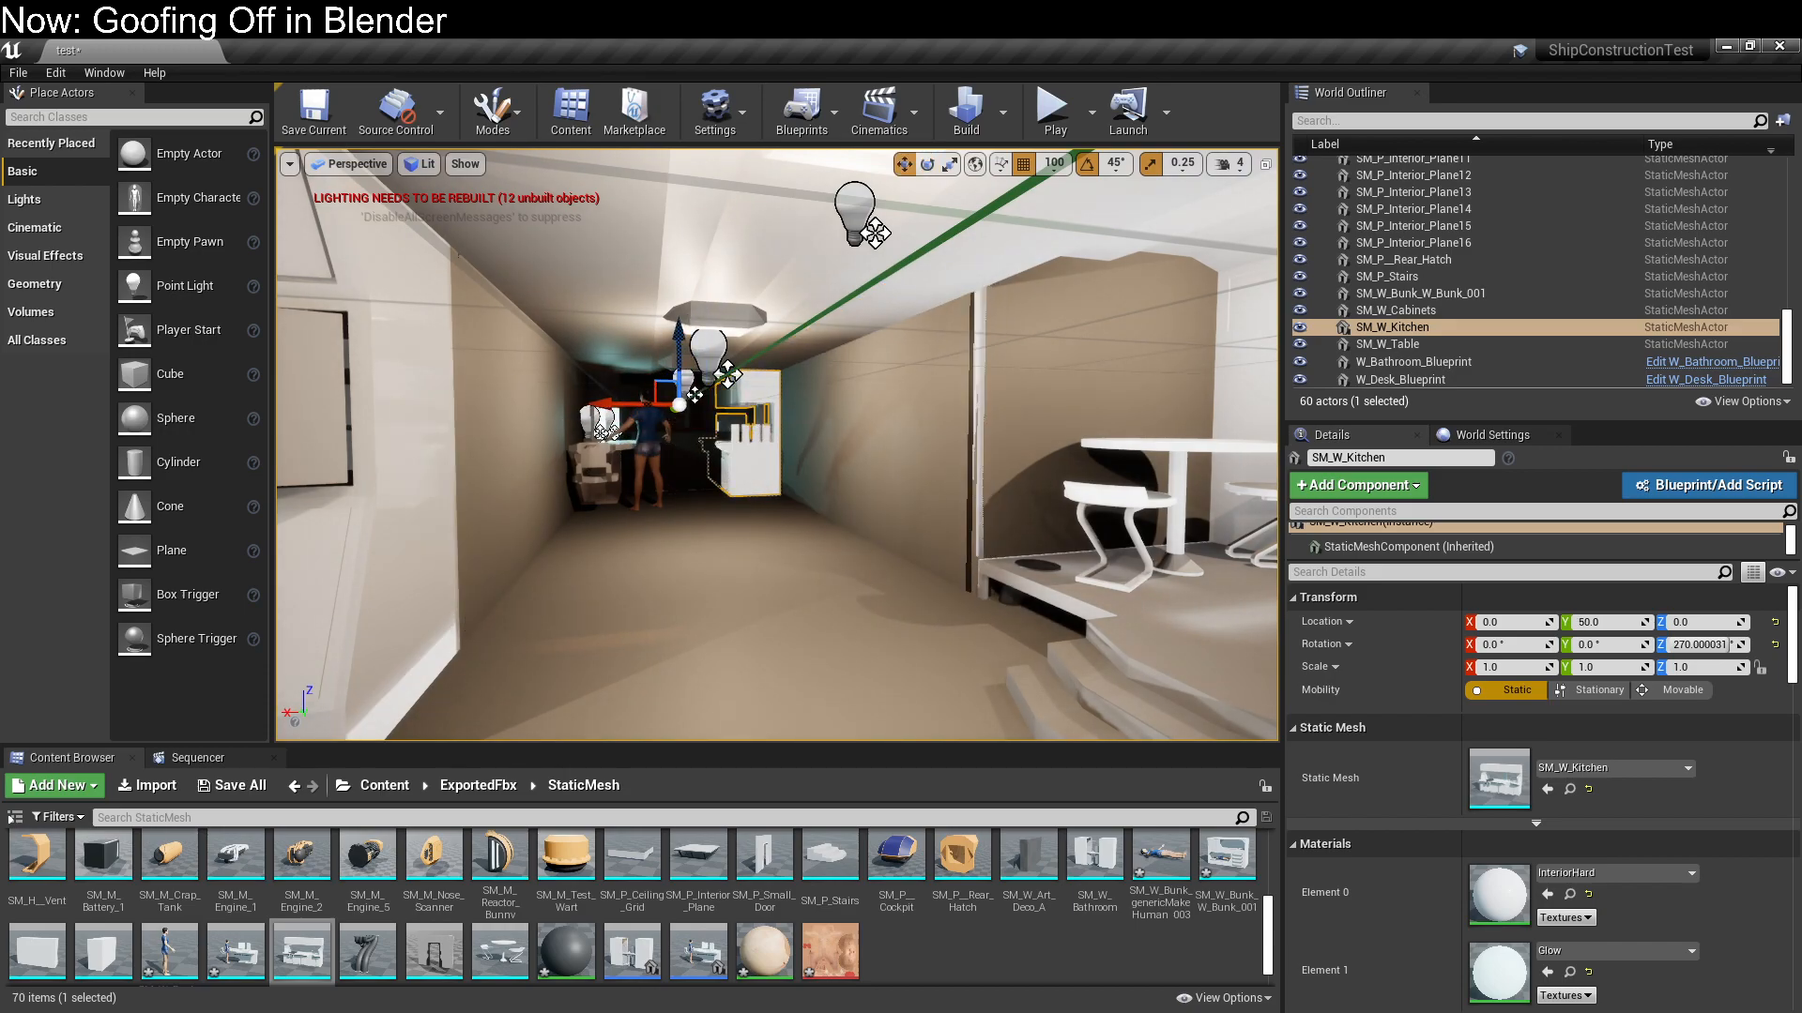
key("f")
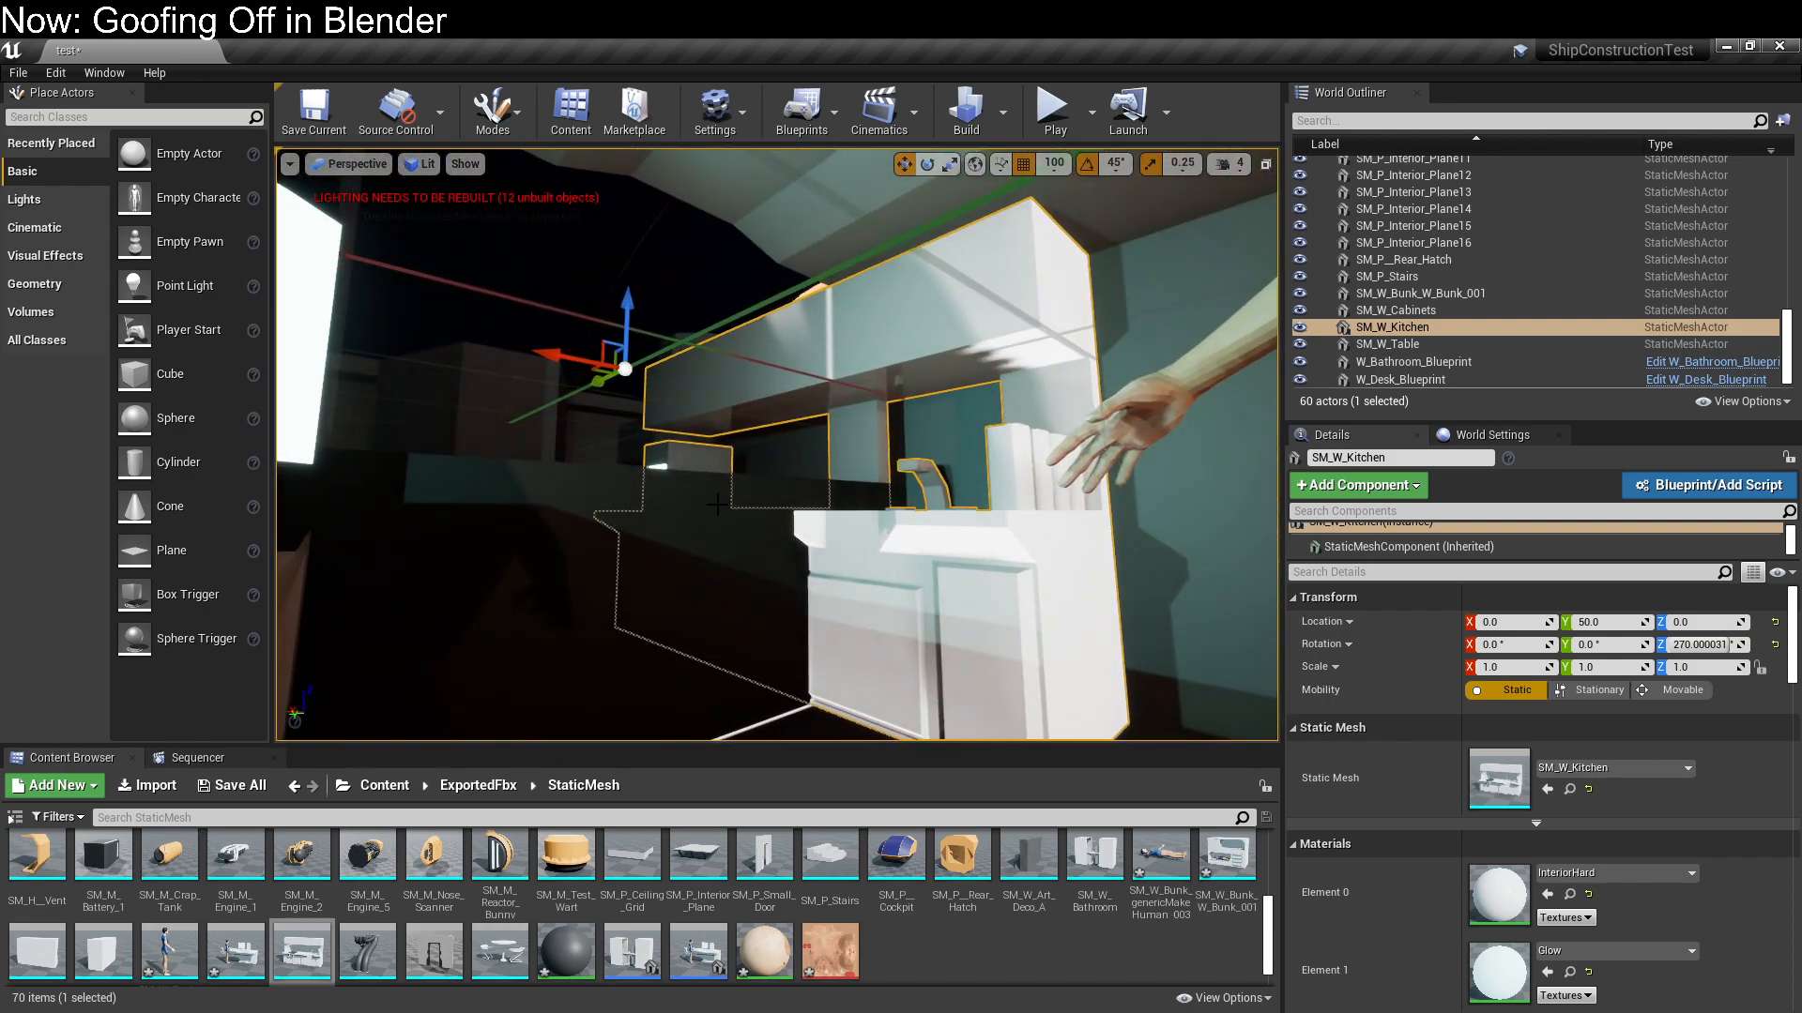
left_click_drag(617, 404, 818, 368)
Examine the kitchen's fit in the corridor opposite the desk from several distances
key("s")
right_click_drag(833, 453, 798, 502)
key("s")
right_click_drag(763, 566, 774, 518)
key("s")
key("w")
key("s")
key("w")
key("s")
key("a")
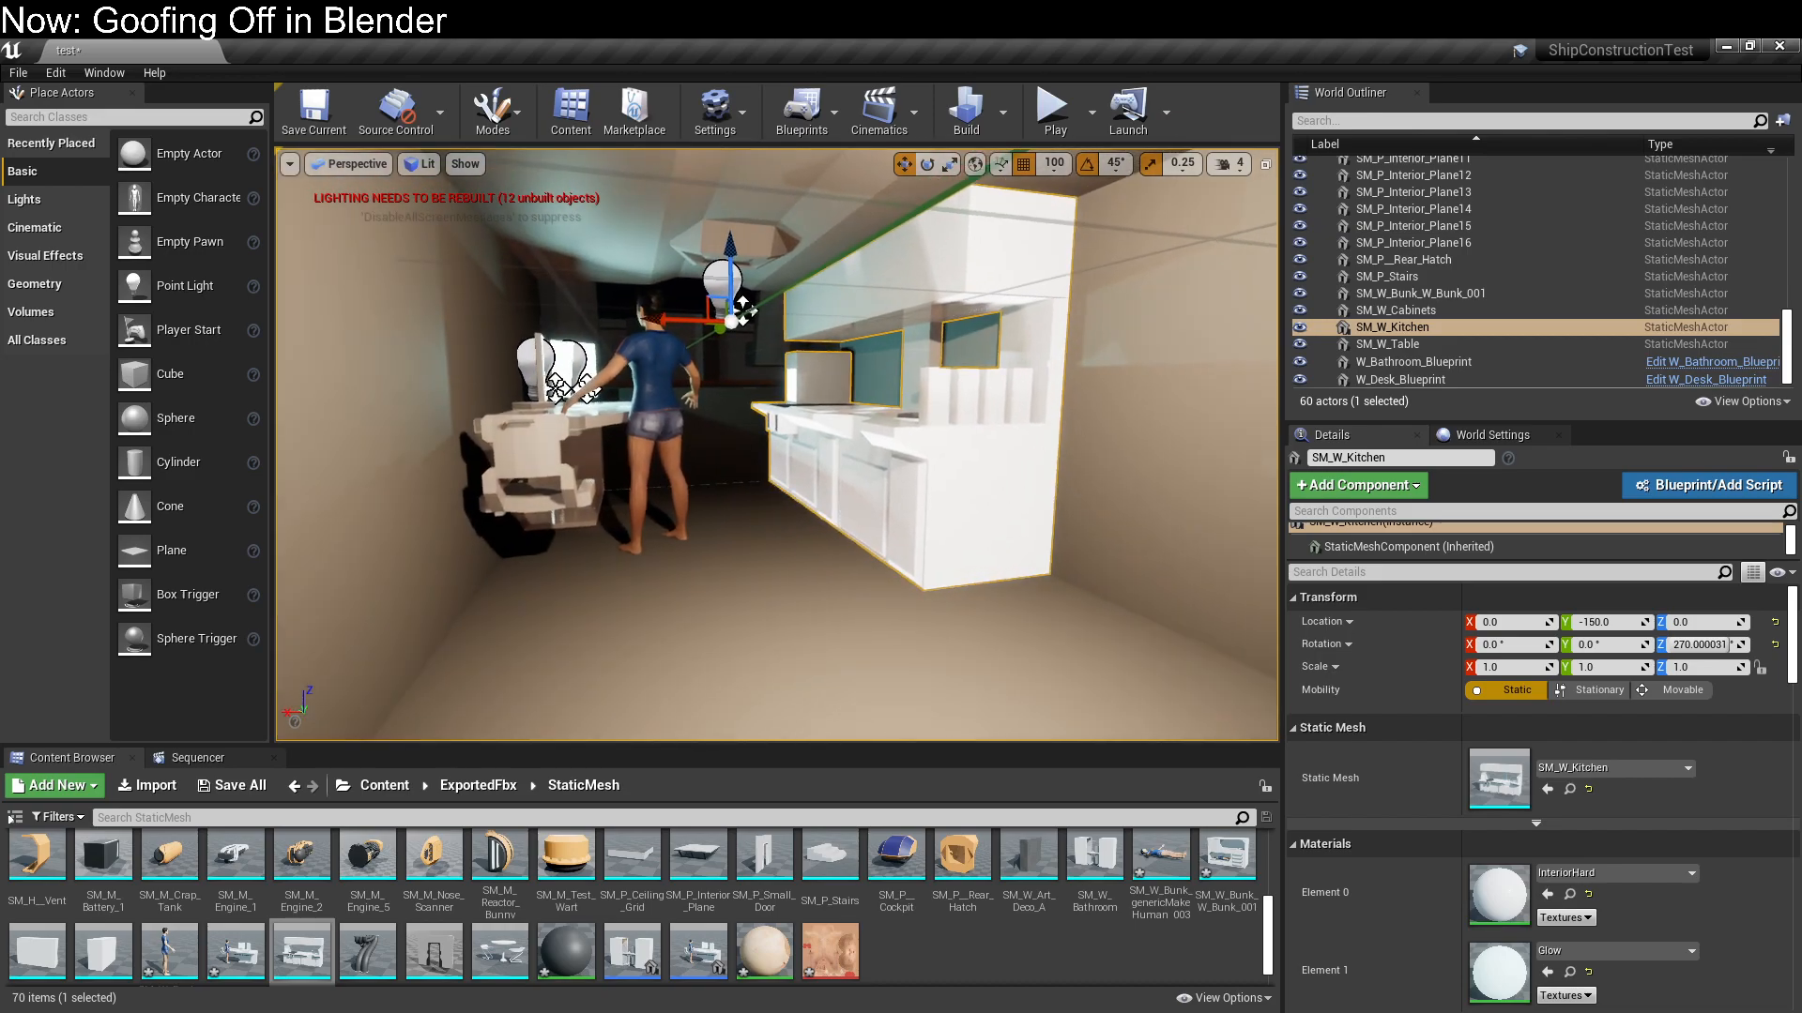
key("s")
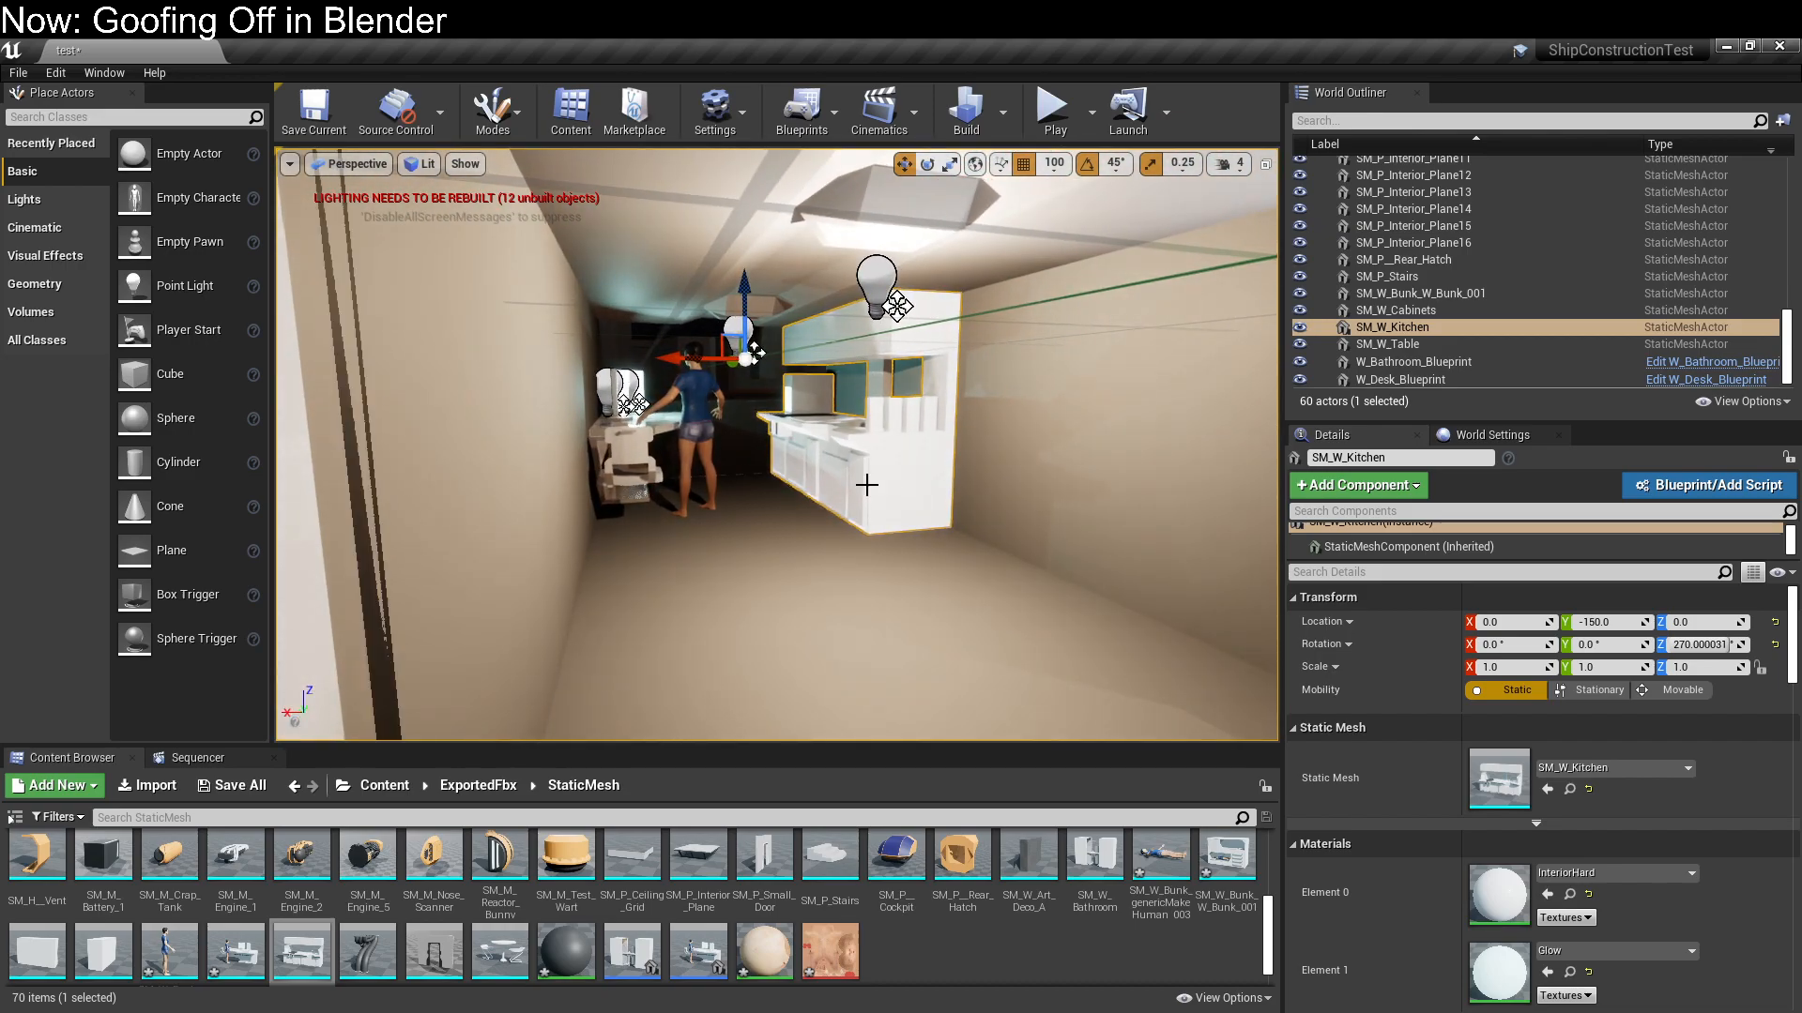
right_click_drag(872, 493, 906, 468)
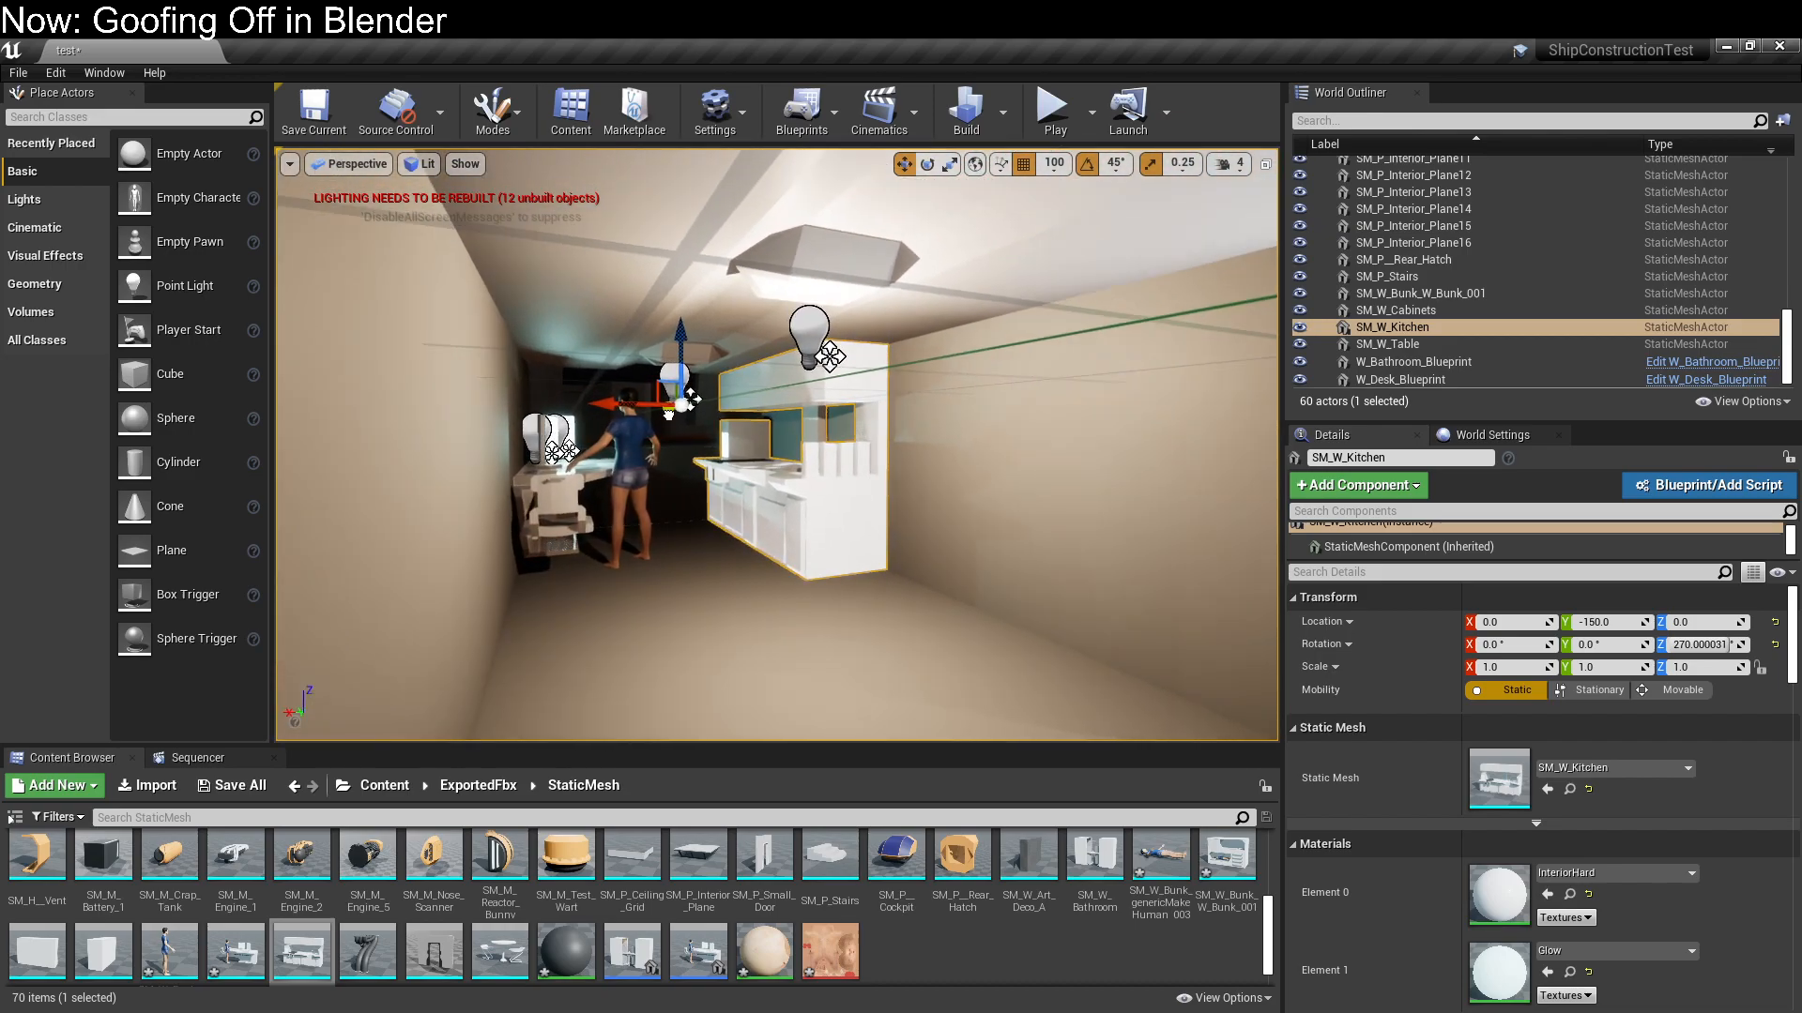
Move the kitchen back along the corridor to Y -1050, beside the raised table area
left_click_drag(668, 413, 1006, 414)
right_click_drag(869, 451, 1056, 449)
left_click_drag(847, 339, 1189, 355)
key("a")
right_click_drag(872, 377, 1042, 377)
left_click_drag(937, 373, 1220, 386)
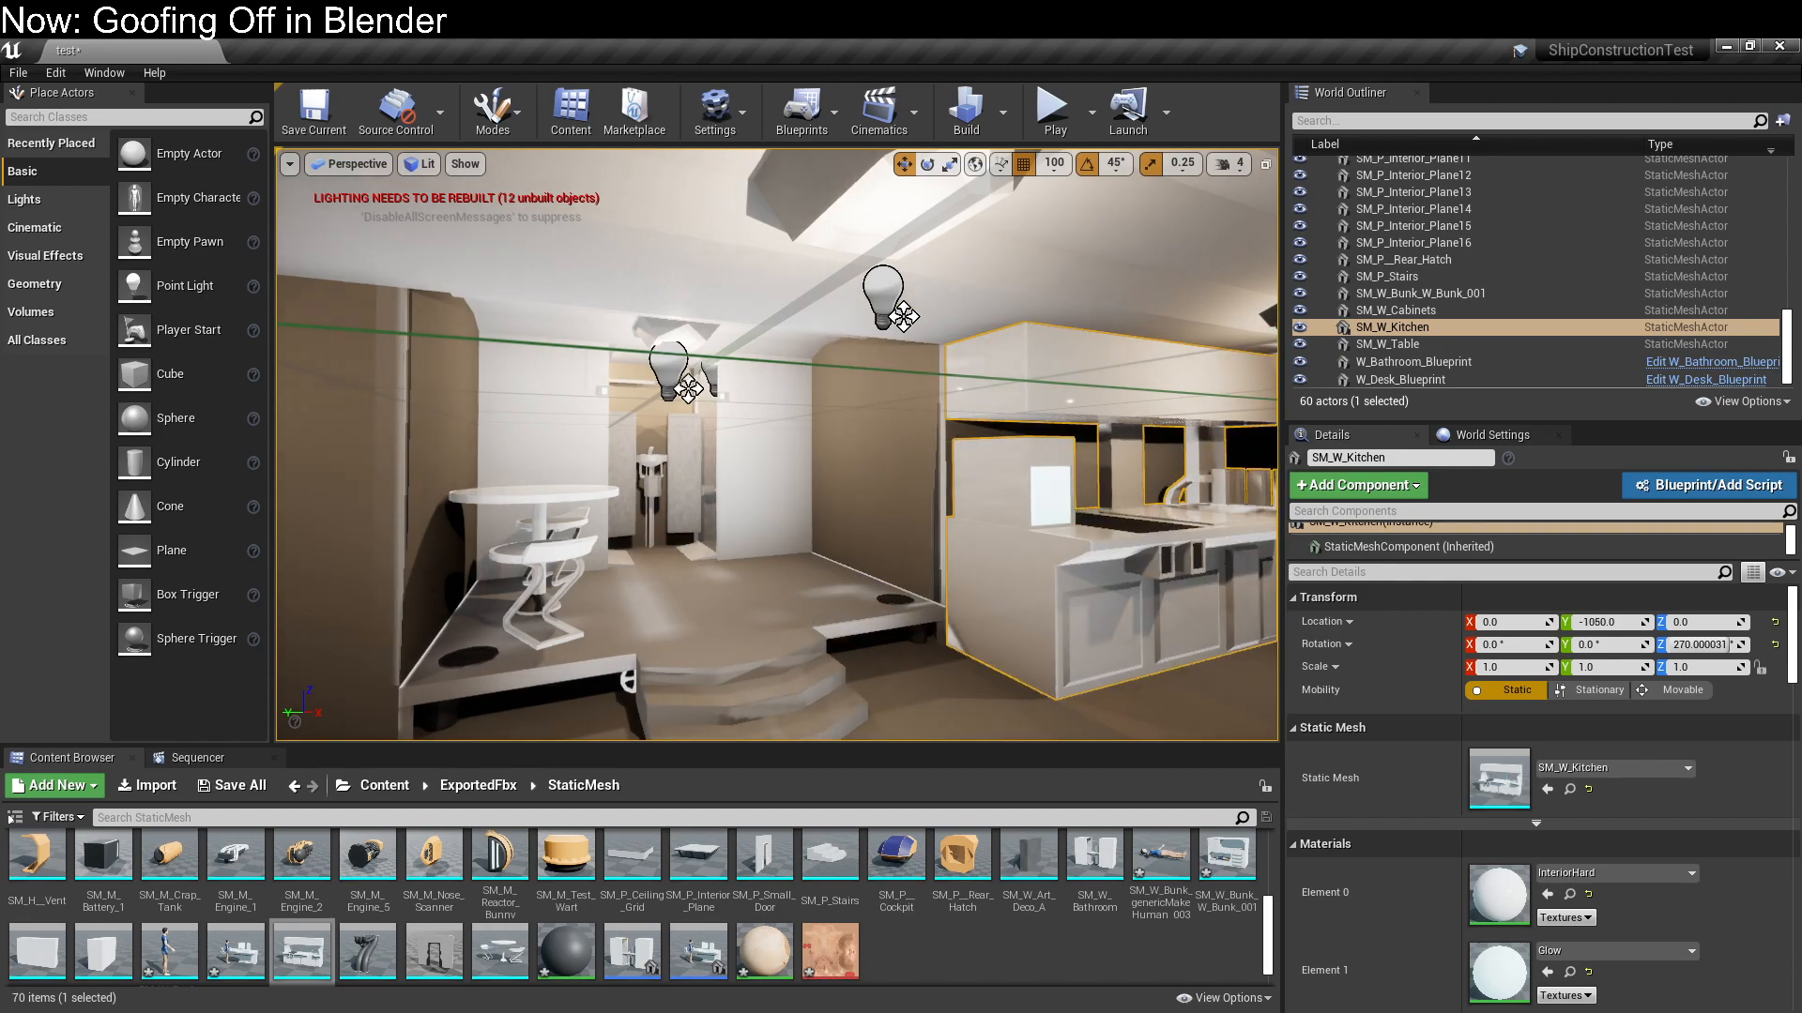
Find the SM_W_Computer mesh among the static meshes and place it in the corridor near the desk
right_click_drag(1220, 387, 750, 387)
key("d")
right_click_drag(1123, 638, 1123, 732)
key("w")
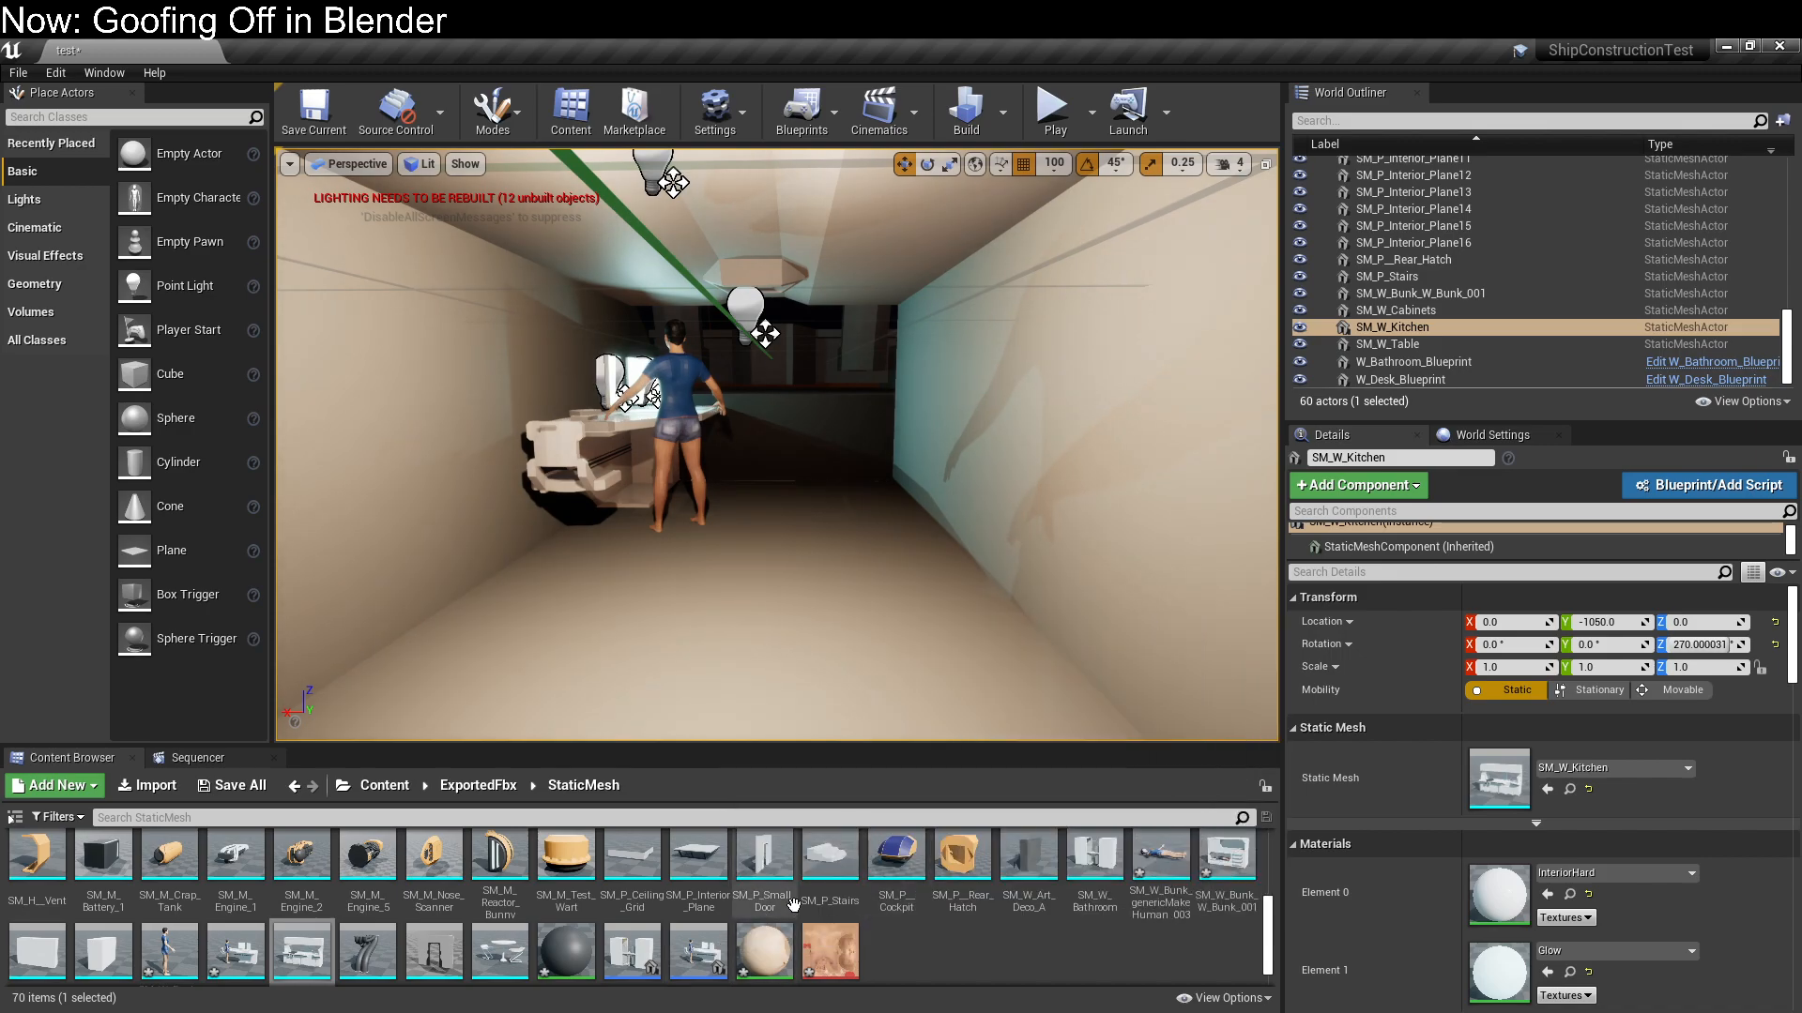
scroll(807, 901, "up", 1)
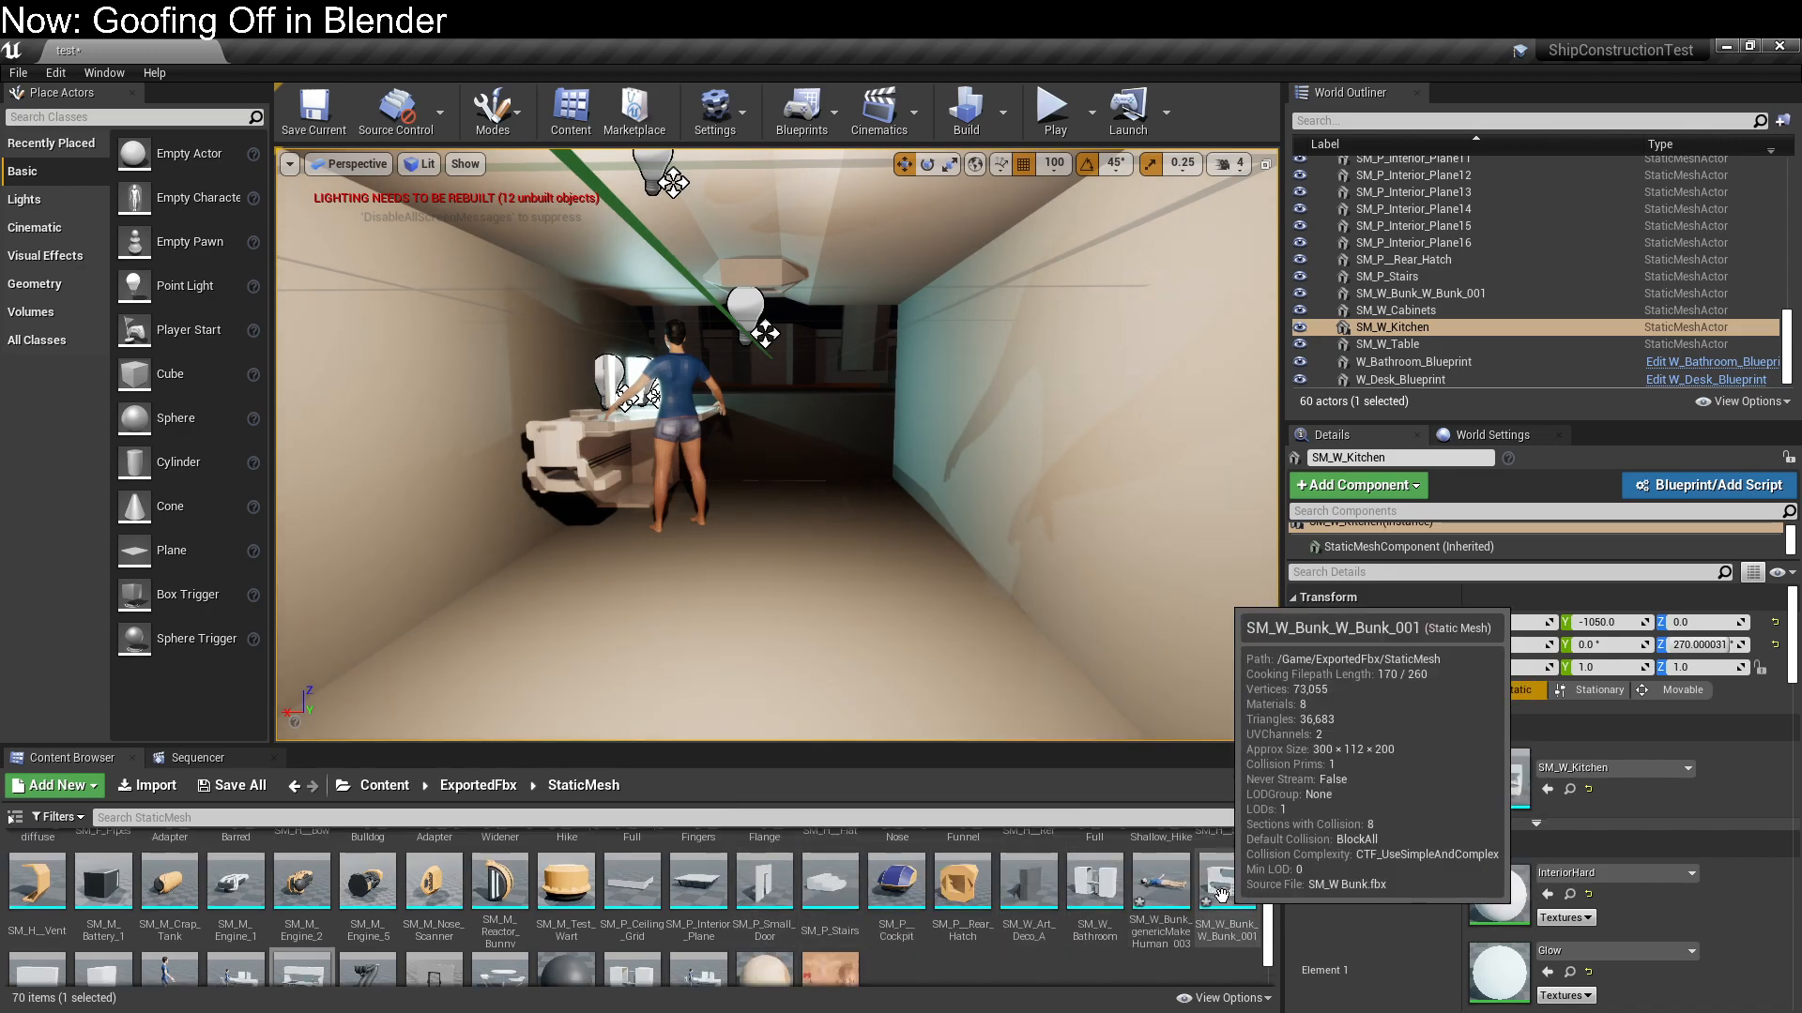
scroll(1042, 919, "up", 1)
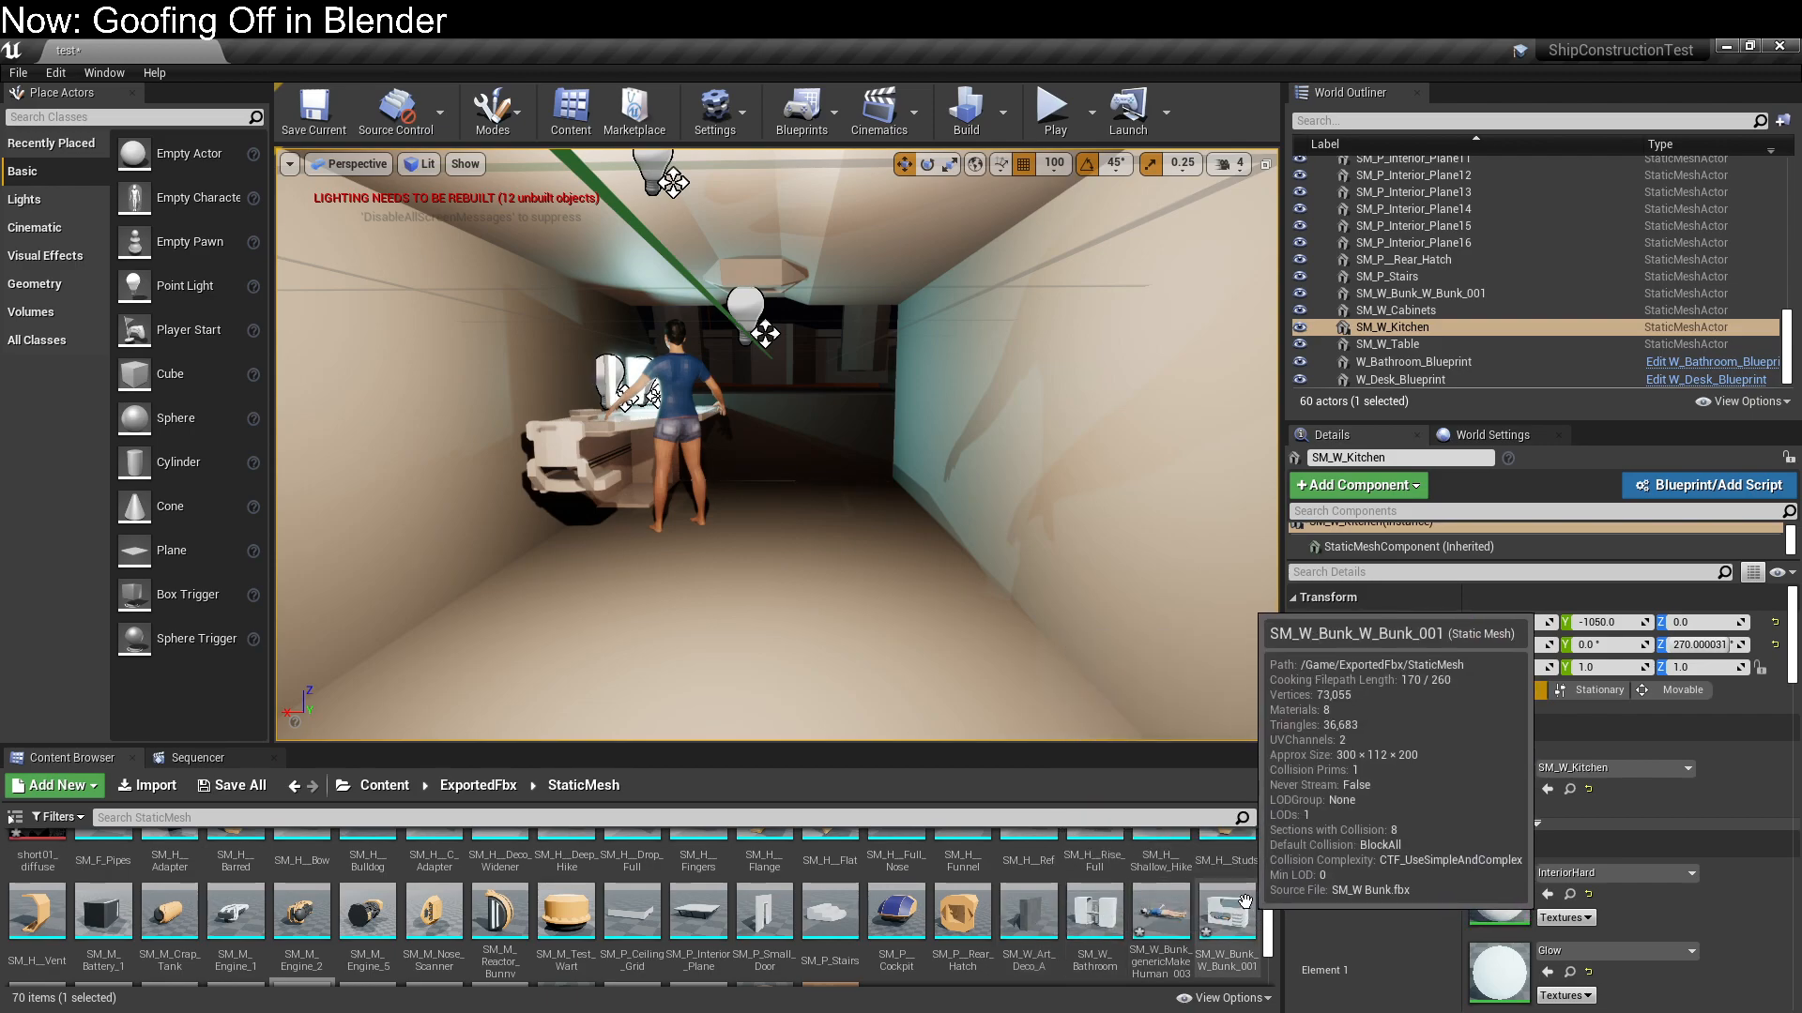
scroll(1239, 906, "down", 3)
left_click_drag(104, 924, 662, 356)
Position the computer at X 0, Y -200, Z 0 and rotate it to 180 degrees about Z
key("e")
key("w")
key("e")
key("w")
right_click_drag(765, 415, 1004, 420)
key("a")
key("e")
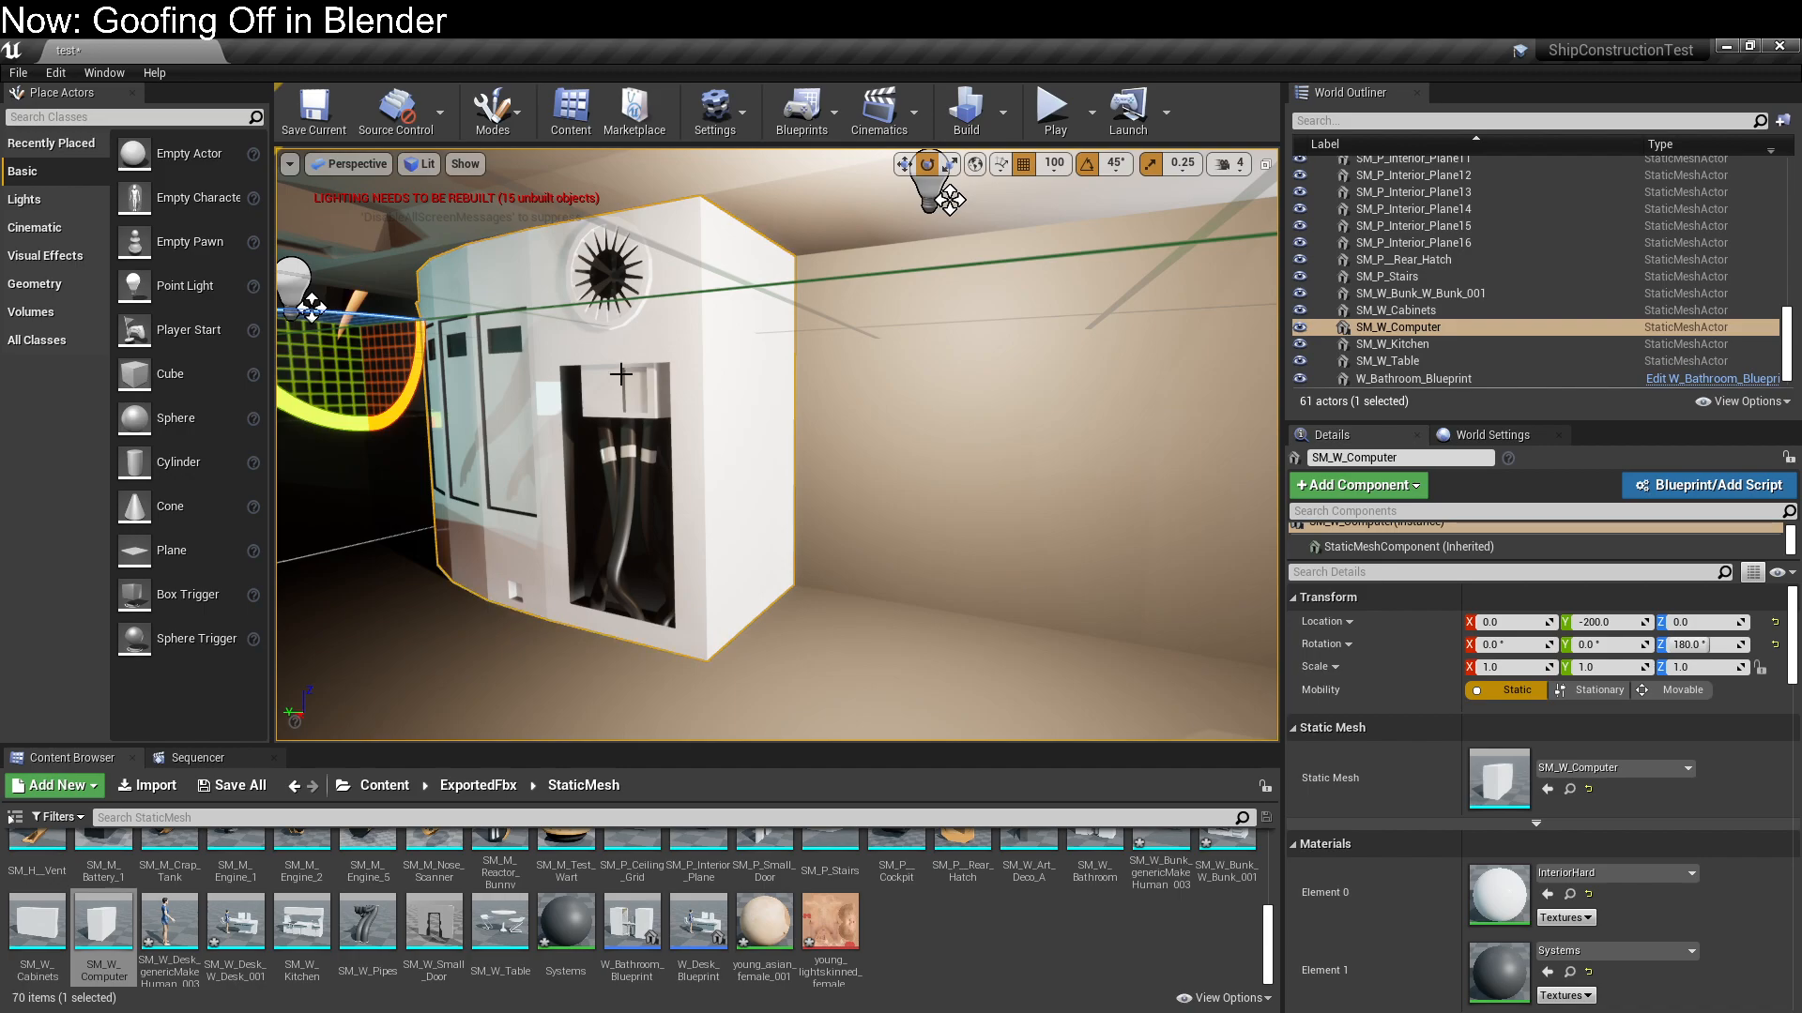
Try mirroring the computer along X with a scale of -1, and restore the X scale to 1
left_click_drag(312, 308, 313, 308)
left_click_drag(413, 375, 413, 375)
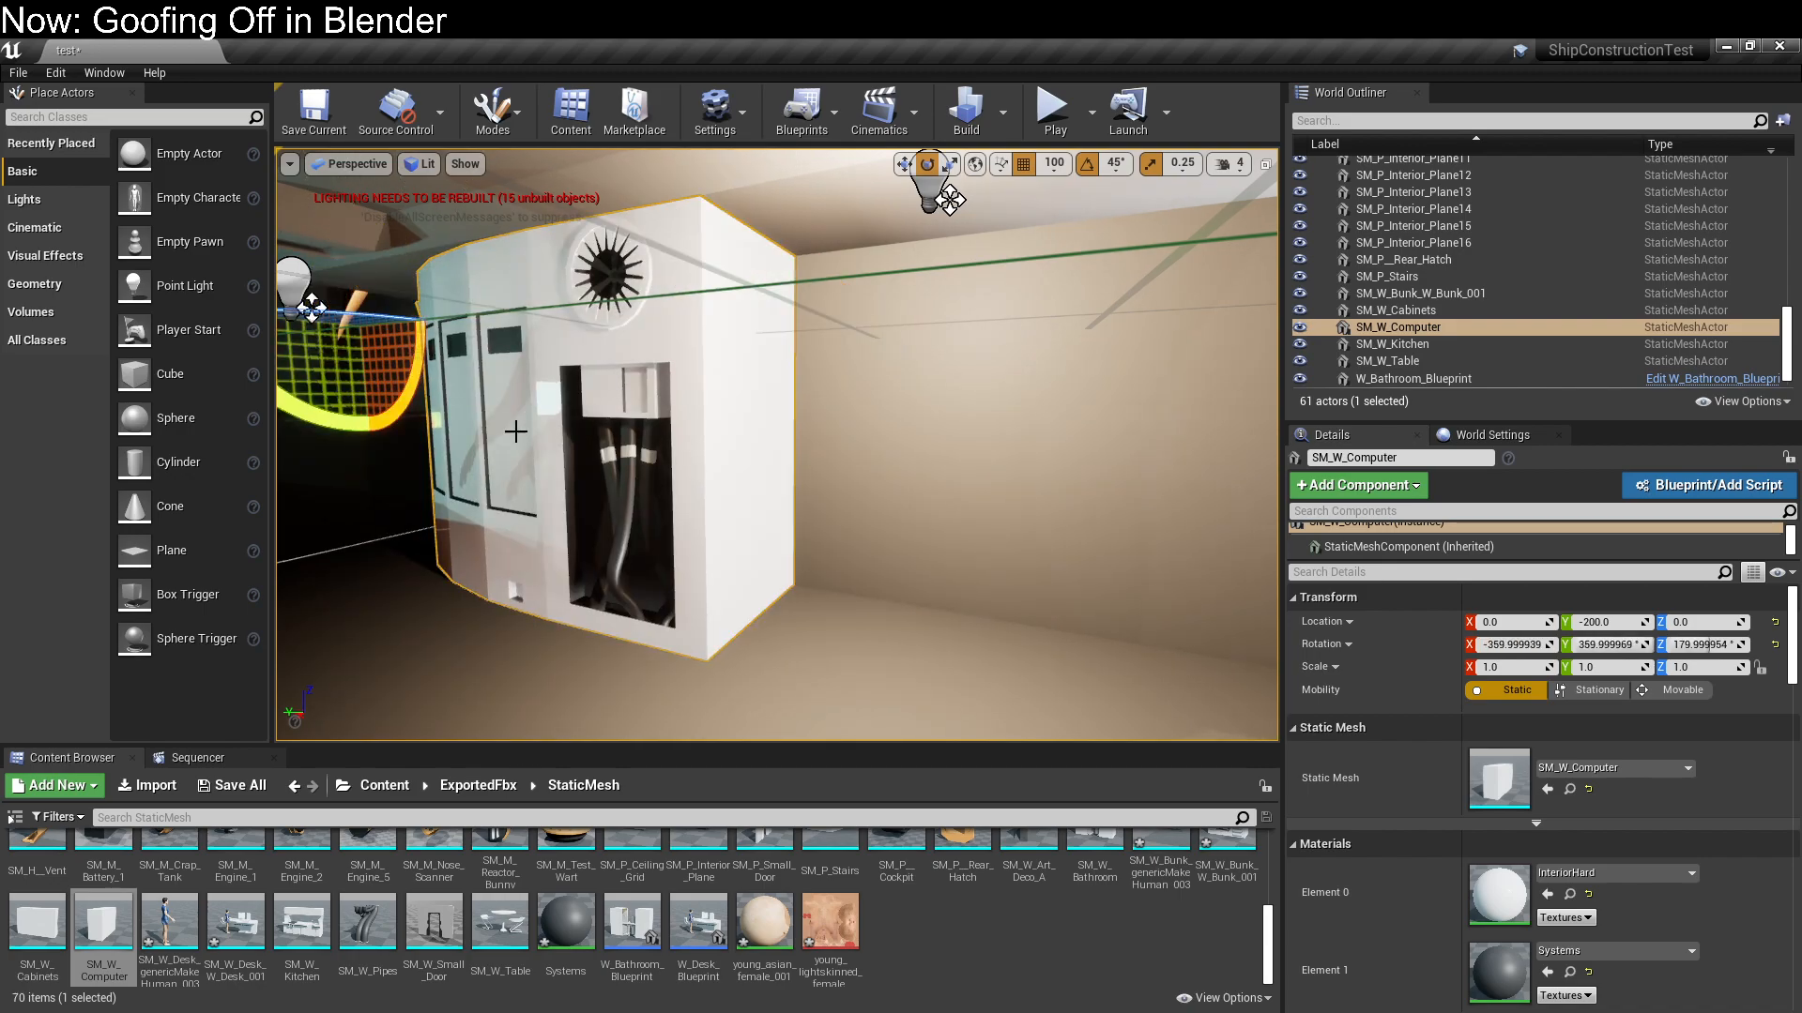
mouse_move(777, 445)
left_mouse_down()
mouse_move(732, 525)
mouse_move(717, 488)
mouse_move(783, 437)
mouse_move(746, 445)
left_mouse_up()
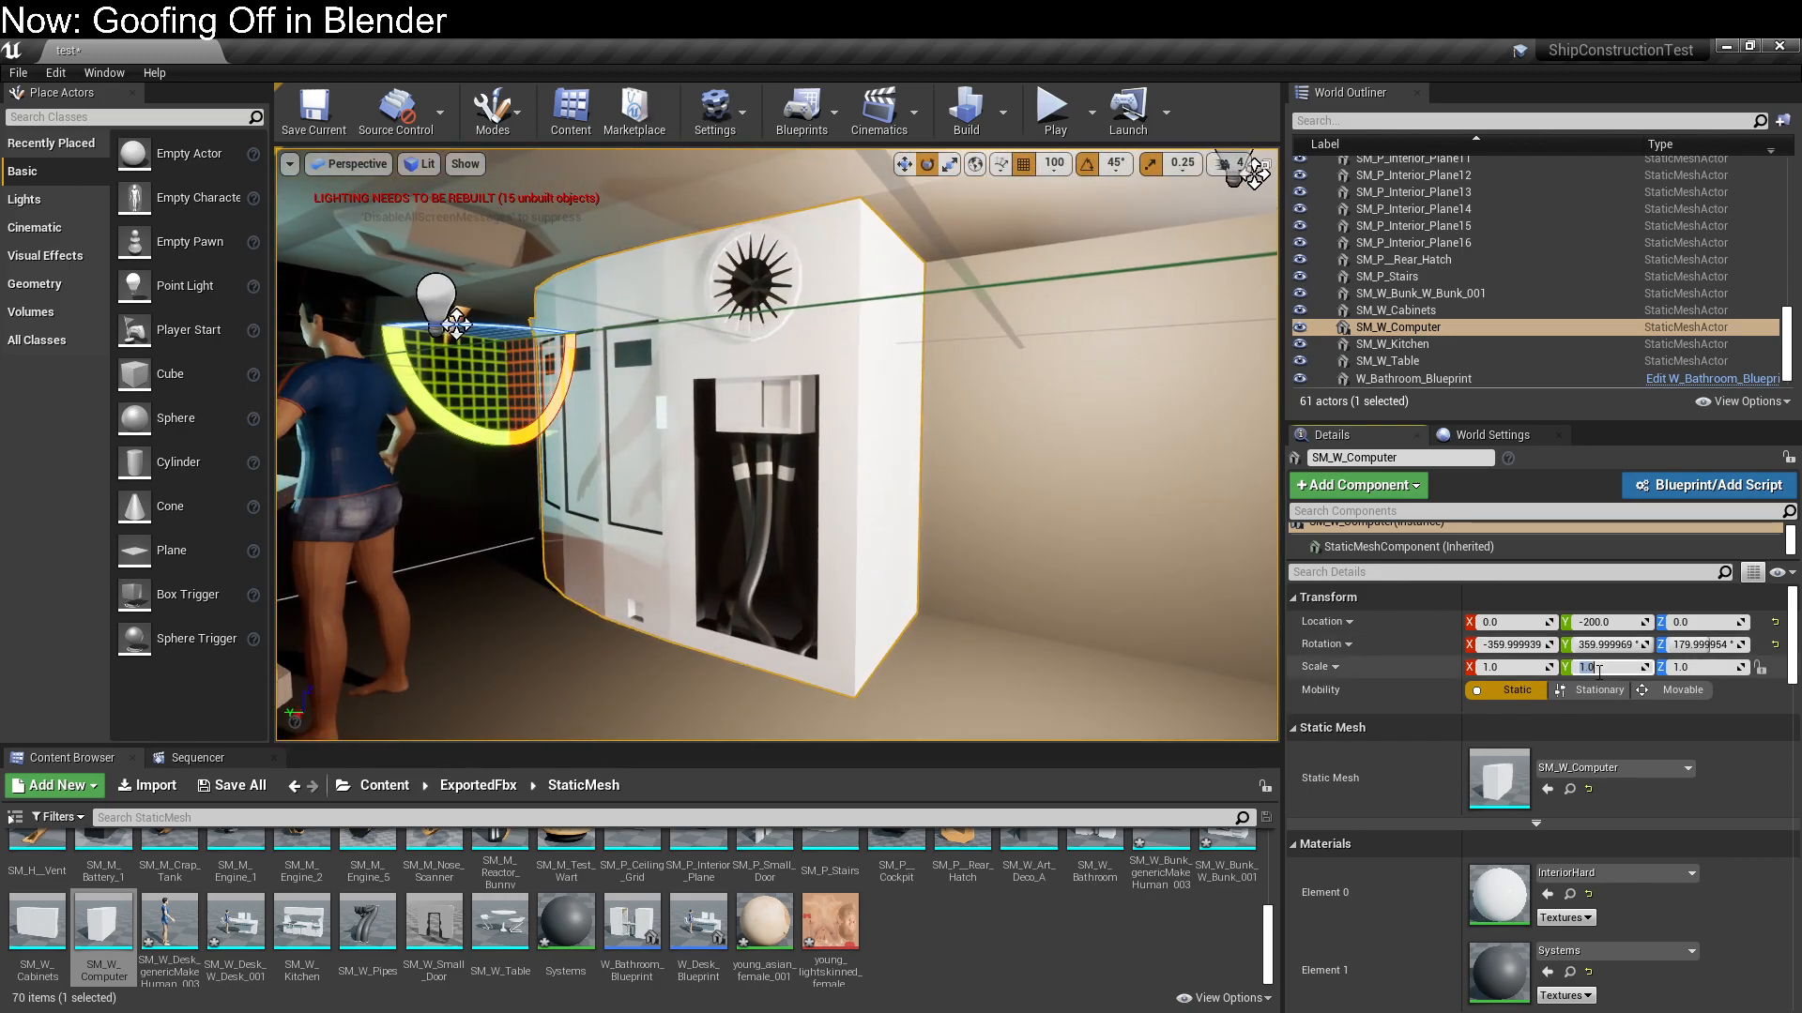
left_click(1529, 666)
type("-1")
key("Return")
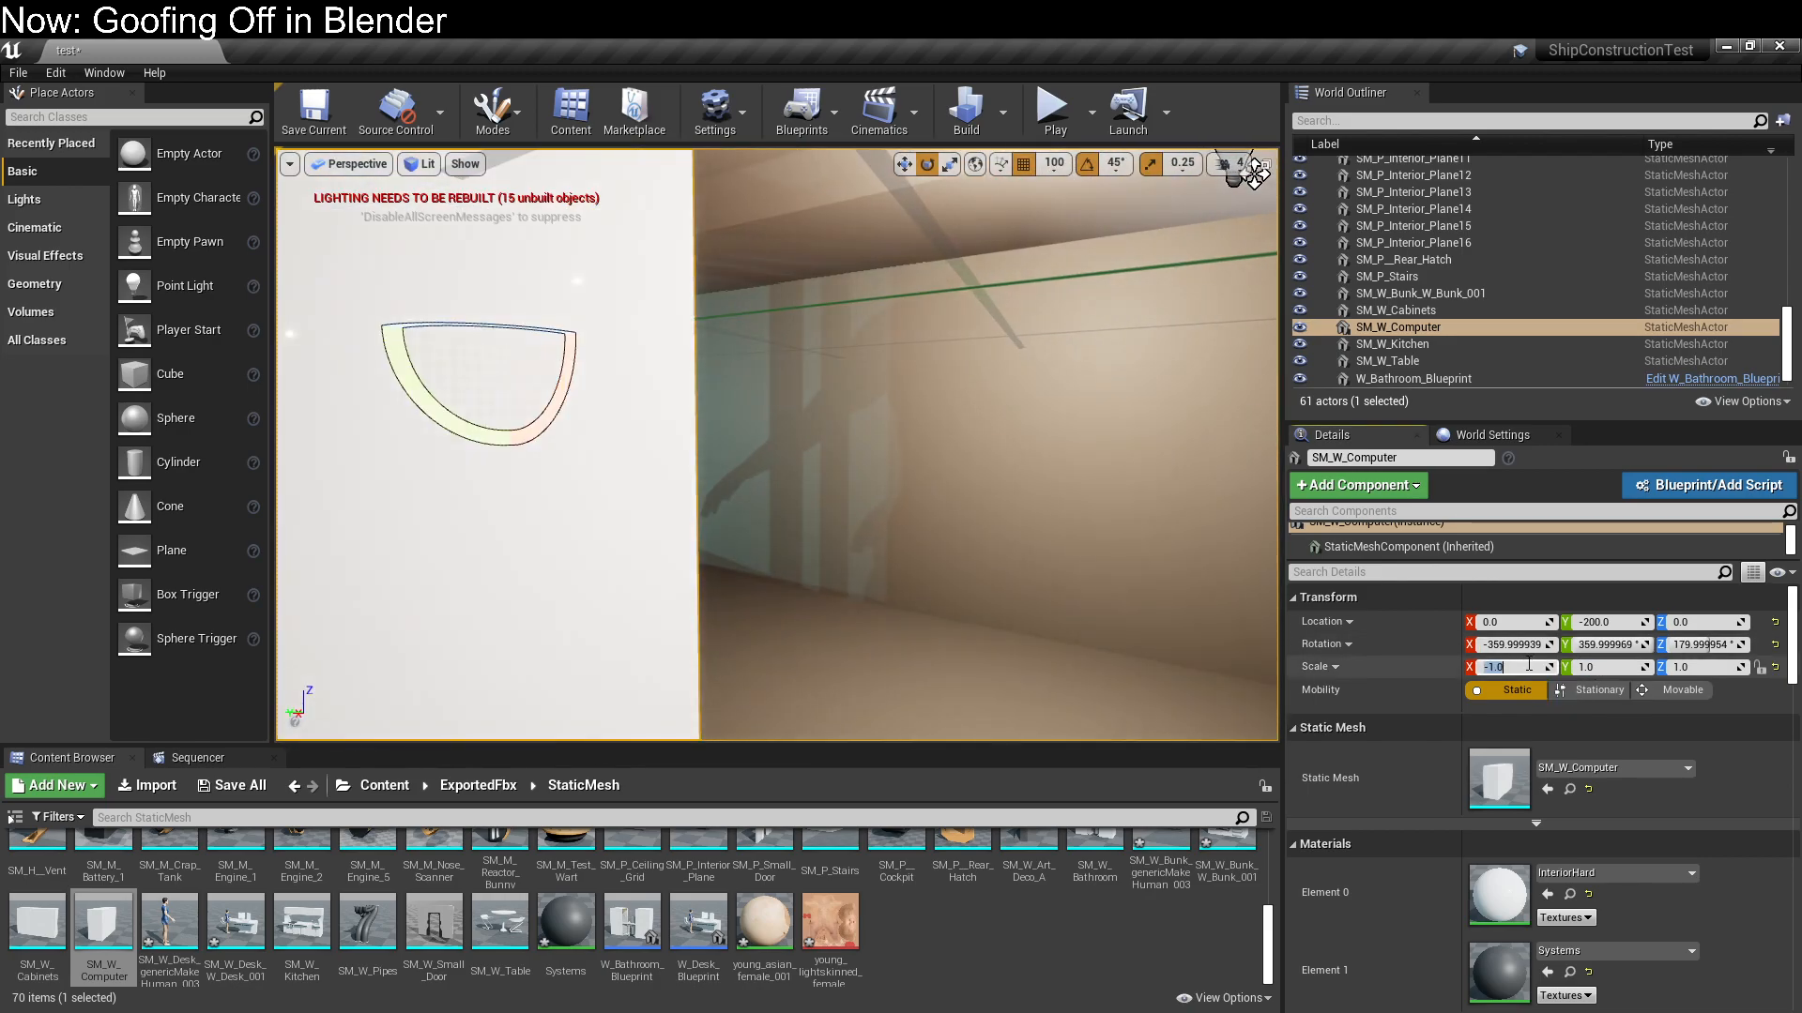
type("1")
key("Tab")
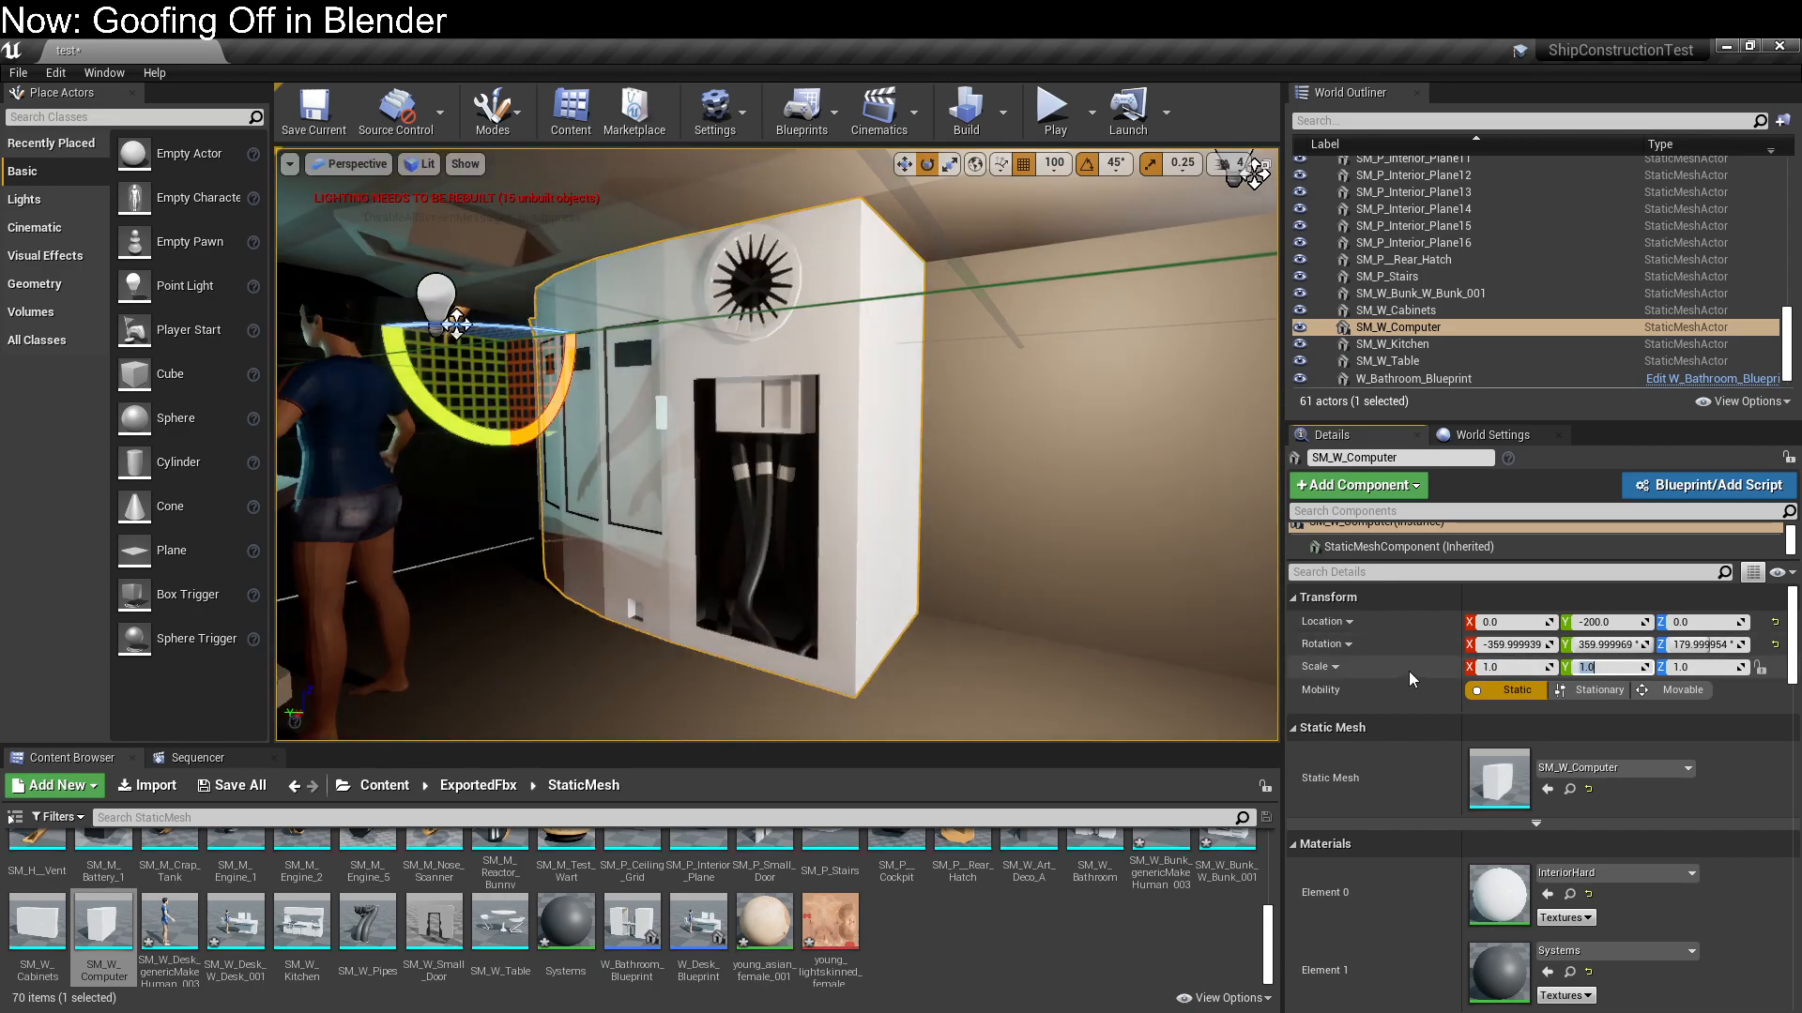
Mirror the computer by setting its Y scale to -1, and check its curved cabinet front beside the corridor
type("-1")
key("Return")
right_click_drag(1230, 684, 995, 624)
left_click(948, 657)
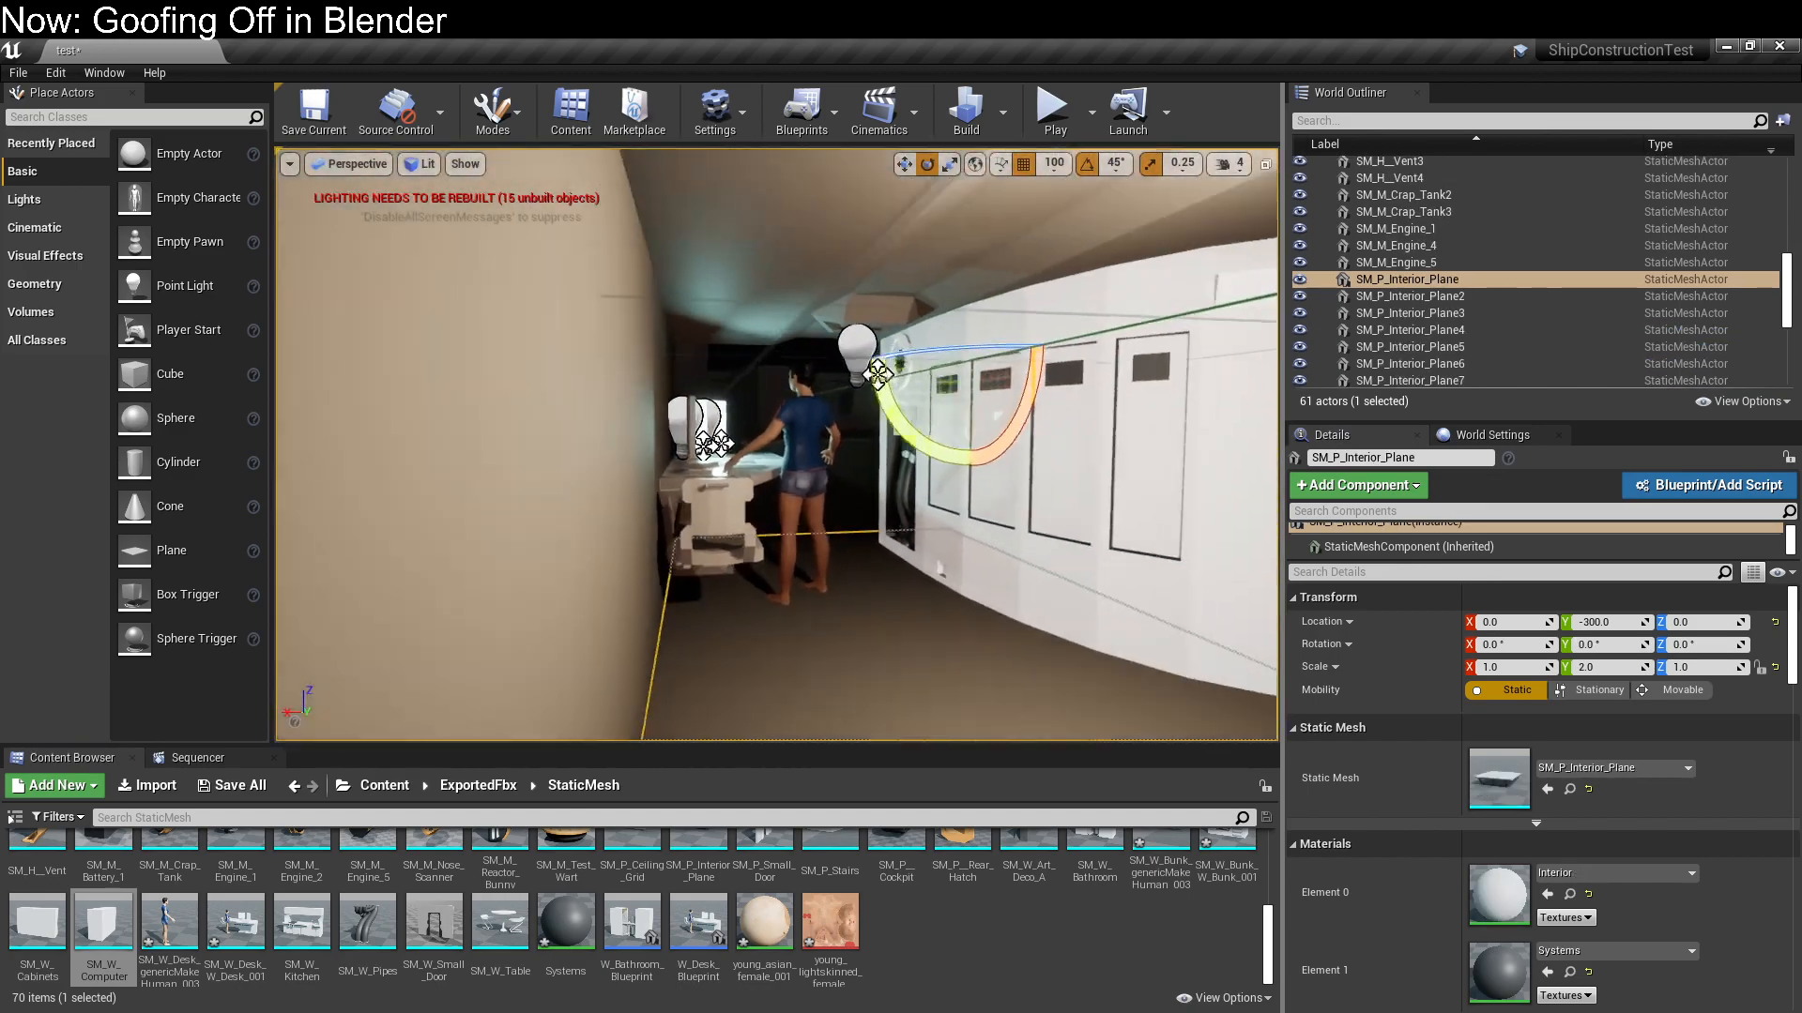
left_click(777, 595)
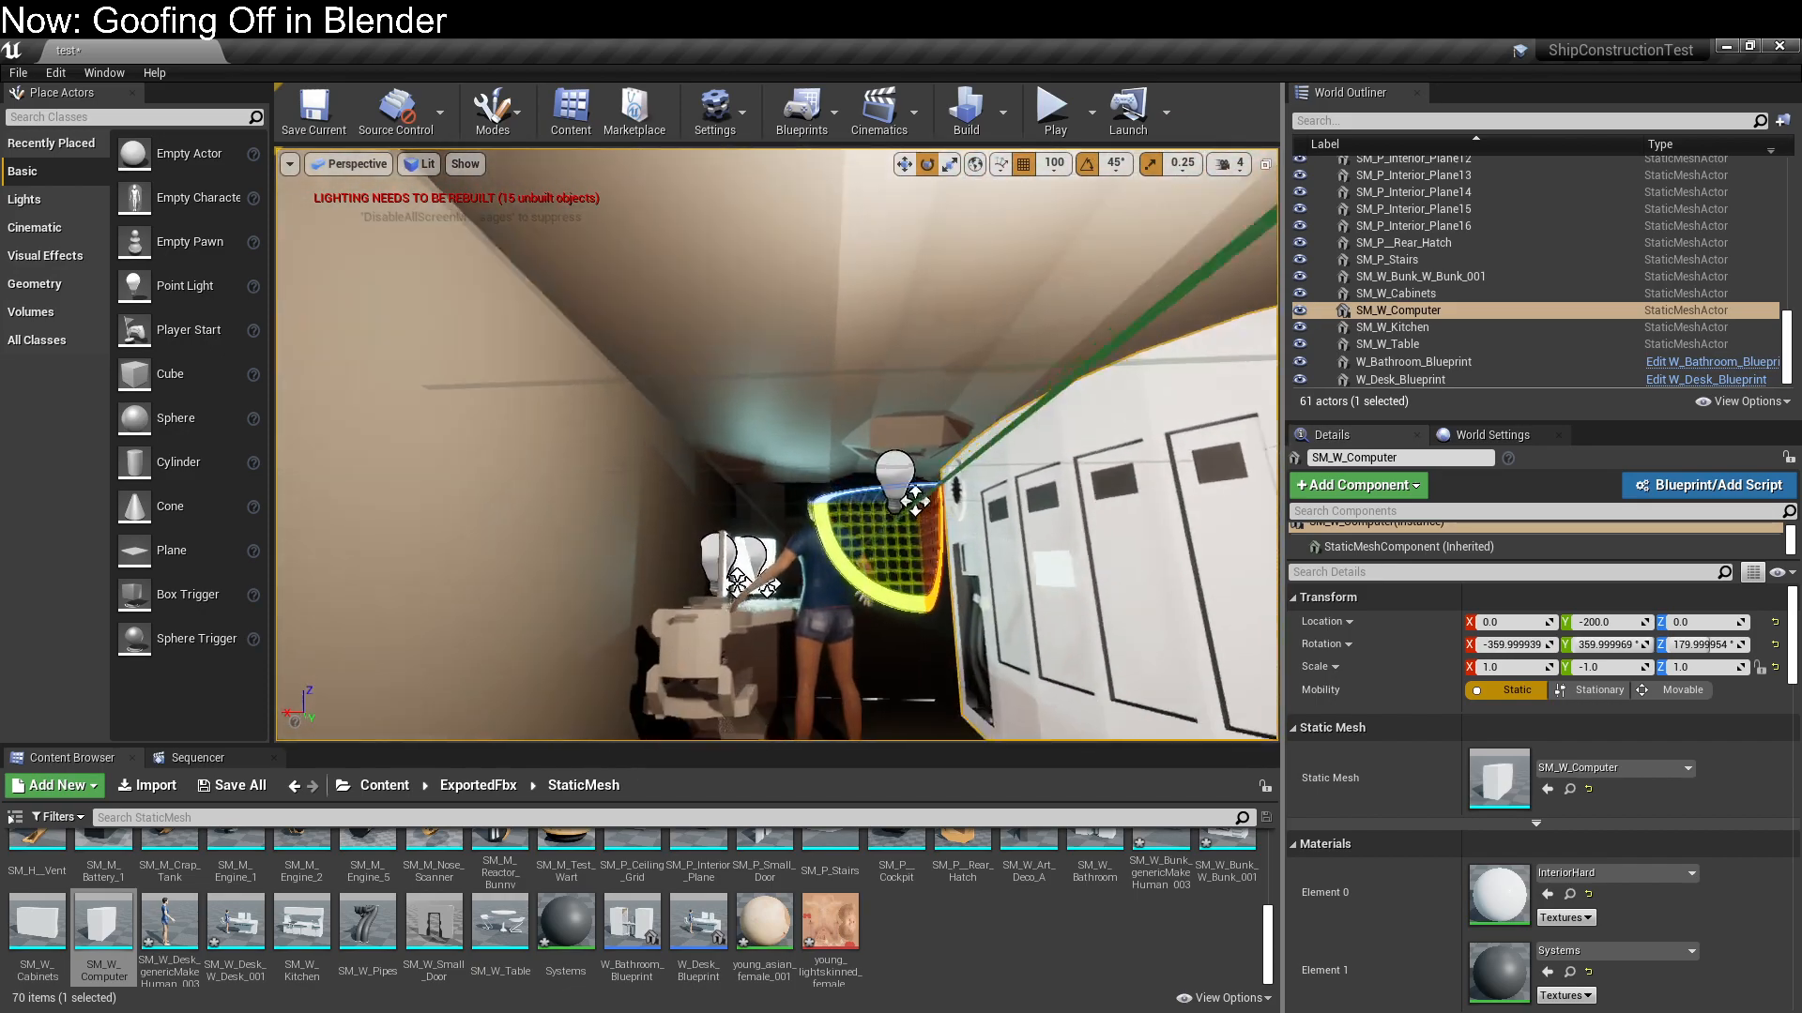
Locate the Cloth material in the Materials content folder and inspect the desk and its standing figure up close
key("w")
right_click_drag(786, 585, 727, 704)
left_click(786, 585)
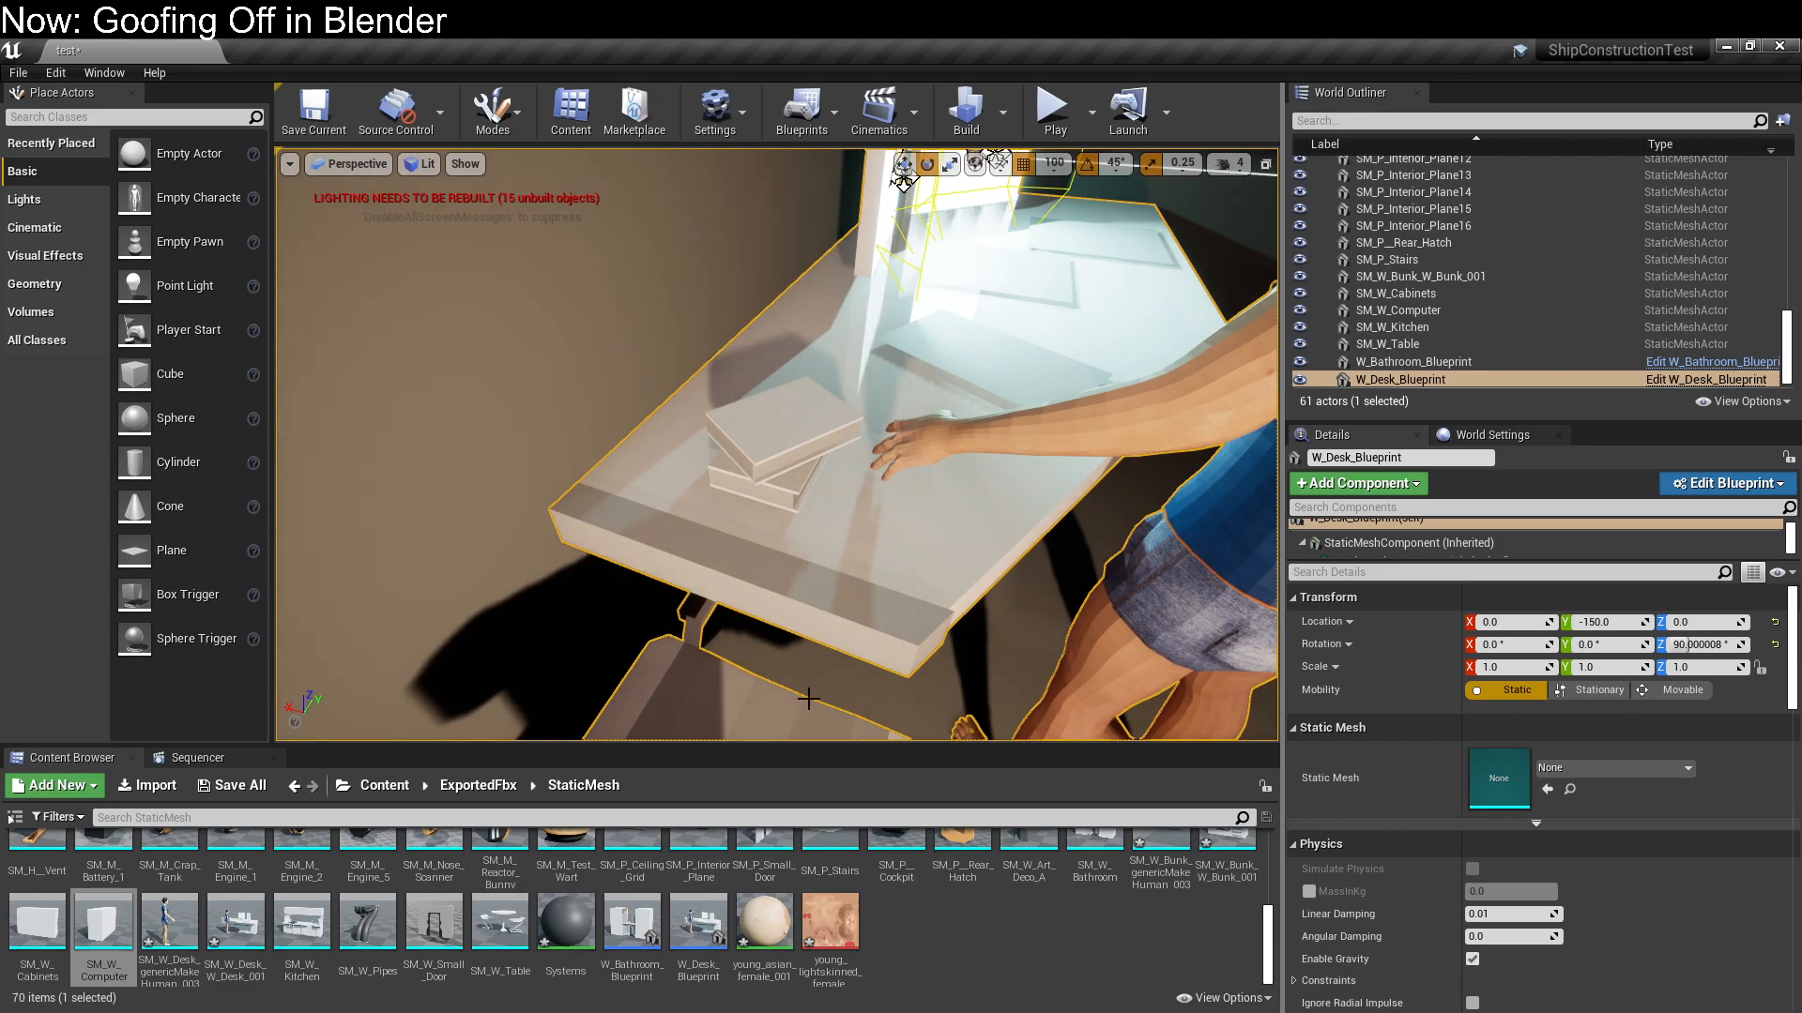
left_click(384, 786)
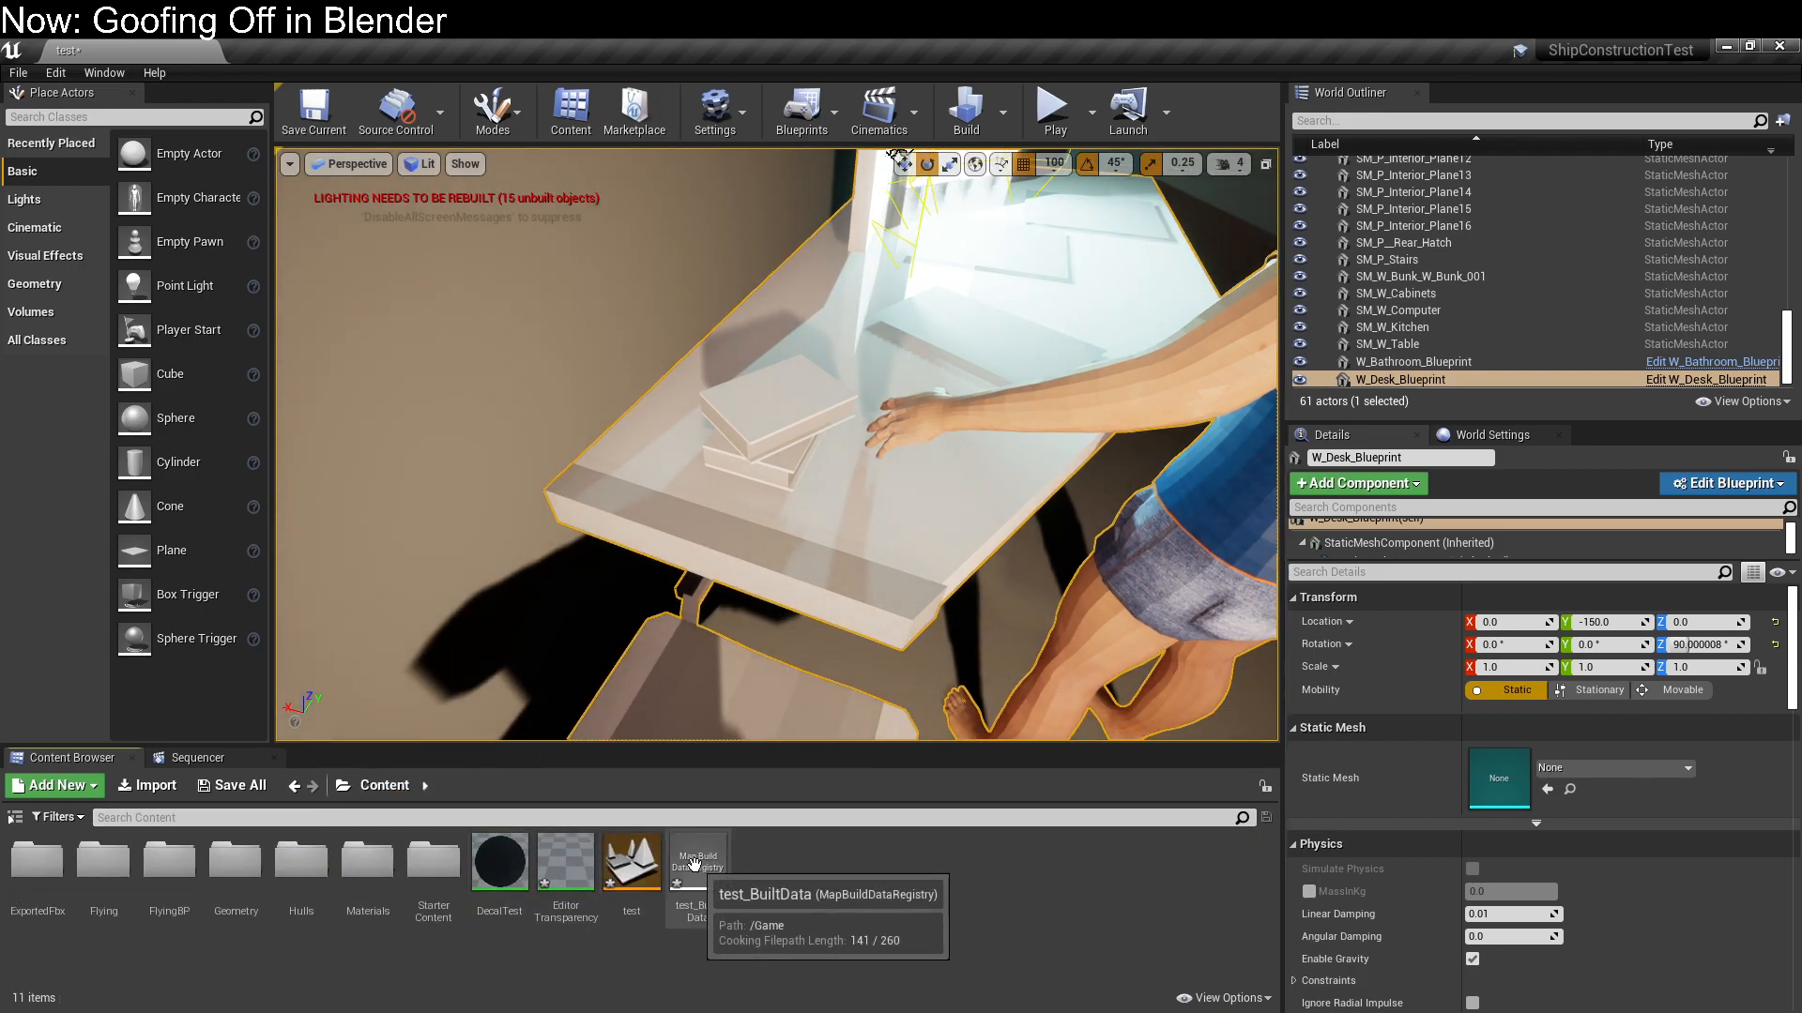
left_click(369, 851)
double_click(368, 850)
left_click(37, 859)
left_click_drag(38, 859, 761, 542)
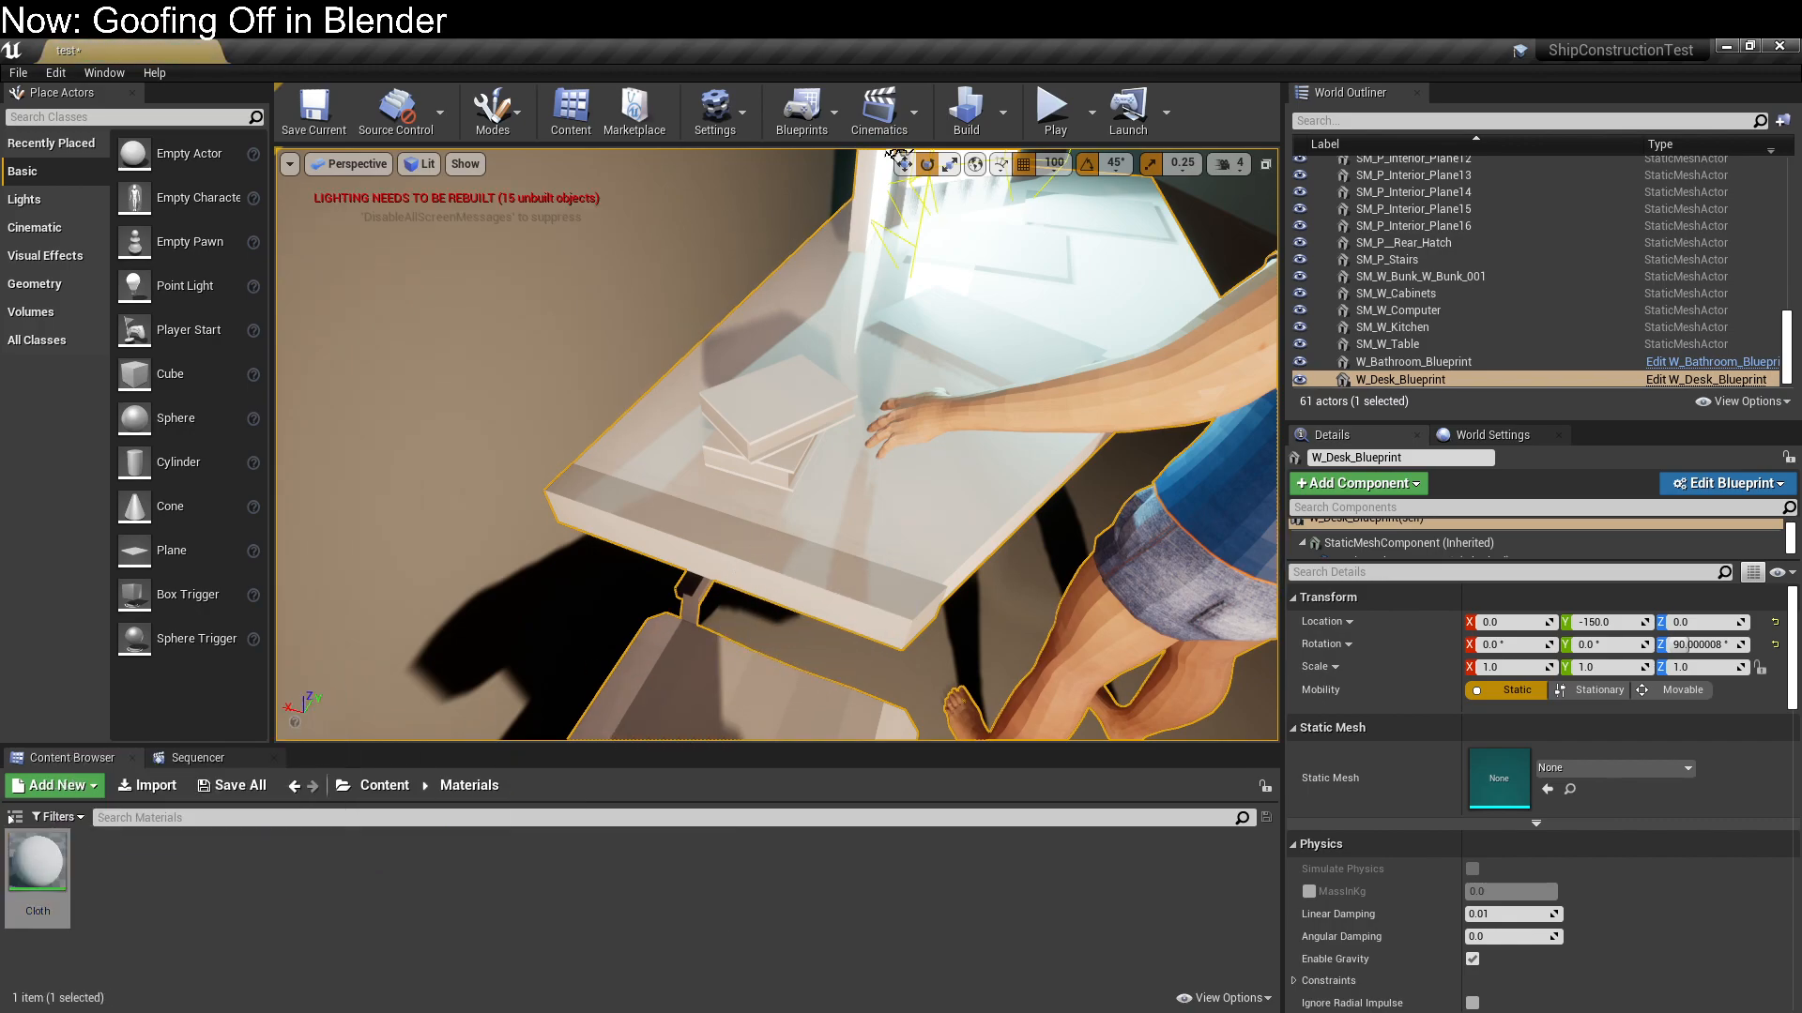
right_click_drag(761, 543, 601, 610)
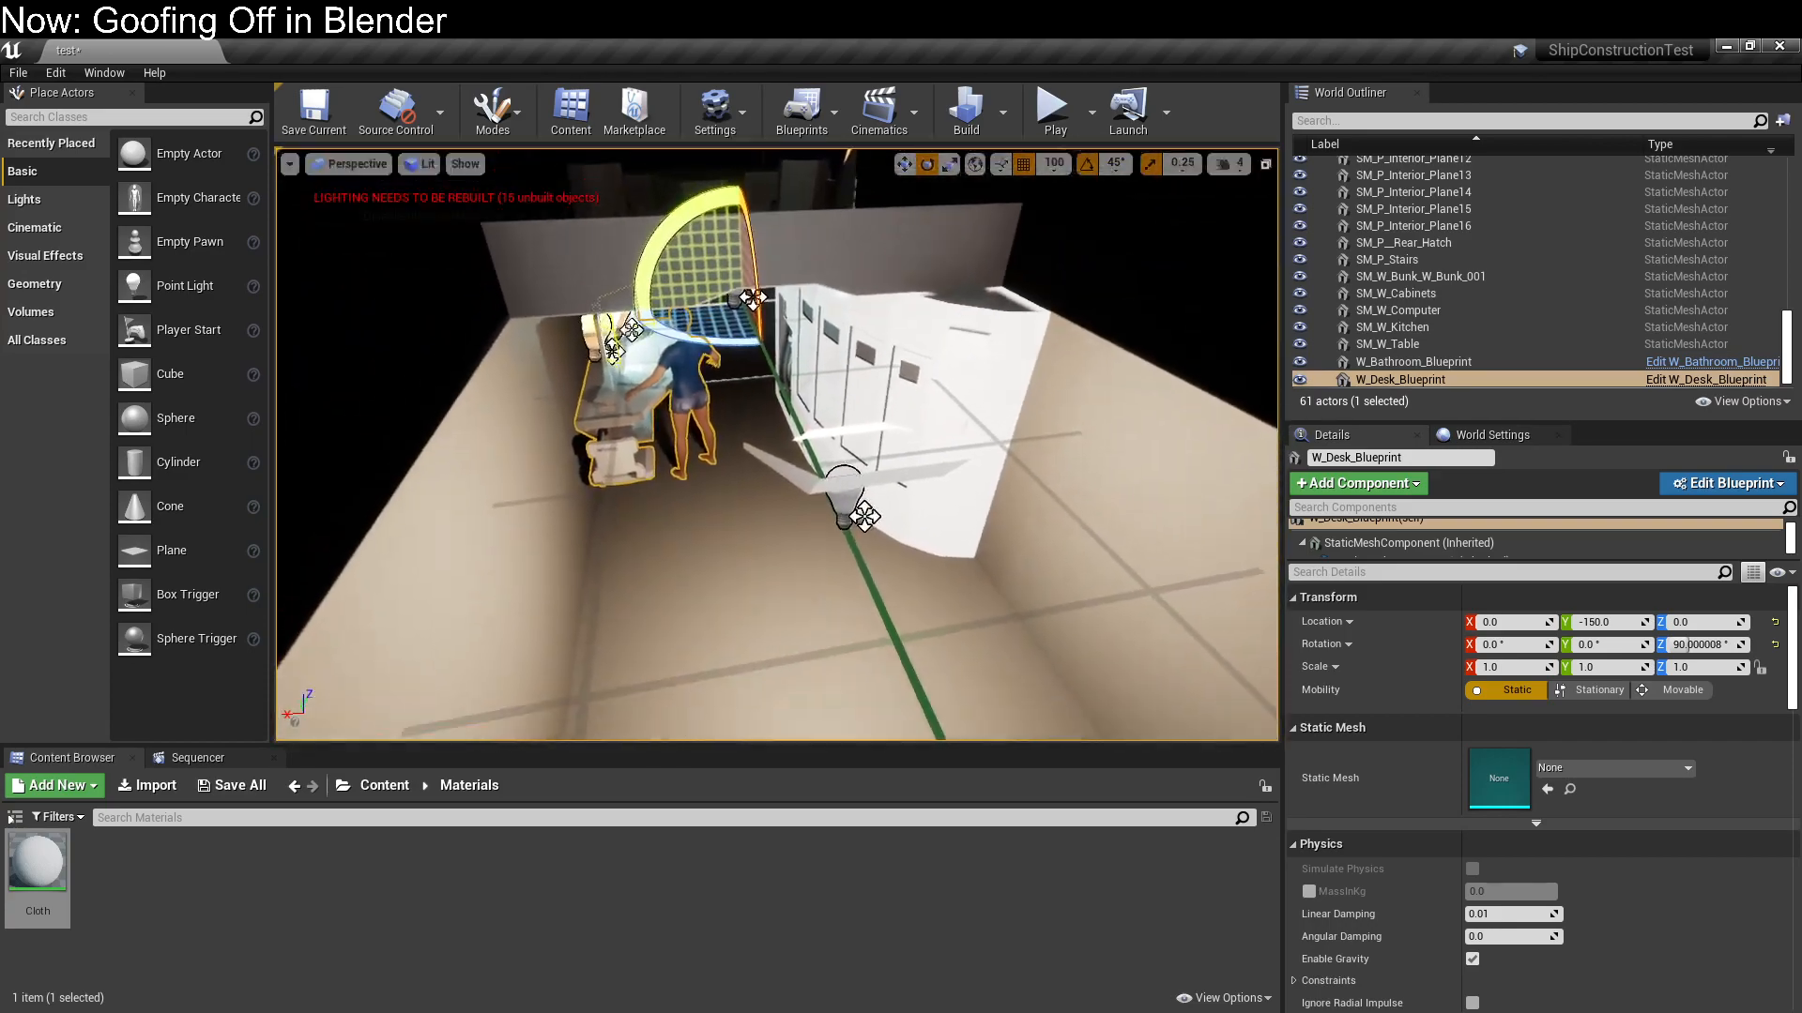
right_click_drag(761, 542, 938, 600)
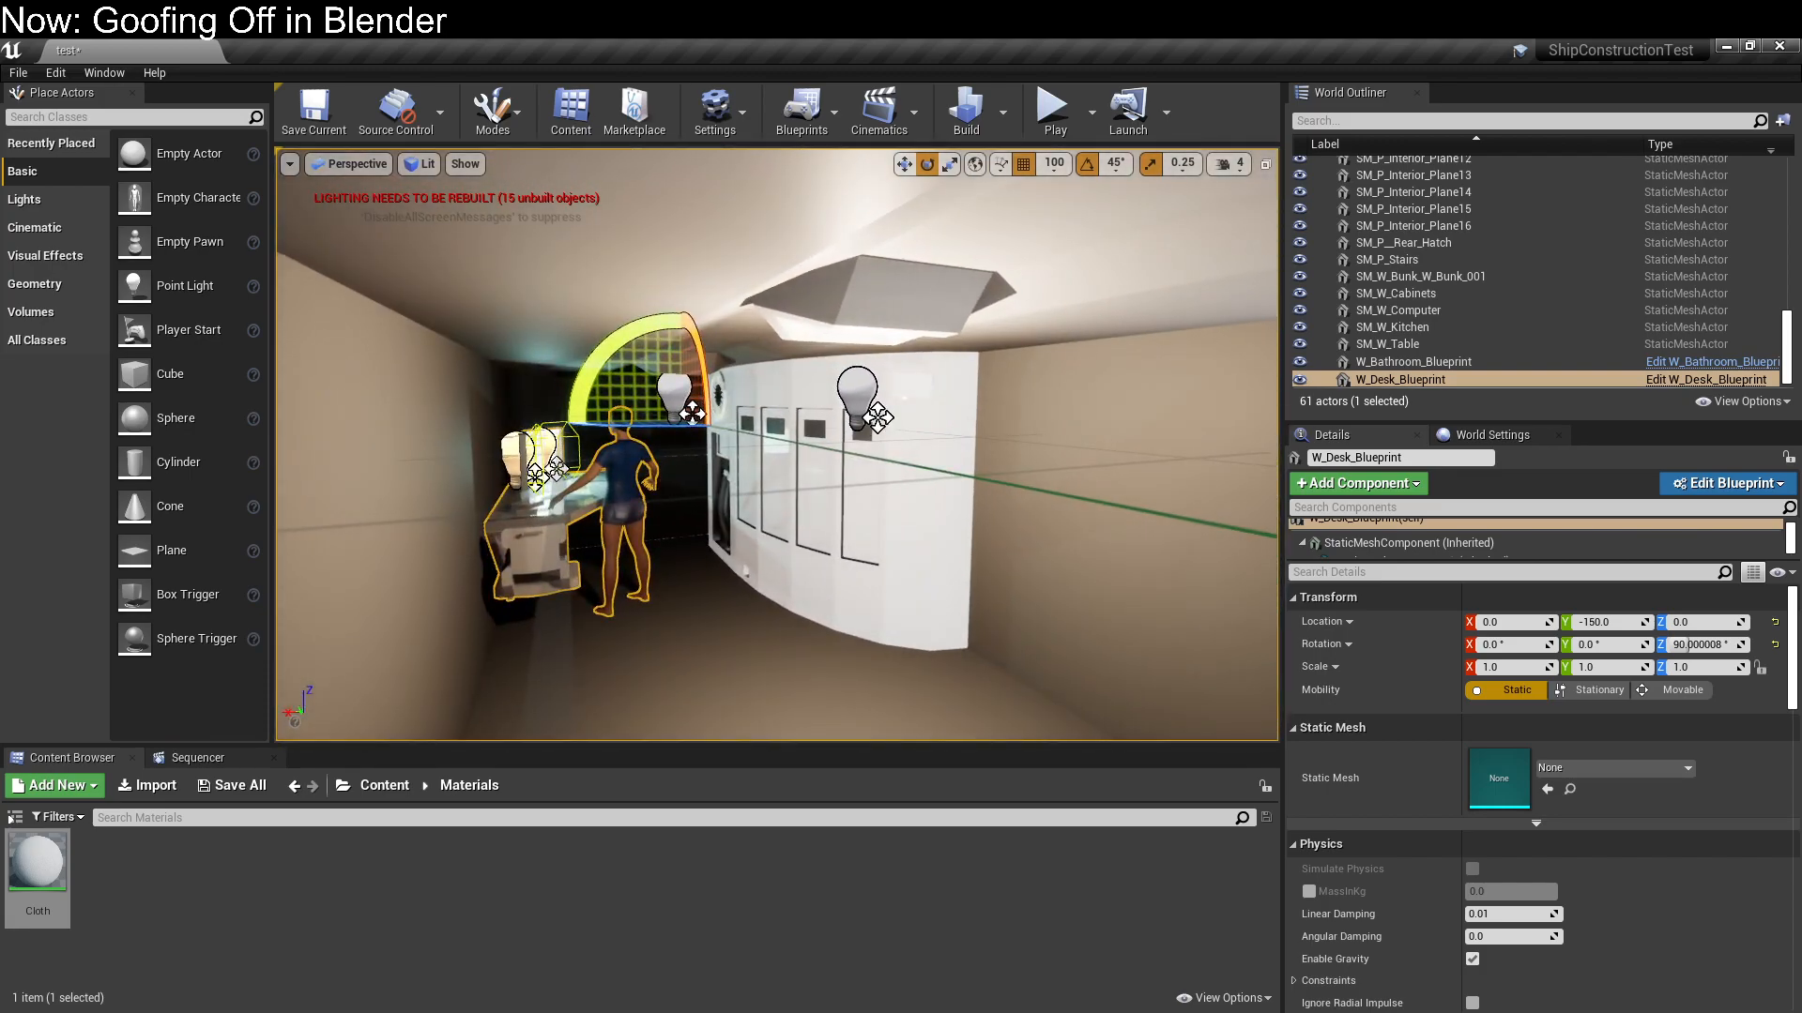
Examine the computer's placement from far down the corridor, and view the whole ship from outside and above
left_click(761, 543)
right_click_drag(761, 542, 703, 514)
key("f")
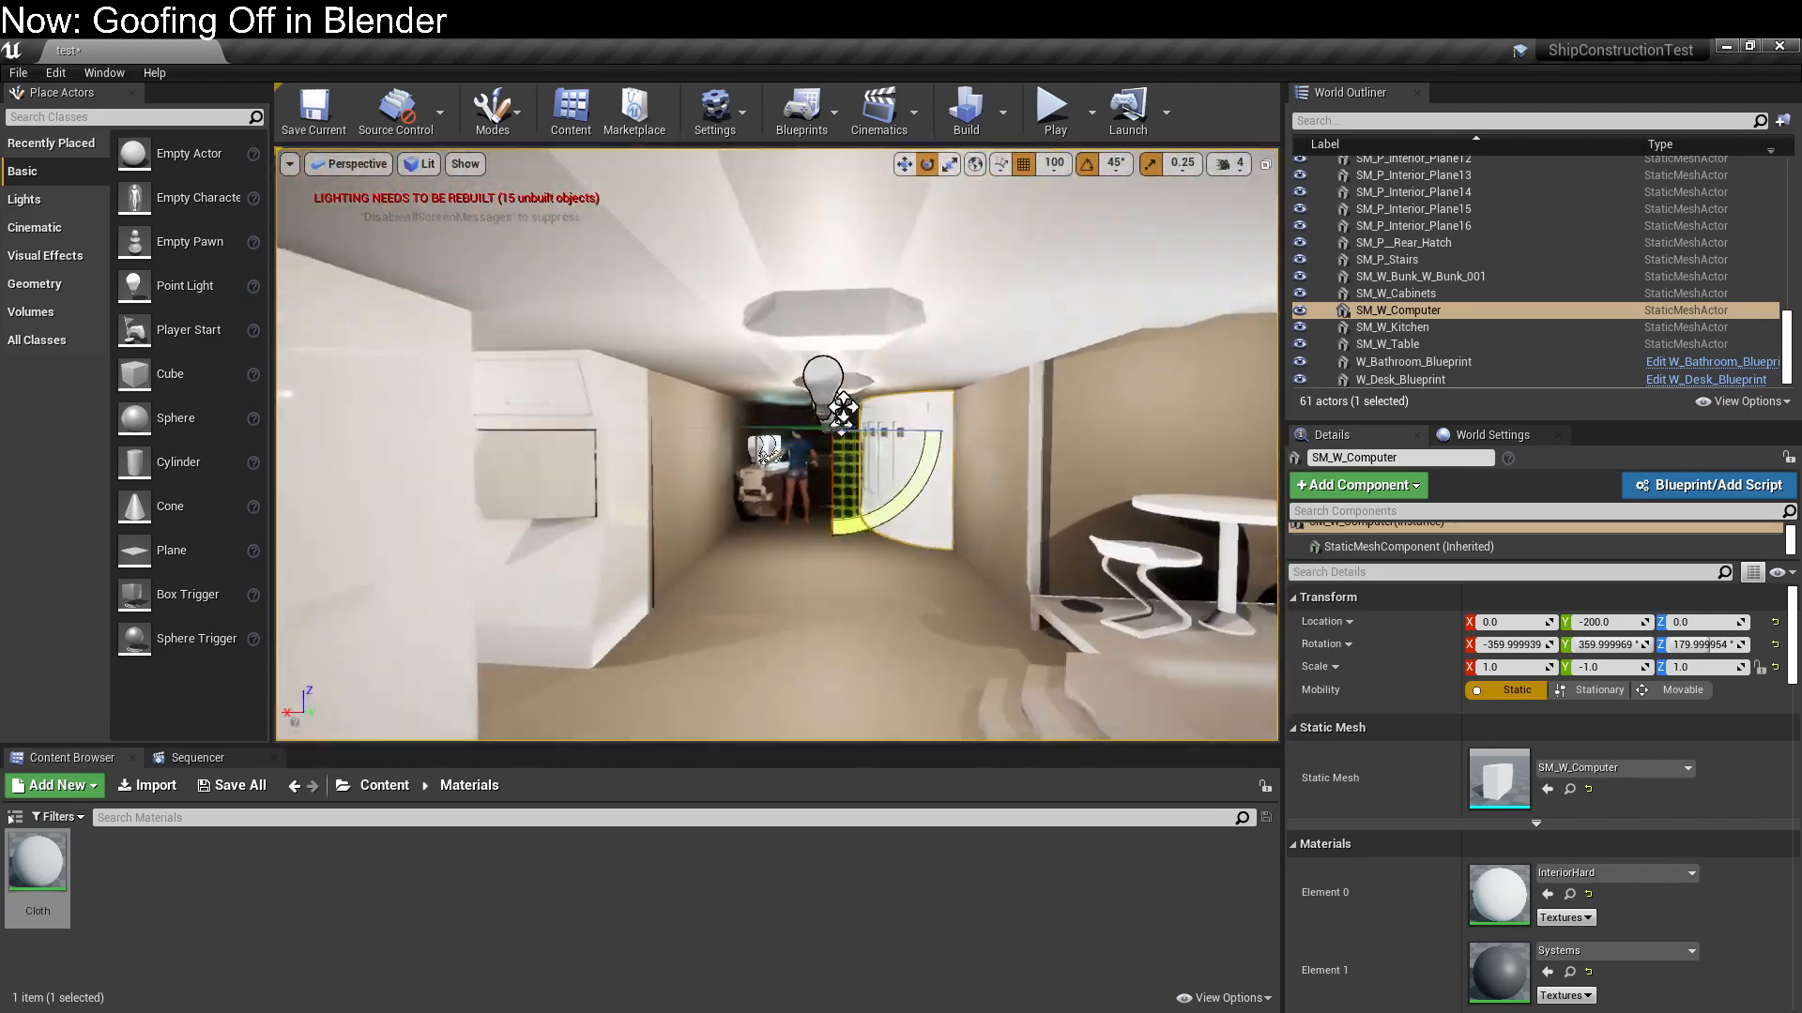
key("f")
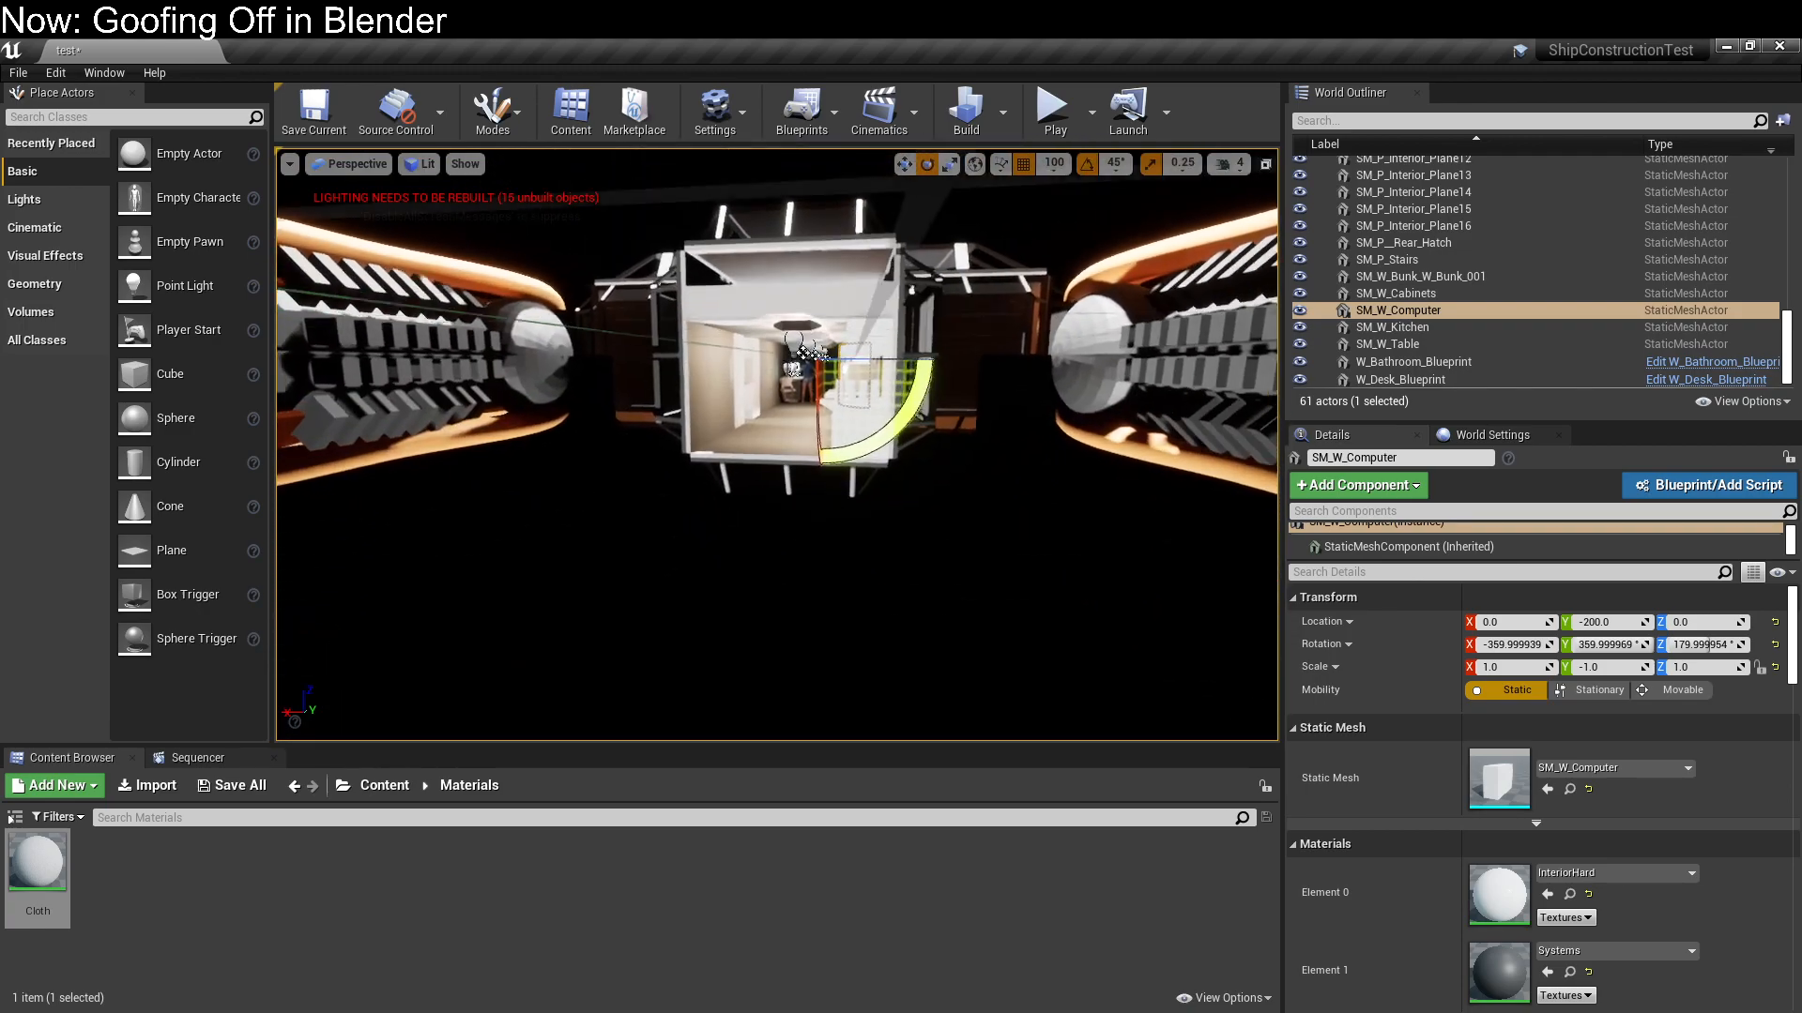
right_click_drag(777, 445, 1135, 469)
key("w")
key("w")
key("s")
key("s")
key("a")
key("s")
right_click_drag(995, 670, 905, 670)
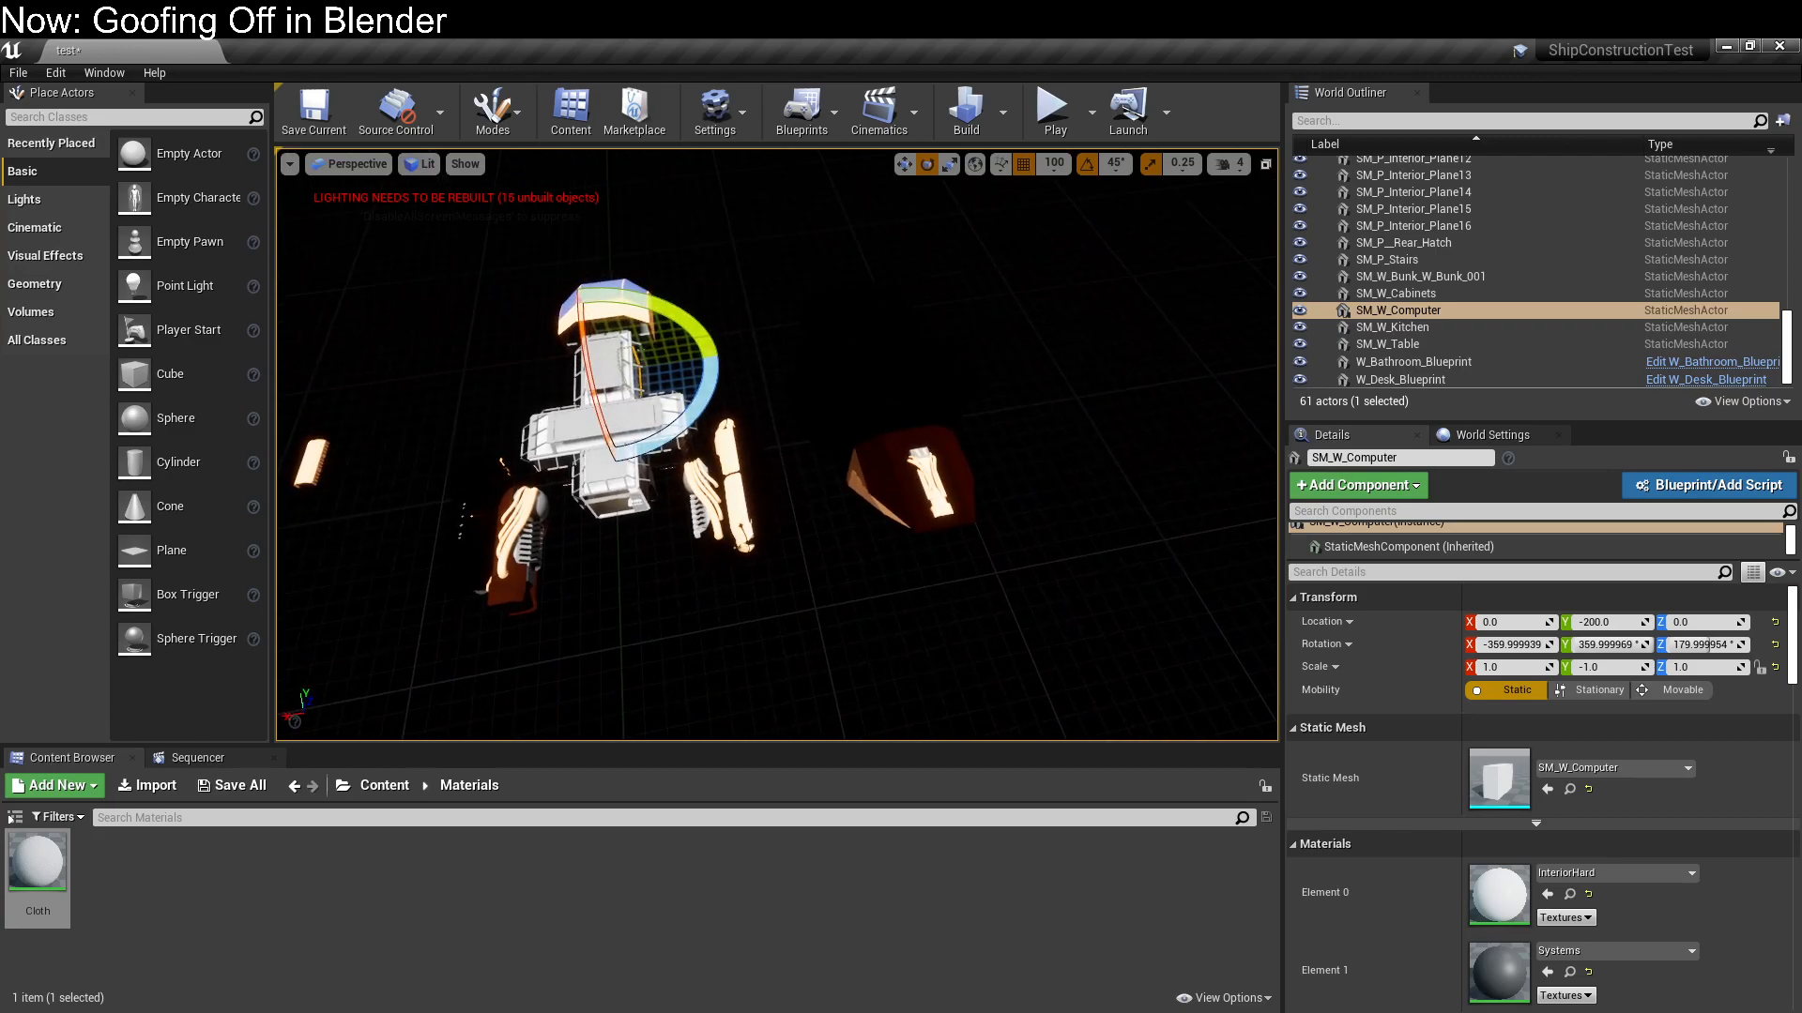
left_click(929, 476)
right_click_drag(929, 477, 882, 399)
key("w")
left_click(930, 475)
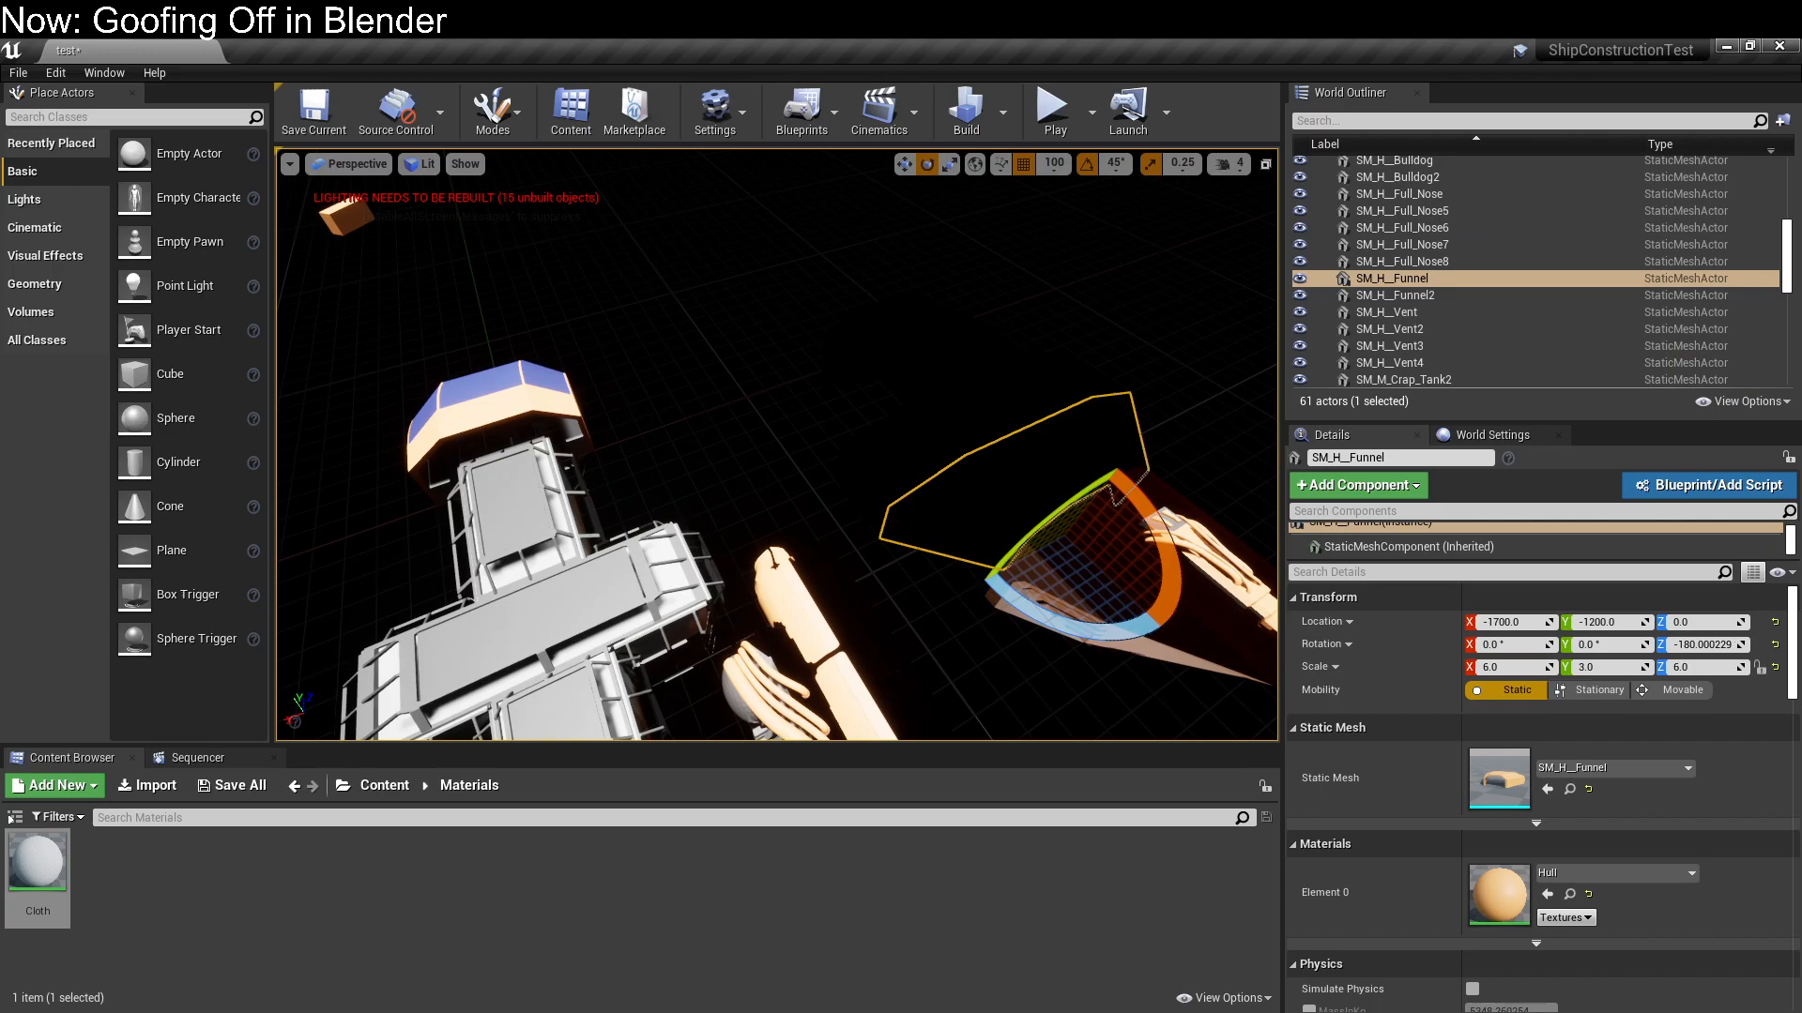
left_click(915, 445)
left_click(901, 427)
left_click(1013, 539)
left_click(969, 436, "ctrl")
left_click(925, 375, "ctrl")
left_click(802, 282)
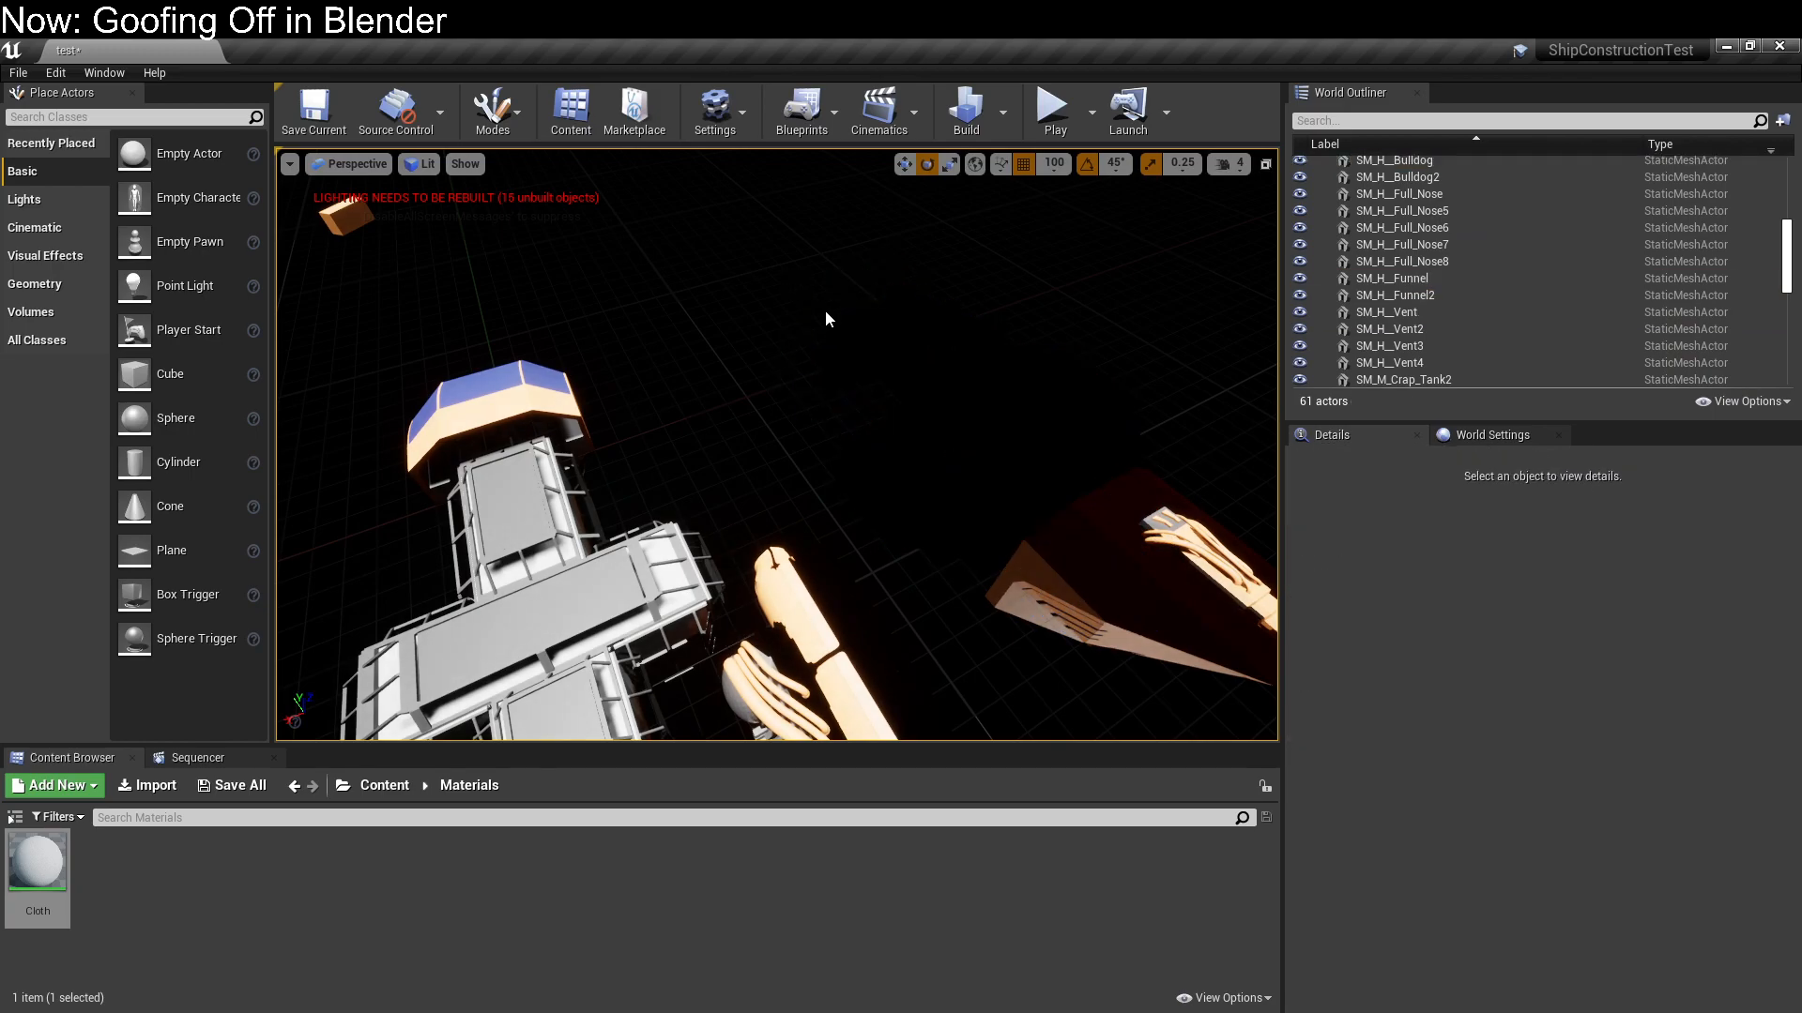
right_click_drag(829, 294, 744, 238)
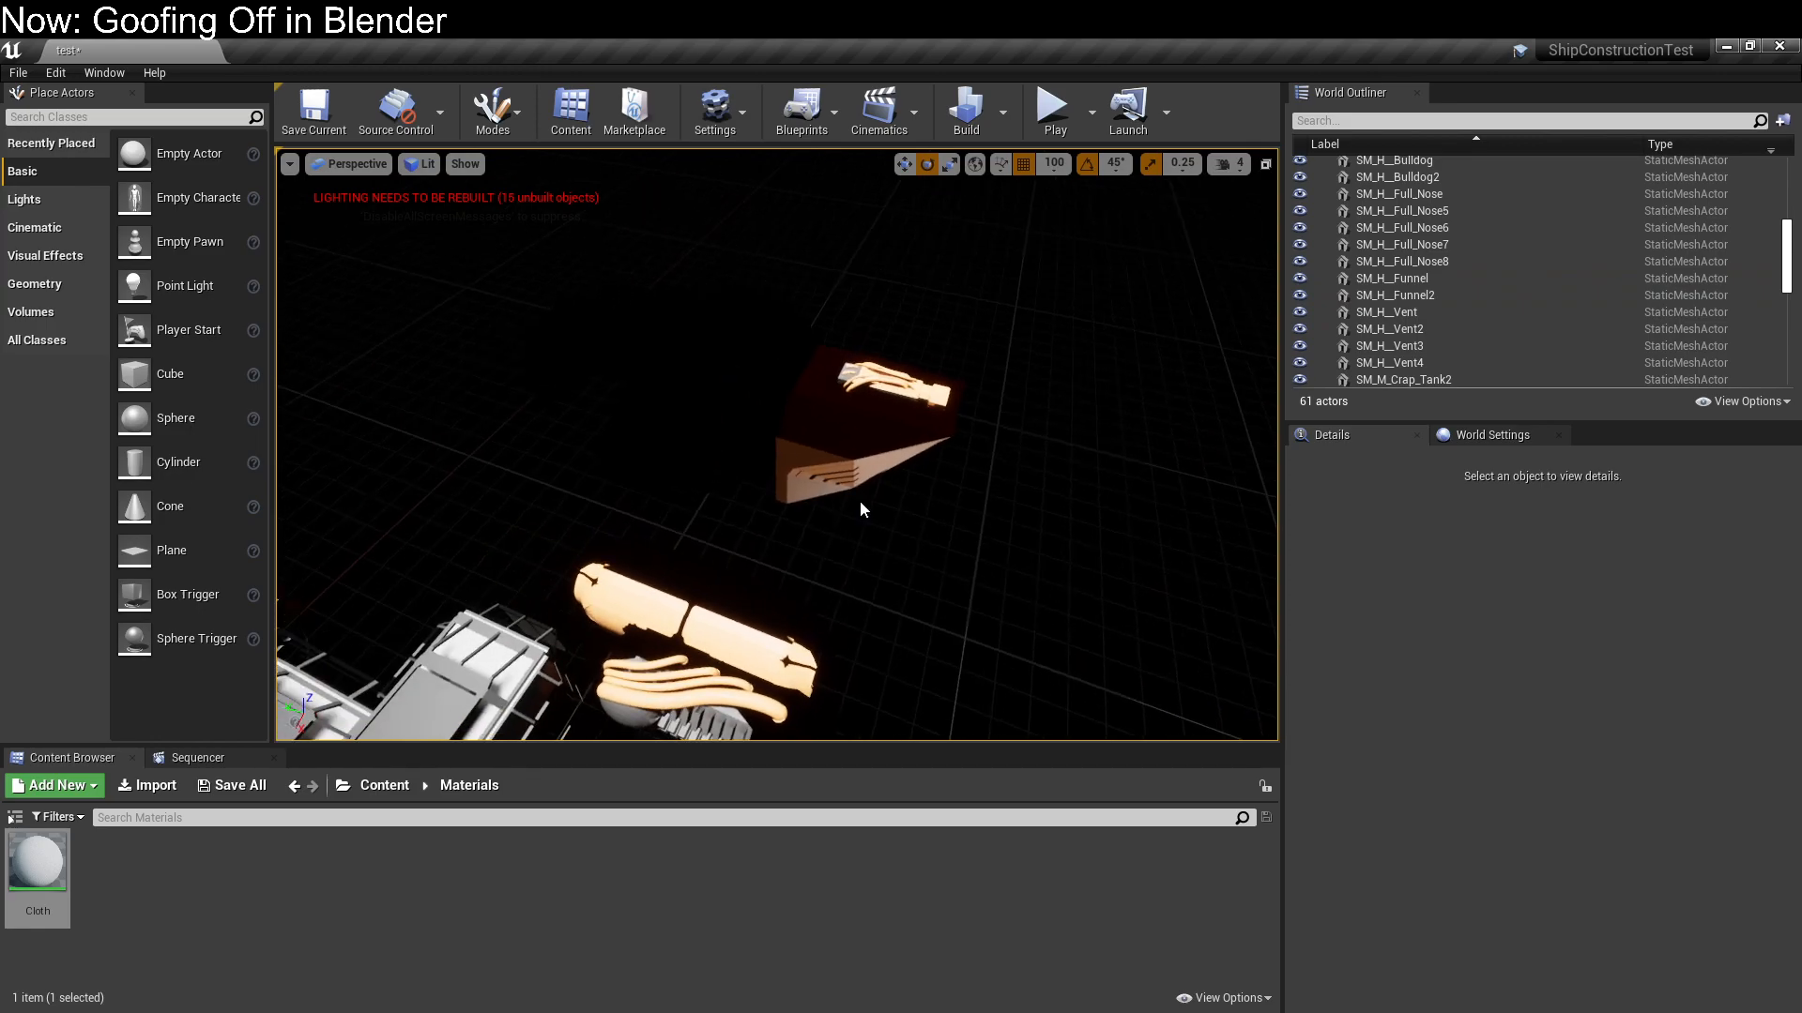
key("ctrl+z")
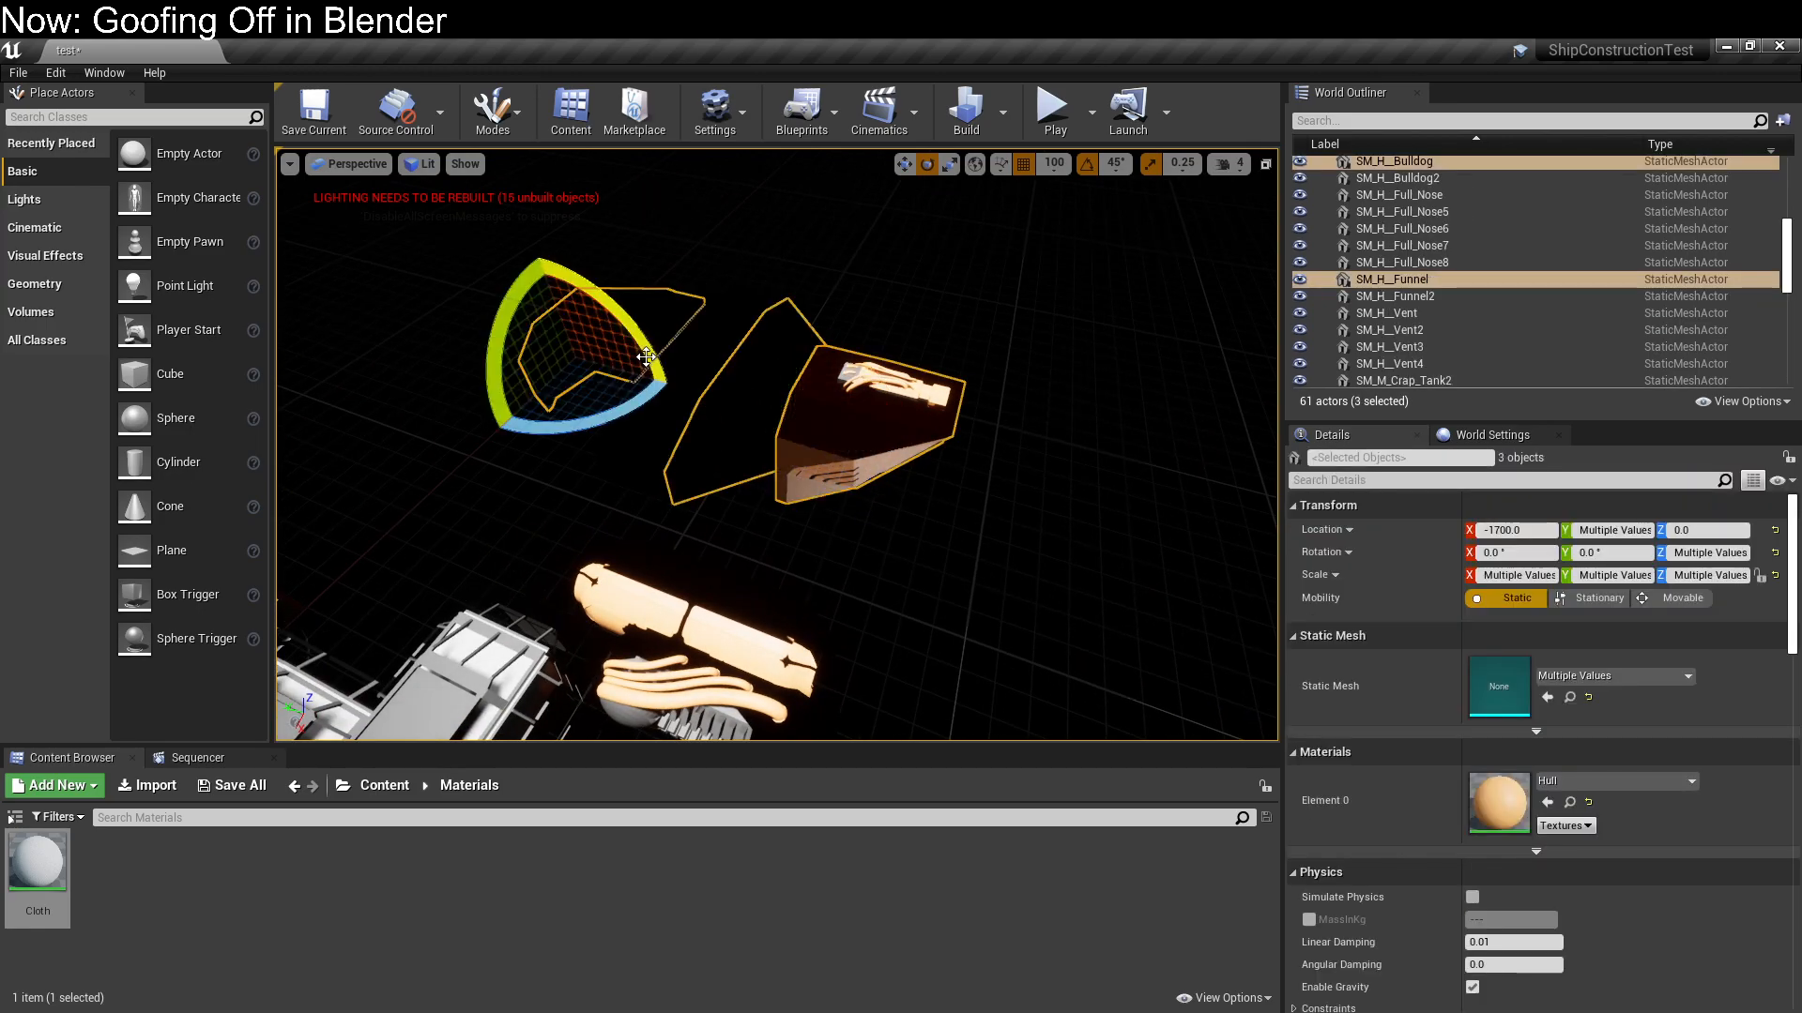
left_click(673, 362, "shift")
left_click(530, 320)
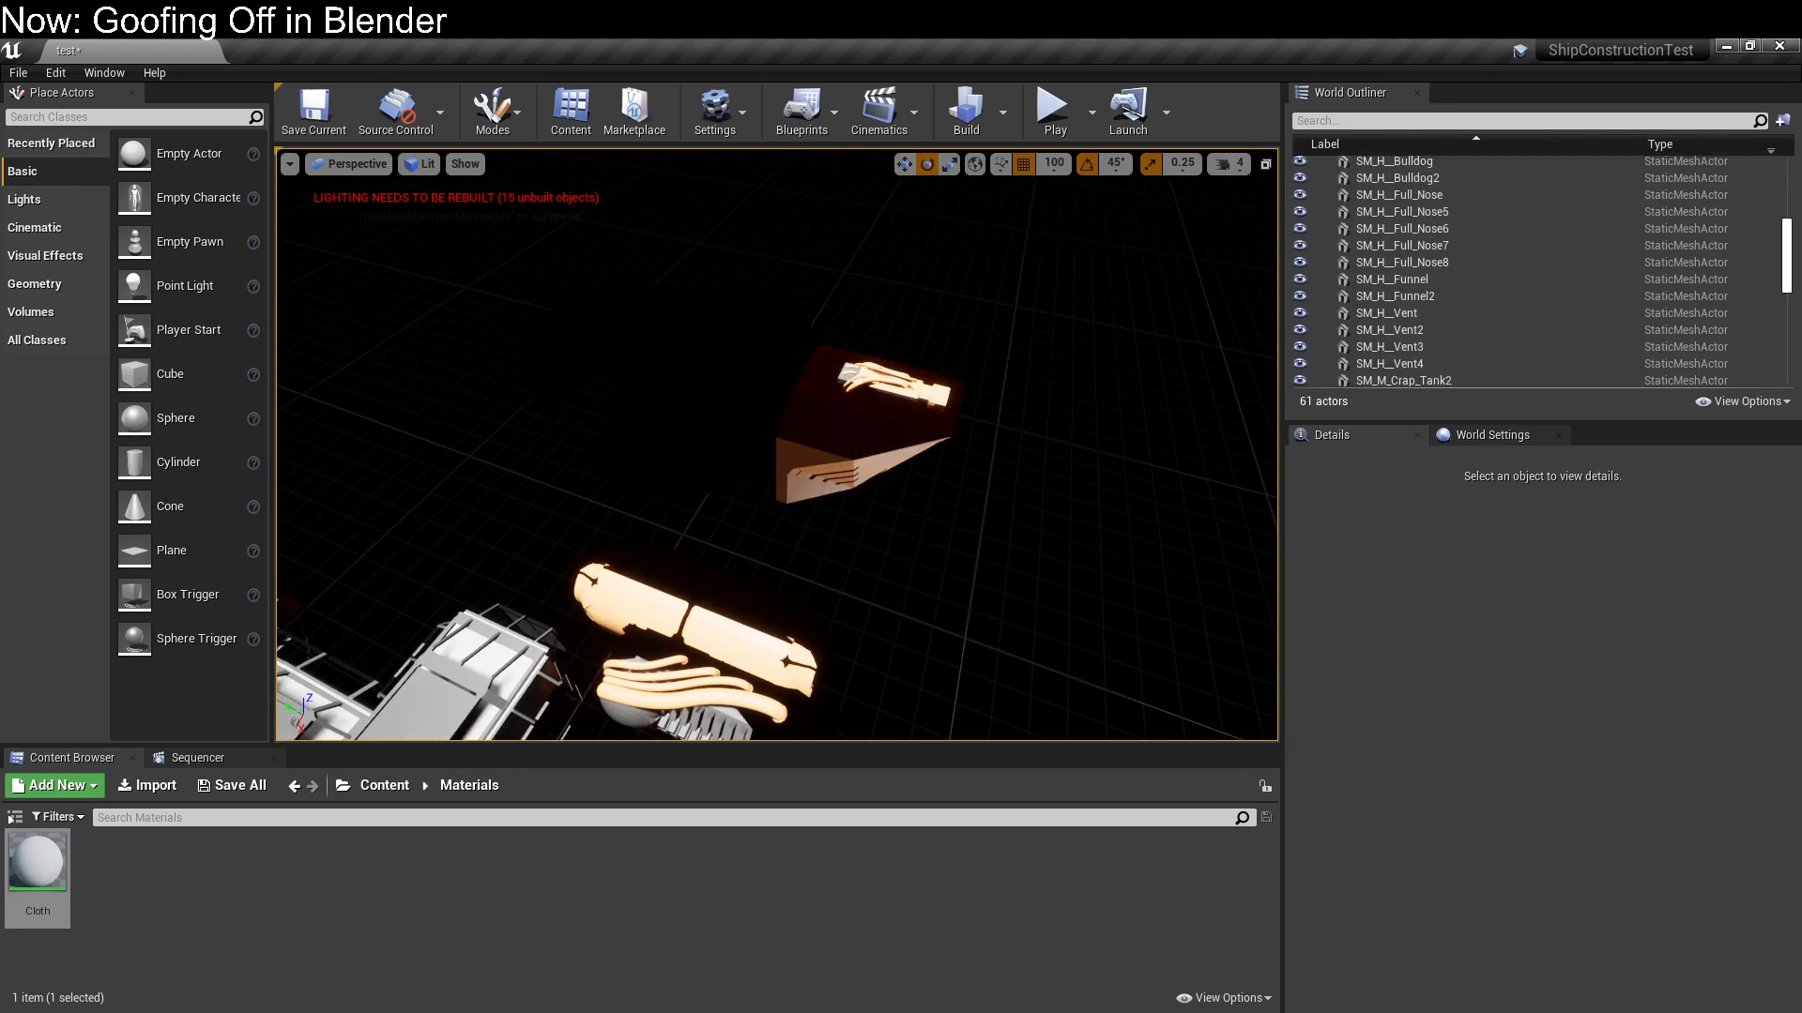
Select the set-aside hull pieces together with the funnel, vent and engine, and move them back over the ship's interior
left_click(830, 424)
left_click(750, 390, "shift")
left_click(676, 366, "shift")
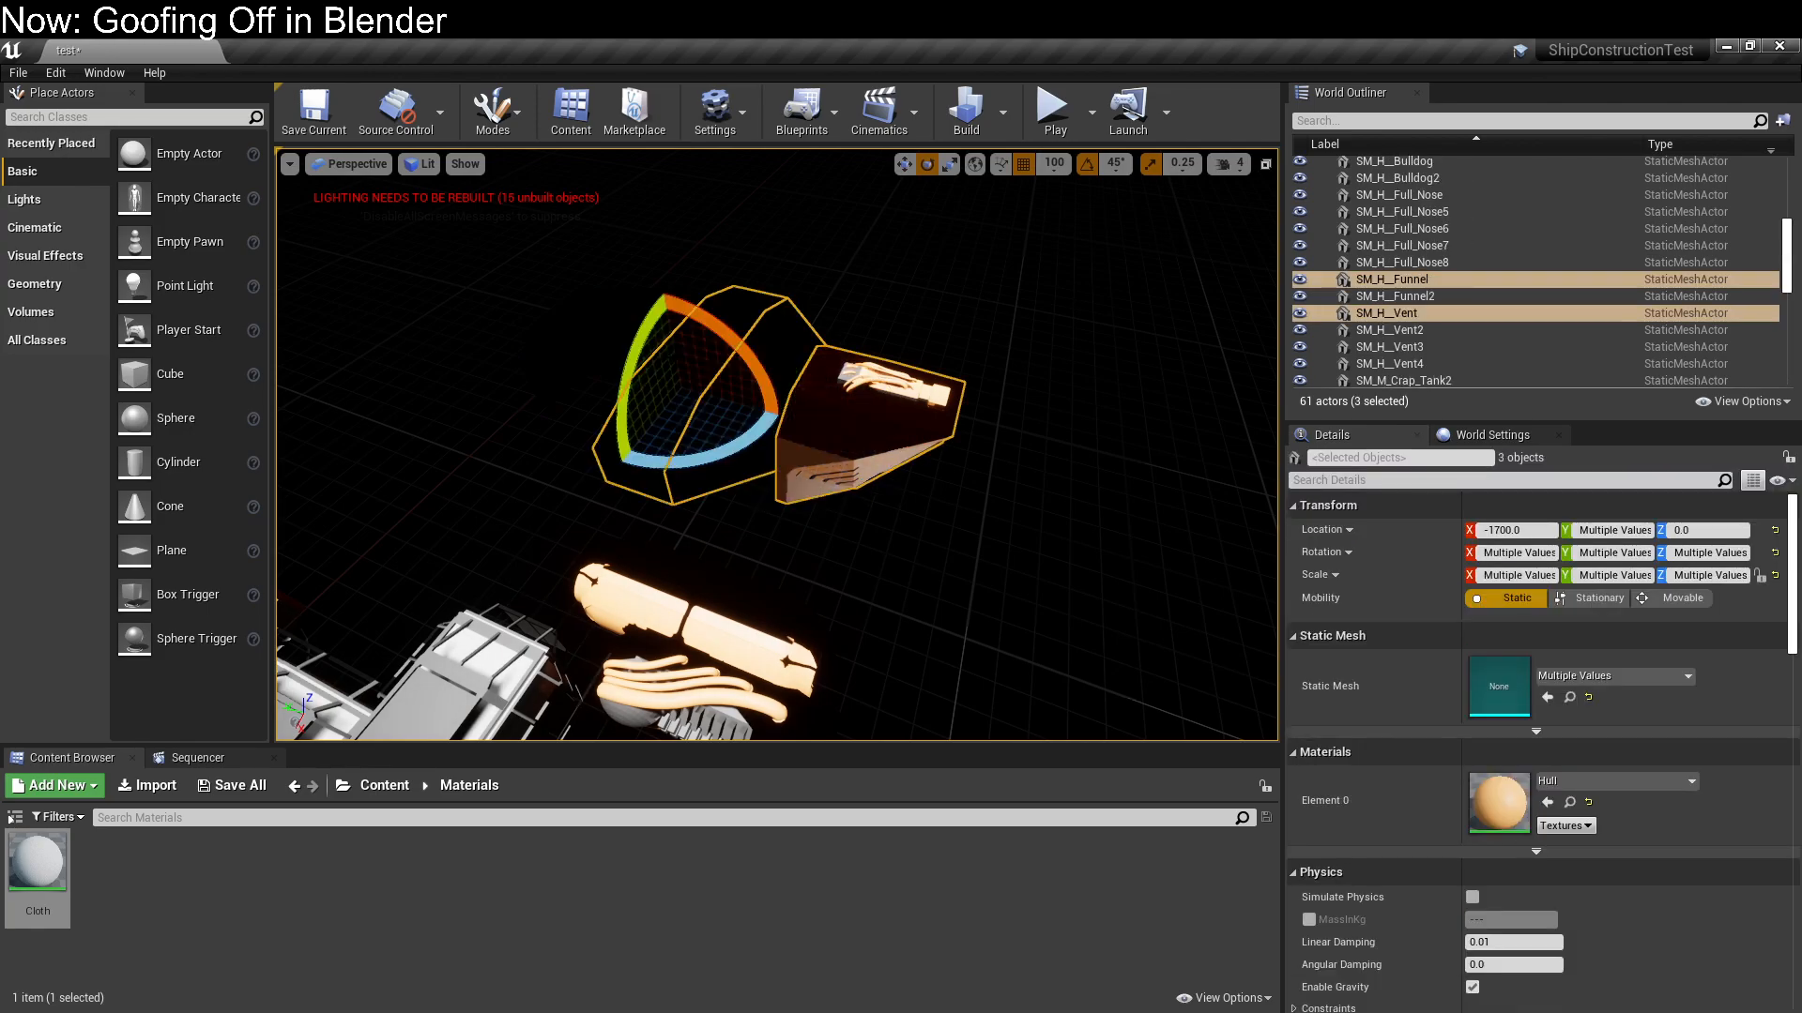
left_click(603, 342, "shift")
left_click(898, 387, "shift")
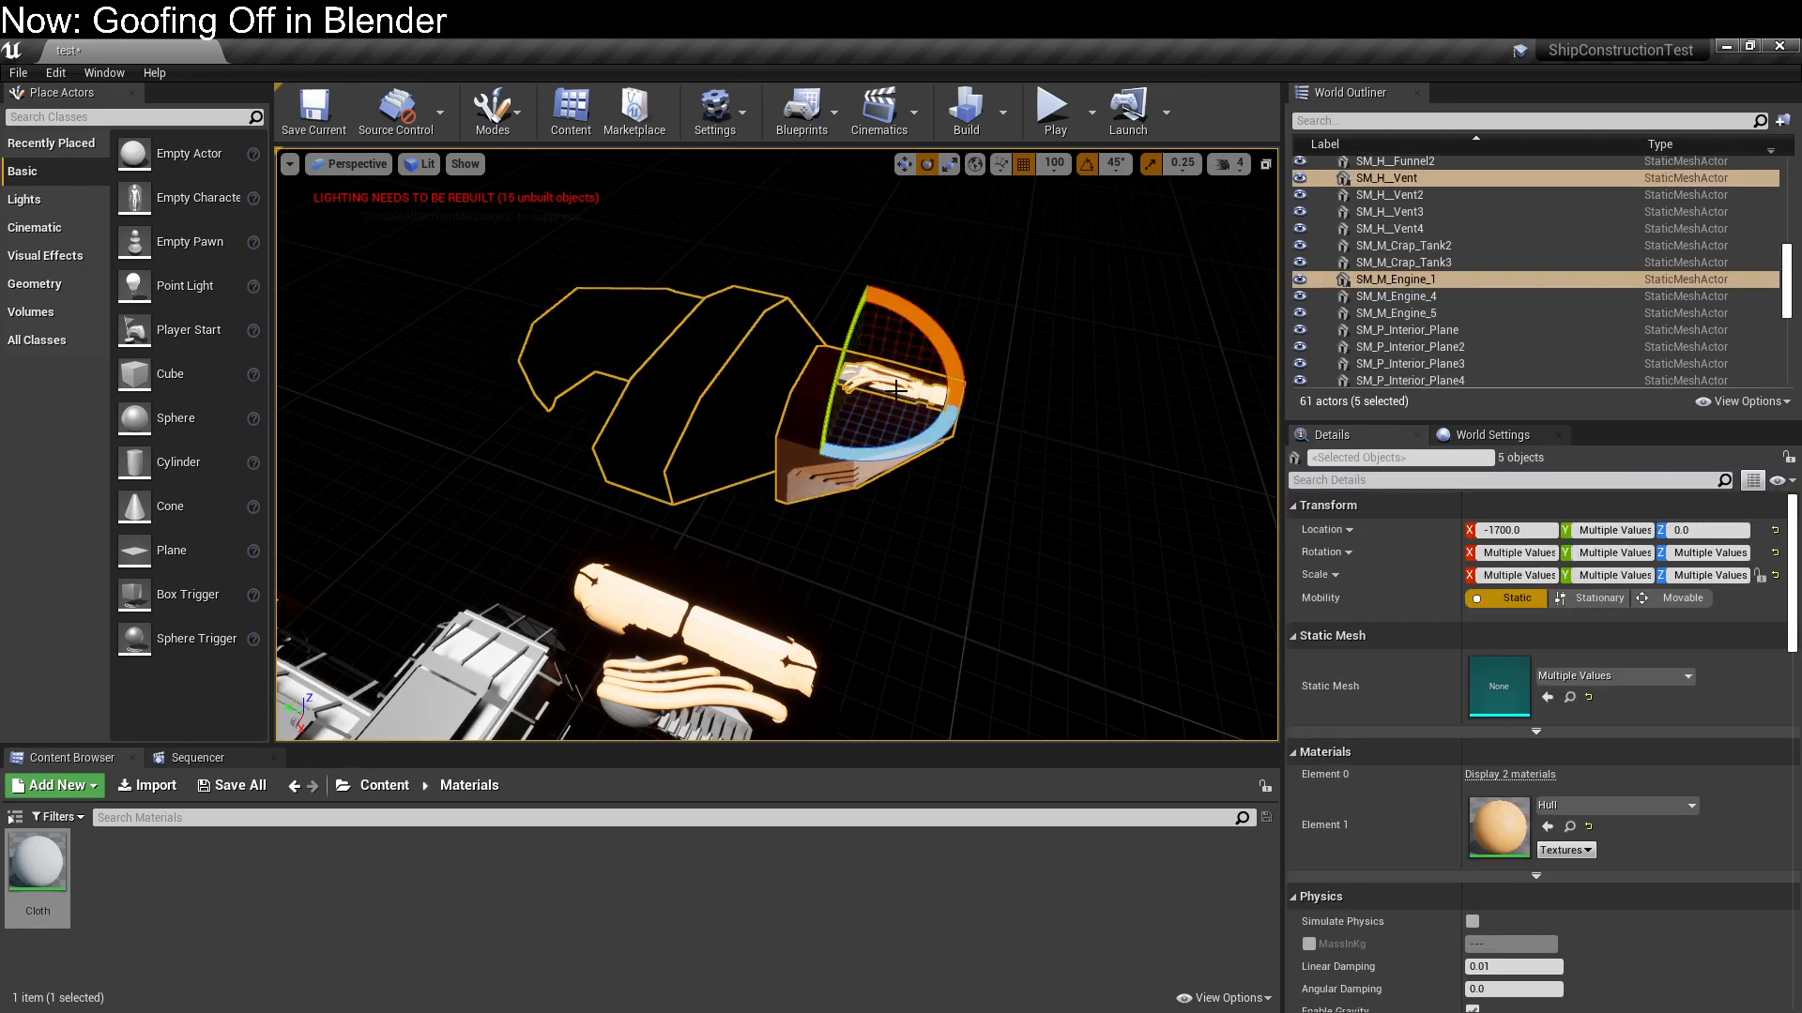
right_click_drag(898, 388, 798, 427)
key("w")
left_click_drag(1075, 504, 657, 741)
left_click(916, 421)
right_click_drag(917, 421, 812, 413)
left_click(722, 471)
right_click_drag(722, 472, 1009, 481)
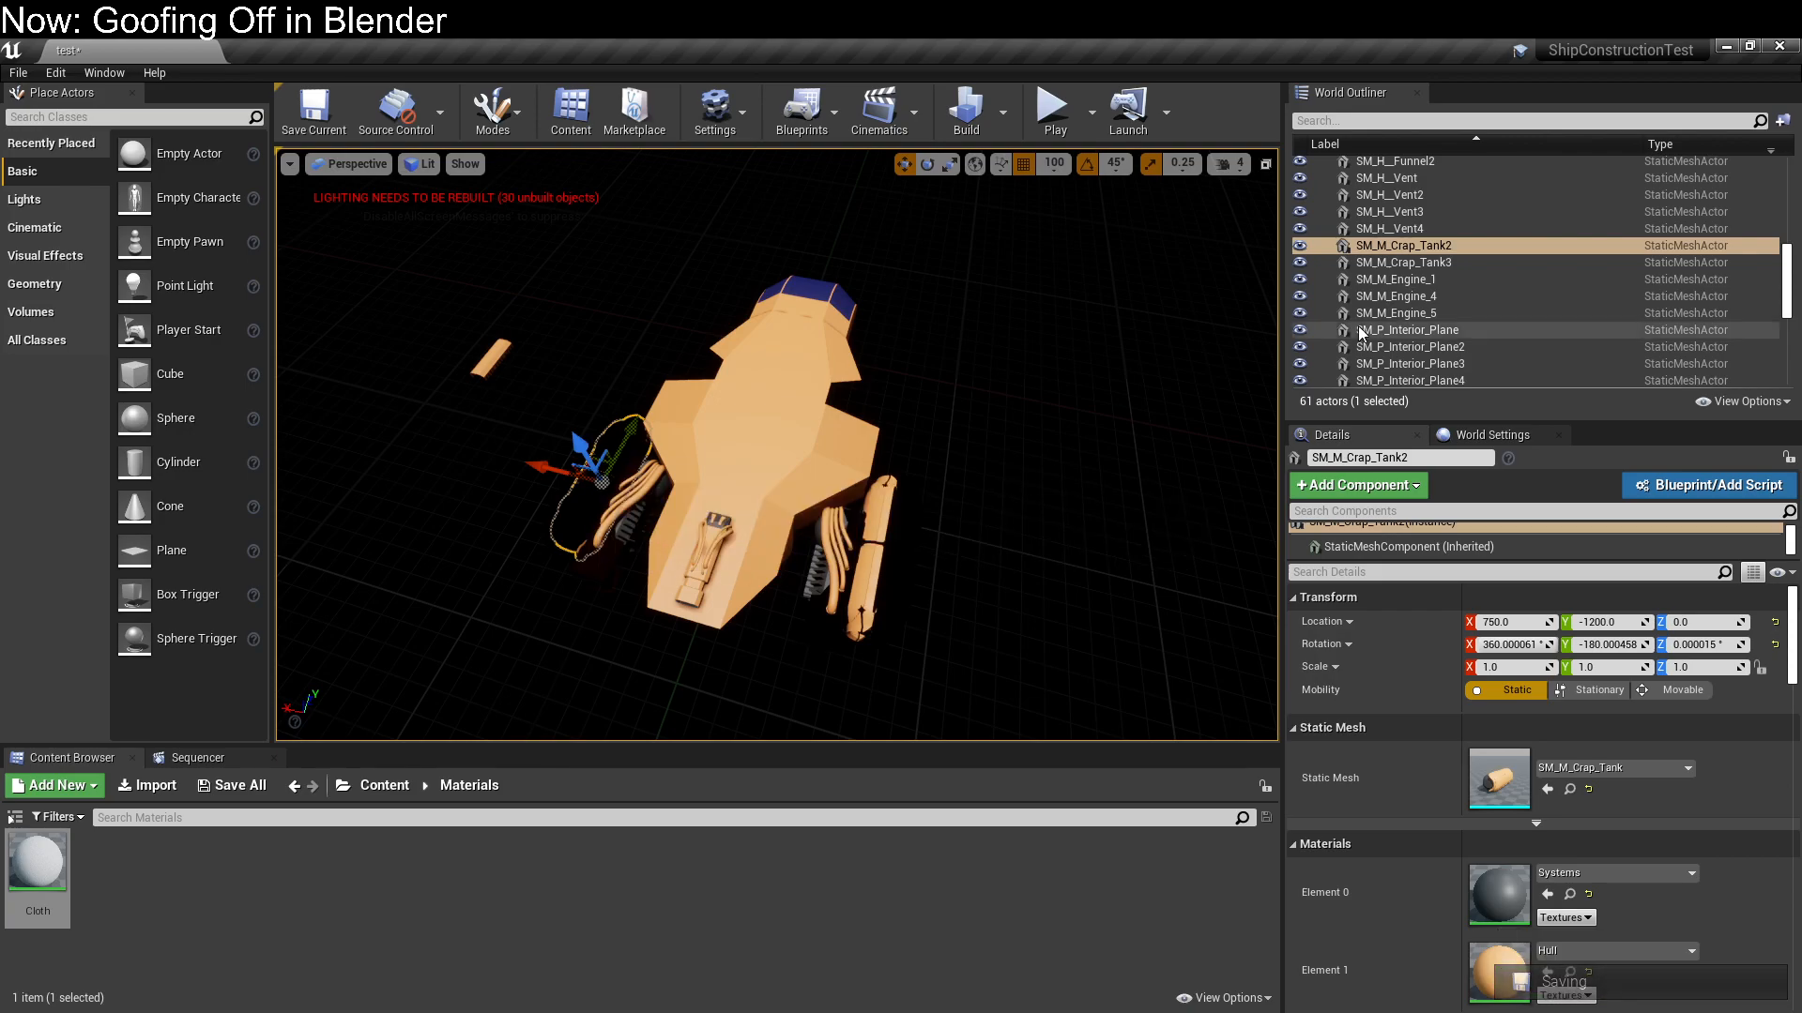
Open the SM_M_Crap_Tank mesh of the dark tank beside the hull and inspect its body and hull shell
right_click_drag(1006, 606, 986, 528)
key("w")
key("s")
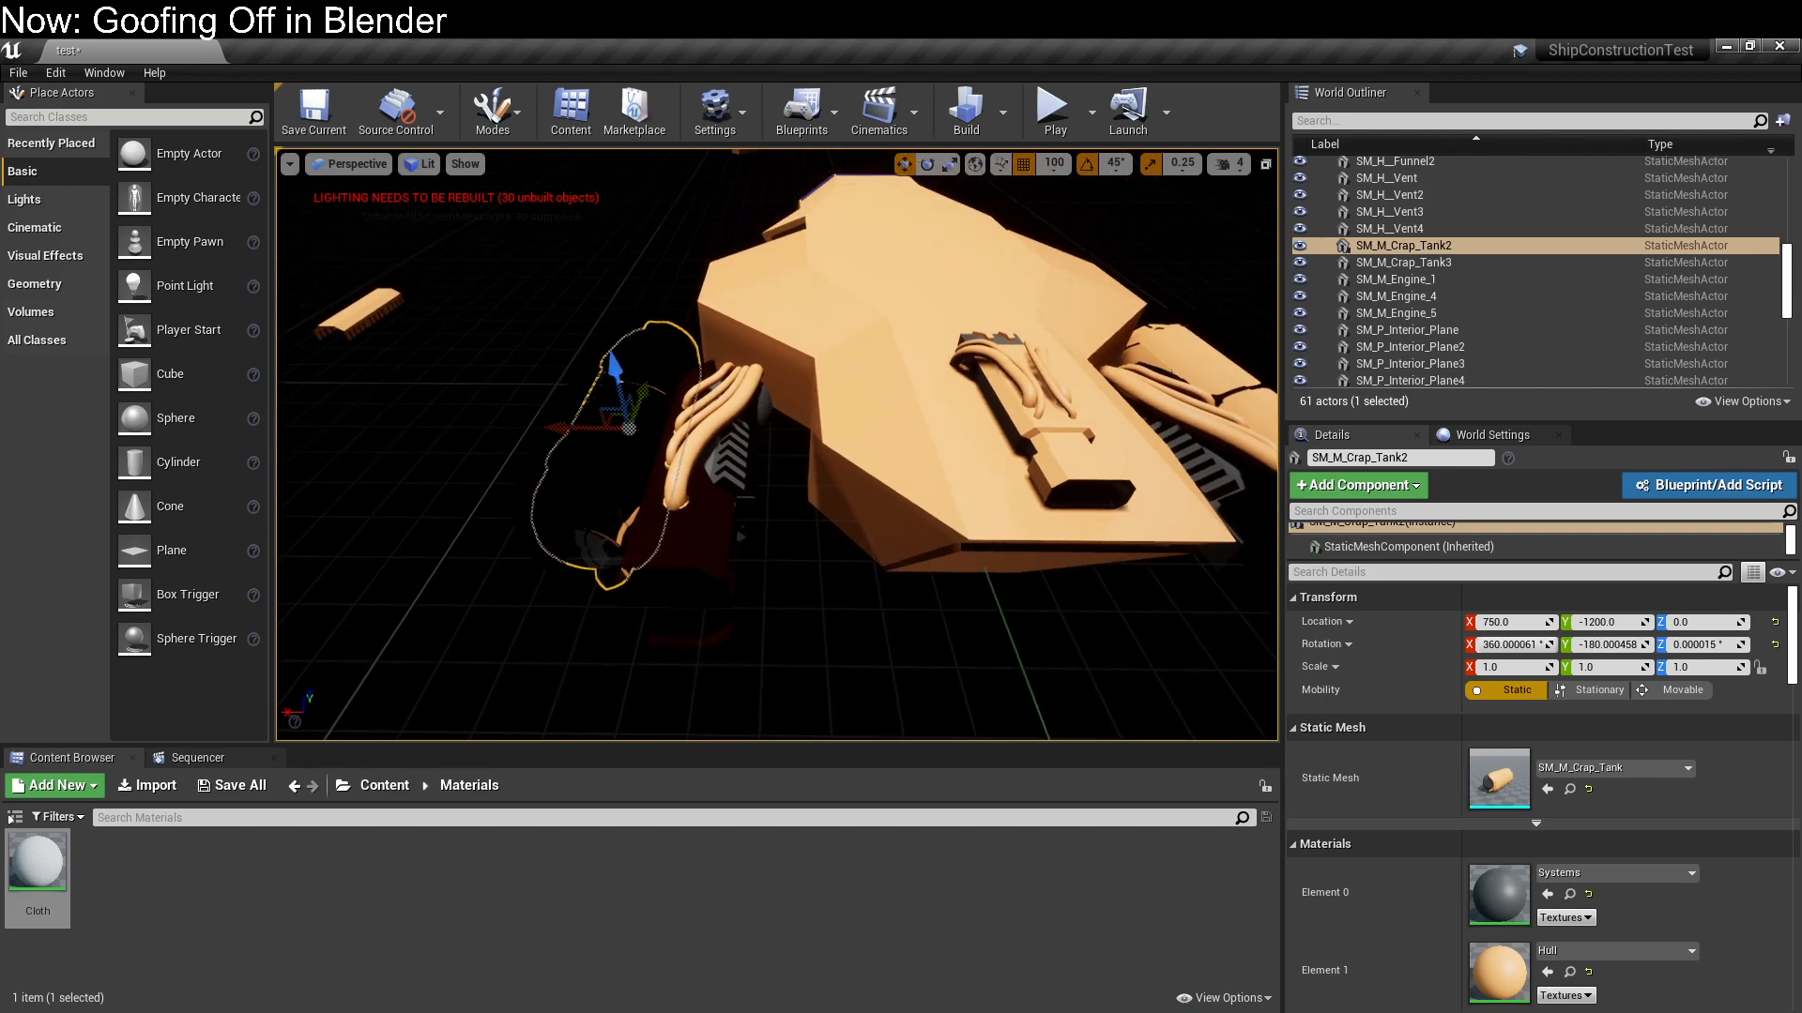
double_click(1481, 779)
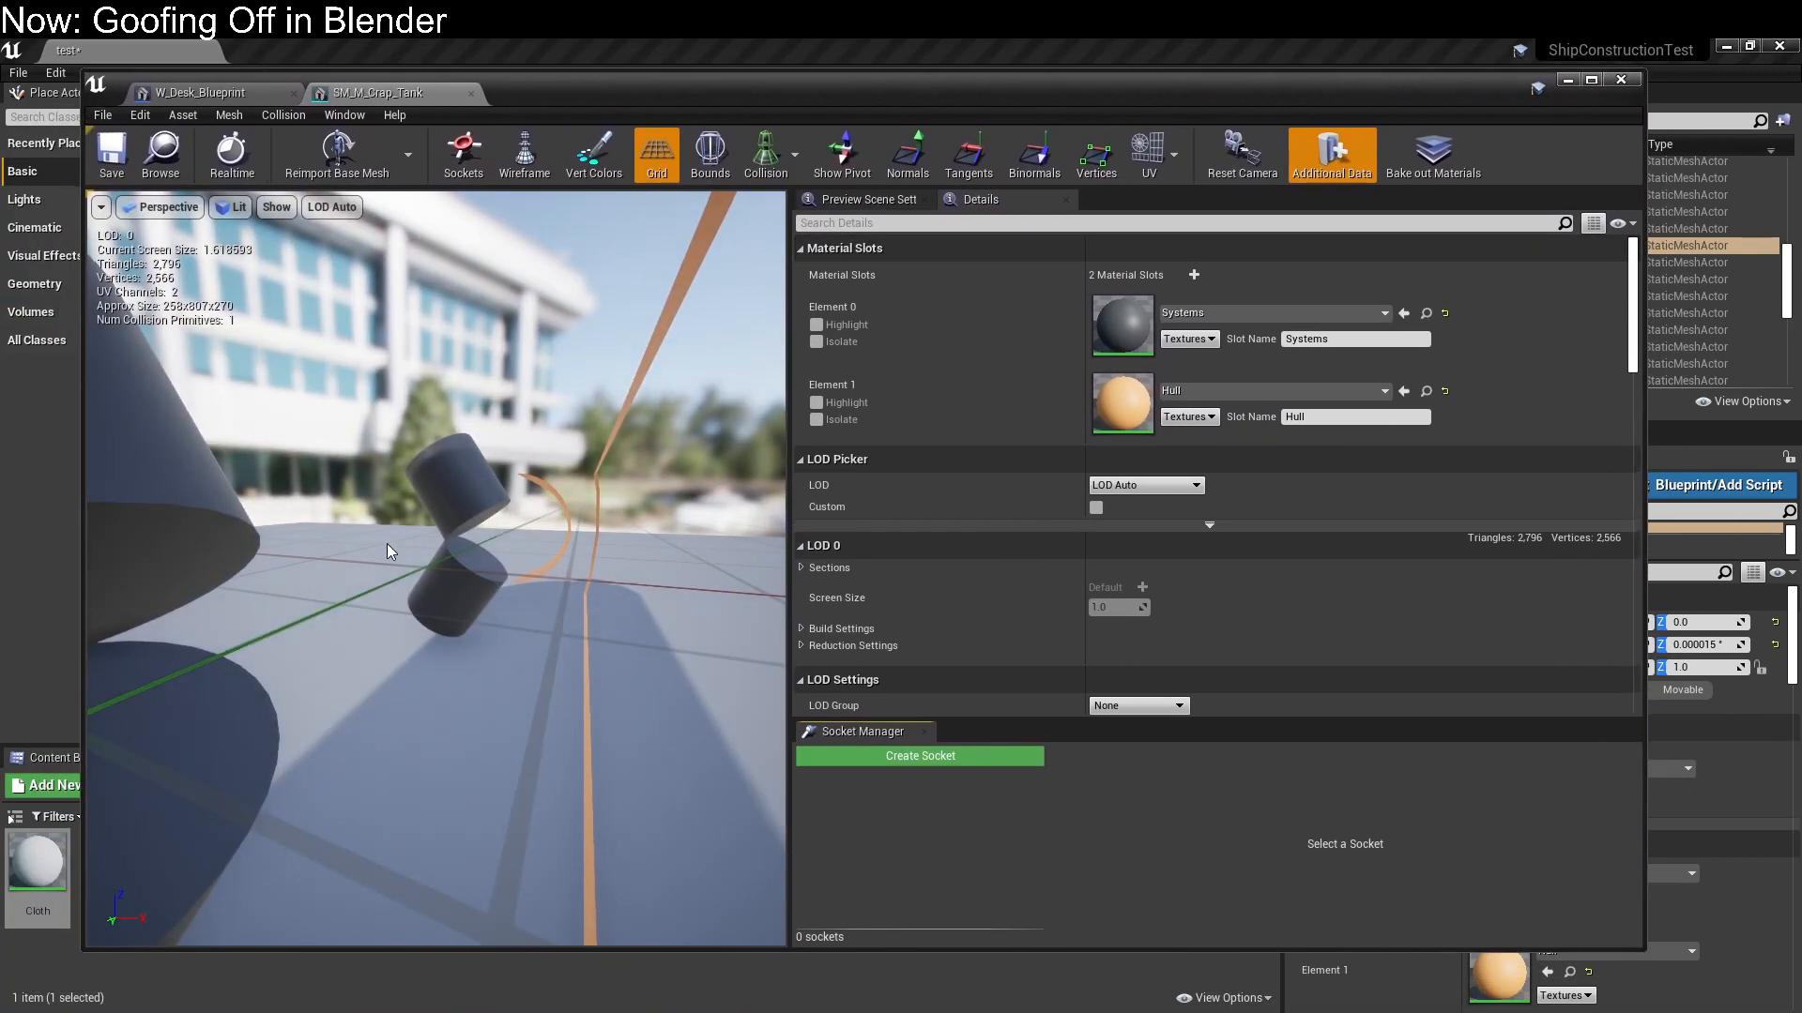
scroll(387, 543, "down", 10)
scroll(561, 583, "up", 4)
right_click_drag(561, 583, 661, 573)
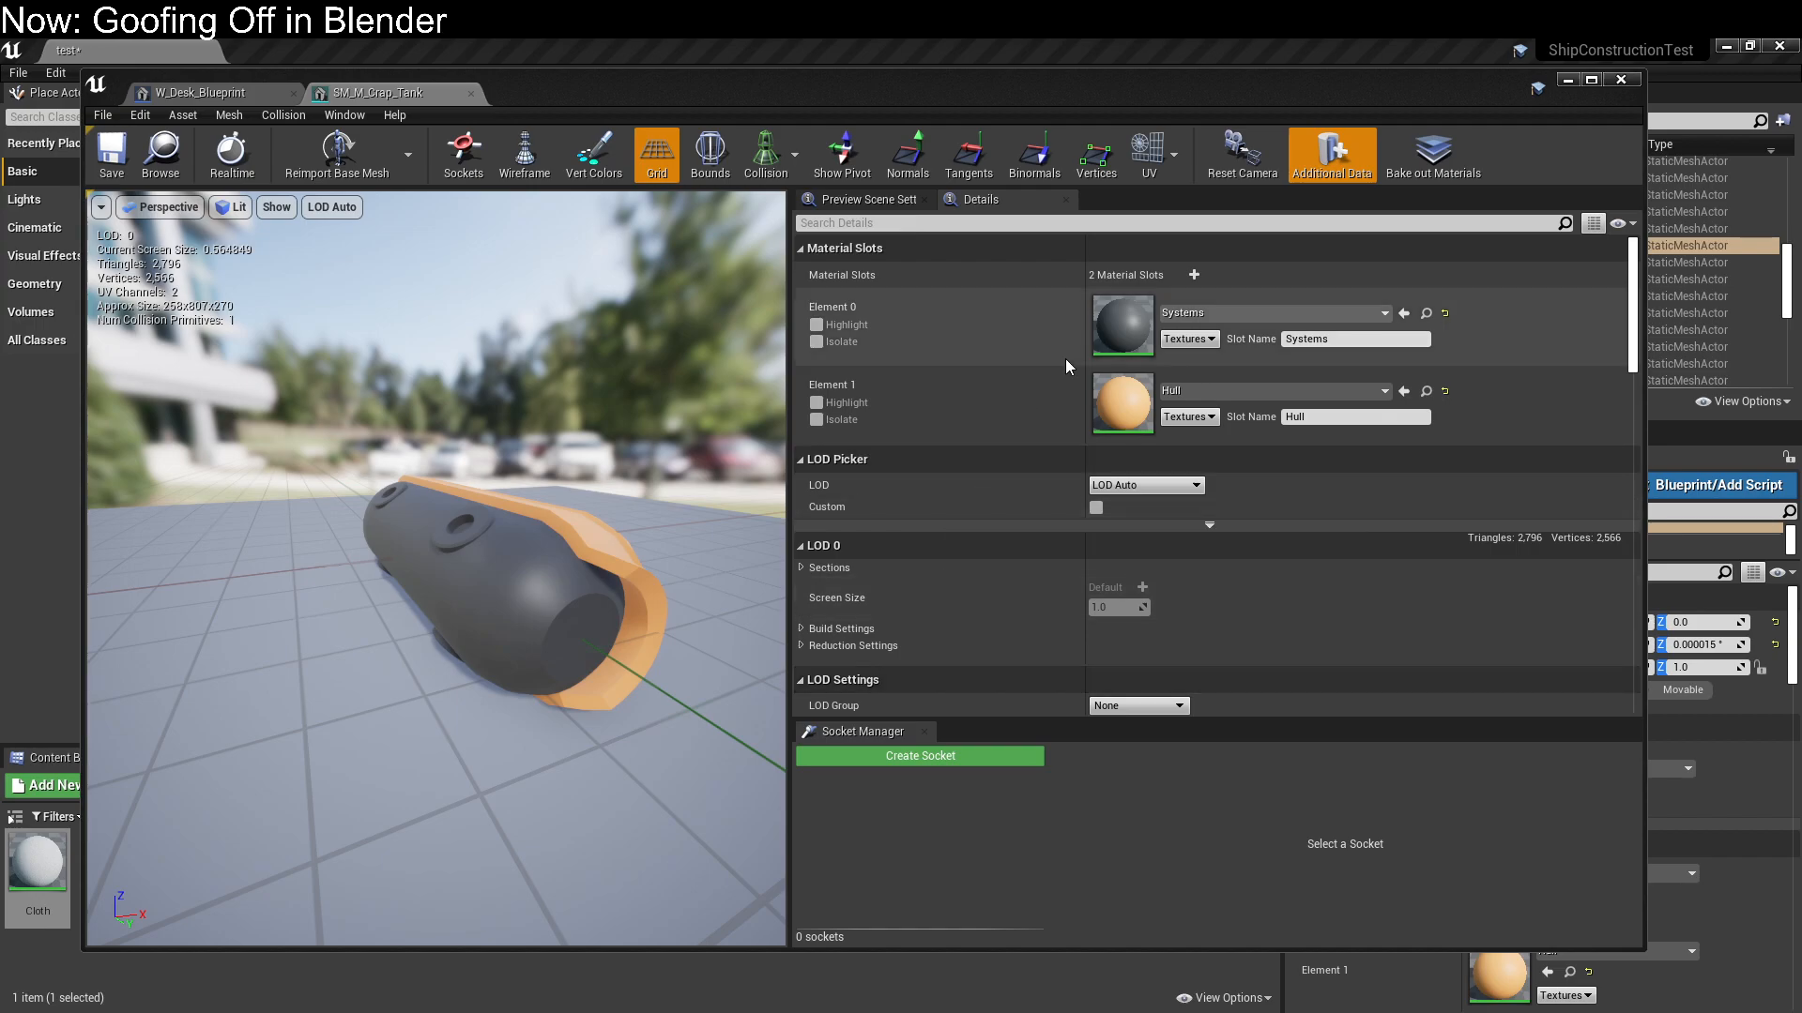
Review the tank mesh's preview scene, LOD, light map, collision and import settings
left_click(871, 199)
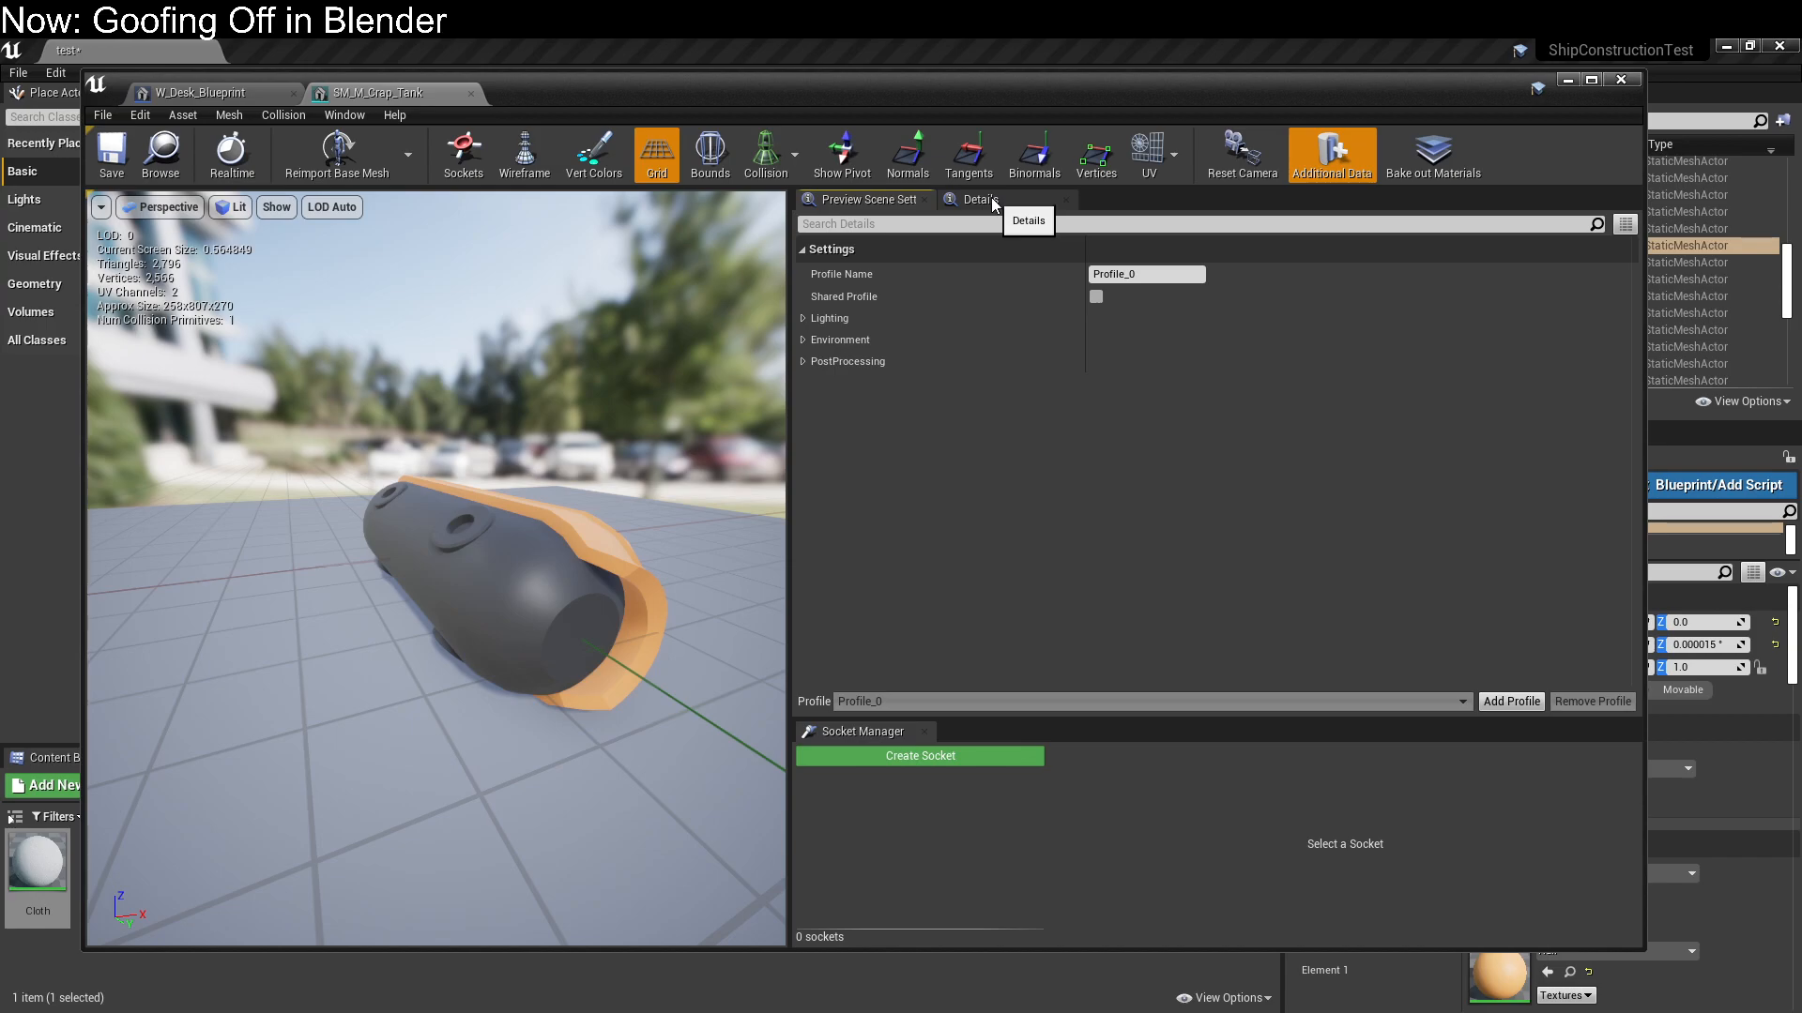
left_click(983, 200)
scroll(923, 582, "down", 8)
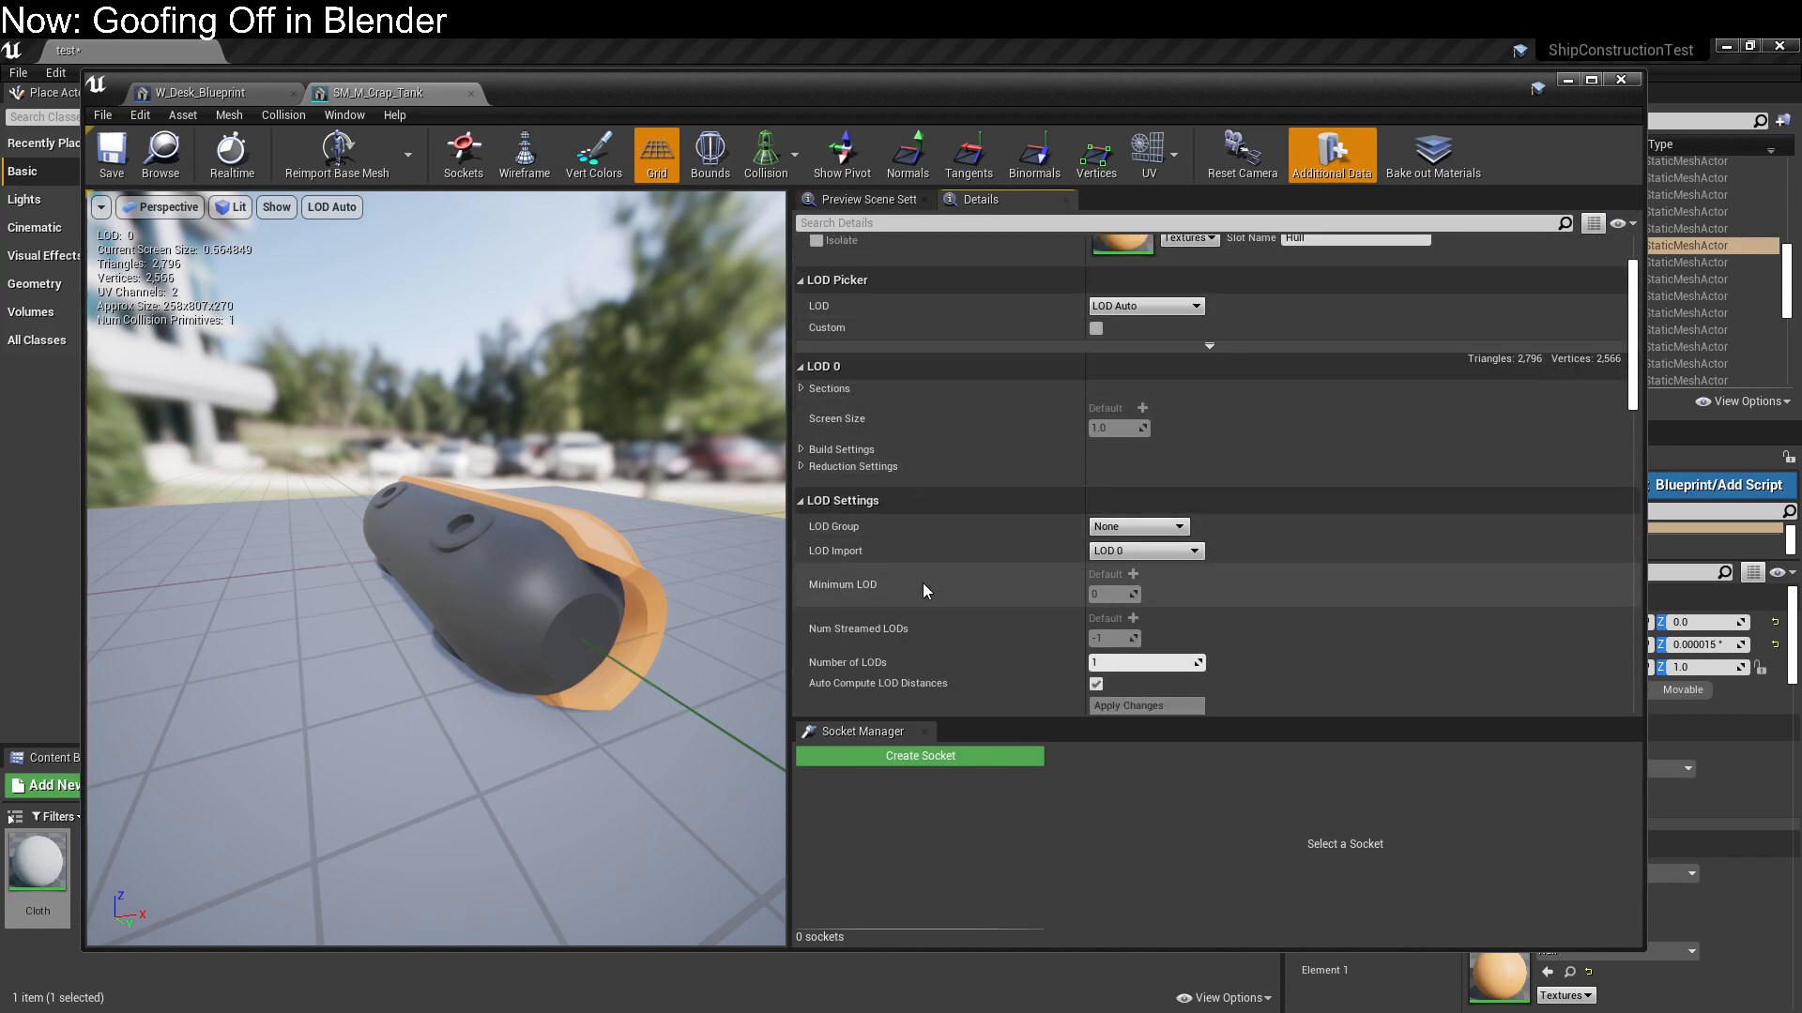
scroll(916, 544, "down", 2)
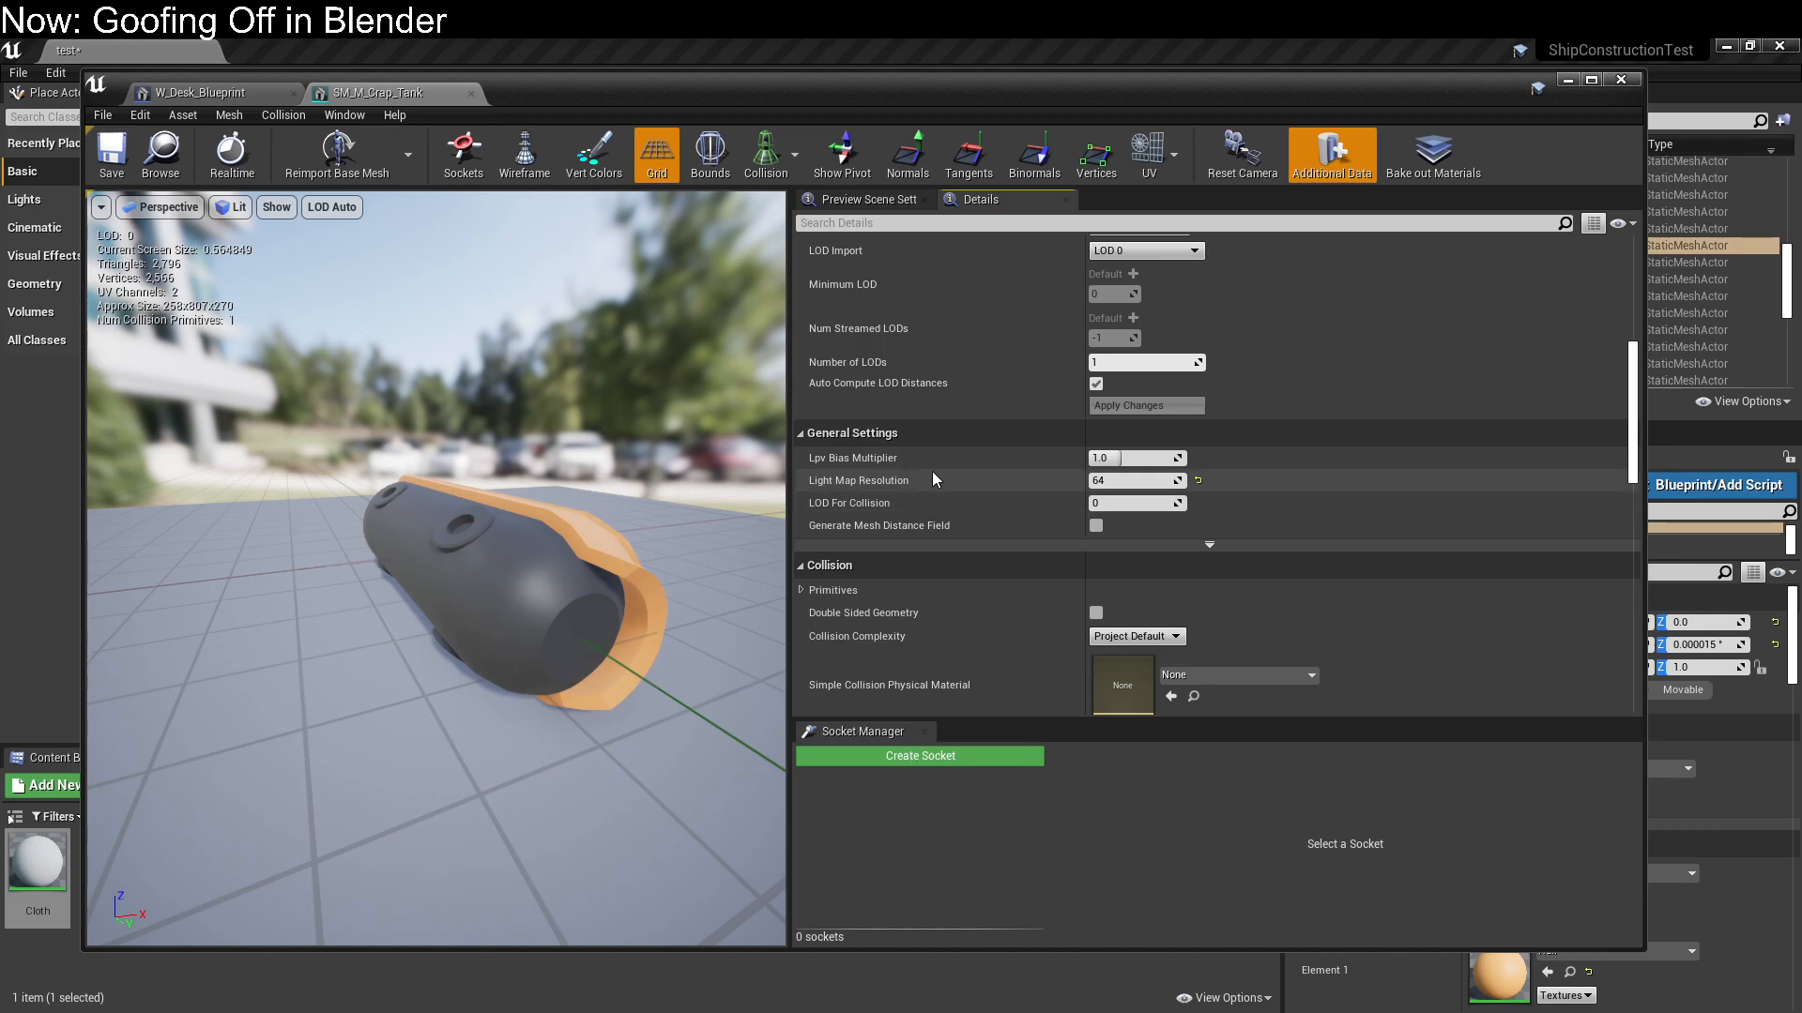
scroll(934, 488, "down", 5)
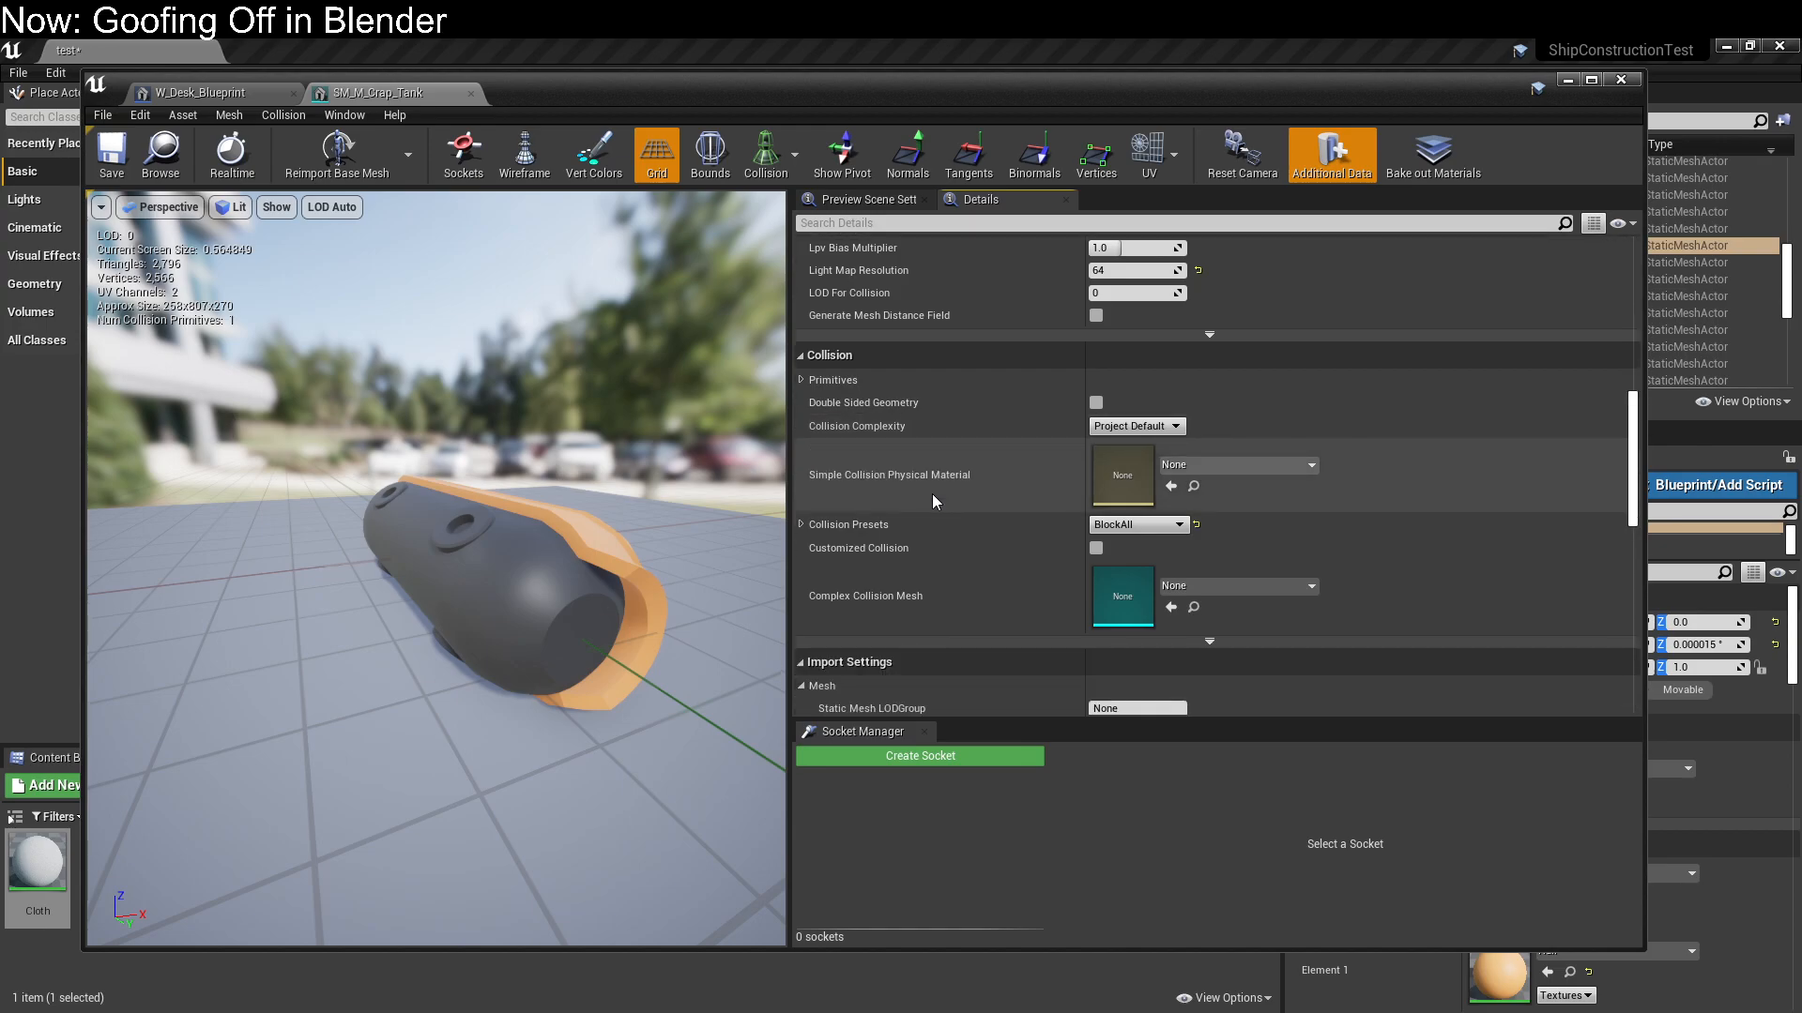
scroll(932, 493, "down", 4)
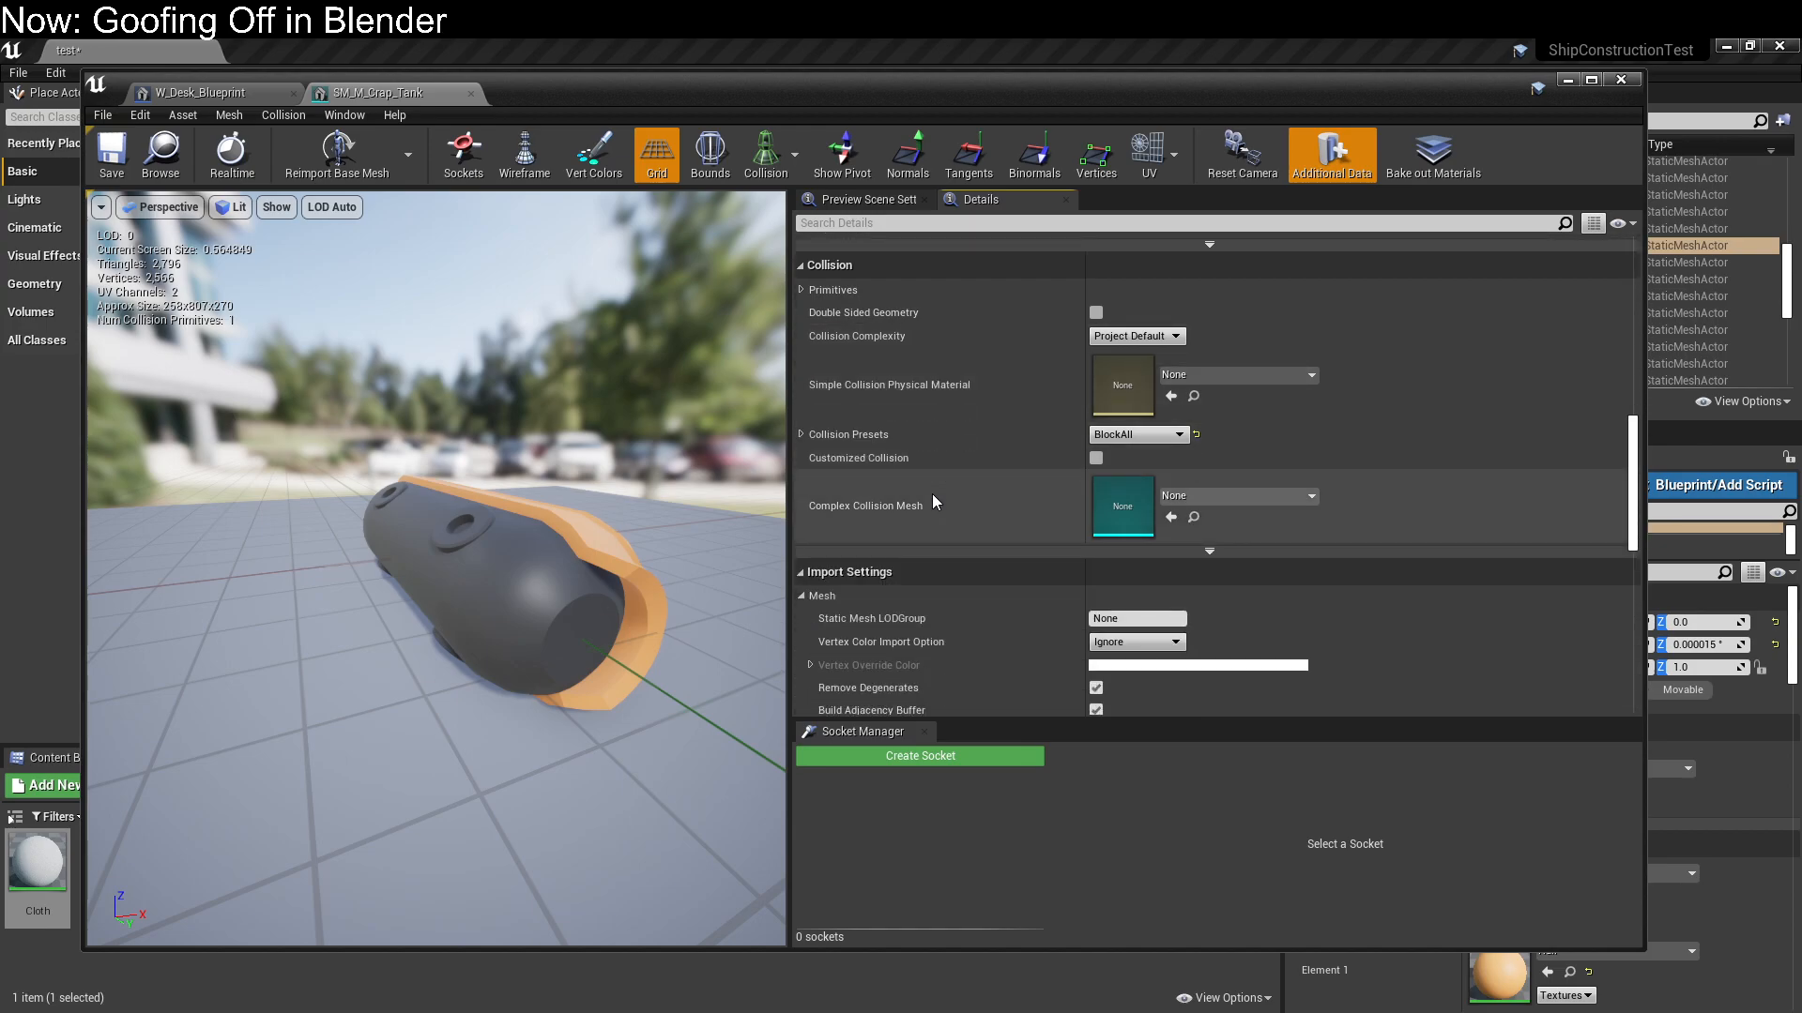
scroll(932, 493, "down", 3)
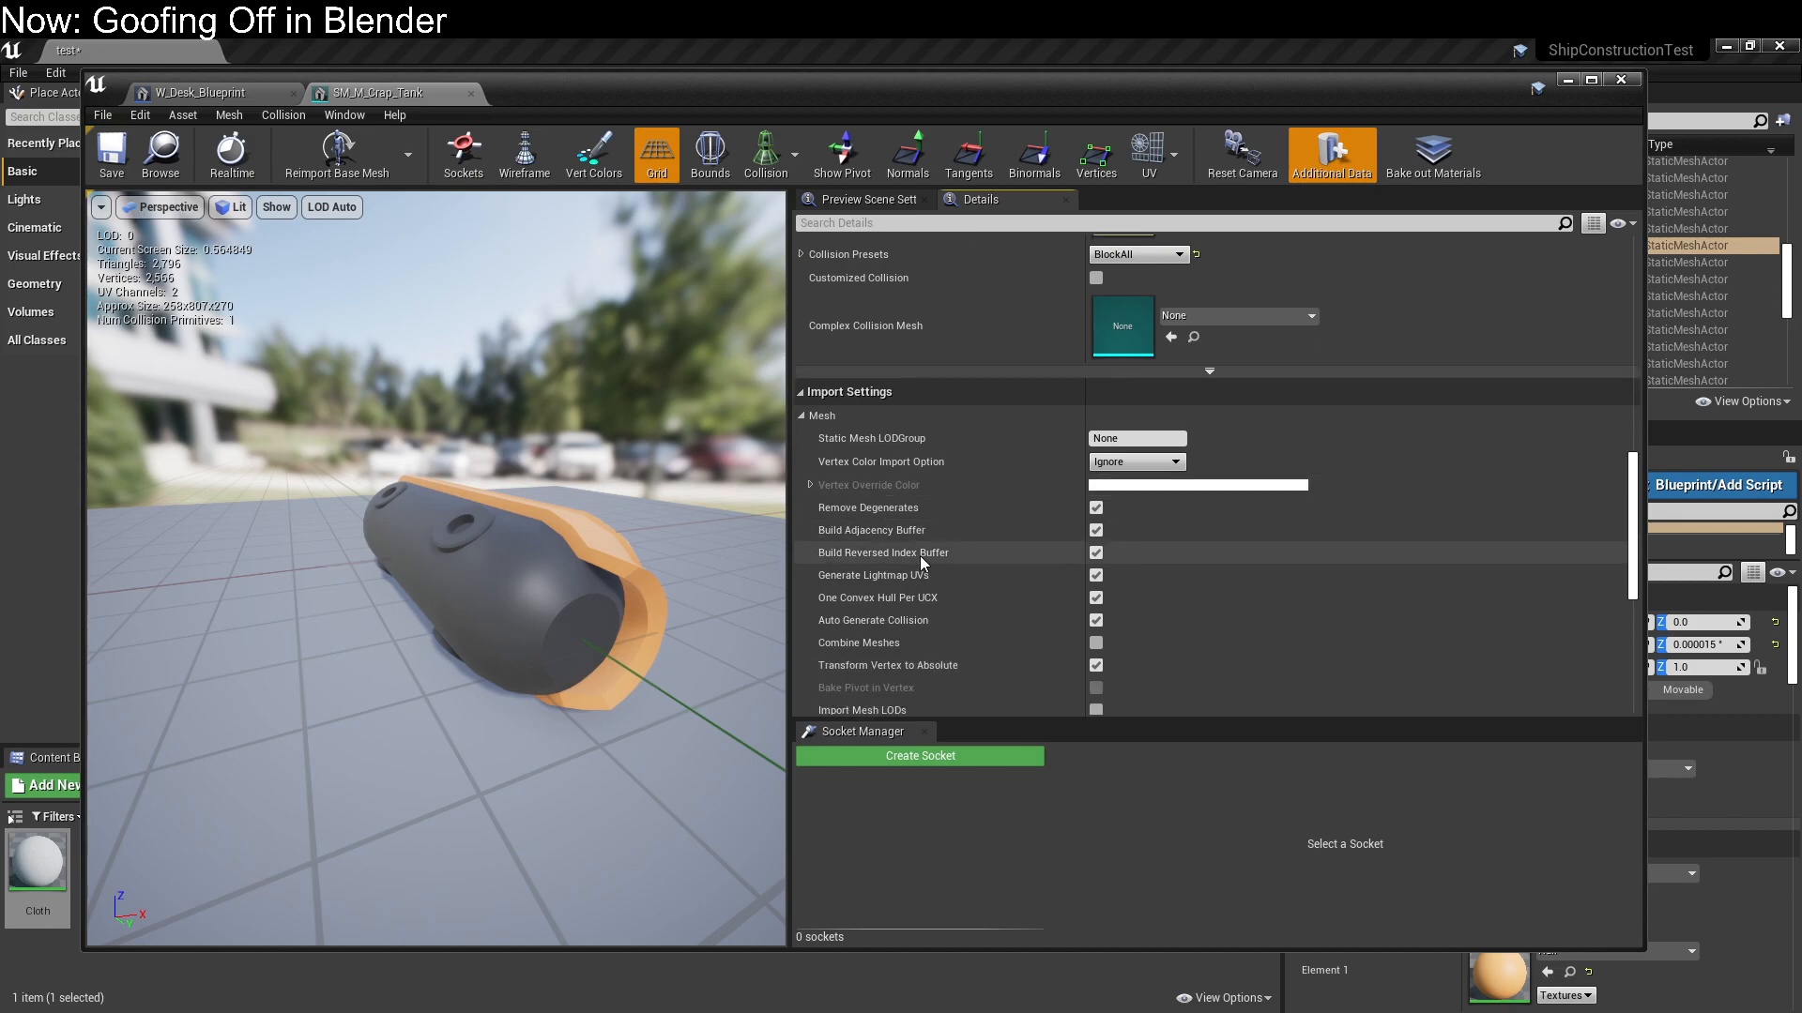
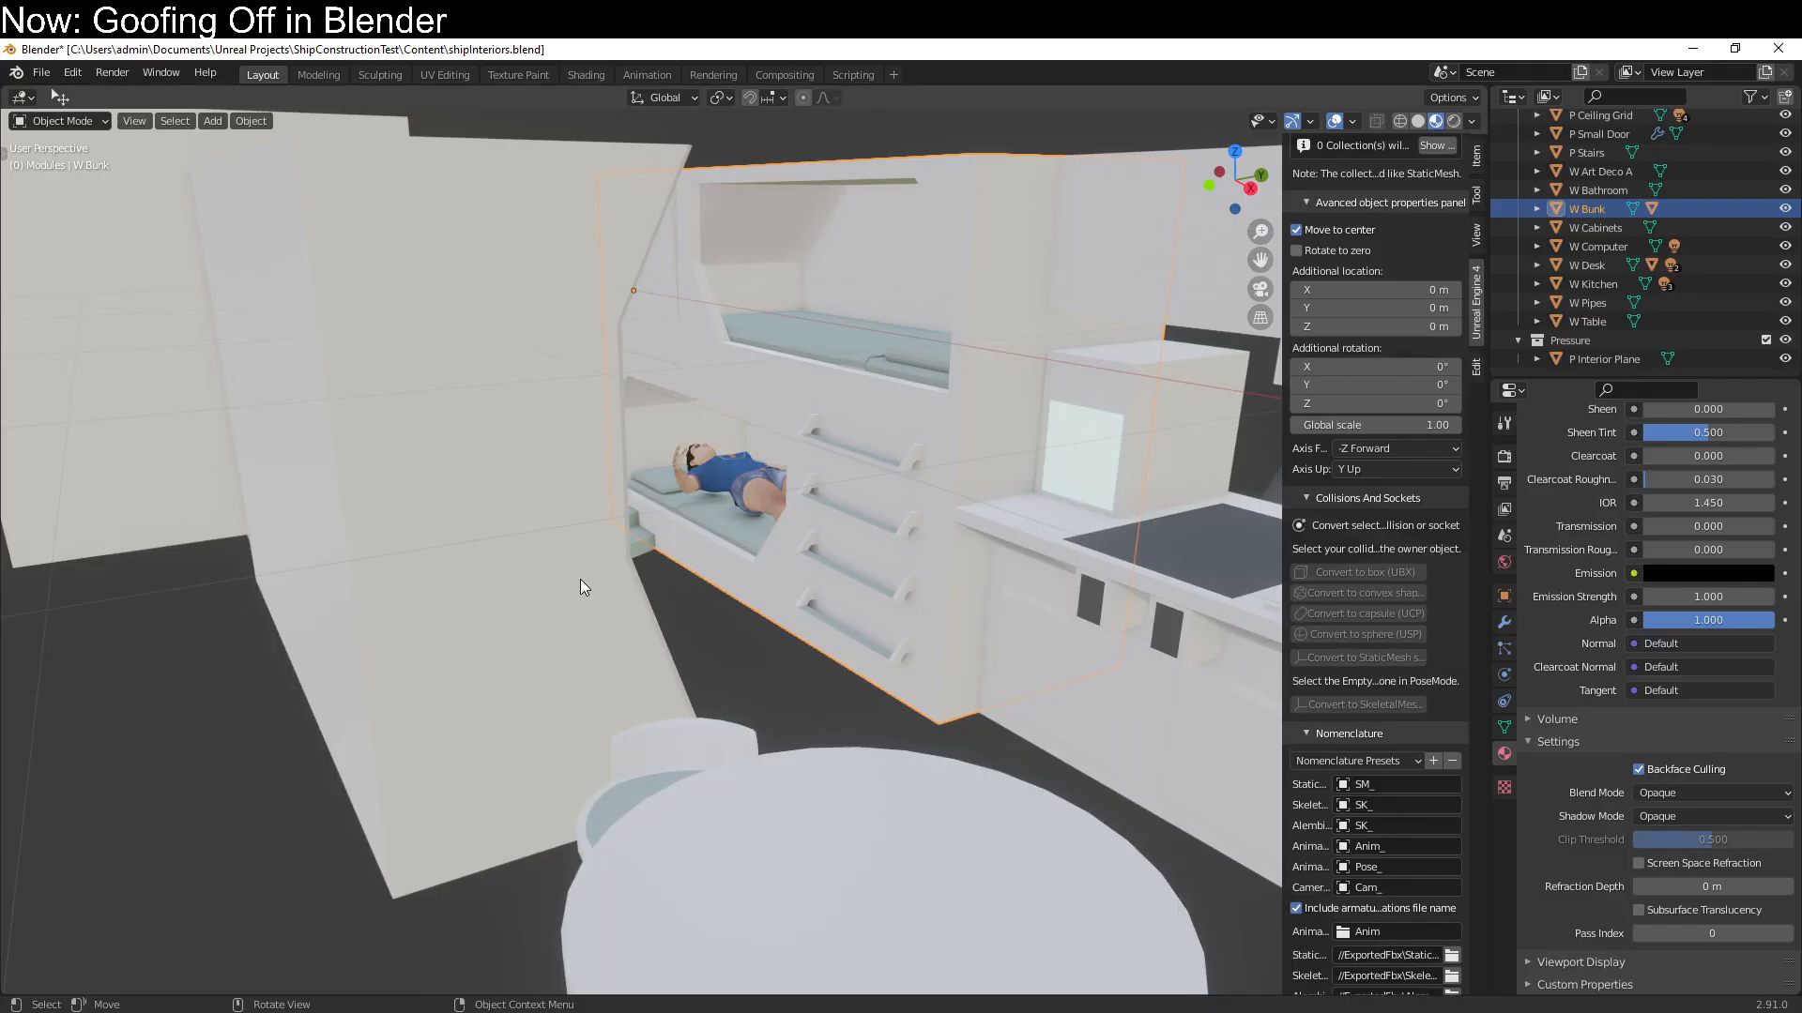
Switch to the shipInteriors file in Blender and open the P Small Door wall panel for mesh editing
scroll(580, 578, "down", 3)
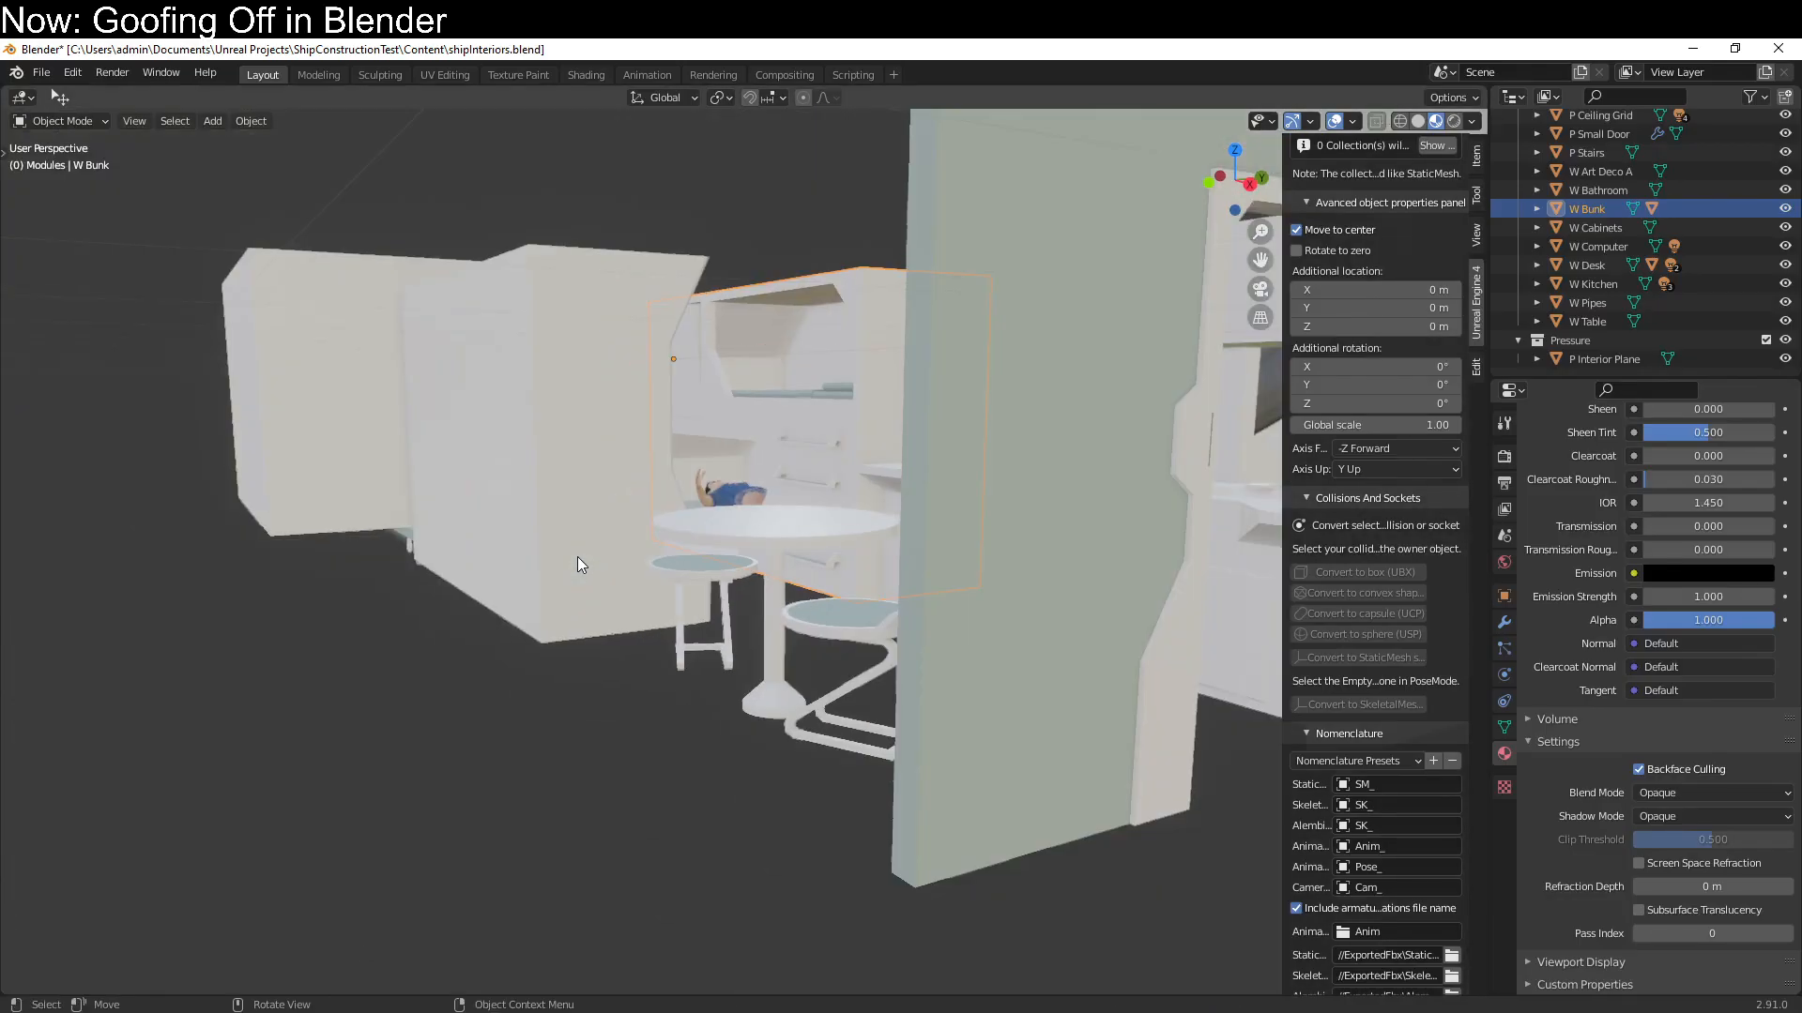
middle_click_drag(604, 569, 580, 661)
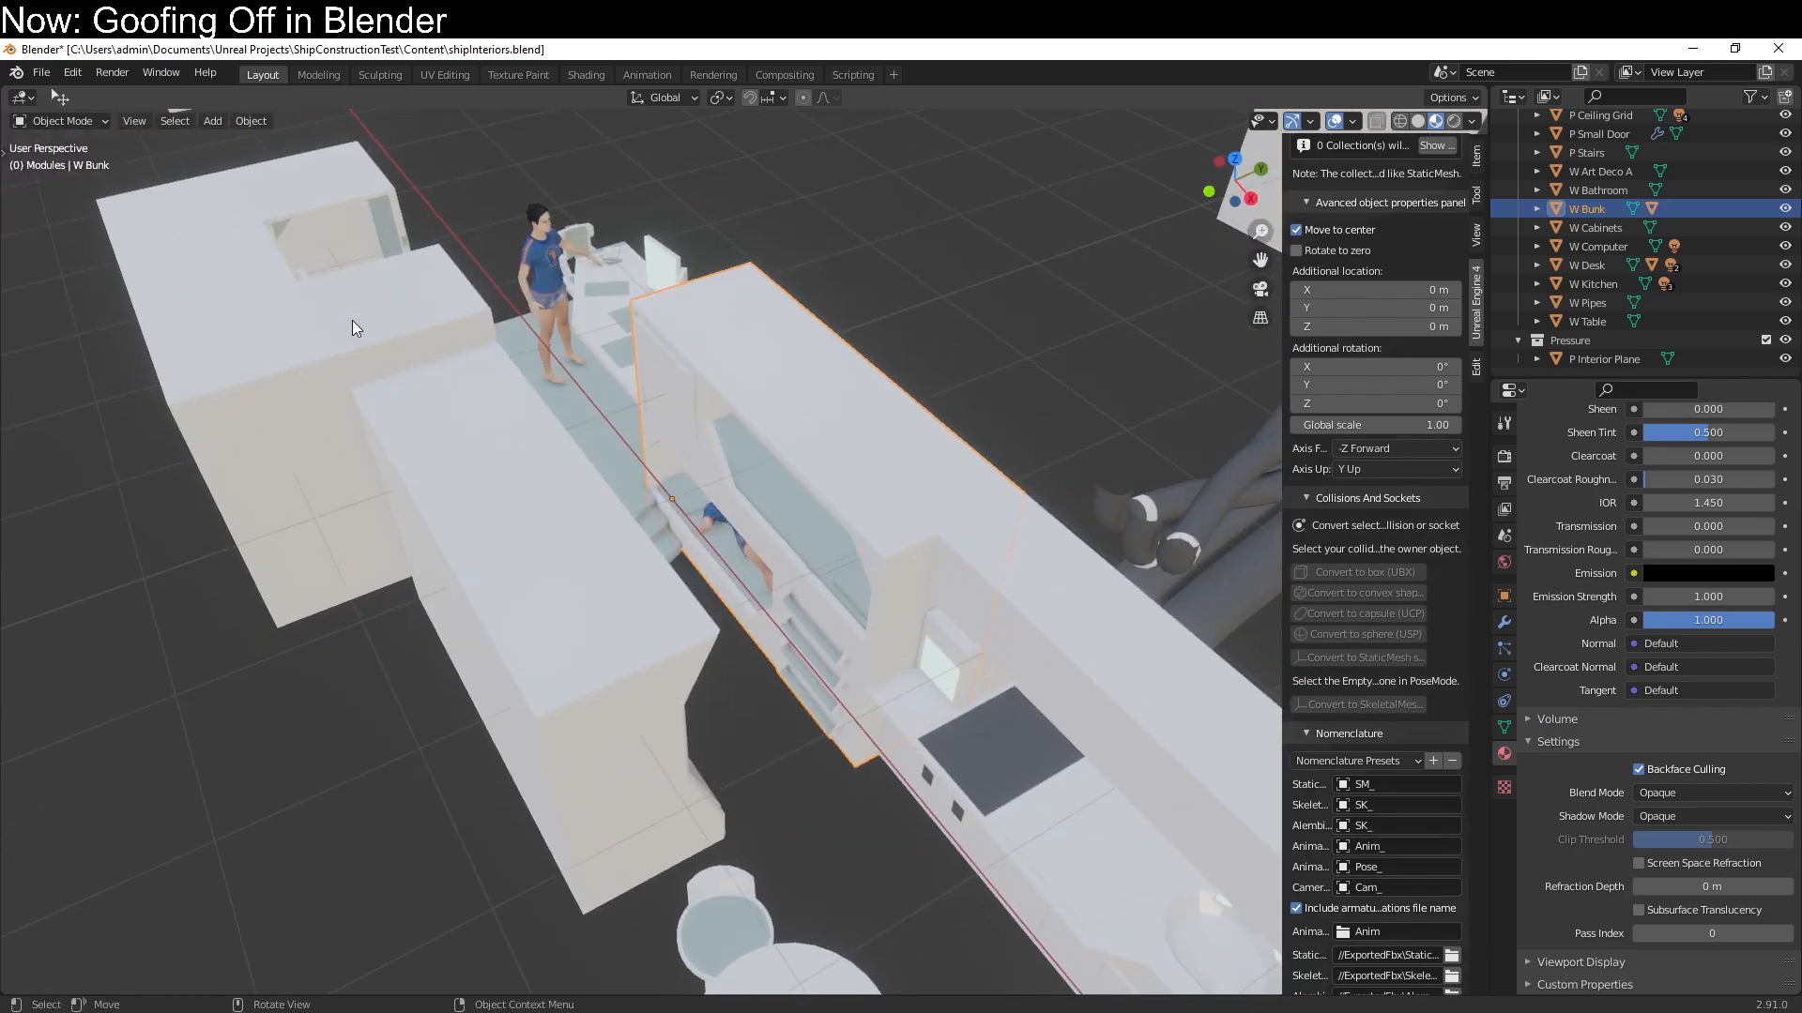
scroll(443, 435, "down", 2)
middle_click_drag(443, 435, 870, 593)
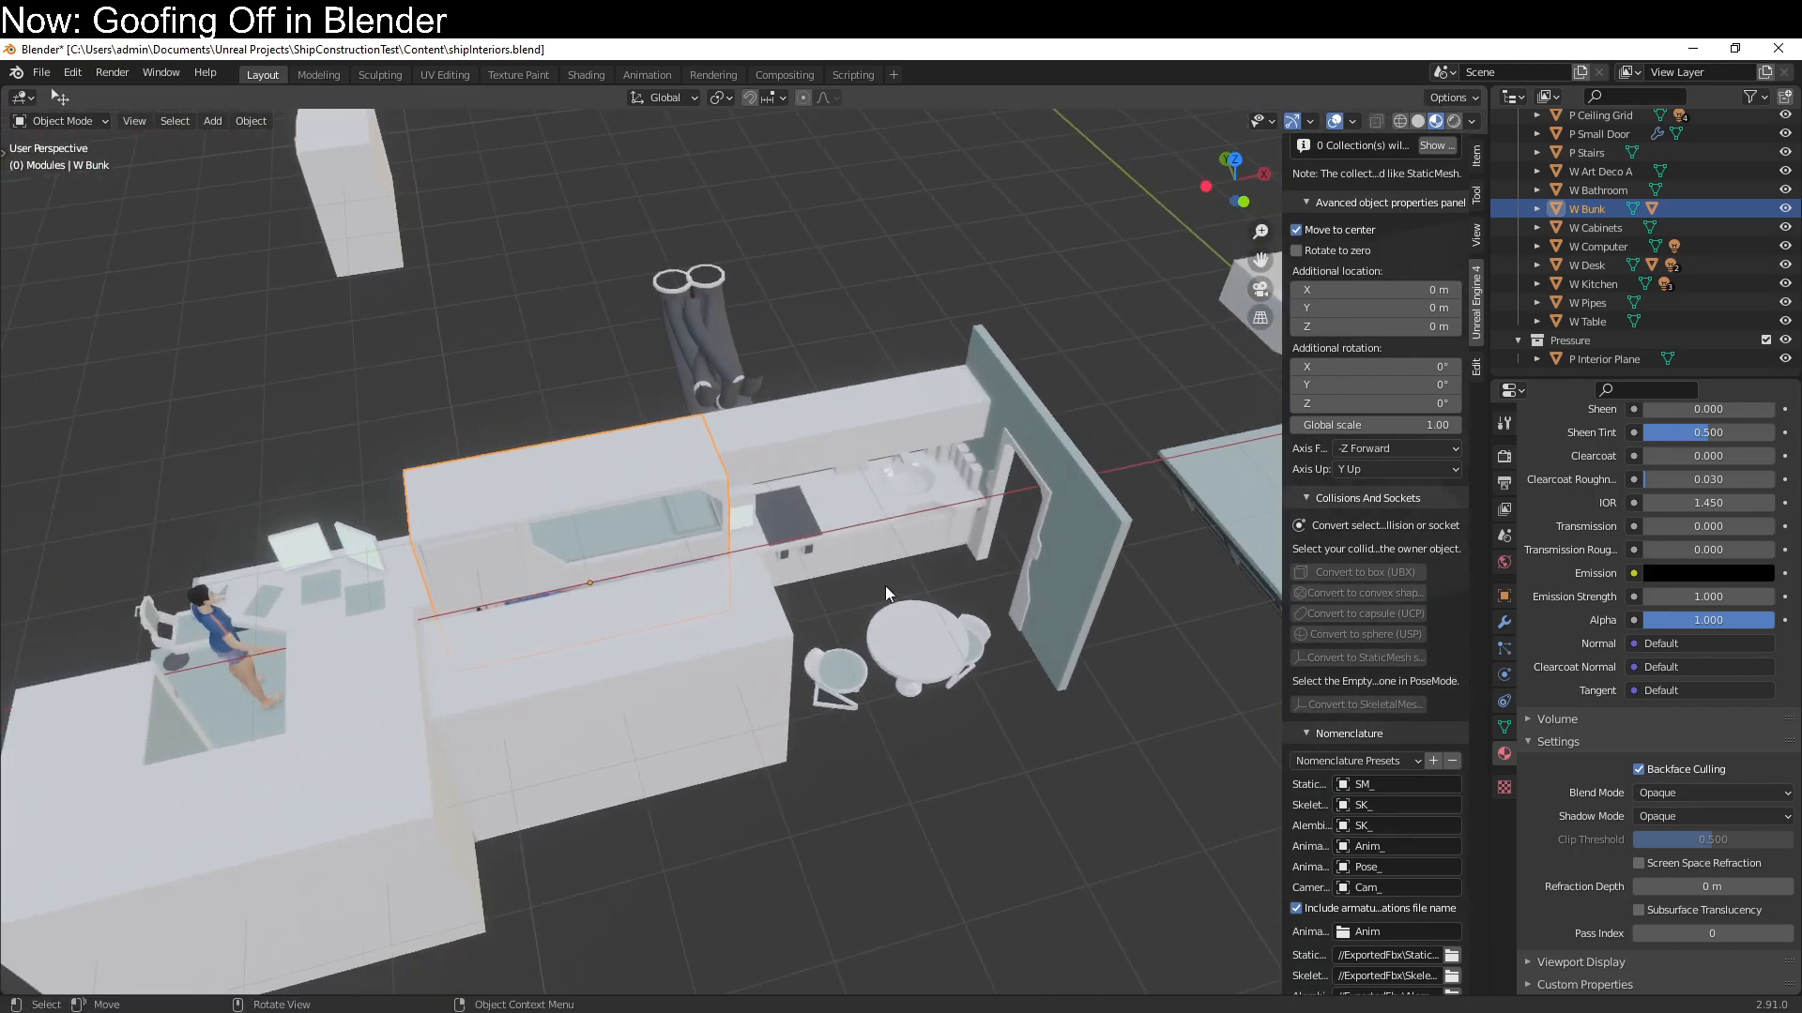
mouse_move(1027, 522)
middle_mouse_down()
mouse_move(1075, 483)
mouse_move(849, 569)
mouse_move(973, 439)
mouse_move(890, 600)
mouse_move(896, 626)
middle_mouse_up()
left_click(1077, 482)
scroll(856, 572, "up", 1)
key("Tab")
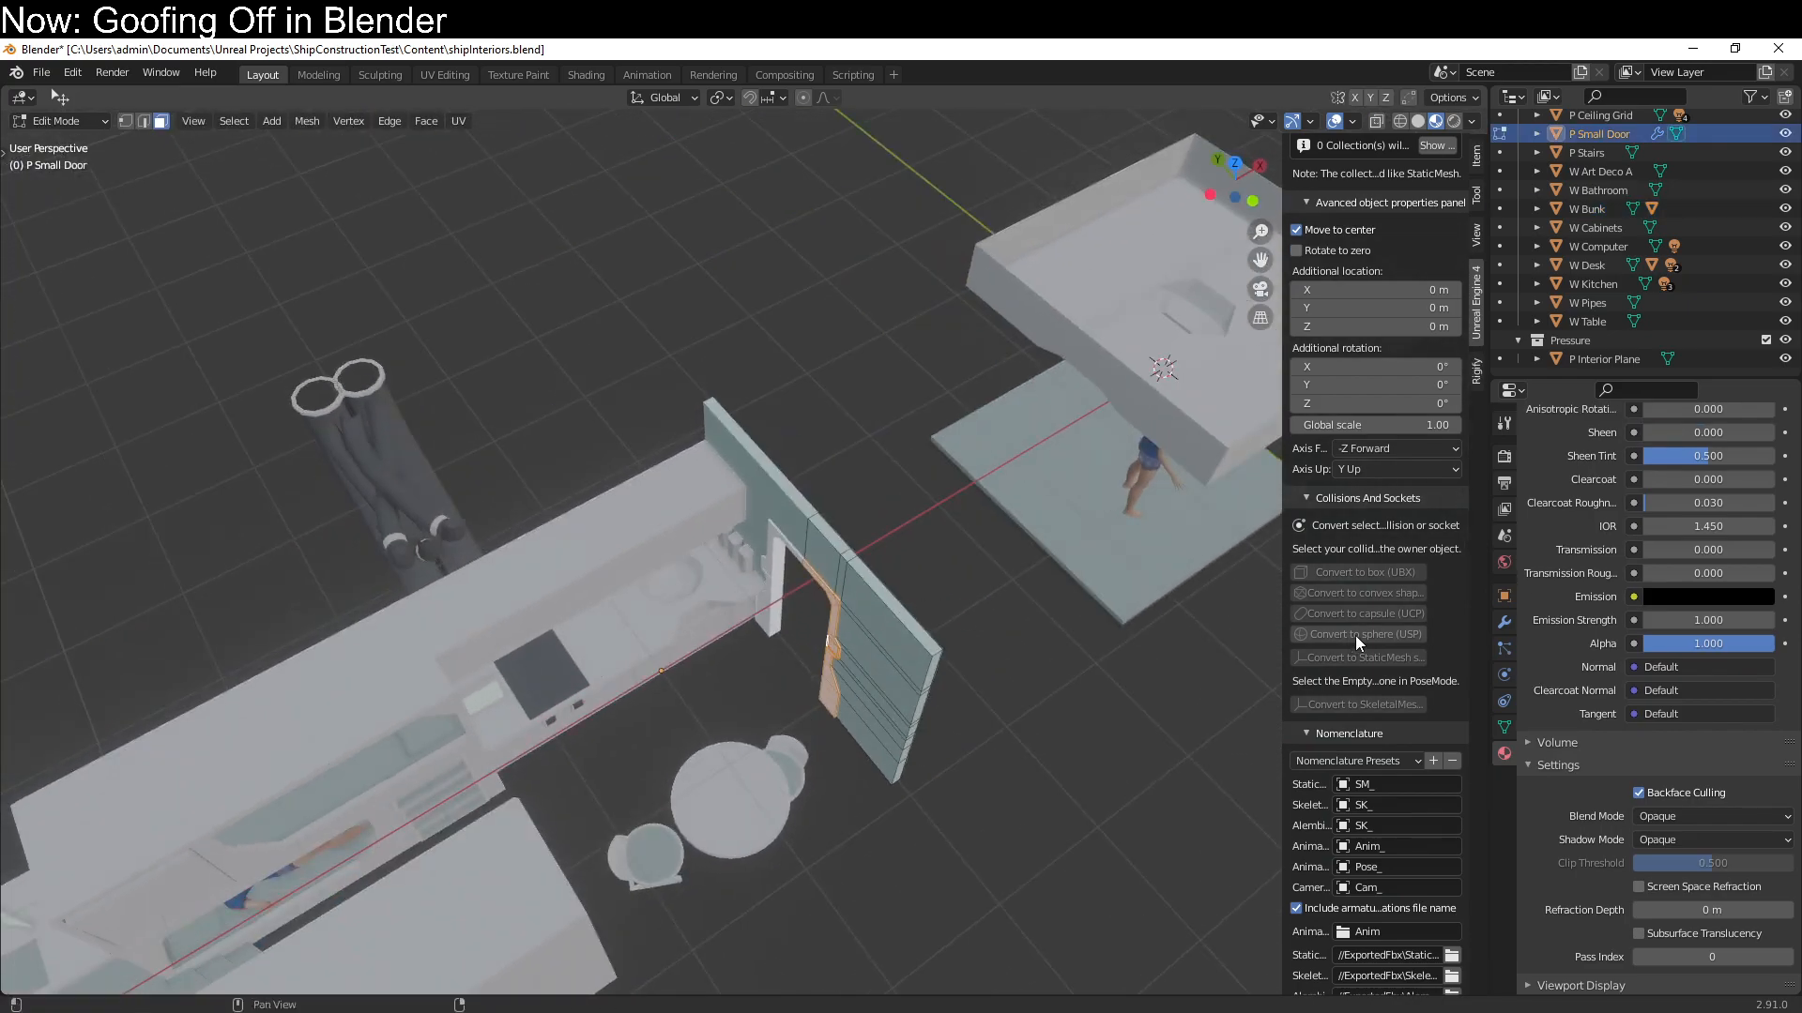
Open a UV Editor beside the 3D view and inspect the UV layout of all the small door's faces
left_click_drag(1484, 104, 998, 114)
left_click(1071, 125)
left_click(1032, 100)
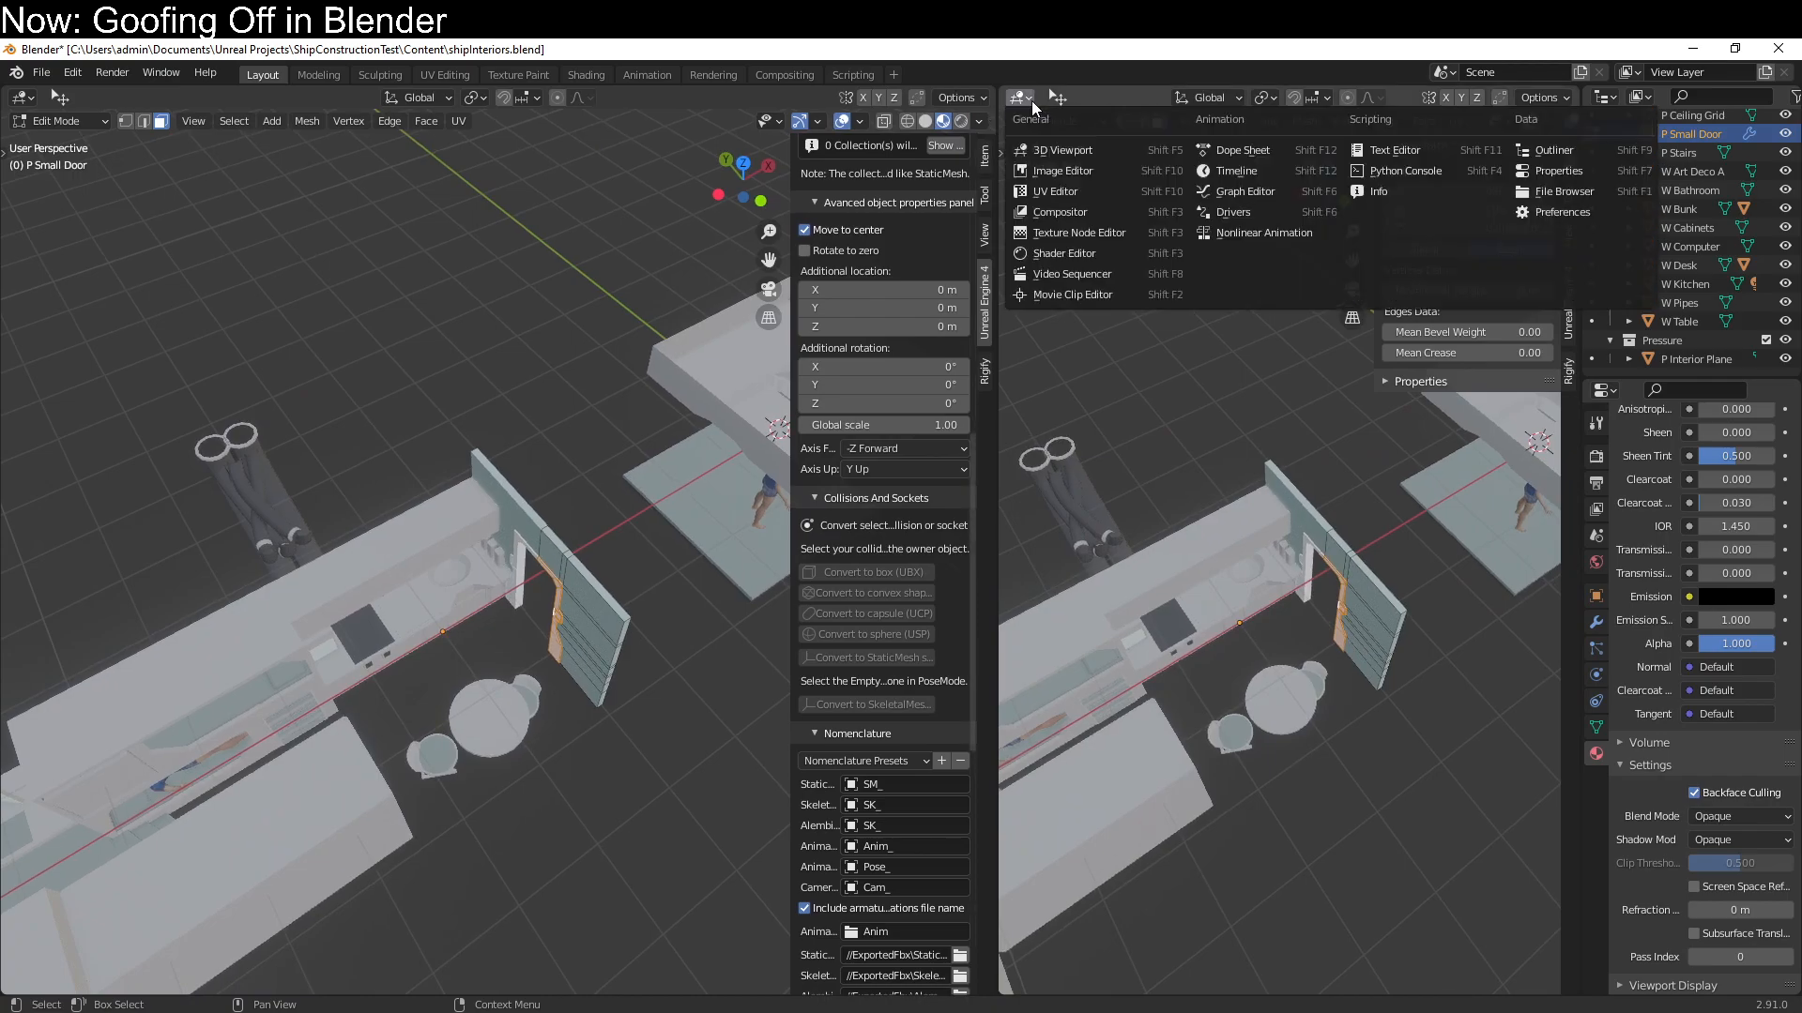
left_click(1057, 192)
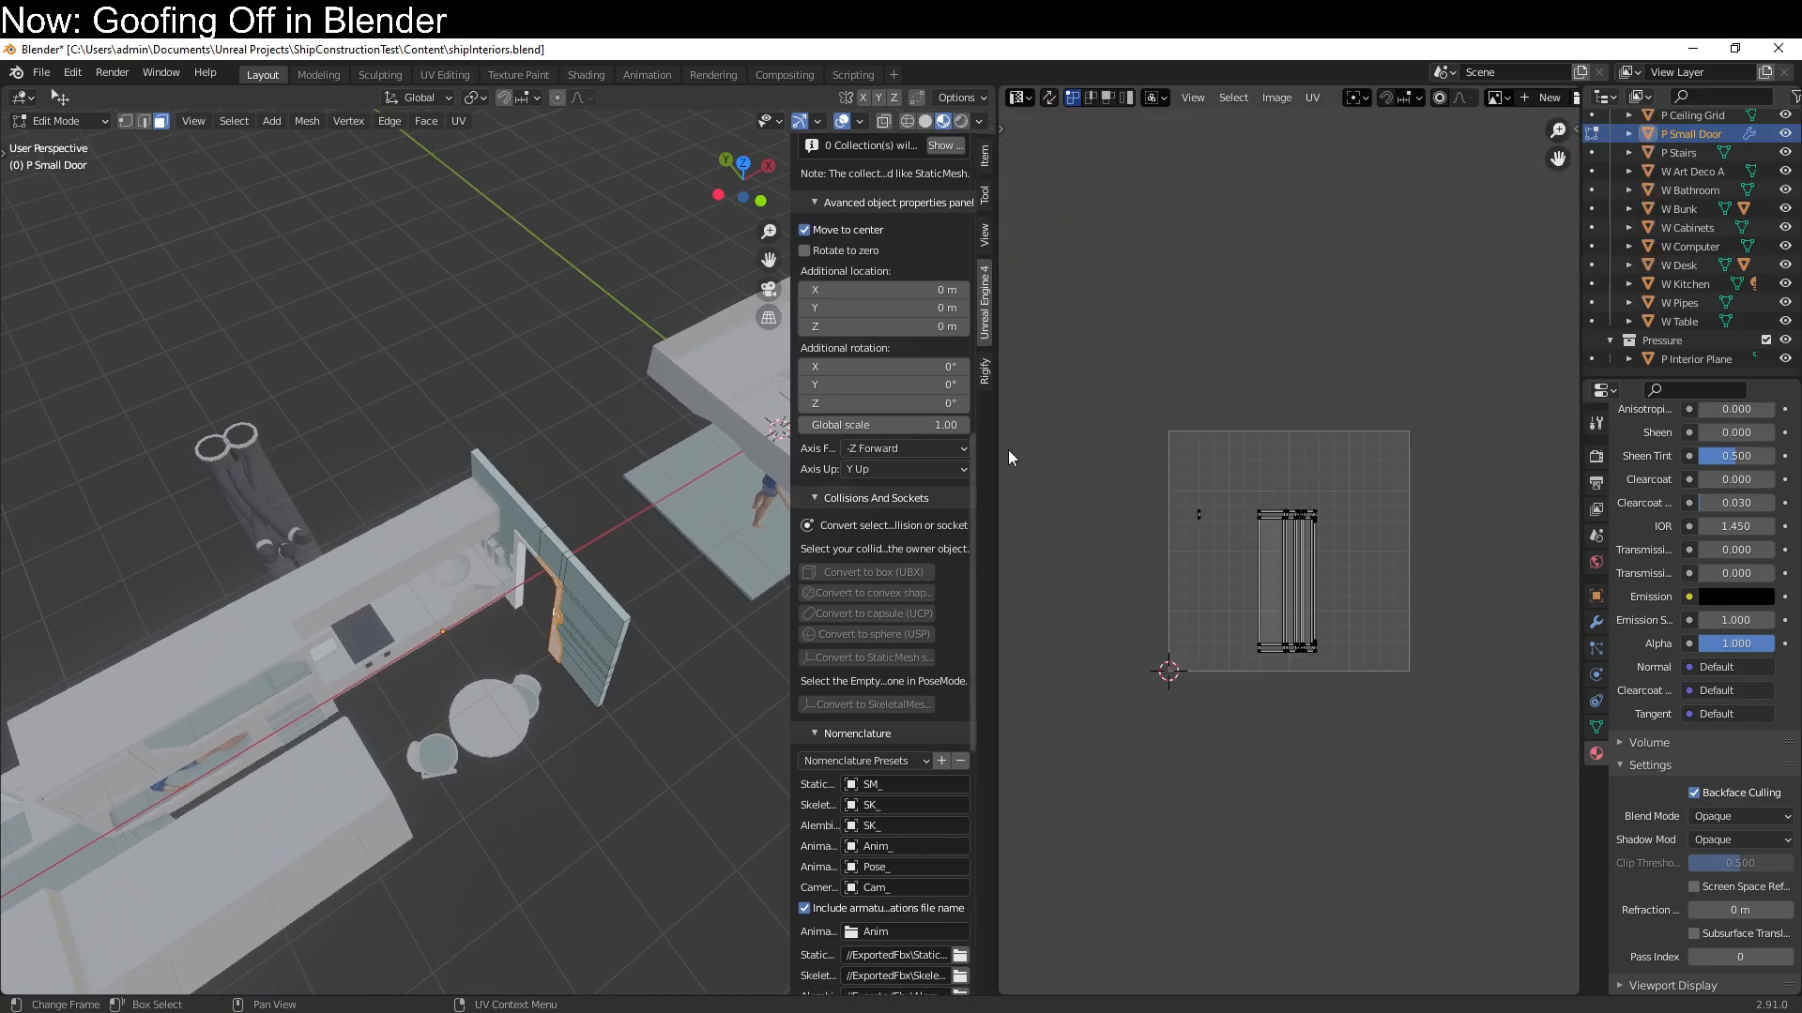
key("a")
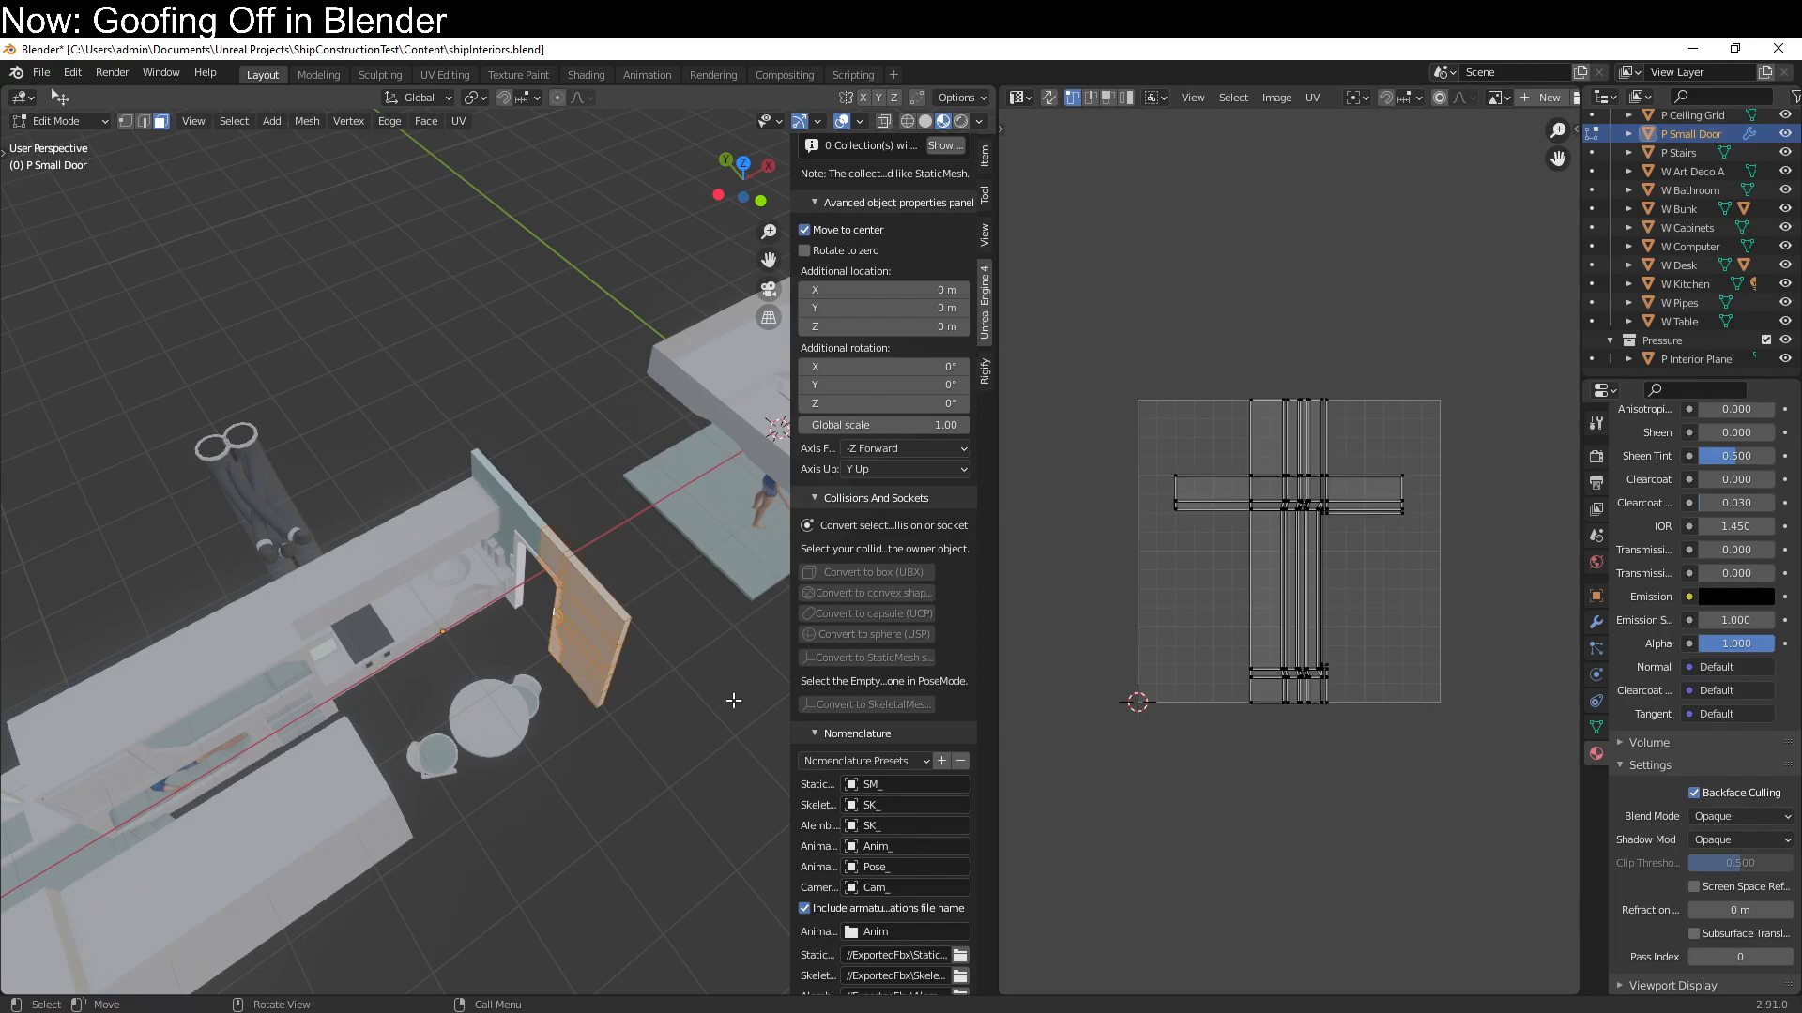
scroll(1258, 668, "up", 4)
middle_click_drag(1233, 721, 1287, 717)
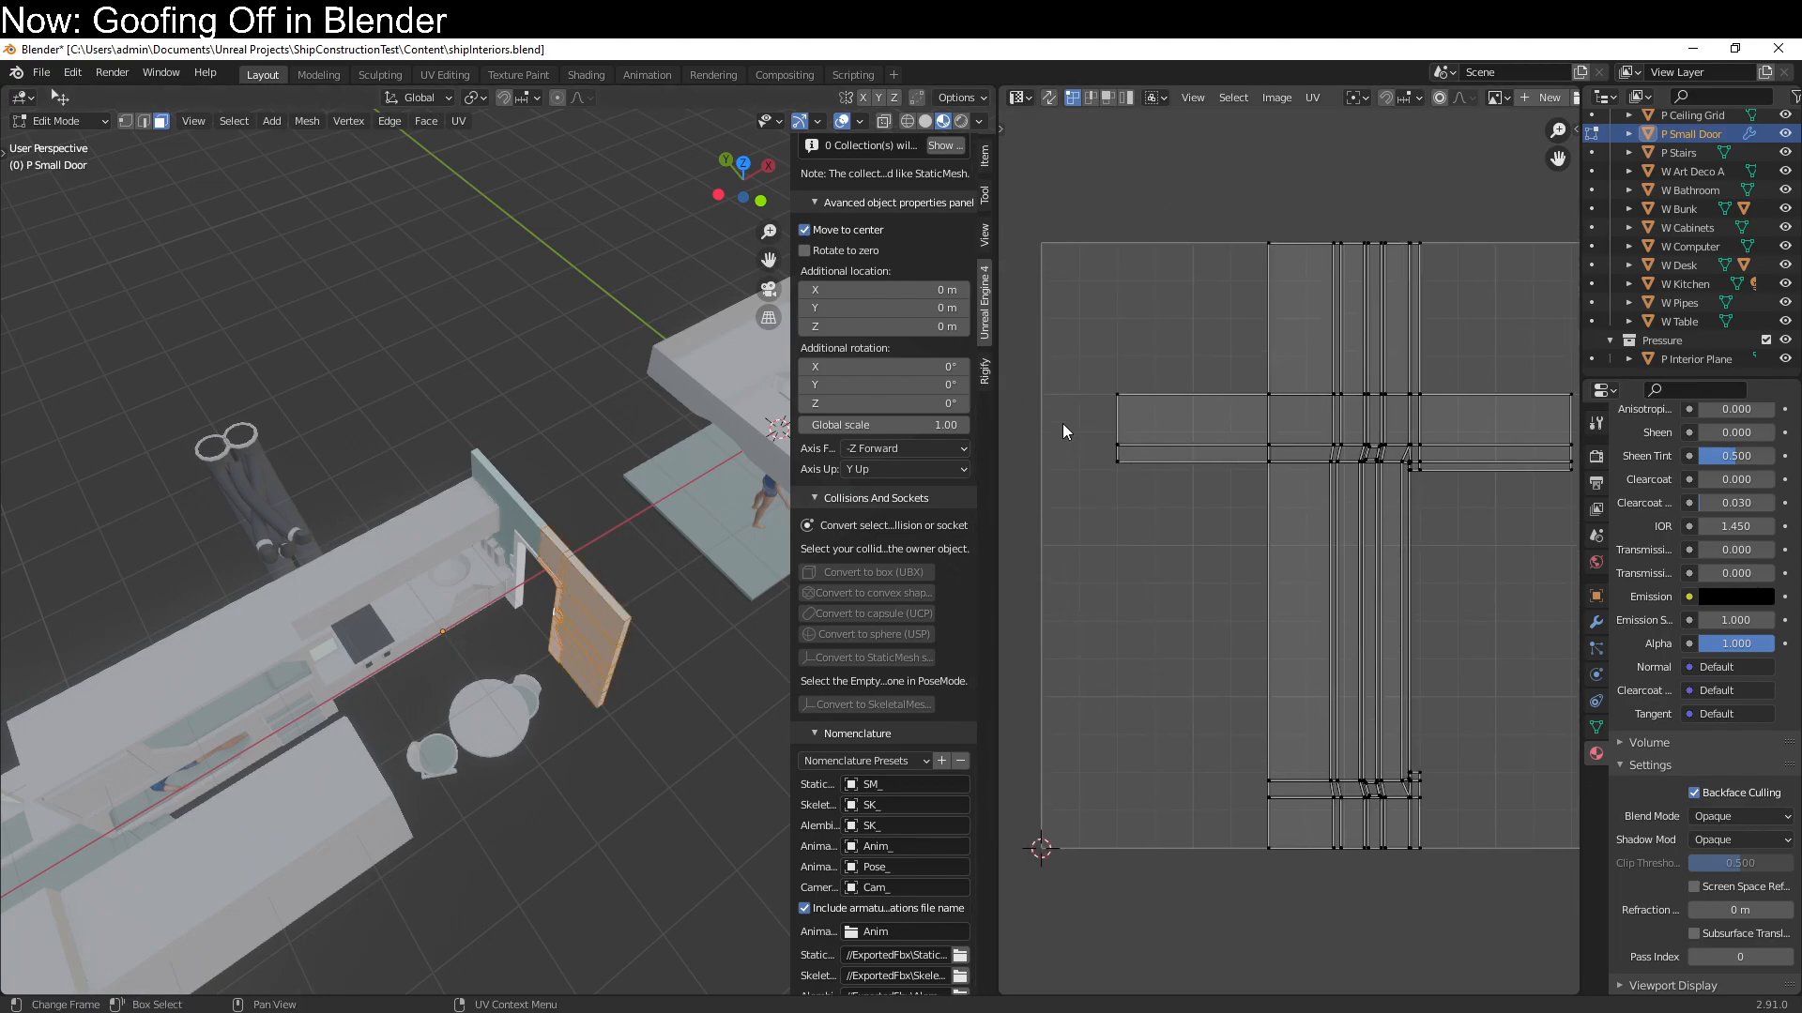
key("Tab")
key("Tab")
scroll(1108, 839, "down", 2)
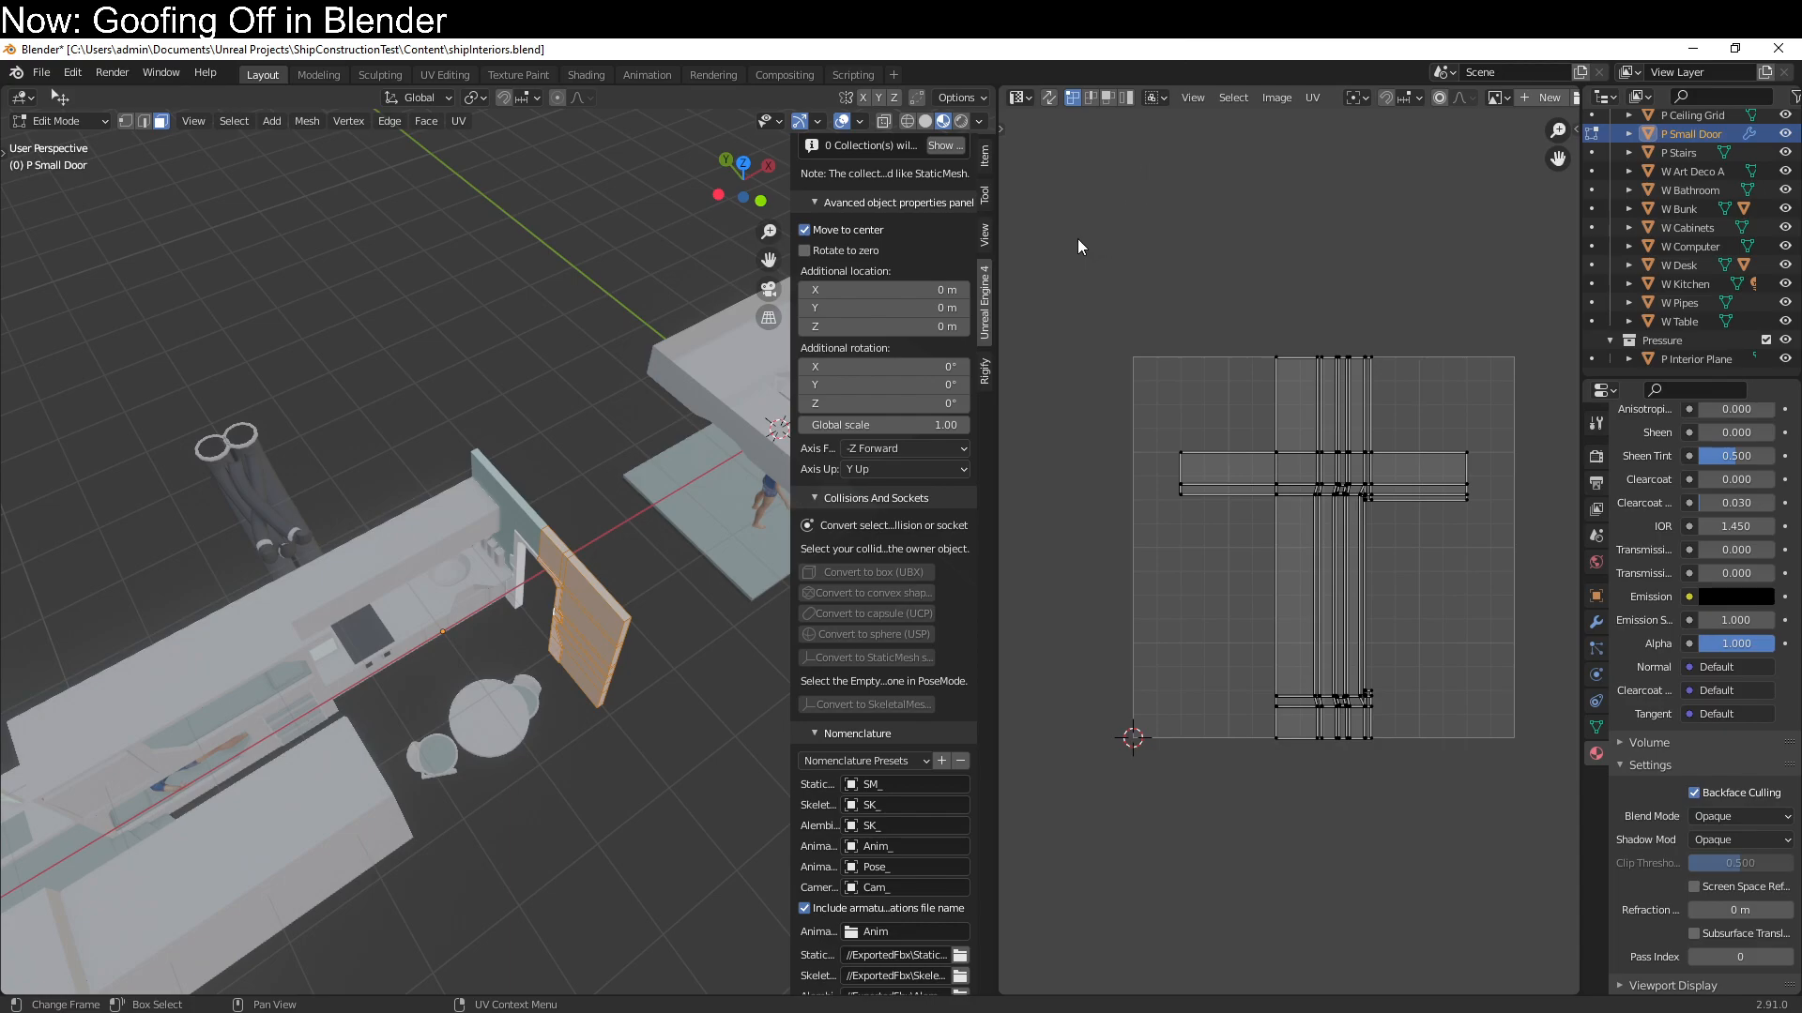
Close the UV Editor area and give the space back to the 3D view
left_click_drag(999, 189, 1550, 150)
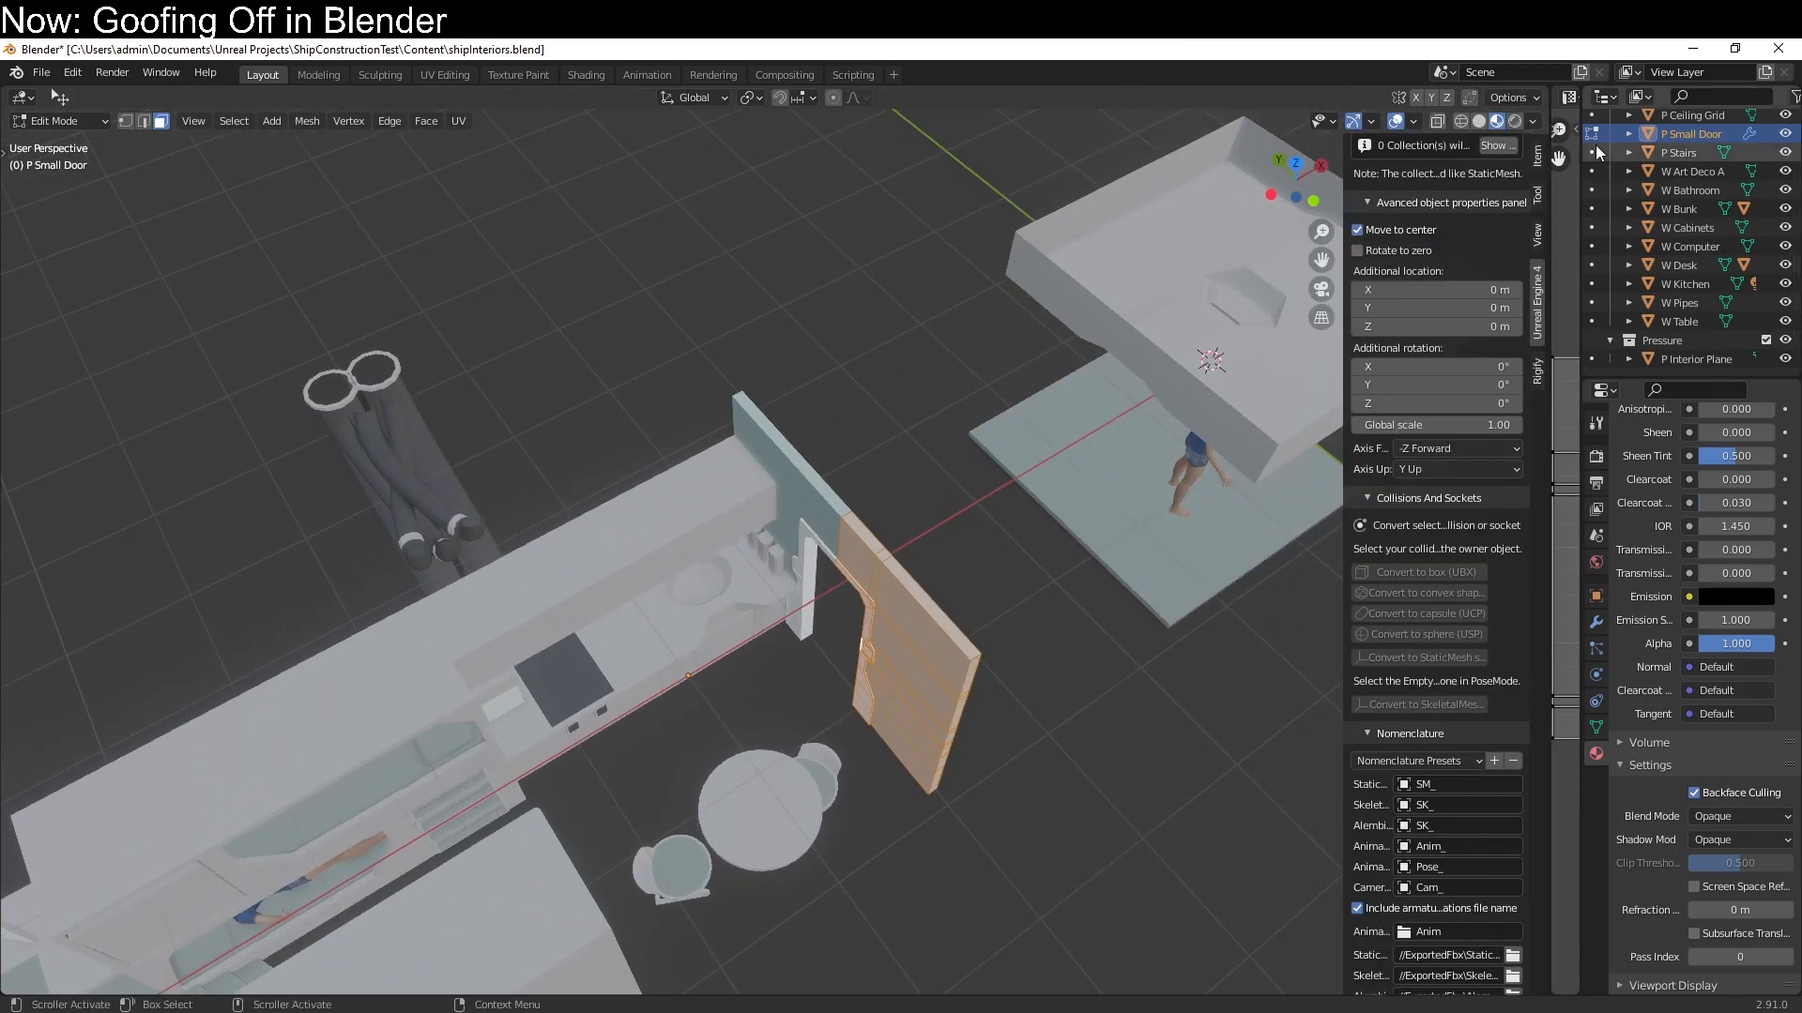
right_click(1550, 120)
left_click(1466, 168)
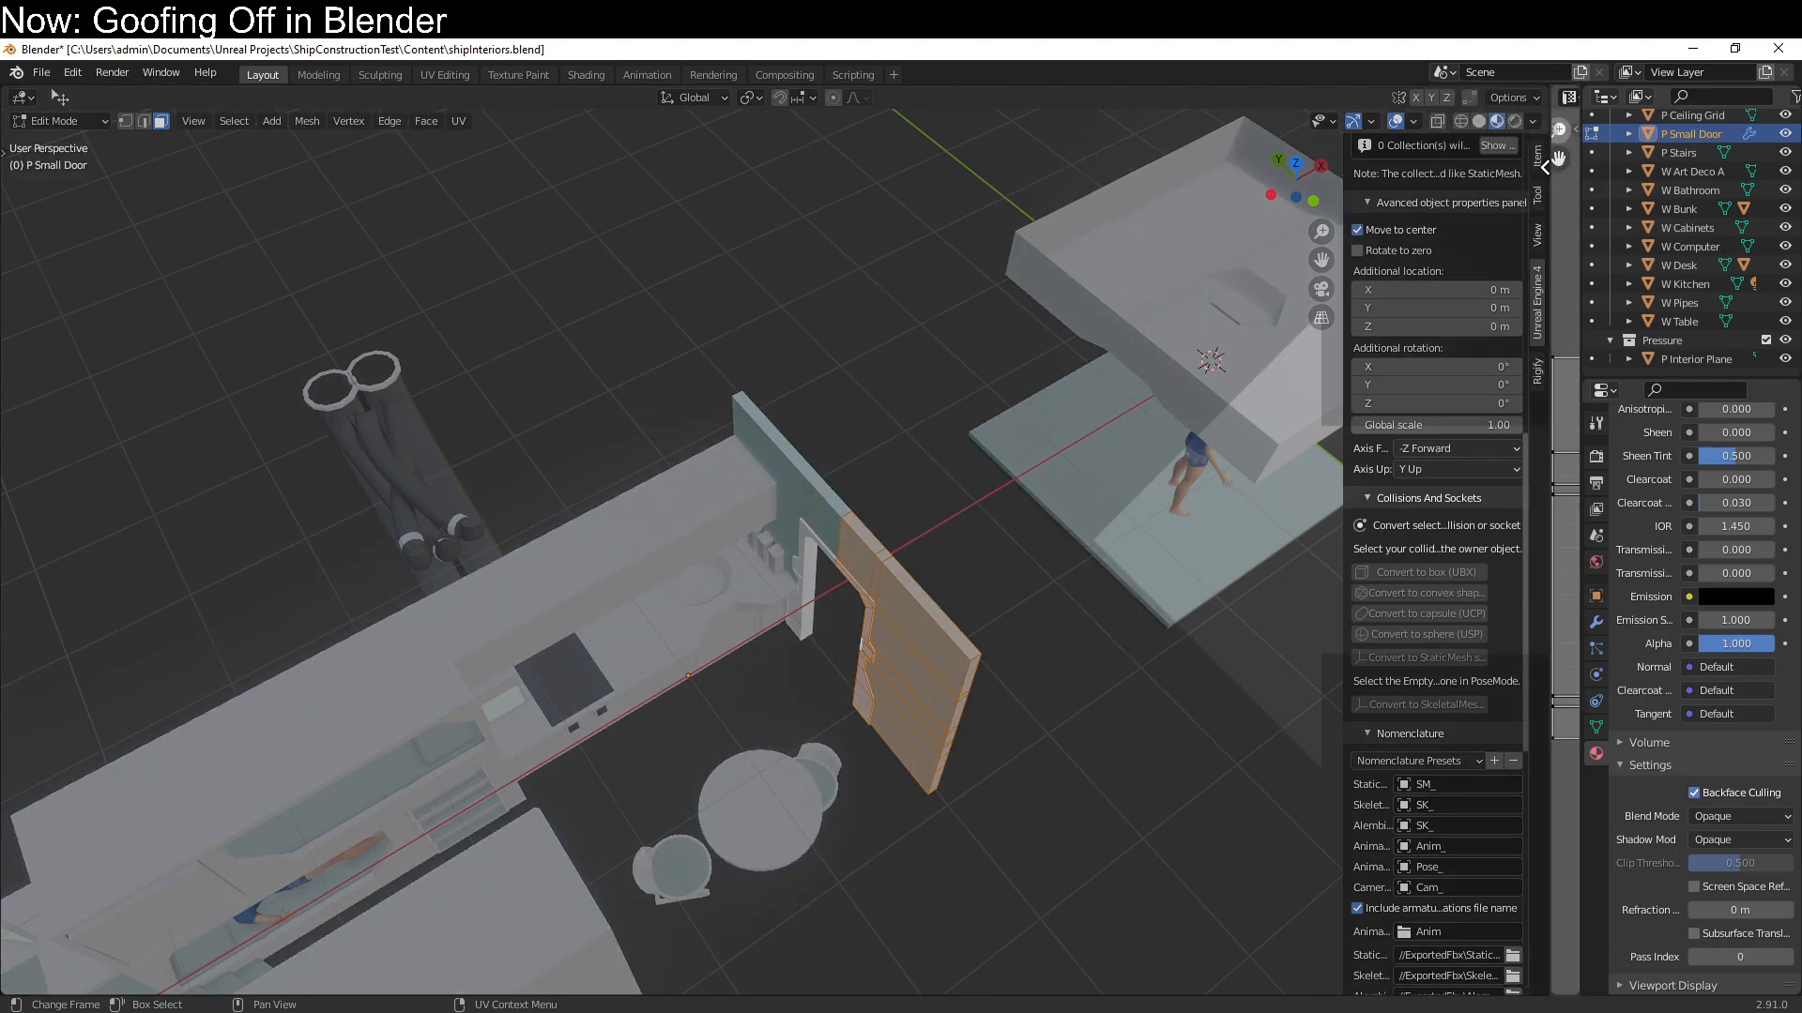
left_click(1562, 181)
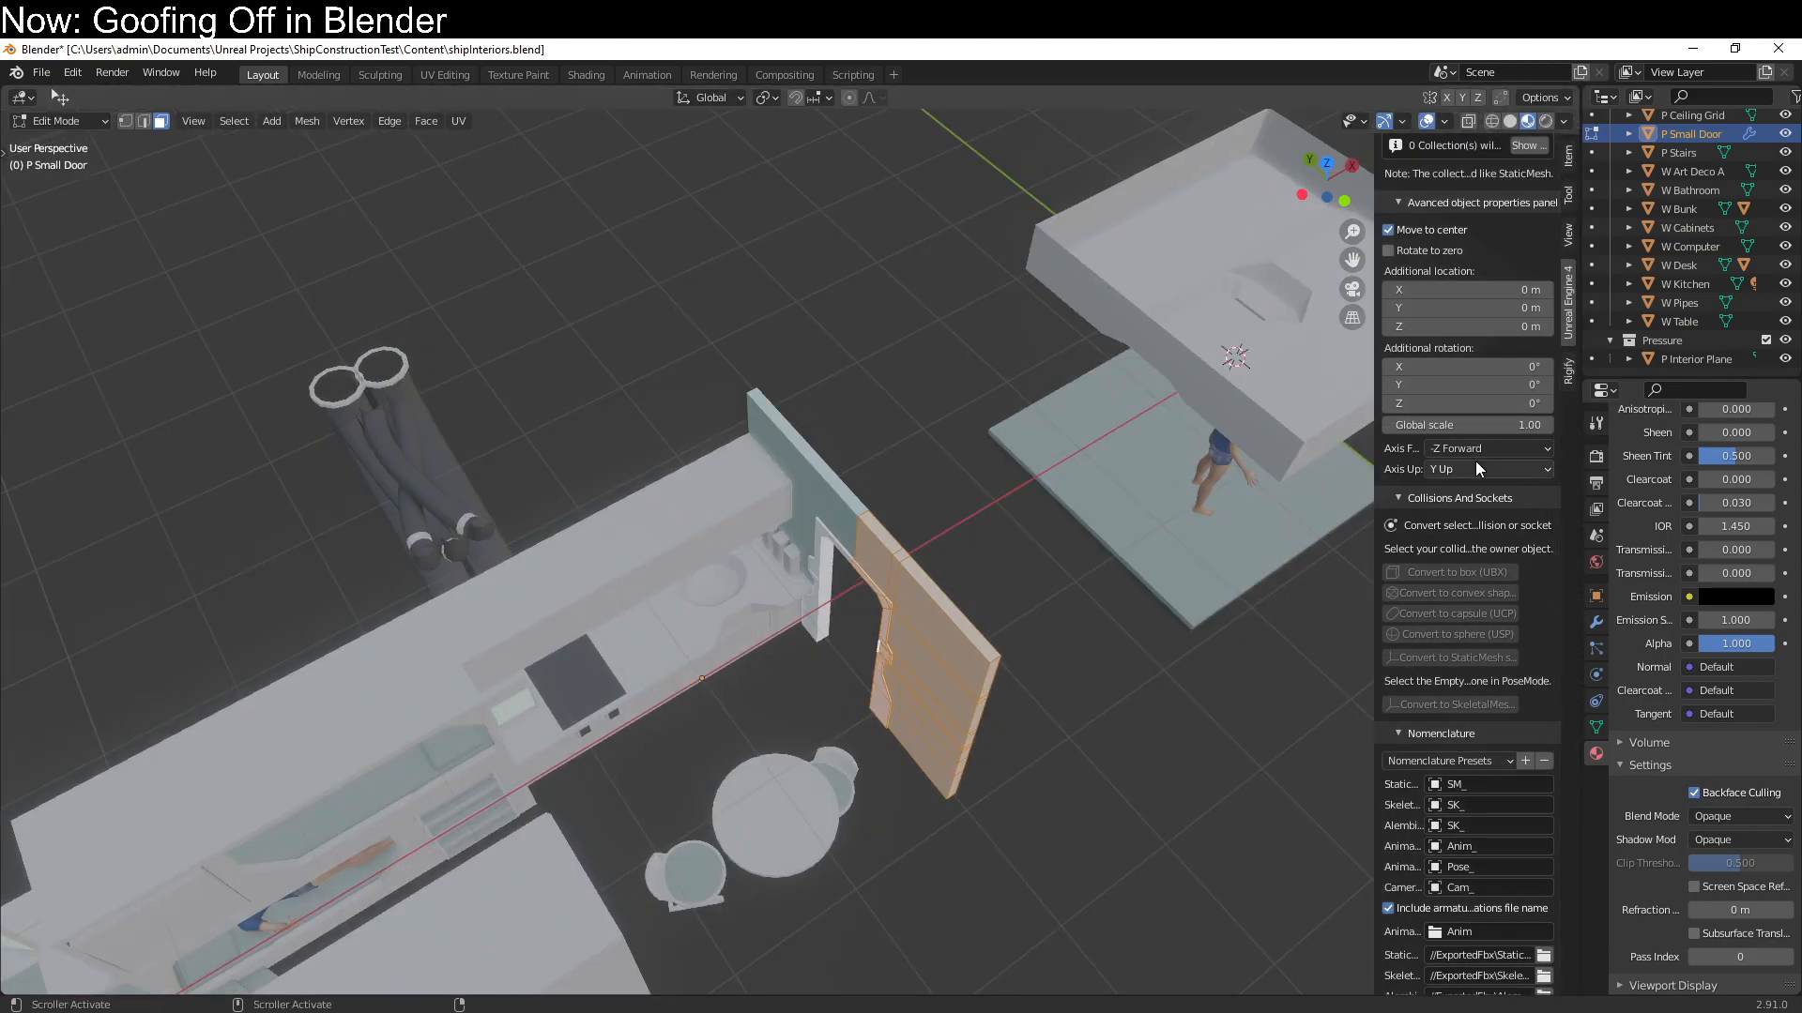
Leave mesh editing of the door and review the Unreal Engine export add-on's import, collision, naming and export settings
scroll(1468, 444, "up", 12)
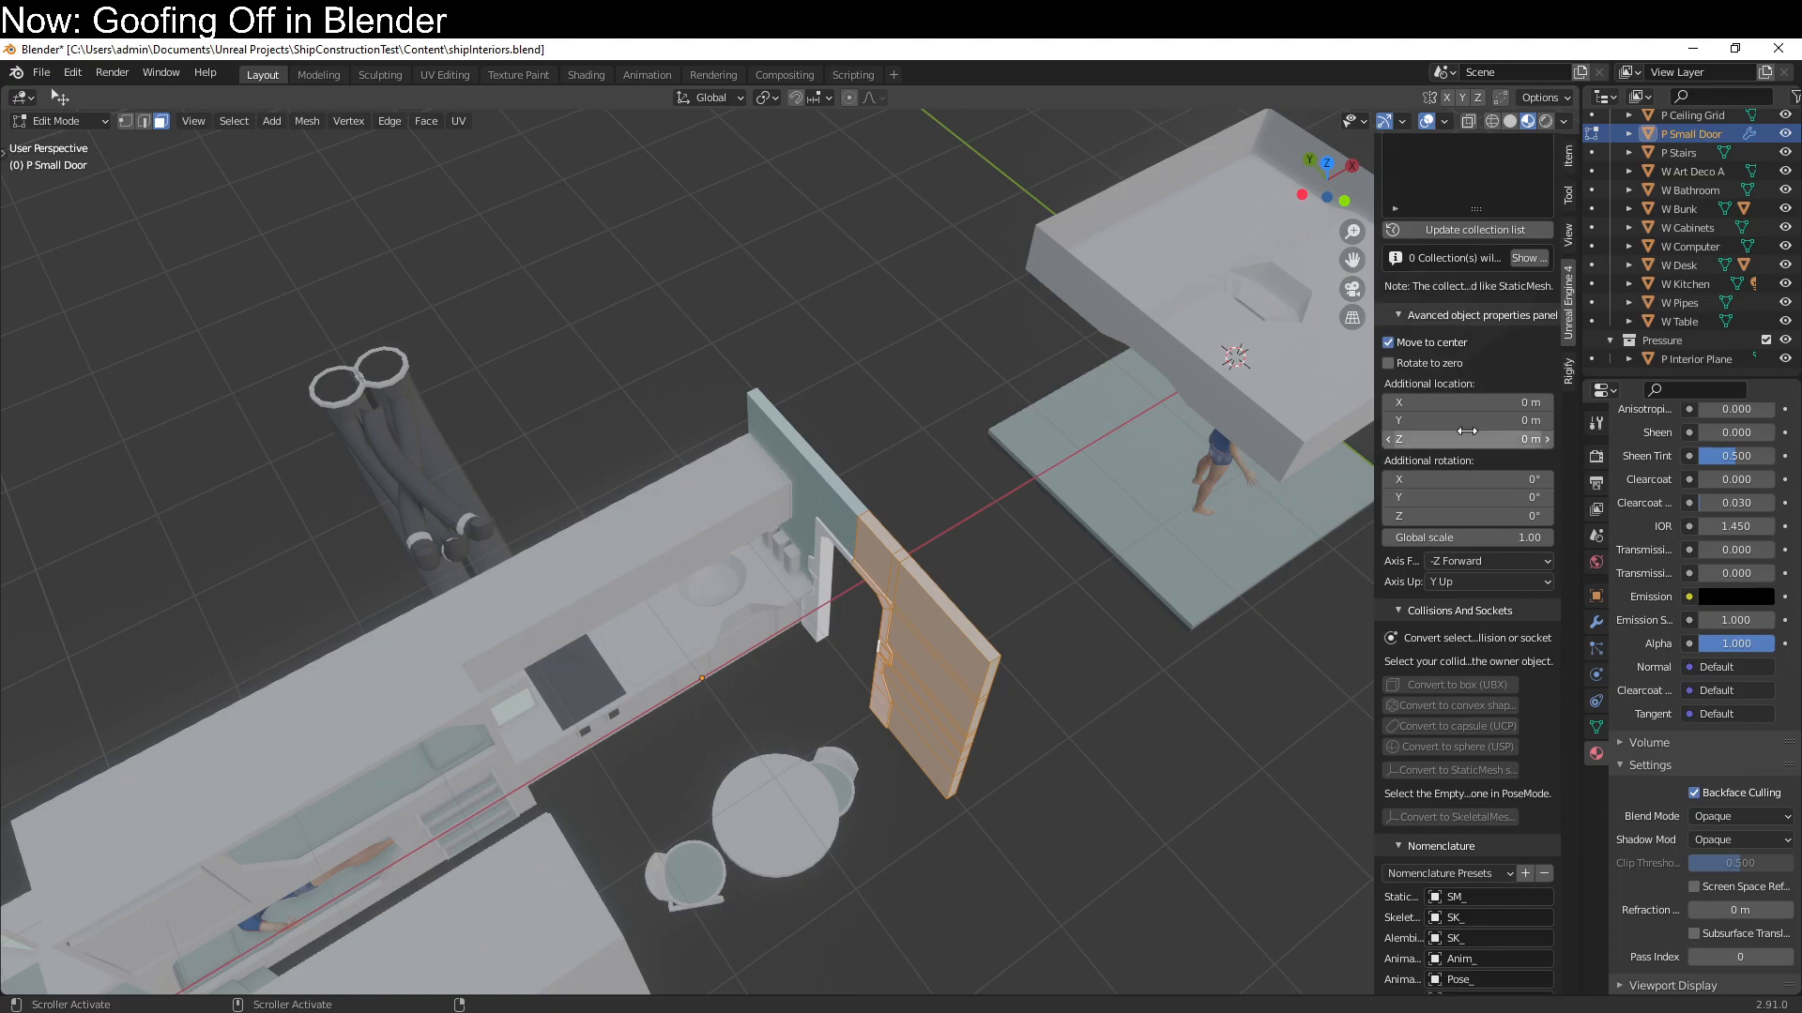
scroll(1468, 433, "down", 15)
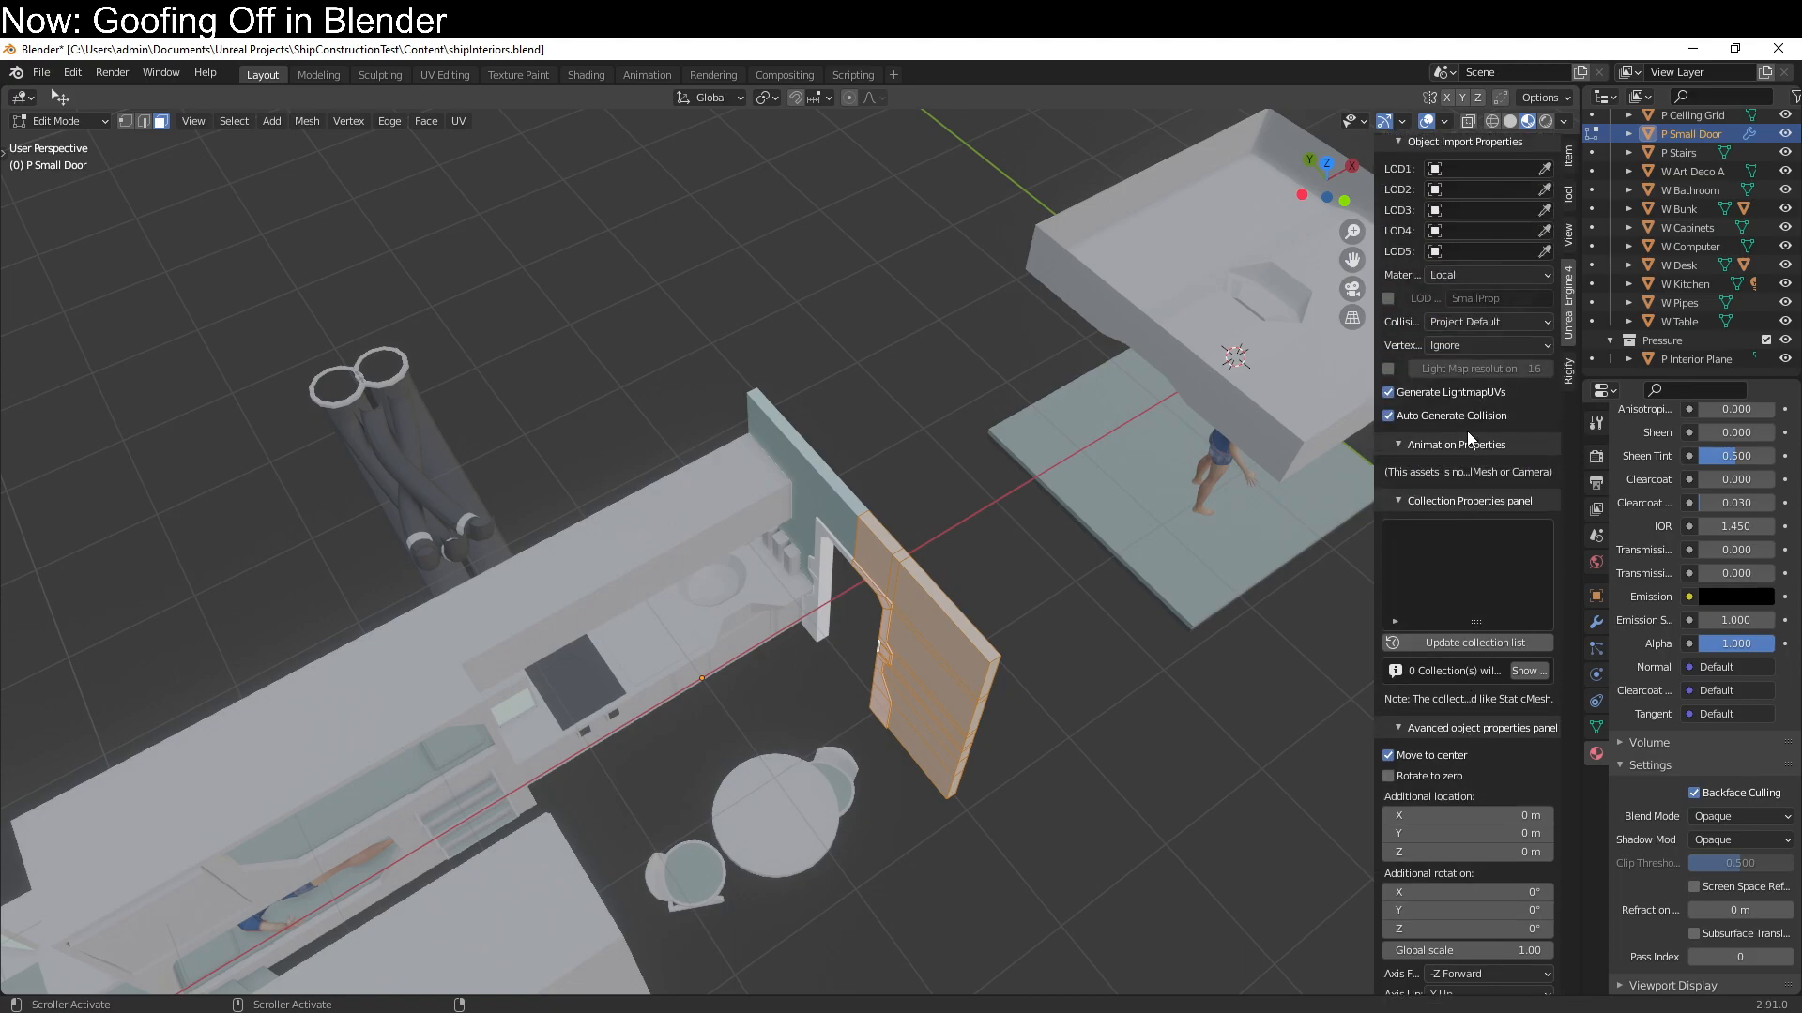
scroll(1467, 431, "down", 2)
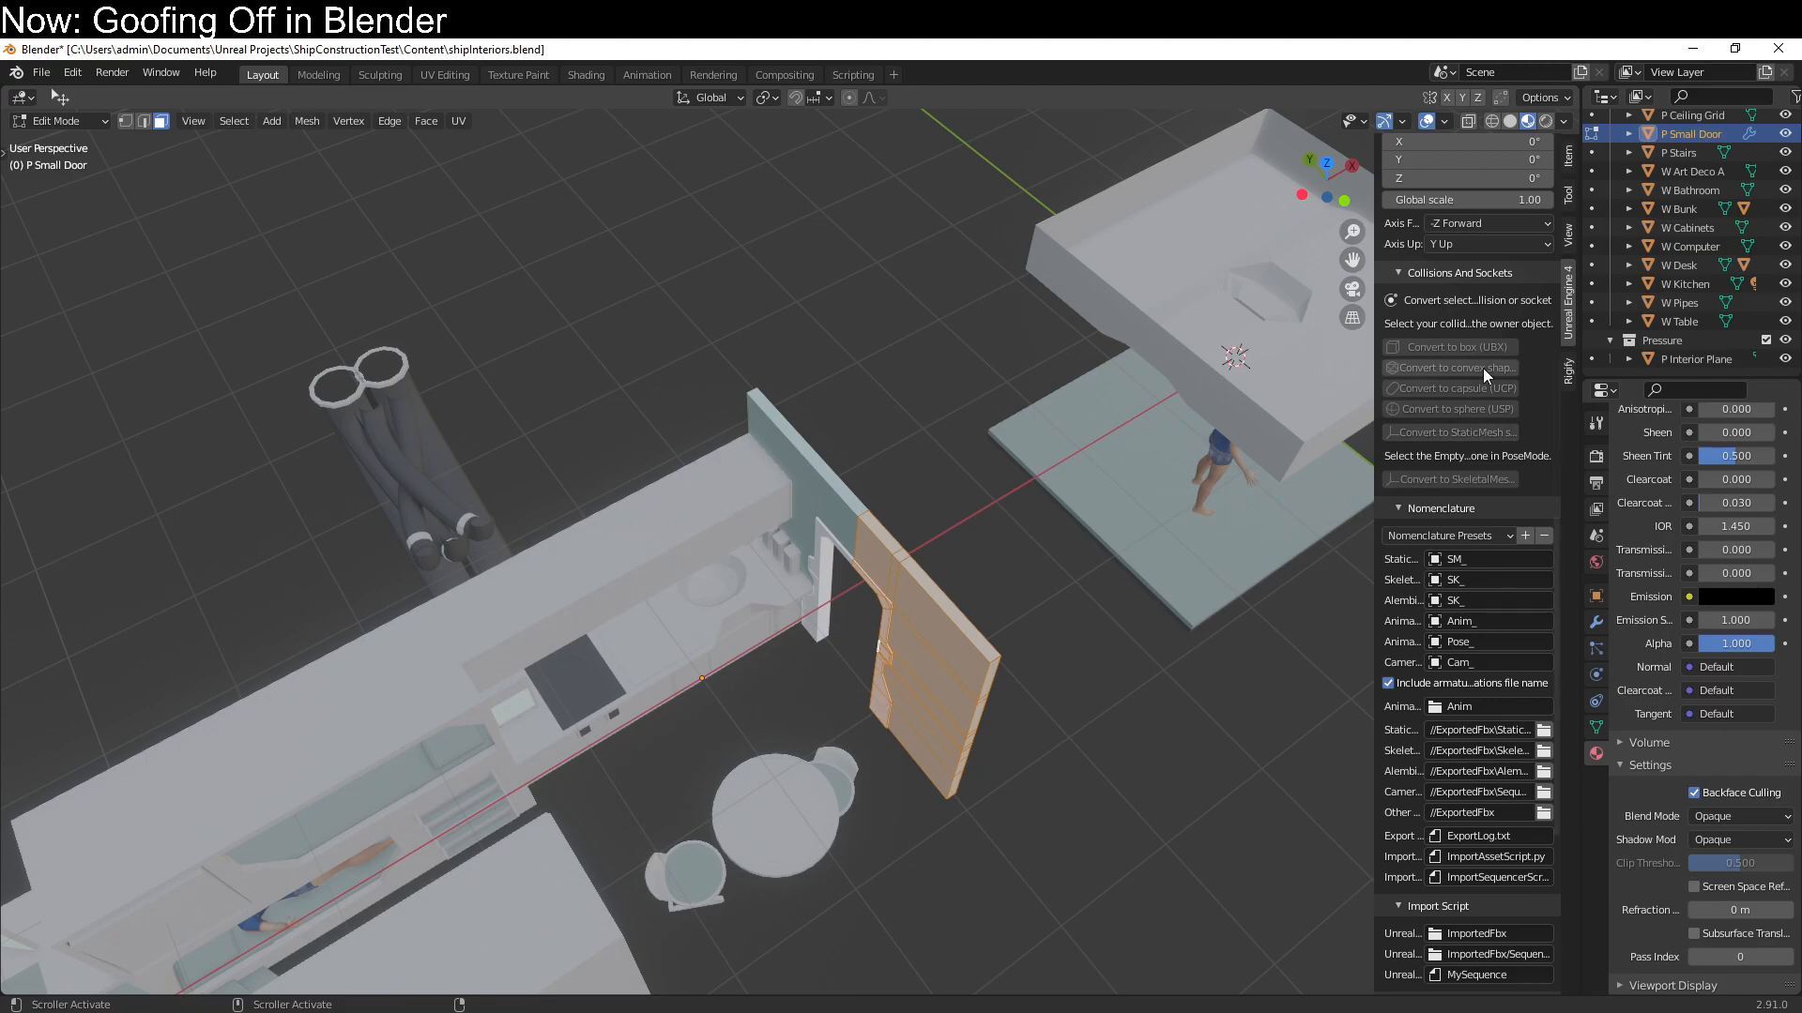
scroll(1483, 499, "down", 2)
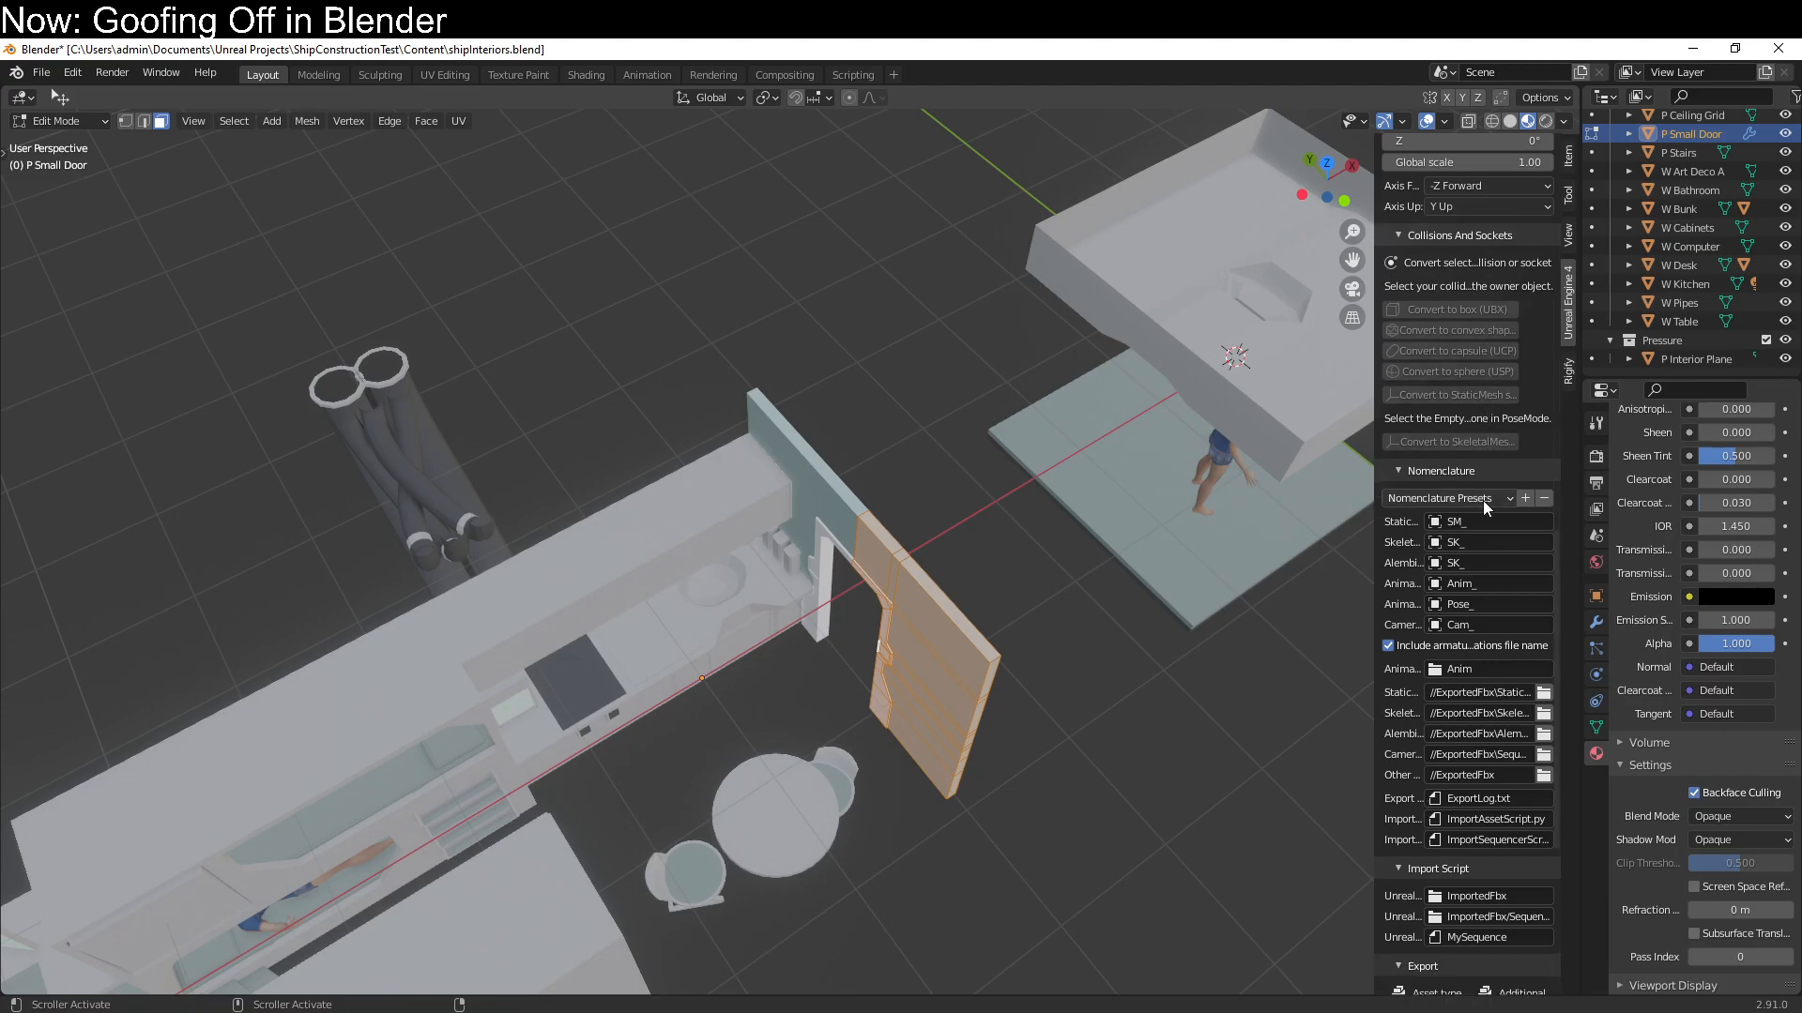
key("Tab")
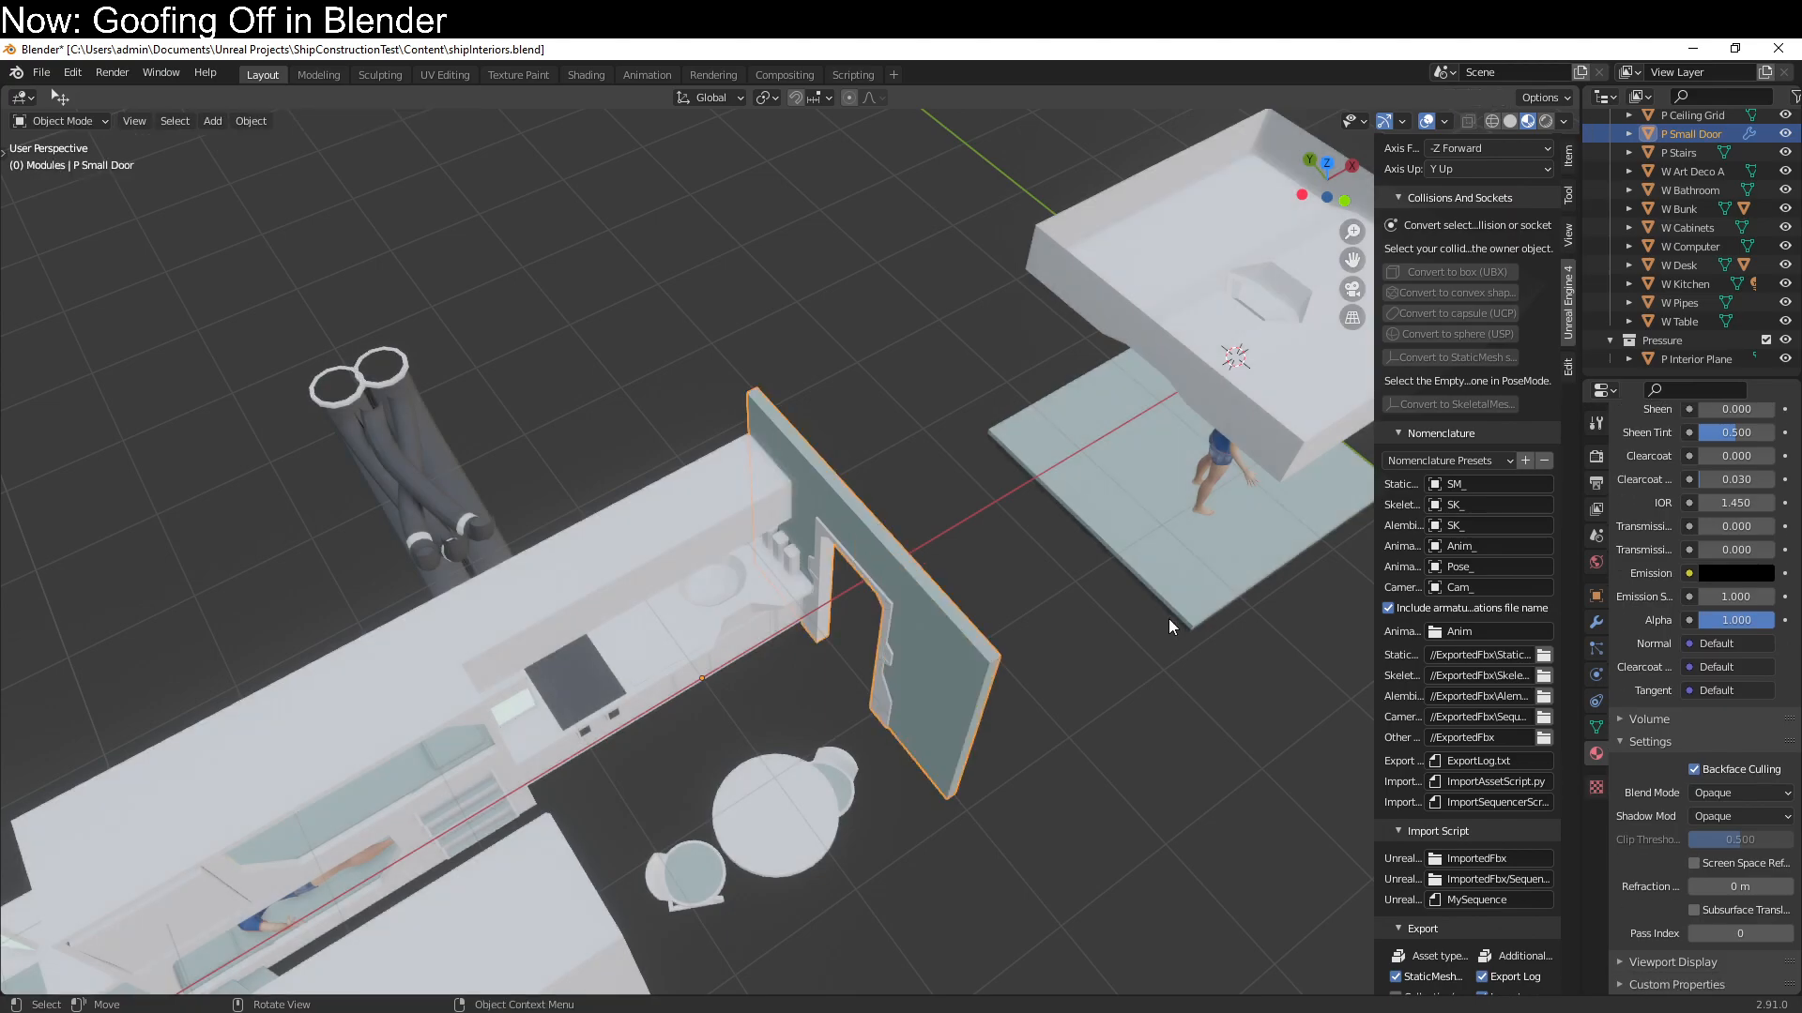
scroll(1168, 617, "down", 1)
scroll(1445, 646, "down", 2)
scroll(1445, 645, "down", 7)
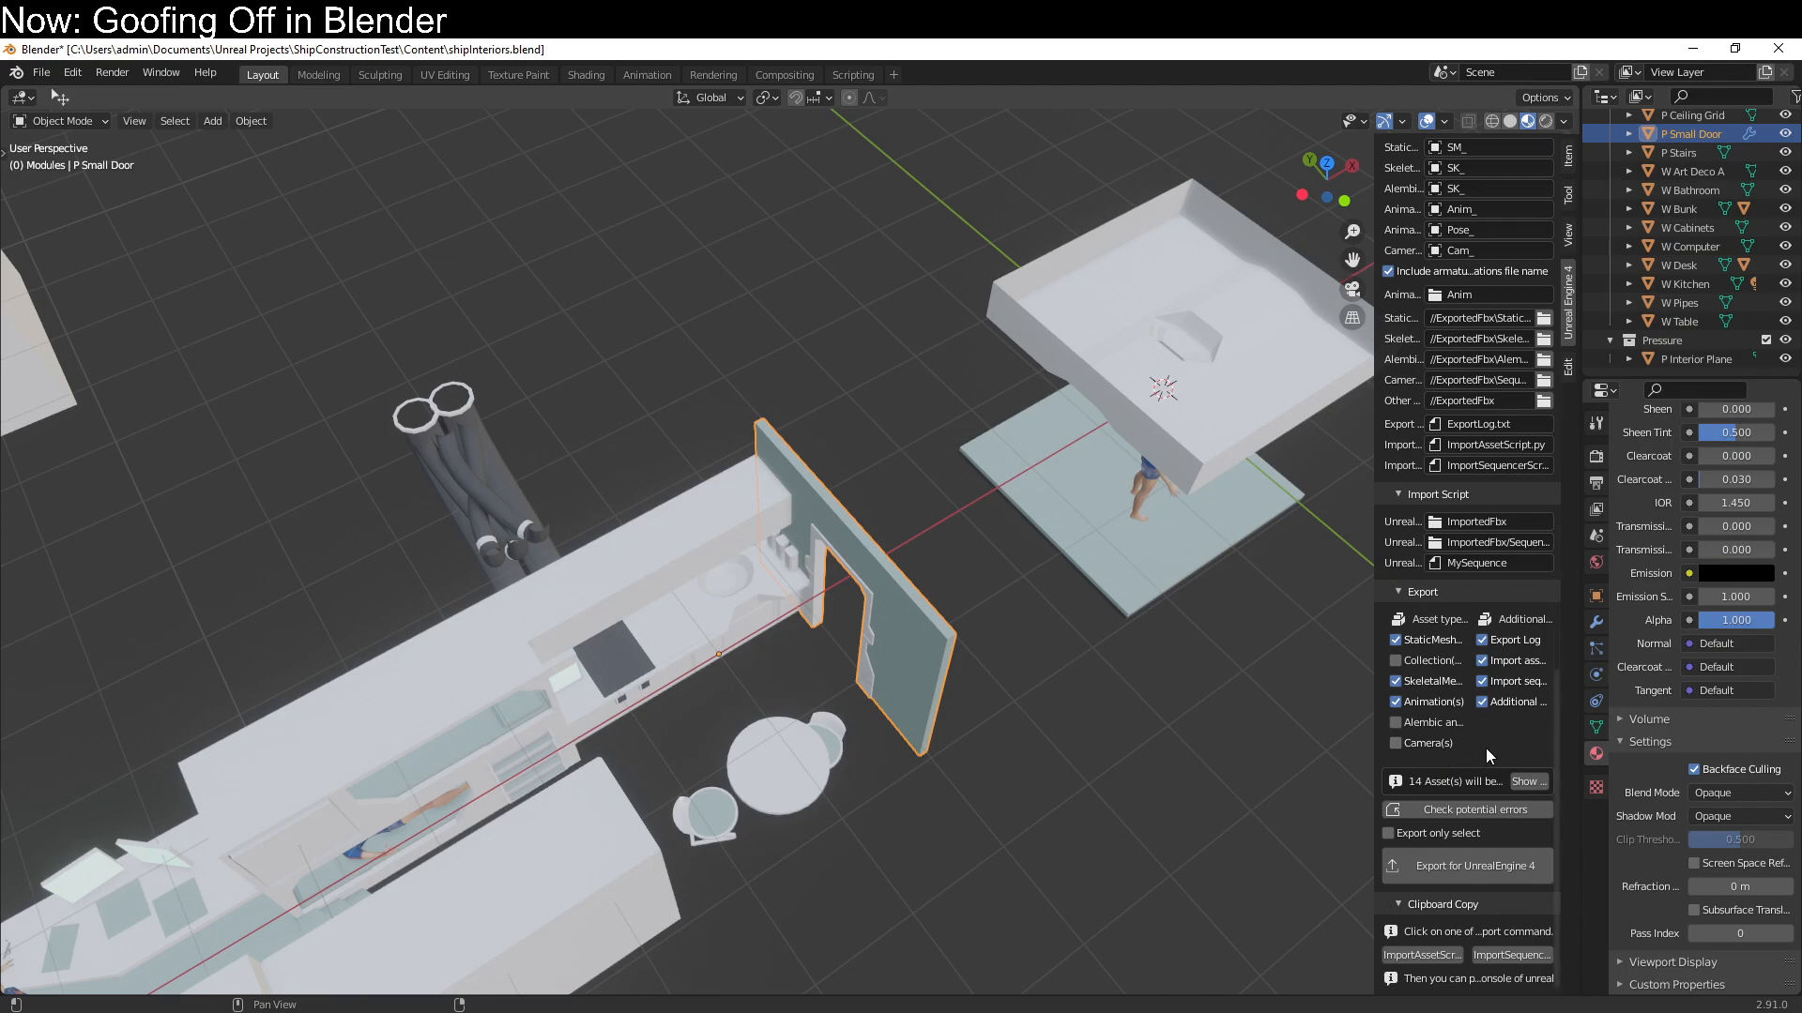
Unwrap the whole W Desk mesh with Smart UV Project, using the default settings
middle_click_drag(1203, 650, 735, 610)
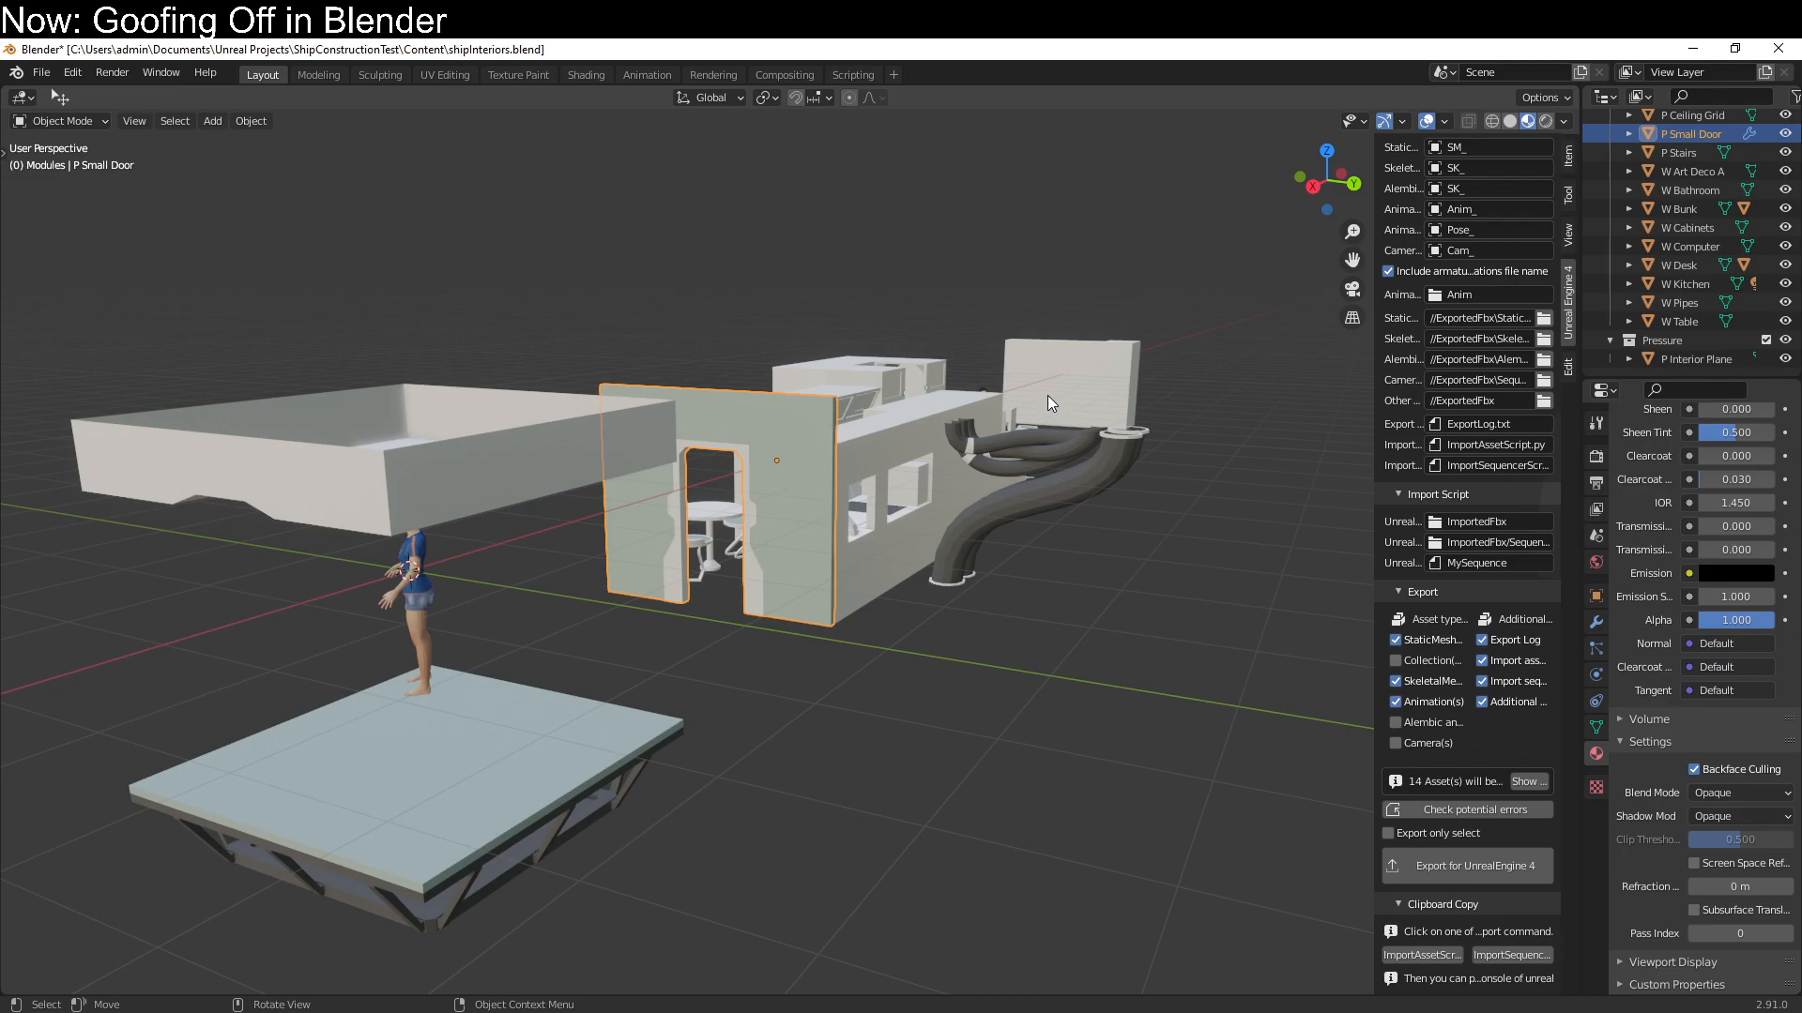
middle_click_drag(1067, 707, 1026, 797)
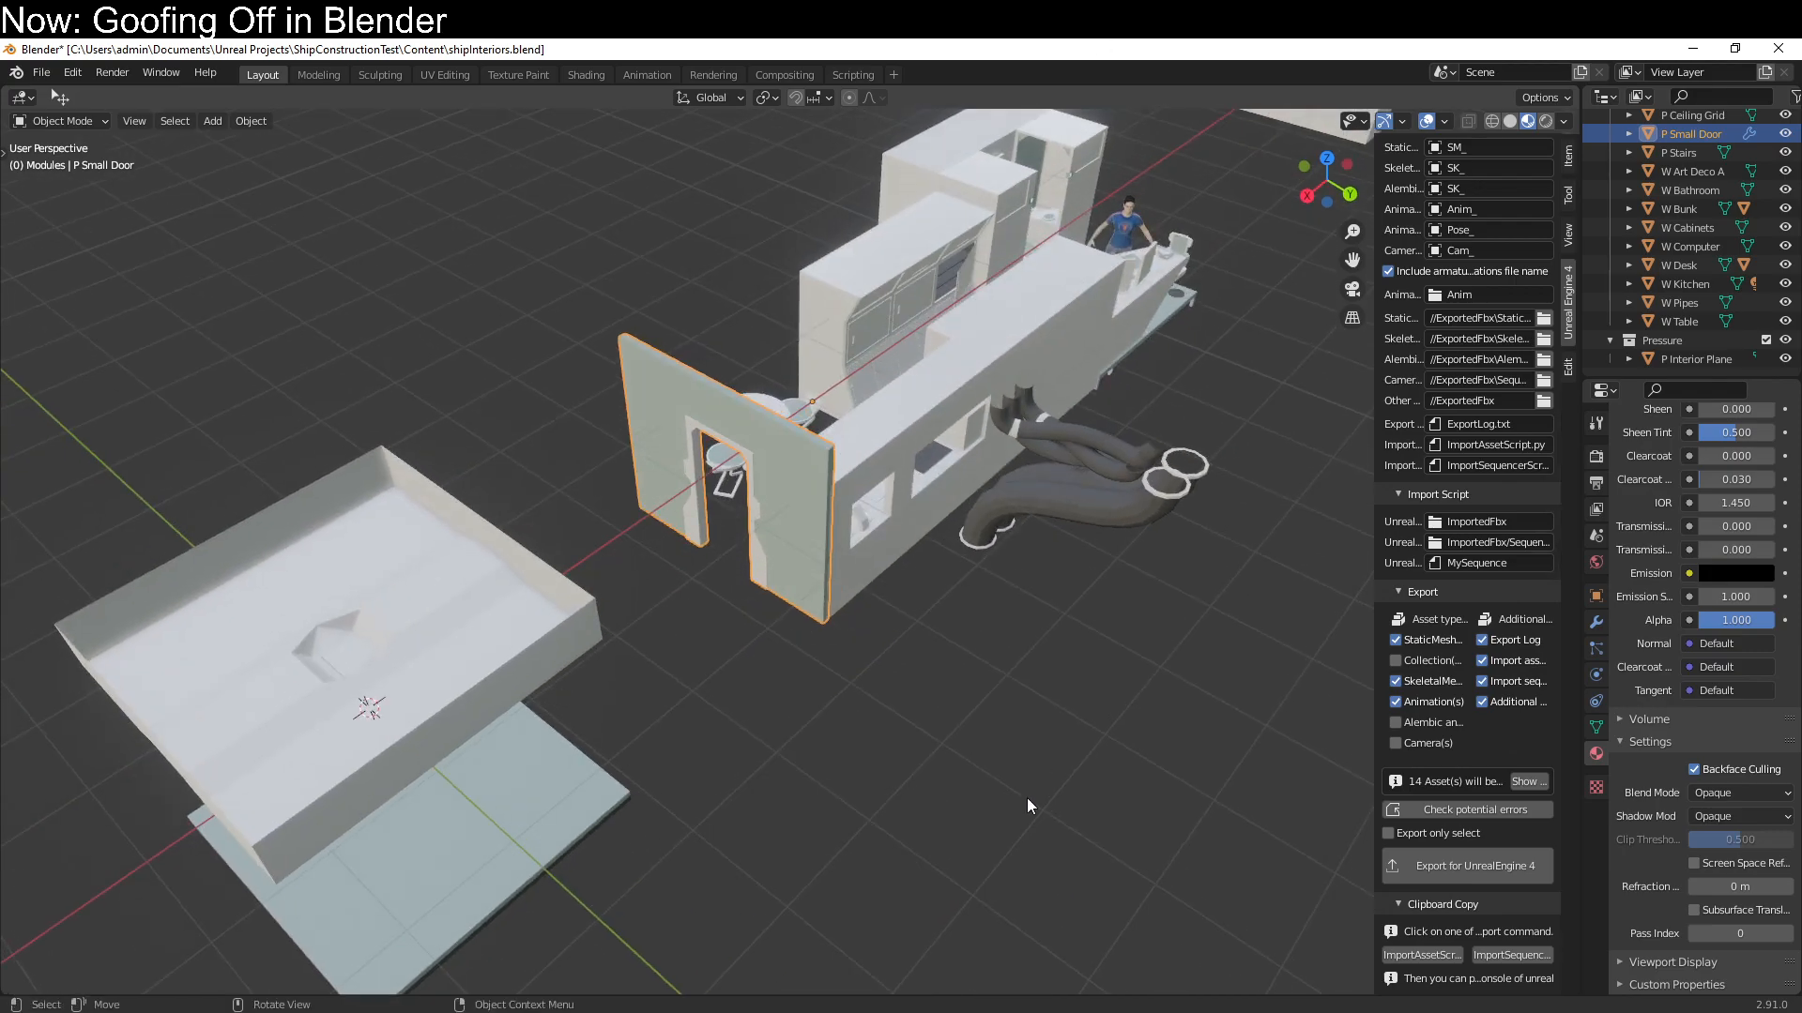
middle_click_drag(941, 723, 723, 628)
left_click(721, 835)
middle_click_drag(723, 840, 657, 814)
key("Tab")
key("q")
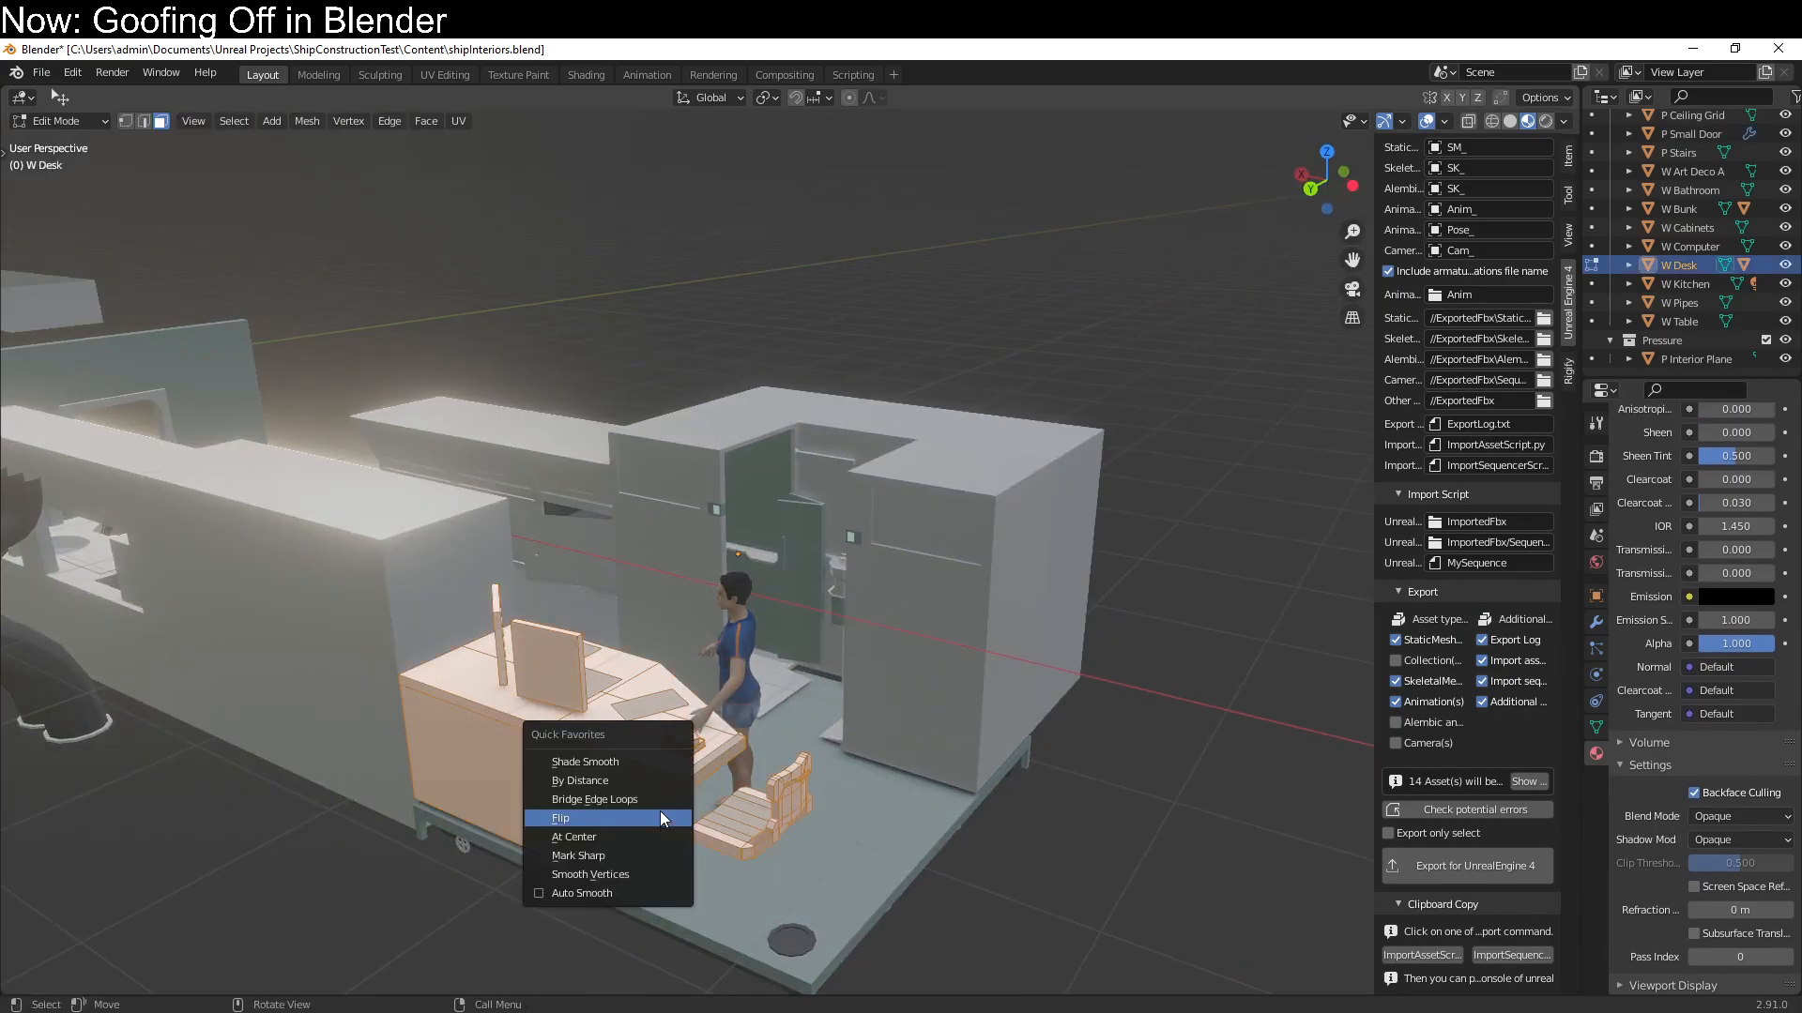
left_click(661, 814)
left_click(459, 121)
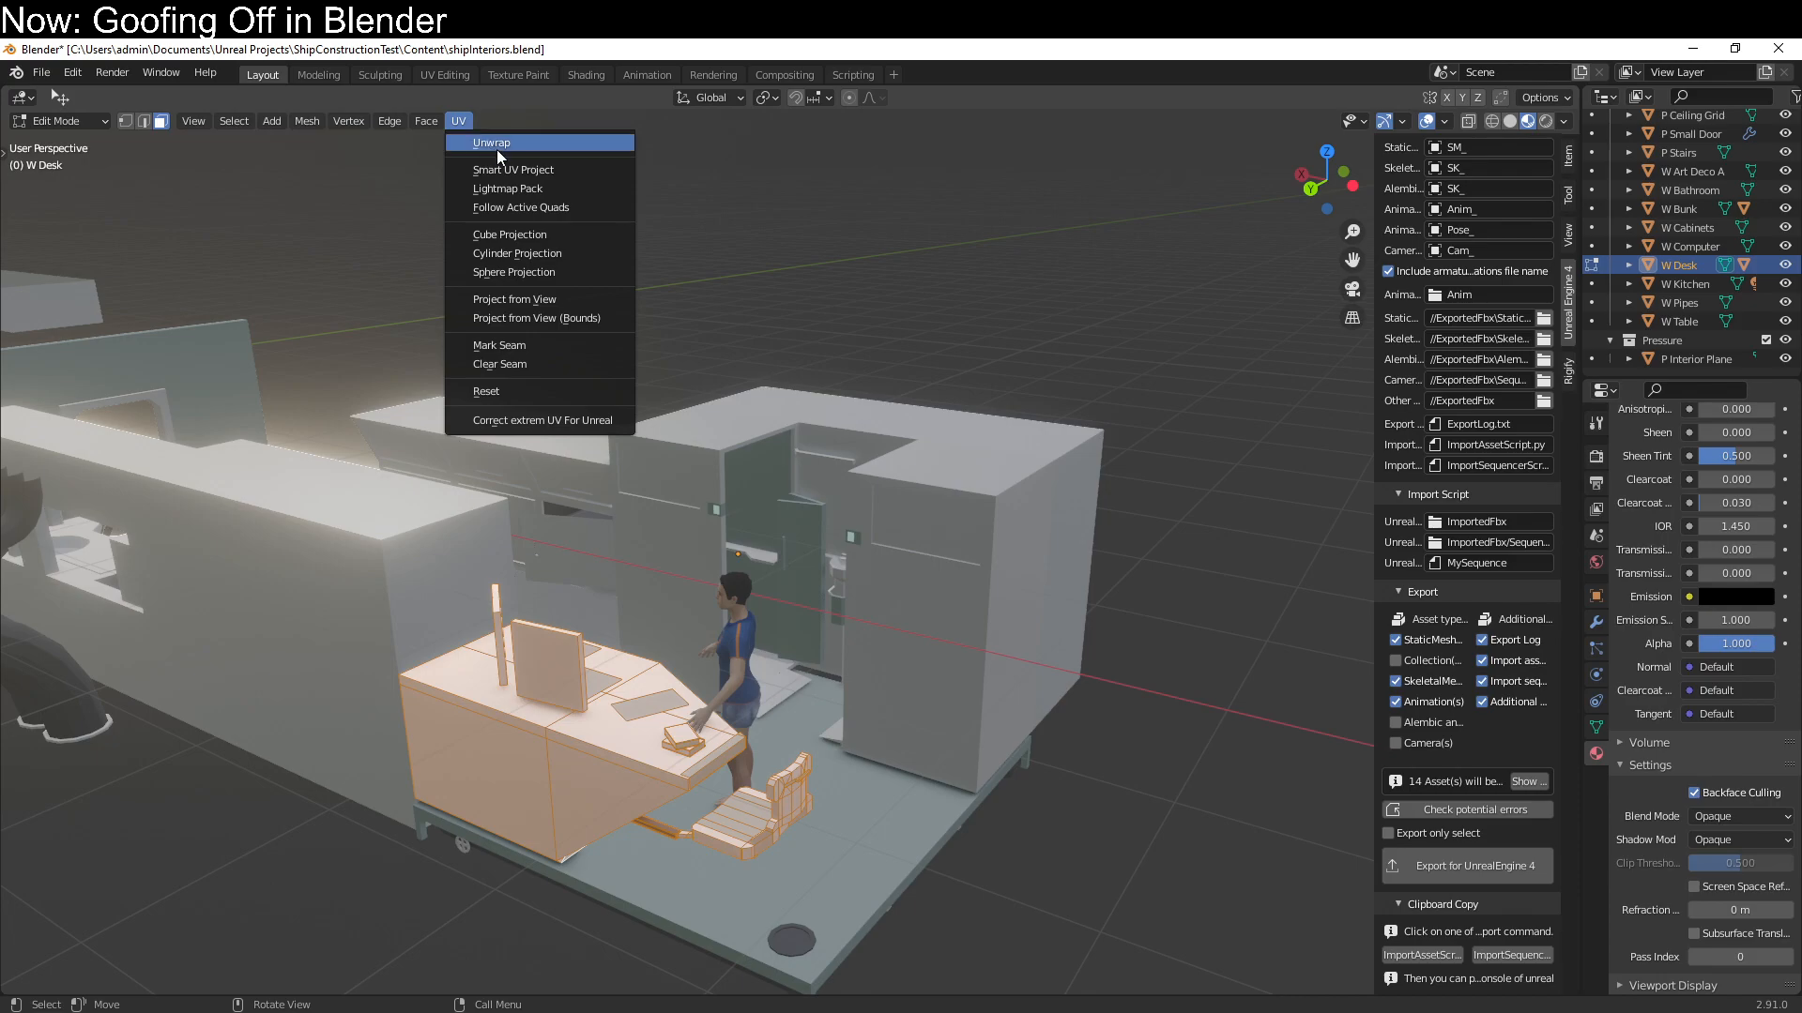
left_click(507, 169)
left_click(587, 320)
middle_click_drag(679, 428, 569, 776)
key("Tab")
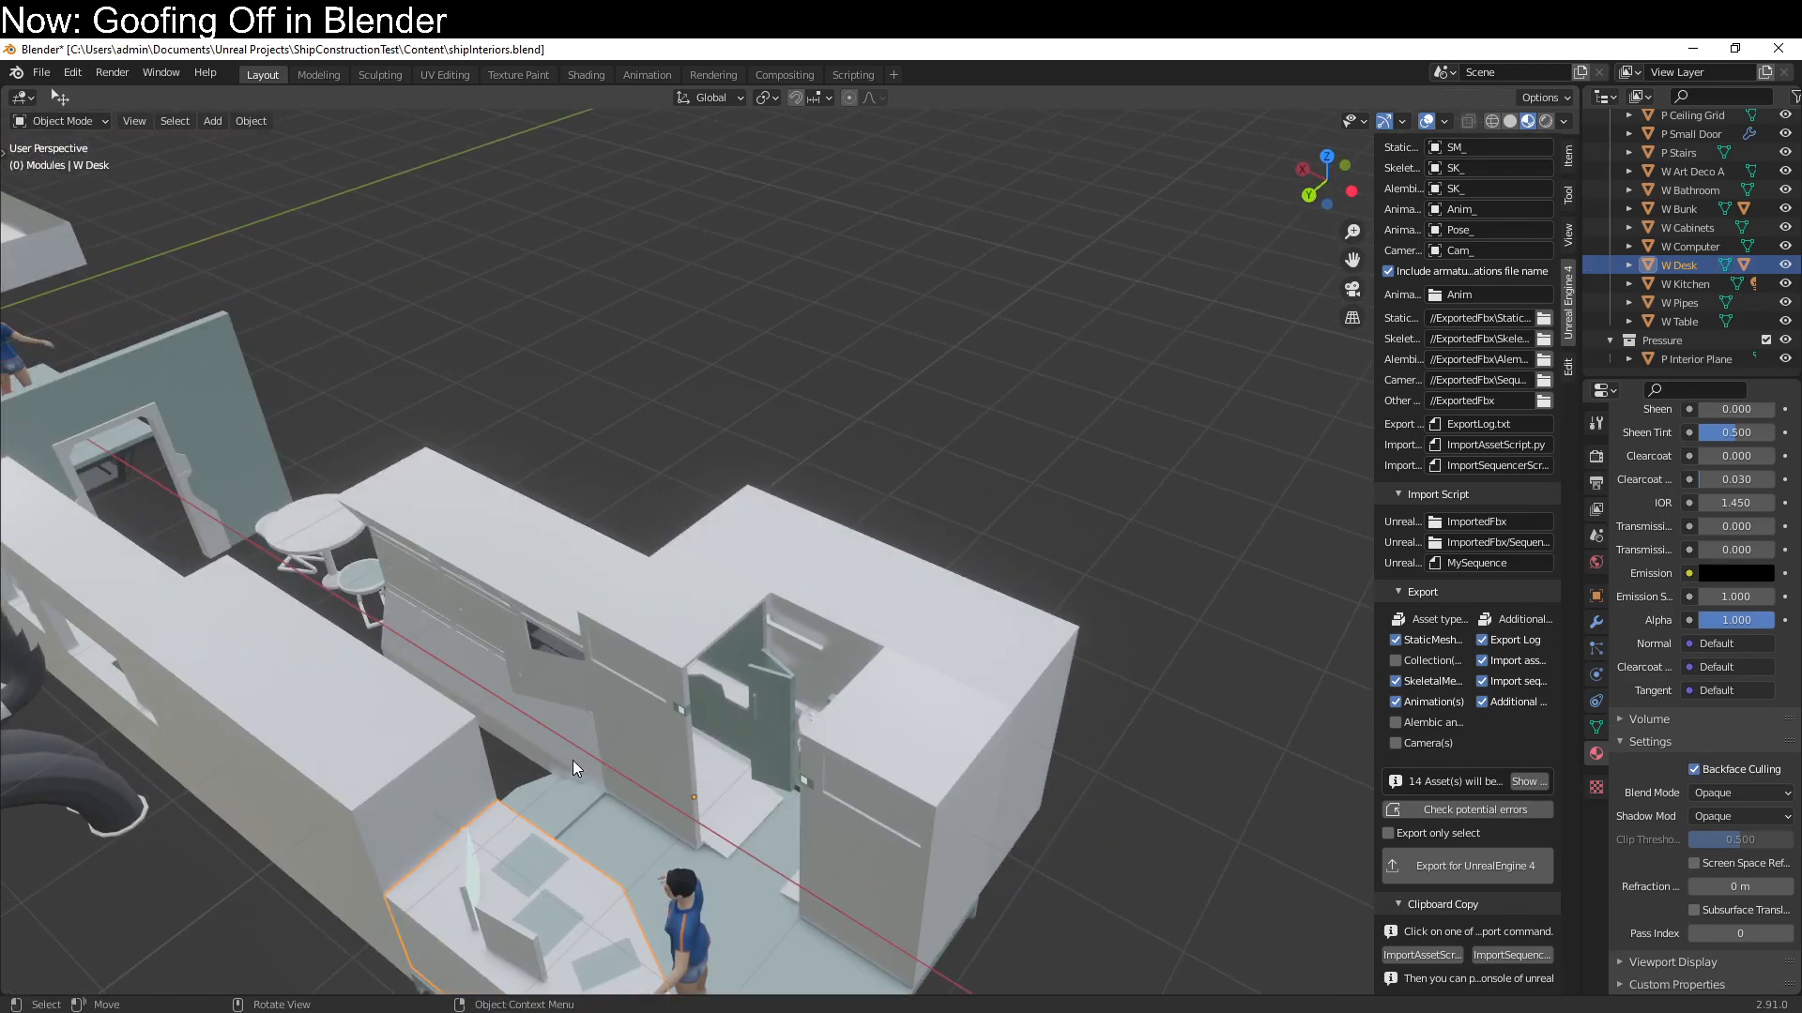
Unwrap all faces of the W Bathroom module with Smart UV Project at a 66° angle limit
left_click(568, 772)
key("Tab")
key("a")
key("q")
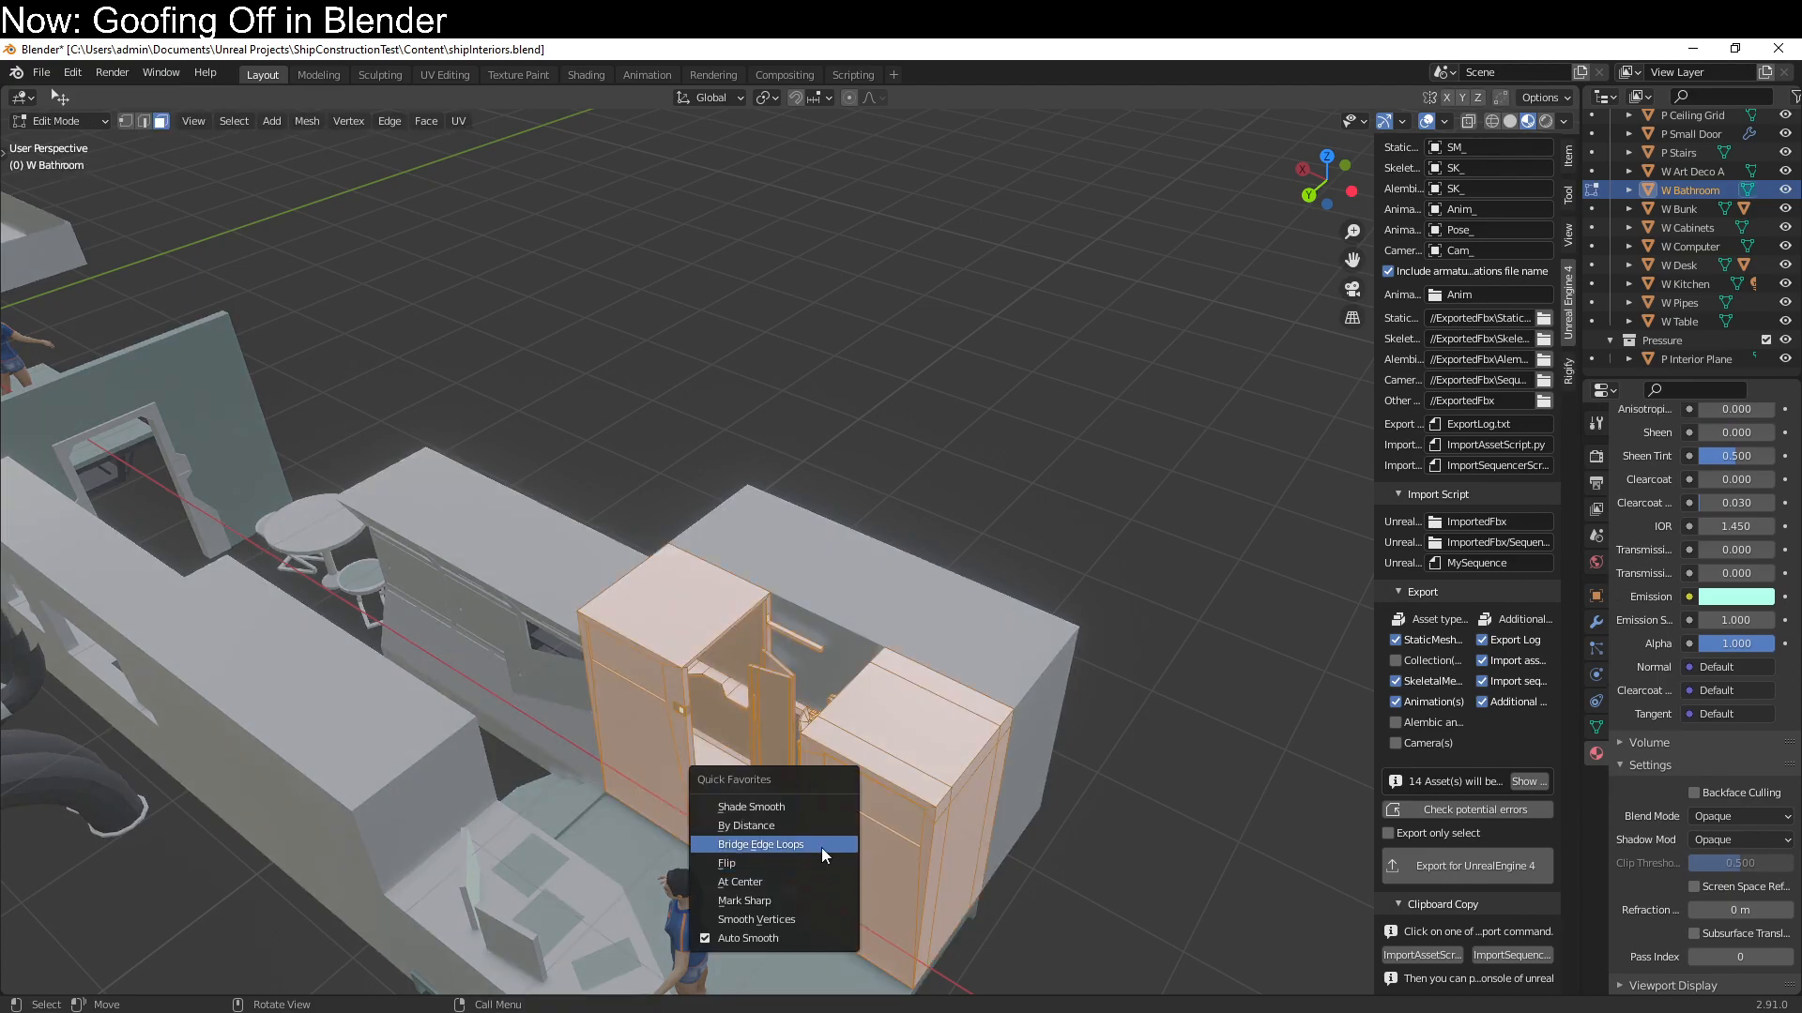
key("alt+a")
left_click(458, 121)
key("a")
left_click(460, 121)
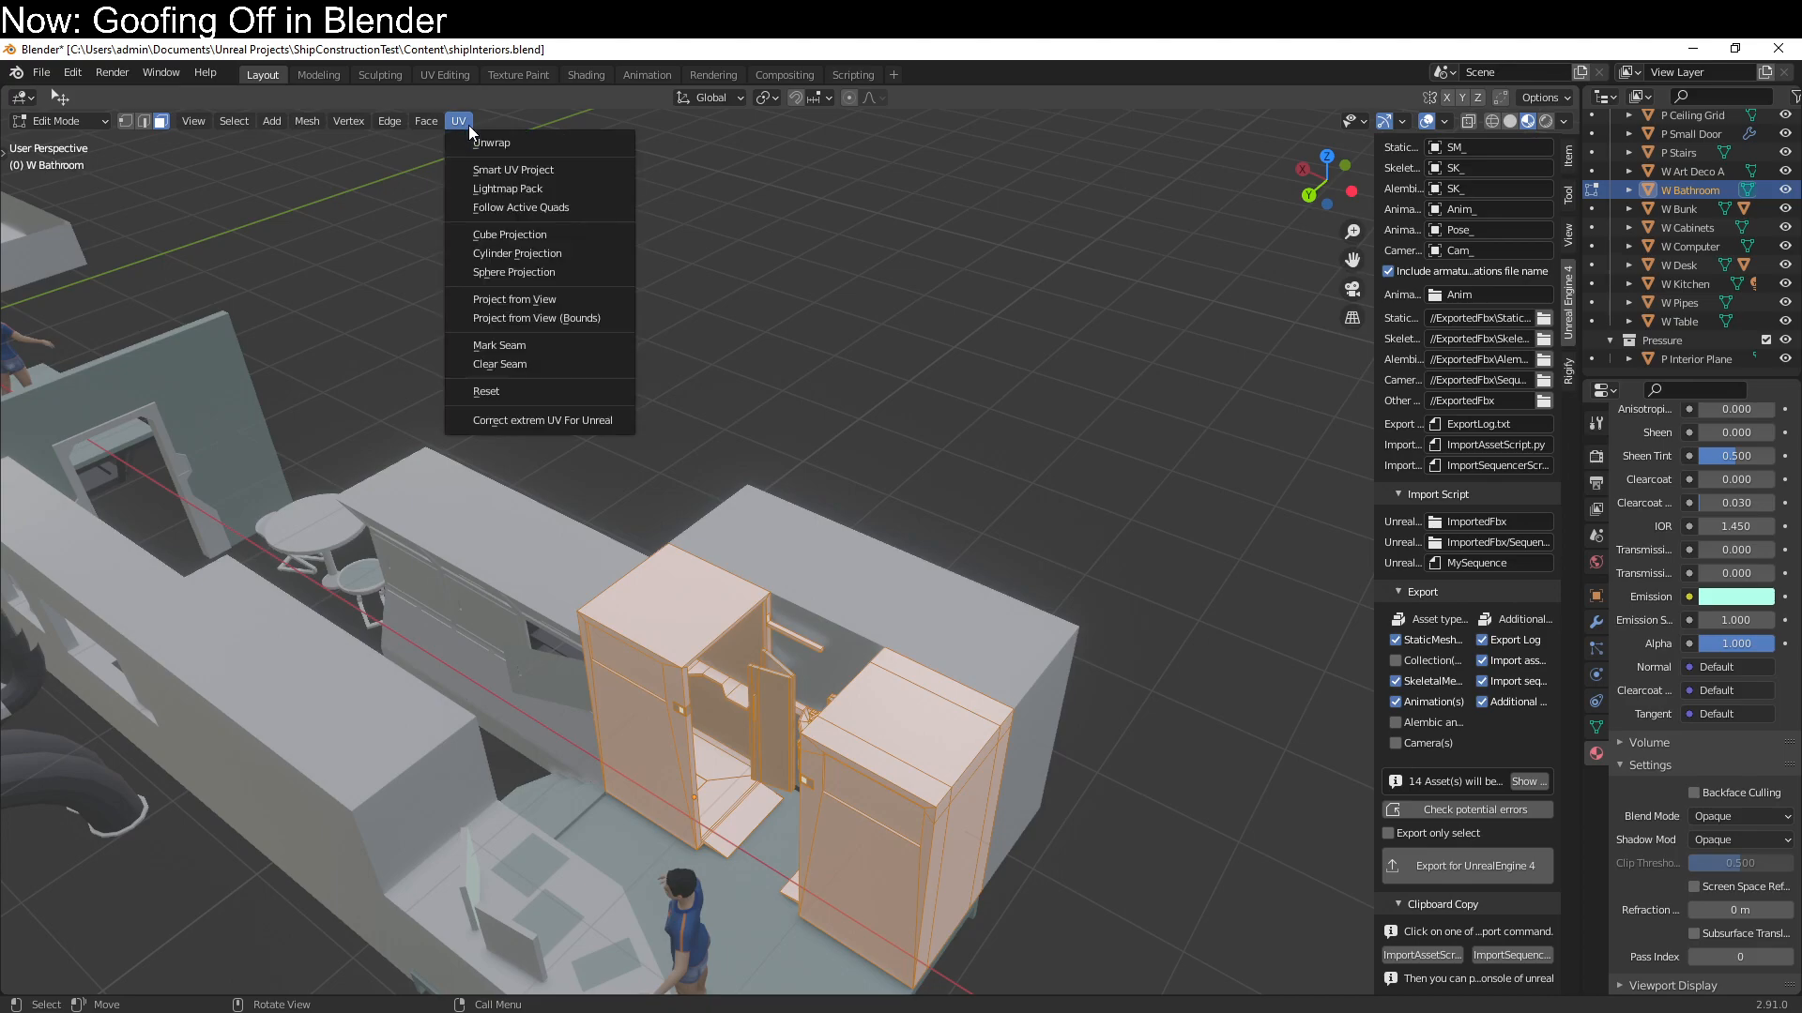
left_click(486, 169)
left_click(528, 324)
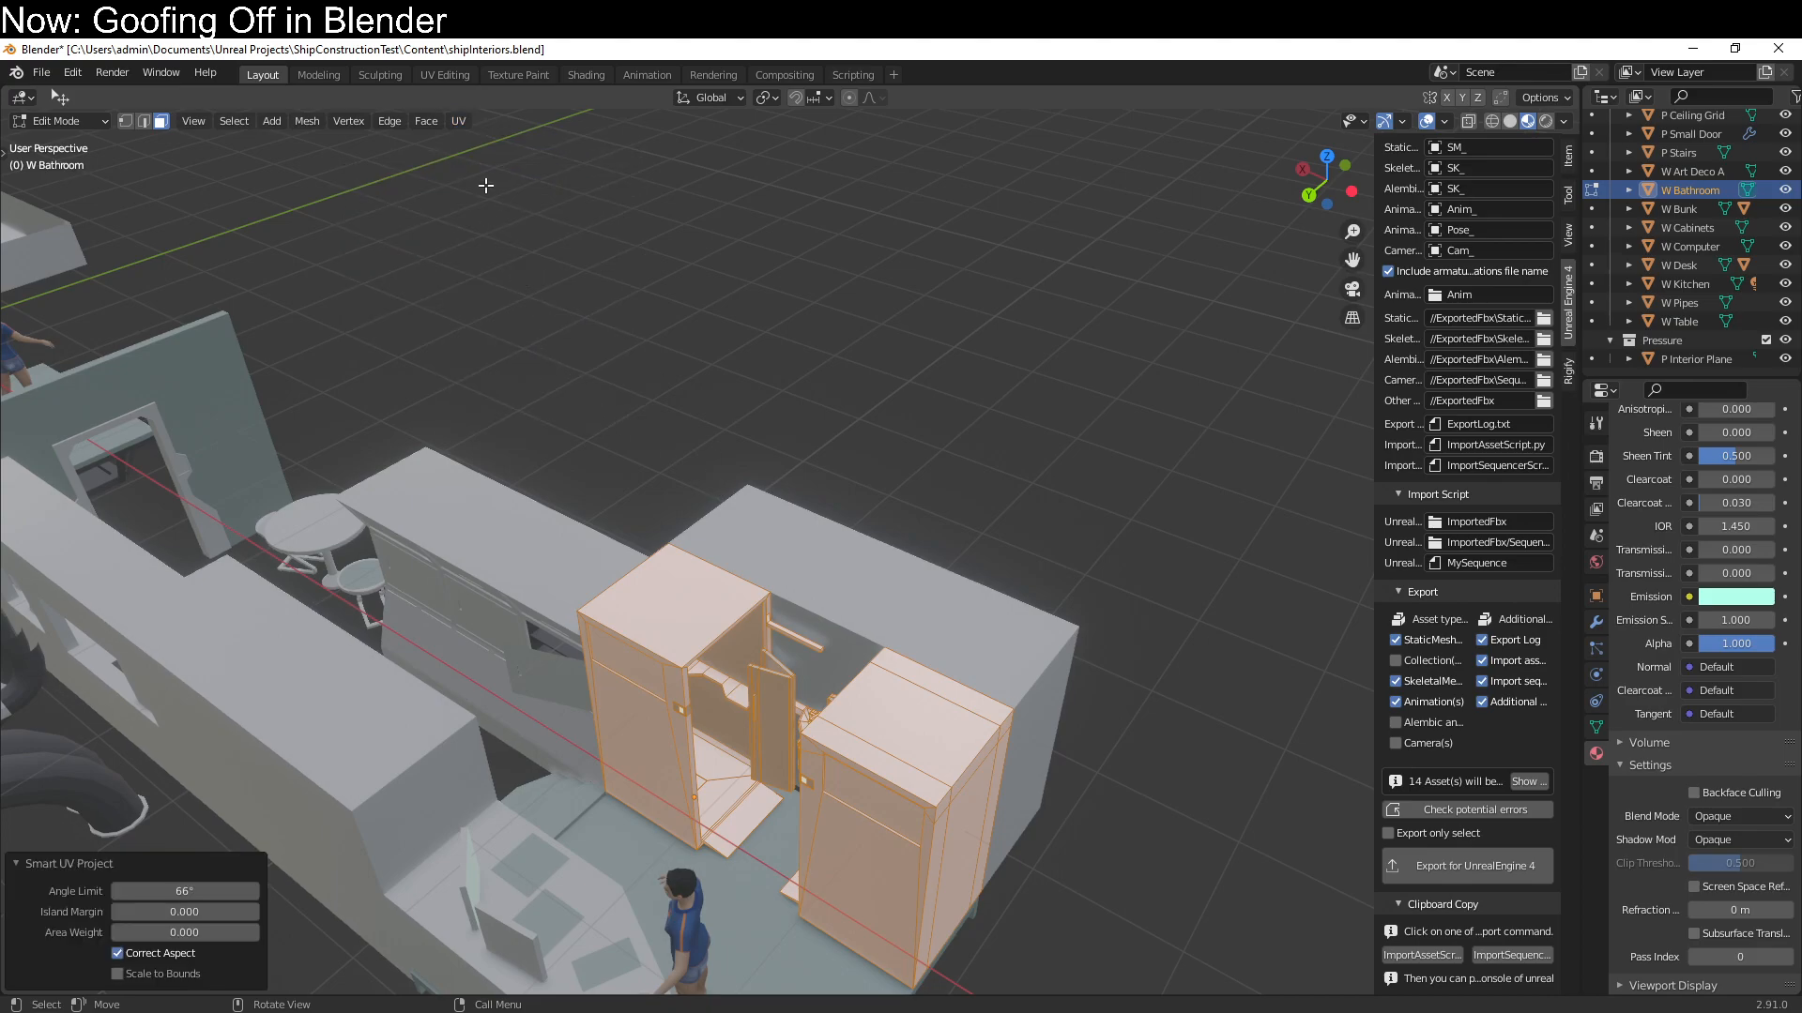
Add Smart UV Project to the Quick Favorites and leave mesh editing of the bathroom
left_click(464, 120)
right_click(486, 169)
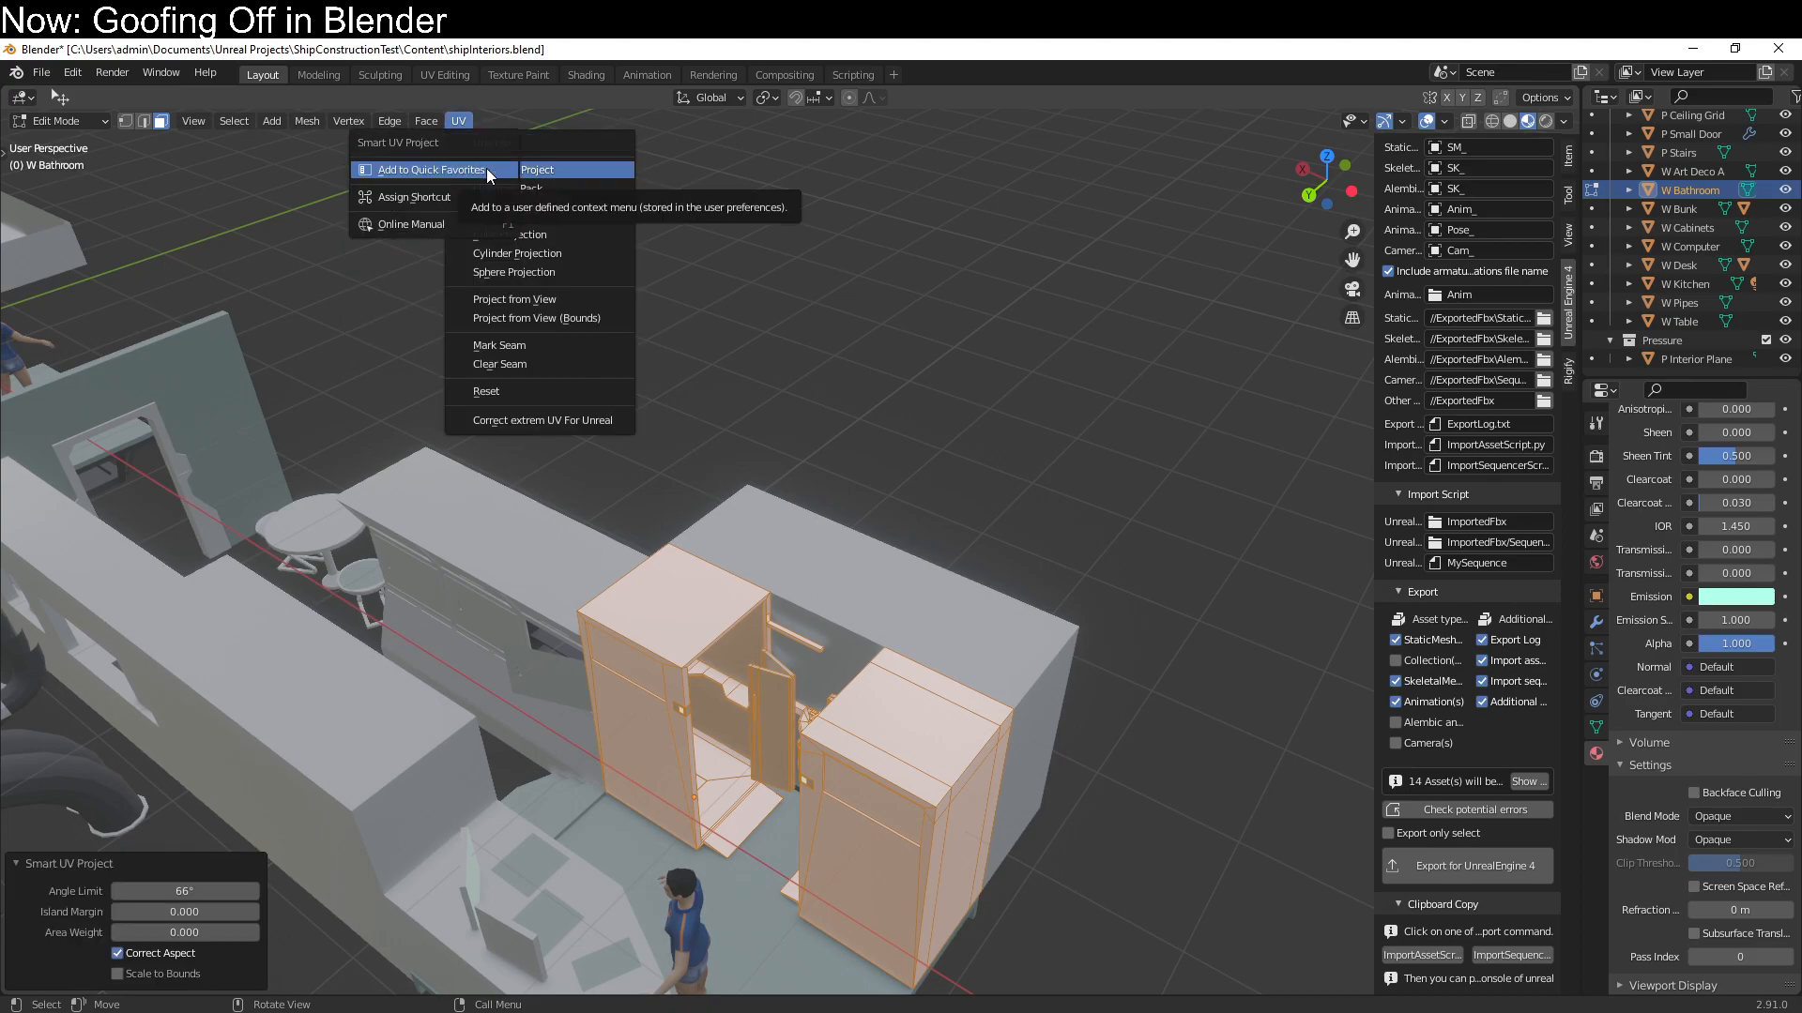
key("Tab")
Unwrap the whole W Cabinets mesh with Smart UV Project at a 66° angle limit
left_click(863, 635)
mouse_move(864, 634)
middle_mouse_down()
mouse_move(943, 650)
mouse_move(841, 633)
mouse_move(873, 635)
middle_mouse_up()
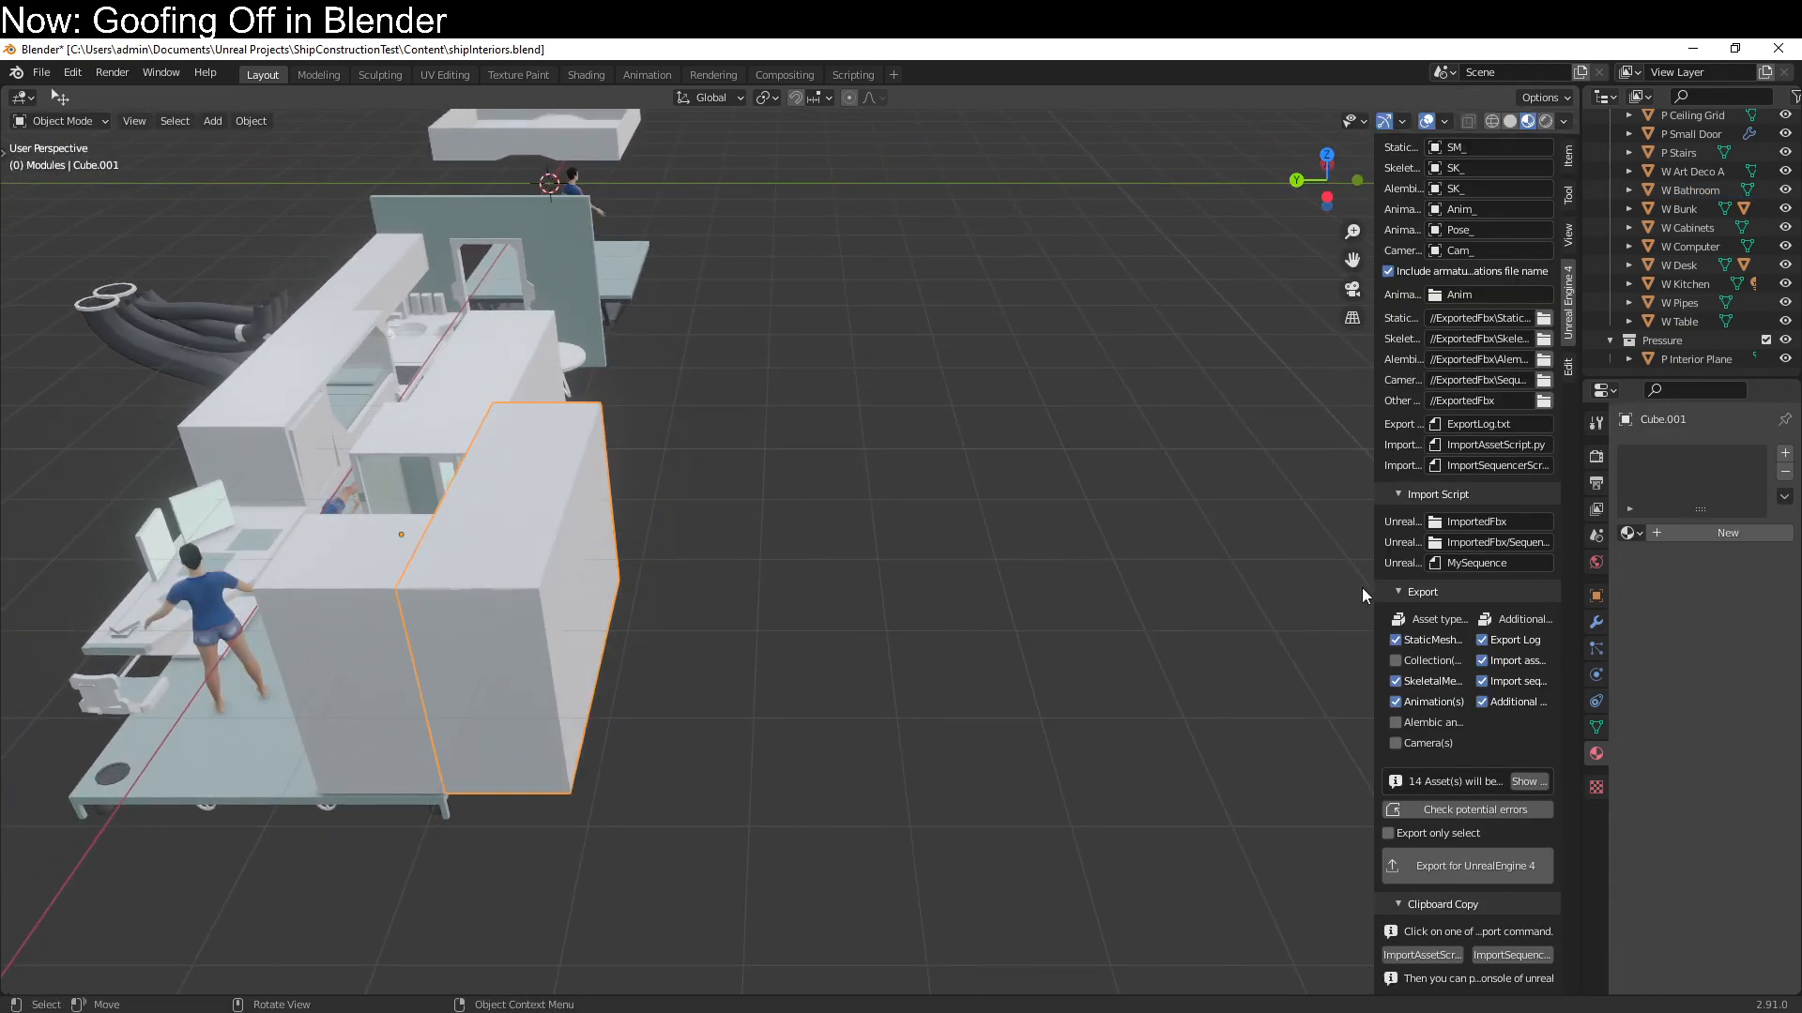
left_click(449, 409)
scroll(448, 409, "up", 4)
middle_click_drag(448, 409, 648, 503)
key("Tab")
key("q")
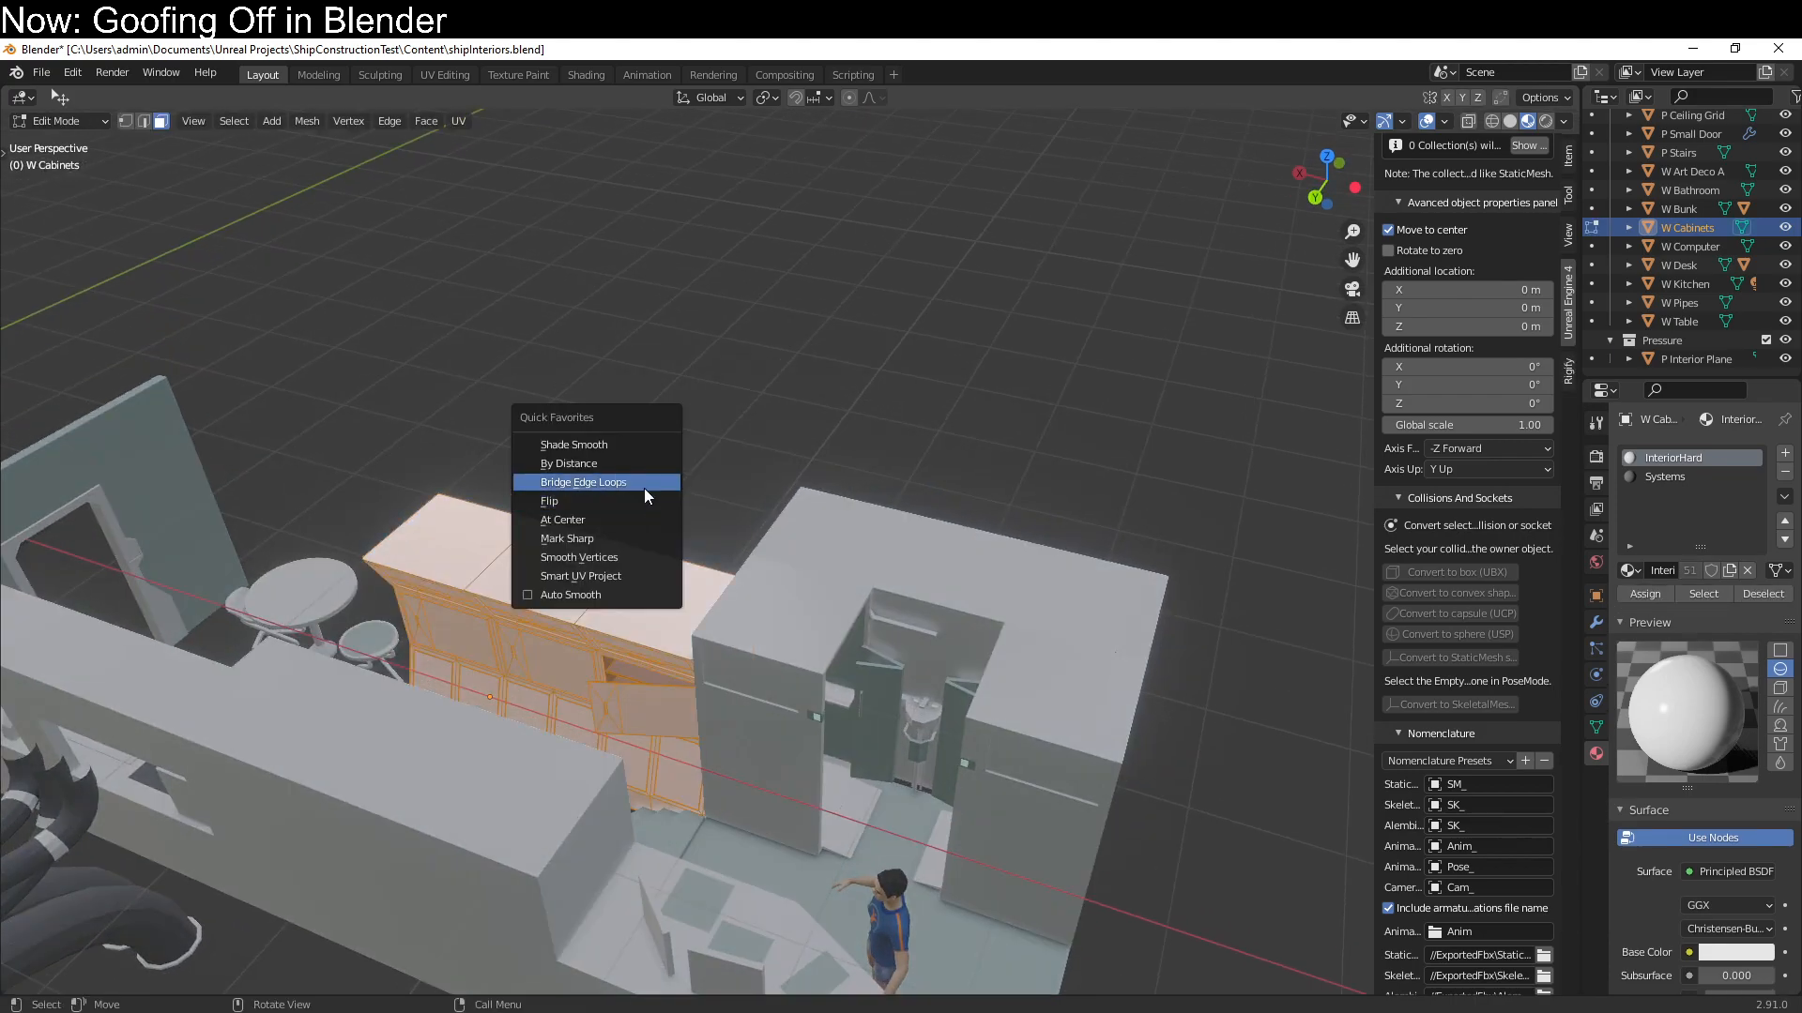
left_click(639, 574)
left_click(649, 717)
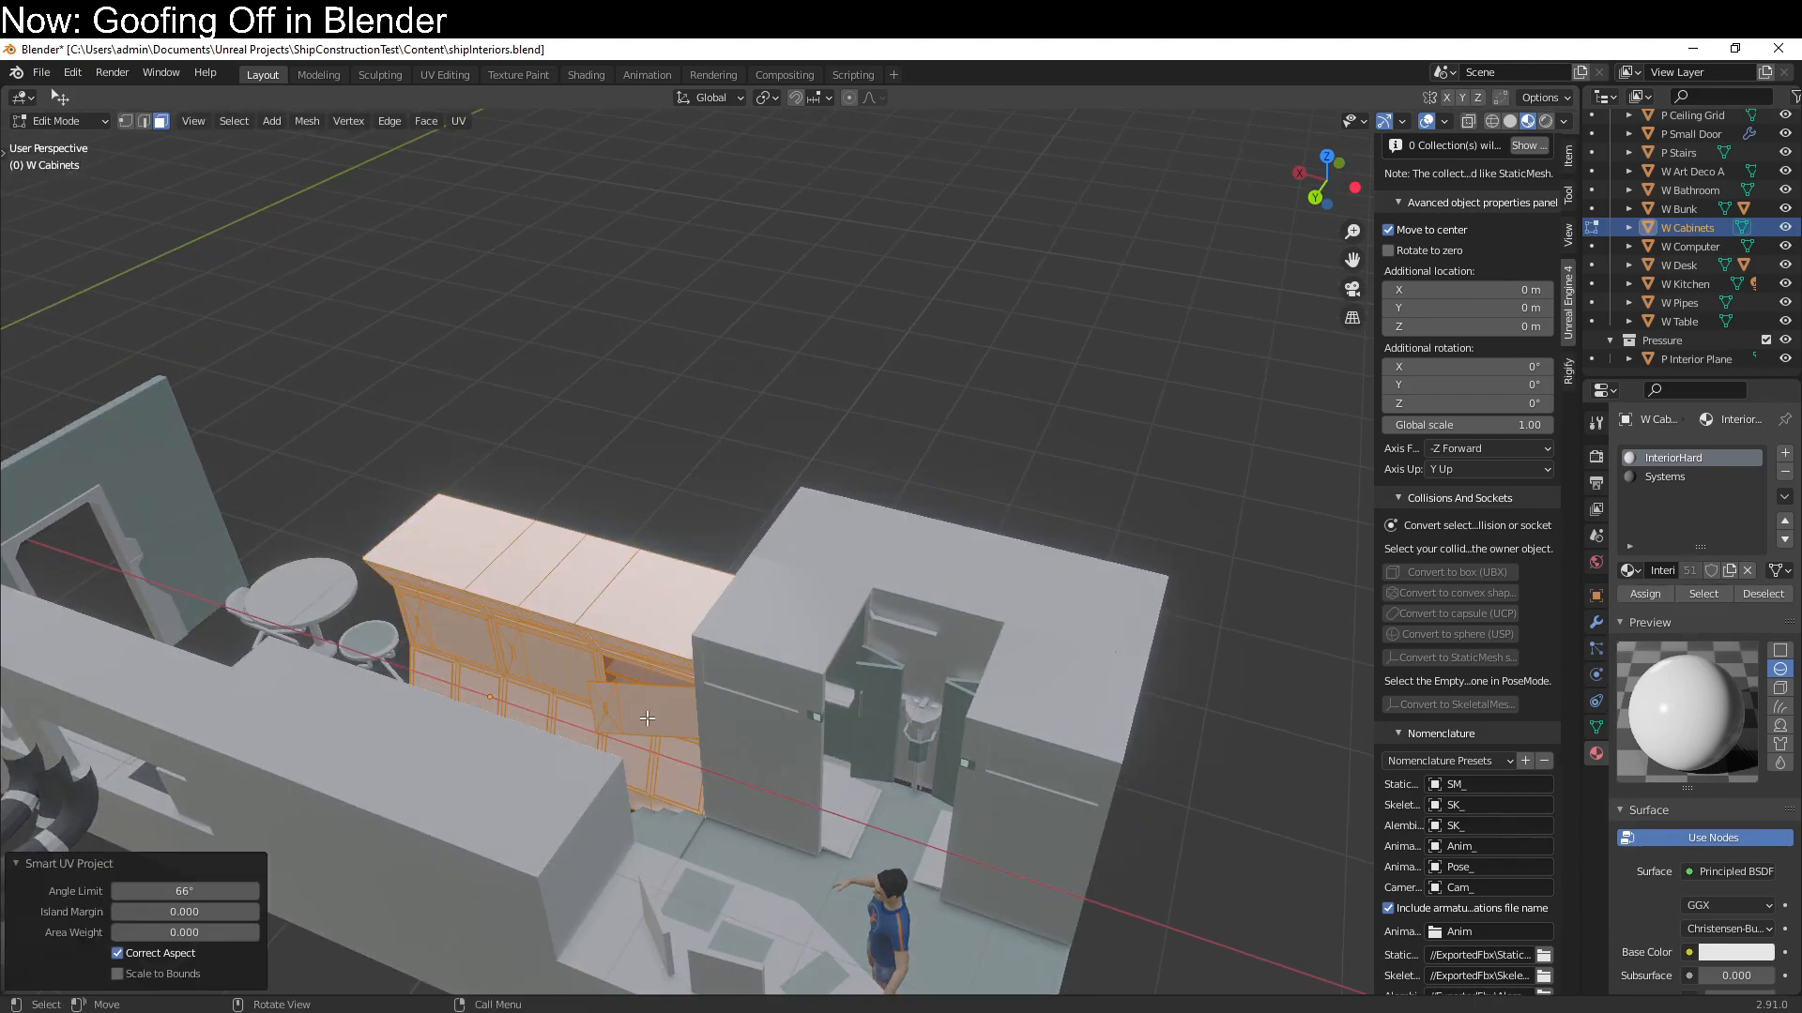
key("Tab")
Unwrap all faces of the W Bunk module with Smart UV Project at a 66° angle limit
left_click(473, 779)
middle_click_drag(505, 798, 293, 695)
key("Tab")
key("a")
key("q")
left_click(293, 695)
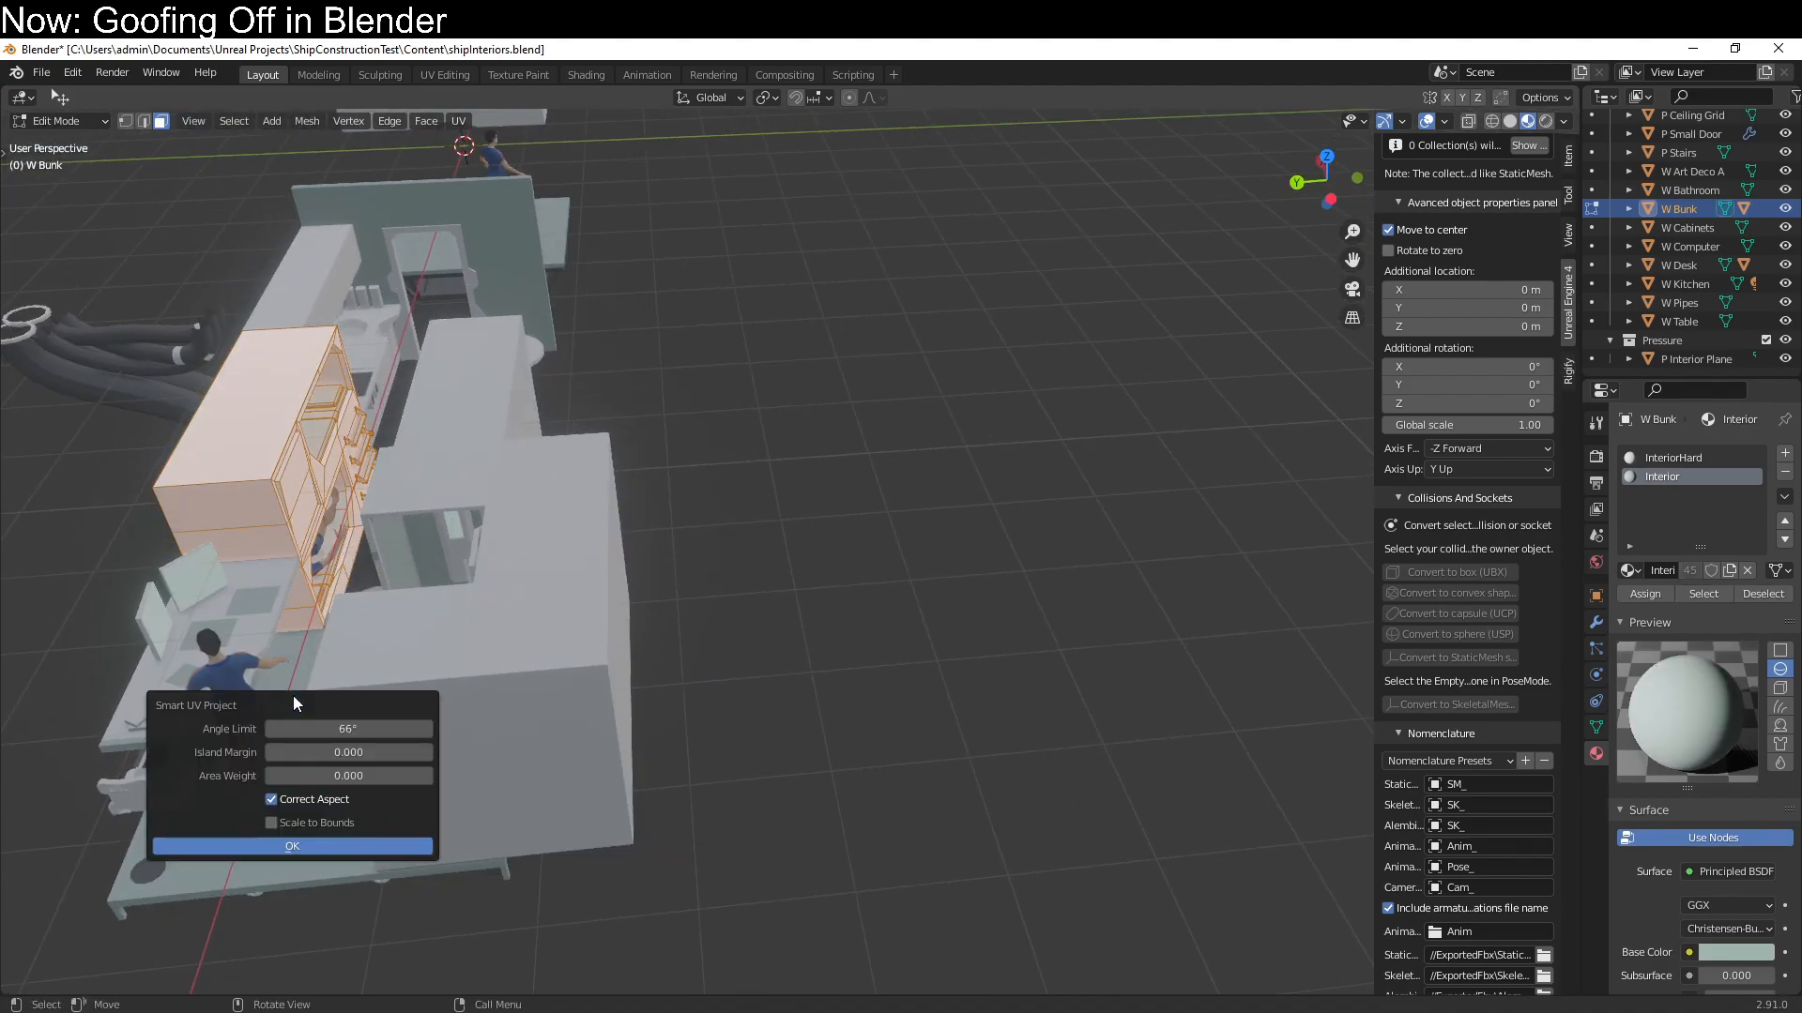
left_click(296, 840)
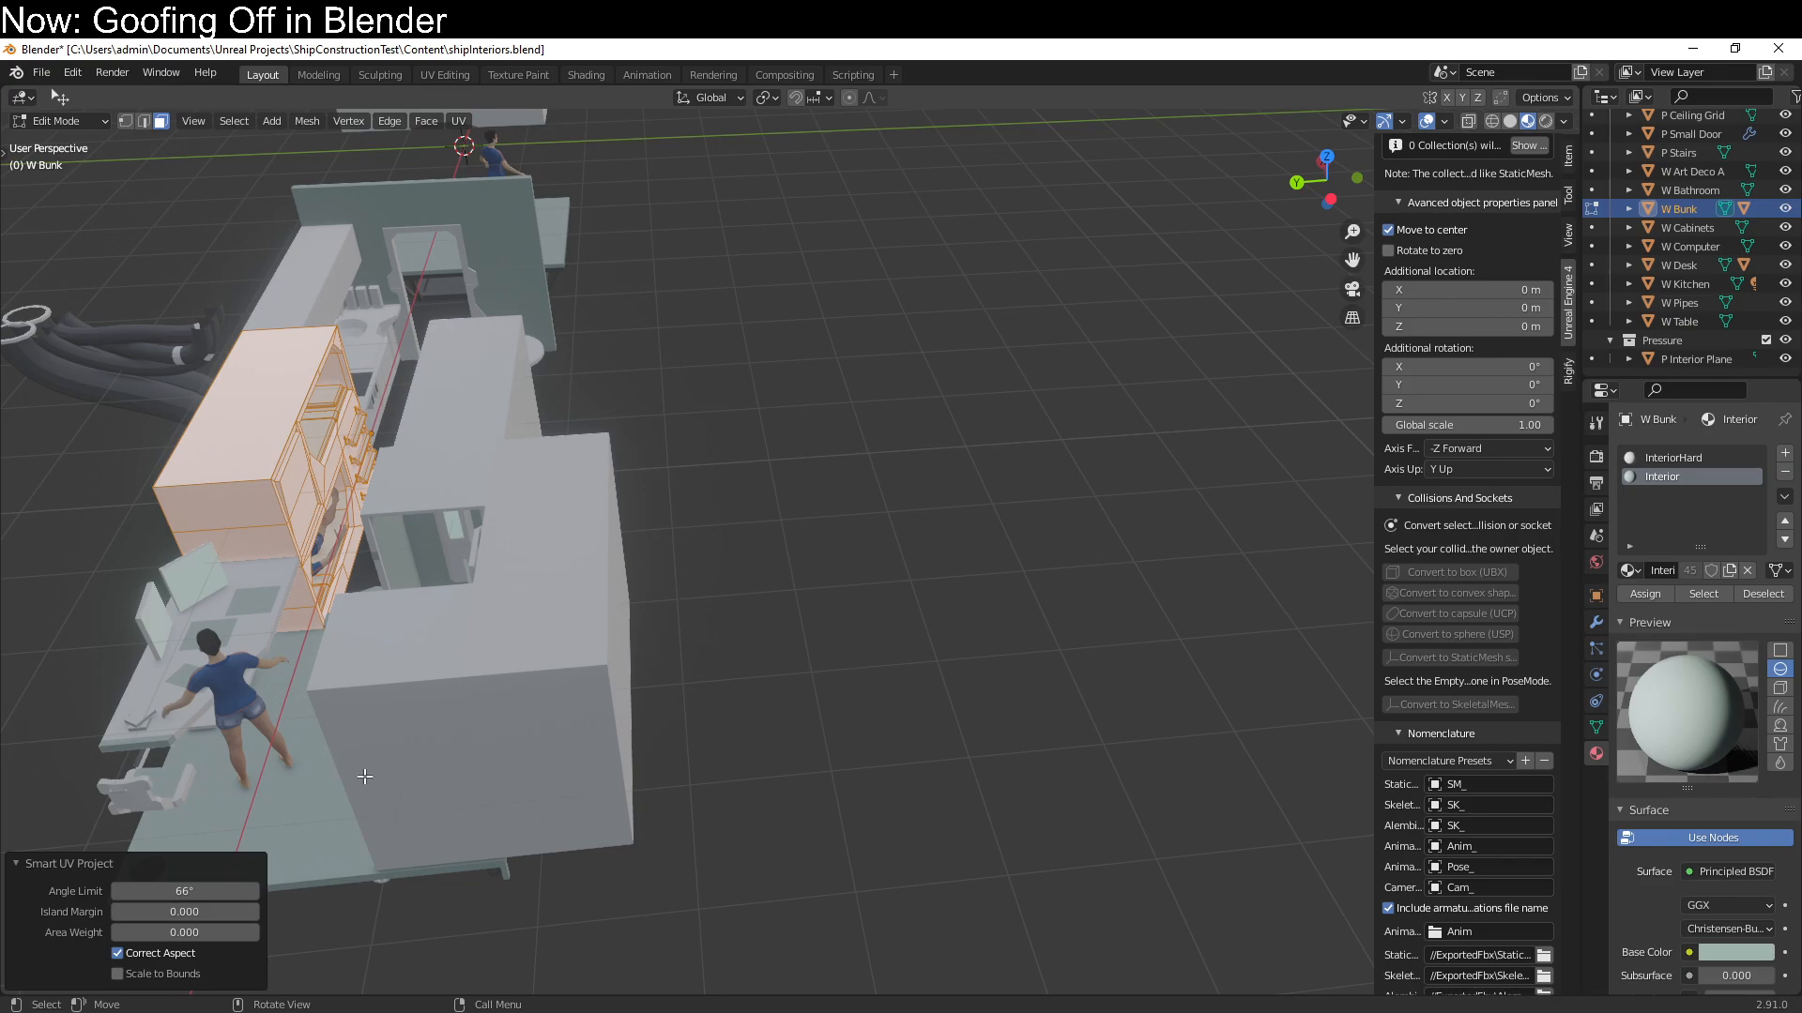
key("Tab")
Select the human figure lying in the bunk and delete it
left_click(317, 546)
middle_click_drag(383, 553, 584, 563, "shift")
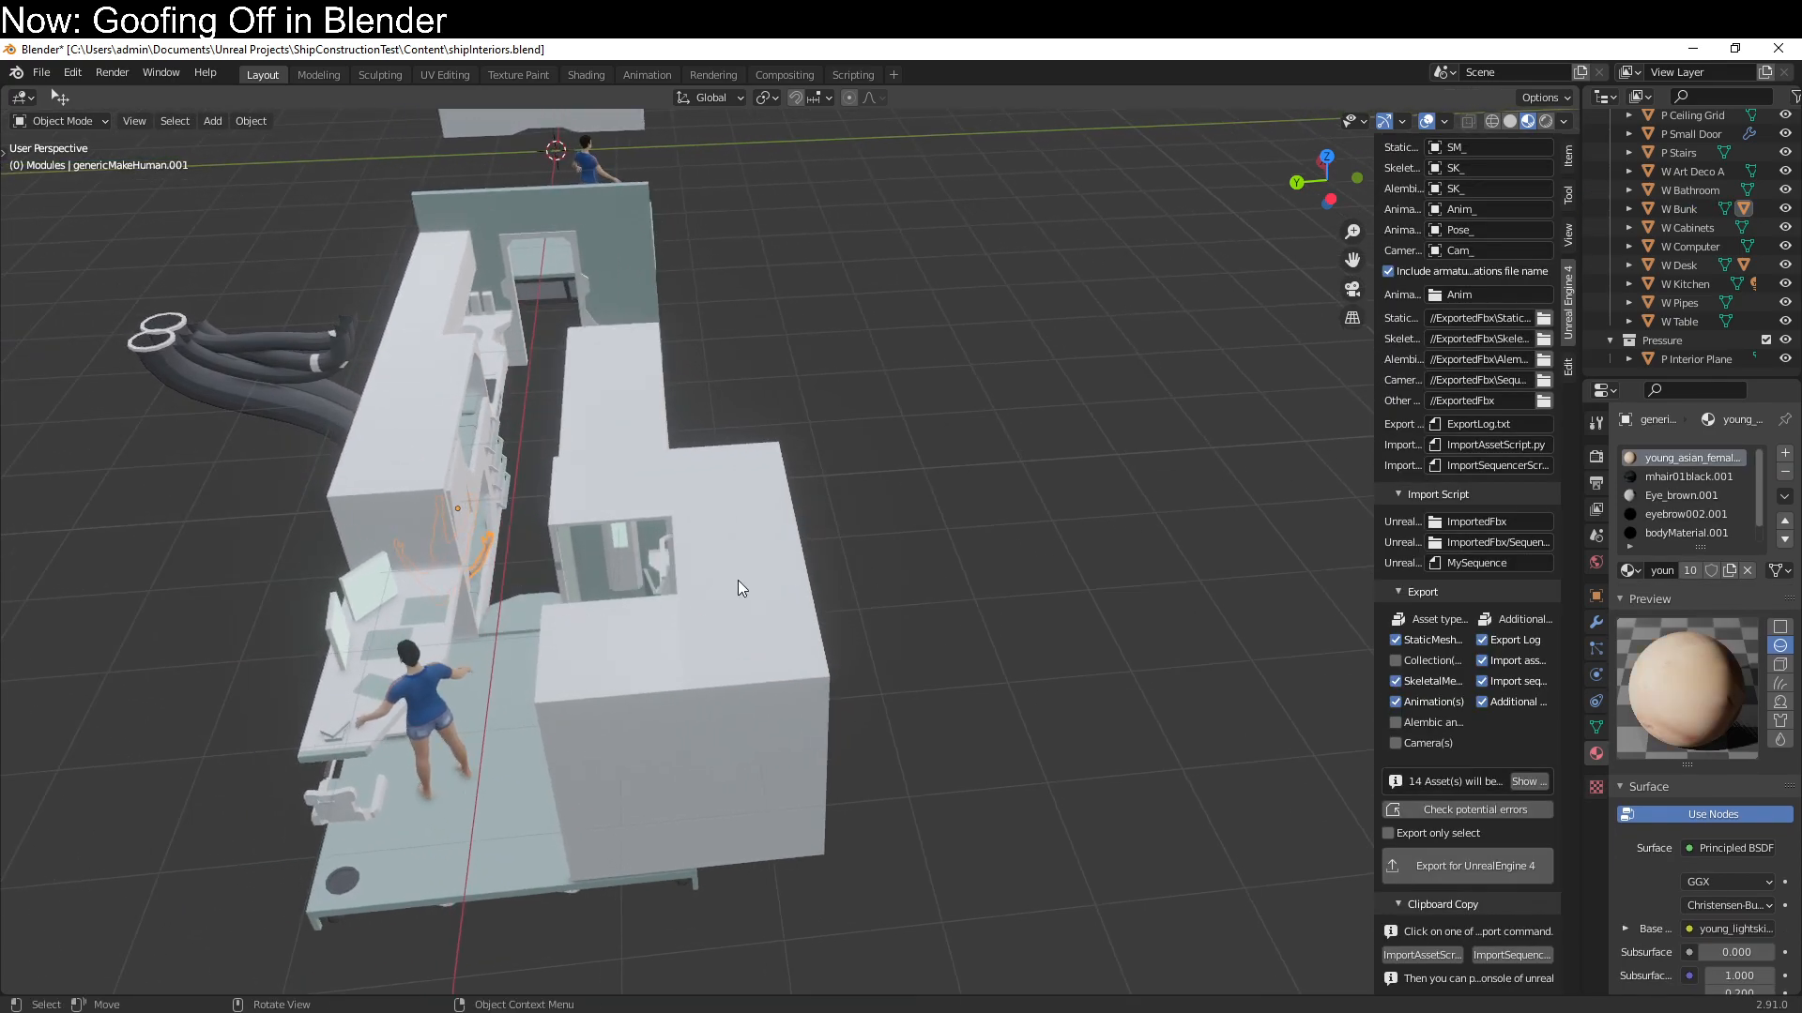
key("Delete")
Unwrap the whole W Kitchen mesh with Smart UV Project at a 66° angle limit
mouse_move(541, 673)
middle_mouse_down()
mouse_move(436, 634)
mouse_move(527, 706)
middle_mouse_up()
scroll(600, 559, "up", 5)
left_click(627, 539)
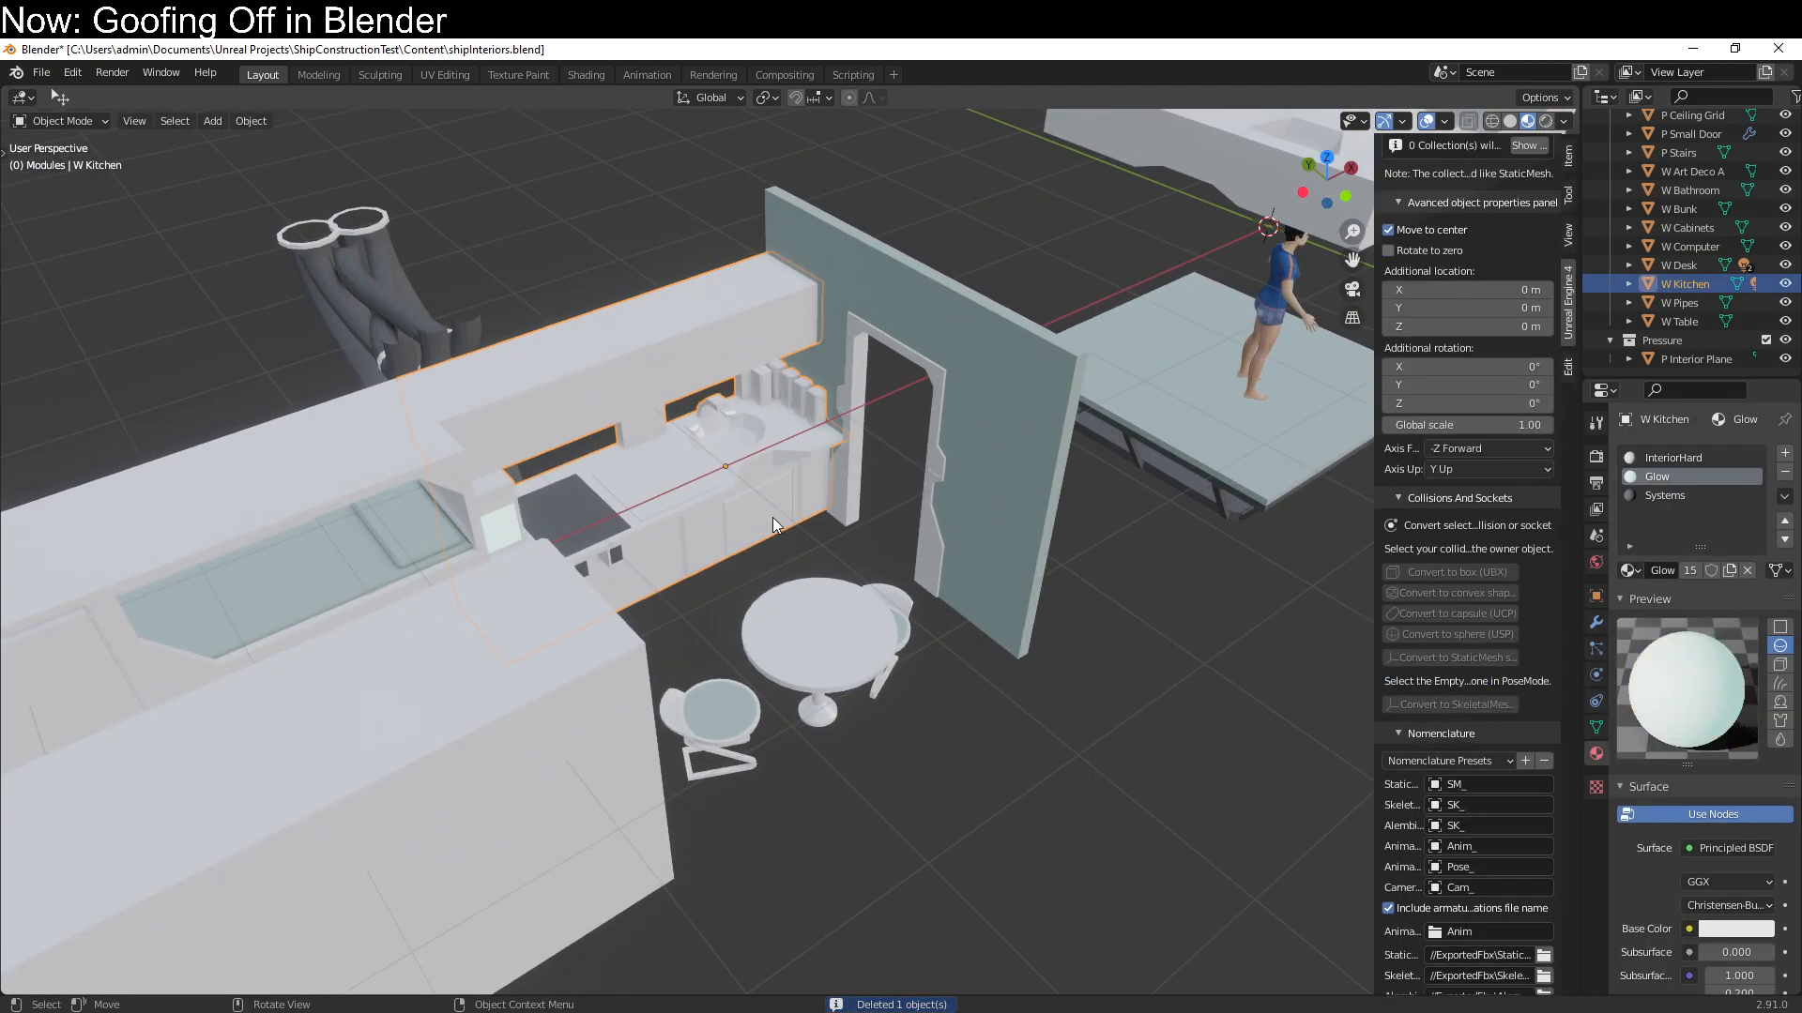
key("Tab")
key("q")
key("a")
key("u")
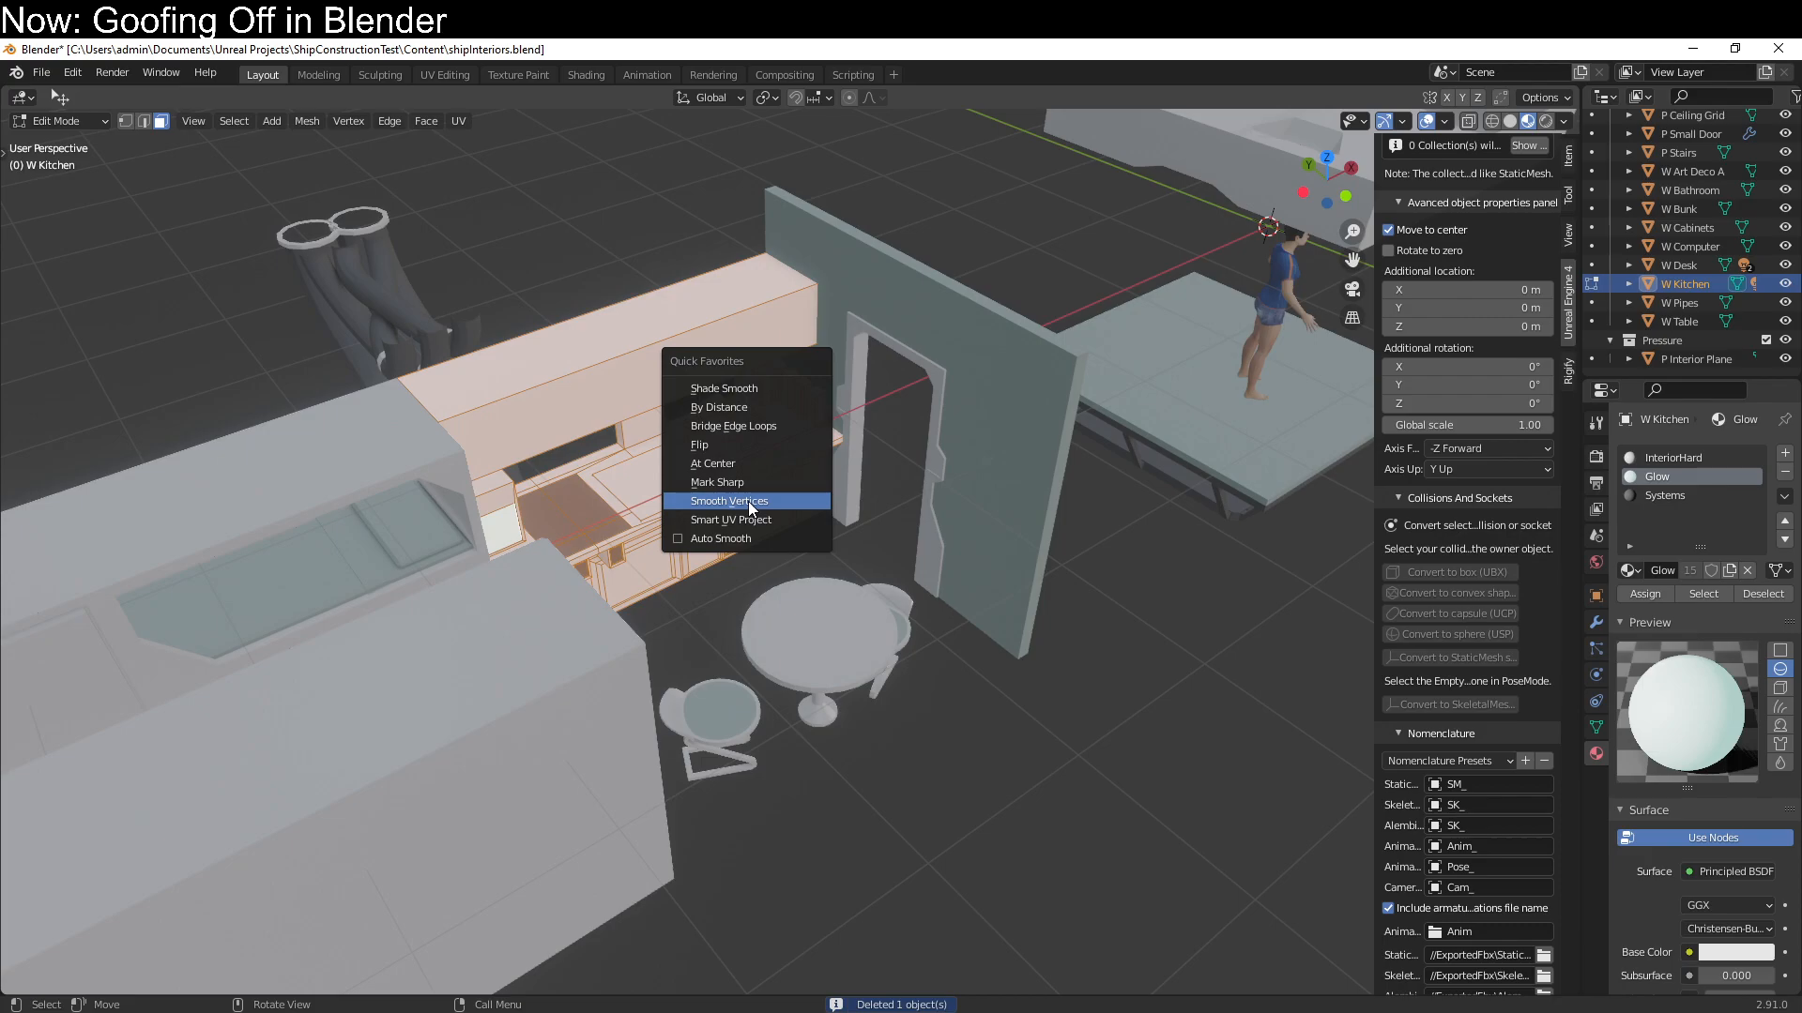
left_click(750, 515)
left_click(769, 669)
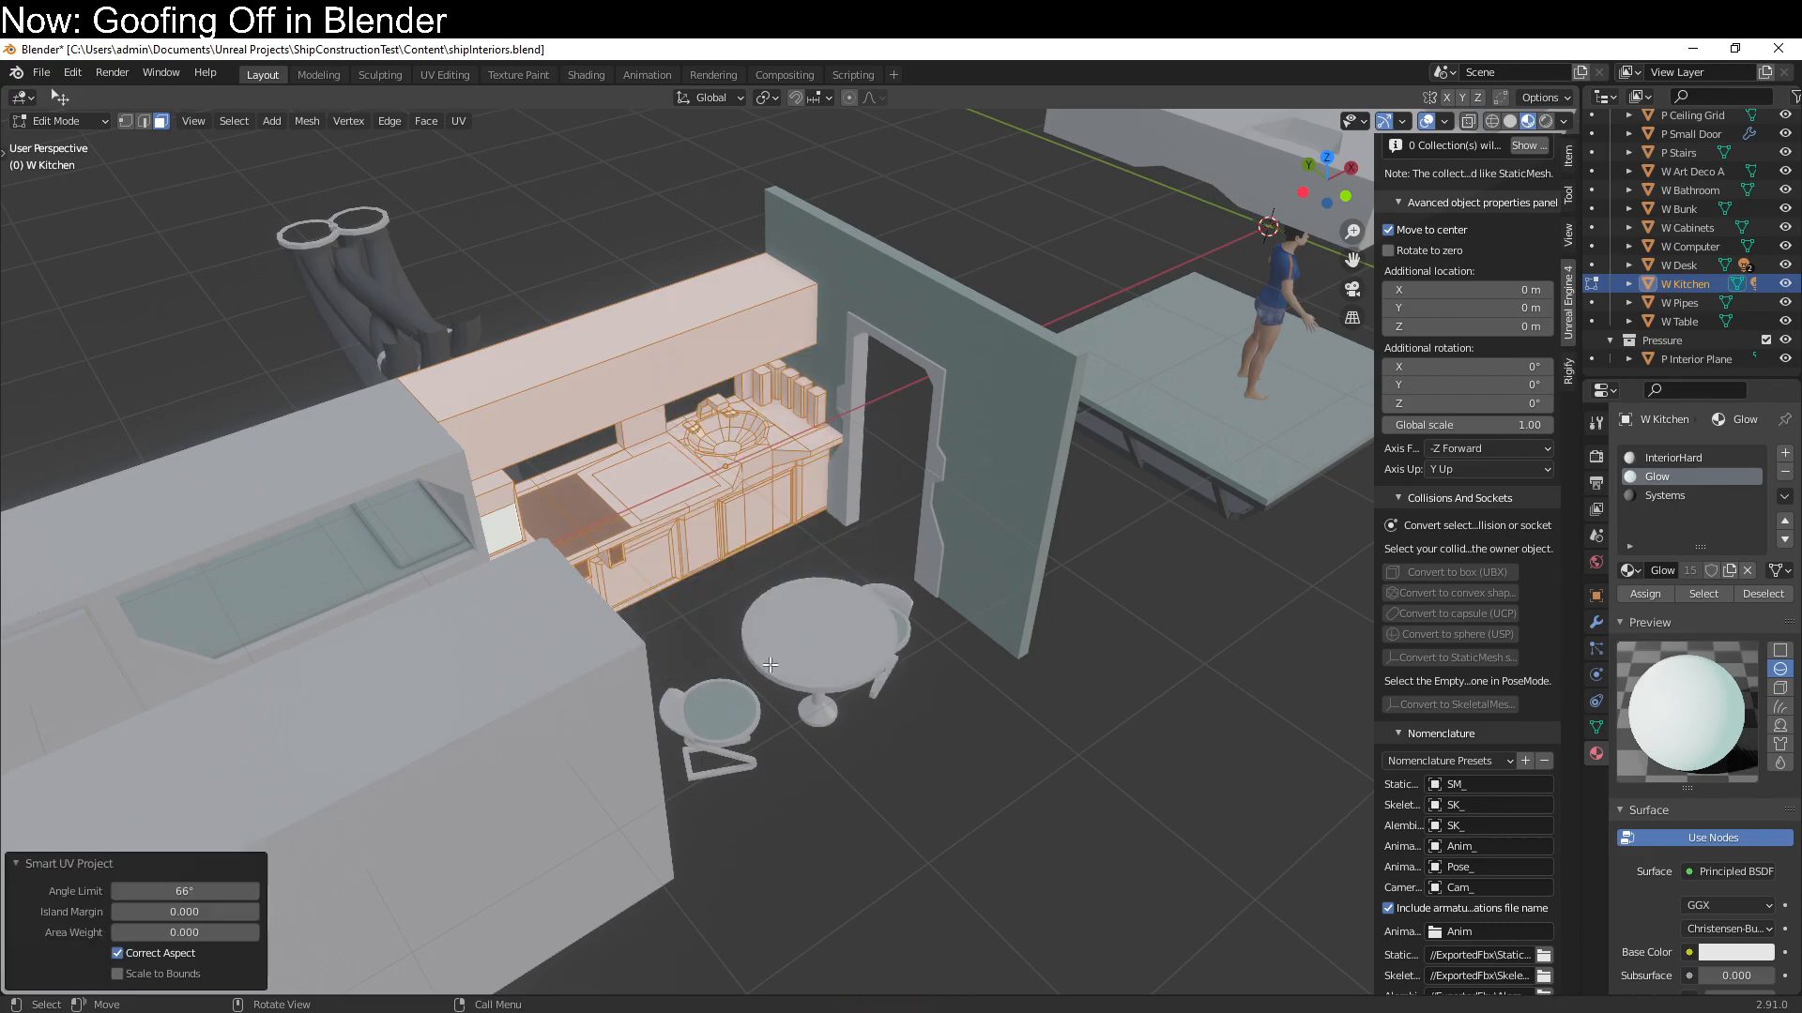
key("Tab")
Try to unwrap all faces of the W Table module with Smart UV Project
left_click(852, 648)
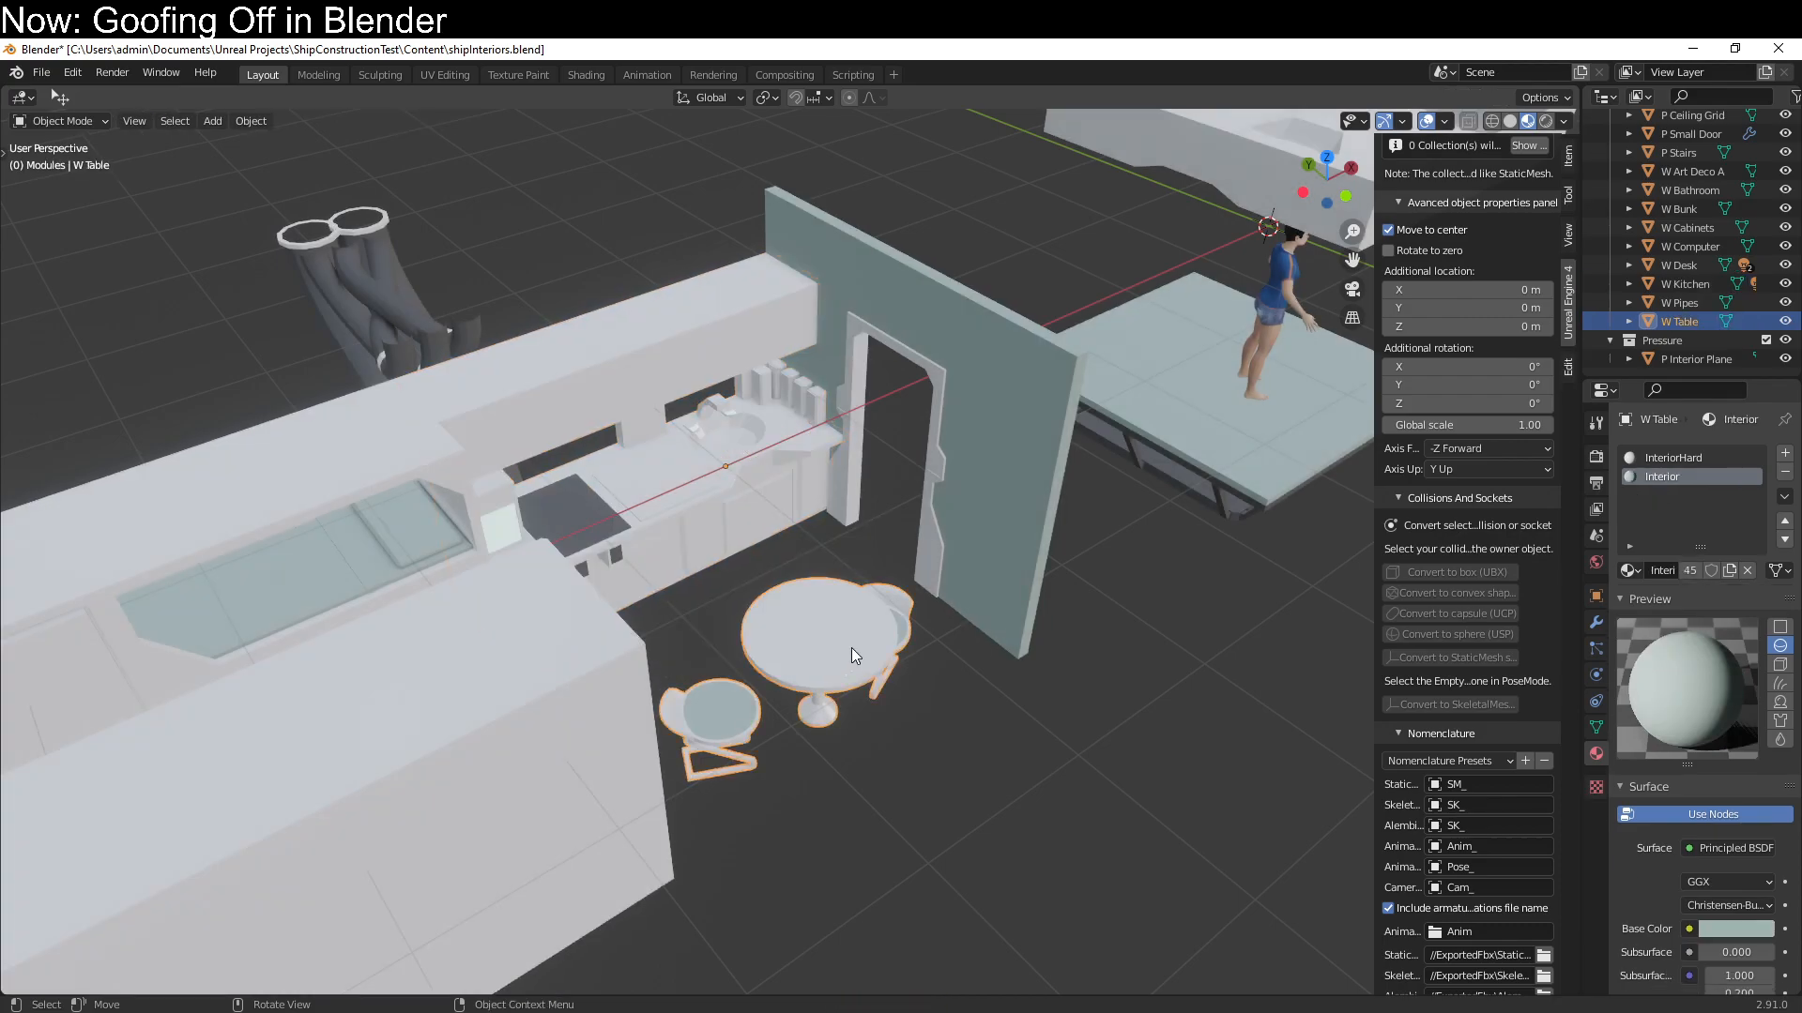
key("Tab")
key("a")
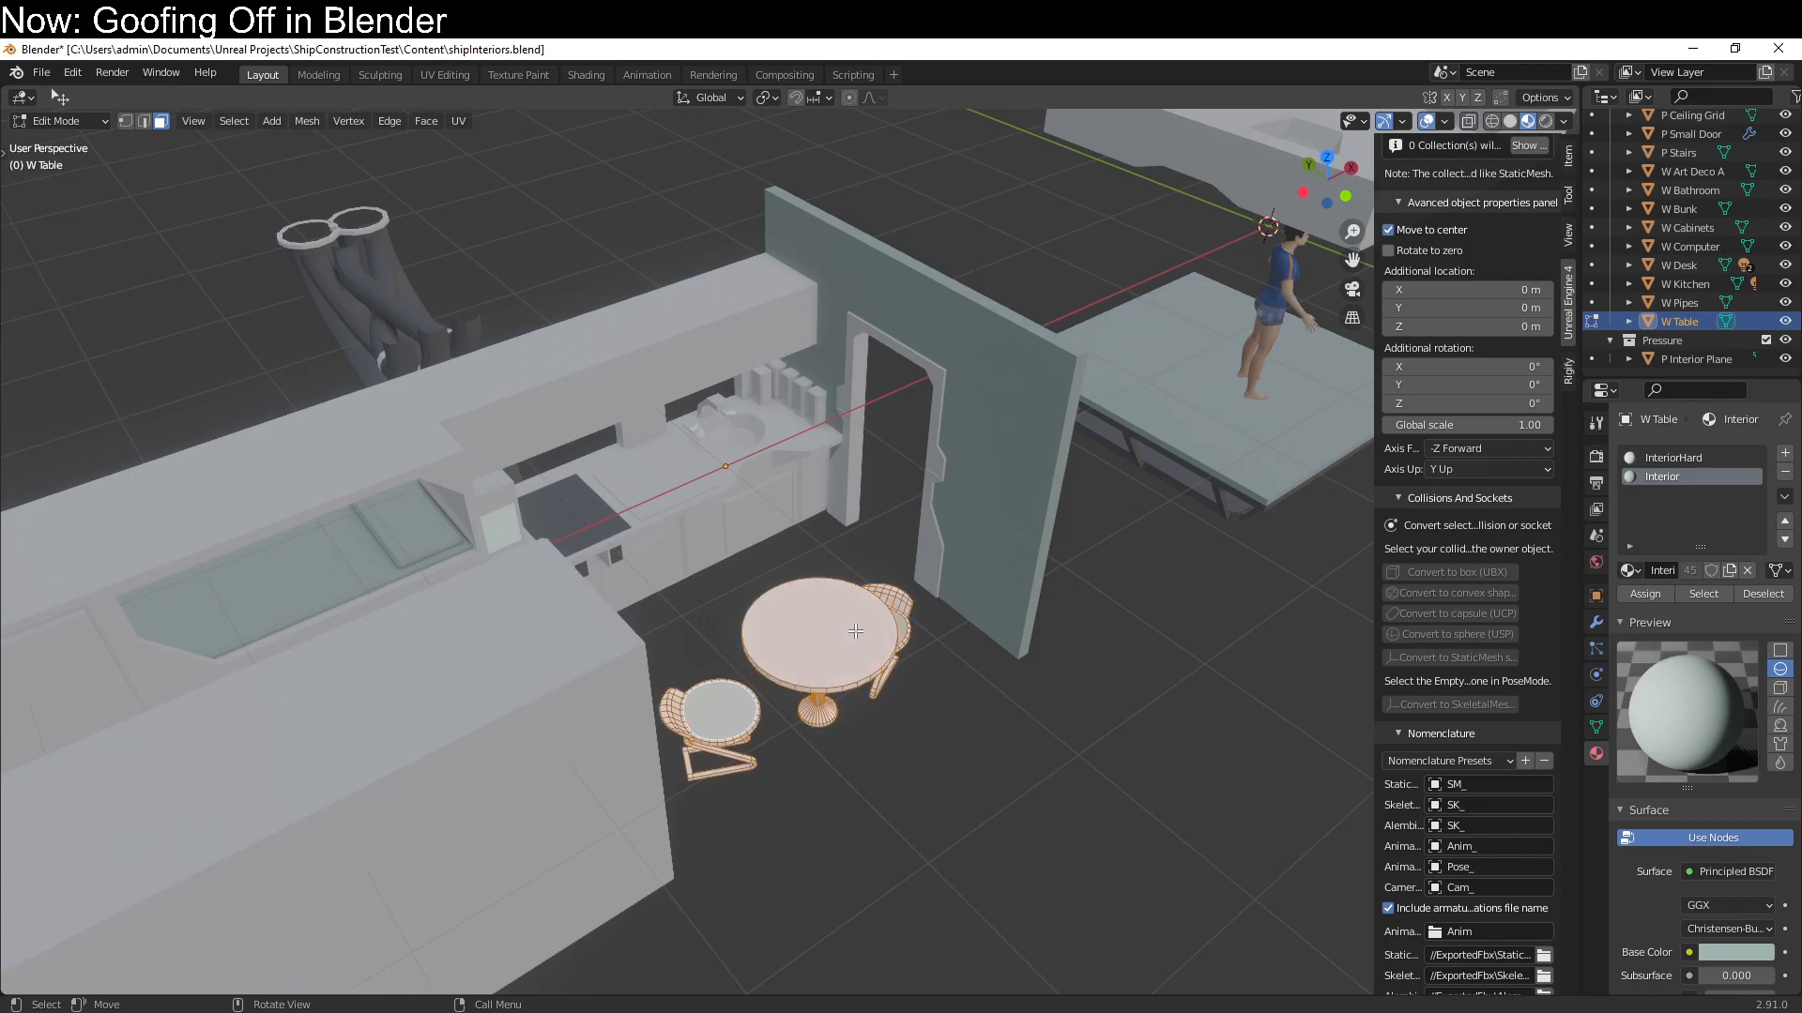
key("q")
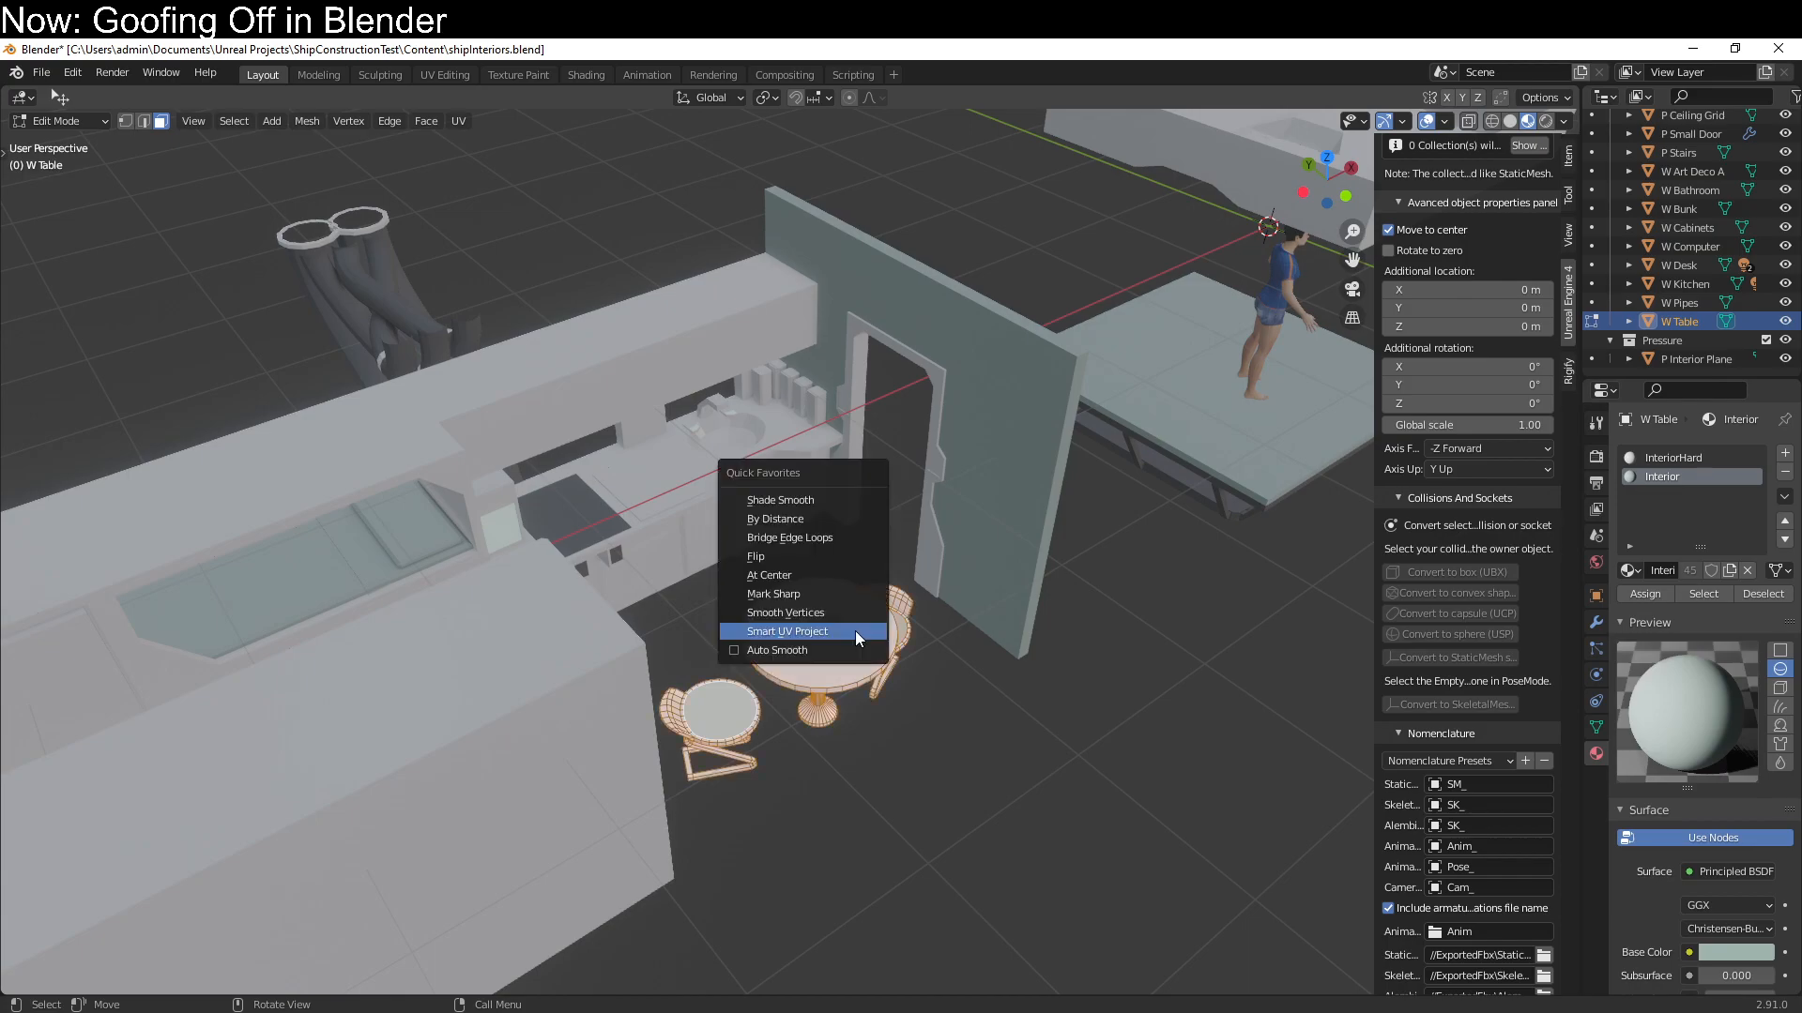
left_click(854, 631)
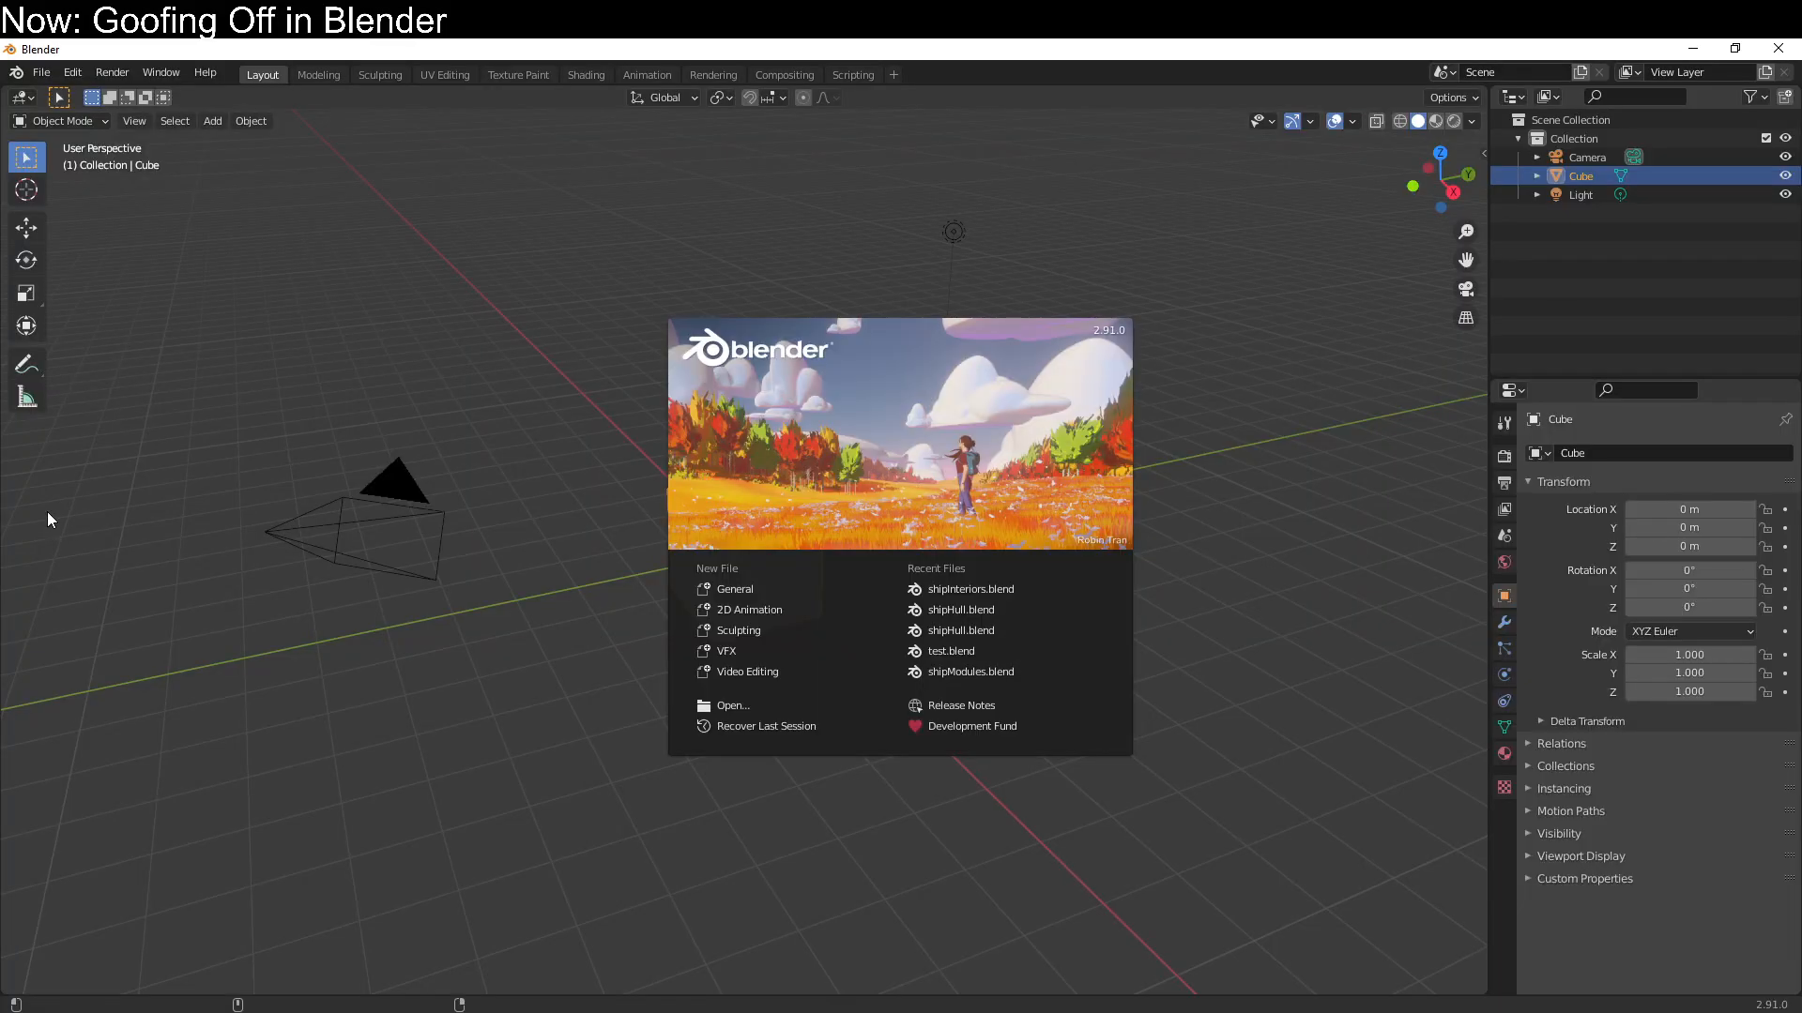
Reopen the recent file shipInteriors.blend and leave mesh editing of W Pipes with all its faces deselected
left_click(948, 589)
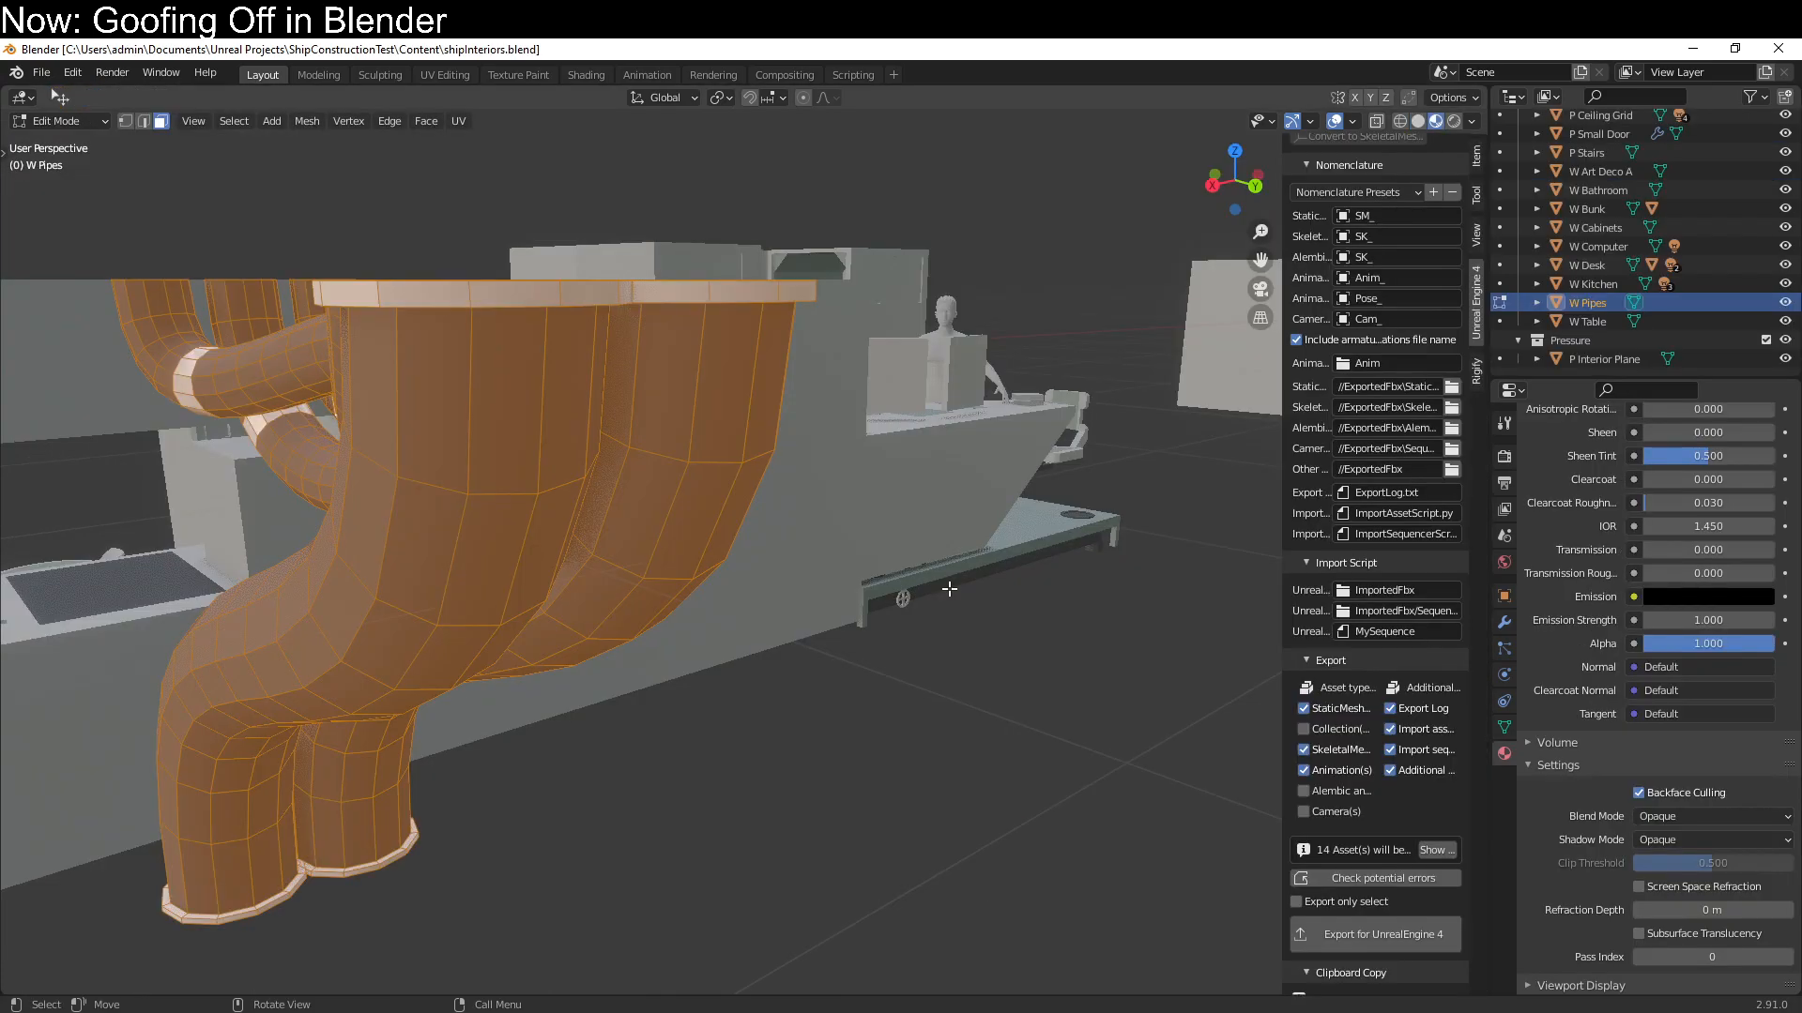
scroll(950, 589, "down", 5)
middle_click_drag(723, 611, 830, 530)
middle_click_drag(980, 530, 777, 603, "shift")
key("alt+a")
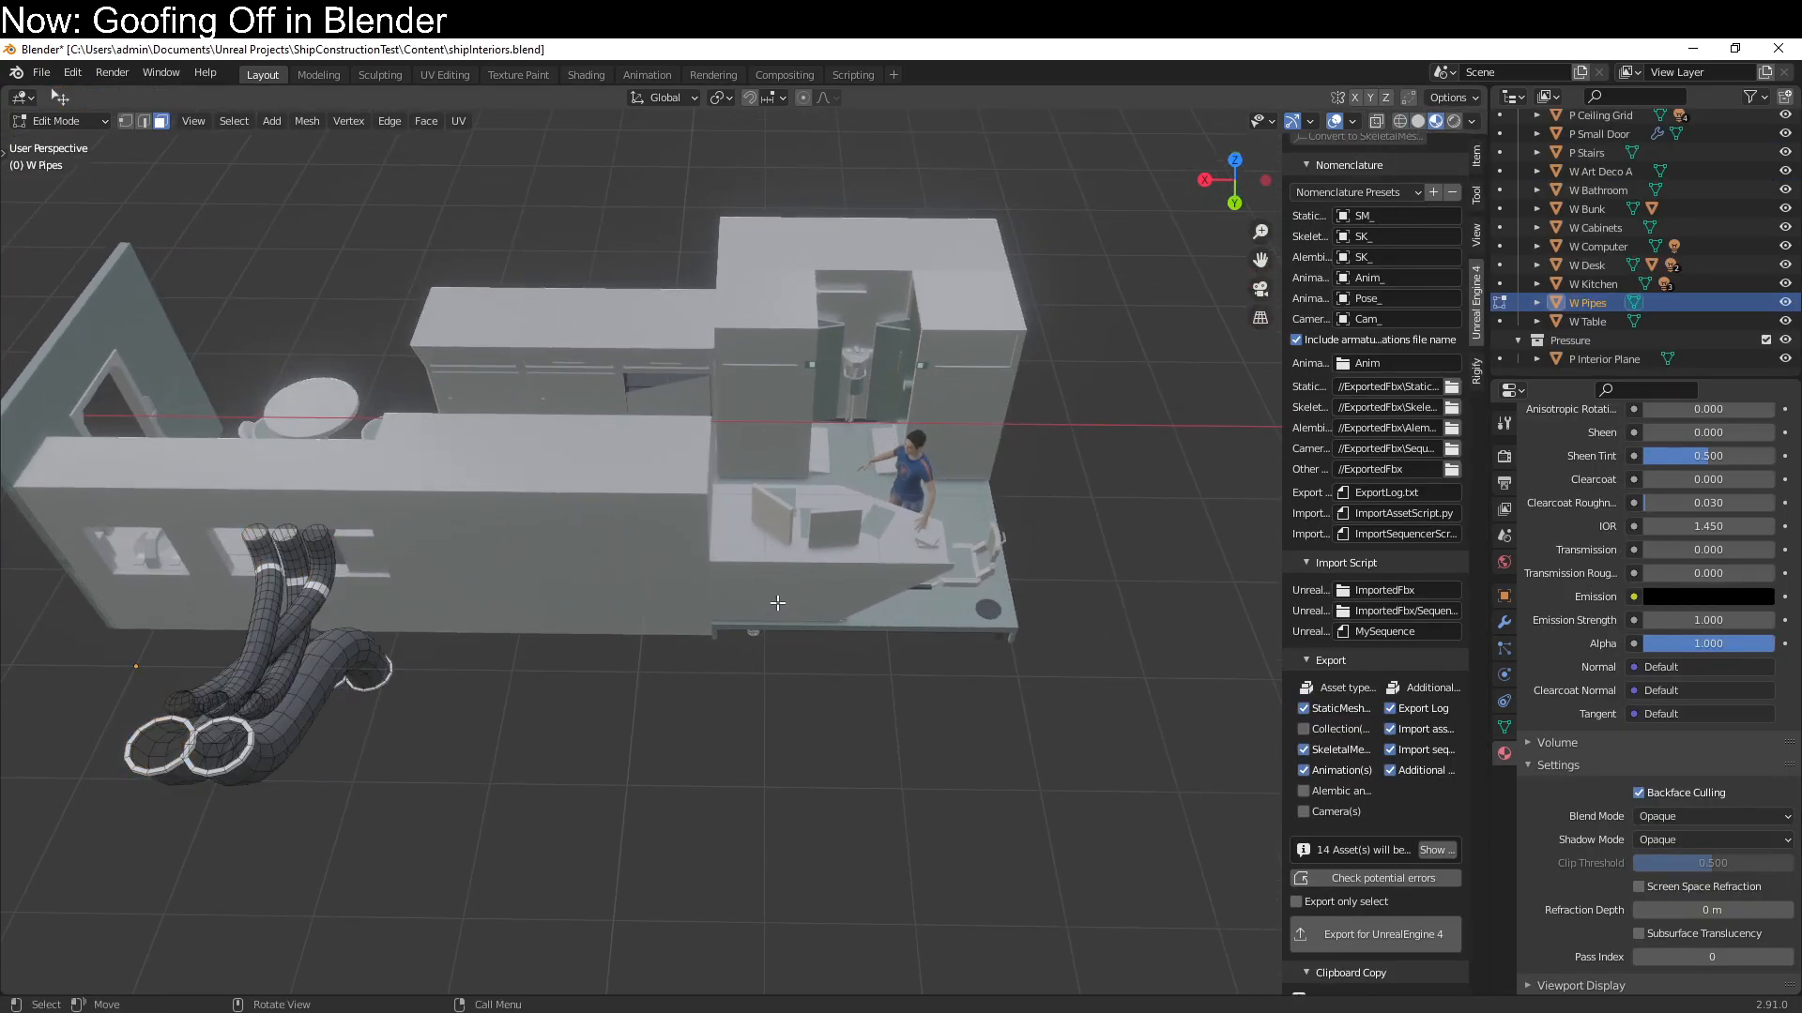
key("Tab")
Delete the human figure standing at the desk and the one lying in the bunk
middle_click_drag(904, 606, 661, 621)
left_click(706, 631)
middle_click_drag(775, 640, 777, 559)
key("x")
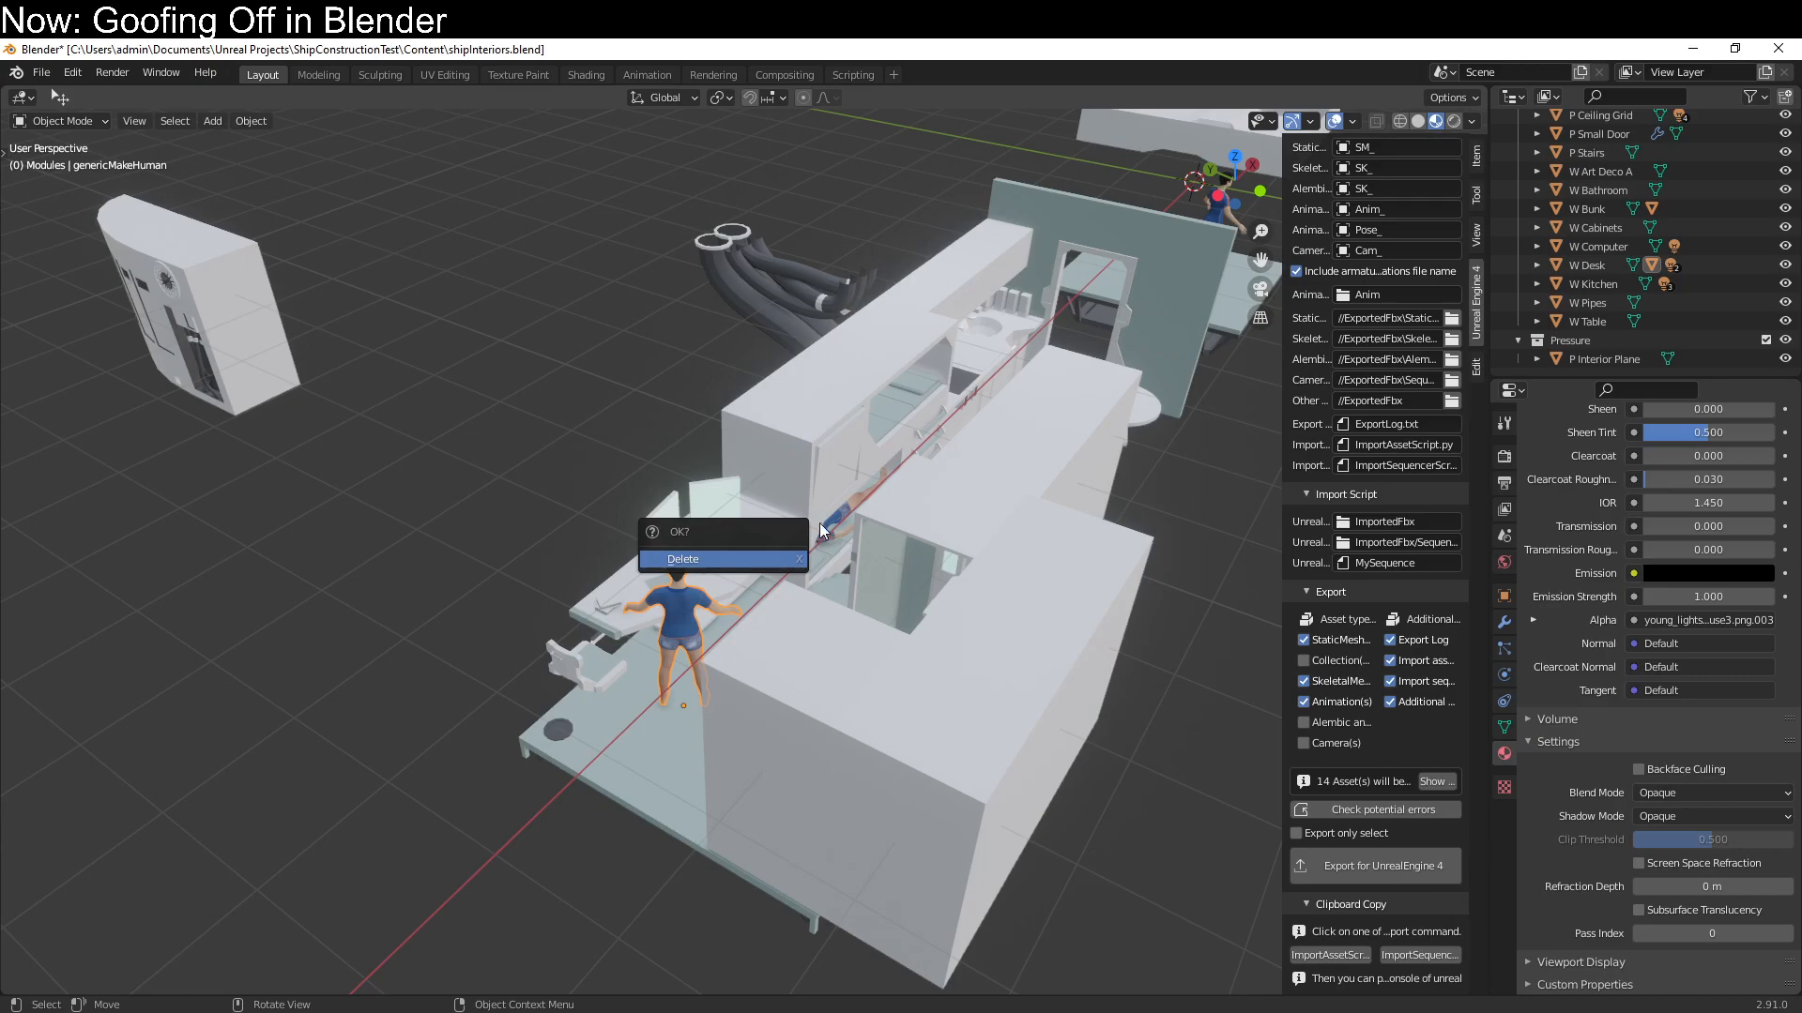
left_click(779, 557)
left_click(828, 527)
key("x")
Unwrap all faces of the W Desk module with Smart UV Project, and leave mesh editing
left_click(697, 576)
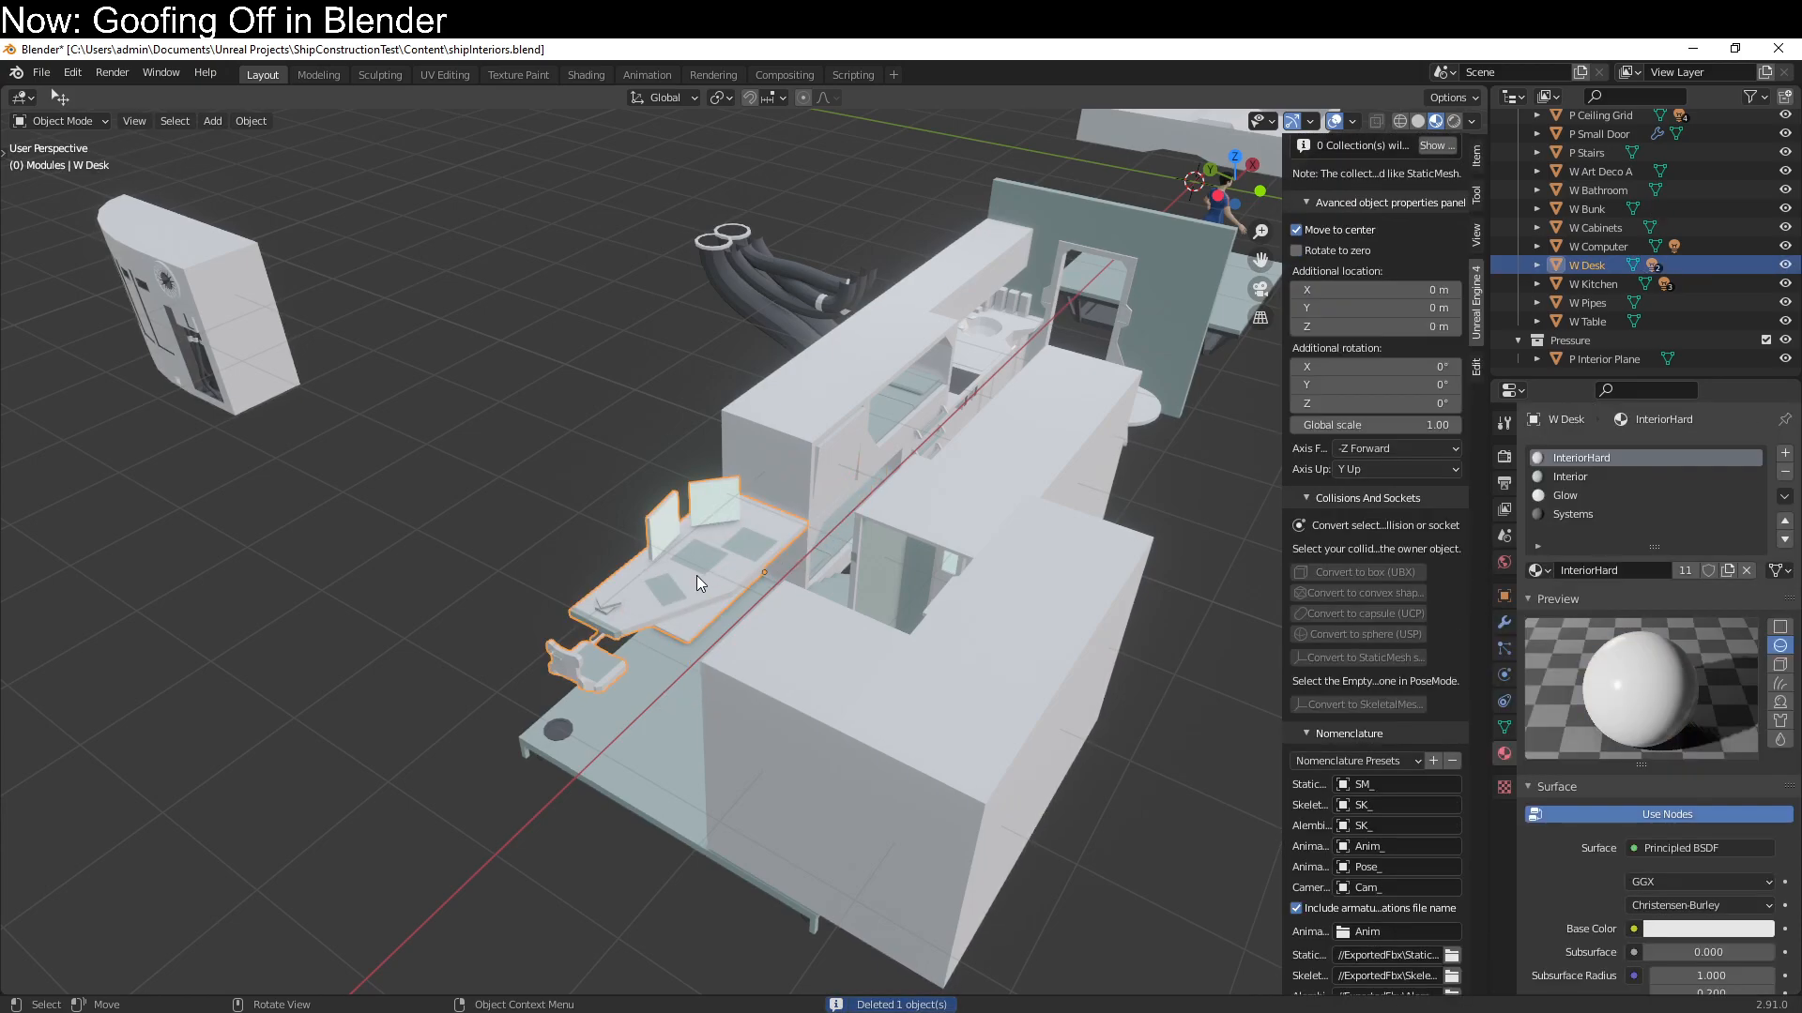
key("Tab")
key("q")
key("Escape")
key("a")
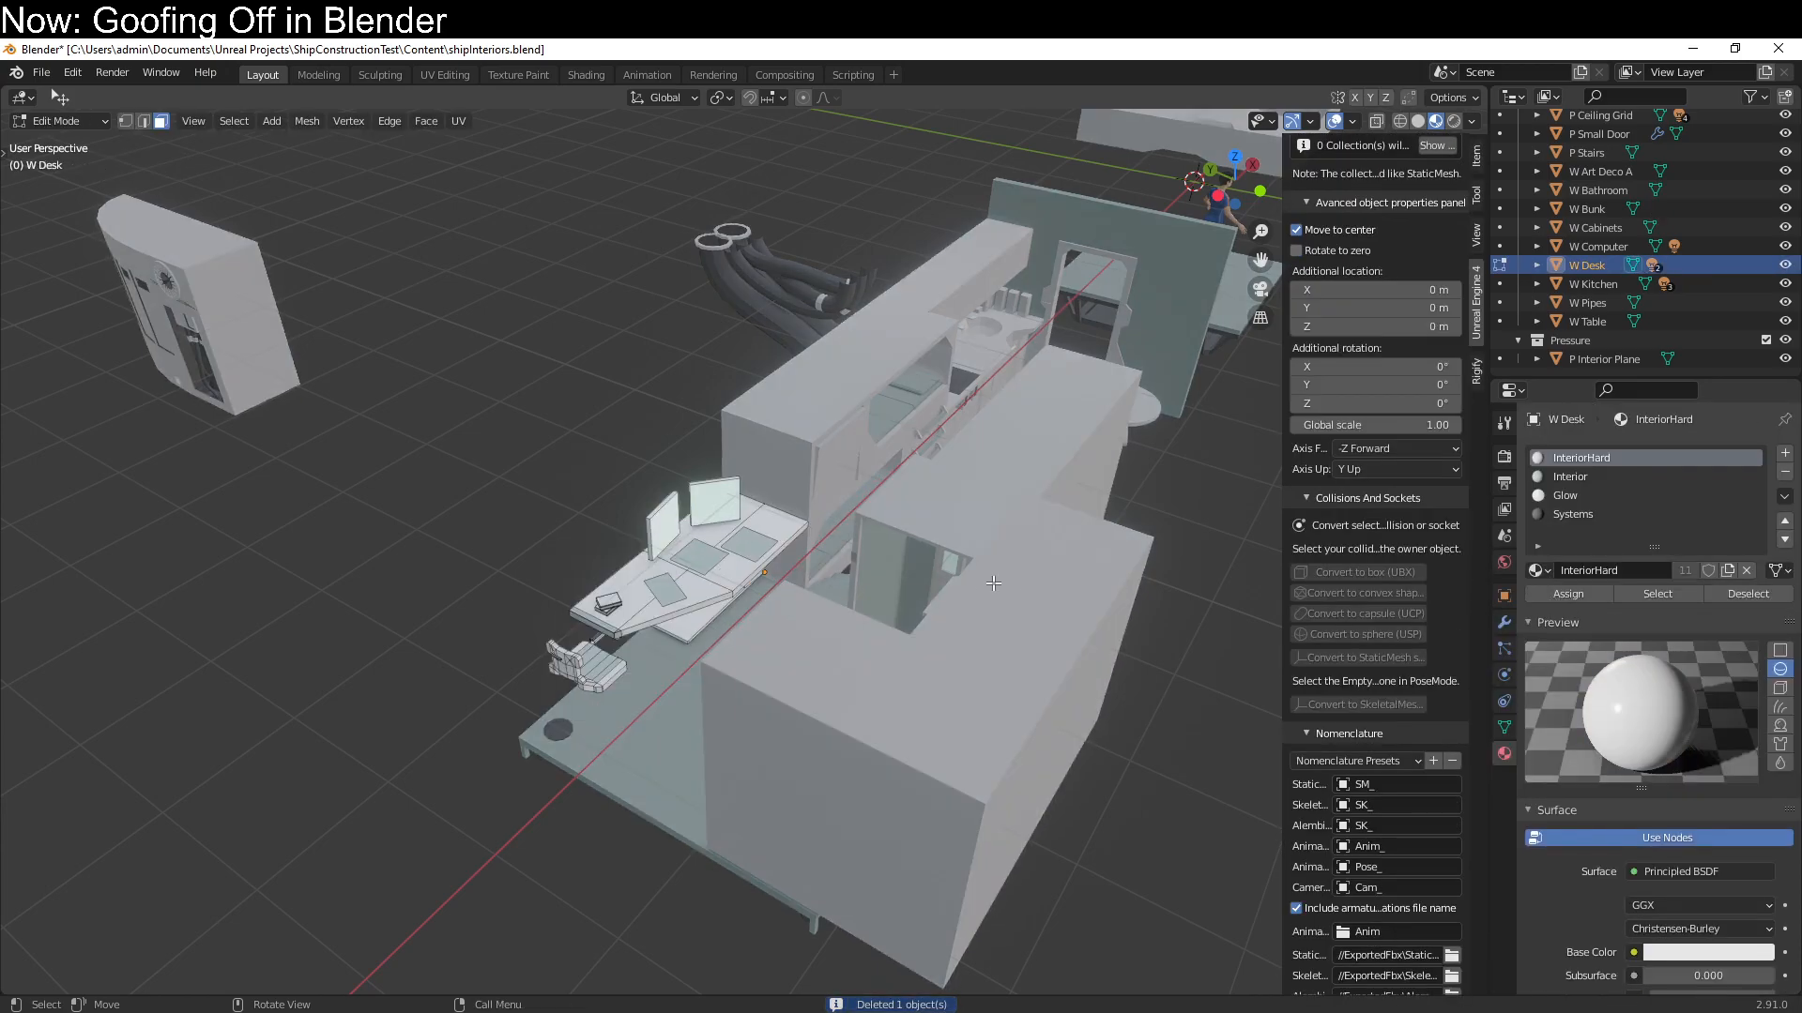
key("q")
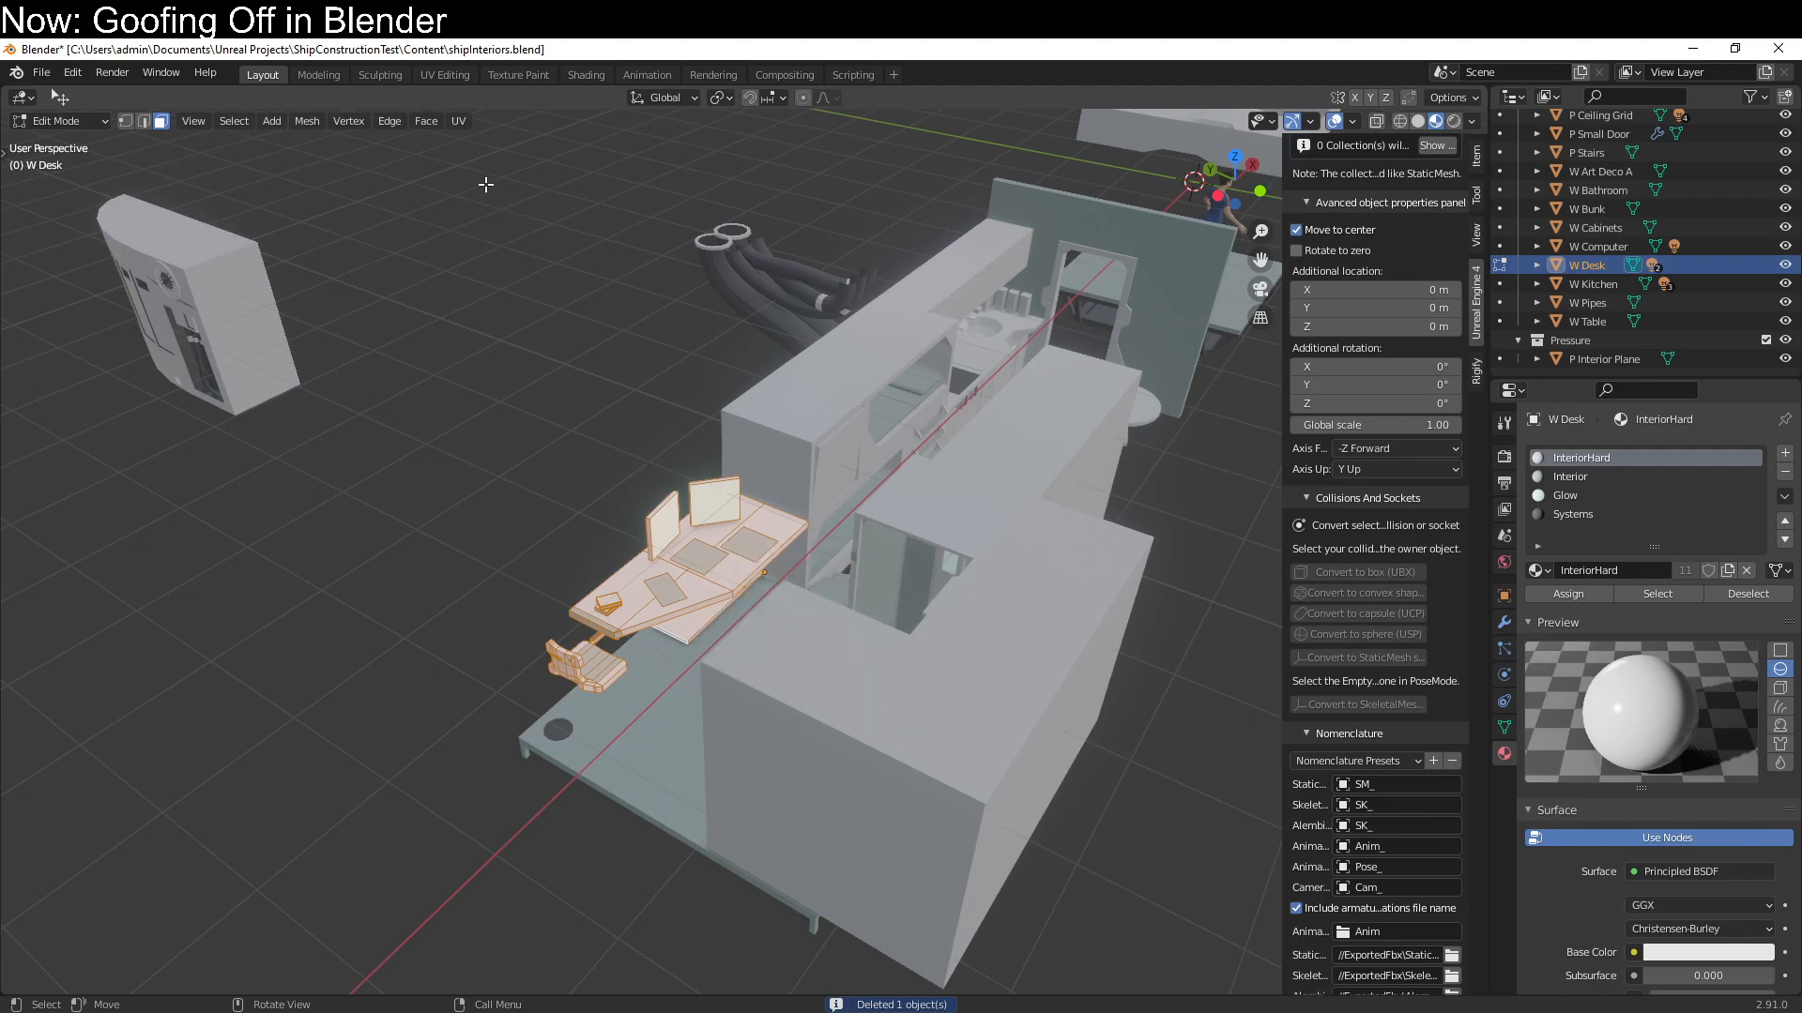
left_click(458, 121)
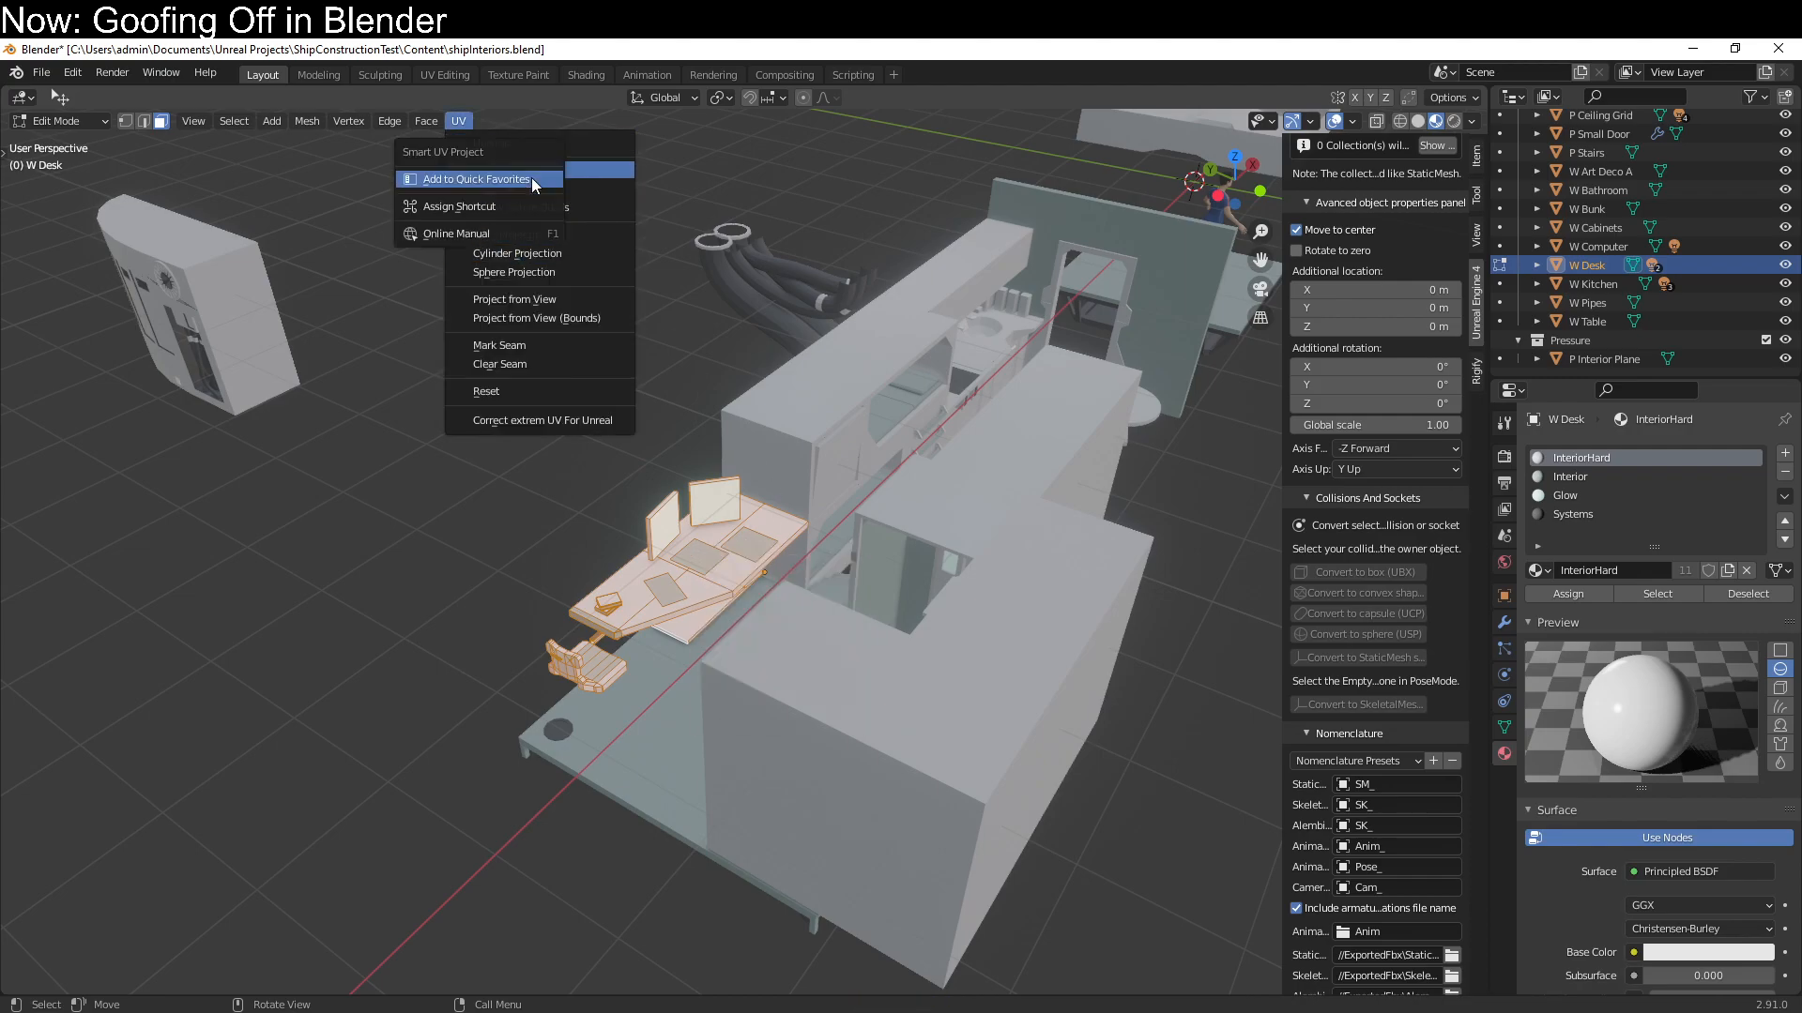
key("Escape")
key("q")
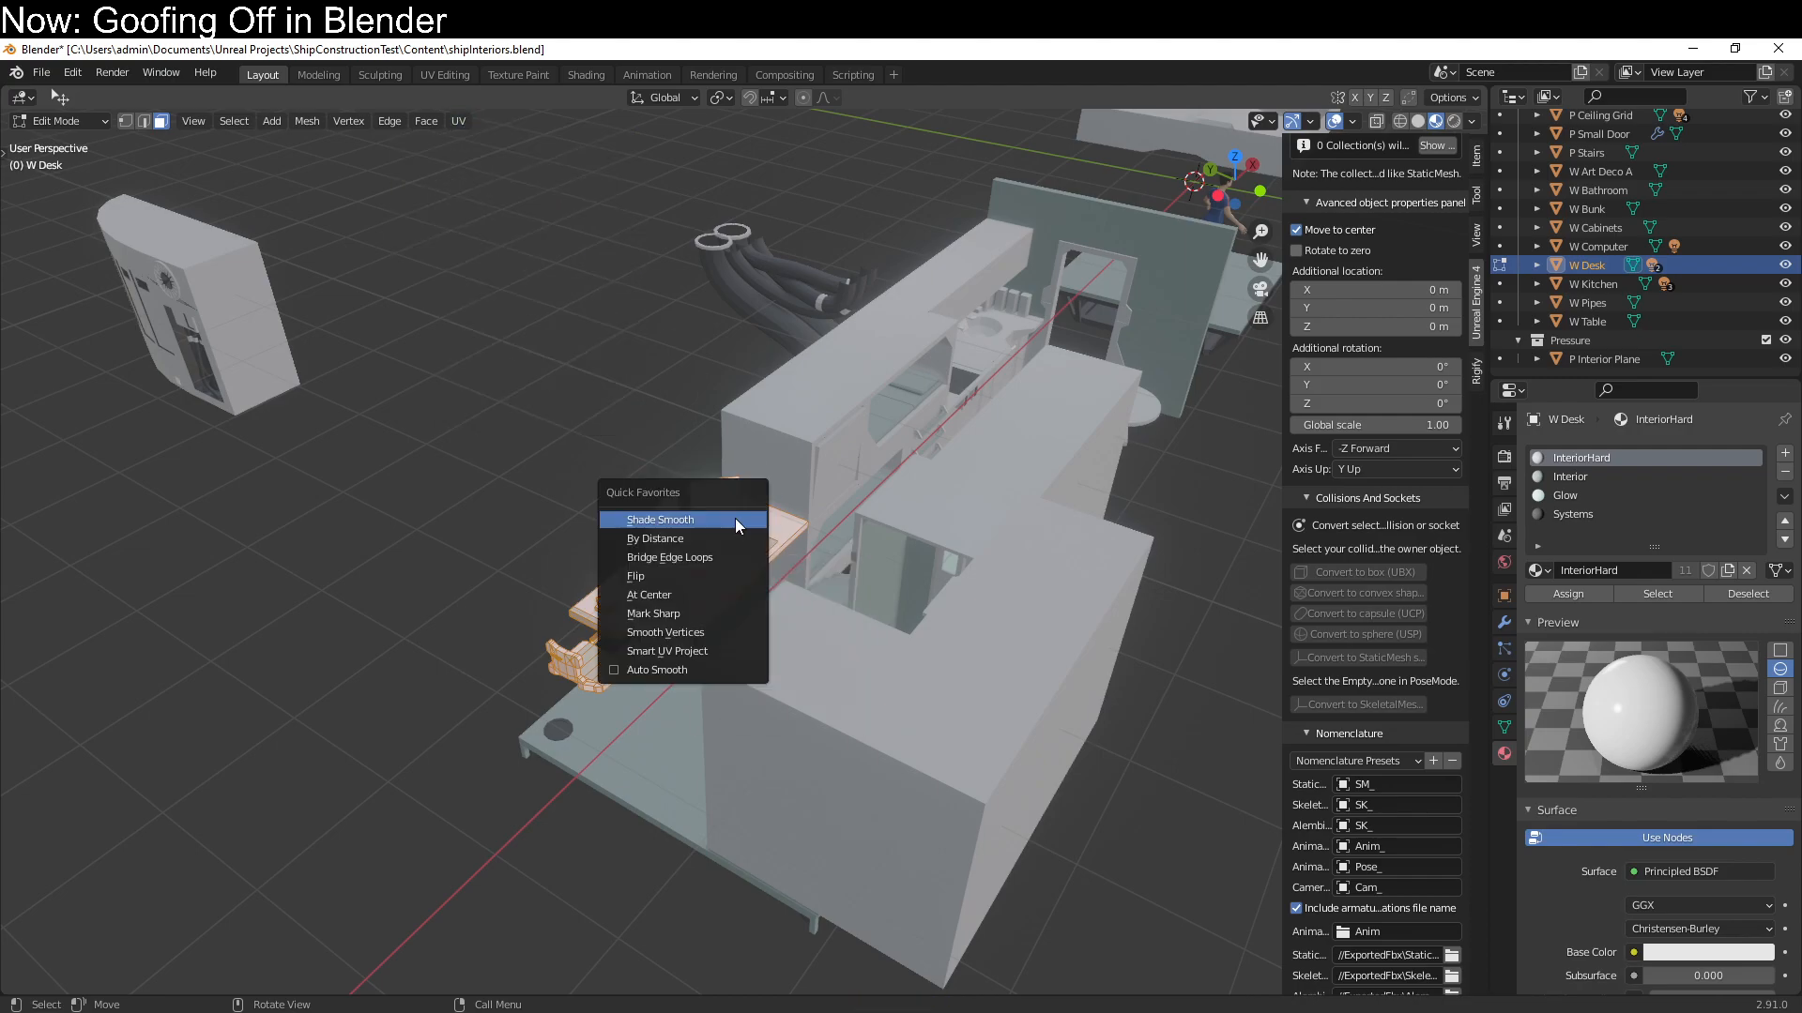
left_click(735, 651)
left_click(735, 803)
key("Tab")
Unwrap the whole W Bathroom mesh with Smart UV Project at a 66° angle limit, and return to Object Mode
left_click(776, 700)
key("Tab")
key("a")
key("q")
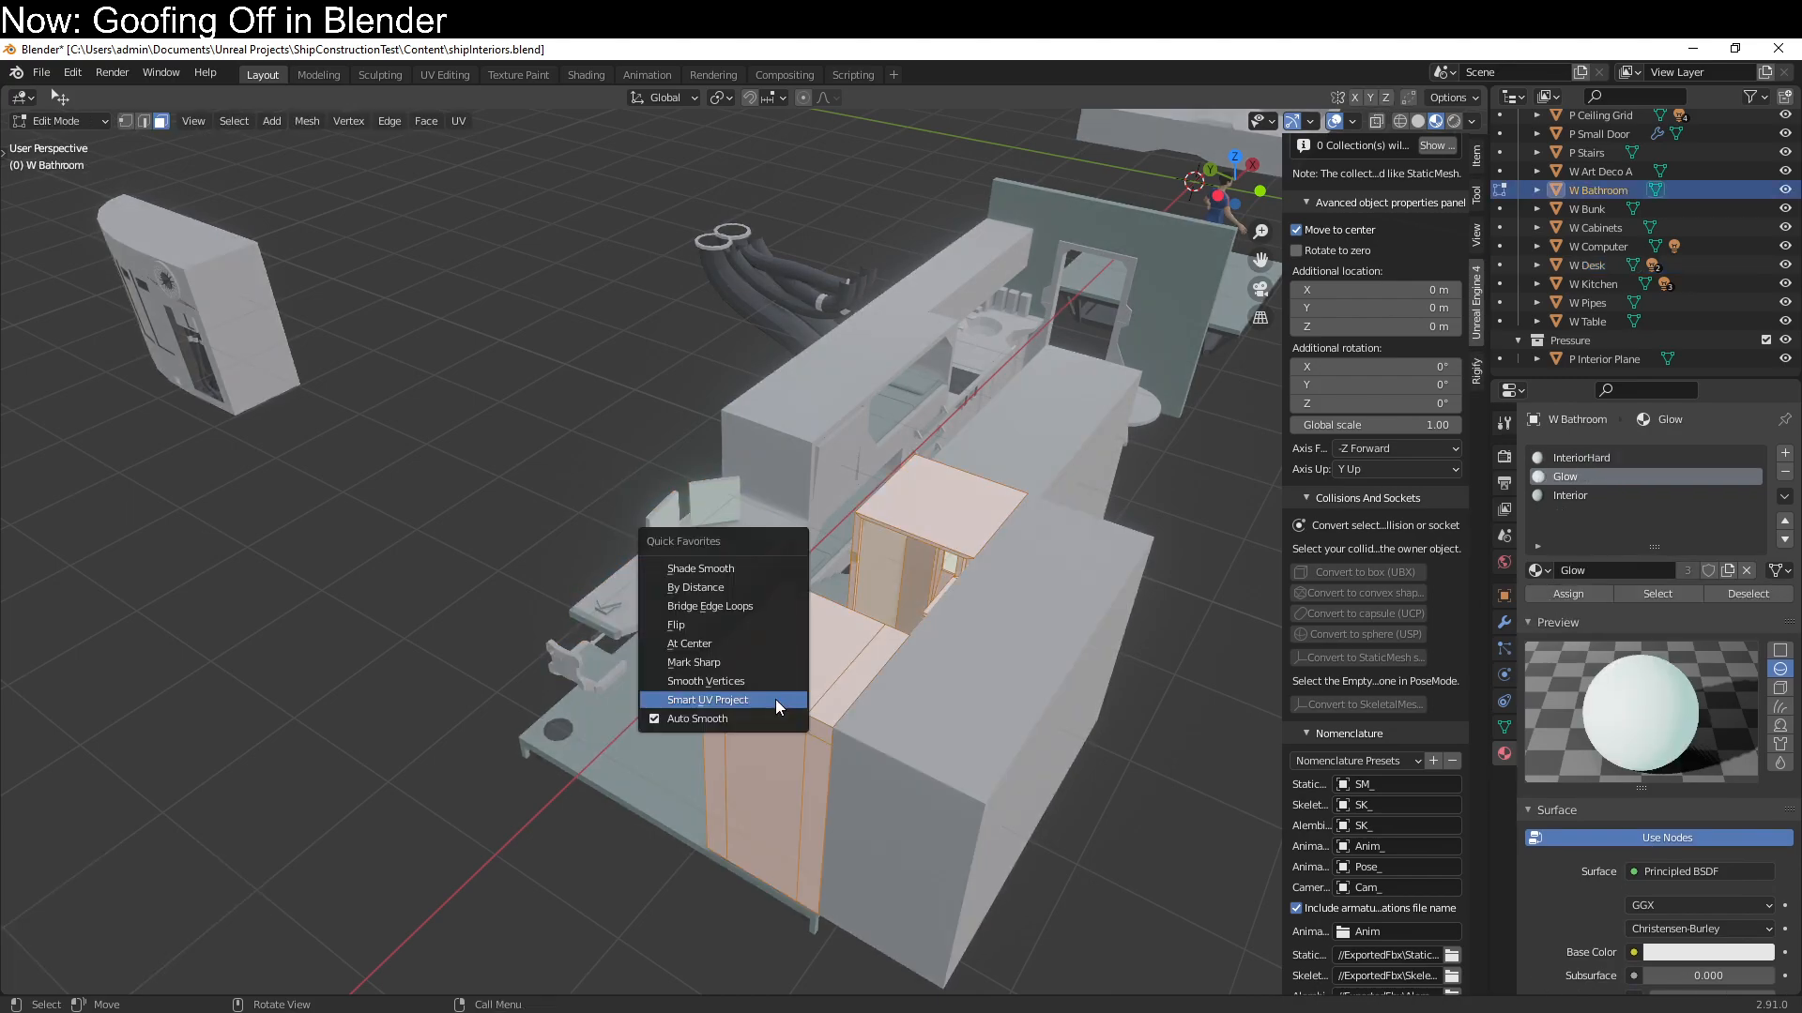
left_click(776, 700)
left_click(773, 850)
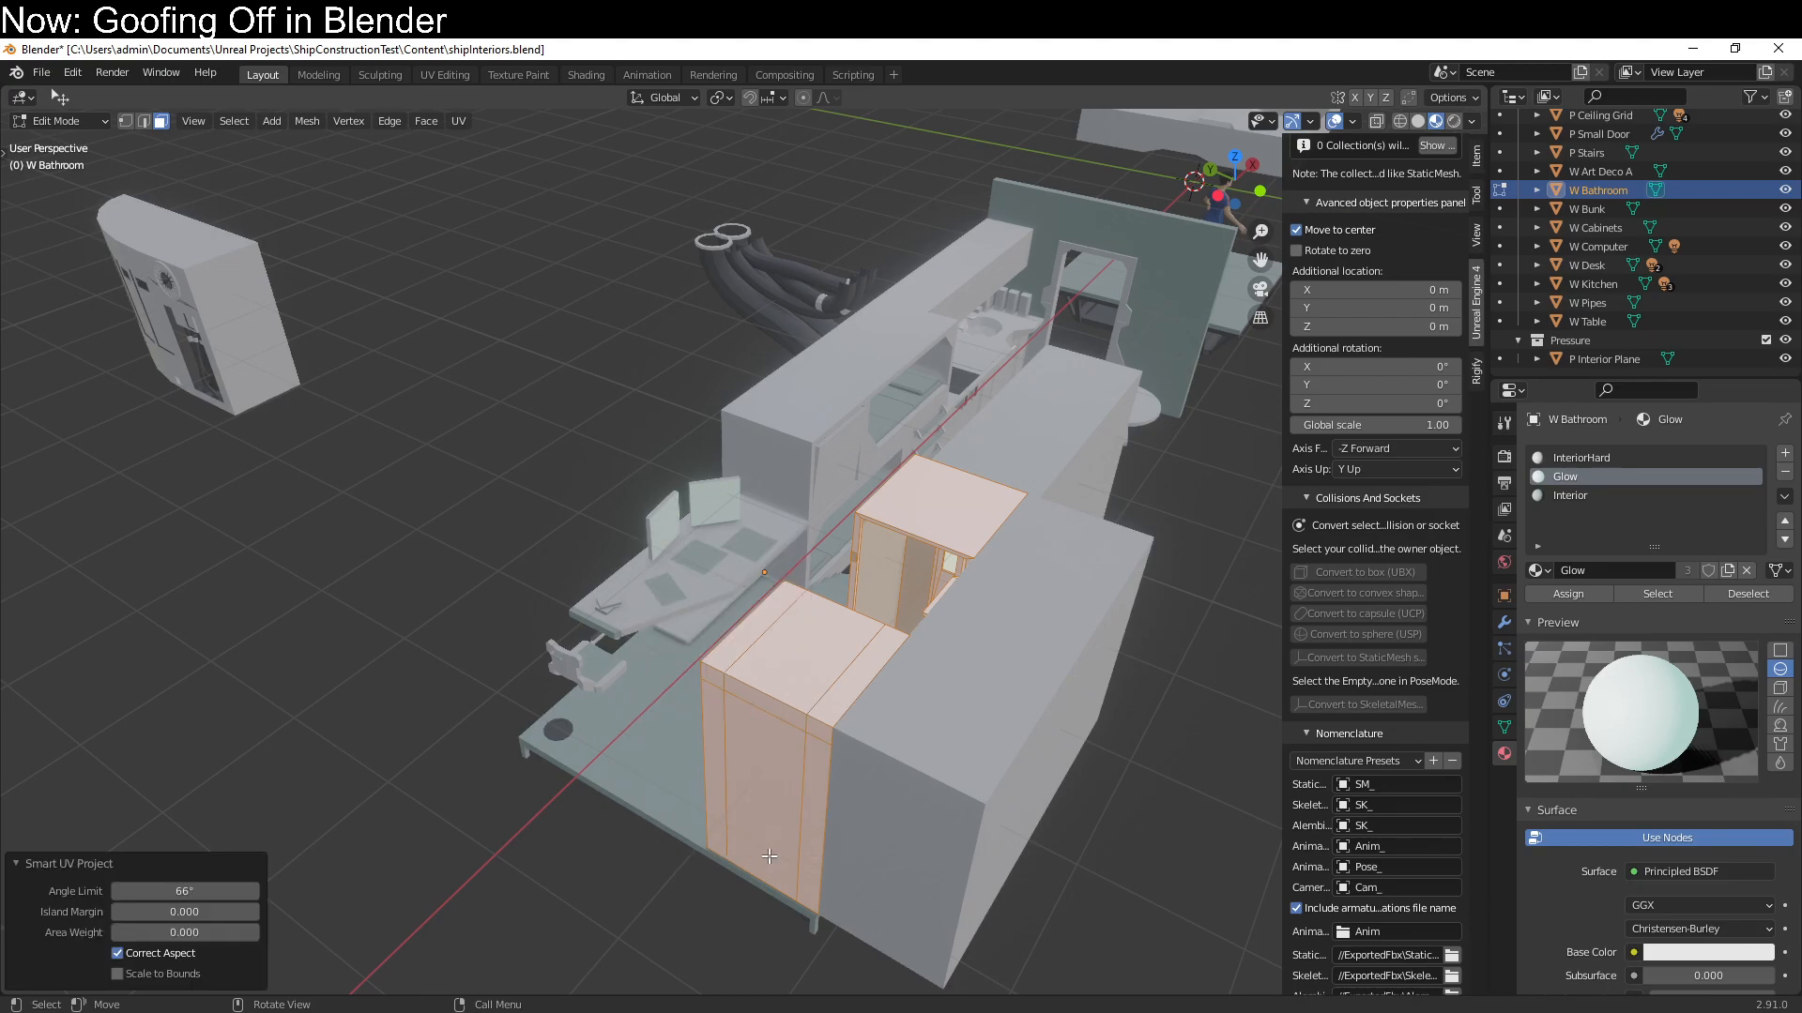
key("Tab")
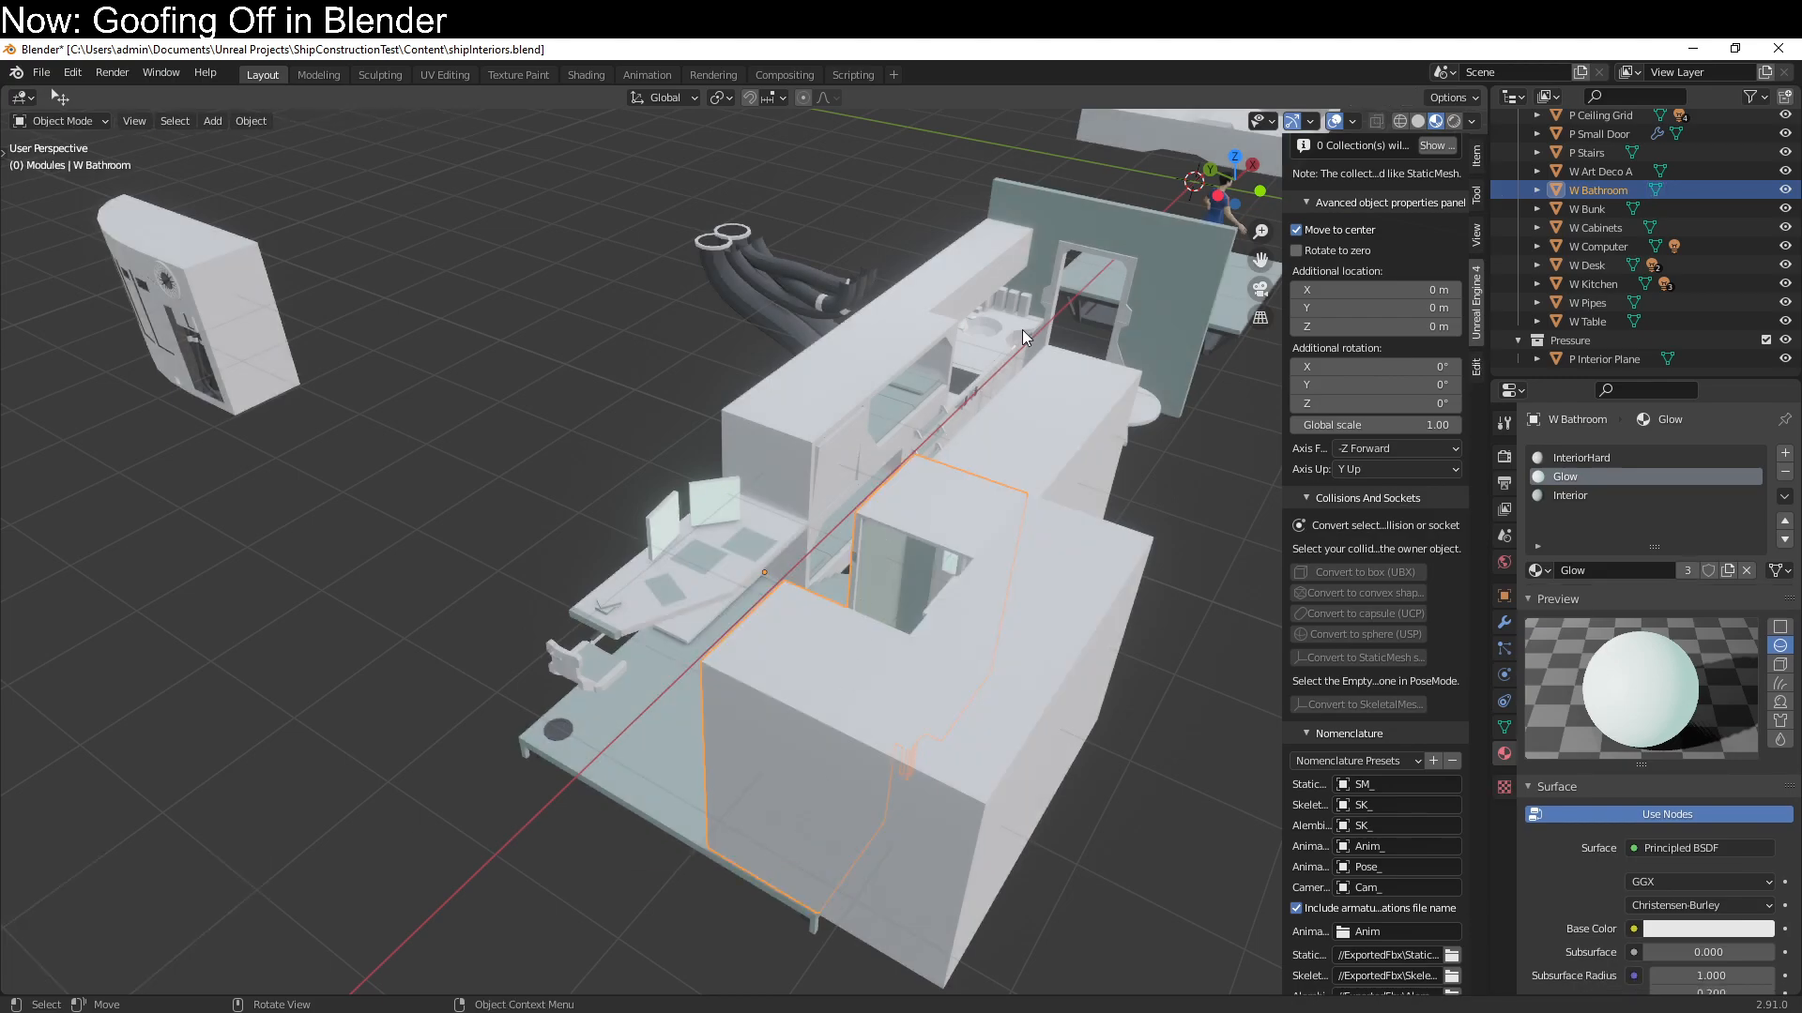
Select the P Small Door wall and show the data options of its Mirror modifier
left_click(1090, 229)
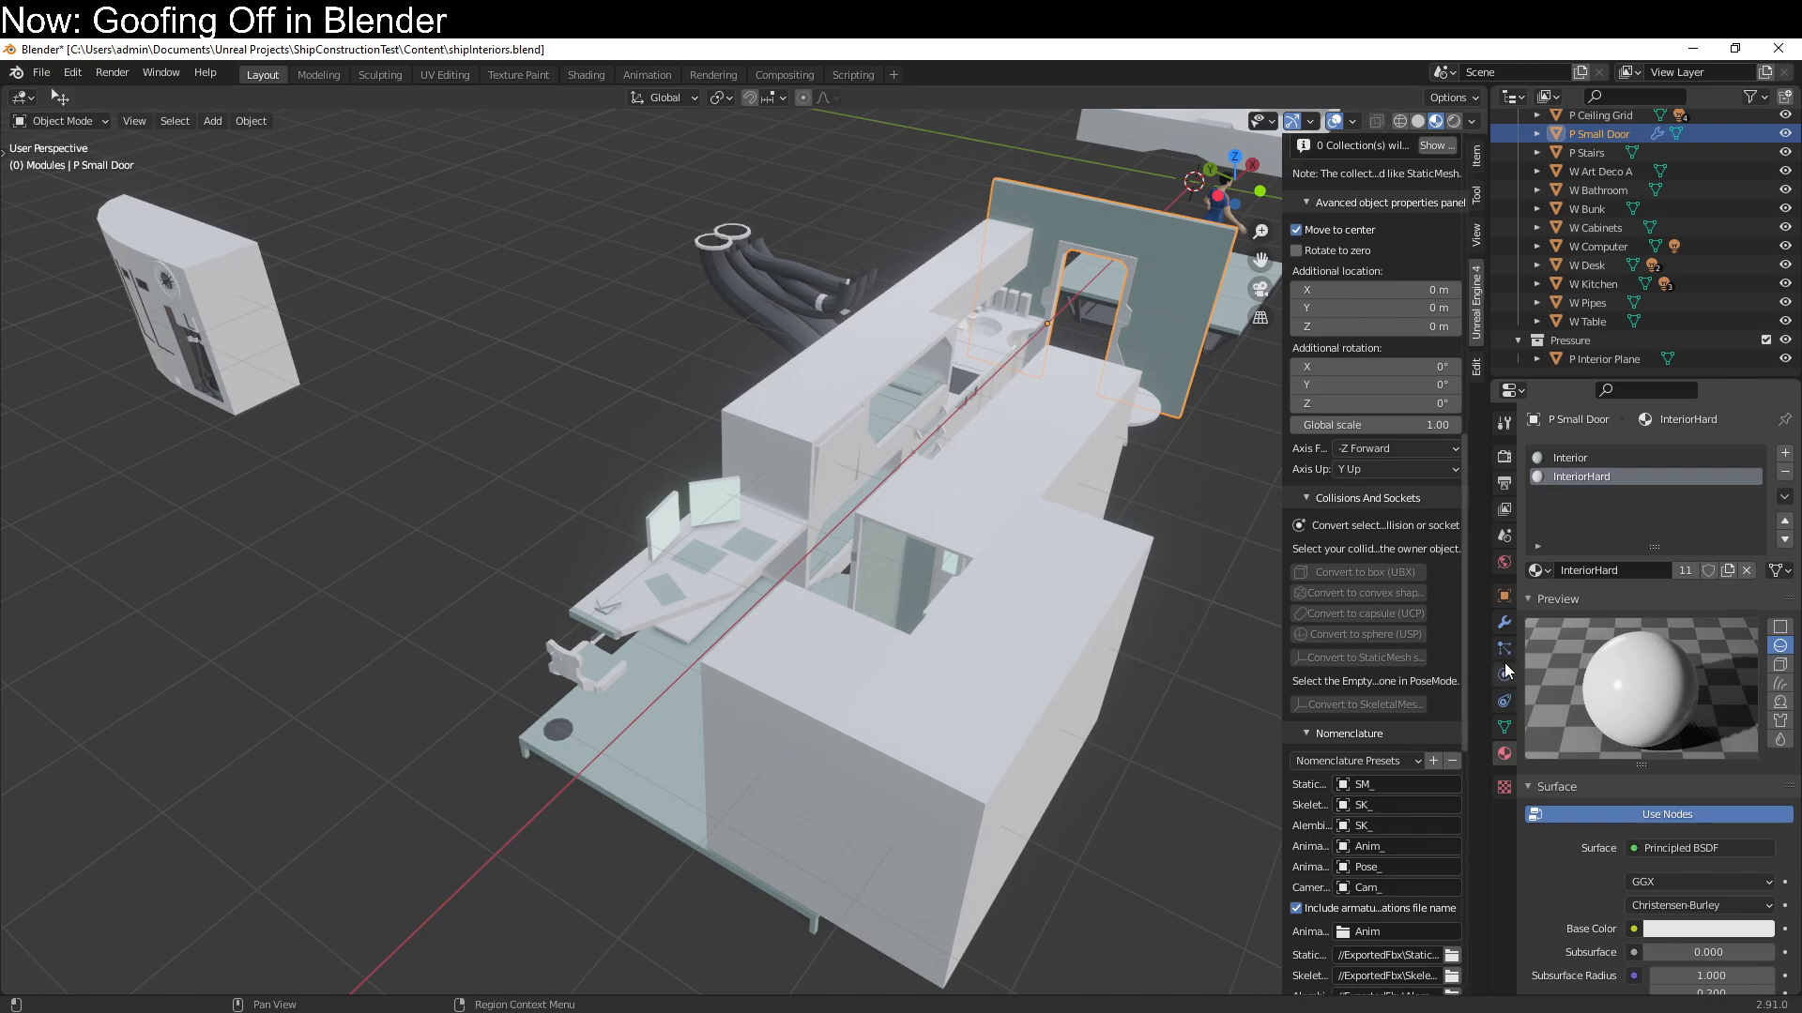
left_click(1503, 623)
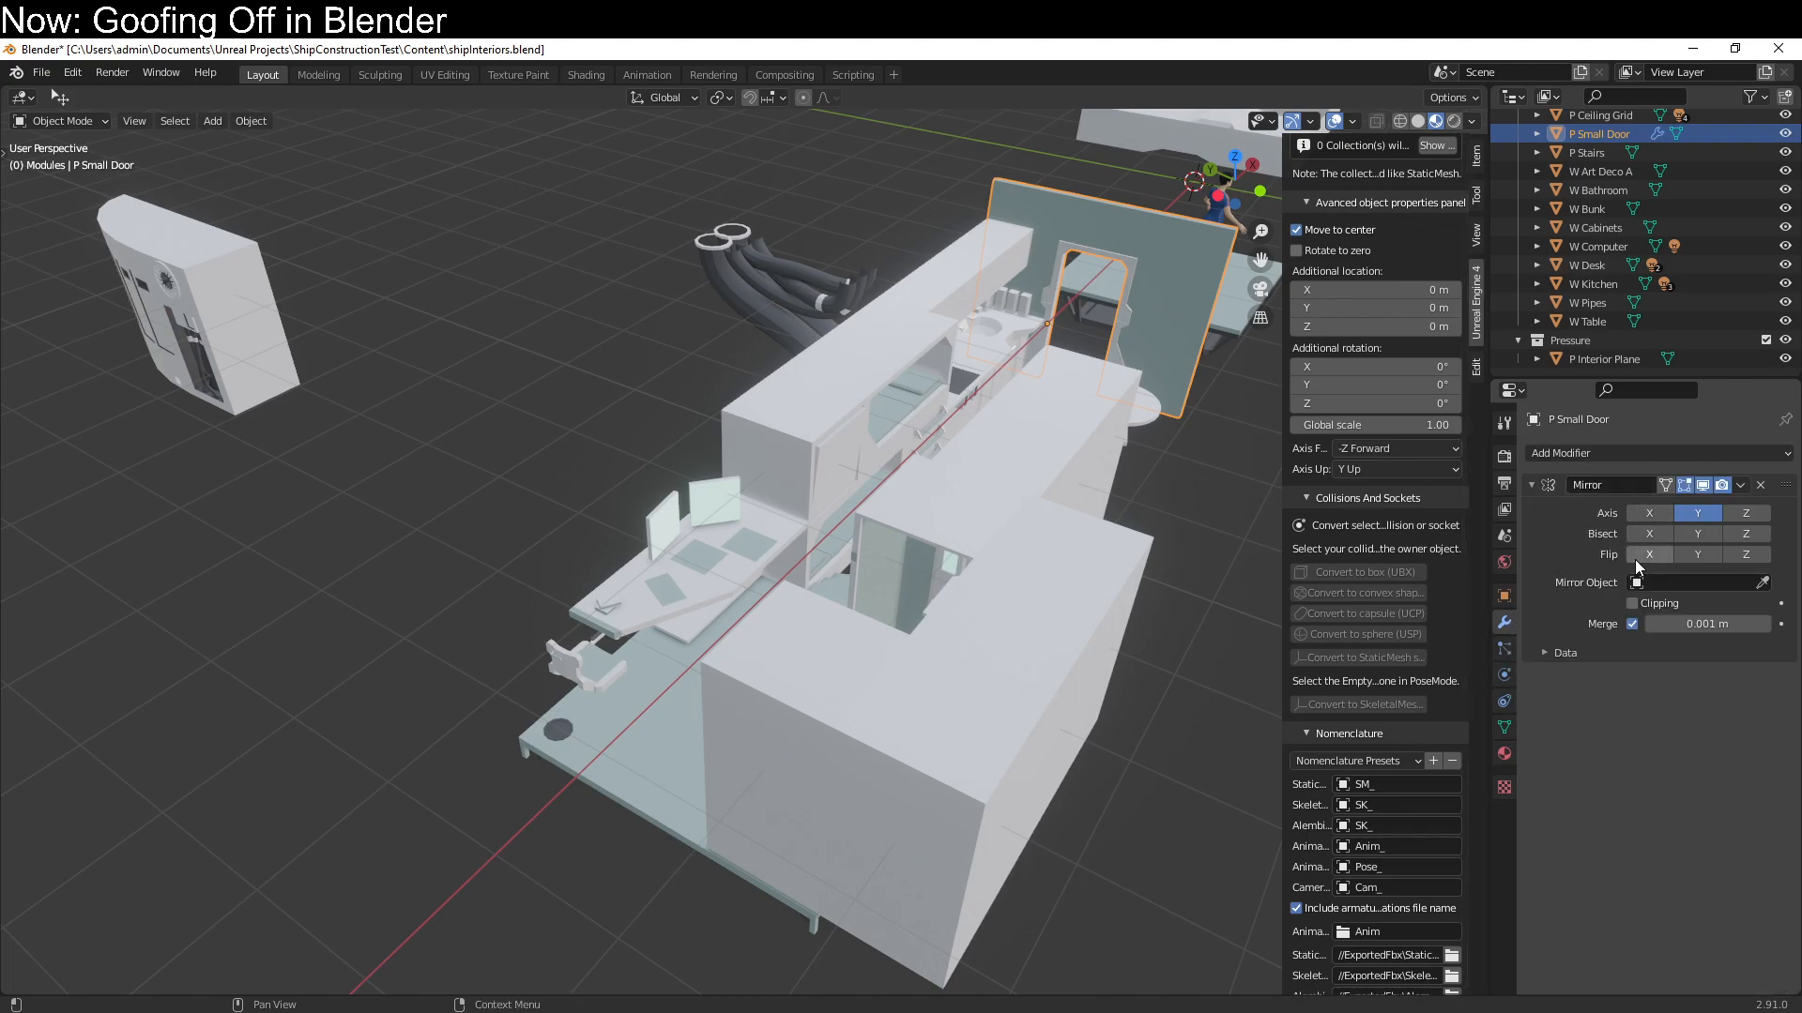
left_click(1554, 652)
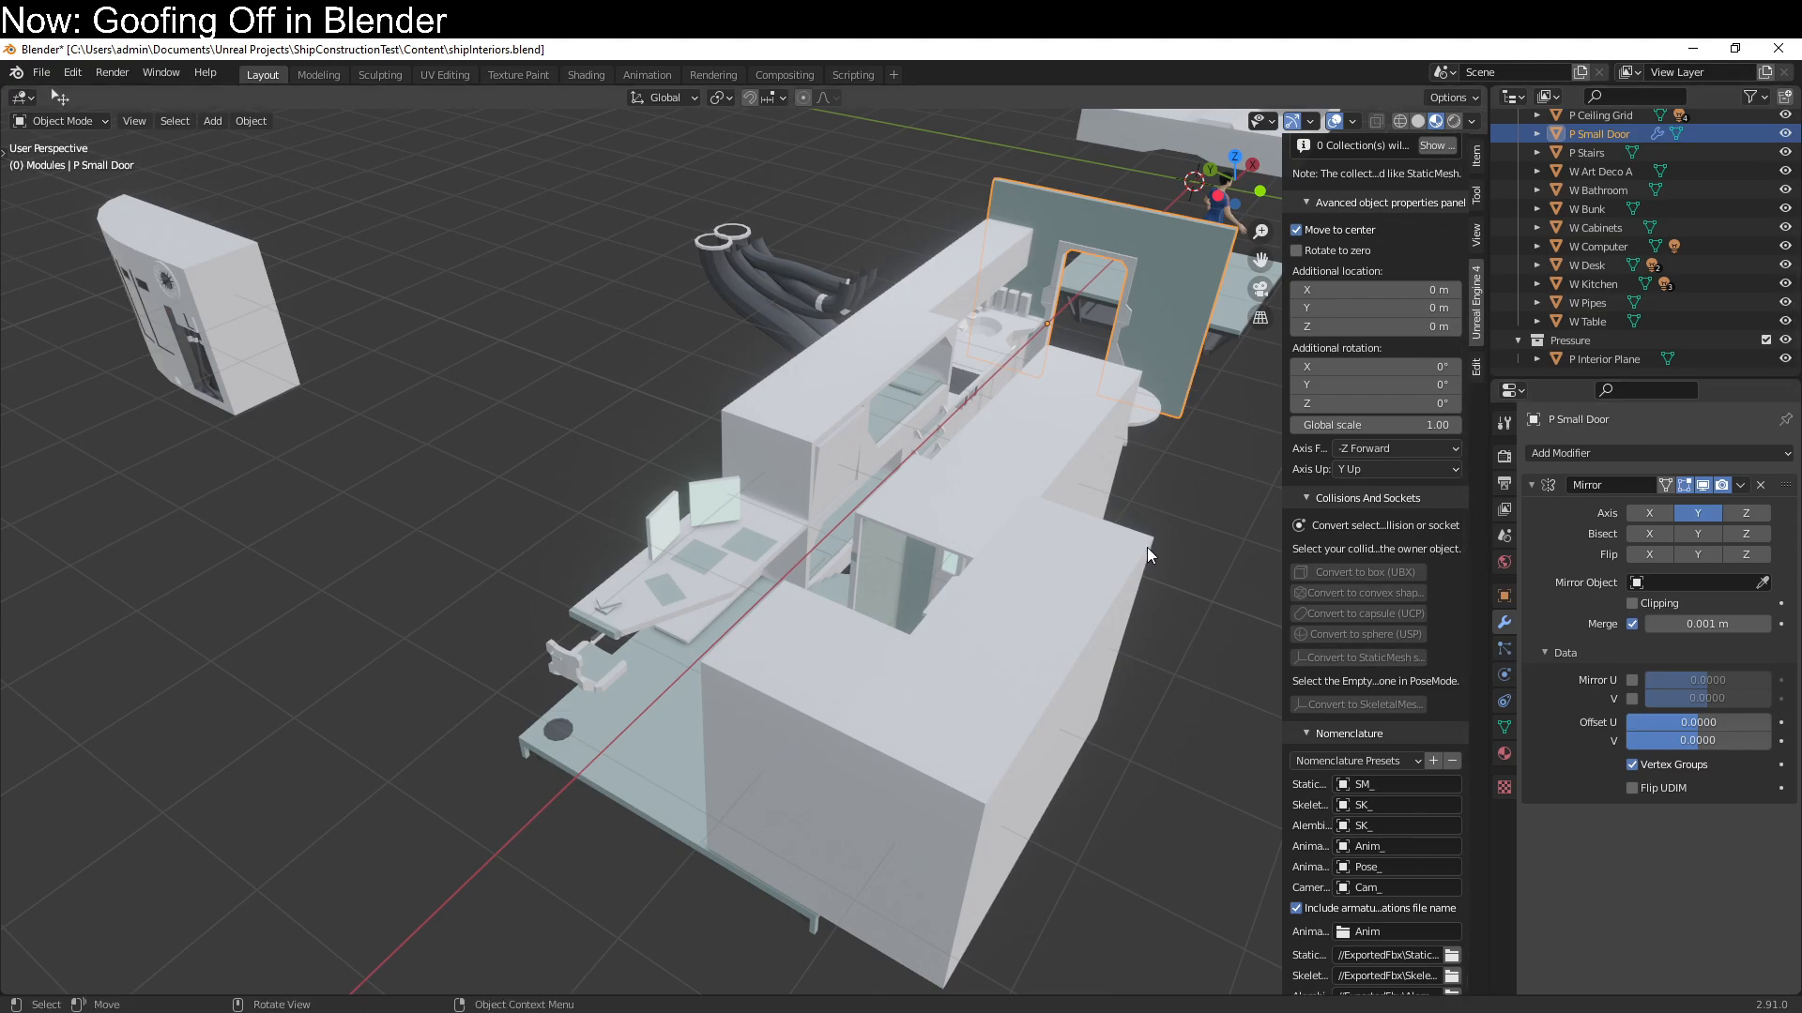
Split the 3D viewport in two with a UV Editor in the new half, and save the file
left_click_drag(1490, 81, 870, 112)
key("ctrl+s")
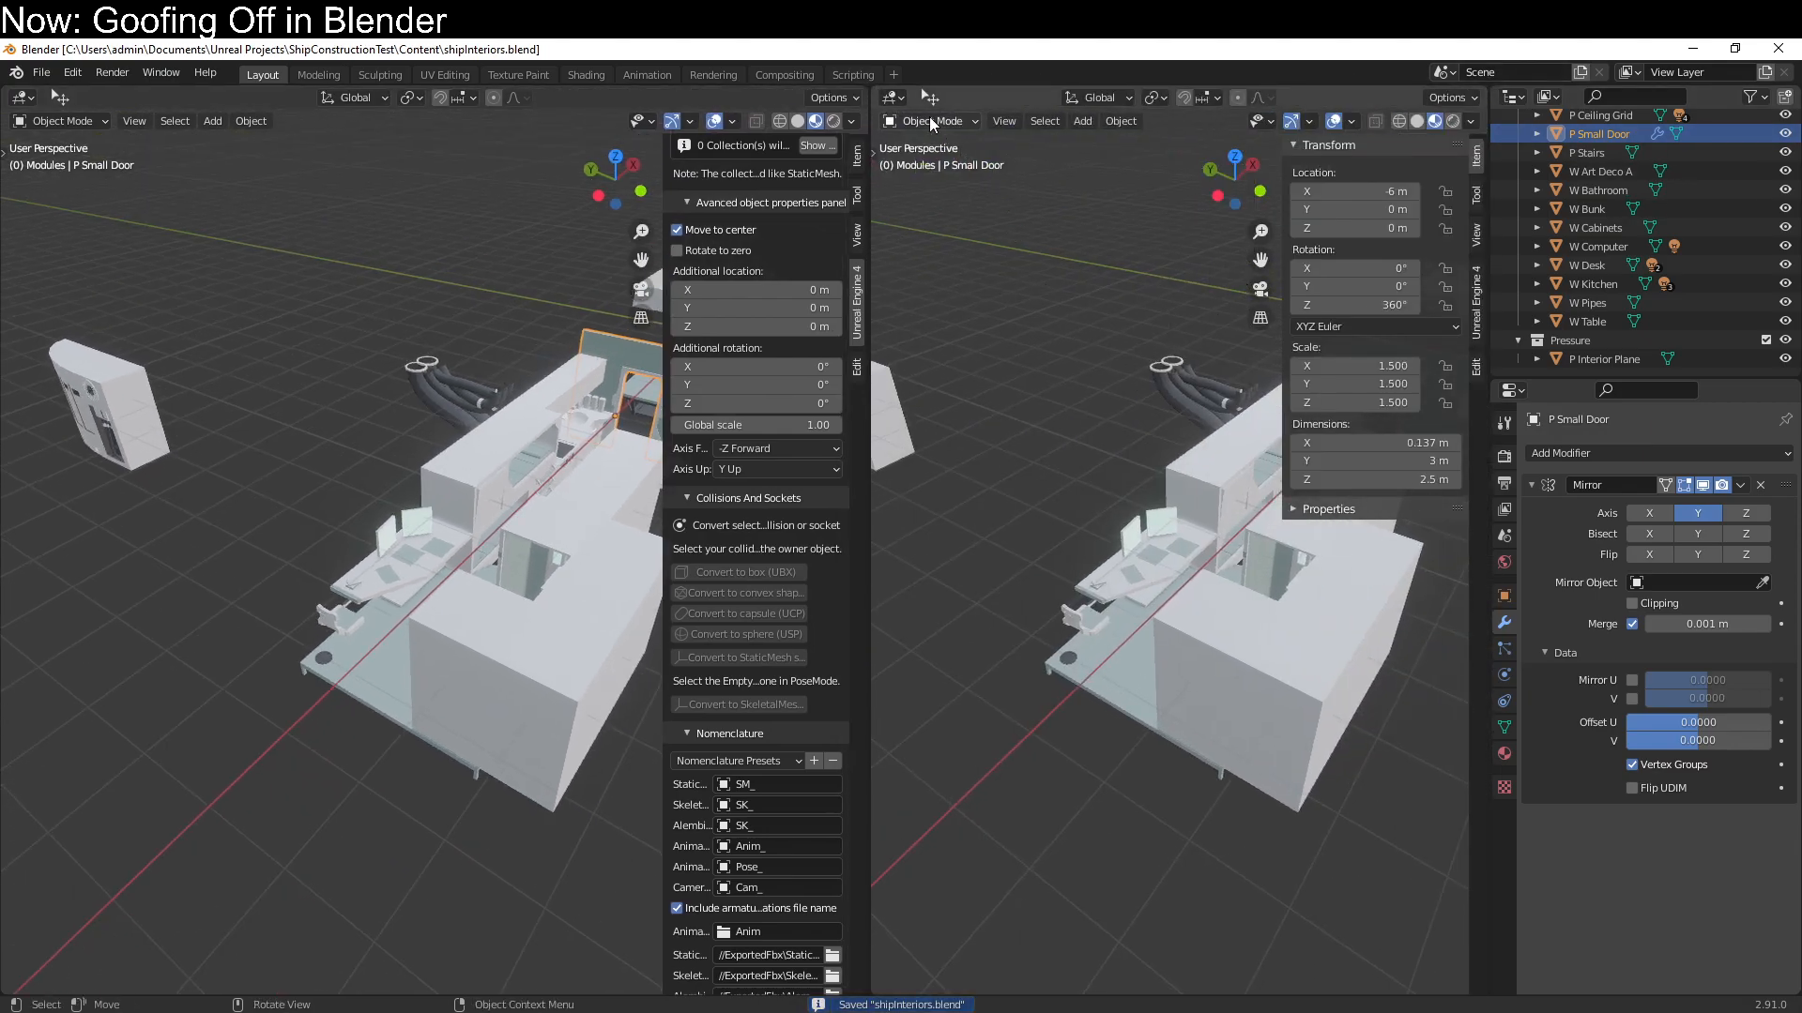
left_click(931, 122)
left_click(899, 96)
left_click(899, 96)
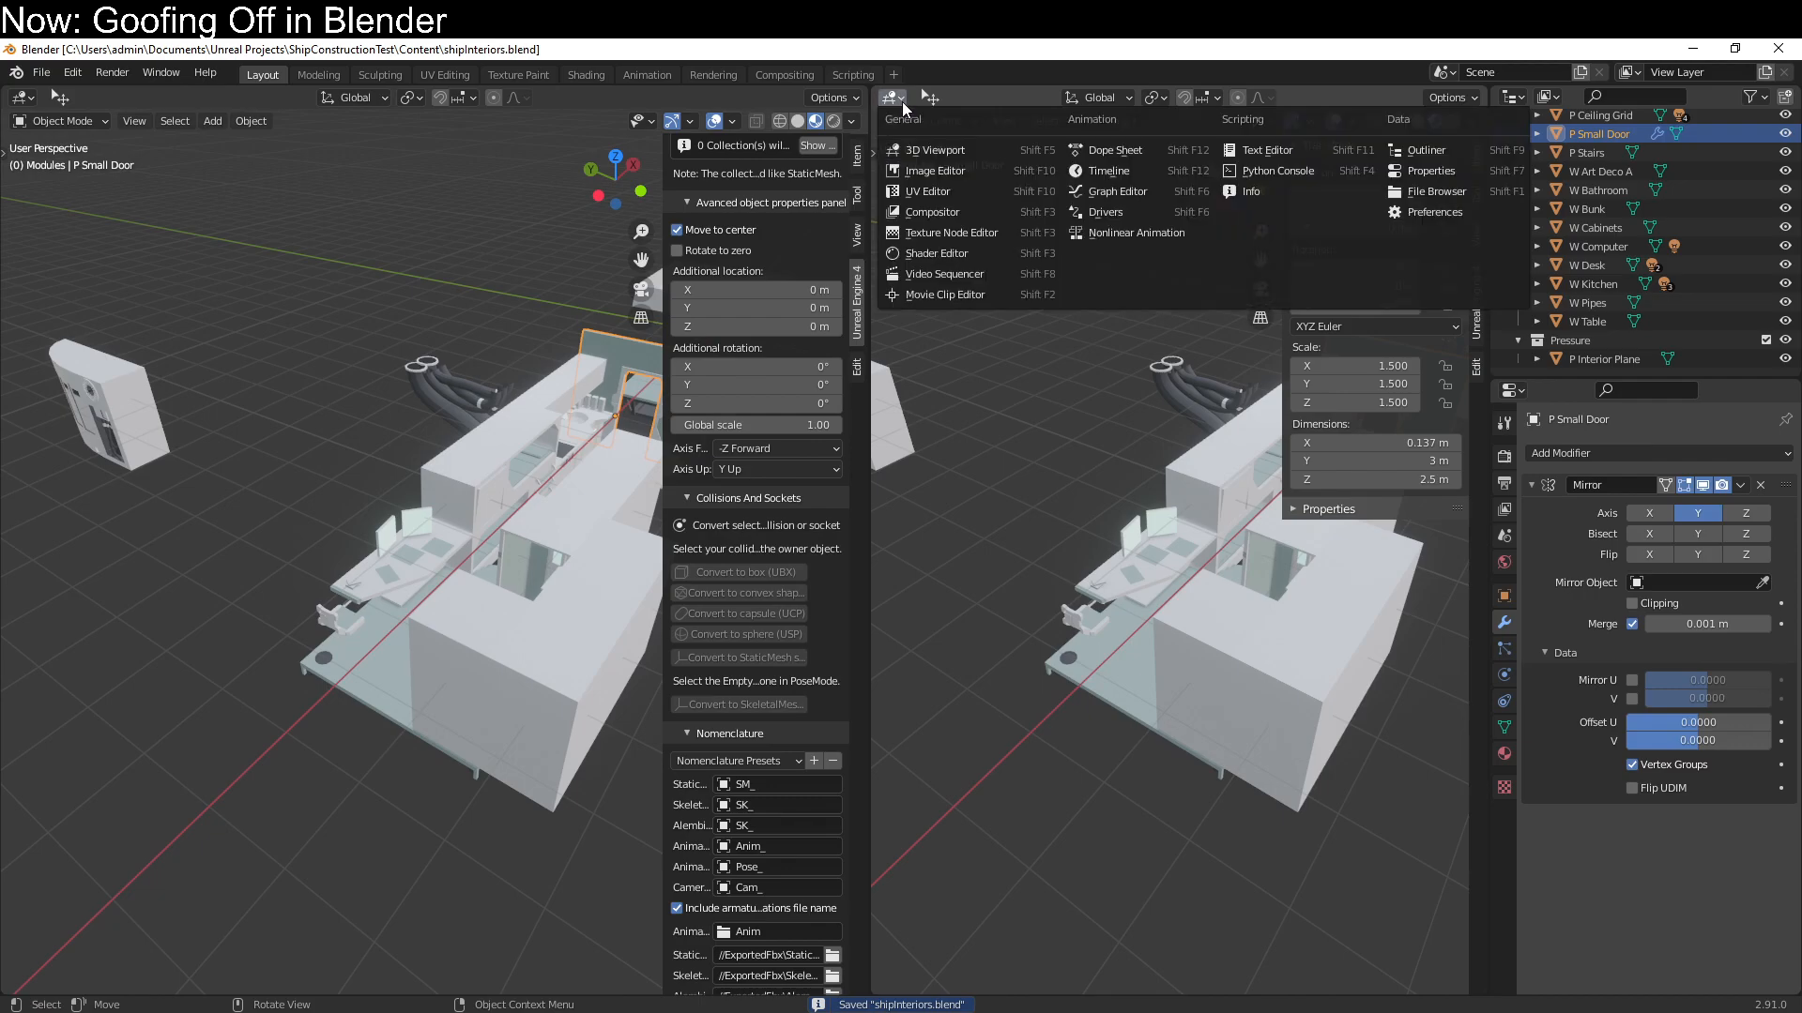
left_click(898, 194)
Enter mesh editing of P Small Door and fit its UV layout in the UV Editor
key("Tab")
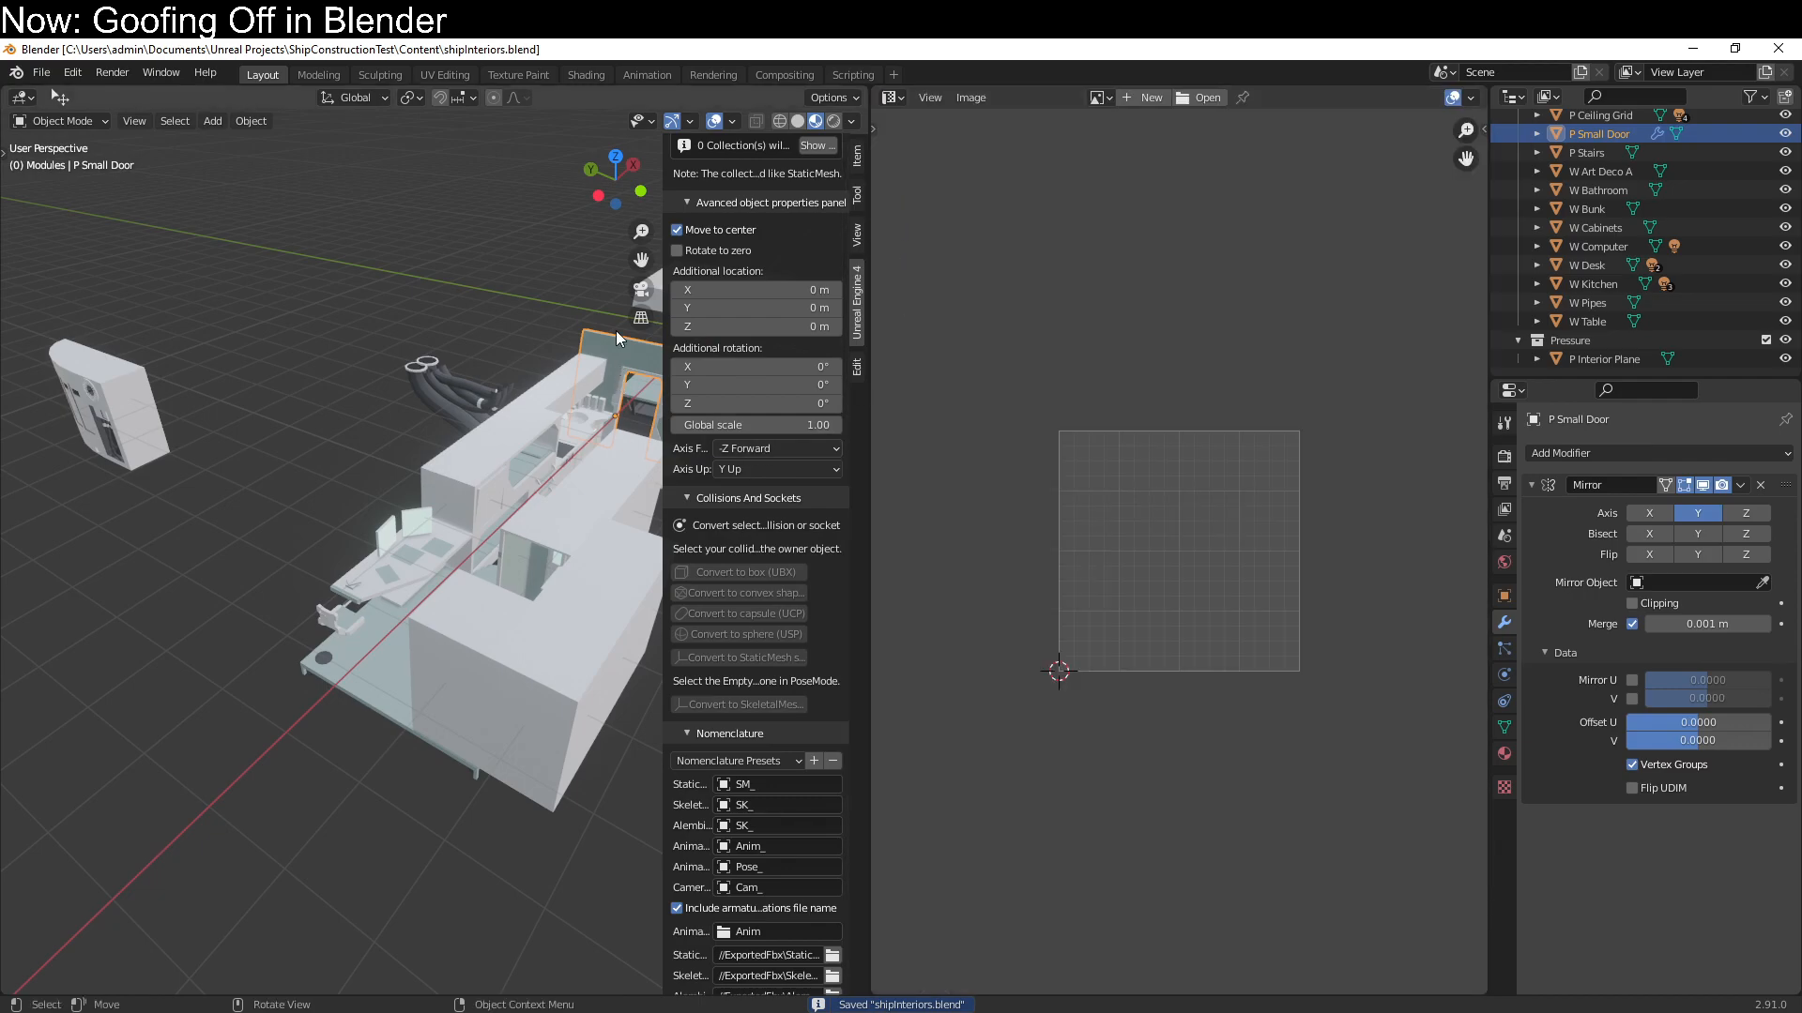
key("a")
key("Home")
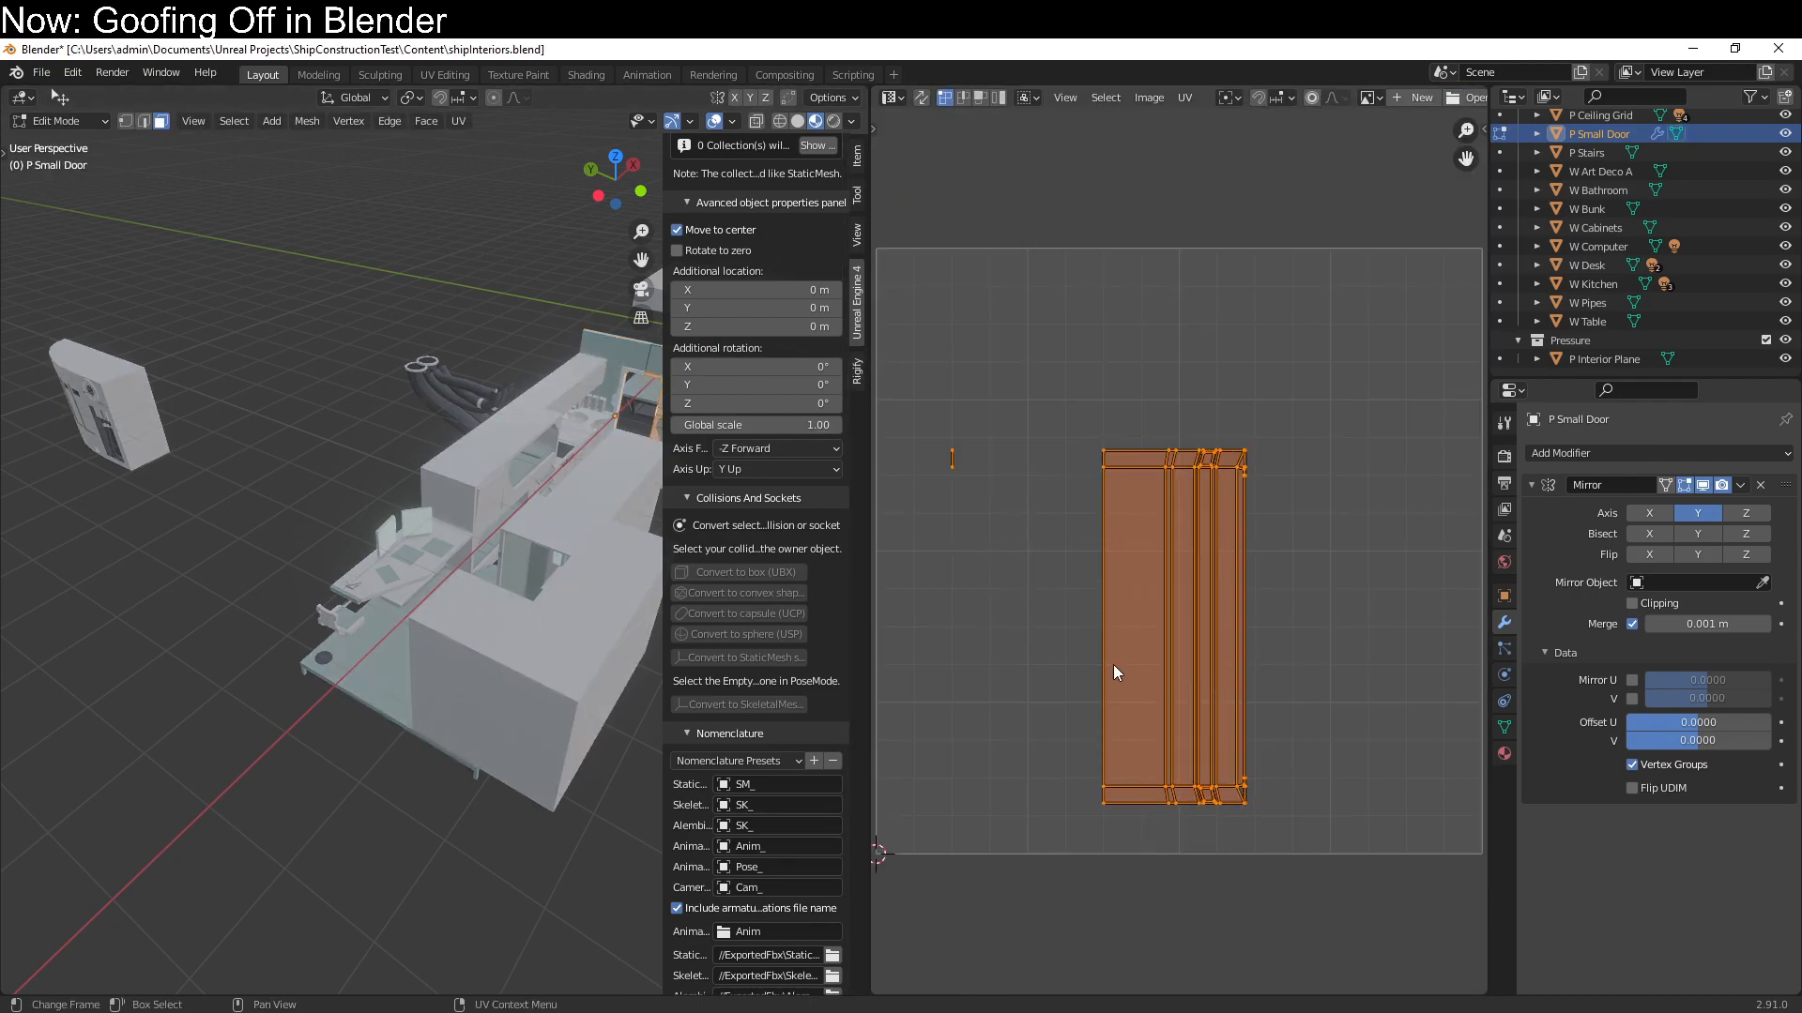
Unwrap the currently selected faces of P Small Door with Smart UV Project at a 66° angle limit
key("q")
left_click(524, 383)
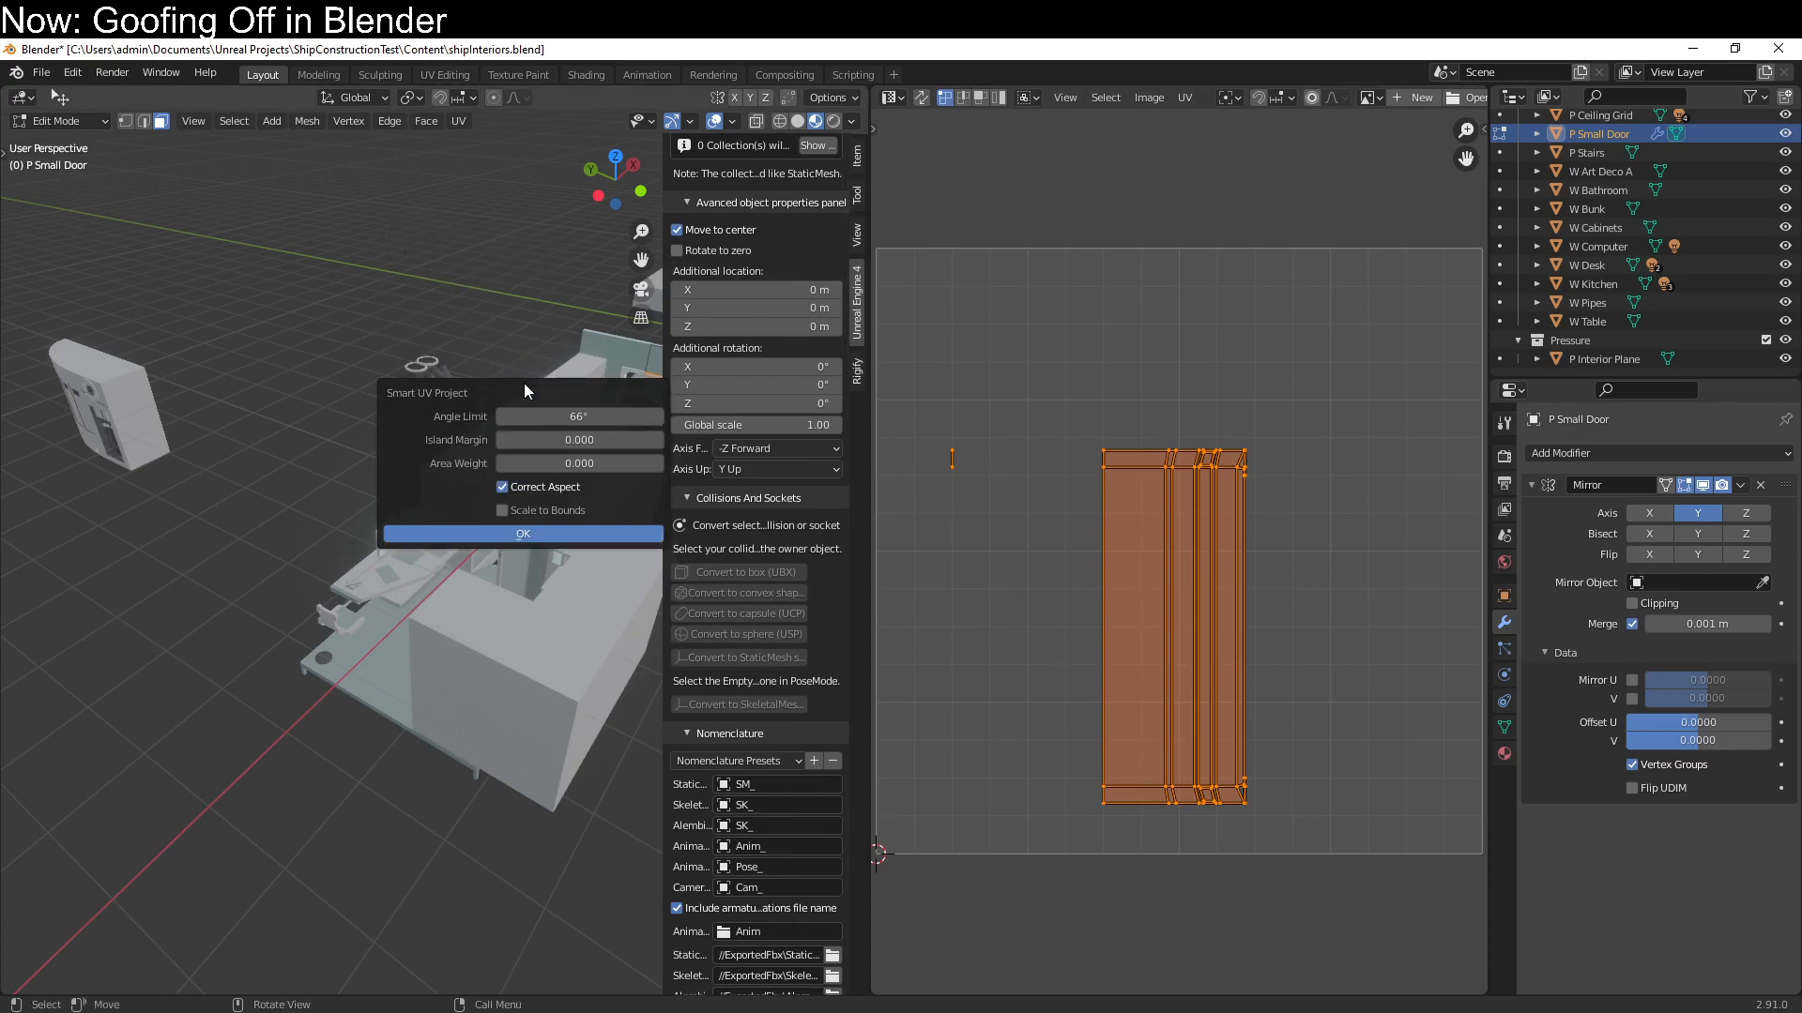
left_click(520, 515)
scroll(1316, 662, "down", 3)
scroll(1235, 706, "up", 2)
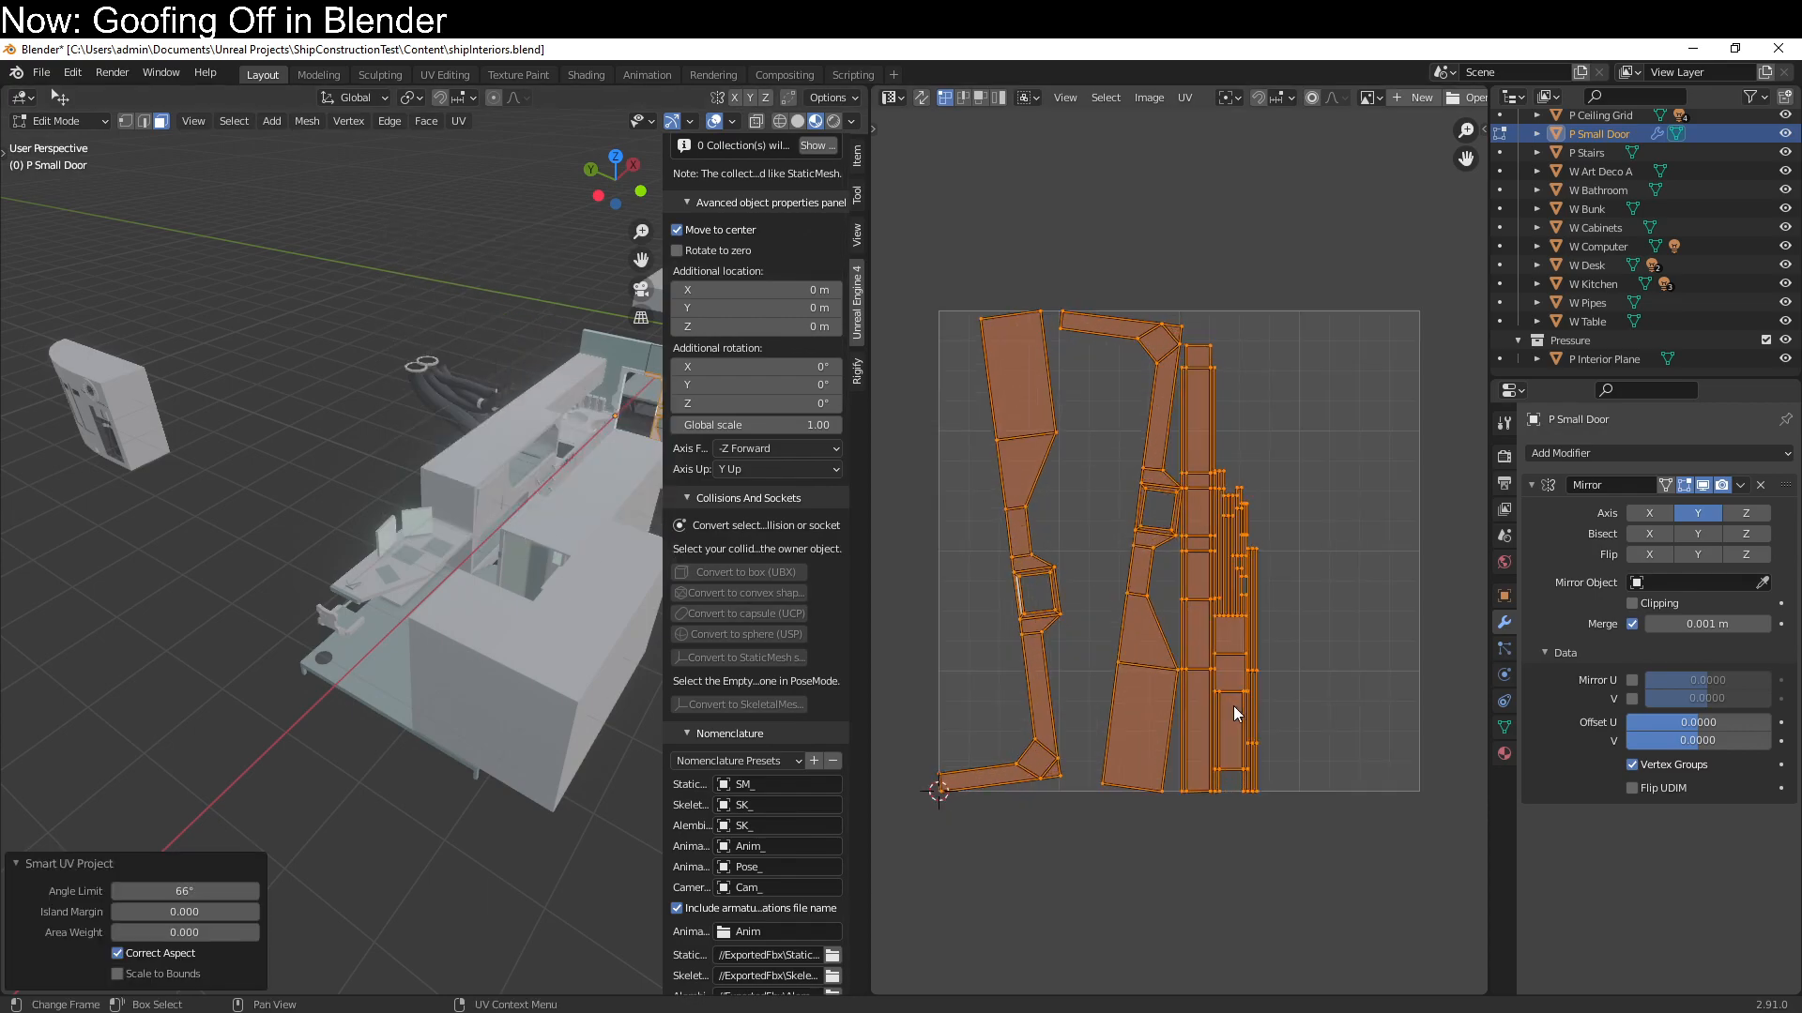
Unwrap all faces of P Small Door with Smart UV Project at 66°, and enable Mirror U in its Mirror modifier
middle_click_drag(385, 531, 235, 644, "shift")
key("a")
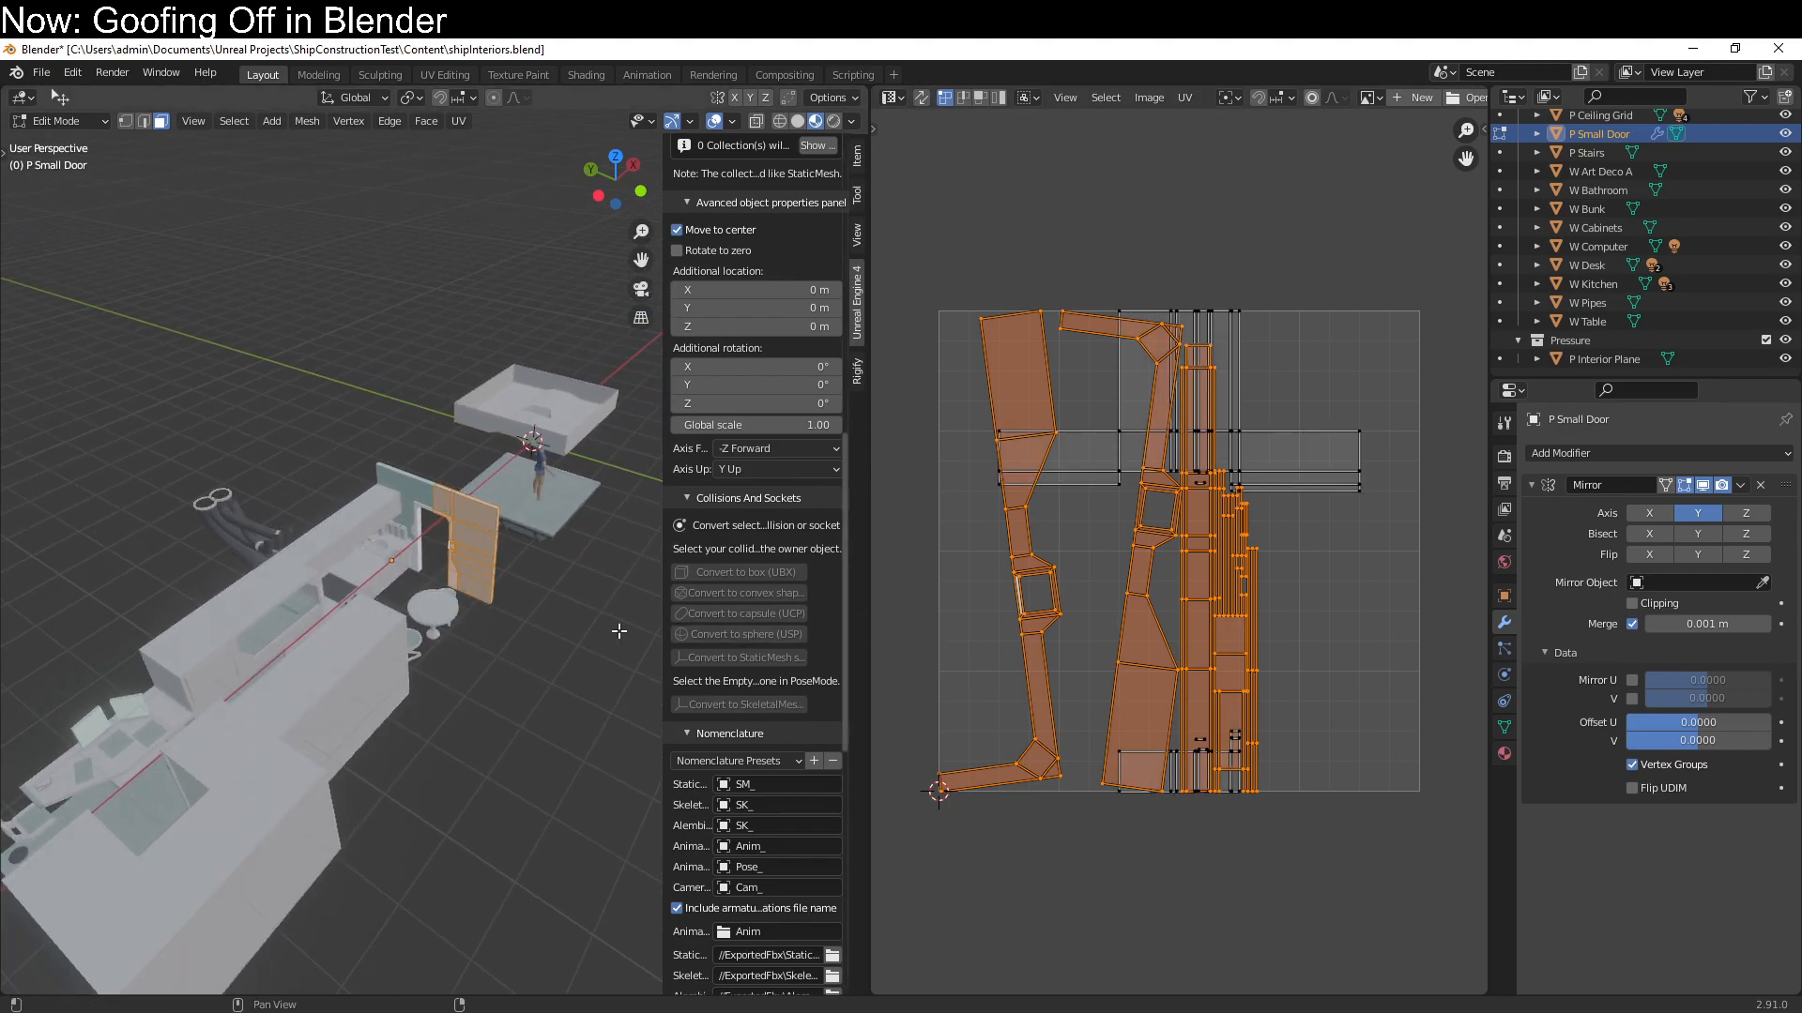
key("u")
left_click(582, 595)
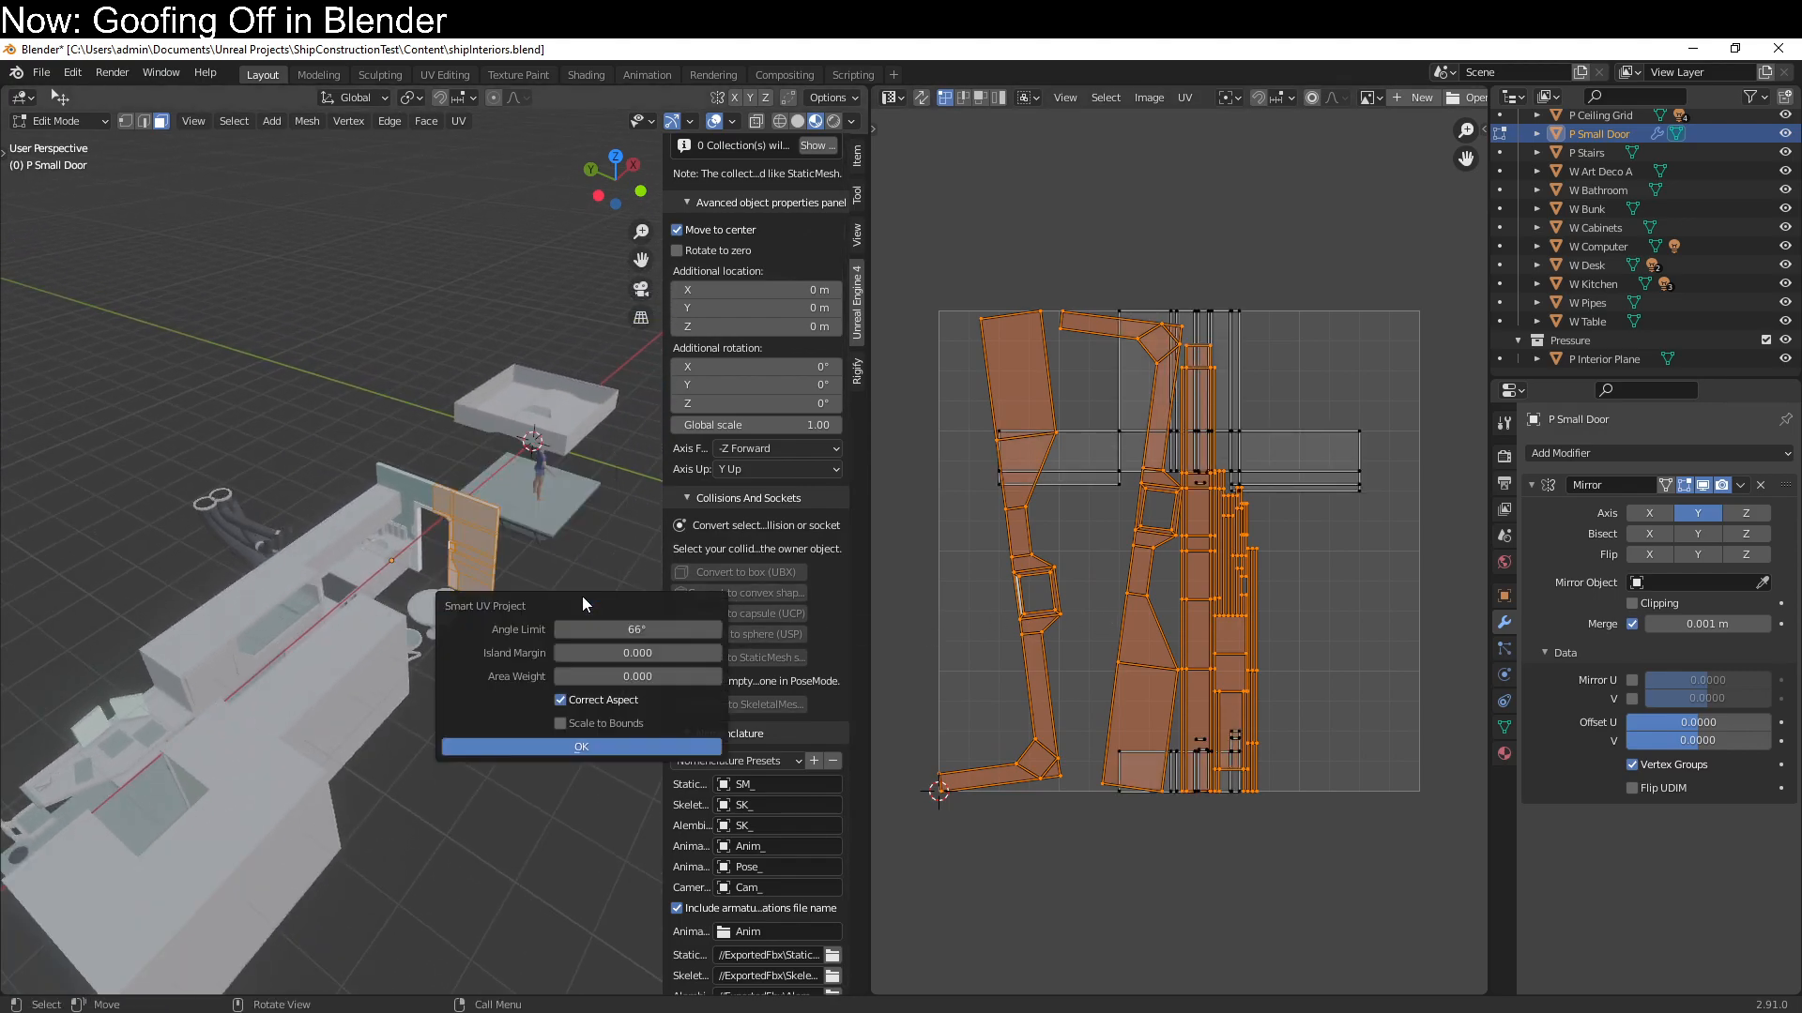
left_click(605, 749)
key("a")
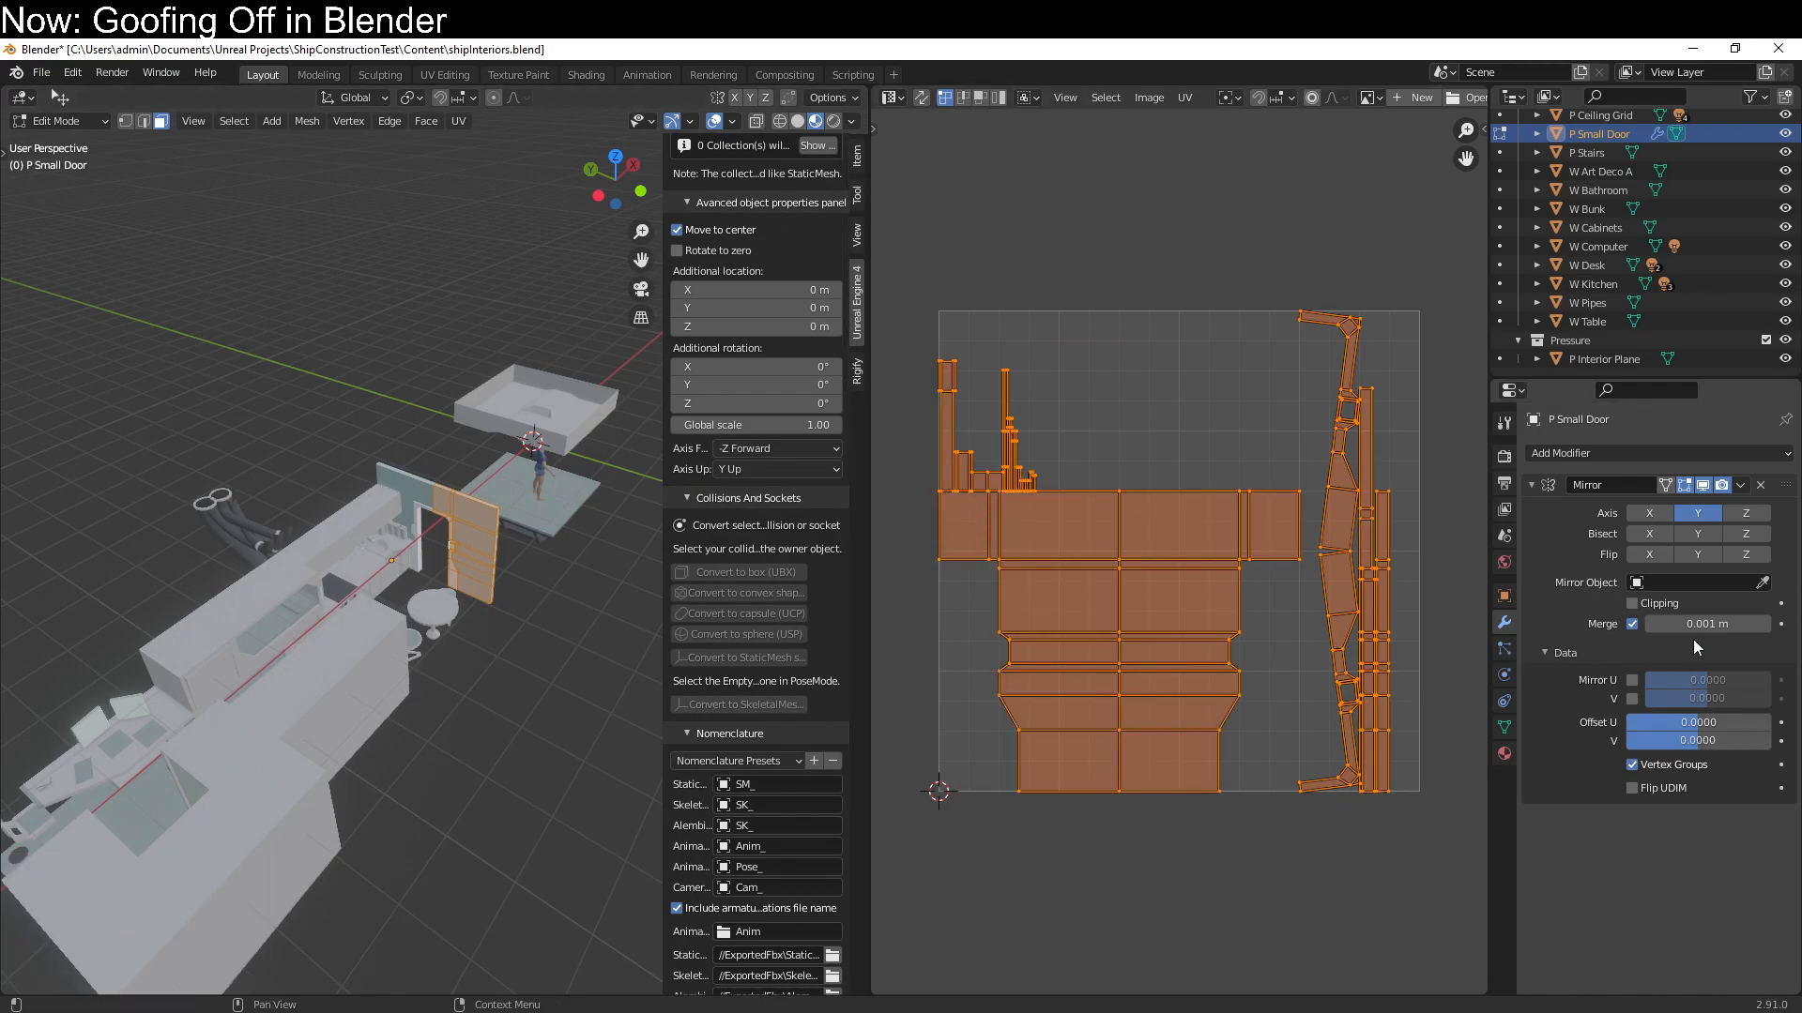
left_click(1634, 680)
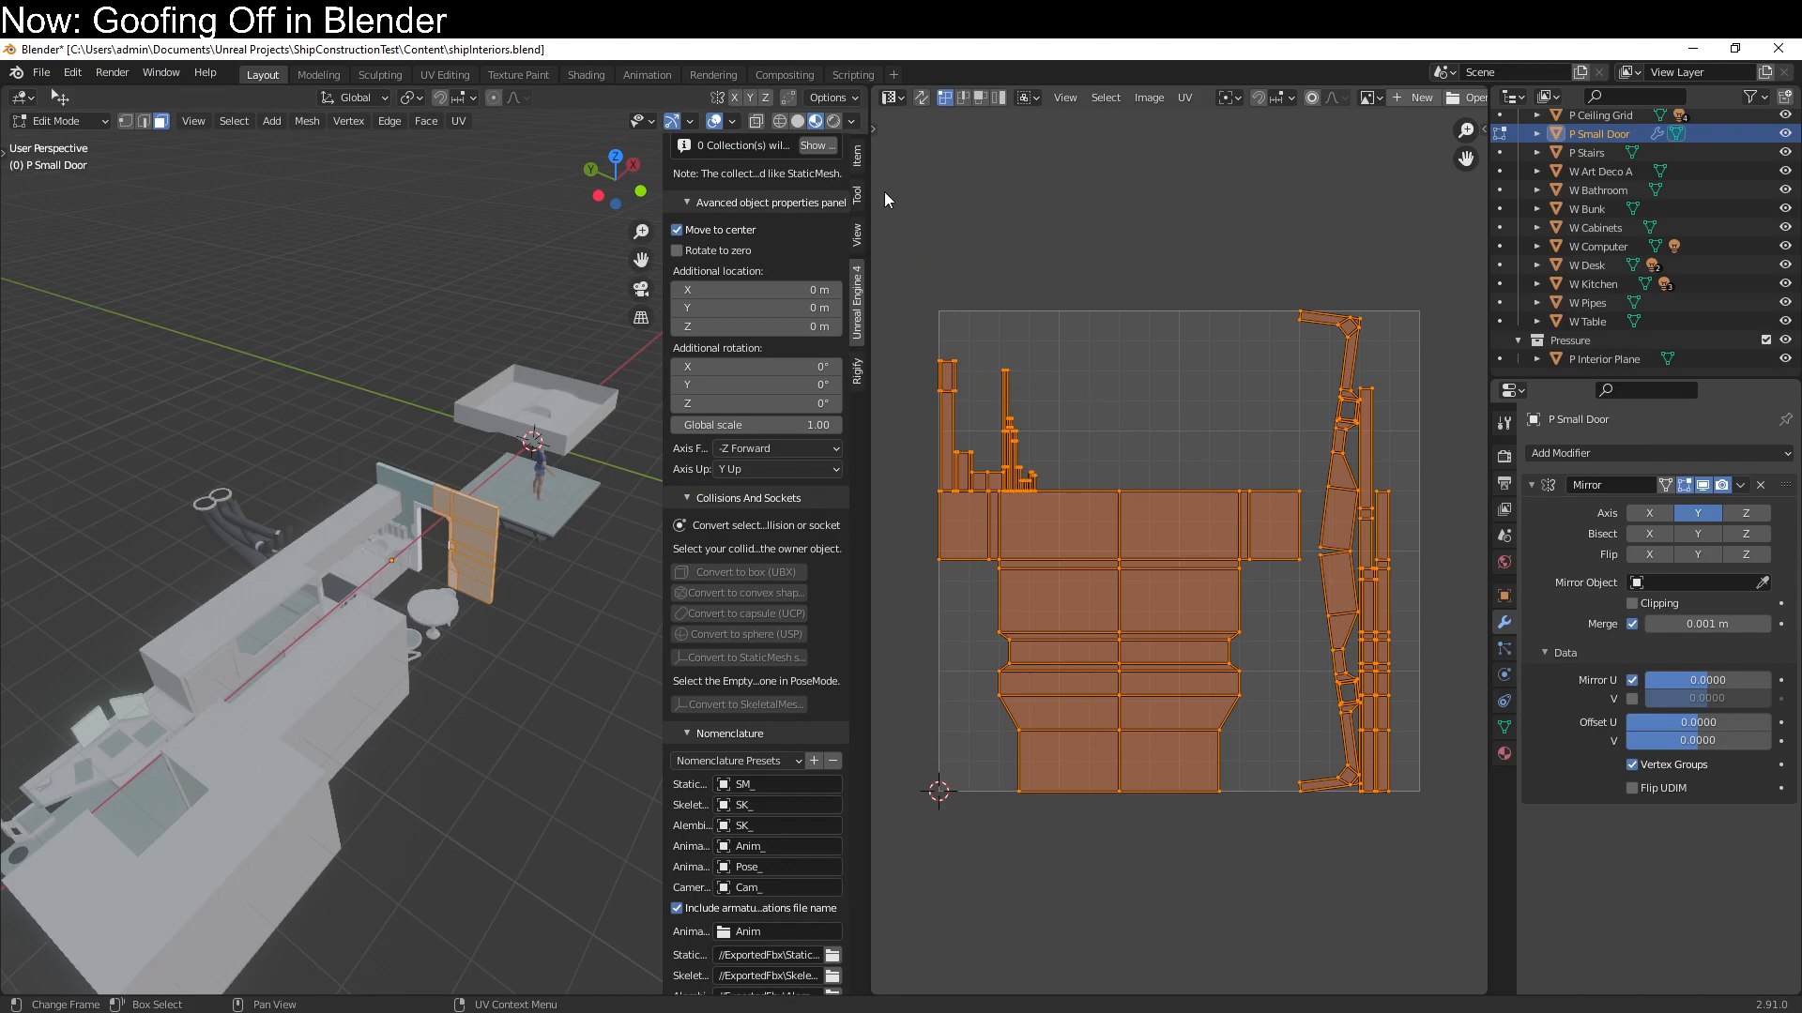
Set the UV pivot to the 2D Cursor and scale all of P Small Door's UVs by 0.5 along X
left_click(1231, 103)
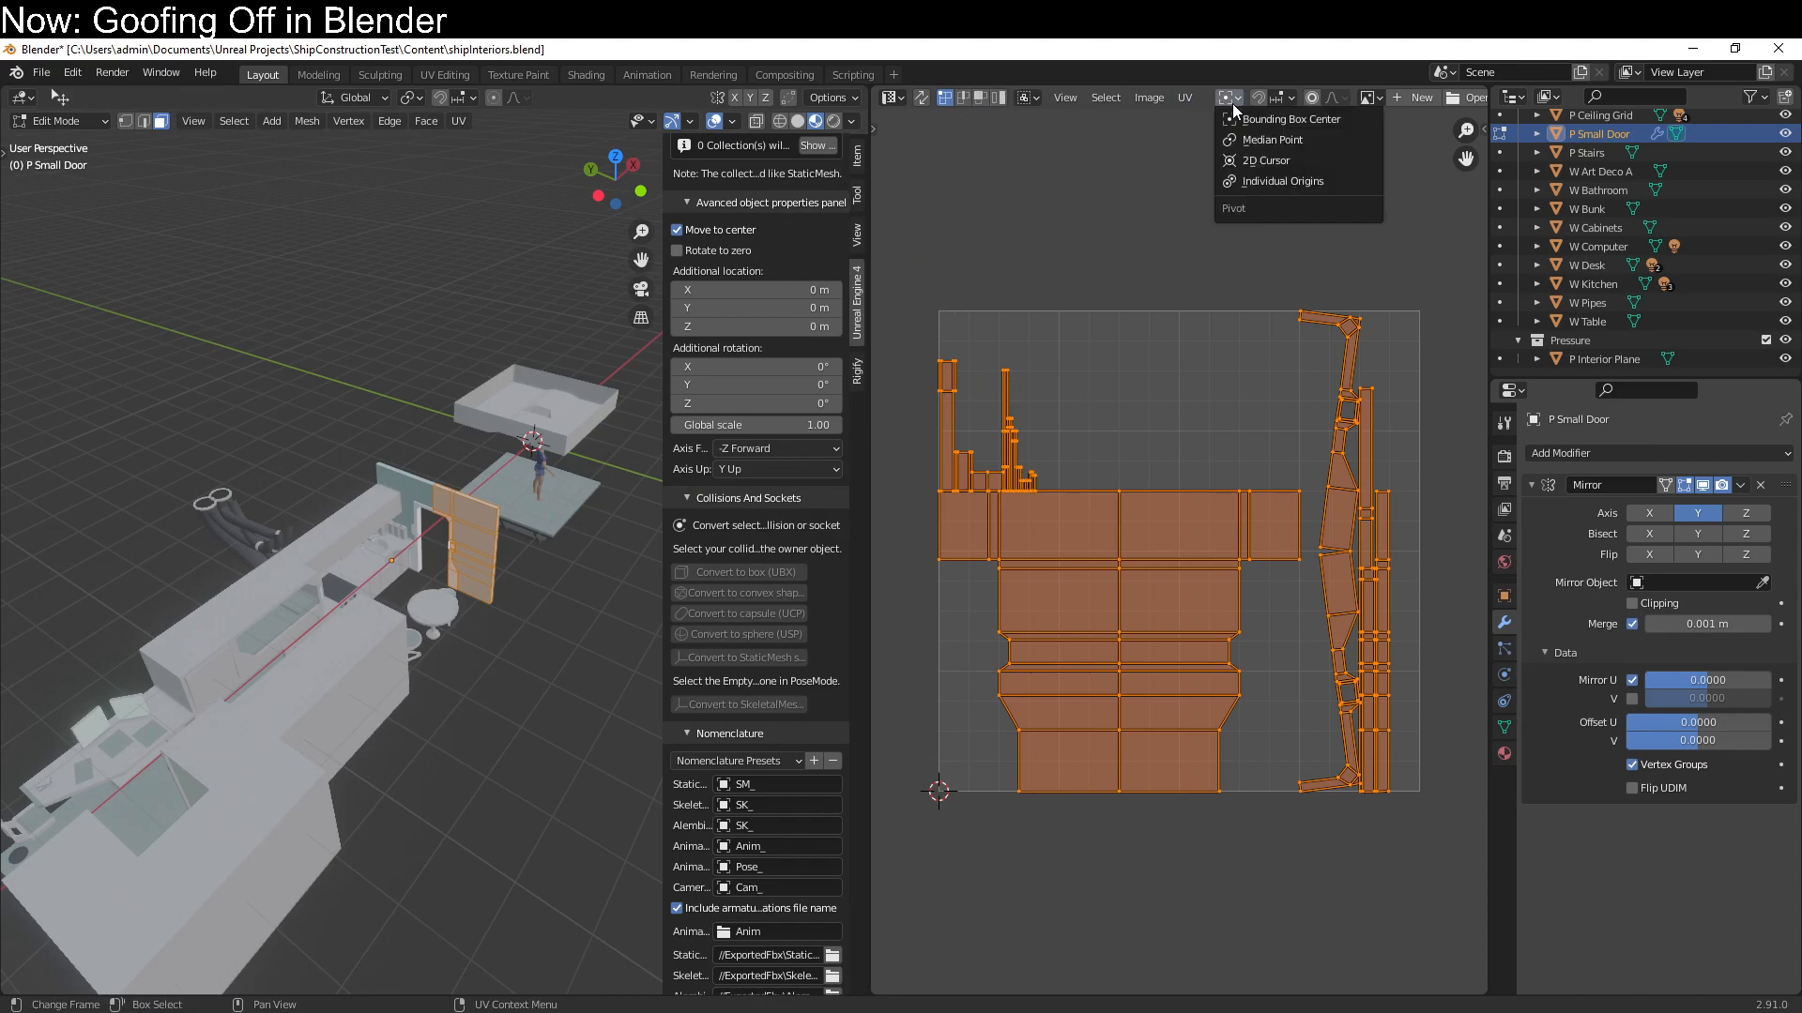
left_click(1257, 178)
left_click(1220, 99)
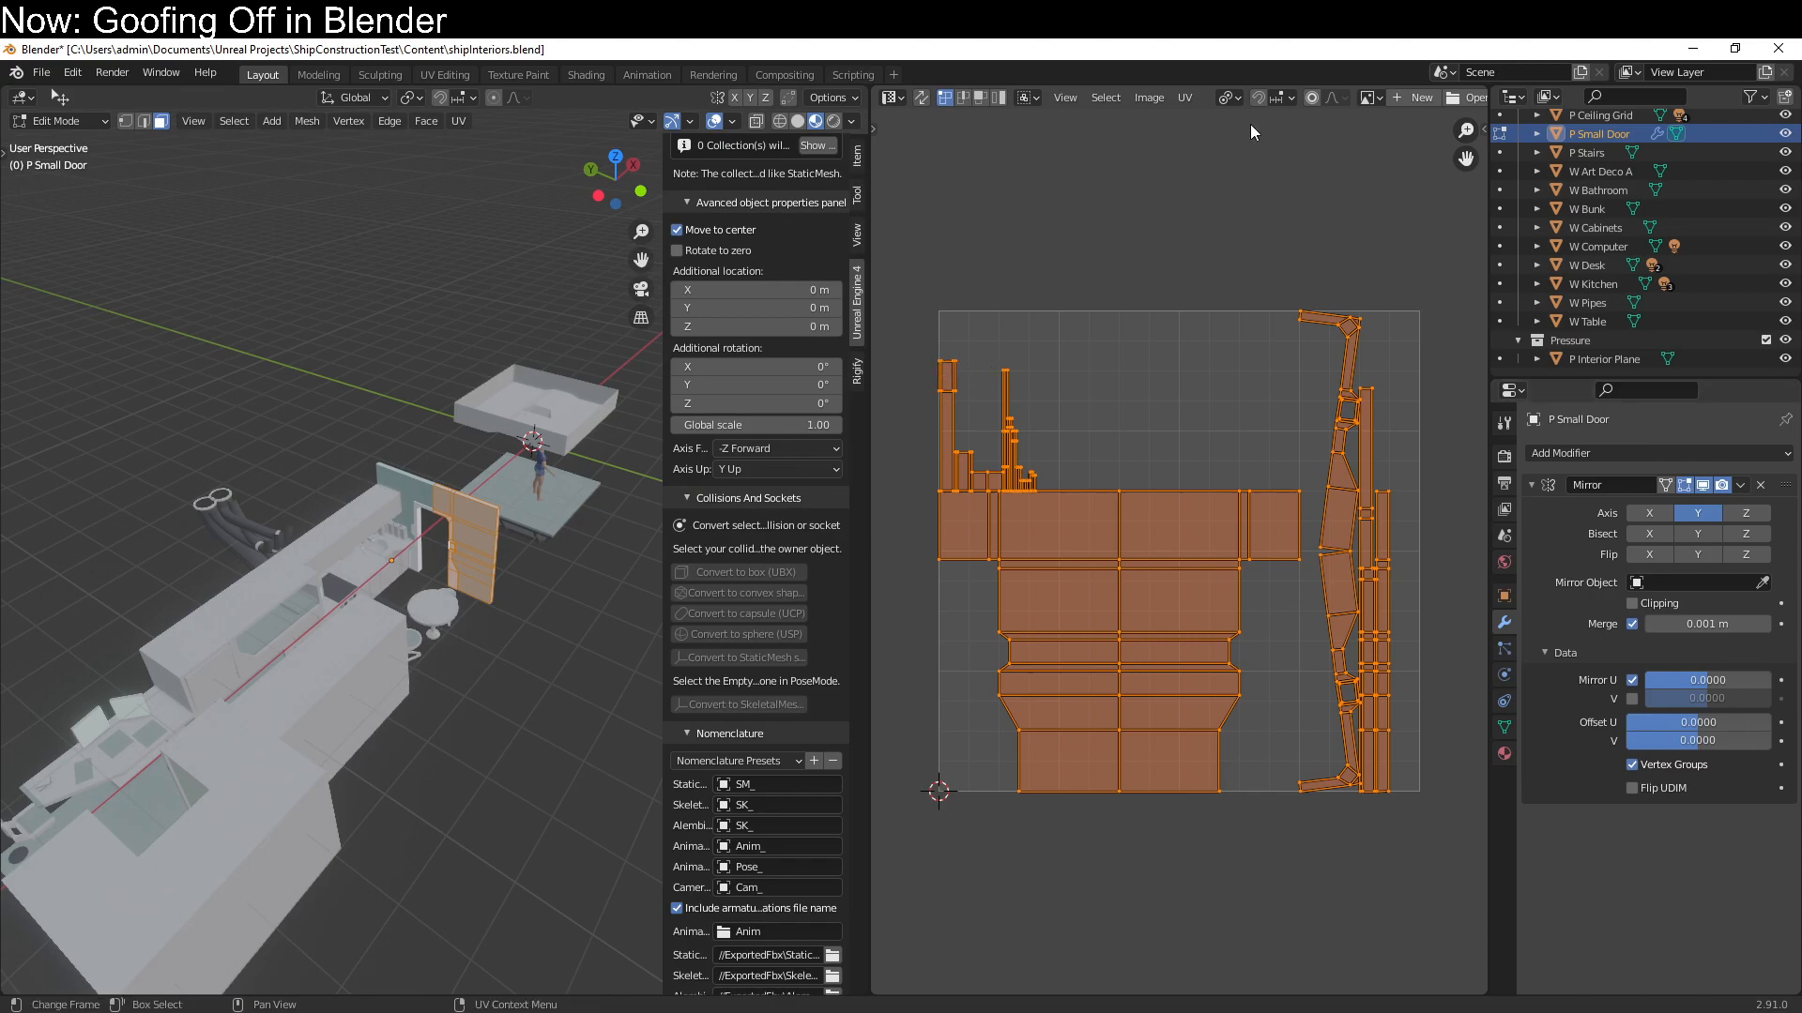
left_click(1229, 98)
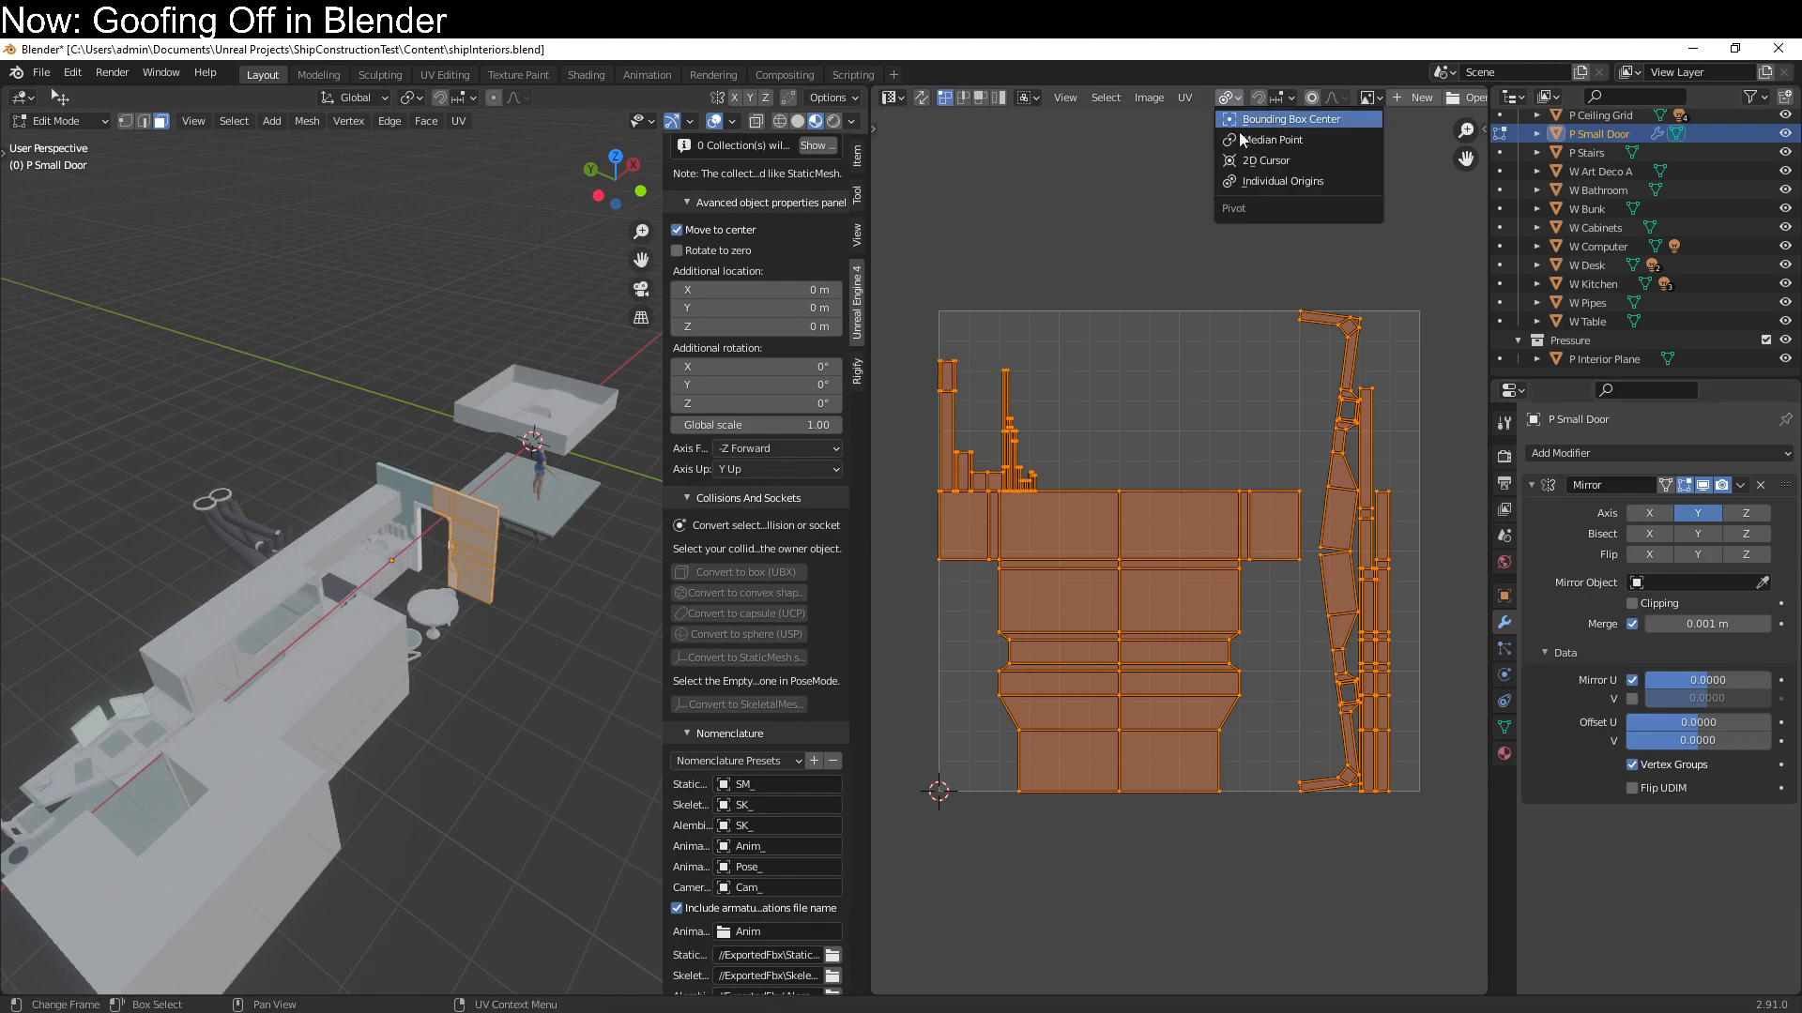
left_click(1262, 161)
type("s")
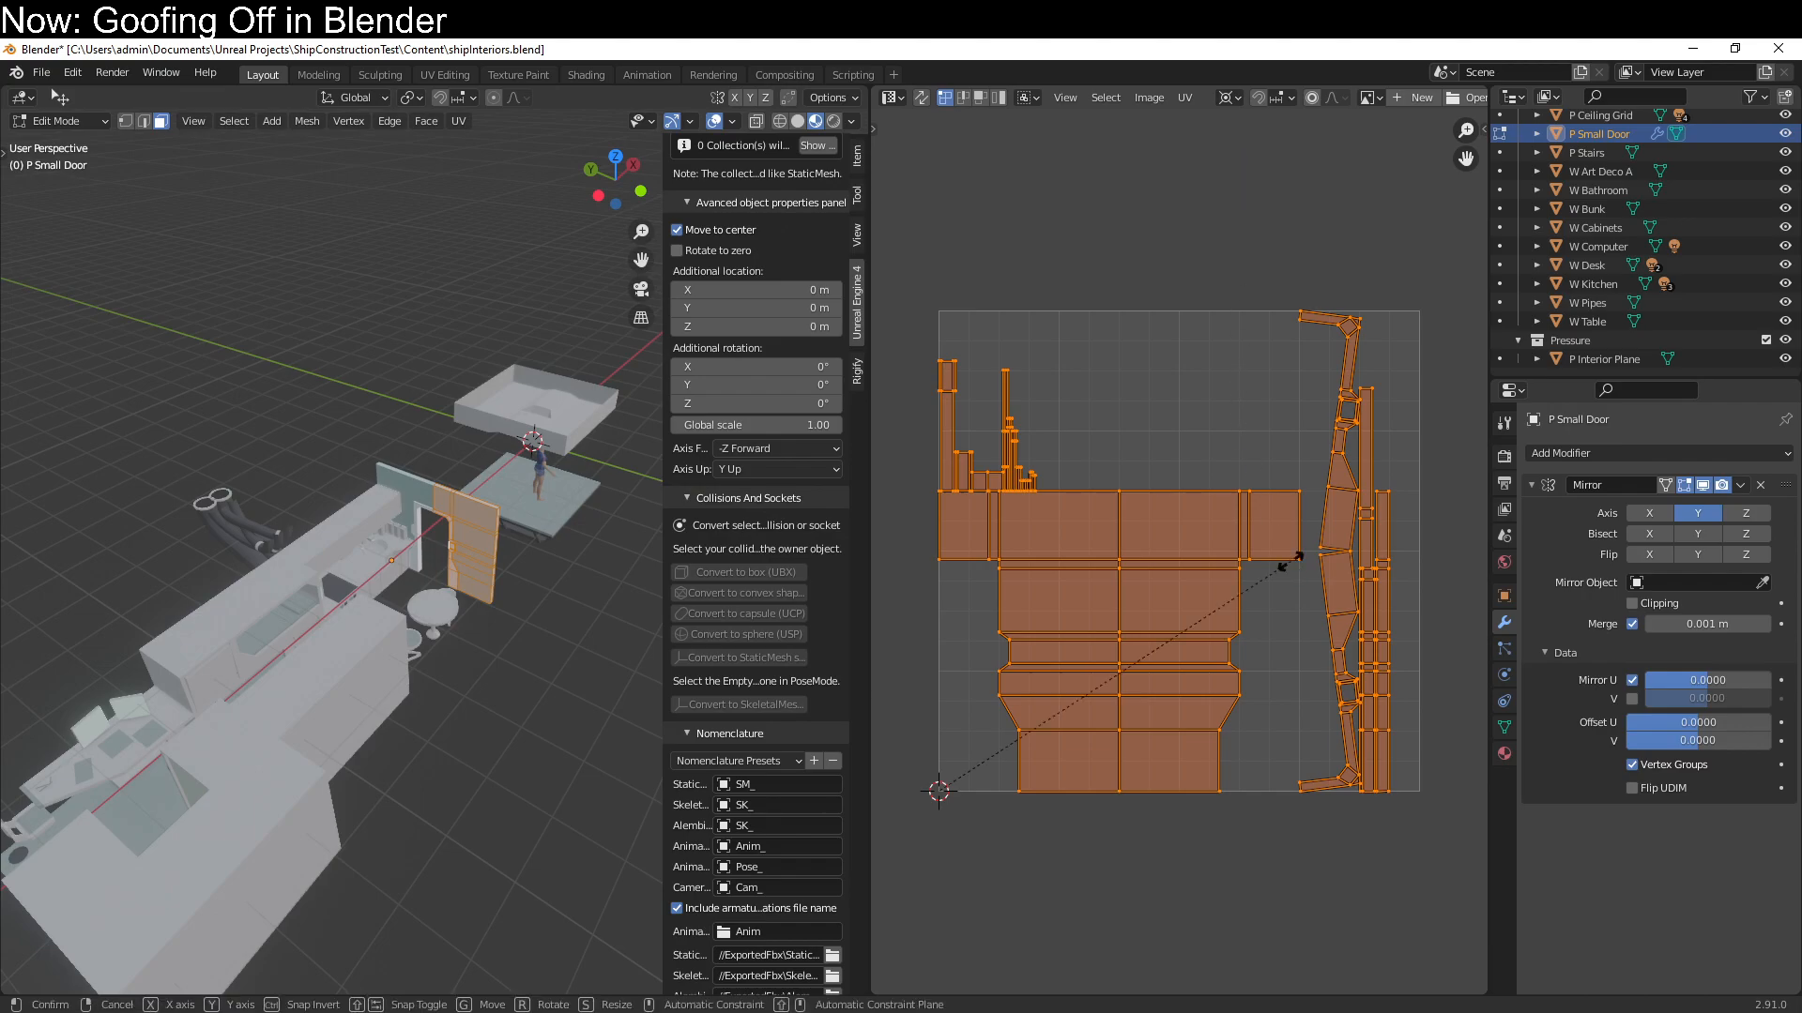
type("x.5")
key("Return")
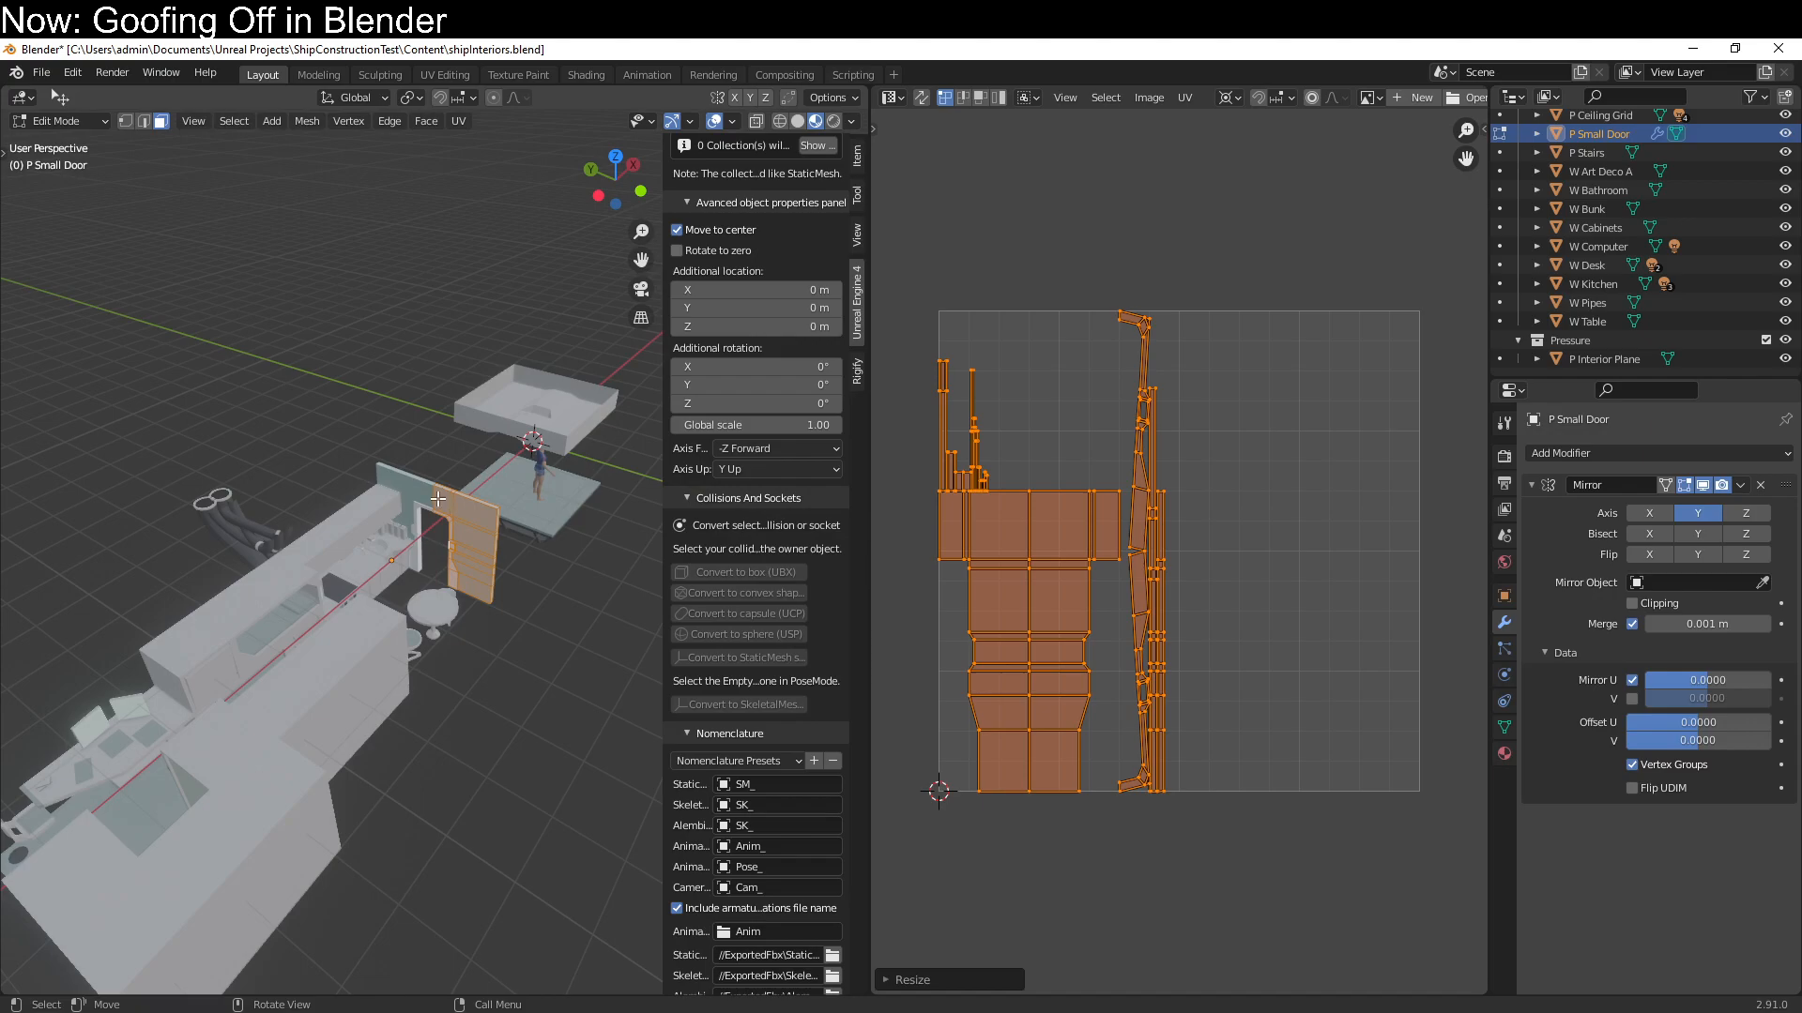
Apply P Small Door's Mirror modifier to inspect the mirrored UV layout, and undo the application
middle_click_drag(439, 499, 536, 507)
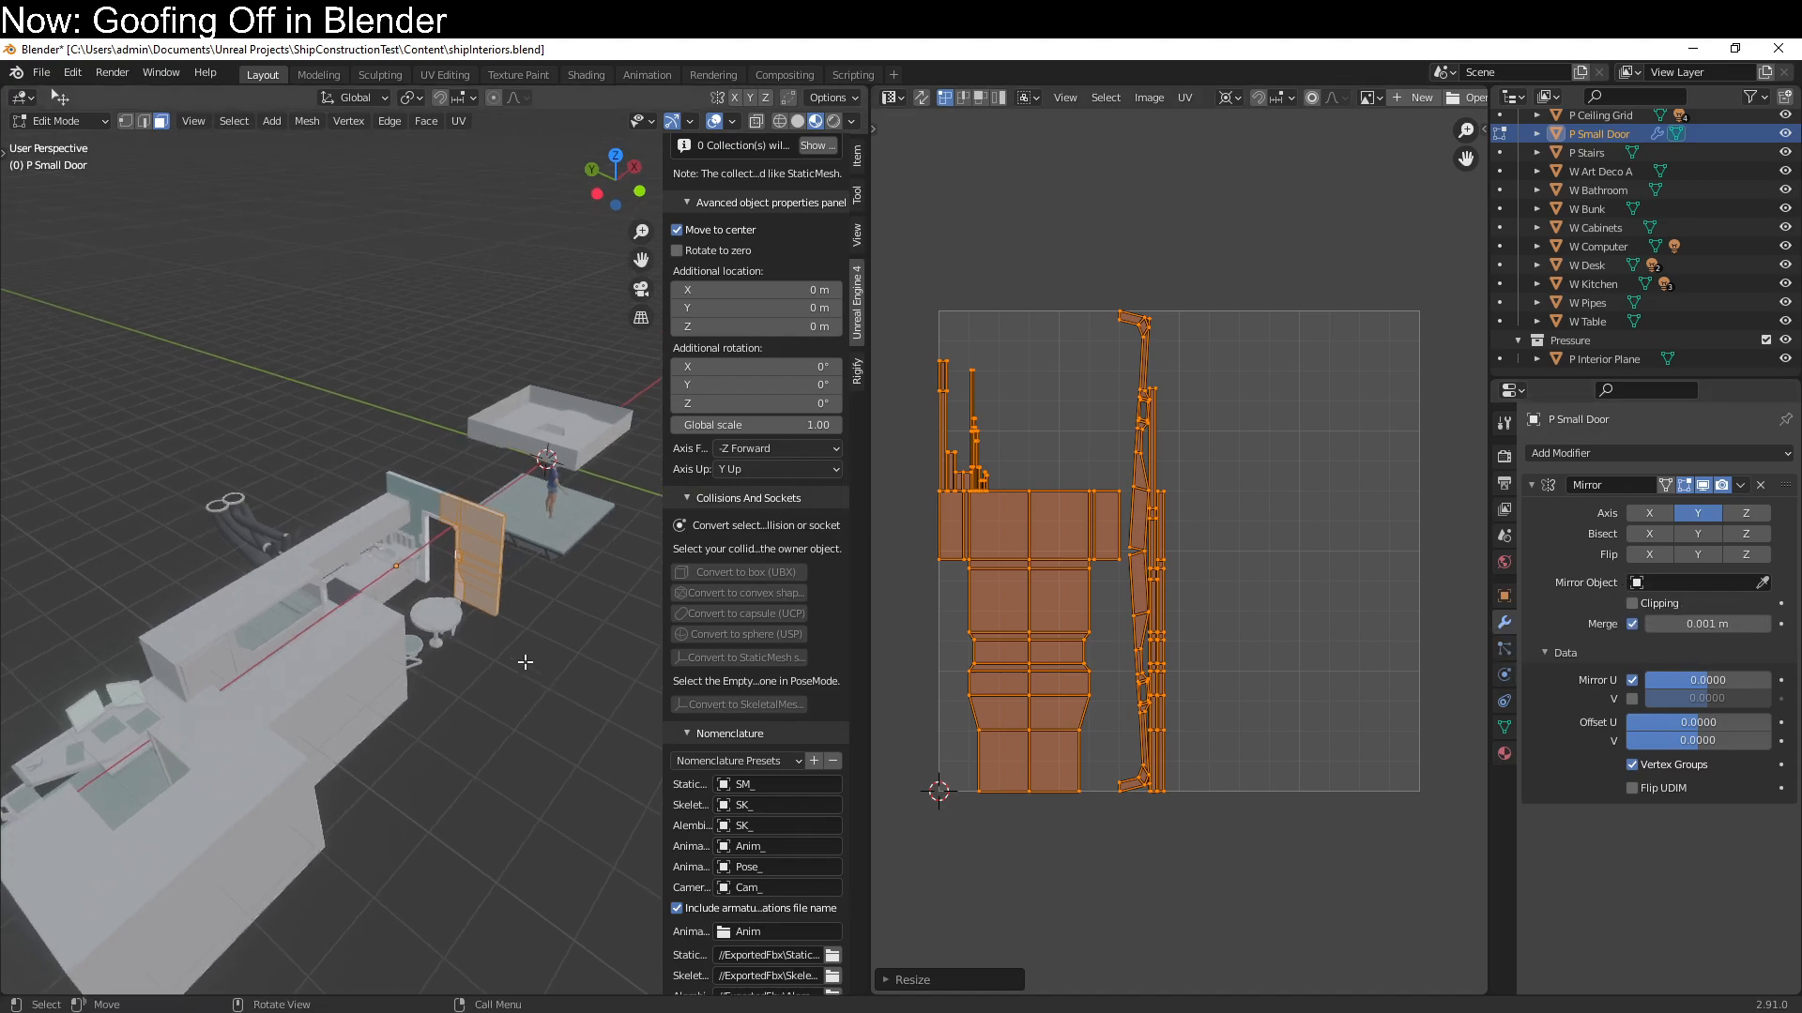
key("Tab")
key("ctrl+a")
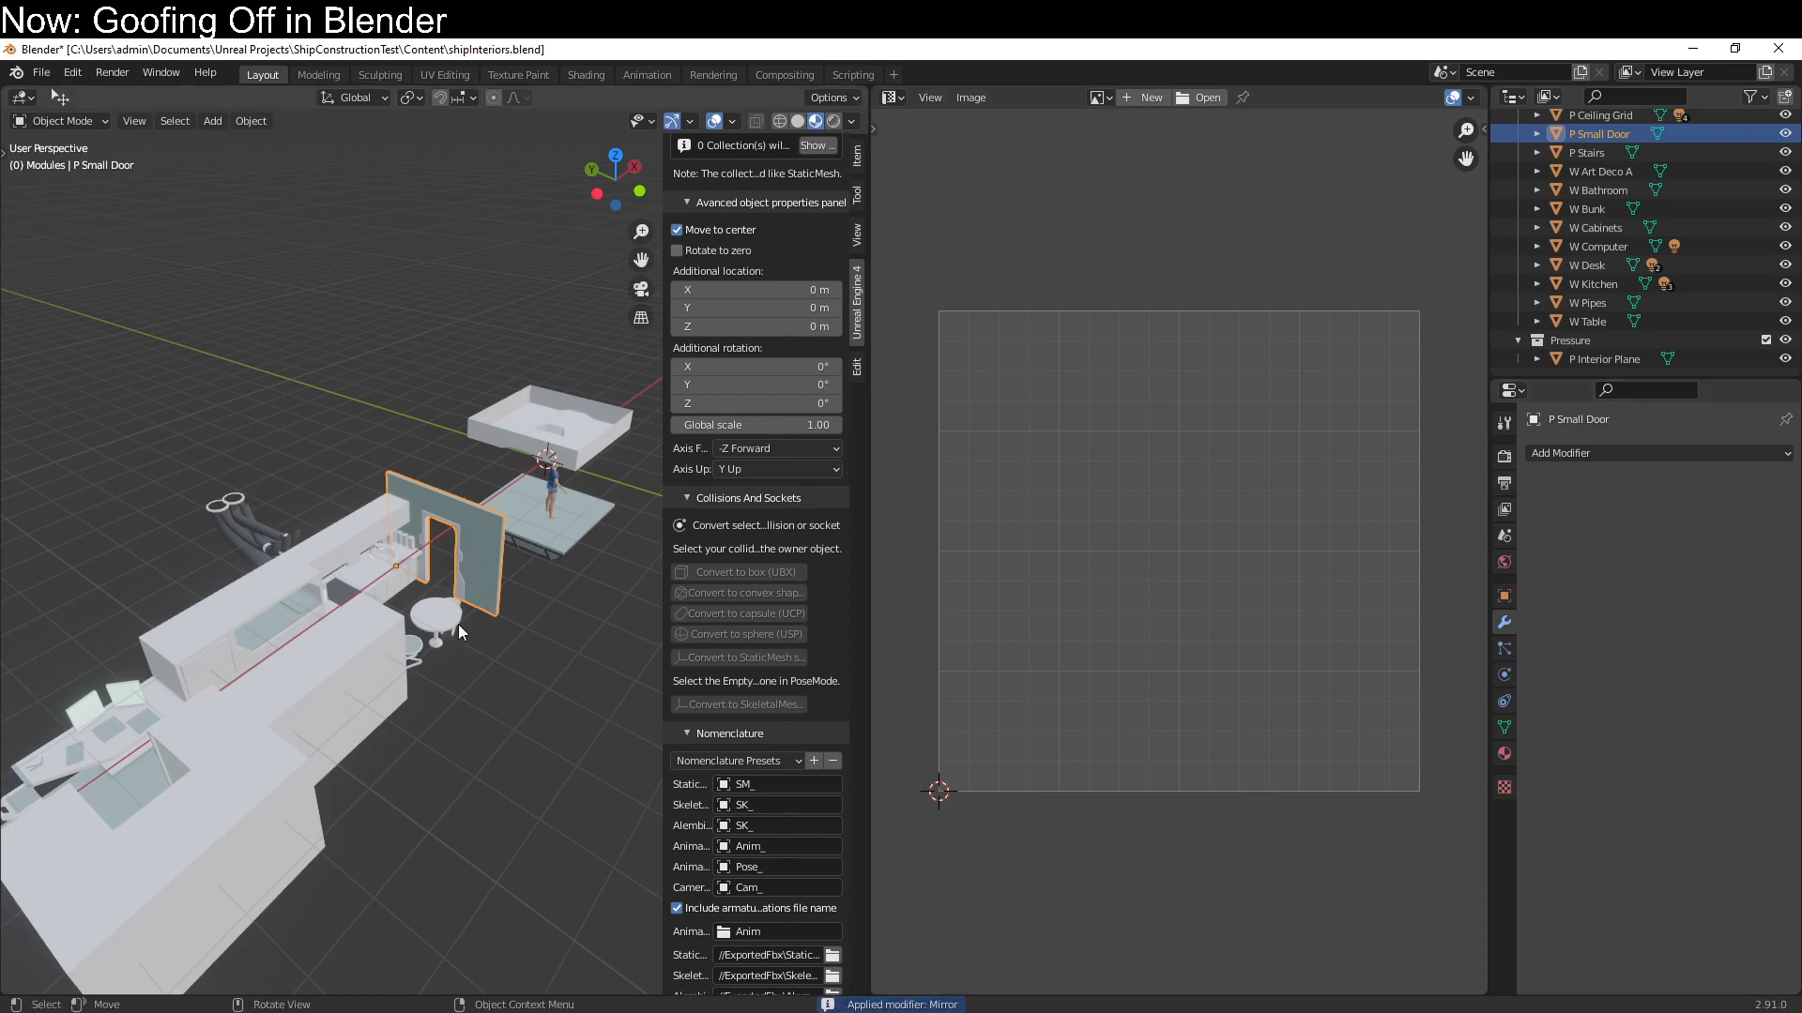
key("Tab")
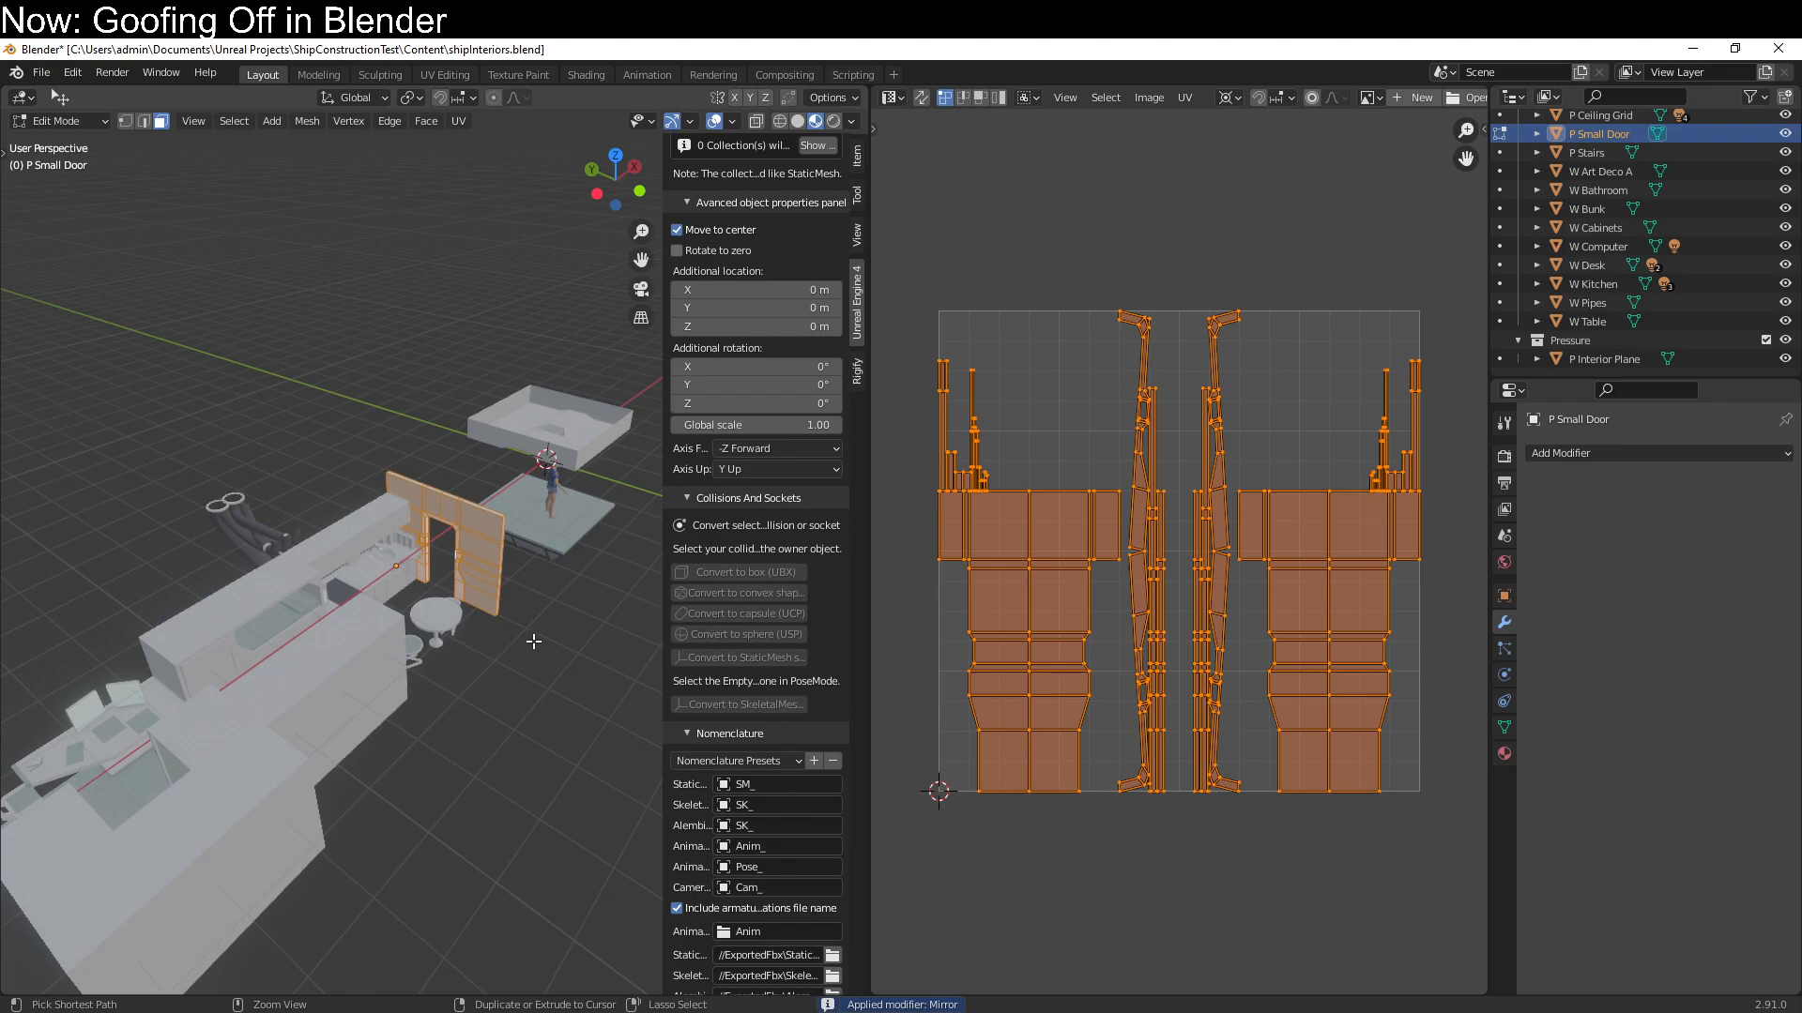
key("Tab")
key("ctrl+z")
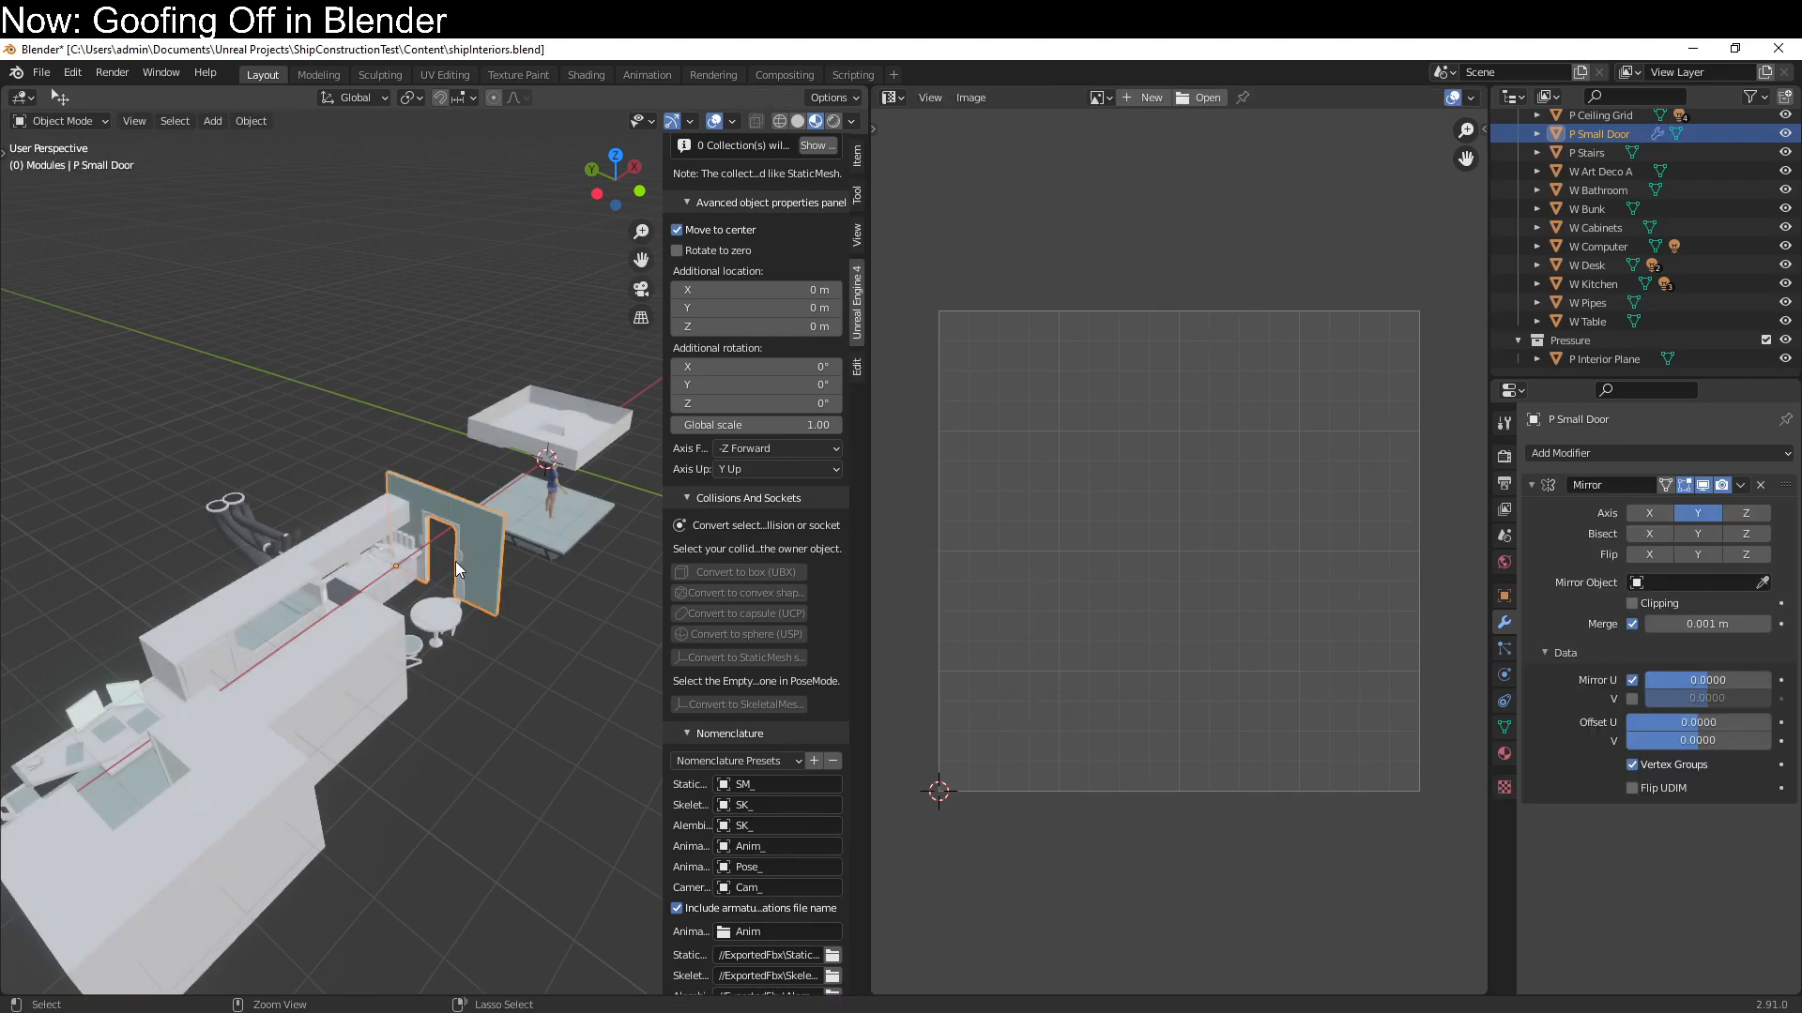
key("Tab")
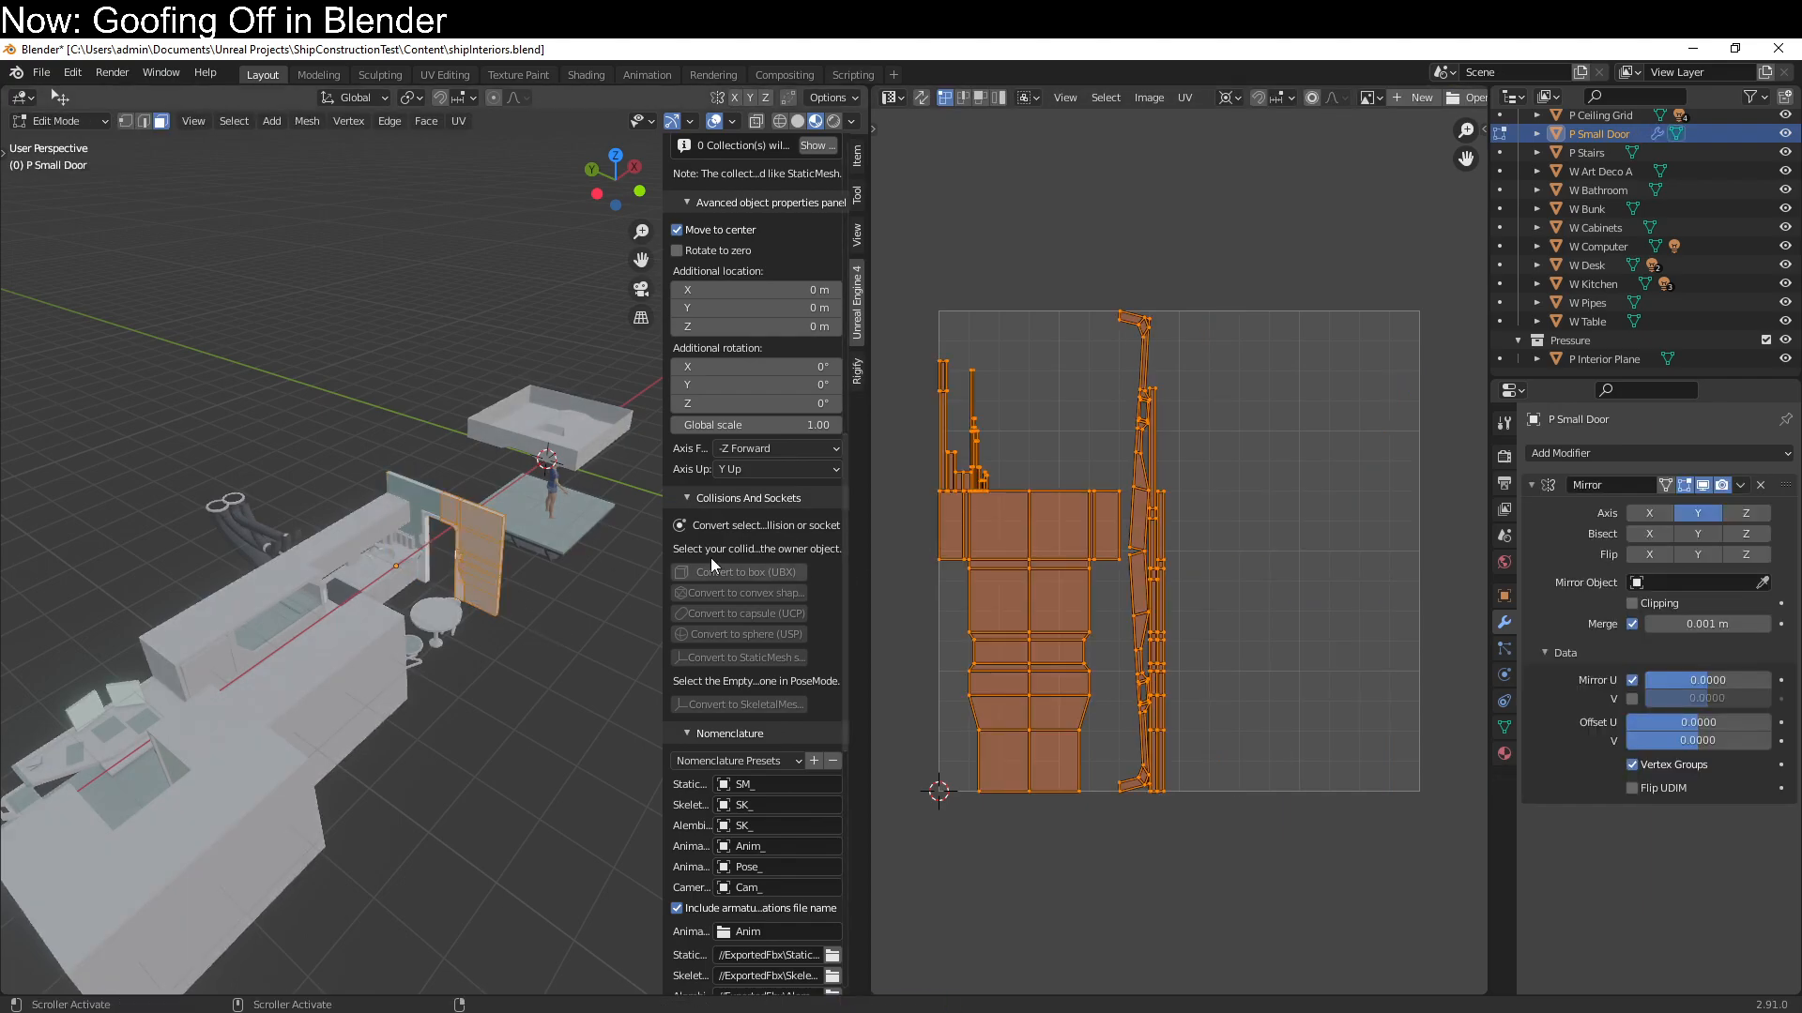
Leave mesh editing, save the file, and export only the selected P Small Door for Unreal Engine 4
key("Tab")
middle_click_drag(506, 418, 542, 587)
key("ctrl+s")
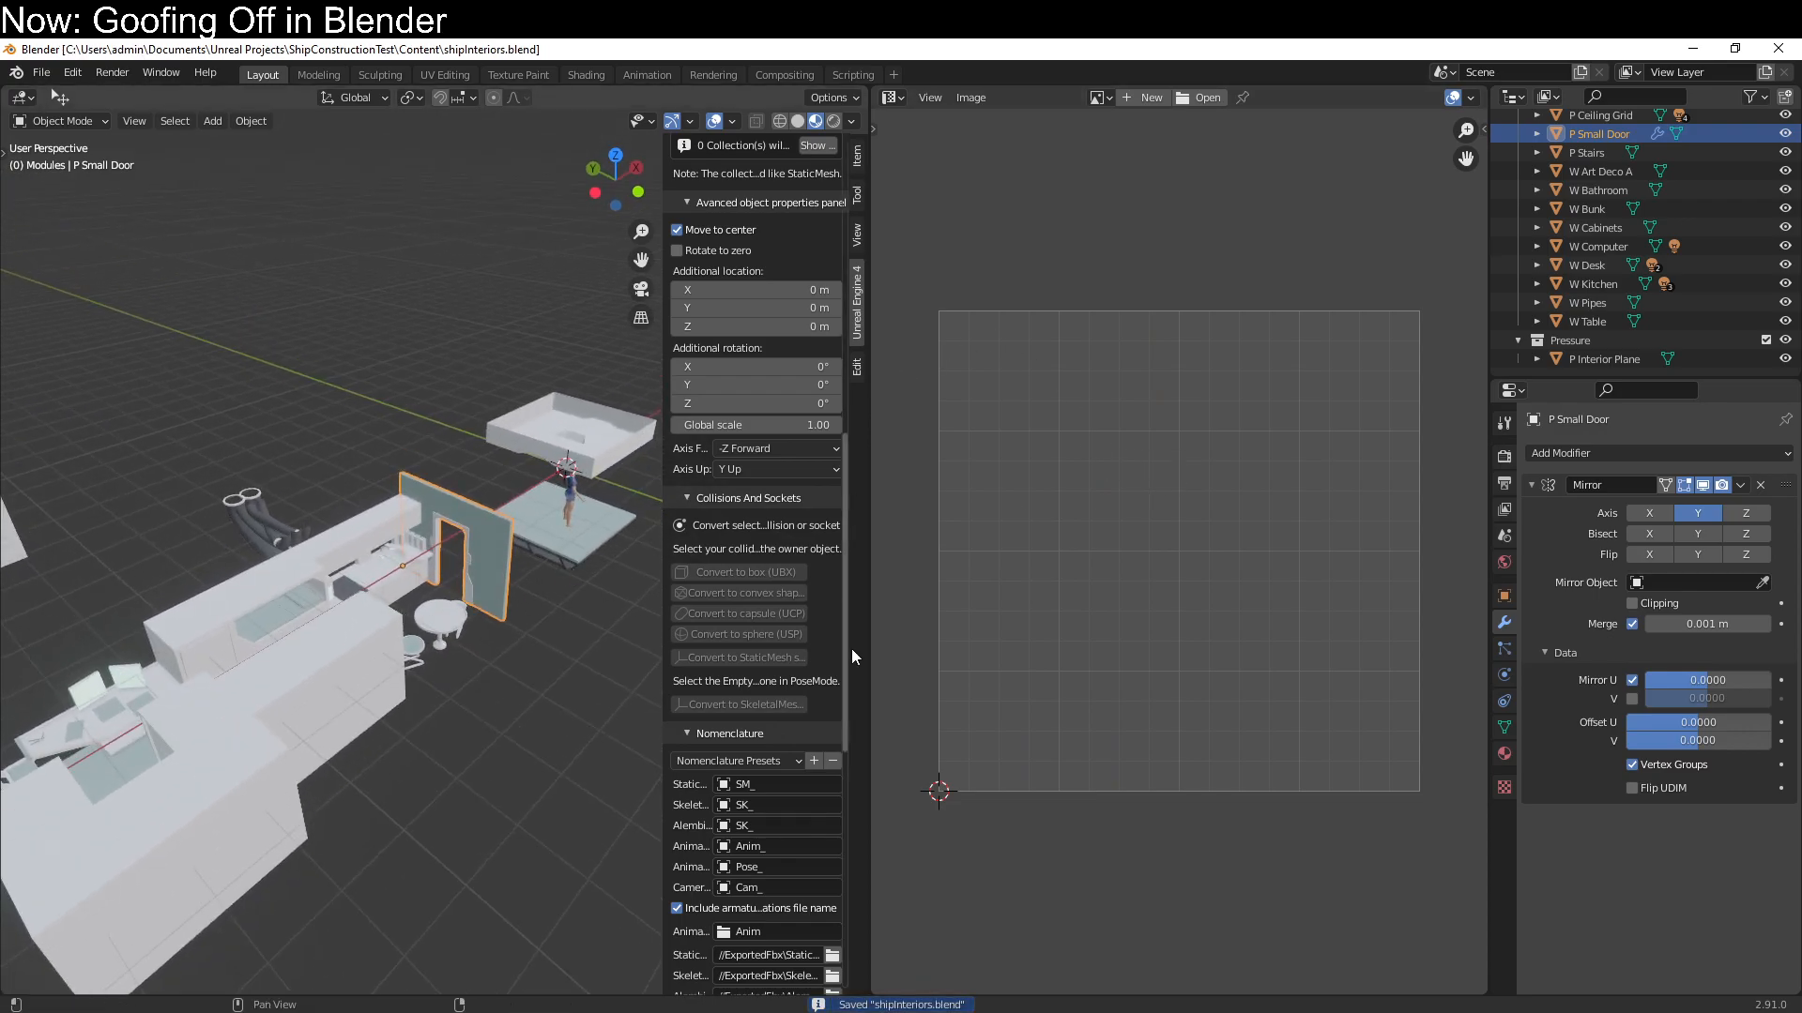
scroll(779, 692, "down", 10)
left_click(701, 834)
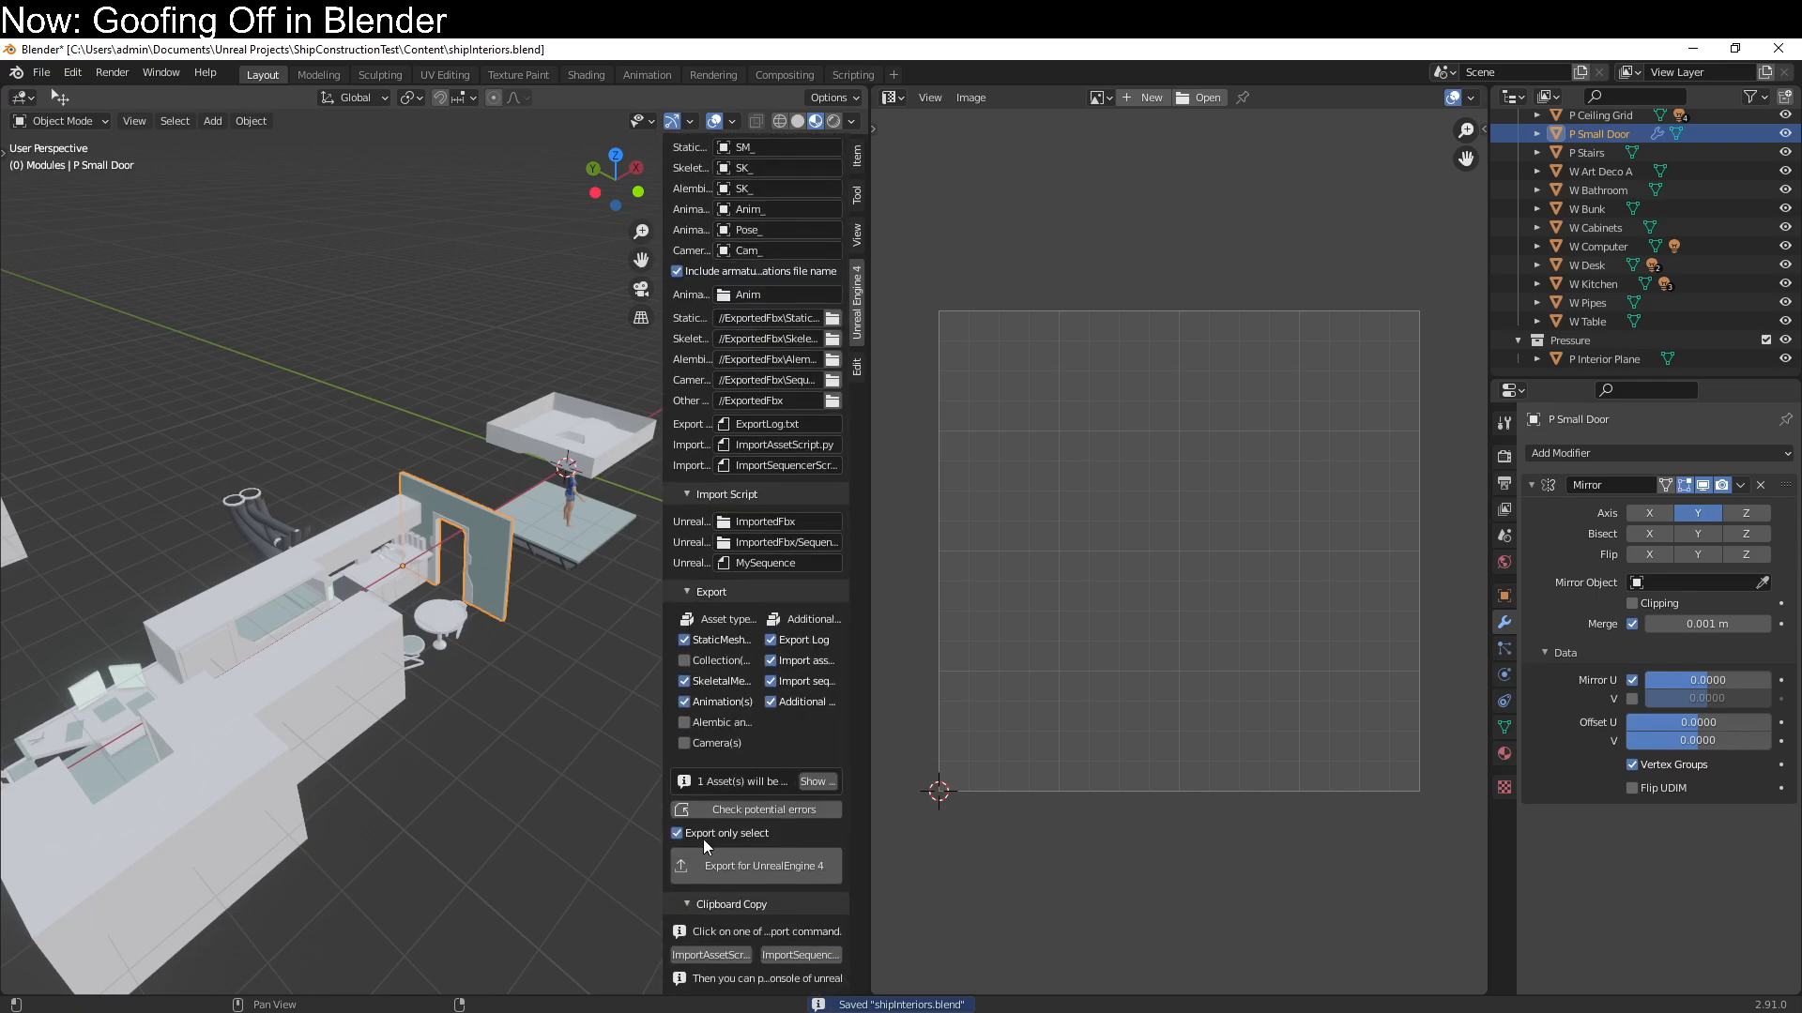
left_click(780, 869)
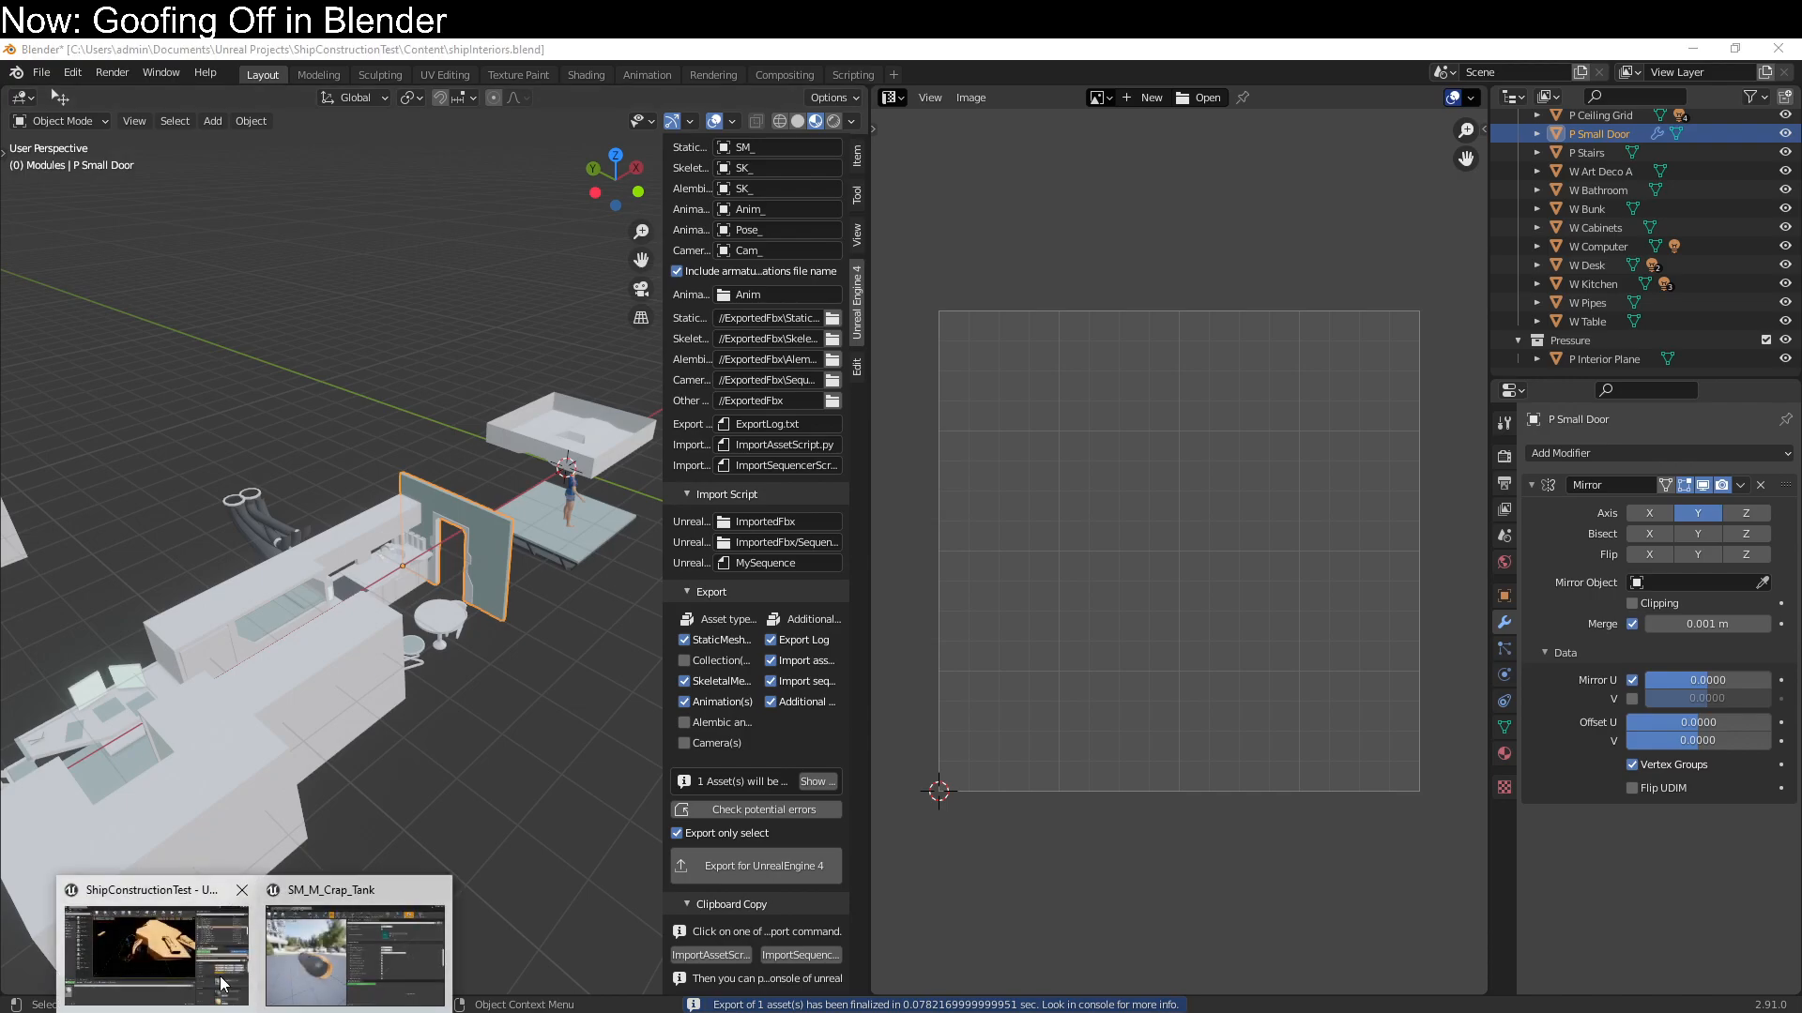
Switch to Unreal Editor and filter the ExportedFbx/StaticMesh content folder by "door"
left_click(220, 976)
left_click(1611, 84)
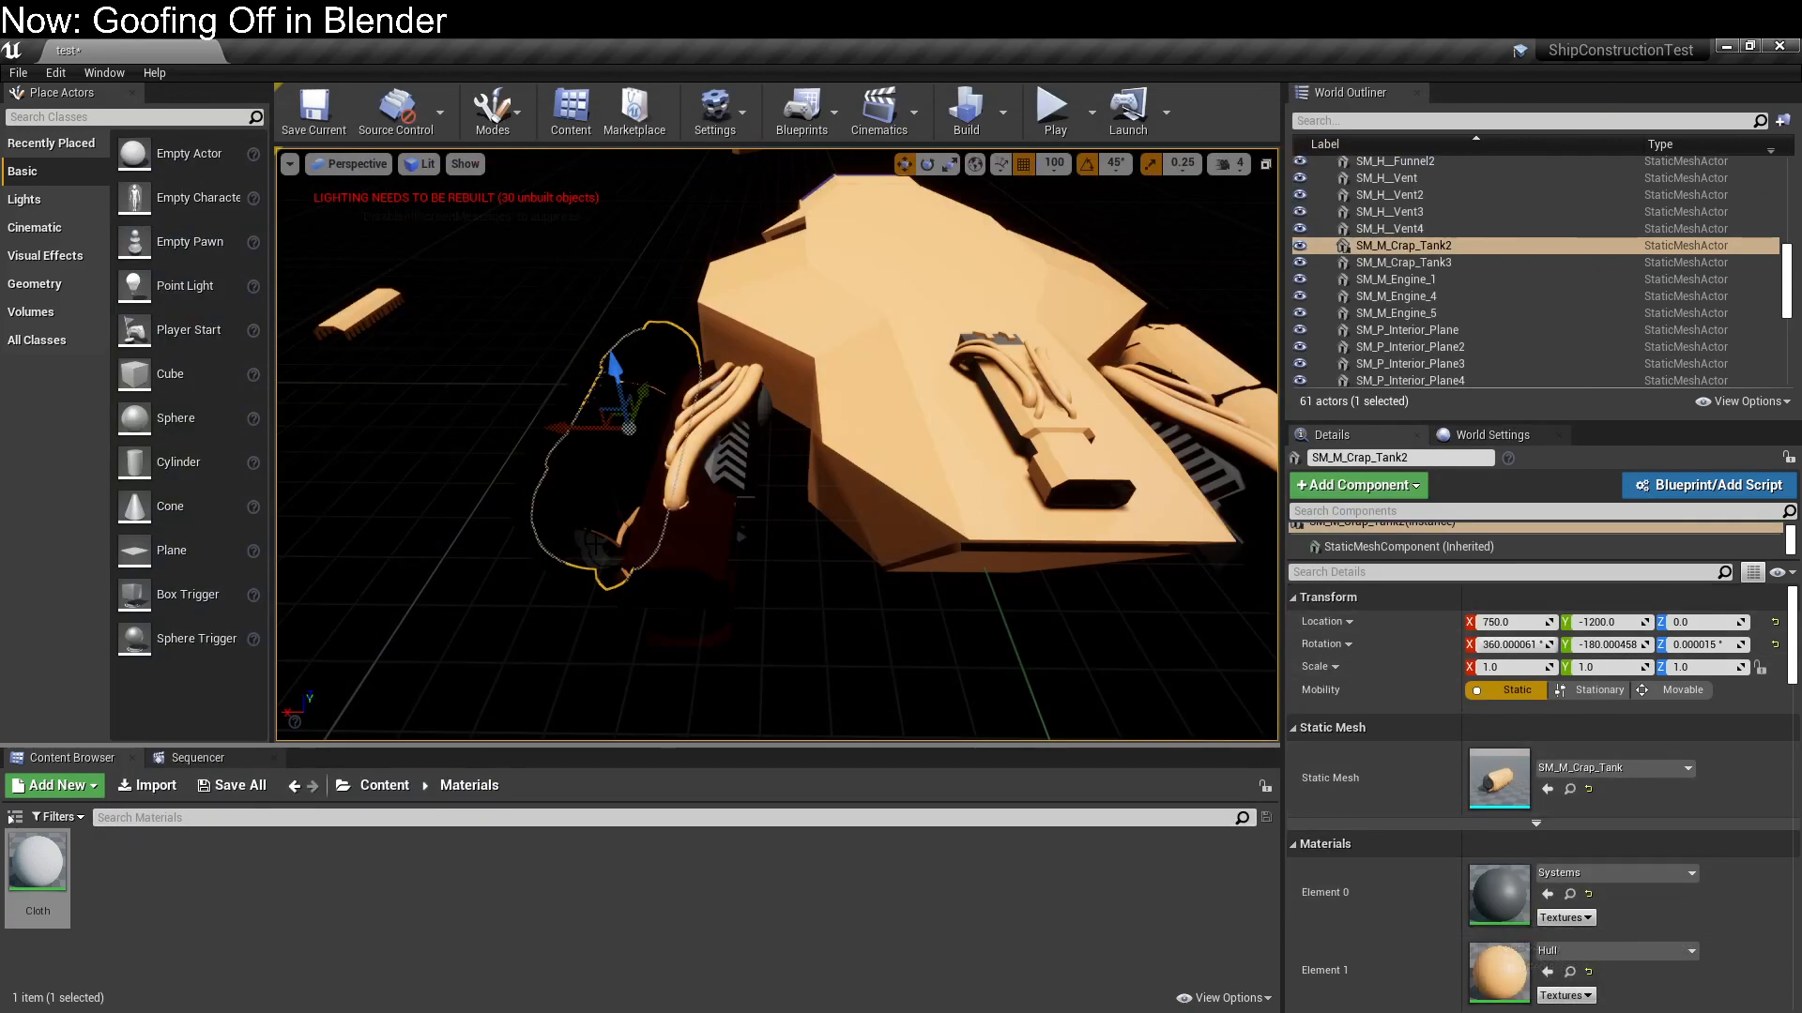
scroll(512, 681, "down", 1)
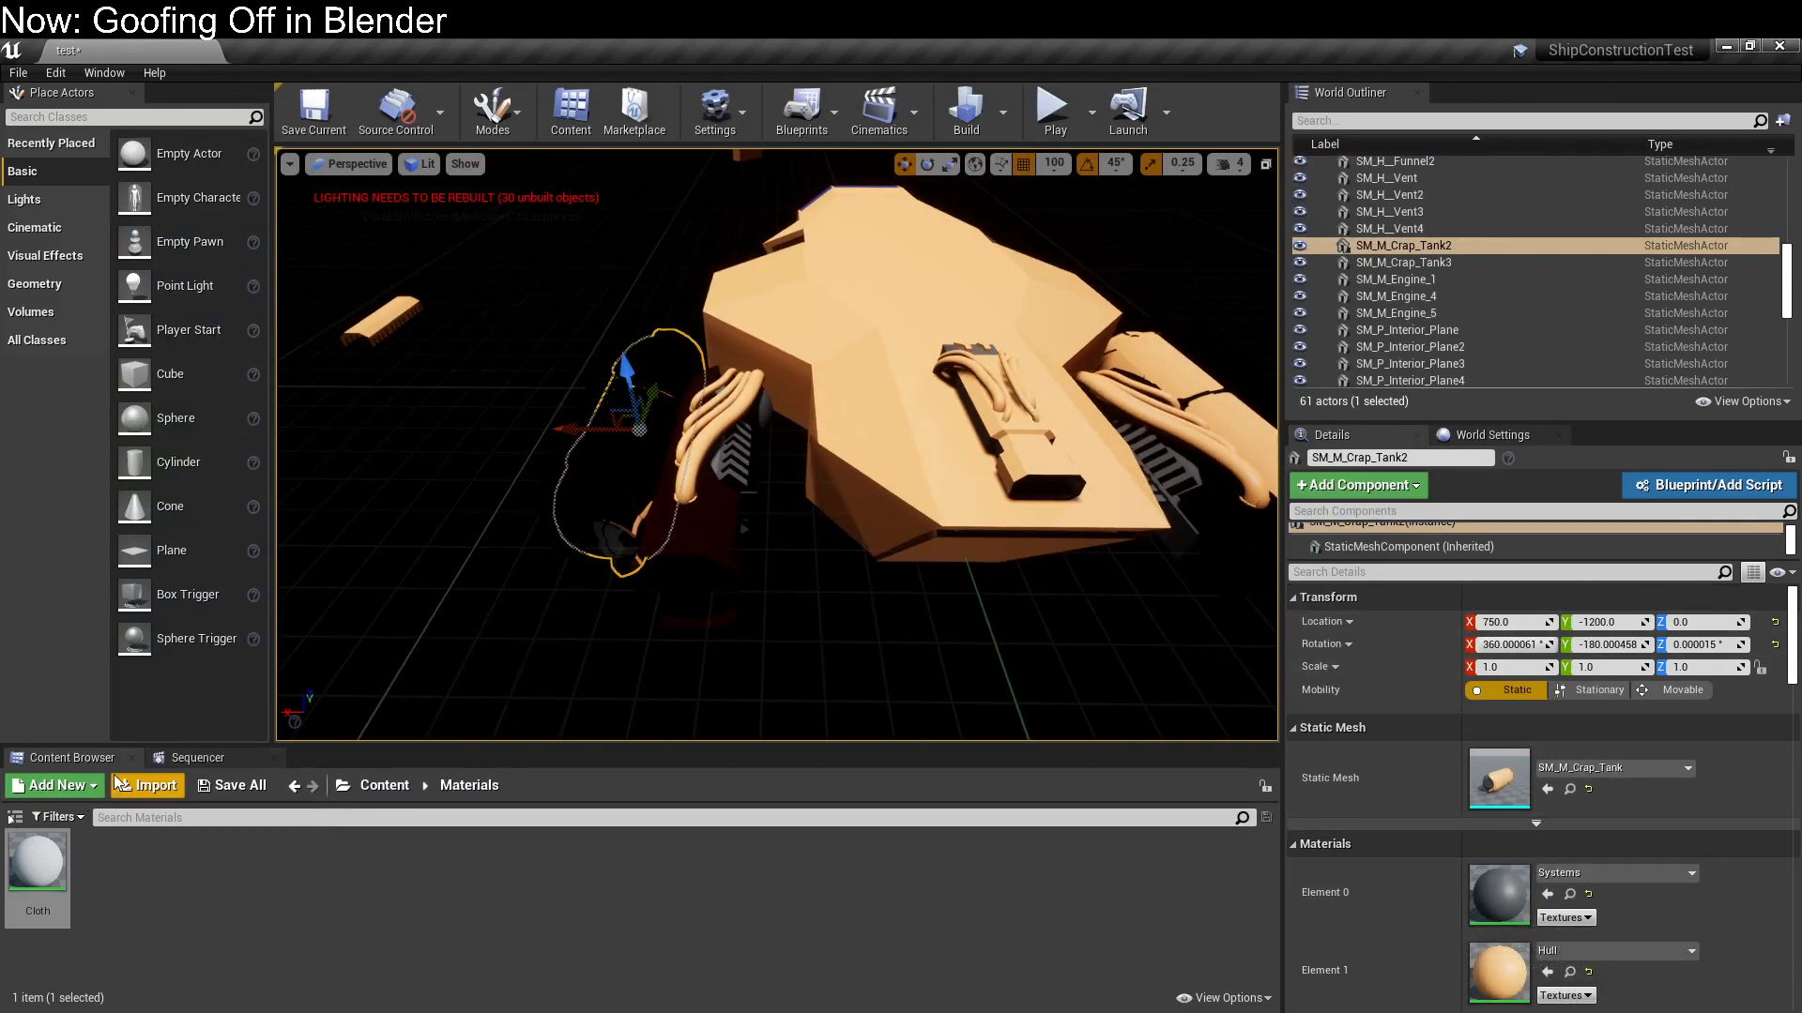
left_click(371, 787)
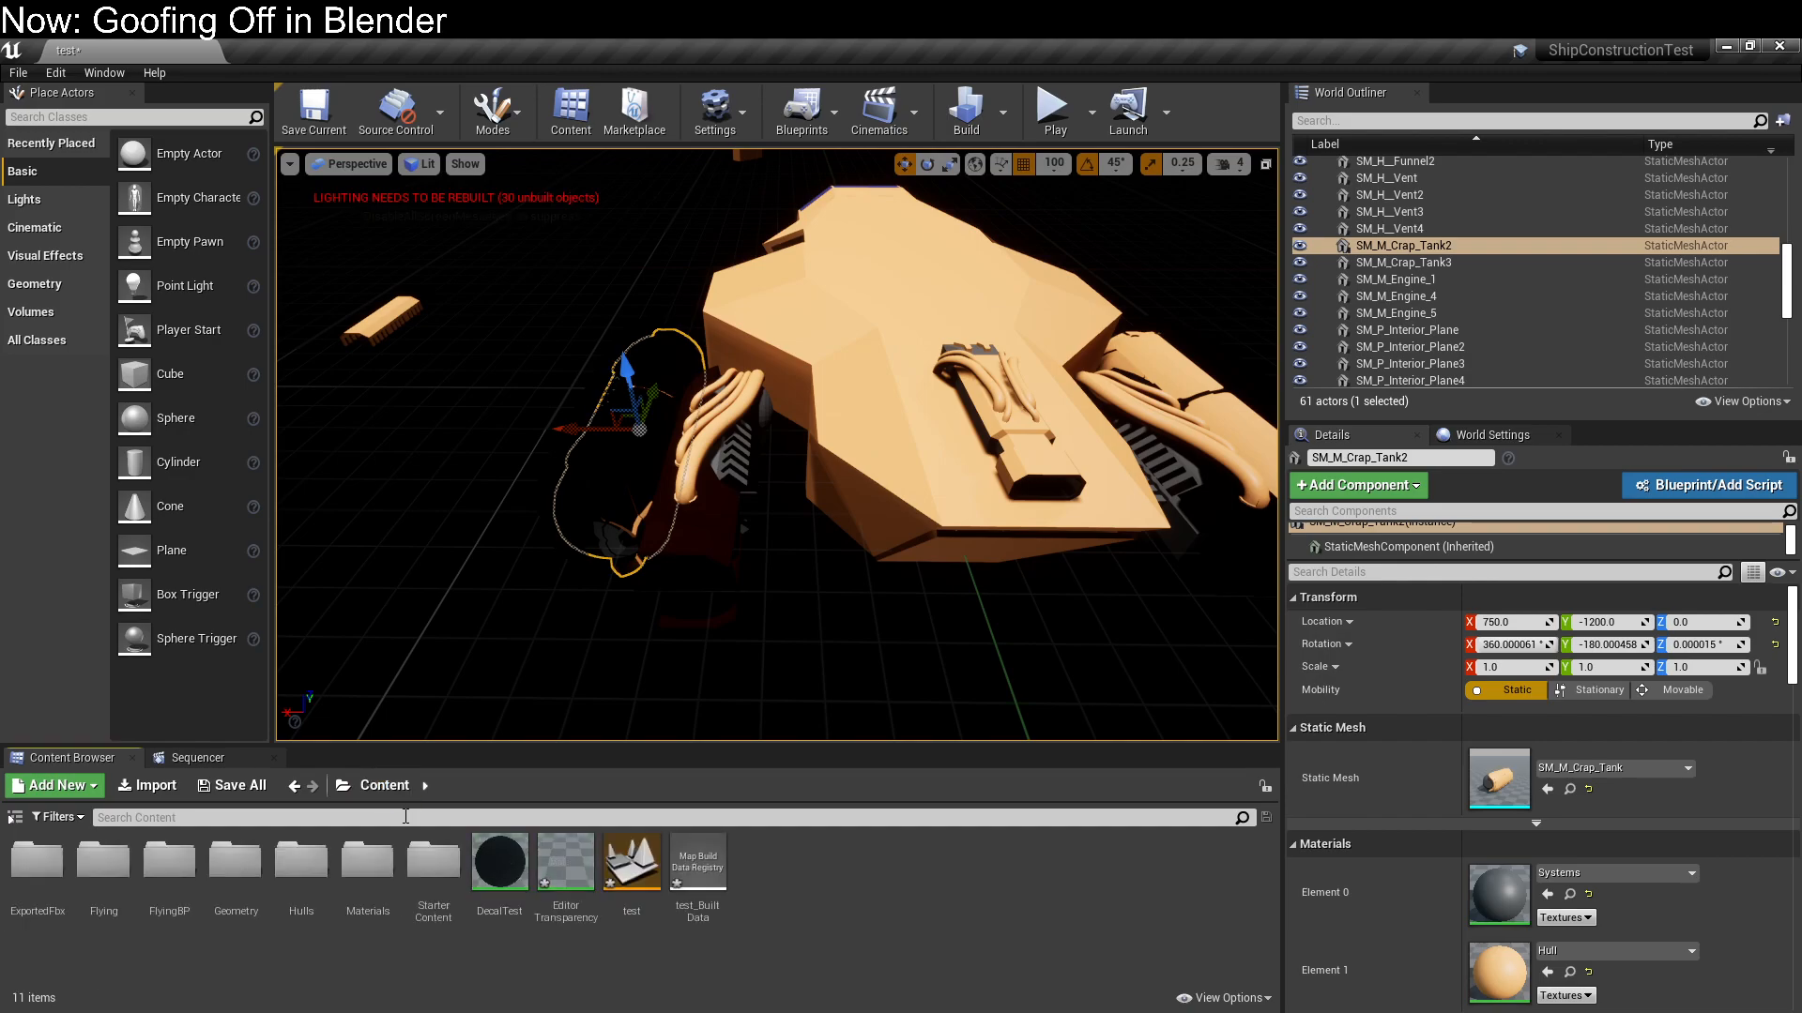
double_click(68, 868)
double_click(38, 868)
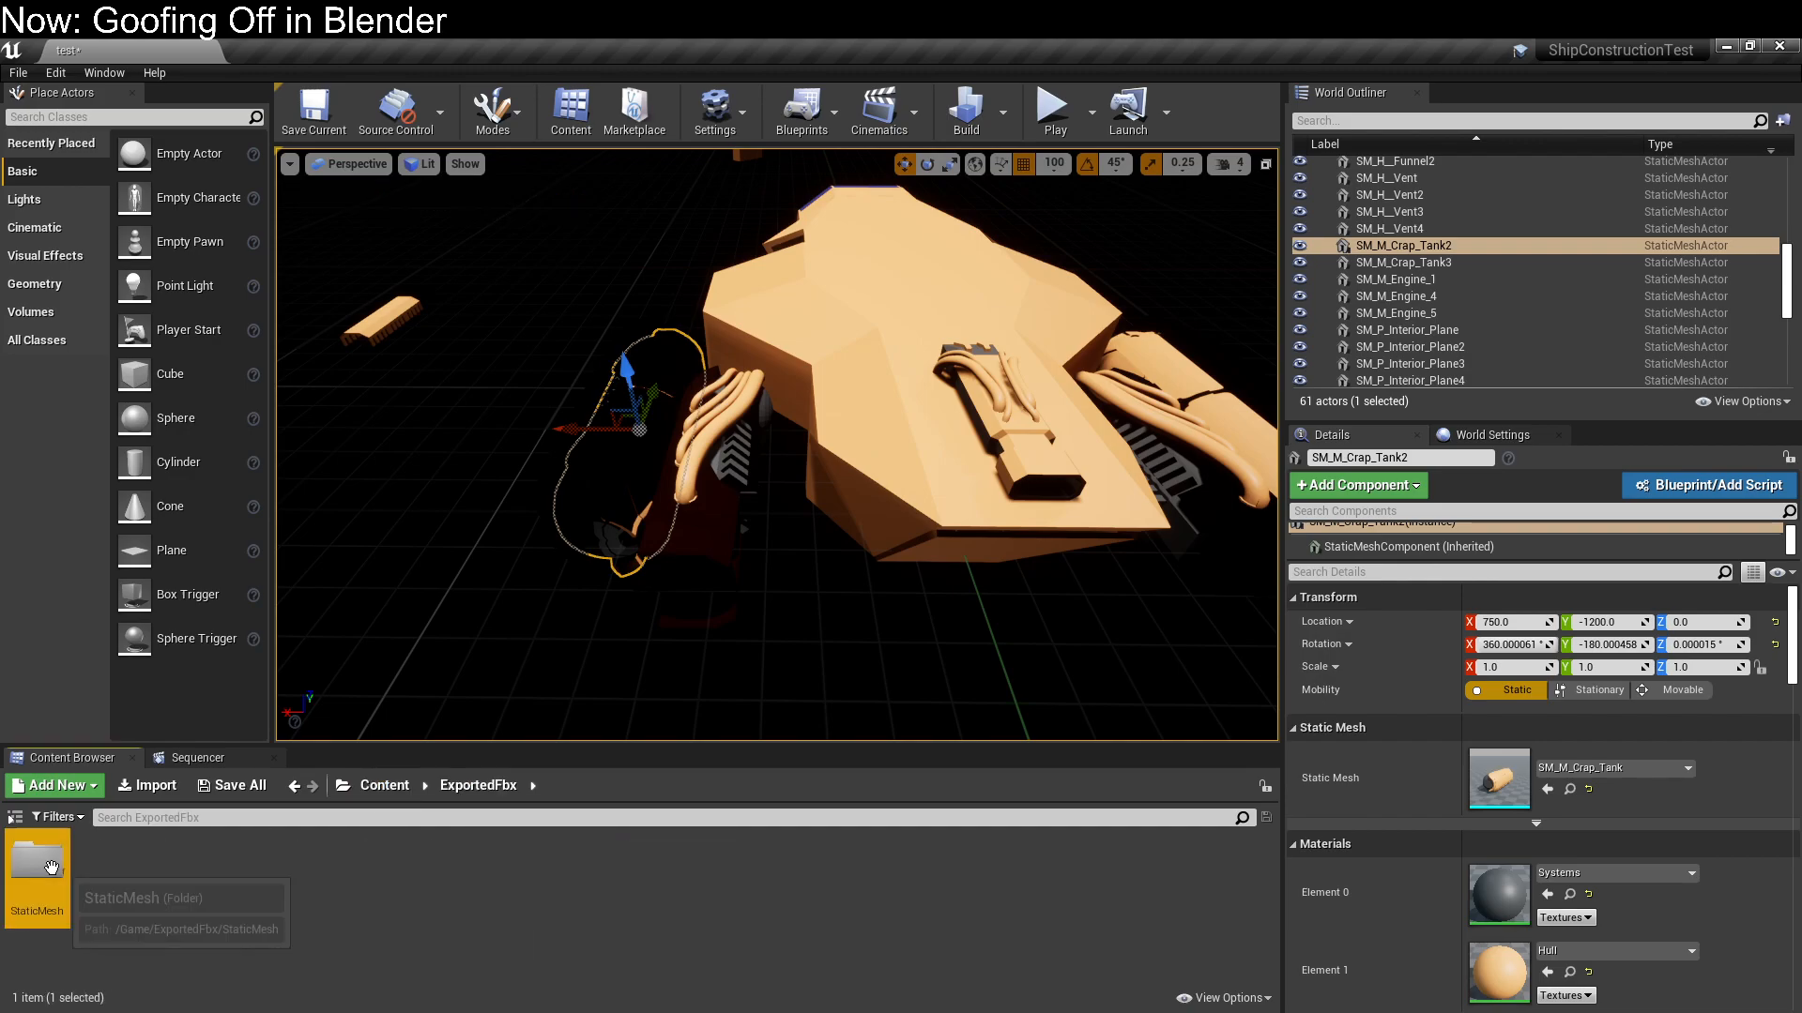
type("door")
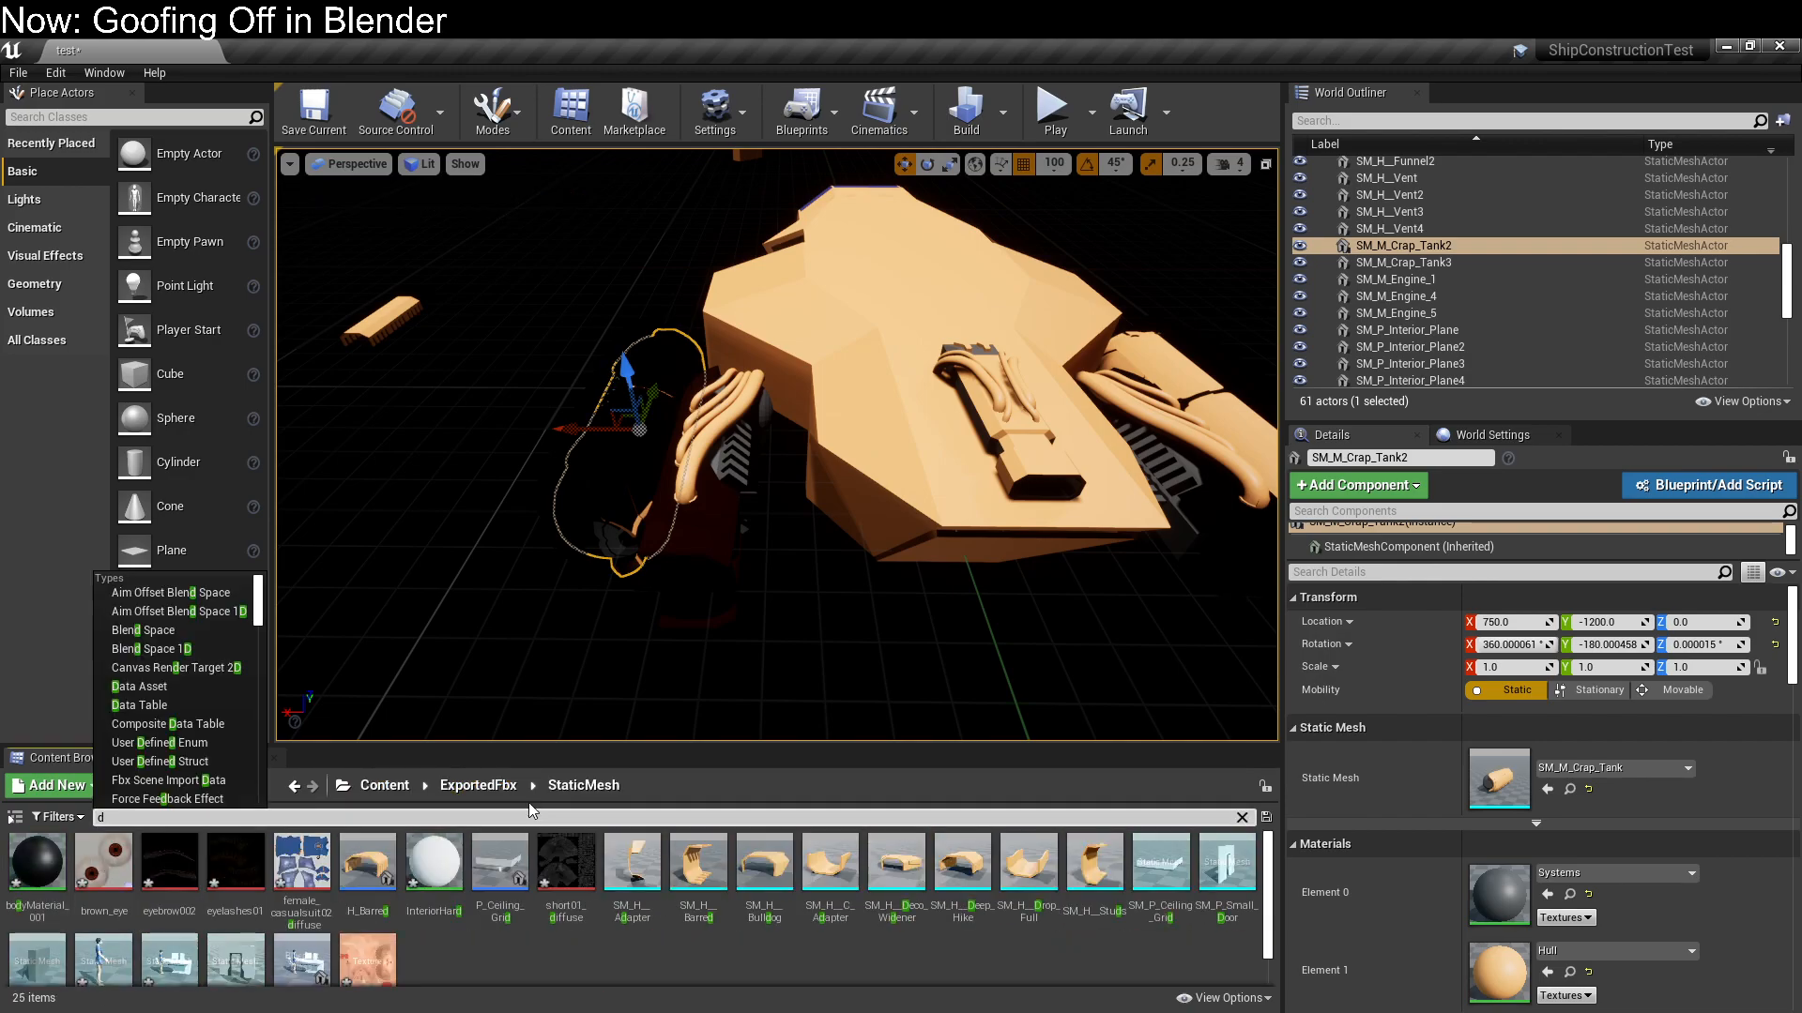
key("Return")
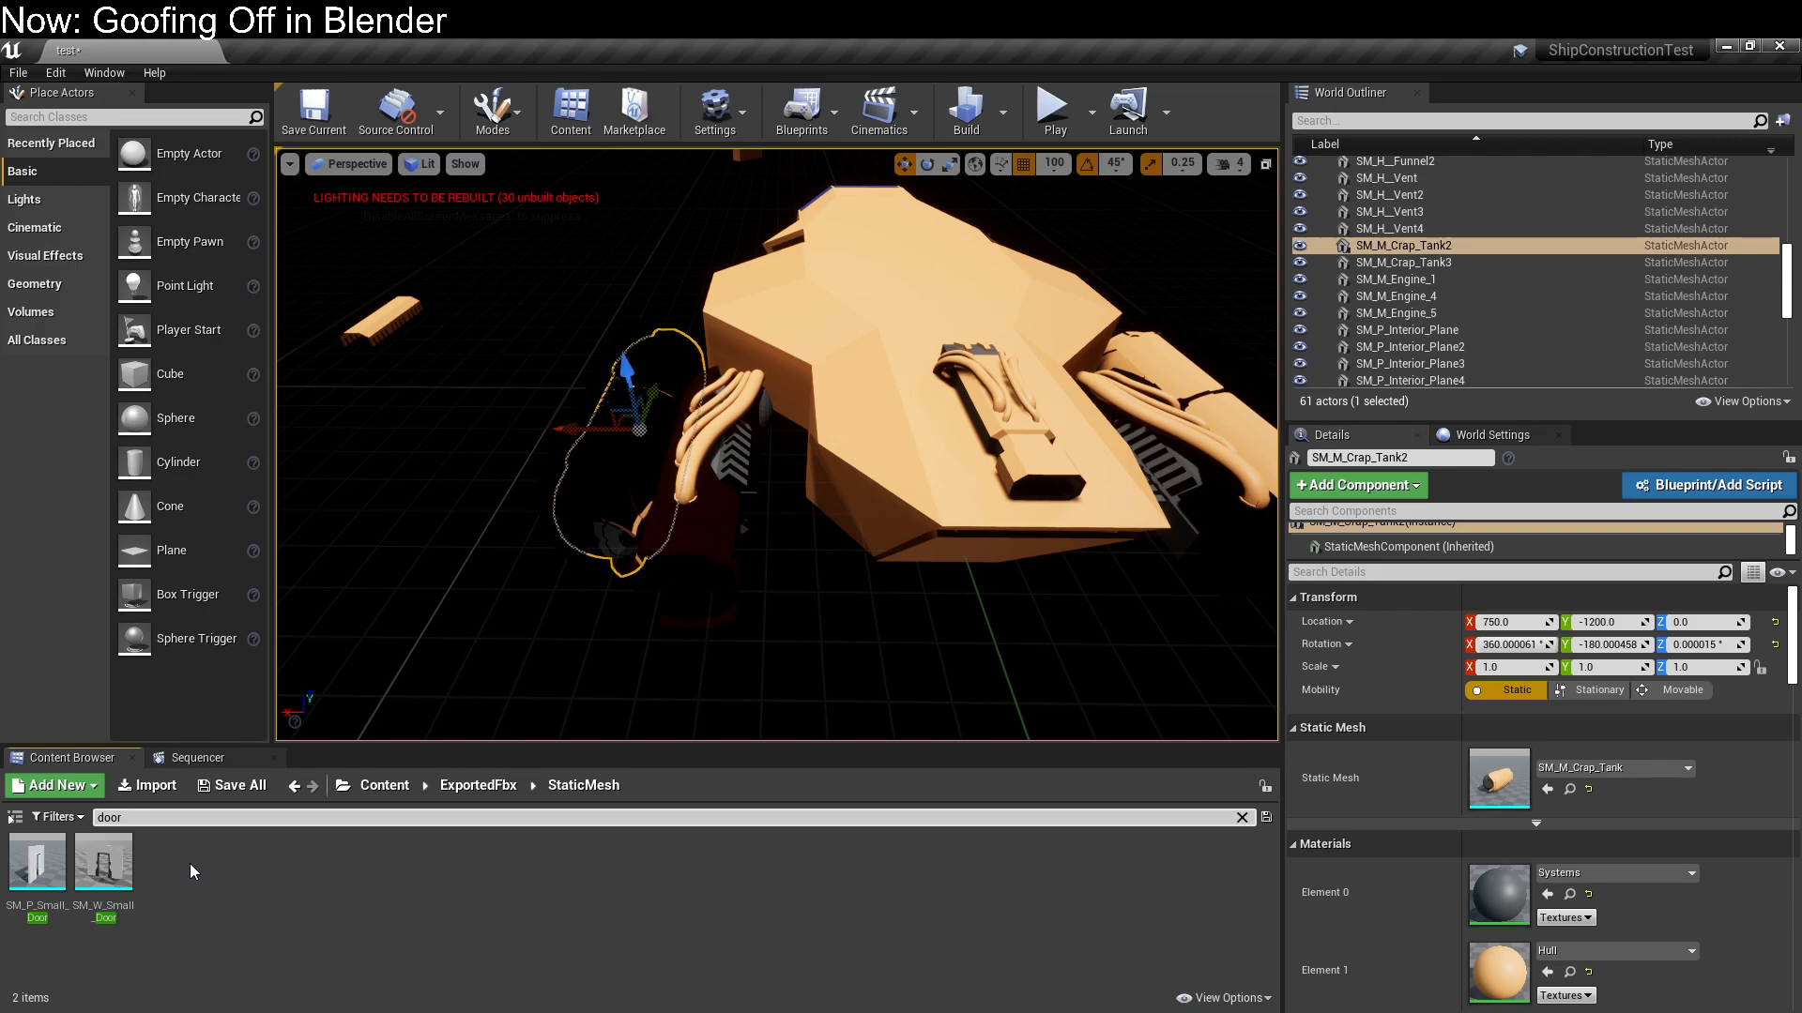
Check the door's name in Blender and delete the SM_W_Small_Door static mesh asset in Unreal Editor
key("alt+Tab")
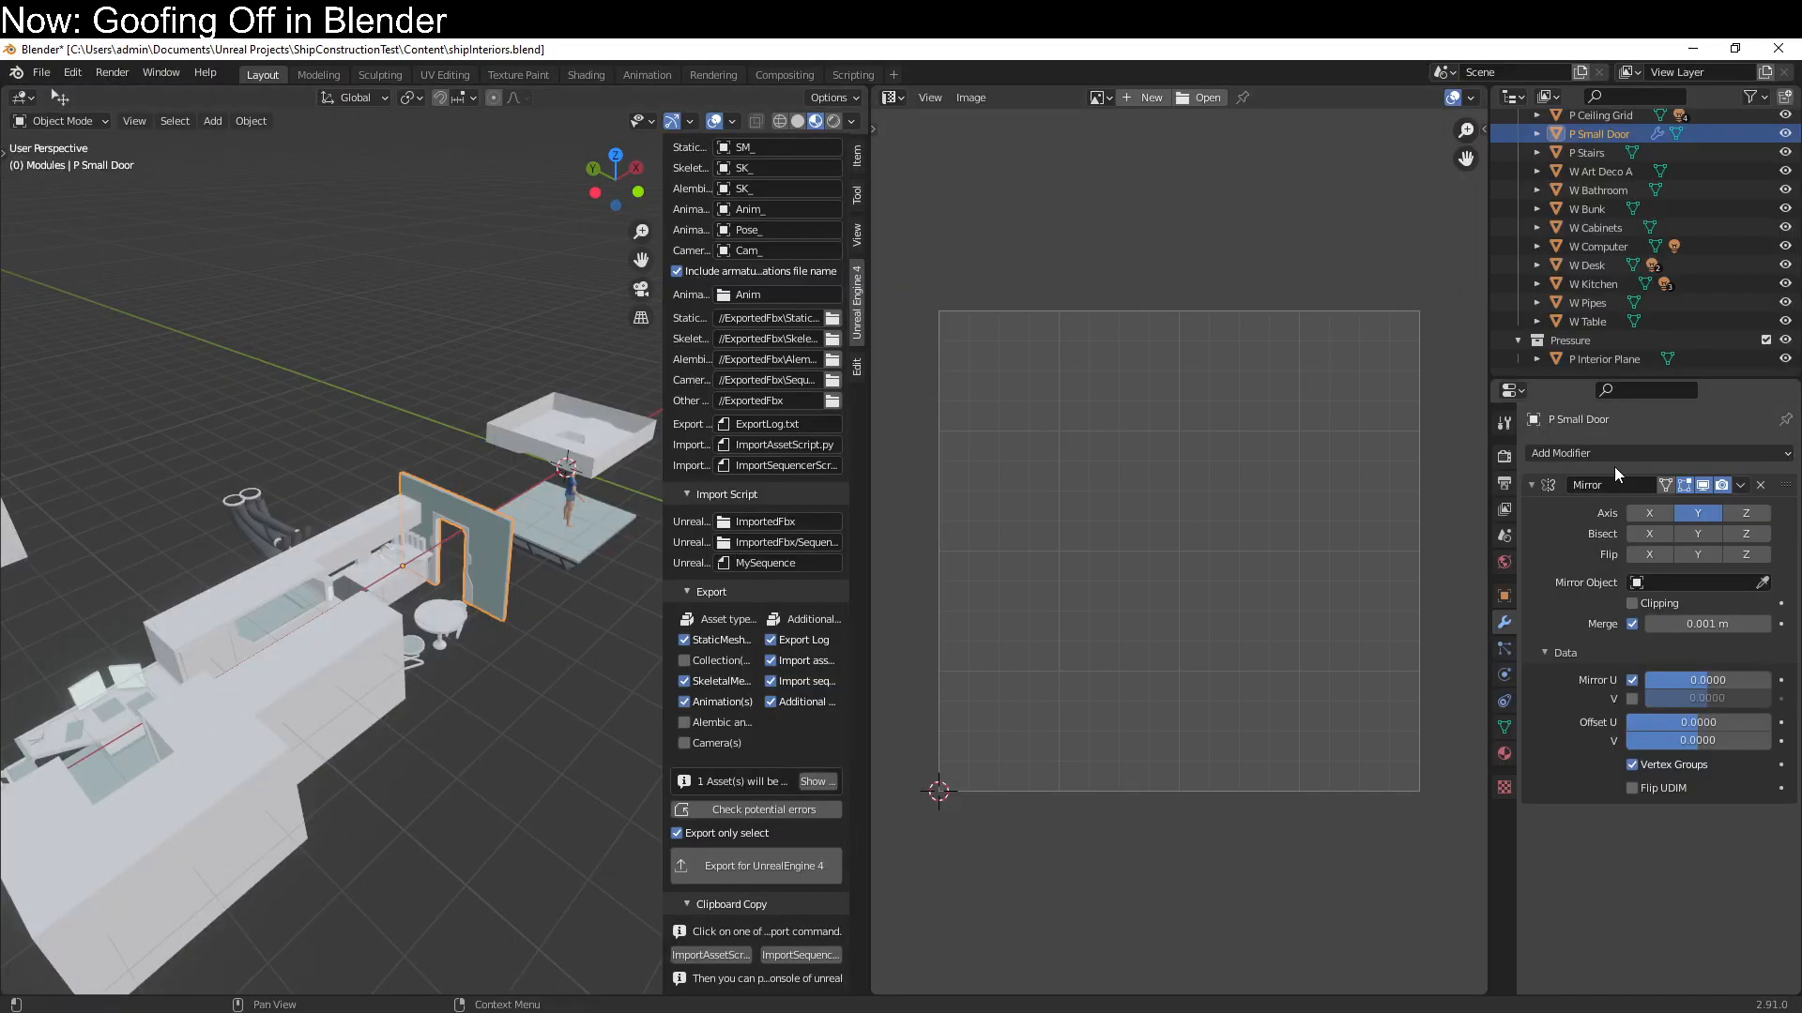
key("alt+Tab")
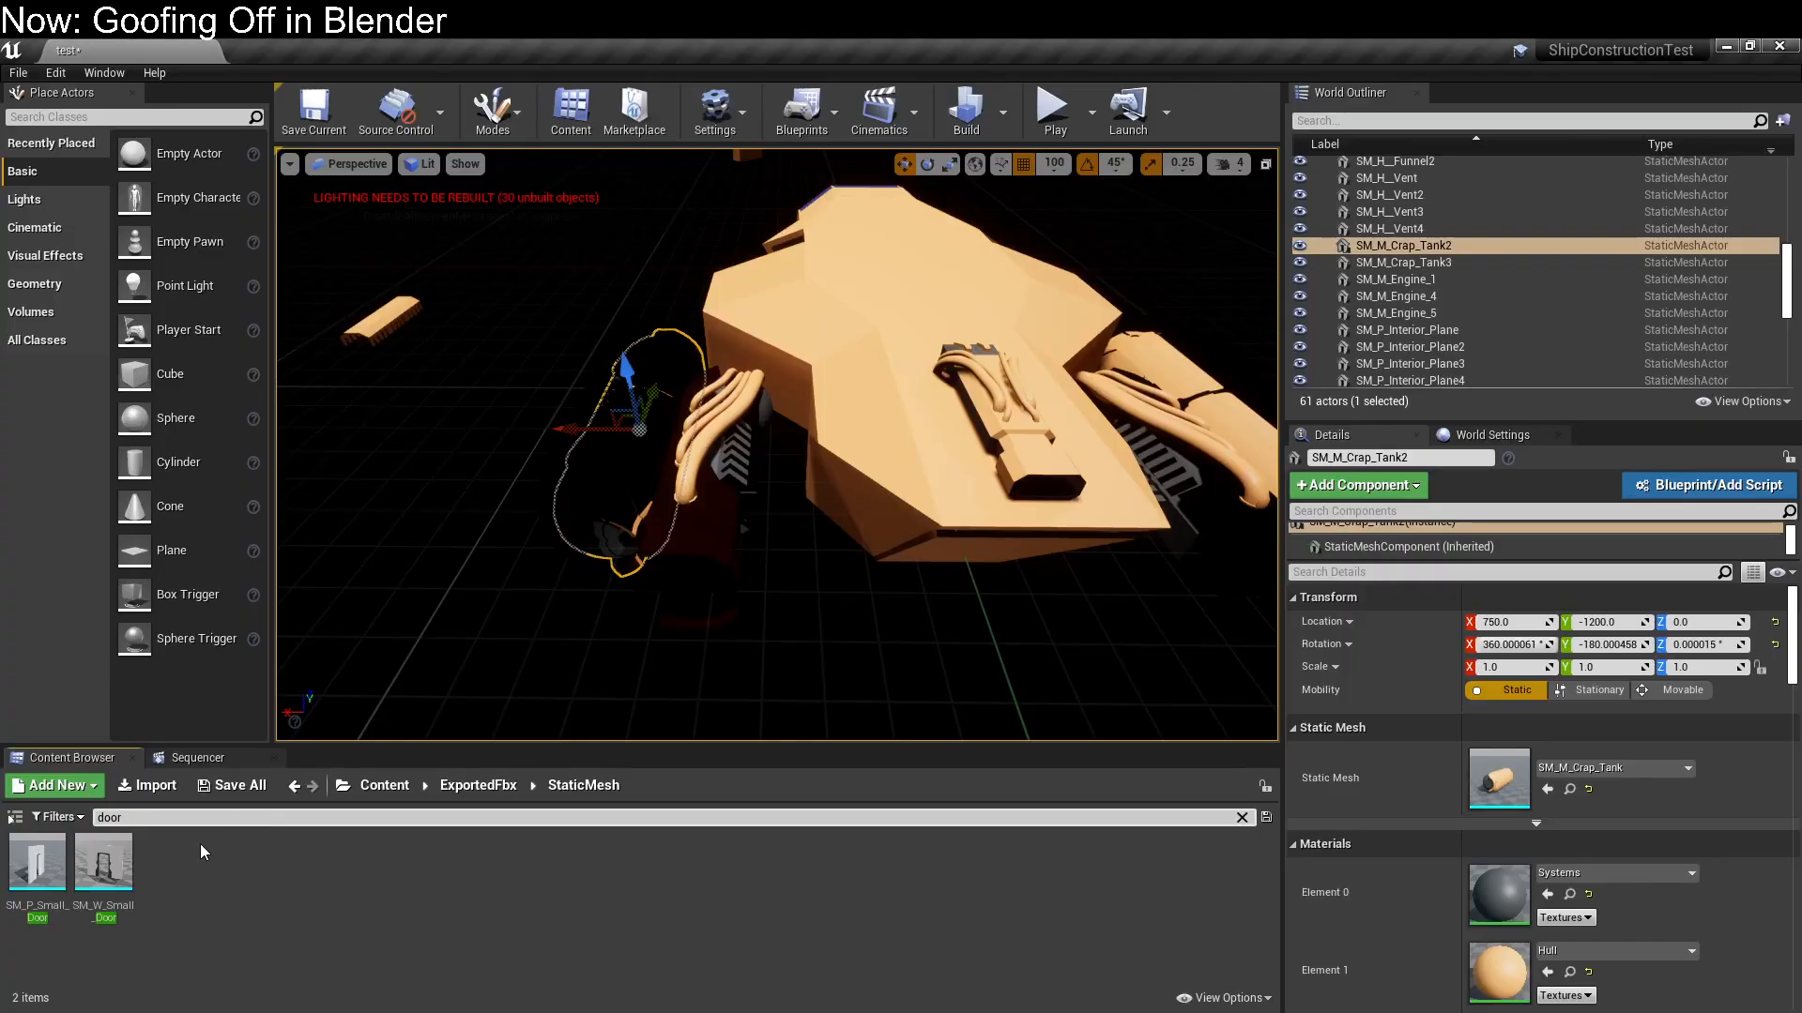
right_click(128, 878)
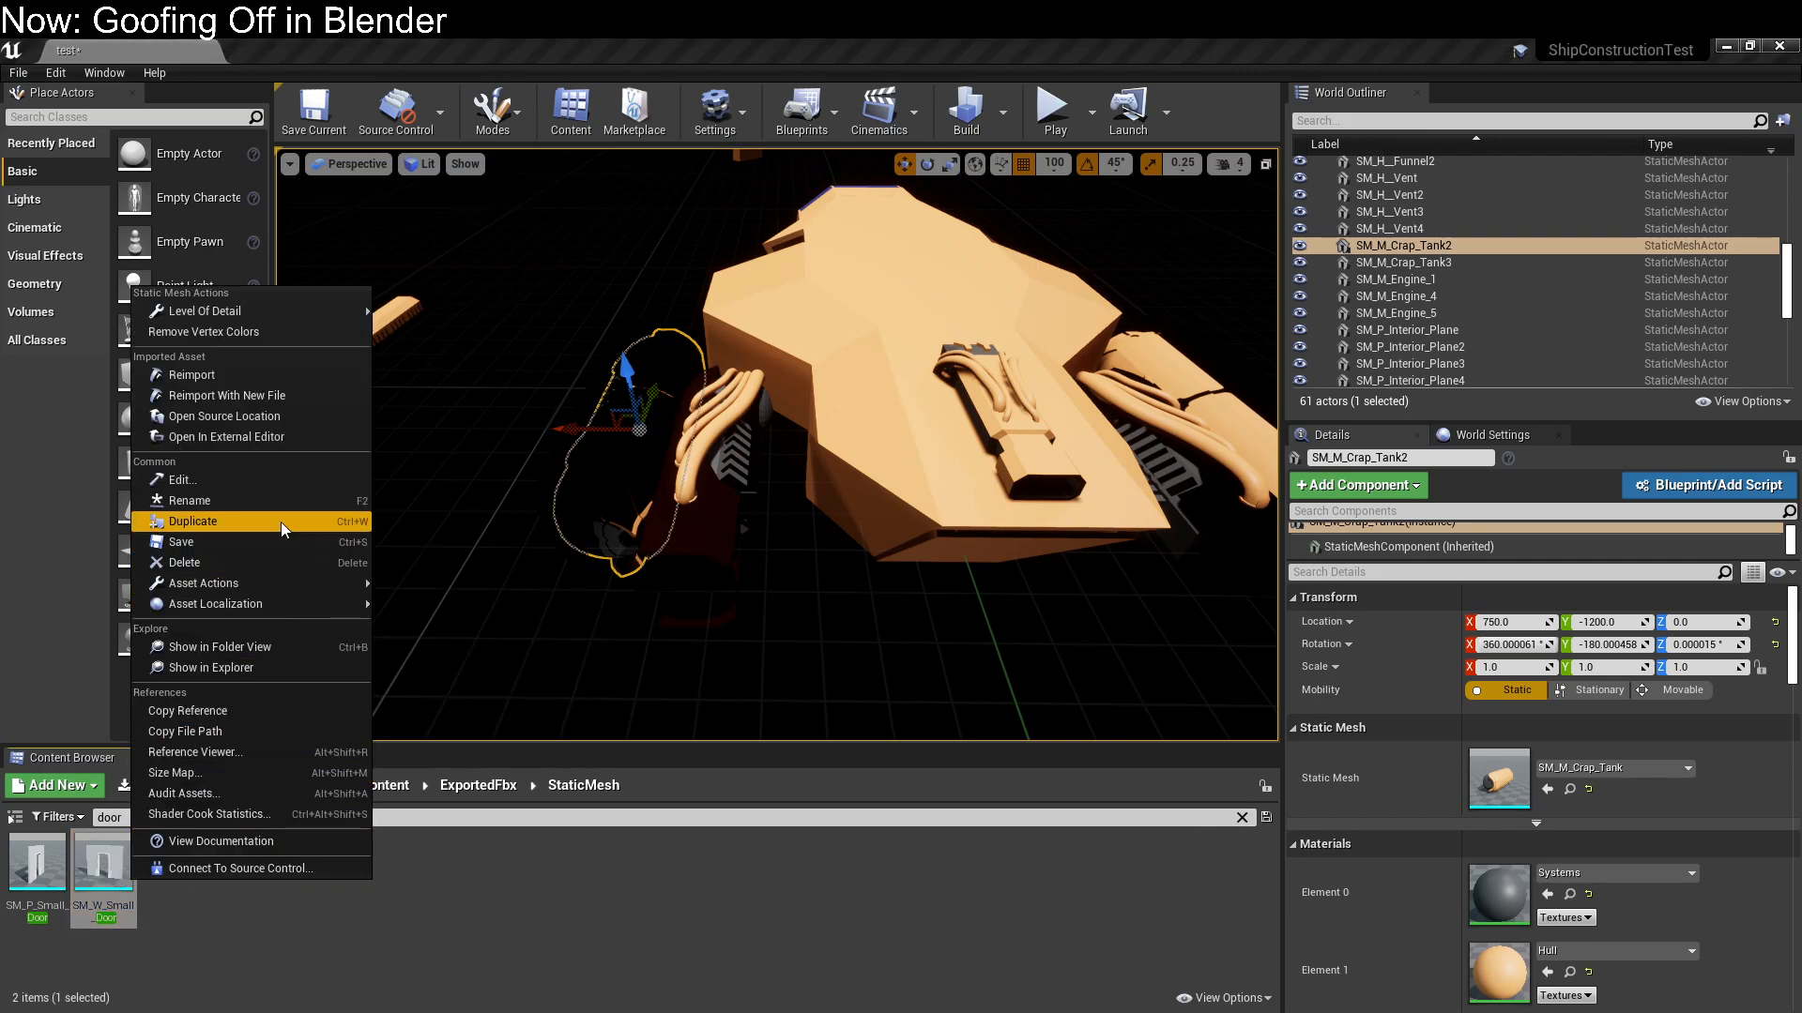
left_click(278, 562)
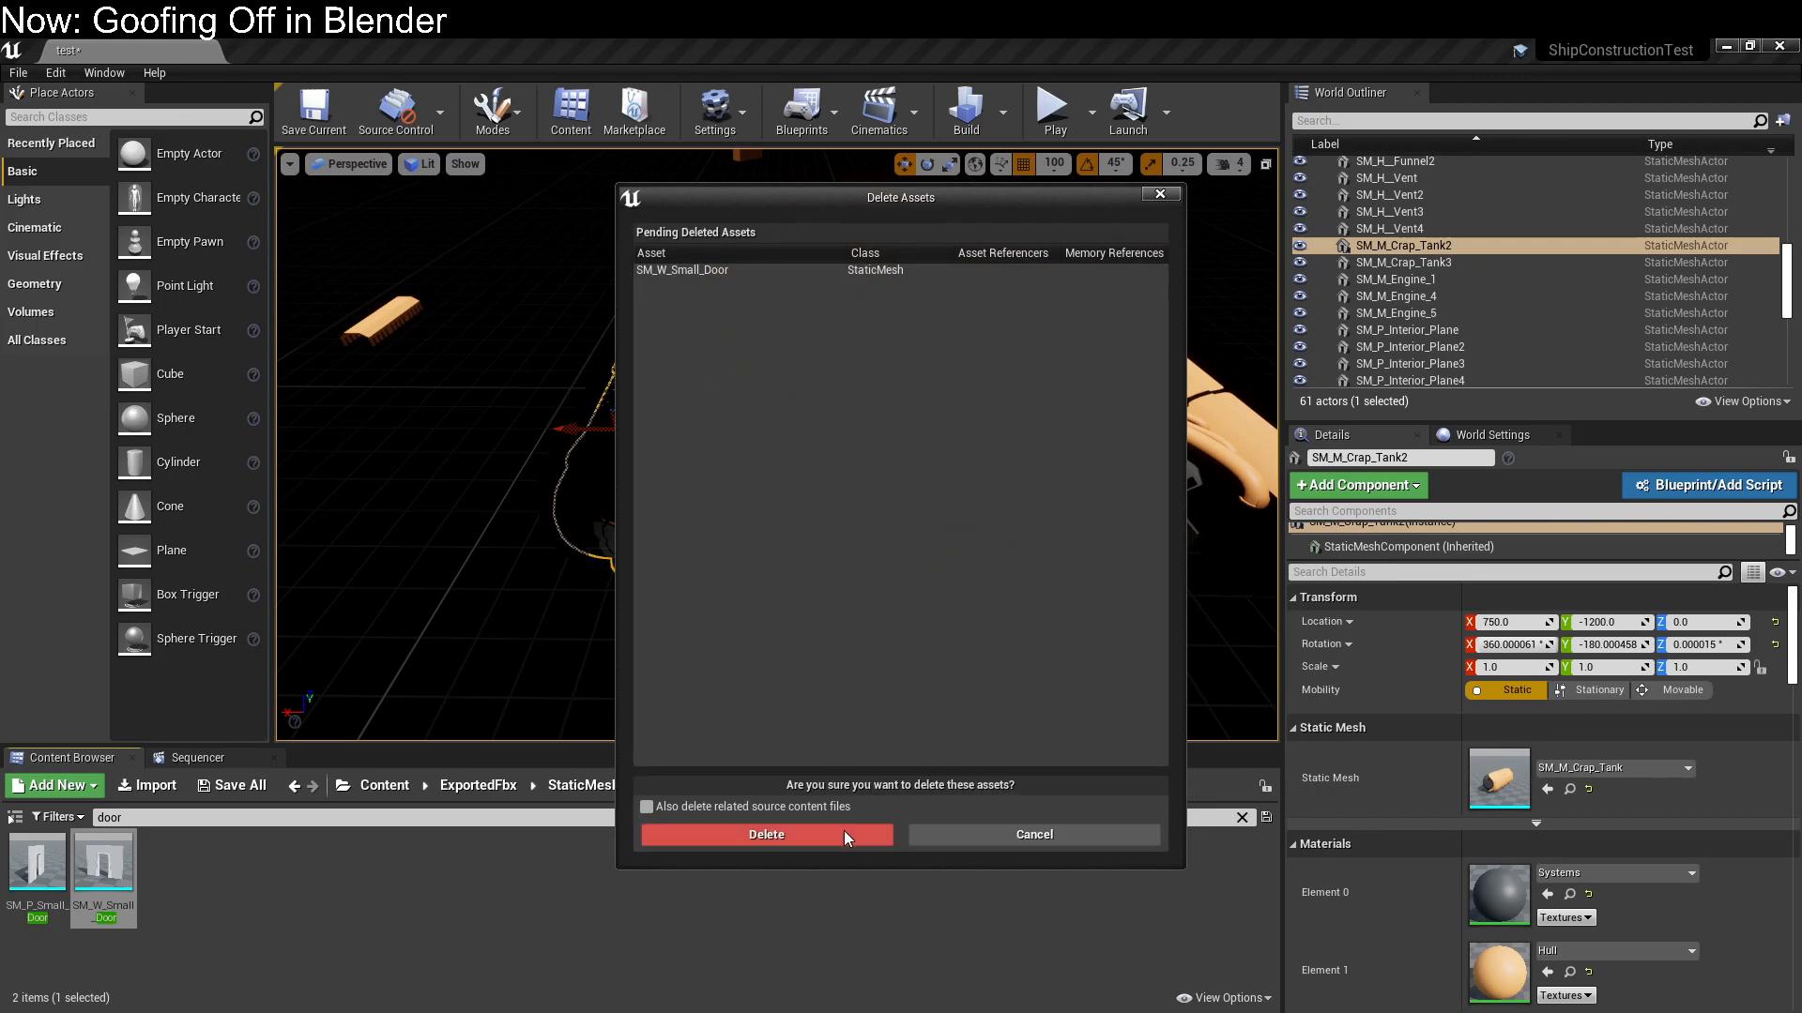
left_click(783, 832)
Place SM_P_Small_Door in the level above the ship's hull at X -100, Y -900, Z 500
left_click_drag(38, 862, 967, 276)
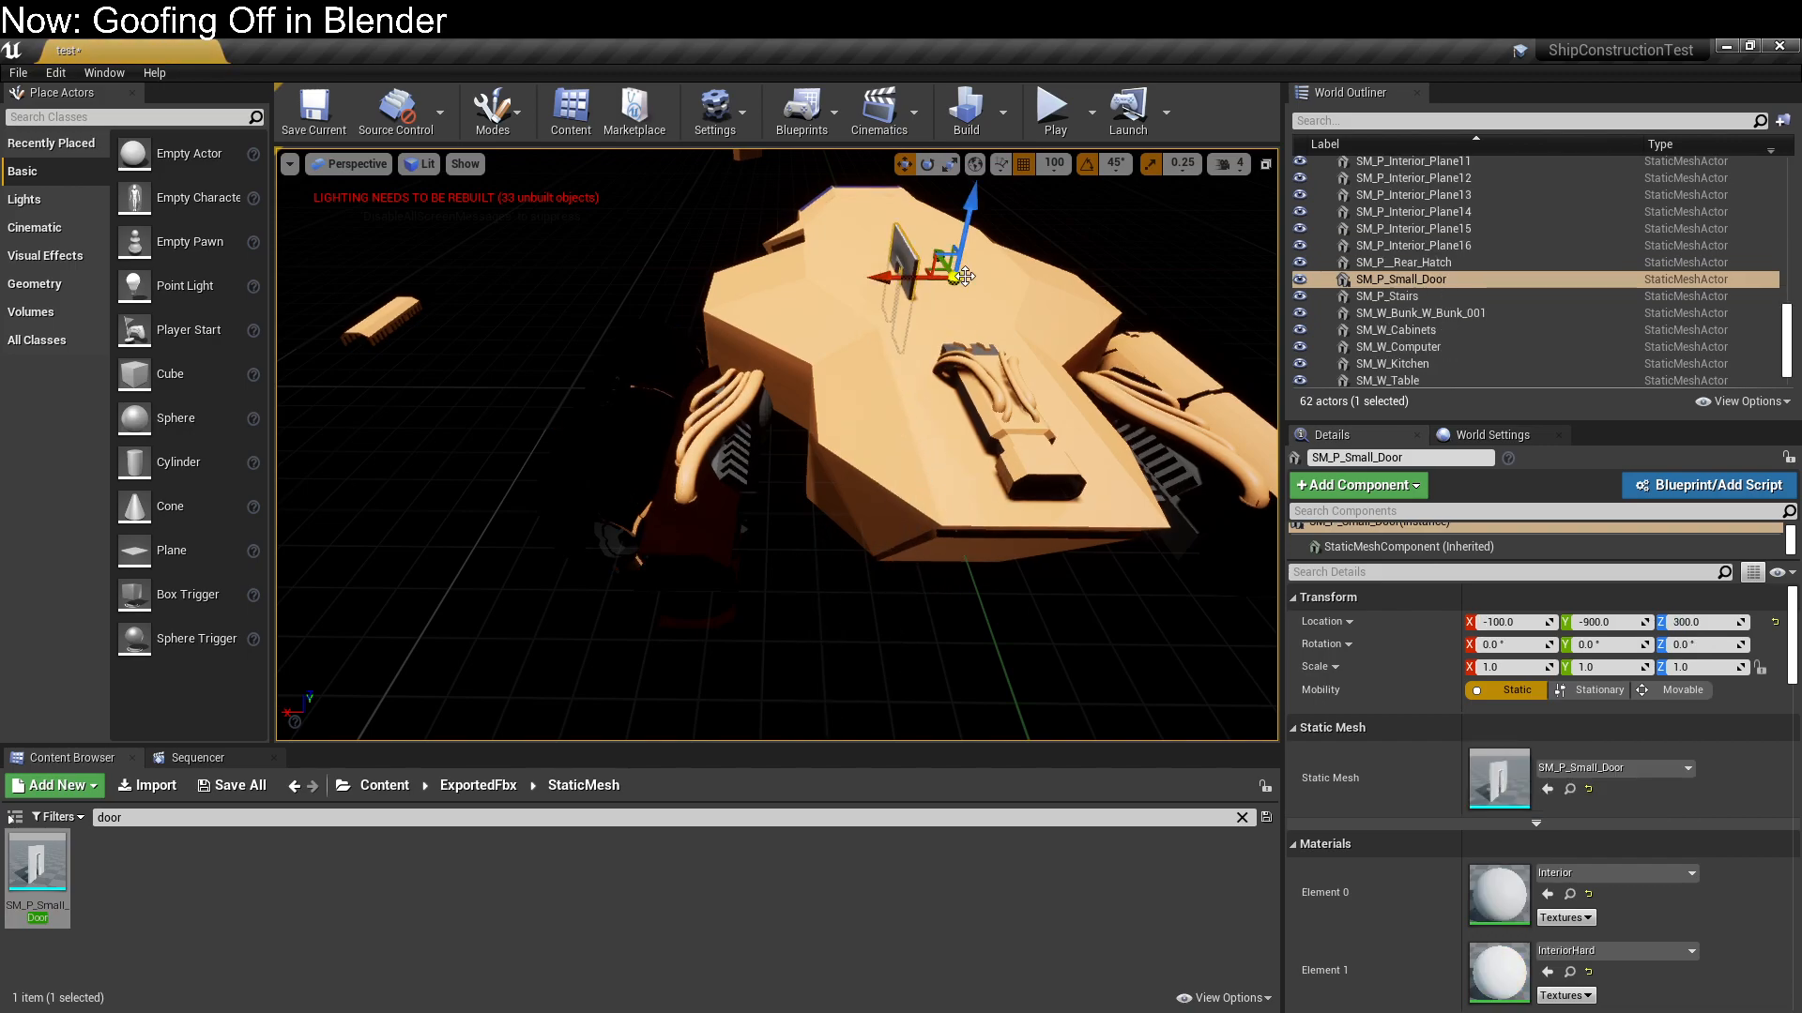
middle_click_drag(964, 276, 873, 375)
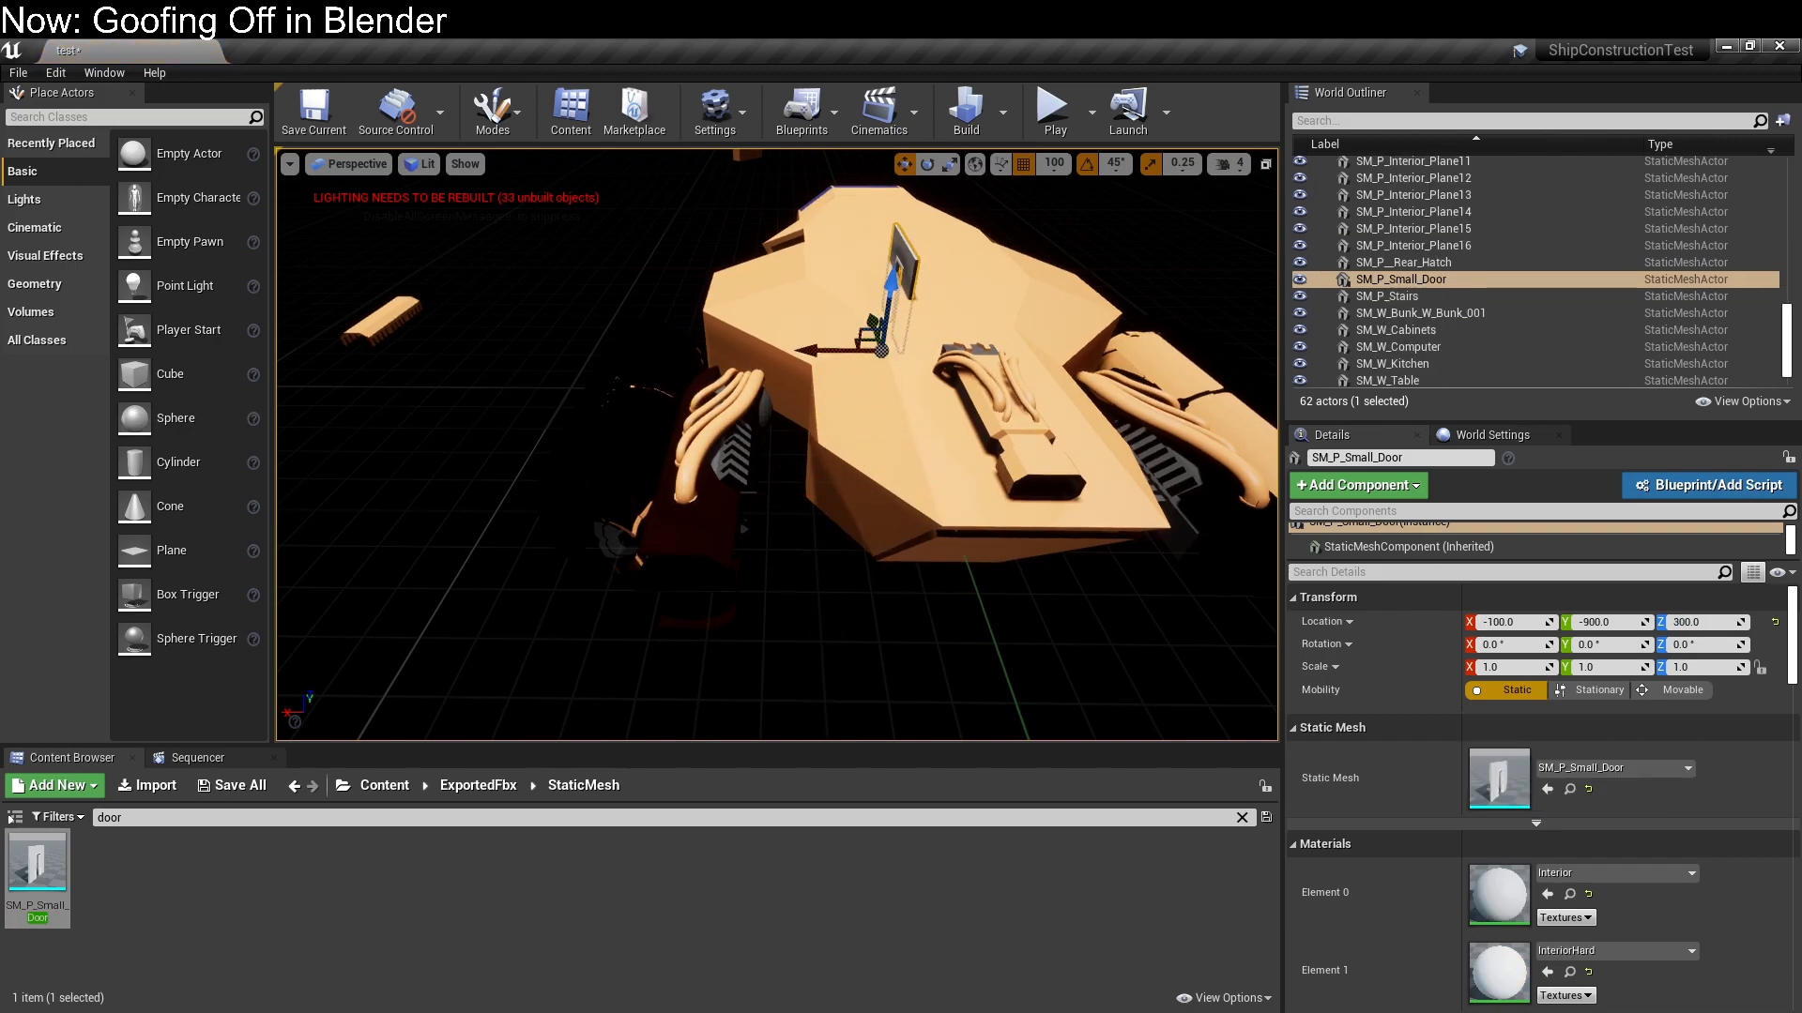
left_click(921, 264)
left_click(914, 267)
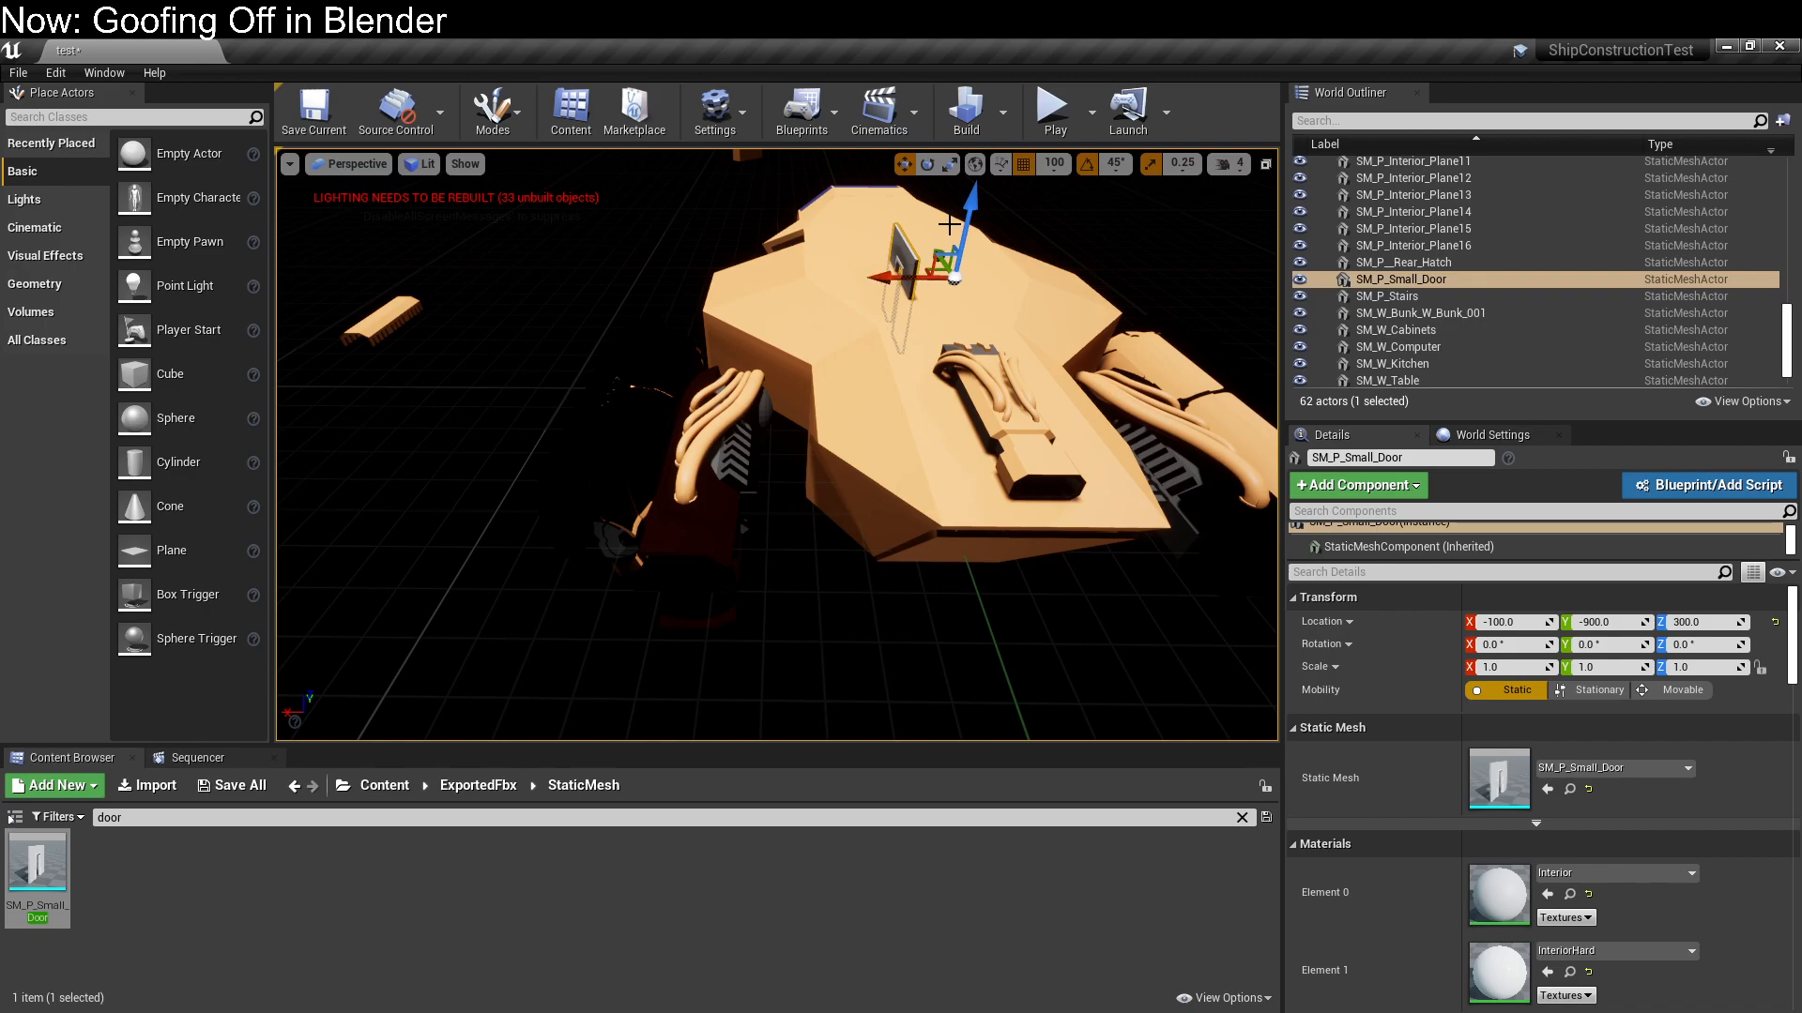
left_click_drag(976, 212, 987, 145)
Rotate the placed small door 45° about the Y axis
middle_click_drag(933, 370, 1010, 246)
middle_click_drag(732, 382, 654, 382)
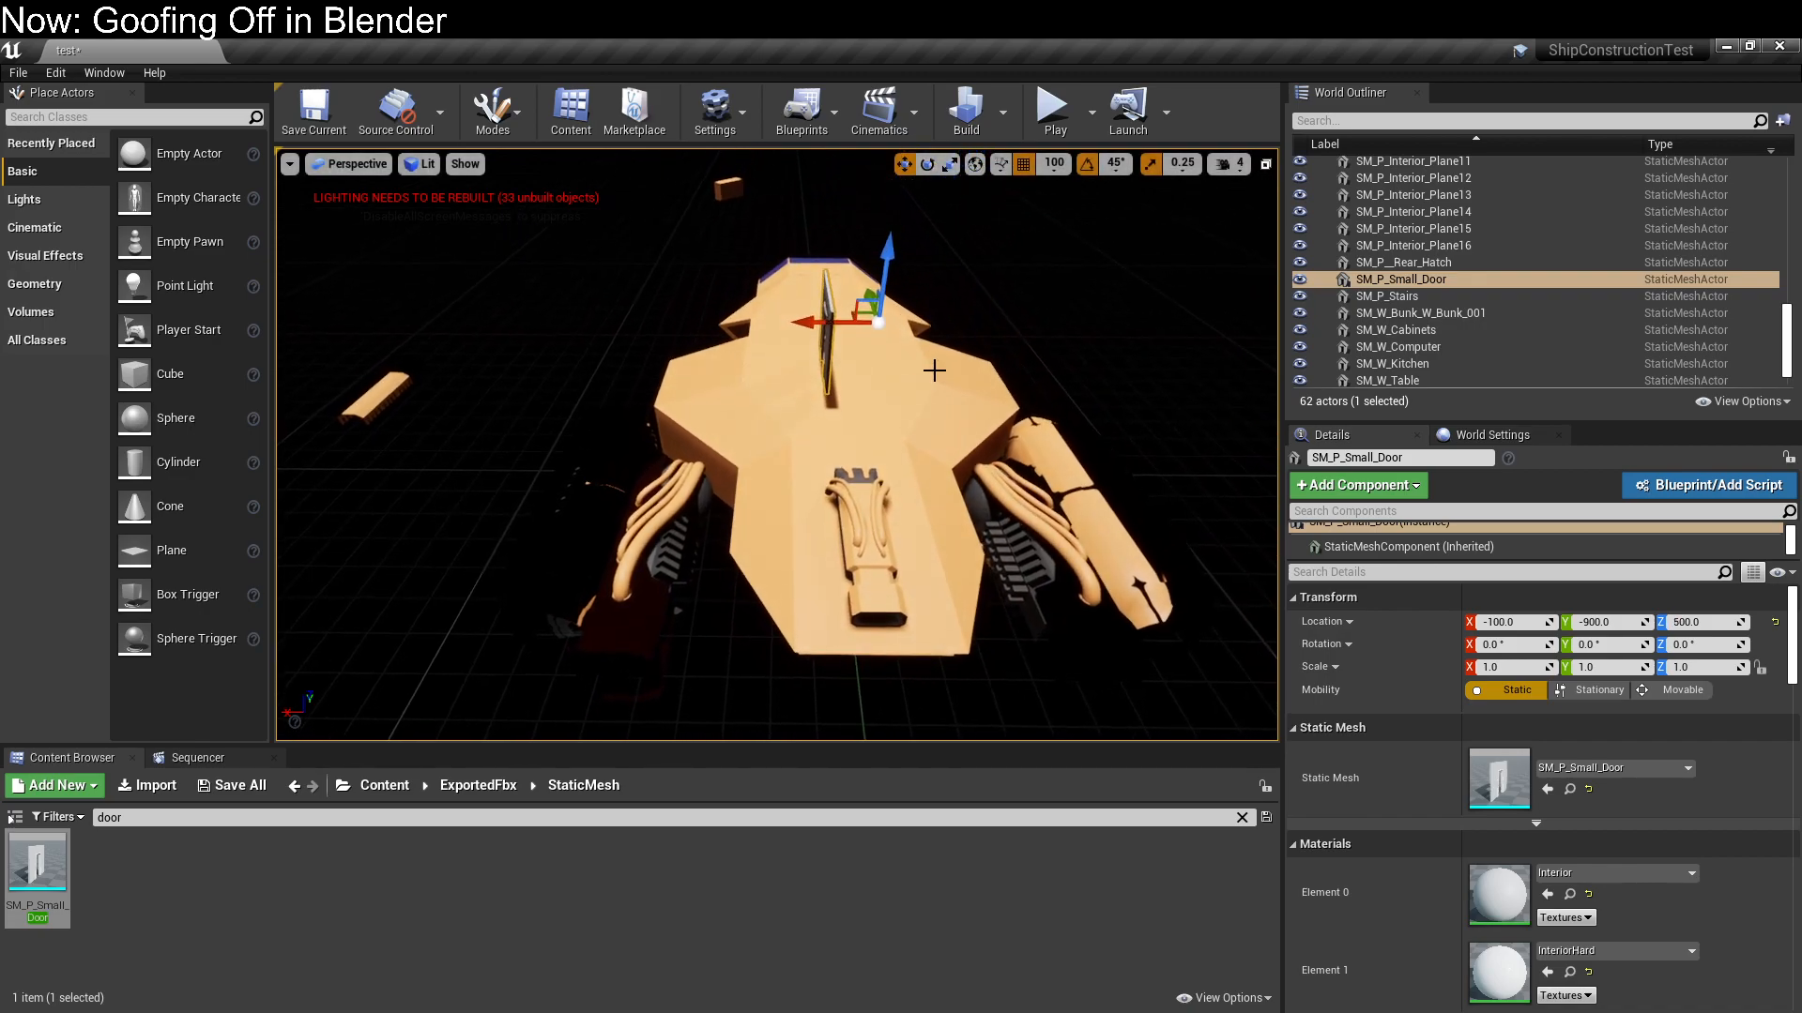
right_click_drag(732, 381, 828, 354)
right_click_drag(702, 485, 676, 483)
key("e")
left_click_drag(668, 389, 698, 405)
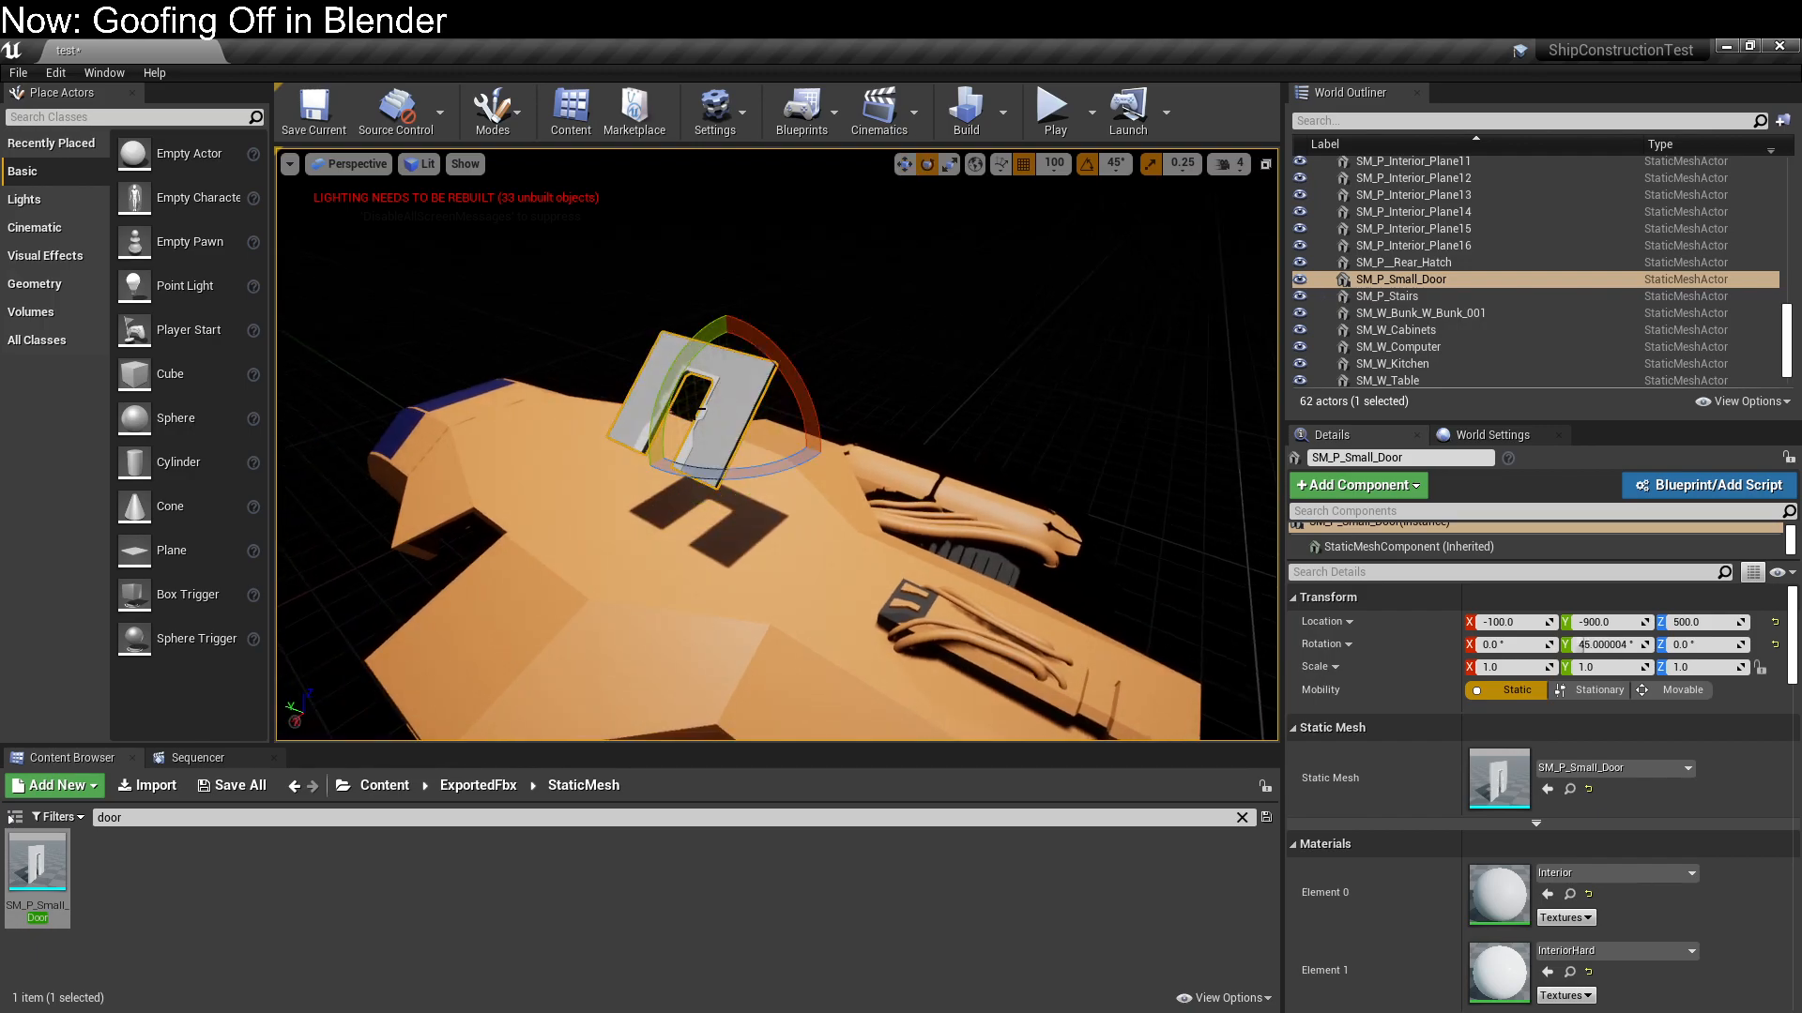
Open SM_P_Small_Door in the static mesh editor and examine its UV Channel 1 and UV Channel 0 layouts
right_click_drag(697, 421, 634, 408)
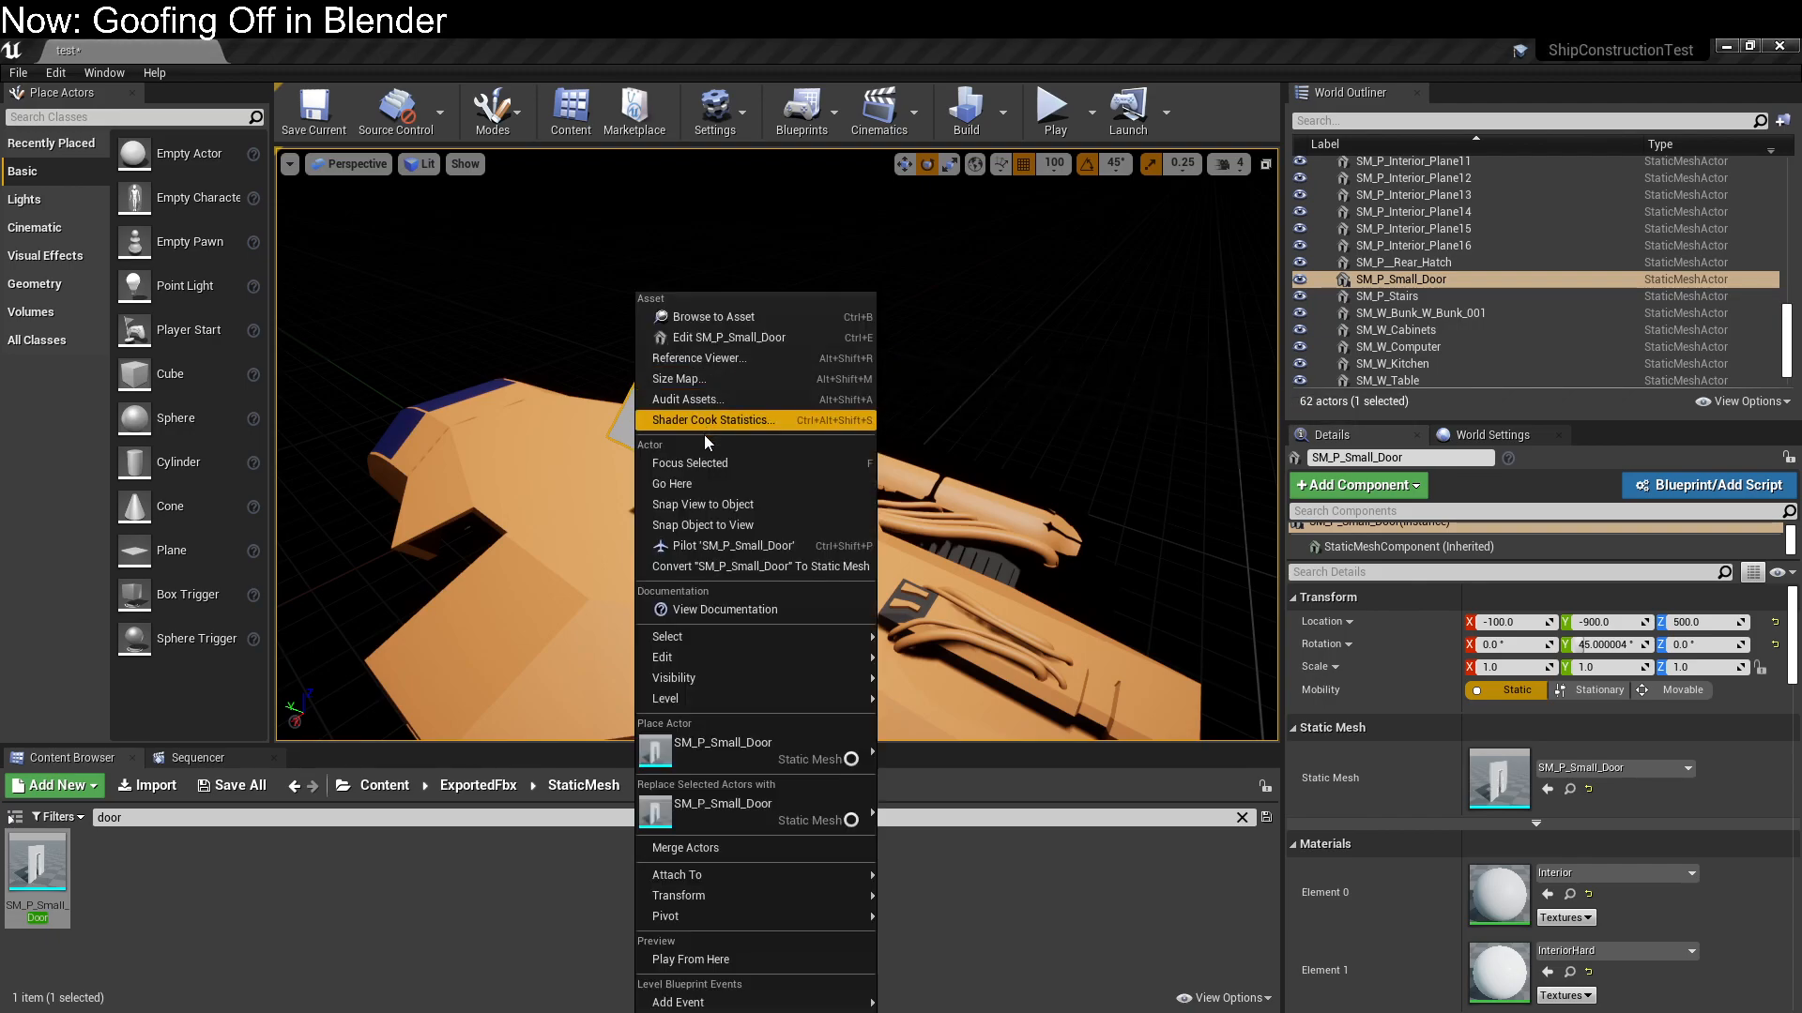
mouse_move(839, 640)
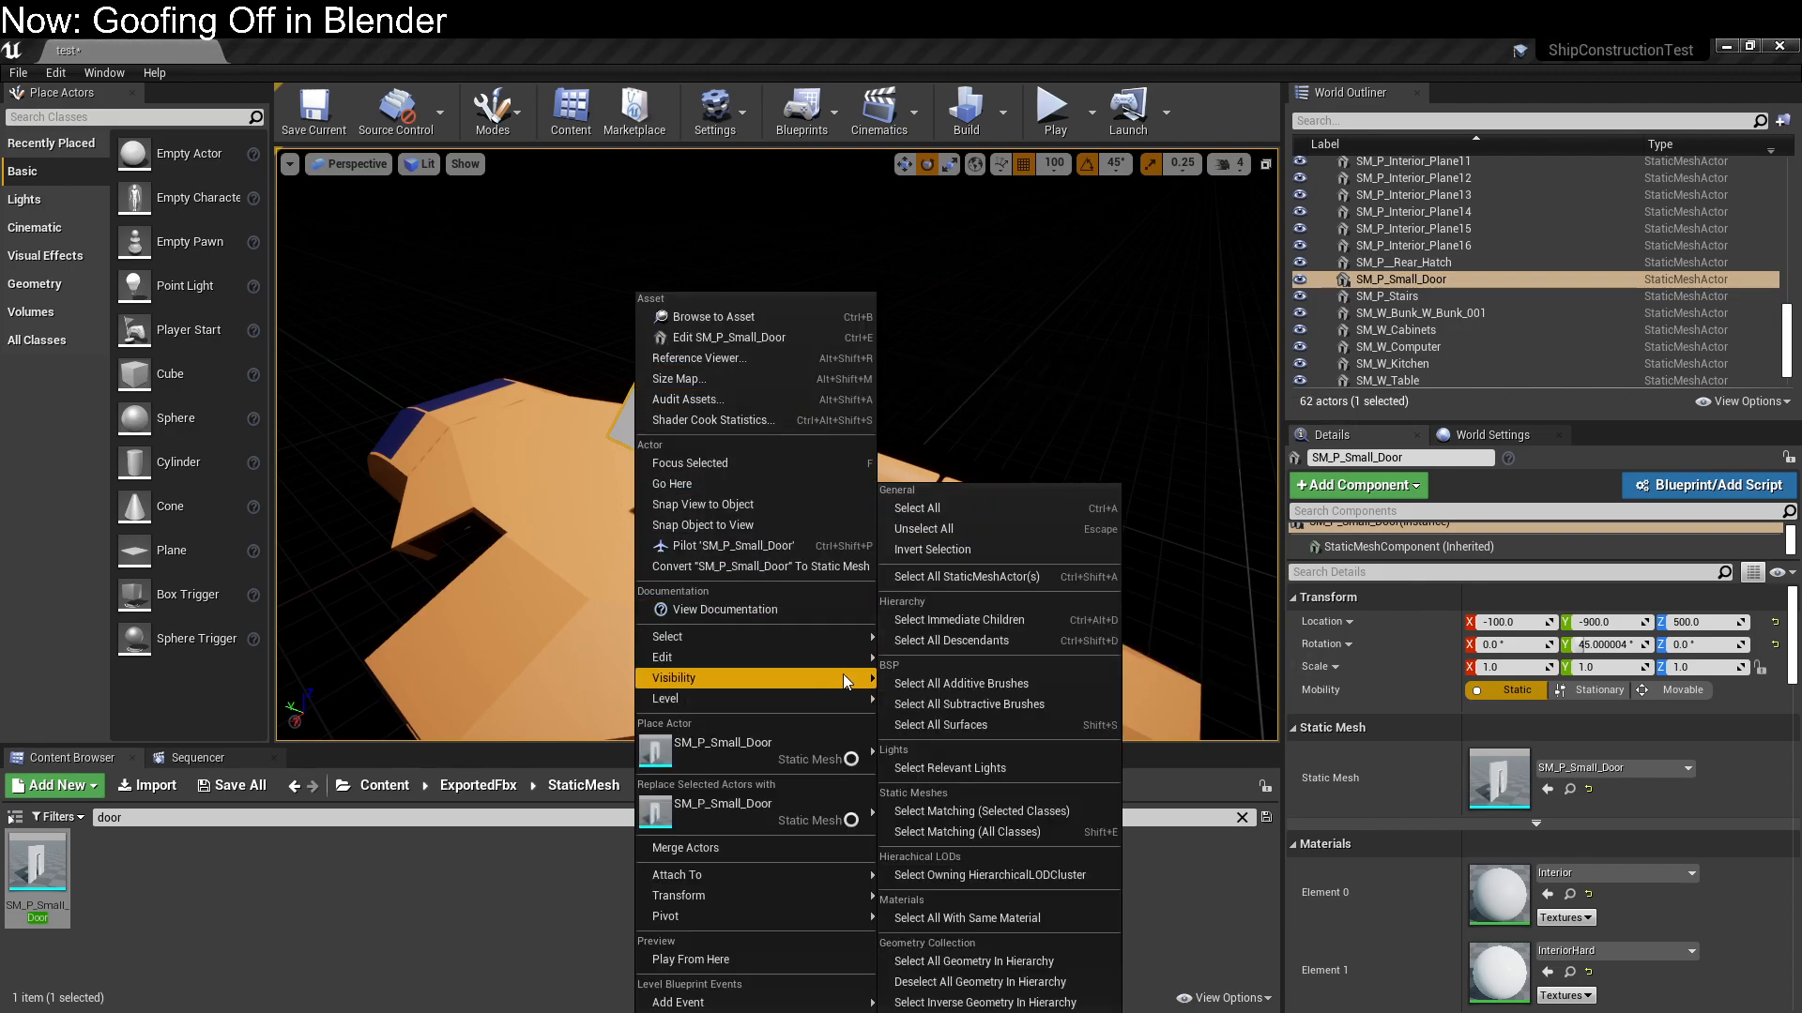
mouse_move(843, 746)
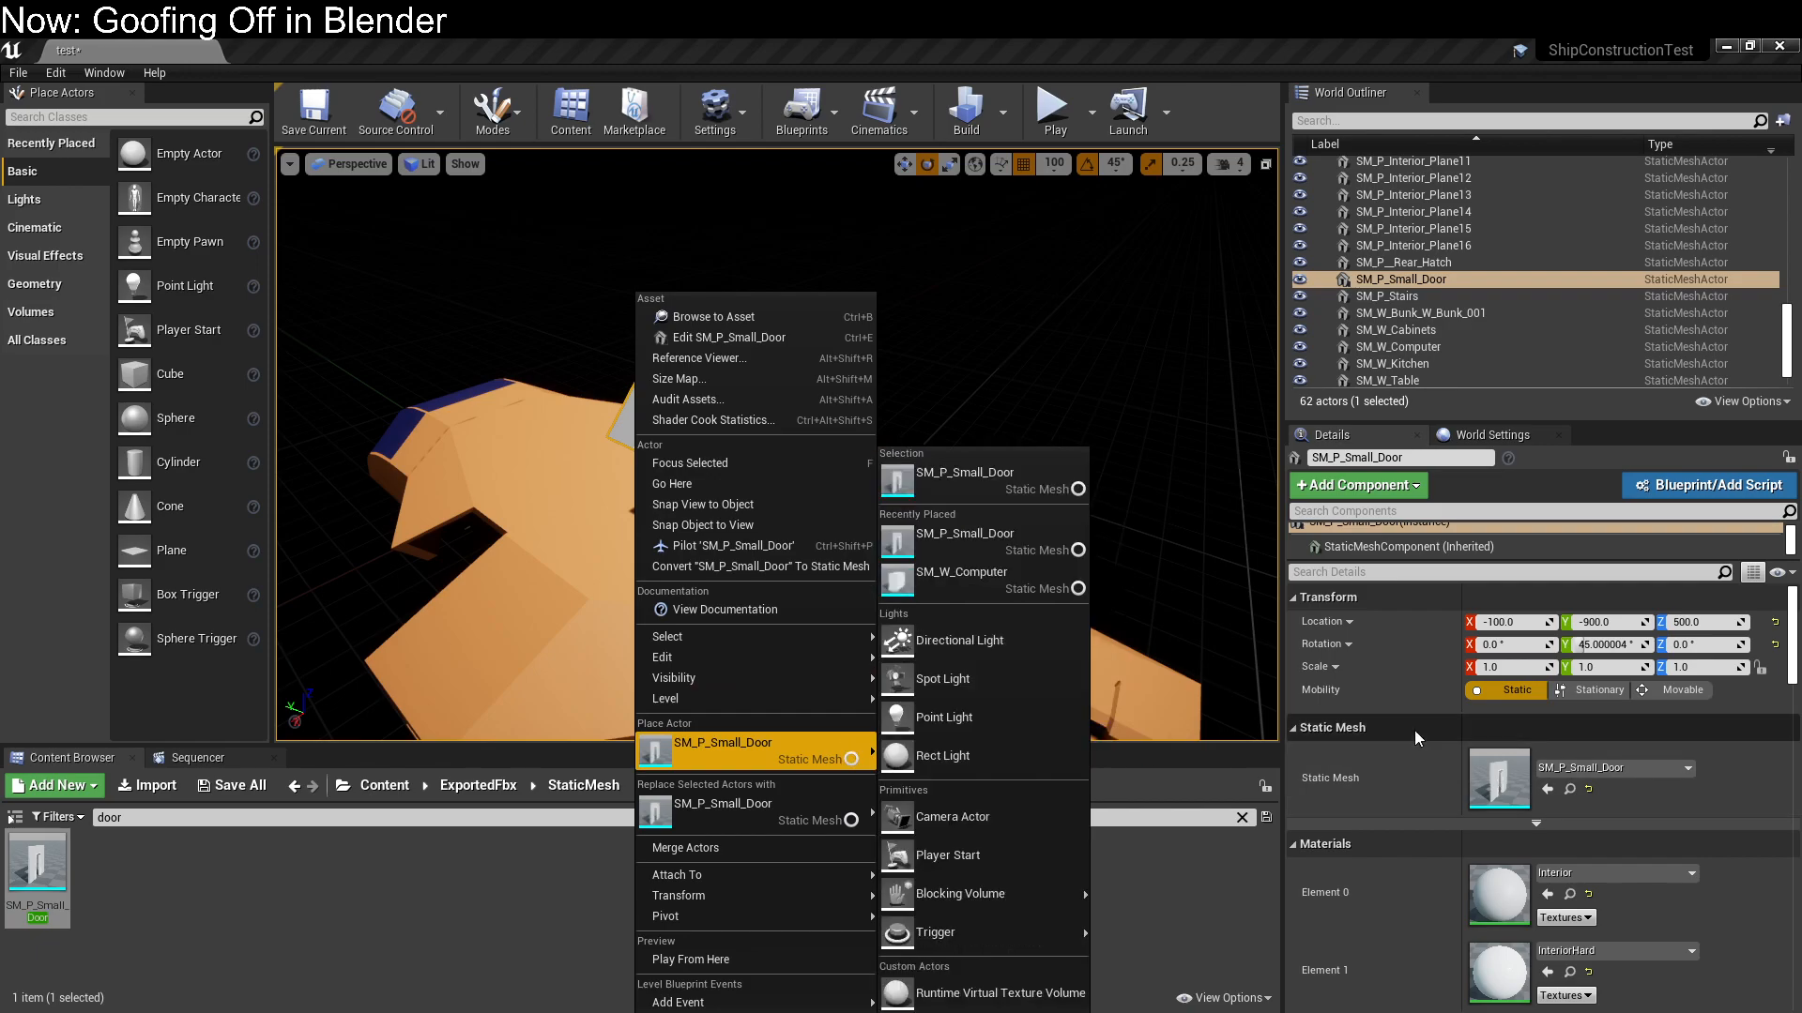
double_click(1499, 779)
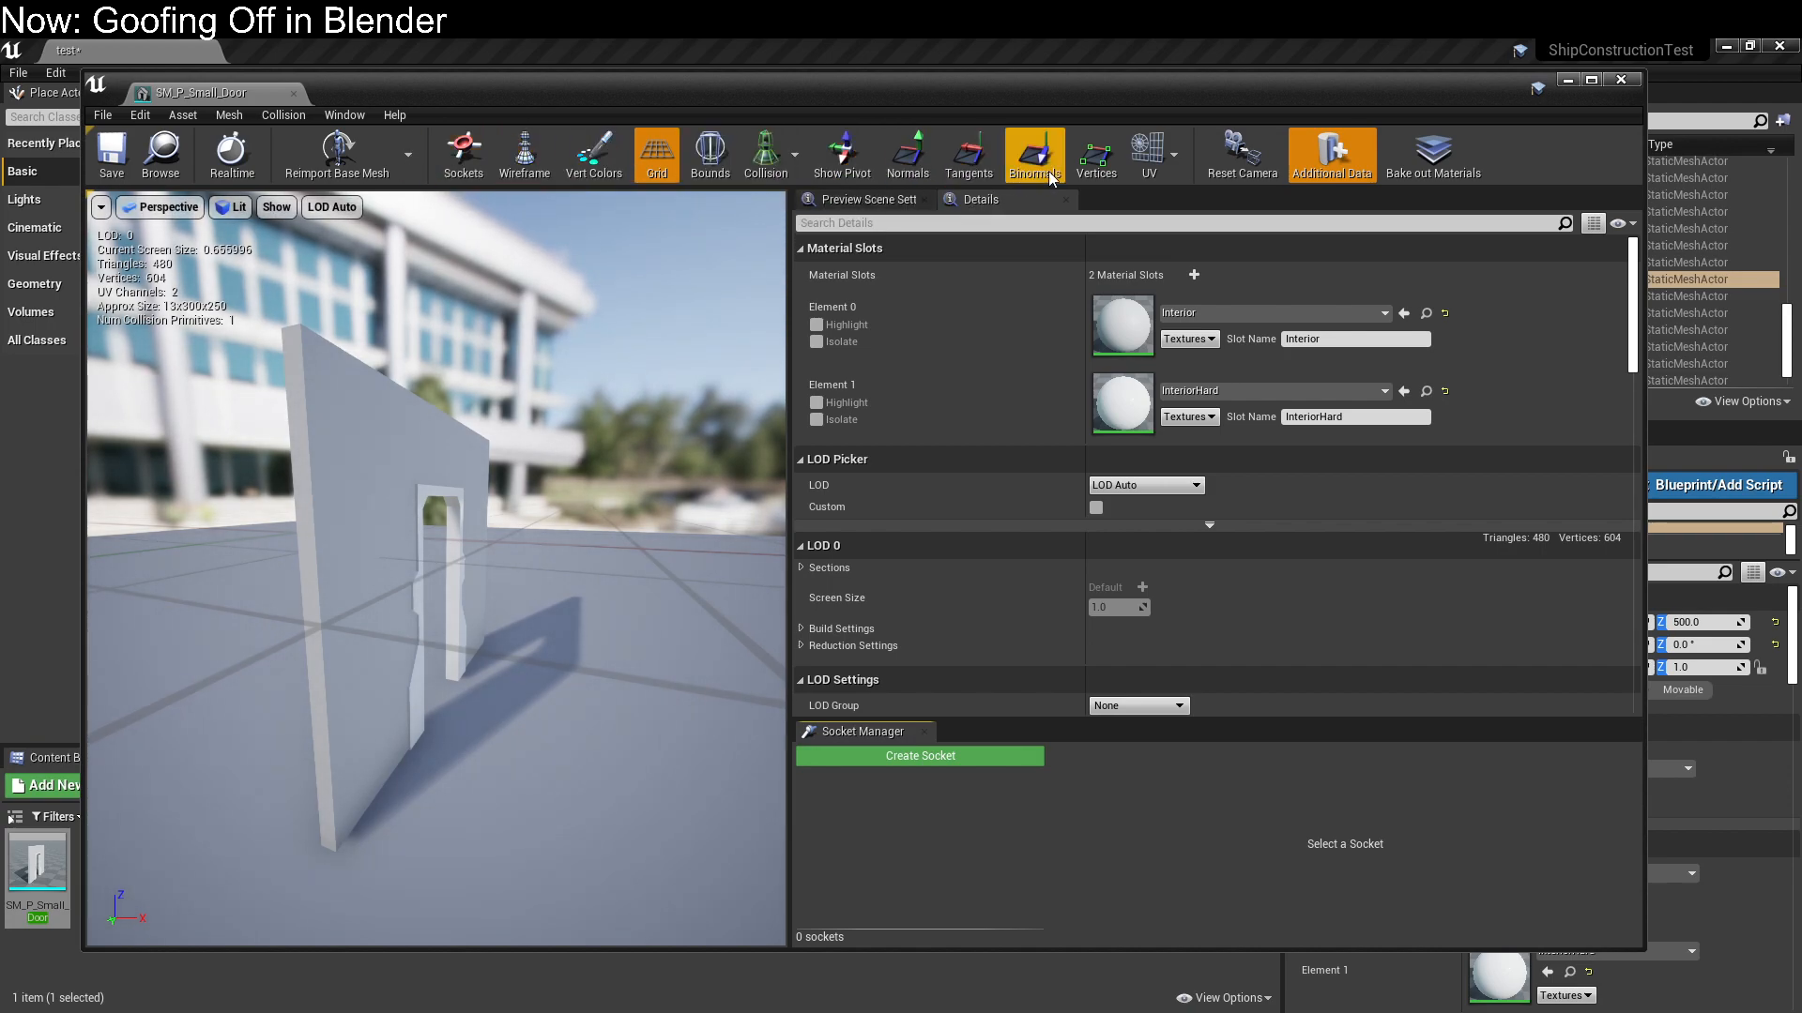
left_click(1151, 167)
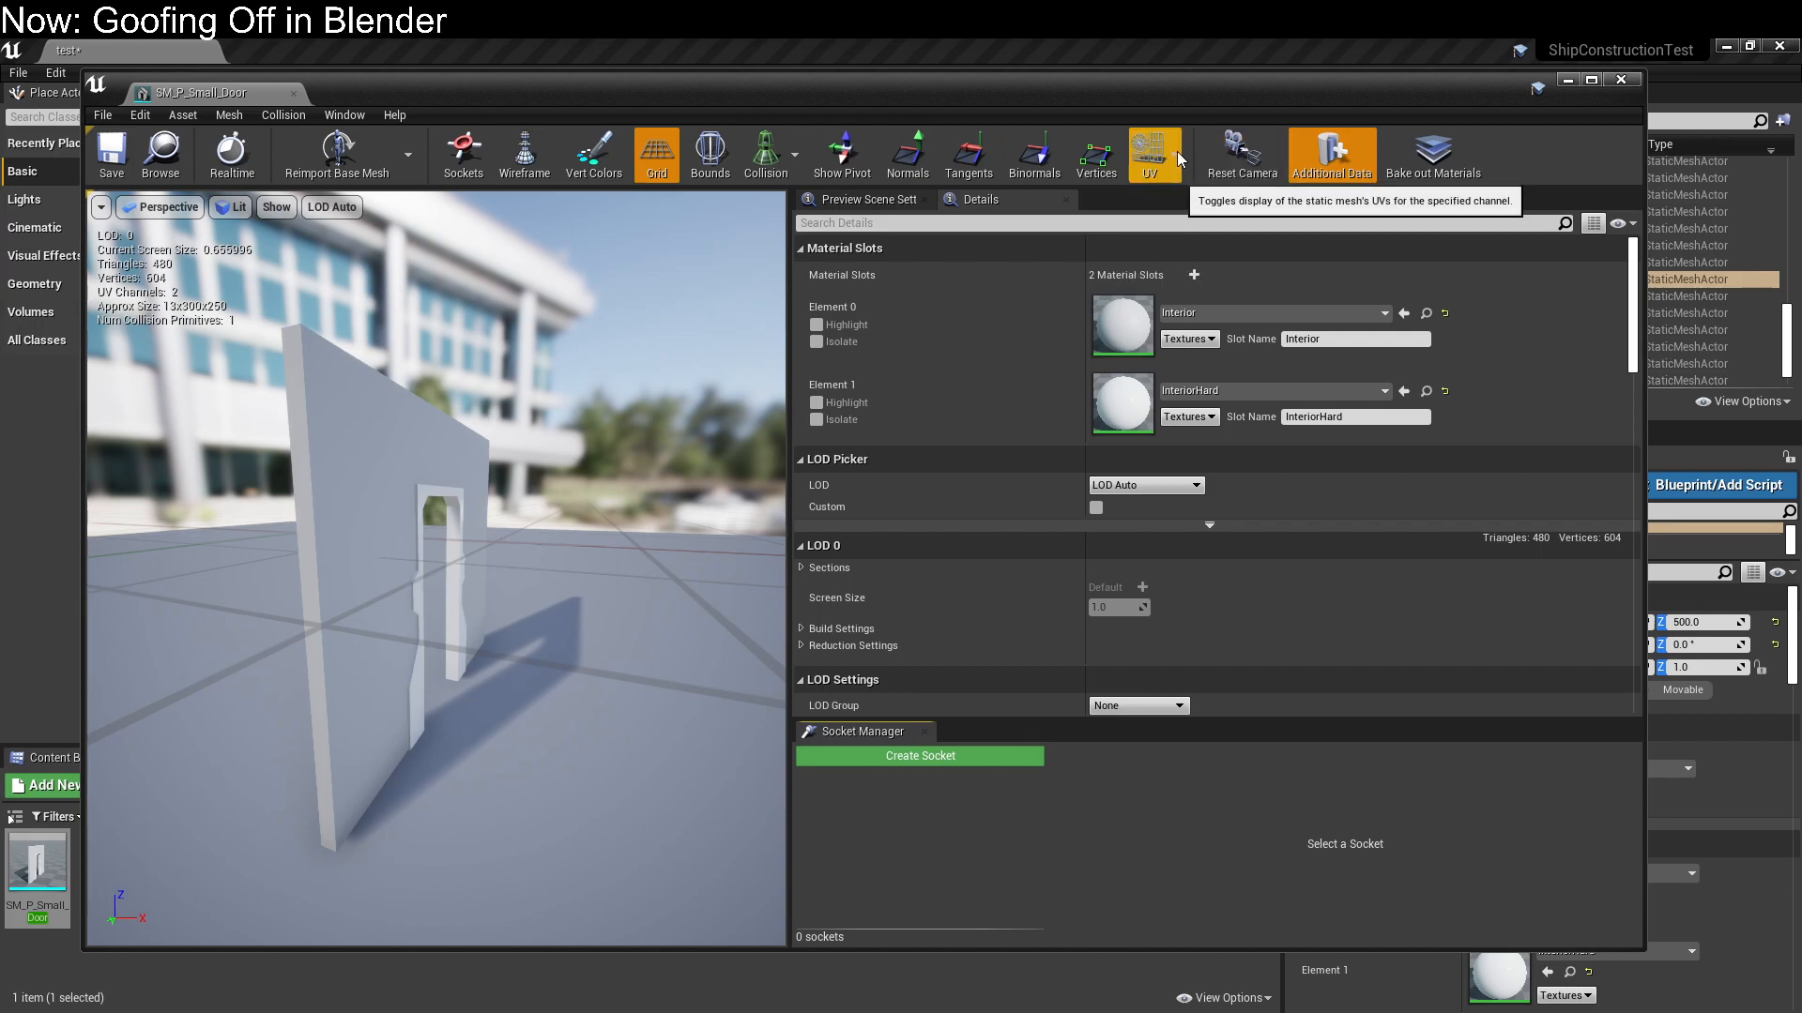
left_click(1174, 238)
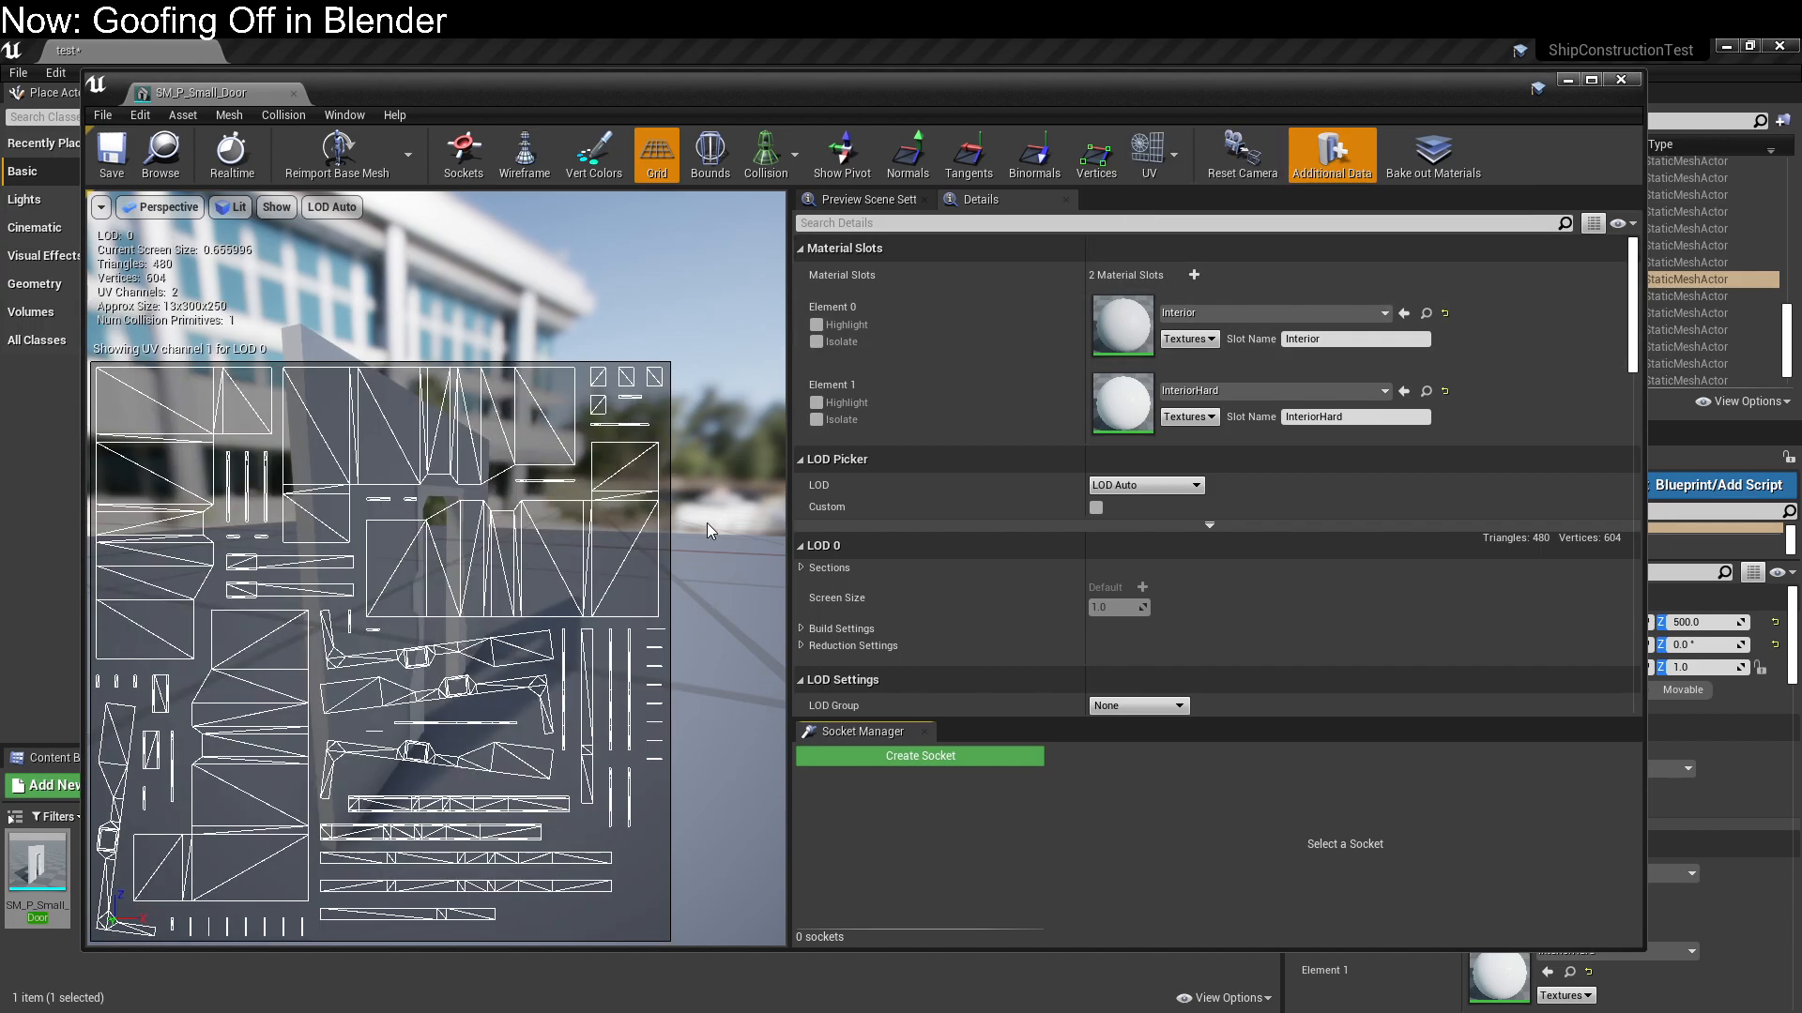
left_click(1150, 167)
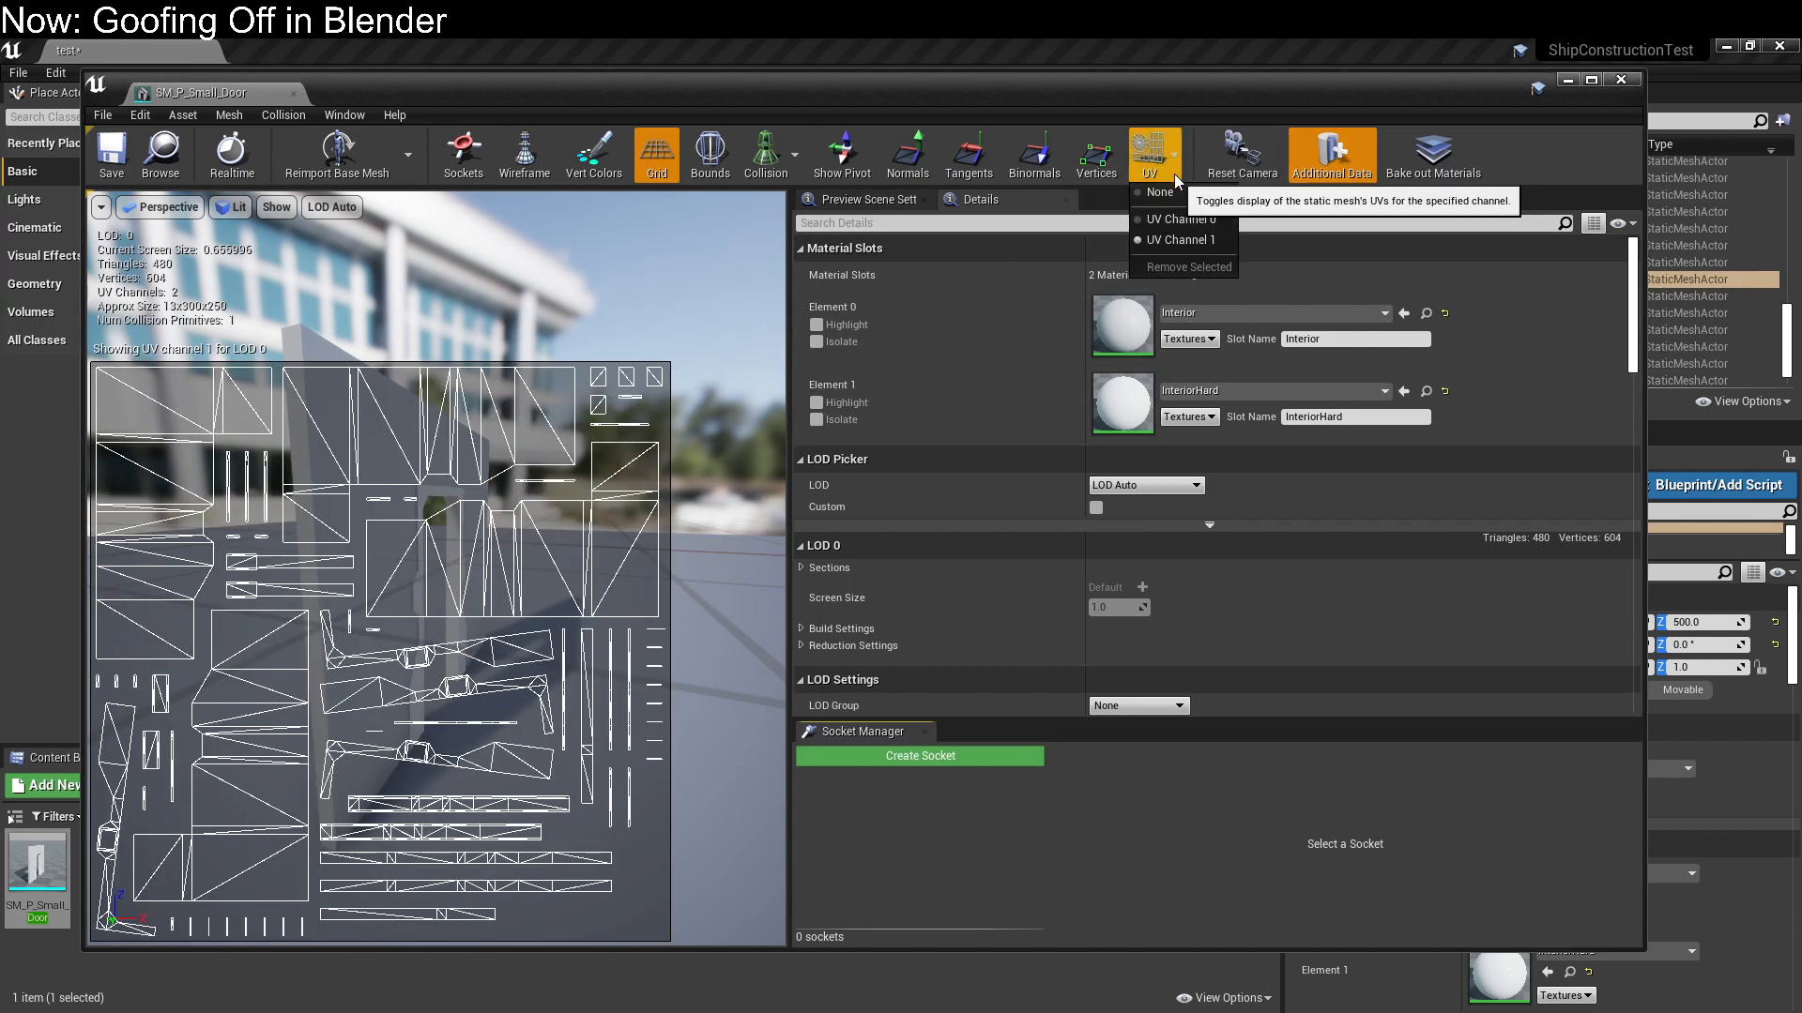
left_click(1171, 221)
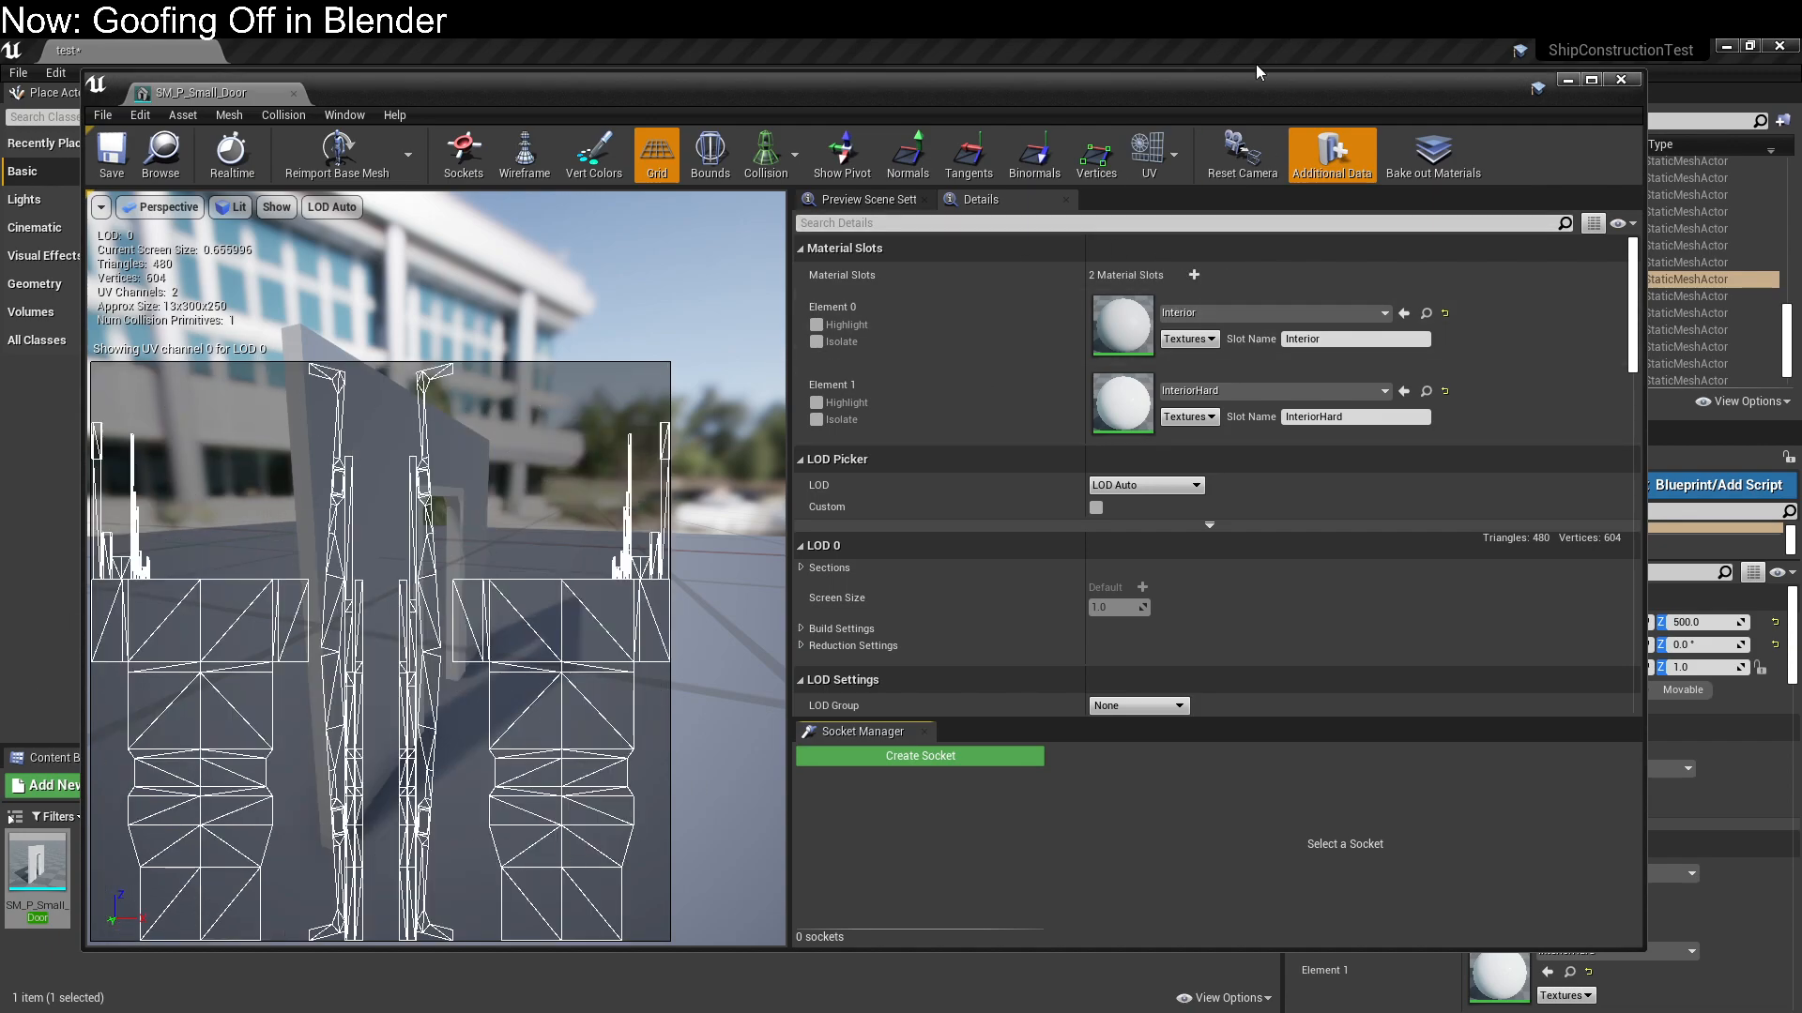
Examine the small door's UV Channel 1 layout, turn off the UV overlay and close the static mesh editor
left_click(1150, 162)
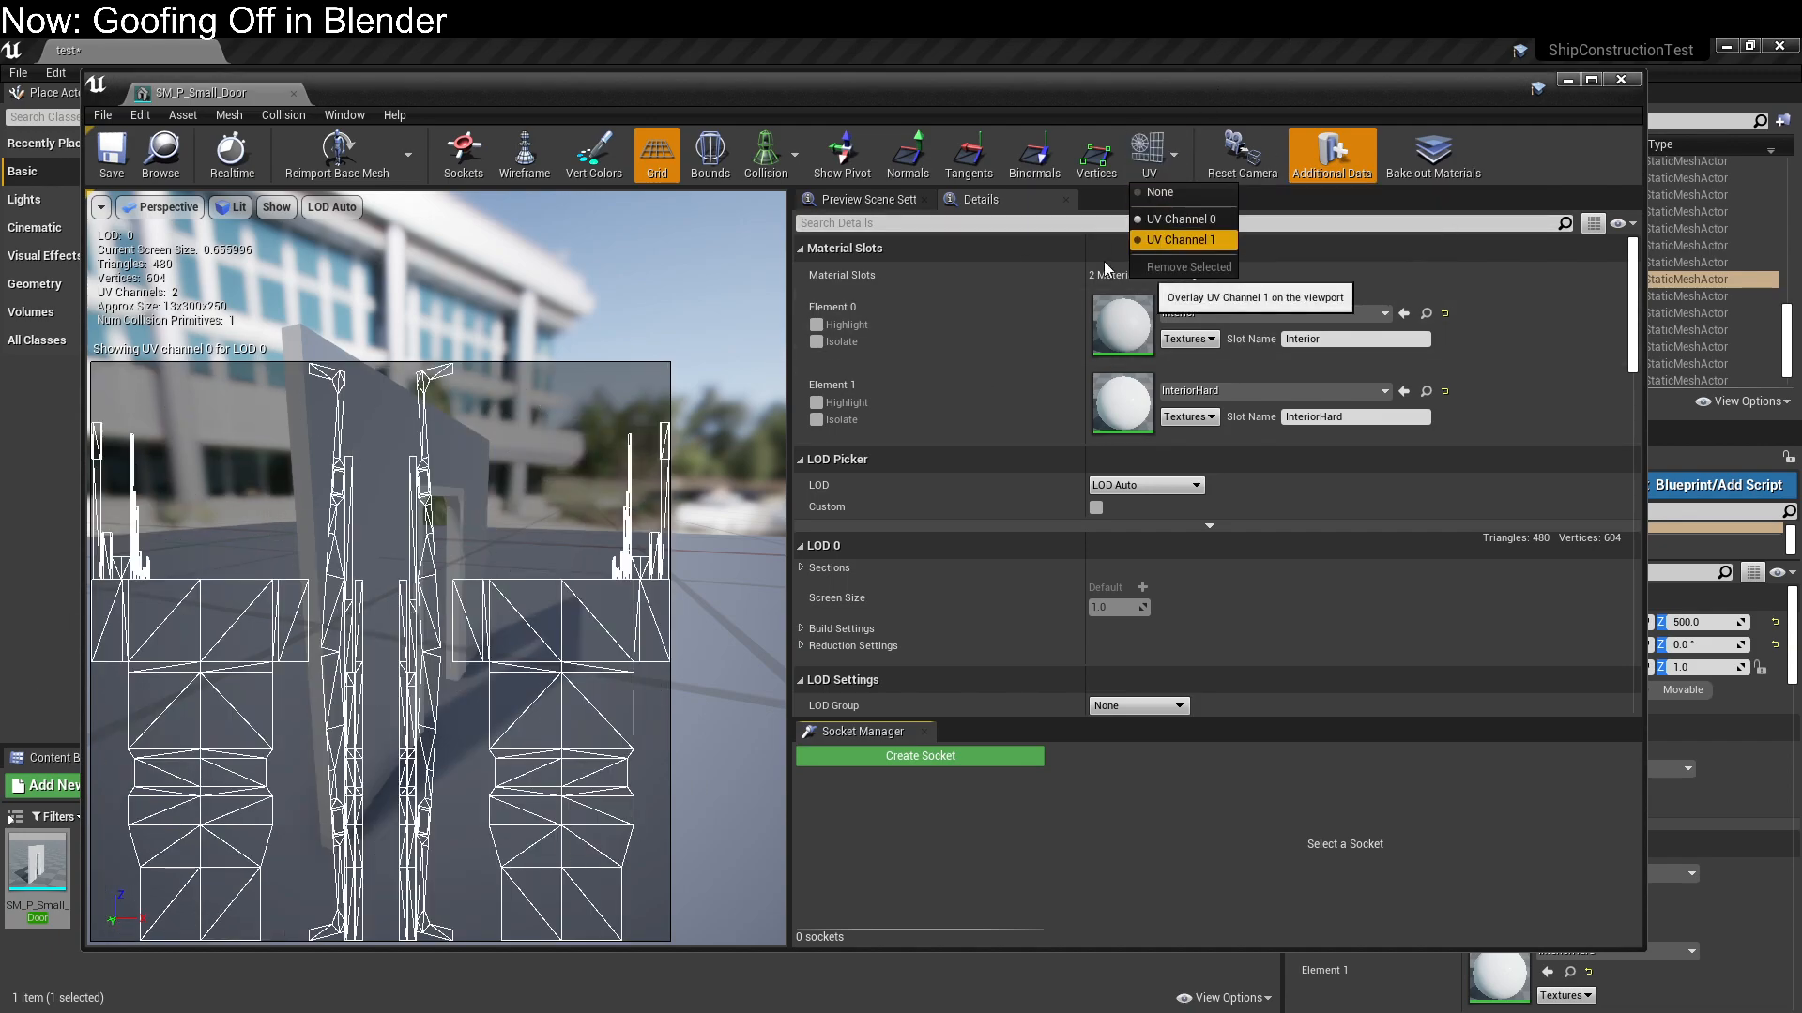
left_click(1177, 240)
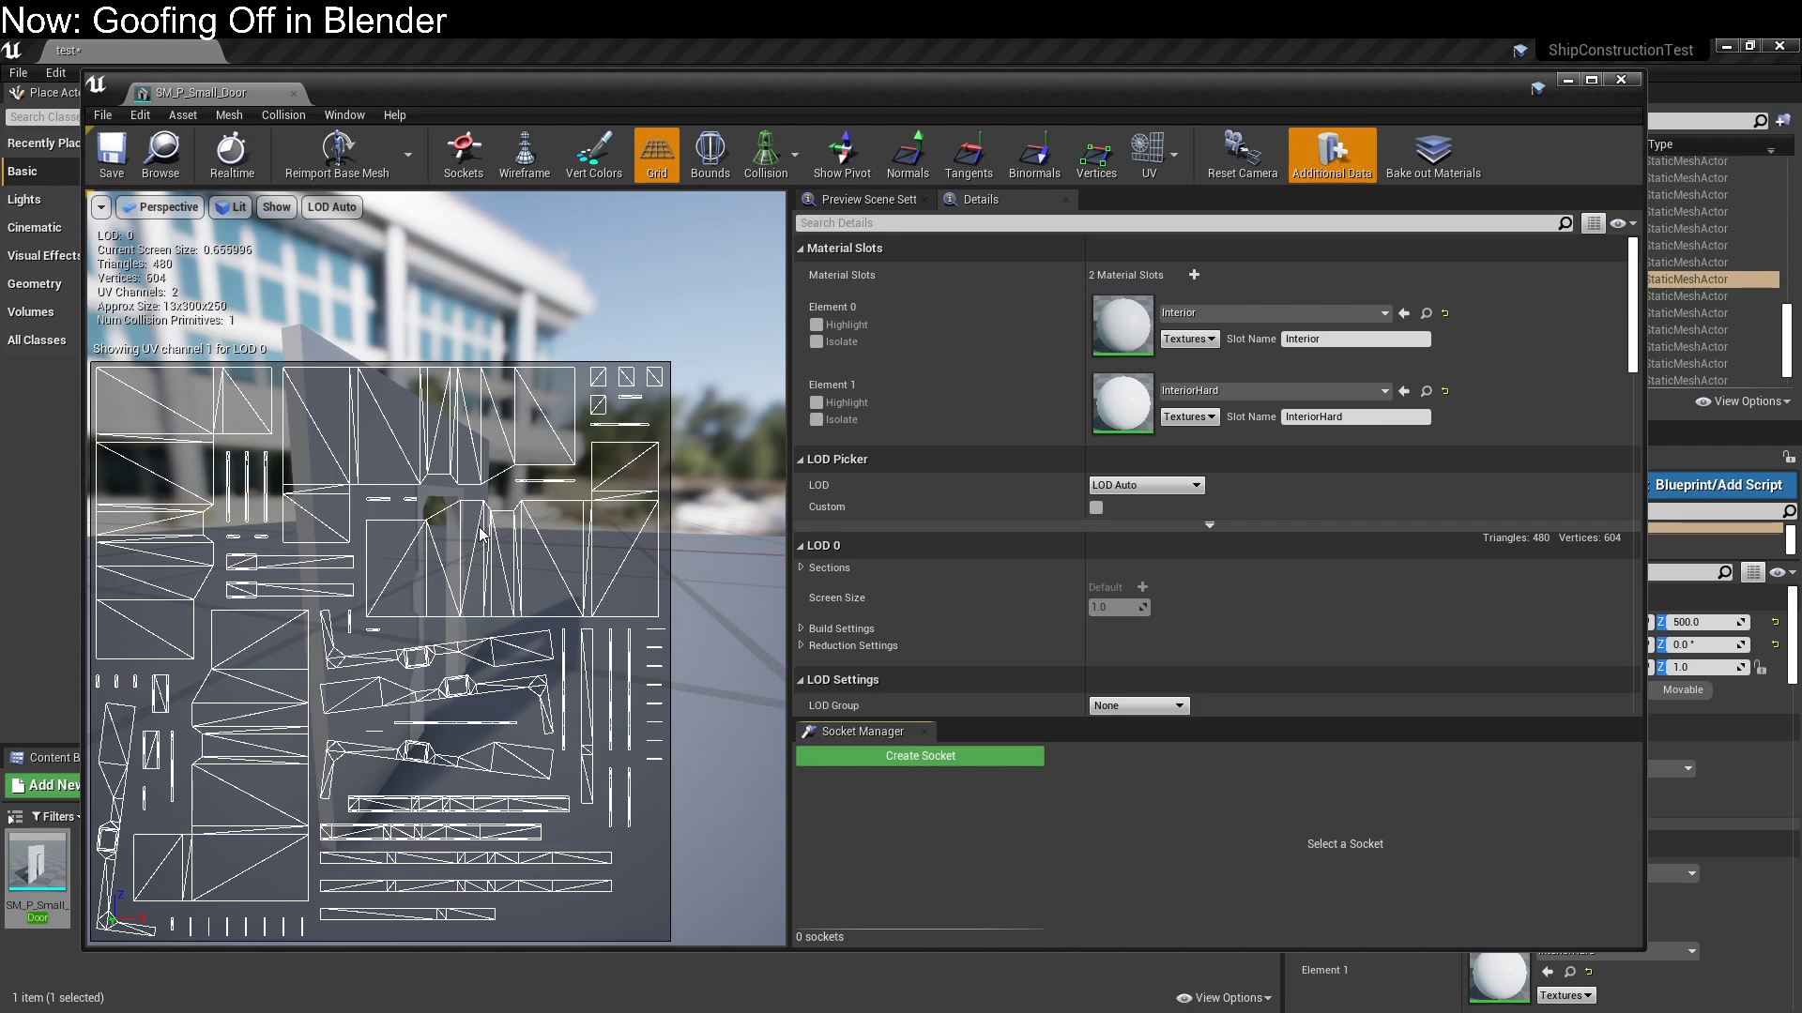
left_click(1178, 163)
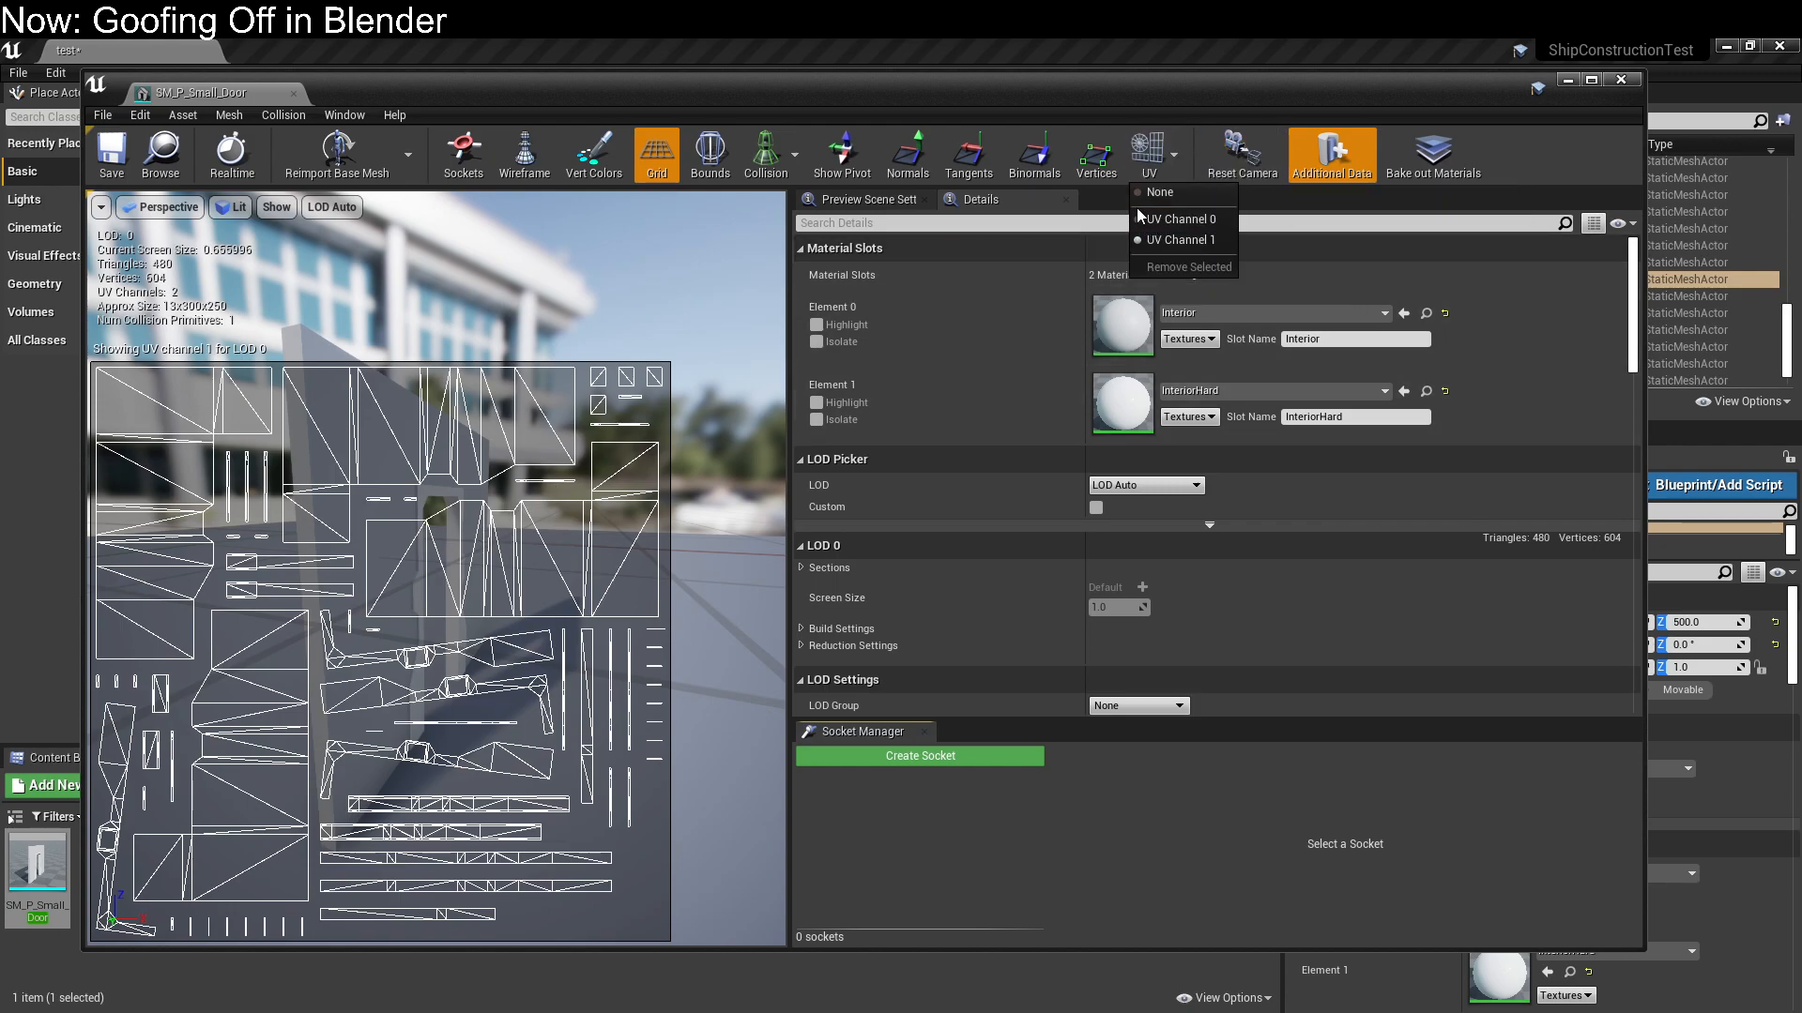
left_click(1150, 191)
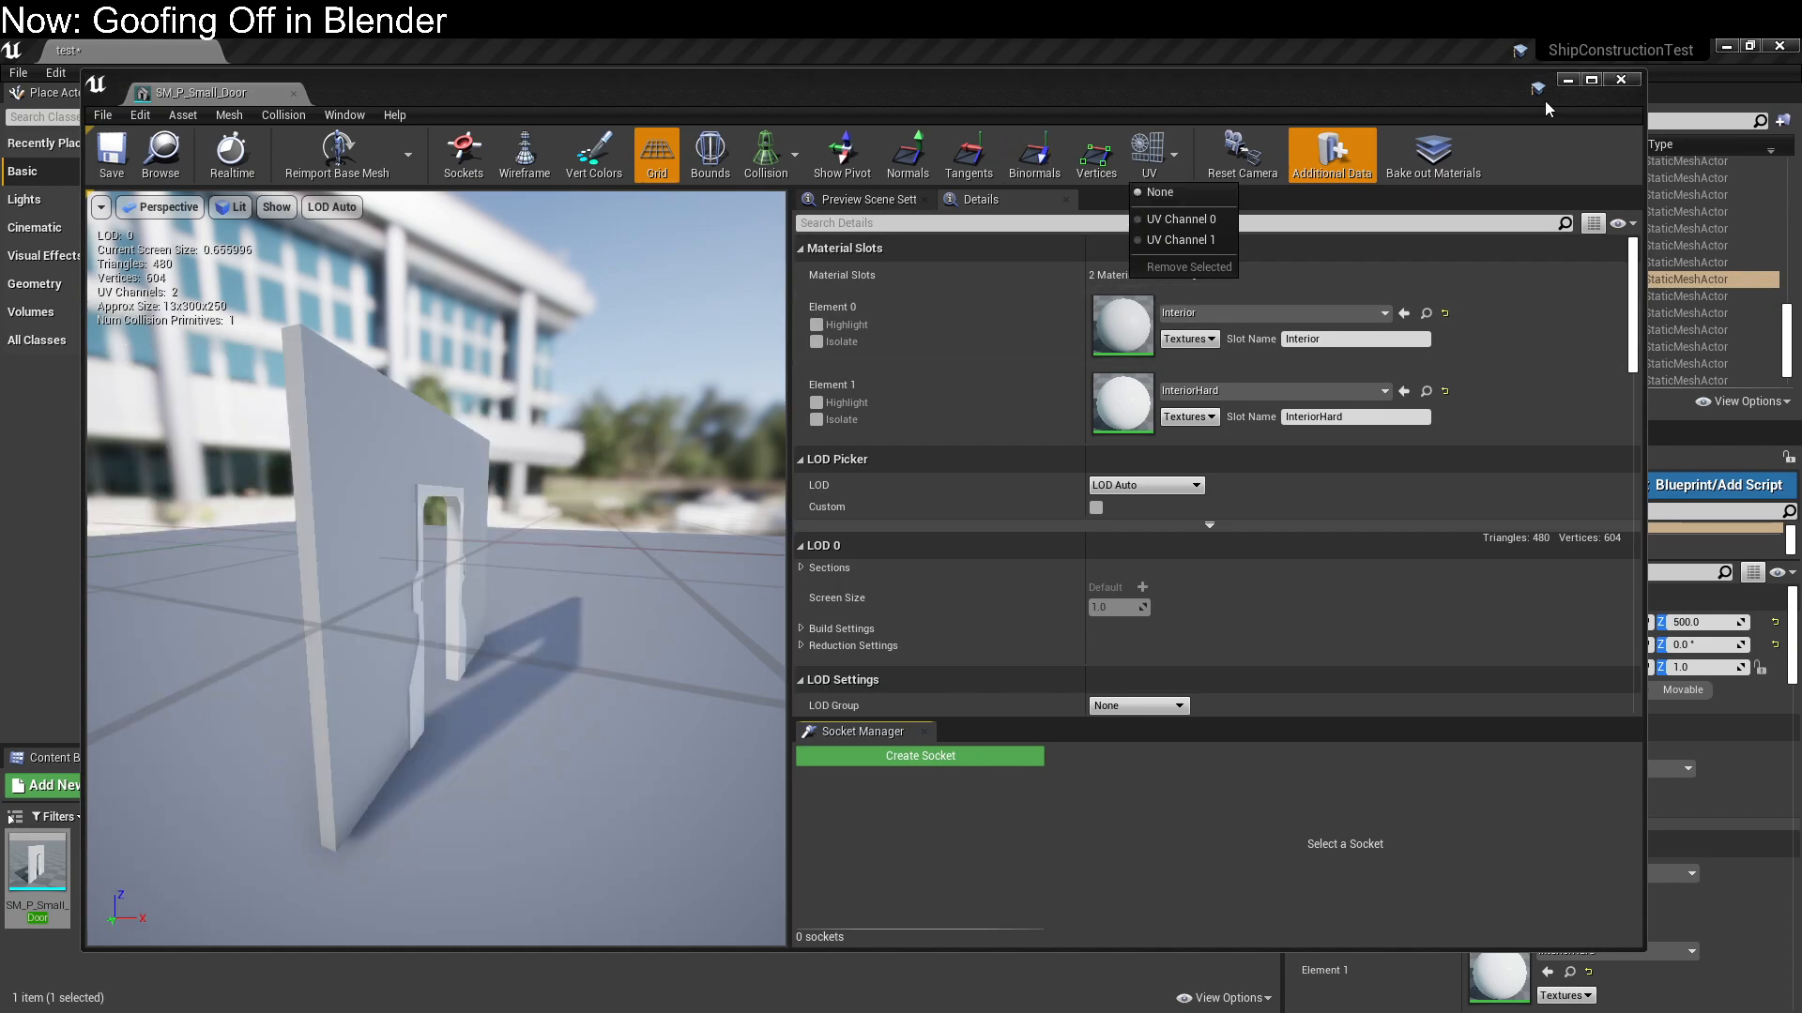
left_click(1624, 82)
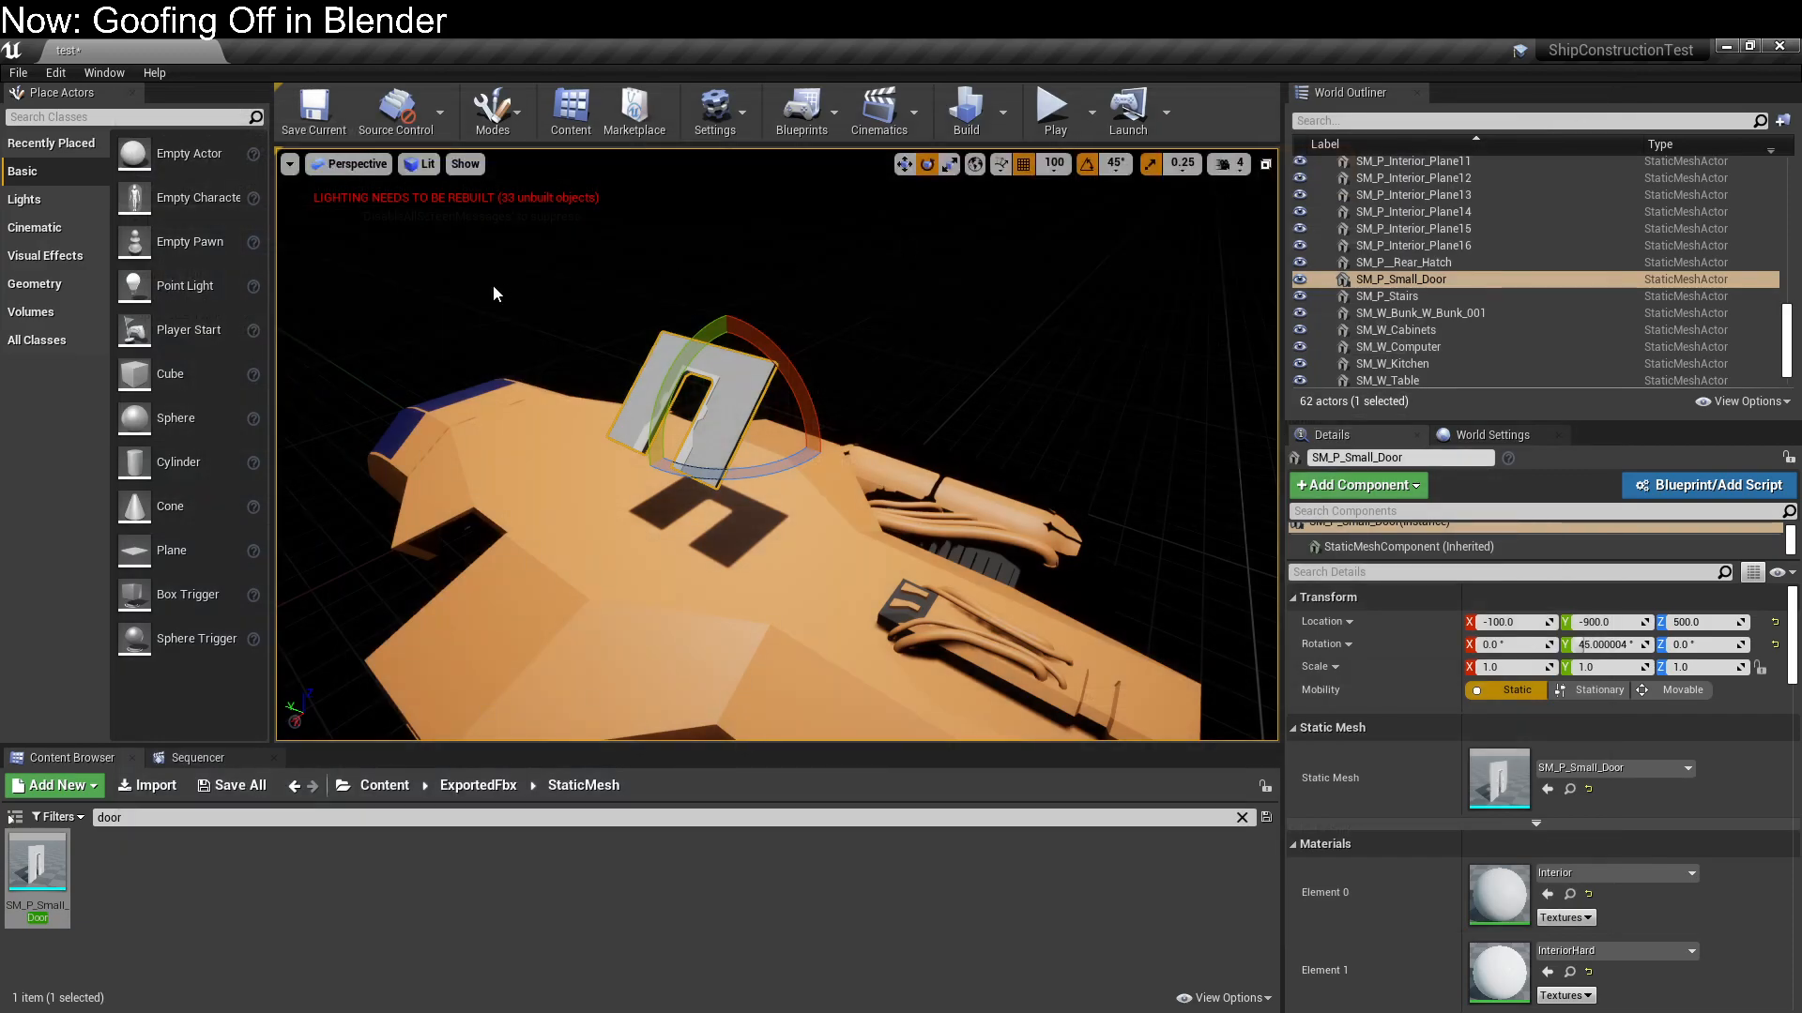
Create a new empty level and place SM_P_Small_Door in it at X 400, Y 0, Z 100
left_click(18, 73)
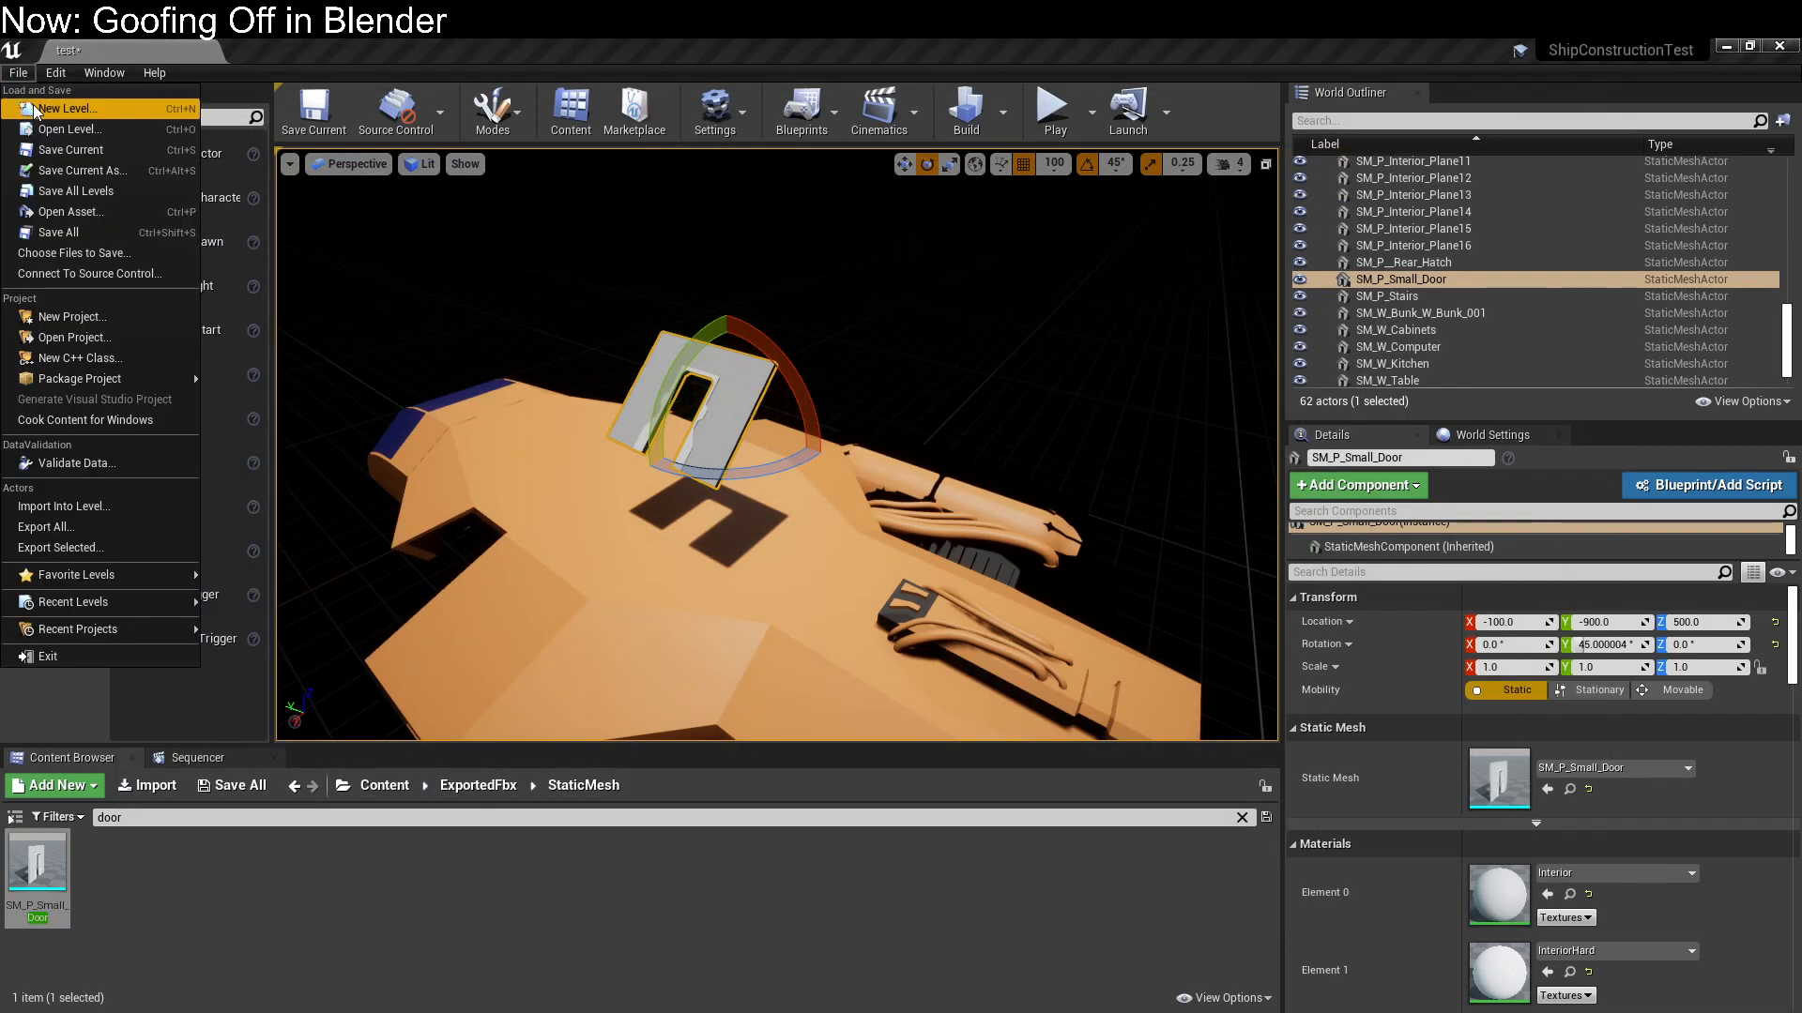
left_click(35, 110)
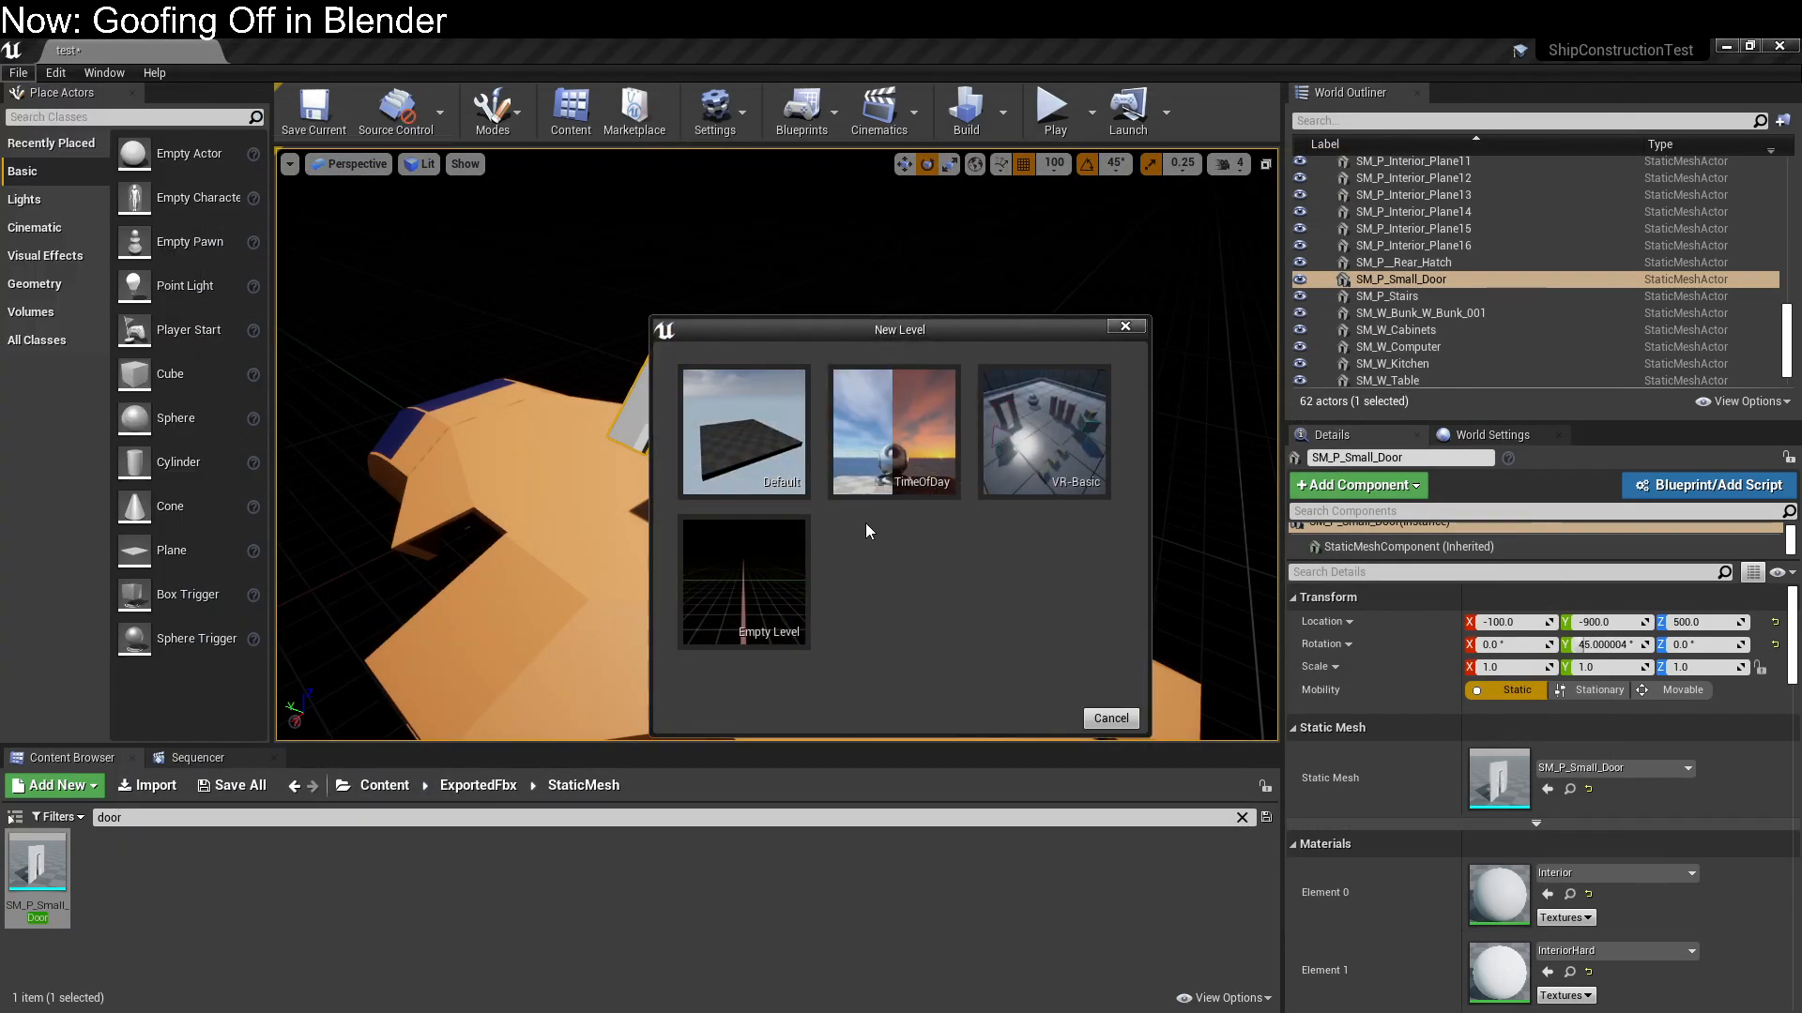
left_click(758, 624)
left_click(1076, 707)
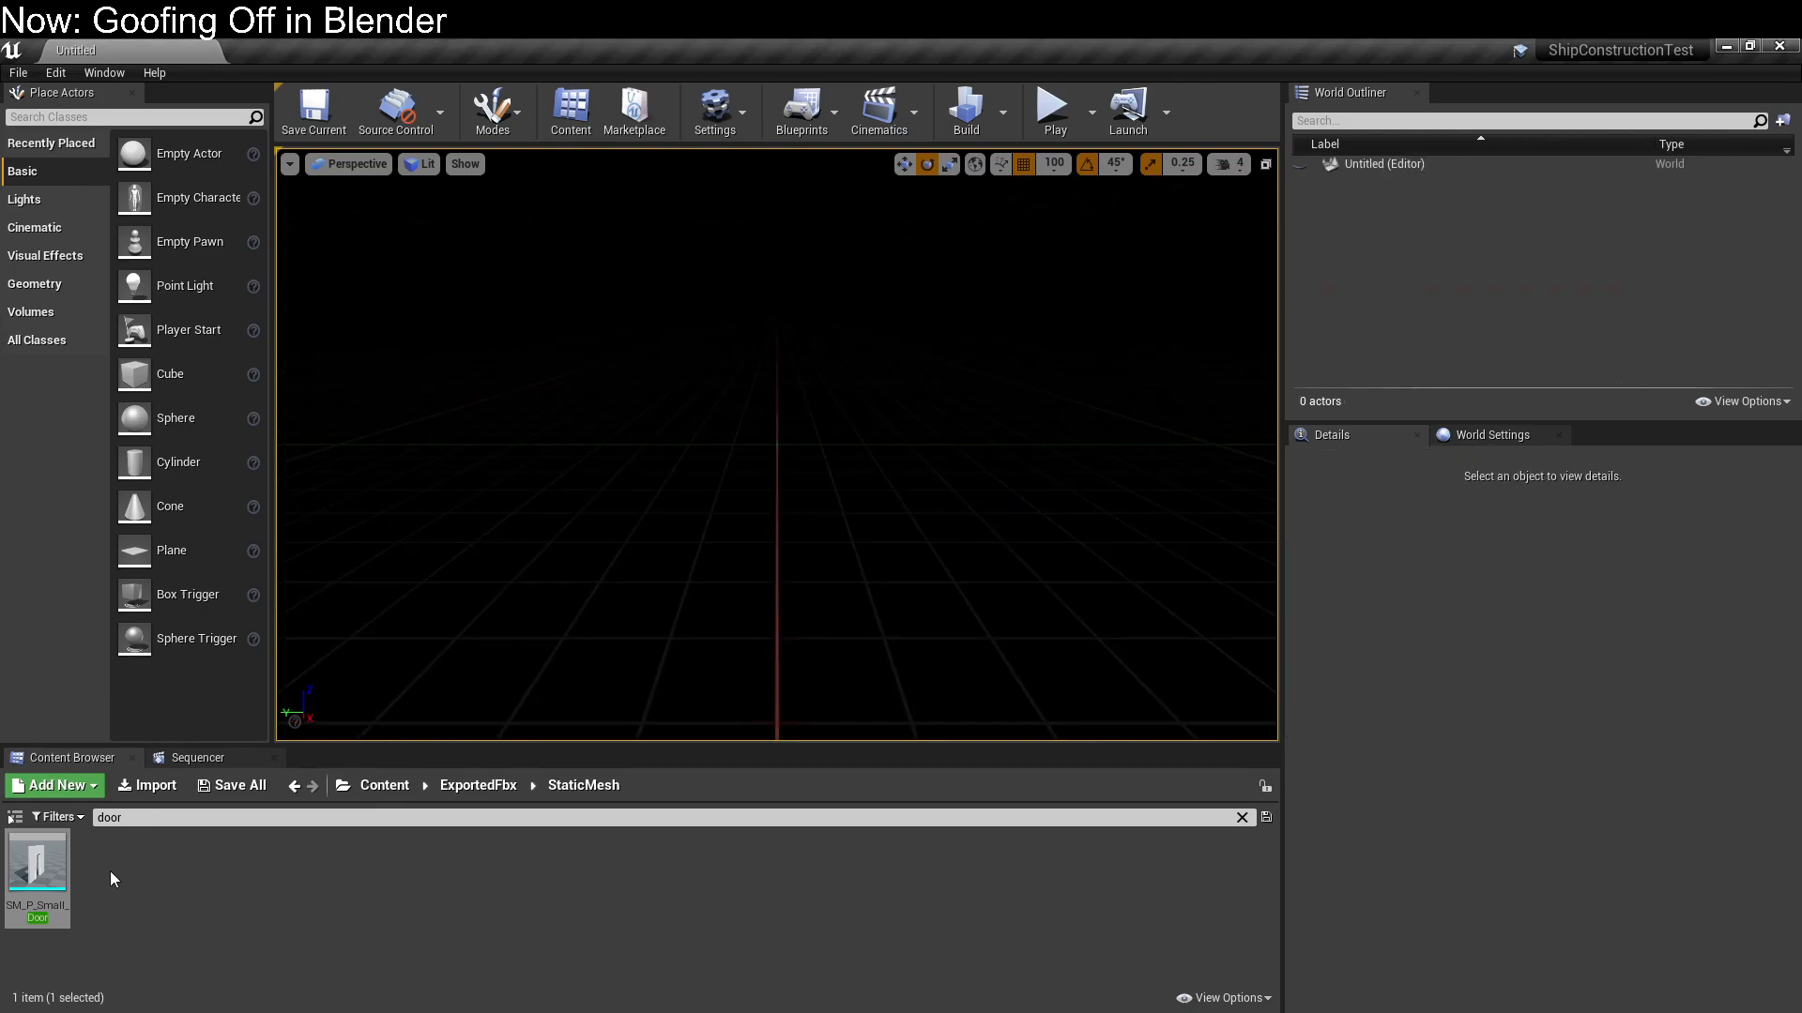
left_click_drag(56, 867, 849, 470)
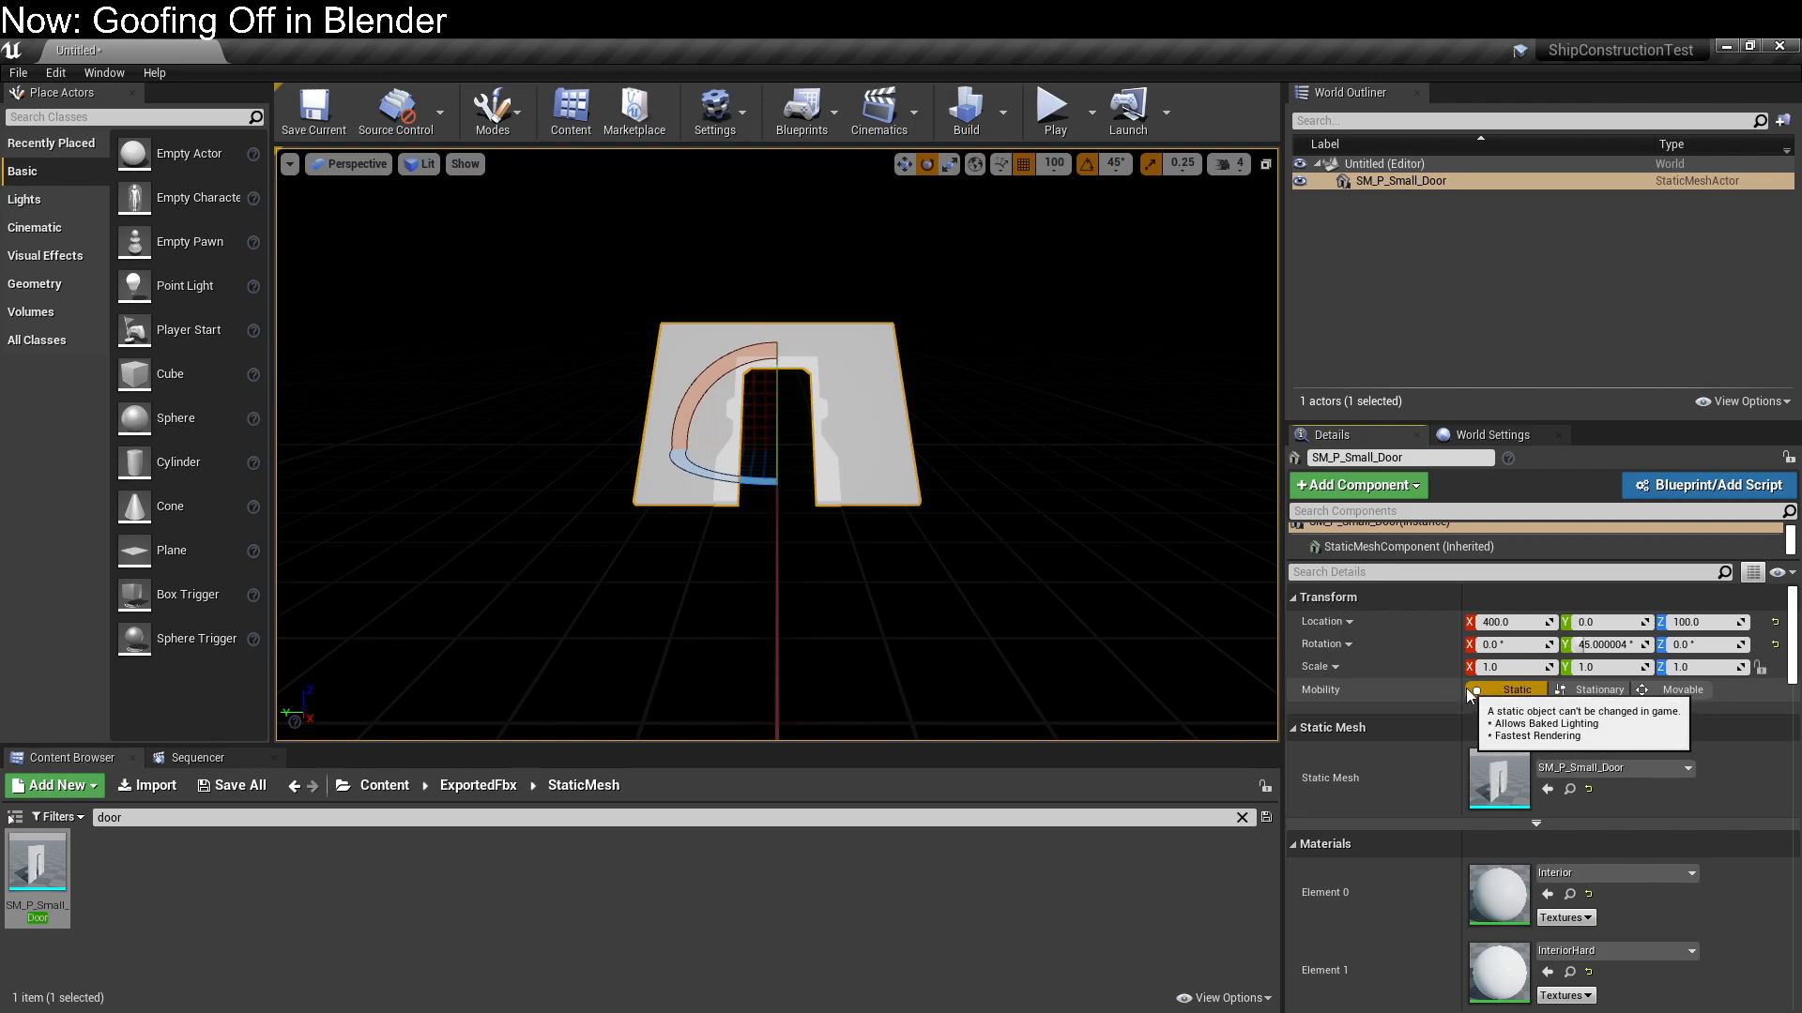
Add a point light above the small door and move it along the Y axis to -200
left_click(64, 205)
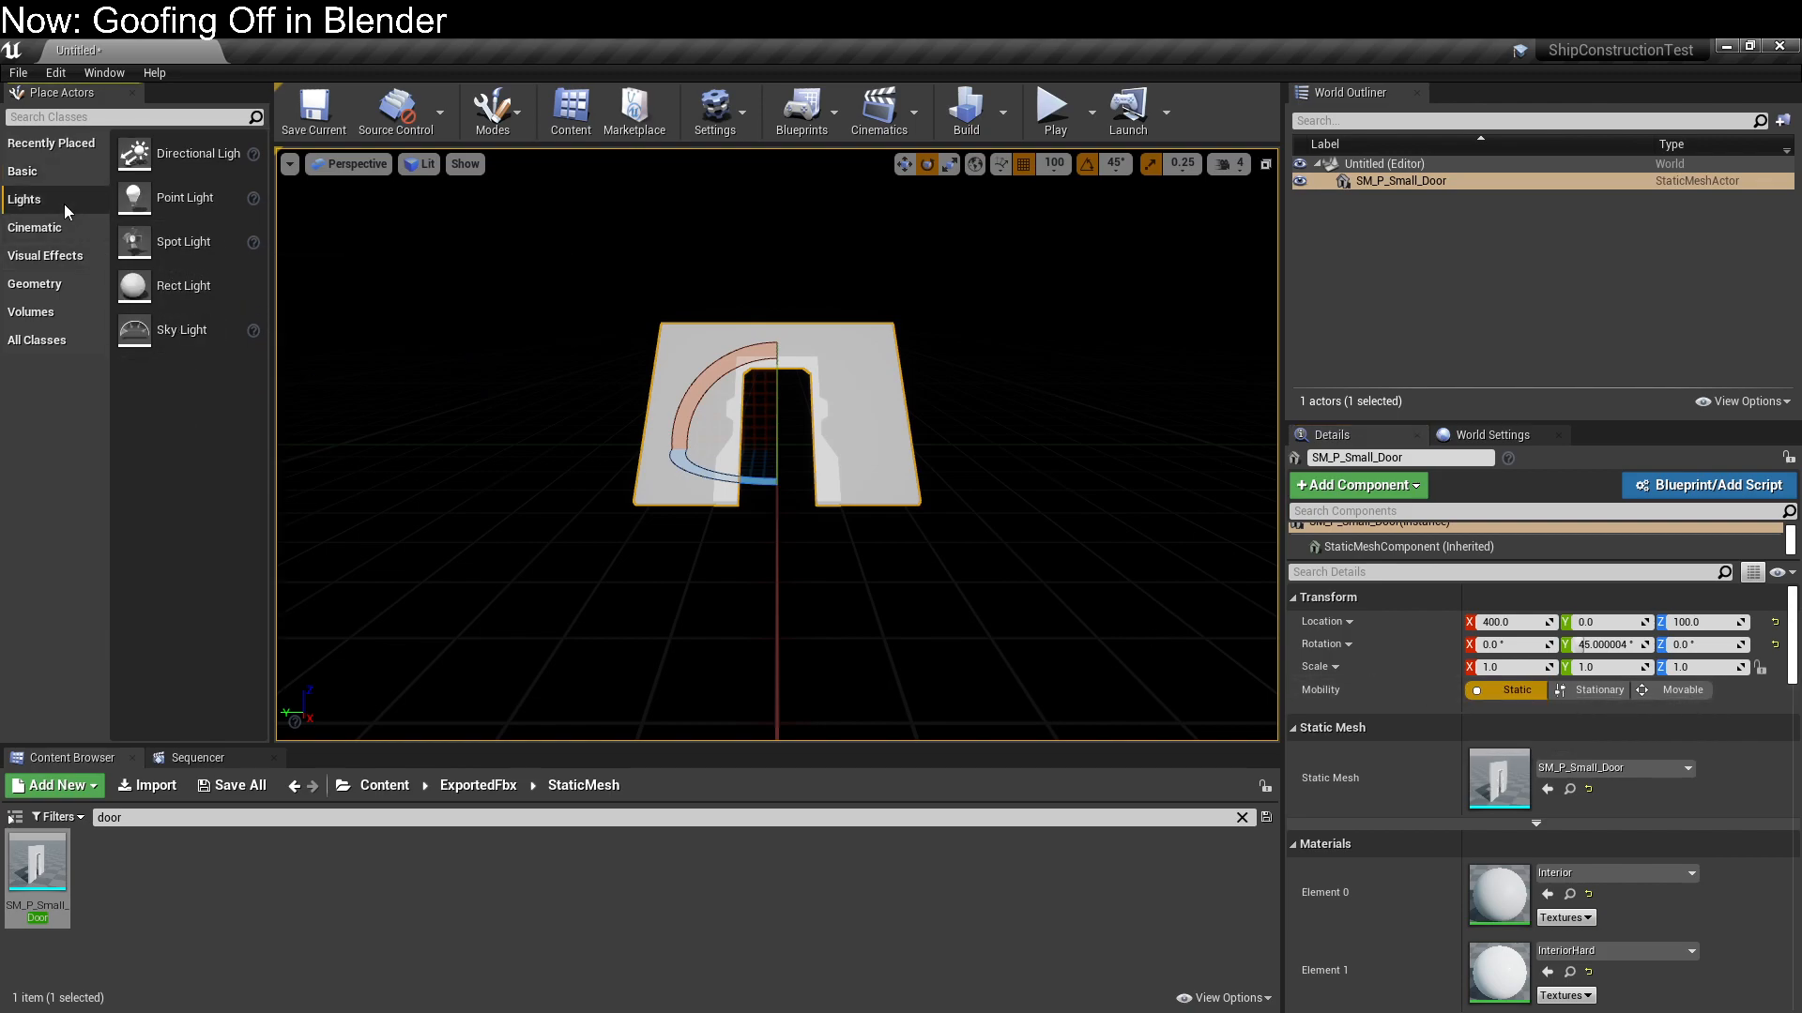
left_click_drag(136, 192, 872, 299)
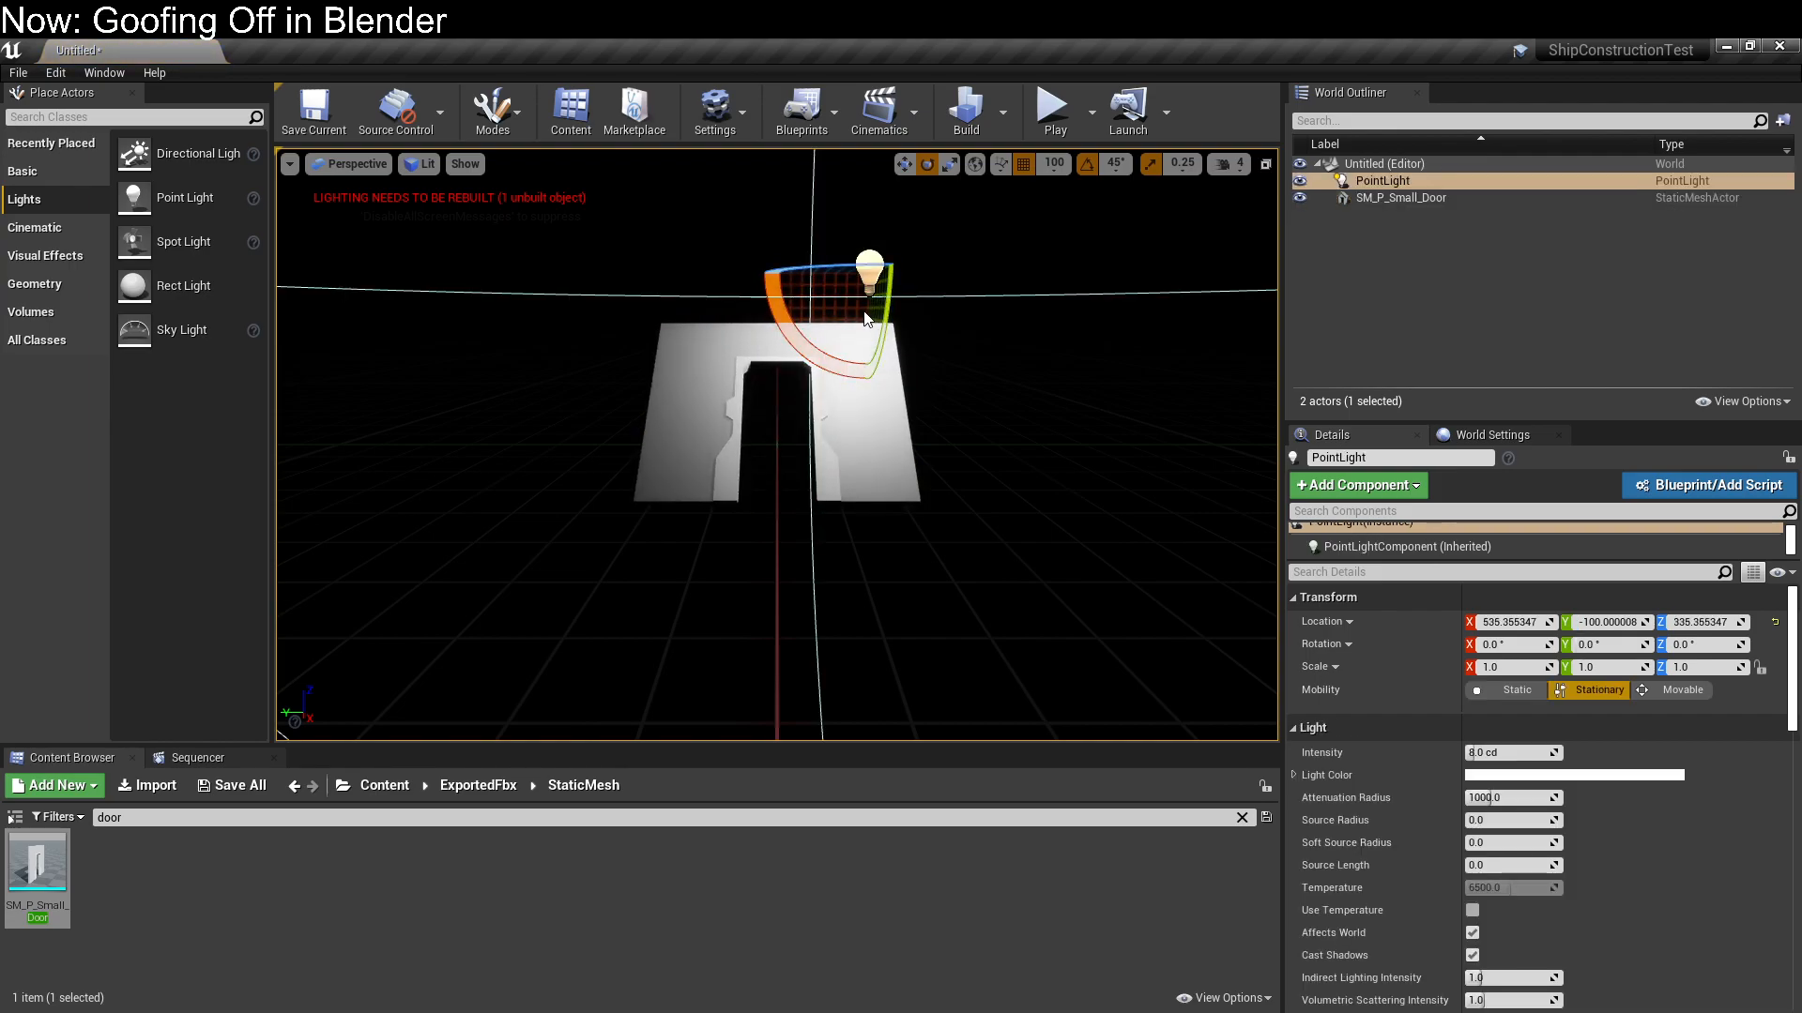
key("w")
left_click_drag(825, 277, 854, 303)
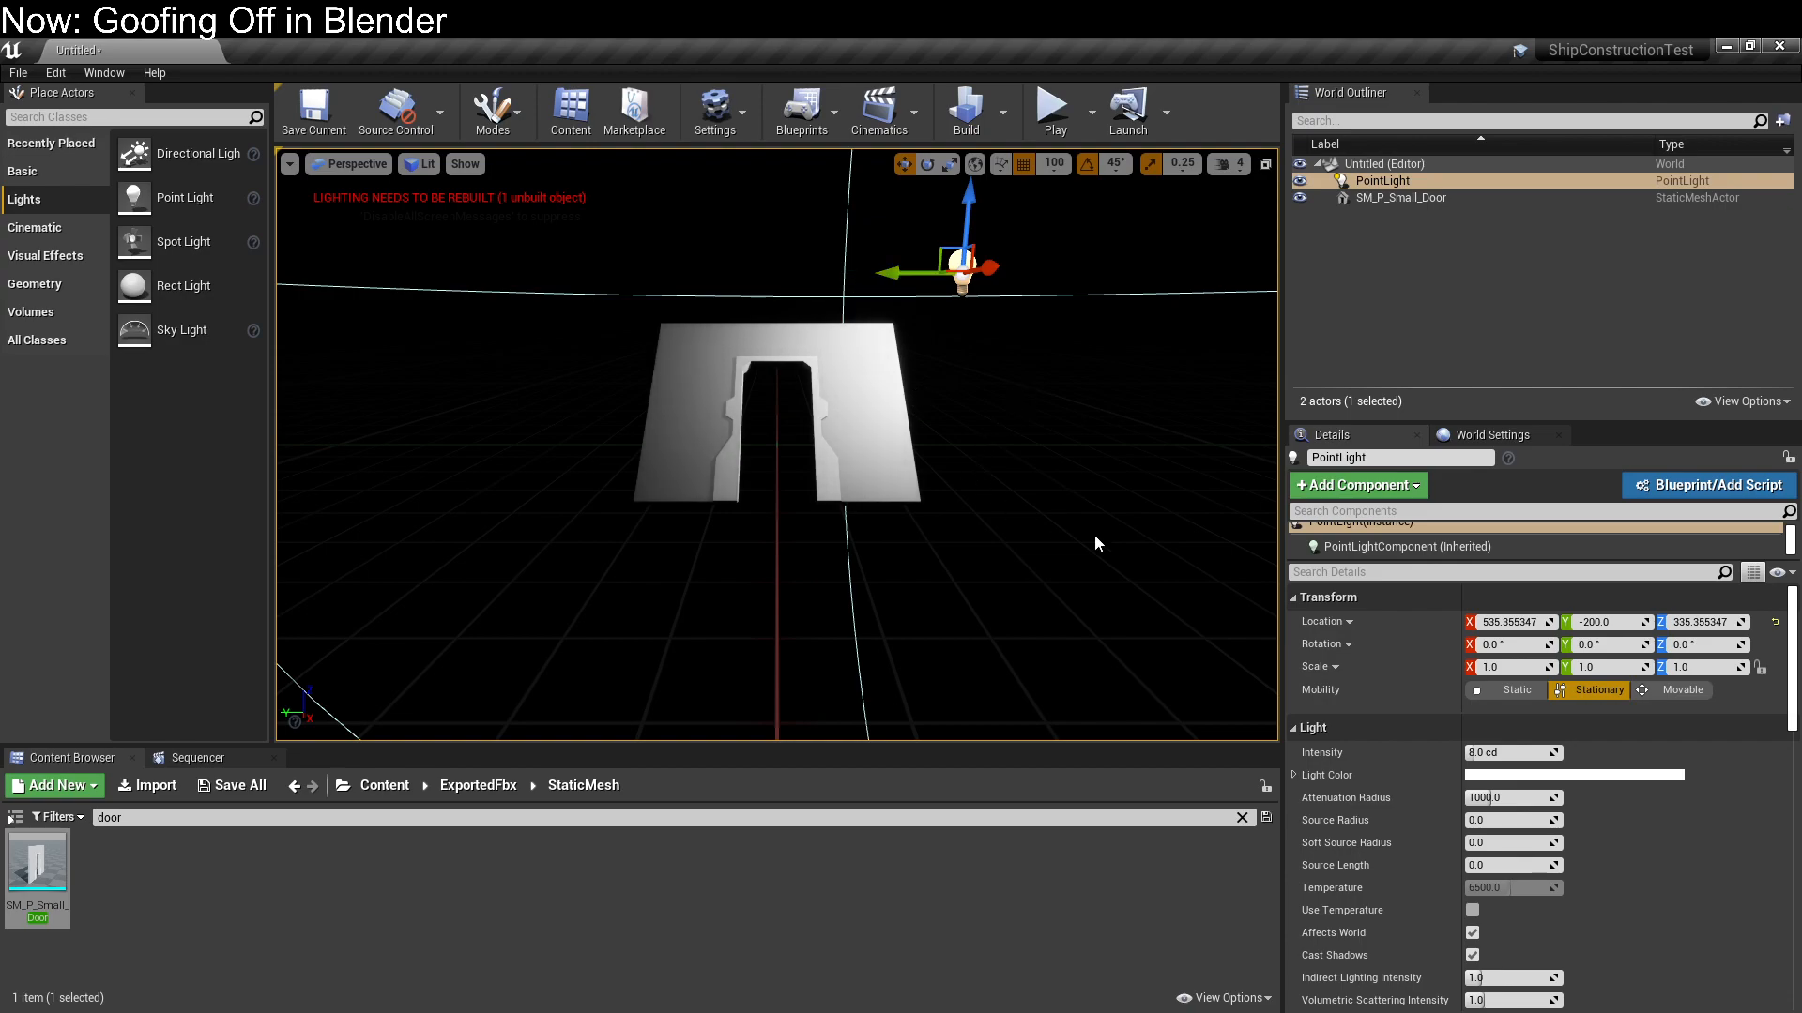
Set the point light's intensity to 4 cd and check how the small door is lit
left_click(1504, 753)
type("4")
key("Return")
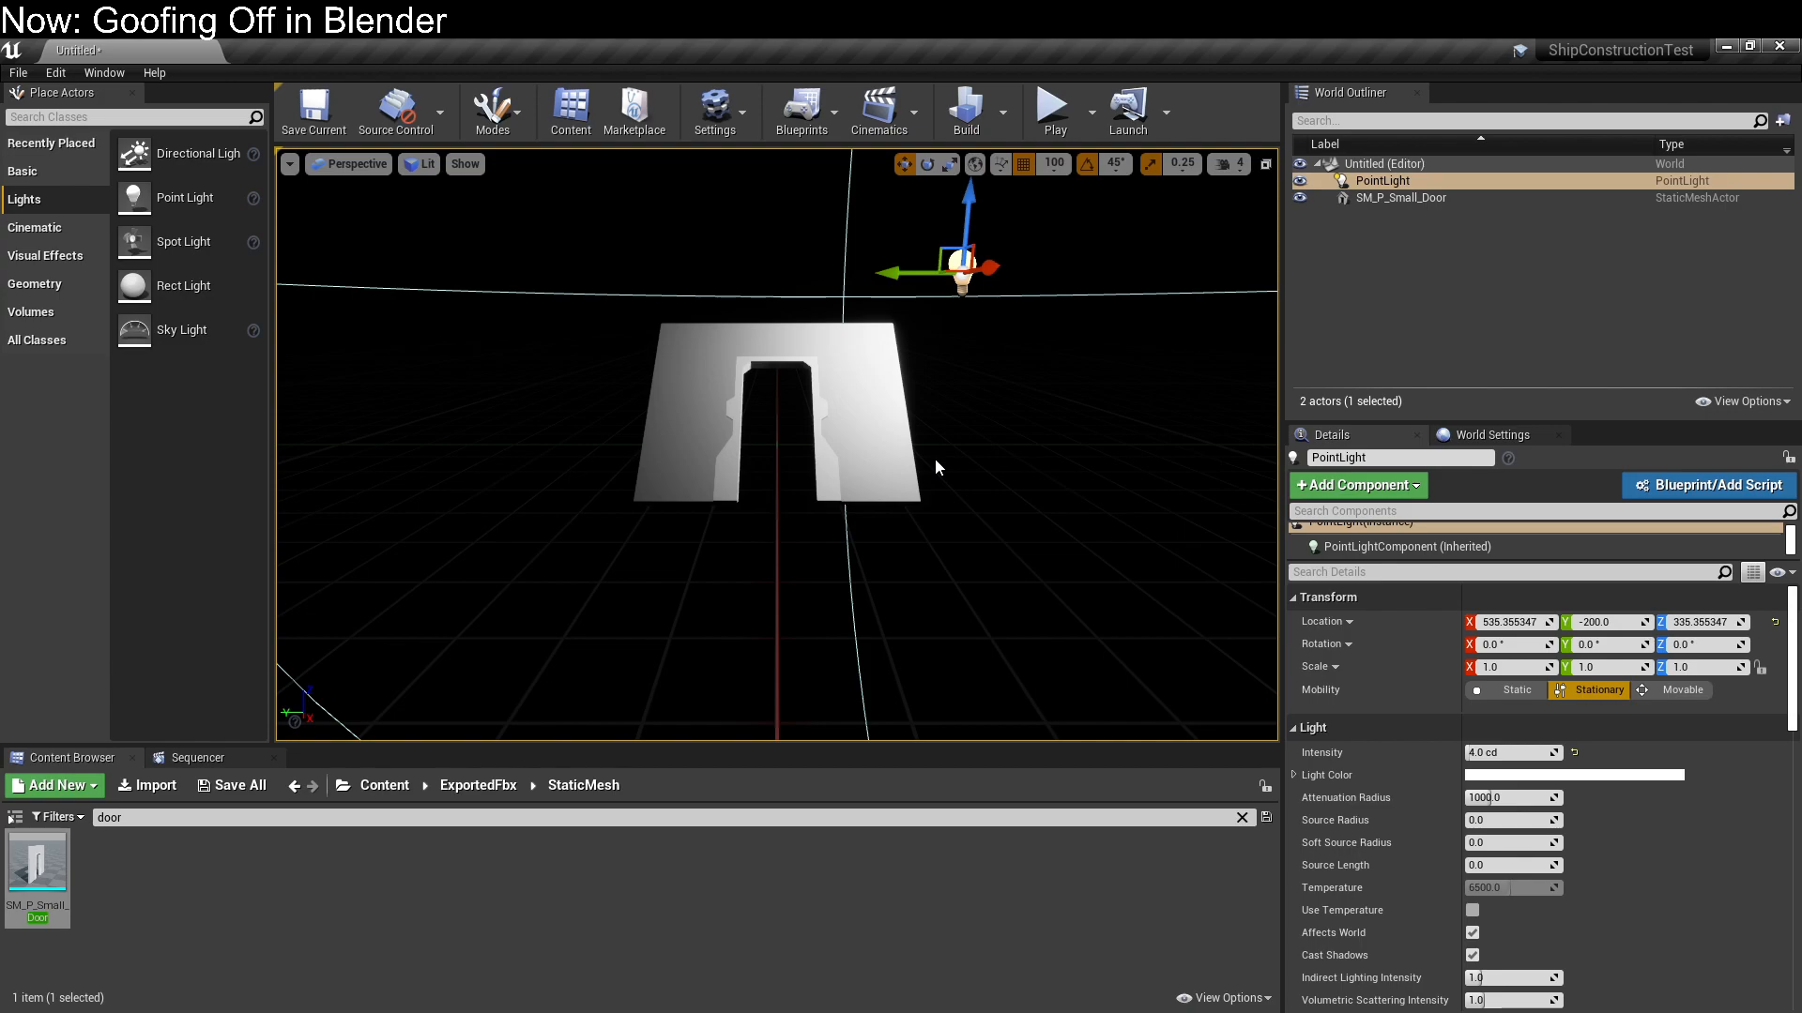
mouse_move(578, 238)
right_mouse_down()
mouse_move(526, 239)
mouse_move(610, 212)
mouse_move(741, 222)
mouse_move(572, 222)
right_mouse_up()
key("a")
key("d")
Clear the "door" asset search and go to the root Content folder
left_click(215, 815)
key("BackSpace")
key("BackSpace")
key("BackSpace")
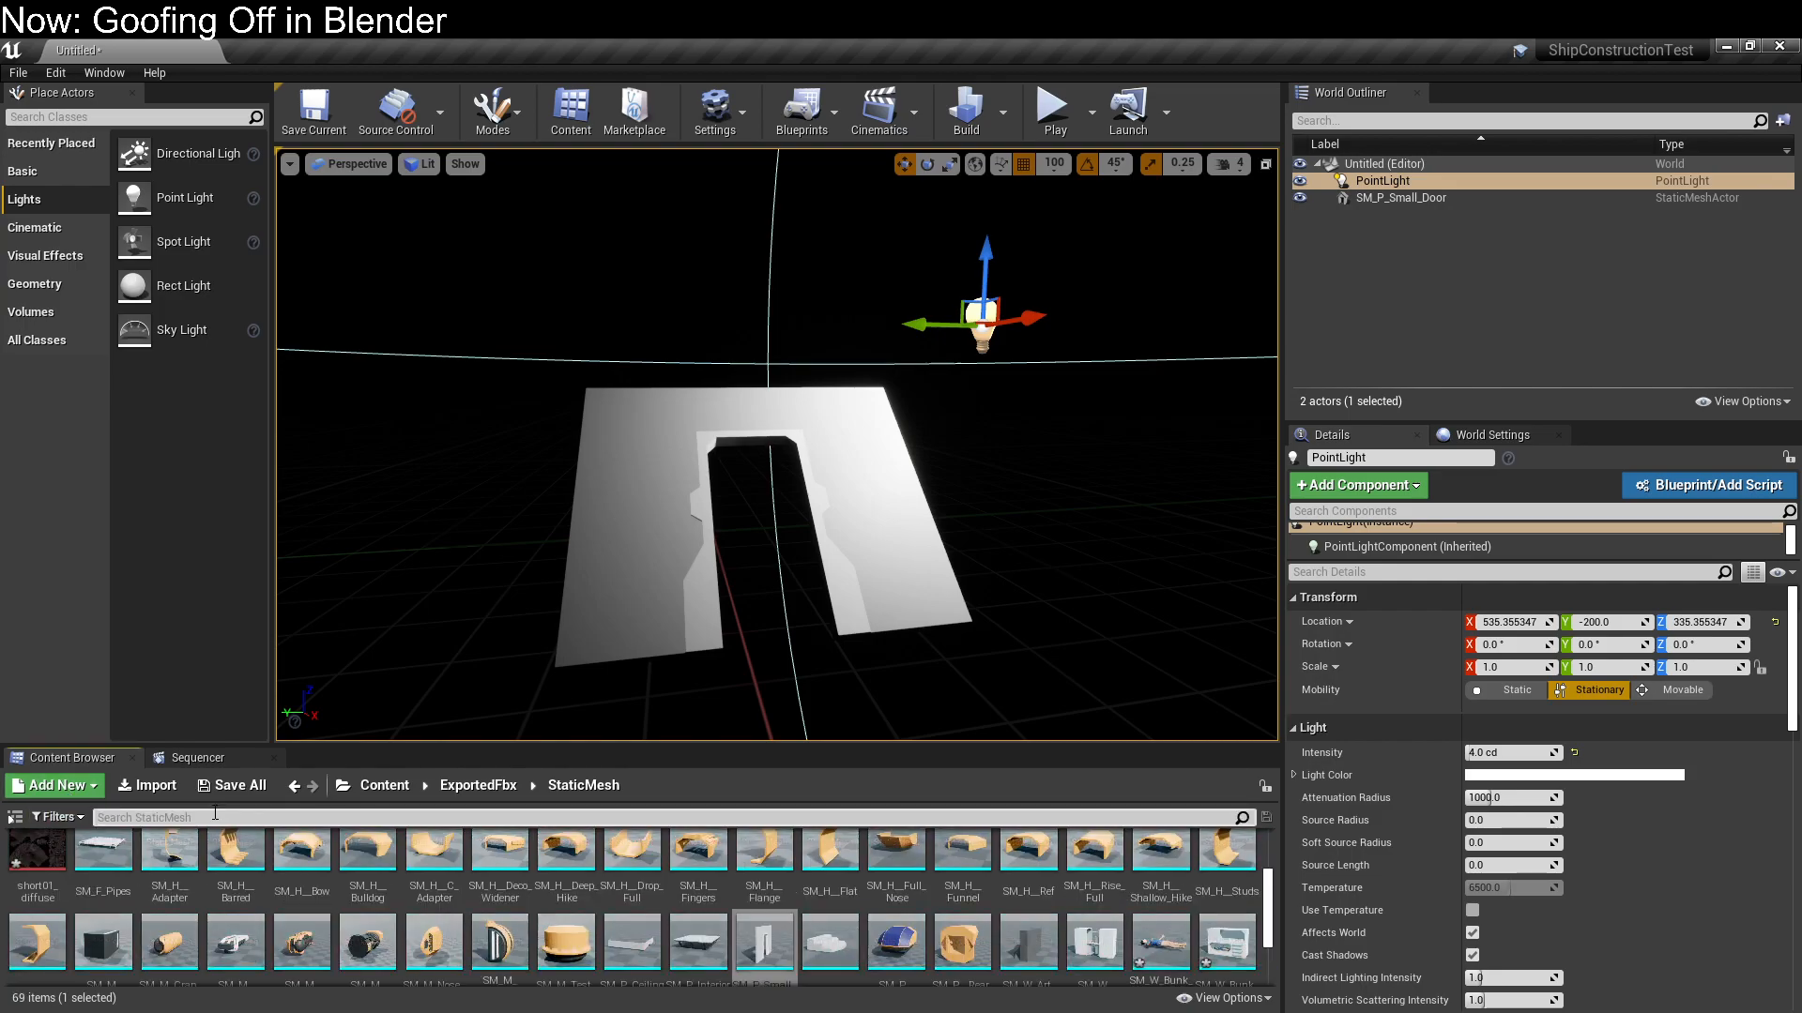
left_click(368, 785)
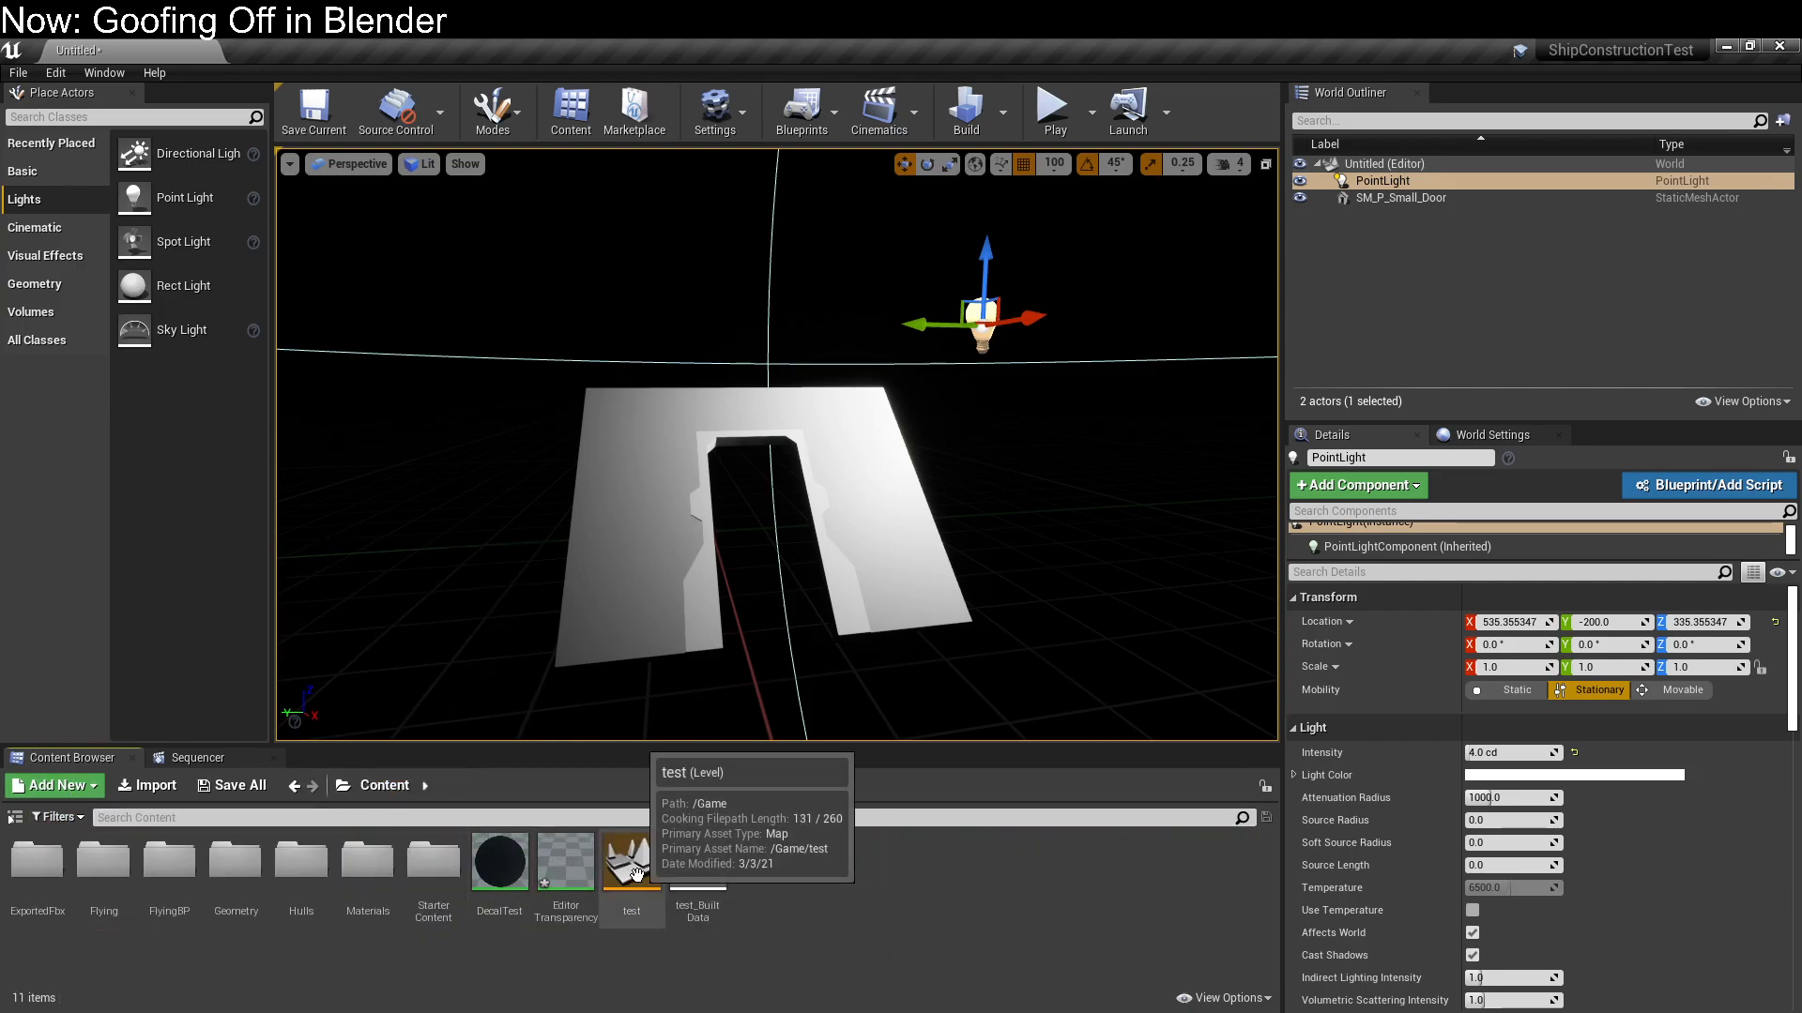
Reopen the test level without saving the untitled level, and delete the small door above the ship's hull
double_click(635, 875)
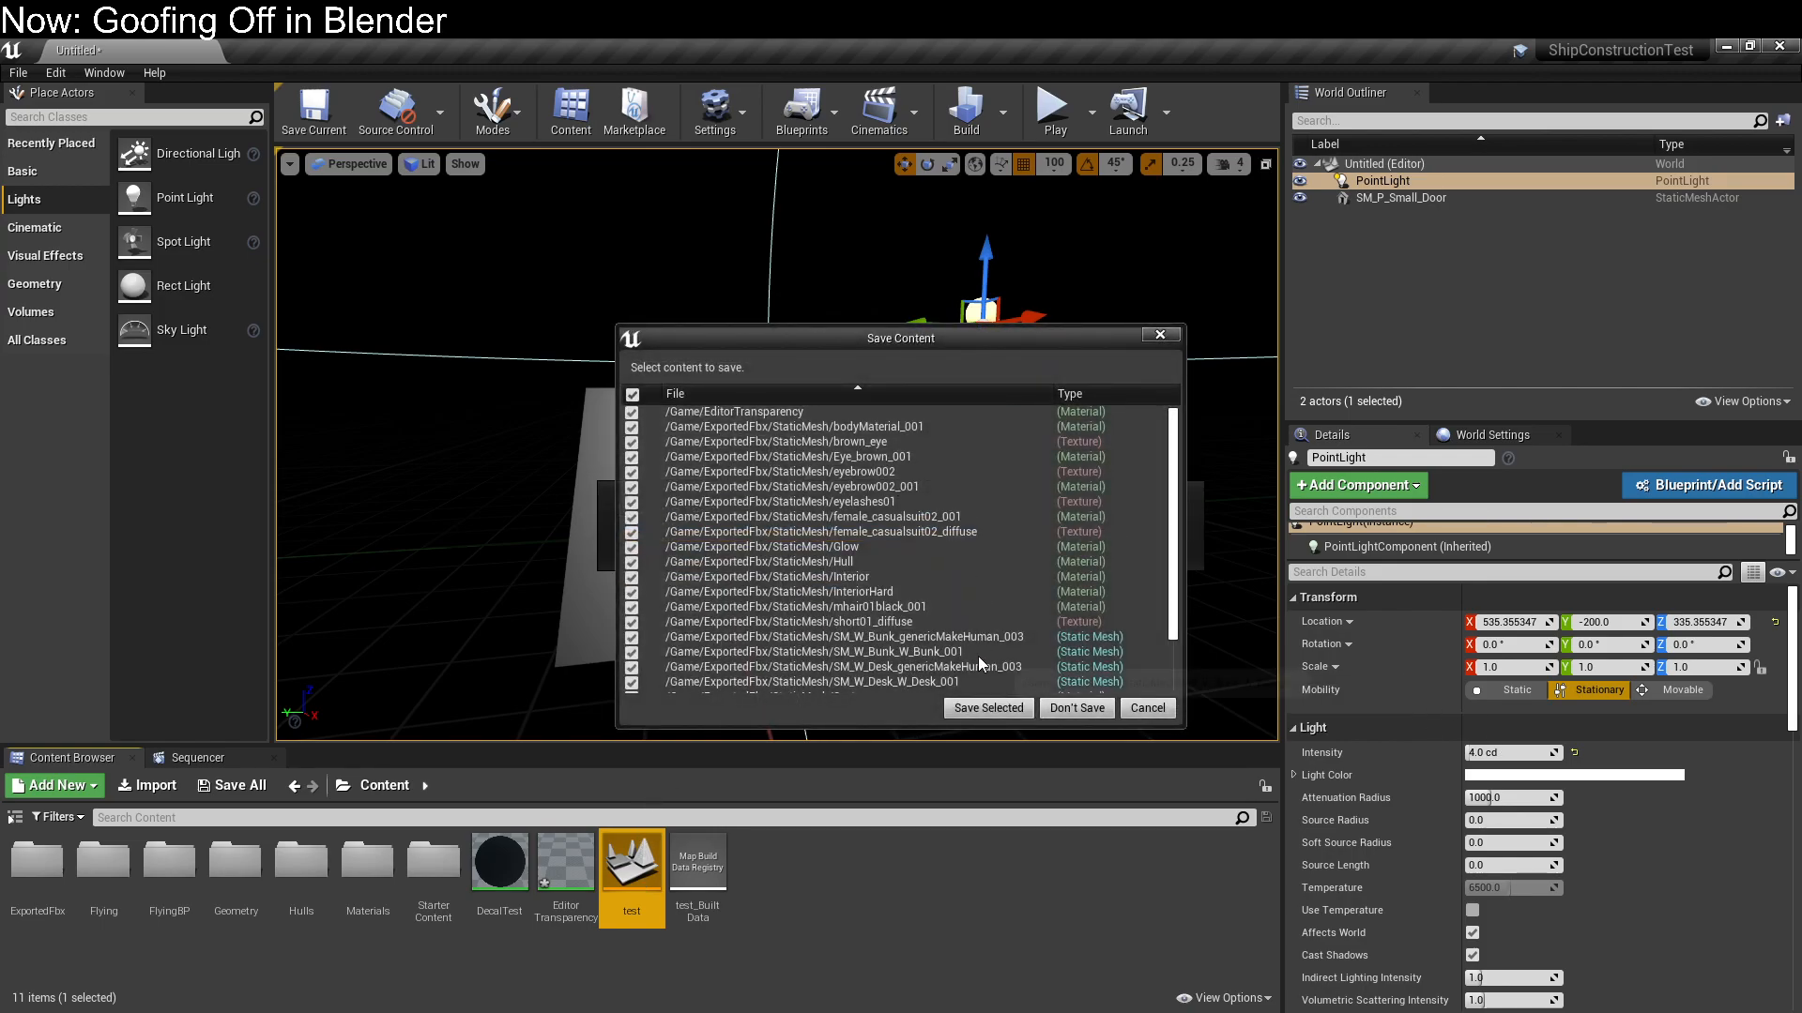
left_click(973, 709)
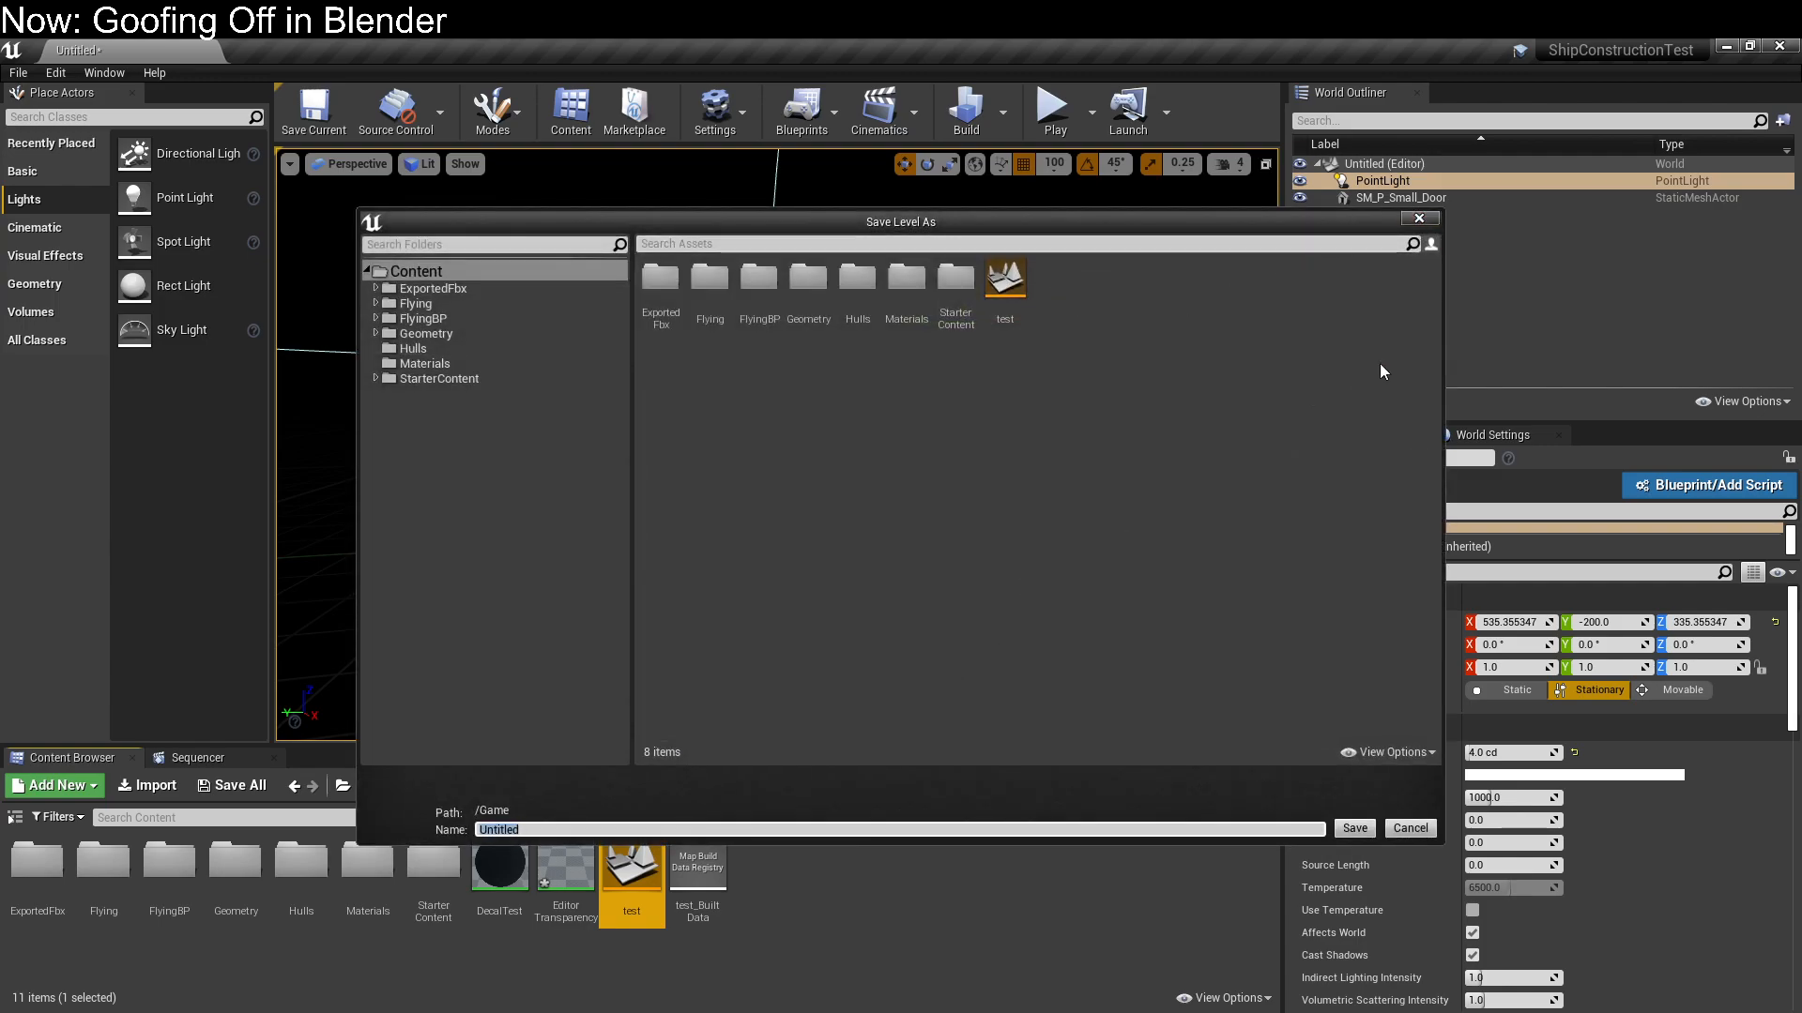
left_click(1410, 829)
double_click(631, 863)
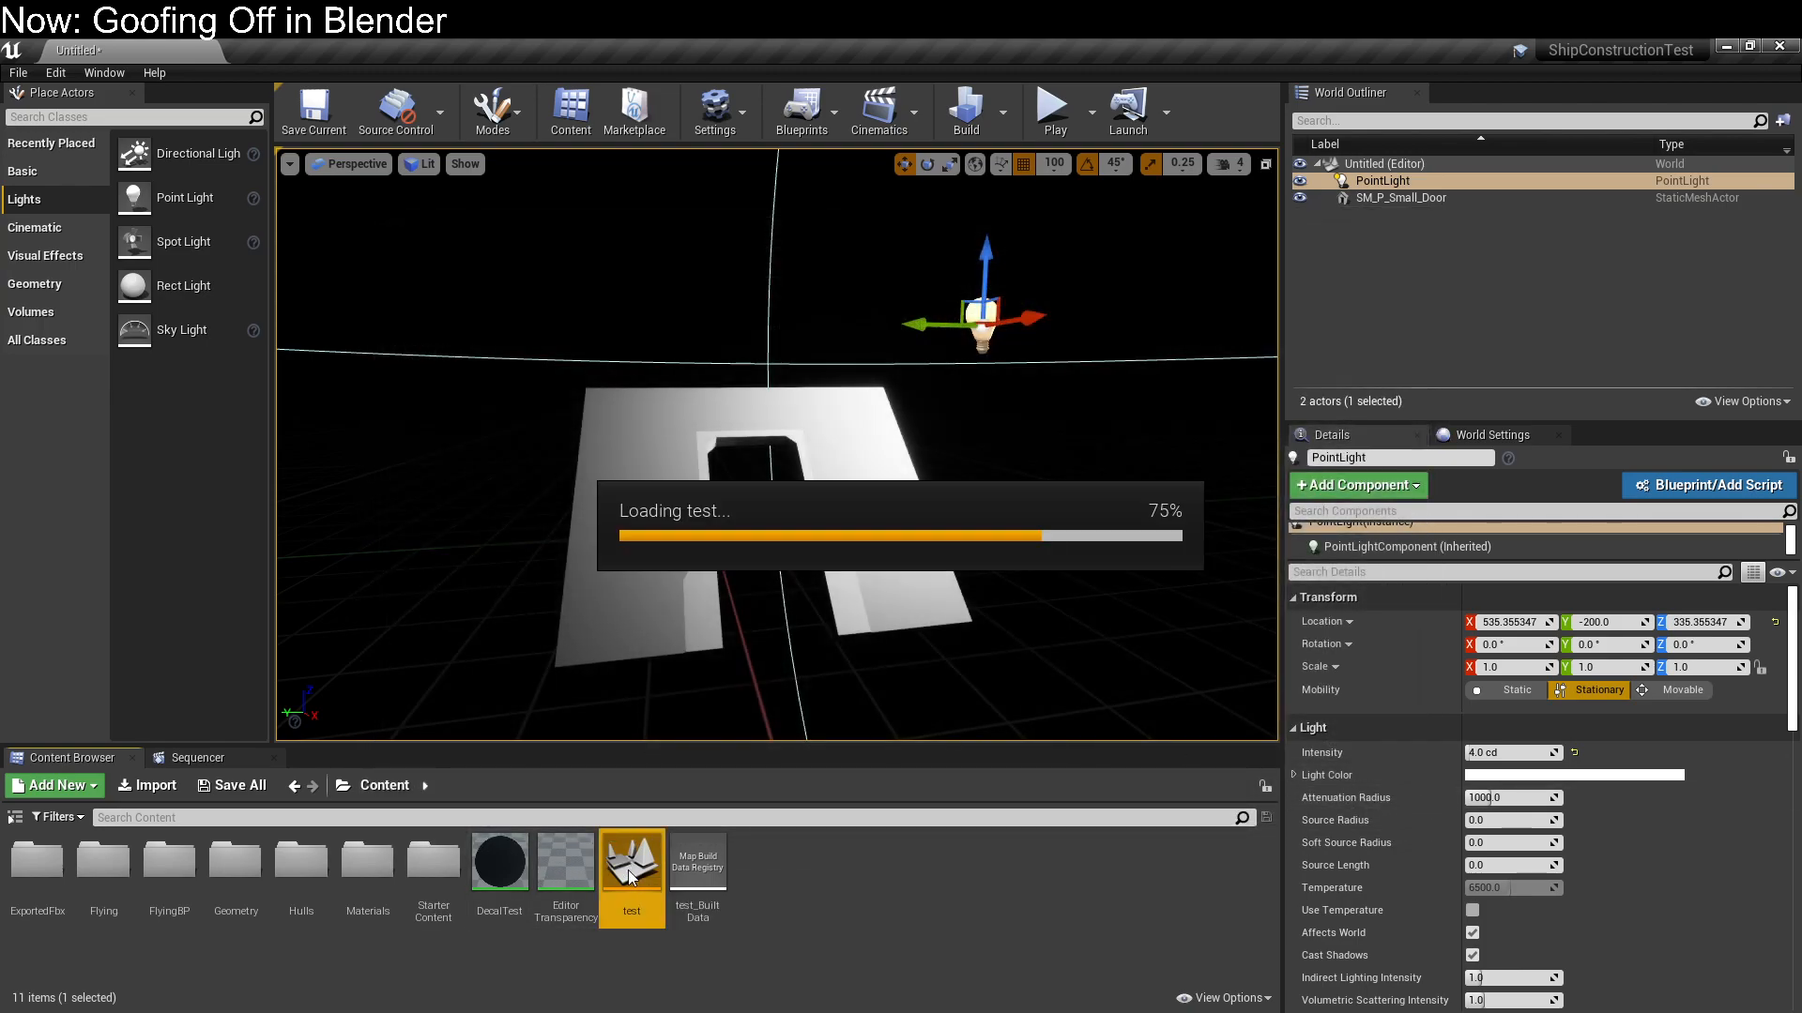
left_click(1052, 710)
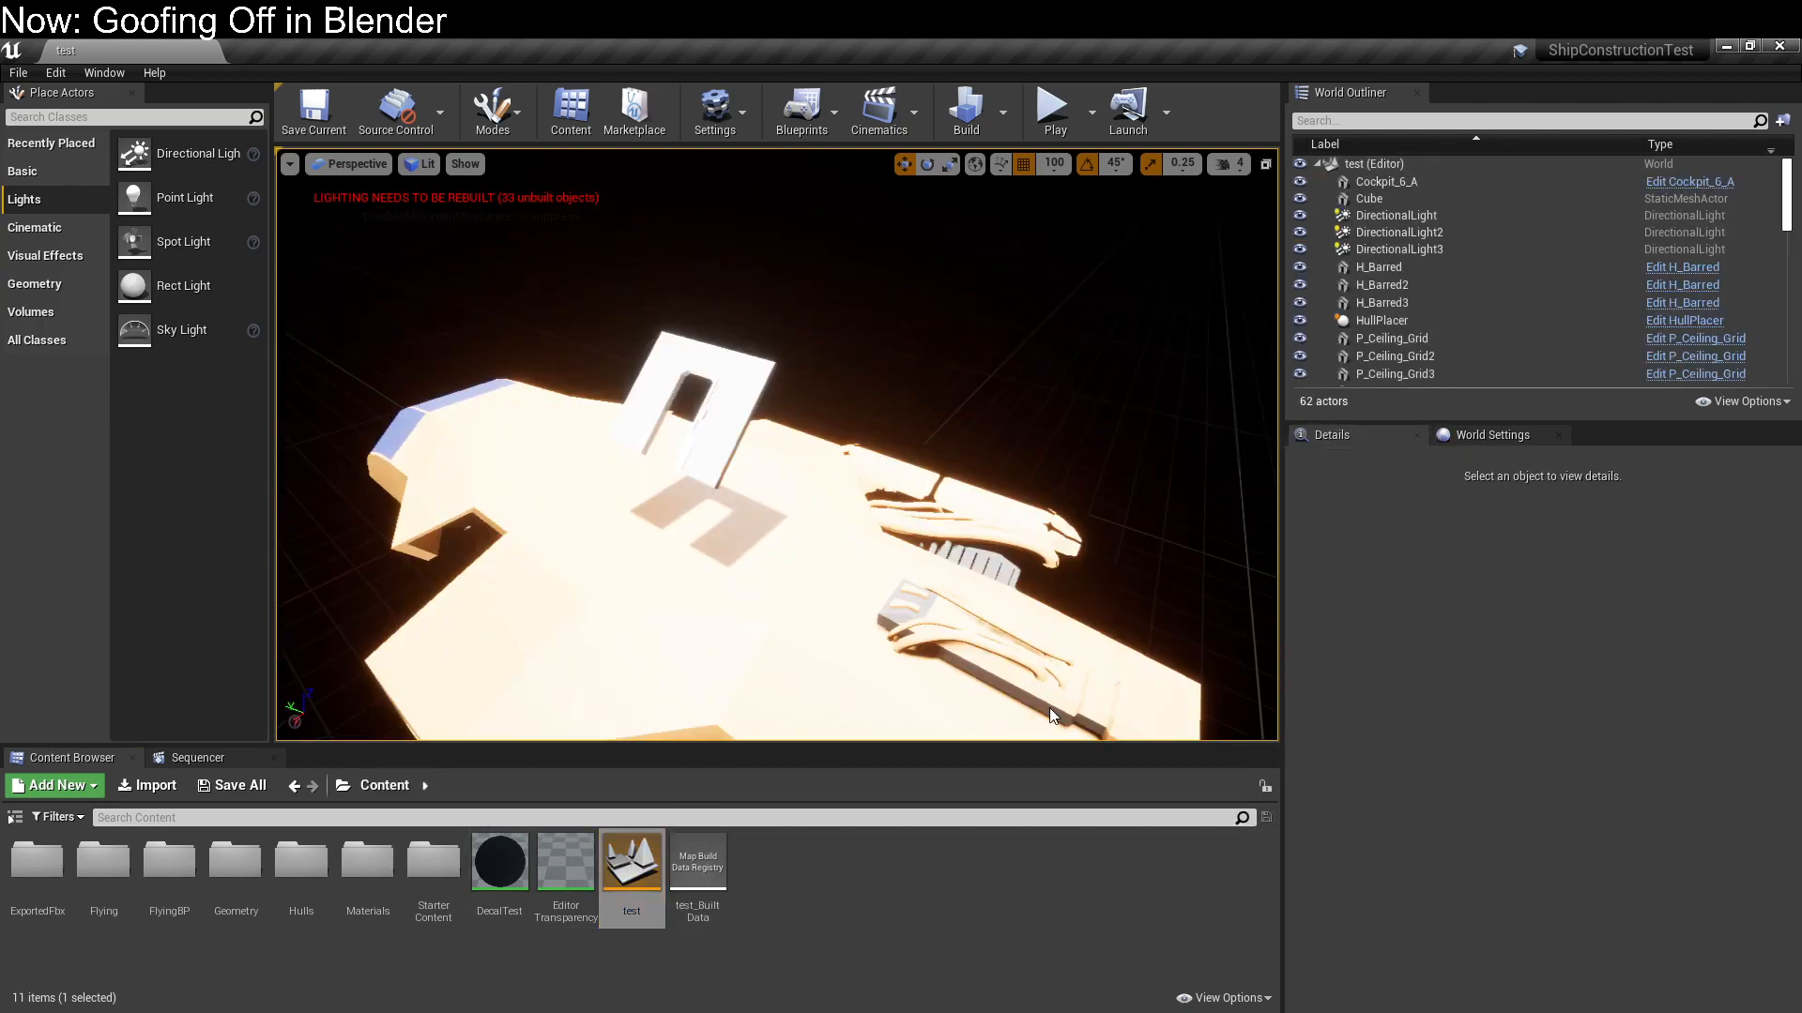
left_click(741, 397)
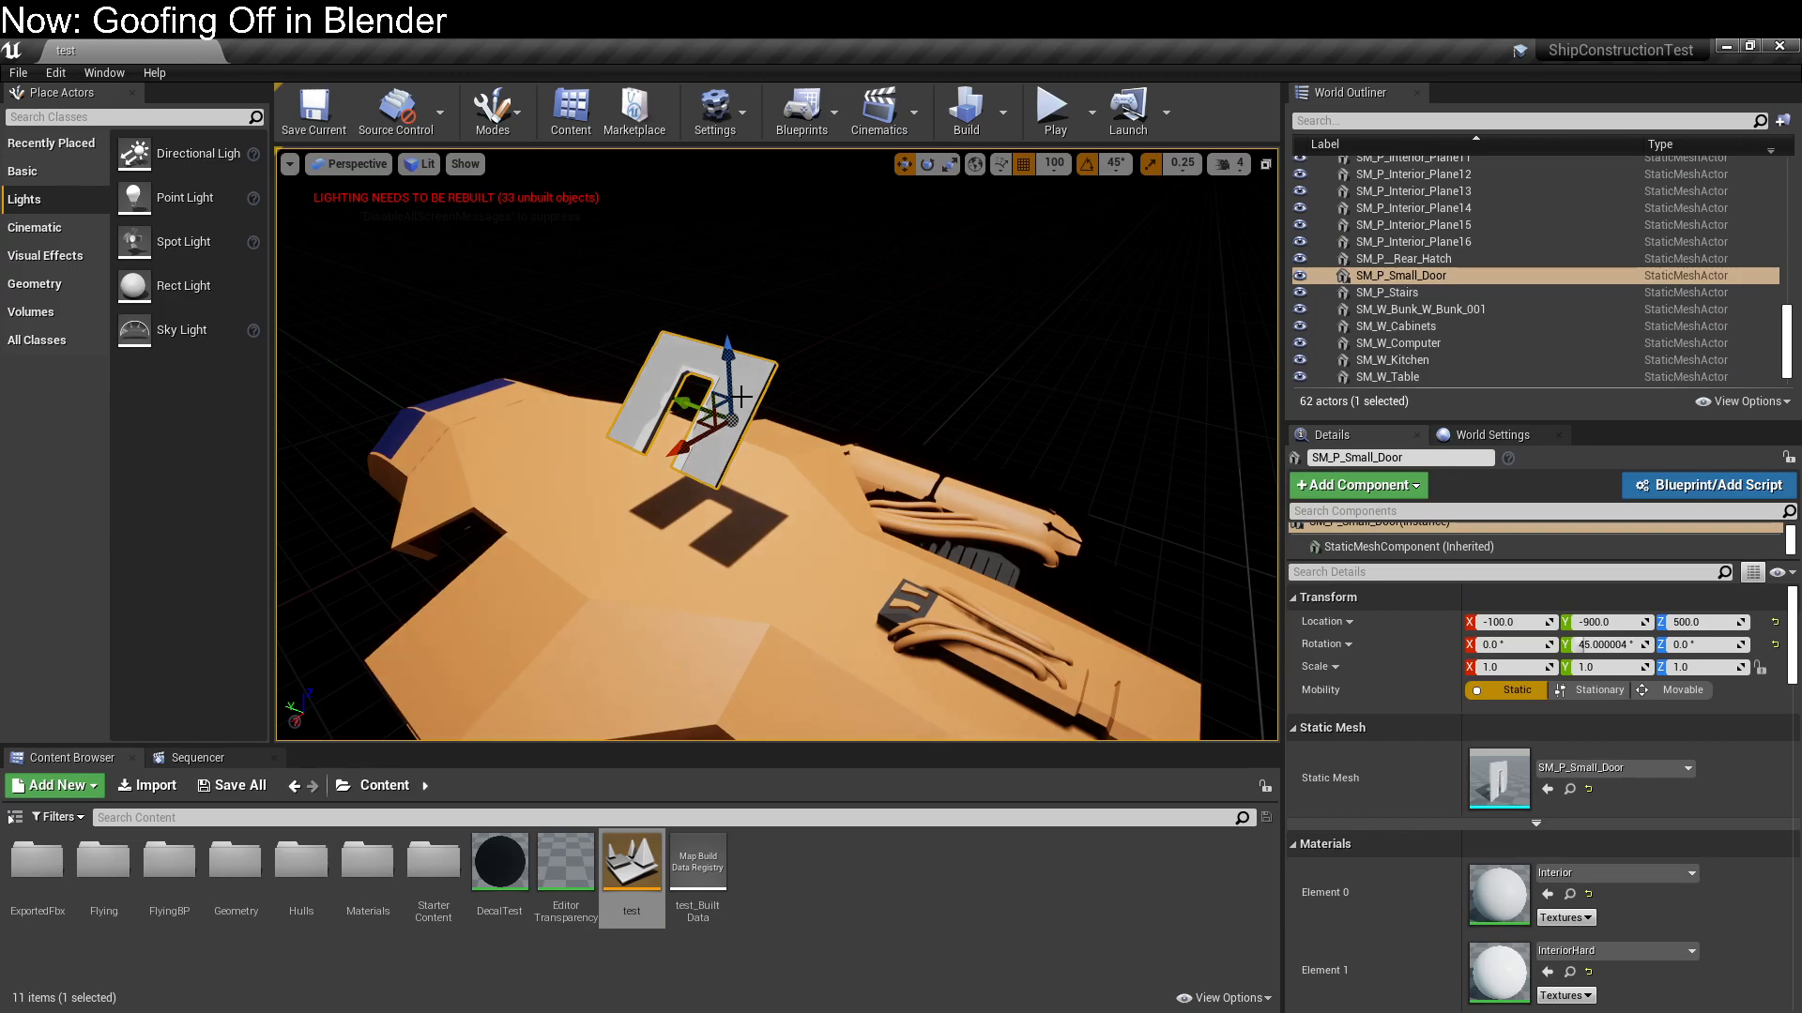
key("Delete")
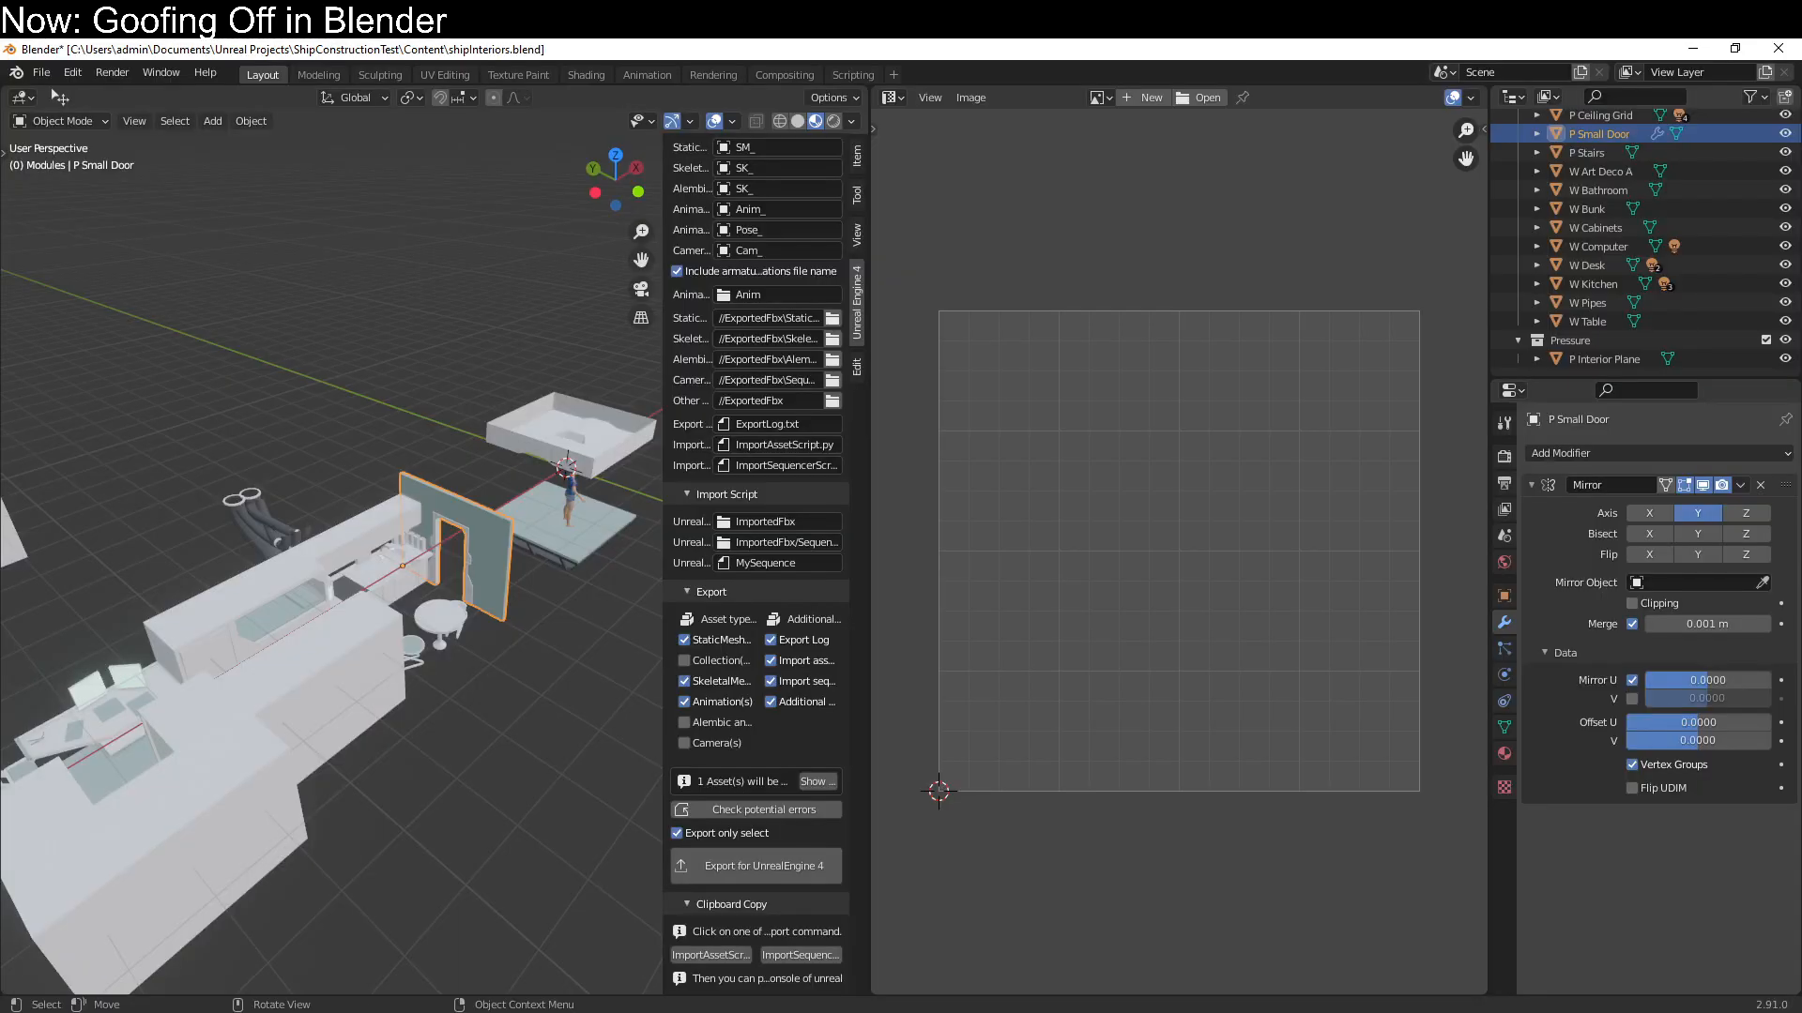
Switch to Blender, save shipInteriors.blend and widen the 3D viewport beside the UV editor
middle_click_drag(392, 847, 601, 726)
key("ctrl+s")
left_click(465, 829)
middle_click_drag(466, 829, 340, 737, "shift")
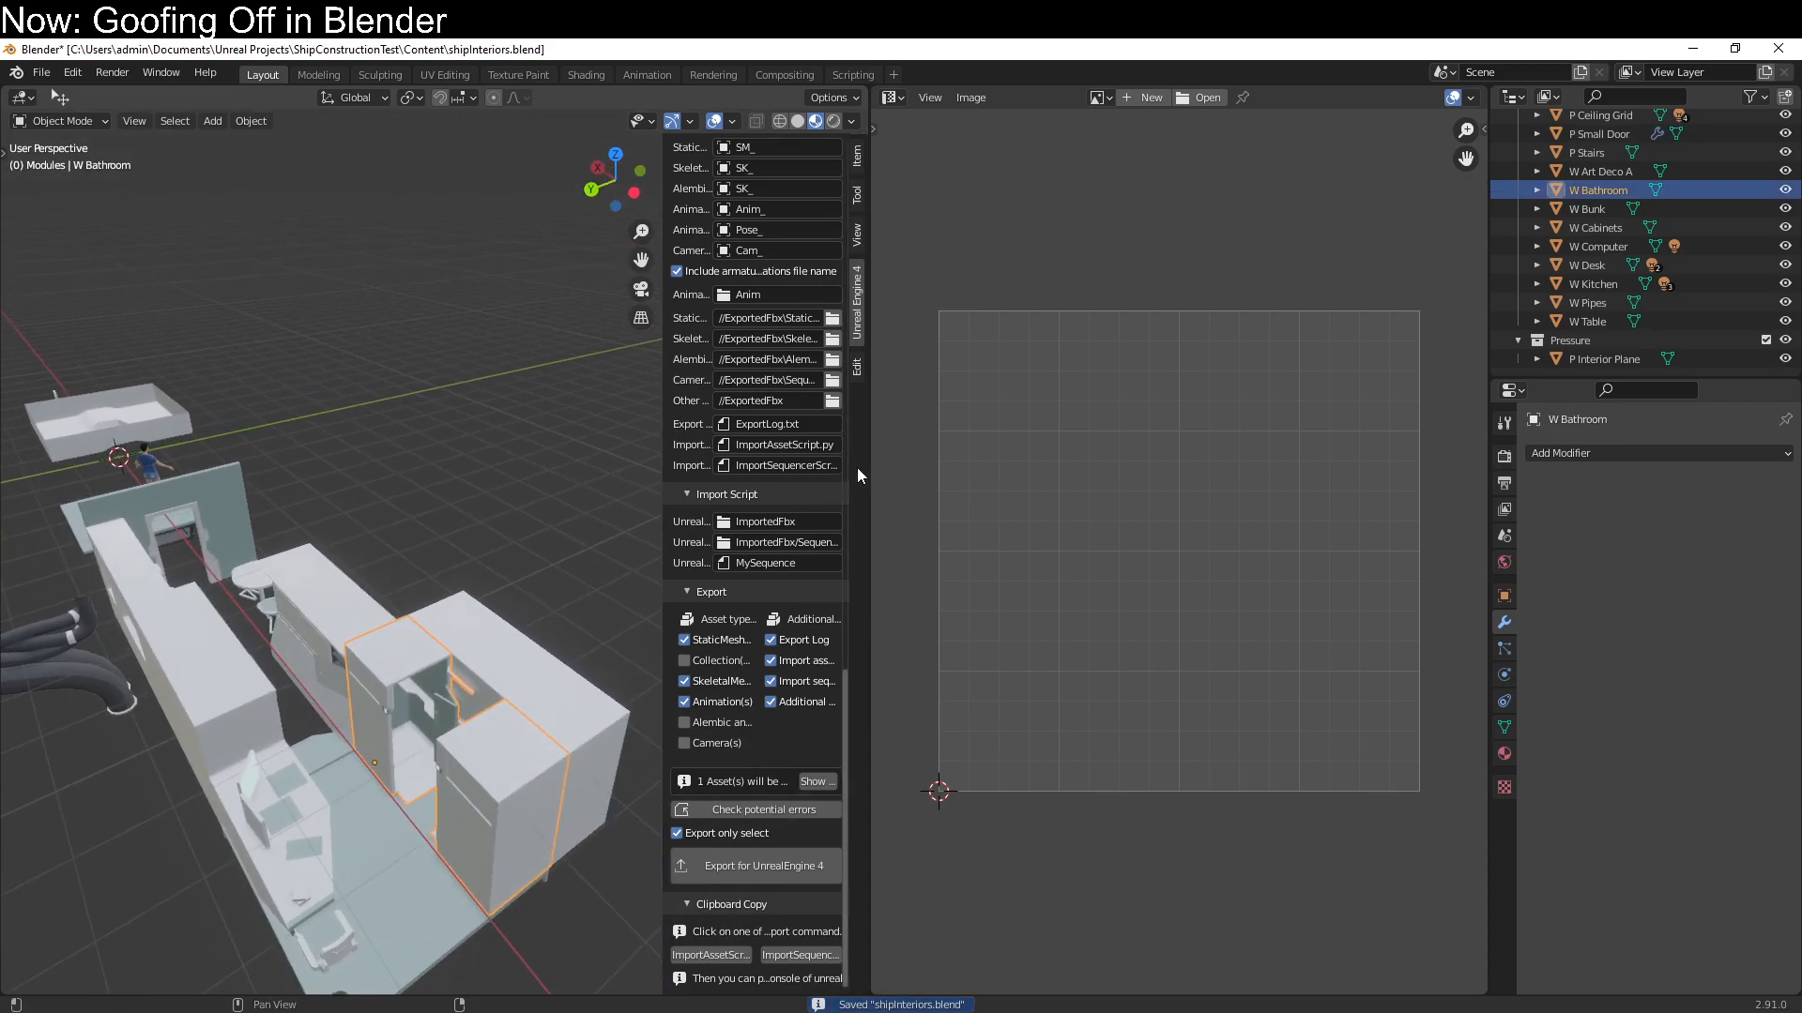
left_click_drag(873, 466, 1299, 495)
Check the UV layout of the W Bathroom module in Edit Mode
key("Tab")
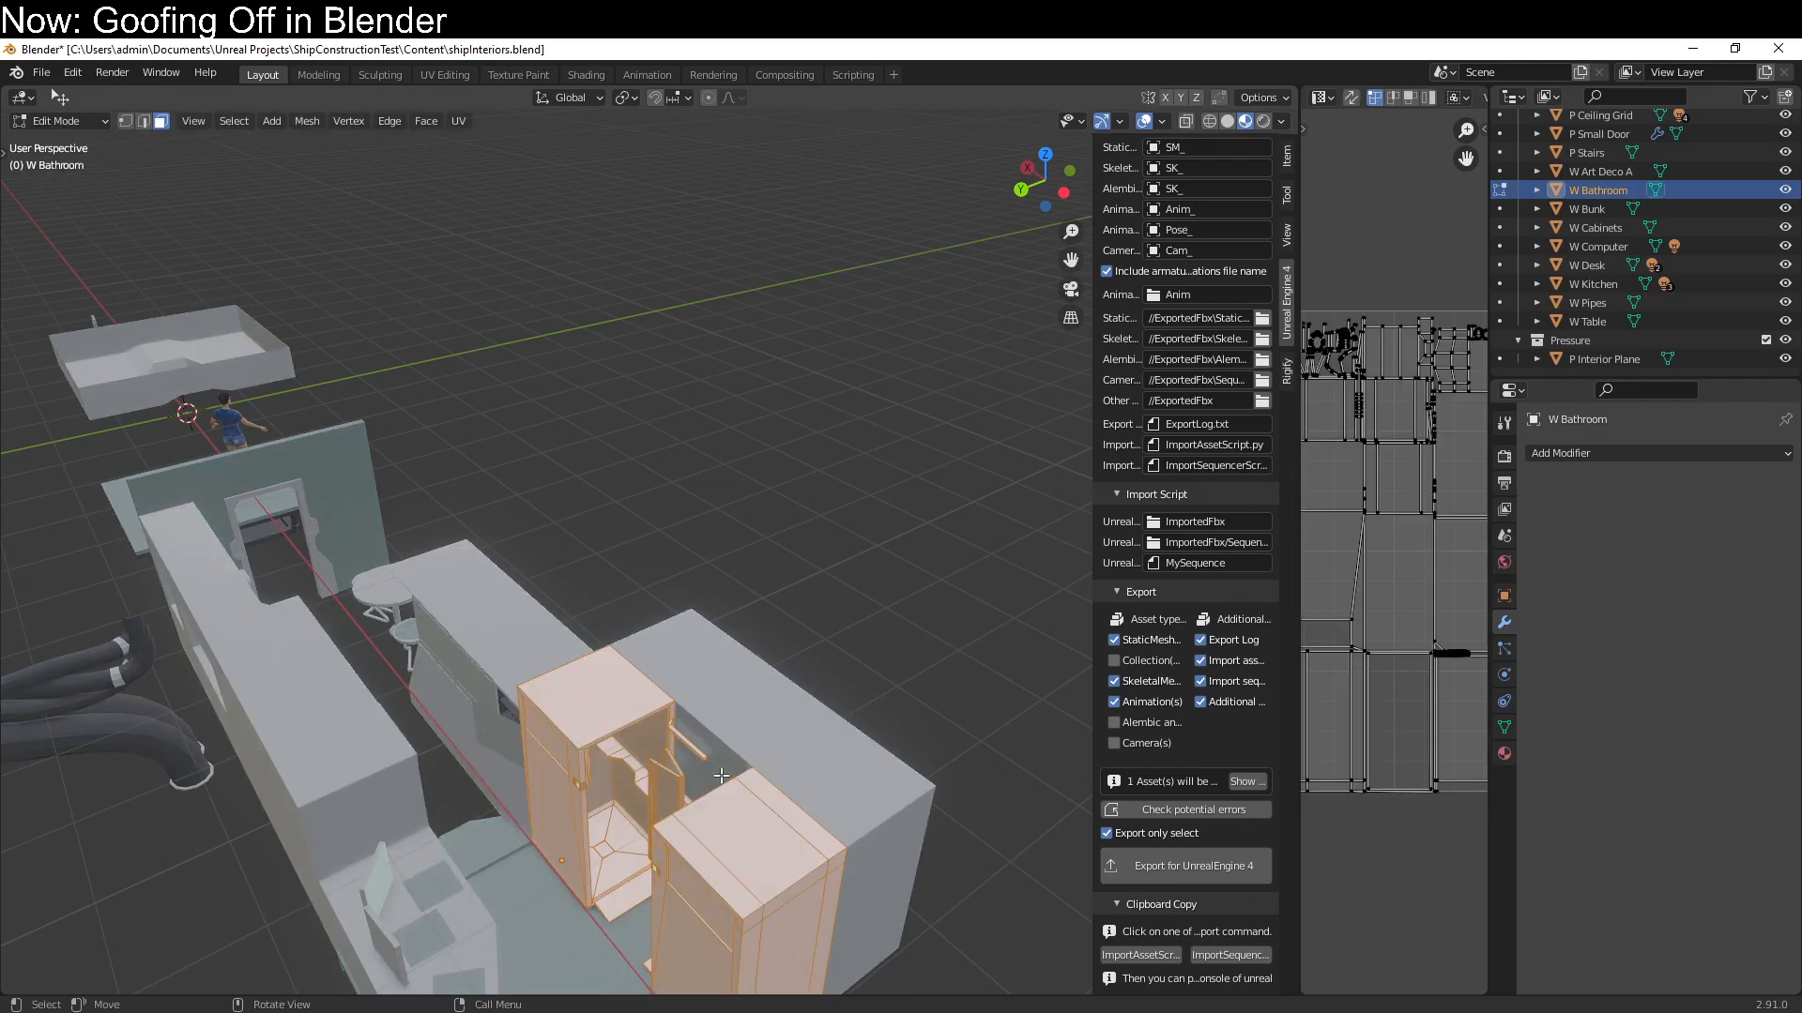
scroll(706, 816, "down", 2)
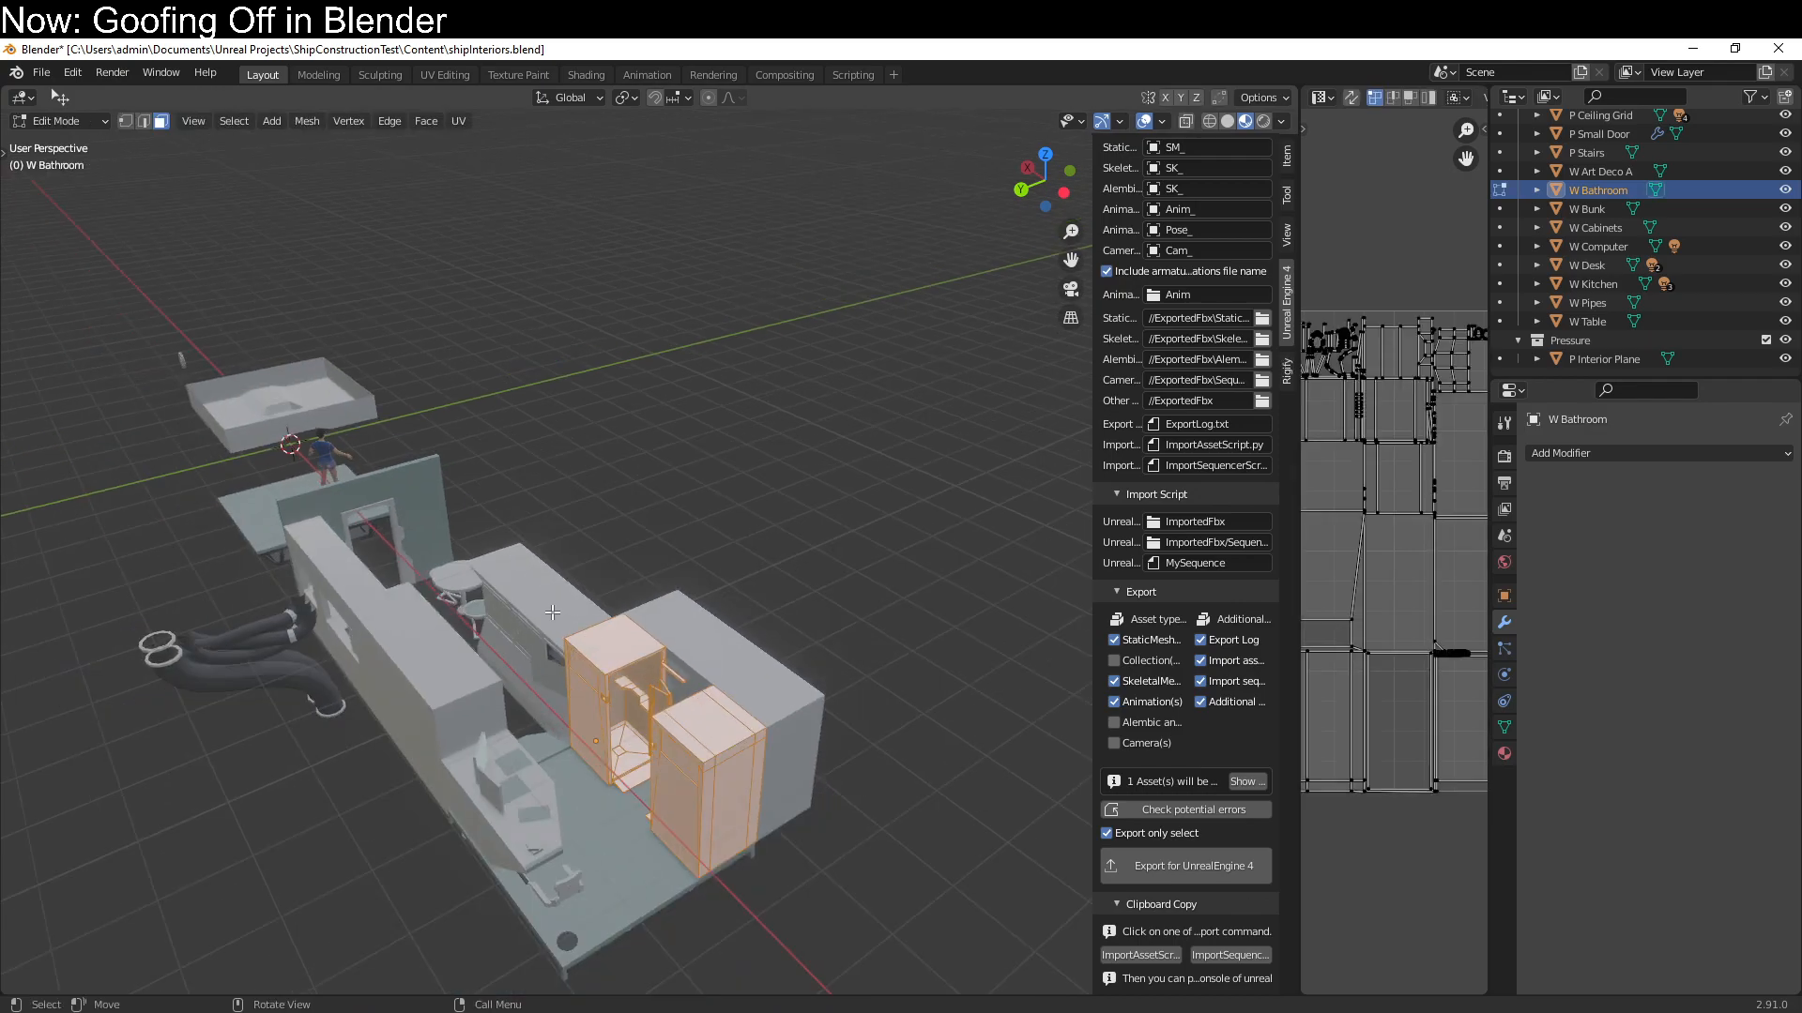
key("Tab")
Unwrap all faces of the W Cabinets module with Smart UV Project at a 66° angle limit and 0.000 island margin
left_click(552, 614)
key("Tab")
key("a")
key("q")
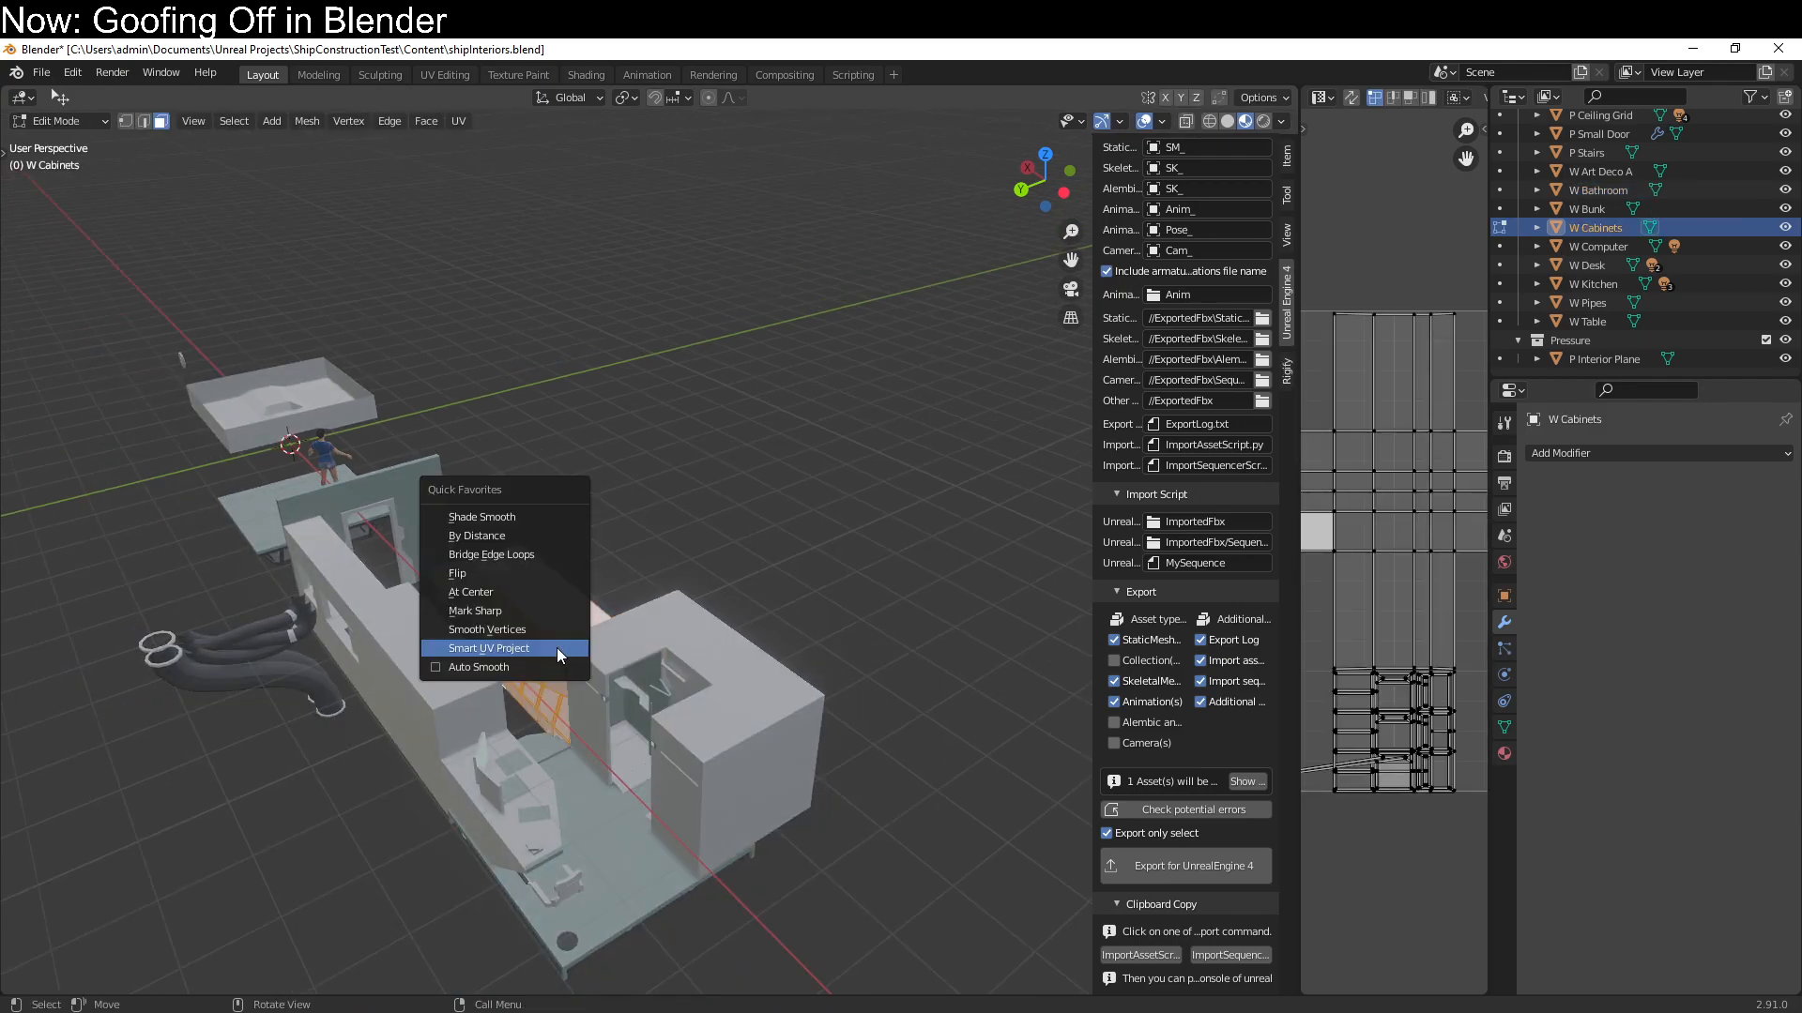
left_click(556, 648)
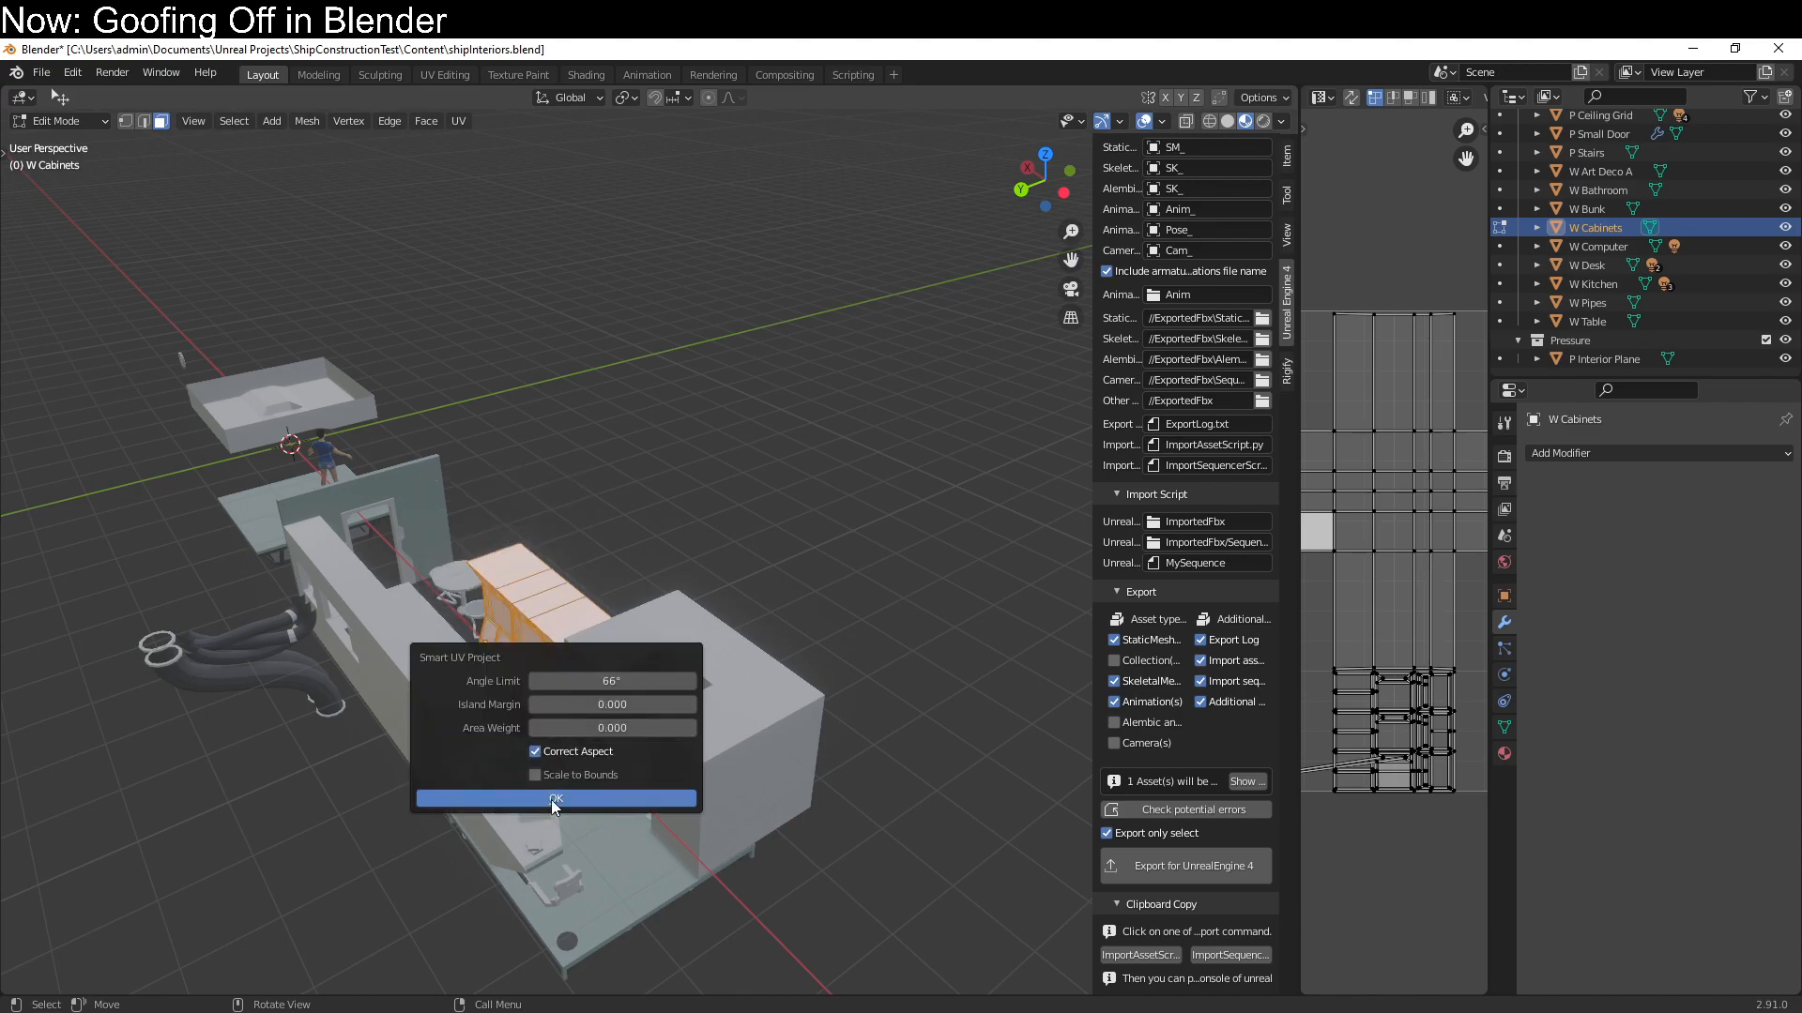
left_click(554, 798)
middle_click_drag(557, 795, 496, 790)
key("Tab")
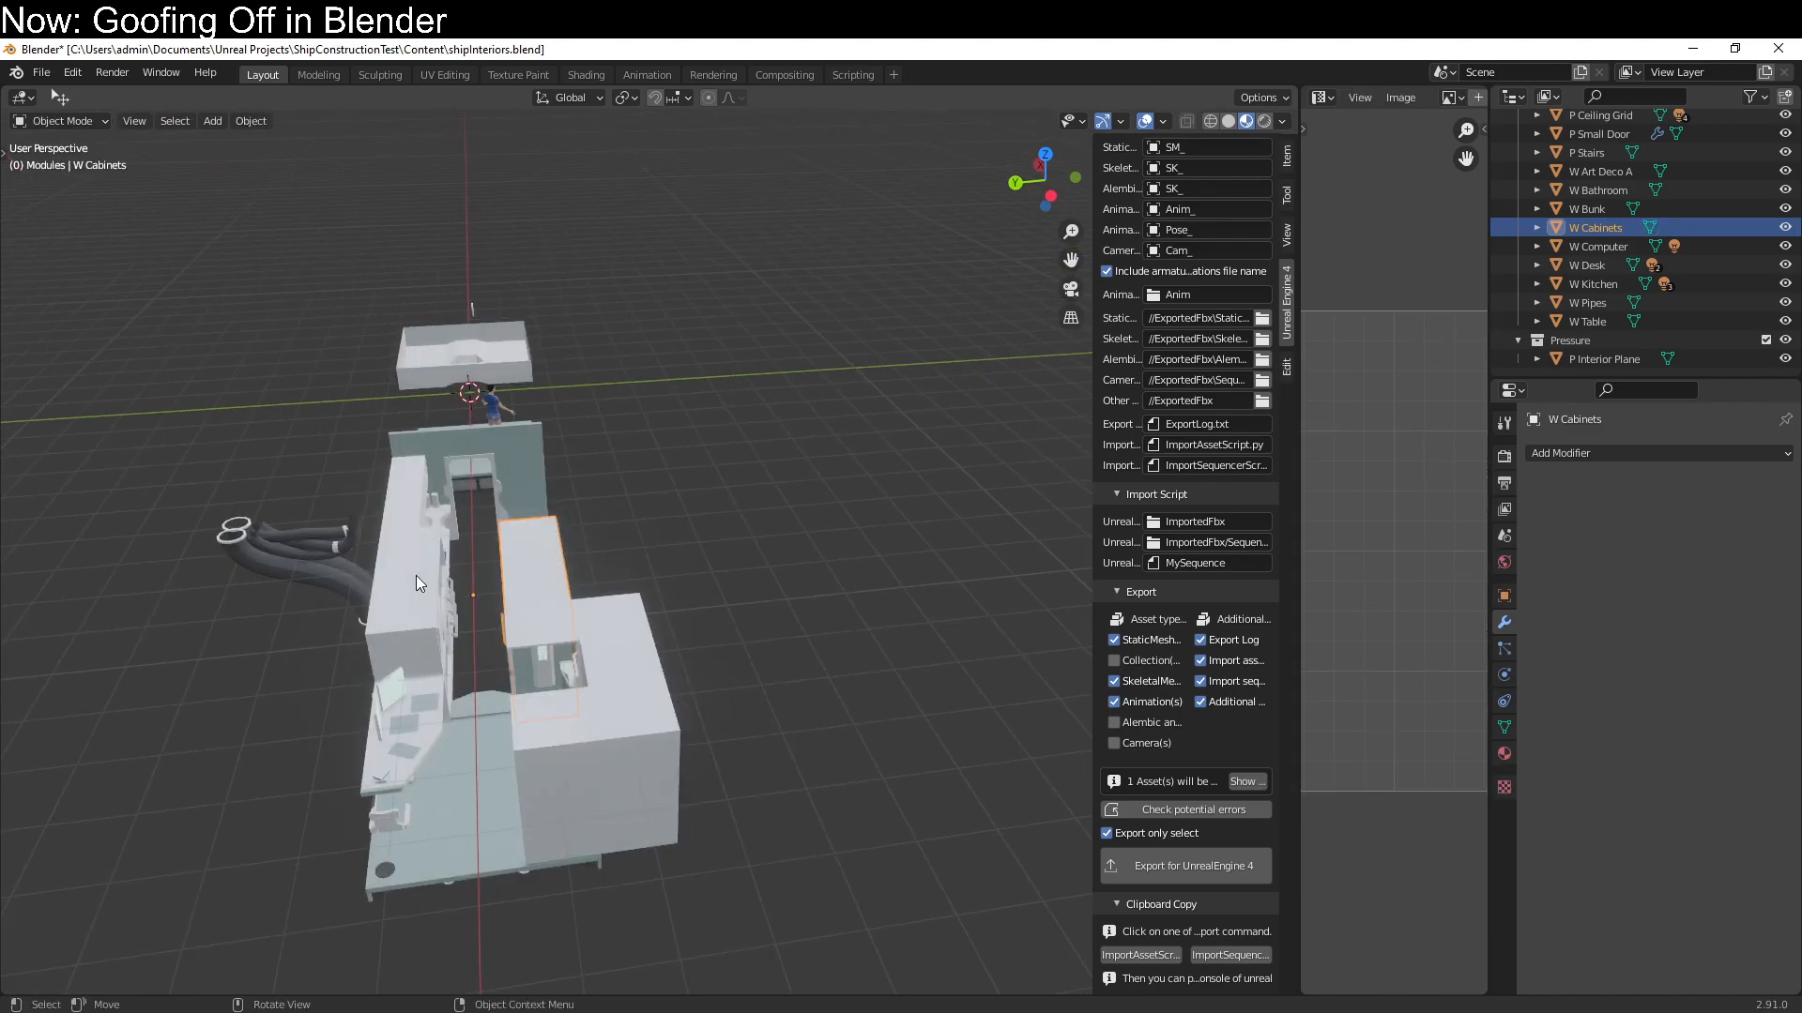
Unwrap all faces of the W Bunk module with Smart UV Project at a 66° angle limit and 0.000 island margin
left_click(420, 577)
middle_click_drag(516, 586, 585, 735, "shift")
key("Tab")
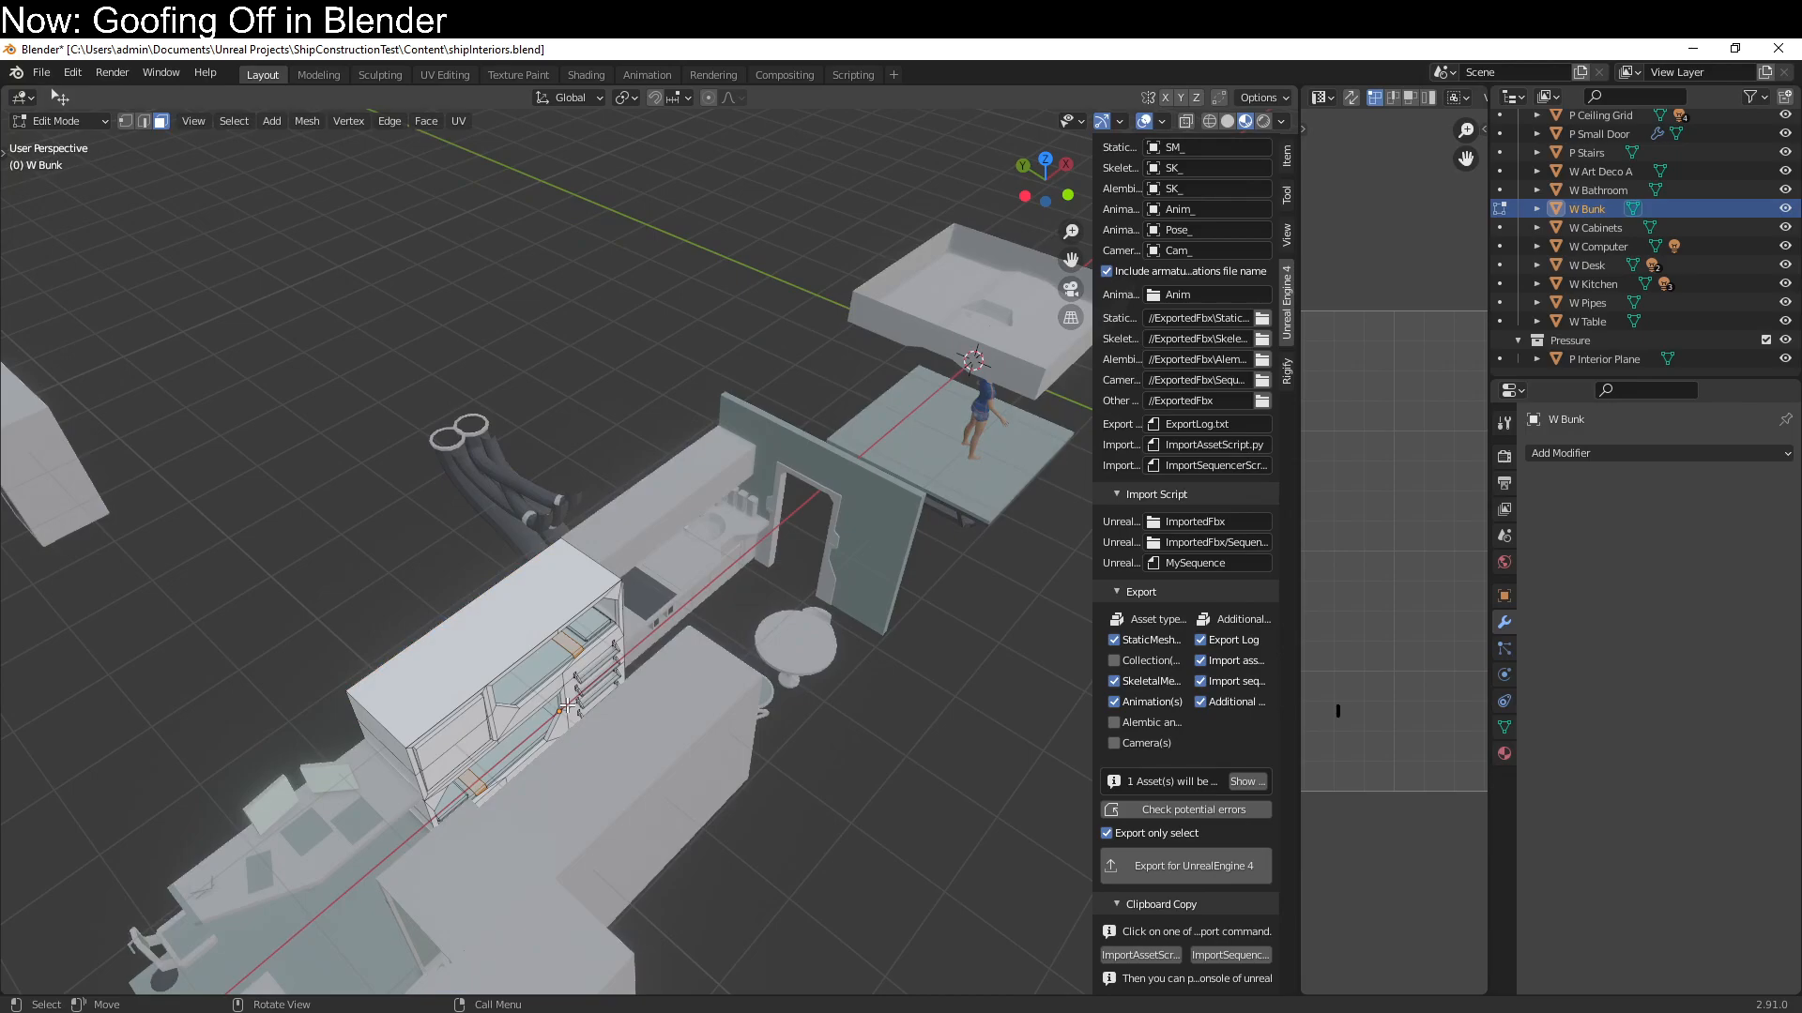
key("a")
key("q")
left_click(567, 706)
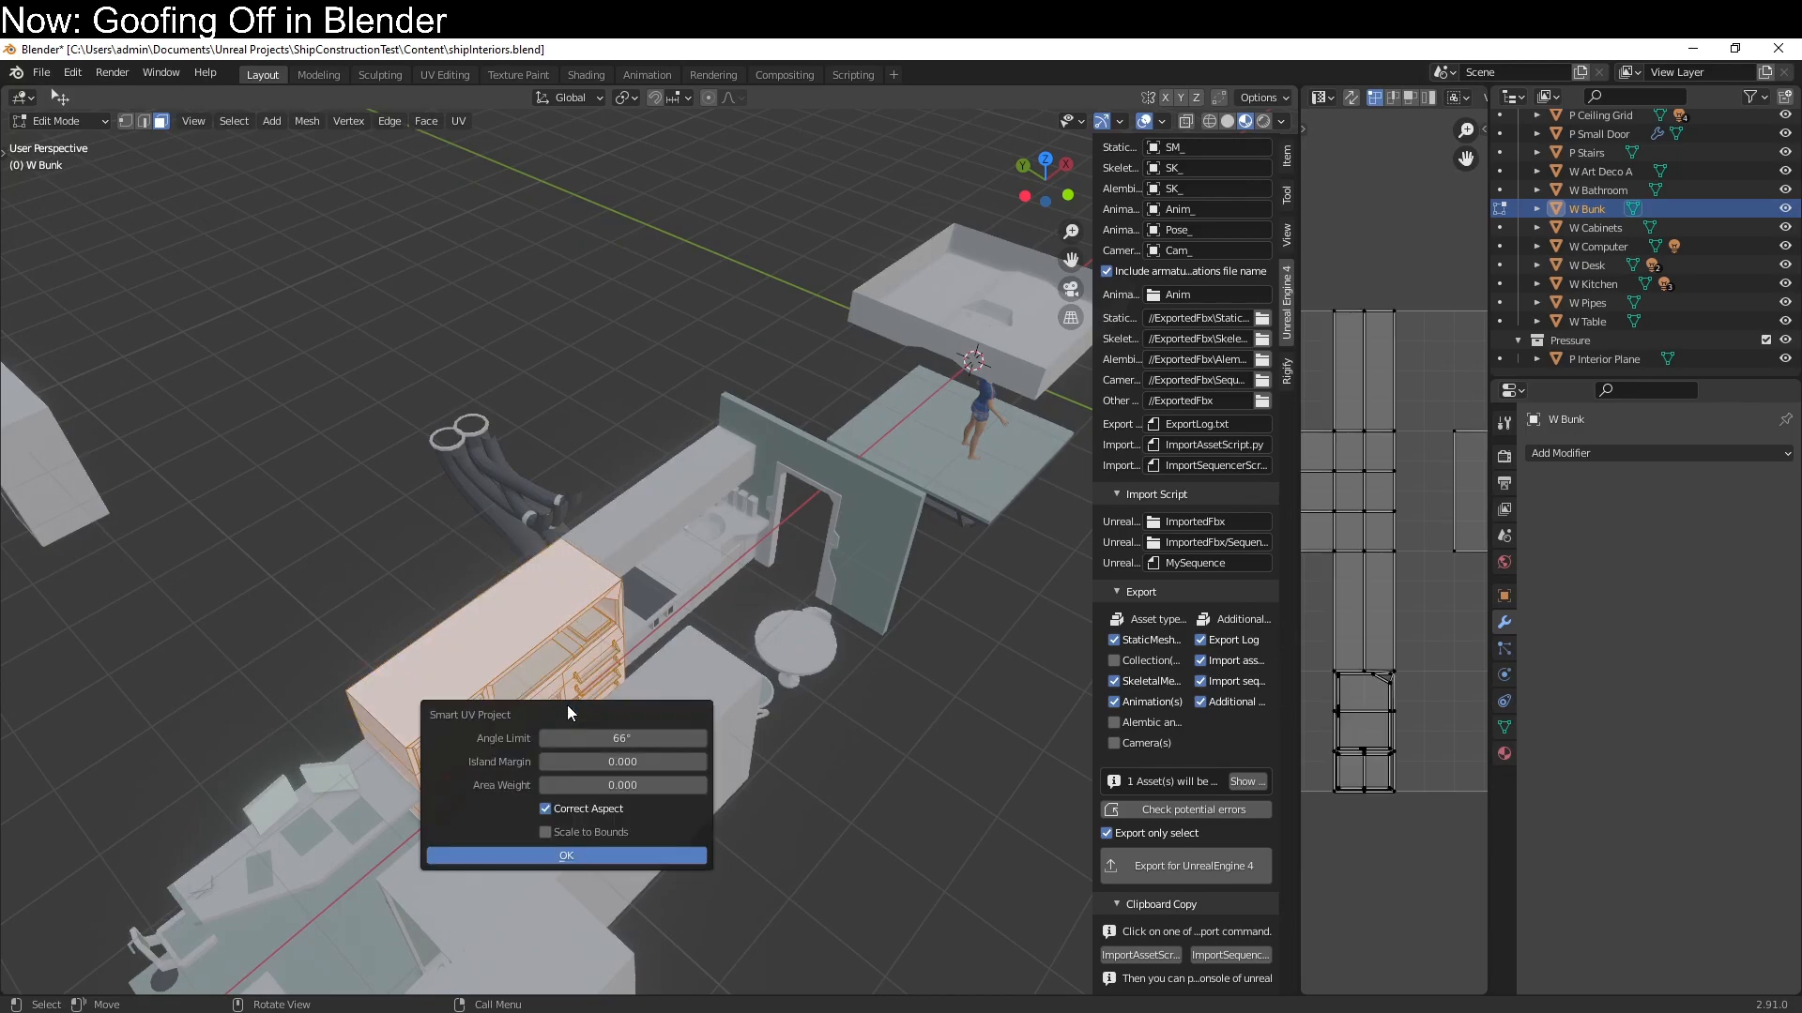
left_click(566, 853)
key("Tab")
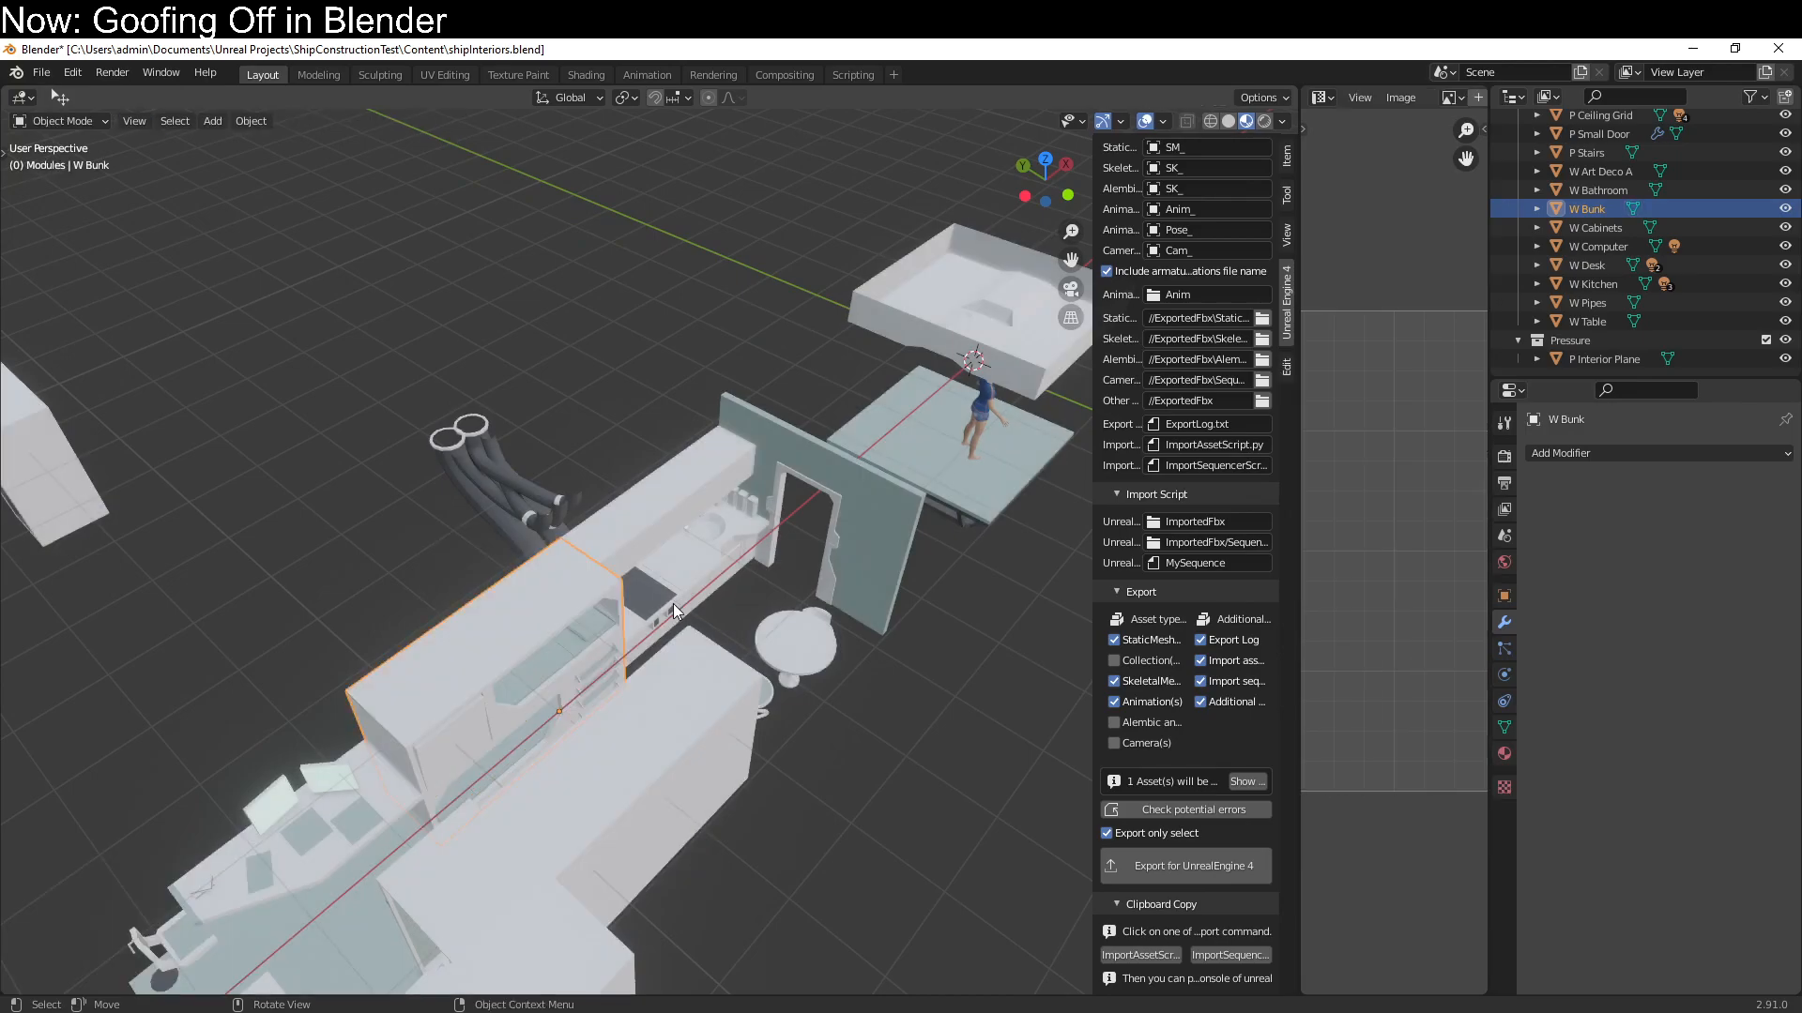
Unwrap all faces of the W Kitchen module with Smart UV Project at a 66° angle limit and 0.000 island margin
left_click(660, 537)
key("Tab")
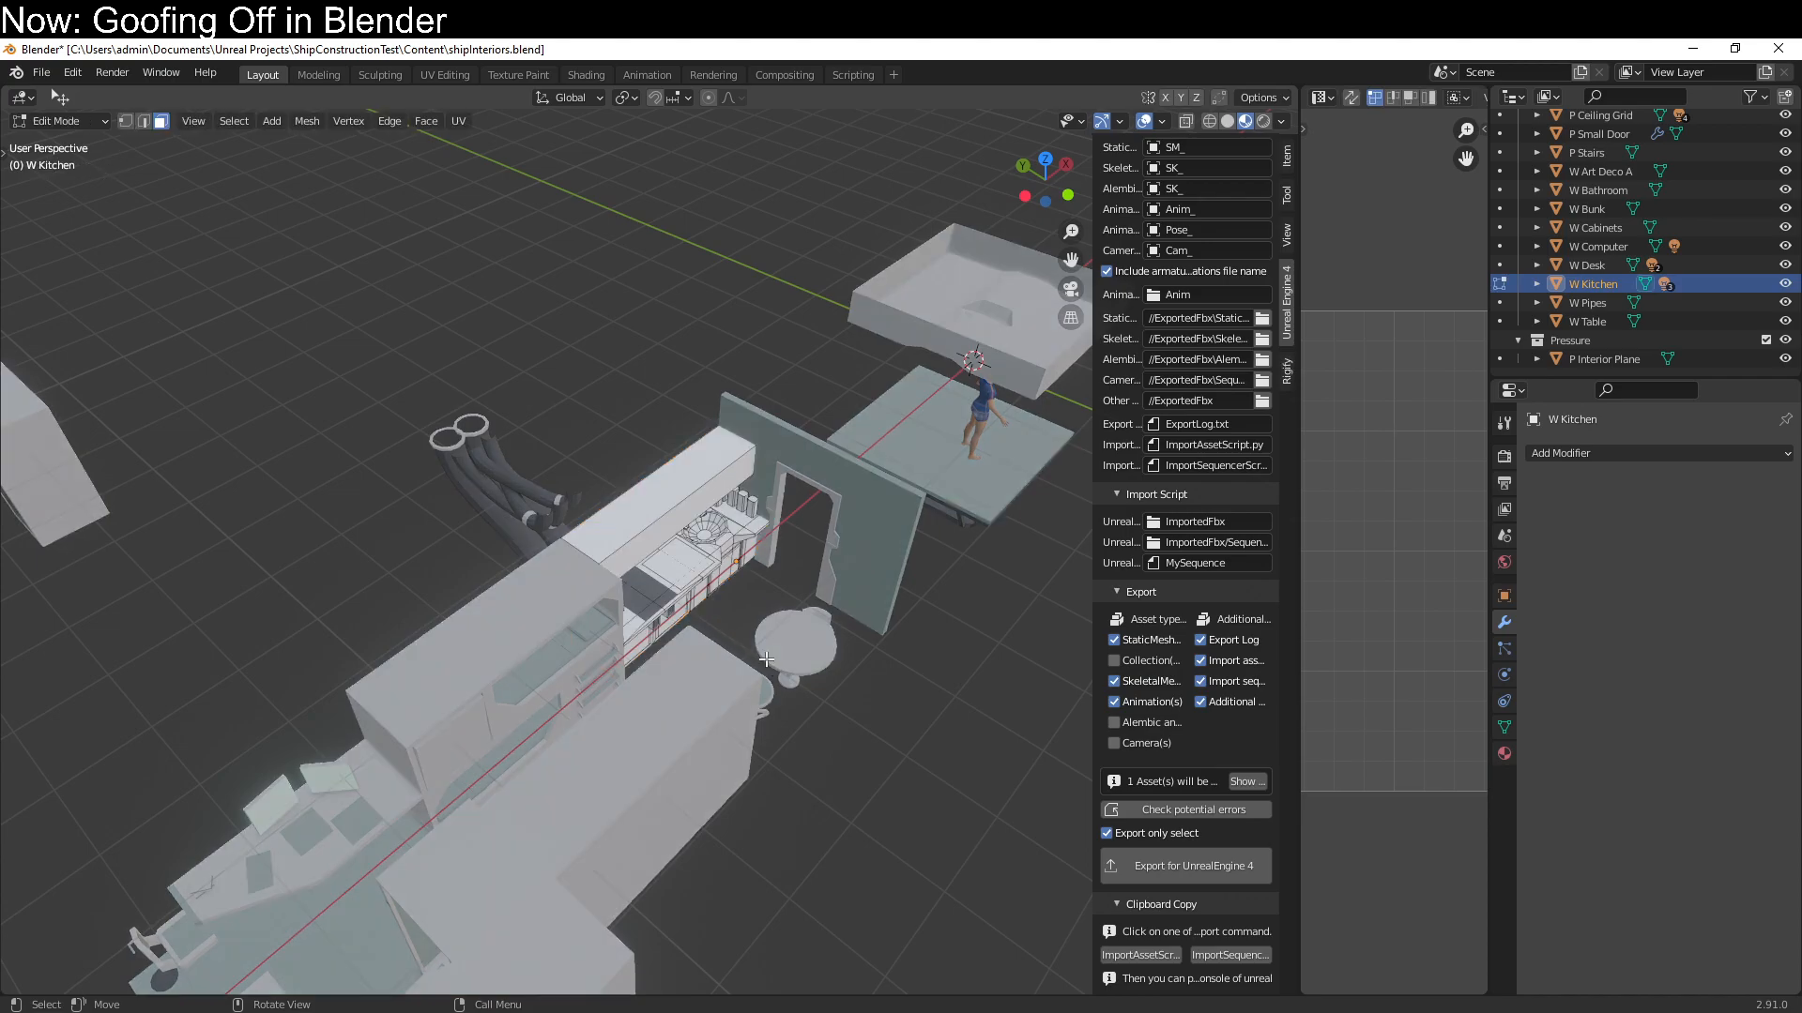
key("a")
key("u")
left_click(766, 659)
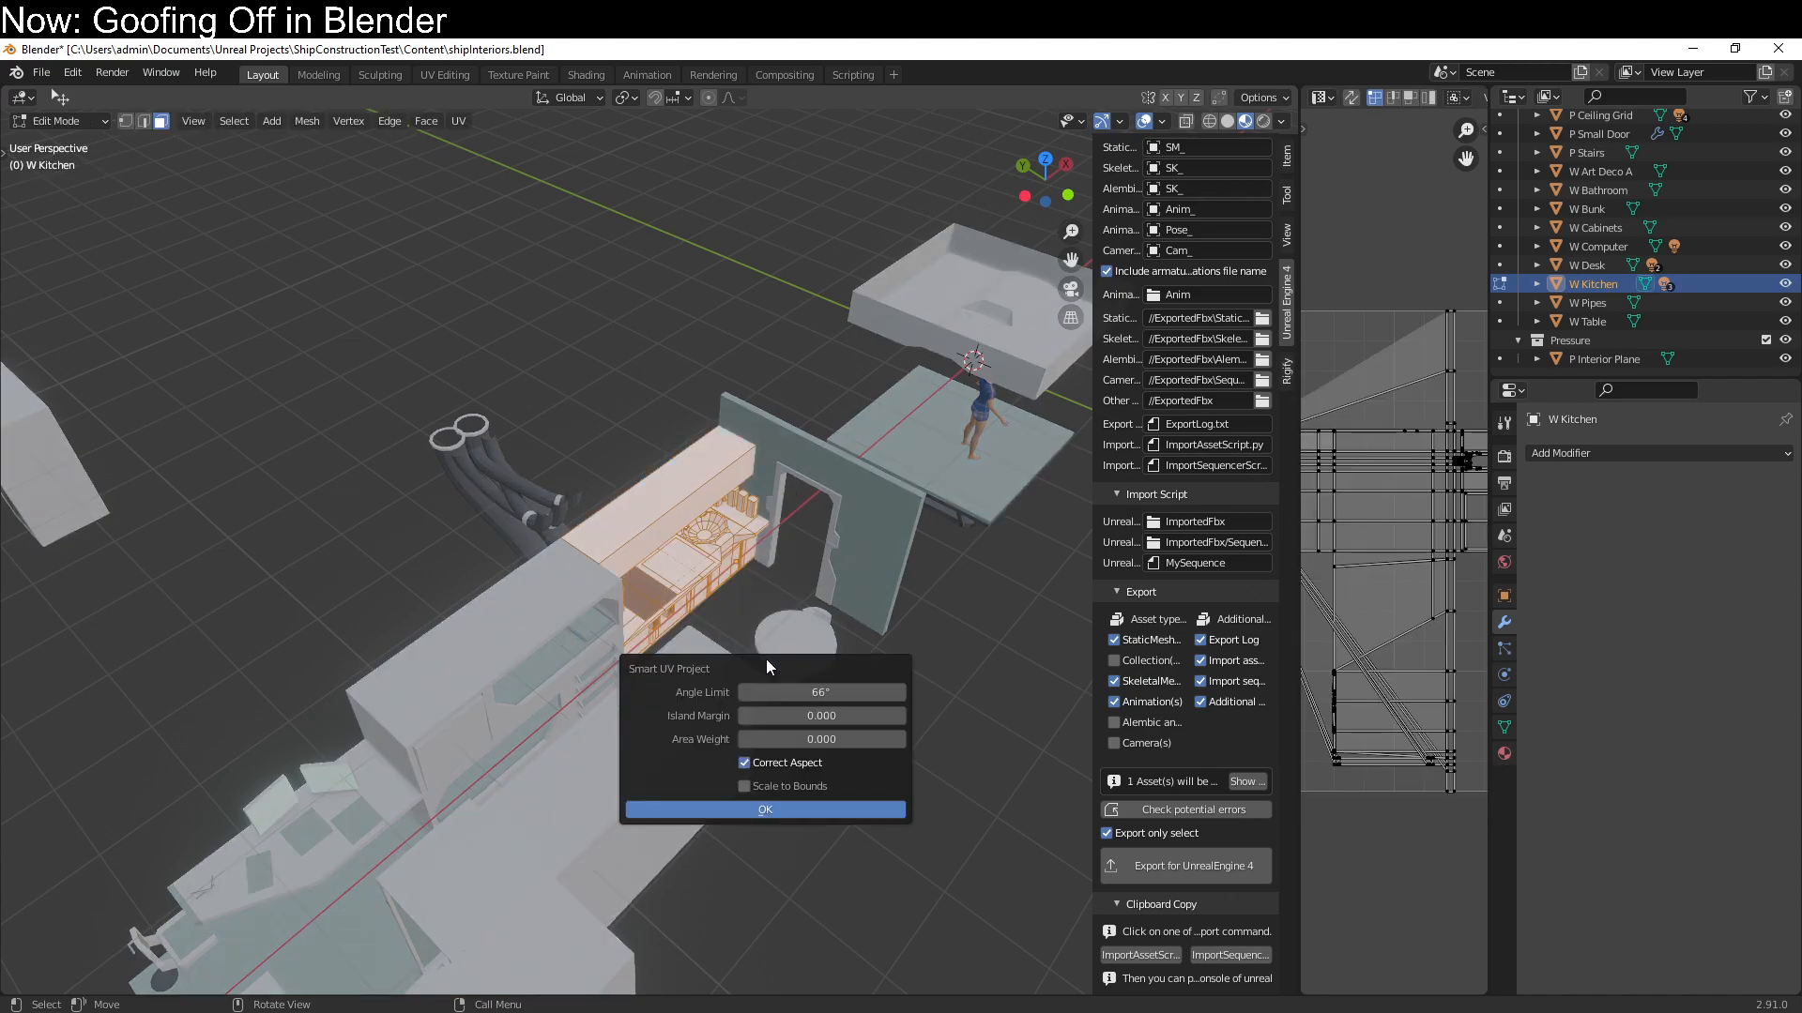
left_click(739, 811)
middle_click_drag(763, 668, 695, 784)
key("Tab")
Unwrap all faces of the W Table module with Smart UV Project at a 66° angle limit, and switch to Unreal Editor
left_click(714, 736)
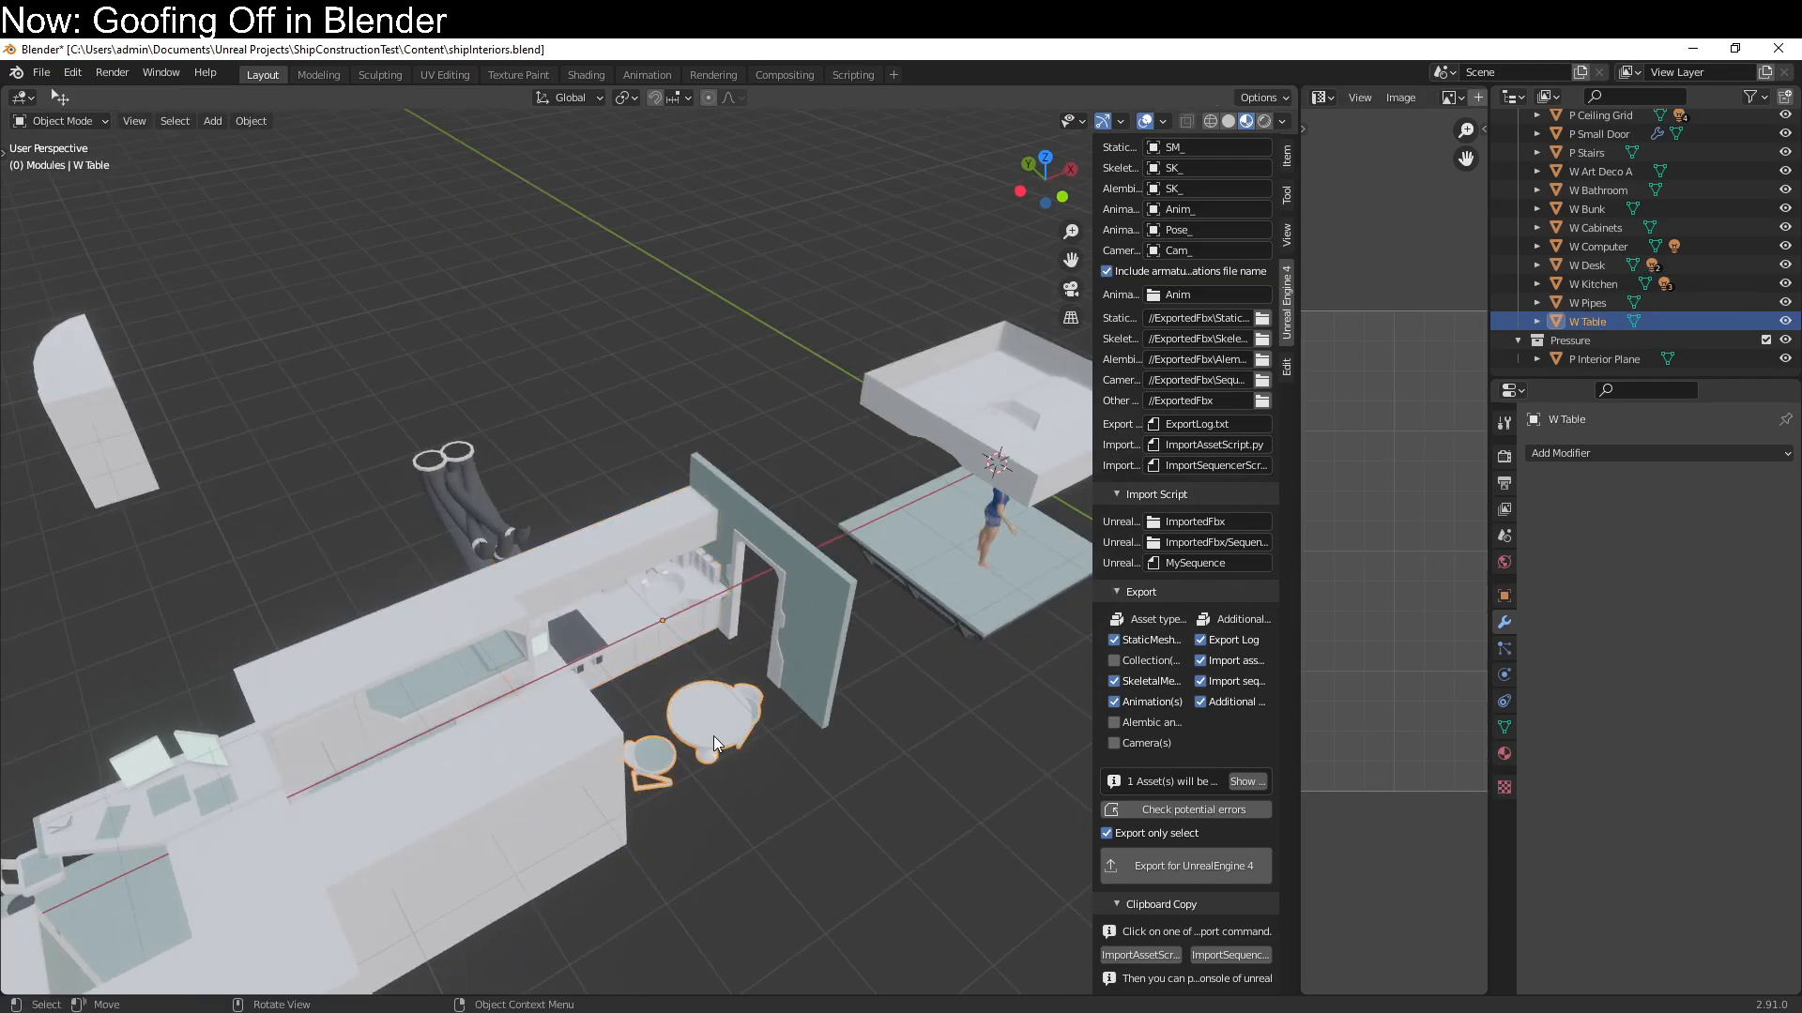
key("Tab")
key("a")
key("u")
left_click(713, 736)
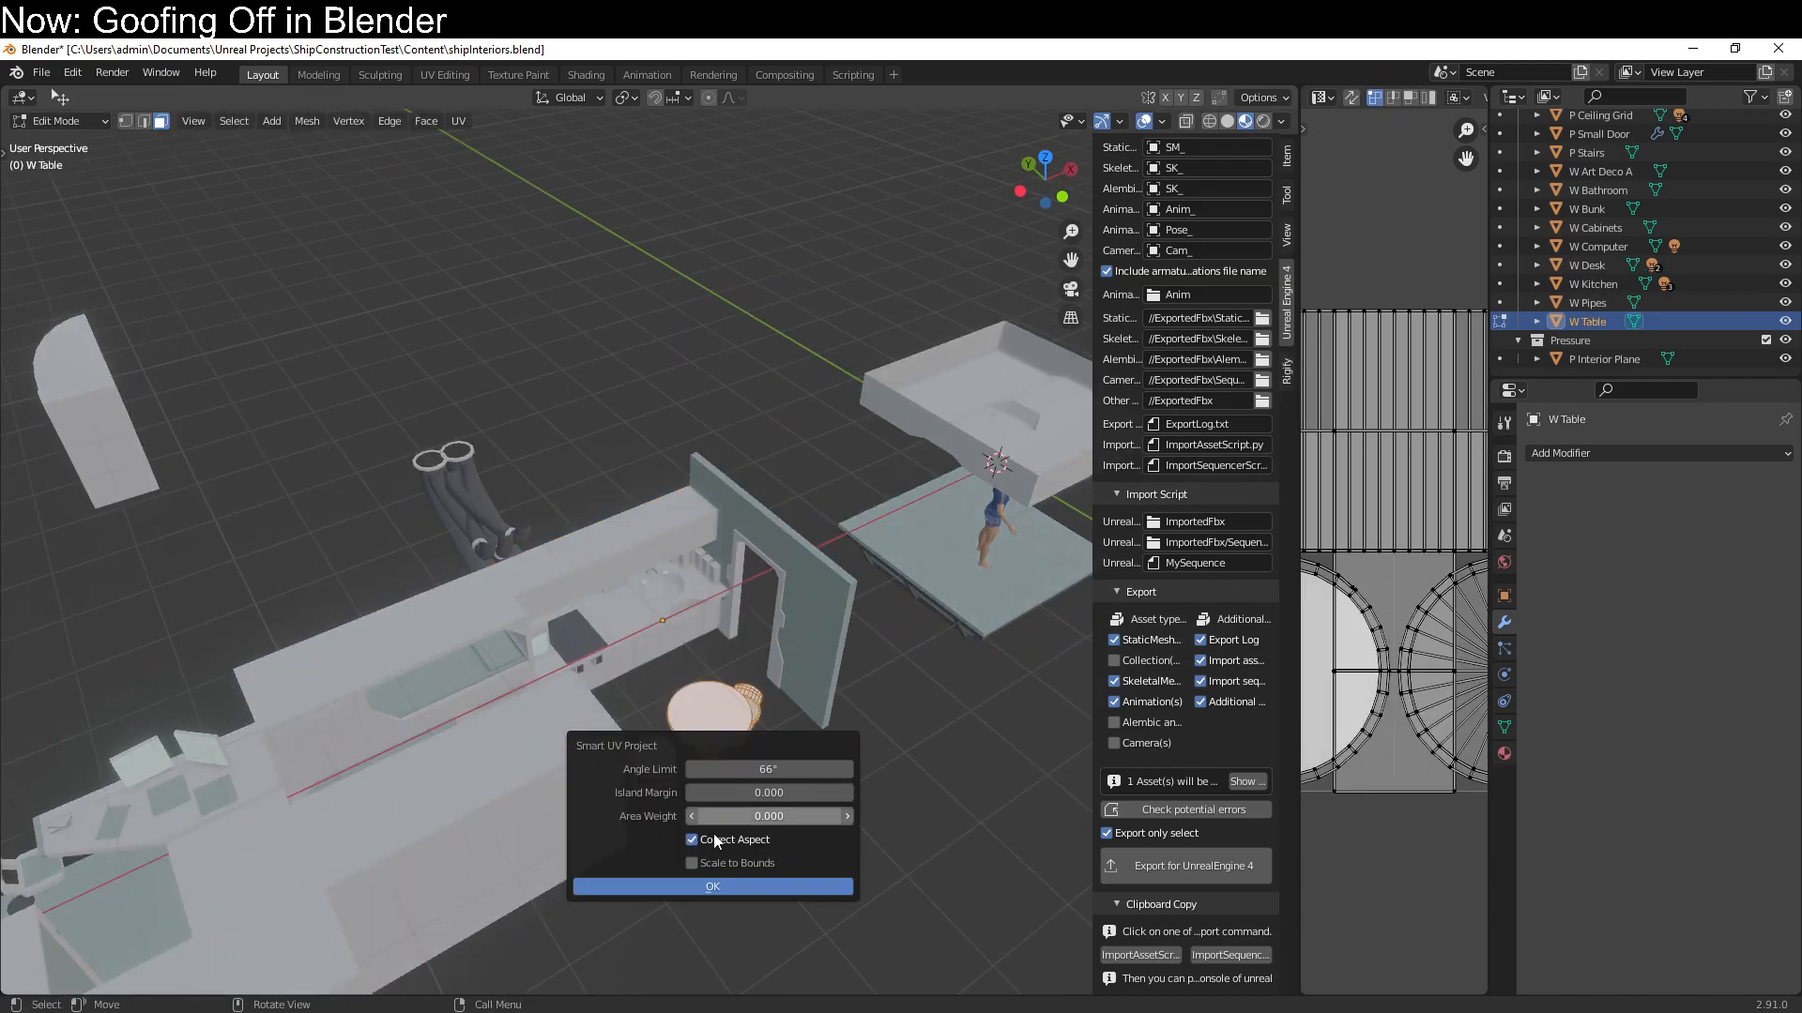
left_click(713, 887)
key("alt+Tab")
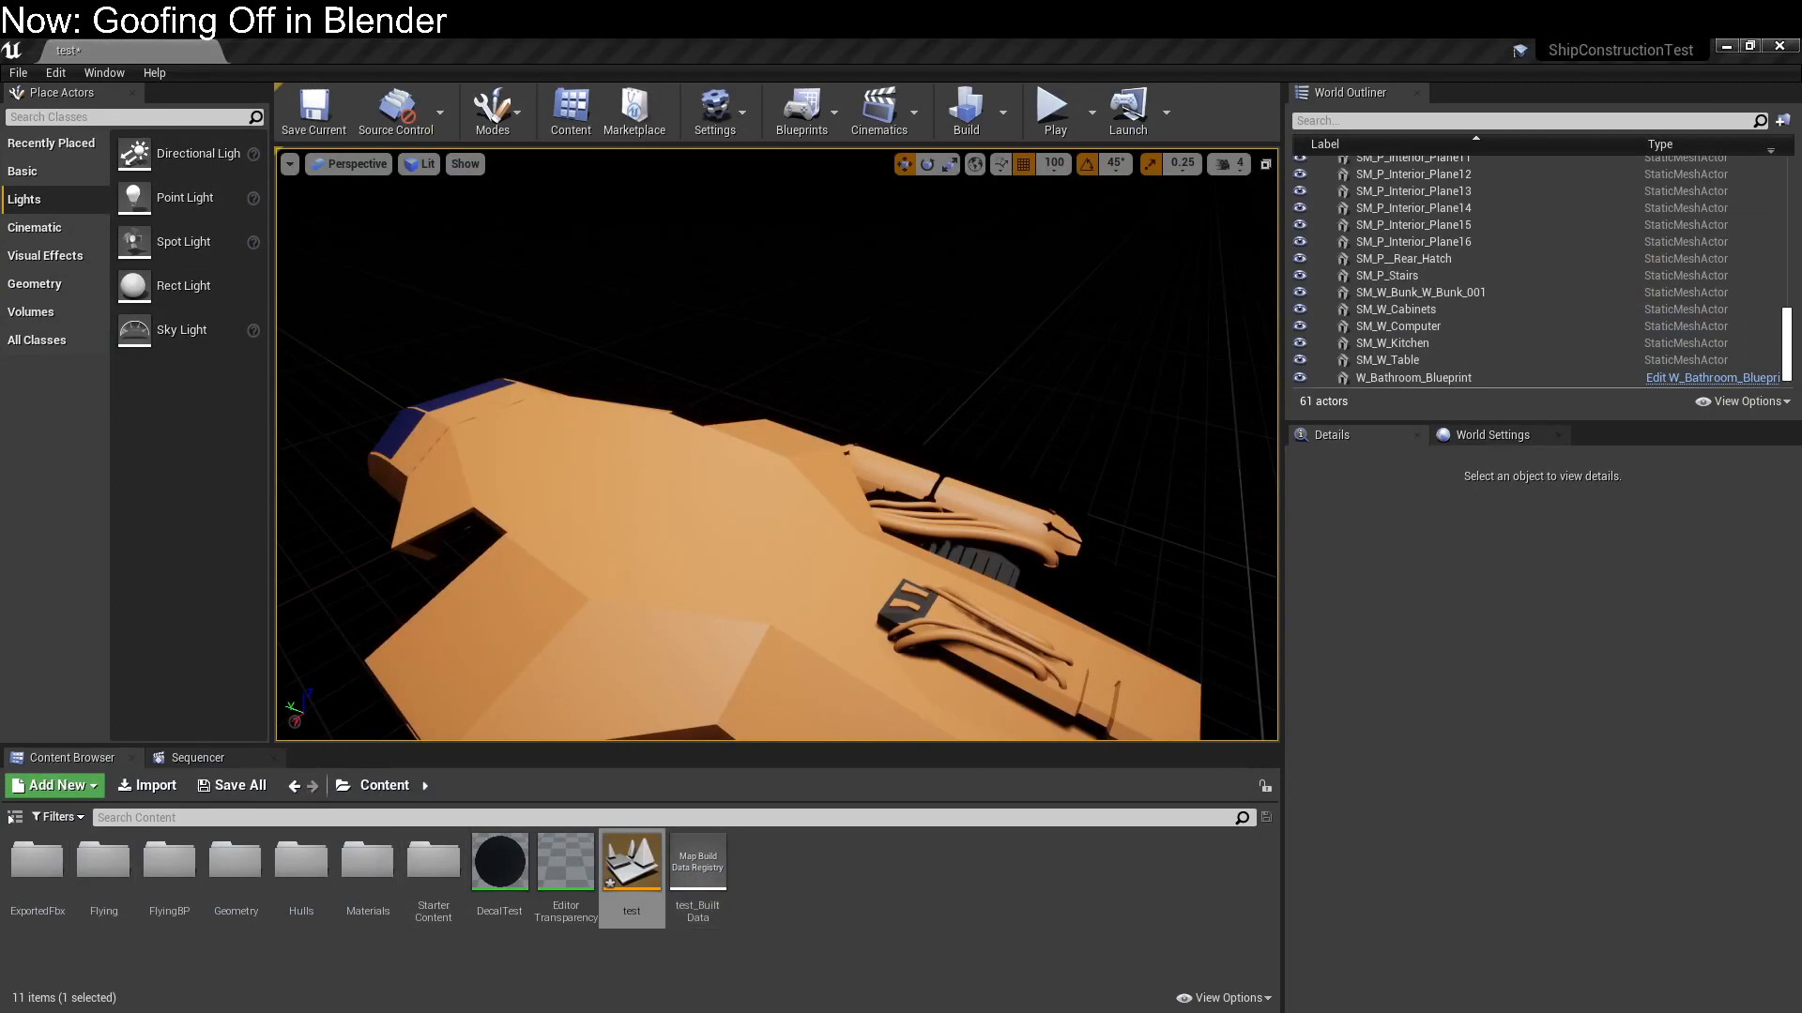
Reopen shipInteriors.blend in Blender and enter Edit Mode on the W Kitchen module
key("alt+Tab")
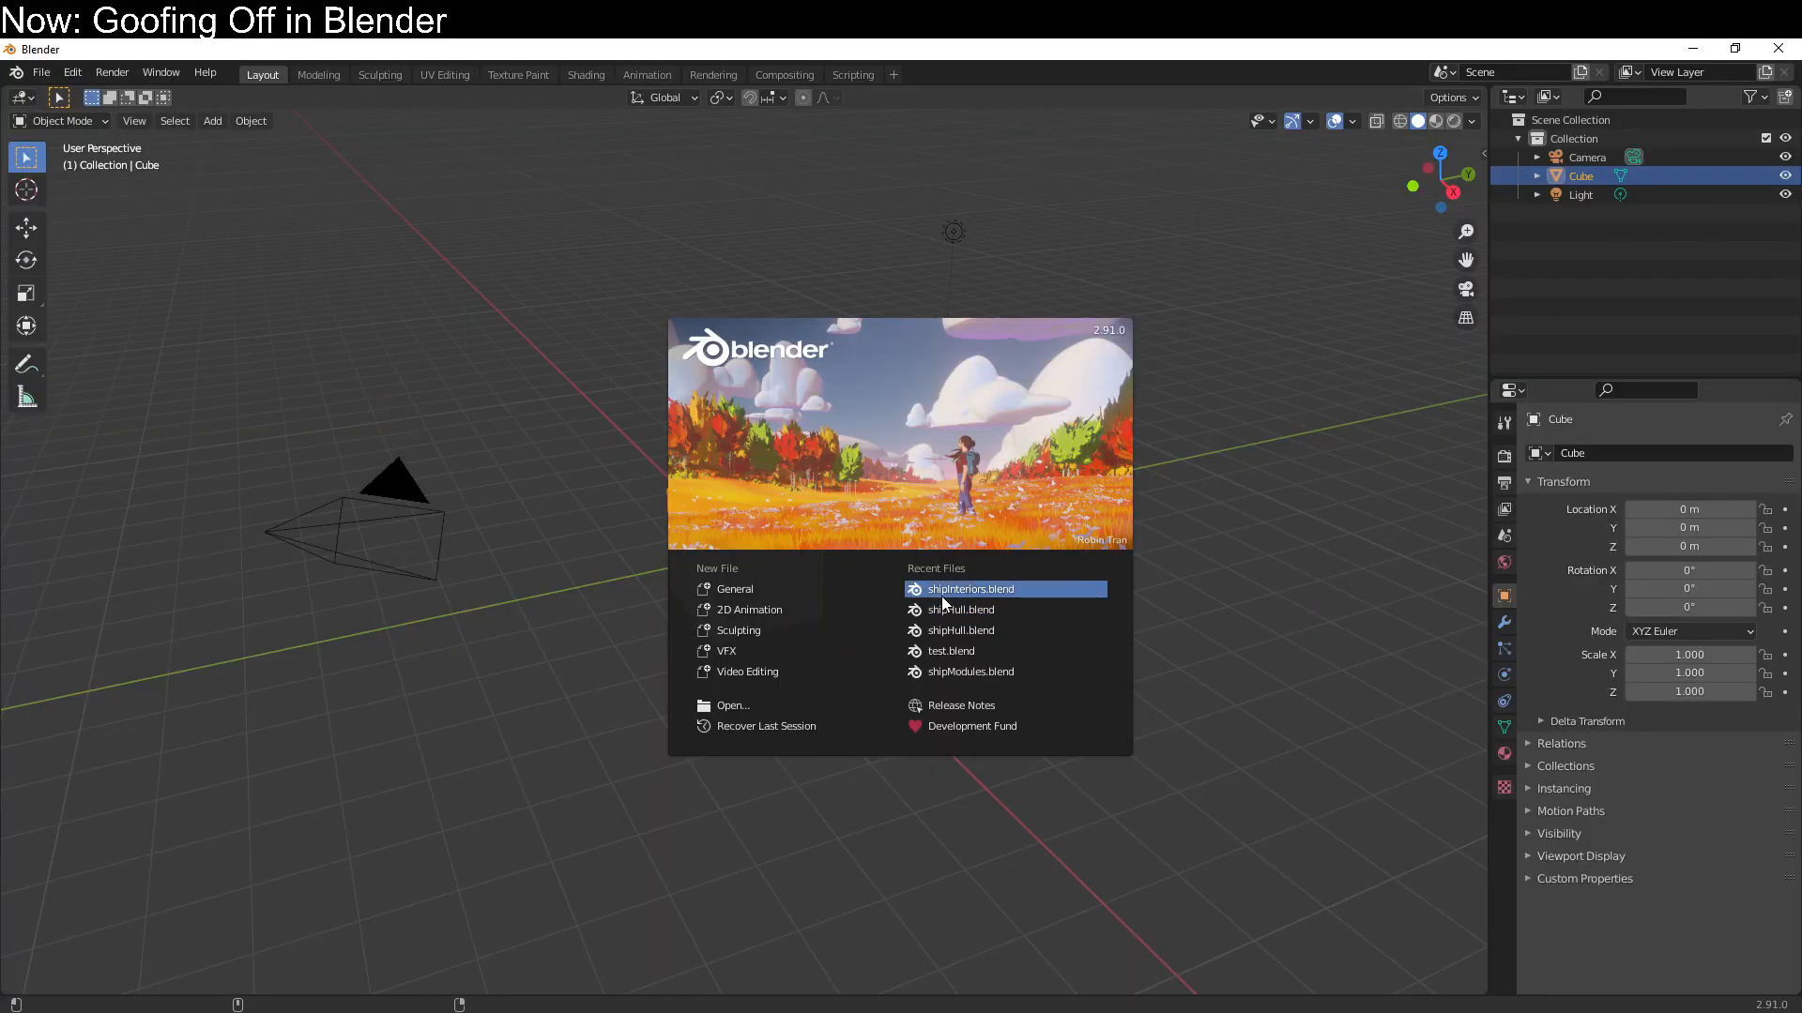
left_click(942, 595)
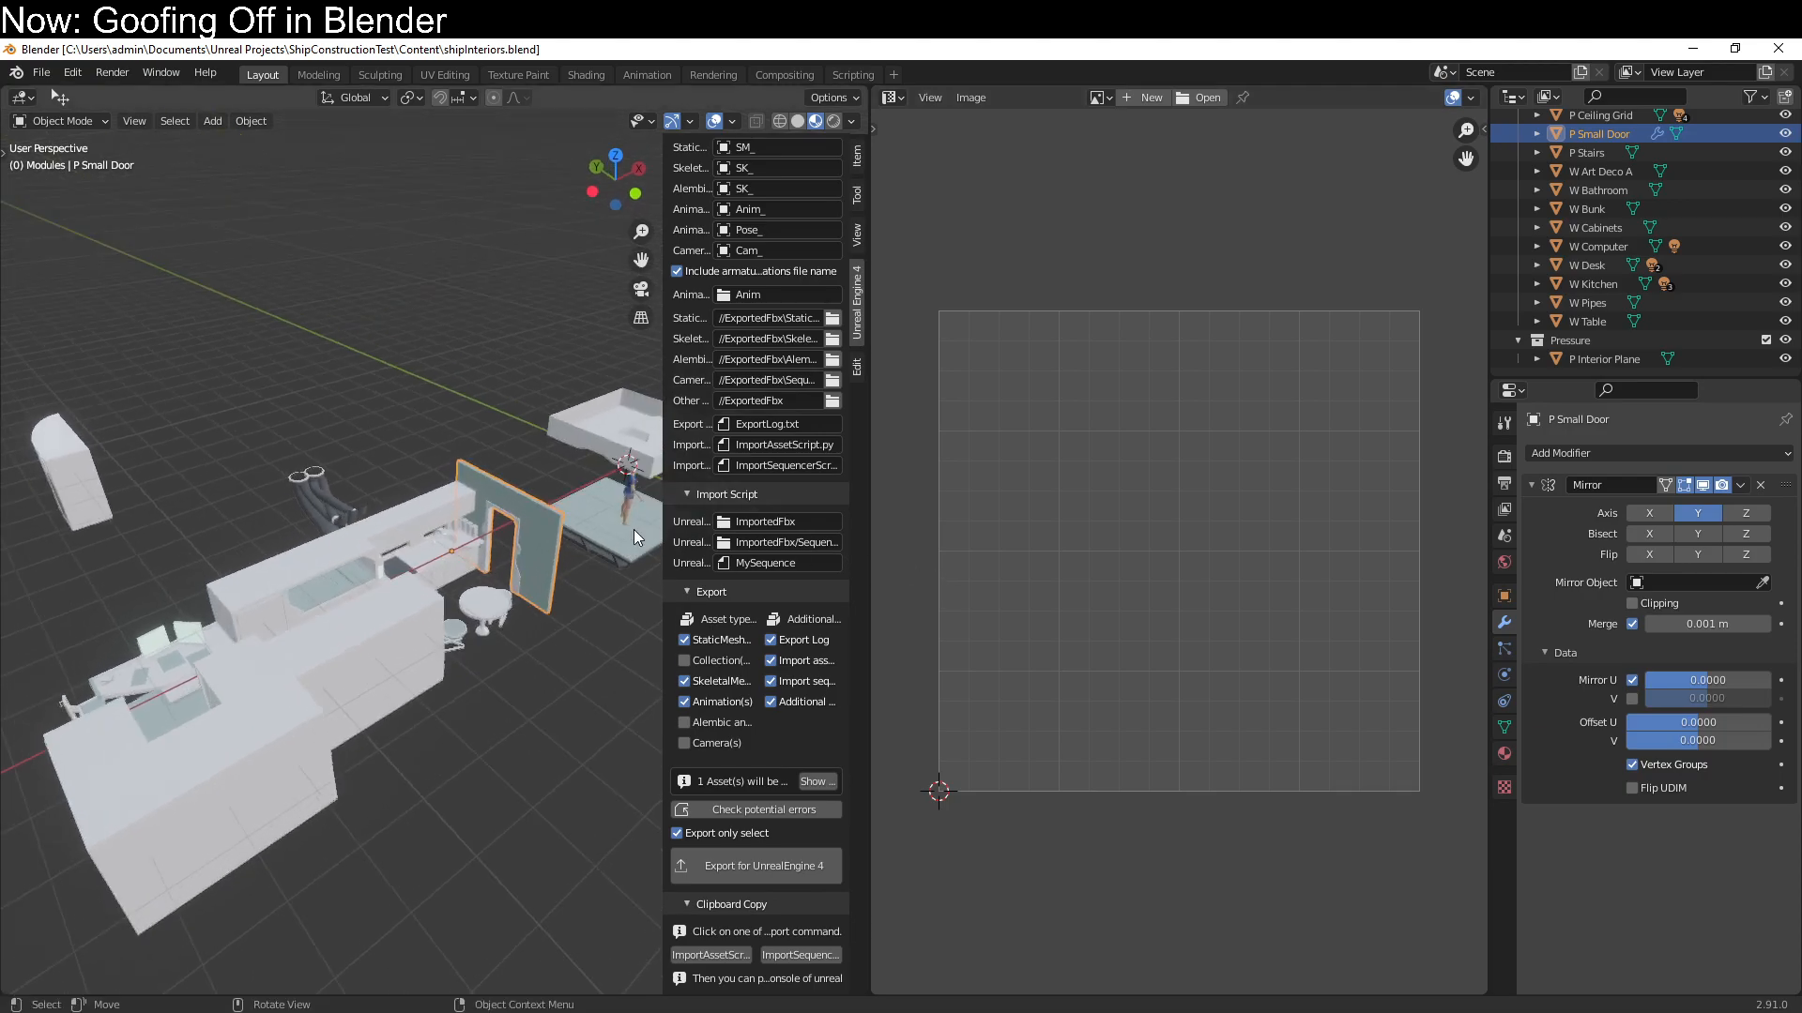
left_click(460, 565)
key("Tab")
Add the Smart UV Project command to the Quick Favorites
key("q")
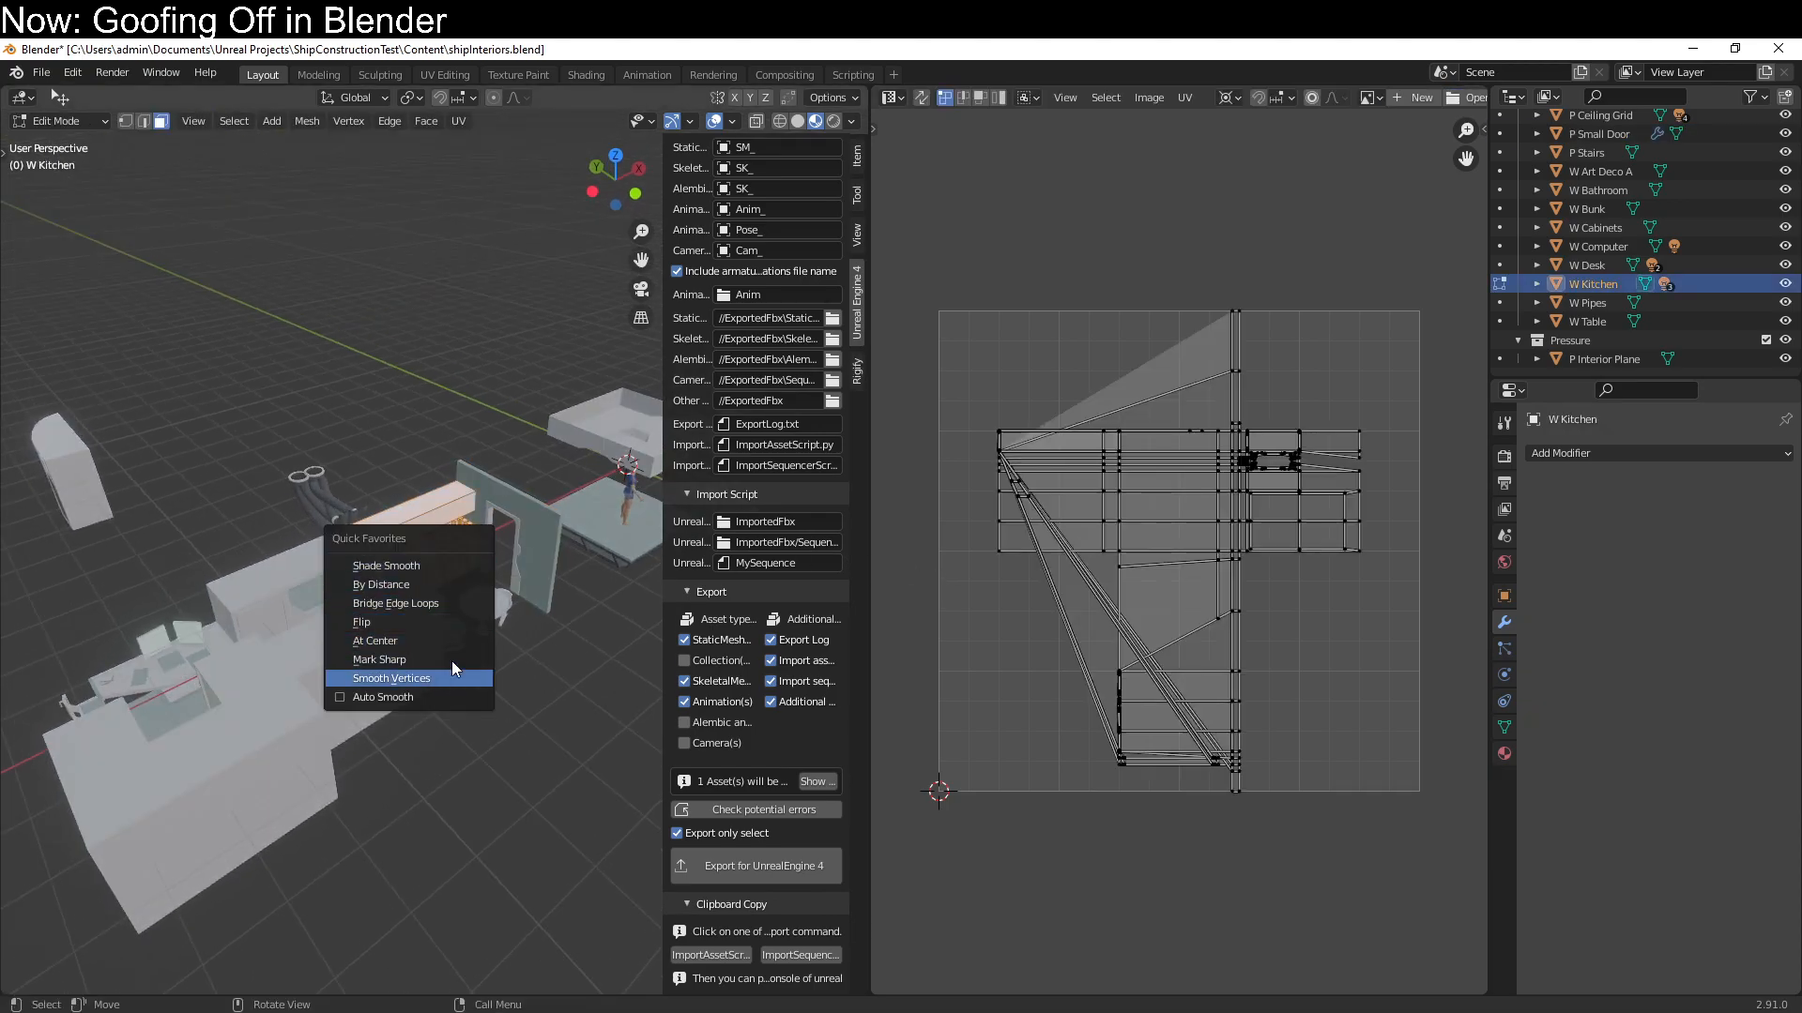
left_click(459, 133)
left_click(459, 122)
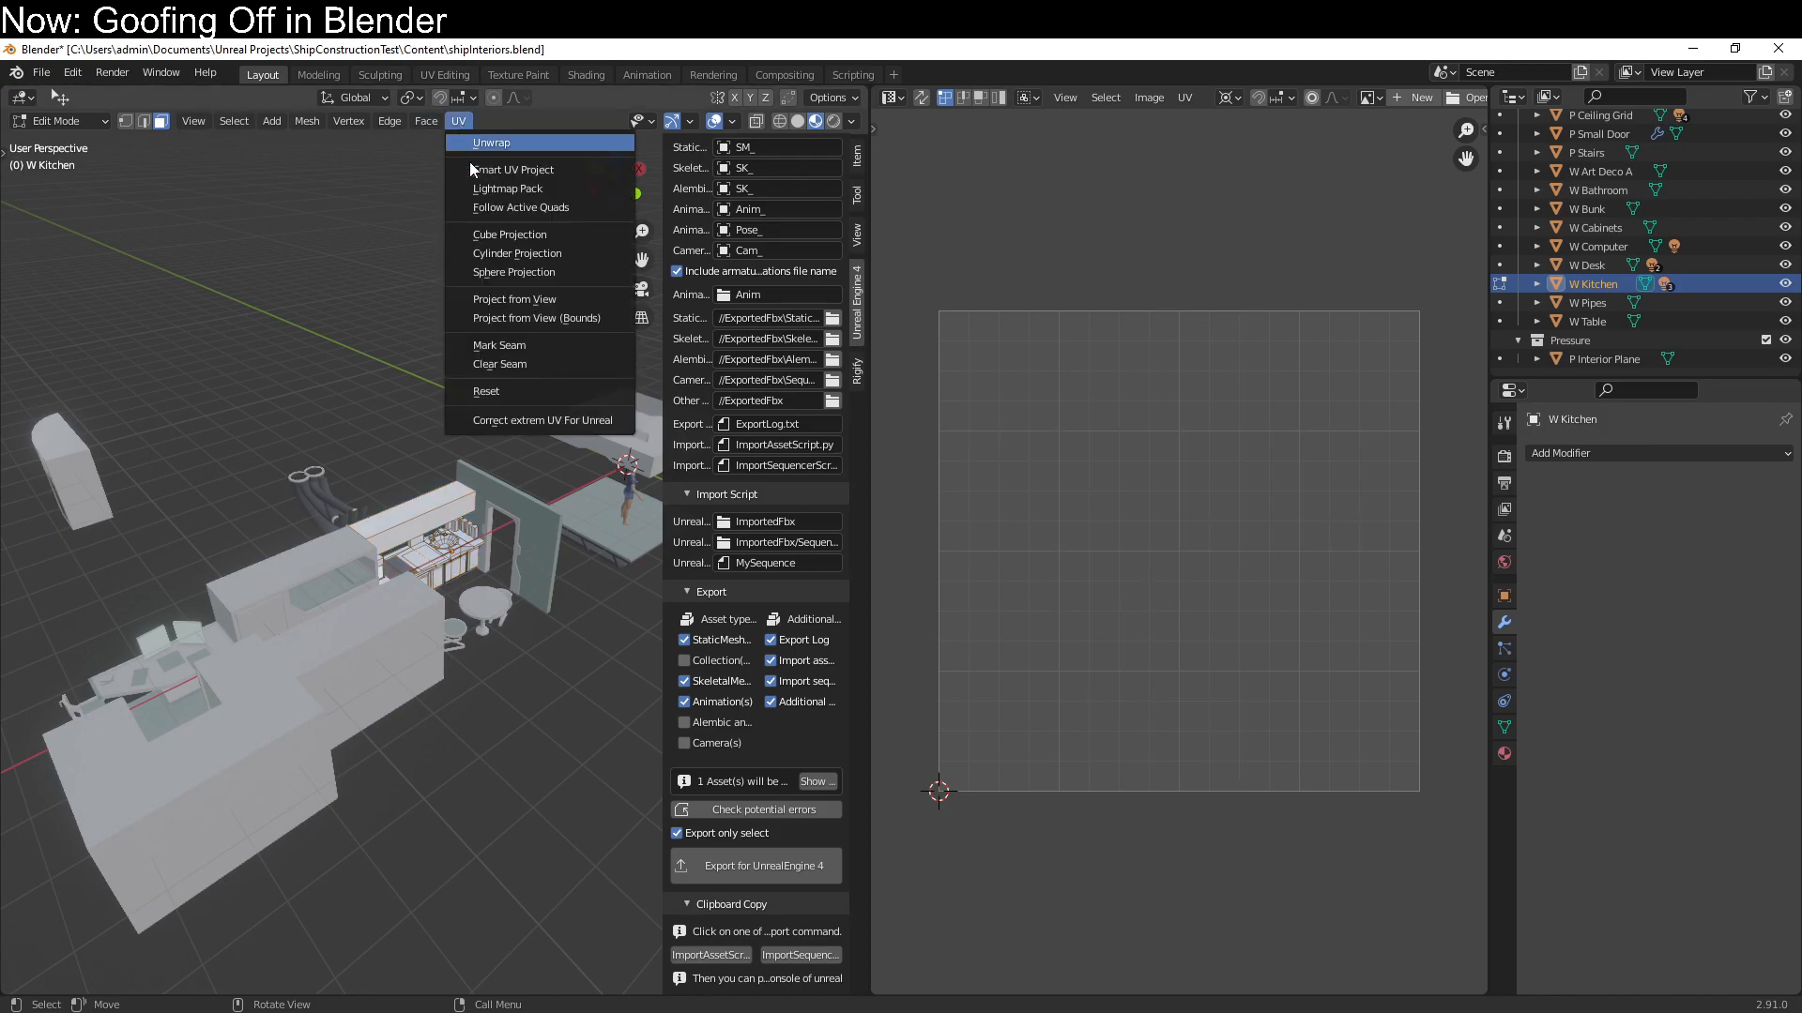
left_click(497, 169)
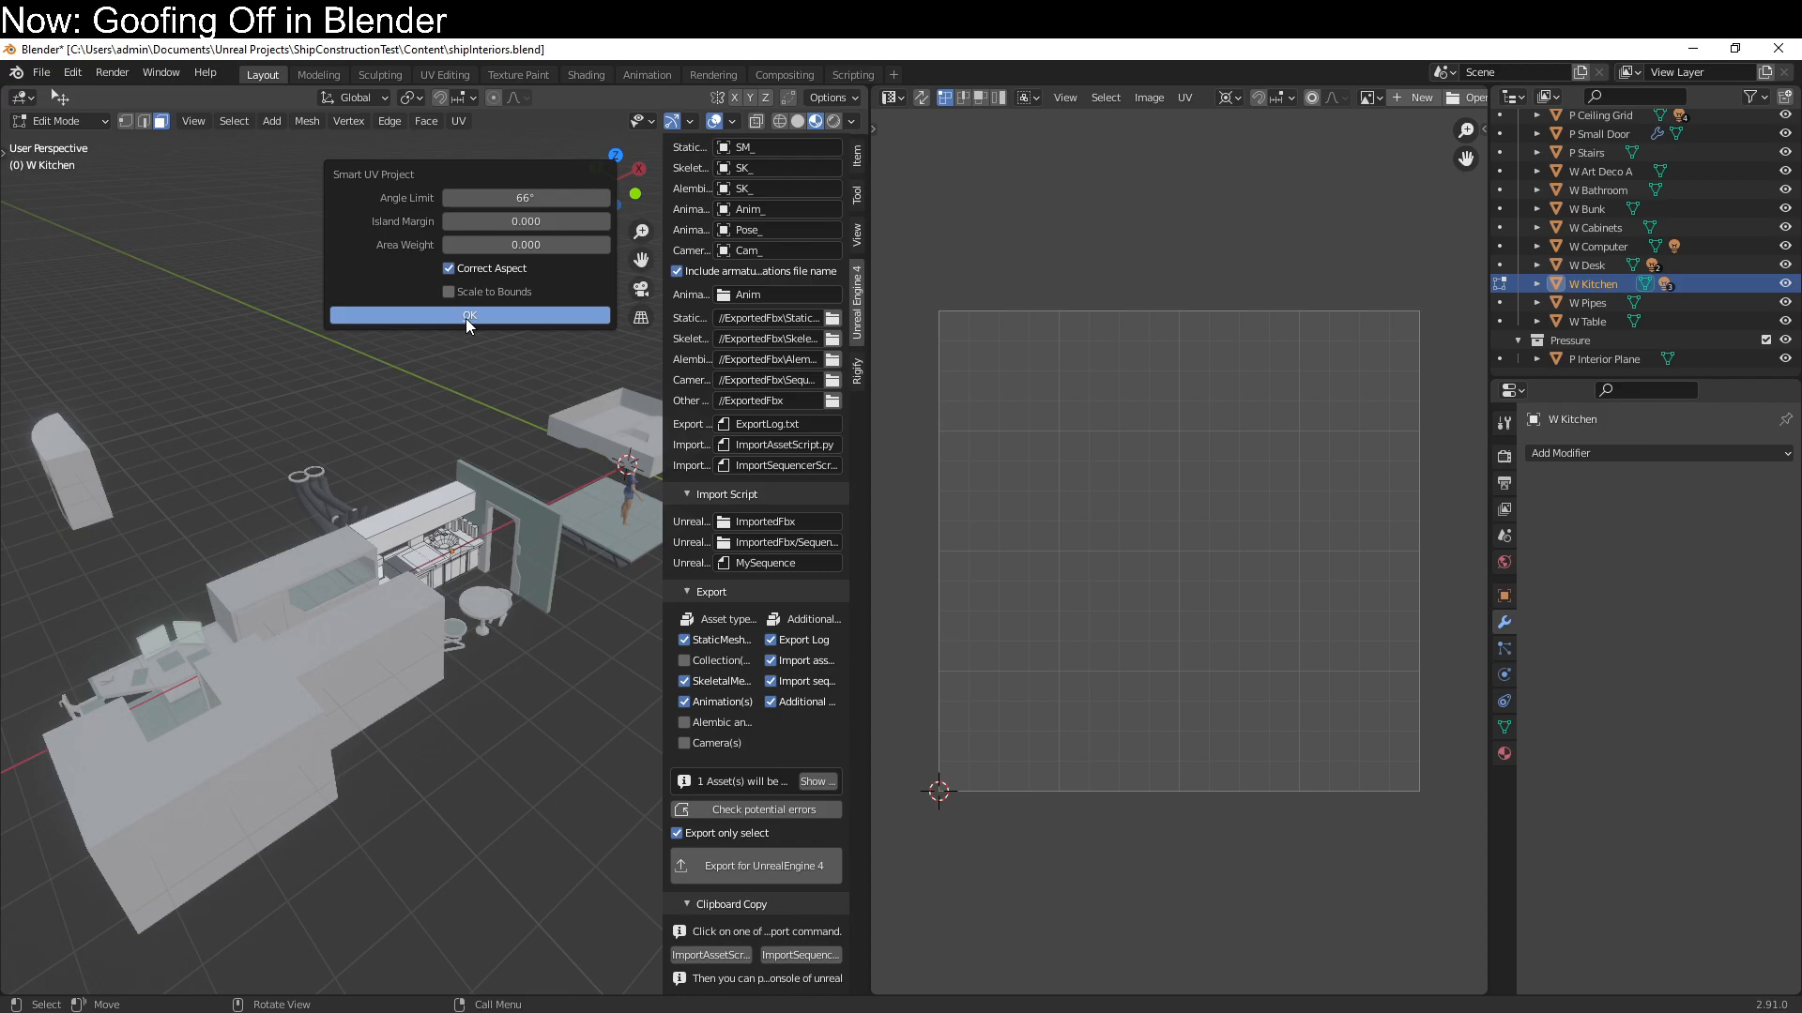
right_click(459, 120)
left_click(460, 120)
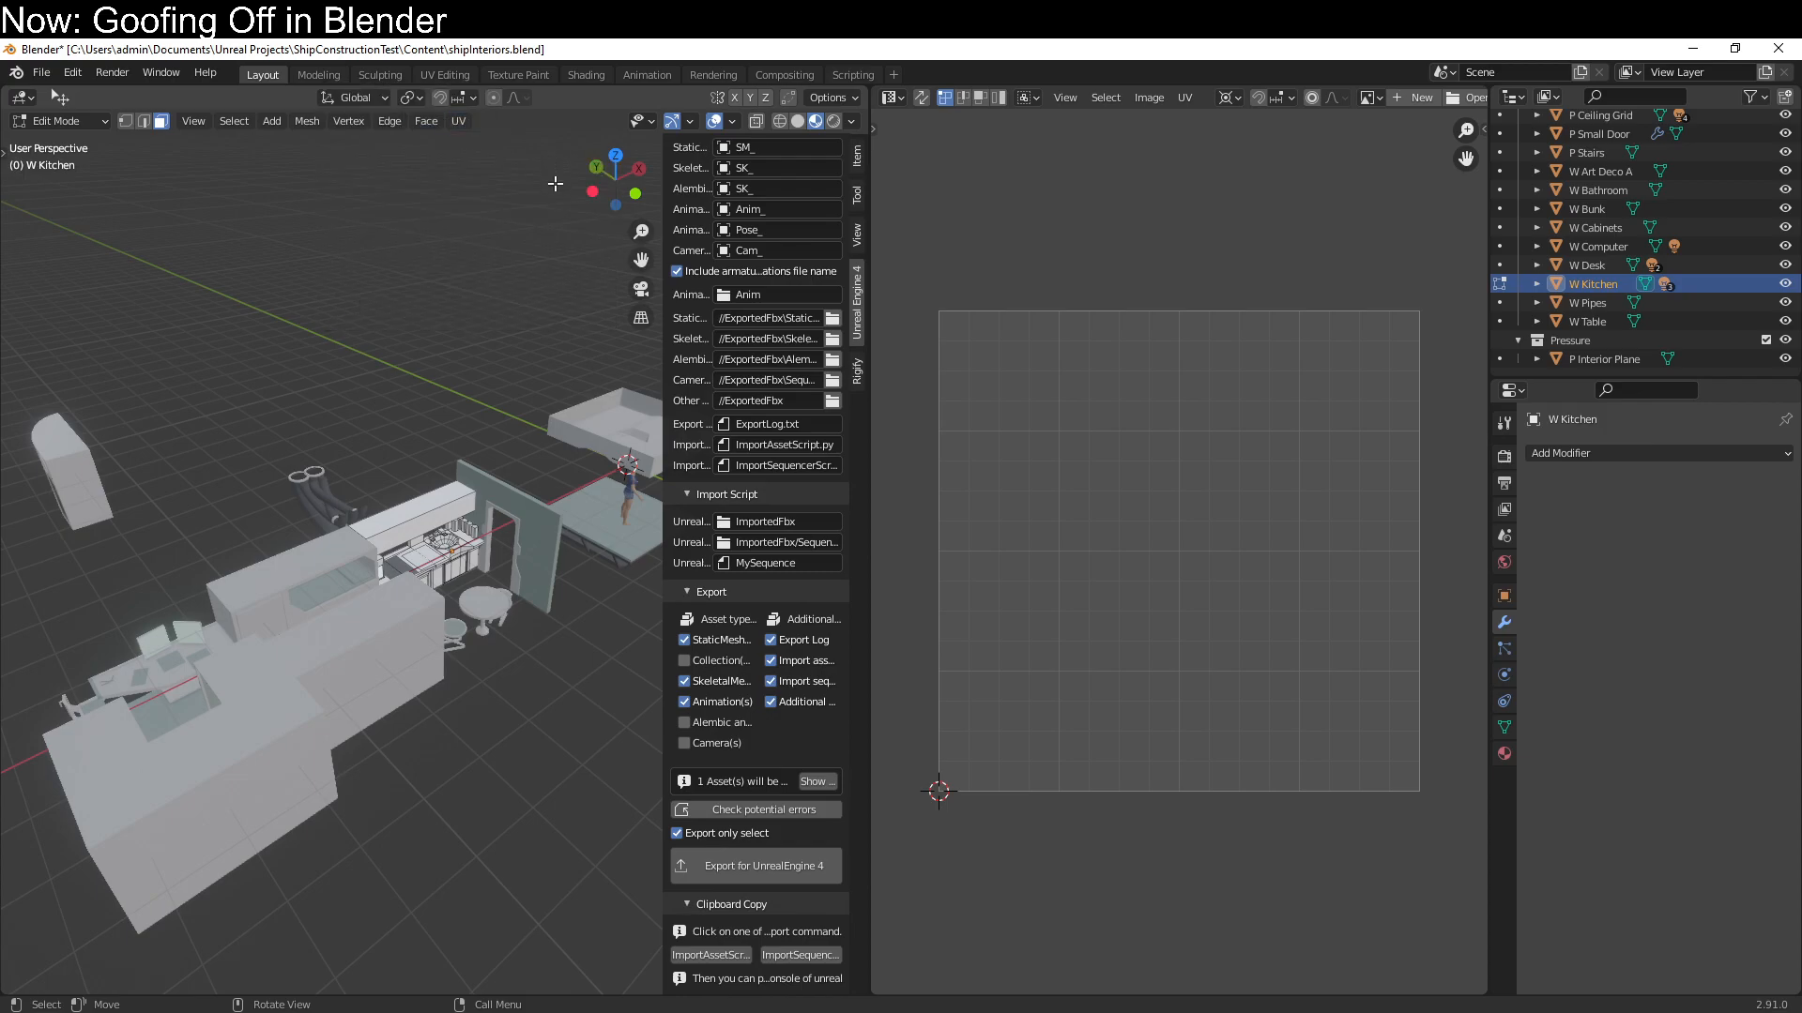
left_click(466, 127)
right_click(487, 167)
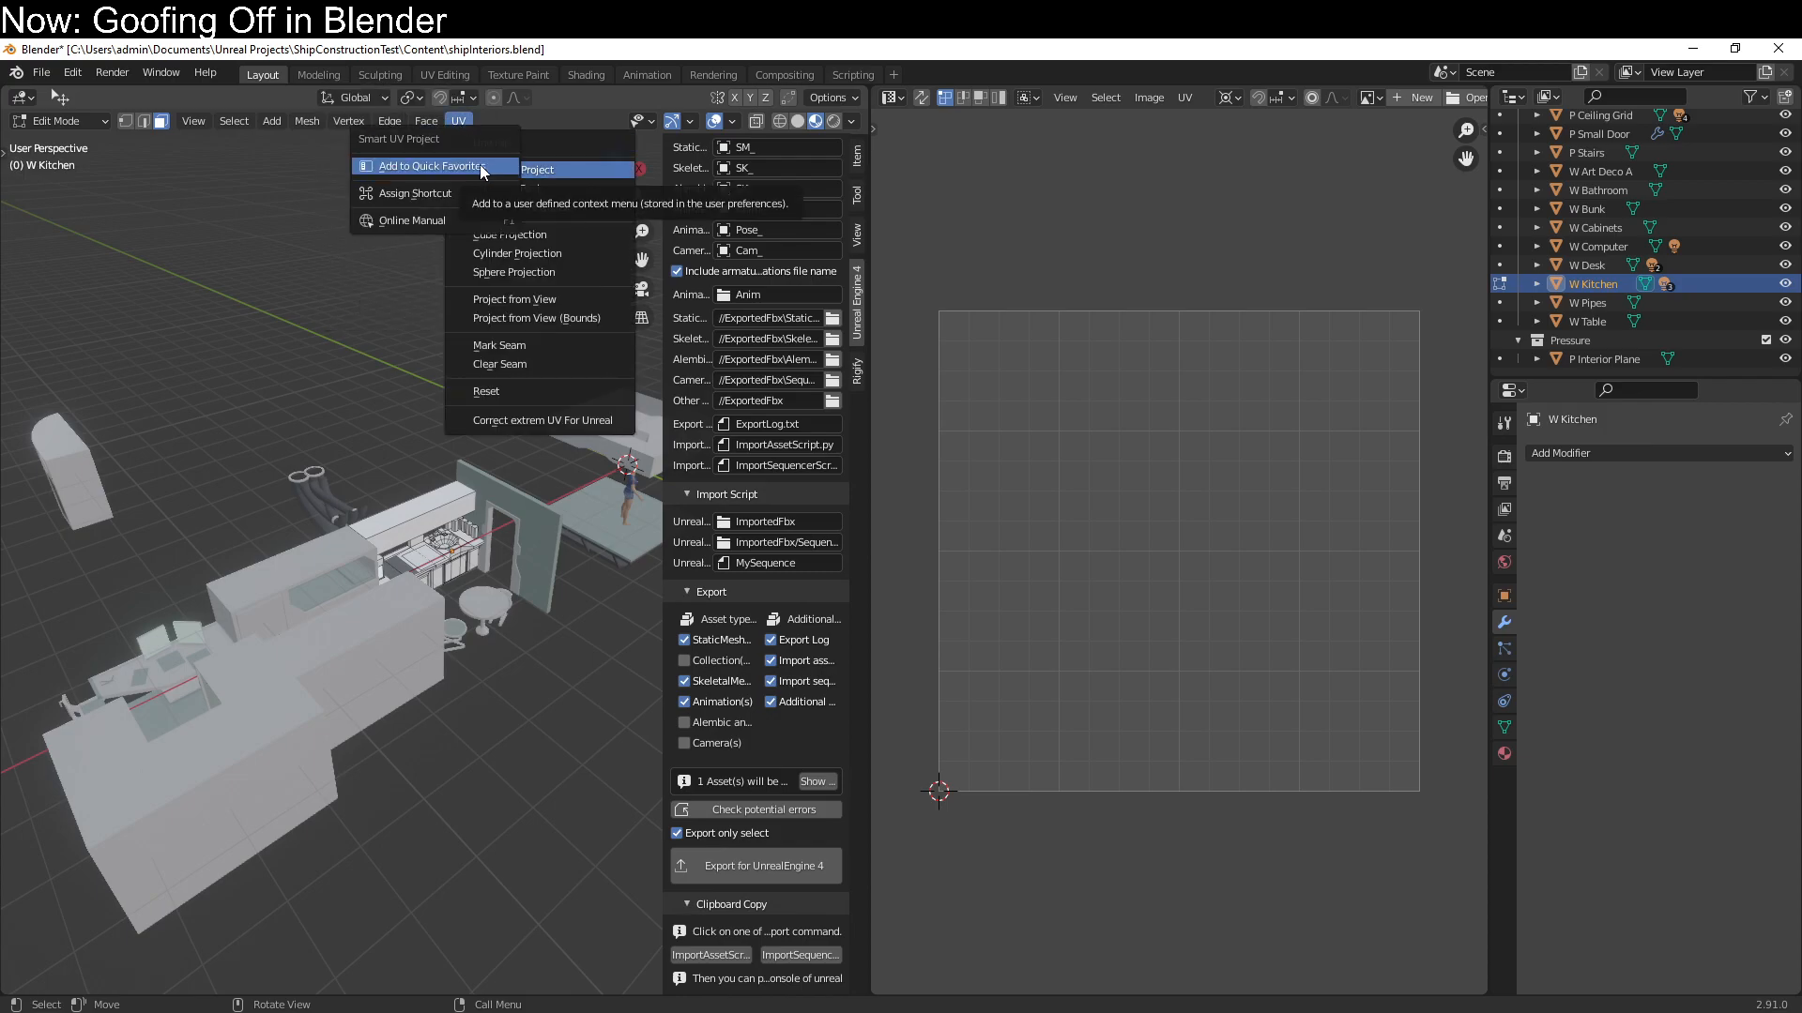
Unwrap all faces of the W Kitchen module with Smart UV Project at a 66° angle limit and 0.000 island margin
key("a")
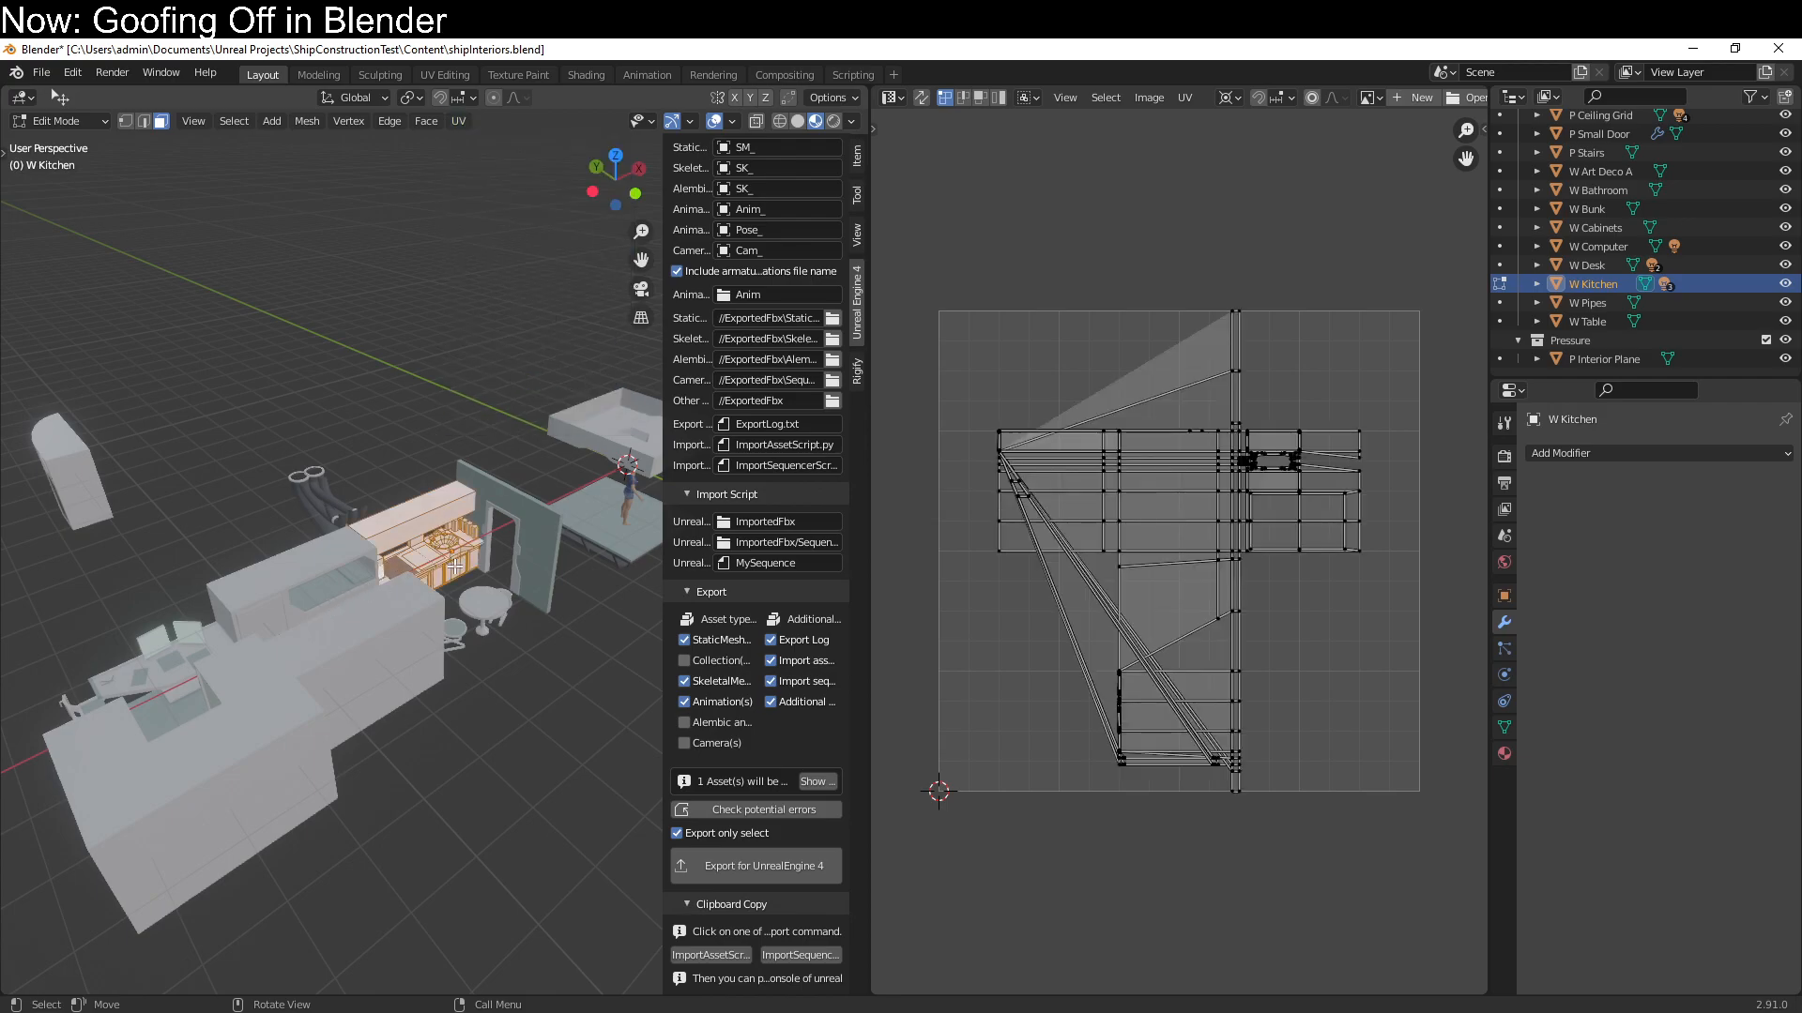
key("q")
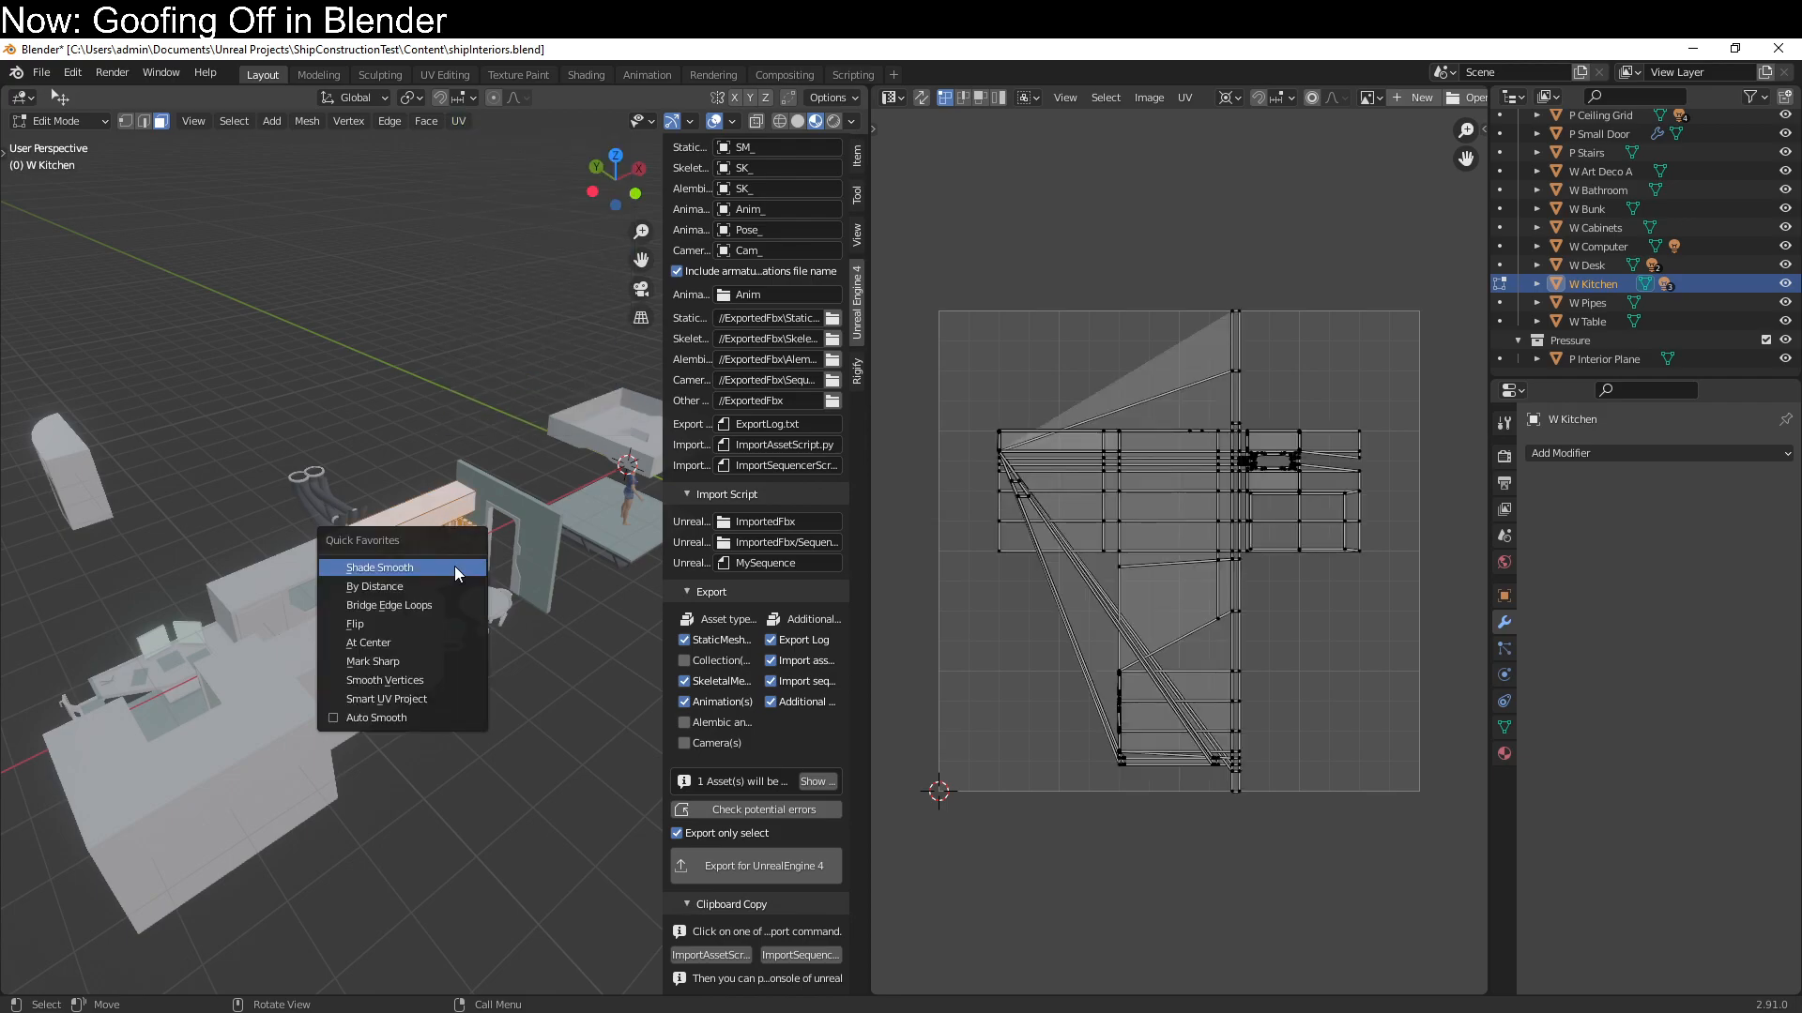
left_click(453, 696)
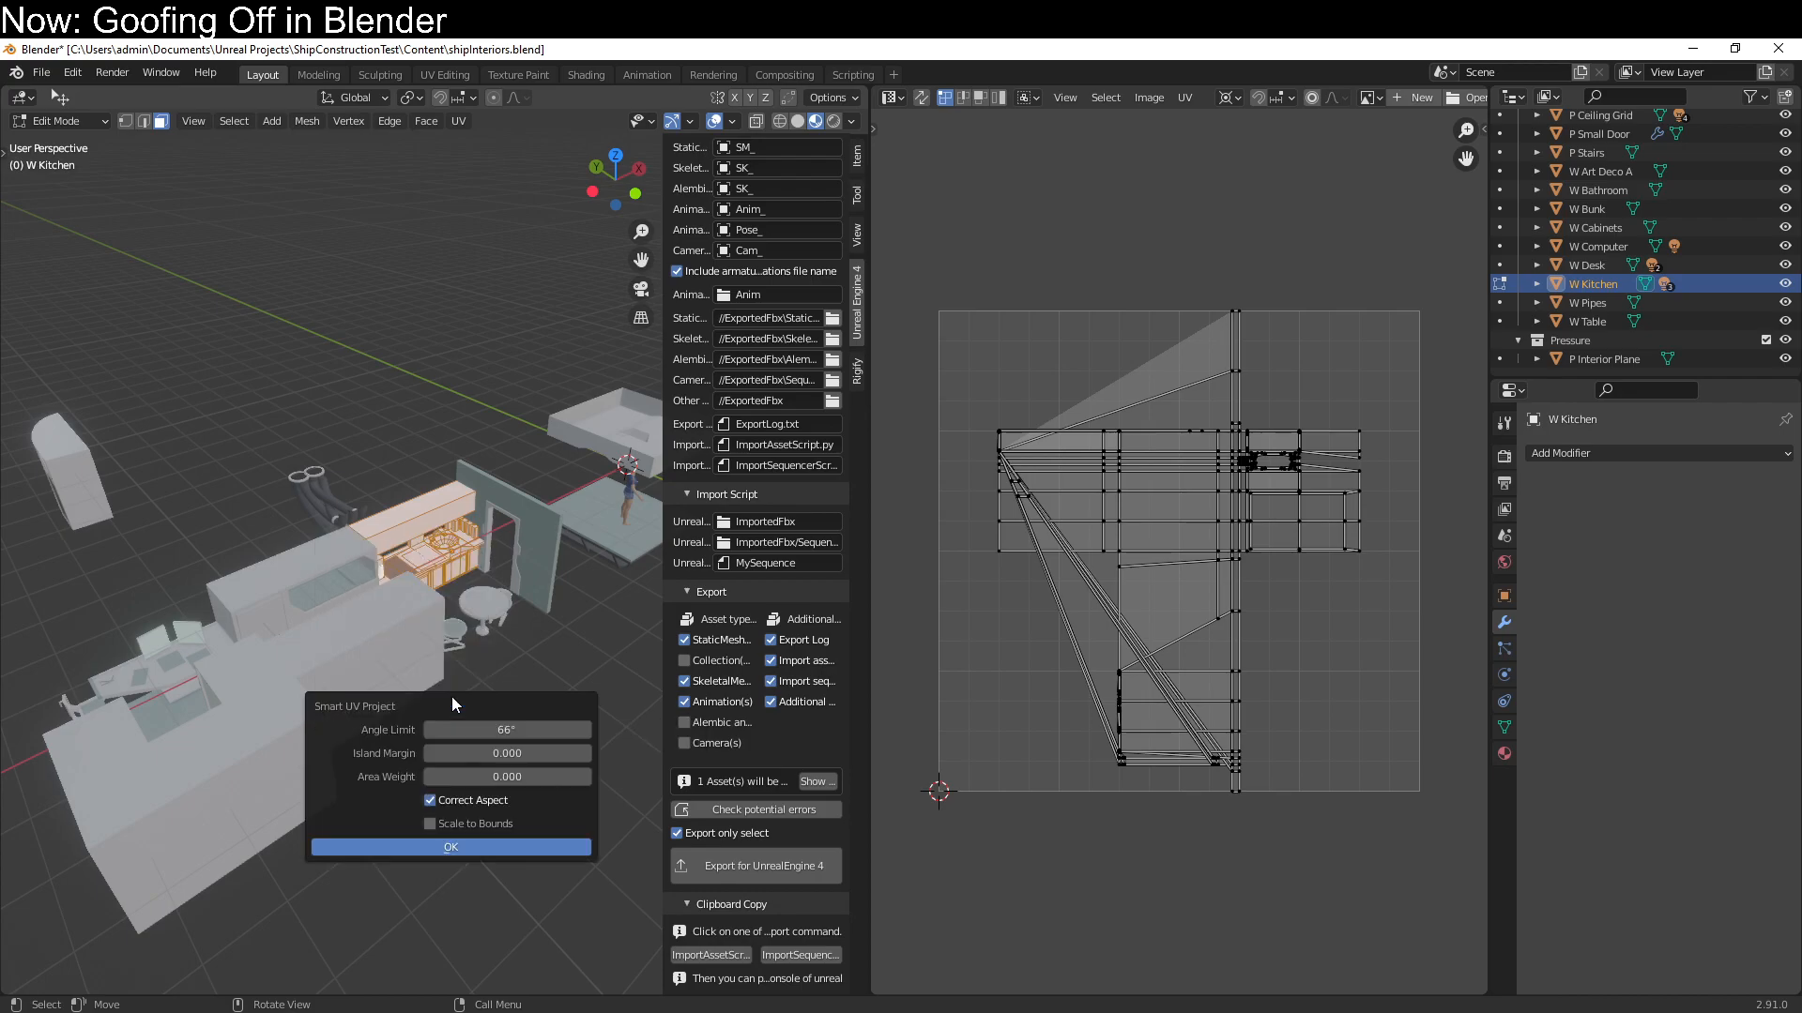
left_click(413, 848)
key("Tab")
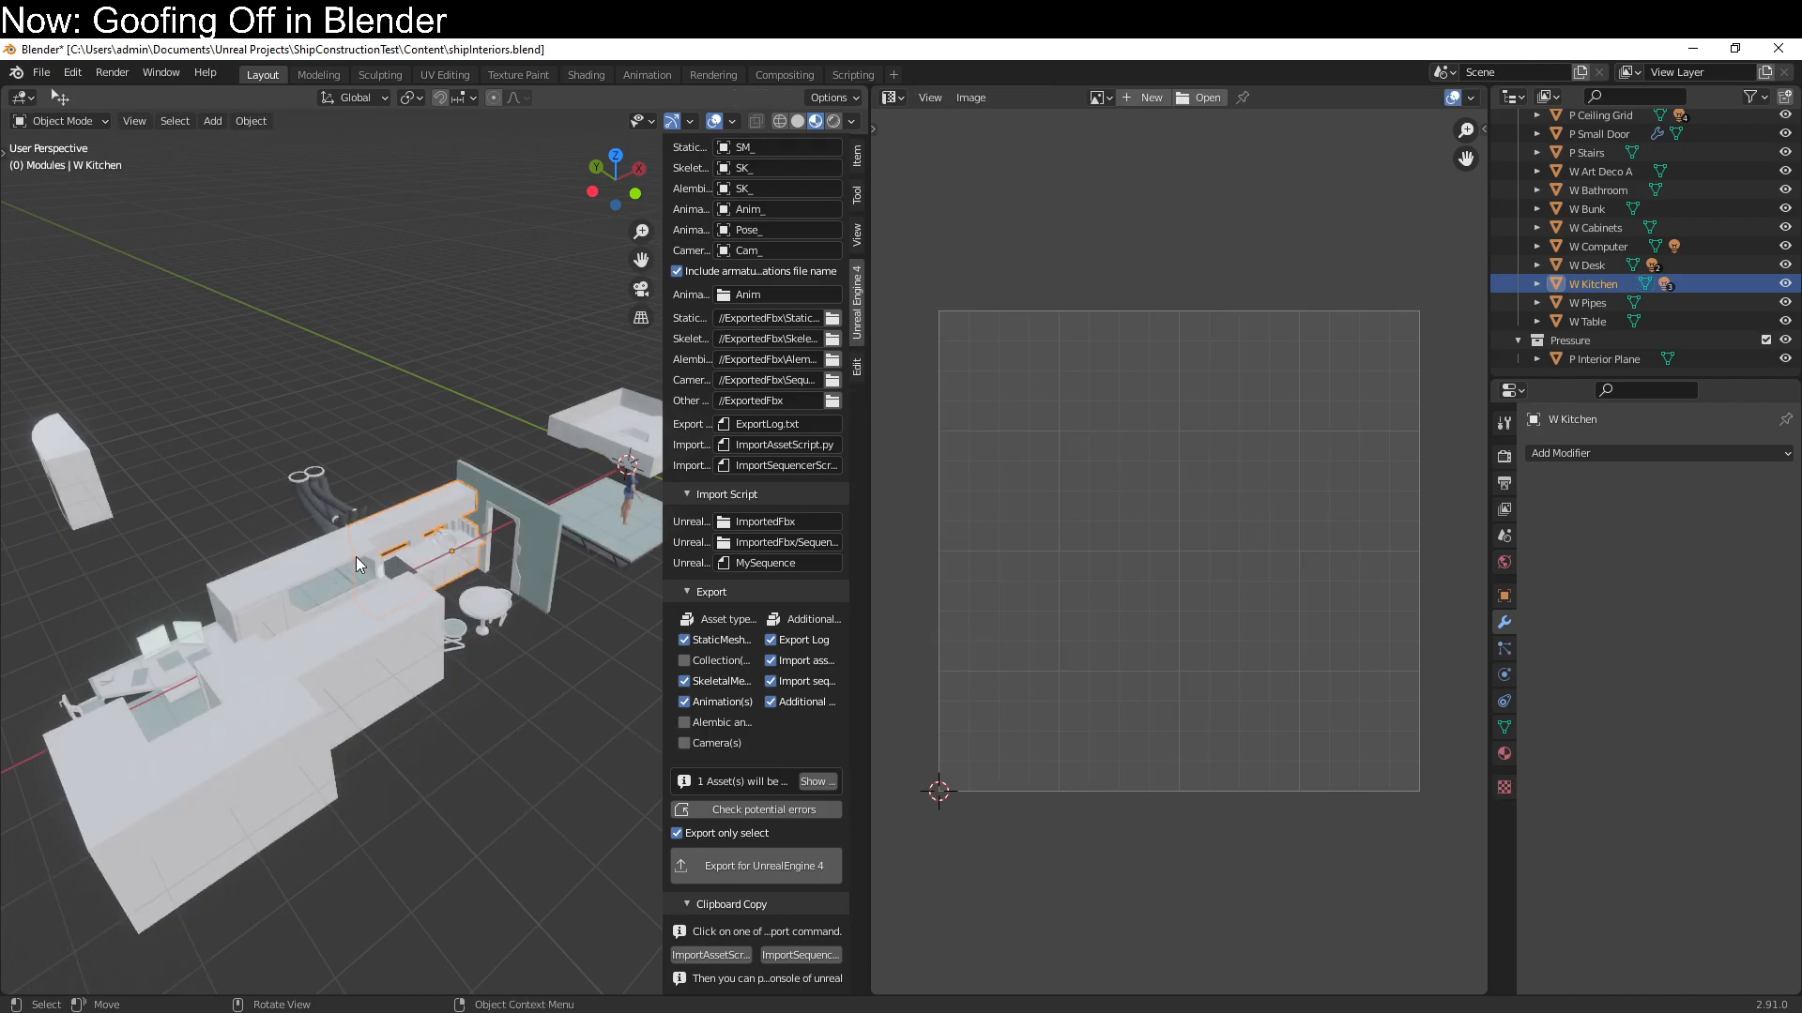
Unwrap the W Bunk module with Smart UV Project and return to Object Mode
left_click(356, 555)
key("Tab")
key("q")
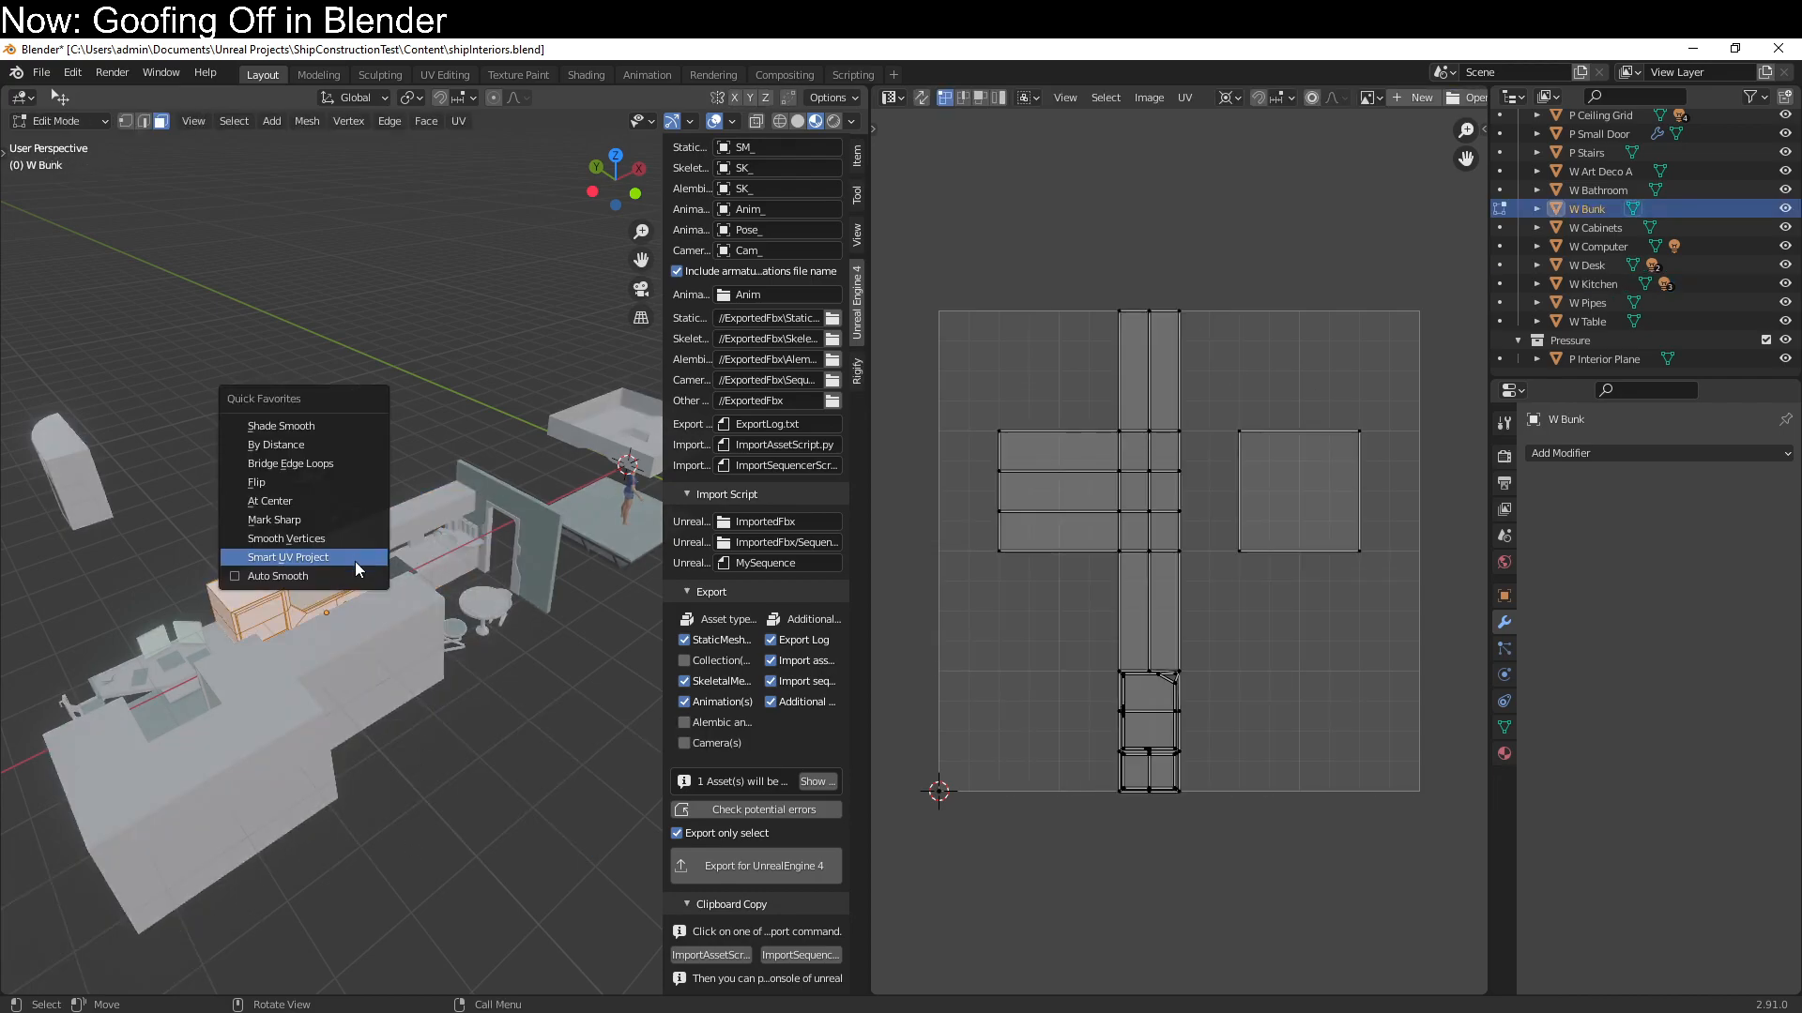
left_click(355, 557)
left_click(355, 707)
key("Tab")
Unwrap the W Cabinets module with Smart UV Project at a 66° angle limit and 0.000 island margin
left_click(330, 645)
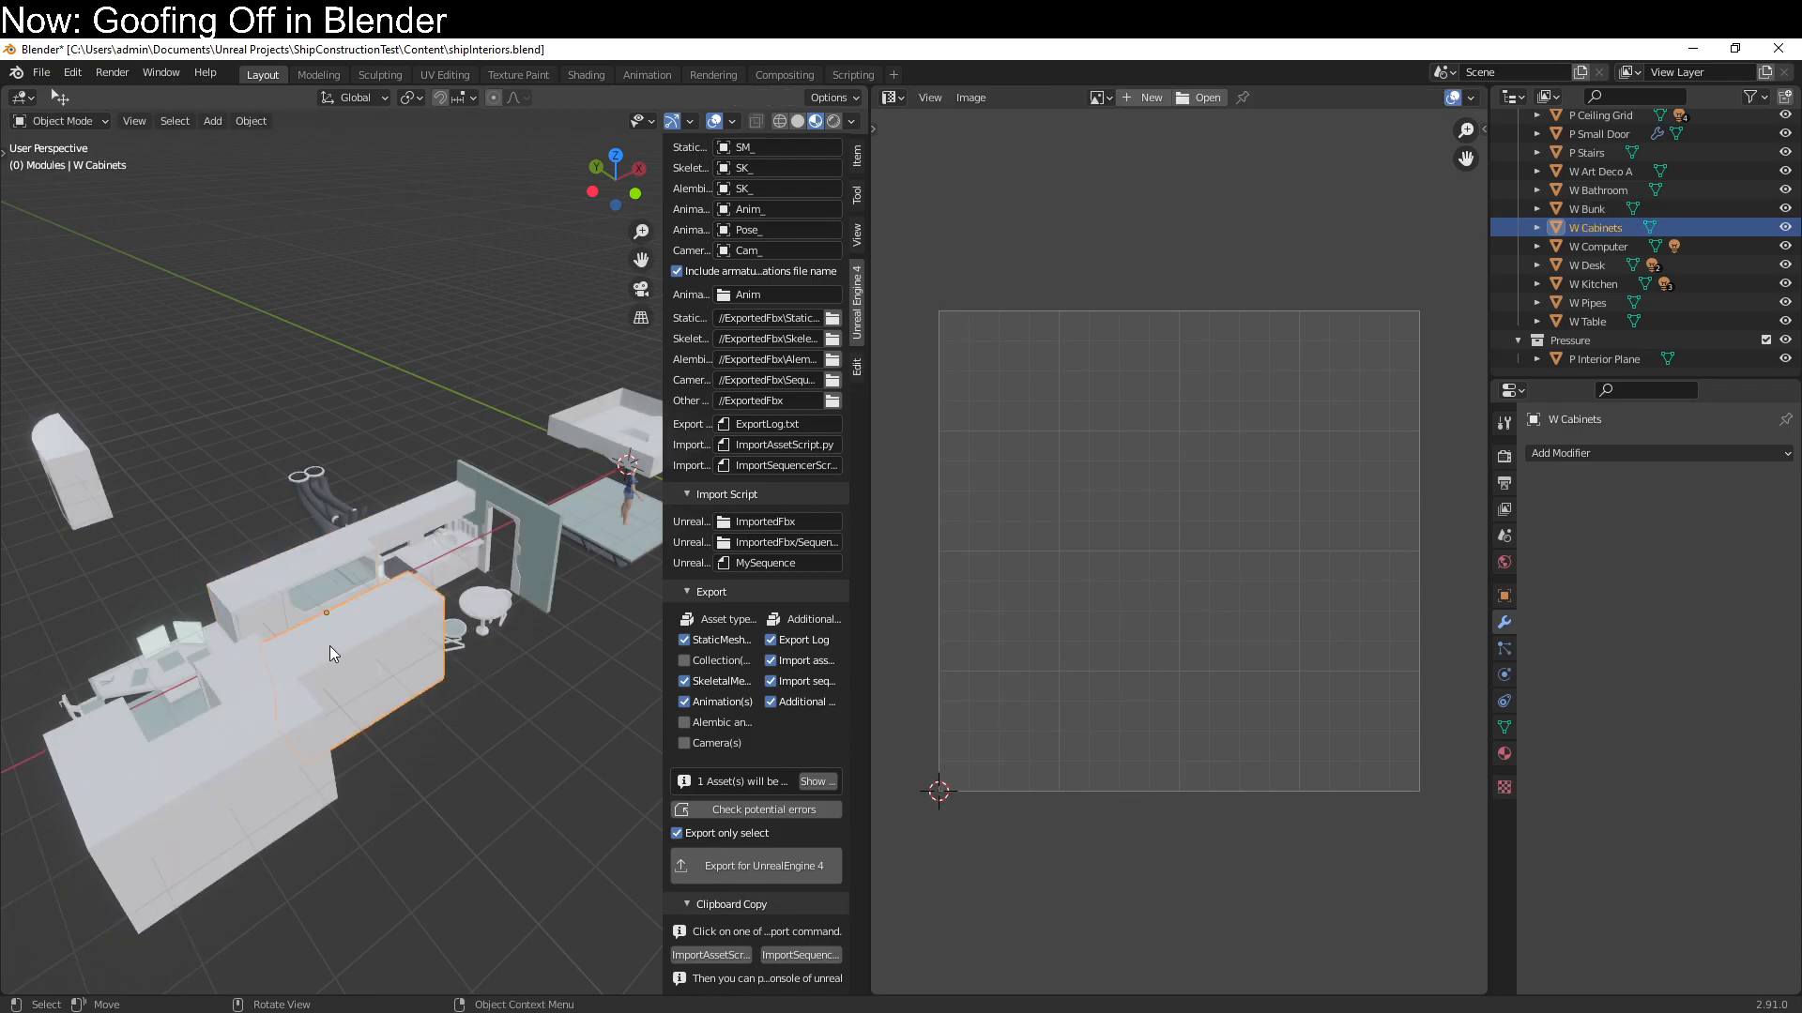
key("Tab")
key("q")
left_click(330, 645)
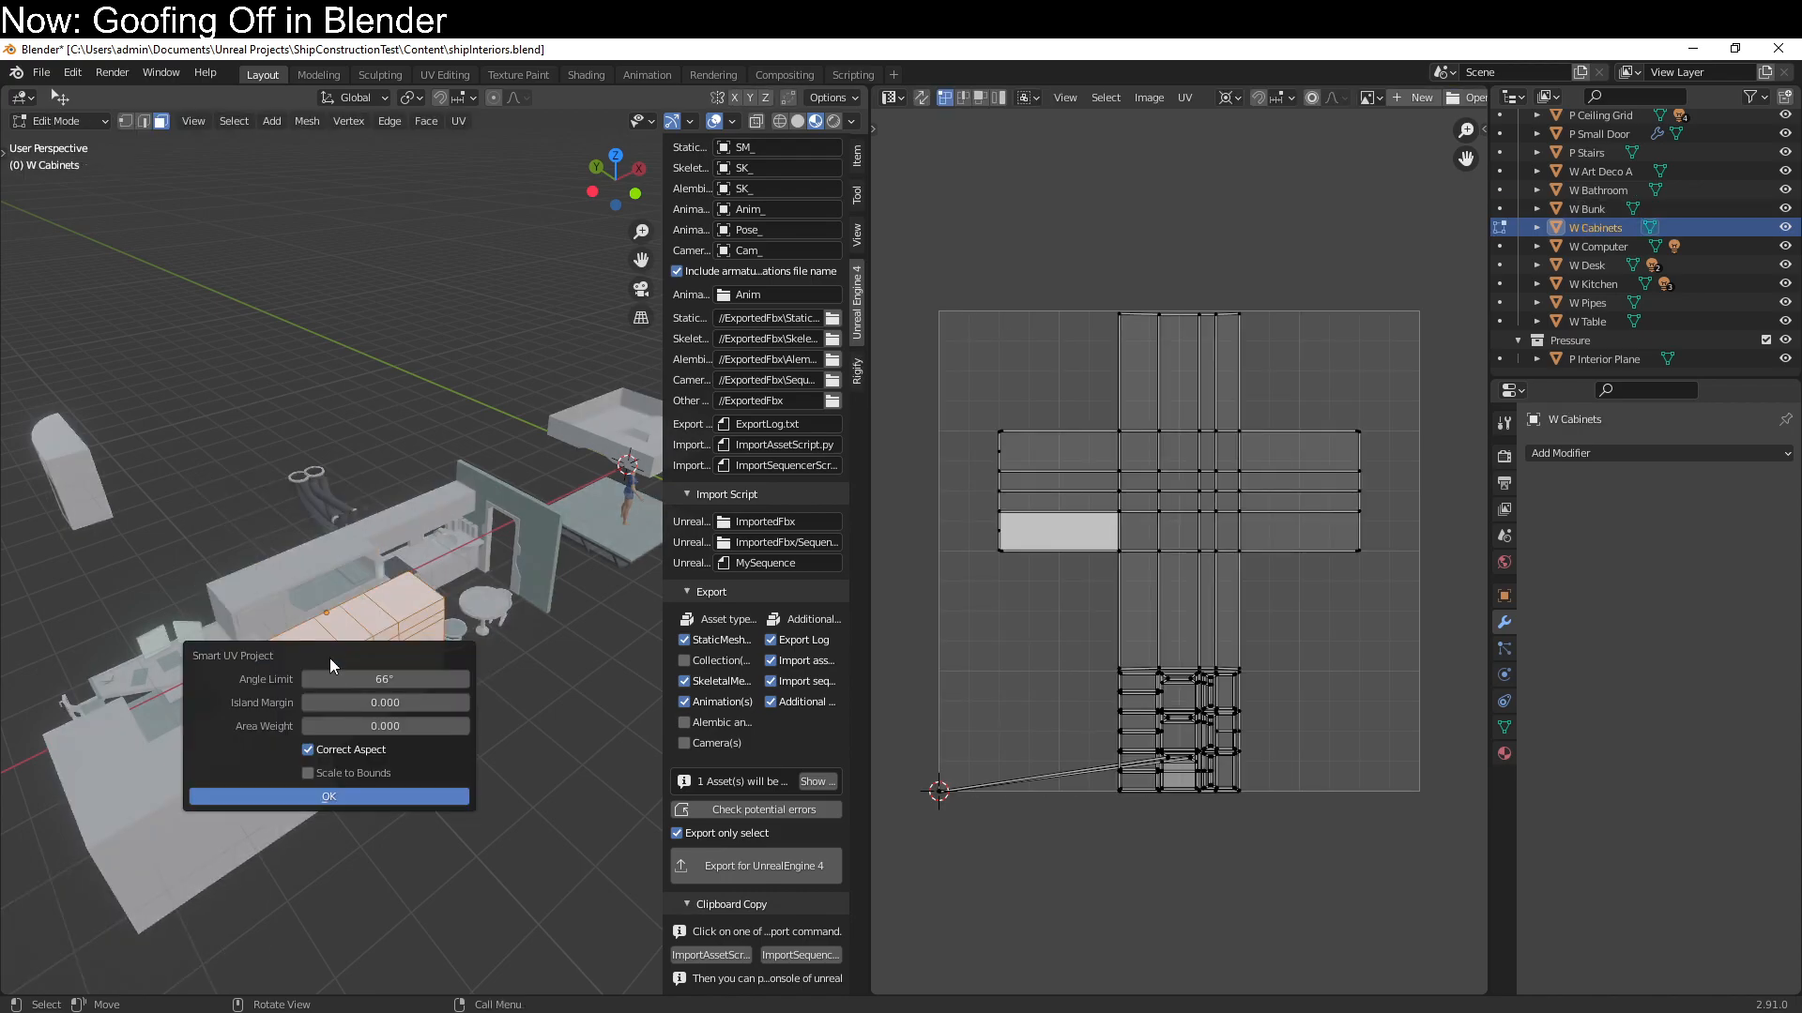
left_click(341, 792)
key("Tab")
Unwrap the W Bathroom module with Smart UV Project and return to Object Mode
left_click(242, 685)
key("Tab")
key("q")
left_click(242, 685)
key("Tab")
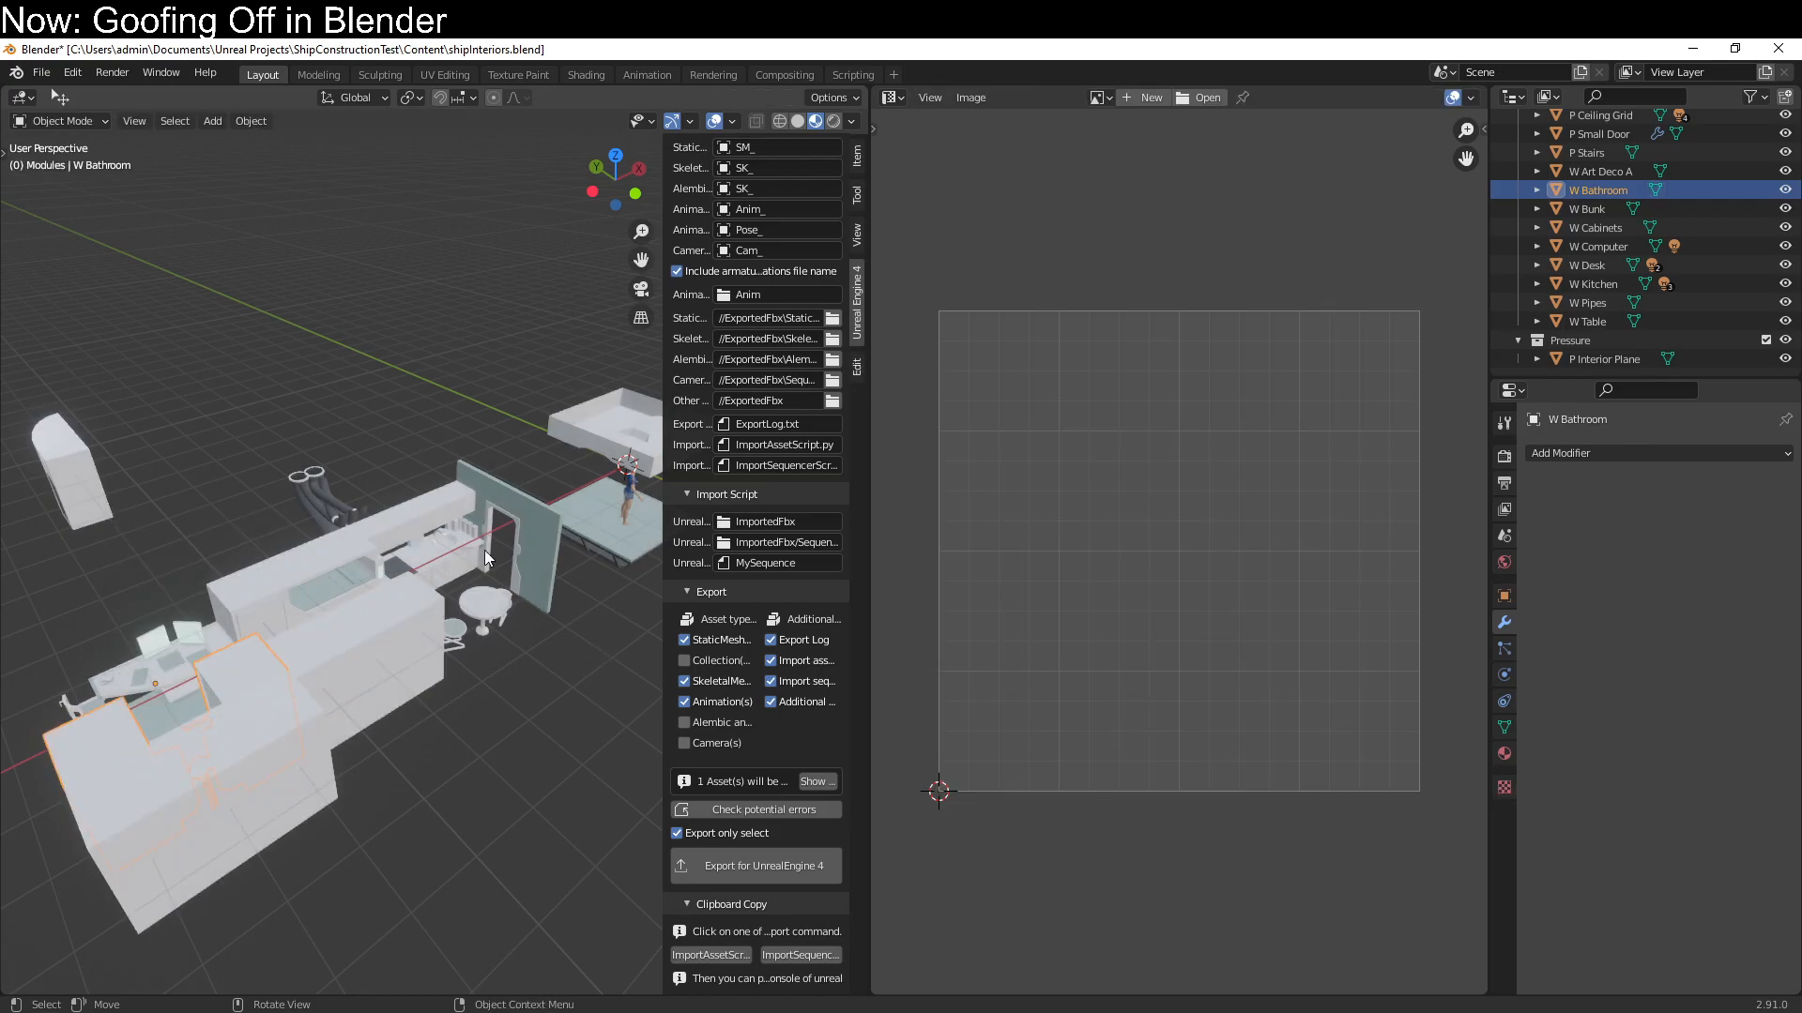
Select P Small Door, save shipInteriors.blend, and reopen the file in a fresh Blender session
left_click(543, 550)
key("ctrl+s")
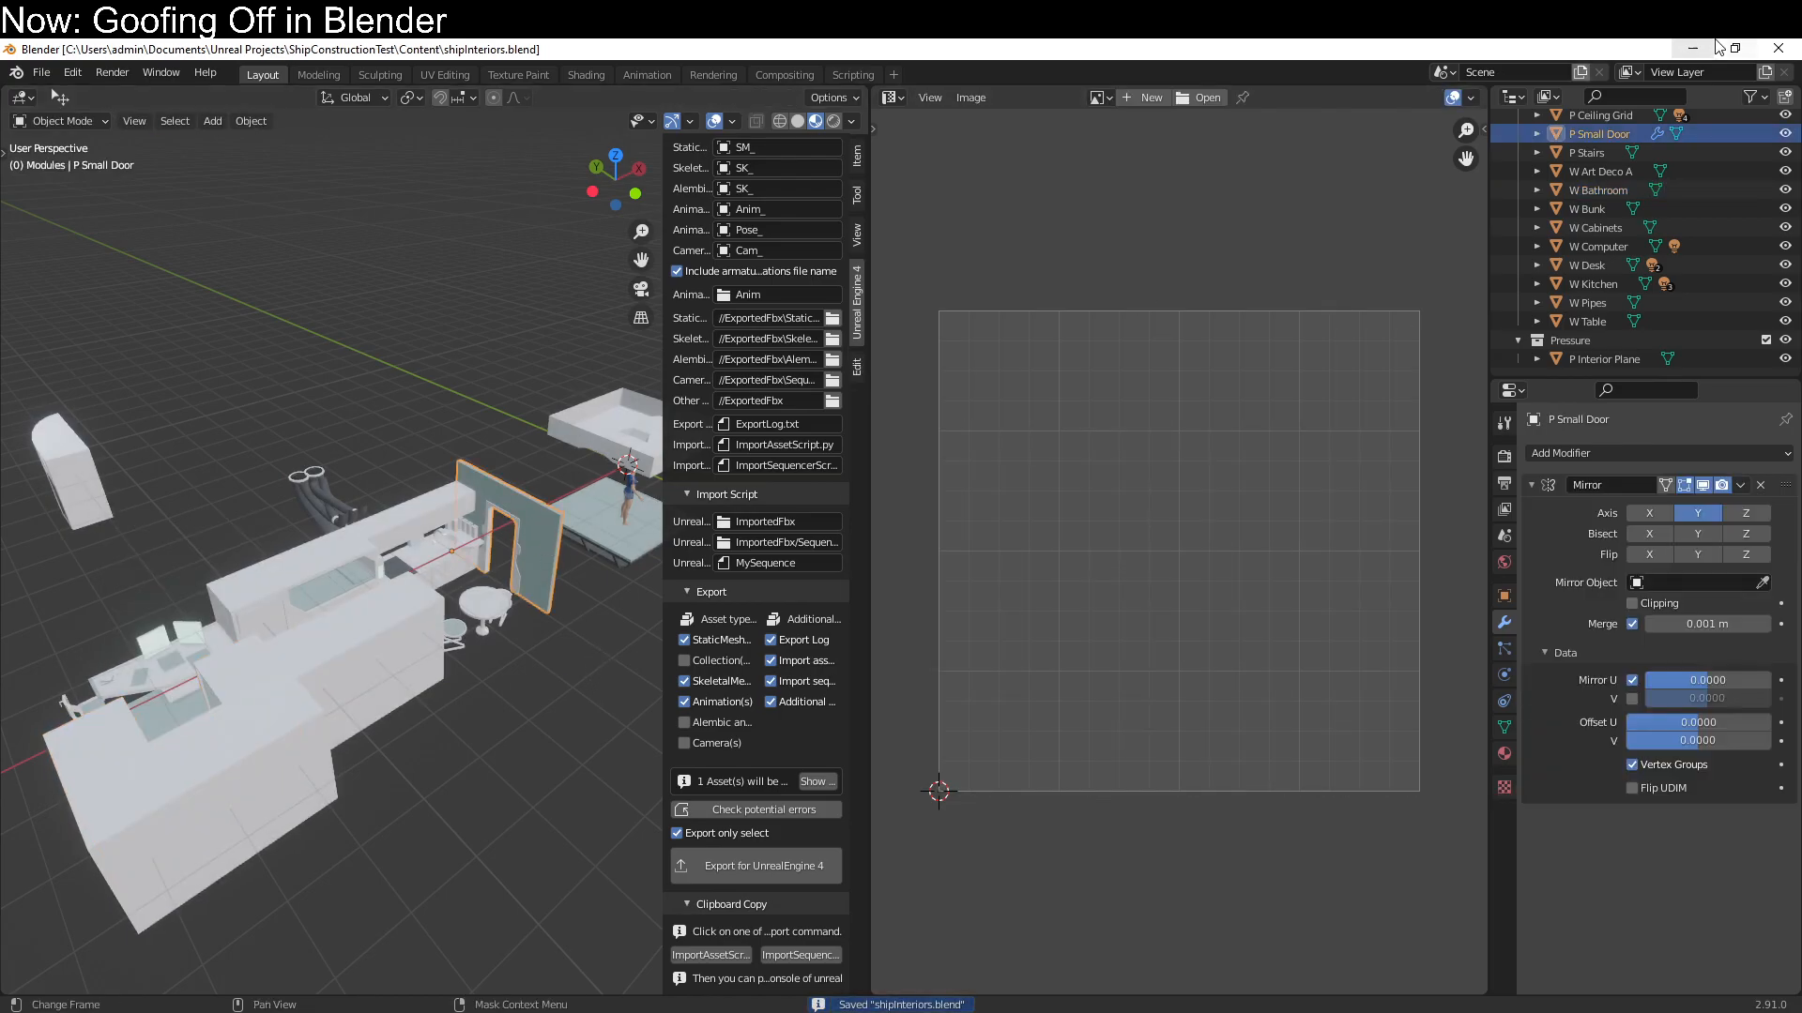
left_click(1786, 52)
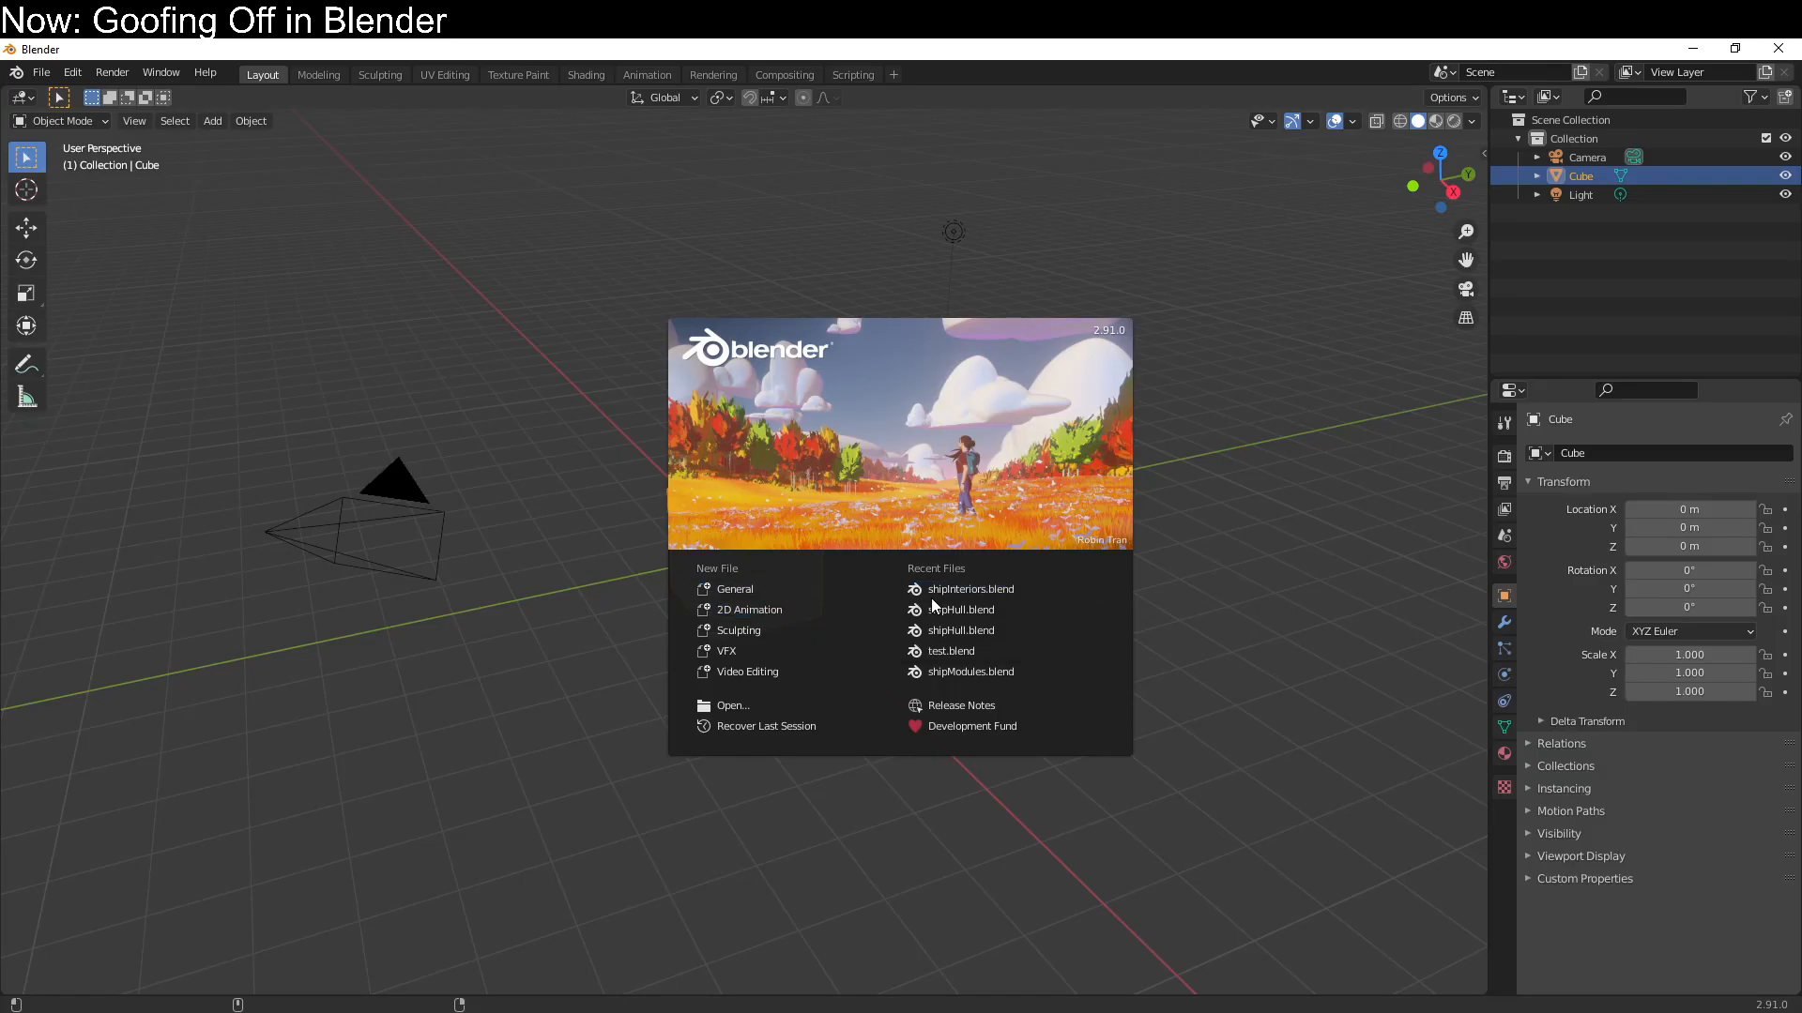
left_click(946, 584)
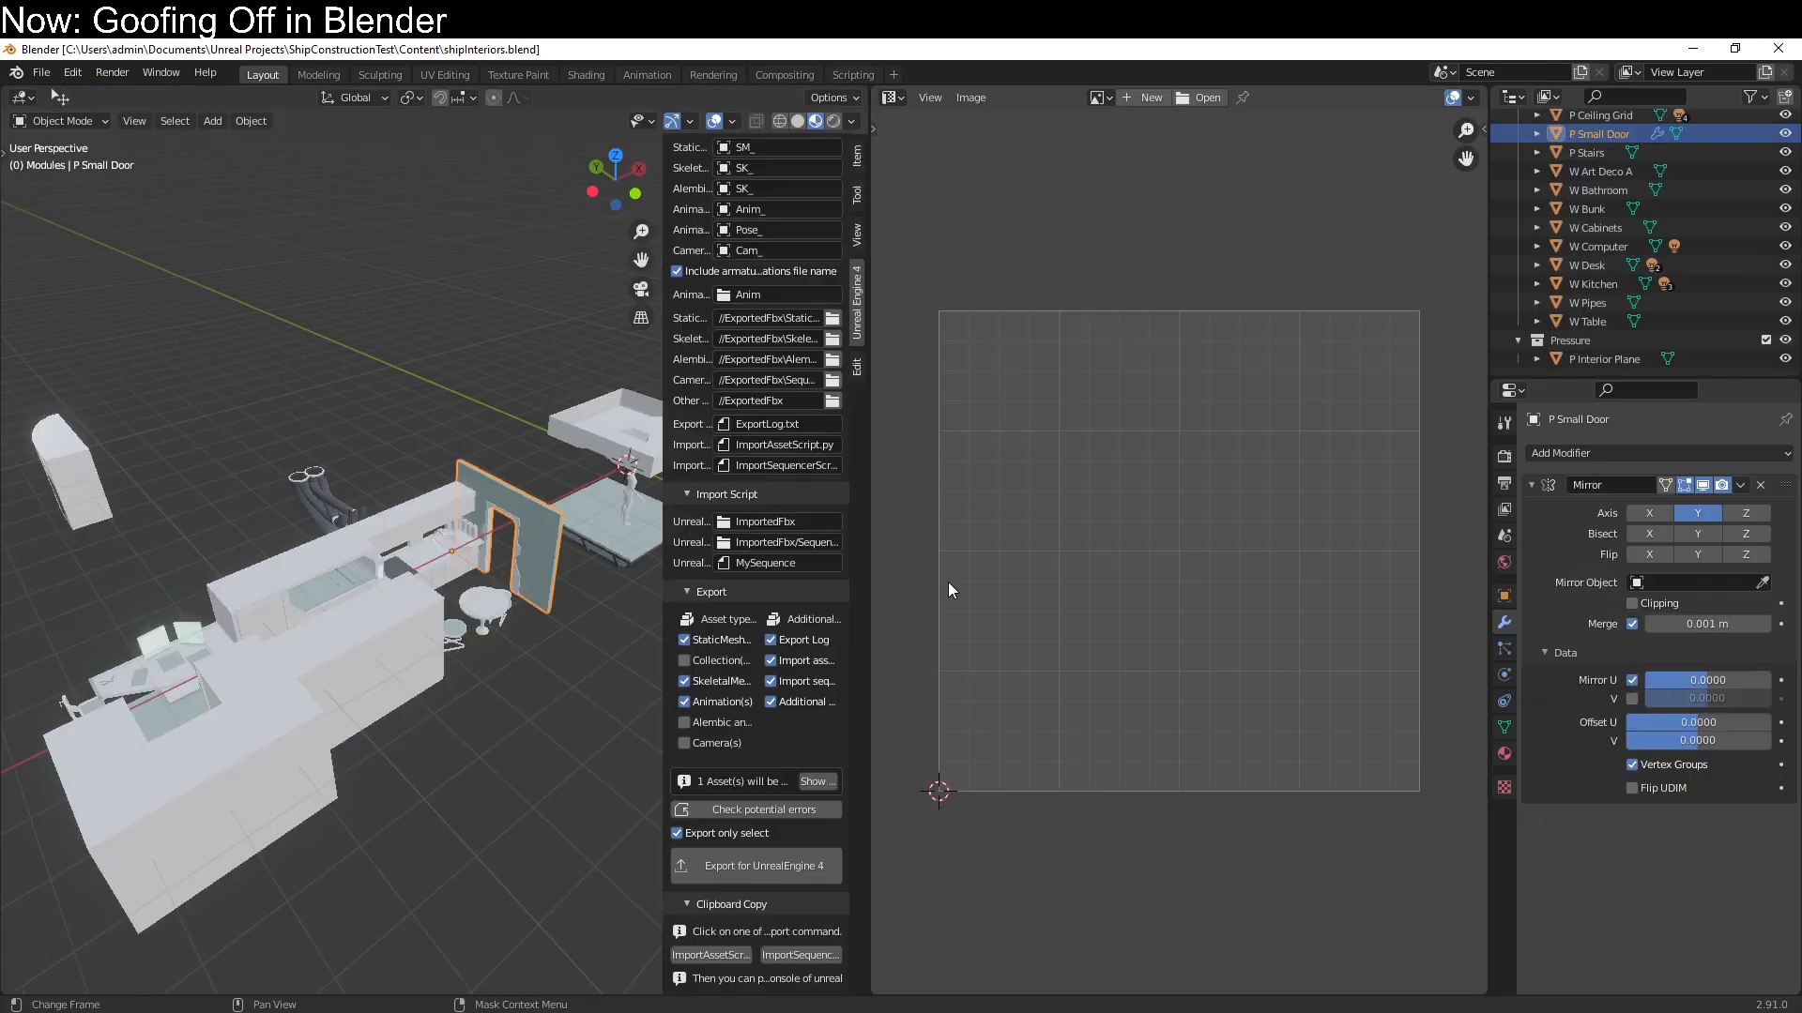
Check the UV layout of the W Kitchen module in Edit Mode
left_click(442, 487)
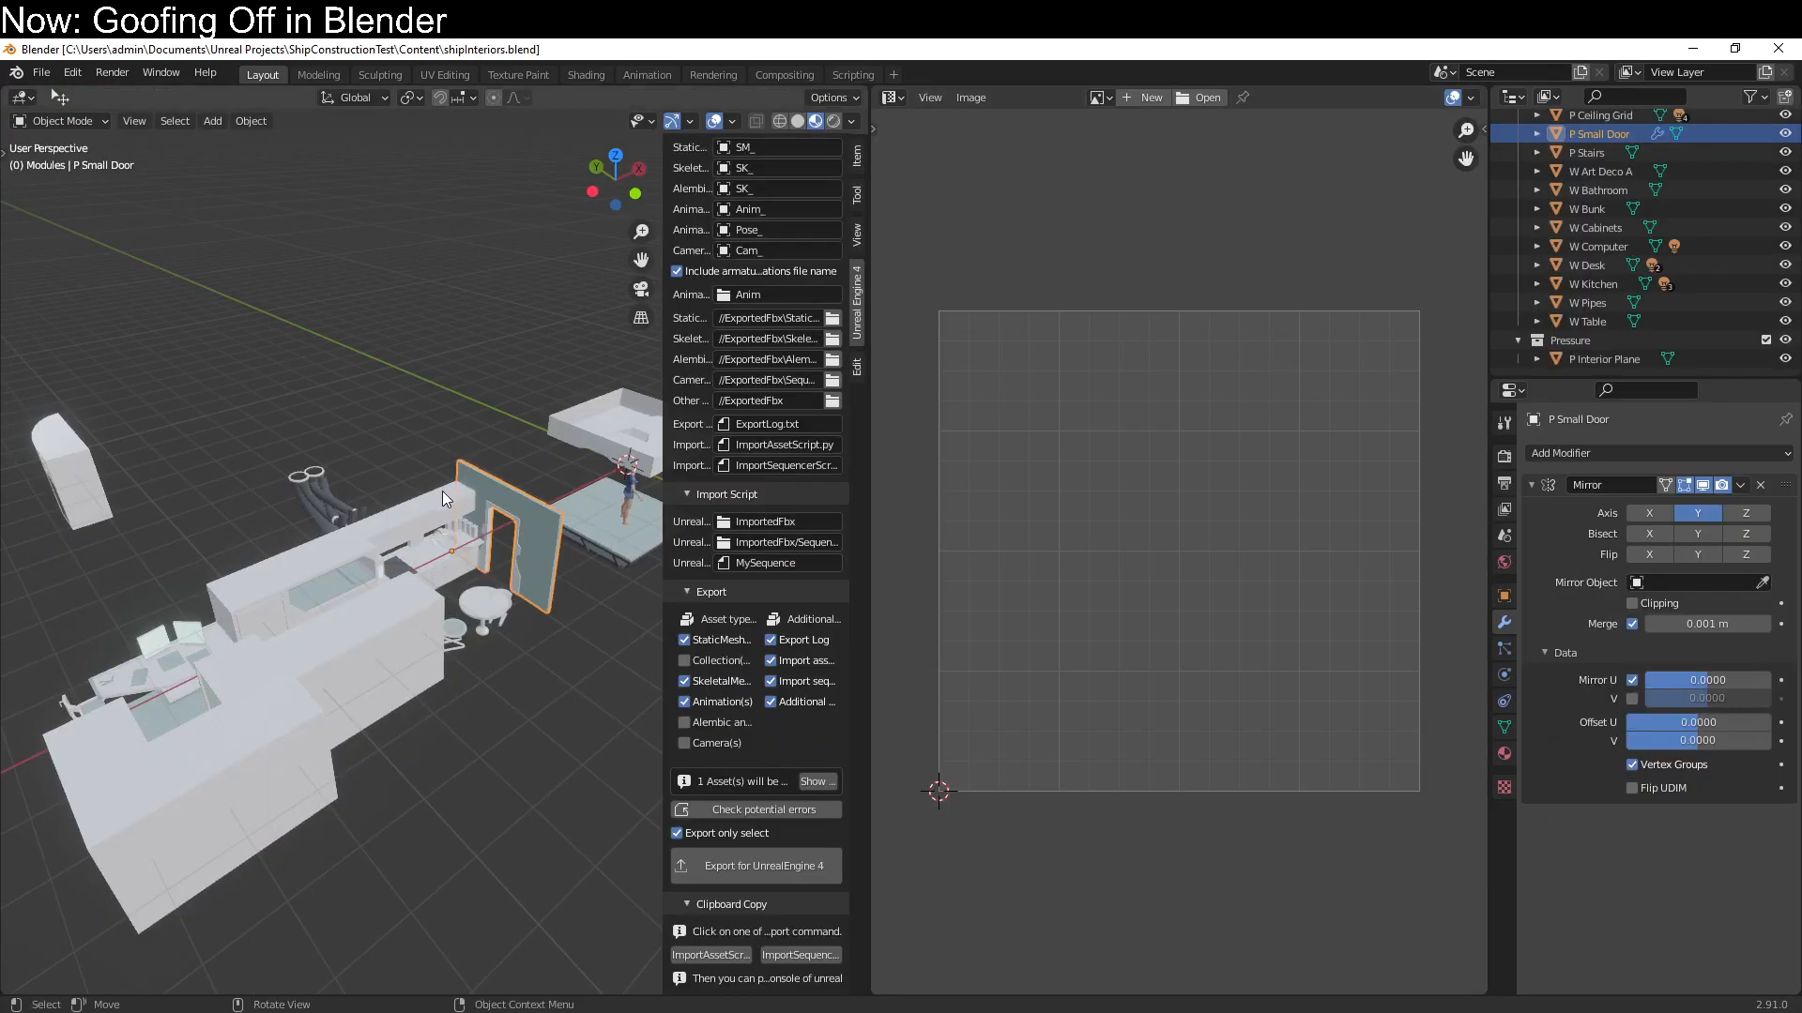
key("Tab")
key("q")
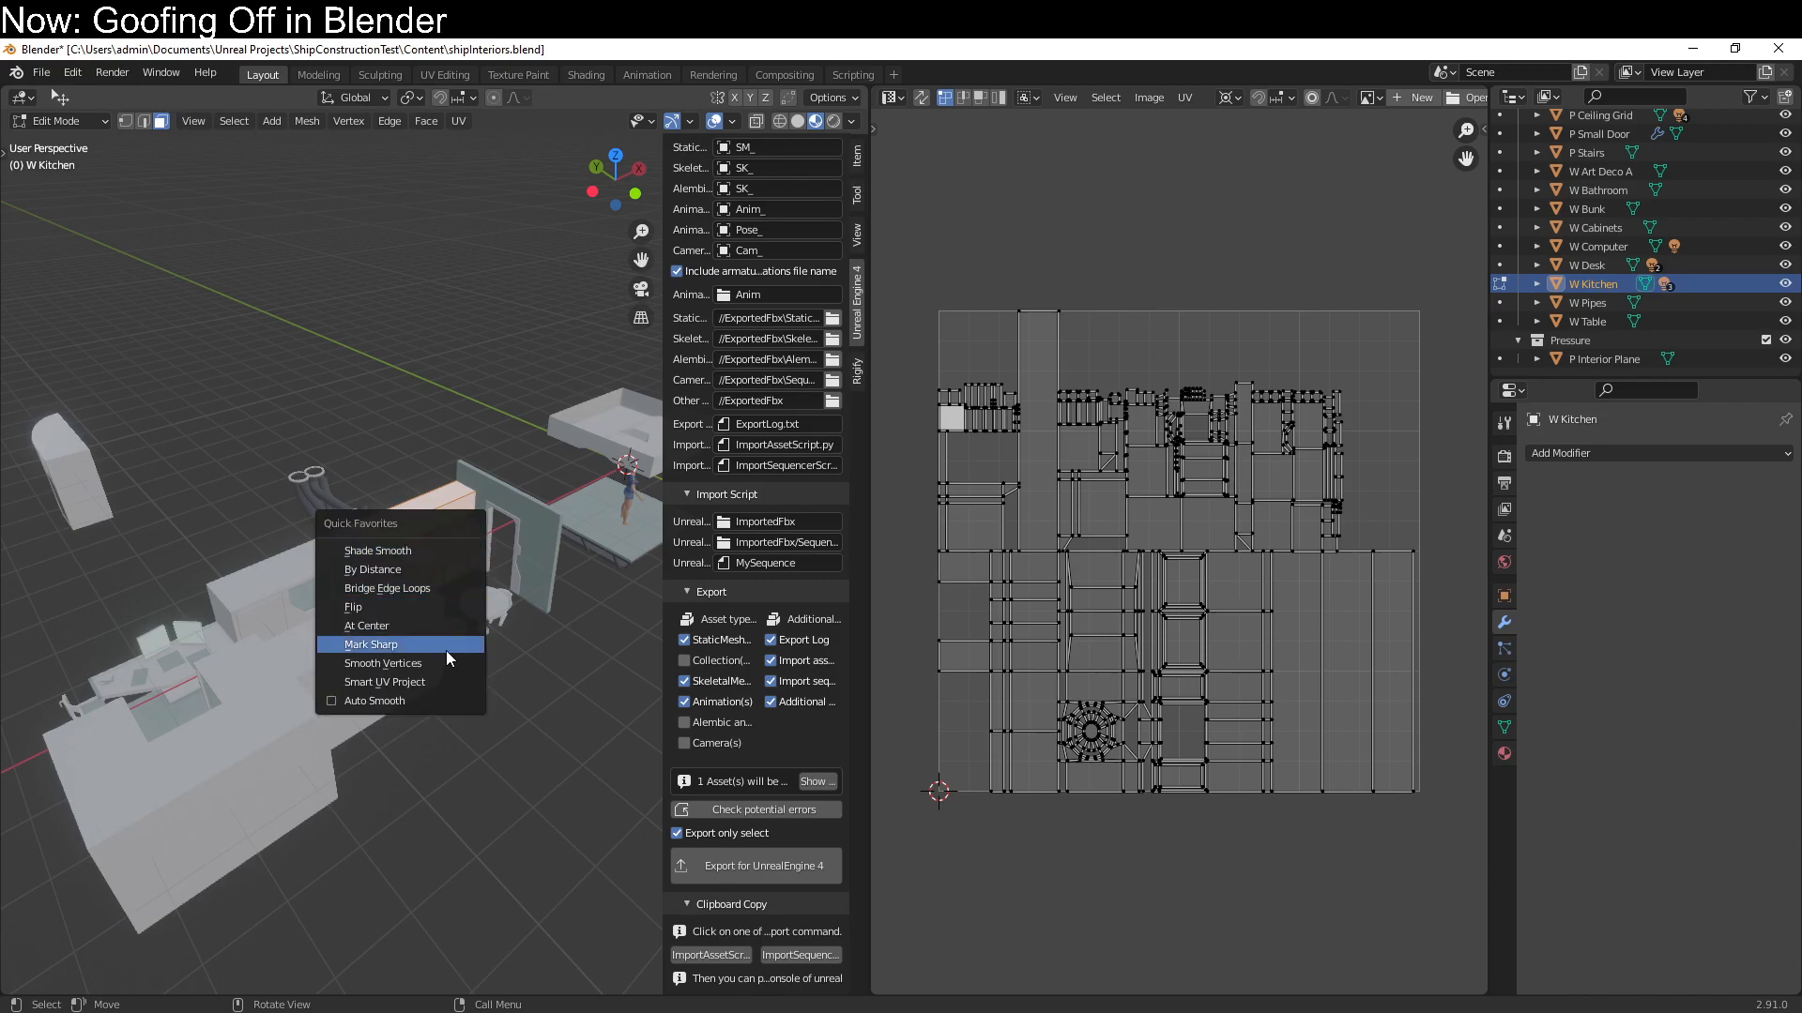
left_click(552, 616)
key("Tab")
Try to unwrap all faces of the W Table module, chairs included, with Smart UV Project
left_click(474, 624)
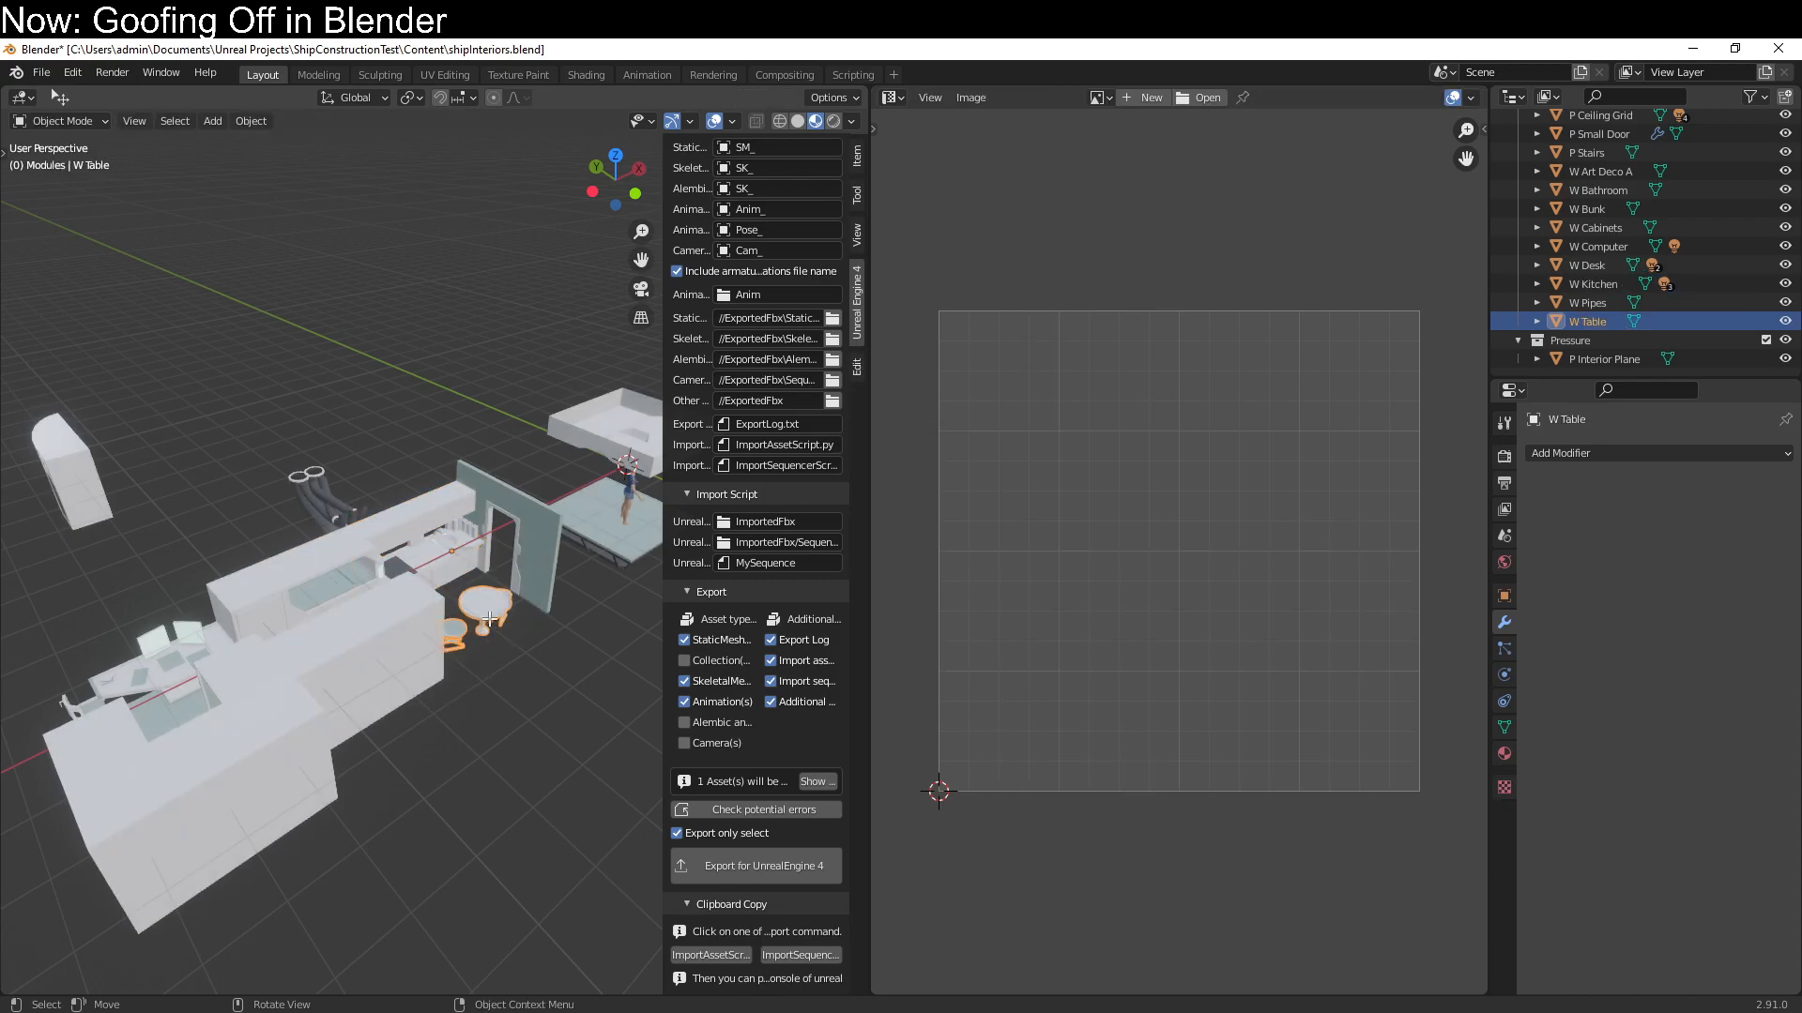
key("Tab")
scroll(534, 760, "up", 3)
middle_click_drag(534, 760, 362, 668)
scroll(459, 718, "up", 2)
scroll(362, 668, "up", 2)
key("a")
key("q")
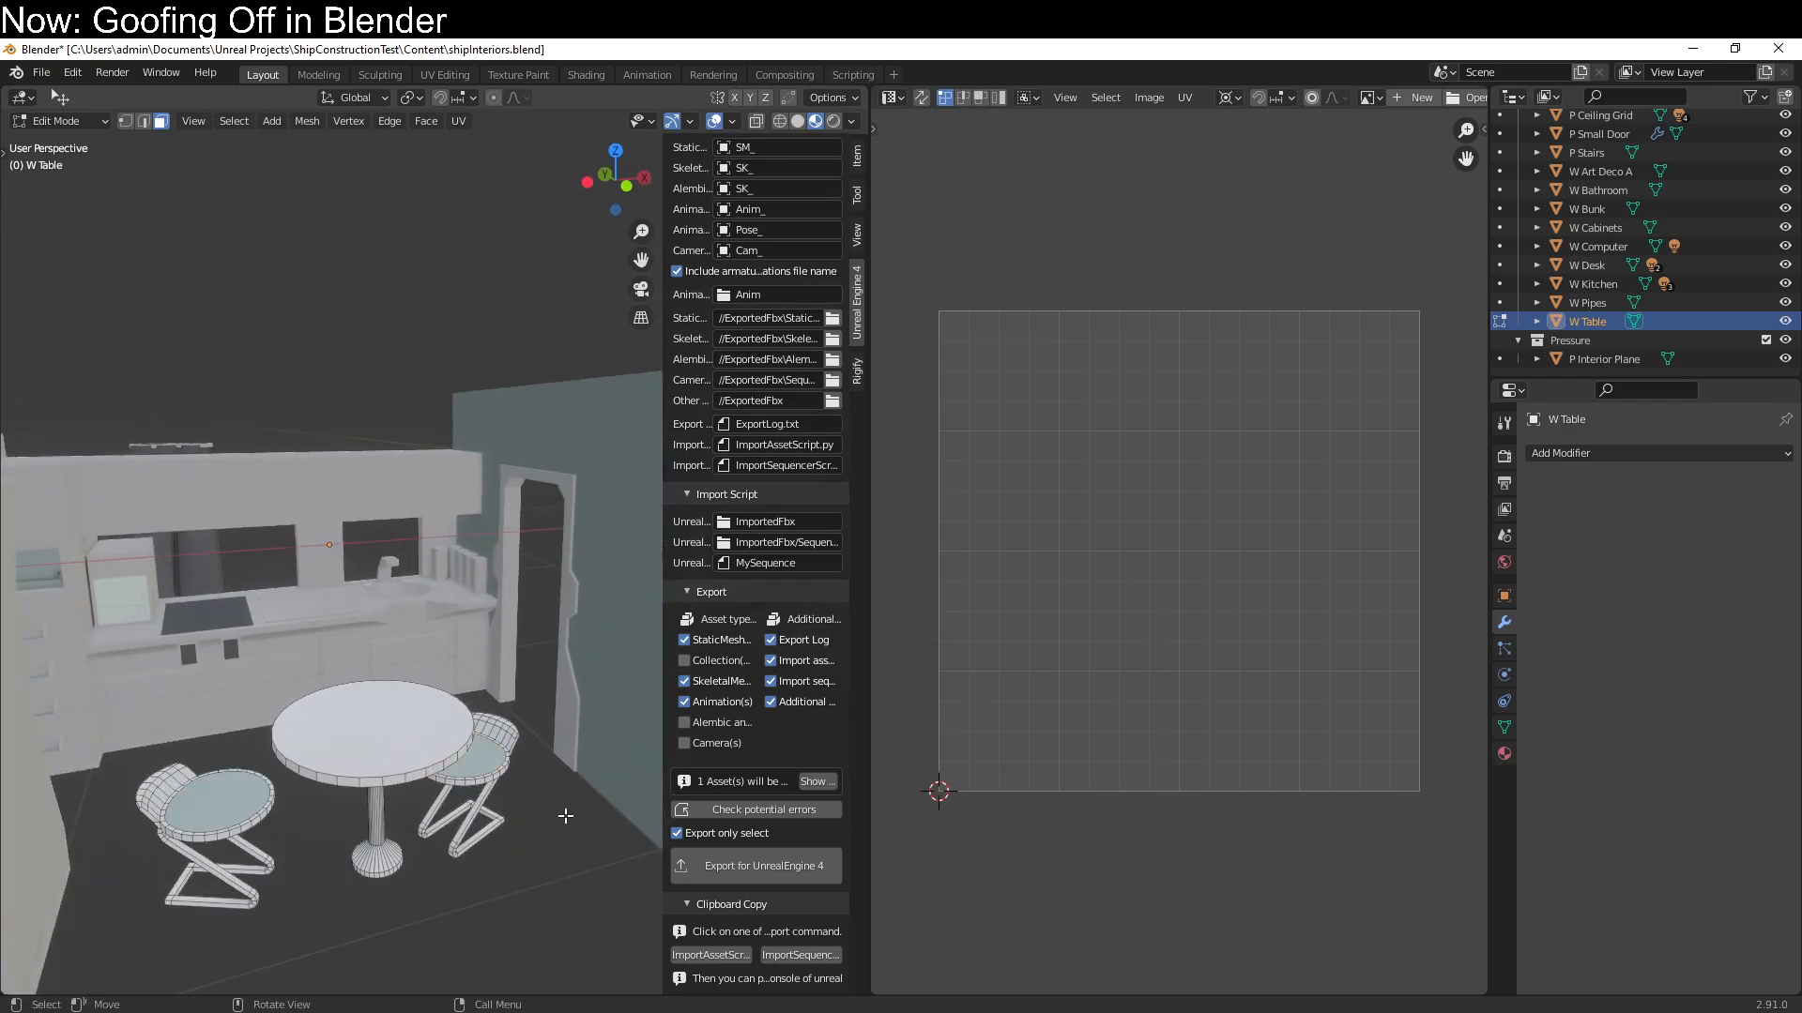
key("a")
key("q")
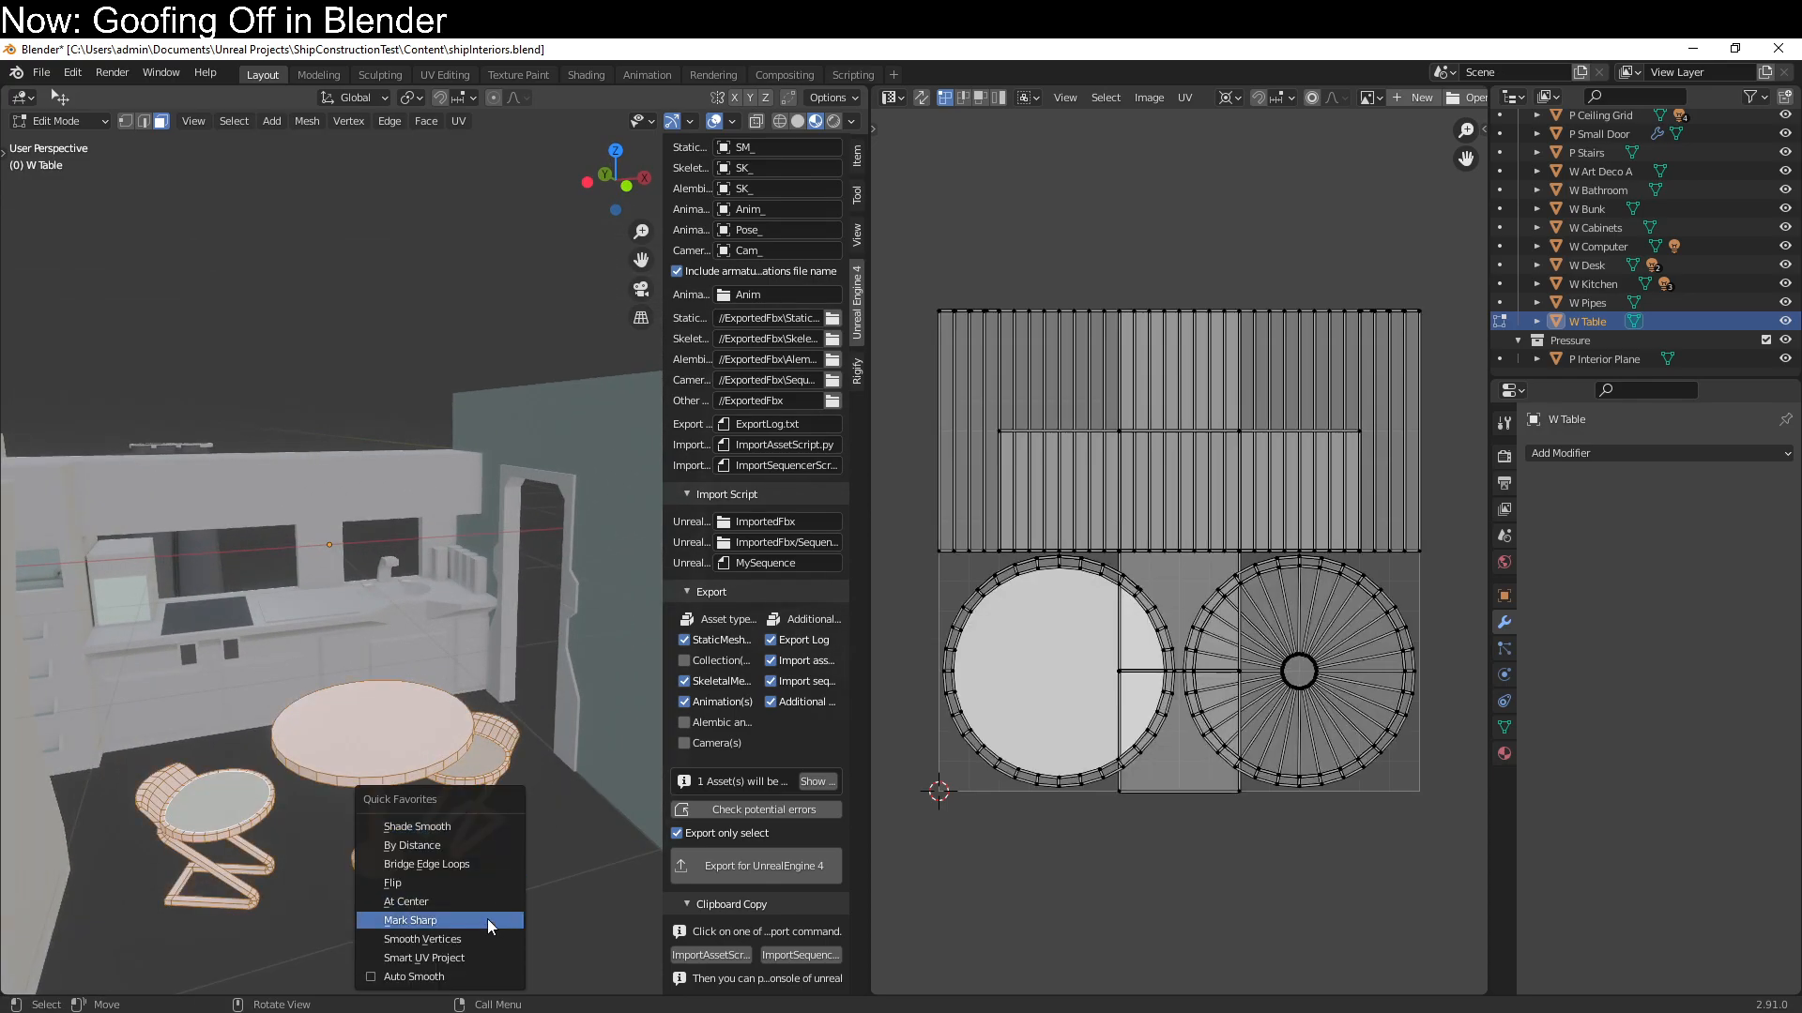
left_click(478, 955)
left_click(474, 992)
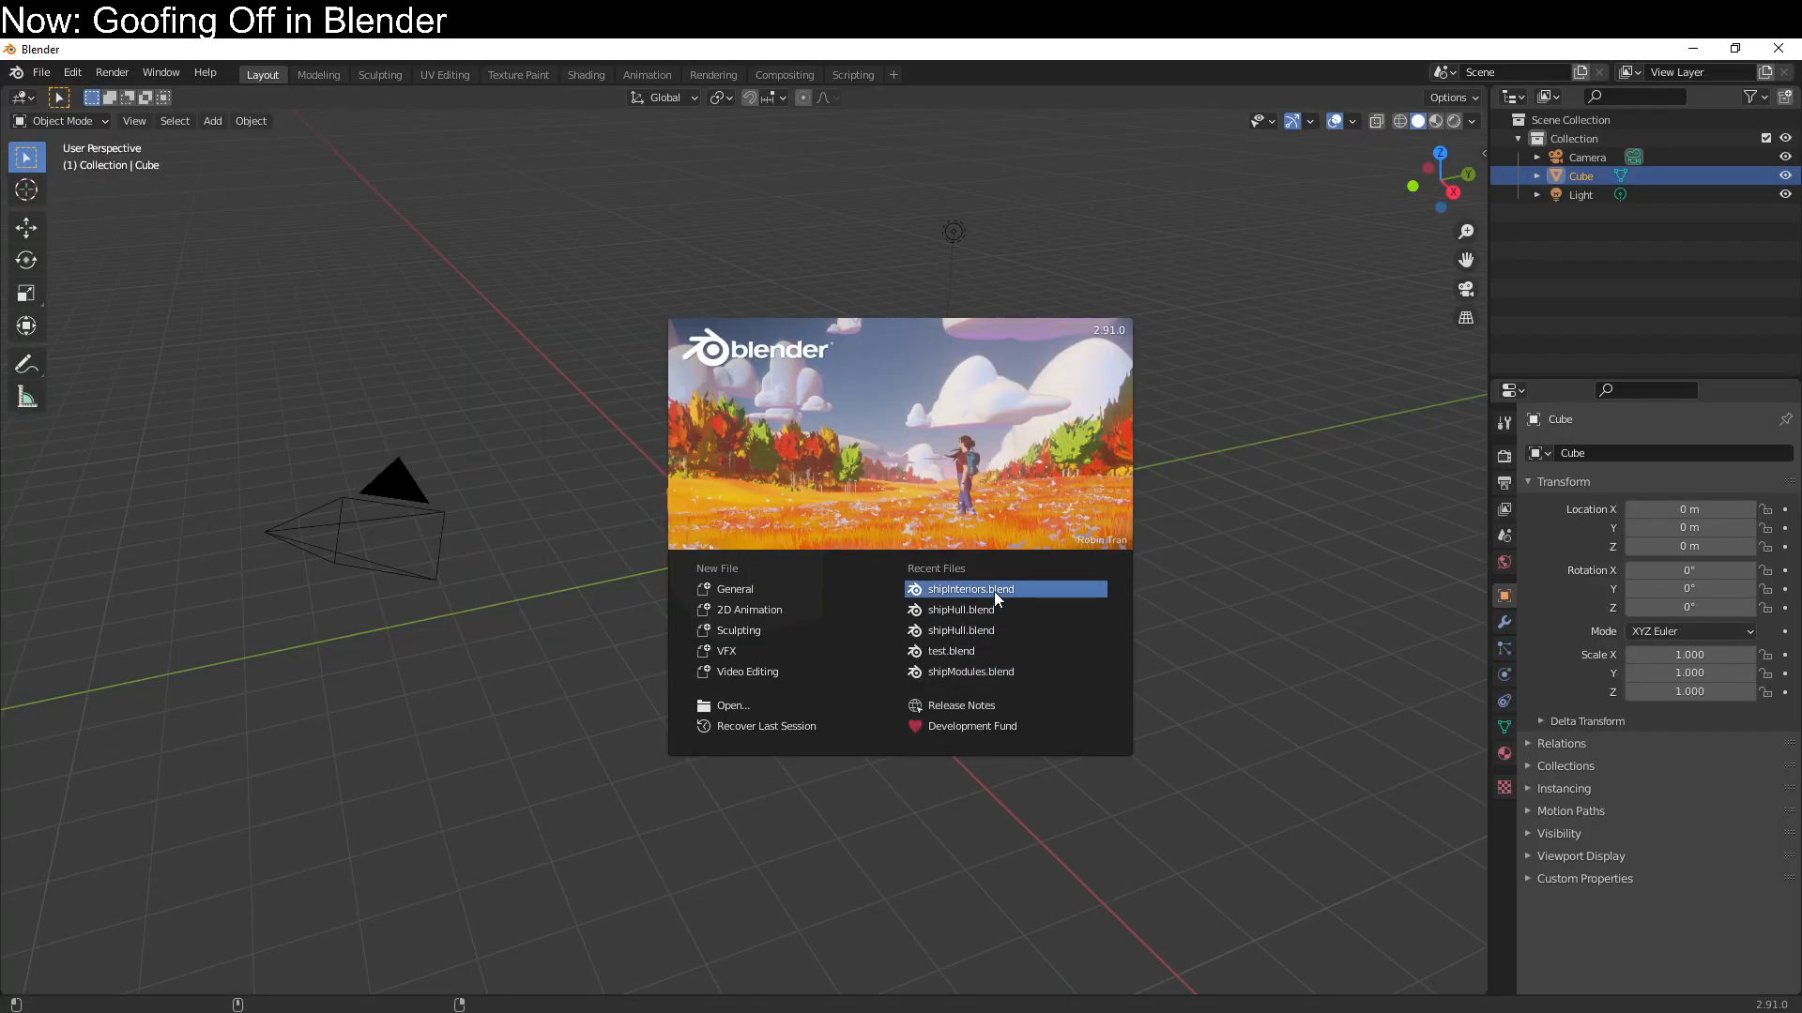
Reopen shipInteriors.blend and enter Edit Mode on the W Table module
left_click(993, 592)
left_click_drag(465, 643, 458, 644)
scroll(513, 644, "down", 1)
key("ctrl+z")
middle_click_drag(517, 650, 512, 535)
scroll(494, 621, "up", 4)
key("Tab")
Select the round table's linked faces and unwrap them with Smart UV Project at a 66° angle limit and 0.000 island margin
scroll(367, 593, "up", 1)
left_click(365, 593)
key("ctrl+l")
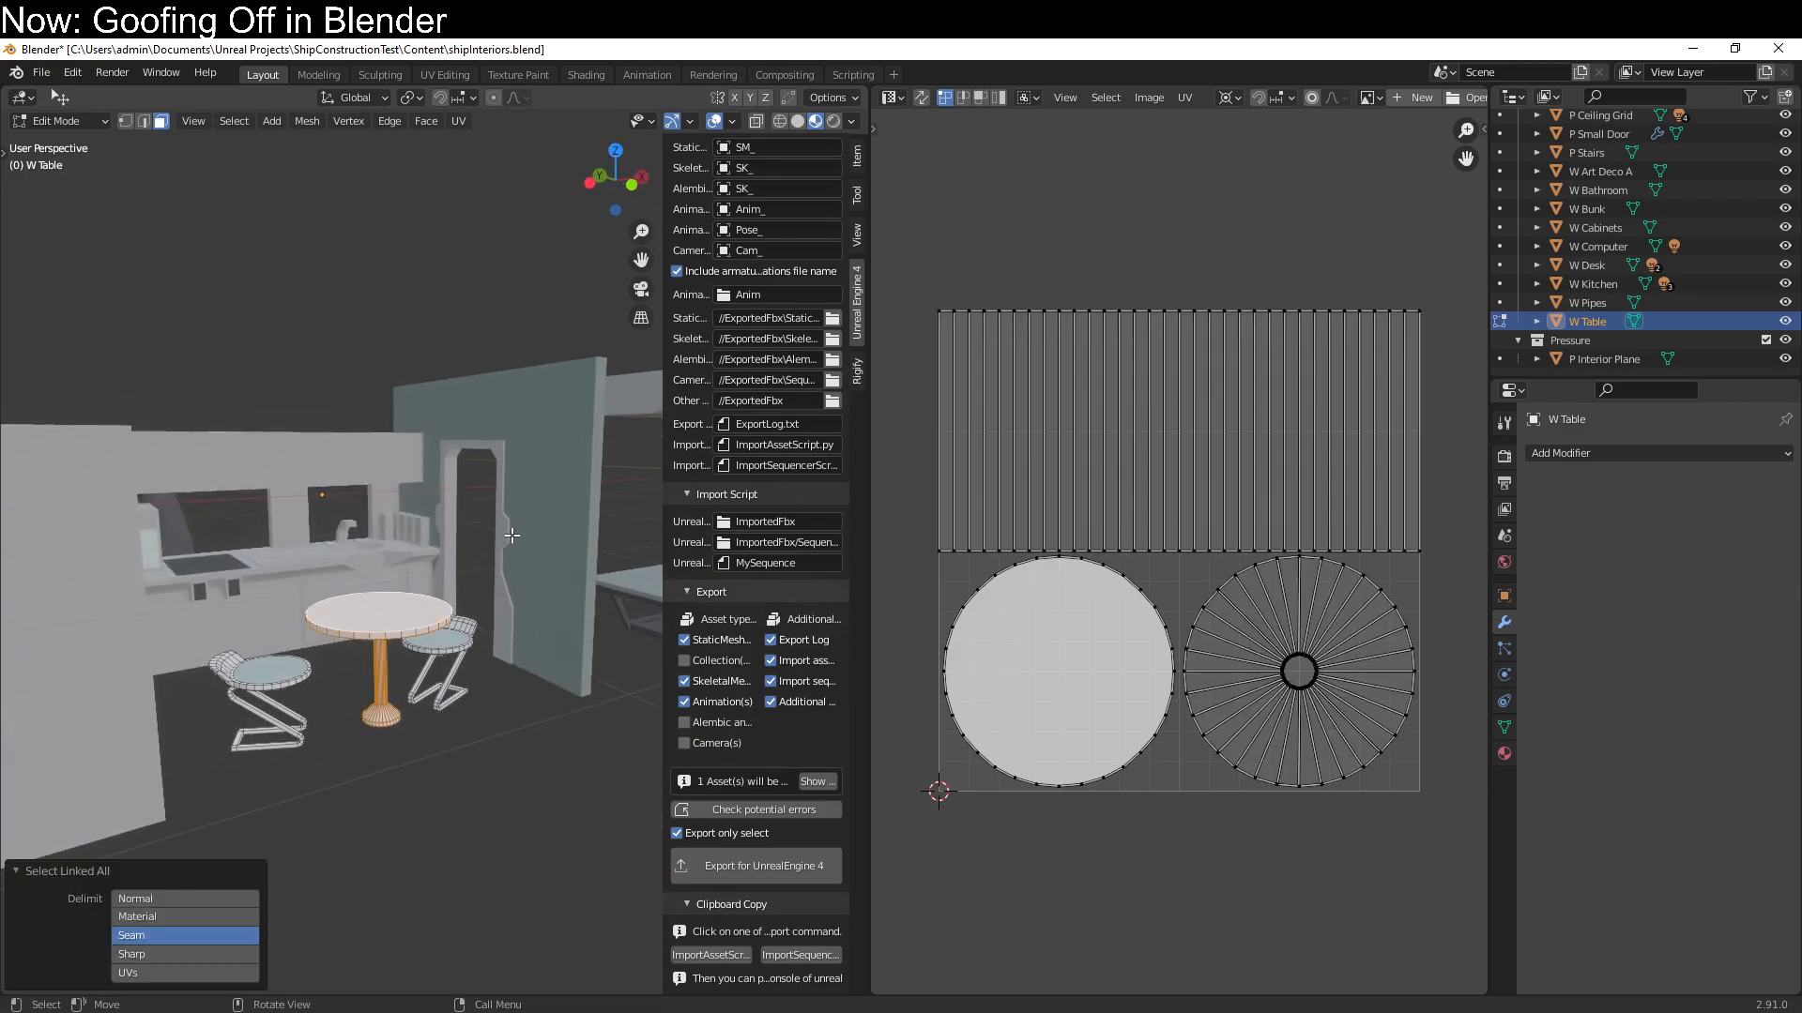
key("q")
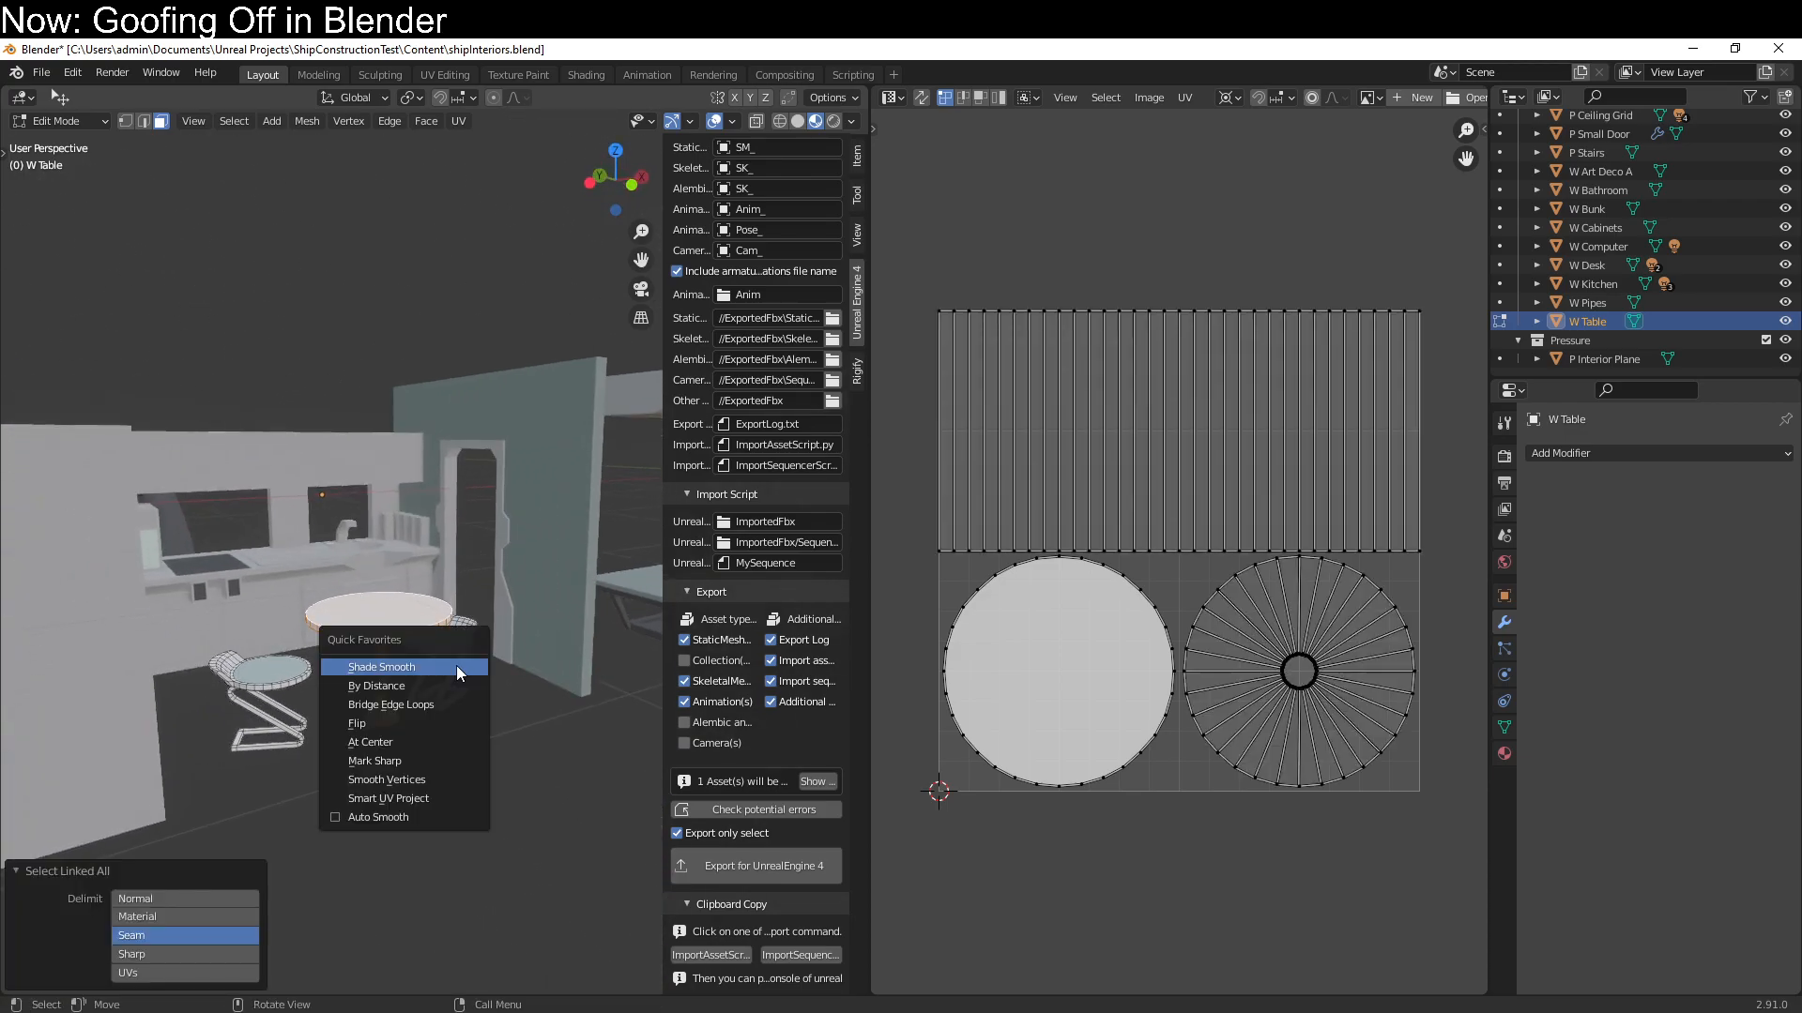
left_click(437, 799)
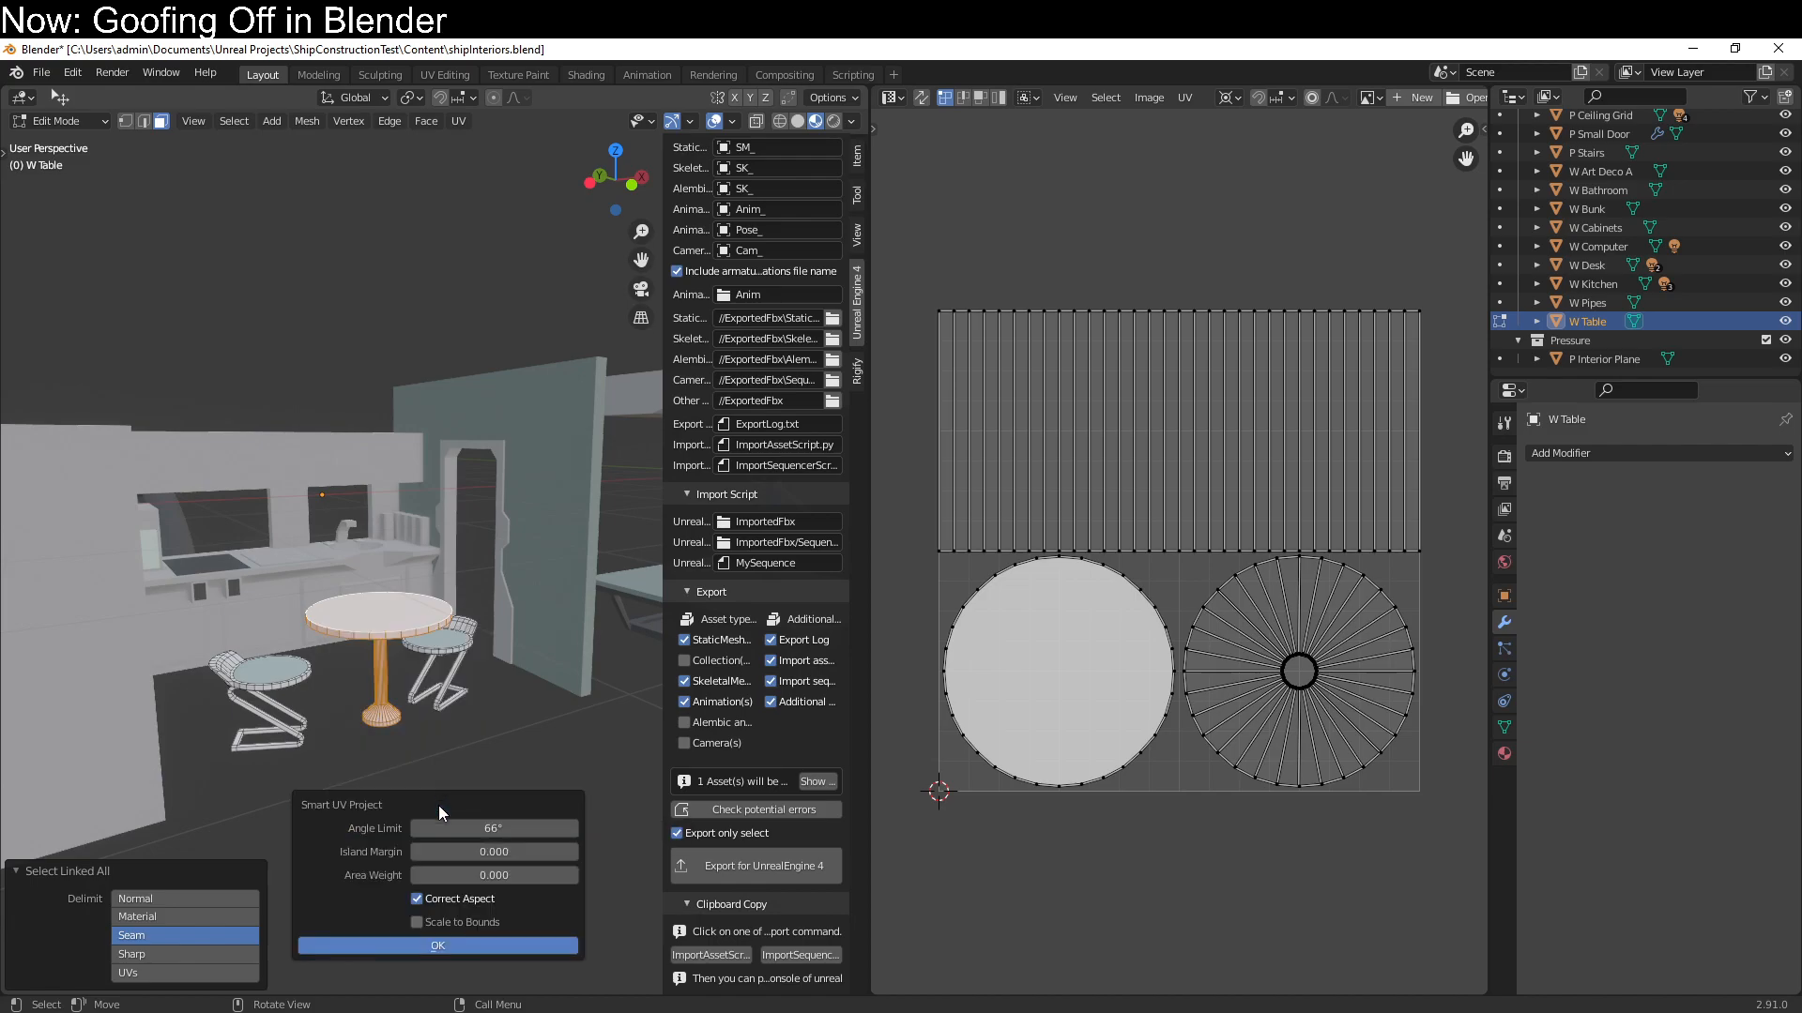
left_click(442, 943)
Scale all of the round table's UV islands down to about half size toward the UV origin
key("a")
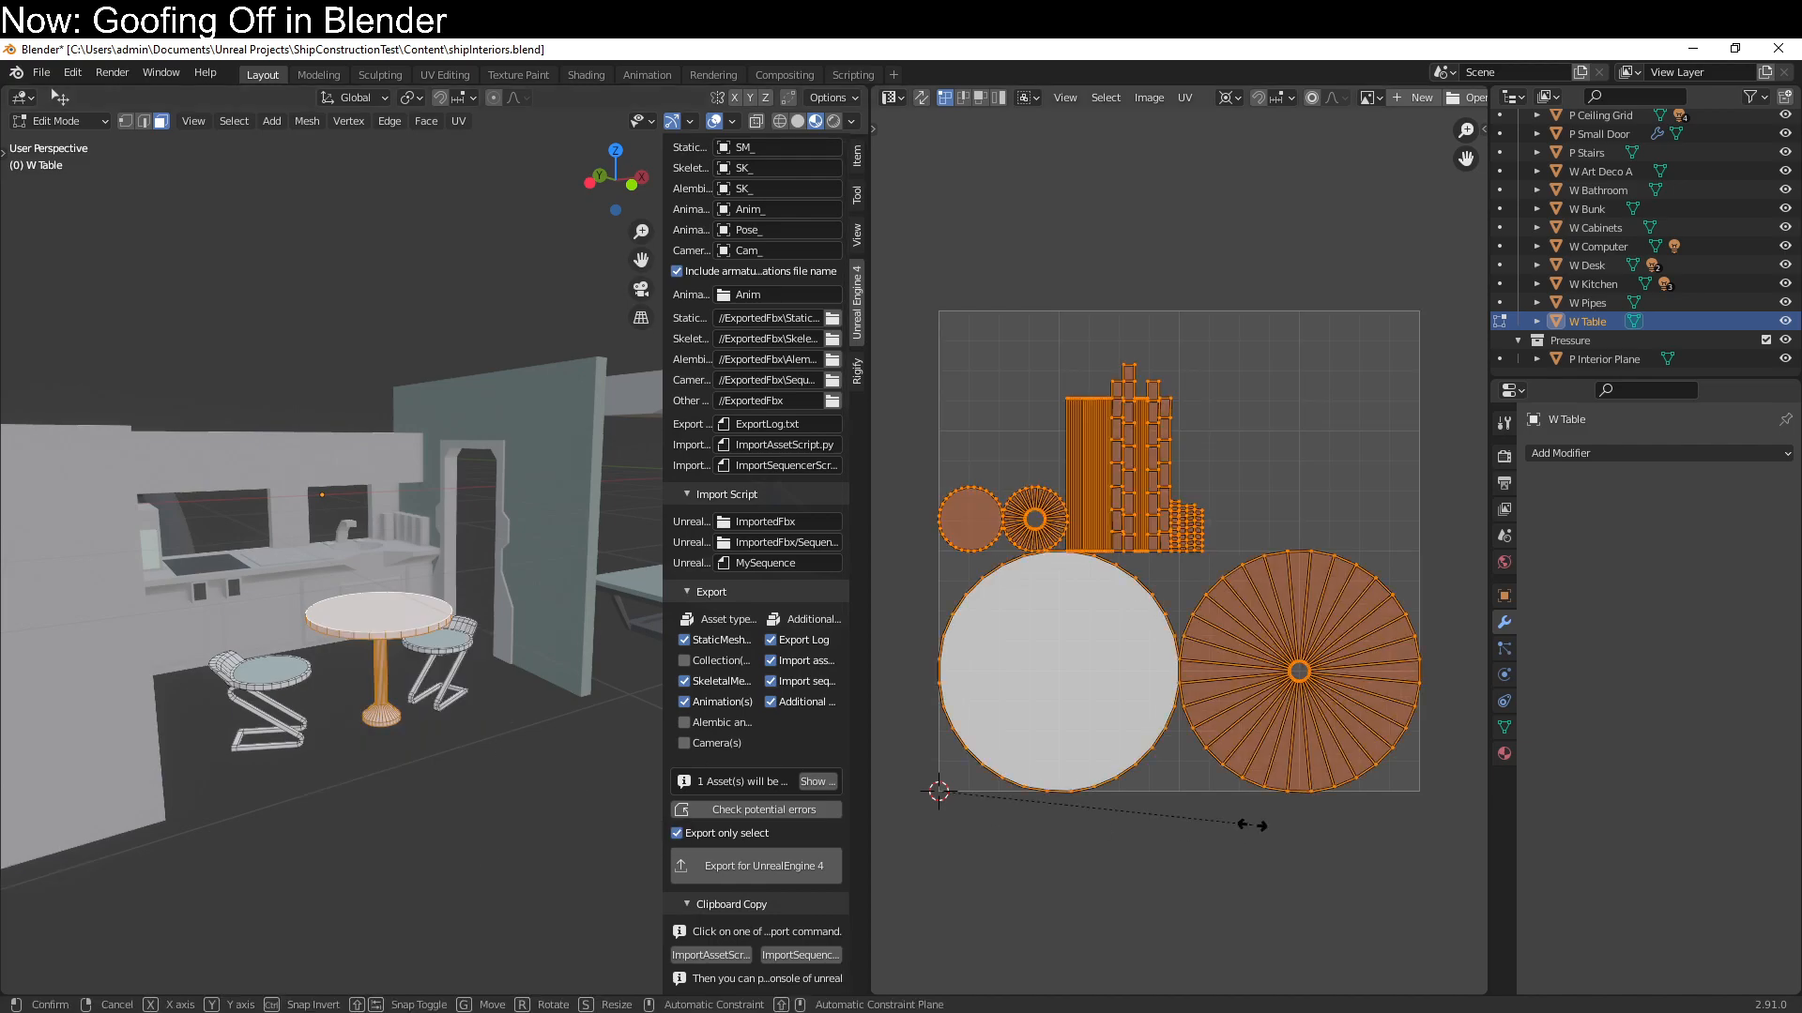
key("s")
left_click(1034, 657)
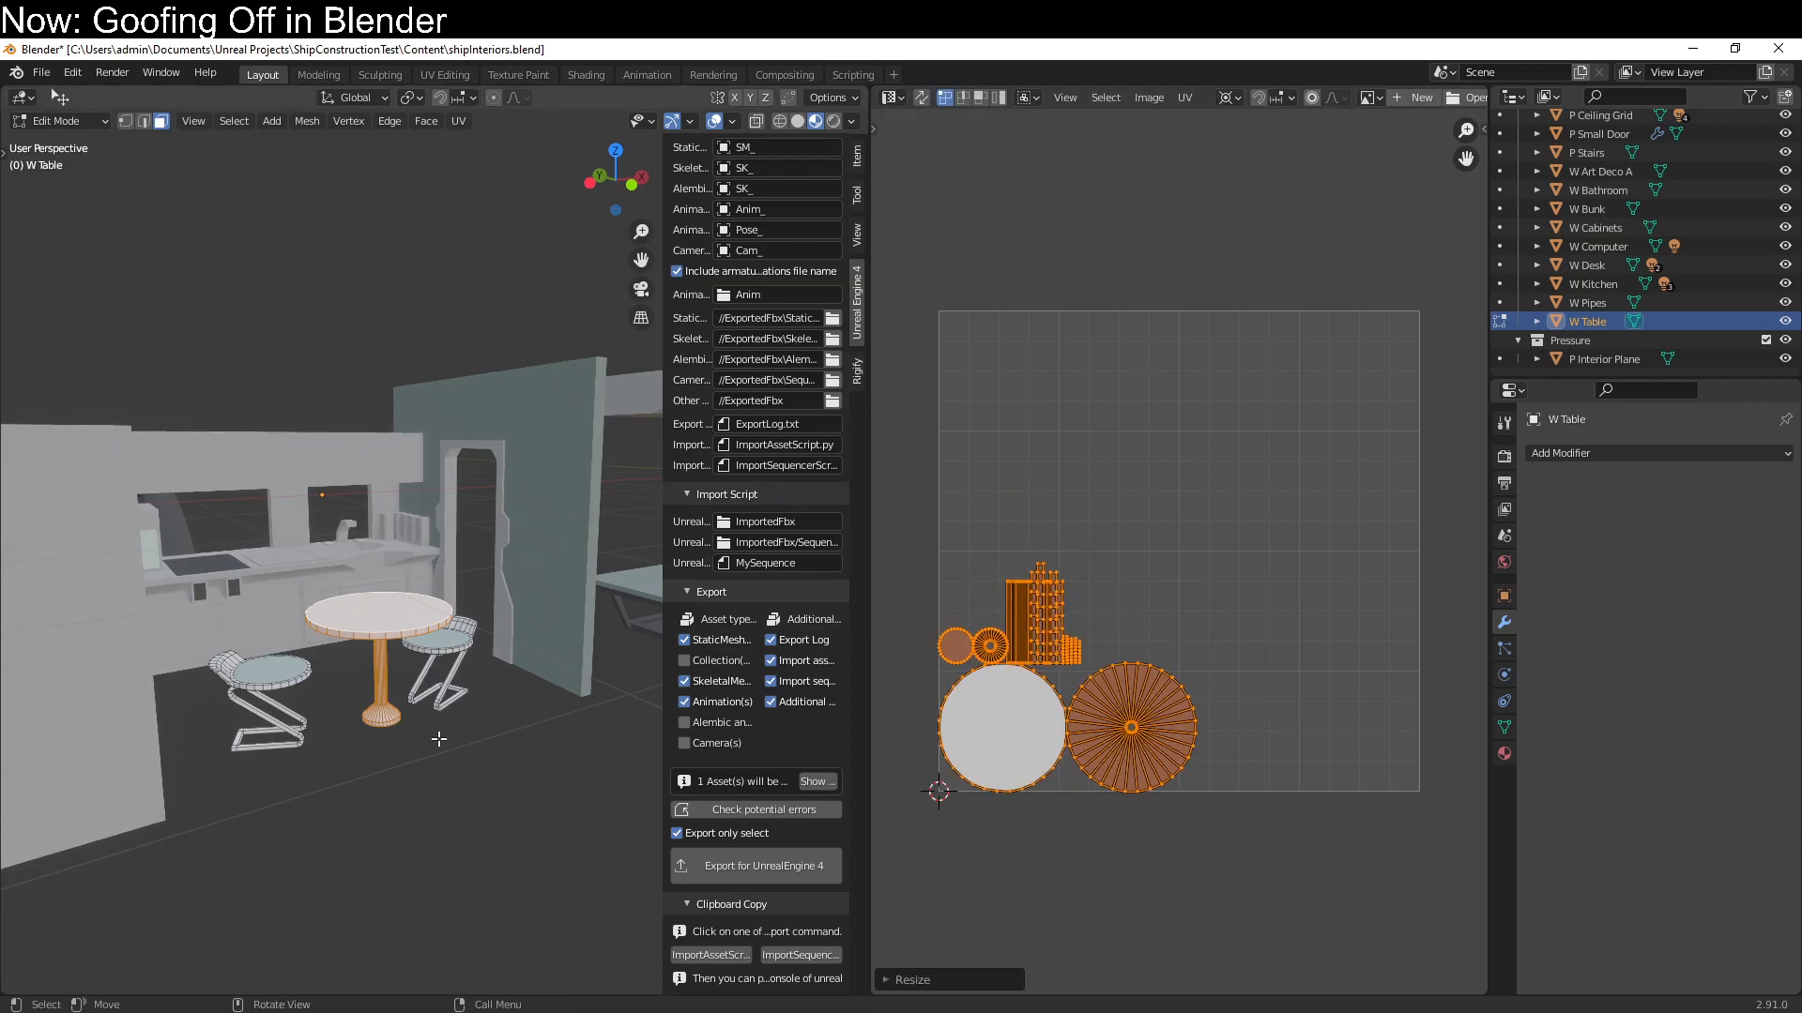
Try to unwrap the near chair's linked seat faces with Smart UV Project
left_click(259, 672)
key("ctrl+l")
key("q")
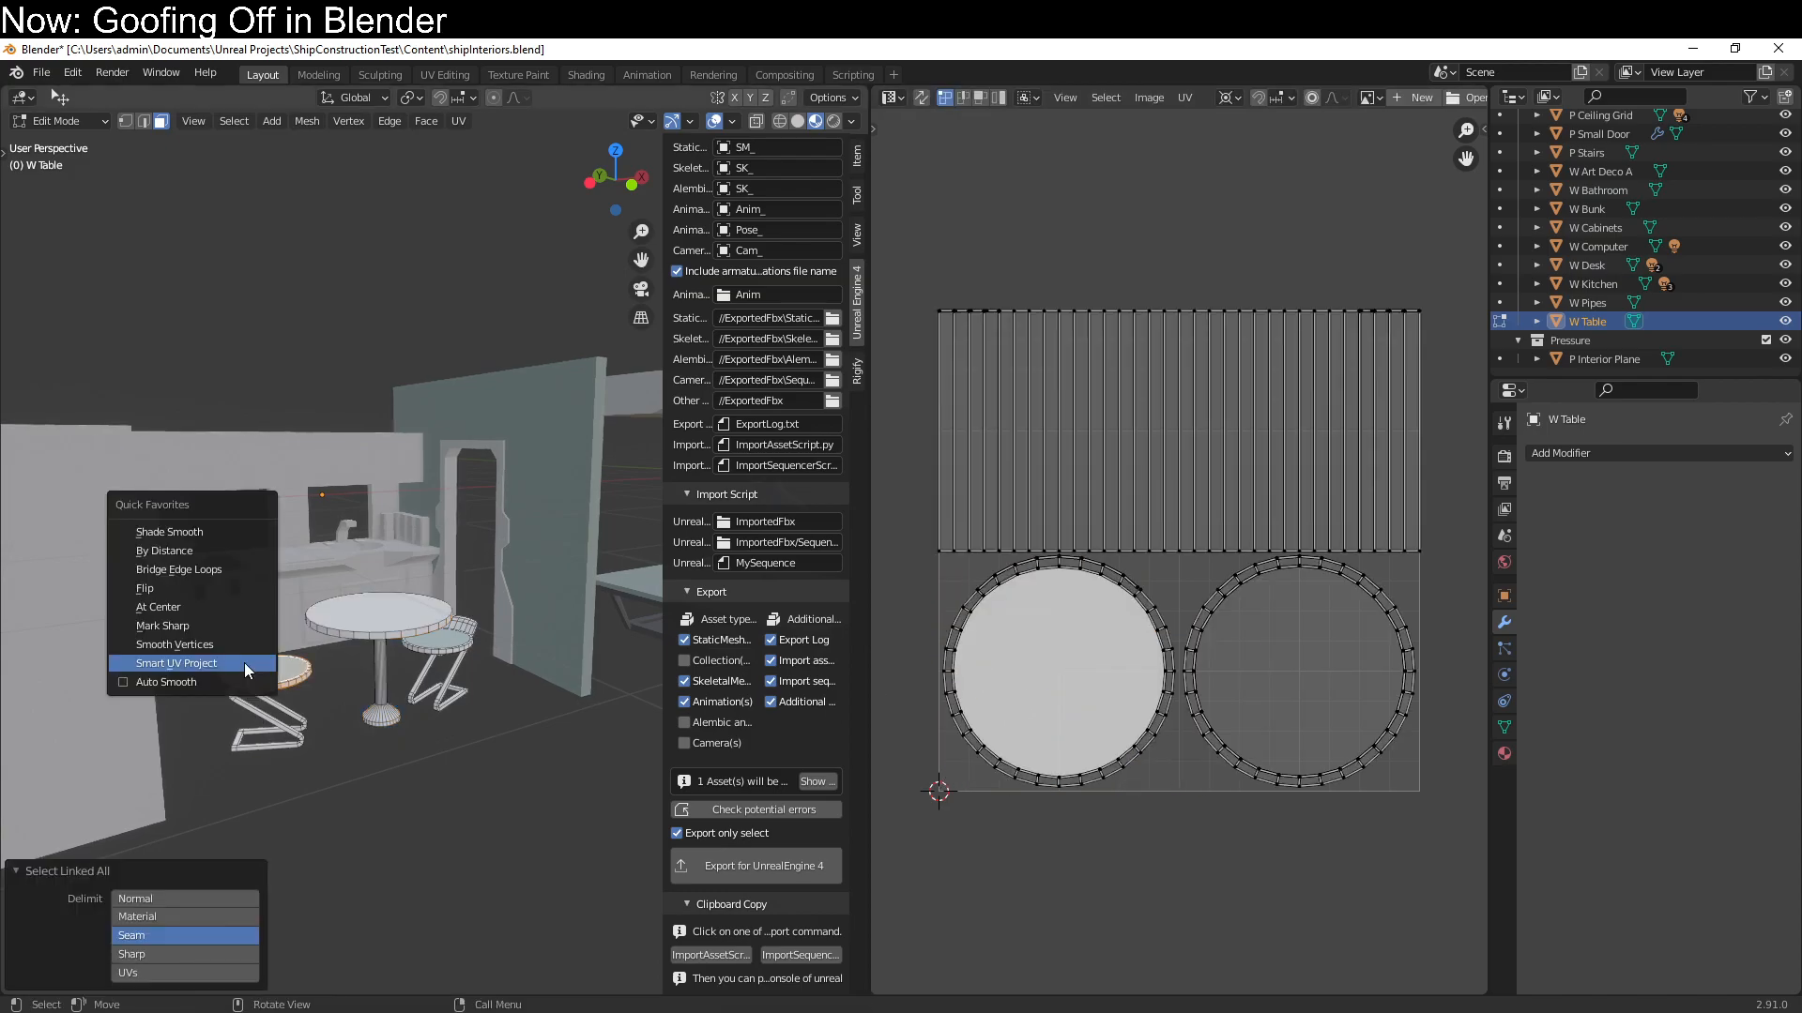
left_click(244, 663)
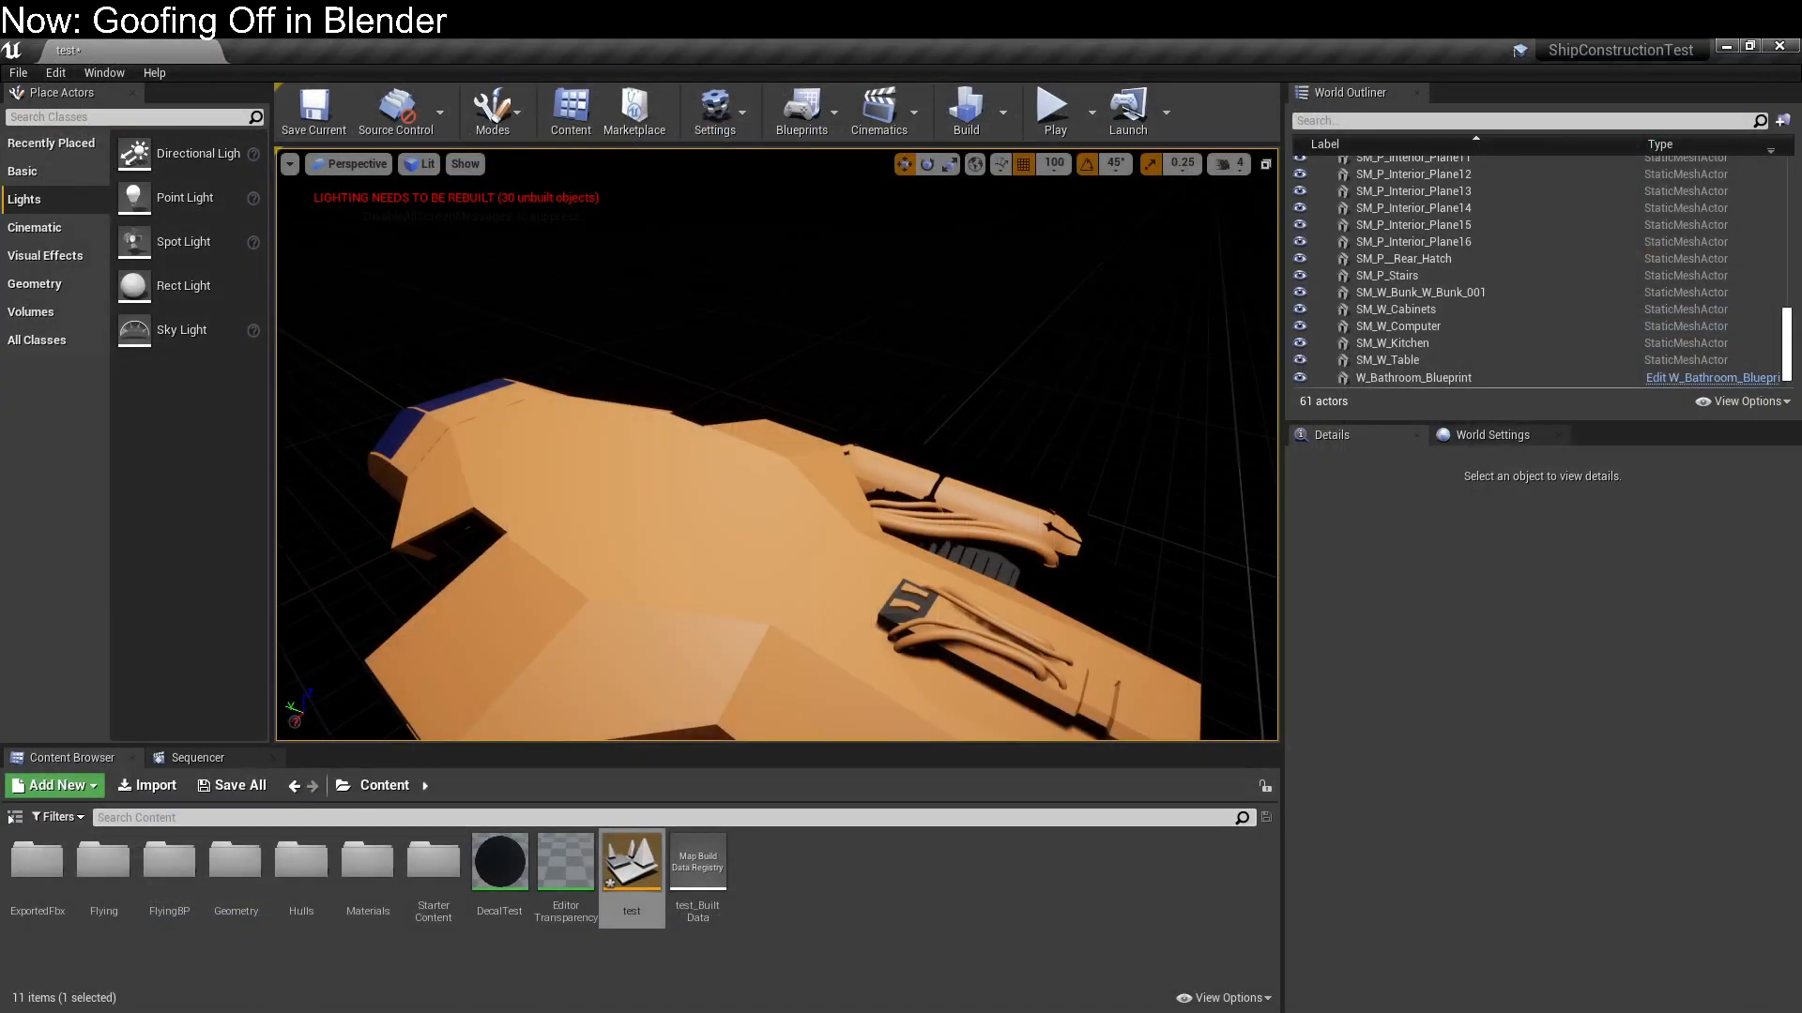
Relaunch Blender and reopen the recent file shipInteriors.blend
key("super")
key("super")
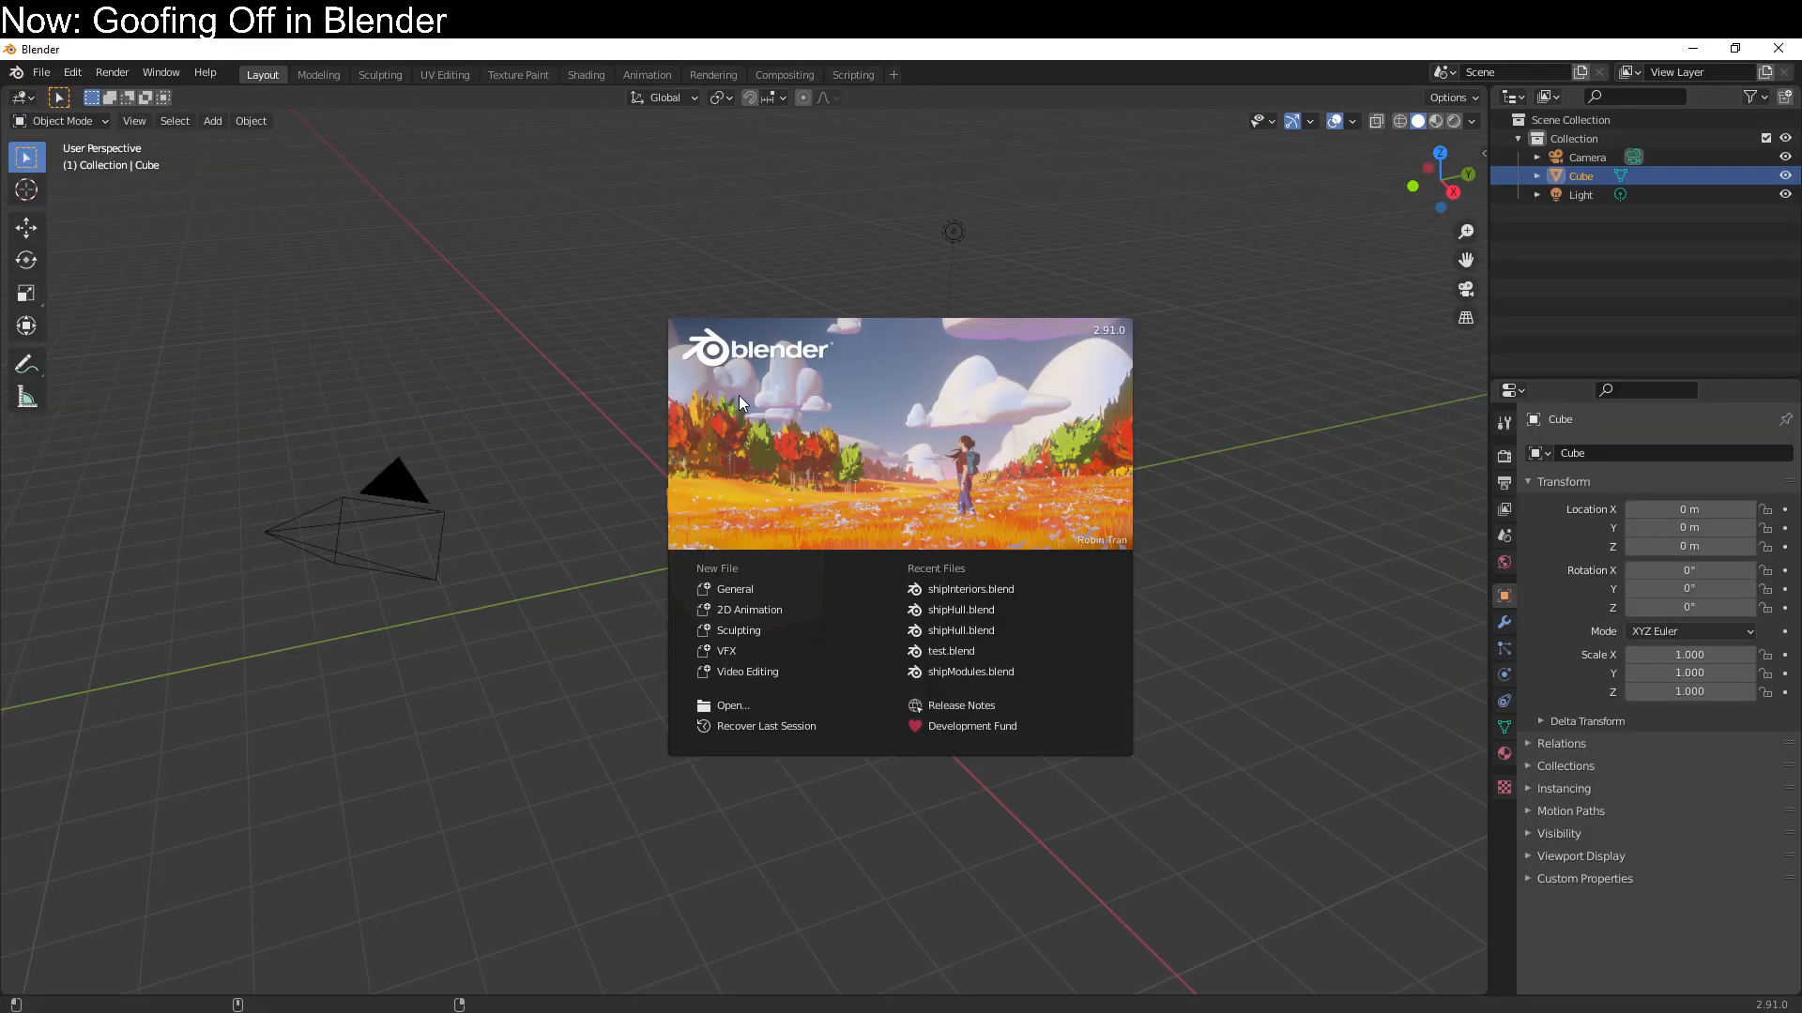
left_click(994, 593)
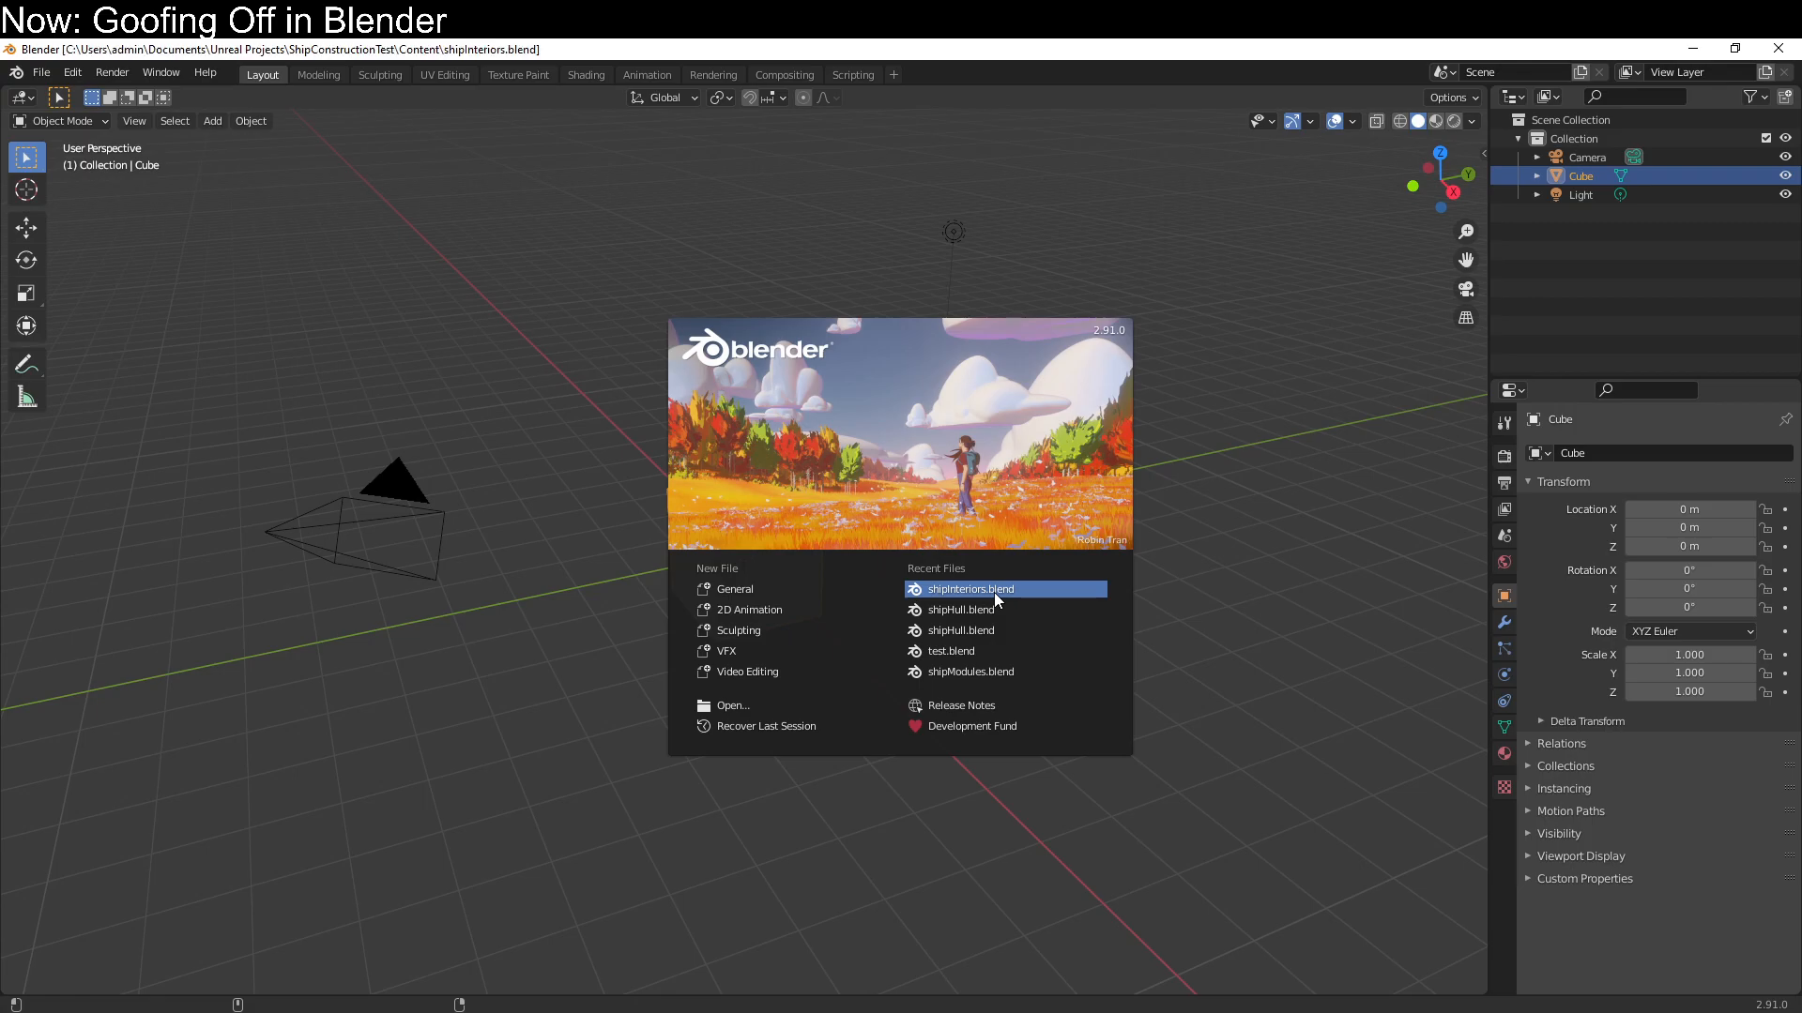
Select the W Table module with its chairs and enter Edit Mode on it
scroll(419, 717, "up", 2)
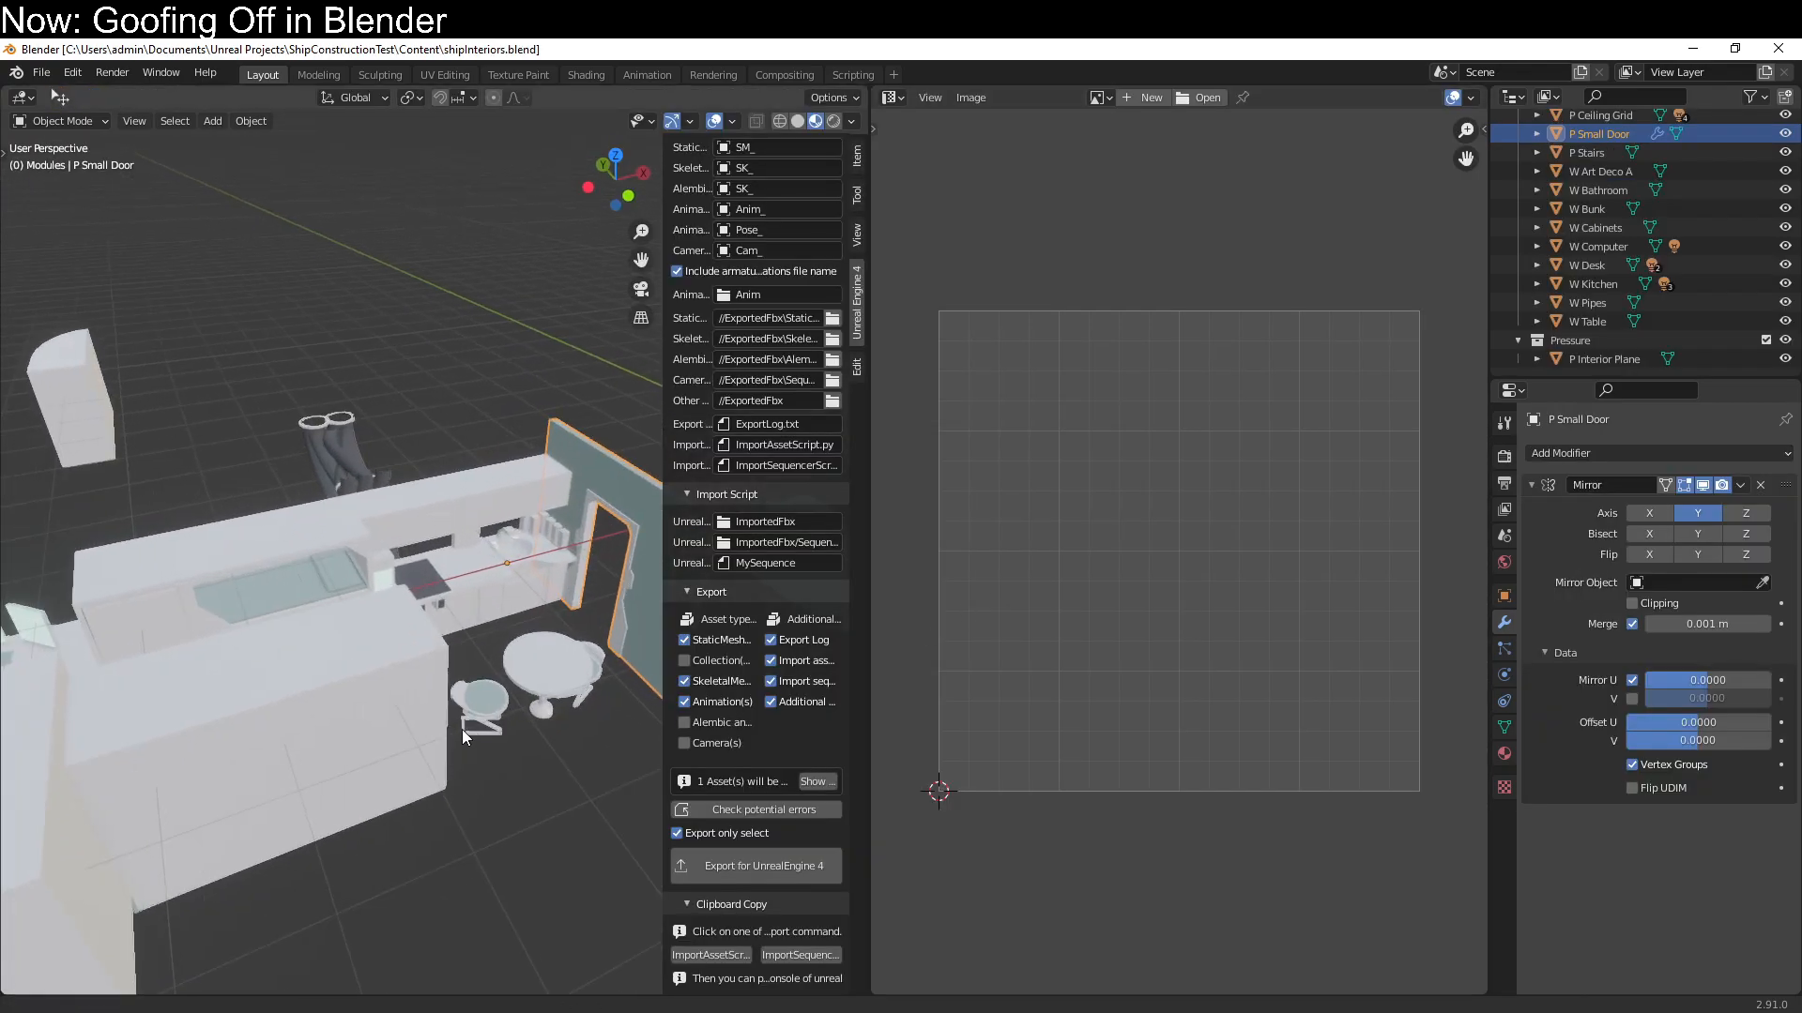
middle_click_drag(465, 730, 321, 623, "shift")
scroll(321, 623, "up", 2)
left_click(322, 626)
middle_click_drag(372, 715, 404, 610)
middle_click_drag(302, 803, 266, 523, "shift")
key("KP_Decimal")
key("Tab")
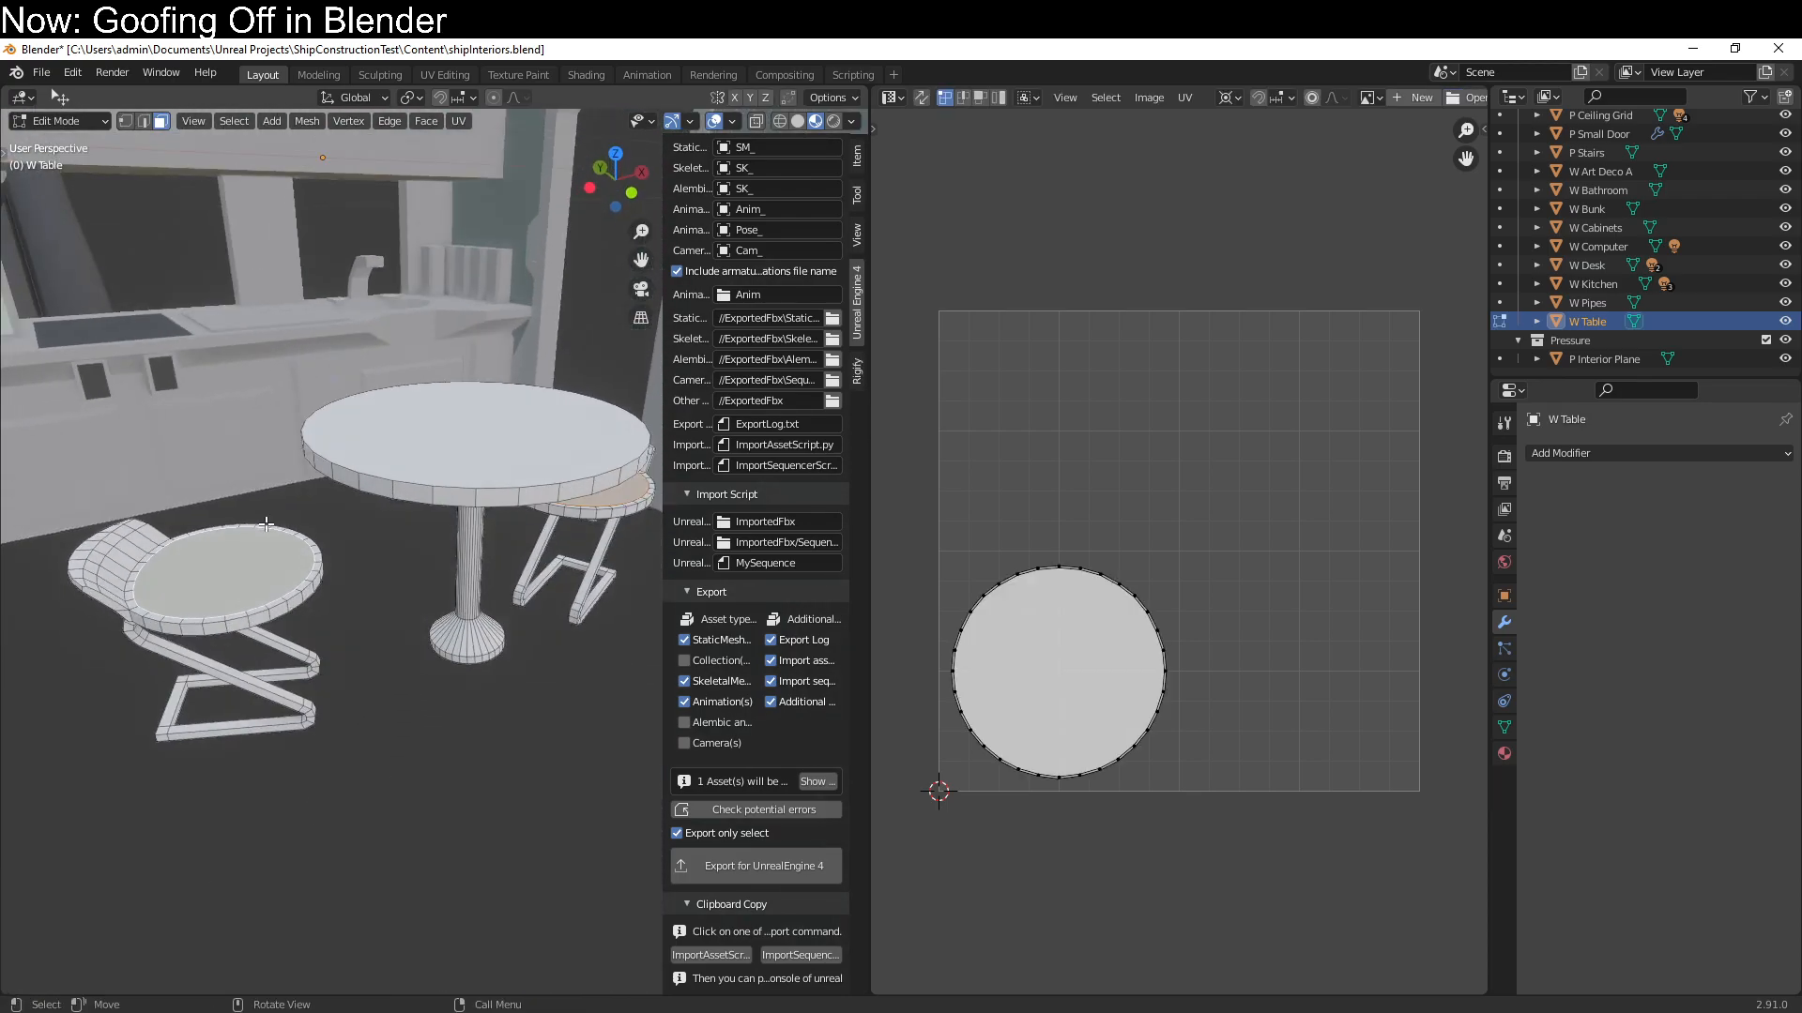
Select all of W Table's faces and unwrap them with the Angle Based Unwrap method
key("a")
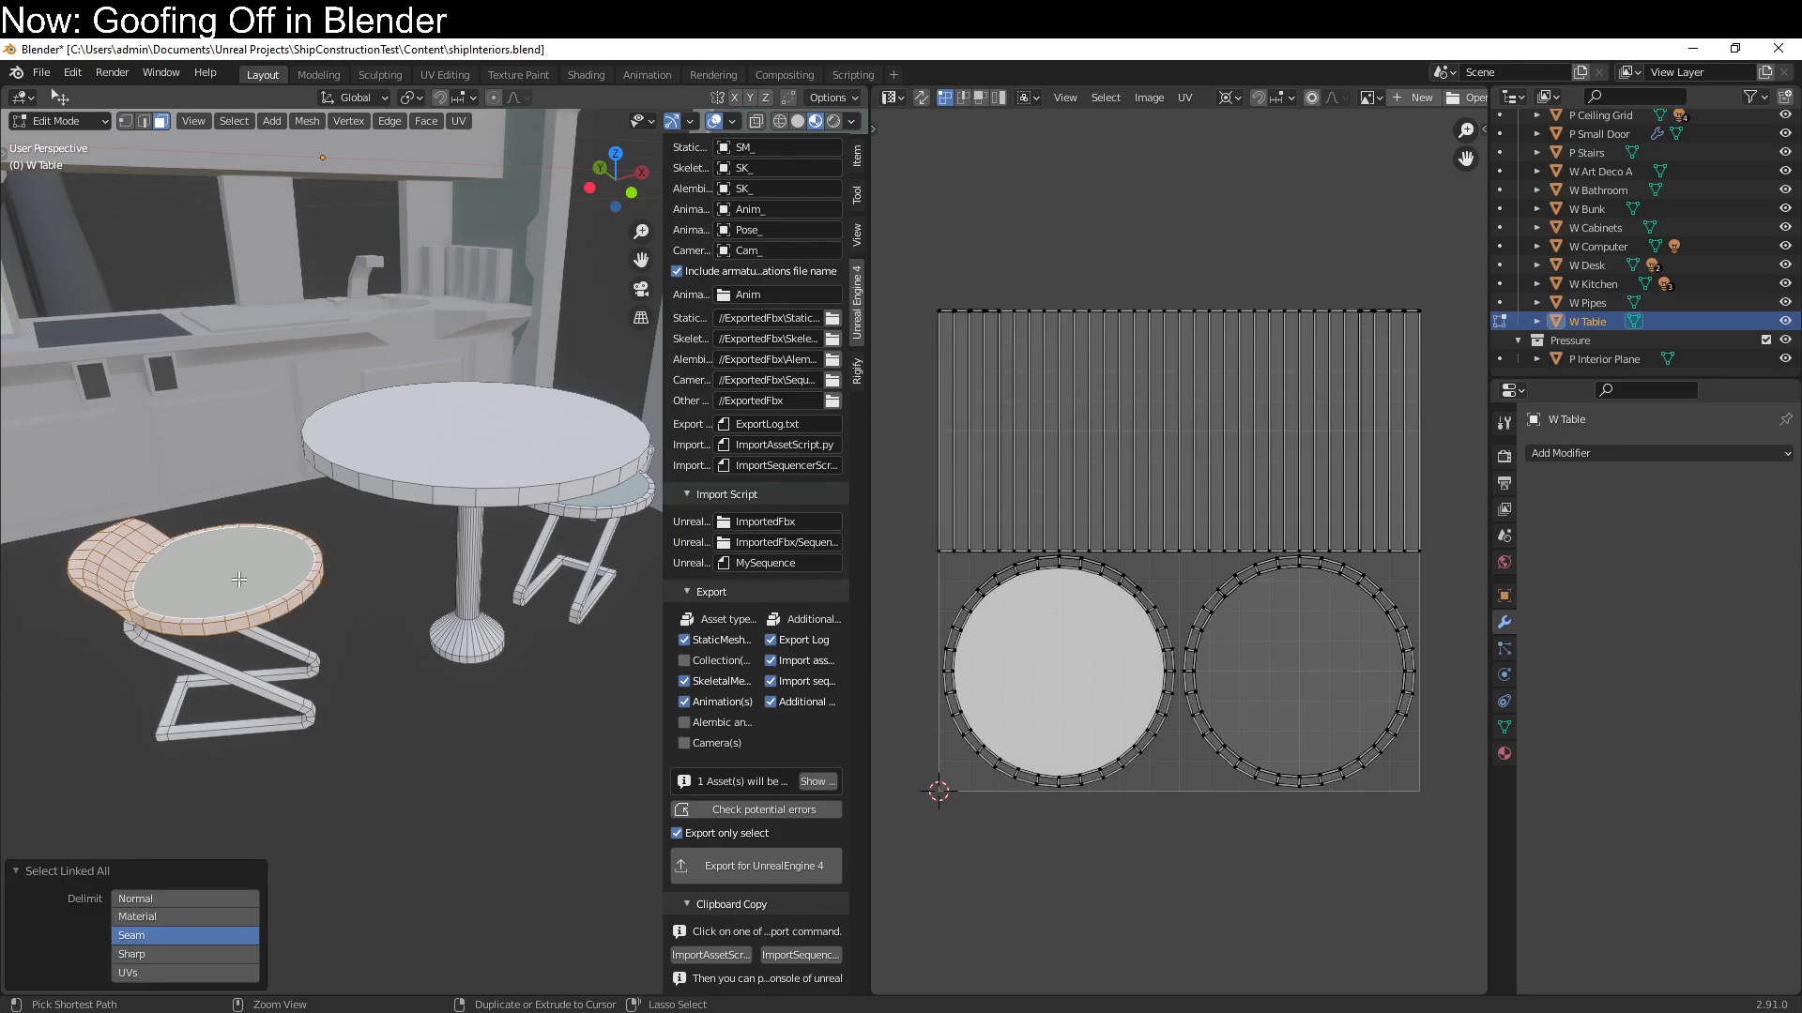
key("KP_7")
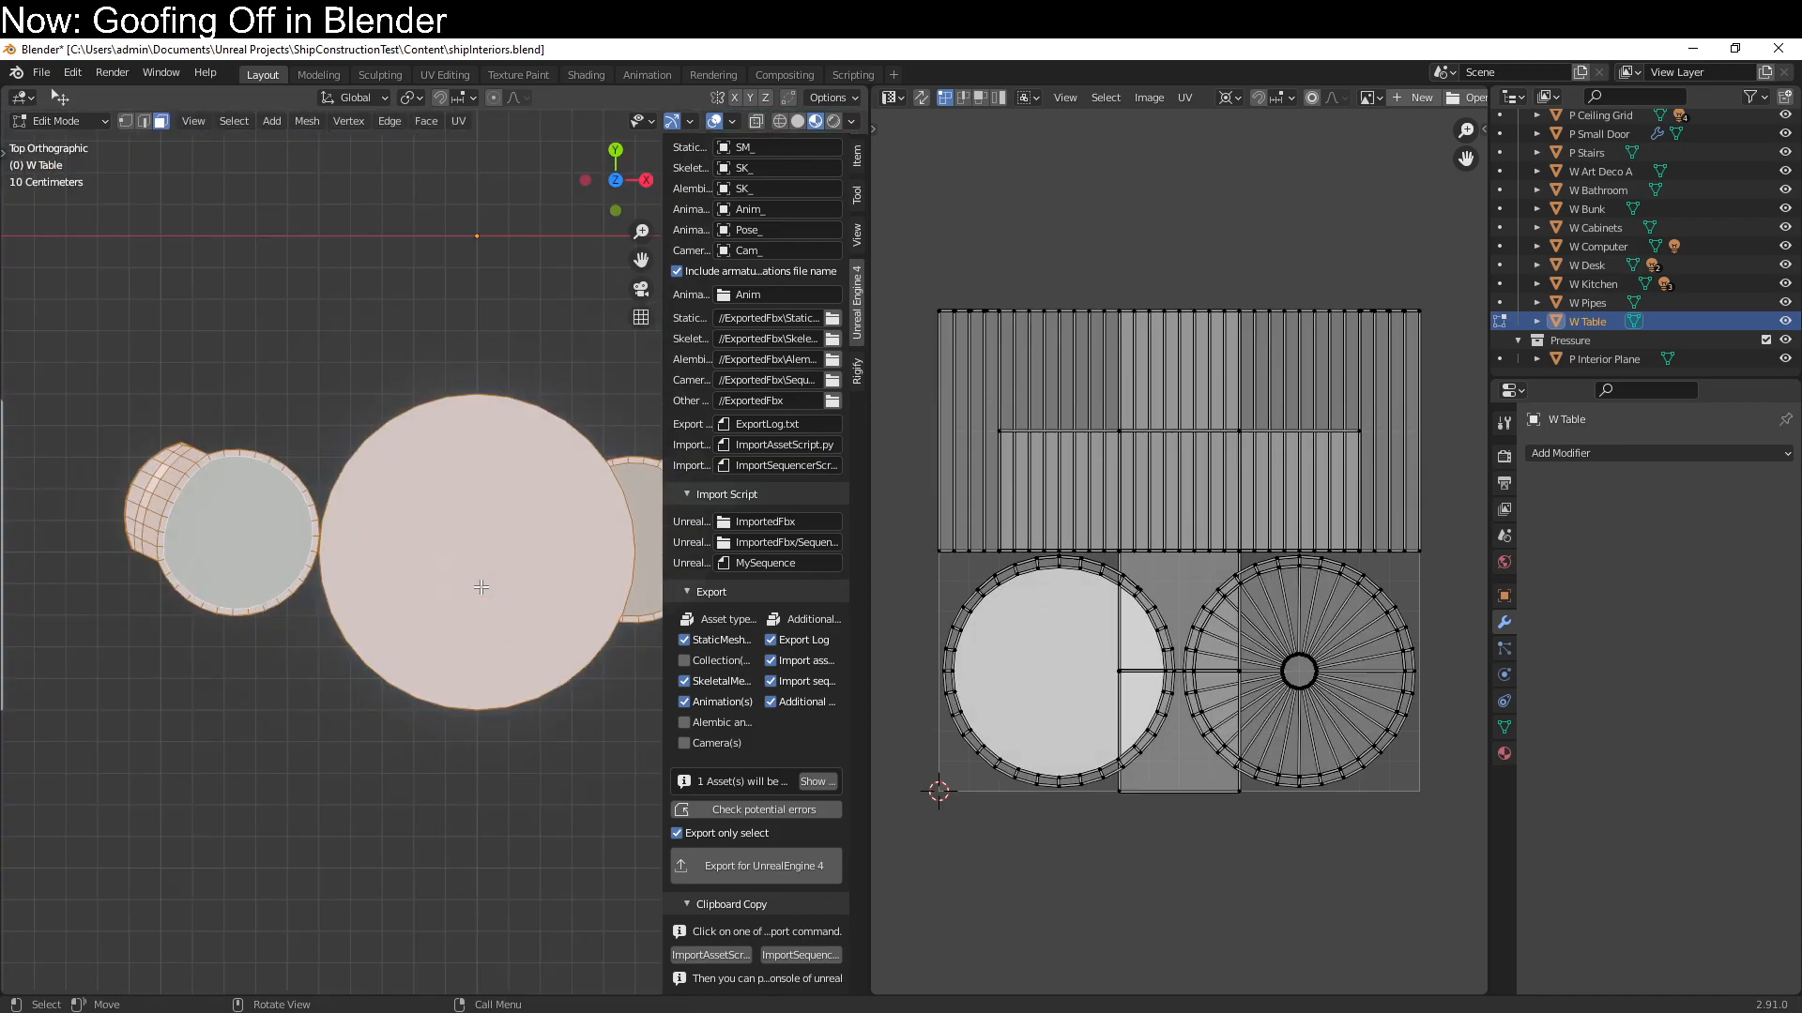
scroll(482, 587, "down", 2)
middle_click_drag(544, 567, 418, 571, "shift")
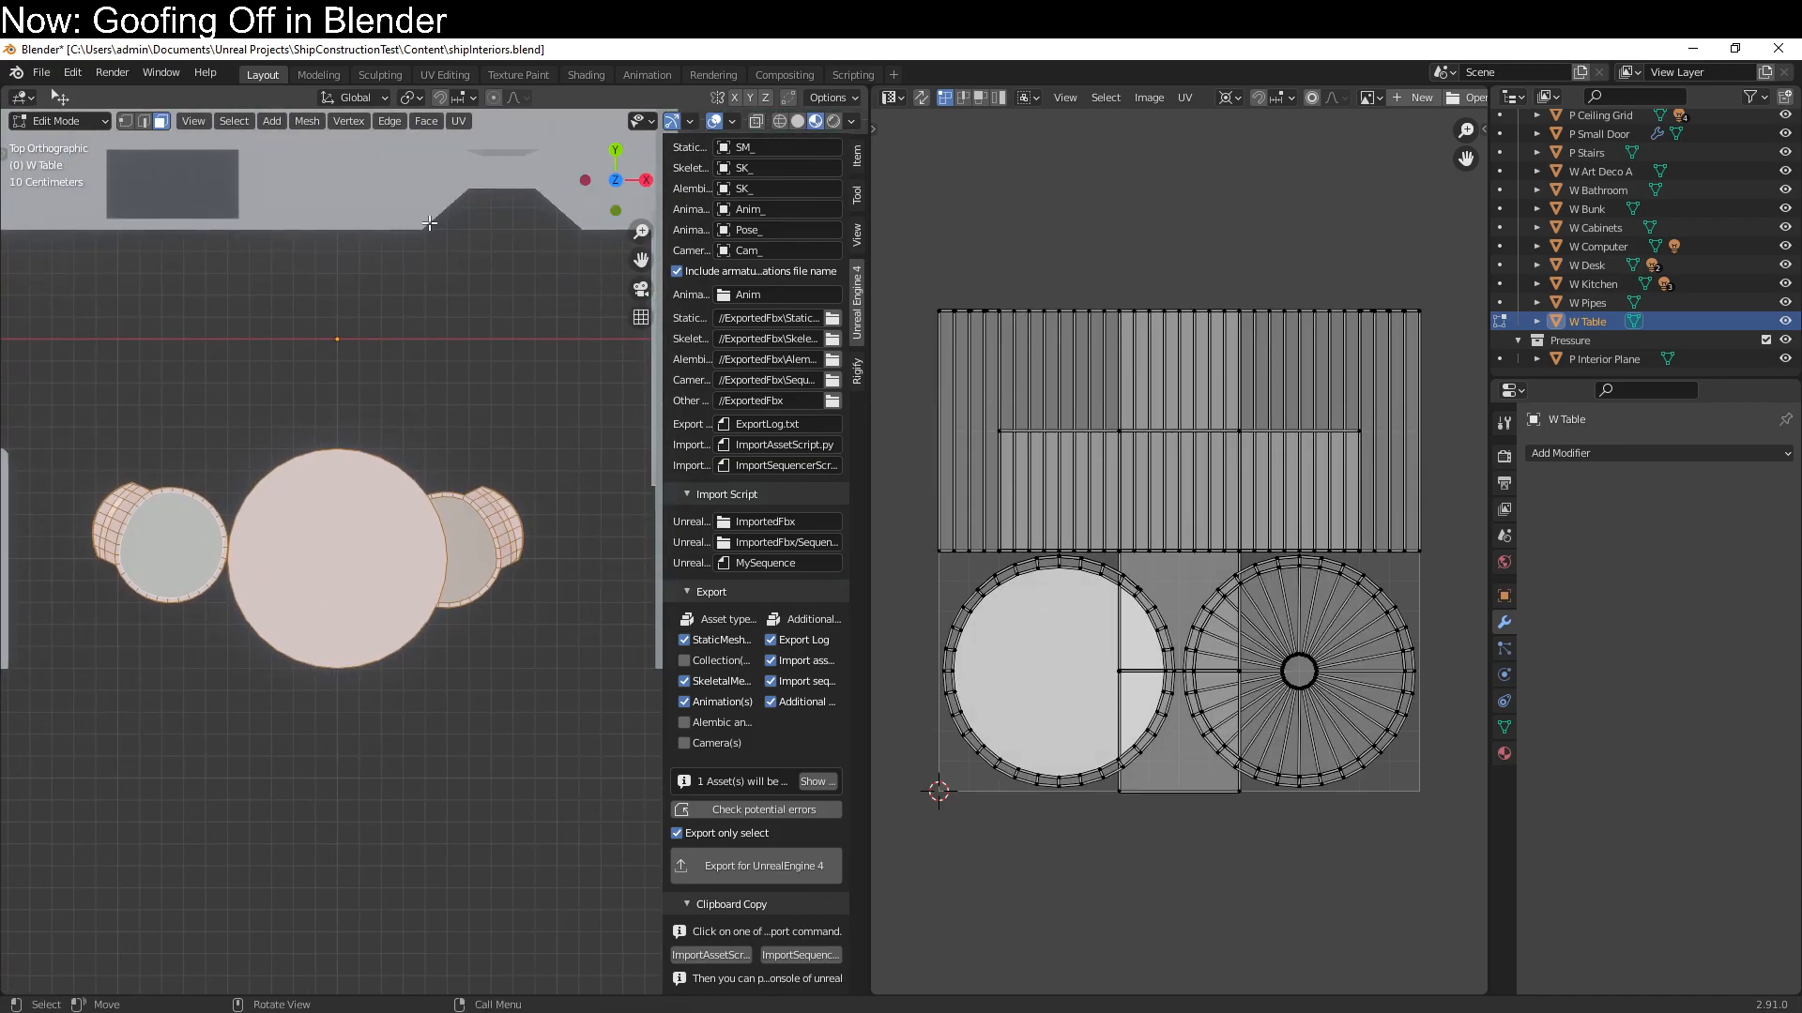
left_click(453, 121)
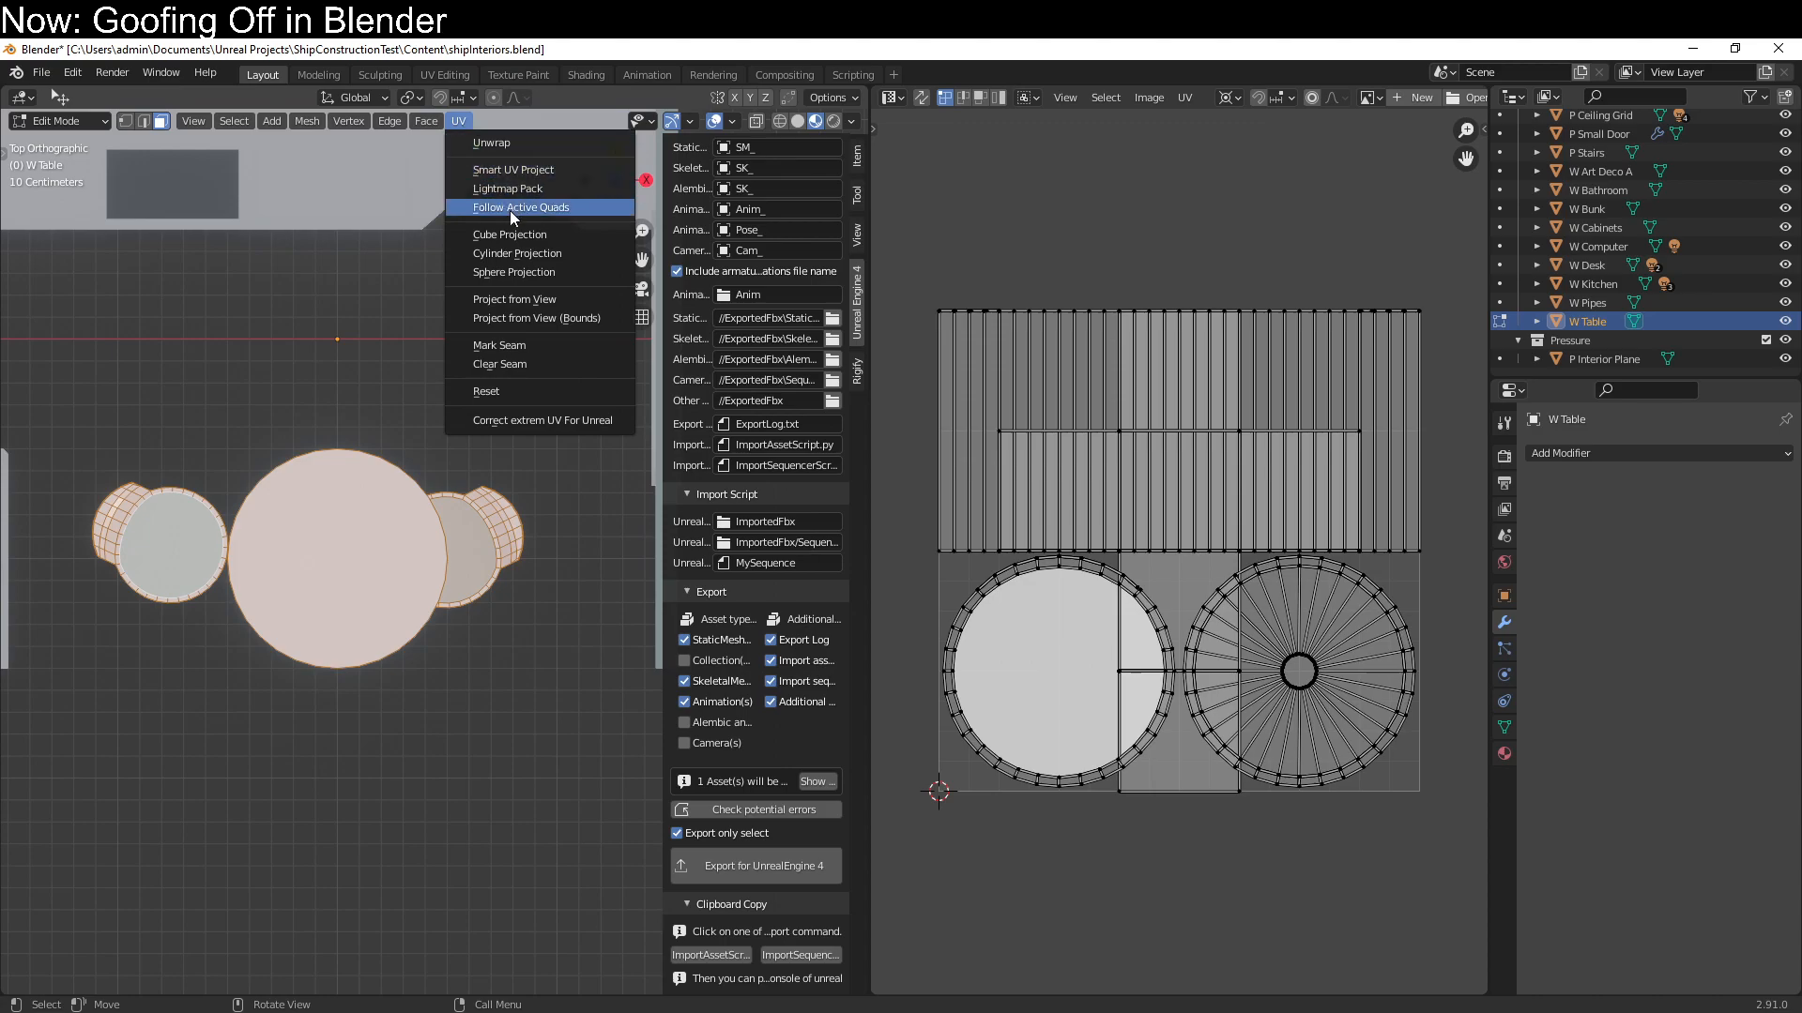
left_click(548, 143)
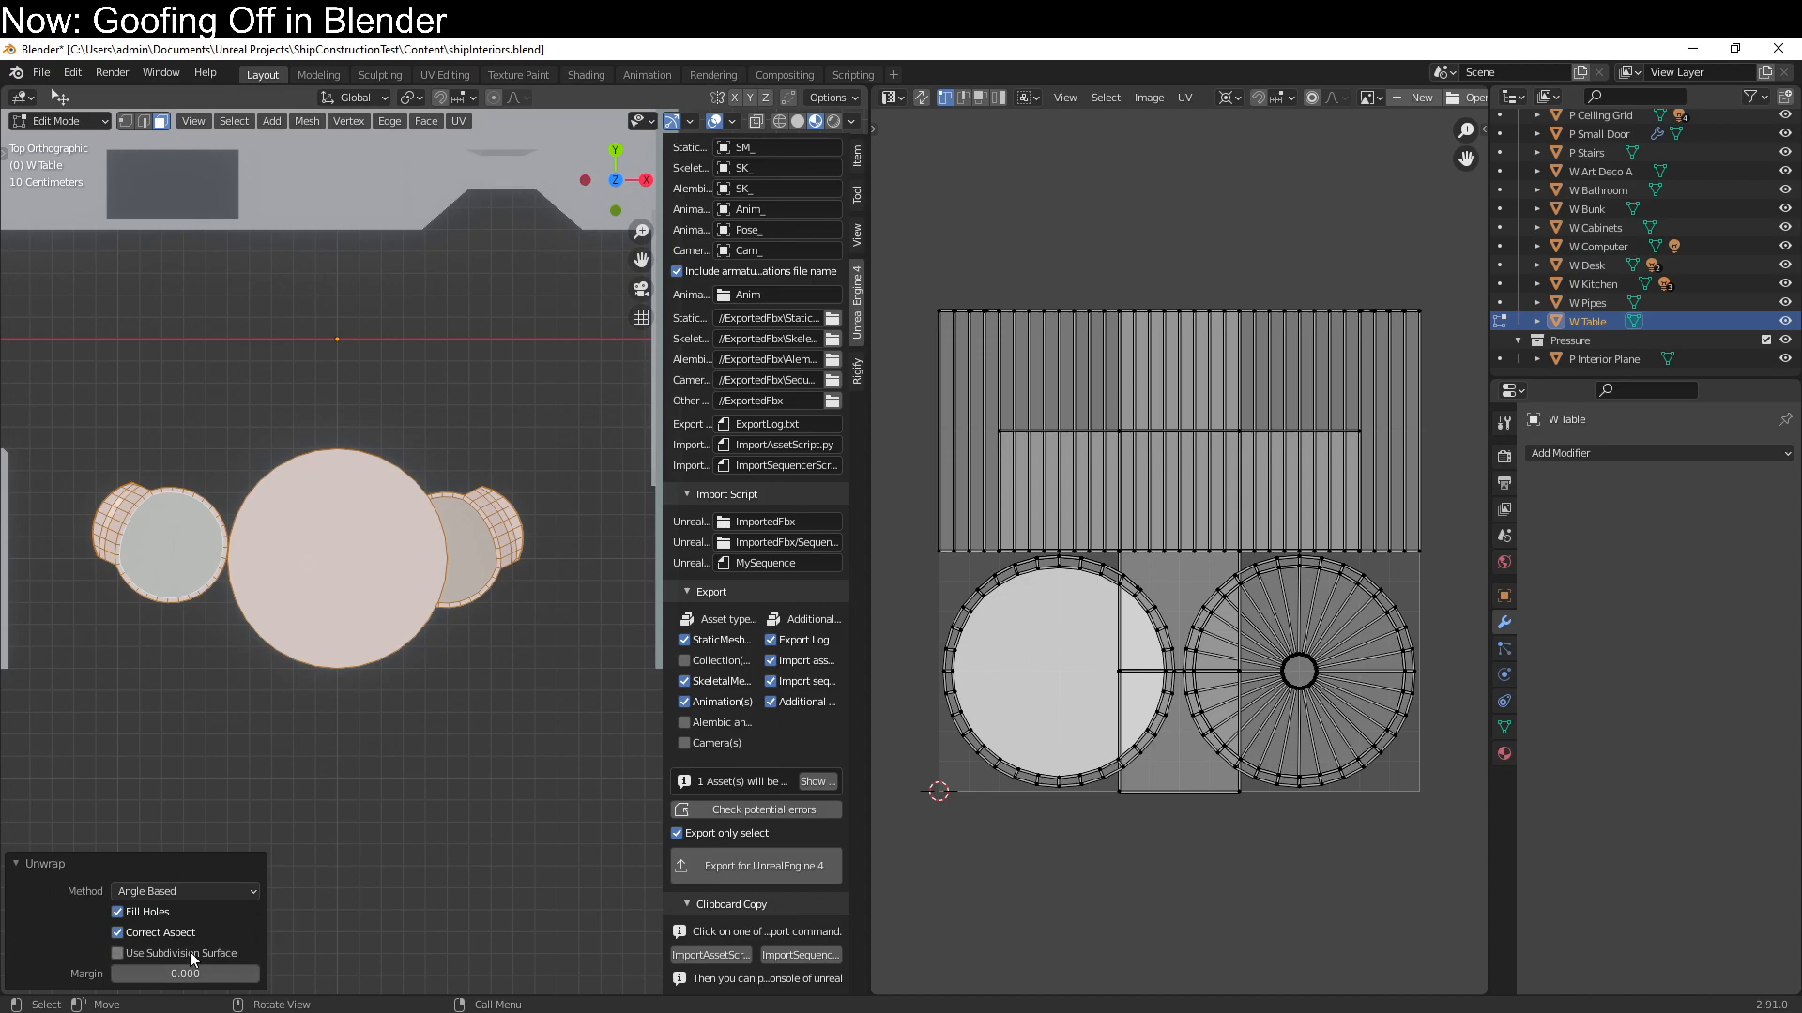
middle_click_drag(381, 734, 394, 588)
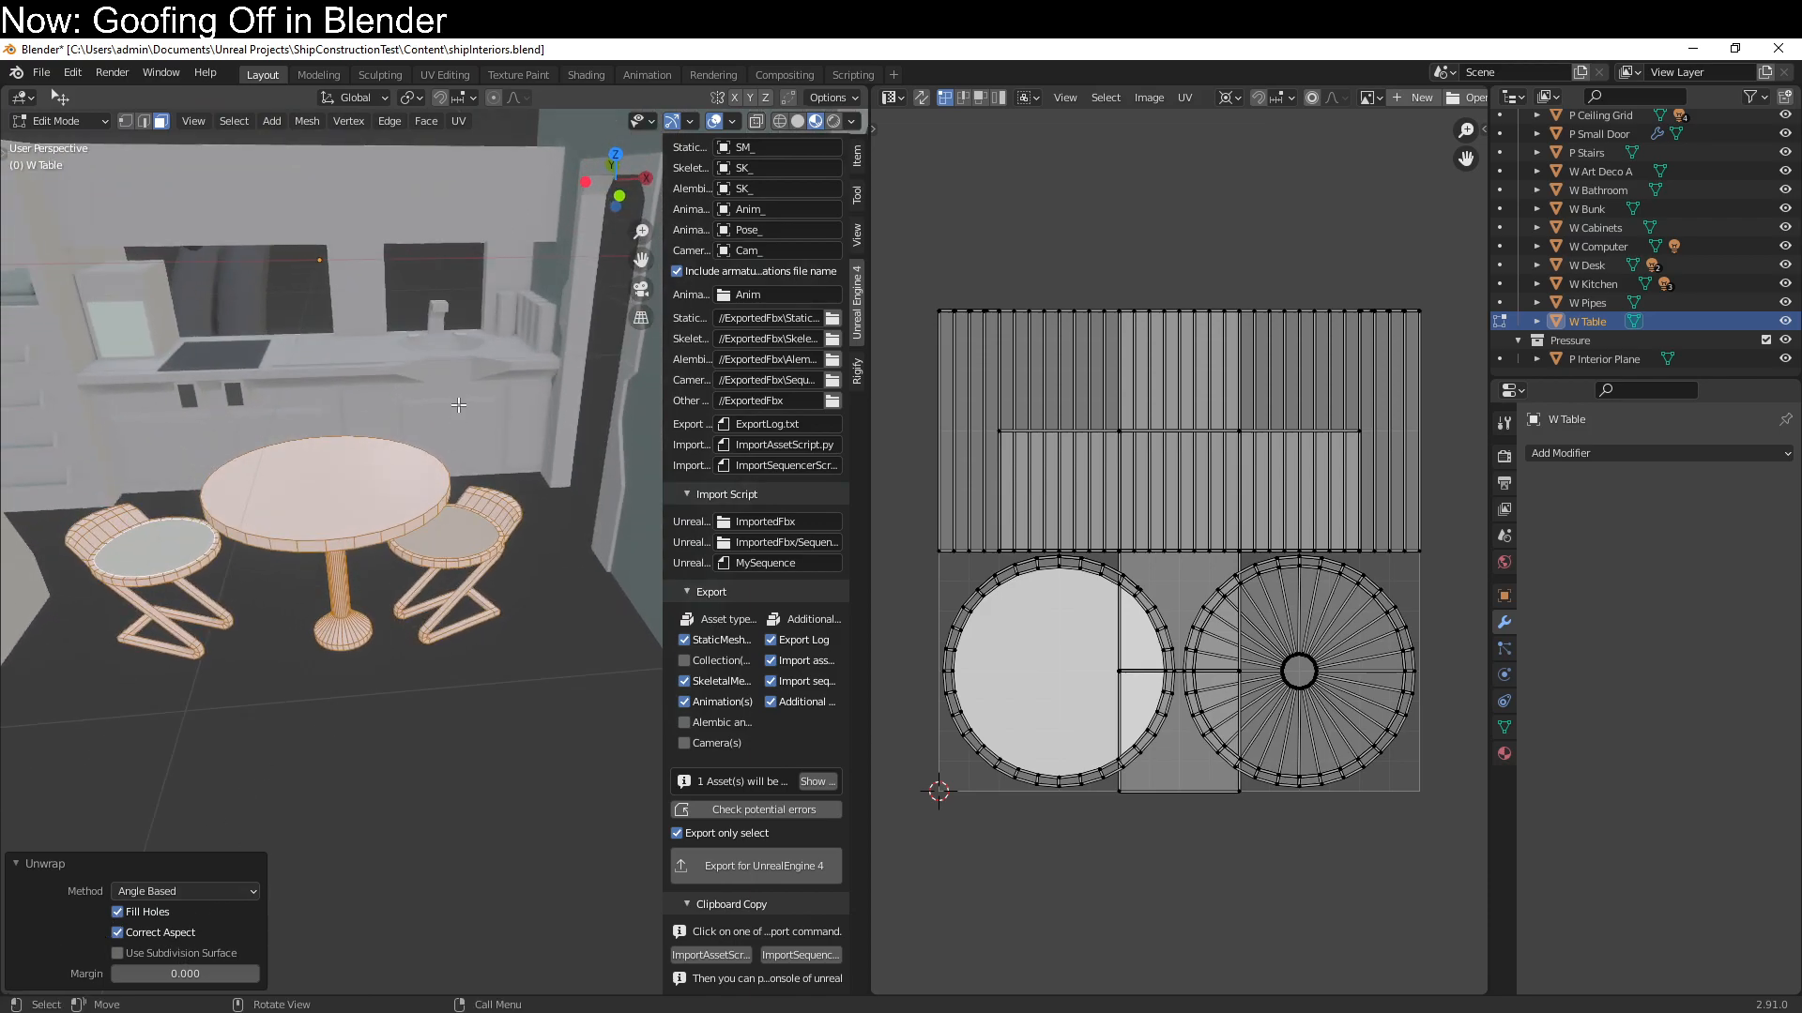
Try to unwrap the whole W Table mesh with Follow Active Quads using the Length Average edge mode
left_click(456, 121)
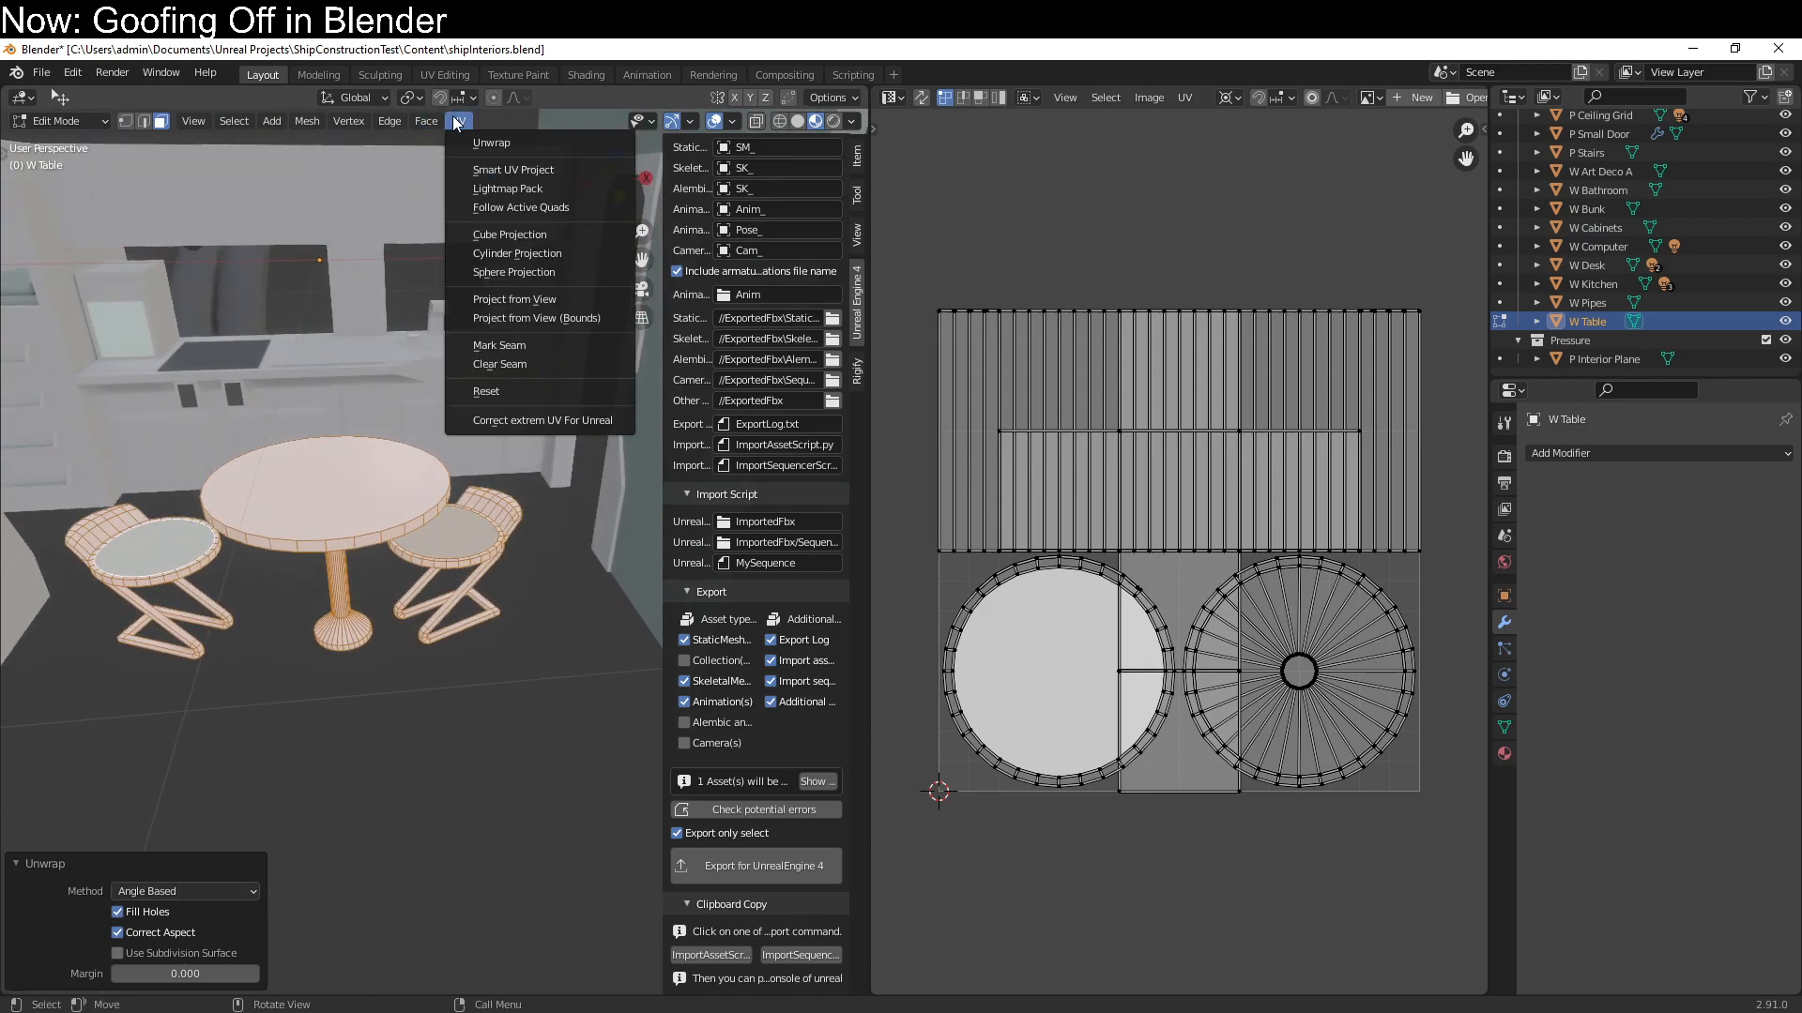
left_click(486, 208)
left_click(466, 265)
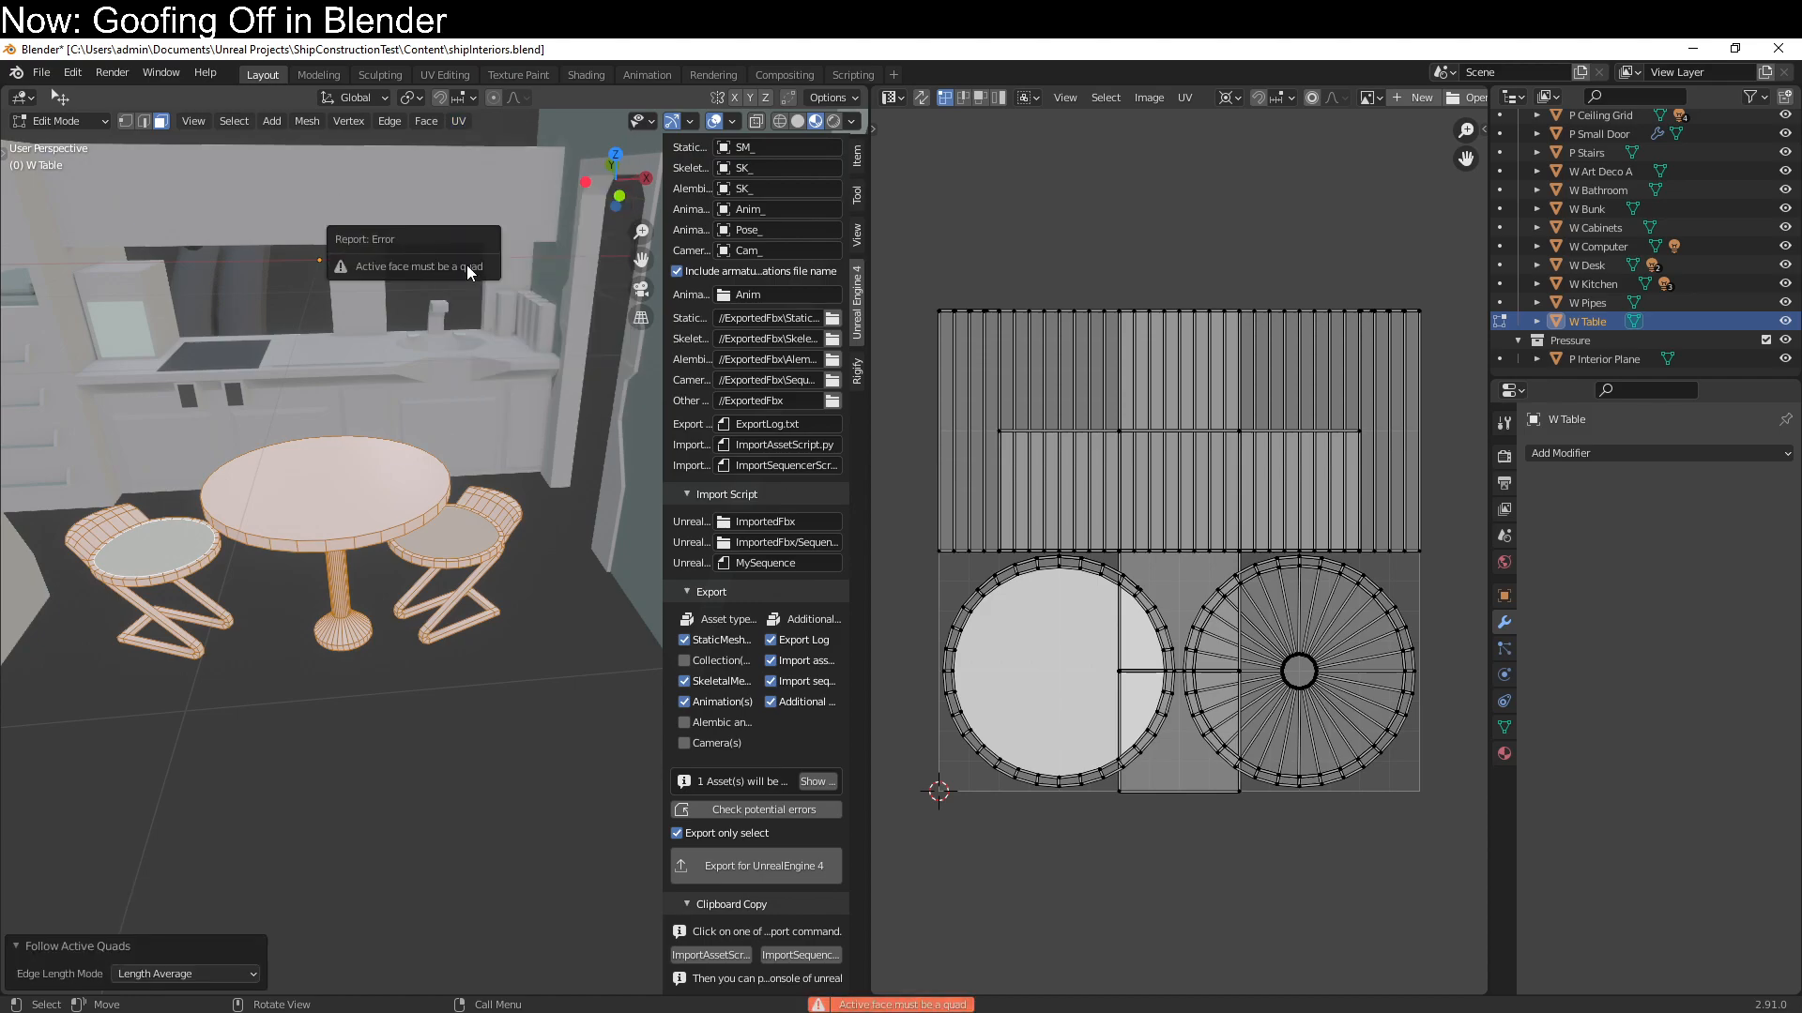
key("Tab")
Unwrap the entire W Pipes mesh using Smart UV Project with a 66° angle limit
scroll(325, 623, "down", 7)
middle_click_drag(351, 502, 370, 702)
left_click(408, 465)
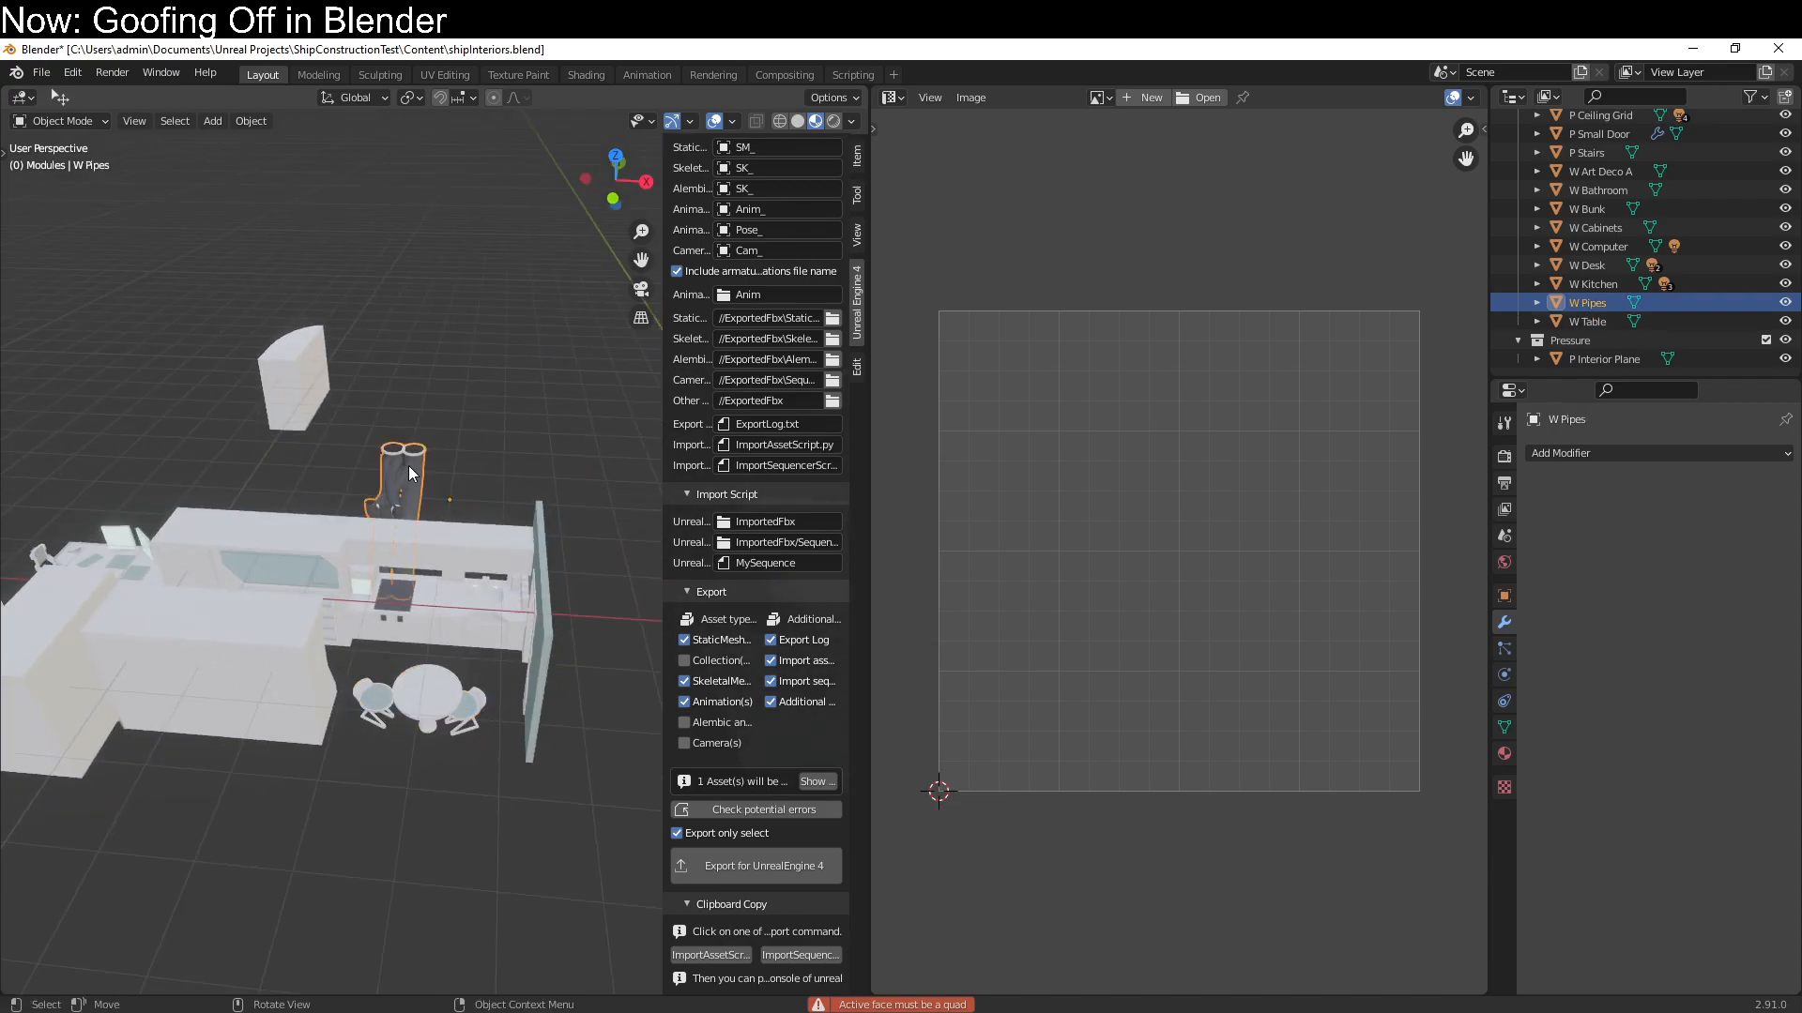
key("Tab")
key("a")
key("q")
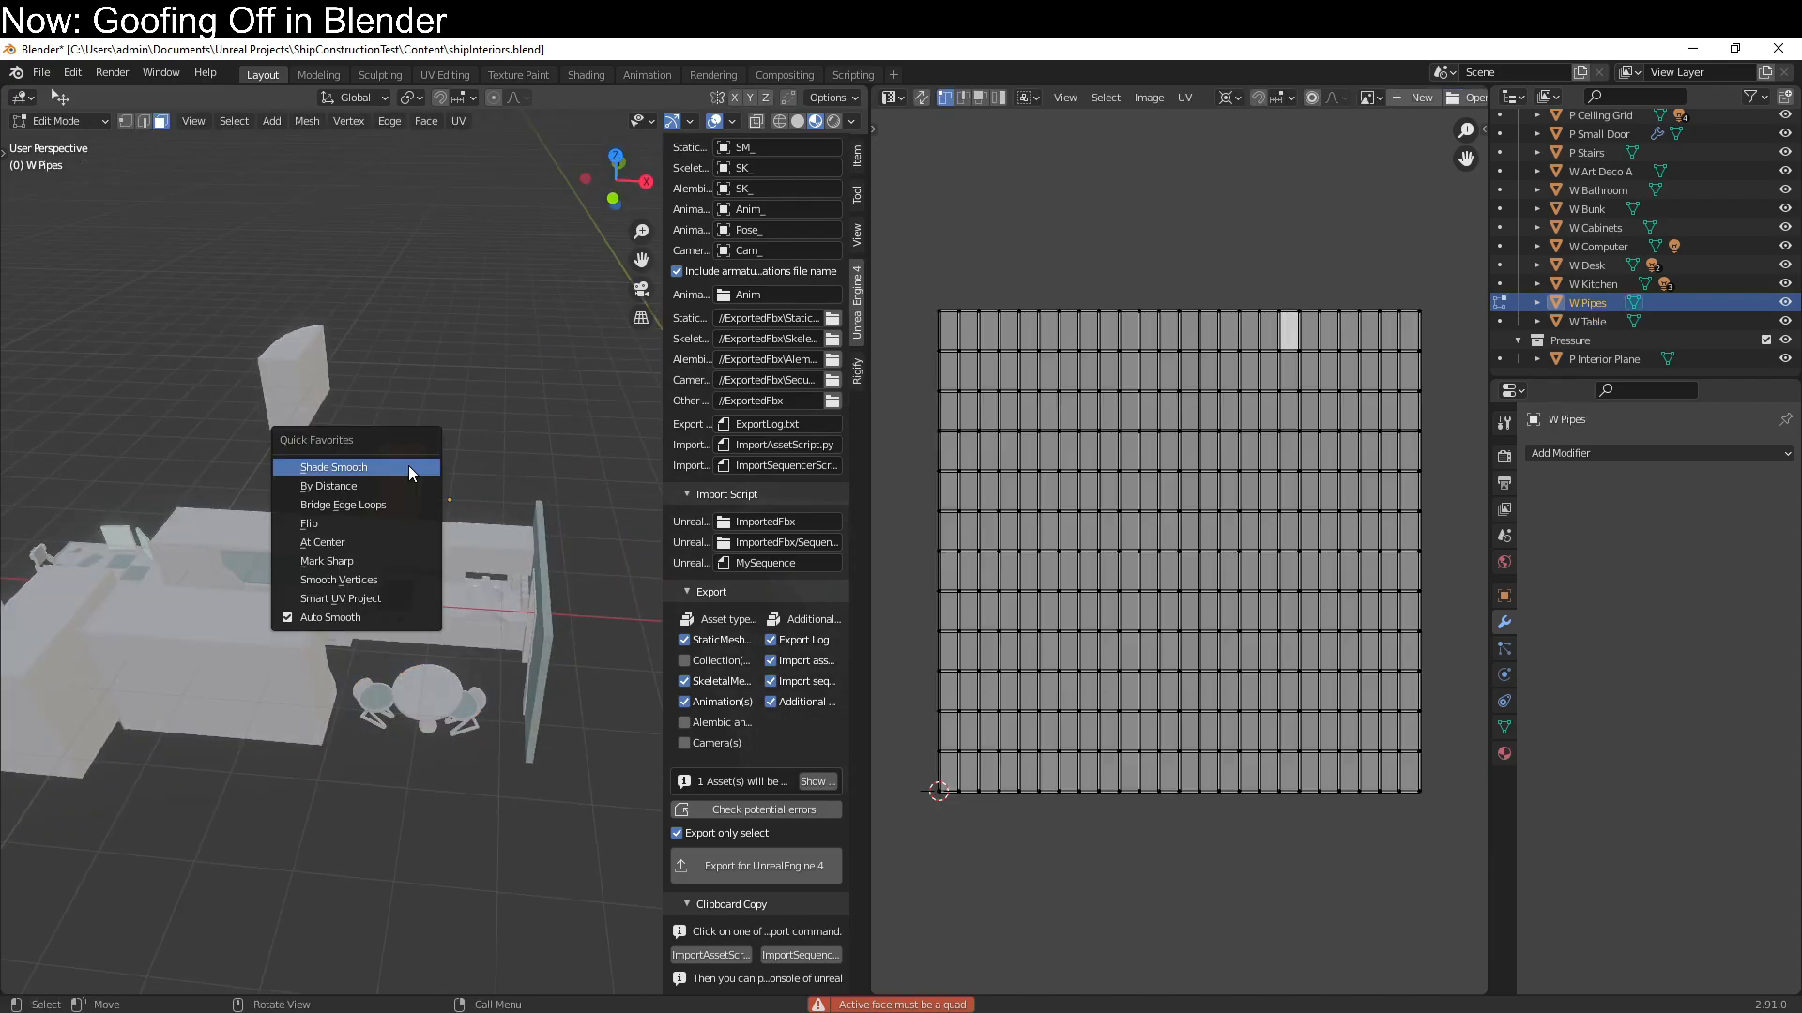
left_click(397, 599)
left_click(400, 744)
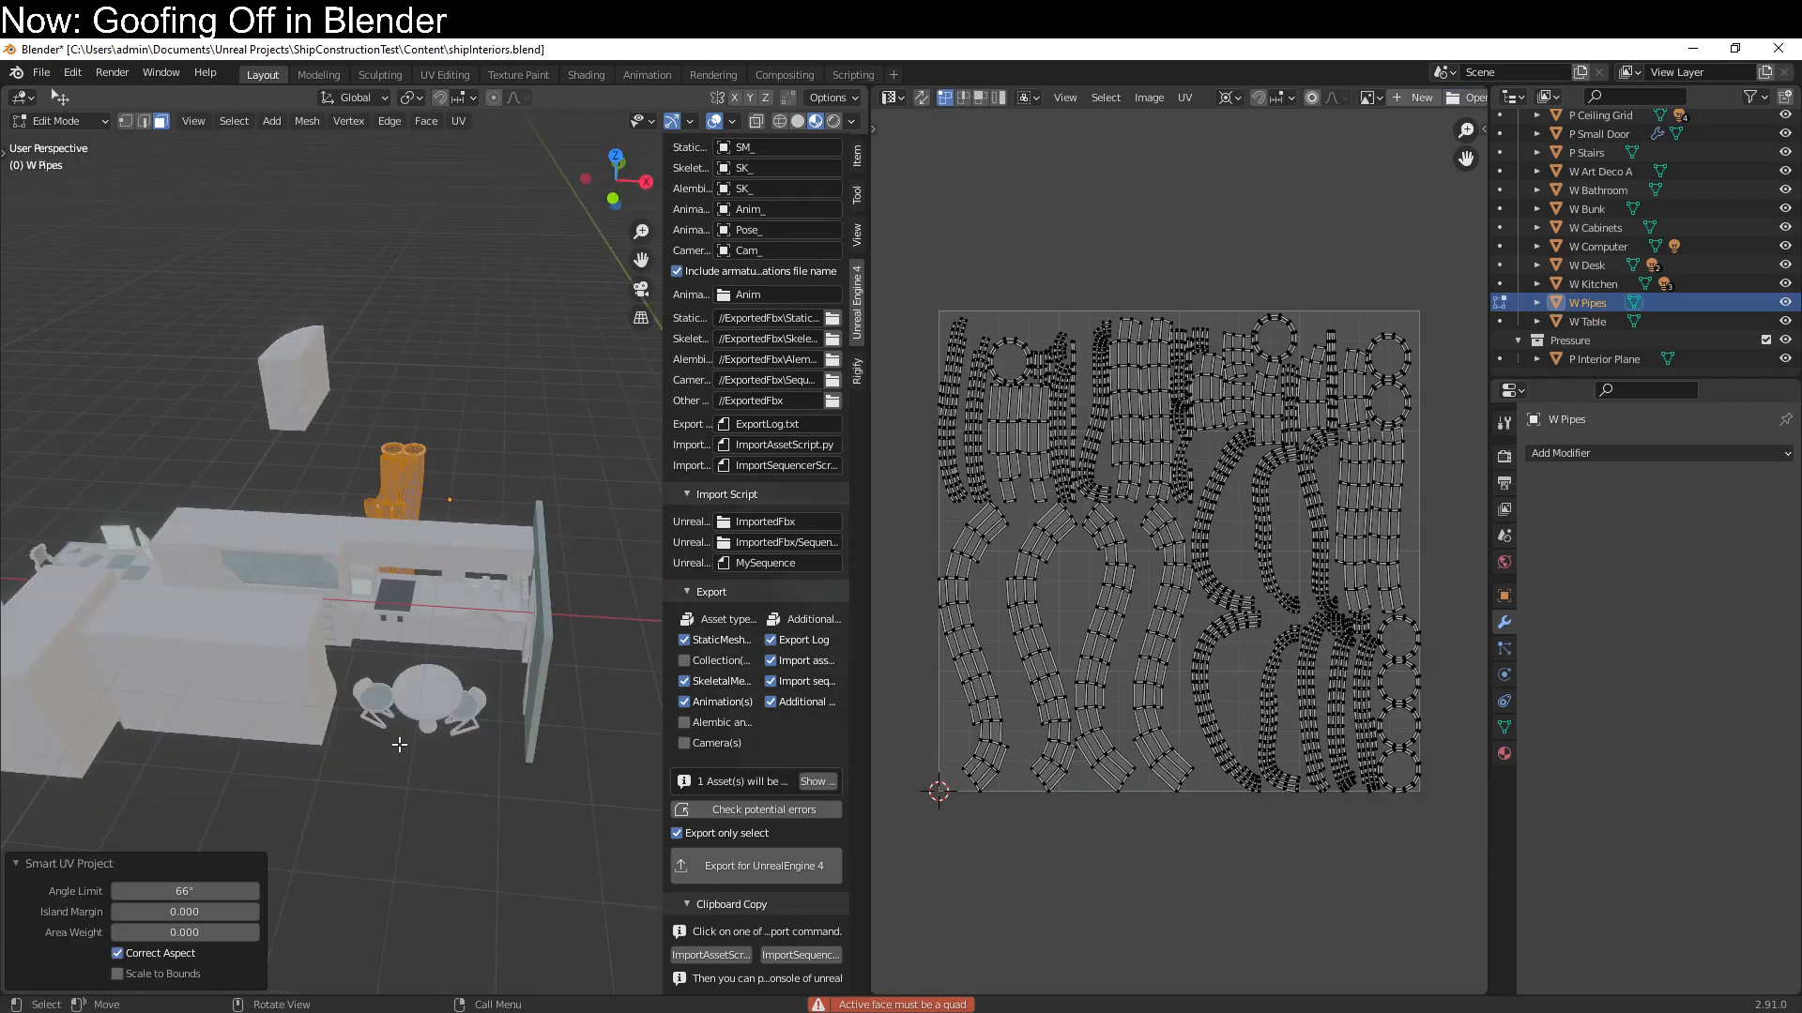
key("Tab")
Unwrap the entire W Computer mesh using Smart UV Project with a 66° angle limit and zero island margin
left_click(280, 392)
key("Tab")
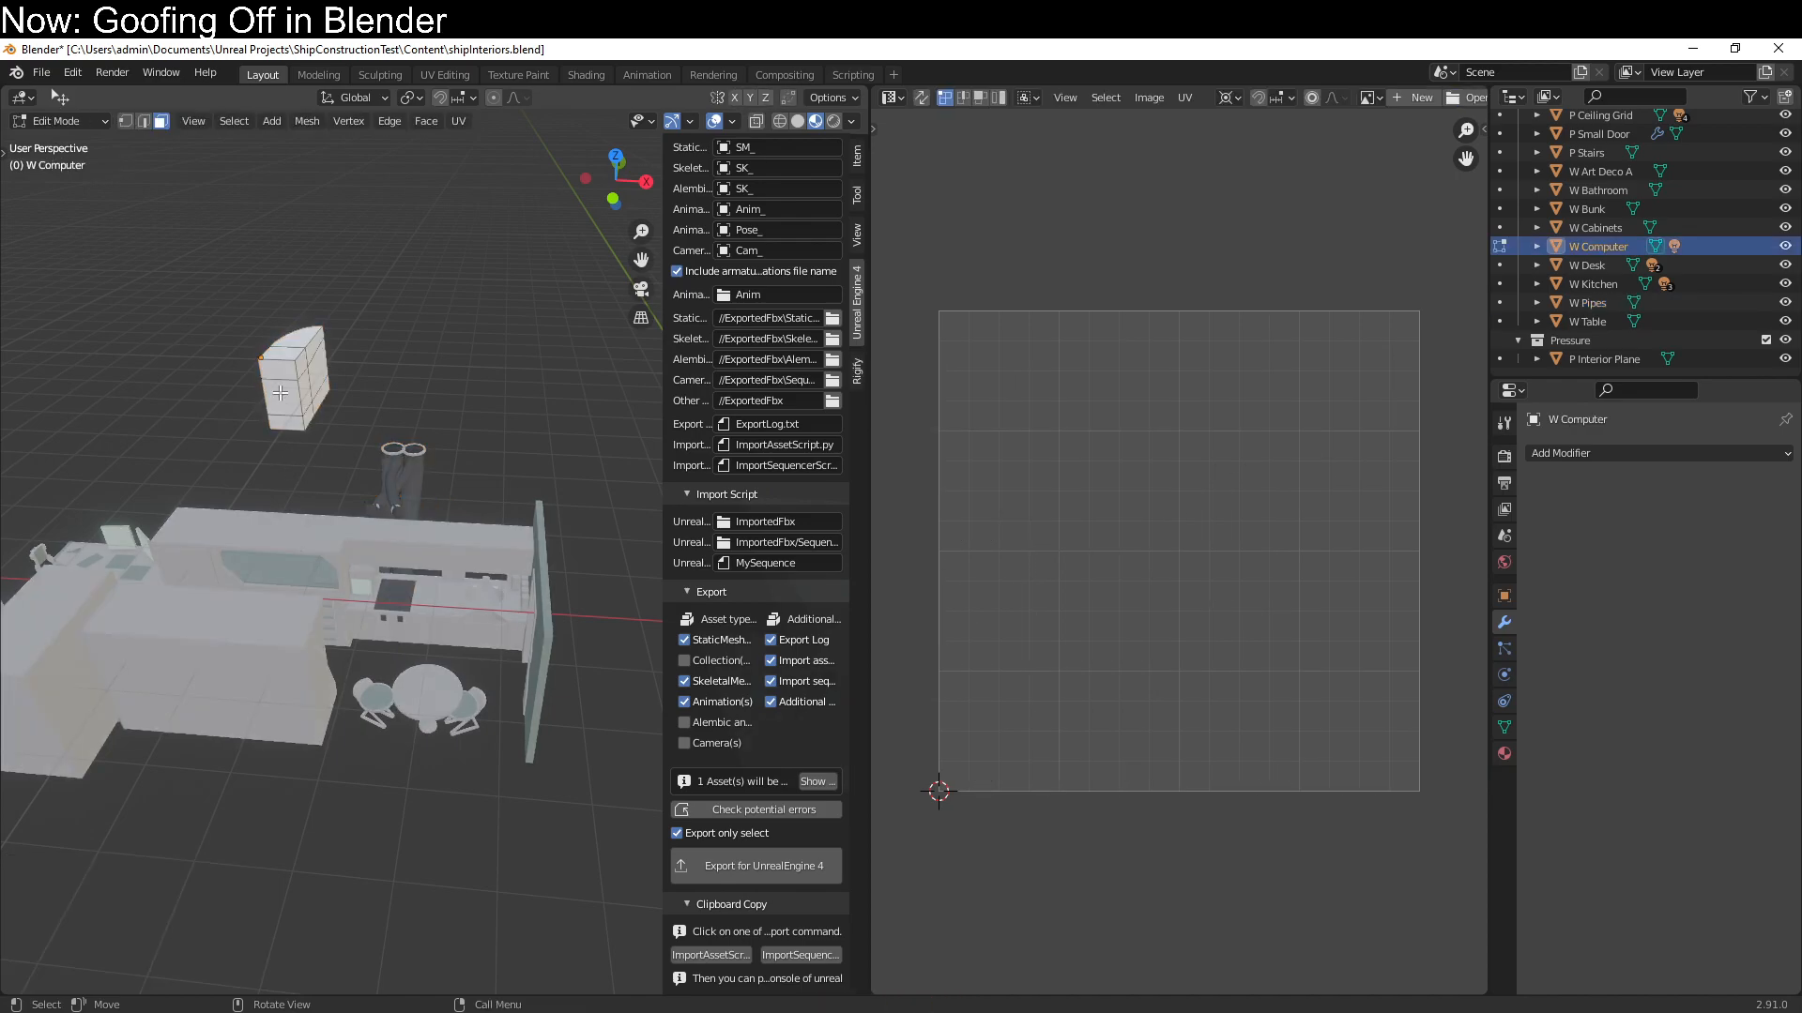
key("a")
key("q")
left_click(279, 393)
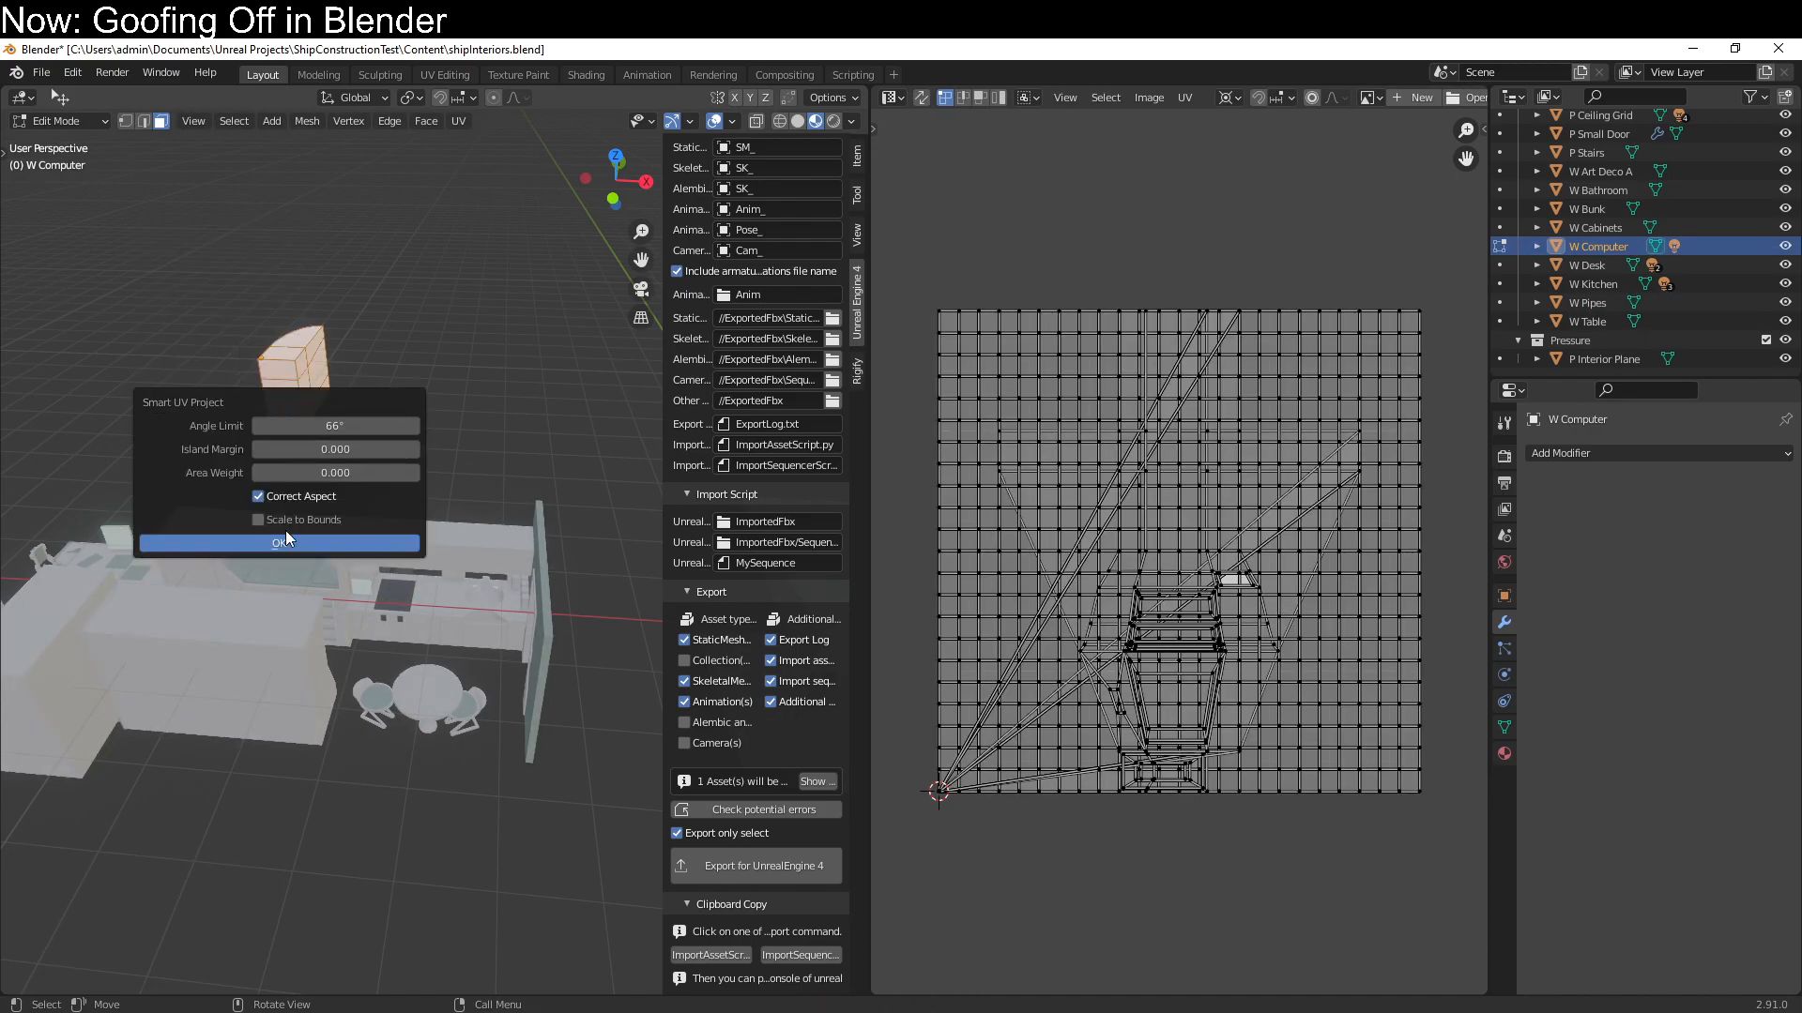
left_click(285, 543)
key("Tab")
Unwrap the P Ceiling Grid module using Smart UV Project with a 66° angle limit
middle_click_drag(379, 657, 552, 503)
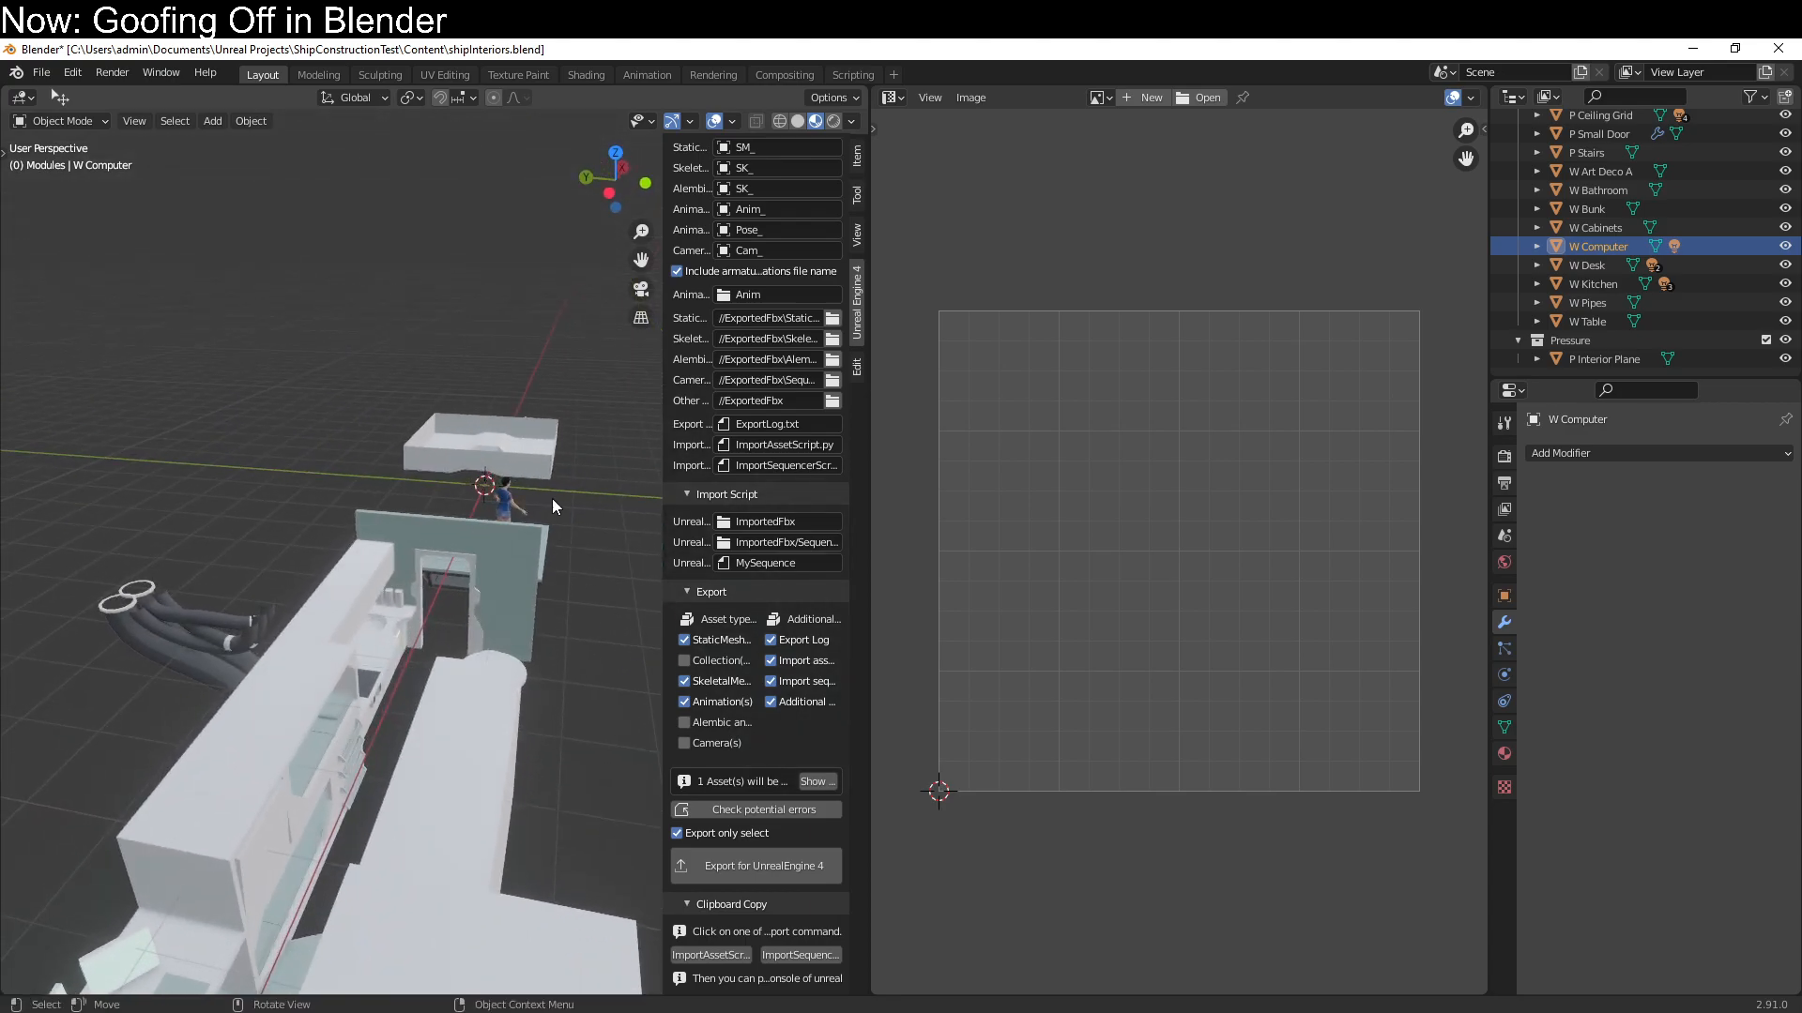
left_click(552, 493)
key("Tab")
key("q")
left_click(555, 495)
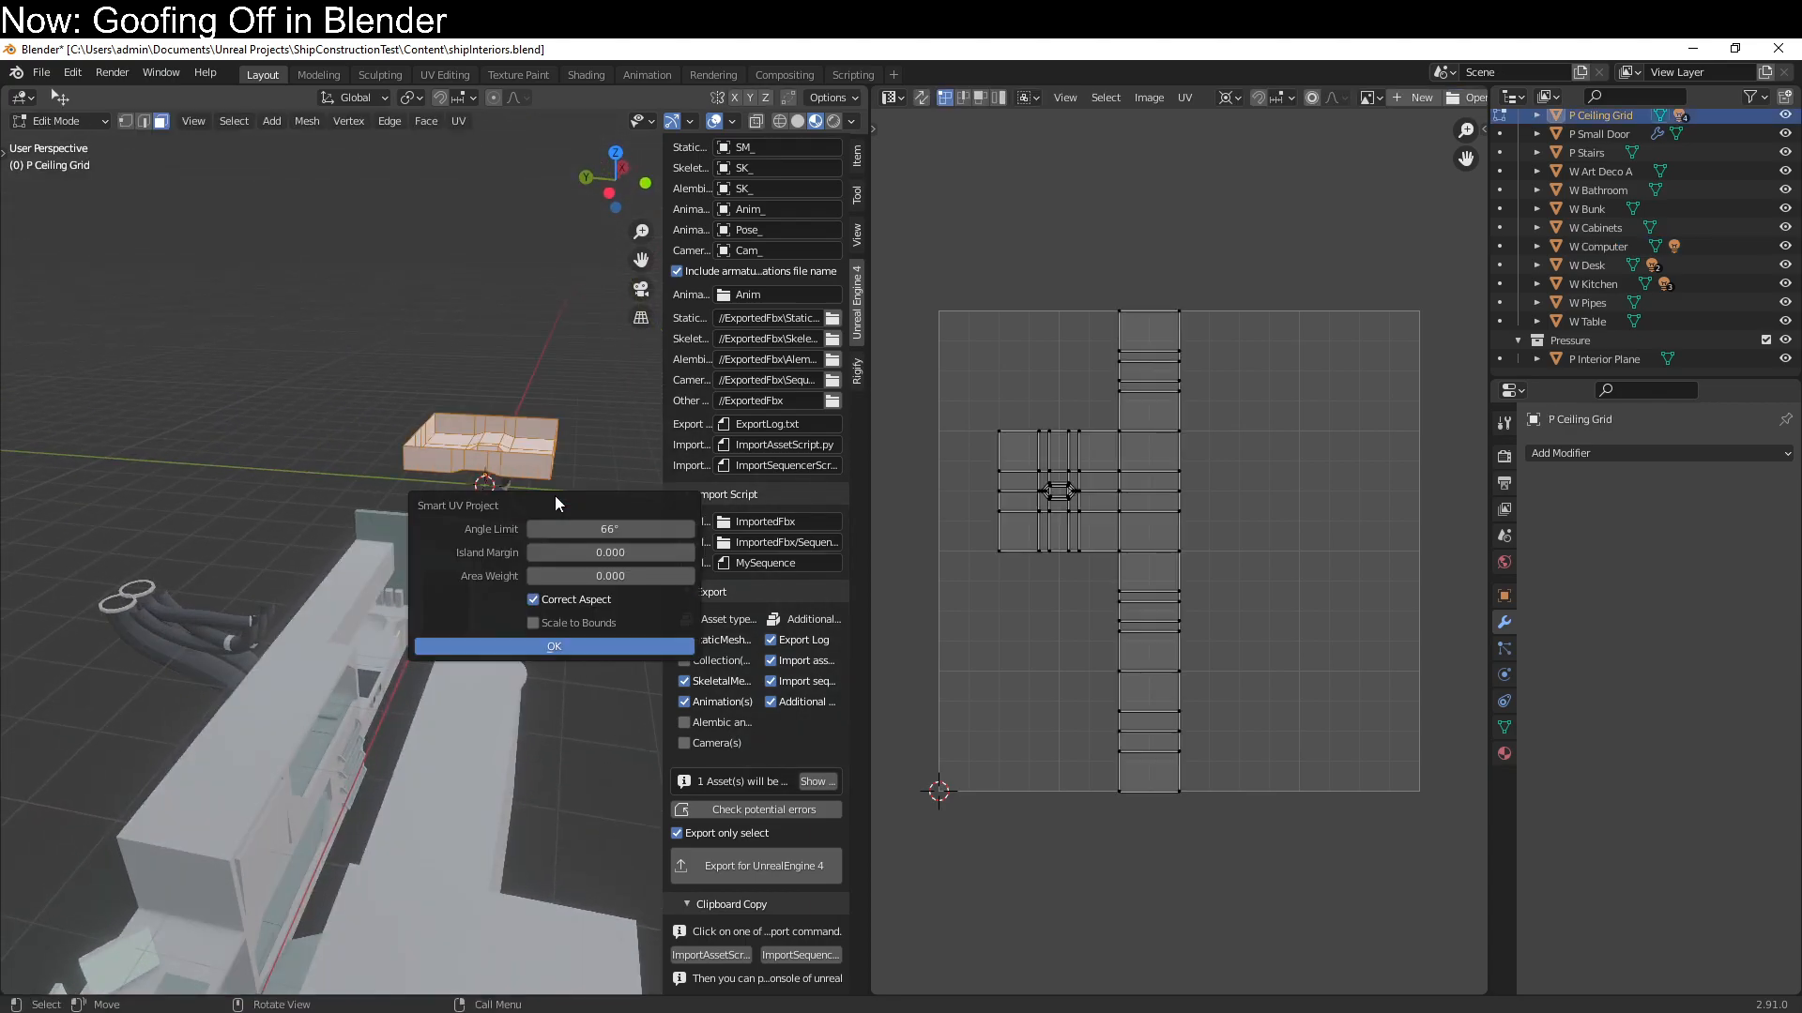
left_click(552, 648)
middle_click_drag(526, 638, 4, 525)
middle_click_drag(938, 525, 917, 527)
middle_click_drag(543, 587, 479, 713)
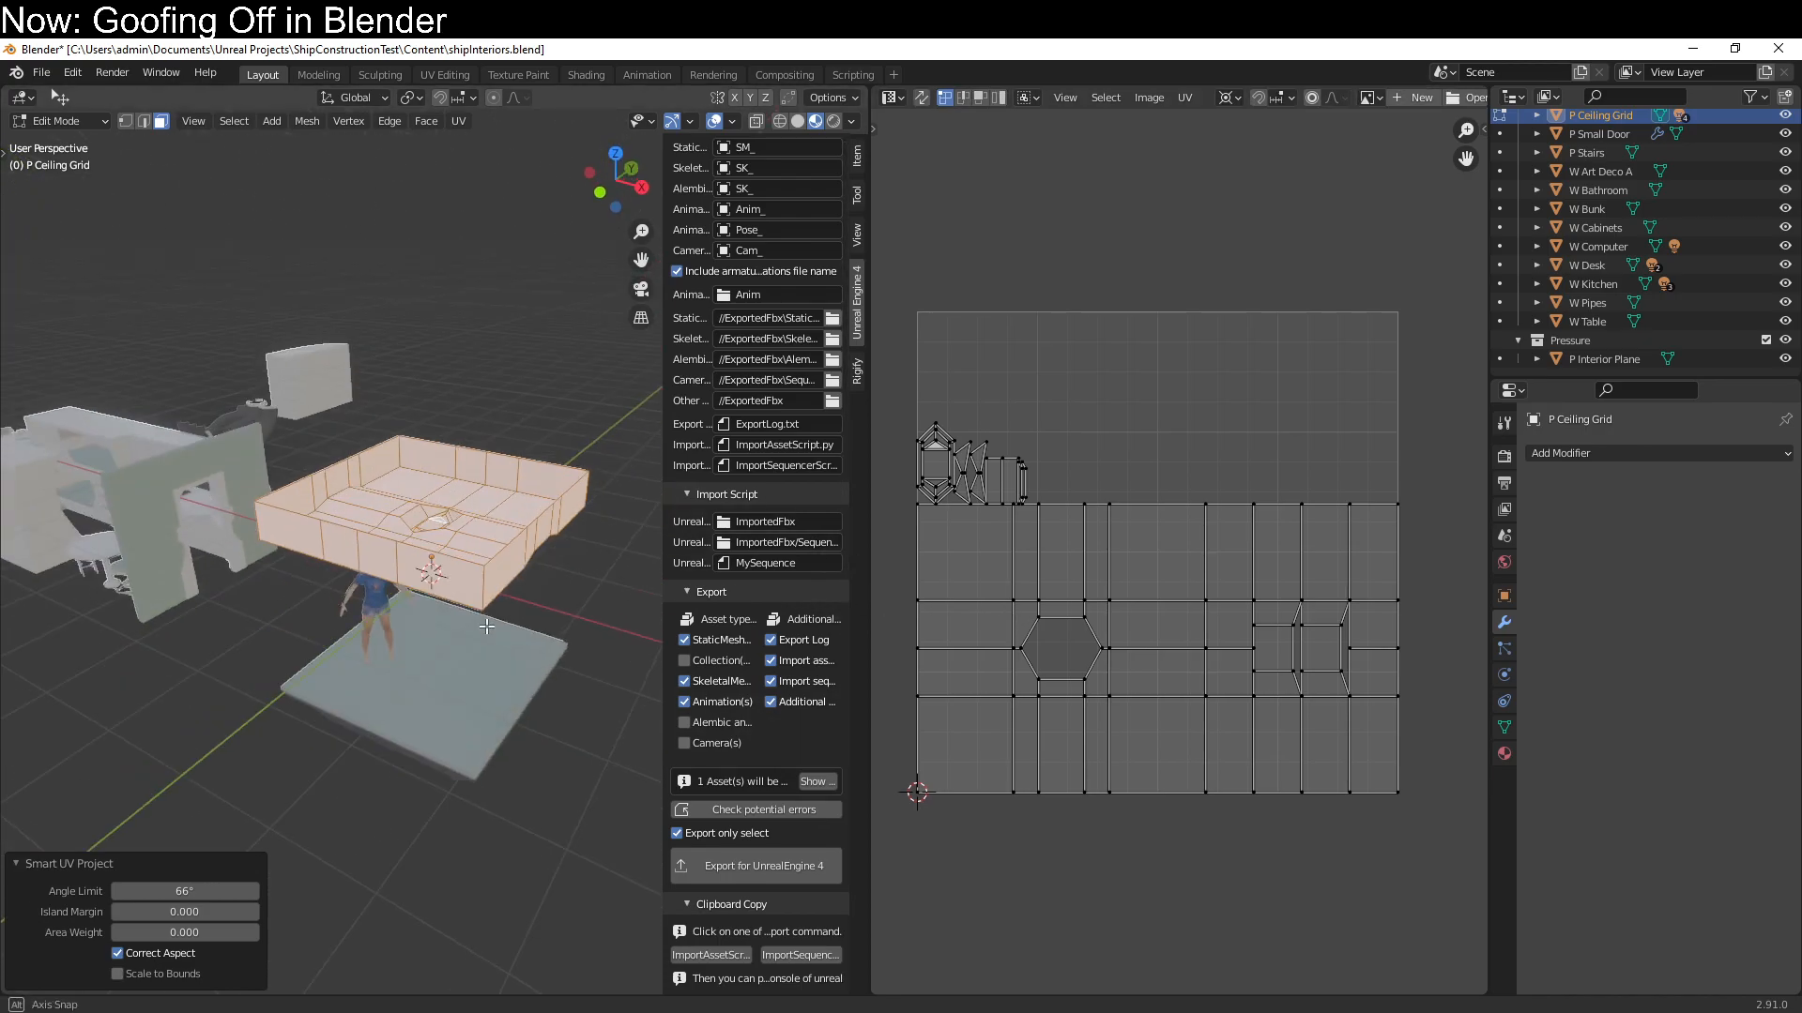
key("Tab")
Unwrap the flat floor module beneath the ceiling grid using Smart UV Project
left_click(487, 732)
key("Tab")
key("a")
key("u")
left_click(486, 729)
left_click(406, 882)
key("Tab")
Unwrap the F Pipes floor module using Smart UV Project with a 66° angle limit
middle_click_drag(402, 878, 496, 733)
left_click(347, 712)
key("Tab")
key("u")
left_click(490, 740)
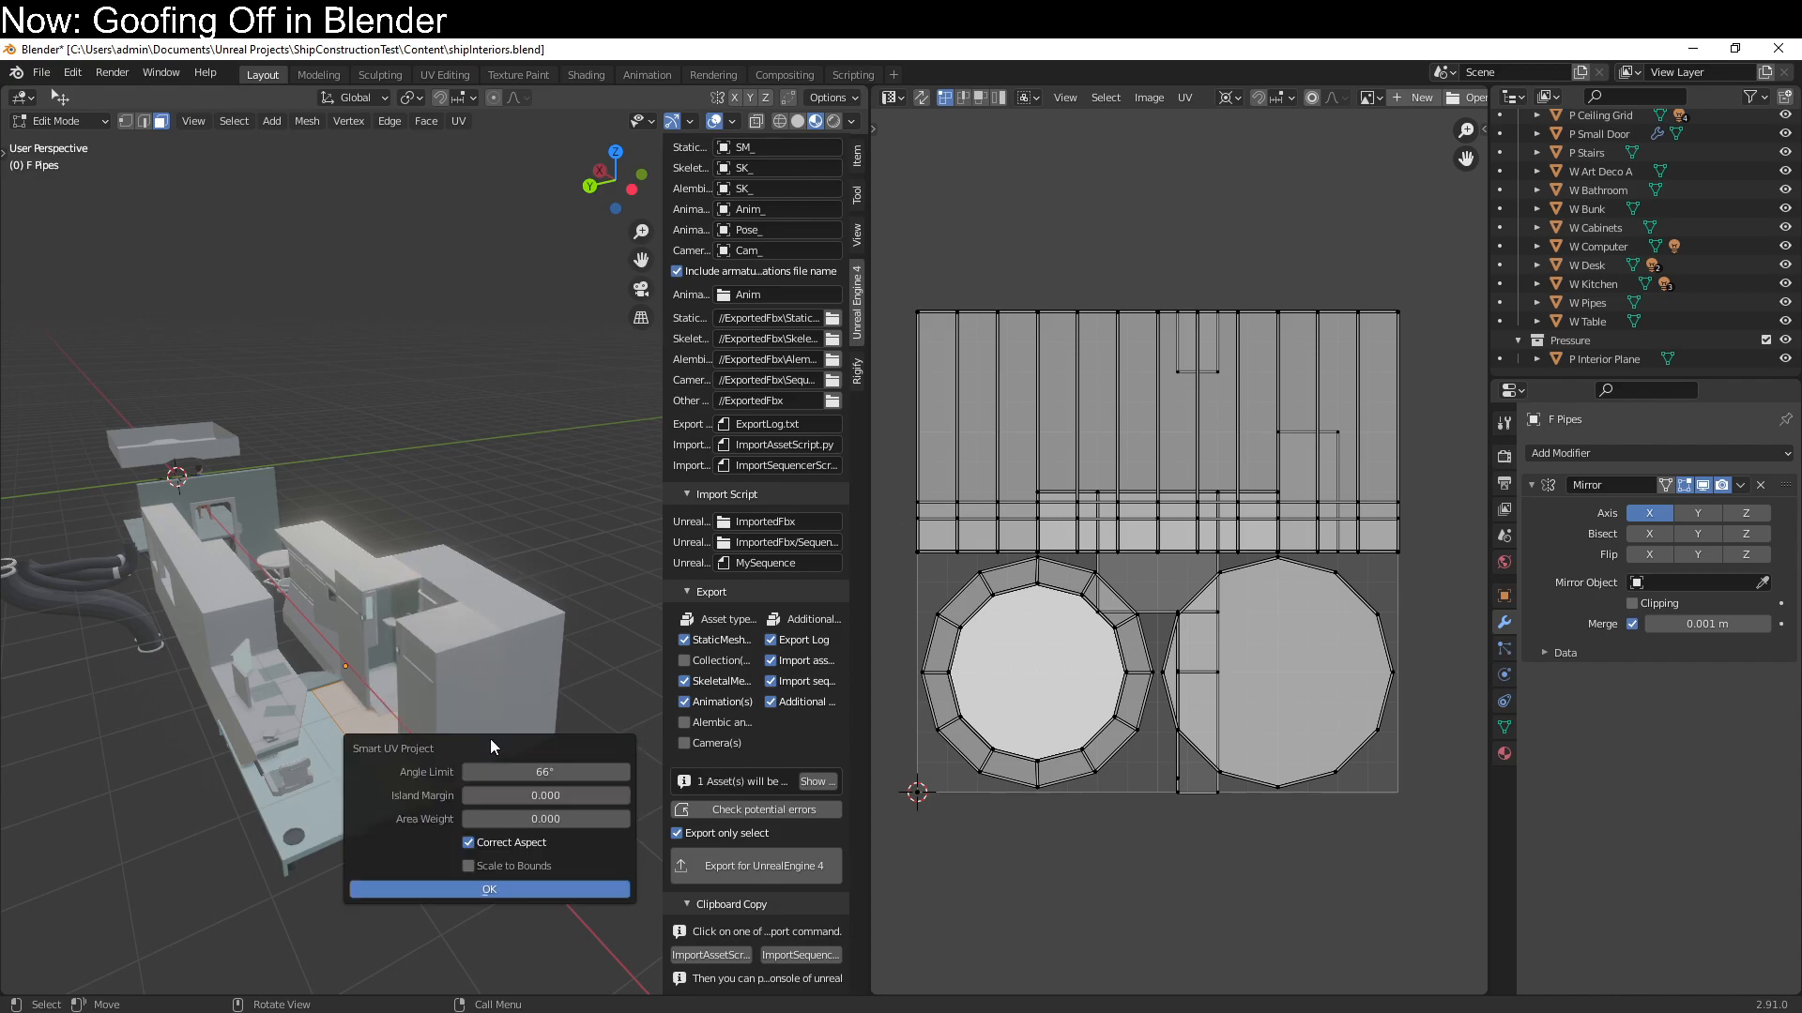
left_click(557, 892)
Scale all of F Pipes' UV islands to 0.5 along X and enable Mirror U in its Mirror modifier
type("a")
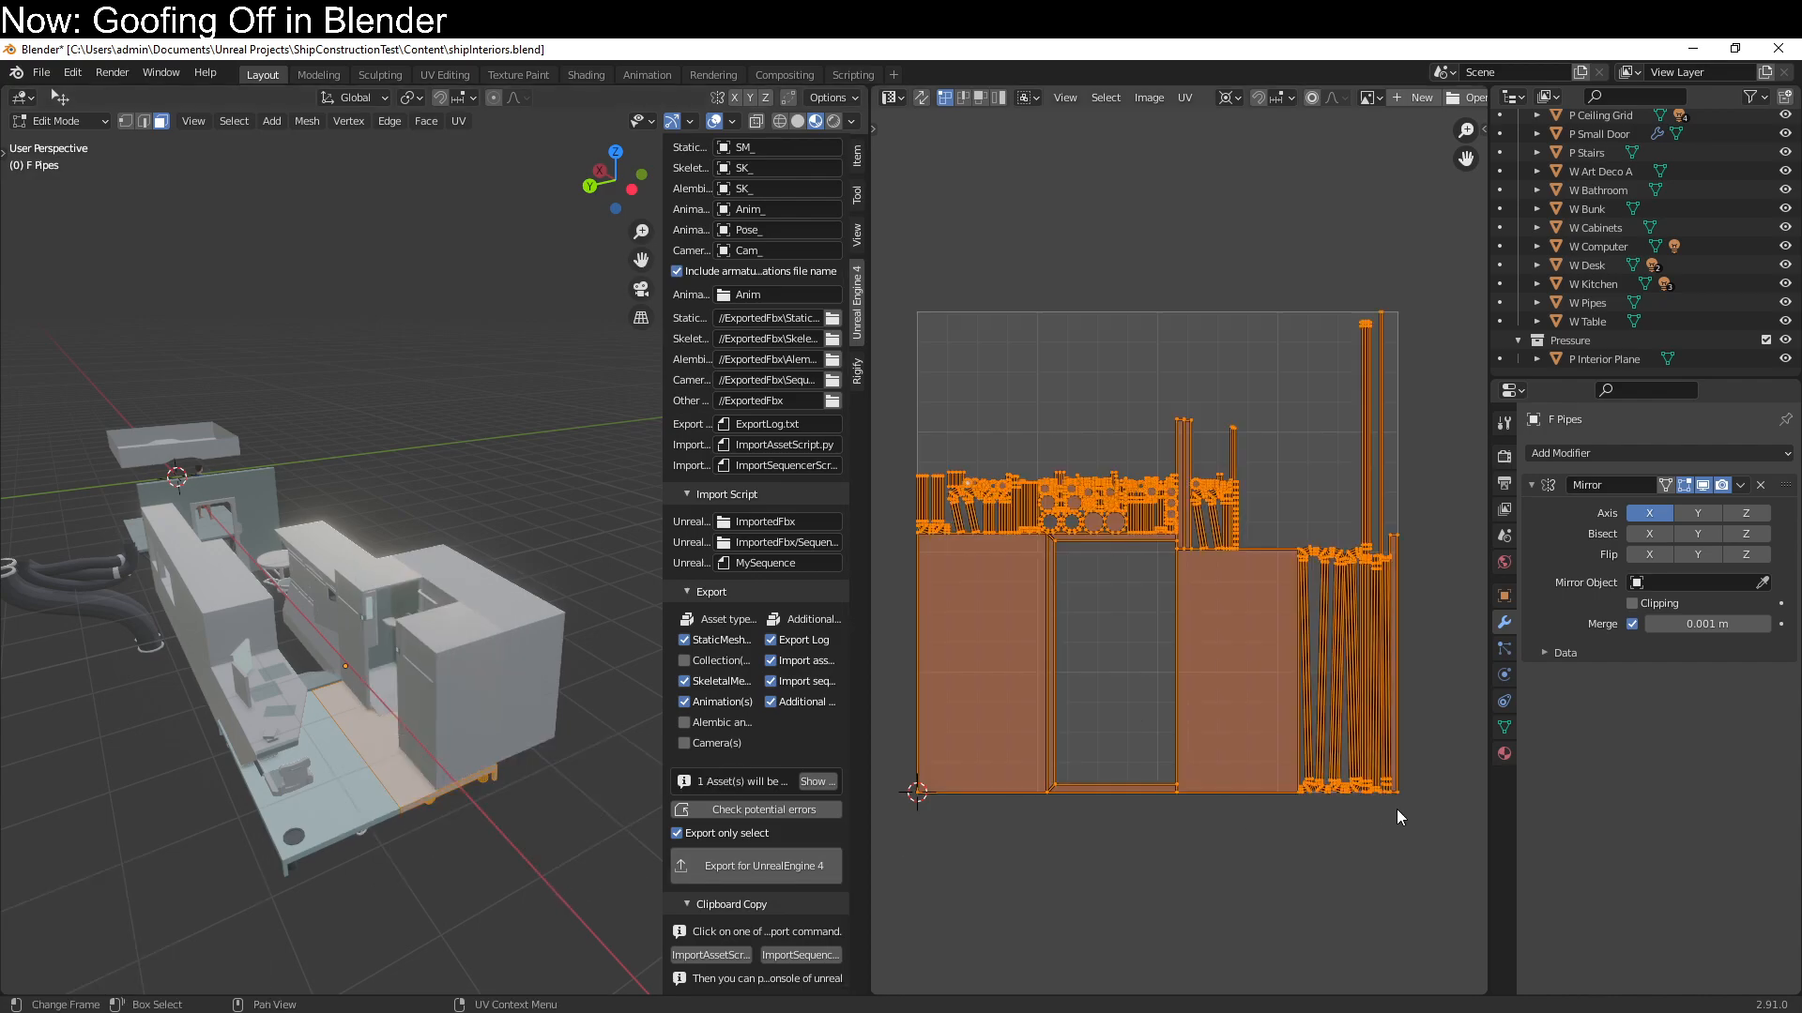
type("s.5")
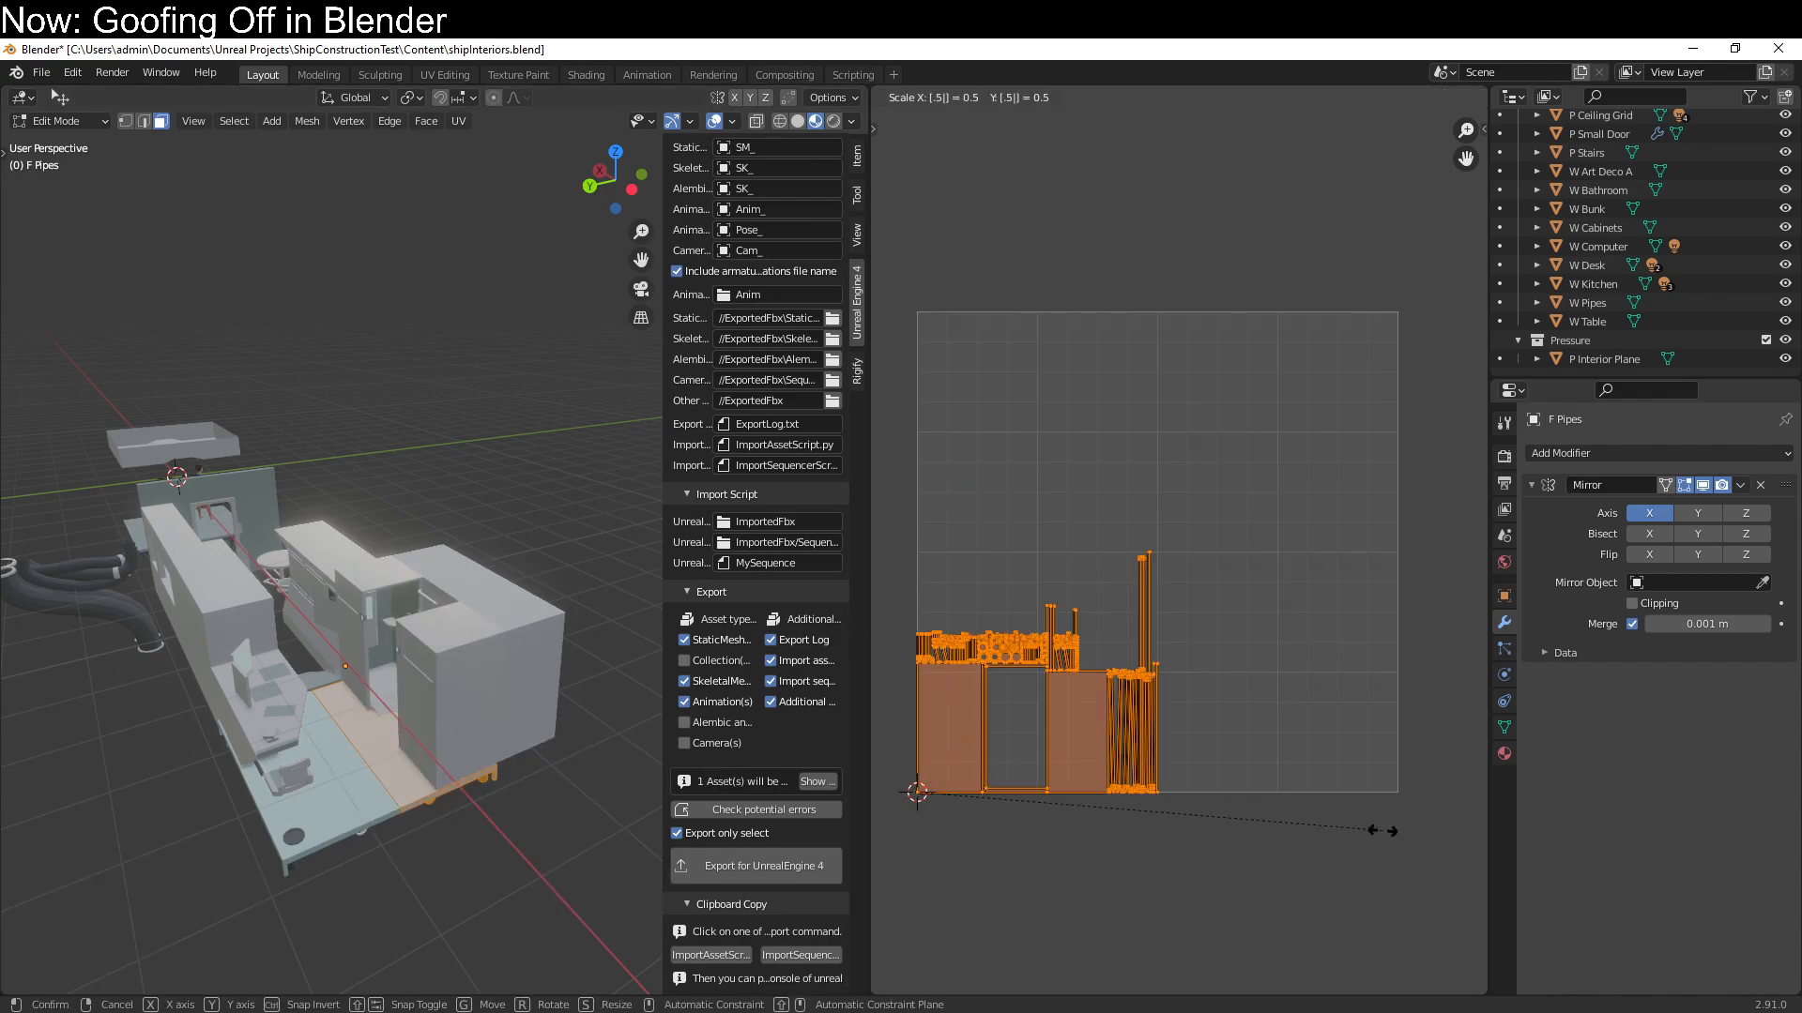
type("x")
key("Return")
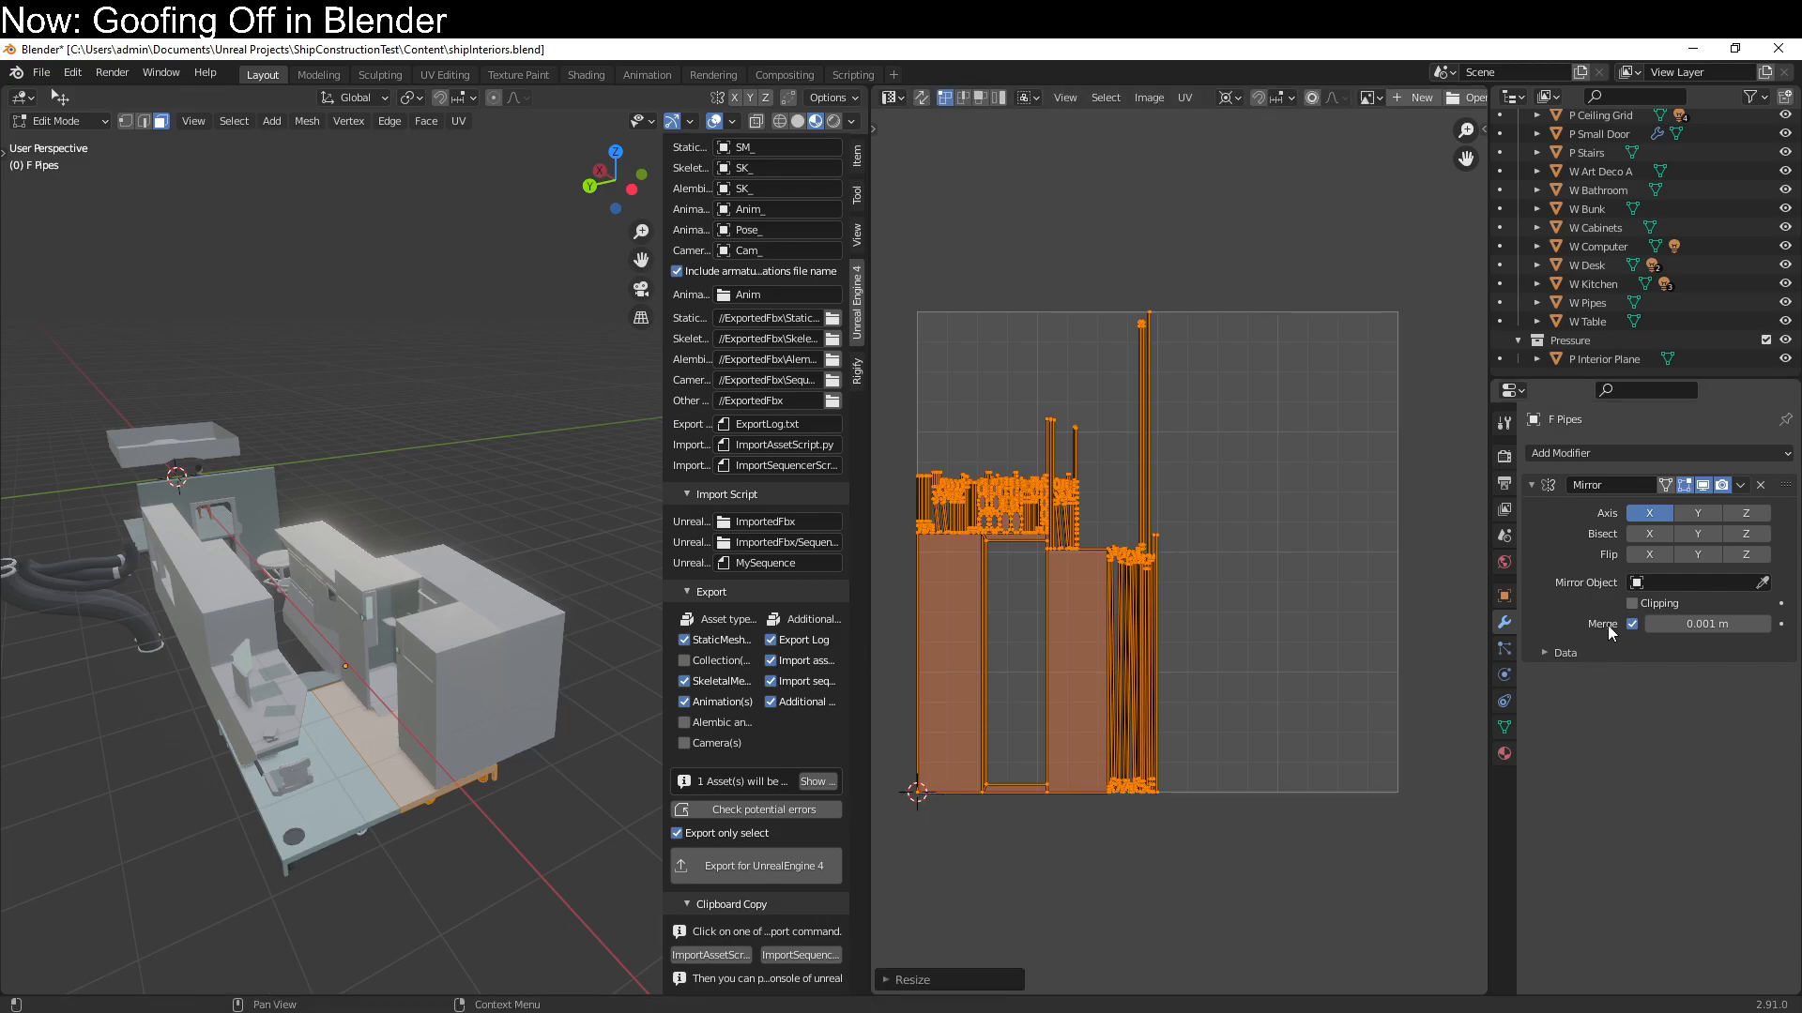
left_click(1549, 650)
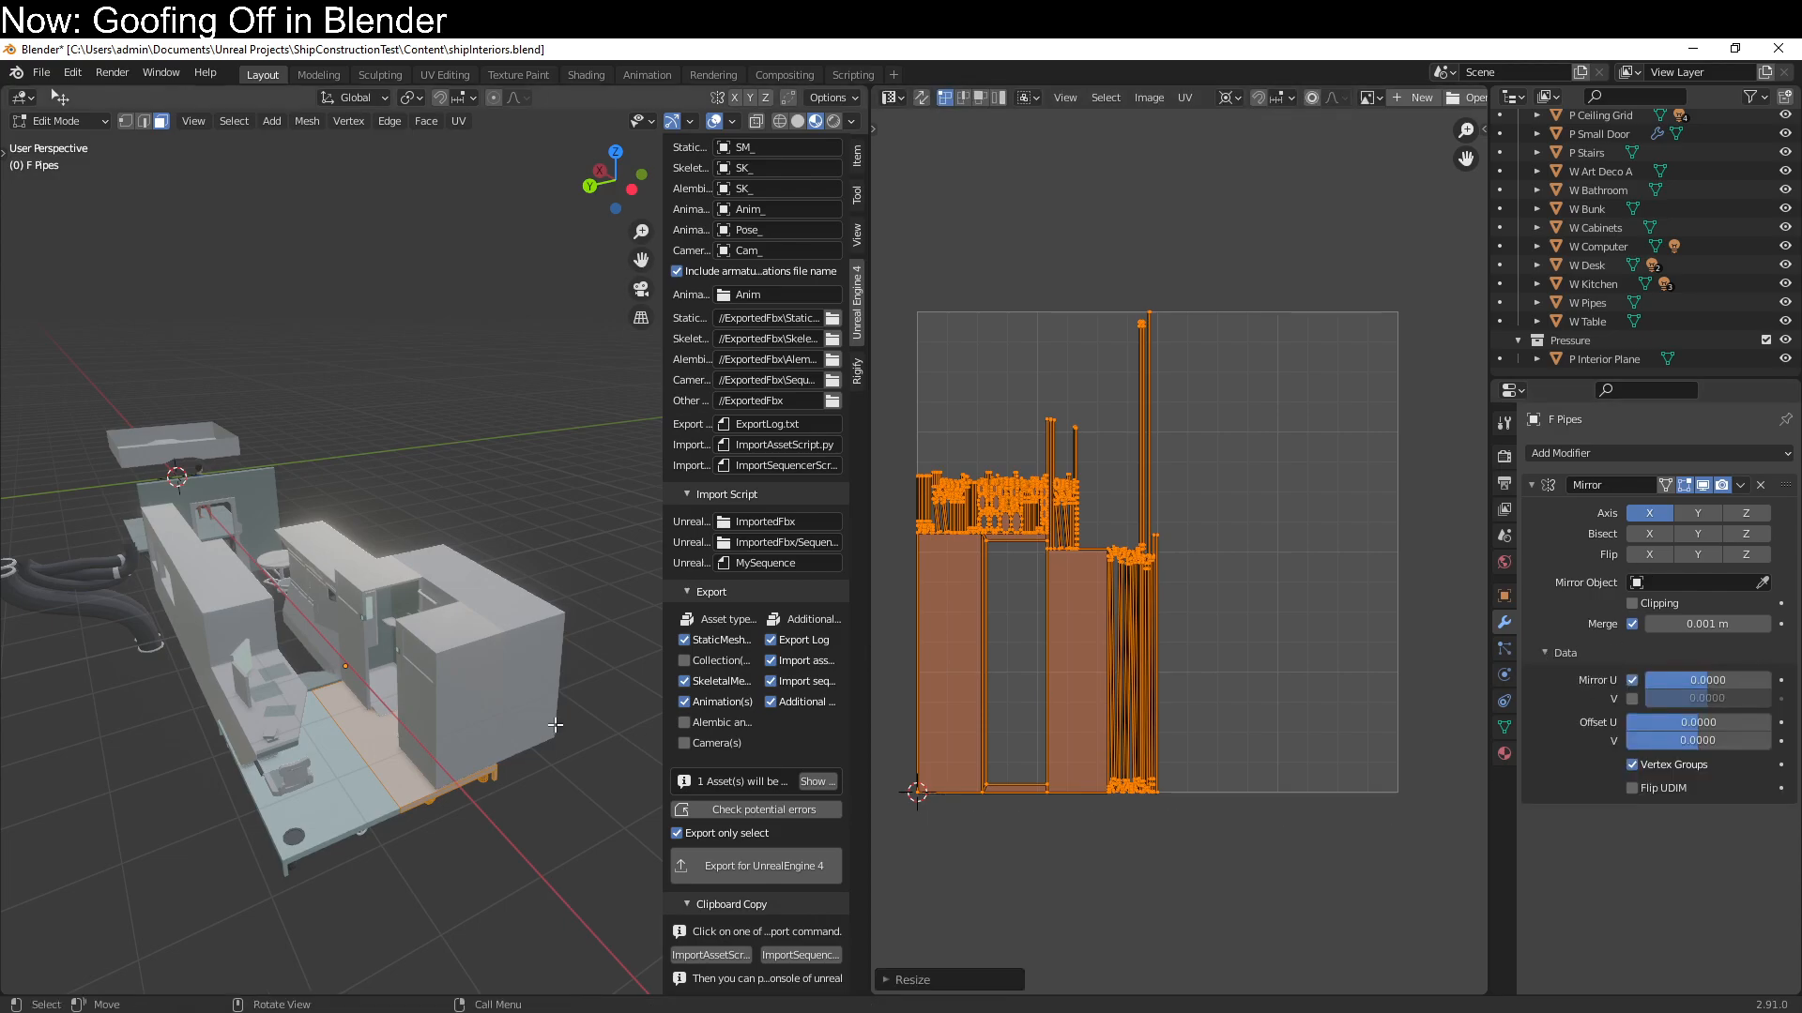
middle_click_drag(376, 759, 371, 782)
left_click(323, 653)
key("Tab")
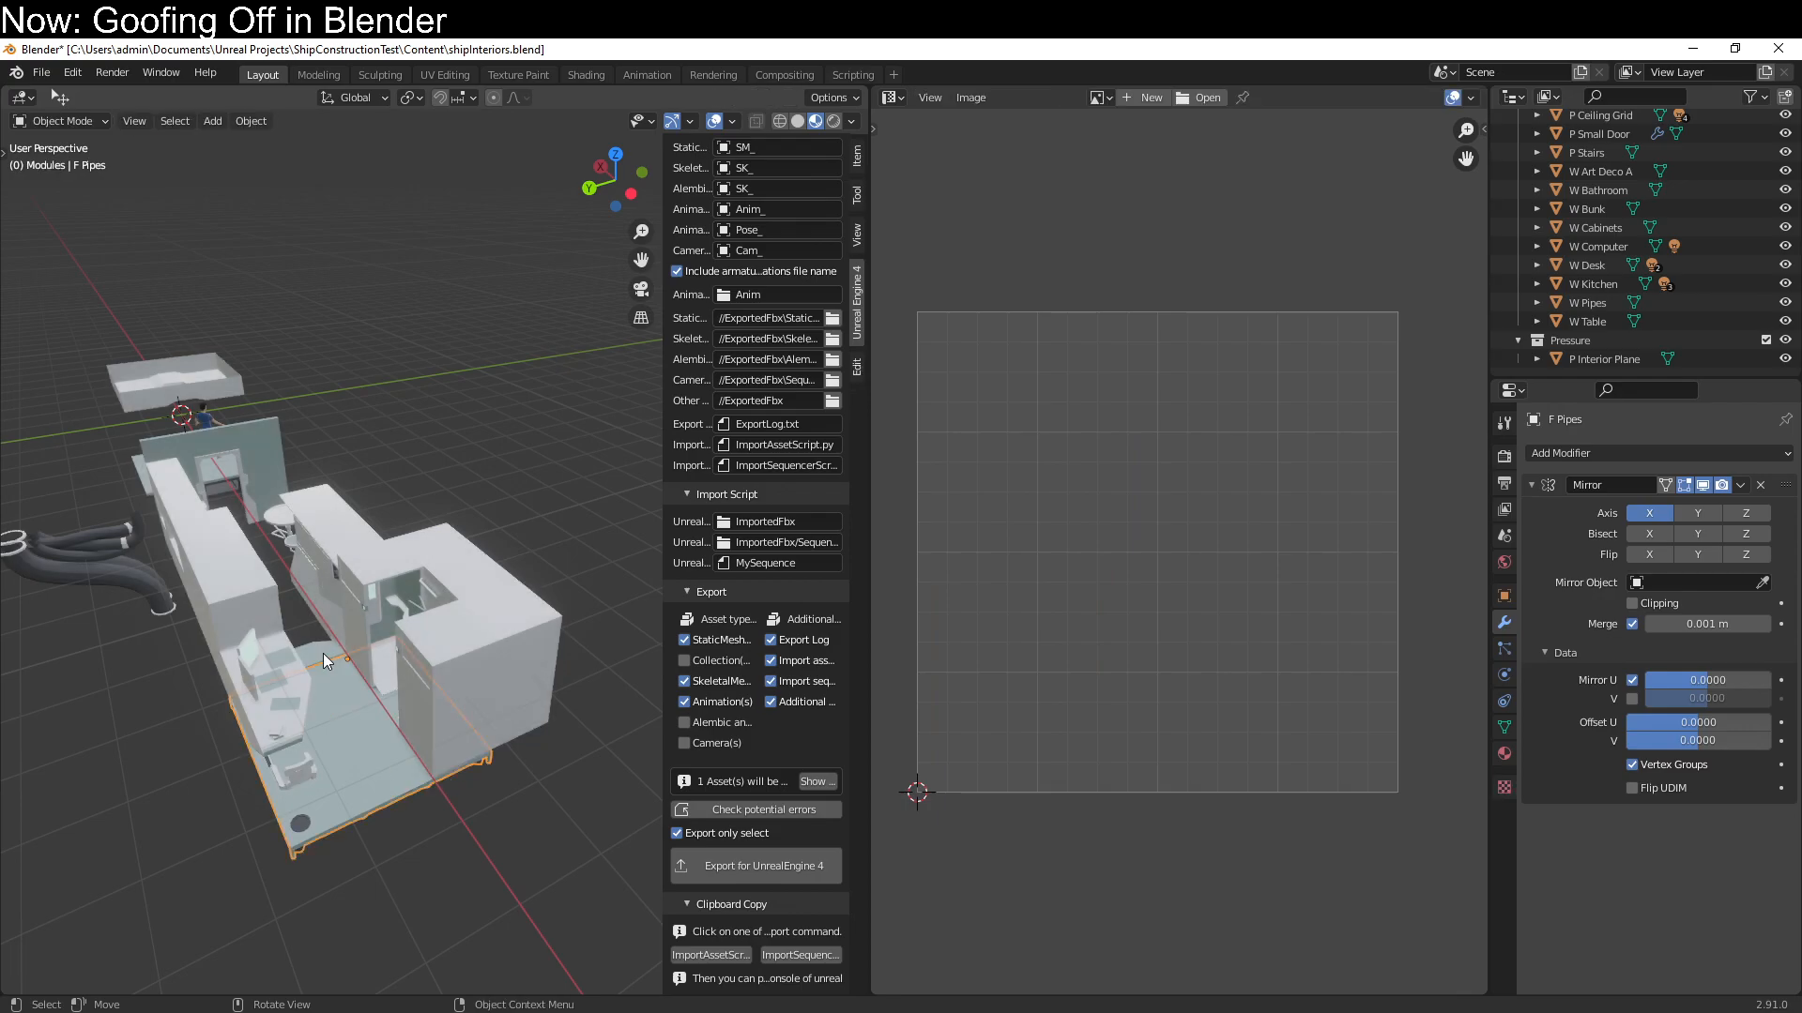
Unwrap all faces of the P Stairs module using Smart UV Project
left_click(323, 653)
key("Tab")
key("a")
middle_click_drag(380, 748, 418, 913)
key("q")
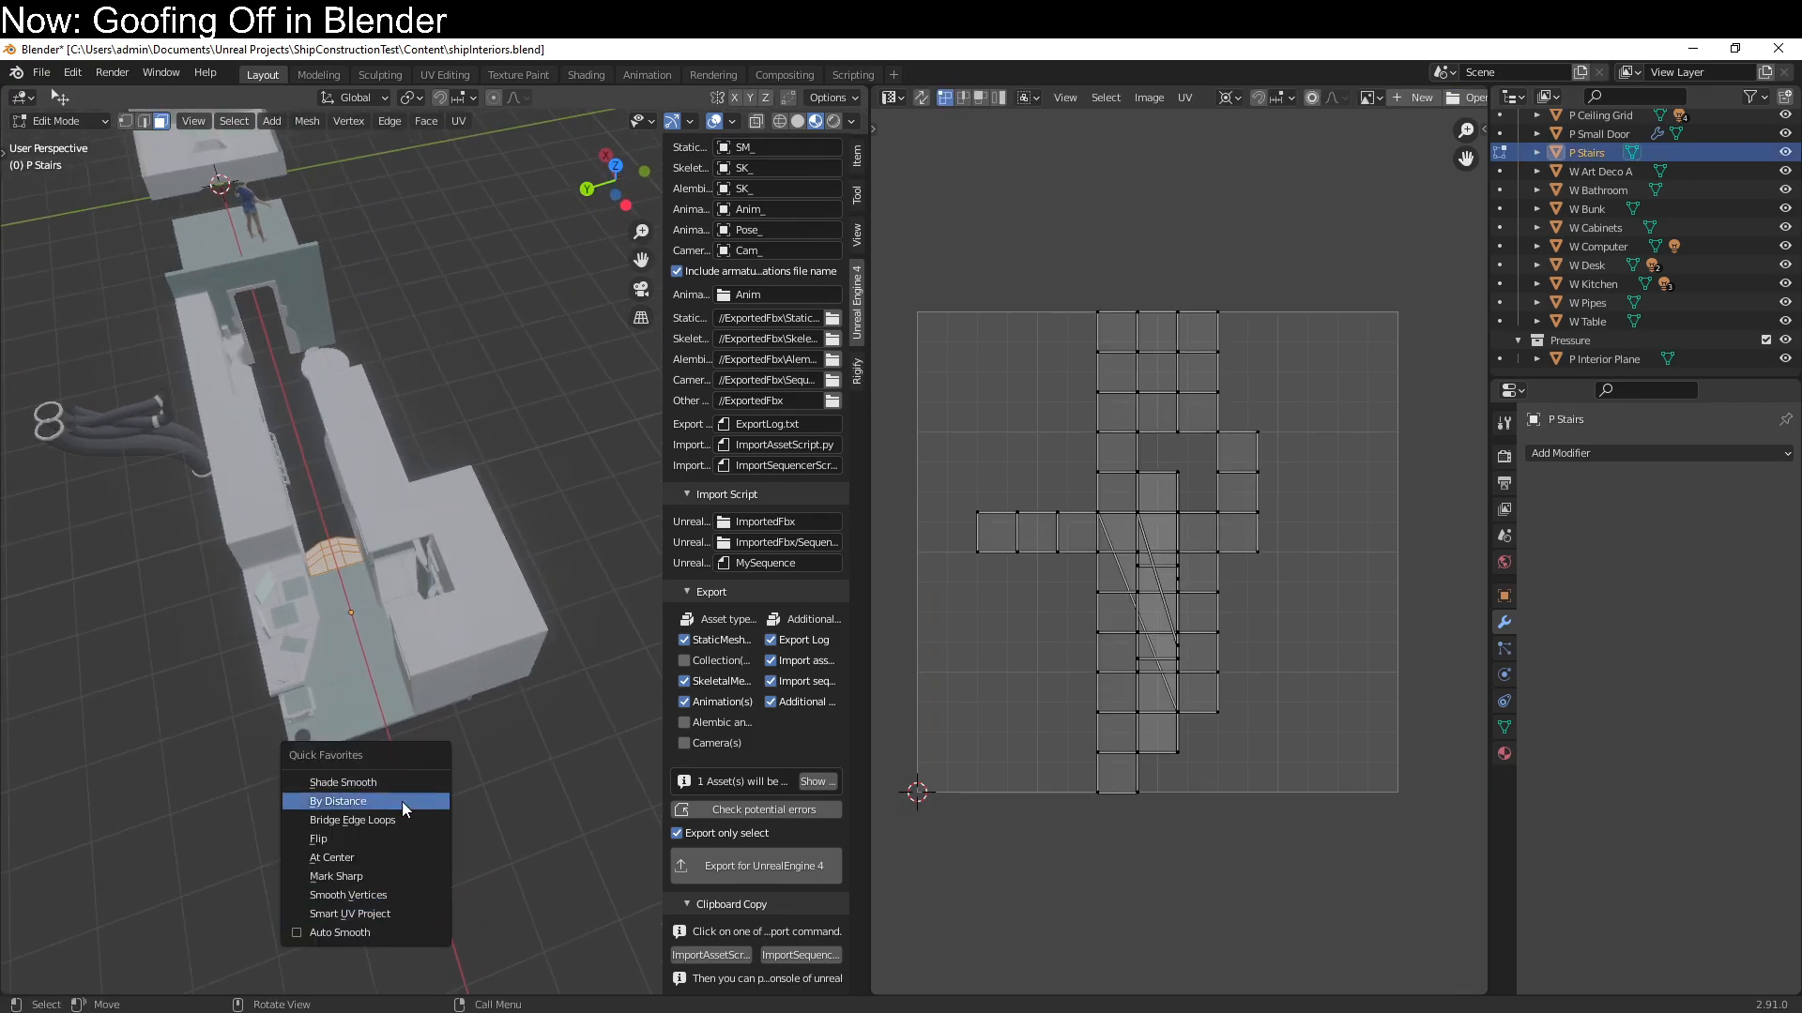
left_click(402, 914)
left_click(406, 989)
middle_click_drag(480, 808, 645, 739)
key("Tab")
Save shipInteriors.blend and export all interior modules for Unreal Engine 4, without limiting the export to the selection
key("ctrl+s")
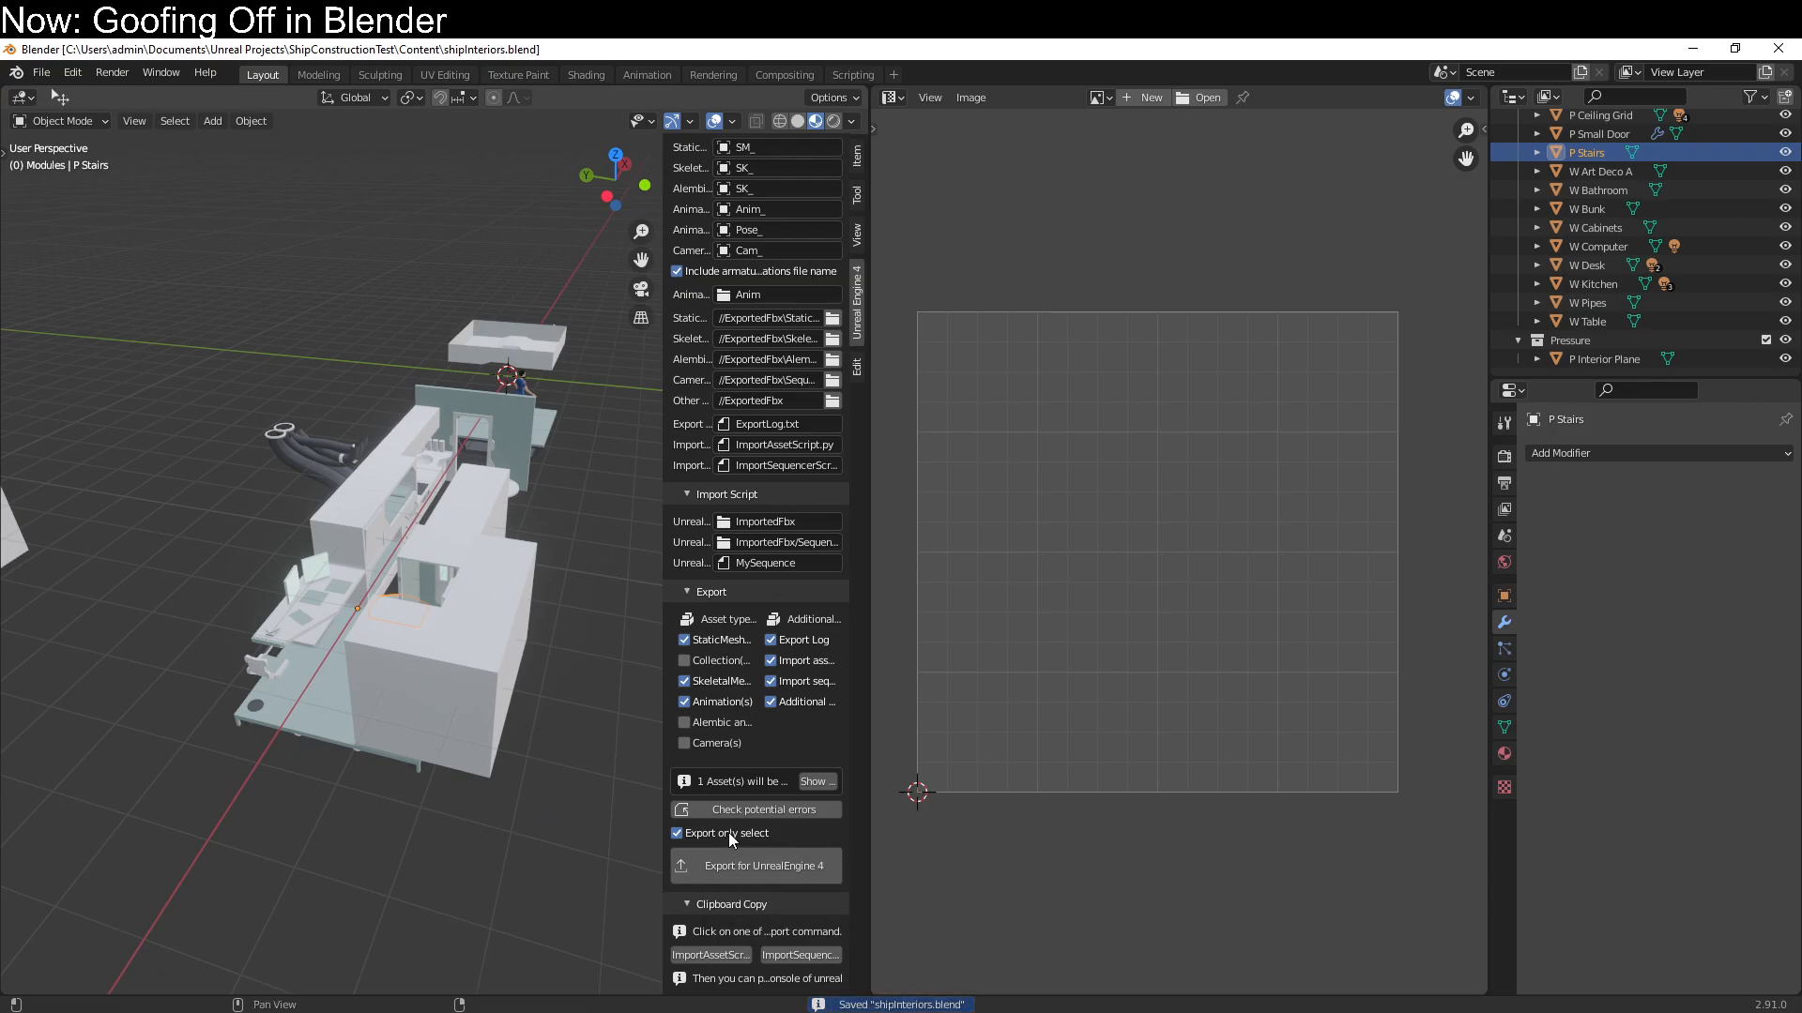
left_click(721, 834)
left_click(719, 865)
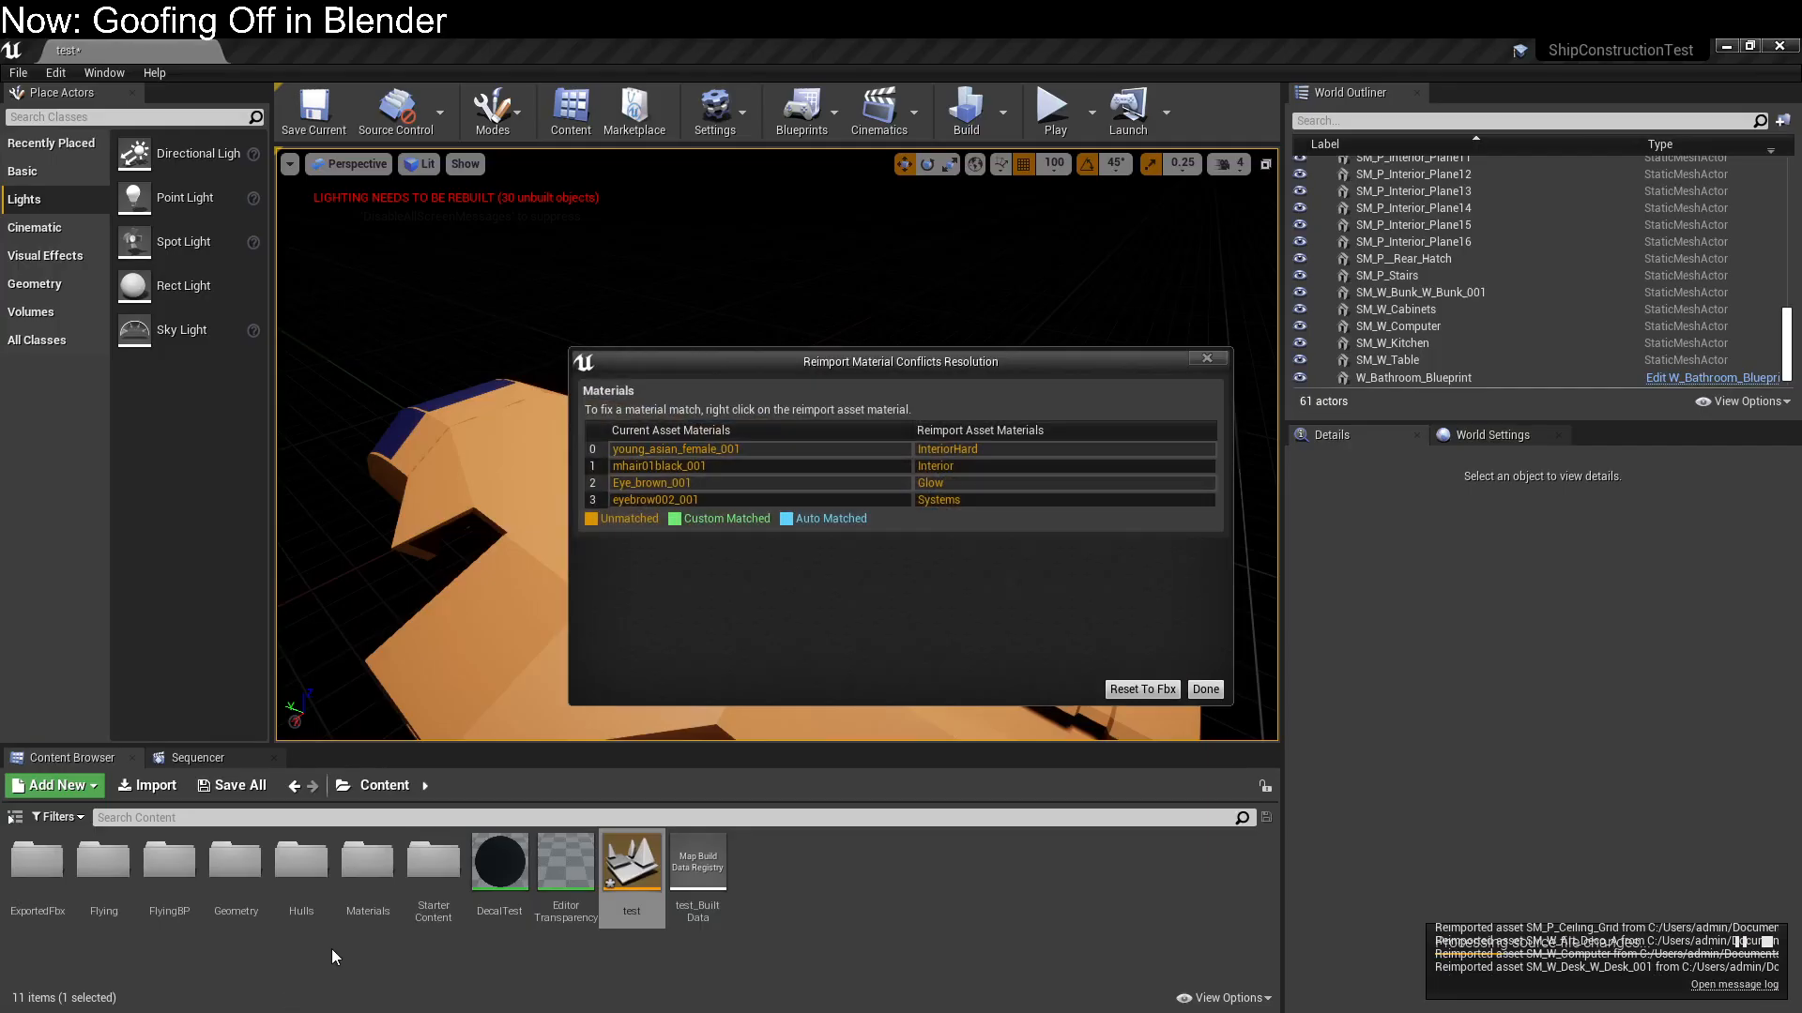
In the Unreal Editor, resolve the reimport material conflicts by resetting the material lists to the FBX
left_click(1139, 691)
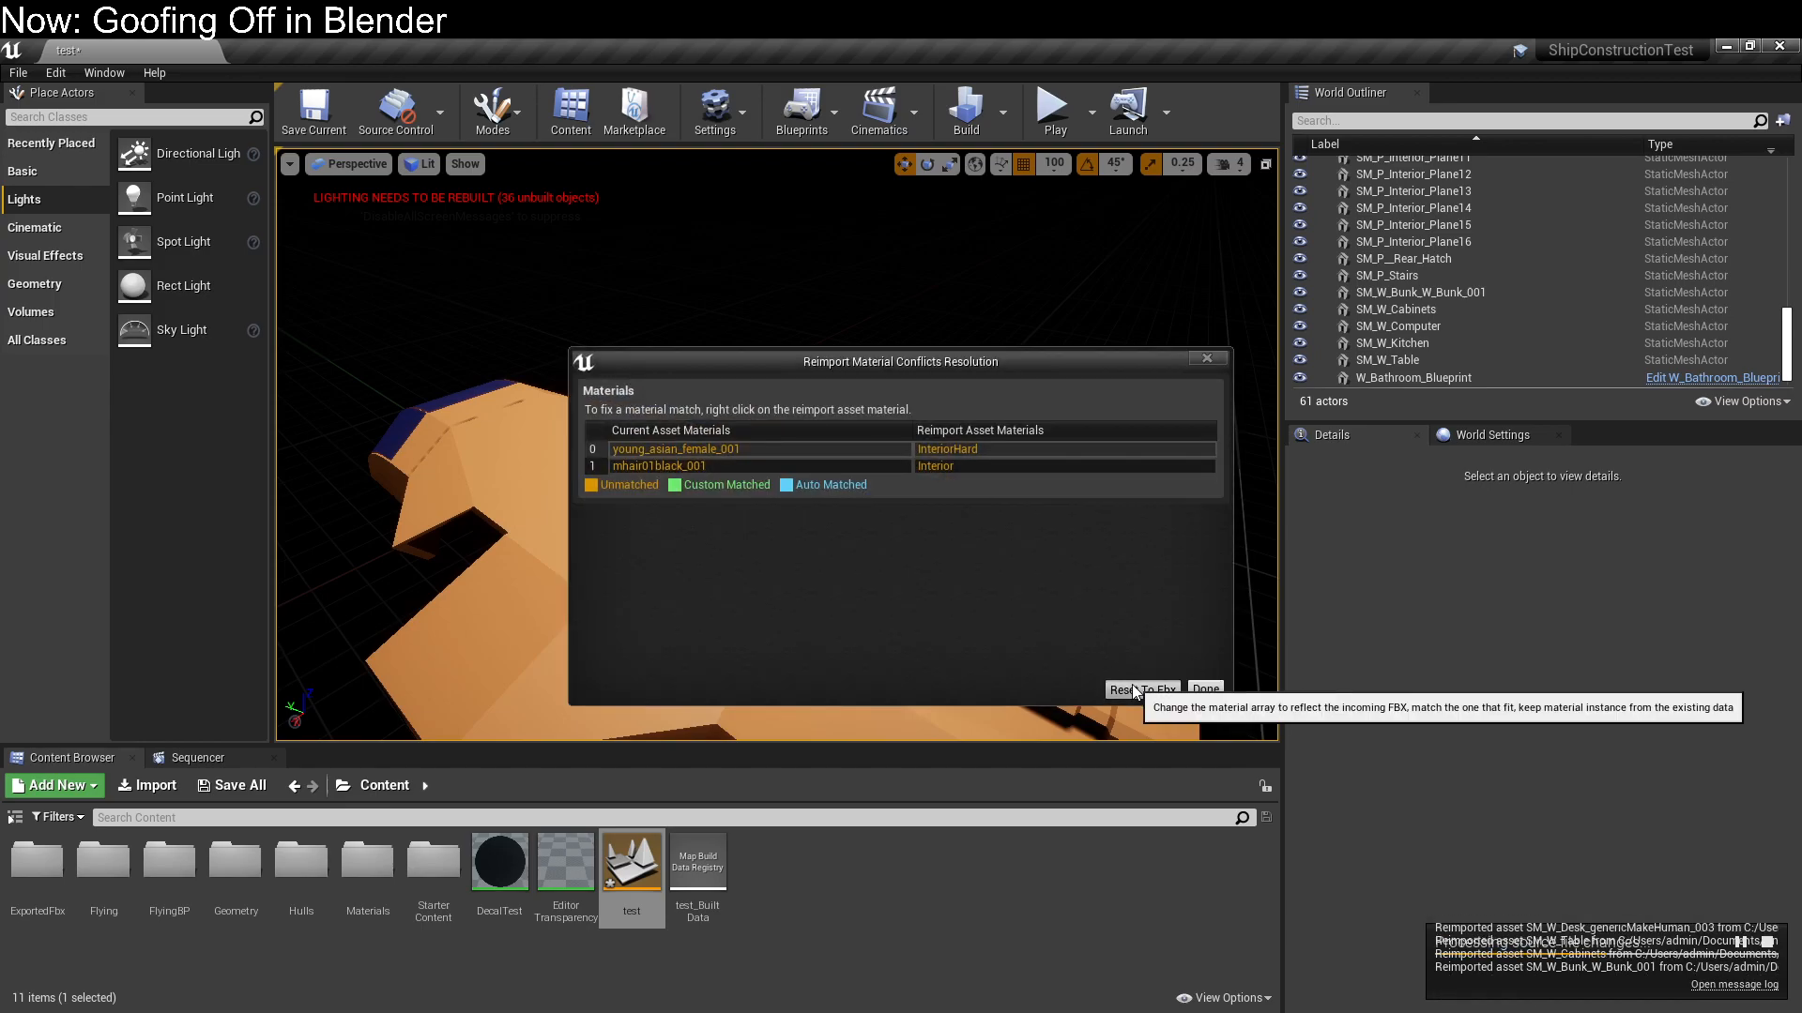
left_click(1135, 691)
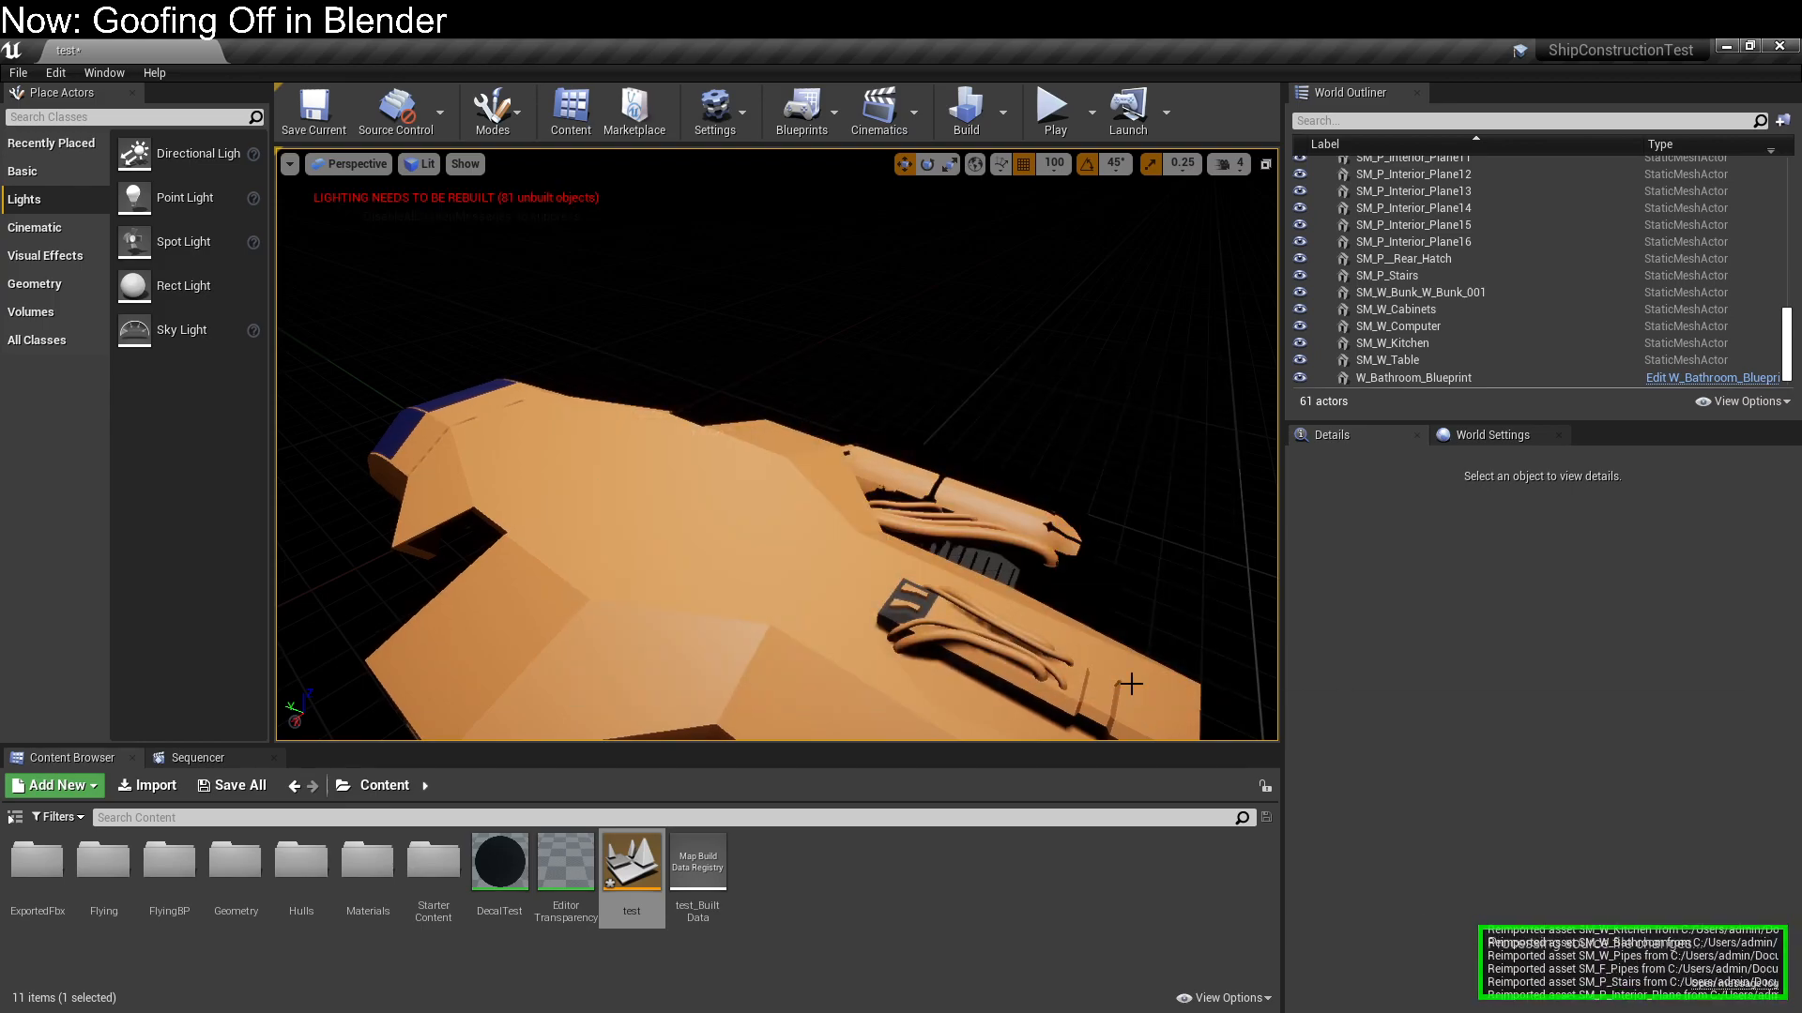
Fly around the ship in the level viewport to examine the reimported modules
key("w")
right_click_drag(736, 588, 924, 662)
key("w")
key("w")
key("w")
key("w")
key("s")
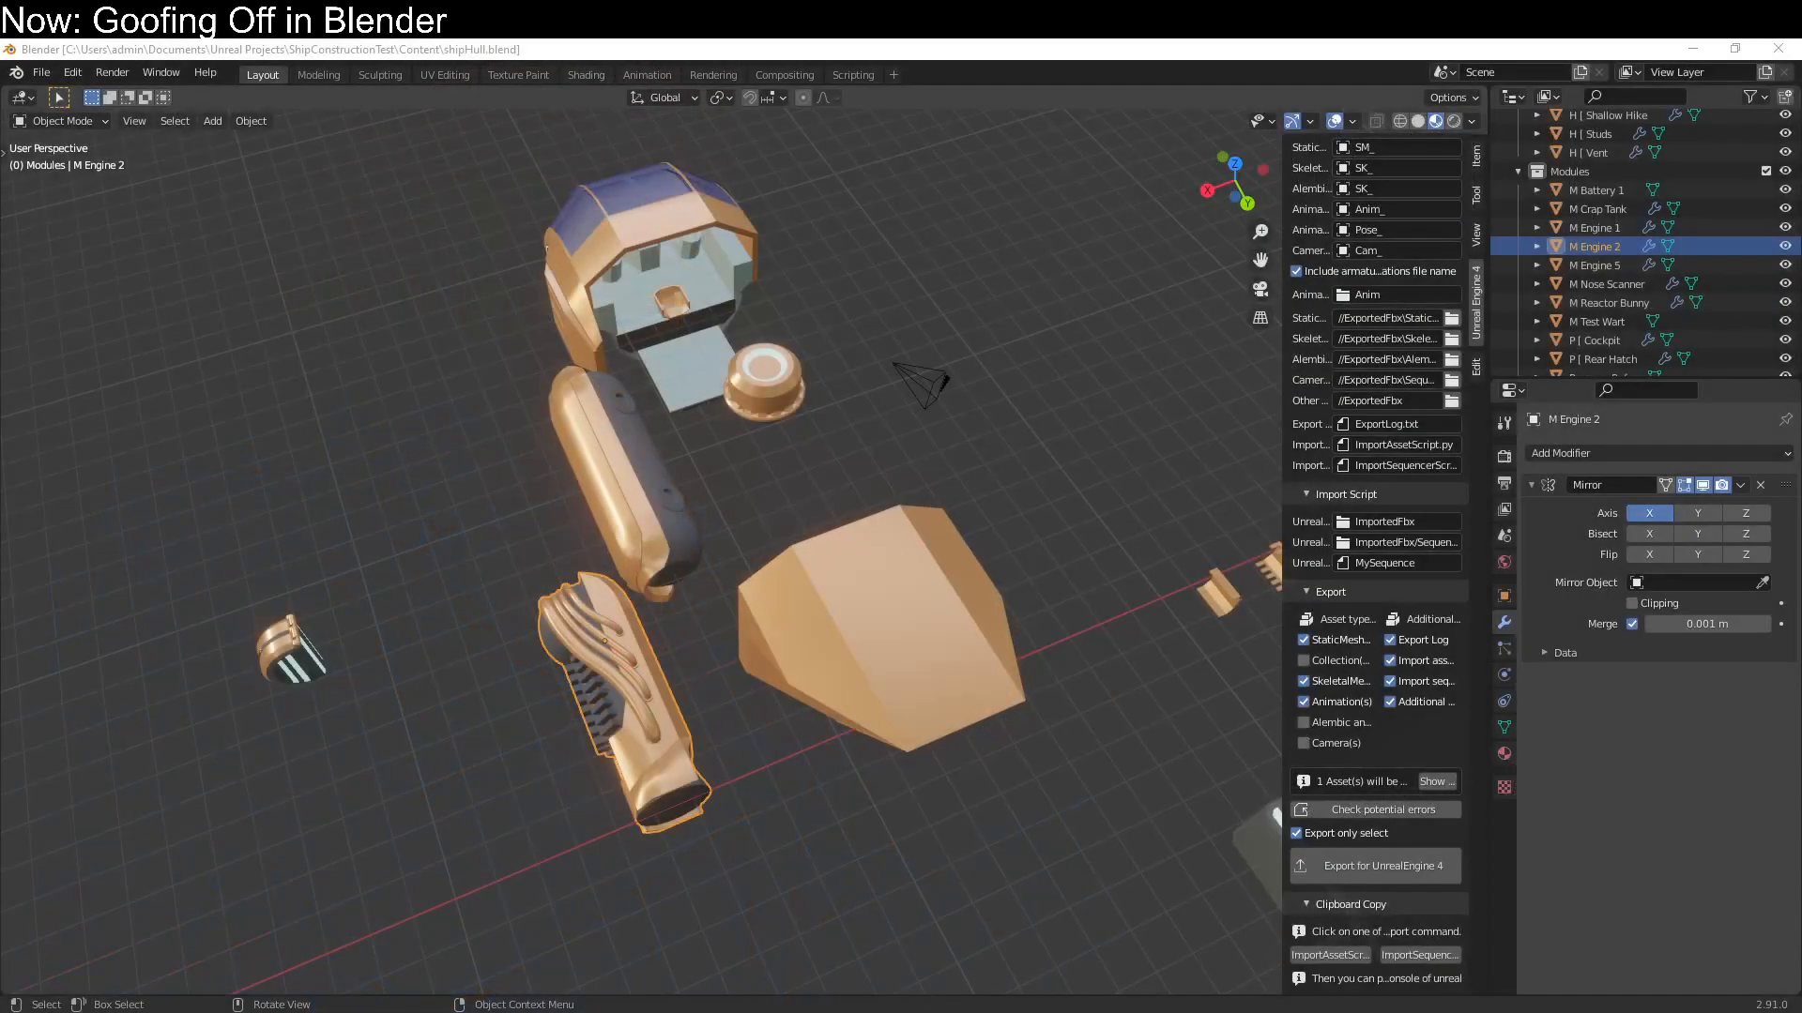
Switch to shipHull.blend in Blender, enter Edit Mode on M Engine 2 and select its whole mesh
middle_click_drag(847, 617, 452, 601)
left_click(451, 600)
left_click(565, 606)
key("Tab")
middle_click_drag(689, 751, 836, 777)
key("a")
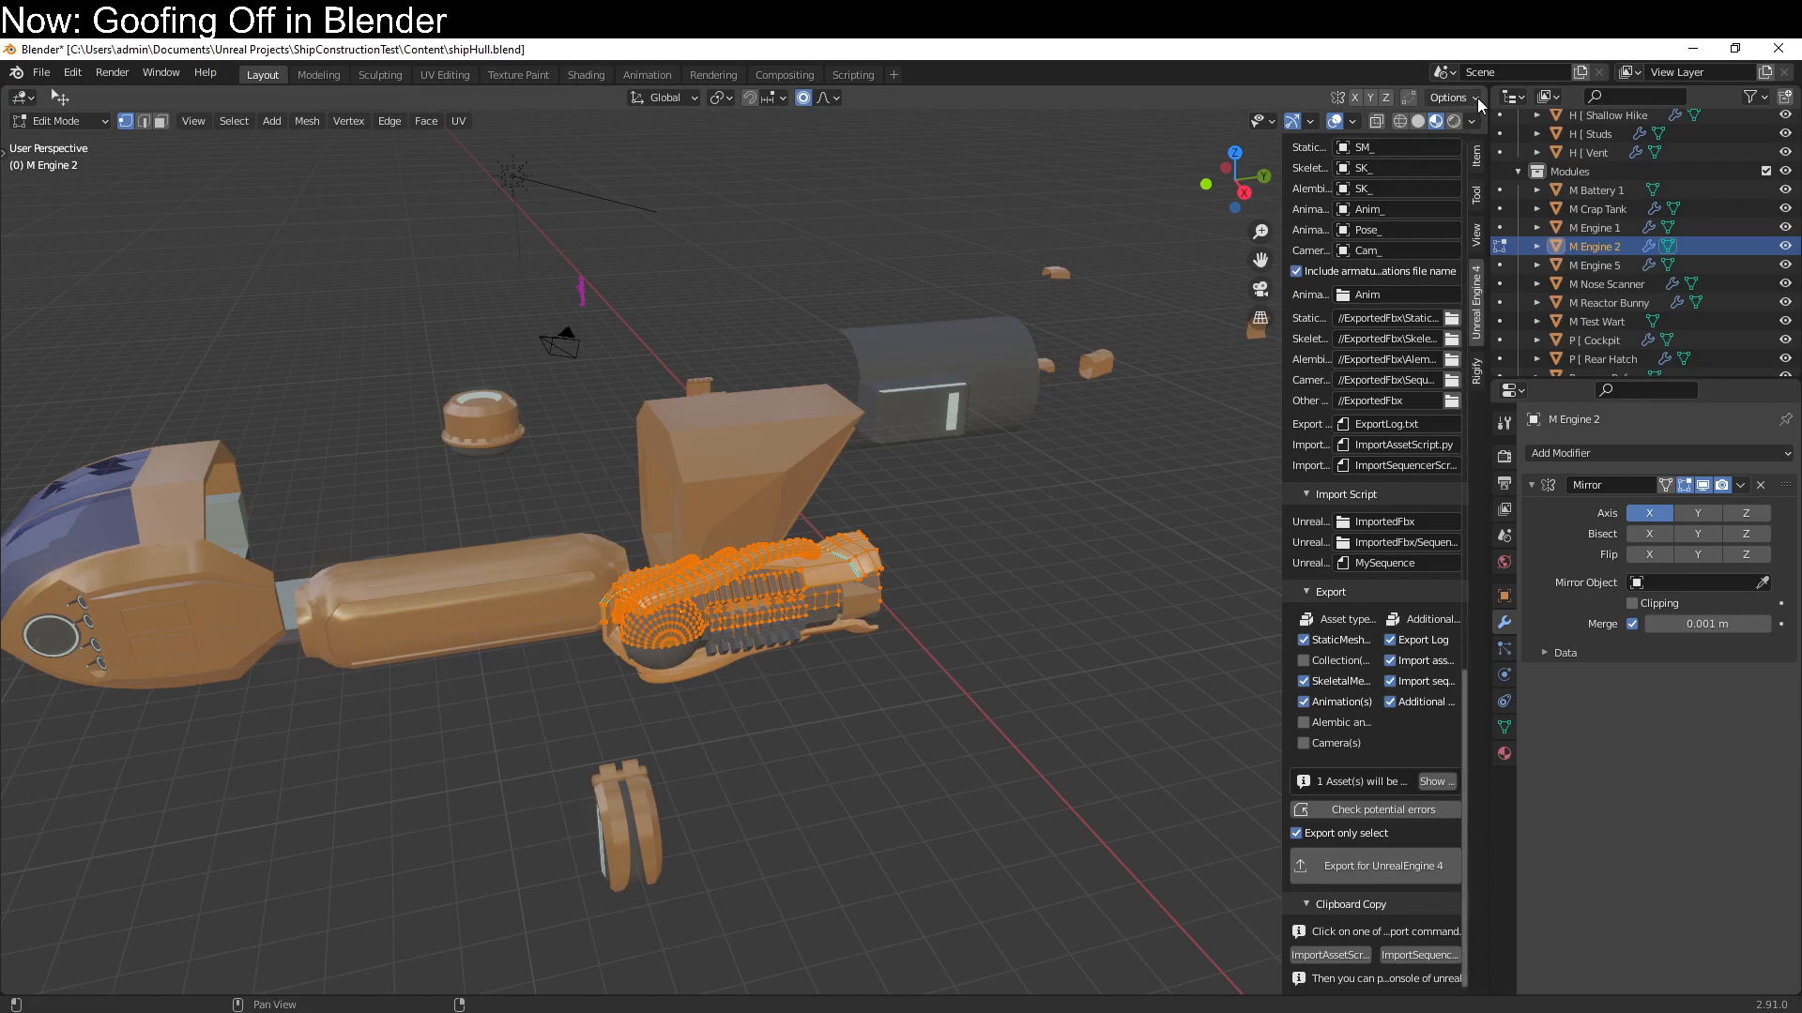
Split the 3D Viewport and turn the new area into a UV Editor
left_click_drag(1487, 87, 1000, 282)
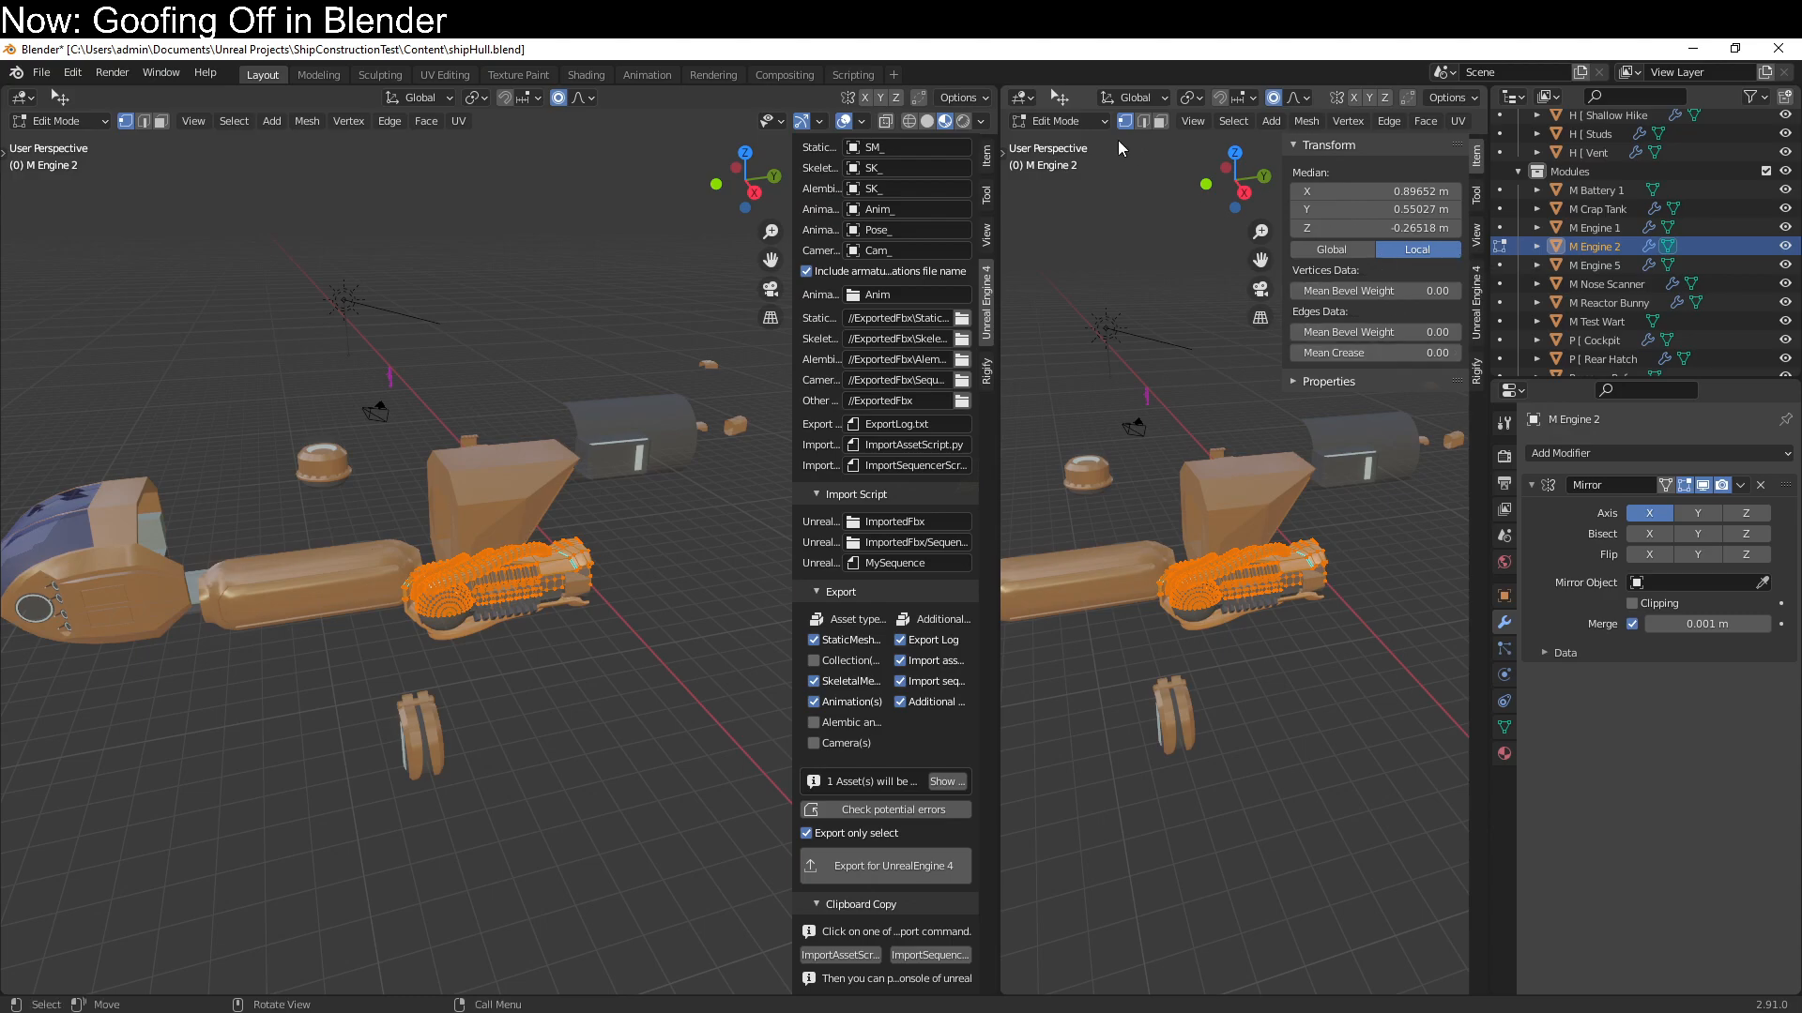
left_click(1032, 100)
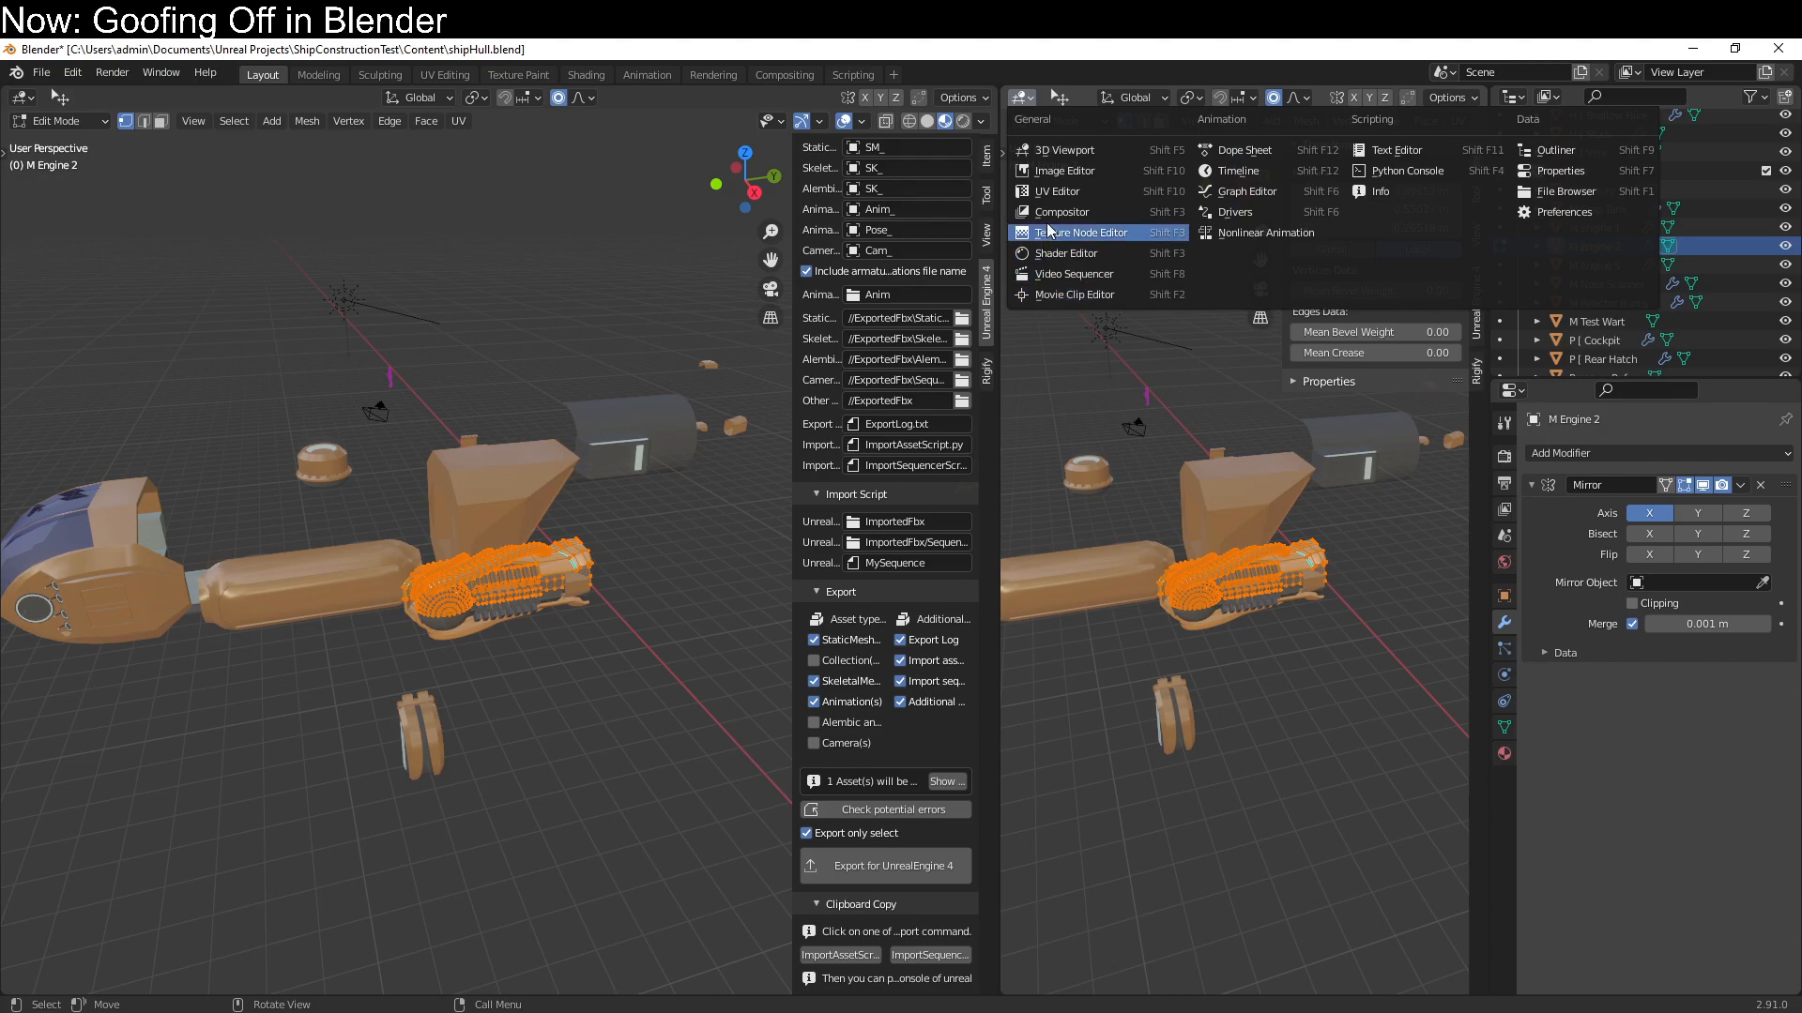
left_click(1059, 191)
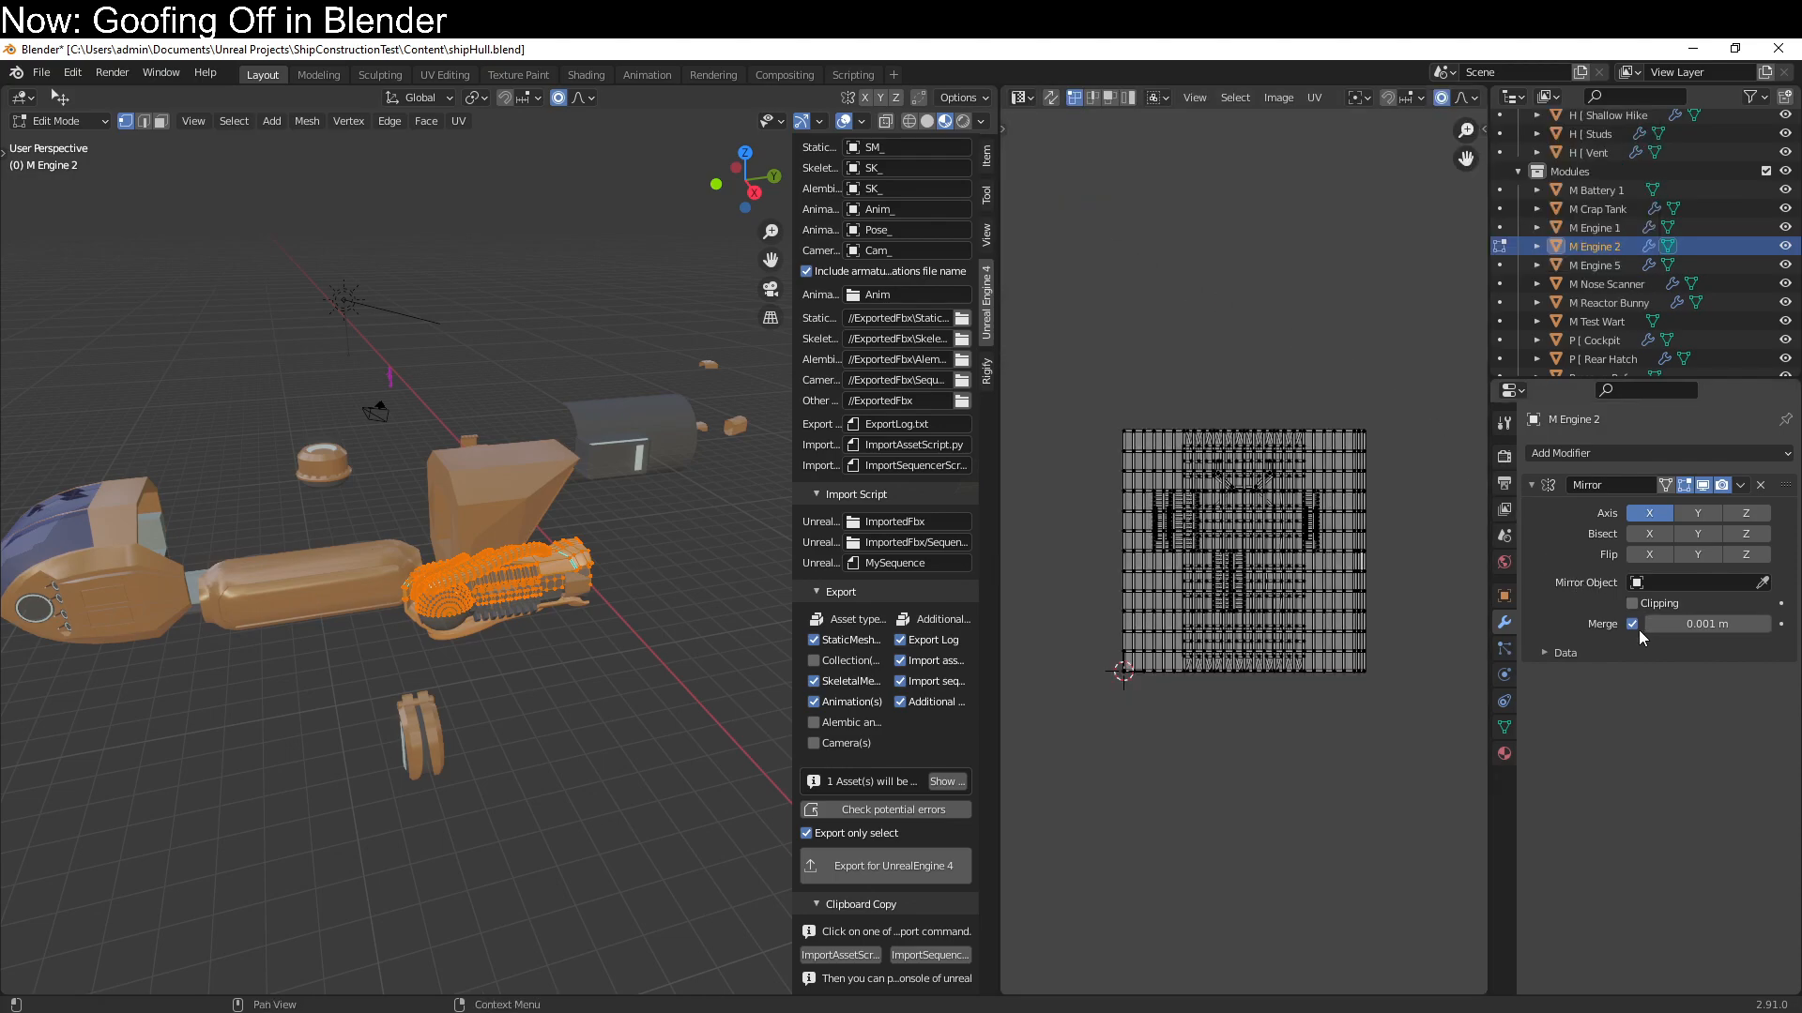
Enable Mirror U in M Engine 2's Mirror modifier, unwrap its mesh with Smart UV Project at 66° and select all UV islands
left_click(1547, 653)
left_click(1633, 682)
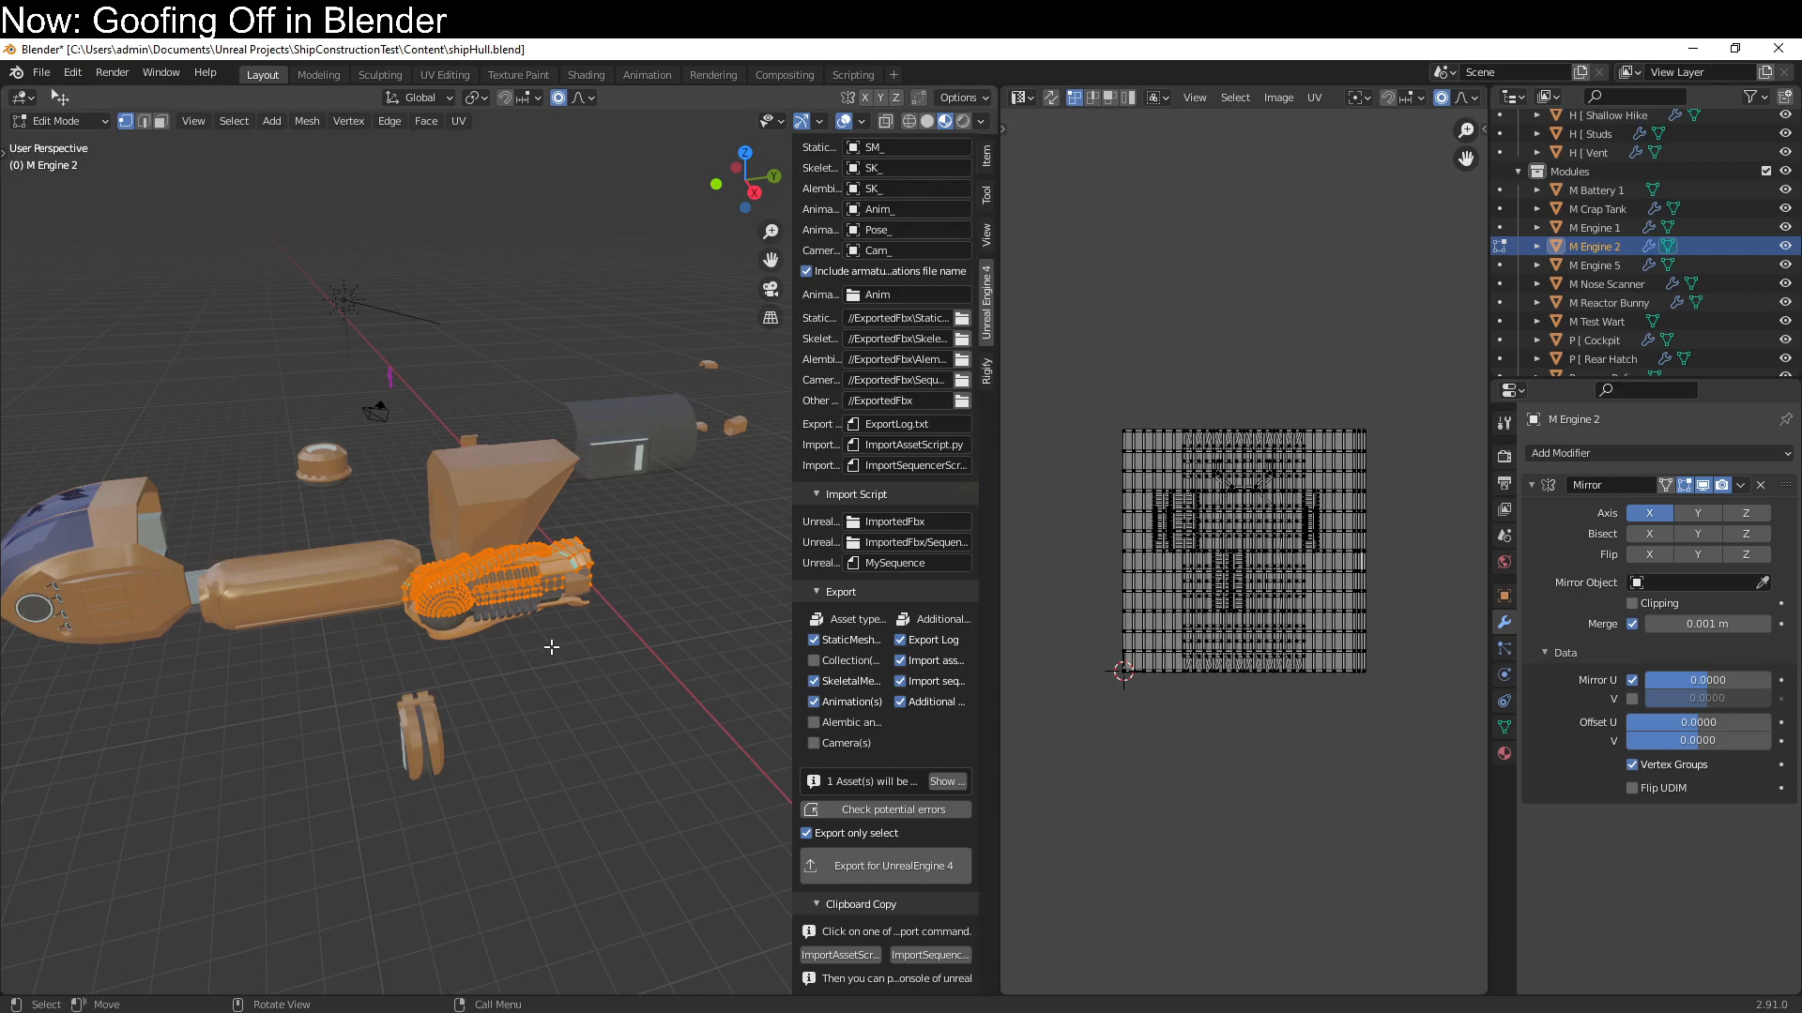
key("u")
left_click(533, 778)
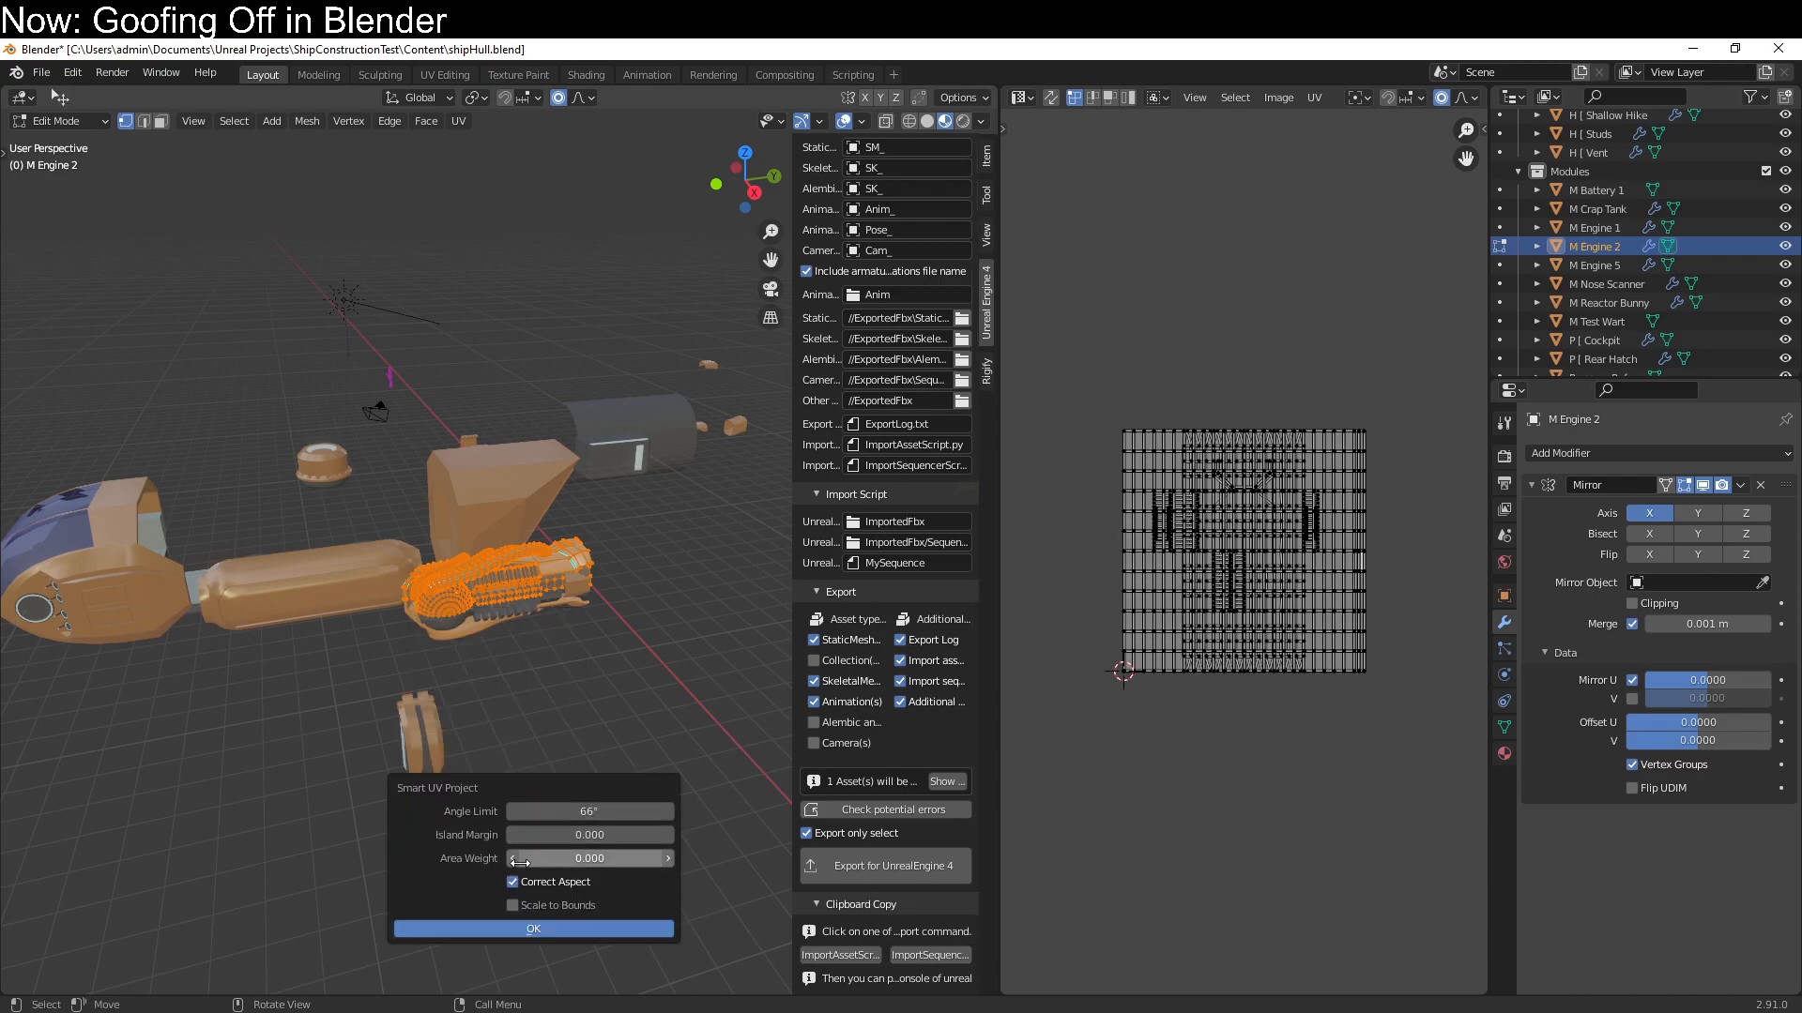
left_click(524, 929)
type("a")
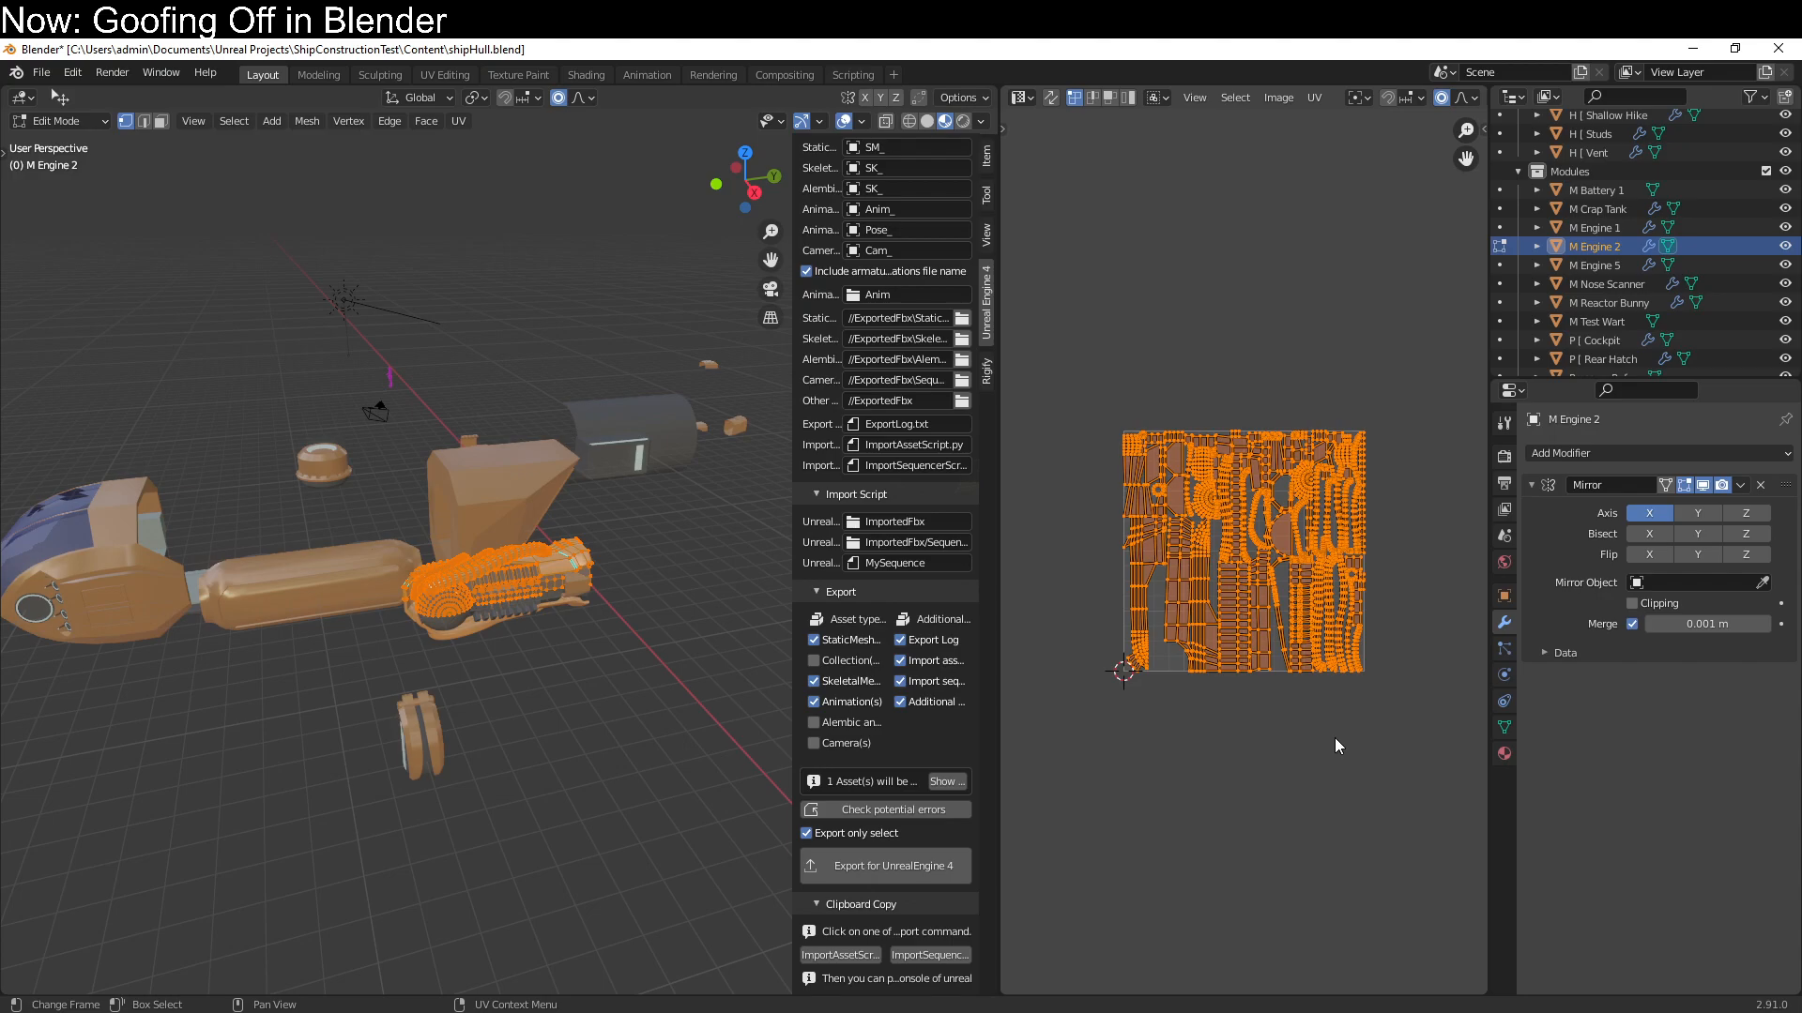
type("sx.5")
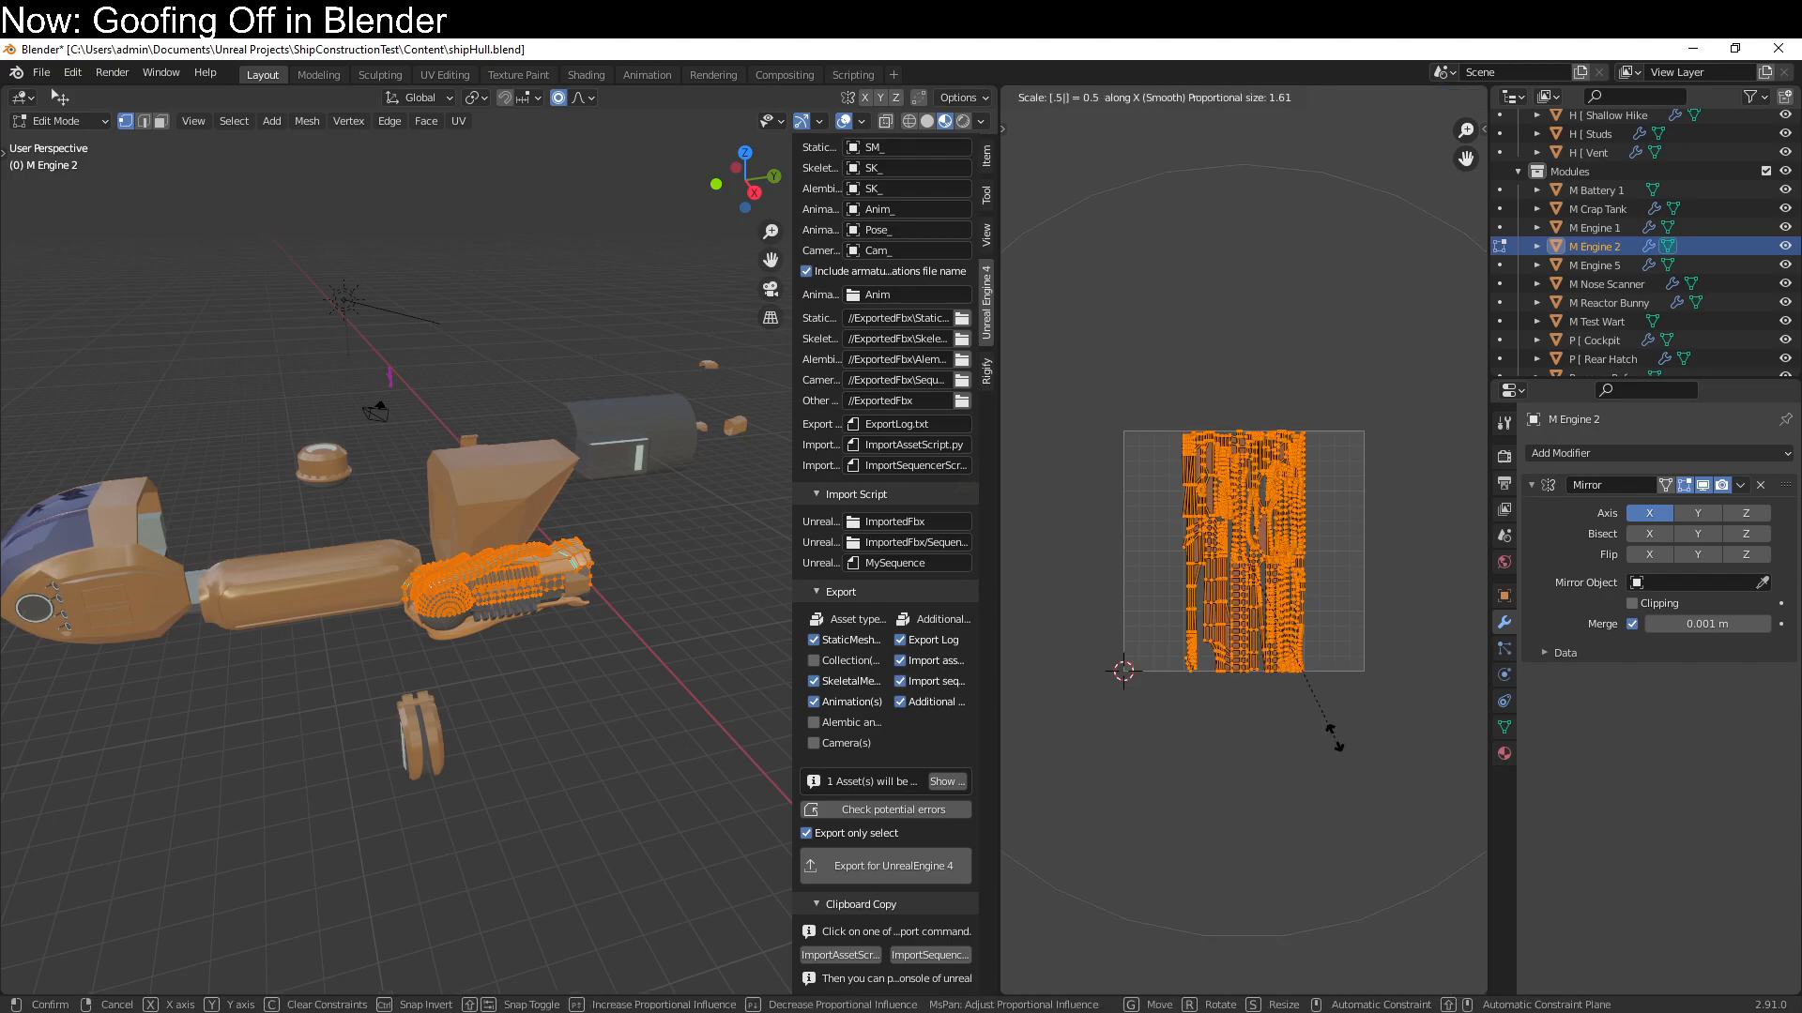
Set the UV pivot to 2D Cursor, scale M Engine 2's UV islands by 0.5 along X and return to Object Mode
key("Escape")
left_click(1357, 97)
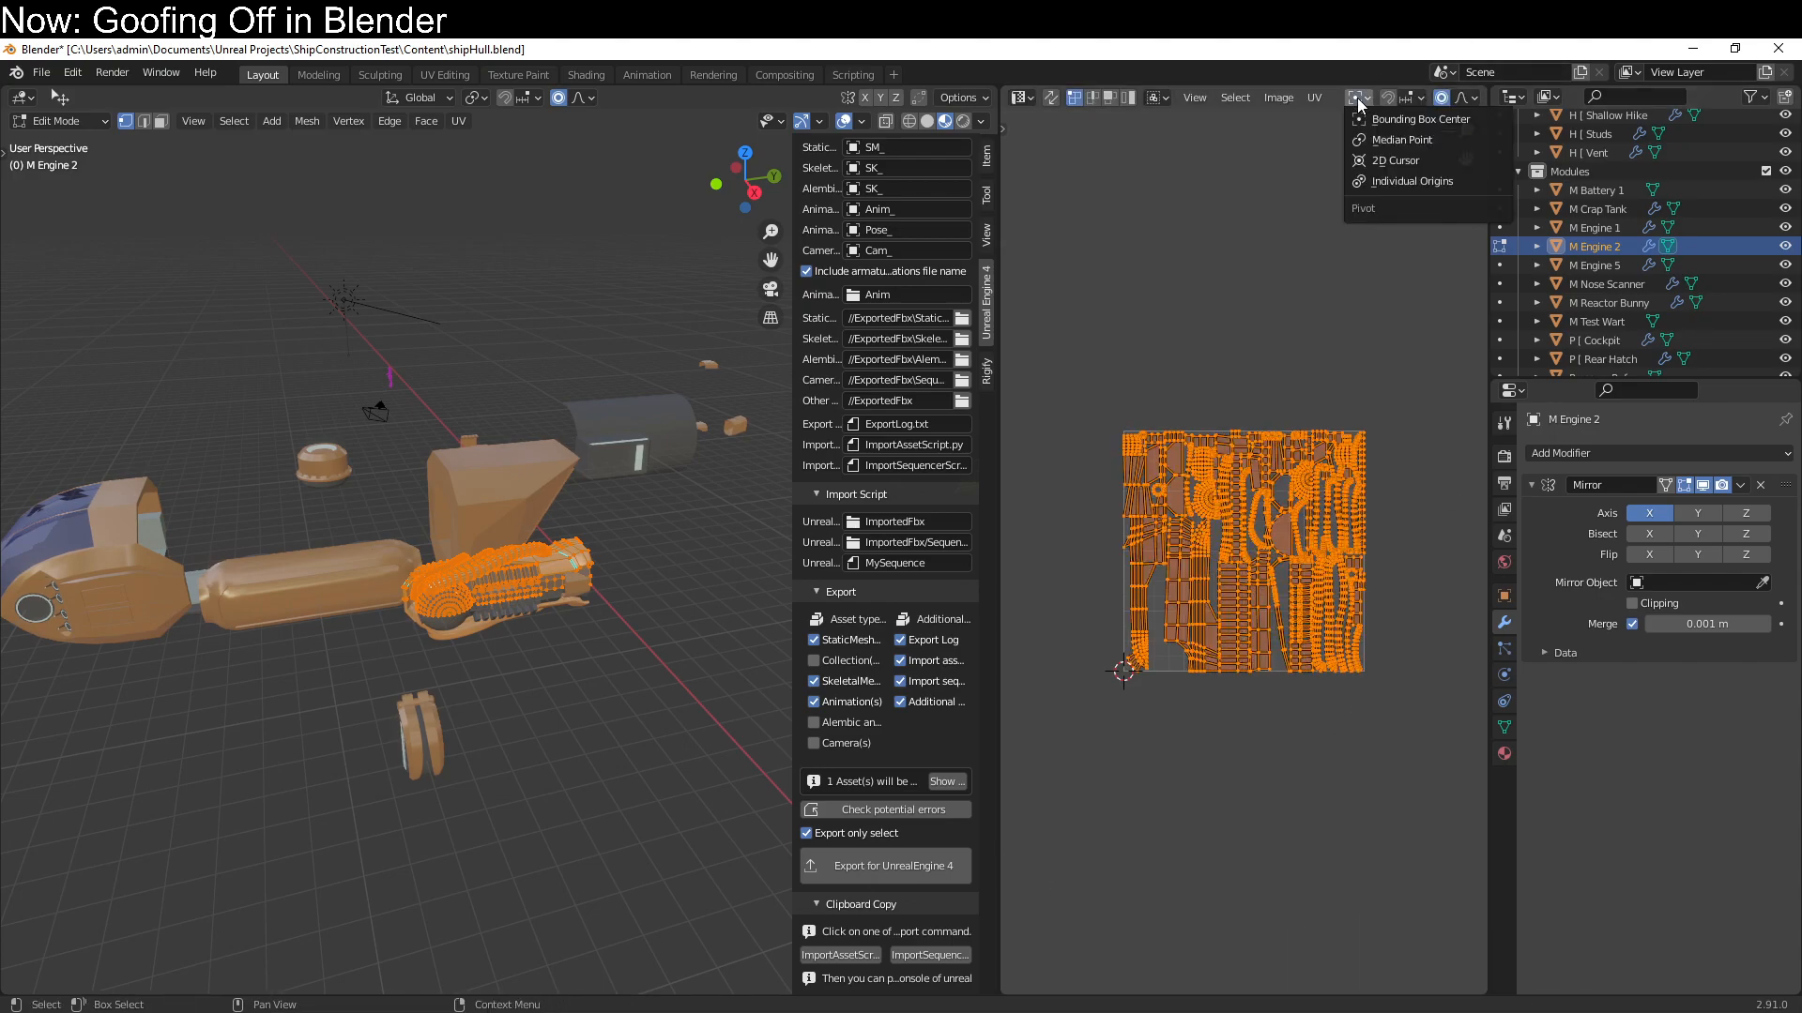
left_click(1364, 161)
type("sx.5")
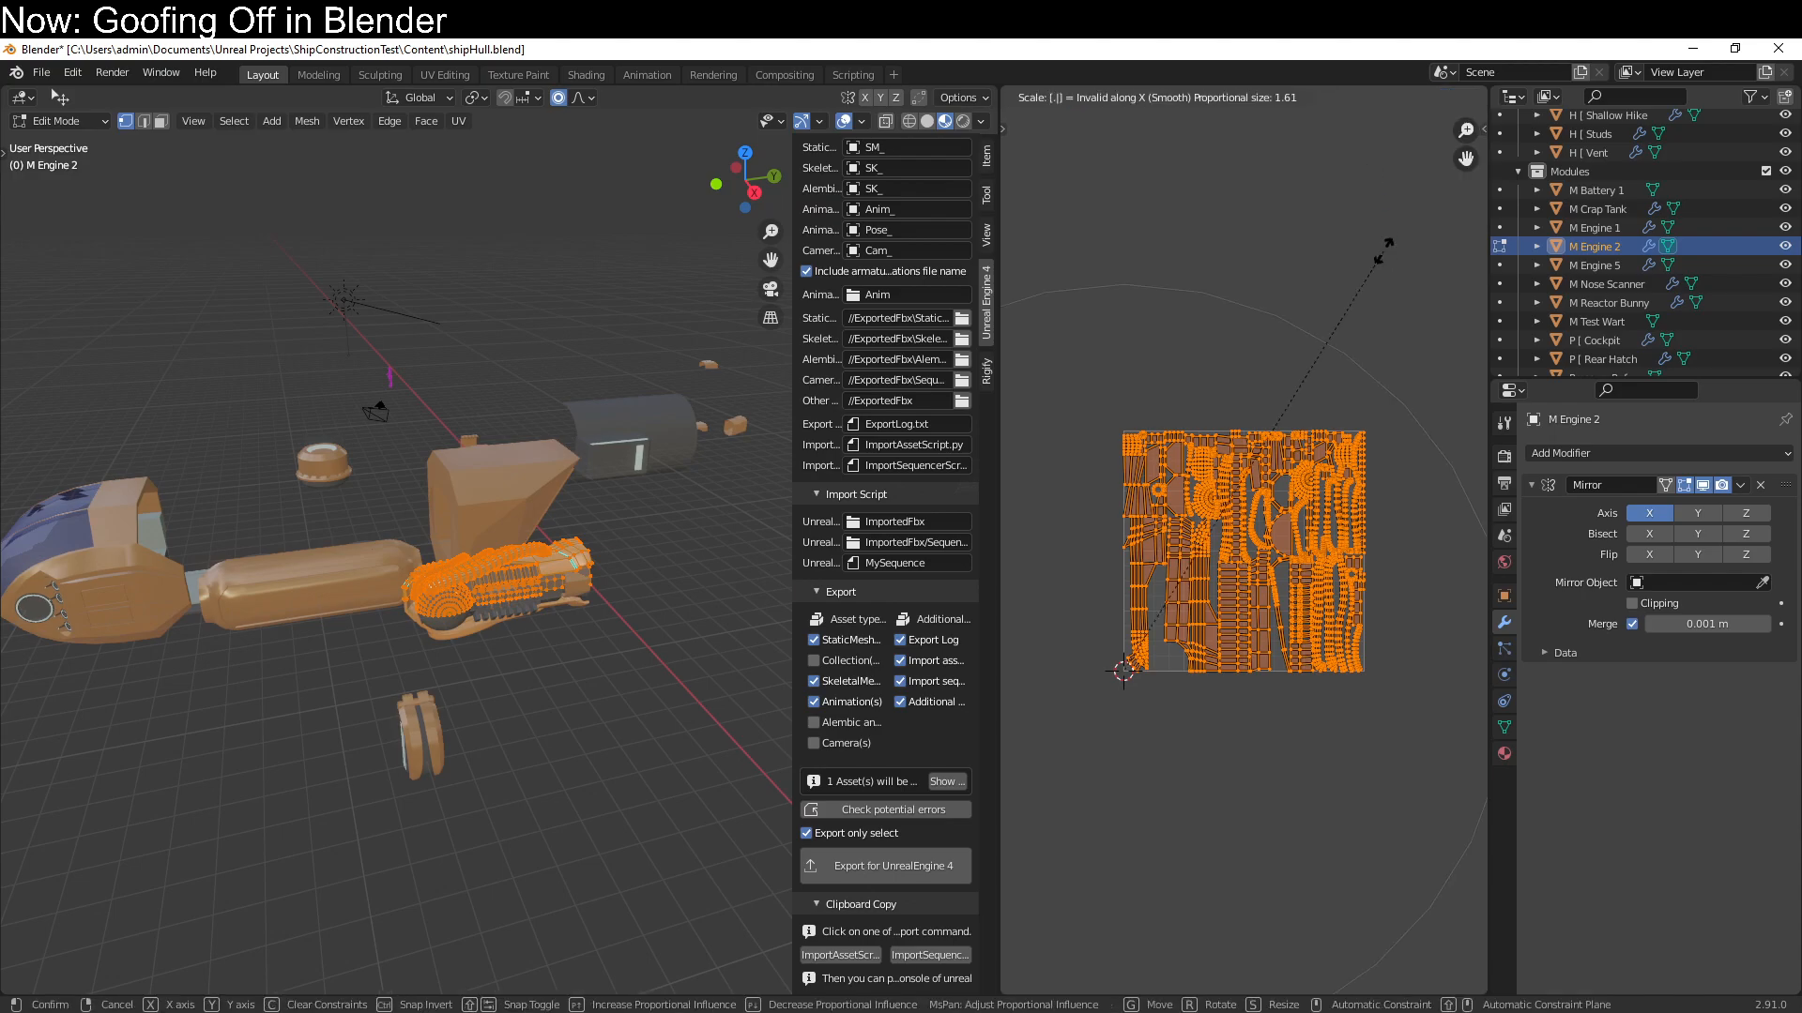
key("Return")
scroll(1383, 251, "down", 1)
scroll(501, 524, "up", 6)
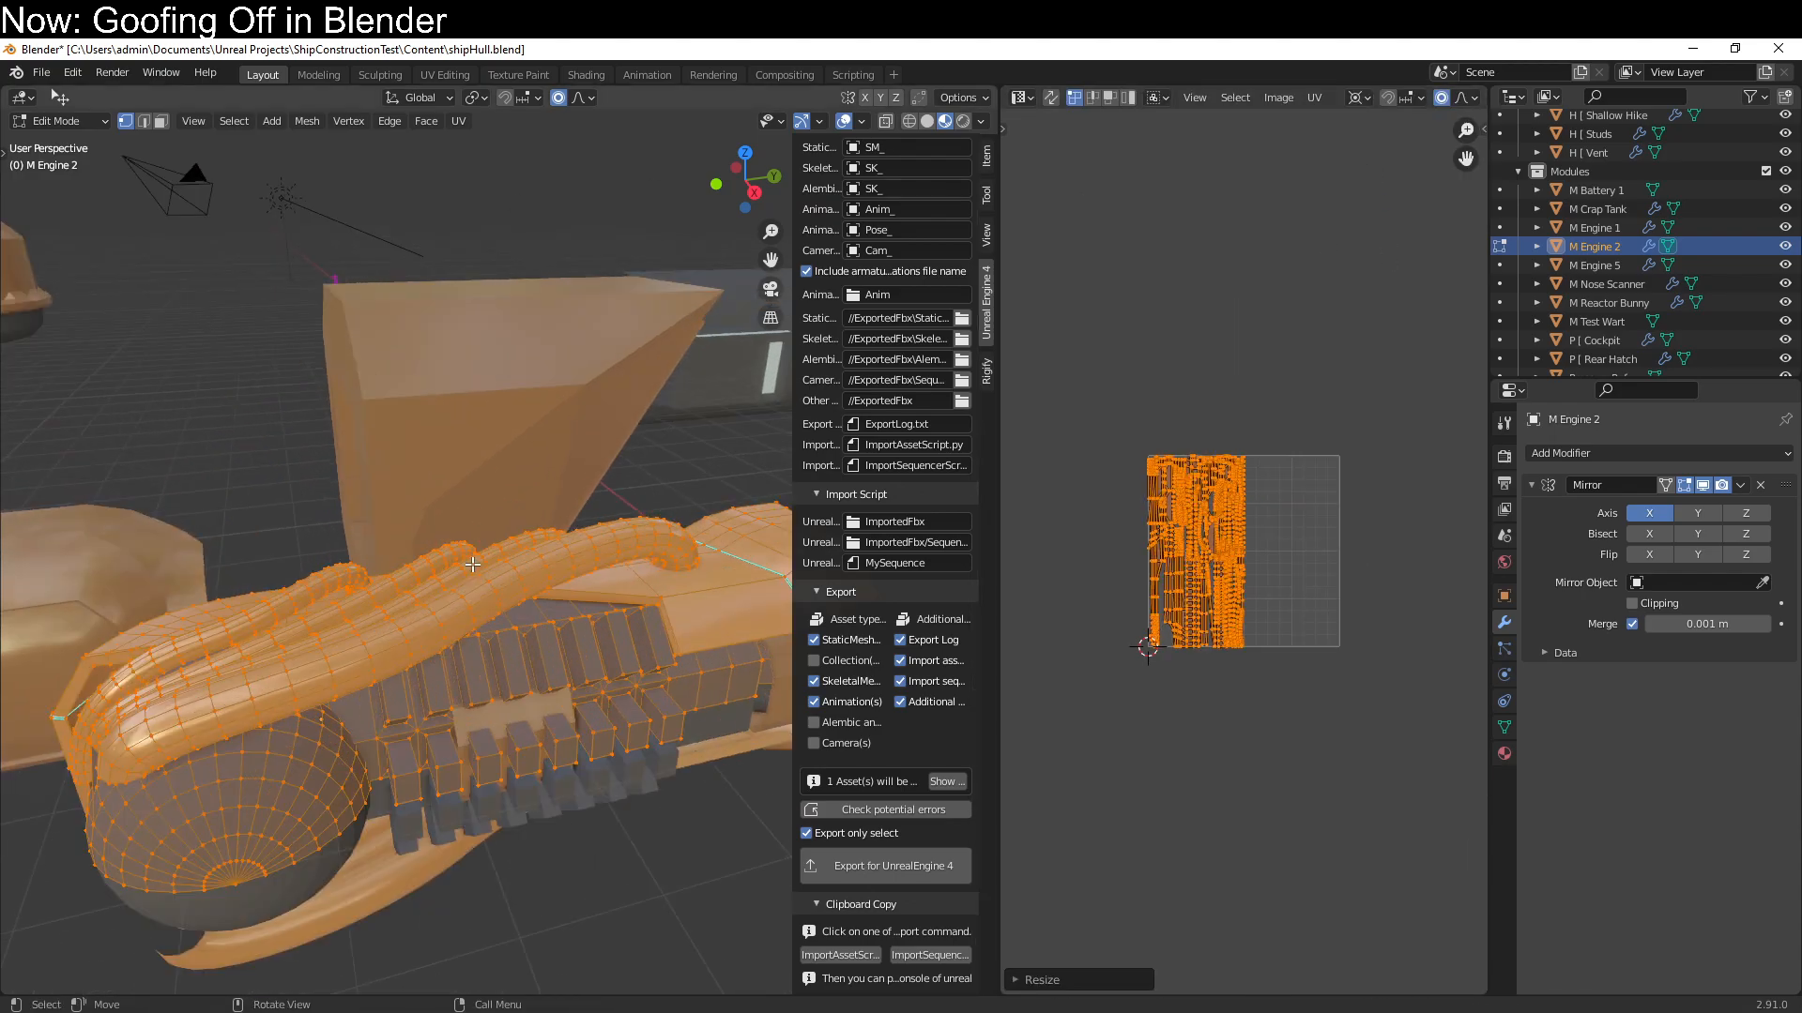
middle_click_drag(499, 526, 449, 520)
scroll(422, 554, "down", 6)
key("Tab")
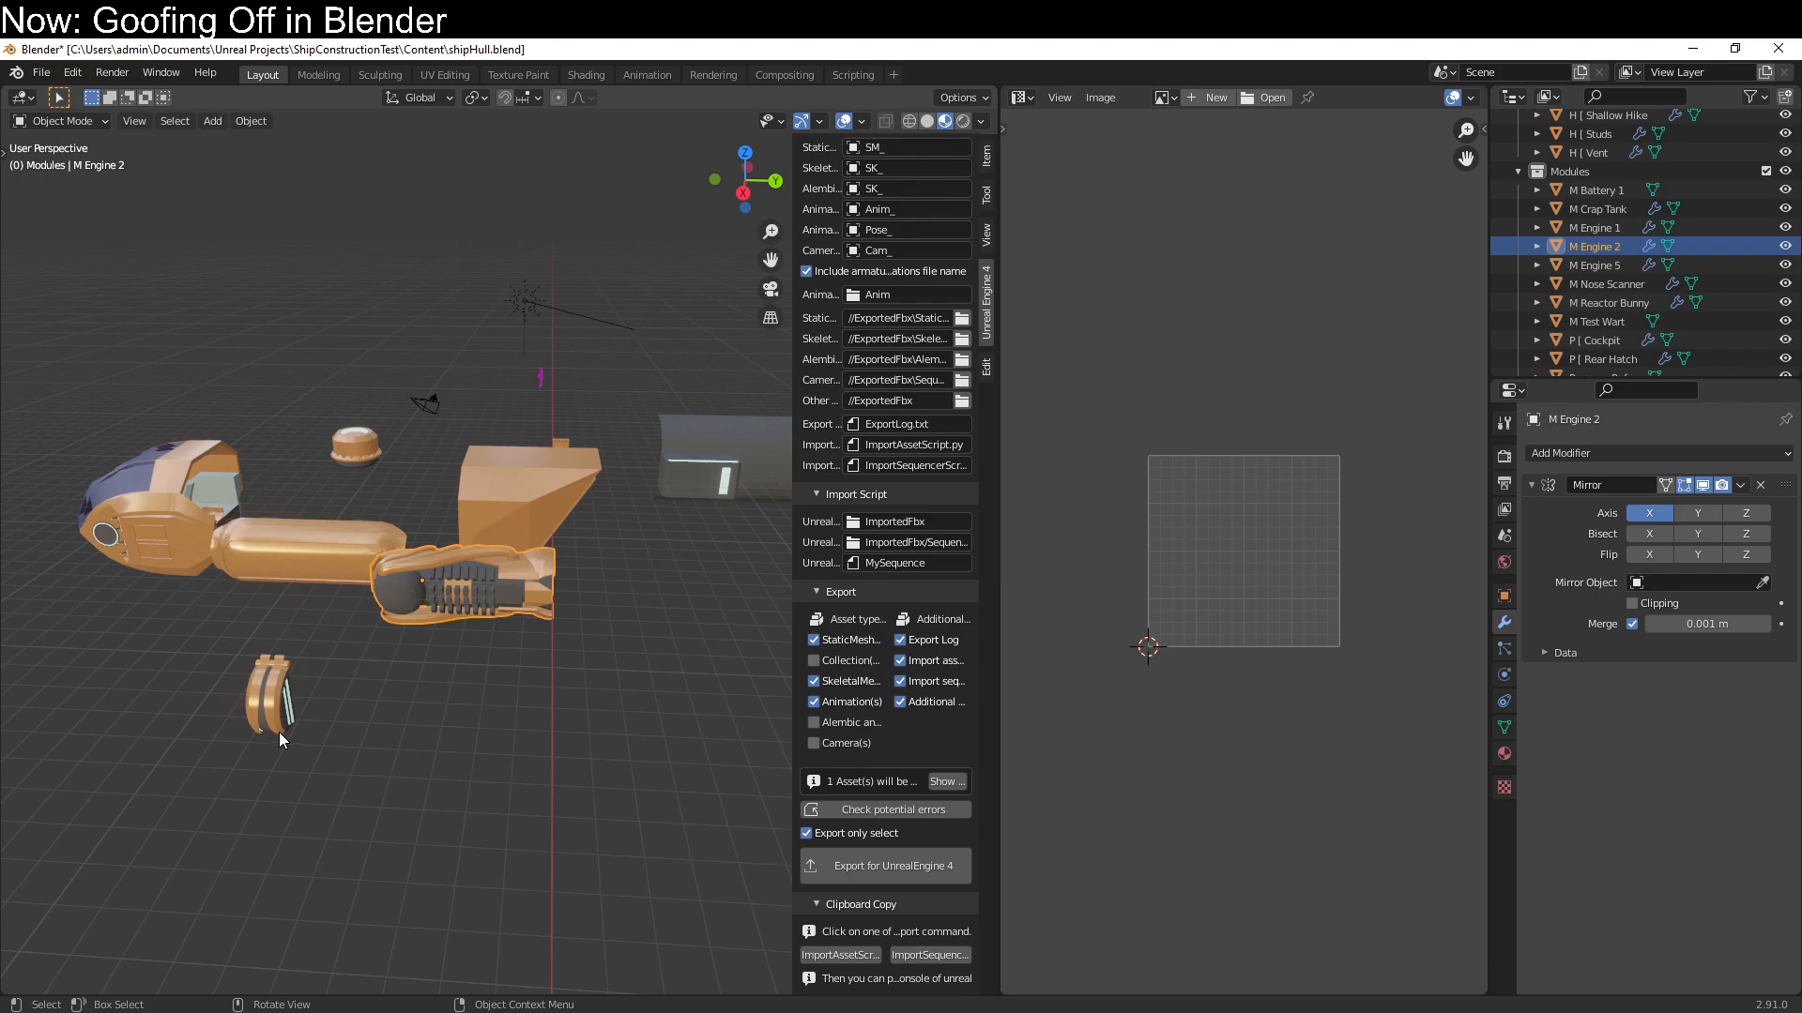
Enter Edit Mode on P [ Rear Hatch and unwrap its whole mesh with Smart UV Project at 66°
left_click(381, 604)
left_click(505, 492)
mouse_move(505, 492)
middle_mouse_down()
mouse_move(600, 509)
mouse_move(635, 486)
mouse_move(595, 527)
mouse_move(573, 490)
mouse_move(572, 512)
middle_mouse_up()
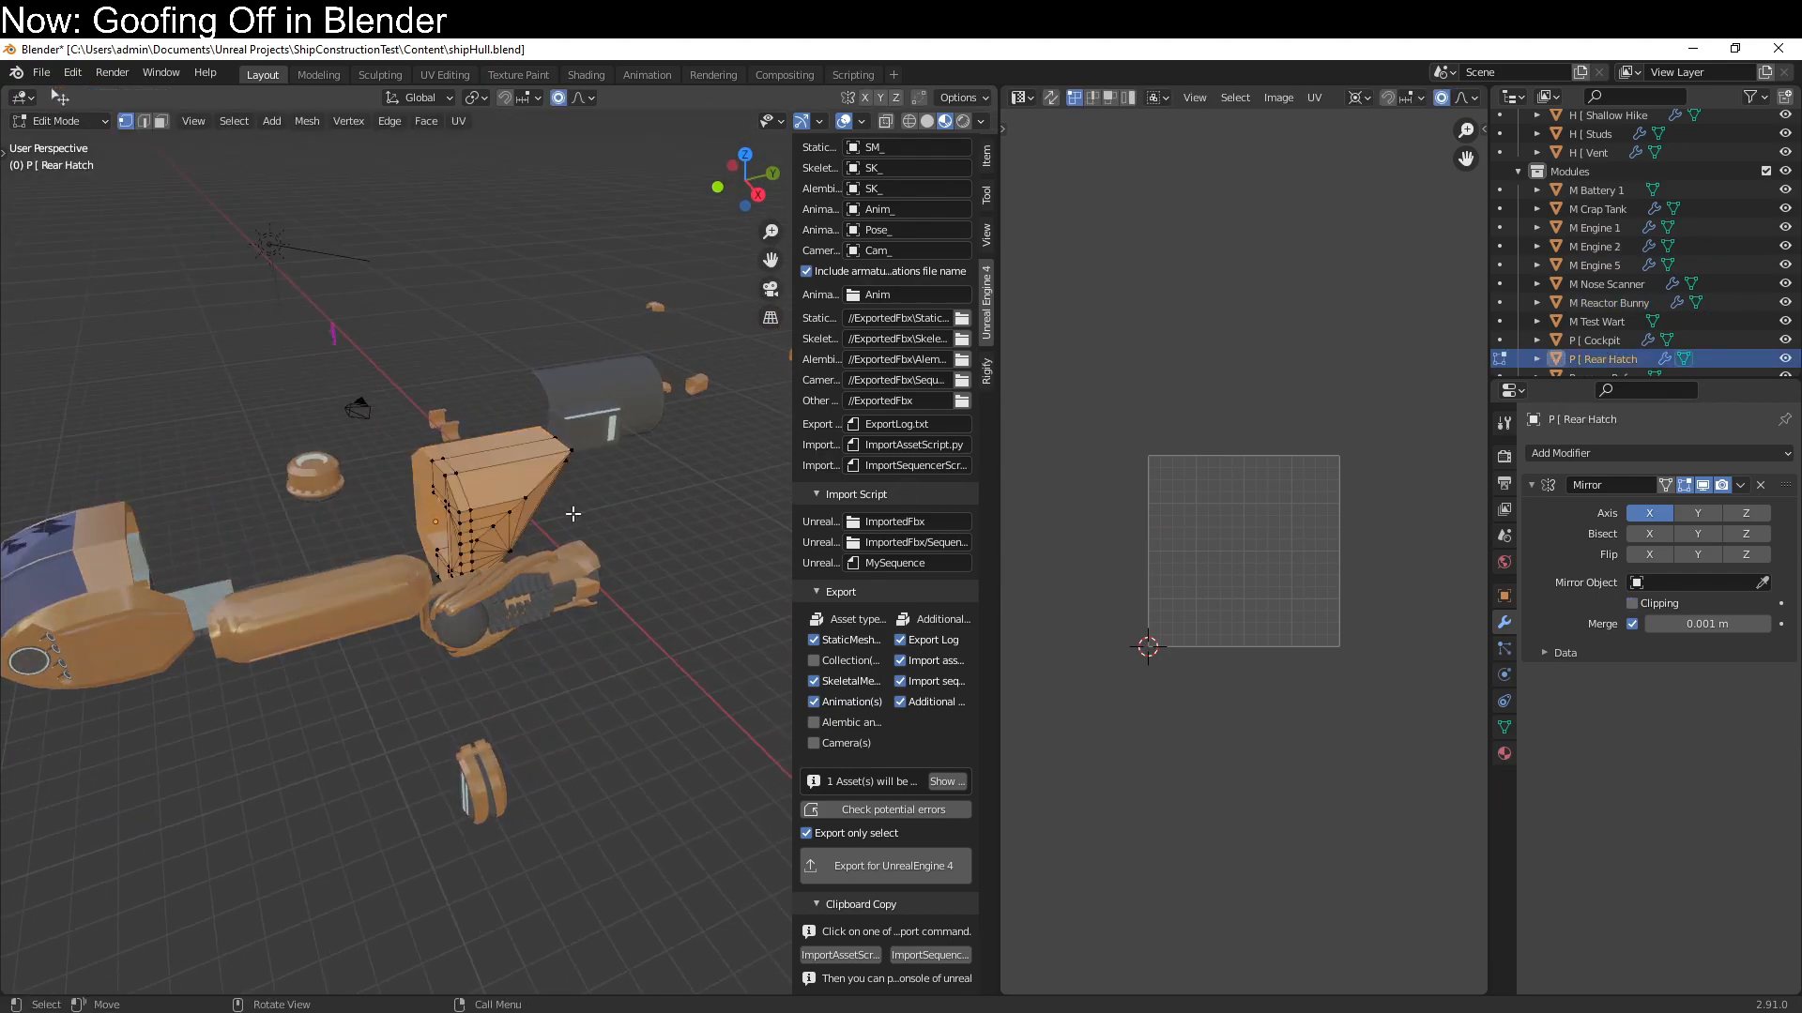
key("Tab")
key("u")
left_click(499, 511)
left_click(533, 660)
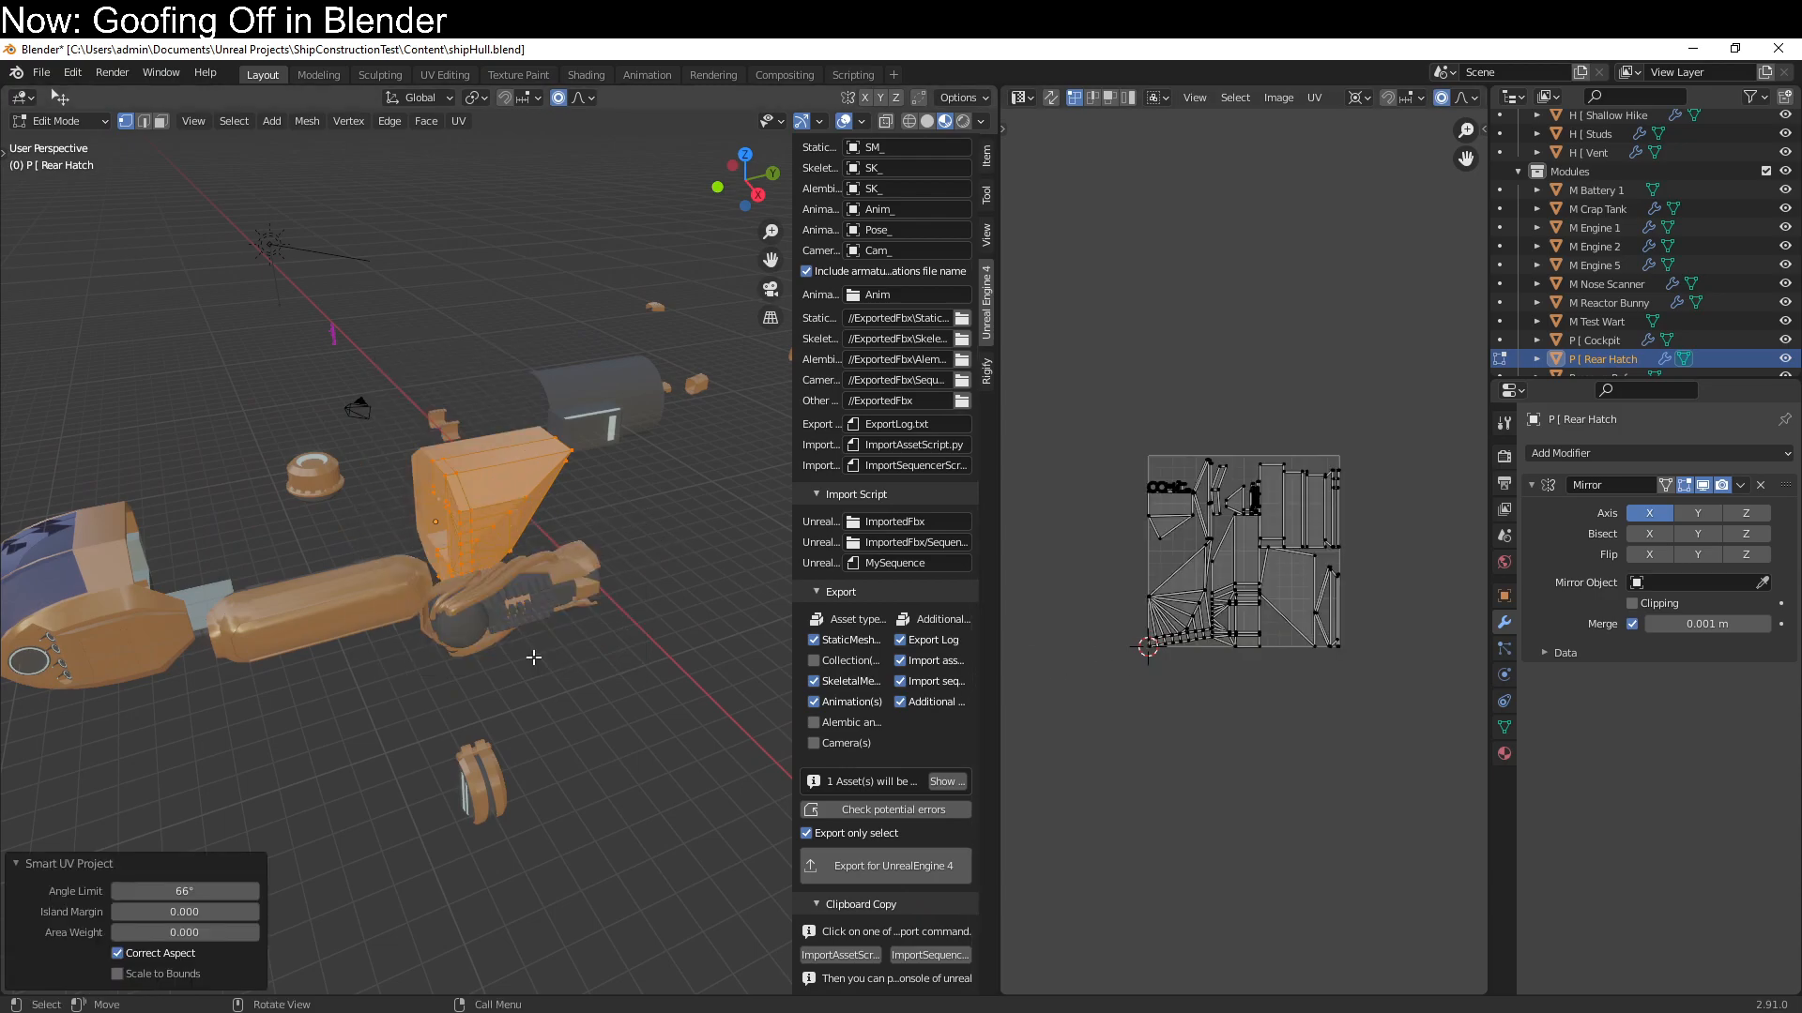
Scale all of the rear hatch's UV islands by 0.5 along X and enable Mirror U in its Mirror modifier
key("a")
key("s")
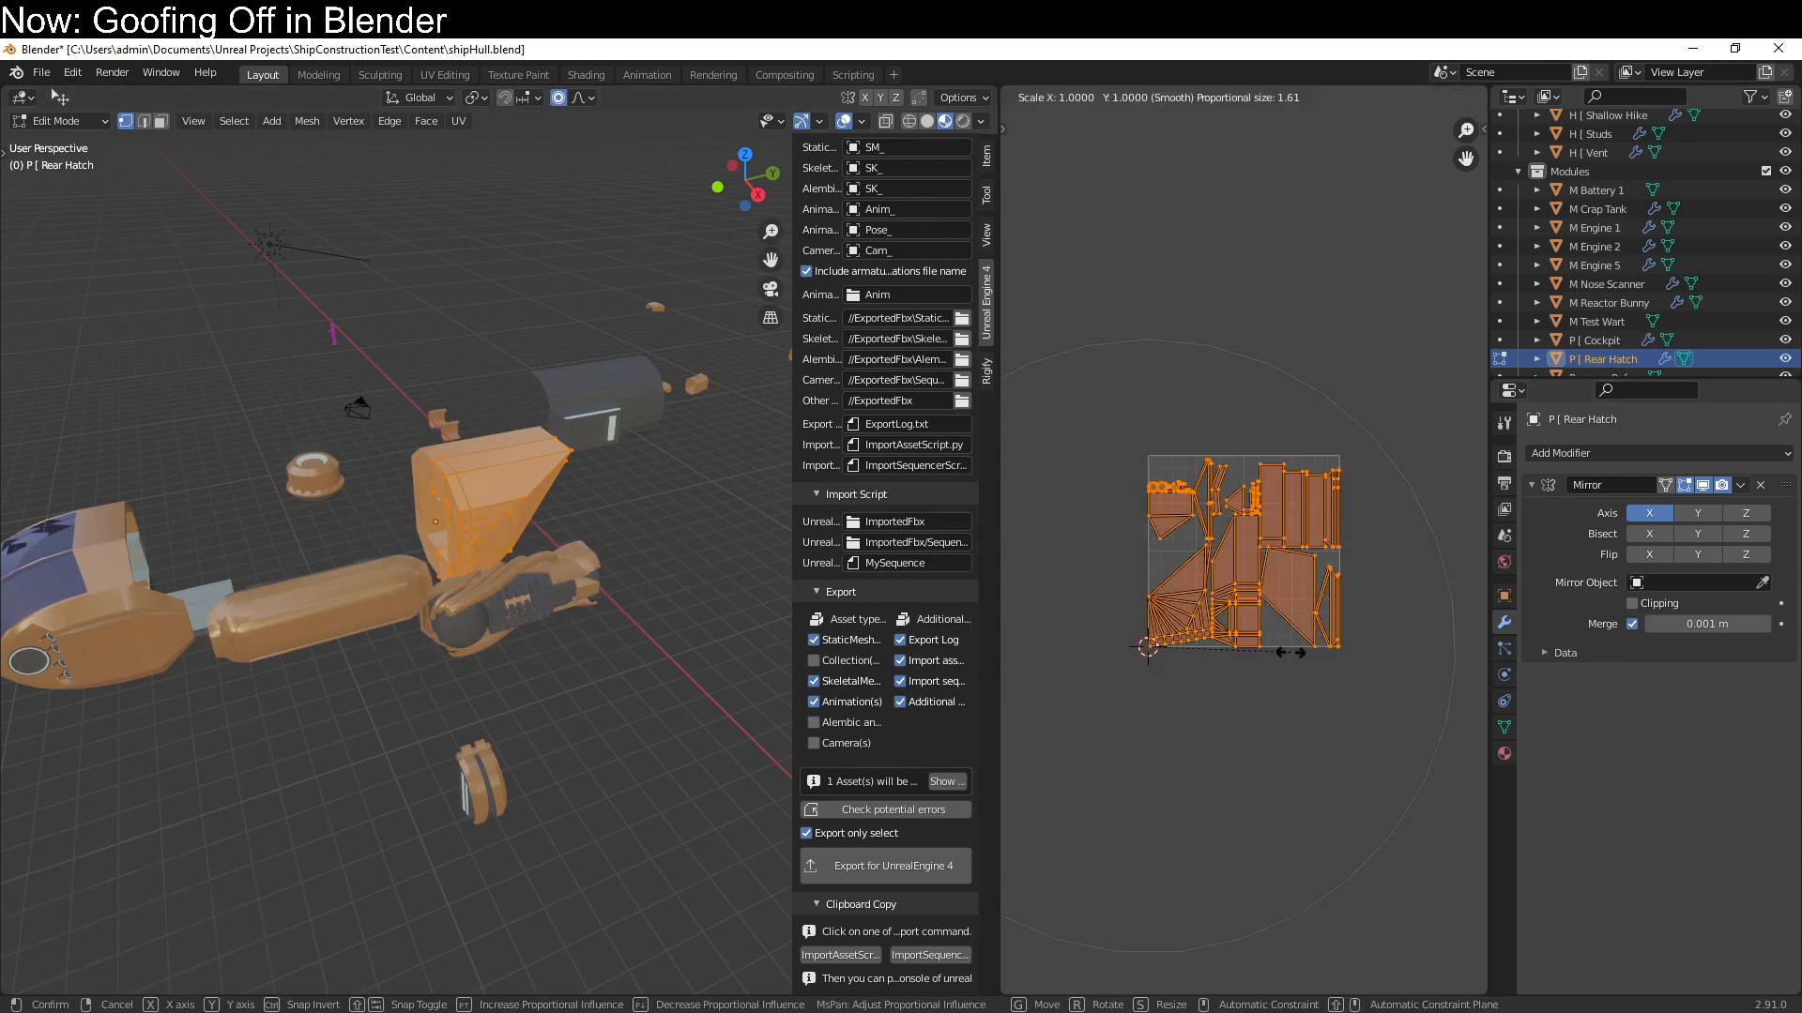
type("x0.5")
key("Return")
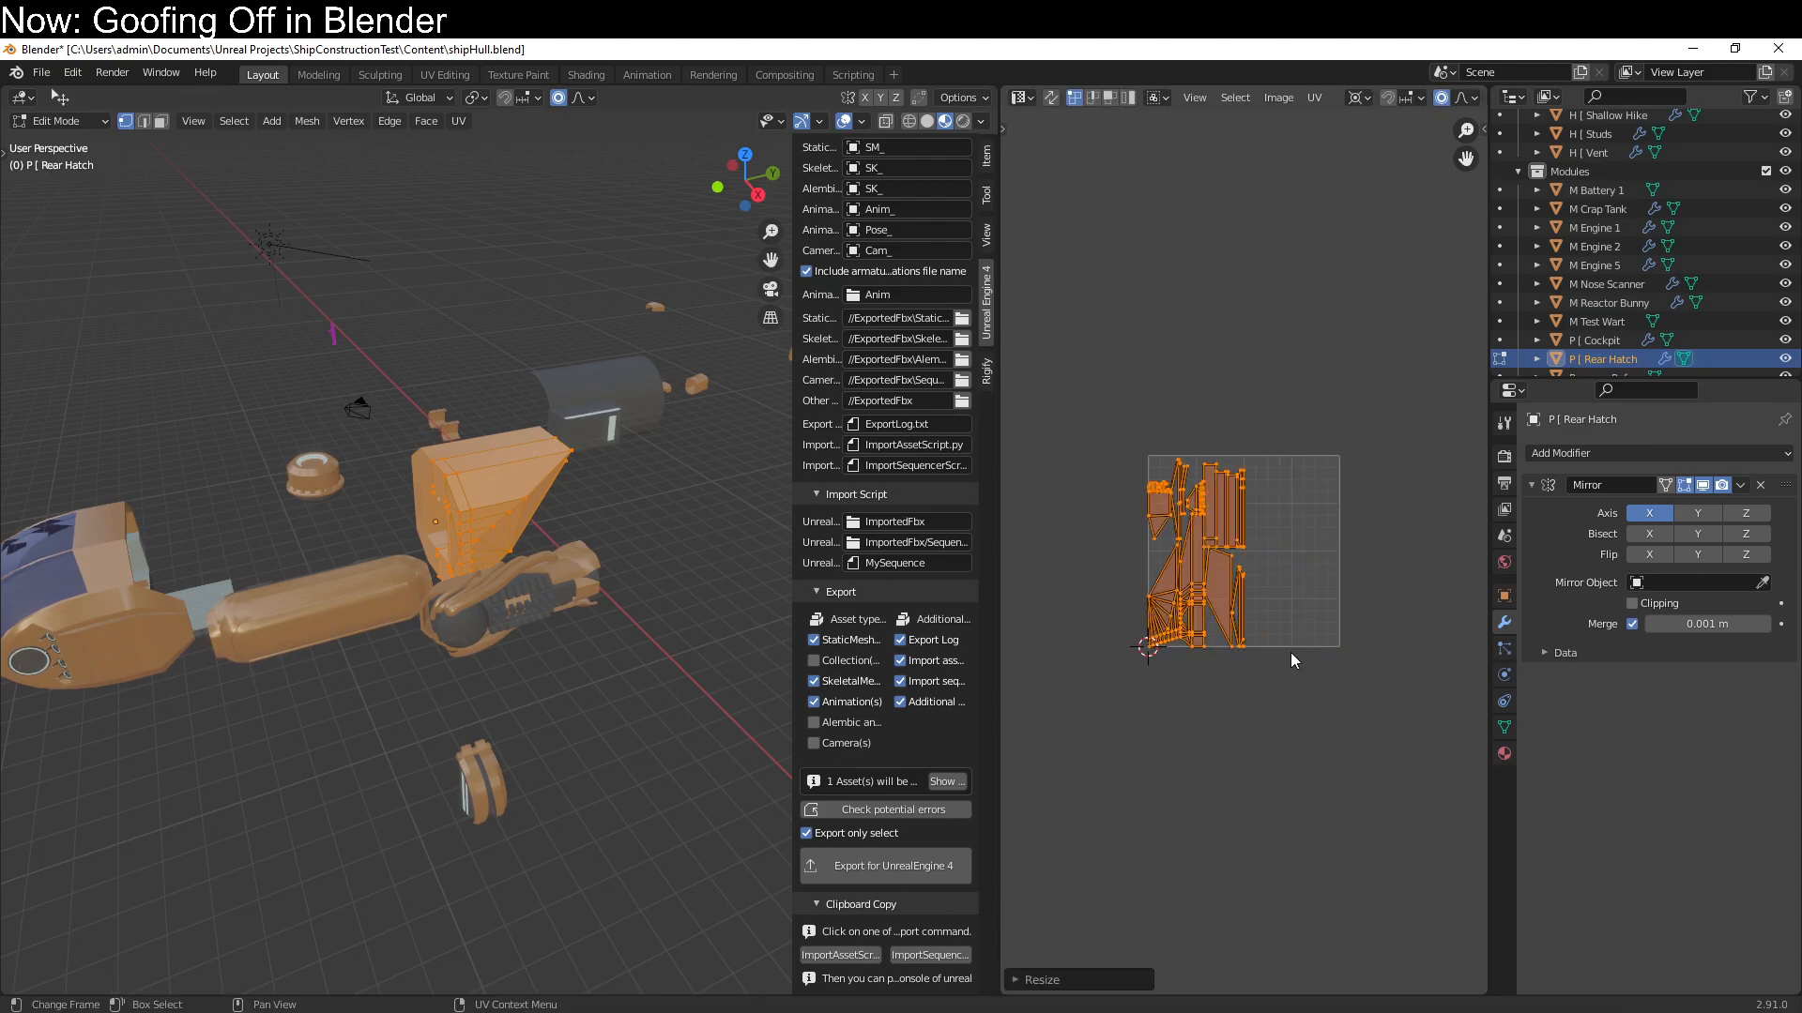
left_click(1564, 653)
left_click(1634, 682)
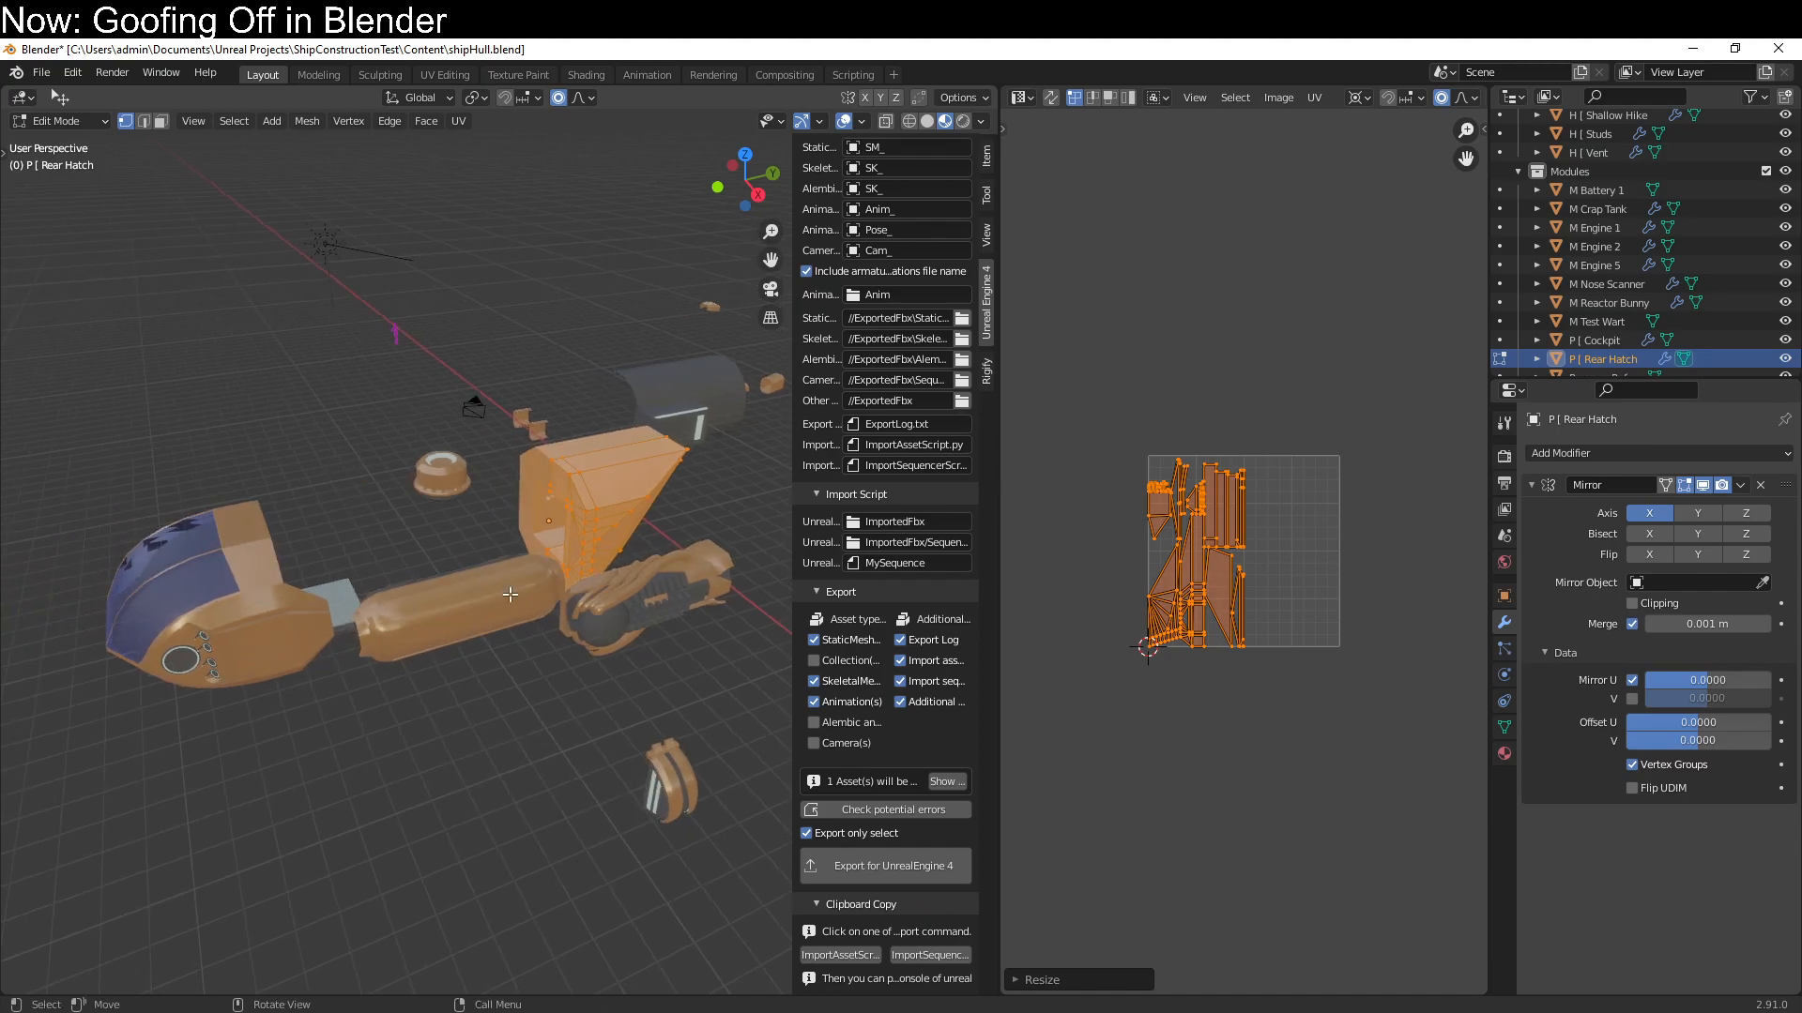
key("Tab")
Enter Edit Mode on M Crap Tank and enable Mirror U and V in its Mirror modifier
left_click(498, 597)
key("Tab")
middle_click_drag(576, 766, 630, 774)
scroll(575, 726, "up", 5)
scroll(580, 706, "down", 1)
scroll(1323, 695, "up", 1)
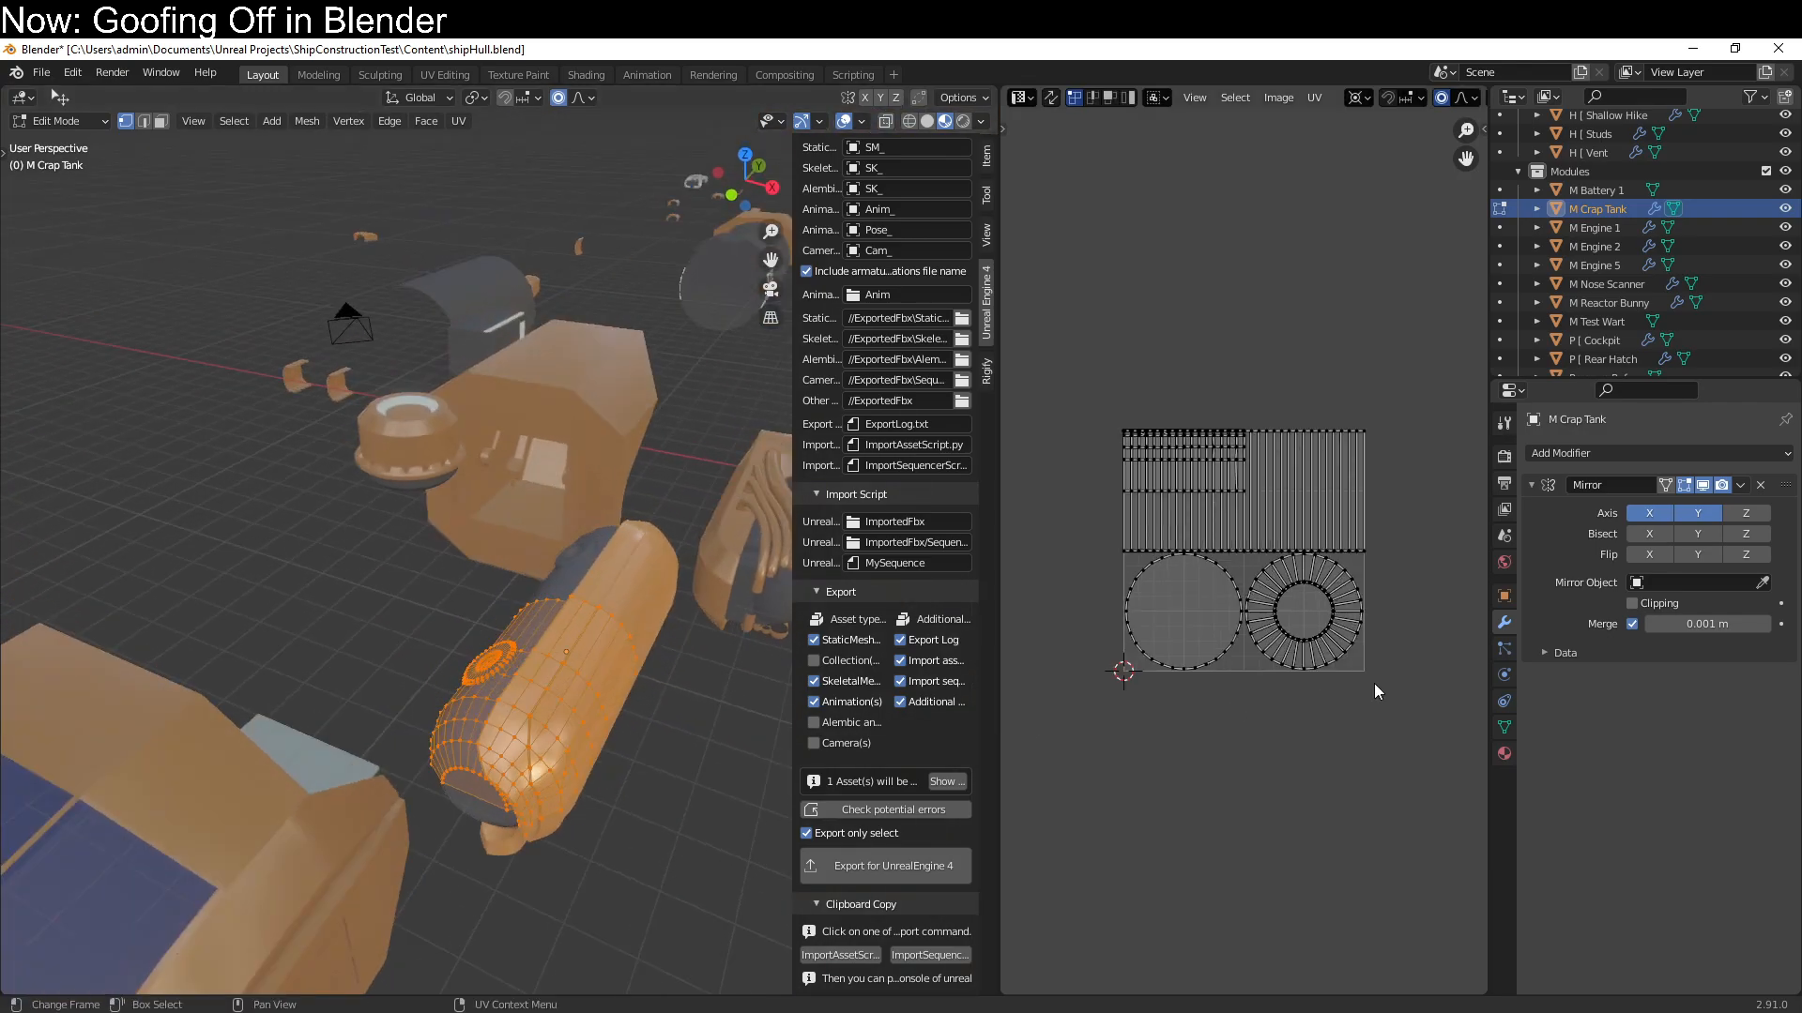
left_click(1539, 655)
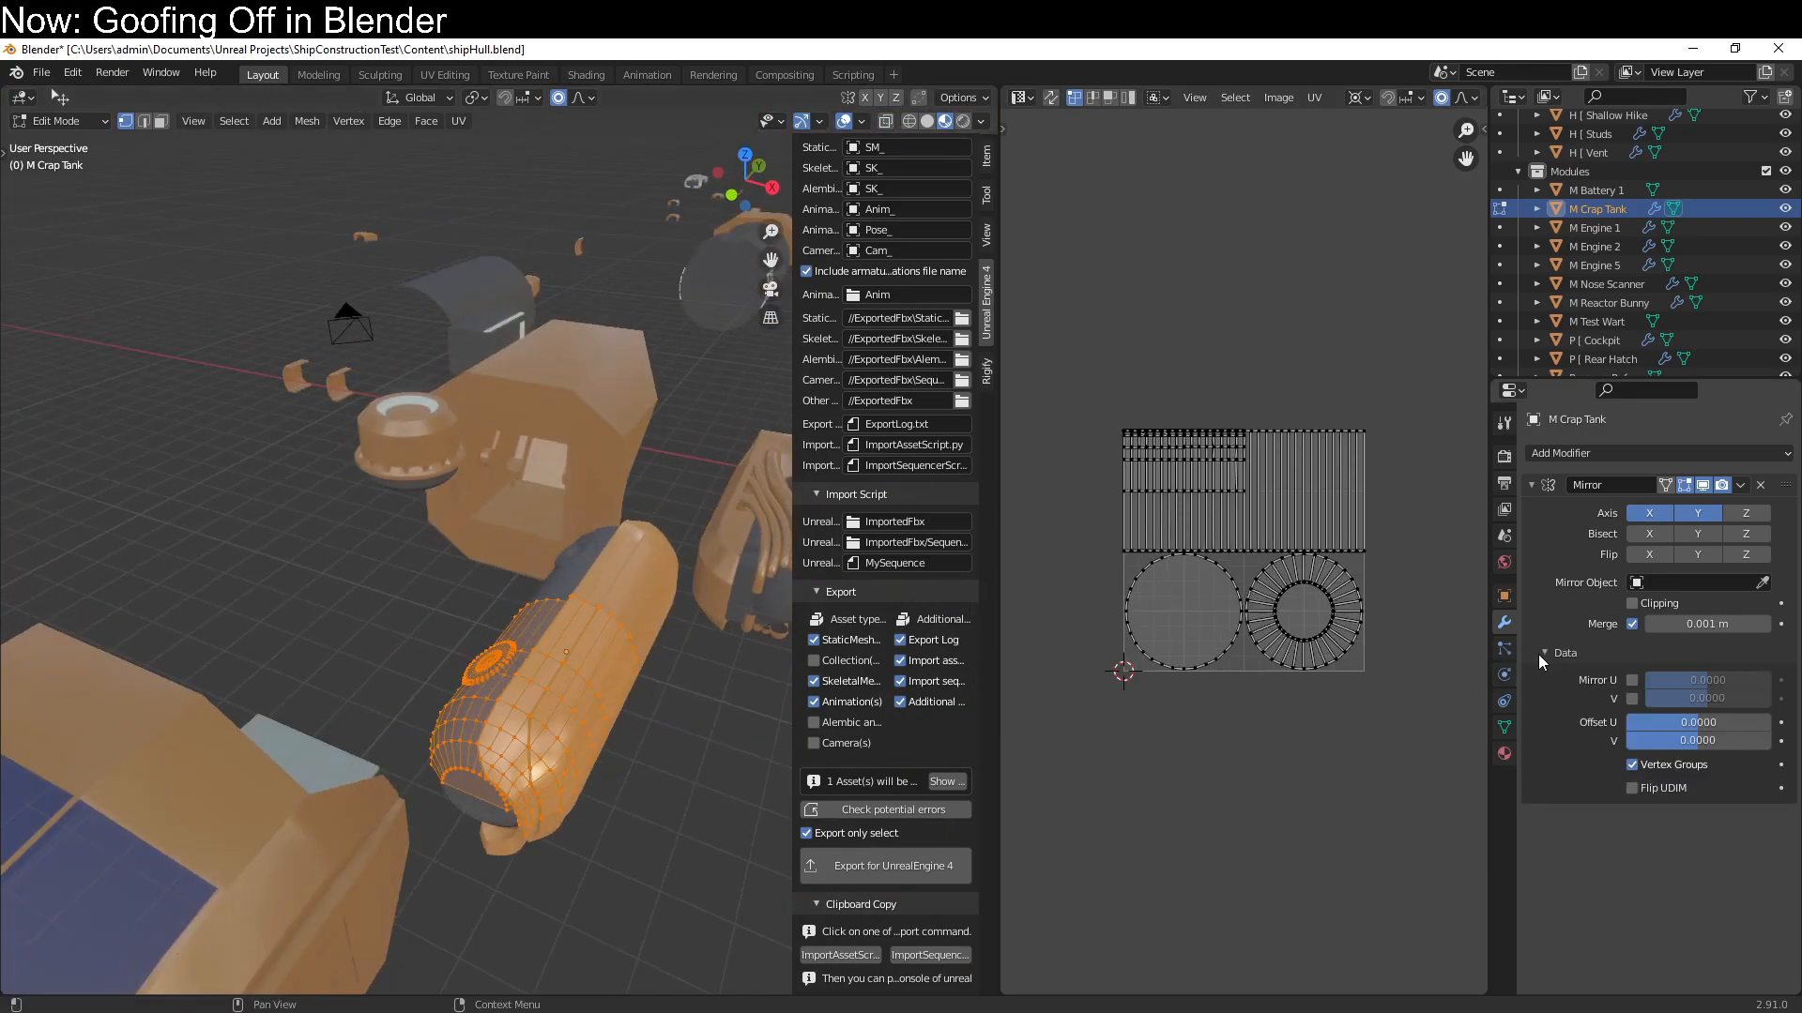
left_click(1632, 698)
left_click(1631, 680)
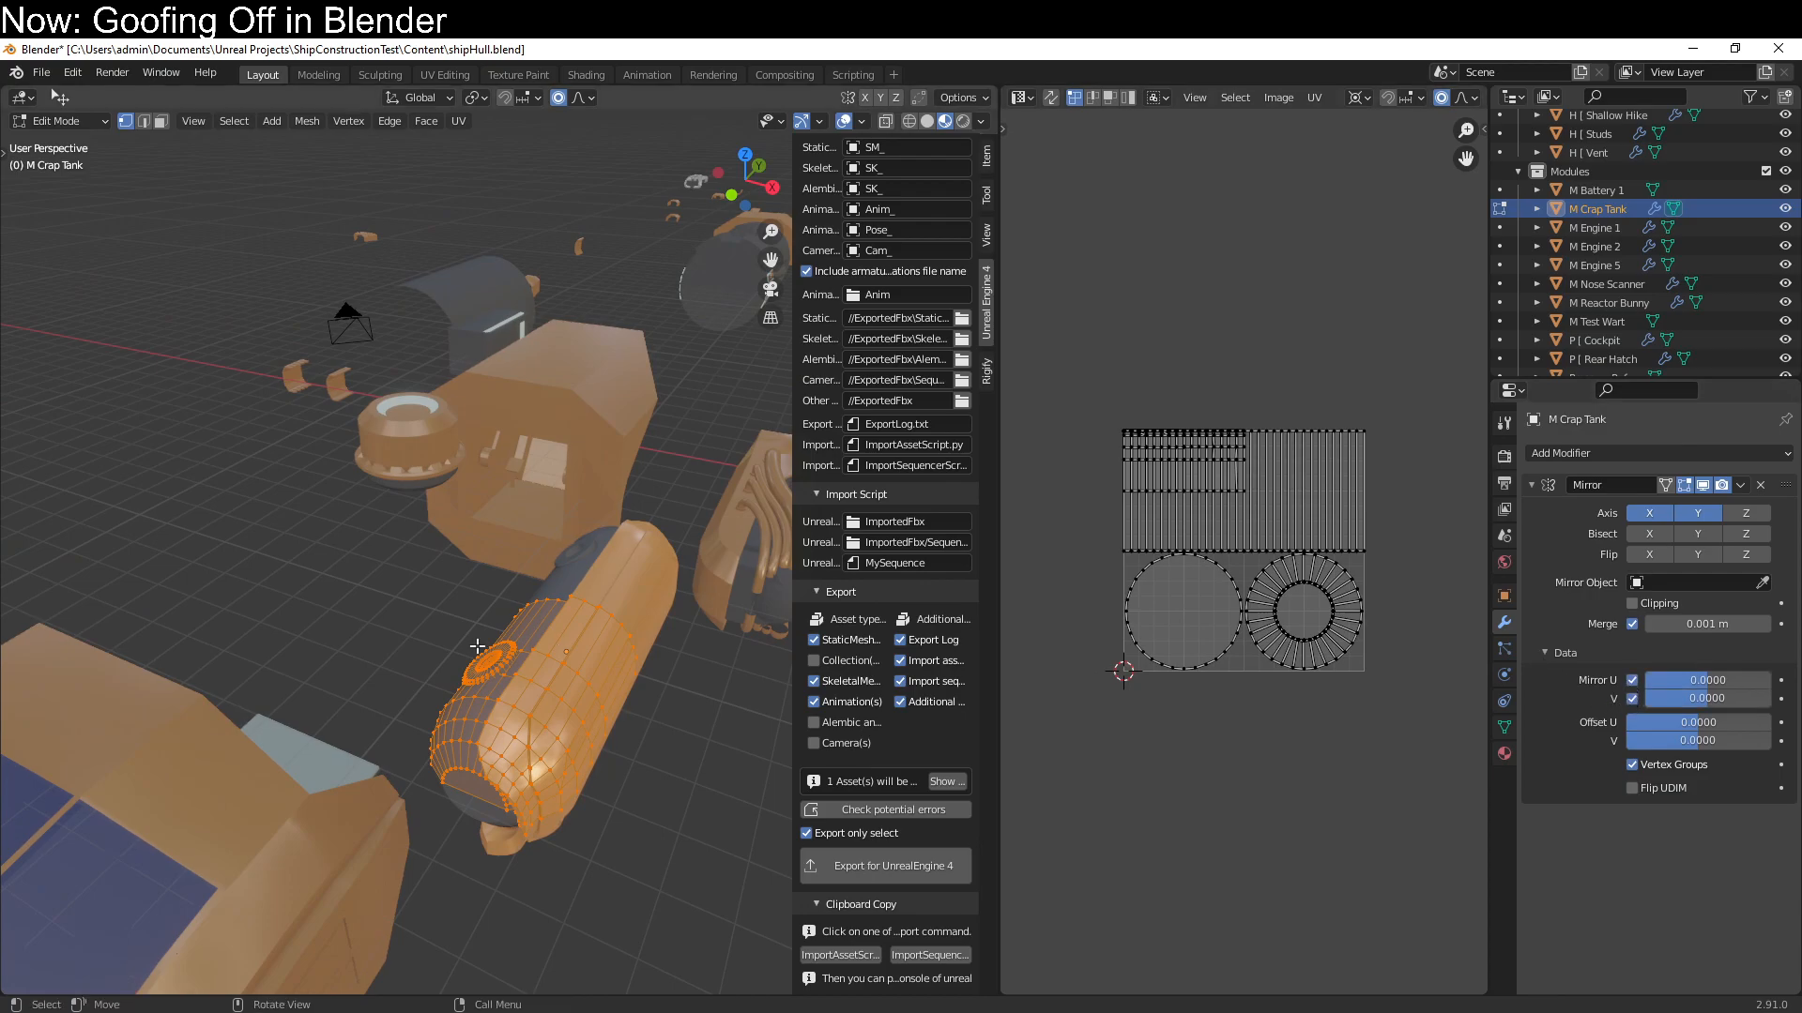
Unwrap M Crap Tank with Smart UV Project at 66° and scale all its UV islands uniformly by 0.5
key("u")
left_click(548, 668)
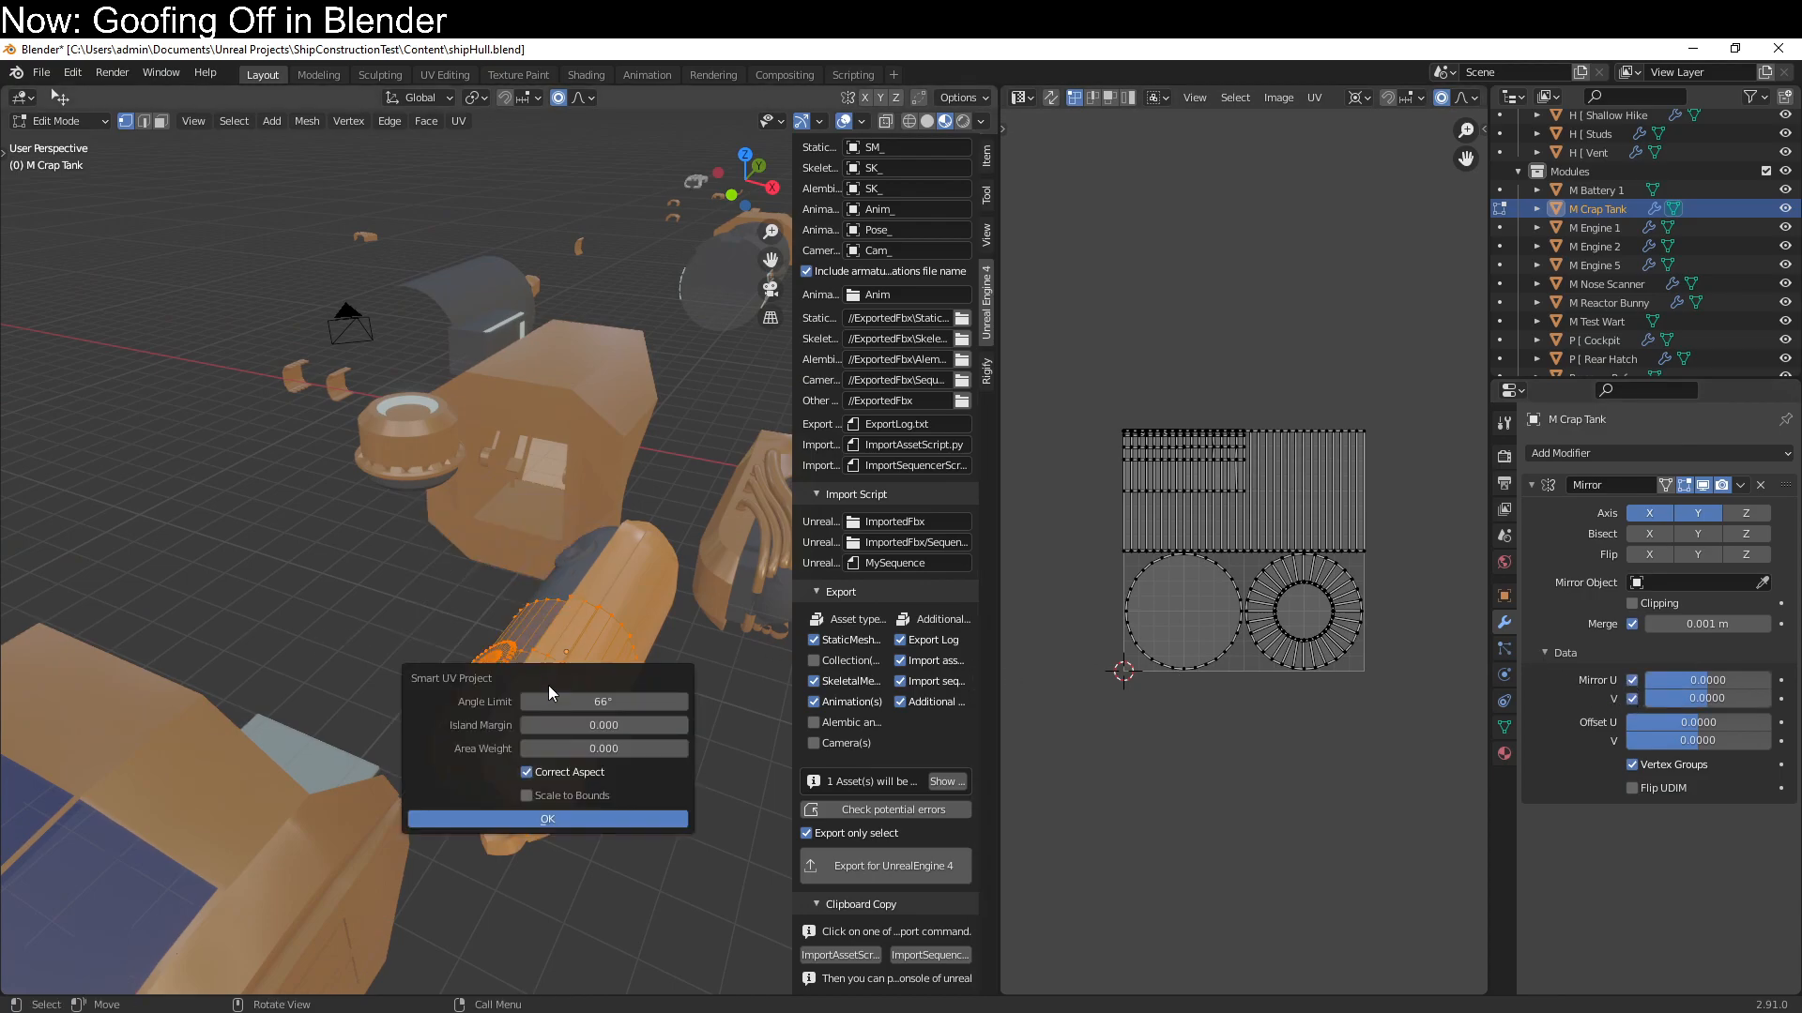
left_click(546, 819)
type("a")
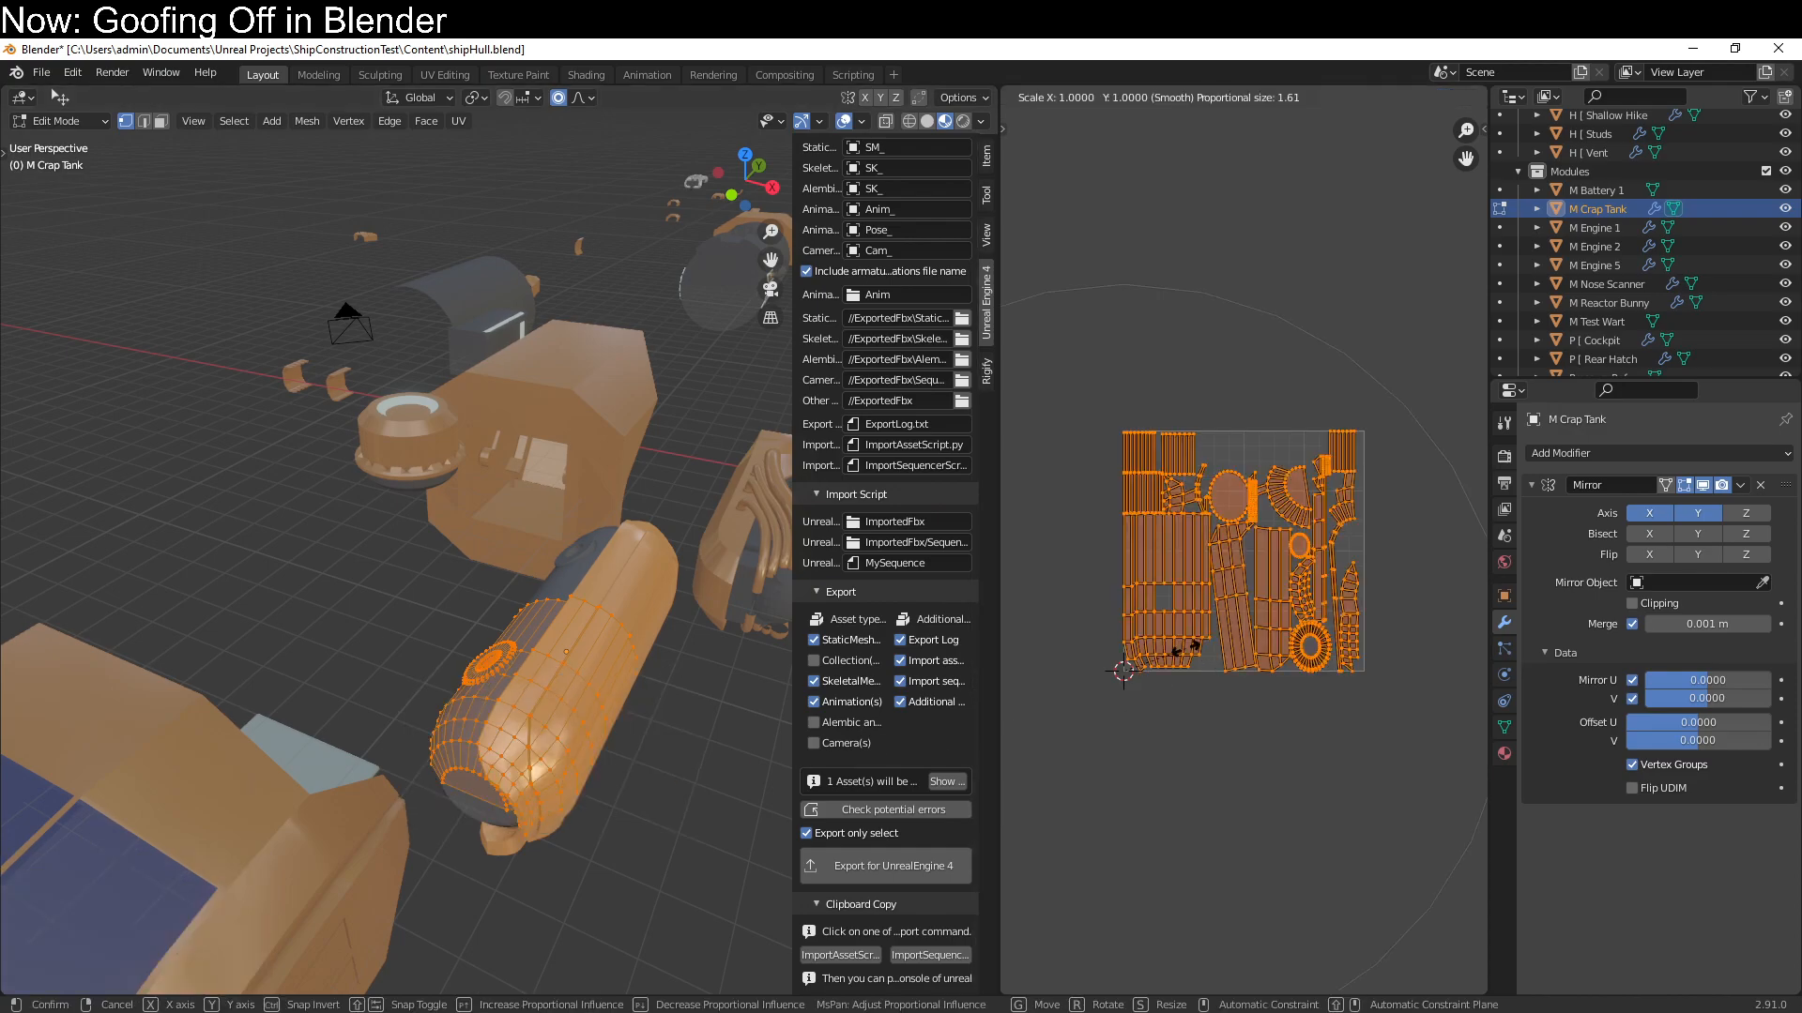
type("s0.5")
key("Return")
middle_click_drag(120, 631, 45, 649)
key("Tab")
Enter Edit Mode on M Test Wart and unwrap its mesh with Smart UV Project at 66°
left_click(398, 440)
key("Tab")
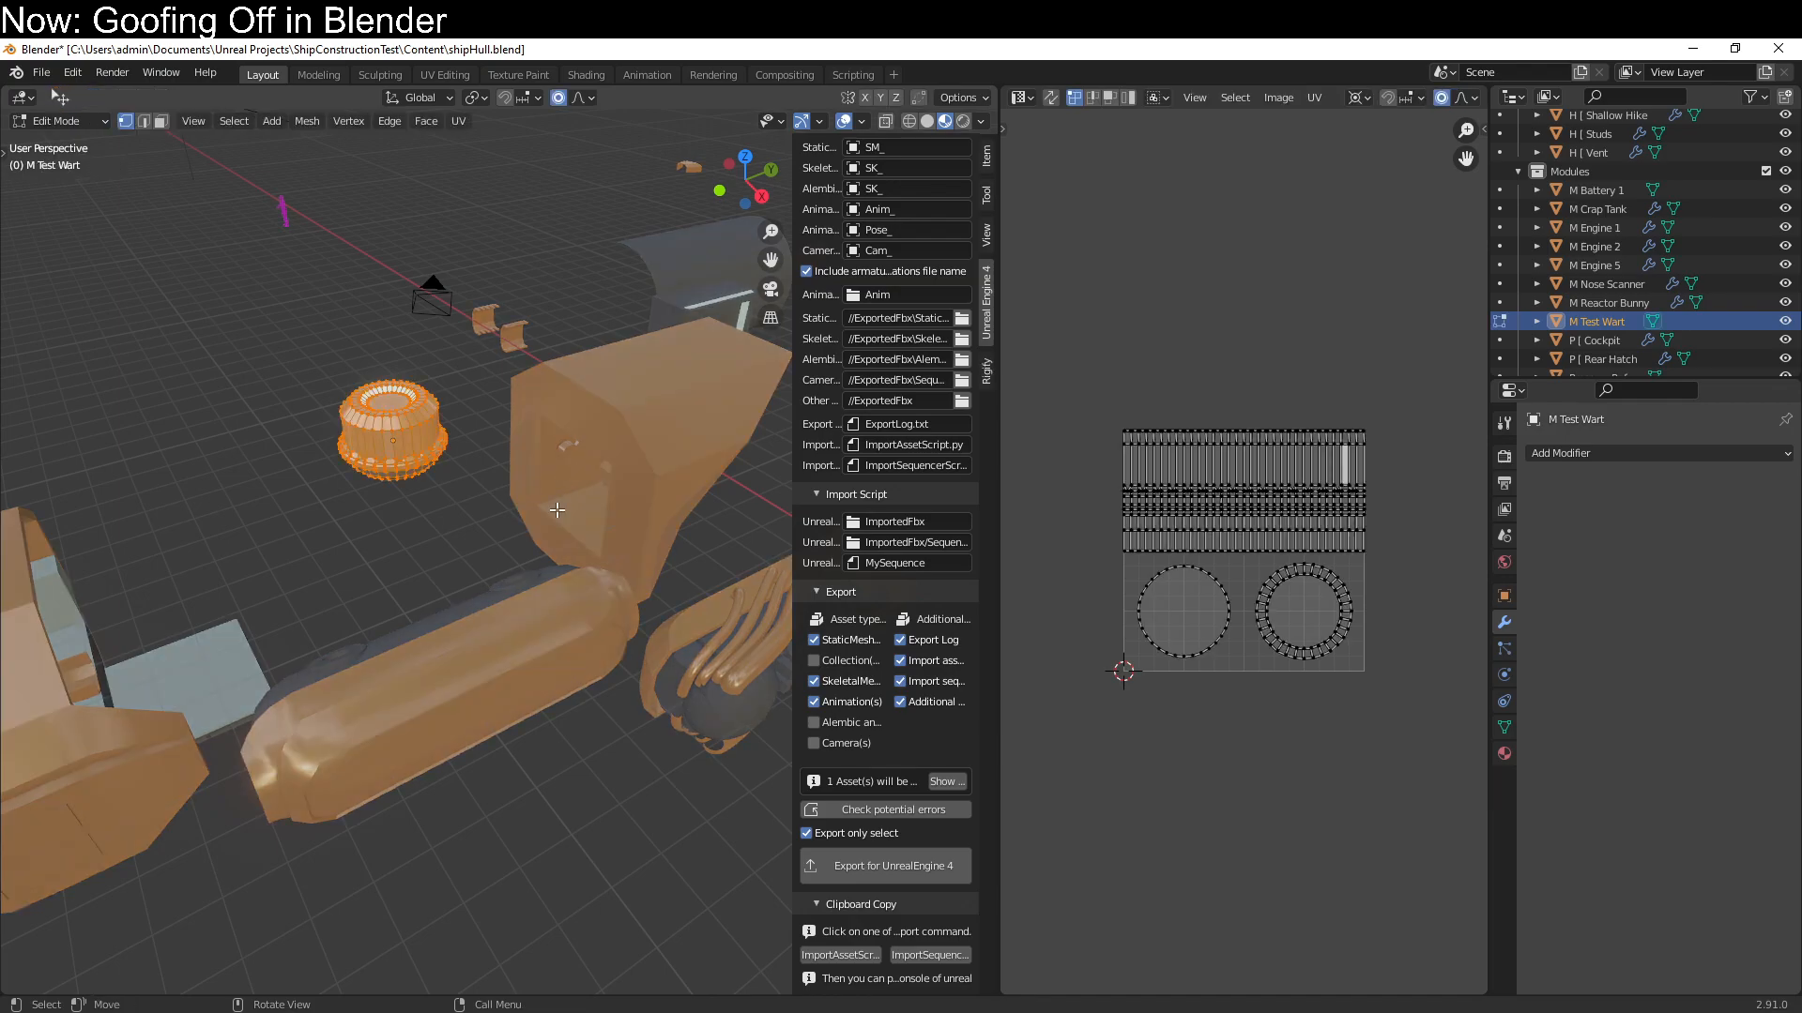
mouse_move(447, 535)
middle_mouse_down()
mouse_move(487, 656)
mouse_move(444, 517)
middle_mouse_up()
key("u")
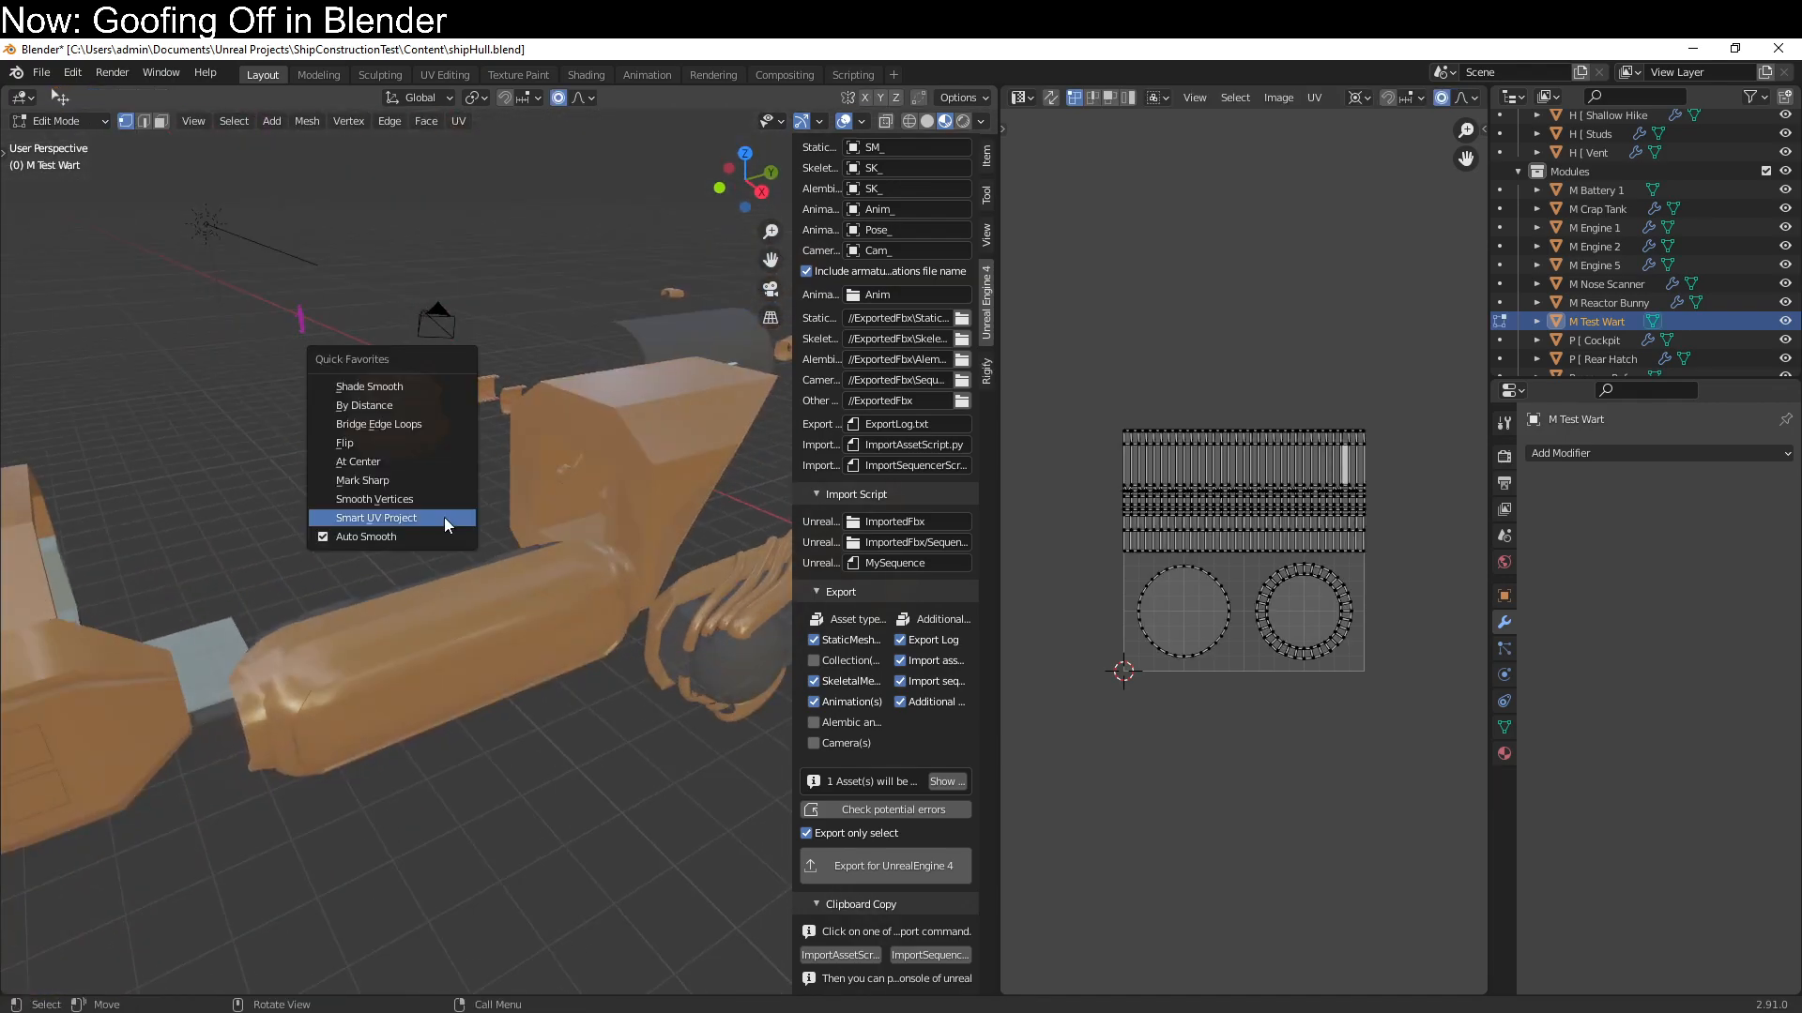
left_click(443, 516)
left_click(452, 666)
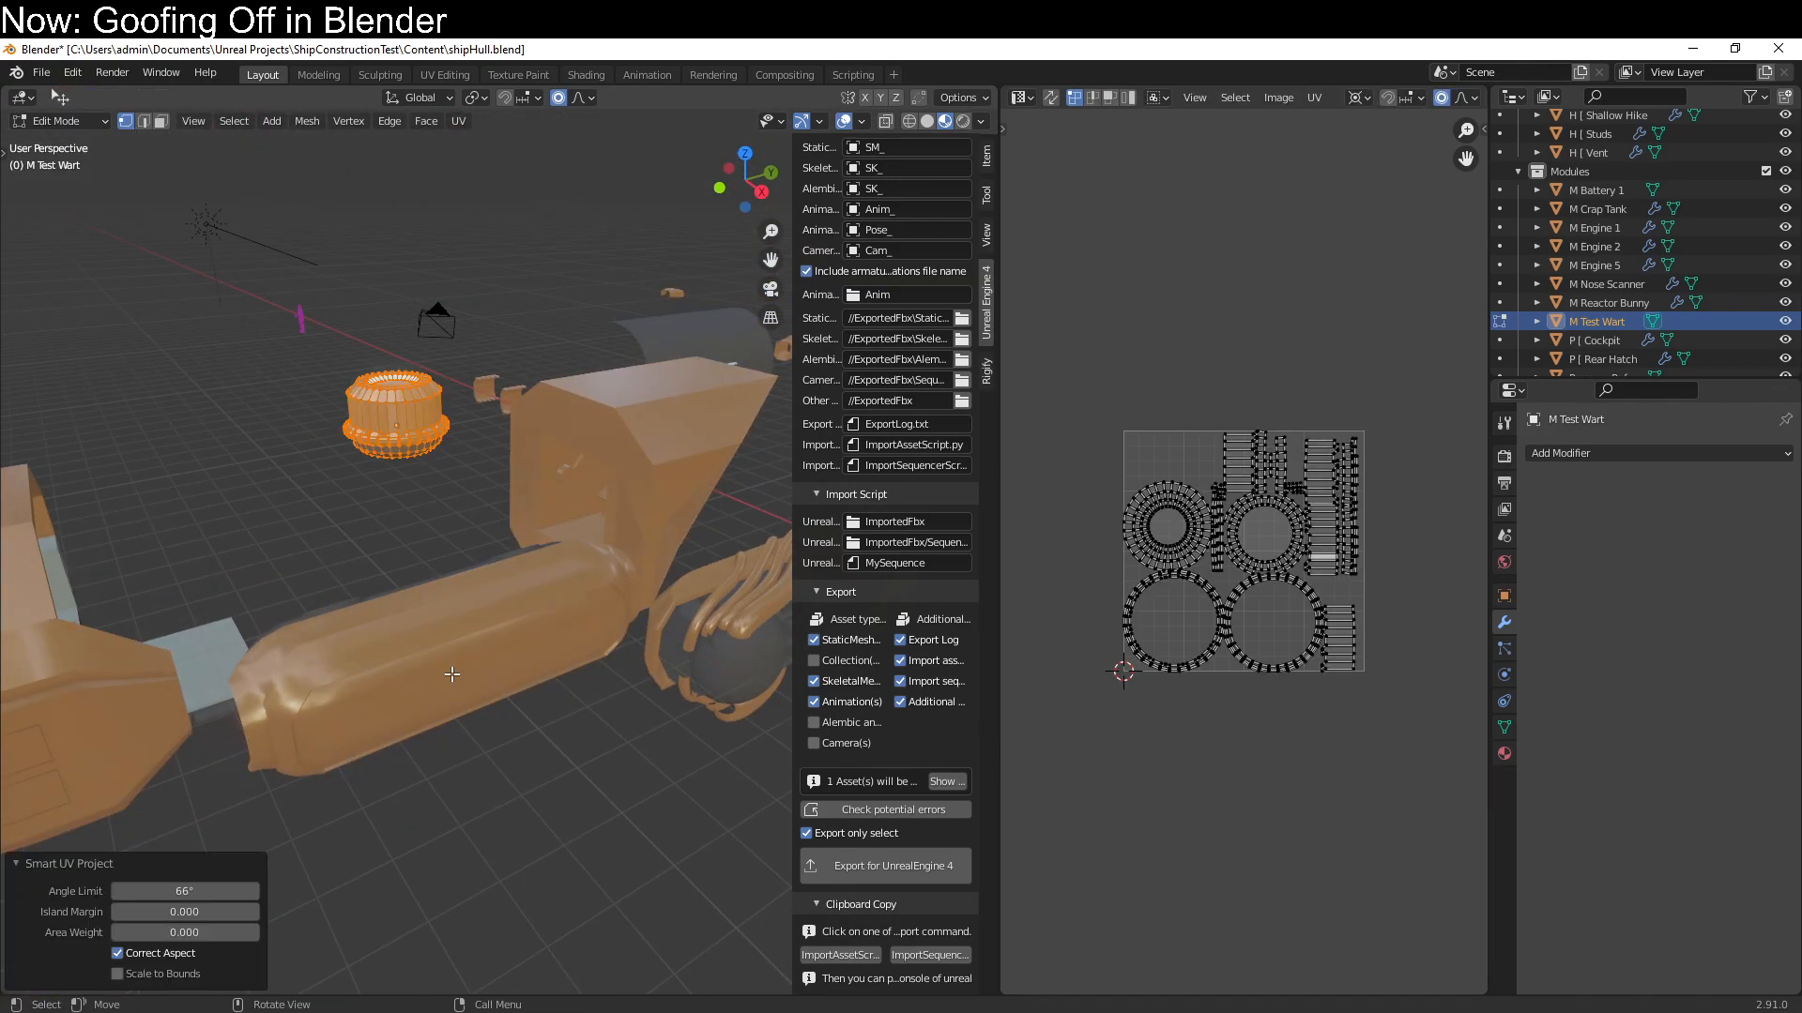
middle_click_drag(384, 639, 422, 532, "shift")
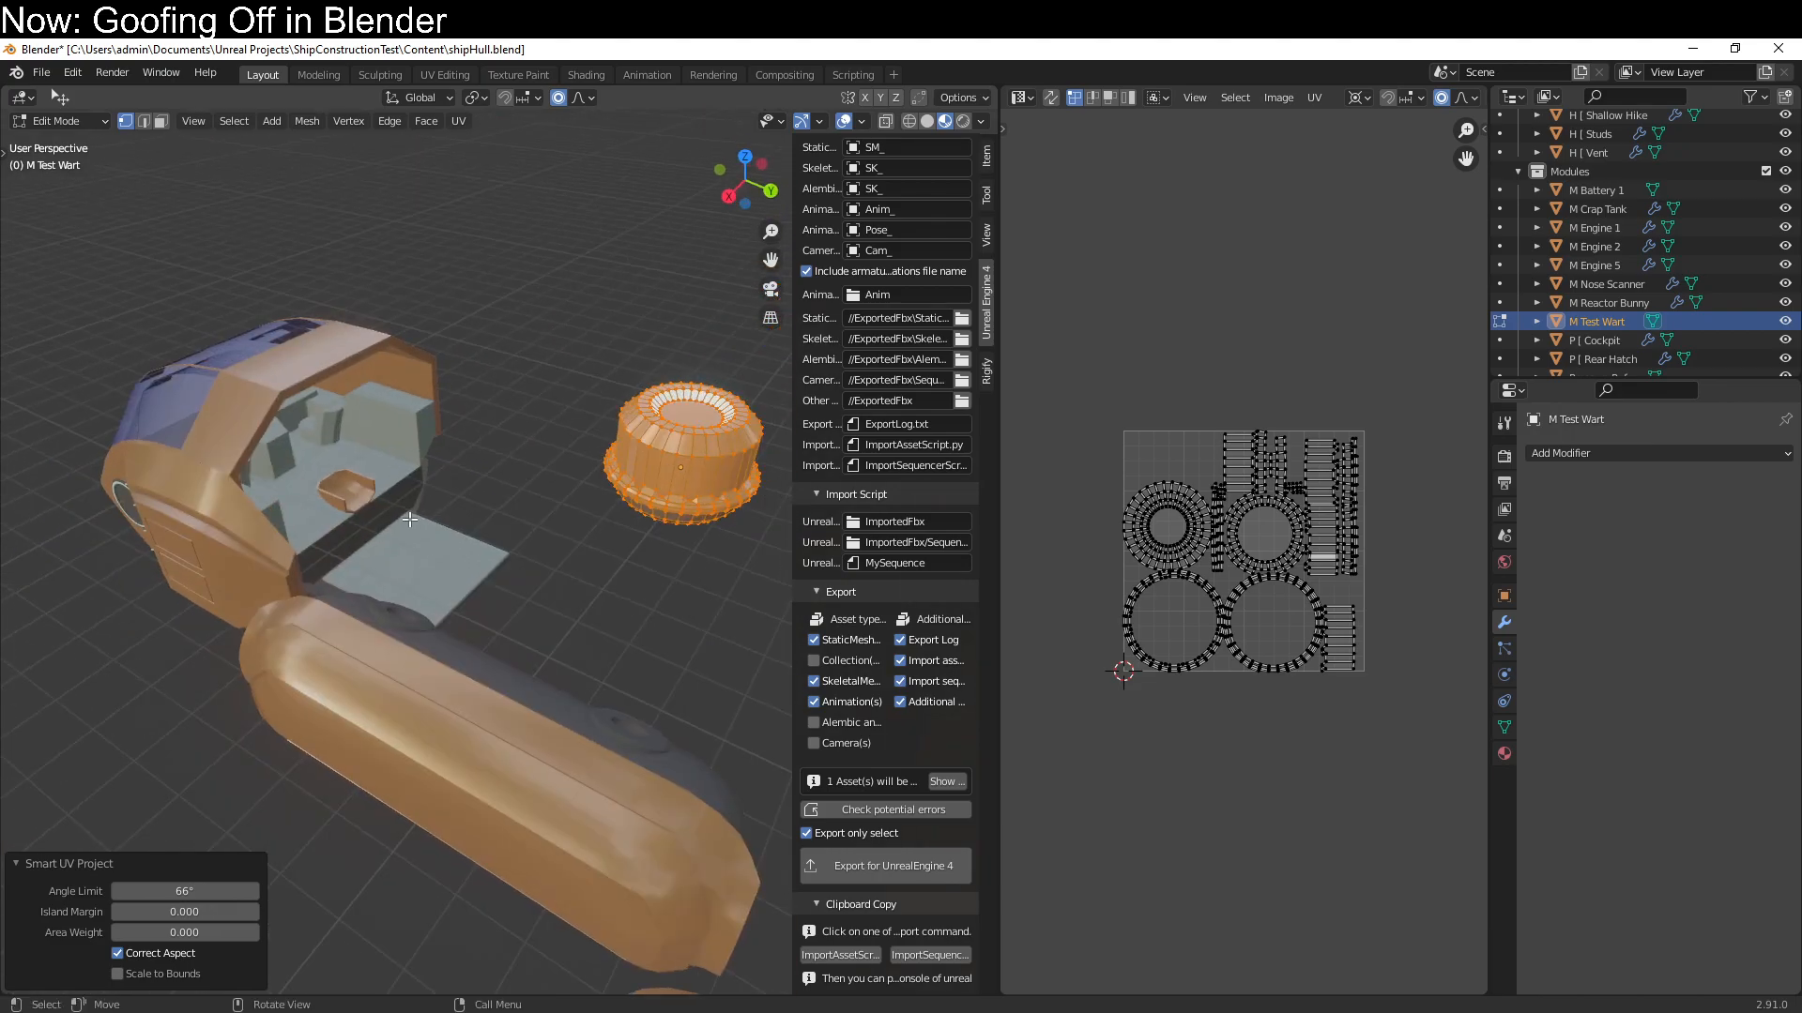
Enter Edit Mode on M Nose Scanner and enable Mirror U in its Mirror modifier
left_click(263, 461)
key("Tab")
left_click(207, 533)
left_click(212, 448)
left_click(162, 536)
key("Tab")
middle_click_drag(182, 553, 250, 485)
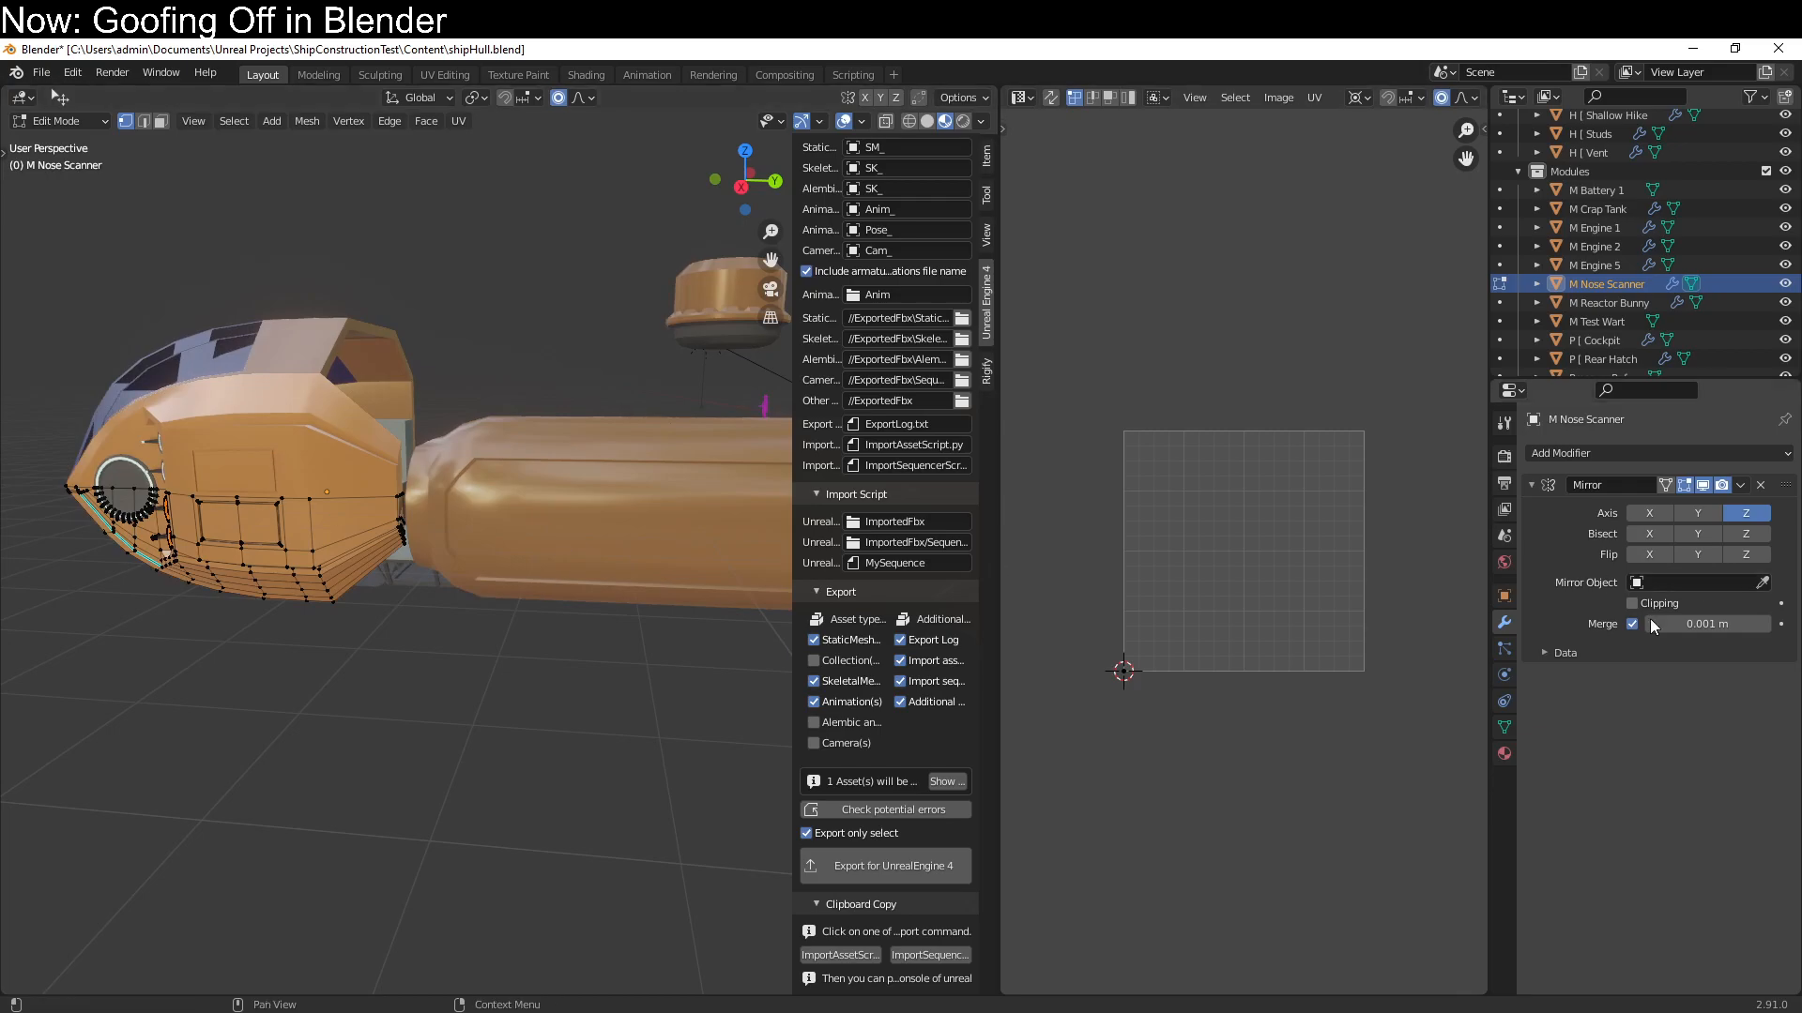
left_click(1547, 655)
left_click(1632, 681)
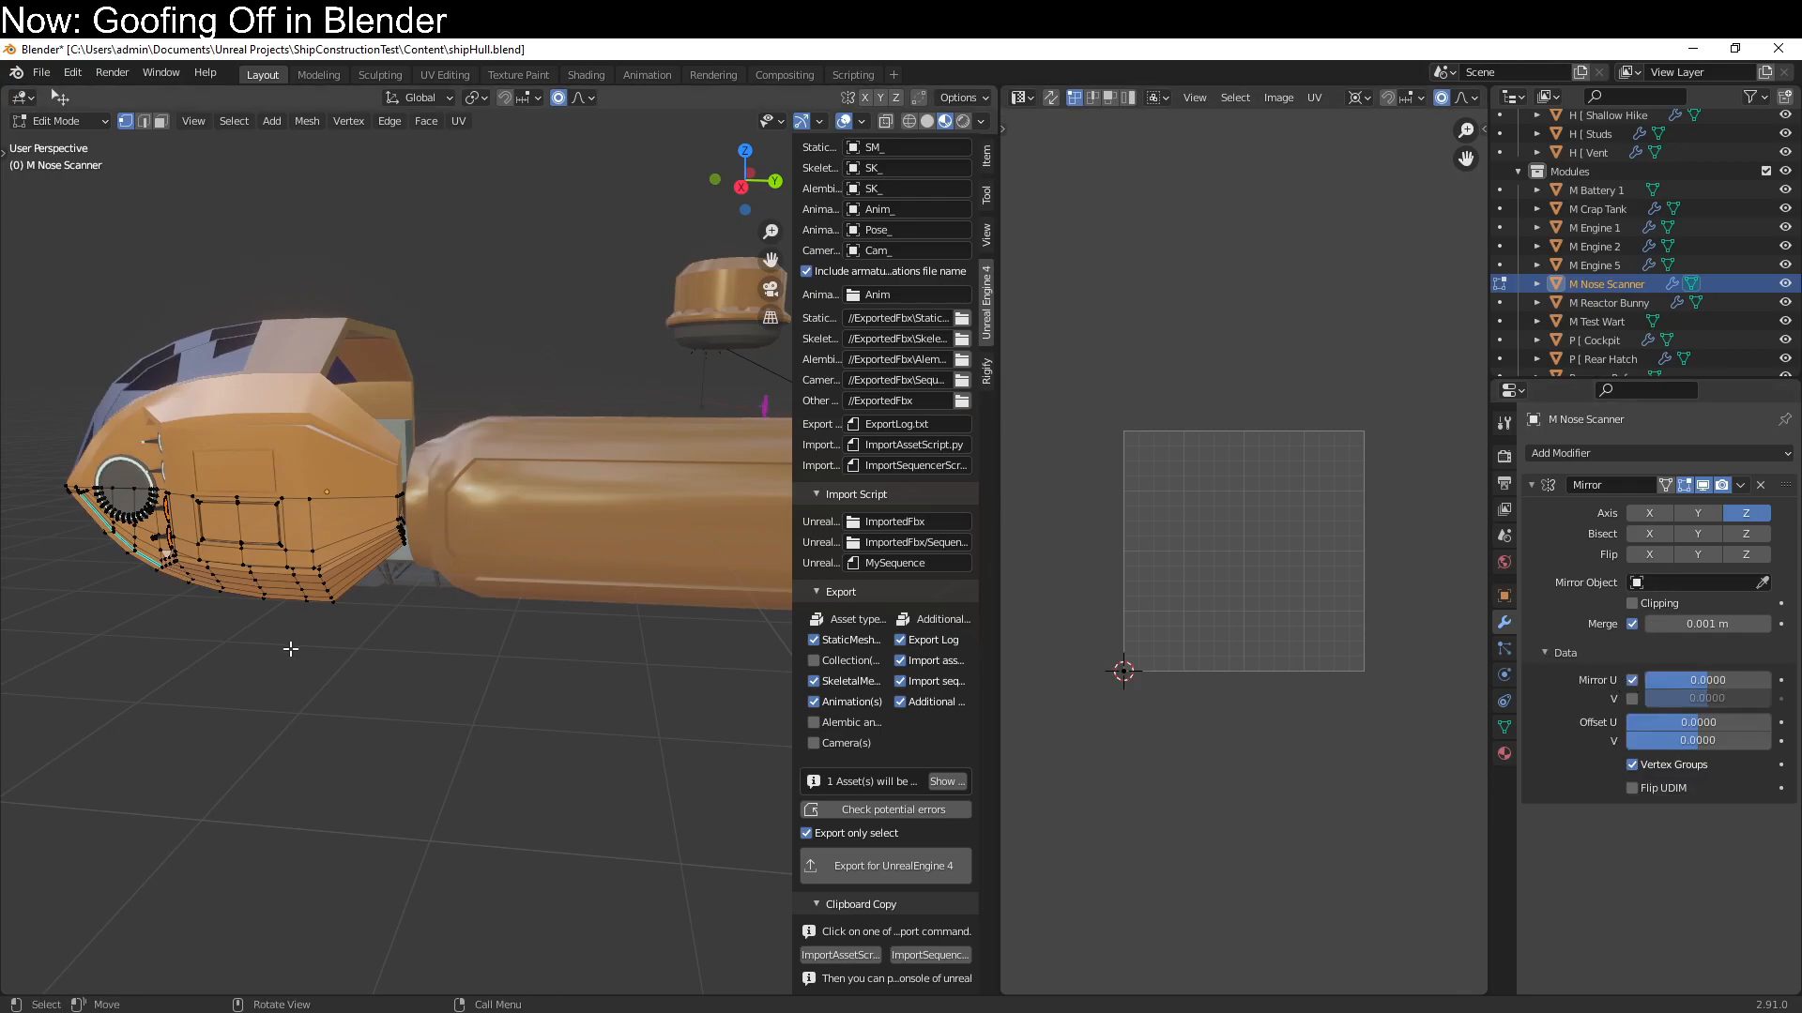
Unwrap the whole M Nose Scanner mesh with Smart UV Project at 66° and scale its UV islands along X
key("a")
key("u")
left_click(285, 640)
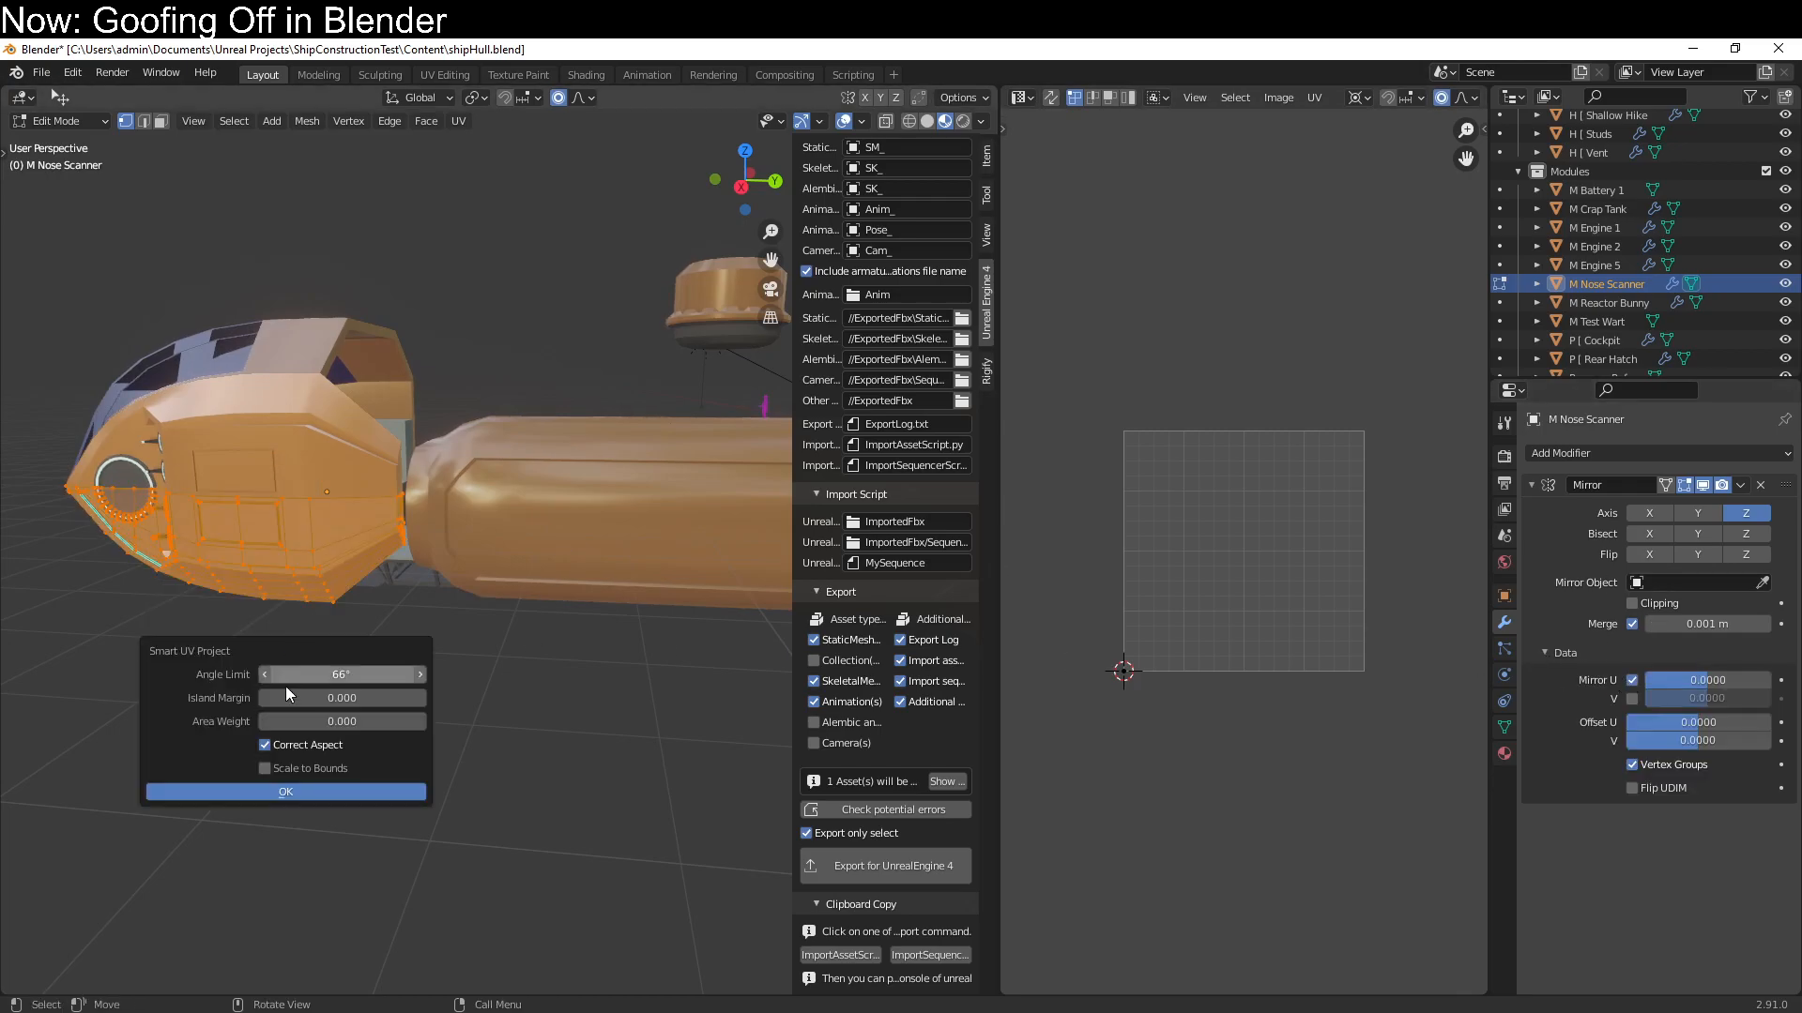
left_click(296, 789)
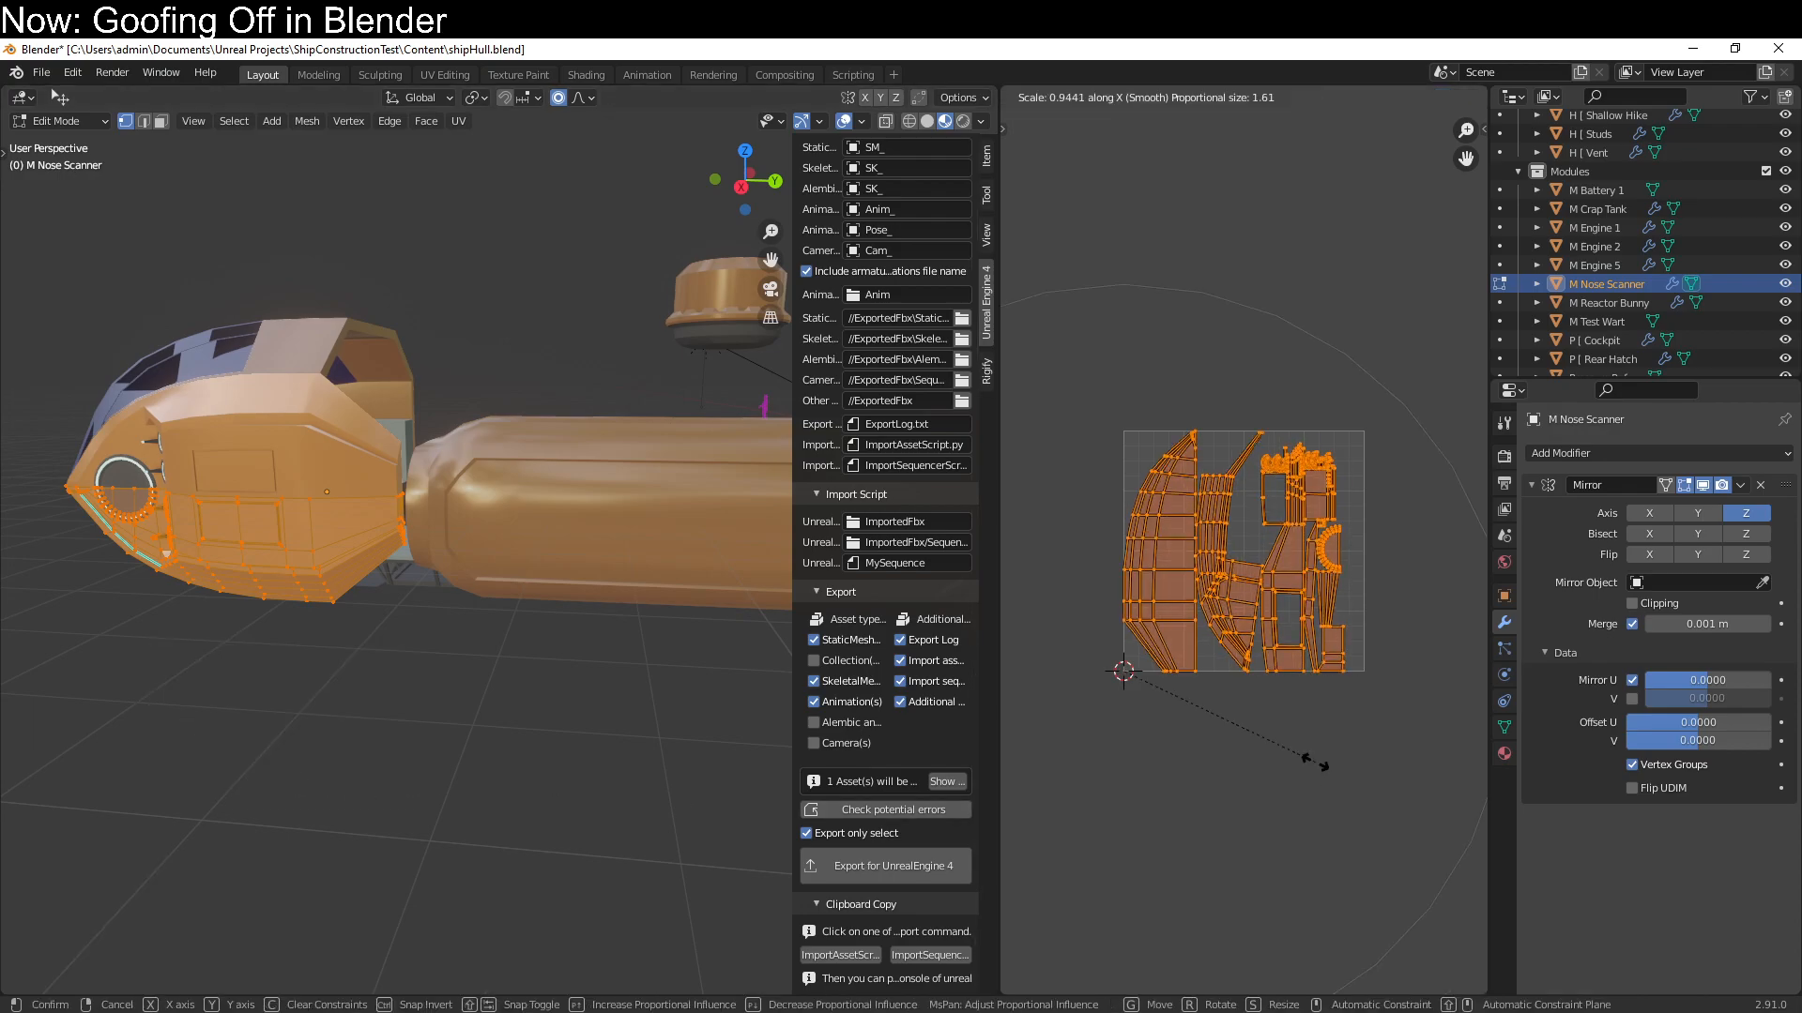
key("Tab")
Delete the flat floor slab sticking out behind the cockpit
middle_click_drag(651, 618, 639, 431)
scroll(639, 431, "up", 5)
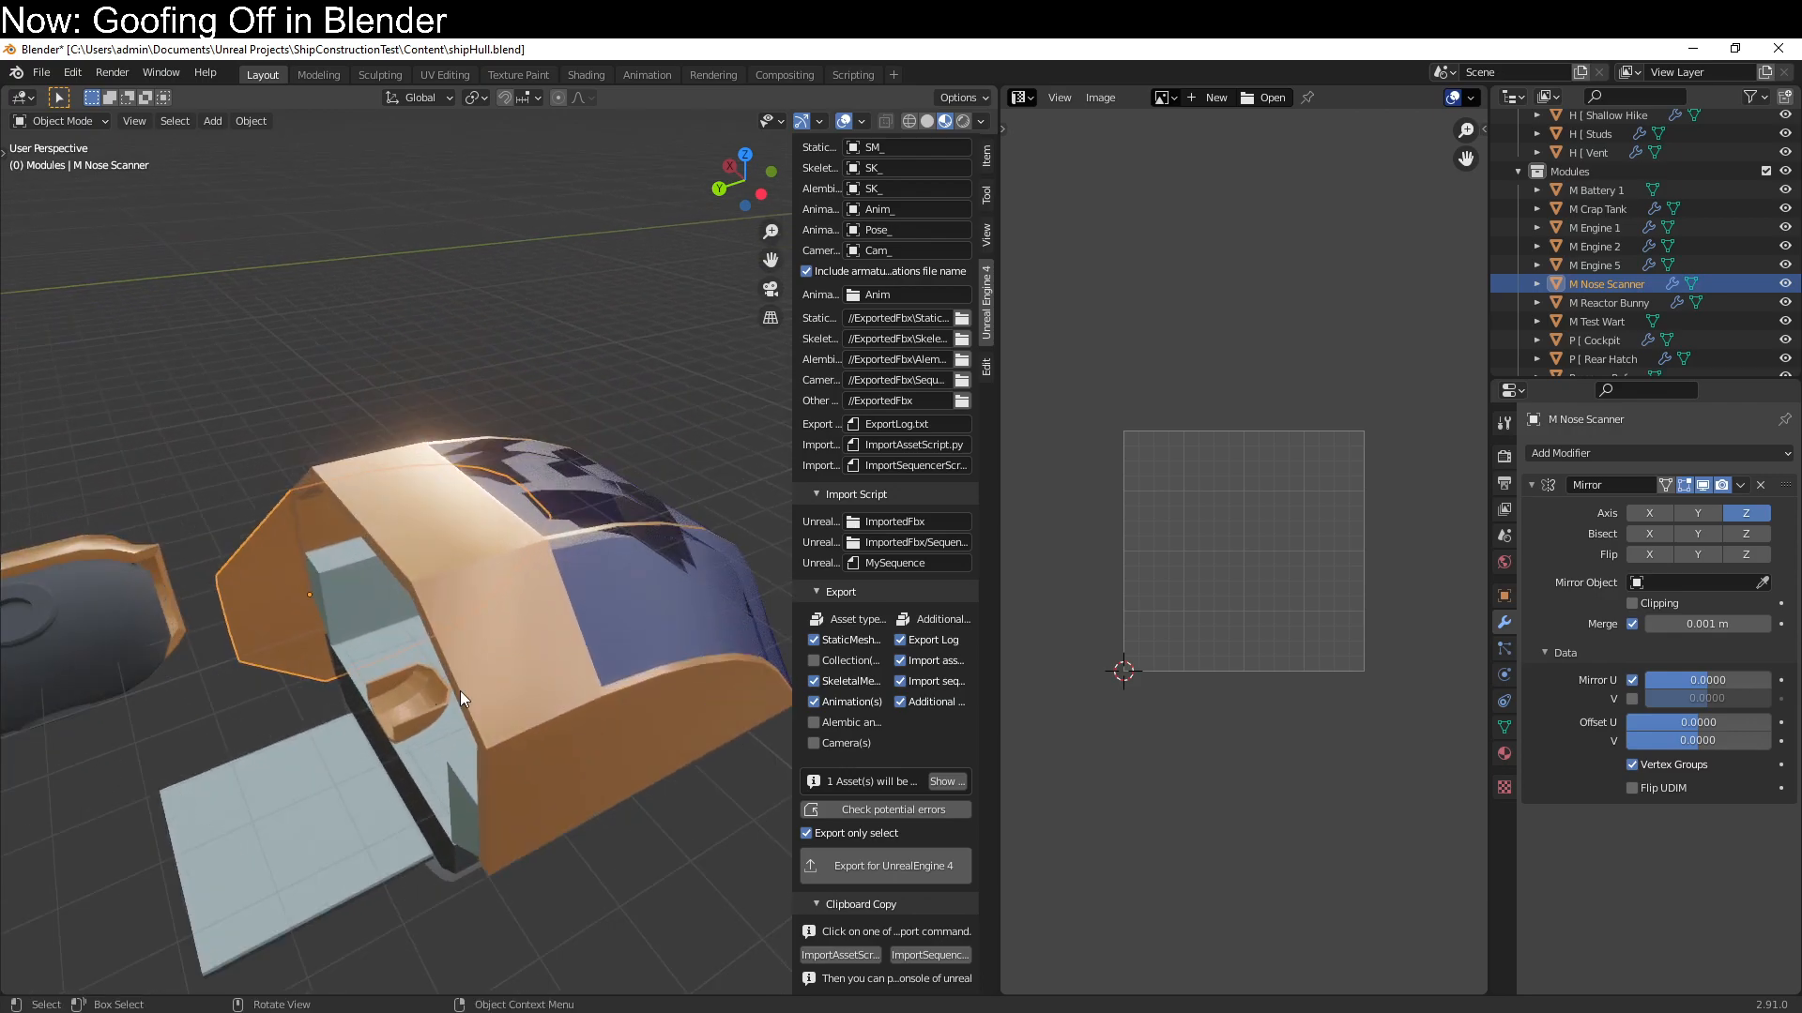
left_click(328, 845)
key("Delete")
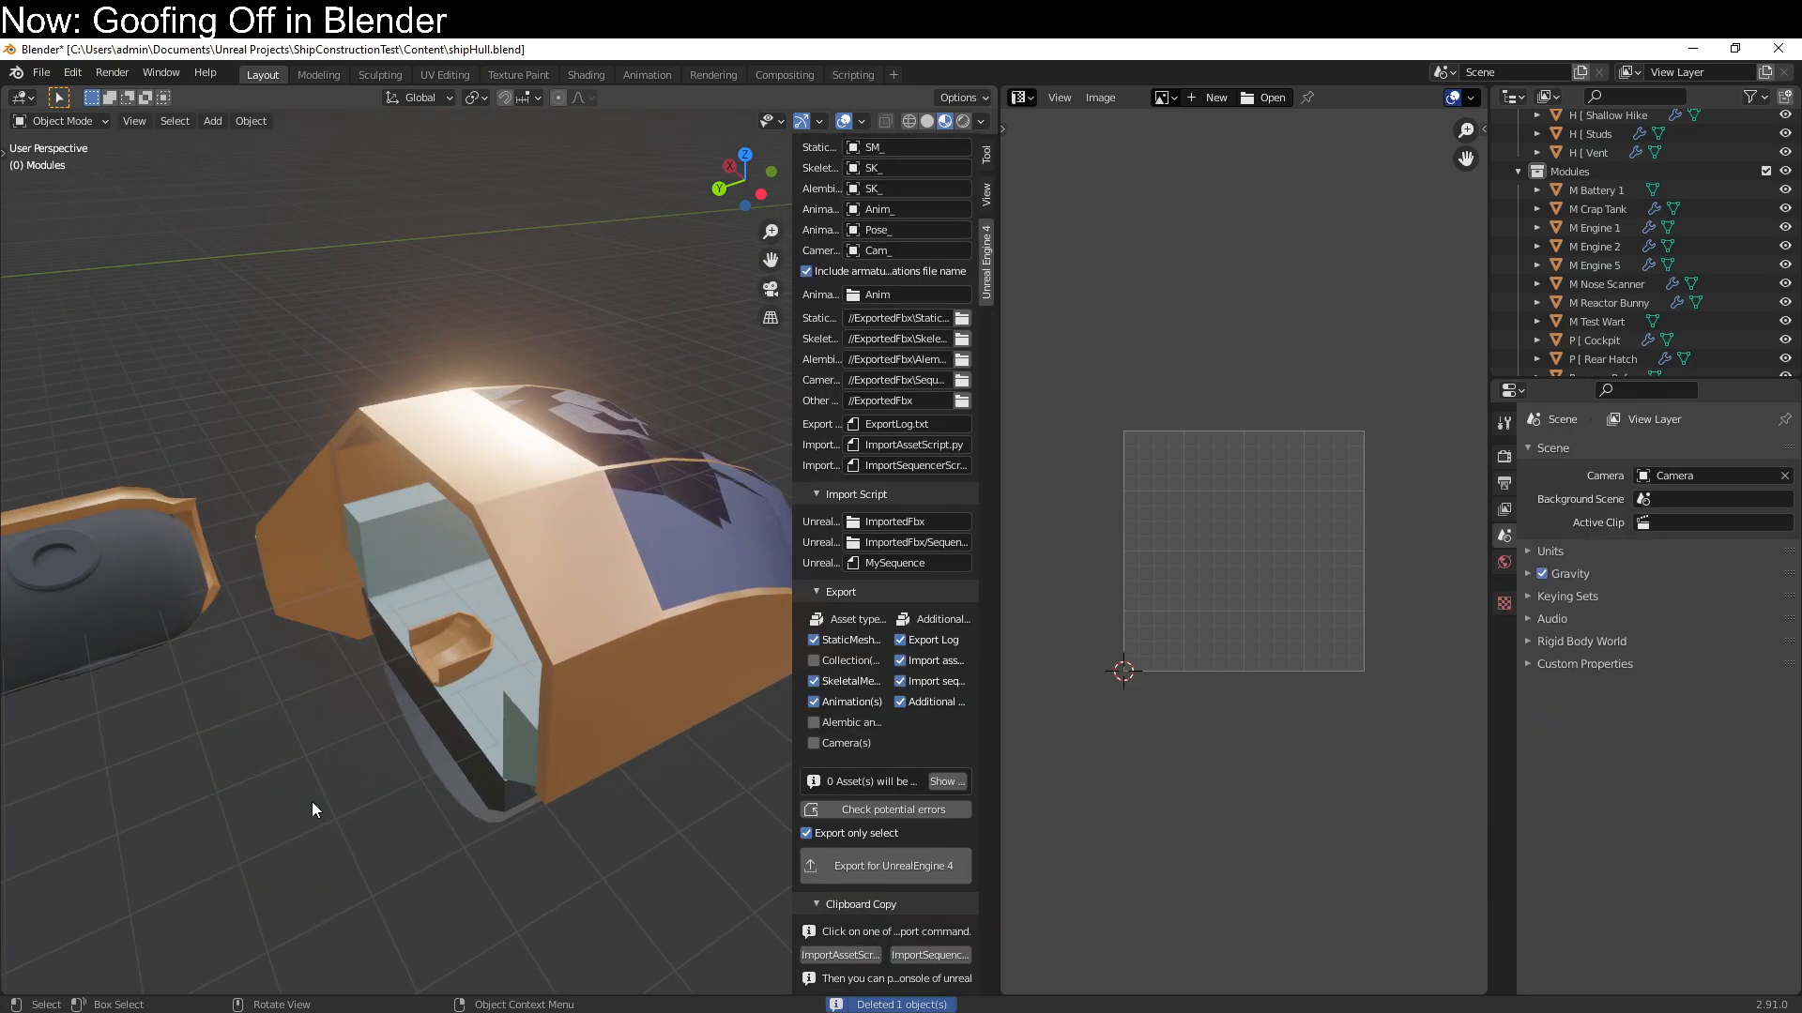
Select the small H [ Full Nose part inside the cockpit and move it out along the global X axis
middle_click_drag(437, 745, 527, 656)
left_click(447, 786)
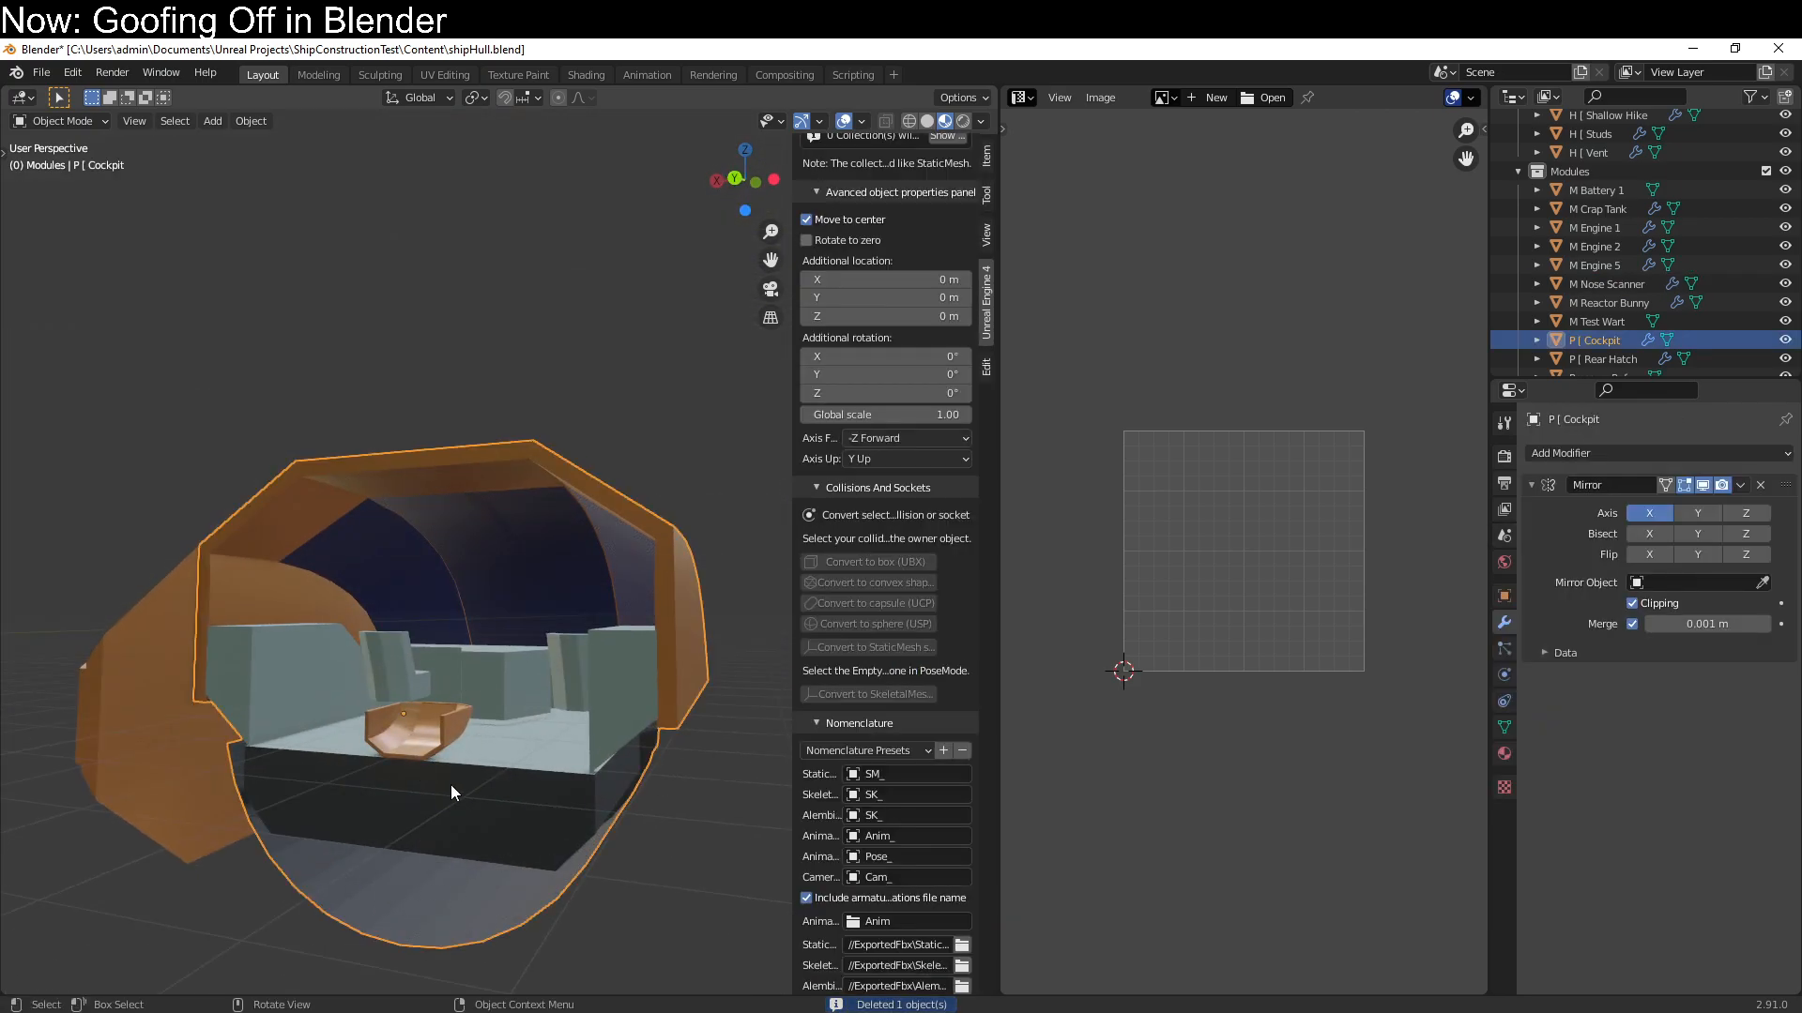
left_click(452, 724)
middle_click_drag(565, 737, 518, 781)
key("g")
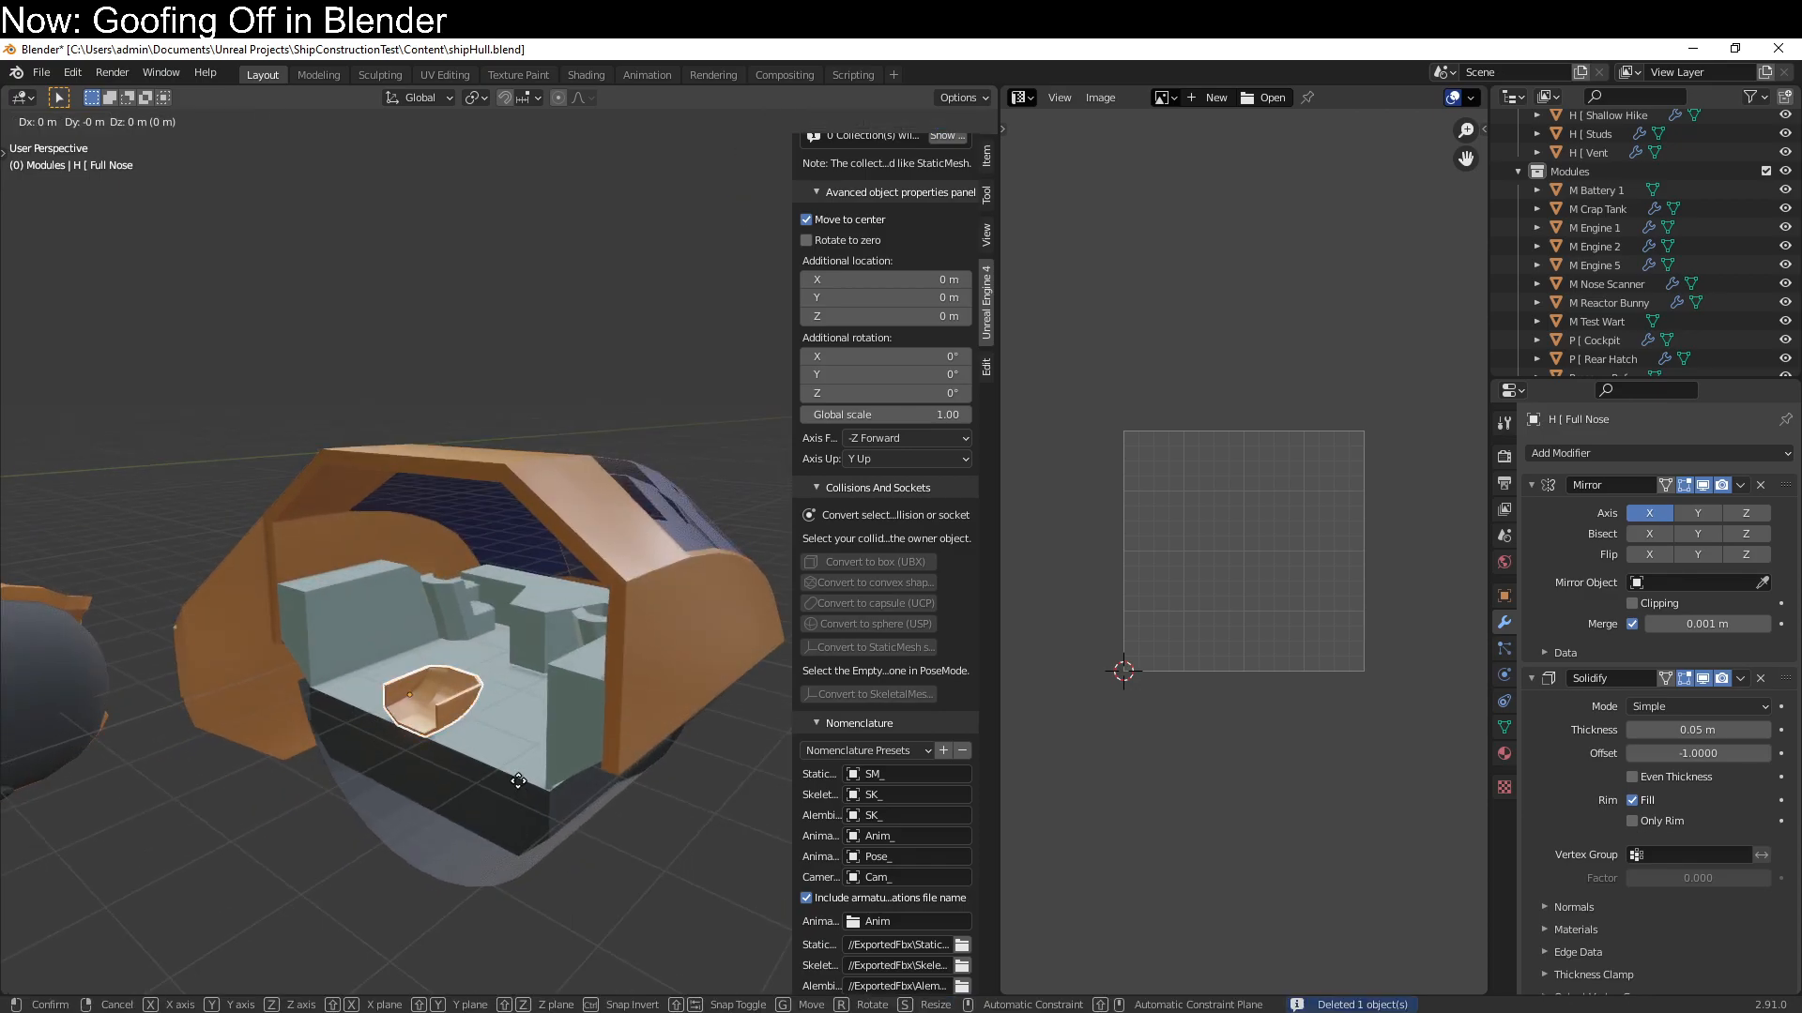
key("x")
left_click(330, 595)
middle_click_drag(330, 595, 432, 624)
Enter Edit Mode on P [ Cockpit and select the vertices along the open rear edge of its floor
middle_click_drag(511, 759, 403, 683, "shift")
scroll(403, 683, "up", 4)
left_click(381, 678)
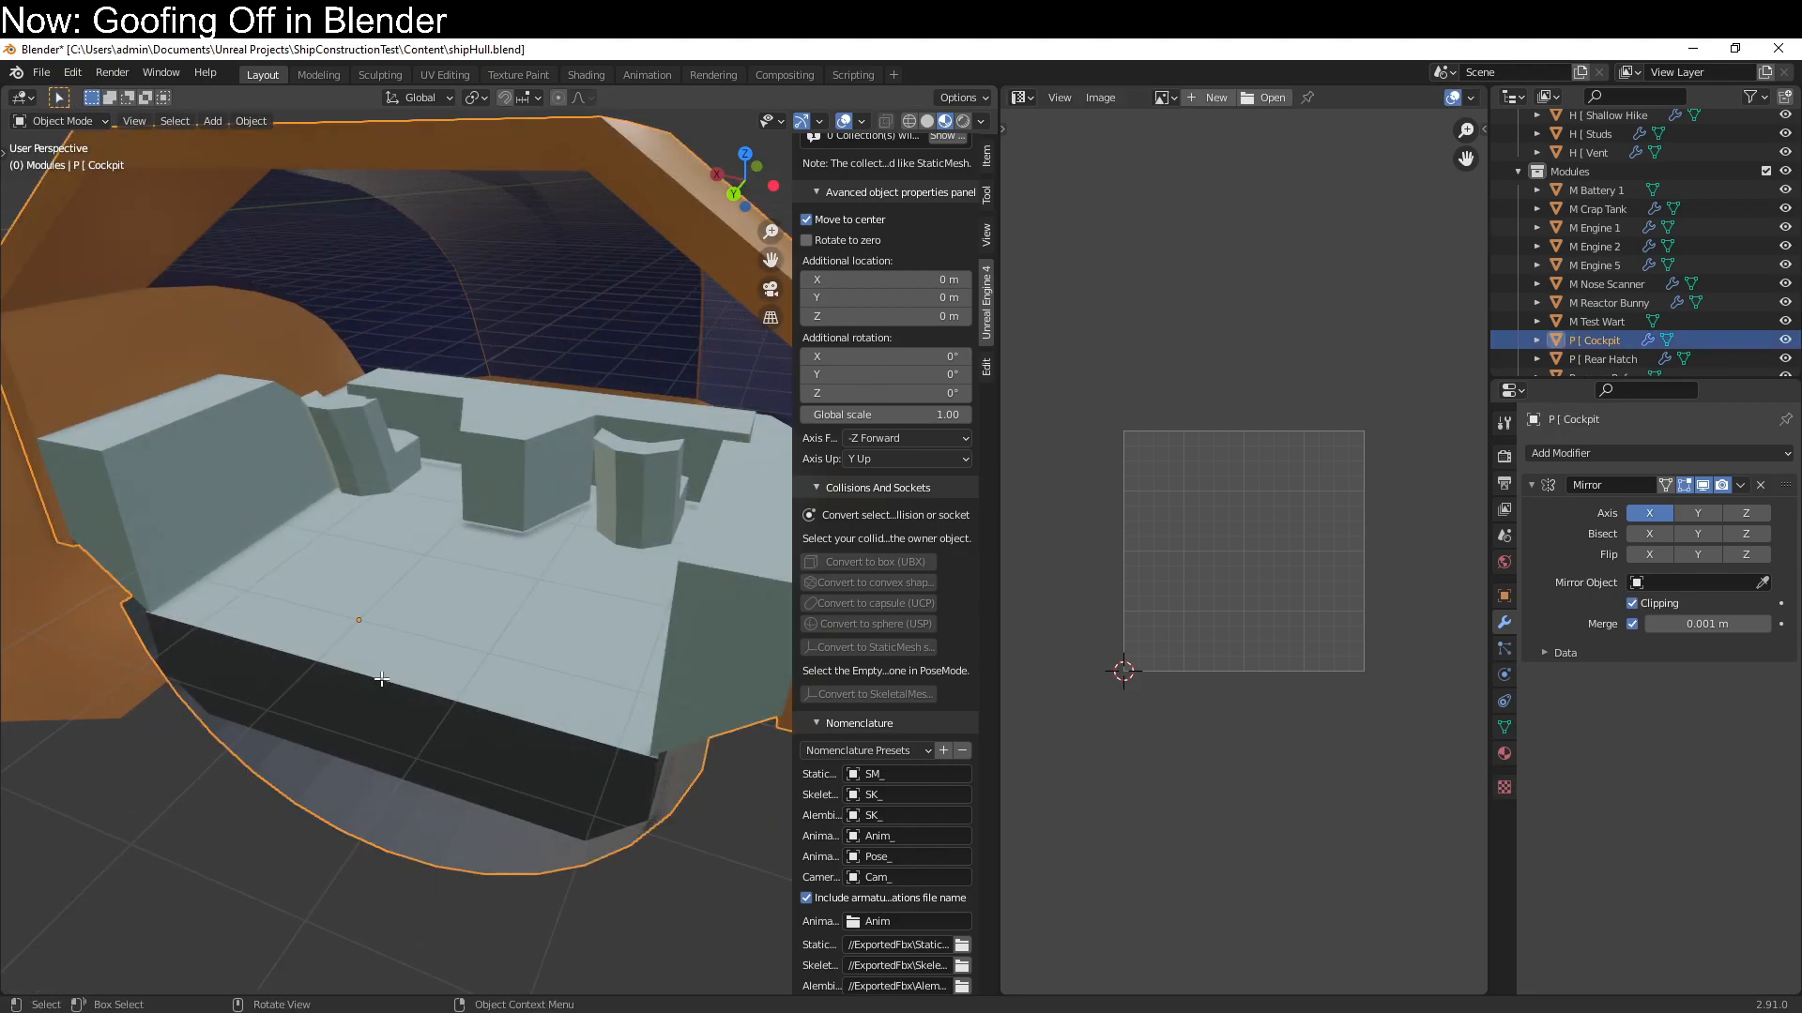
key("Tab")
left_click(366, 674)
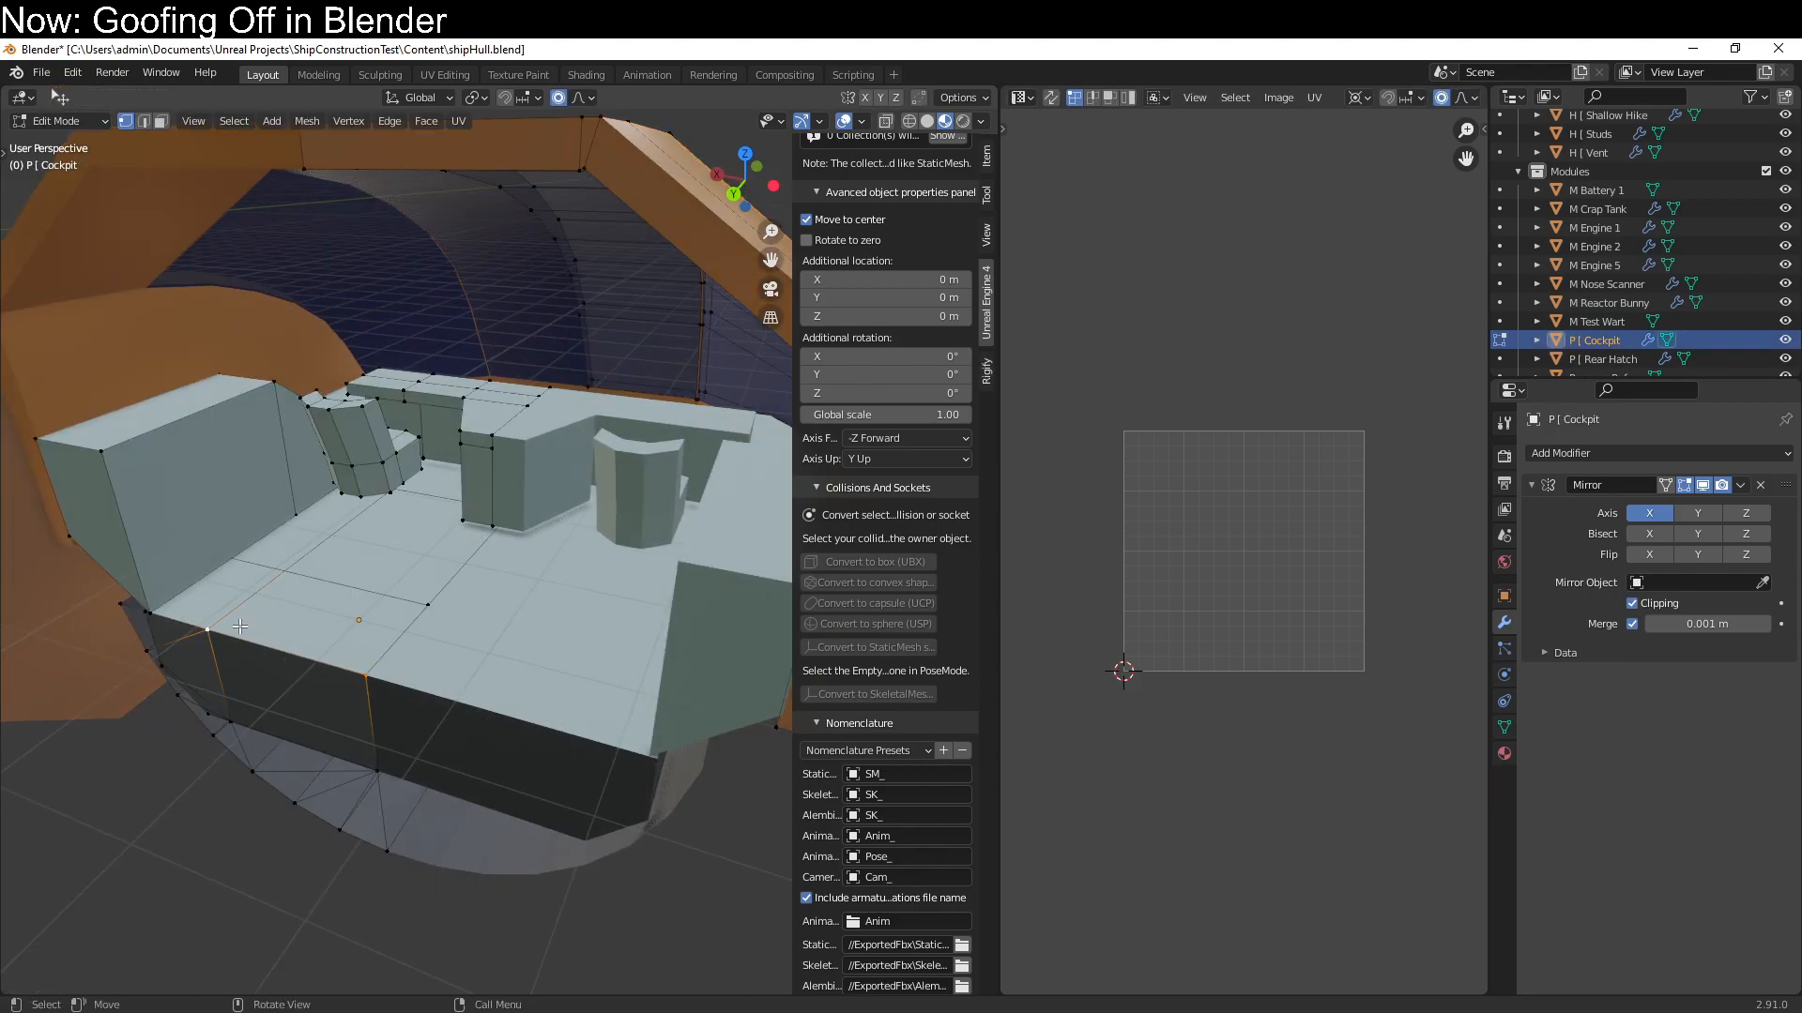
middle_click_drag(234, 634, 249, 566)
key("g")
key("z")
right_click(259, 605)
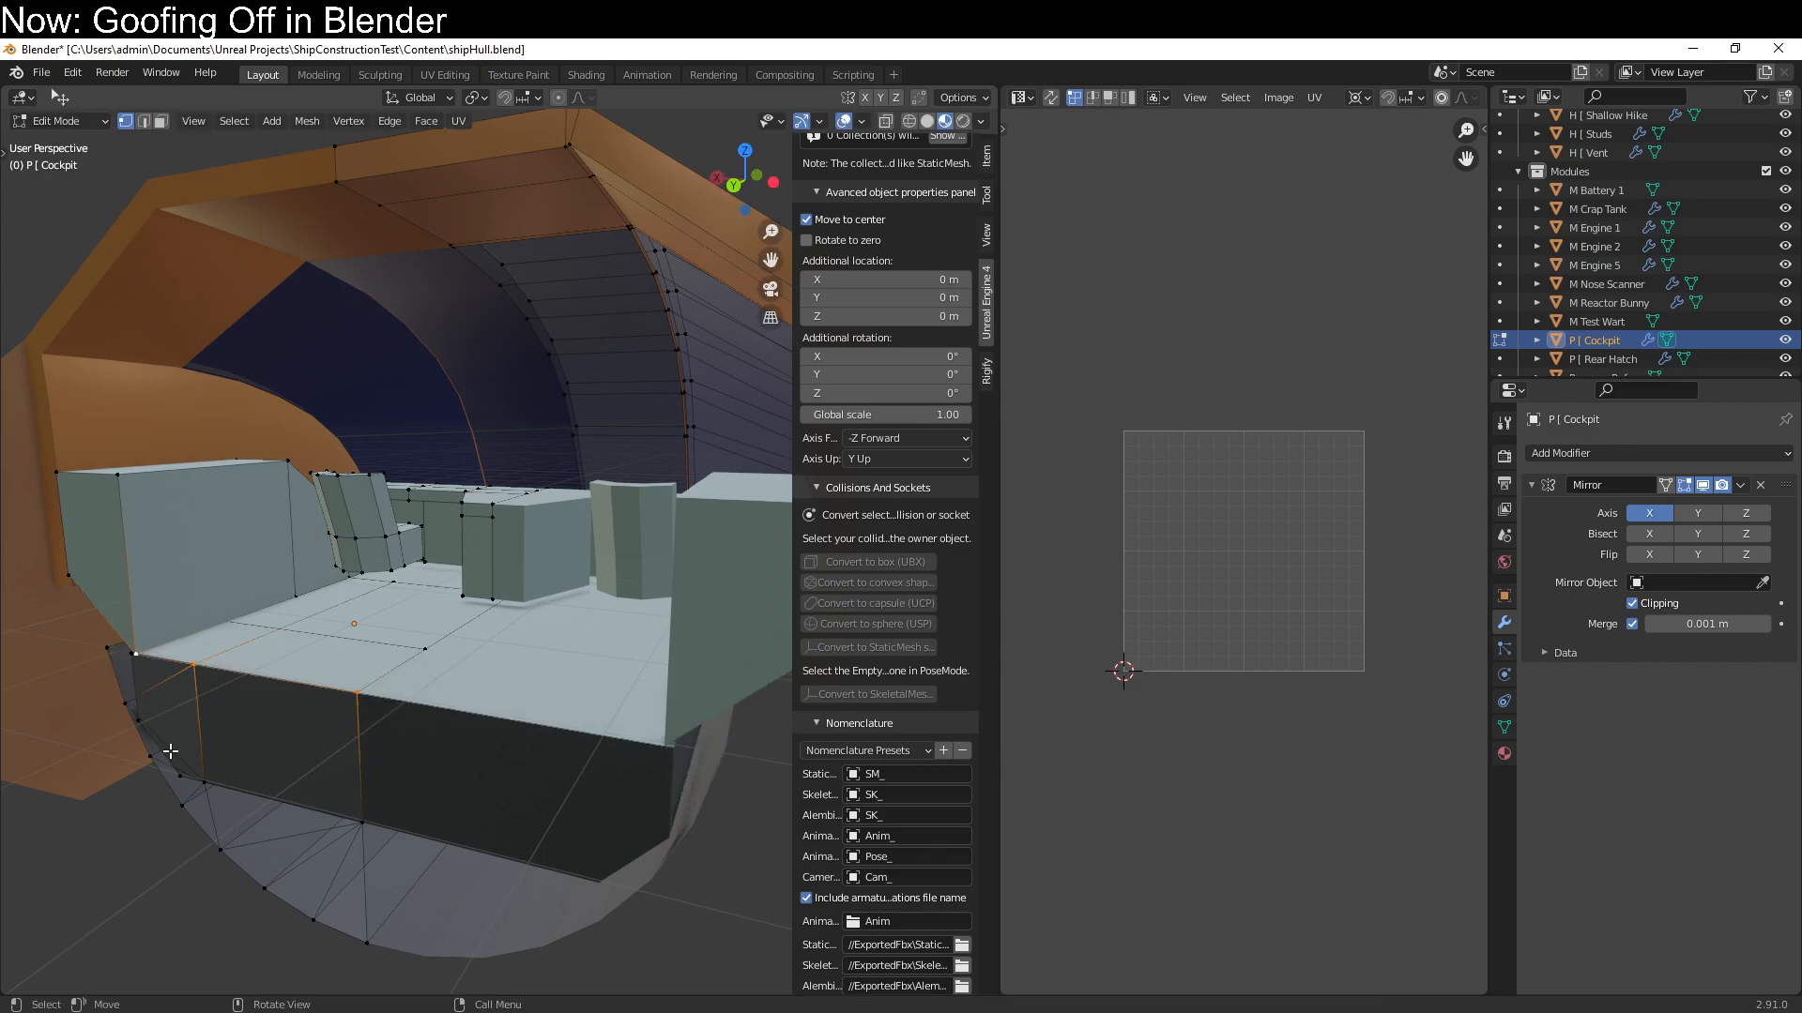
Lower the cockpit floor's rear edge along global Z with proportional editing off, and return to Object Mode
key("g")
key("z")
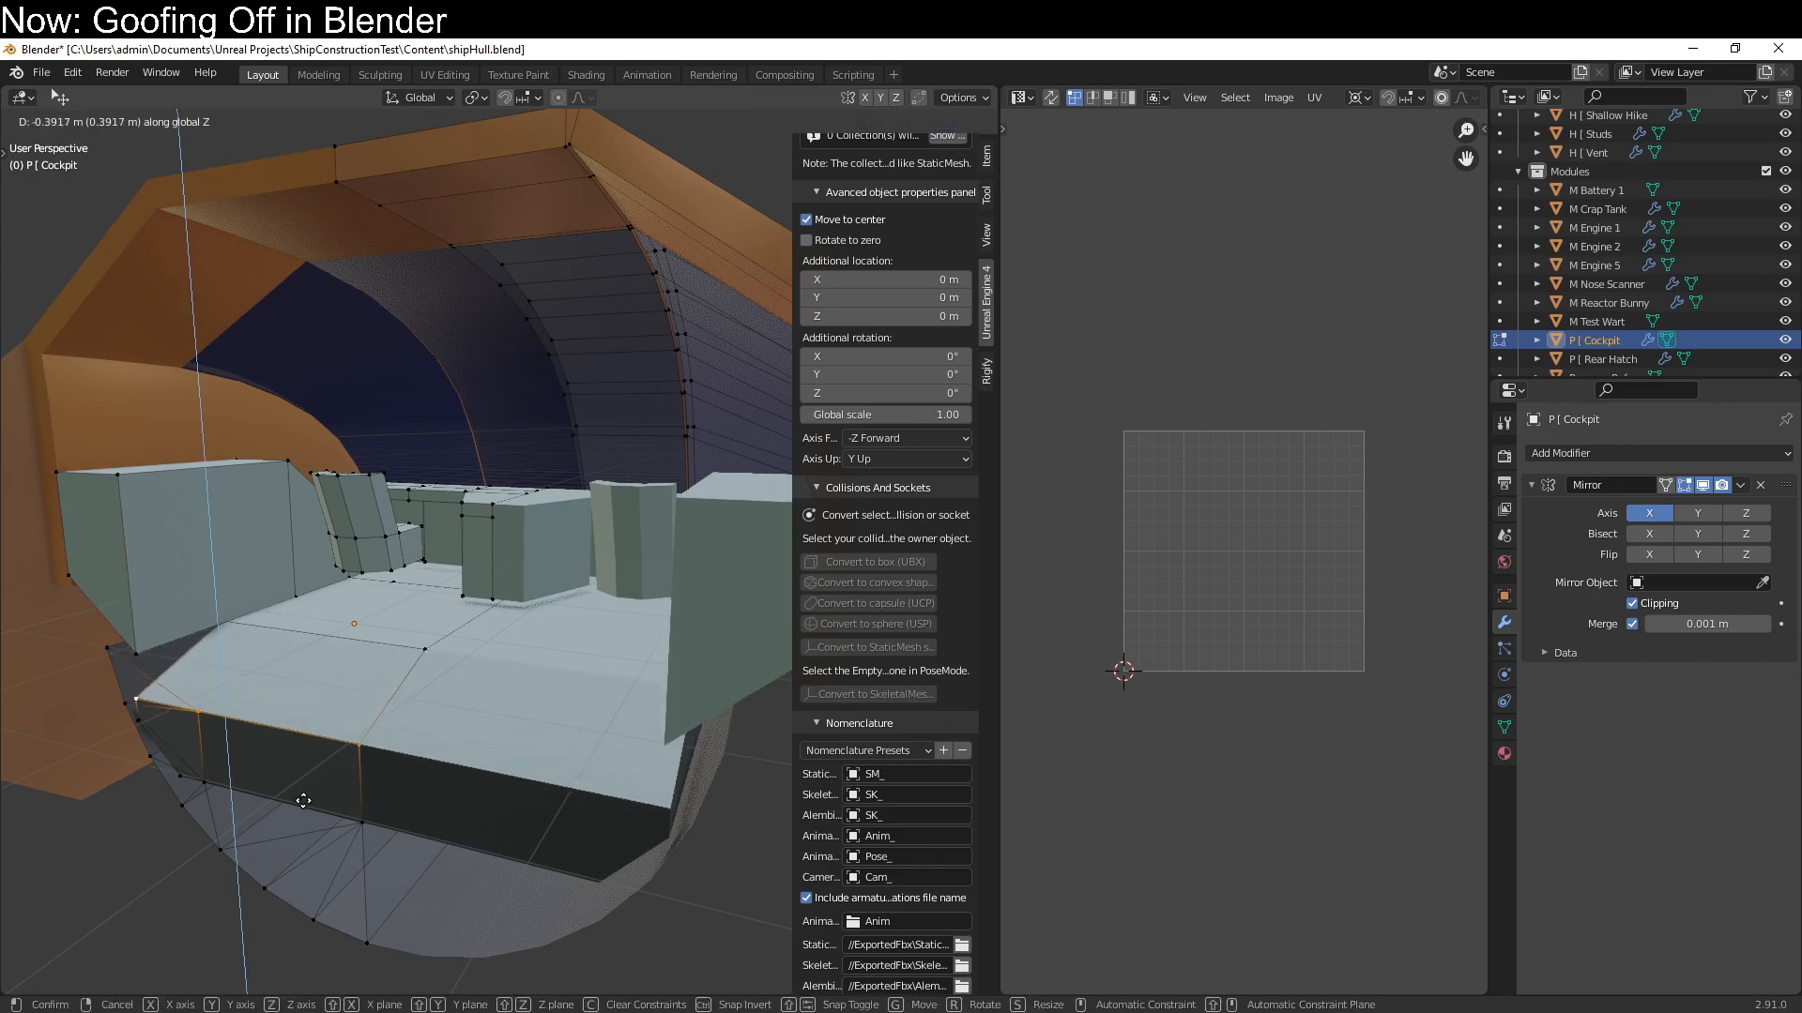
left_click(303, 821)
mouse_move(304, 821)
middle_mouse_down()
mouse_move(384, 751)
mouse_move(278, 796)
middle_mouse_up()
scroll(281, 788, "down", 2)
key("Tab")
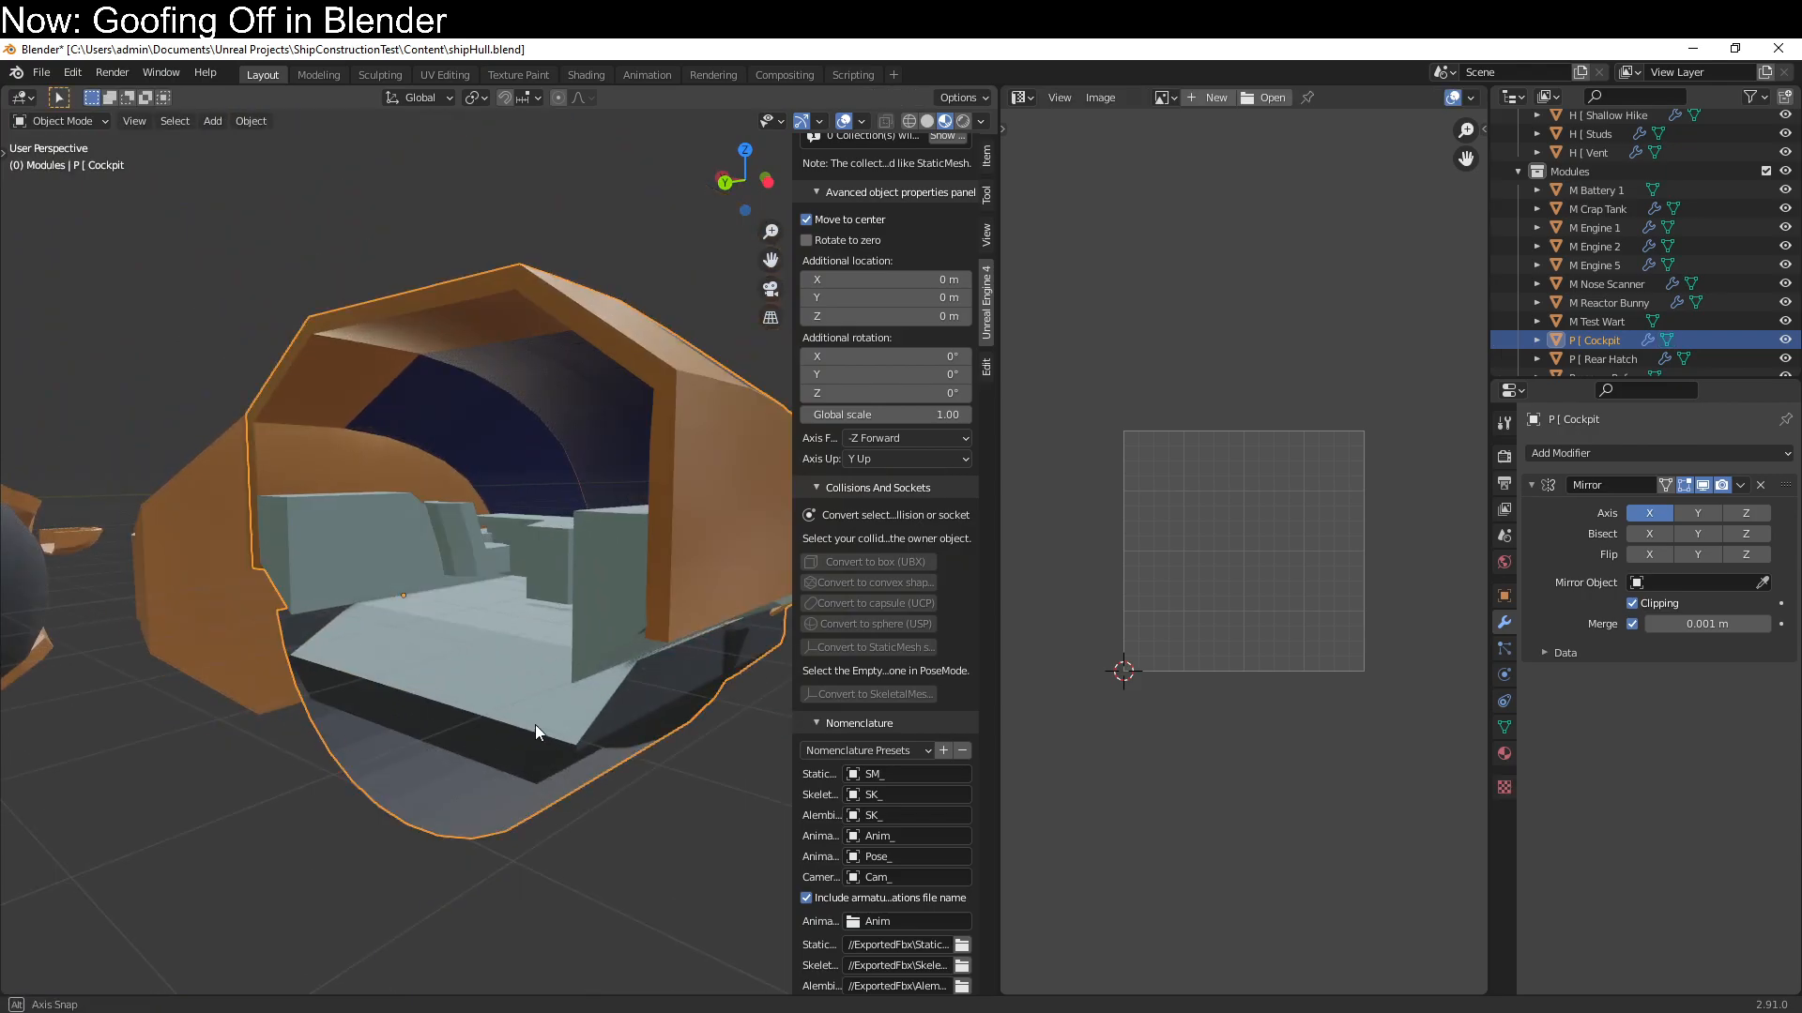
Select the whole P [ Cockpit mesh in Edit Mode and enable Mirror U in its Mirror modifier
middle_click_drag(535, 724, 411, 768)
scroll(329, 719, "down", 5)
scroll(328, 719, "up", 1)
mouse_move(625, 711)
middle_mouse_down()
mouse_move(700, 716)
mouse_move(617, 729)
middle_mouse_up()
key("Tab")
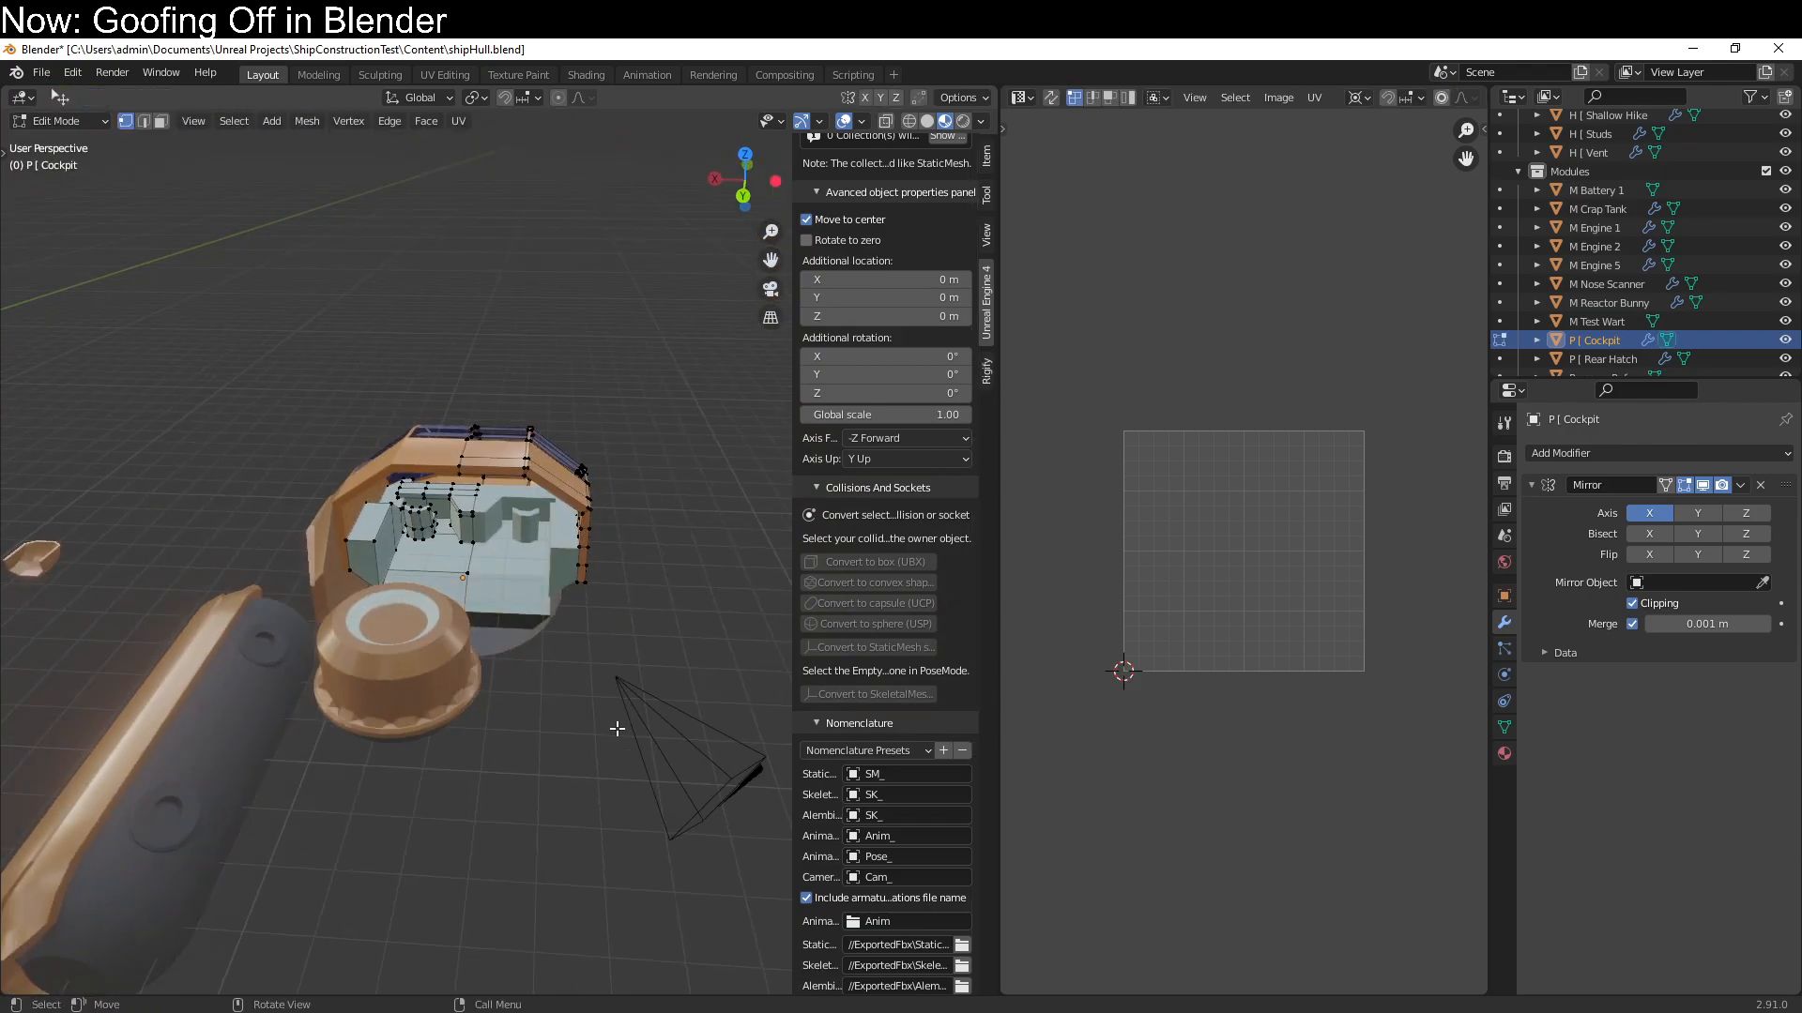
key("a")
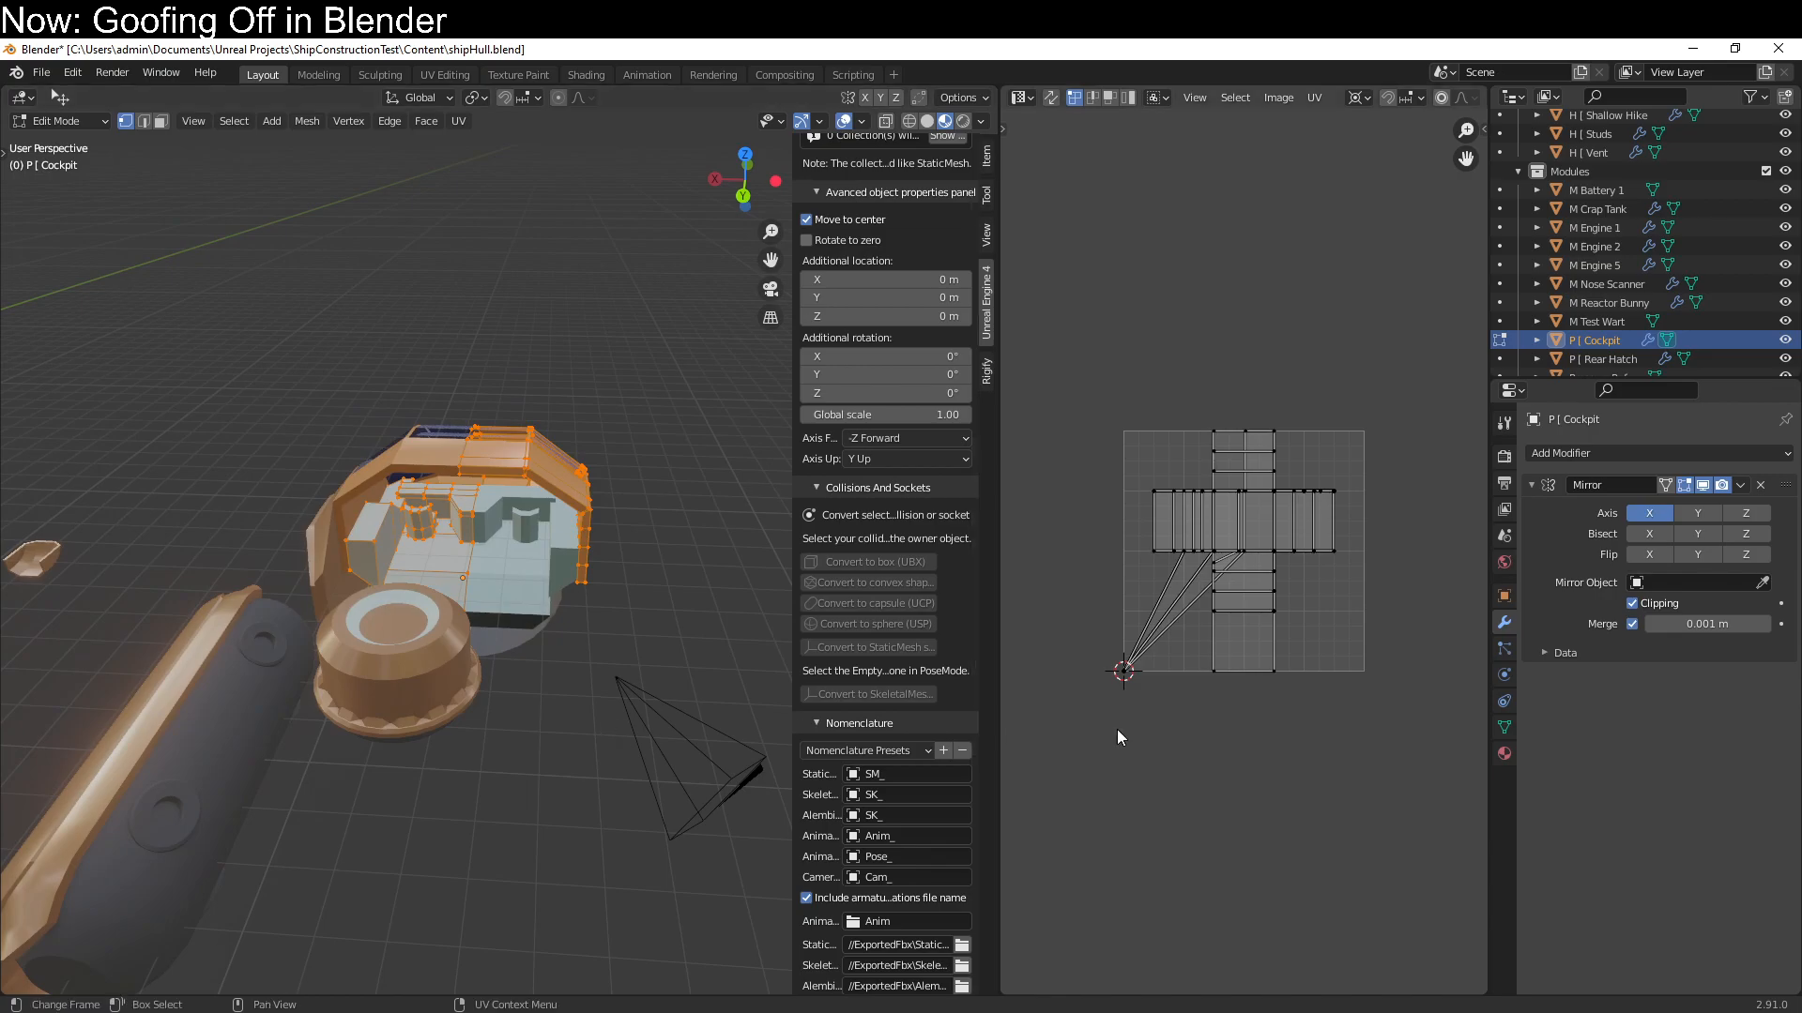
left_click(1550, 654)
left_click(1629, 680)
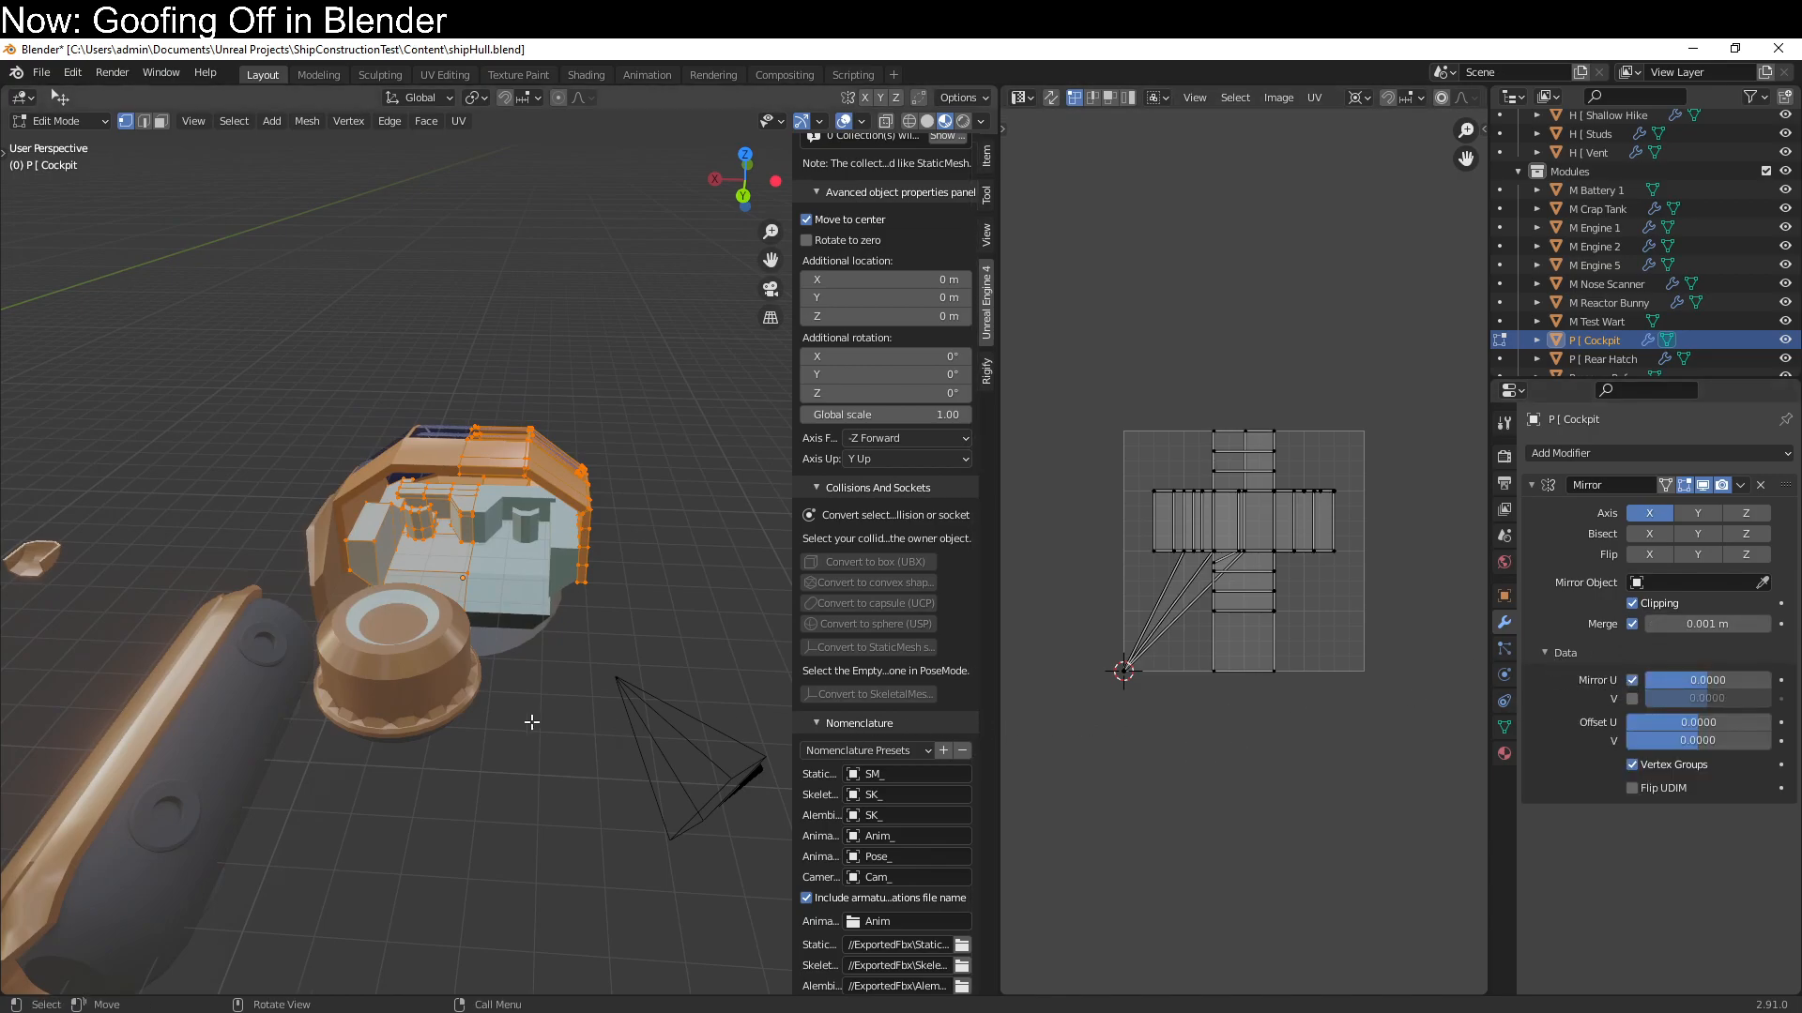
Unwrap the cockpit mesh with Smart UV Project using a 66° angle limit and zero island margin
key("u")
left_click(532, 713)
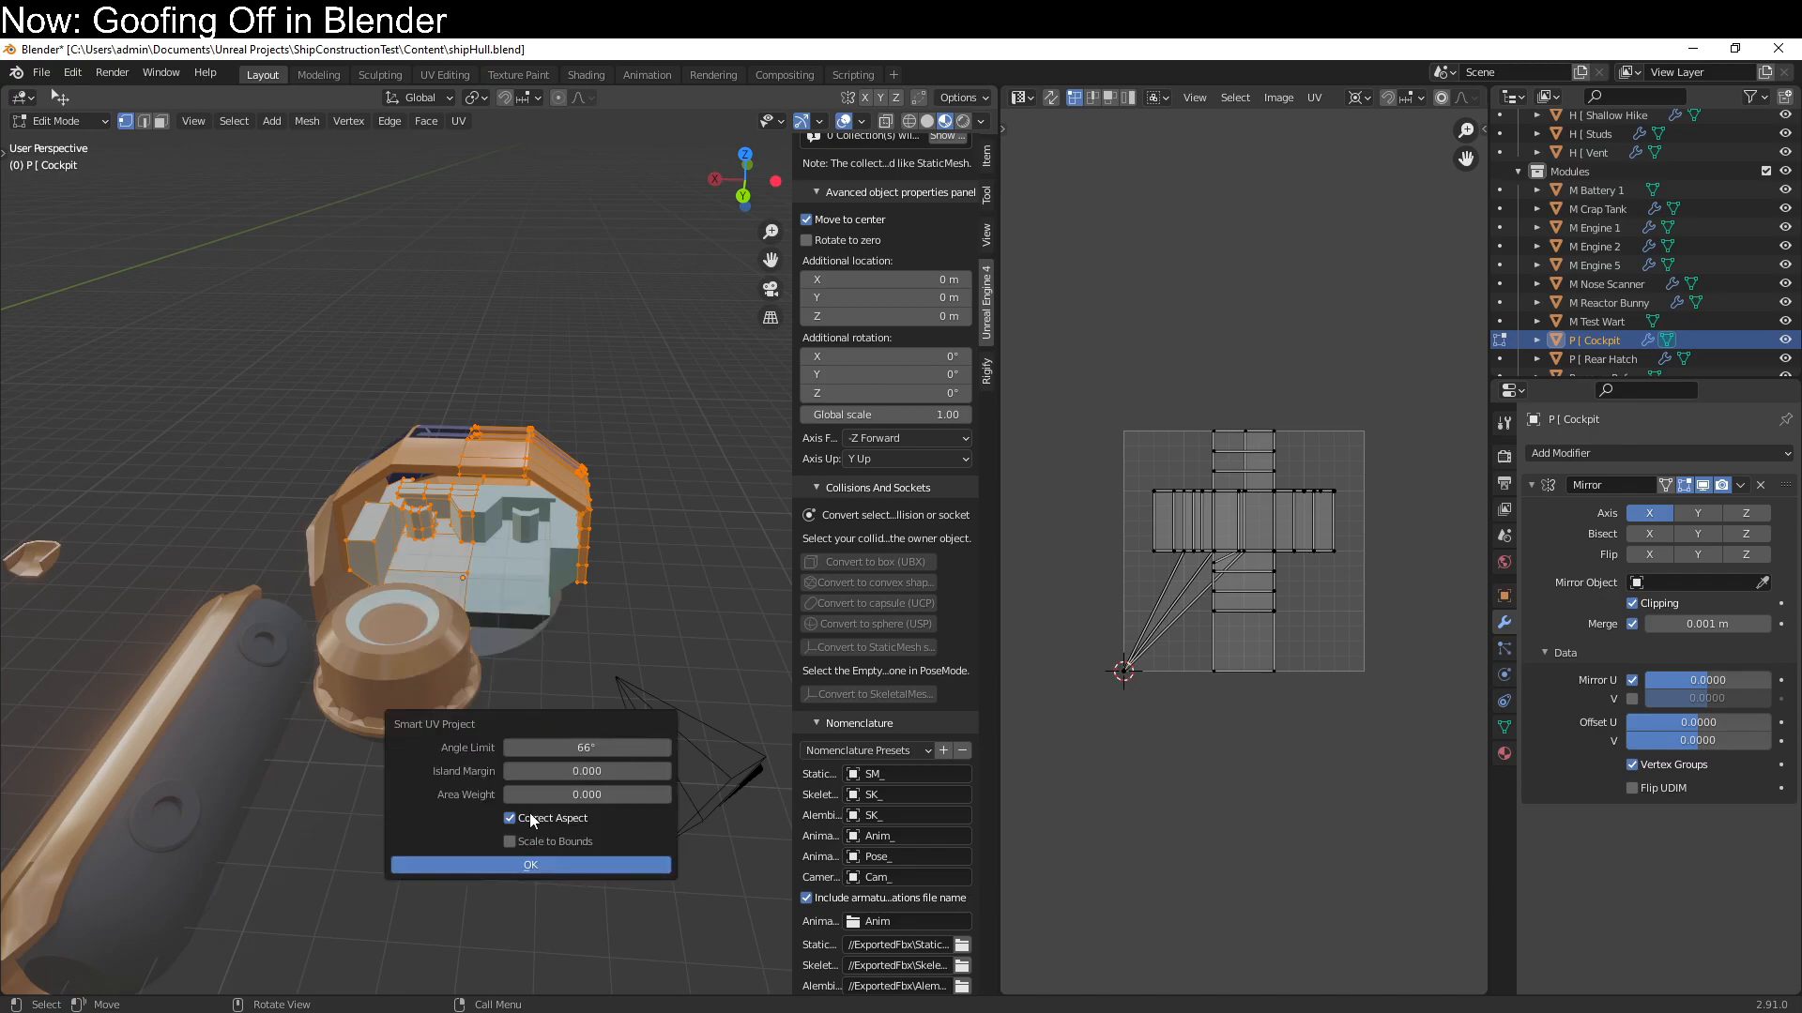
left_click(531, 865)
Try scaling the cockpit's whole UV layout uniformly by 0.5
type("s0.5")
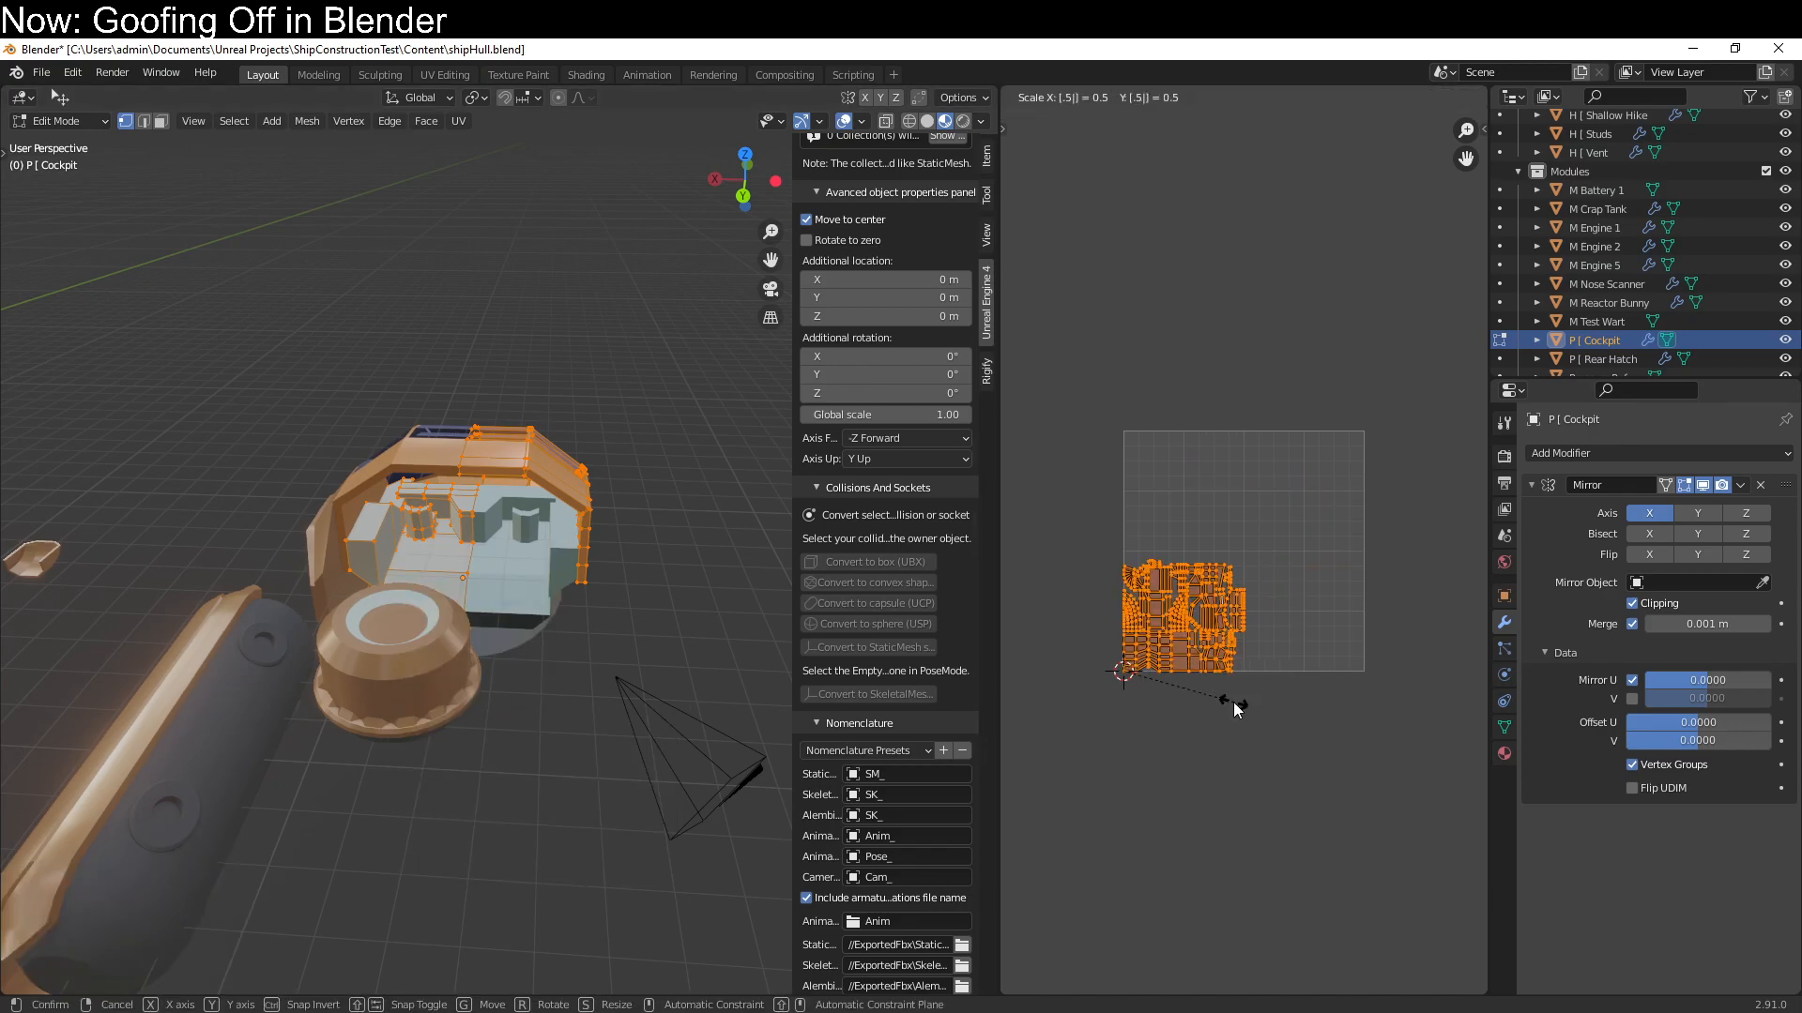
key("Return")
right_click(1233, 702)
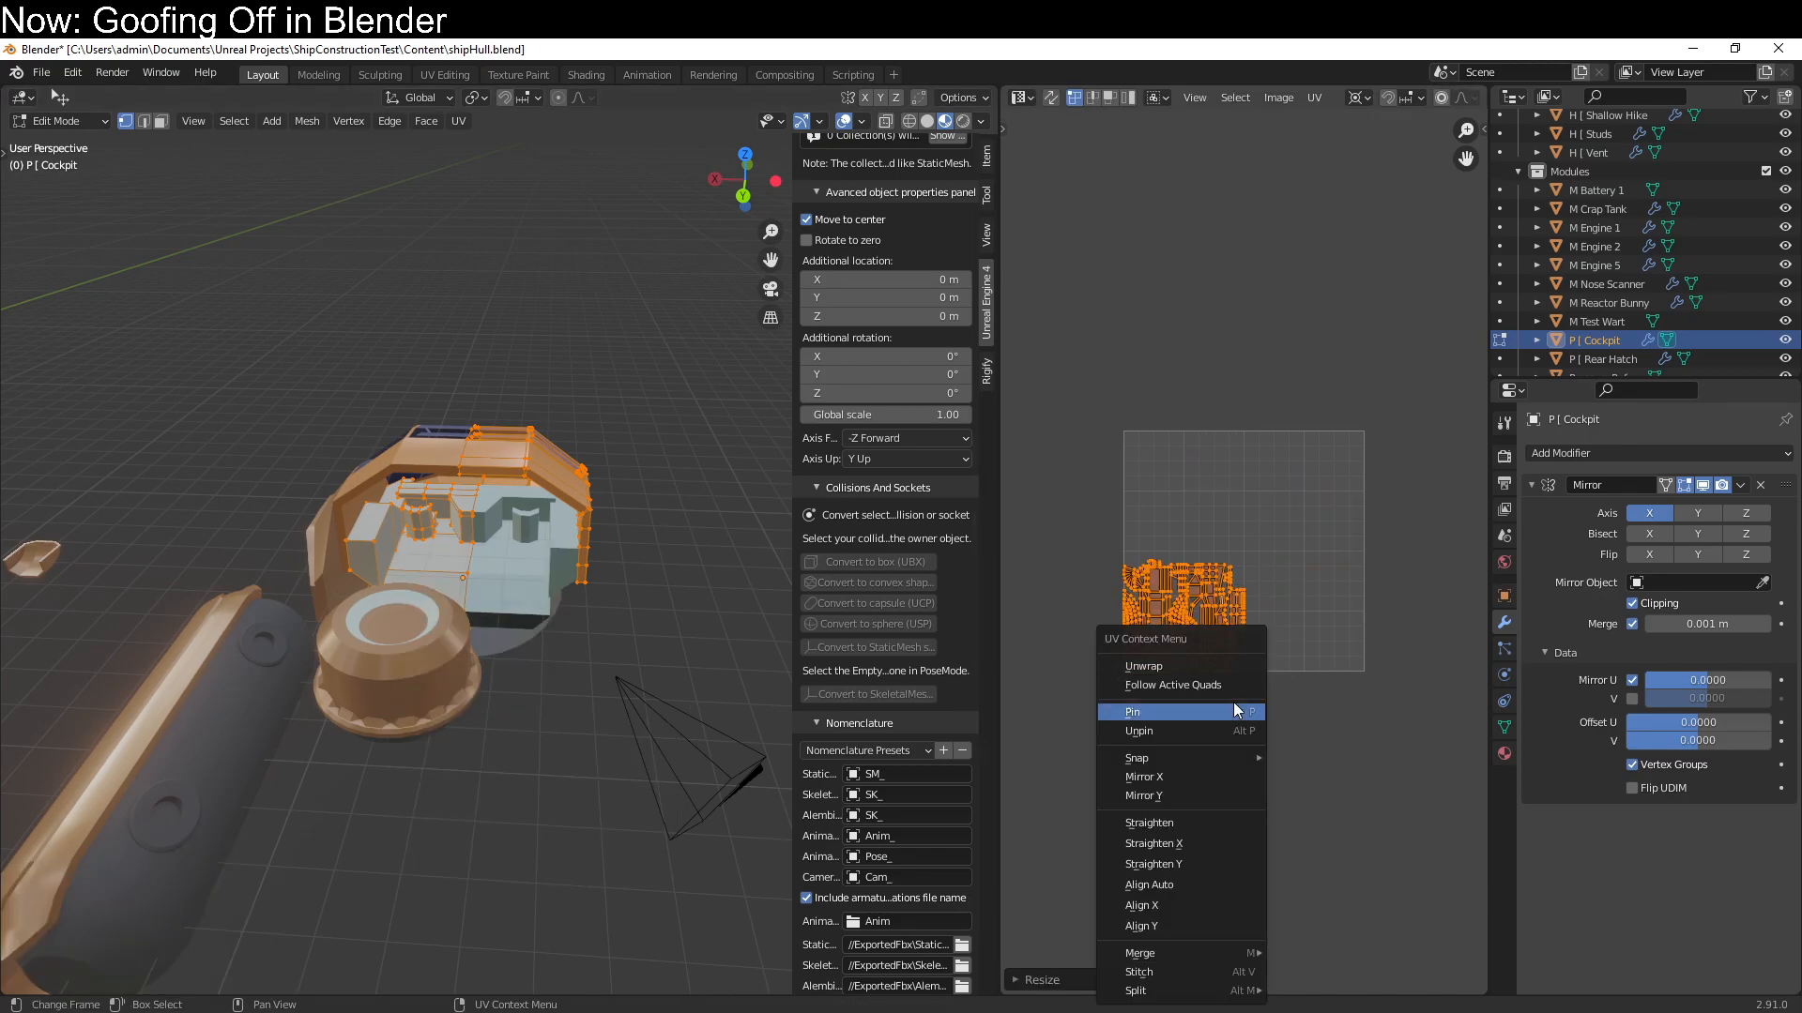
key("ctrl+z")
Scale the cockpit's UV layout by 0.5 along X only and return to Object Mode
type("sx.5")
key("Return")
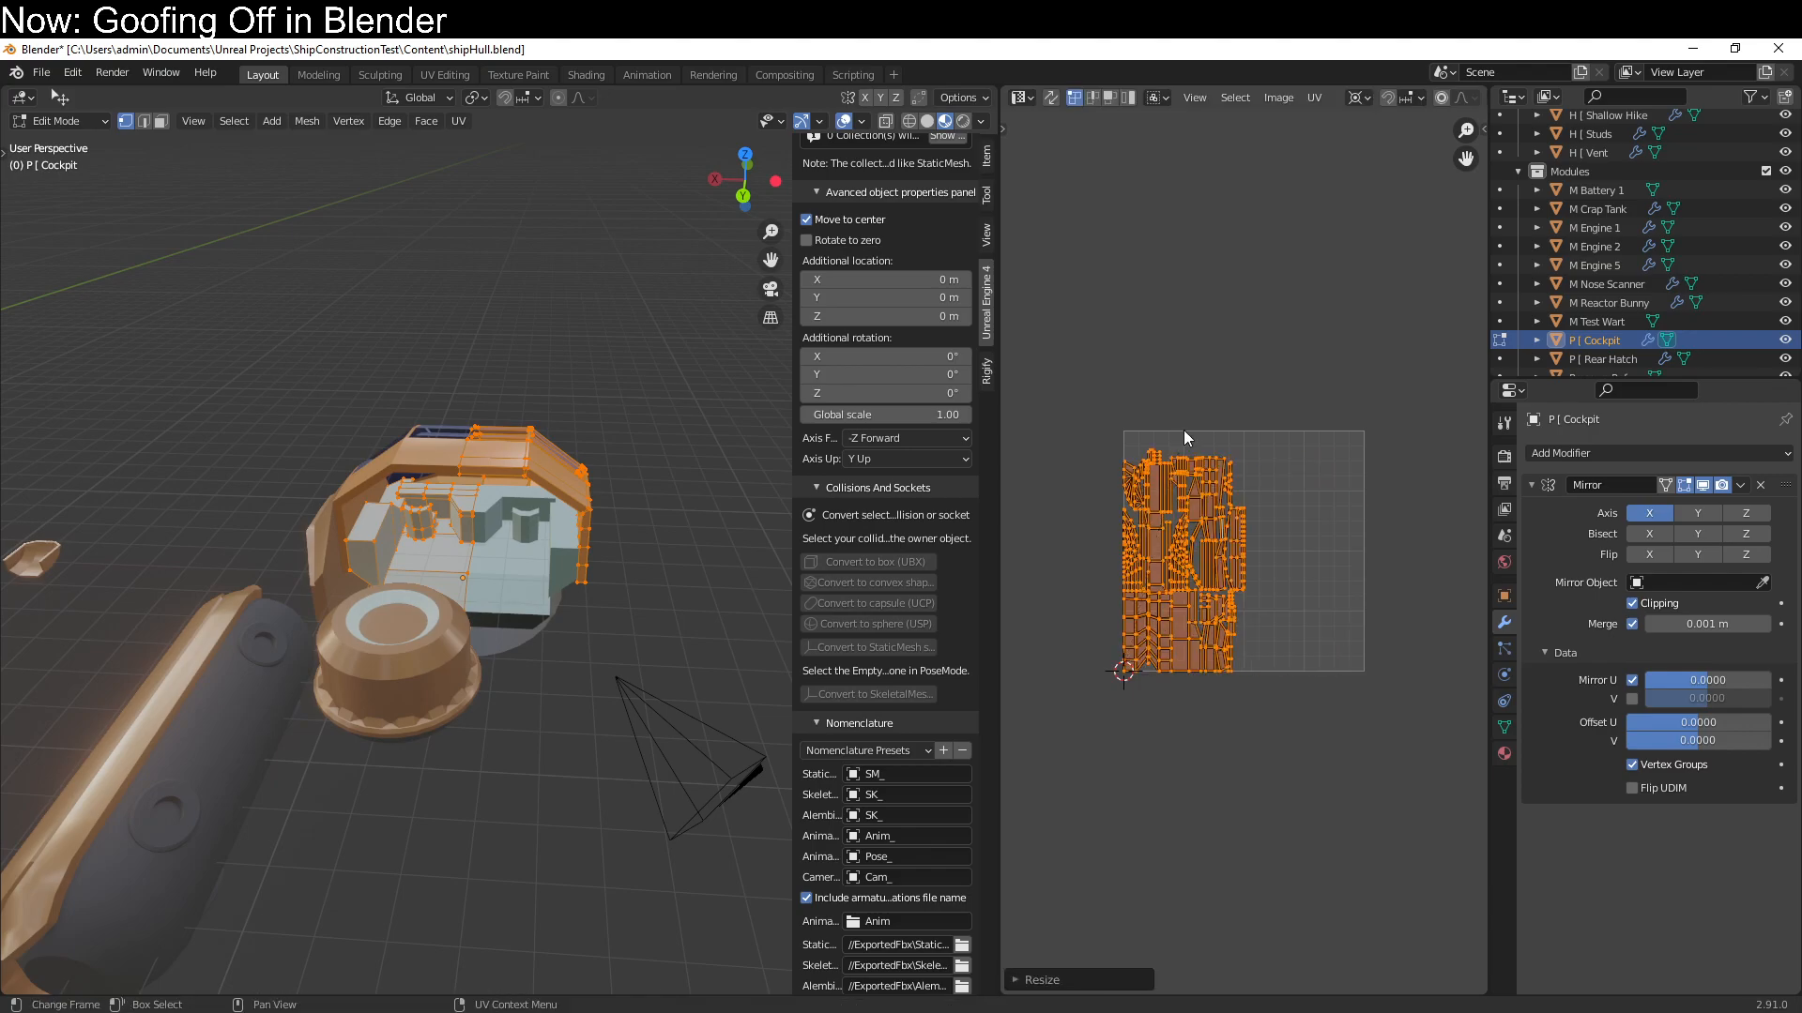
middle_click_drag(422, 736, 310, 690)
scroll(310, 690, "down", 5)
key("Tab")
middle_click_drag(328, 592, 306, 669)
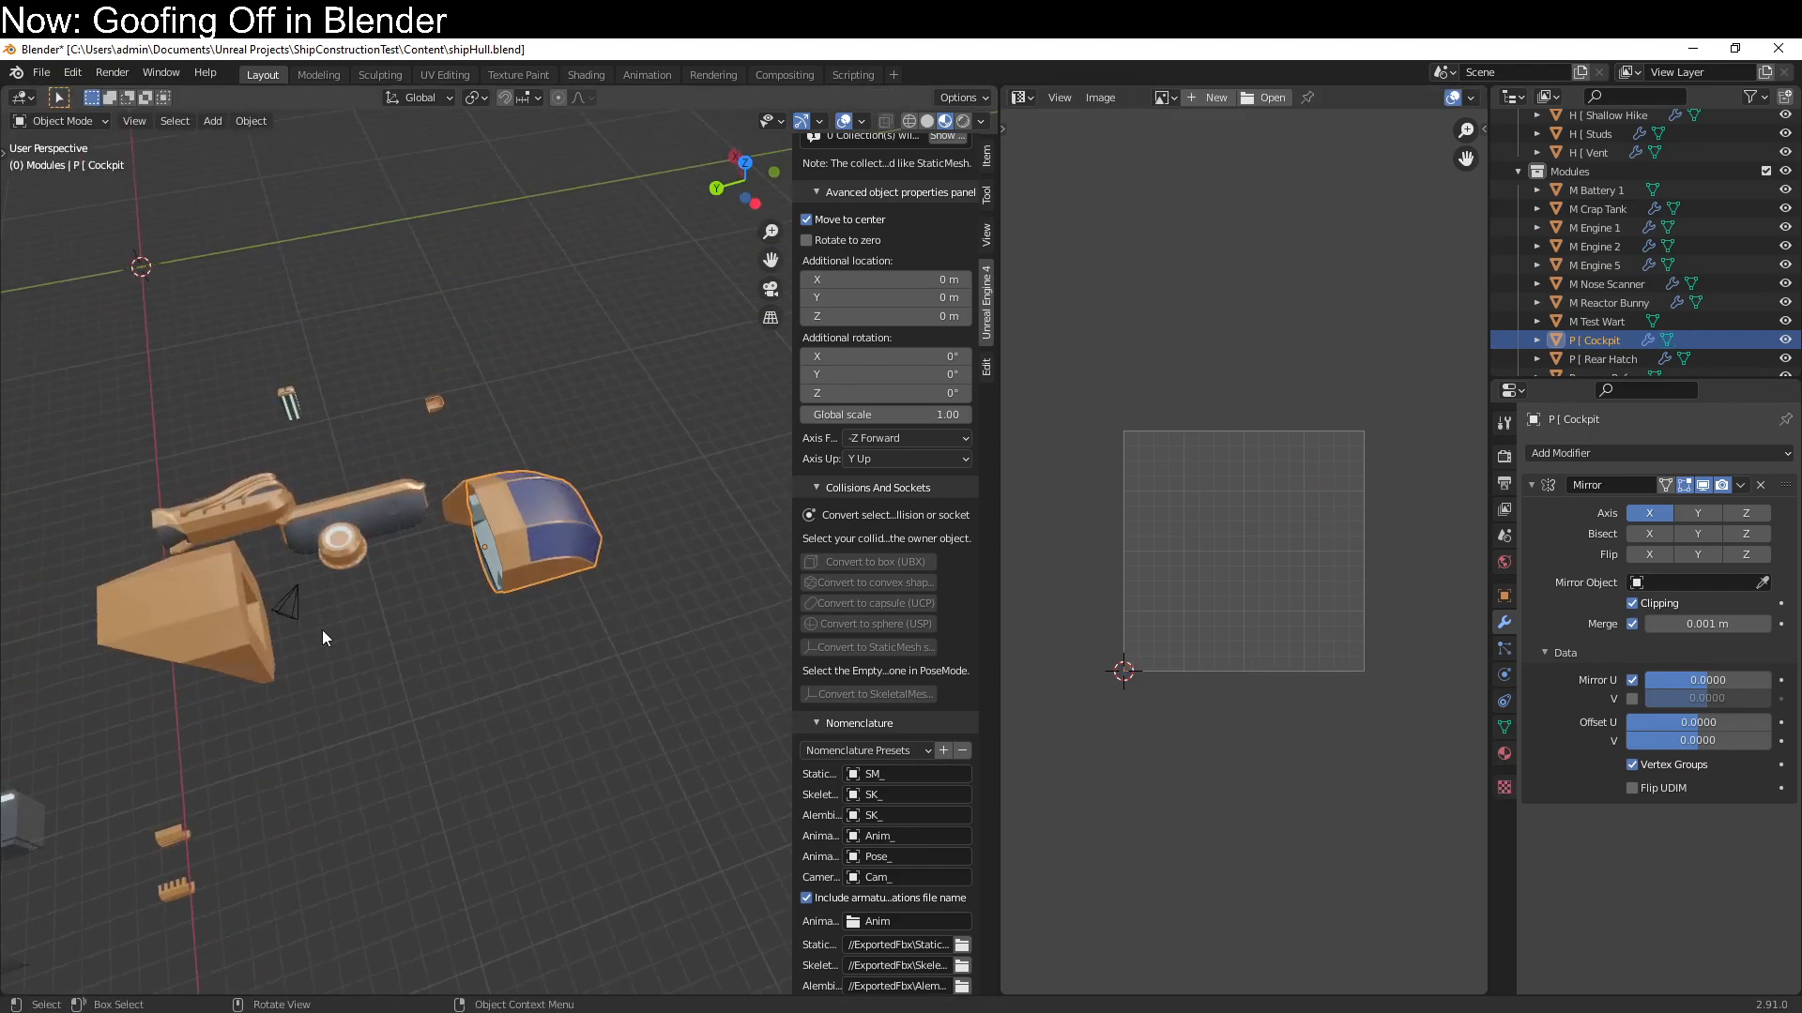
Select the H [ Full Nose part and apply its Mirror and Solidify modifiers
left_click(441, 402)
middle_click_drag(441, 441, 525, 872)
key("Tab")
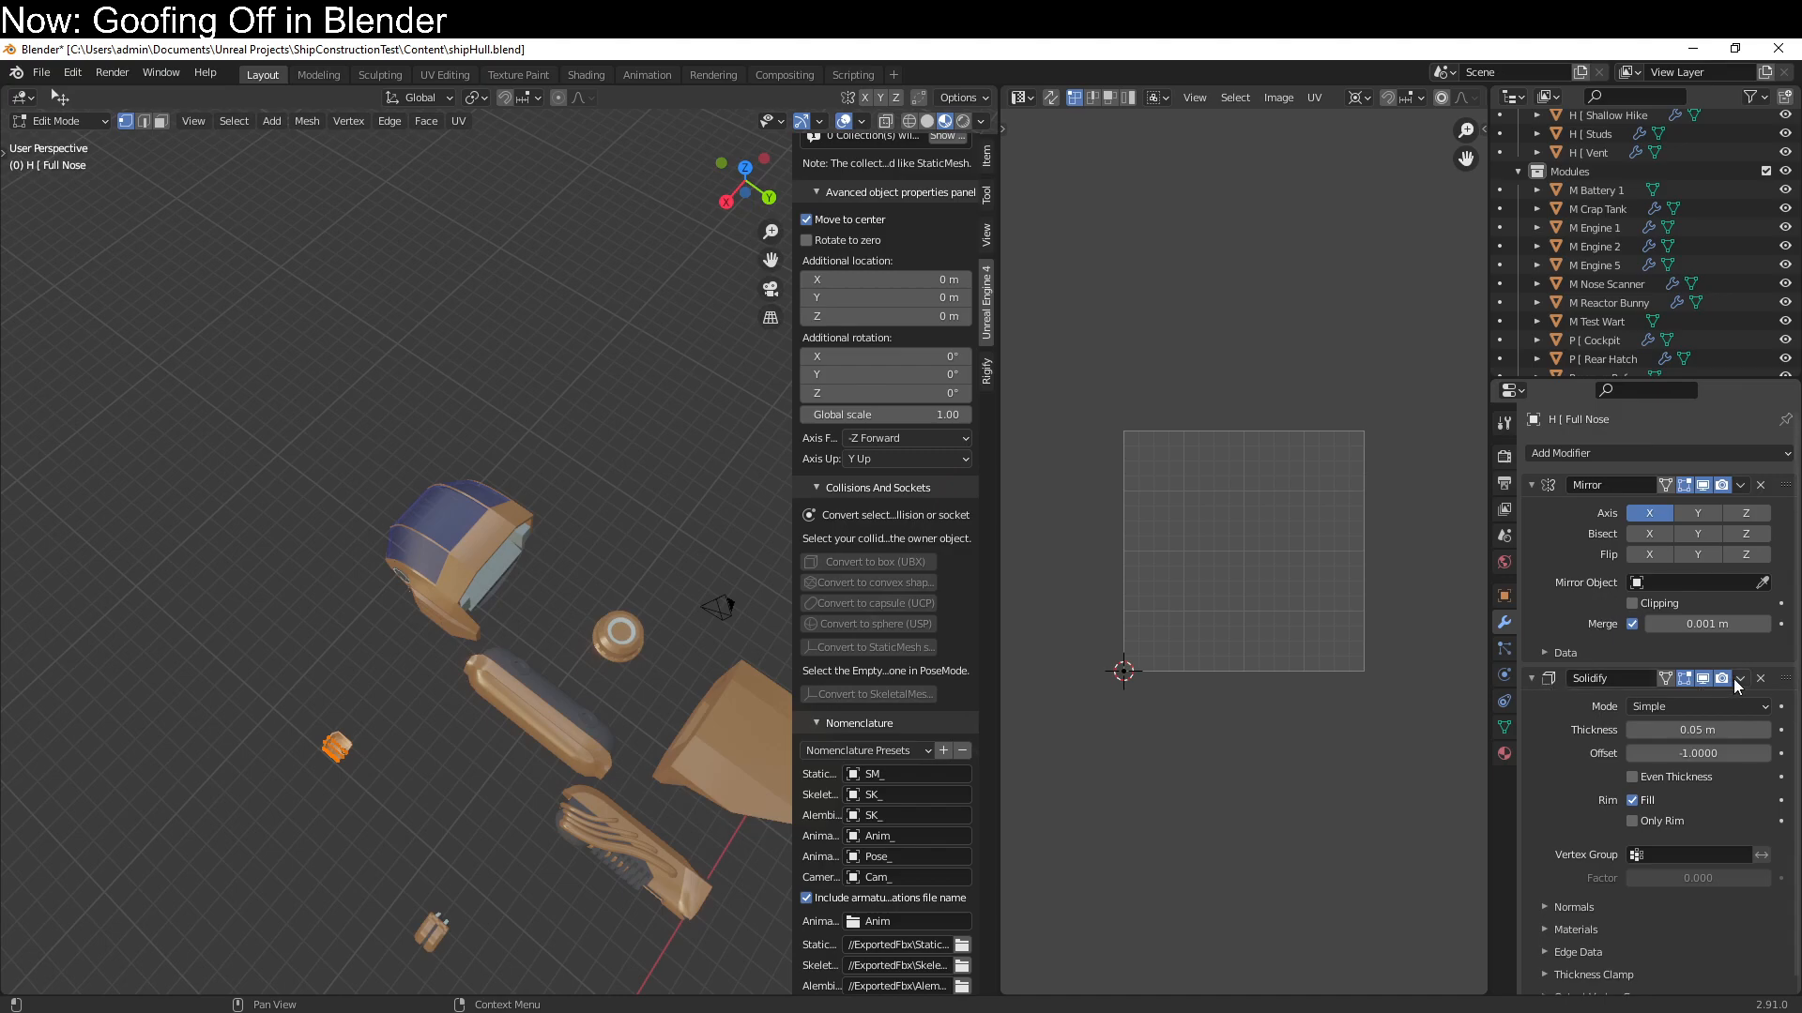
middle_click_drag(510, 760, 549, 807)
key("Tab")
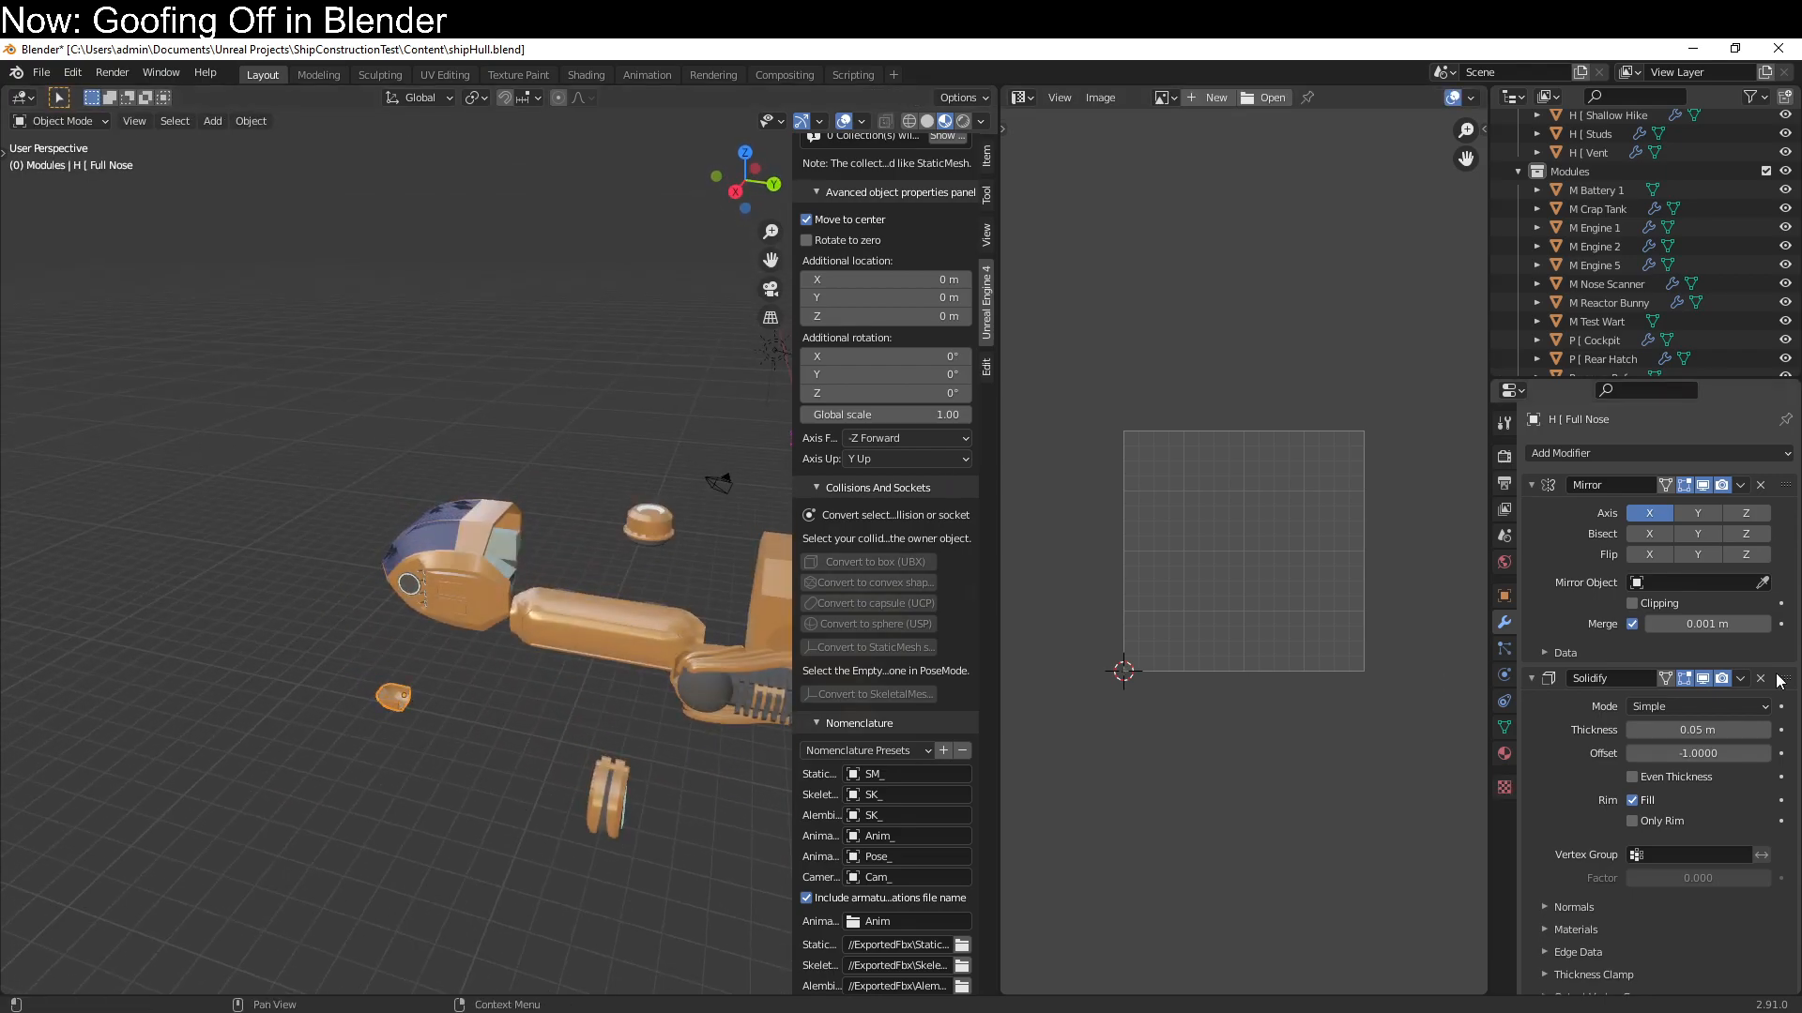
key("ctrl+a")
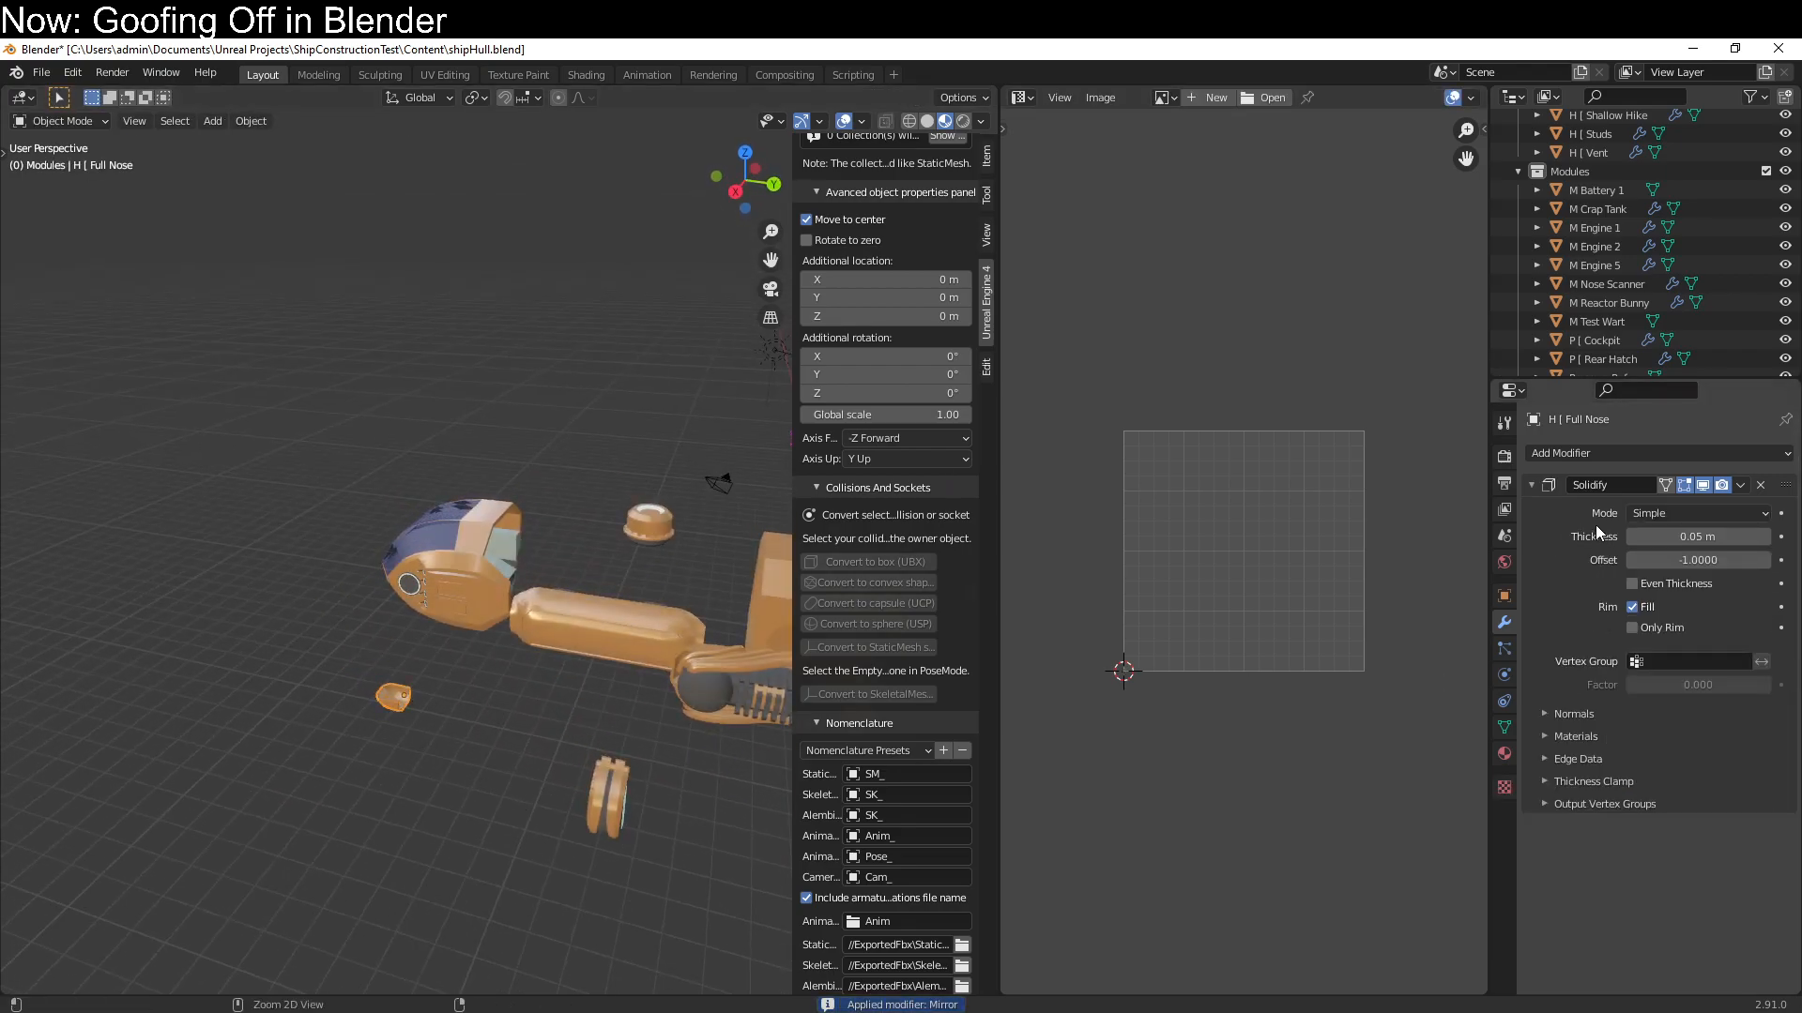
key("ctrl+a")
Unwrap the H [ Full Nose mesh in Edit Mode with Smart UV Project at a 66° angle limit
key("Tab")
middle_click_drag(406, 728, 523, 712)
scroll(376, 787, "up", 2)
middle_click_drag(555, 818, 482, 802, "shift")
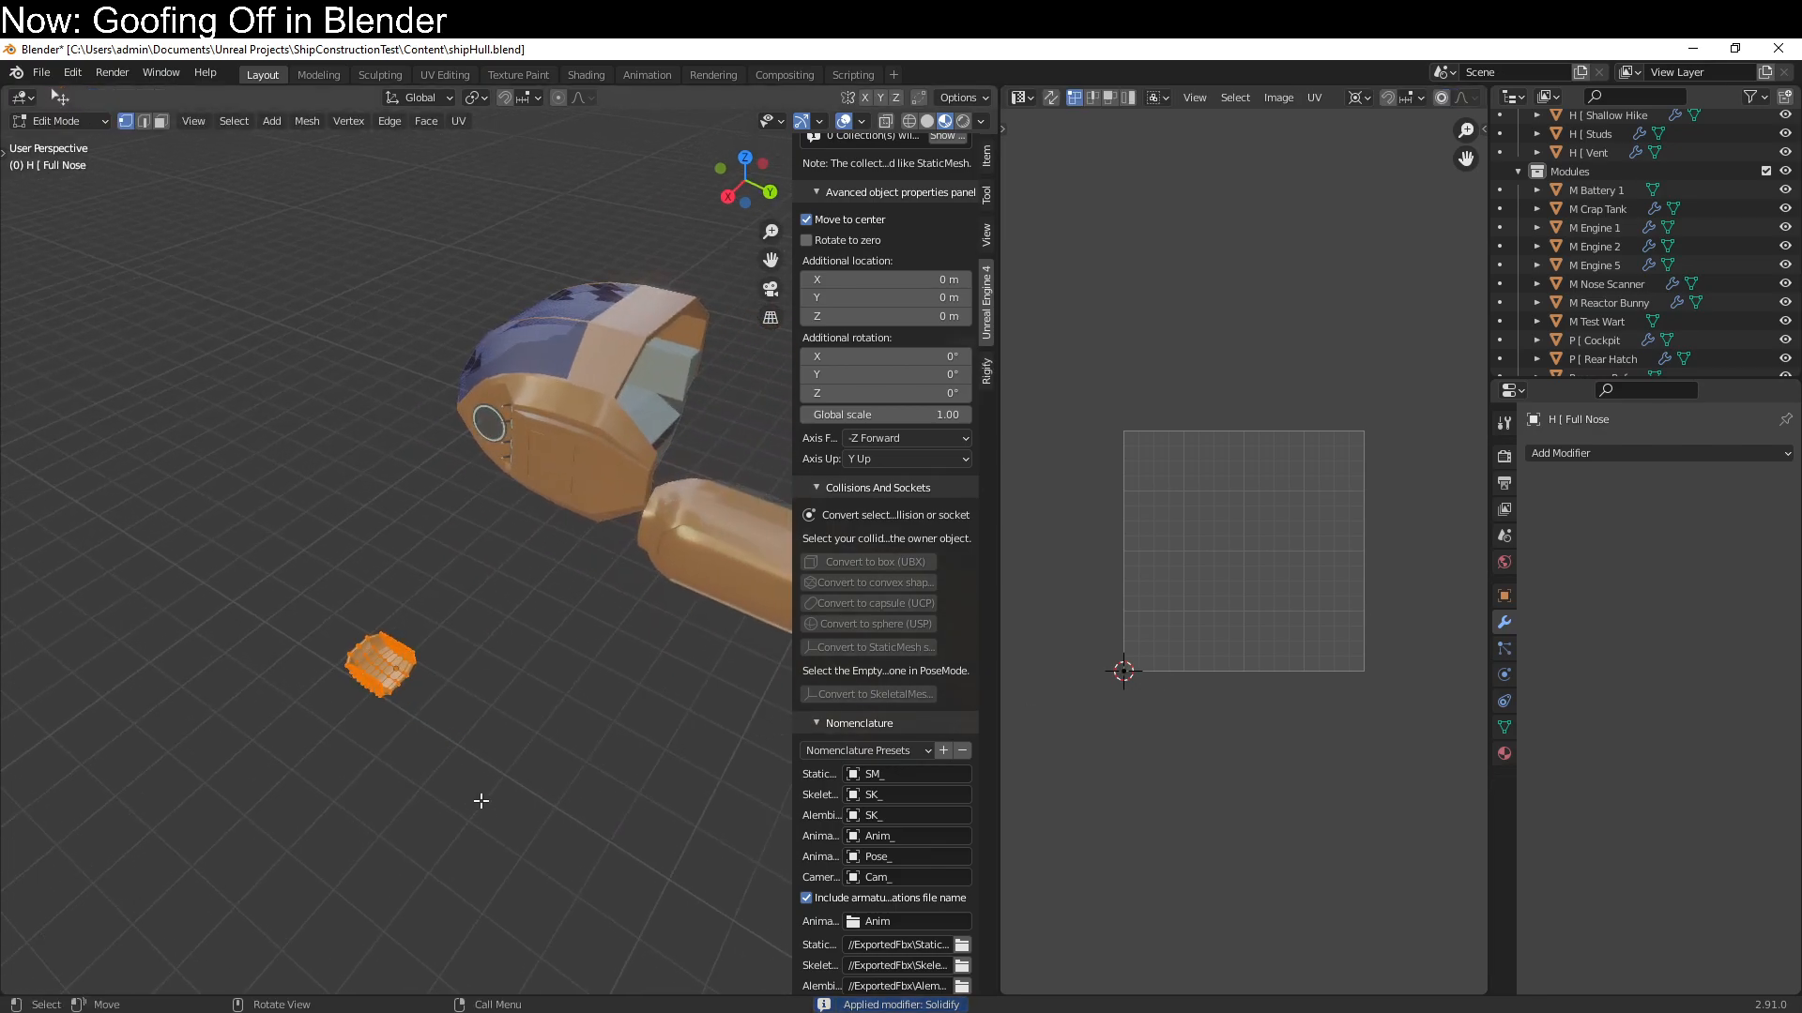
key("u")
left_click(503, 727)
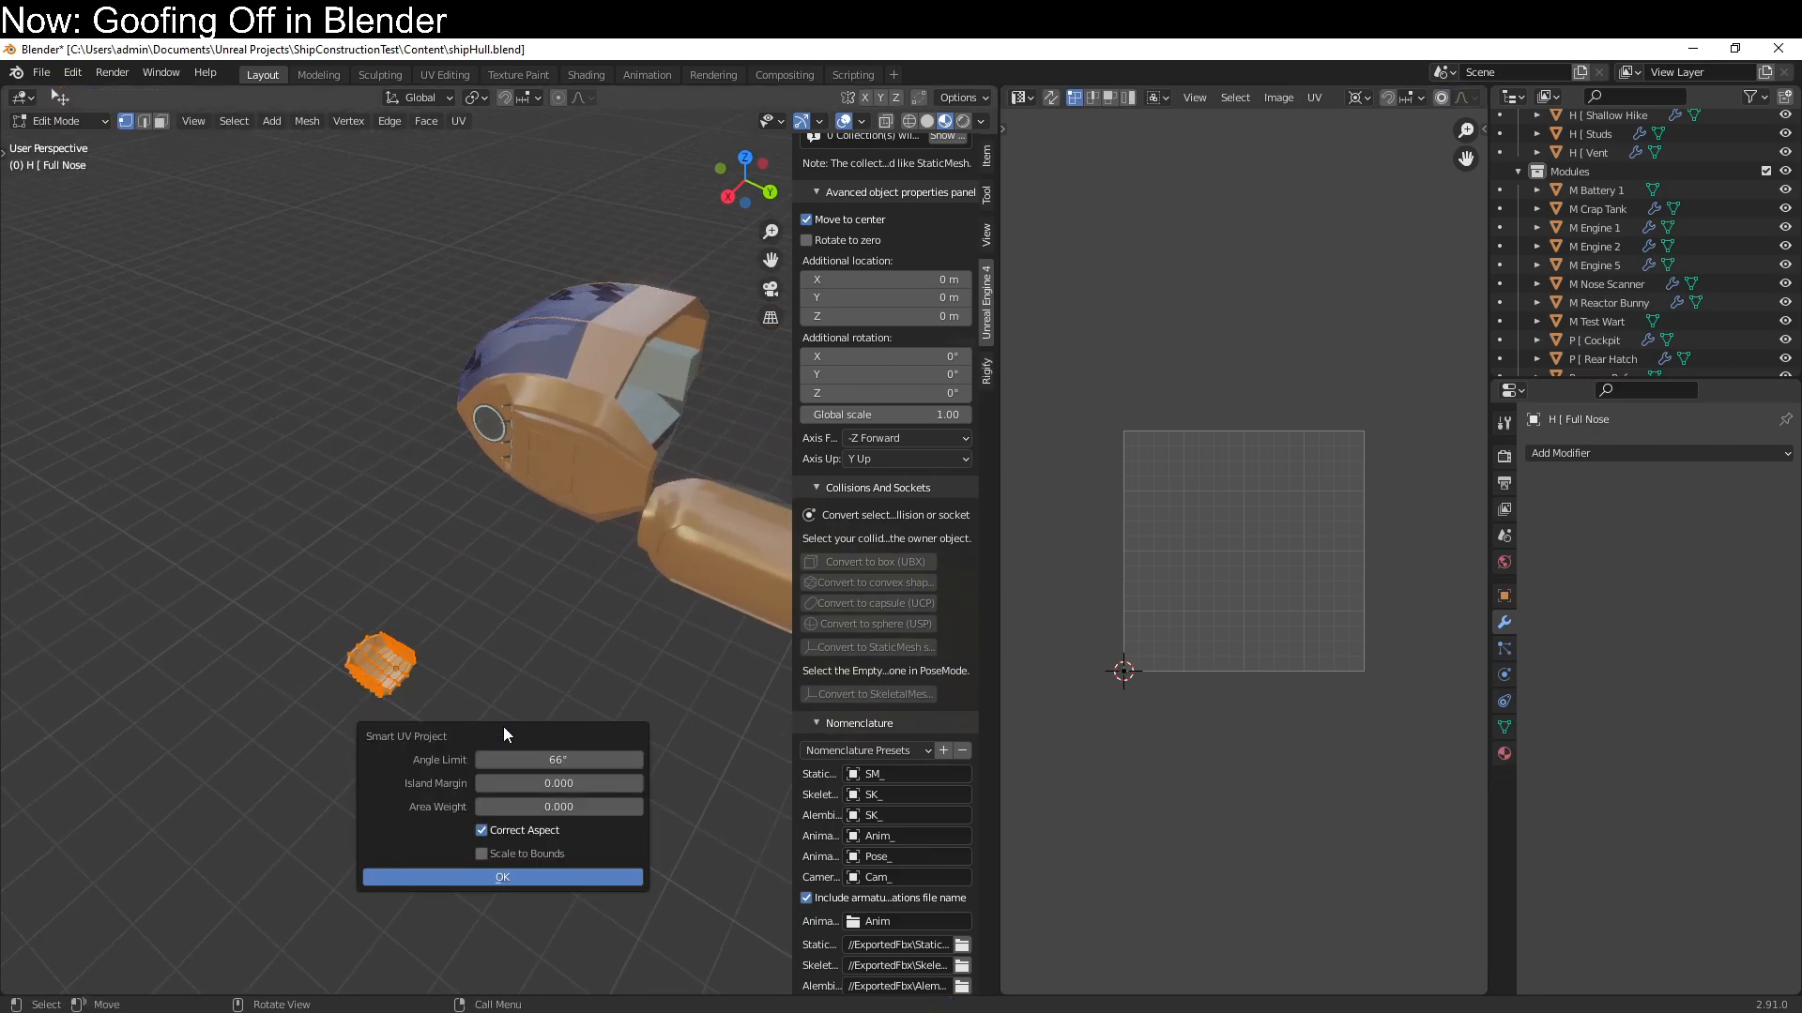
left_click(475, 879)
key("Tab")
Undo the unwrap and the applied Mirror and Solidify modifiers on H [ Full Nose
middle_click_drag(550, 838, 405, 677)
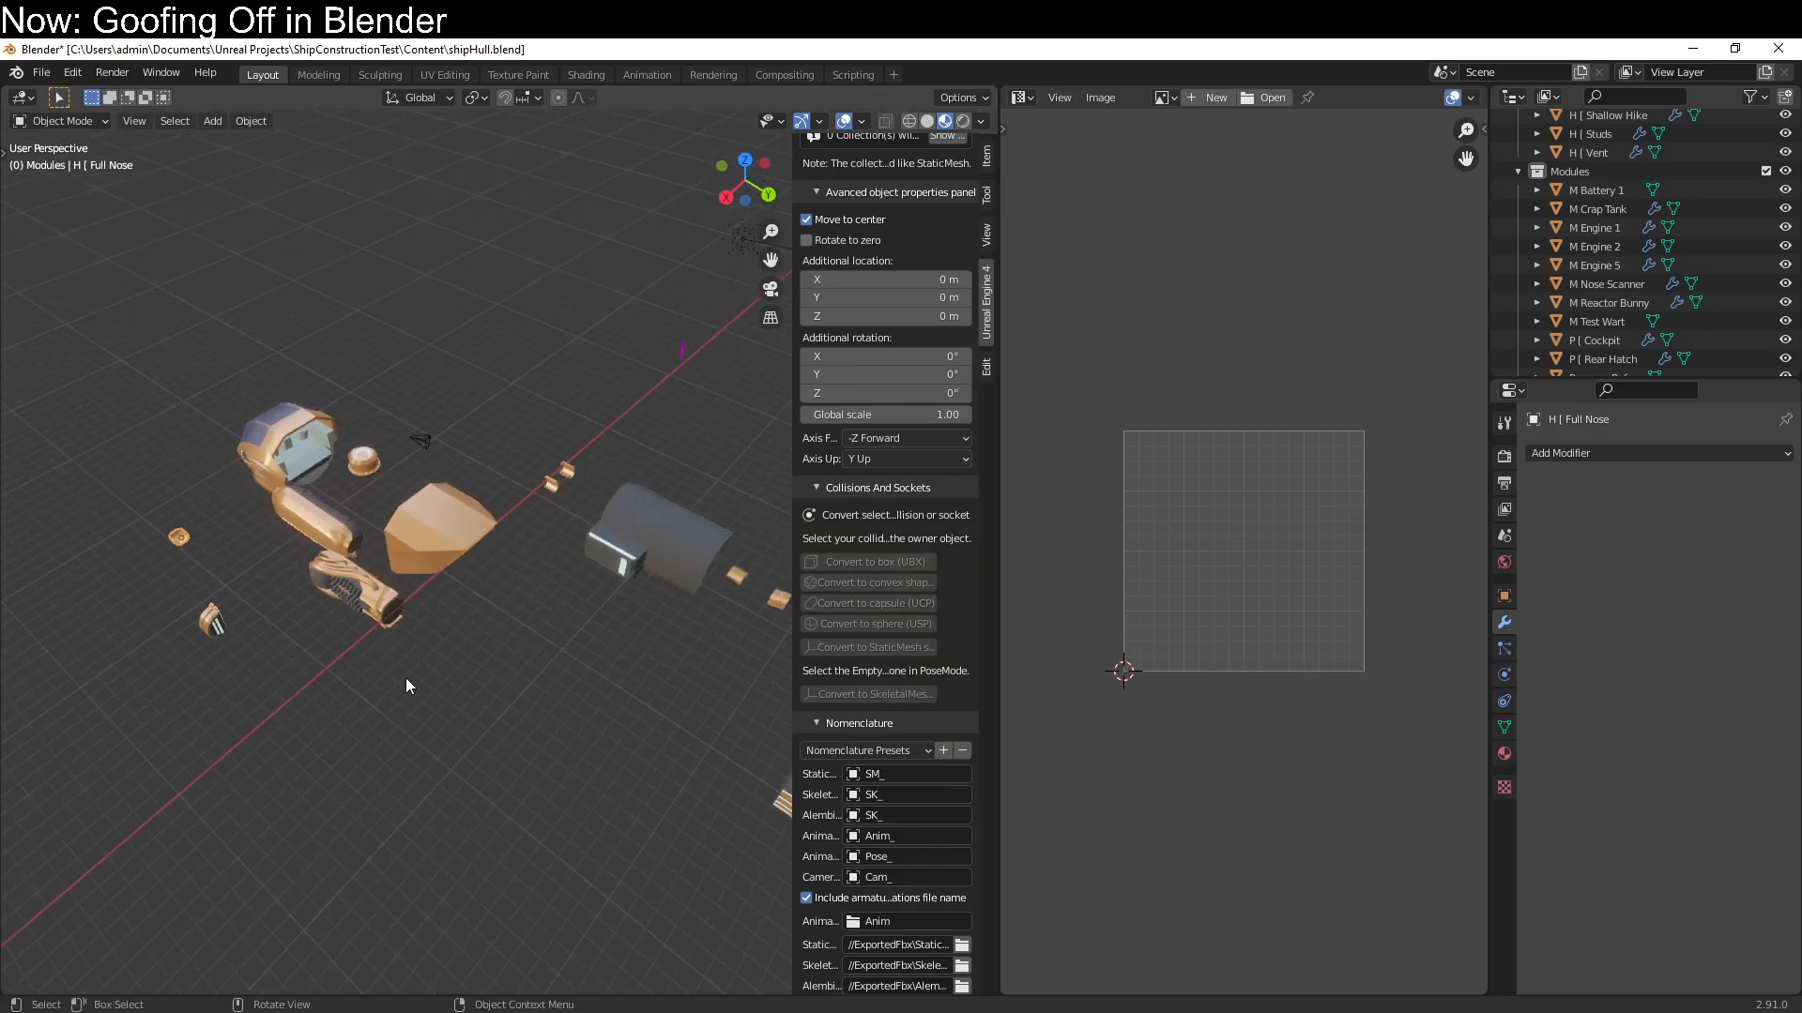
left_click(555, 483)
mouse_move(561, 494)
middle_mouse_down()
mouse_move(535, 514)
mouse_move(570, 514)
middle_mouse_up()
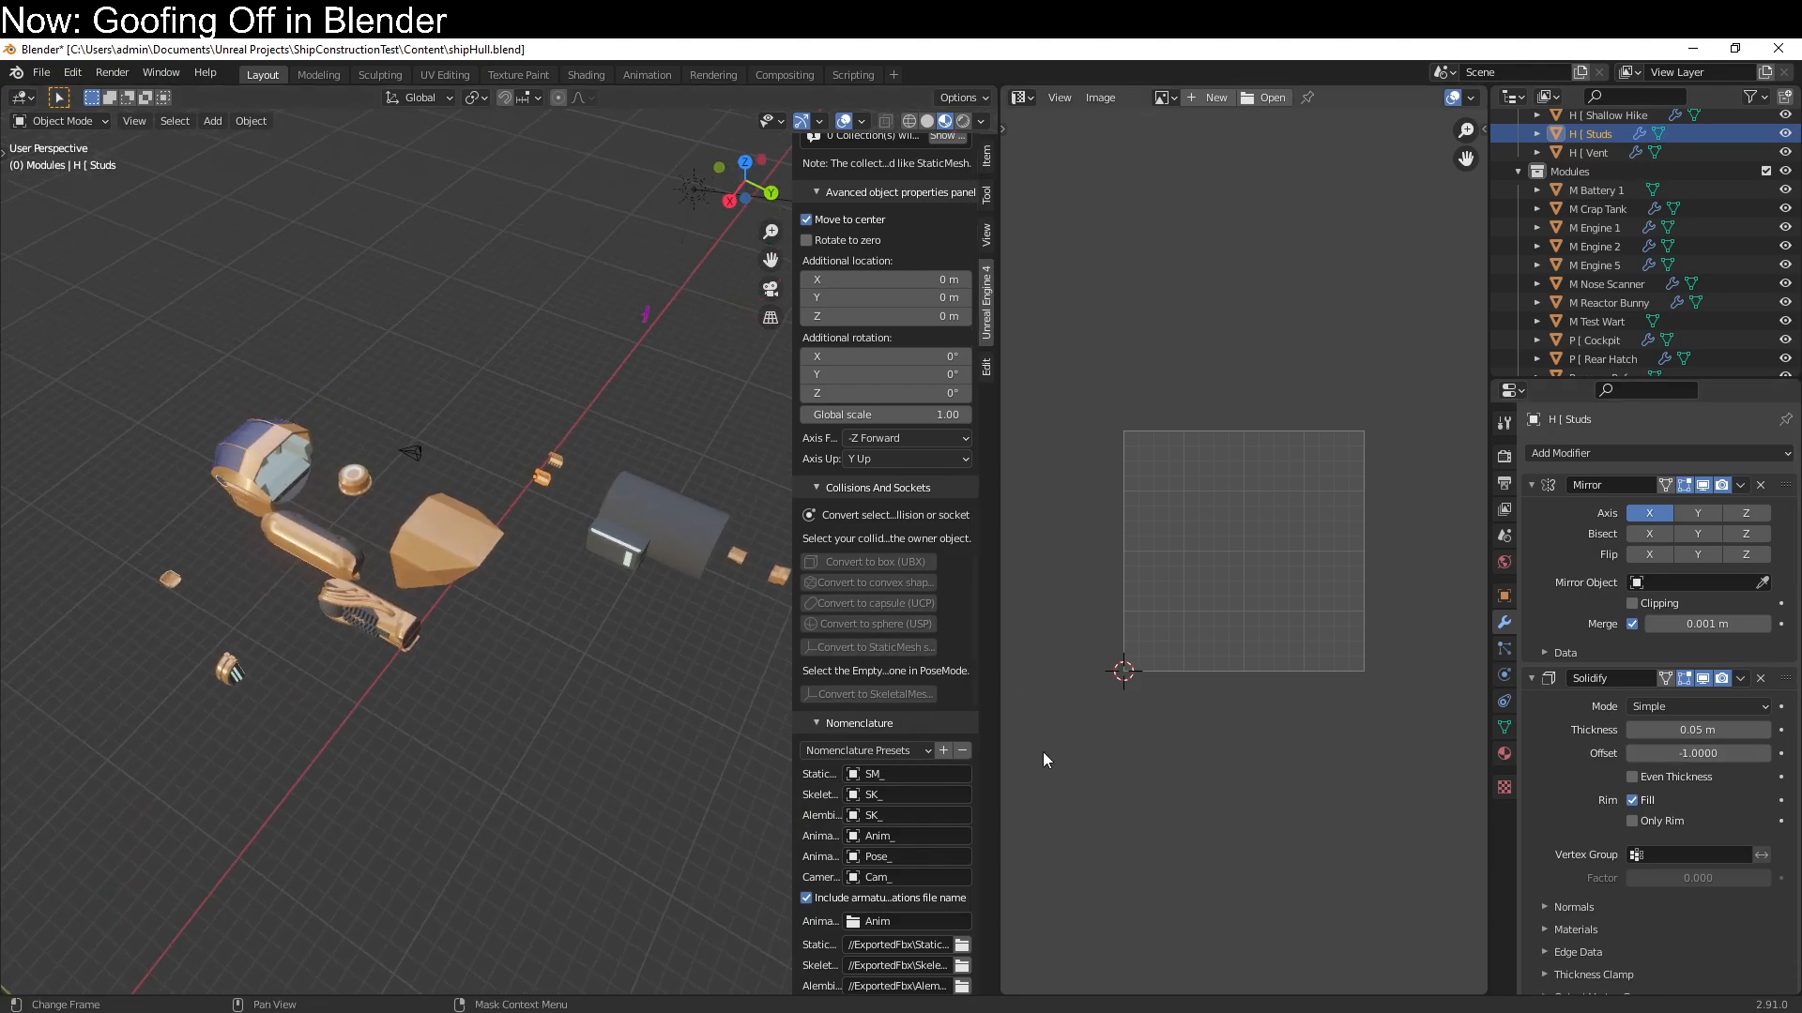
key("ctrl+z")
key("ctrl+z")
key("ctrl+z")
key("ctrl+z")
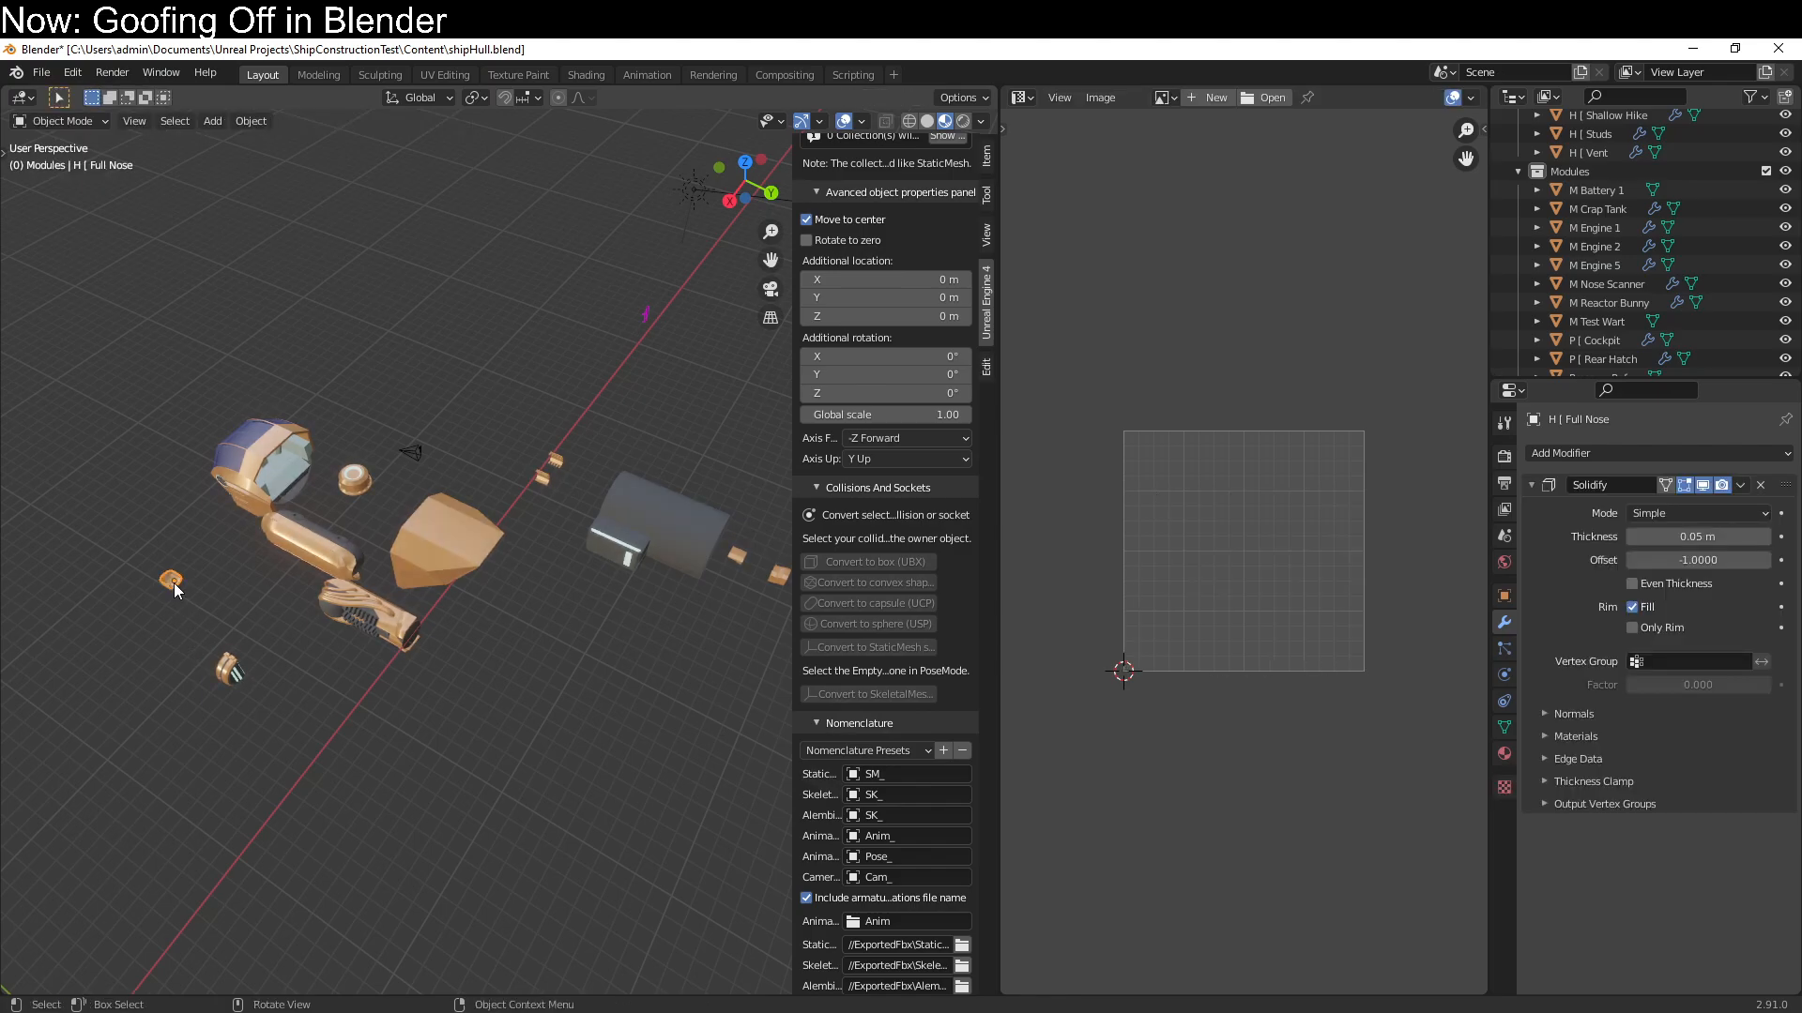
key("ctrl+z")
Save shipHull.blend and export all its assets for Unreal Engine 4 with Export only select turned off
key("ctrl+s")
middle_click_drag(407, 708, 487, 685)
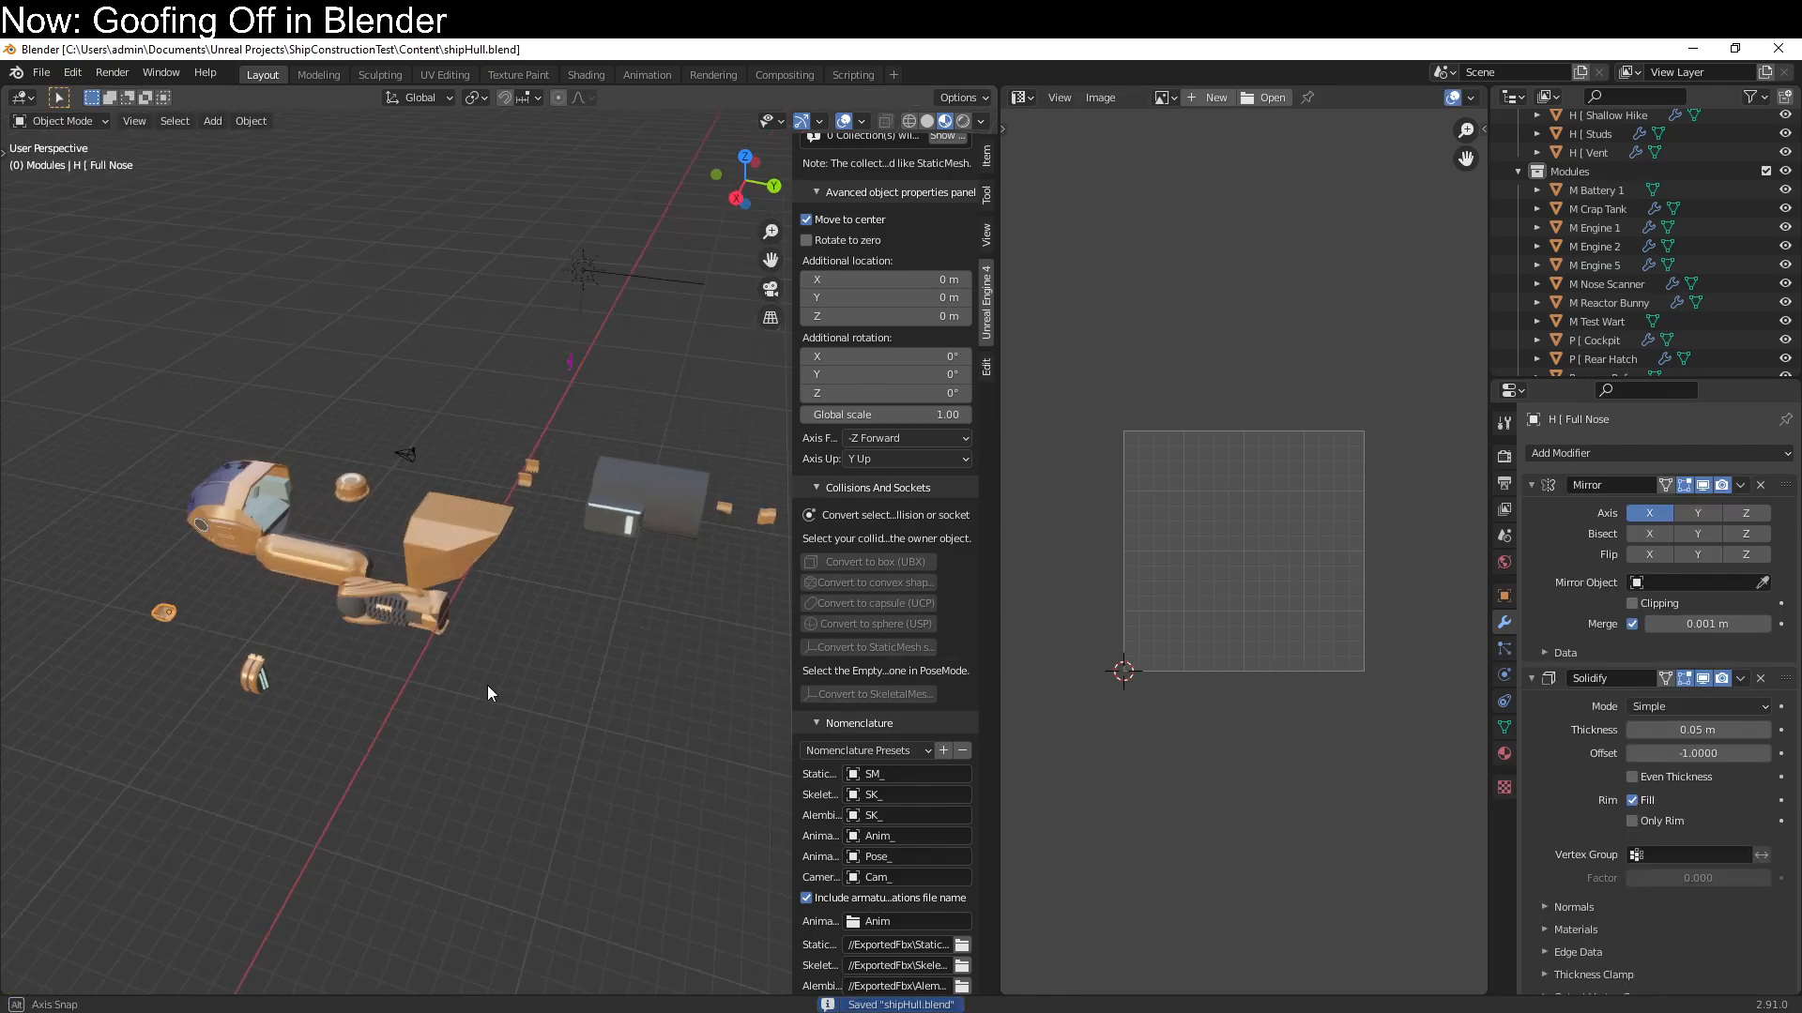
scroll(1108, 773, "down", 2)
scroll(1107, 782, "down", 4)
scroll(813, 858, "down", 15)
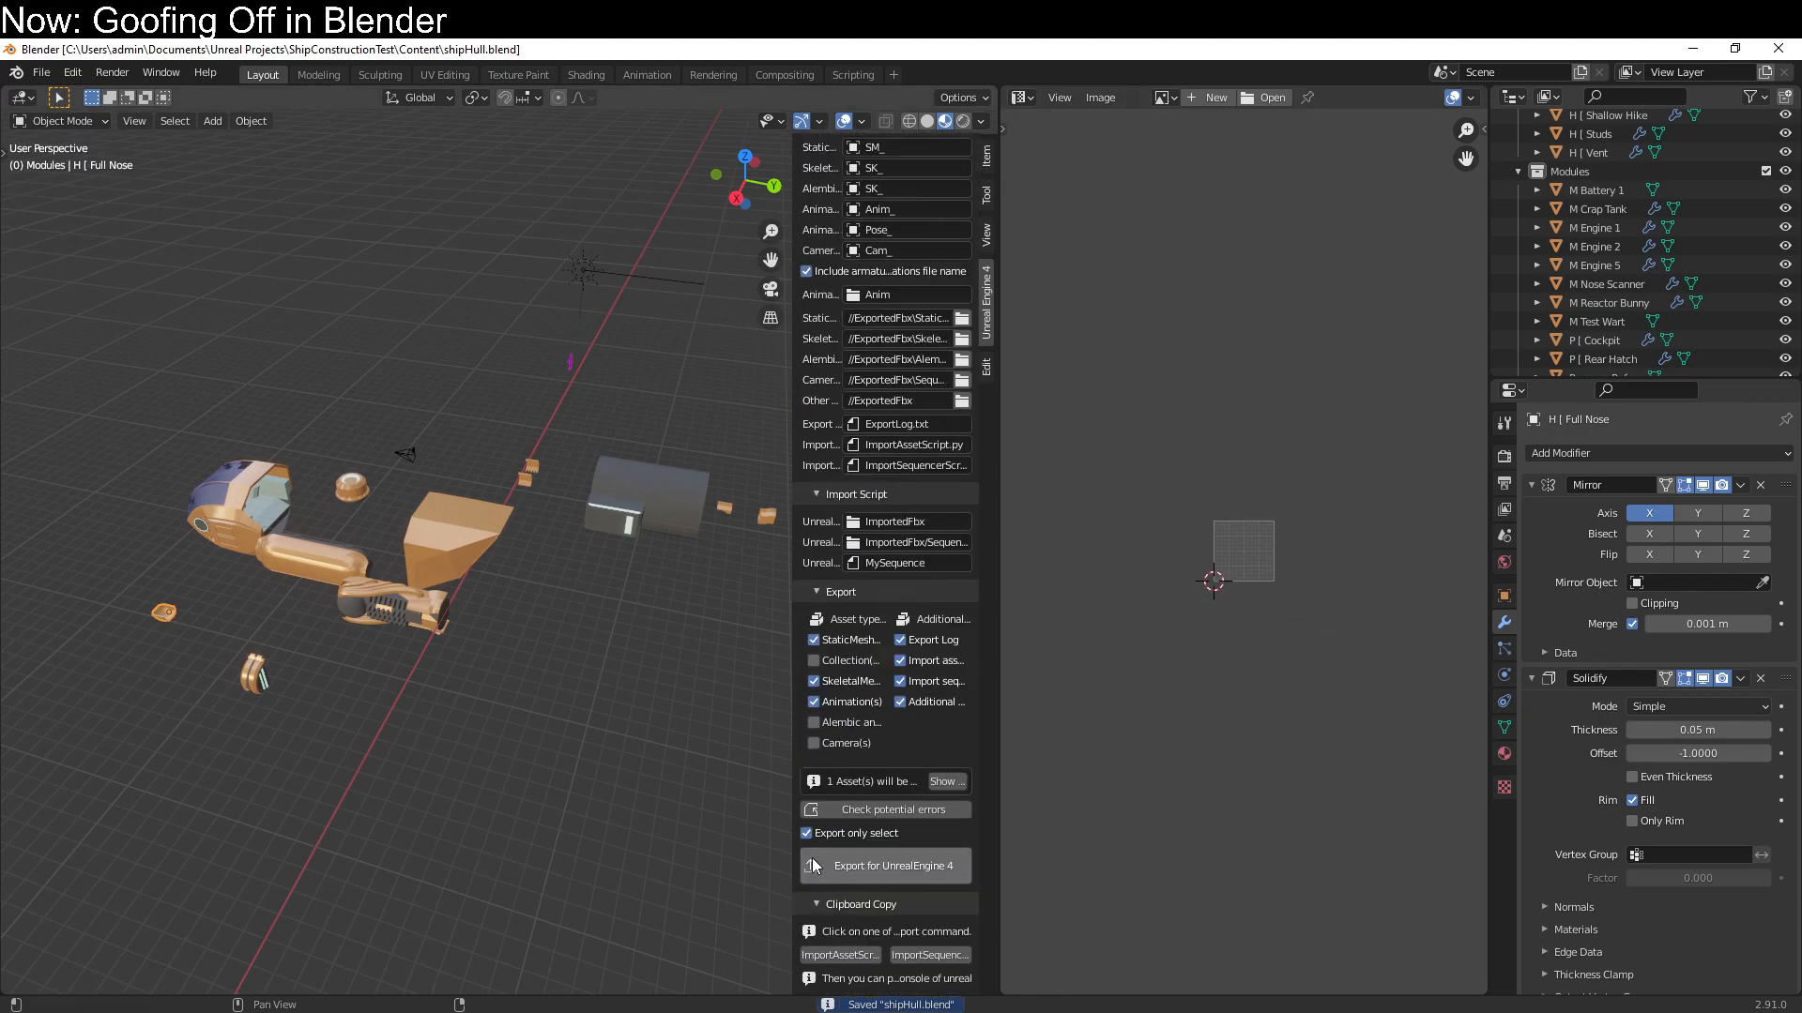
left_click(826, 835)
left_click(849, 855)
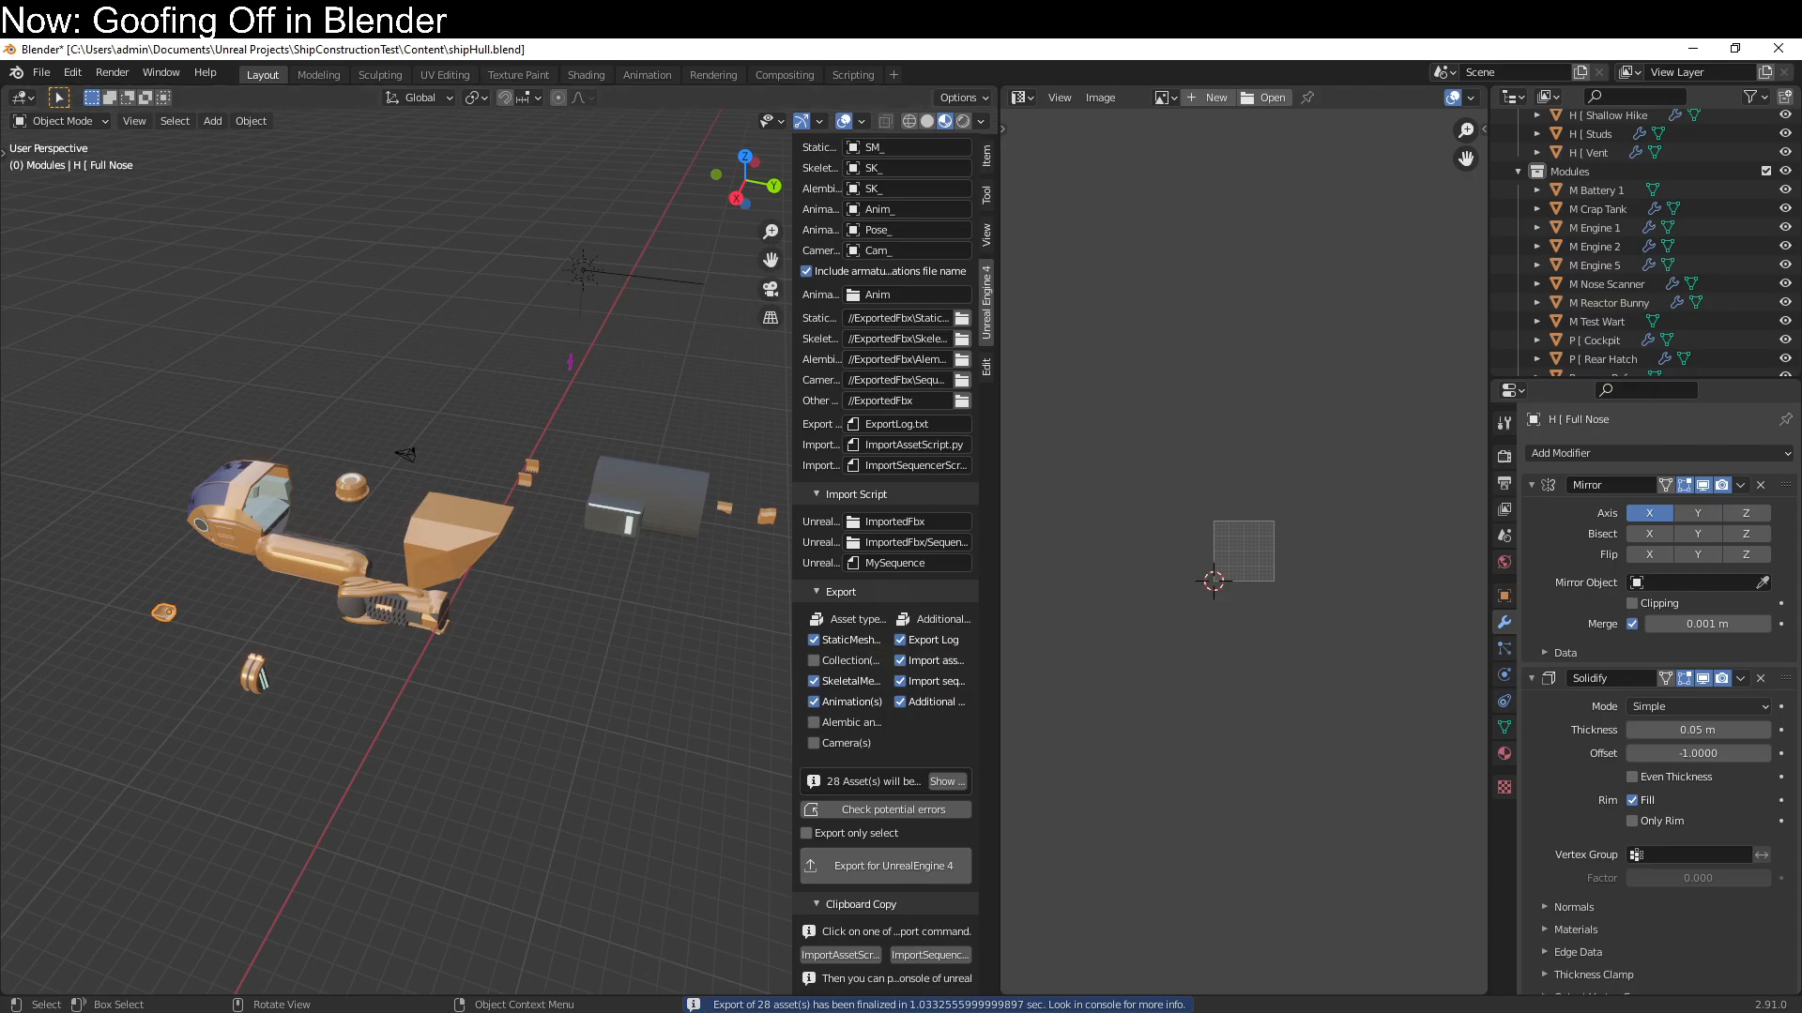
Switch to Unreal Editor, open the SM_M_Crap_Tank static mesh, and examine its UV channels 1 and 0
key("alt+Tab")
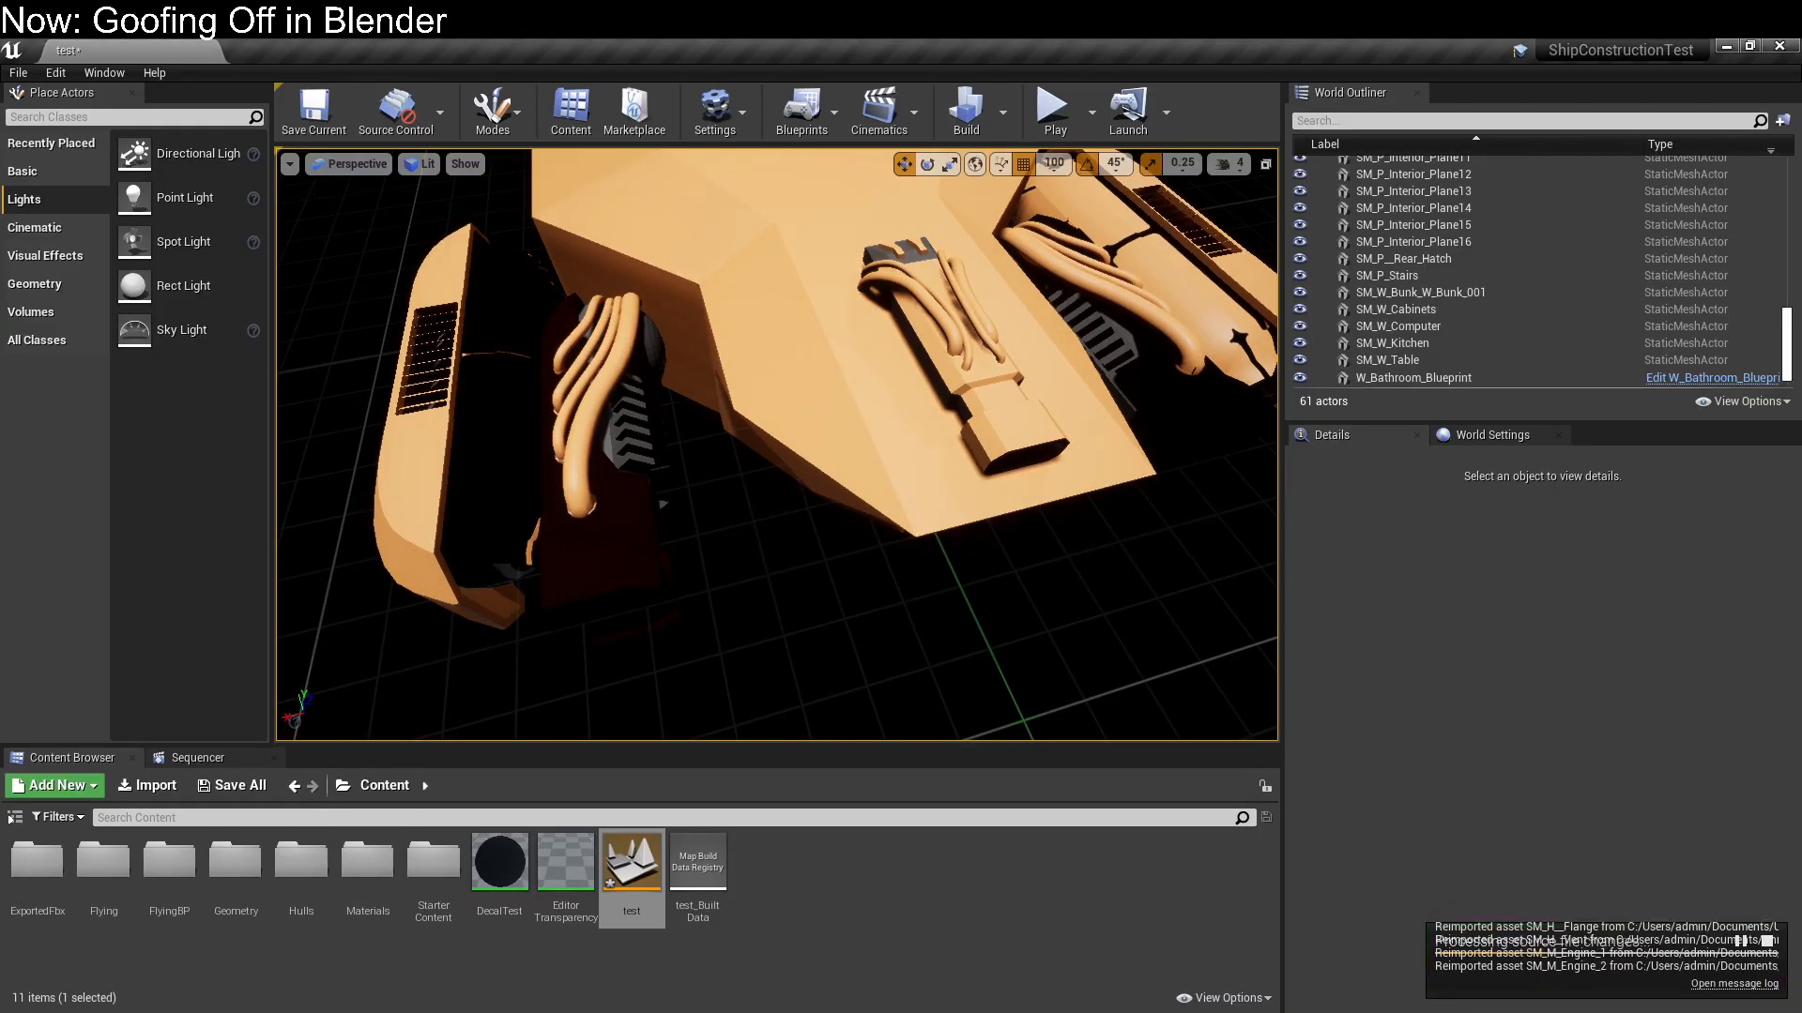
right_click(644, 527)
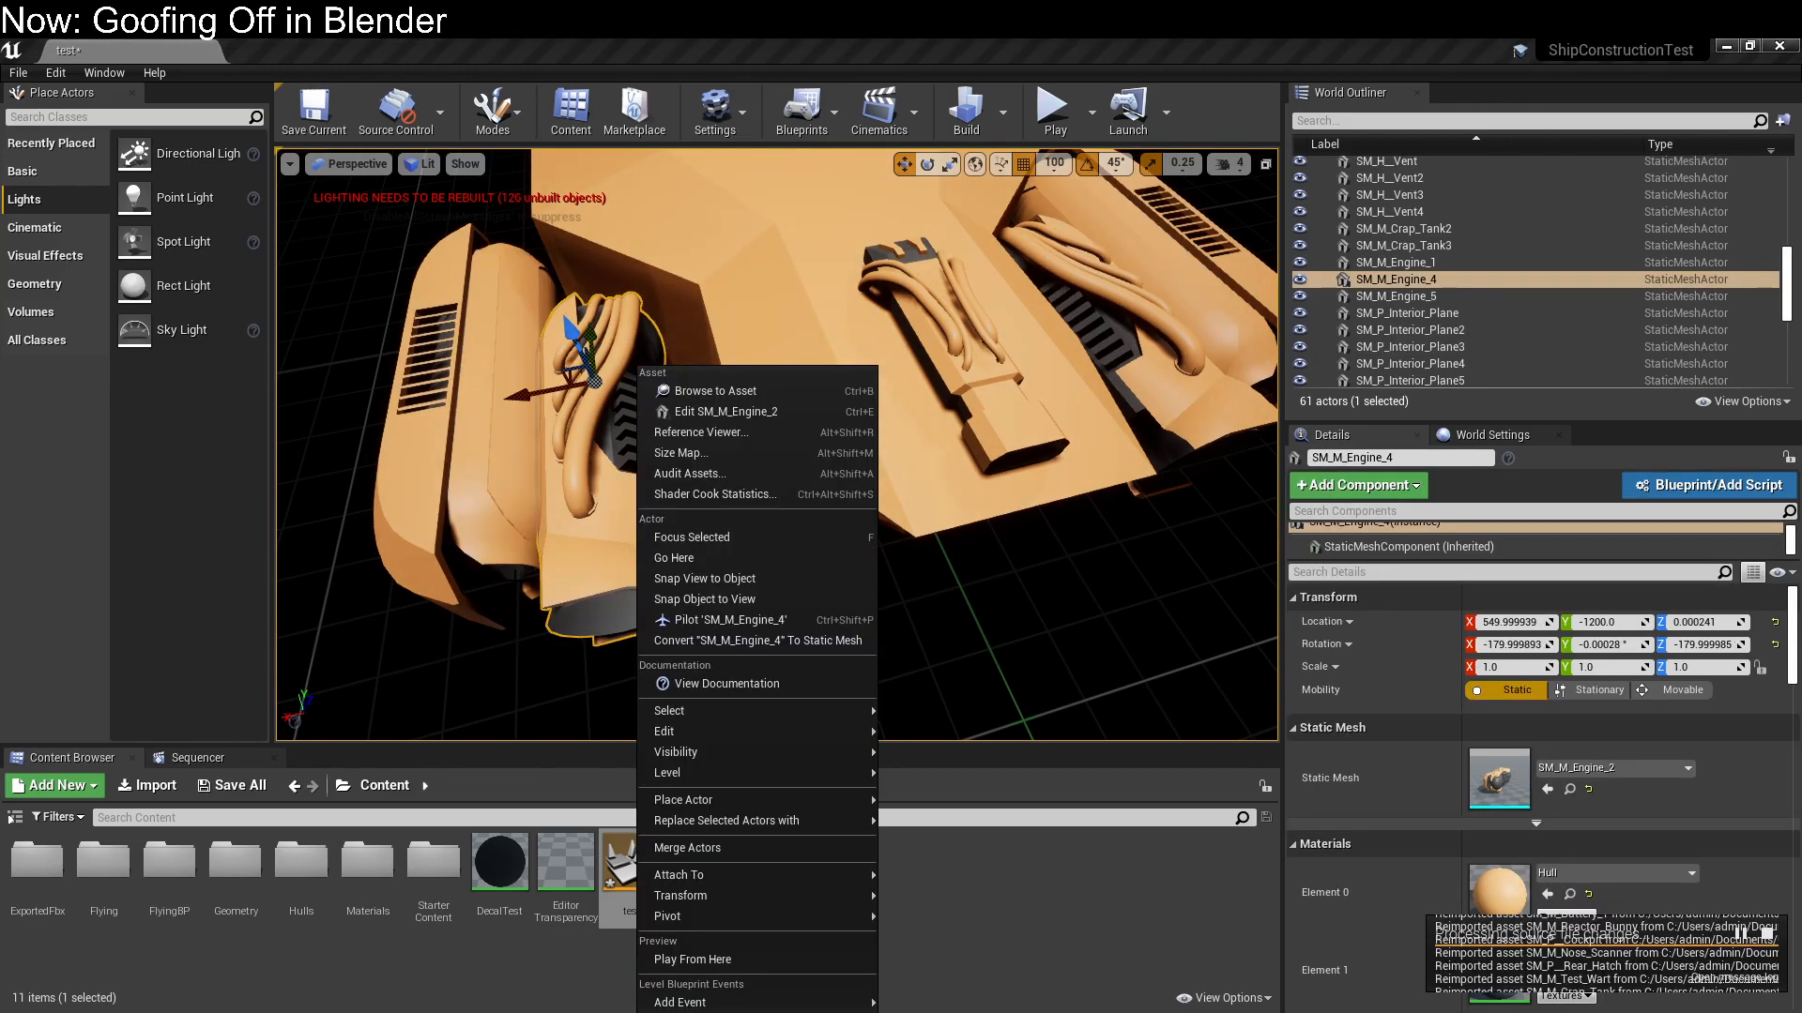
left_click(495, 520)
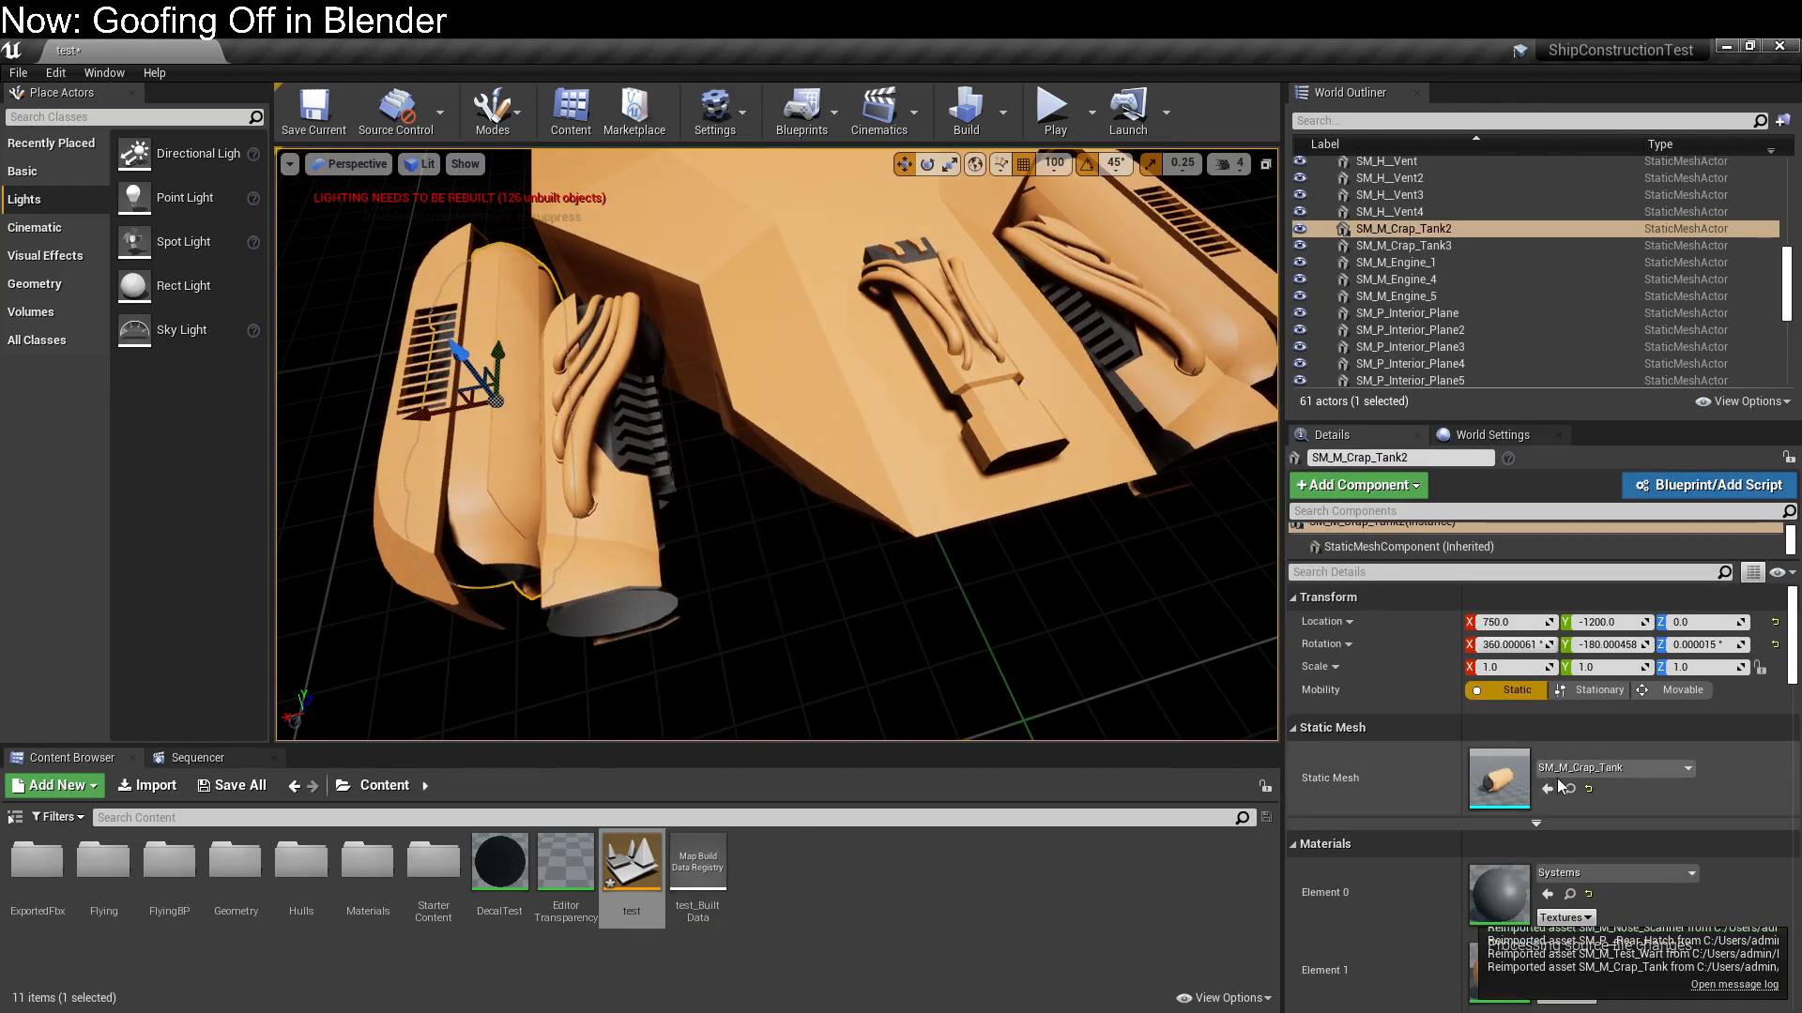
double_click(1511, 778)
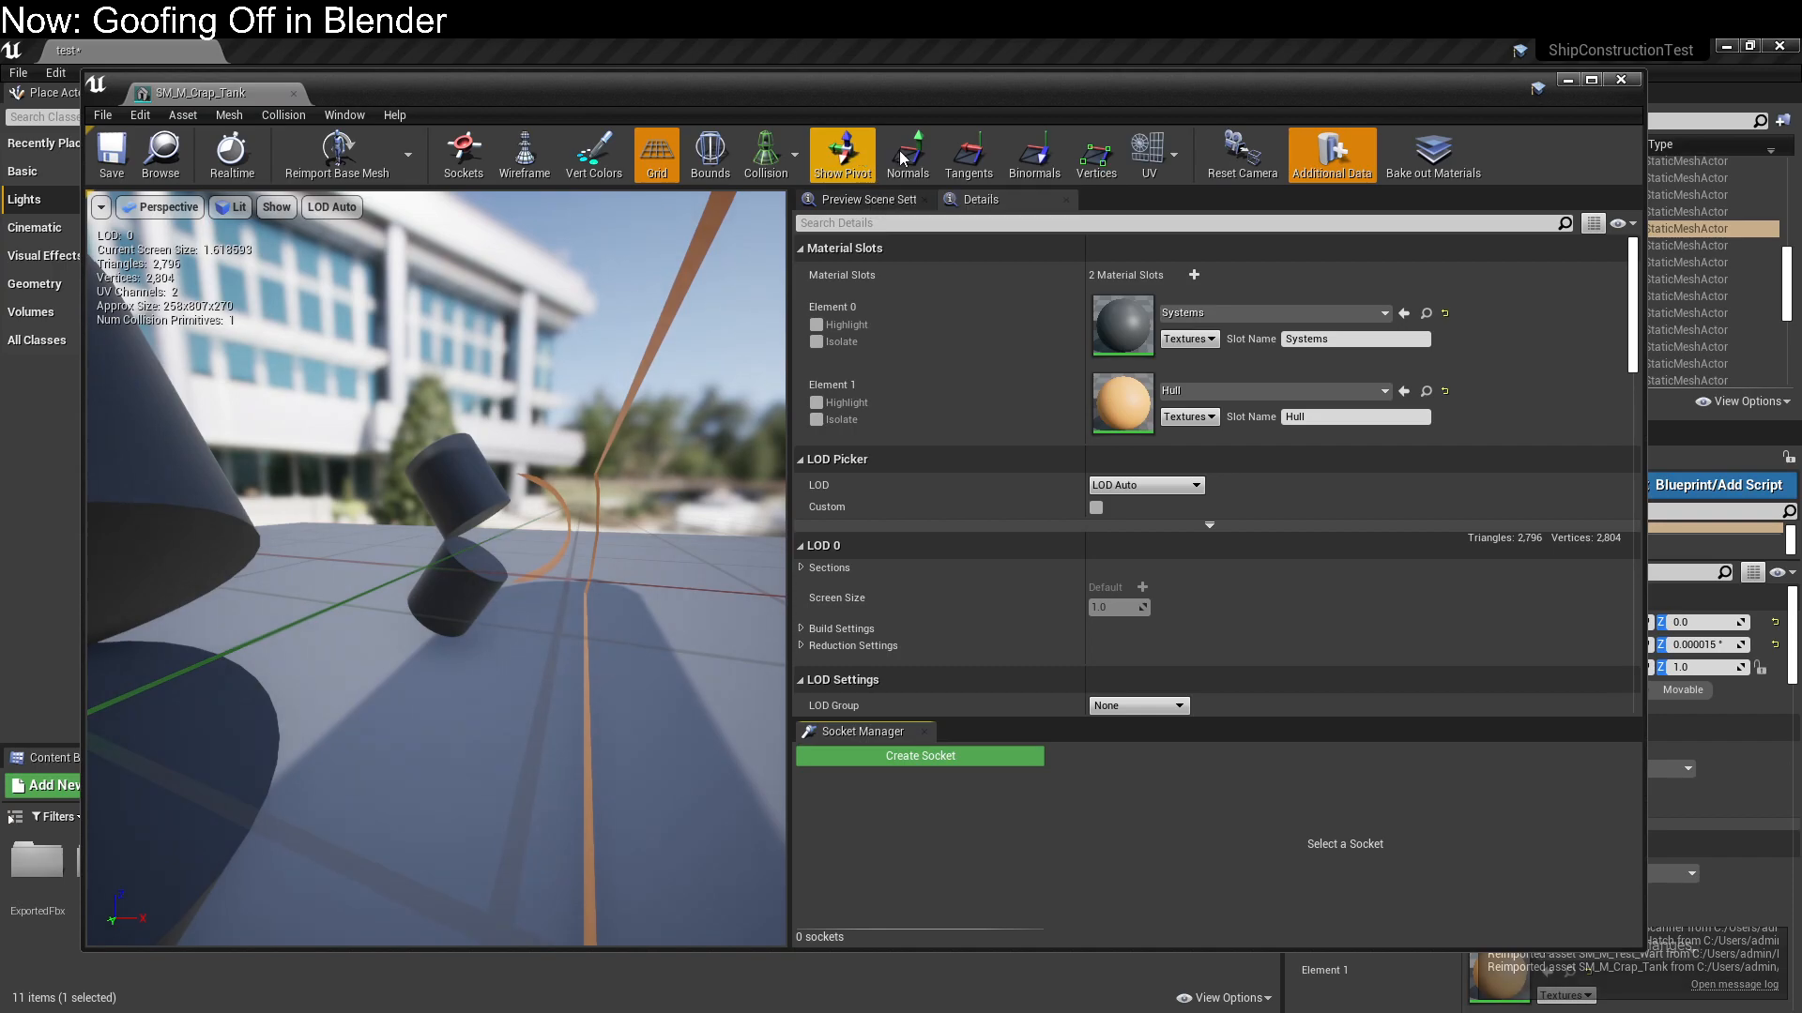
left_click(1174, 155)
left_click(1172, 240)
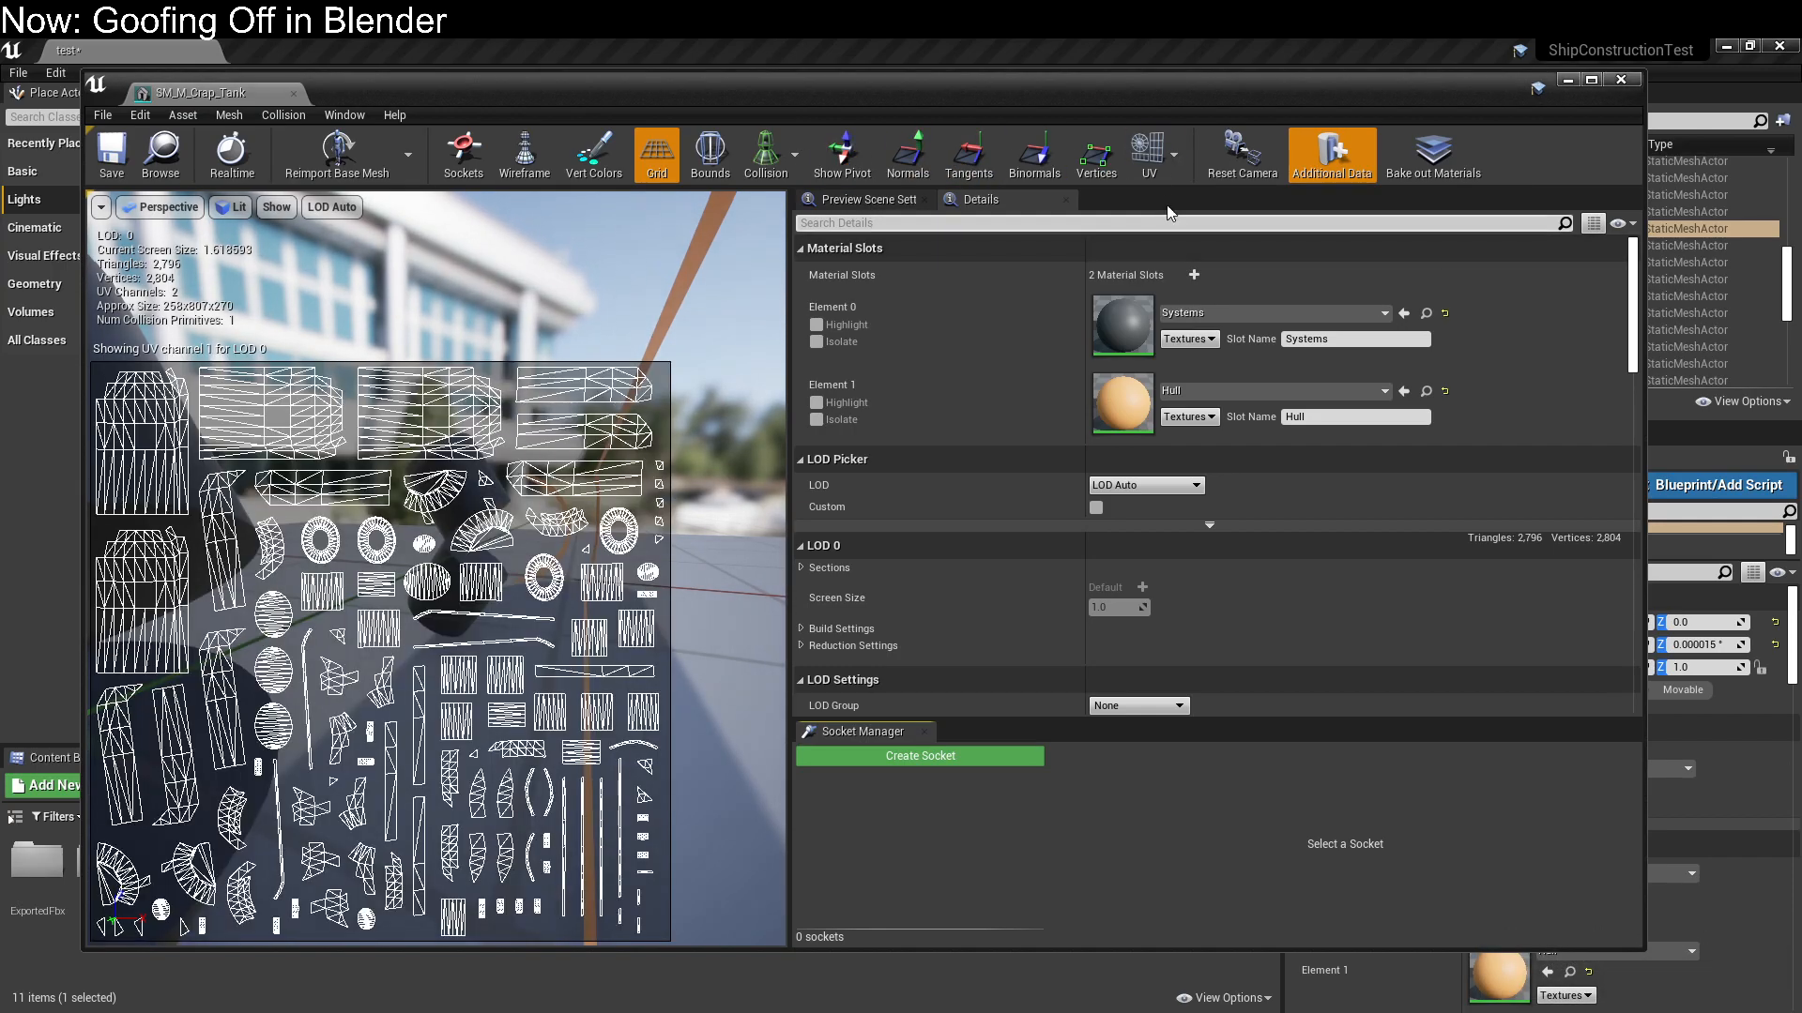
left_click(1174, 155)
left_click(1163, 218)
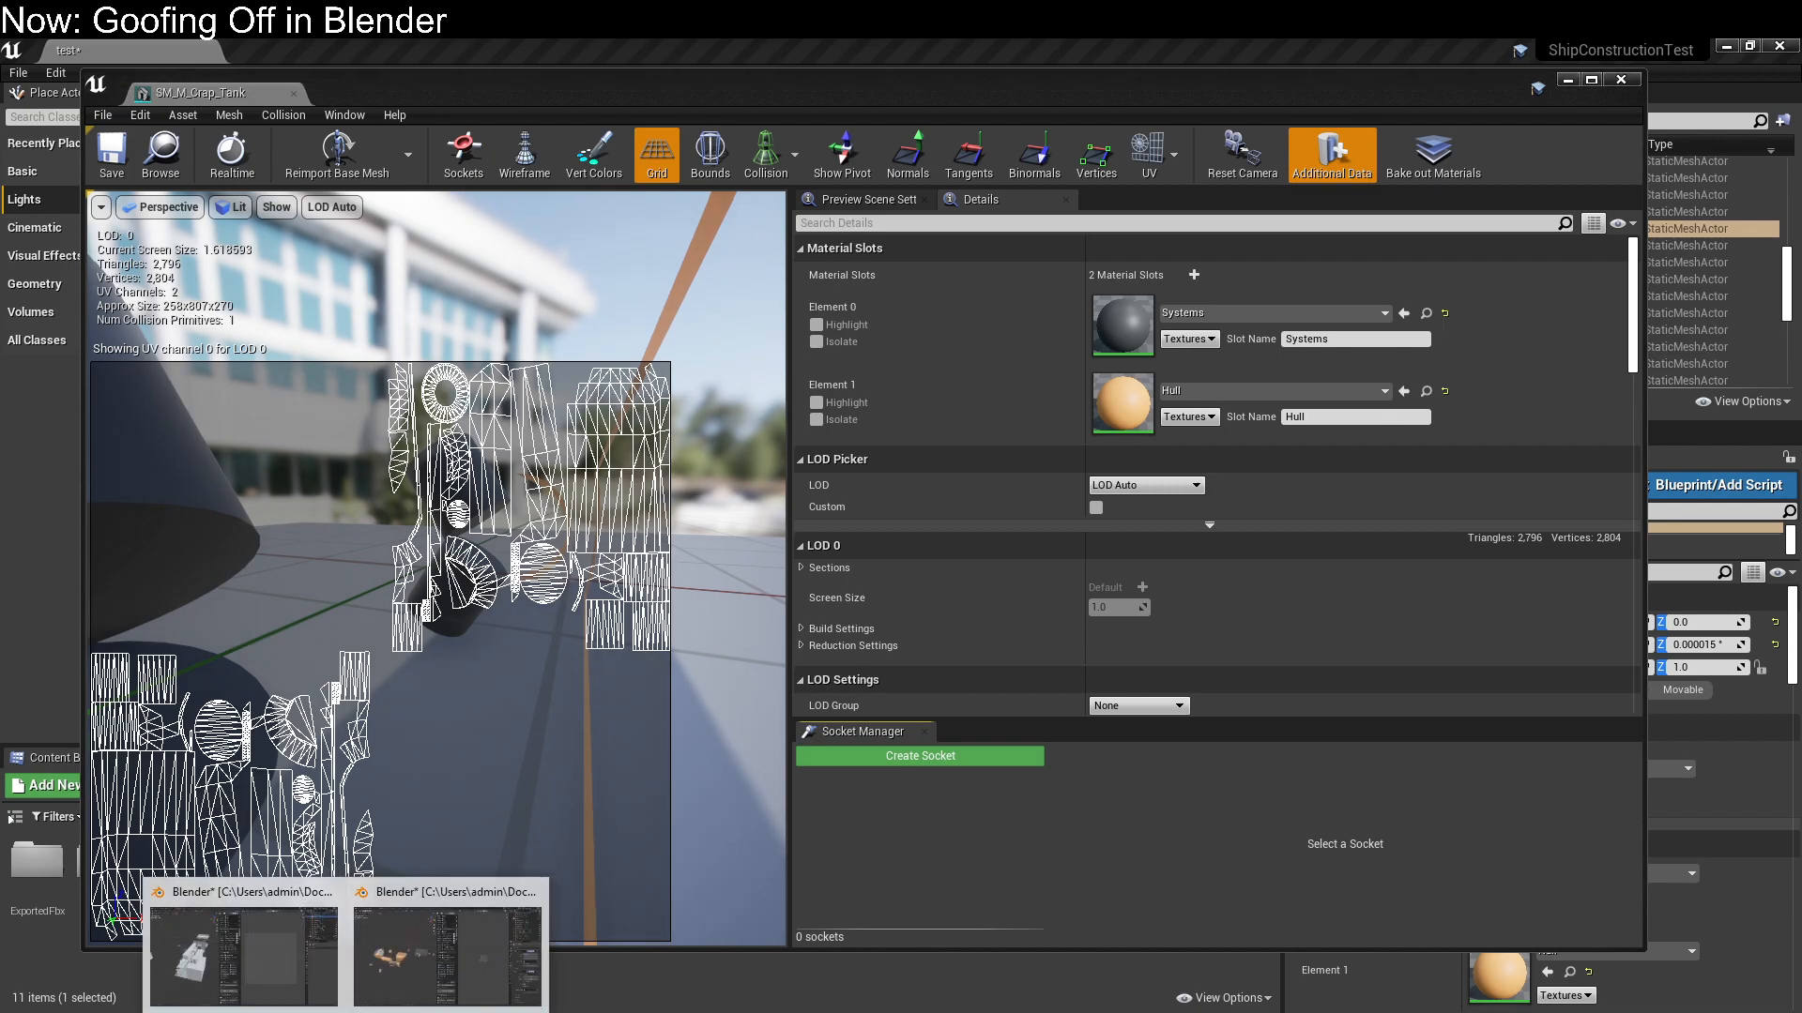
Back in Blender's shipHull.blend, apply M Crap Tank's Mirror modifier on the Y axis only and add a new X-axis Mirror modifier
left_click(407, 960)
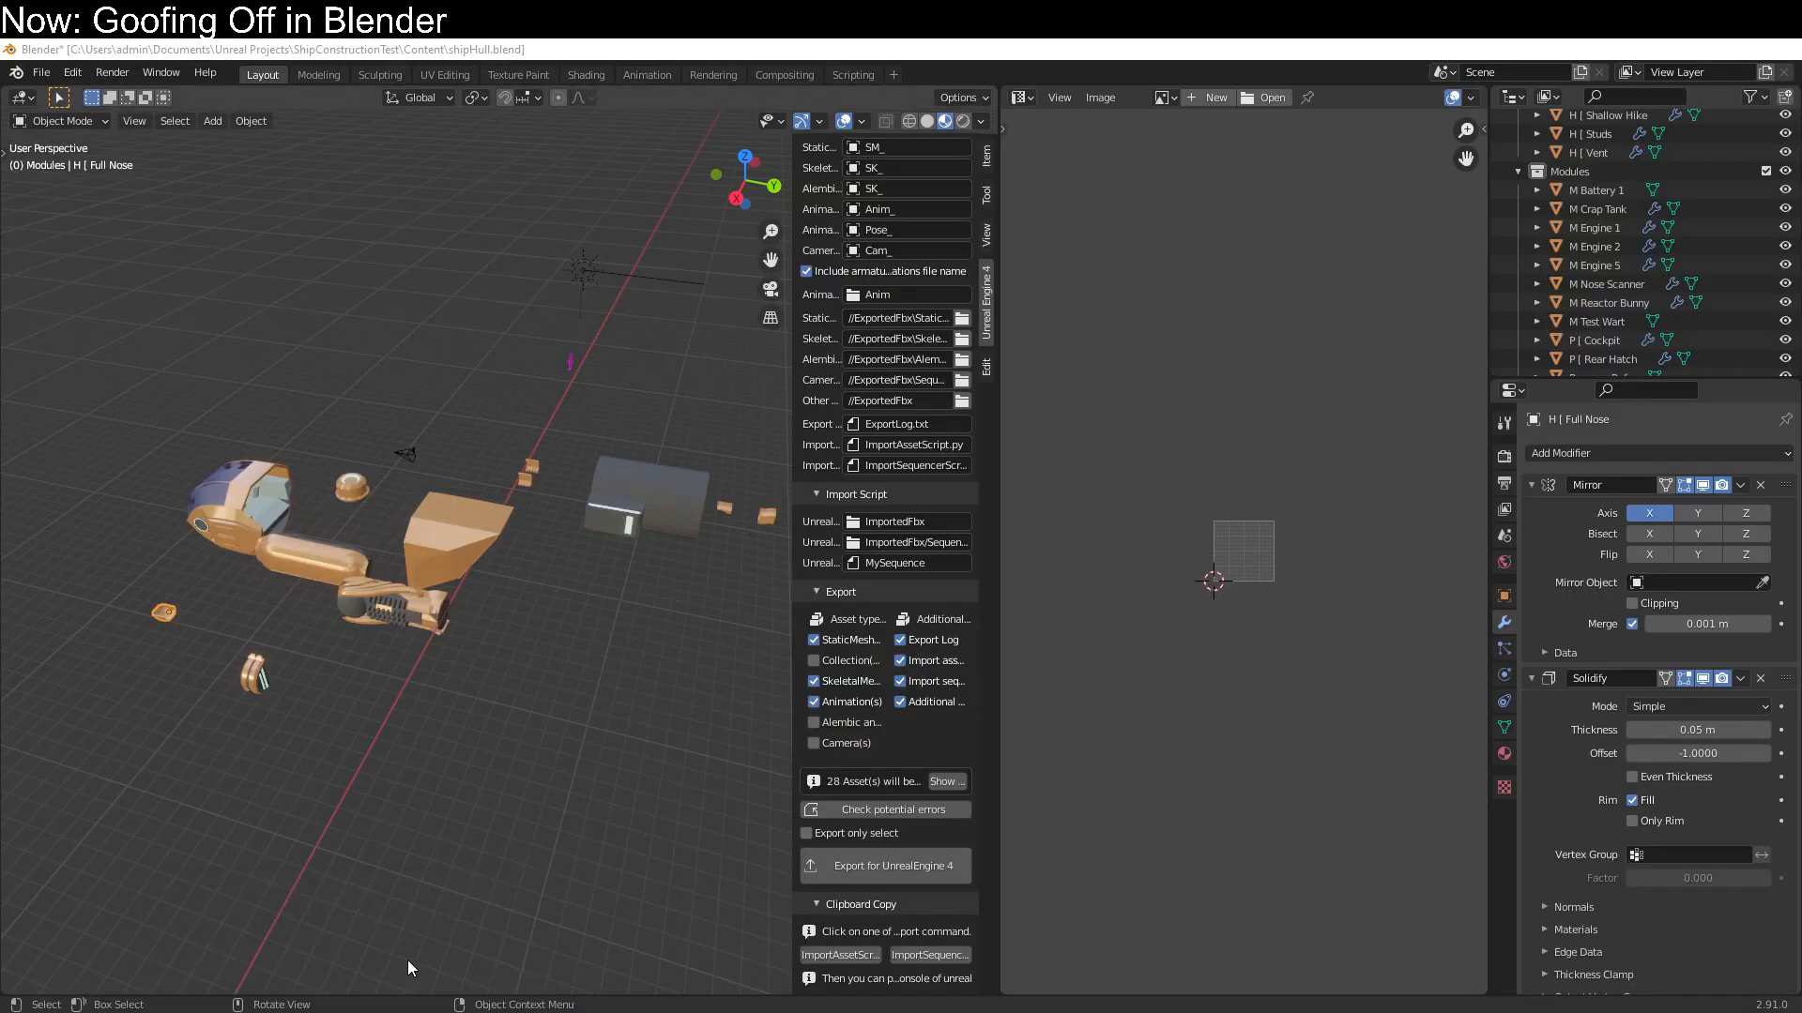
left_click(342, 557)
scroll(522, 748, "up", 4)
middle_click_drag(482, 697, 533, 471, "shift")
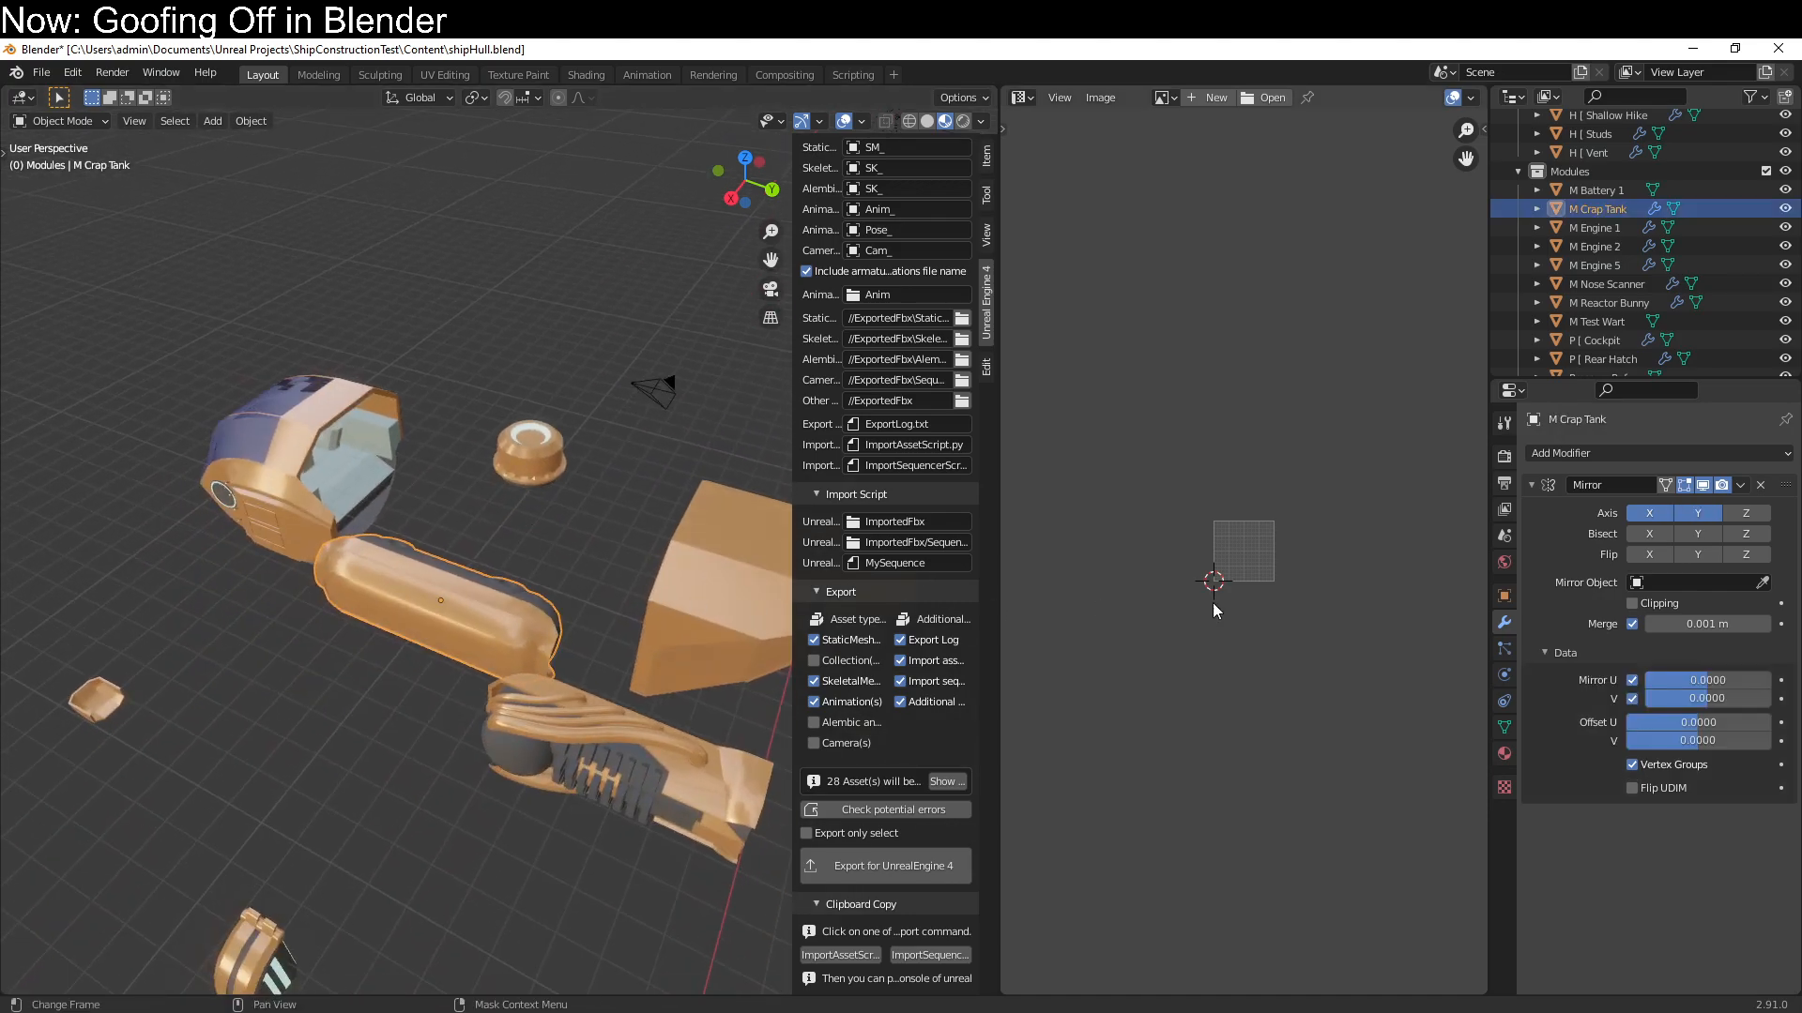
left_click(1697, 514)
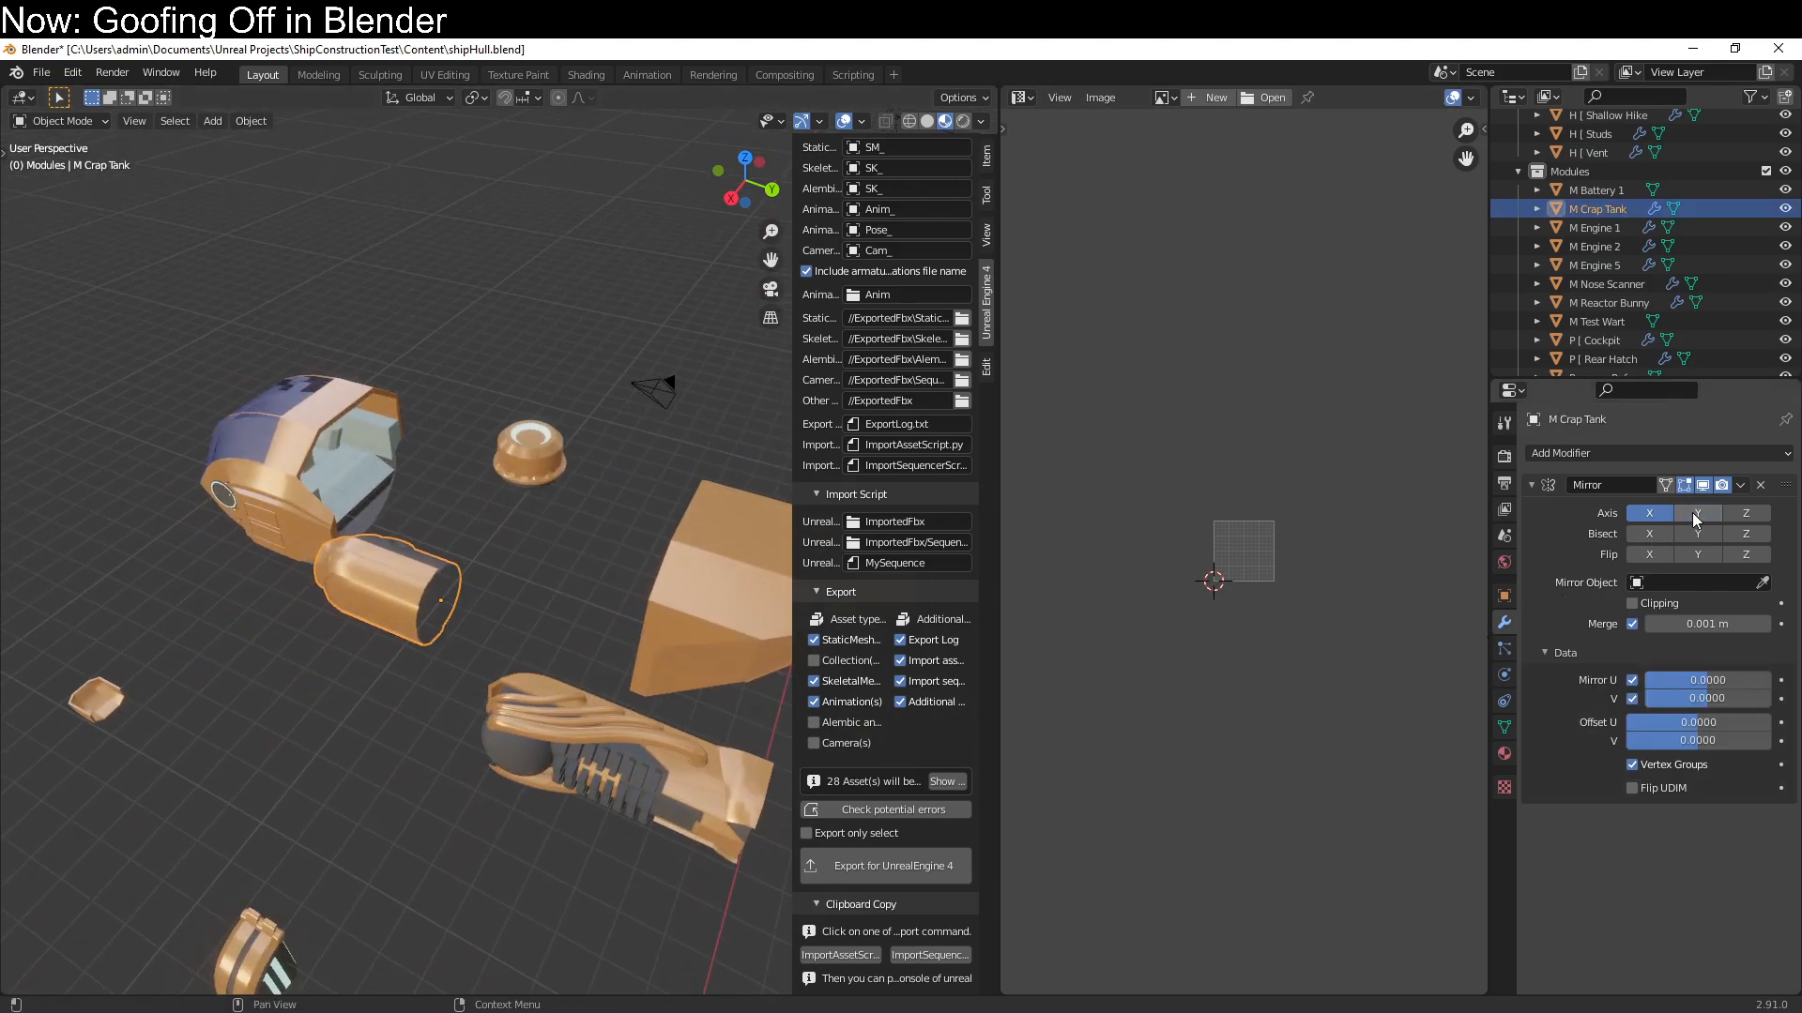
left_click(1697, 515)
left_click(1654, 515)
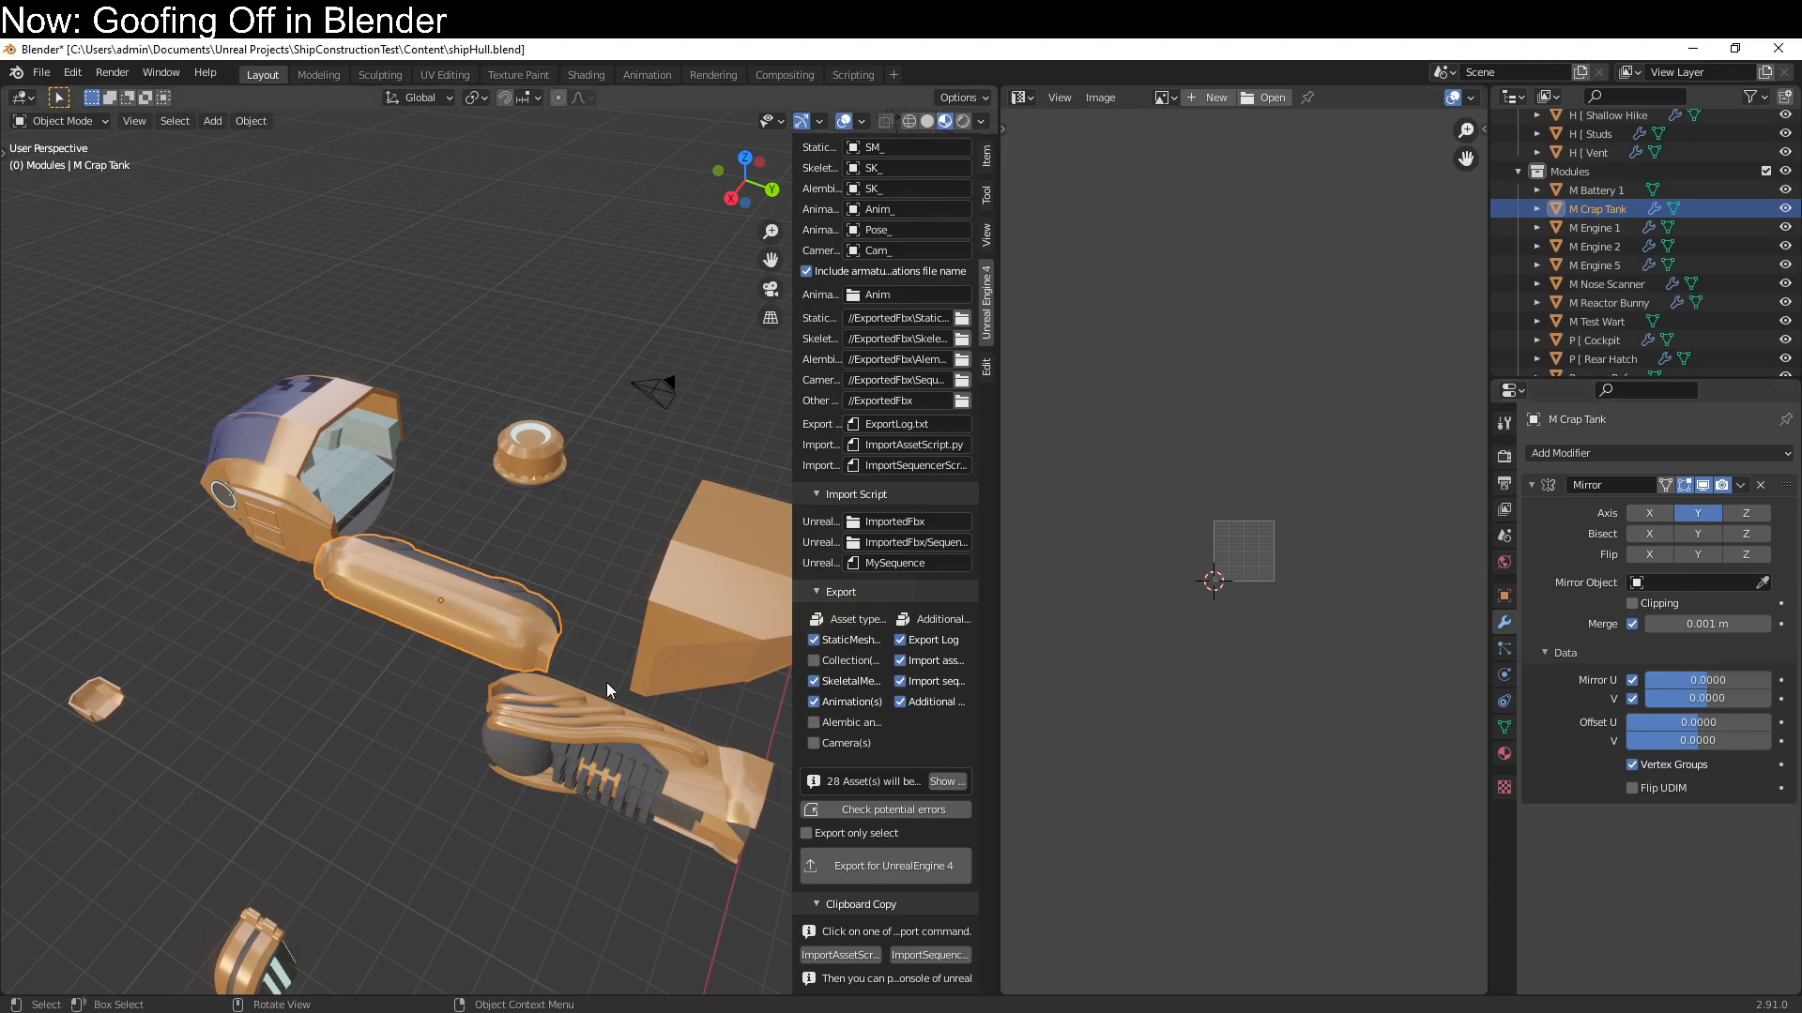
key("ctrl+a")
left_click(1620, 454)
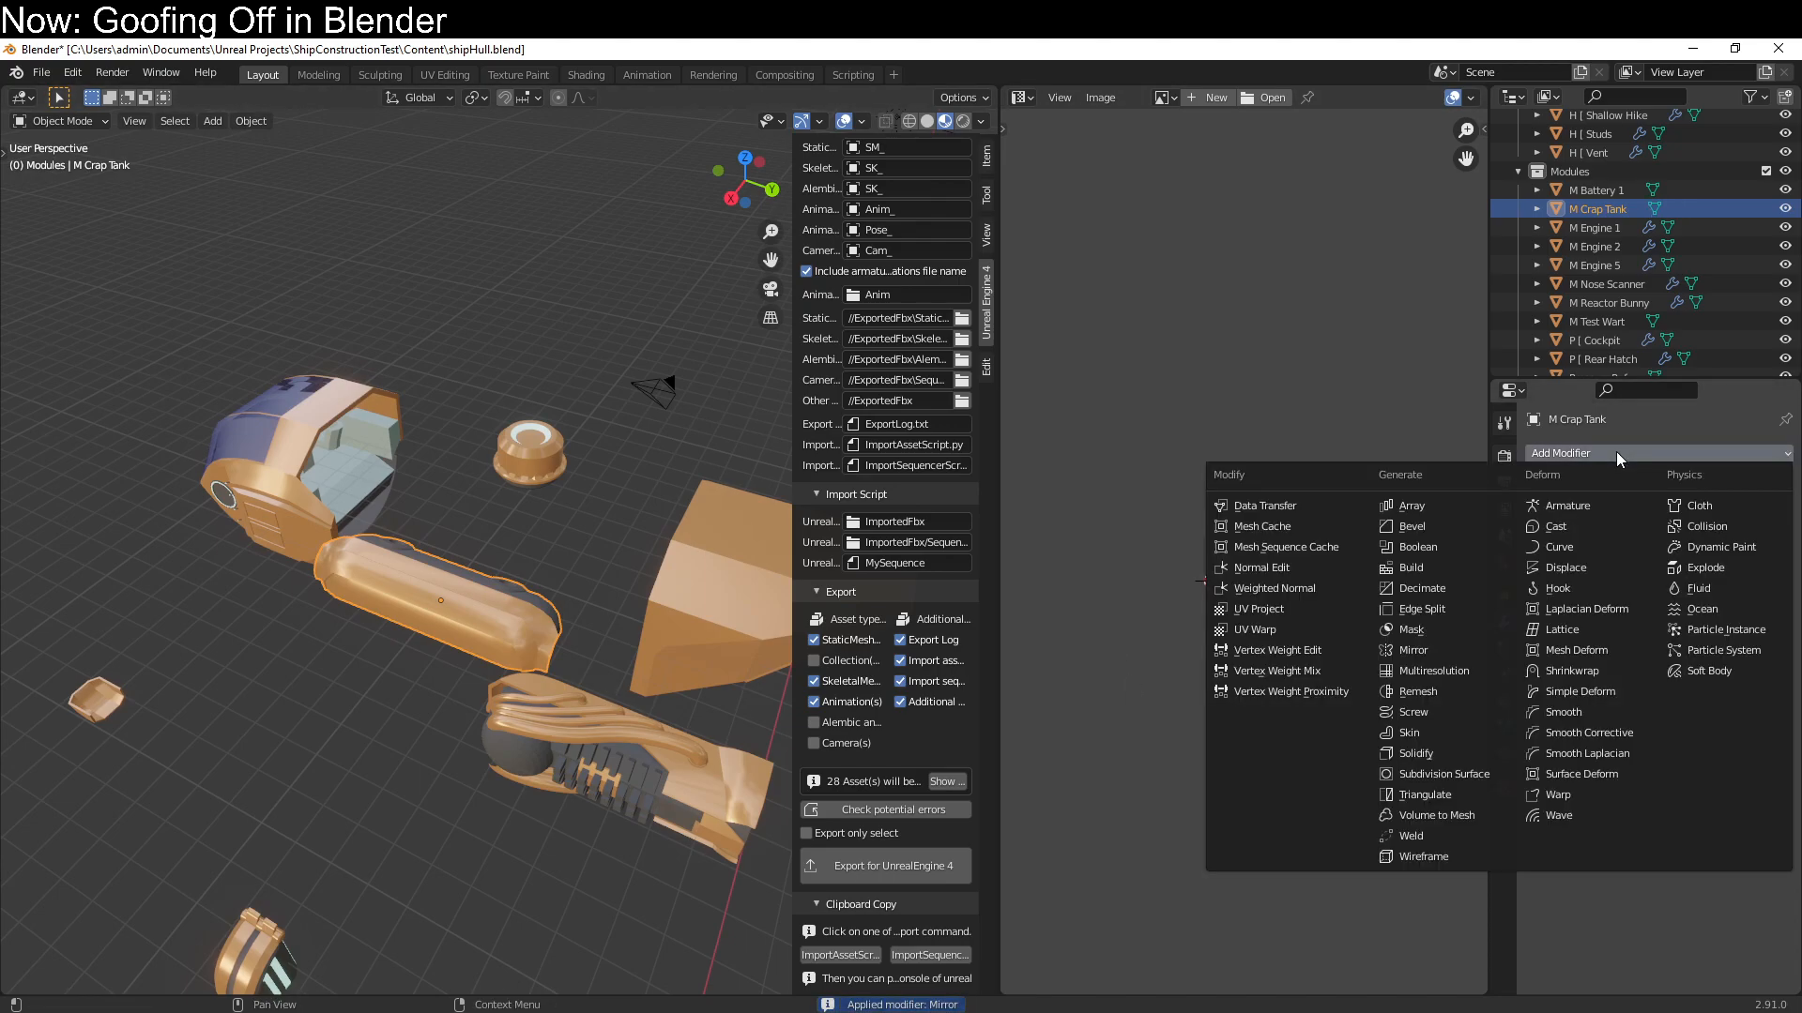
left_click(1451, 649)
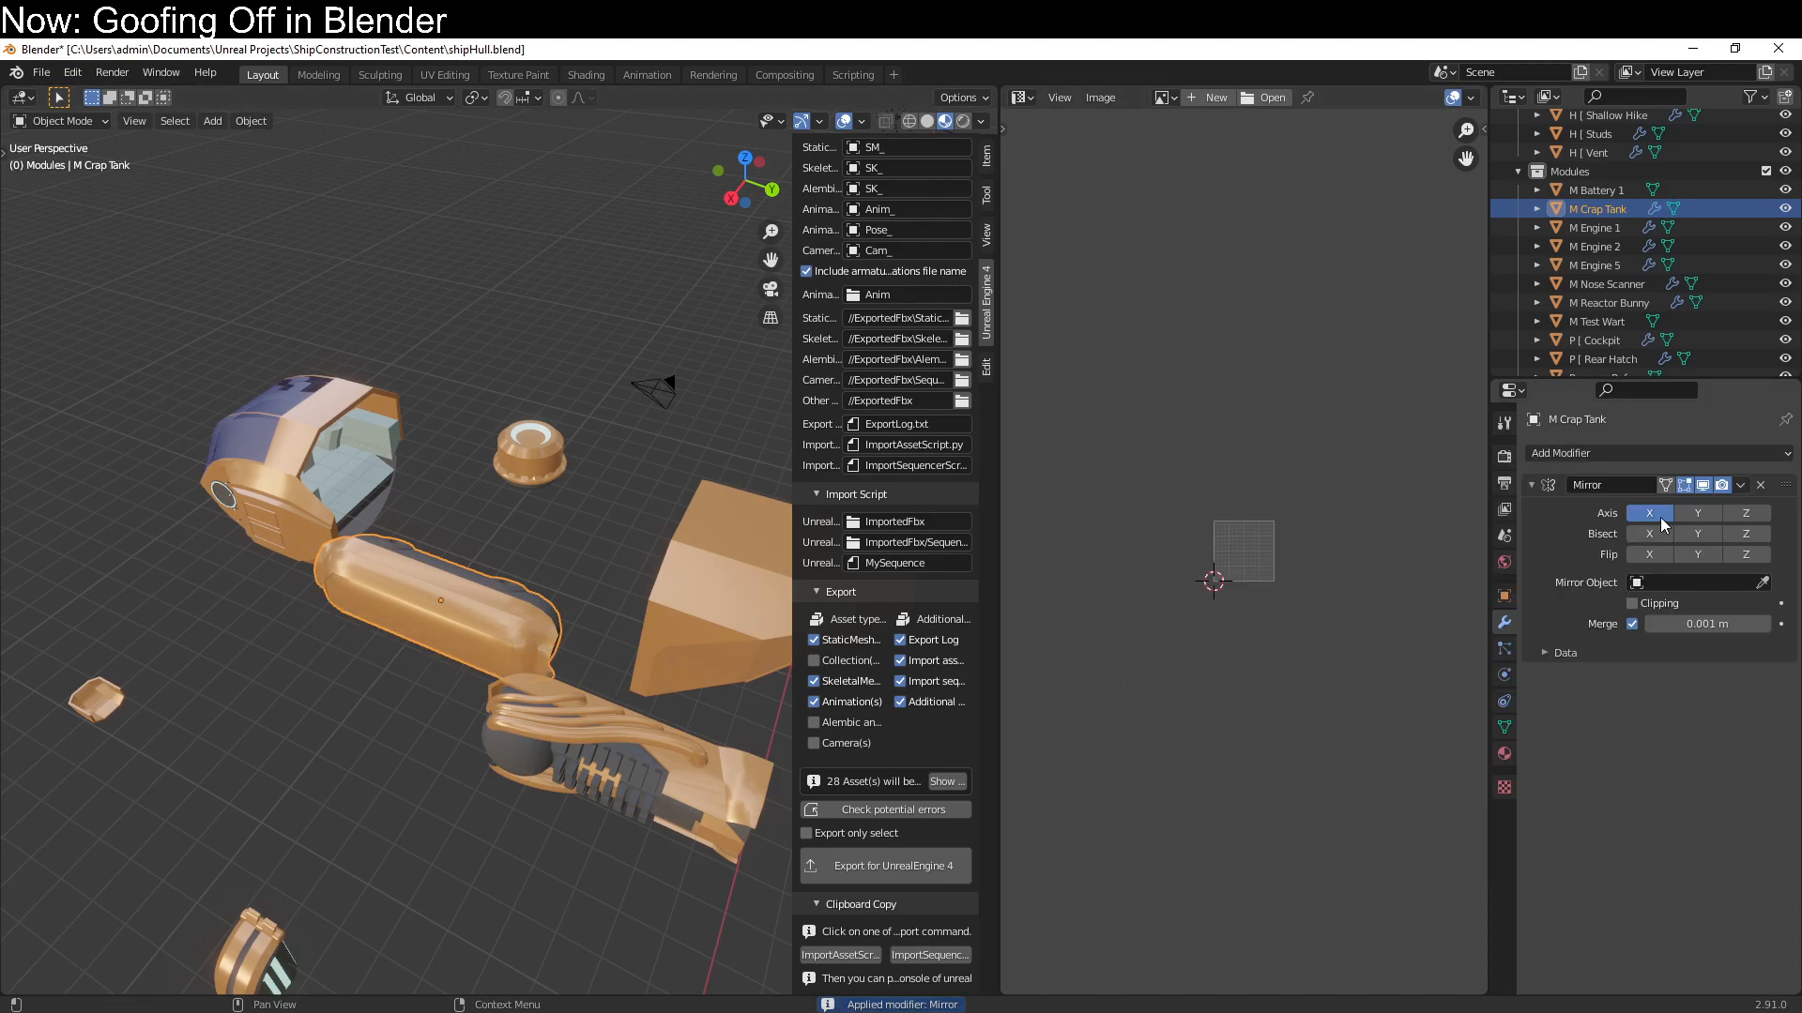
Unwrap the whole M Crap Tank mesh in Edit Mode with Smart UV Project at a 66° angle limit
middle_click_drag(608, 781, 470, 685)
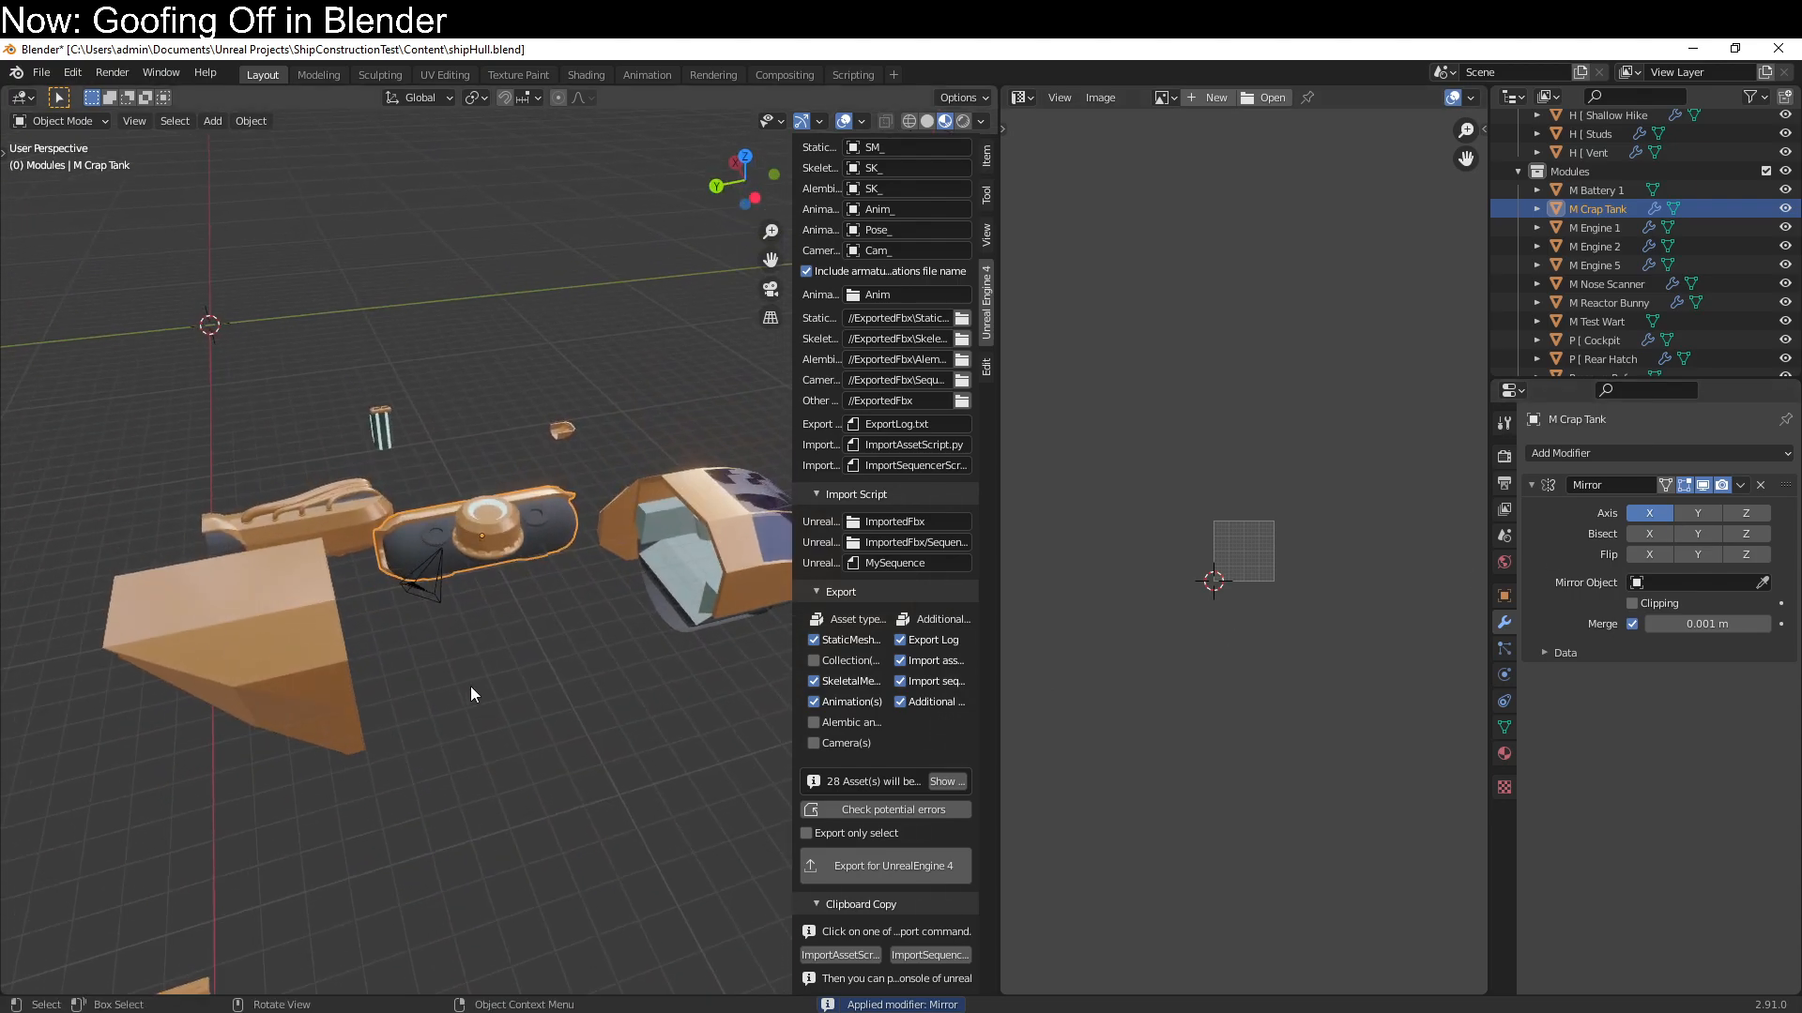
key("Tab")
scroll(470, 685, "up", 2)
key("q")
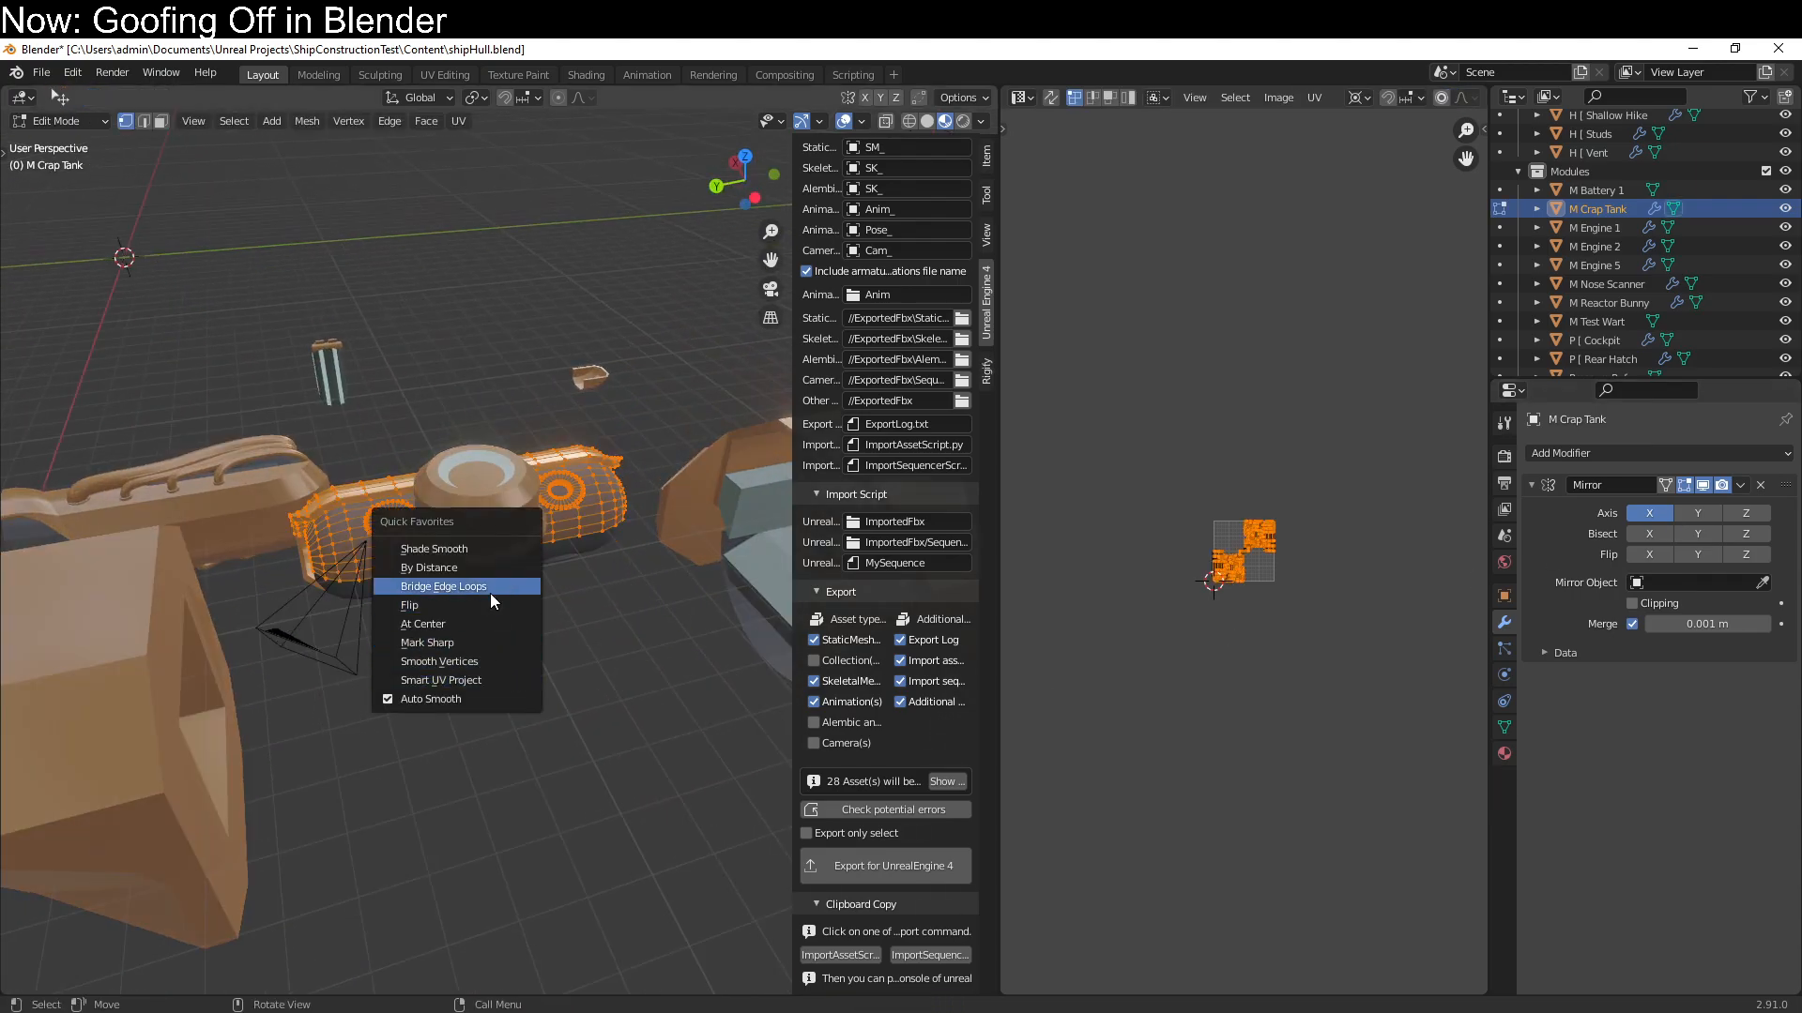
left_click(460, 679)
left_click(447, 835)
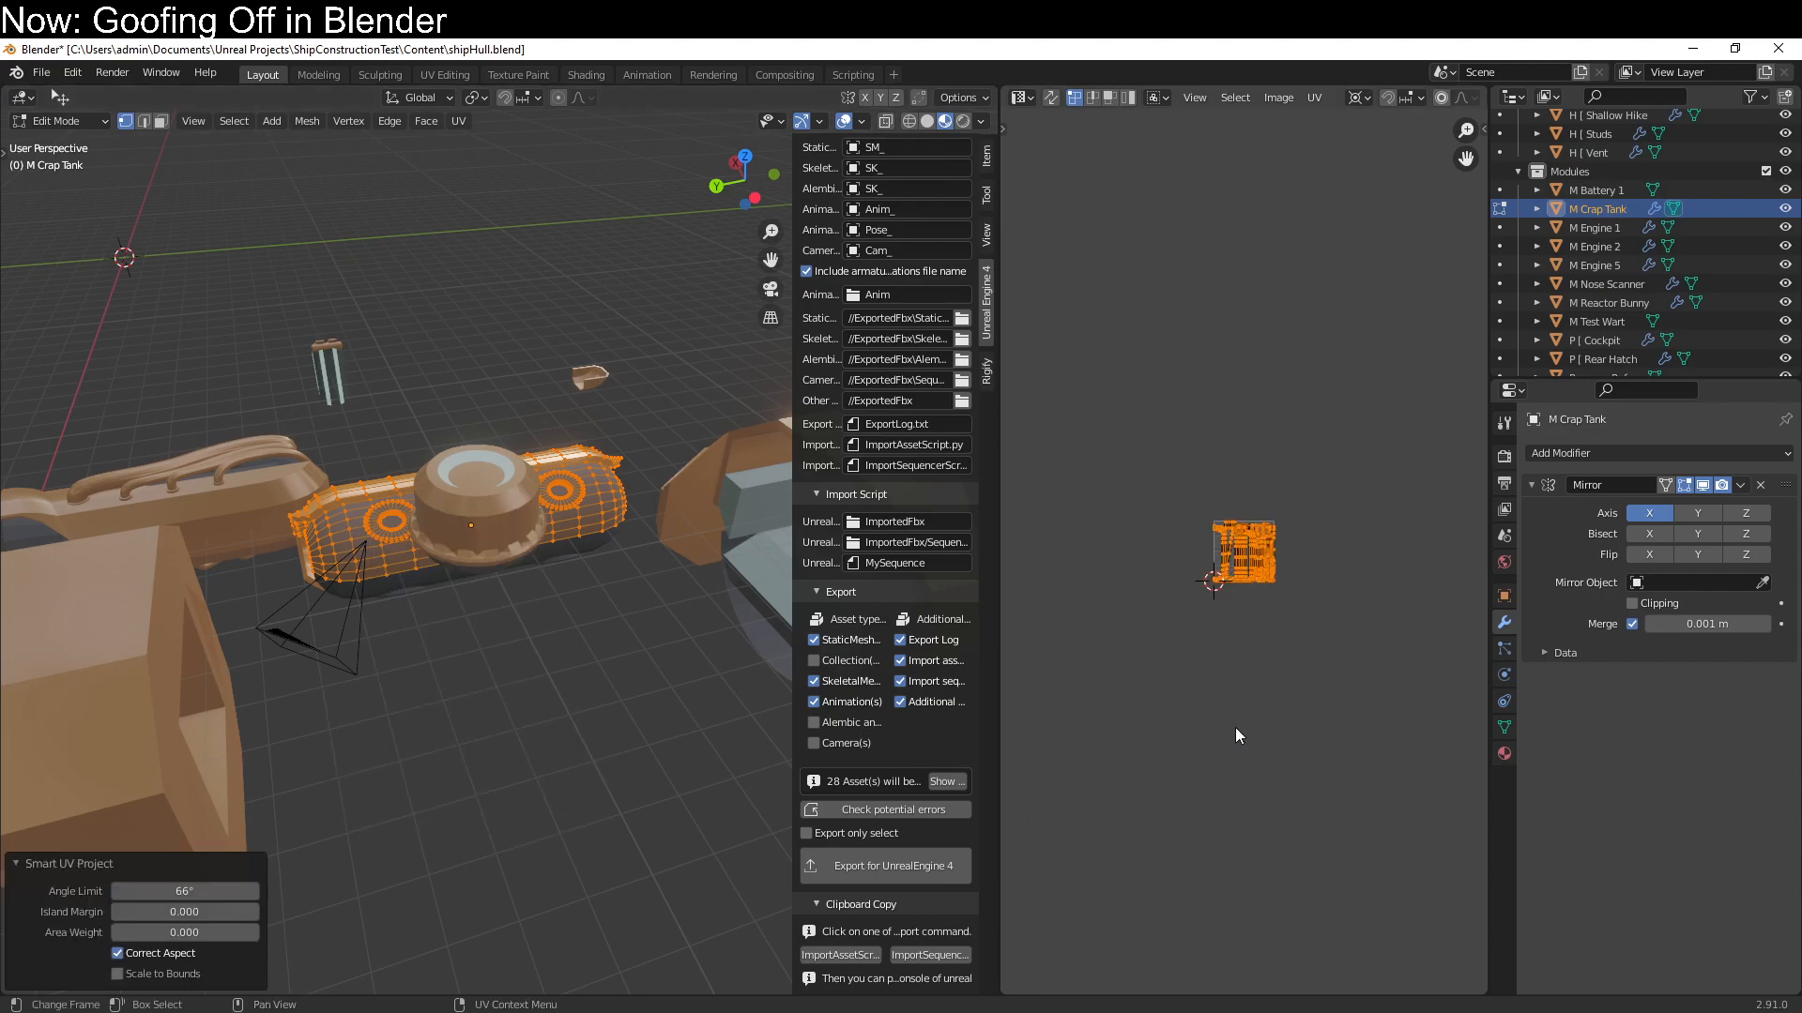
Scale all of the M Crap Tank UVs by 0.5 along X and enable Mirror U in its Mirror modifier
type("asx.5")
key("Return")
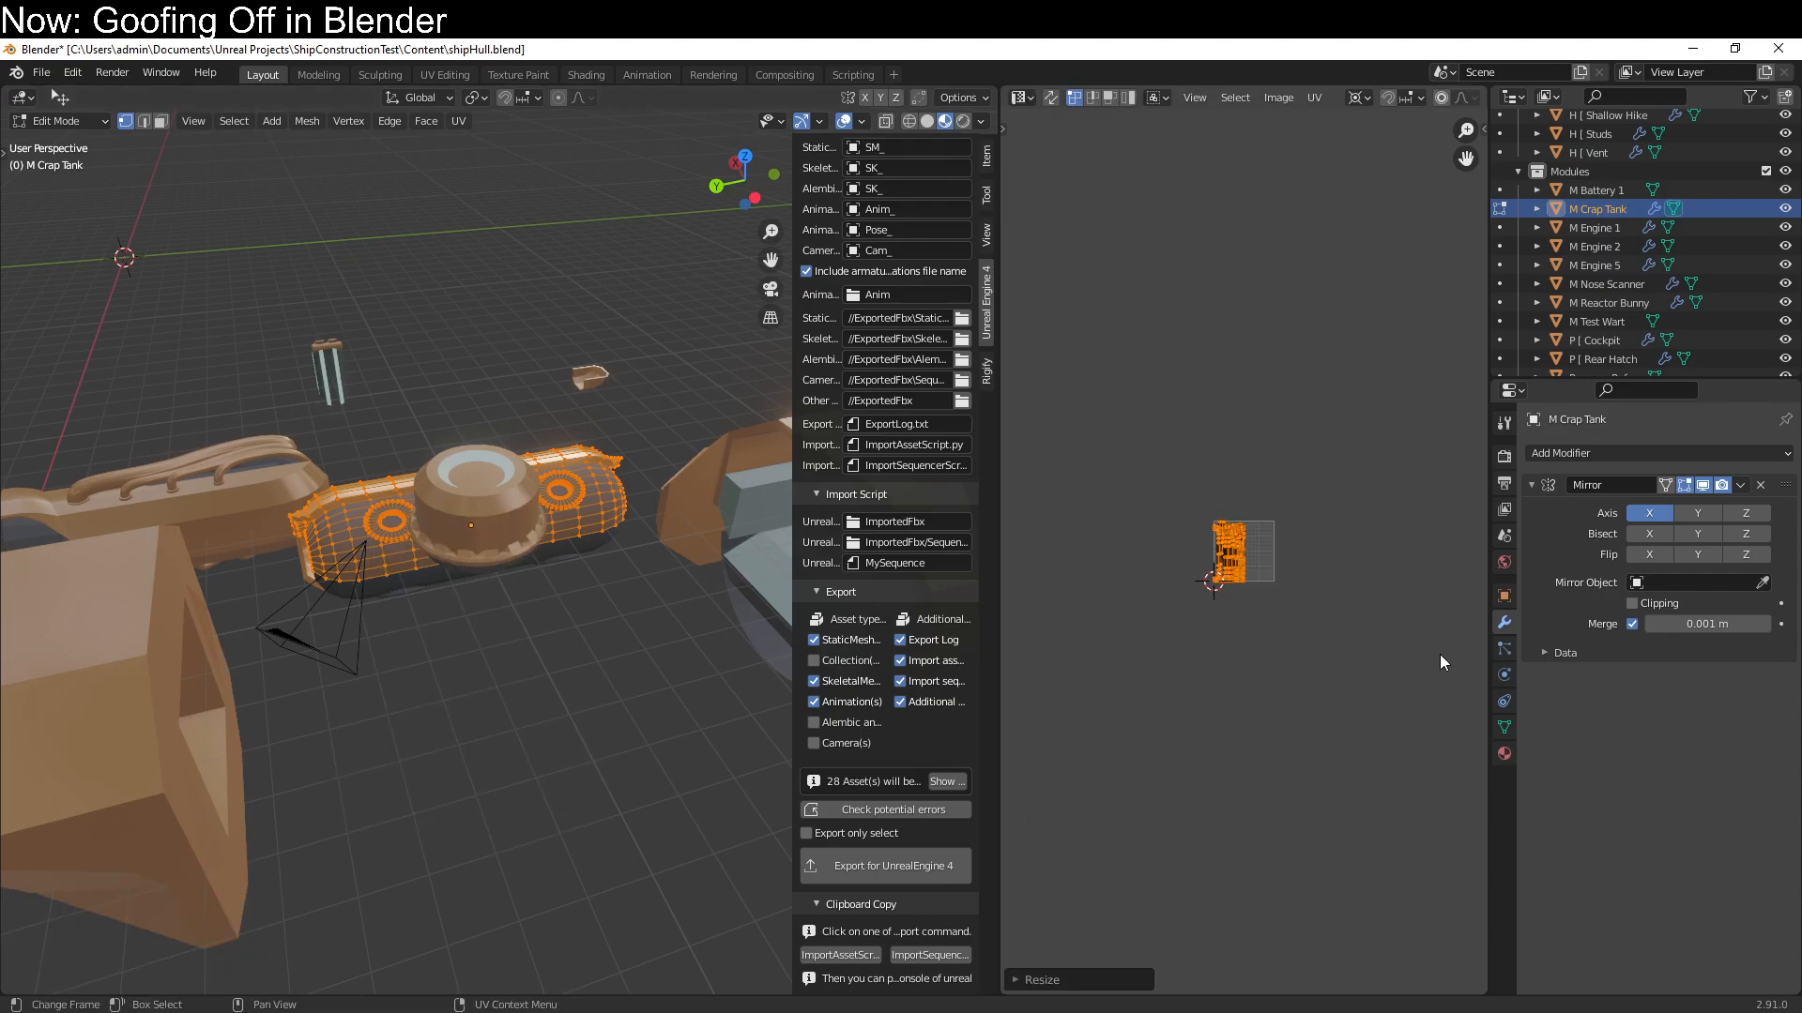
left_click(1544, 654)
left_click(1634, 681)
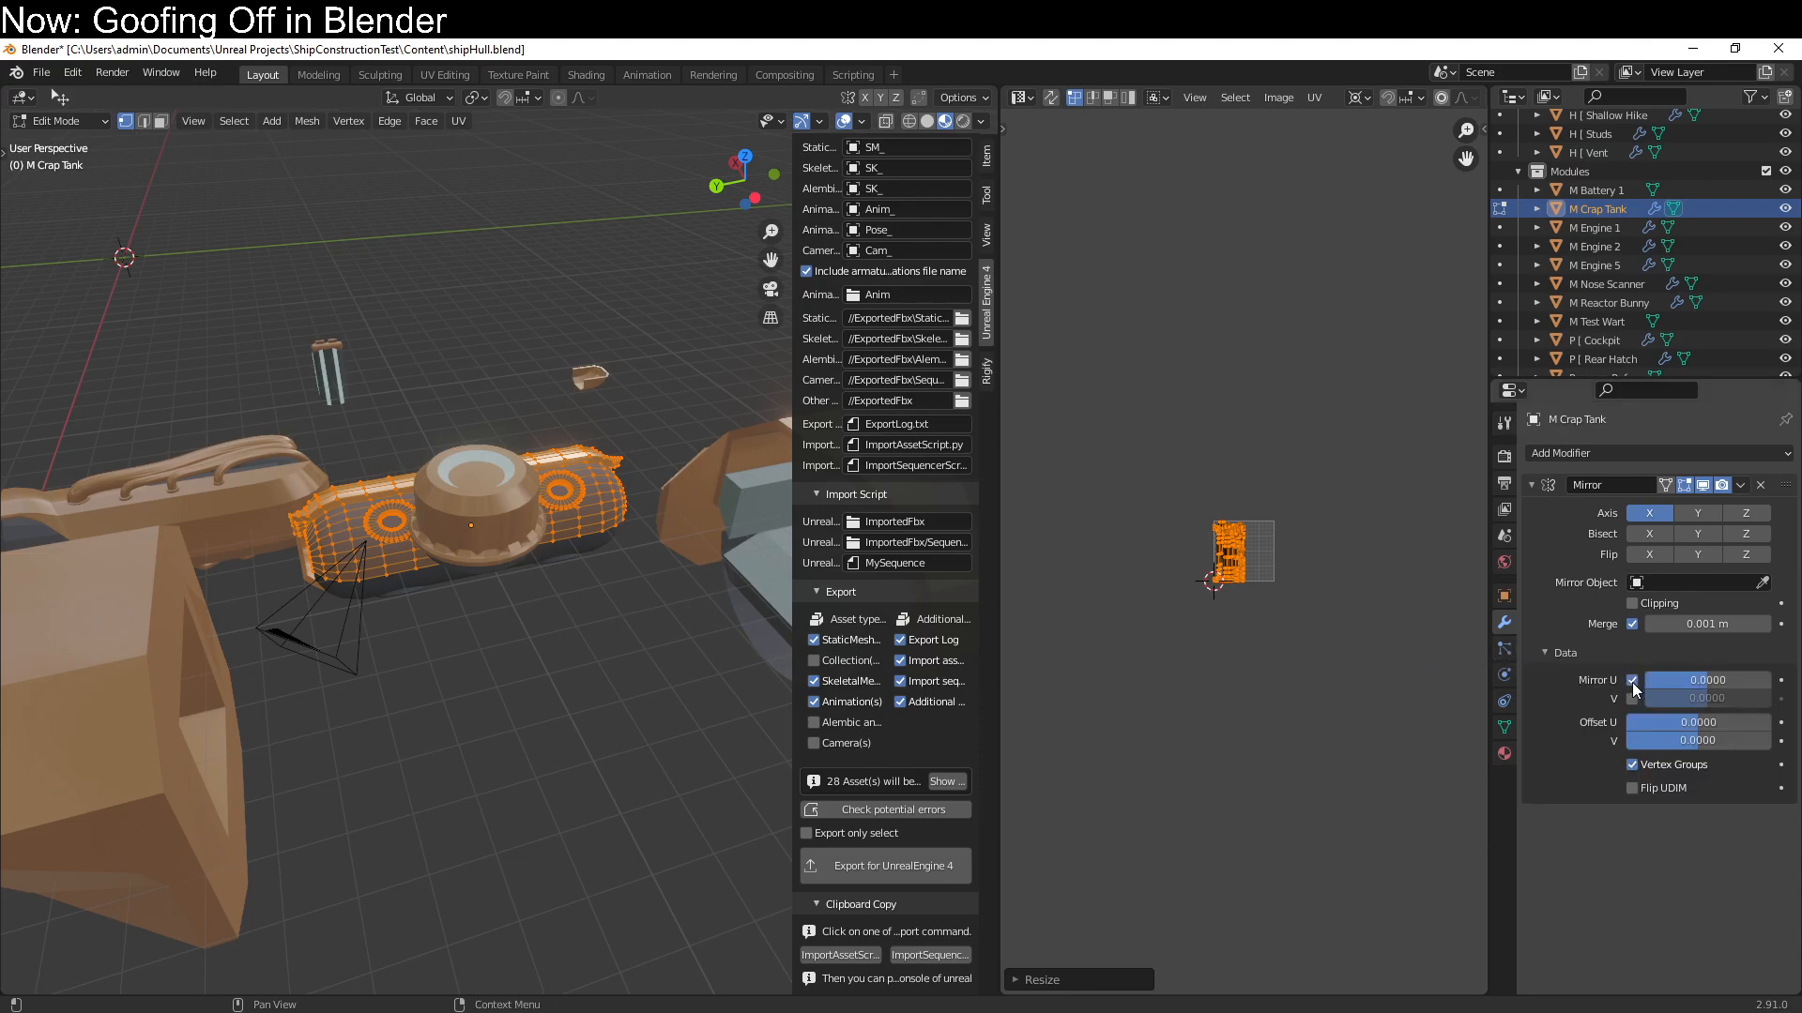
Turn on Export only select, save the file, and export M Crap Tank for Unreal Engine 4
left_click(850, 833)
key("ctrl+s")
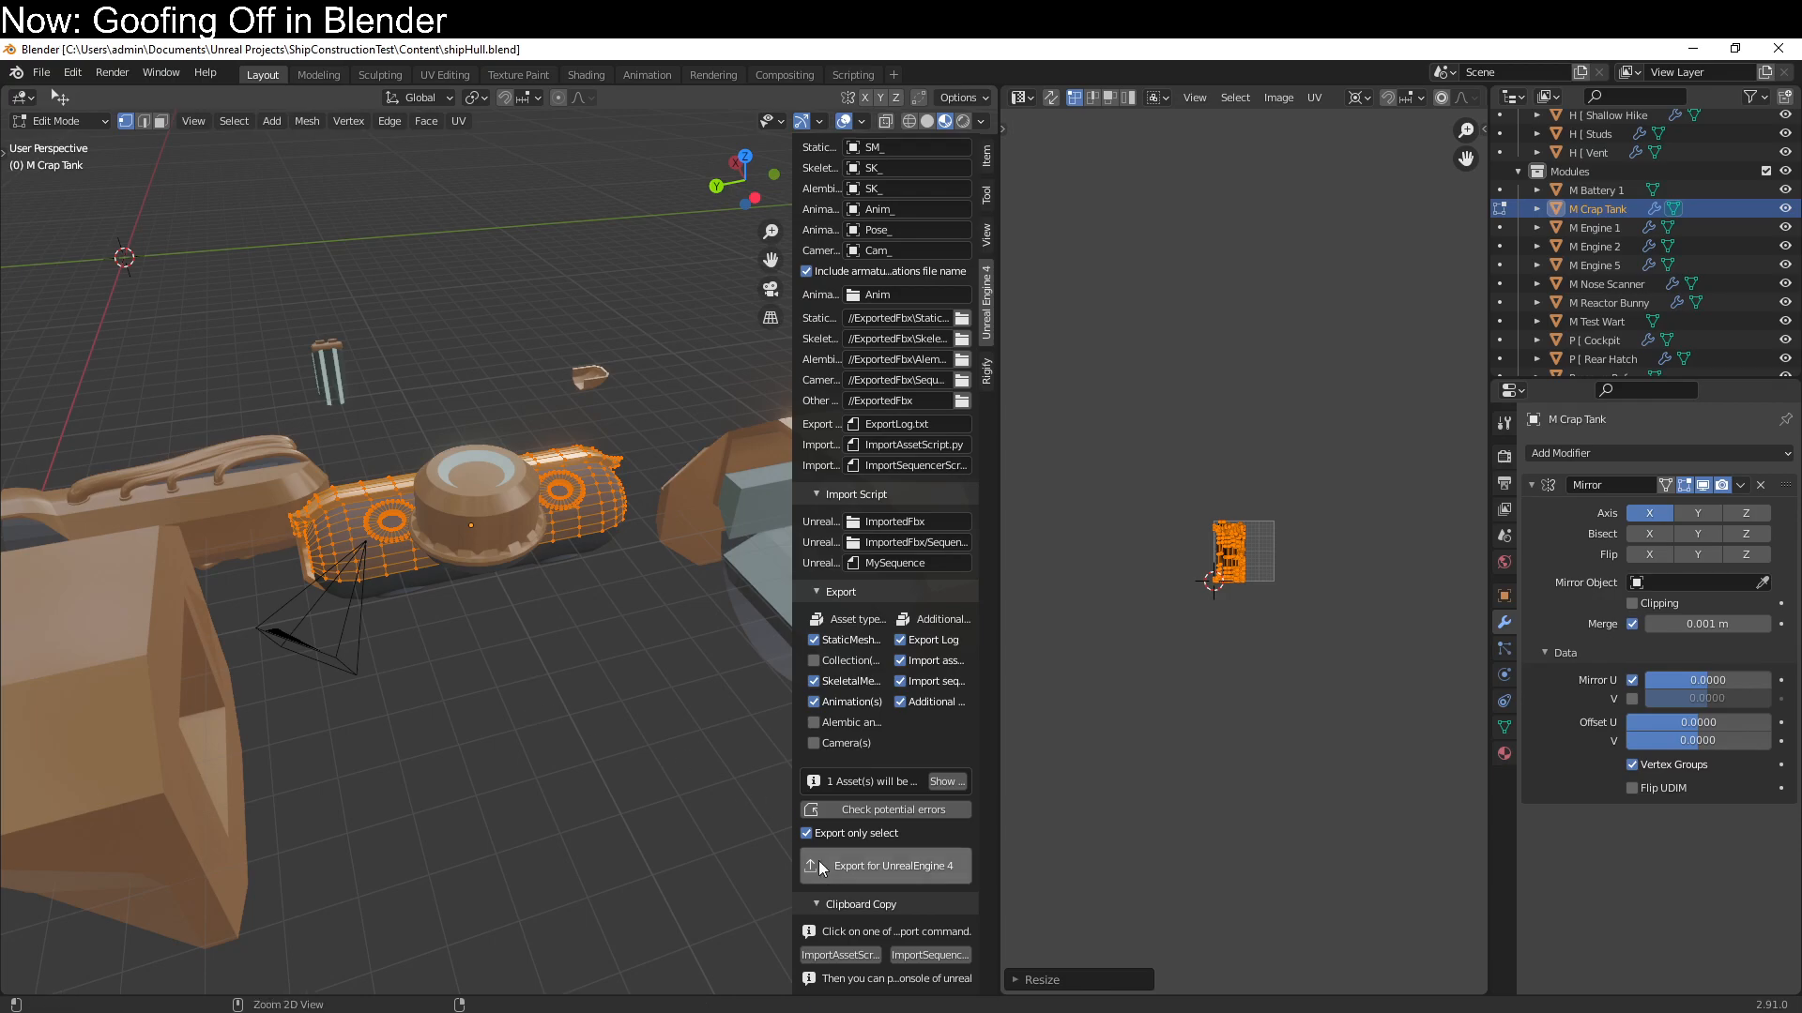
left_click(848, 873)
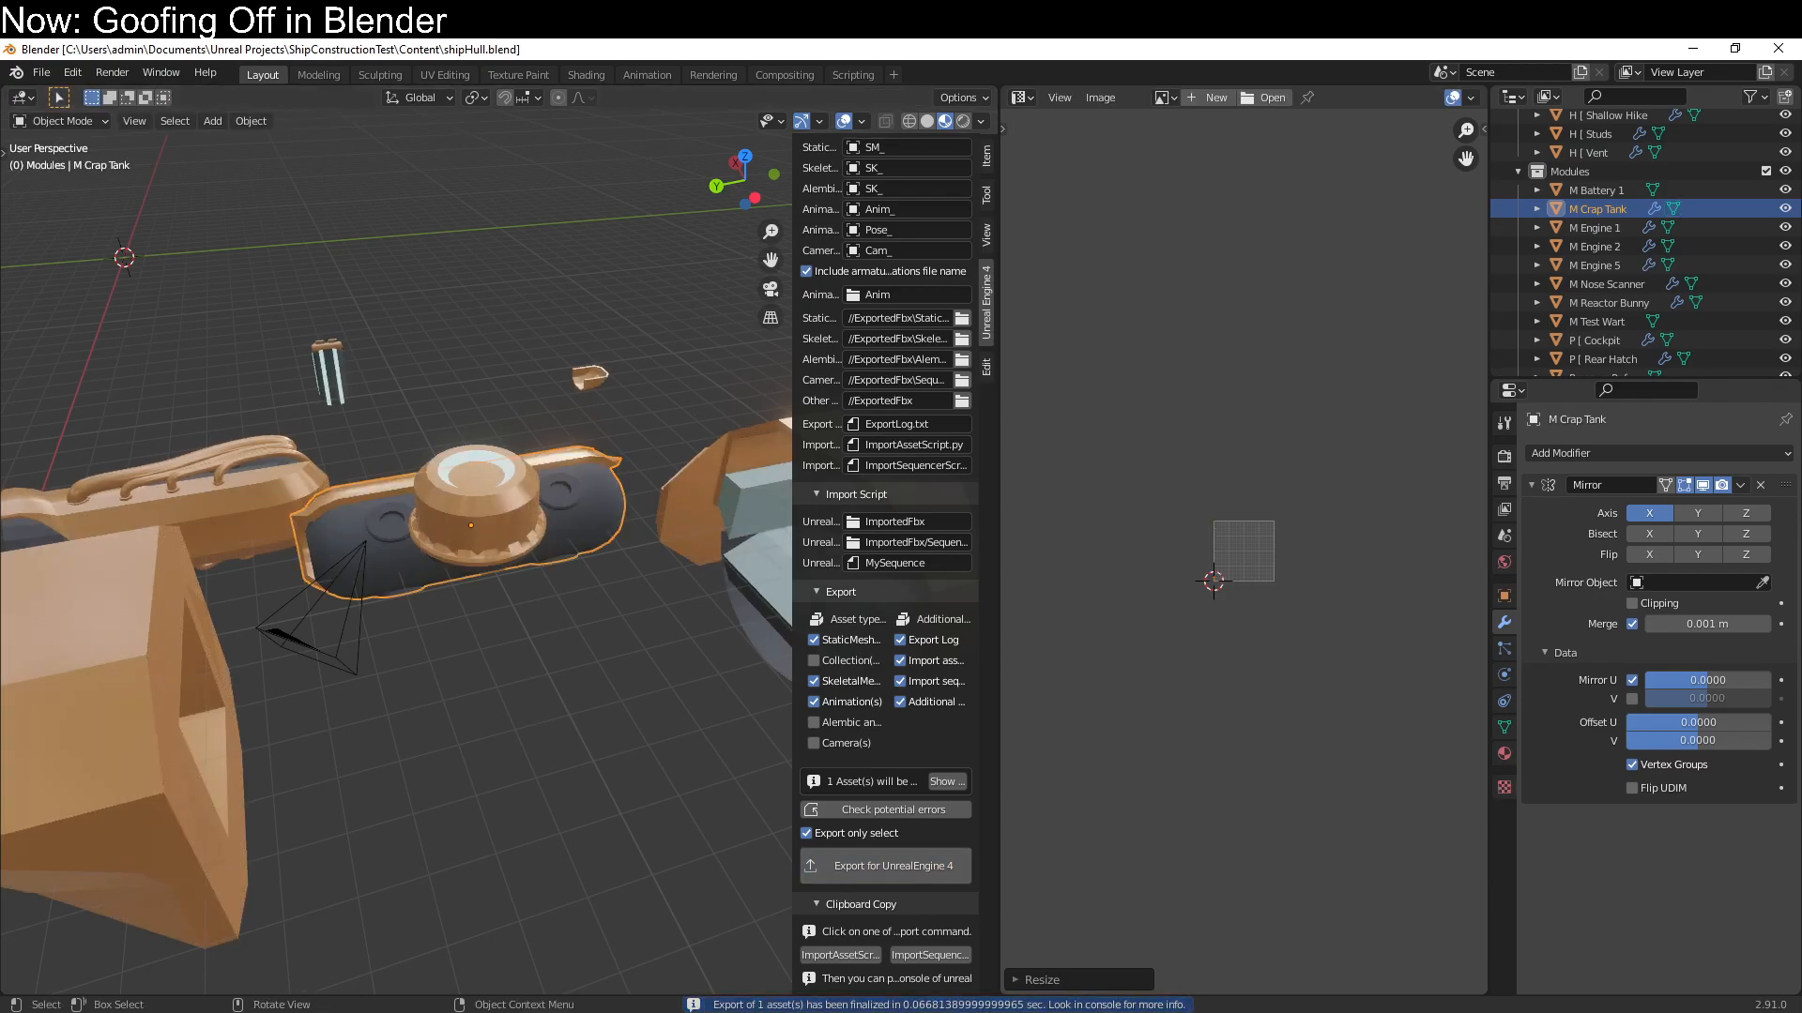
Switch to Unreal and inspect the reimported SM_M_Crap_Tank mesh's UV layout, leaving its mesh editor closed
left_click(254, 1012)
left_click(255, 1012)
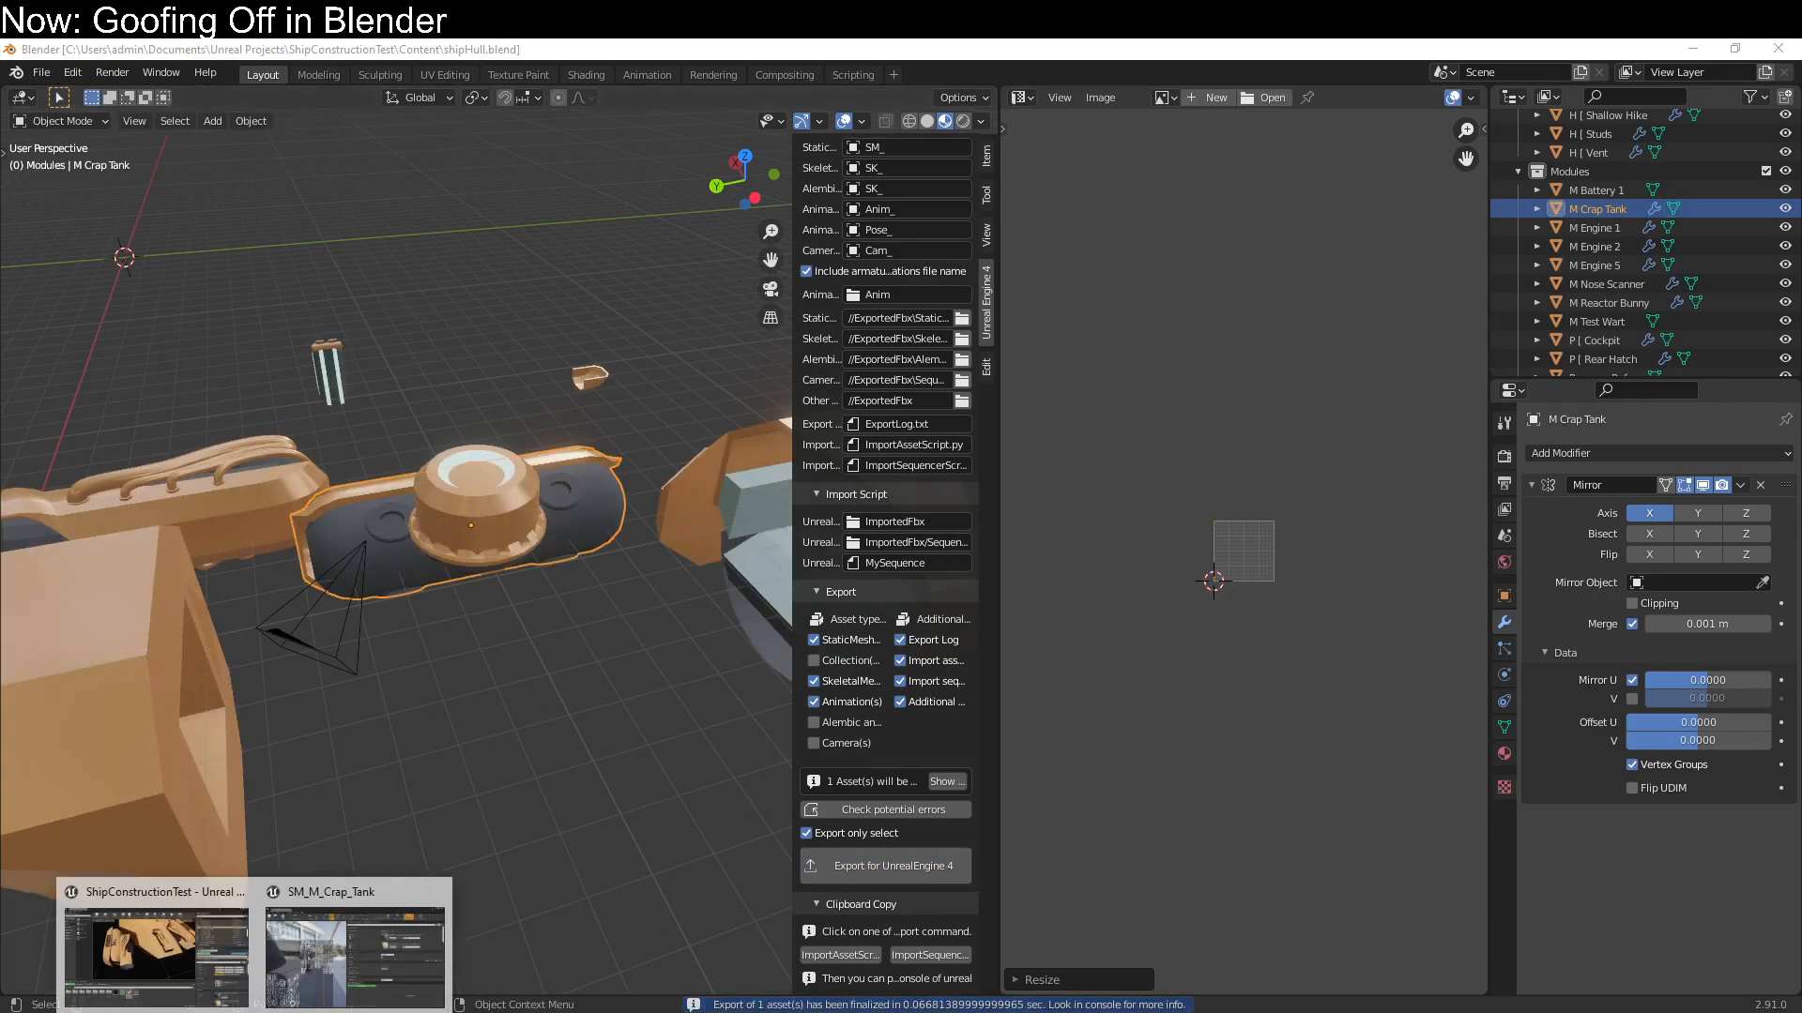
left_click(307, 993)
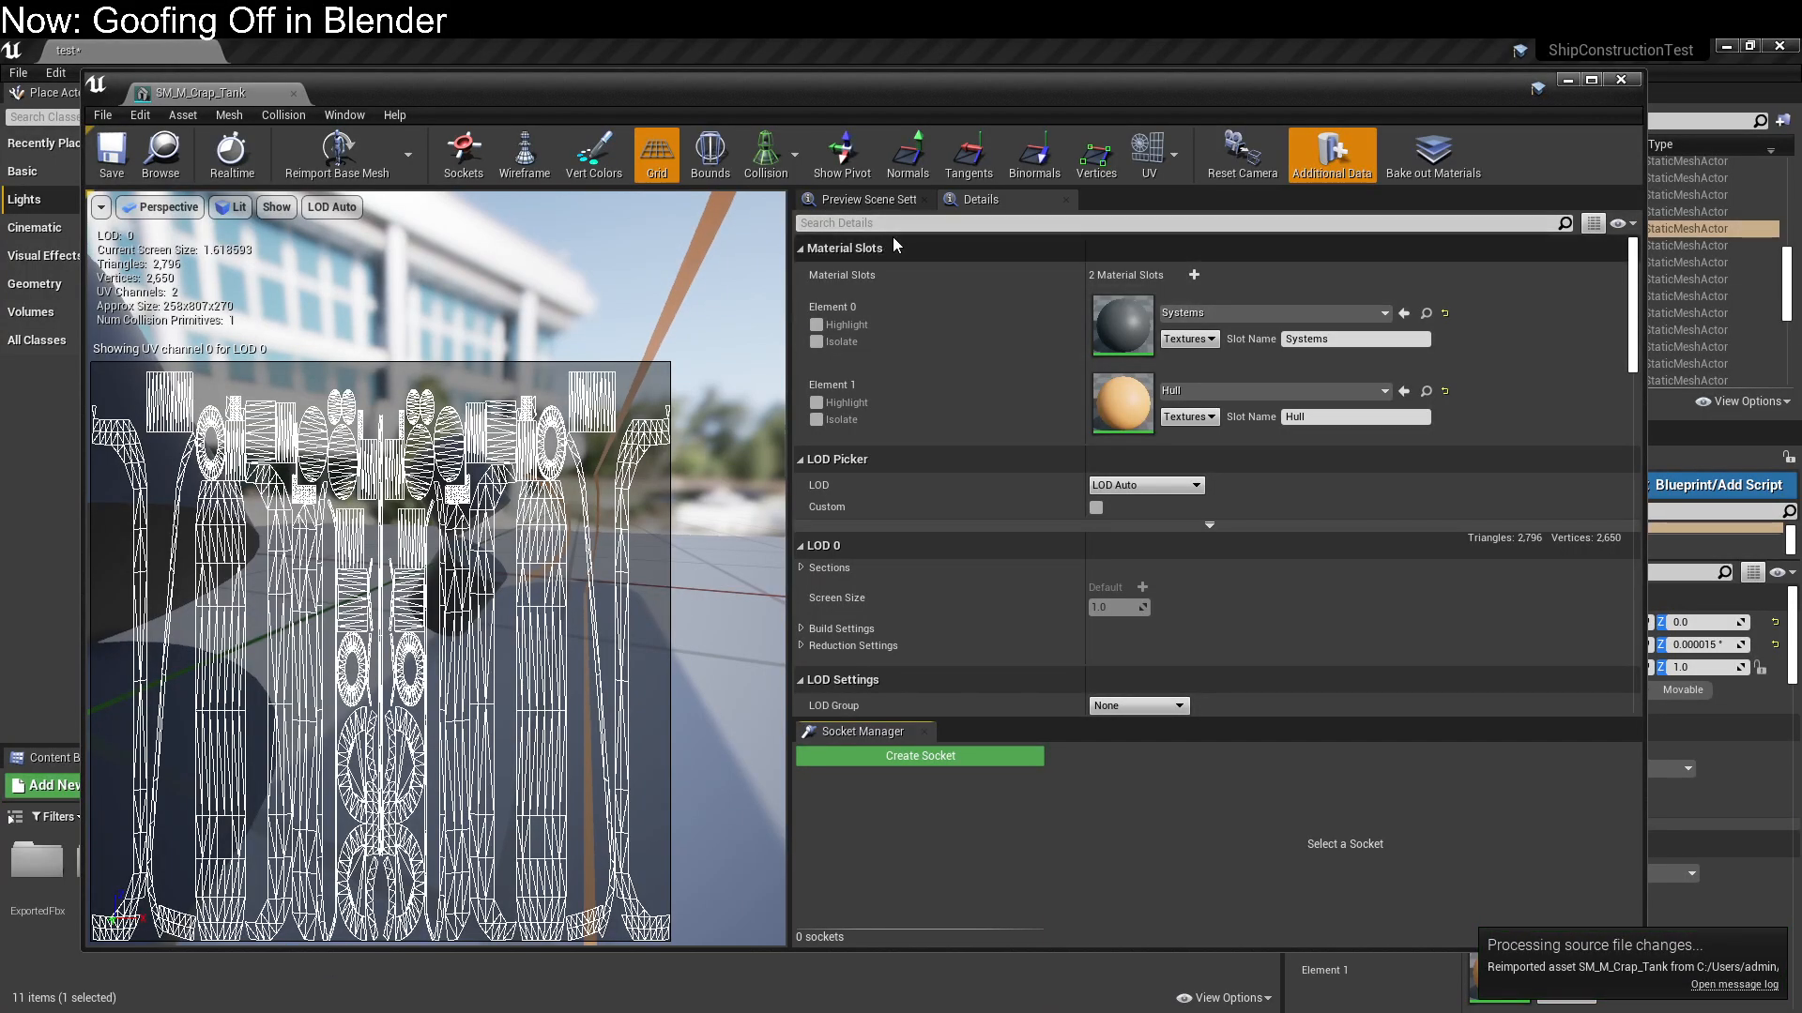
left_click(1628, 82)
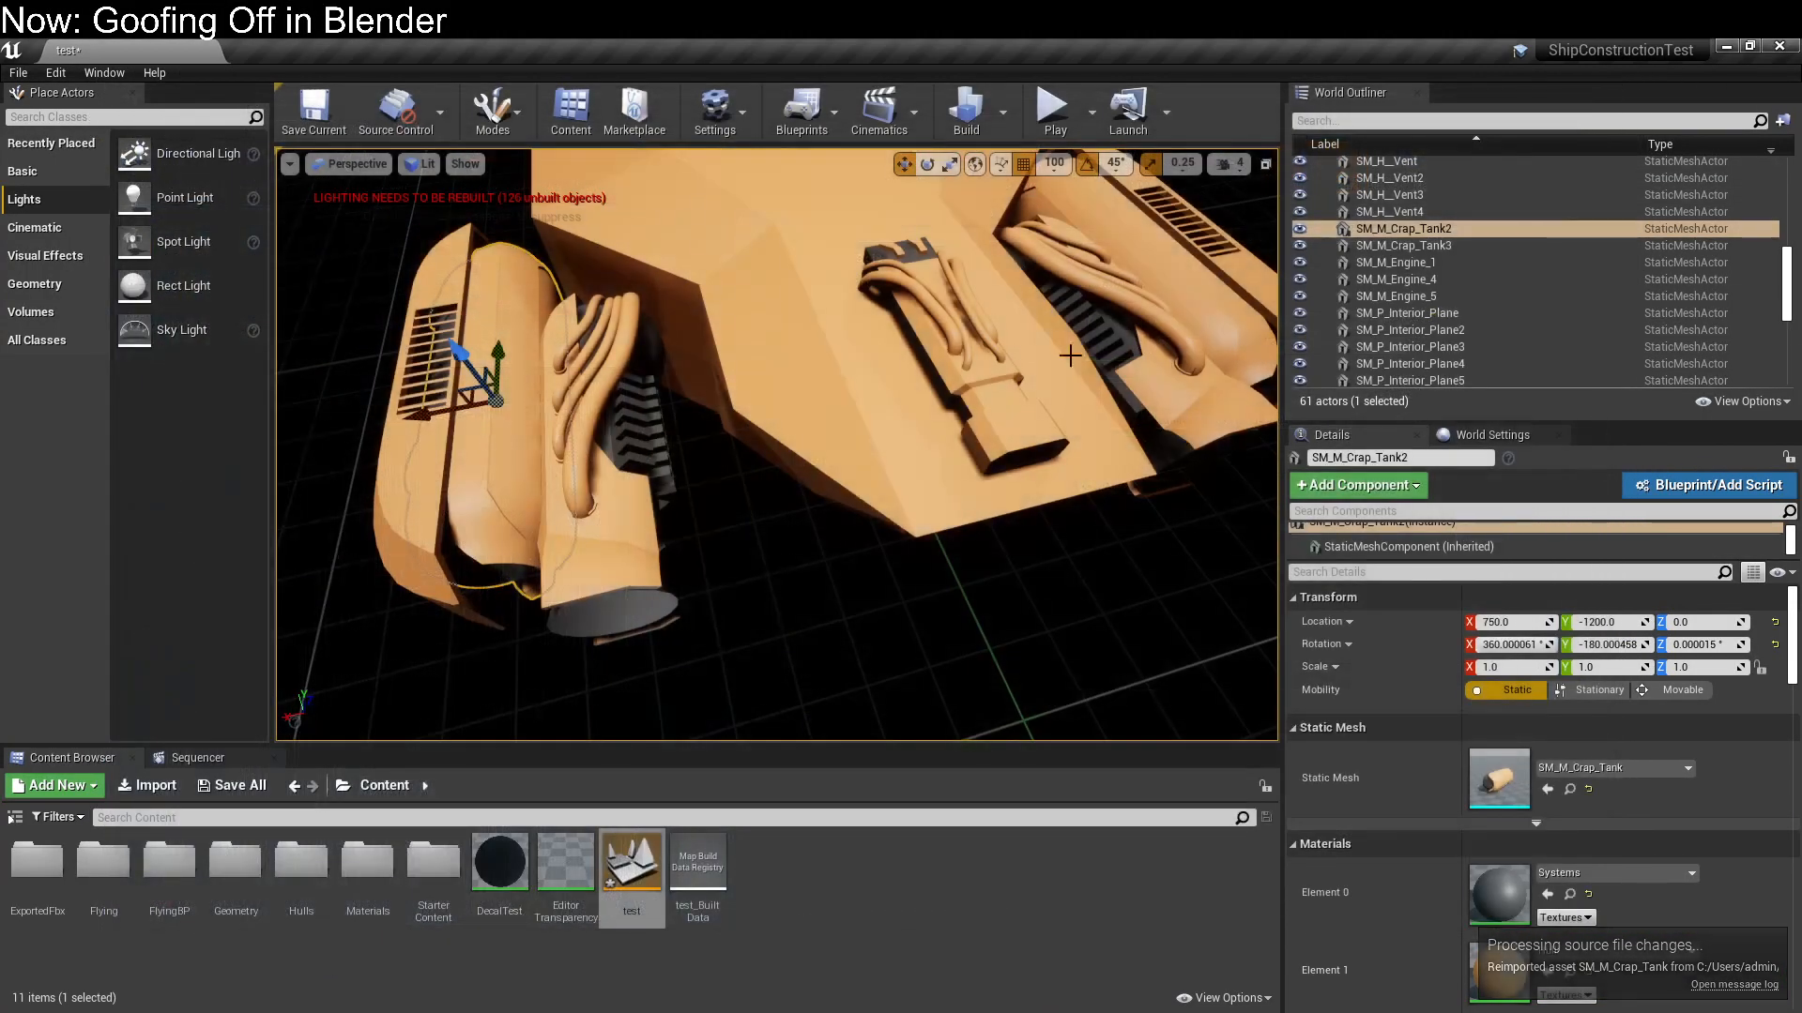
Rebuild the level's lighting for the whole ship and dismiss the message log
right_click_drag(840, 498, 837, 441)
key("s")
key("s")
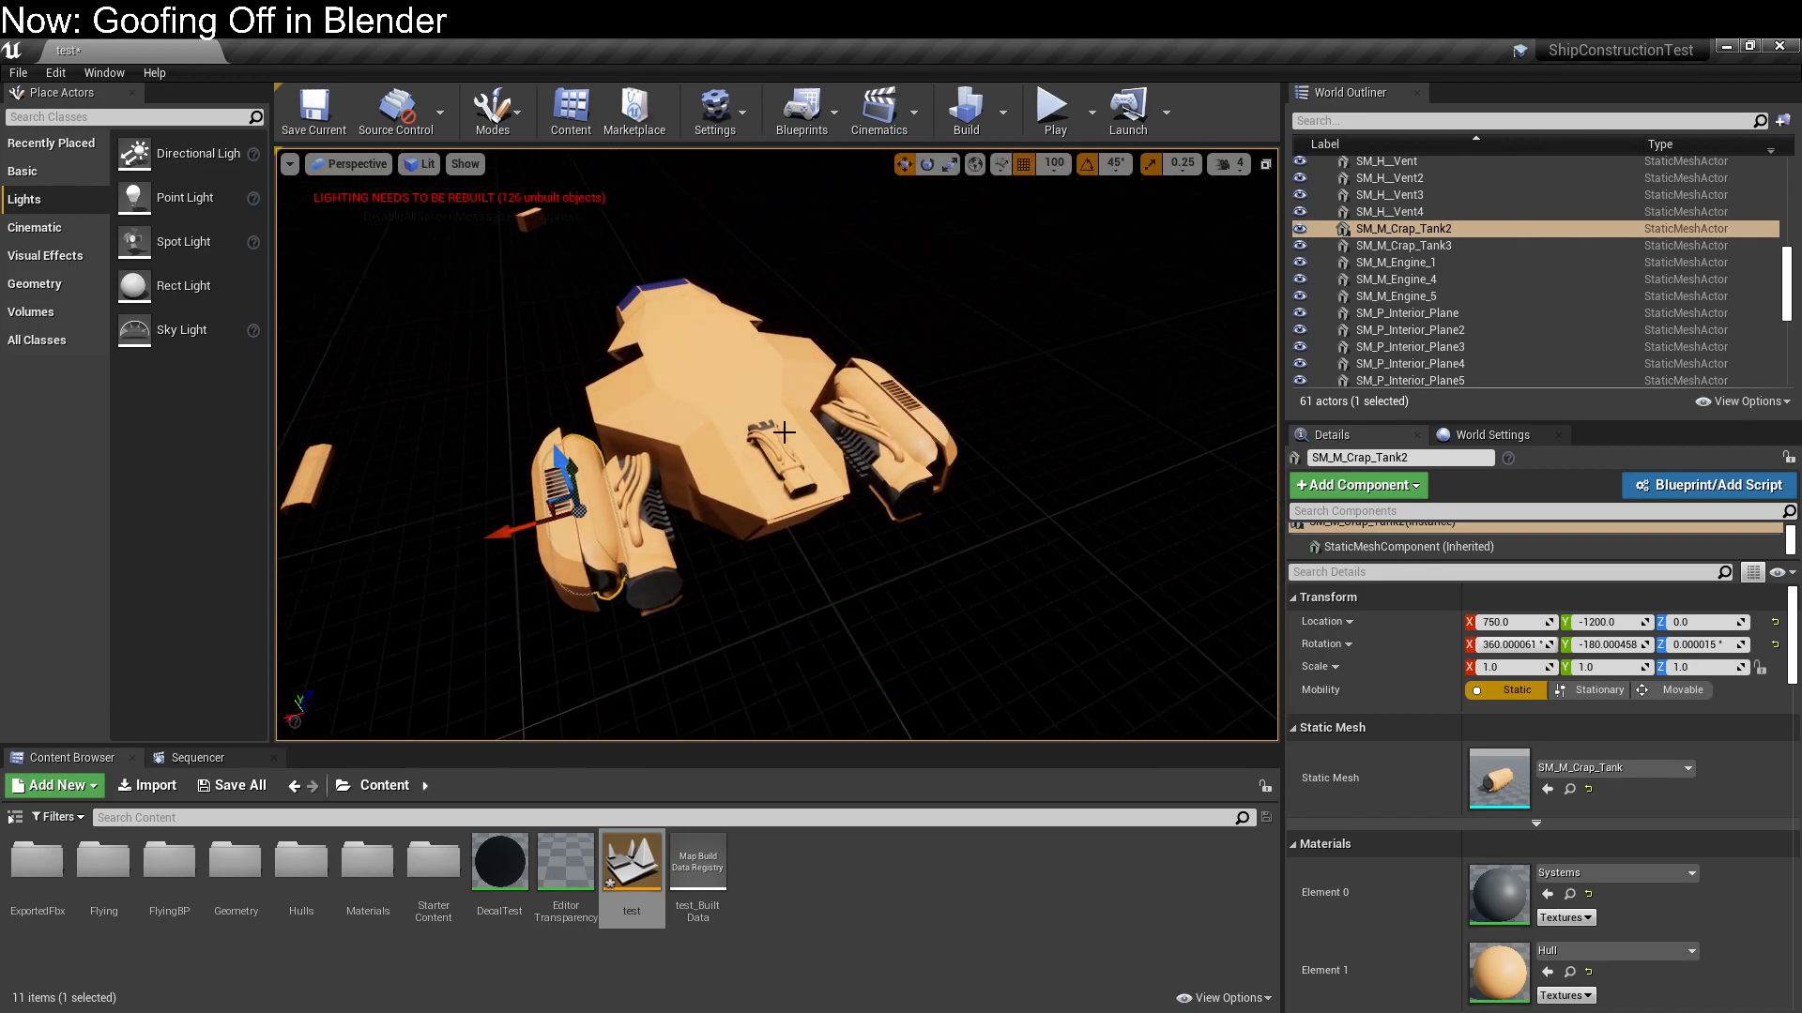
key("ctrl+shift+semicolon")
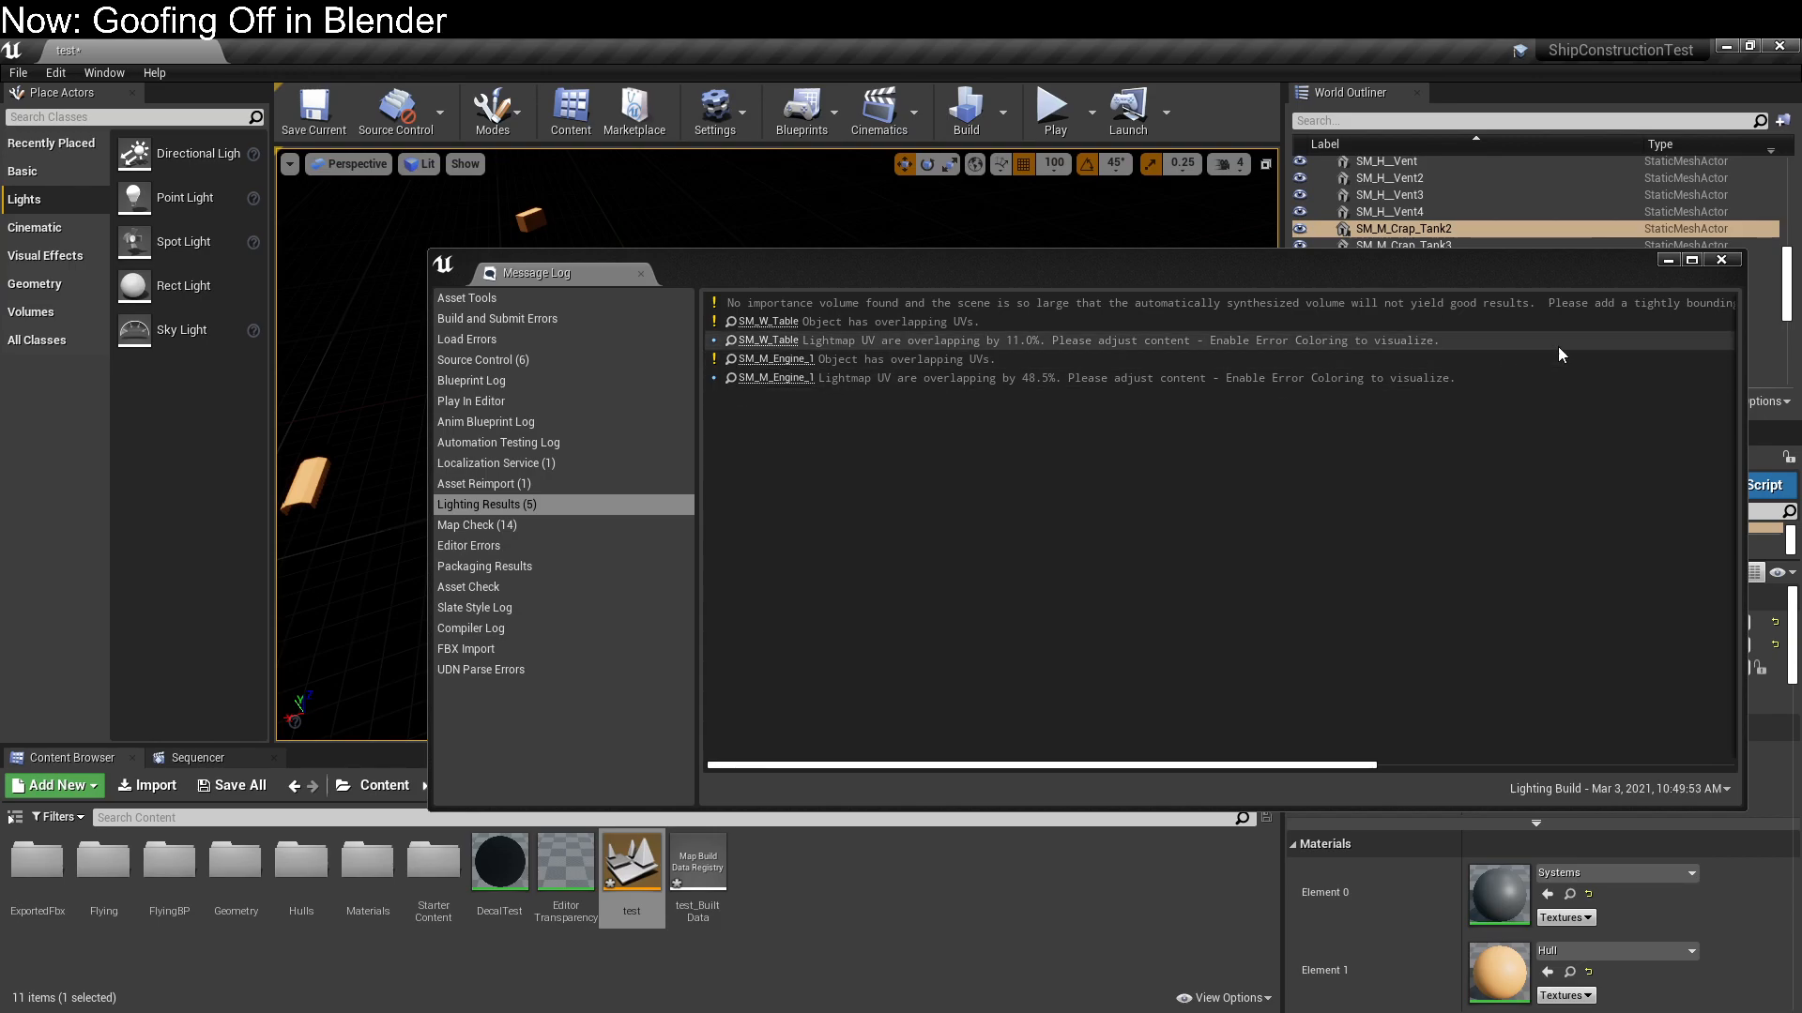
left_click(1720, 262)
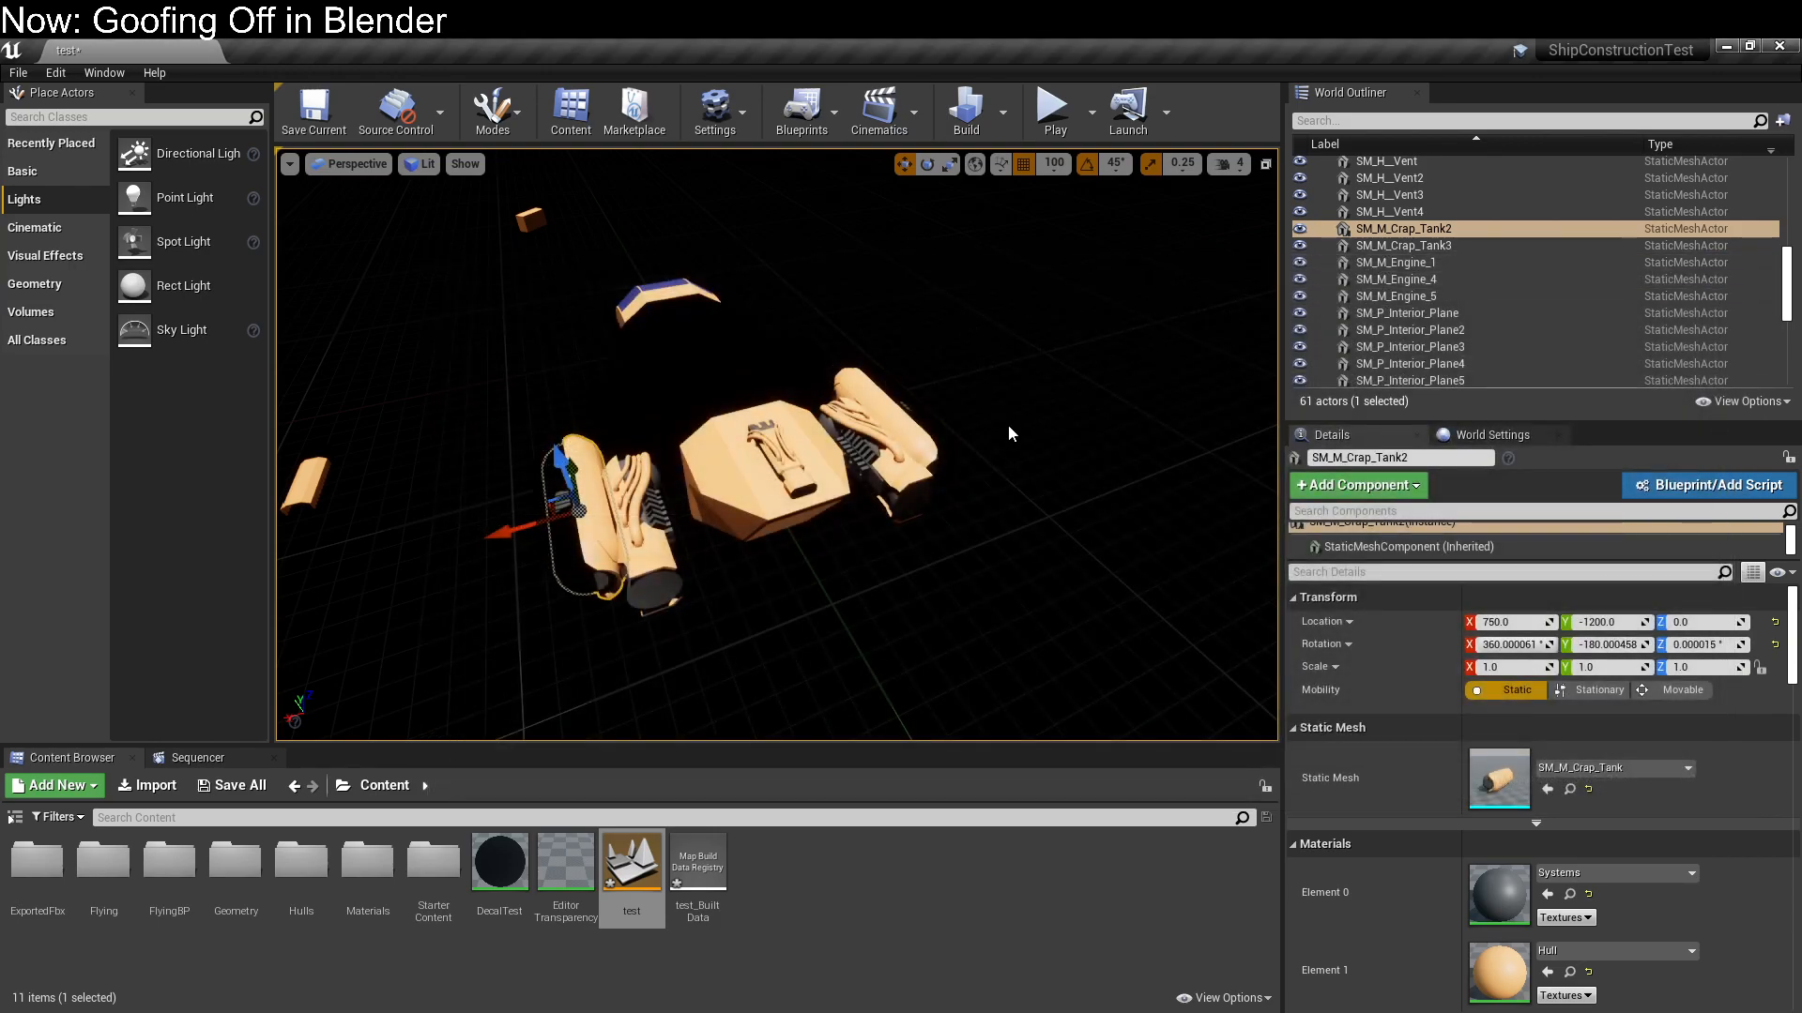
Examine the baked lighting on the engine modules outside and on the walls and ceiling inside the ship
right_click_drag(816, 459, 760, 586)
left_click(816, 460)
left_click(868, 375)
left_click(807, 459)
left_click(704, 512)
right_click_drag(684, 375, 666, 331)
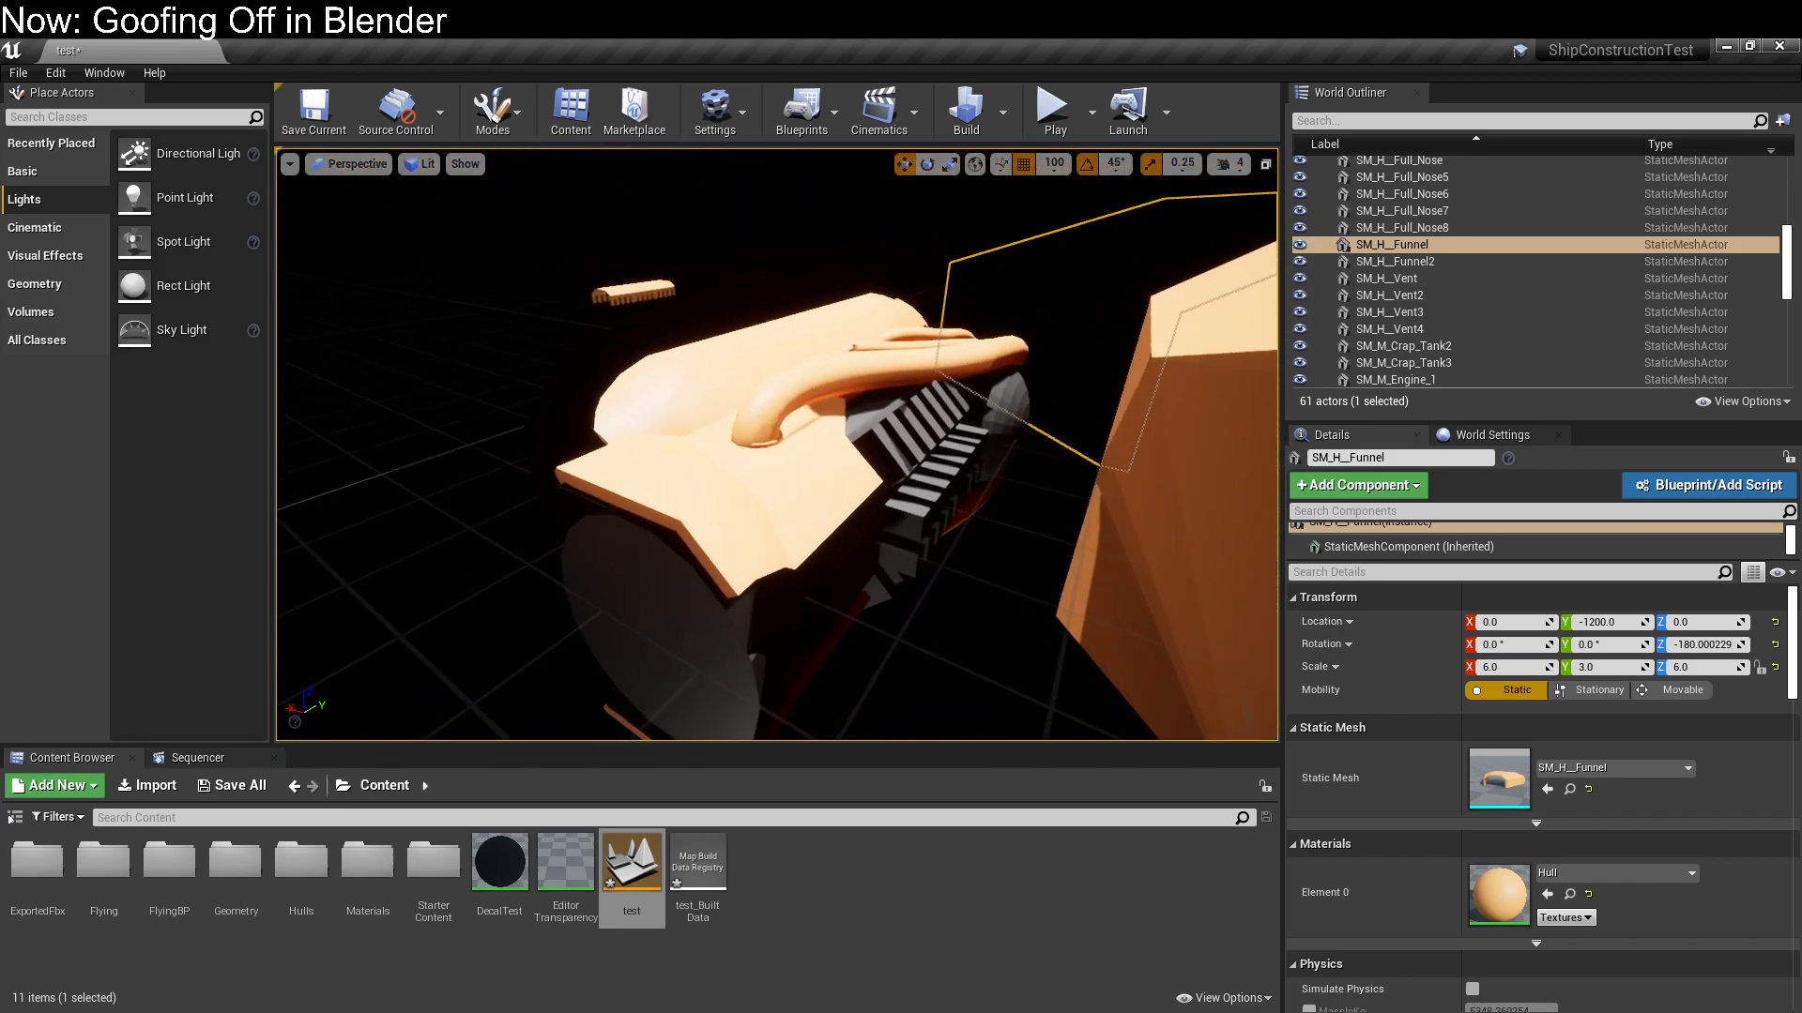
right_click_drag(700, 530, 713, 395)
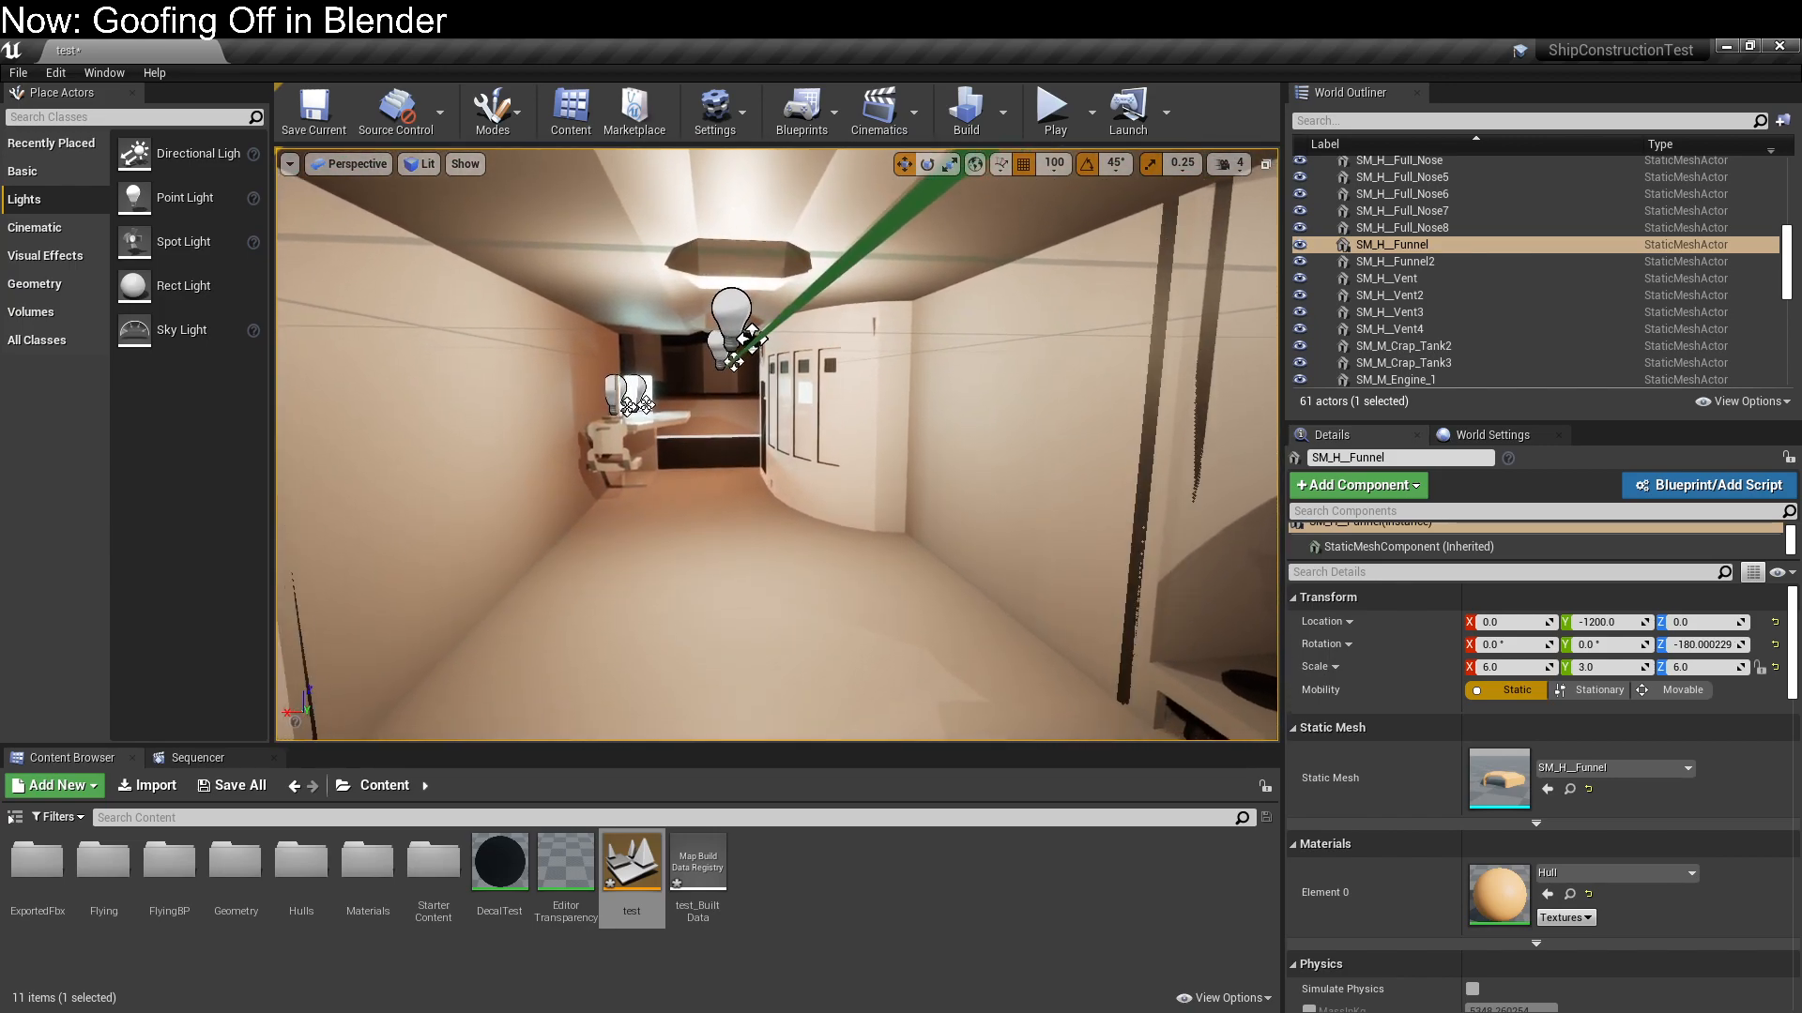
right_click_drag(777, 445, 782, 436)
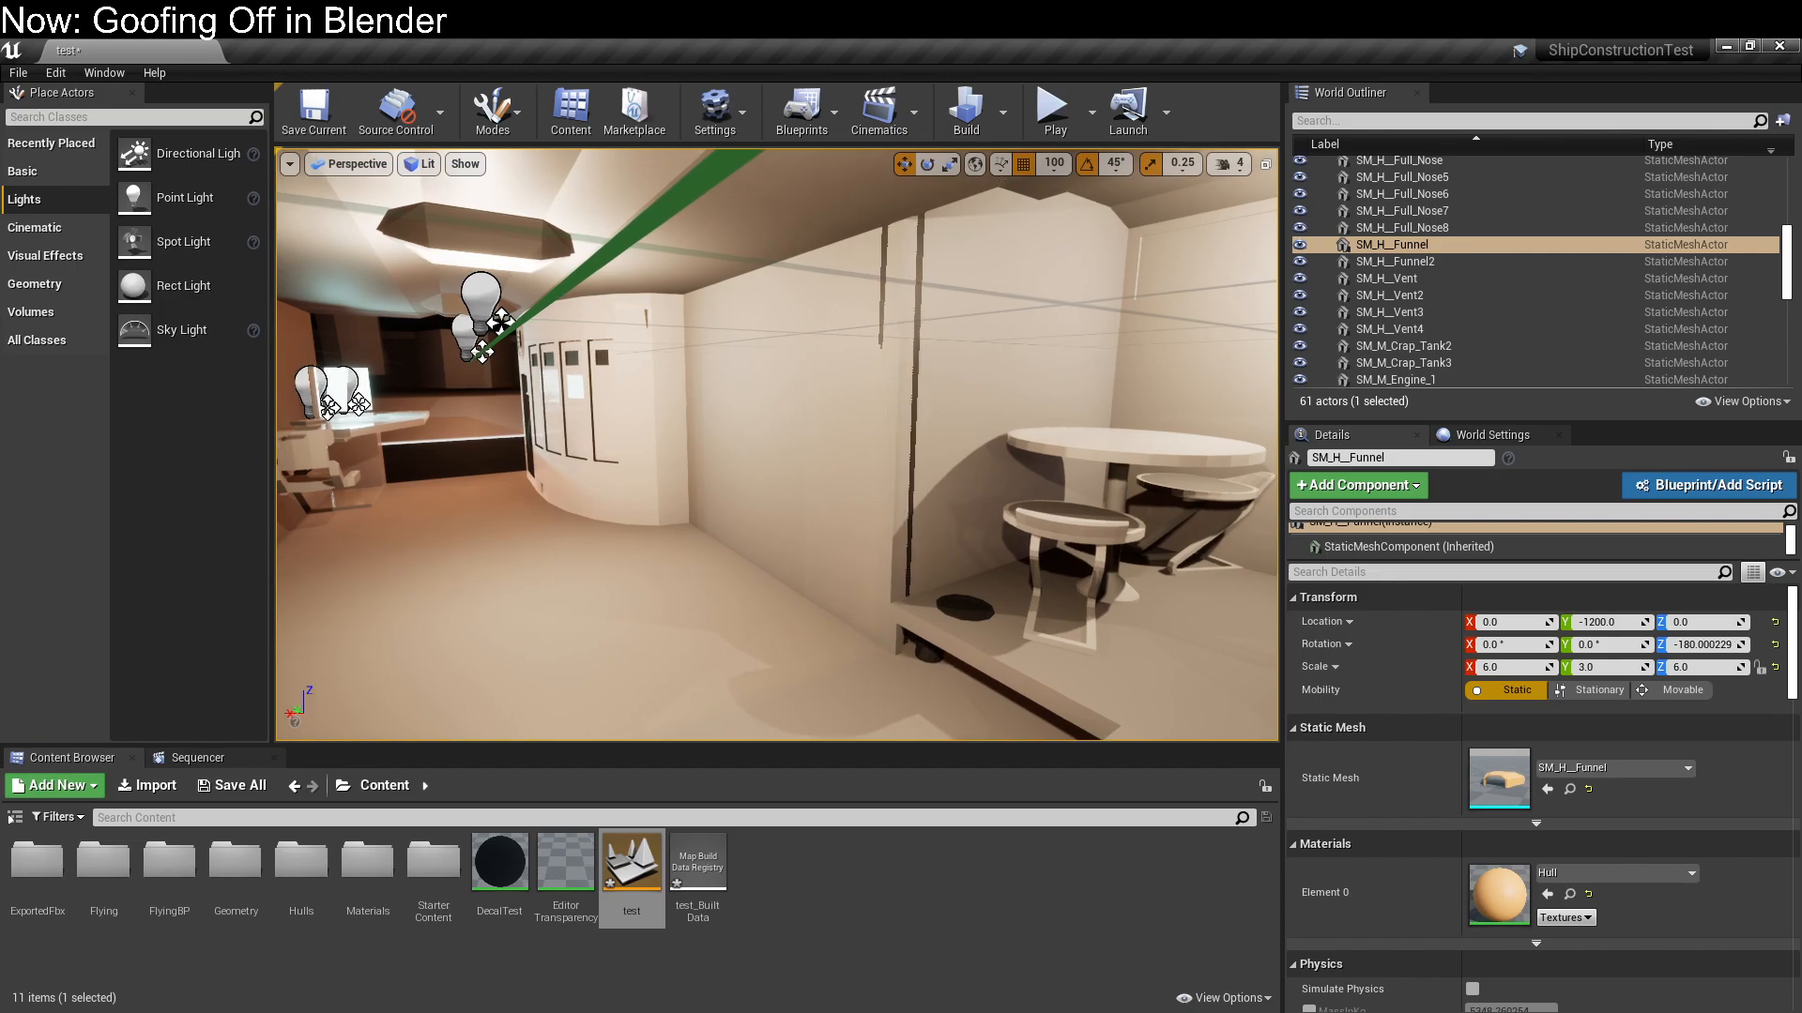
right_click_drag(862, 491, 675, 488)
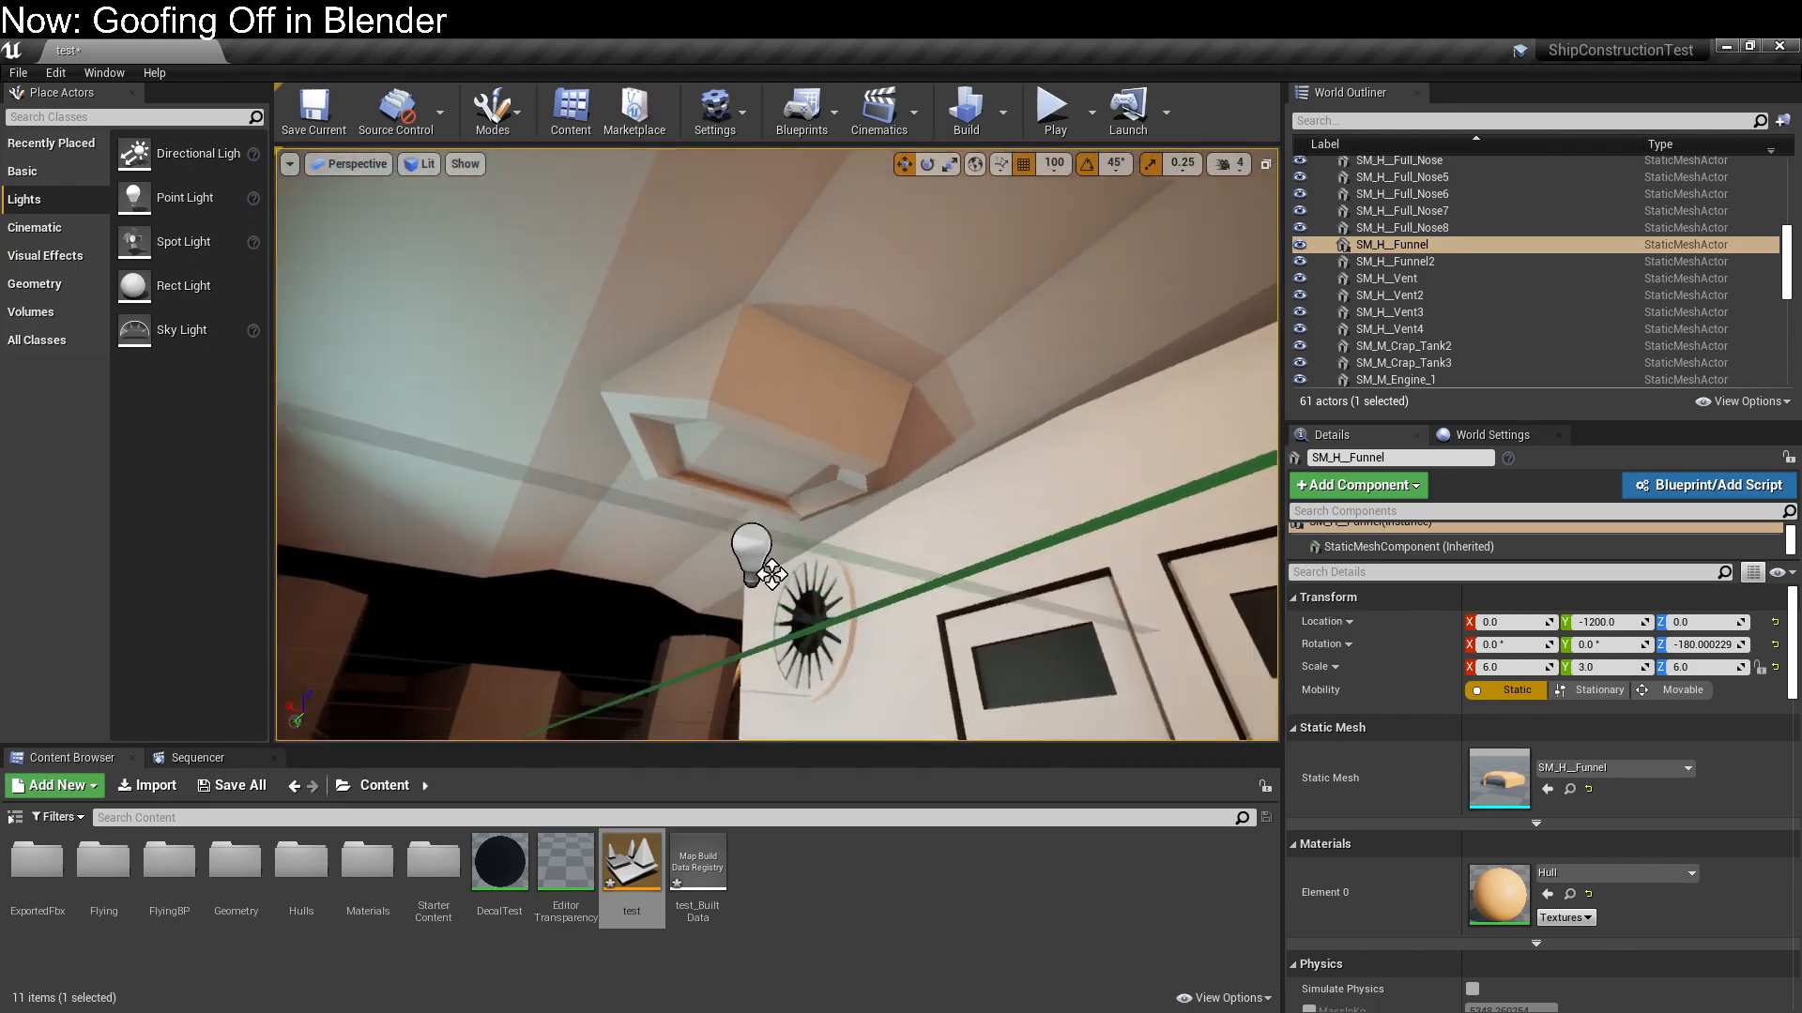
left_click(807, 435)
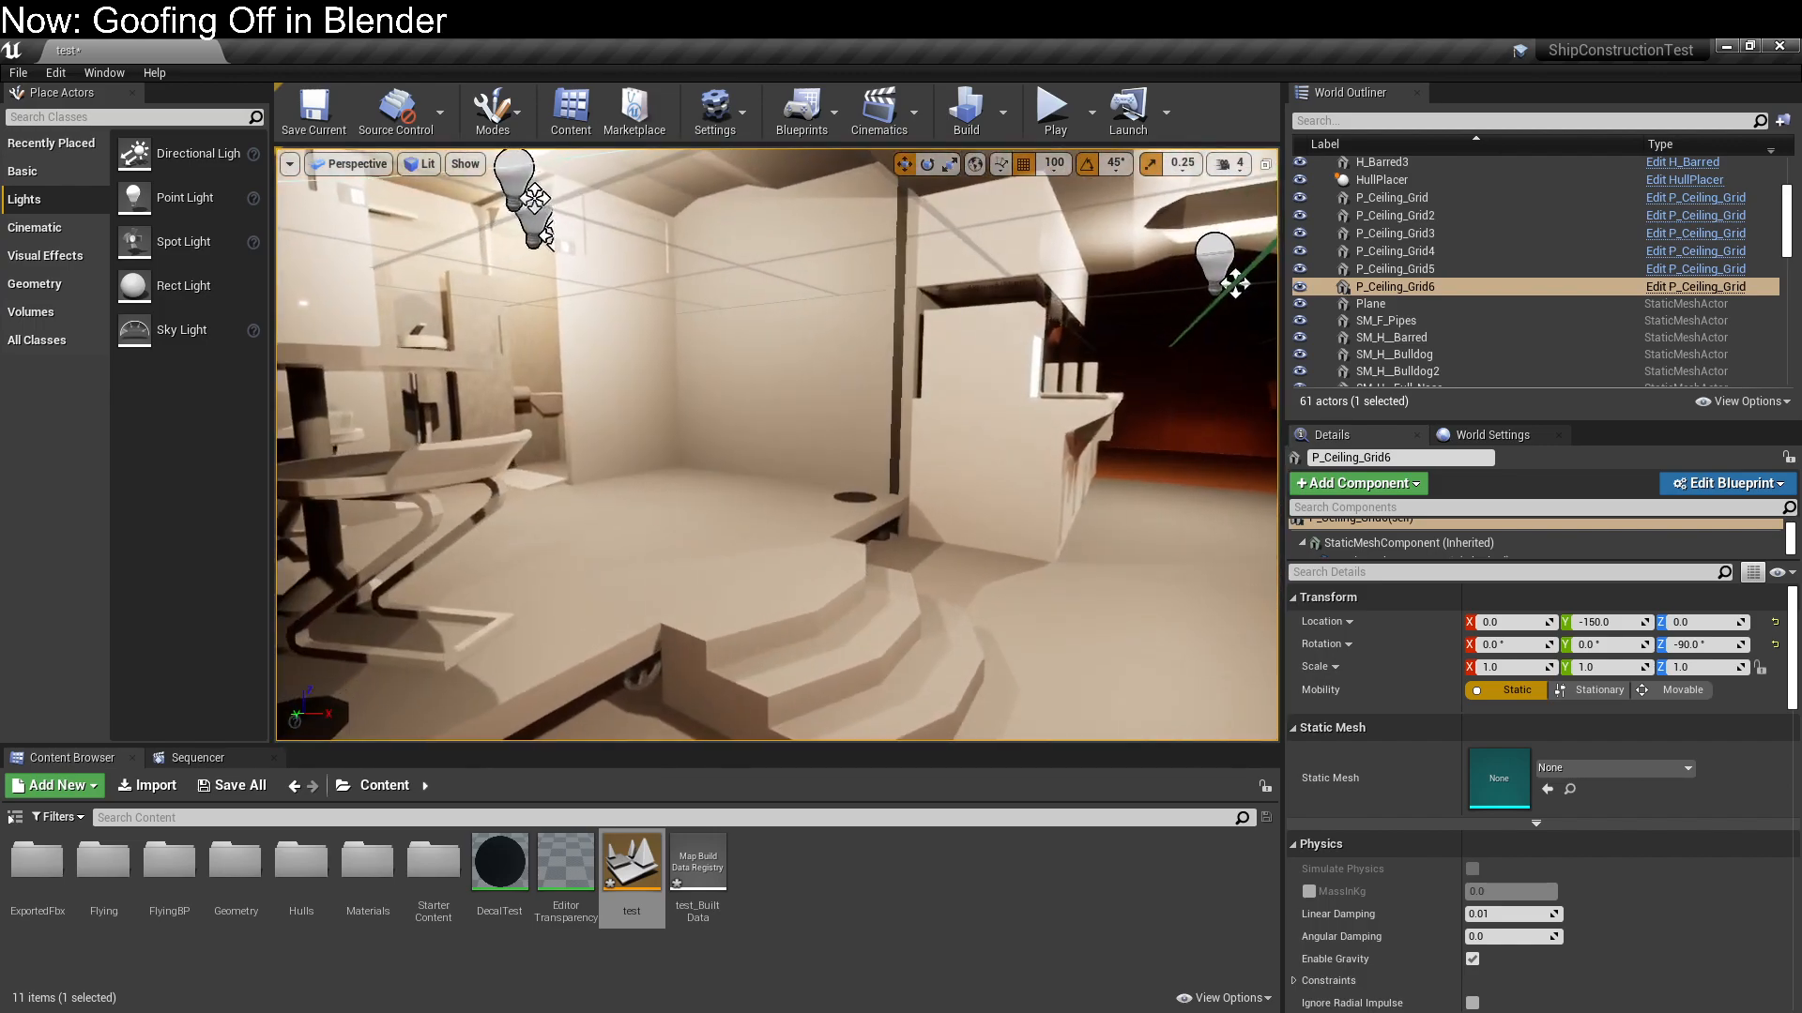
Select the four interior wall planes SM_P_Interior_Plane7 to SM_P_Interior_Plane10 around the raised table area
right_click_drag(777, 445, 841, 418)
left_click(808, 439)
left_click(849, 419, "ctrl")
right_click_drag(666, 586, 668, 575)
left_click(763, 486, "ctrl")
right_click_drag(763, 486, 610, 484)
left_click(729, 494, "ctrl")
right_click_drag(728, 494, 854, 499)
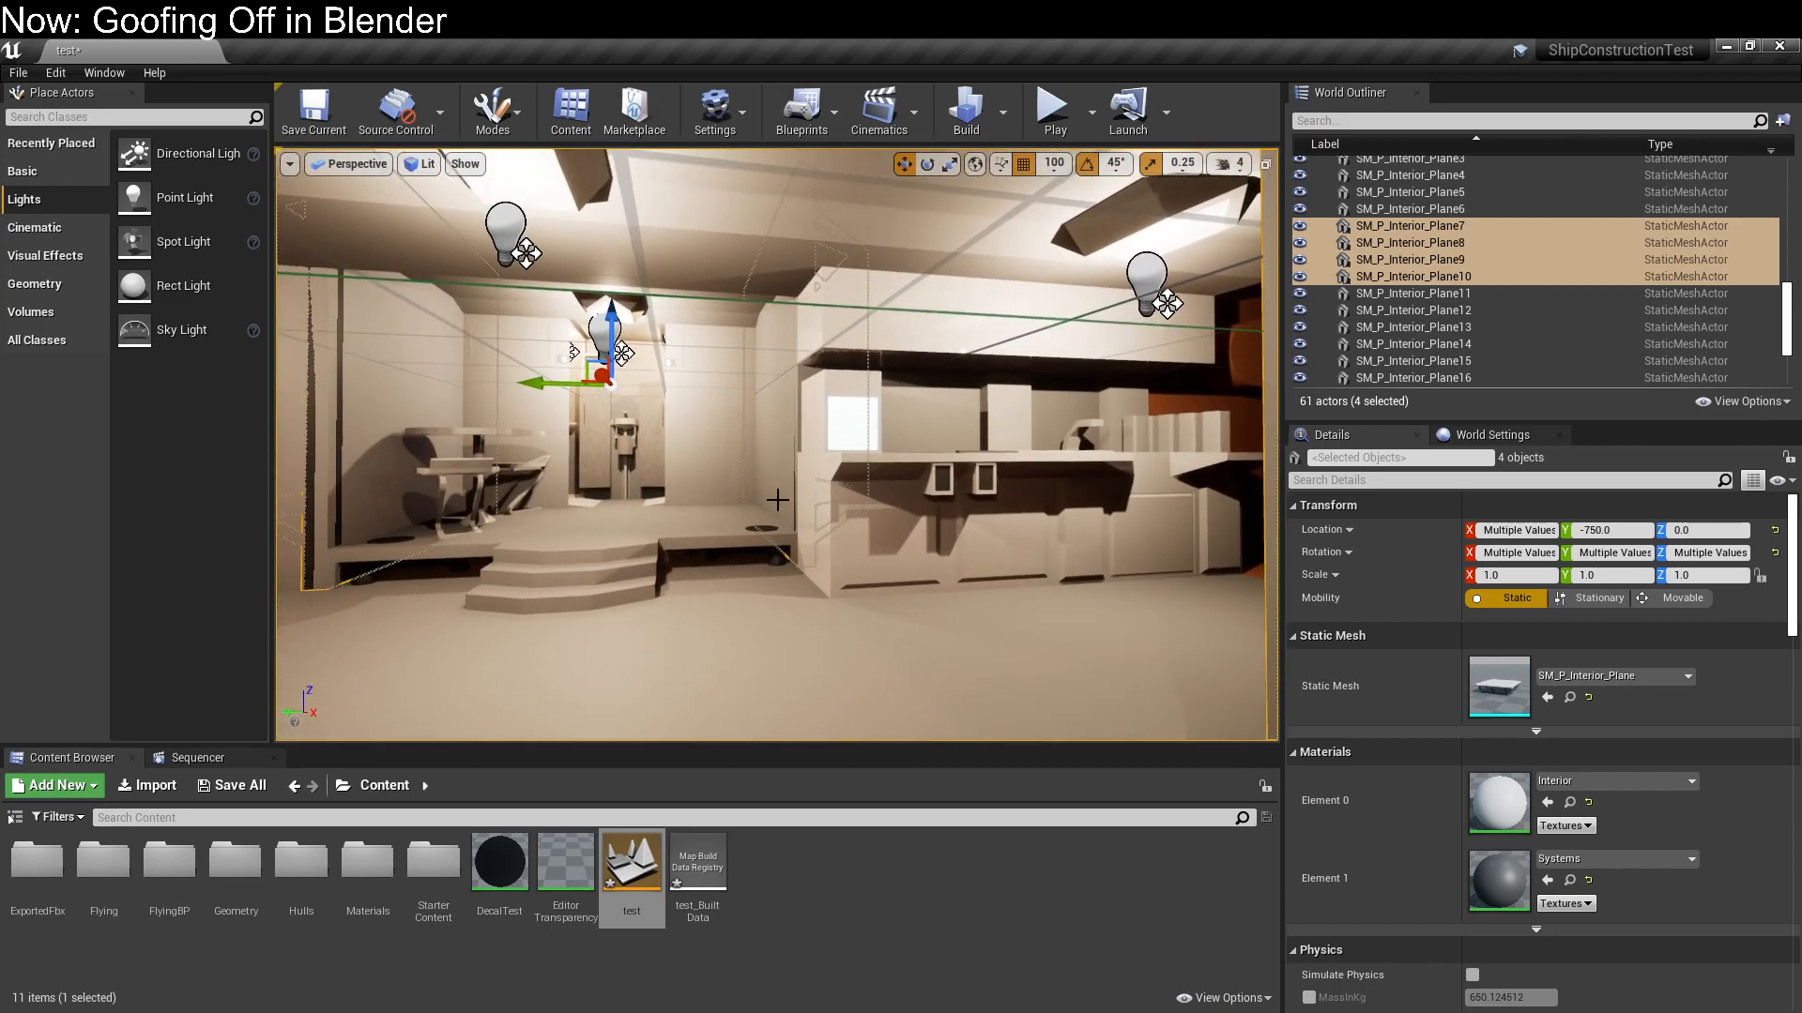
Try scaling the four selected interior planes to 0.95 along X, then along Y instead, and undo the last scale change
left_click(1514, 575)
type(".95")
key("Return")
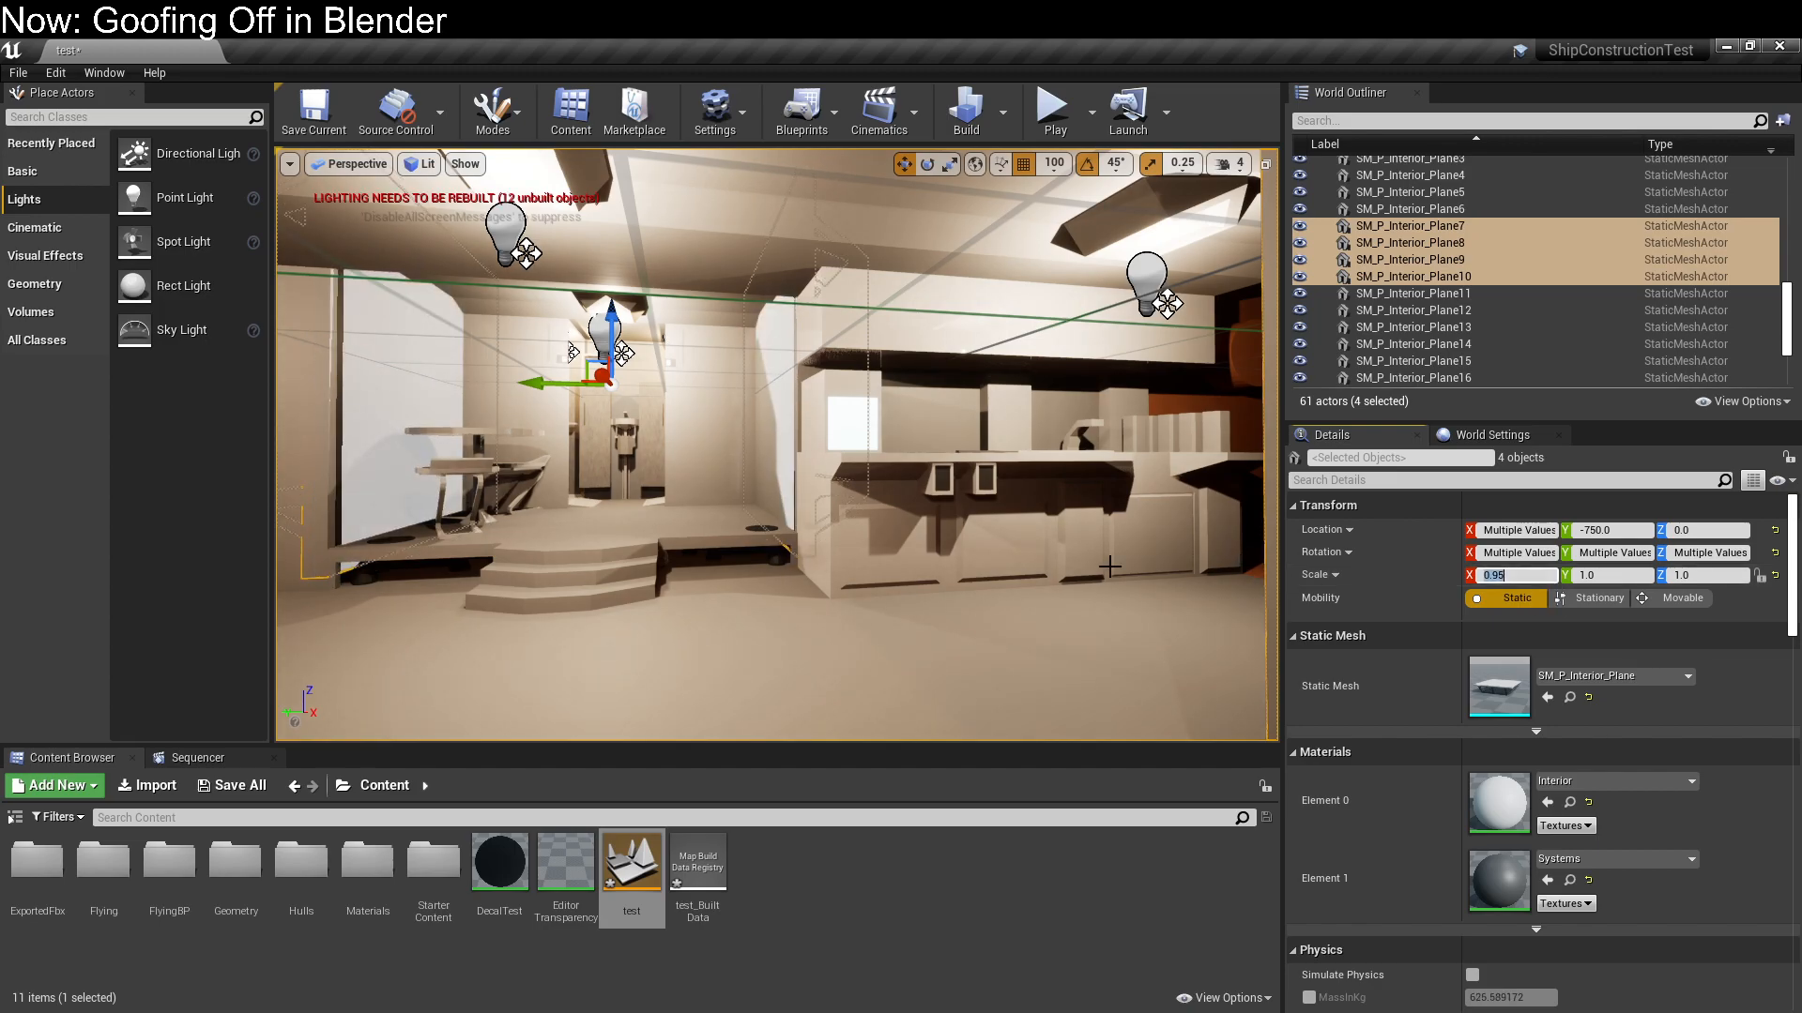
type("1")
key("Tab")
type(".95")
key("Return")
right_click_drag(1079, 573, 941, 587)
key("ctrl+z")
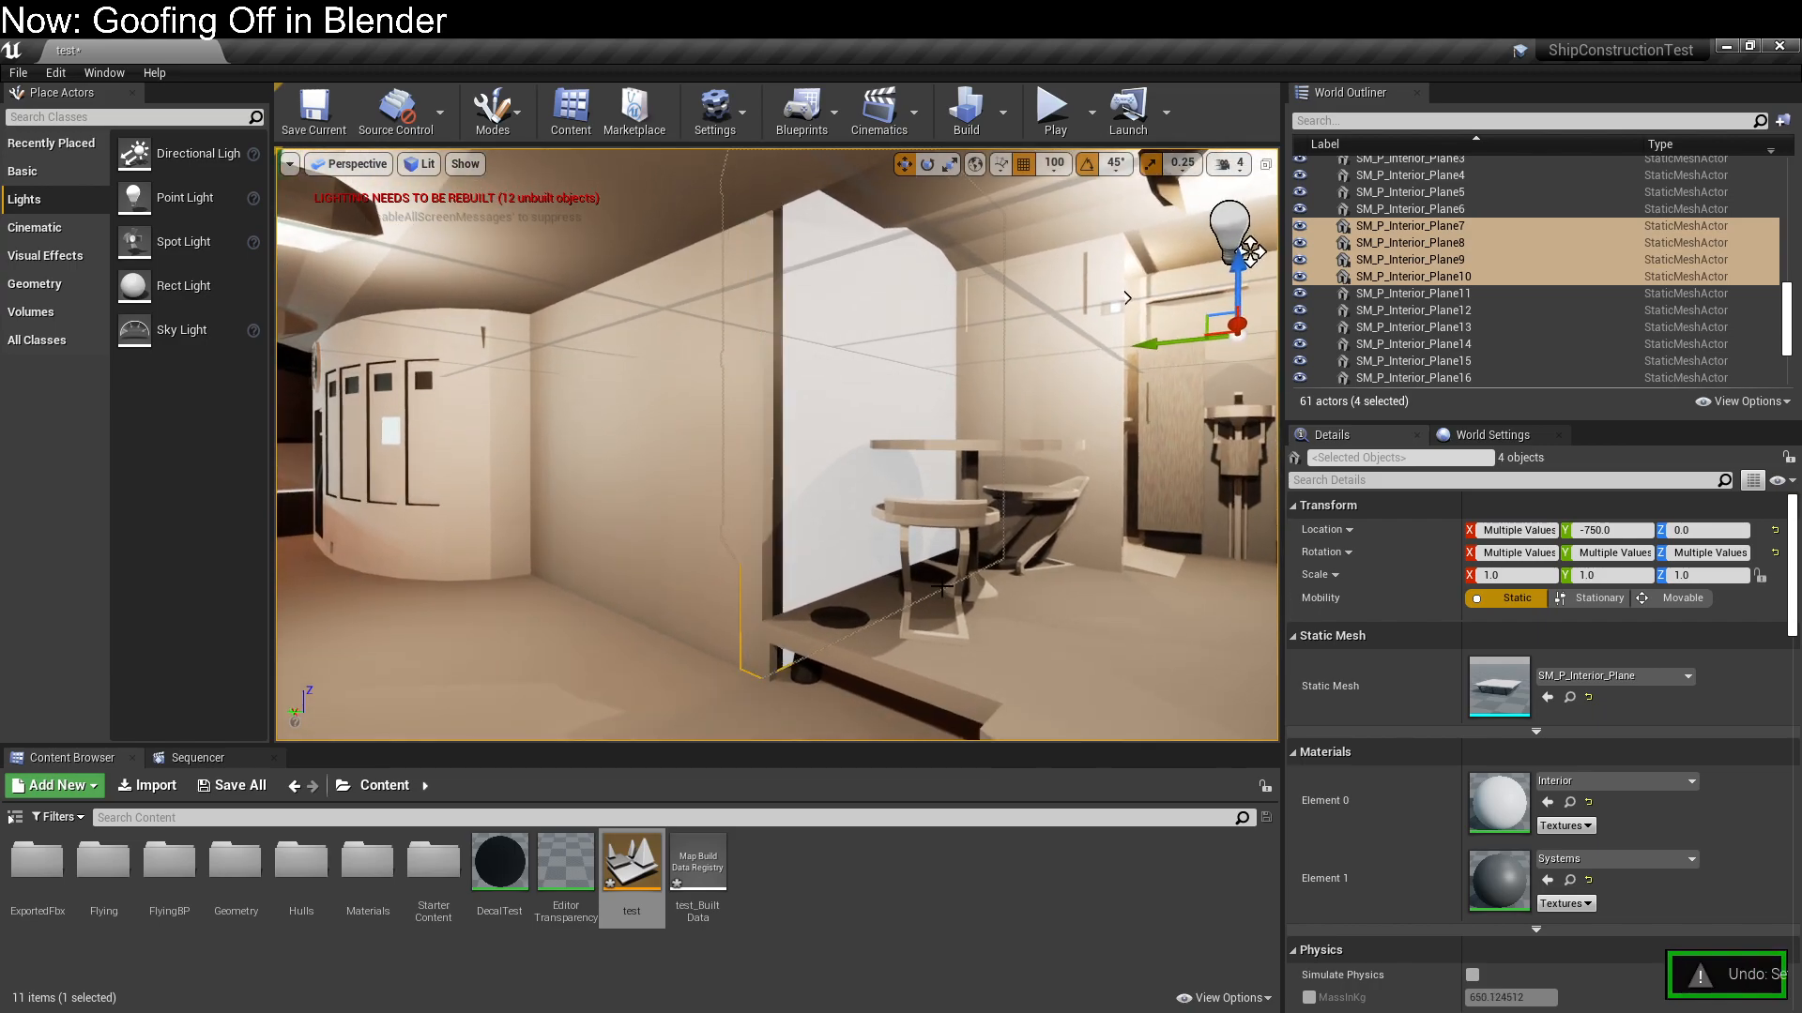
Set the Y scale of the four selected interior planes to 0.95
right_click_drag(763, 605, 1539, 596)
right_click_drag(864, 459, 995, 459)
left_click(1595, 575)
type(".95")
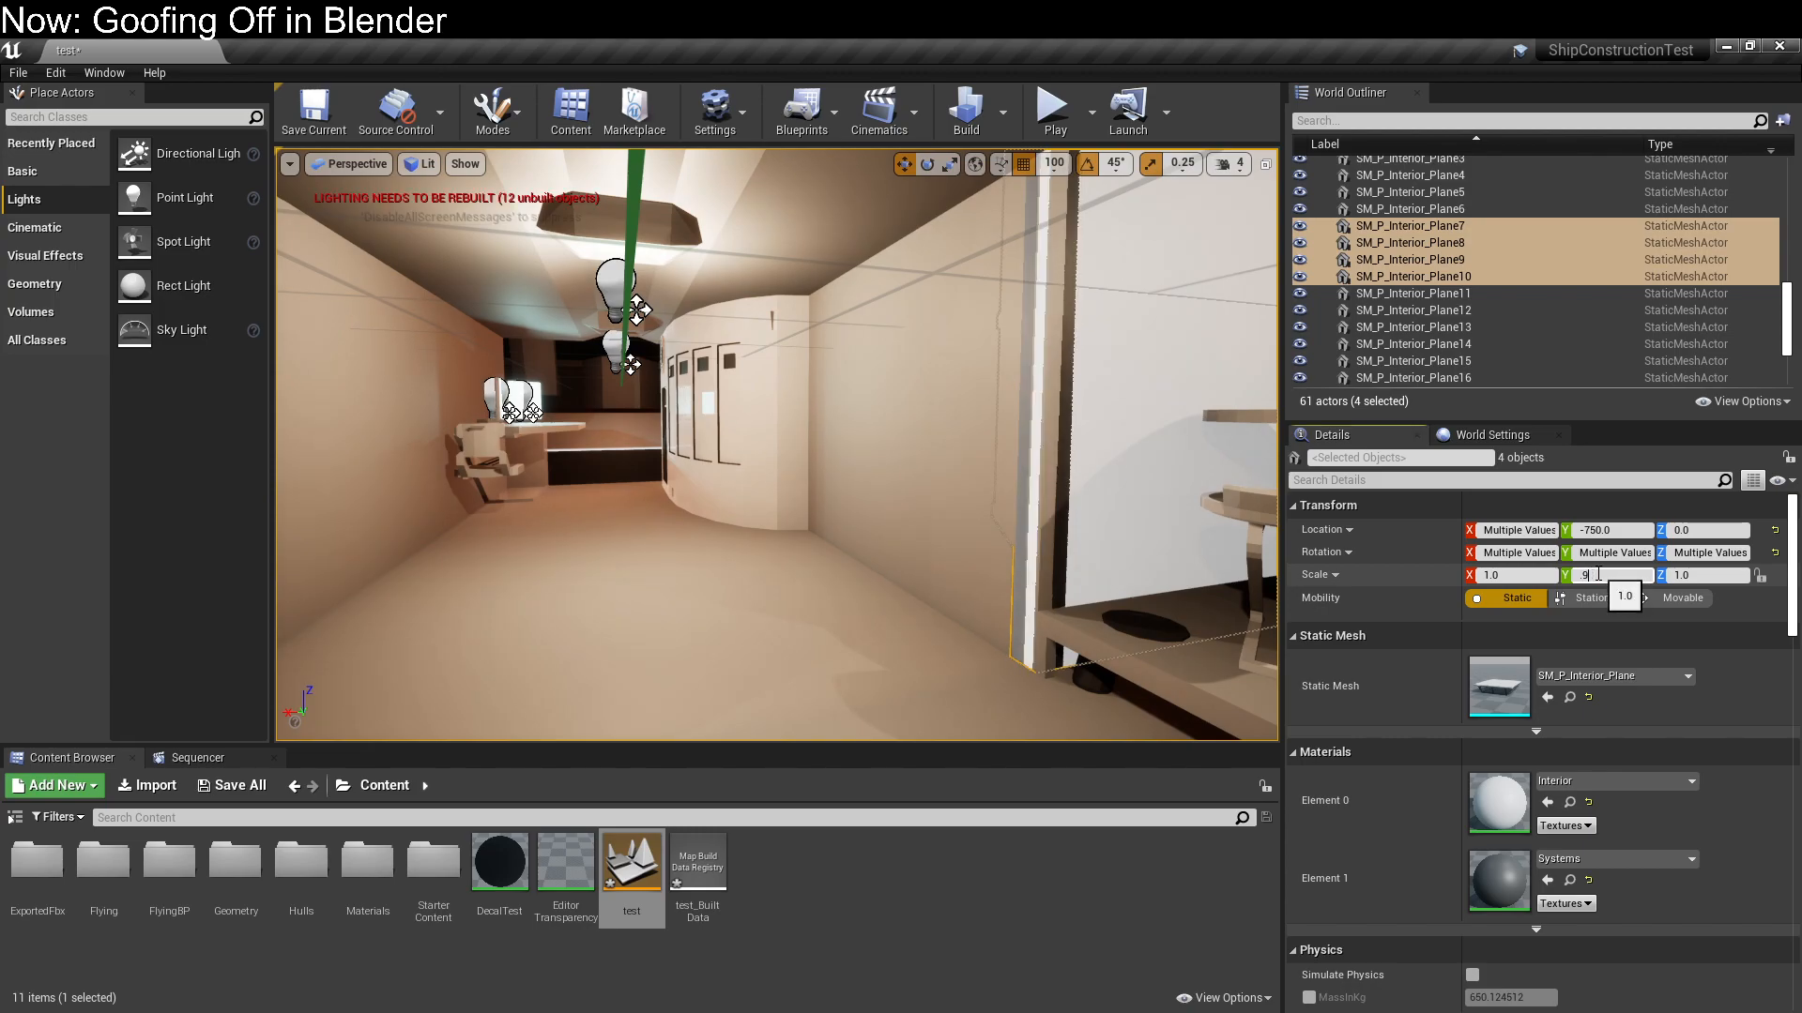
key("Return")
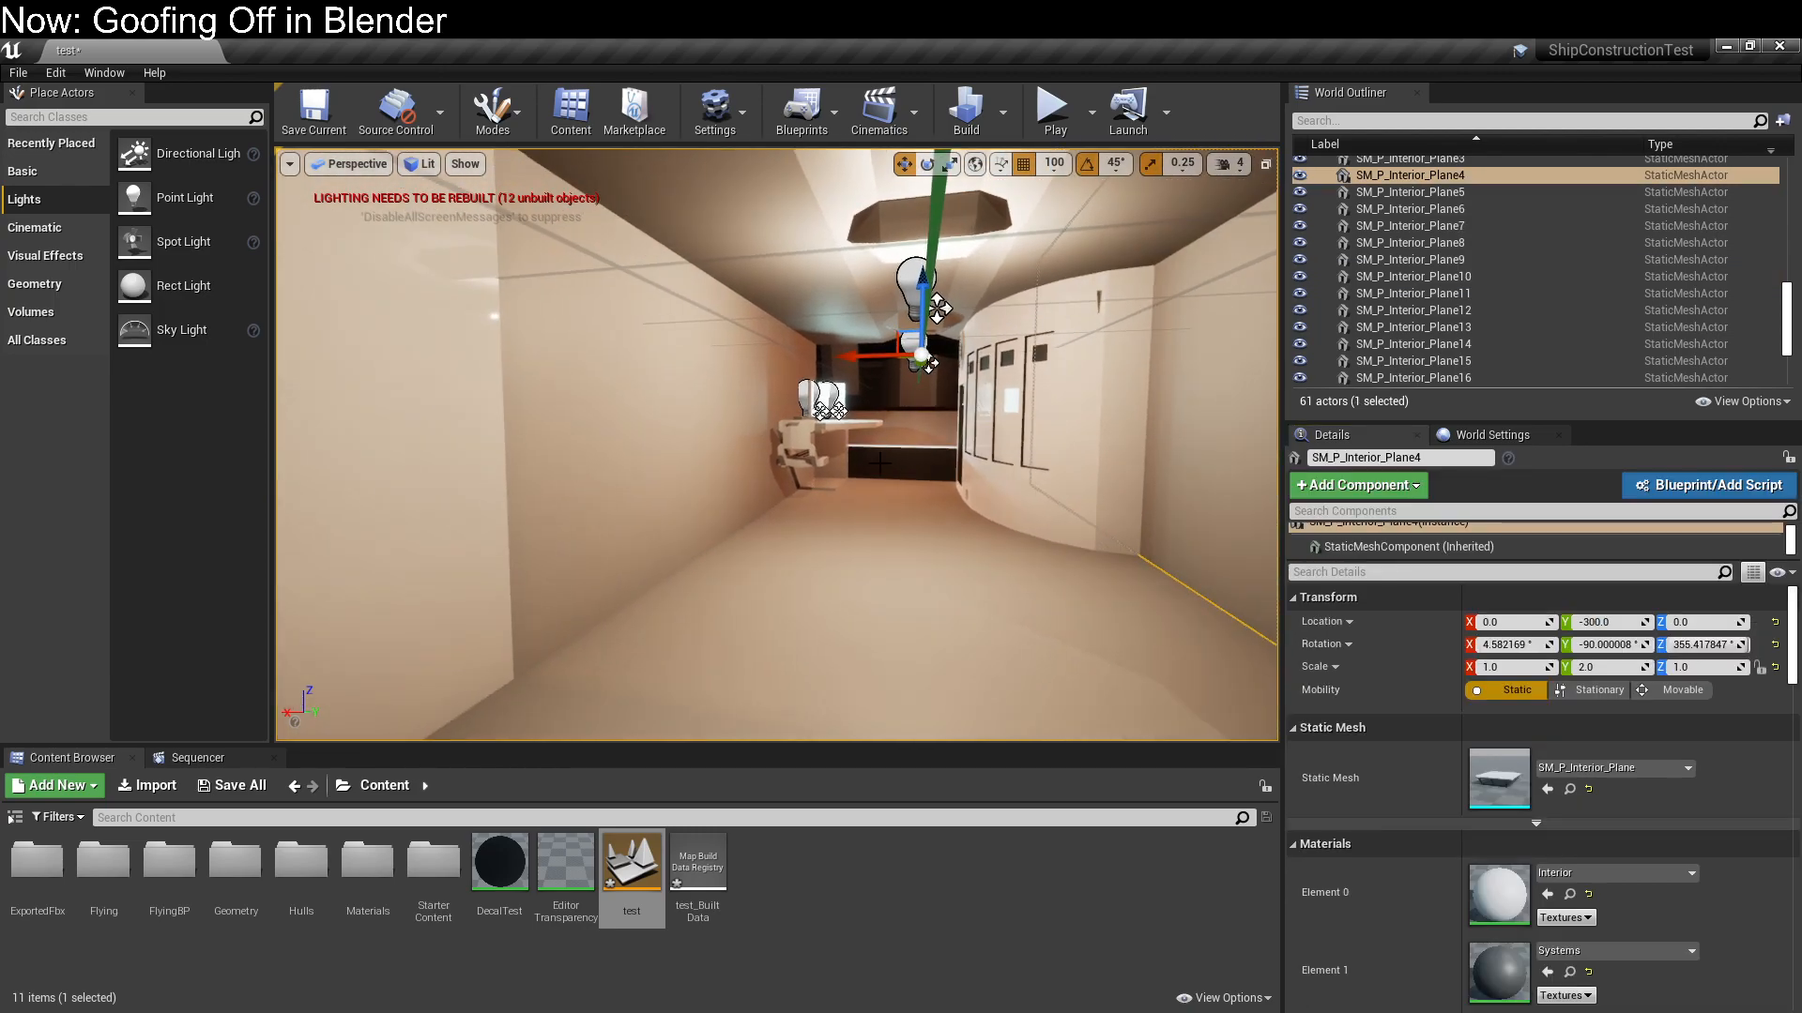
Set the Y scale of the corridor wall planes SM_P_Interior_Plane2 and SM_P_Interior_Plane4 to 1.99
left_click(681, 461, "ctrl")
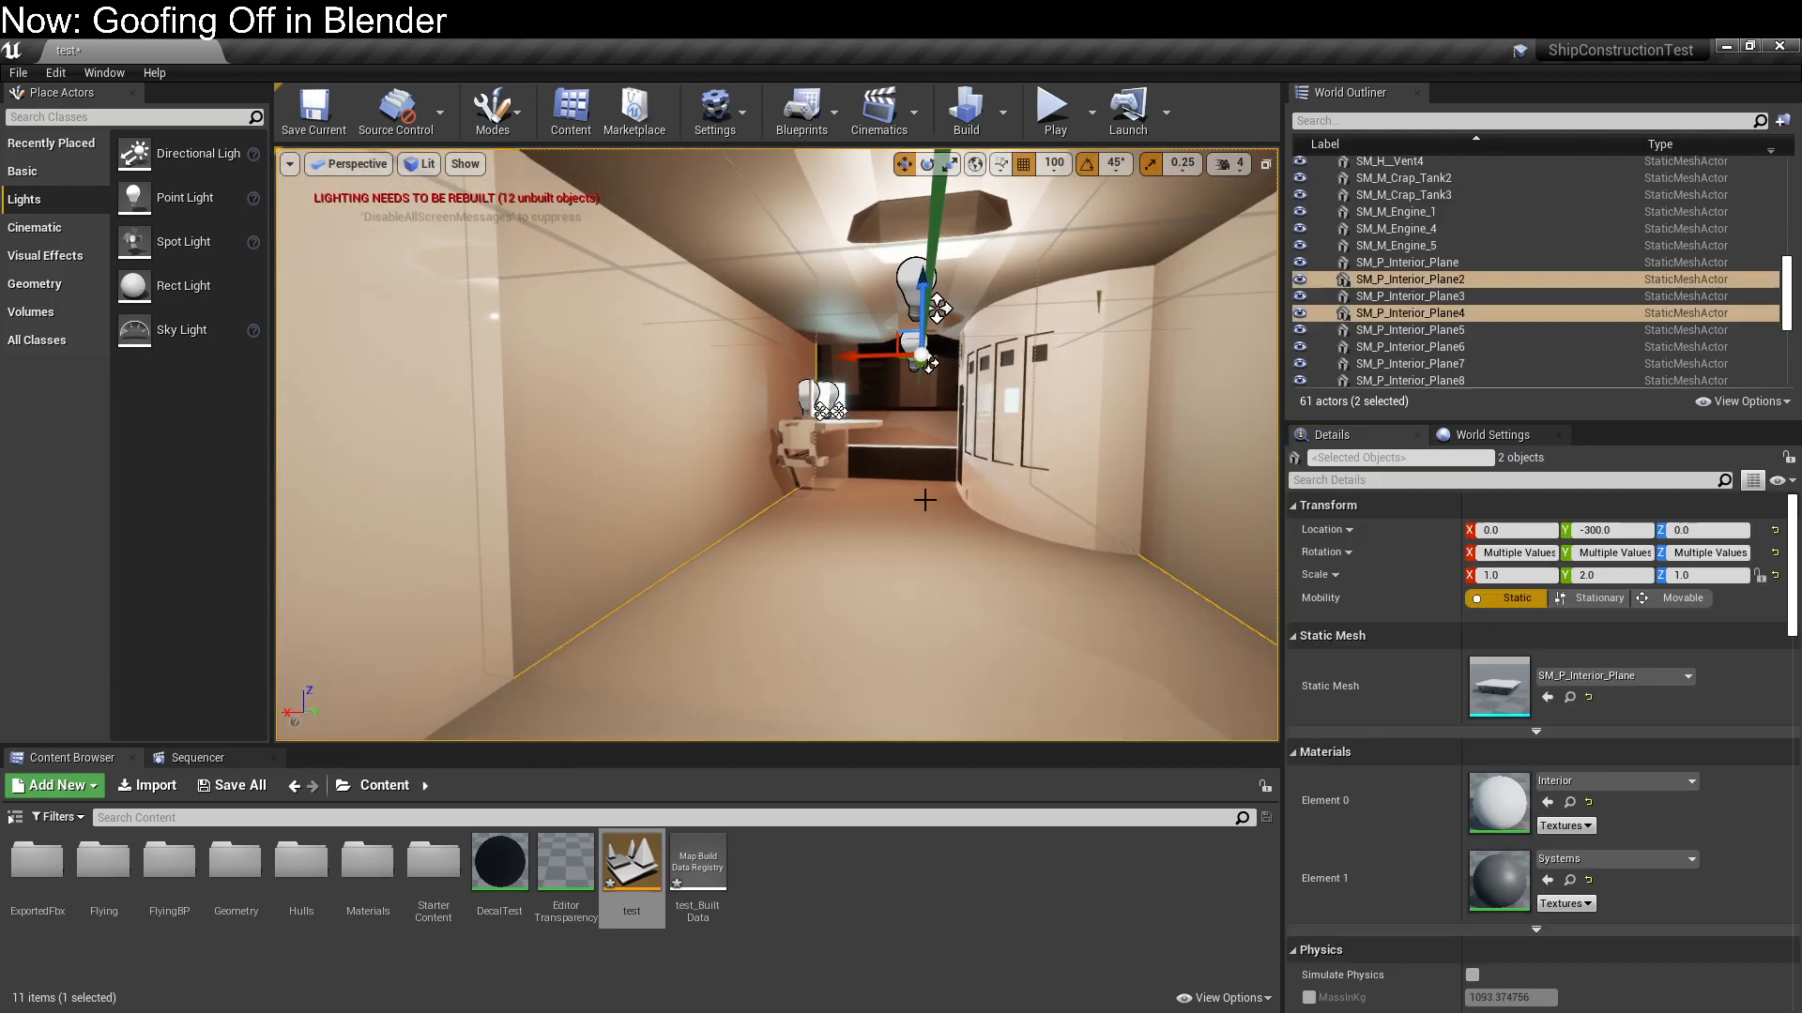
left_click(1612, 581)
key("ctrl+a")
type("1.99")
key("Return")
Set the Y scale of SM_P_Interior_Plane12 and SM_P_Interior_Plane13, the walls beside the kitchen, to 0.99
right_click_drag(869, 491, 1154, 491)
left_click(807, 216)
right_click_drag(807, 215, 923, 172)
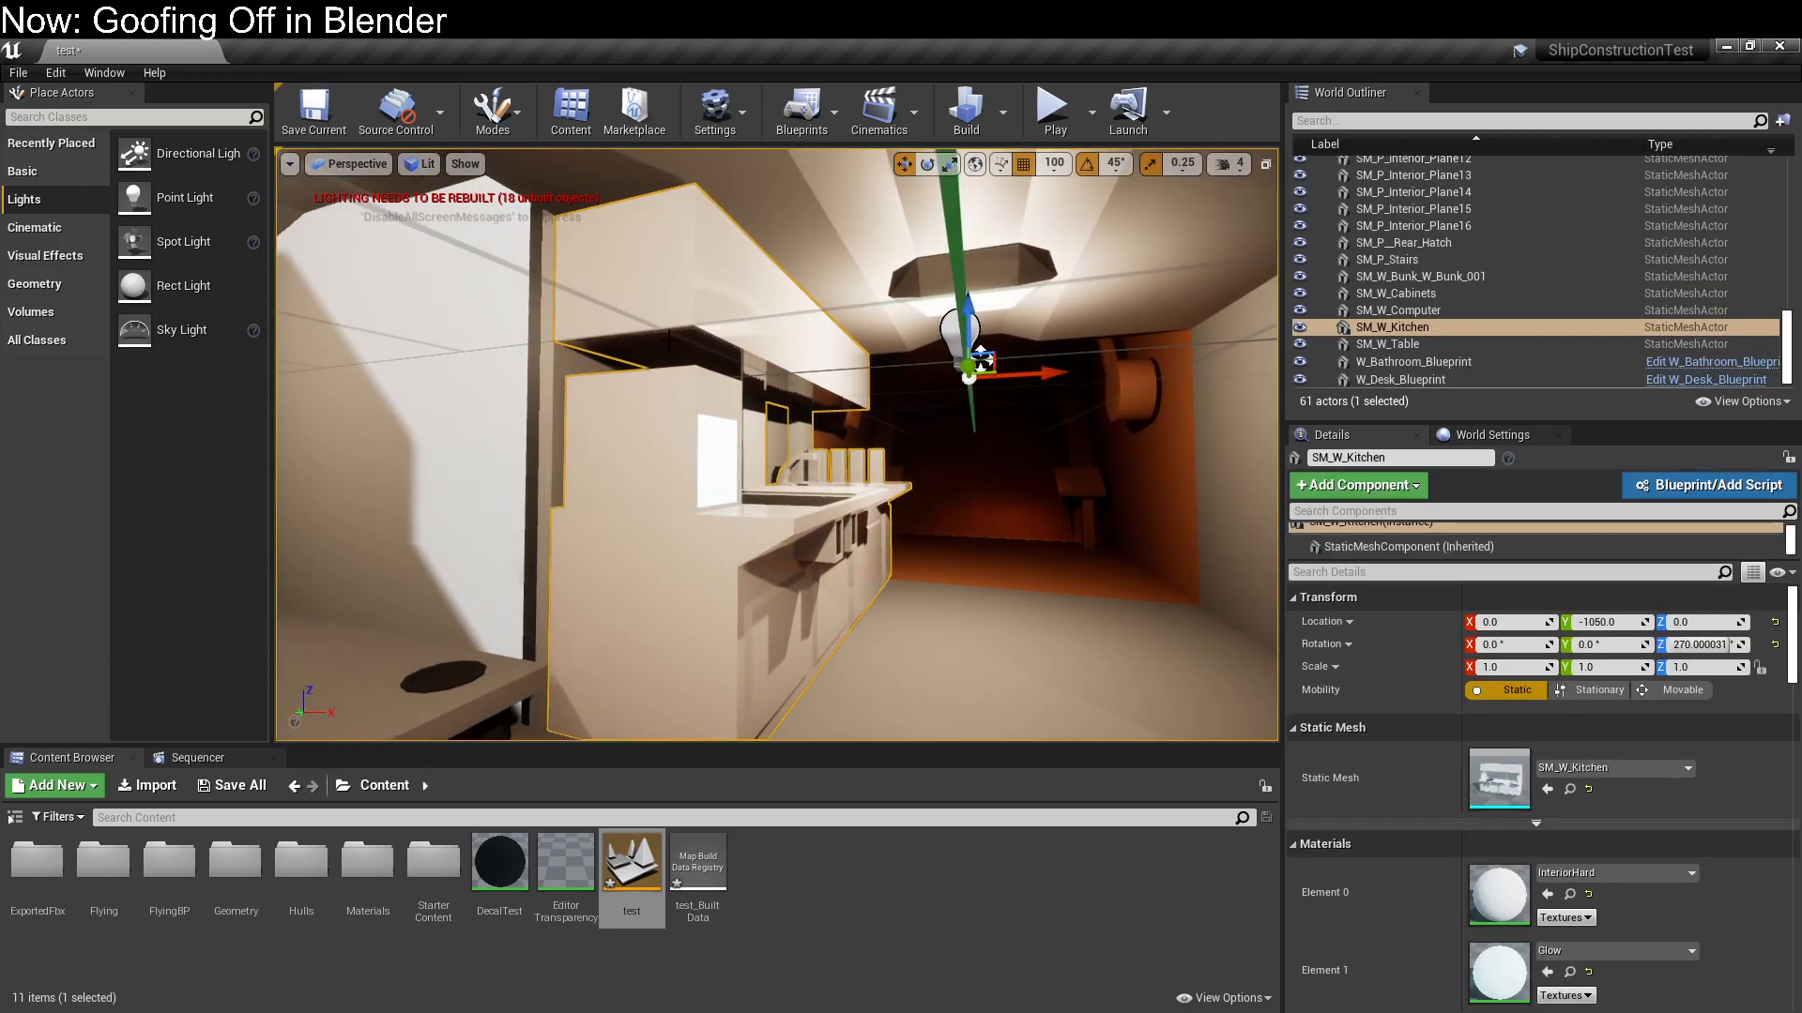
left_click(581, 363)
right_click_drag(580, 362, 717, 364)
left_click(1024, 436, "ctrl")
left_click(1632, 575)
type("0.99")
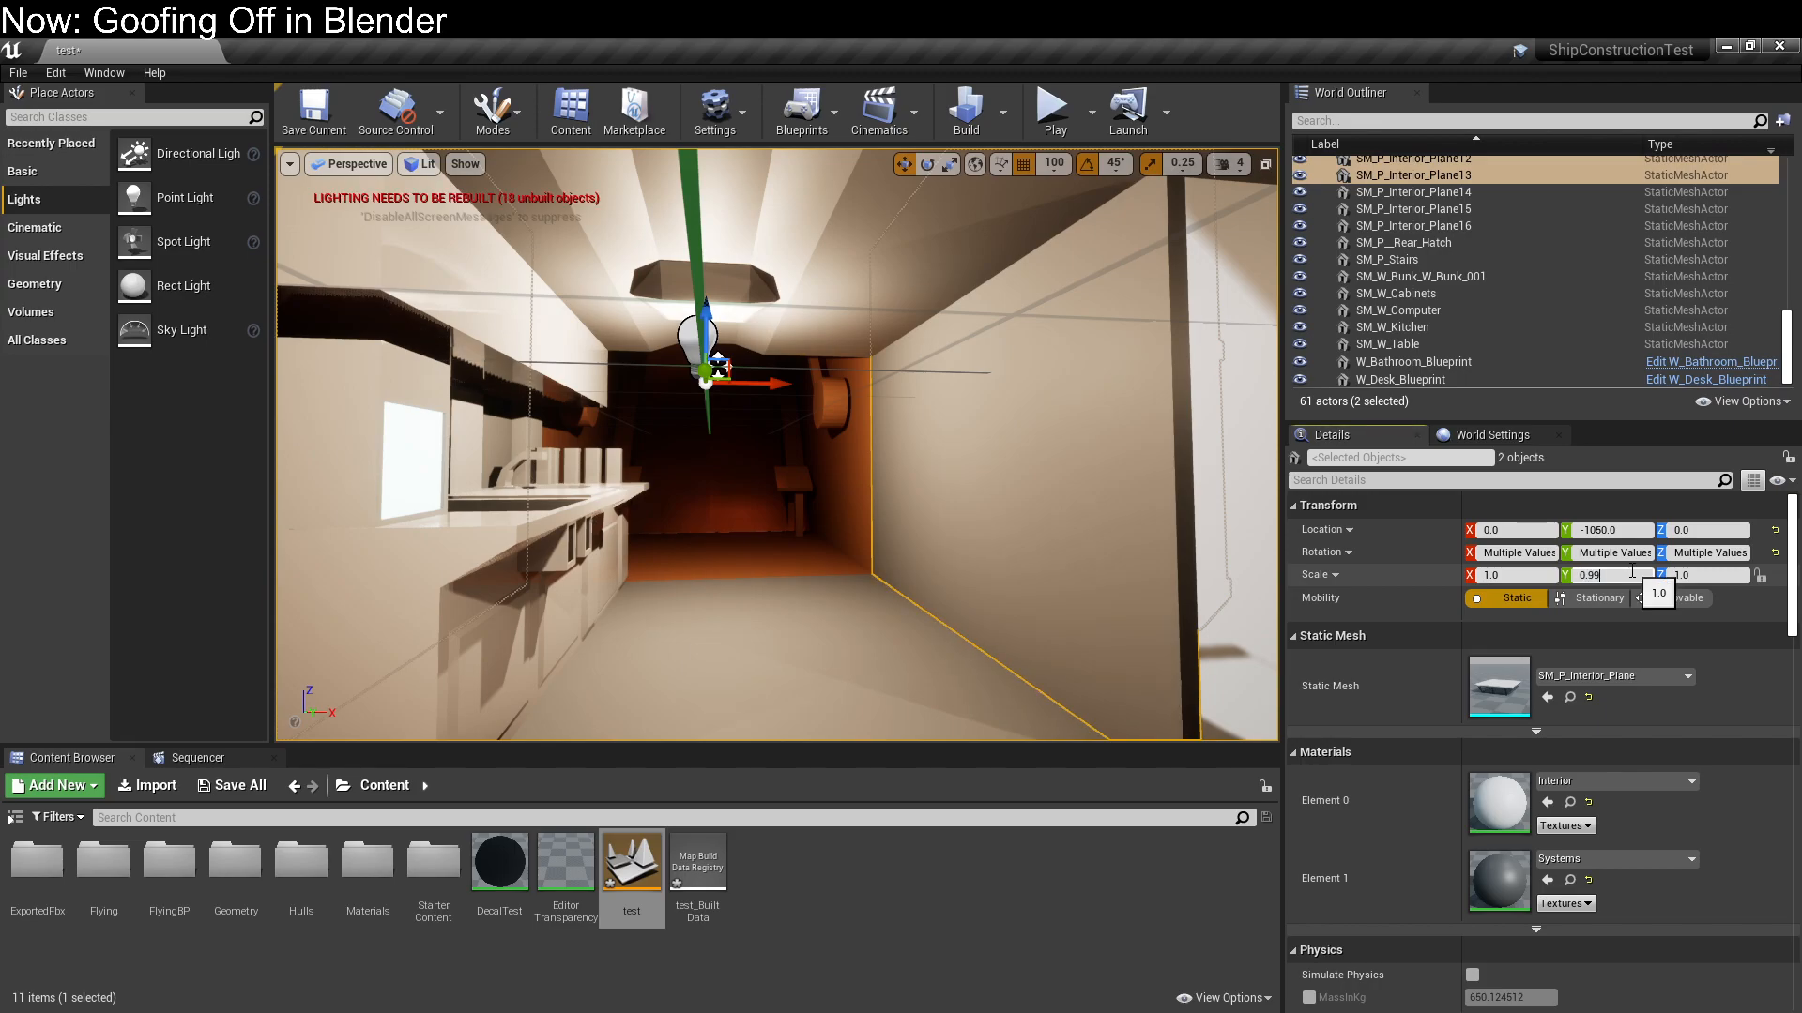
key("Return")
Rebuild the level's lighting, dismiss the message log, and check the shading on the rescaled interior walls
key("s")
right_click_drag(1032, 422, 1108, 424)
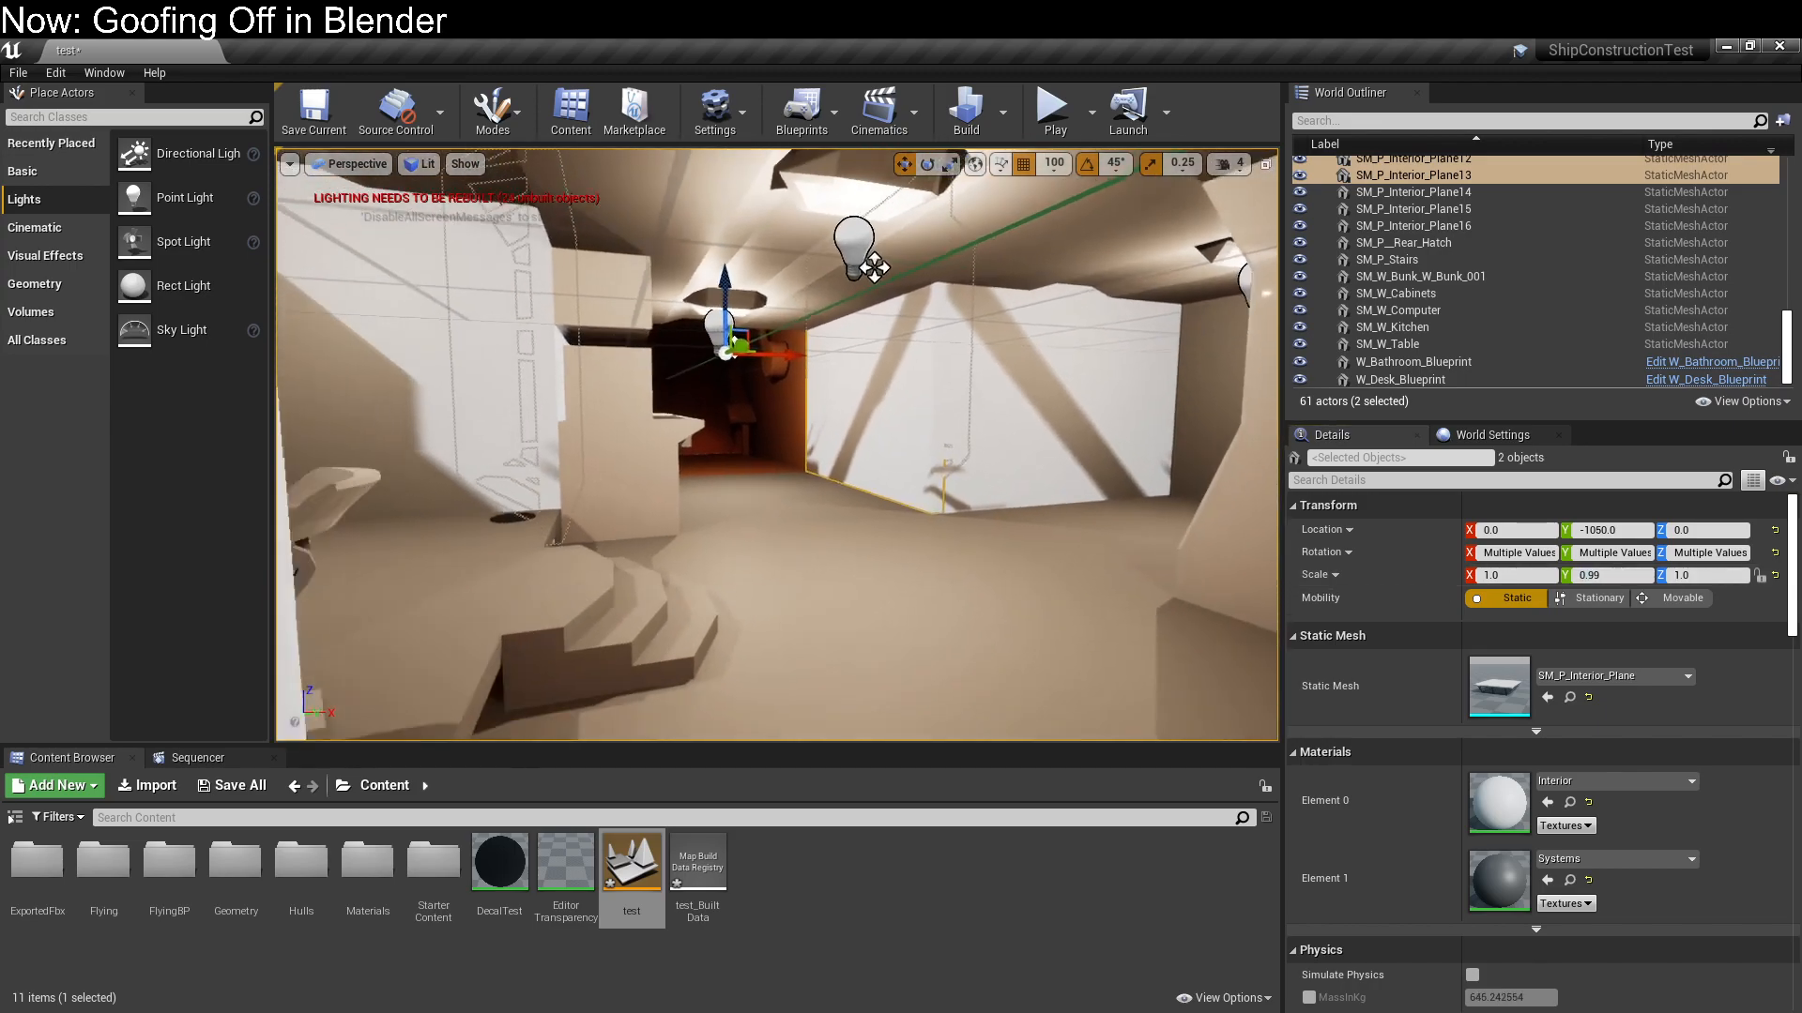
right_click_drag(936, 514, 1004, 514)
key("ctrl+shift+semicolon")
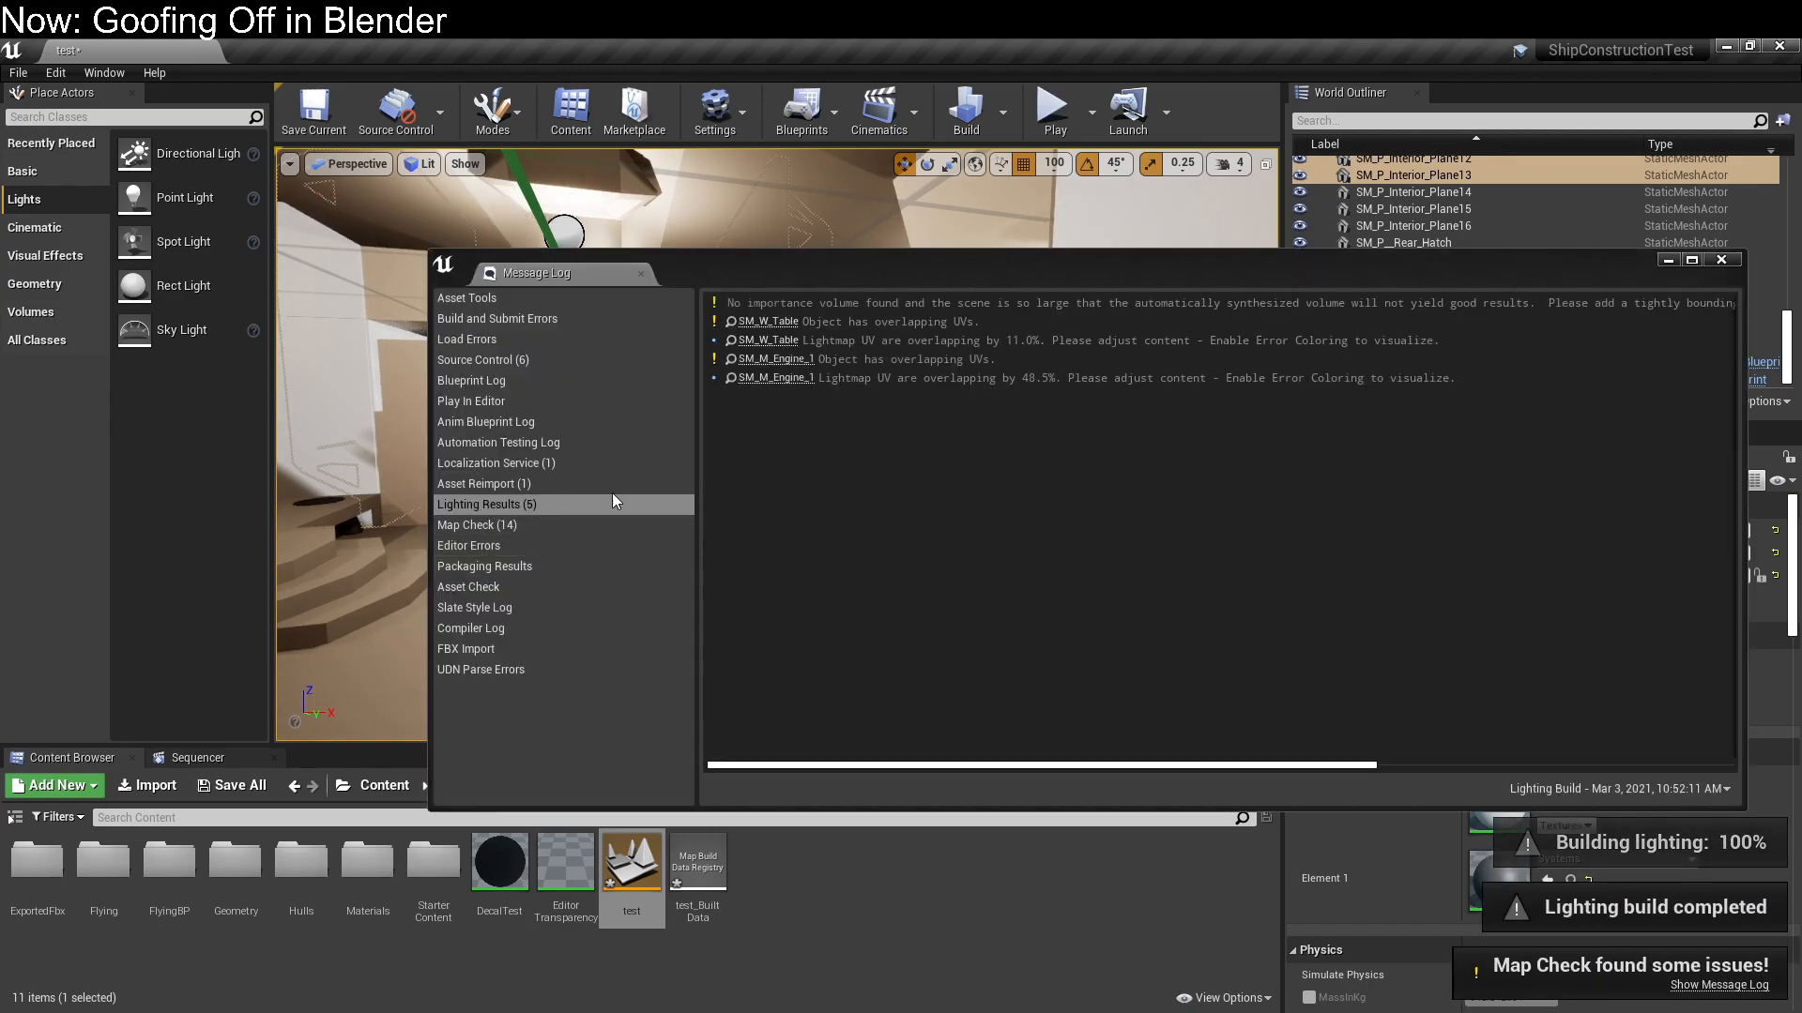
left_click(1723, 261)
right_click_drag(1001, 394, 1262, 385)
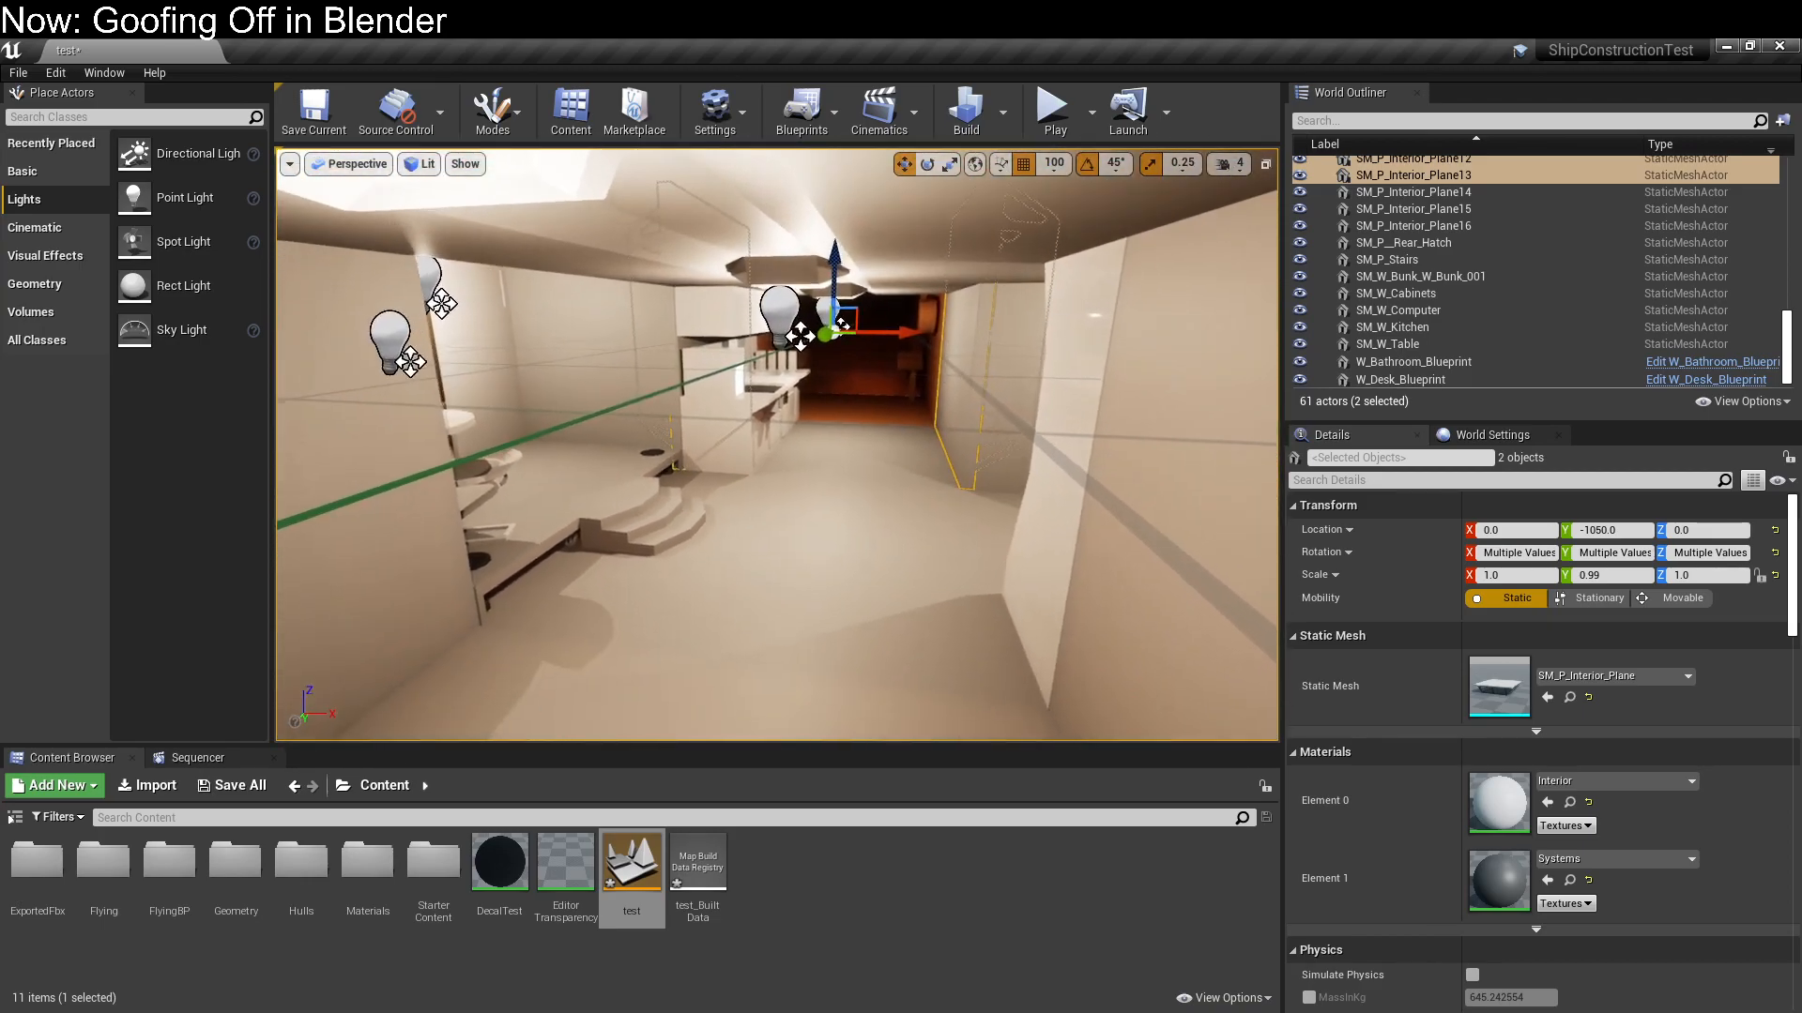
right_click_drag(939, 394, 896, 282)
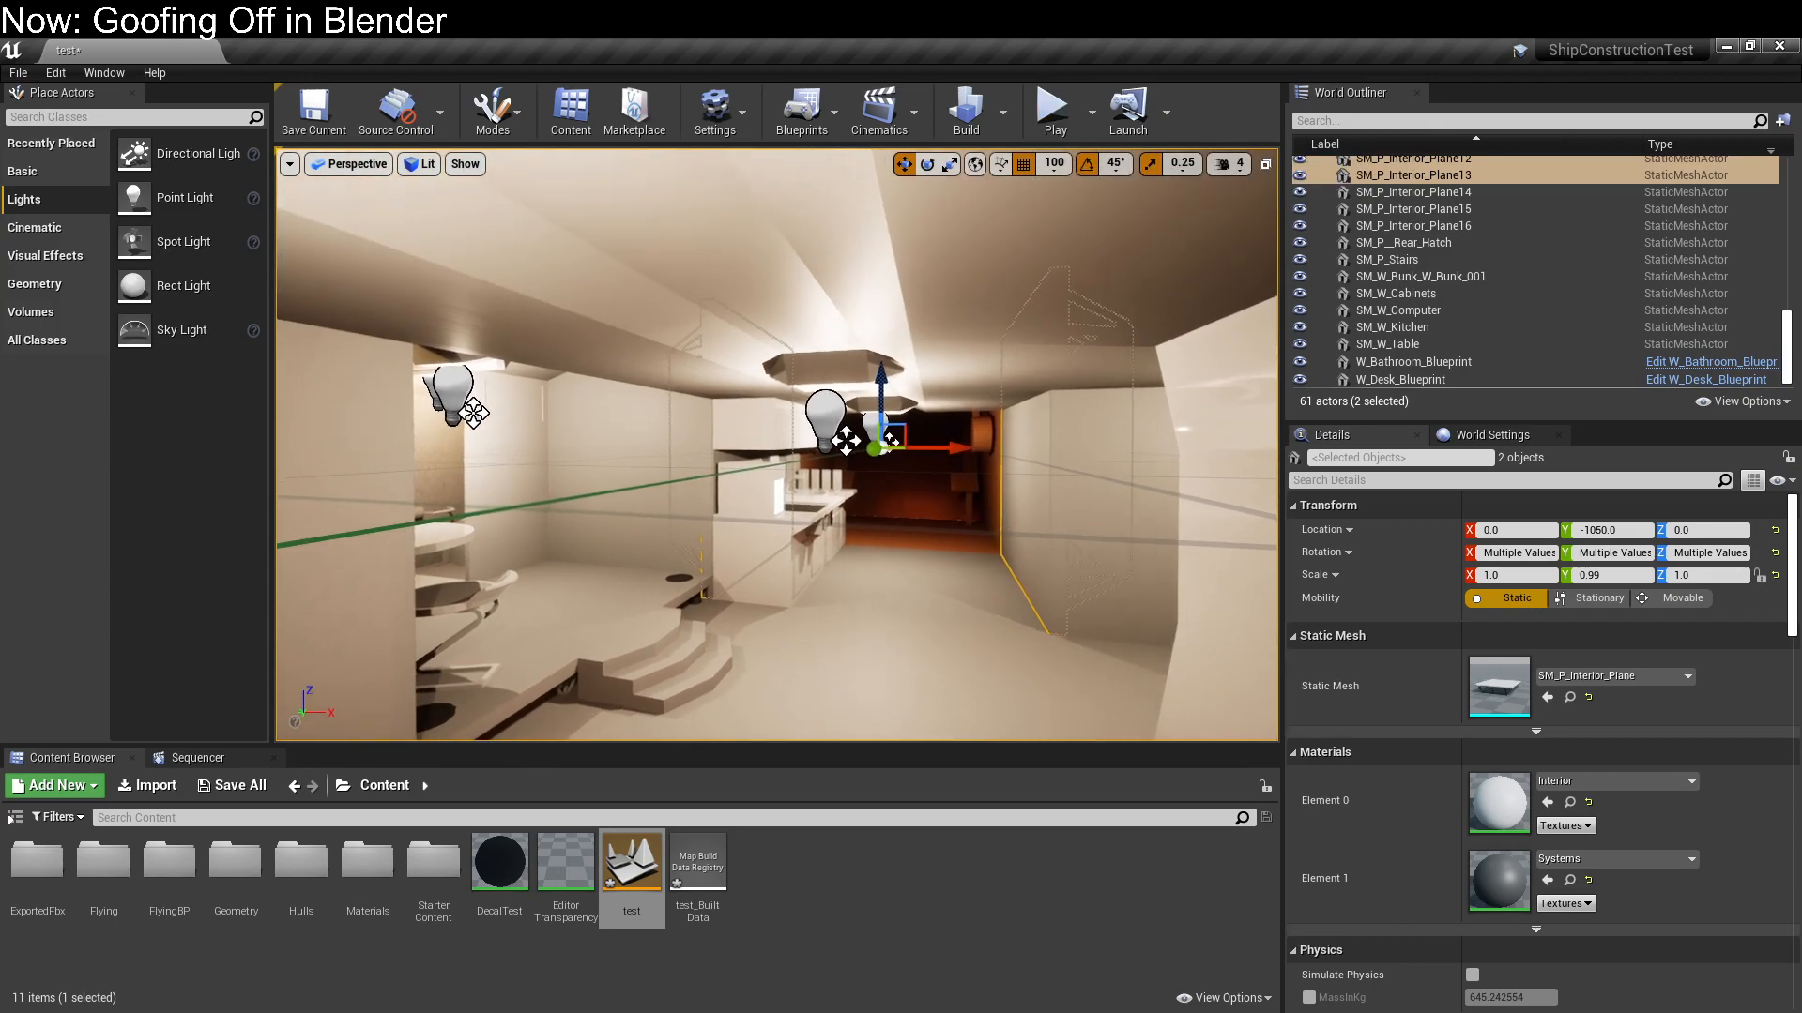